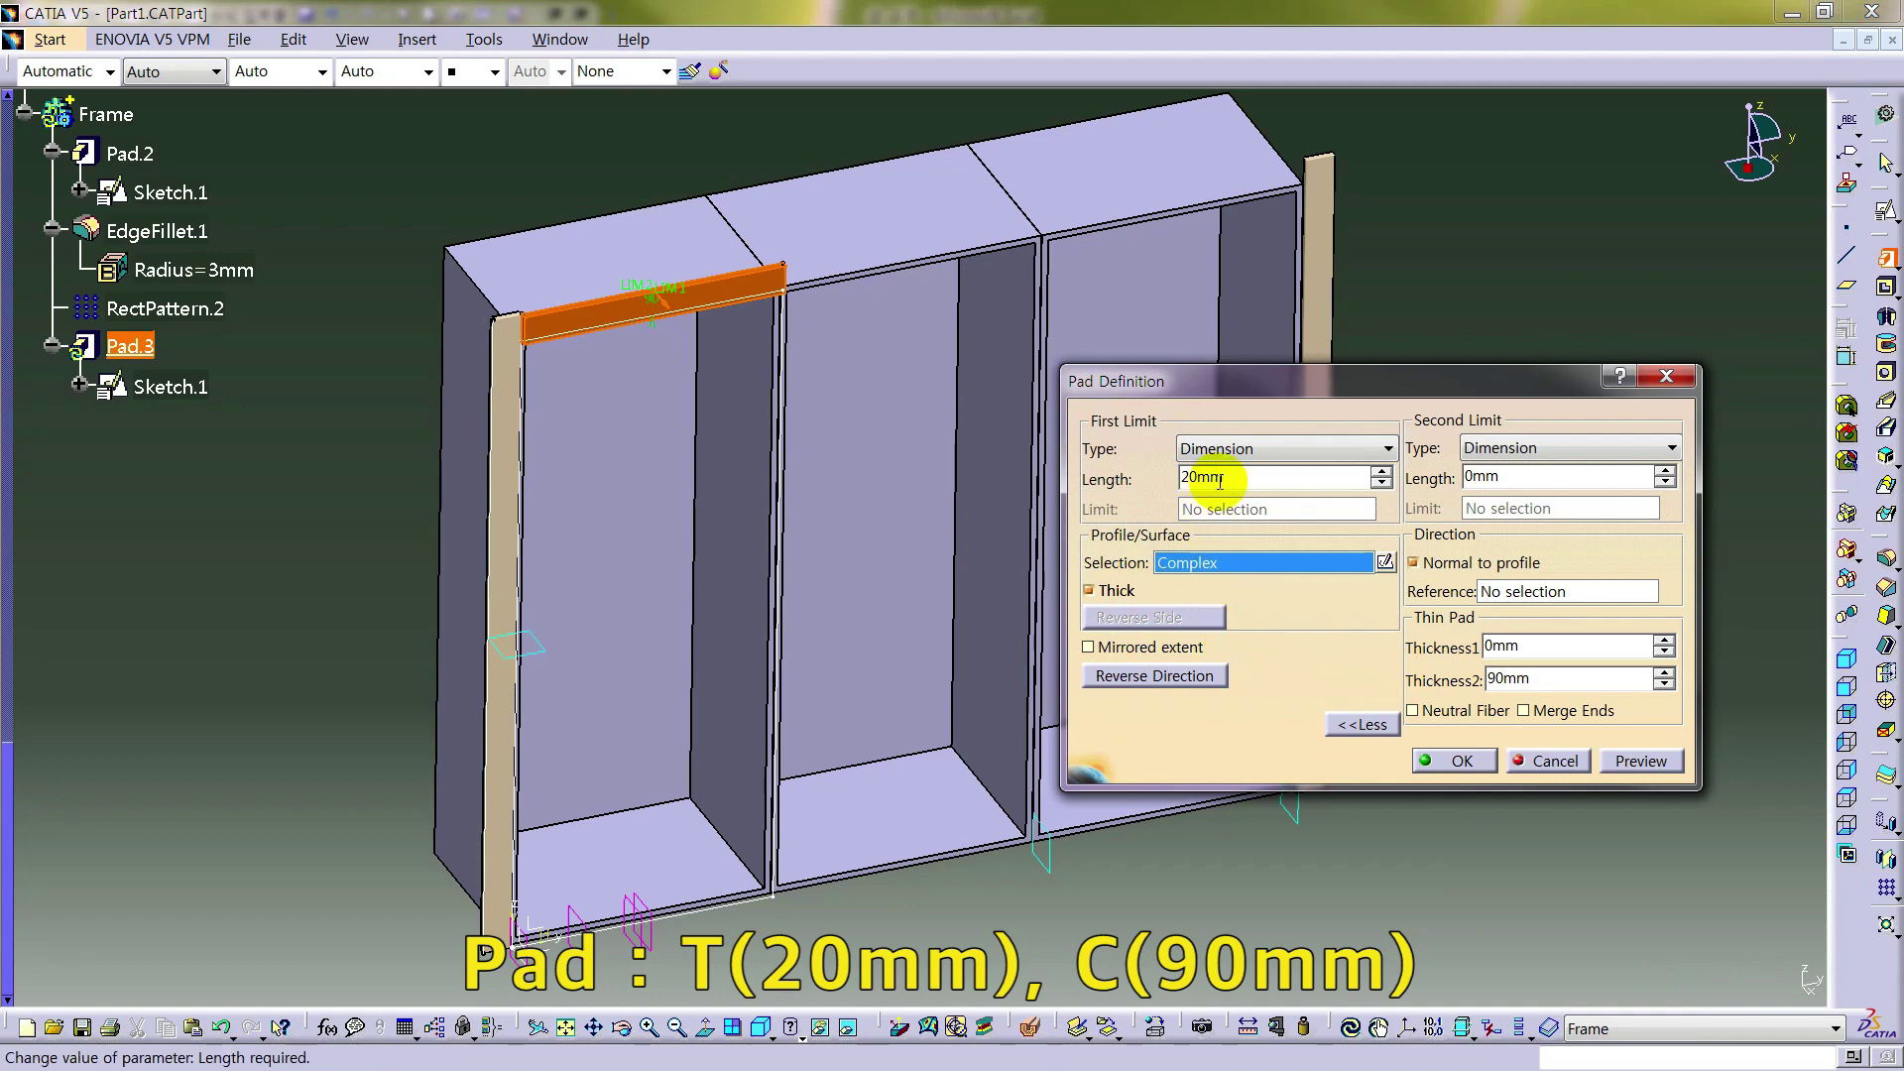
- Create the top rail pad with its length linked to T (20 mm), direction reversed, and Thickness2 linked to C (90 mm)
click(1235, 496)
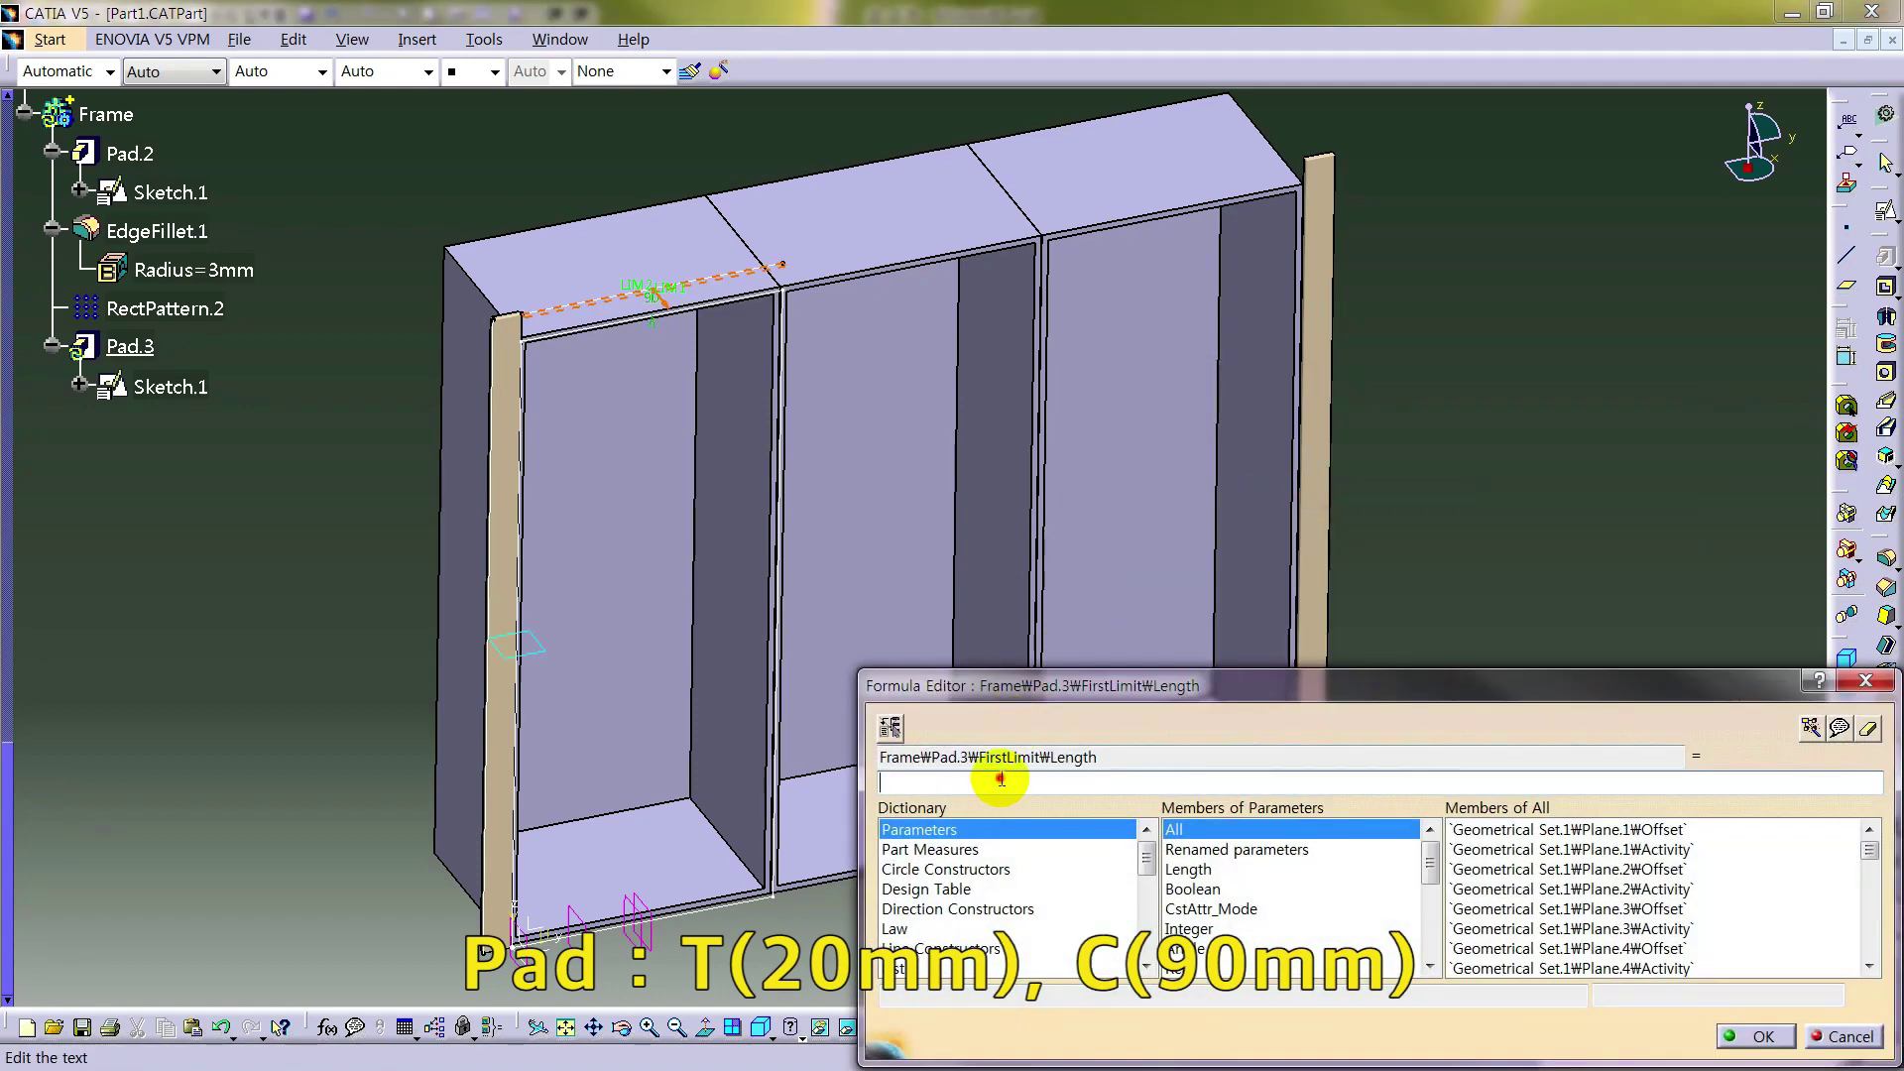
key(Escape)
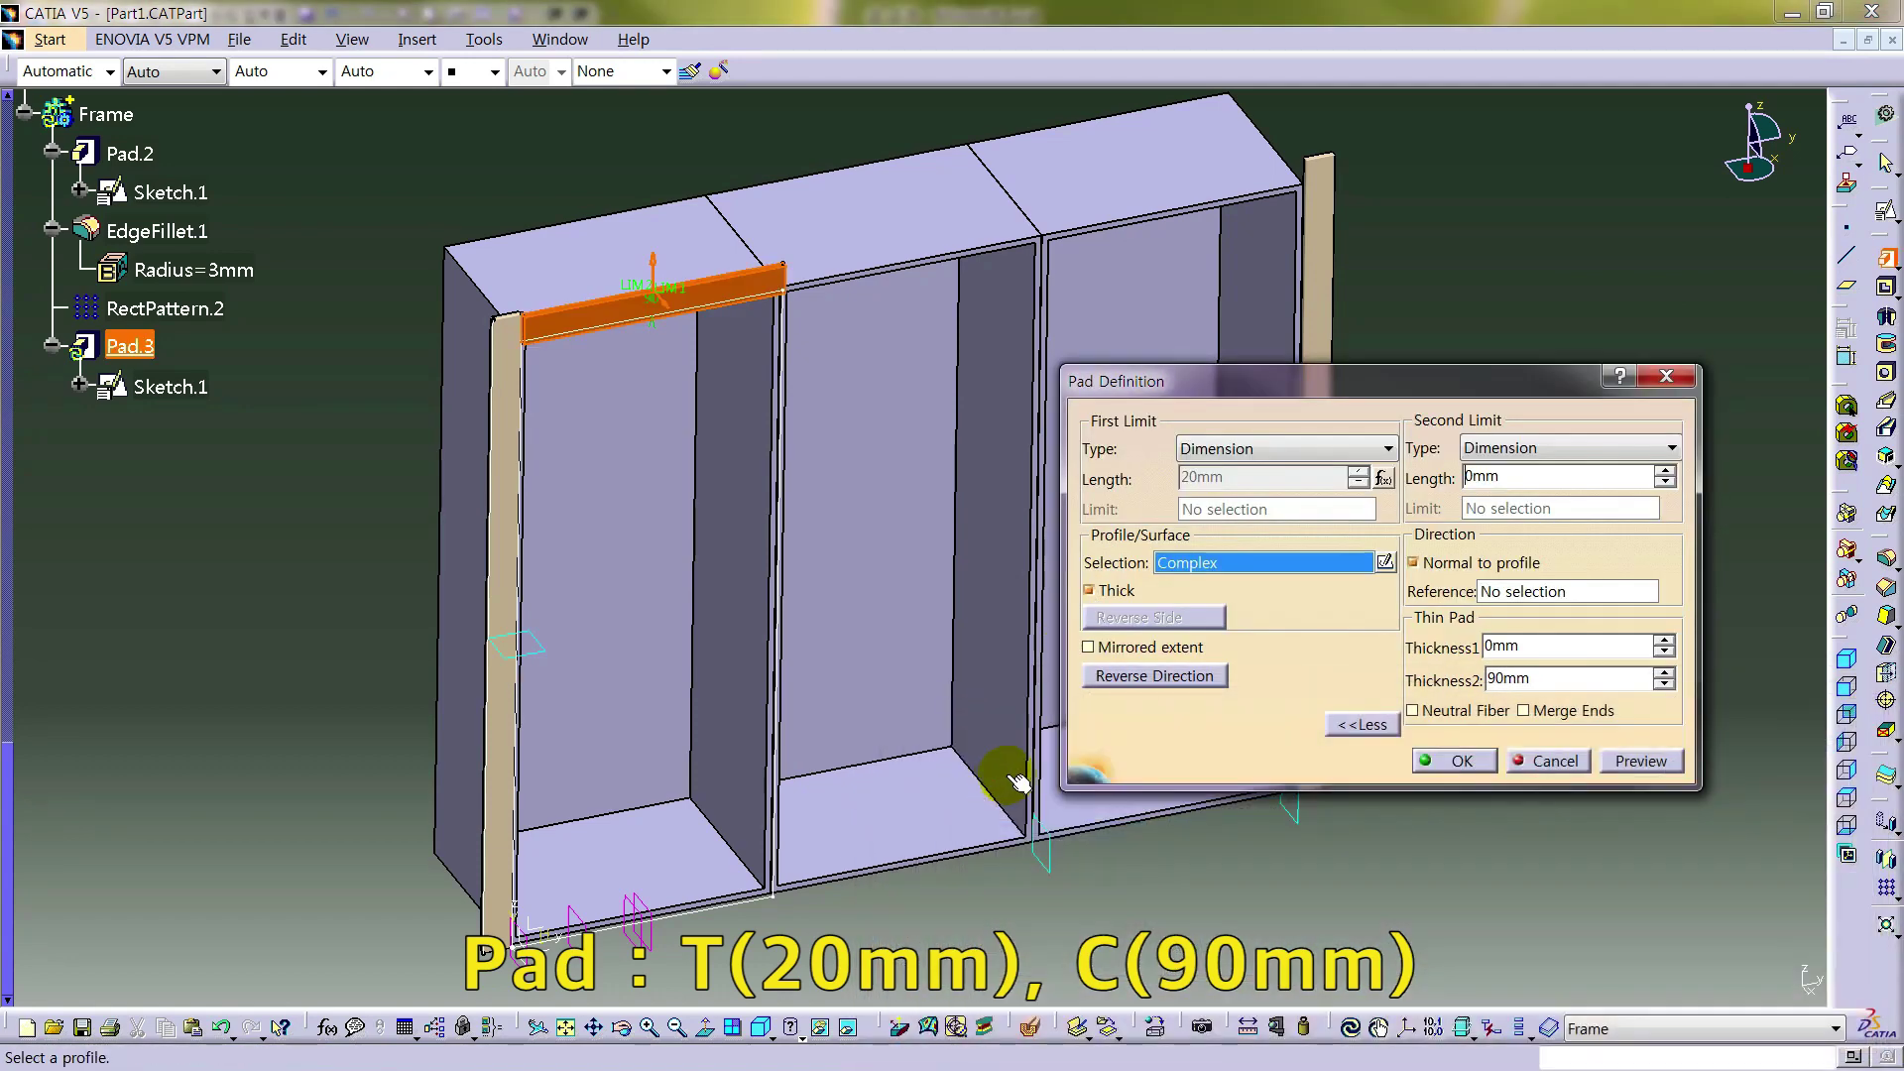
click(1157, 679)
right_click(1526, 679)
click(1561, 686)
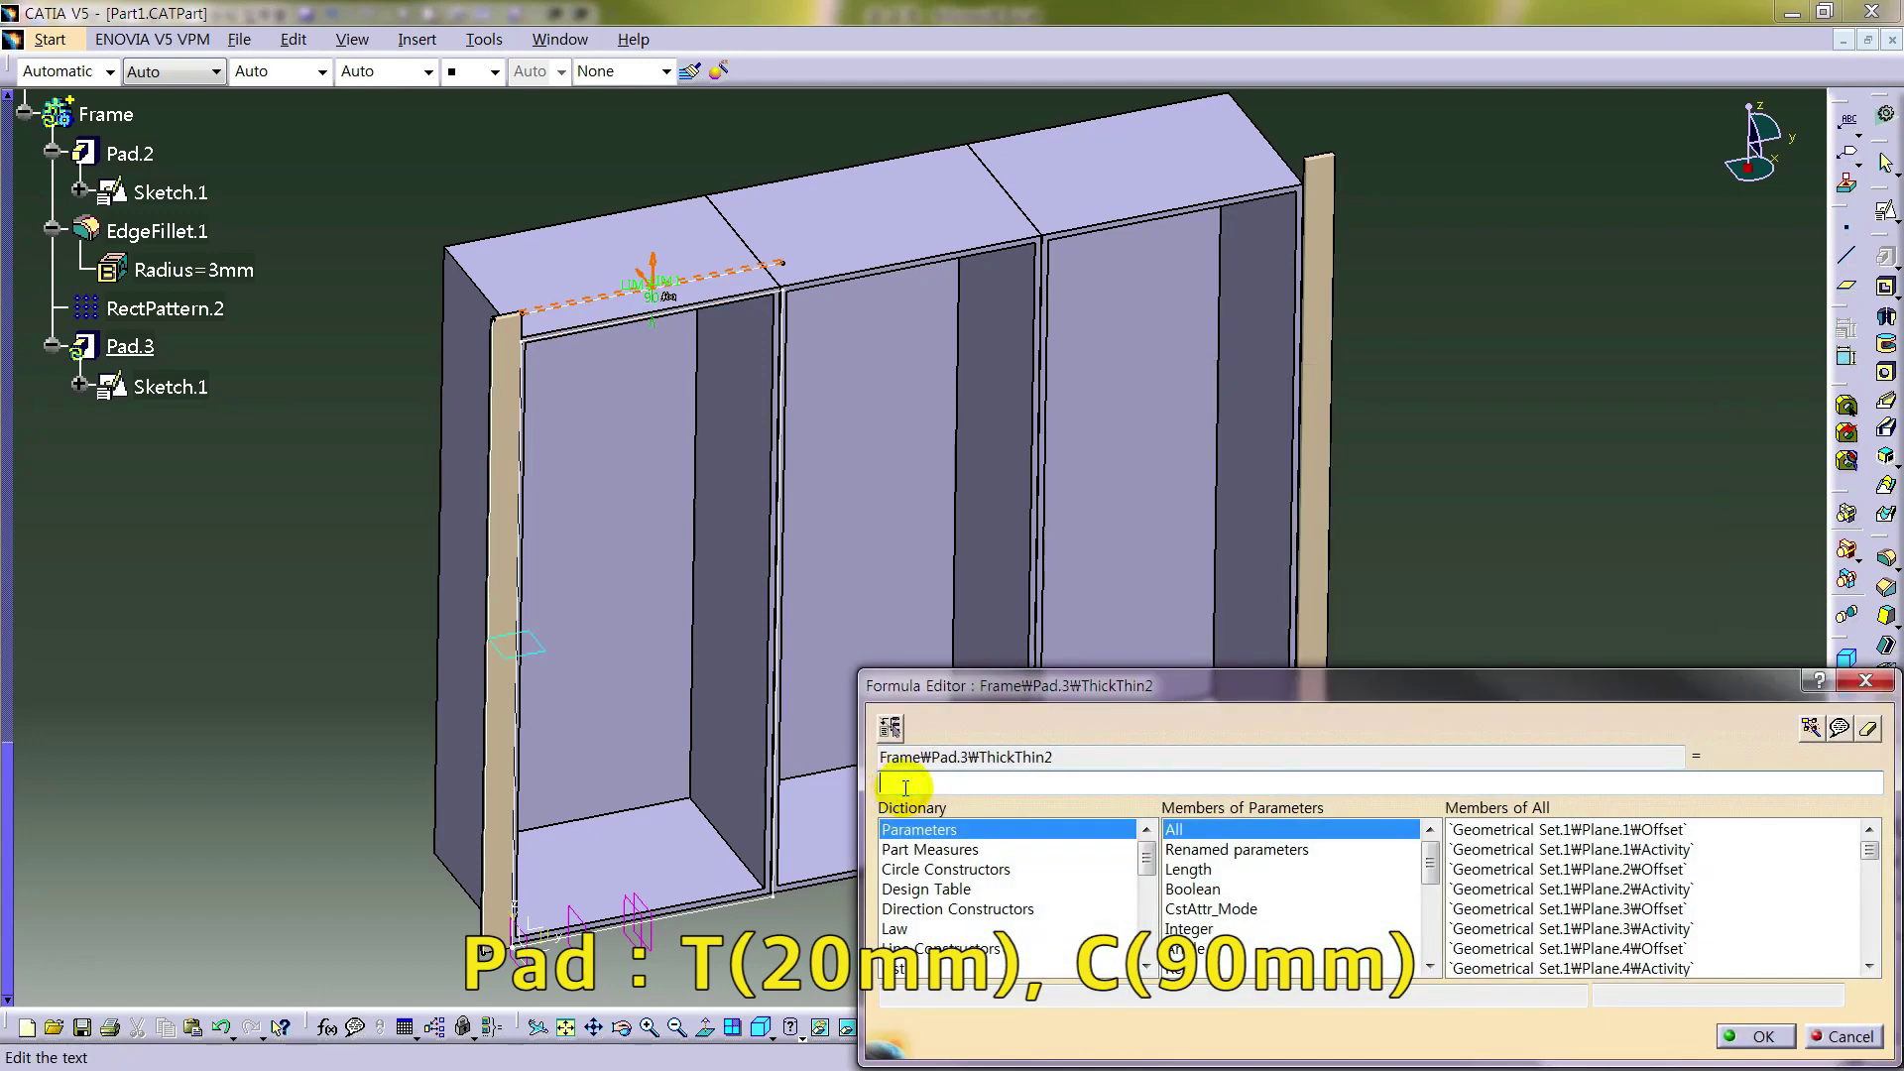
text(90mm)
key(Return)
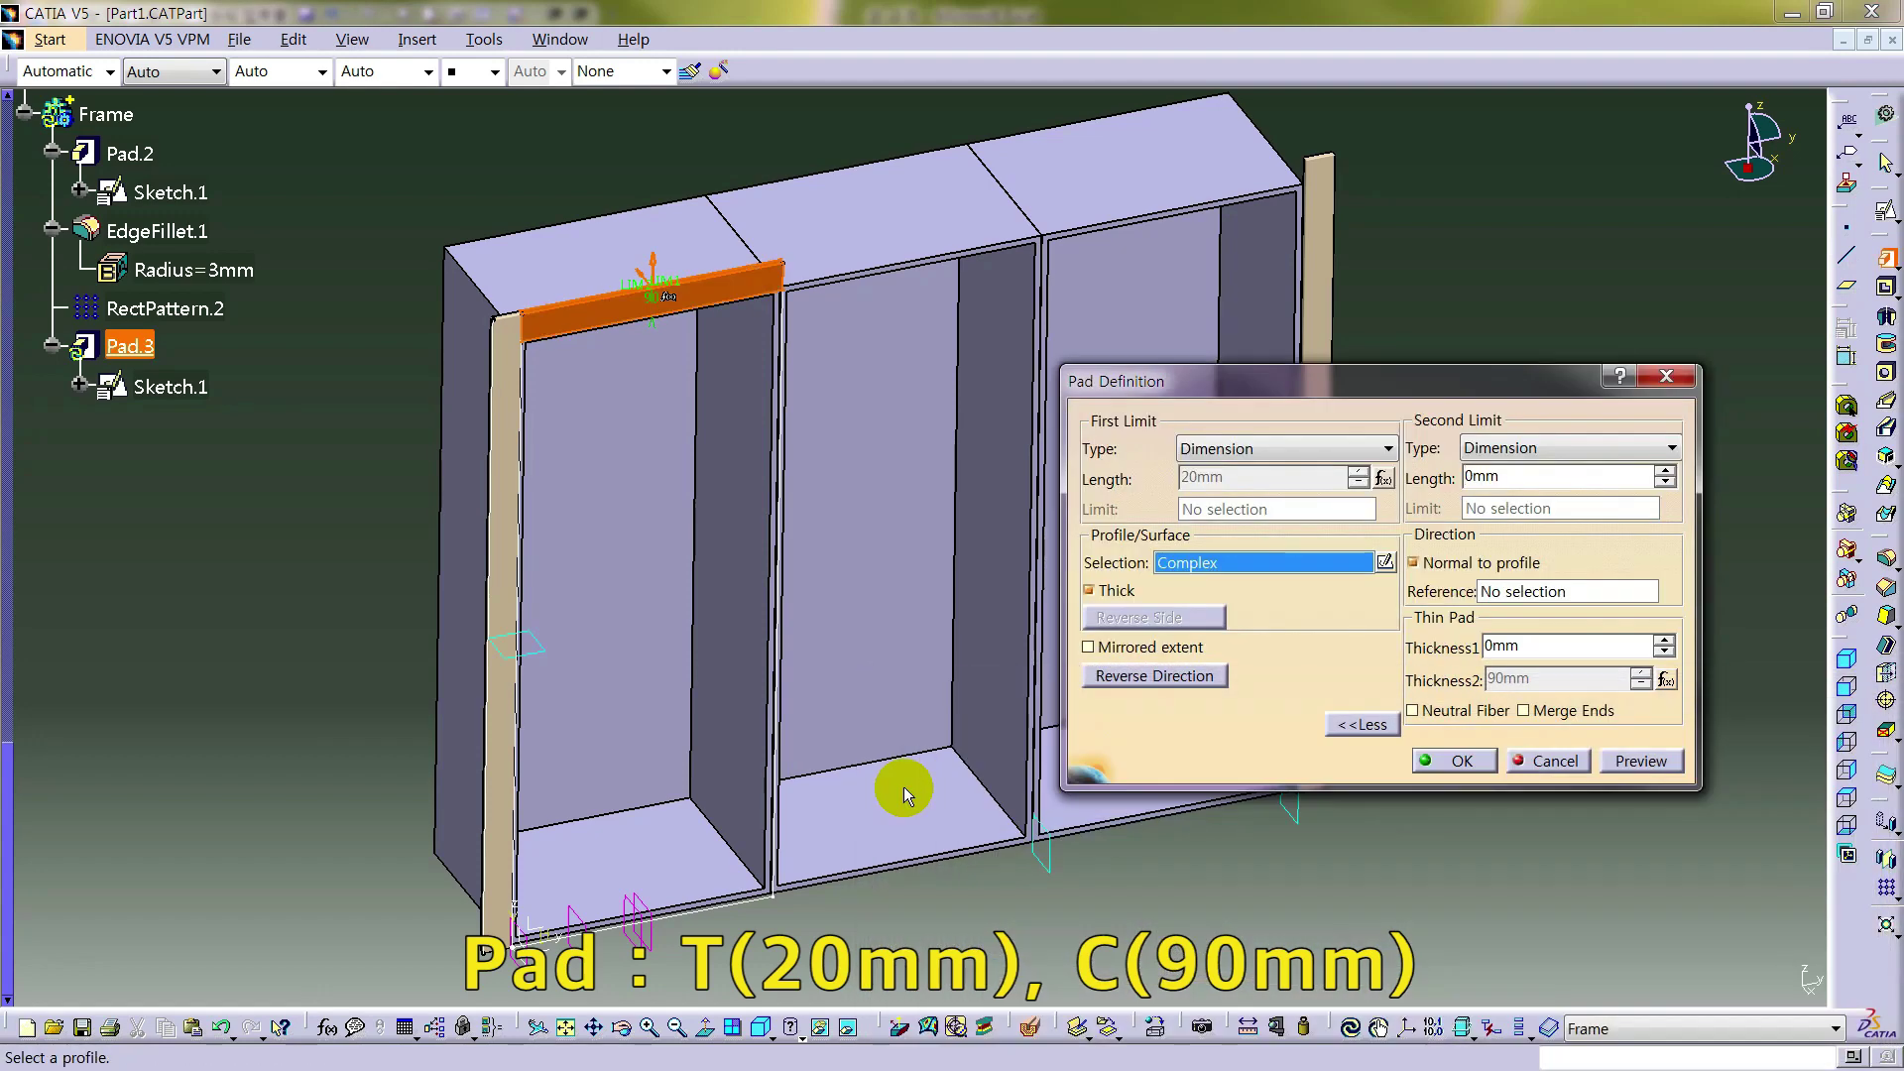
click(1466, 760)
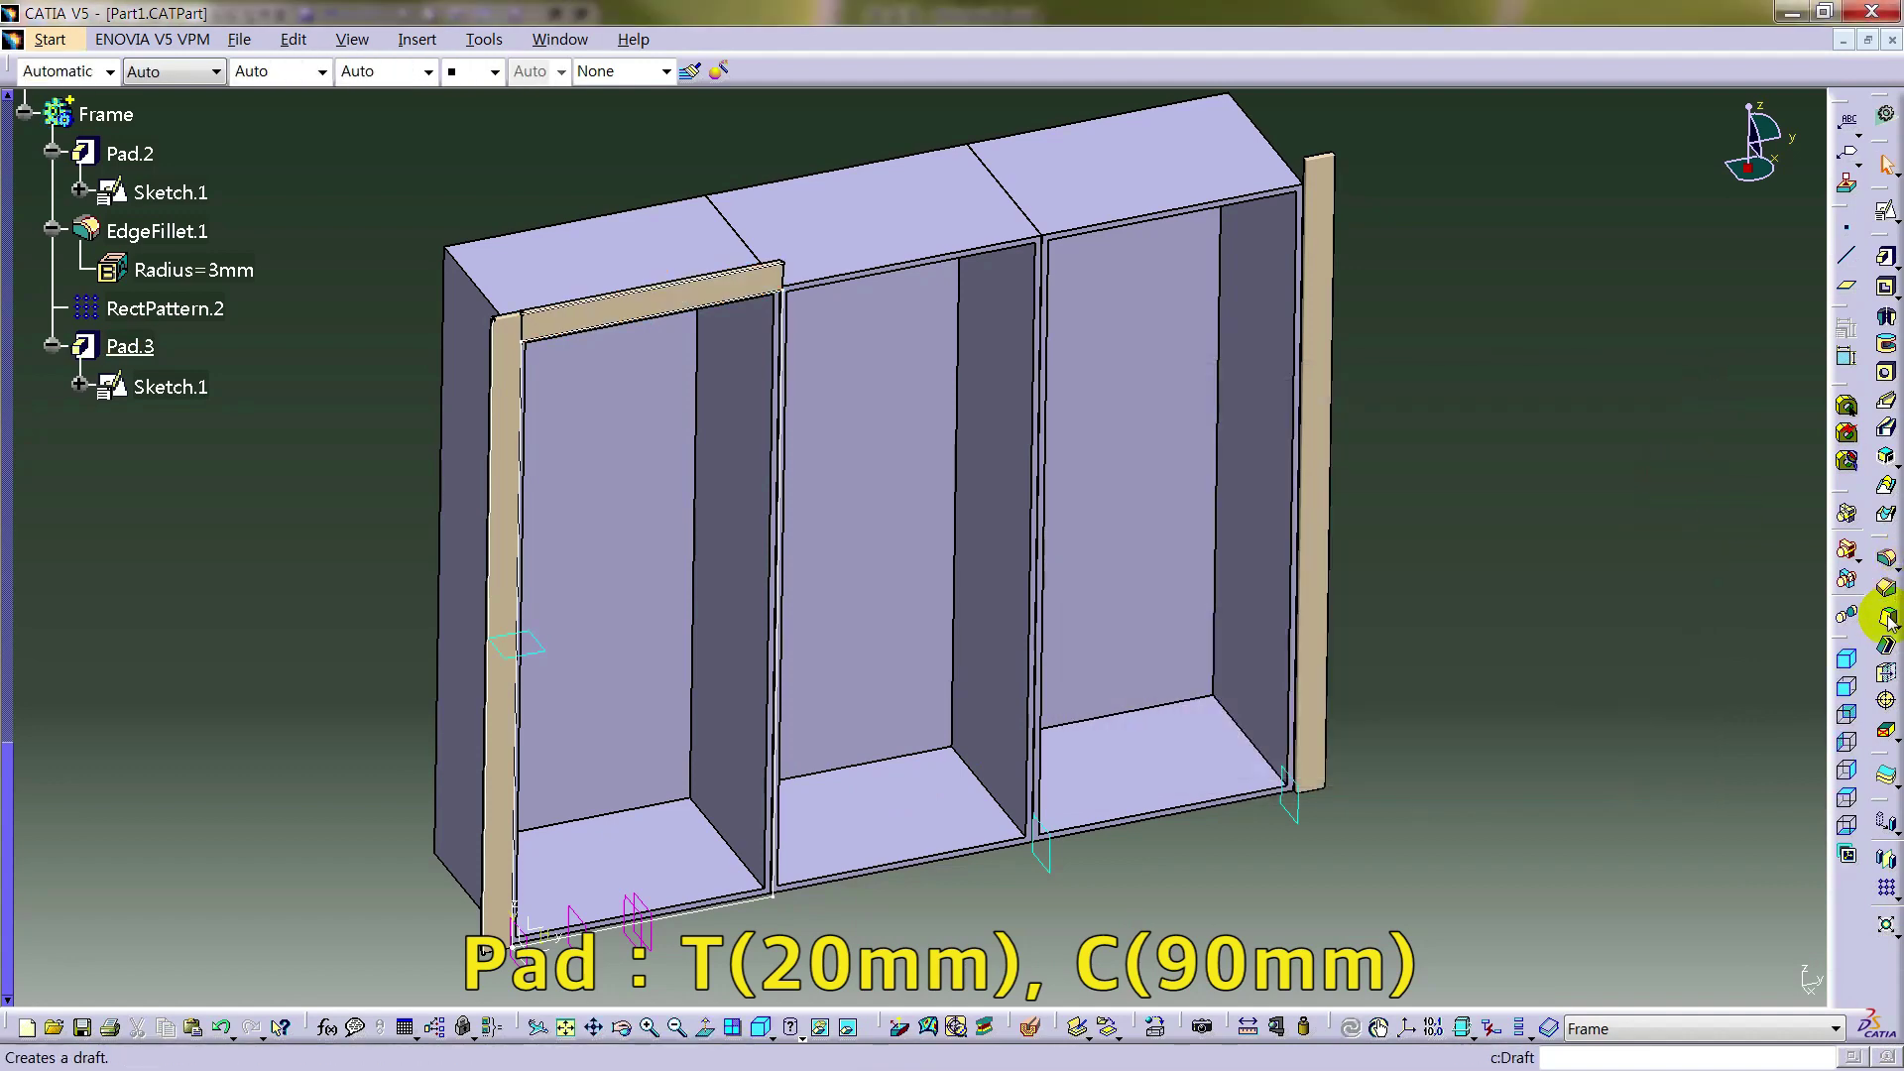
- Apply a 3 mm edge fillet to the selected edges and faces of the new top rail, including its end
click(1888, 558)
scroll(905, 562, up, 5)
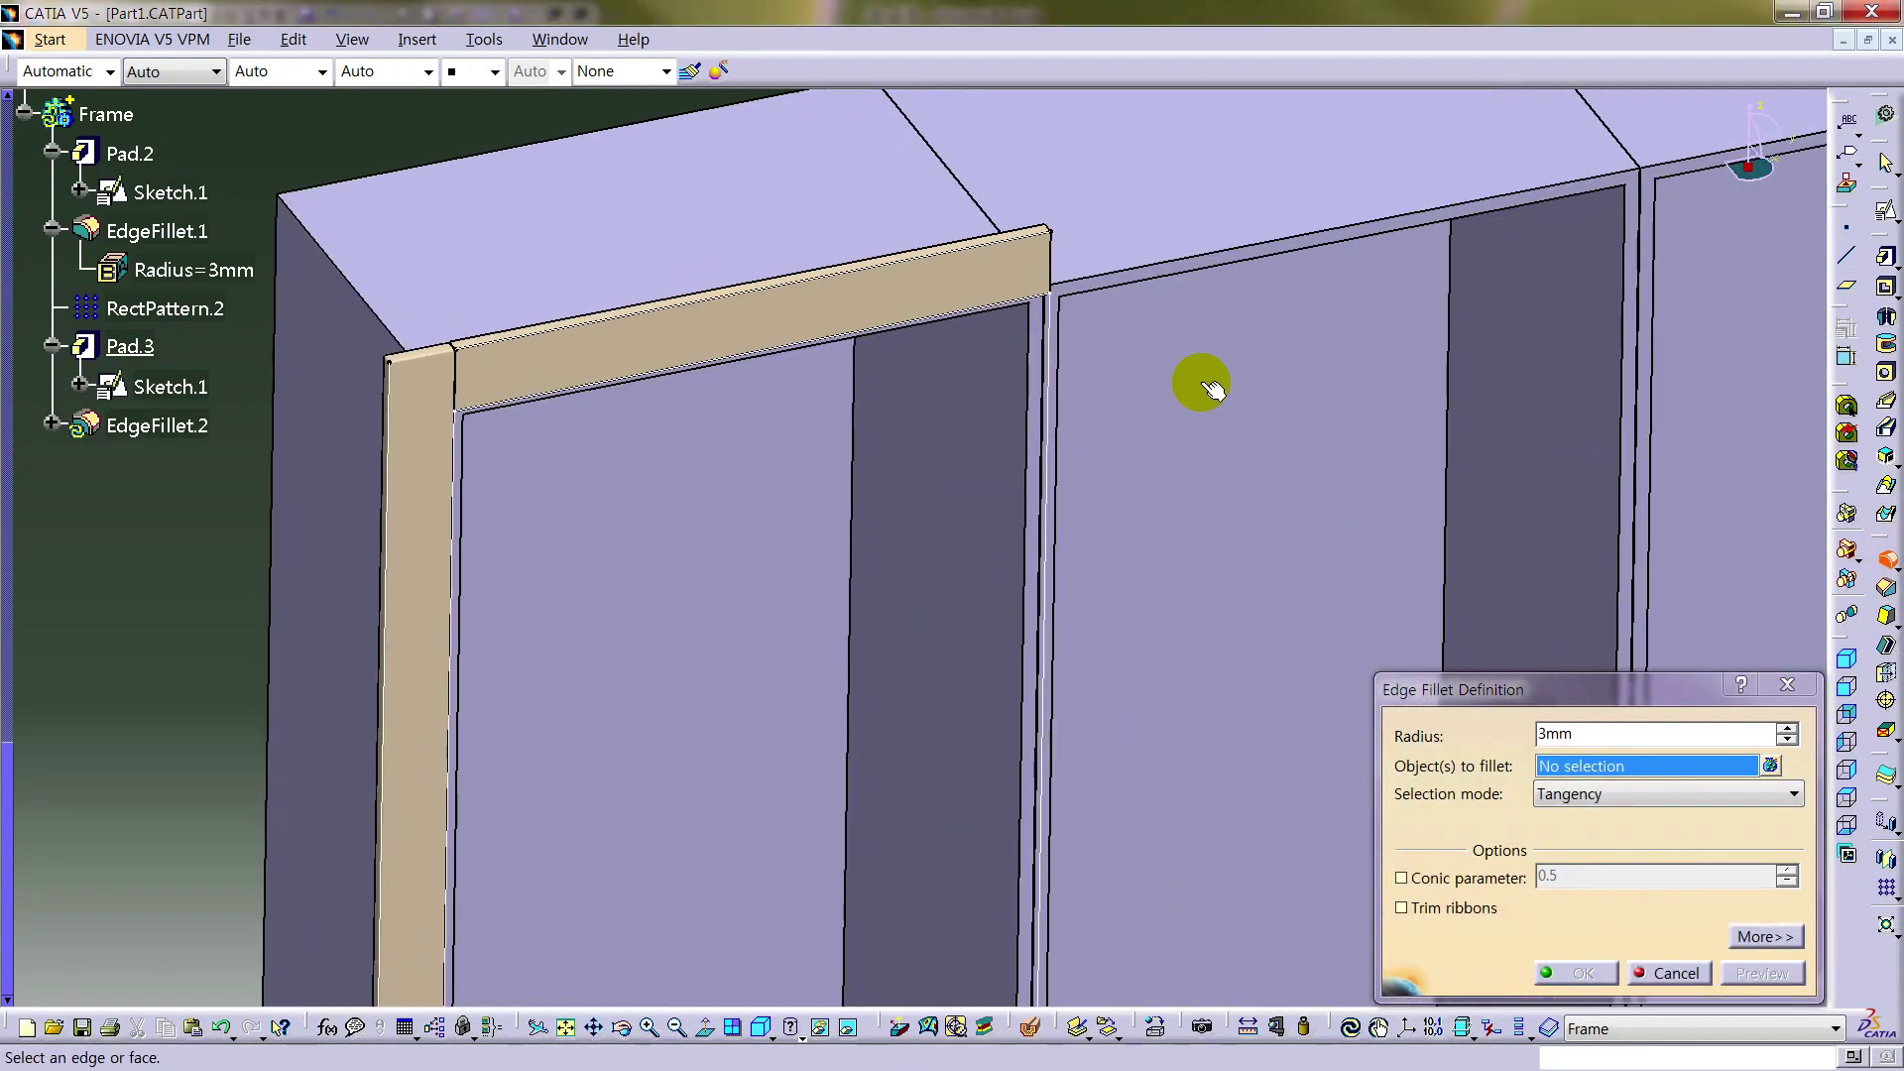
scroll(1233, 473, up, 5)
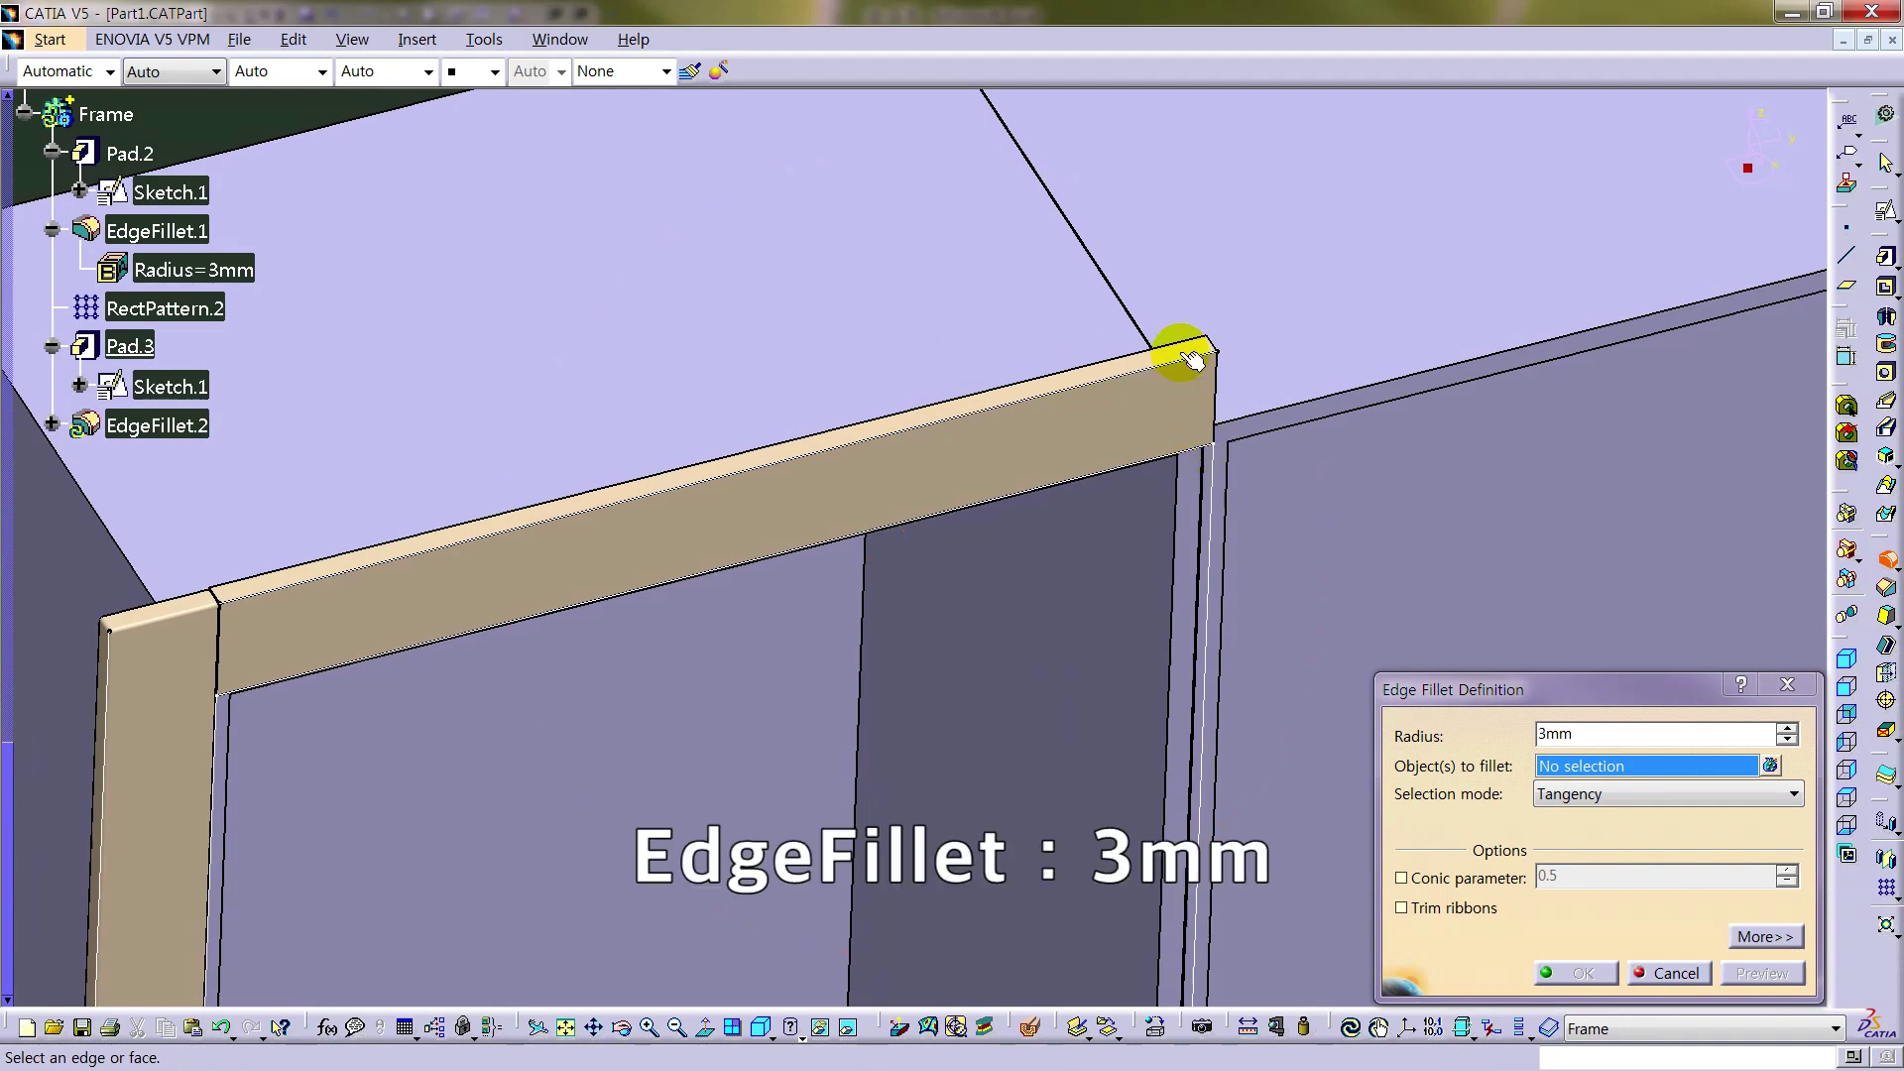
click(1175, 387)
middle_drag(1181, 483, 1100, 421)
click(863, 512)
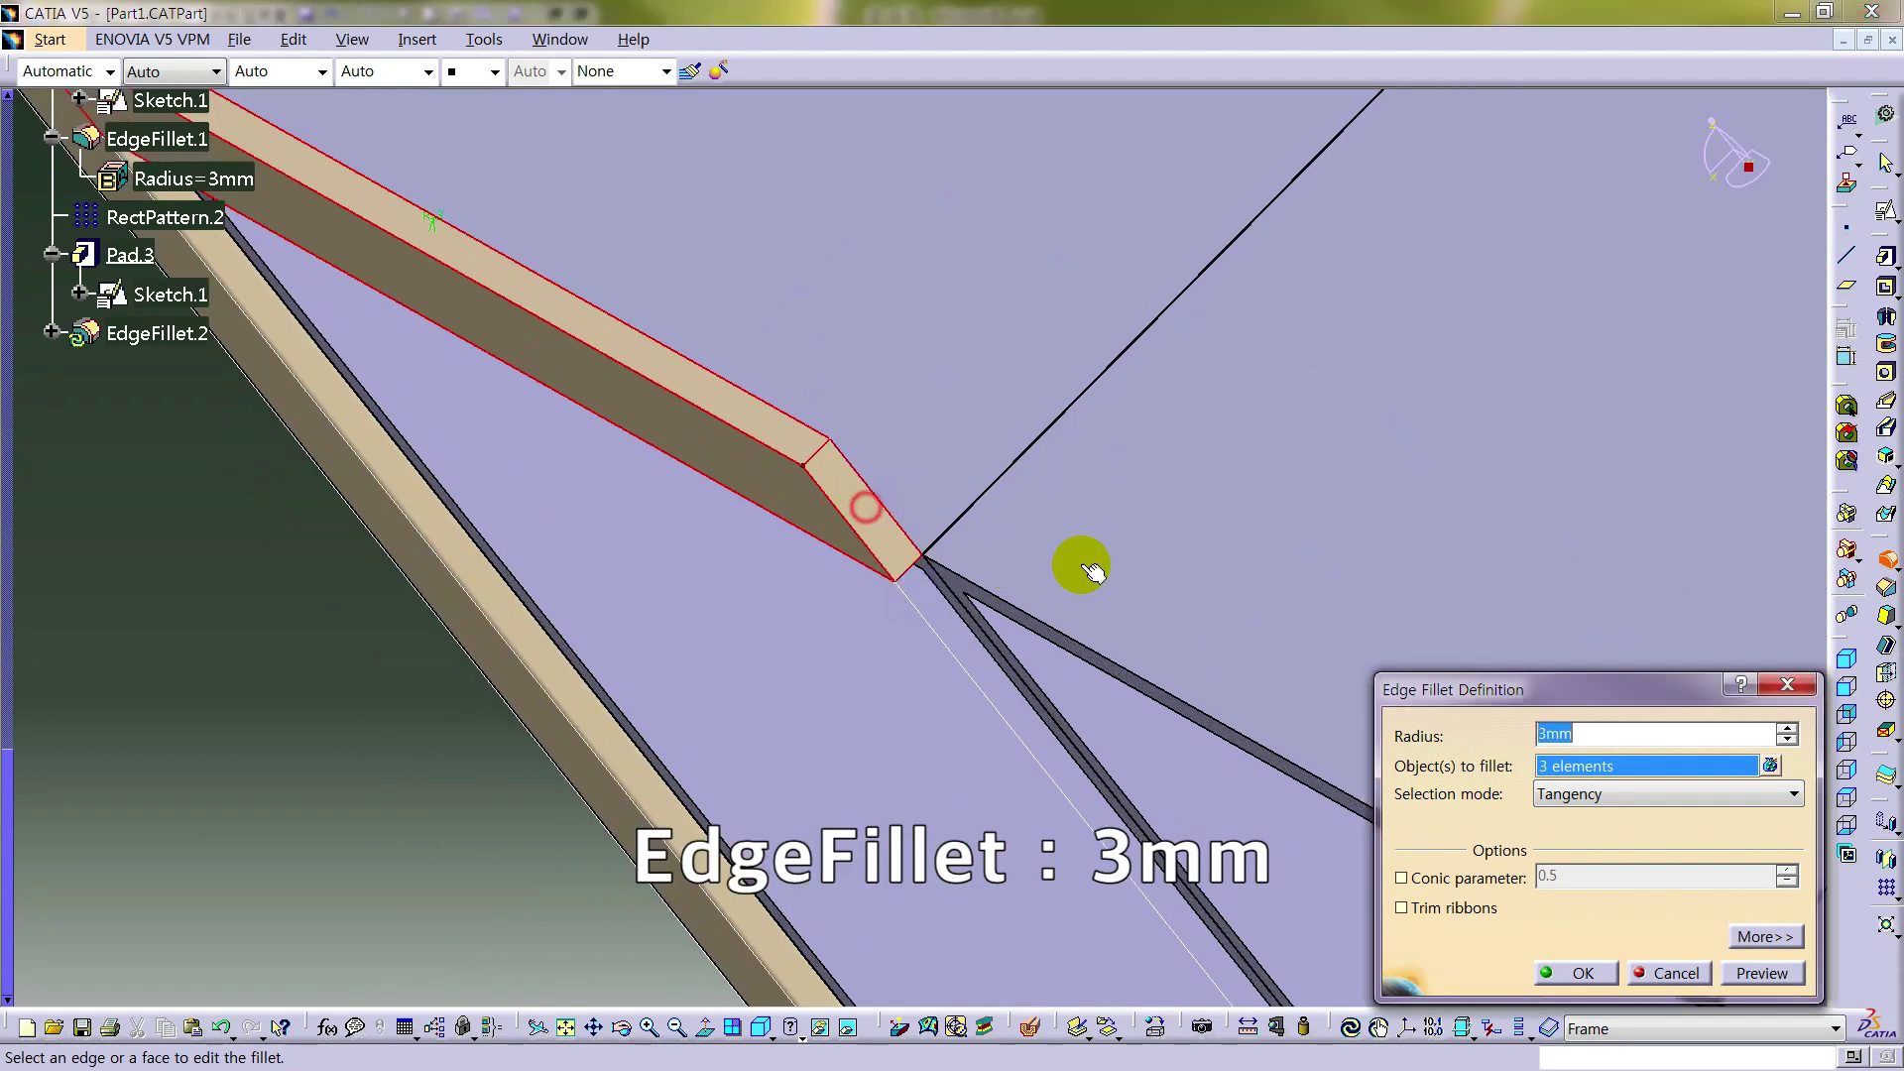
middle_drag(1084, 556, 880, 680)
click(530, 537)
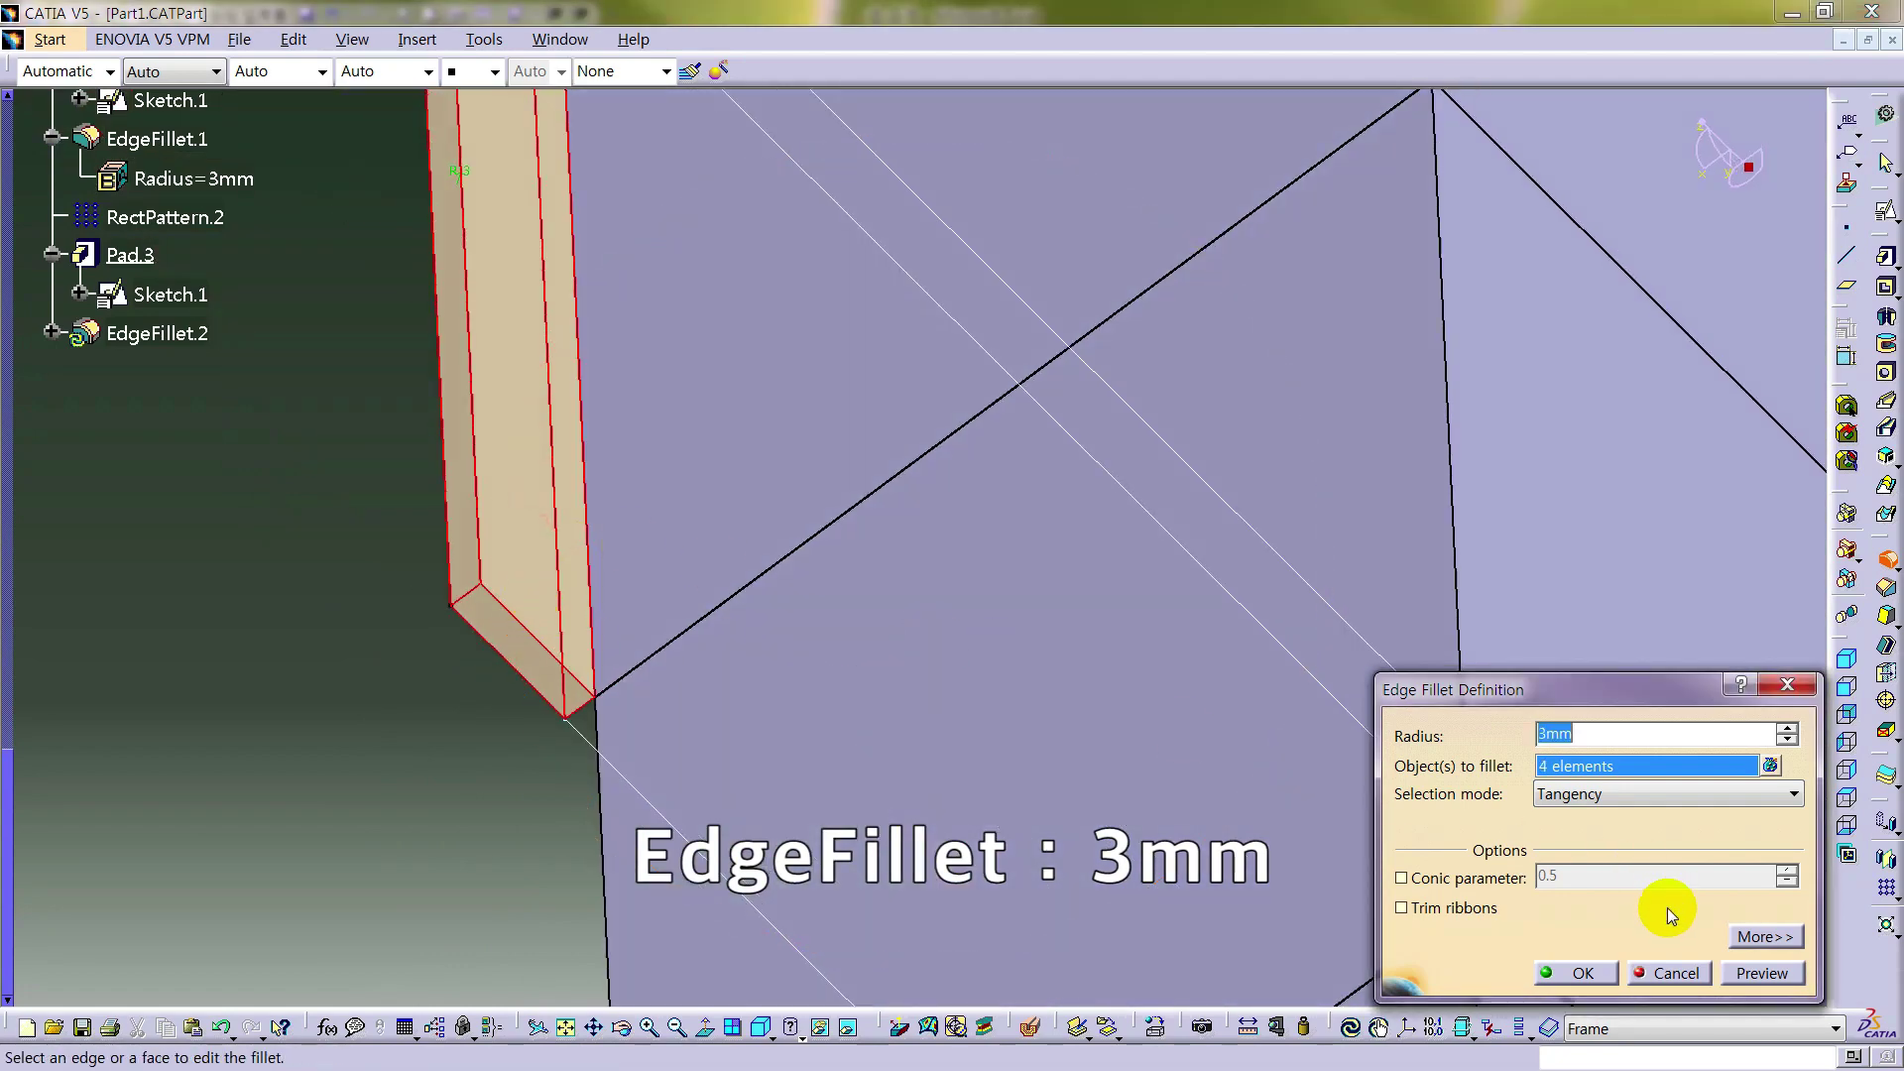
click(1761, 972)
click(1563, 974)
- Hide Sketch.1, whose lines overlap the filleted top rail
middle_drag(717, 551, 605, 600)
right_click(559, 536)
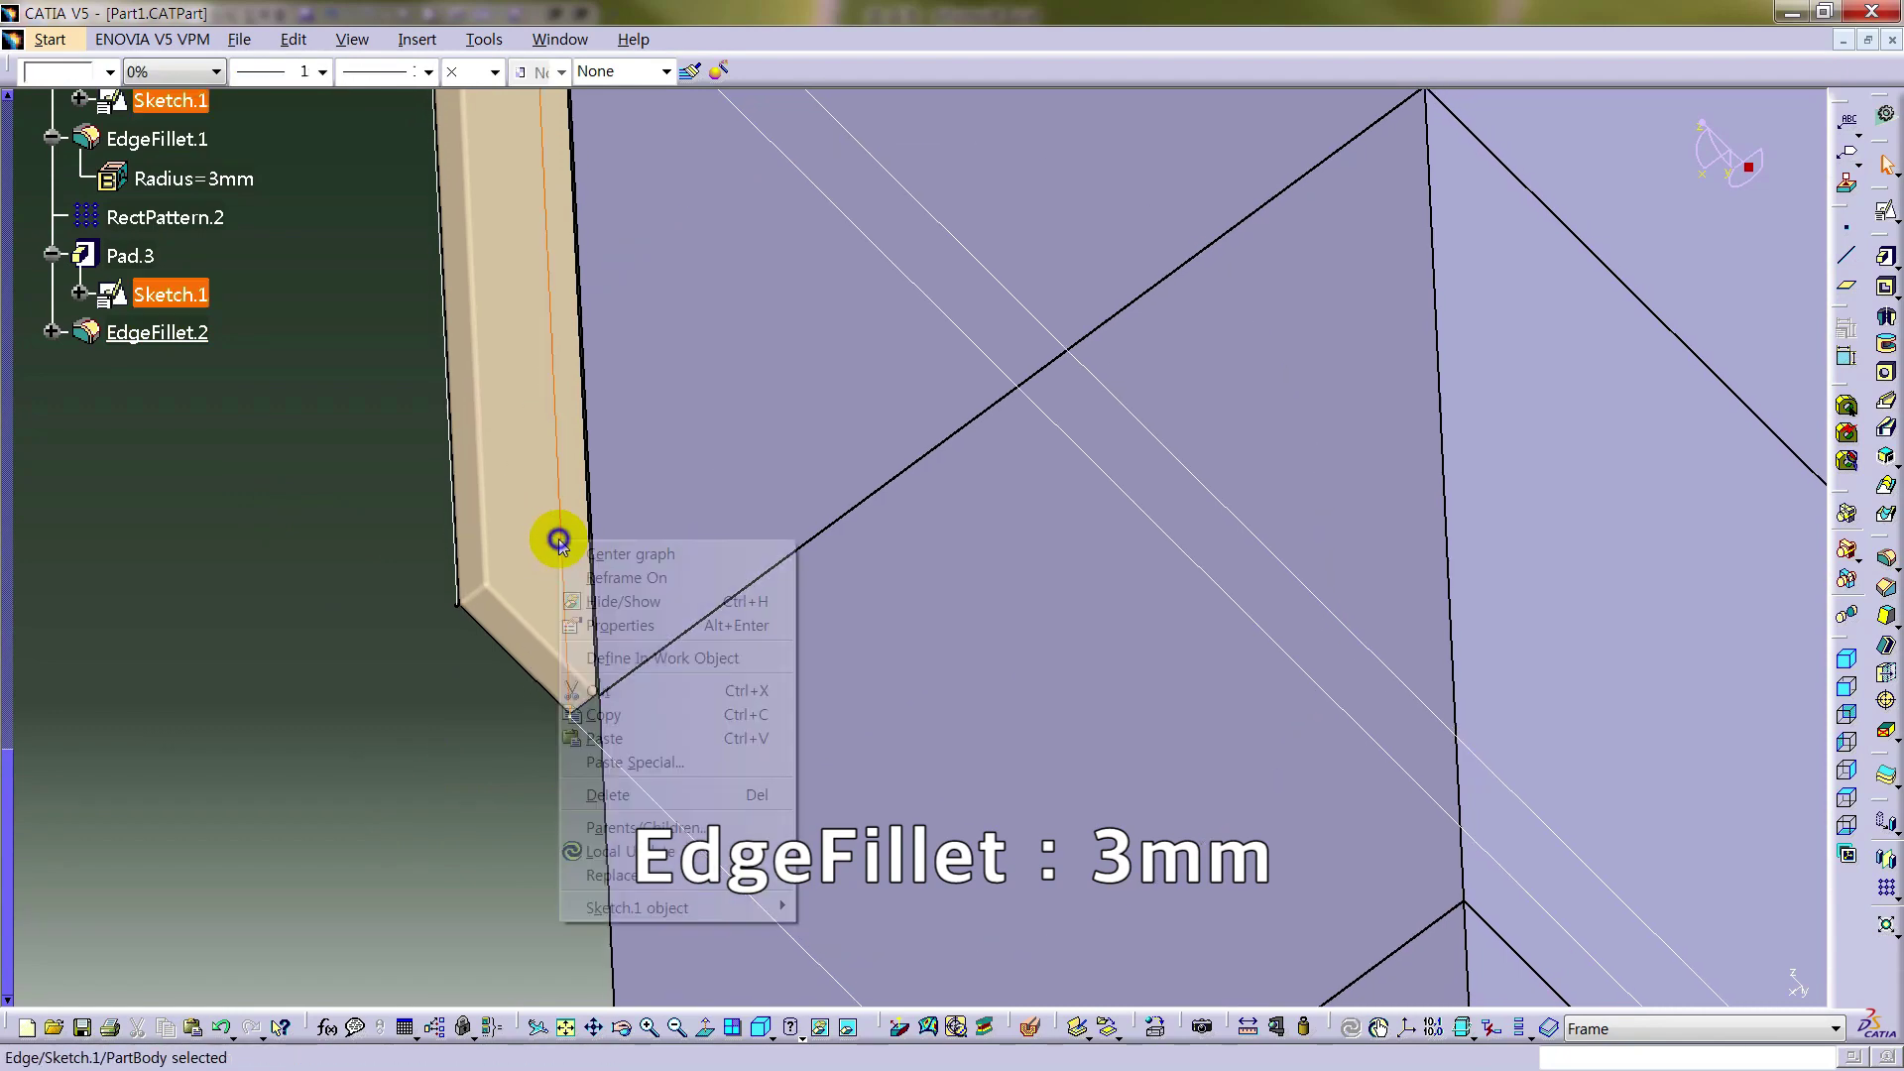
click(616, 601)
mouse_move(887, 456)
middle_down()
mouse_move(951, 734)
mouse_move(684, 756)
mouse_move(1177, 492)
mouse_move(845, 569)
mouse_move(1177, 552)
middle_up()
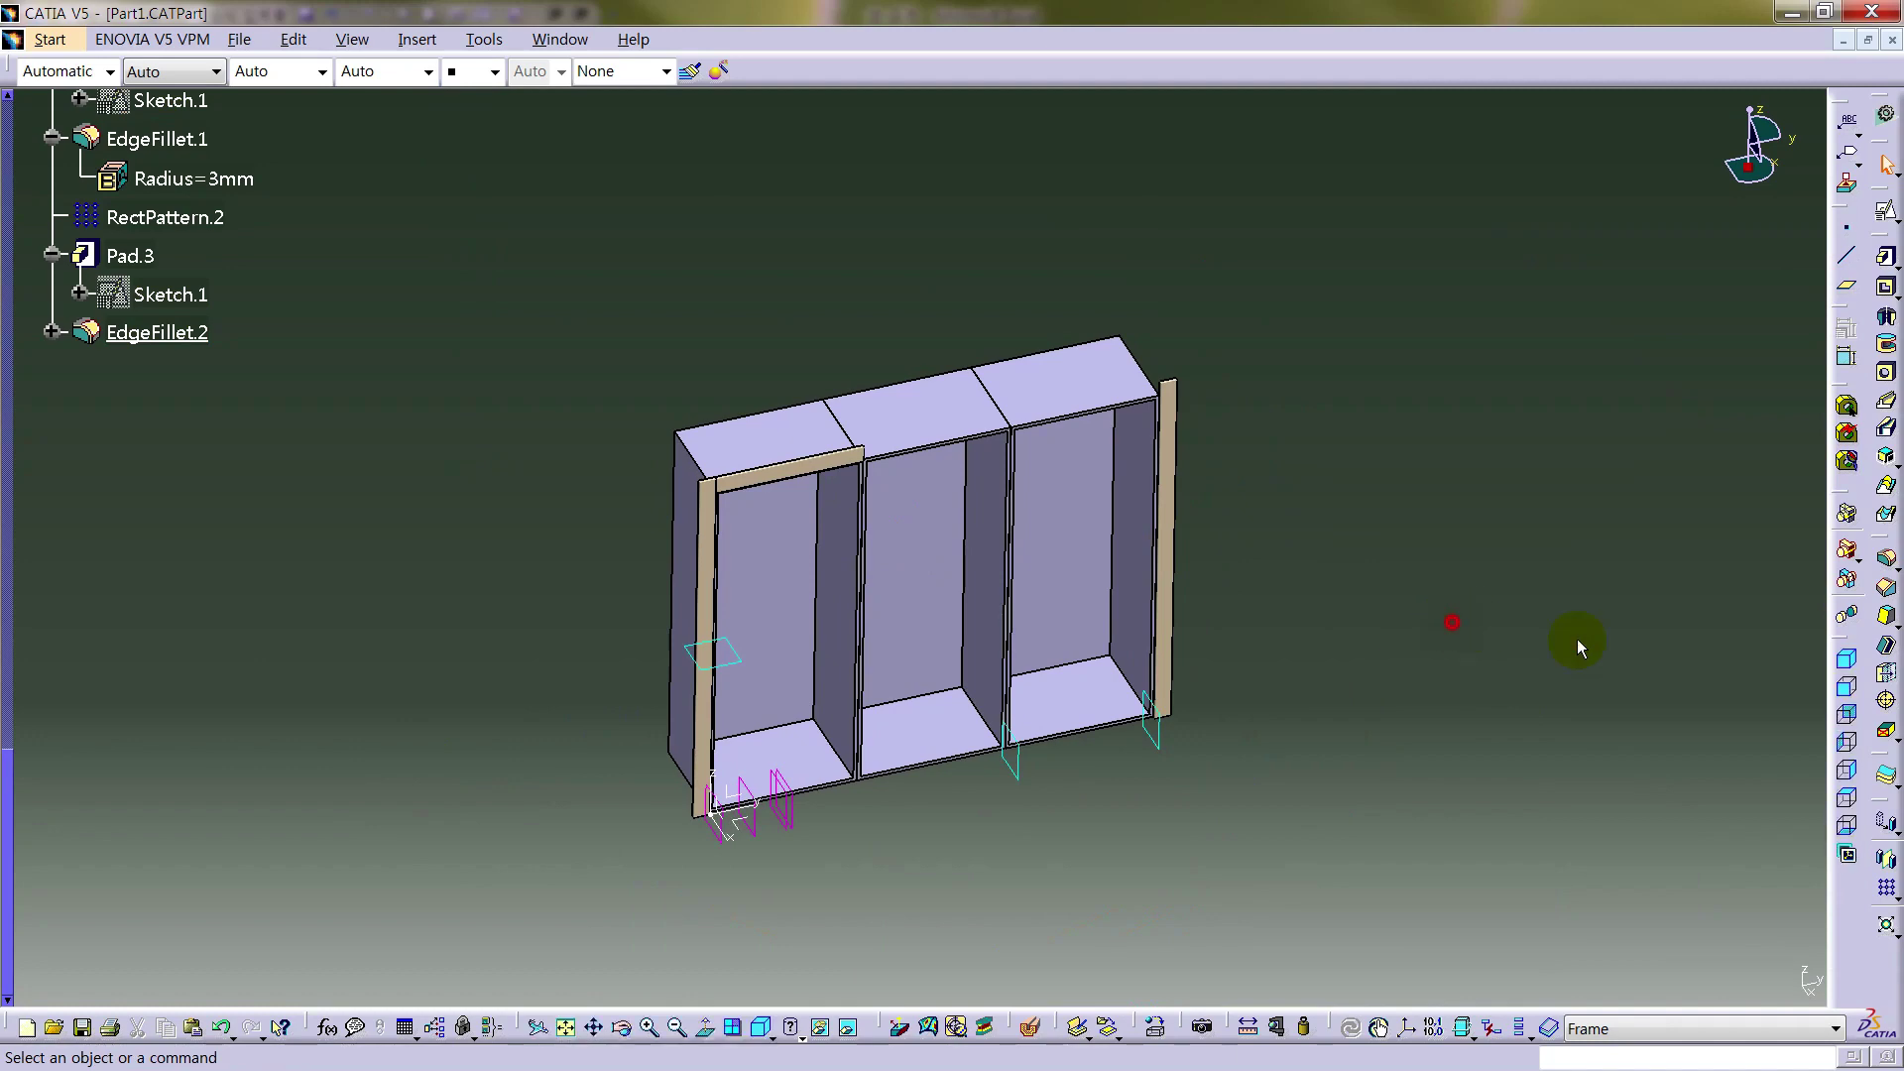
- Start a rectangular pattern of Pad.3 and EdgeFillet.2 with the absolute axis system's Y axis as reference direction
click(1886, 888)
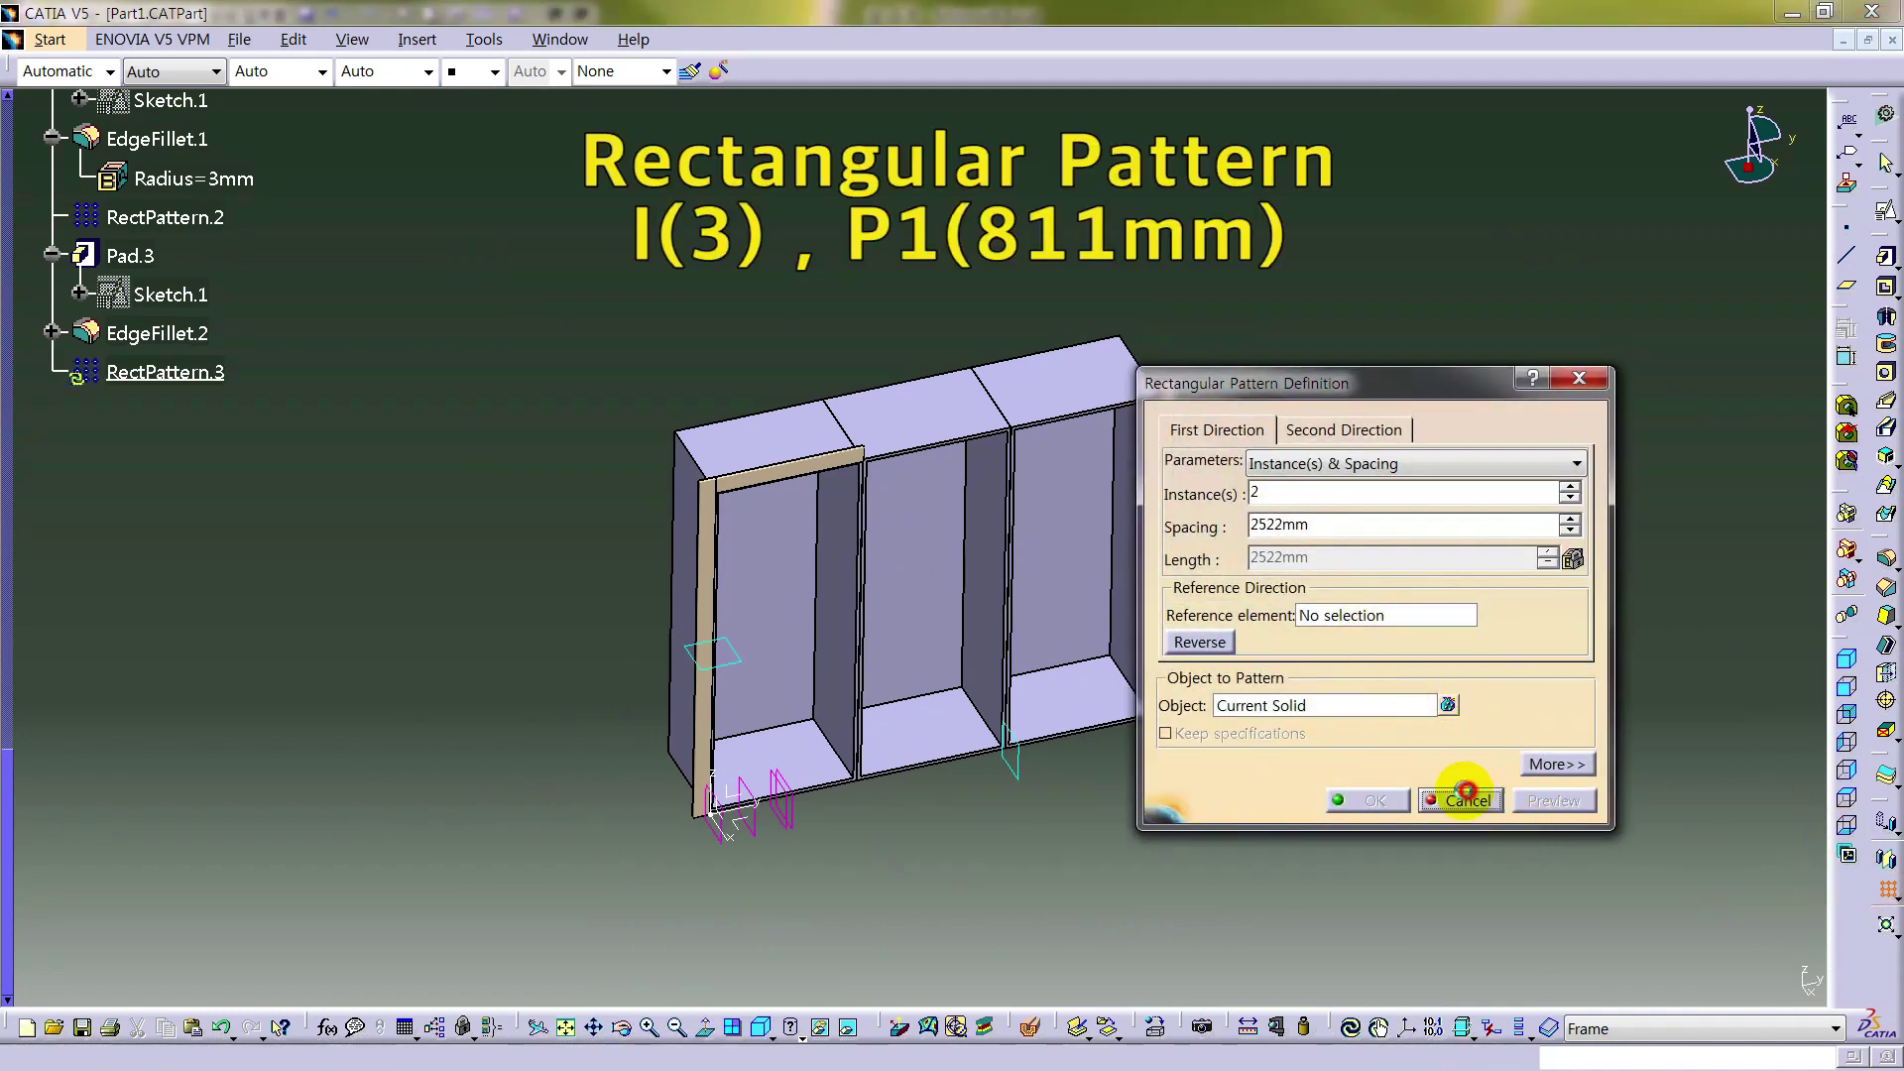
click(1469, 800)
click(153, 257)
ctrl+click(157, 332)
click(1886, 886)
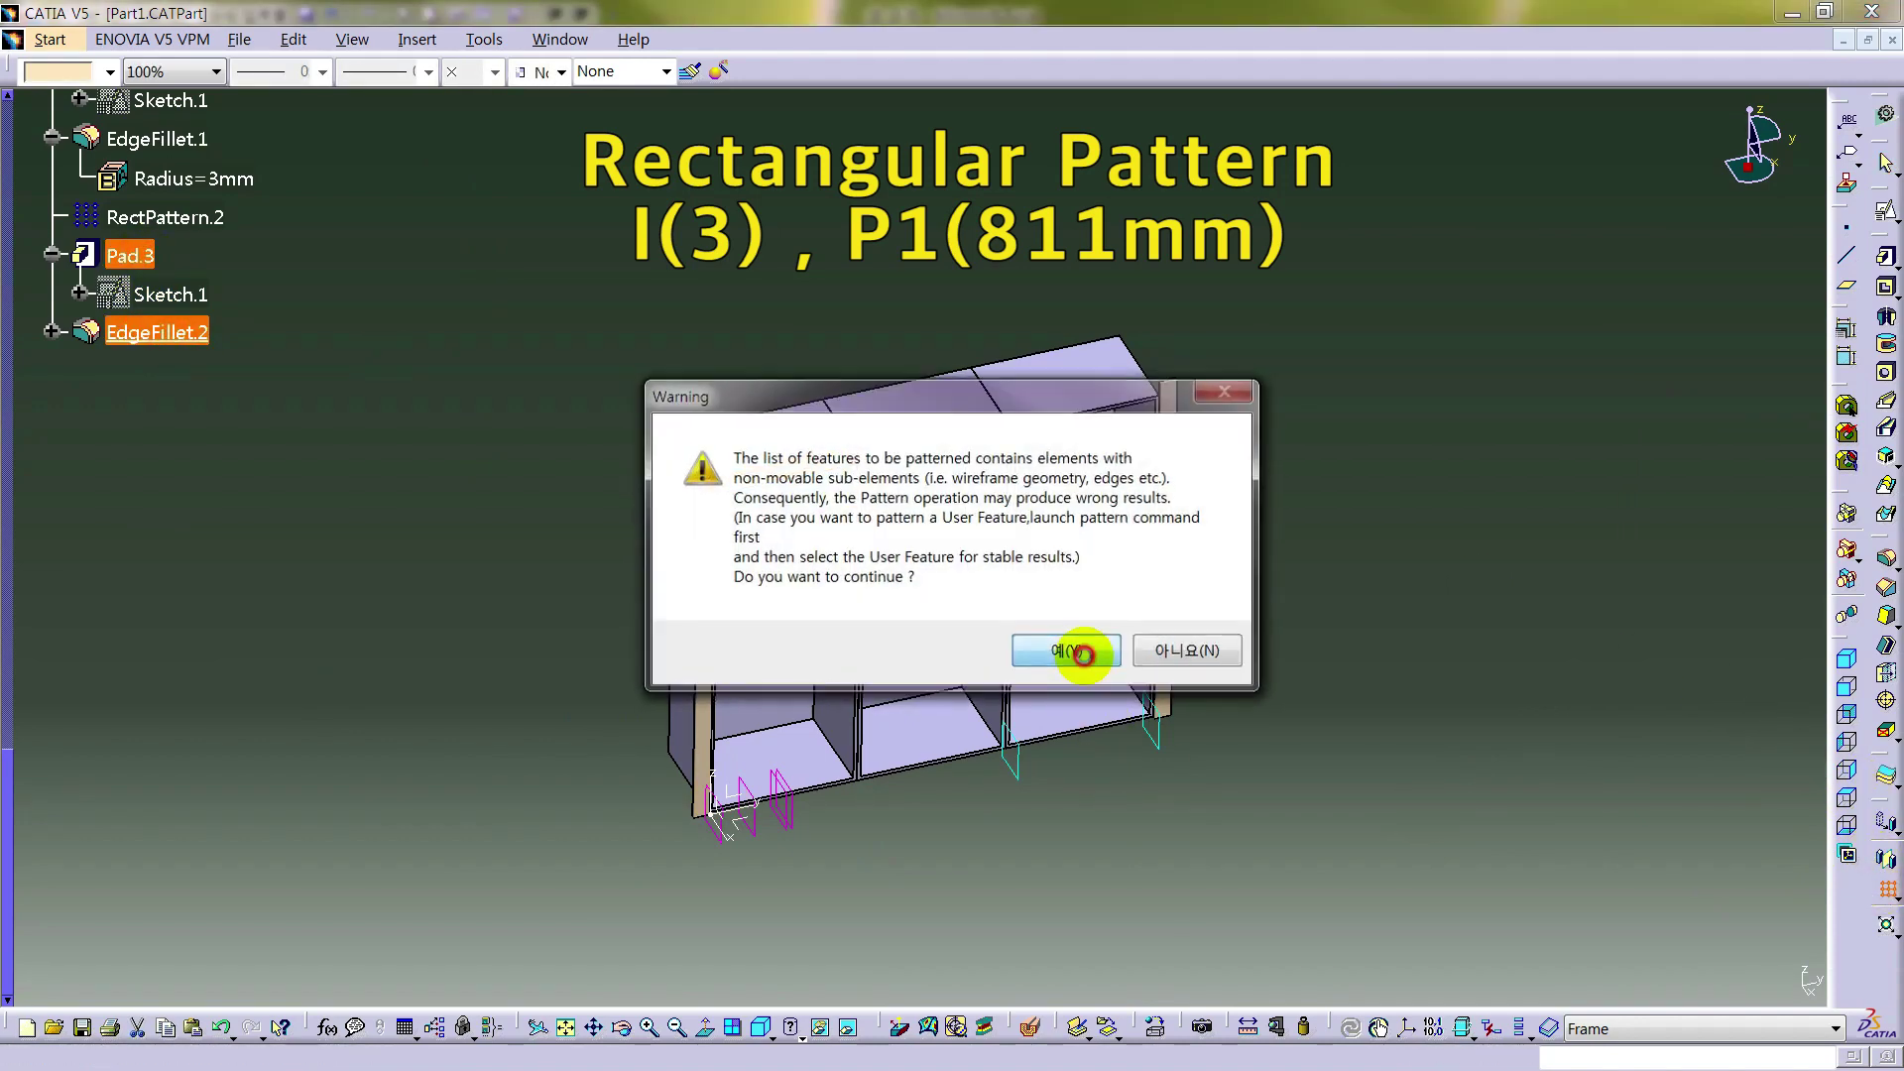
click(1067, 652)
click(1344, 615)
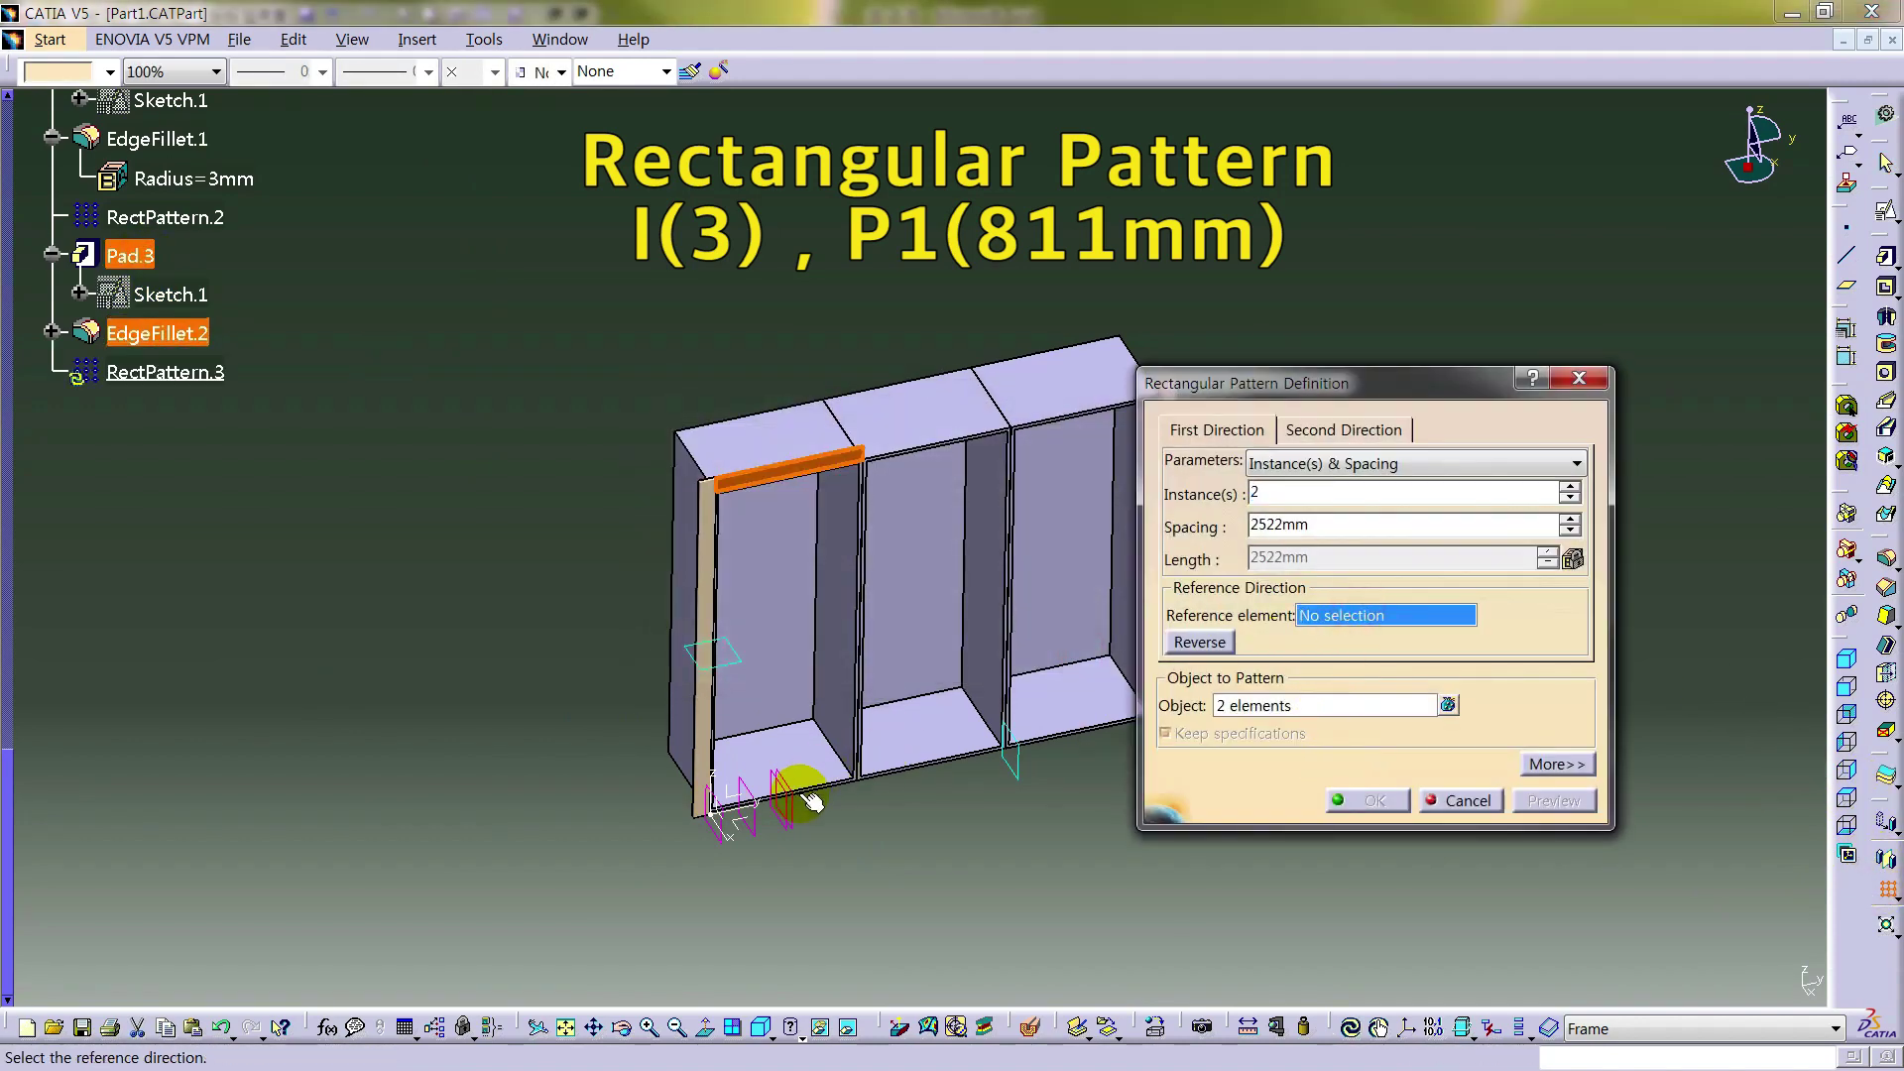
click(746, 815)
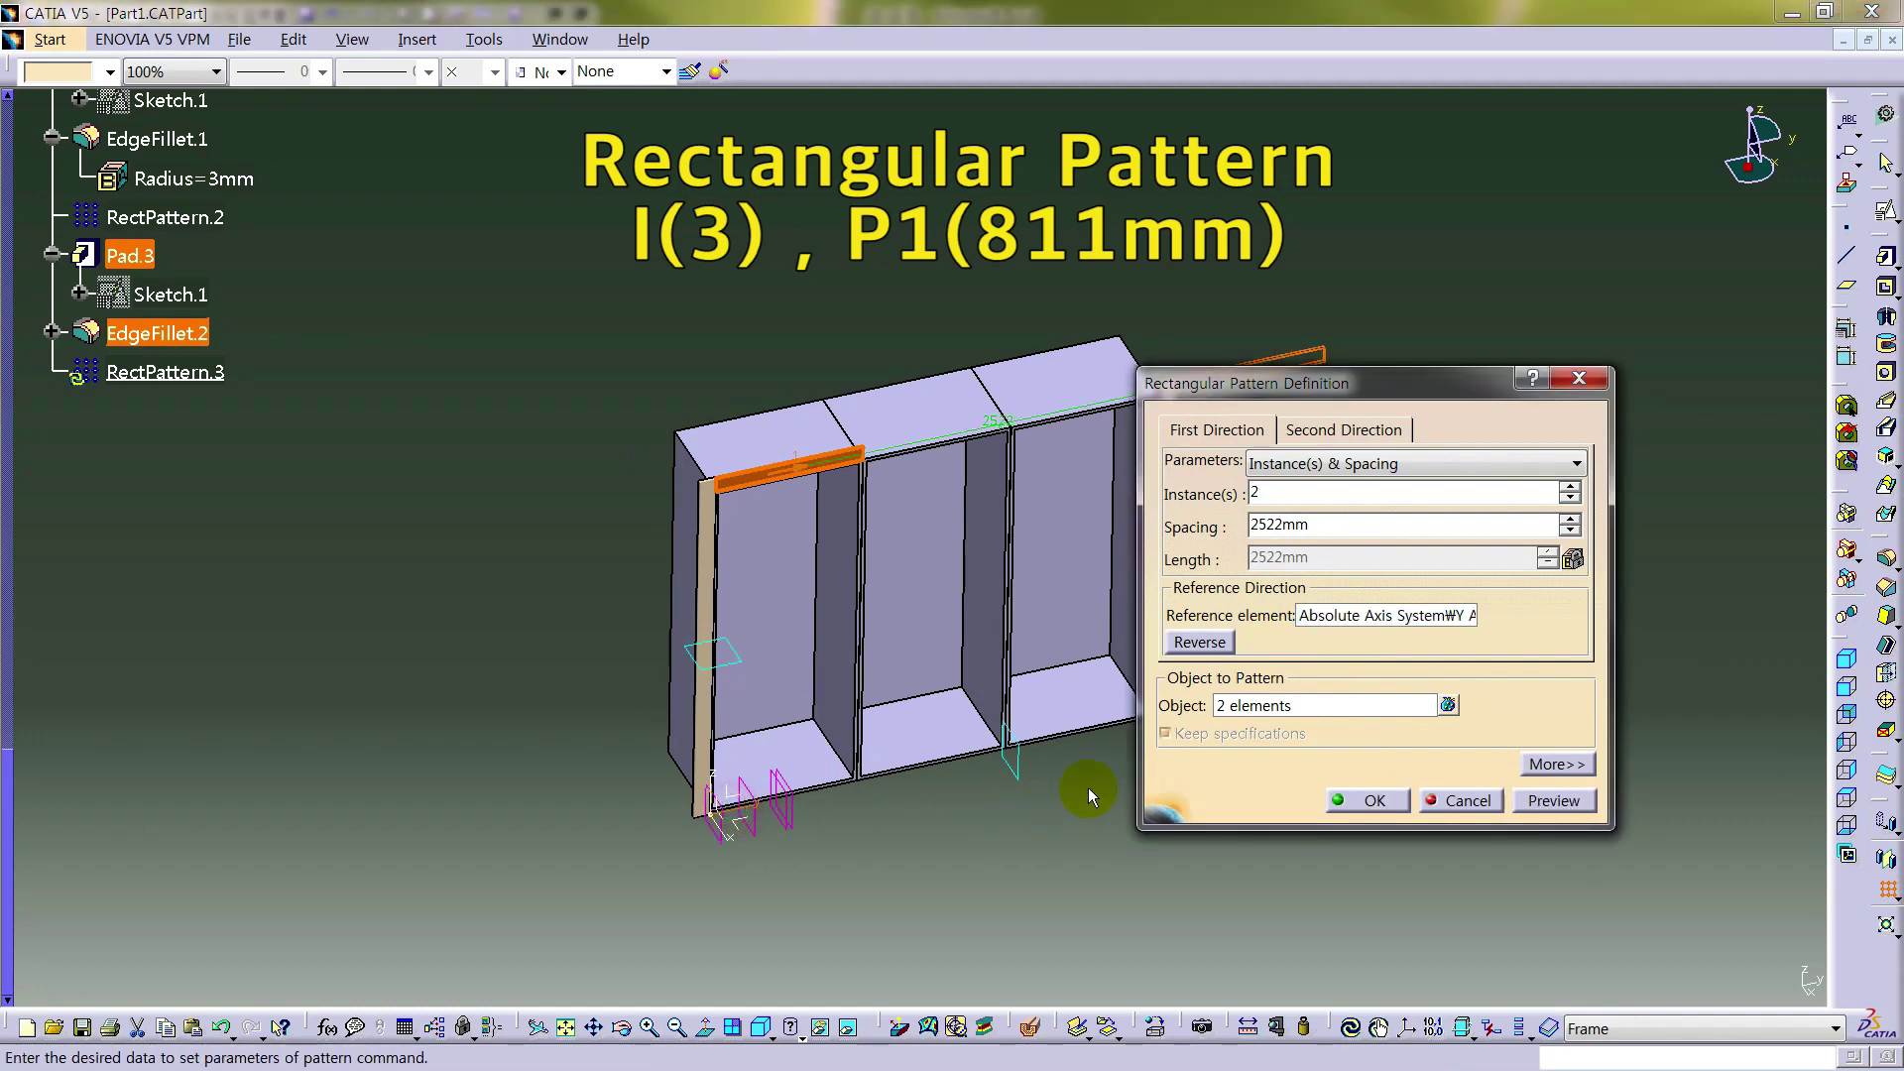
- Link the pattern's spacing to P1 (811 mm) and its instances to I (3), and create the pattern
right_click(1309, 523)
click(1355, 537)
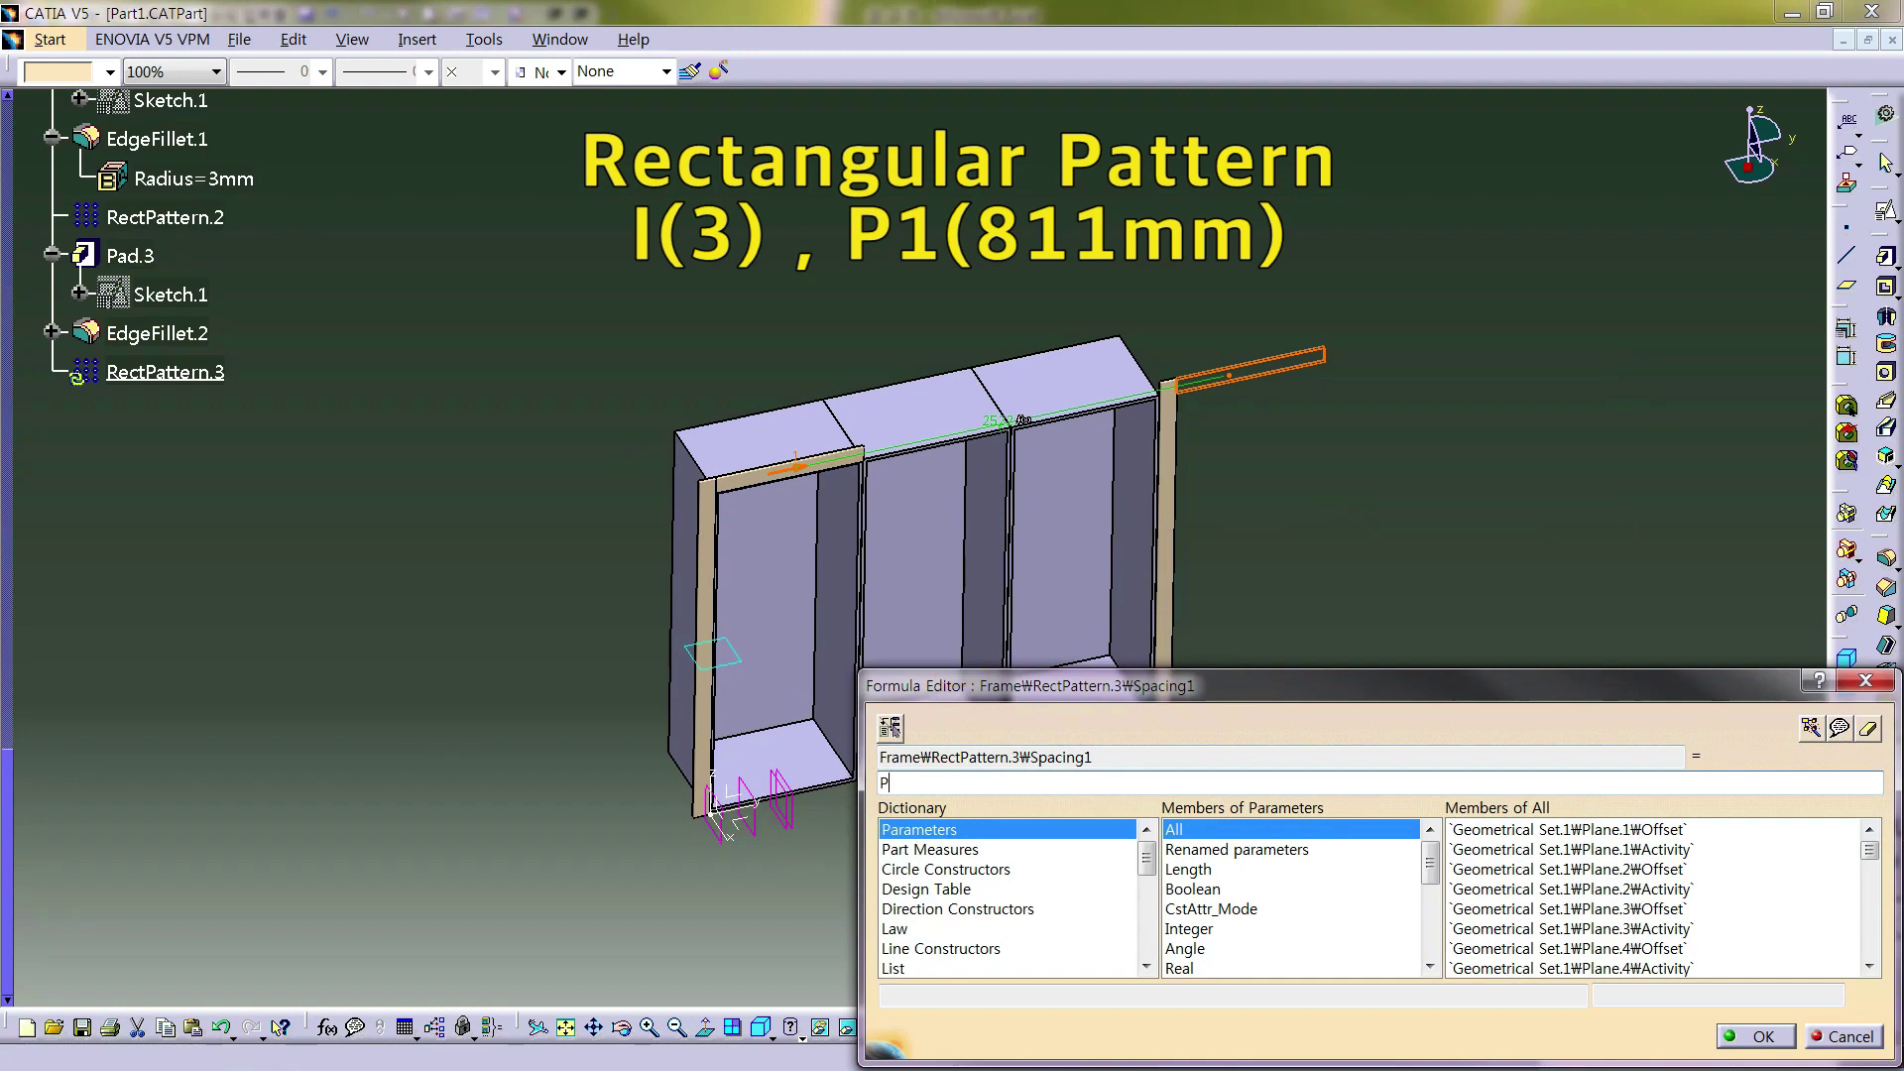
key(Return)
right_click(1326, 483)
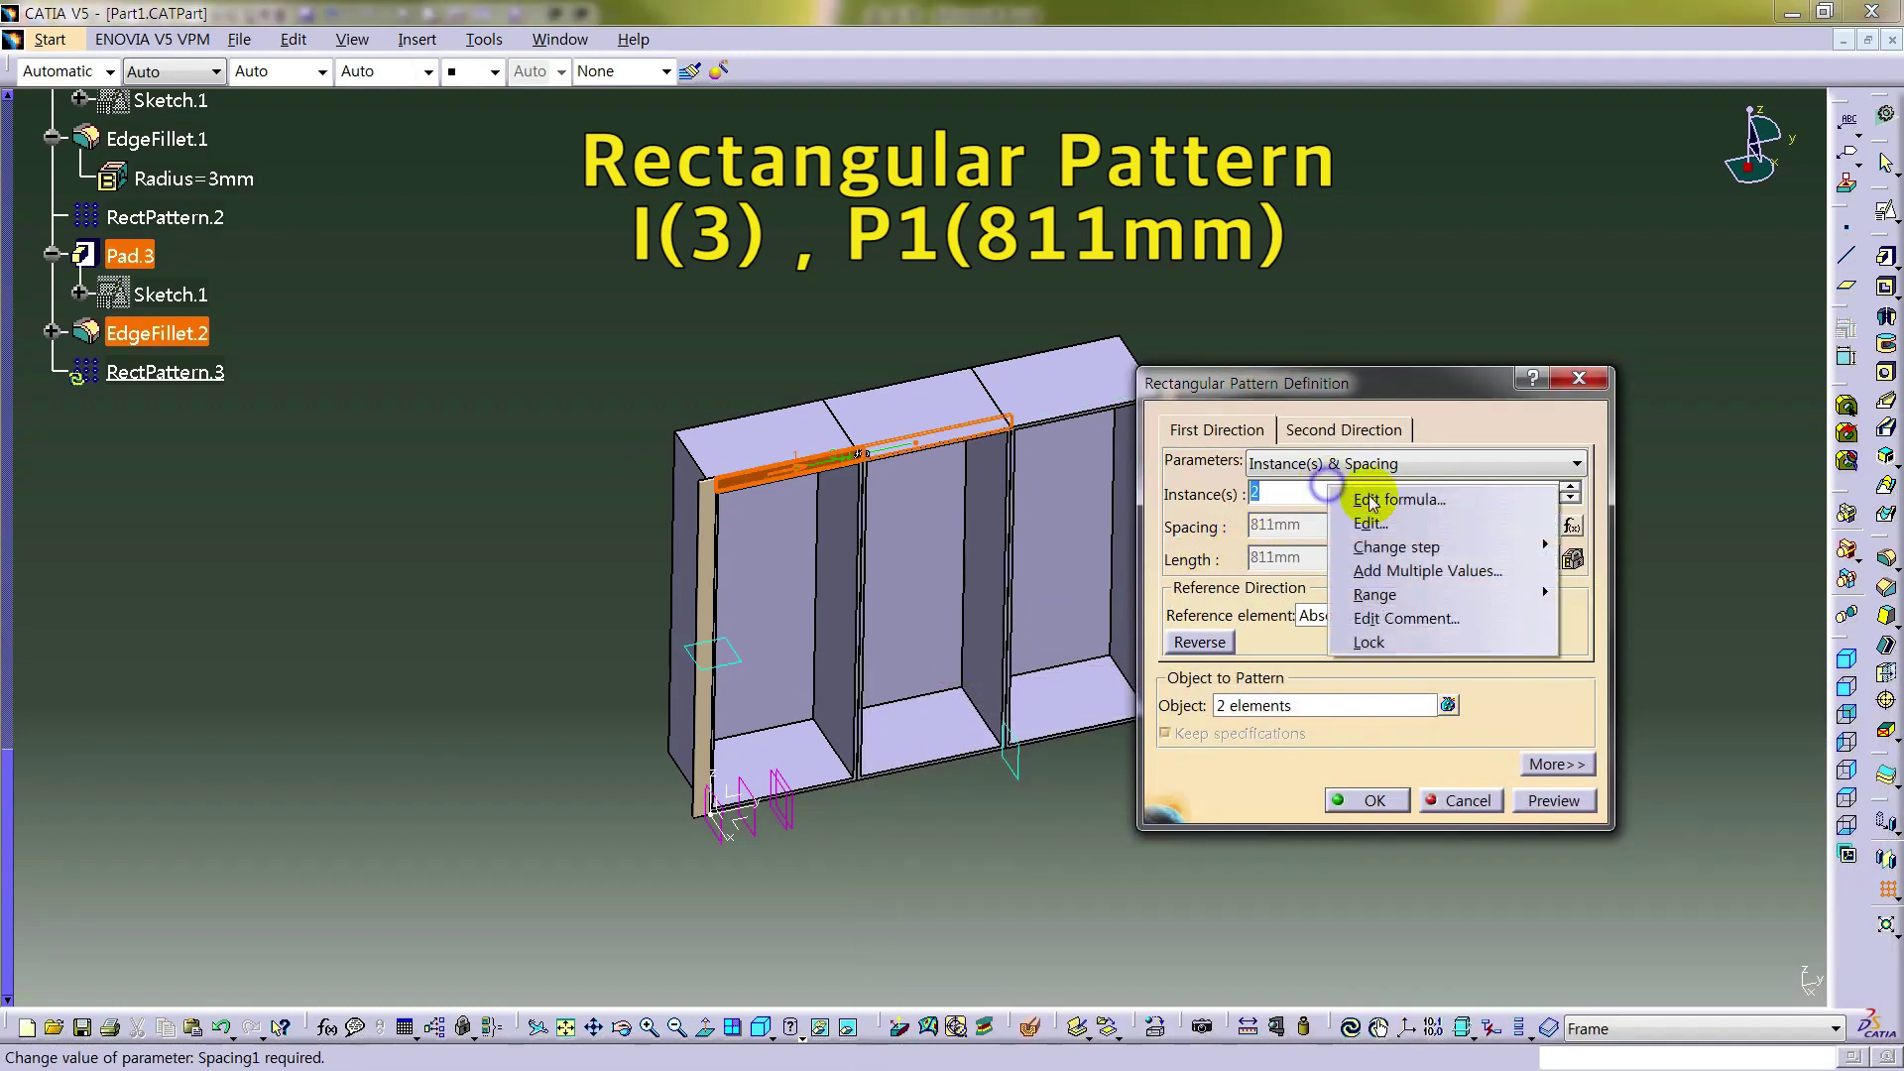
click(1387, 498)
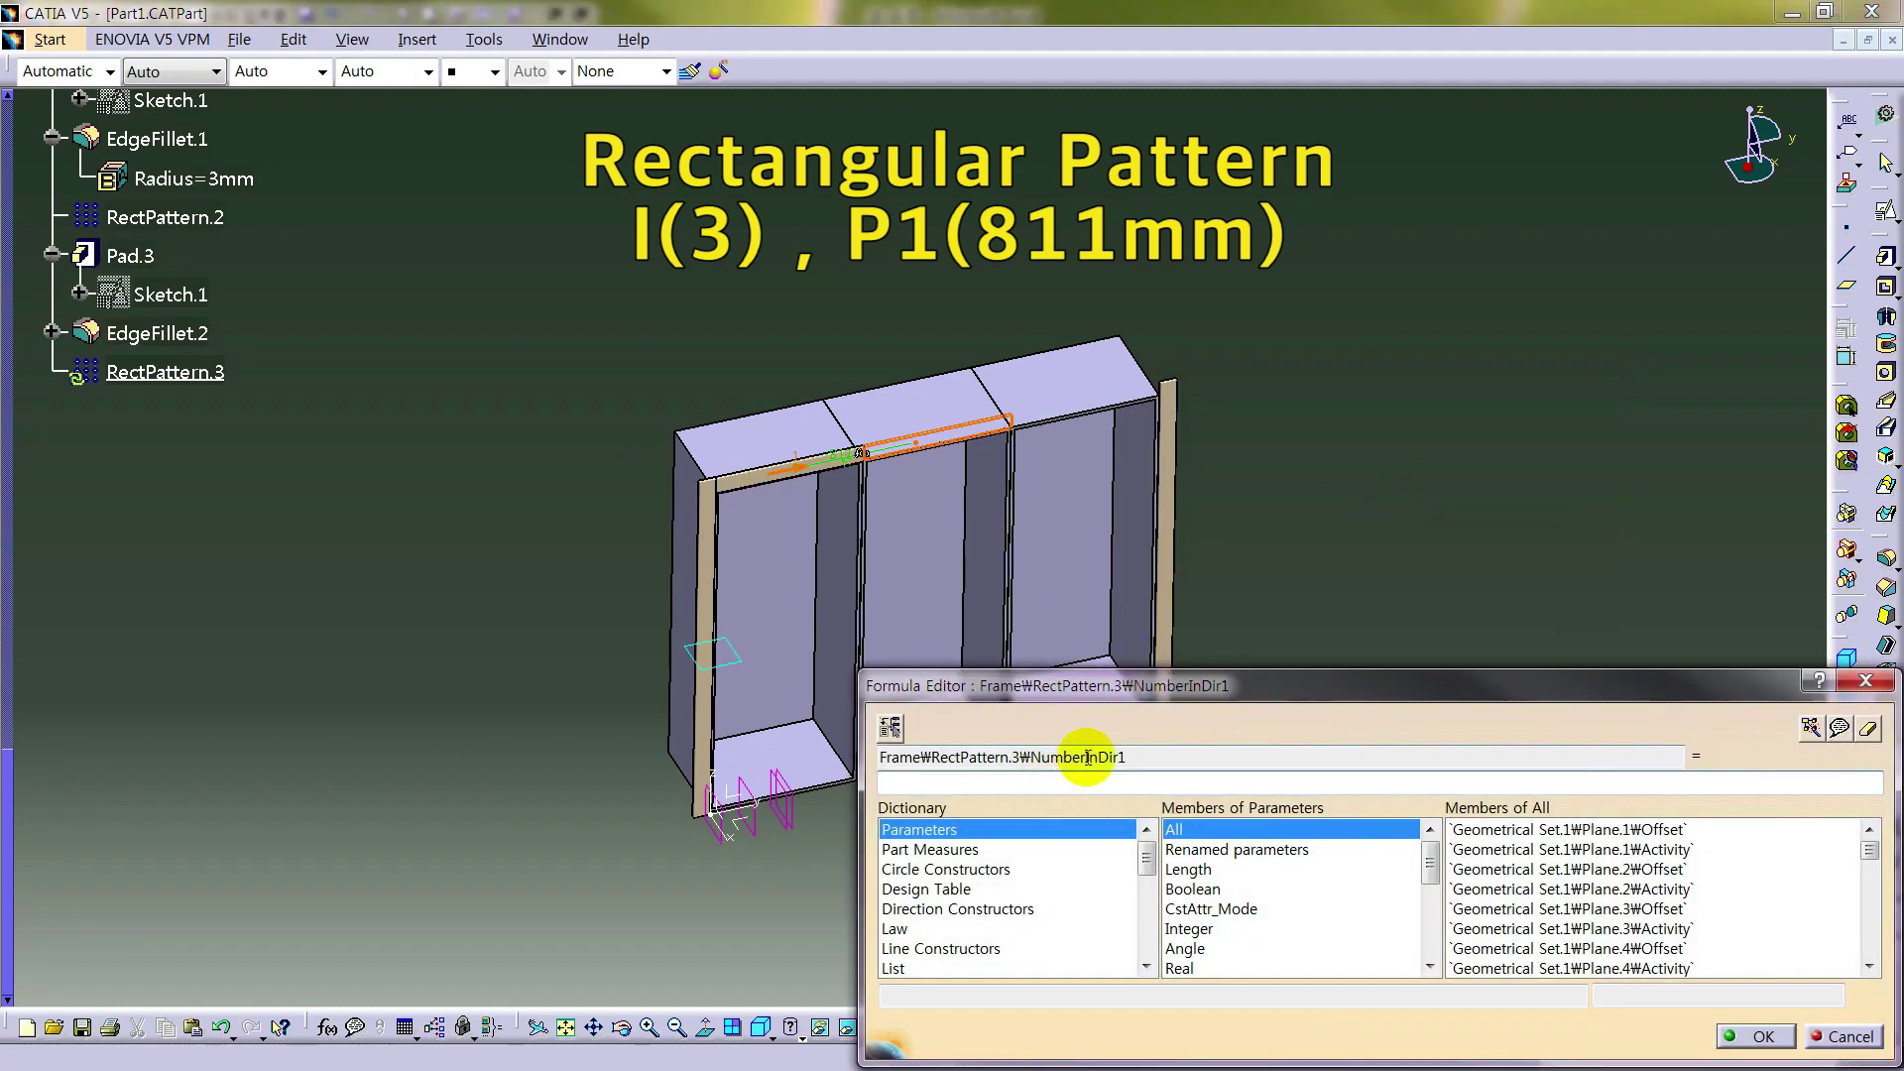
text(I)
key(Return)
middle_drag(991, 646, 1143, 607)
click(1552, 798)
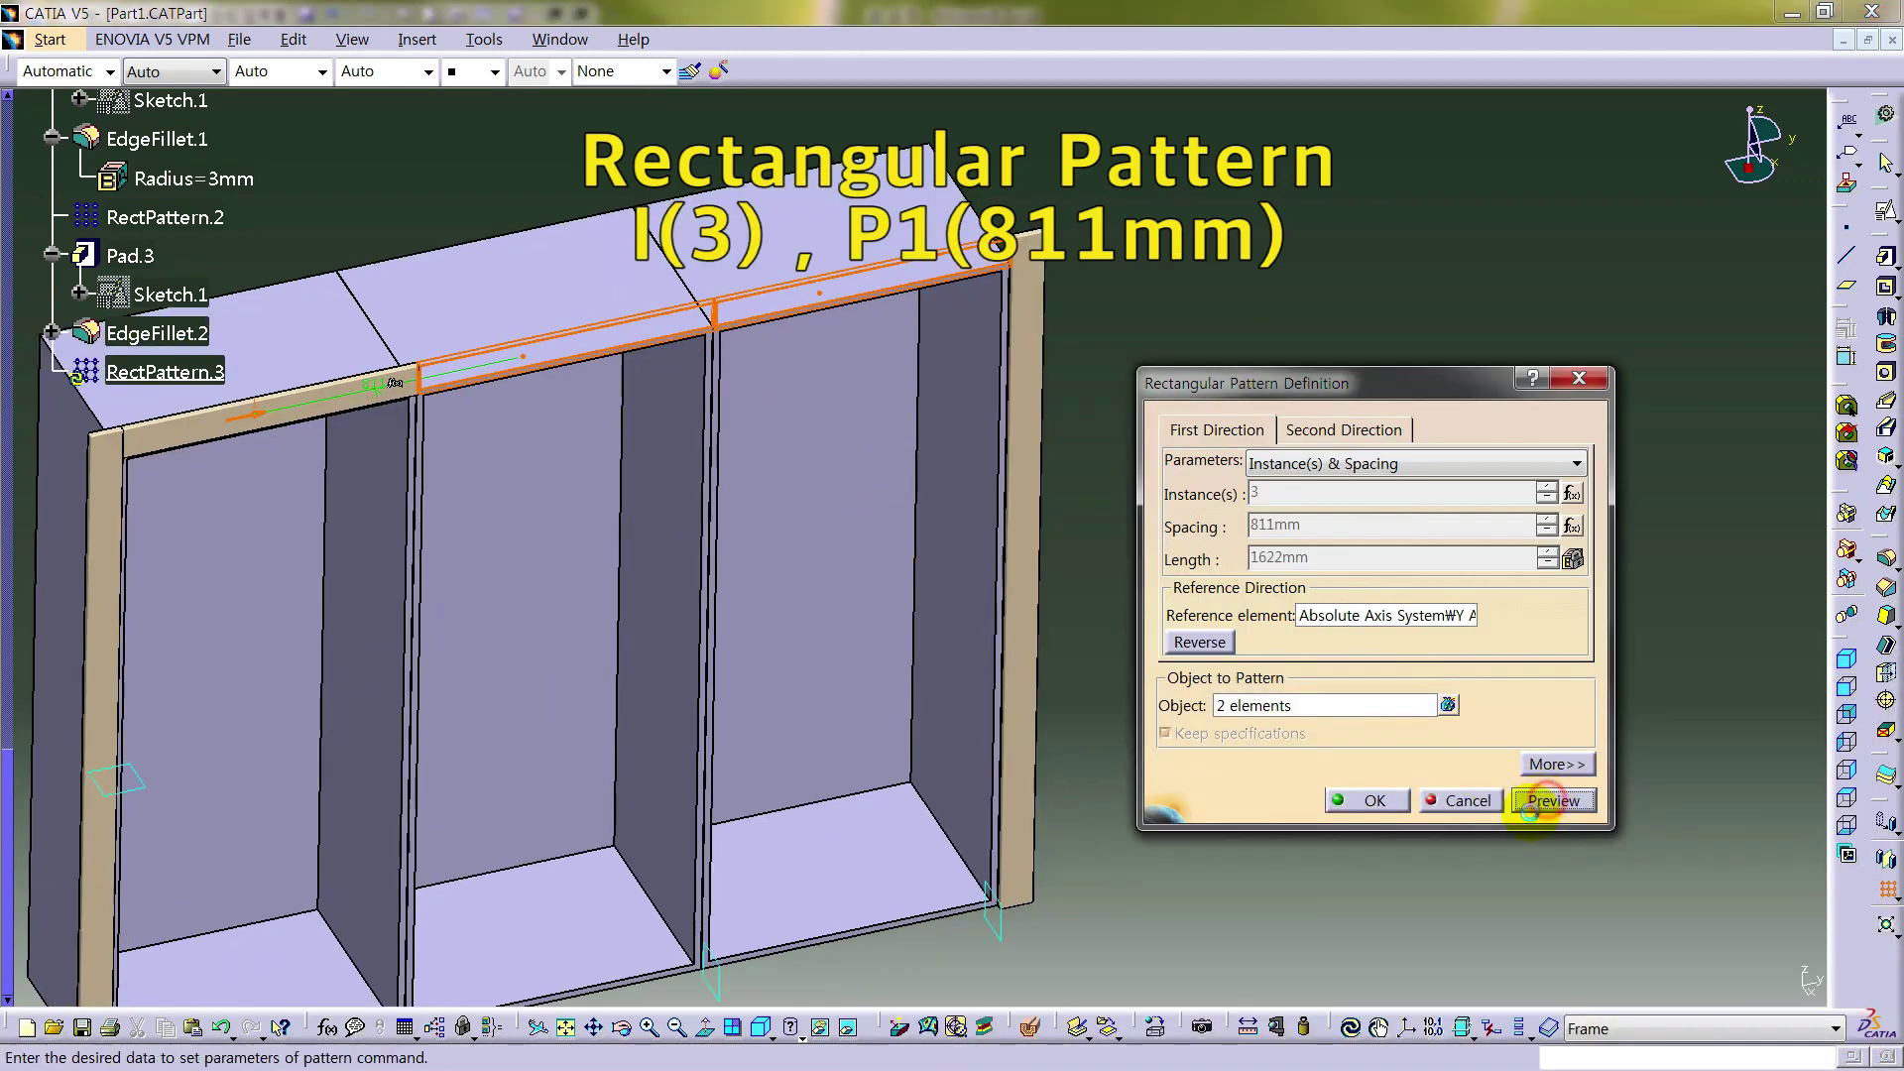
click(1354, 799)
- Collapse Geometrical Set.1 in the specification tree and bring the Parameters set into view
middle_drag(1270, 774, 468, 577)
scroll(369, 549, up, 8)
scroll(369, 545, up, 3)
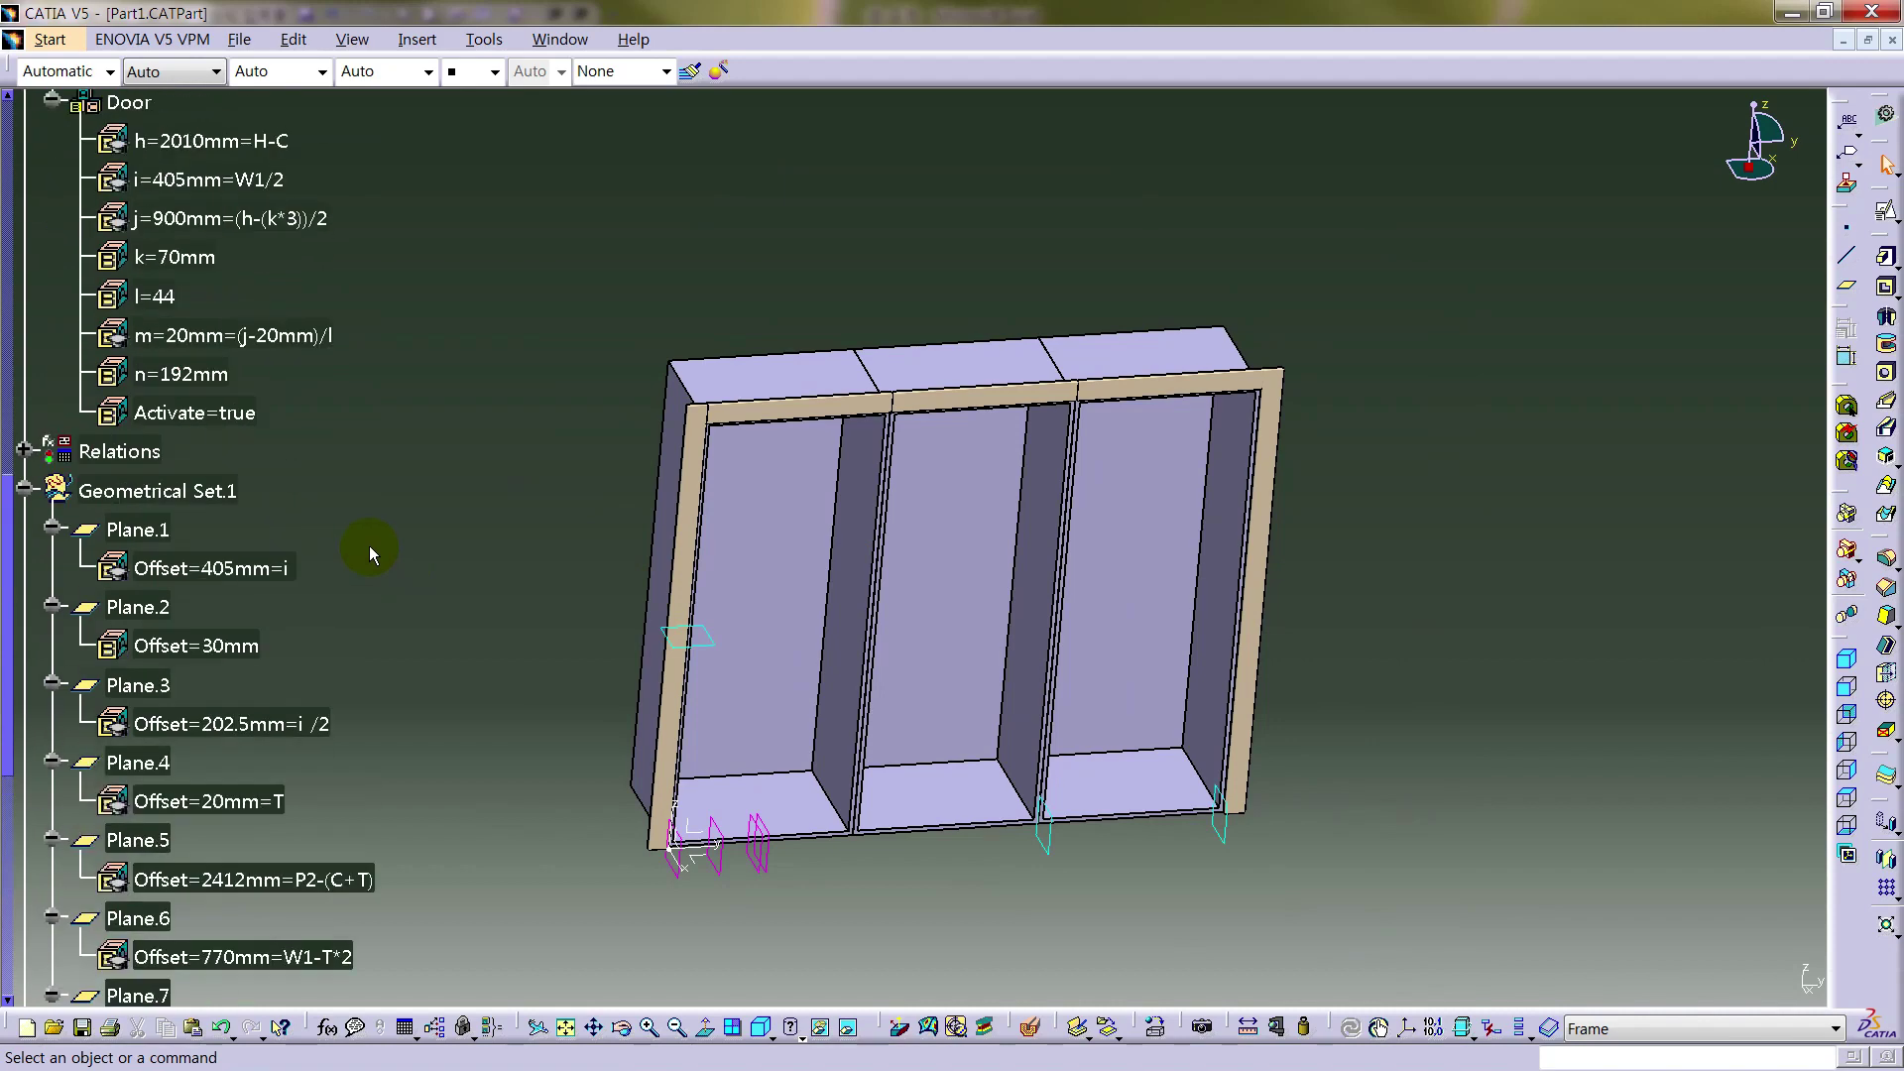
click(24, 488)
scroll(327, 490, up, 9)
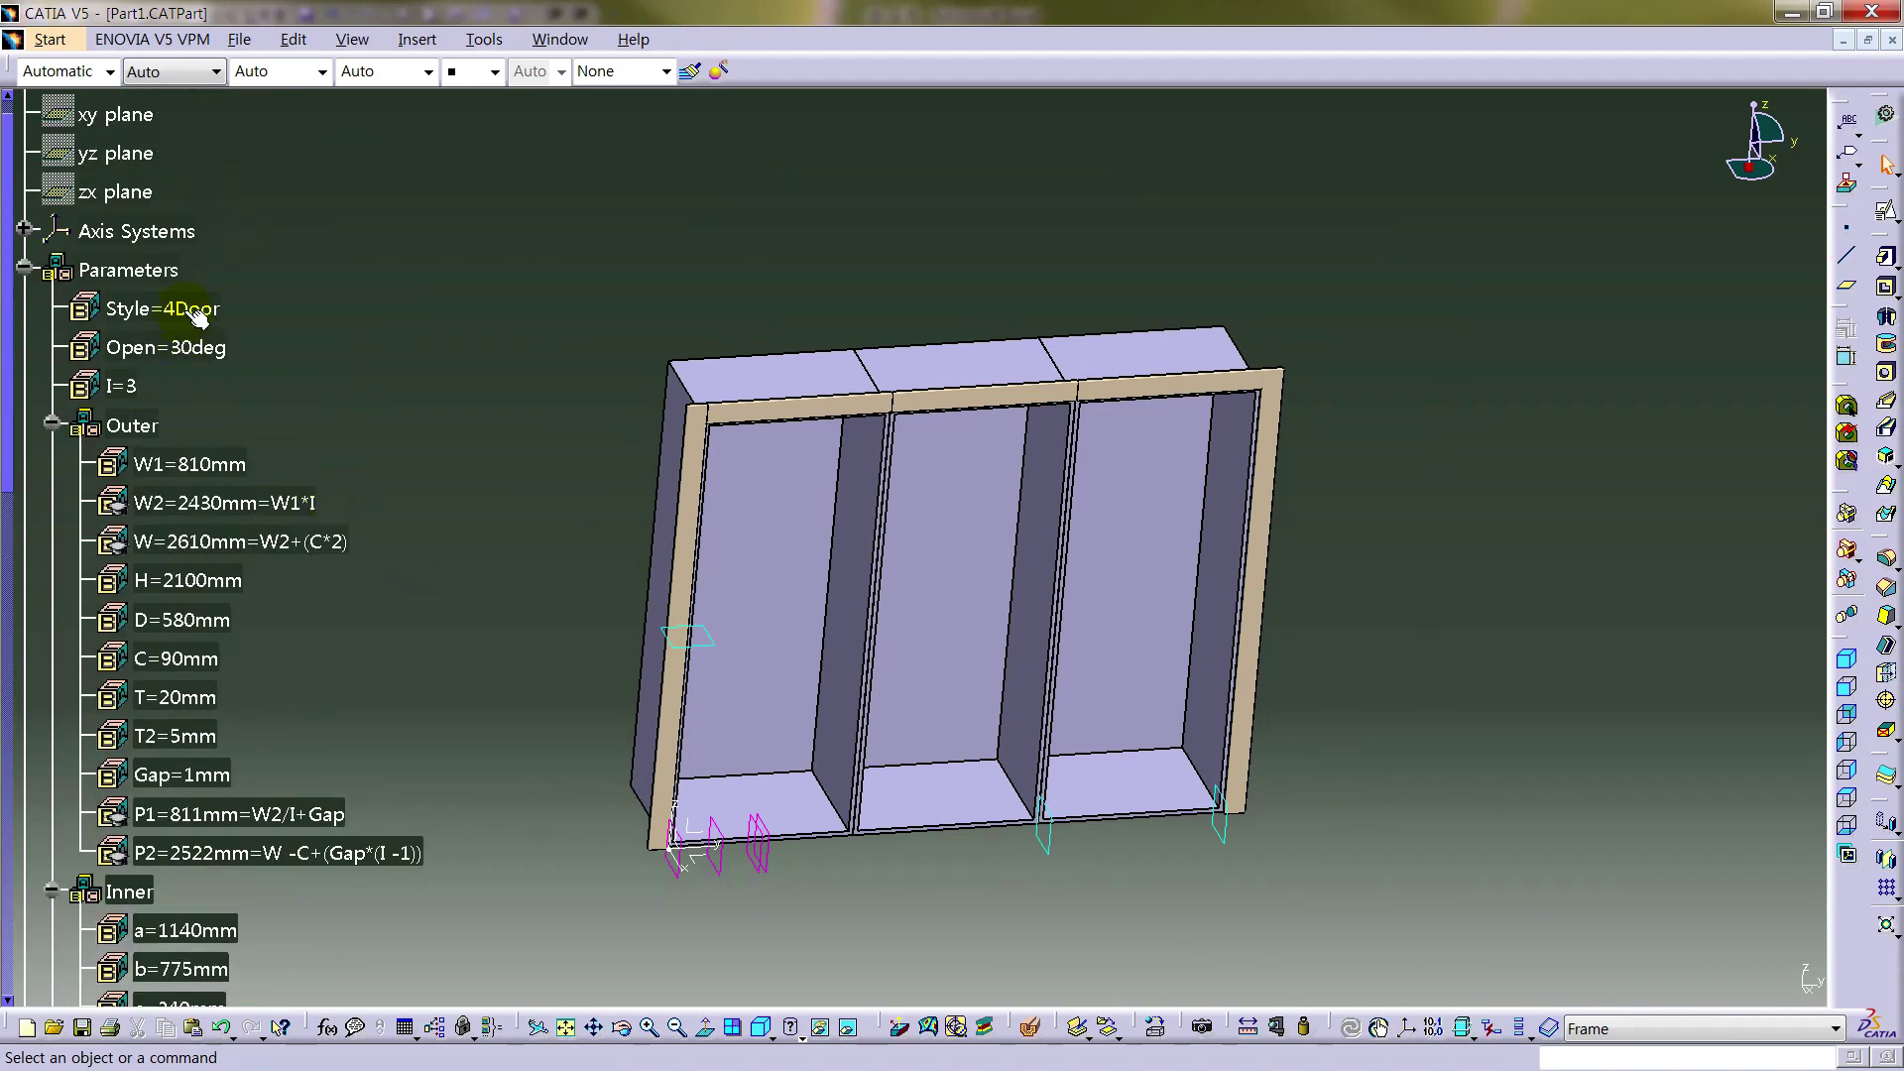
- Set the Style parameter to 6Door
double_click(195, 314)
click(666, 361)
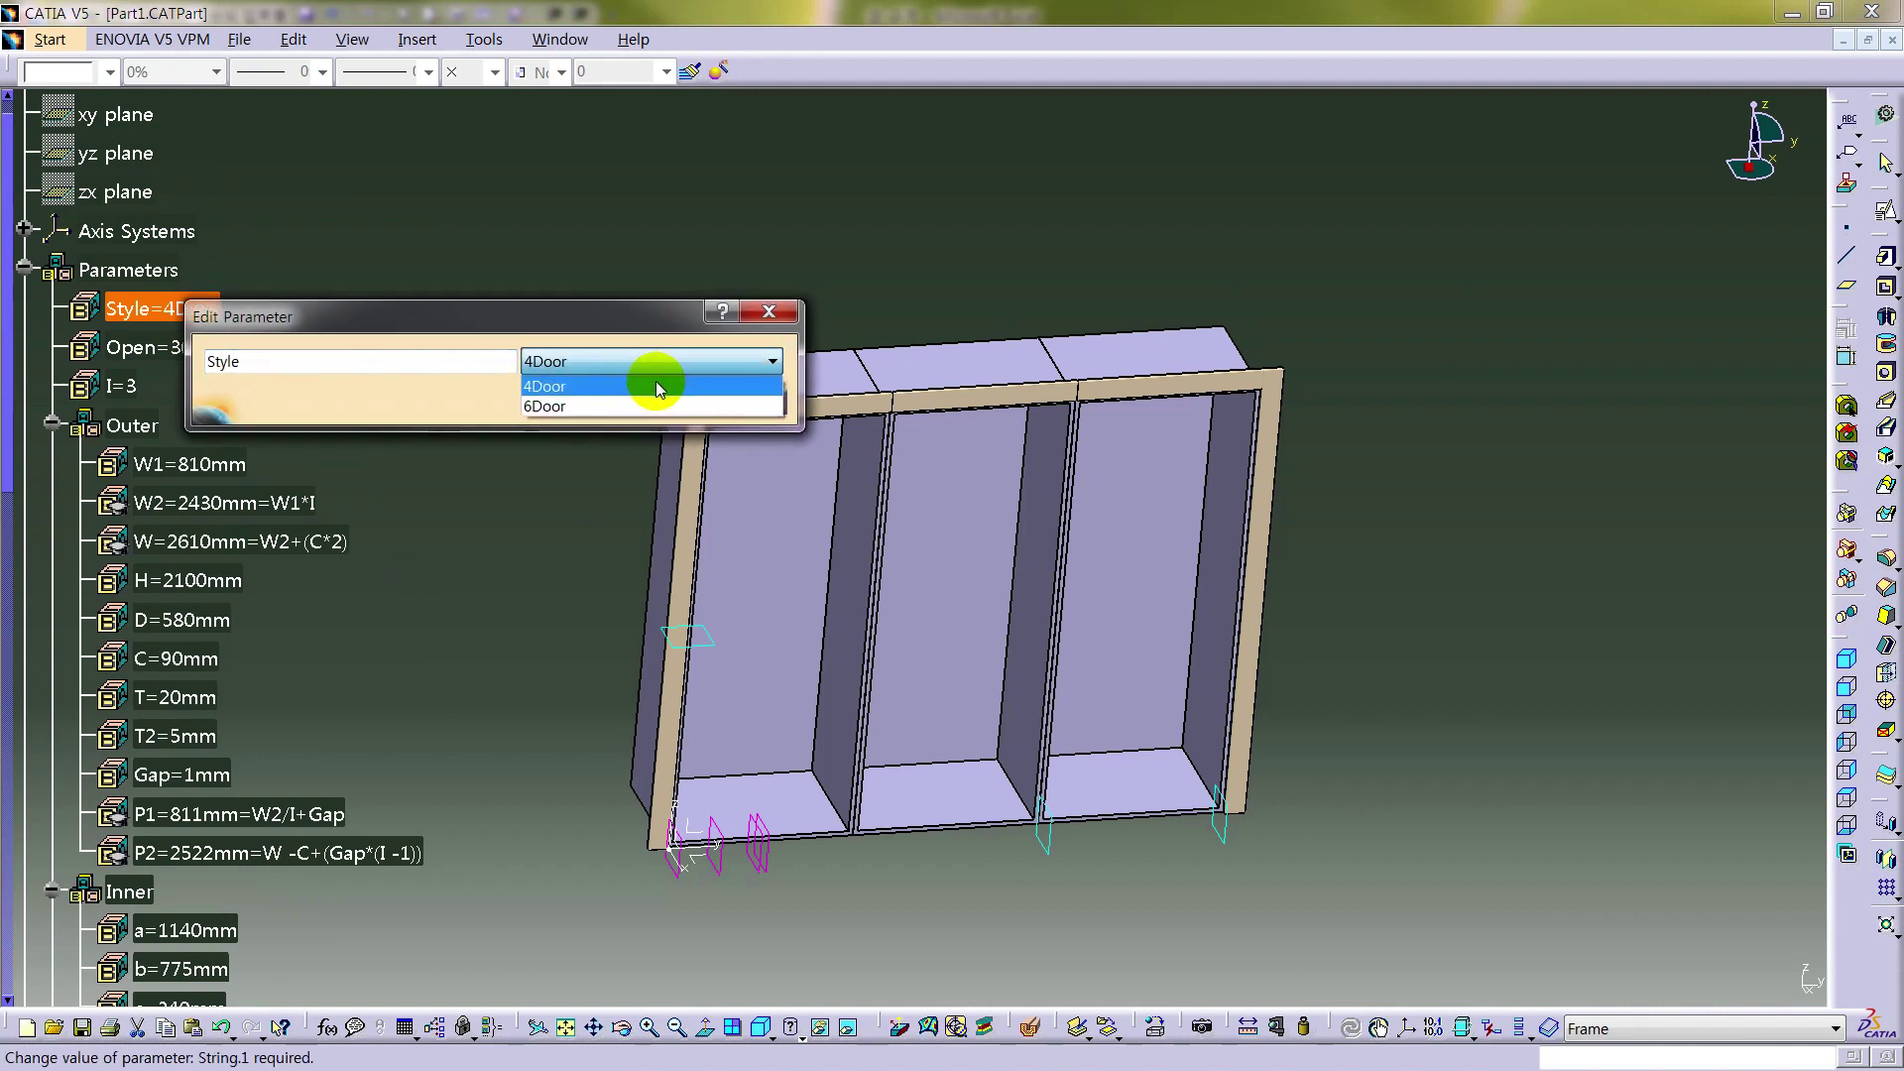
click(659, 406)
click(678, 404)
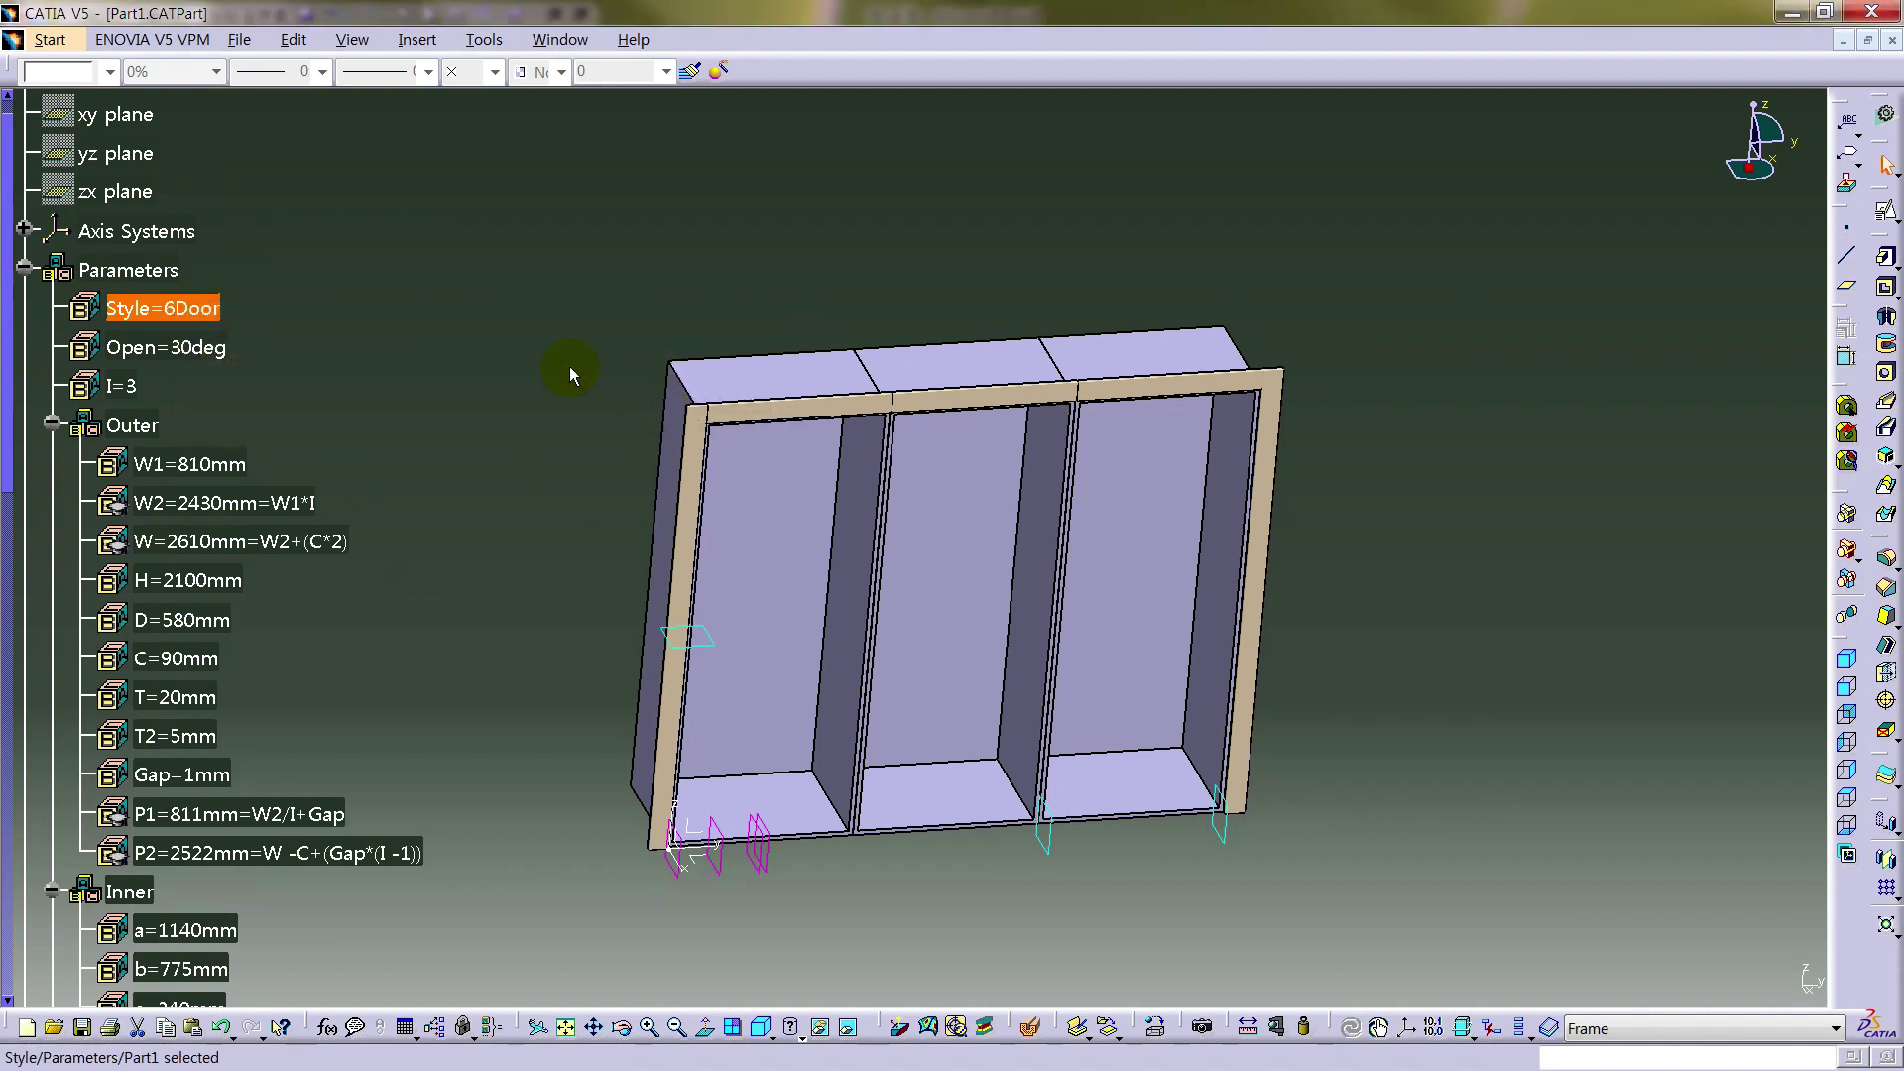
- Change the Style parameter back to 4Door
double_click(168, 314)
click(653, 367)
click(627, 388)
click(643, 404)
click(350, 396)
- Switch the Style parameter to 6Door once more
double_click(190, 309)
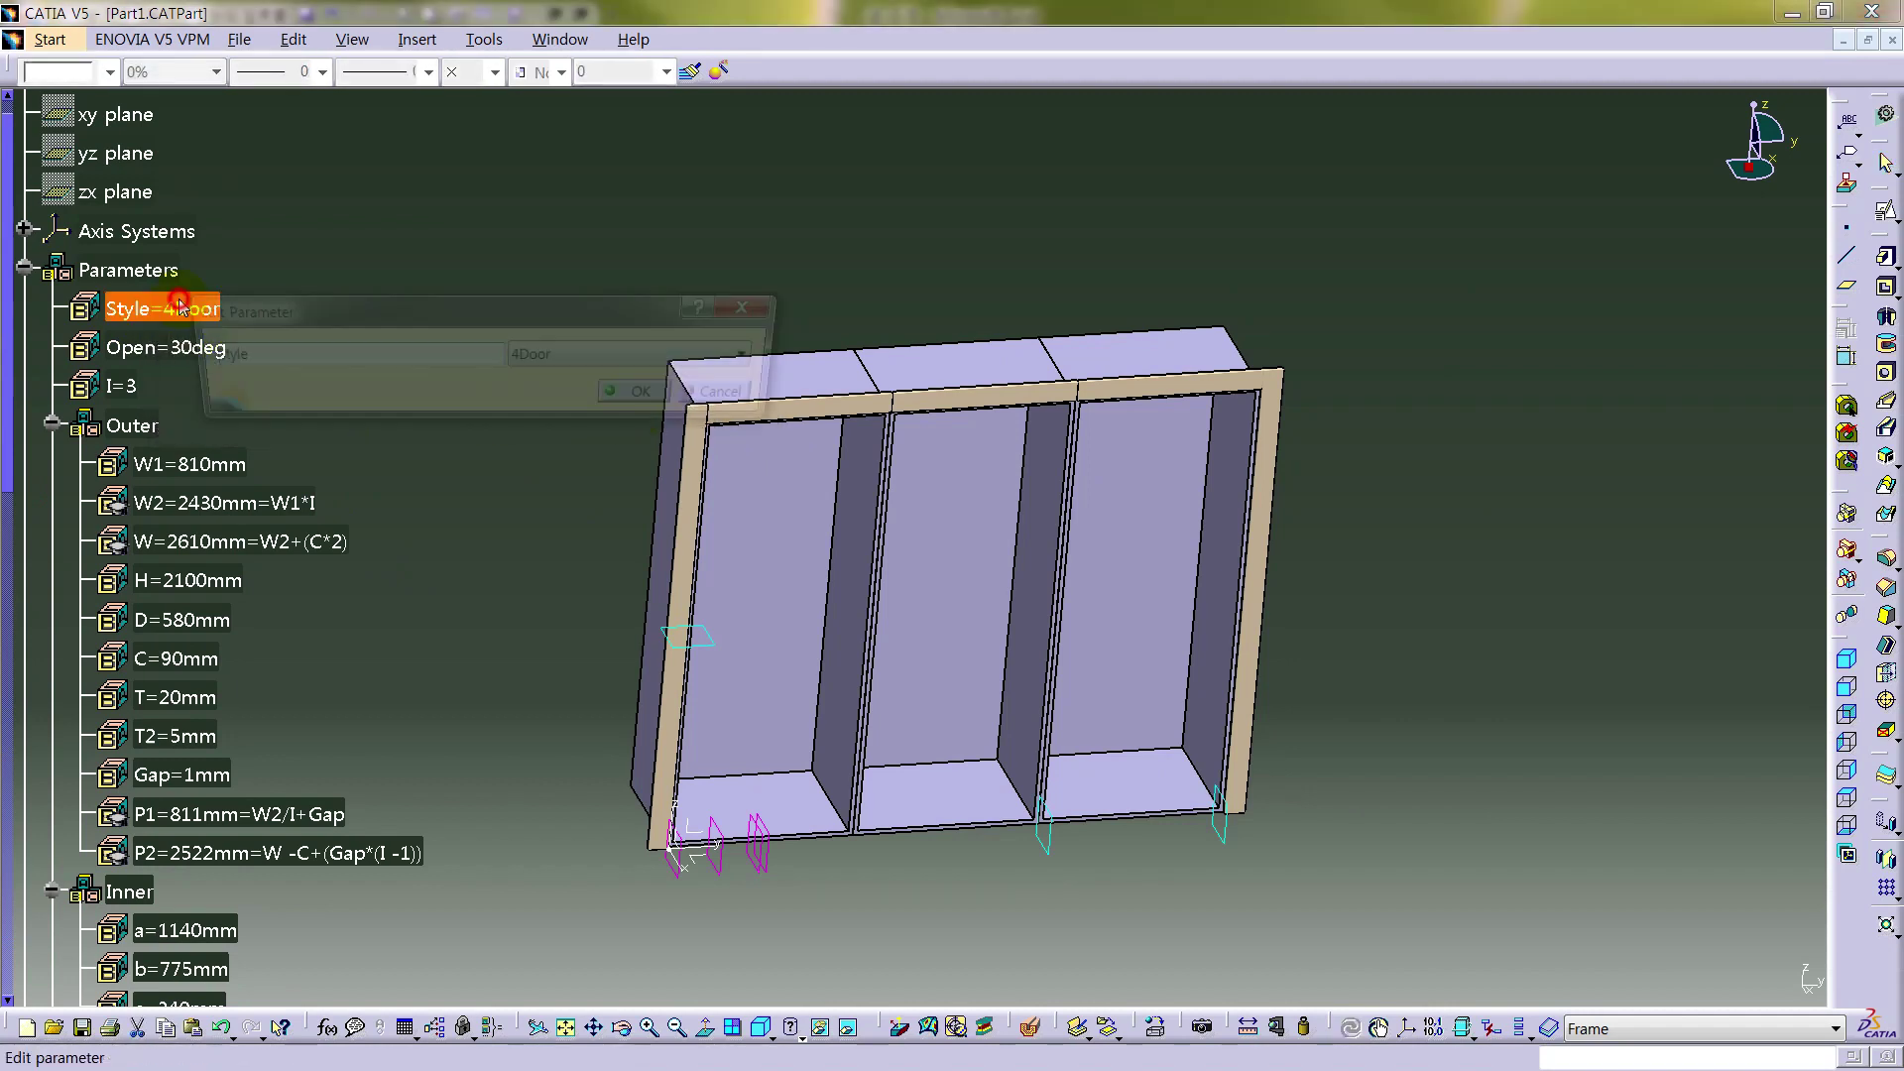
click(532, 357)
click(556, 402)
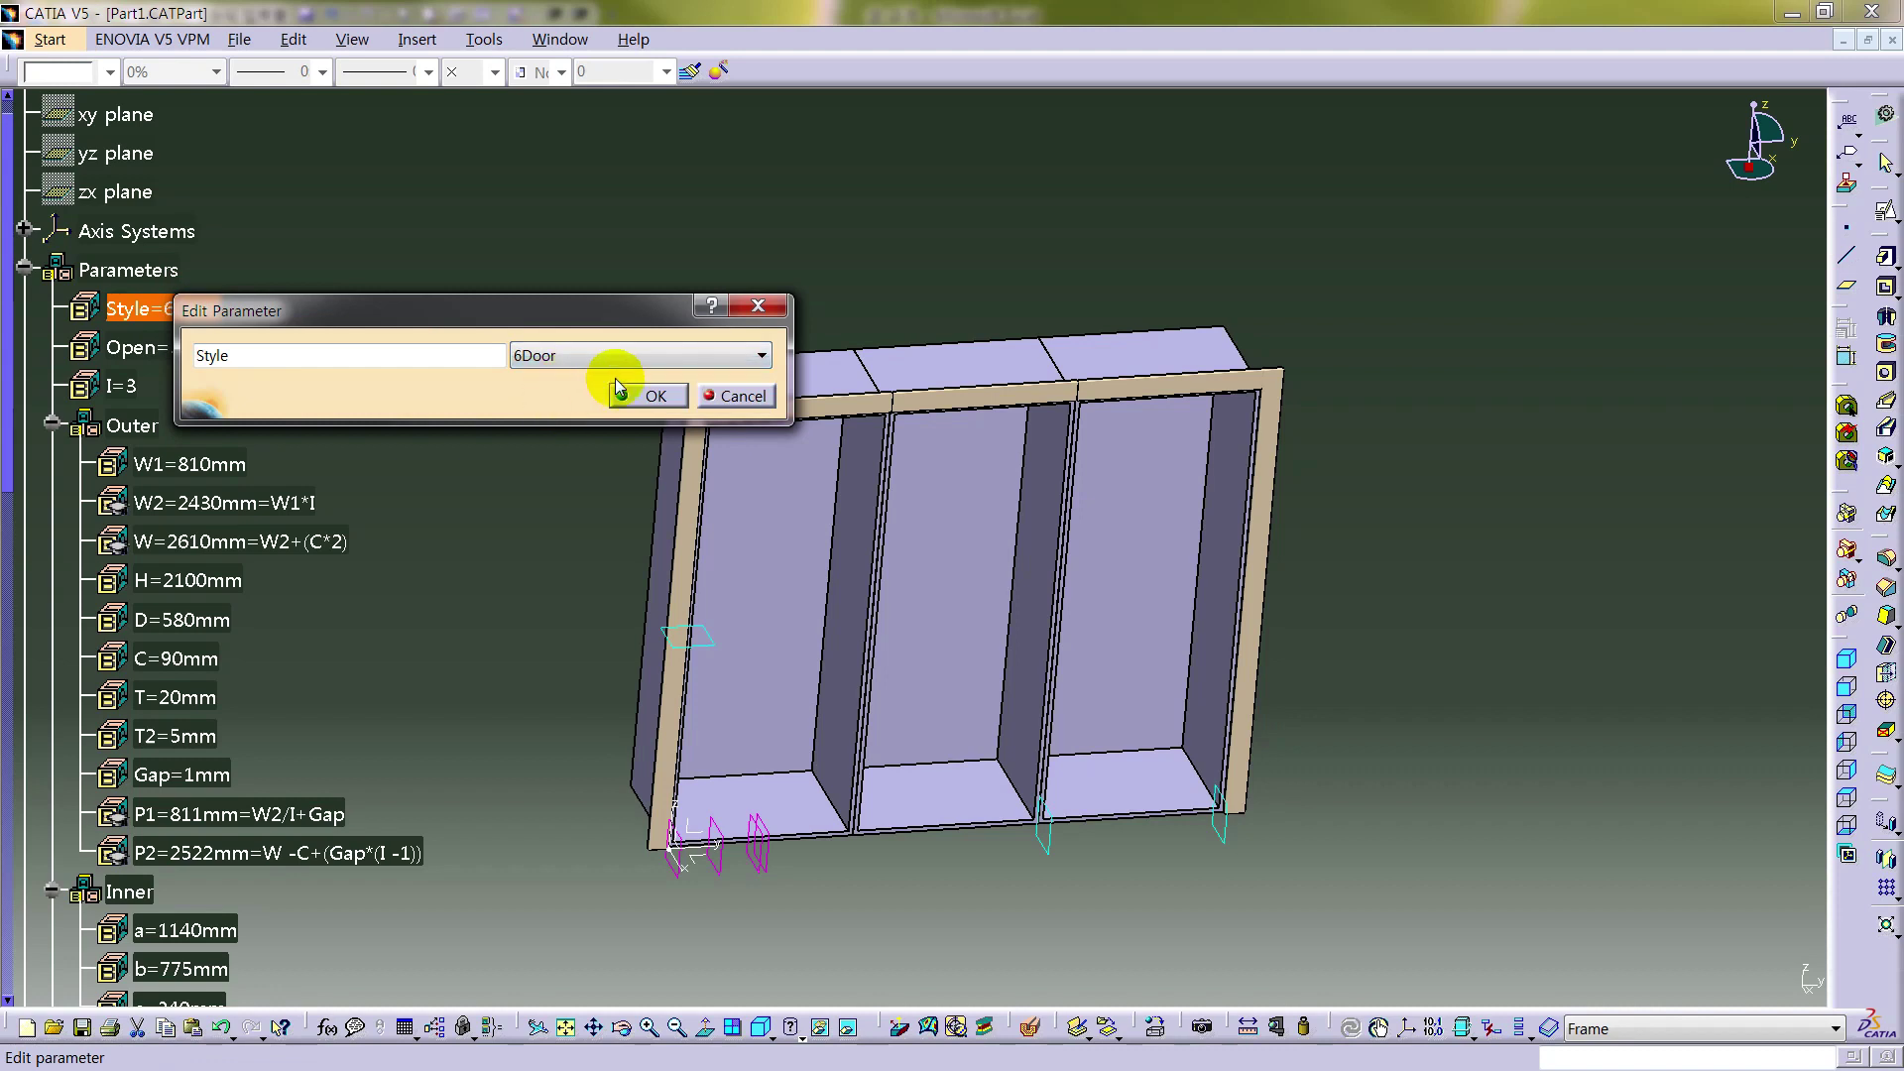
click(640, 395)
click(353, 381)
- Return the Style parameter to 4Door
double_click(219, 311)
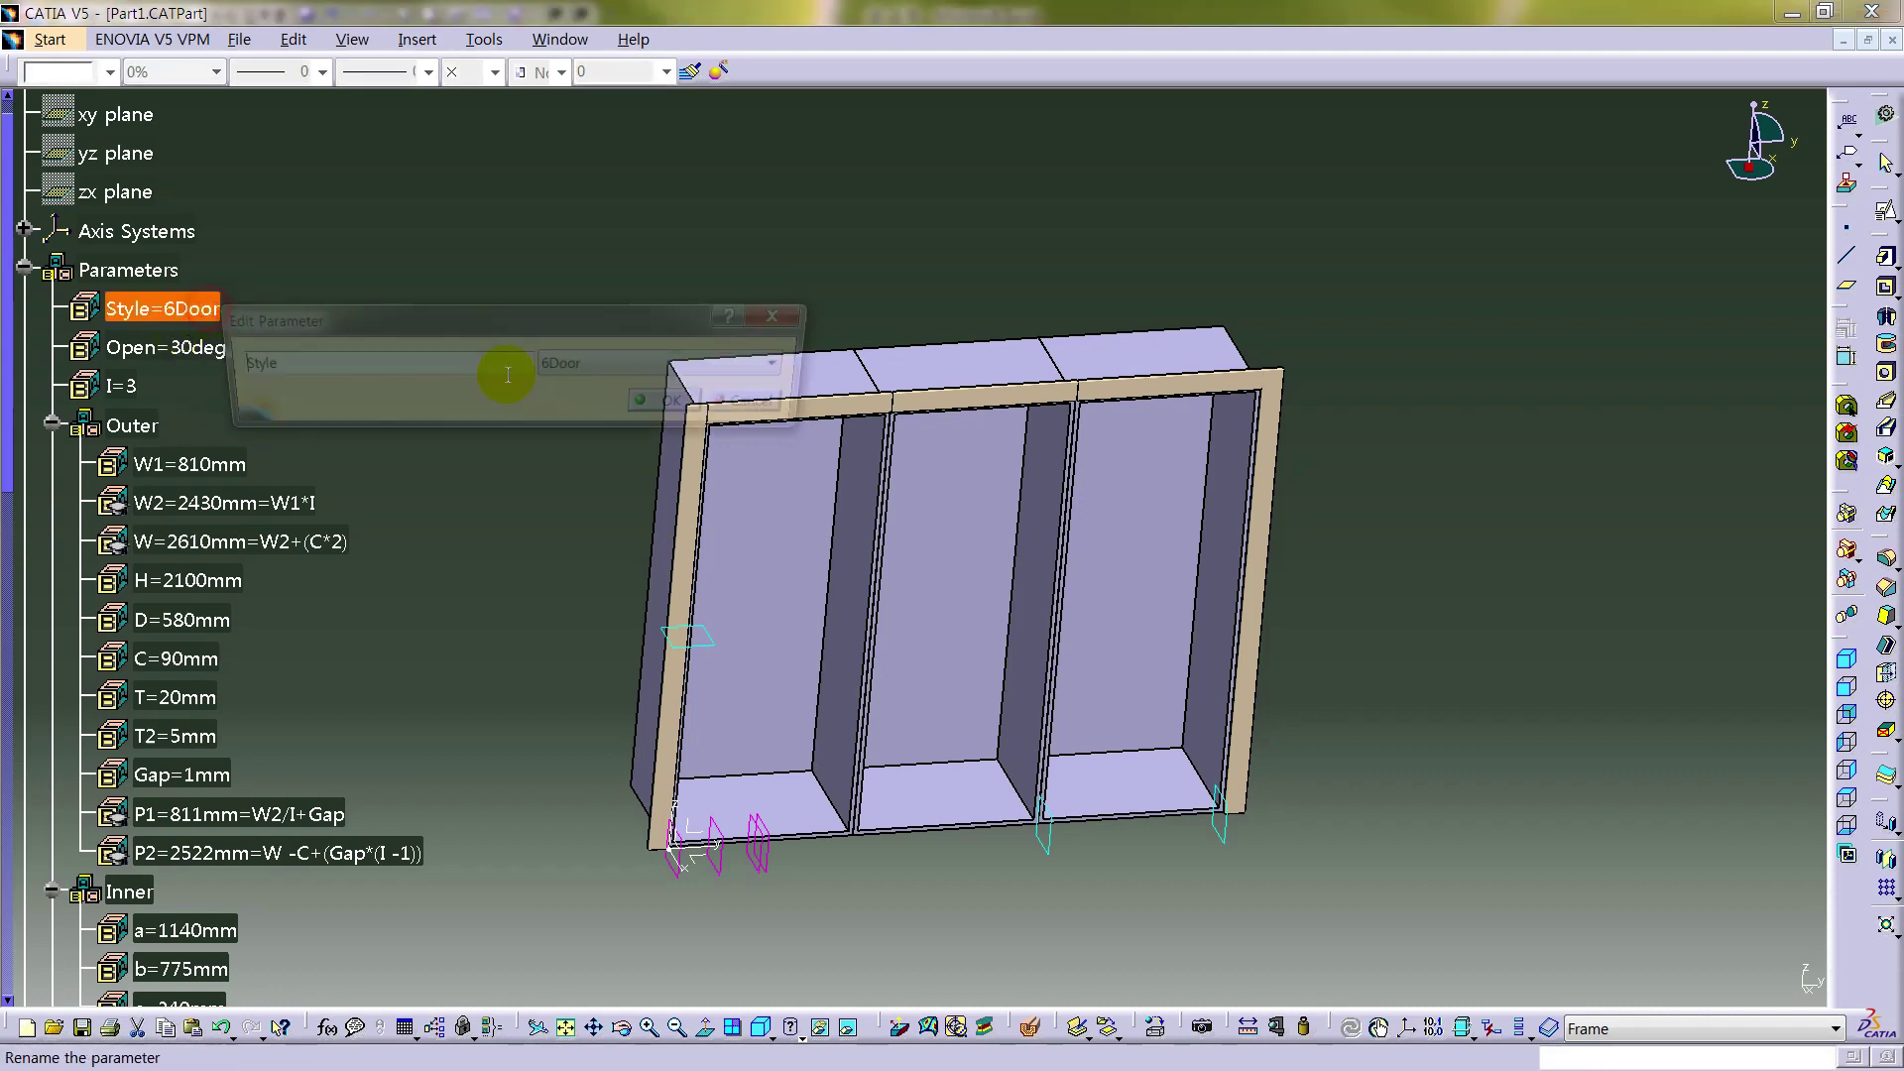
click(667, 367)
click(576, 390)
click(670, 404)
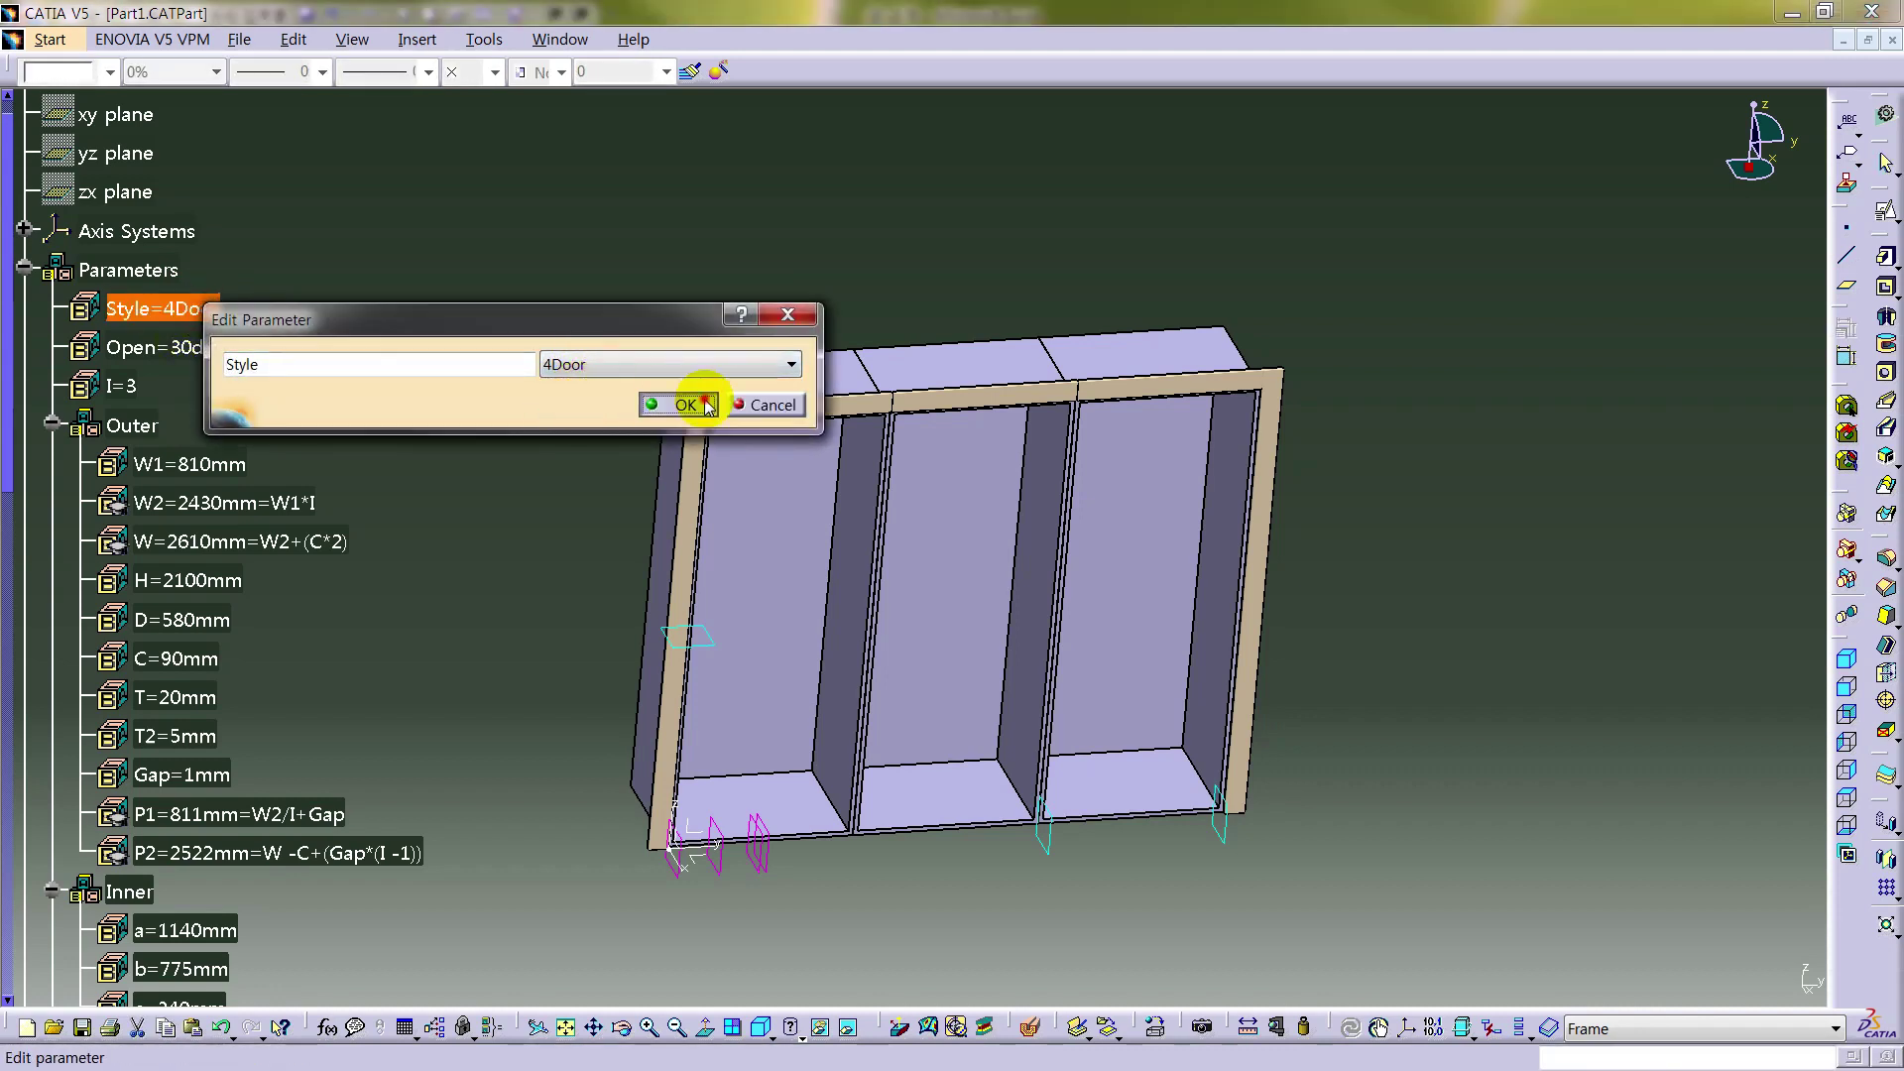
click(548, 514)
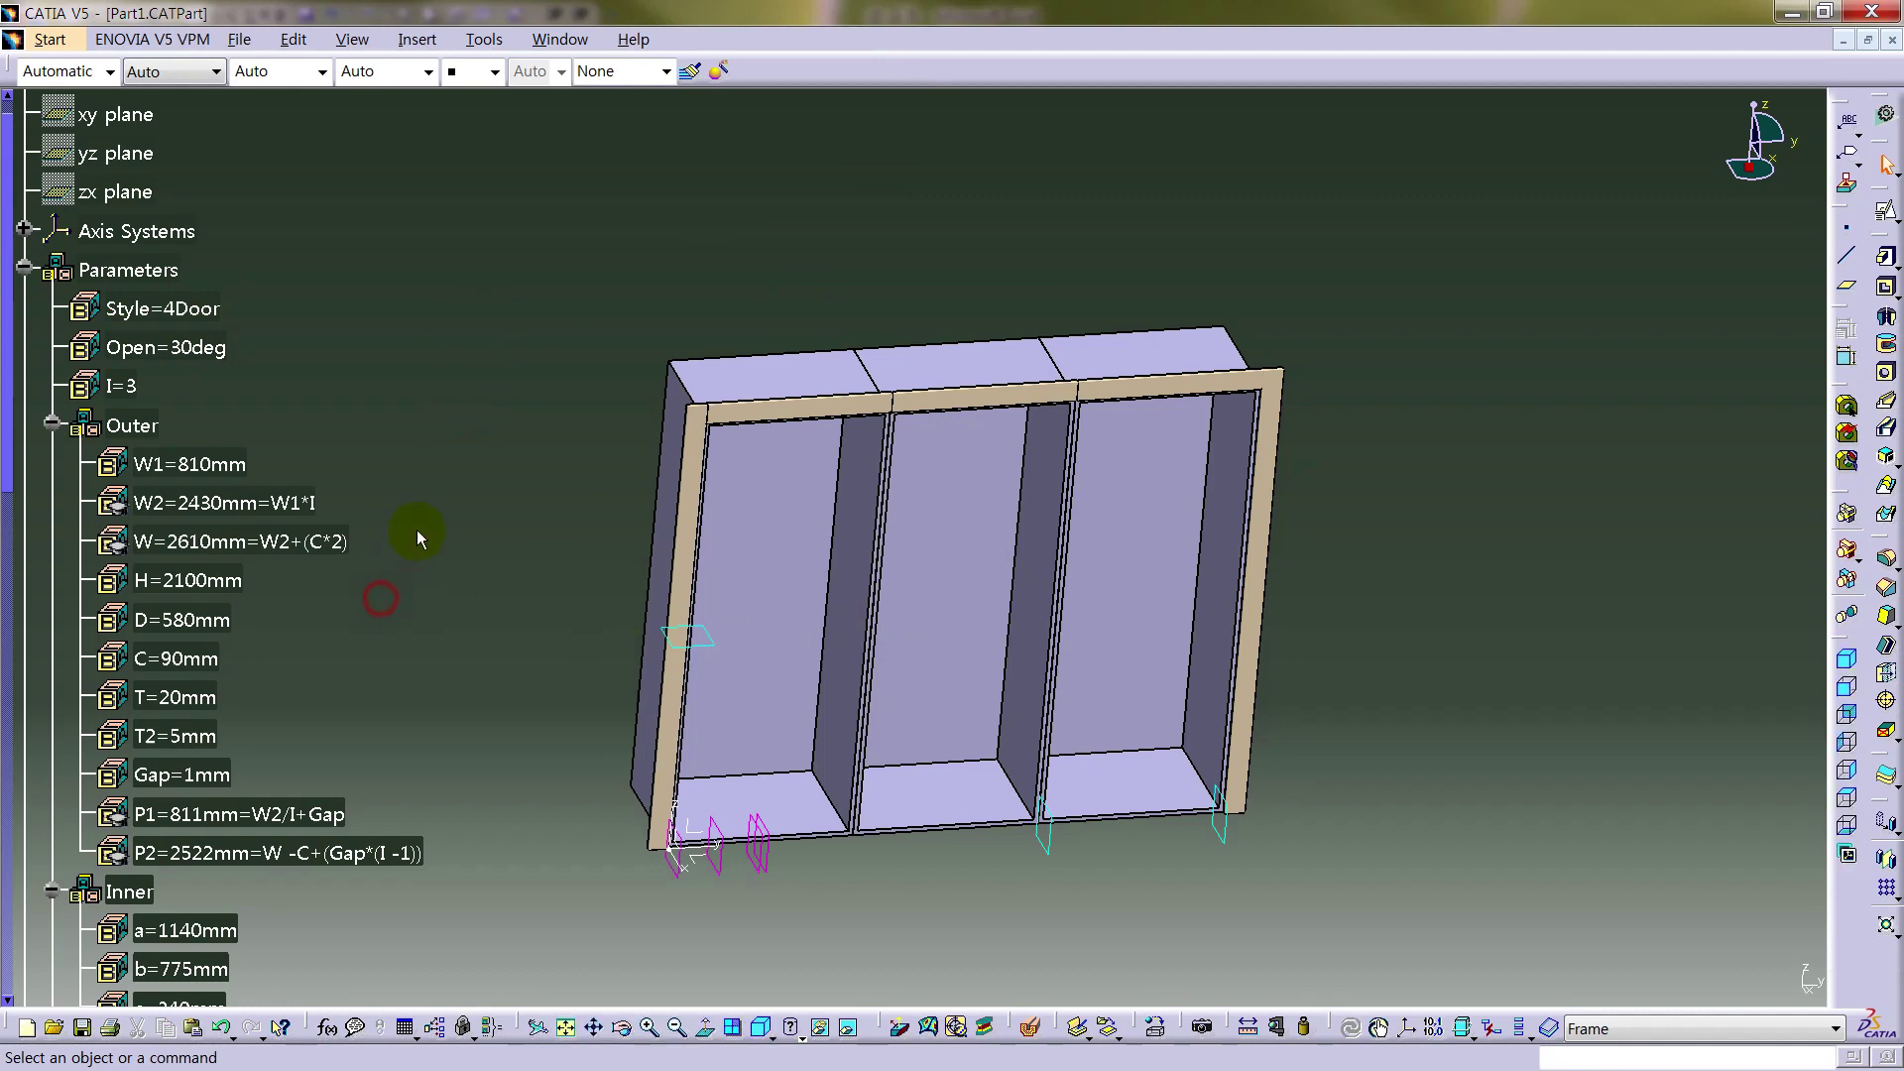
- Define the Frame body as the in-work object
scroll(432, 507, down, 15)
middle_drag(837, 573, 357, 518)
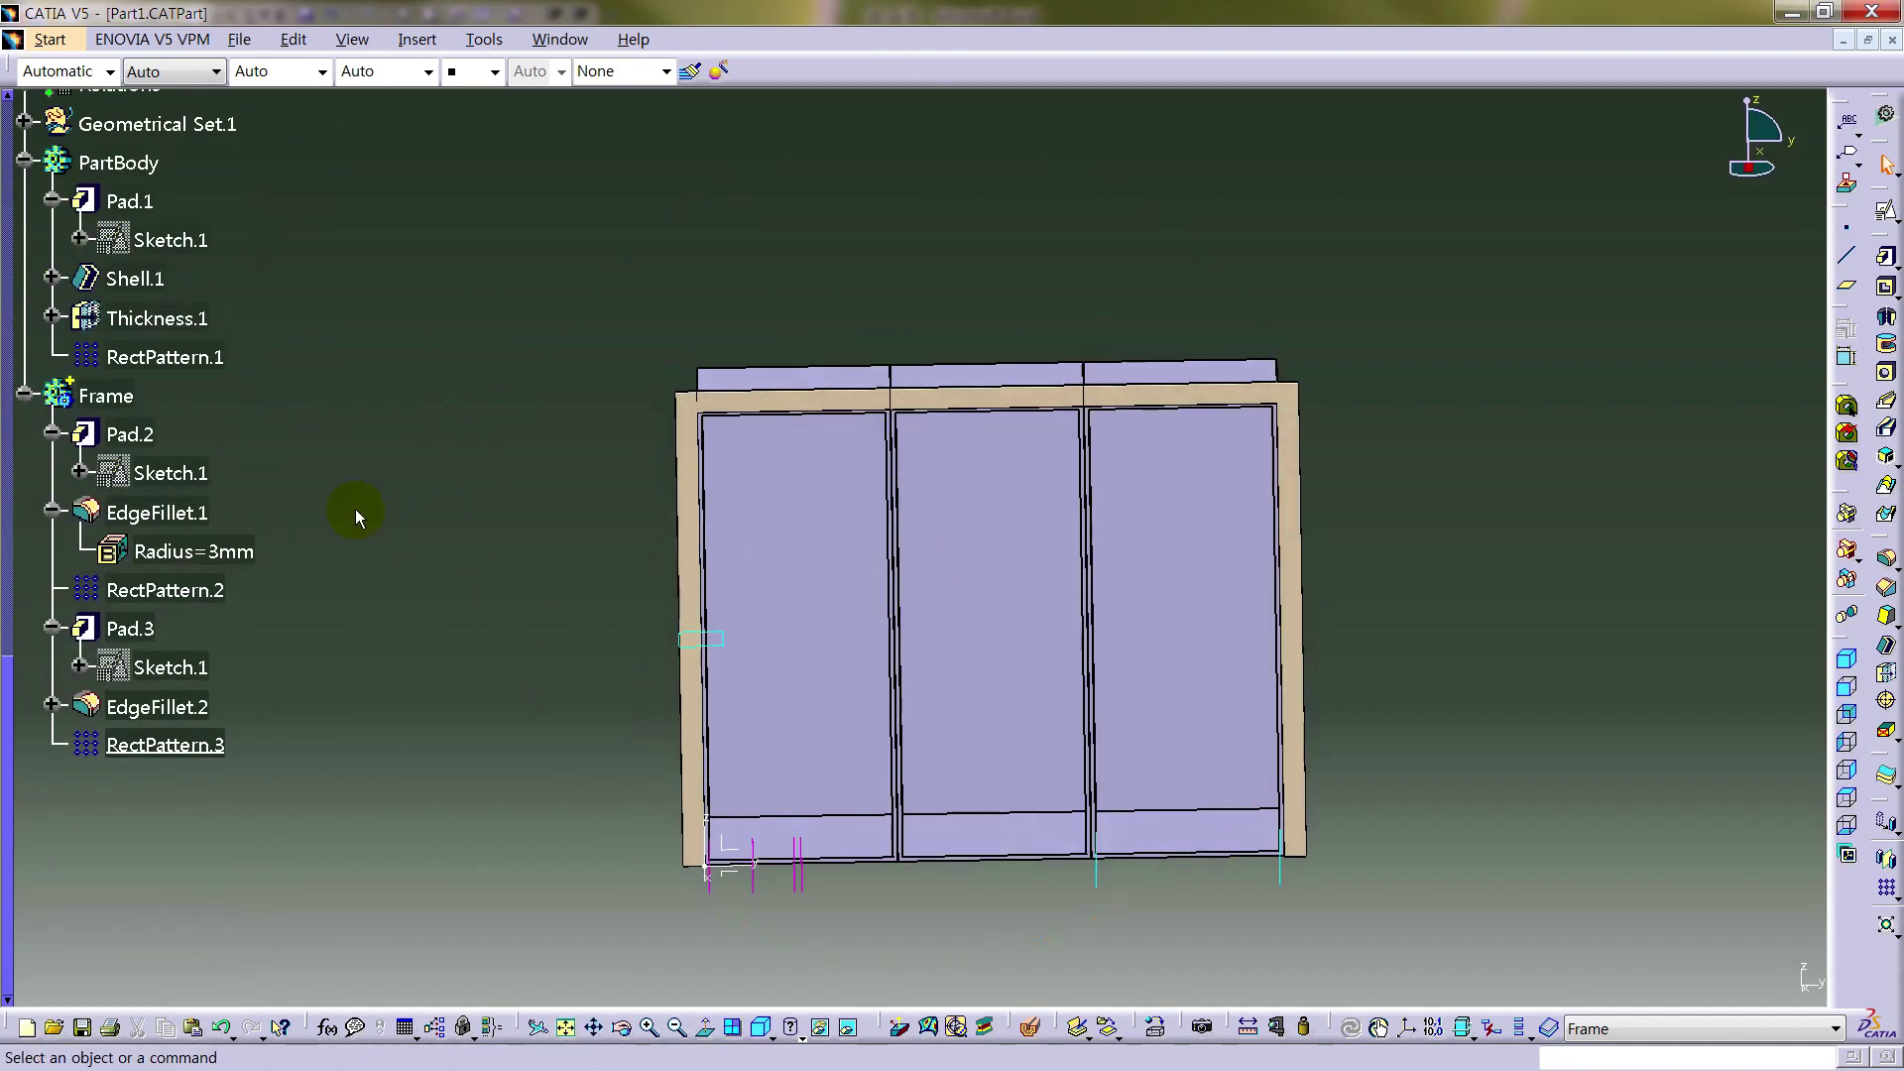
right_click(113, 397)
click(212, 541)
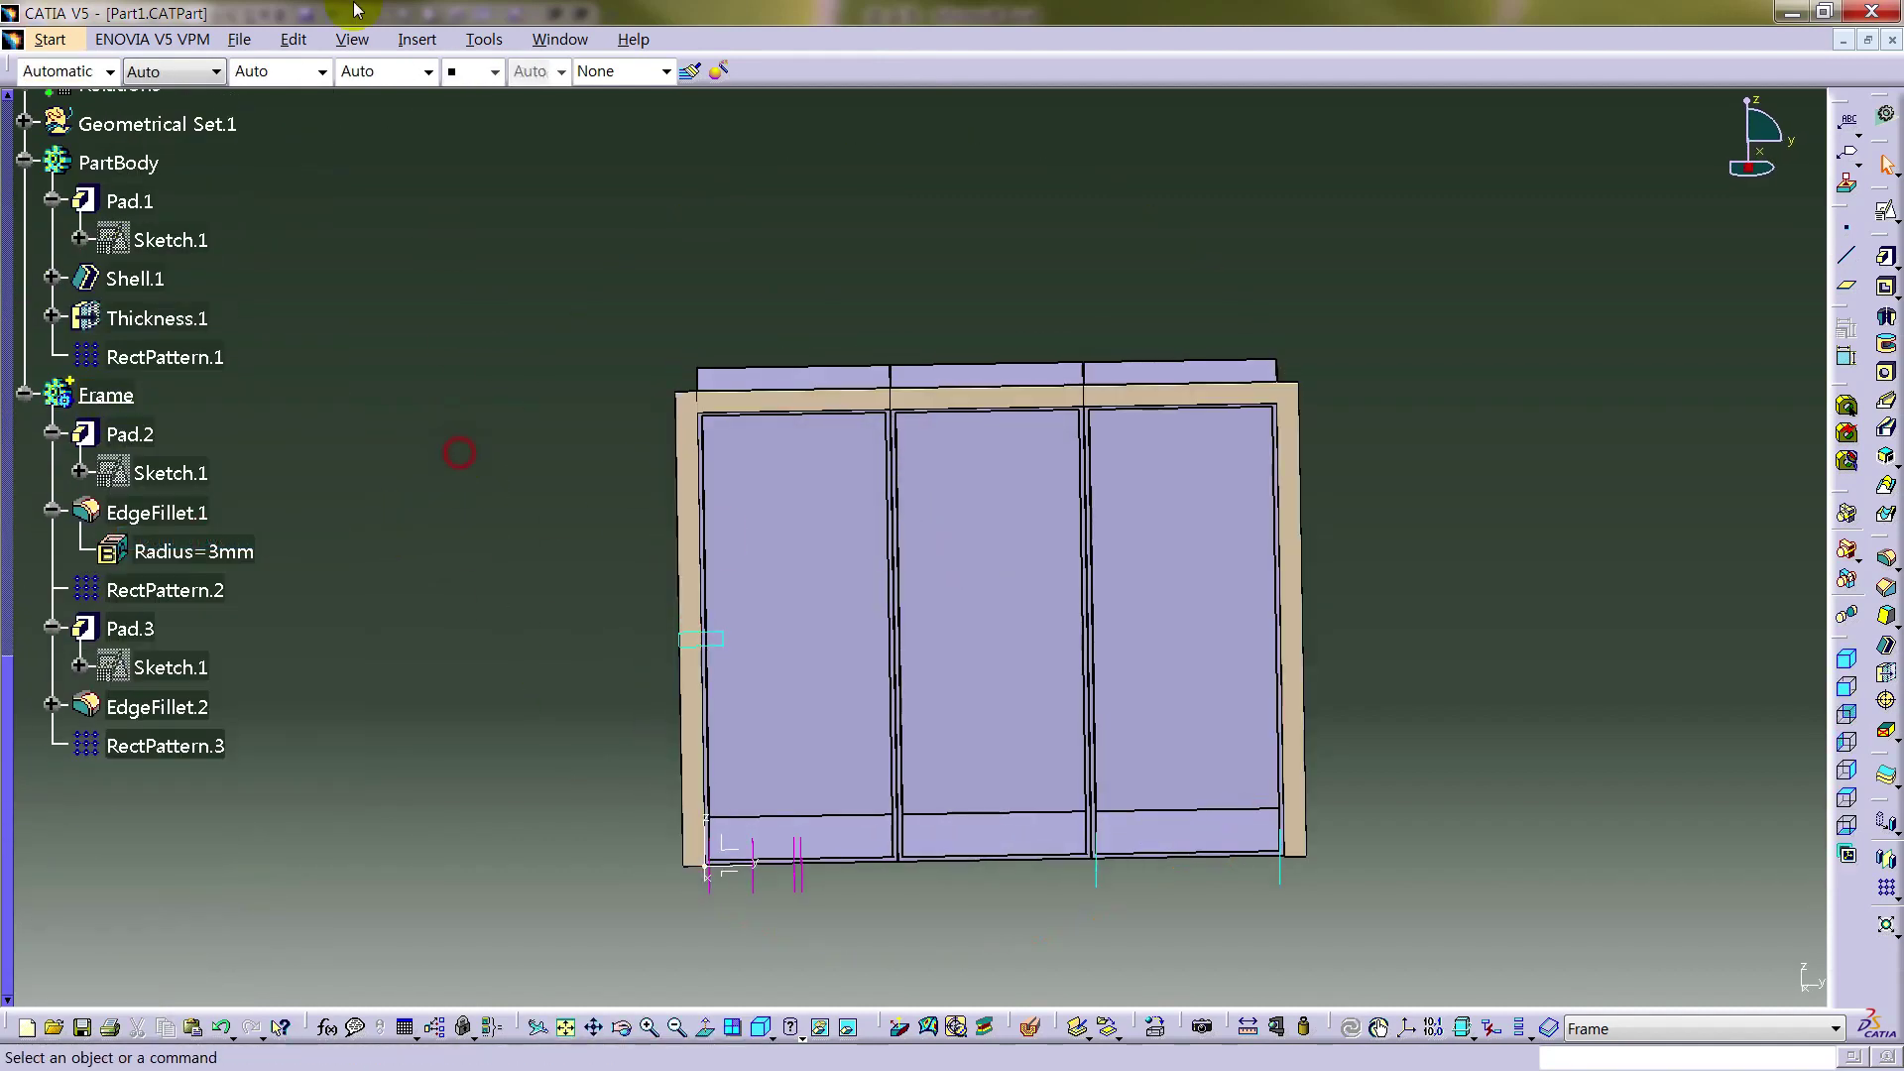
- Insert a new body into the part and rename it Inner_1
click(414, 40)
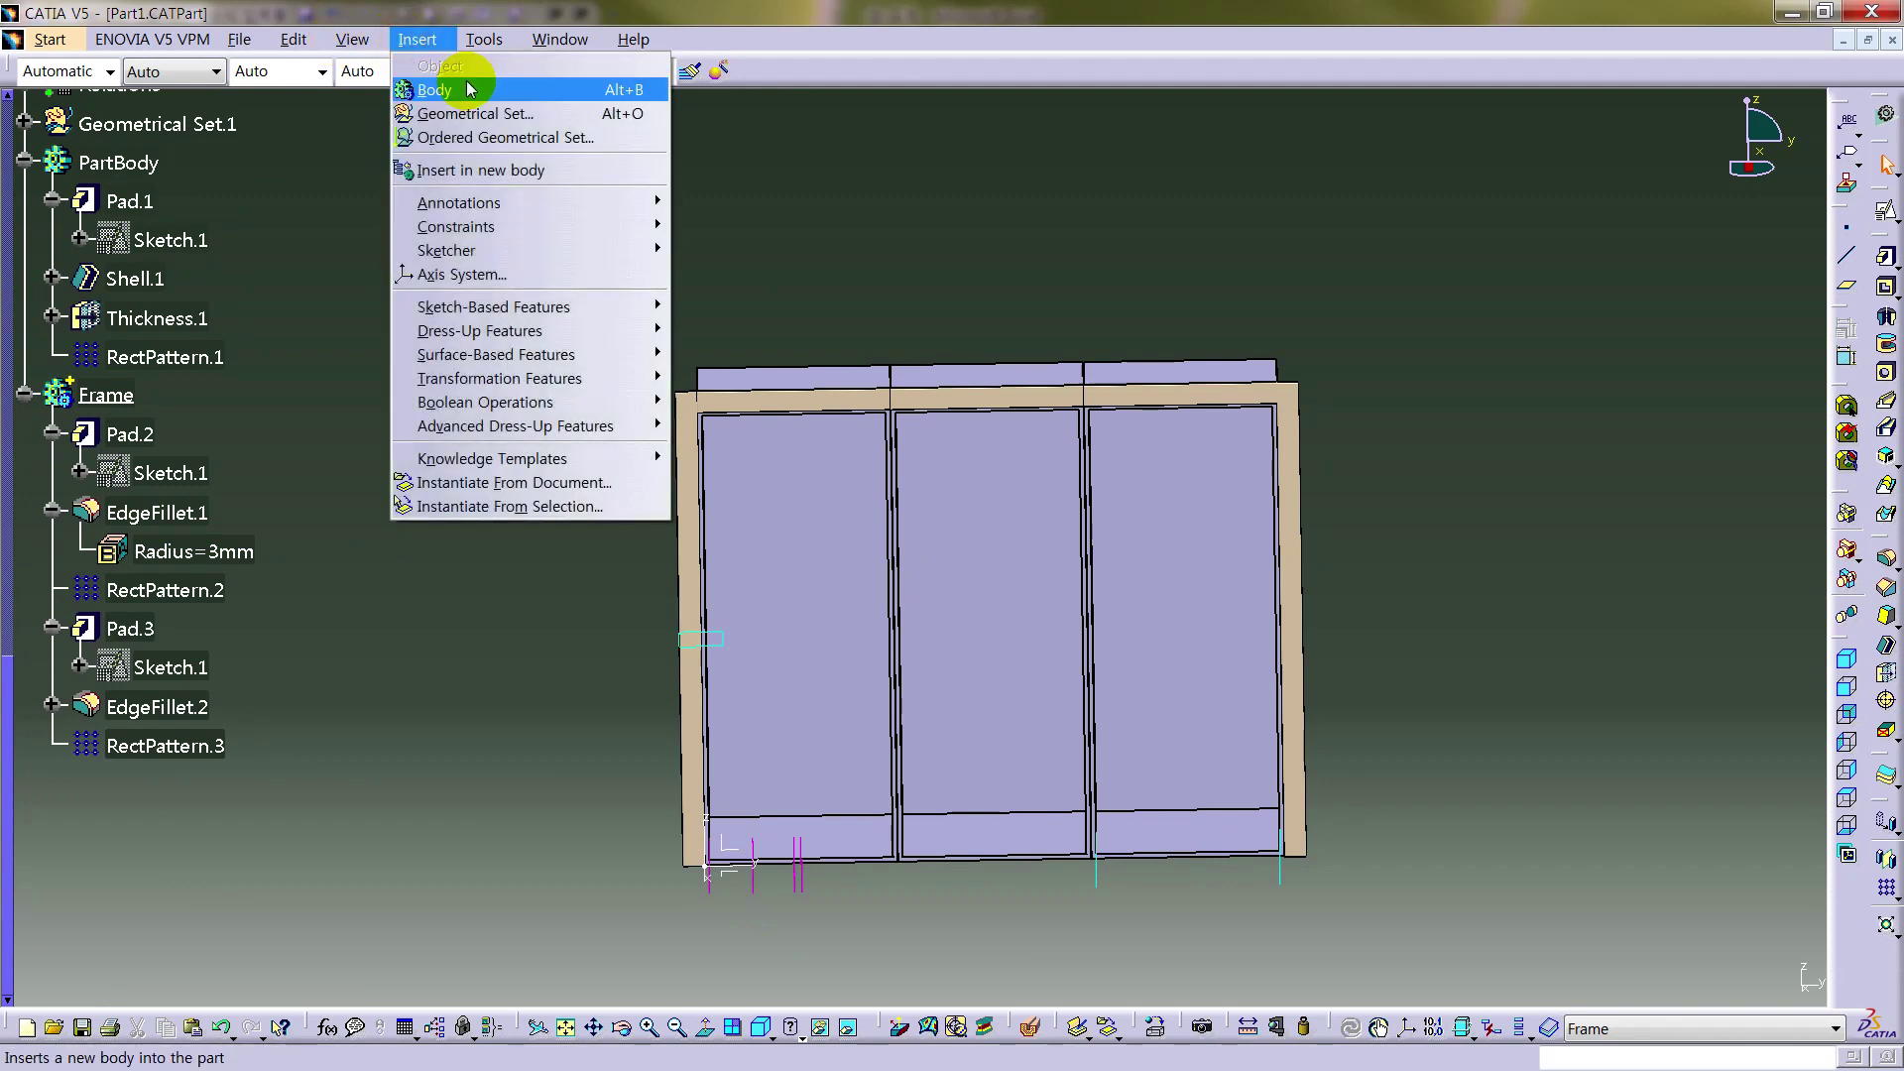
click(470, 89)
click(107, 786)
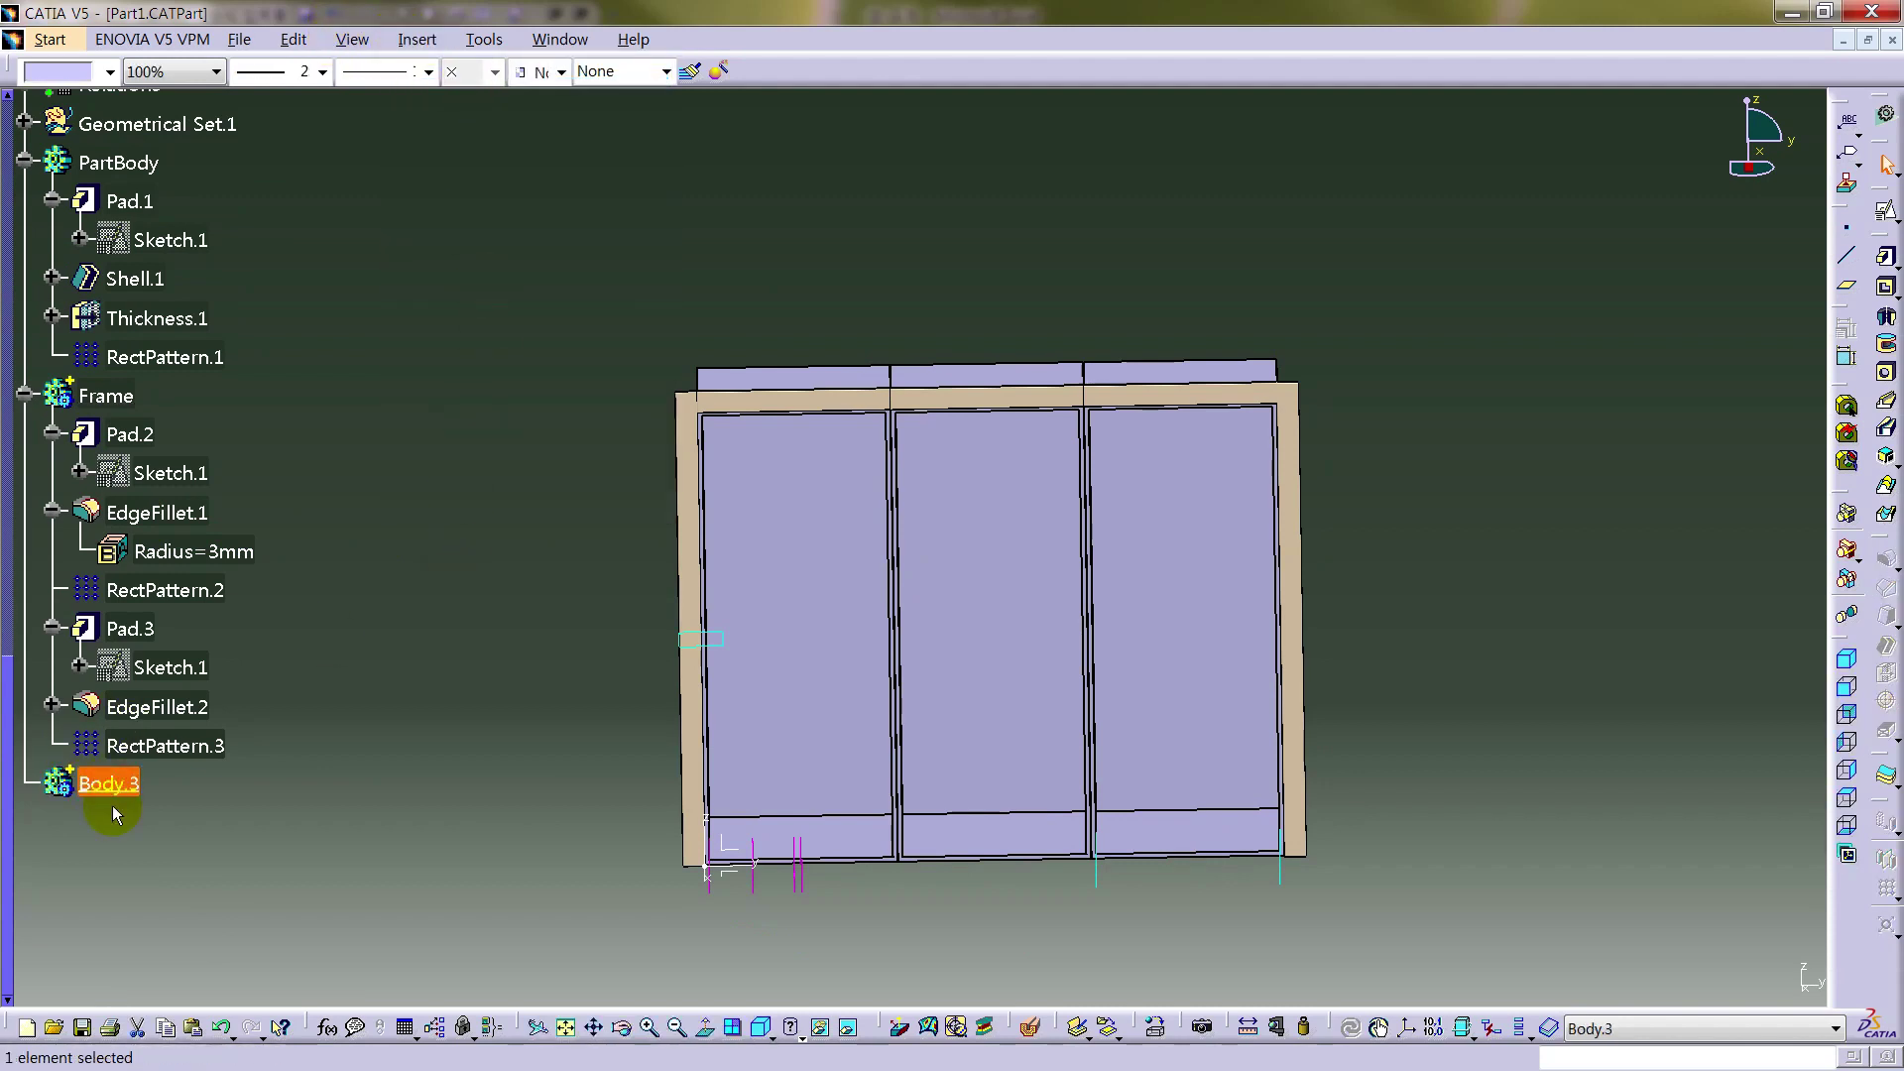
key(alt+Return)
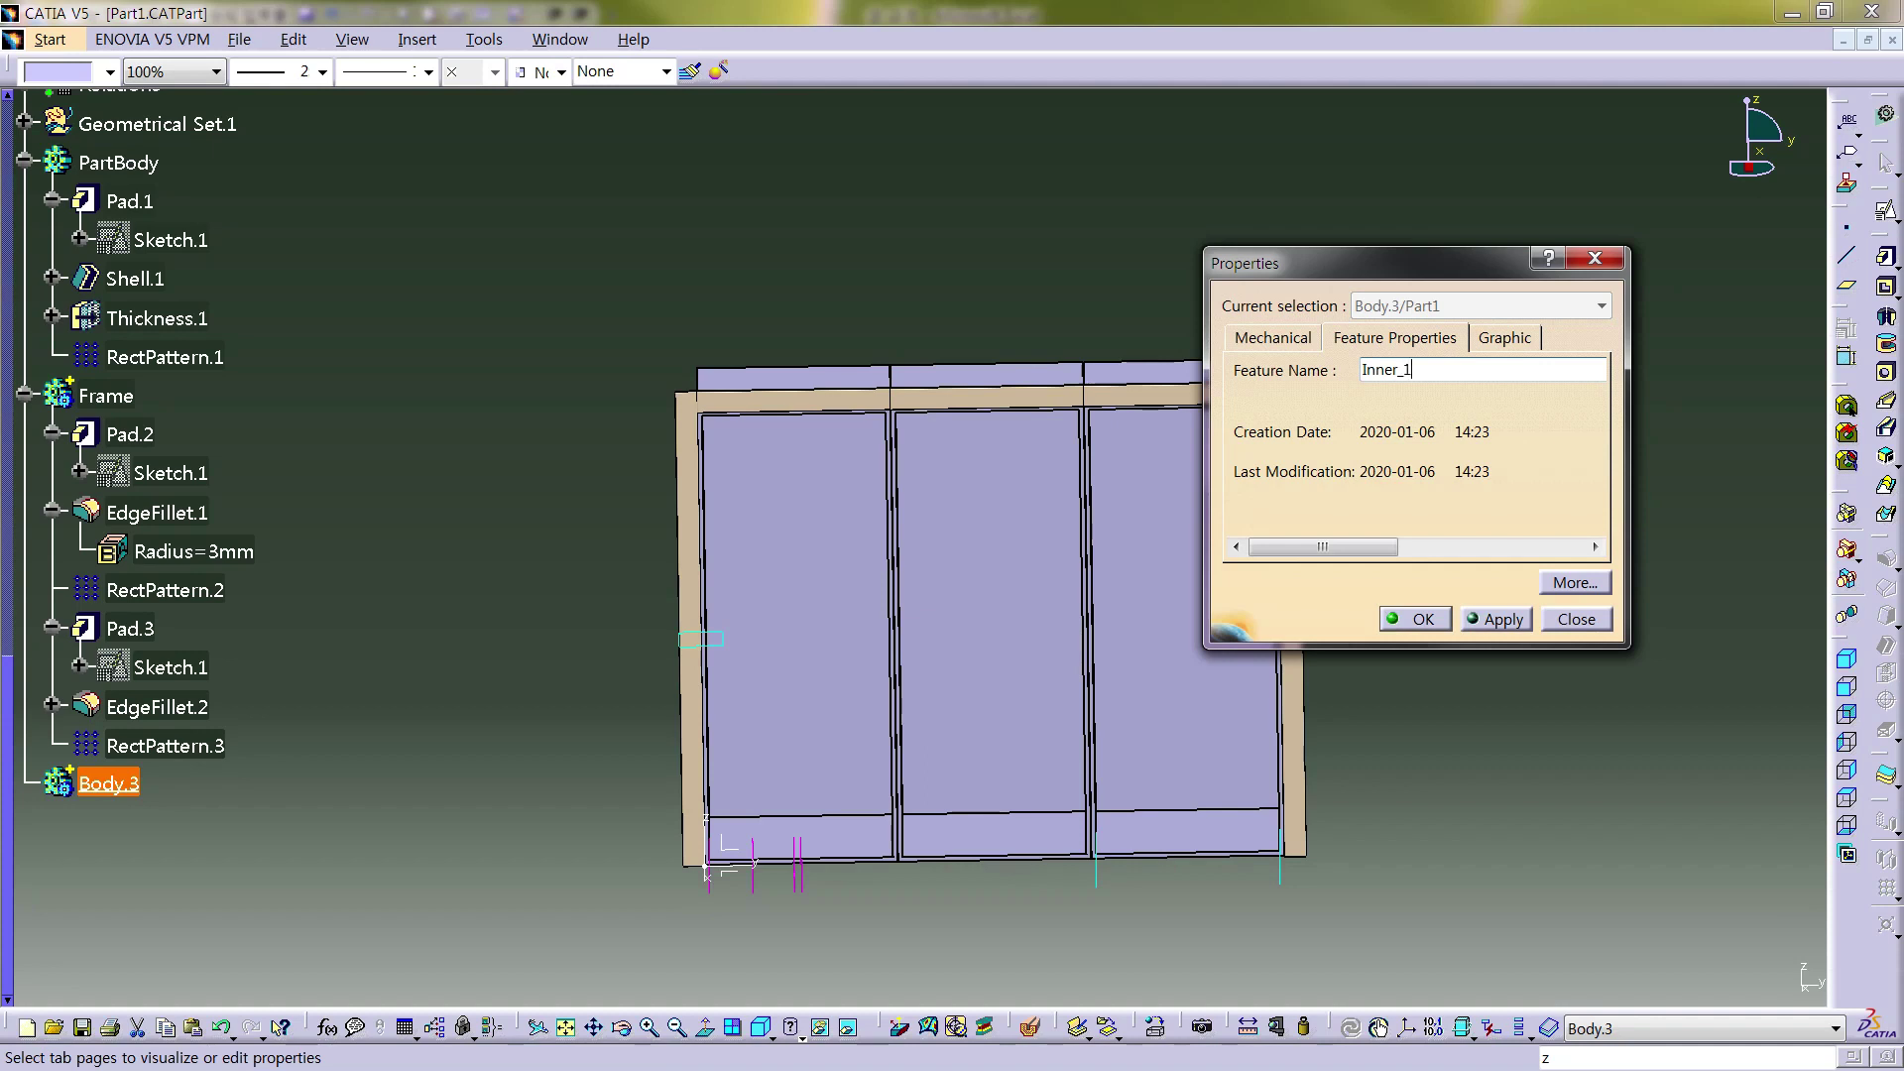
key(Return)
click(305, 794)
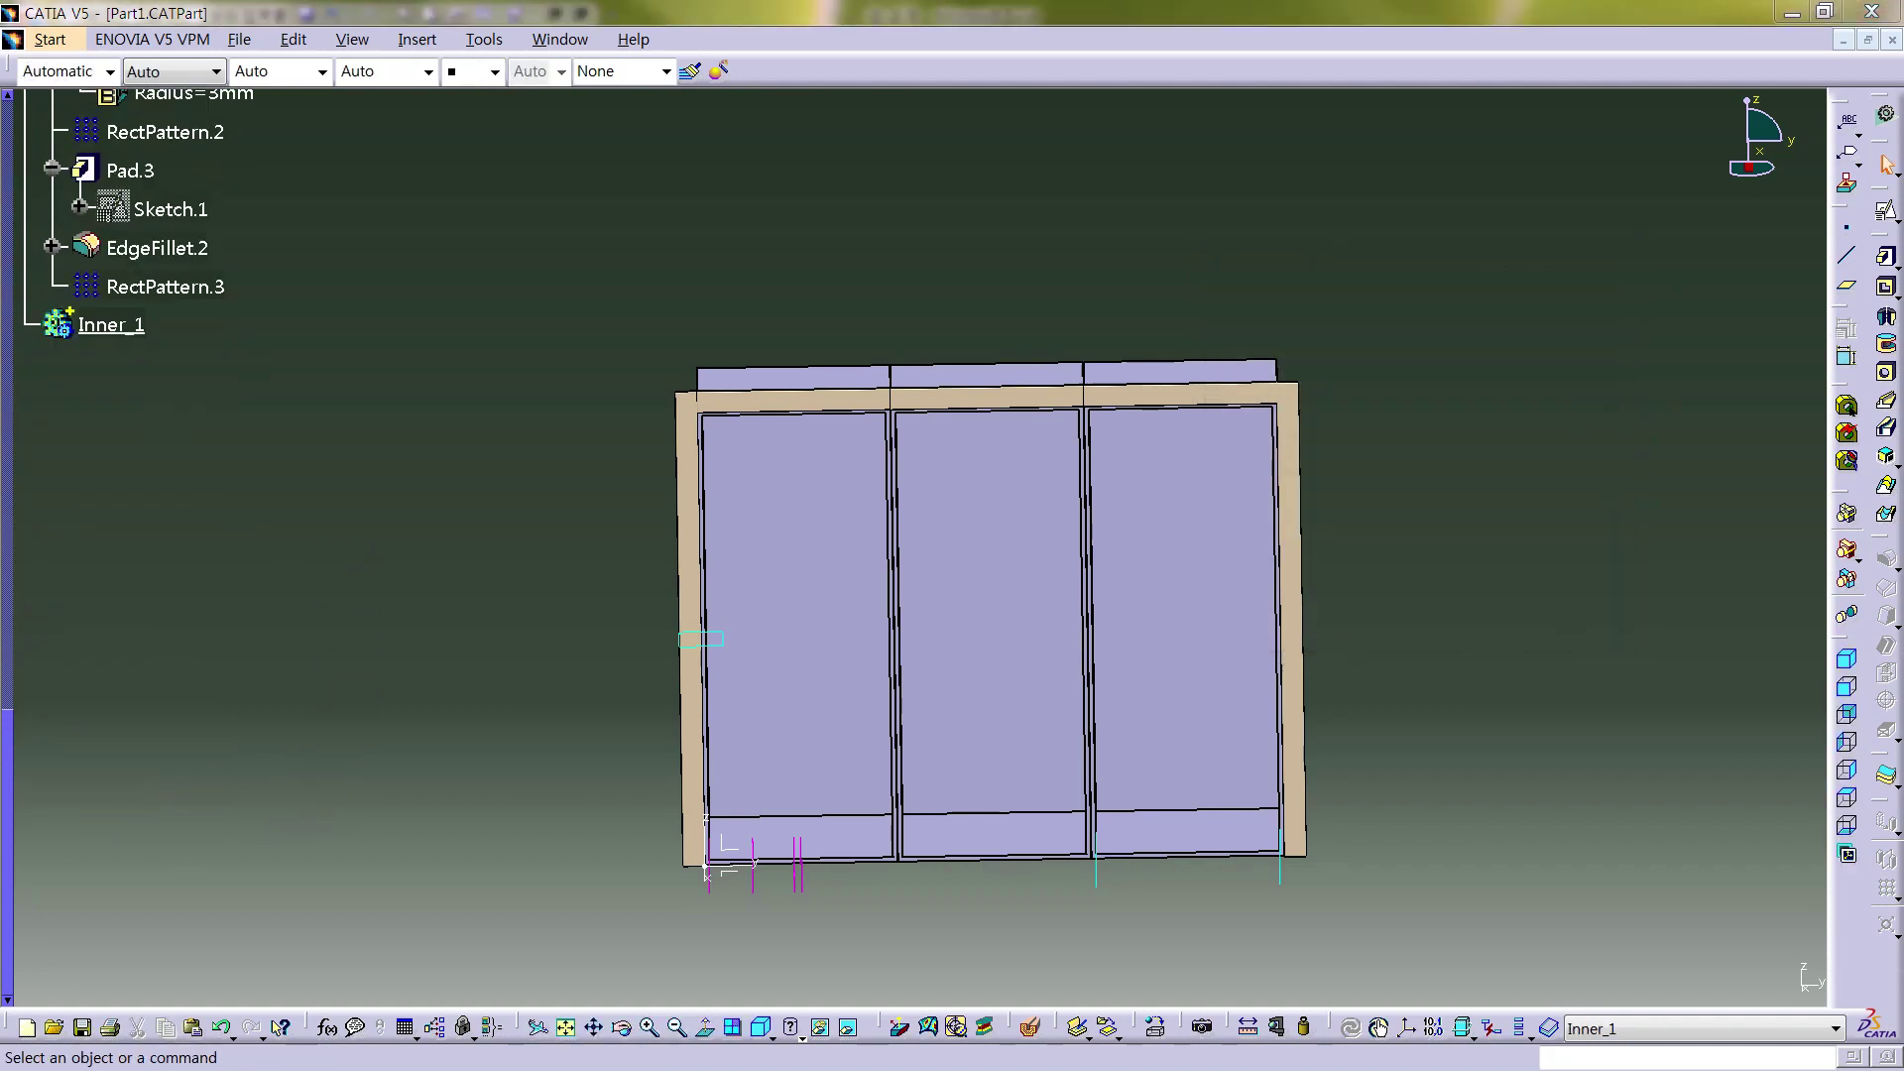
click(581, 598)
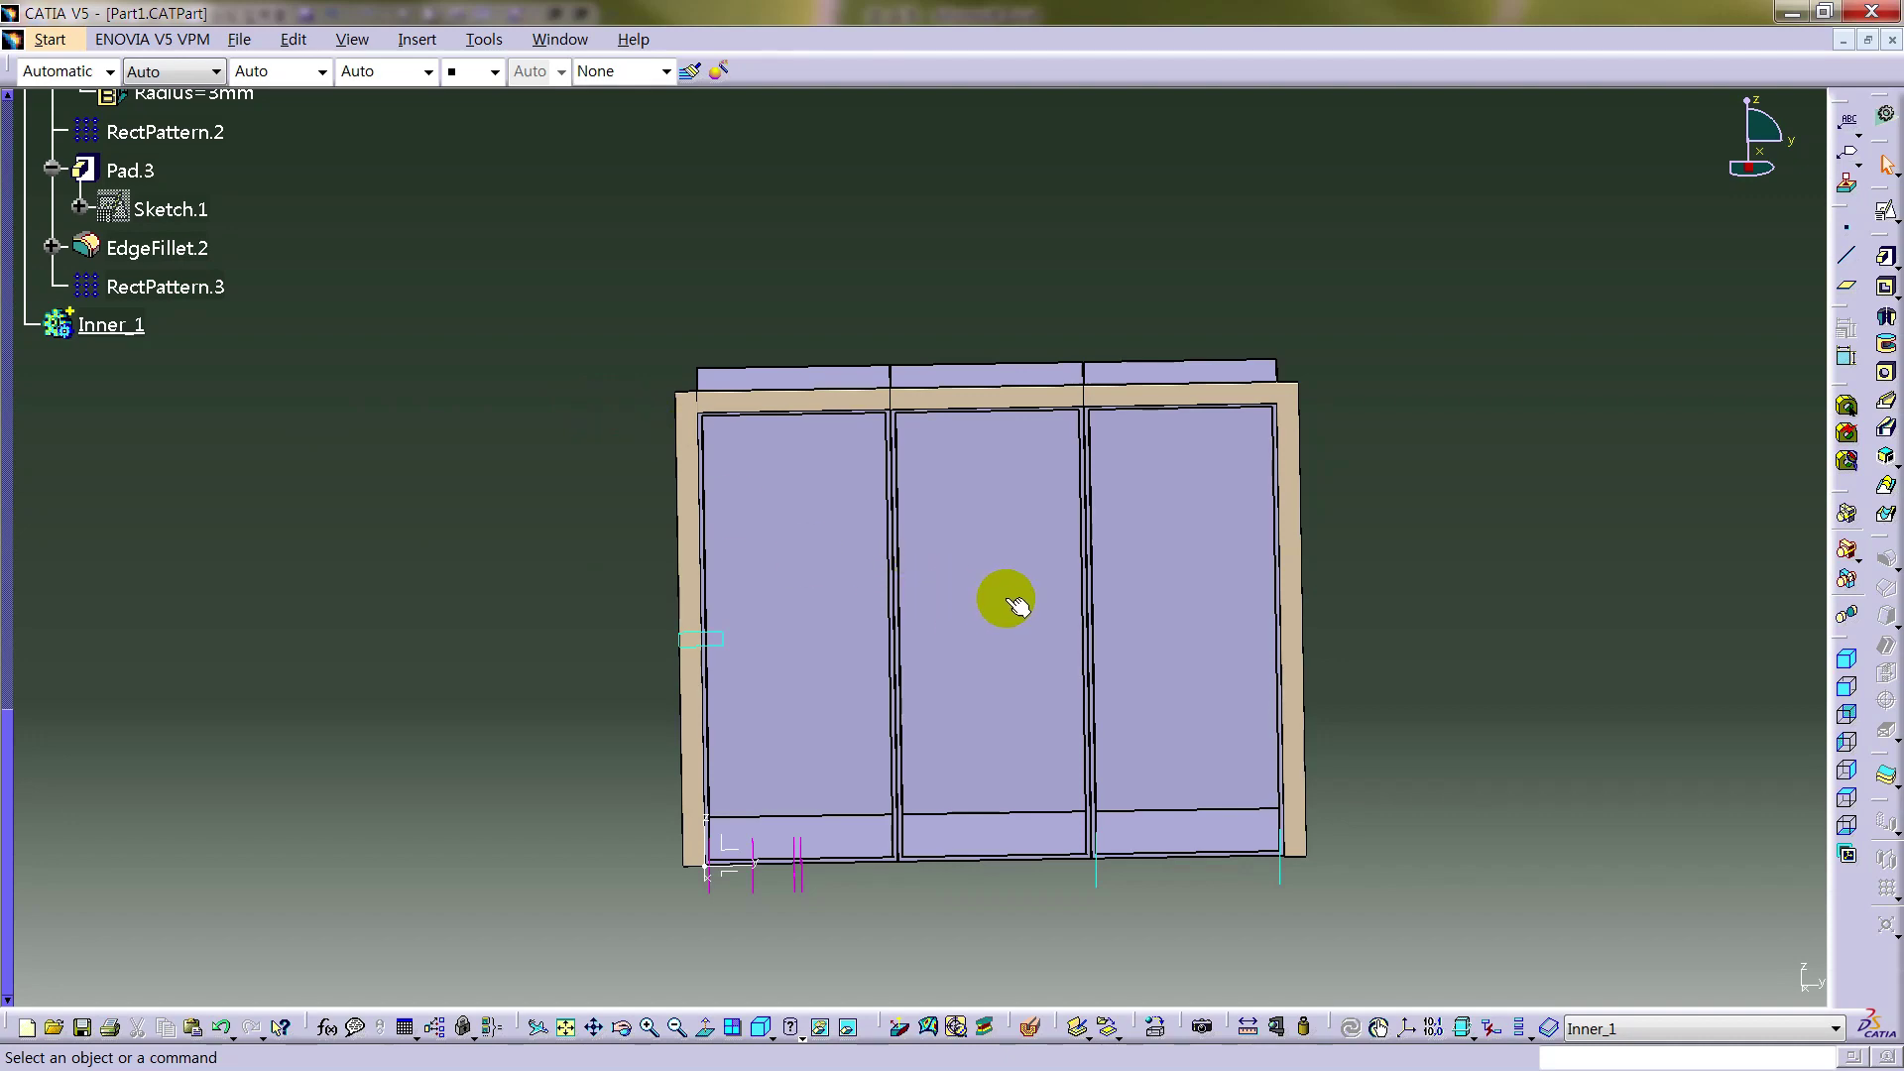
- Create a positioned sketch for the Inner_1 body on Plane.1 with its horizontal direction reversed
middle_drag(969, 638, 947, 698)
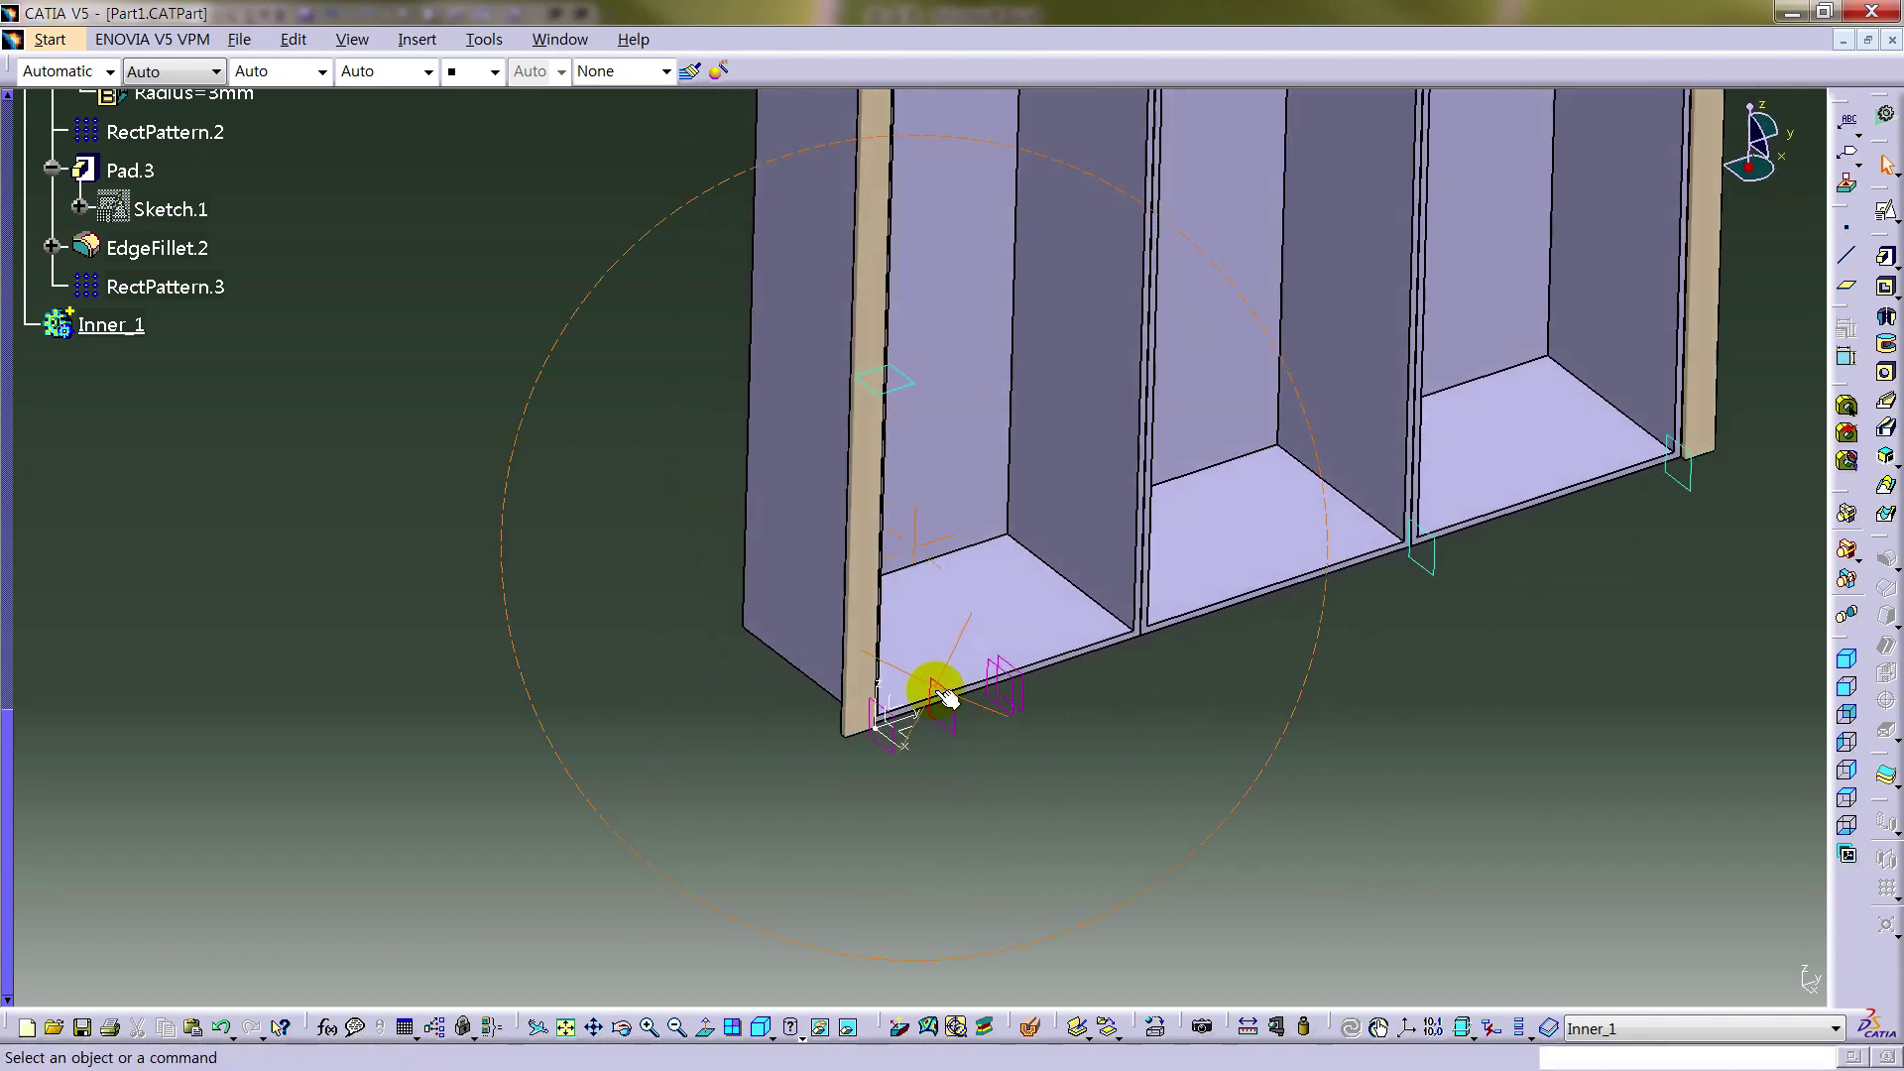
click(1884, 211)
click(1018, 674)
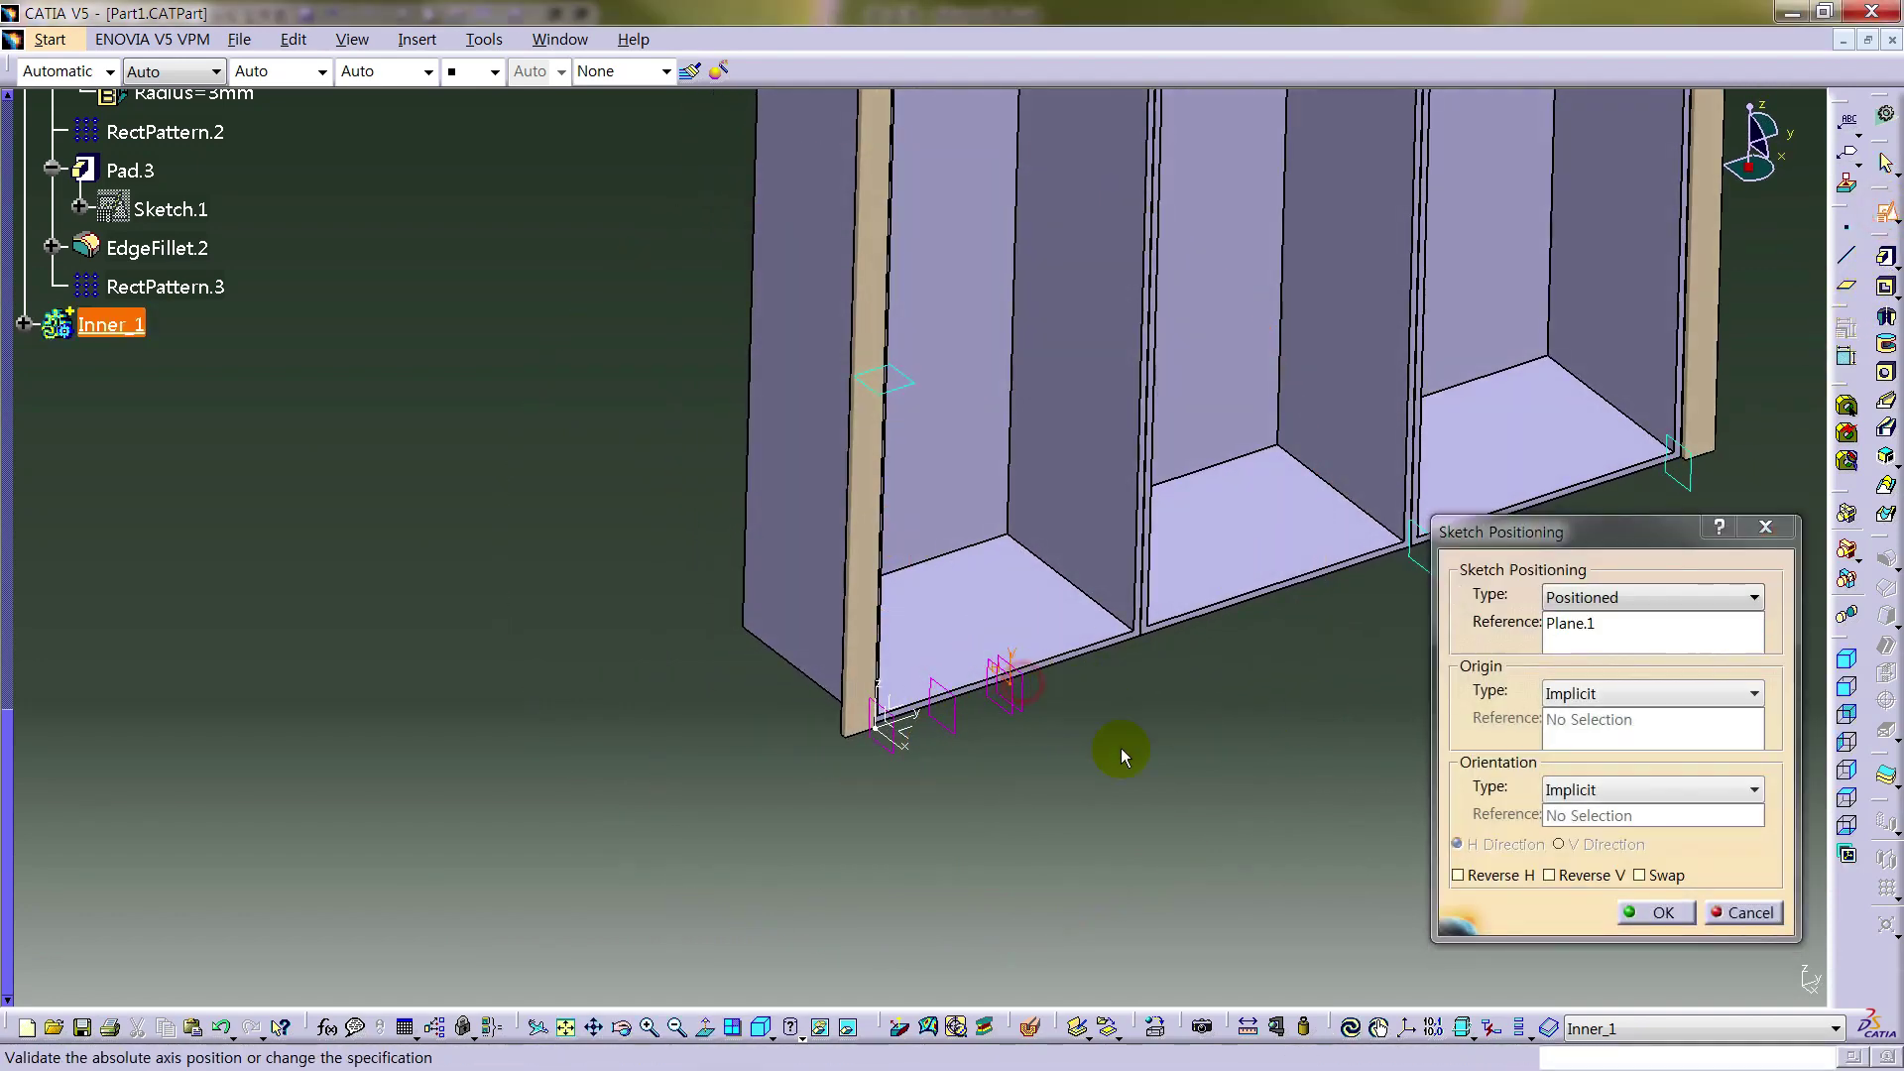
click(1496, 872)
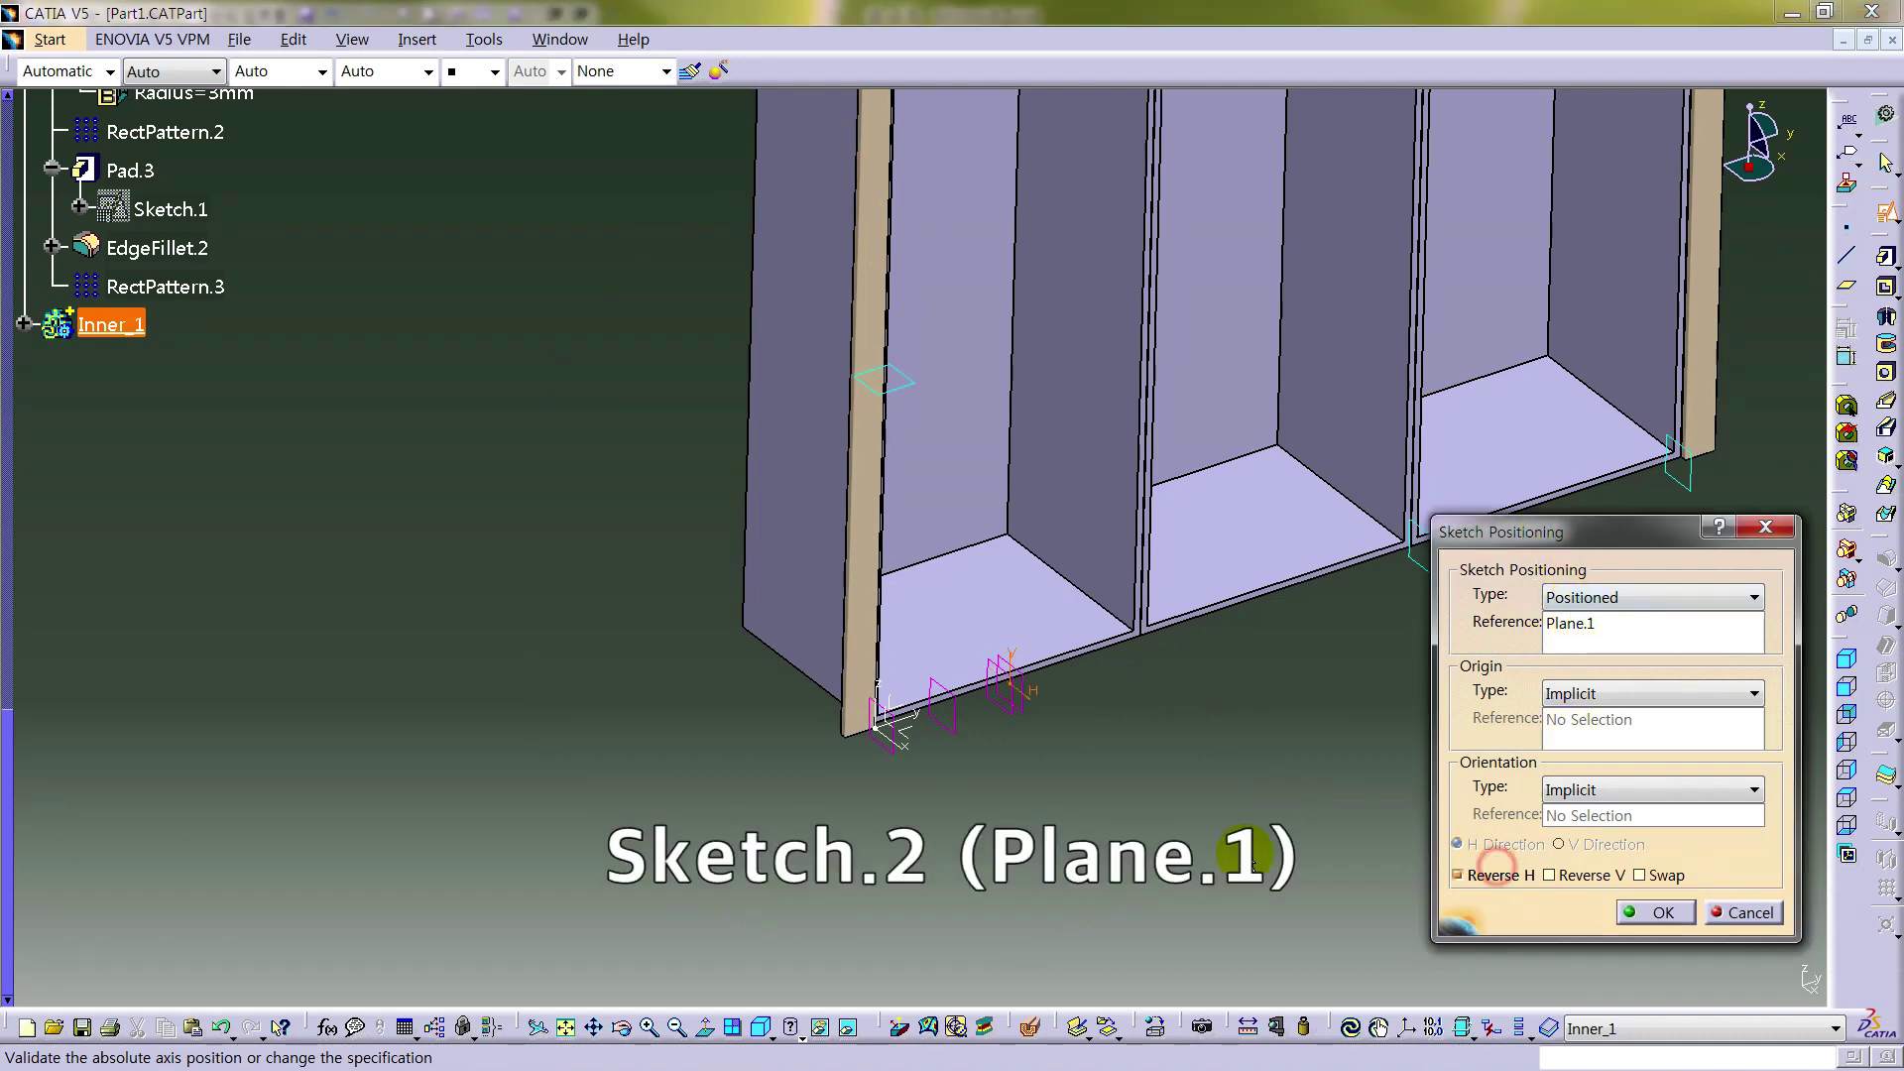
click(1634, 914)
click(1420, 1031)
click(1428, 1025)
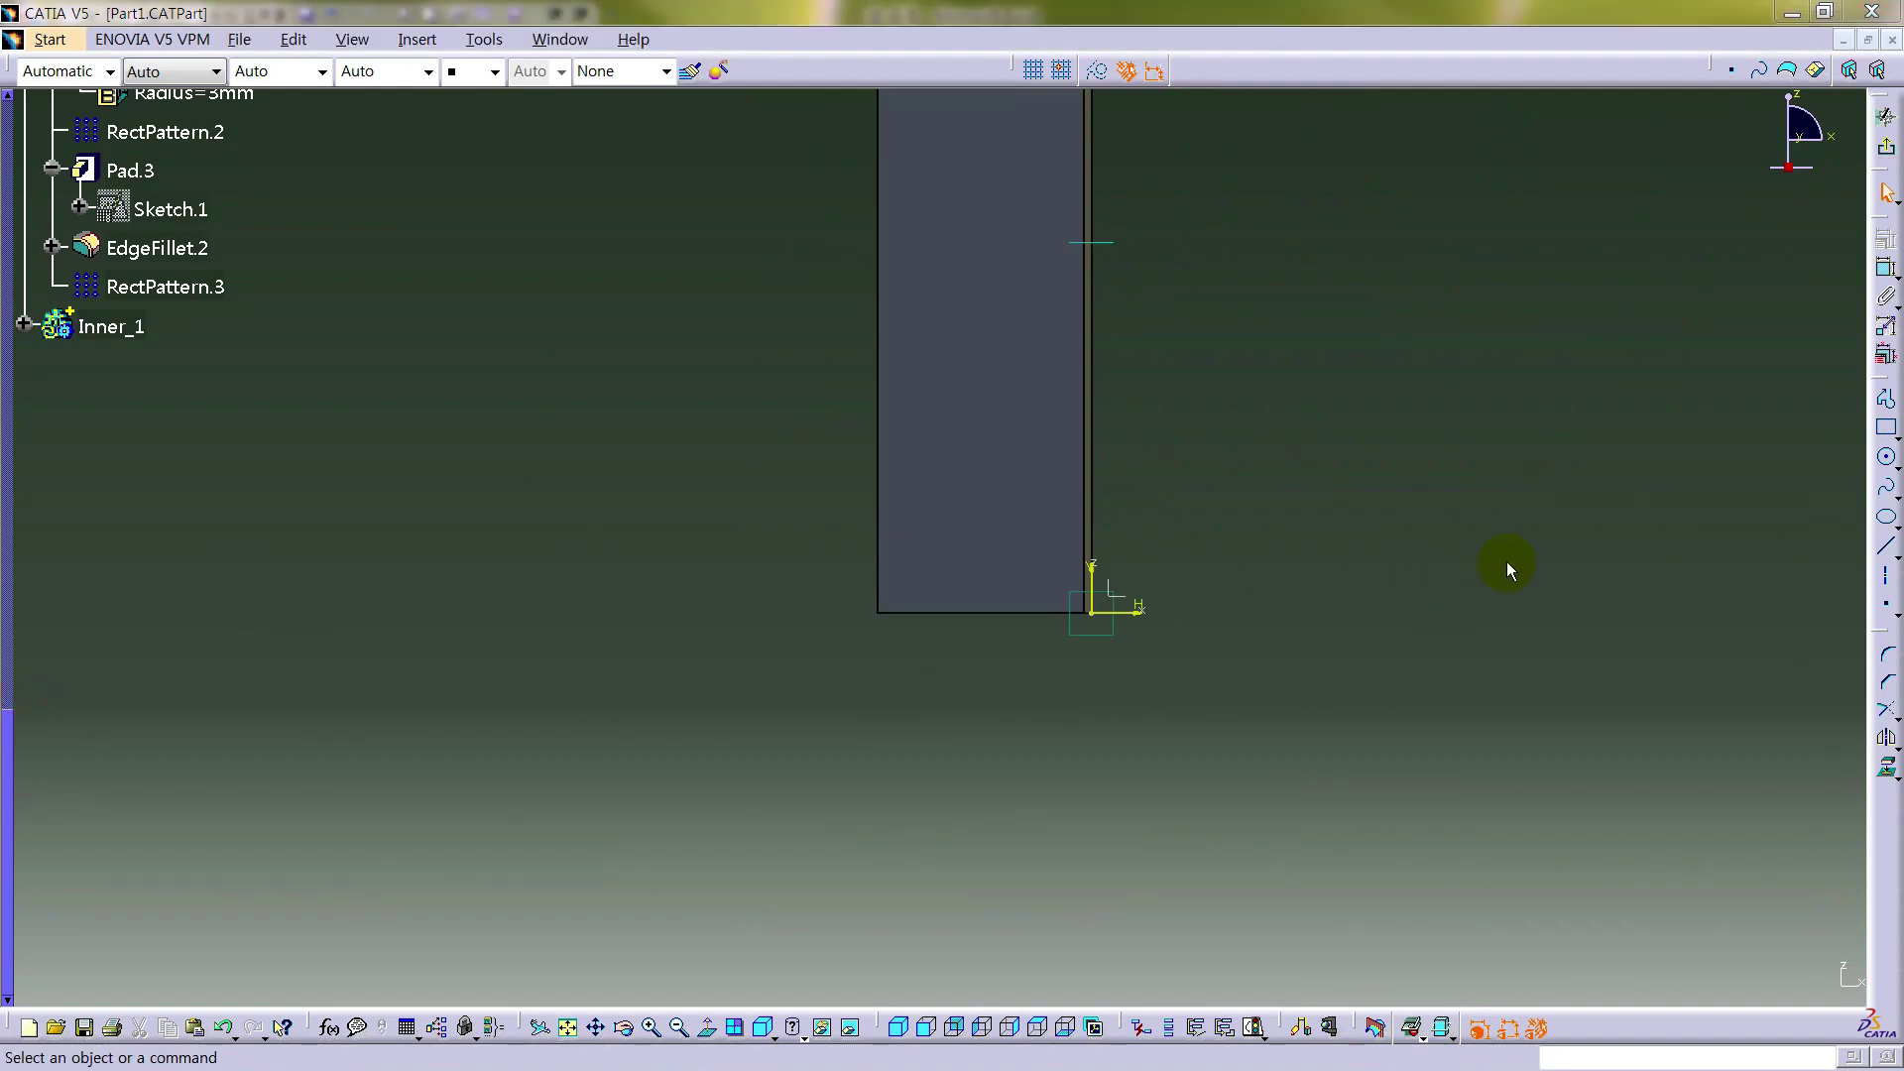
- Sketch a rectangle about 422 mm wide and 861 mm high inside the lower part of the cabinet's side profile
click(1885, 428)
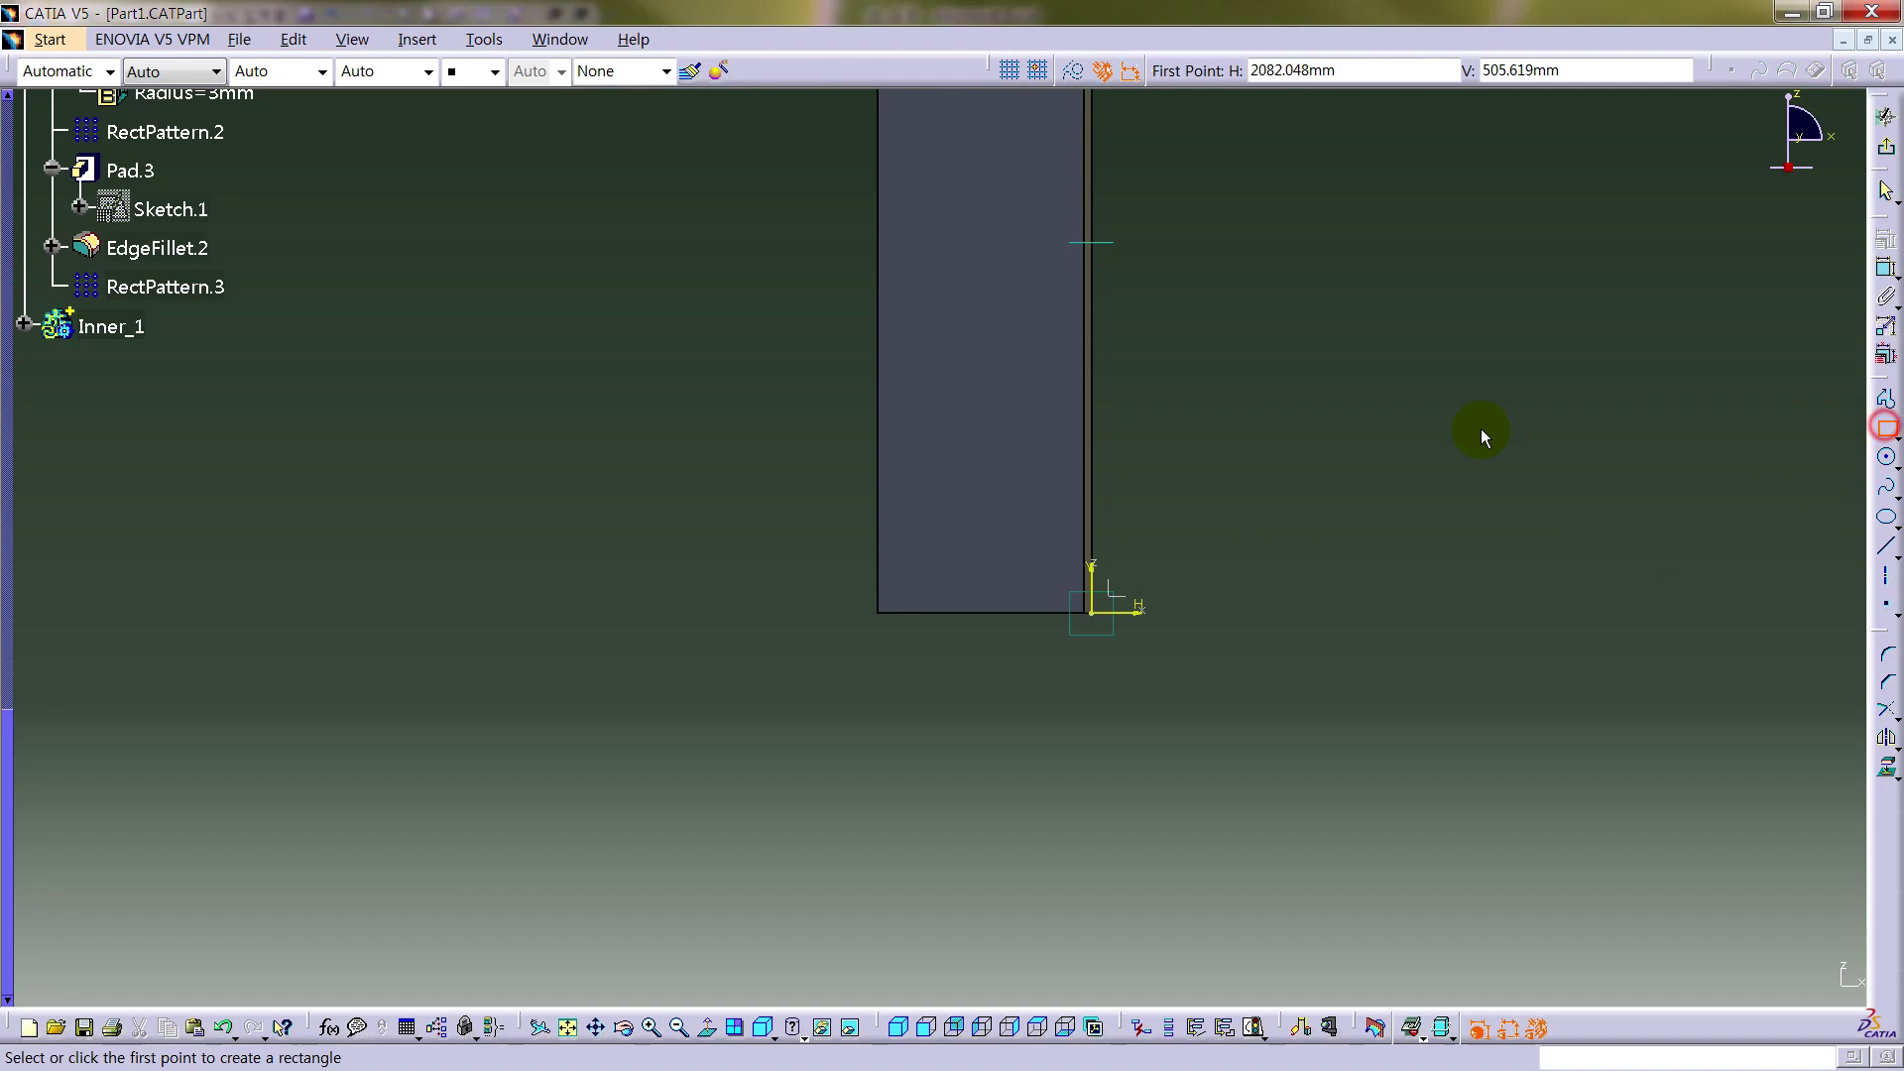
click(899, 287)
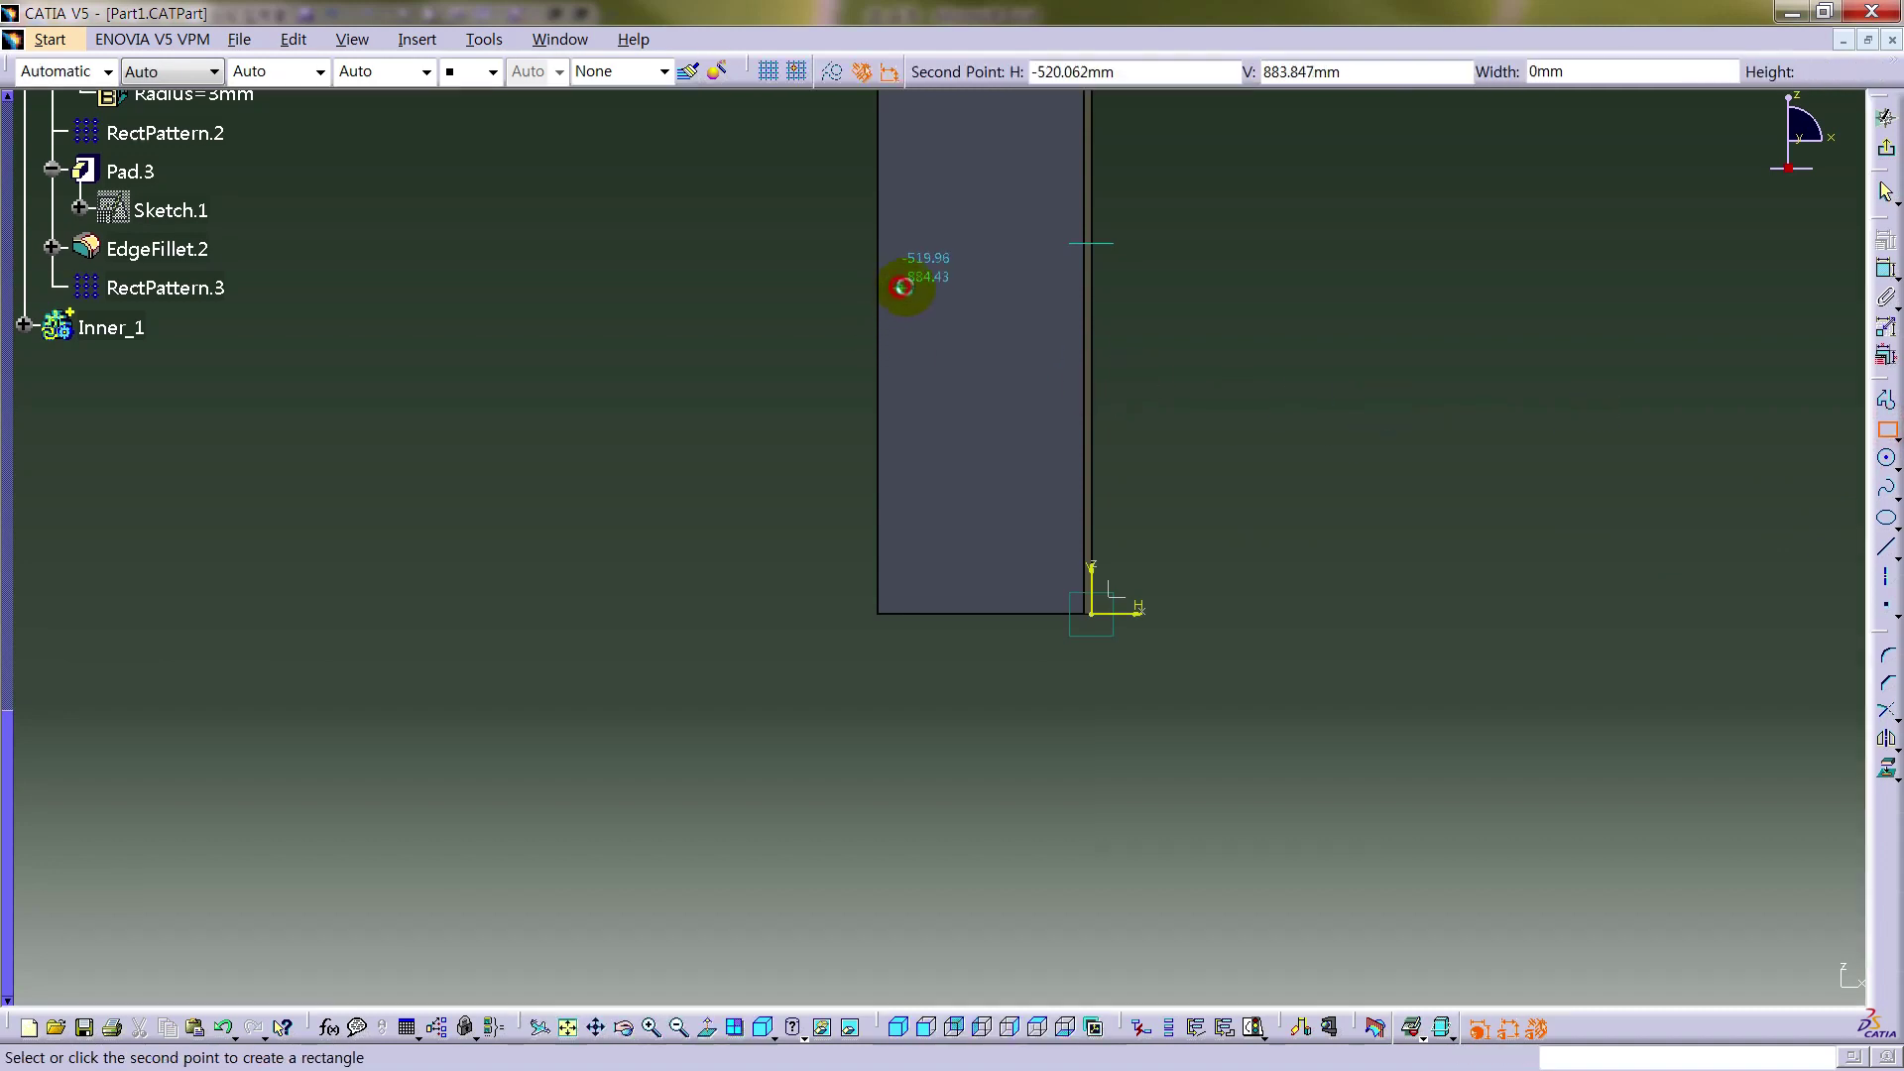
click(1057, 607)
- Dimension the rectangle's bottom edge from the horizontal axis and its left edge from the vertical axis
mouse_move(1283, 556)
middle_down()
mouse_move(1156, 628)
mouse_move(1267, 526)
mouse_move(1468, 510)
middle_up()
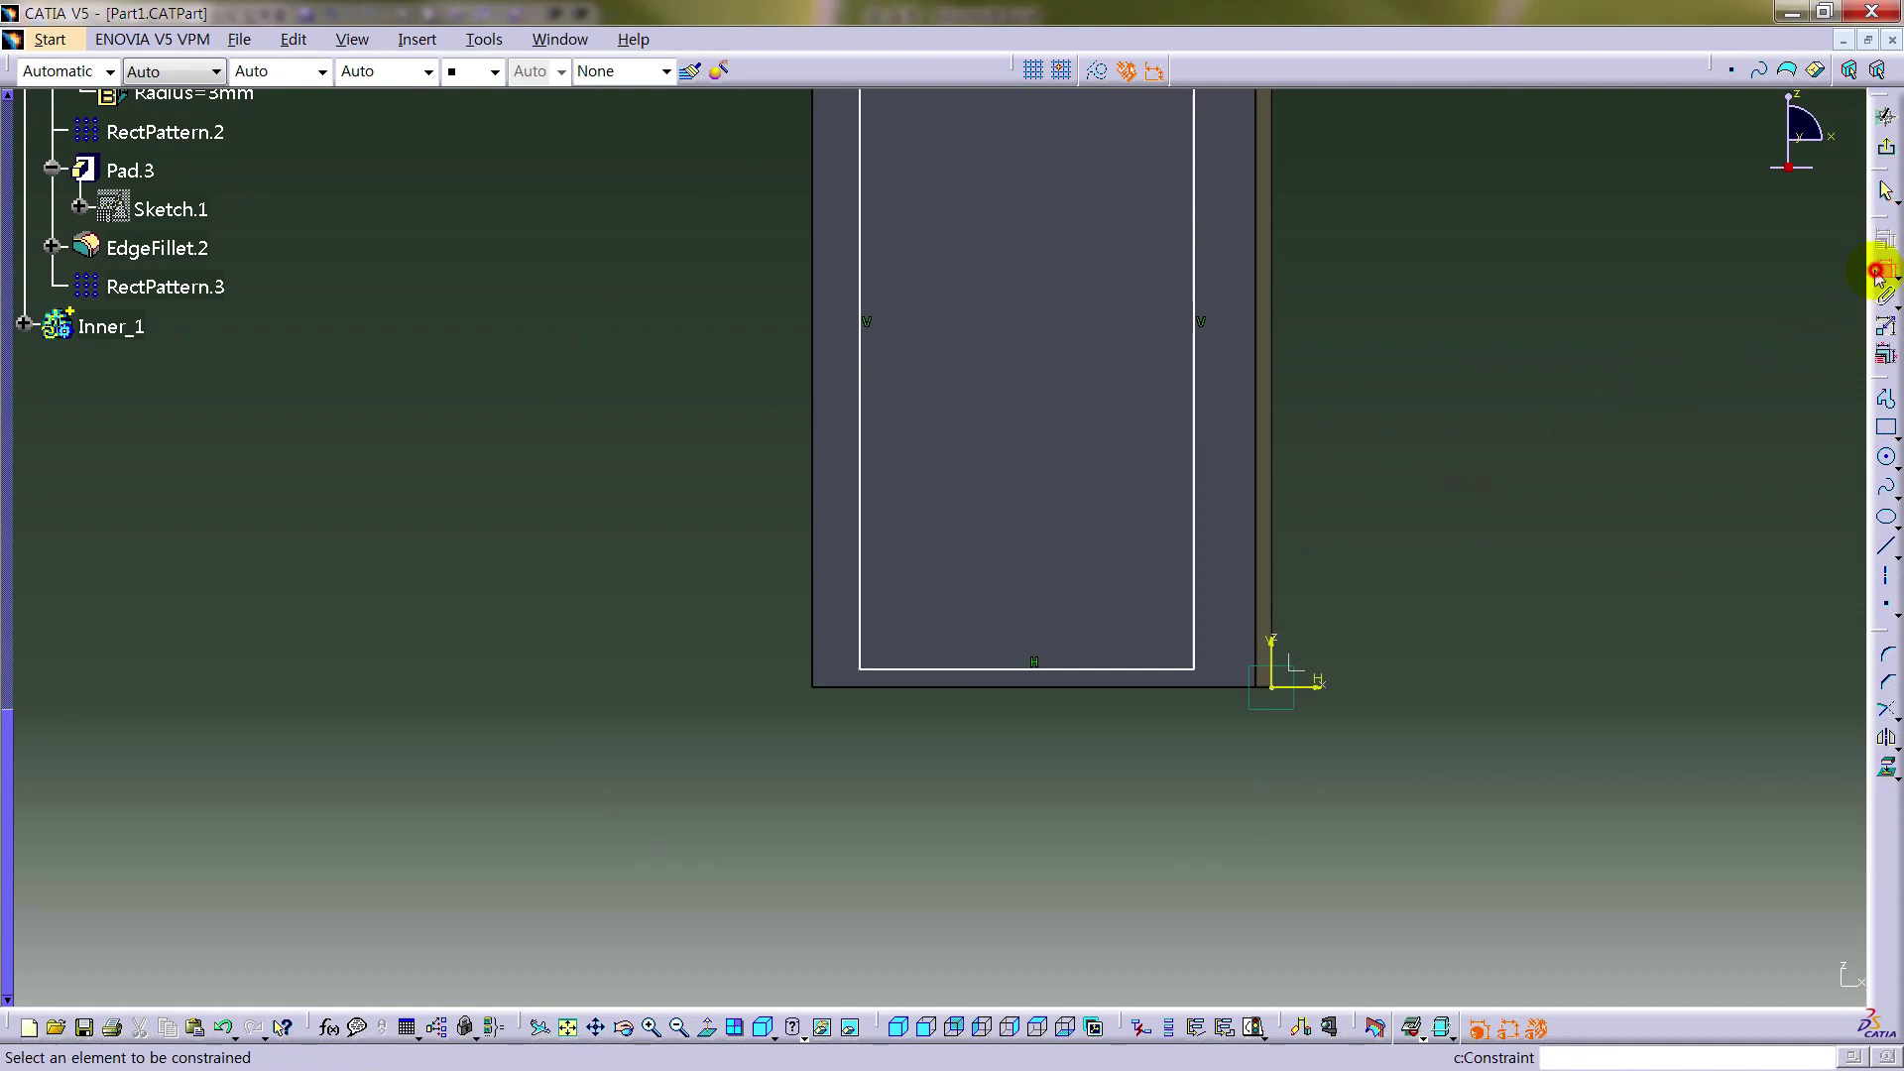
click(1161, 668)
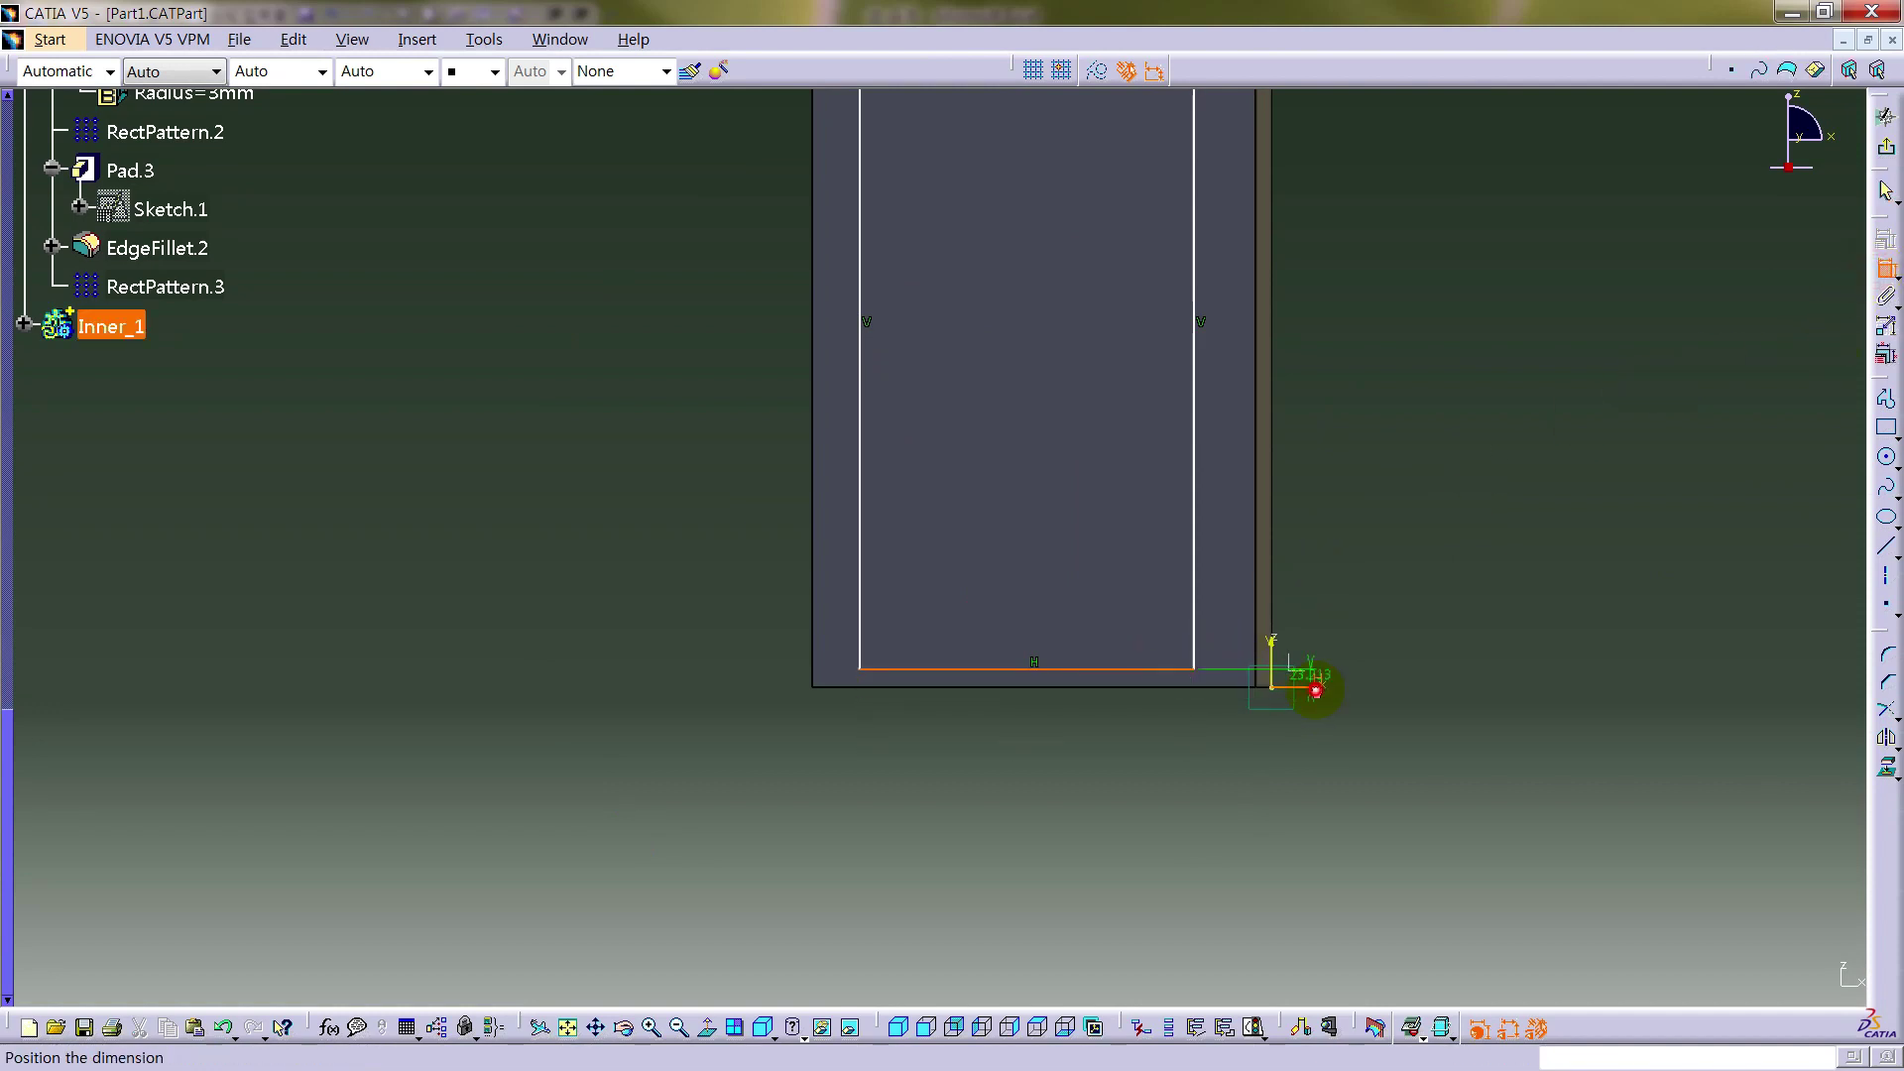
click(1415, 633)
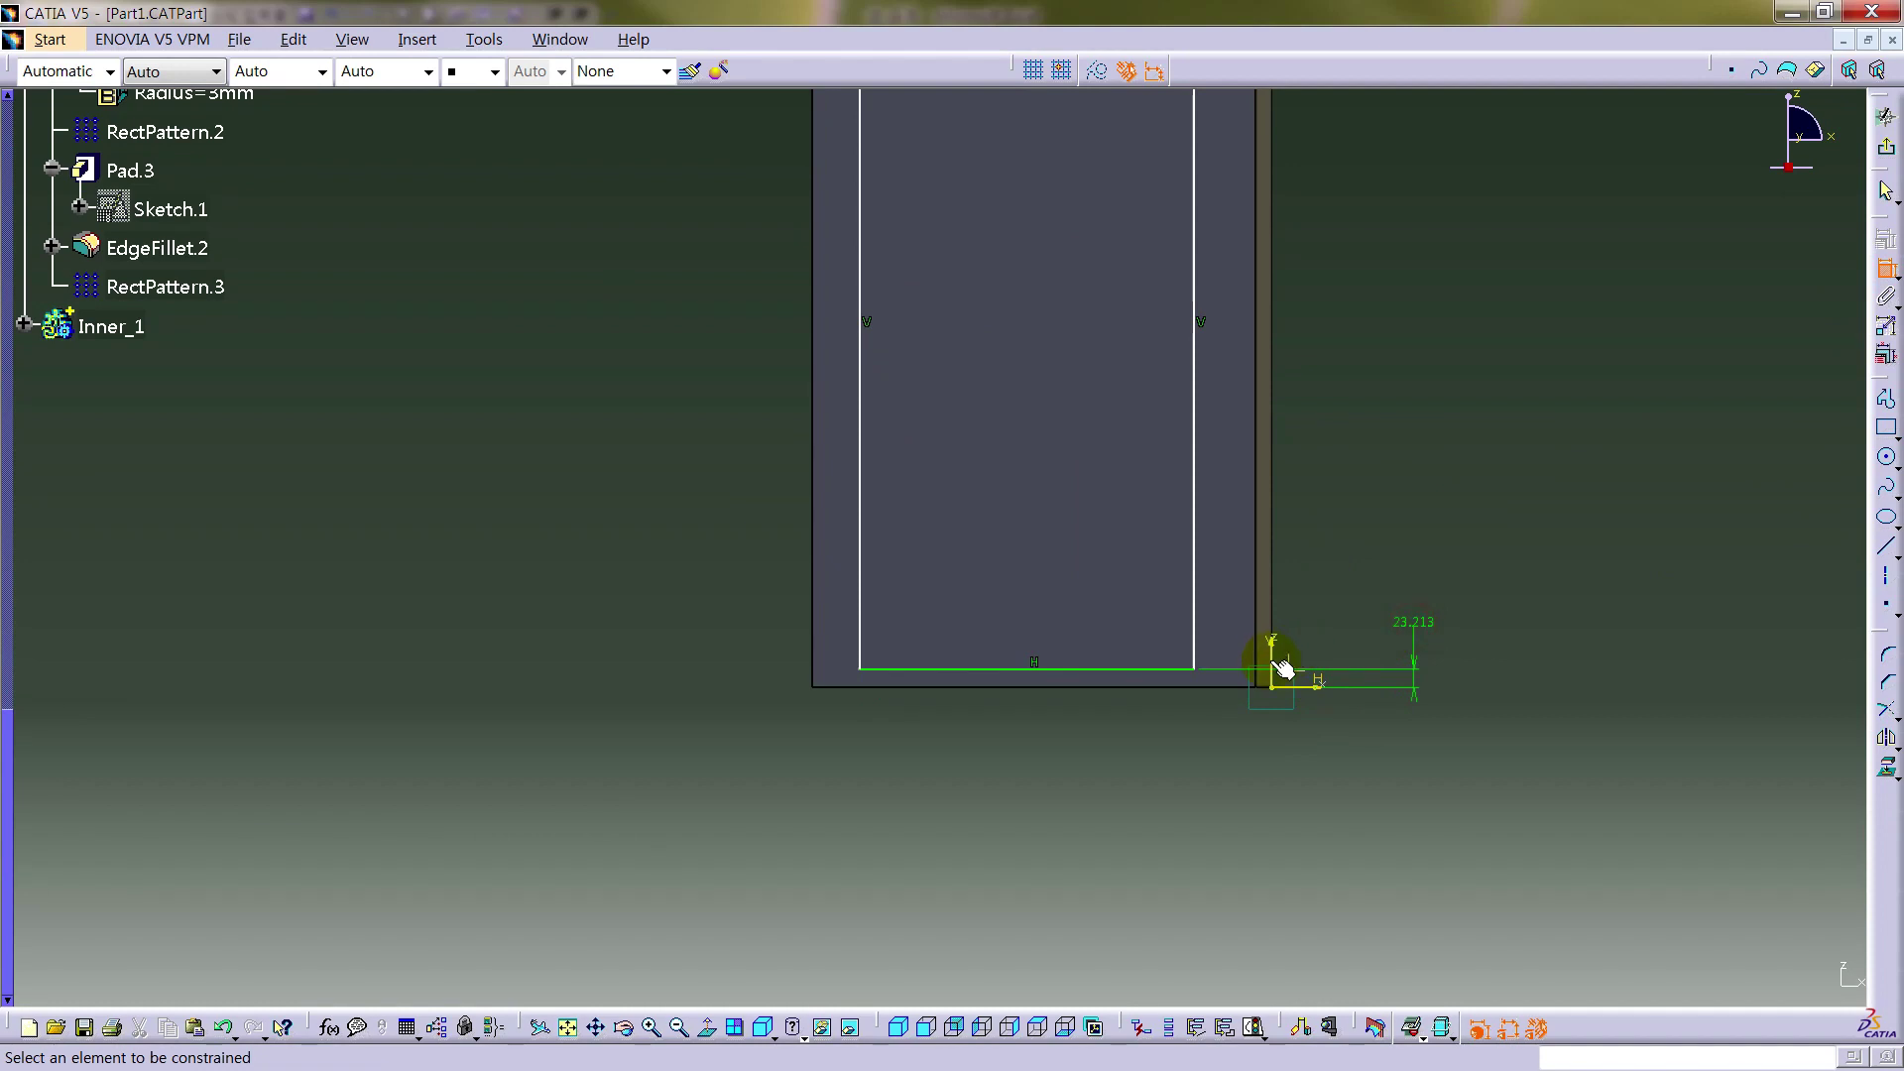
click(1273, 650)
click(860, 591)
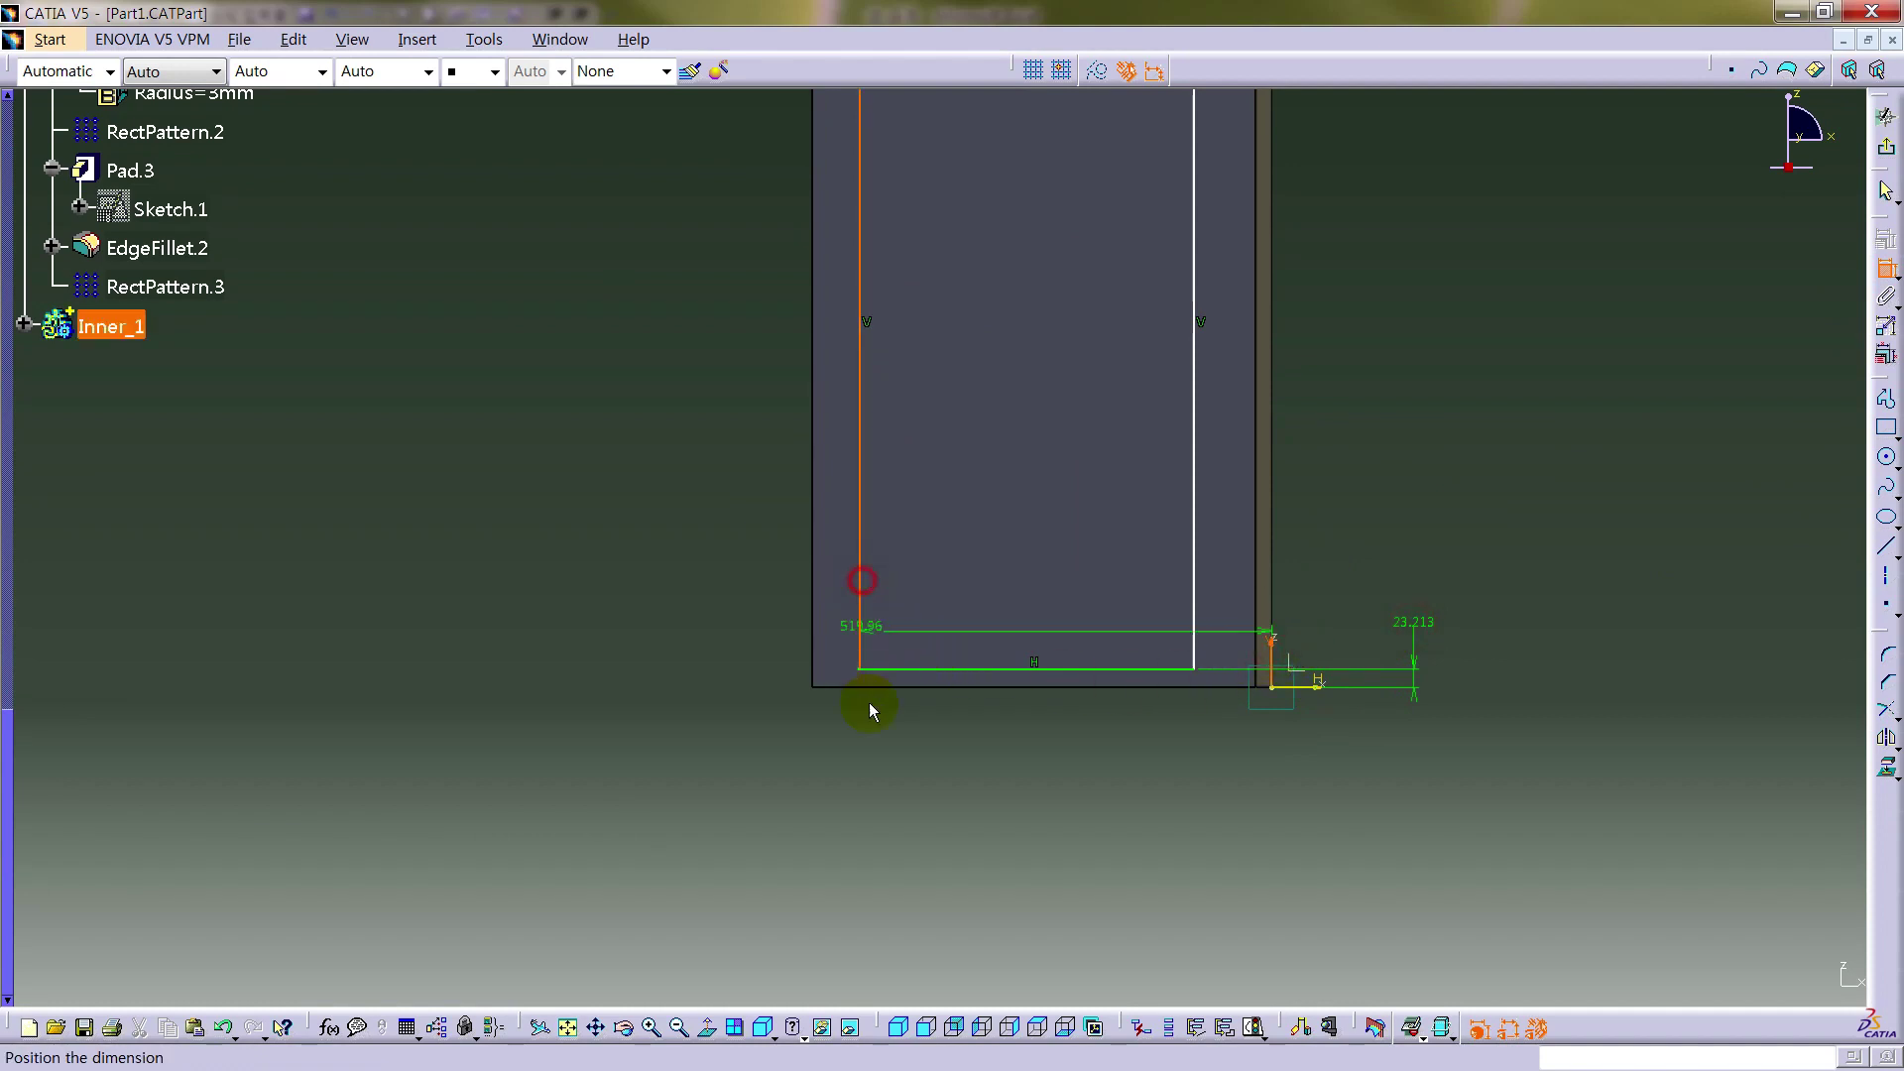
click(1009, 781)
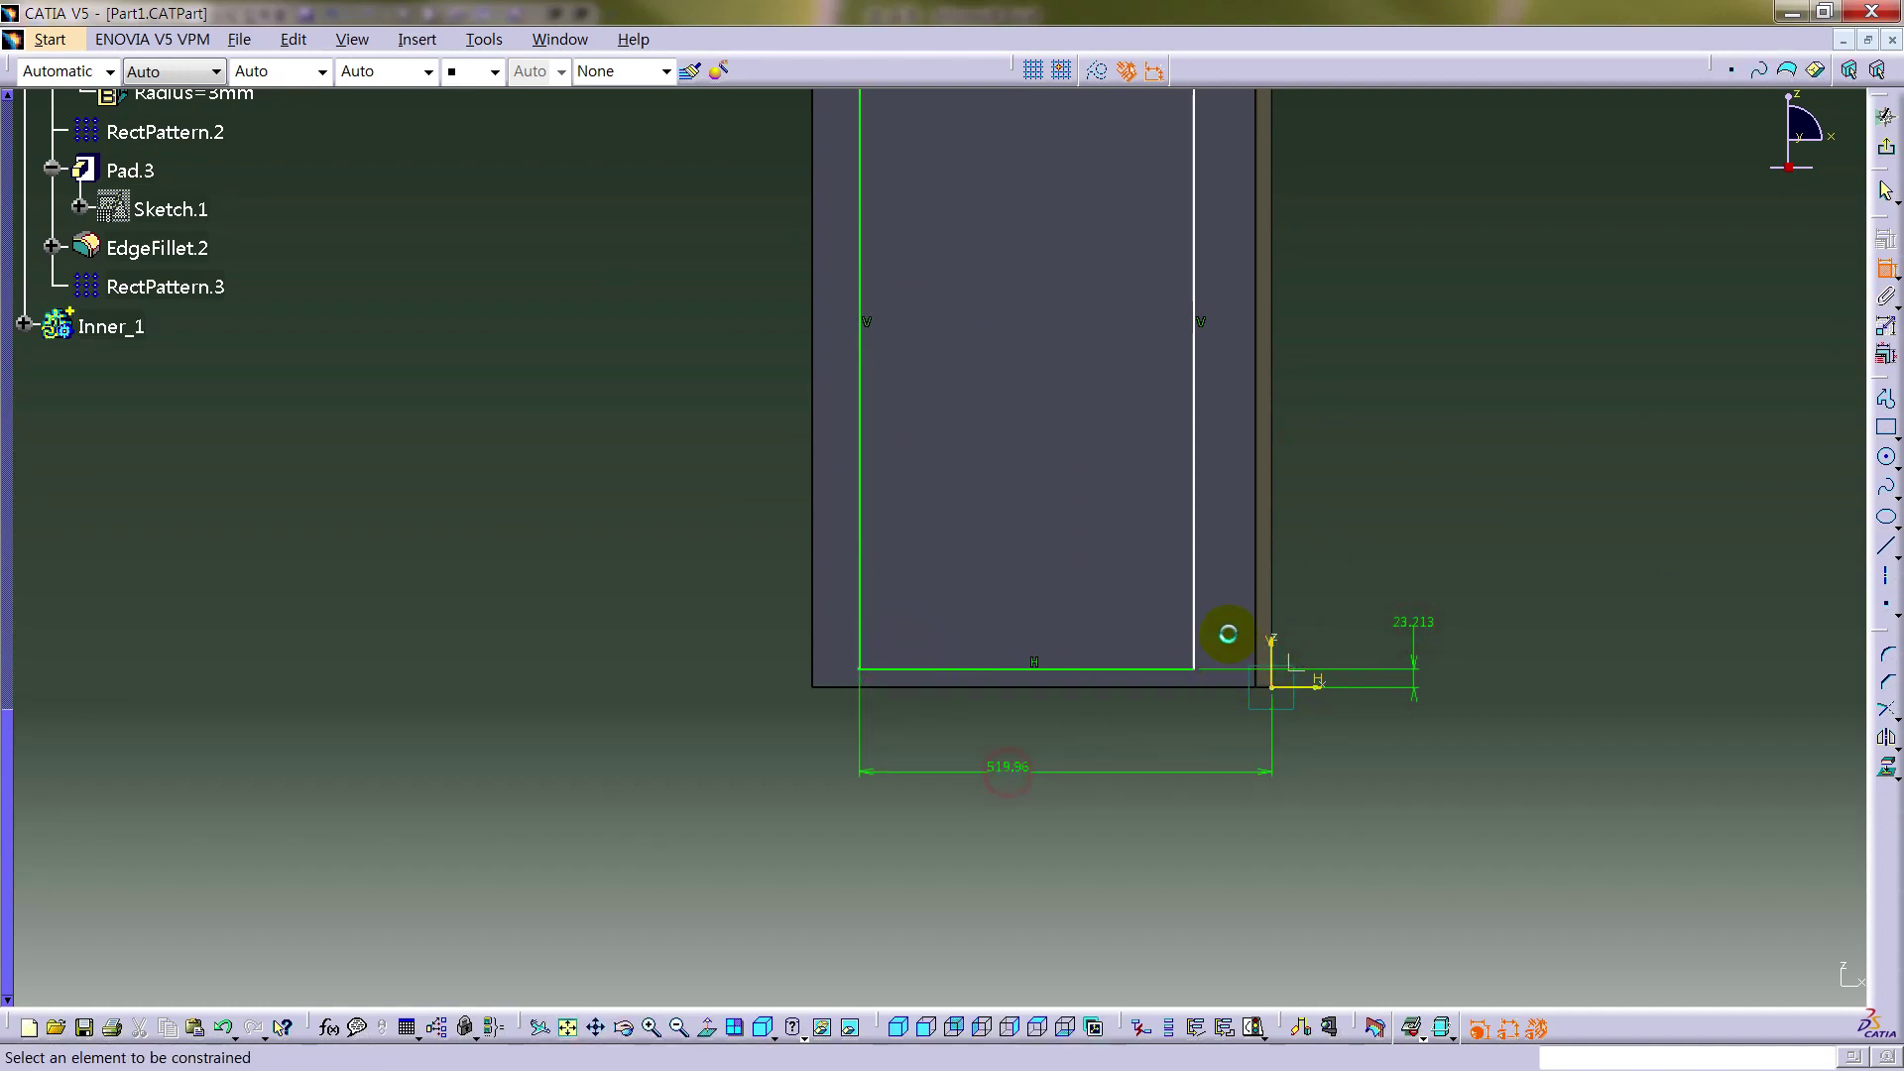
- Dimension the rectangle's right edge from the vertical axis and add a dimension for the rectangle's height
click(1193, 589)
click(1274, 647)
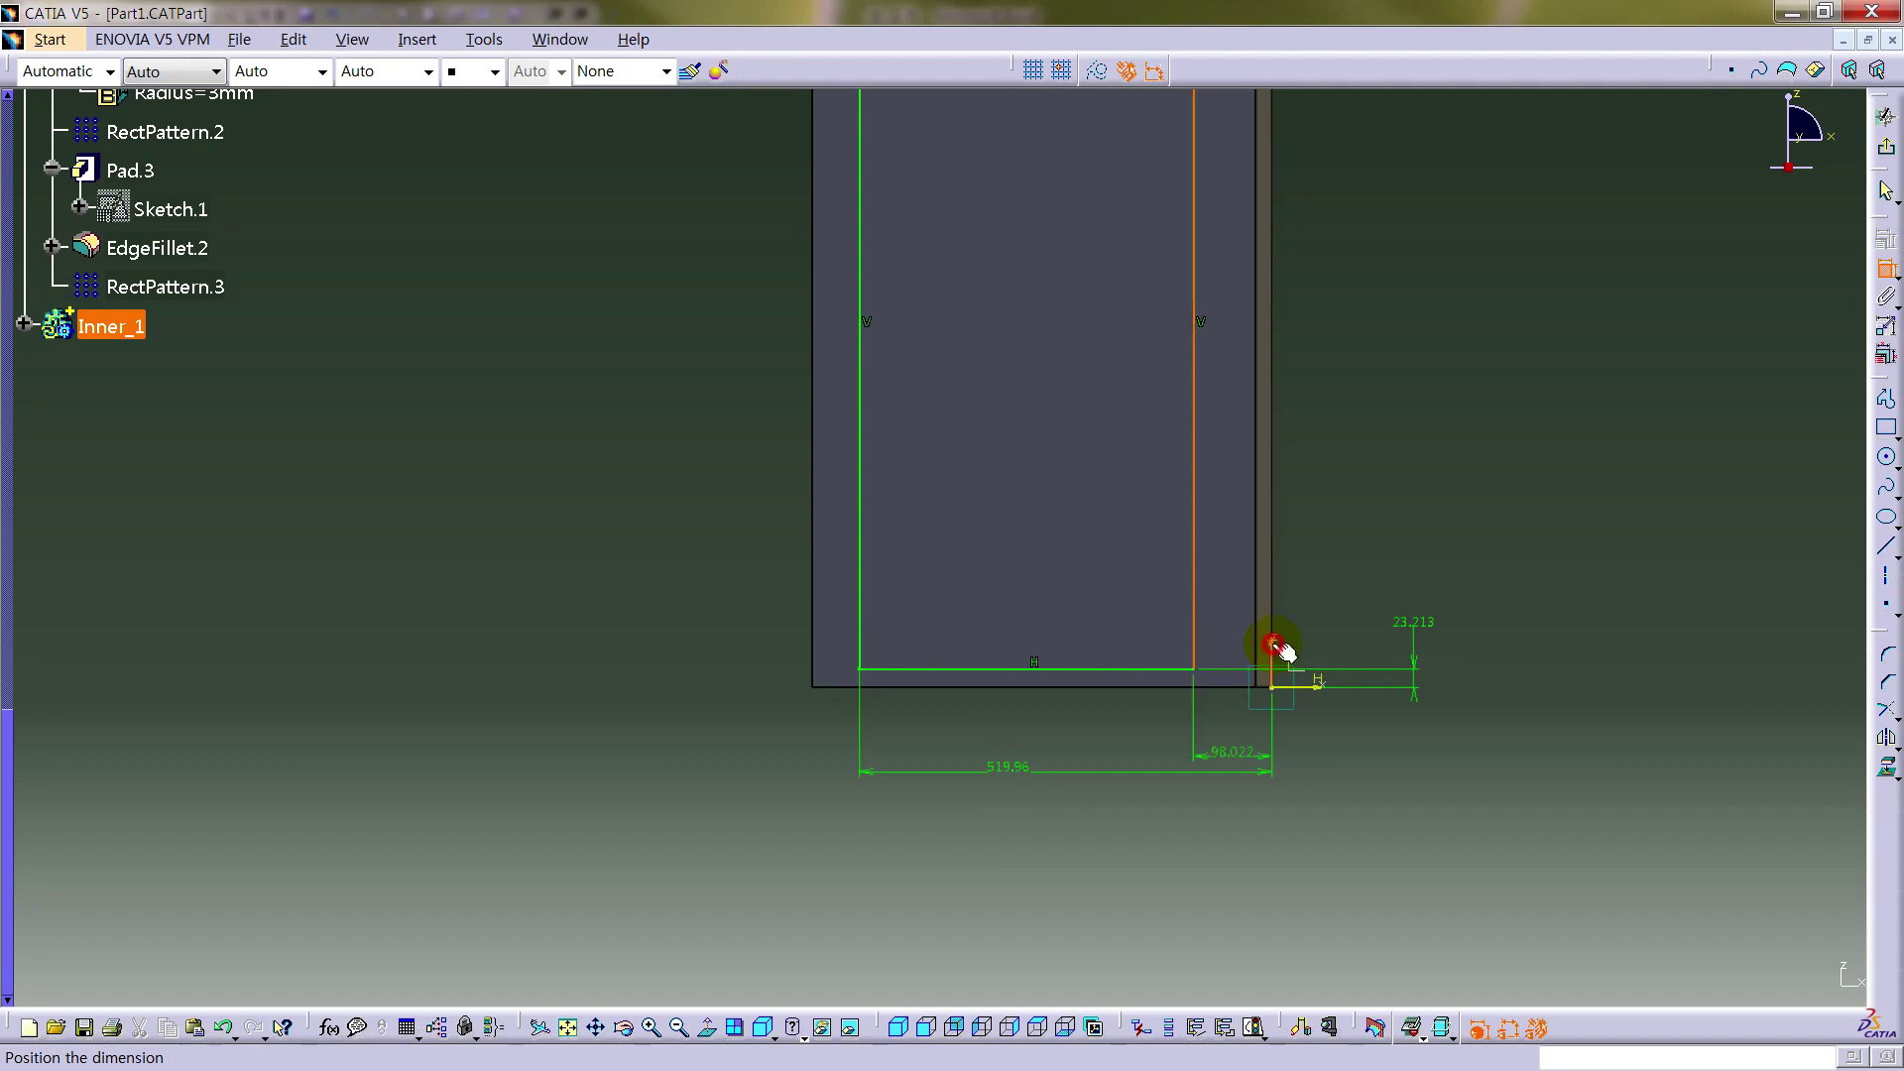
click(1244, 742)
scroll(1053, 503, down, 3)
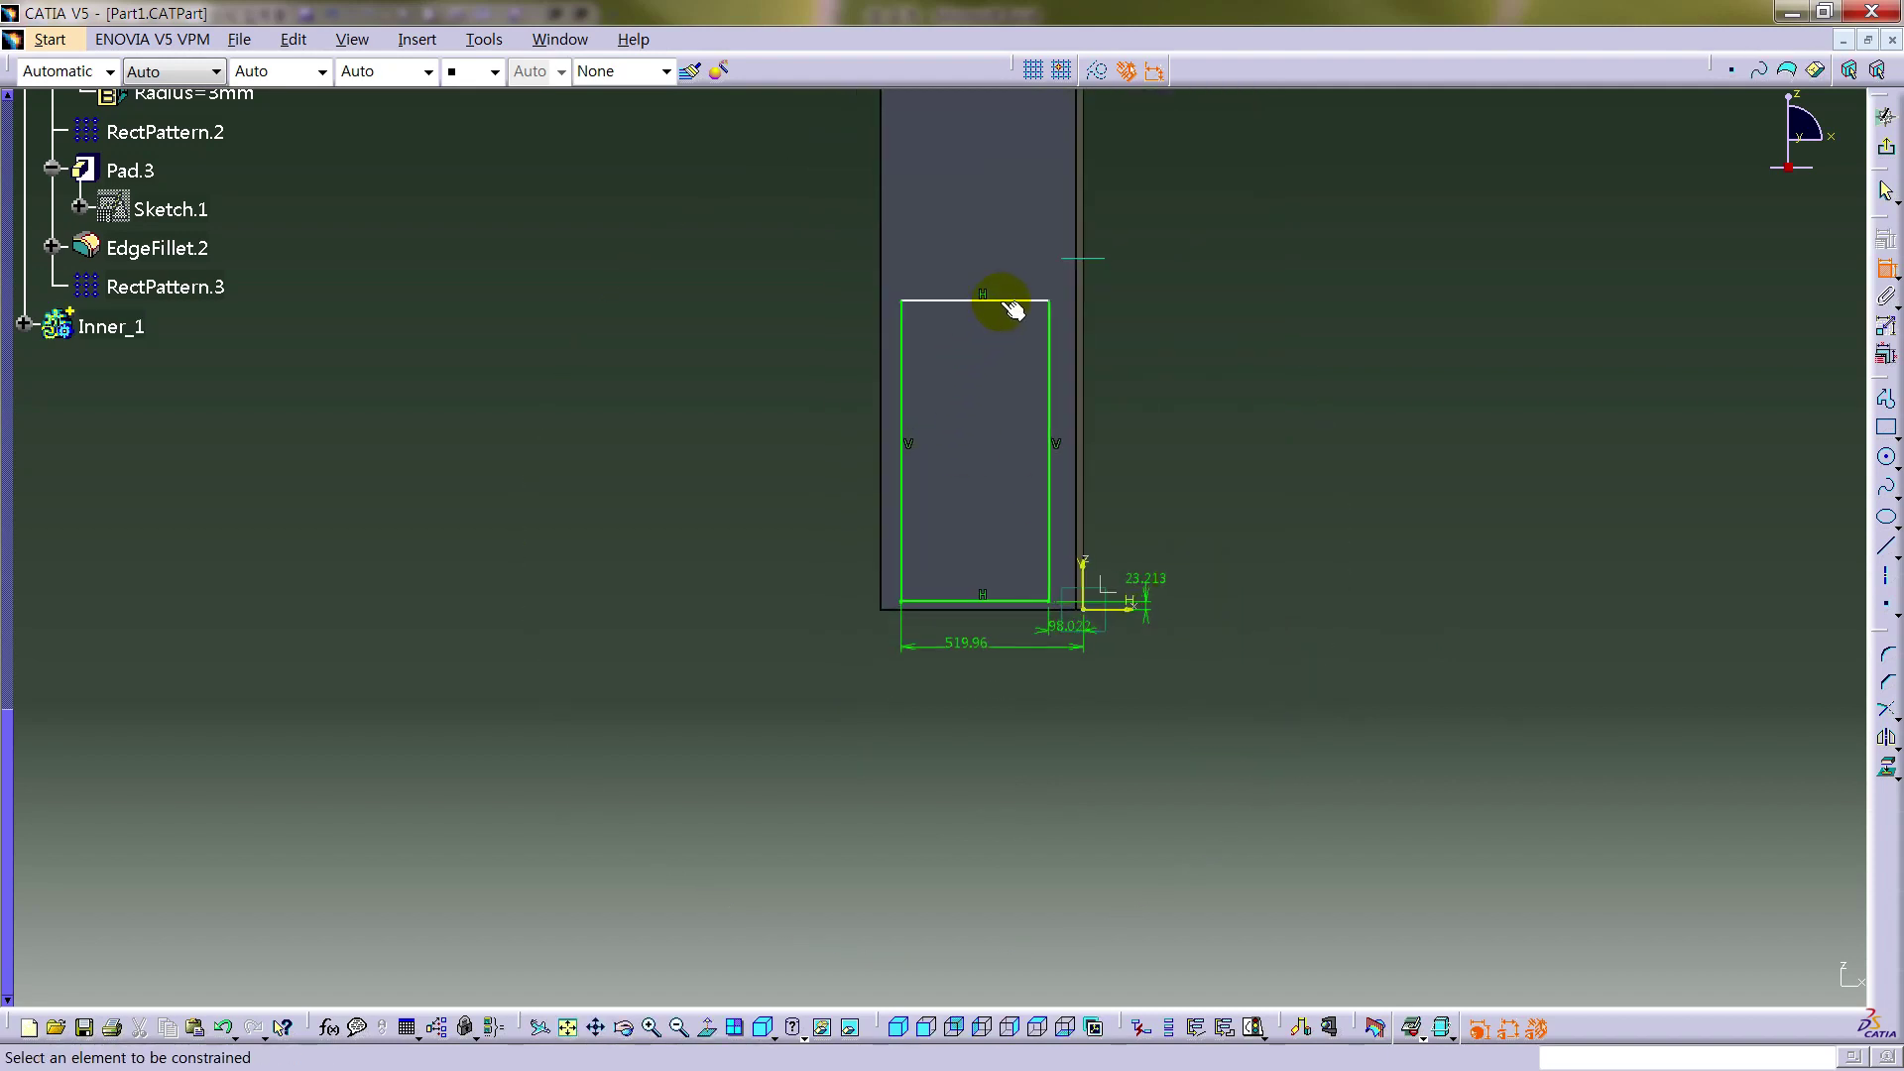
click(904, 462)
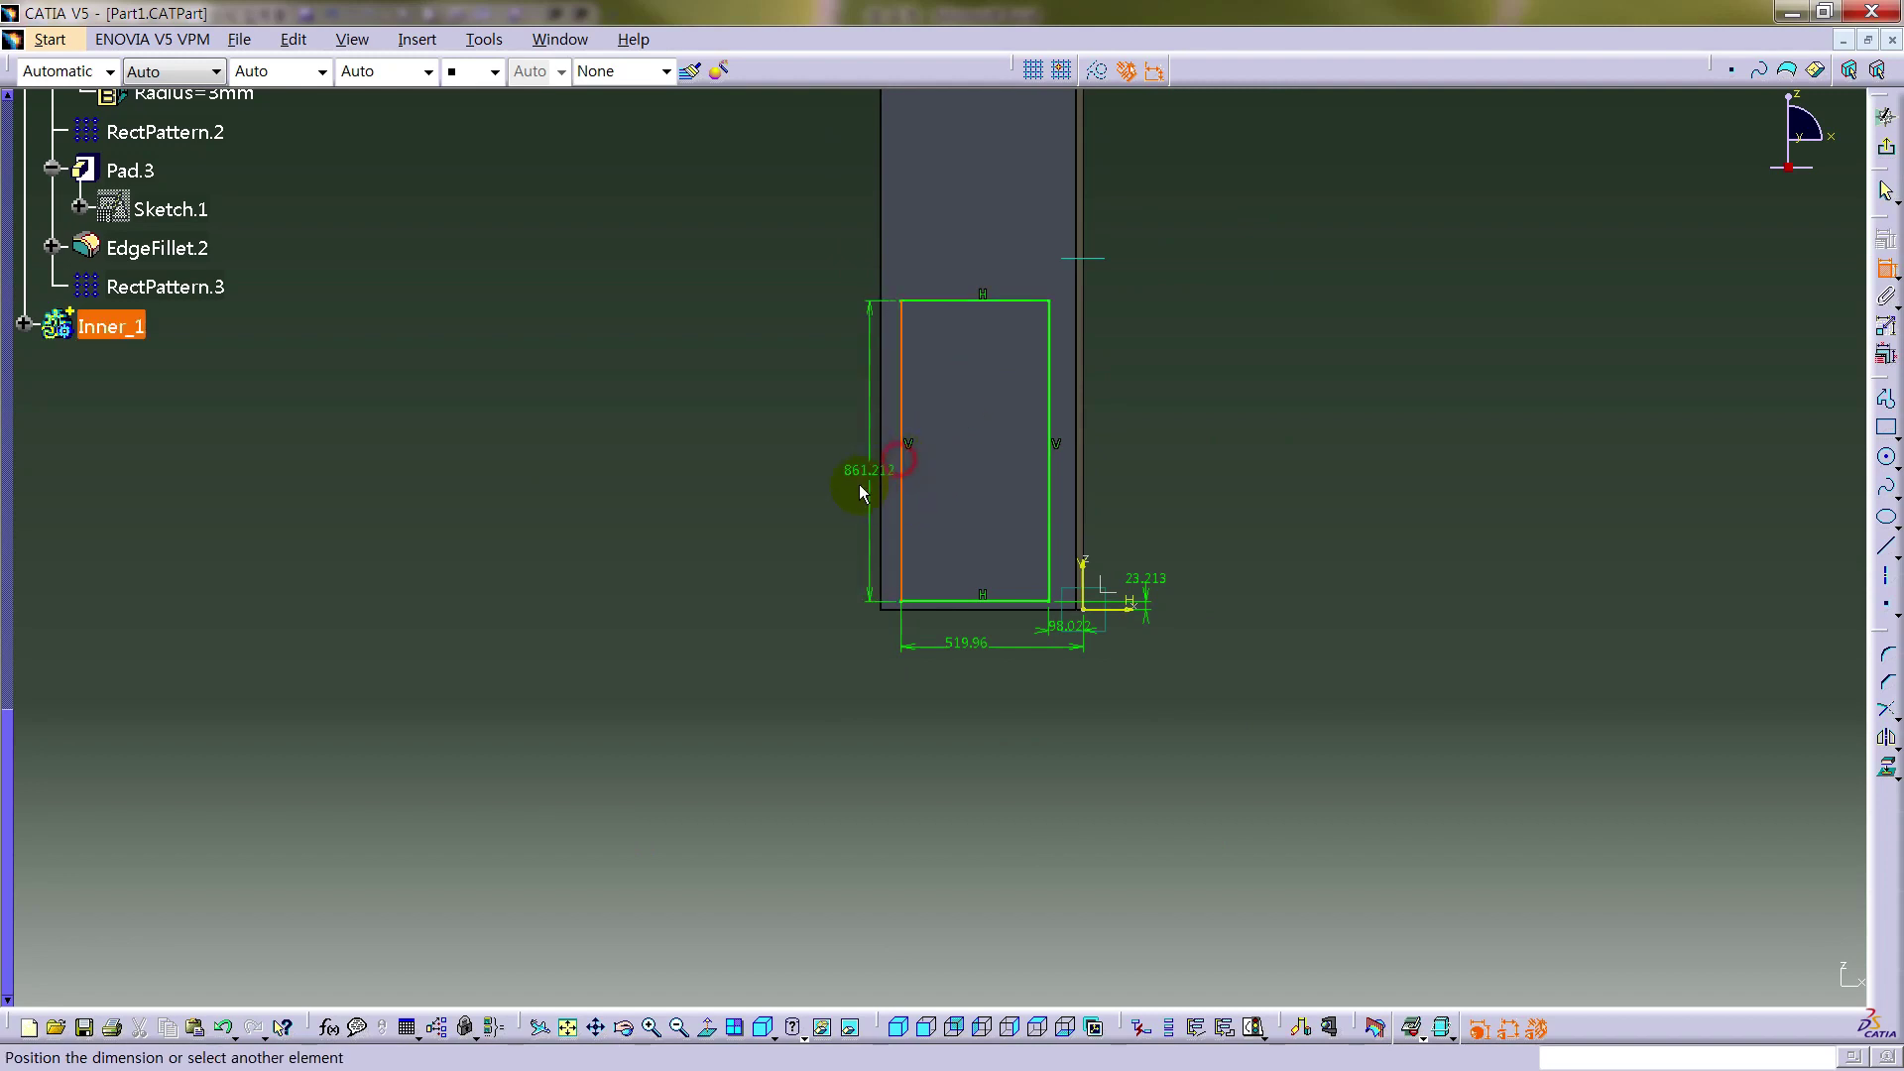
click(850, 487)
click(1887, 270)
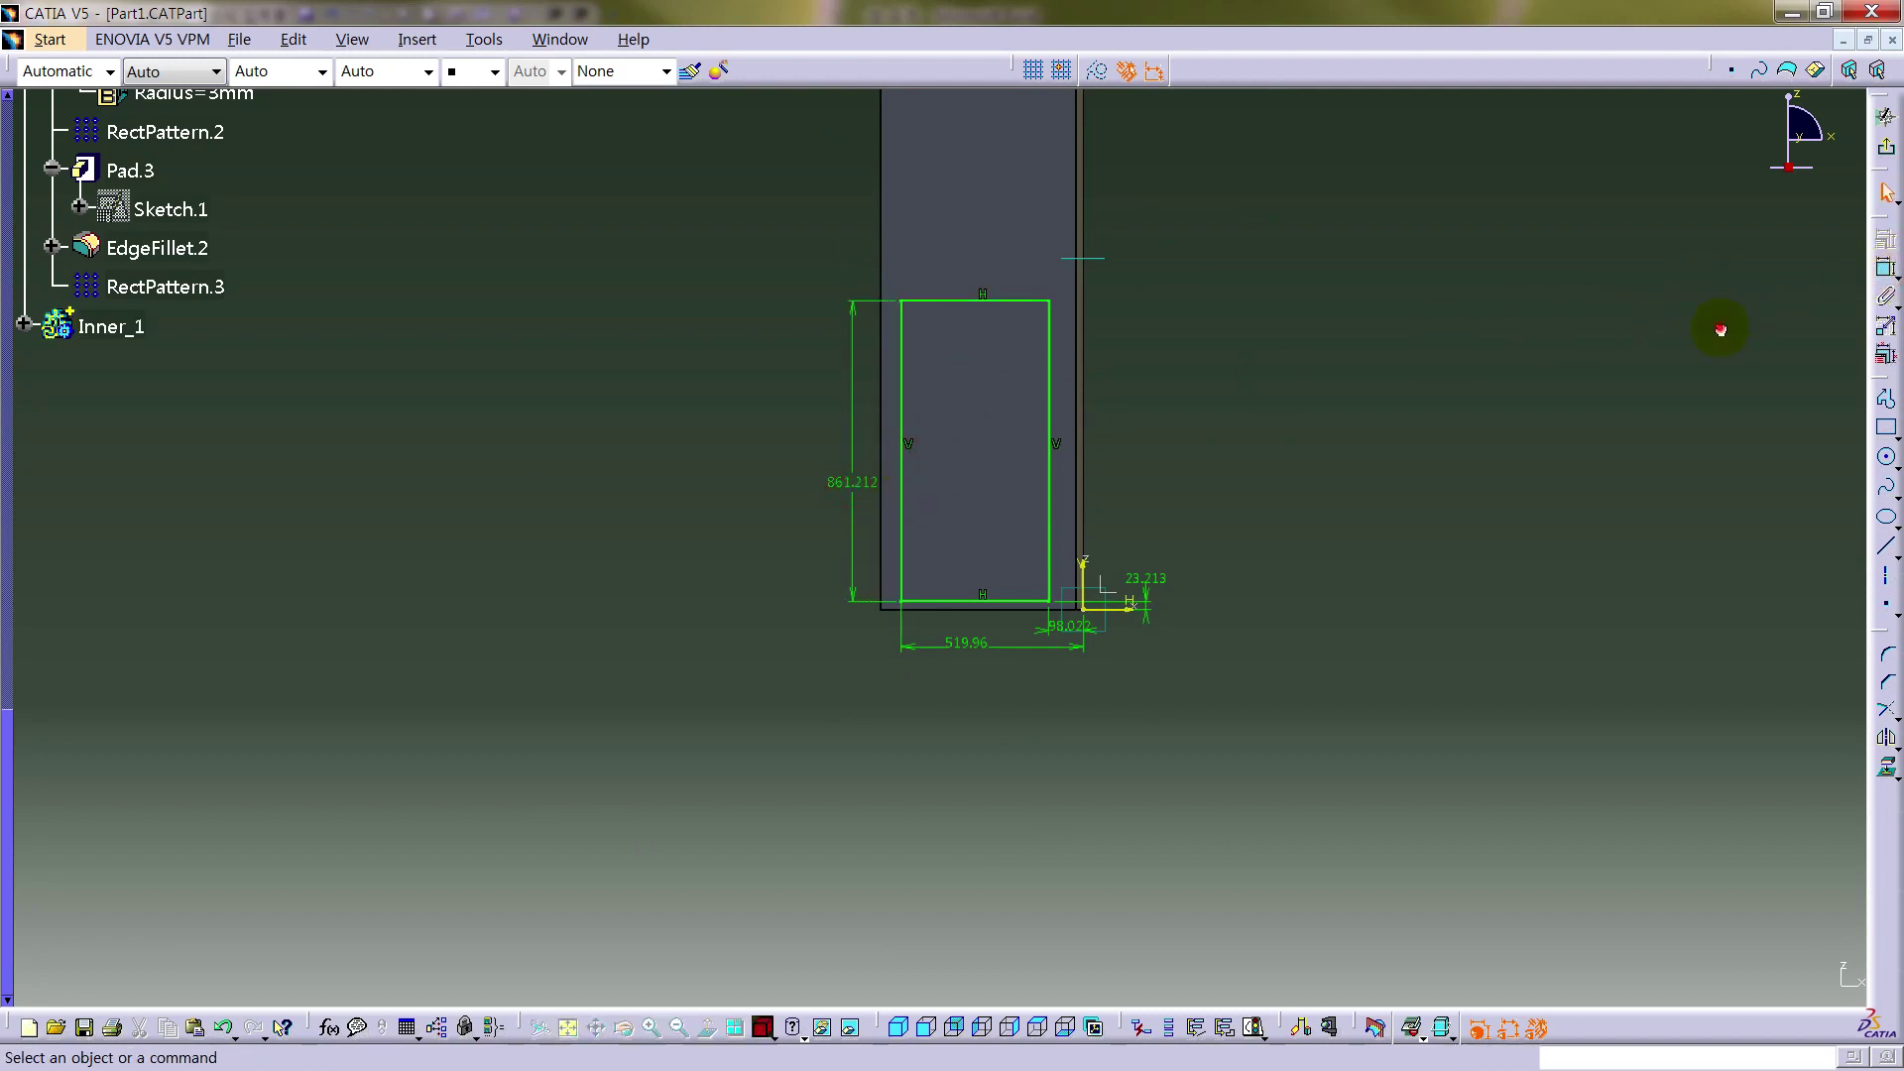
- Link the rectangle's height to the formula b and place that dimension farther from the profile
right_click(869, 490)
mouse_move(986, 776)
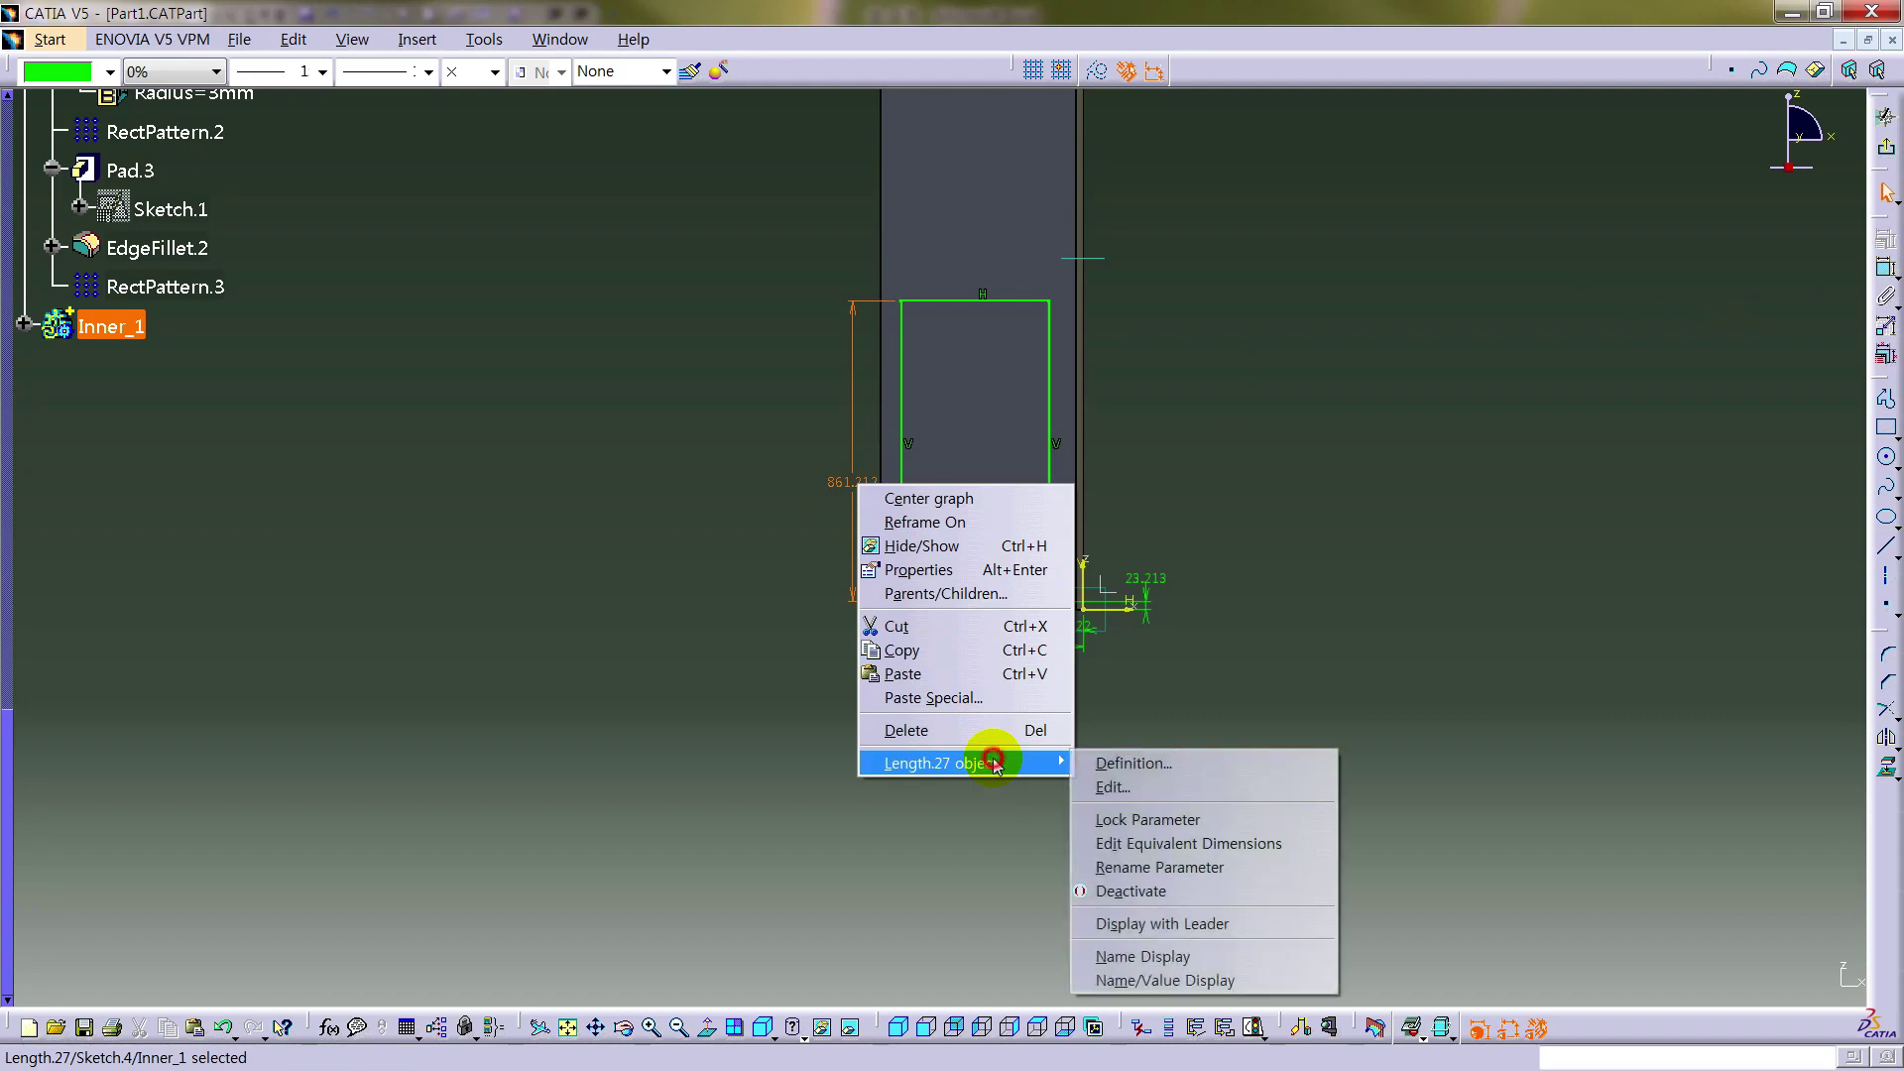
click(1195, 784)
text(b)
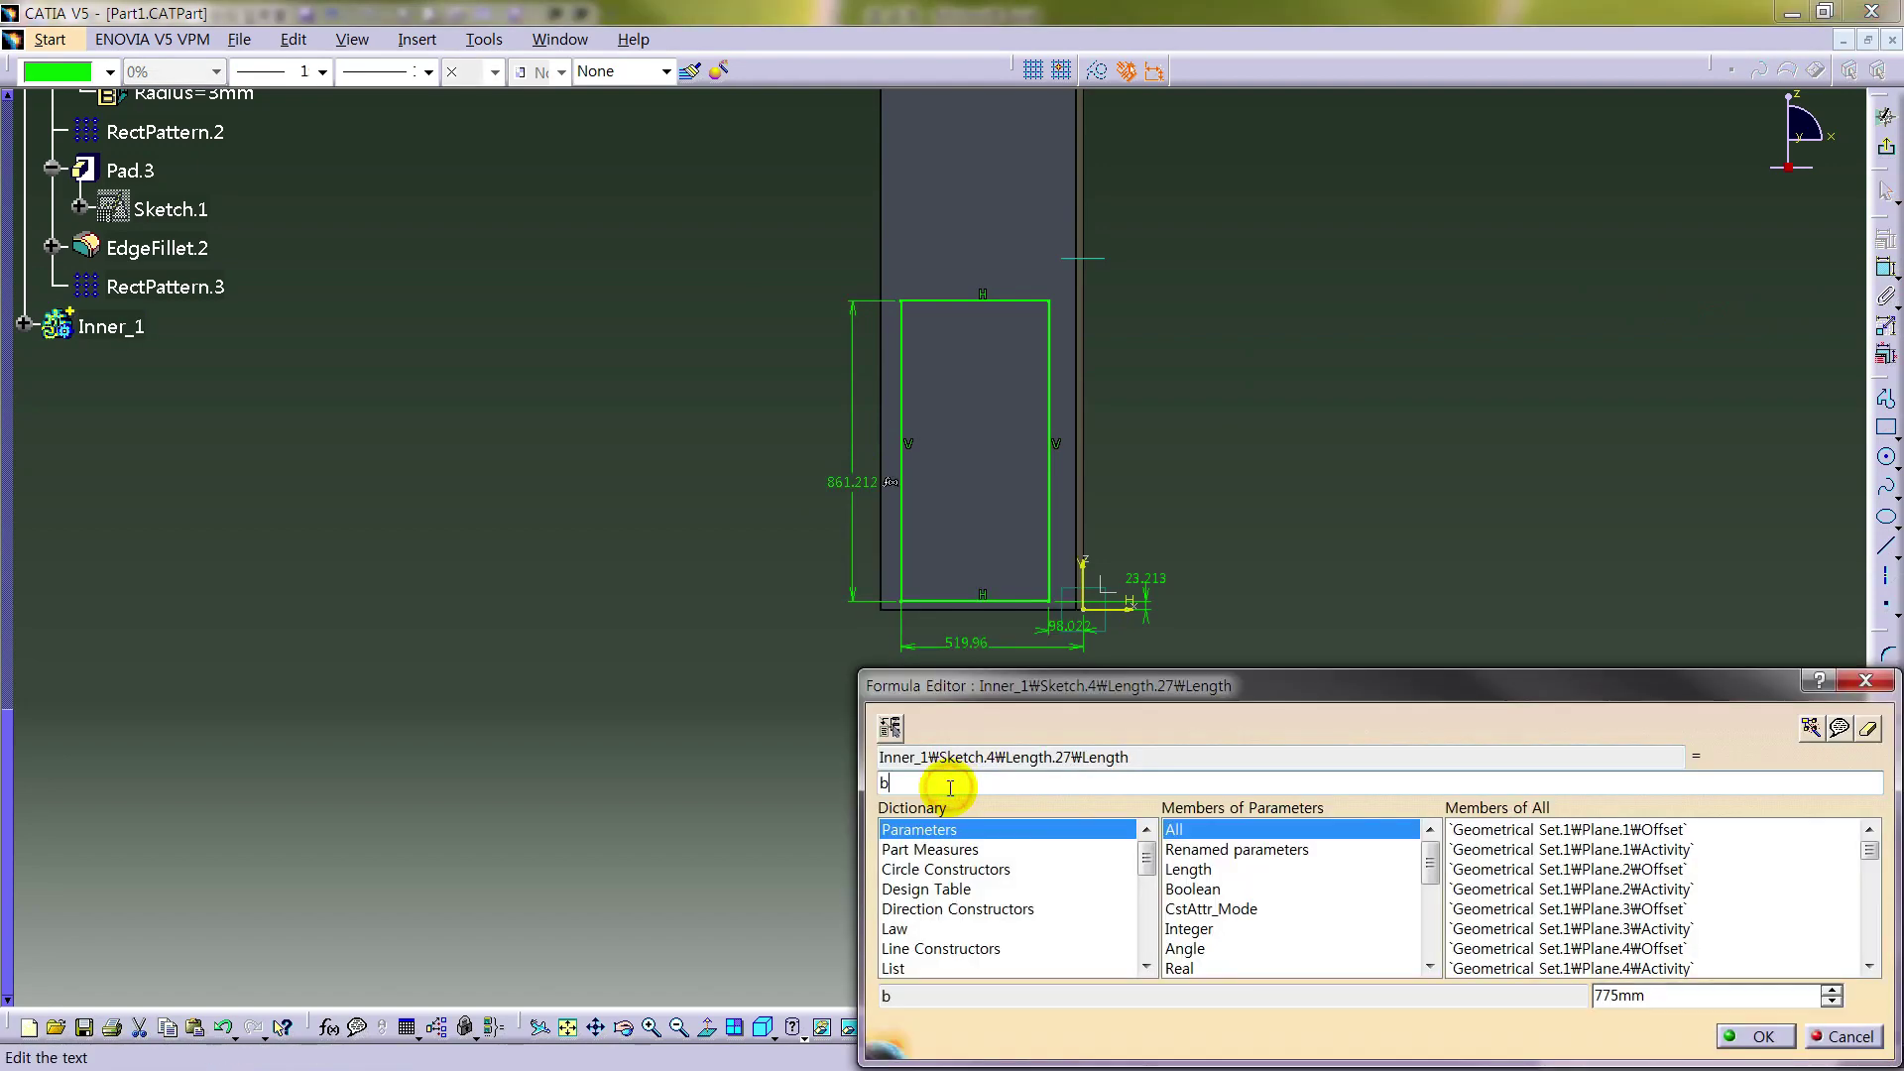
click(1758, 1036)
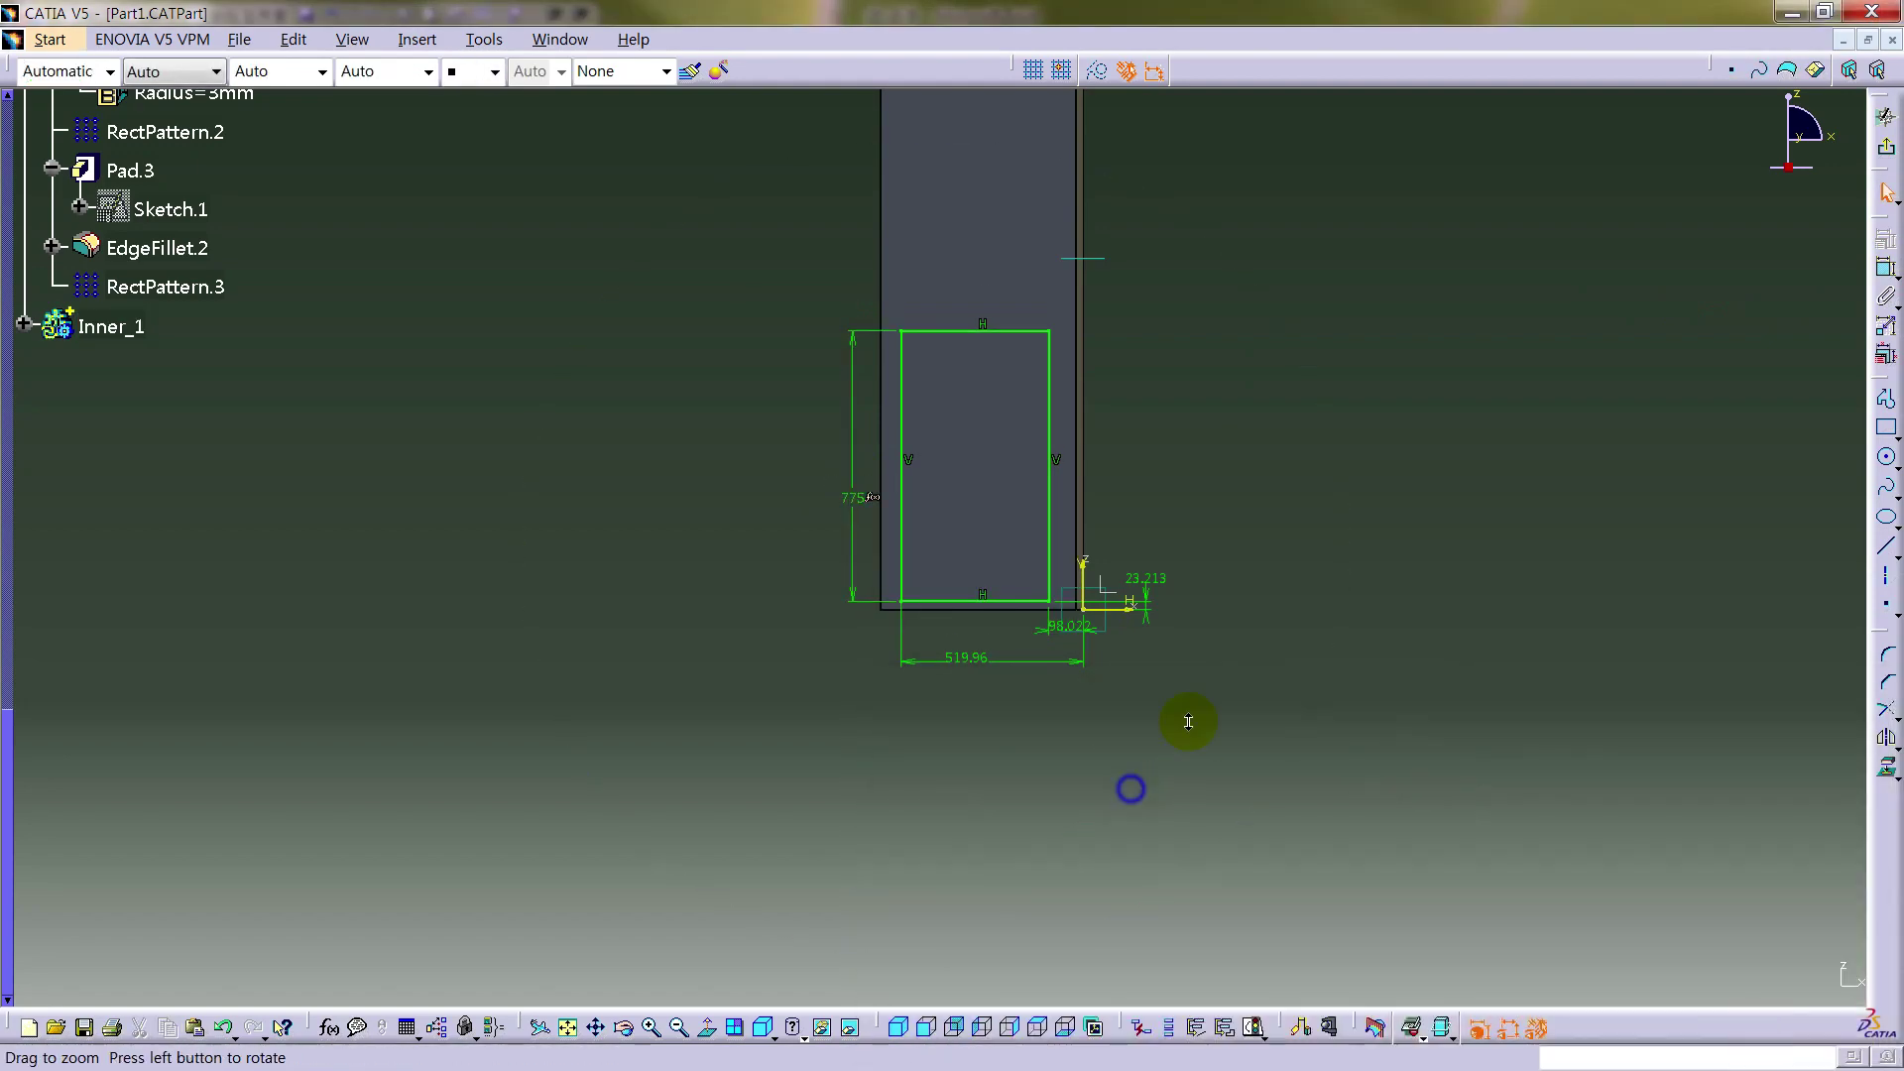
middle_drag(1186, 718, 842, 583)
drag(741, 493, 657, 496)
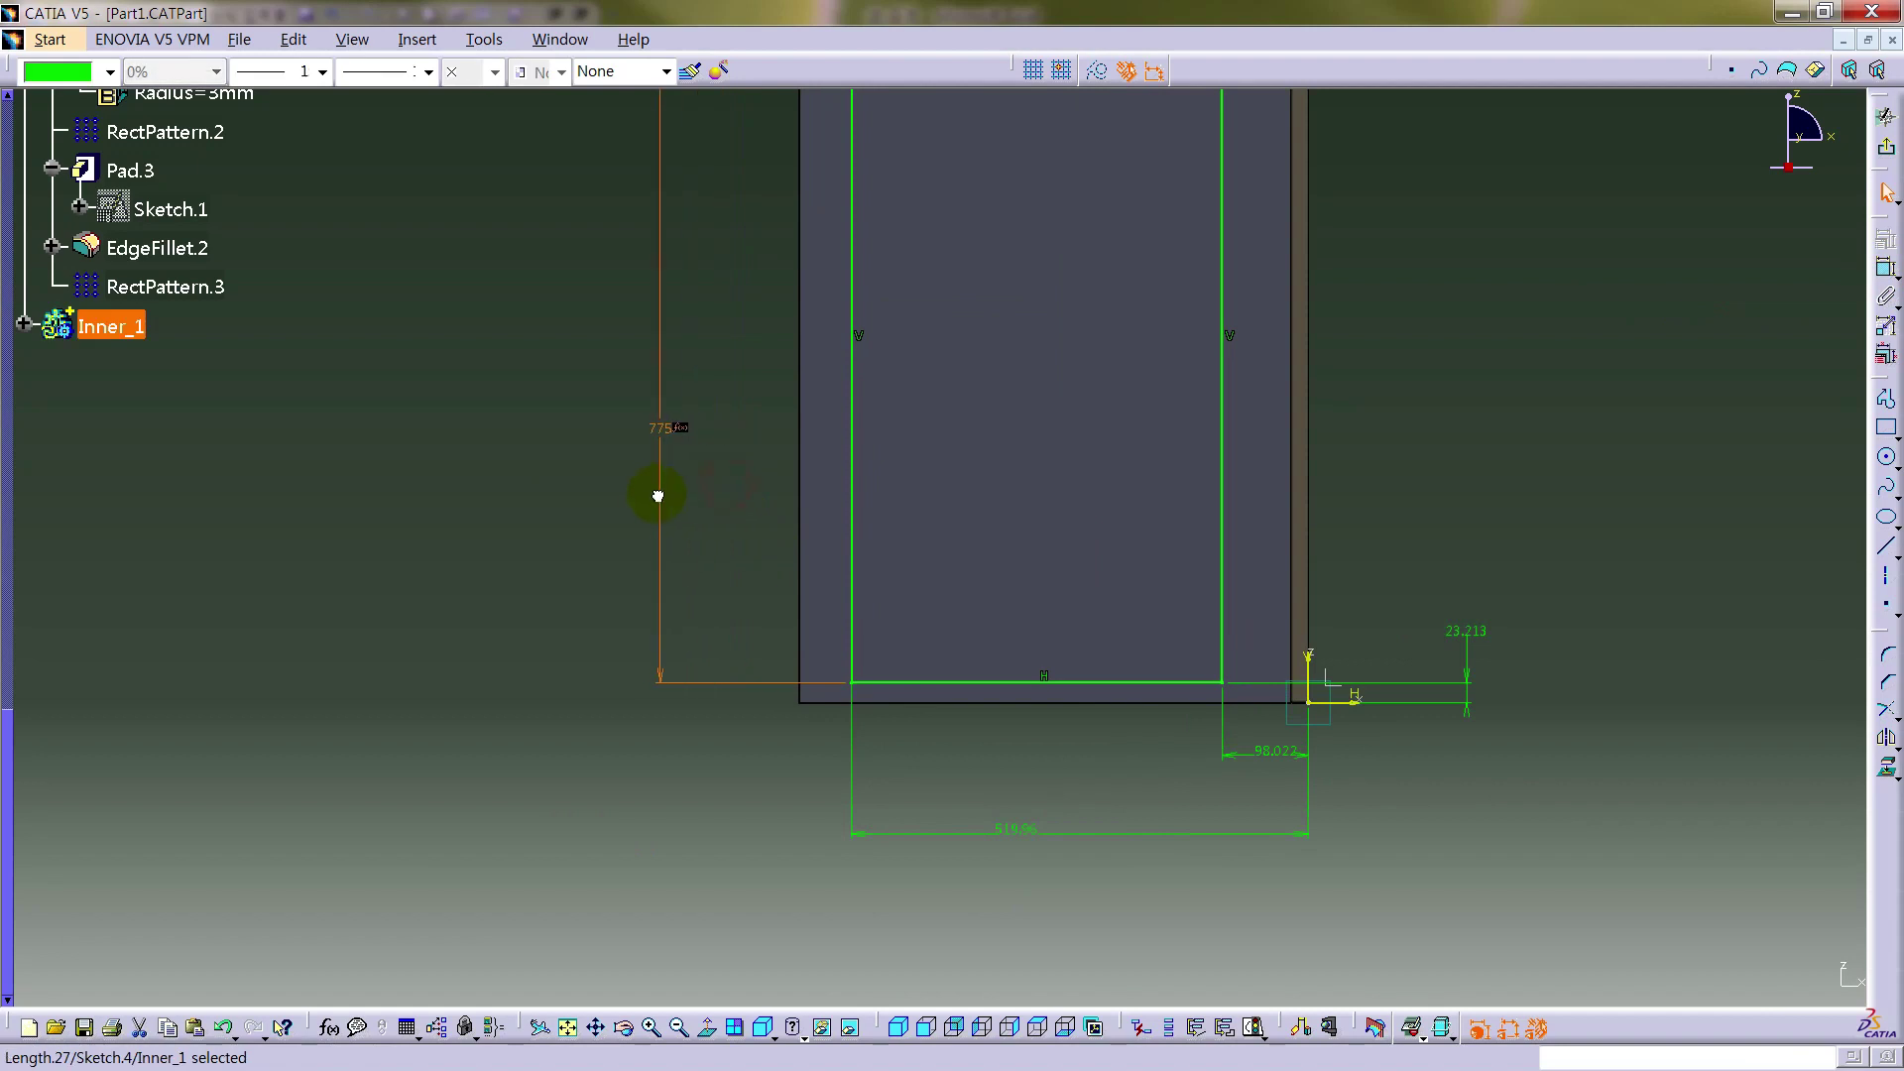
click(637, 724)
- Link the offset between the rectangle's right edge and the vertical axis to the formula g
right_click(1305, 763)
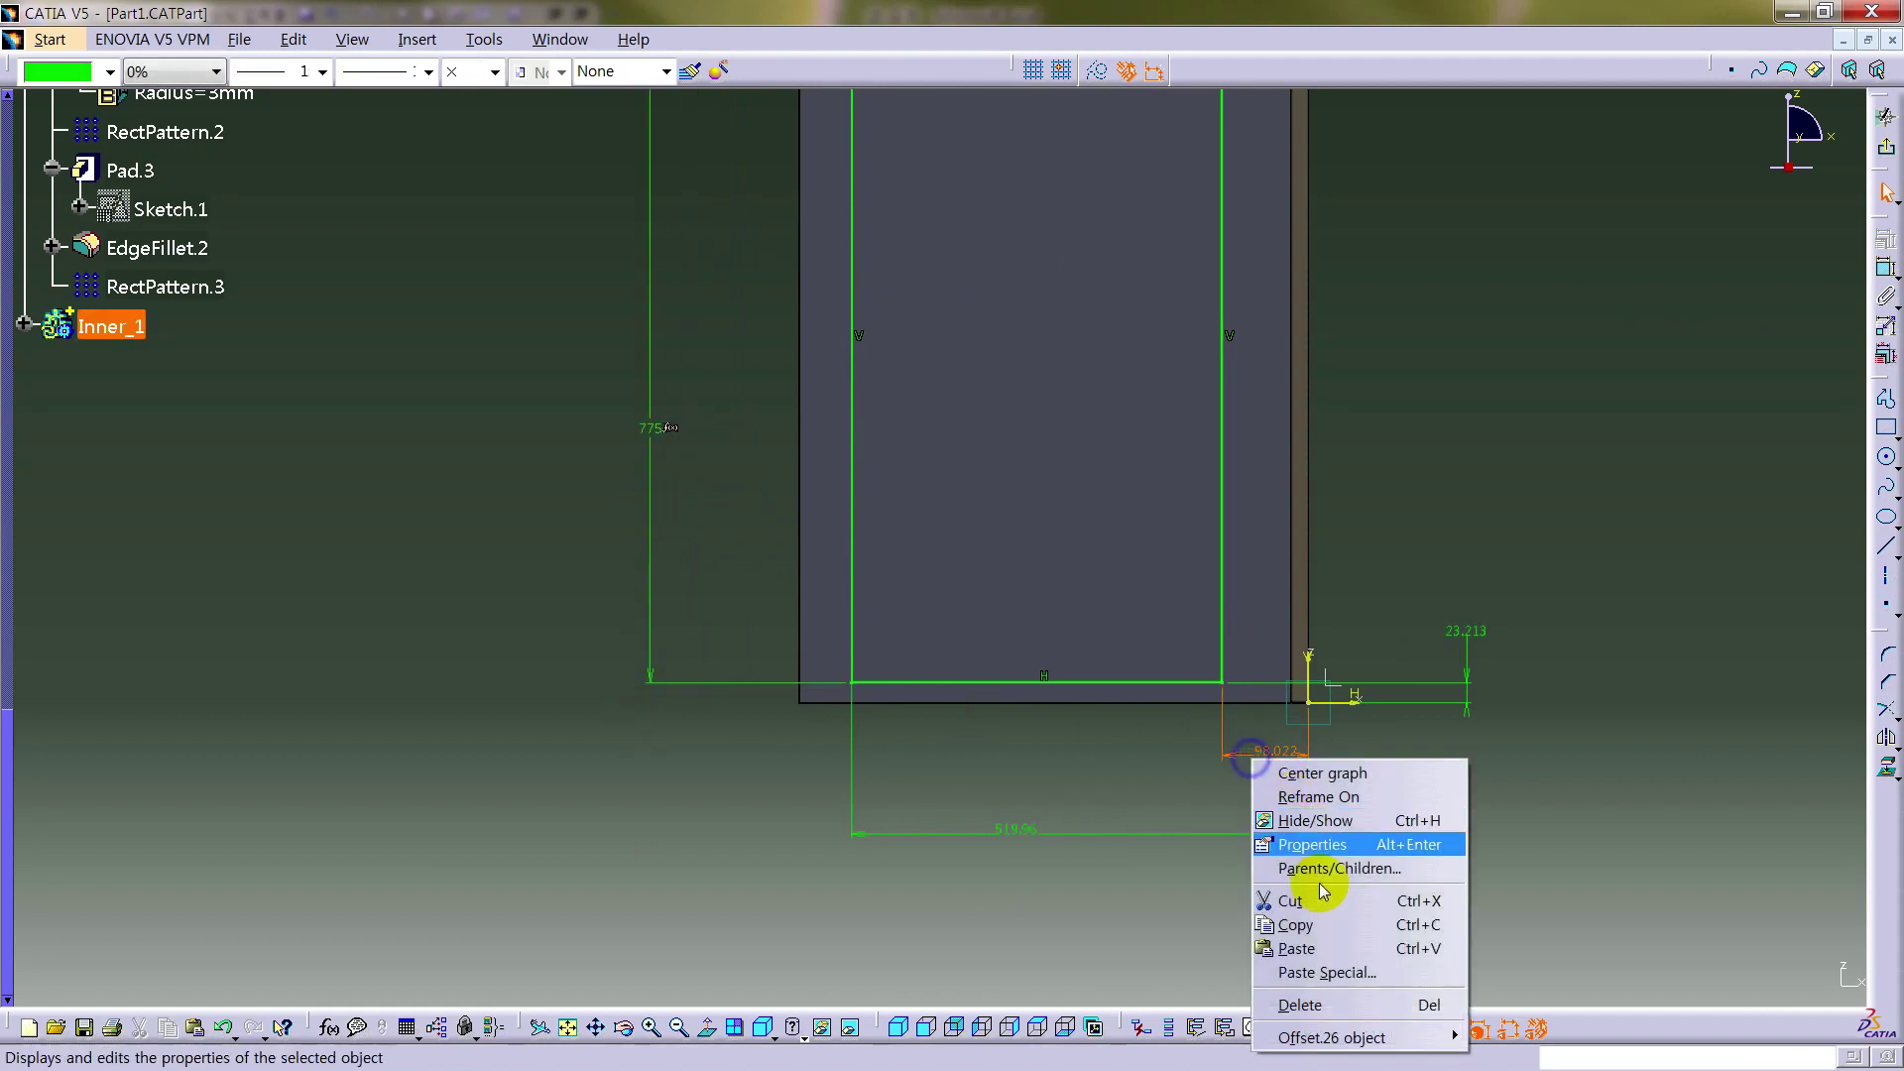
mouse_move(1350, 1037)
click(1545, 842)
click(1043, 786)
text(g)
click(1754, 1036)
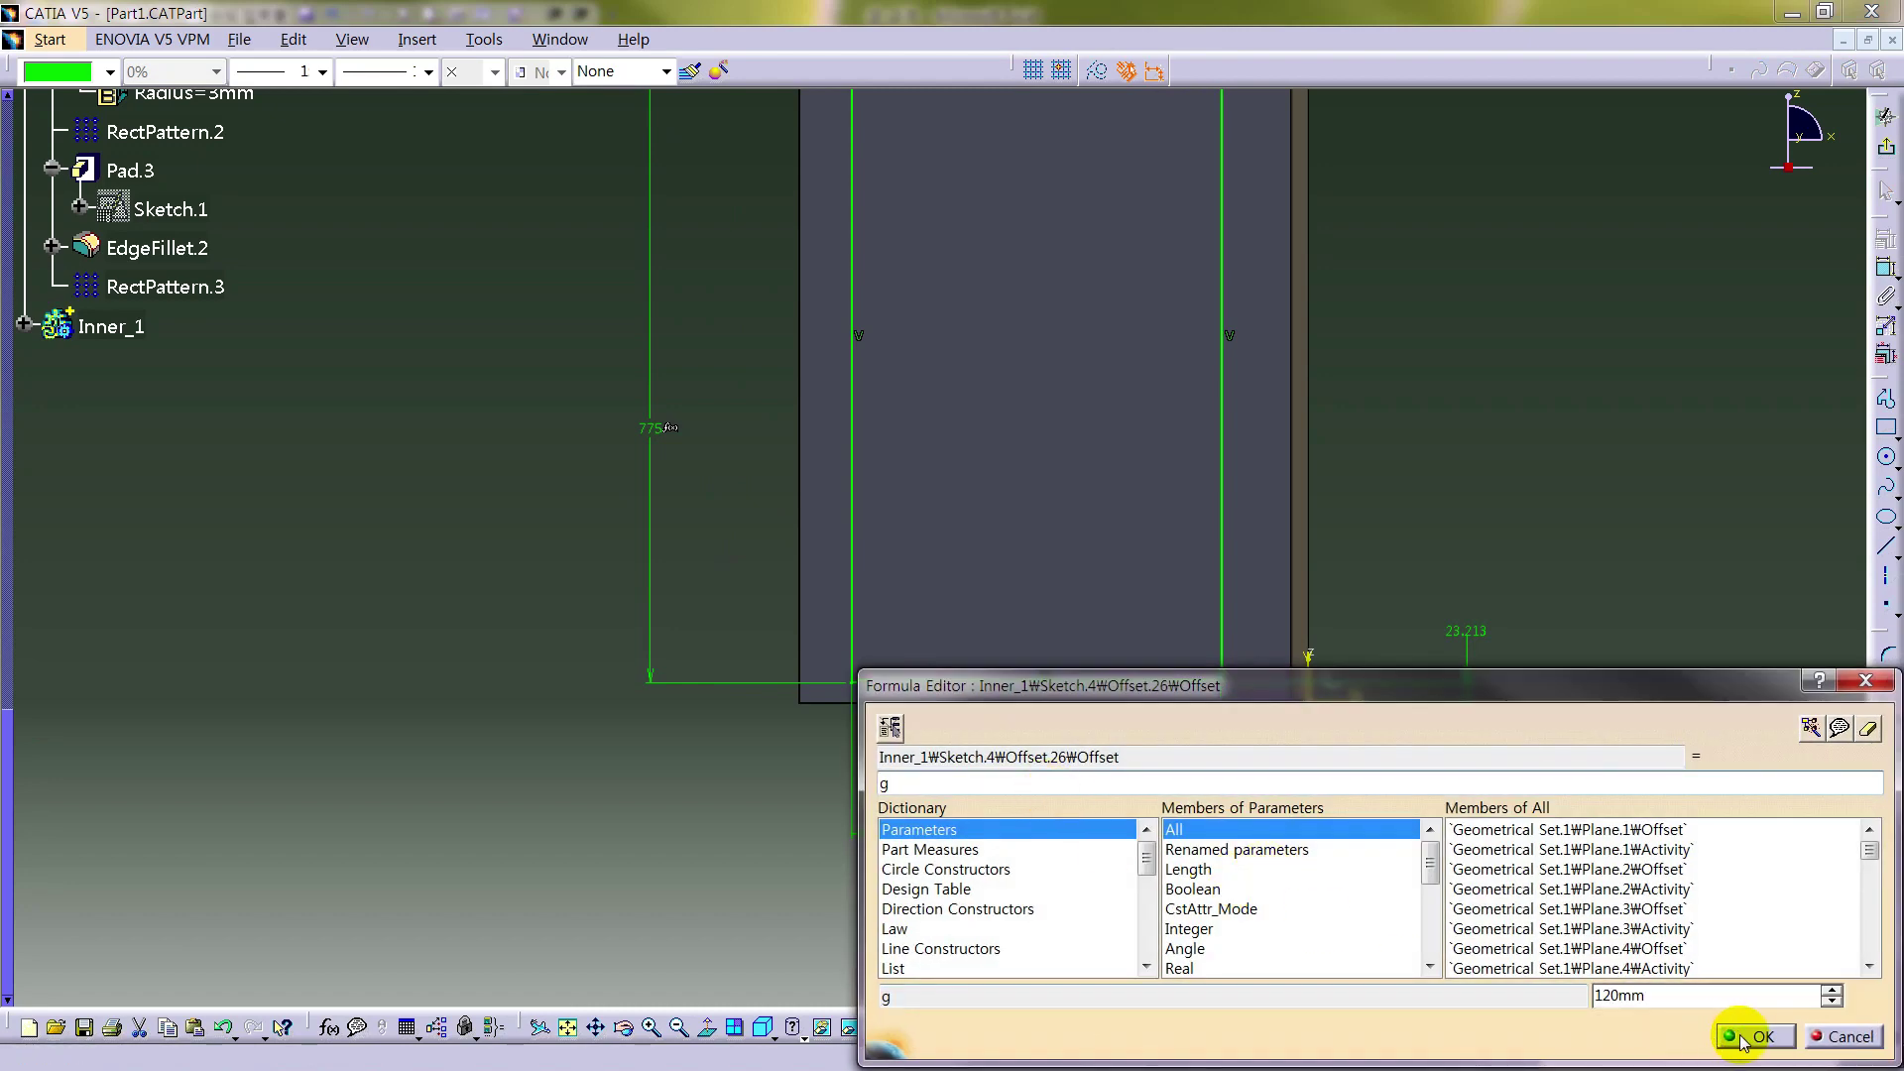
- Link the offset between the rectangle's bottom edge and the horizontal axis to the formula T
right_click(1470, 636)
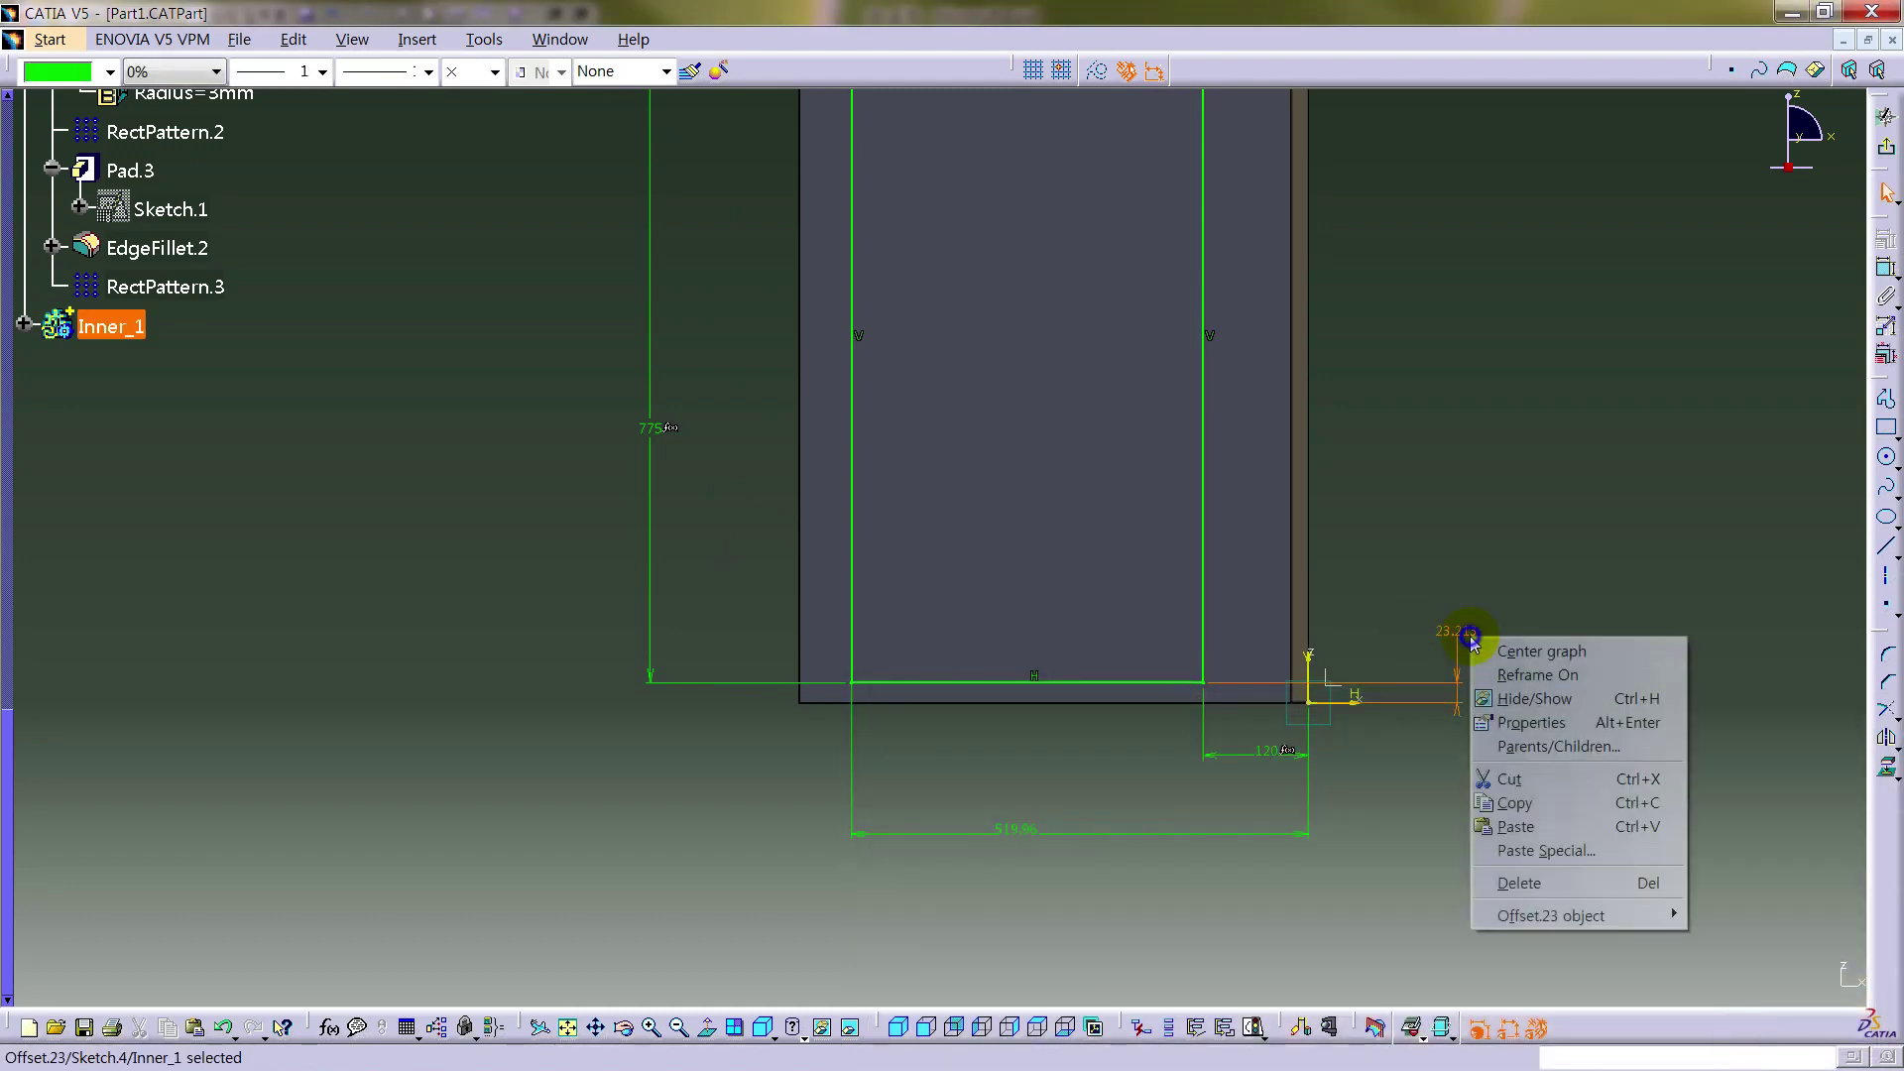
mouse_move(1550, 915)
click(1298, 731)
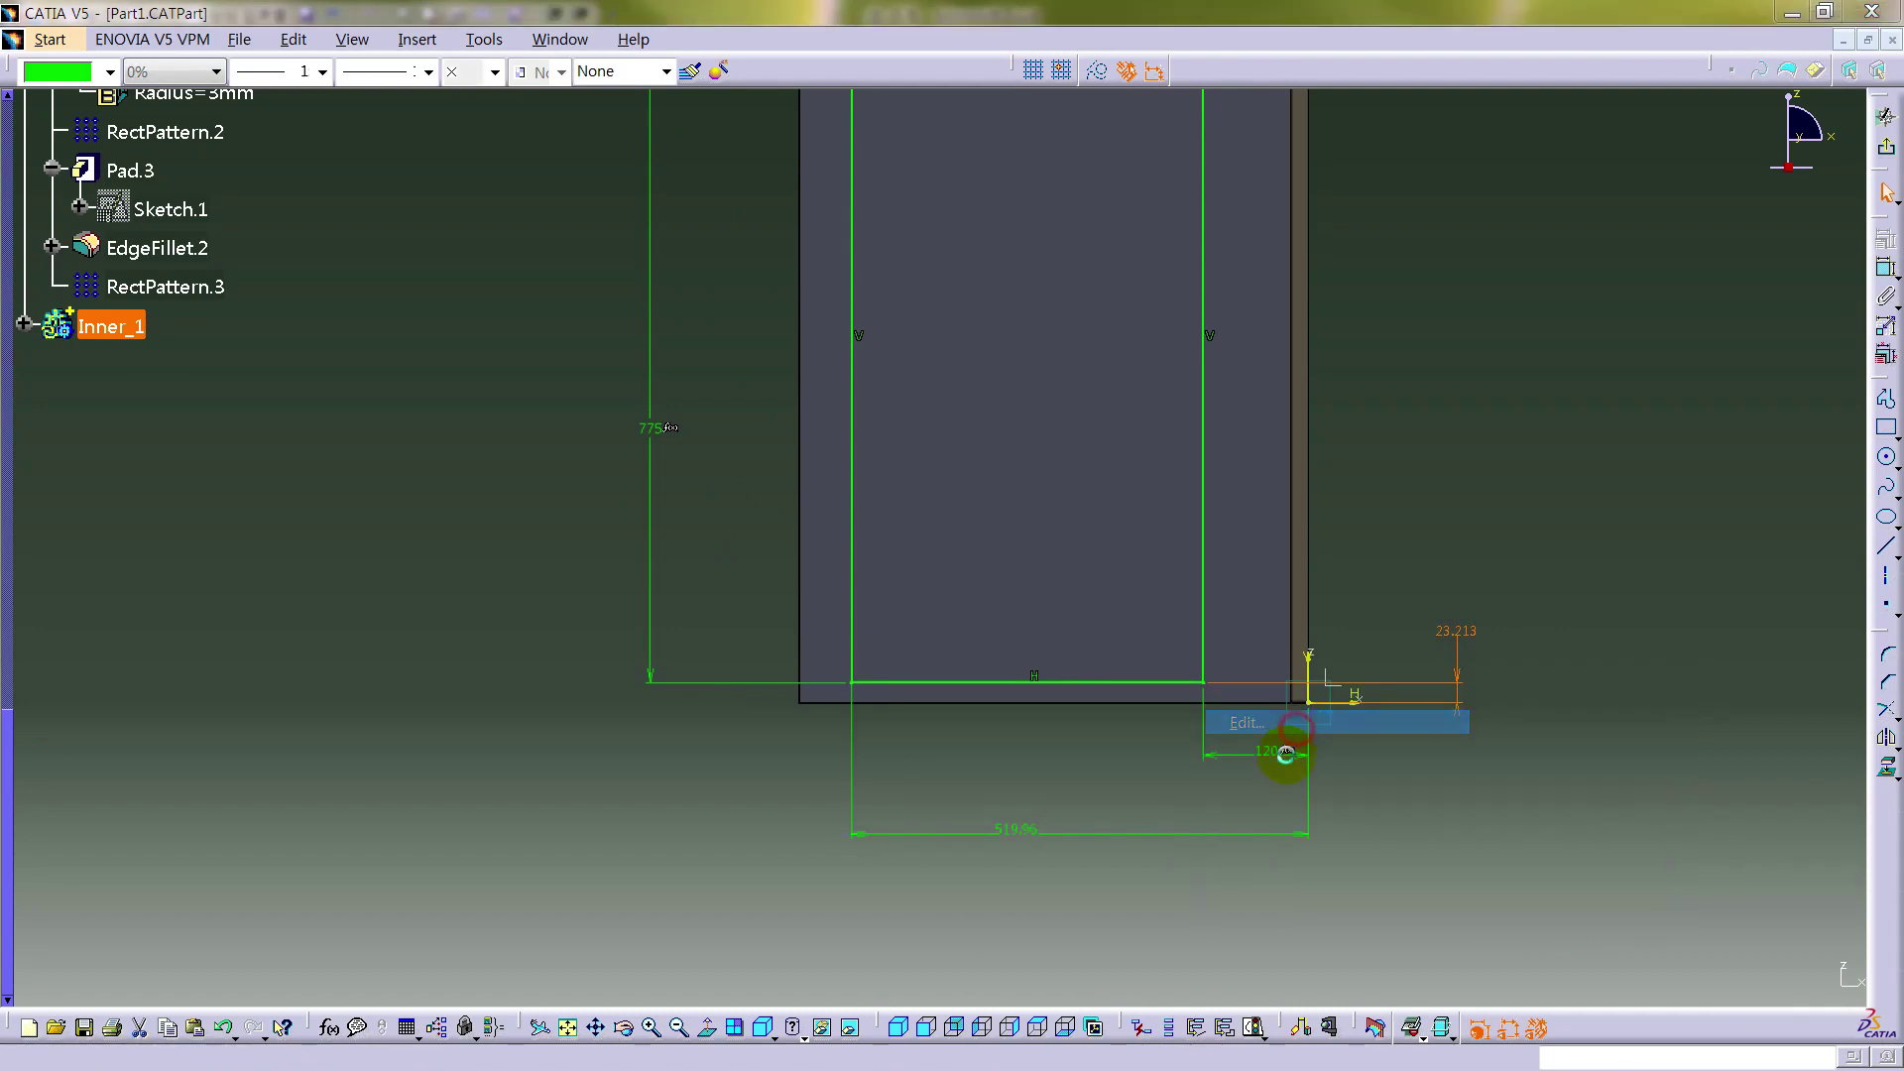
text(20mm)
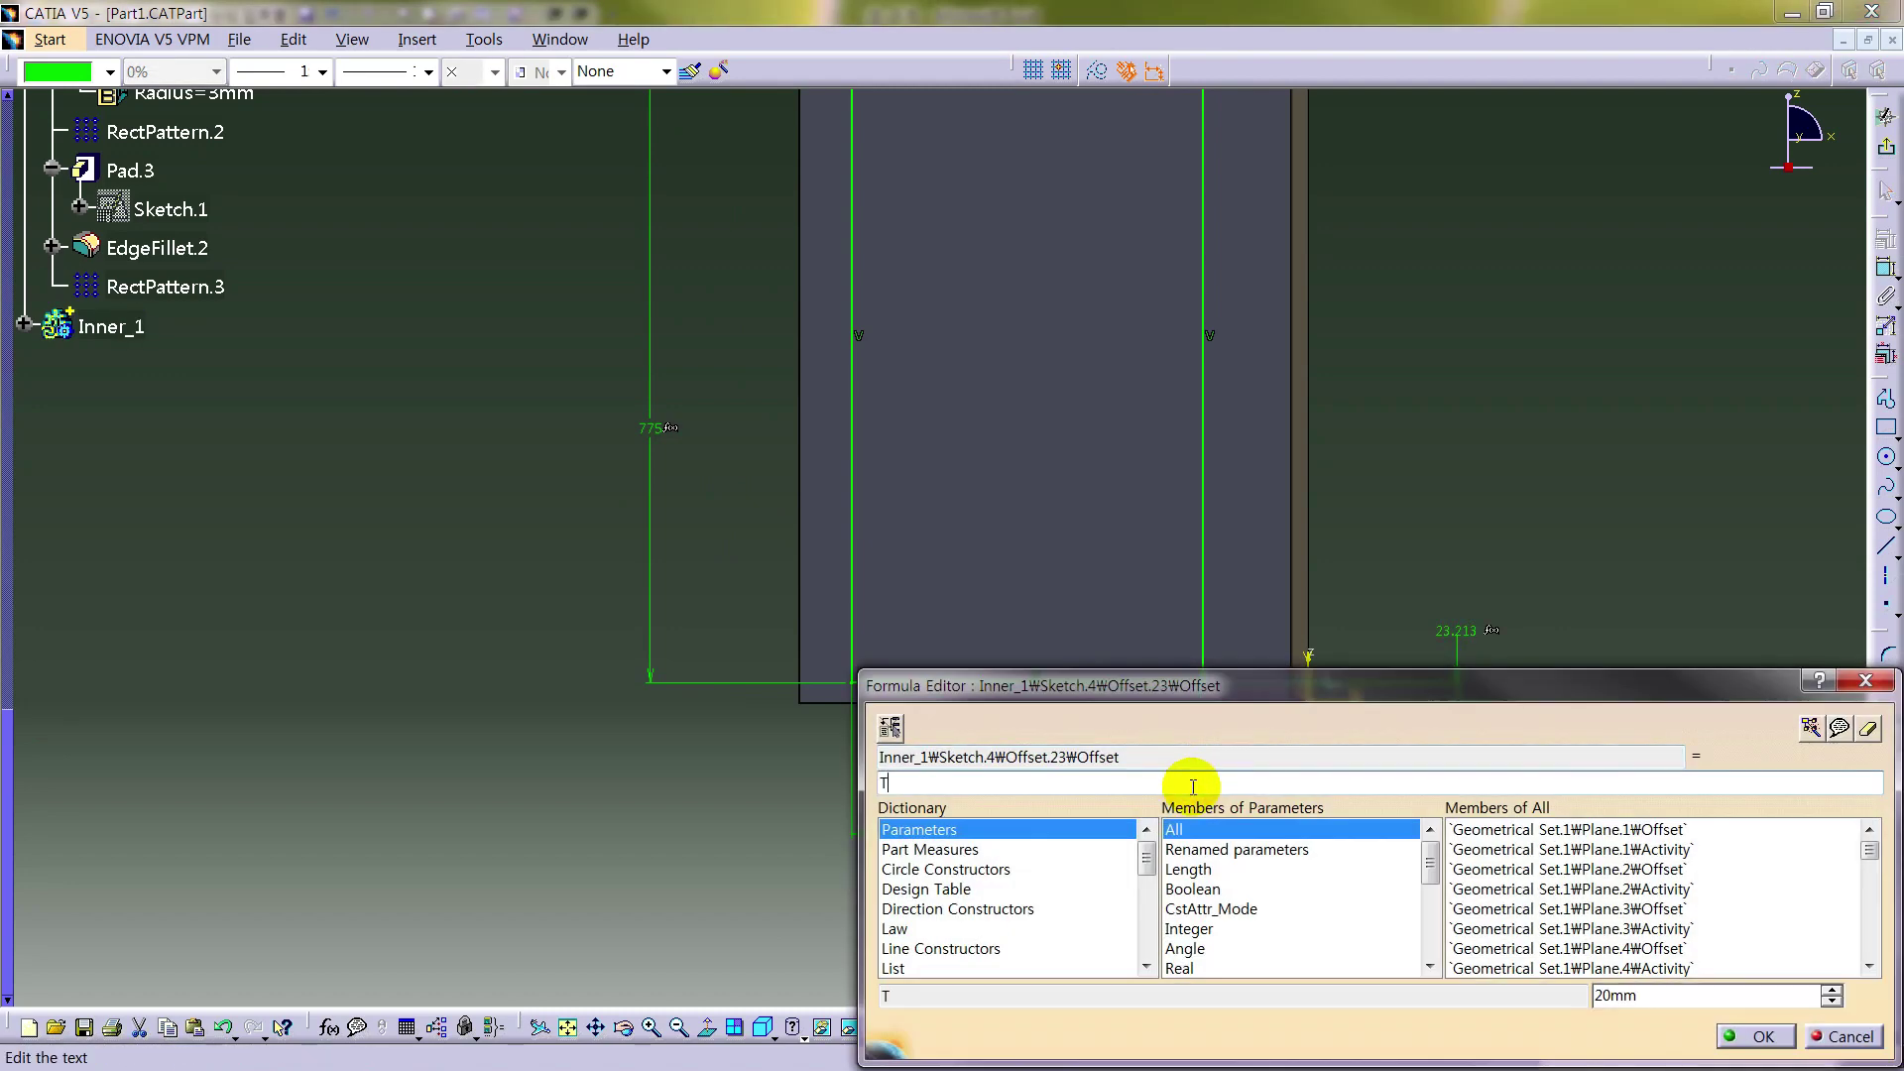
key(Return)
- Link the offset between the rectangle's left edge and the vertical axis to the formula D-T2
right_click(1041, 835)
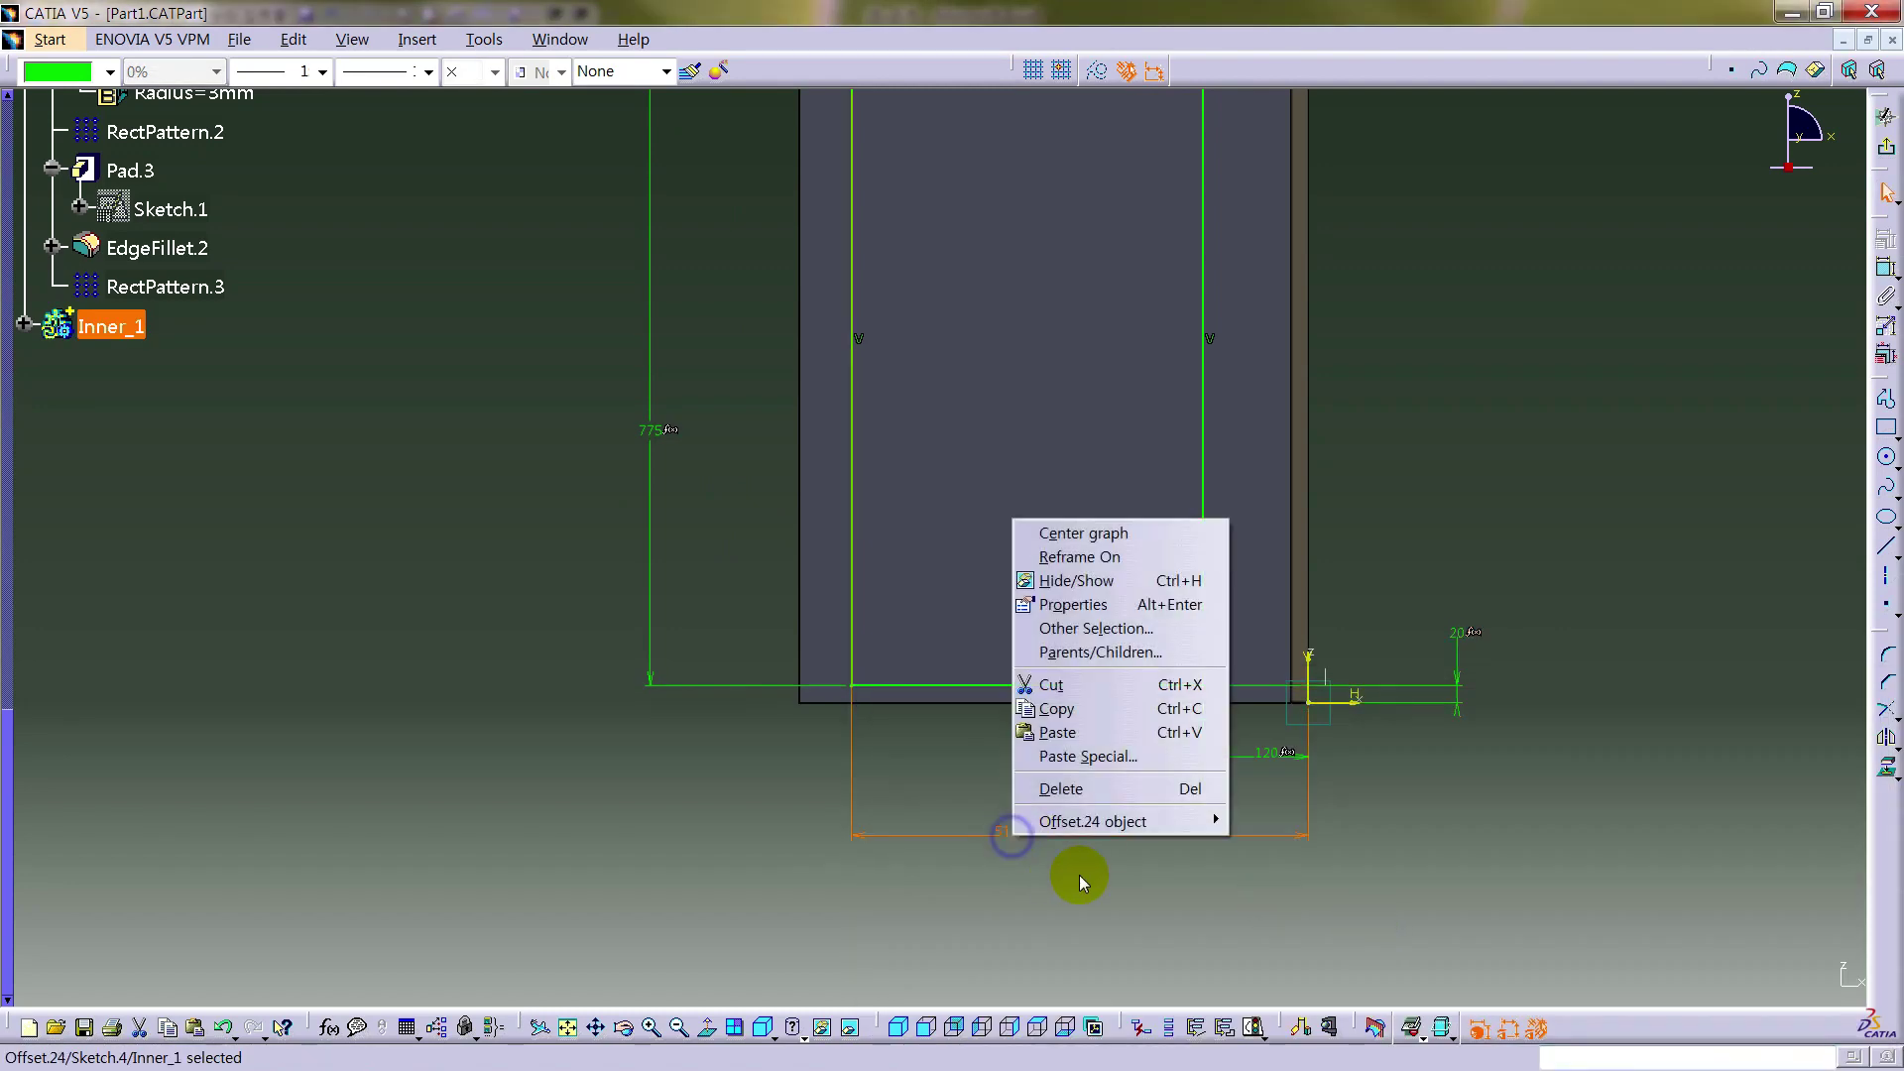
mouse_move(1116, 821)
click(1277, 849)
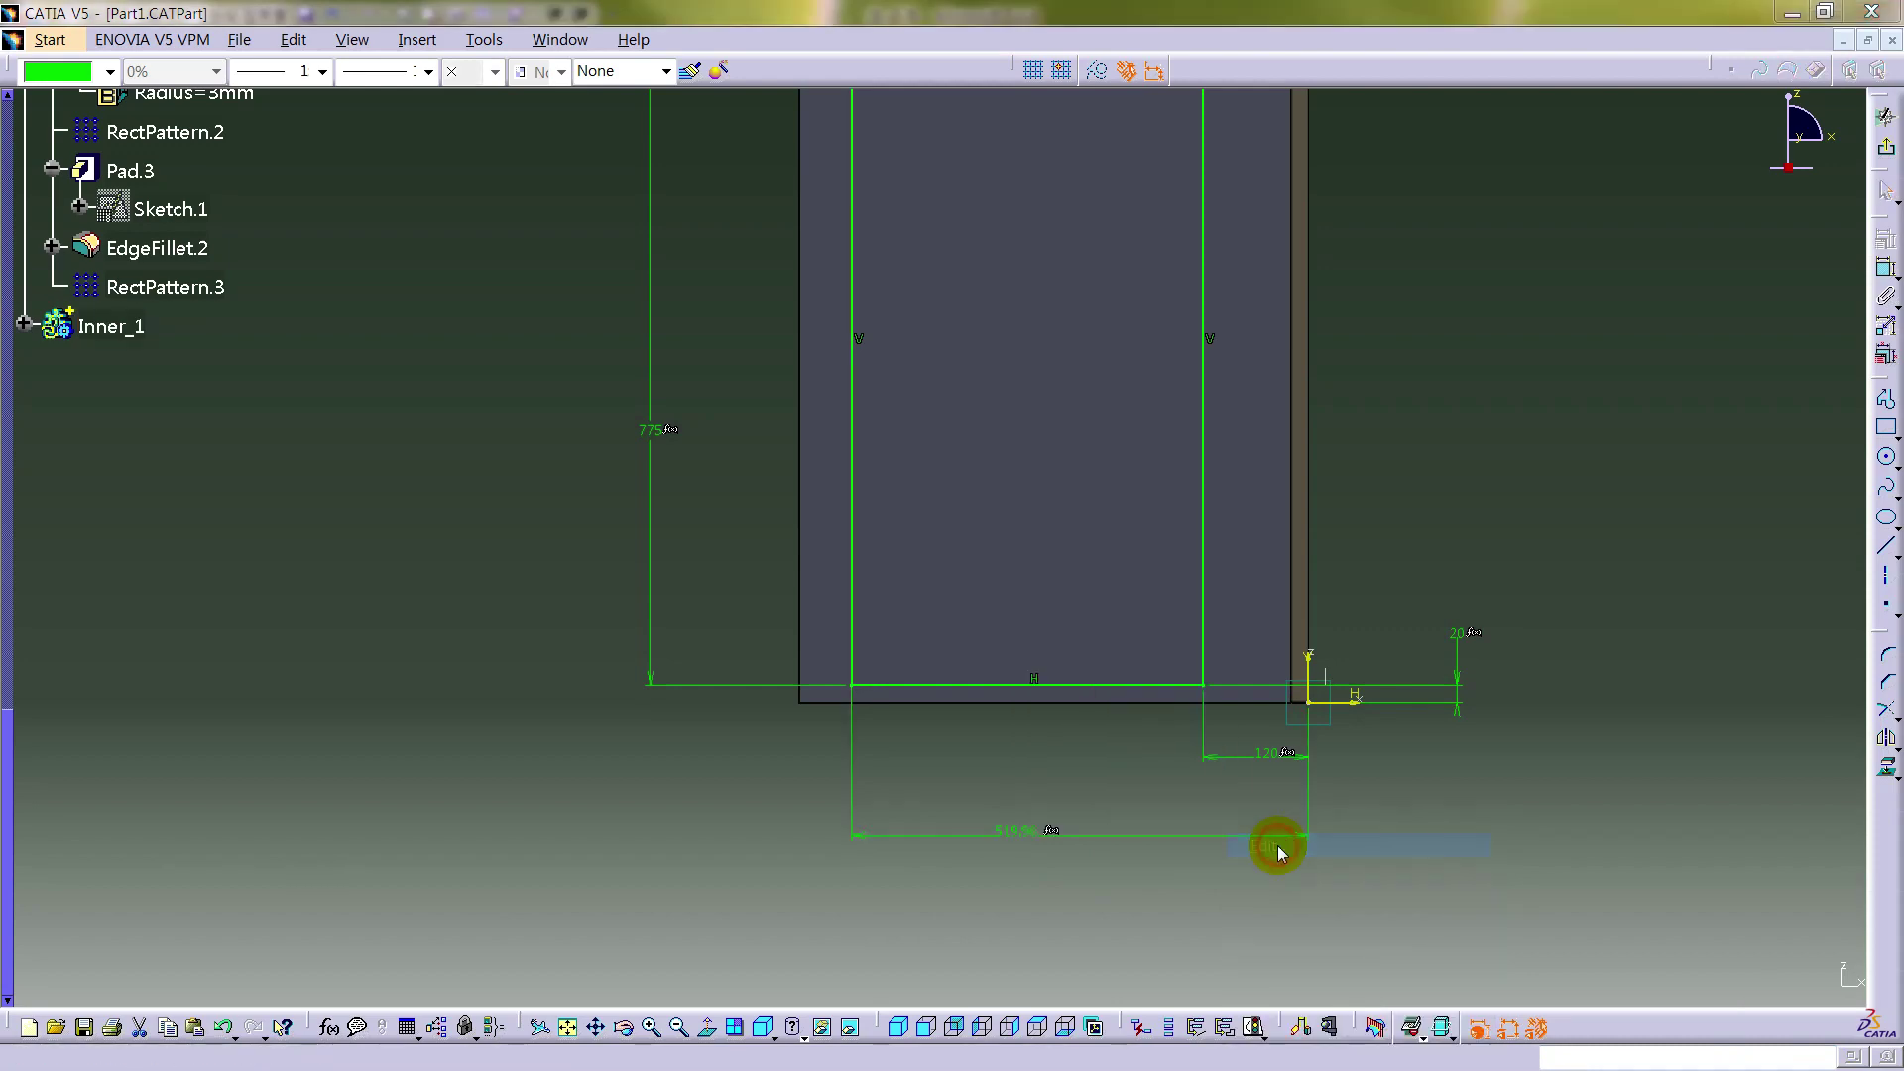
text(D-T2)
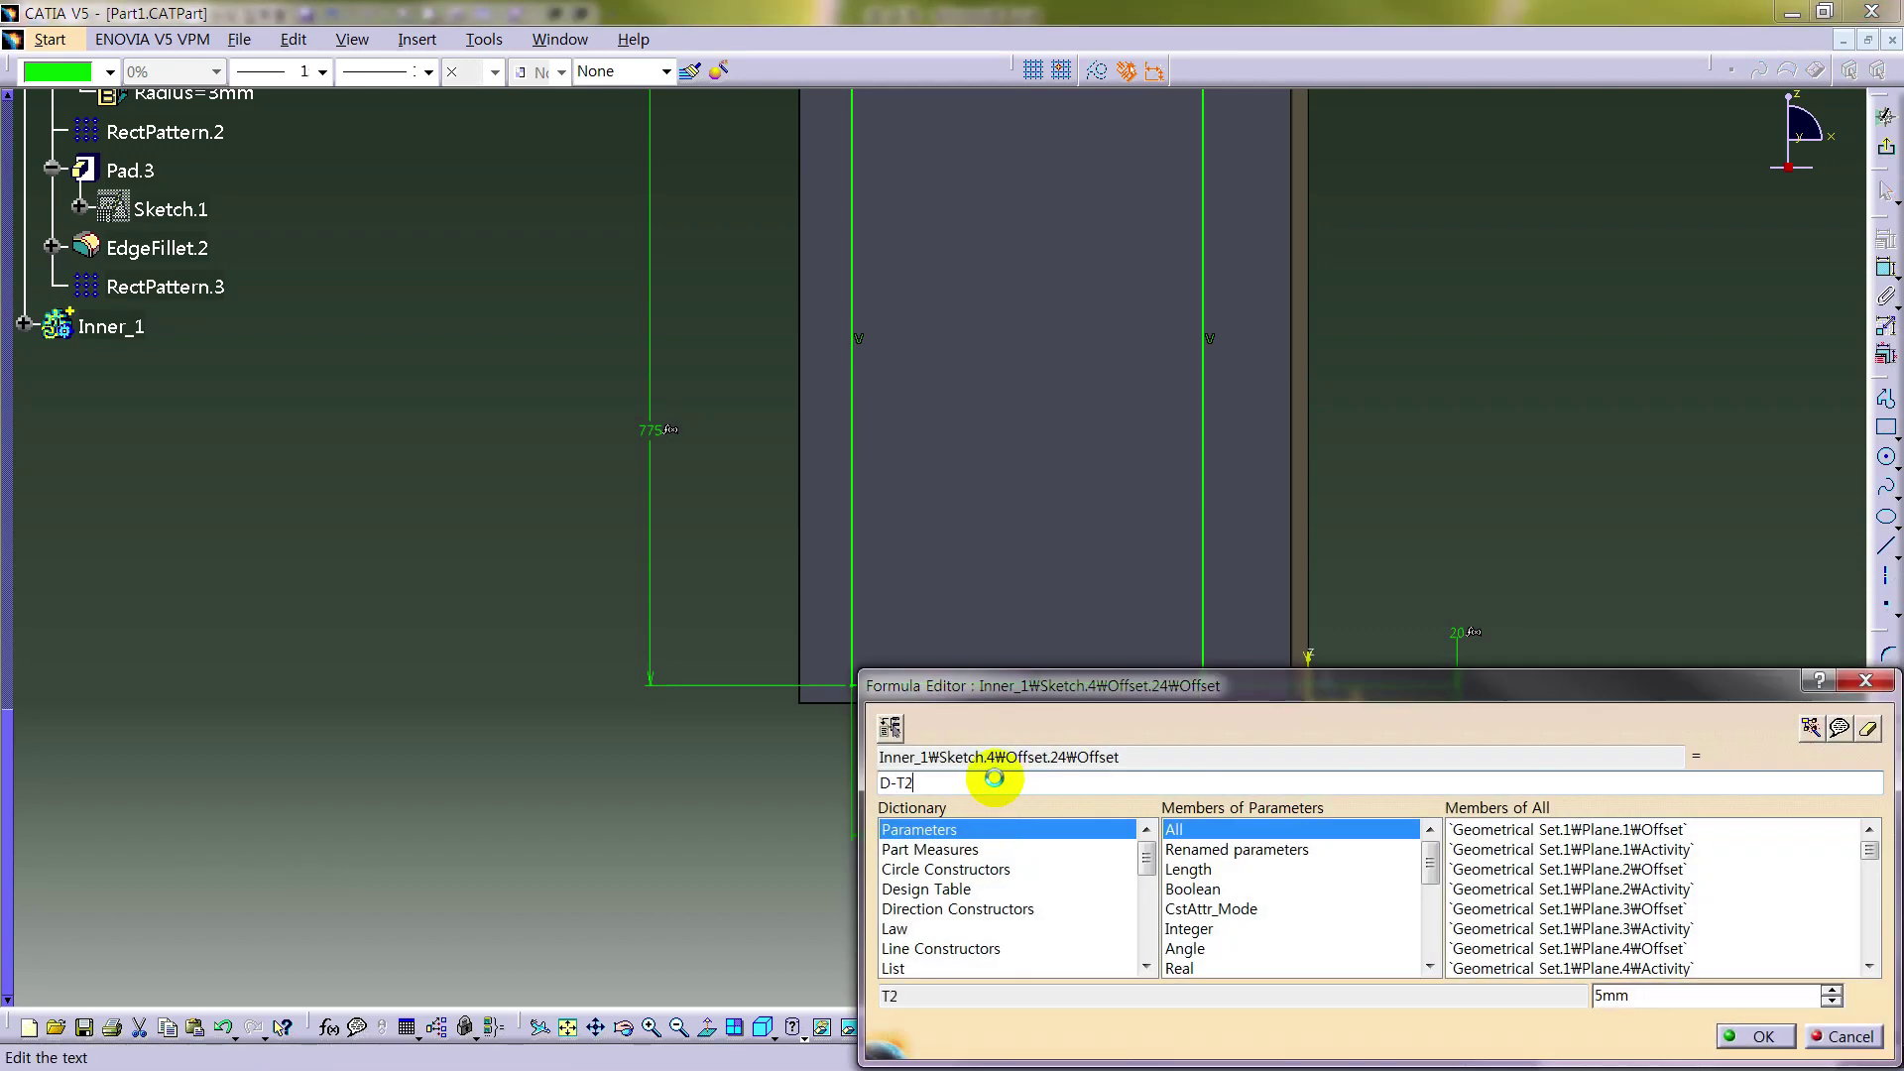
key(Return)
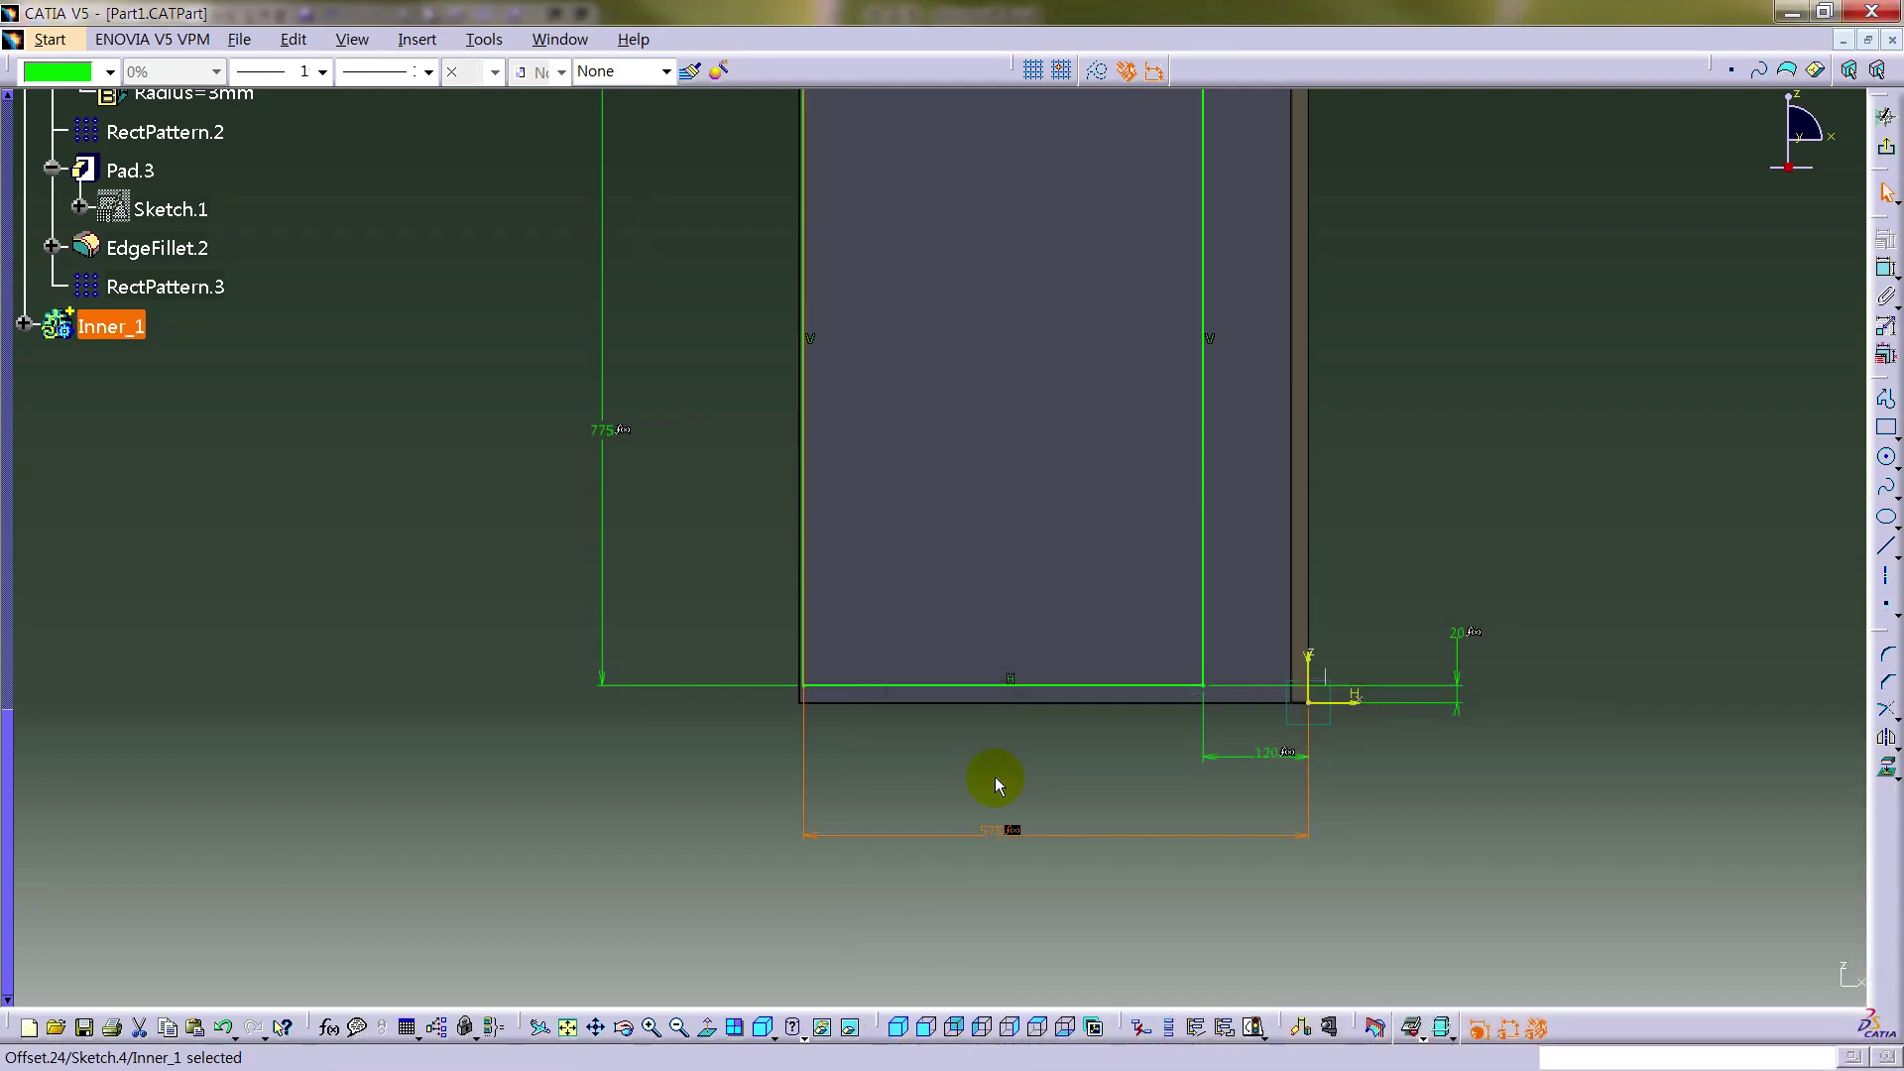
click(1074, 781)
- Exit the sketch and pad the rectangle with the length formula T/2 and Mirrored extent enabled
mouse_move(1091, 612)
middle_down()
mouse_move(1092, 680)
mouse_move(986, 668)
mouse_move(1051, 632)
middle_up()
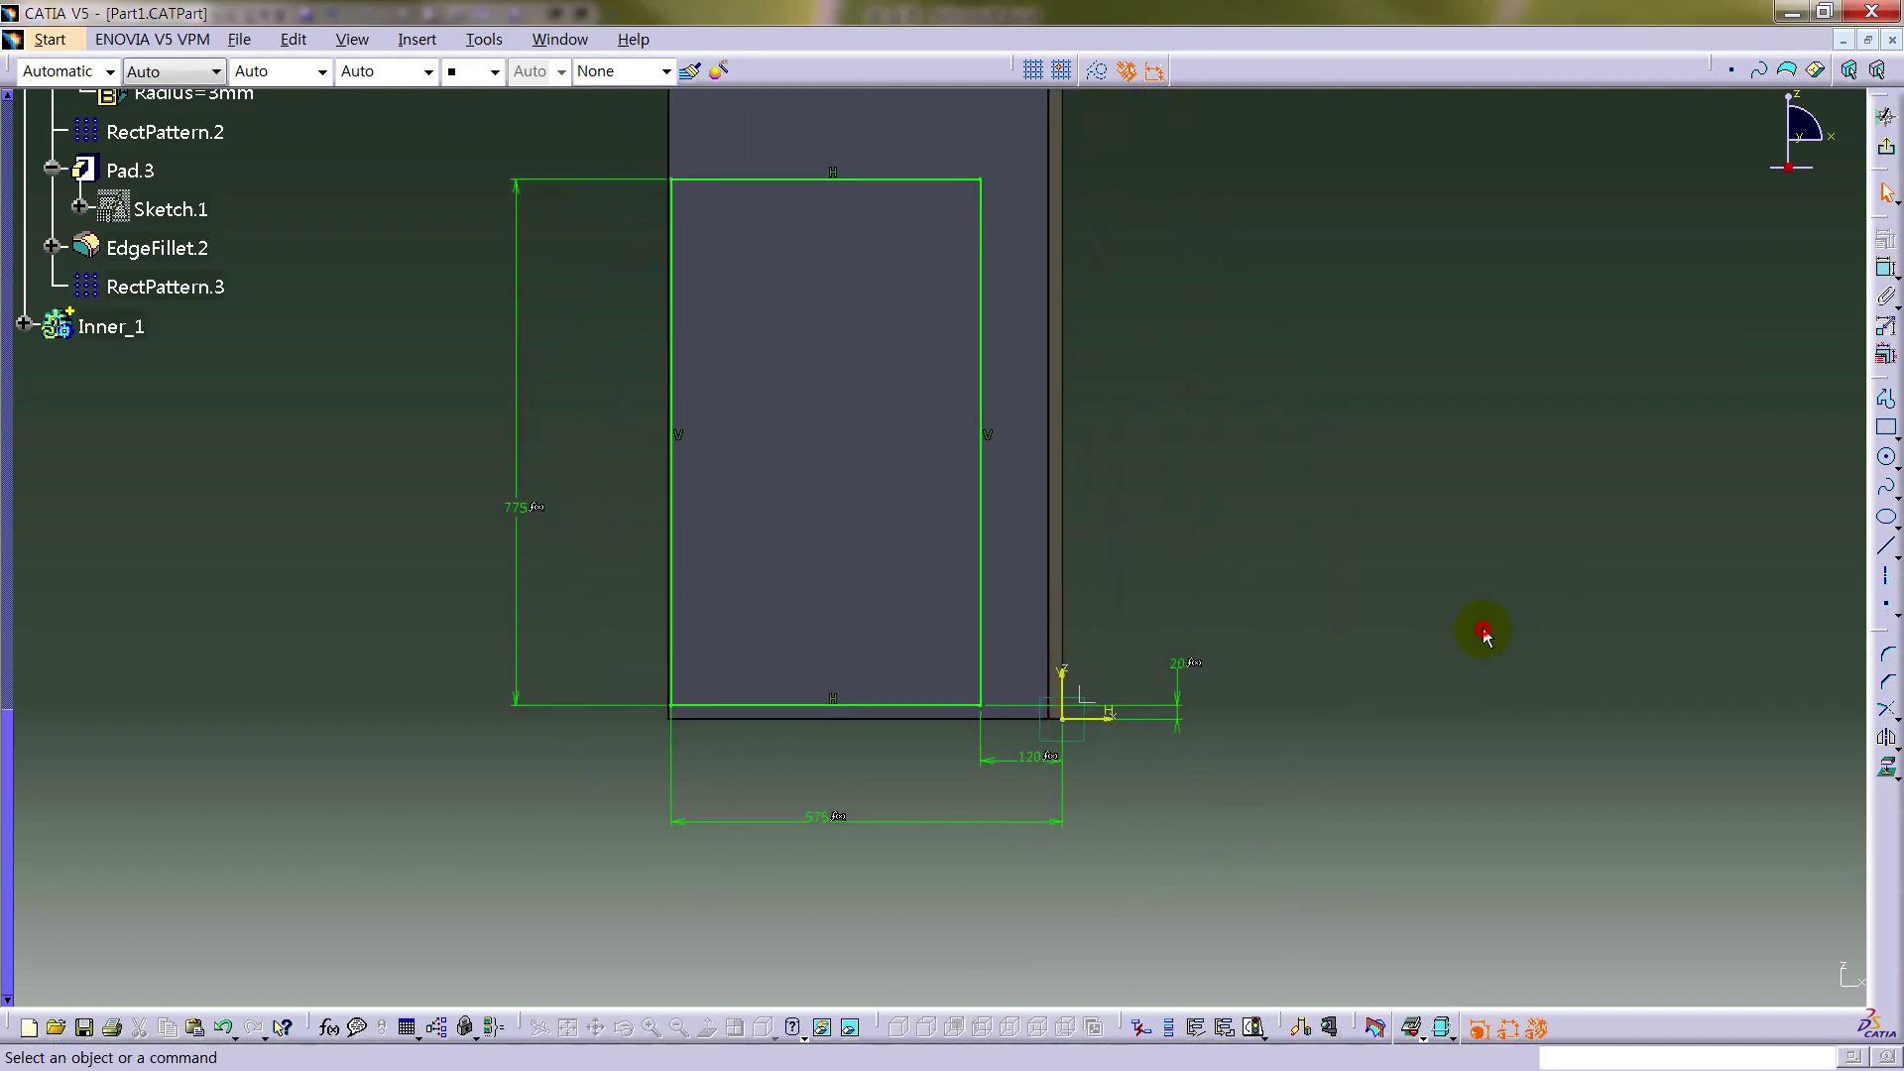
middle_drag(1288, 770, 1352, 769)
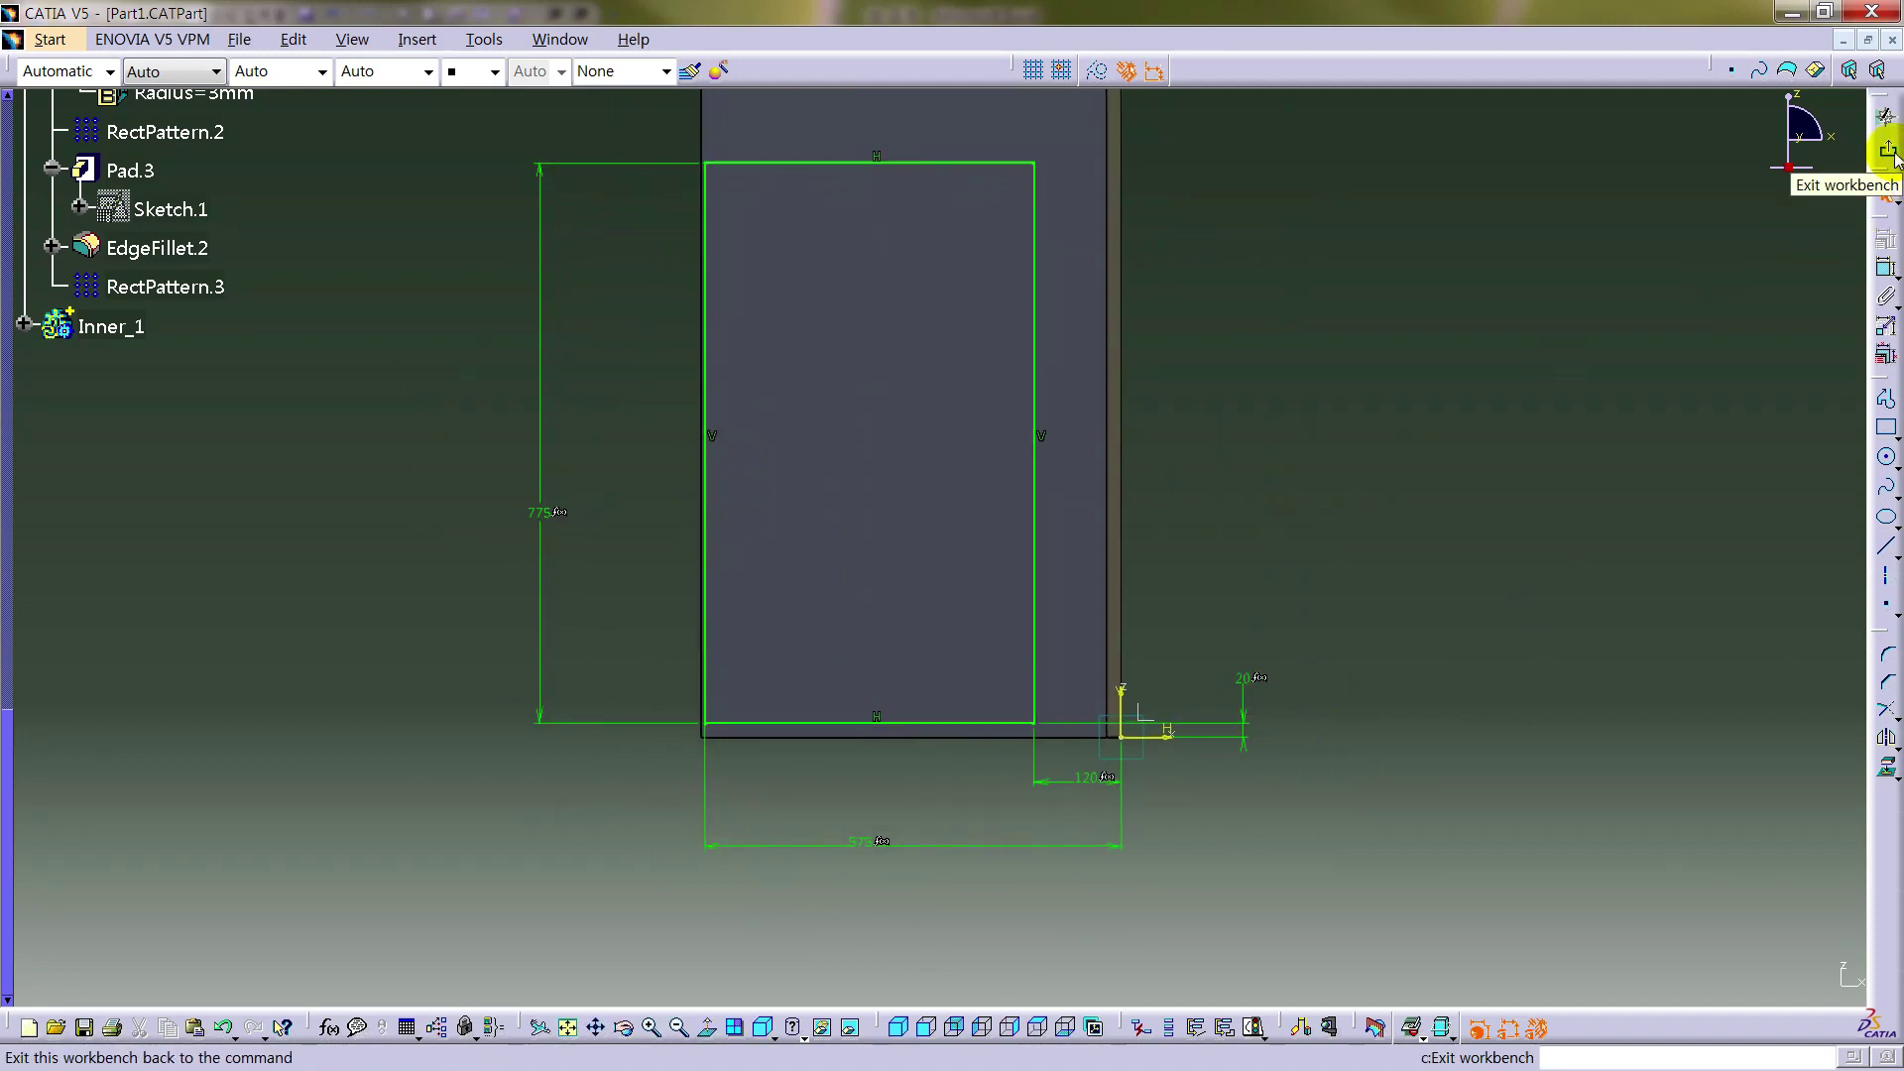
click(1889, 154)
mouse_move(1296, 518)
middle_down()
mouse_move(1246, 518)
mouse_move(1276, 582)
middle_up()
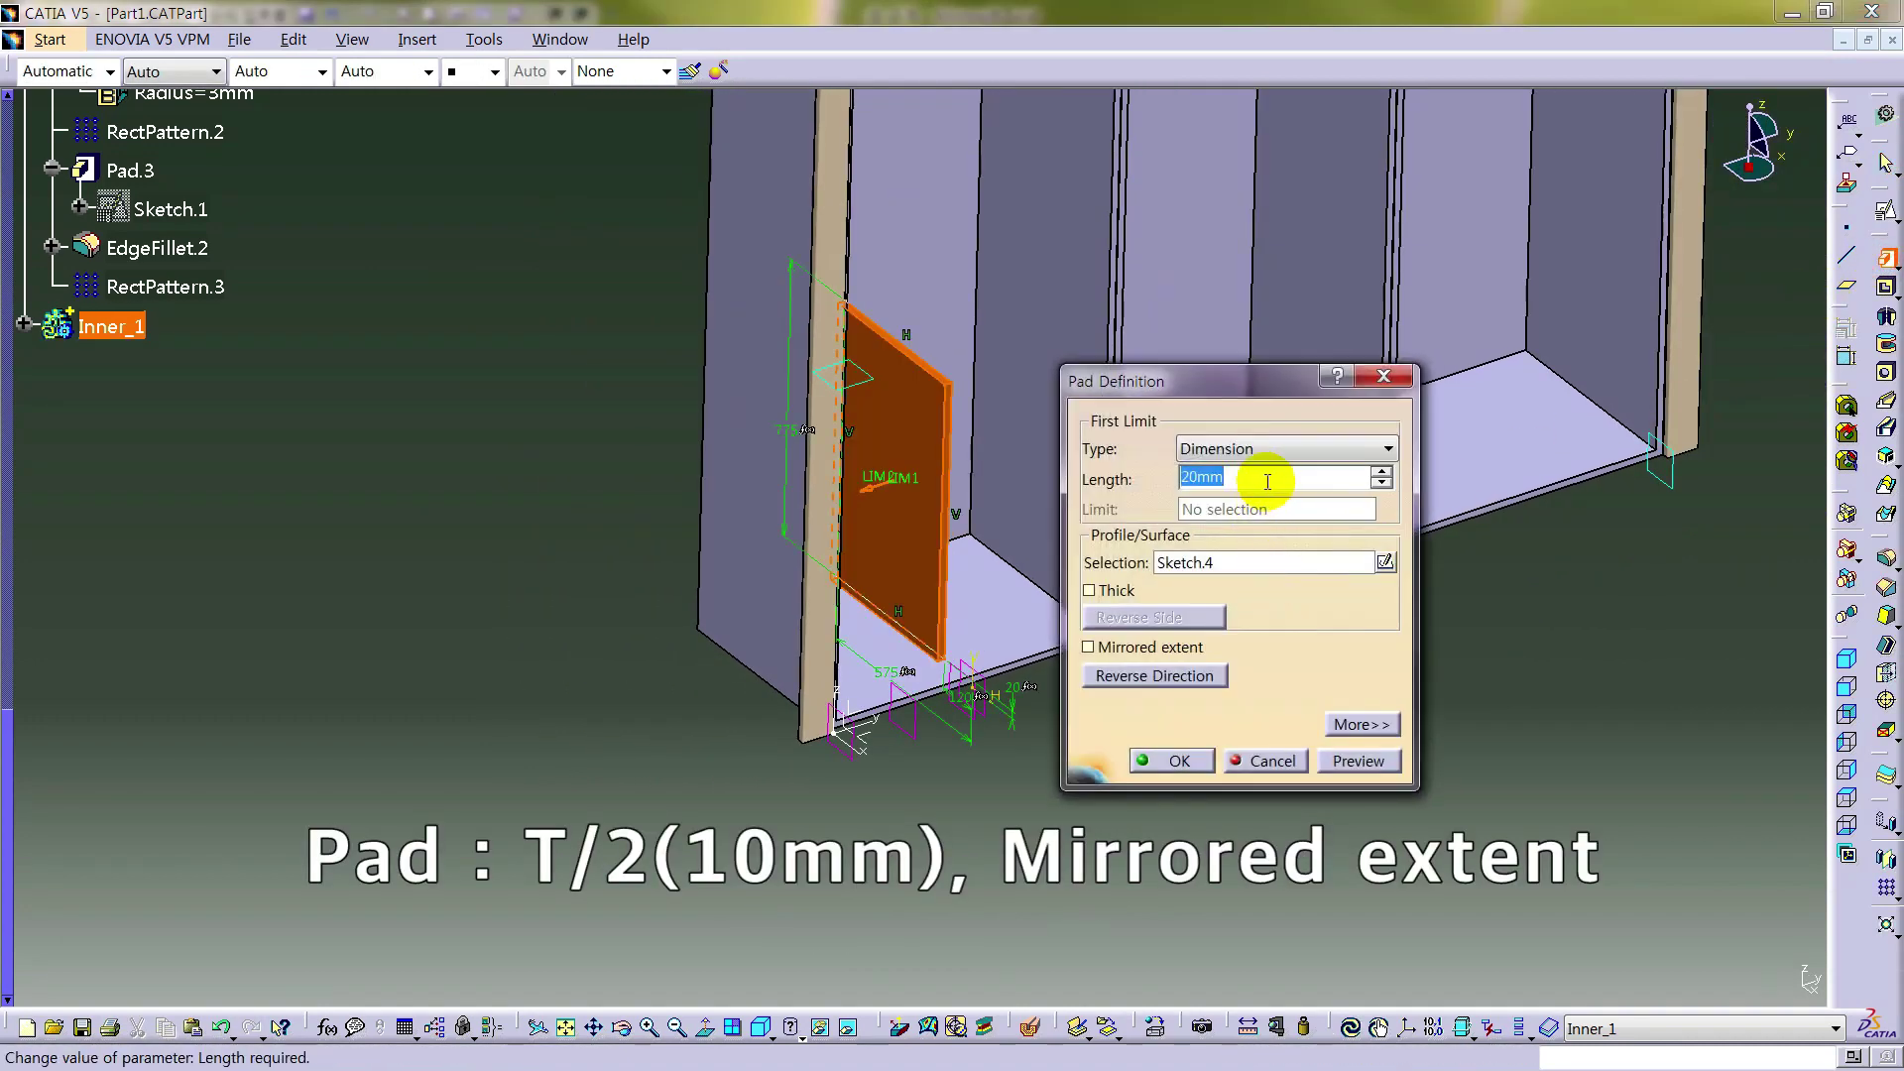
right_click(1270, 474)
click(1401, 490)
click(1095, 788)
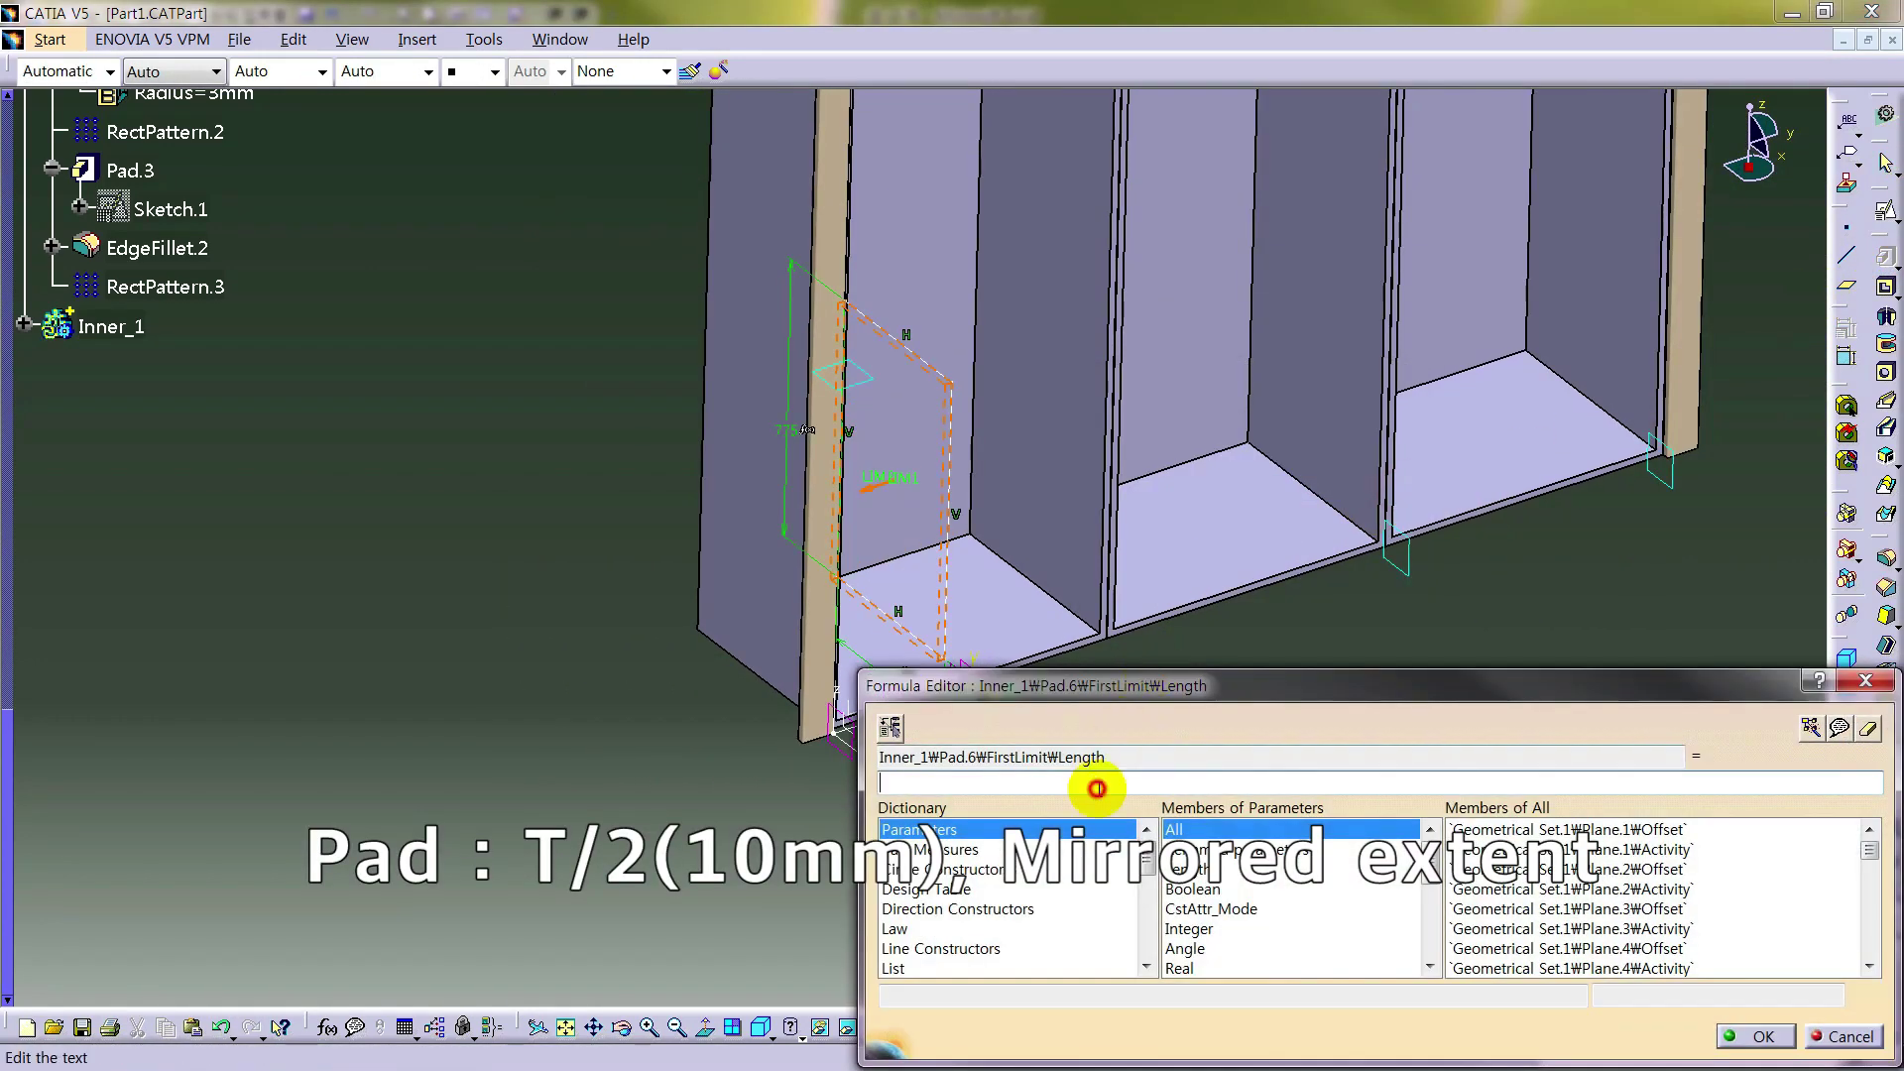
text(T/2)
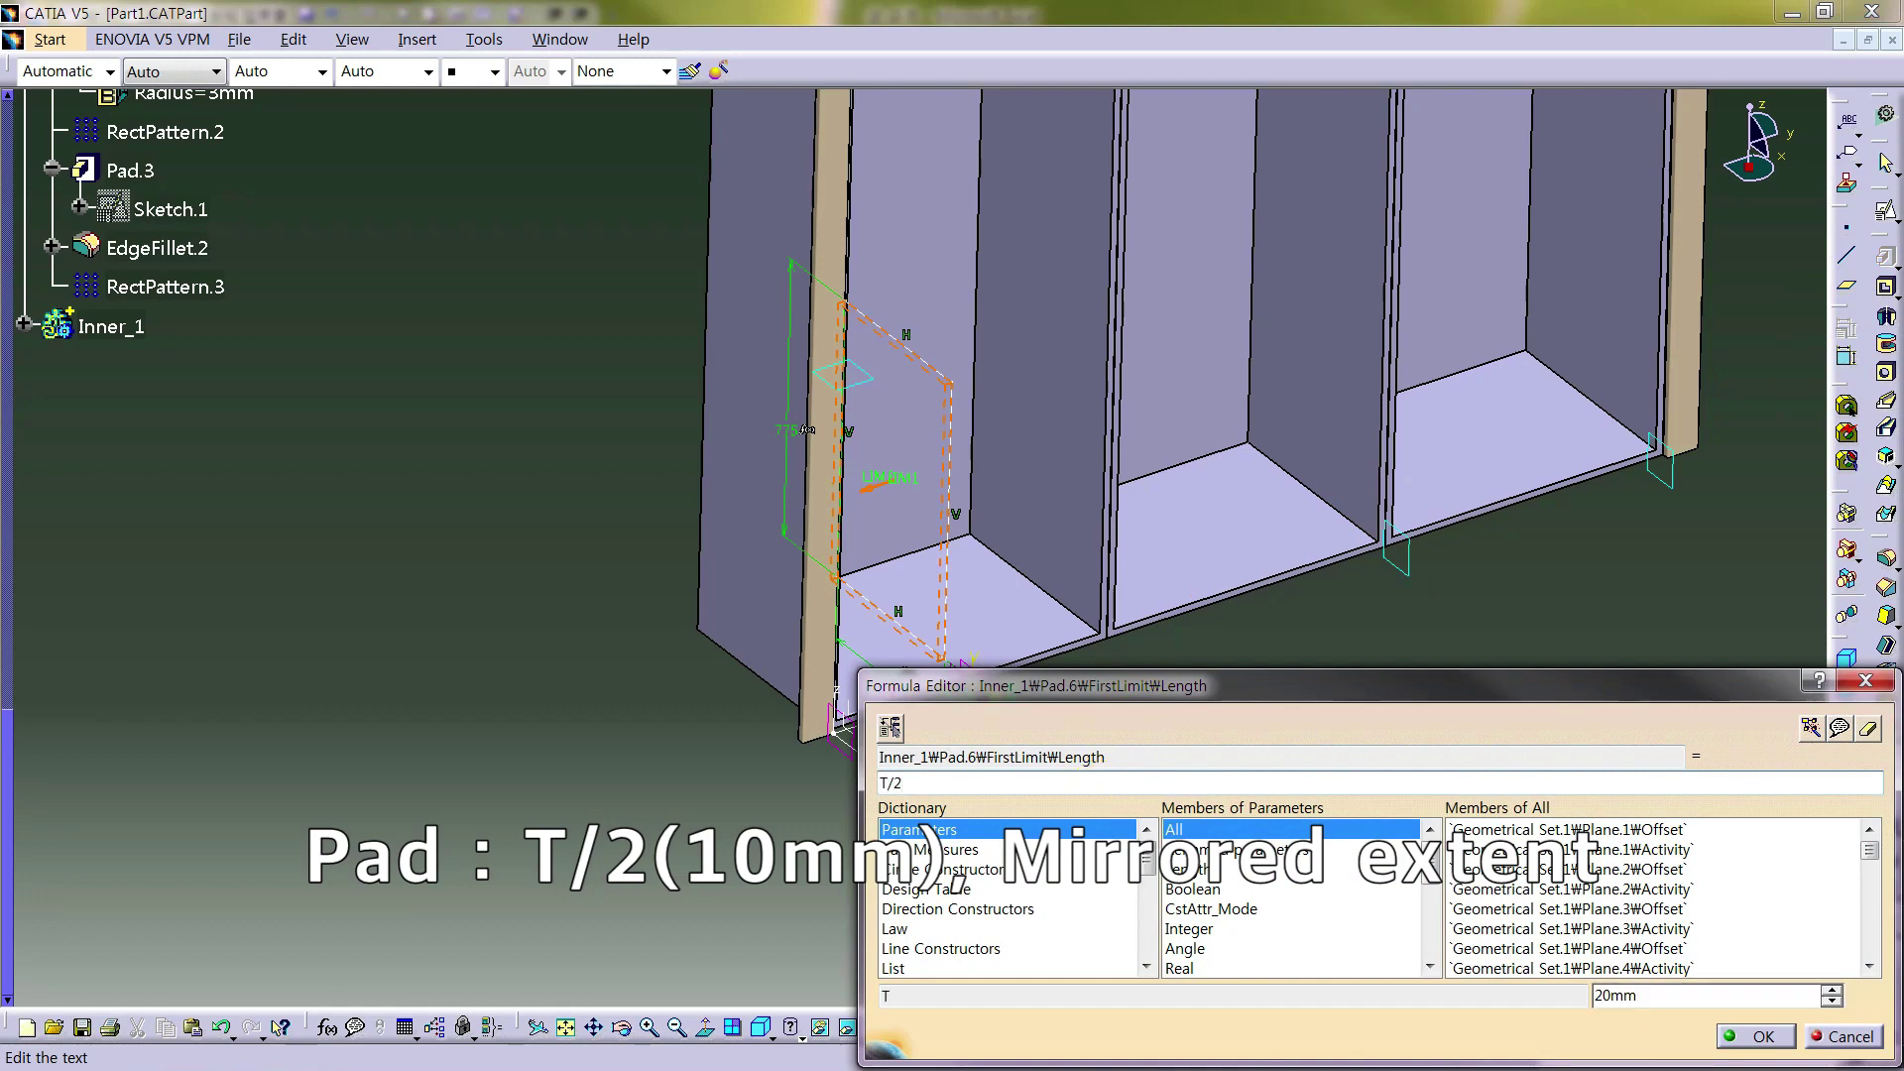
key(Return)
click(1128, 652)
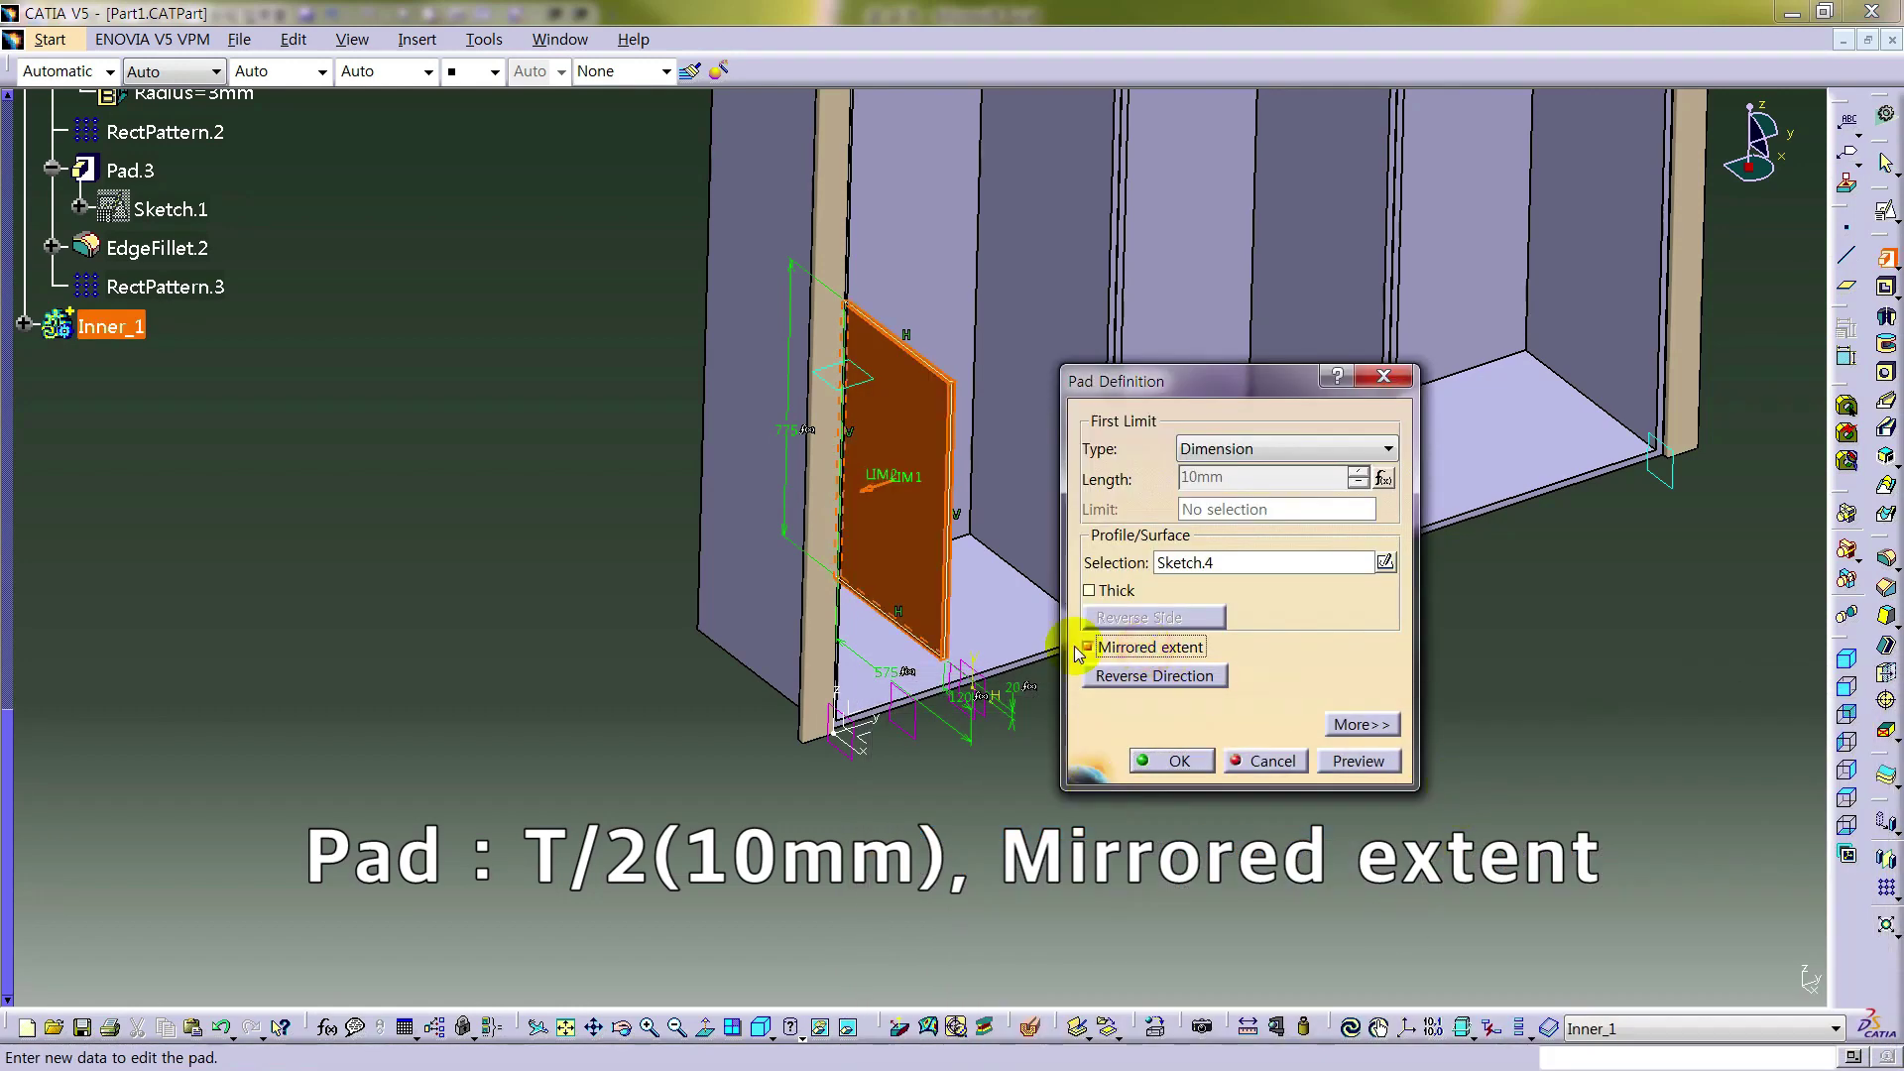
click(1185, 761)
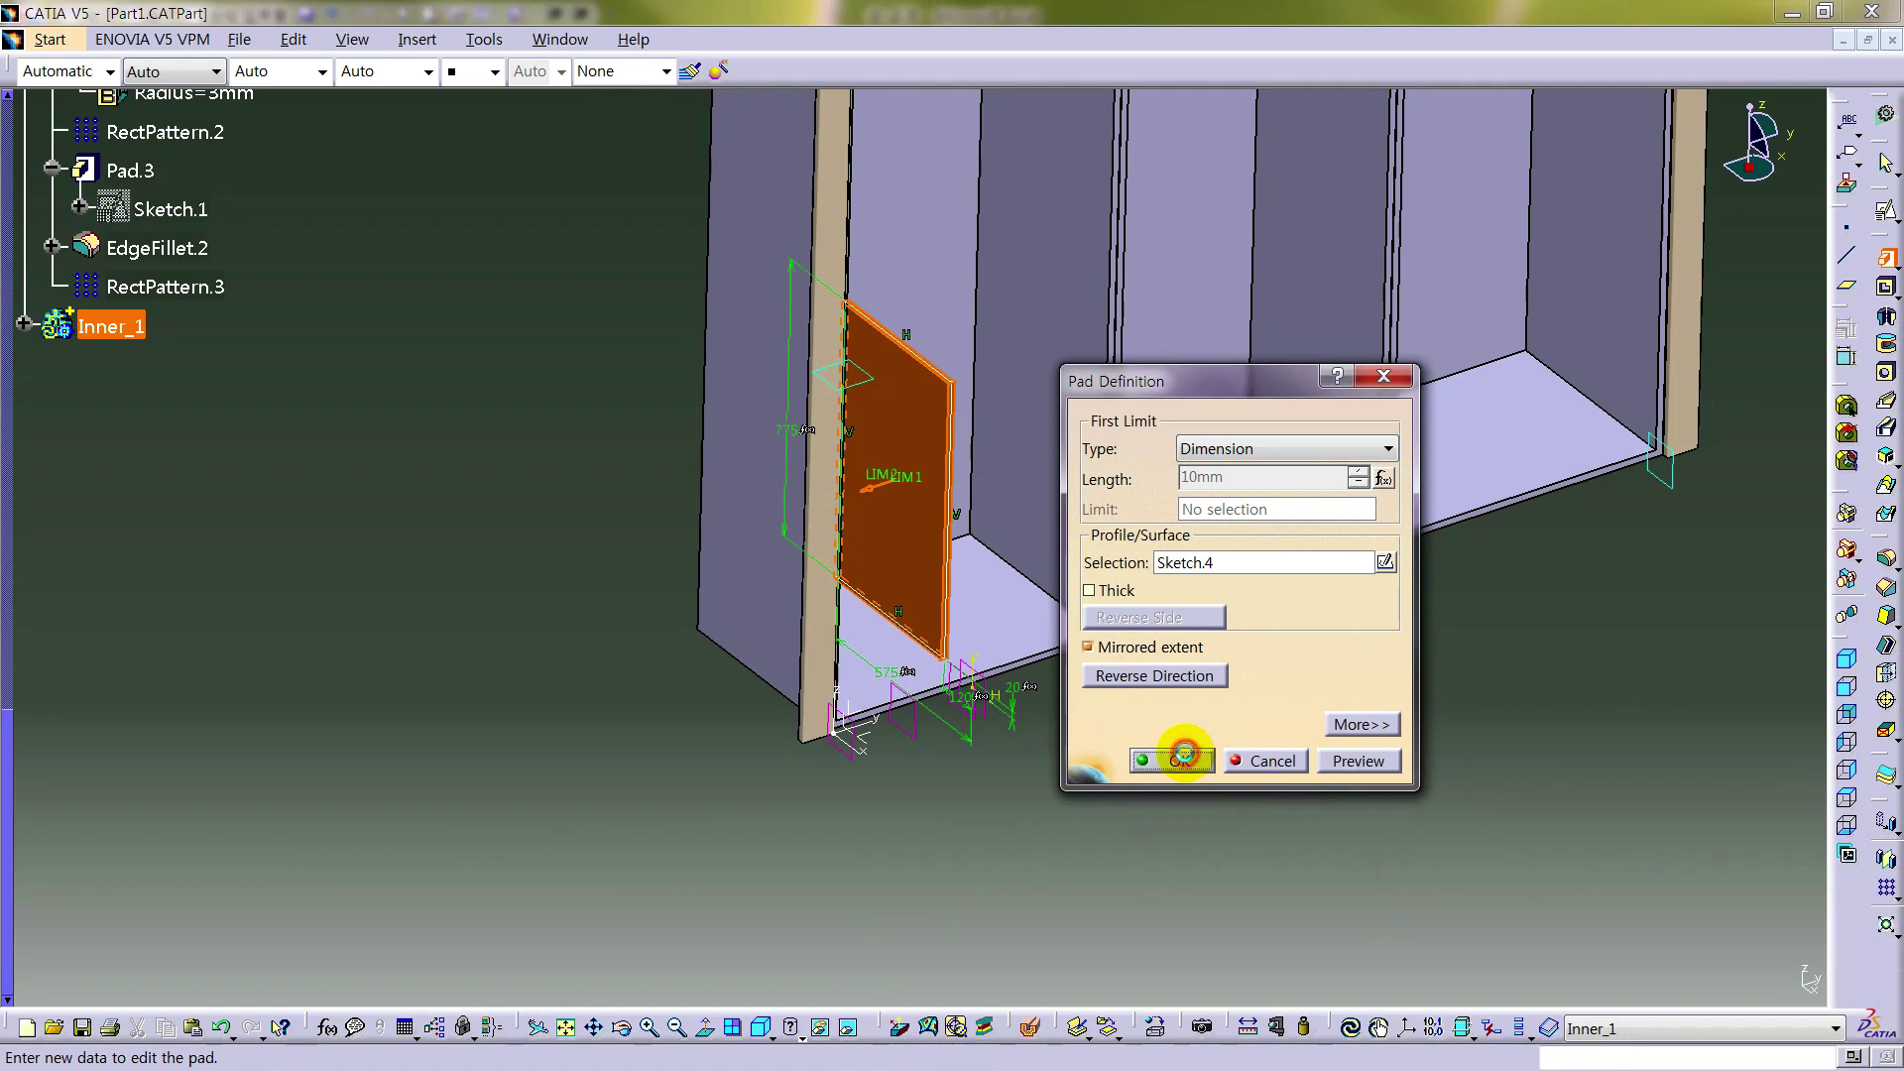
- Apply a Thickness of -50 mm to the upper end face of the padded partition panel
click(1395, 801)
click(1885, 675)
scroll(918, 391, up, 5)
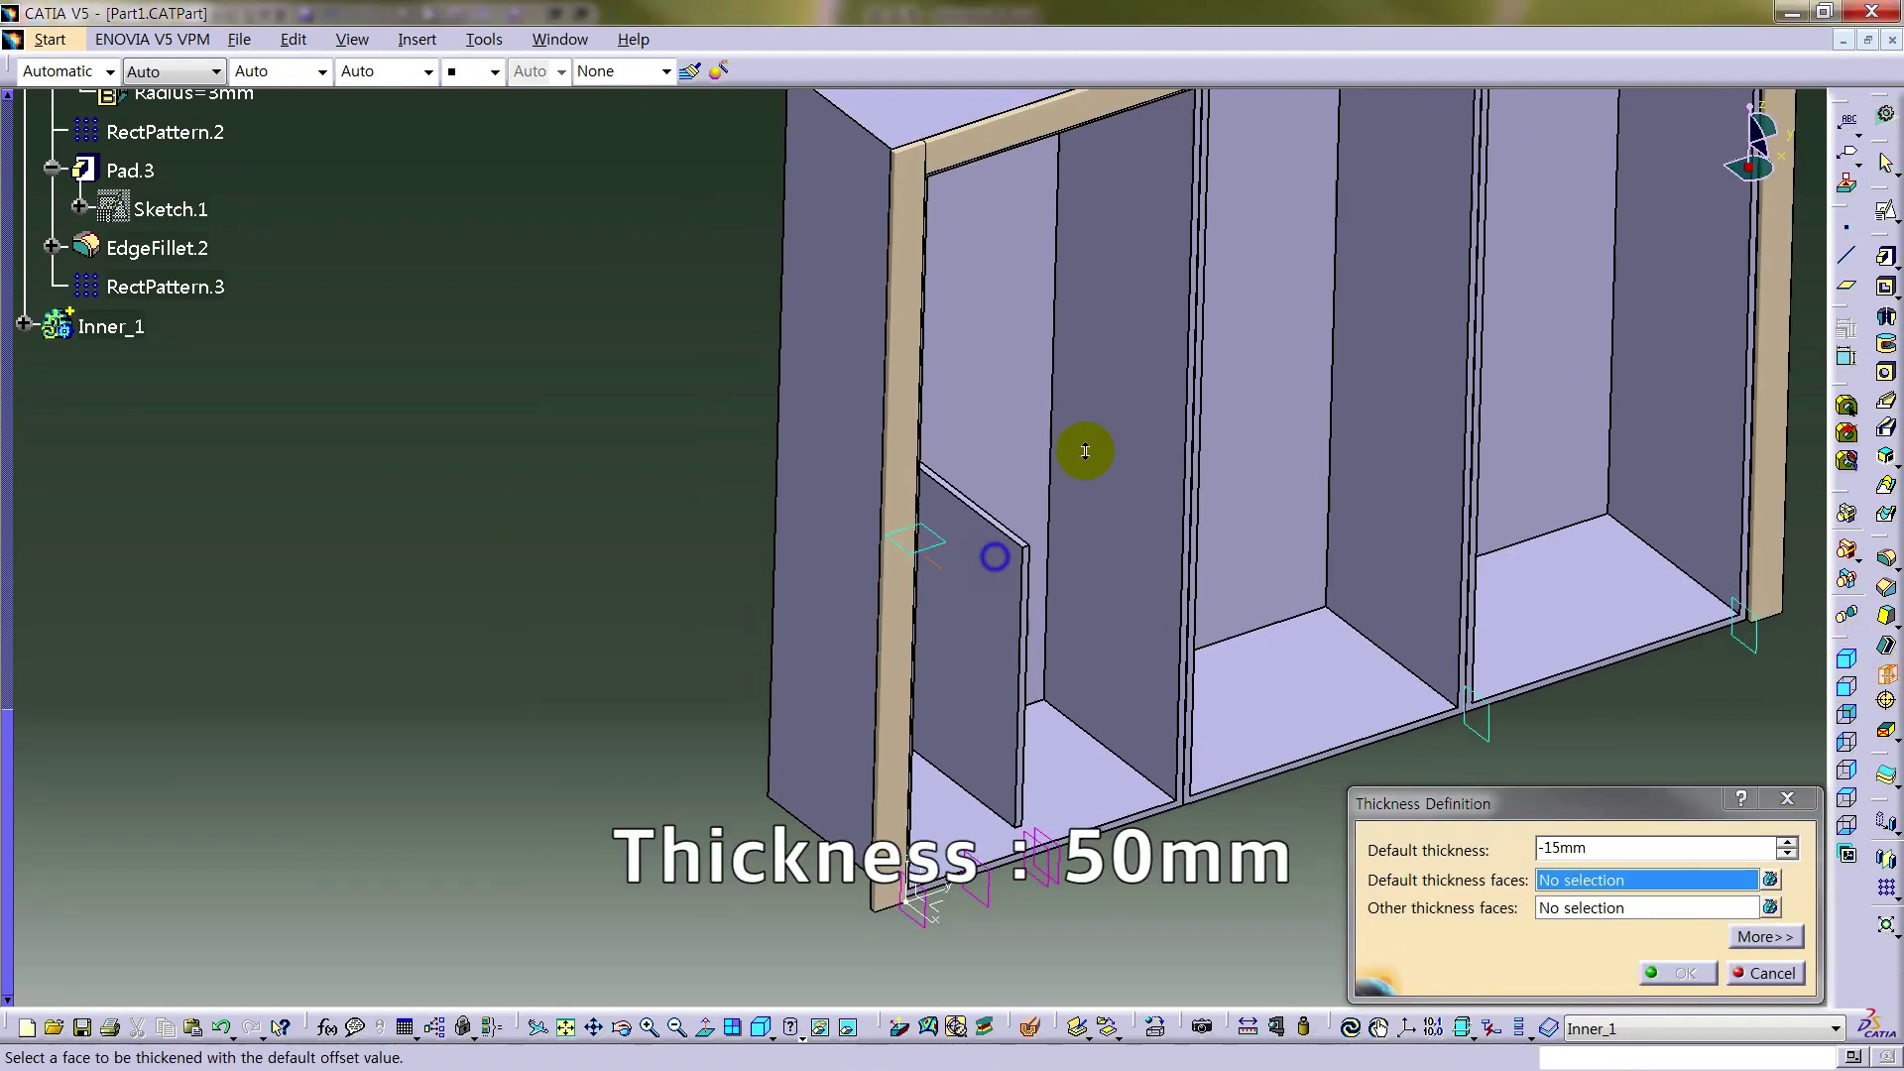
click(1126, 486)
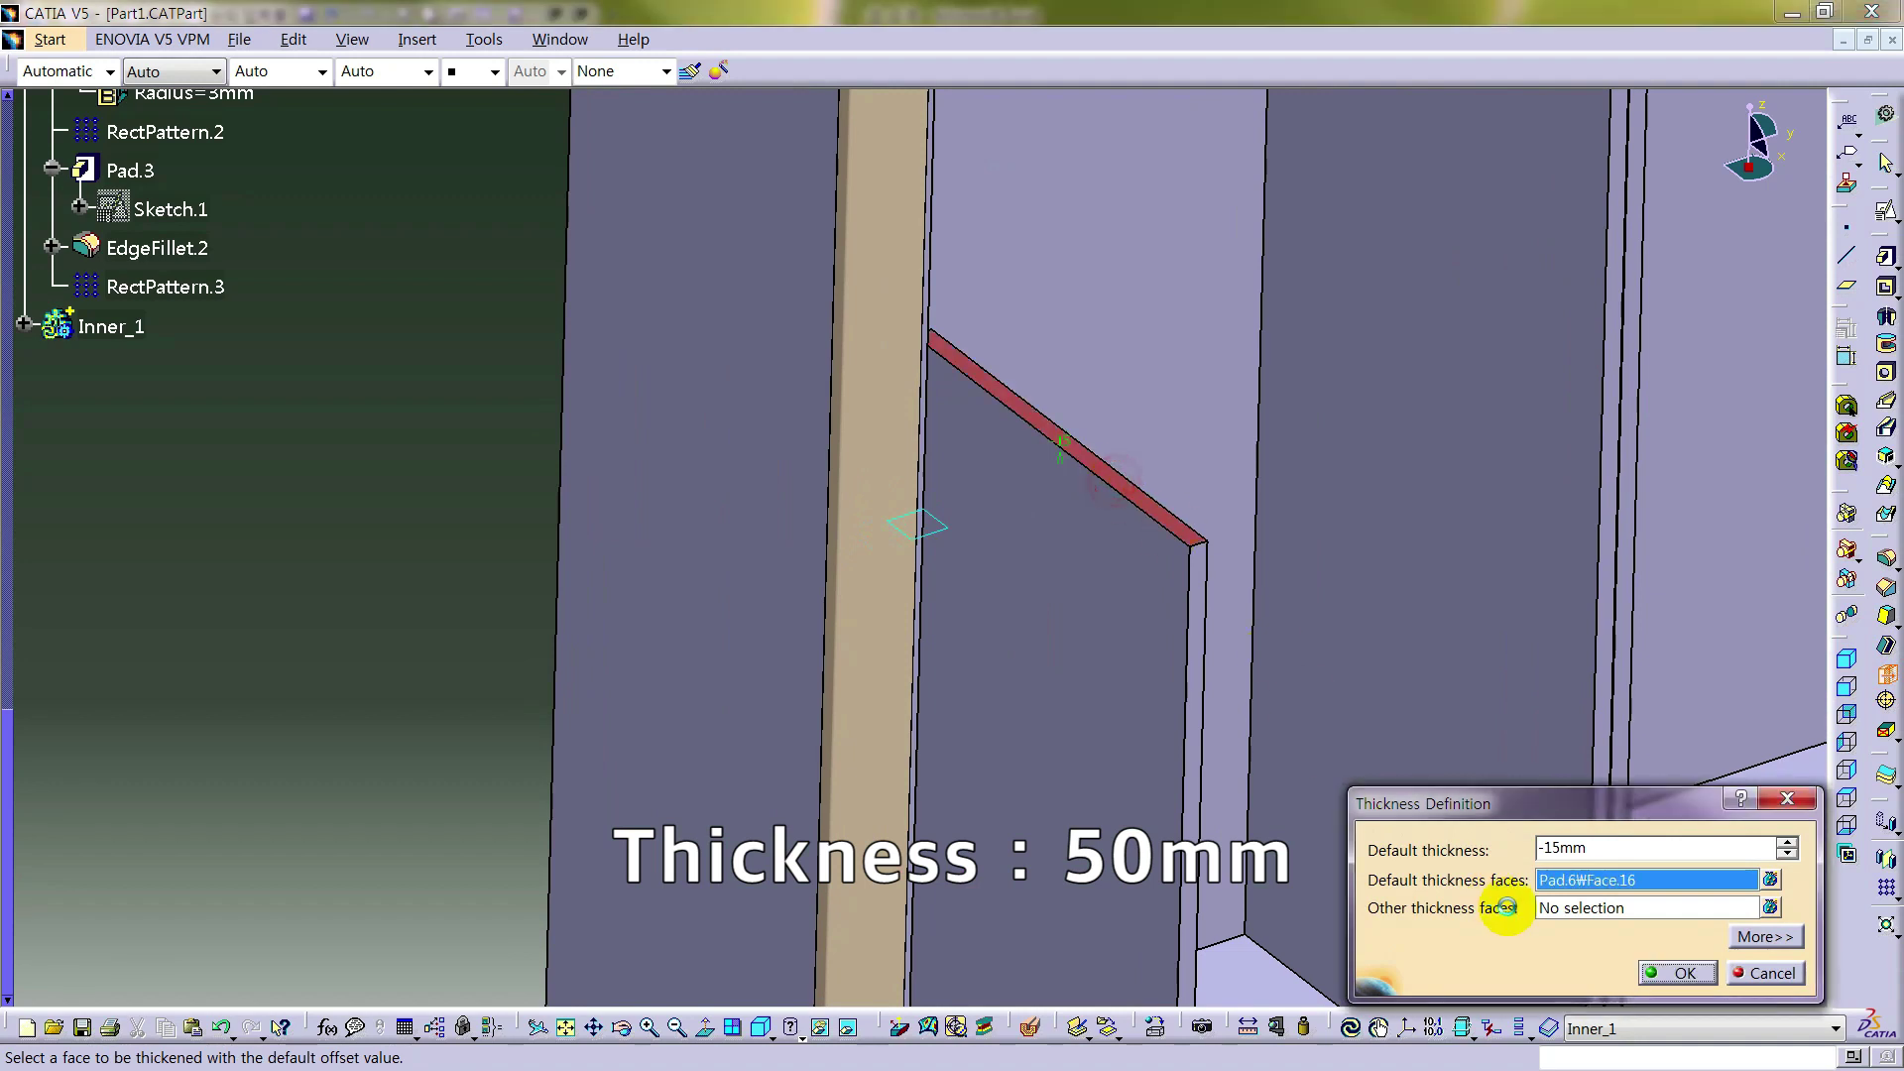
click(1582, 850)
text(-50)
key(Return)
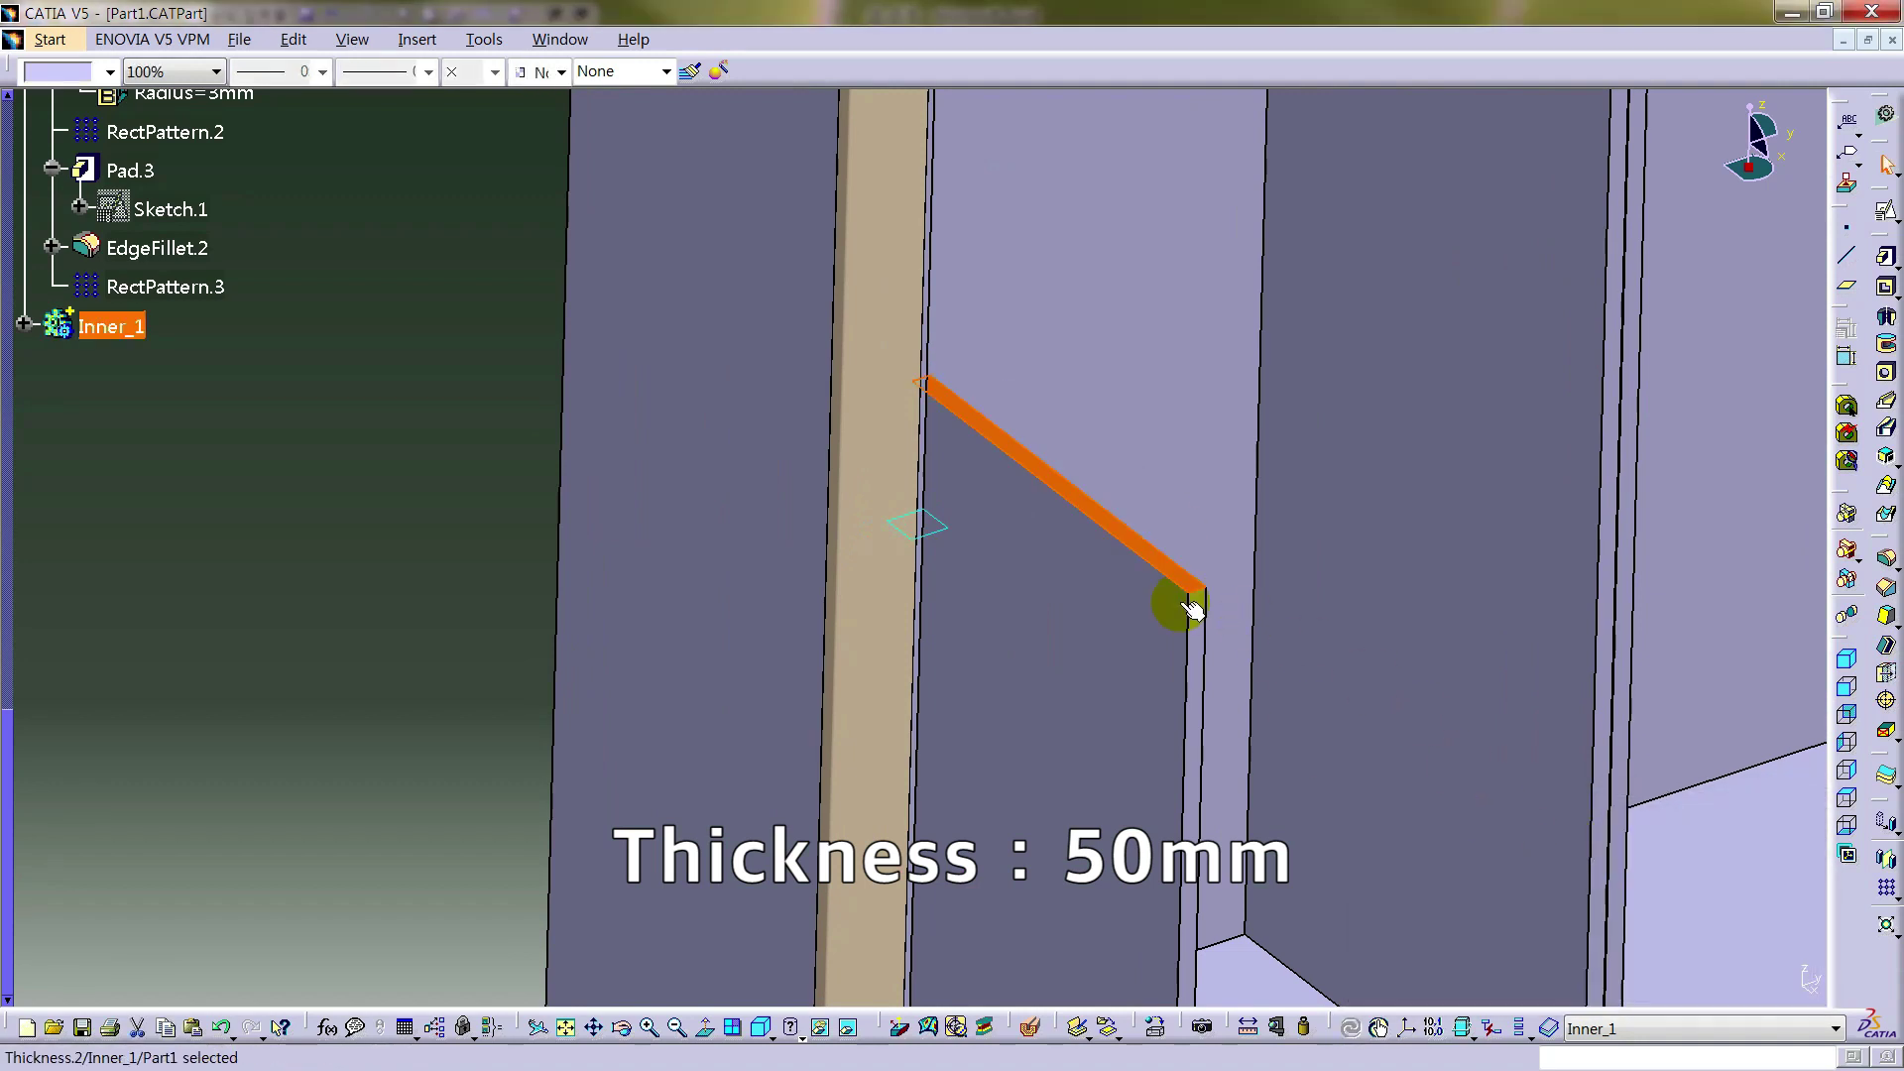
- Change the thickness on the panel's upper face to 50 mm
double_click(1187, 585)
text(50)
click(1683, 973)
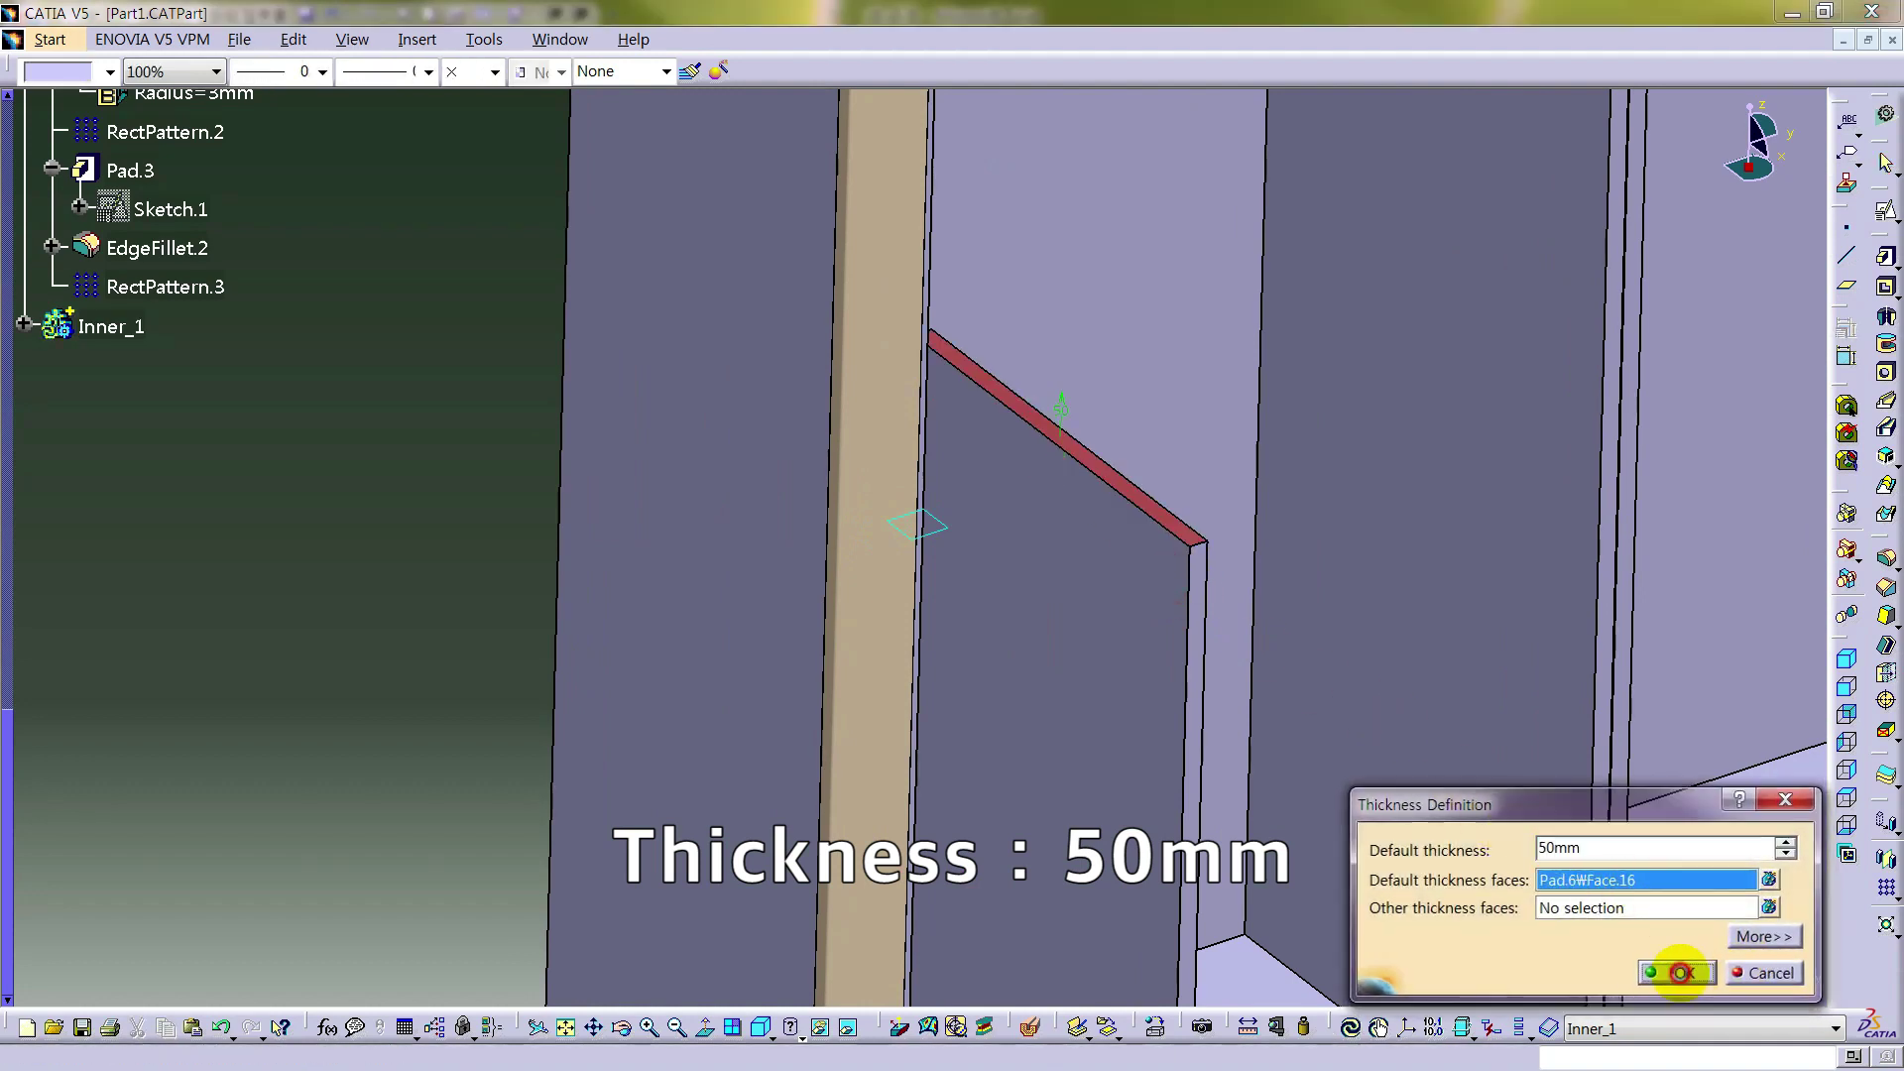
click(405, 537)
- Expand the Inner_1 body in the tree and change its graphic colour to grey
click(24, 322)
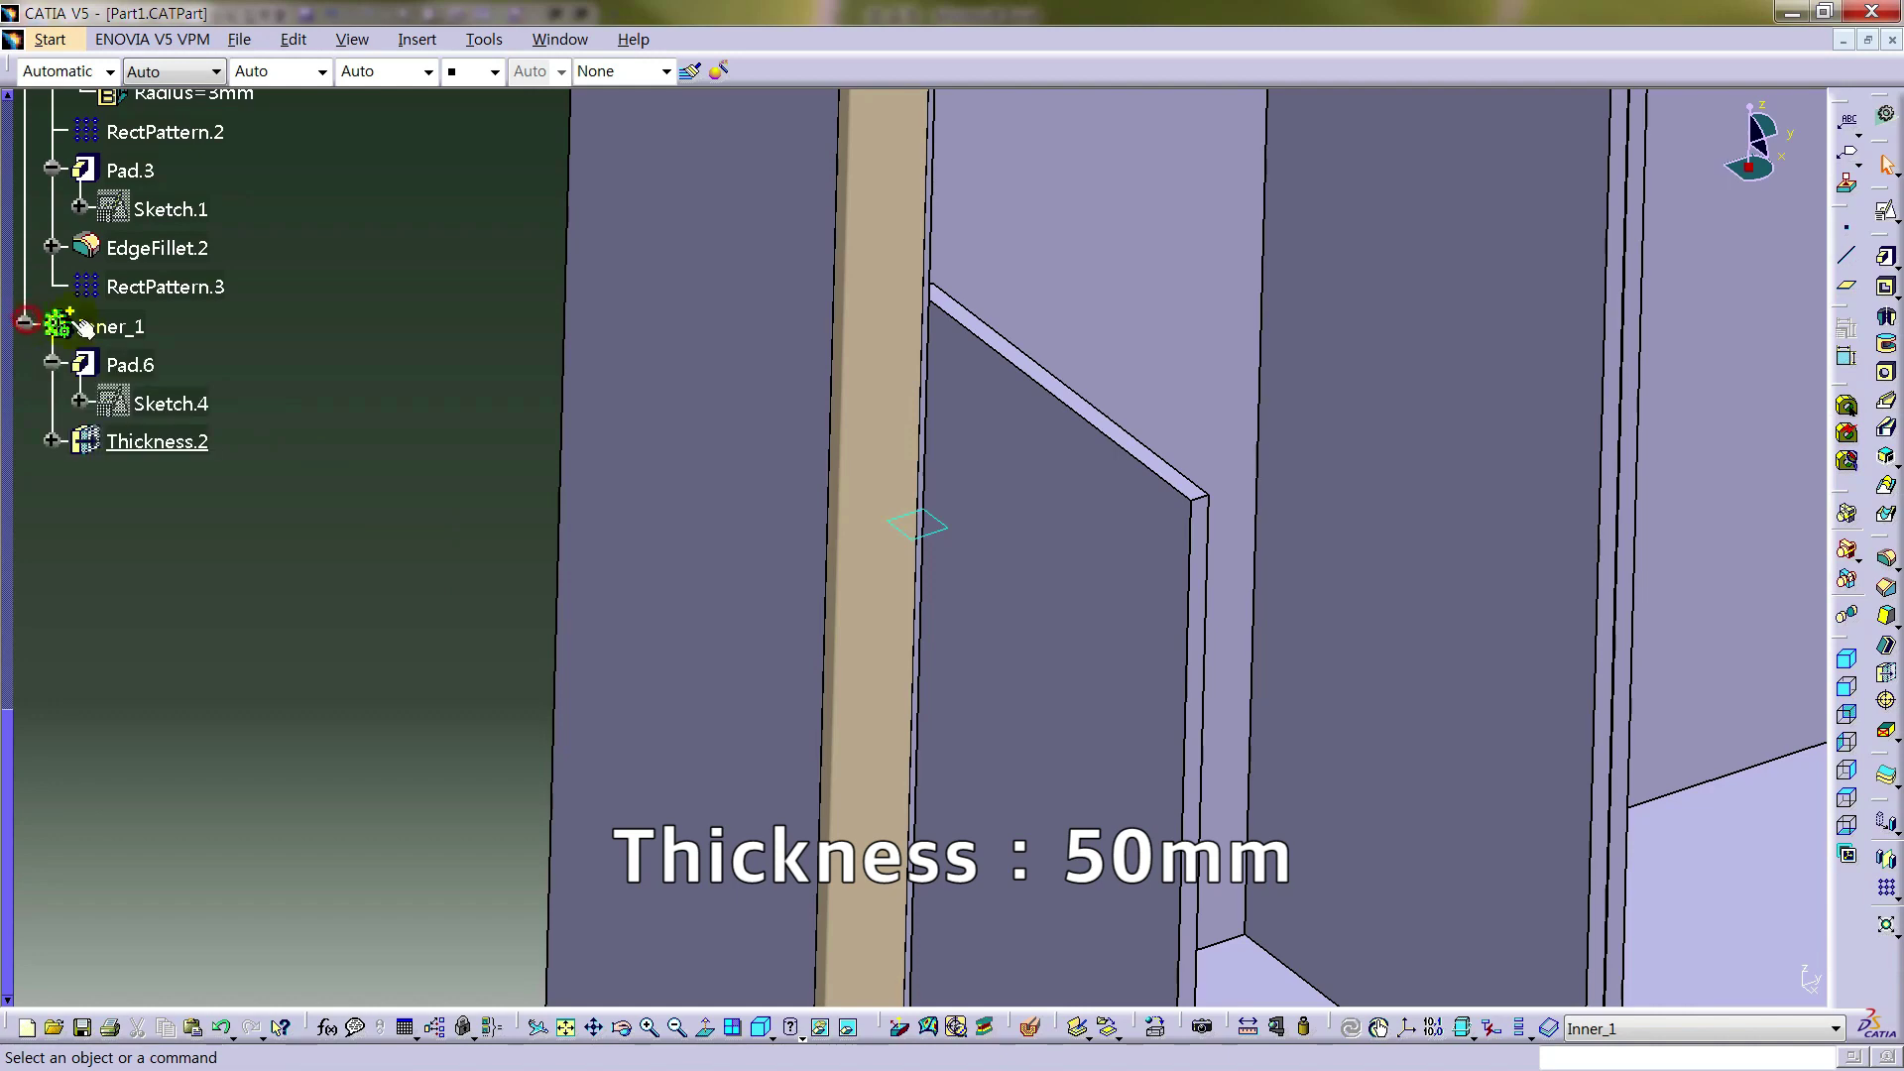
click(103, 324)
click(66, 71)
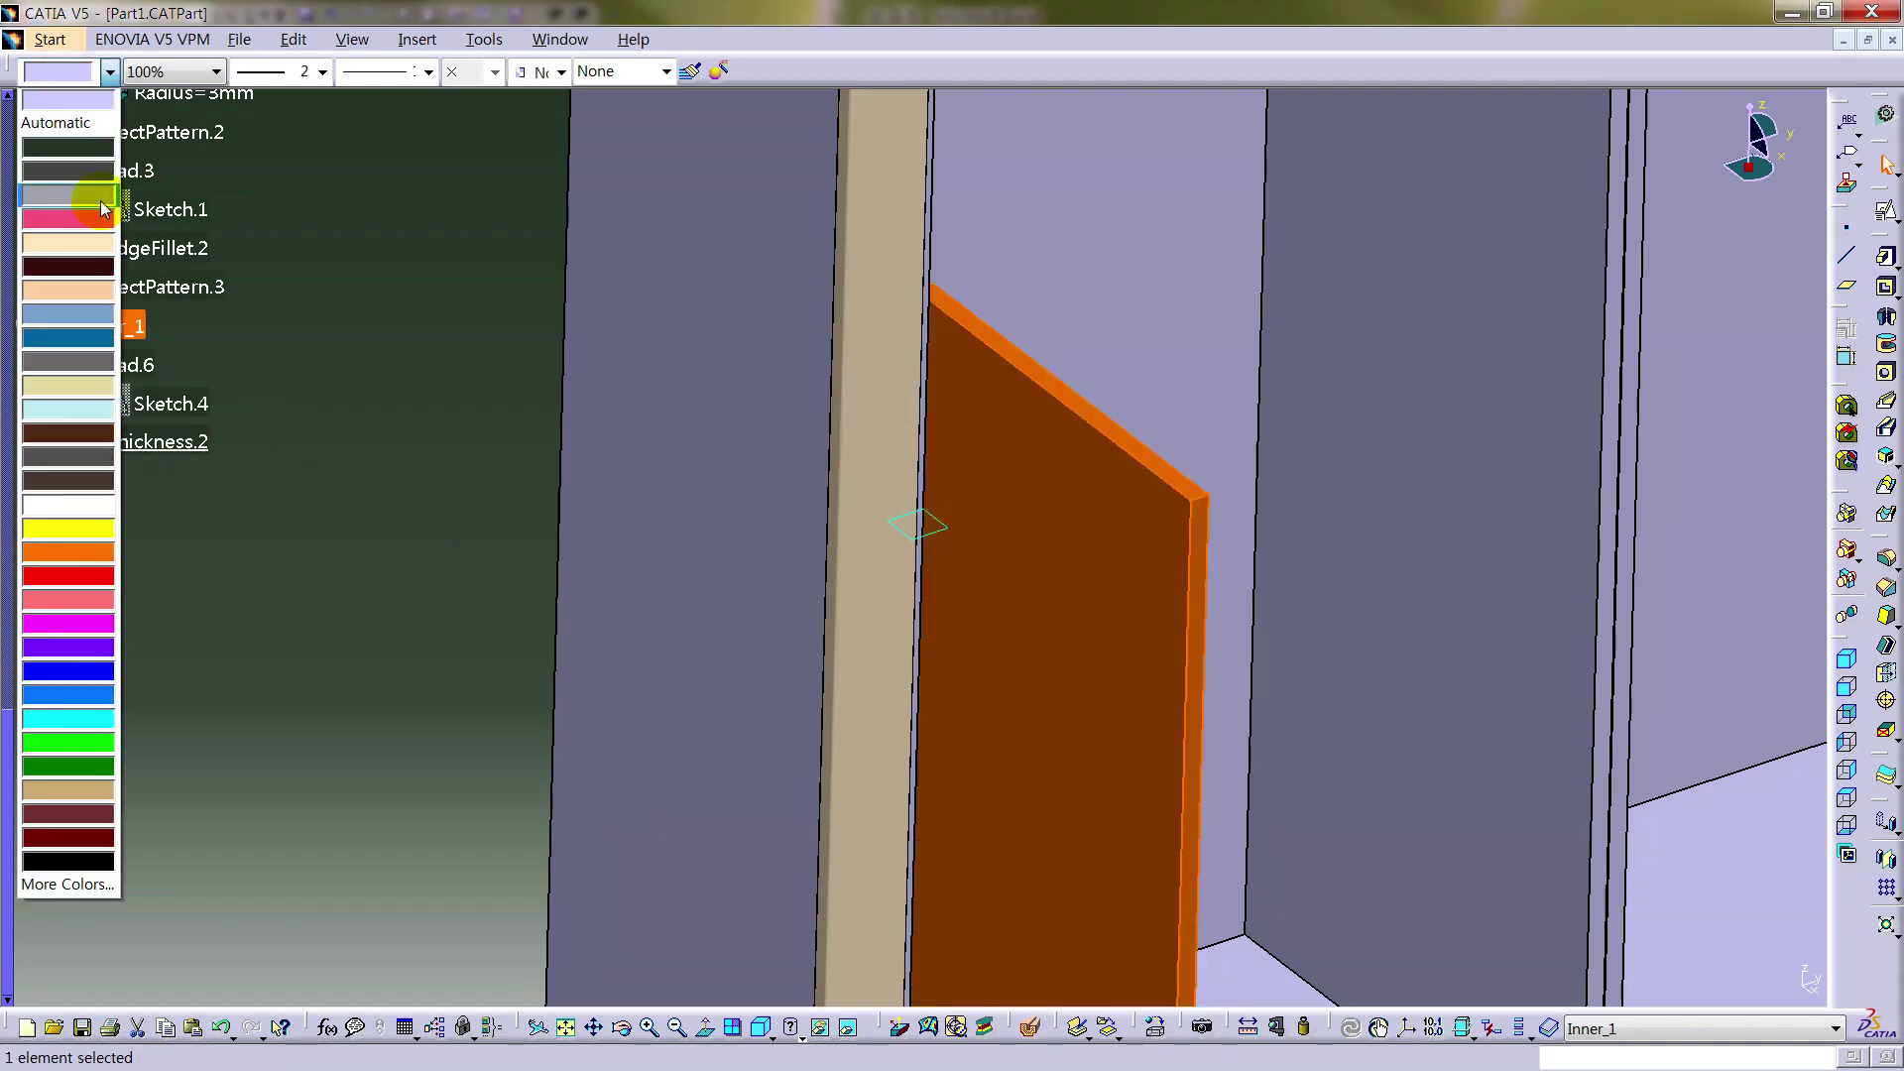
click(99, 201)
click(424, 571)
- Start a positioned sketch on the absolute axis system's XY plane and dim the 3D geometry in the background
middle_drag(1127, 489, 1057, 640)
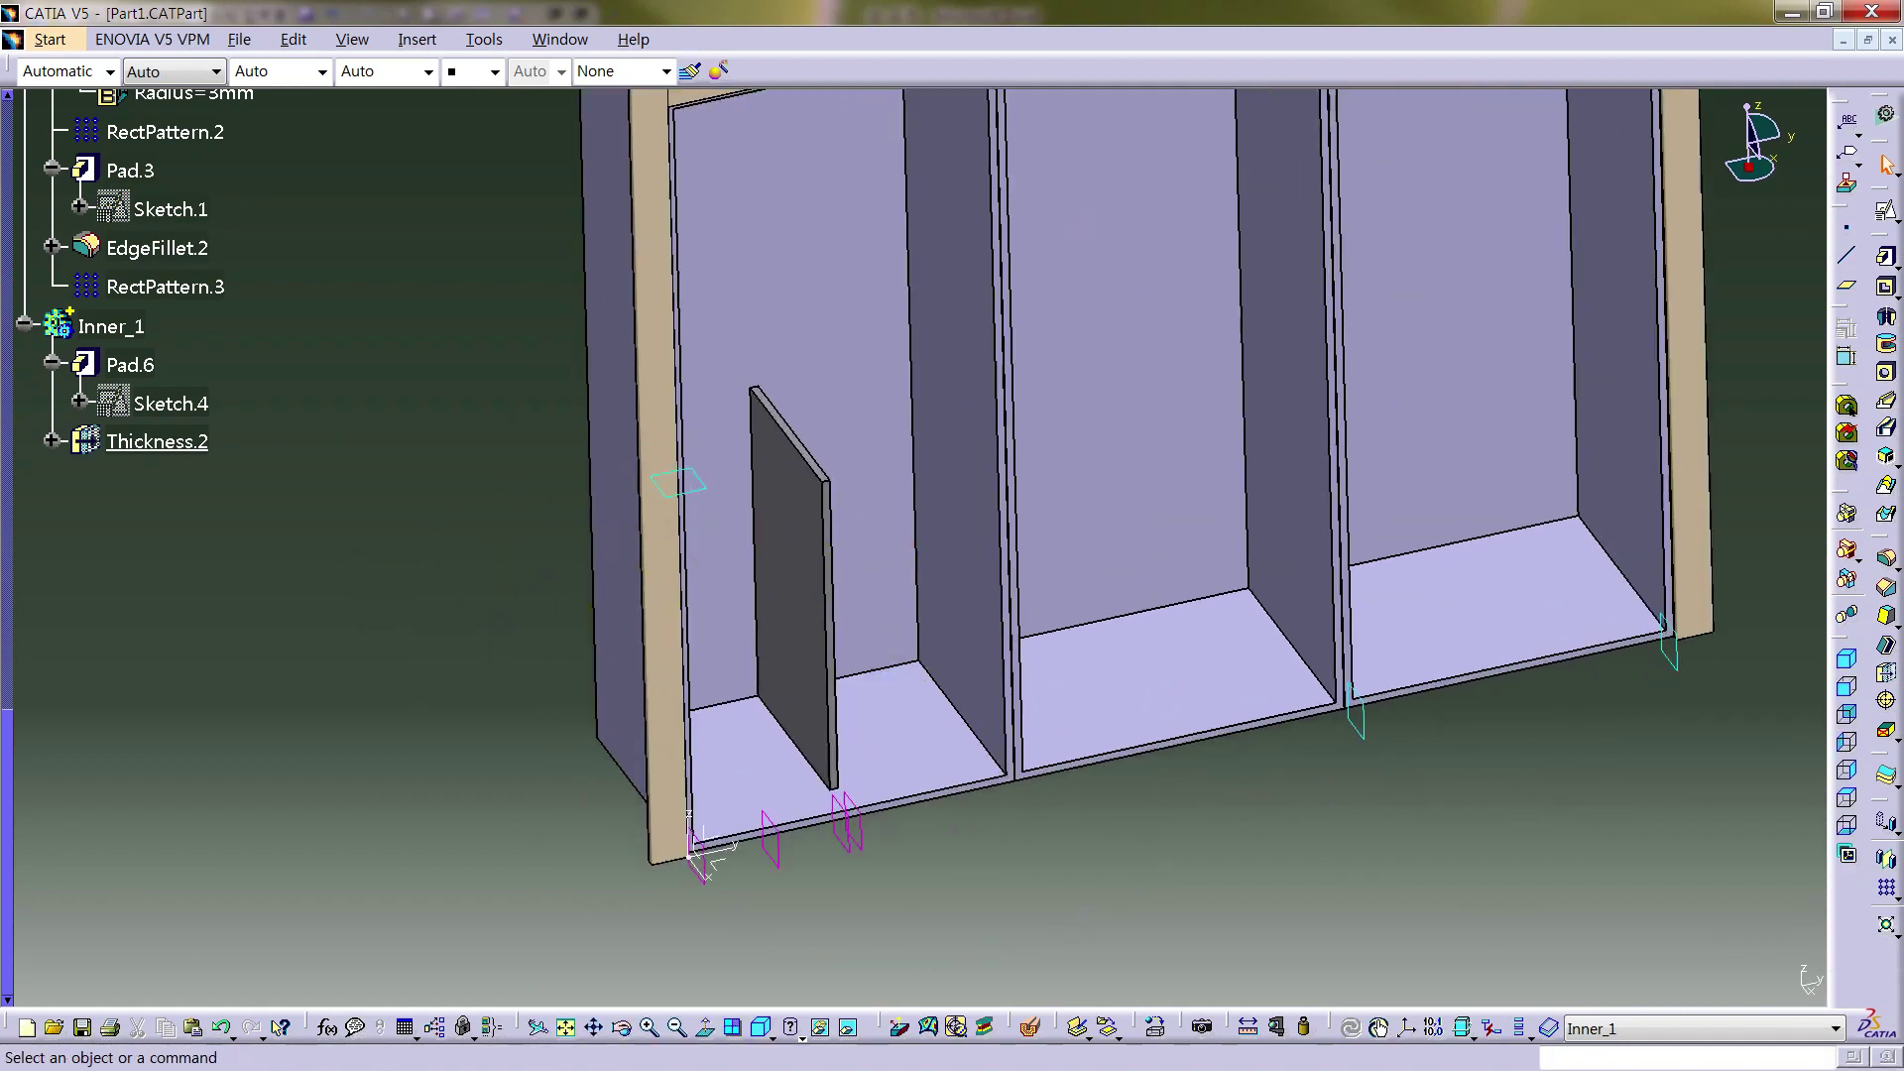
mouse_move(1008, 843)
middle_down()
mouse_move(1024, 902)
mouse_move(1071, 888)
middle_up()
click(1009, 844)
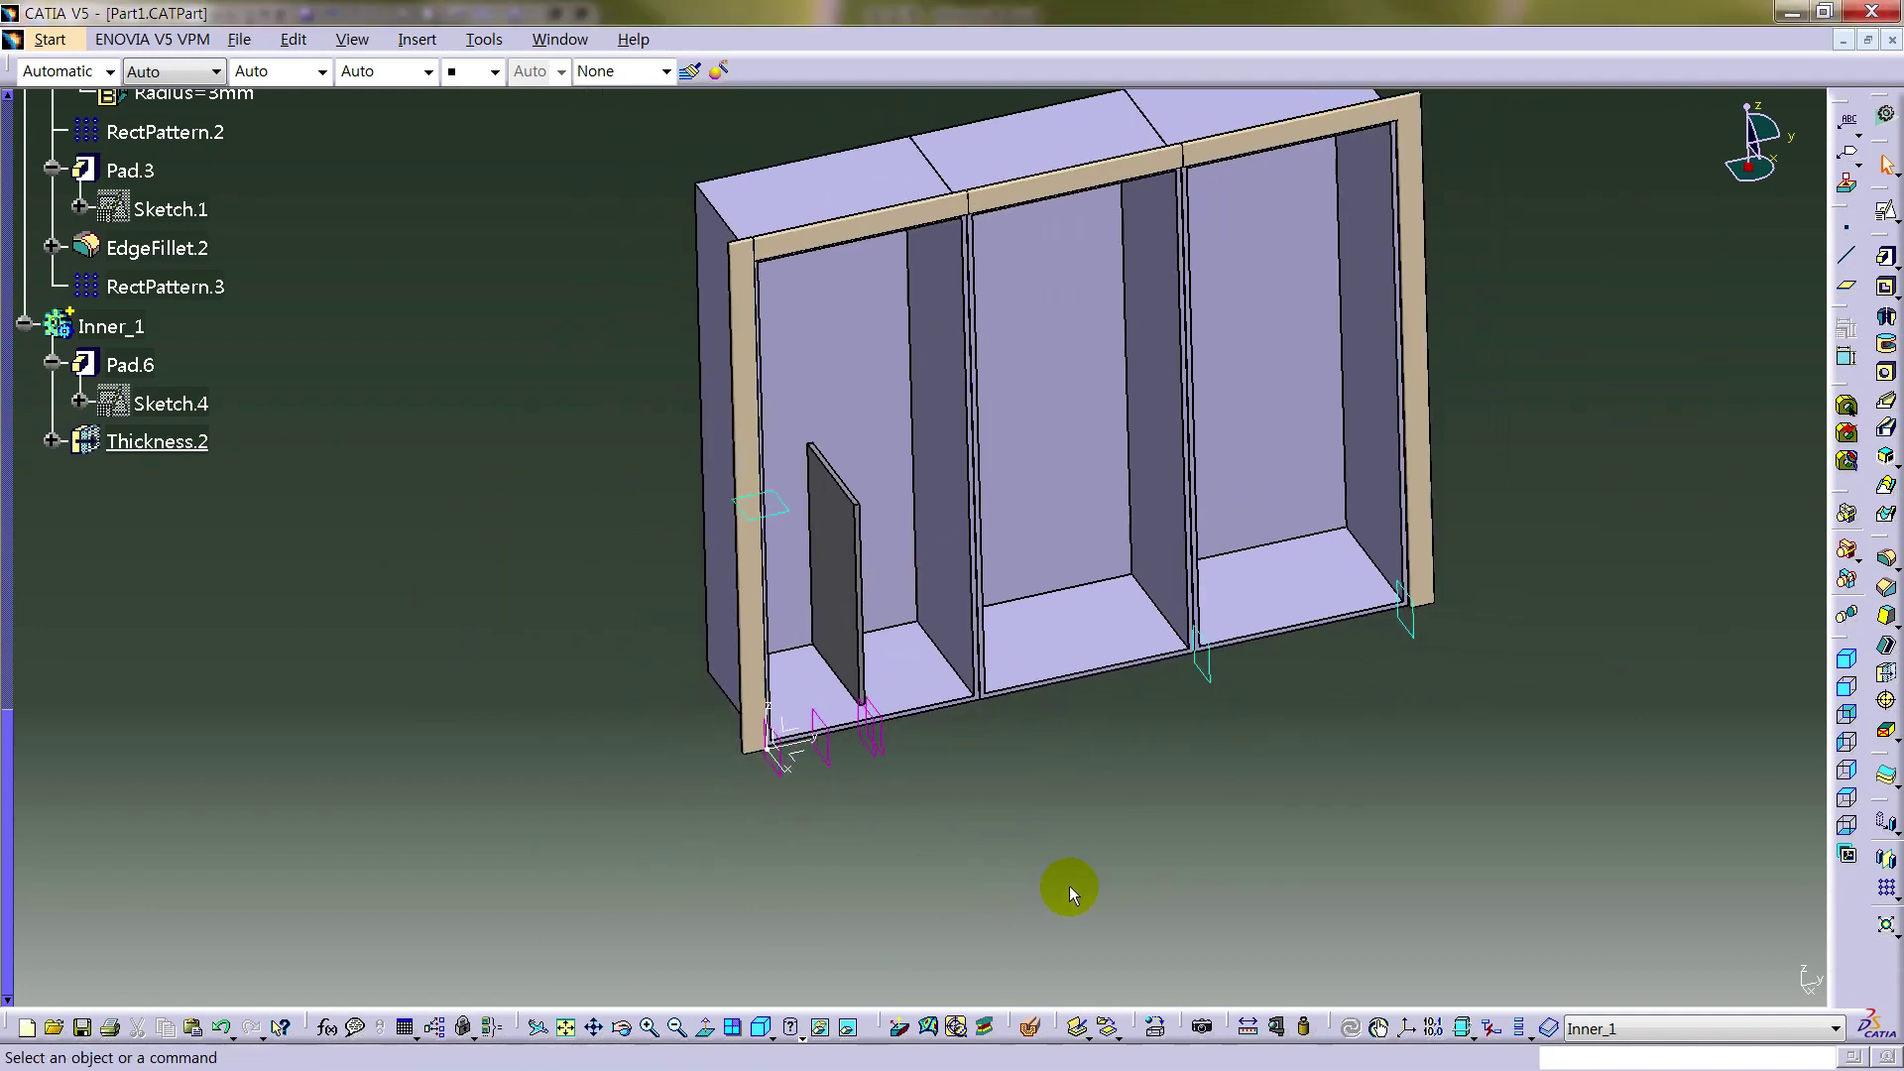
click(809, 764)
click(1885, 211)
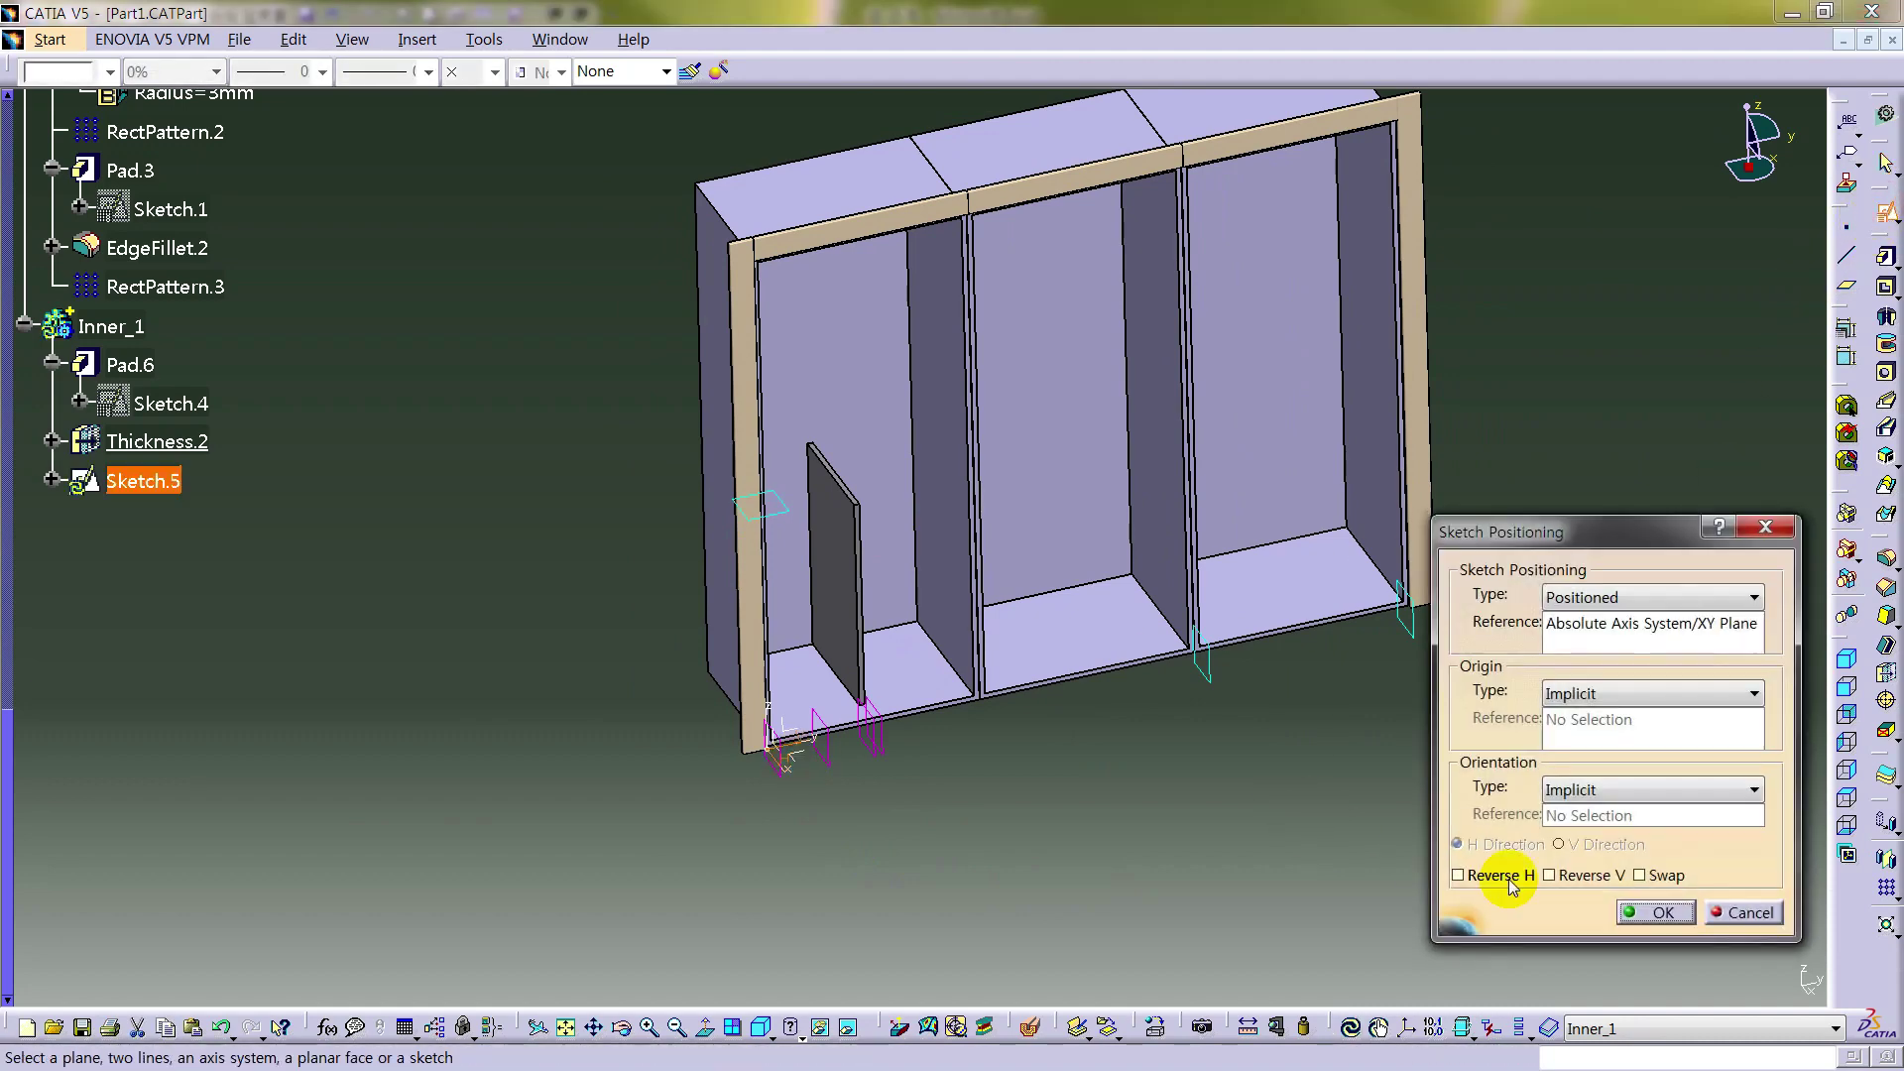
click(1654, 911)
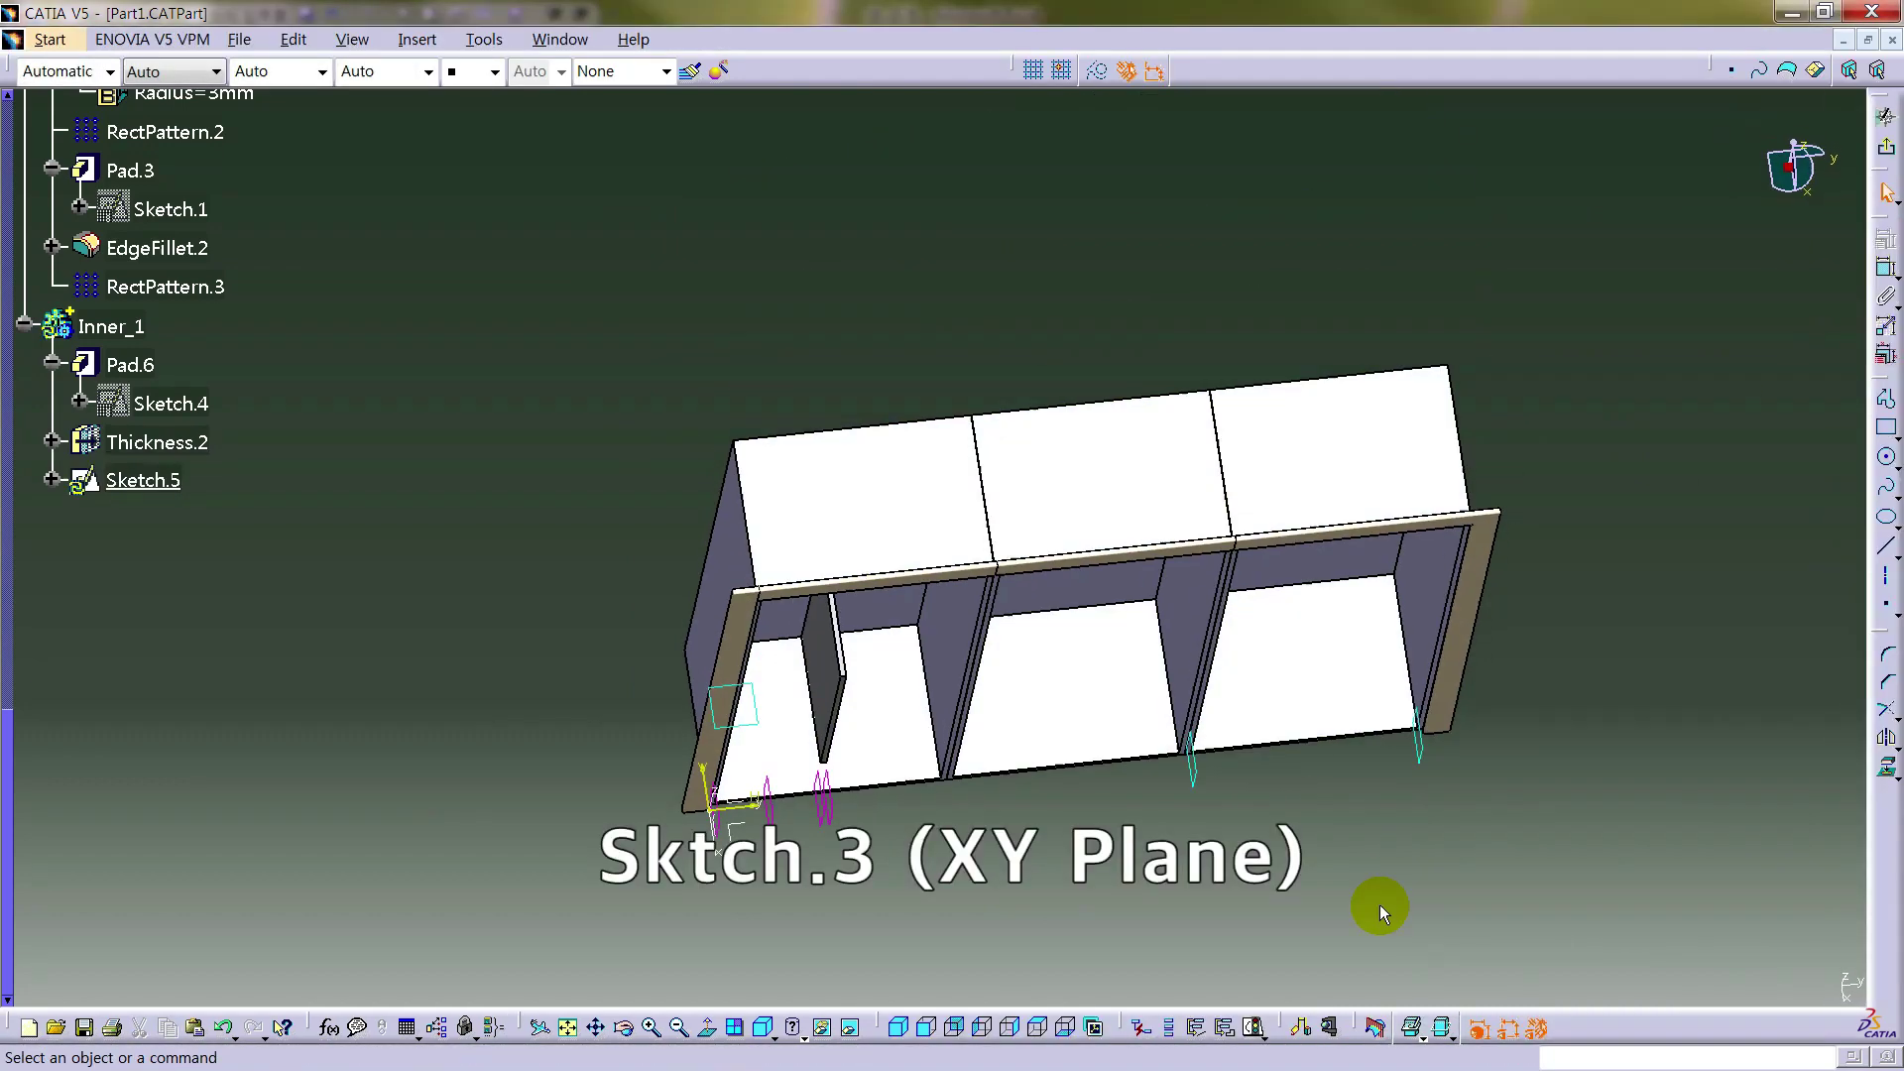
click(1435, 1028)
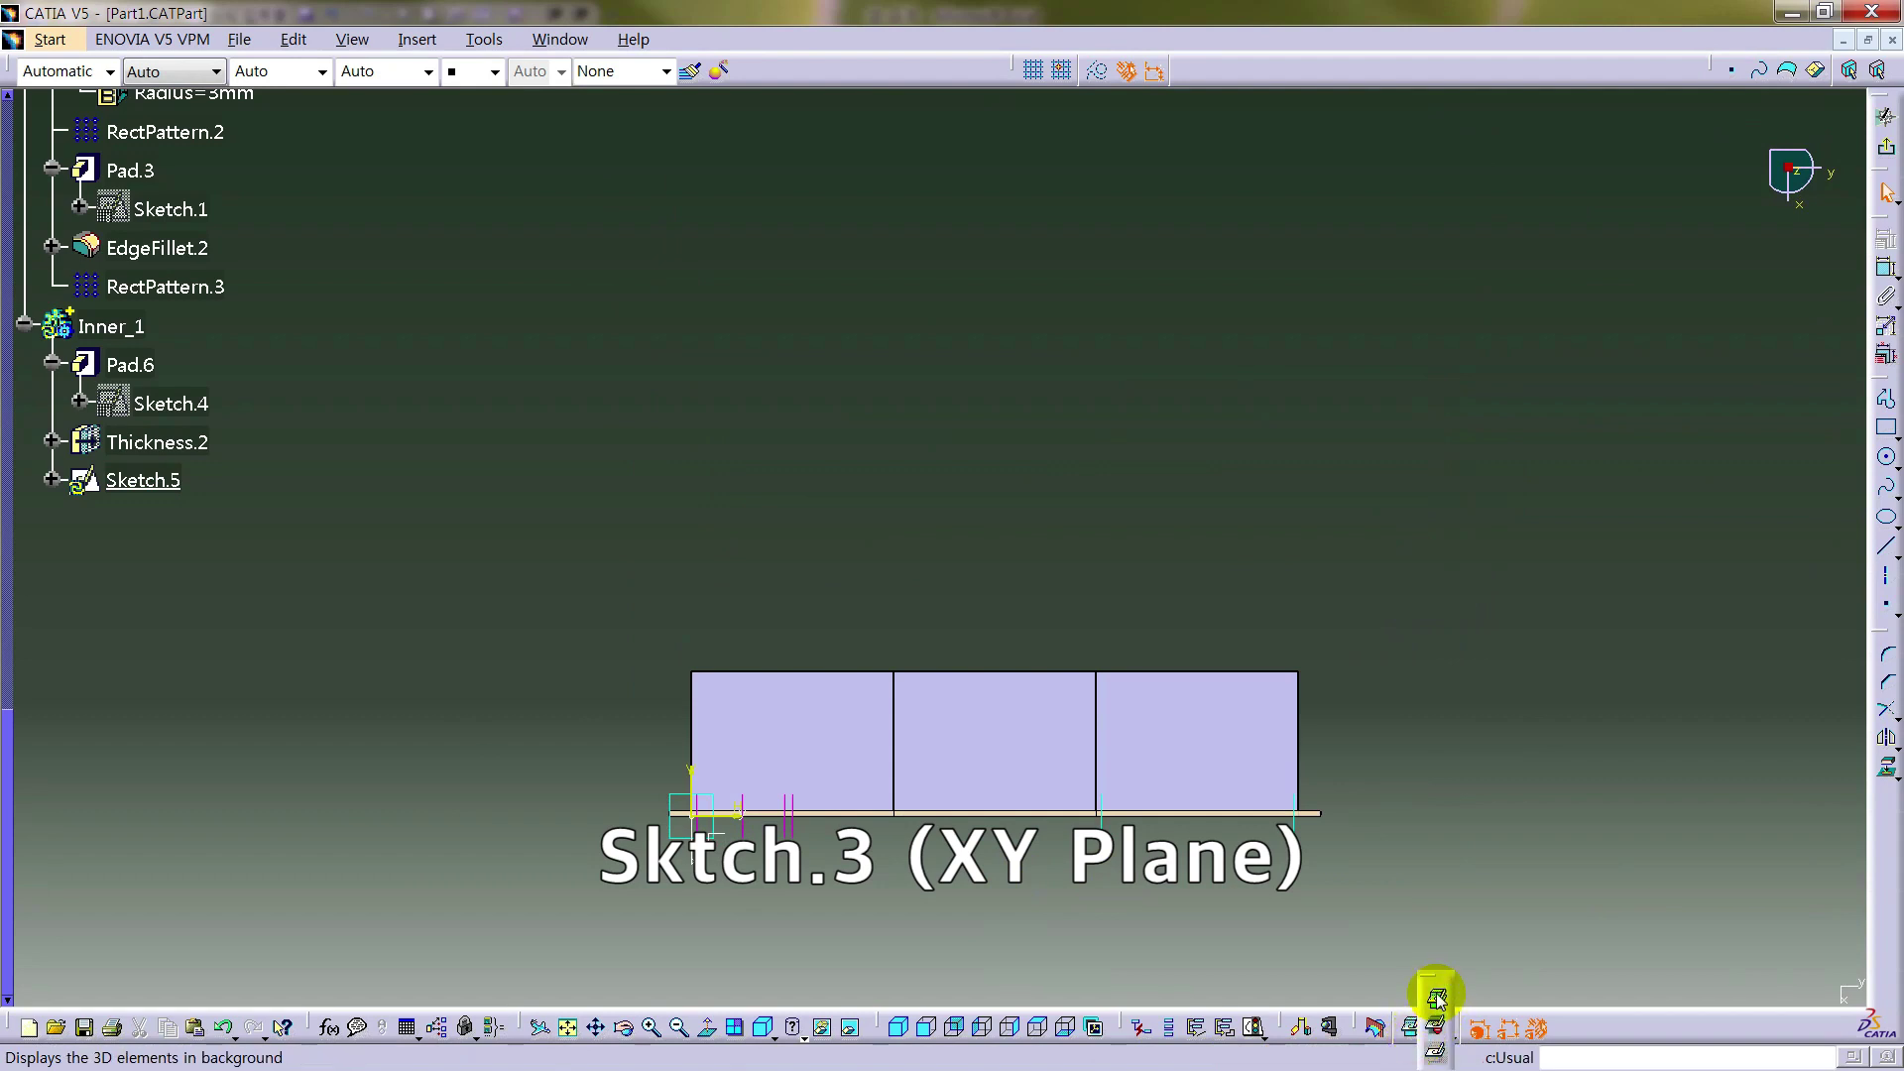
click(1437, 1025)
- Sketch a rectangle about 349 mm wide and 513 mm high near the right side of the first wardrobe section
mouse_move(1084, 854)
middle_down()
mouse_move(1168, 682)
mouse_move(1284, 535)
mouse_move(1659, 439)
middle_up()
click(1887, 428)
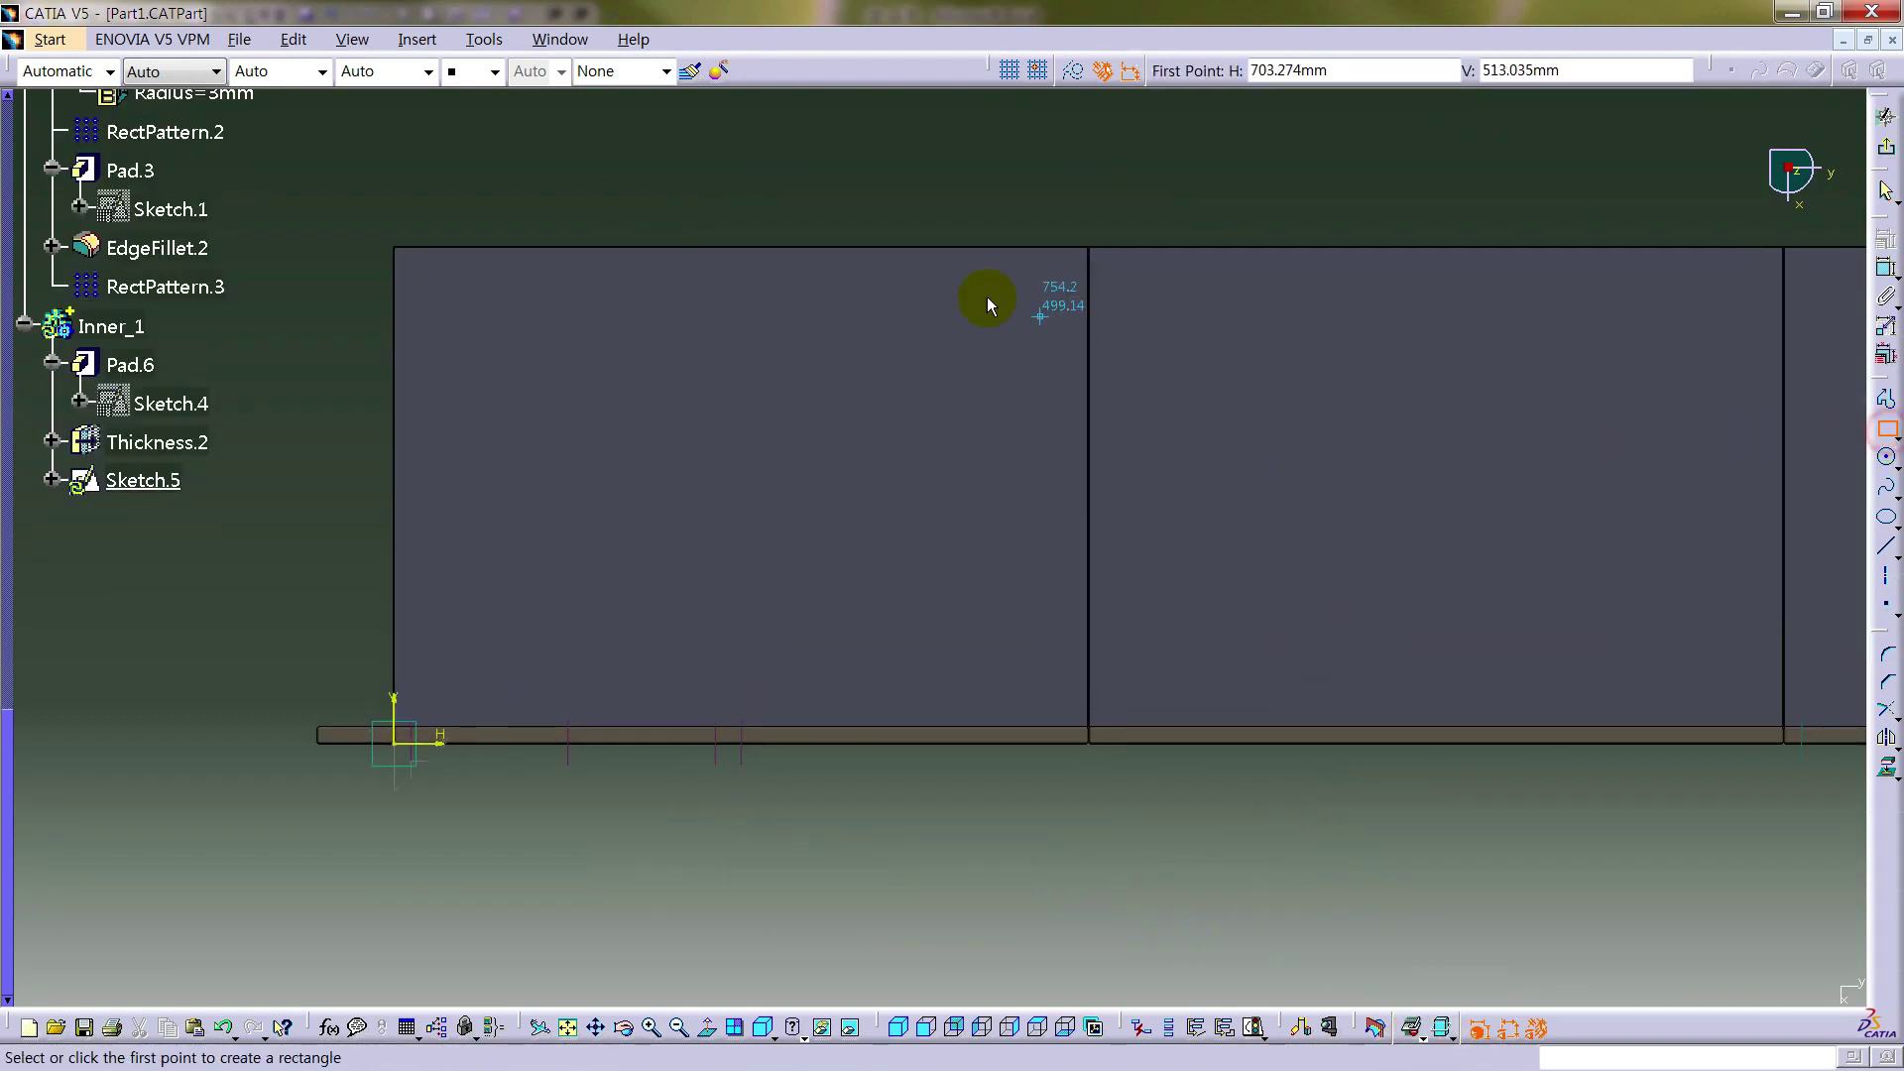
click(775, 272)
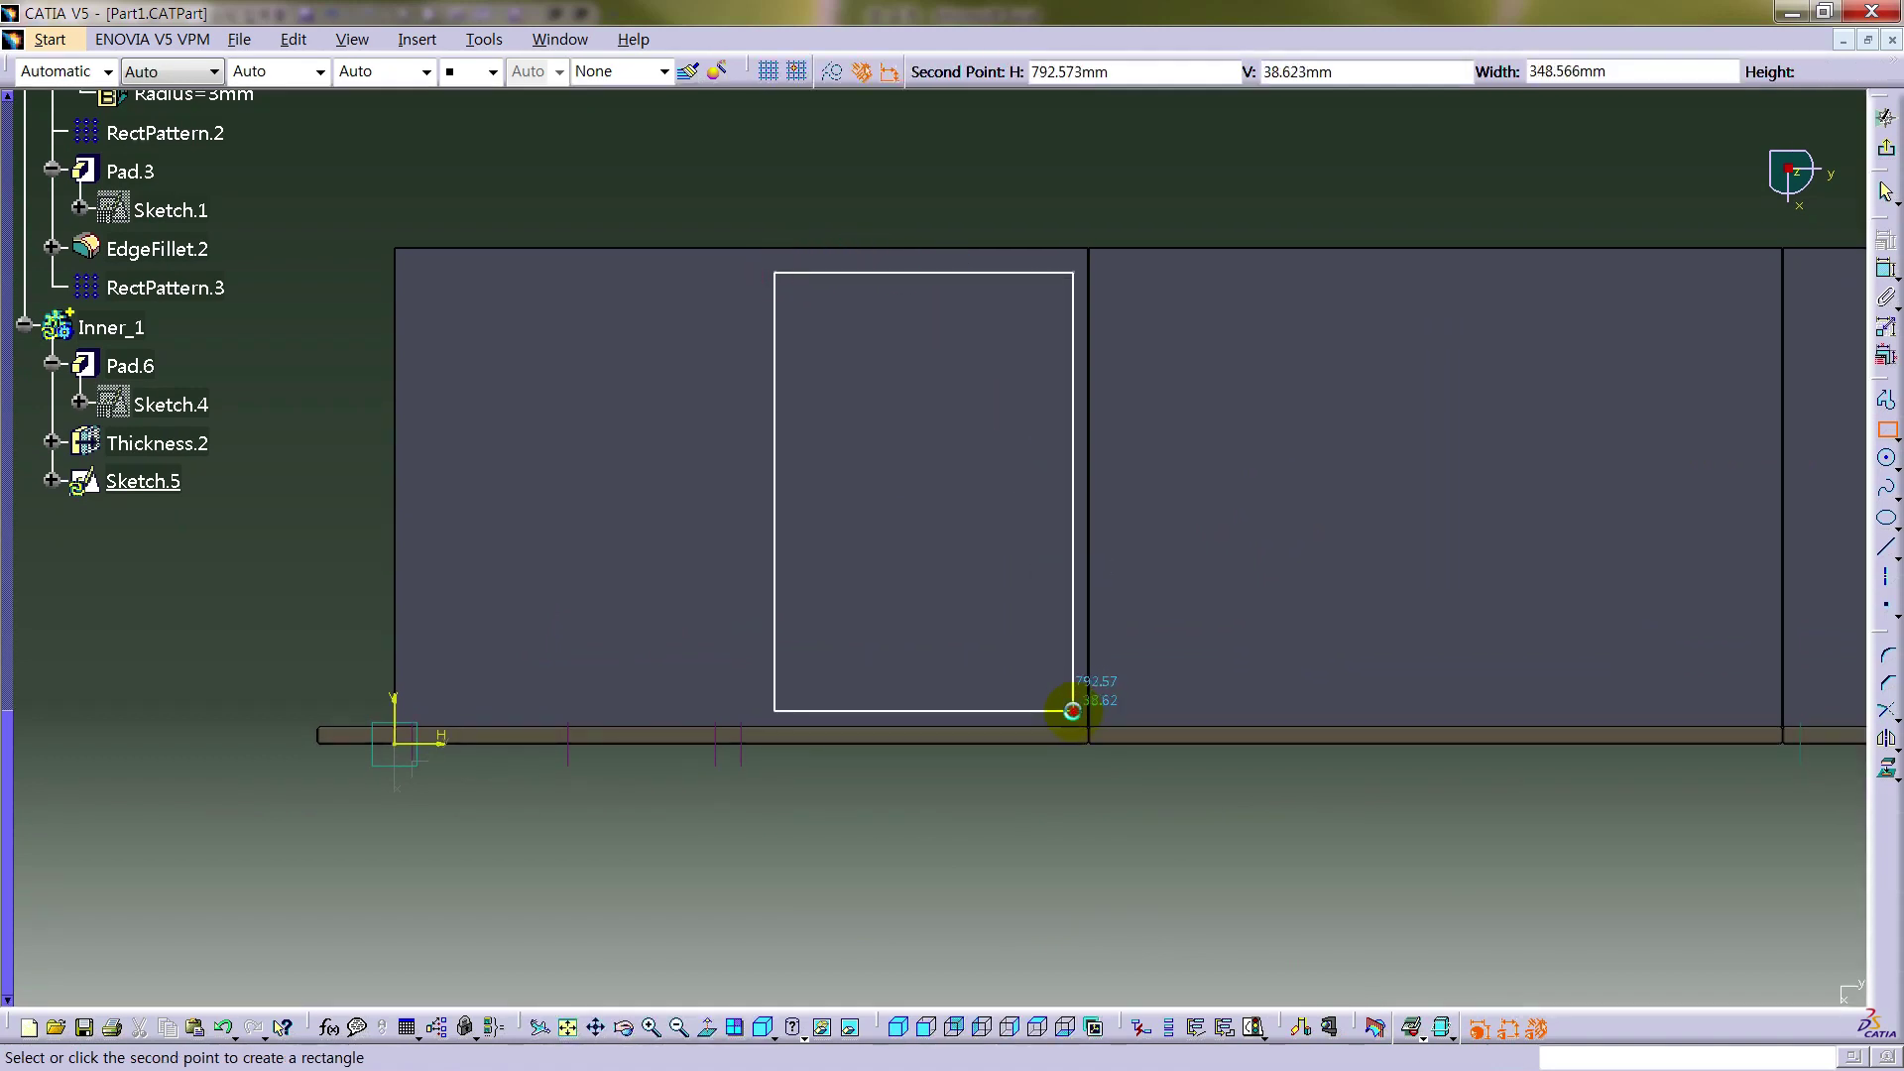
click(1072, 710)
- Dimension the rectangle's right edge from the vertical axis, and dimension the rectangle's width
click(1875, 266)
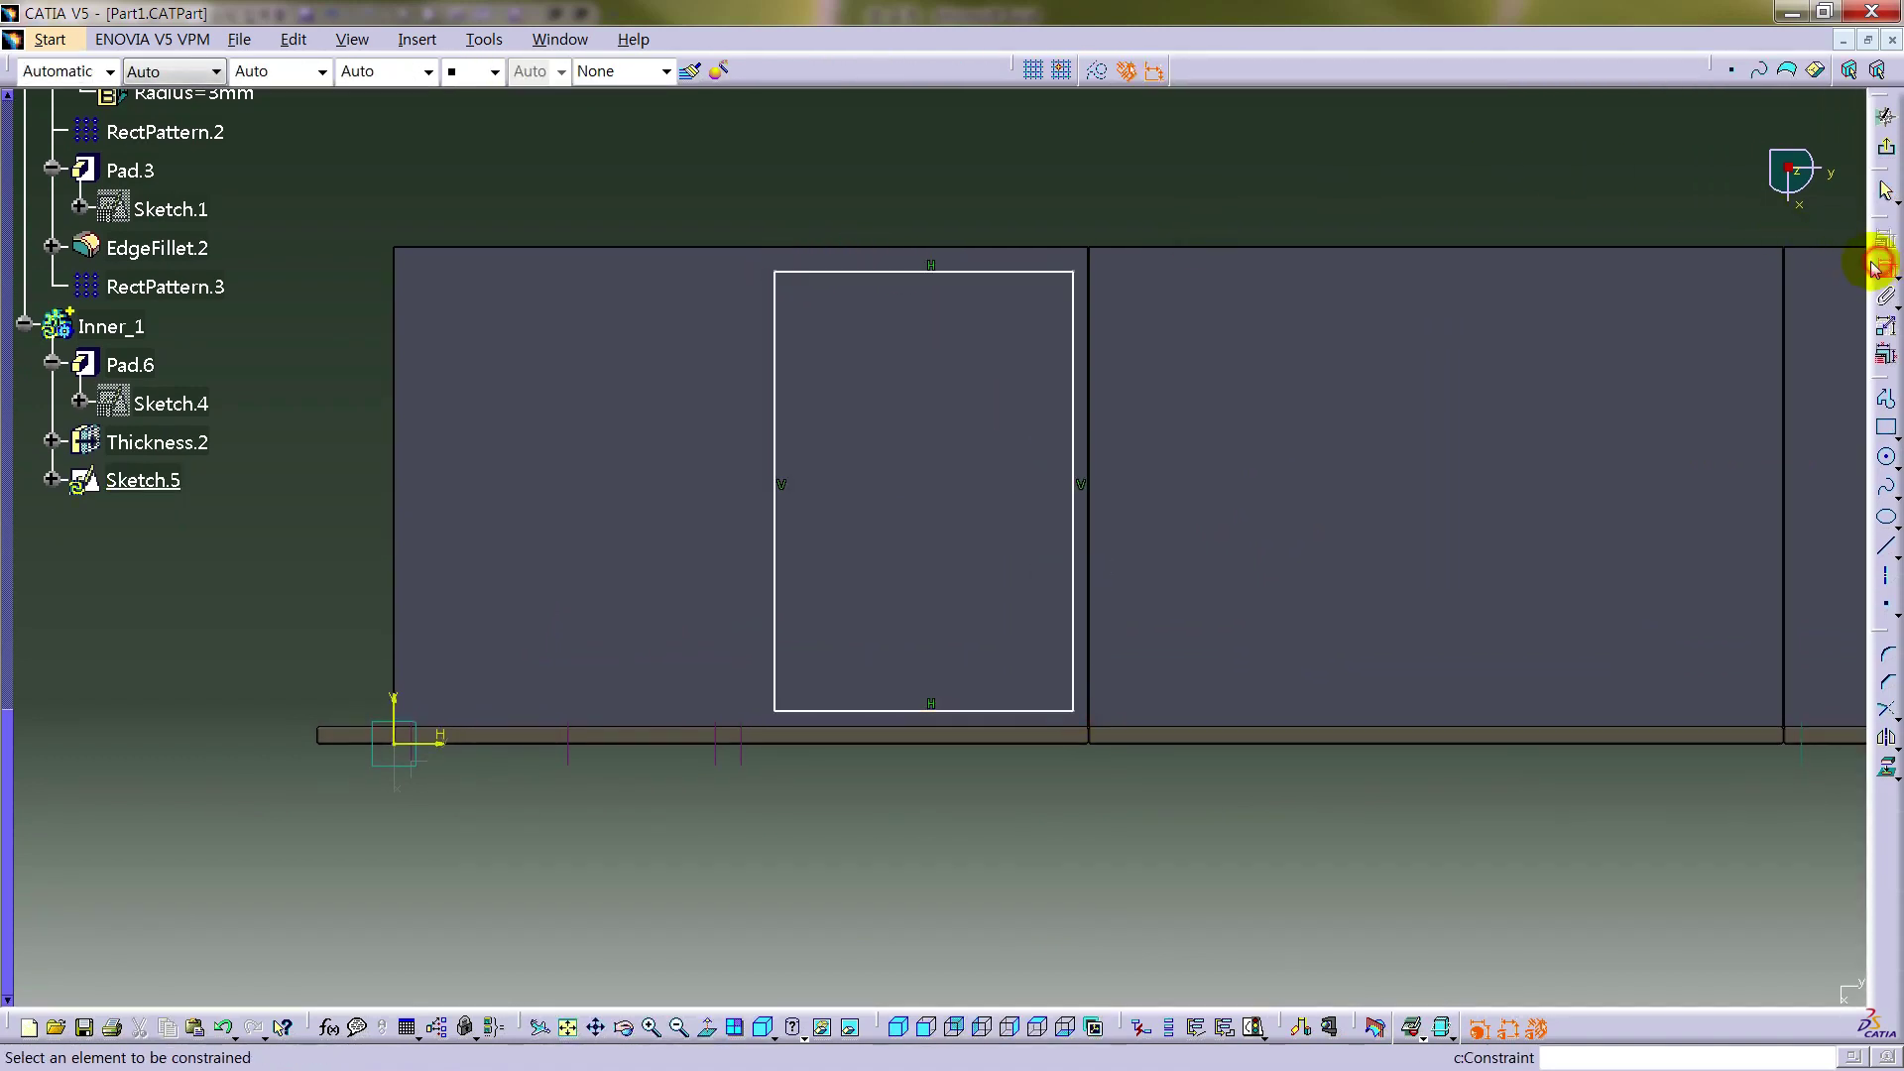
click(1079, 373)
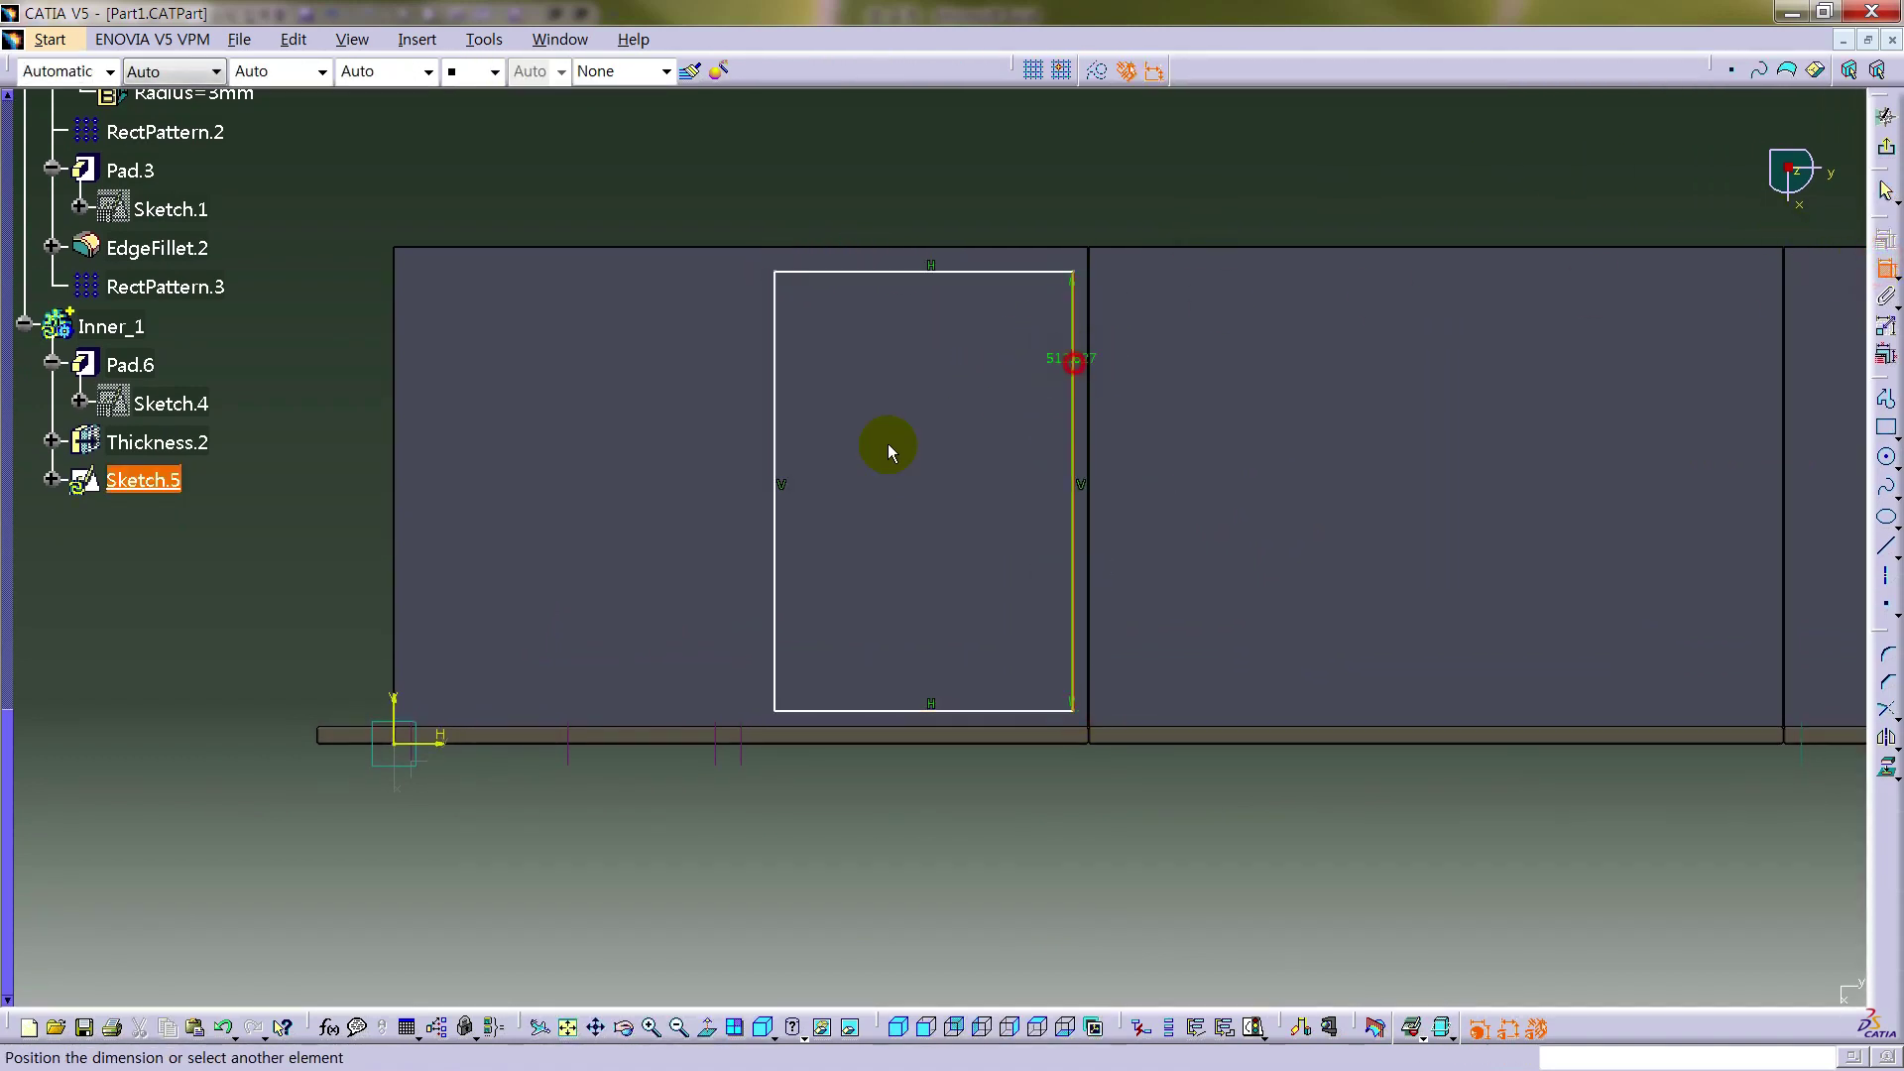
click(397, 704)
click(771, 129)
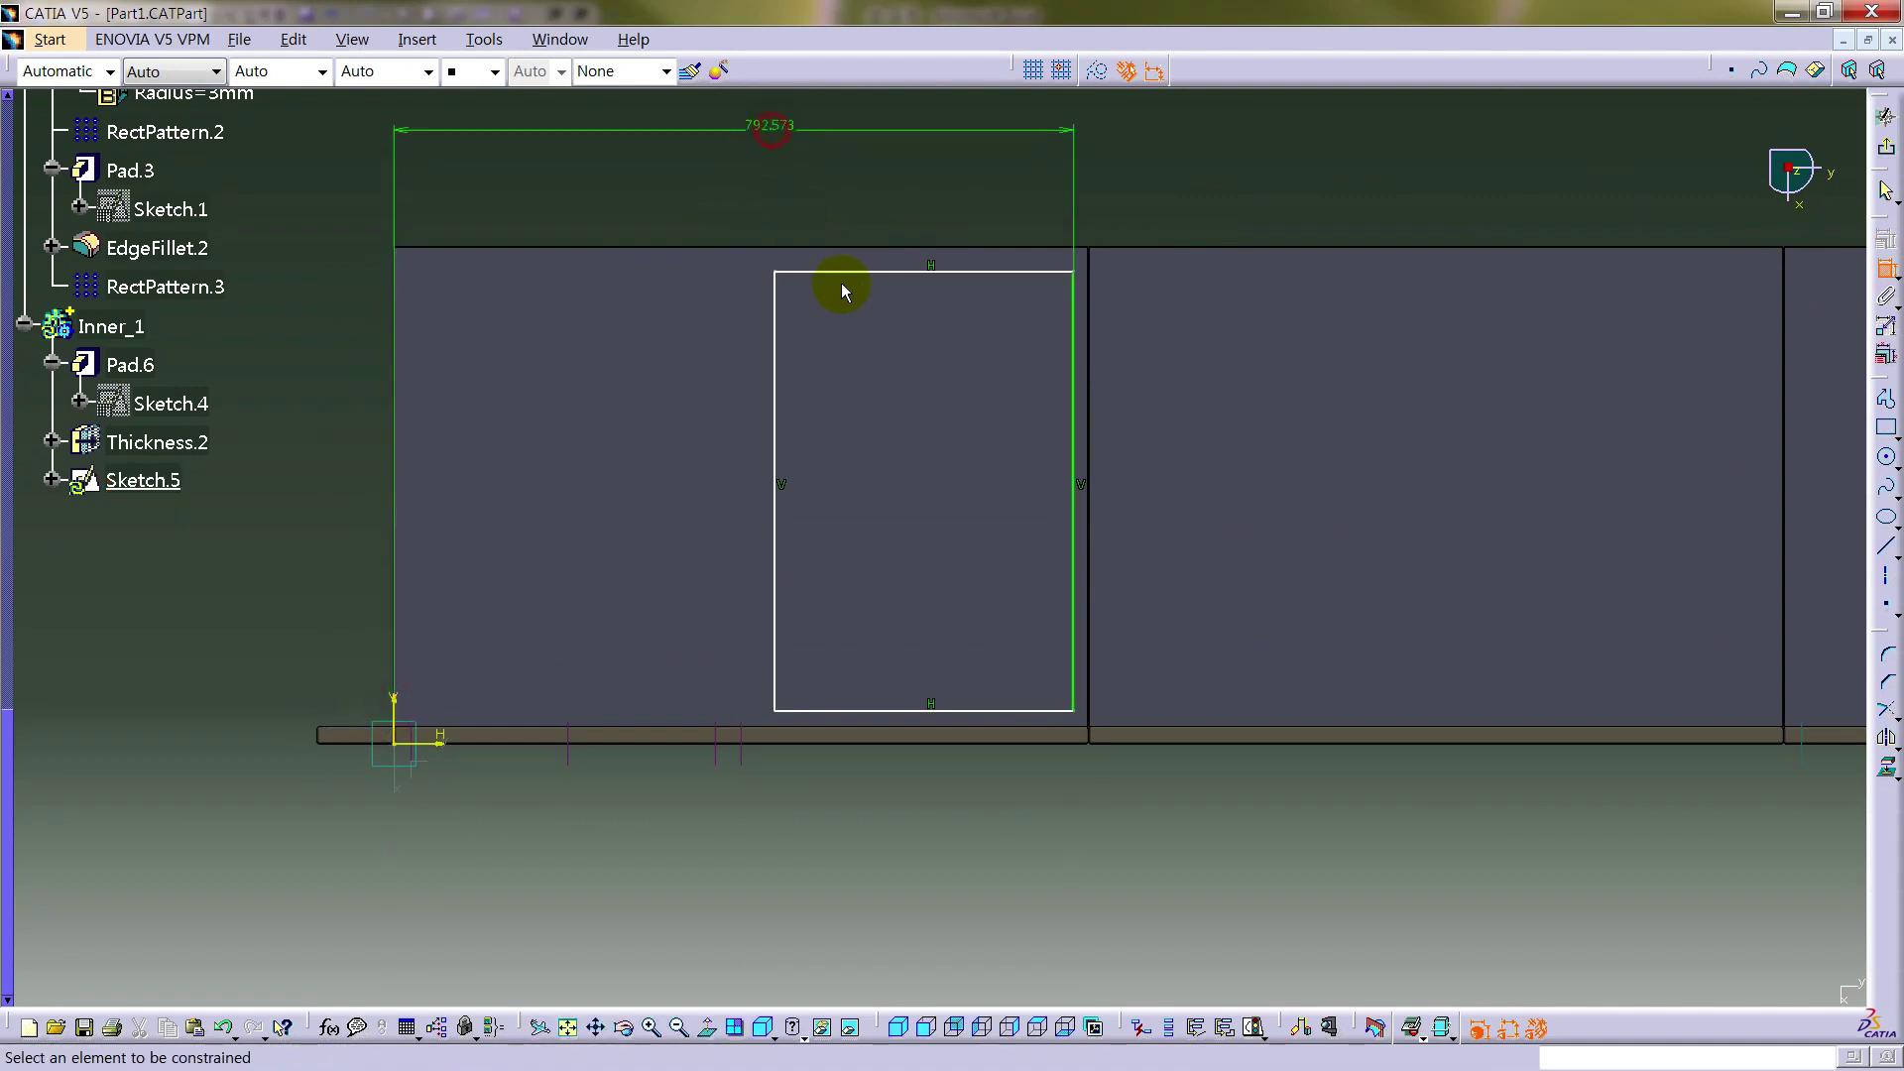
click(870, 278)
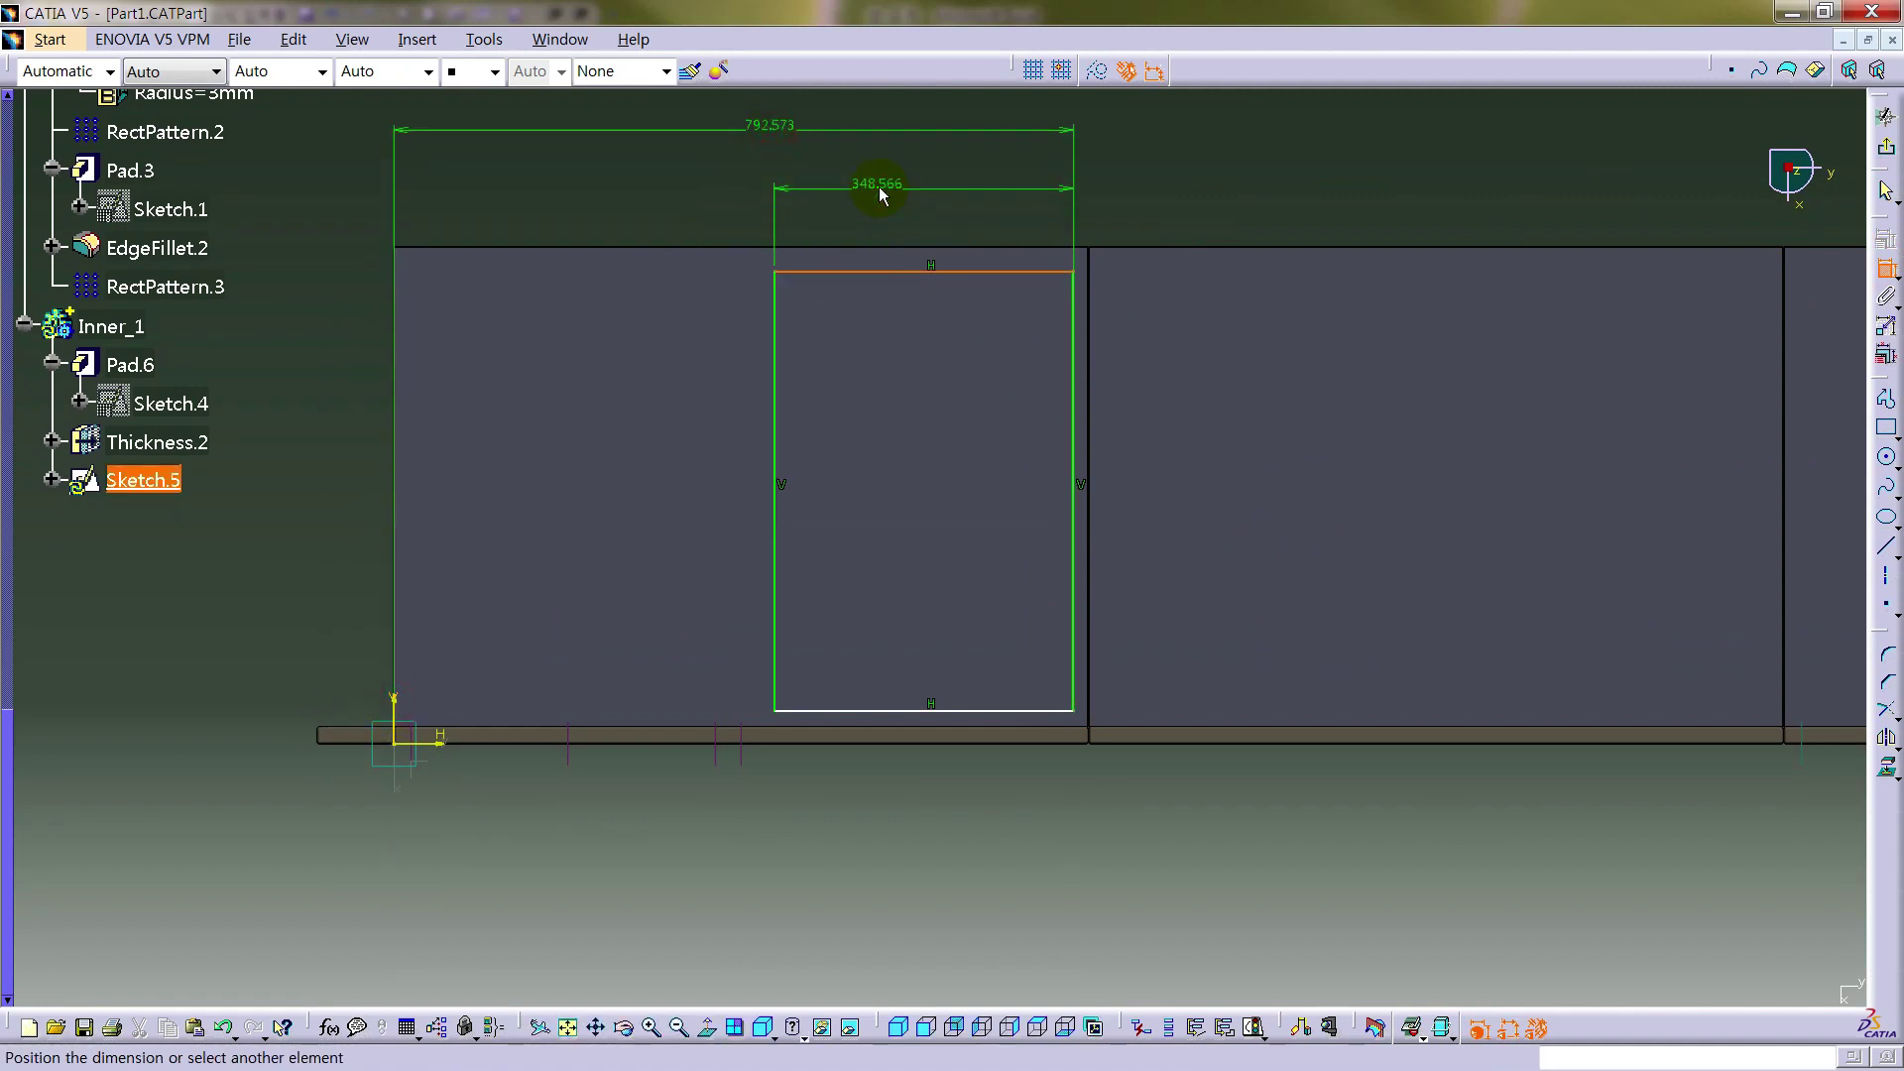
click(878, 196)
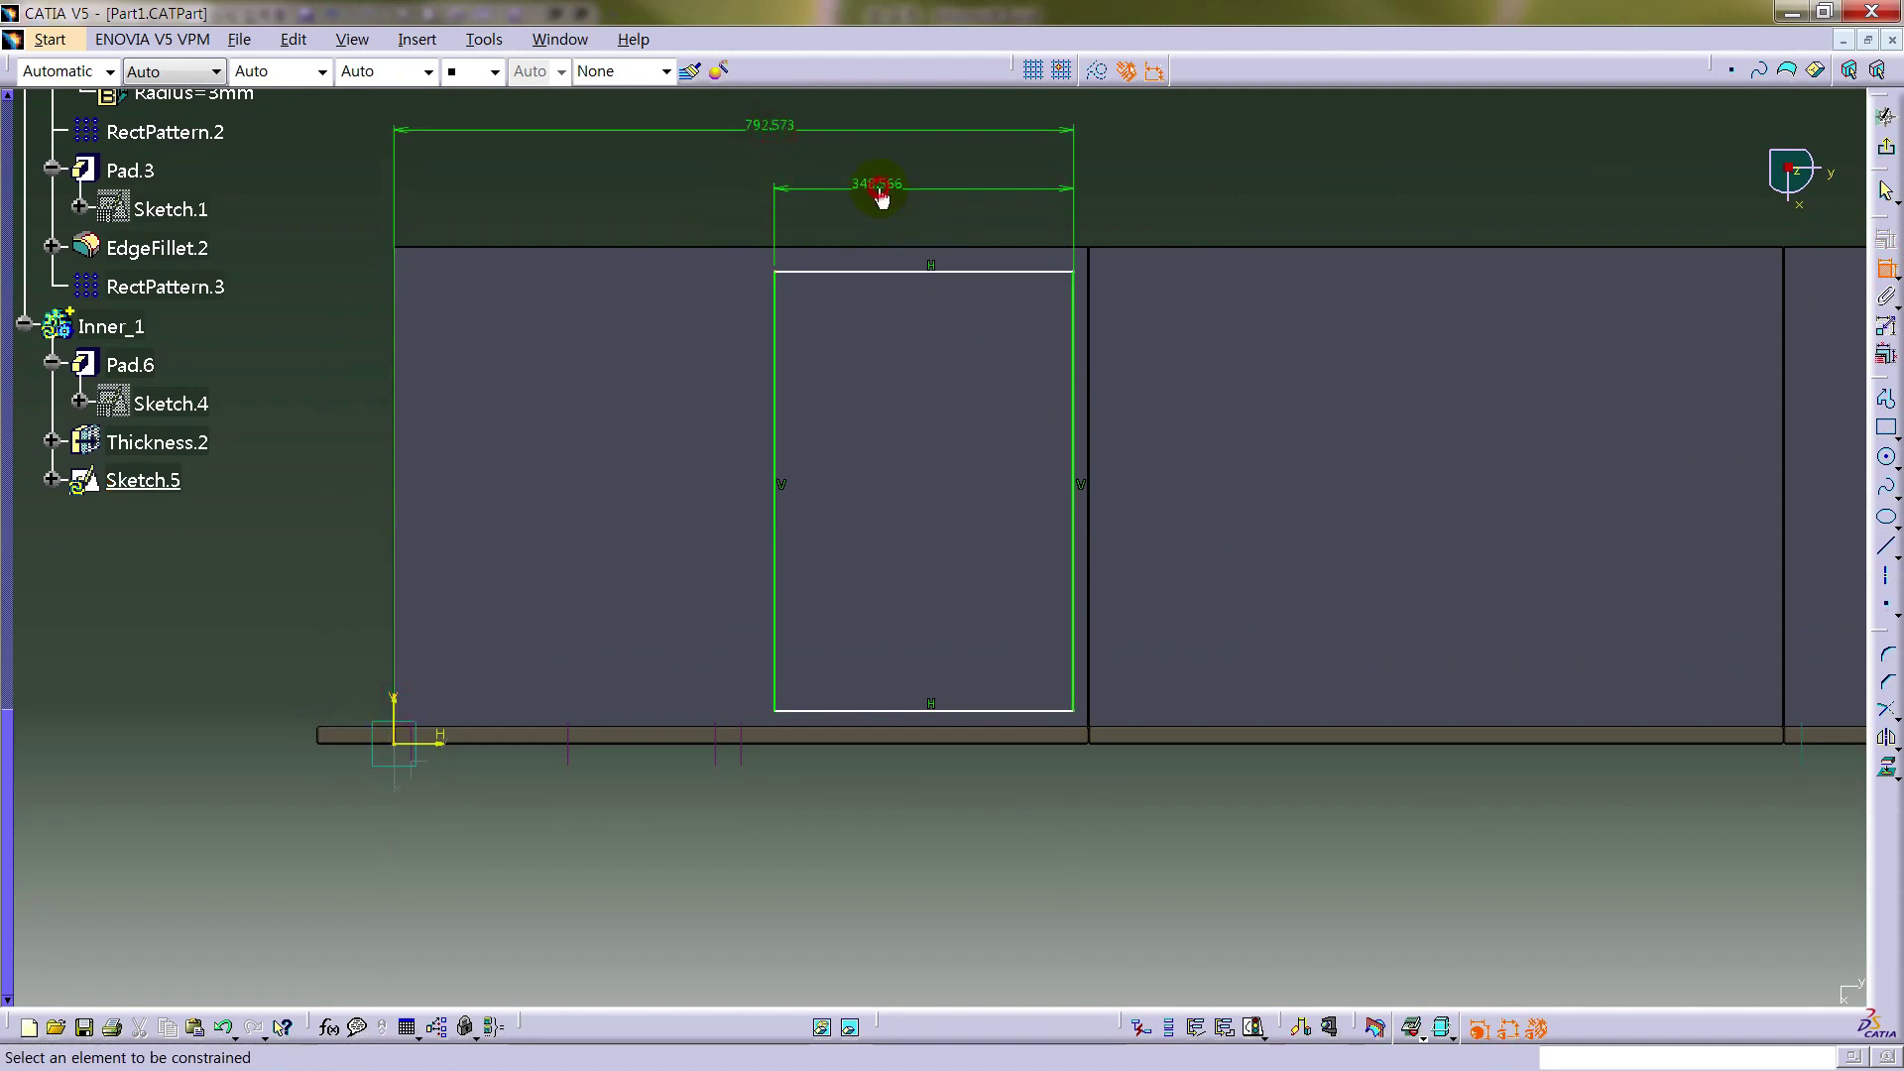
- Dimension the rectangle's bottom and top edges from the horizontal axis
click(841, 711)
click(429, 752)
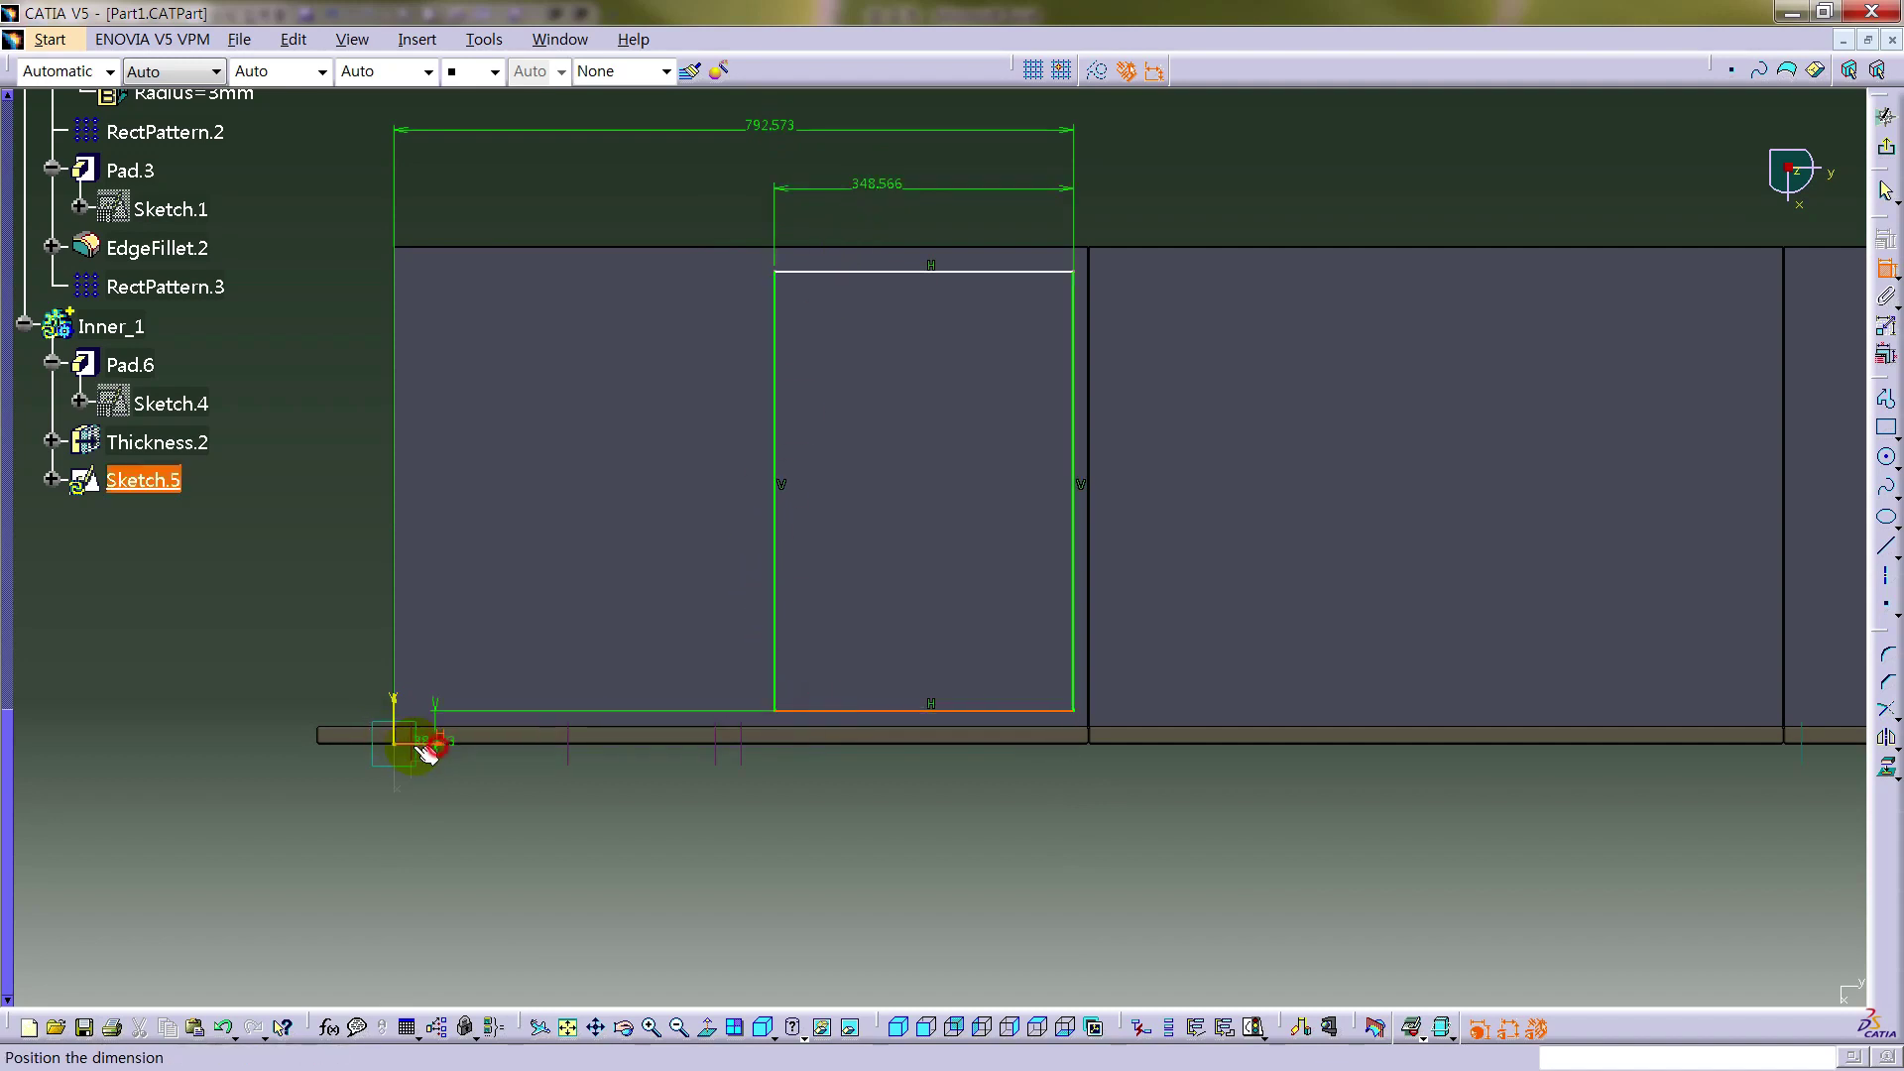
click(320, 742)
click(821, 276)
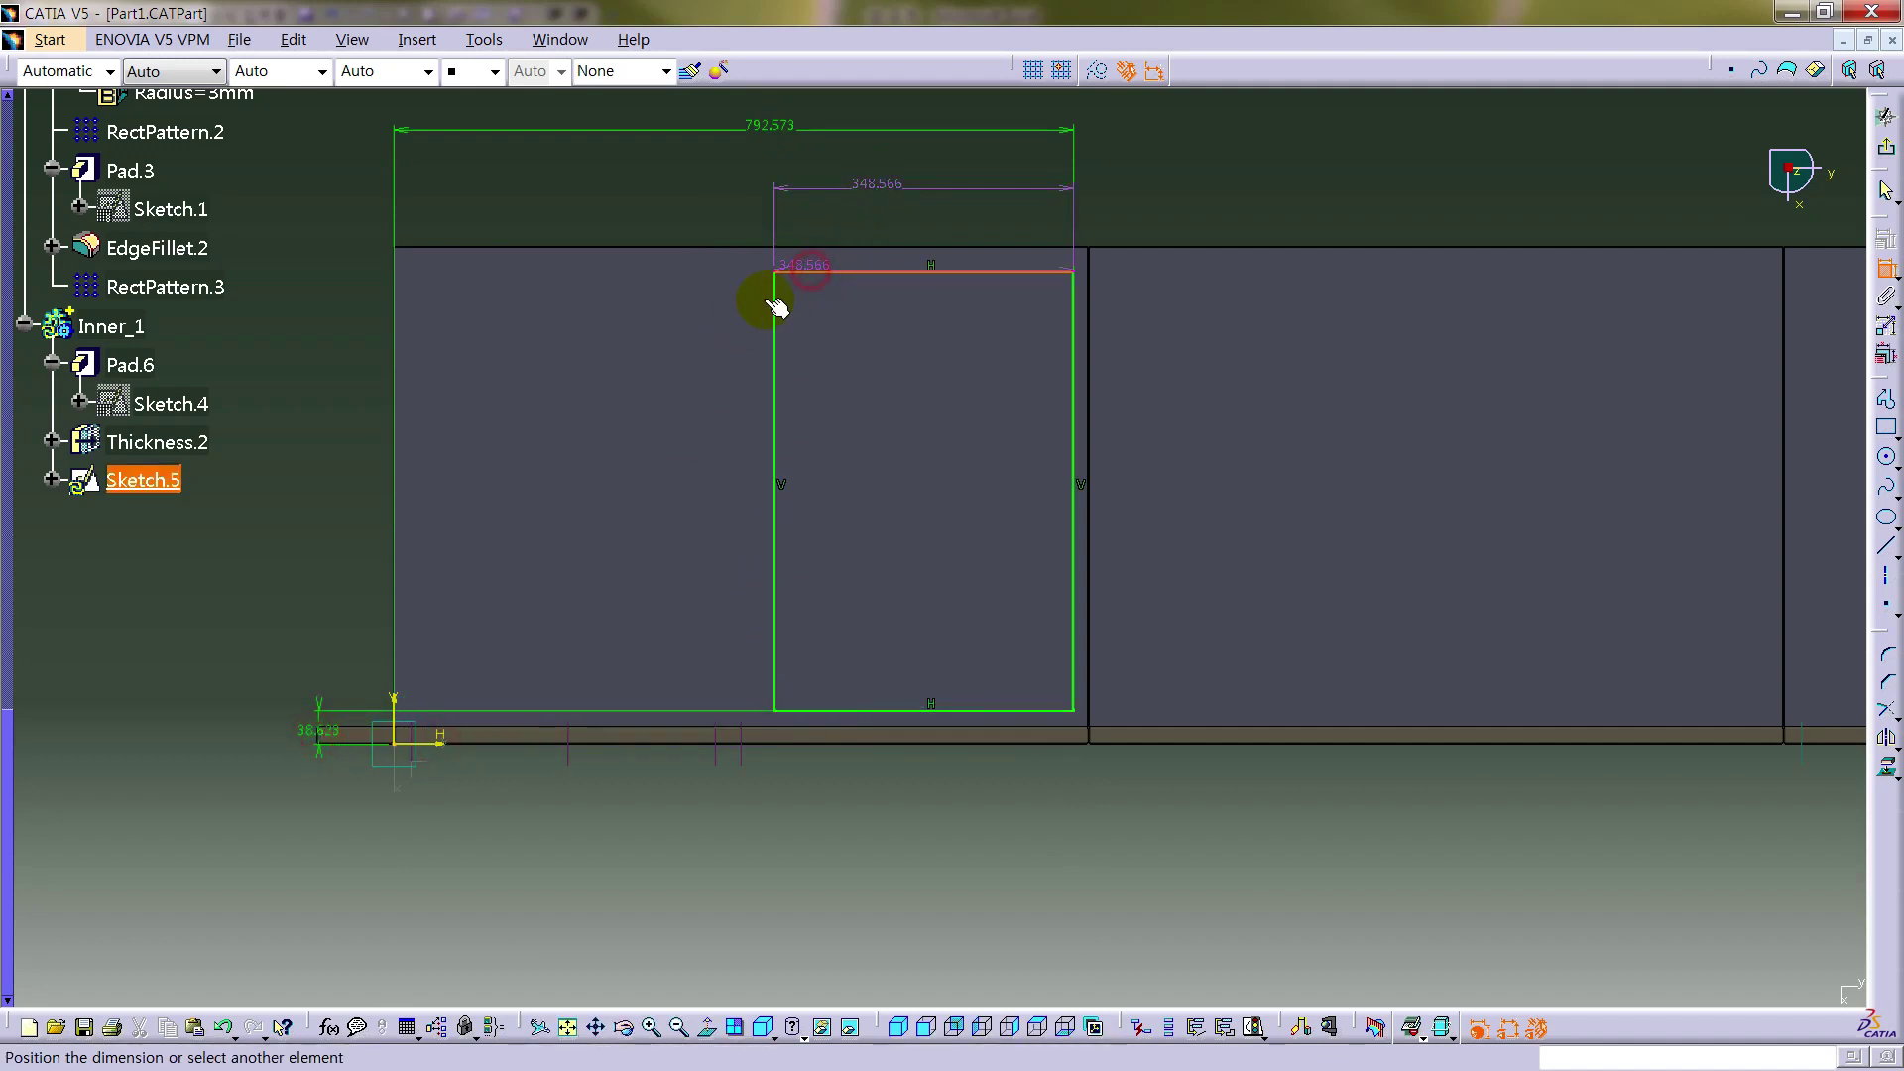
click(443, 747)
click(275, 652)
middle_drag(599, 556, 972, 536)
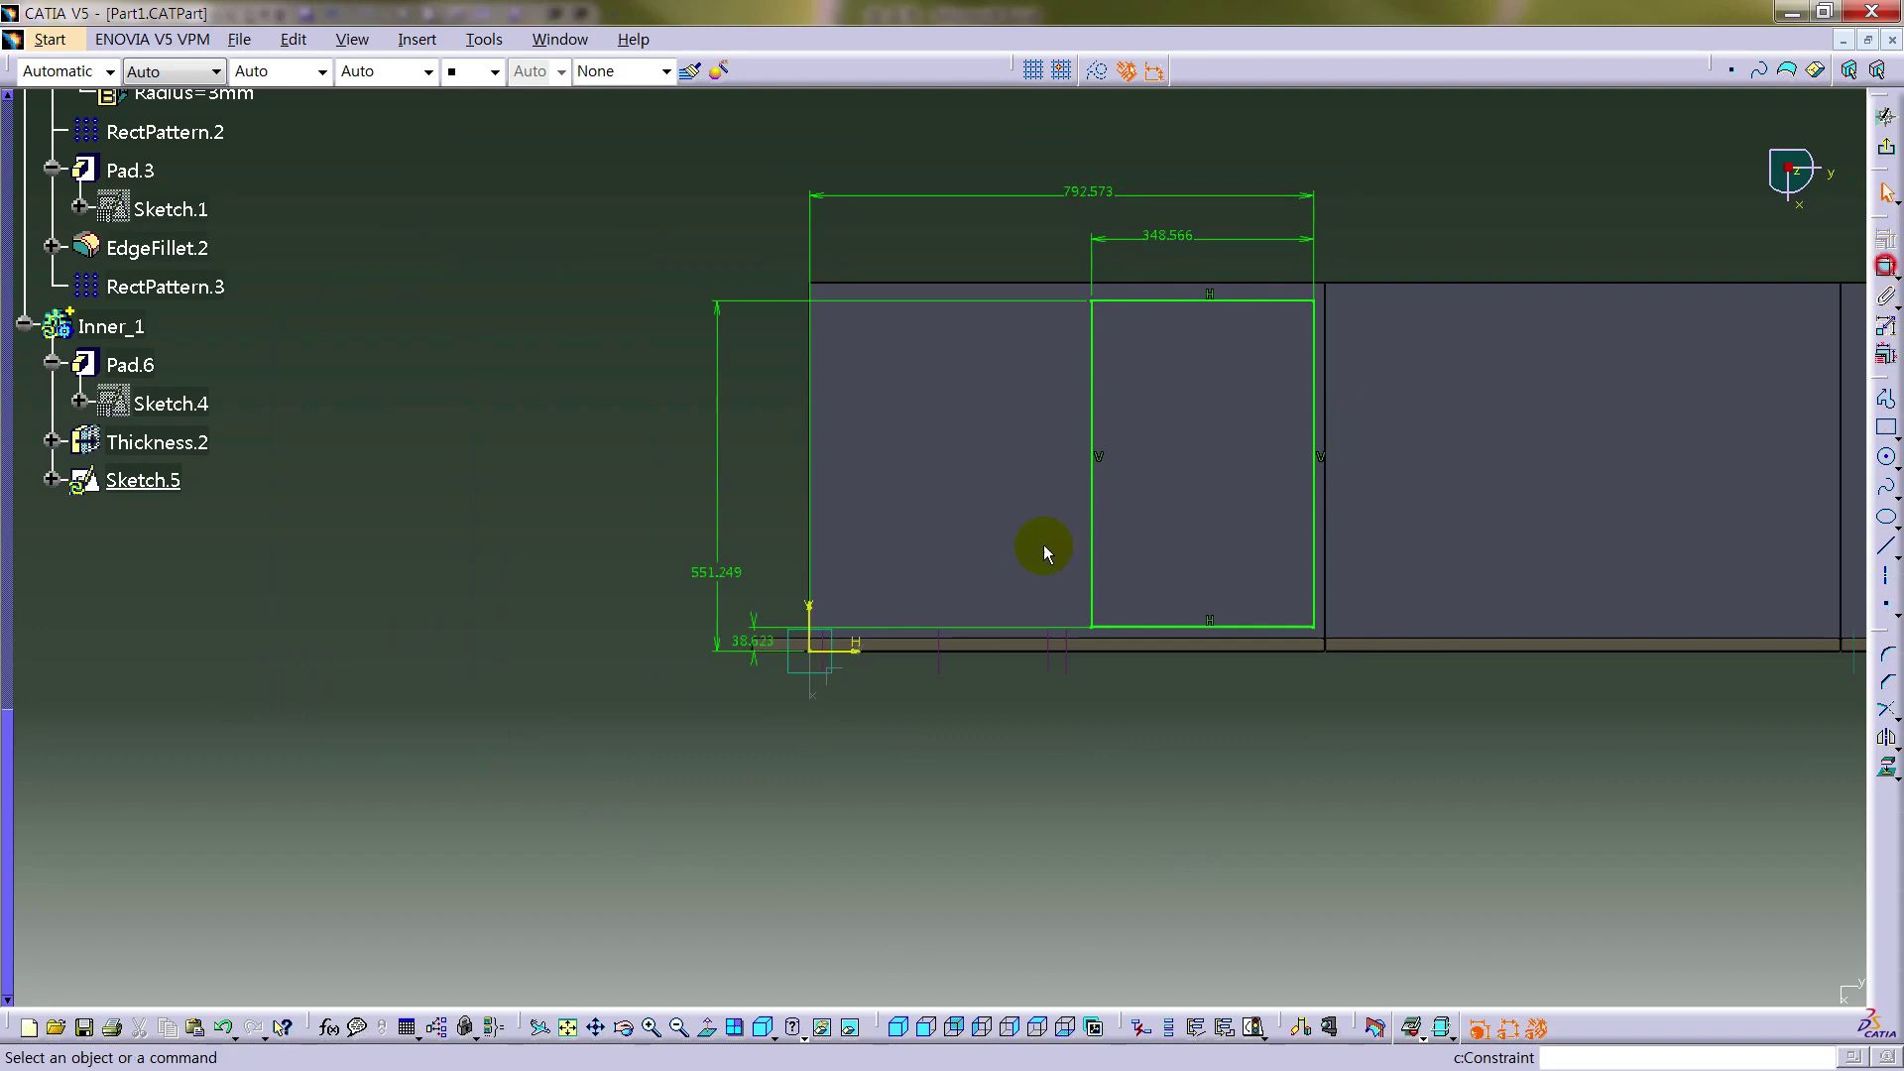
- Link the offset between the rectangle's bottom edge and the horizontal axis to the formula g
right_click(765, 646)
mouse_move(809, 913)
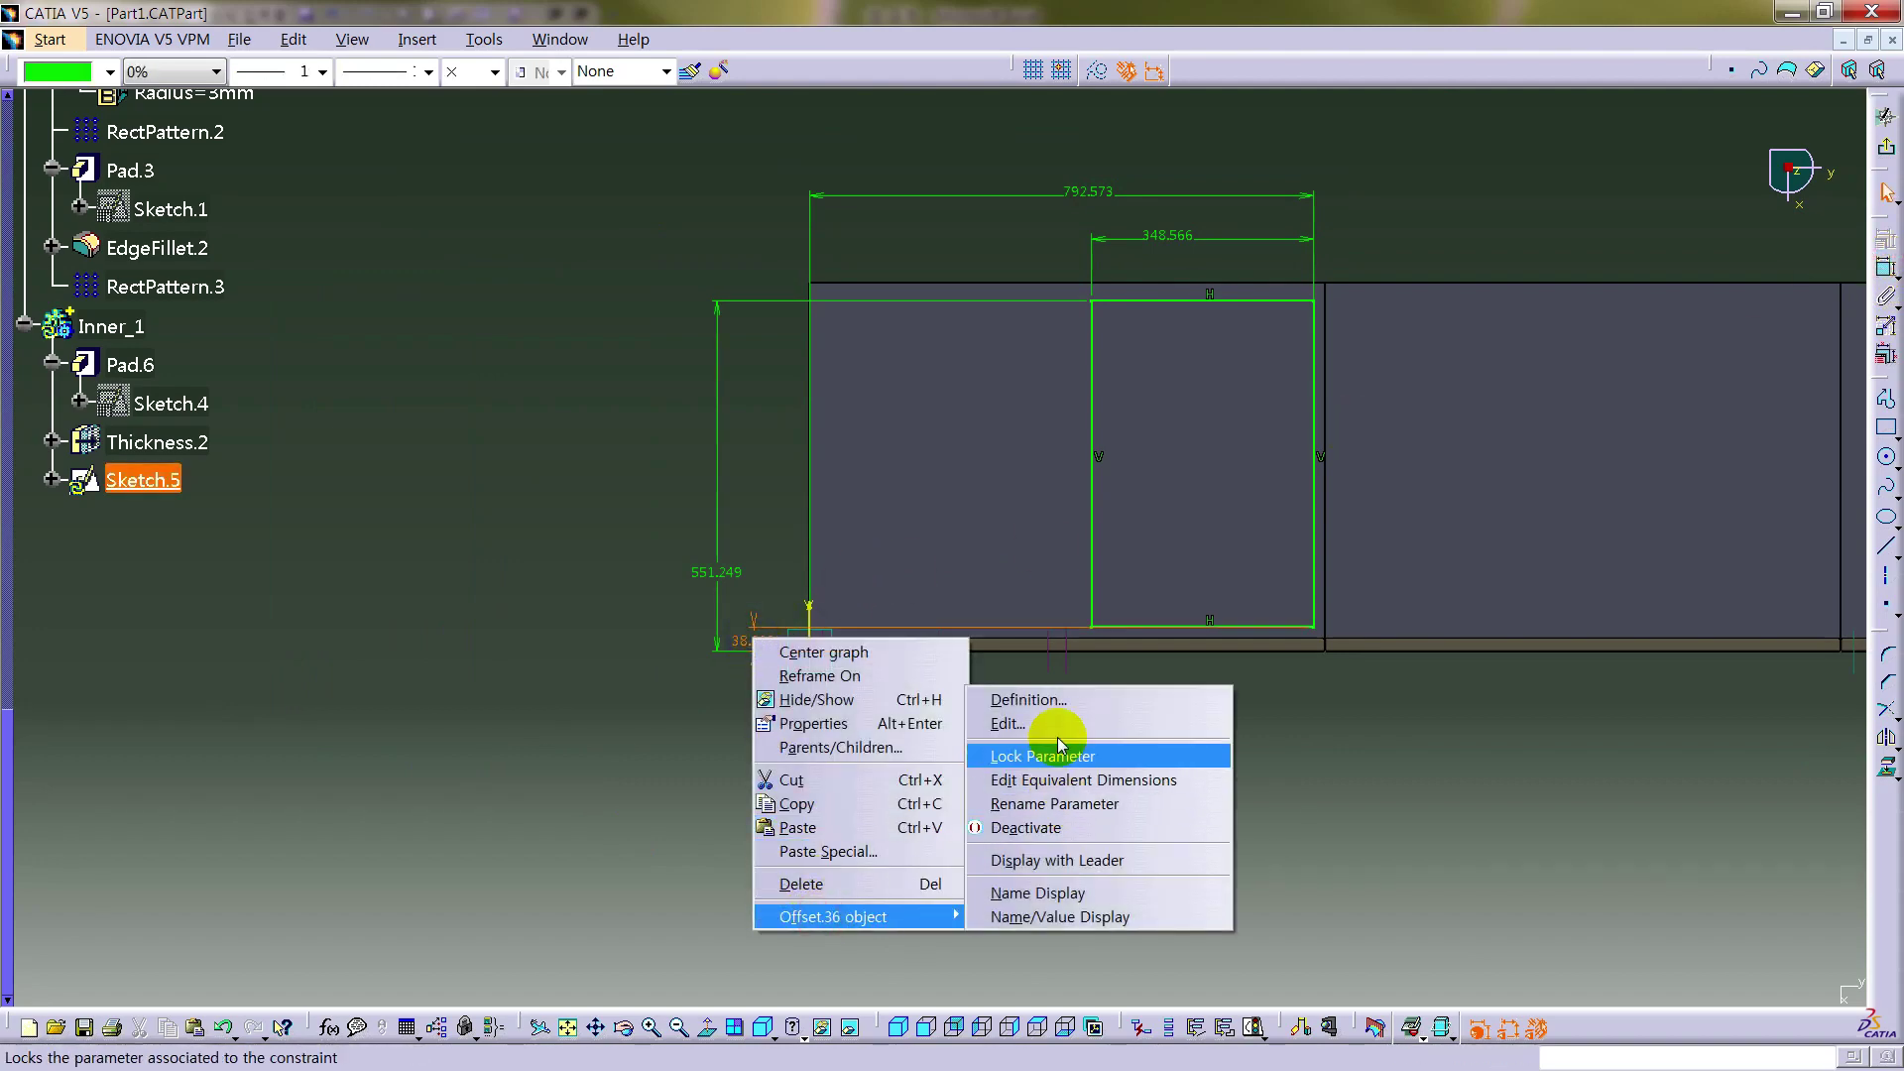
click(1060, 725)
click(906, 783)
text(g)
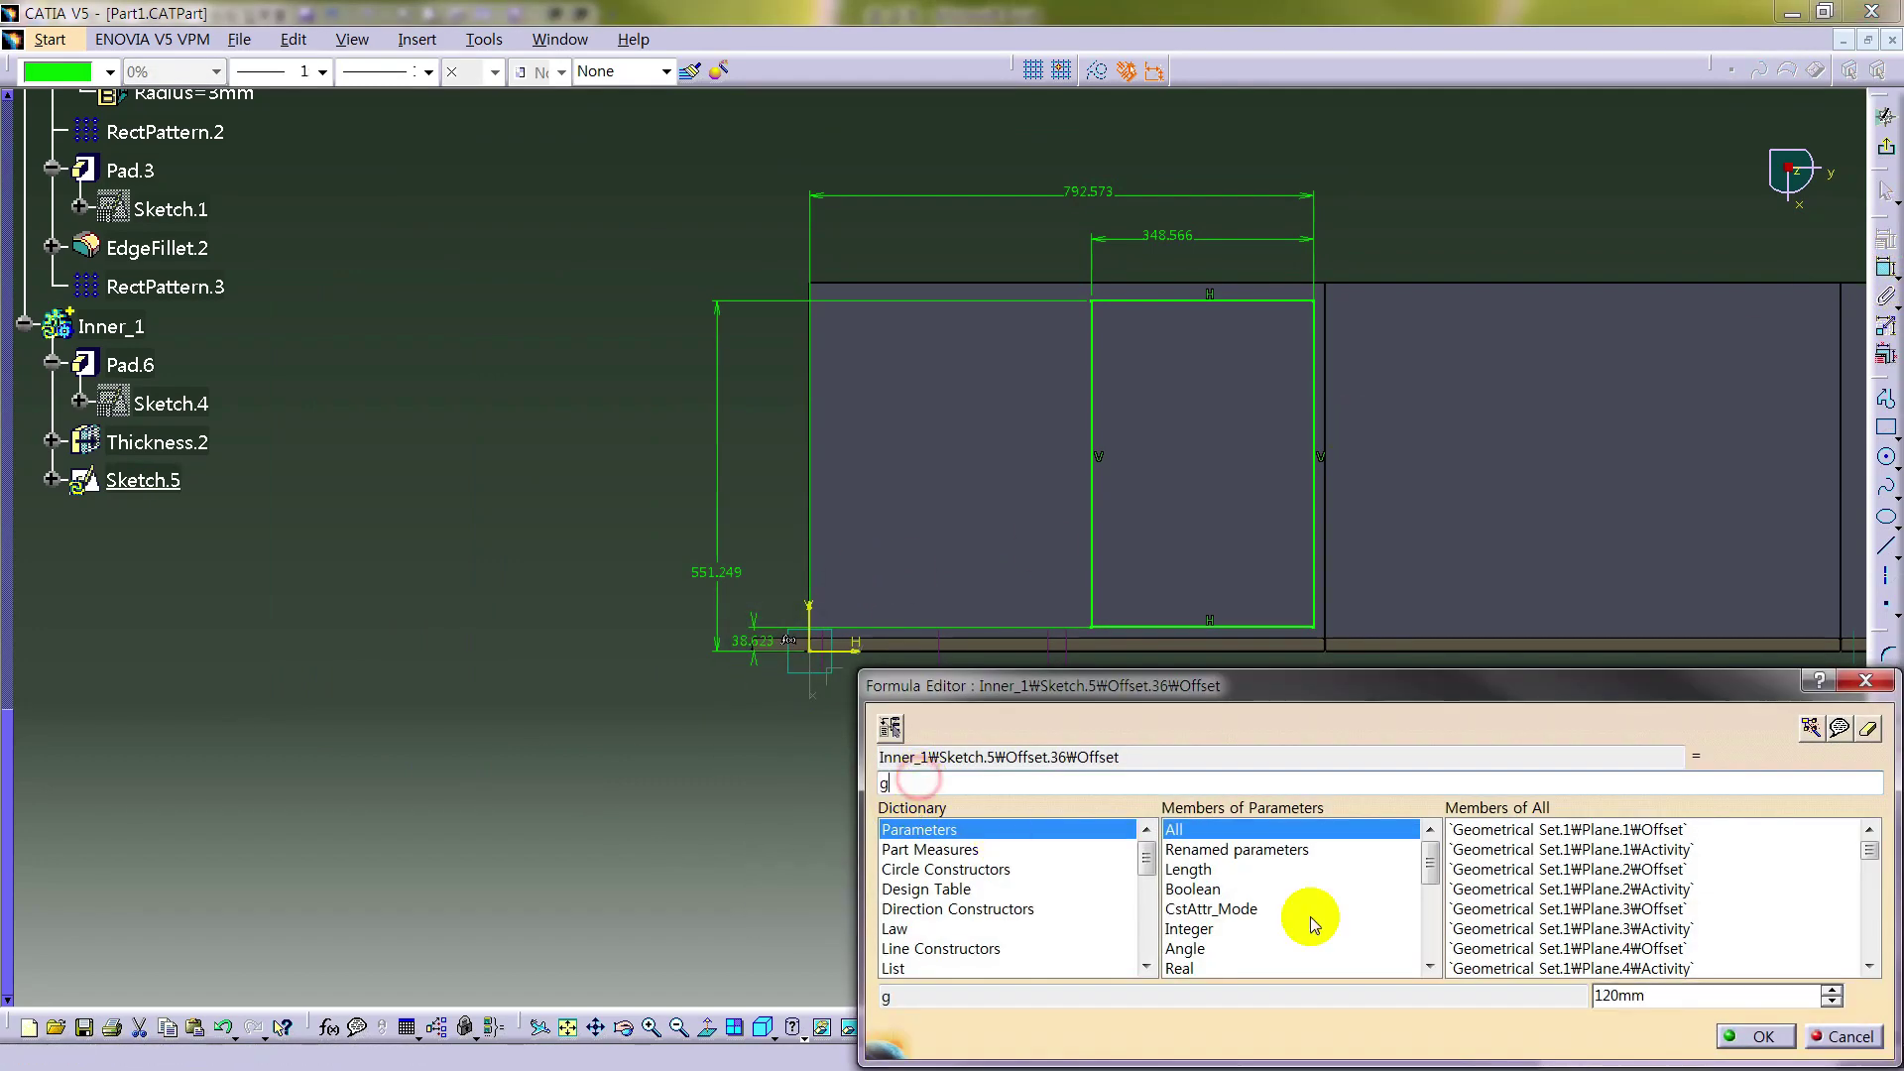
click(1757, 1036)
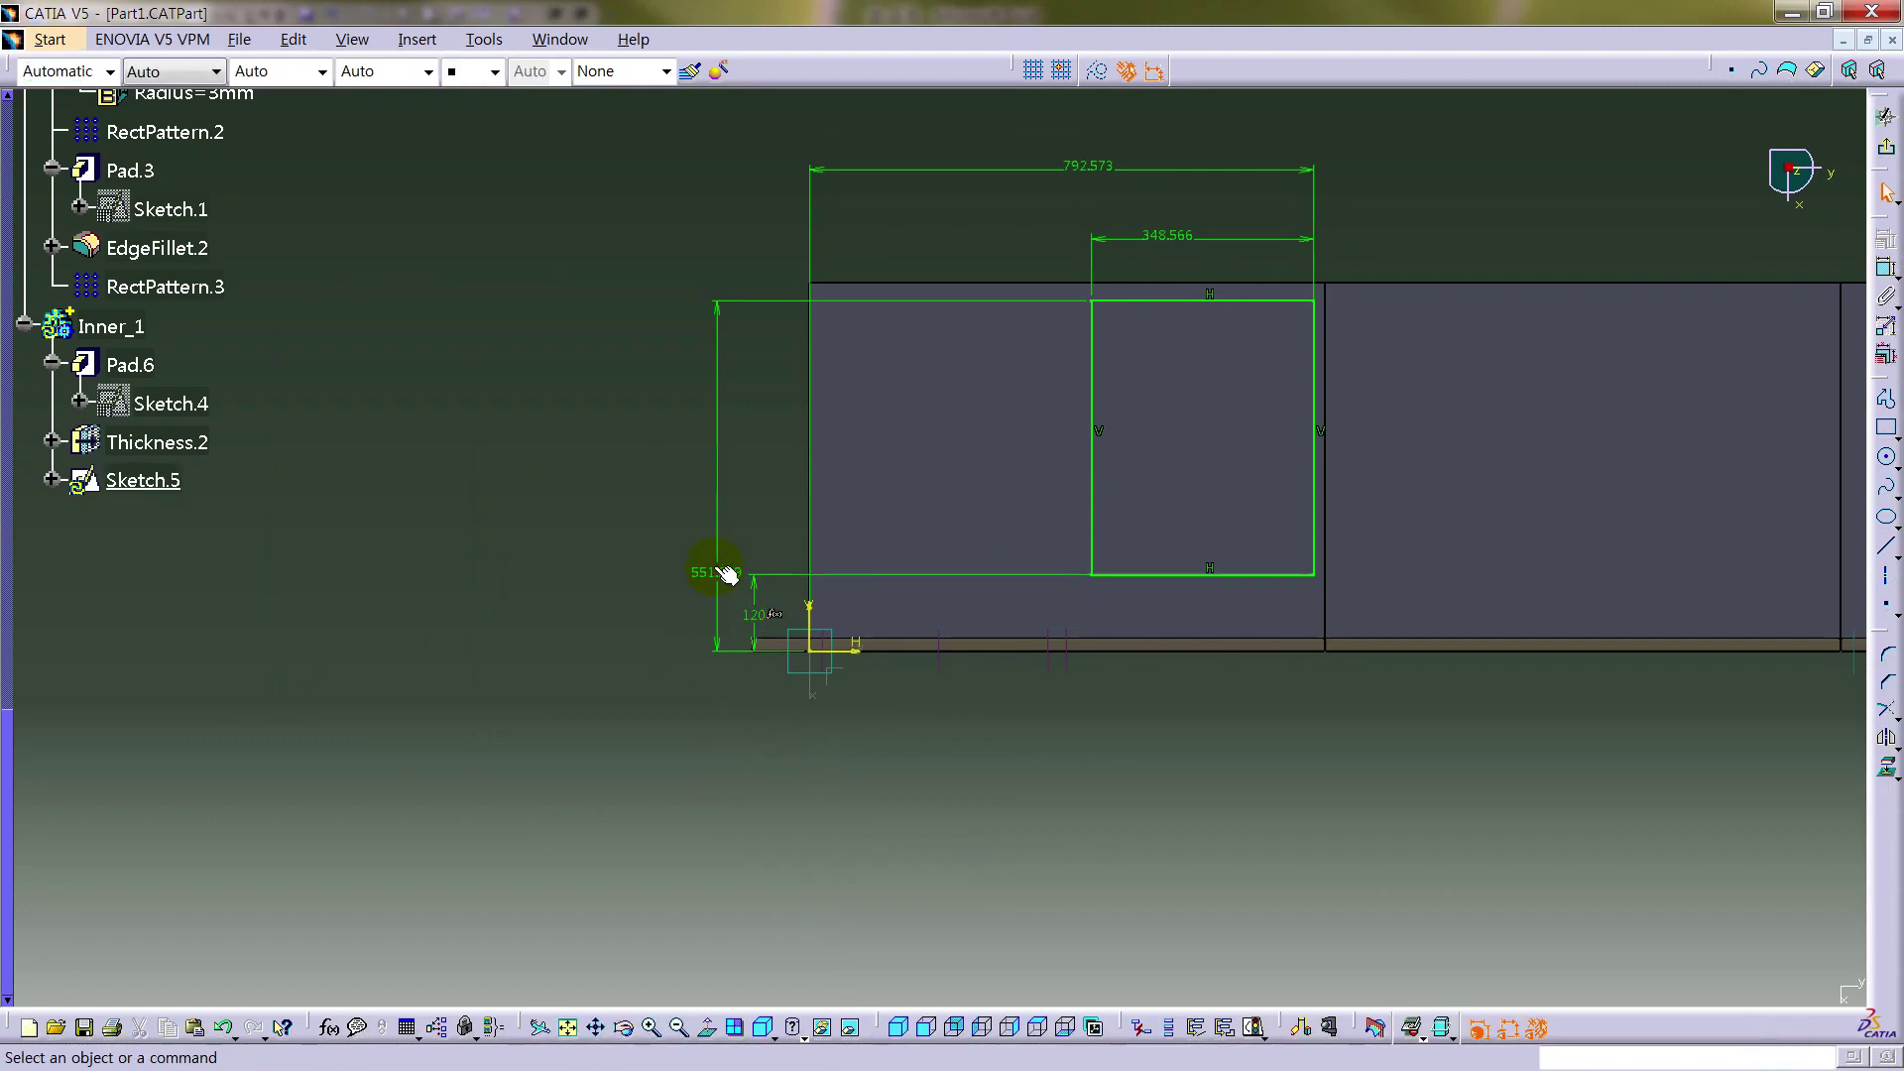
- Link the offset between the rectangle's top edge and the horizontal axis to the formula D-T2
drag(730, 566, 671, 563)
right_click(671, 571)
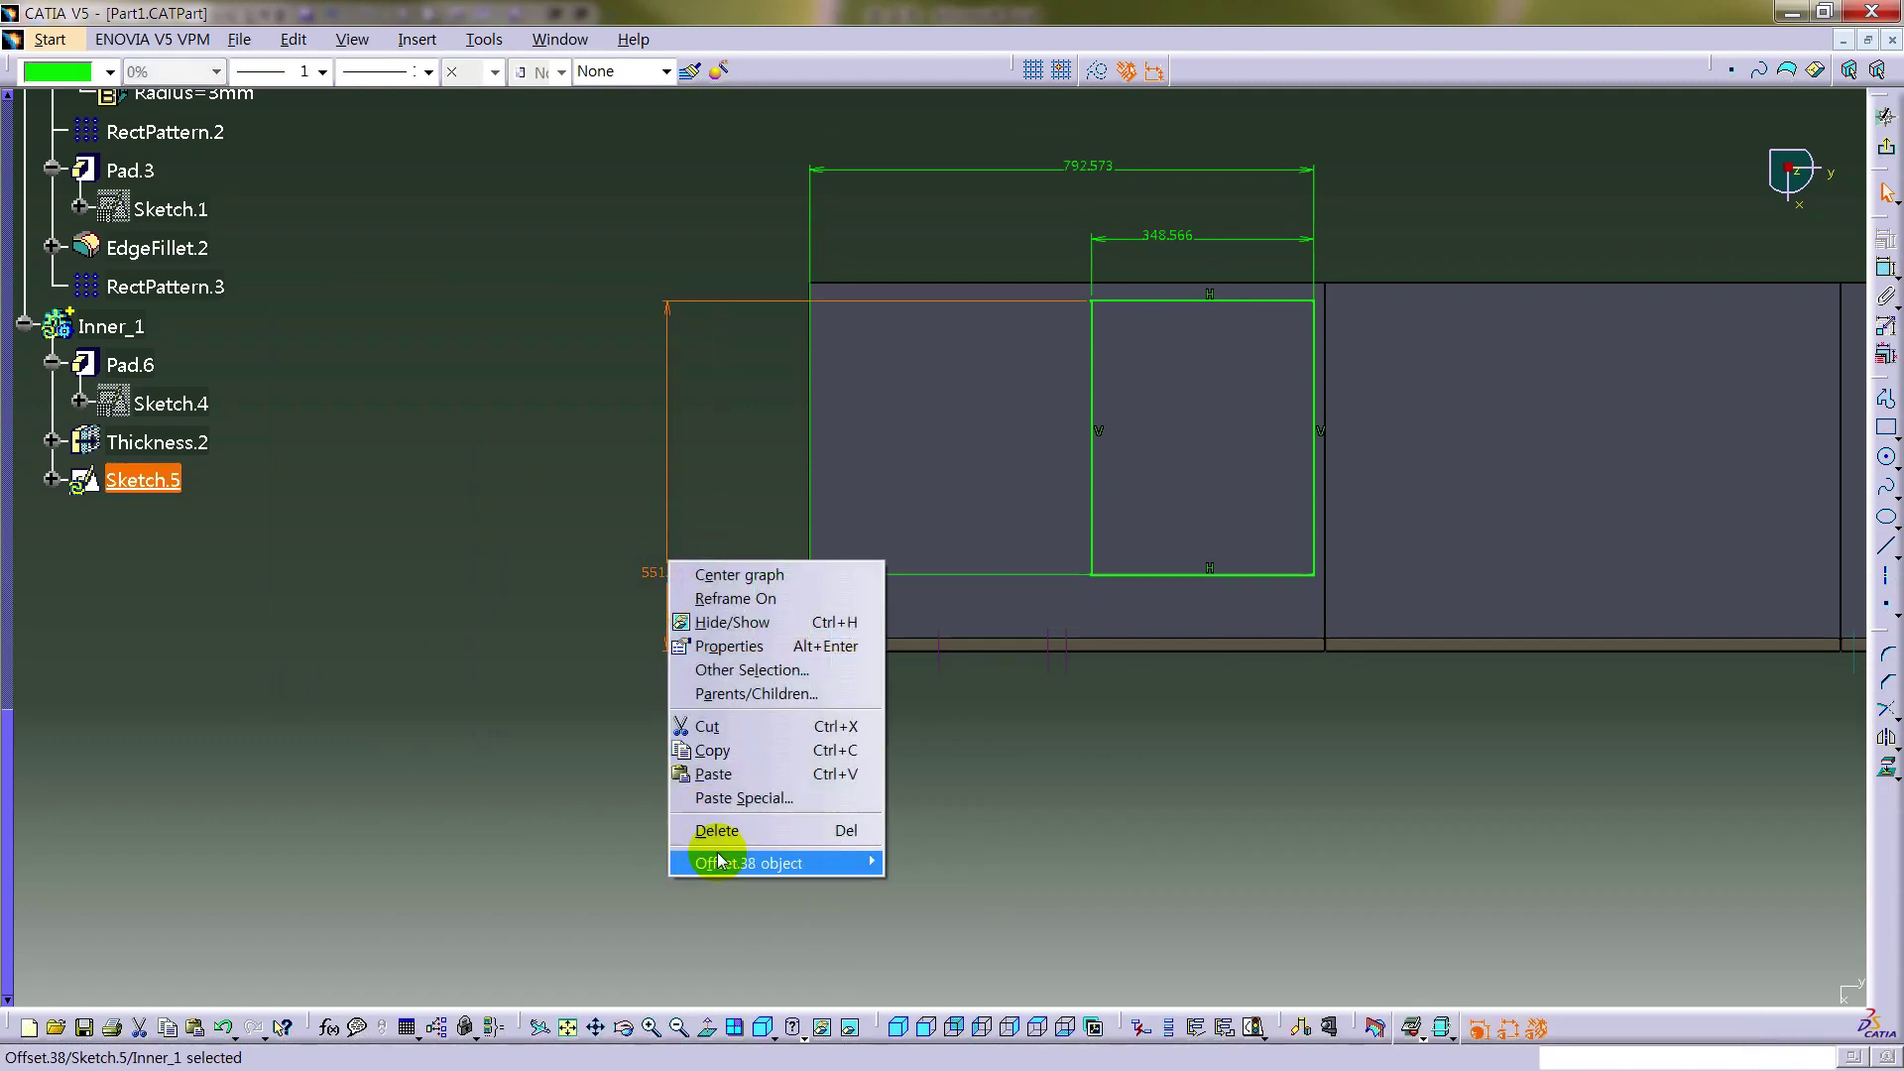
mouse_move(723, 861)
click(972, 671)
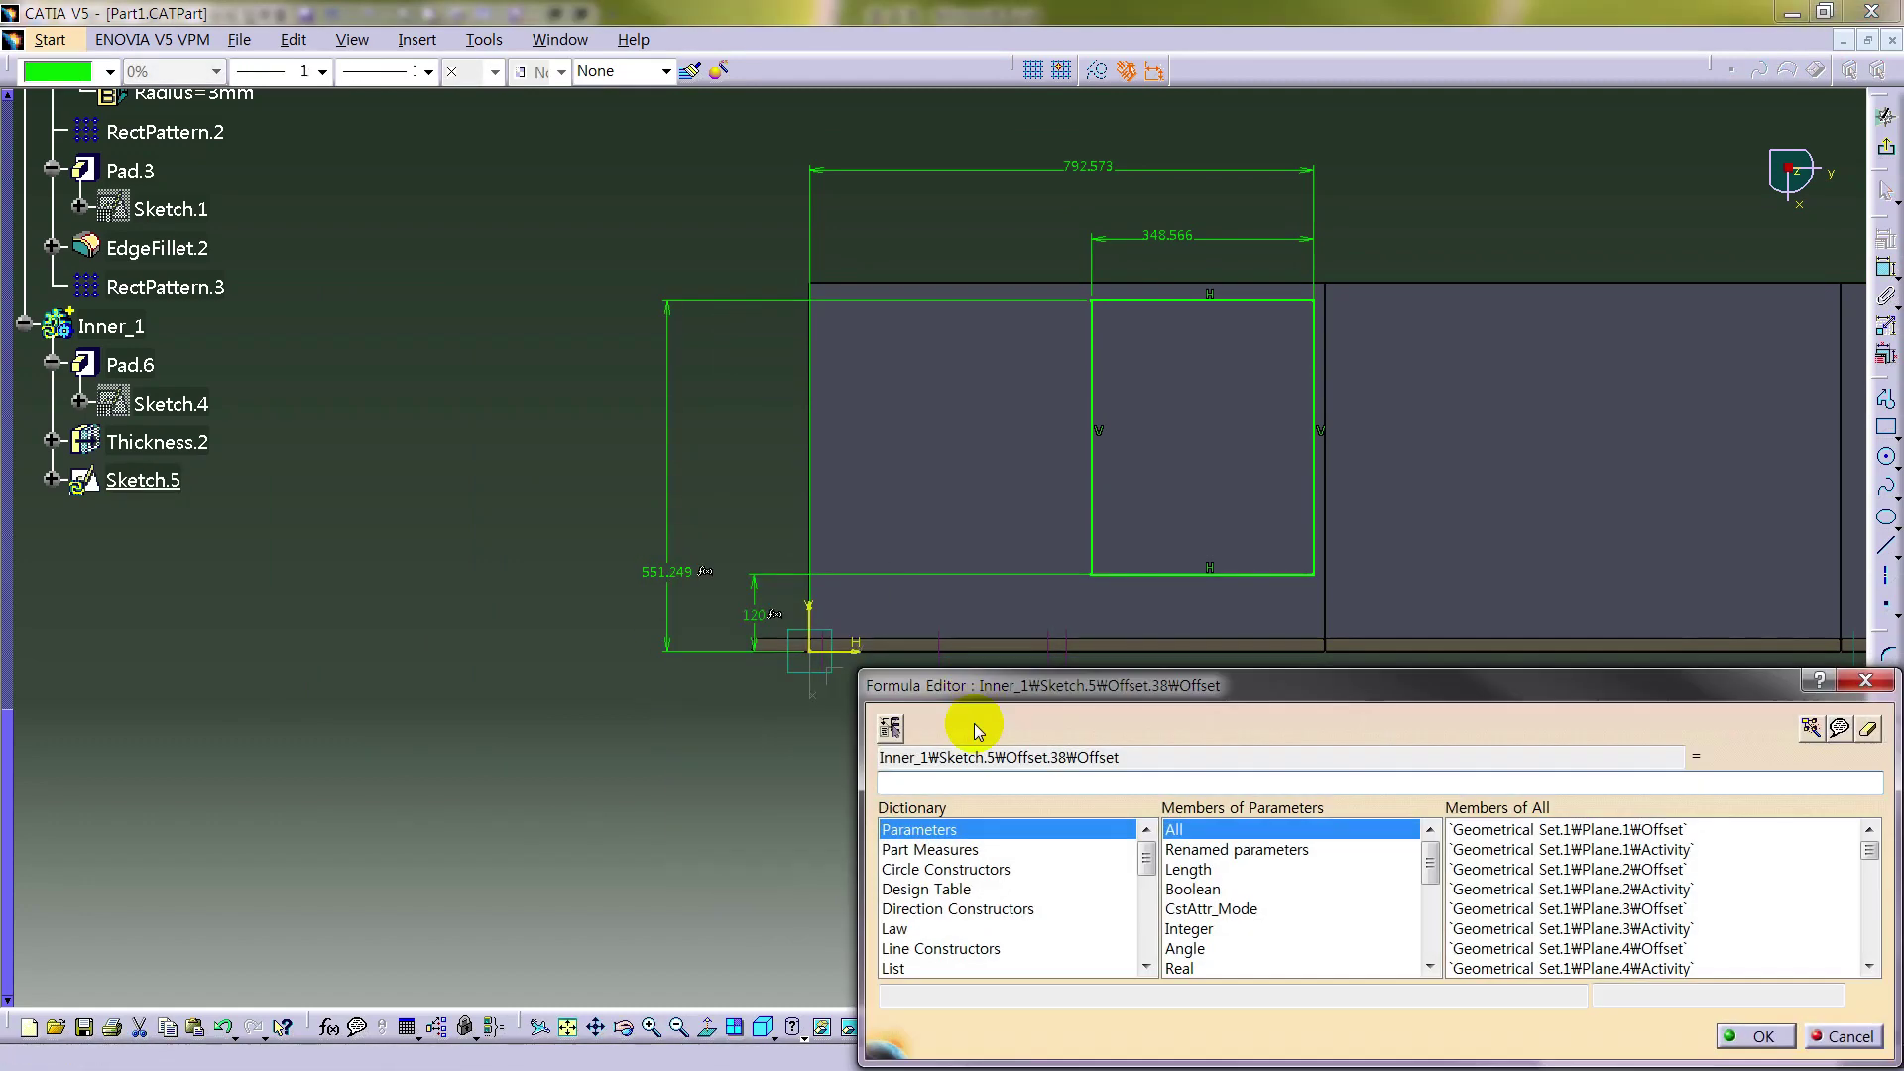
click(972, 787)
text(D-)
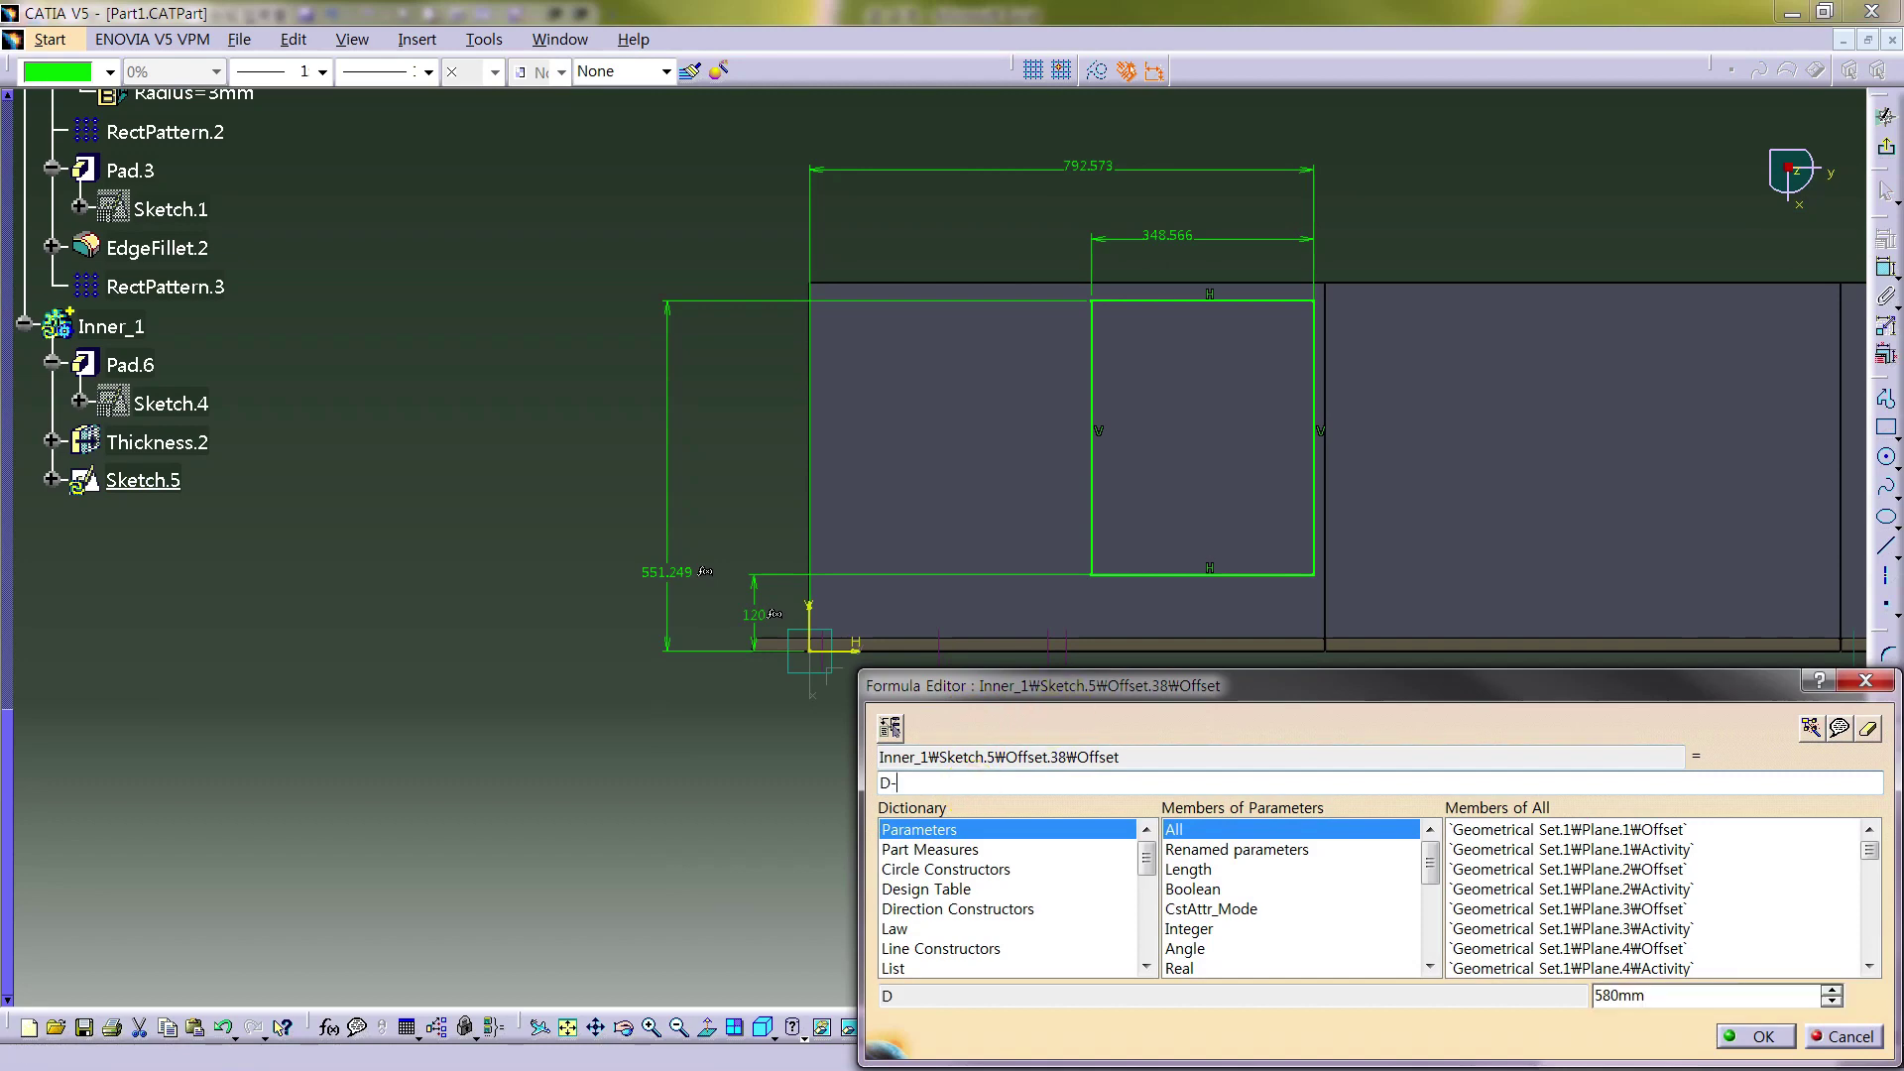
text(T2)
key(Return)
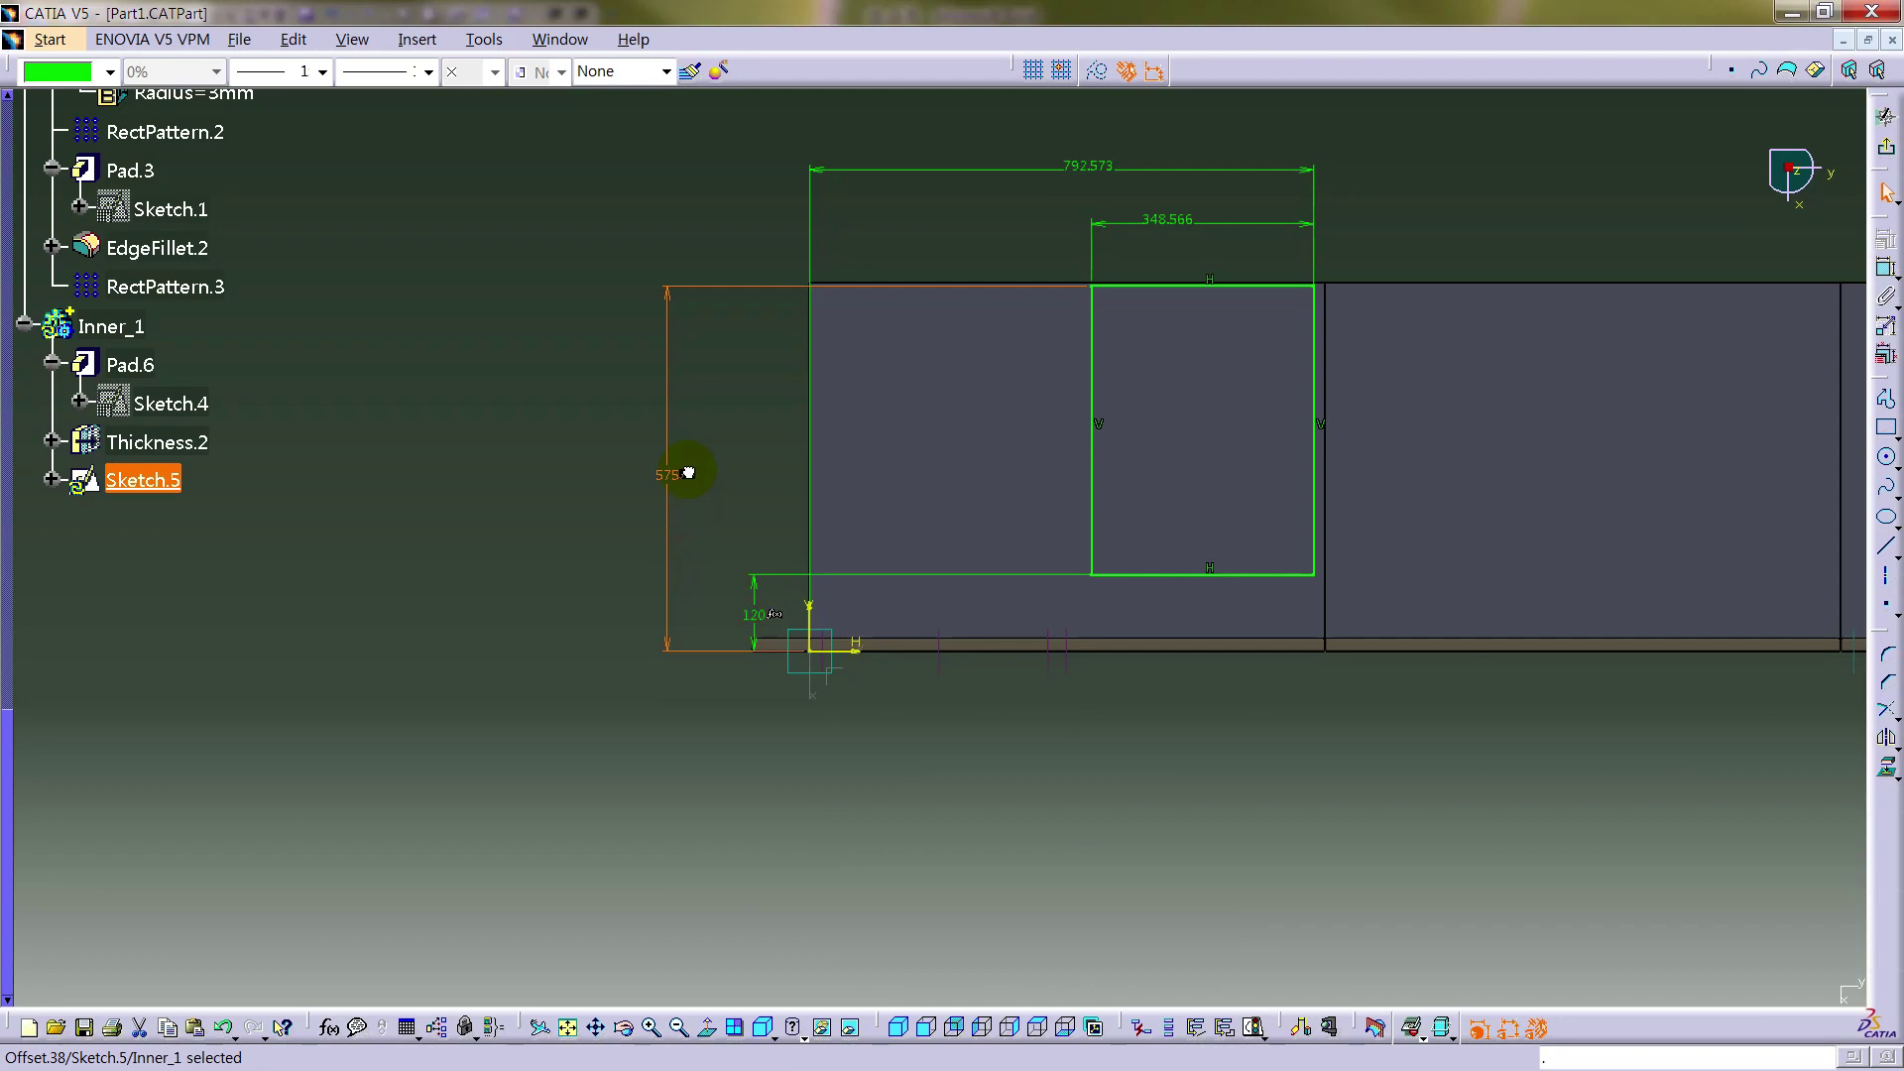
- Link the offset between the rectangle's right edge and the vertical axis to the formula W1-20
right_click(1113, 170)
mouse_move(1224, 456)
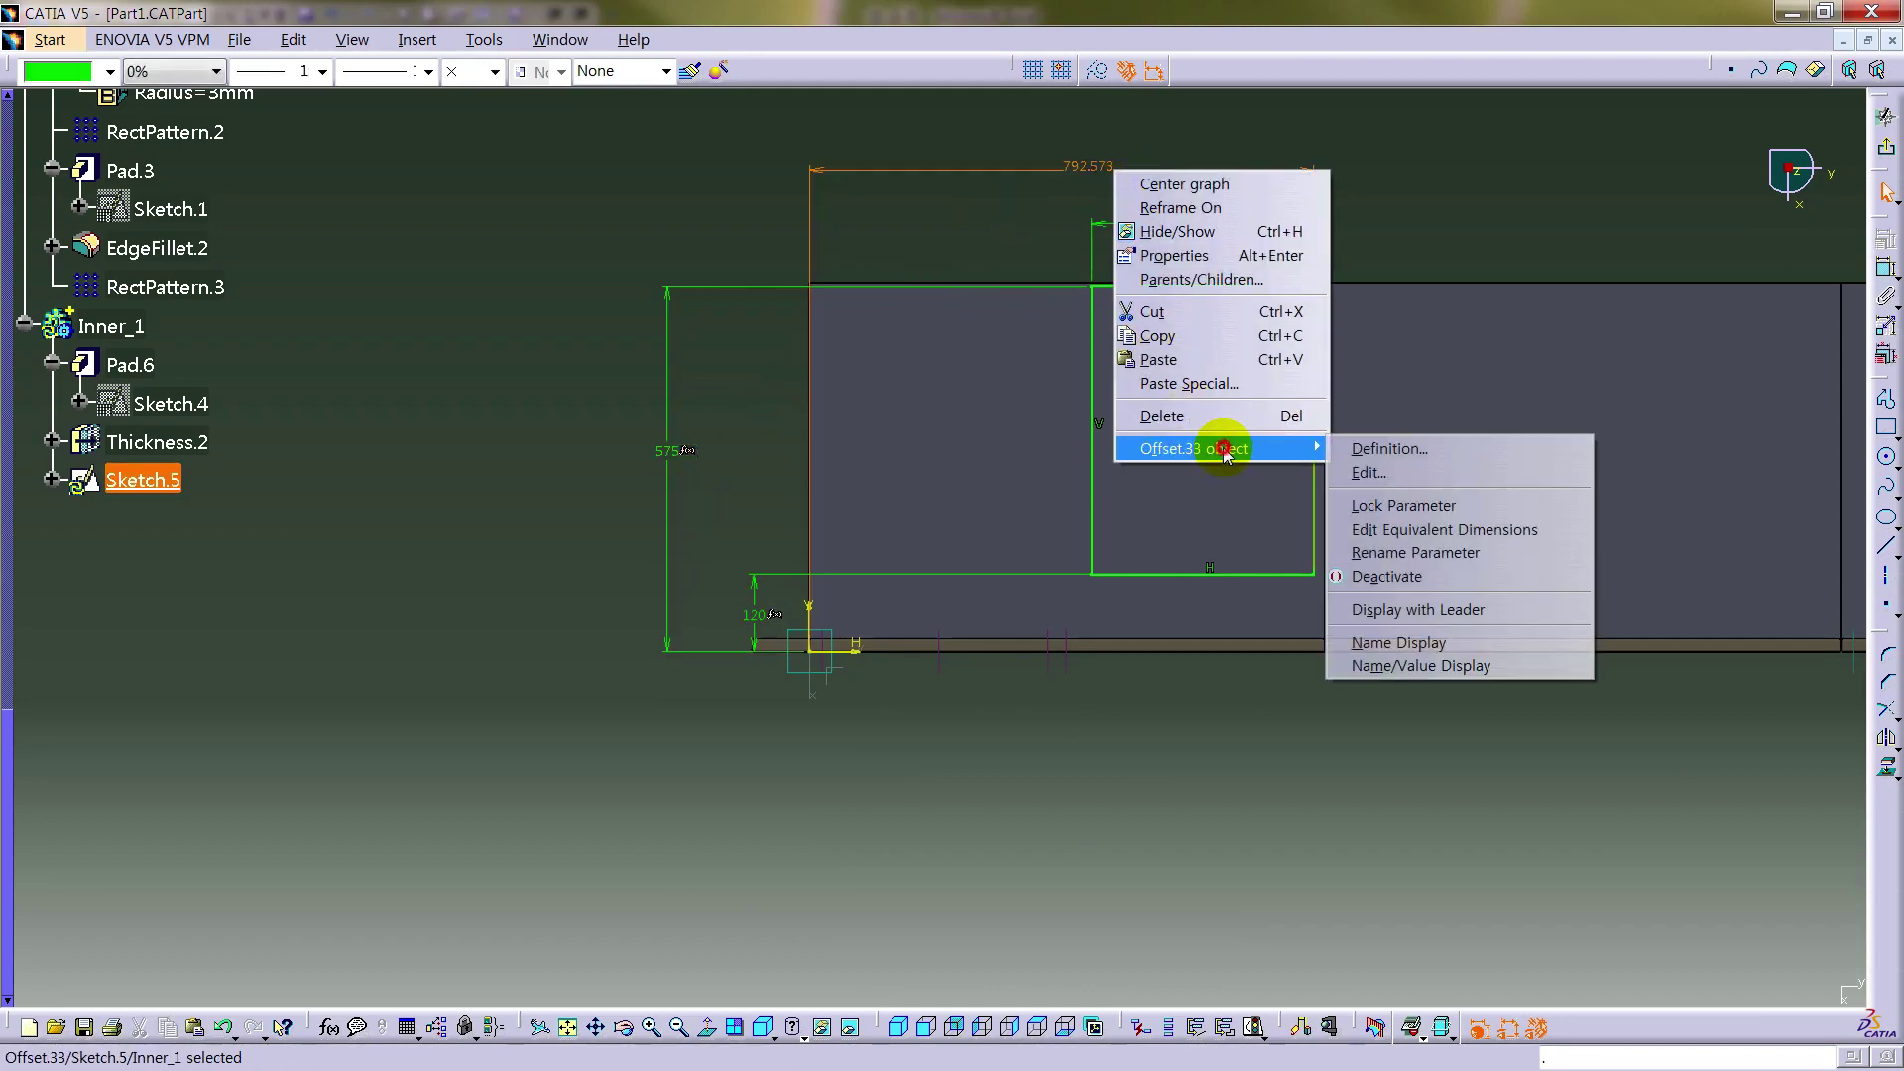
click(1379, 470)
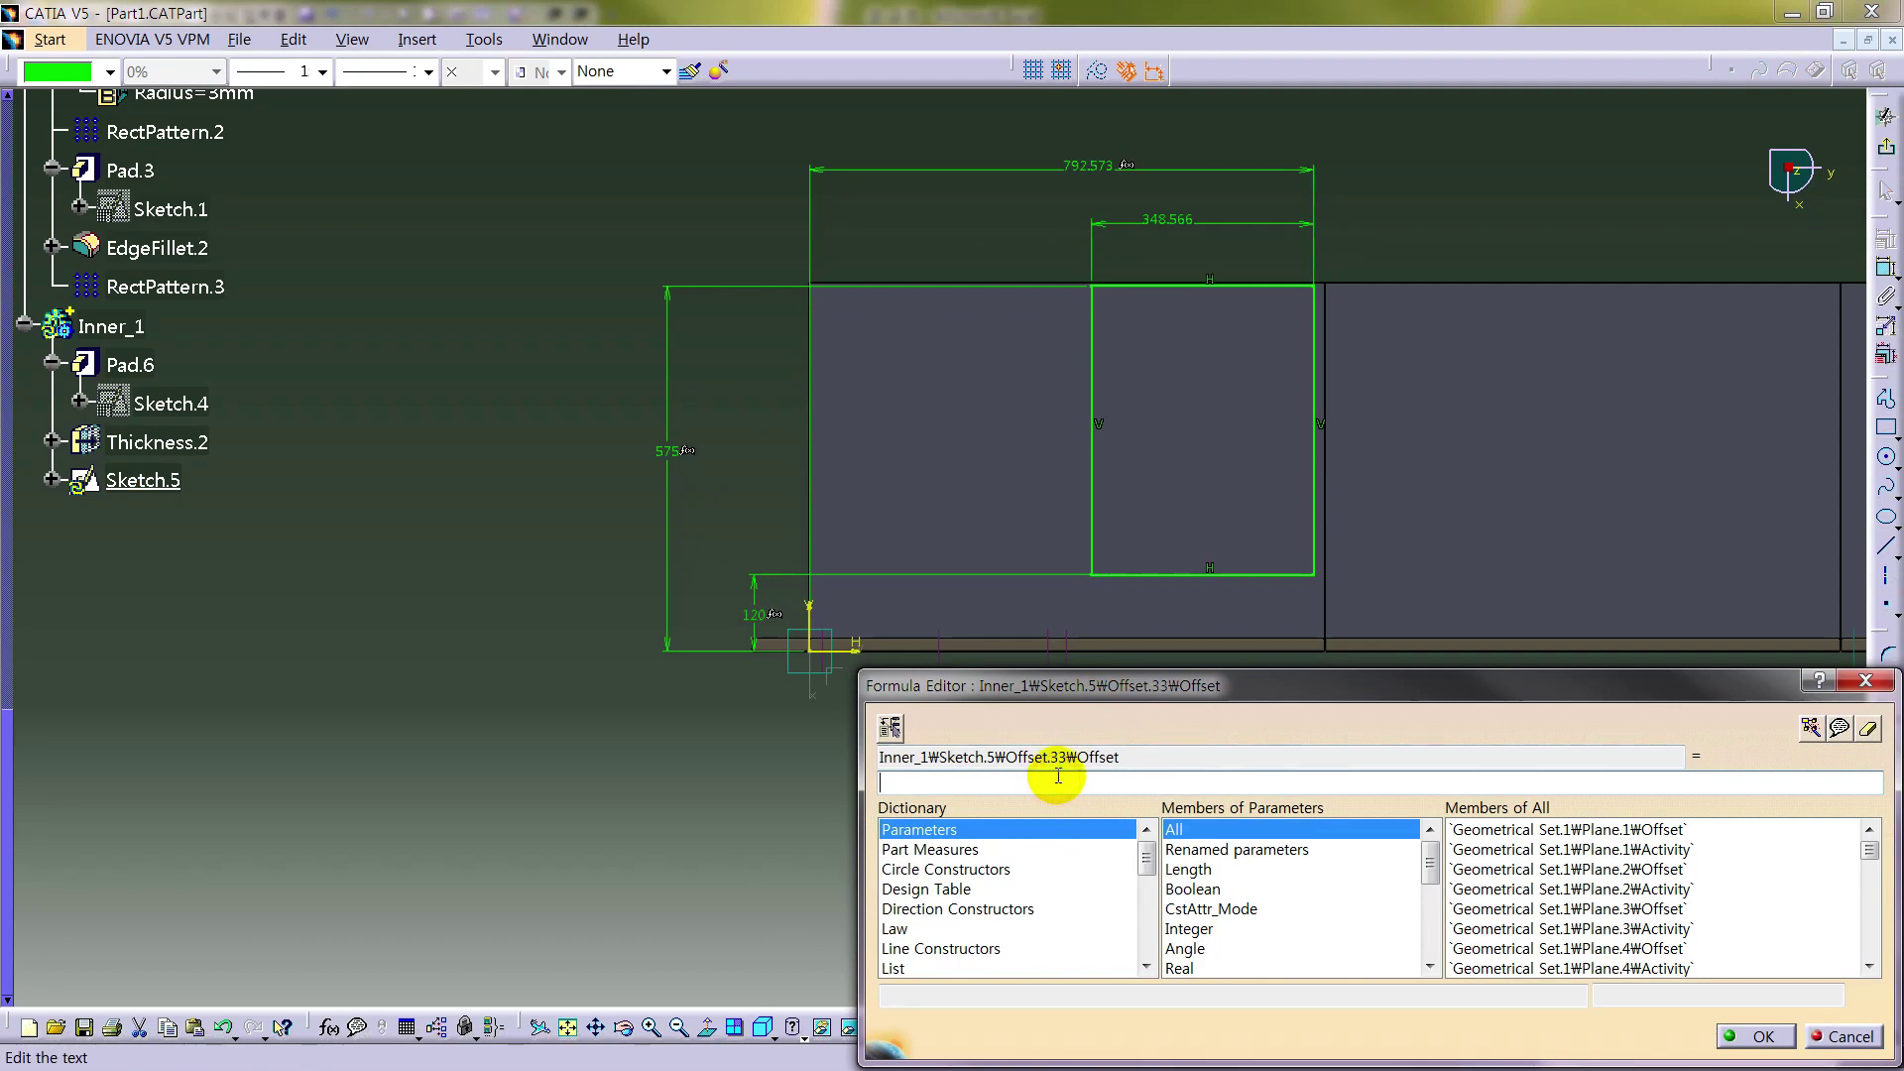
text(W1-)
text(20)
key(Return)
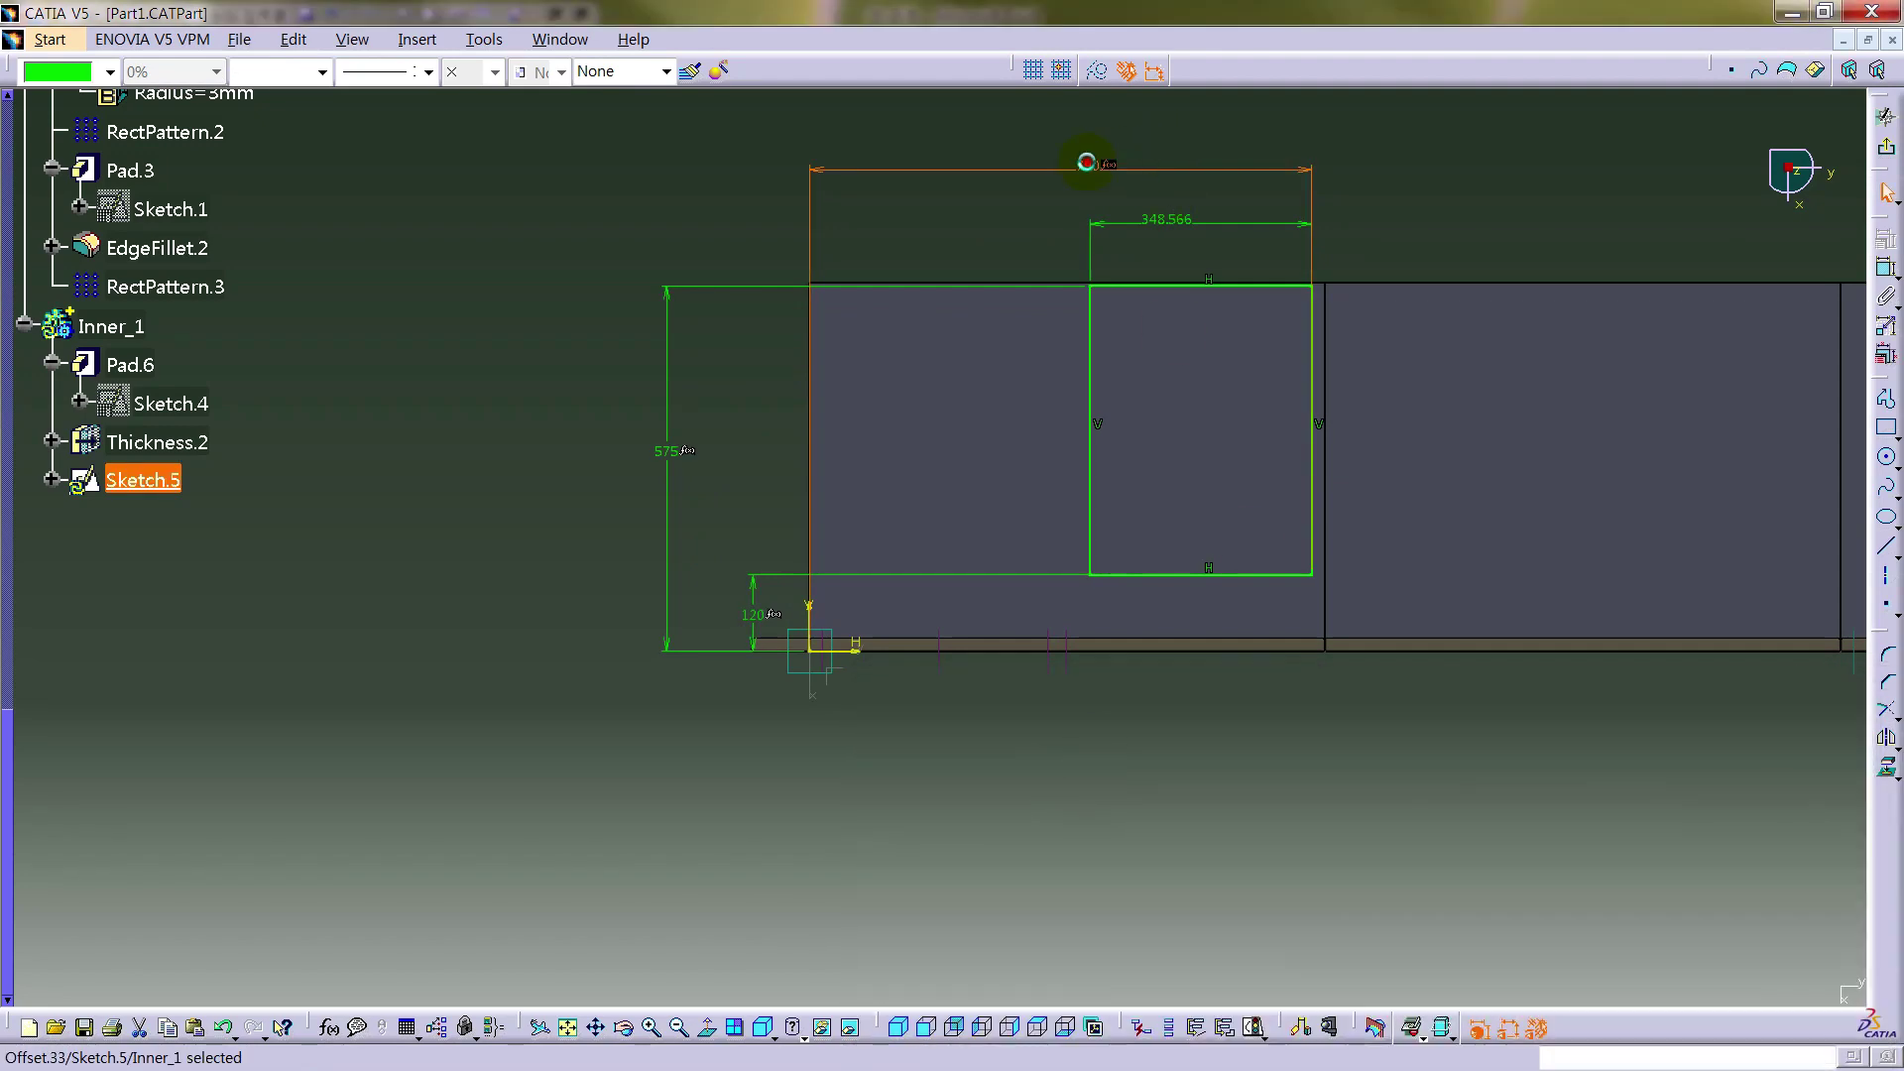
- Link the width dimension of the shelf rectangle to the formula i-(T+T/2)
middle_drag(1004, 373, 872, 412)
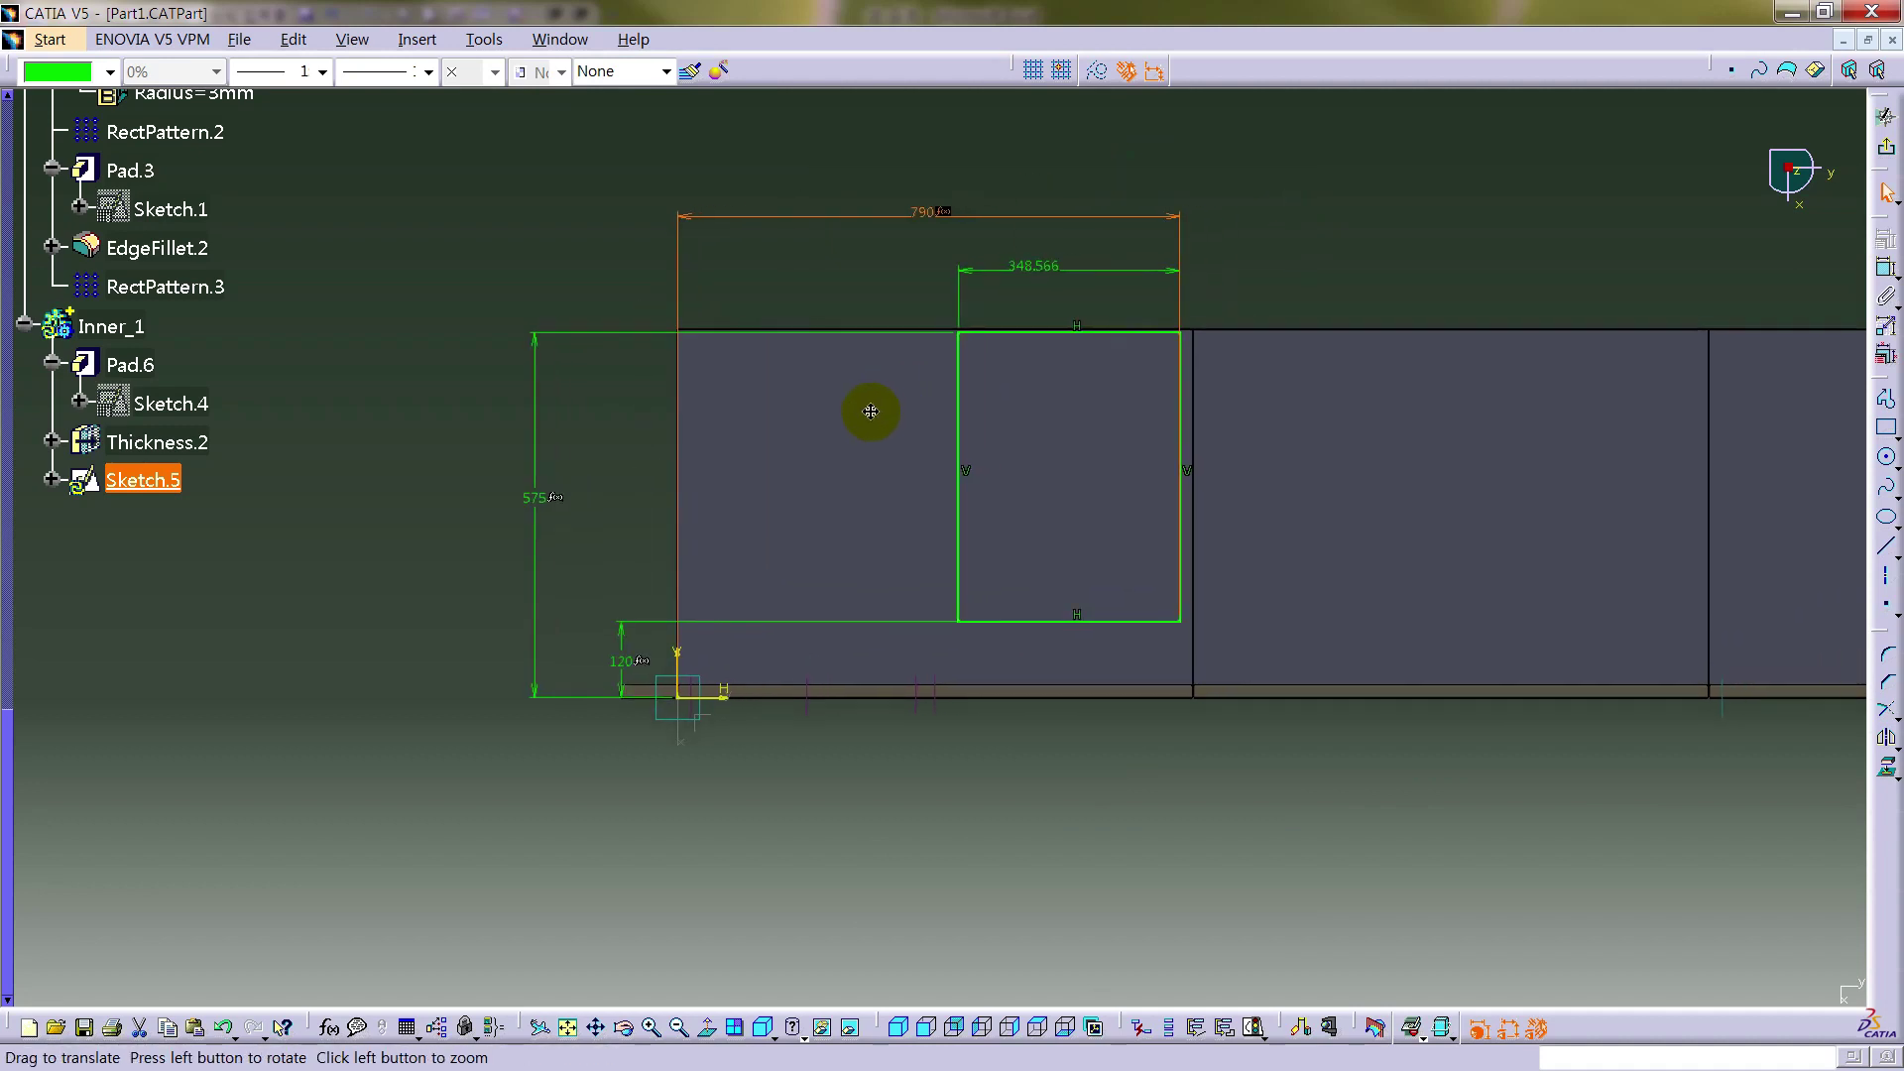
click(1382, 248)
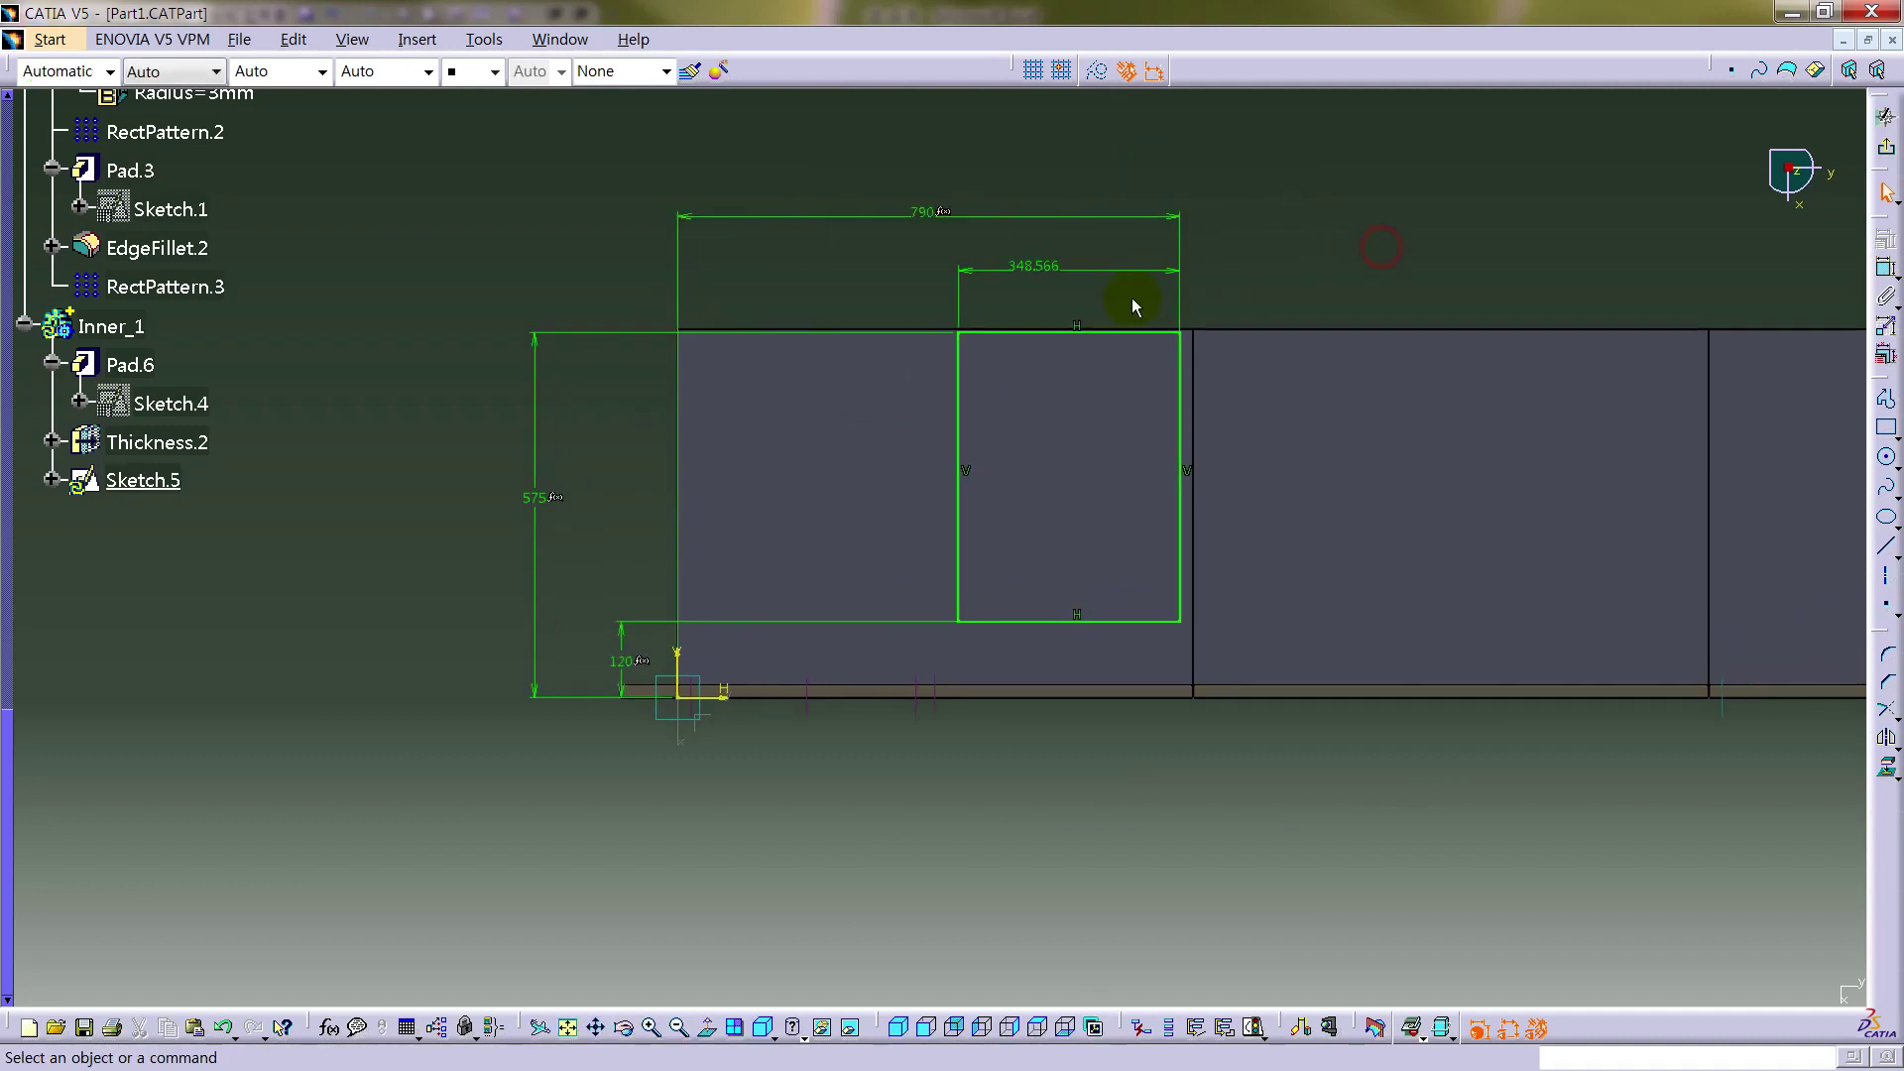
right_click(1039, 270)
mouse_move(1105, 542)
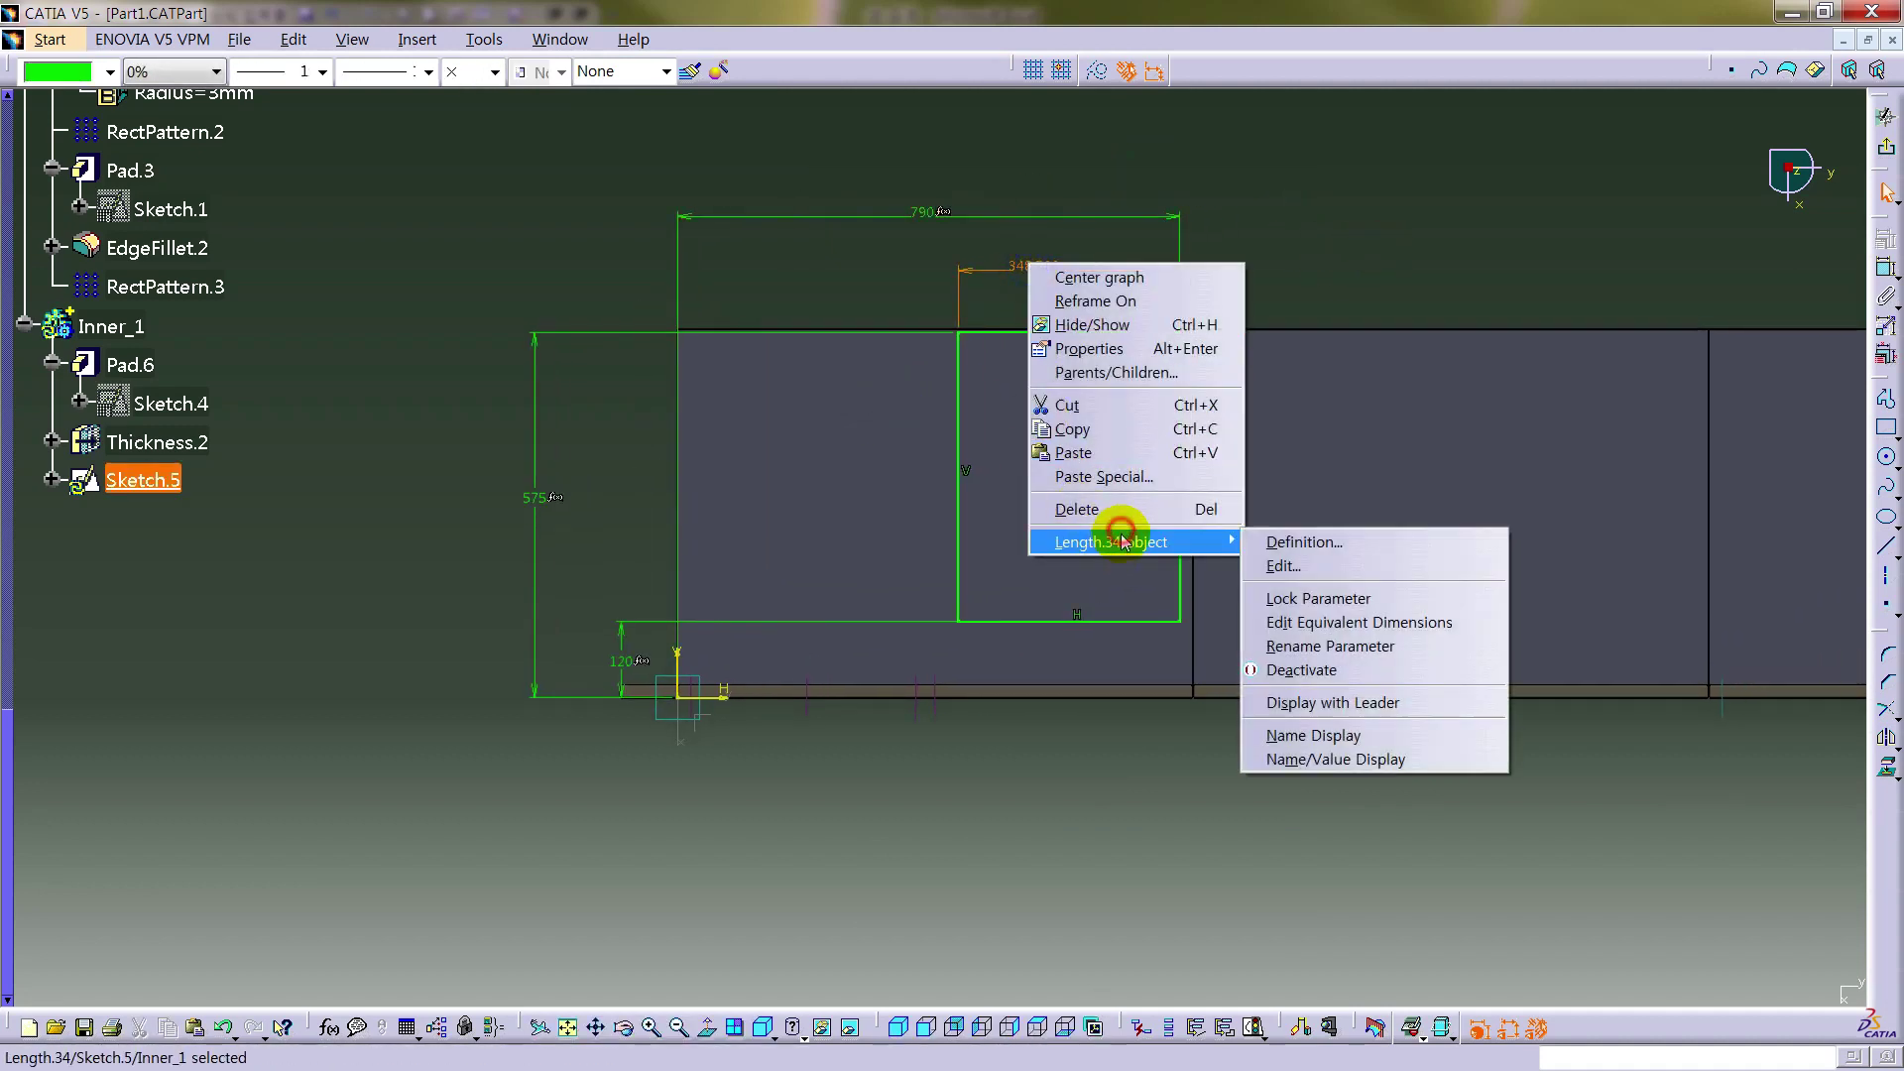
click(1280, 567)
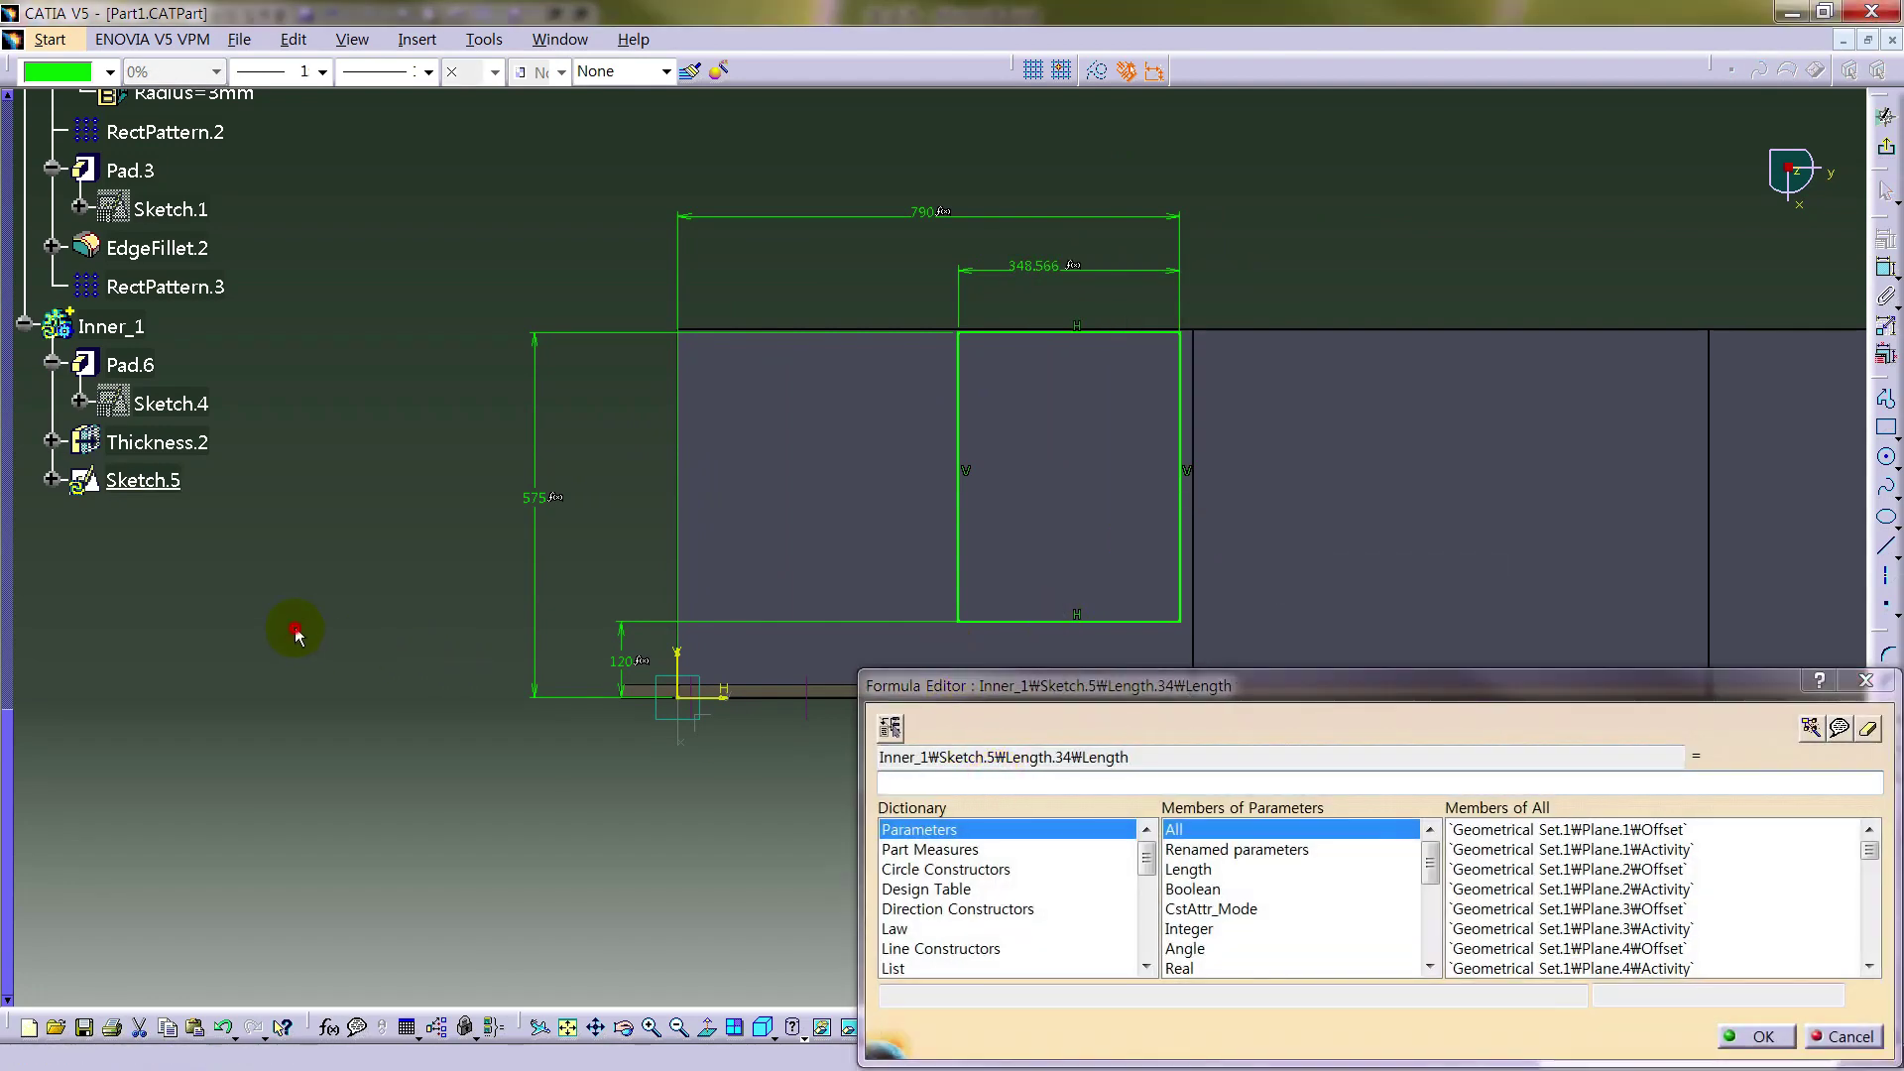
scroll(292, 629, up, 1)
scroll(291, 625, up, 8)
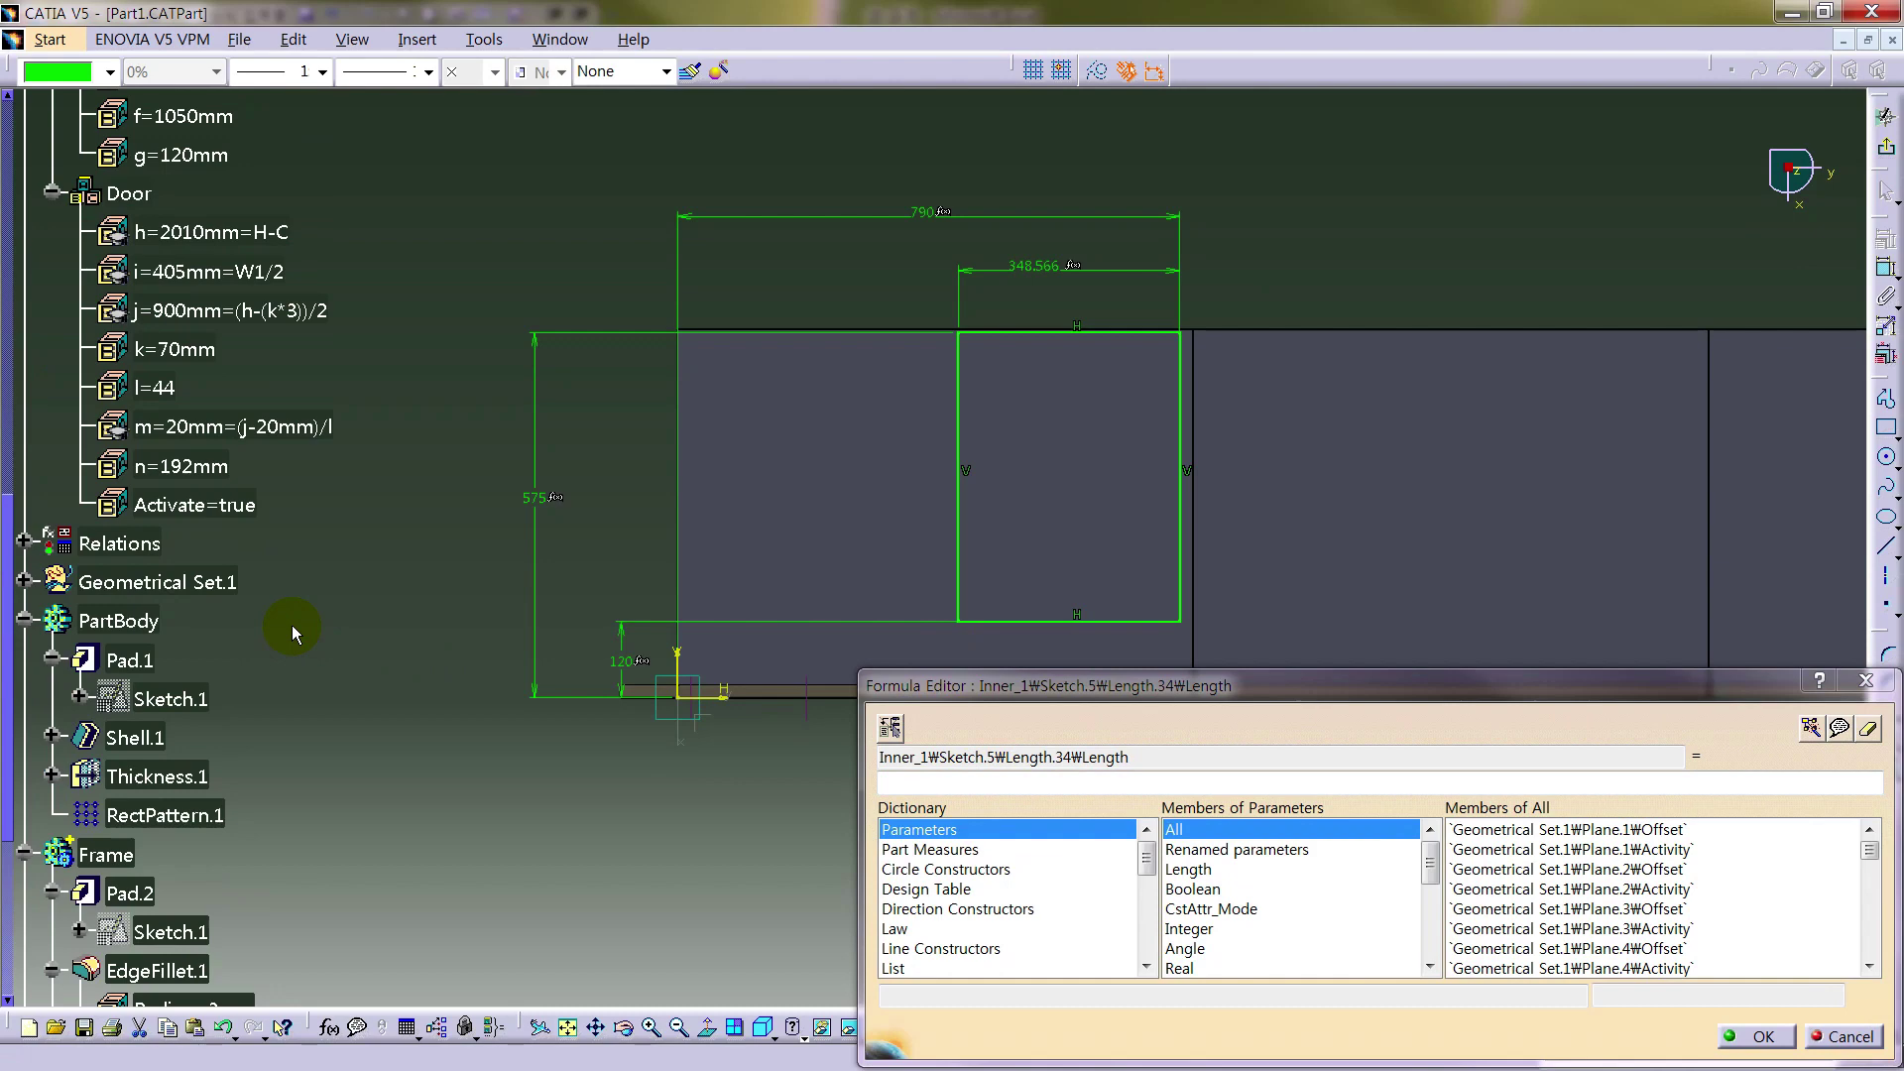
click(257, 274)
click(920, 773)
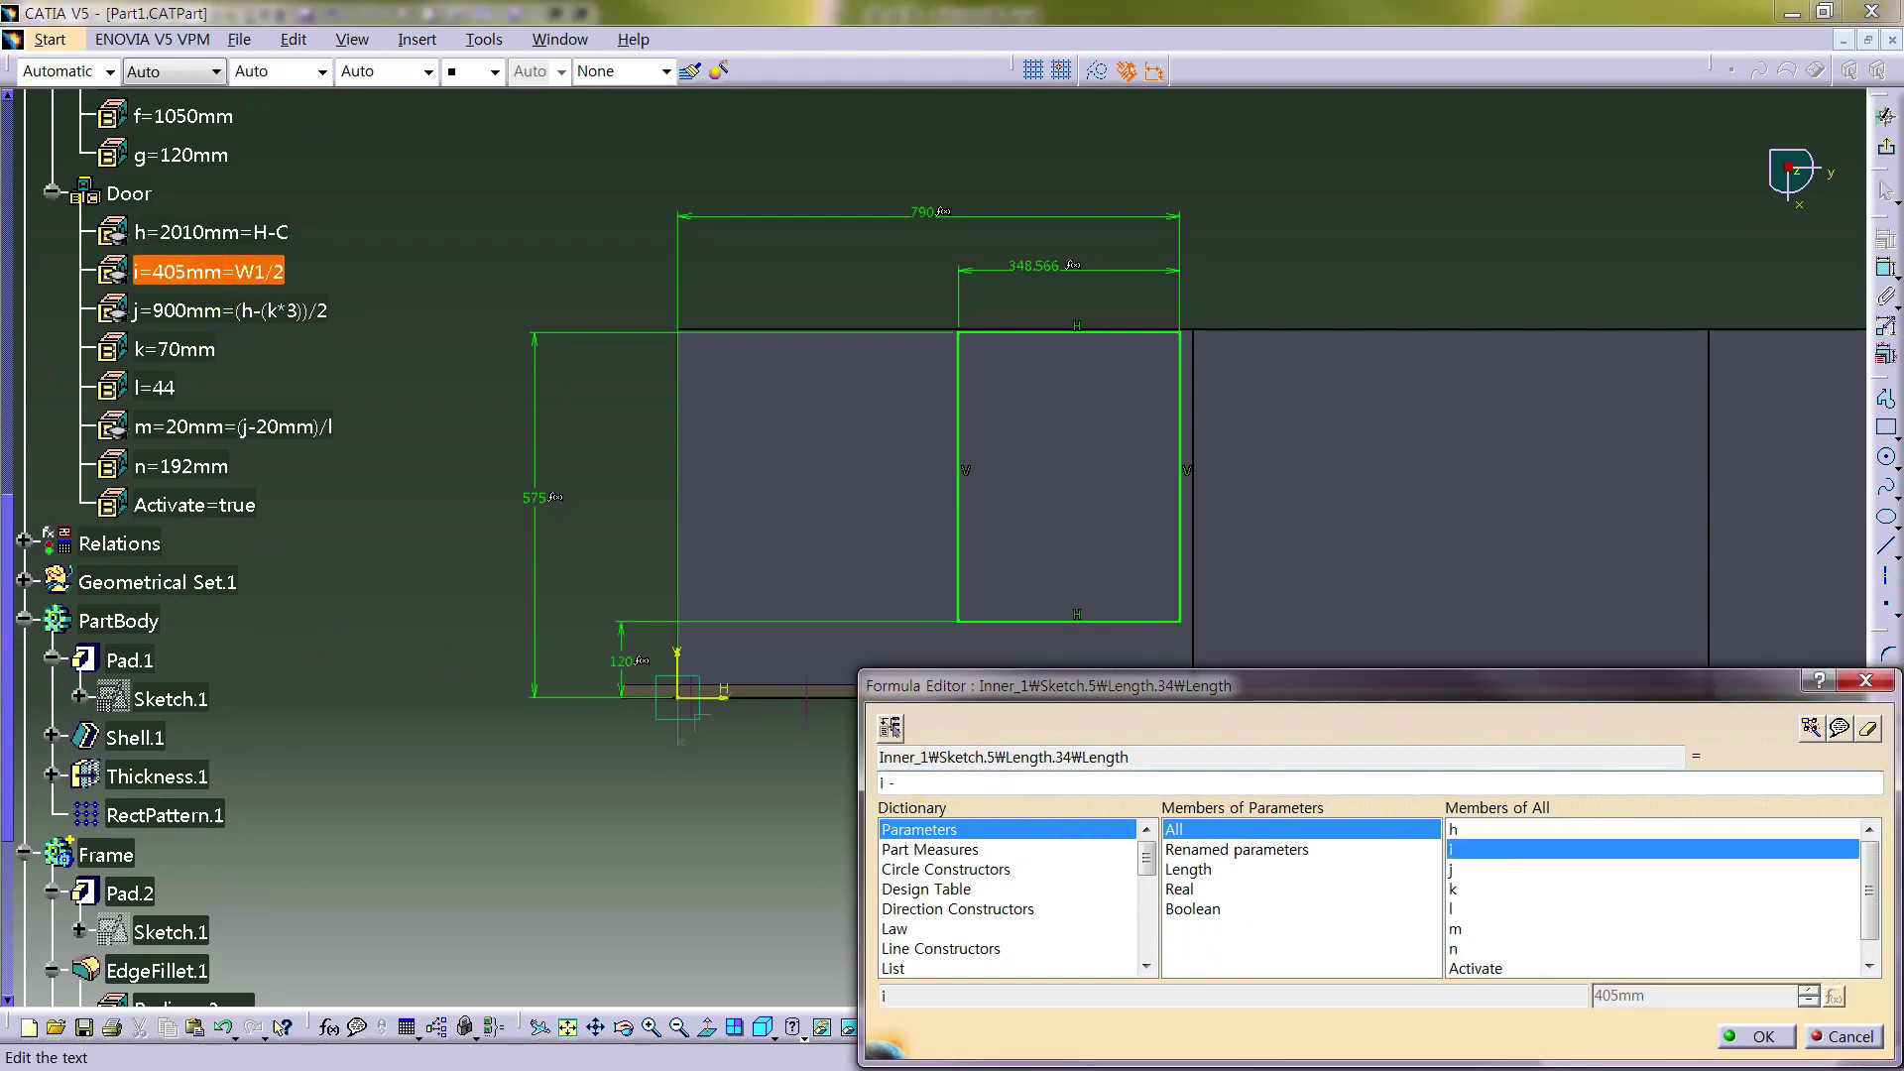
text(-(T+()
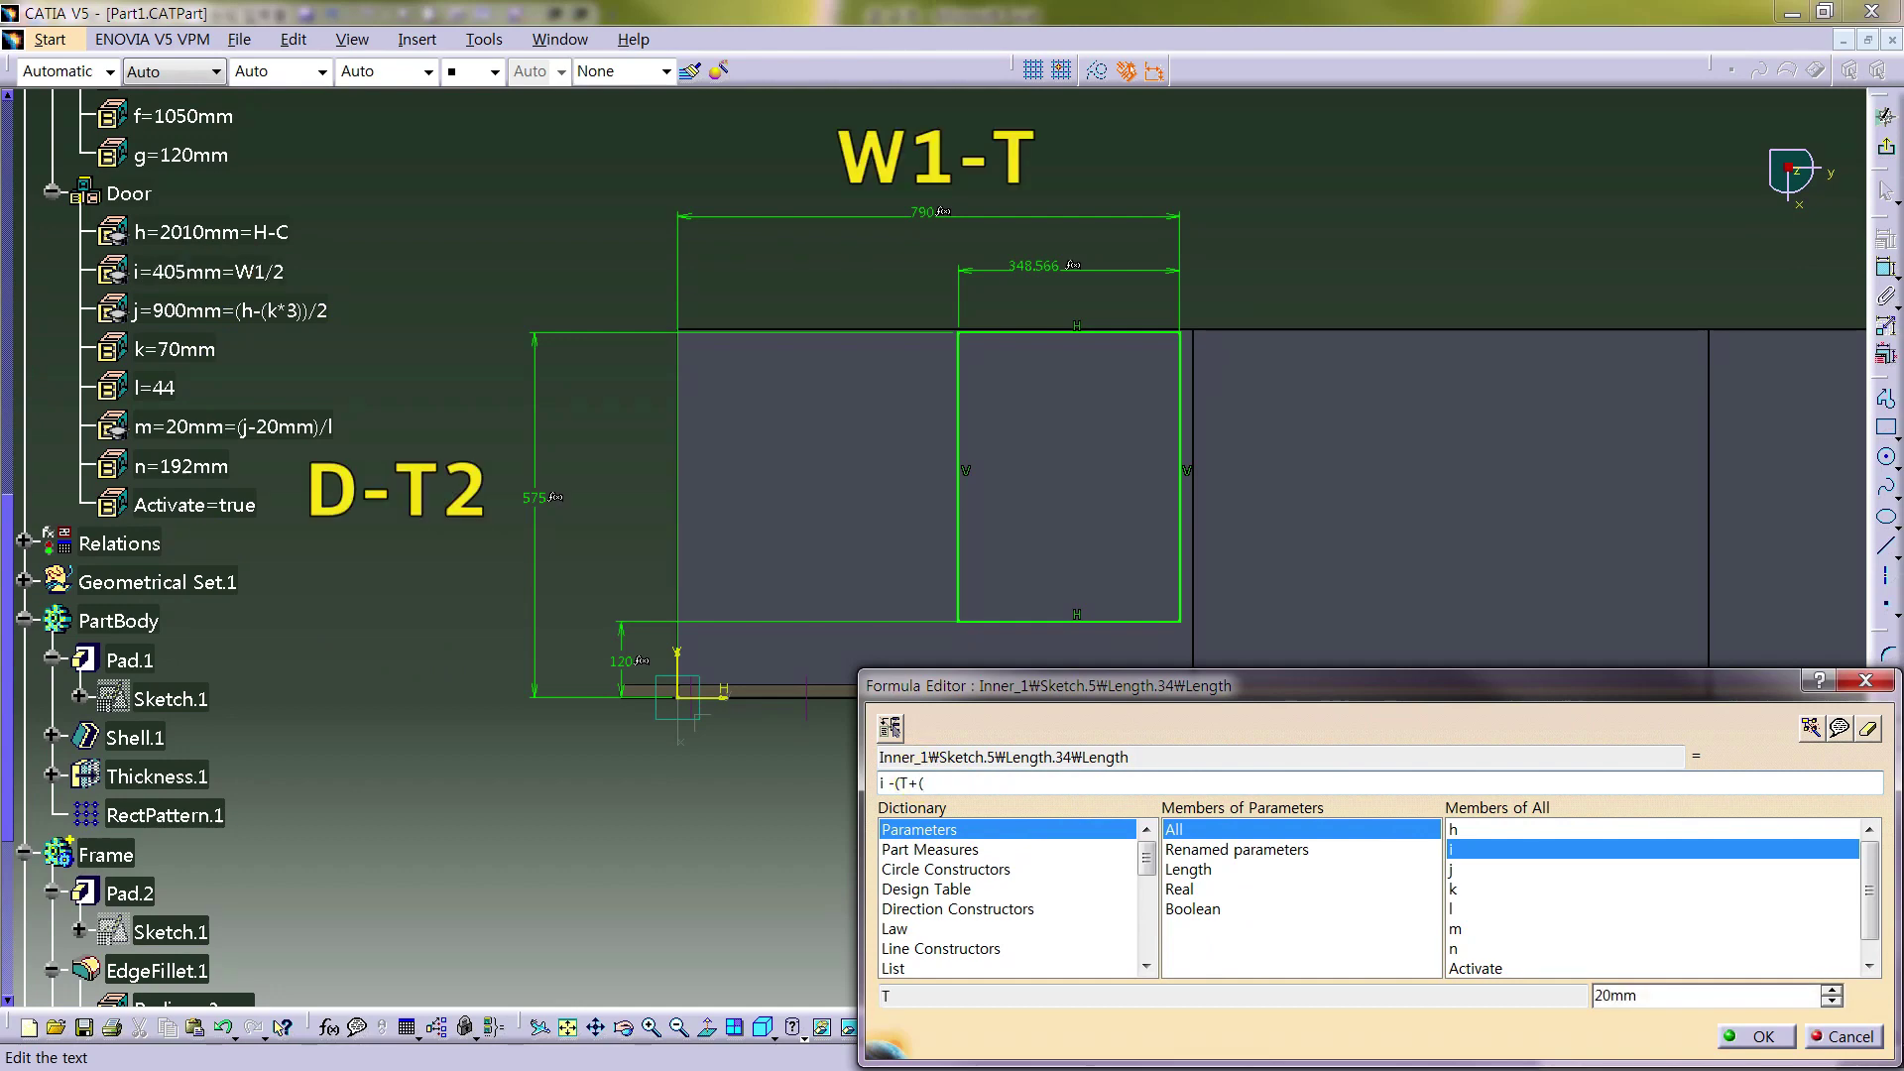
key(BackSpace)
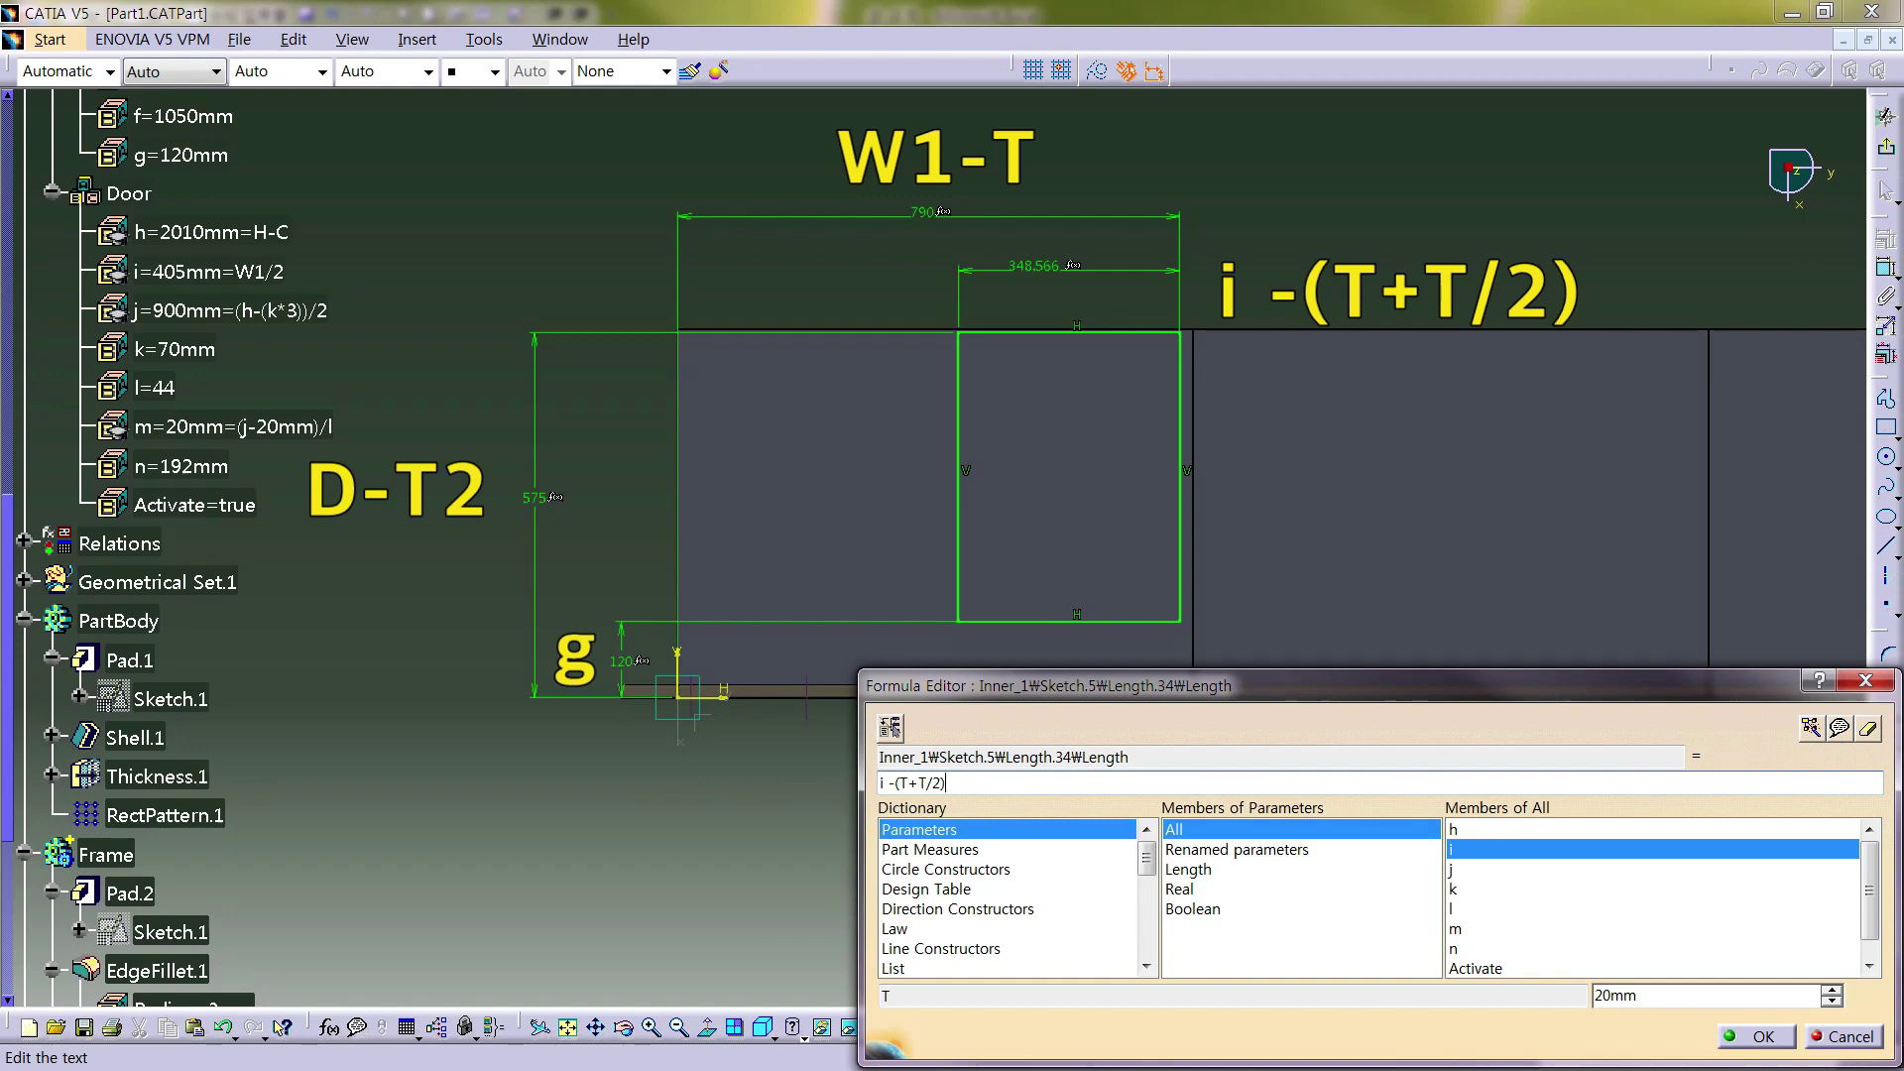
key(Return)
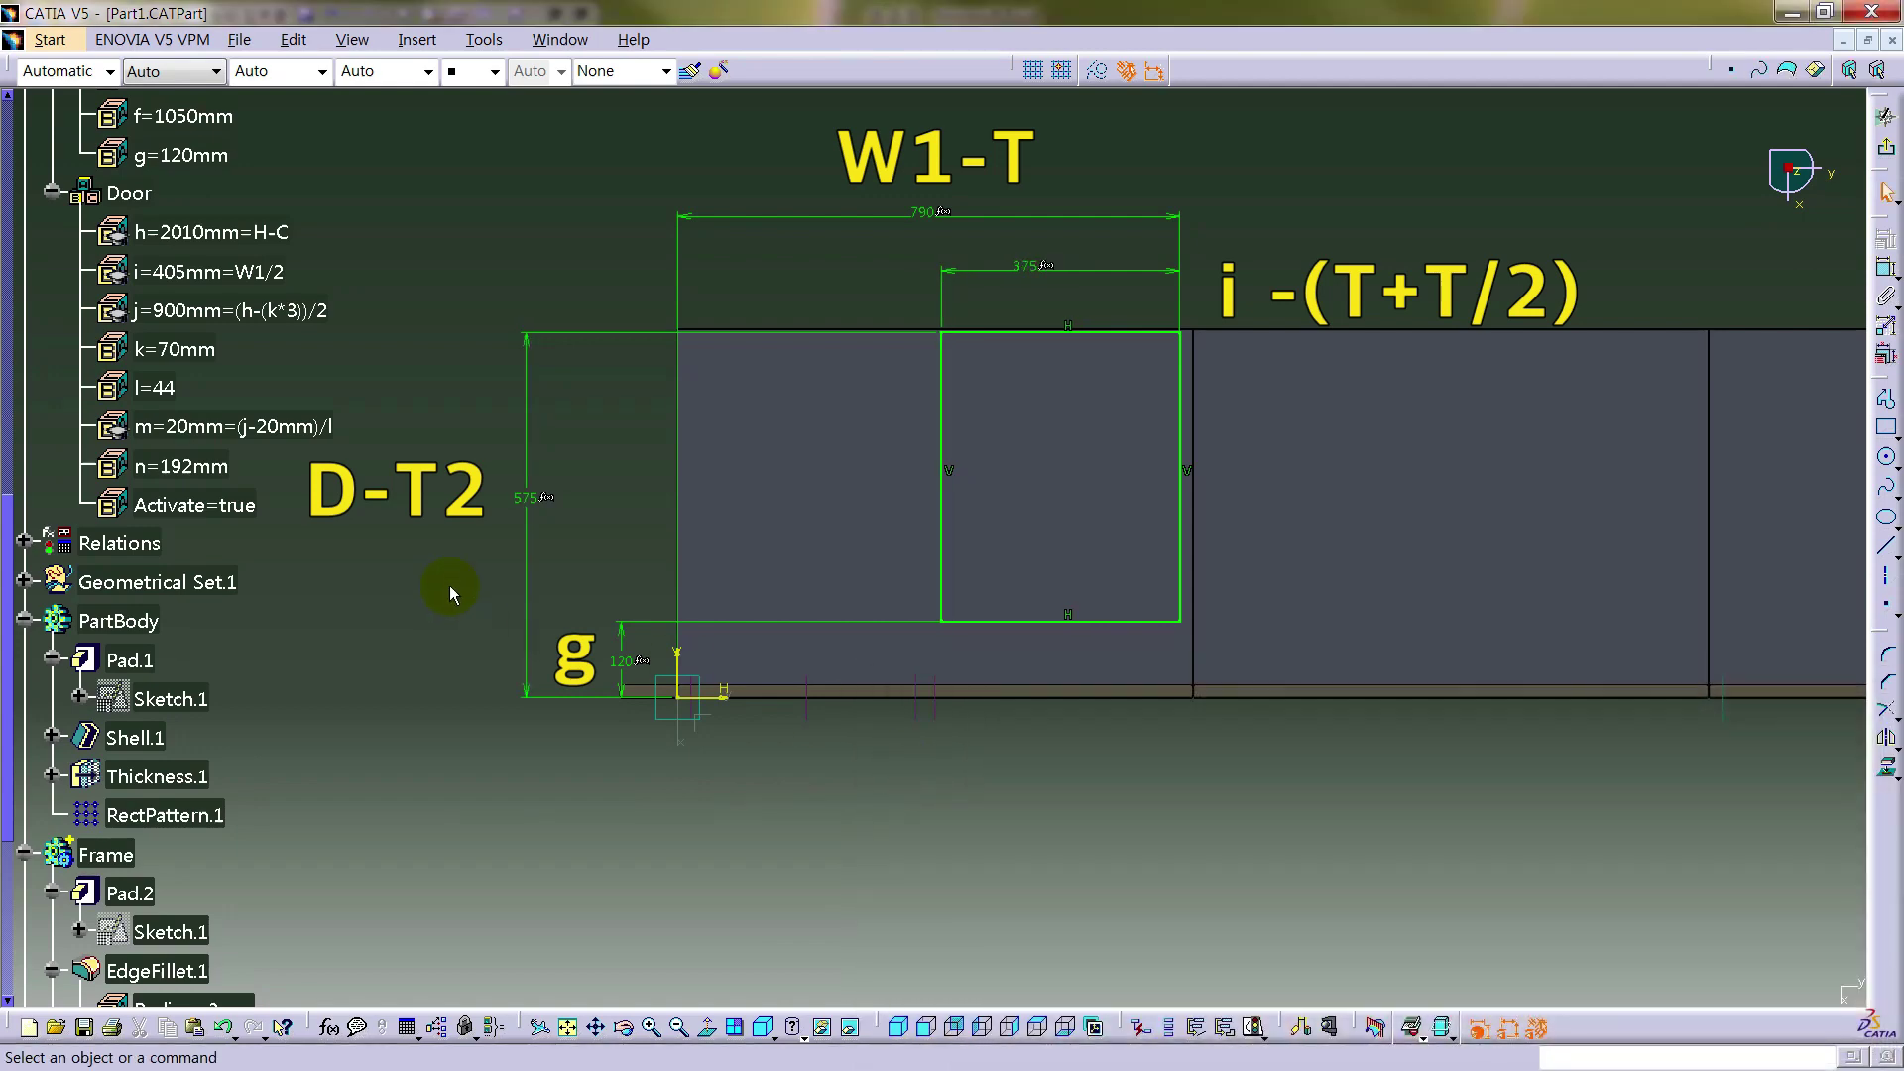
click(625, 662)
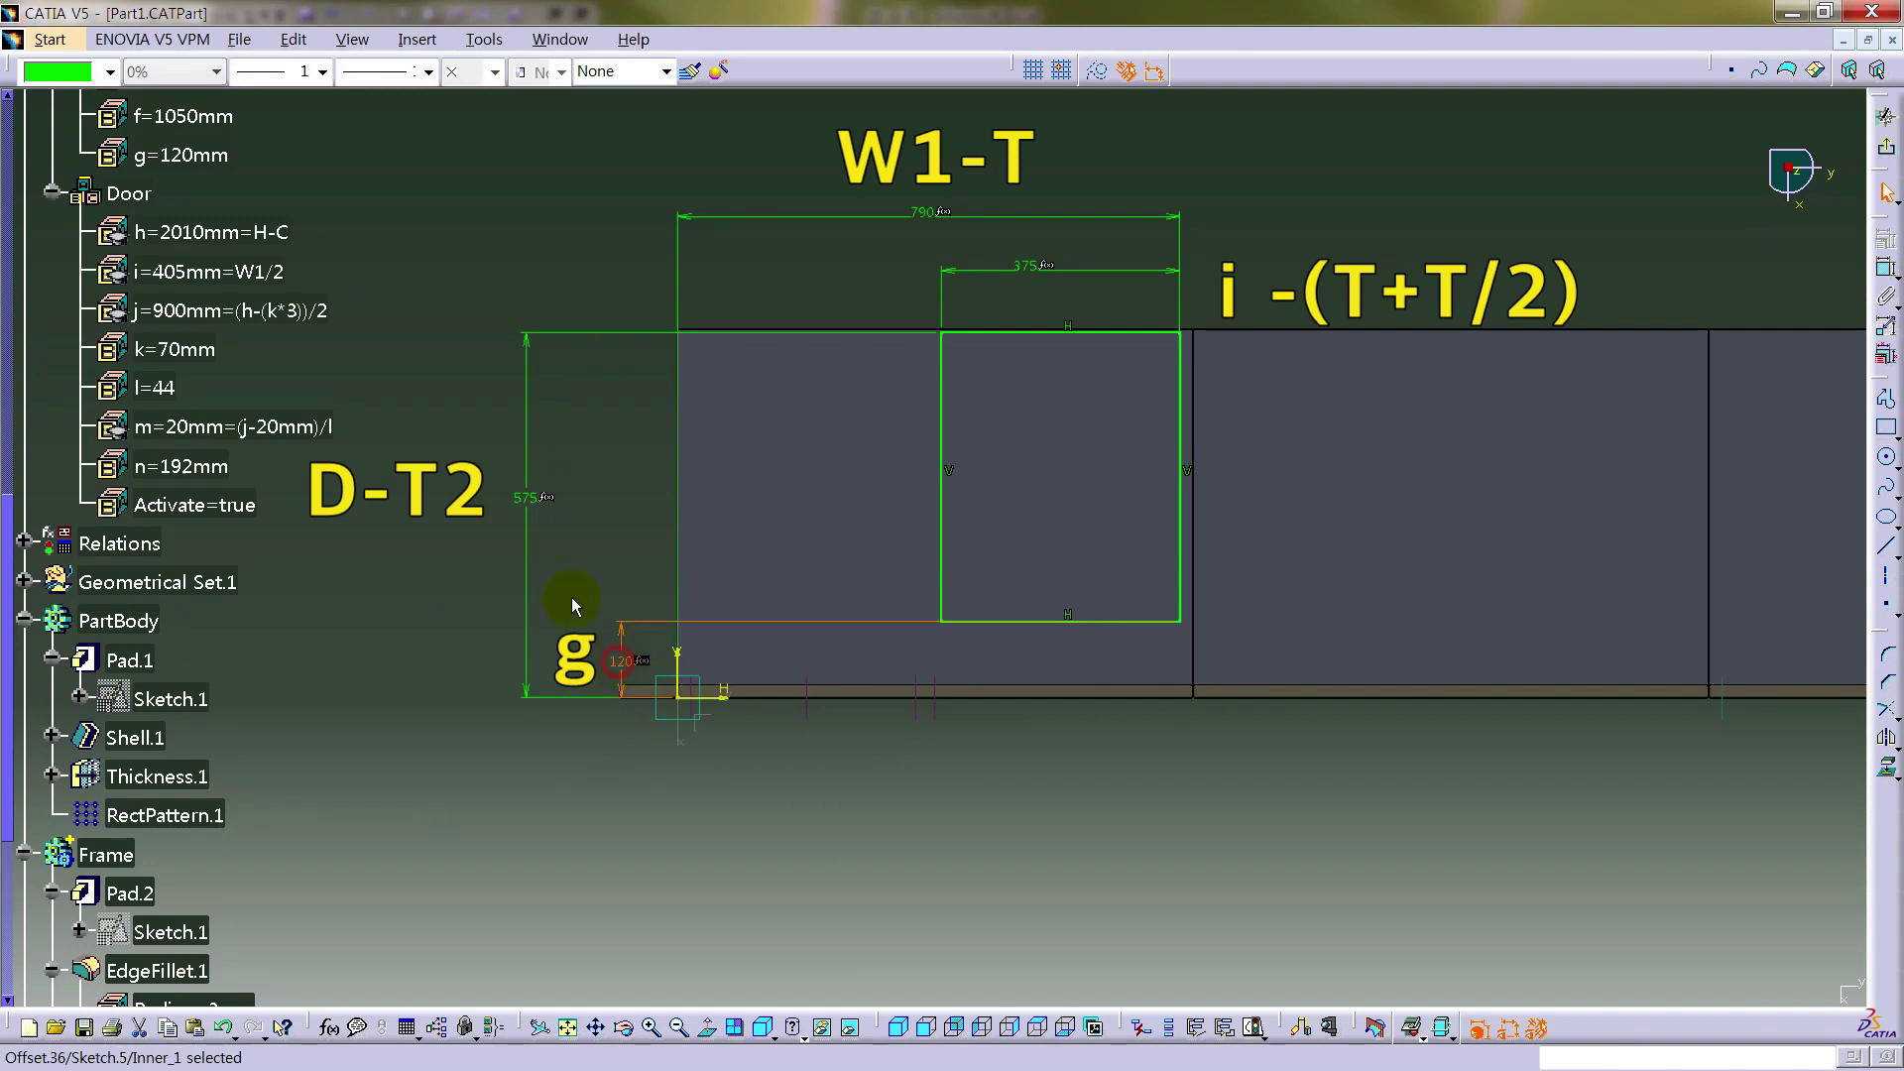
click(1036, 266)
click(1425, 261)
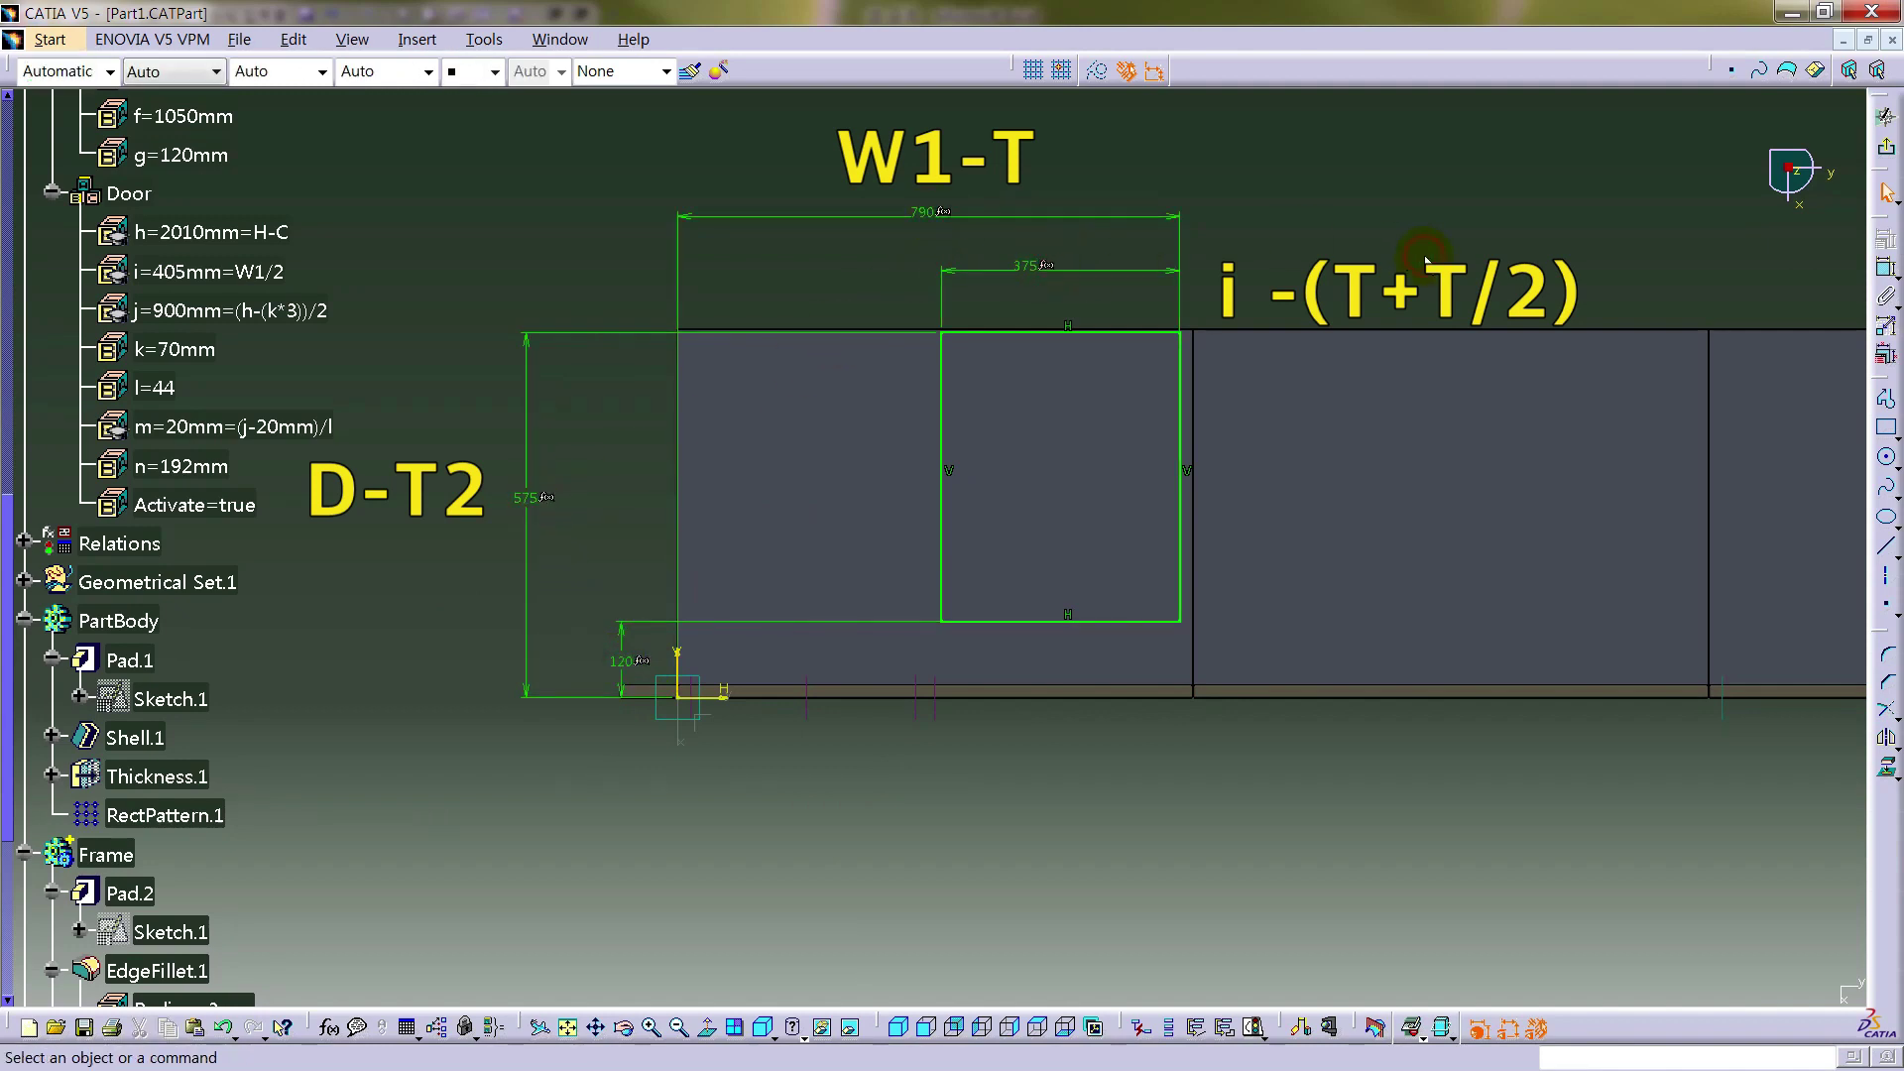
- Exit the sketch and start a pad from the rectangle with its first limit length linked to the formula d+T
click(1885, 116)
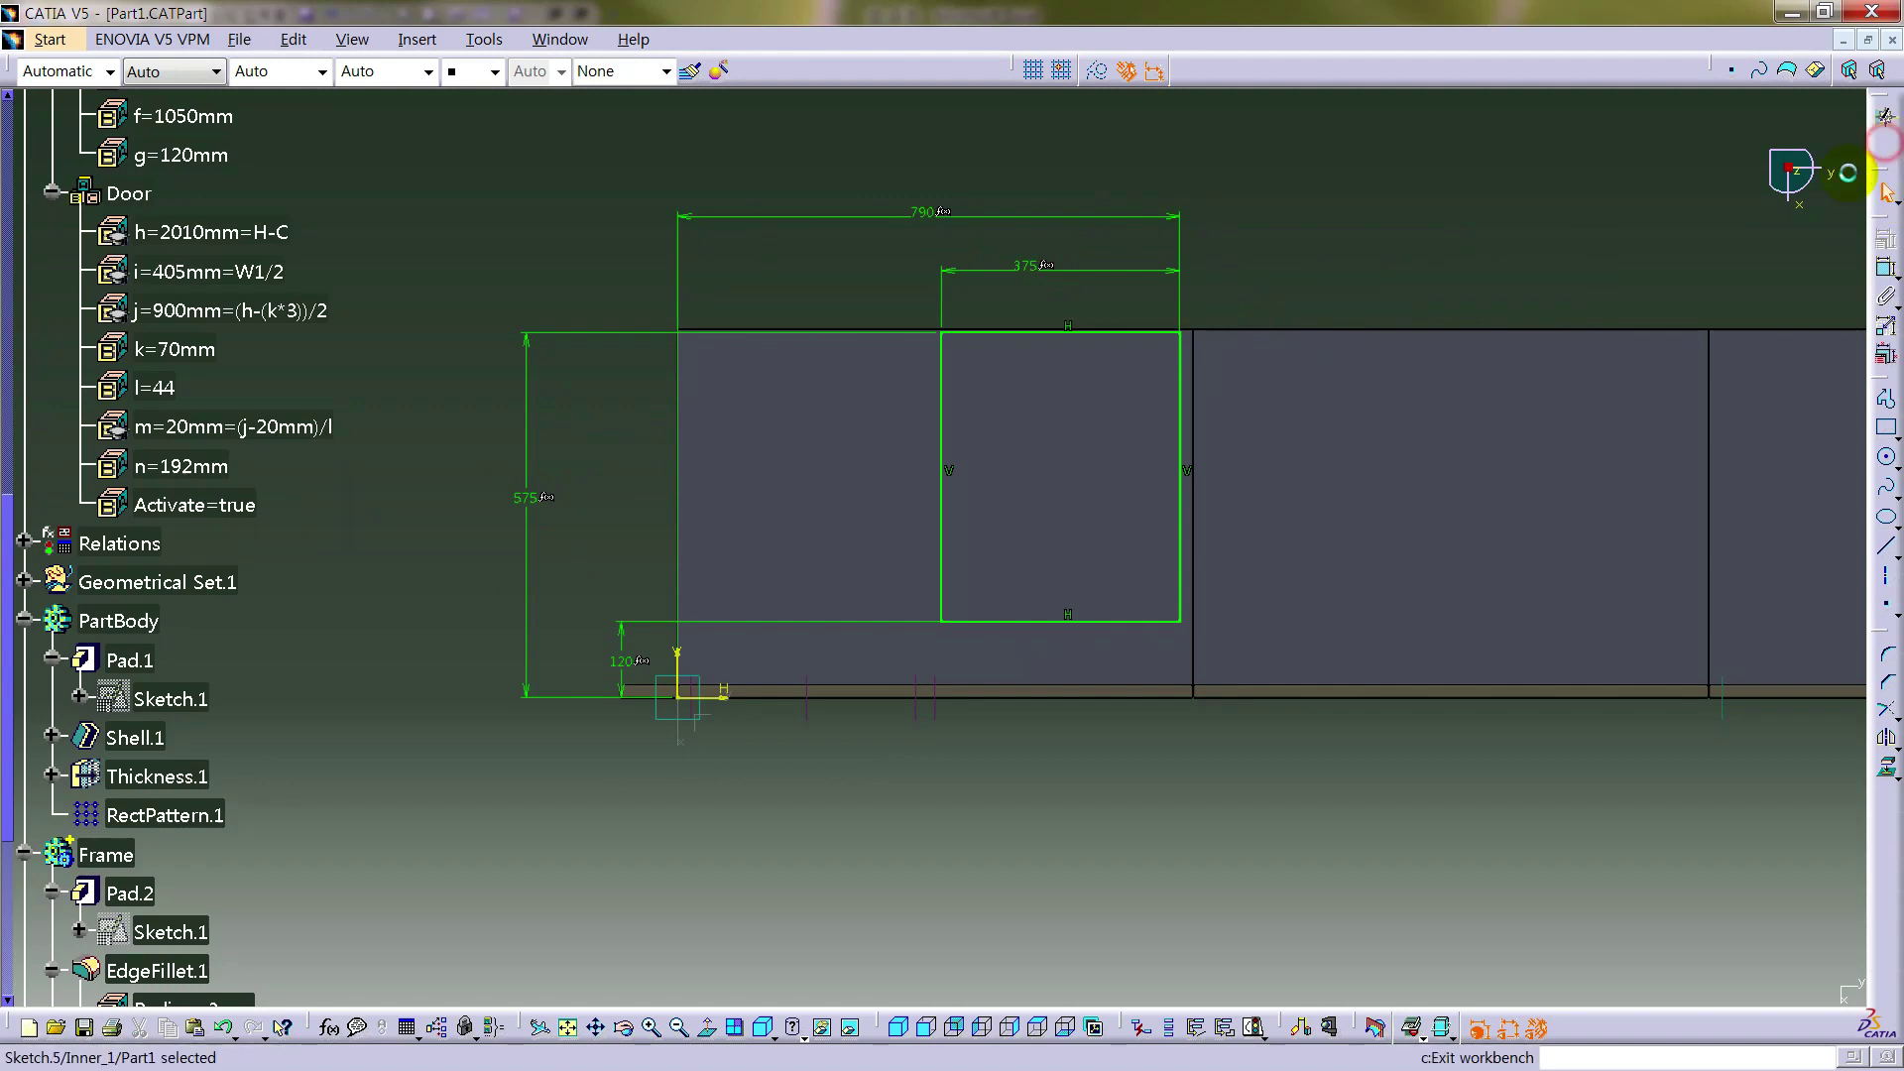
middle_drag(1271, 355, 1163, 749)
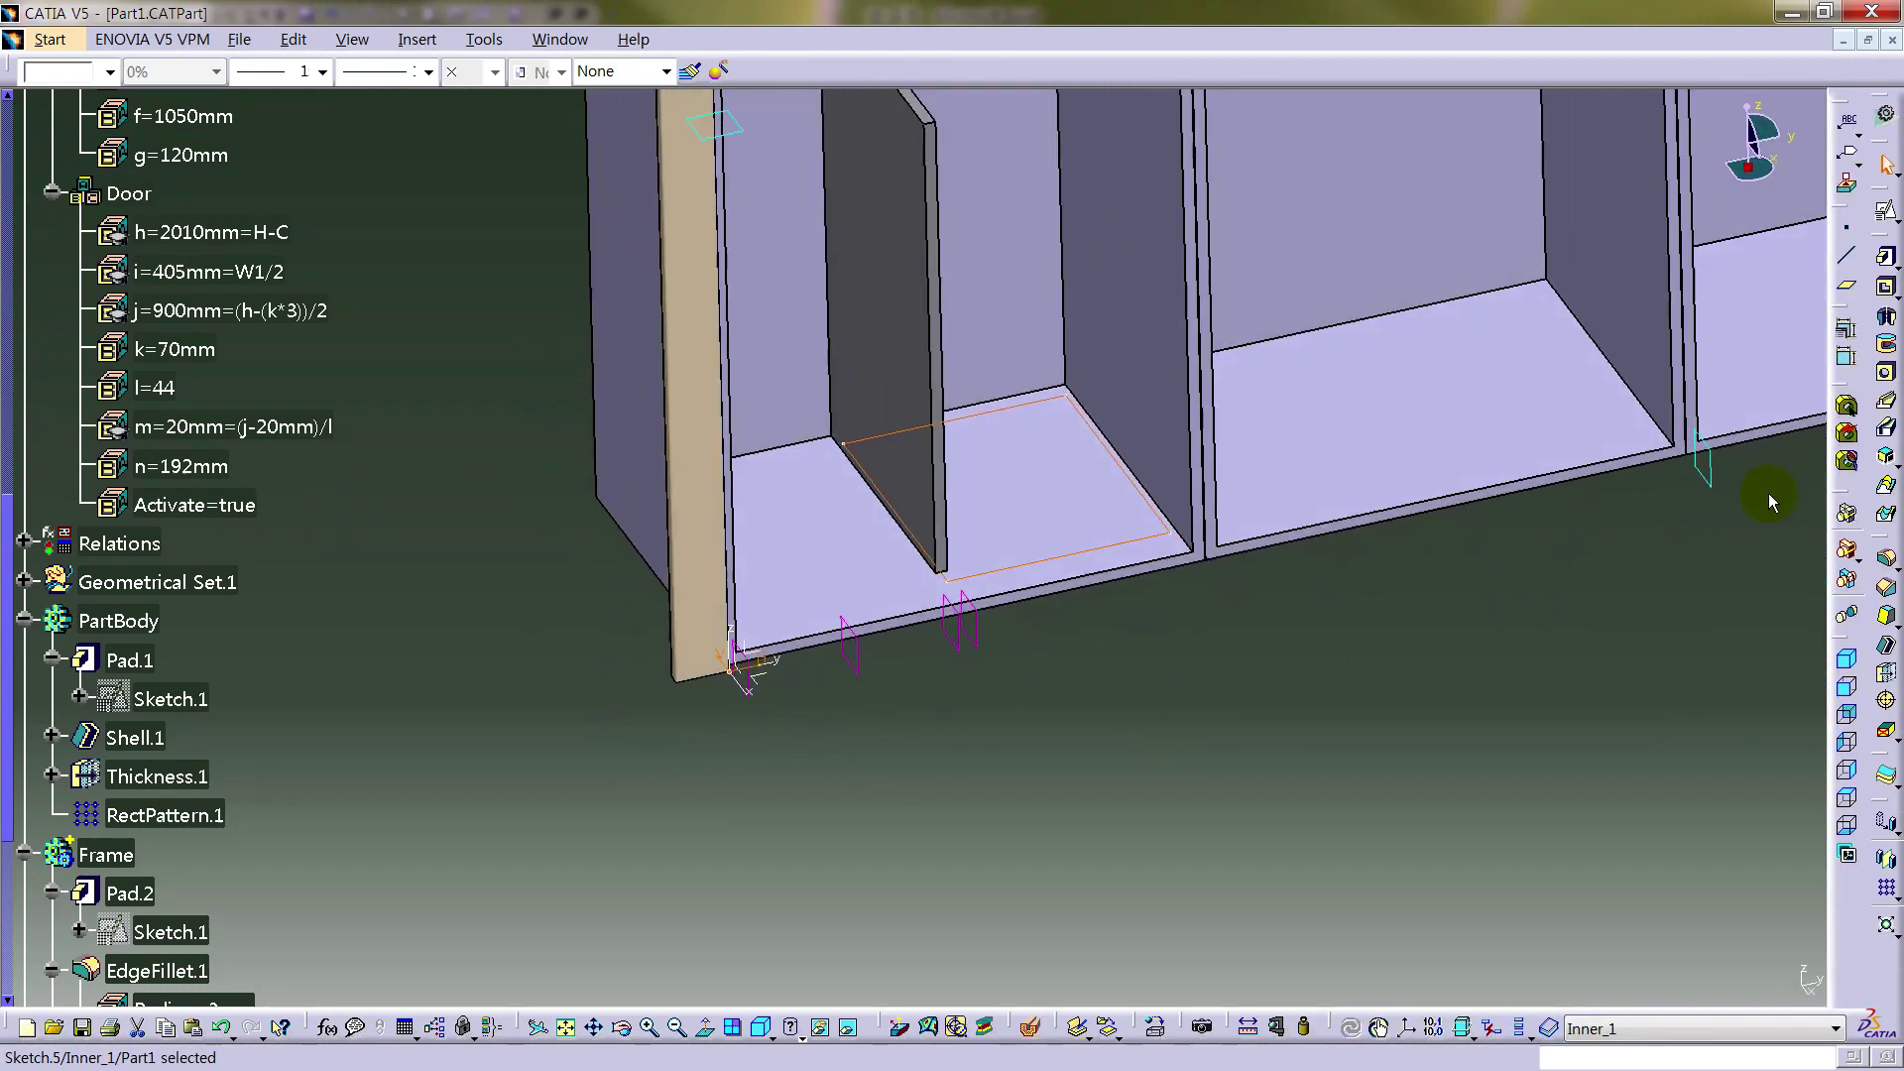
click(1885, 257)
right_click(1287, 496)
click(1307, 482)
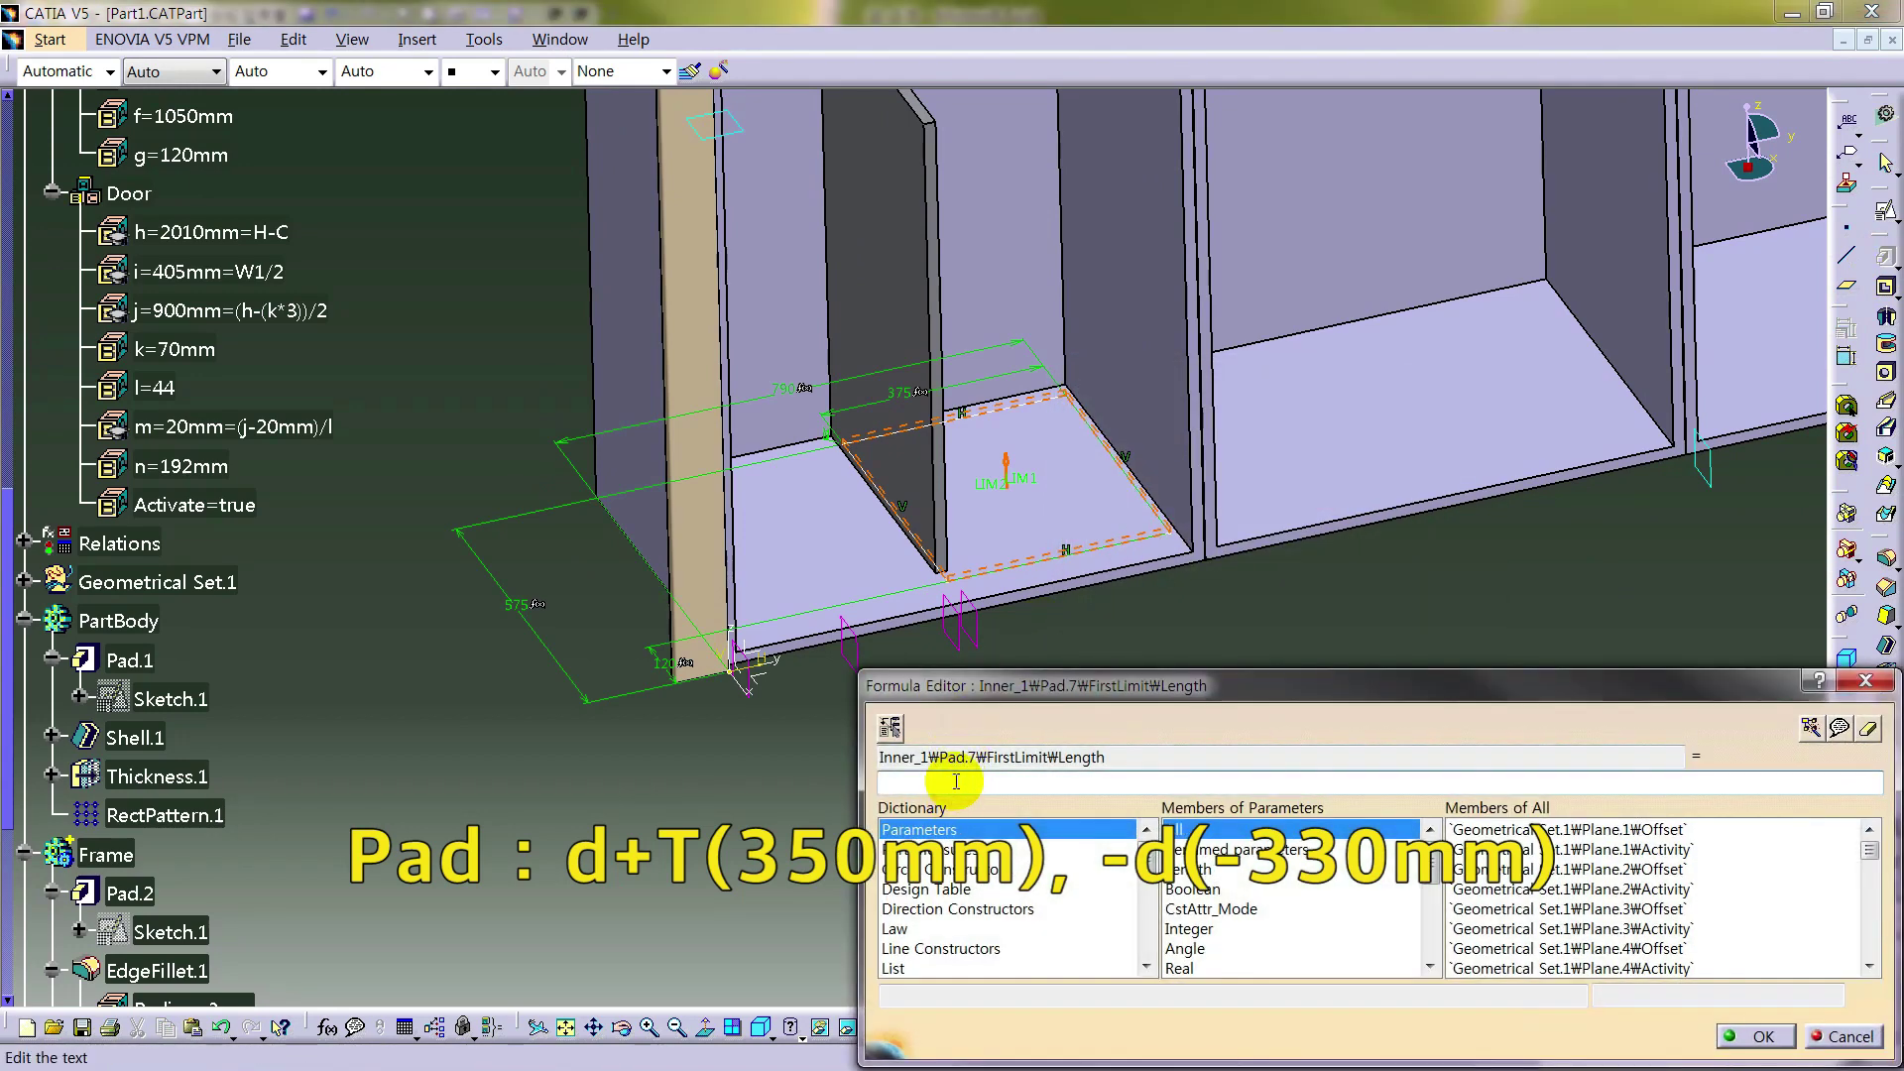
text(d+T)
key(Return)
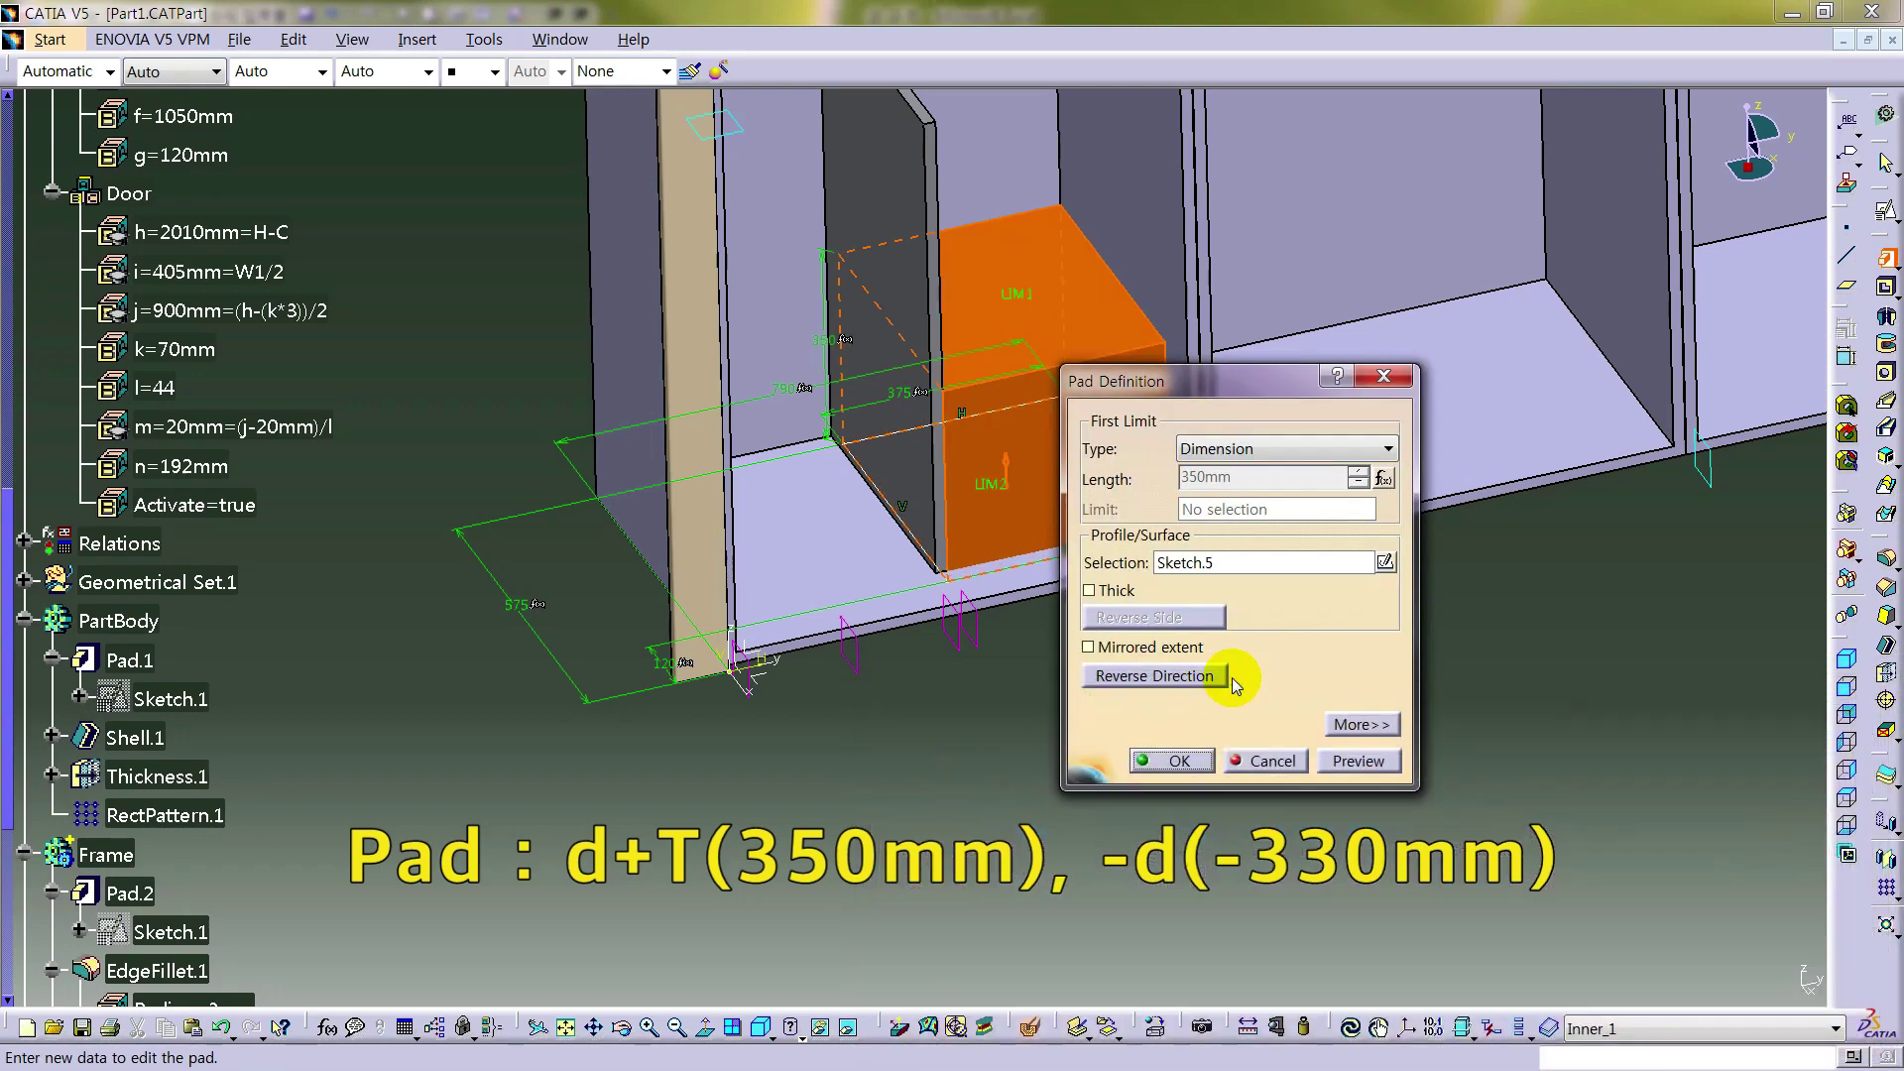
- Link the pad's second limit length to the formula -d and create the shelf
click(1351, 725)
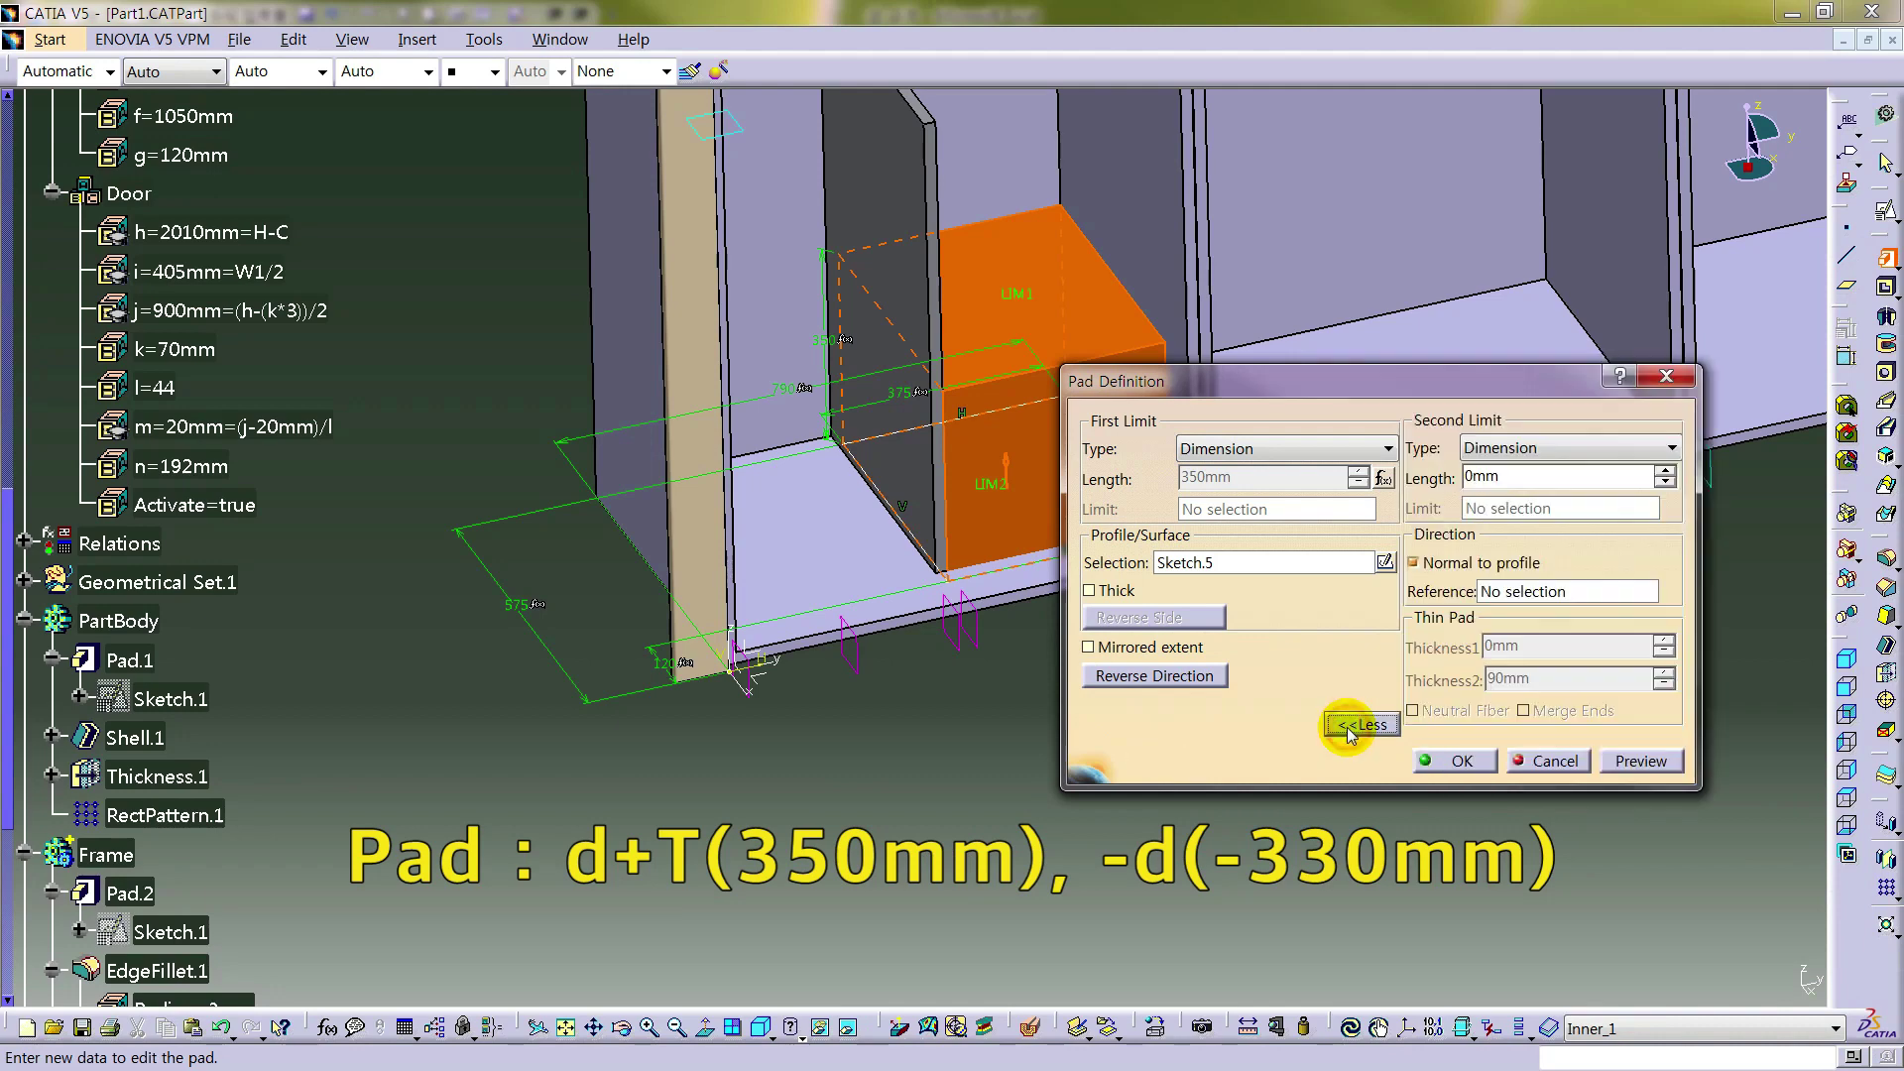
double_click(1533, 473)
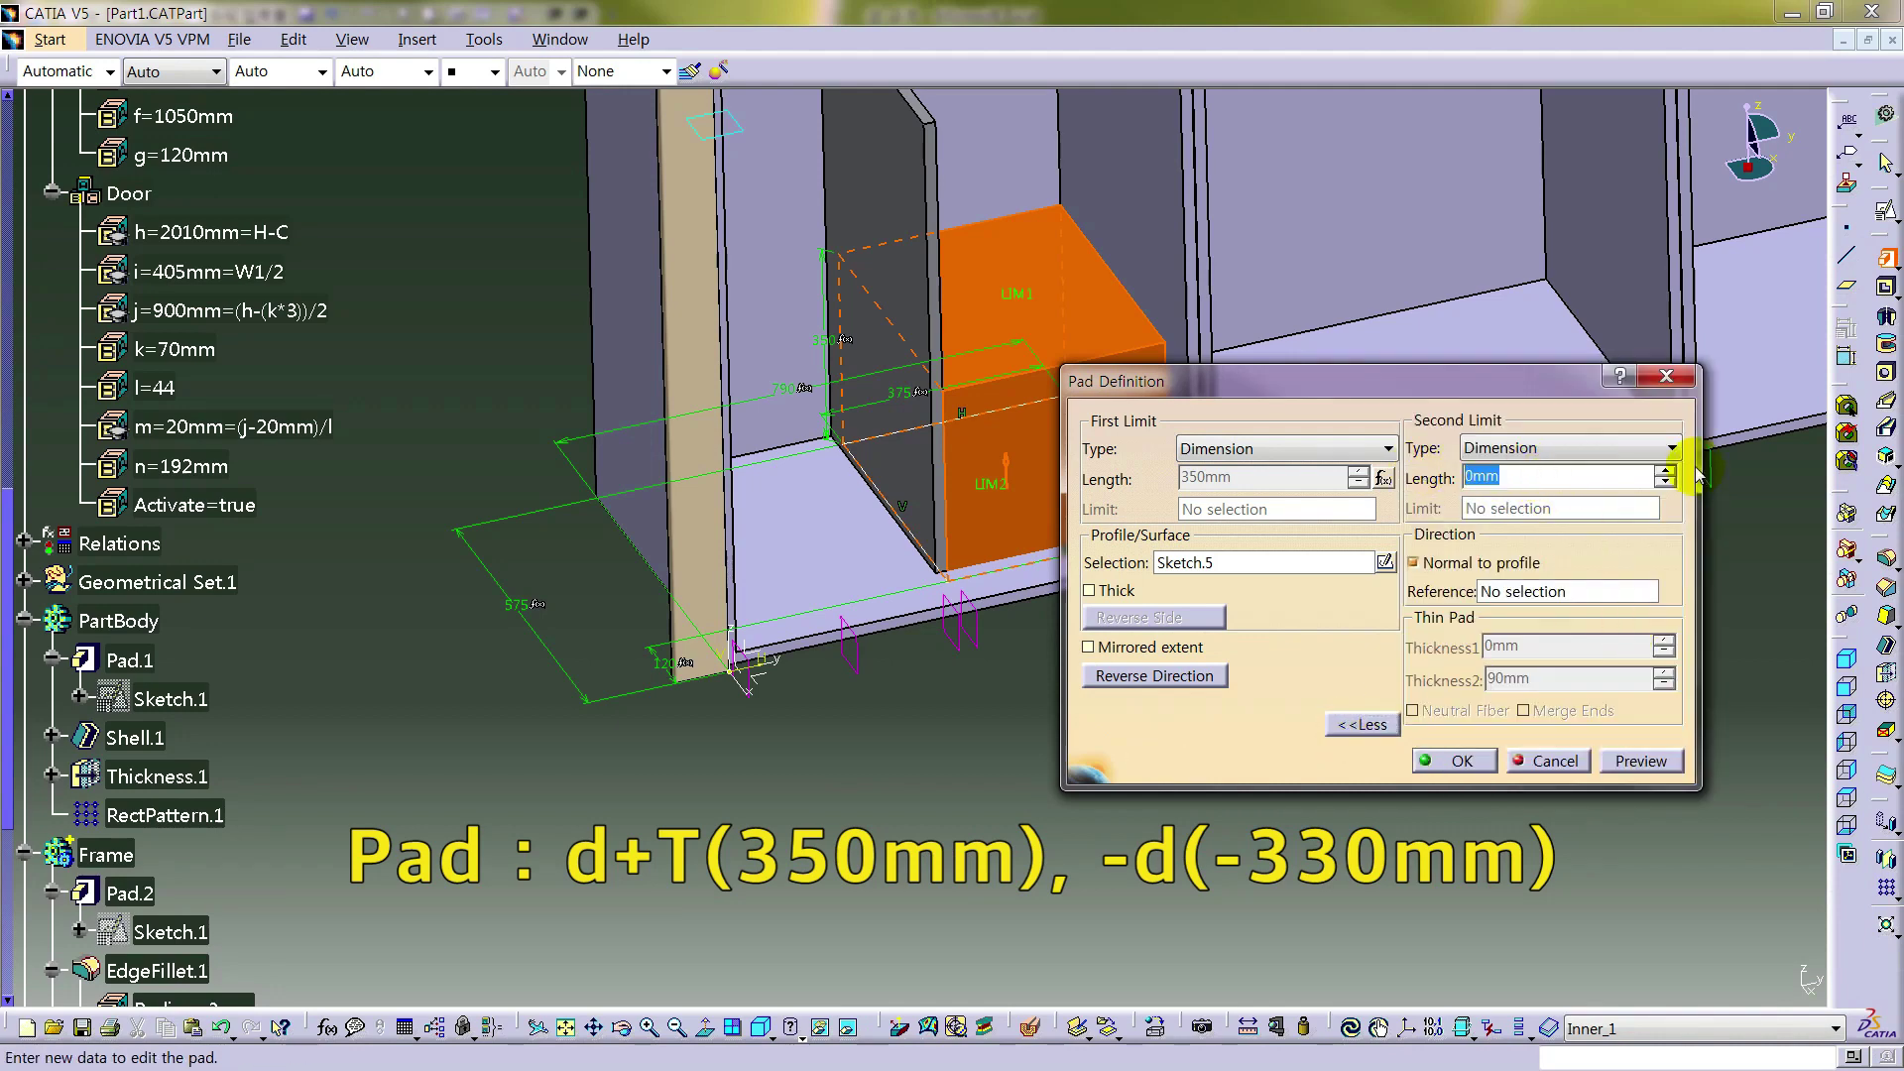
right_click(1546, 477)
click(1592, 485)
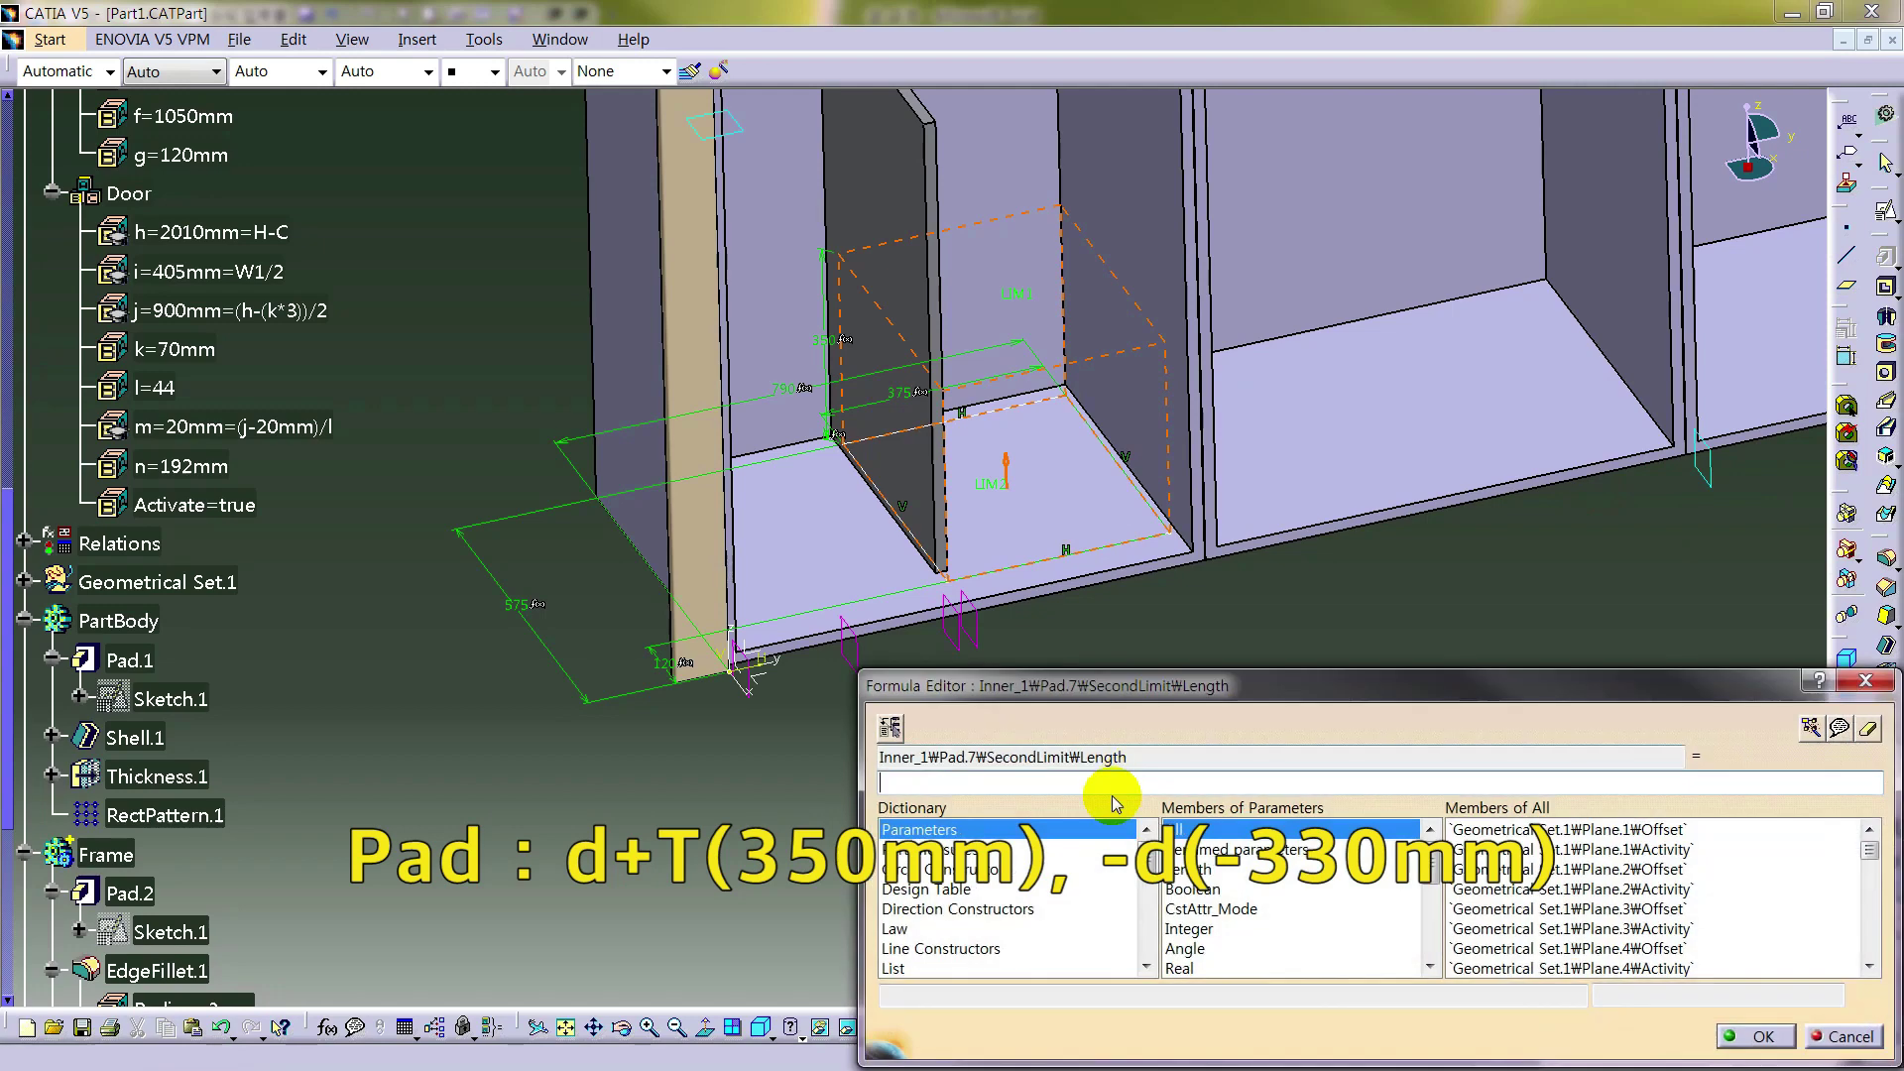
text(-d)
click(1770, 1036)
middle_drag(838, 417, 767, 307)
click(1458, 760)
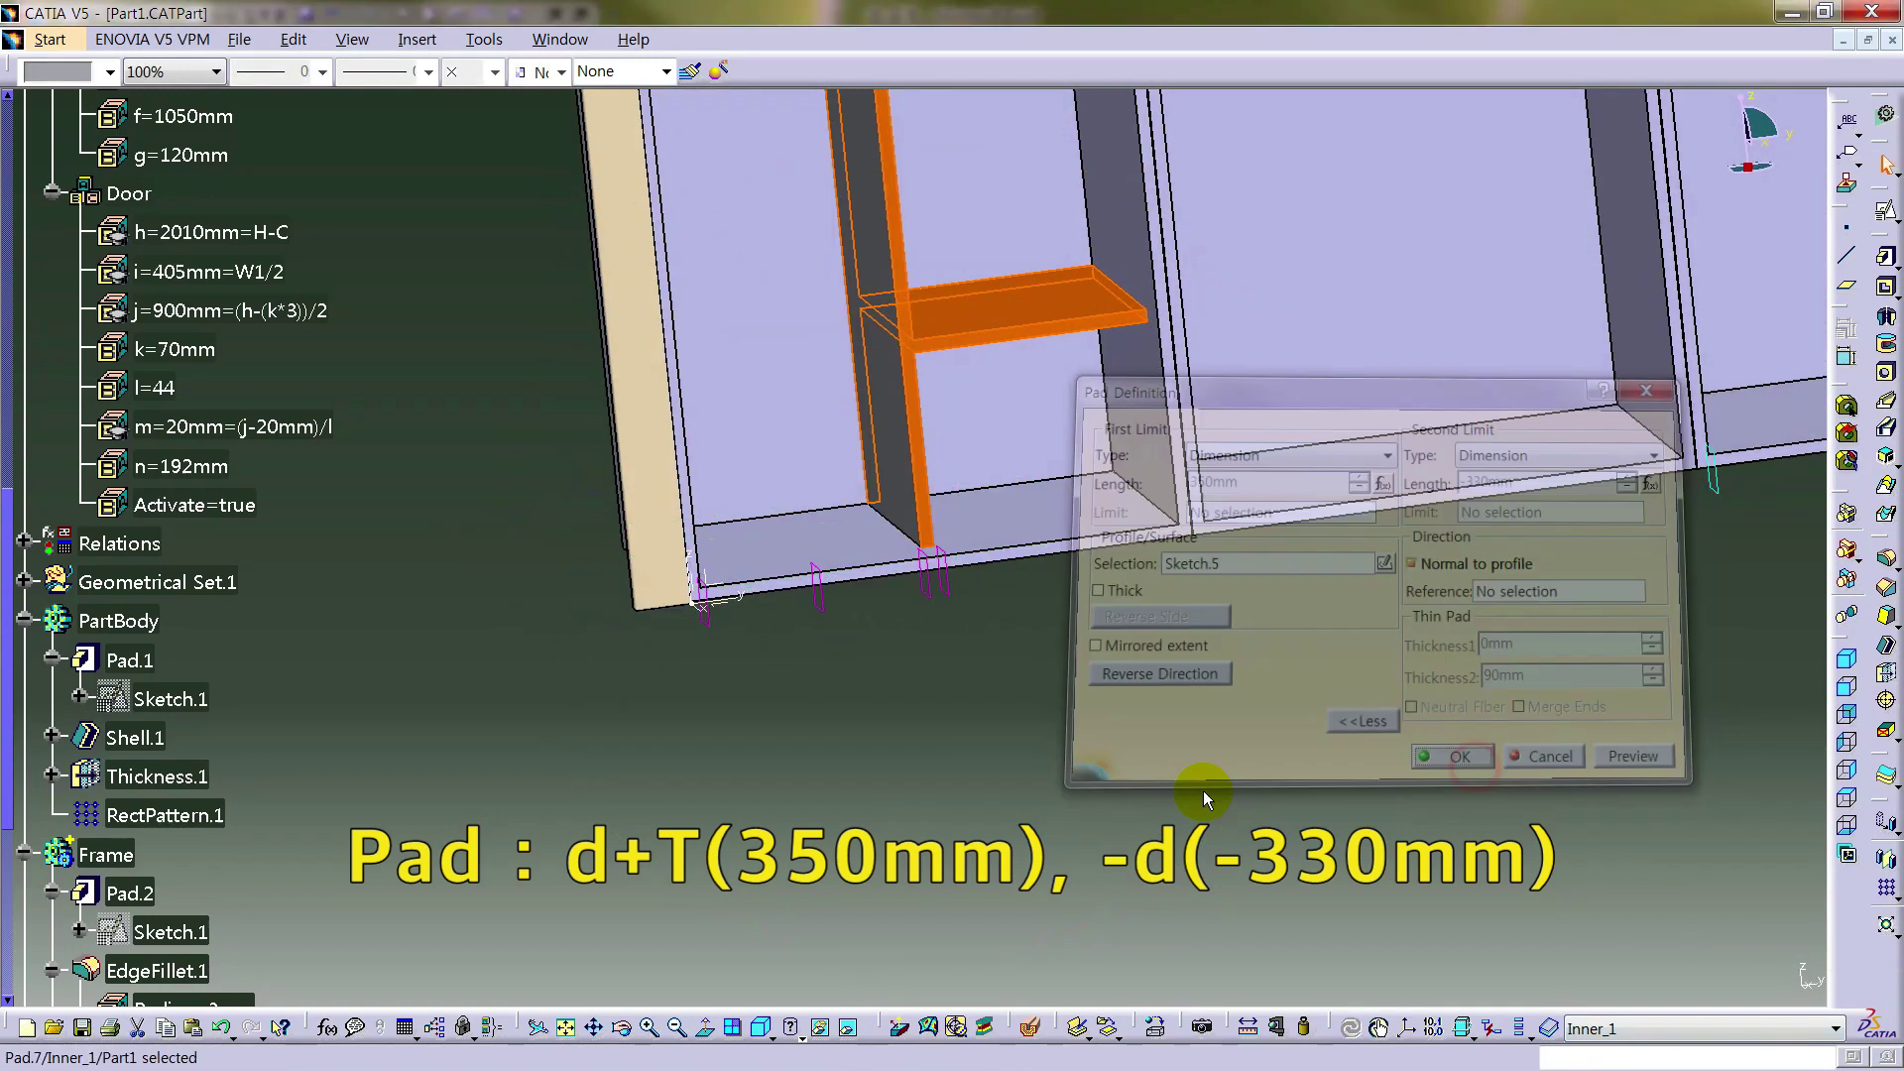
click(1199, 790)
- Start a rectangular pattern of the shelf pad along the absolute Z axis with its spacing linked to parameter c
middle_drag(1104, 544, 1324, 787)
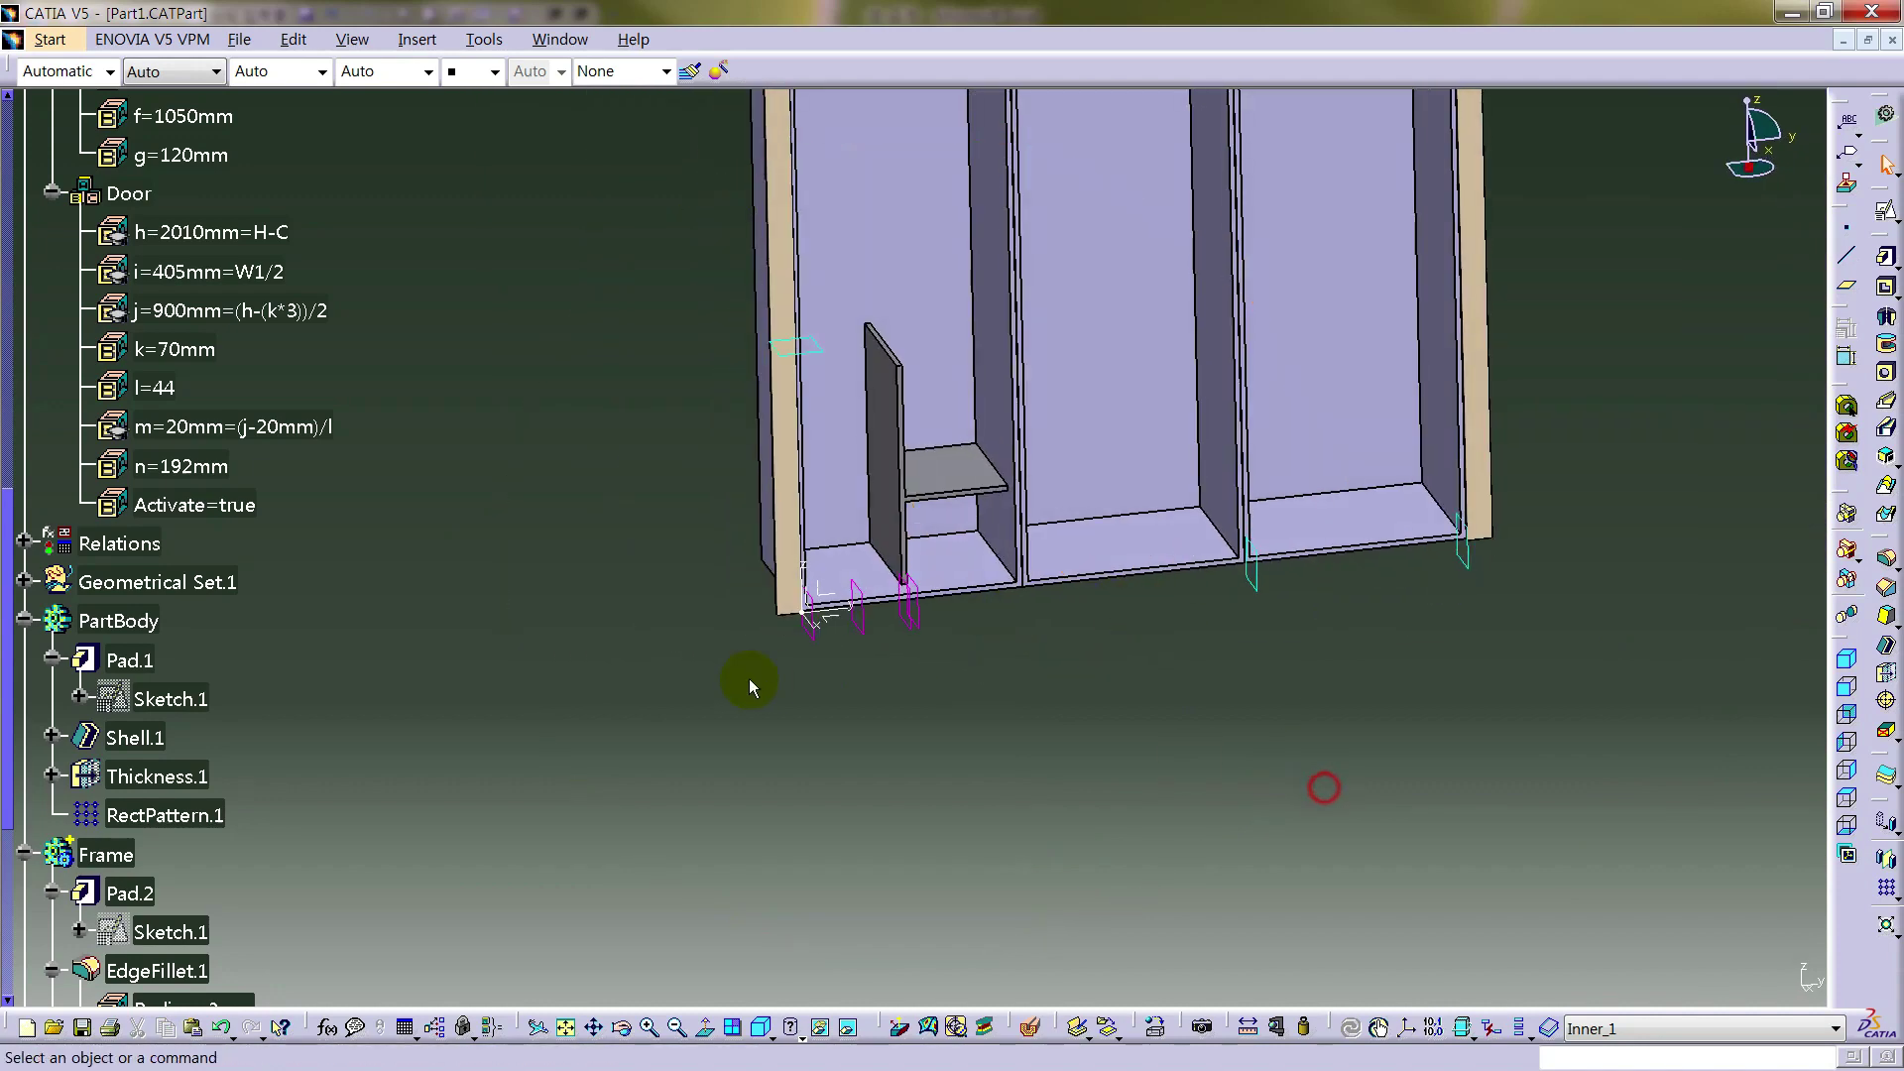
scroll(748, 678, down, 6)
click(159, 671)
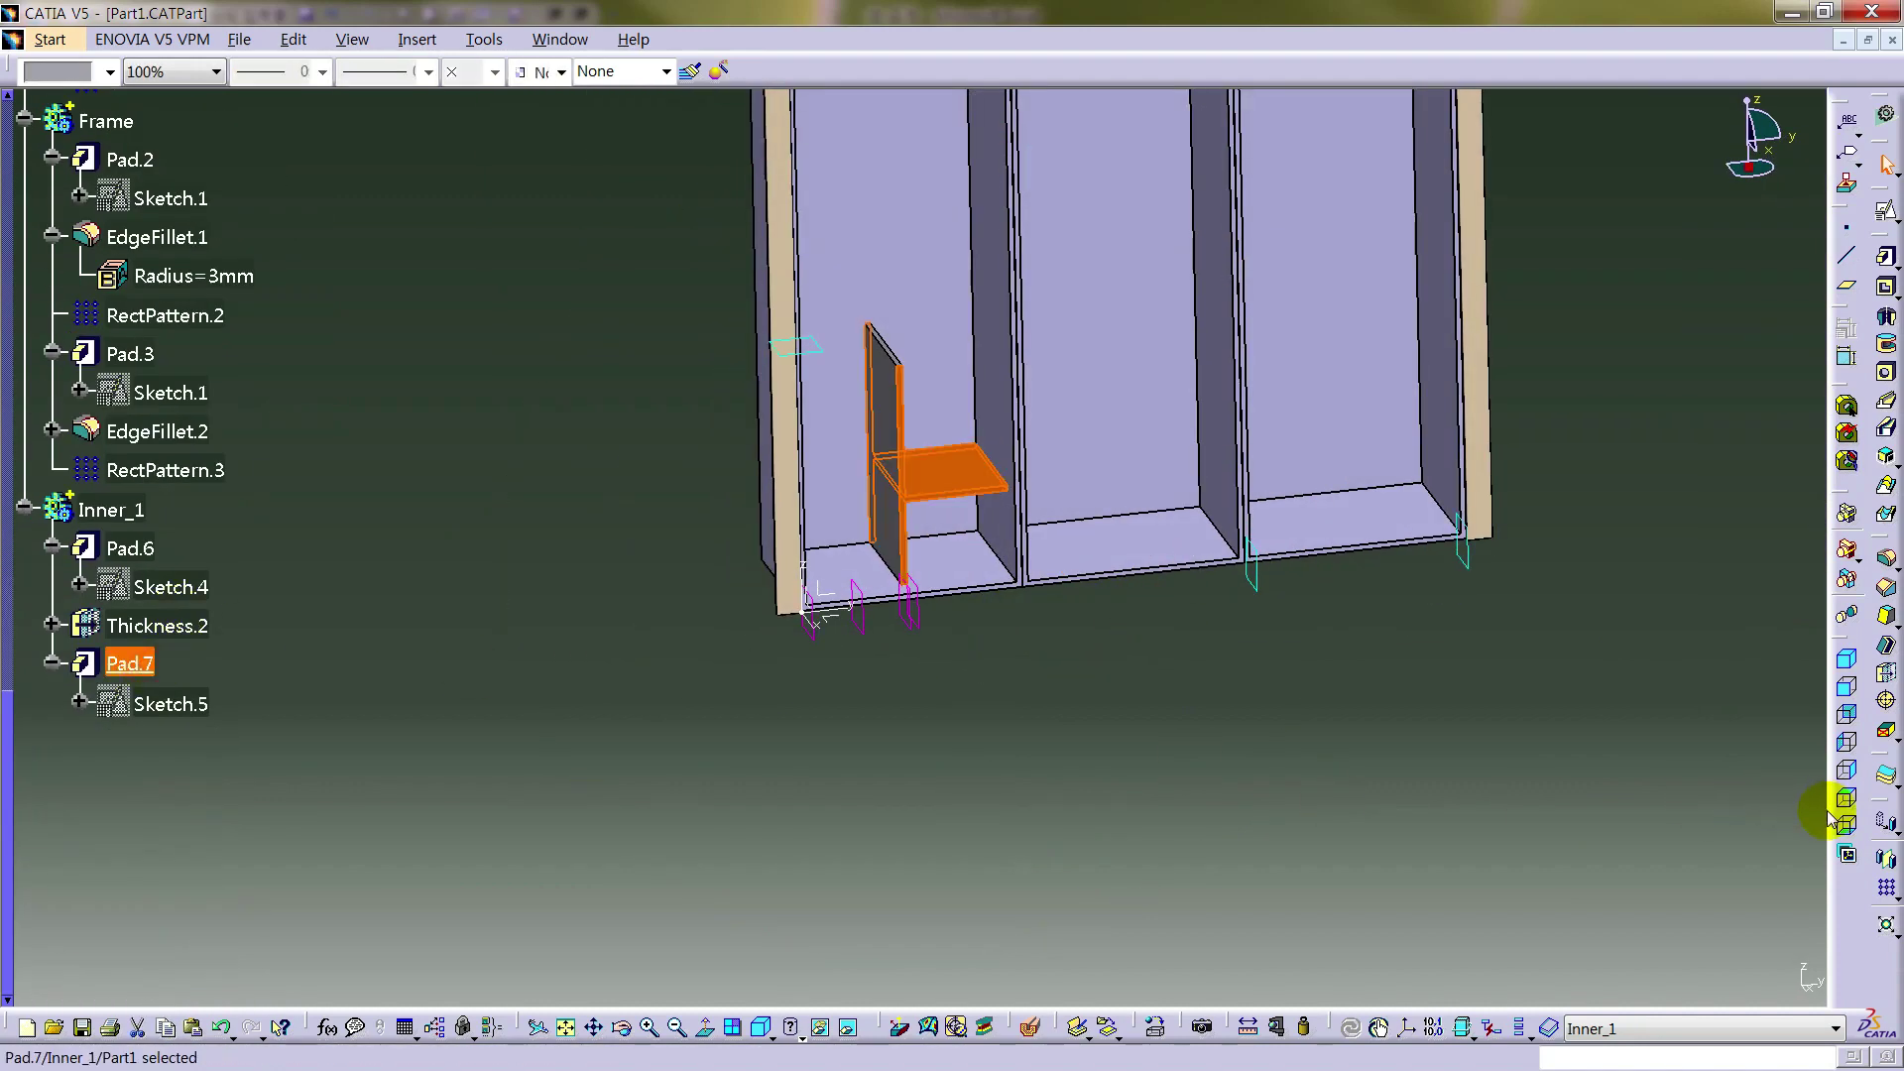
click(1888, 889)
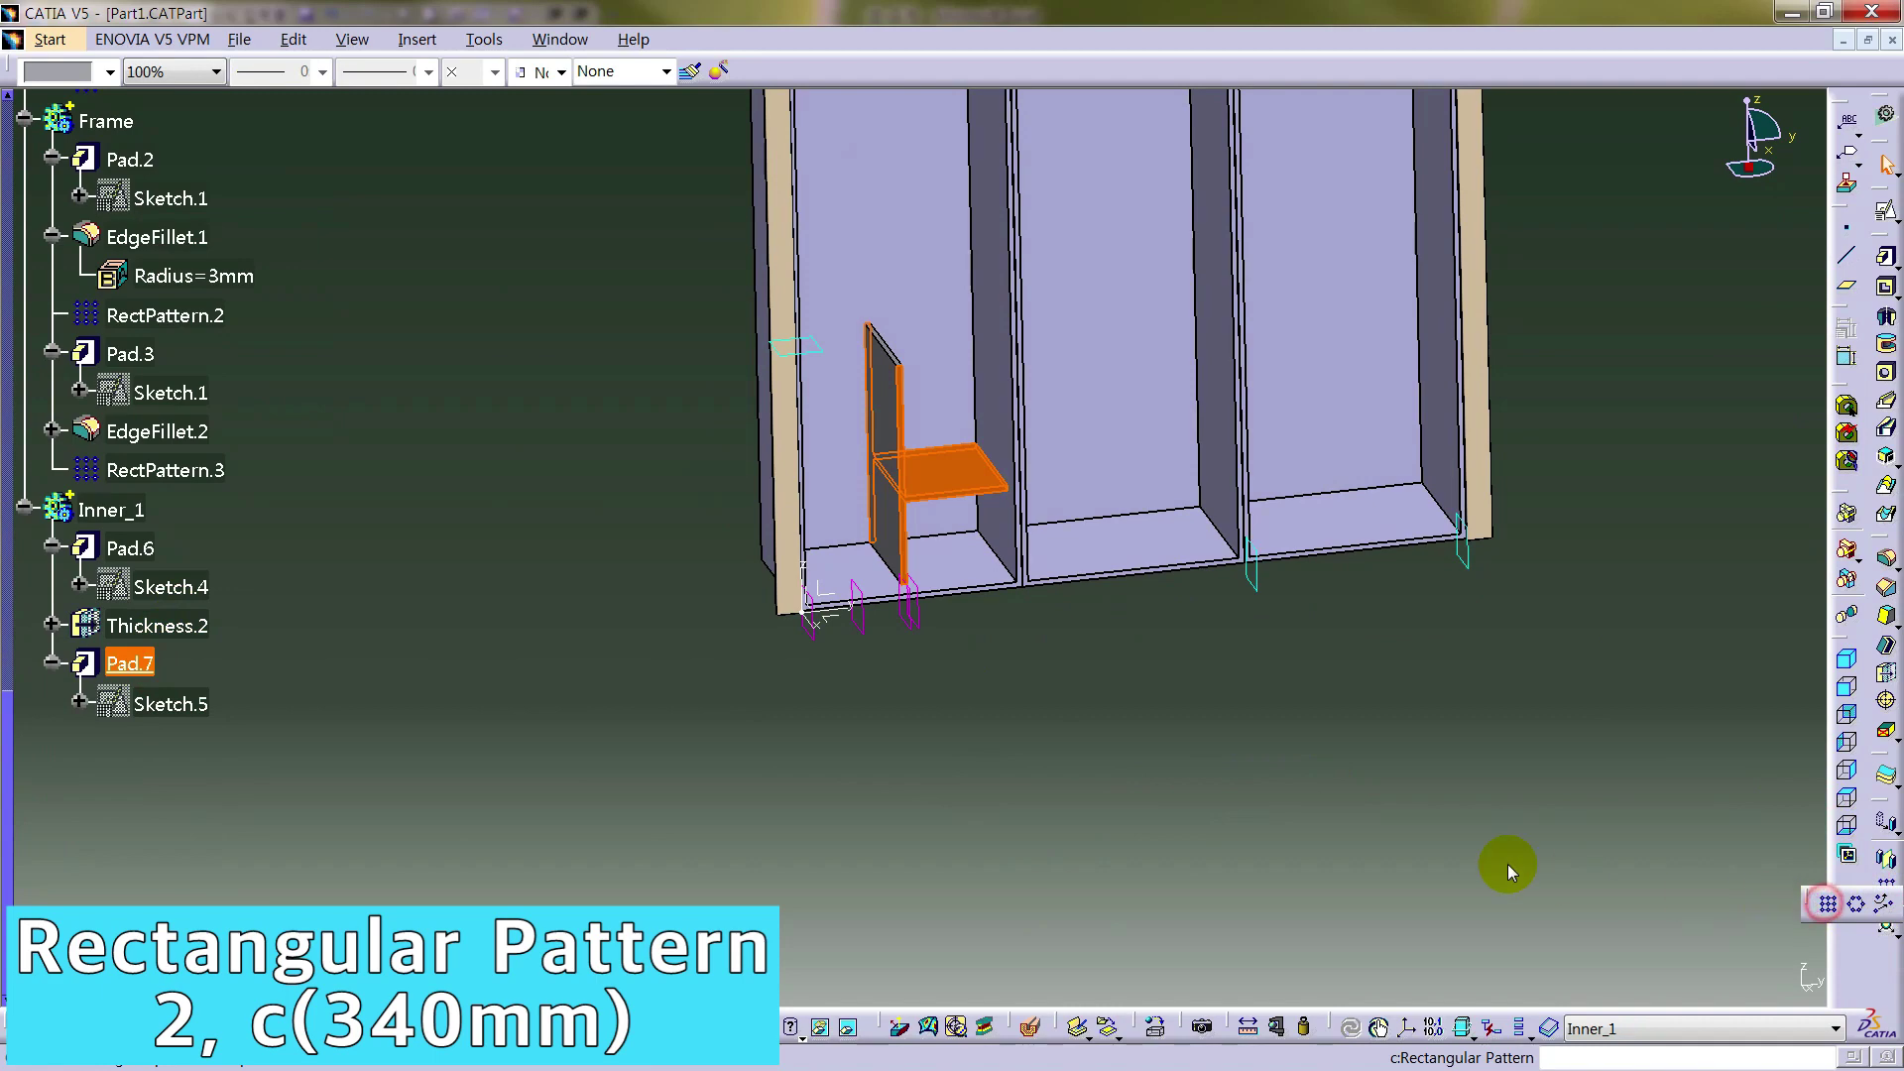
click(1340, 615)
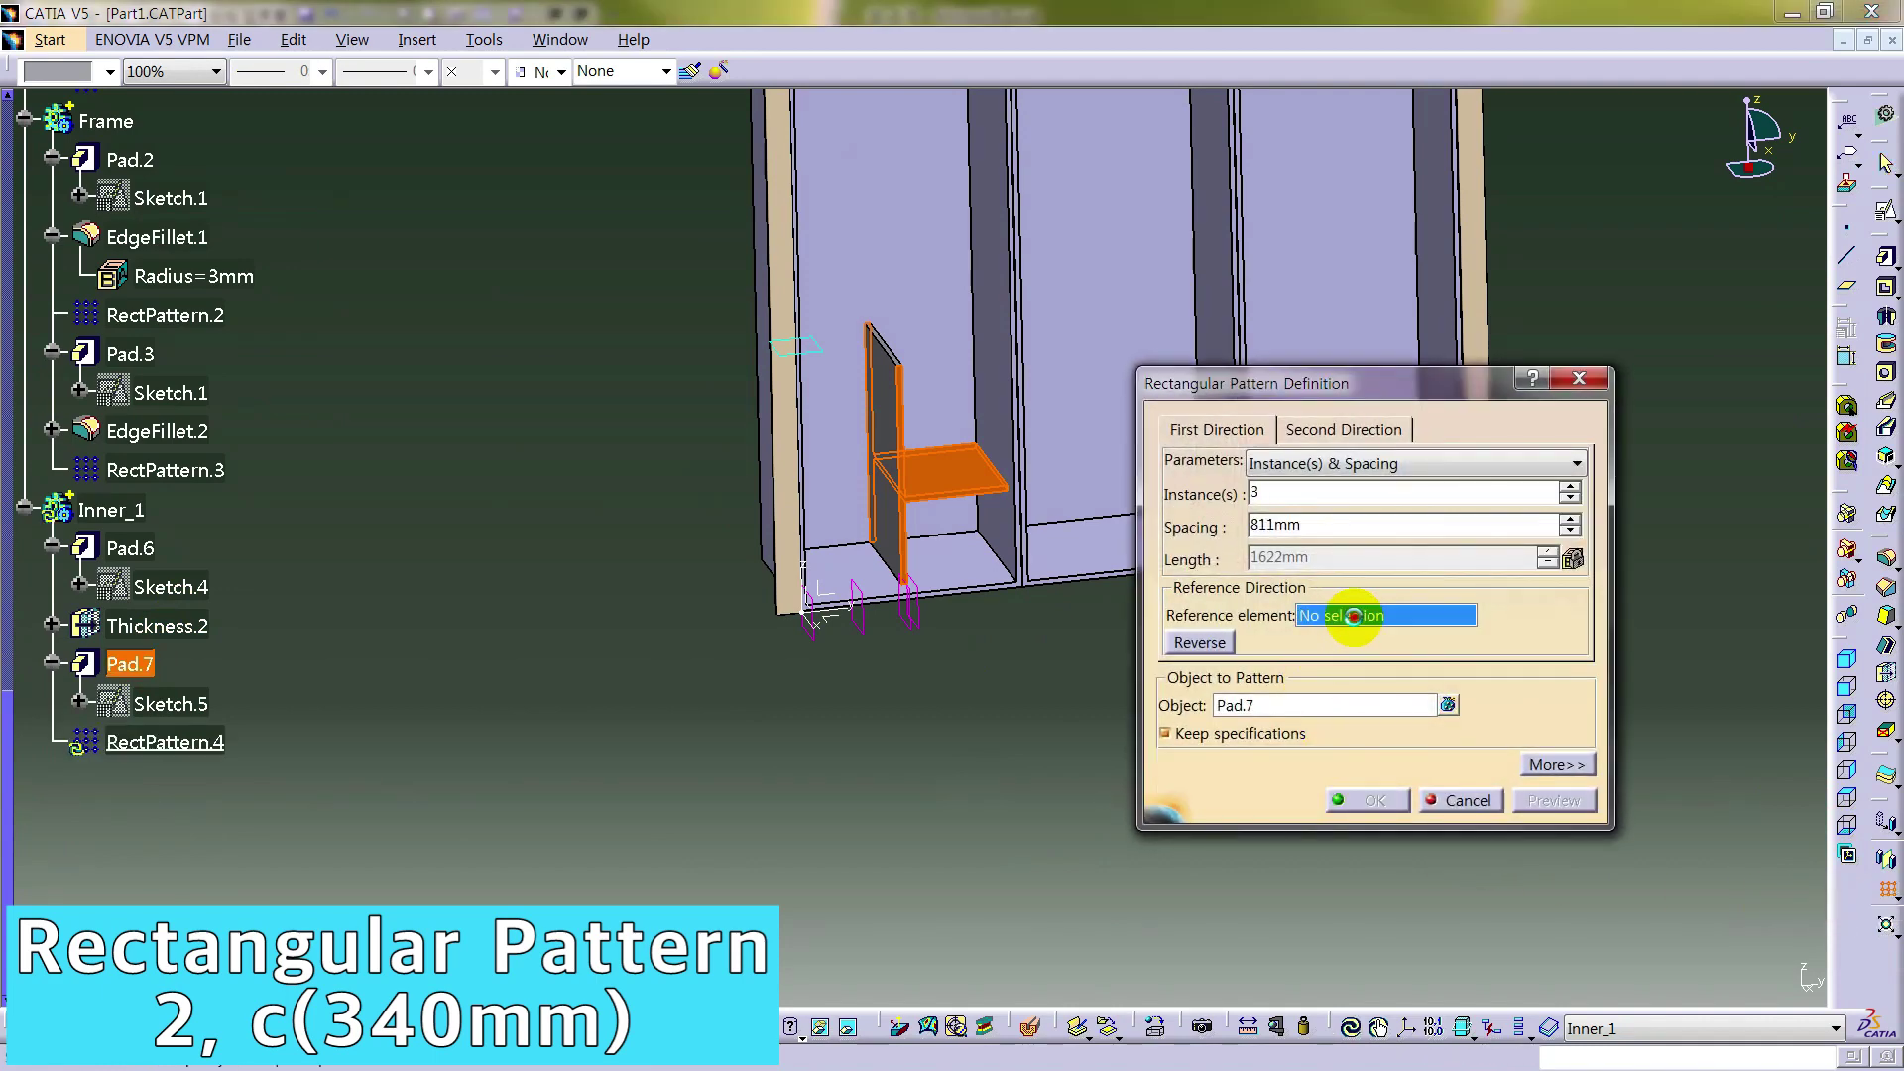
click(811, 585)
right_click(1342, 527)
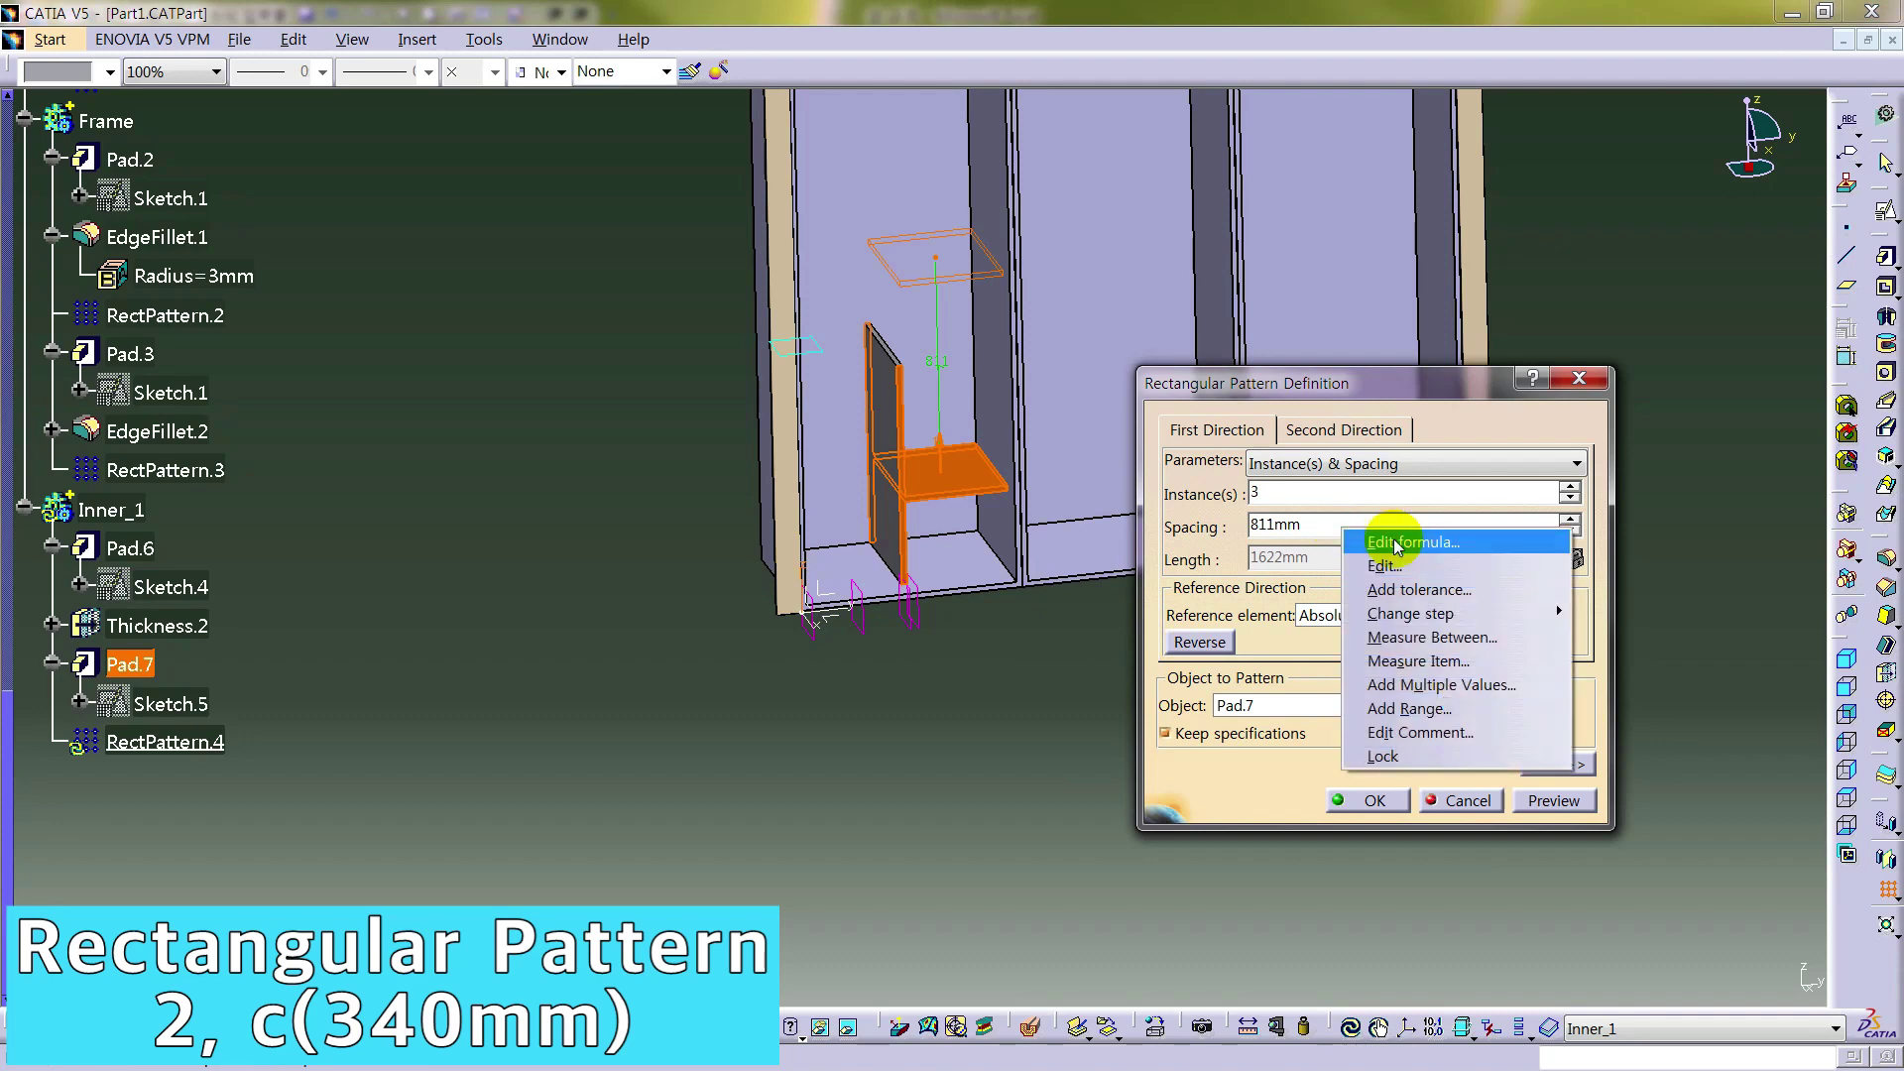
click(1394, 543)
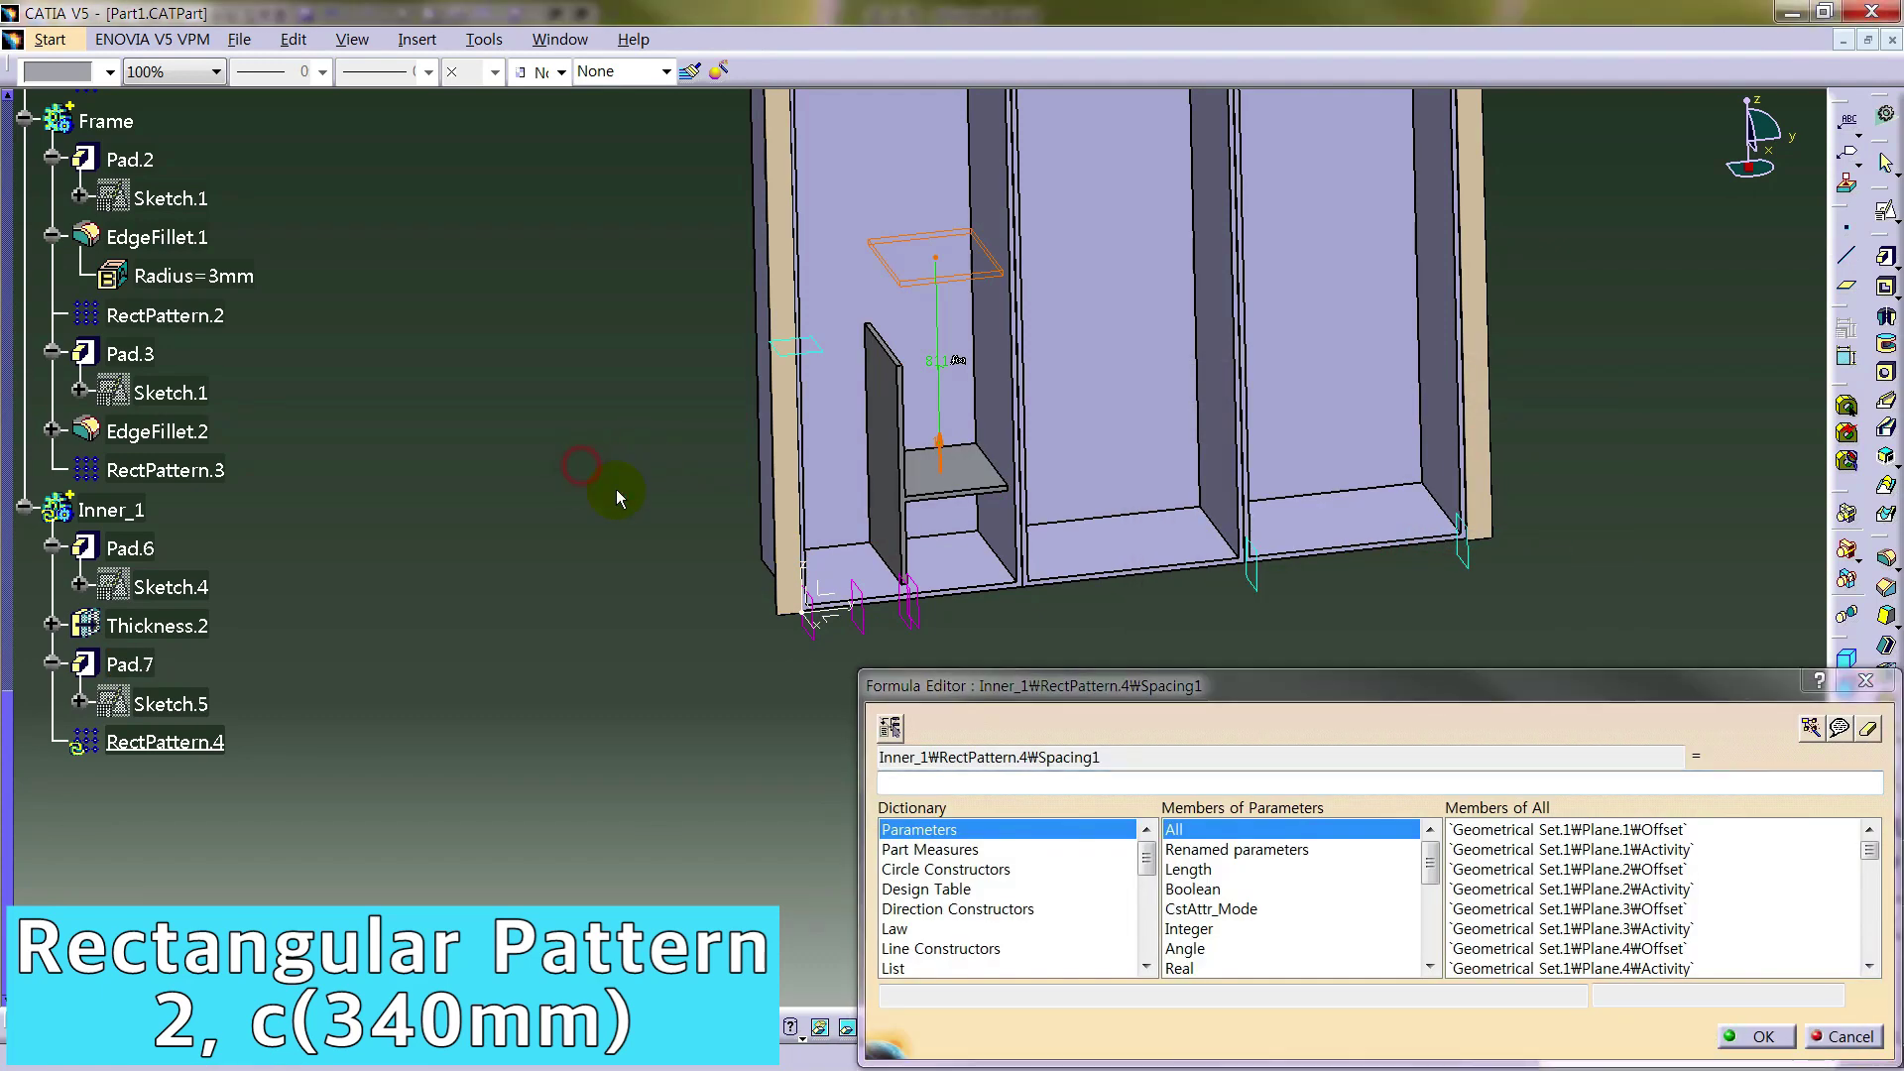
click(956, 781)
text(c)
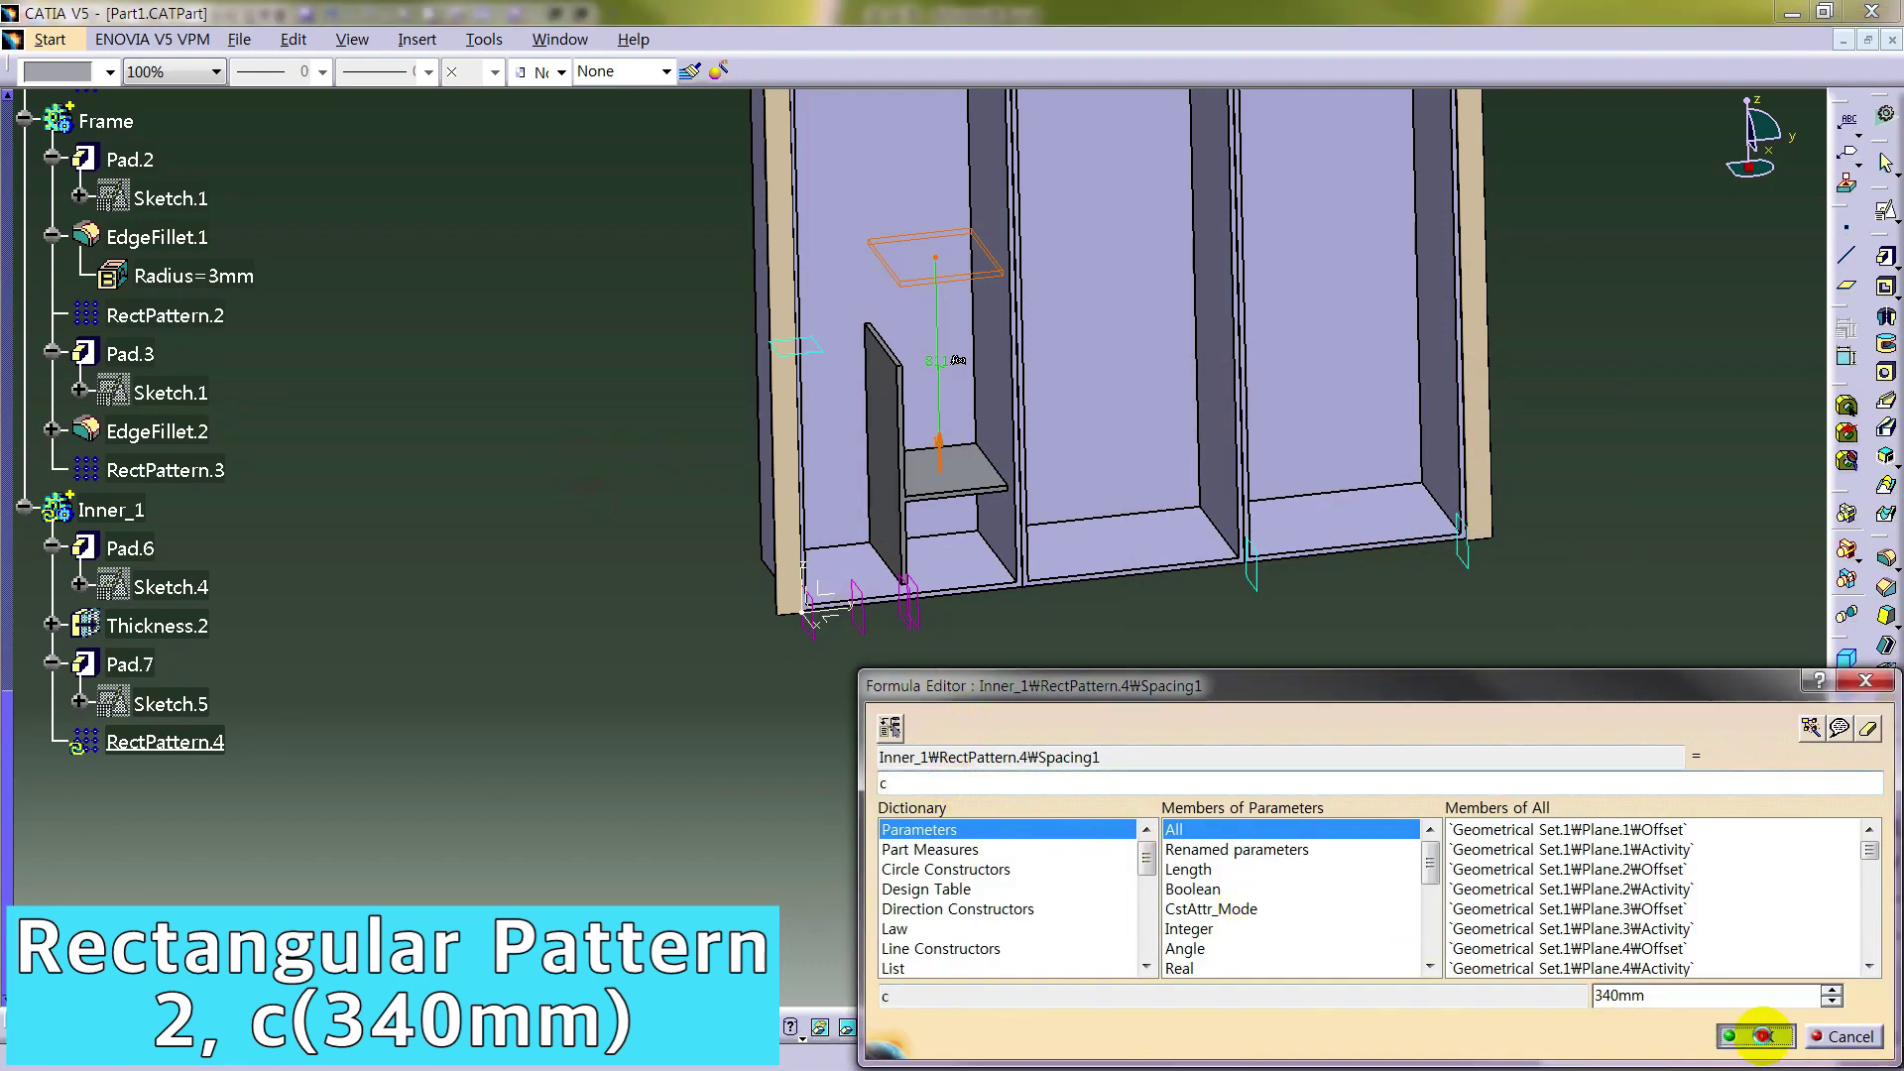
click(1761, 1035)
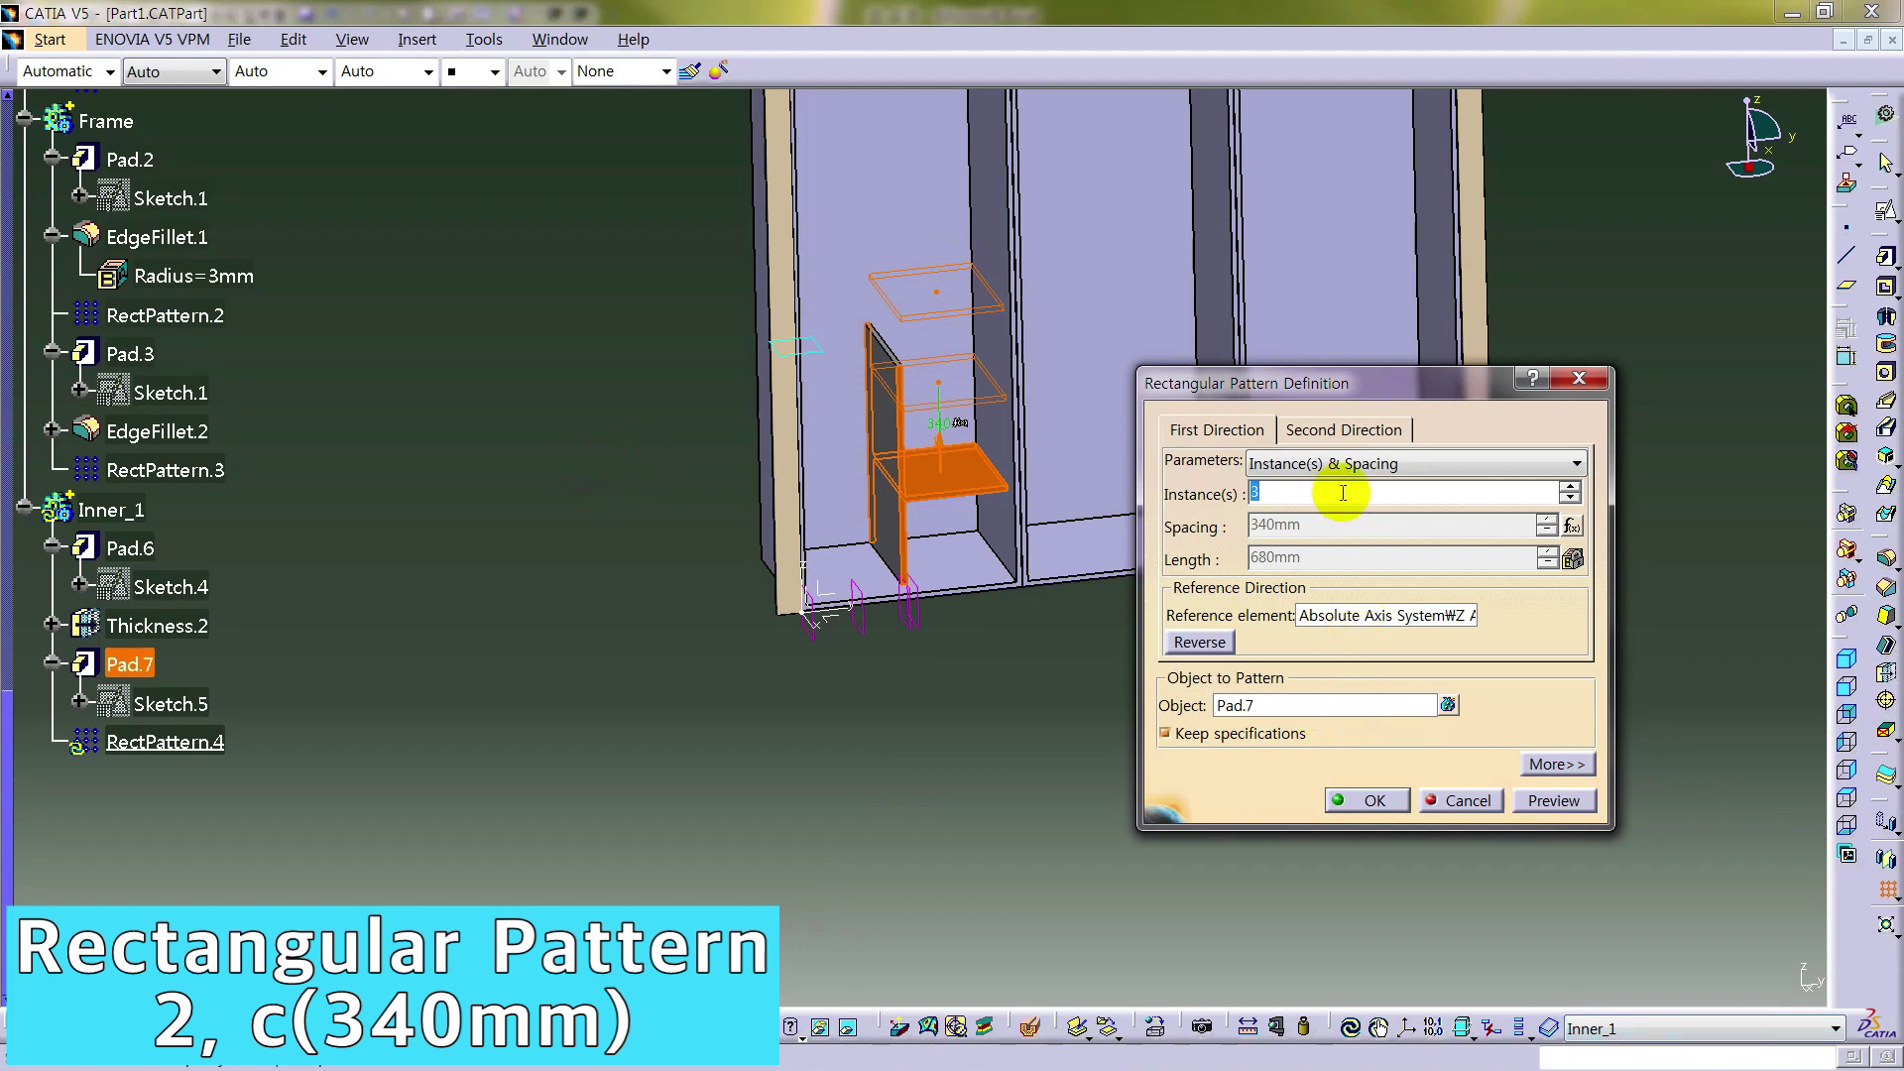
- Set the shelf pattern to 2 instances, preview it and create it
click(1570, 499)
click(1535, 803)
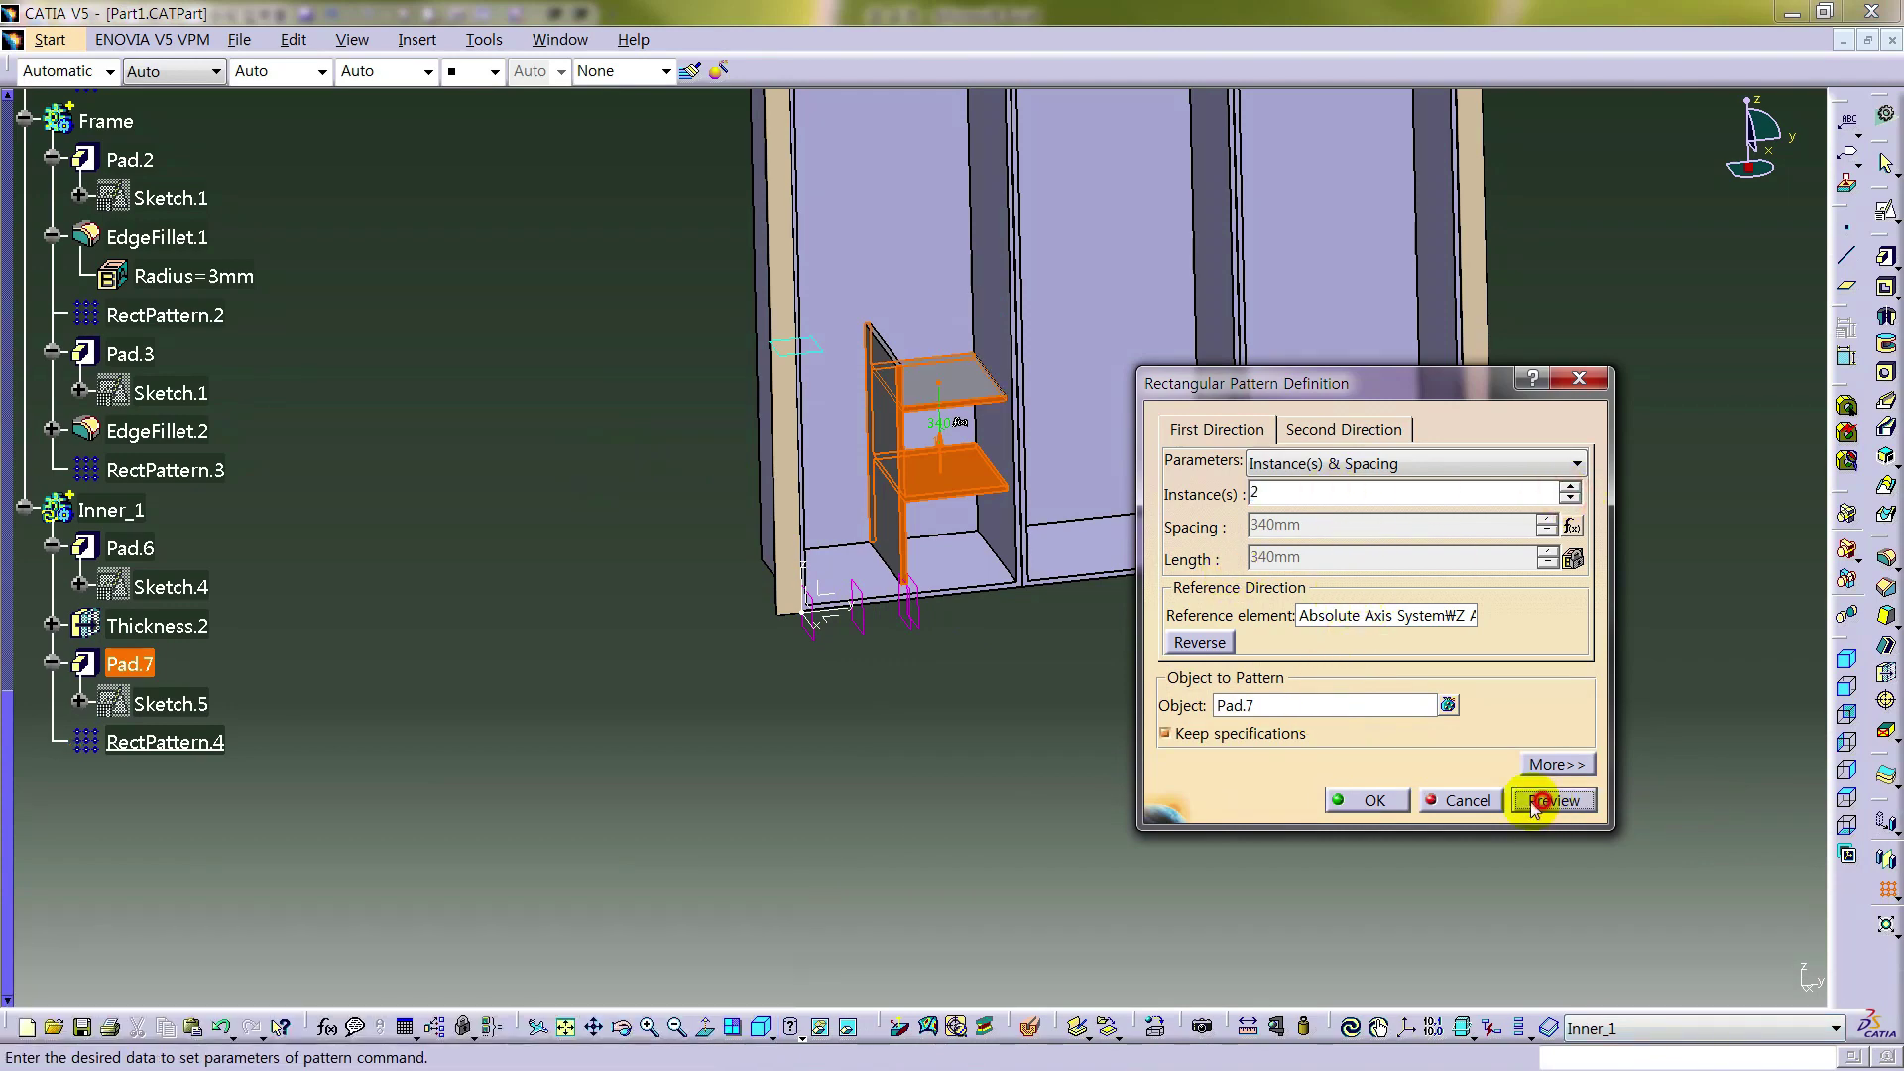
click(1346, 800)
click(1112, 845)
- Define Inner_1 as the work object and insert a new body after it
middle_drag(1089, 617, 1055, 710)
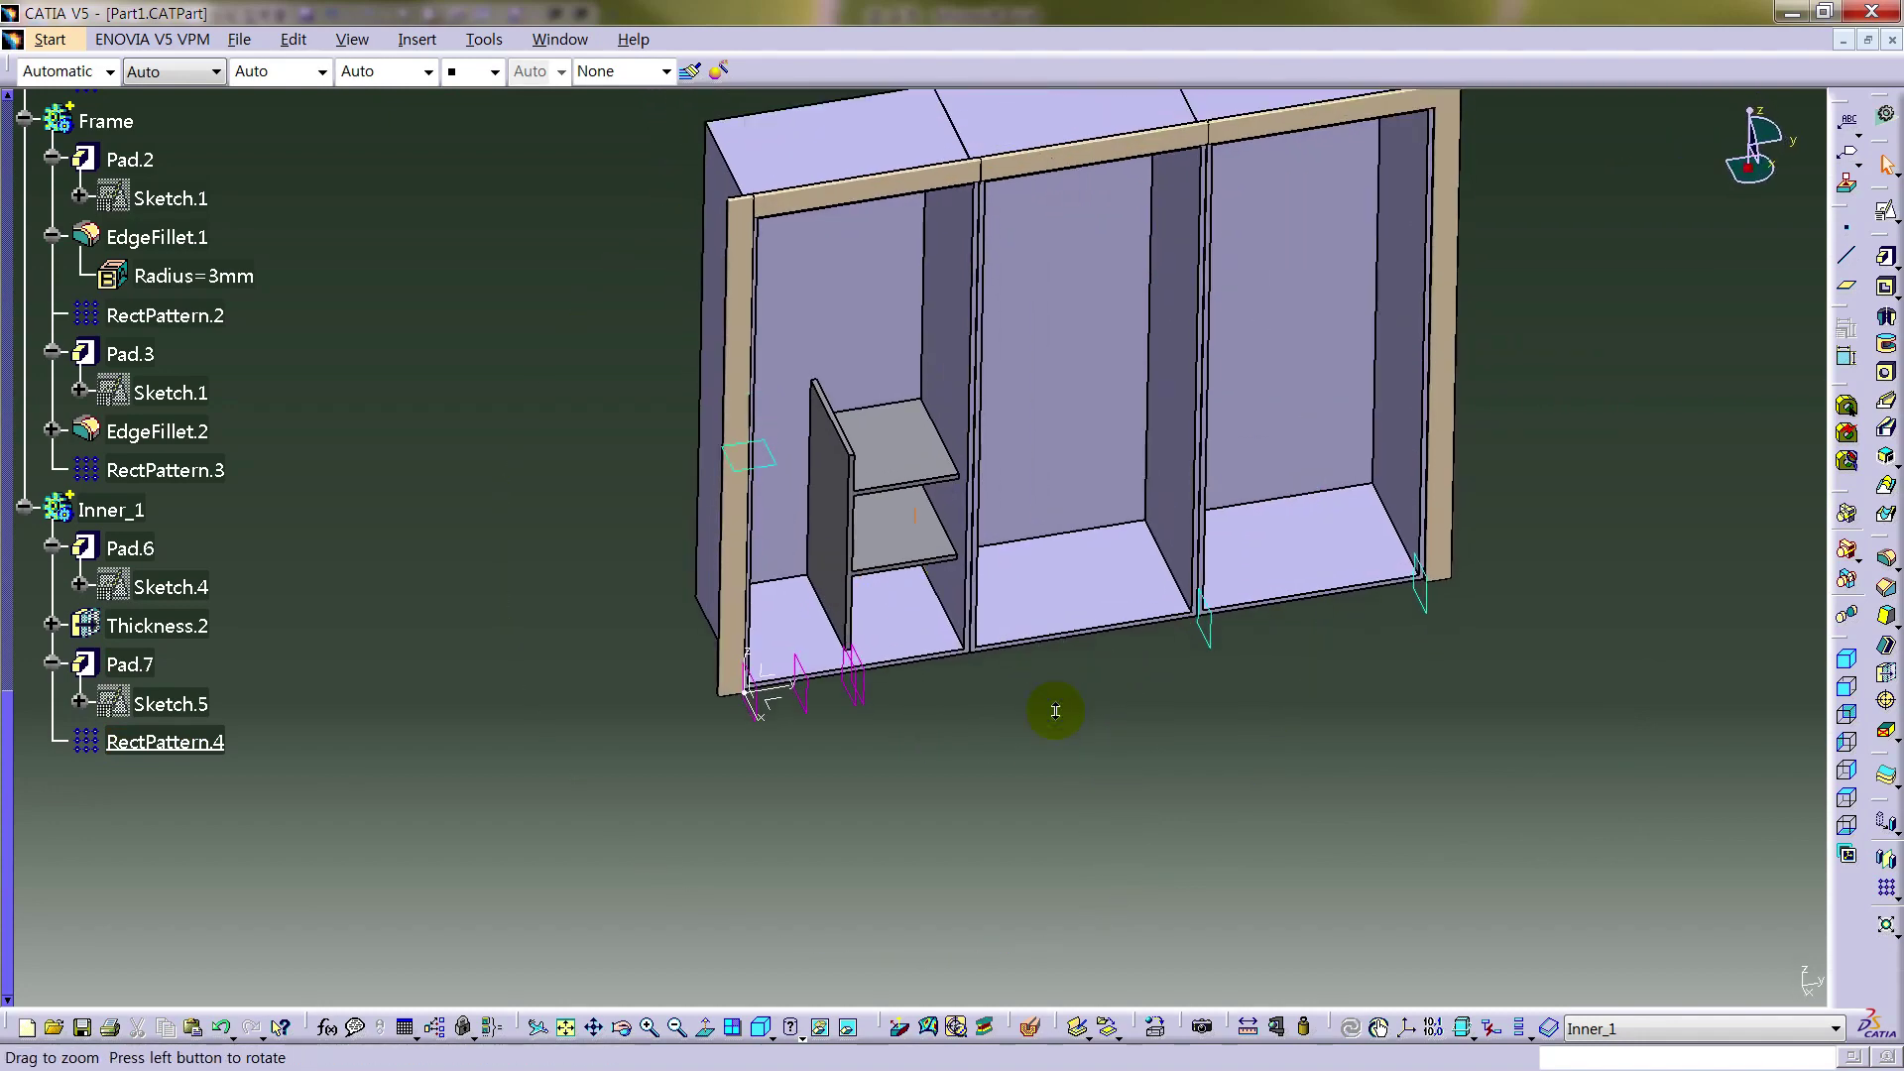
mouse_move(1056, 710)
middle_down()
mouse_move(1089, 779)
mouse_move(965, 718)
mouse_move(982, 731)
mouse_move(1076, 700)
middle_up()
right_click(142, 523)
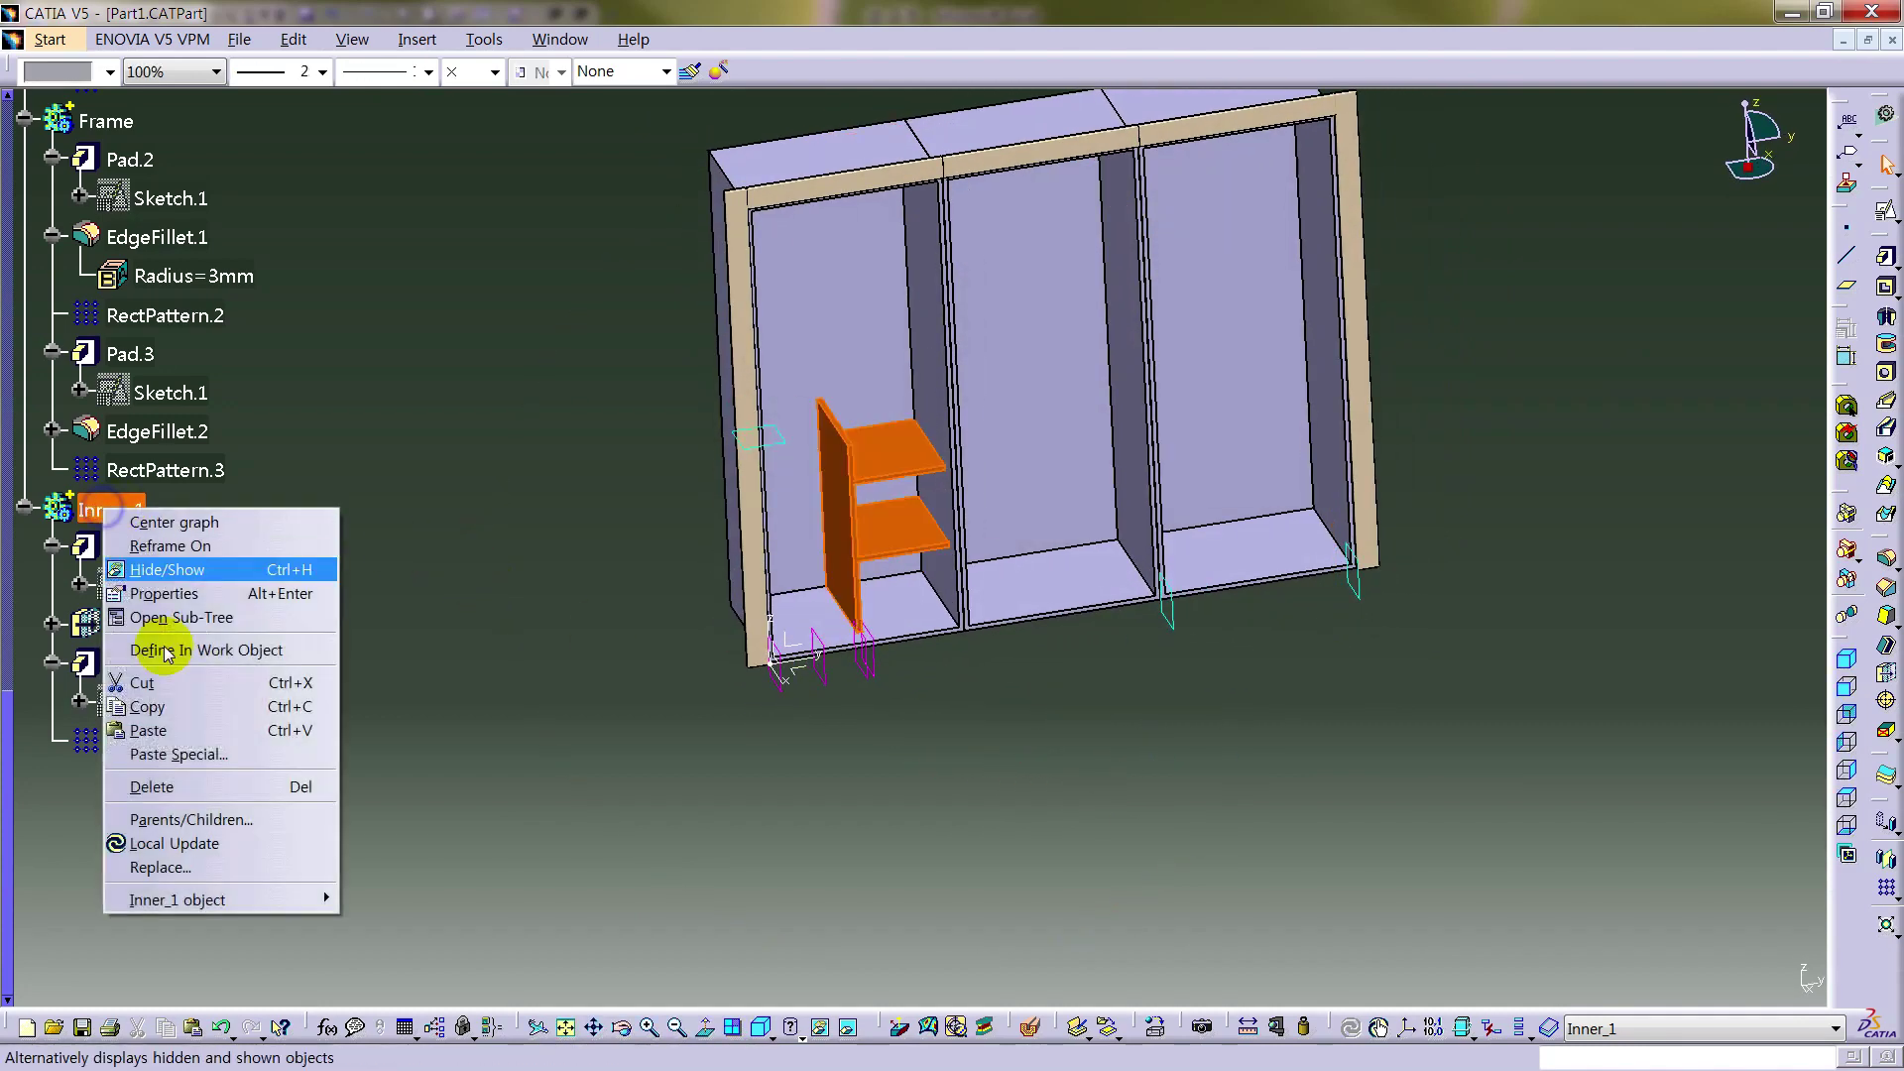
click(198, 644)
click(417, 40)
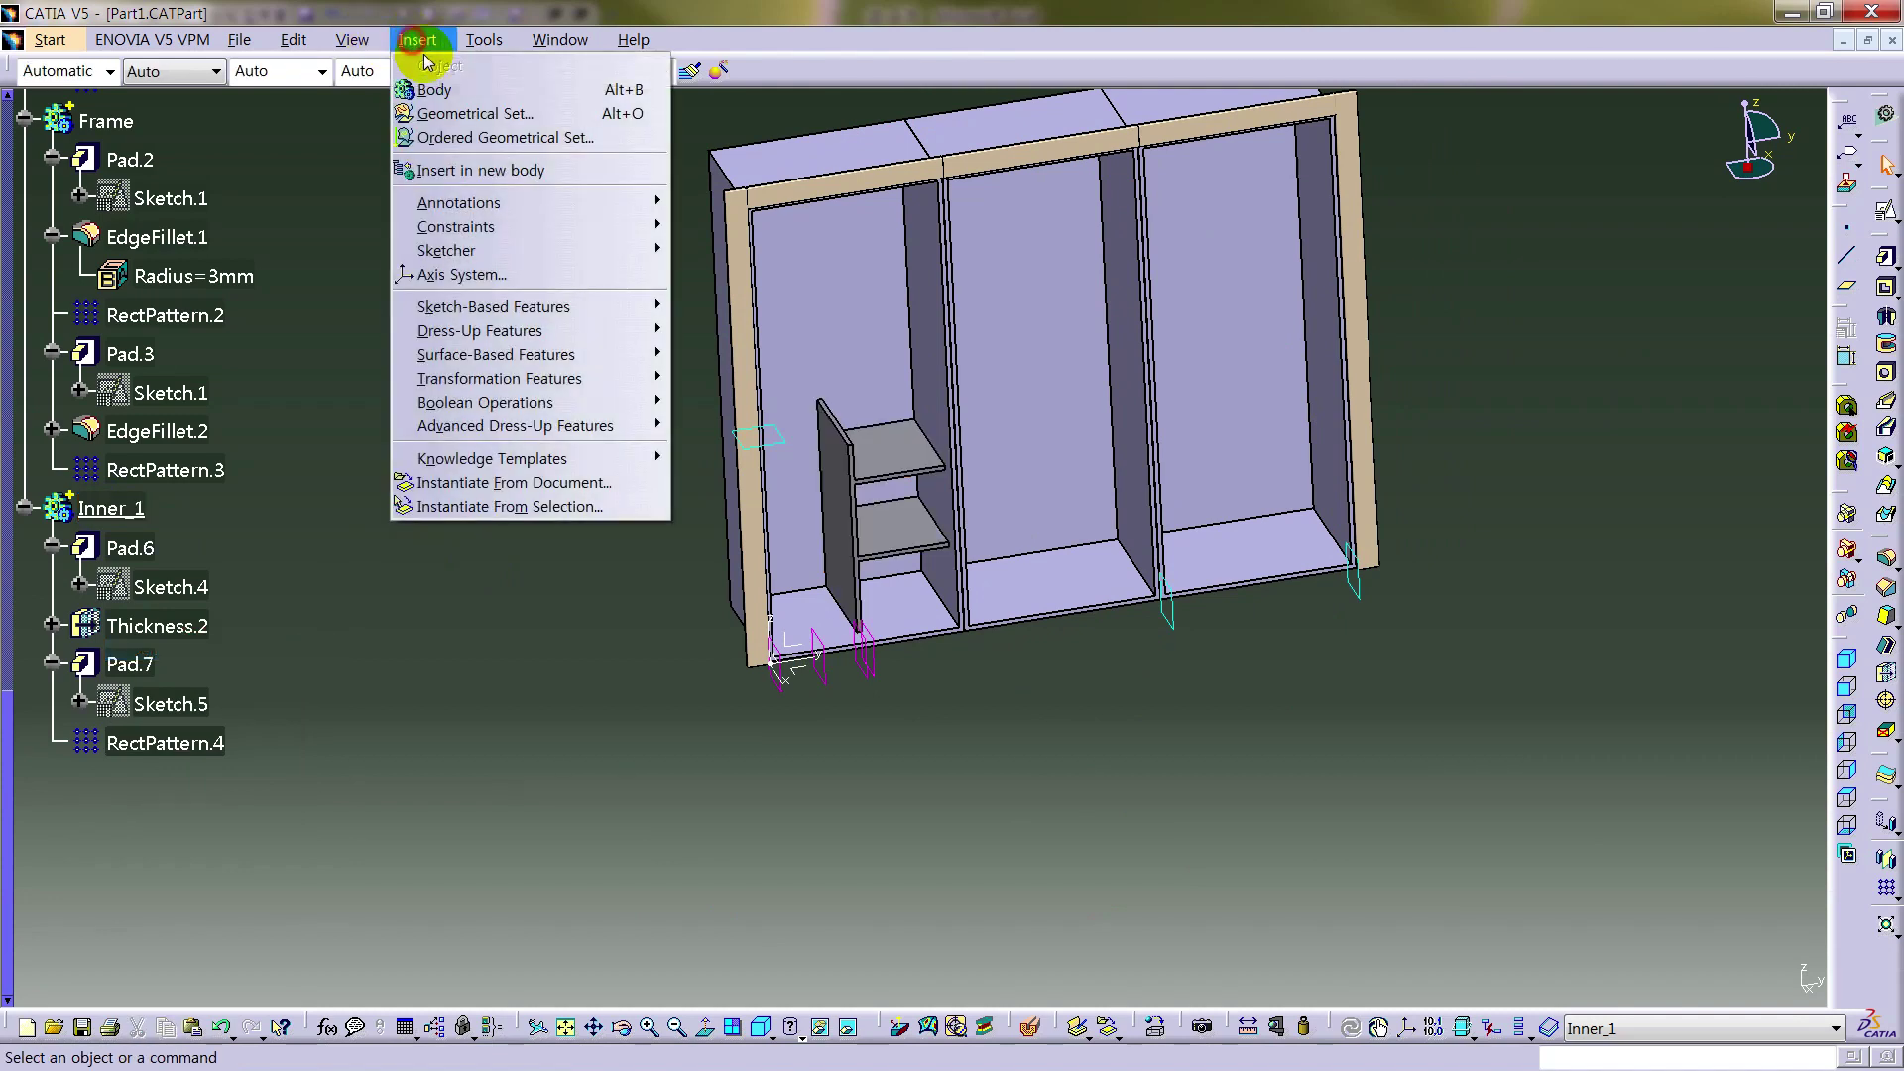
click(441, 87)
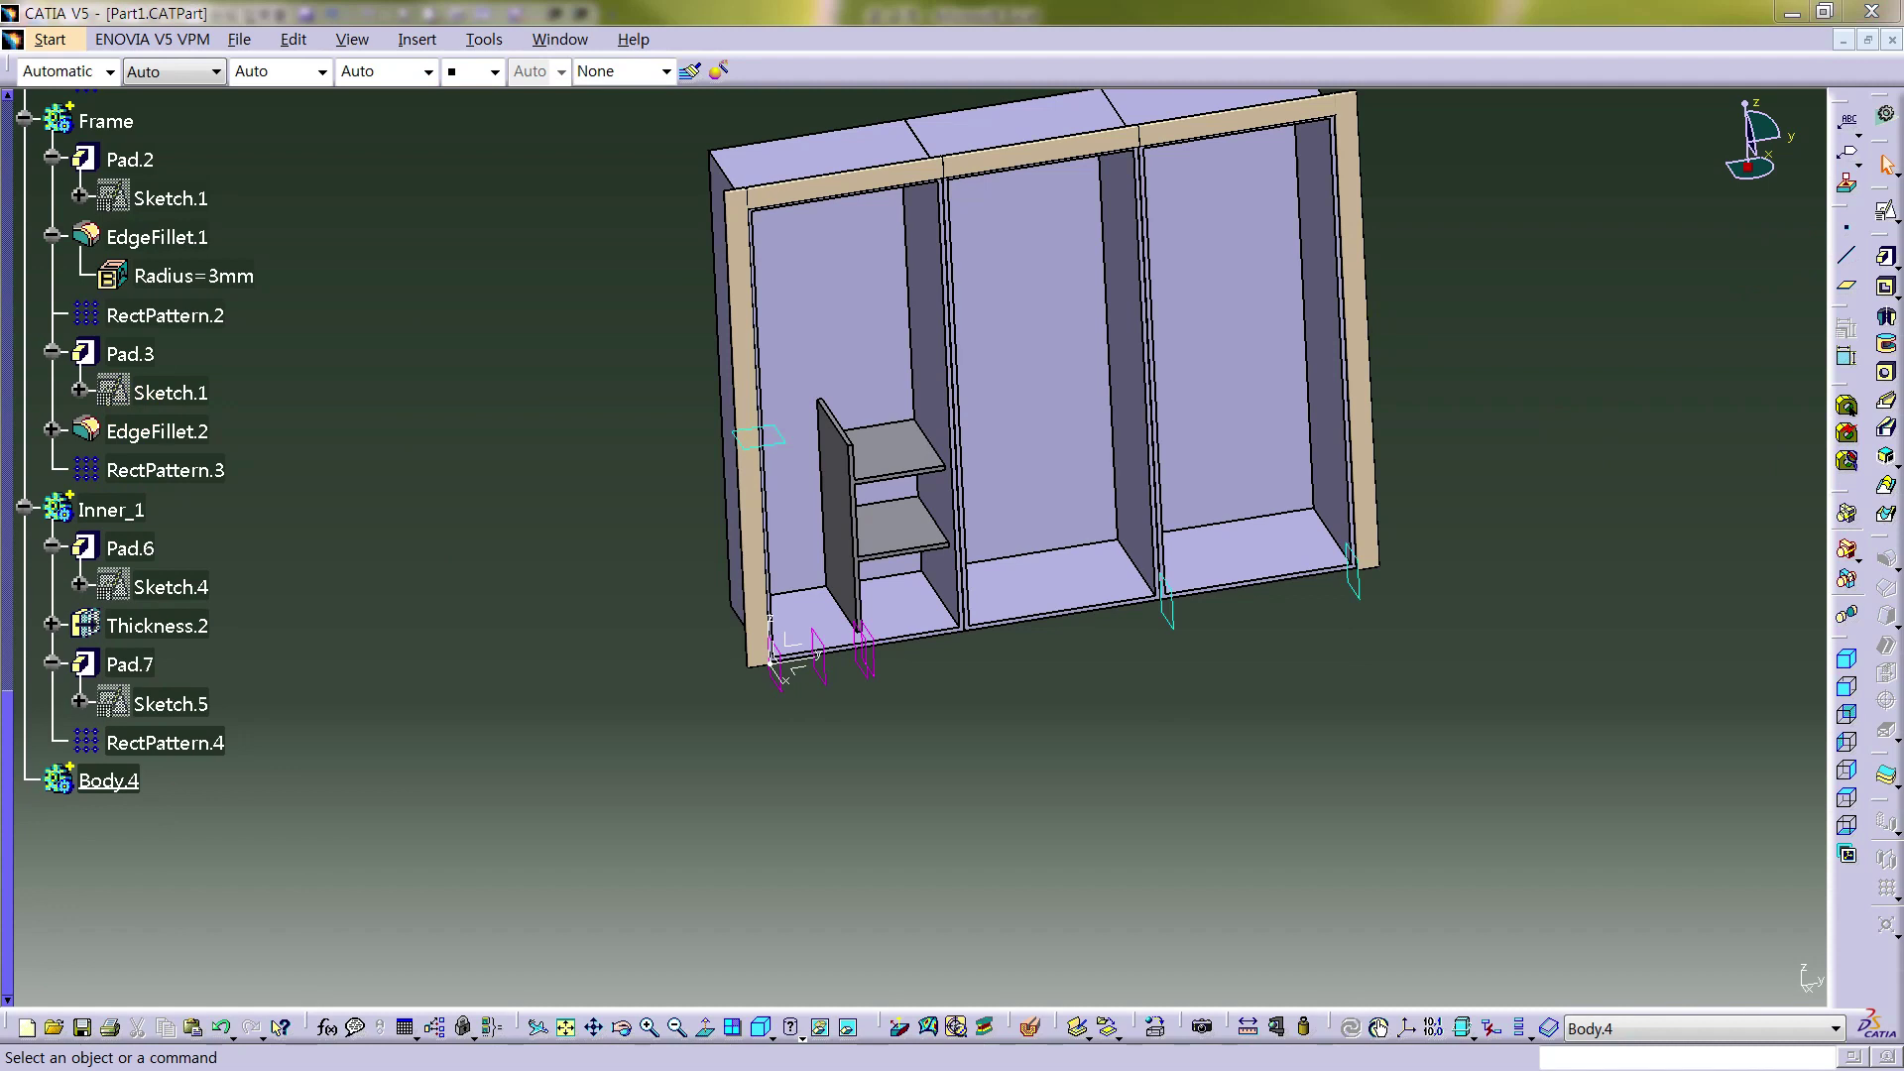
- Open a positioned sketch in the new body on the absolute XY plane with Reverse V and Swap enabled
click(1887, 216)
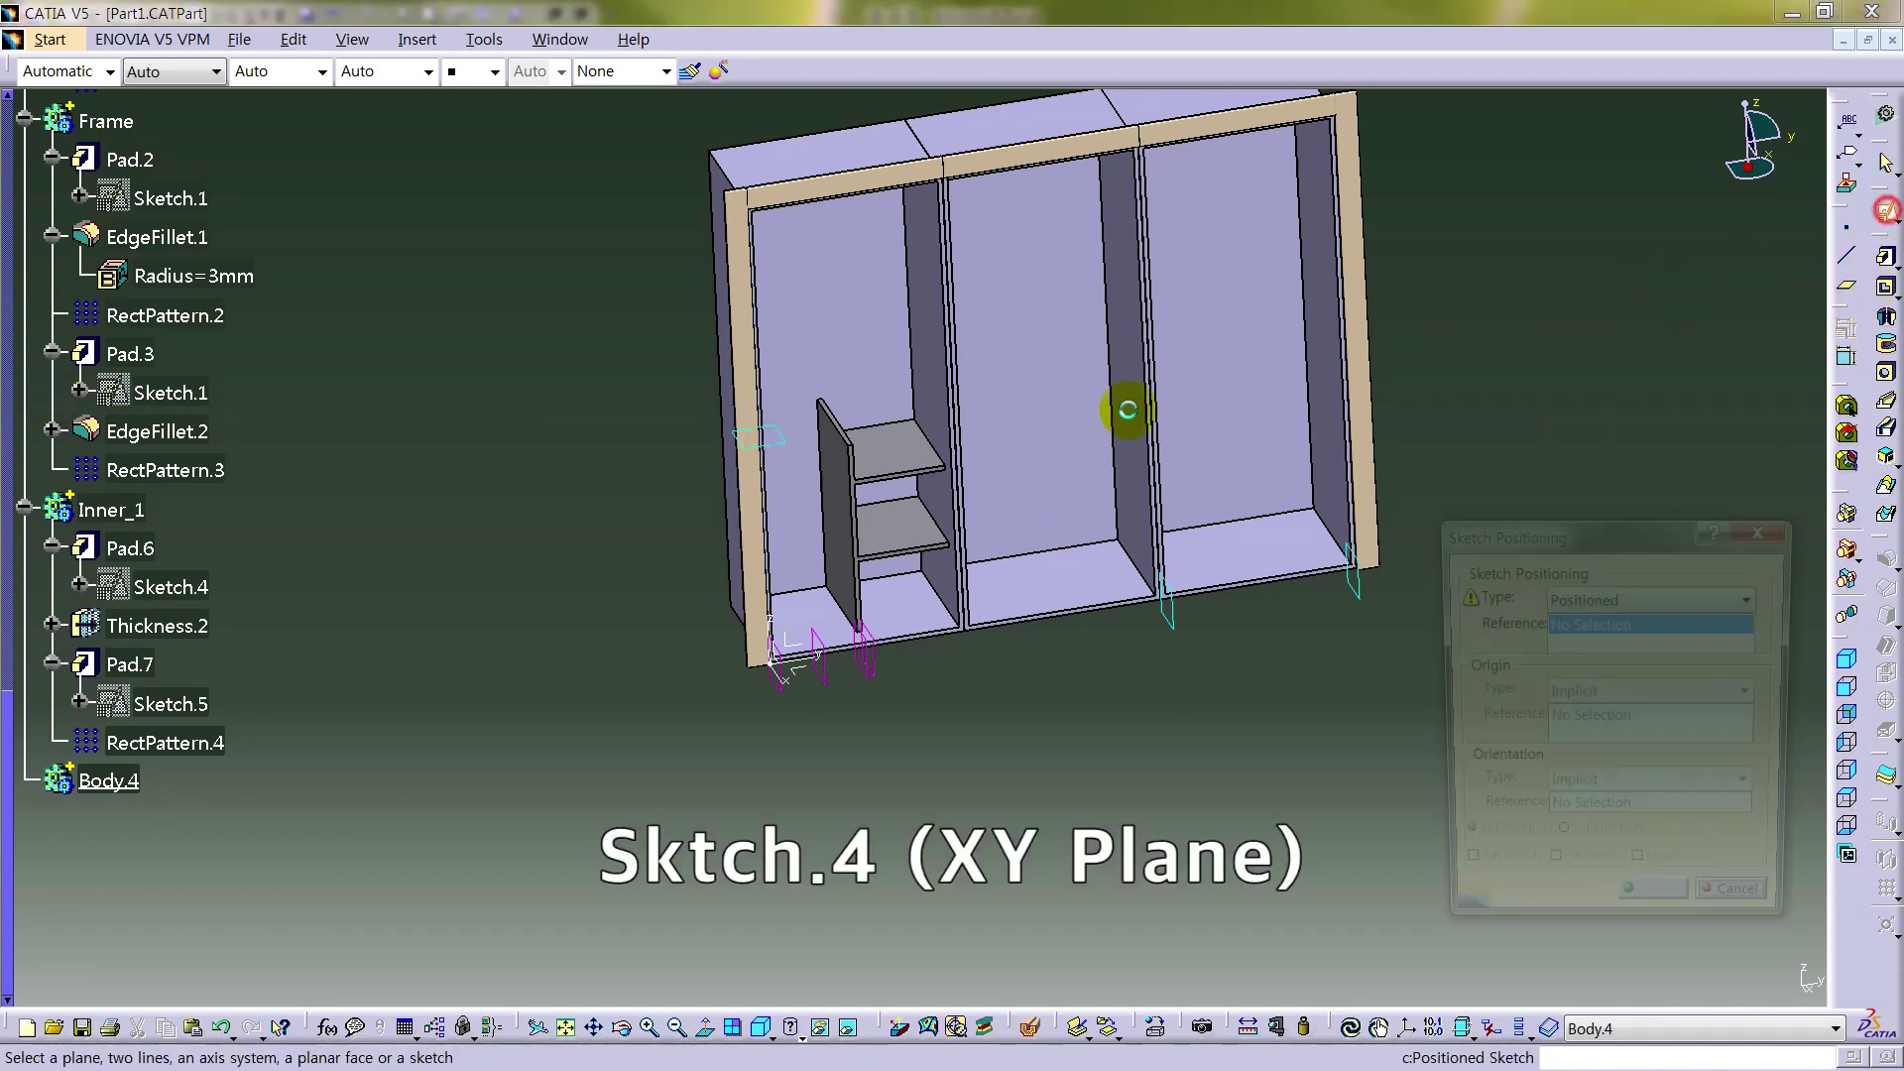
click(793, 667)
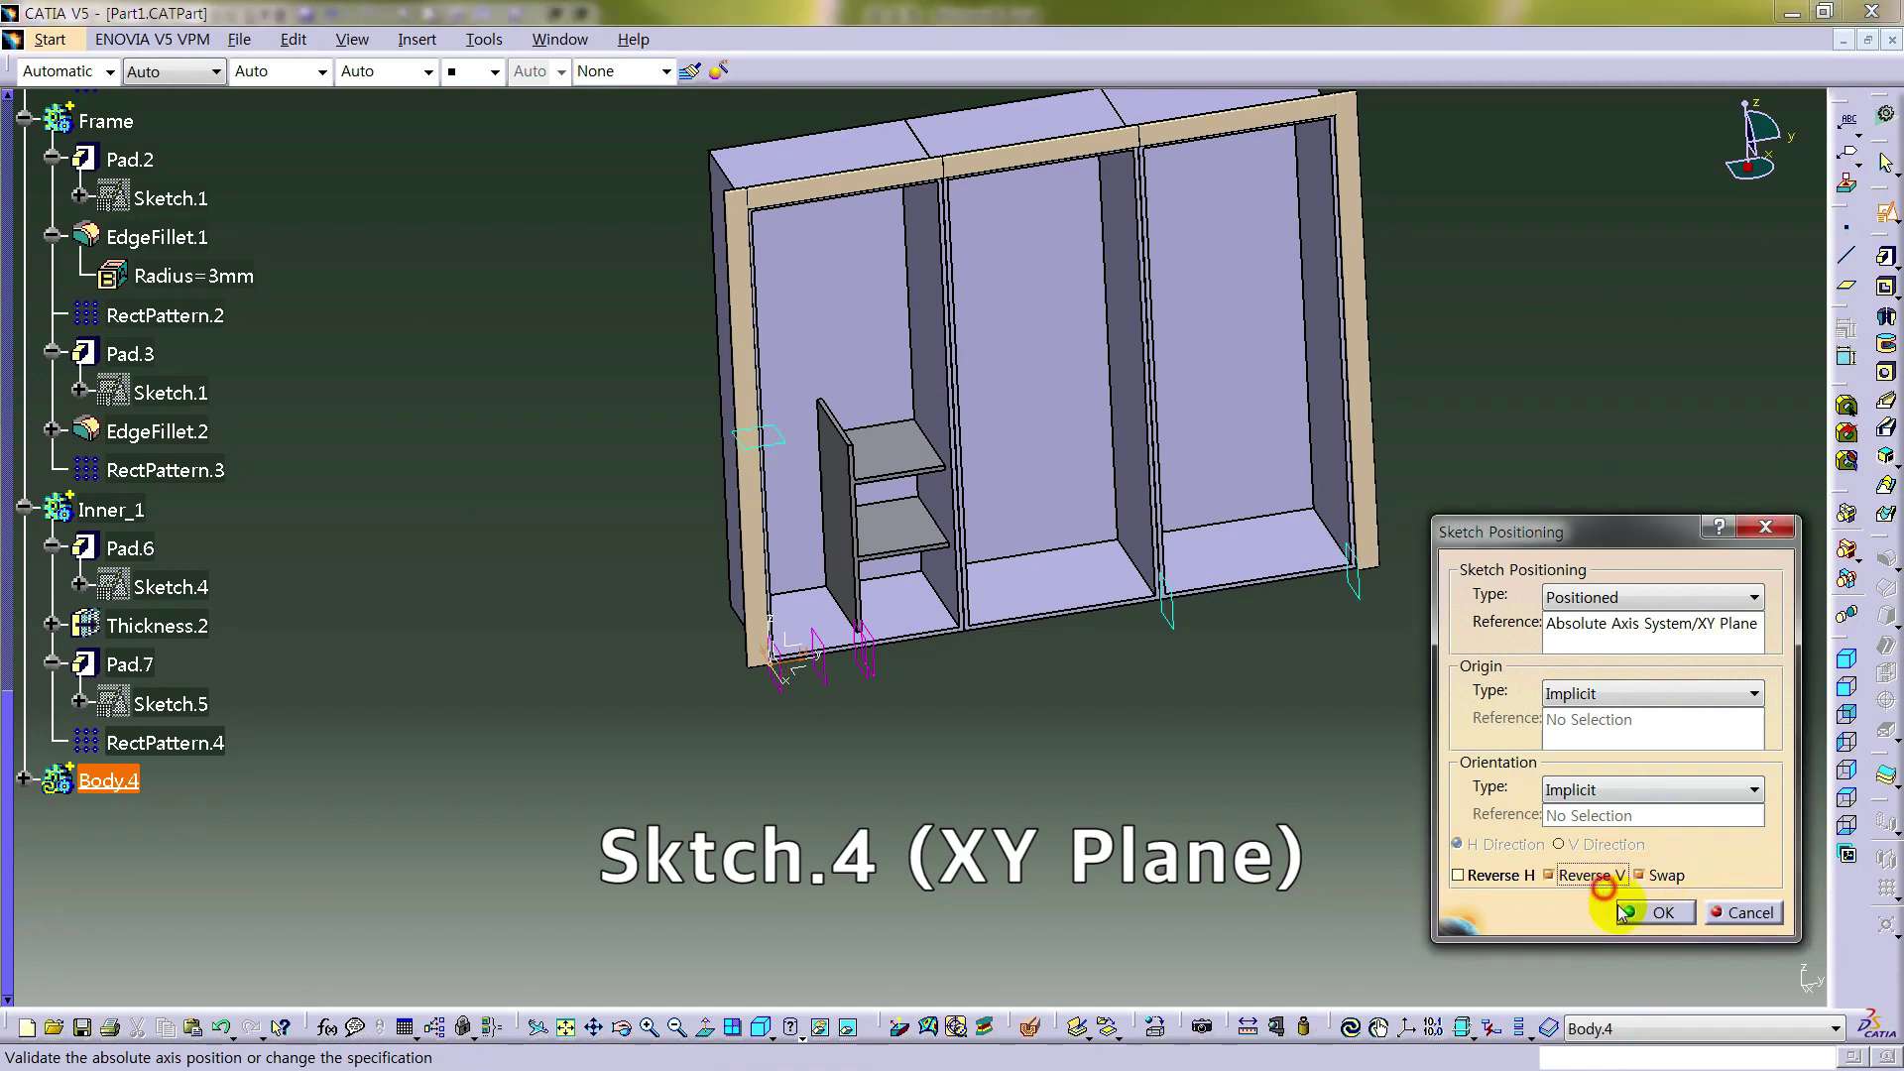
click(1657, 912)
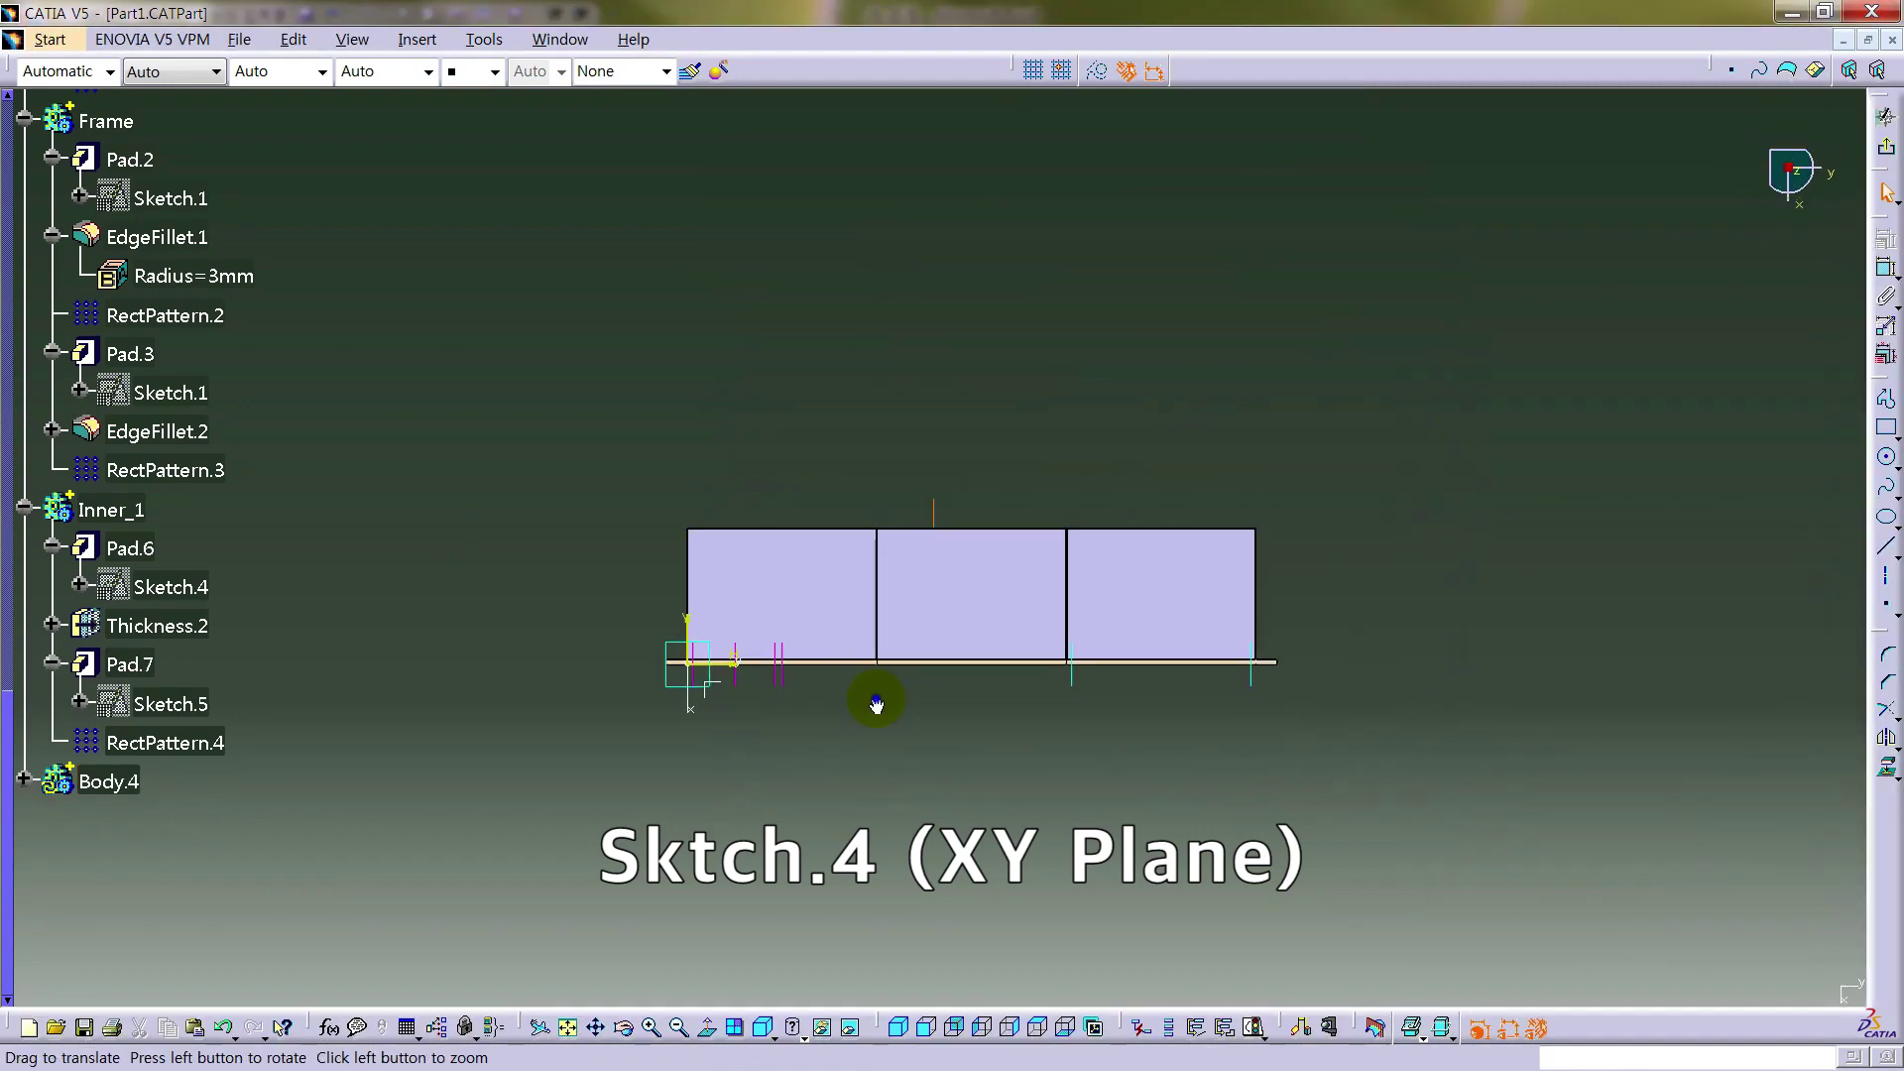
- Dim the 3D background and sketch a rectangle about 755 by 500 mm inside the wardrobe's middle section
click(1415, 1028)
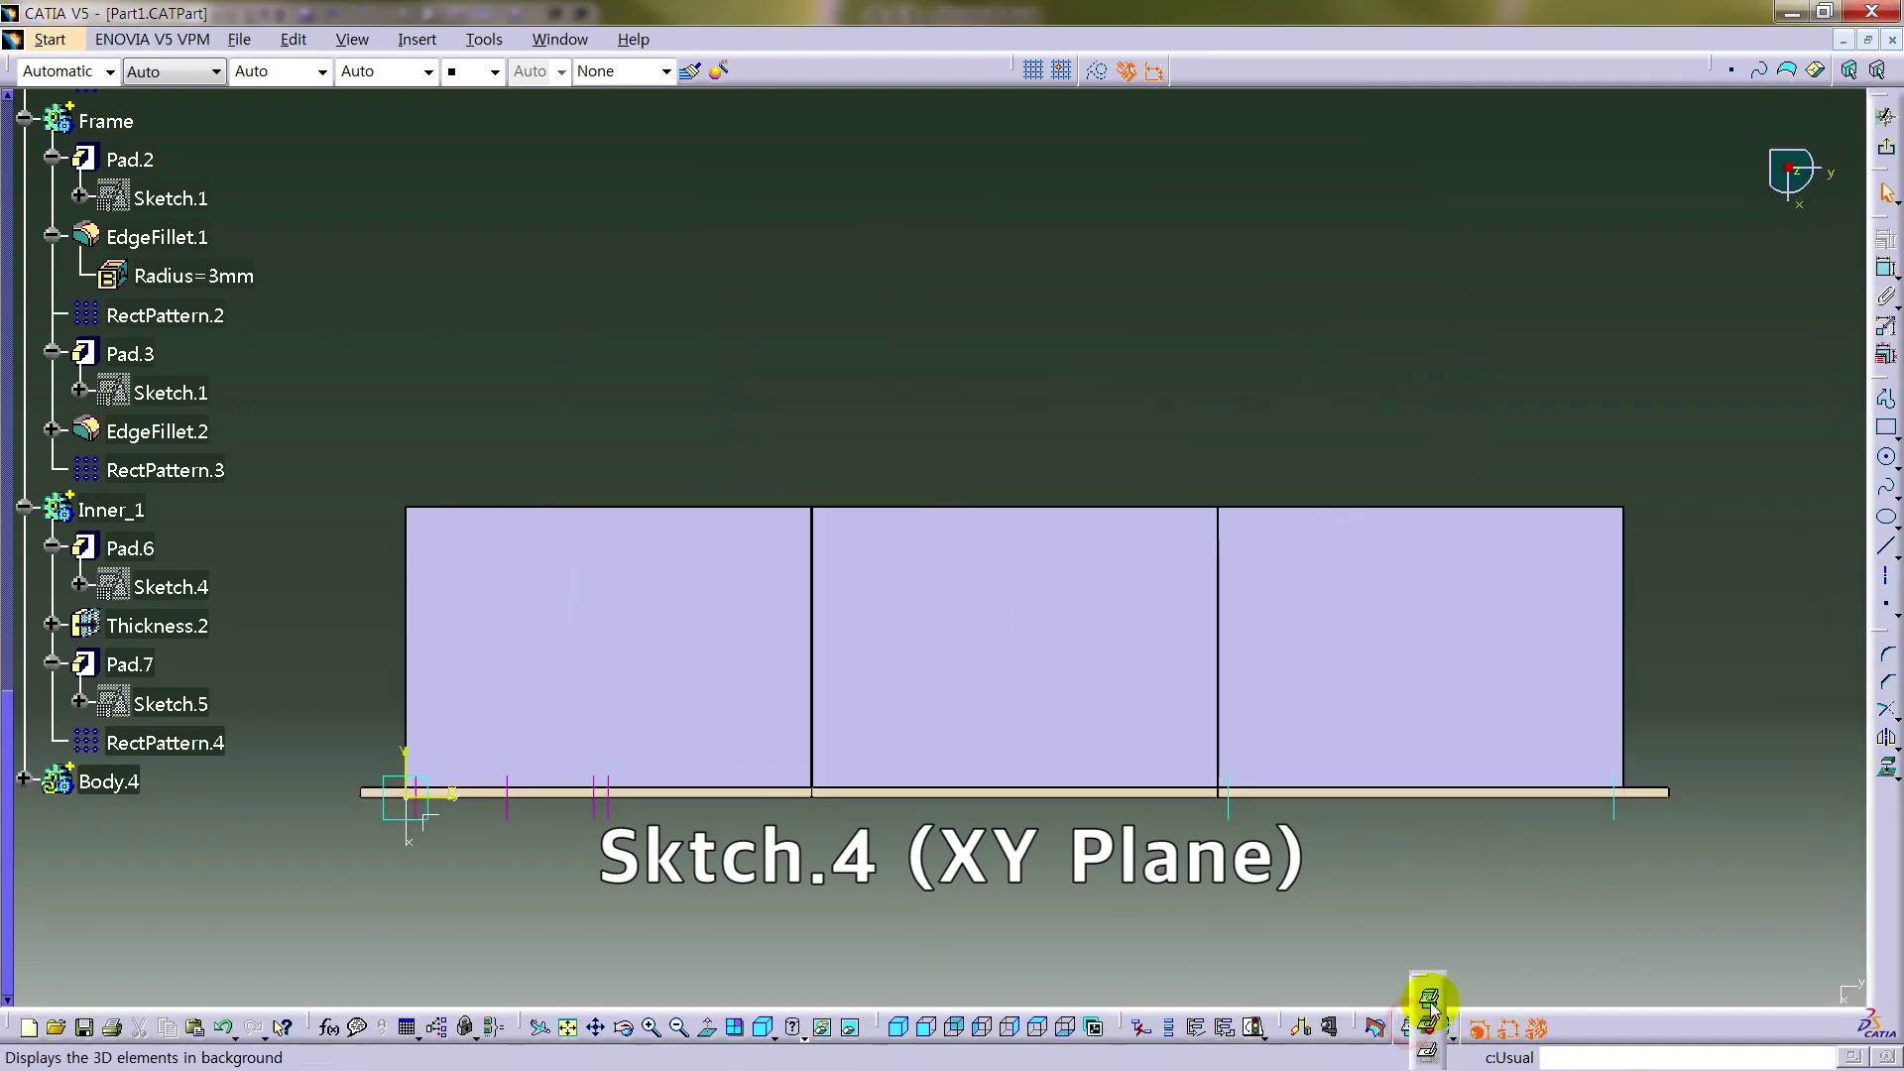
middle_drag(1075, 806, 1114, 740)
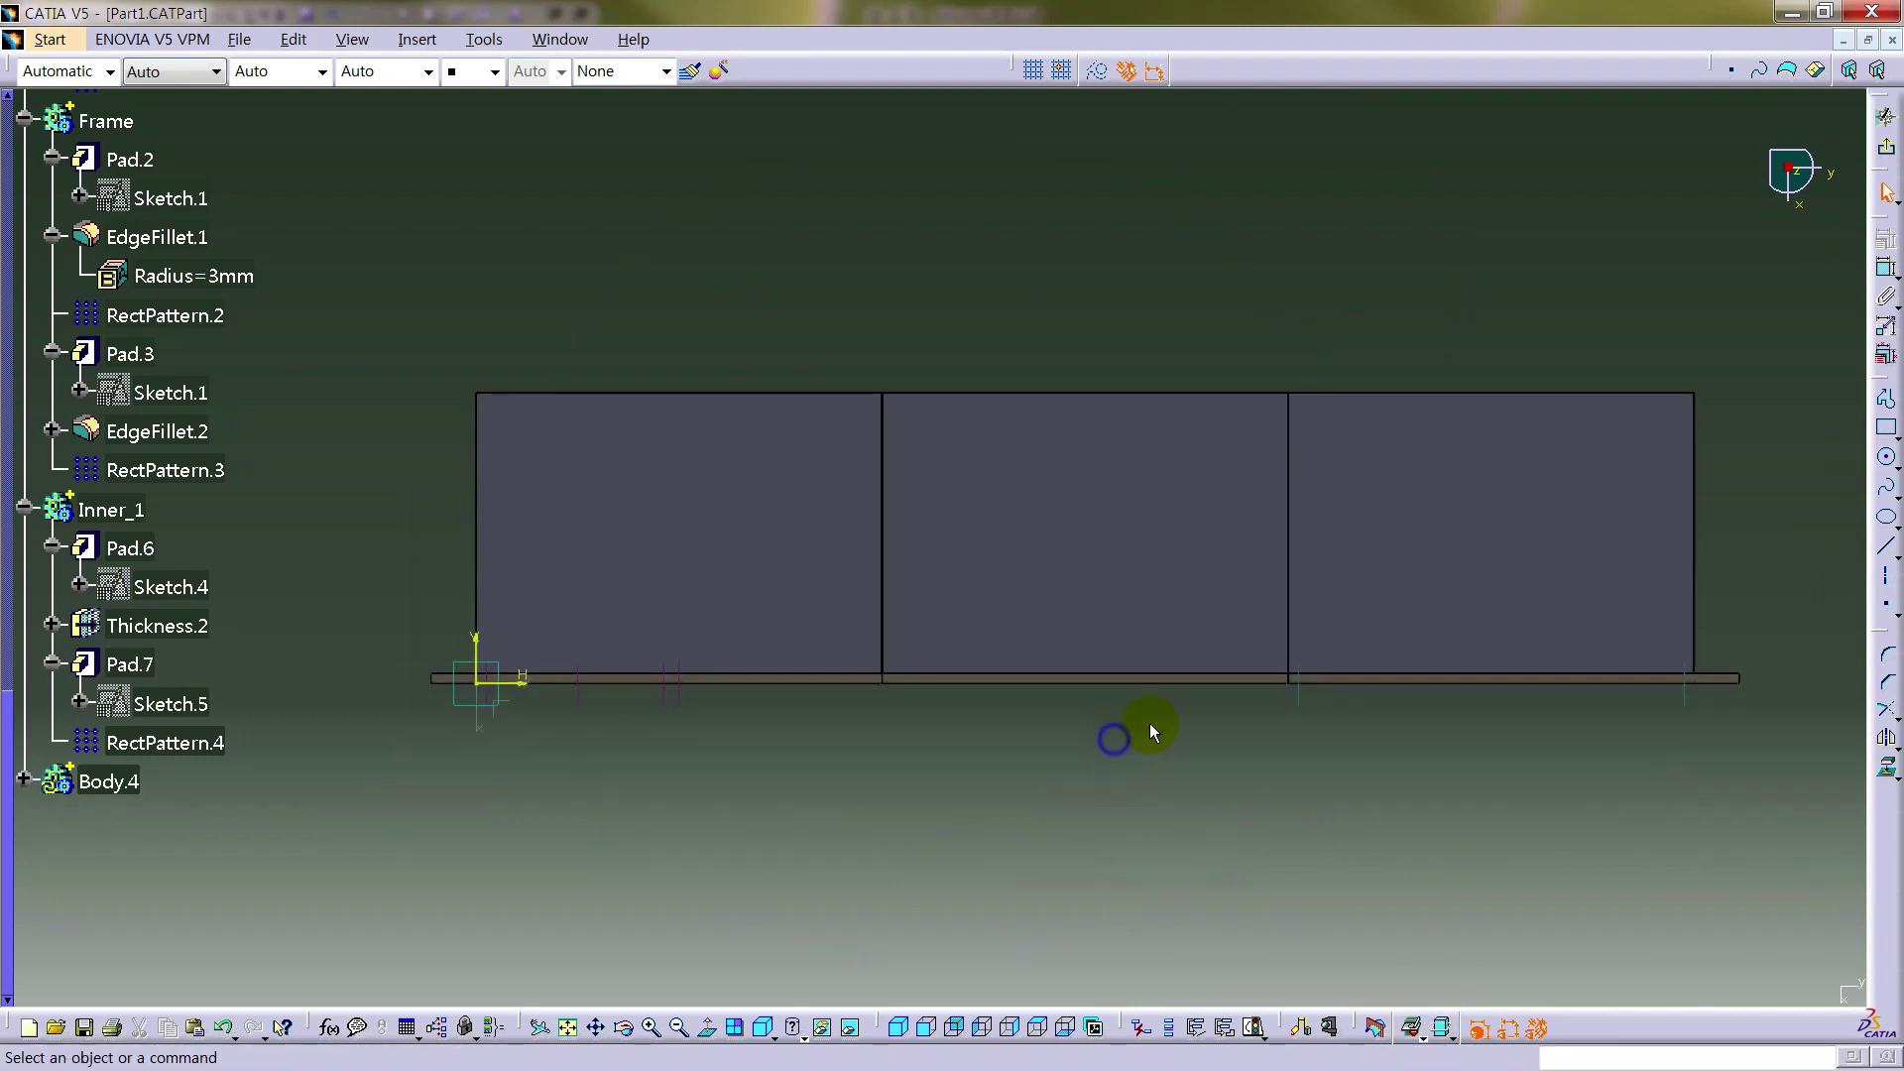
click(1886, 429)
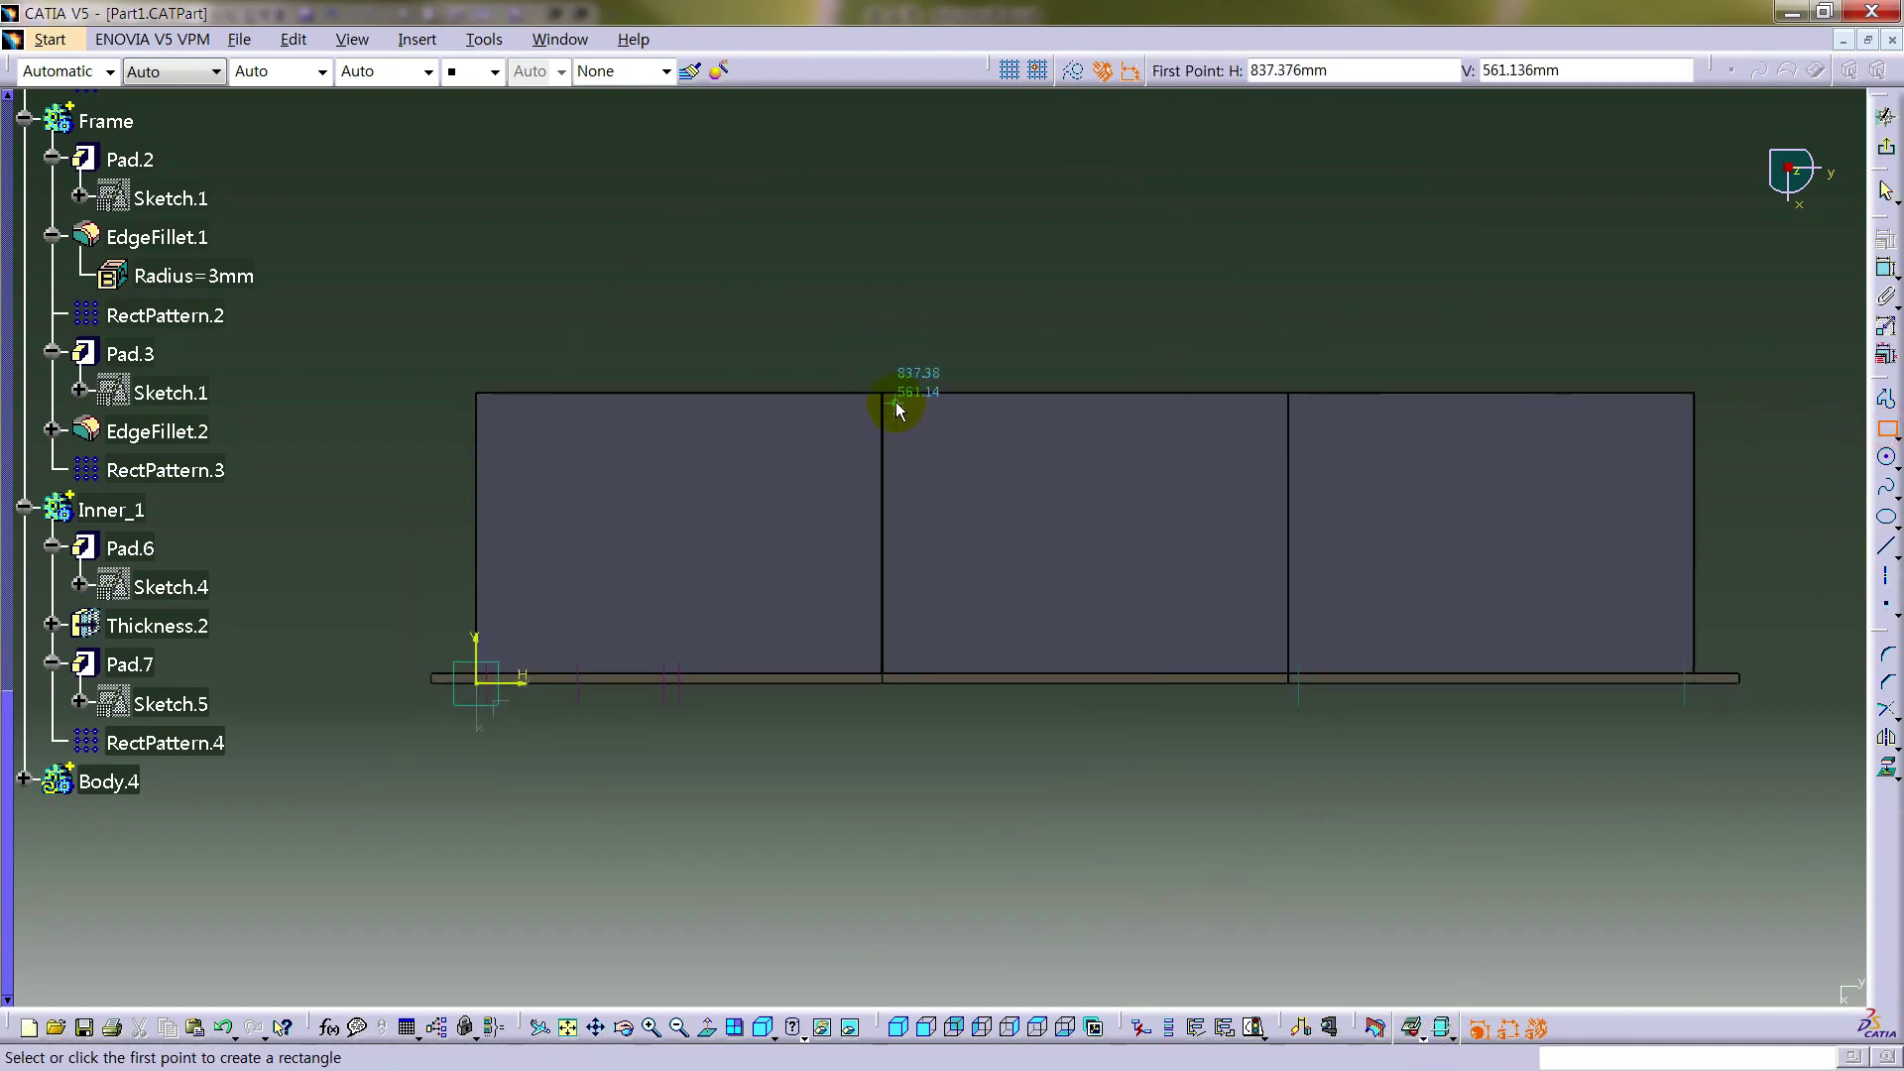
click(896, 402)
click(1274, 653)
click(1402, 327)
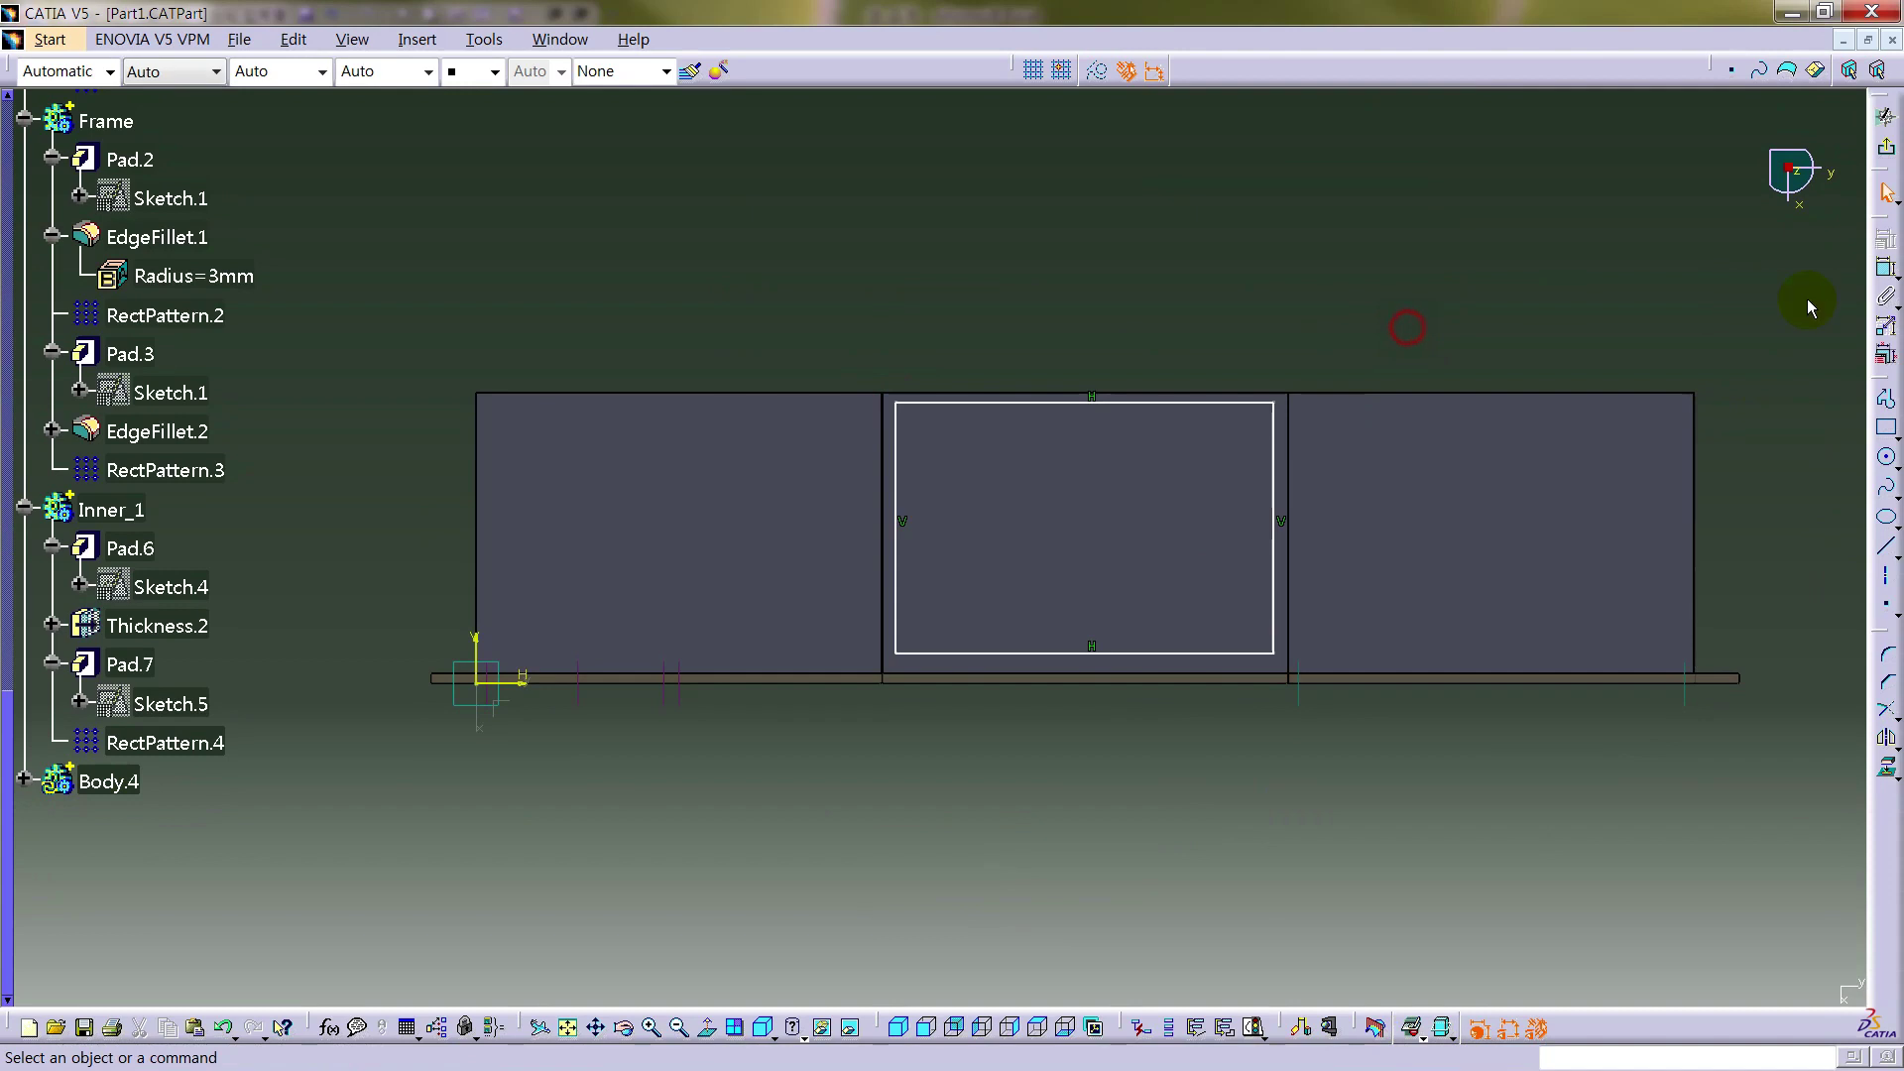
- Dimension the rectangle's width and the distance from its left edge to the wardrobe's left end at the vertical axis
click(1887, 267)
click(1097, 404)
click(1092, 319)
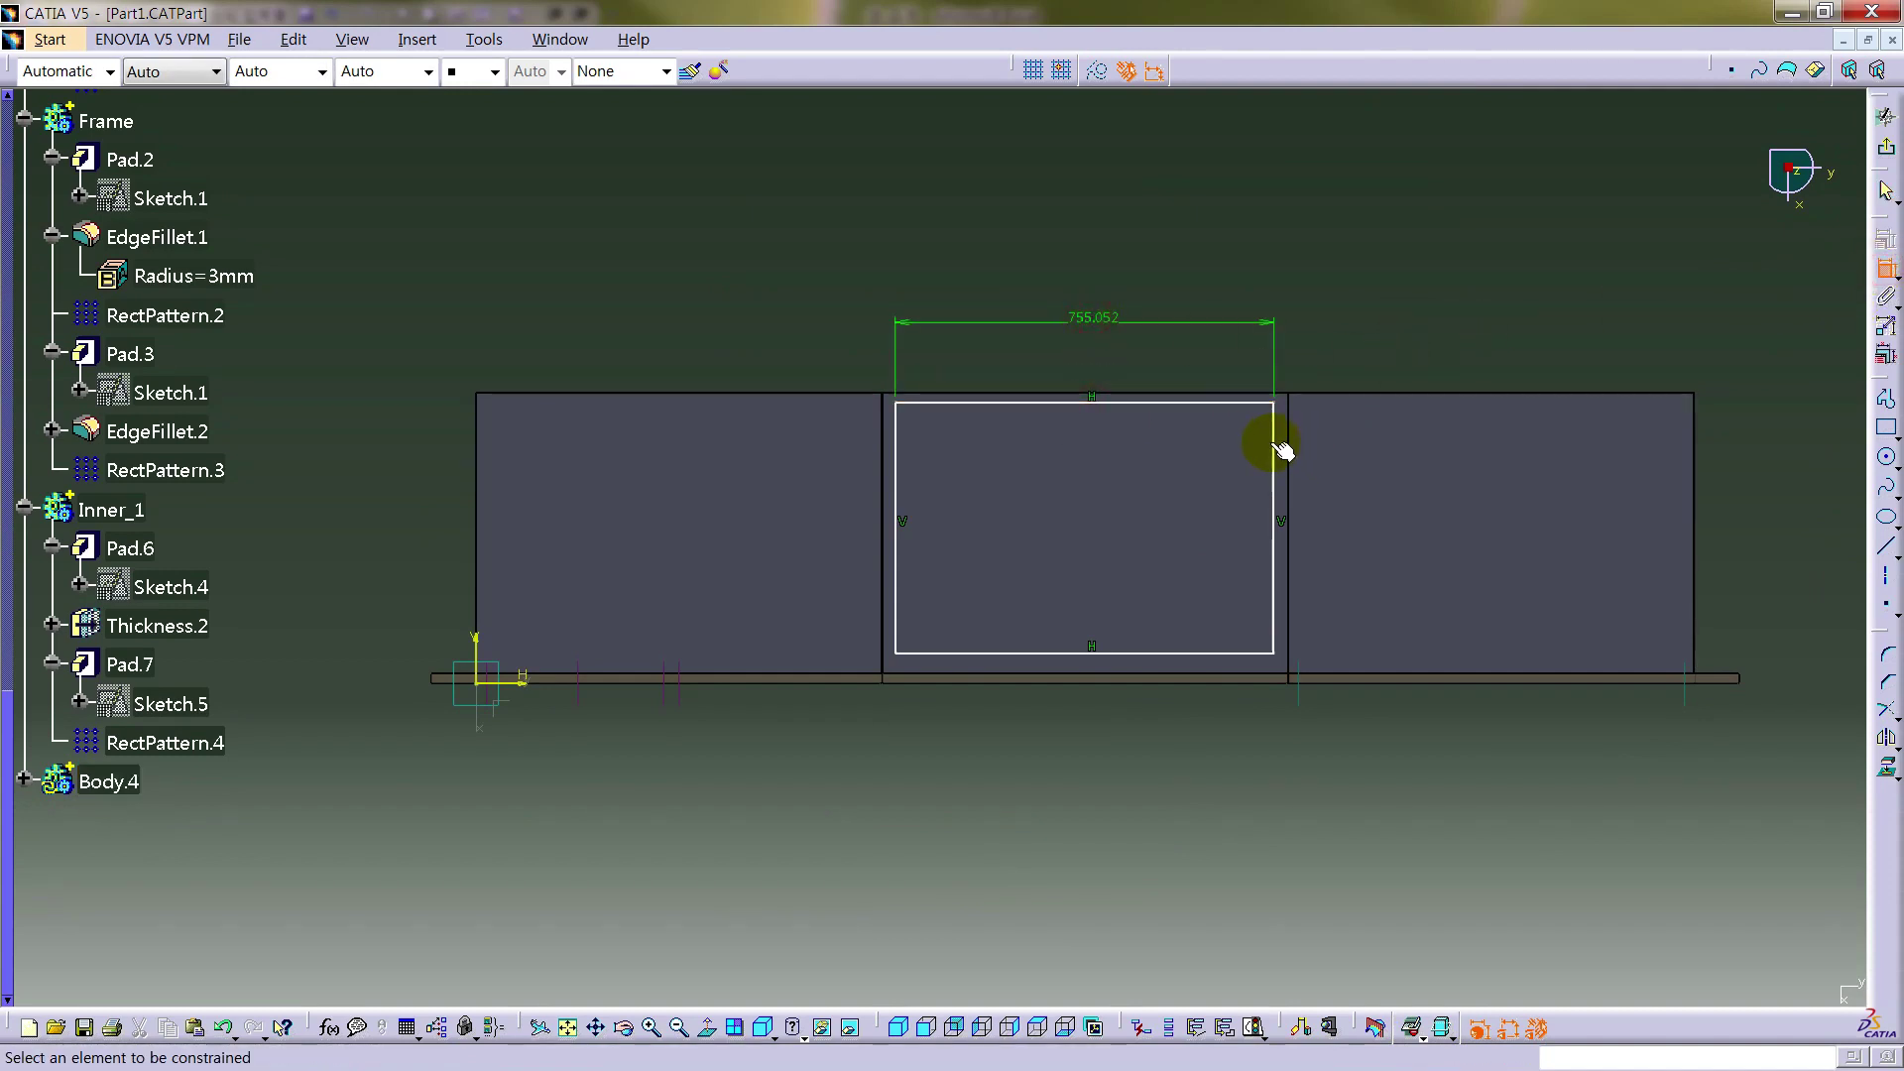
click(903, 439)
click(476, 650)
click(657, 319)
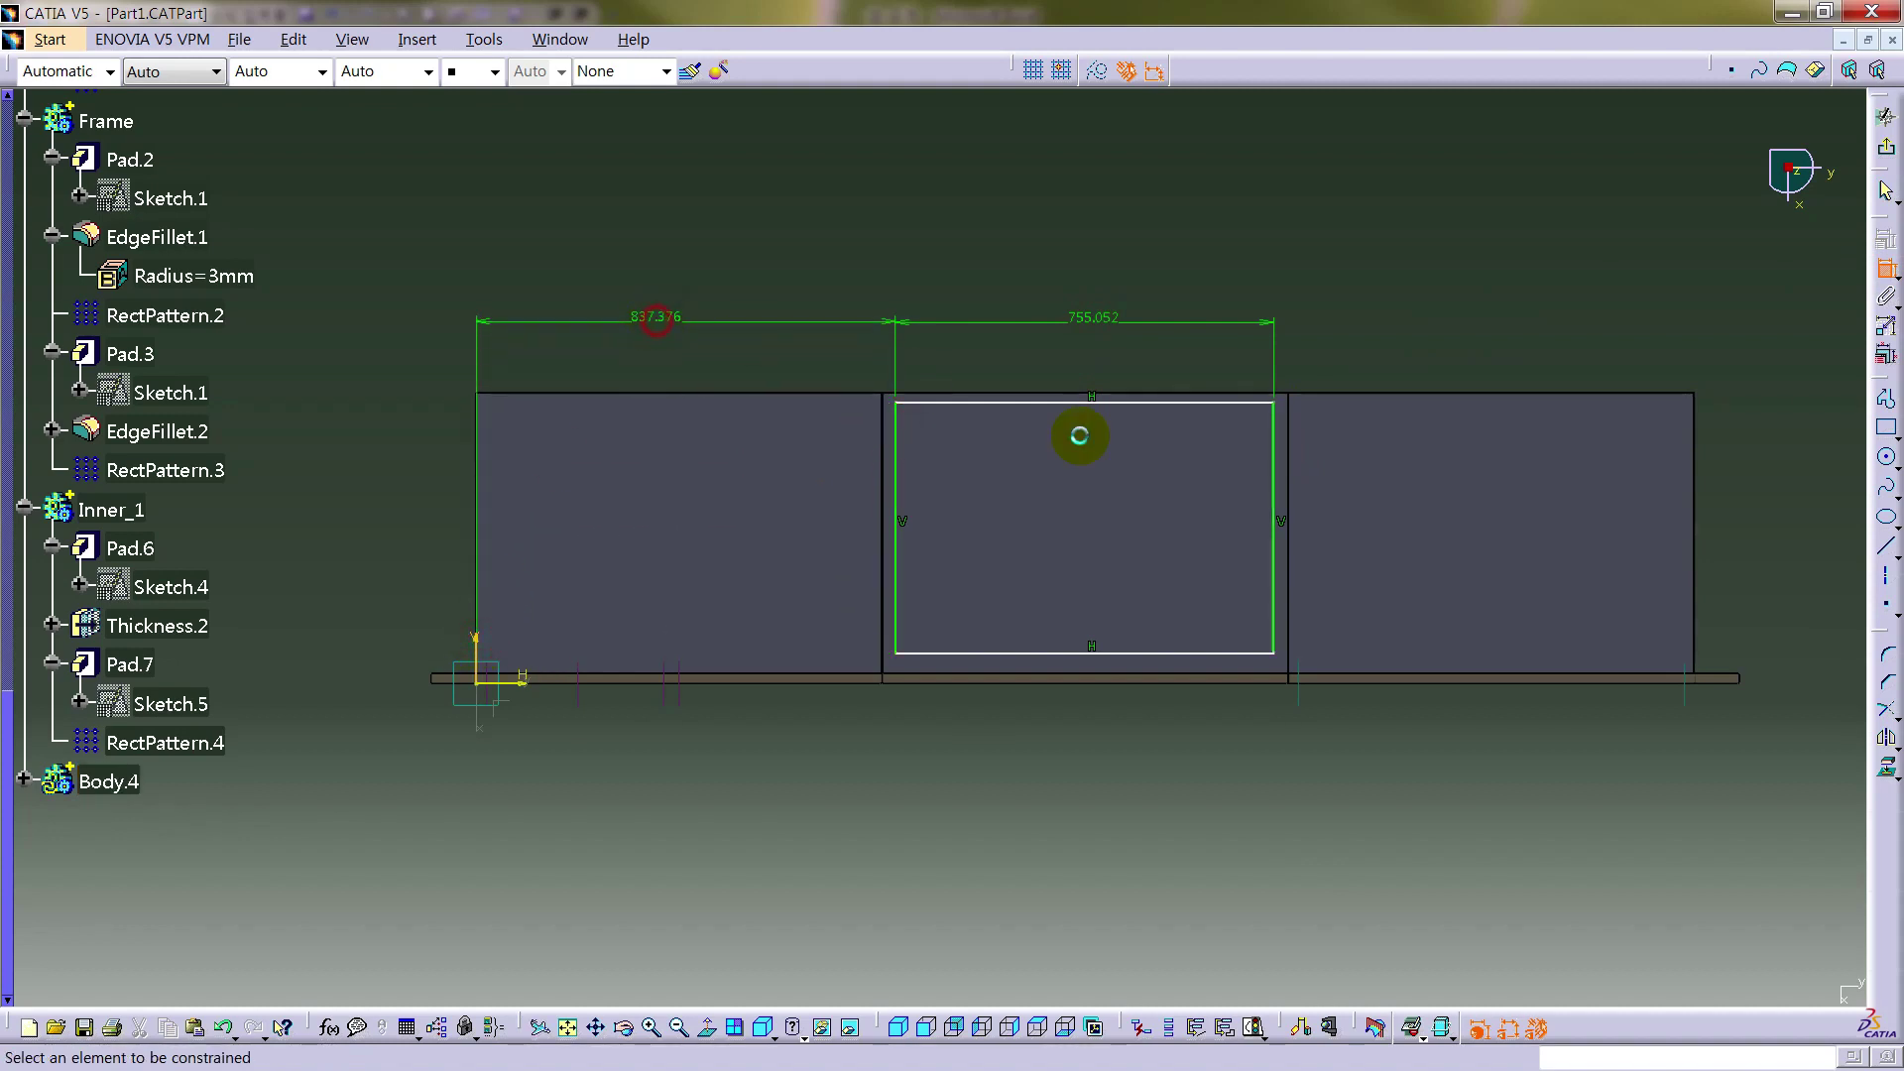
- Dimension the distances from the rectangle's top and bottom edges to the horizontal axis
click(1275, 486)
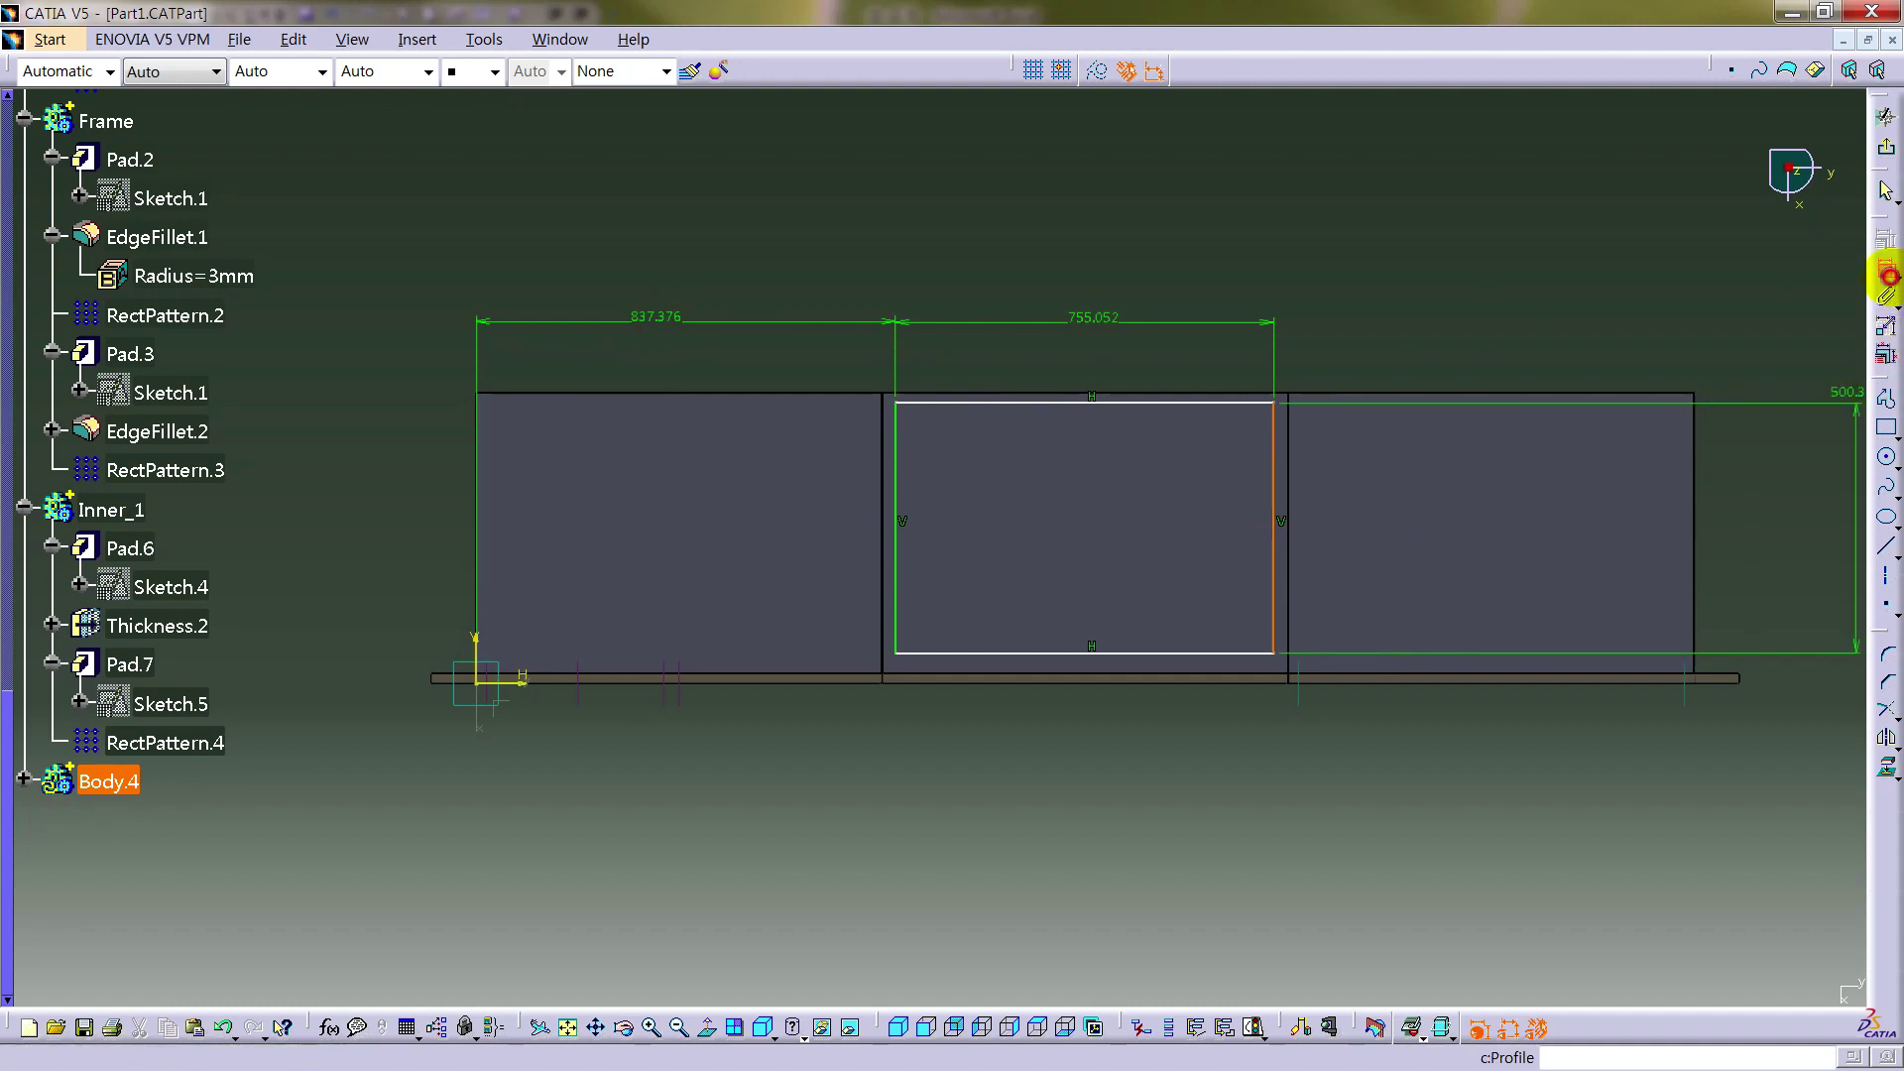
click(1683, 276)
click(1254, 405)
click(506, 681)
click(1367, 570)
click(1208, 651)
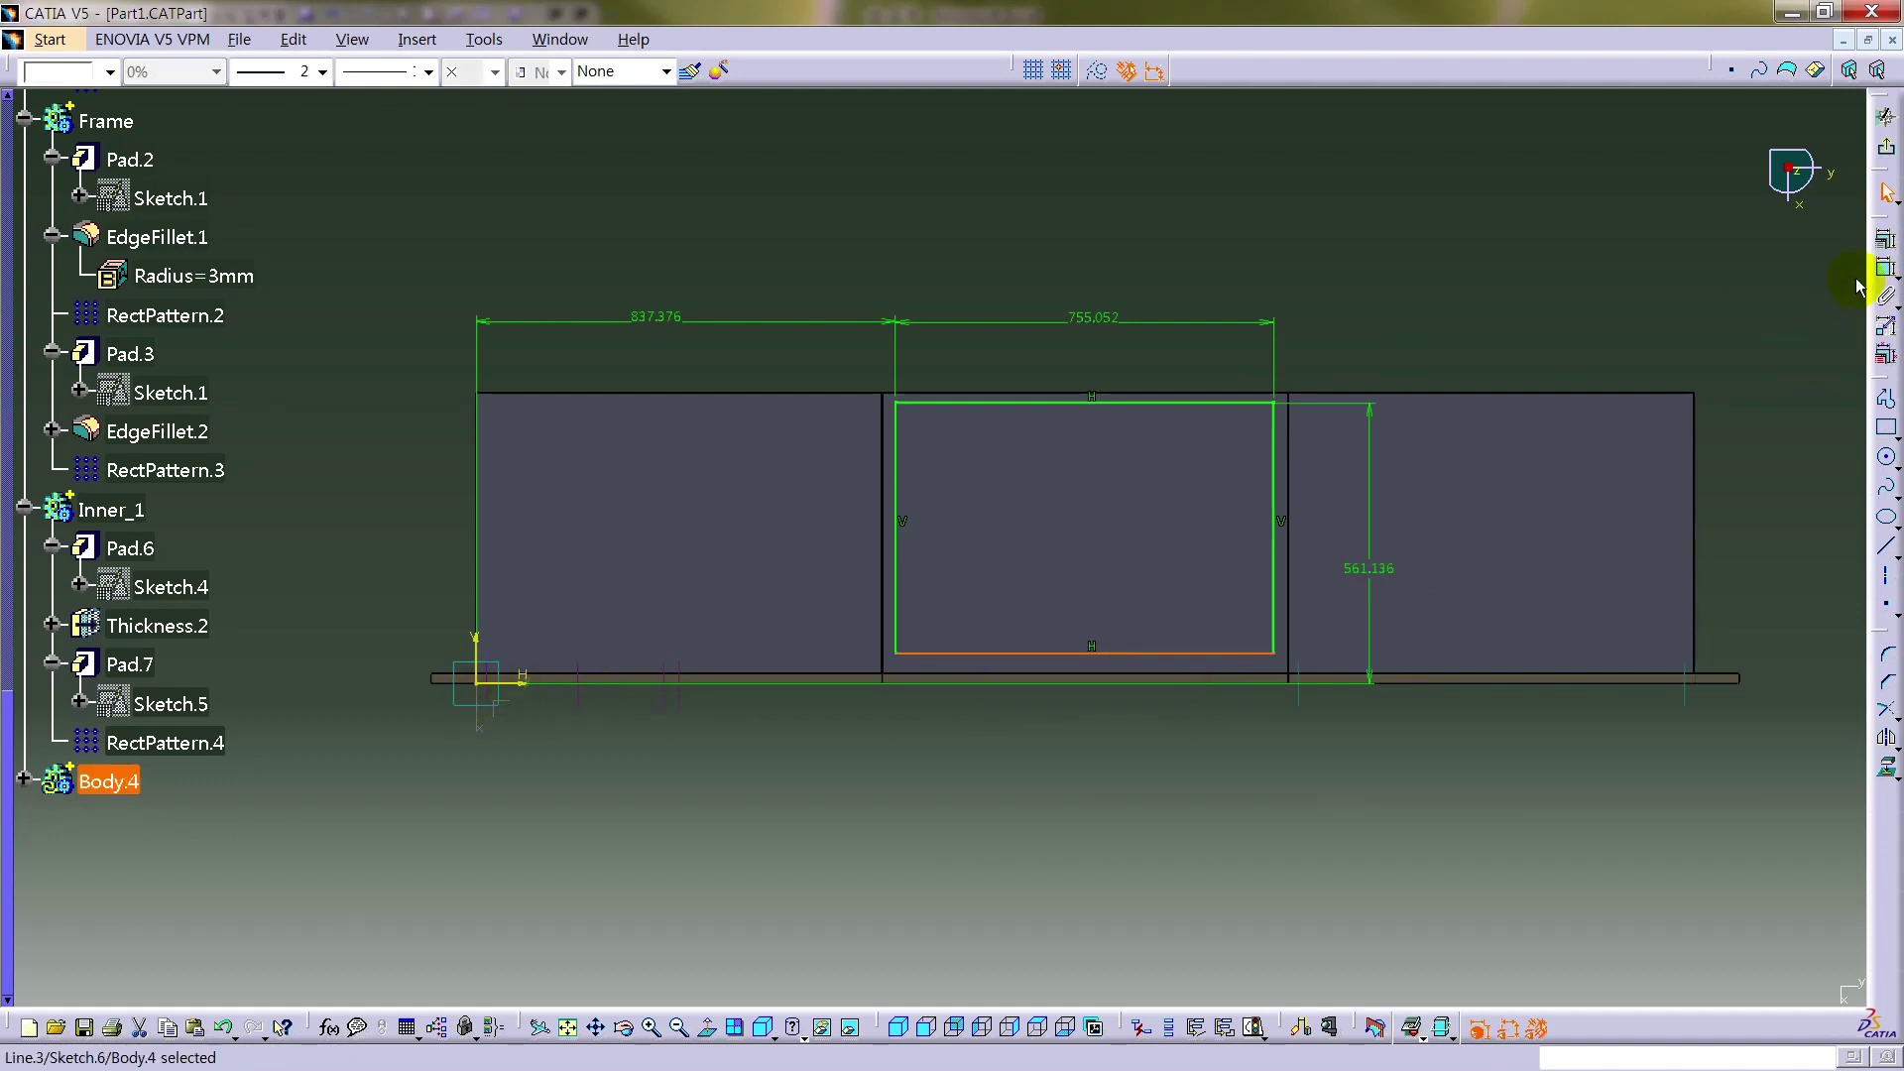
click(1886, 268)
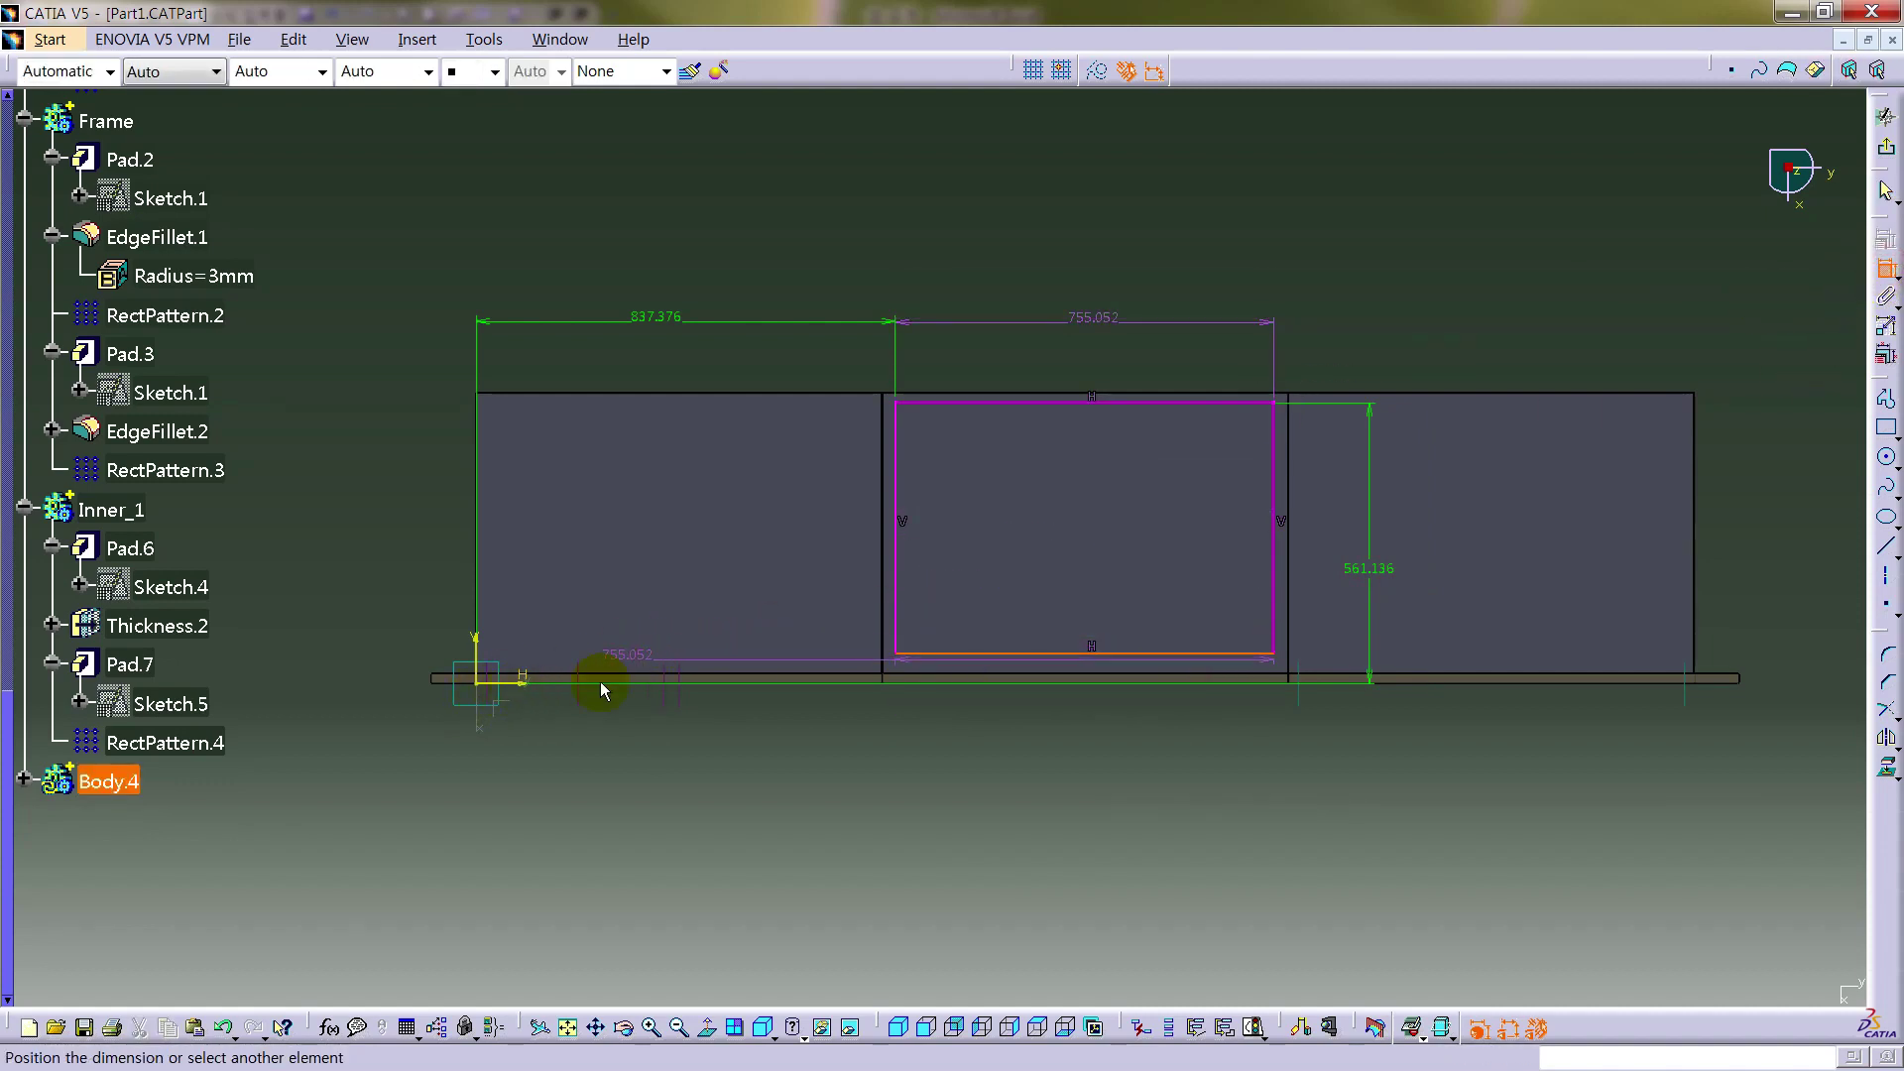
click(519, 680)
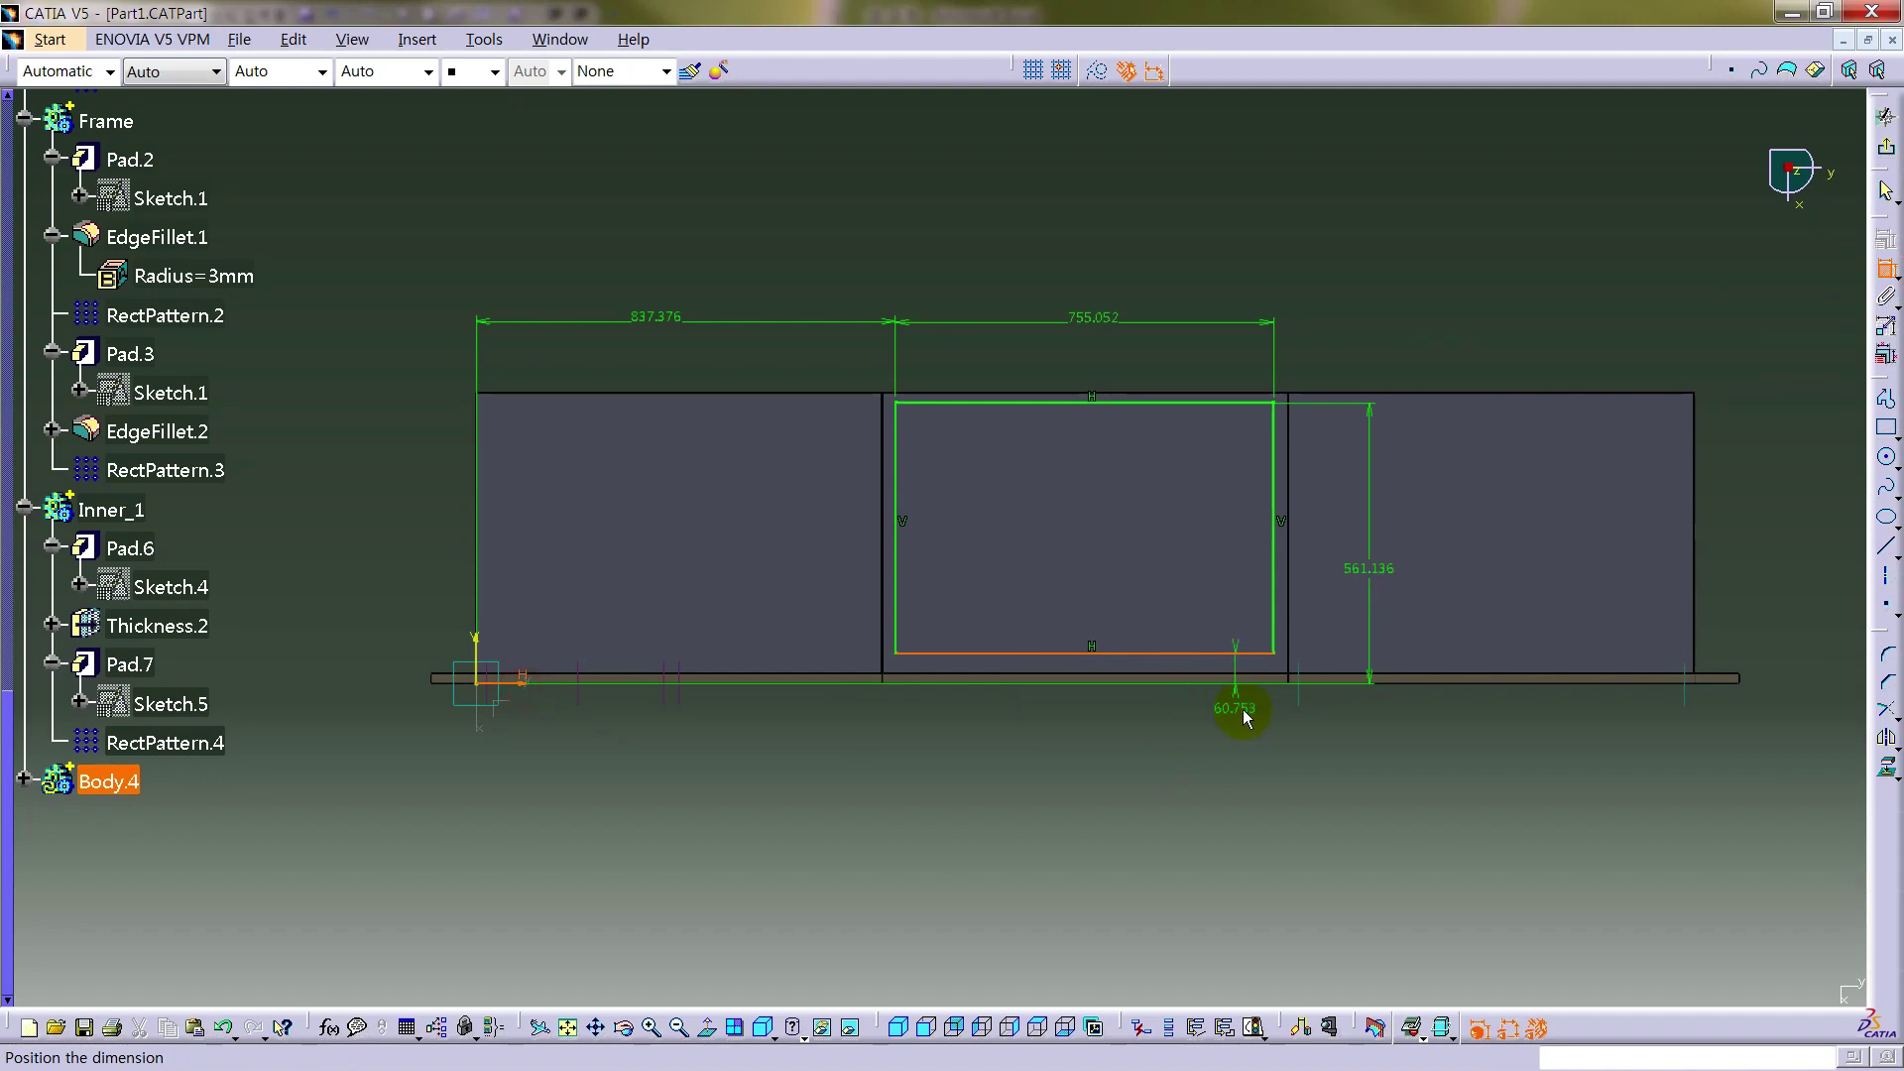
click(1247, 717)
- Set the bottom edge's offset from the horizontal axis to 20 mm through a formula and reposition that dimension
right_click(1235, 708)
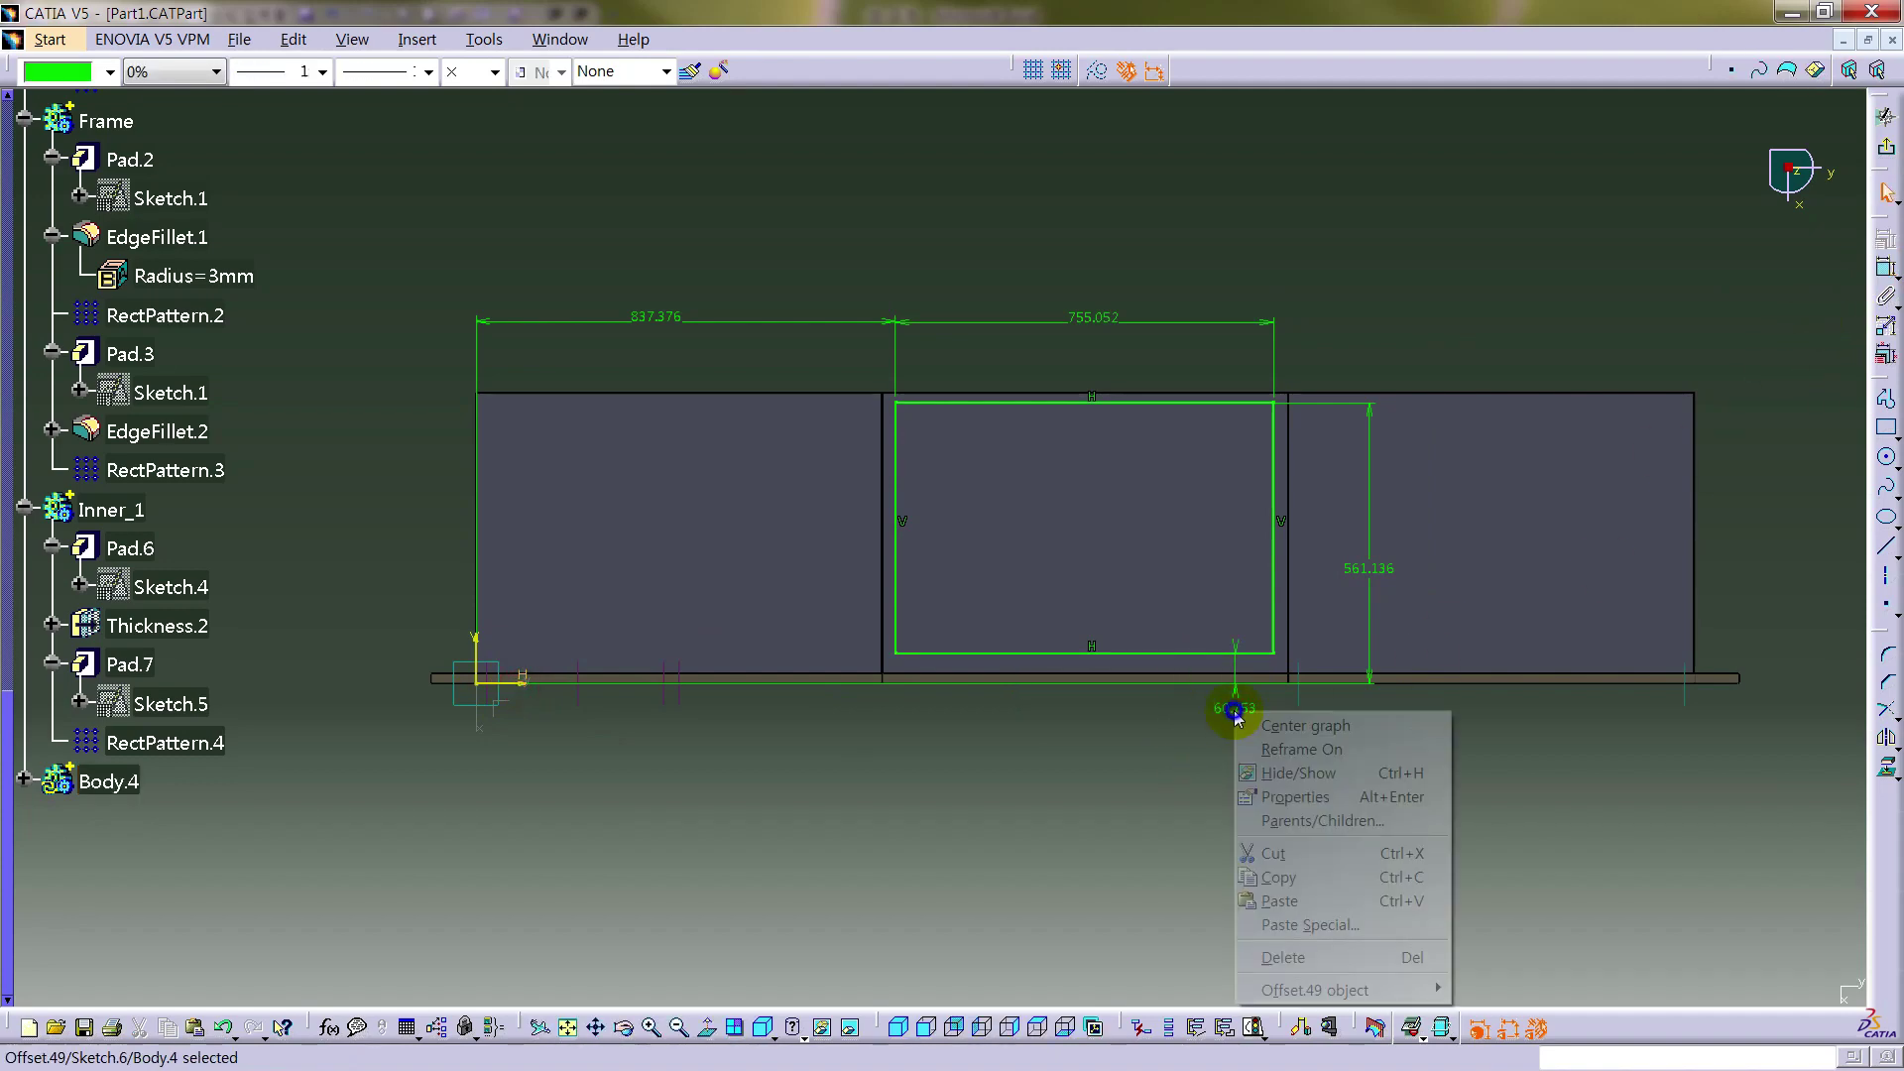
mouse_move(1324, 990)
click(1521, 803)
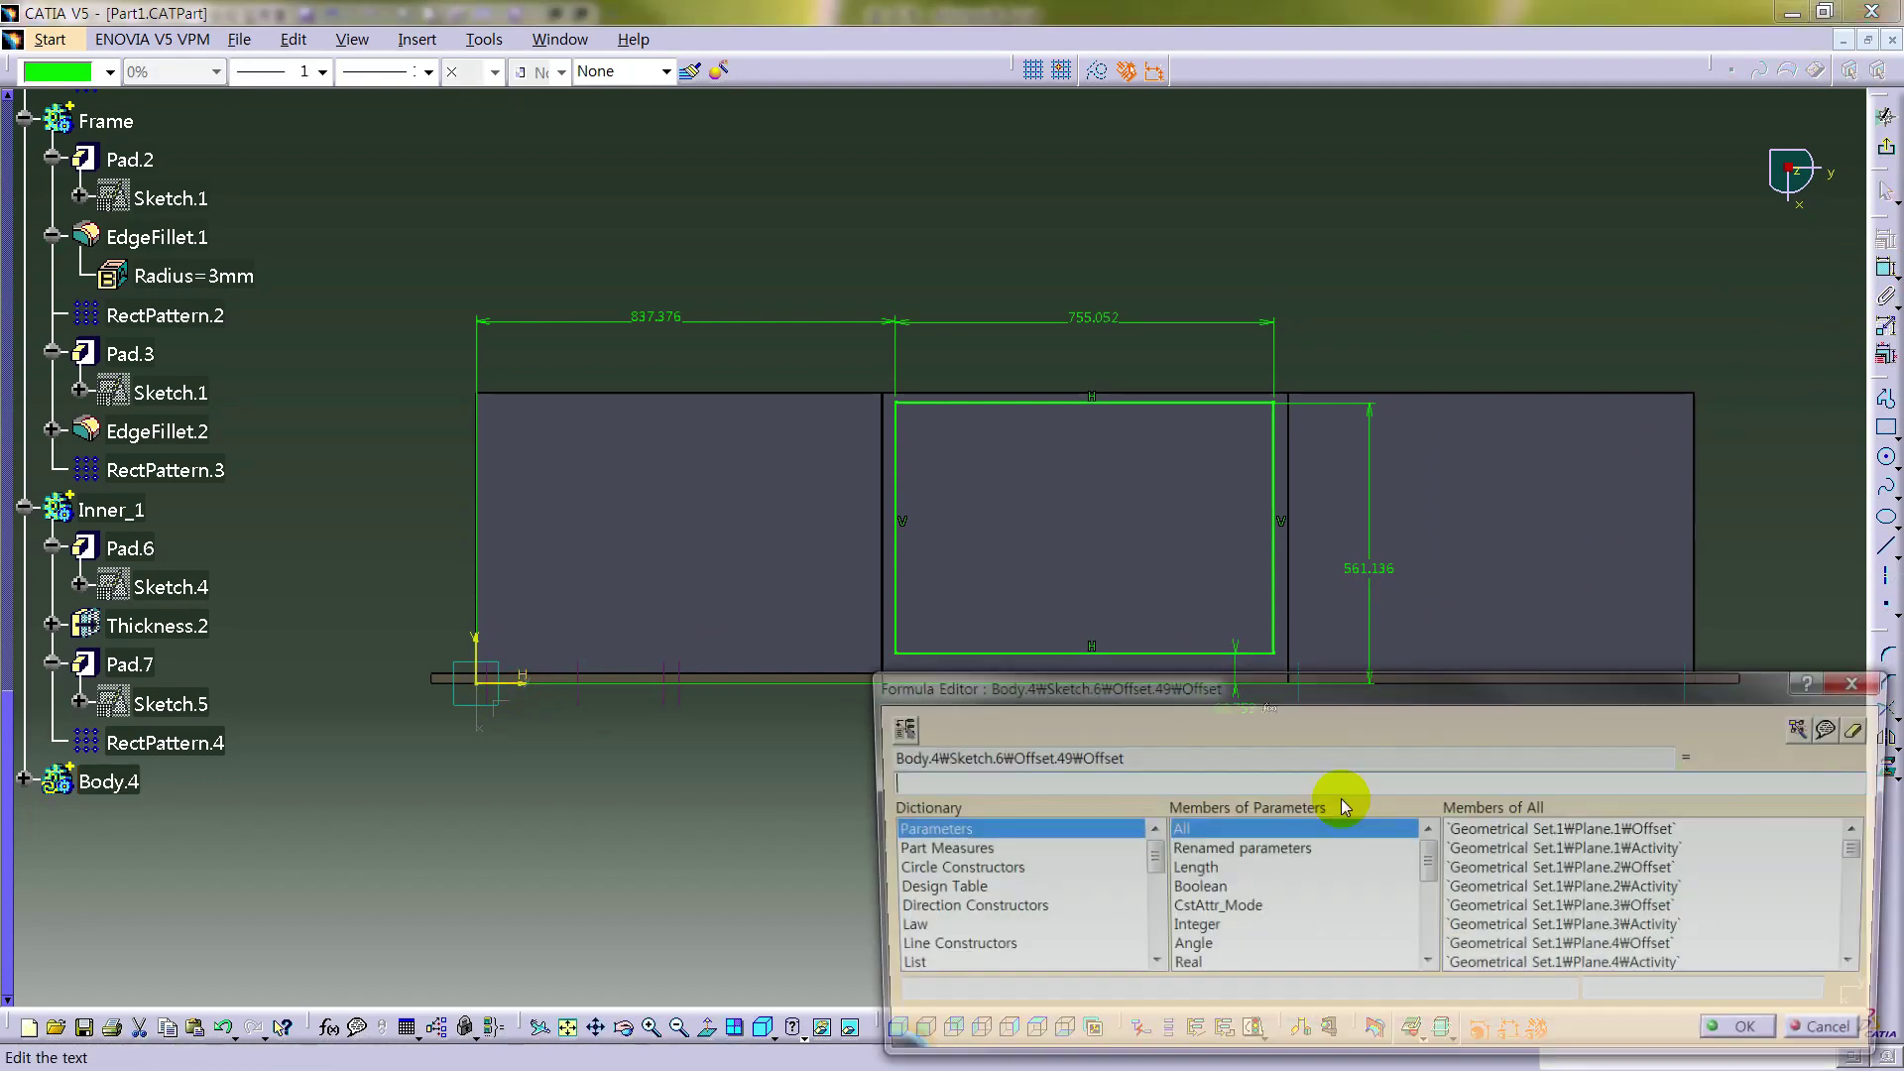
text(20mm)
key(Return)
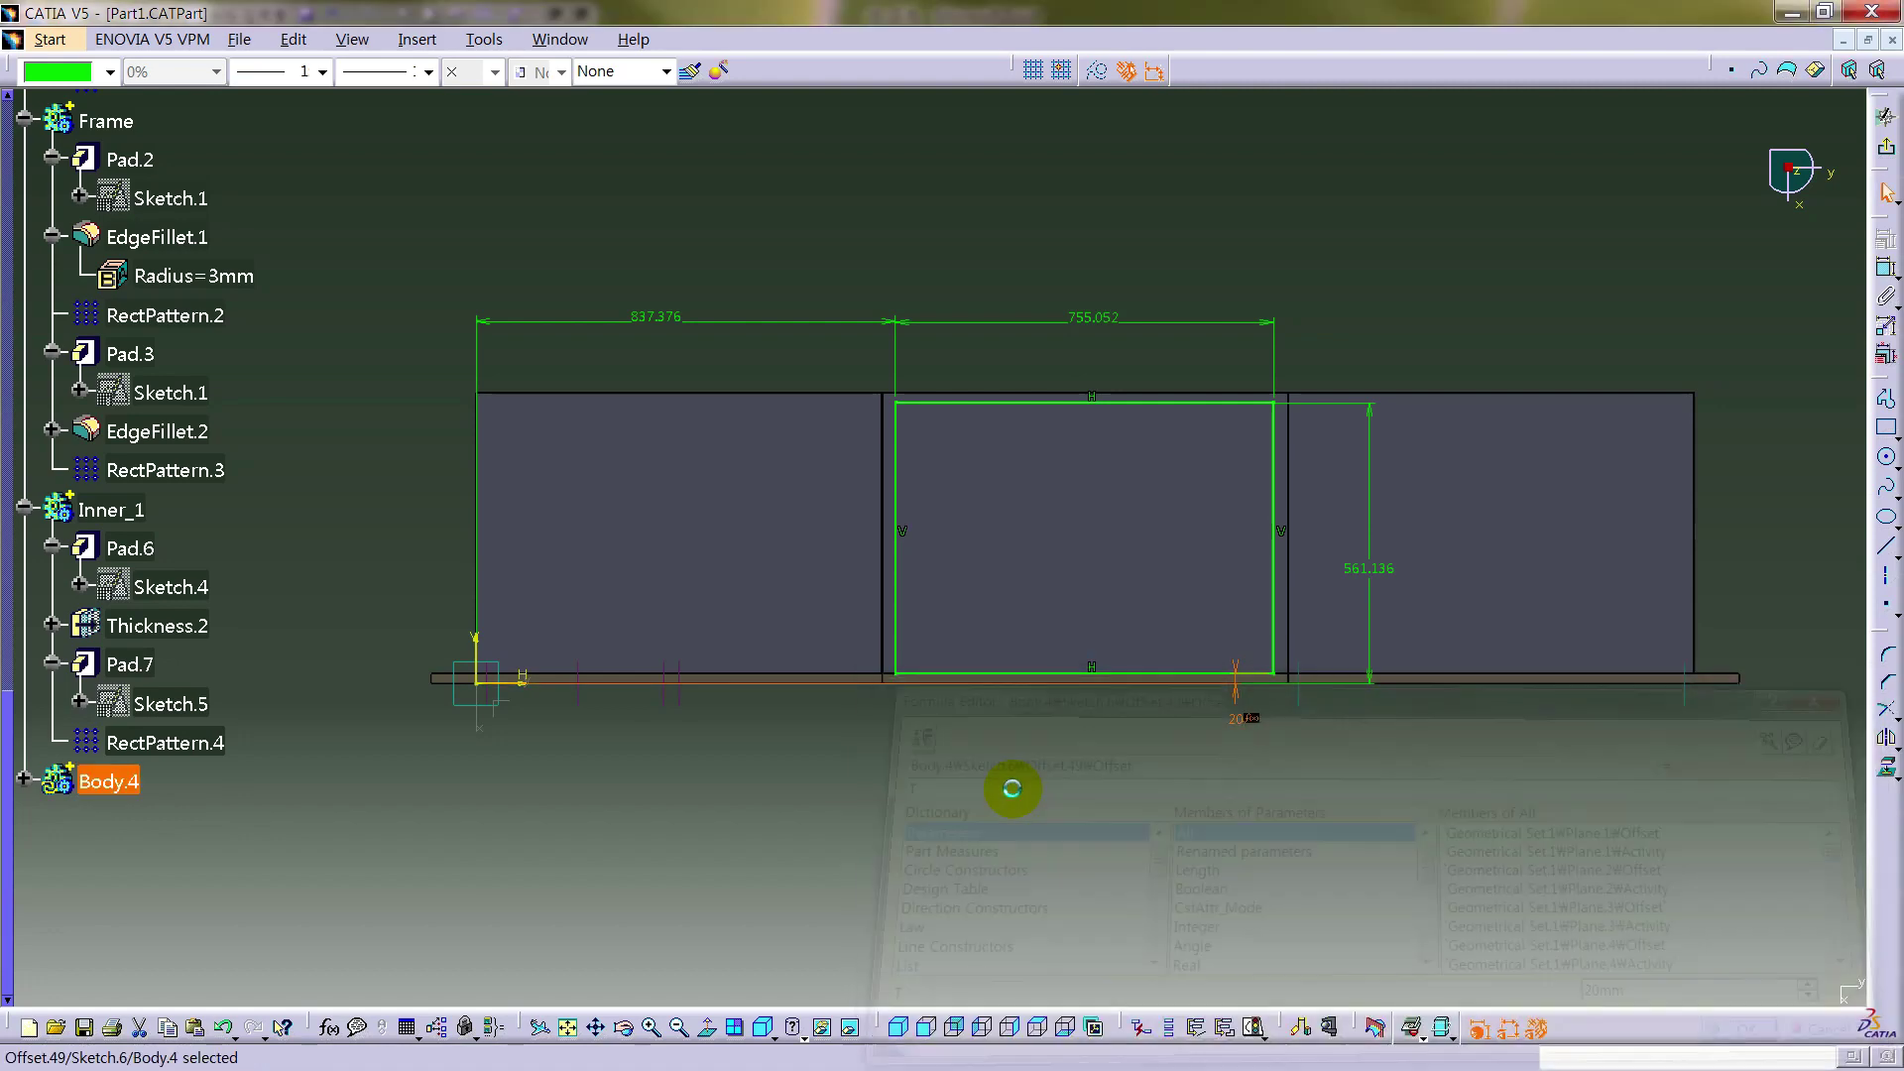
click(1248, 720)
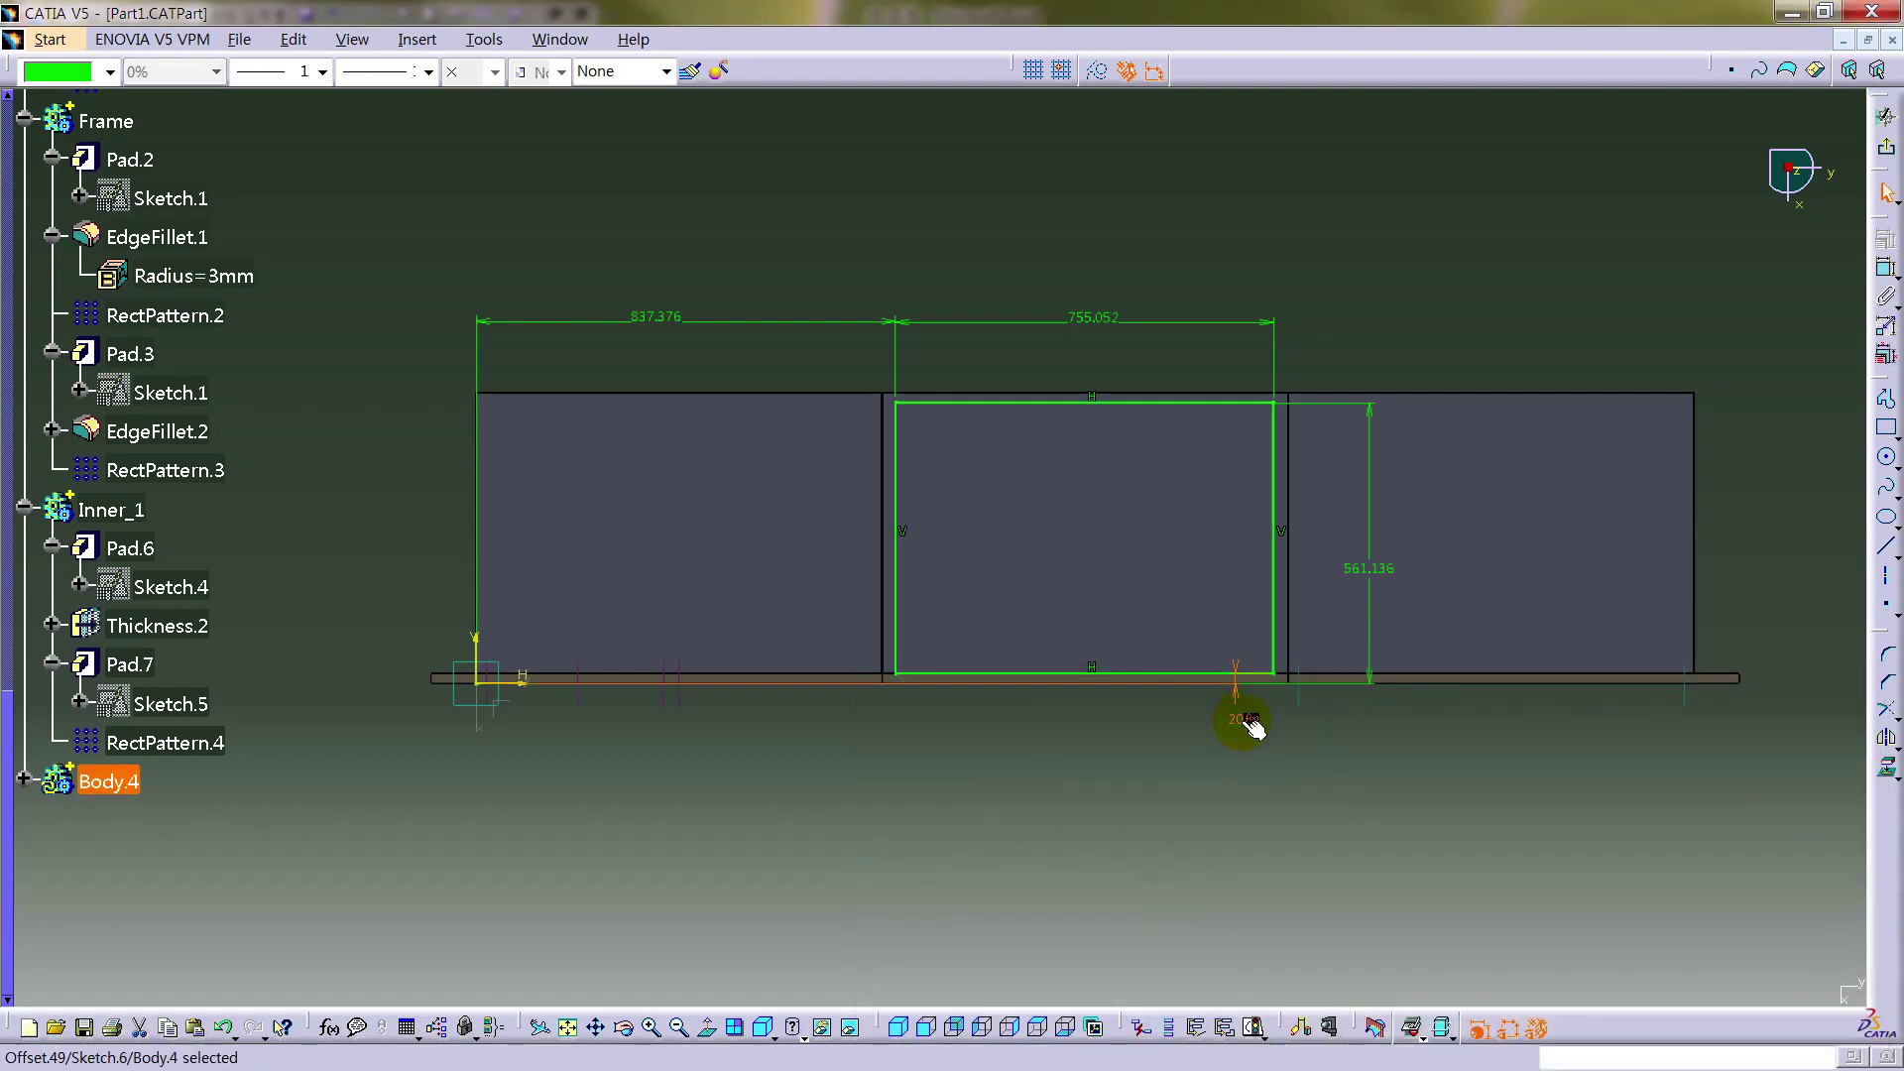
- Link the top edge's distance from the horizontal axis to the formula D-T2
right_click(1367, 578)
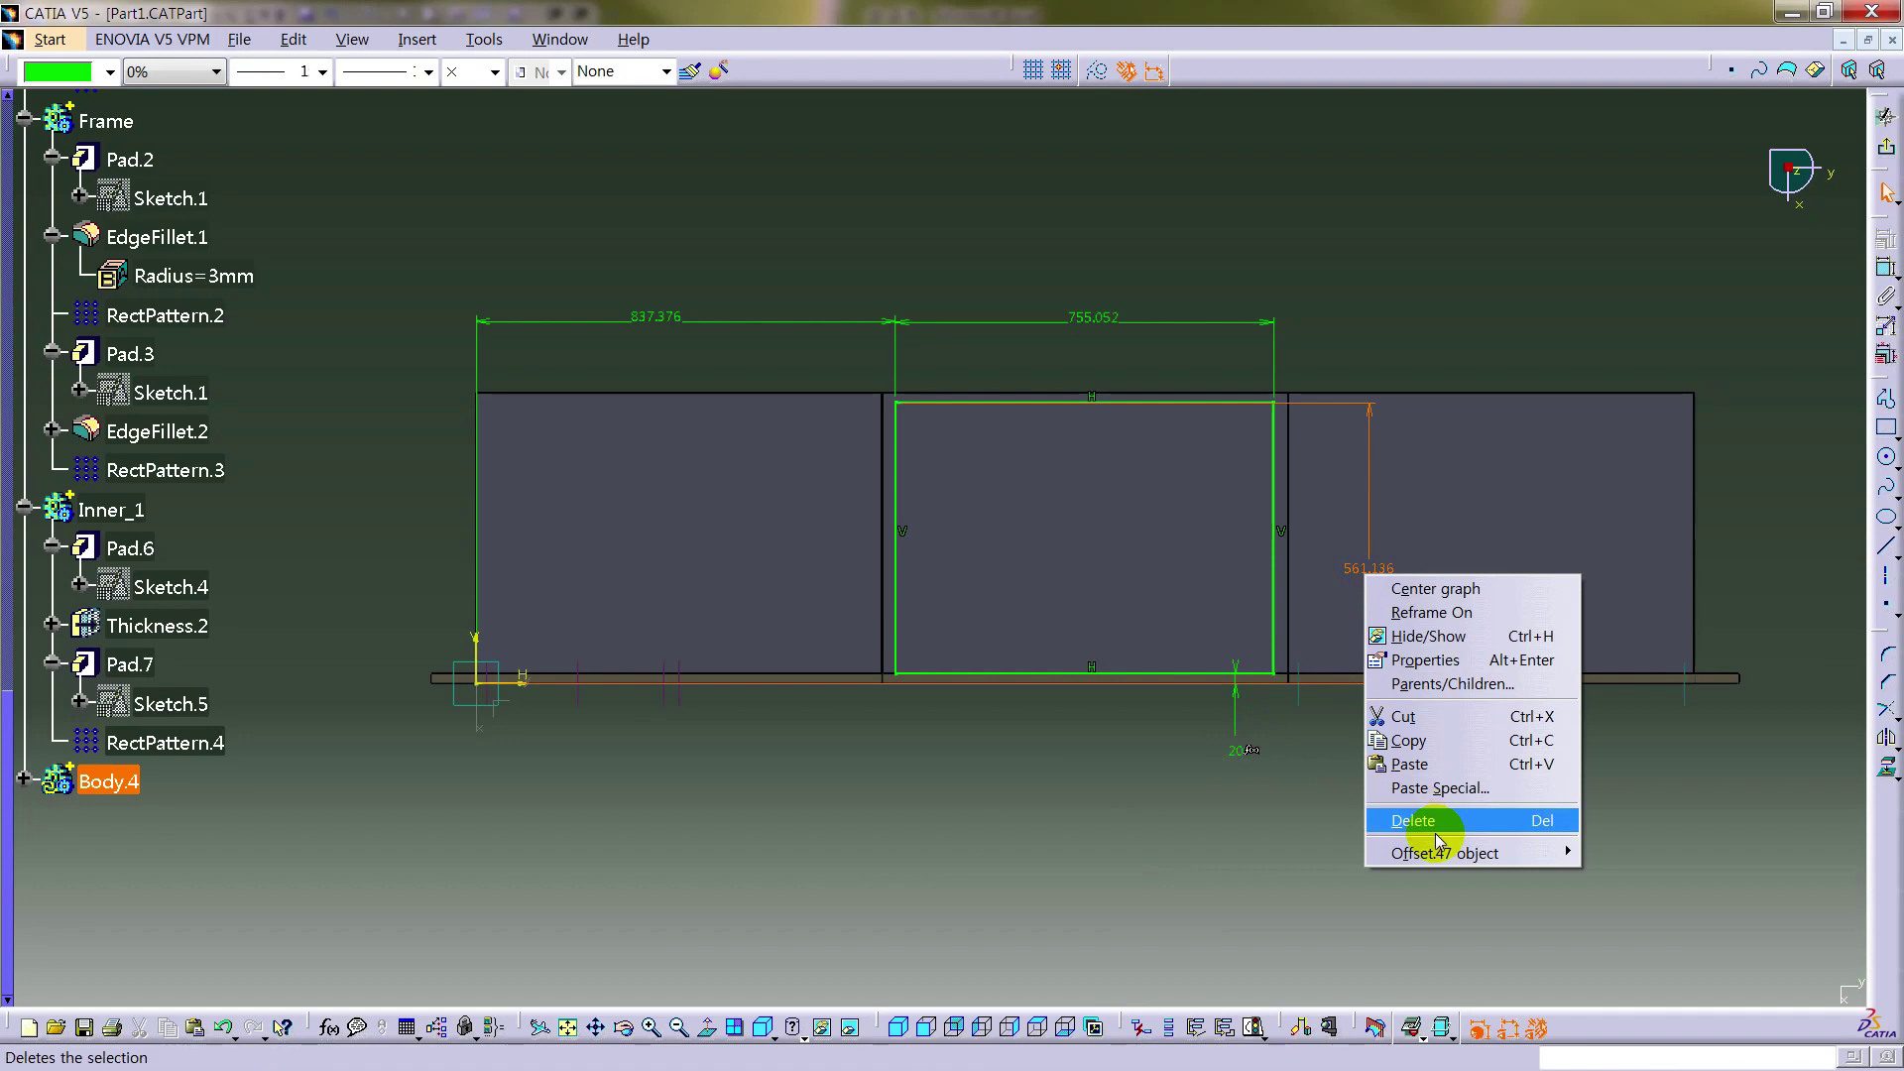
mouse_move(1448, 855)
click(1619, 659)
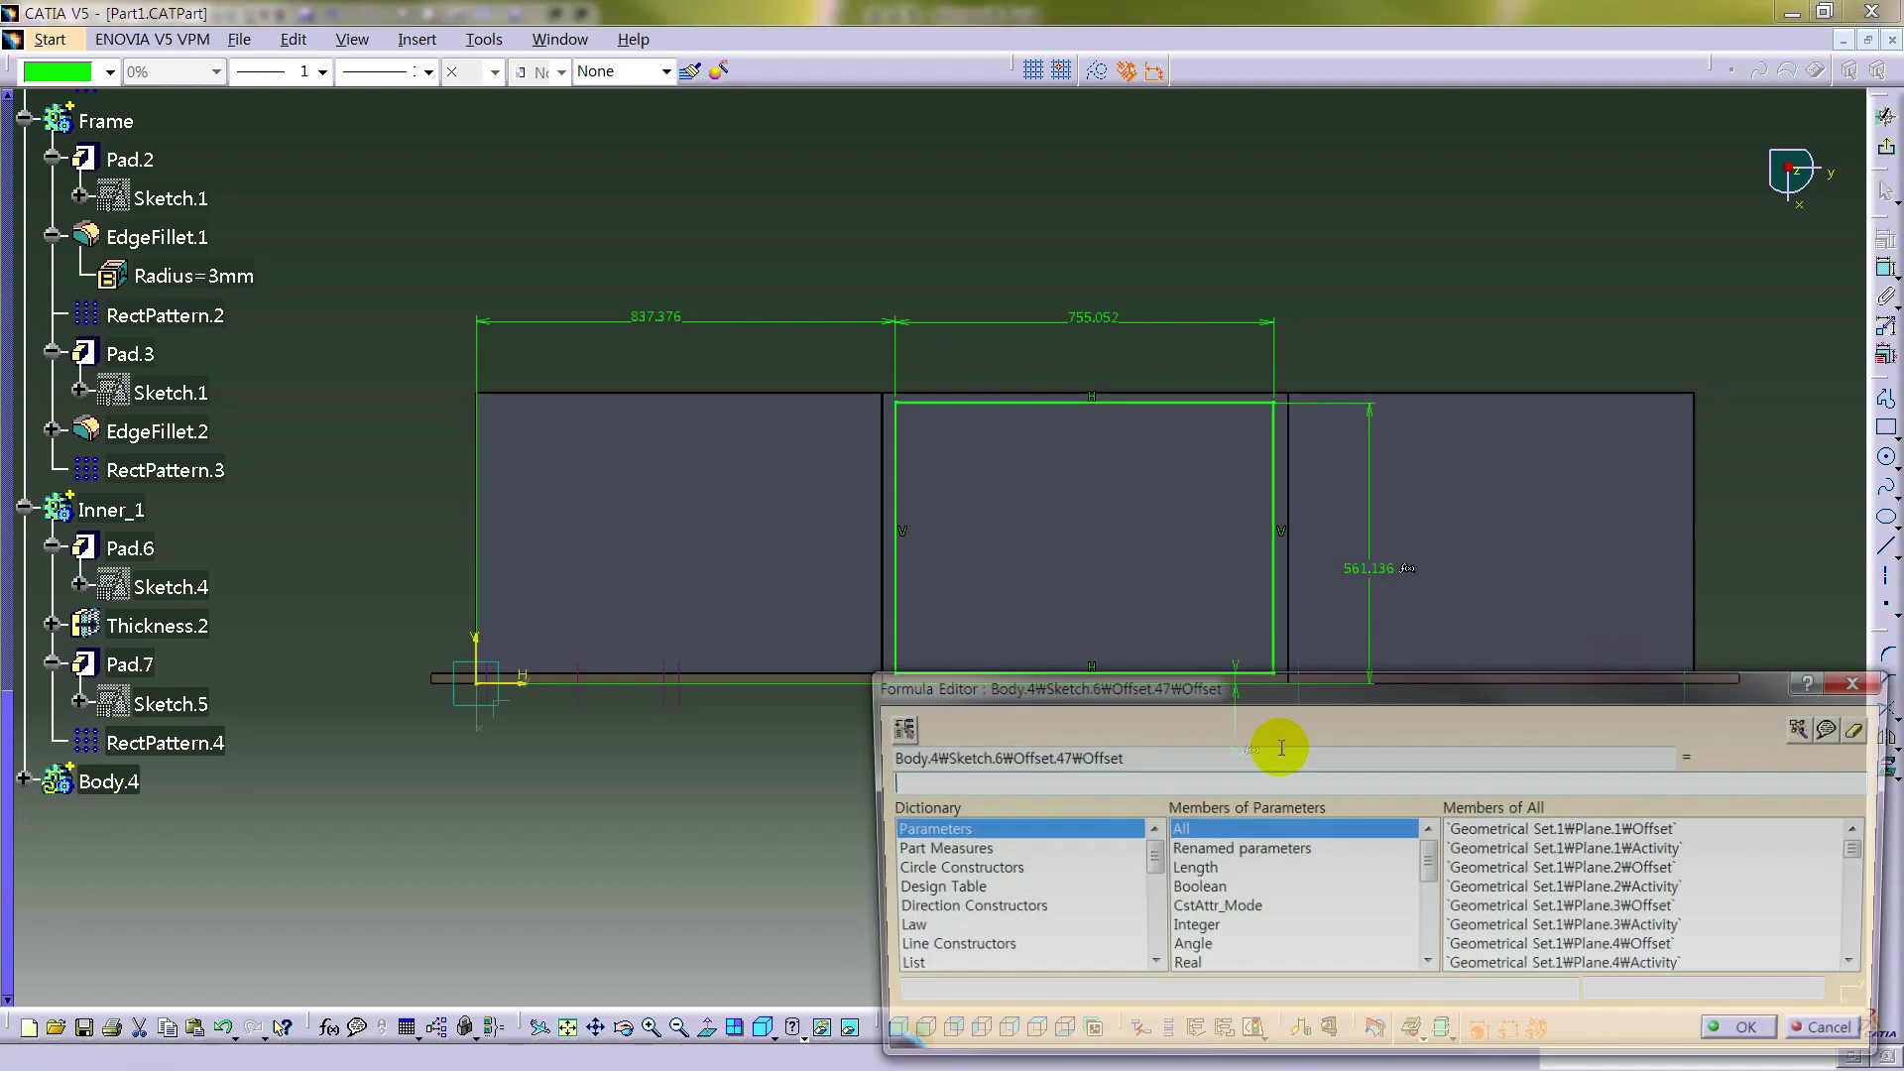
text(D-T2)
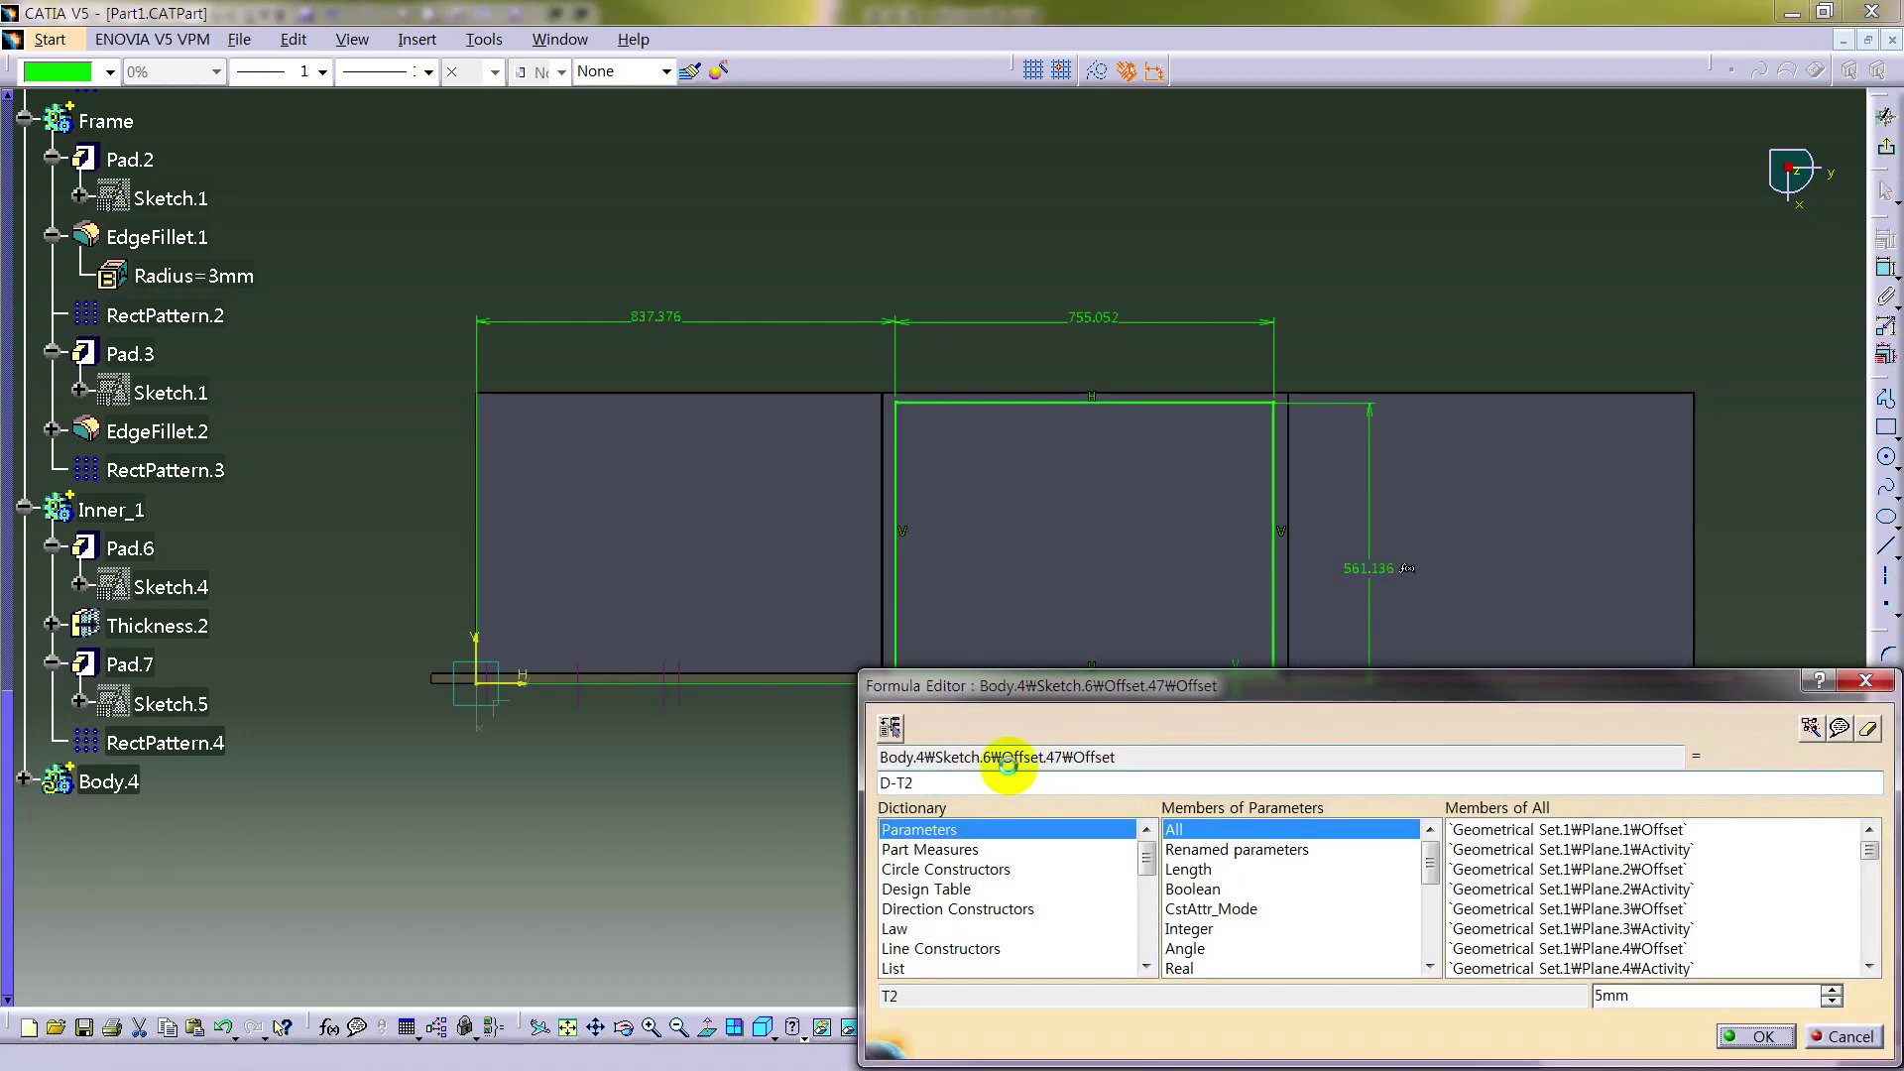
key(Return)
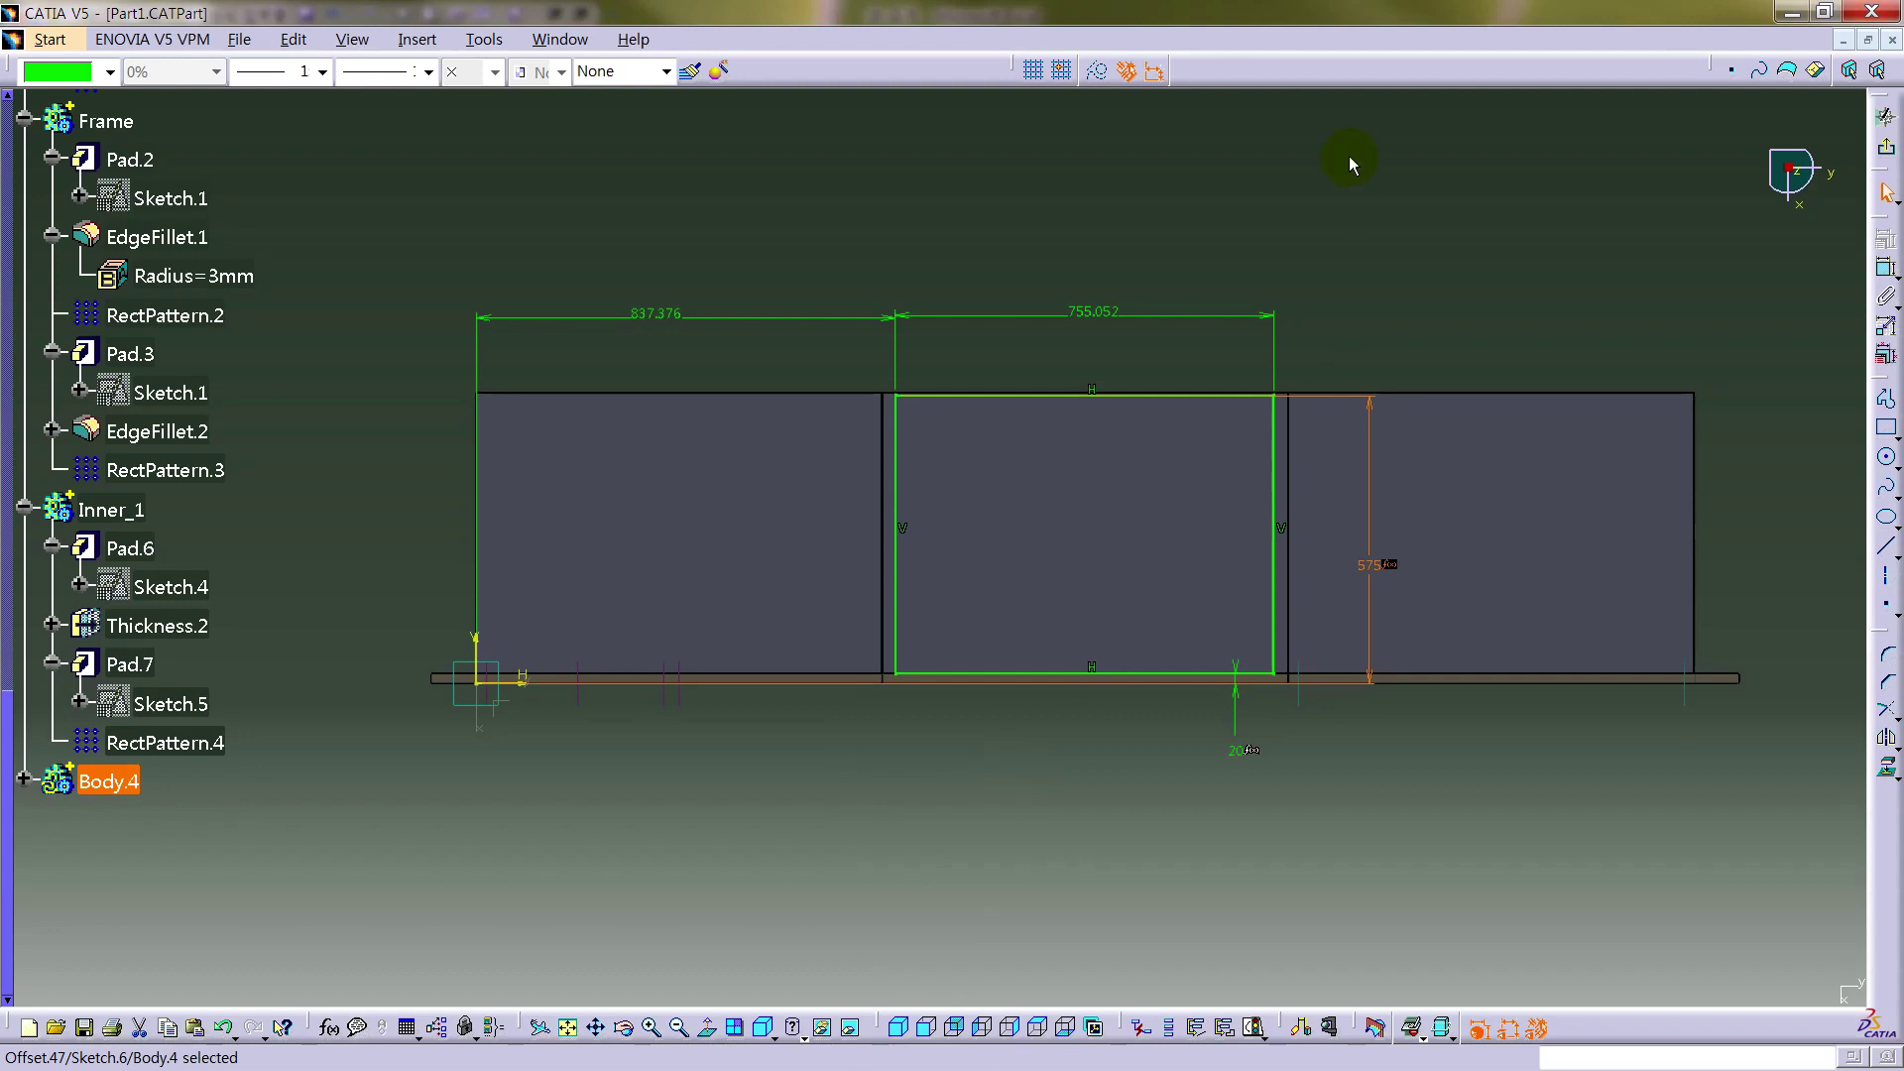
- Link the rectangle's width dimension to the formula W1-(T*2)
right_click(1088, 316)
mouse_move(1227, 592)
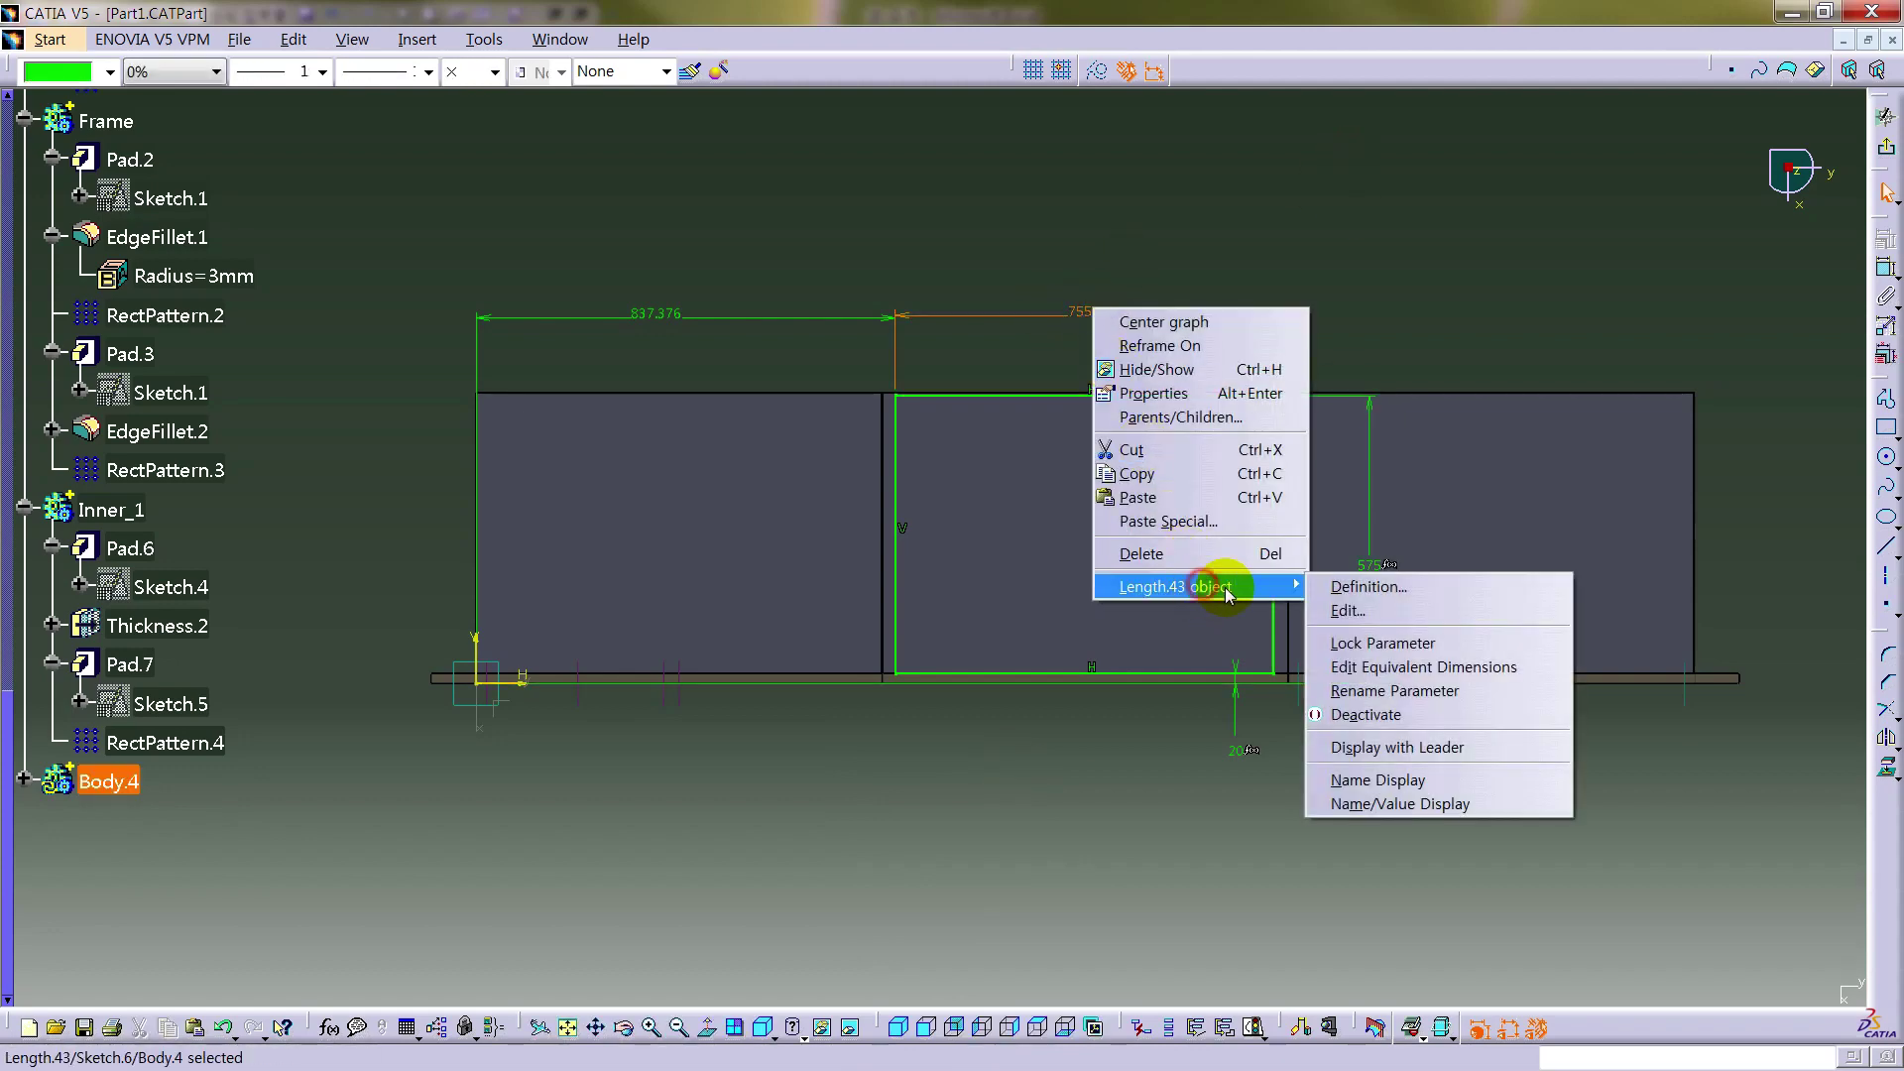
click(1347, 610)
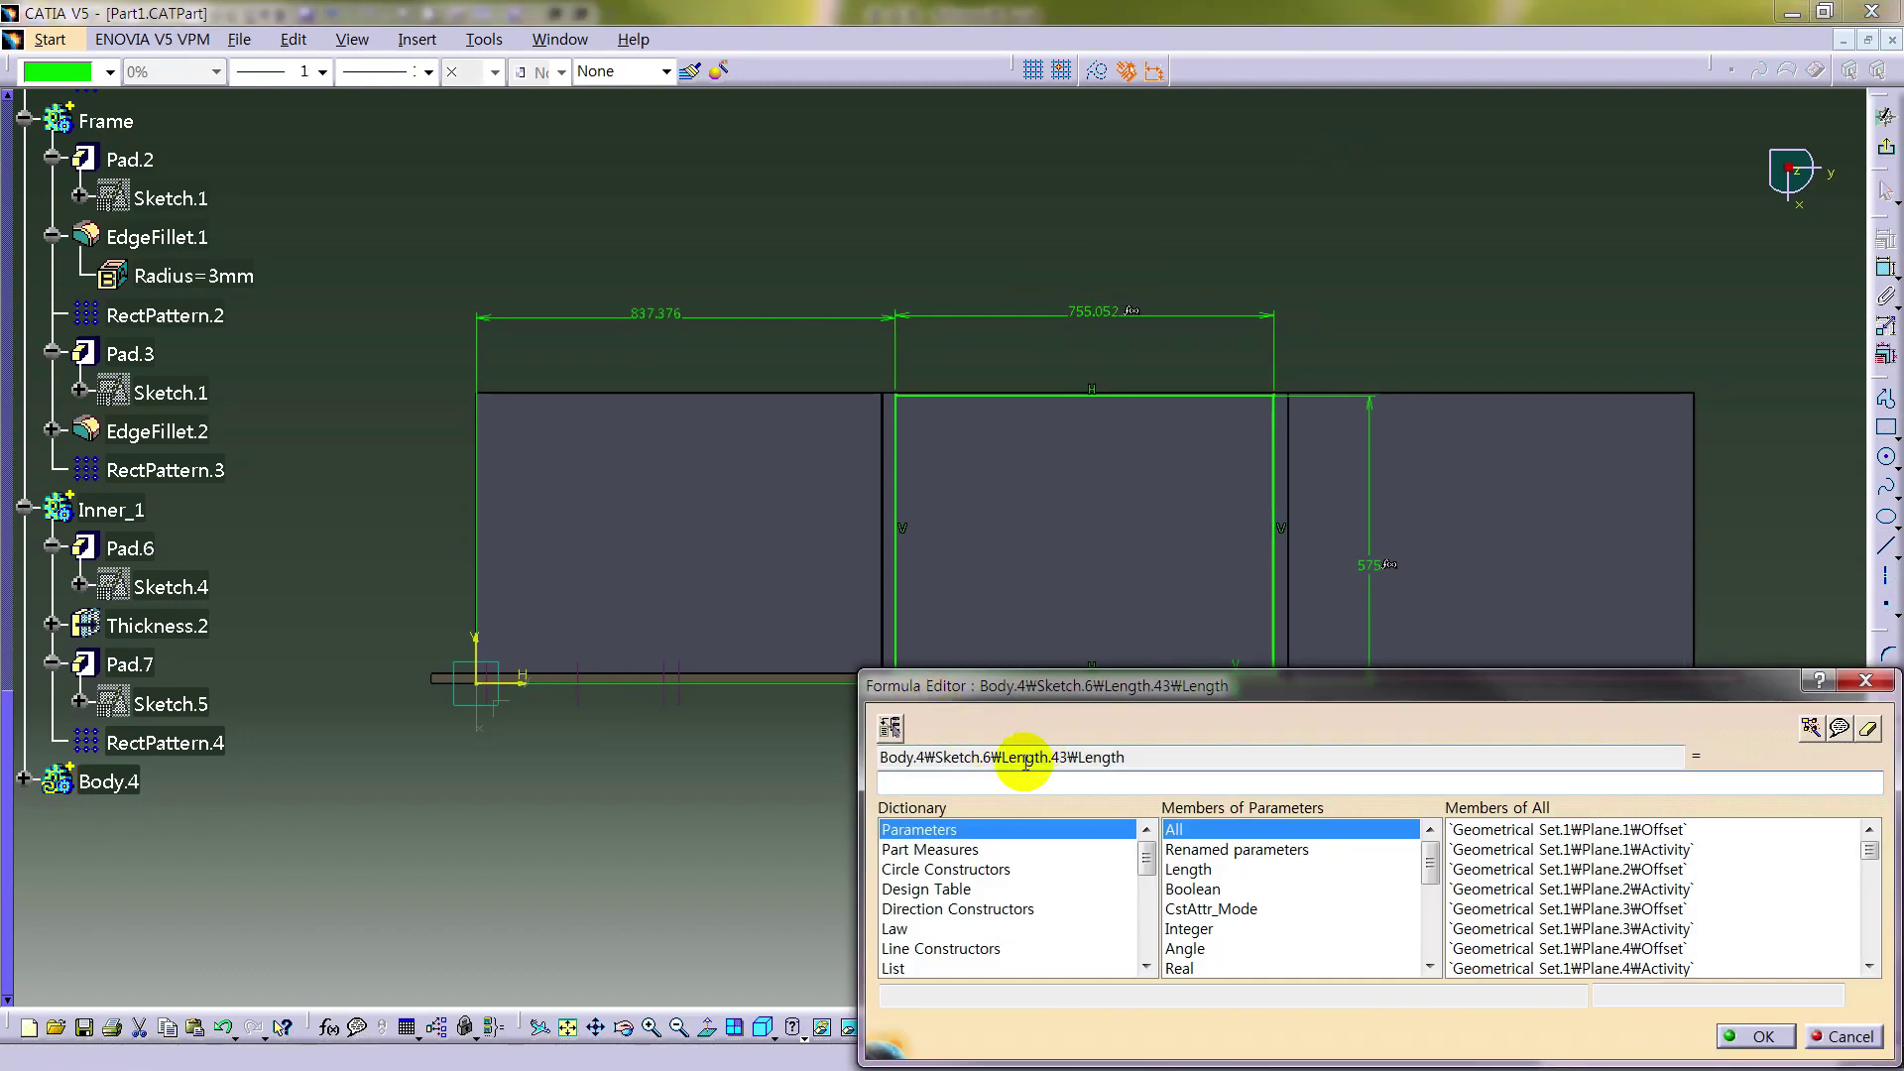
text(W1)
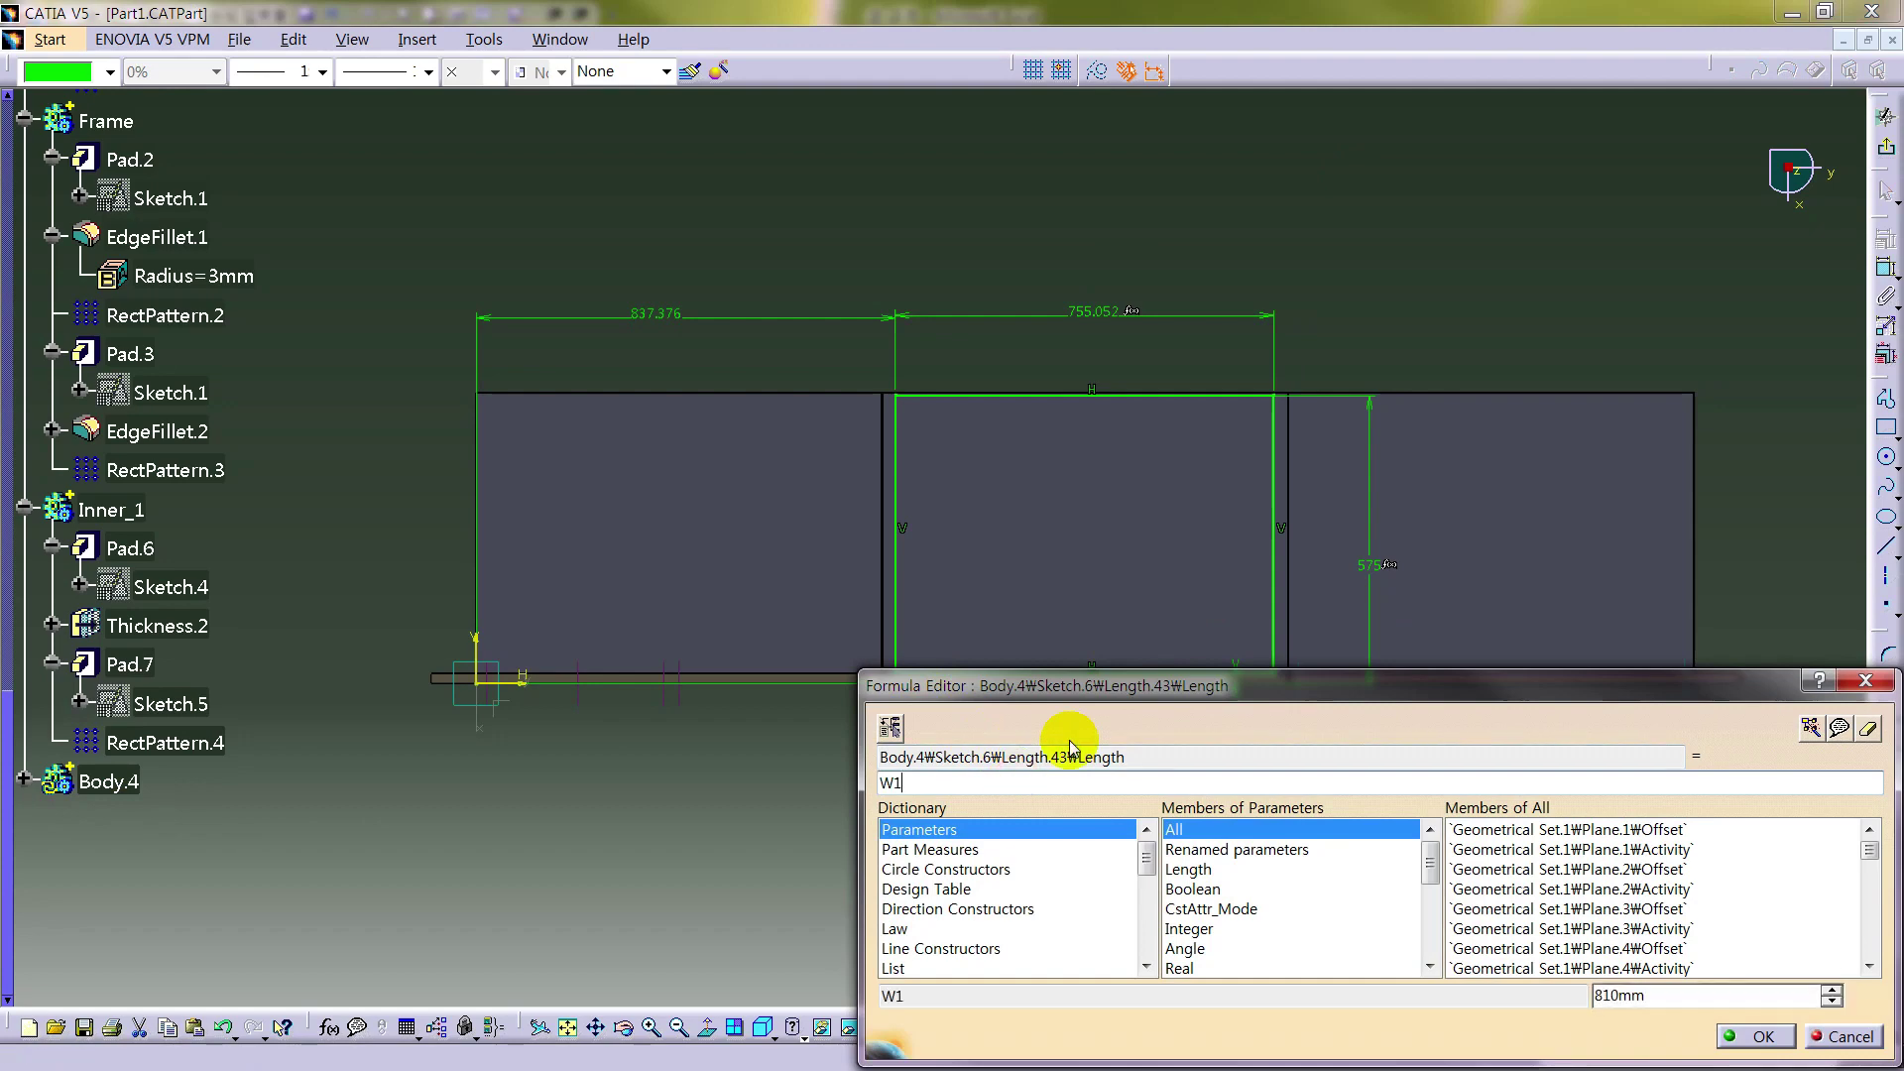
text(-(T*2))
key(Return)
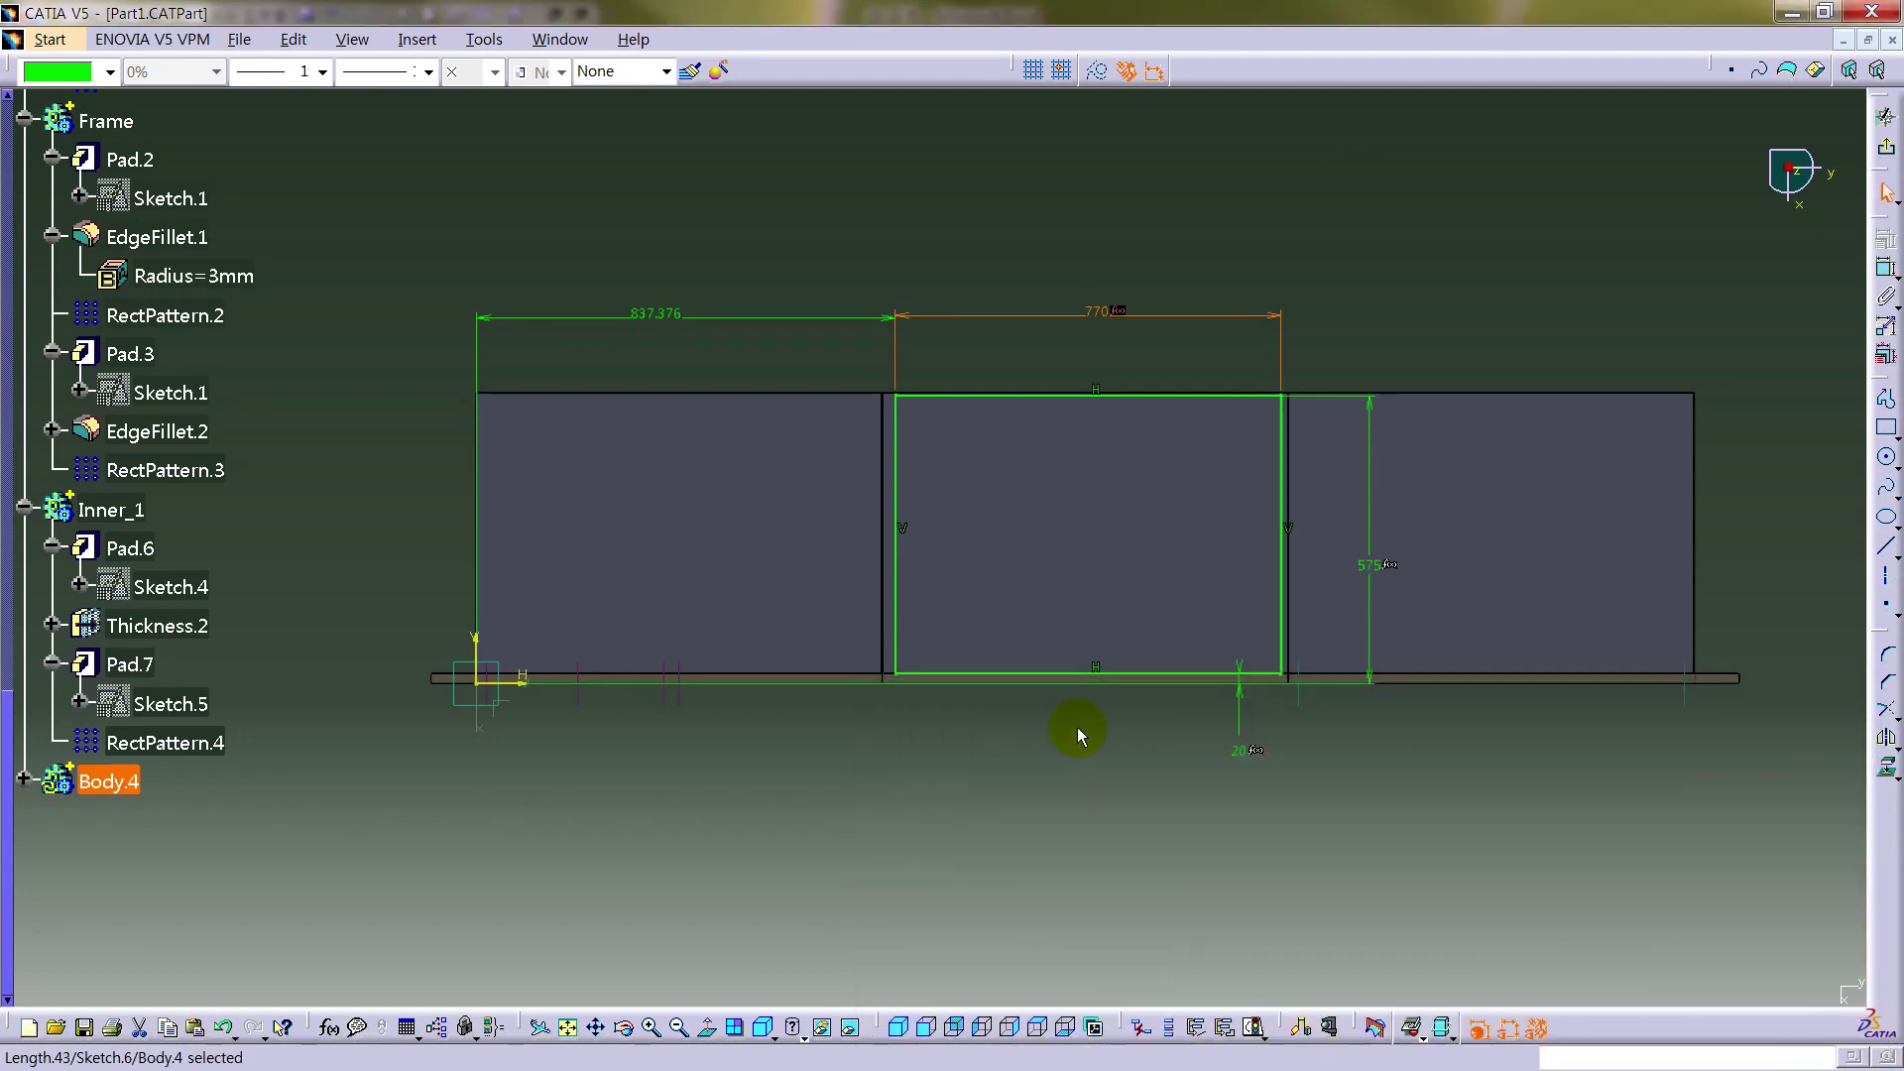
click(1461, 280)
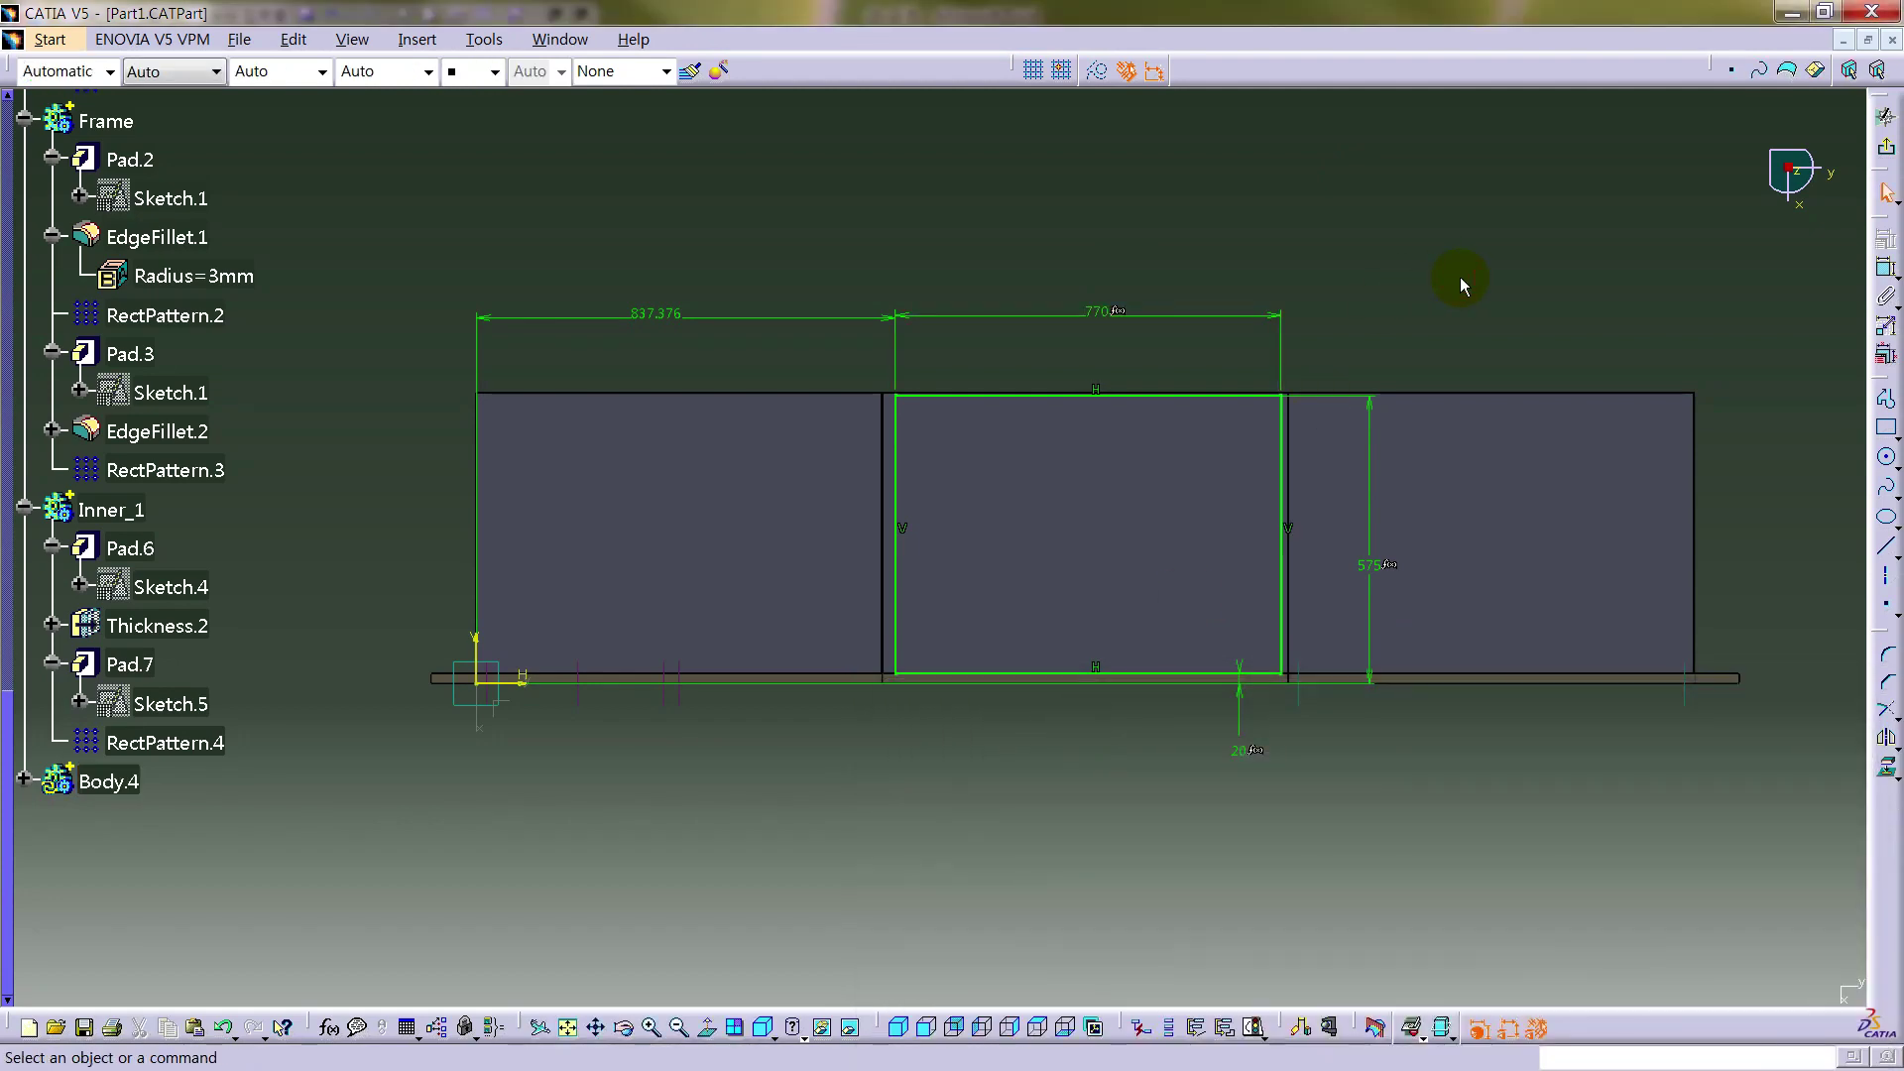
- Link the rectangle's left offset from the vertical axis to the formula W1+T+Gap
mouse_move(1097, 747)
middle_down()
mouse_move(1161, 652)
mouse_move(1169, 723)
mouse_move(1050, 770)
mouse_move(1041, 677)
mouse_move(1114, 544)
mouse_move(1148, 408)
mouse_move(1011, 906)
middle_up()
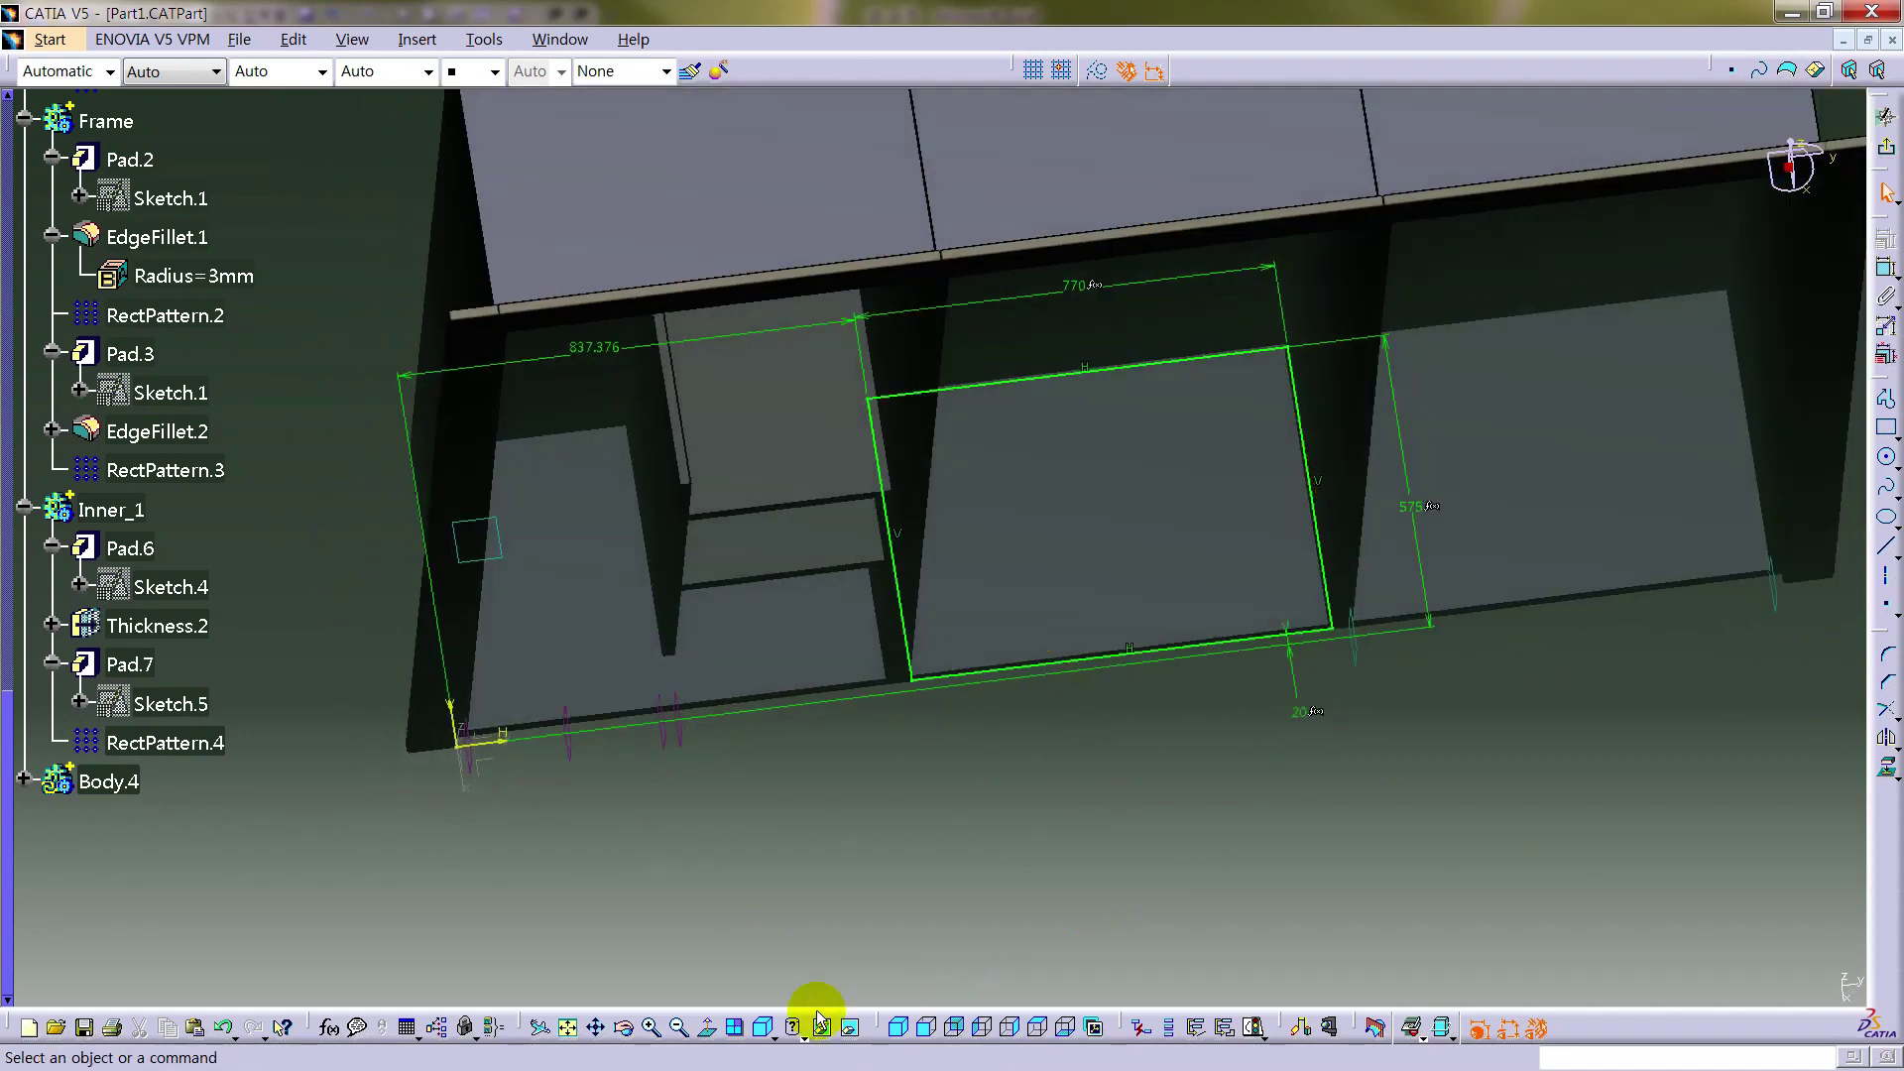
click(723, 1027)
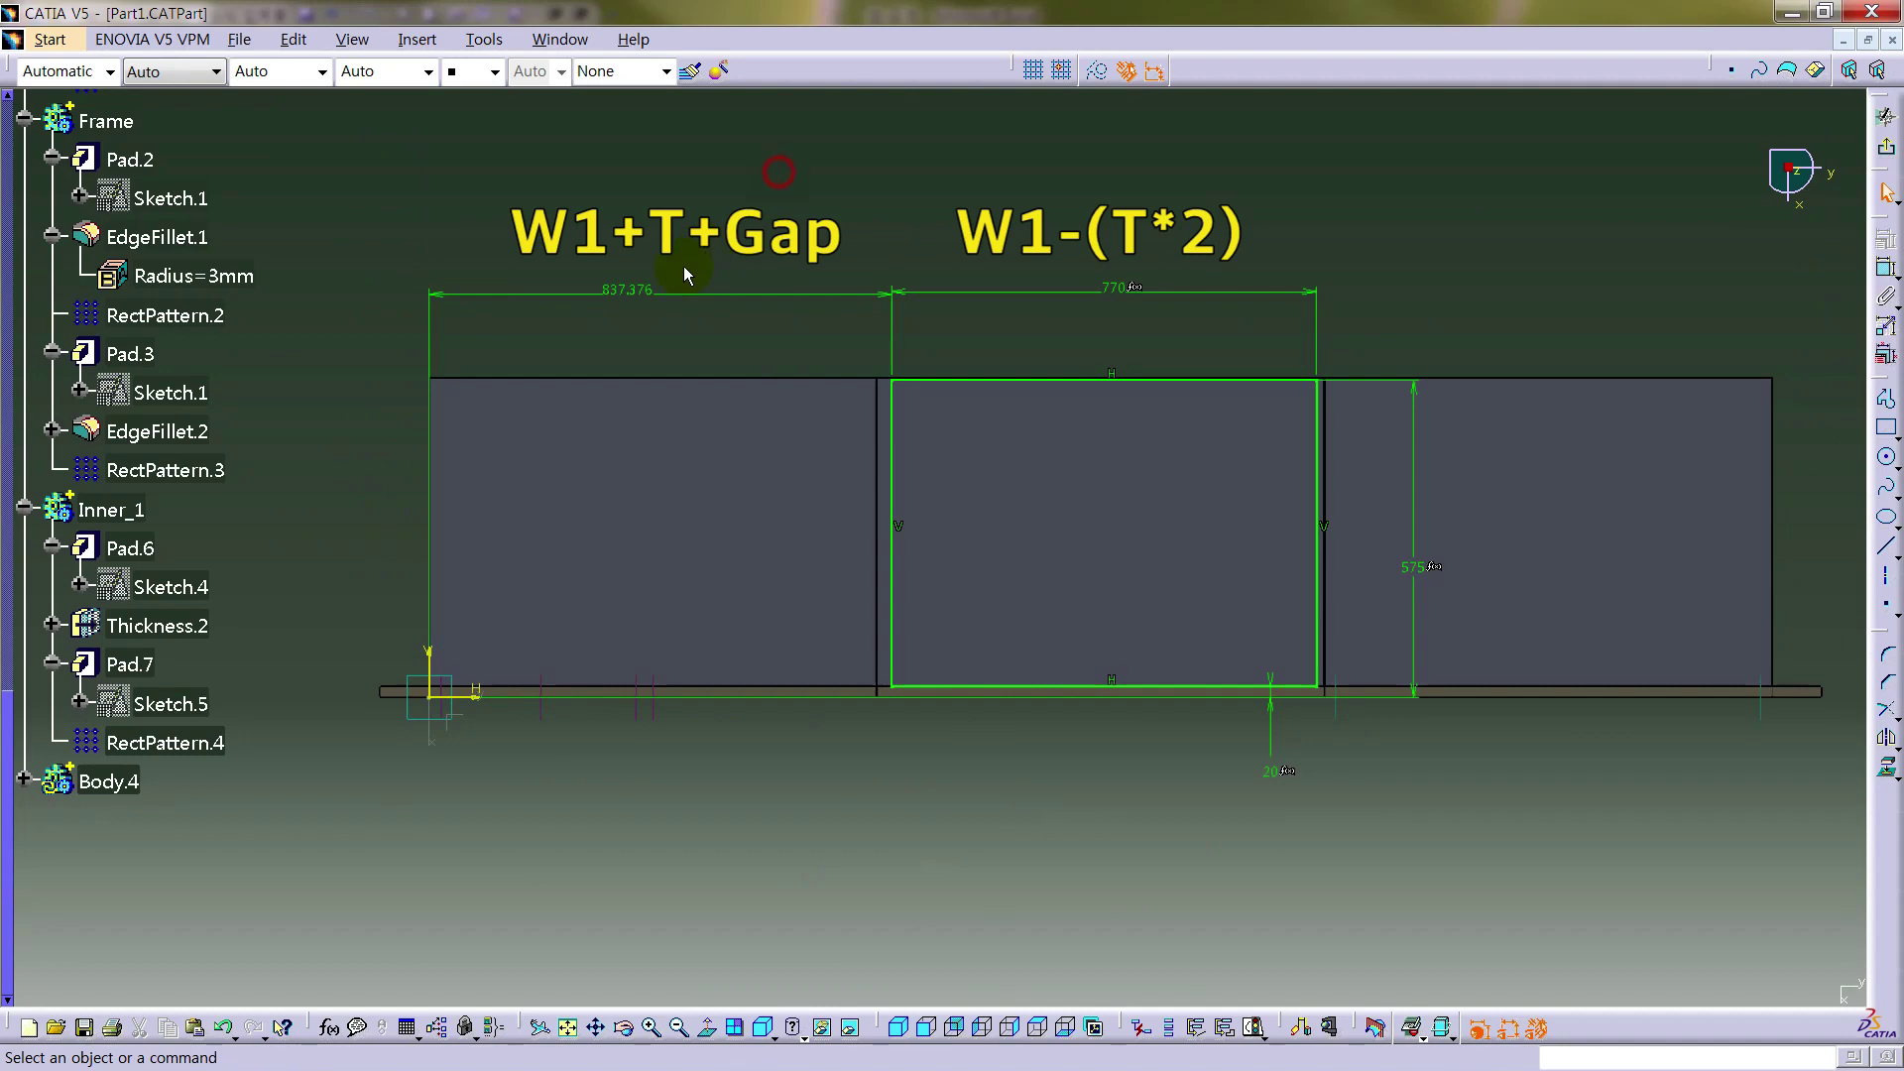
right_click(644, 289)
mouse_move(769, 563)
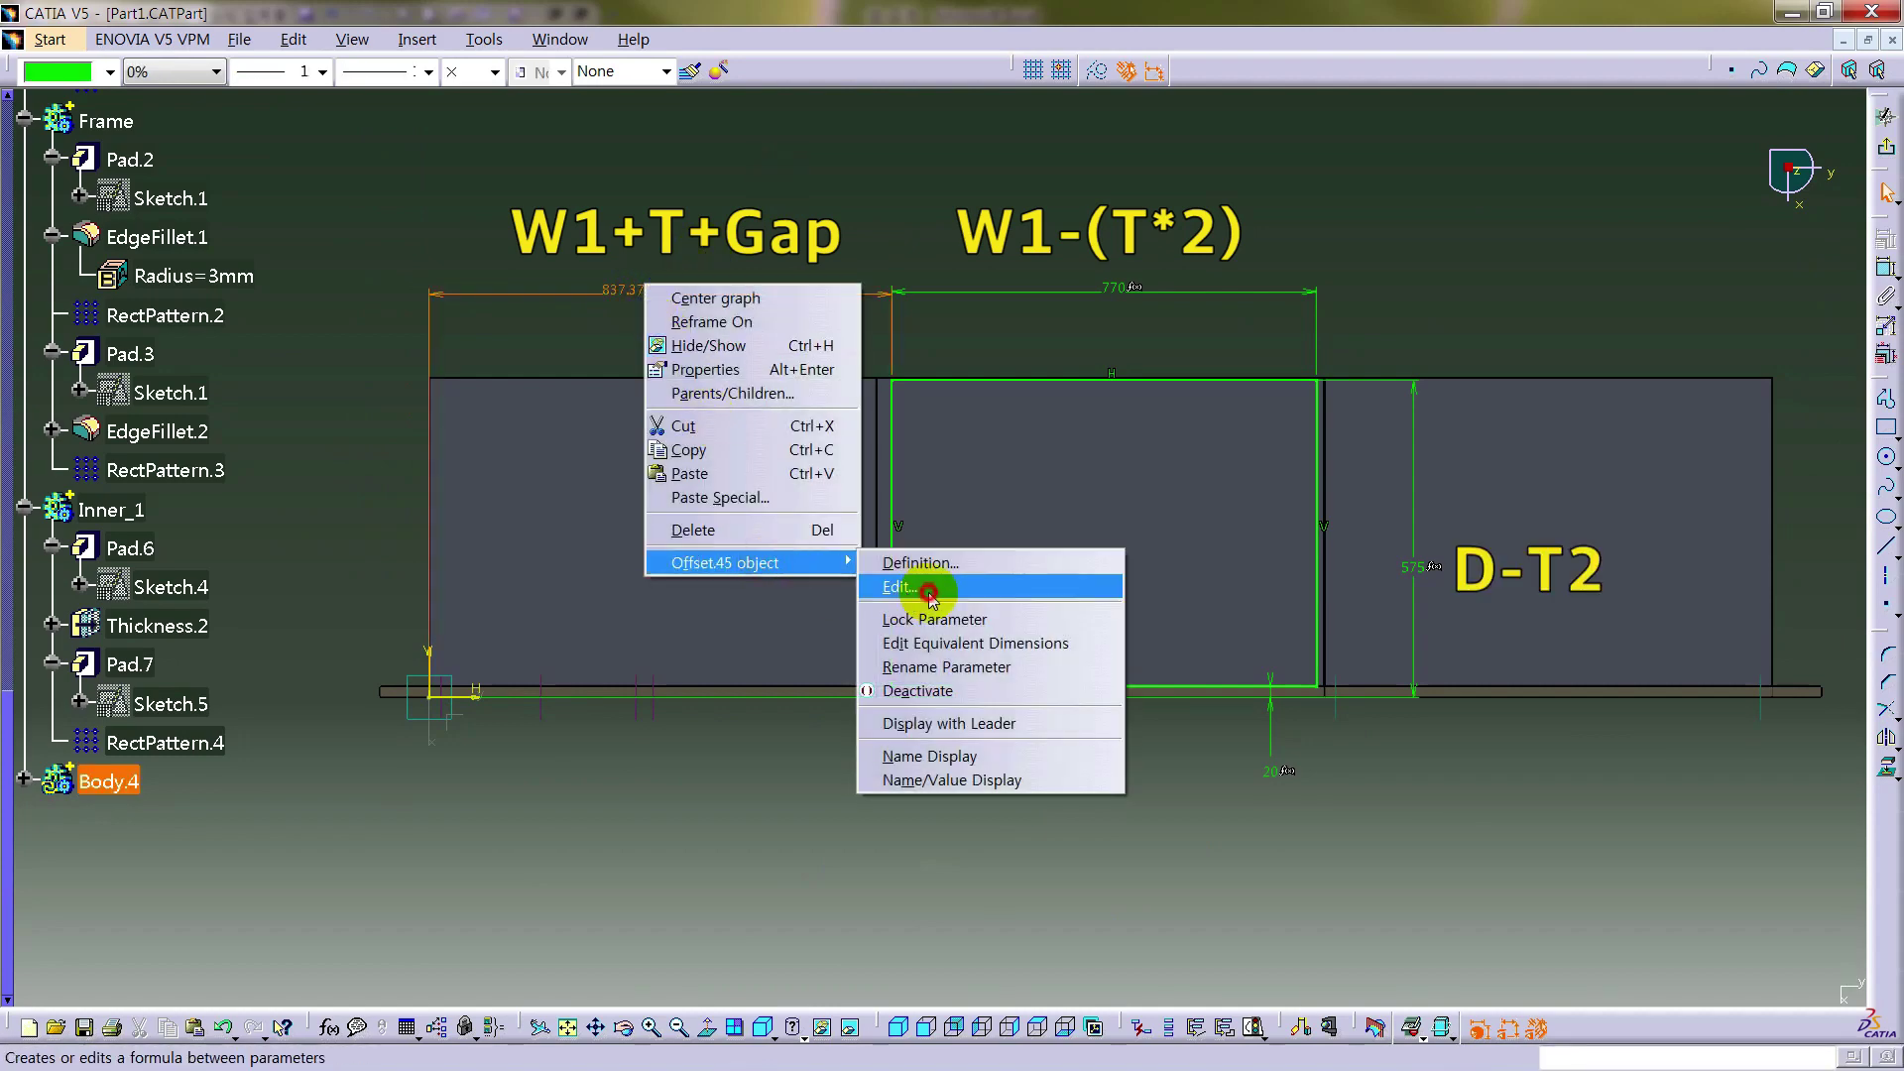
click(930, 591)
text(W1+T+)
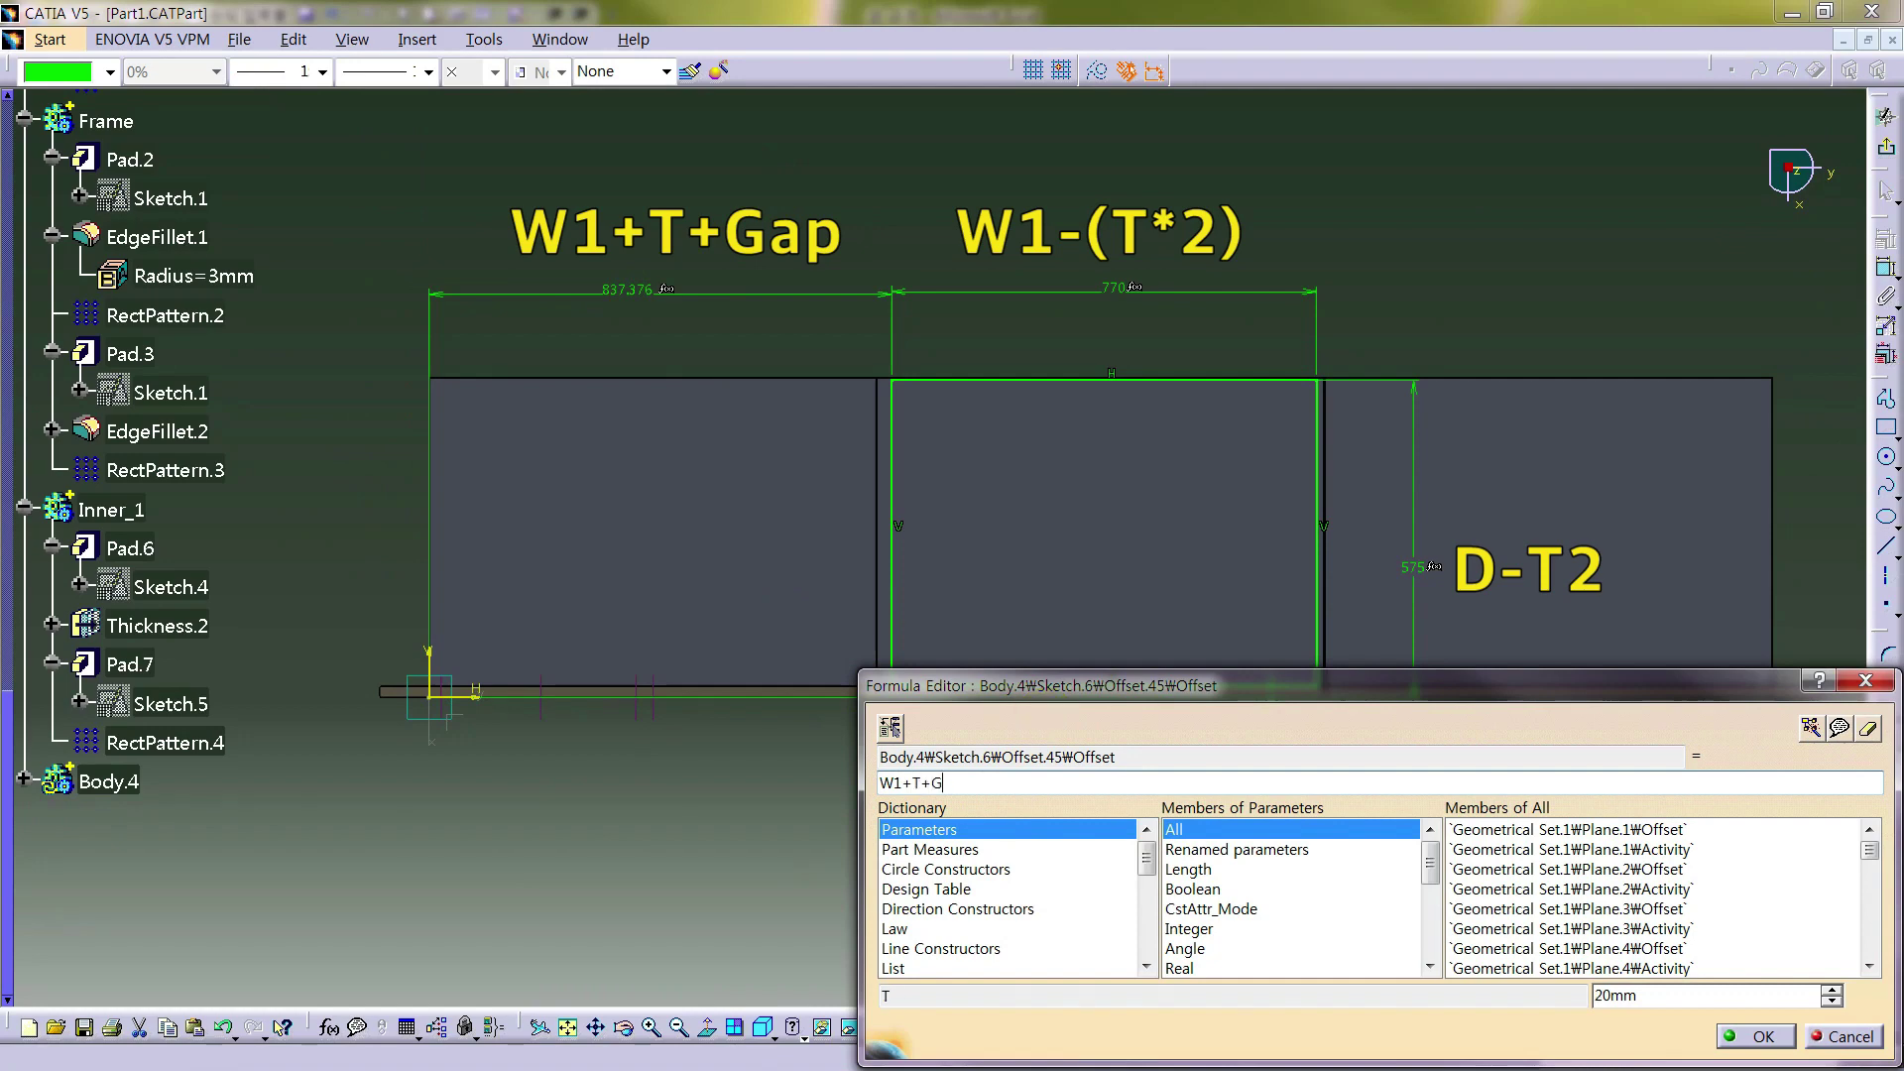
text(Gap)
key(Return)
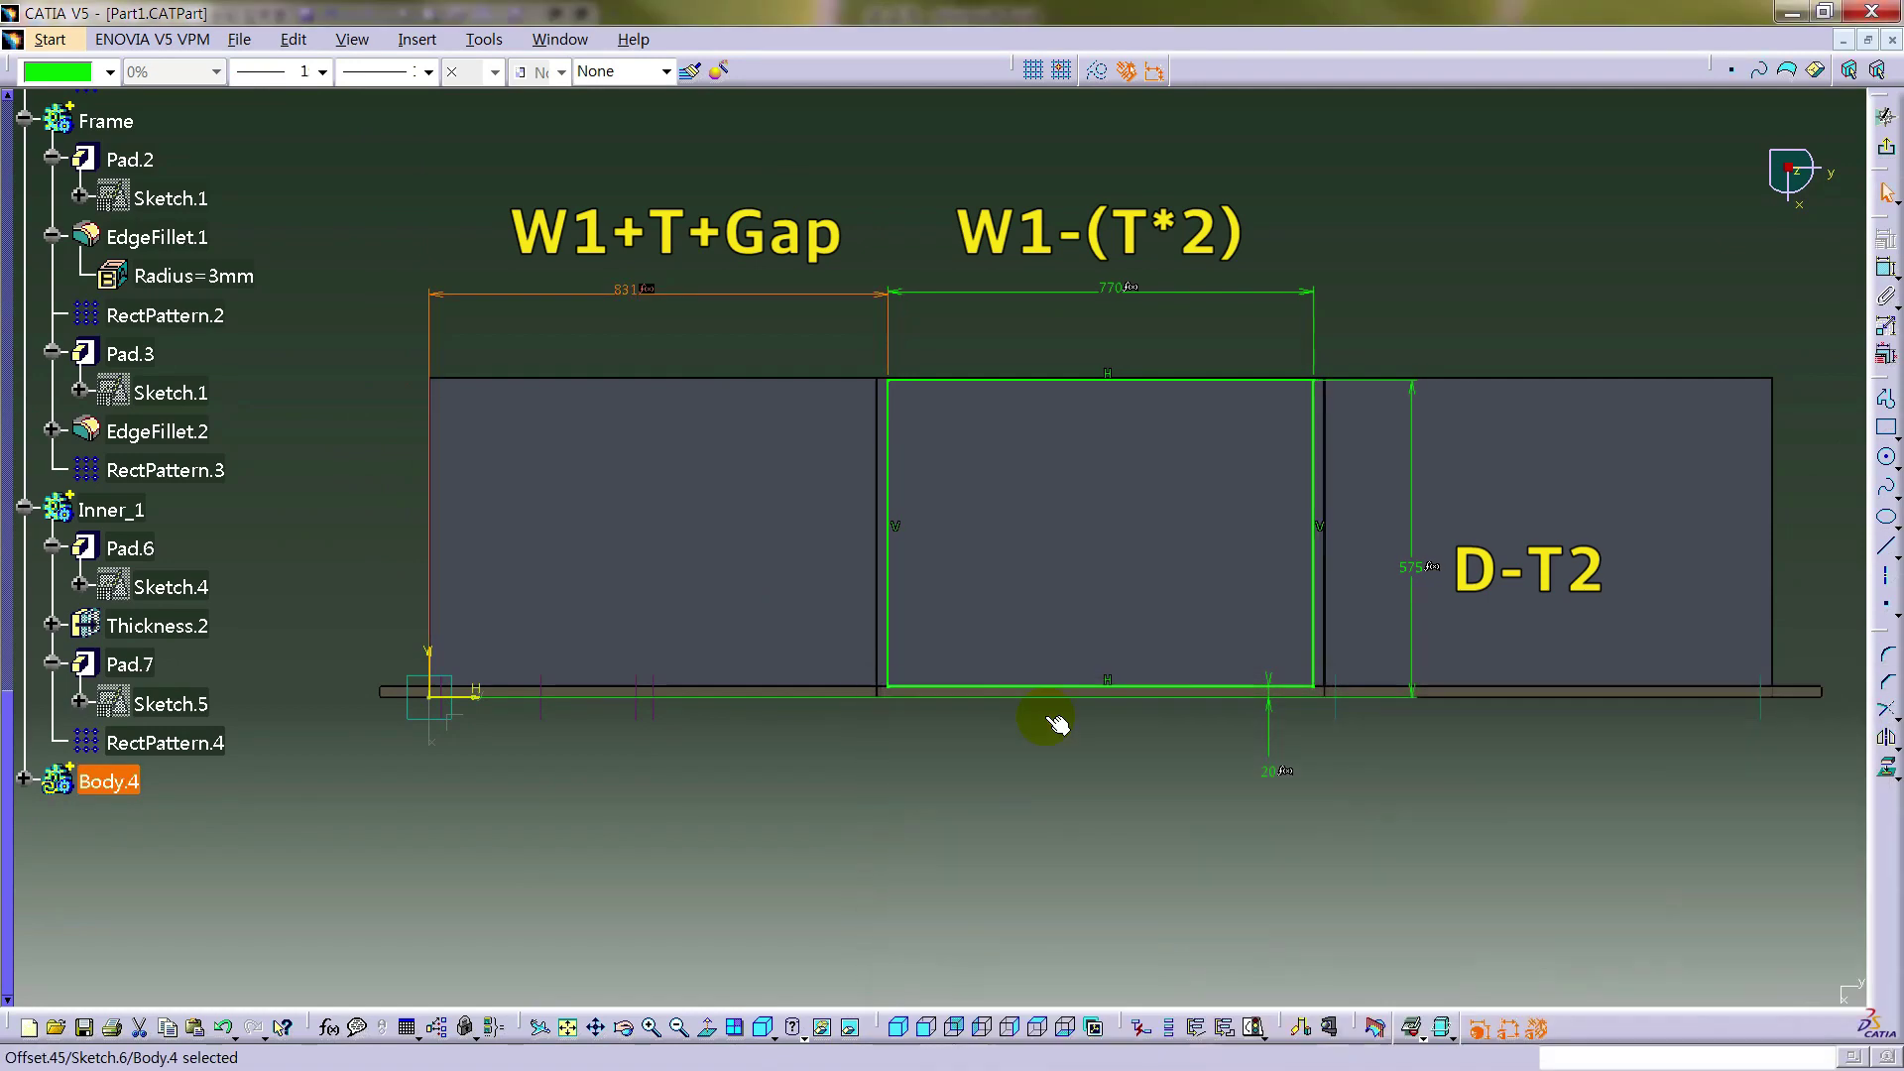
click(995, 800)
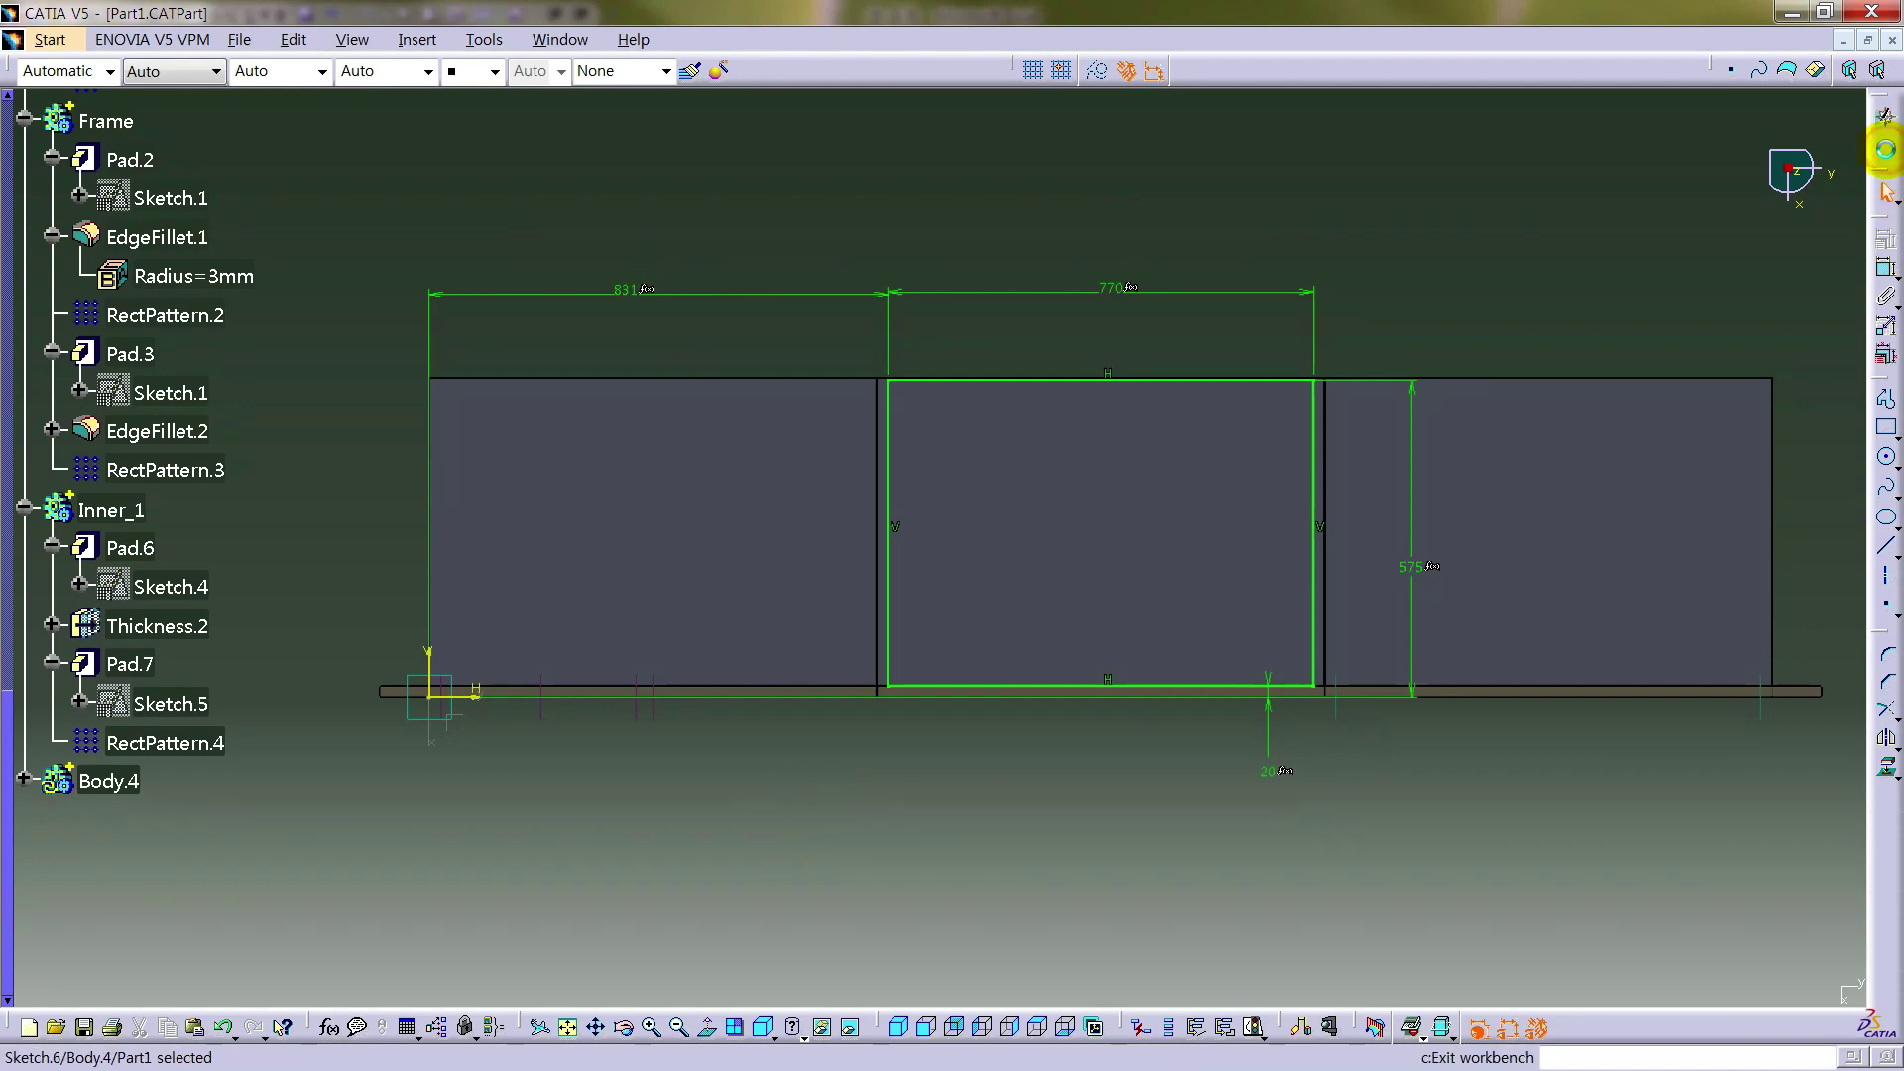
- Exit the sketch and start a pad of the rectangle with its first limit length driven by the formula e+T
click(1886, 116)
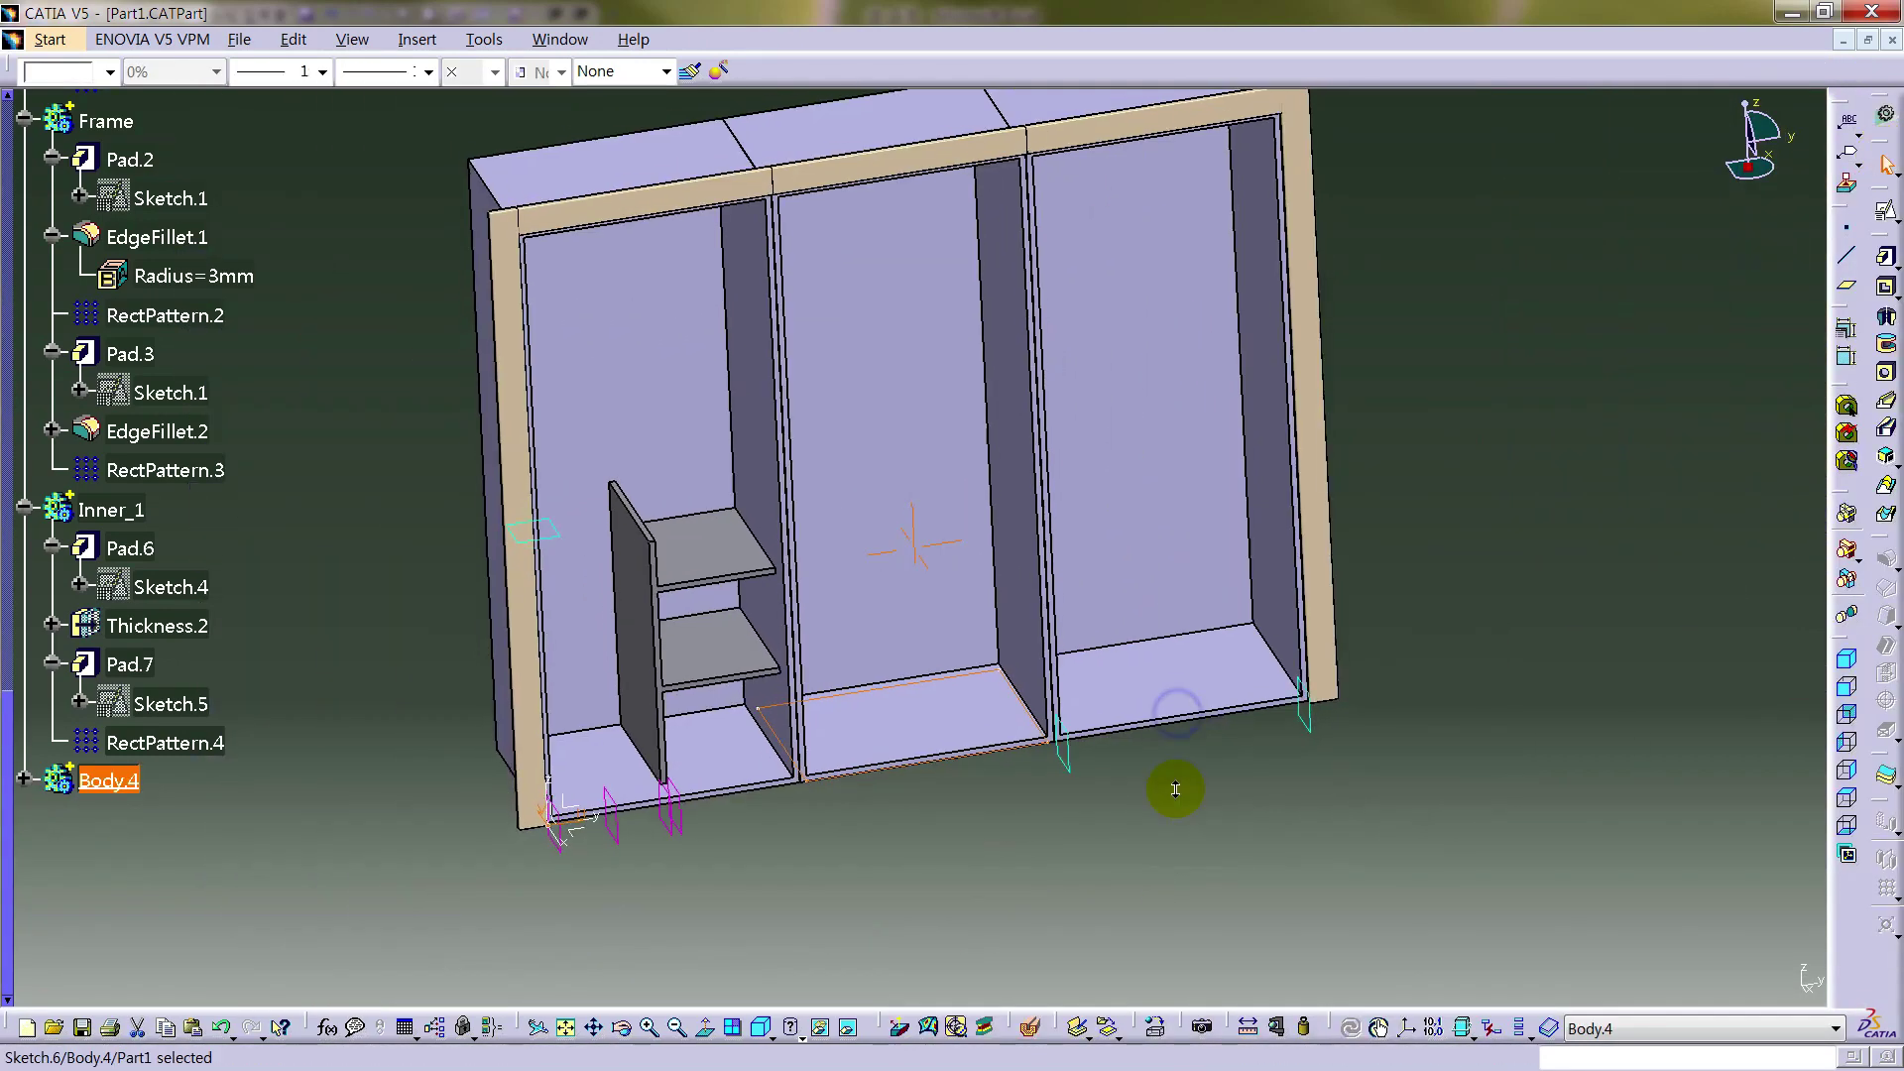
click(1885, 256)
right_click(1267, 477)
click(1339, 485)
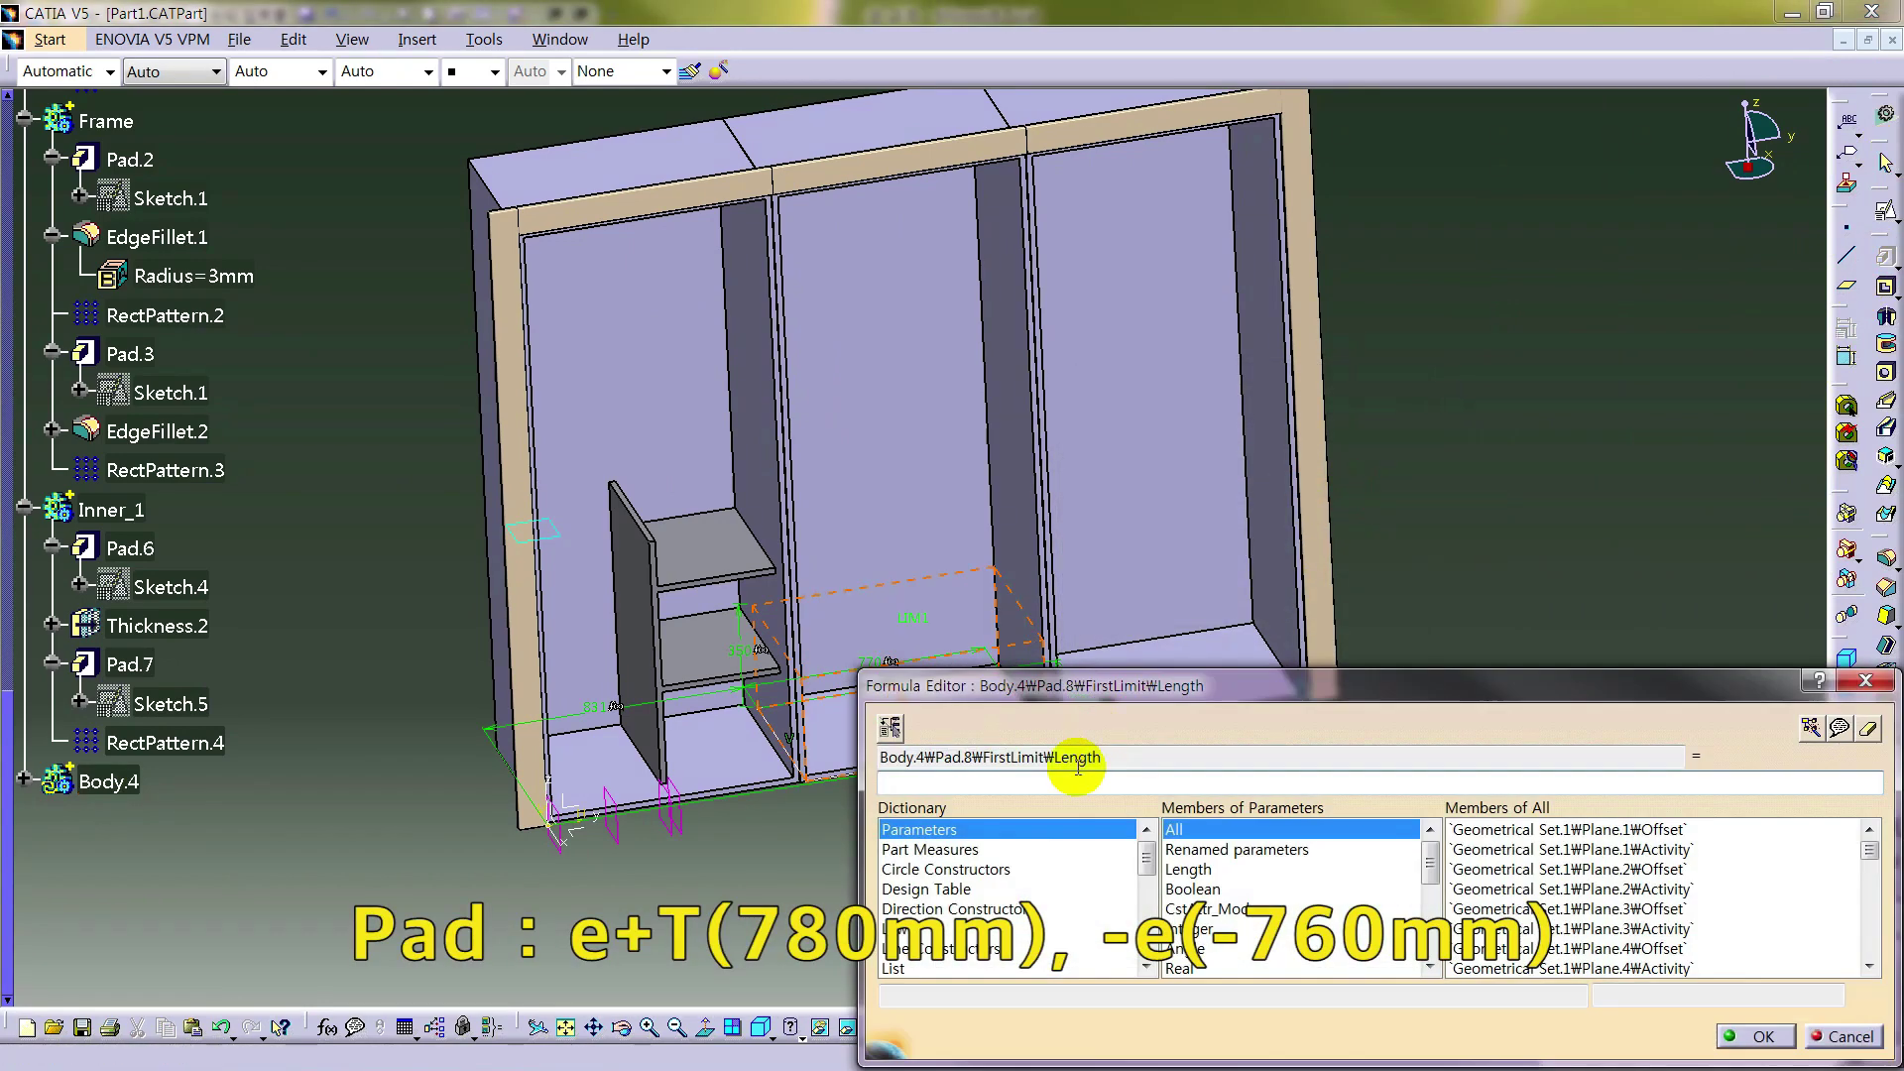
text(e+)
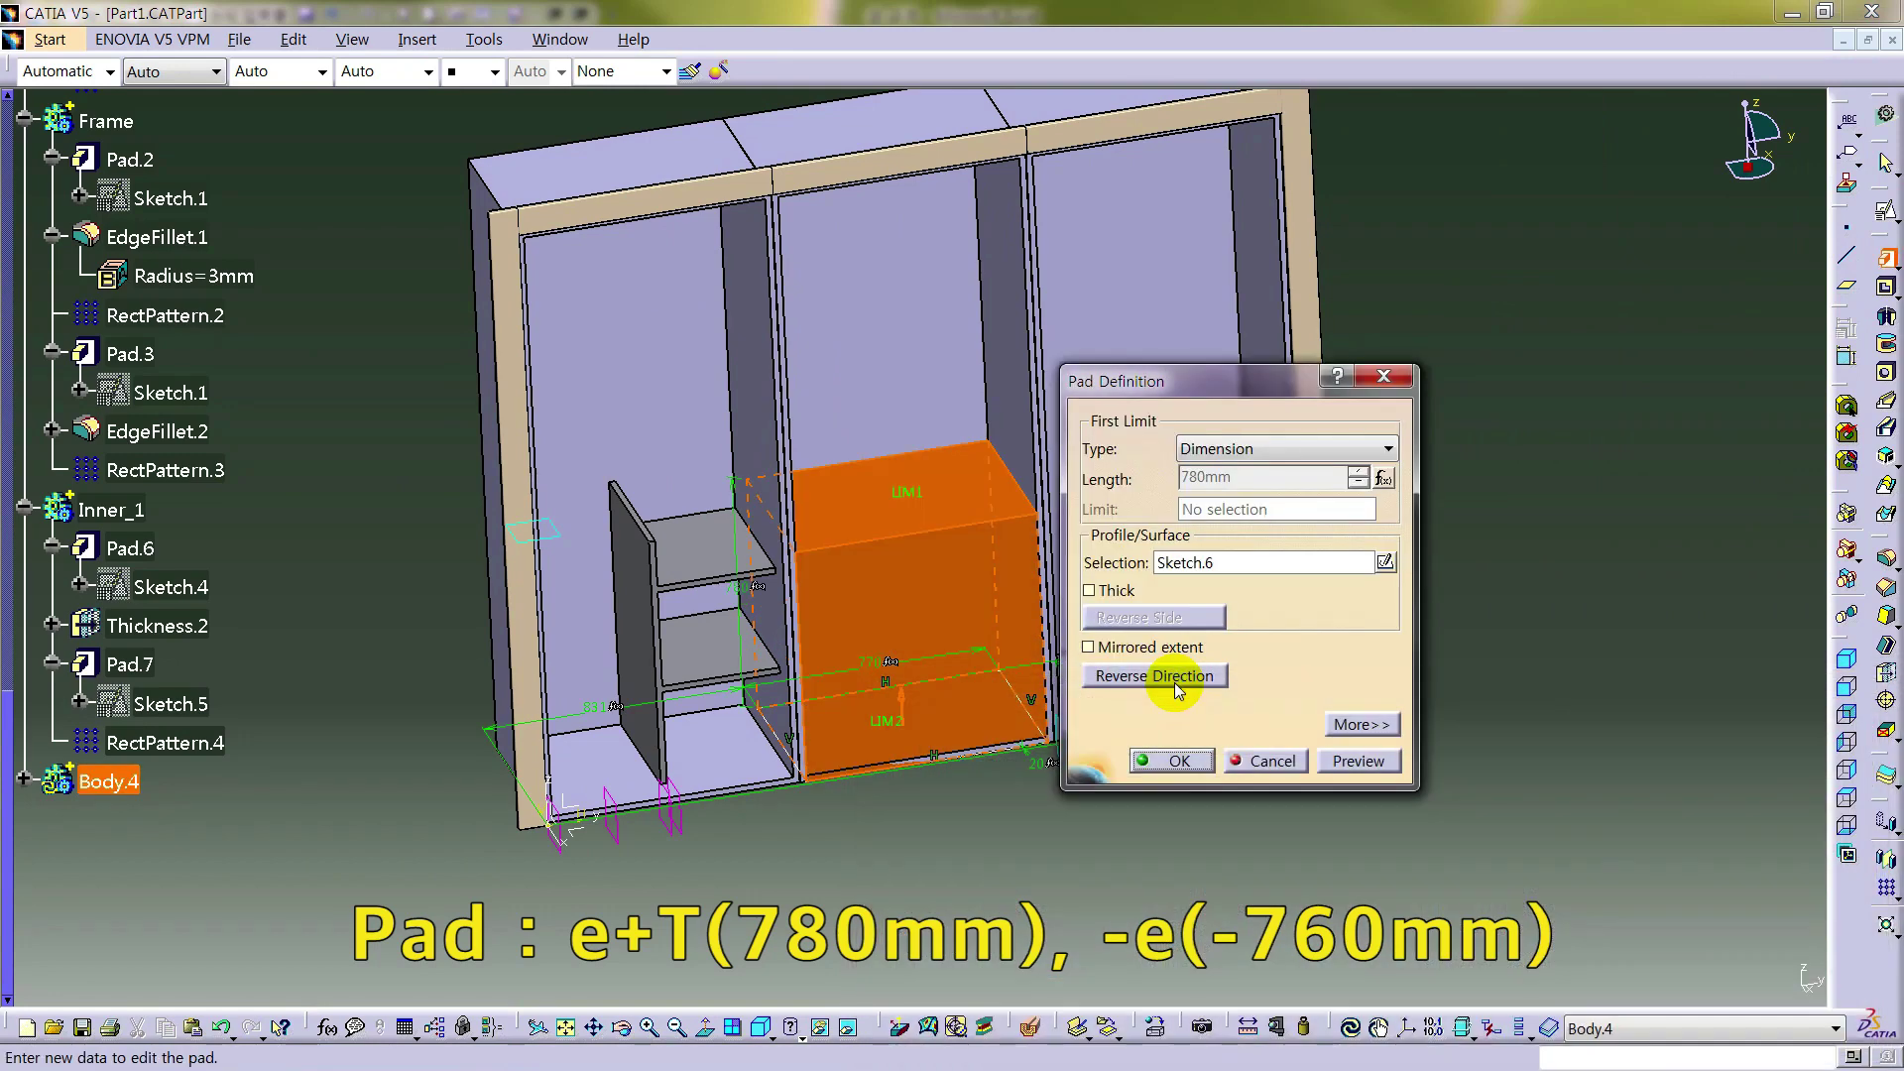
- Expand the pad definition and drive the second limit length with the formula -e
click(1361, 723)
right_click(1564, 477)
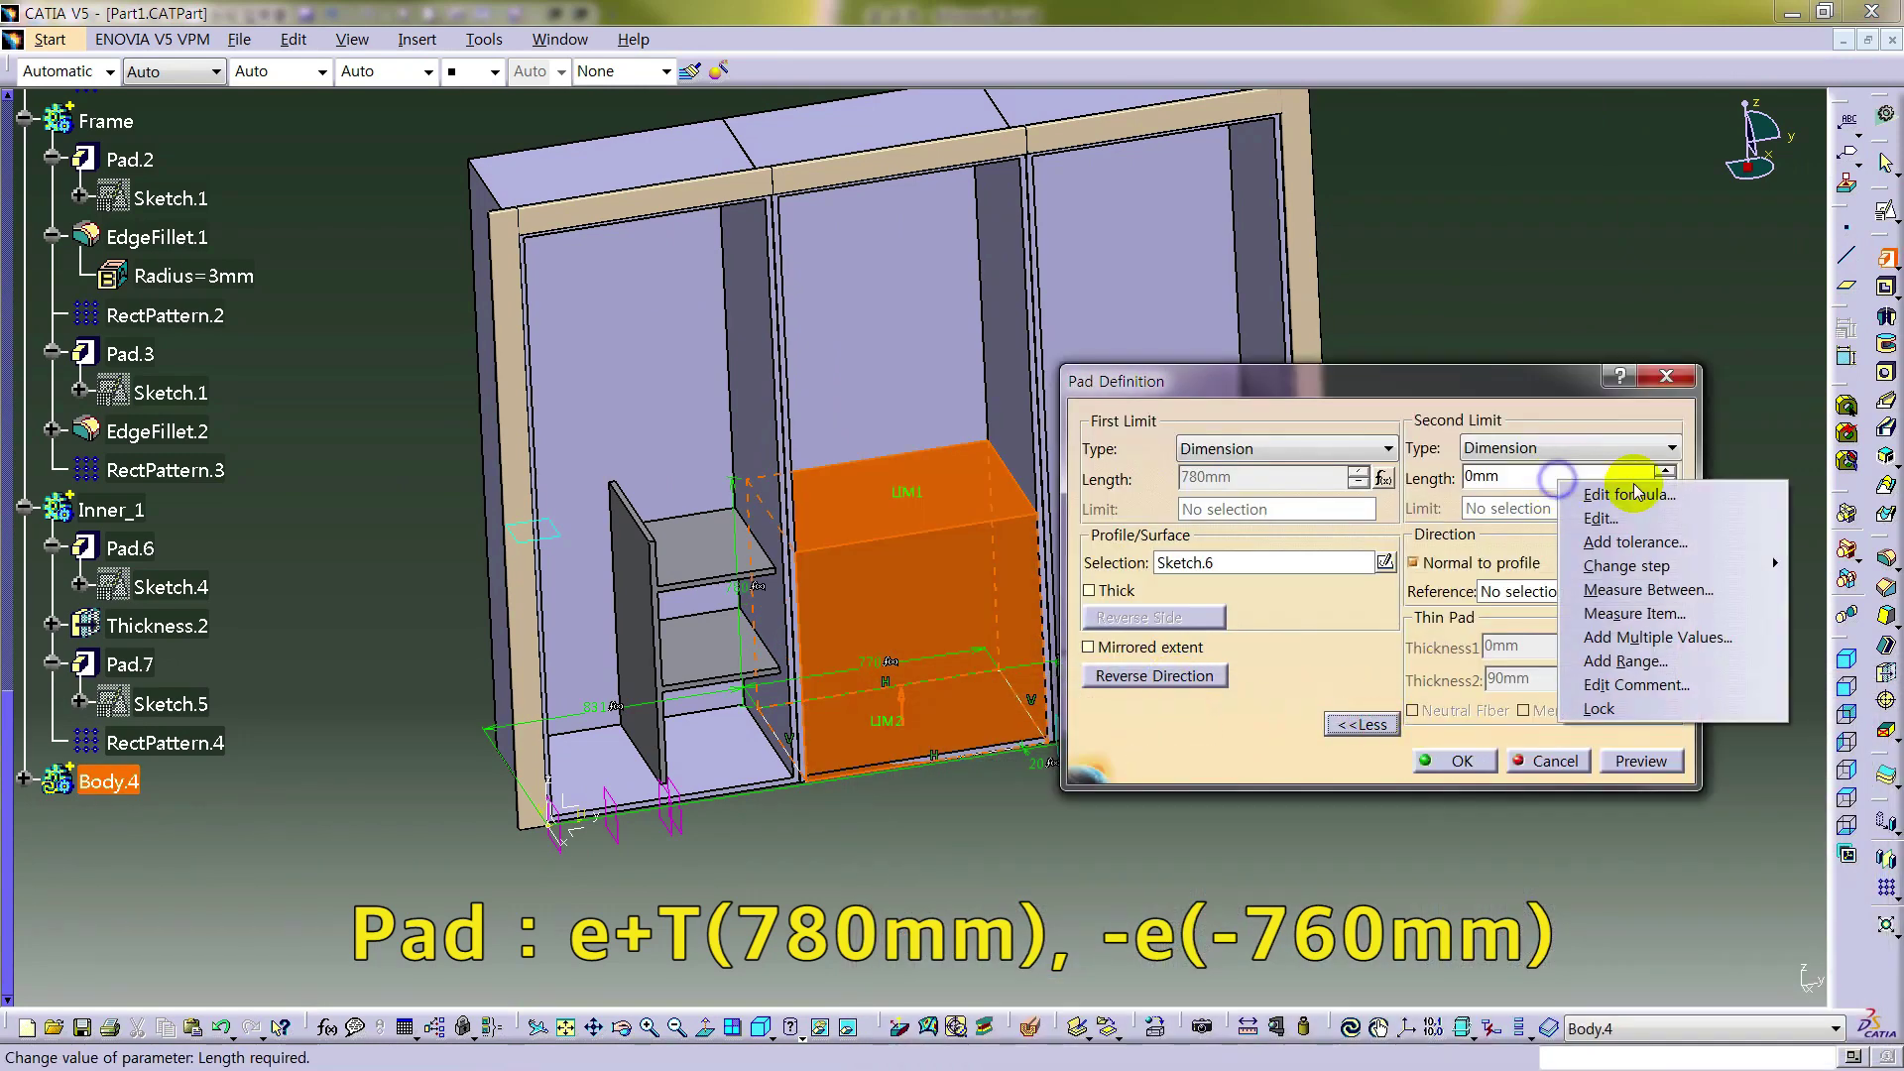
click(1616, 496)
click(1153, 783)
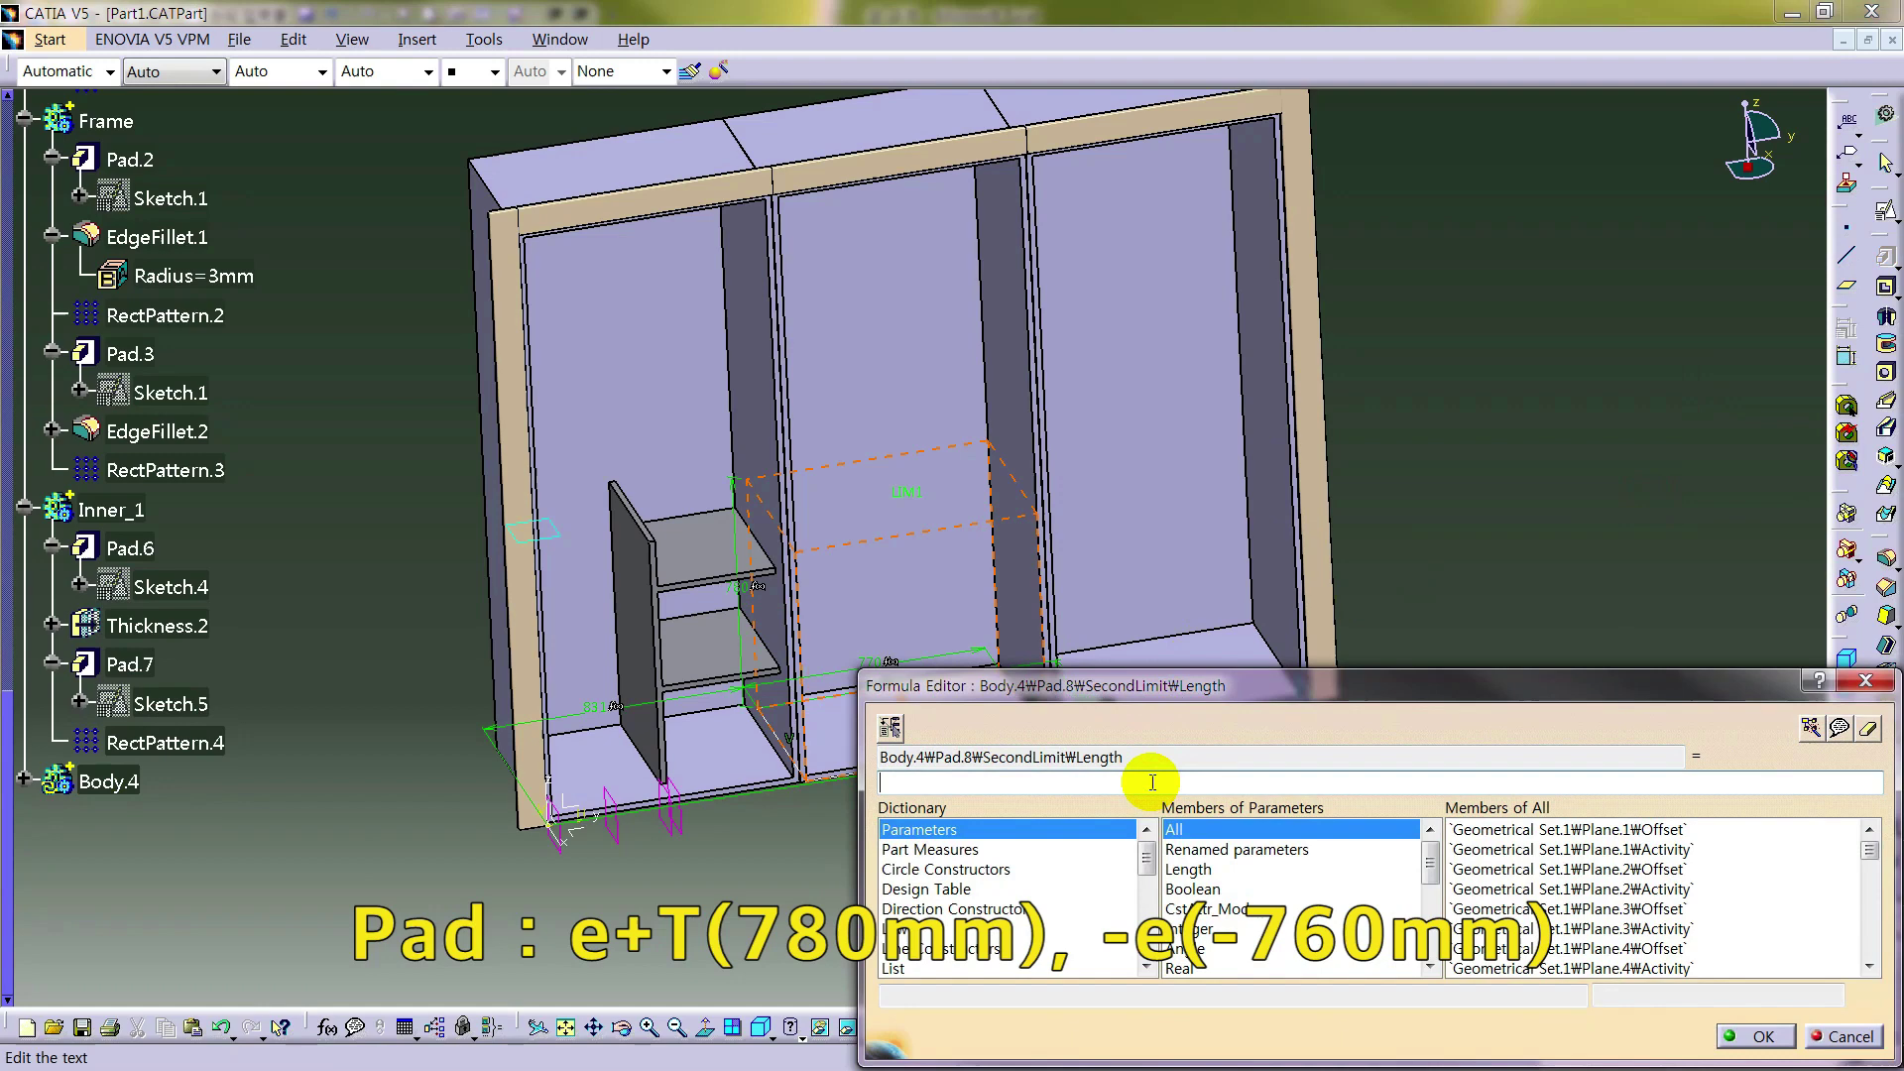
text(-e)
click(1720, 1021)
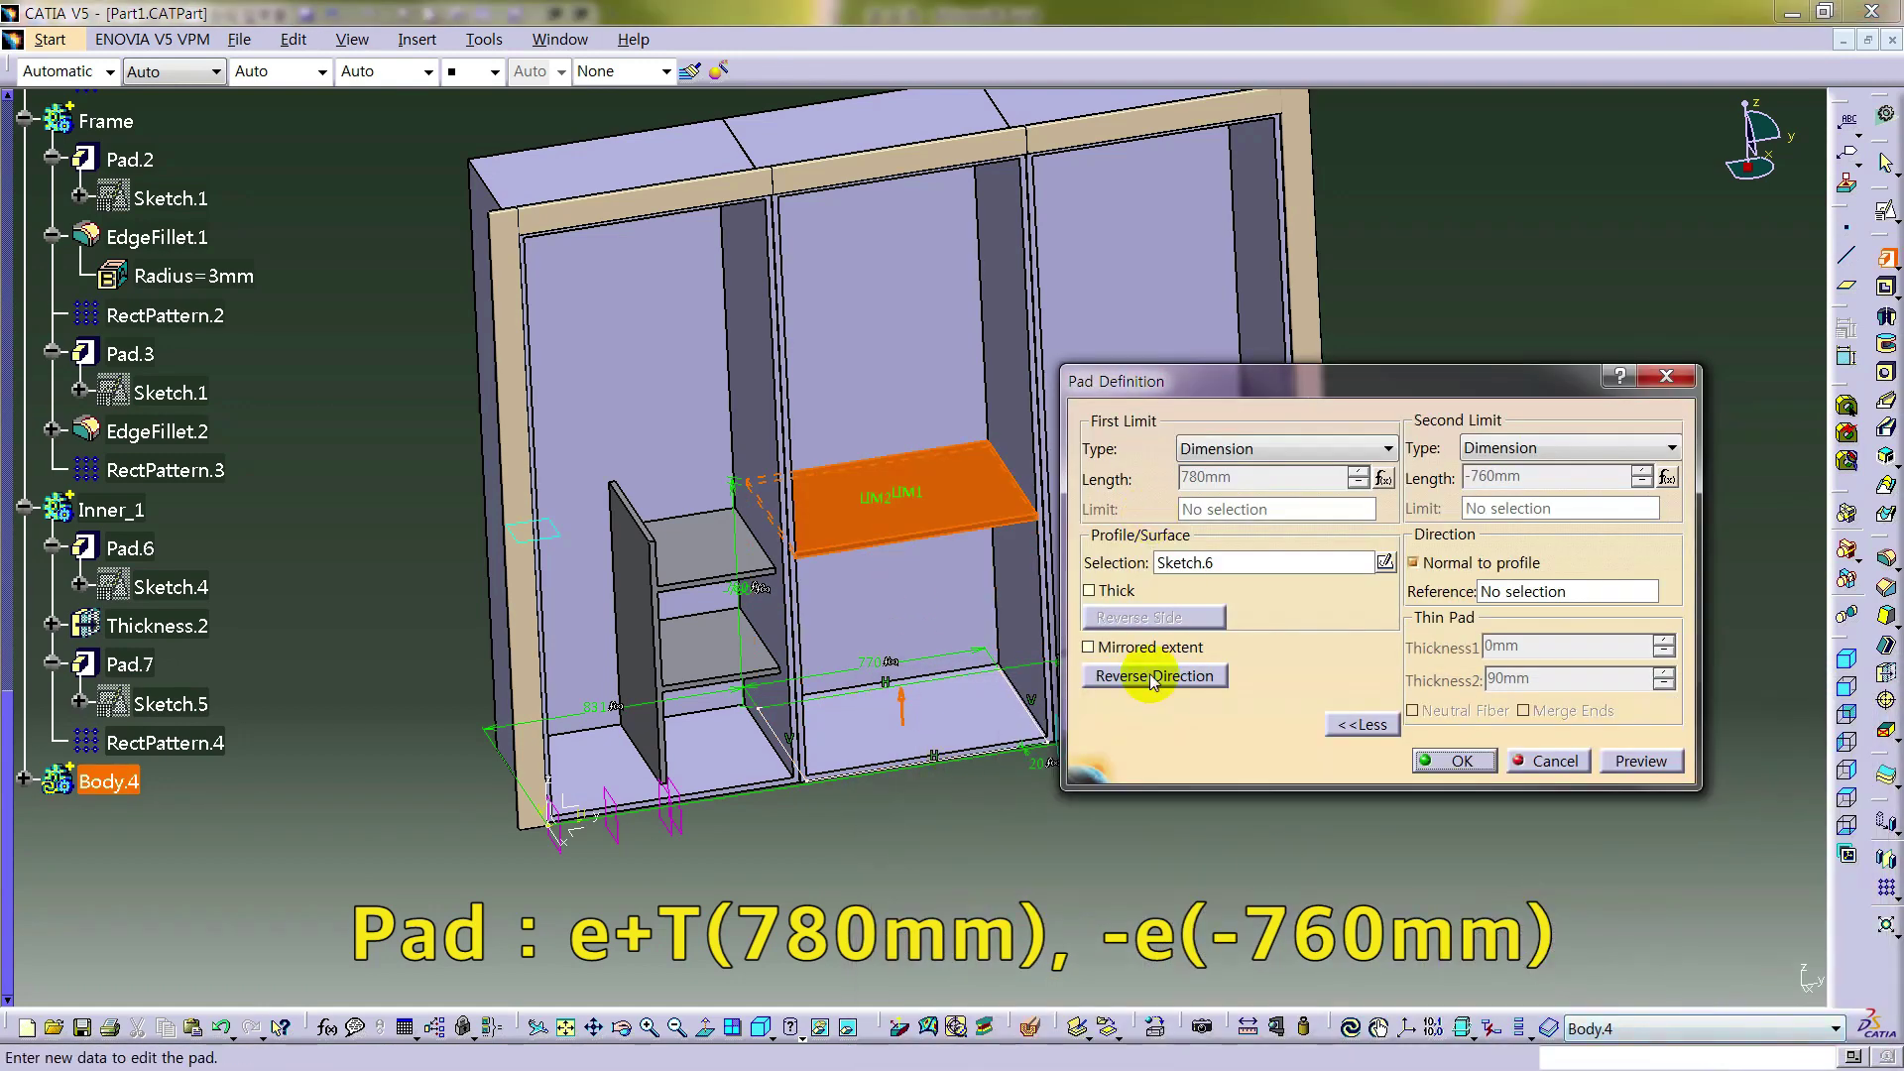
- Confirm the pad and copy the graphic properties of the Inner_1 body onto Body.4
click(1454, 761)
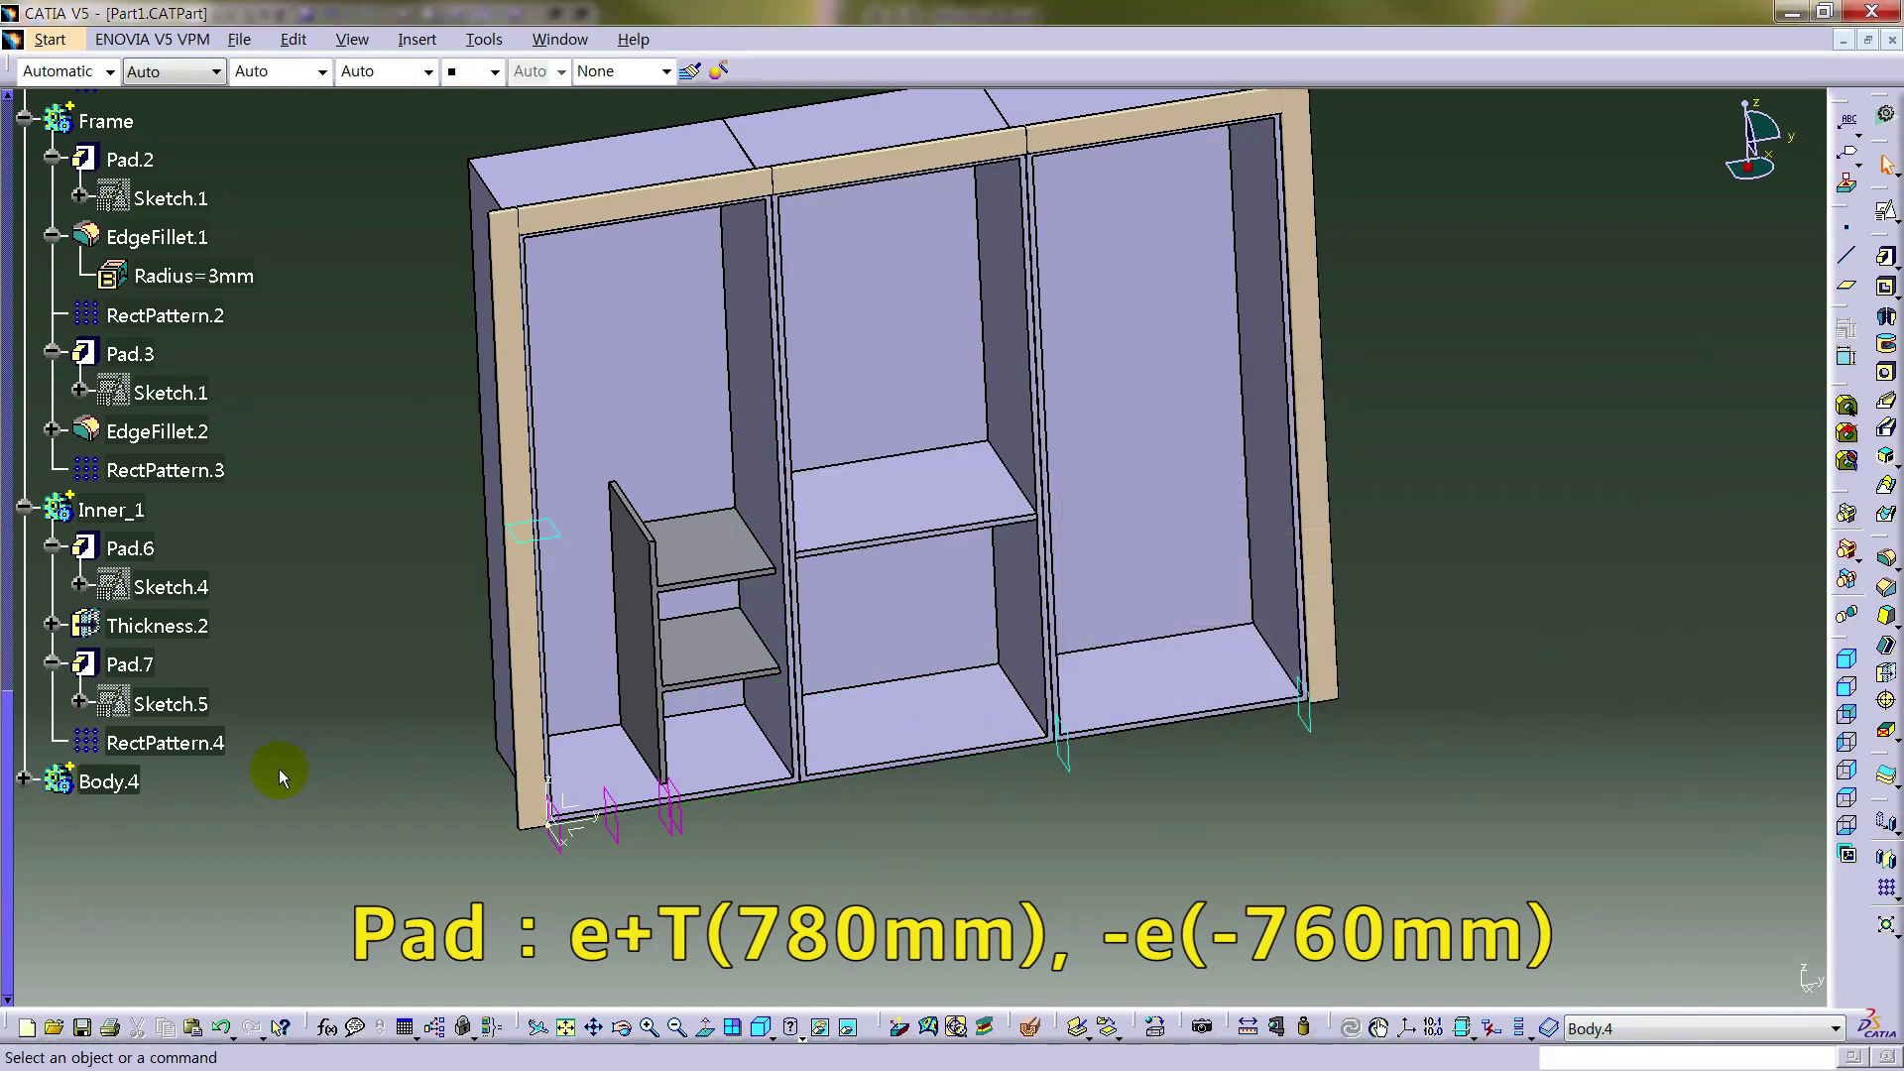
click(138, 783)
click(692, 71)
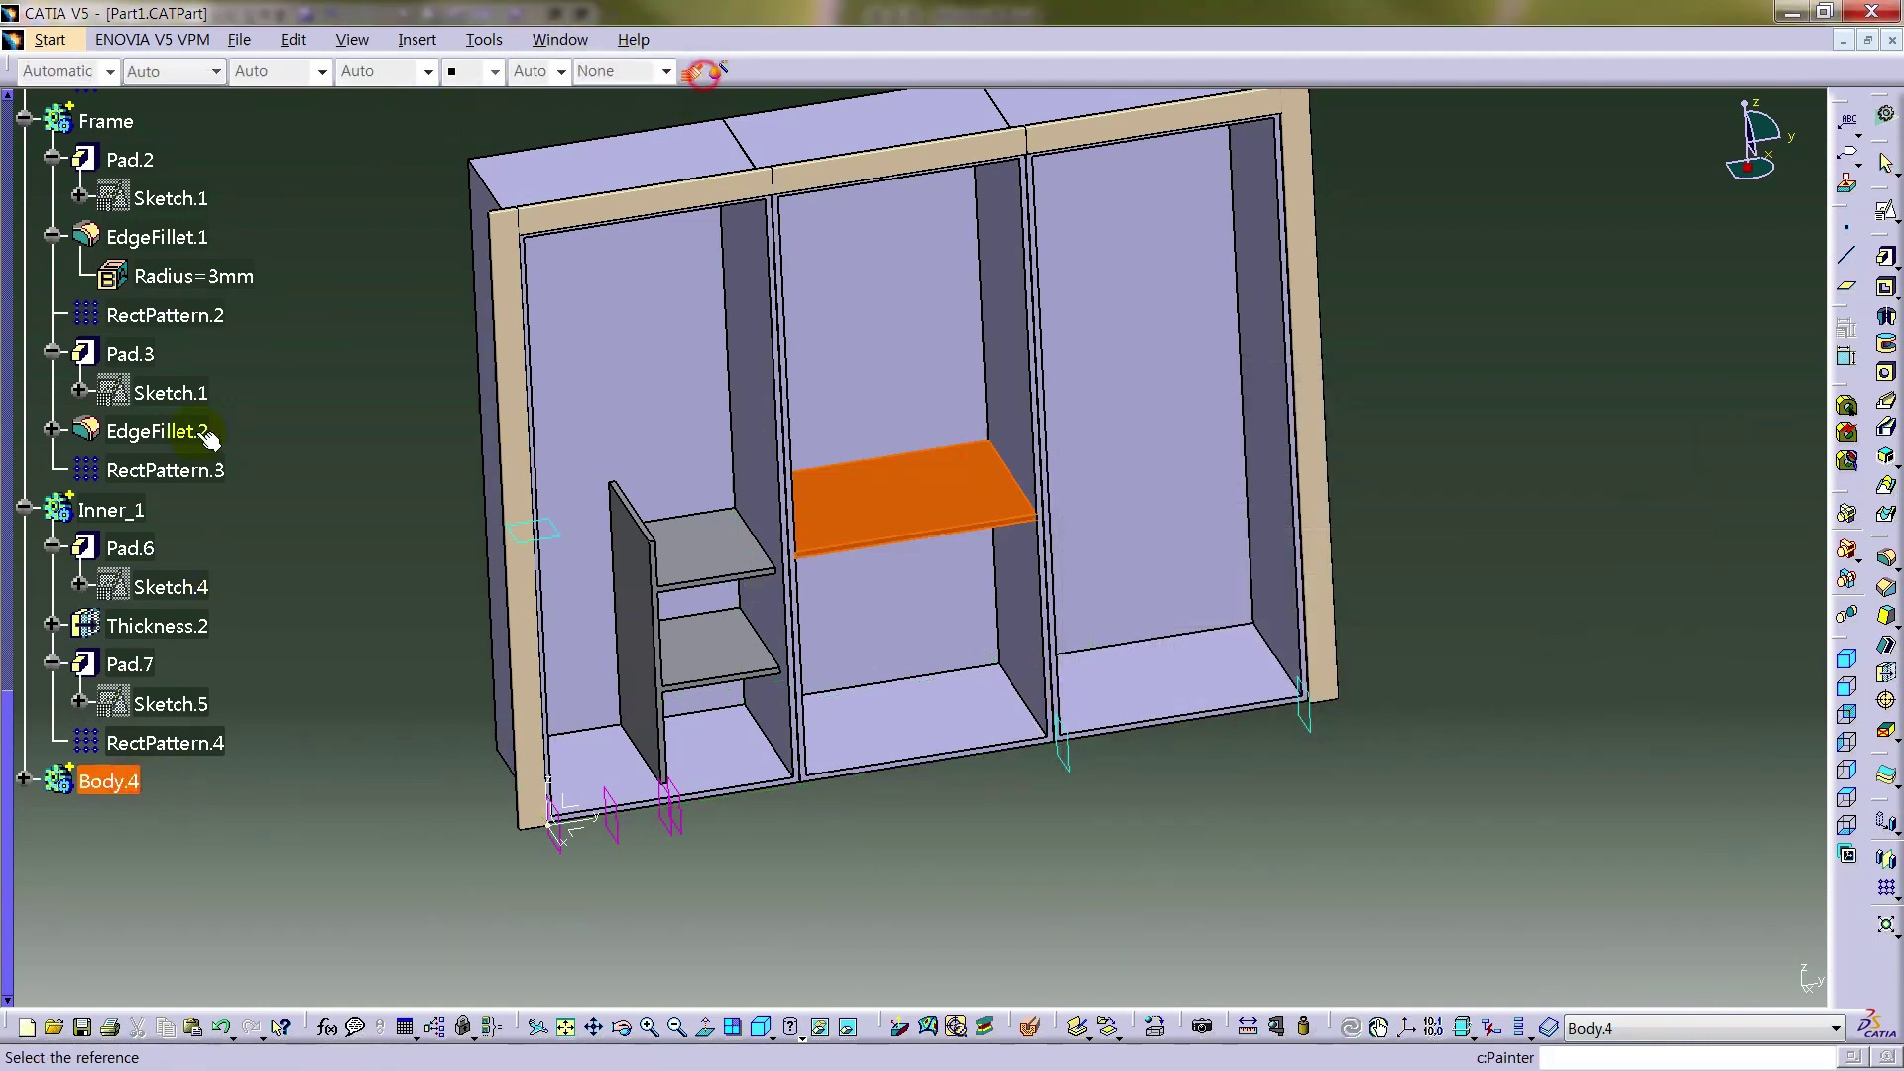
click(113, 509)
- Rename Body.4 as Inner_2
click(111, 784)
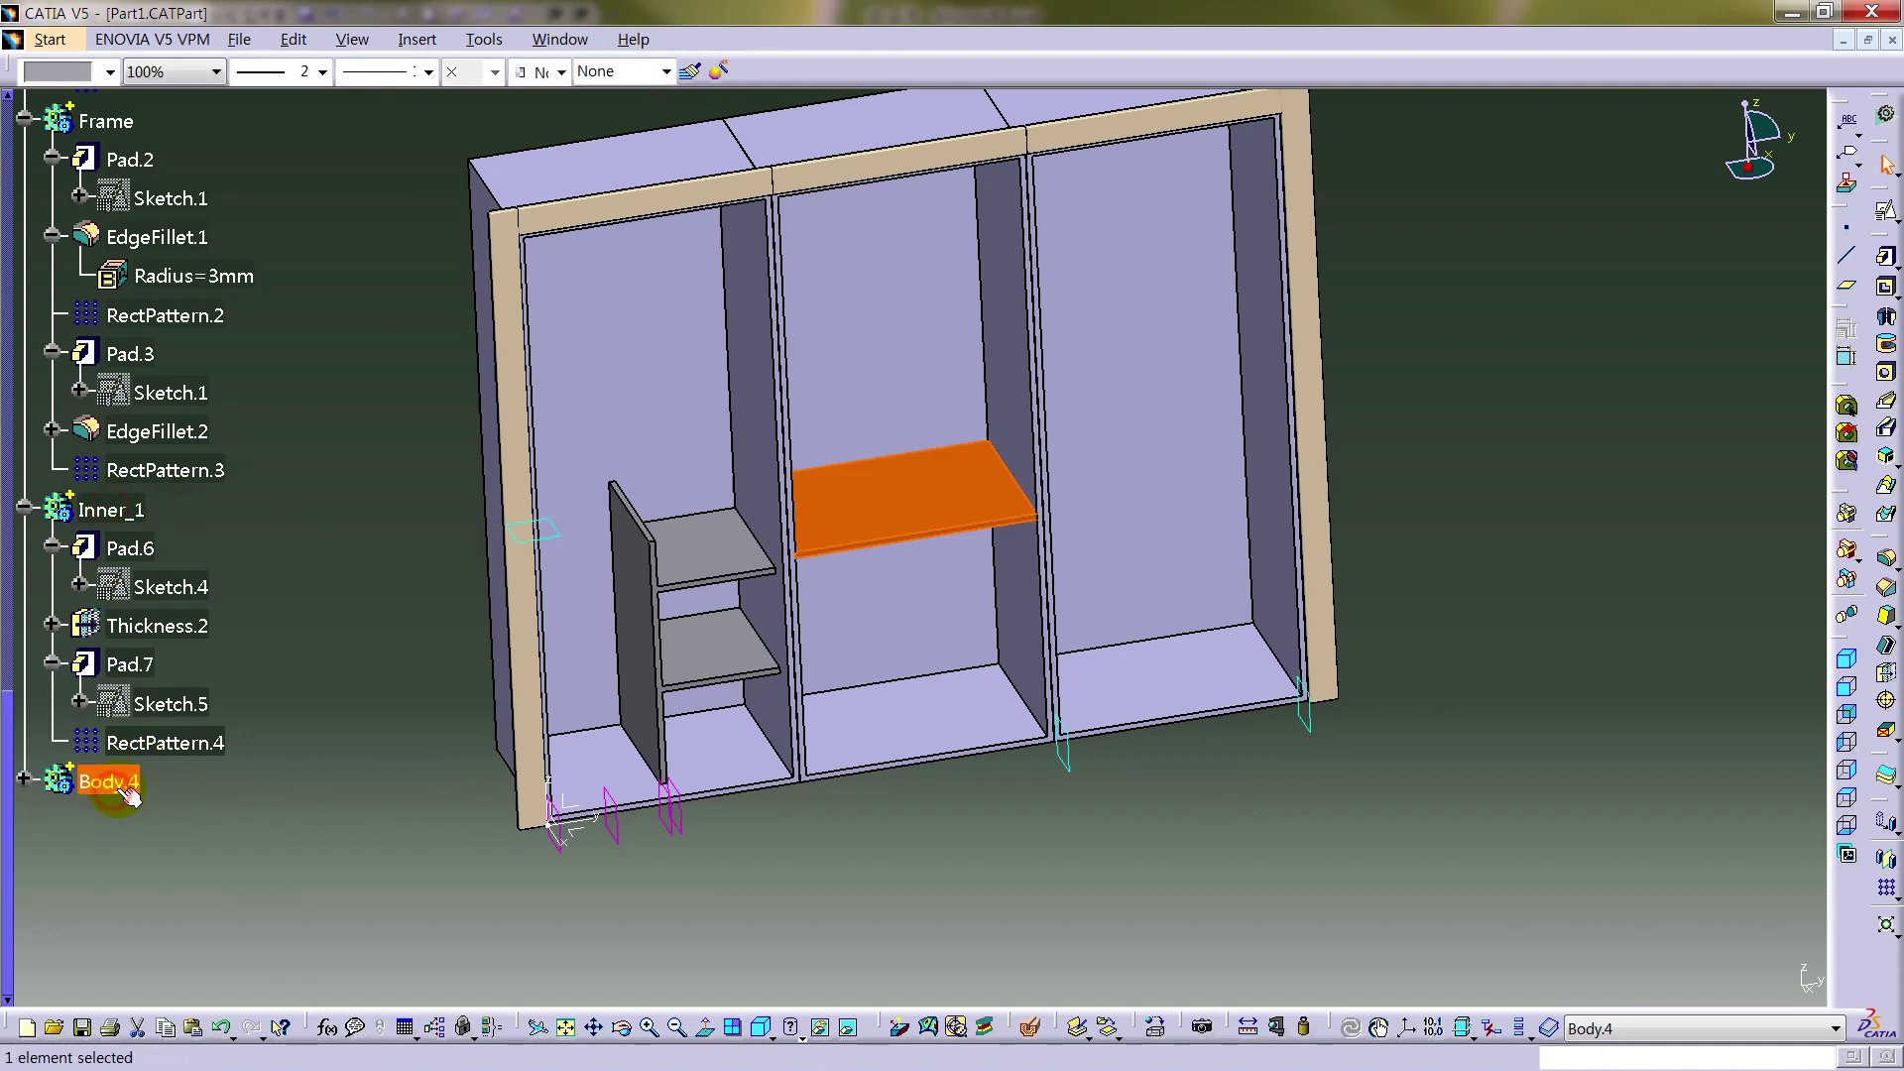
key(alt+Return)
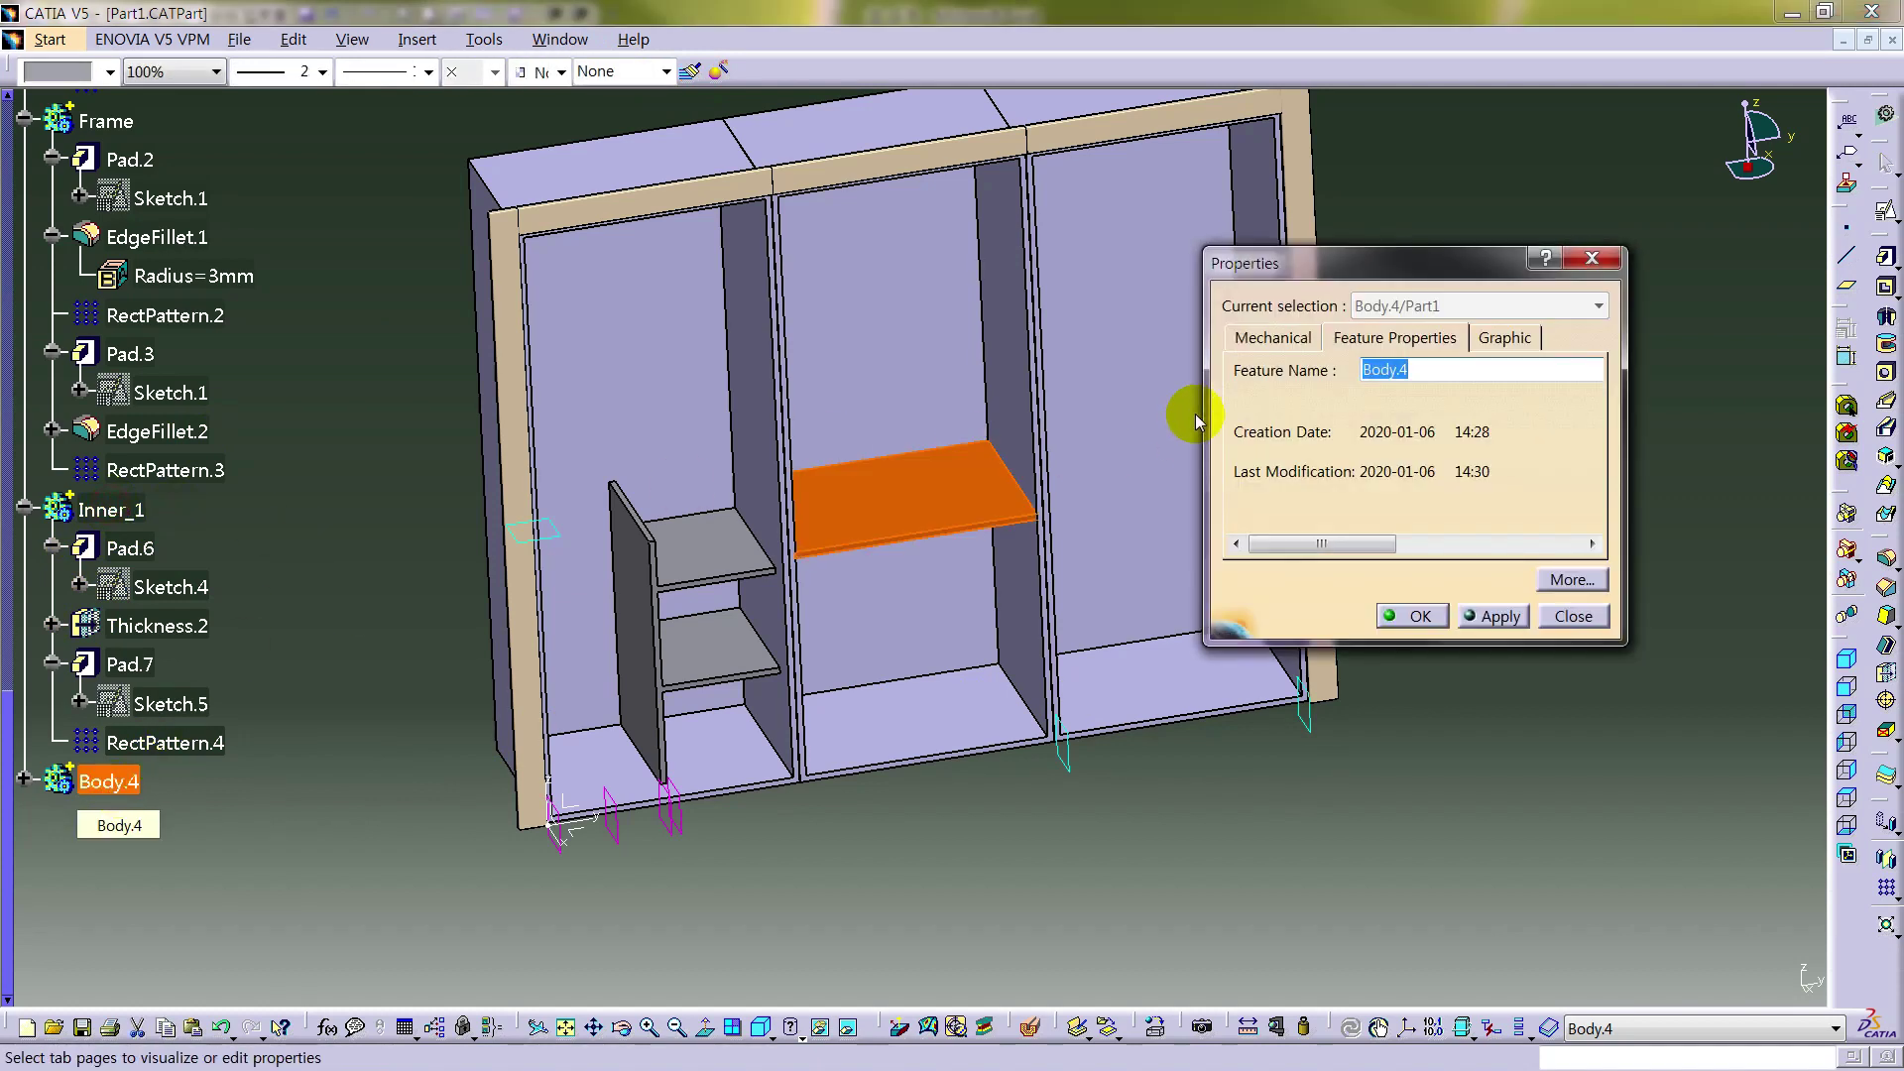
text(Inner_2)
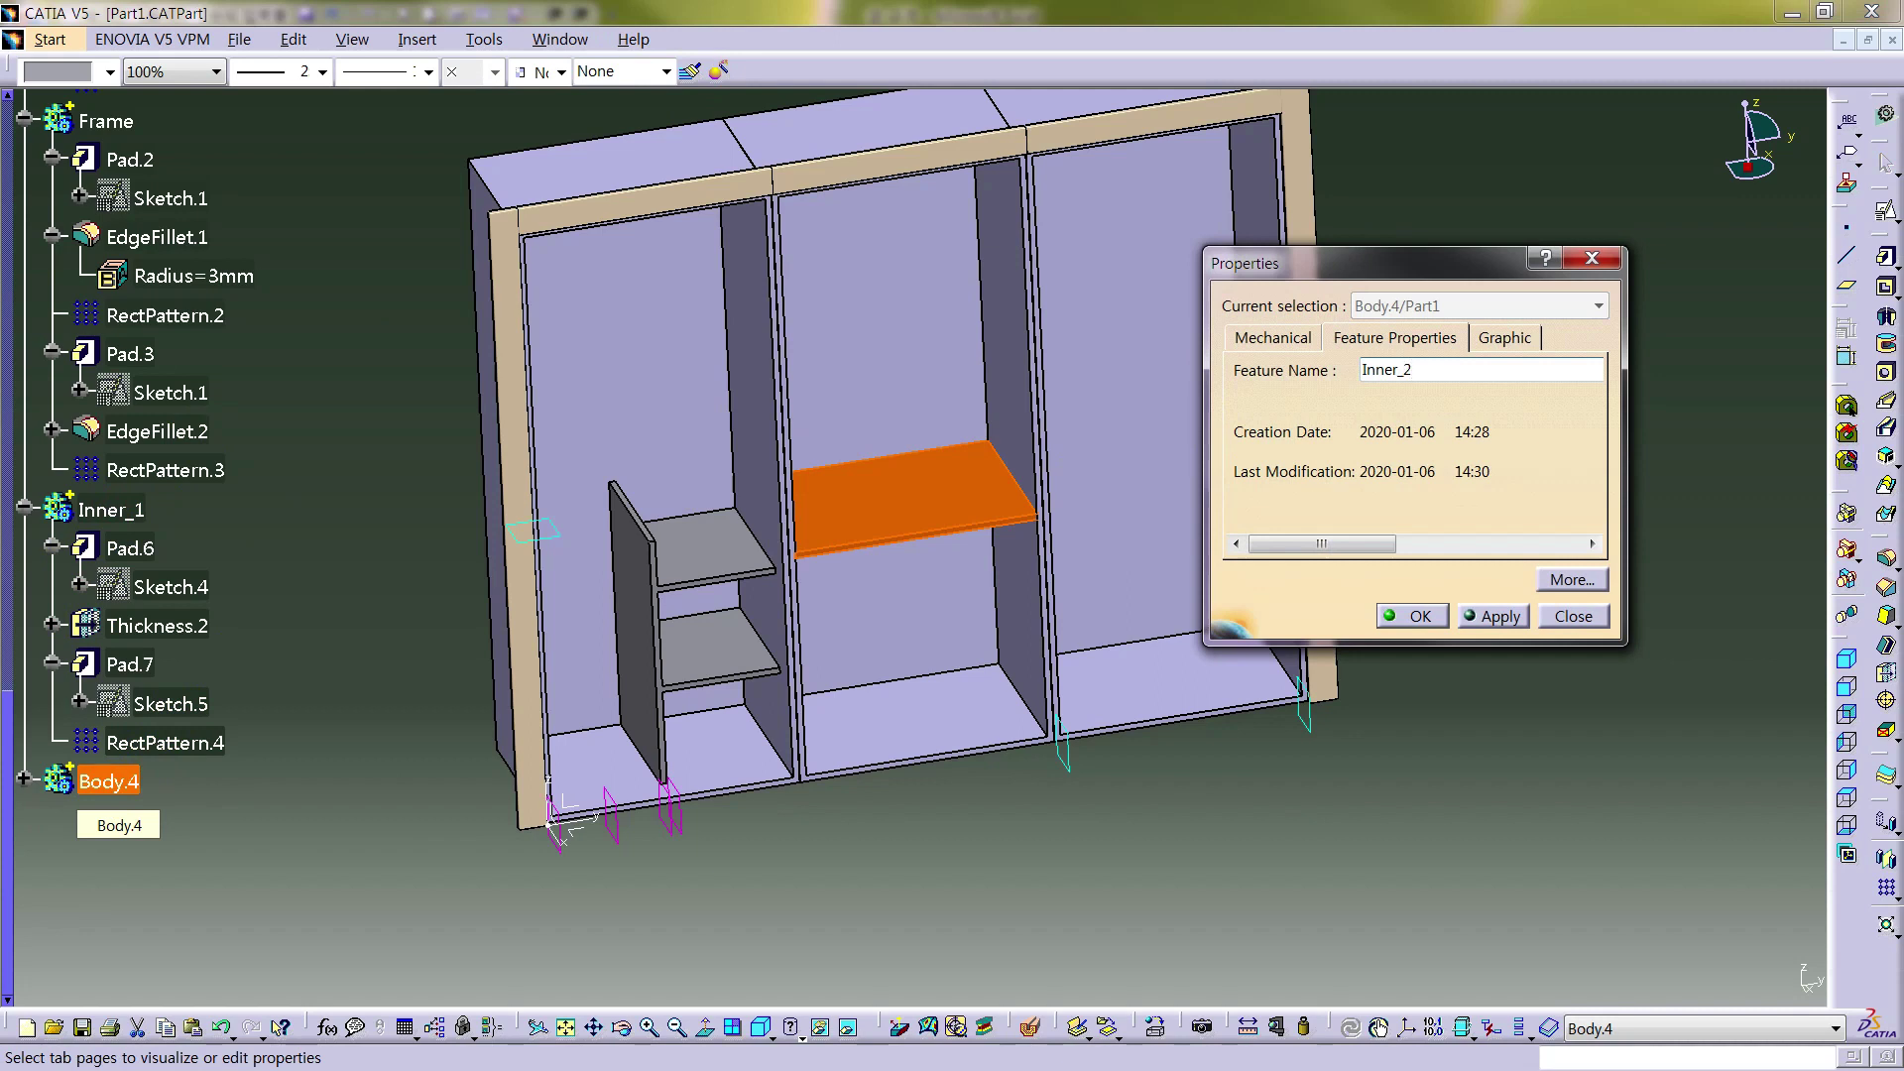
key(Return)
click(320, 764)
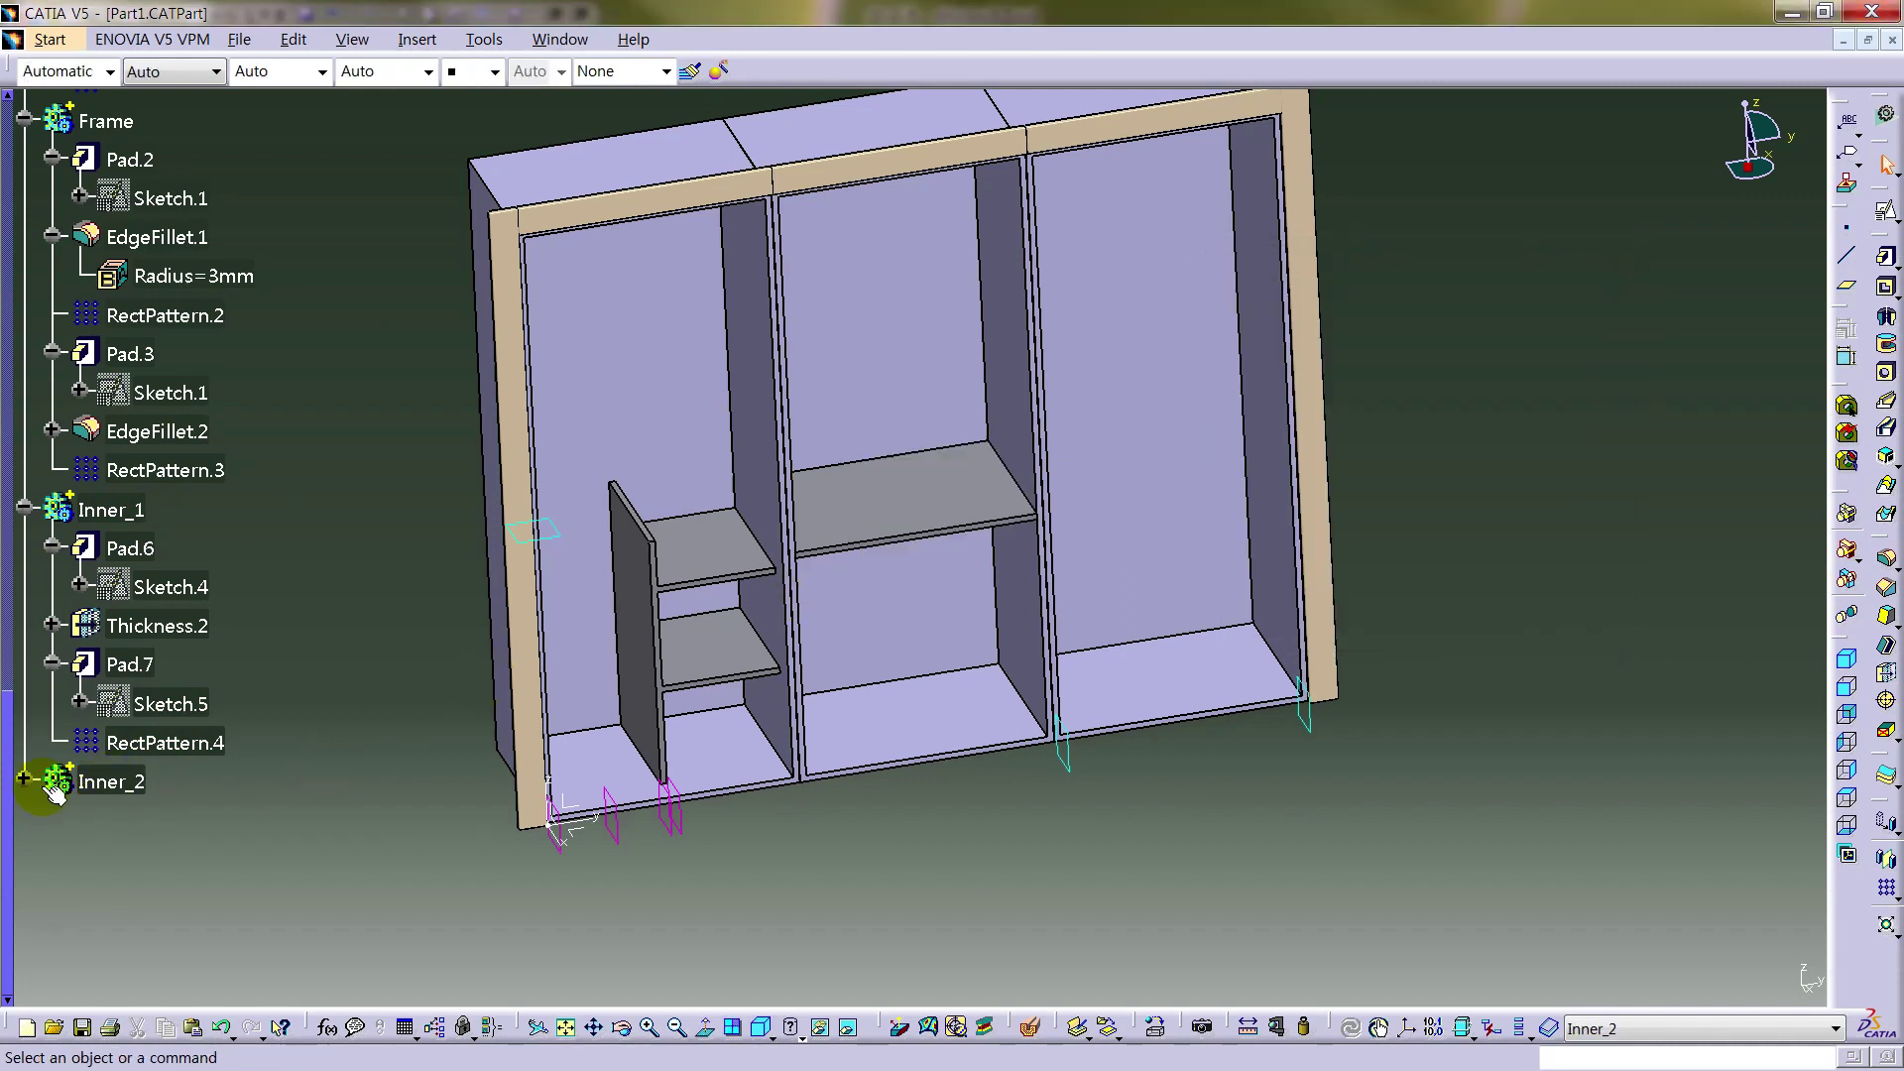
- Expand the Inner_1 and Inner_2 bodies and check the numbering of their pads against their sketches
click(23, 780)
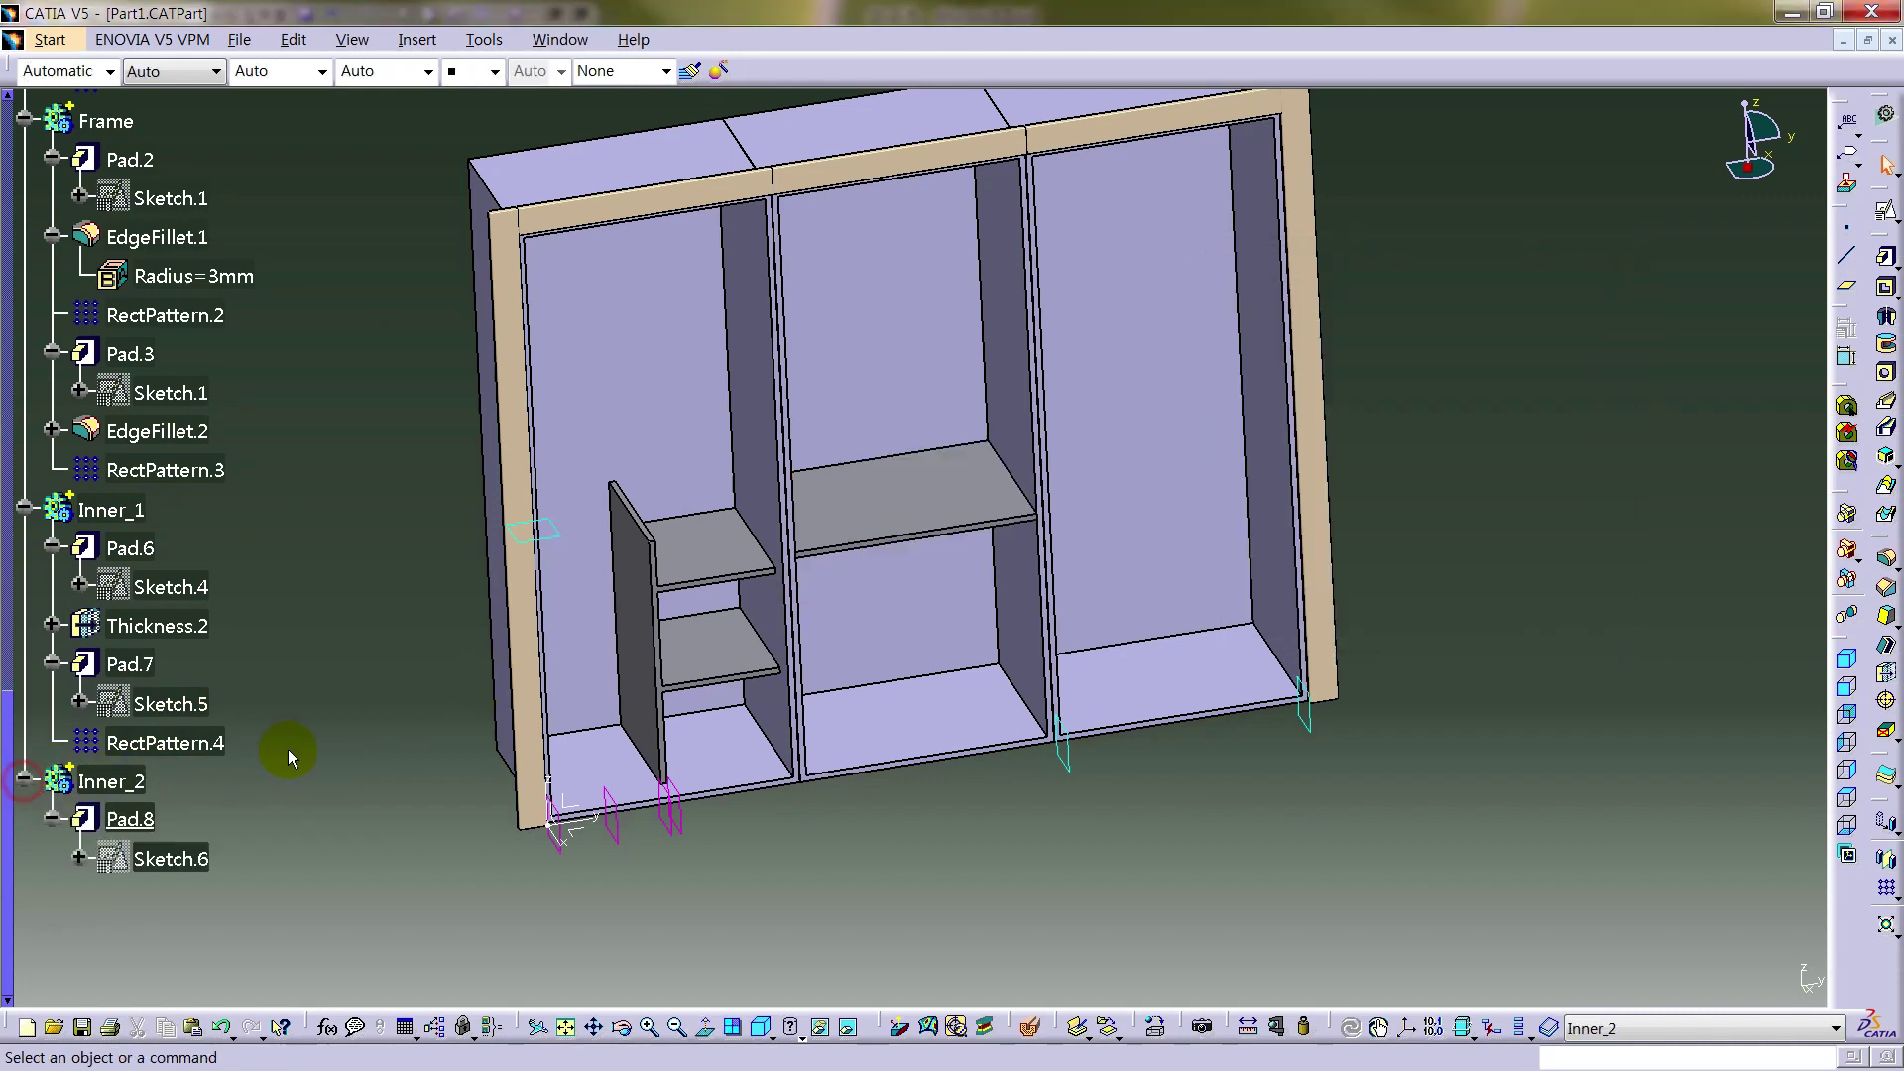
click(23, 509)
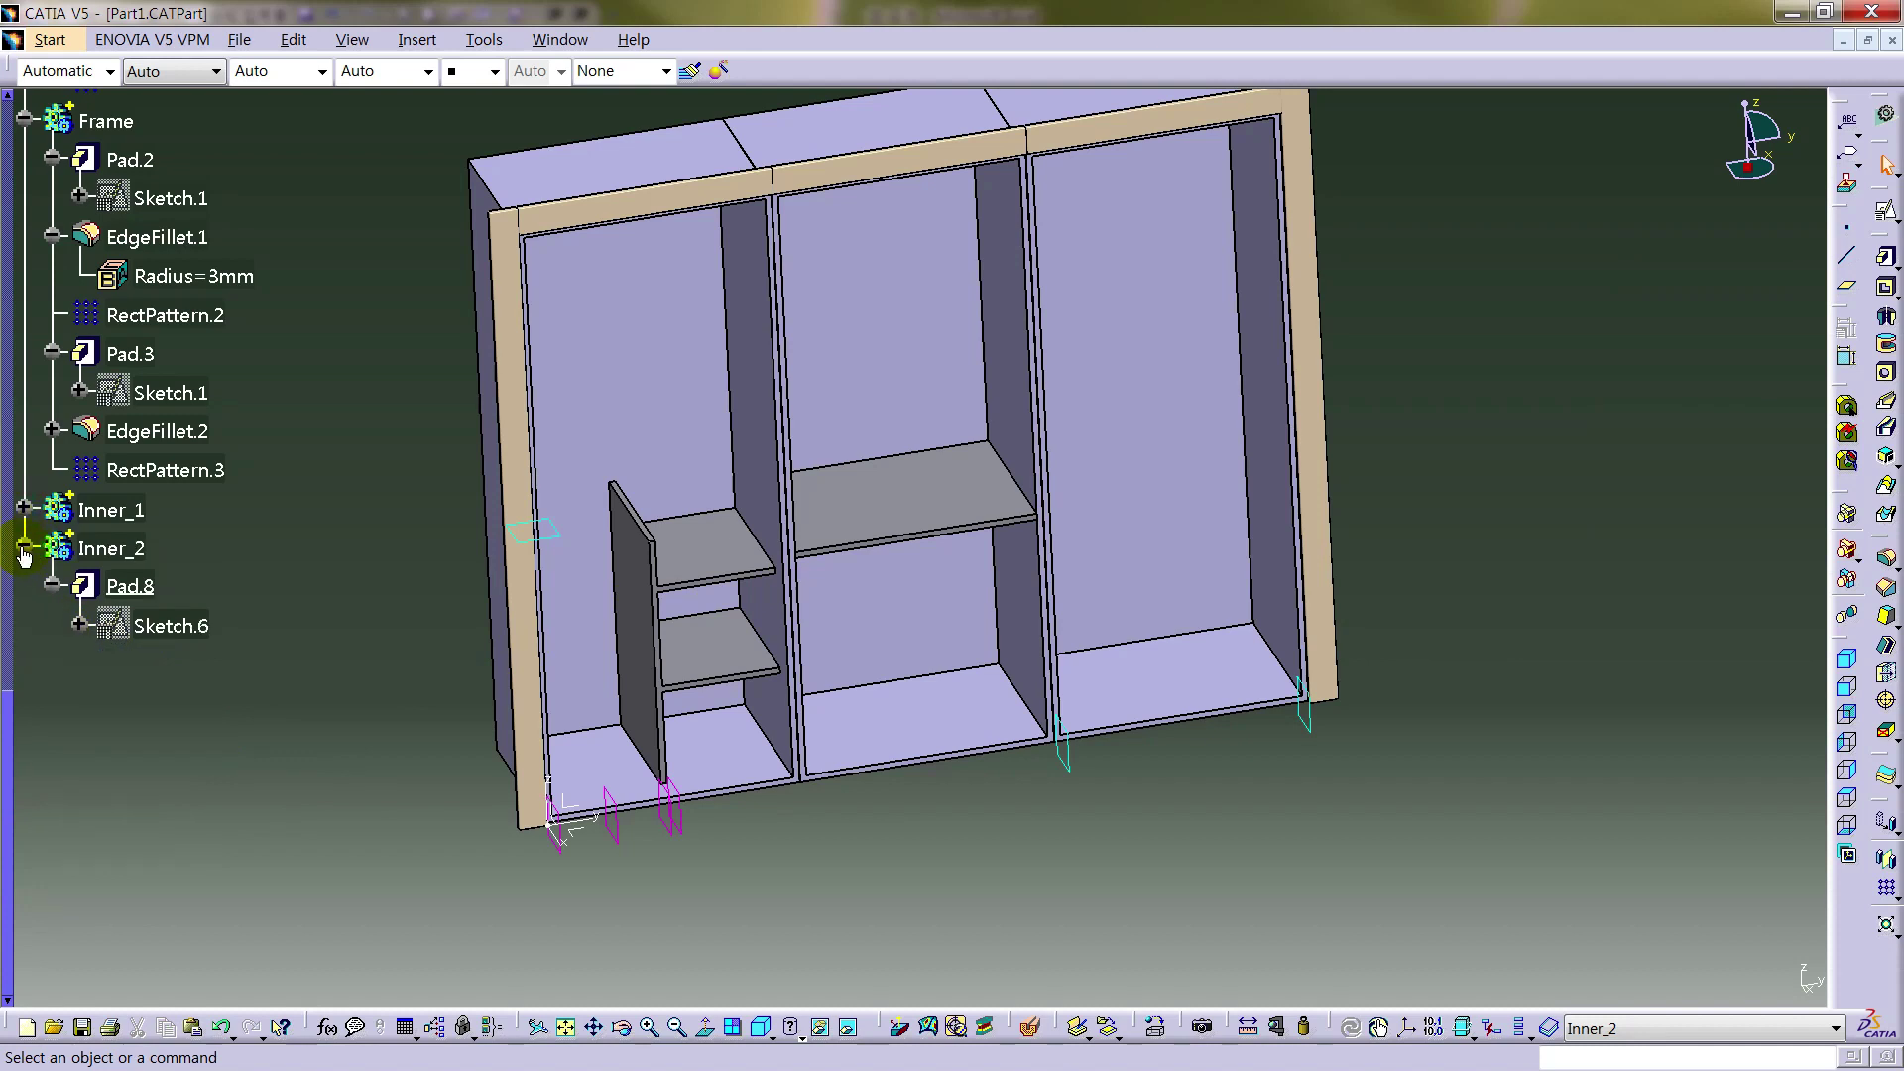
scroll(318, 516, up, 3)
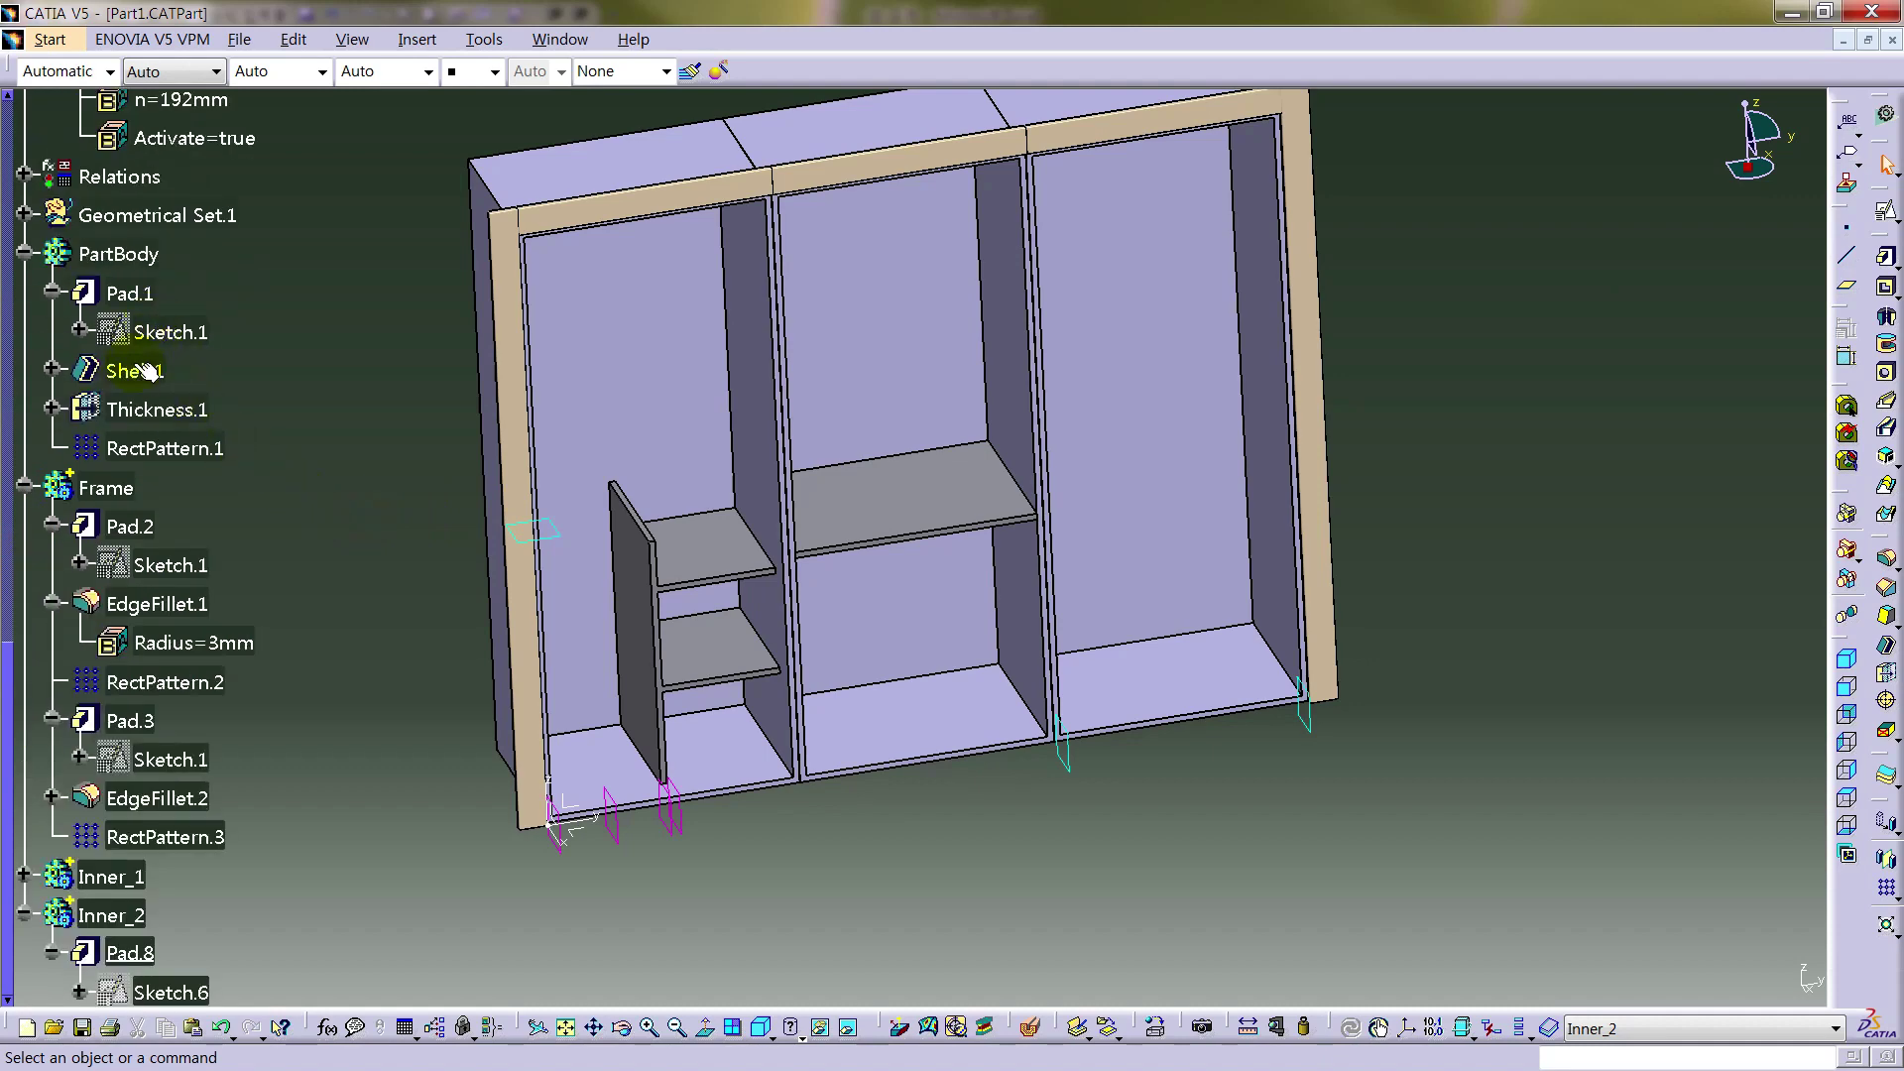
scroll(181, 759, down, 3)
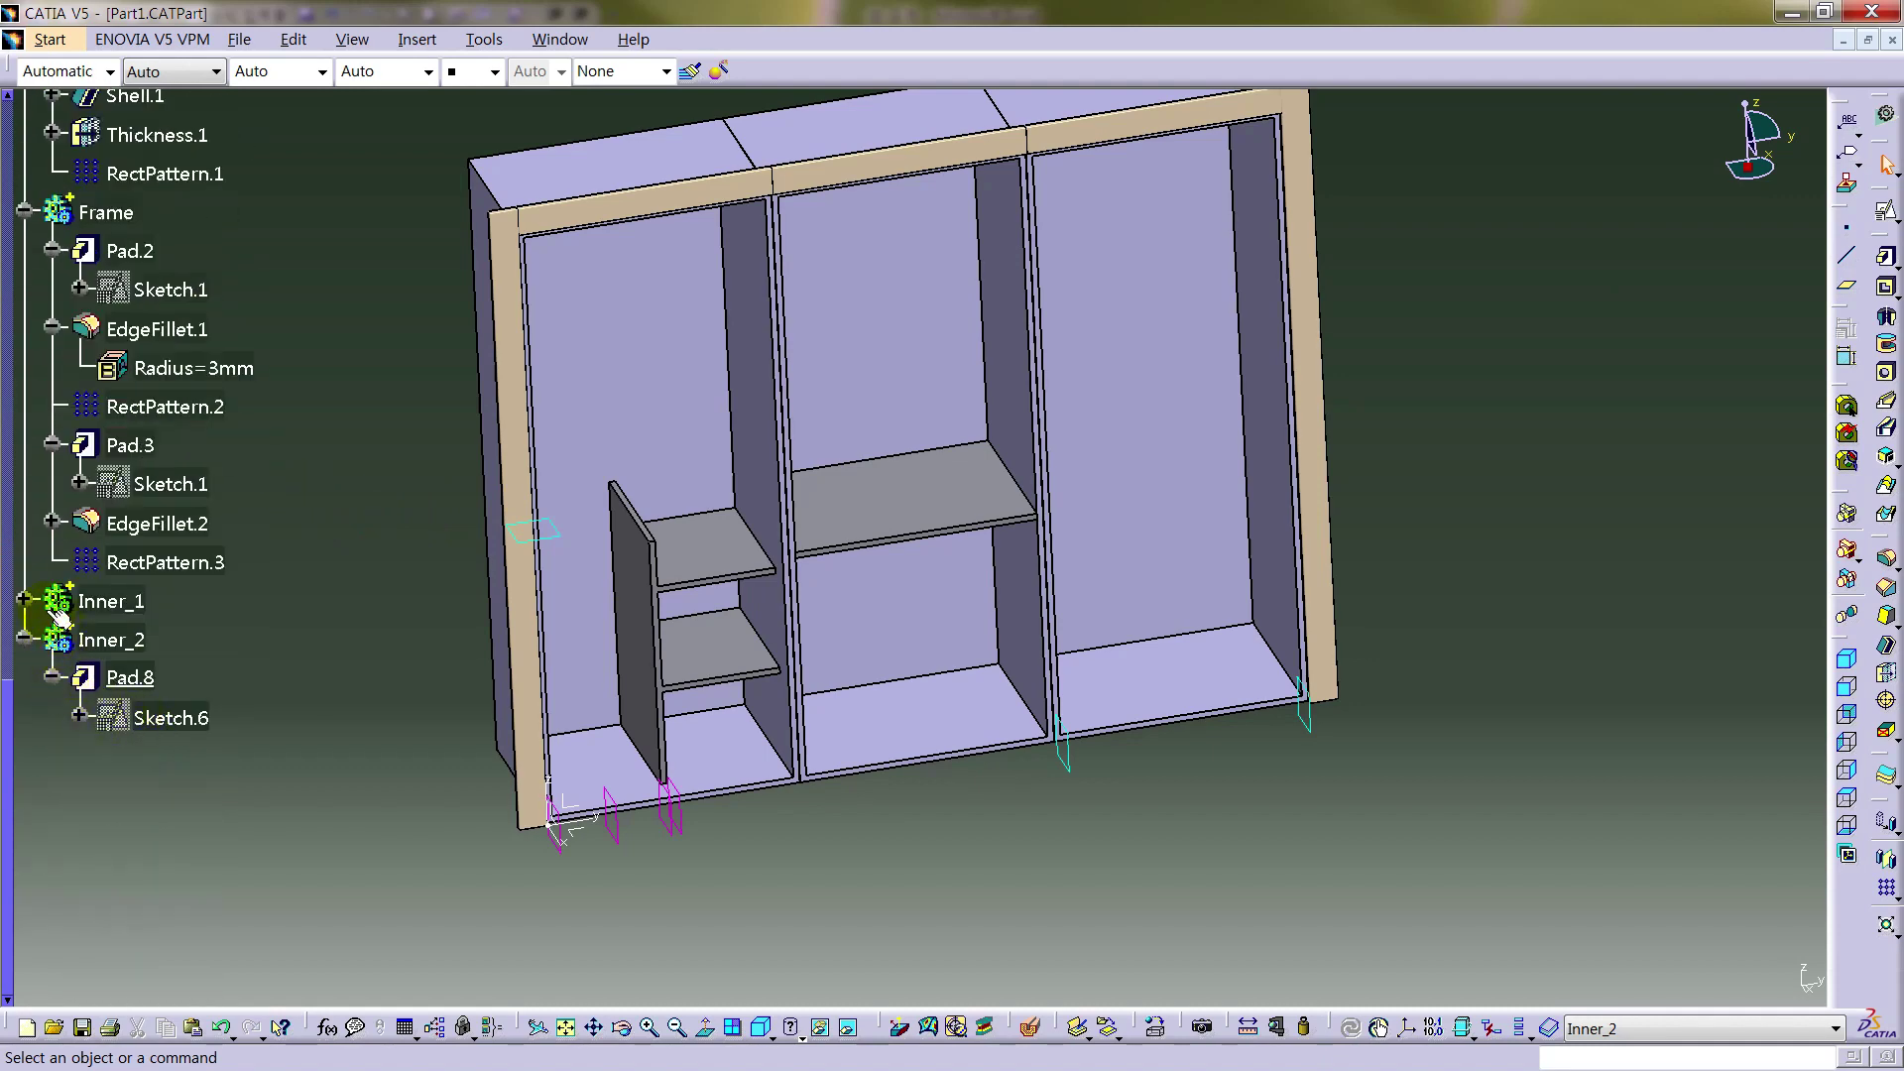
click(25, 600)
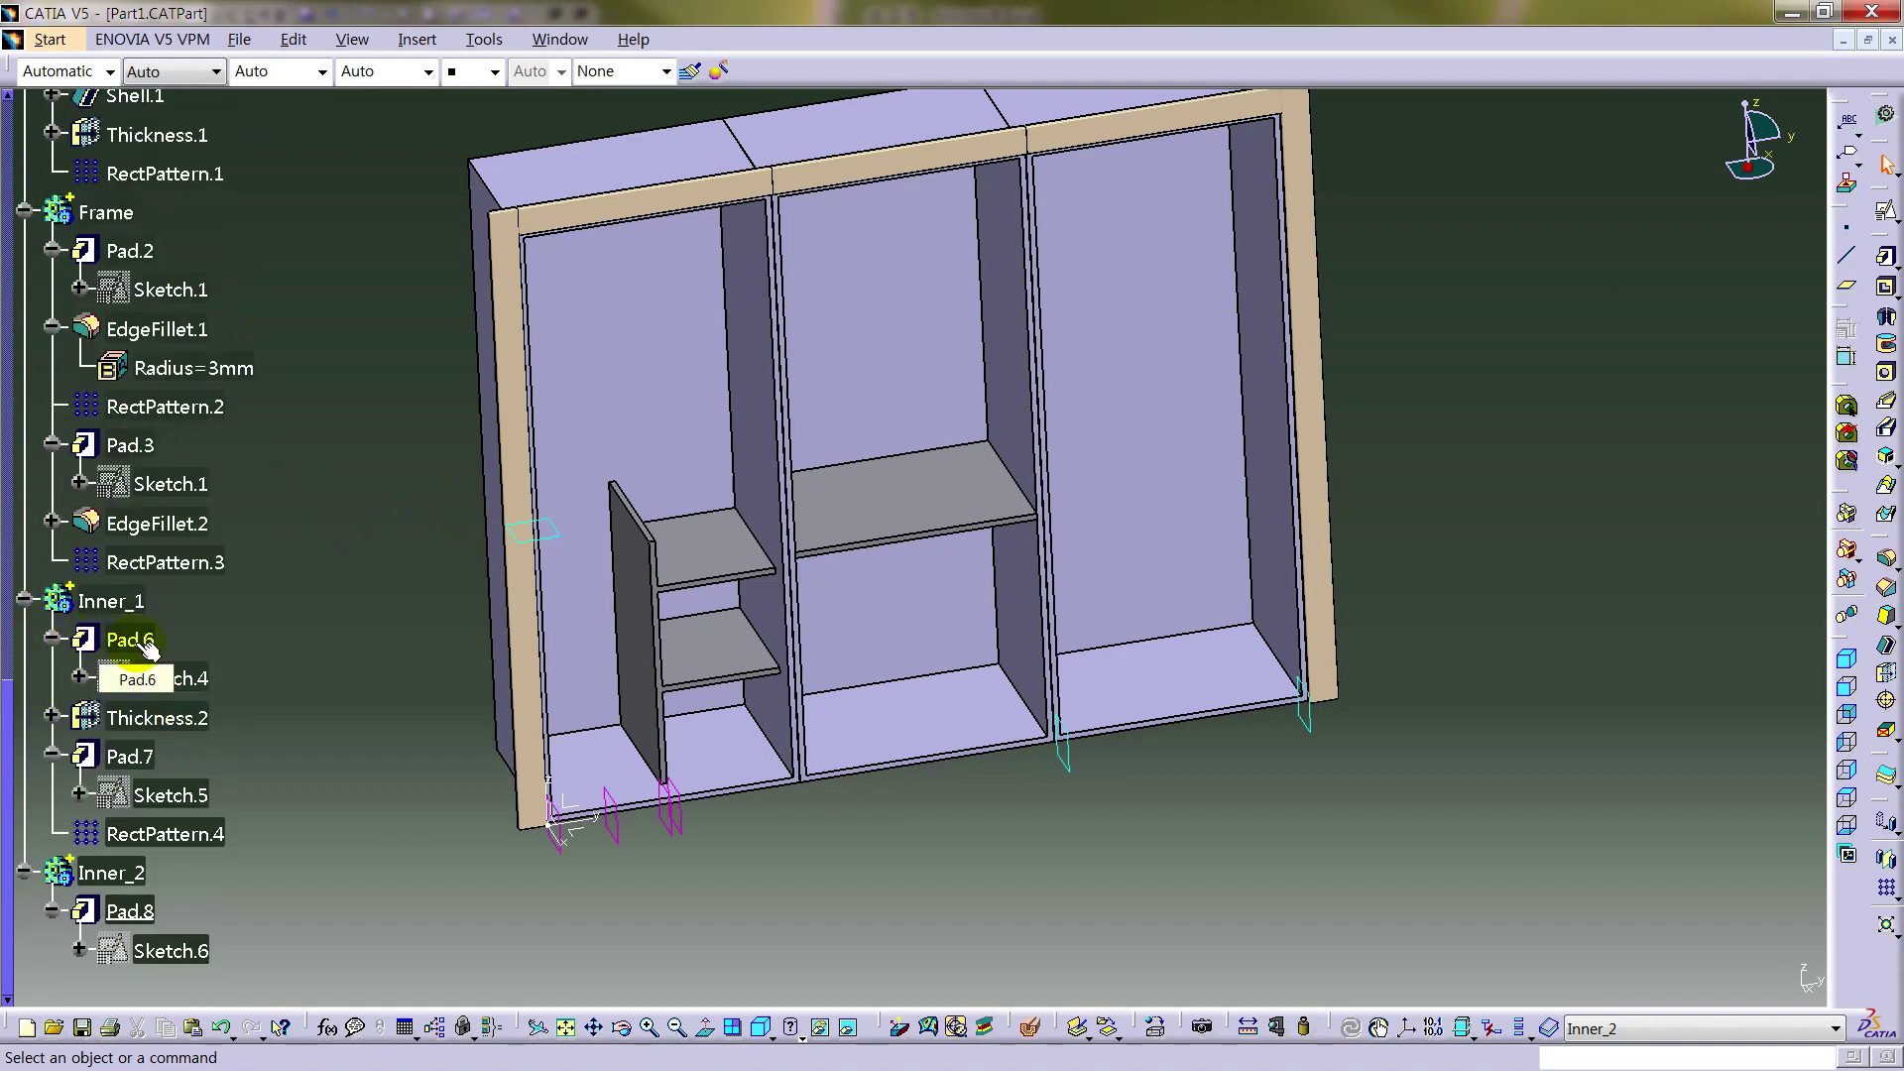
click(140, 599)
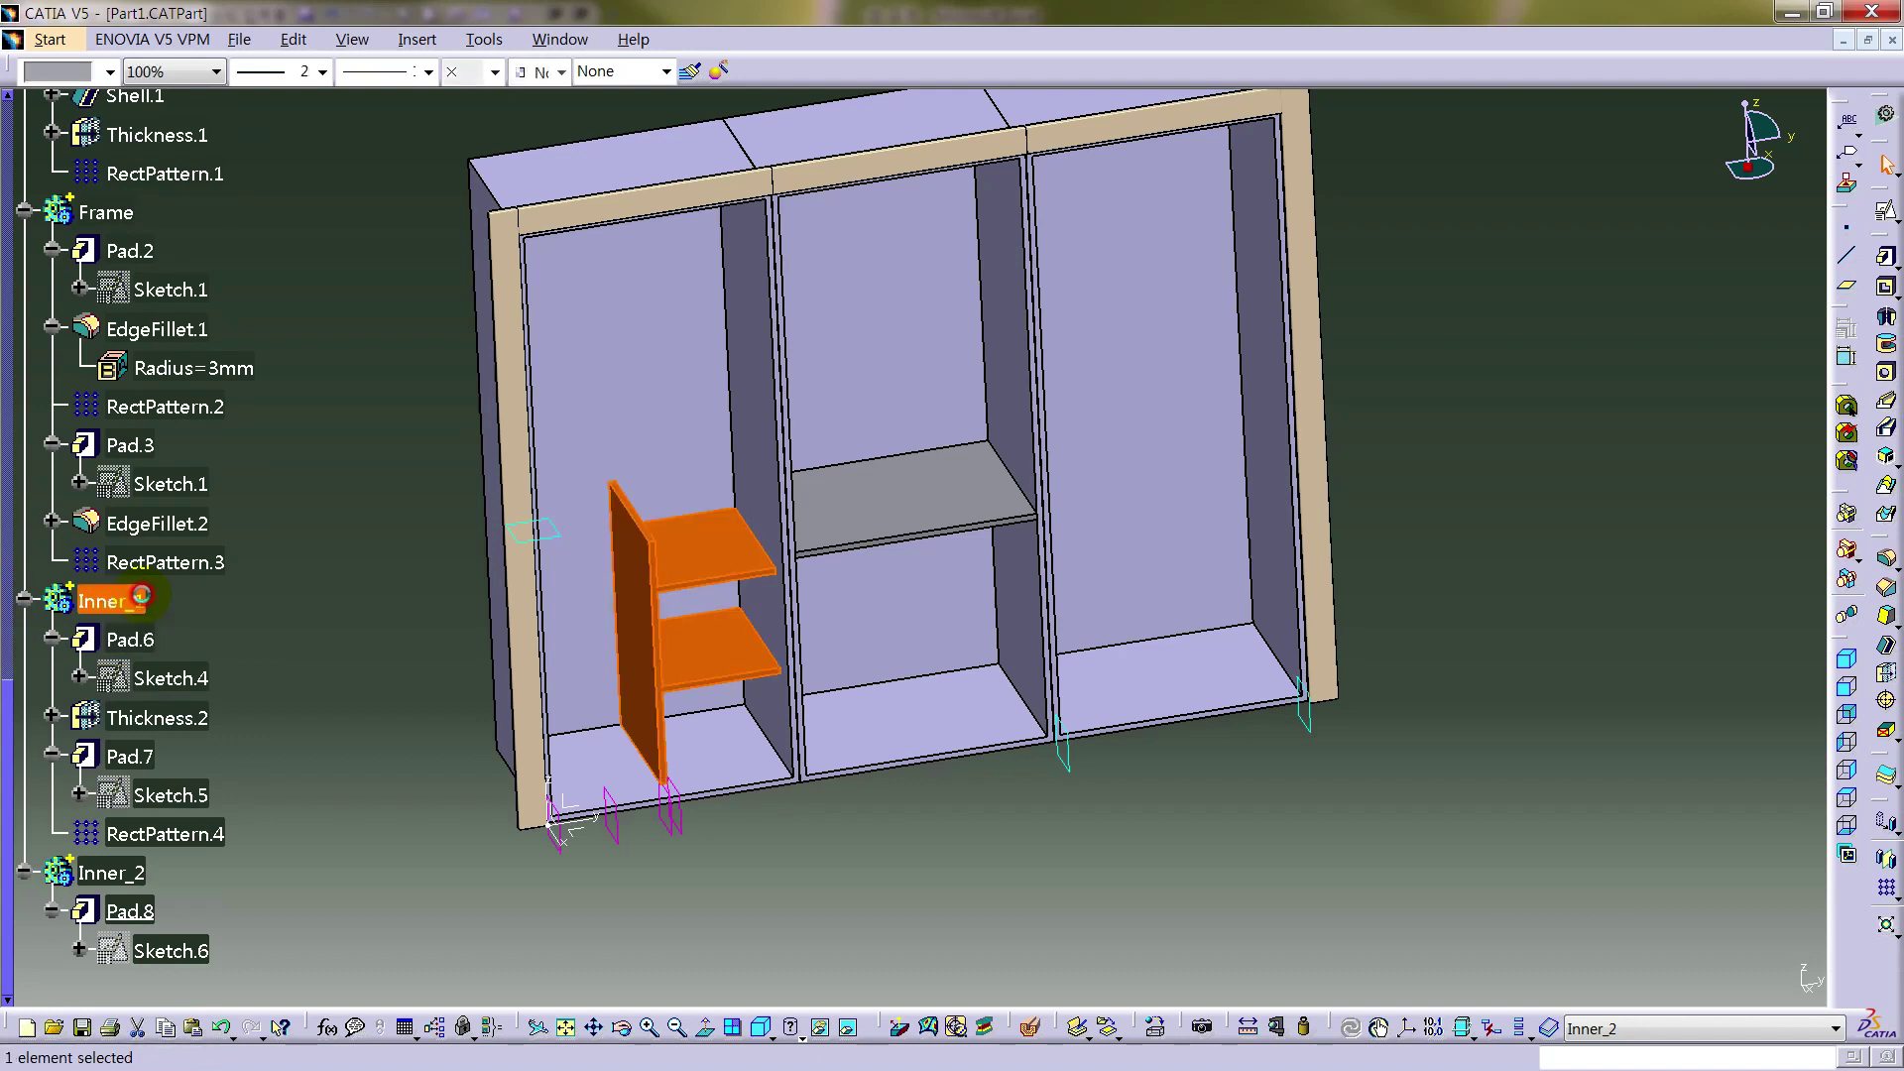
click(146, 759)
click(127, 638)
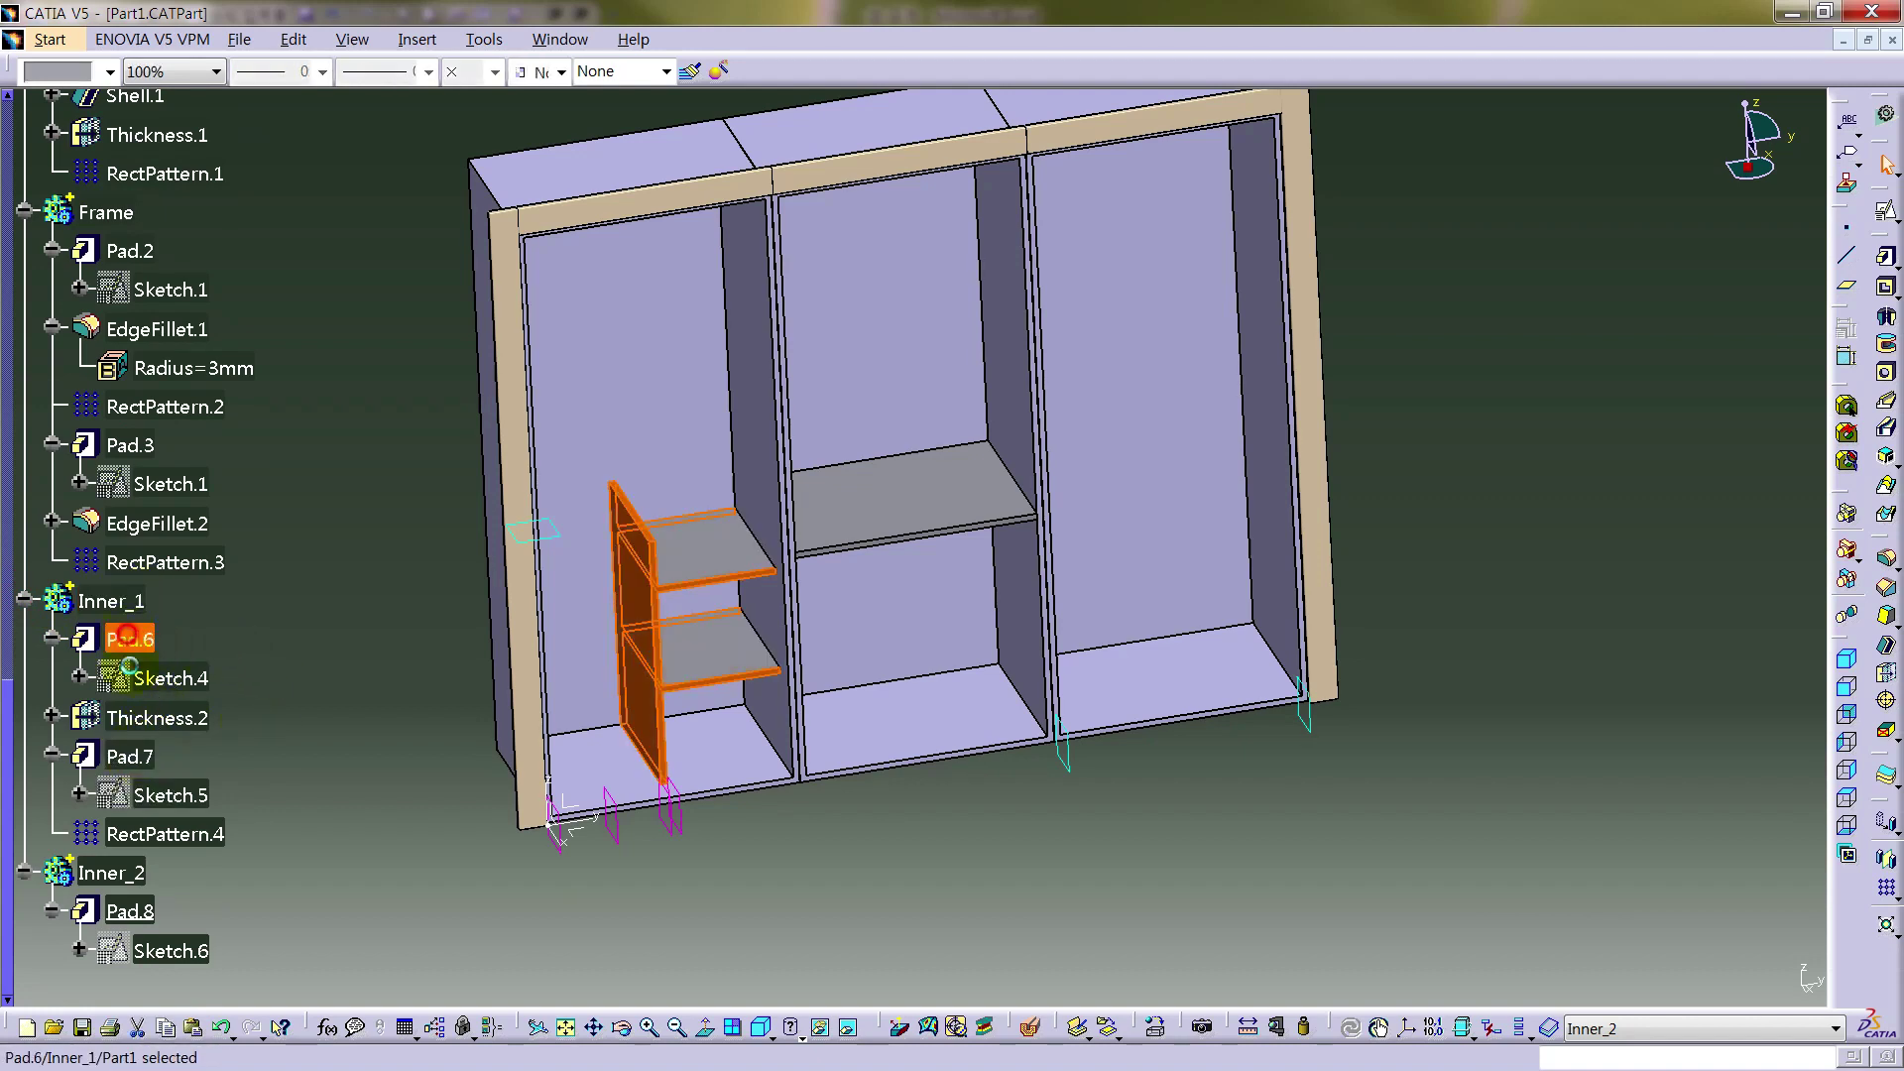
click(138, 762)
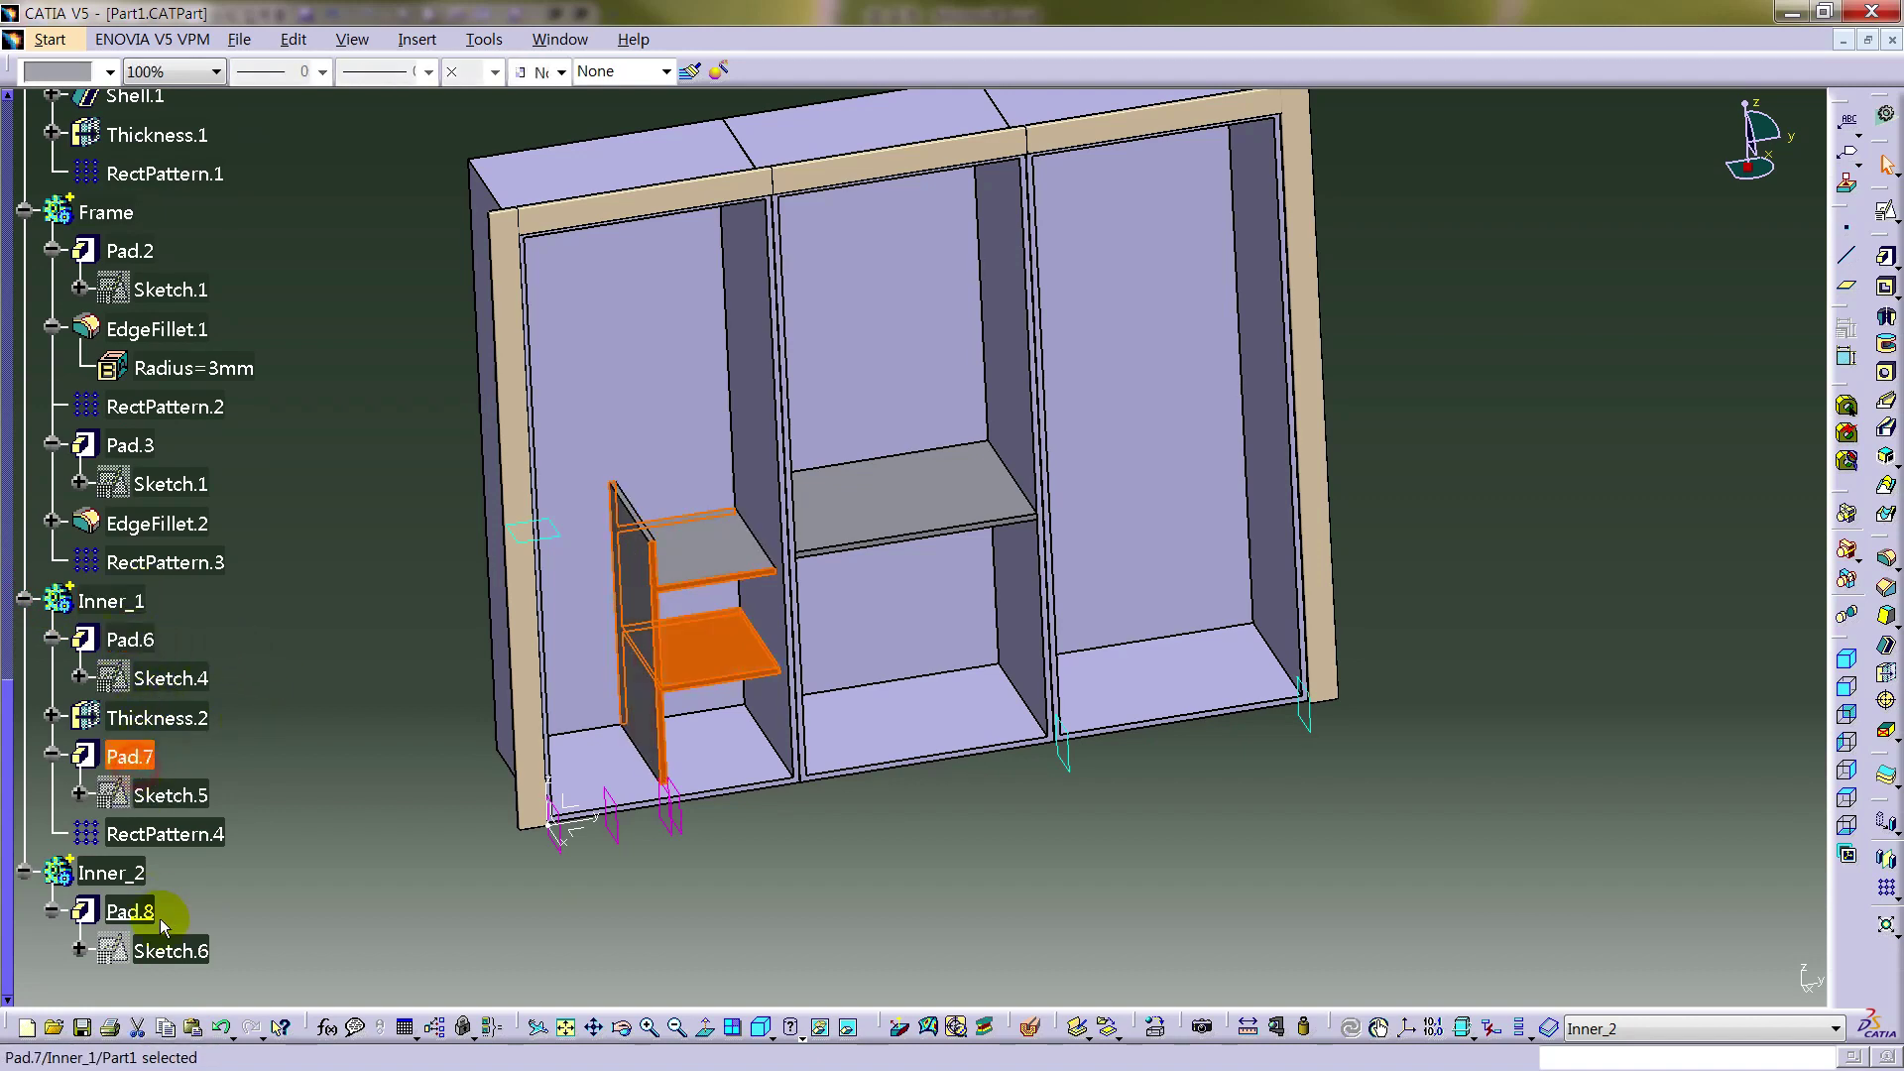
click(260, 874)
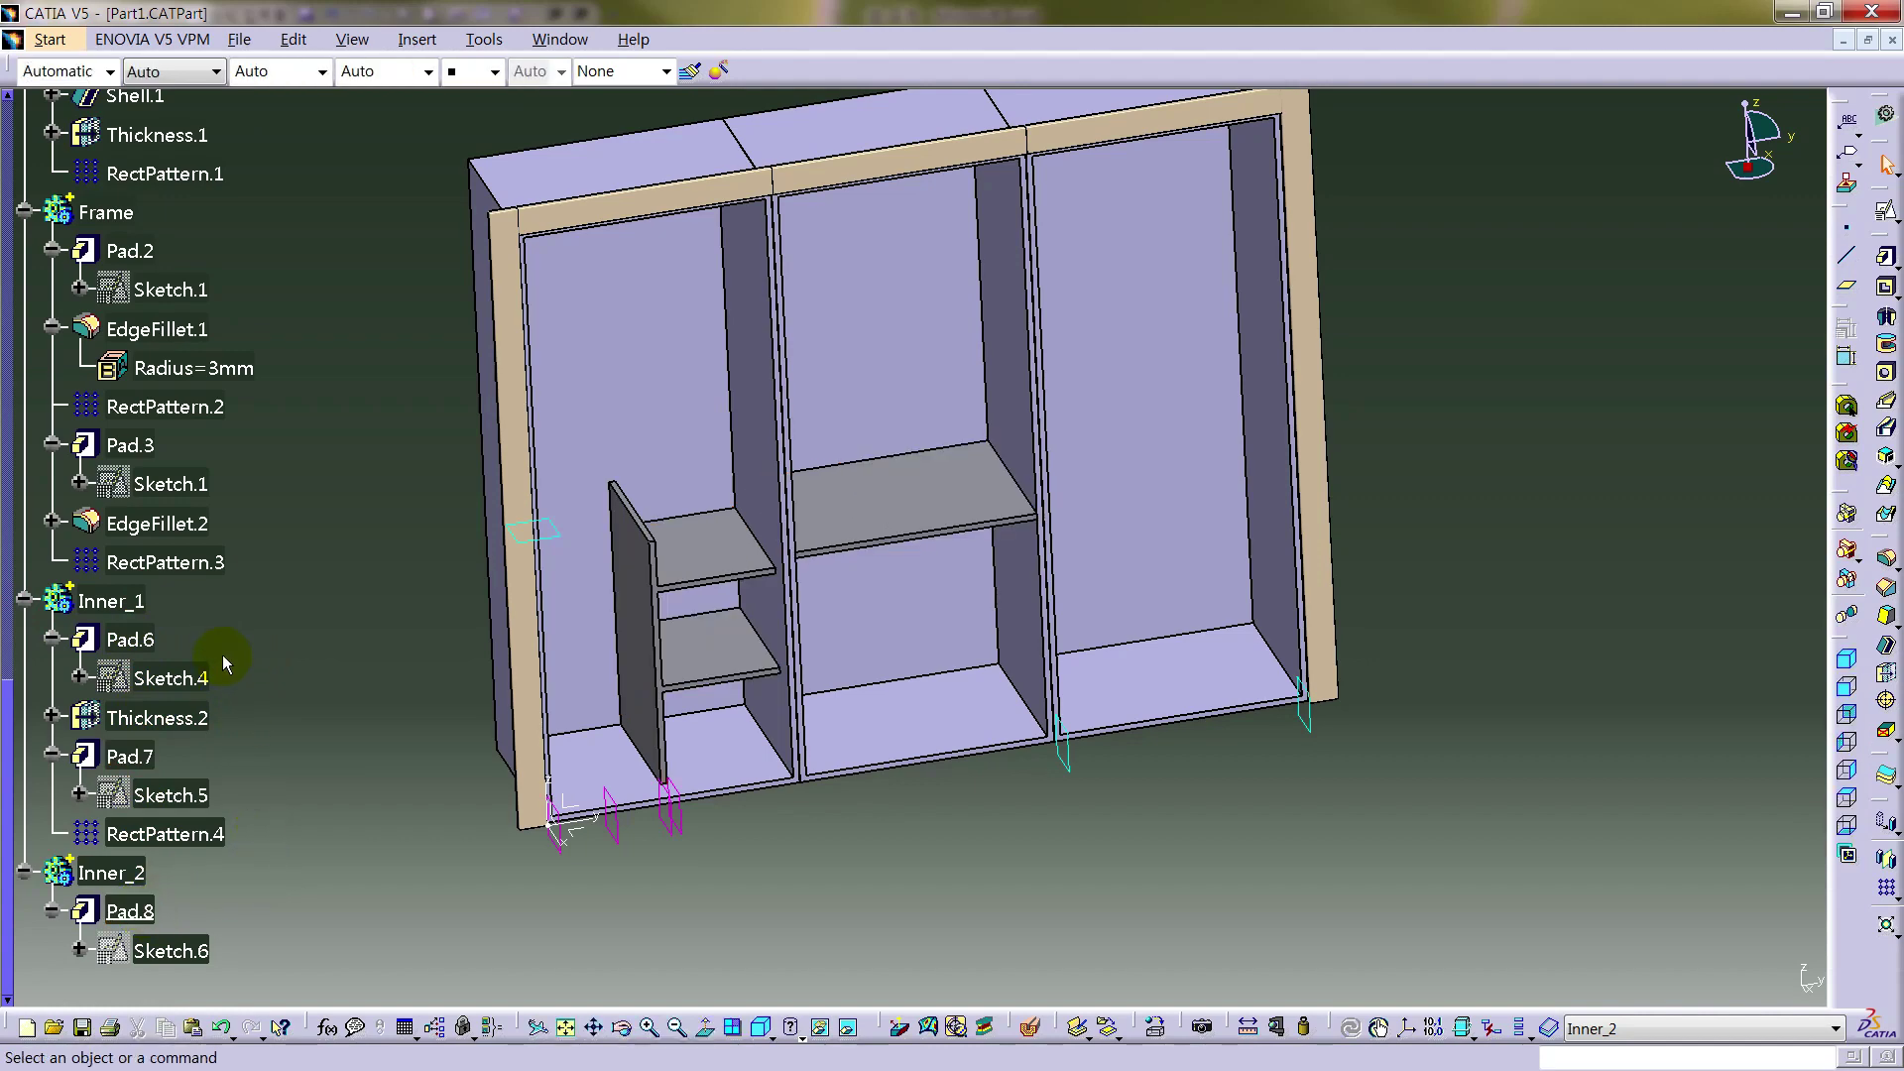
scroll(222, 655, down, 2)
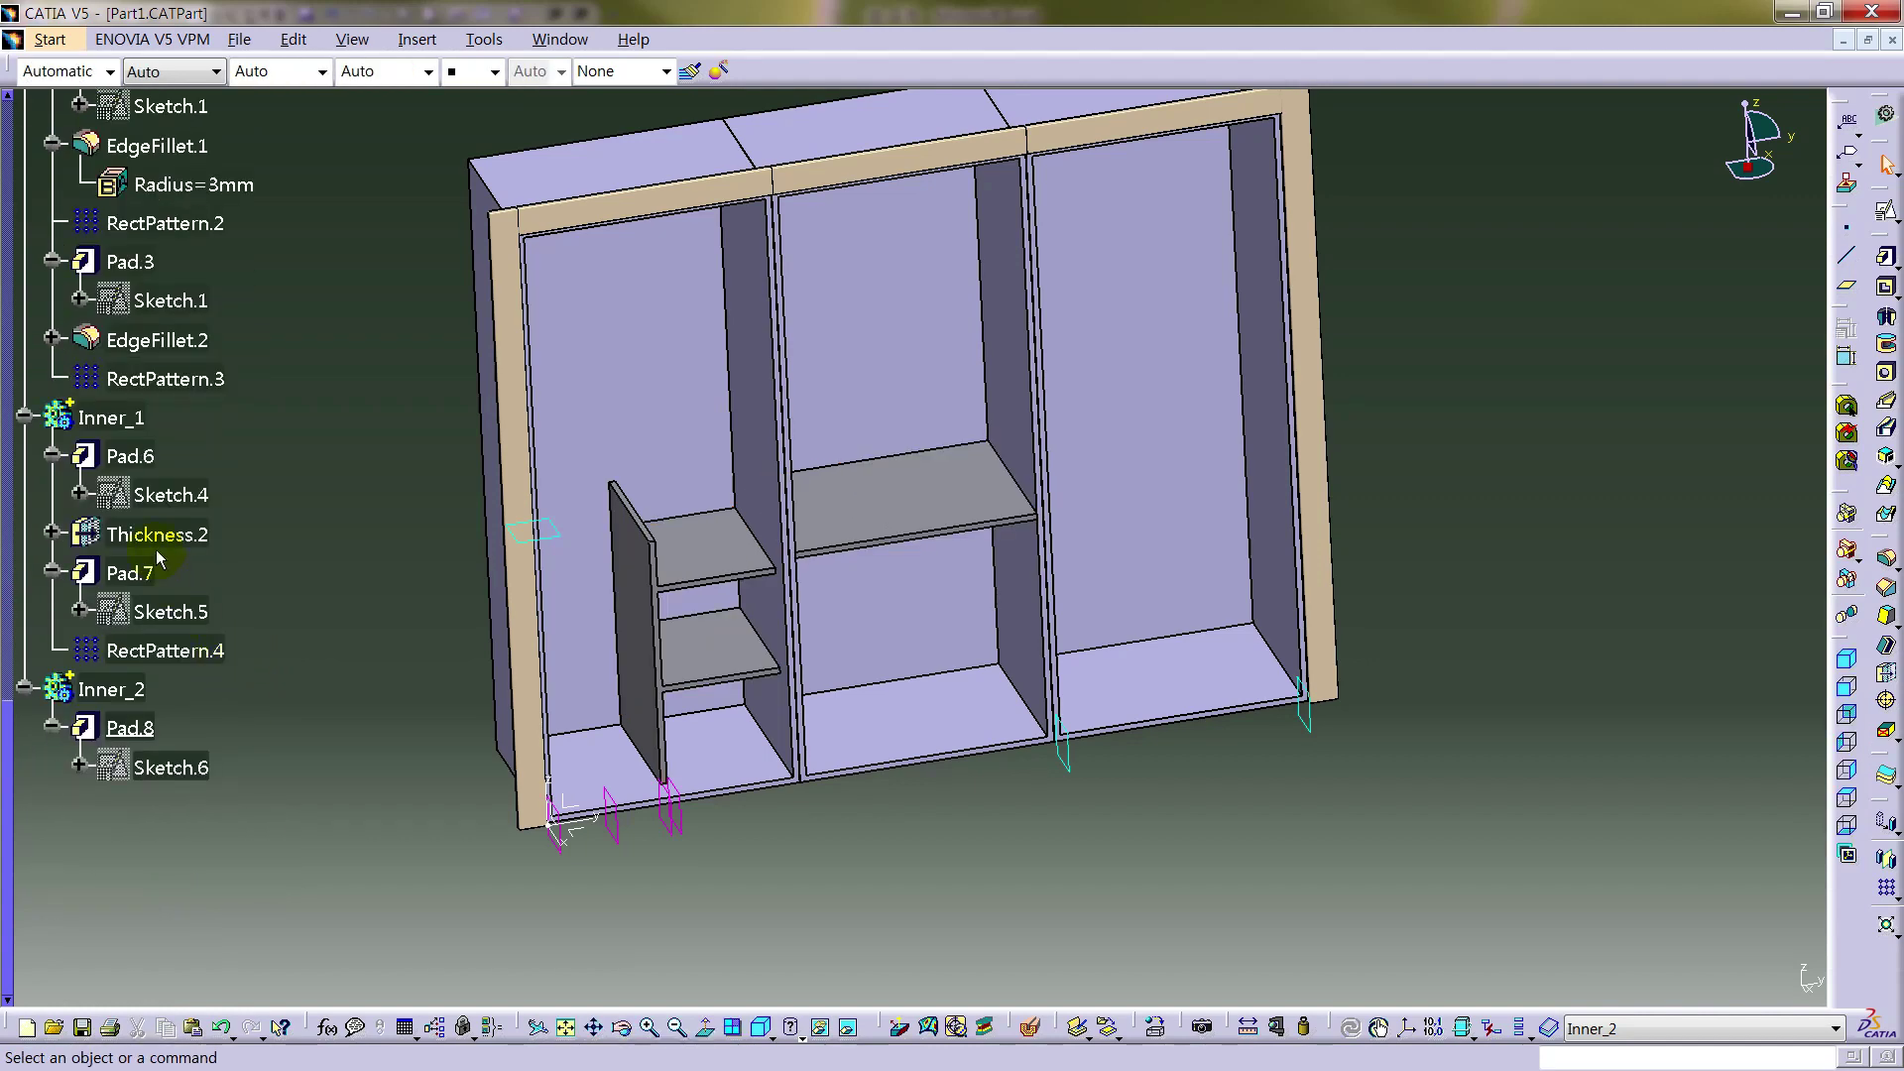
- Rename the first pad of Inner_1, built on Sketch.4, as Pad.4
click(146, 458)
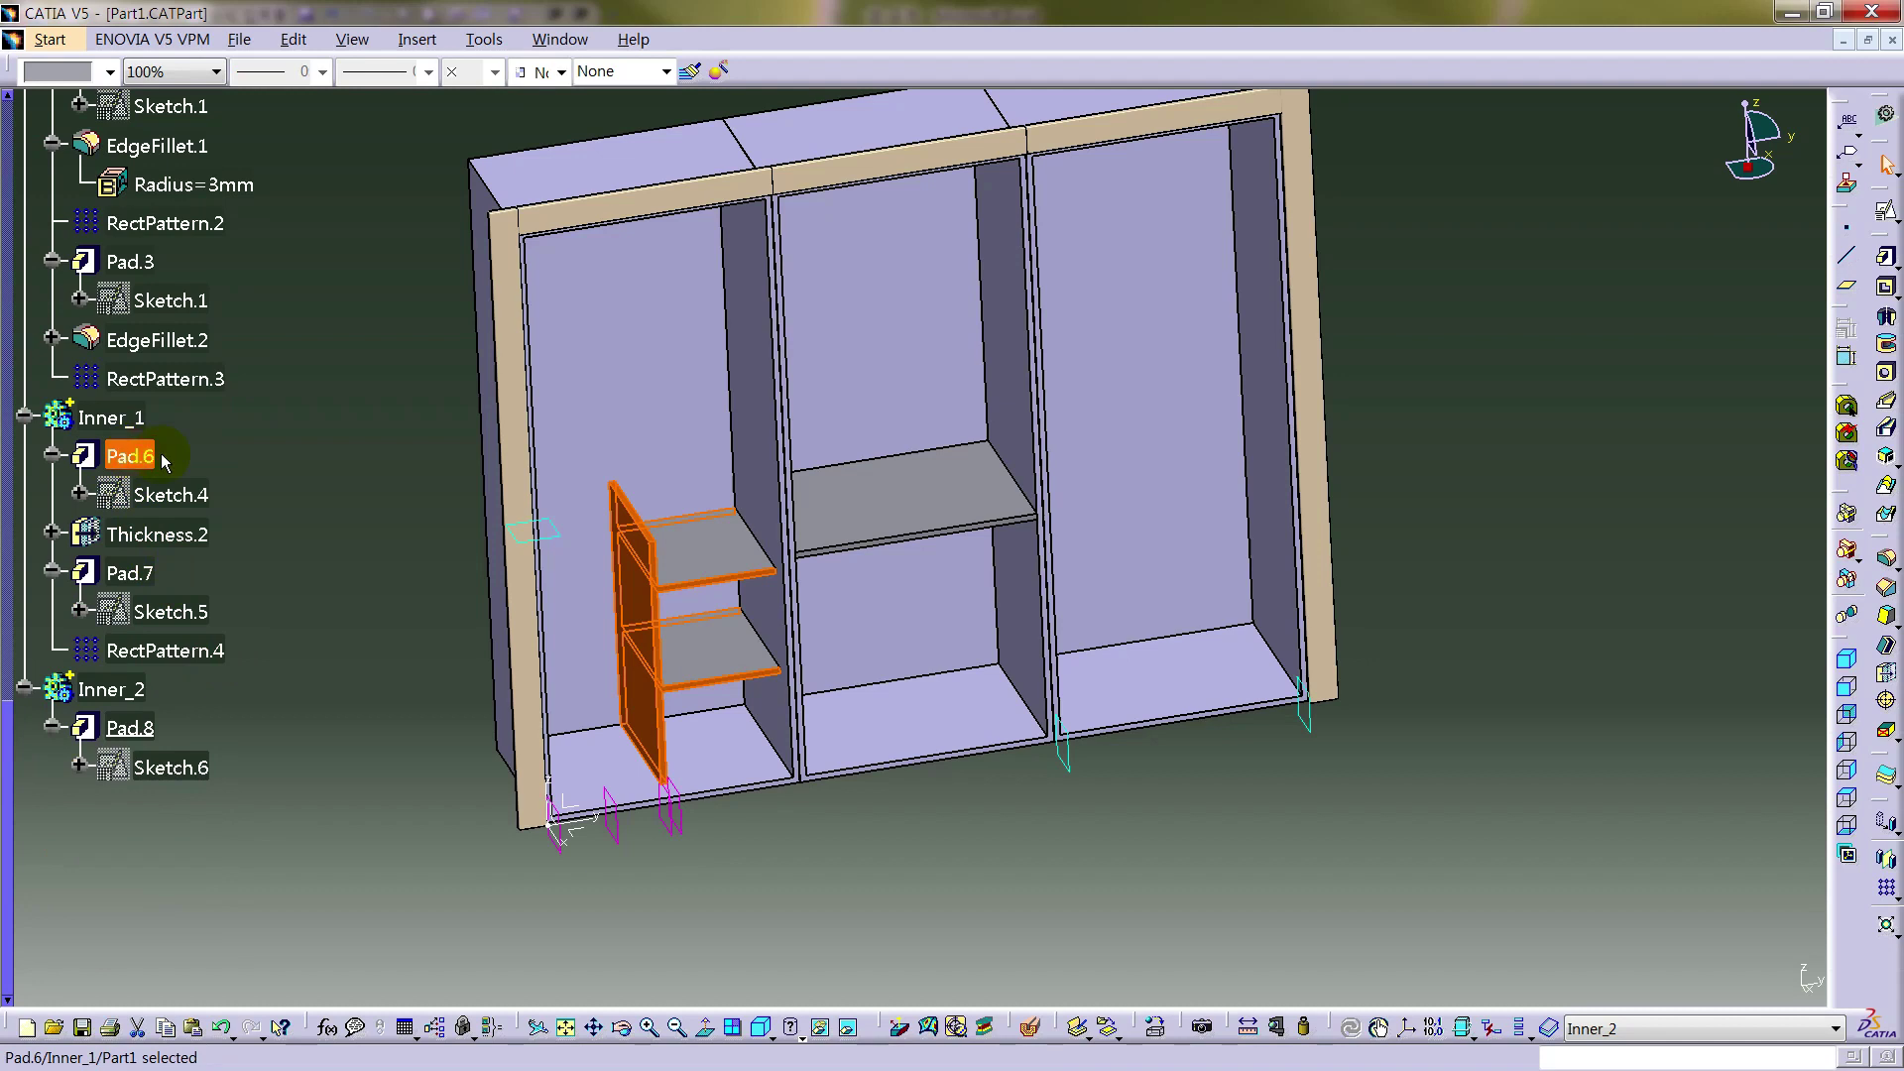
key(alt+Return)
click(1430, 375)
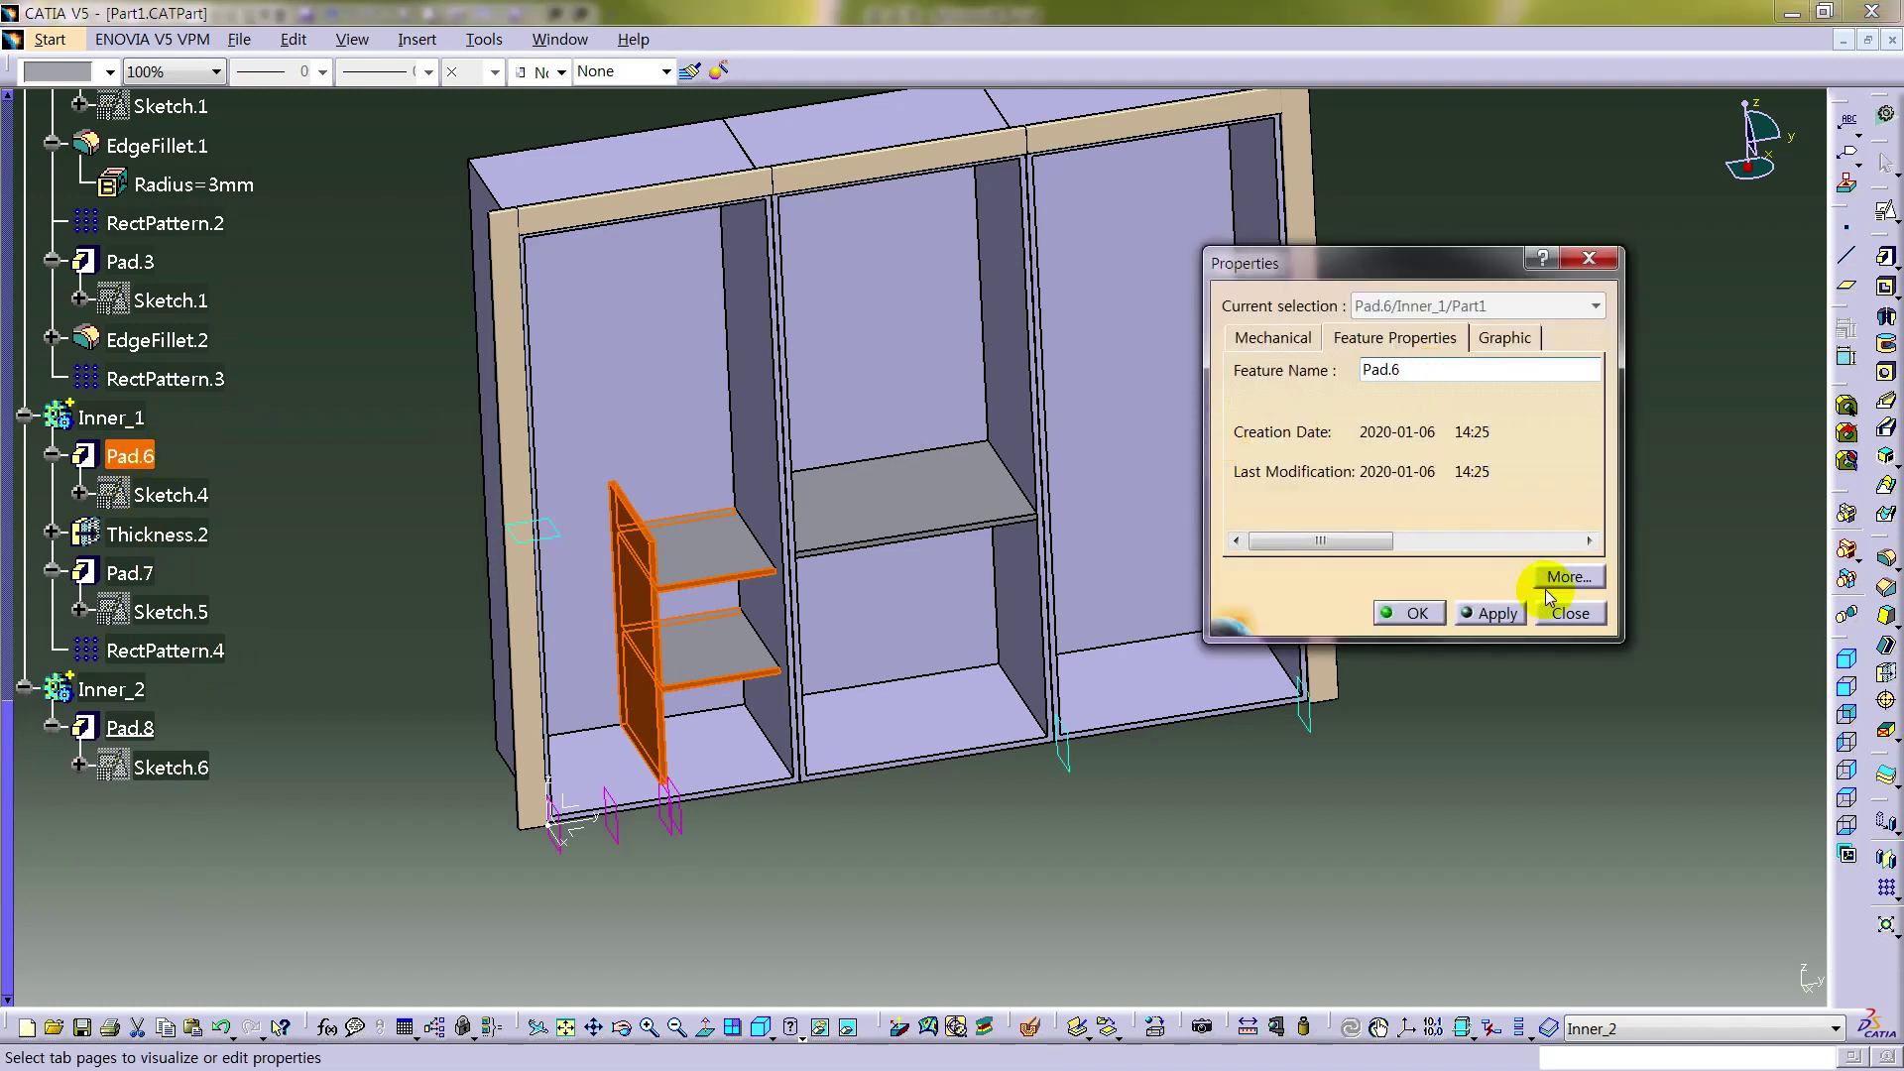
key(BackSpace)
text(4)
key(Return)
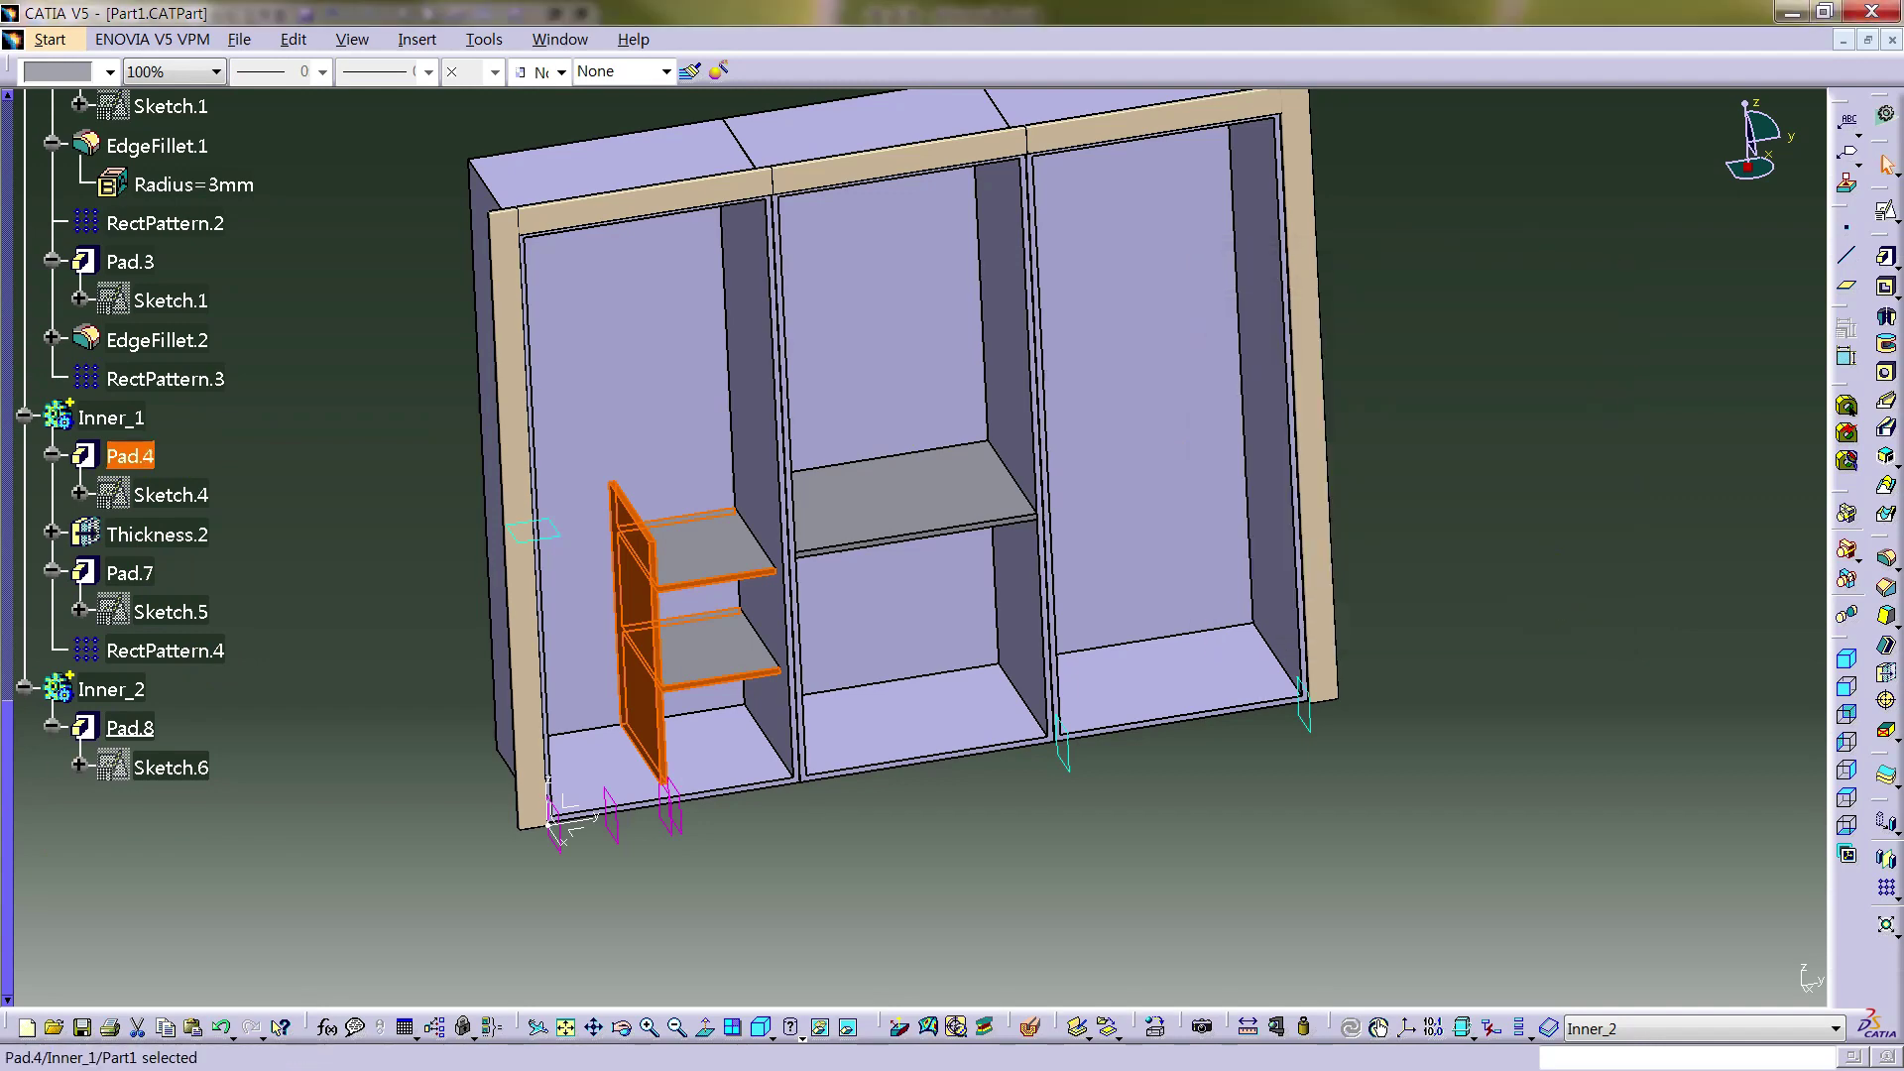
- Rename the second pad of Inner_1, built on Sketch.5, as Pad.5
click(131, 573)
key(alt+Return)
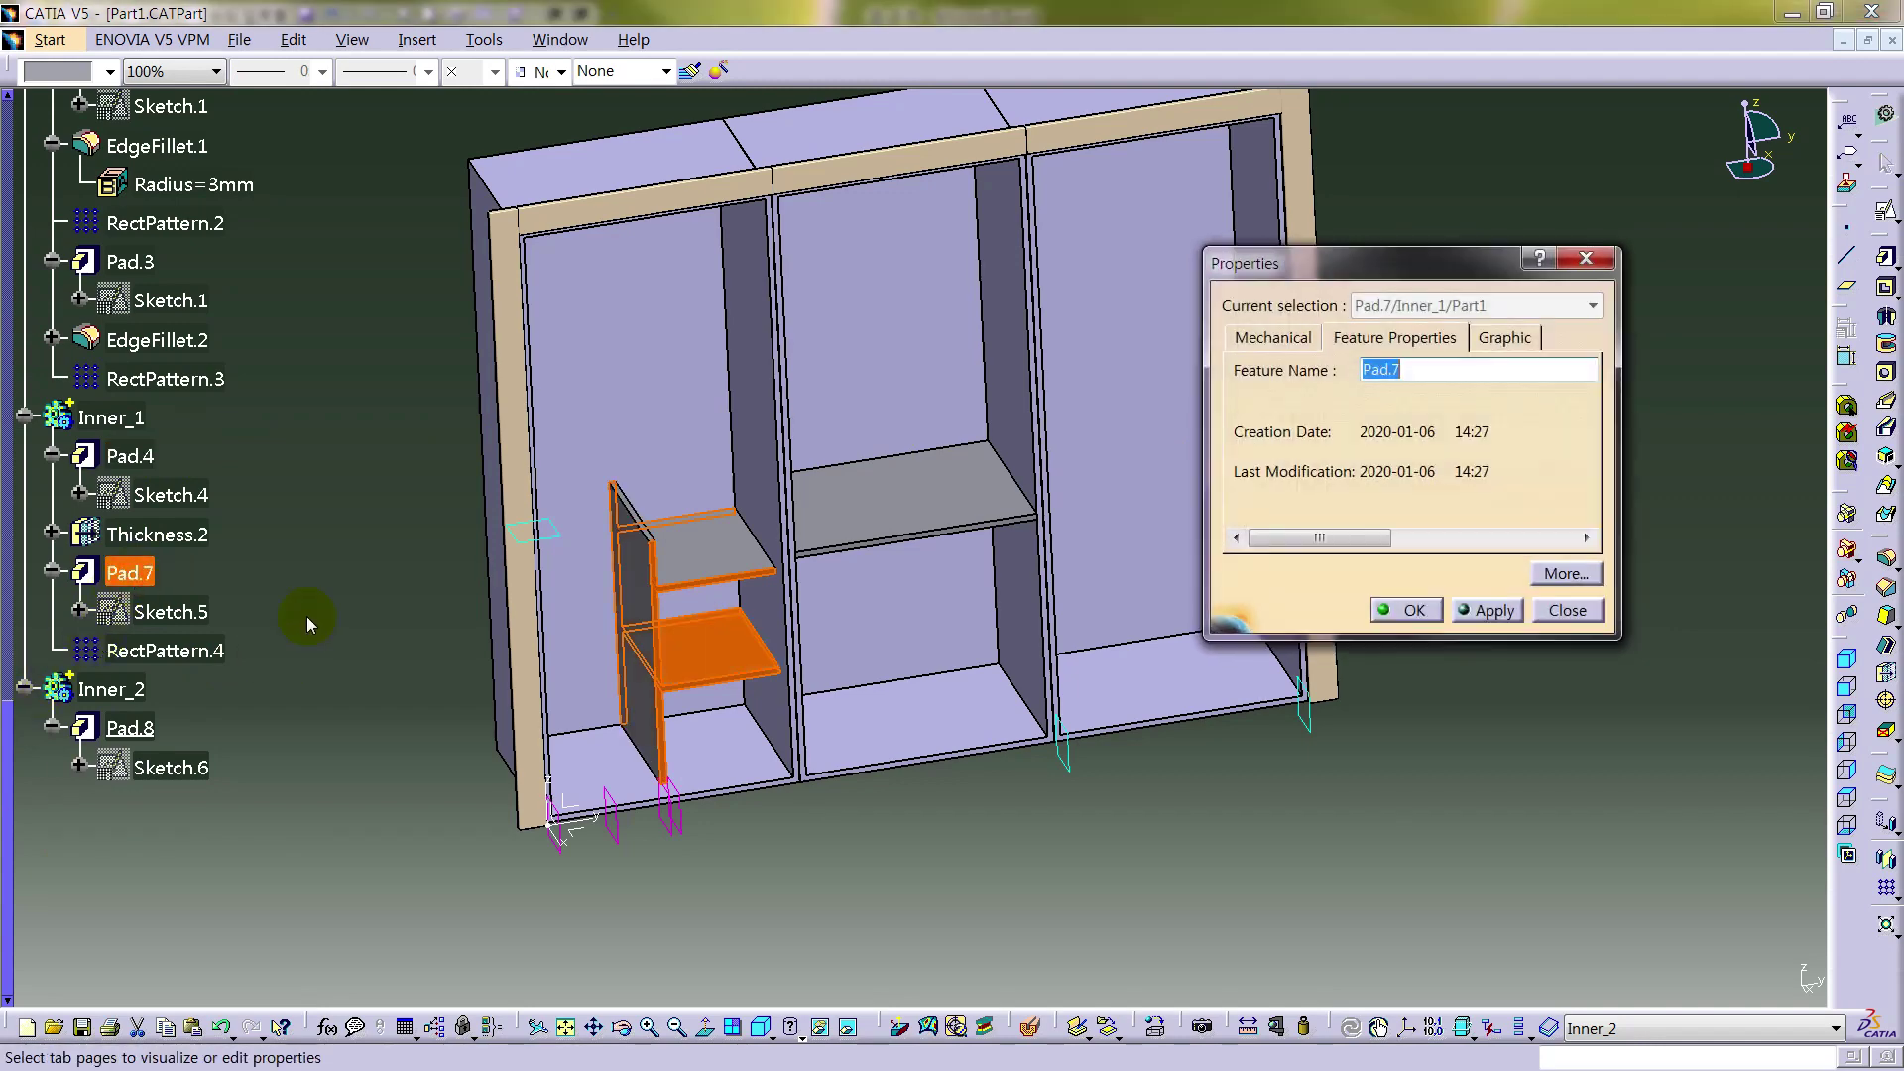
click(1420, 370)
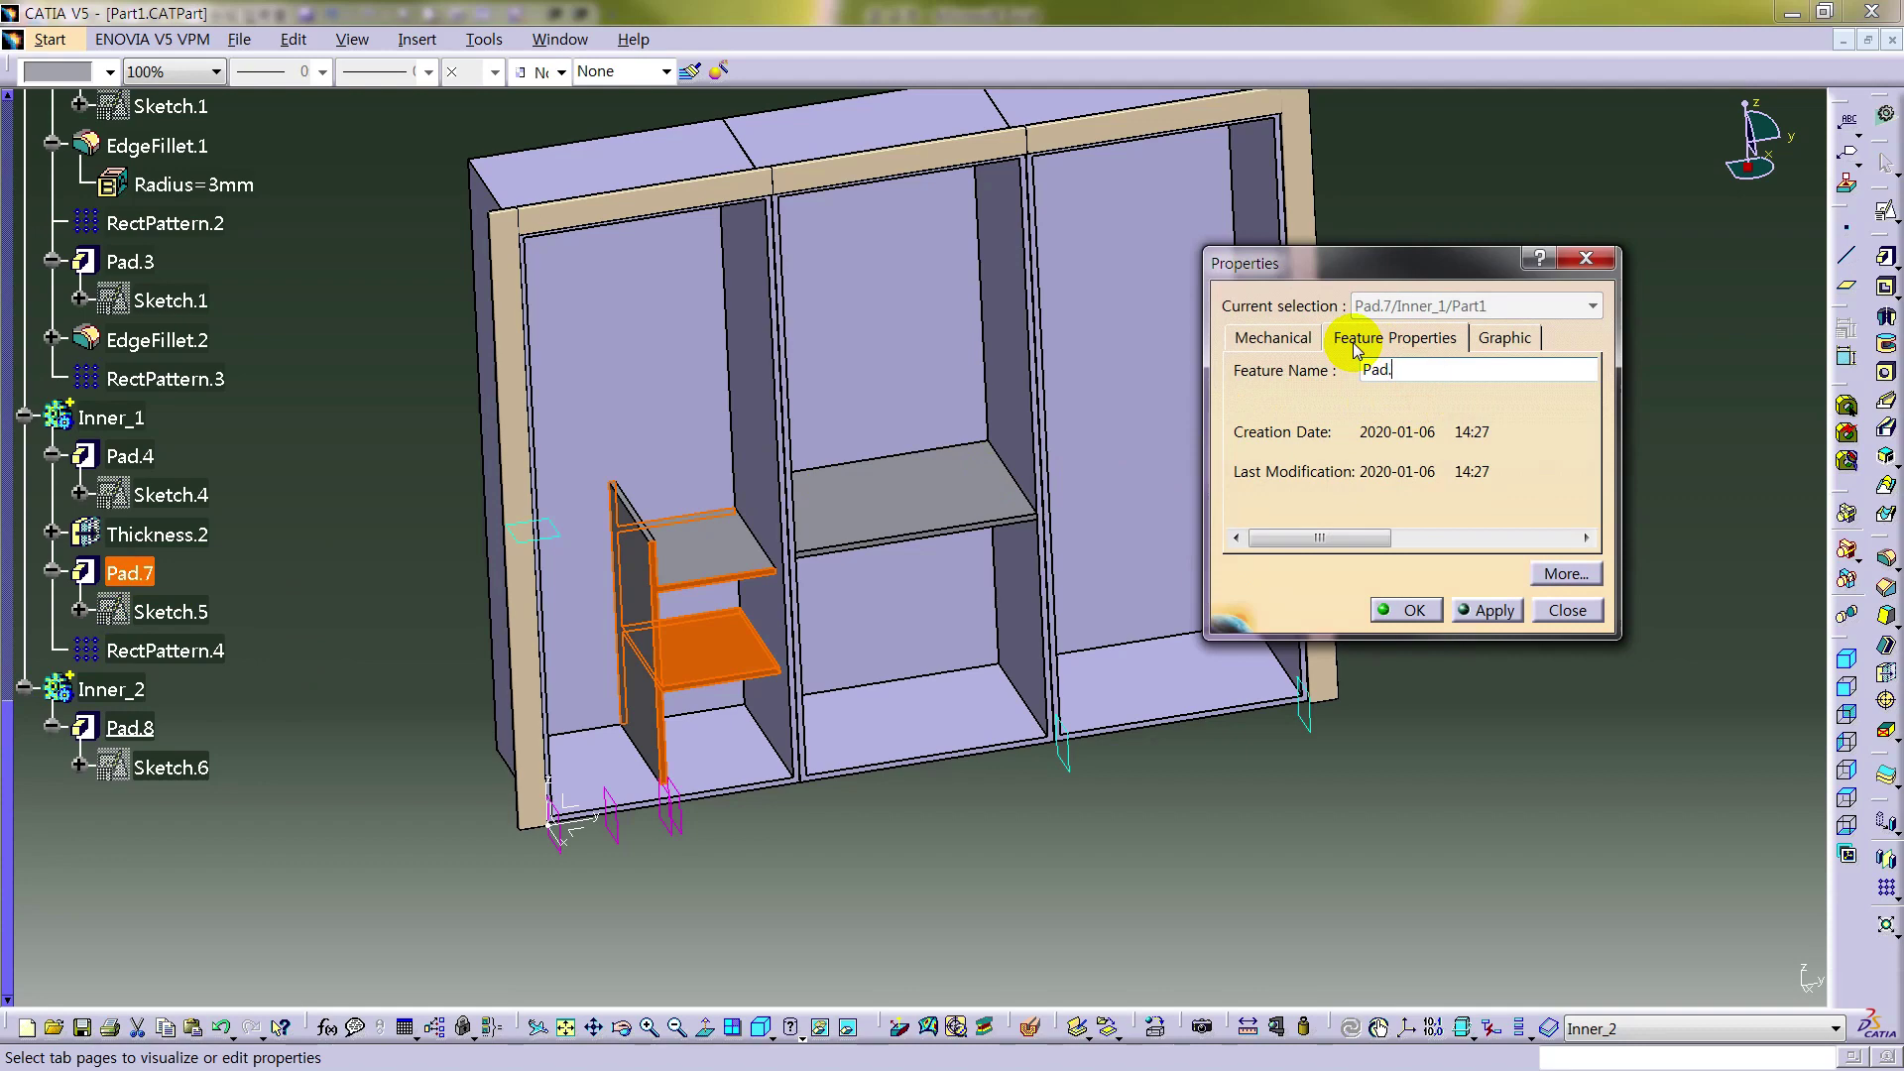
text(5)
key(Return)
- Rename the shelf pad in Inner_2 as Pad.6
click(130, 728)
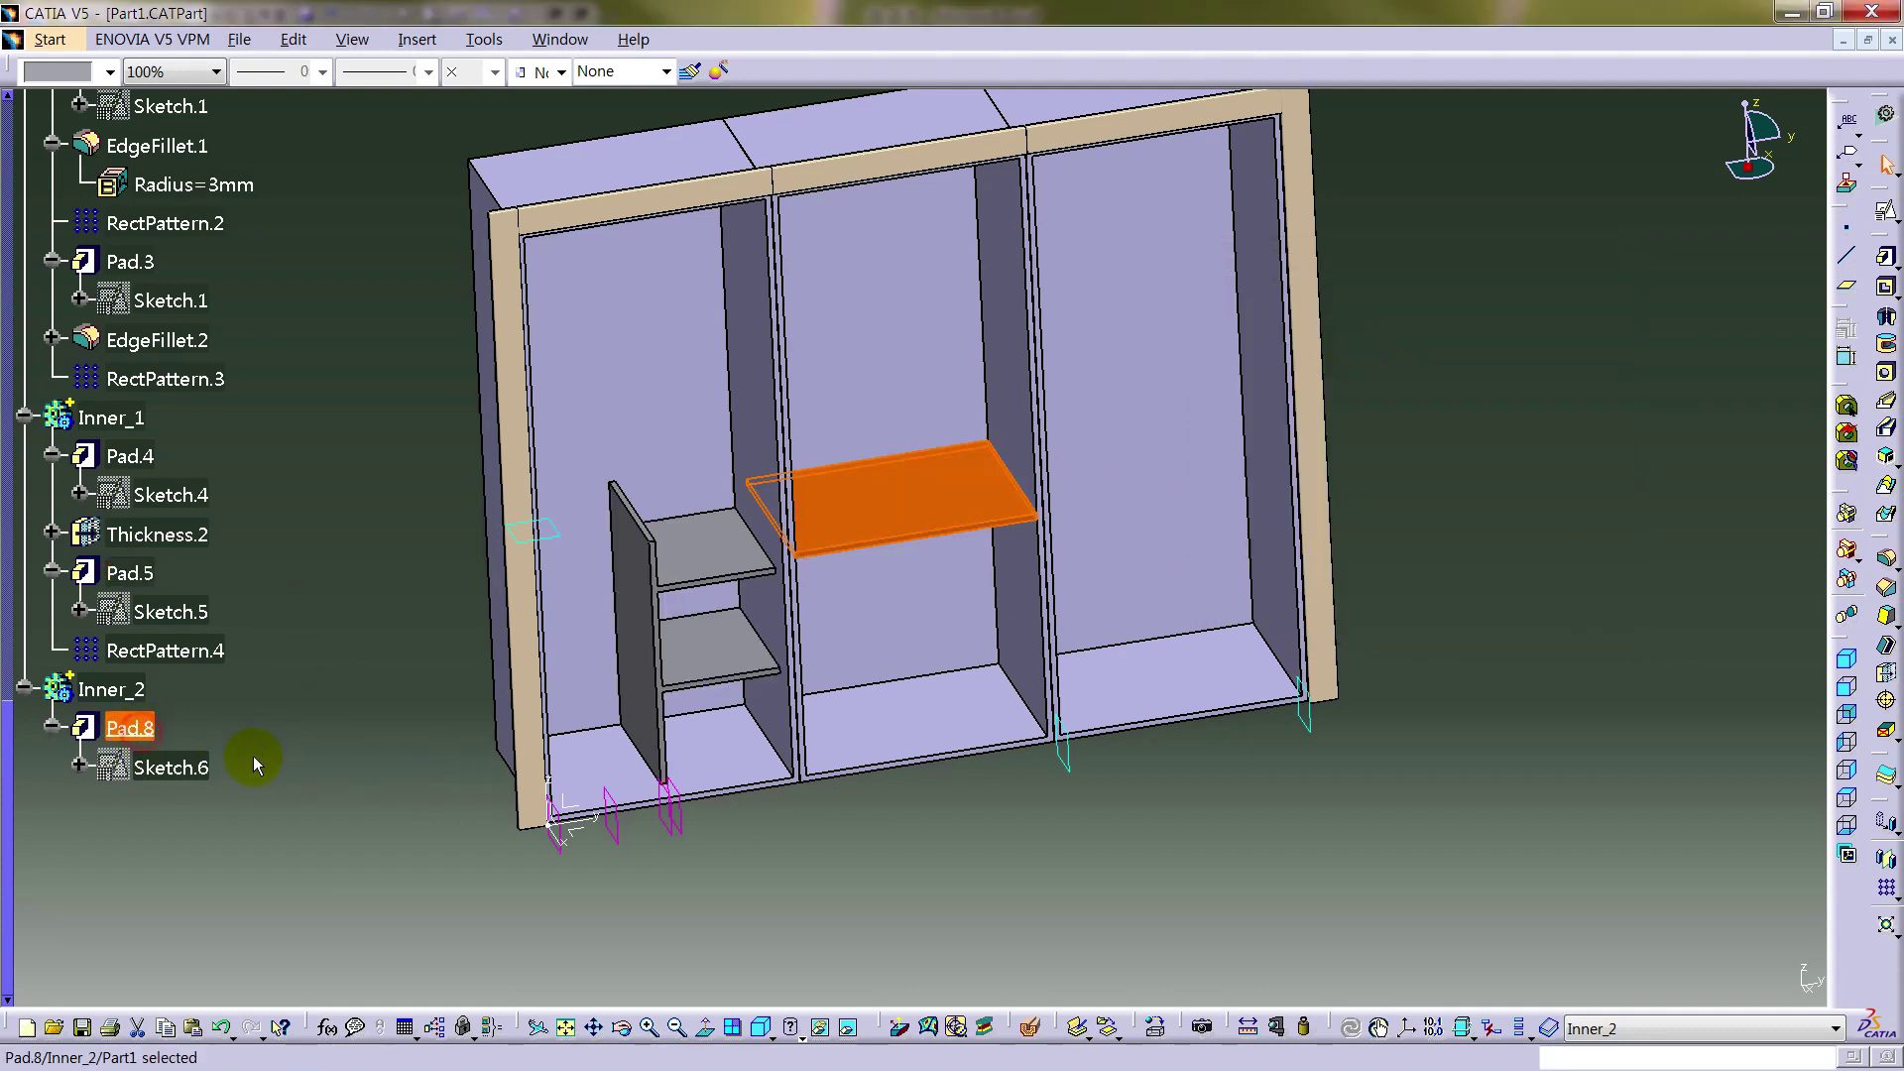
key(alt+Return)
click(1434, 368)
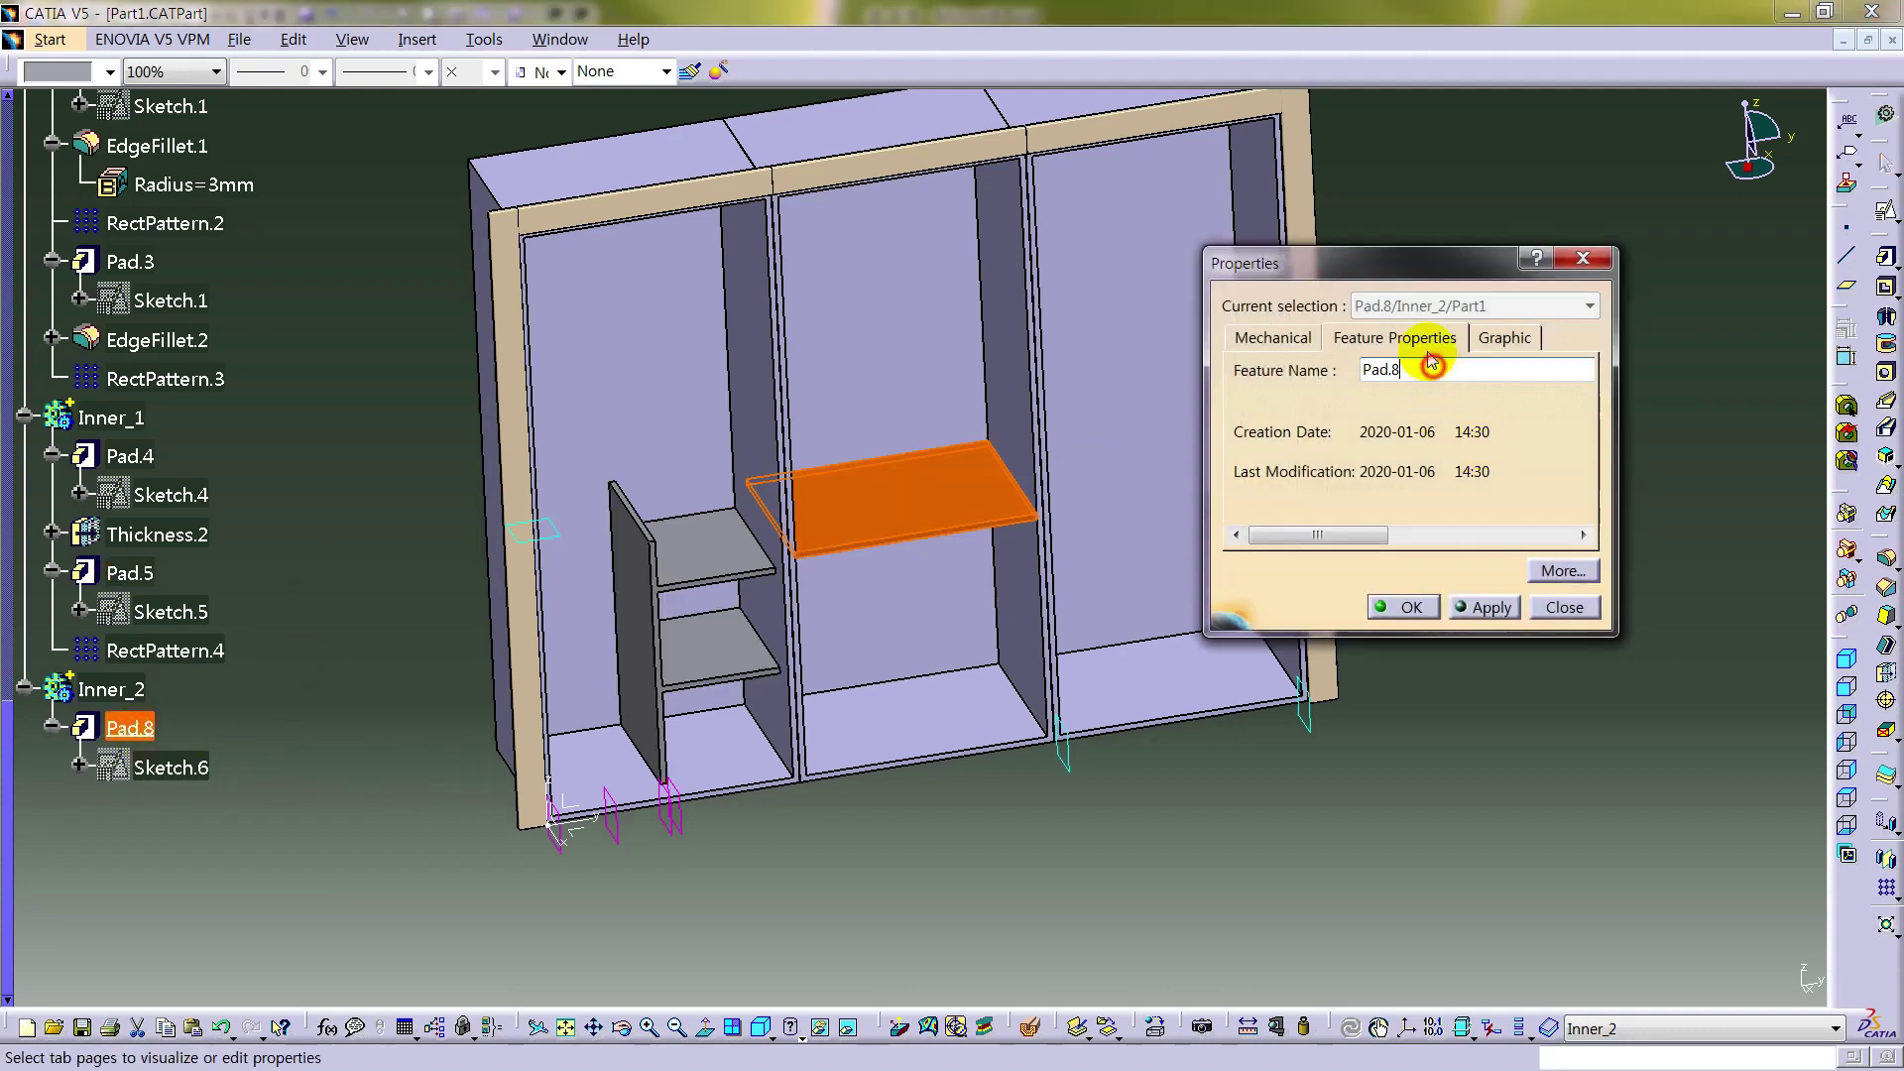
text(6)
key(Return)
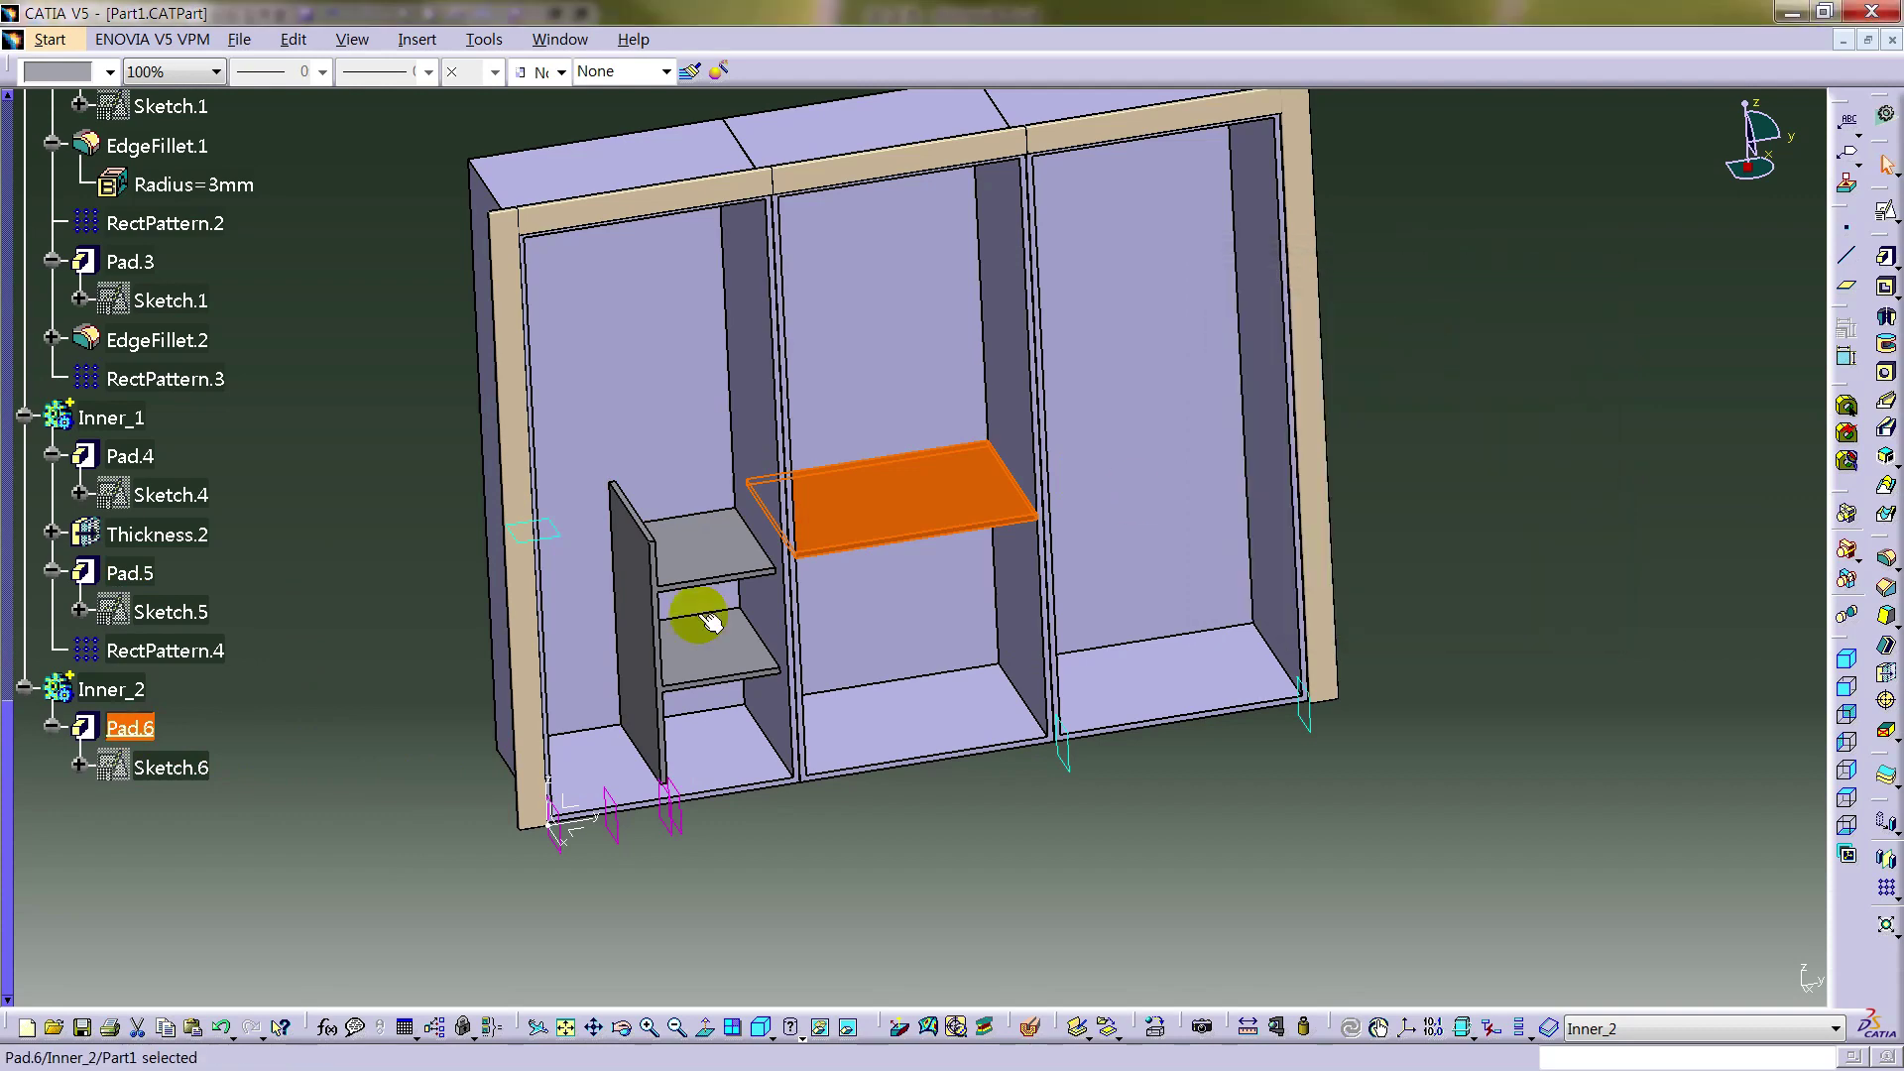
click(302, 648)
- Review the pad numbering through the PartBody, Frame, Inner_1 and Inner_2 bodies
click(337, 513)
scroll(337, 513, up, 5)
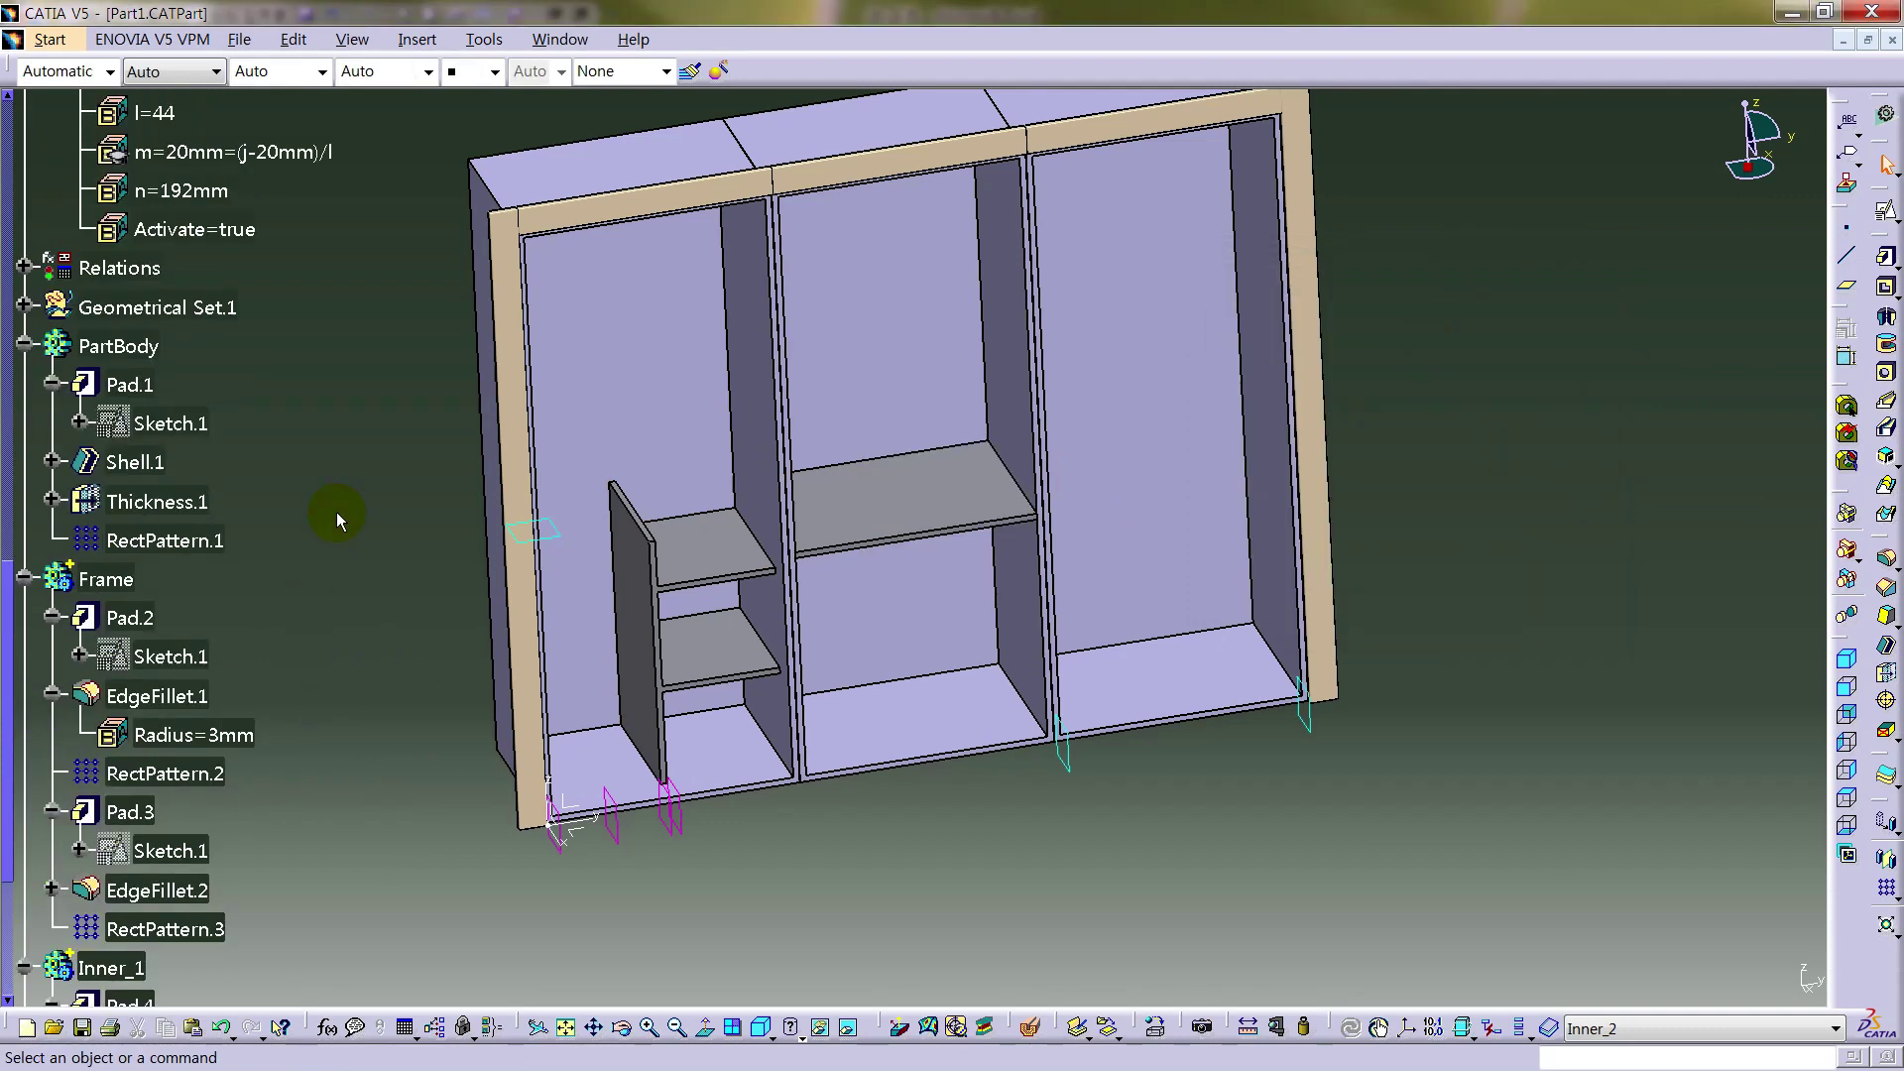
click(134, 387)
click(122, 609)
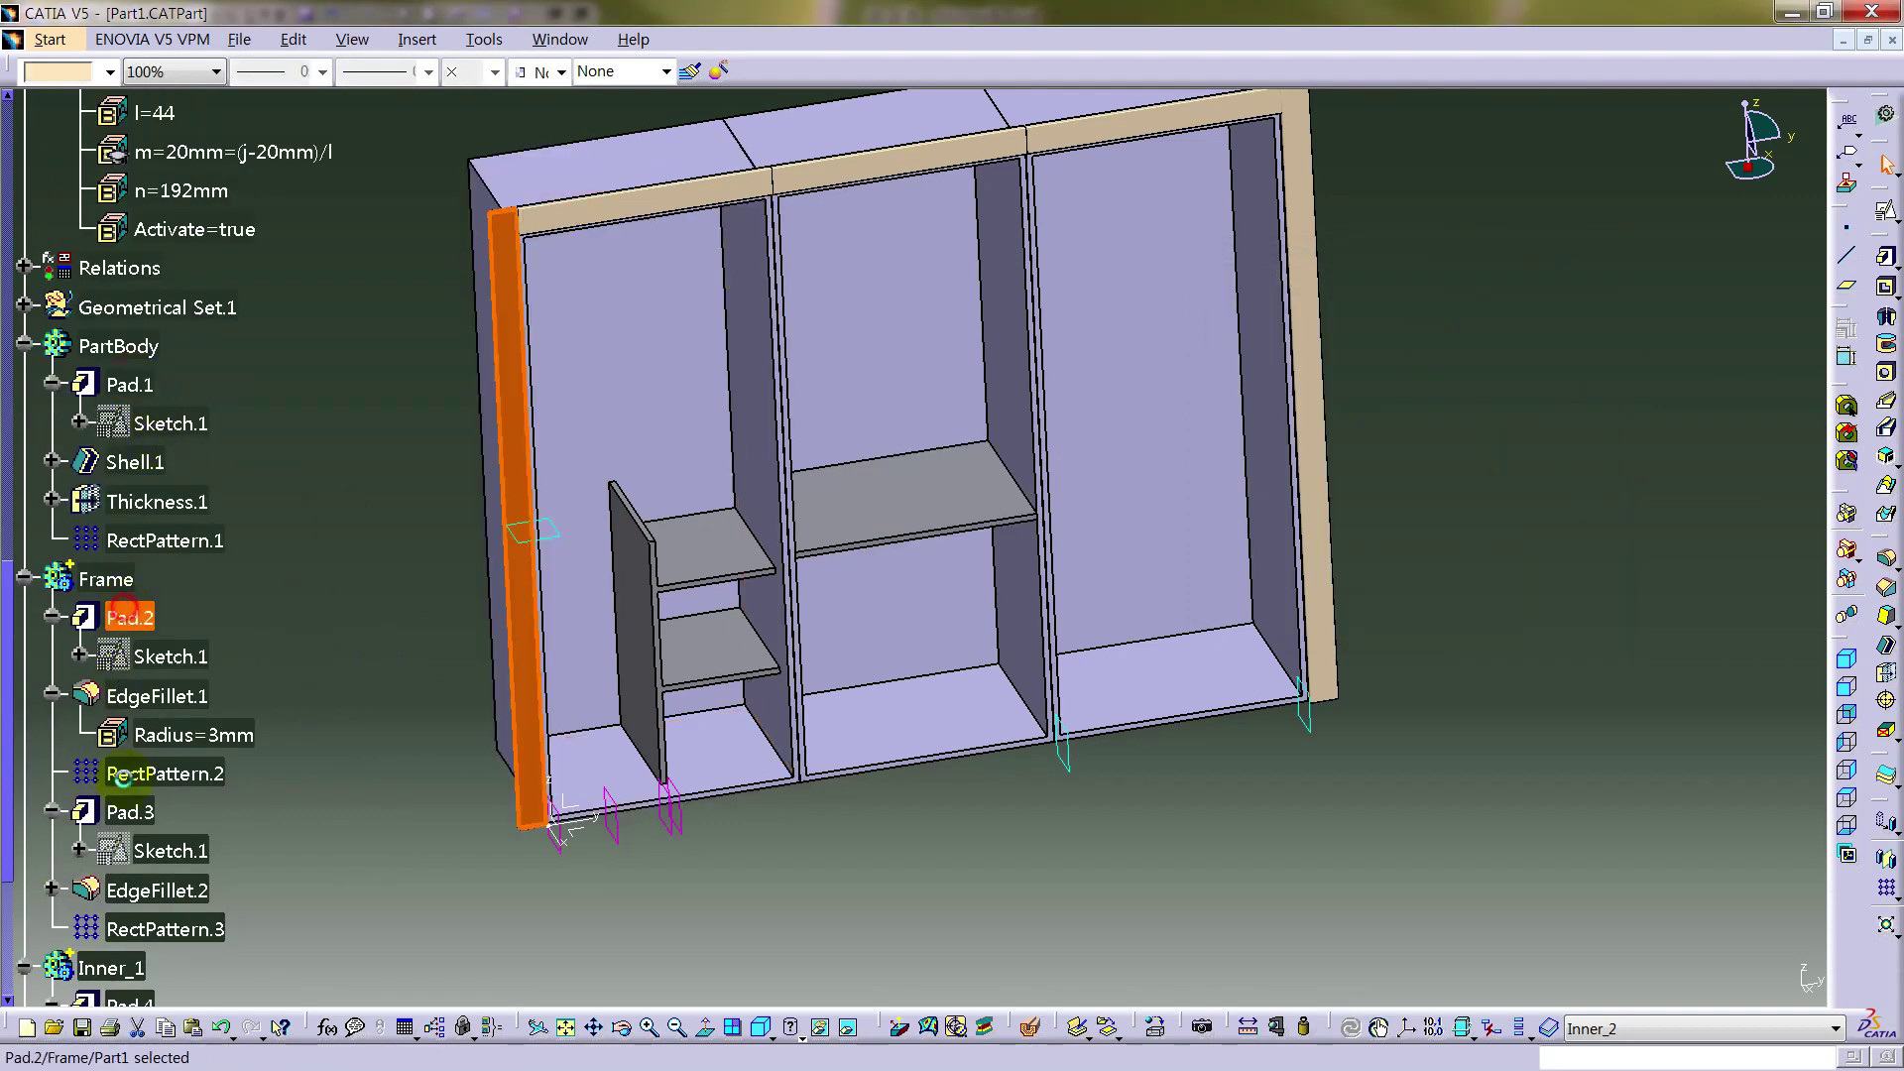
scroll(266, 751, down, 4)
click(129, 547)
click(130, 664)
click(129, 820)
click(277, 801)
- Insert a new body after Inner_2
click(112, 783)
right_click(115, 788)
click(298, 518)
click(418, 39)
click(434, 90)
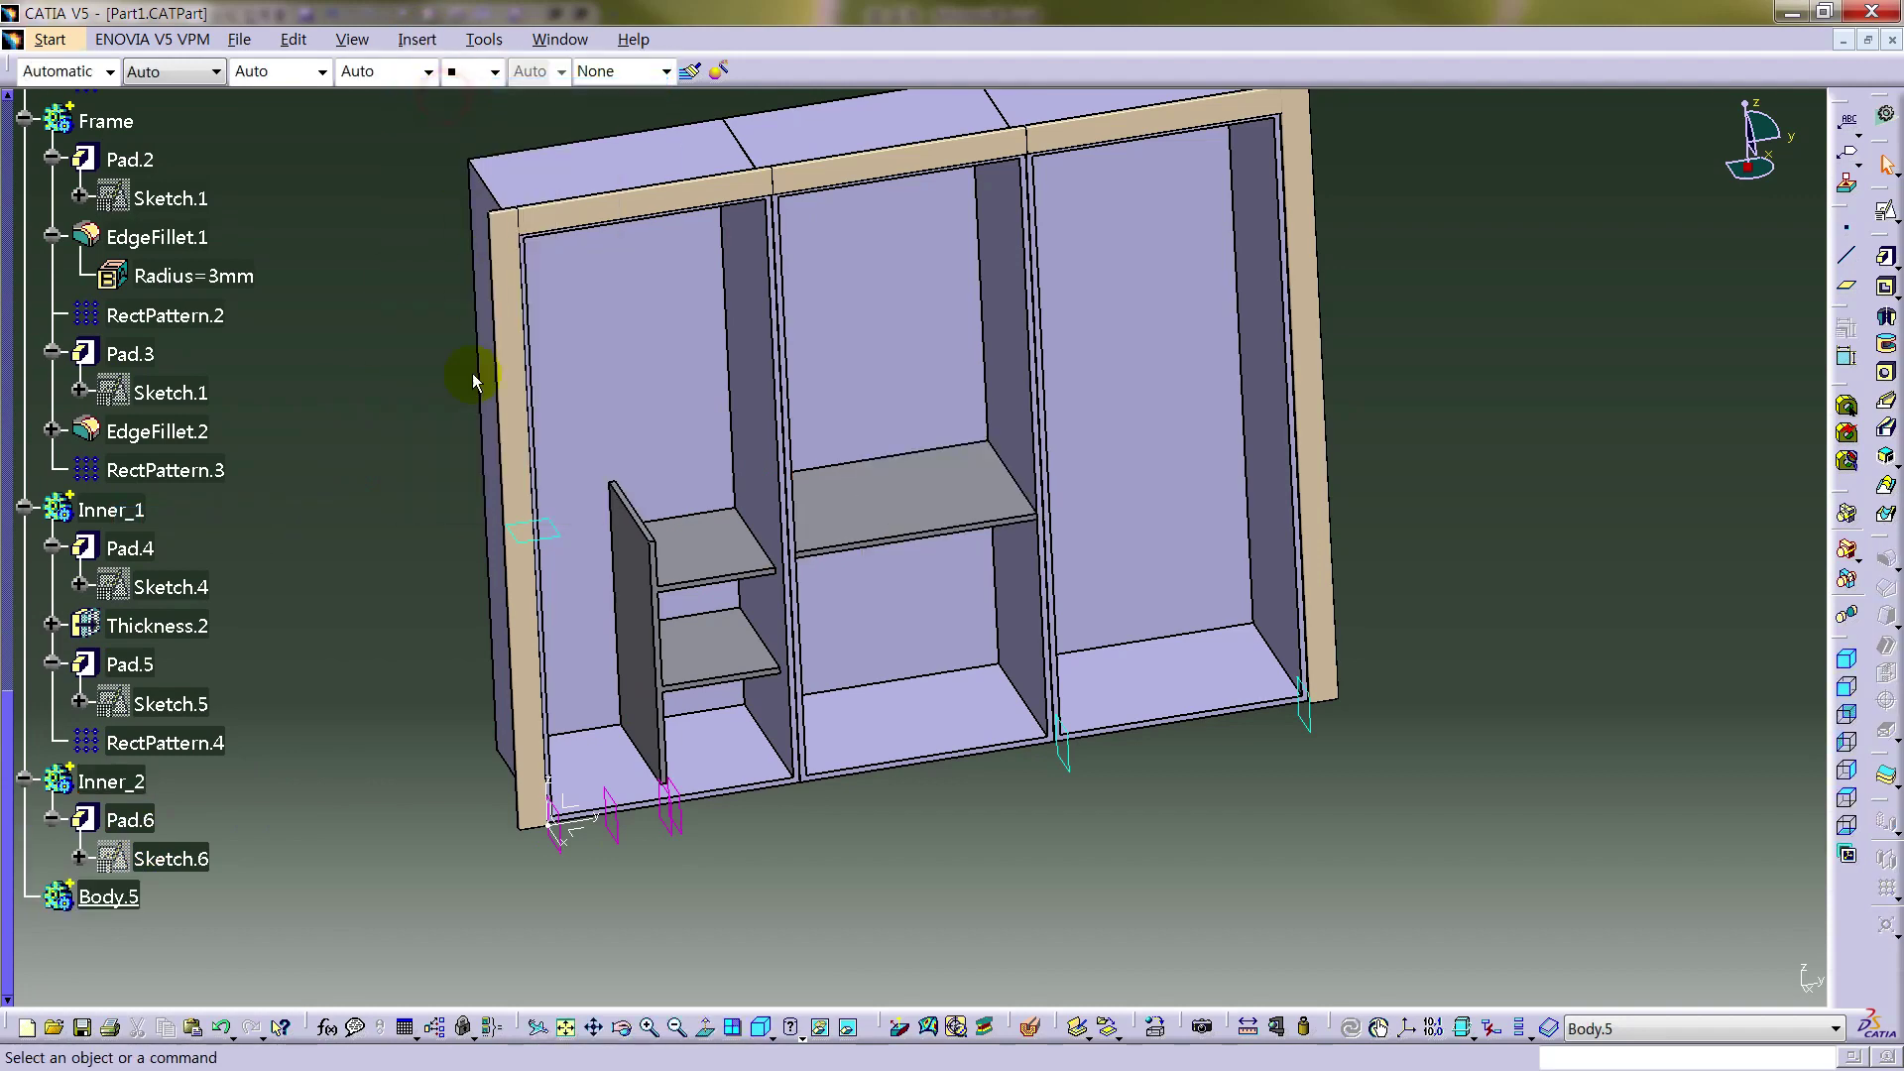
- Rename the new body as Clothes rods
click(126, 900)
key(alt+Return)
text(Clothes rods)
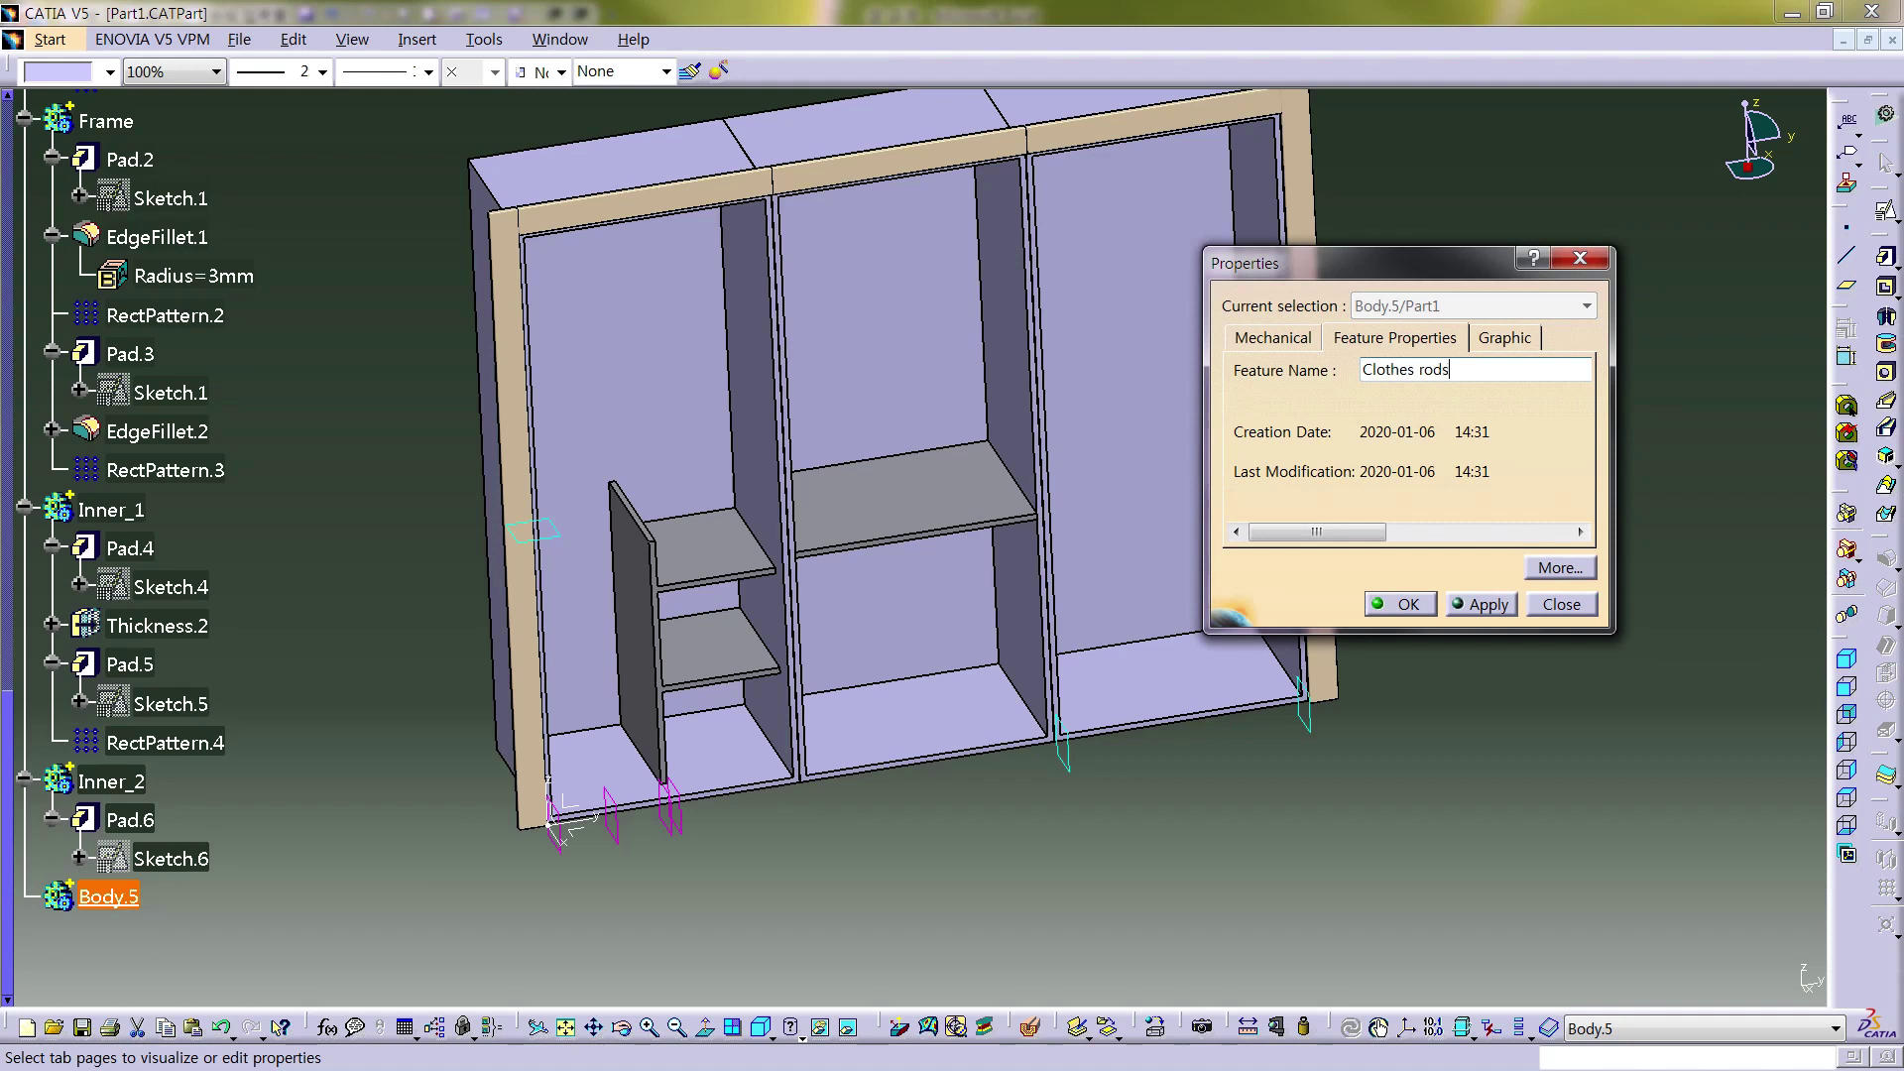
key(Return)
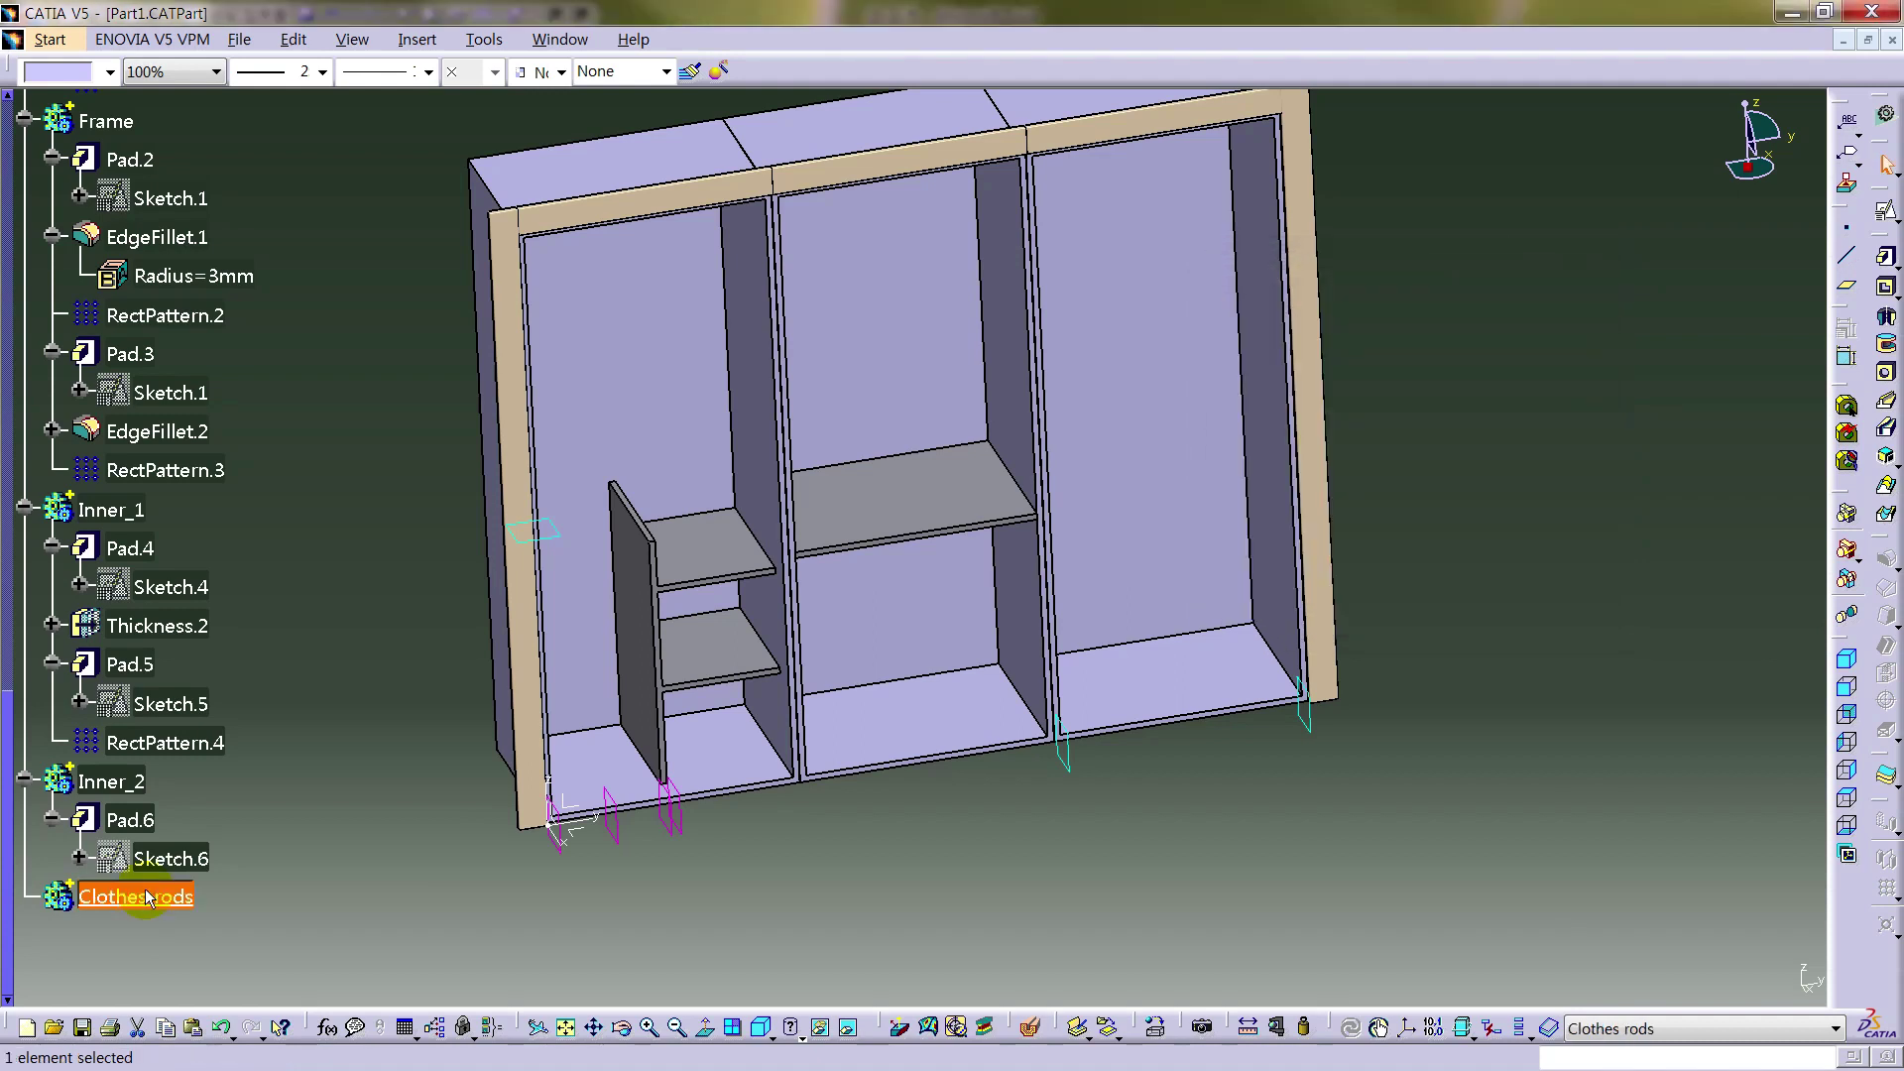
click(303, 835)
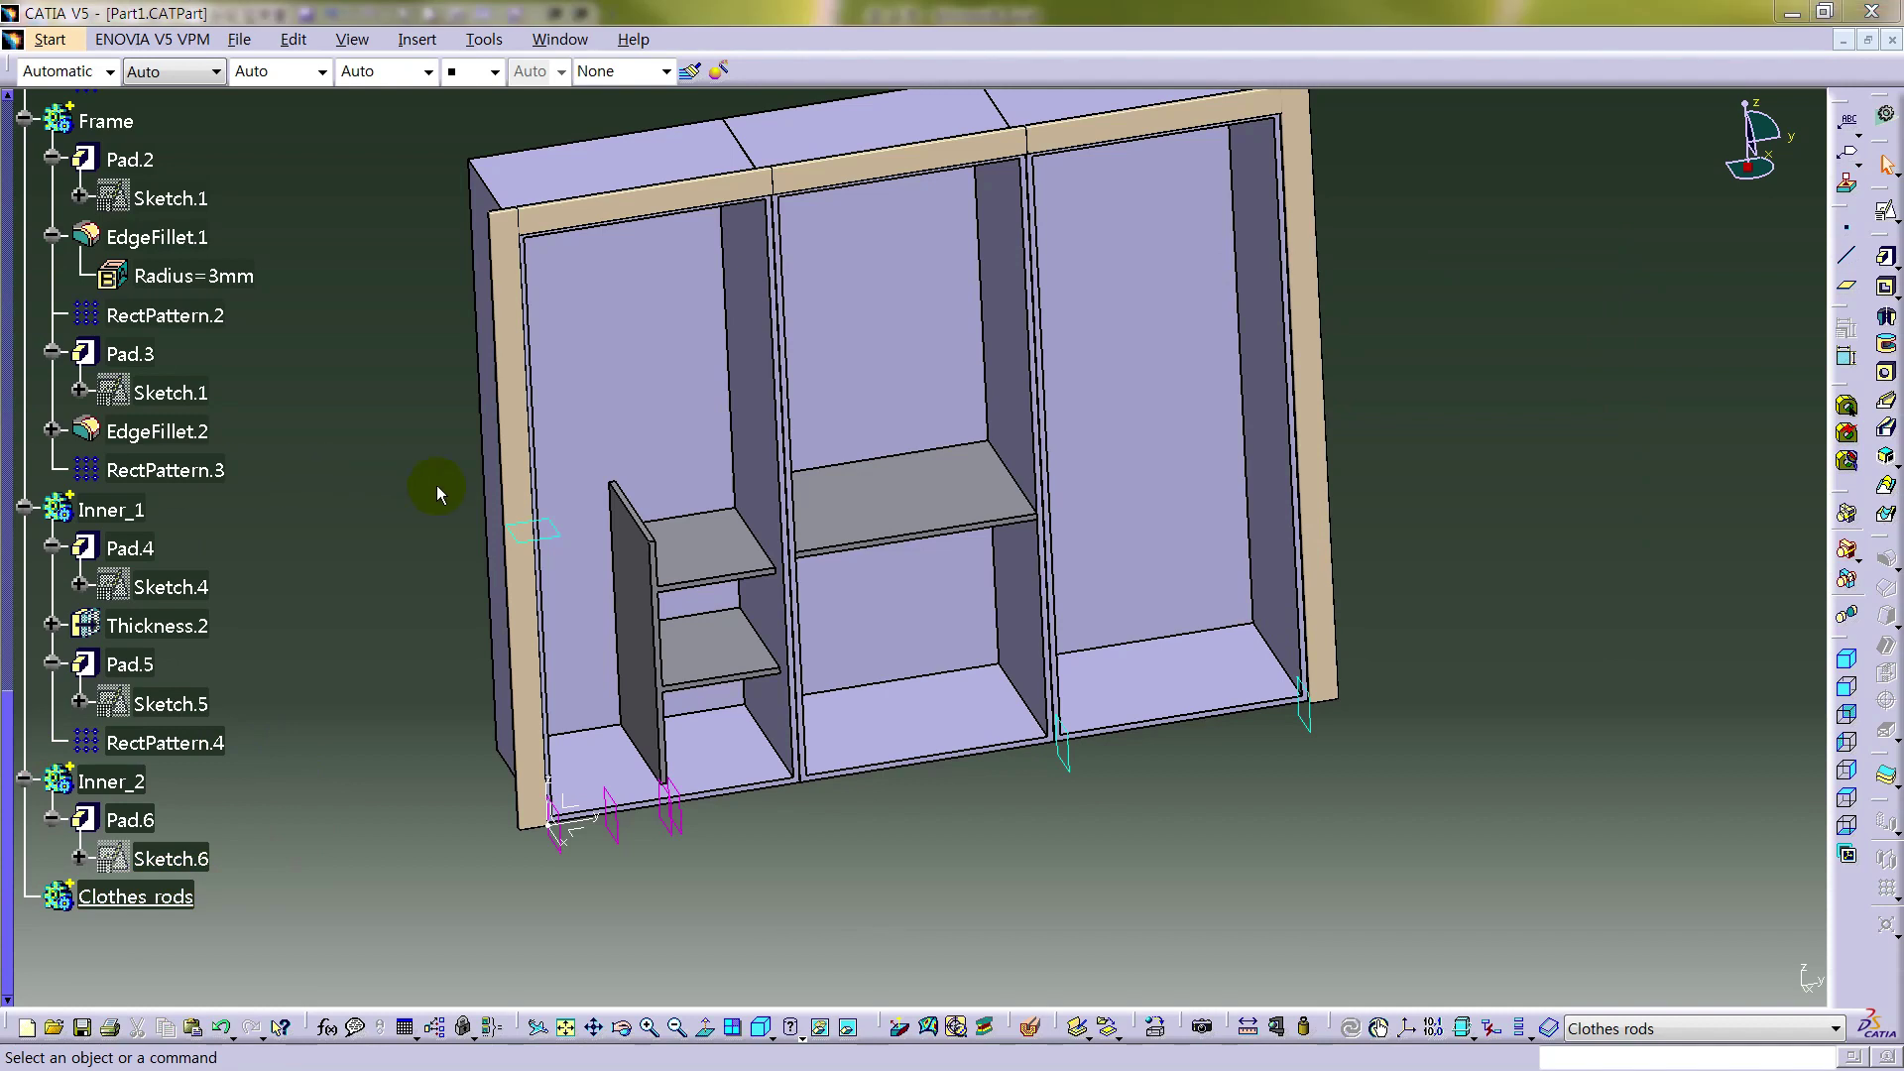
- Create a positioned sketch on Plane.4 in the Clothes rods body with the H direction reversed
scroll(348, 505, down, 5)
click(327, 601)
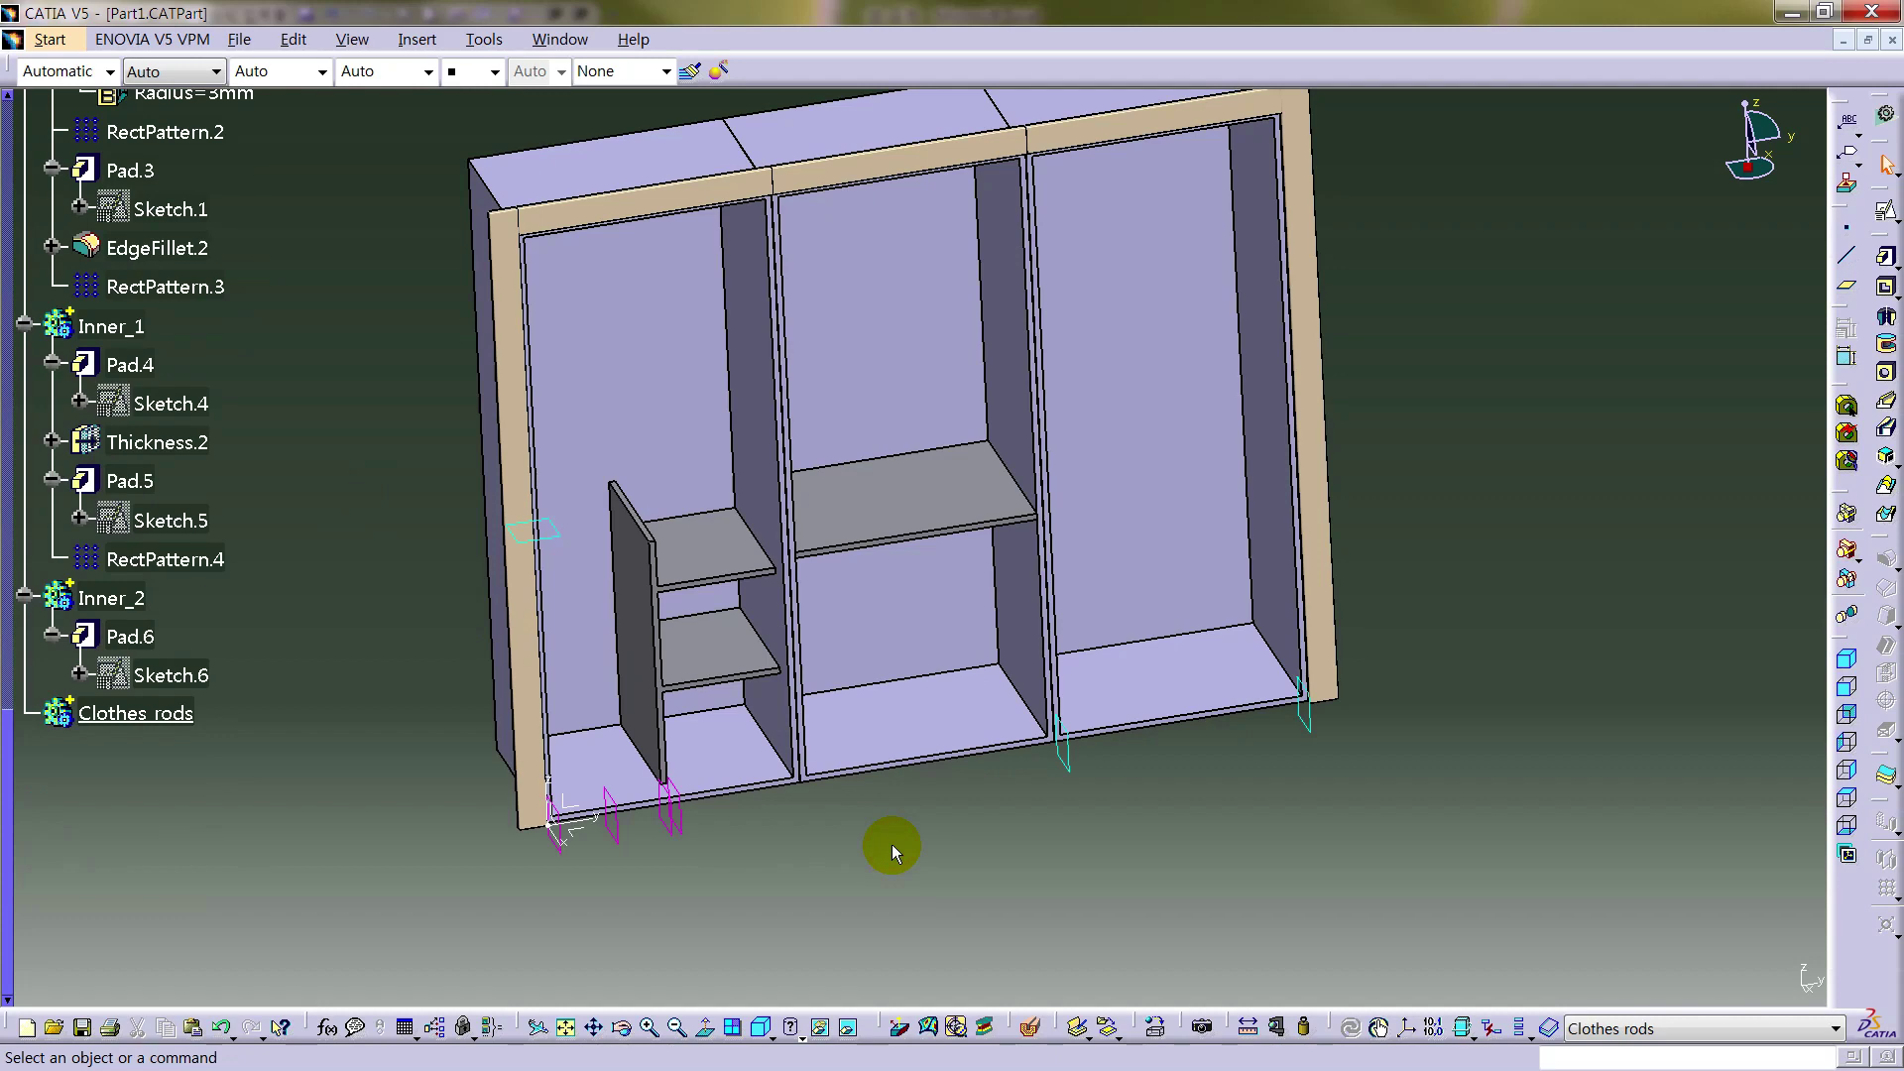
middle_drag(784, 617, 783, 617)
middle_drag(782, 651, 600, 579)
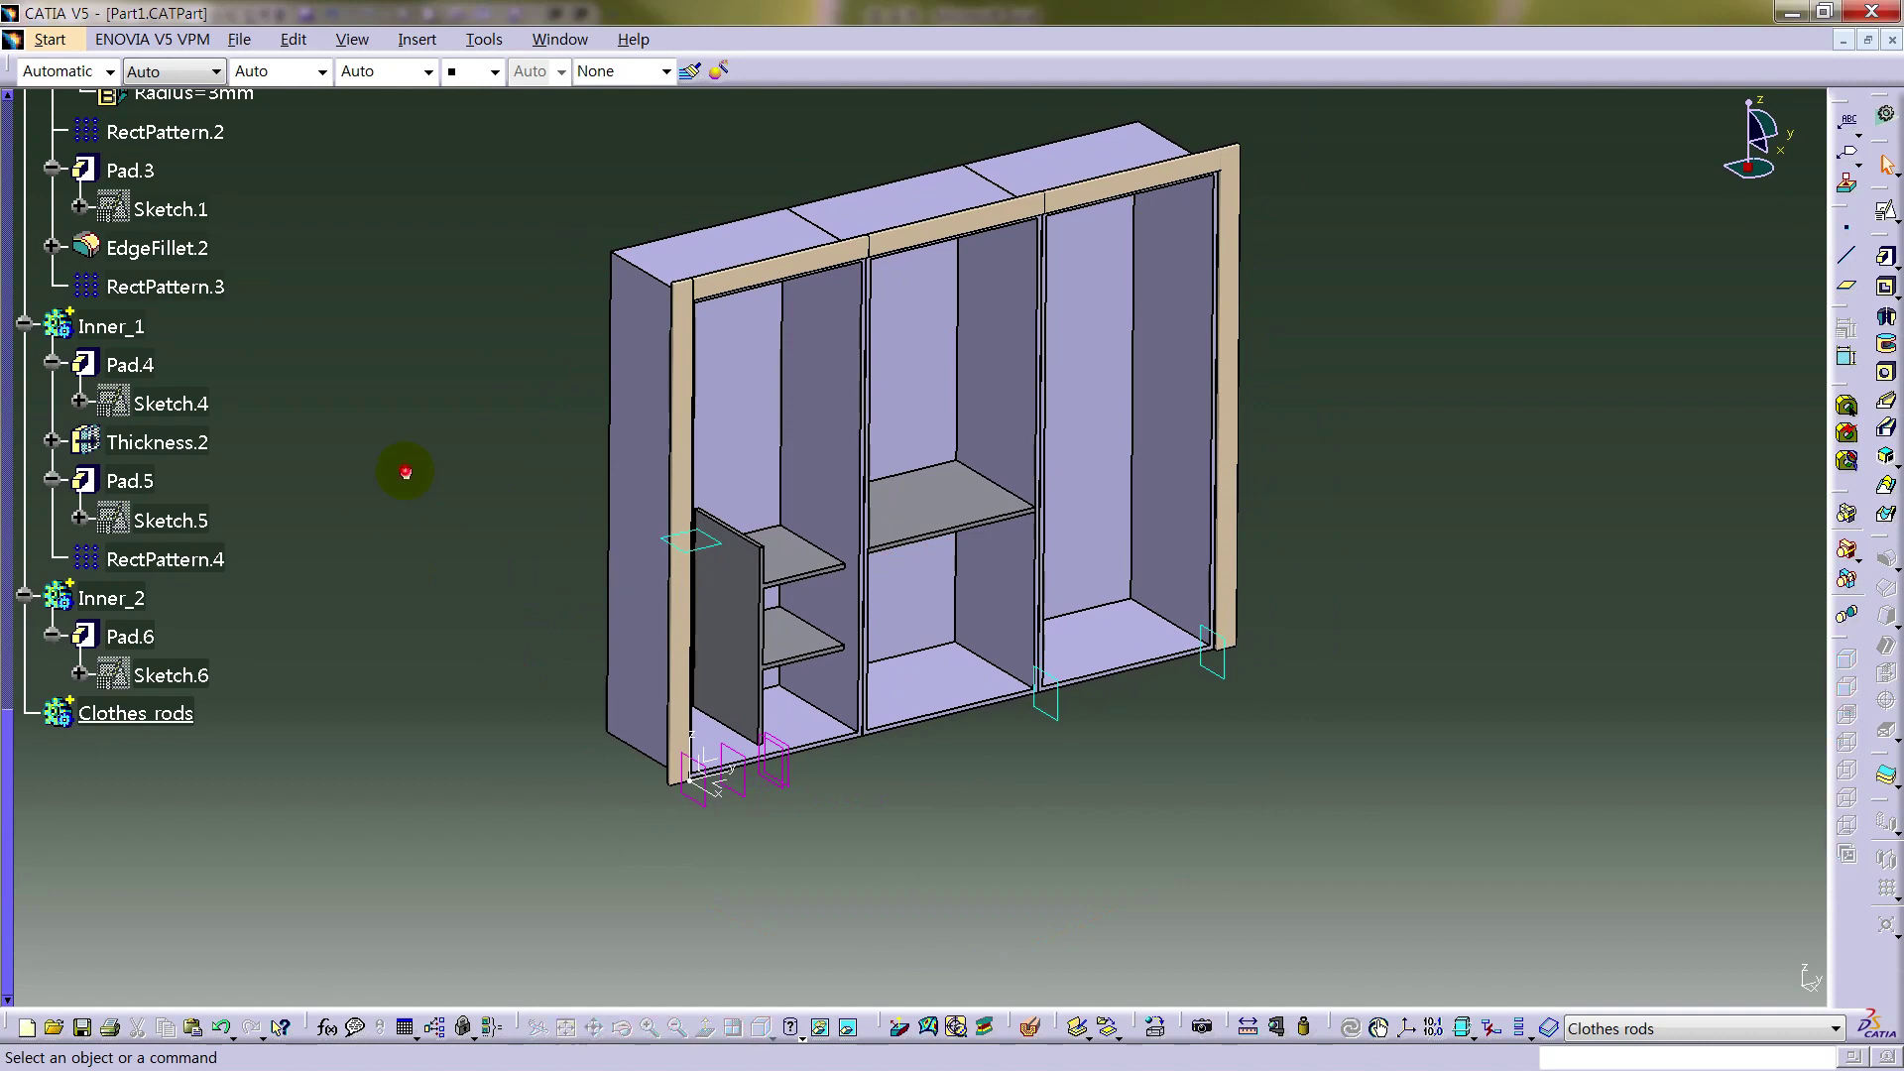
click(1886, 211)
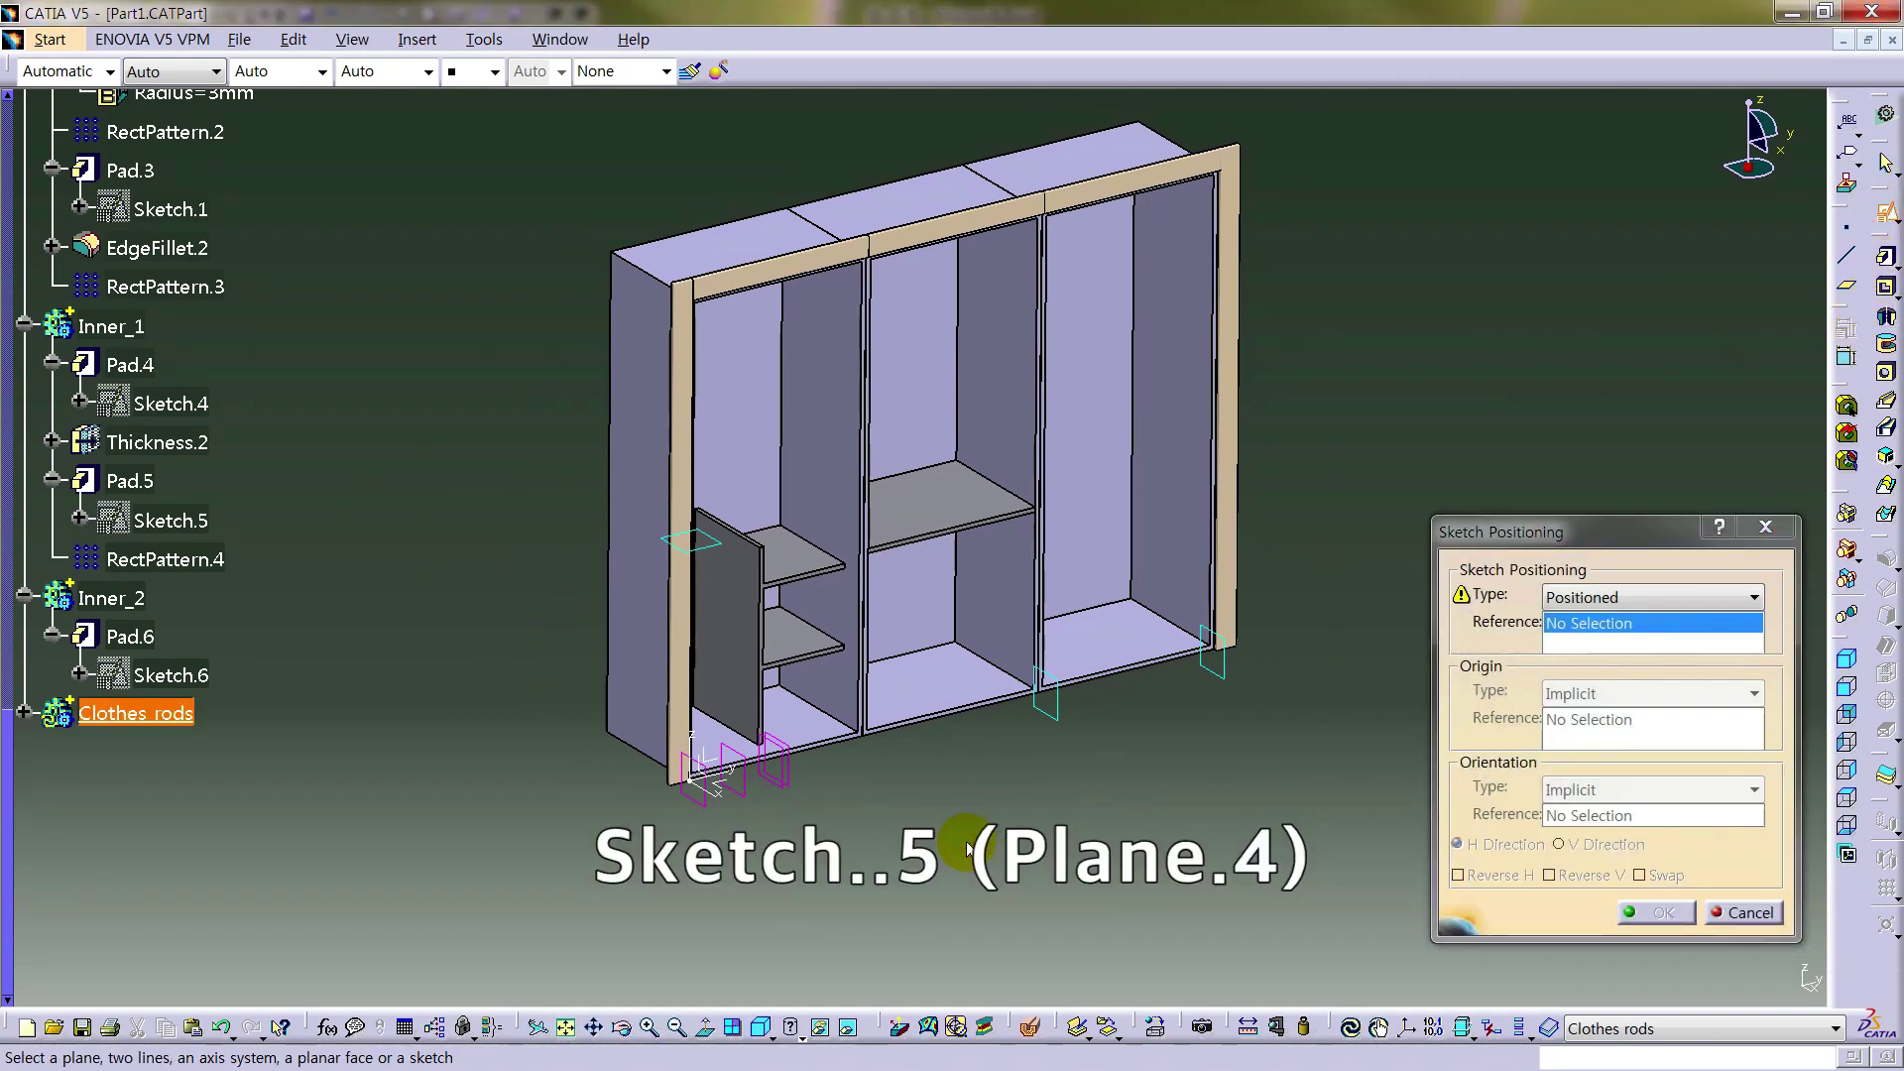
click(712, 811)
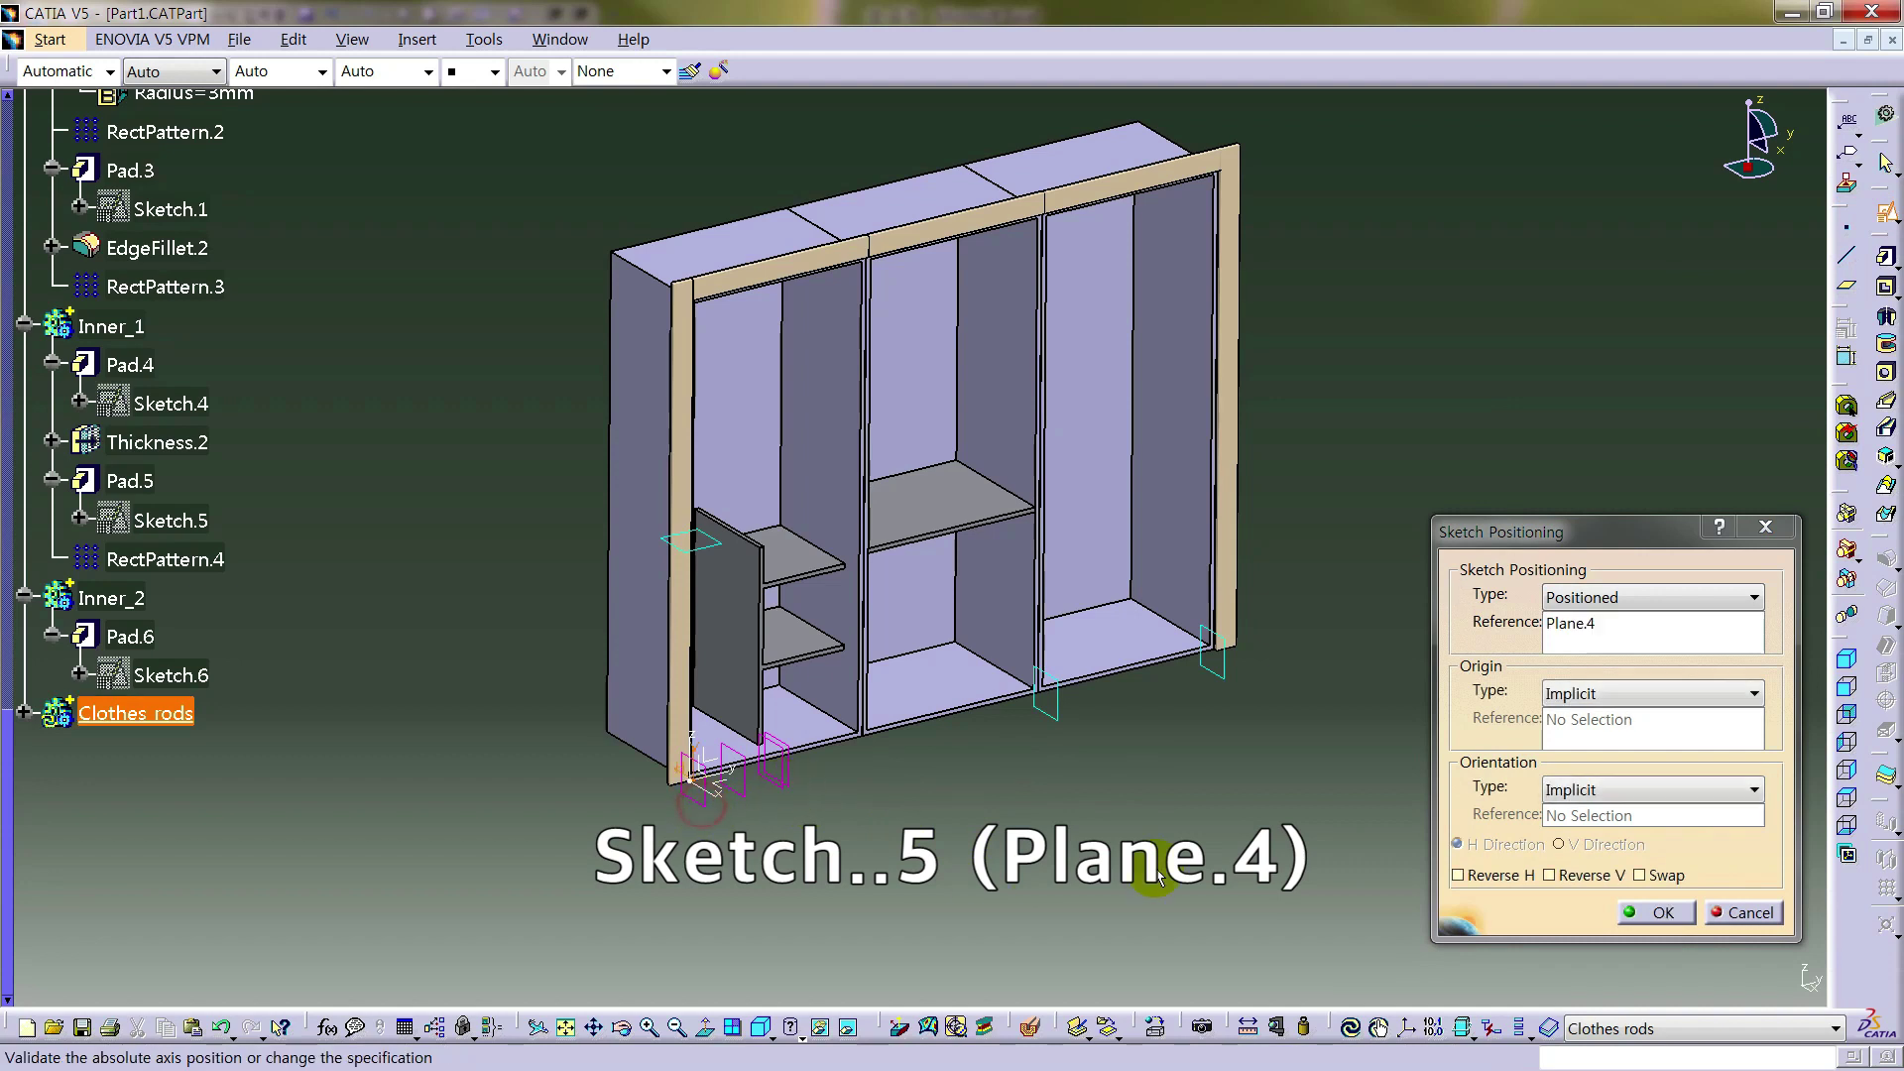
click(1458, 875)
click(1562, 625)
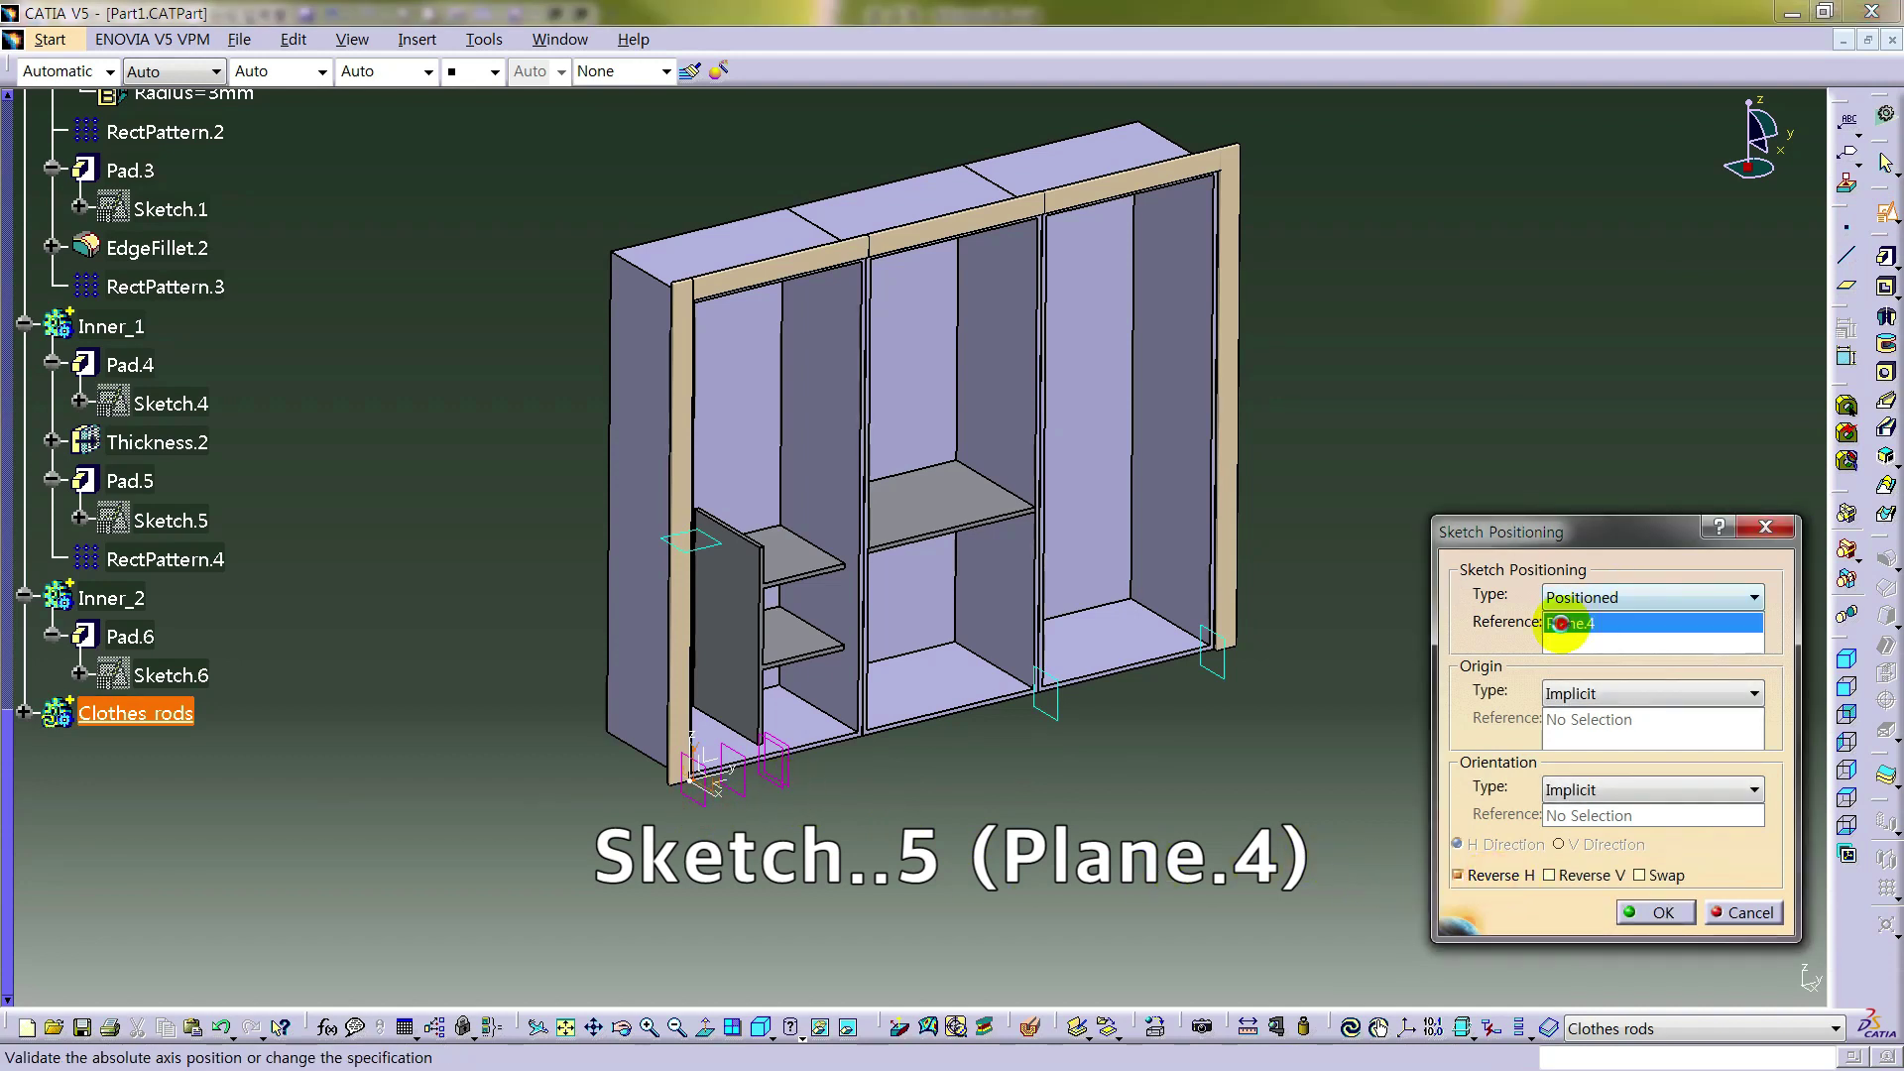
click(1646, 911)
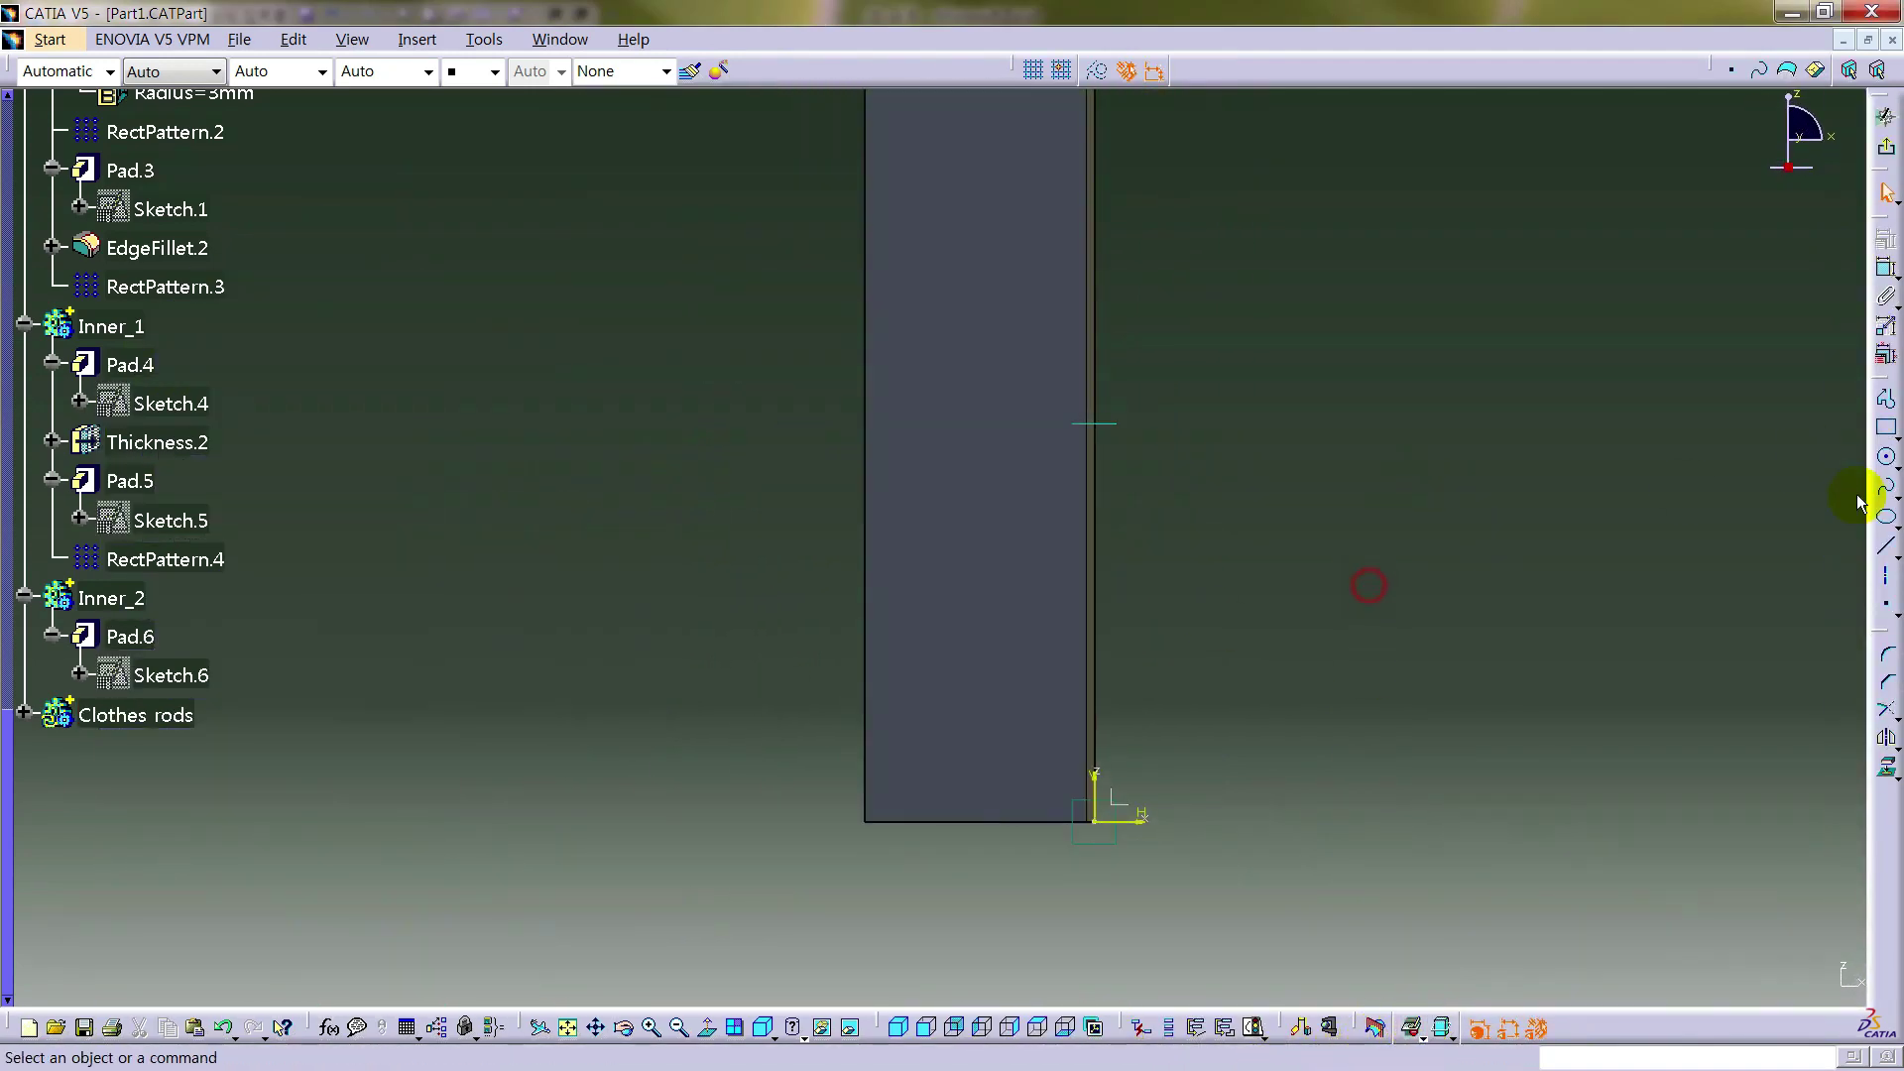
- Draw a long vertical axis line down the cabinet's side face, about 324 mm behind the sketch's vertical axis
click(1886, 544)
mouse_move(1253, 331)
middle_down()
mouse_move(1157, 437)
mouse_move(986, 318)
middle_up()
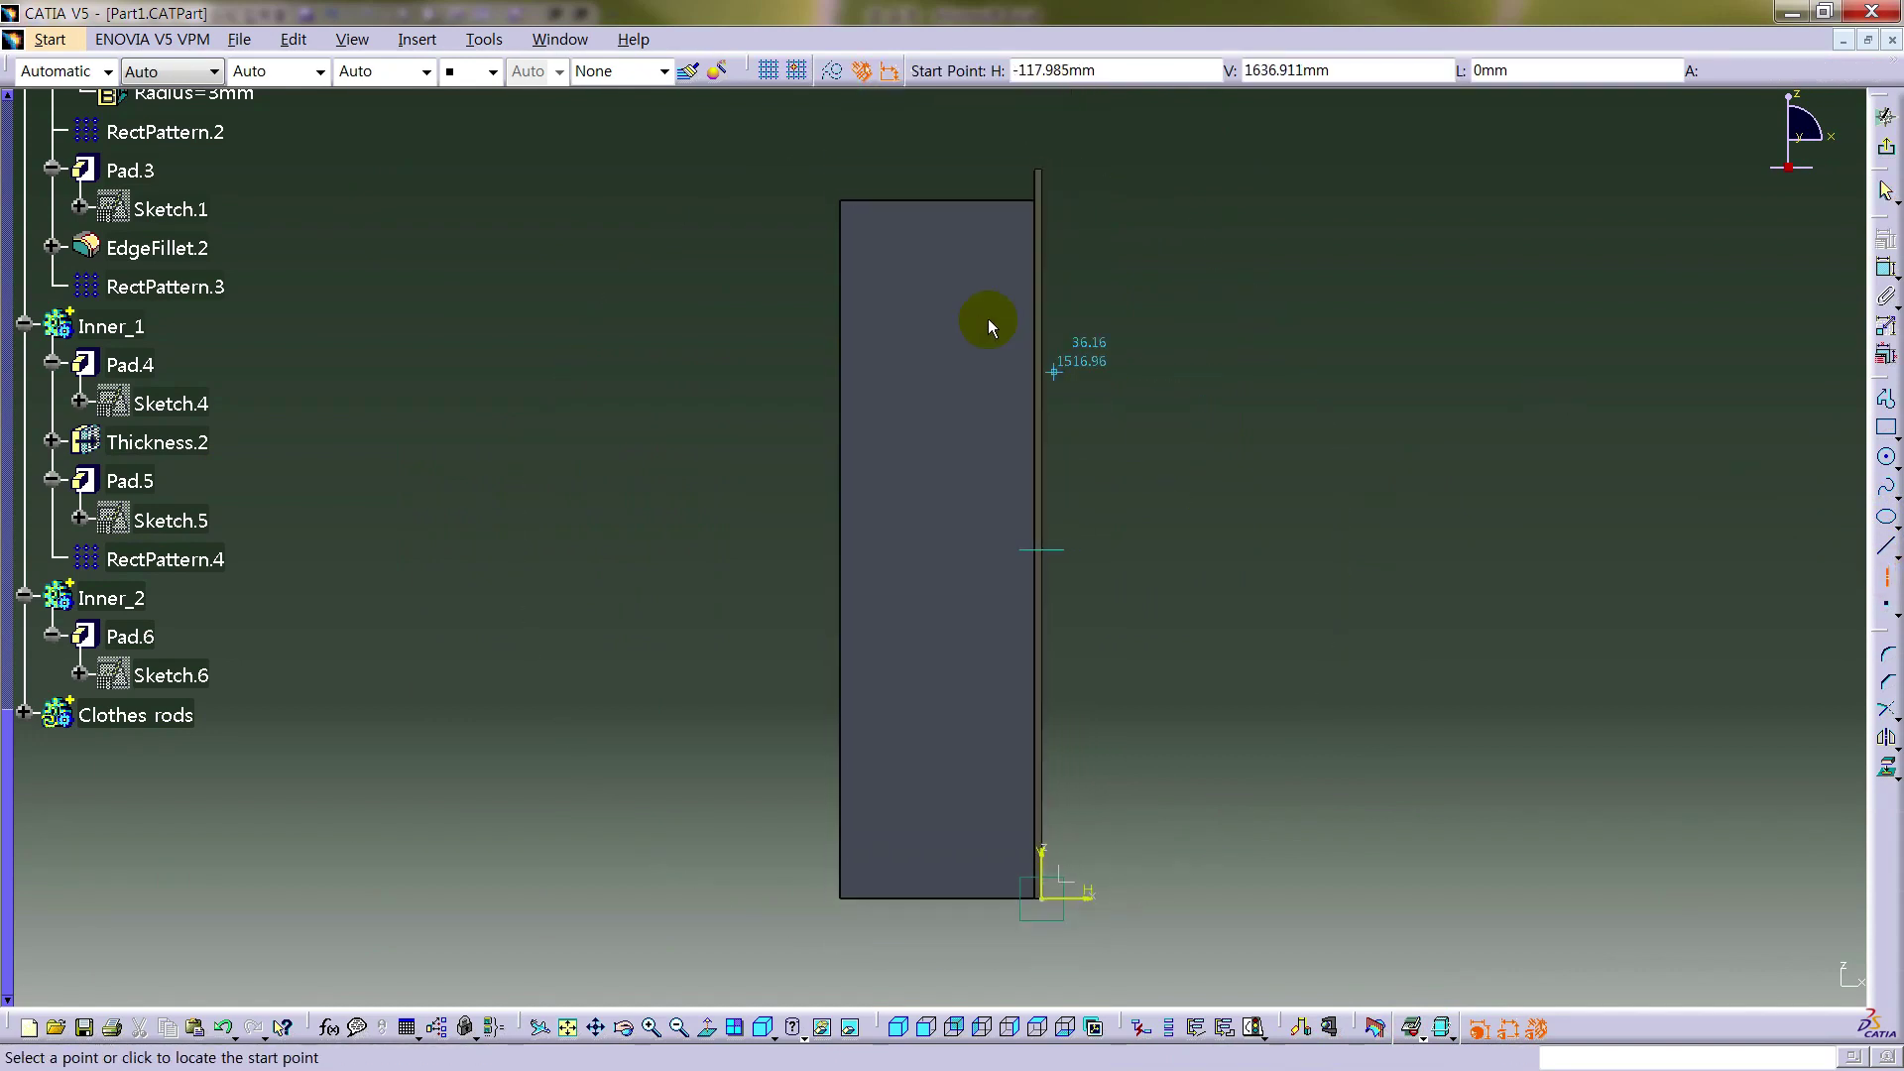
click(927, 255)
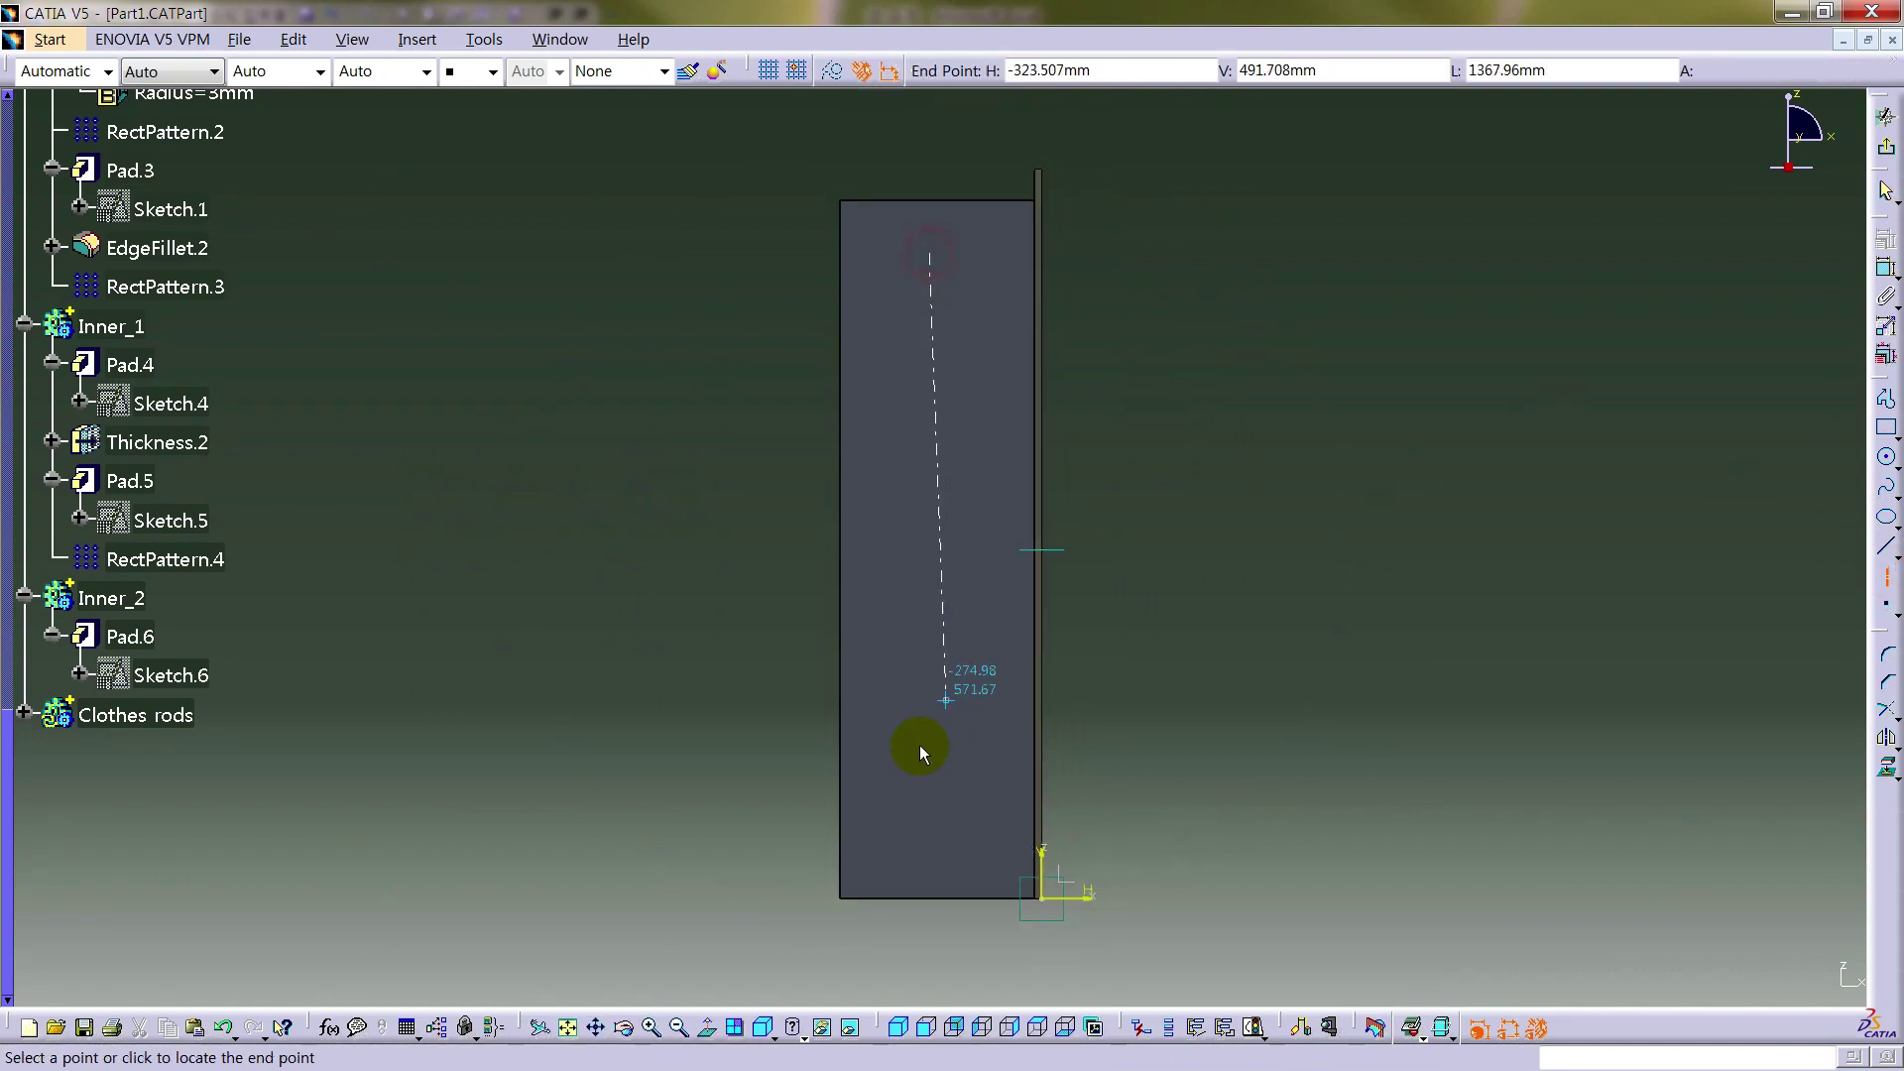
click(928, 819)
click(1299, 649)
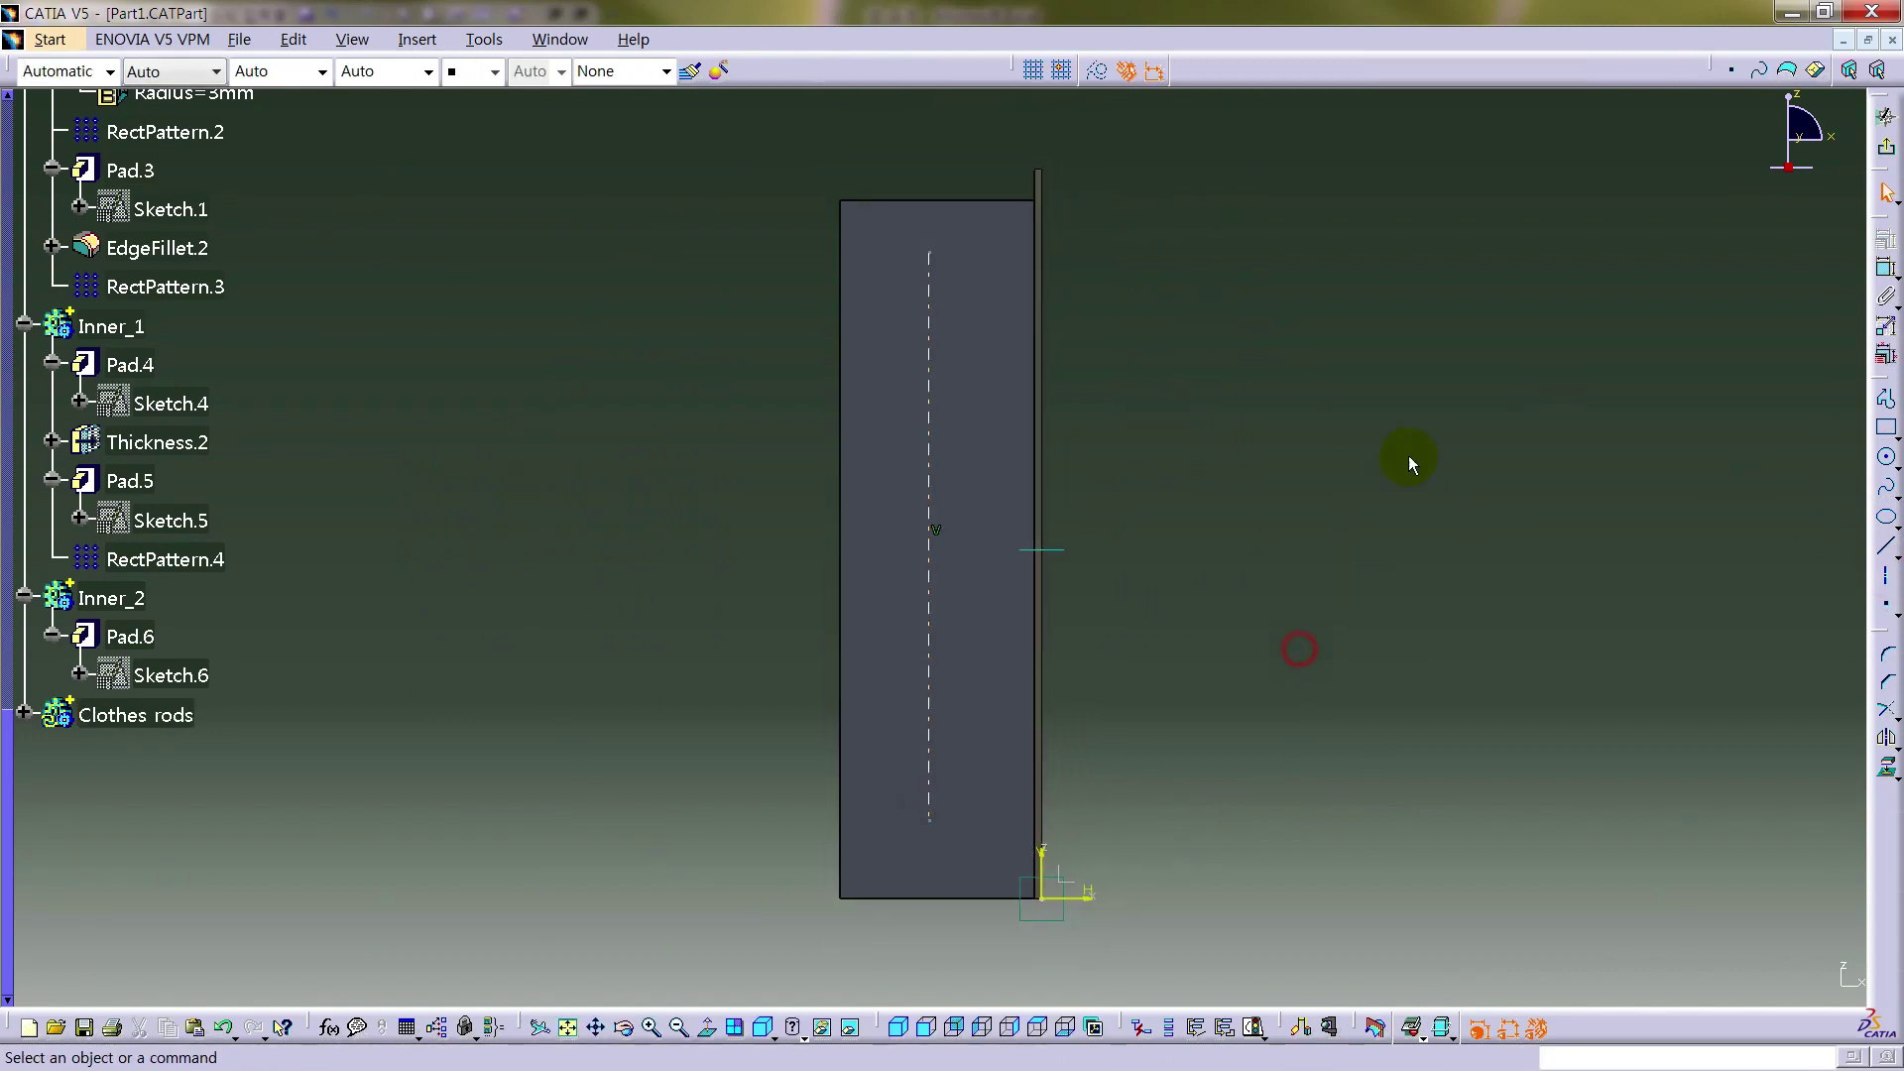
- Sketch three circles centred along the axis line, about 64, 84 and 93 mm in diameter from the highest down
click(1887, 457)
mouse_move(942, 357)
middle_down()
mouse_move(965, 545)
mouse_move(998, 399)
mouse_move(987, 349)
middle_up()
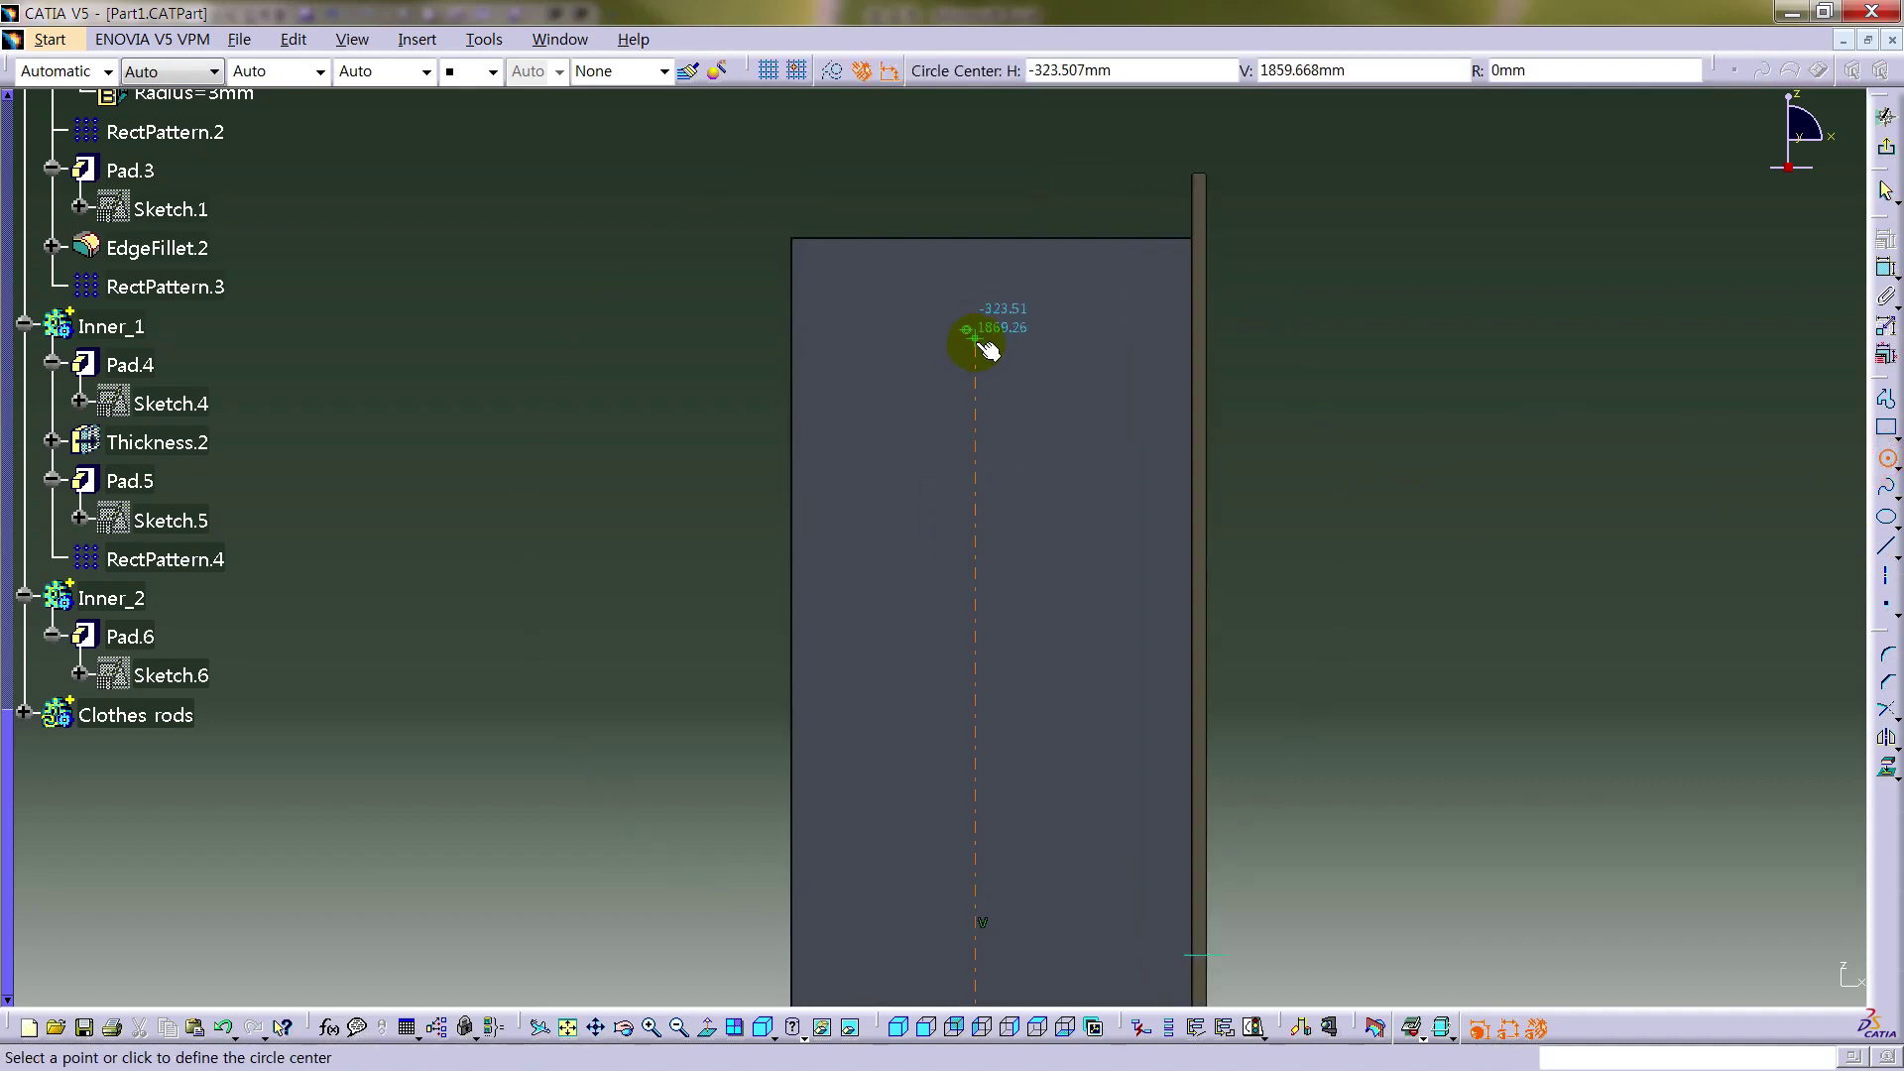
click(978, 346)
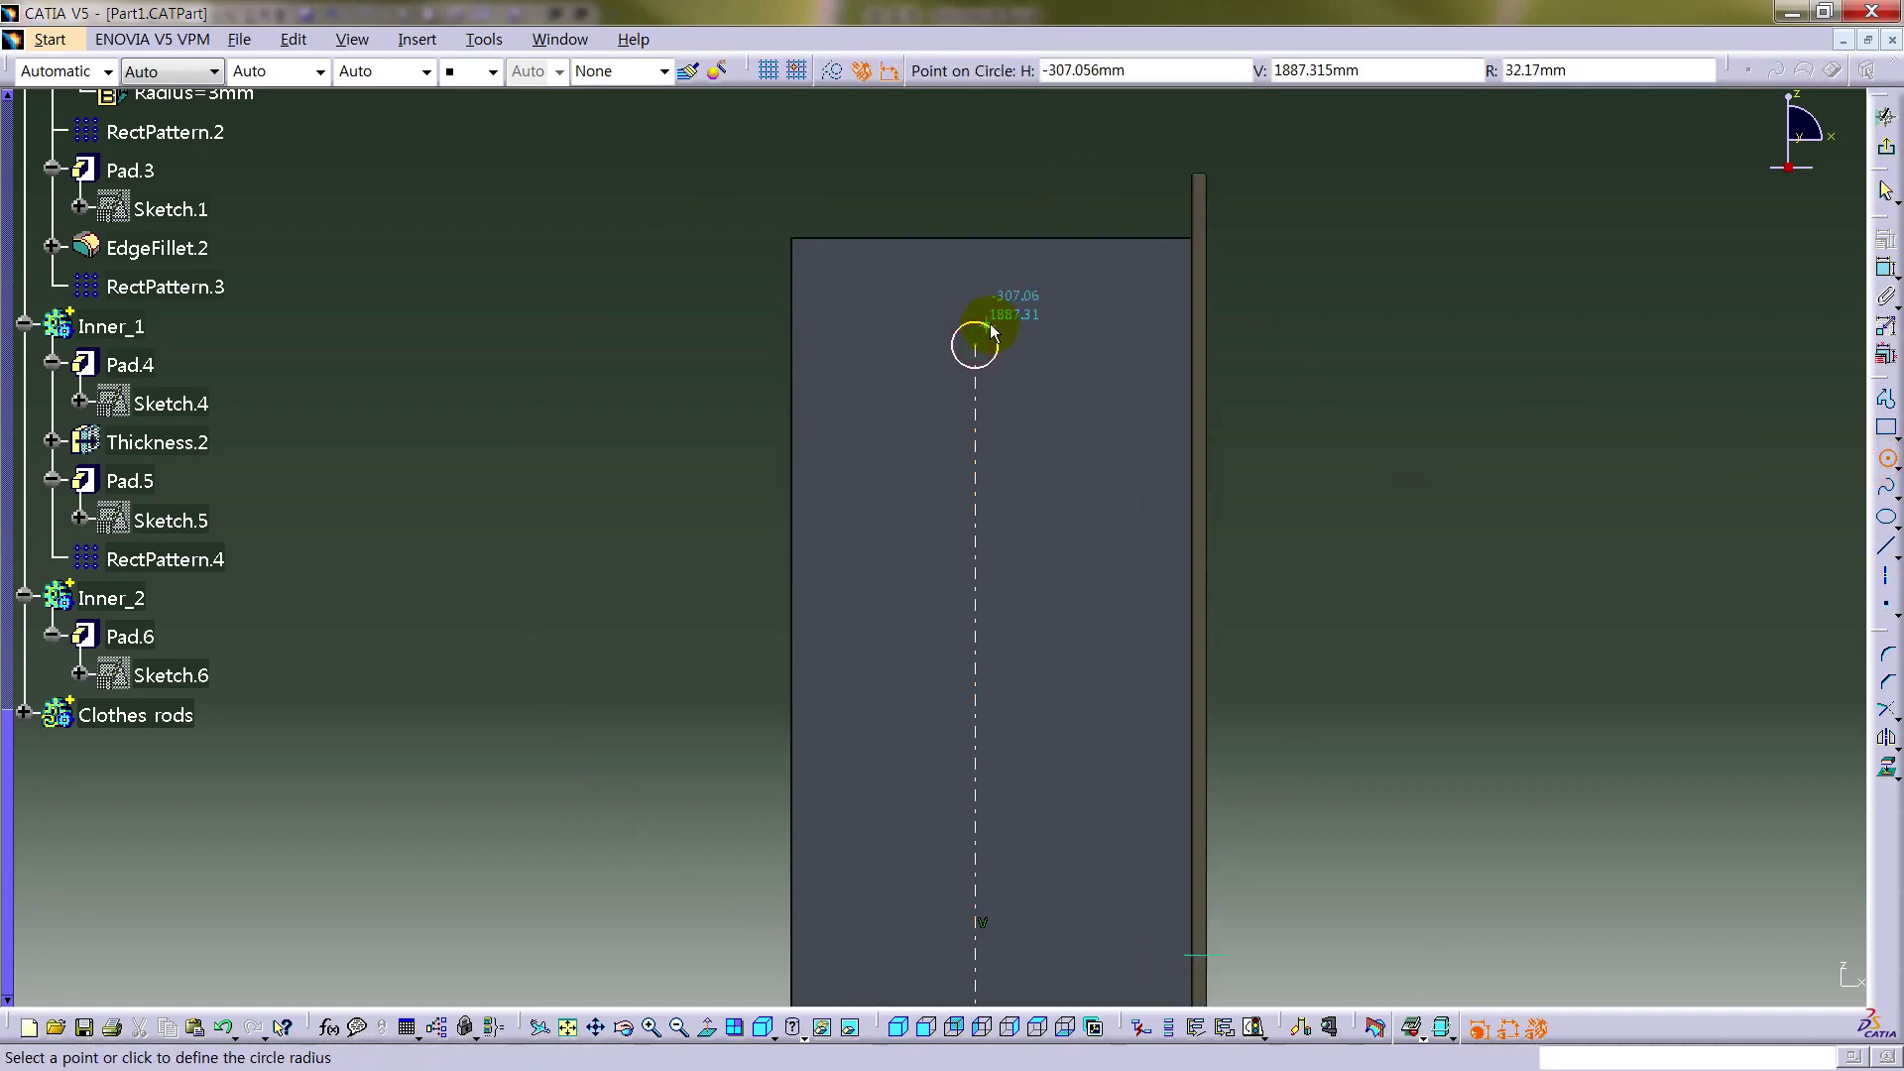
click(990, 625)
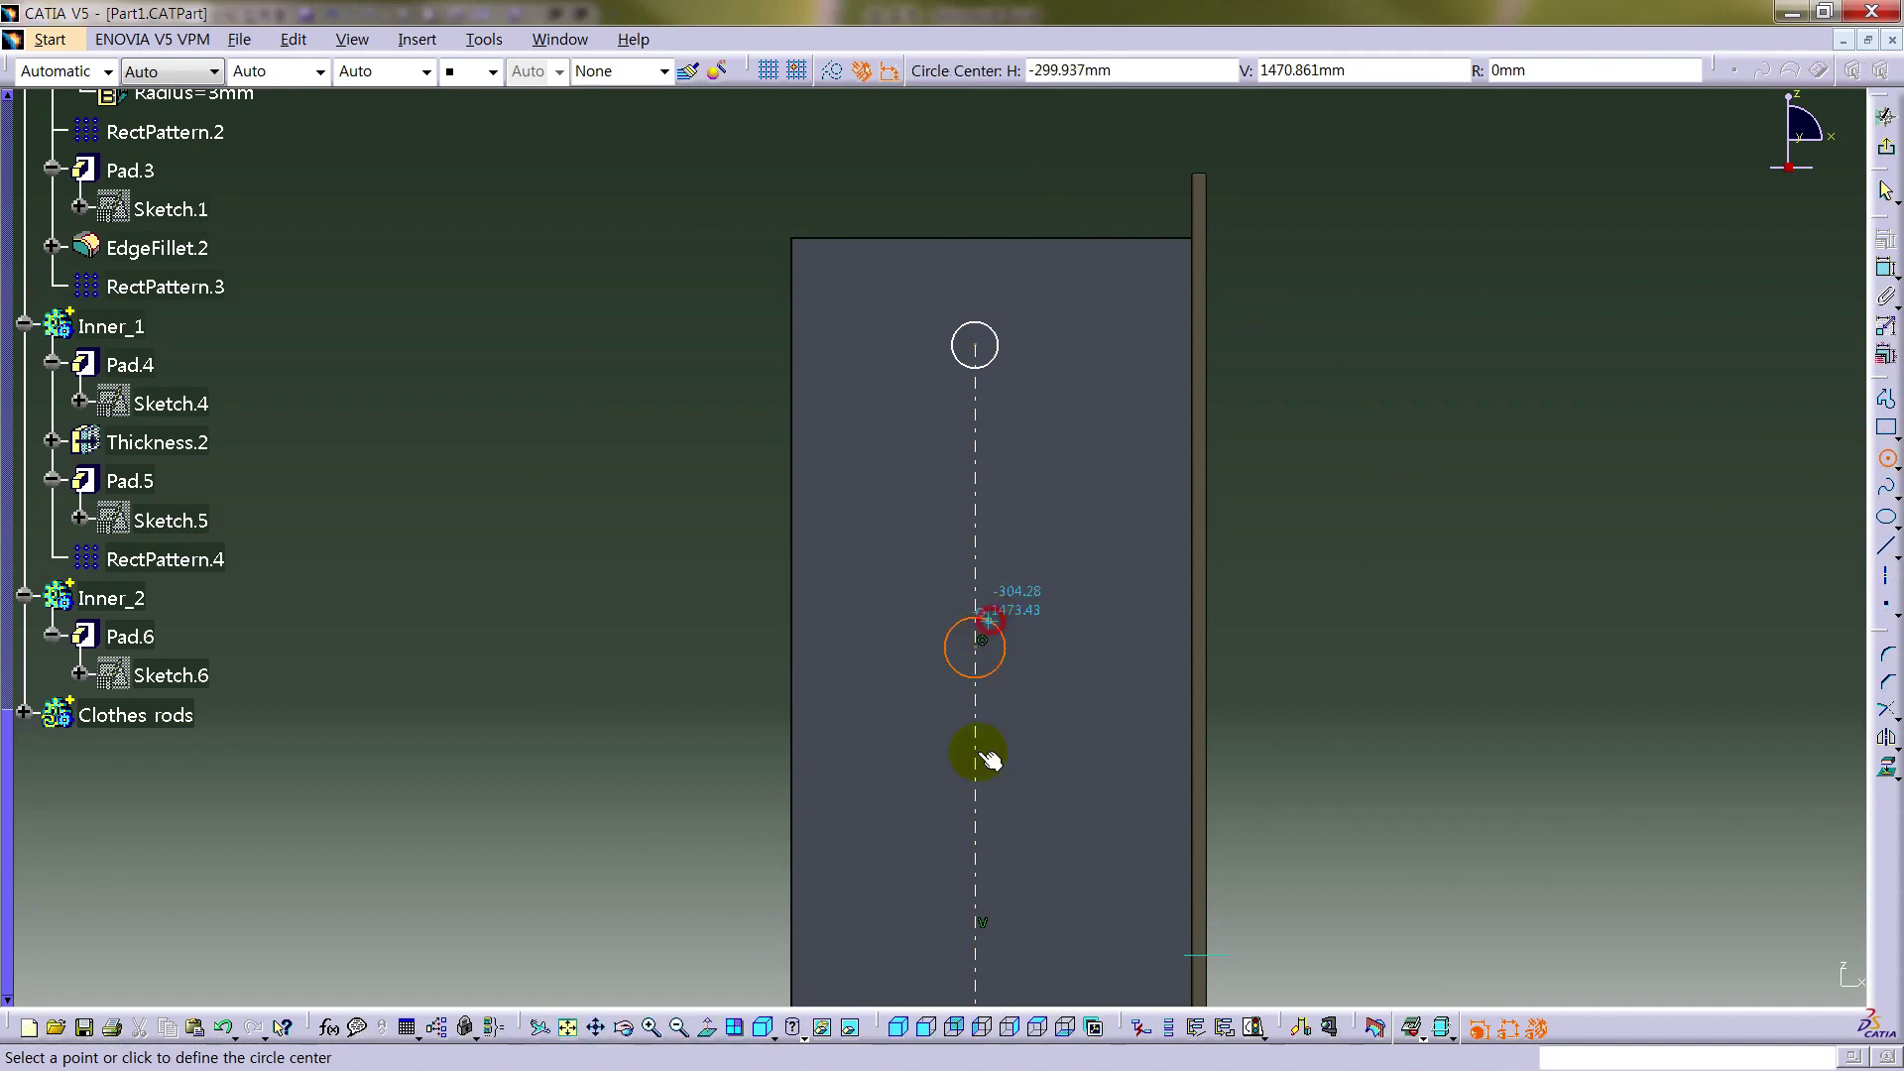
click(978, 890)
click(992, 865)
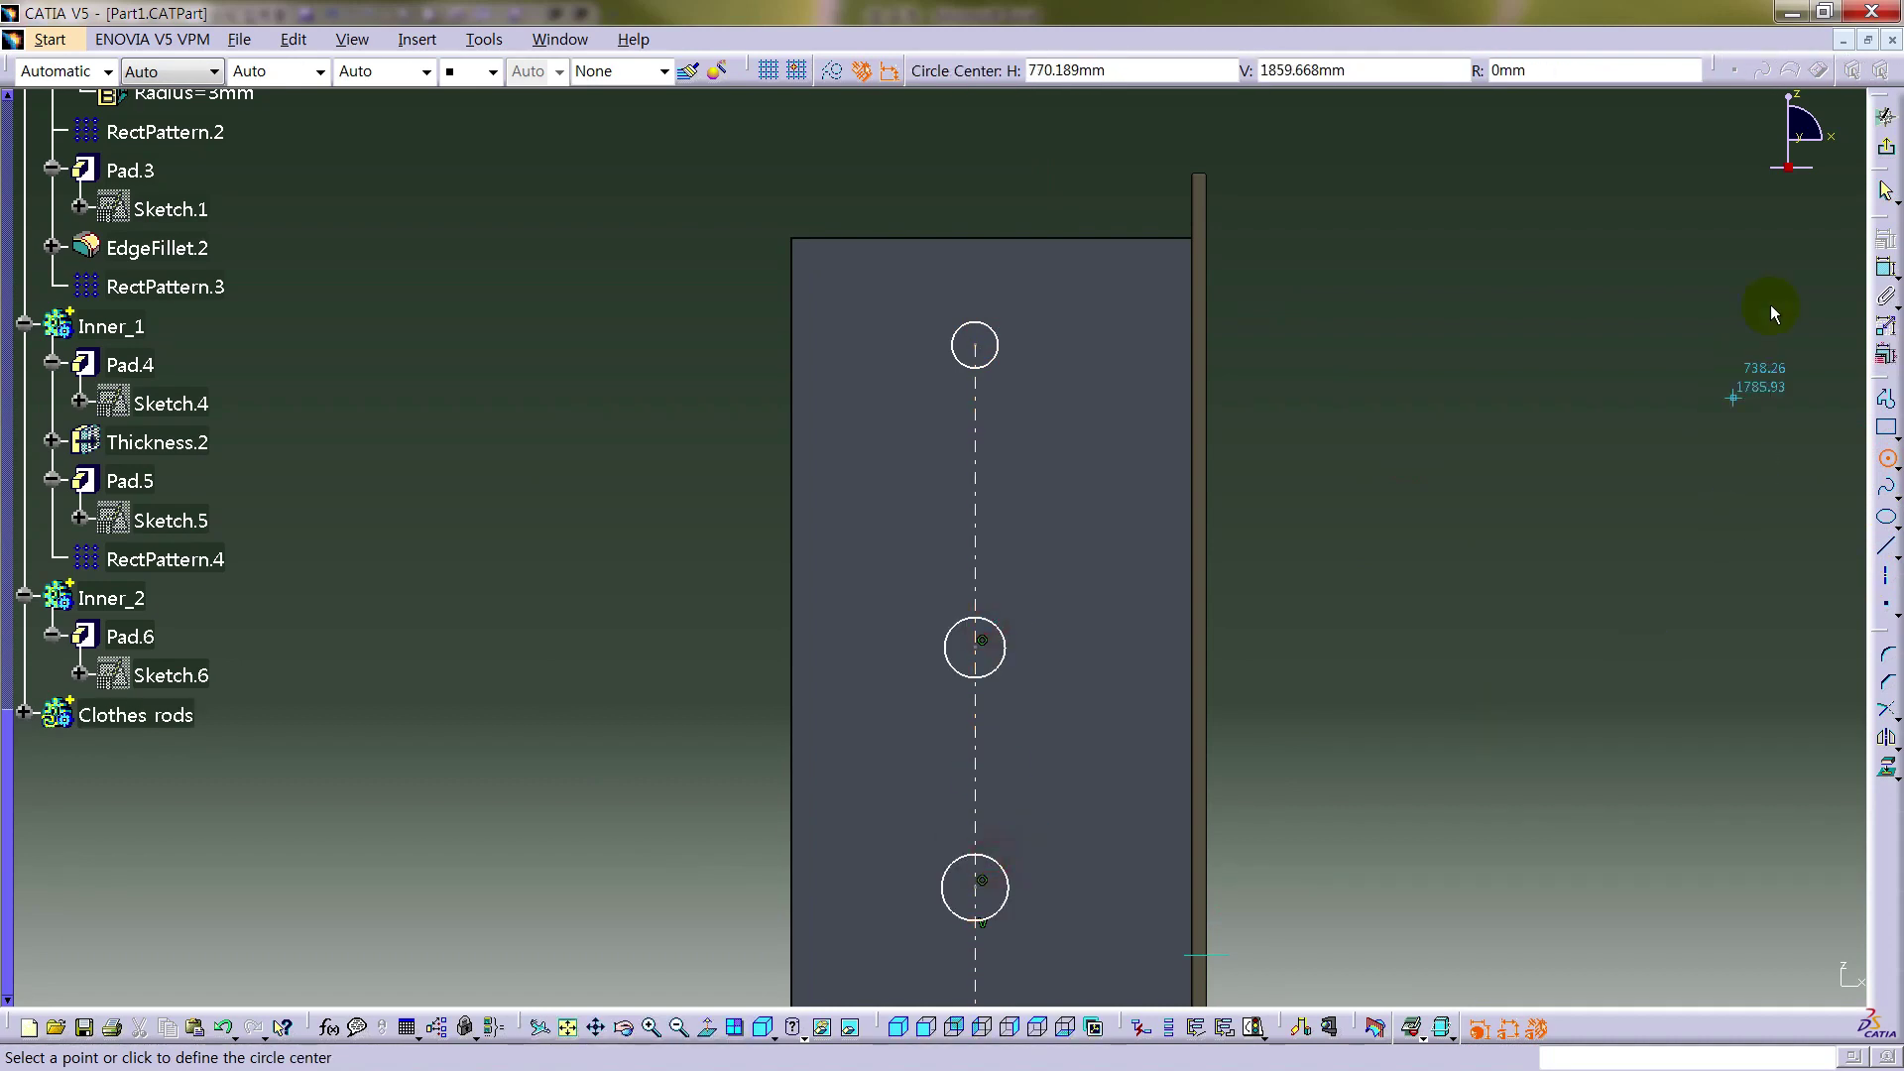
- Dimension the top circle's diameter and set it to 25 mm
click(1877, 268)
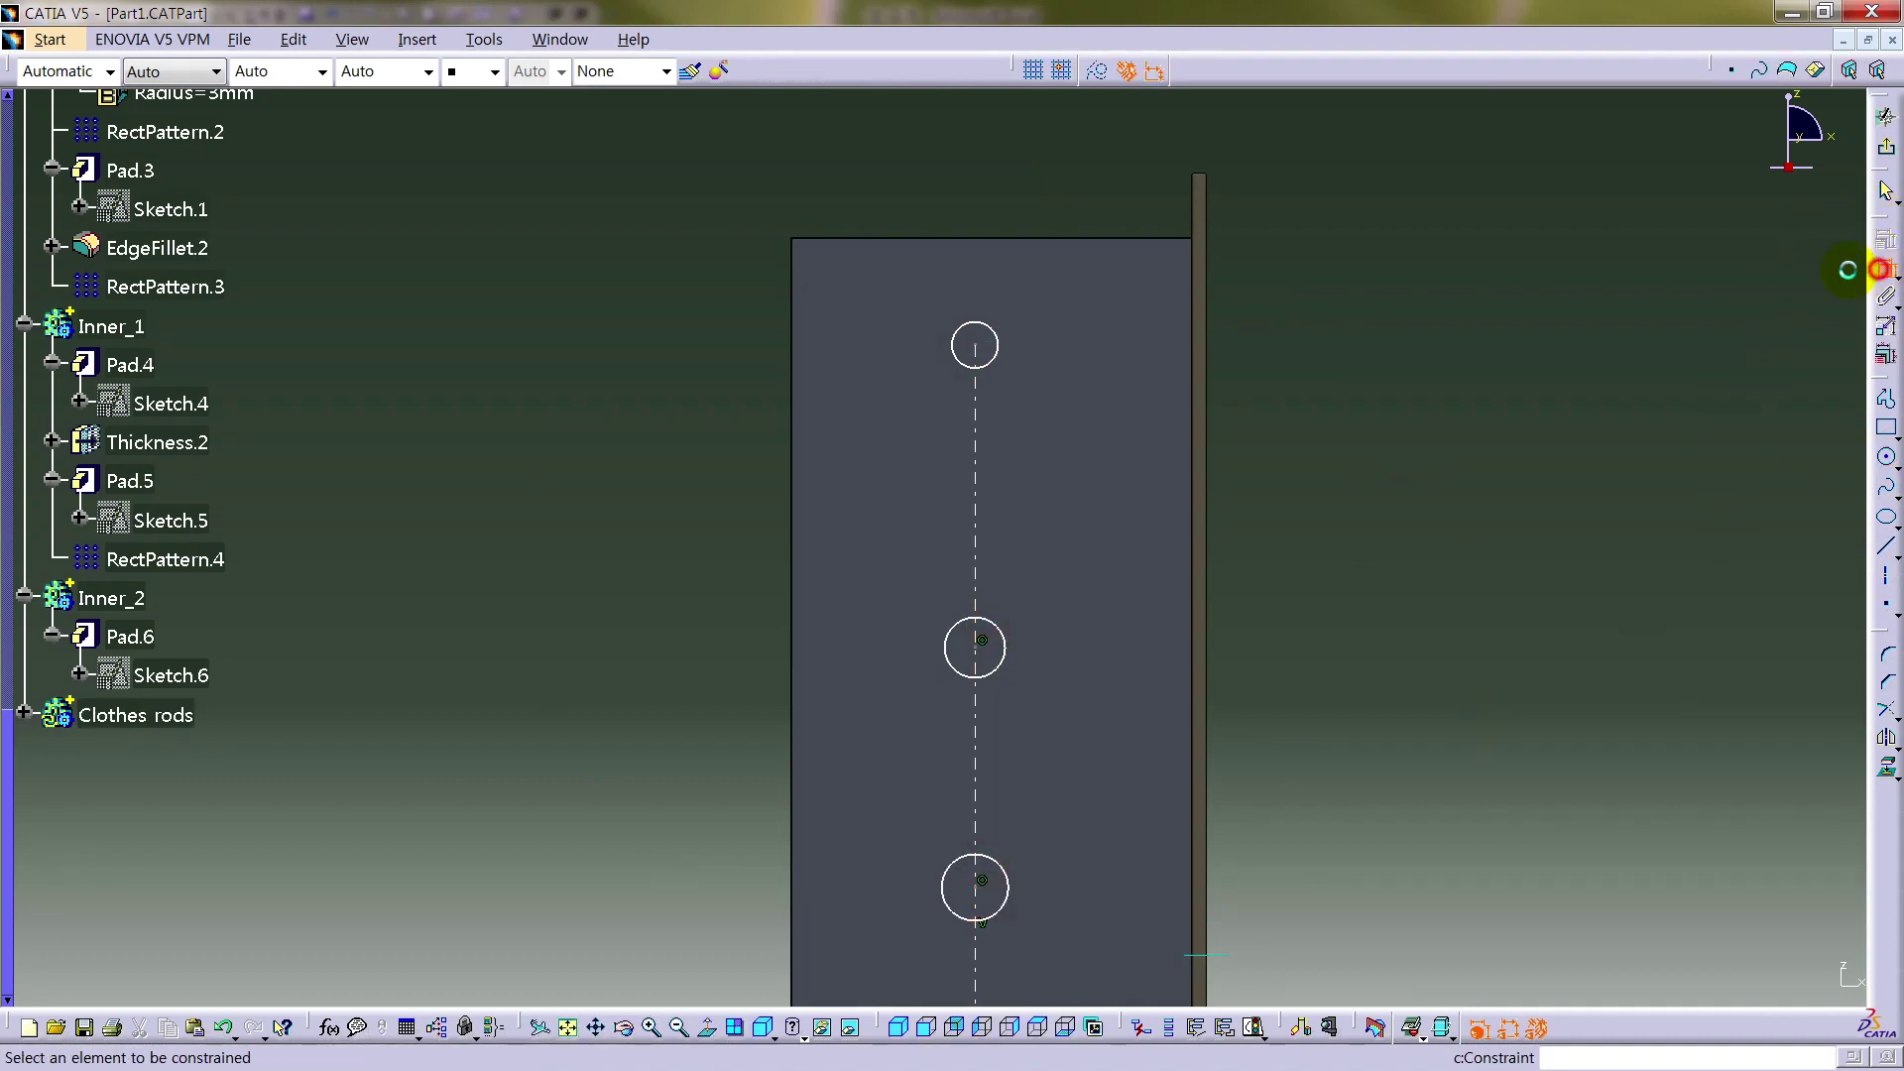
click(982, 339)
click(1041, 196)
double_click(1070, 196)
text(25)
key(Return)
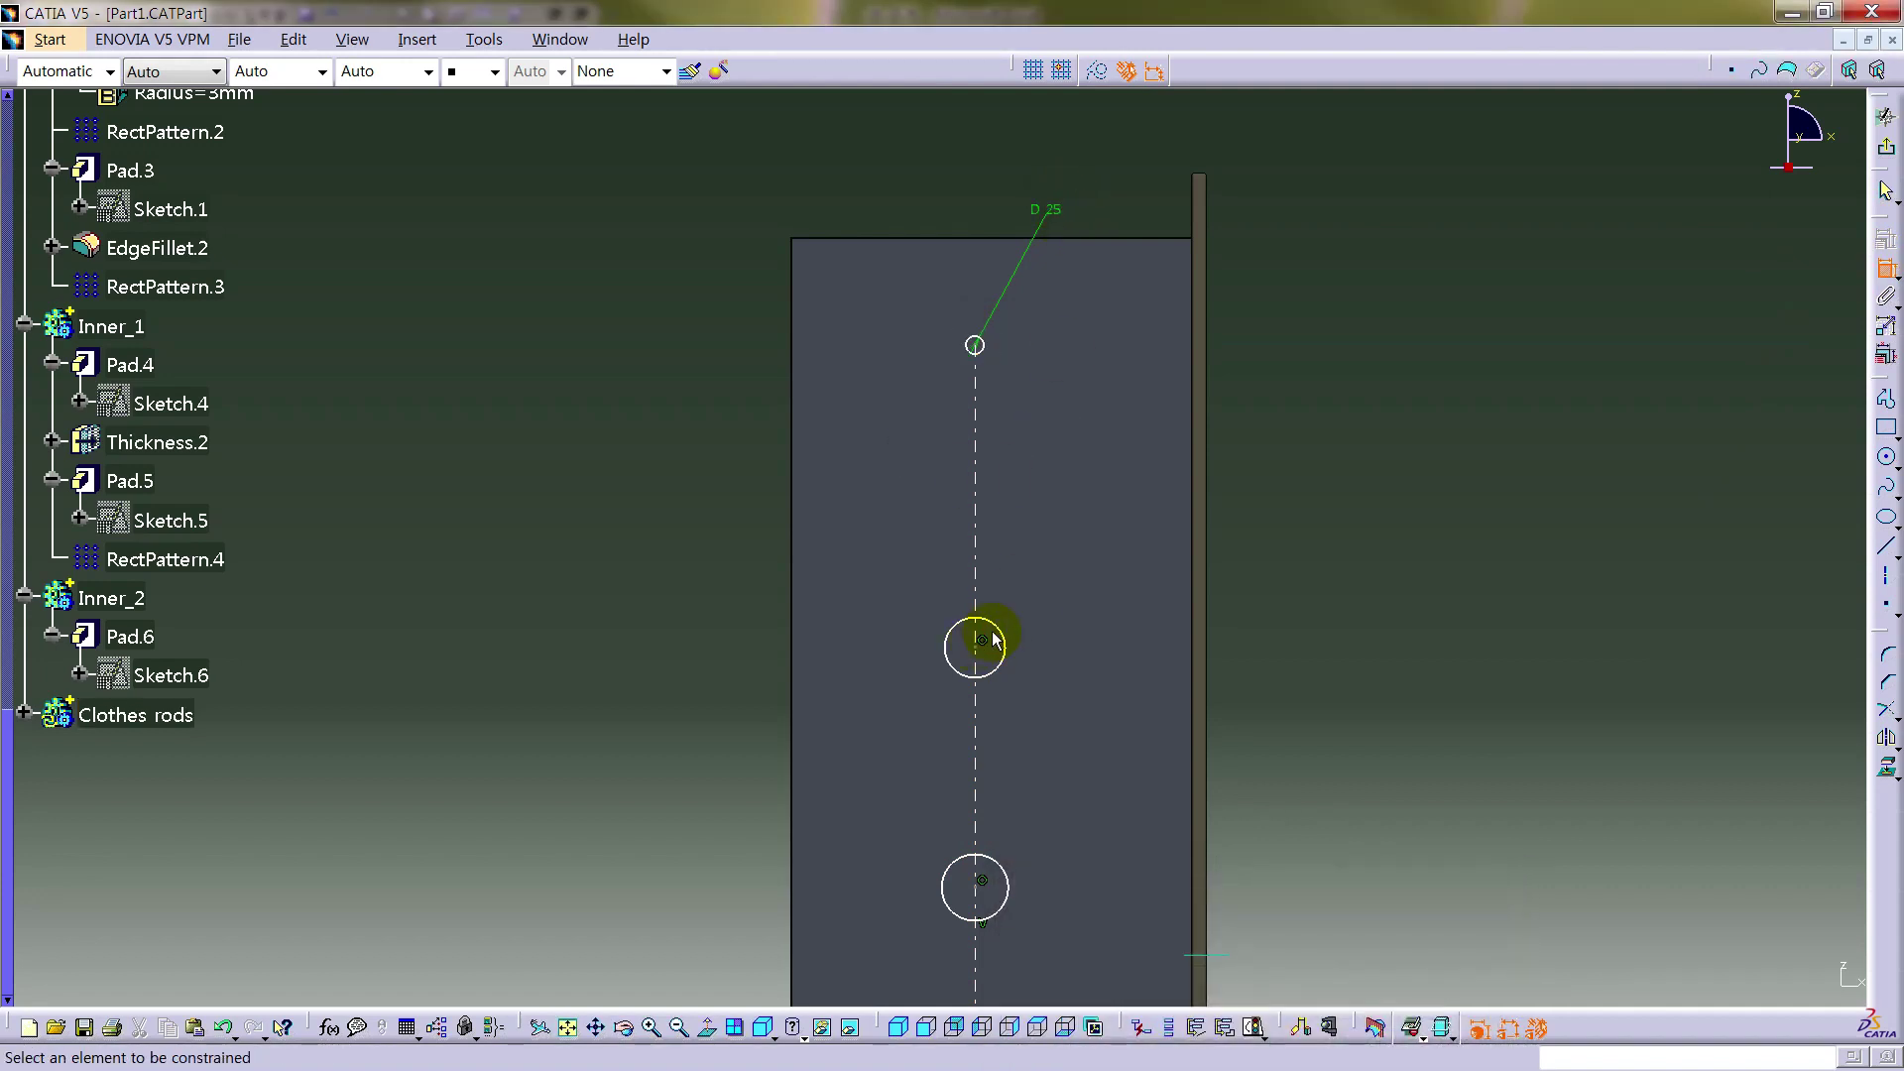
- Dimension the diameters of the middle and lower circles
click(1004, 633)
click(1058, 605)
click(1012, 875)
click(1061, 808)
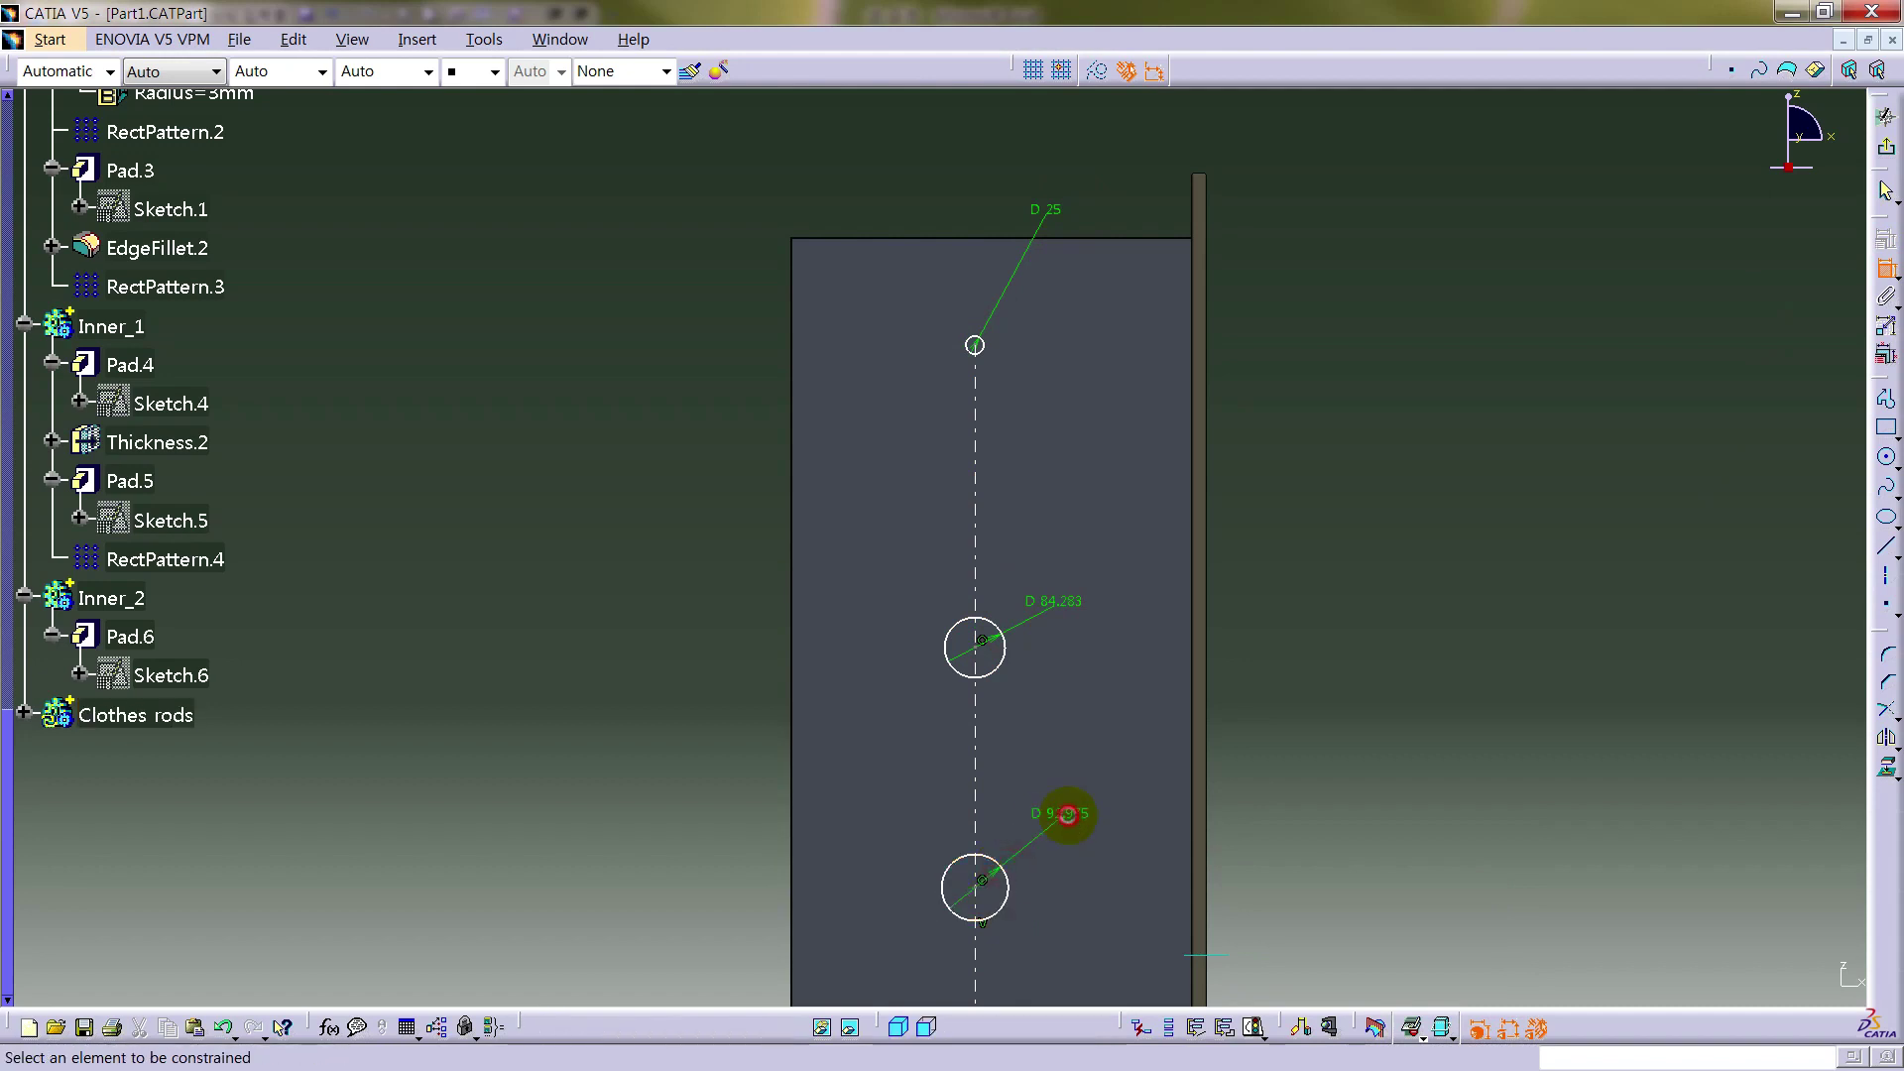
- Dimension the vertical distance between the top and middle circles
click(975, 345)
mouse_move(1266, 595)
middle_down()
mouse_move(1211, 390)
mouse_move(988, 457)
middle_up()
click(941, 448)
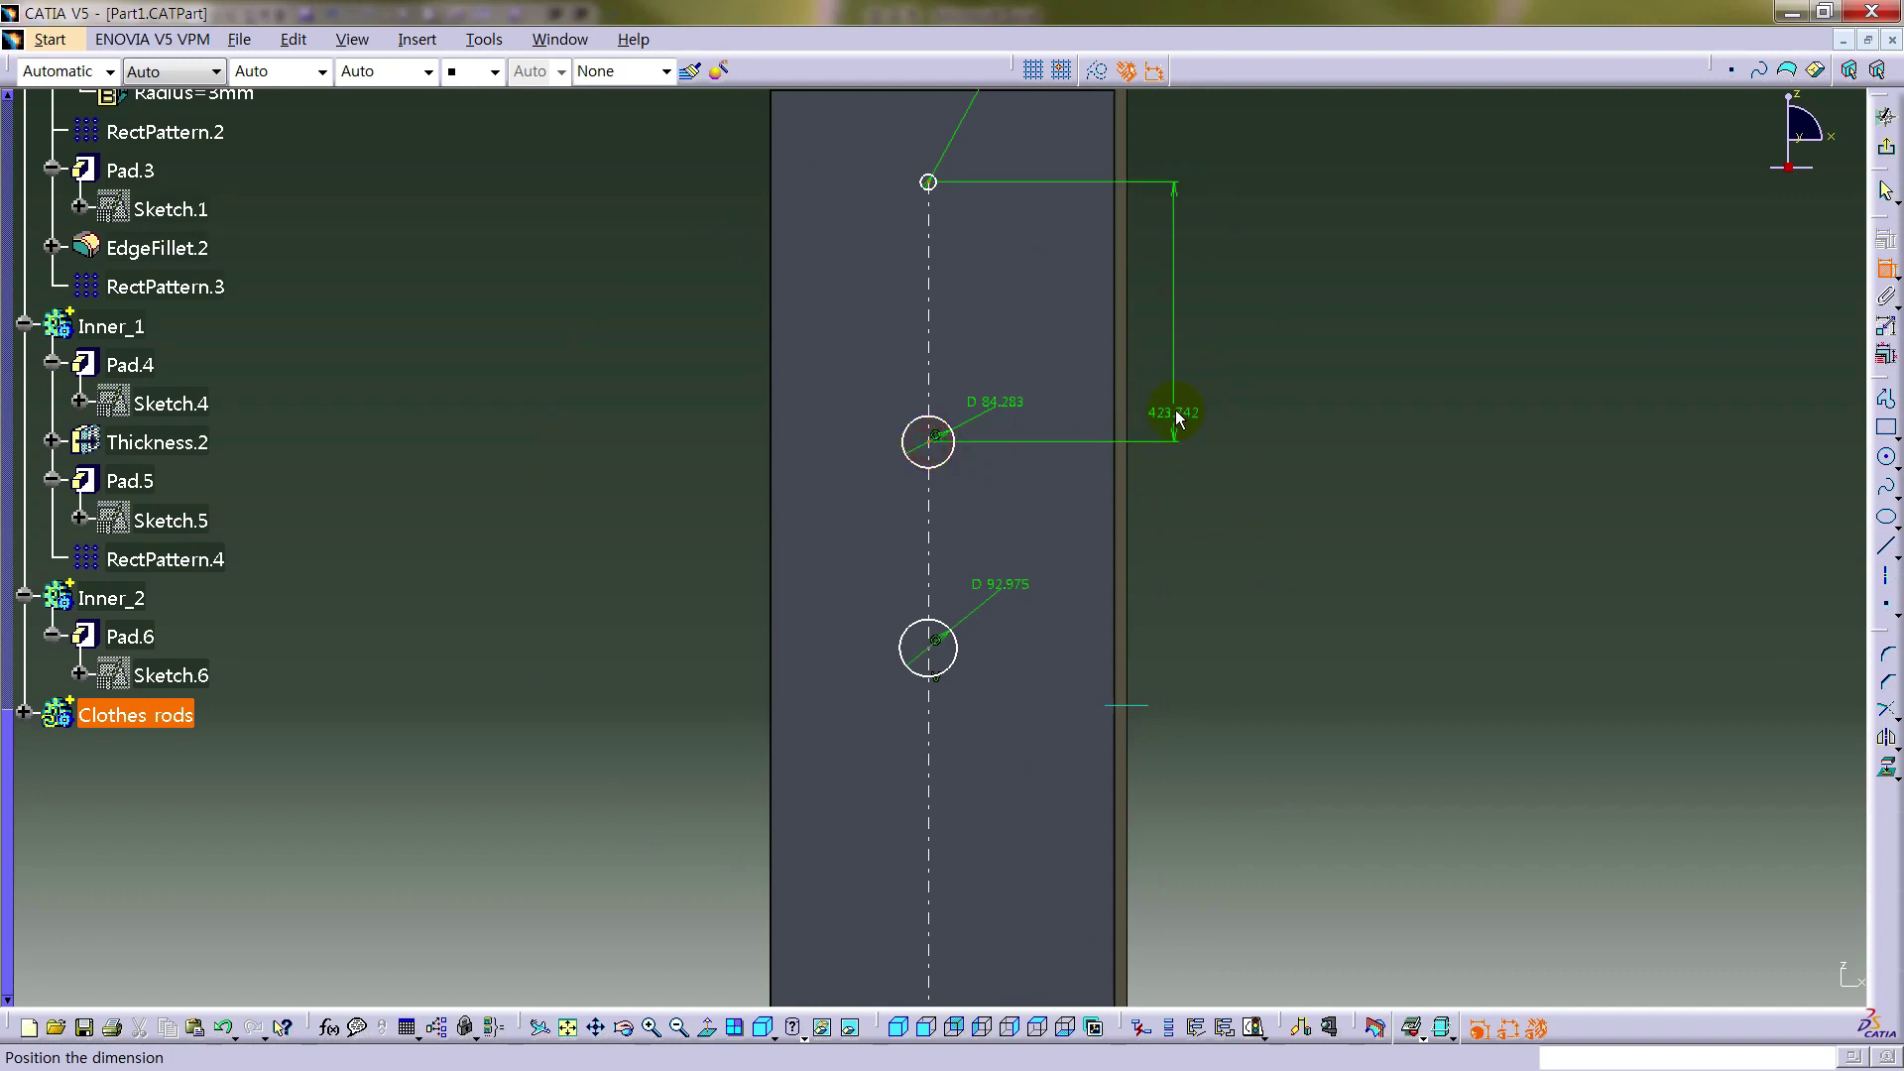
click(1178, 405)
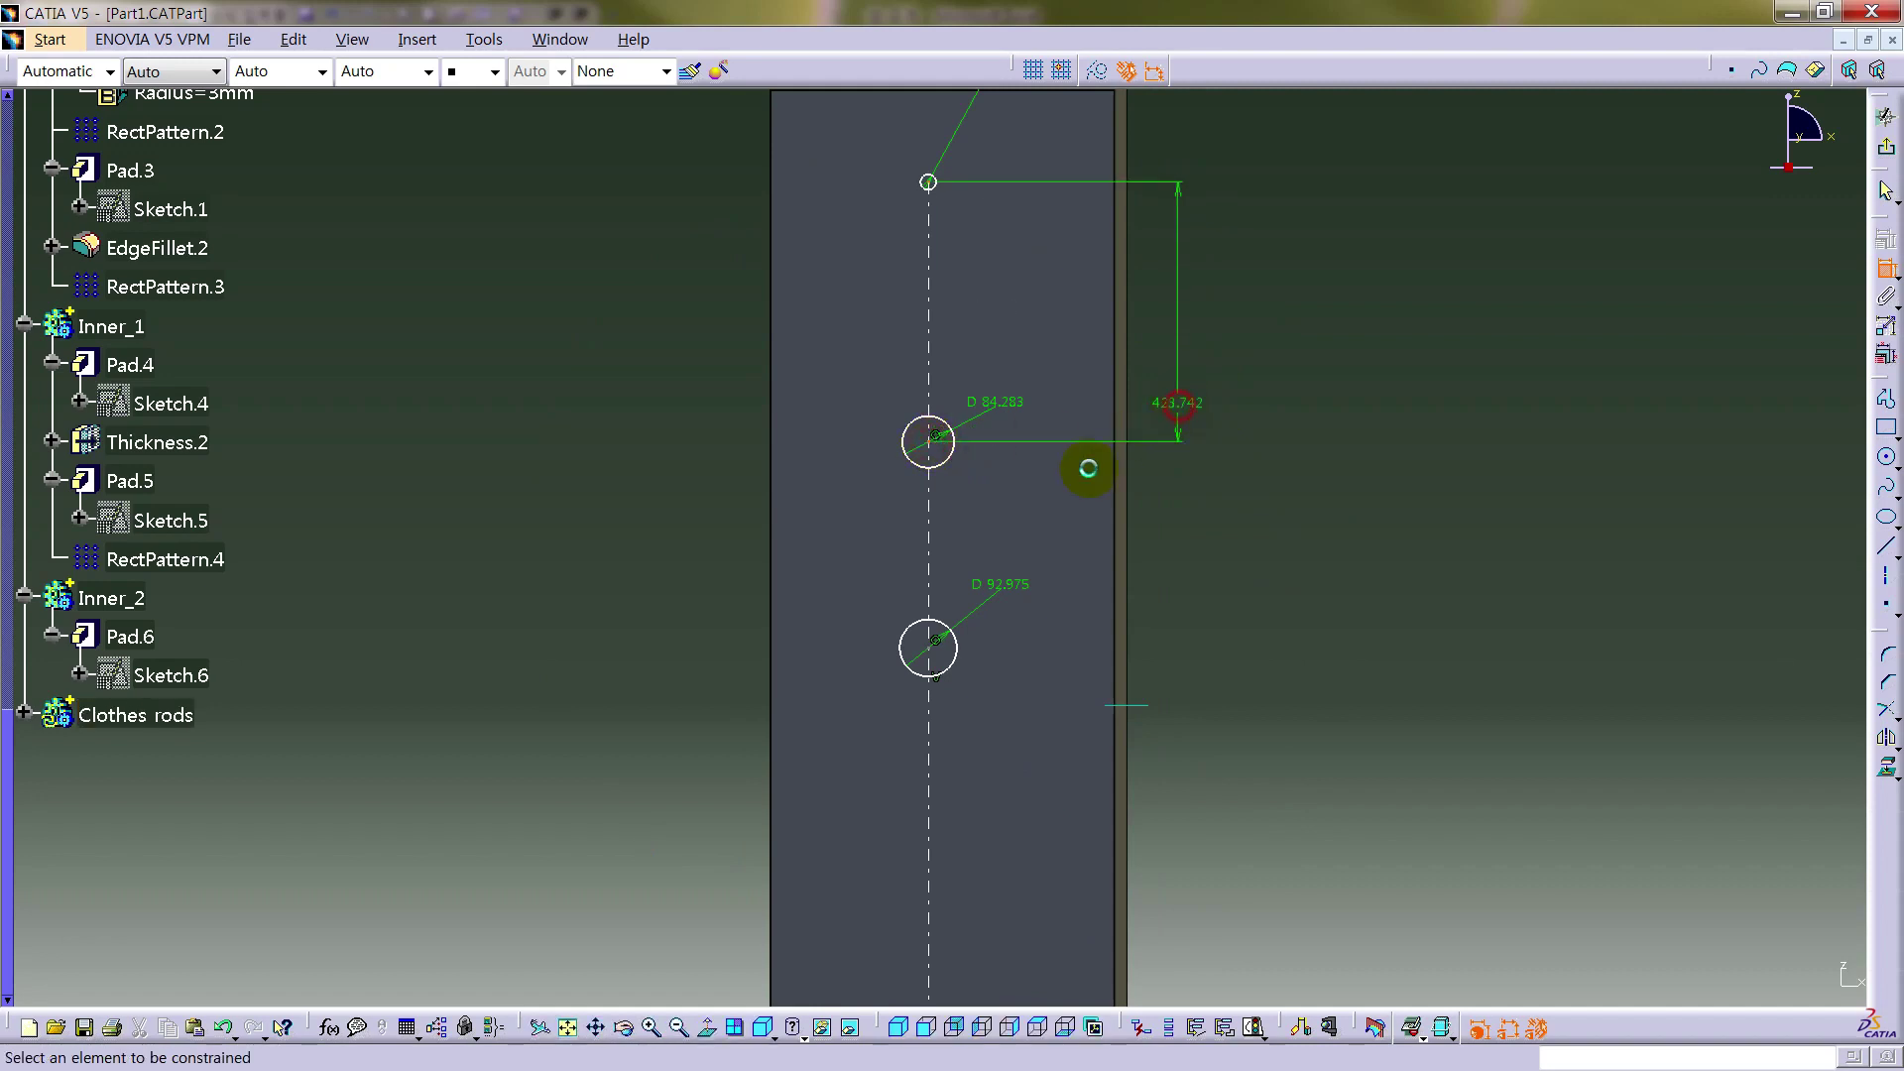
- Dimension the heights of the middle and lower circles above the sketch's horizontal axis
click(940, 448)
mouse_move(995, 612)
ctrl+middle_down()
mouse_move(1037, 434)
mouse_move(1081, 775)
ctrl+middle_up()
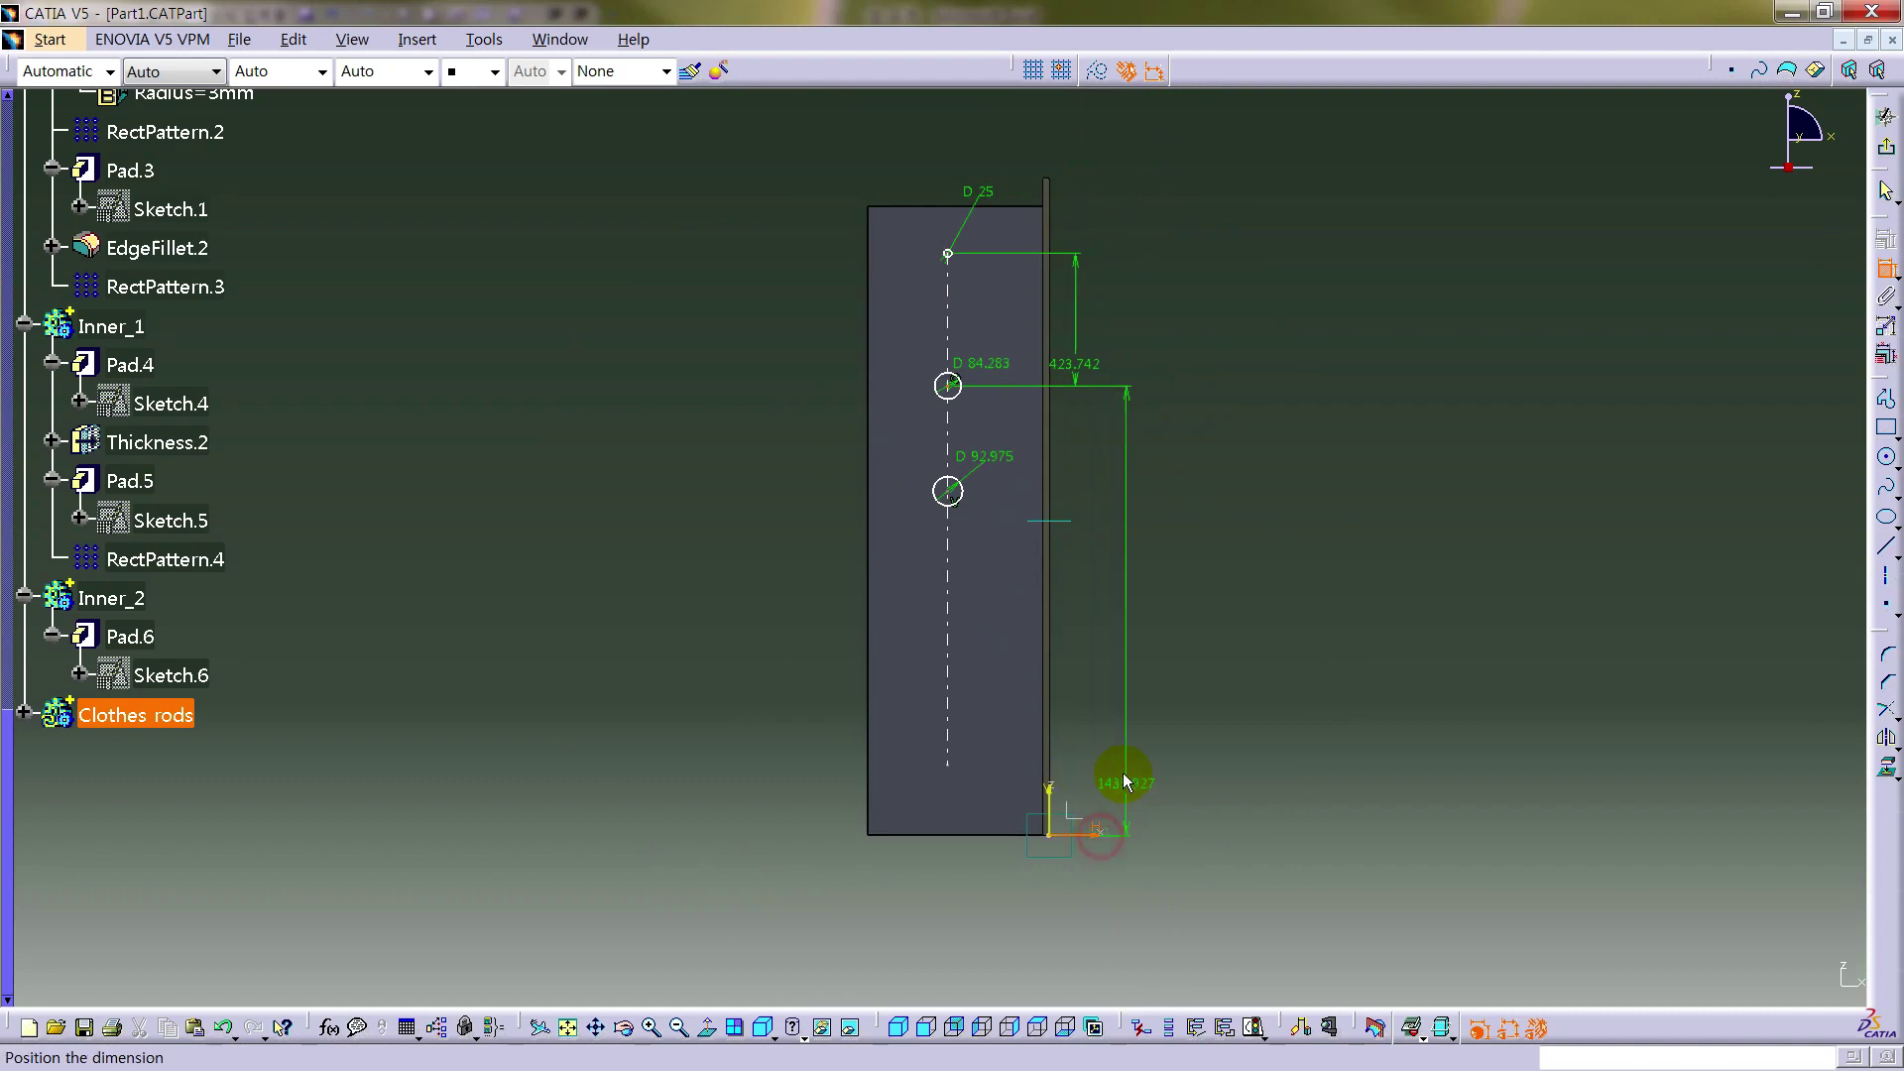
click(1090, 774)
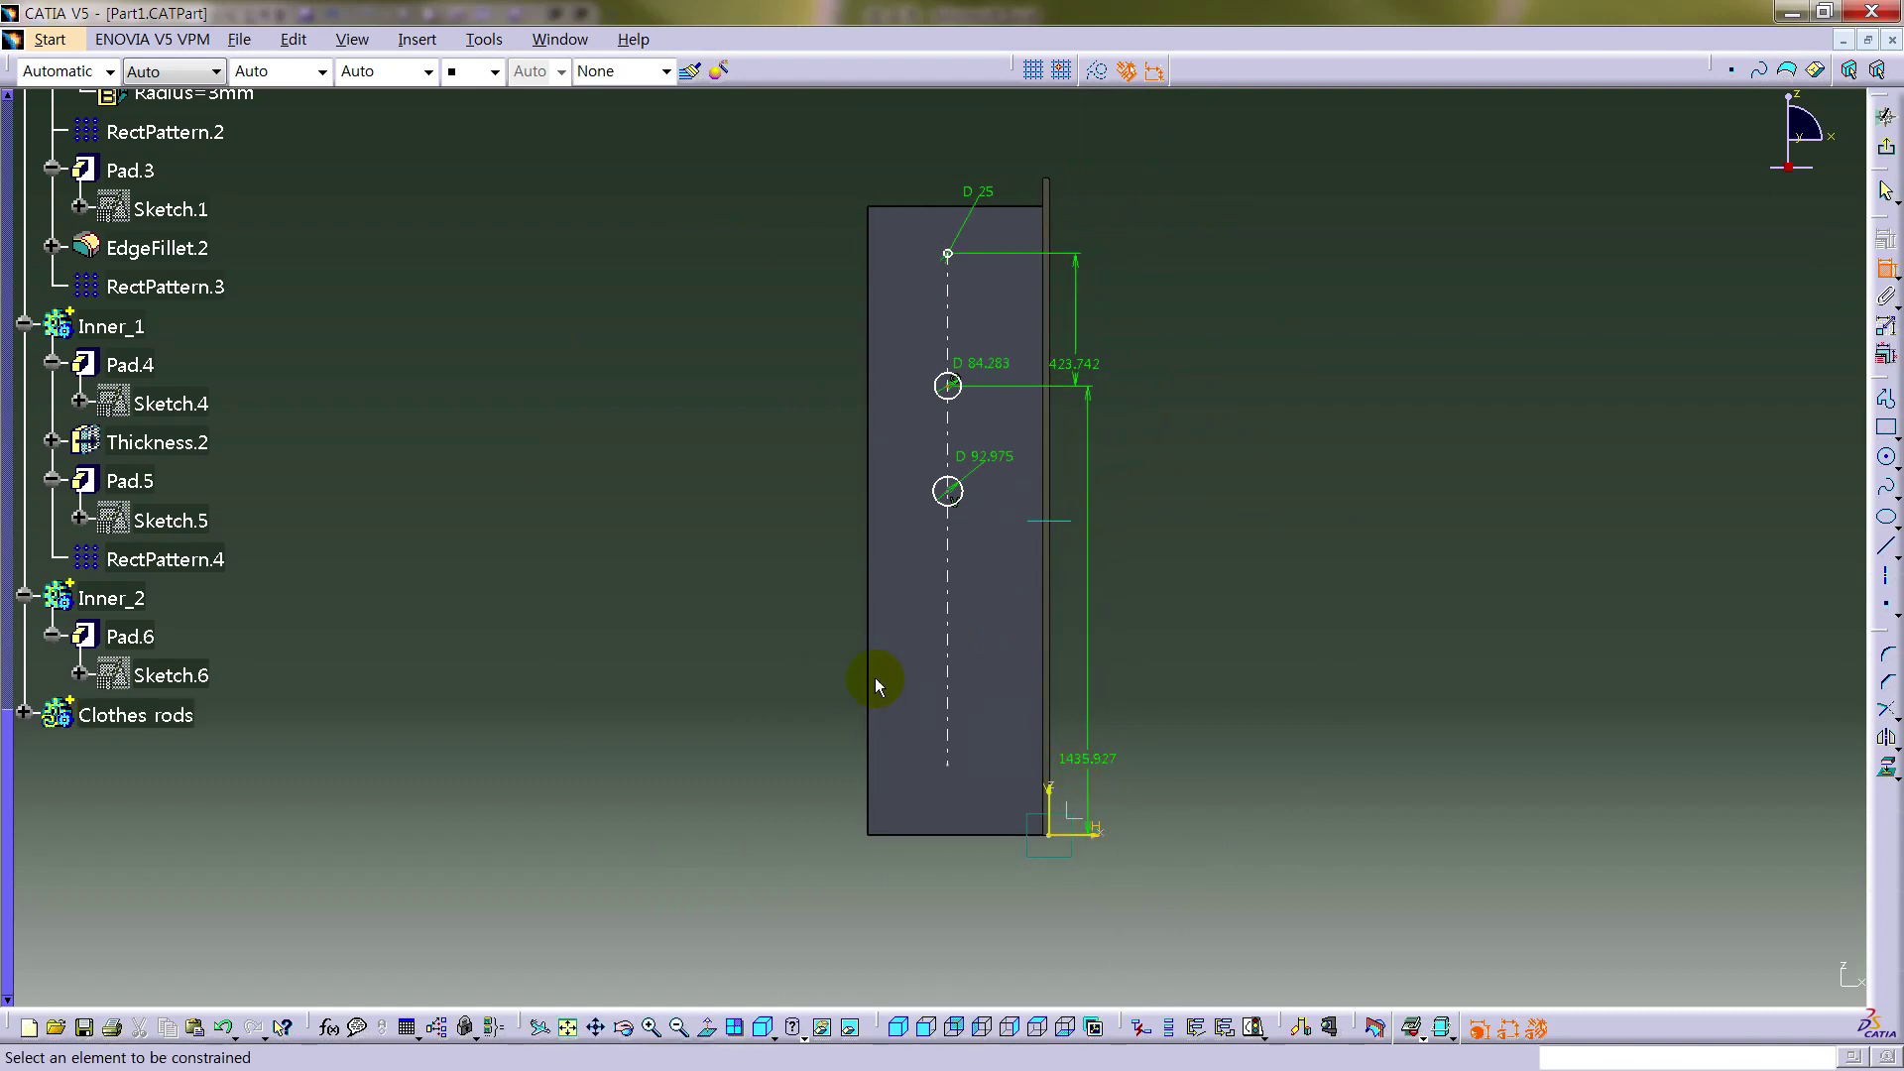
click(948, 493)
click(1075, 850)
click(799, 757)
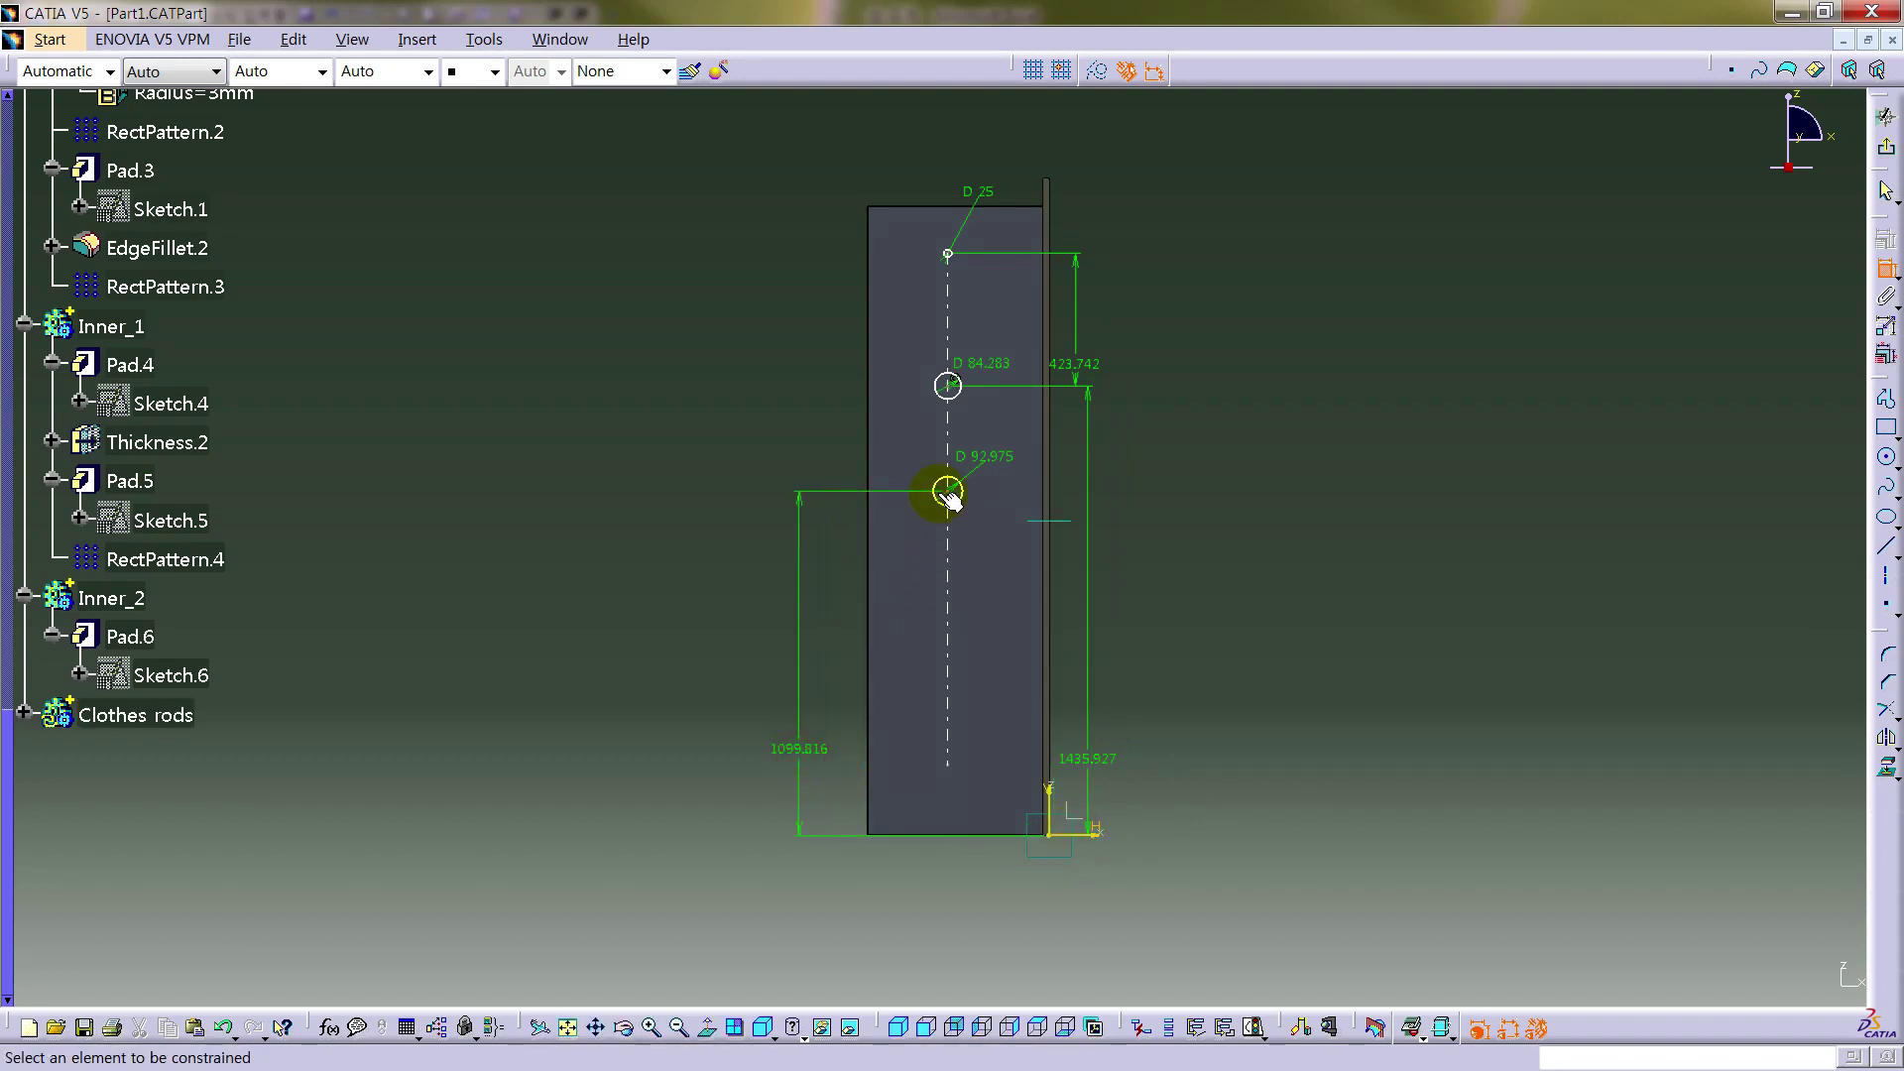
- Dimension the vertical distance between the lower and top circles
click(954, 496)
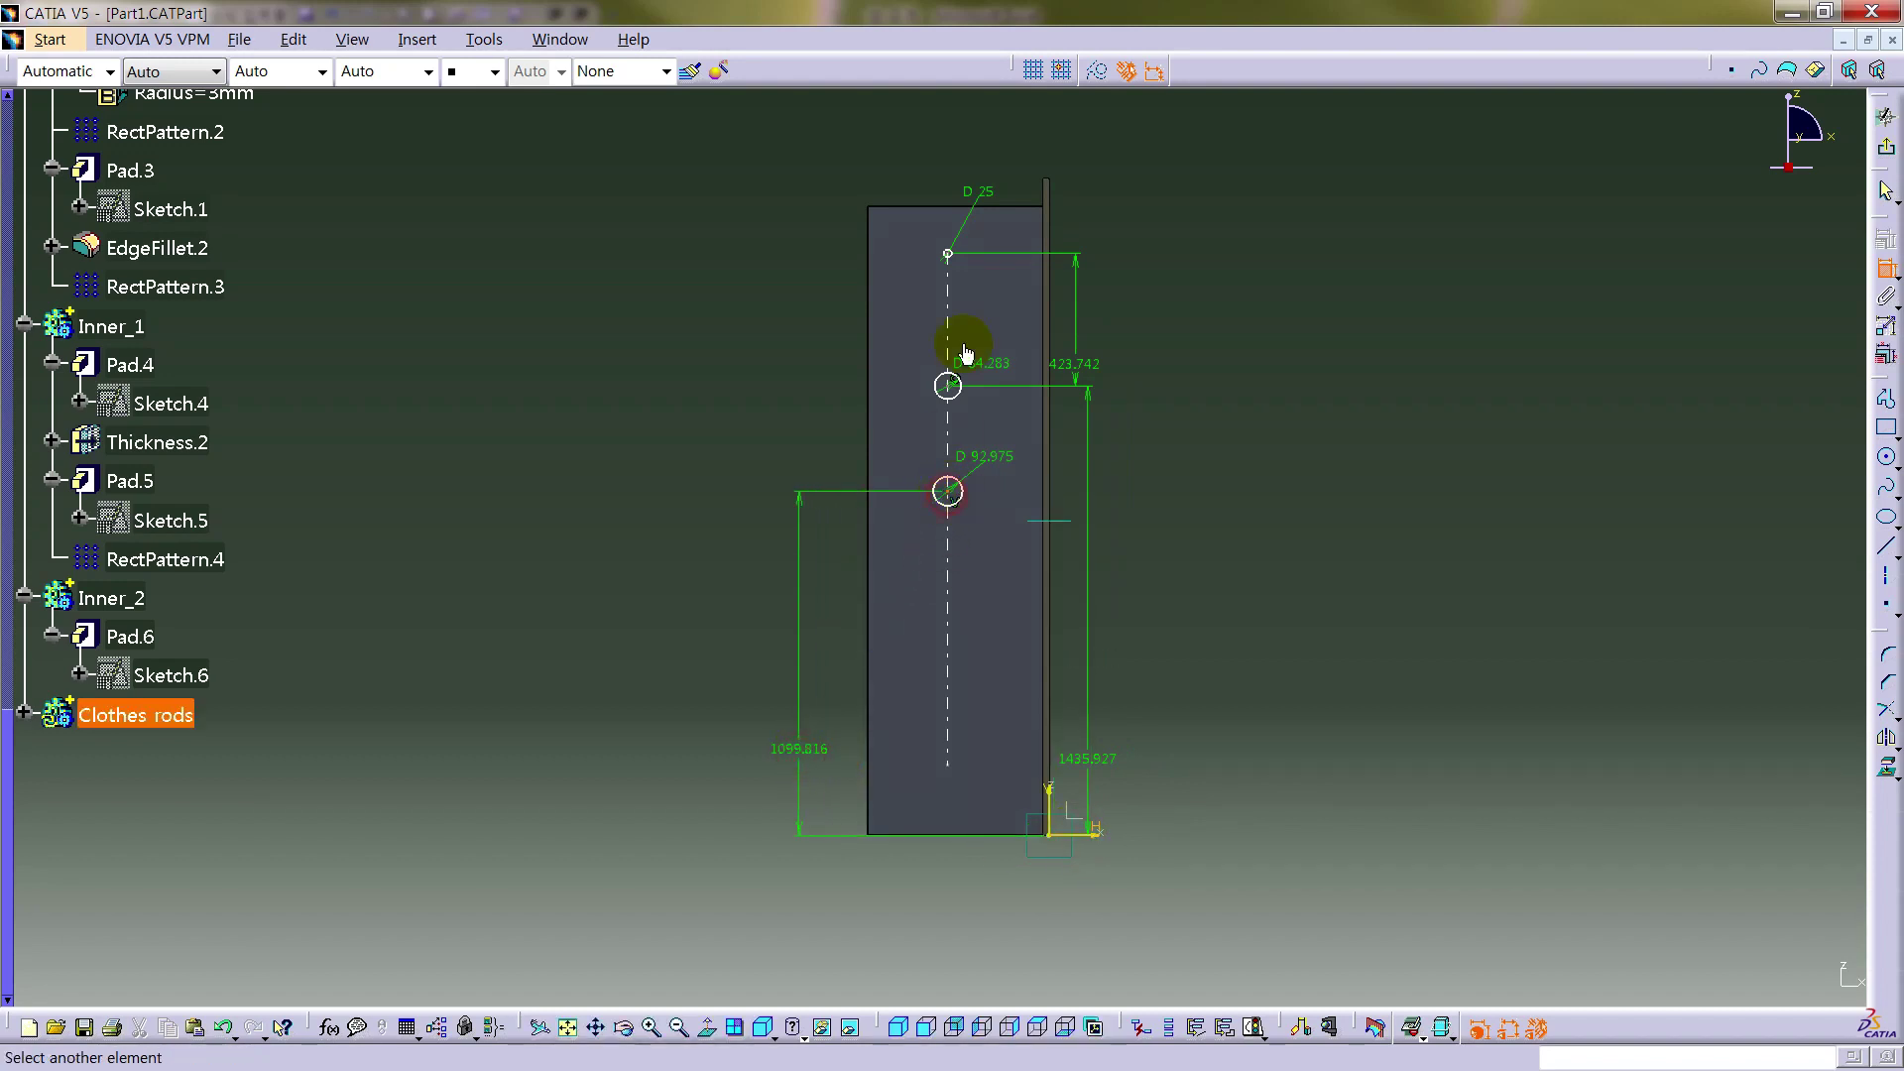
click(952, 258)
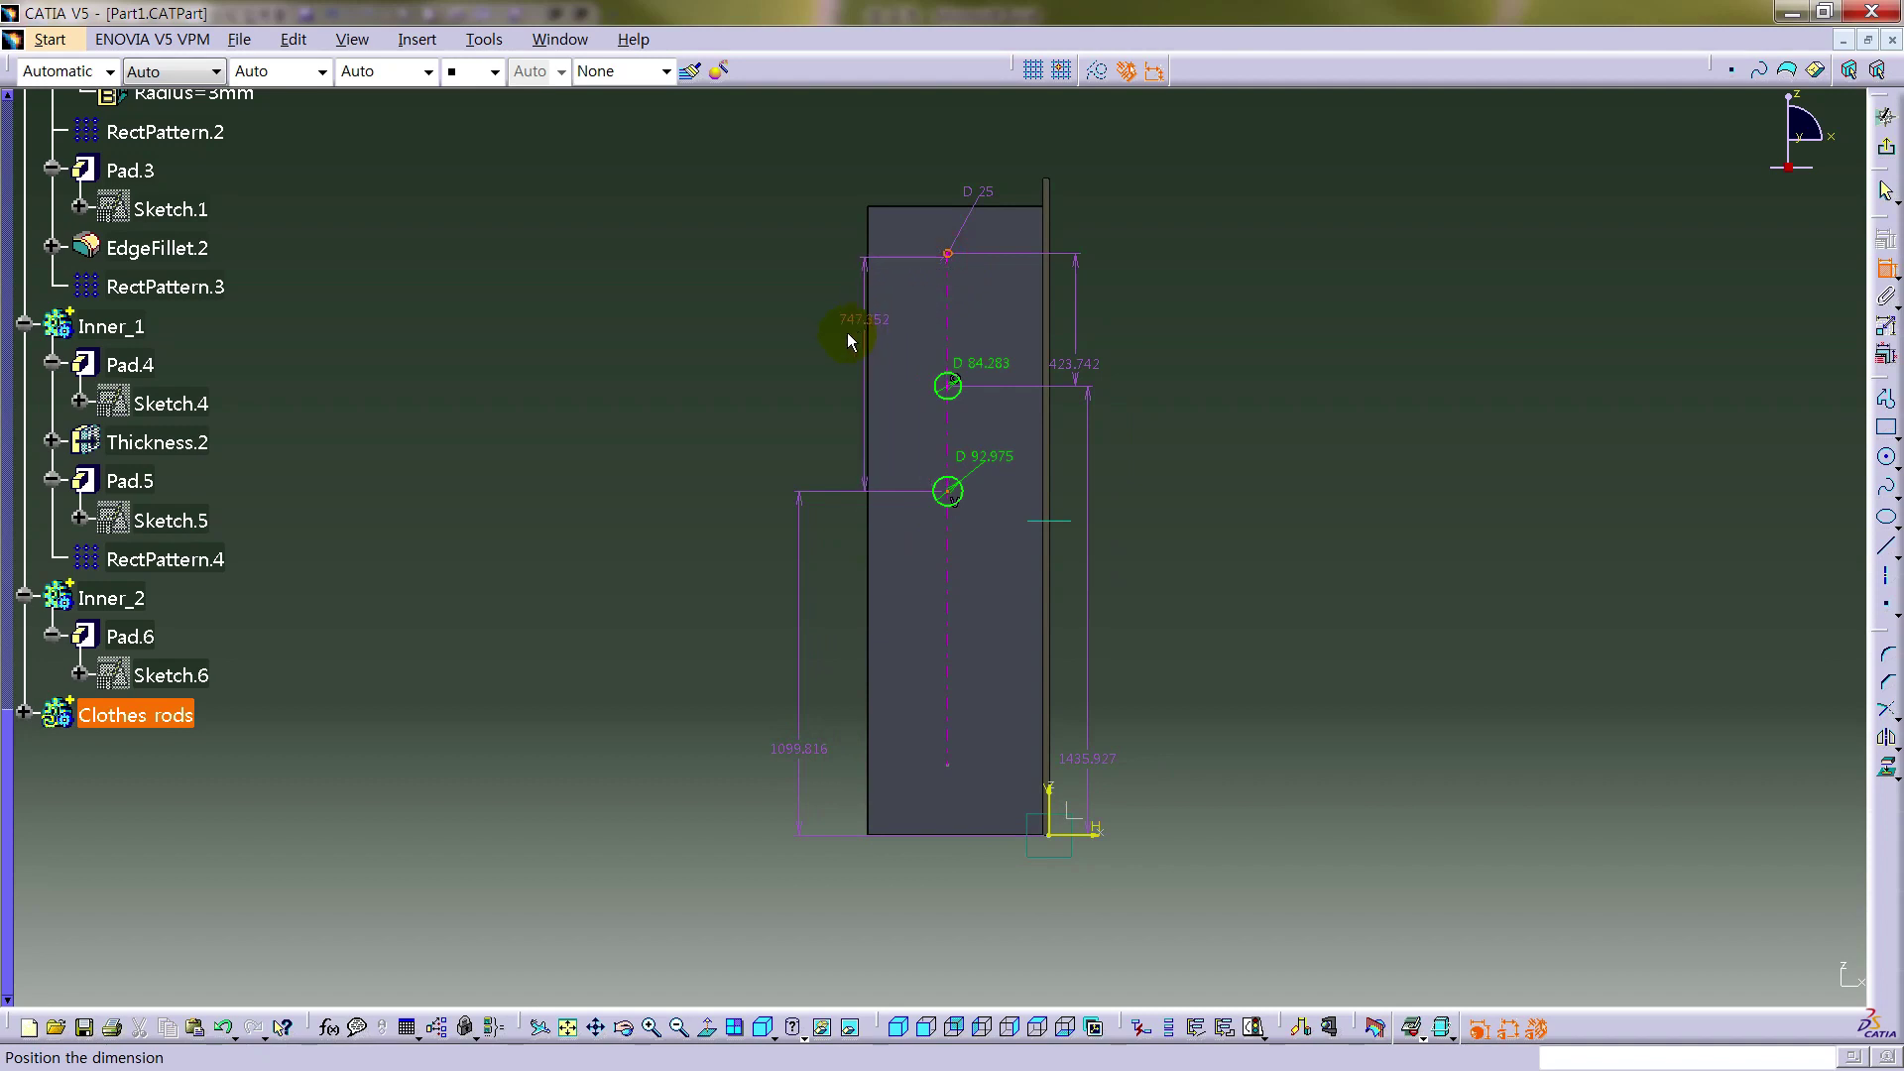
click(801, 349)
- Delete the vertical distance dimension between the top and middle circles
click(1075, 362)
right_click(1075, 362)
click(1155, 633)
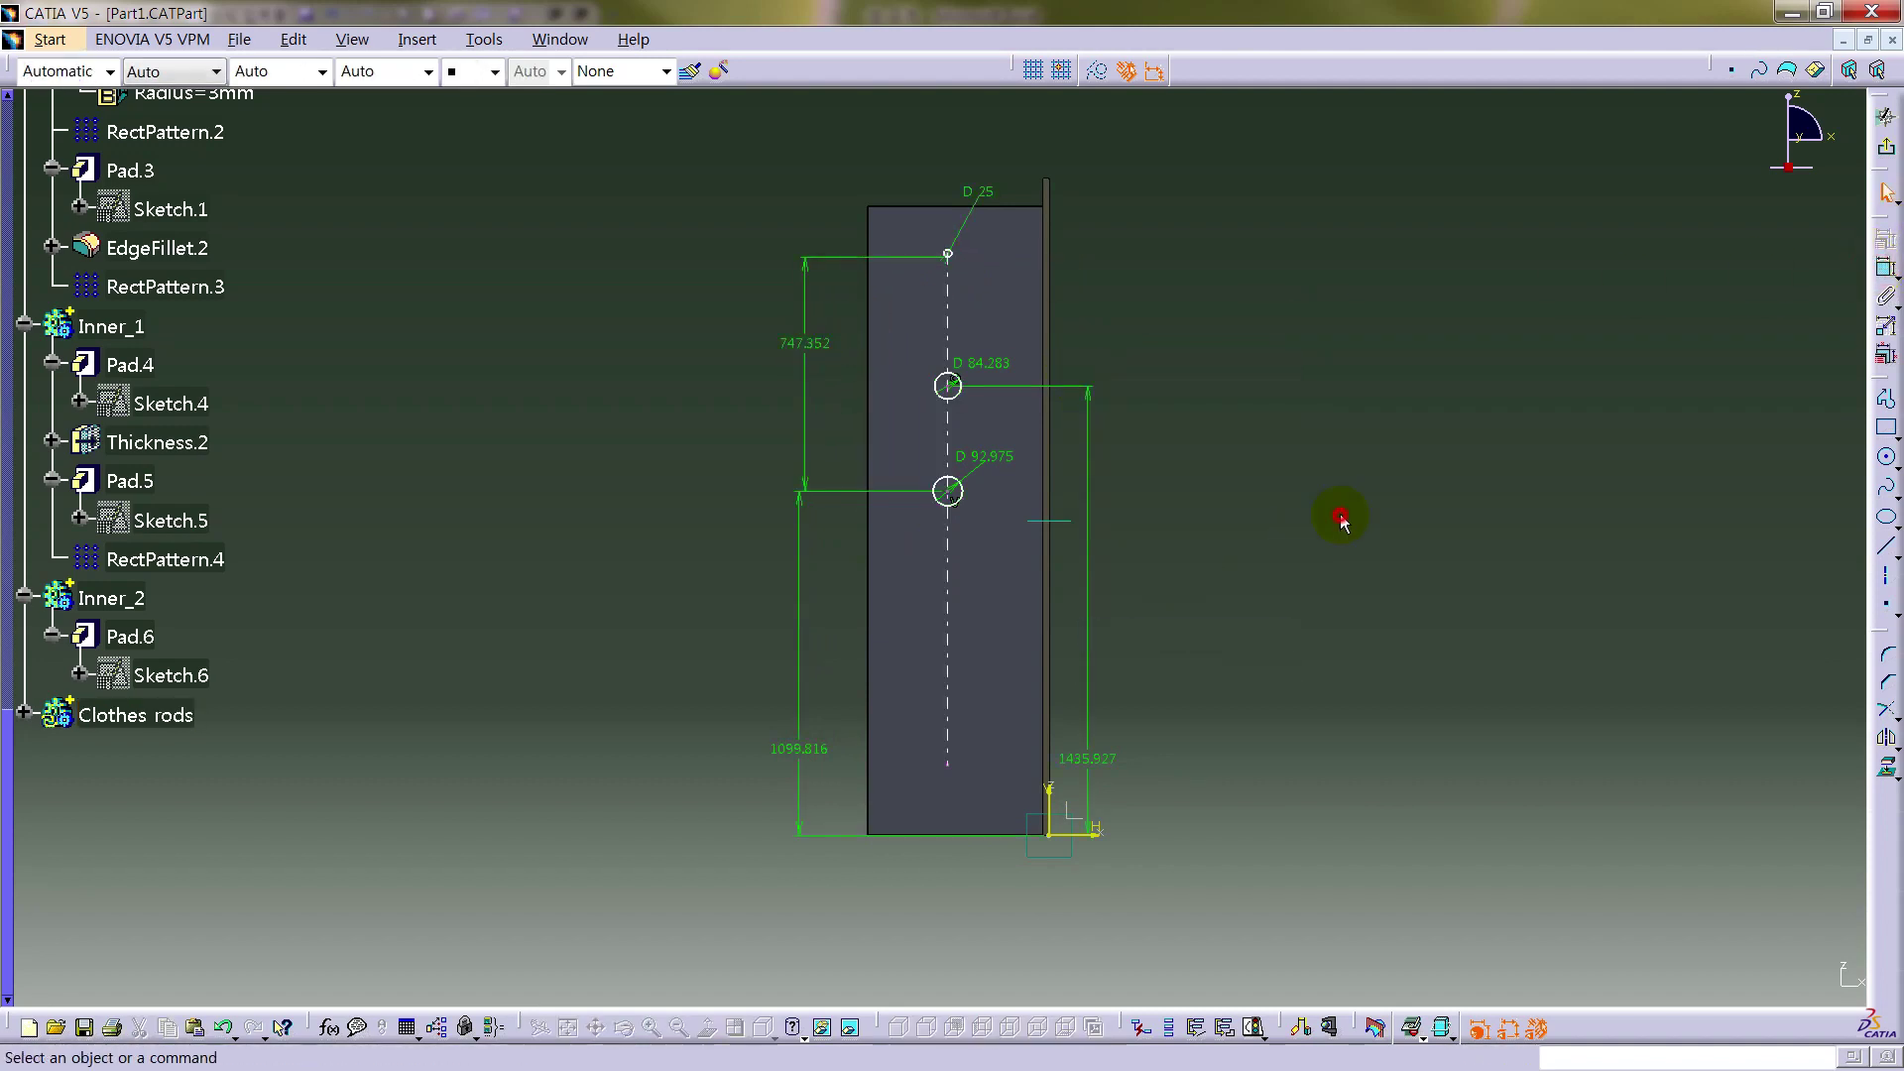
- Dimension the horizontal distance from the circles' axis line to the sketch's vertical axis
mouse_move(1019, 659)
middle_down()
mouse_move(1032, 638)
mouse_move(1292, 560)
middle_up()
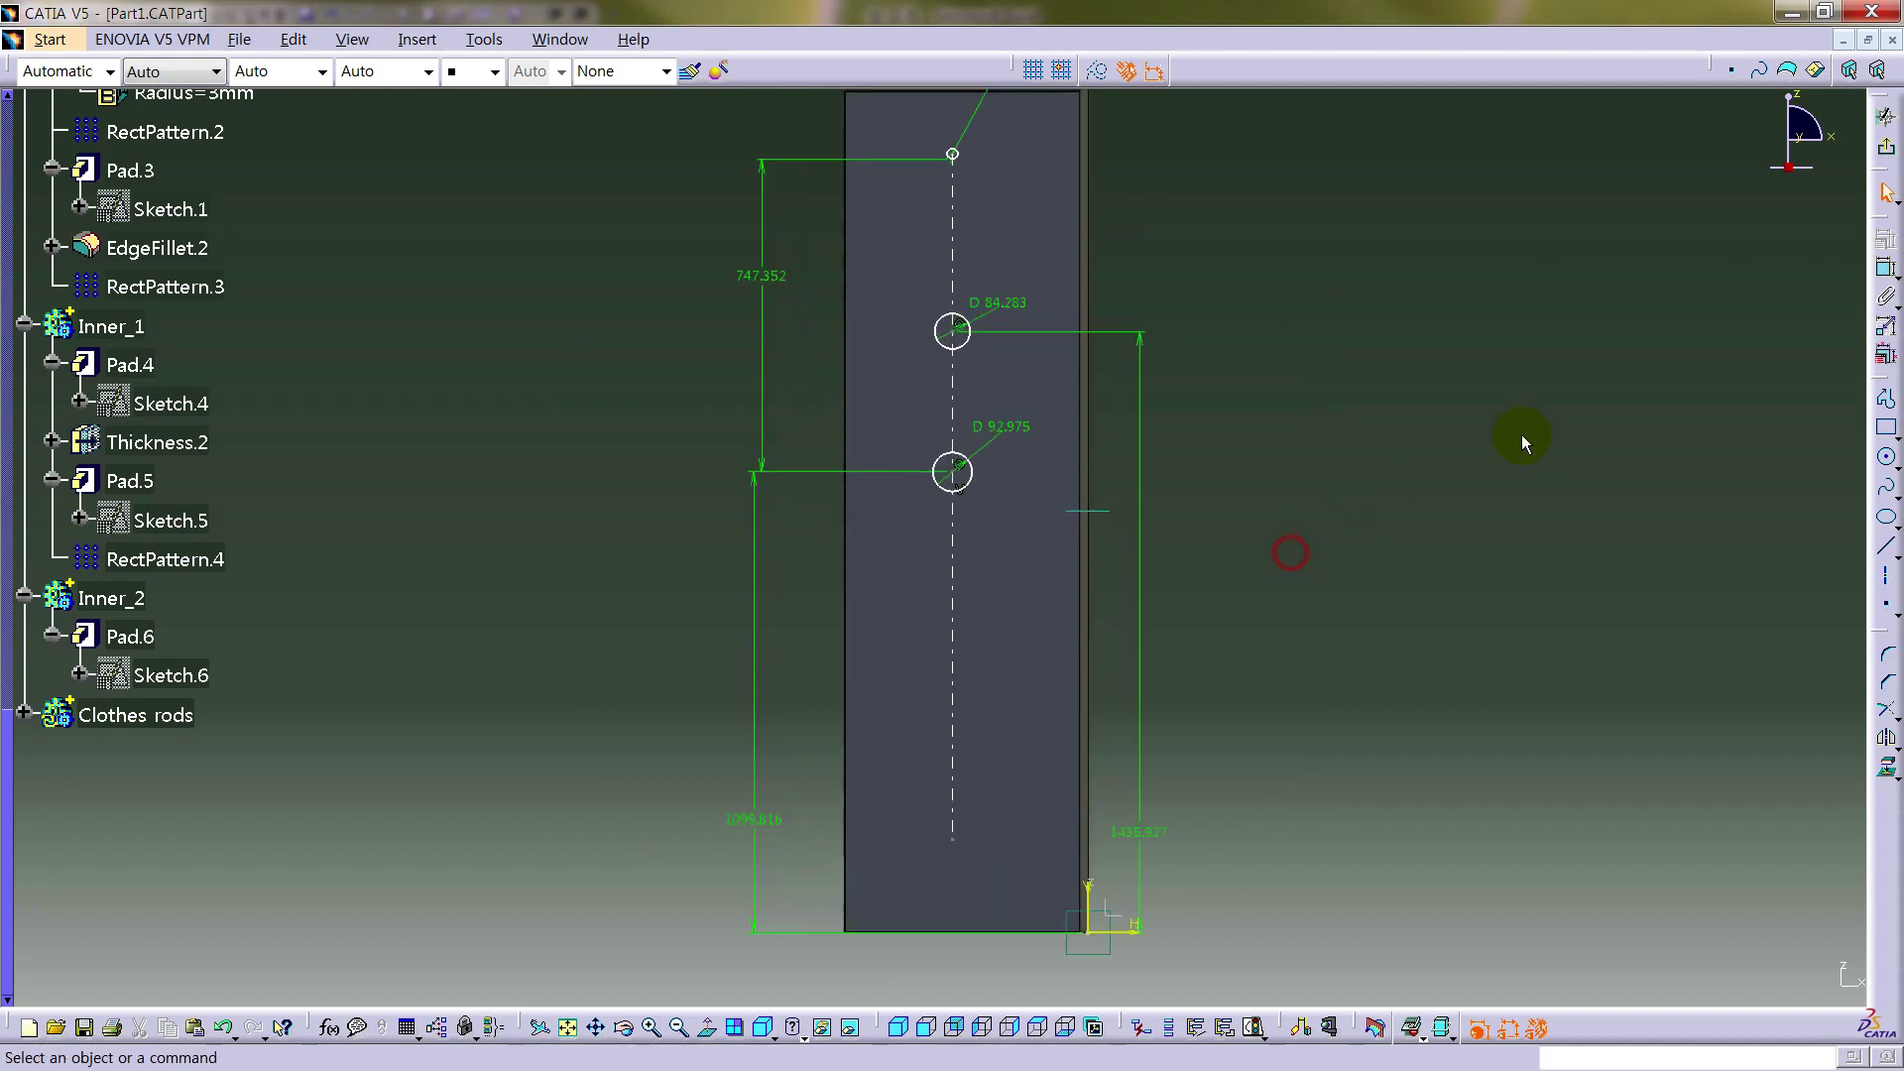
click(1886, 238)
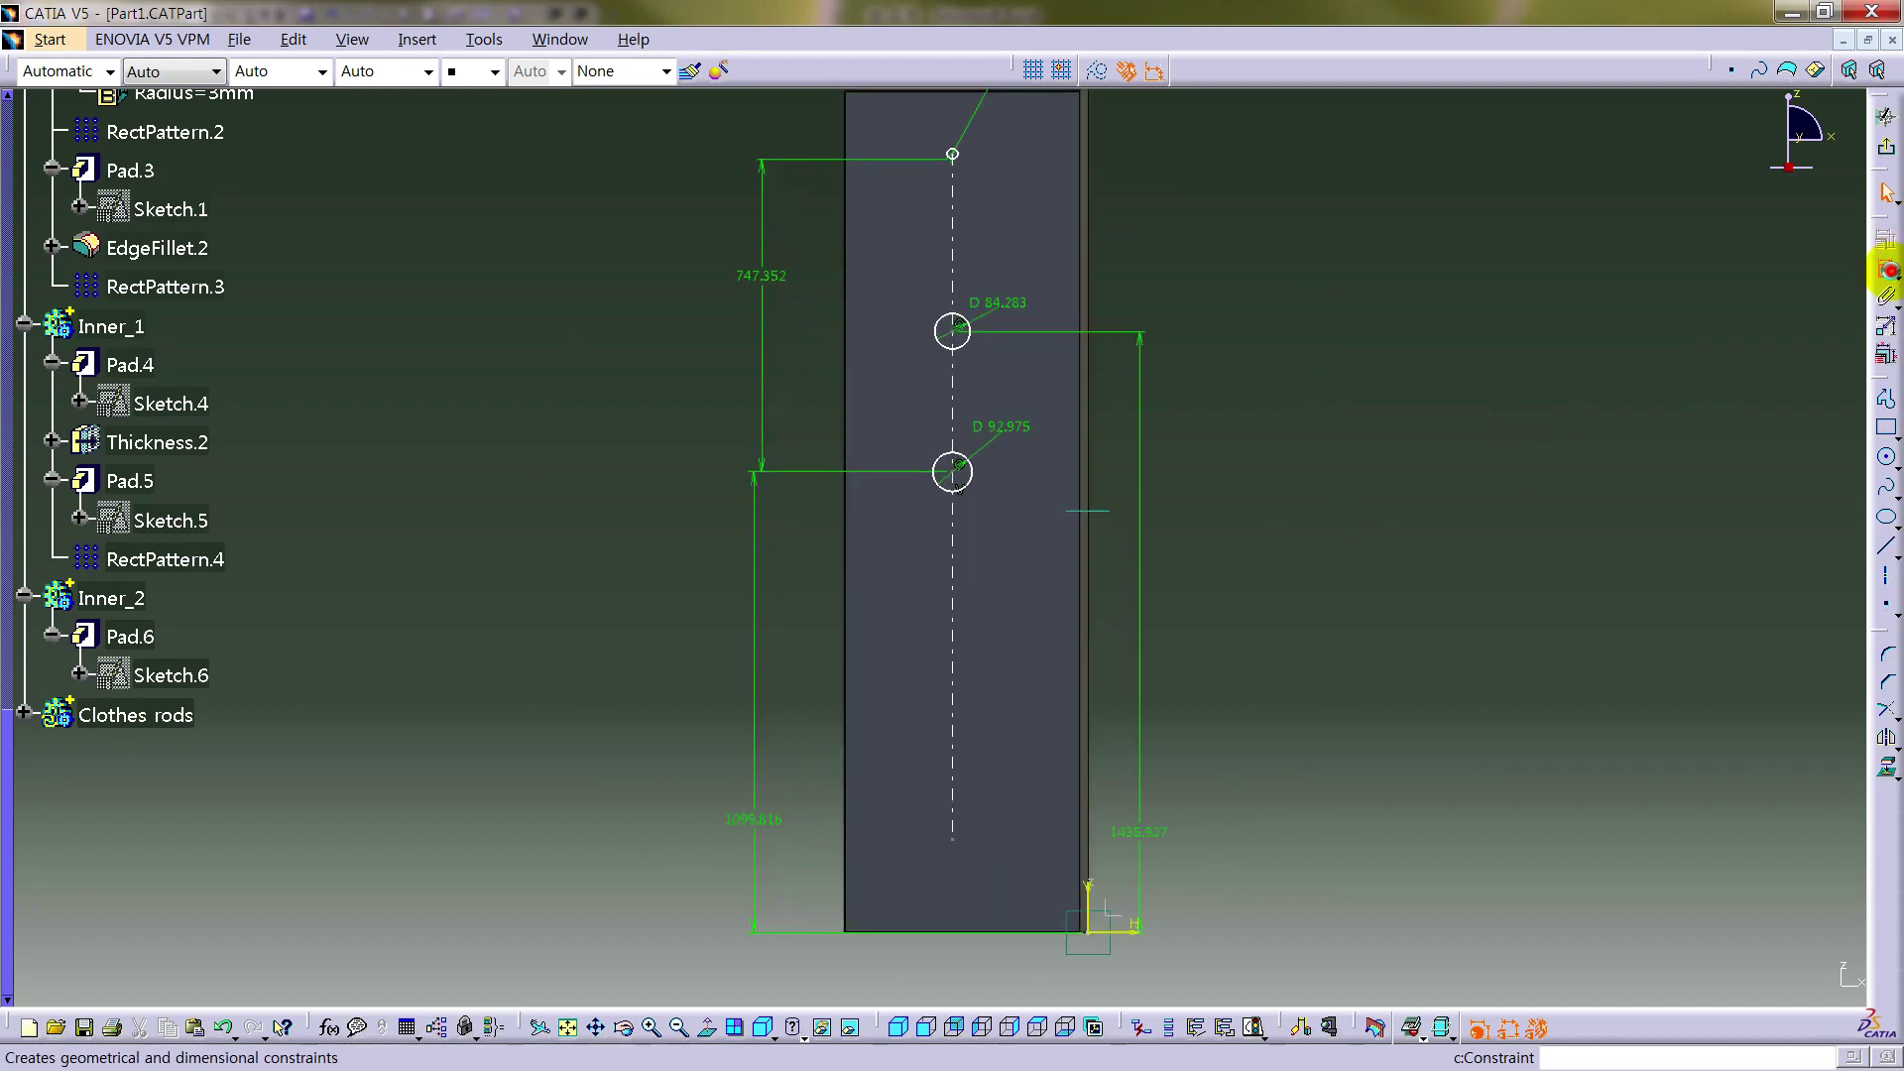
click(955, 626)
click(1088, 886)
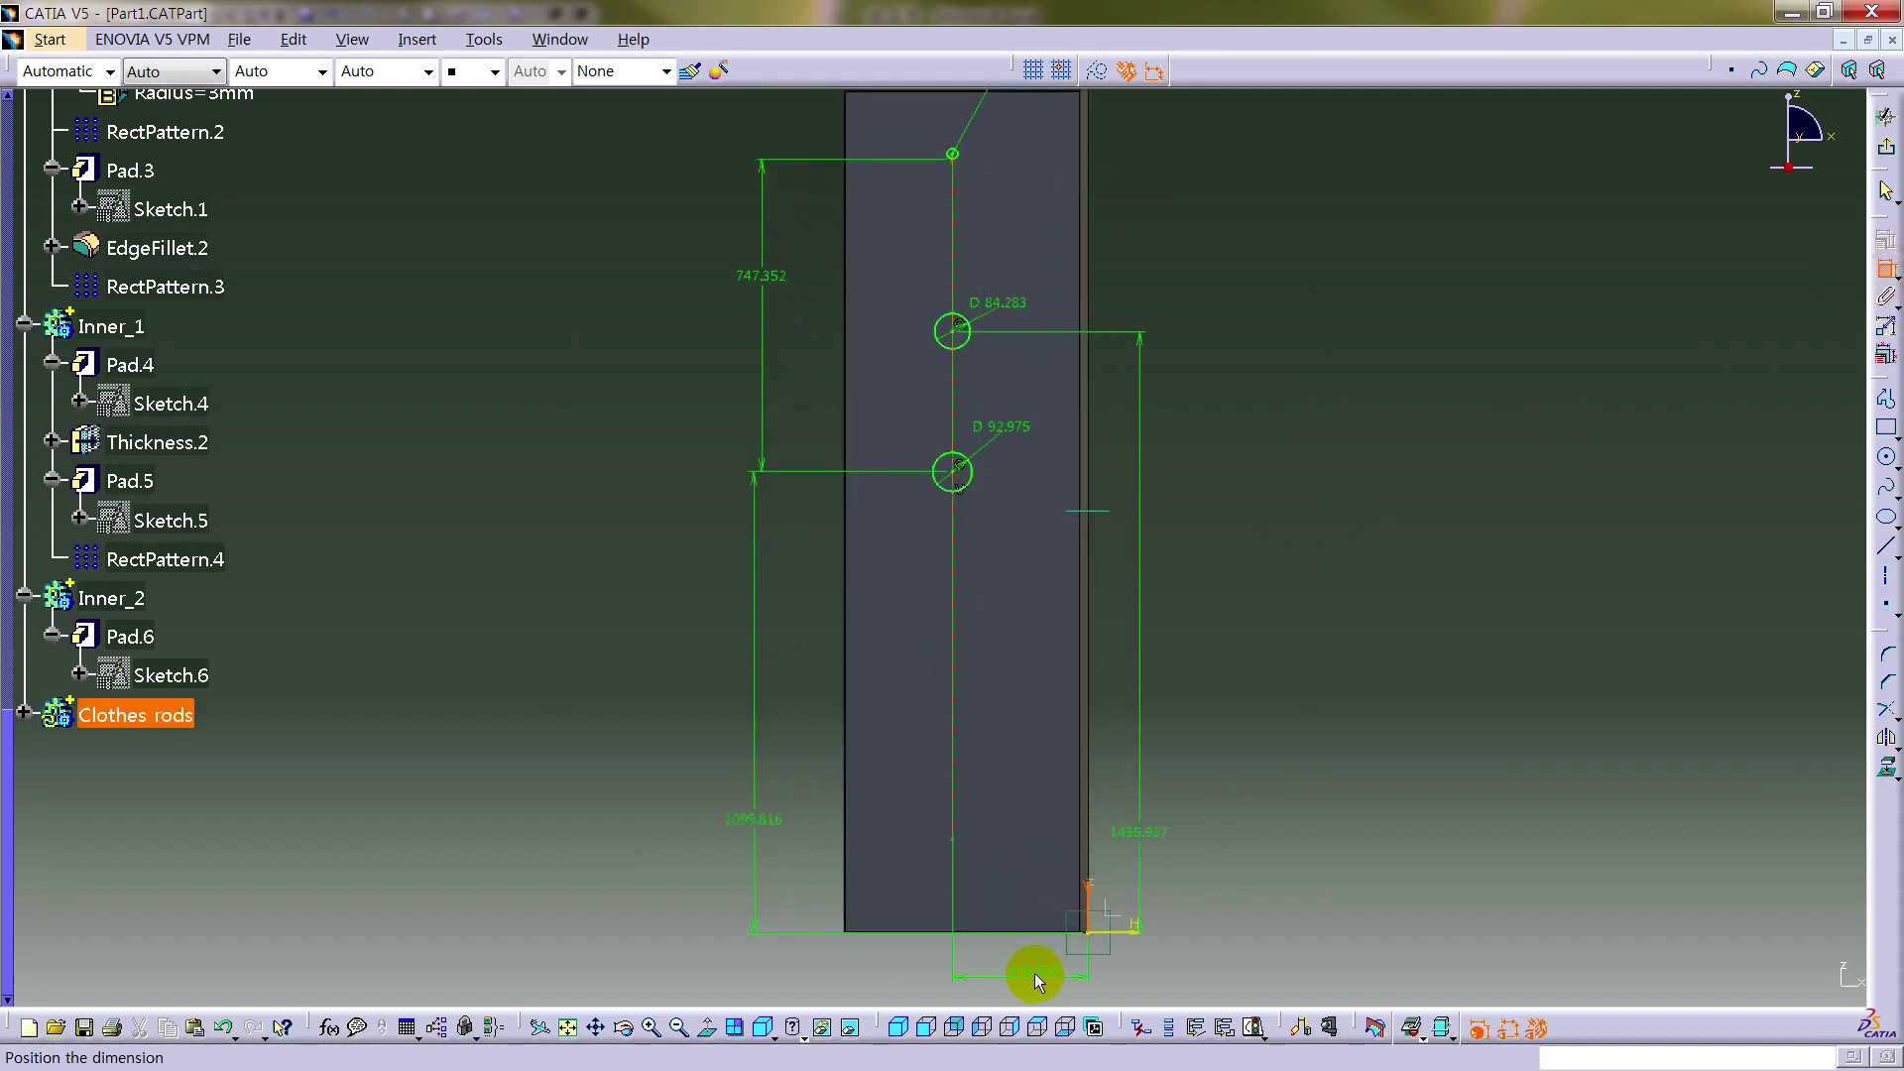
click(1034, 982)
- Link the middle circle's radius to the top circle's radius with a formula
mouse_move(1297, 799)
middle_down()
mouse_move(1105, 595)
mouse_move(1121, 562)
mouse_move(1266, 467)
middle_up()
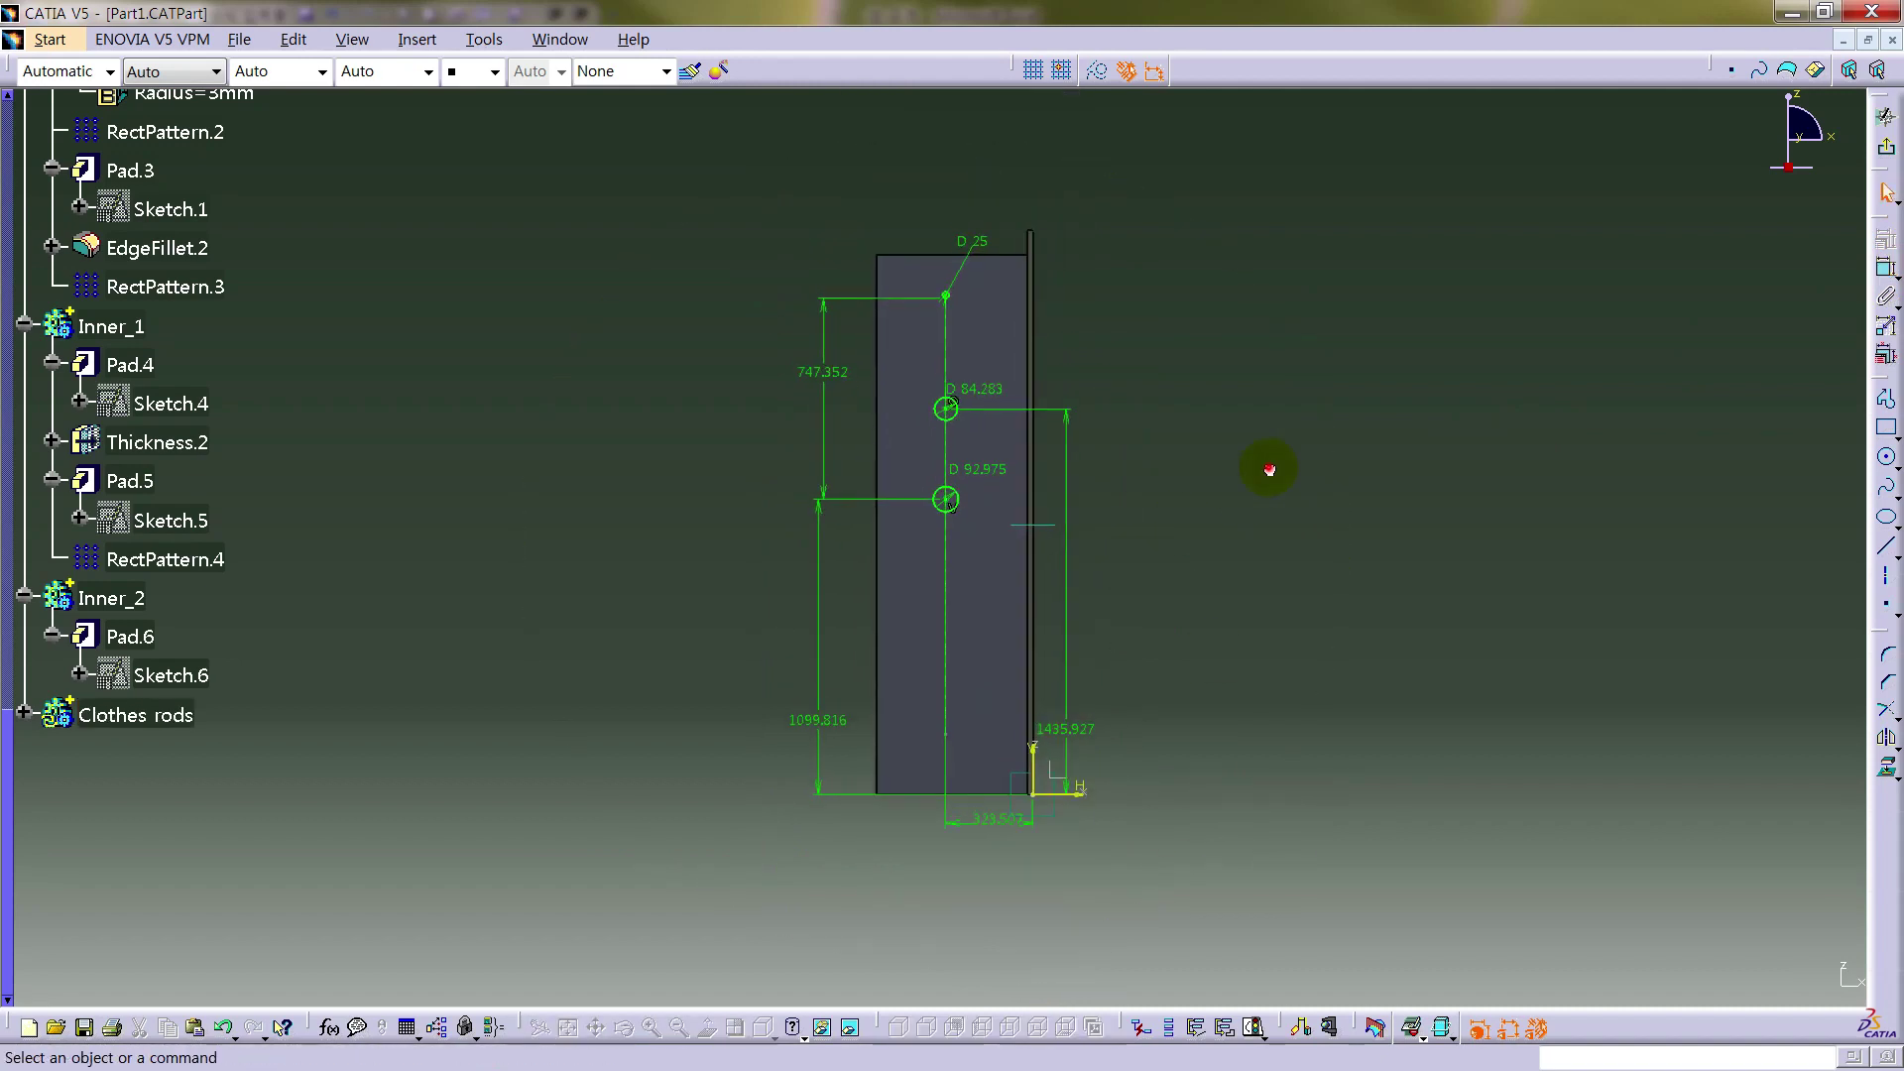
right_click(1009, 395)
mouse_move(1071, 673)
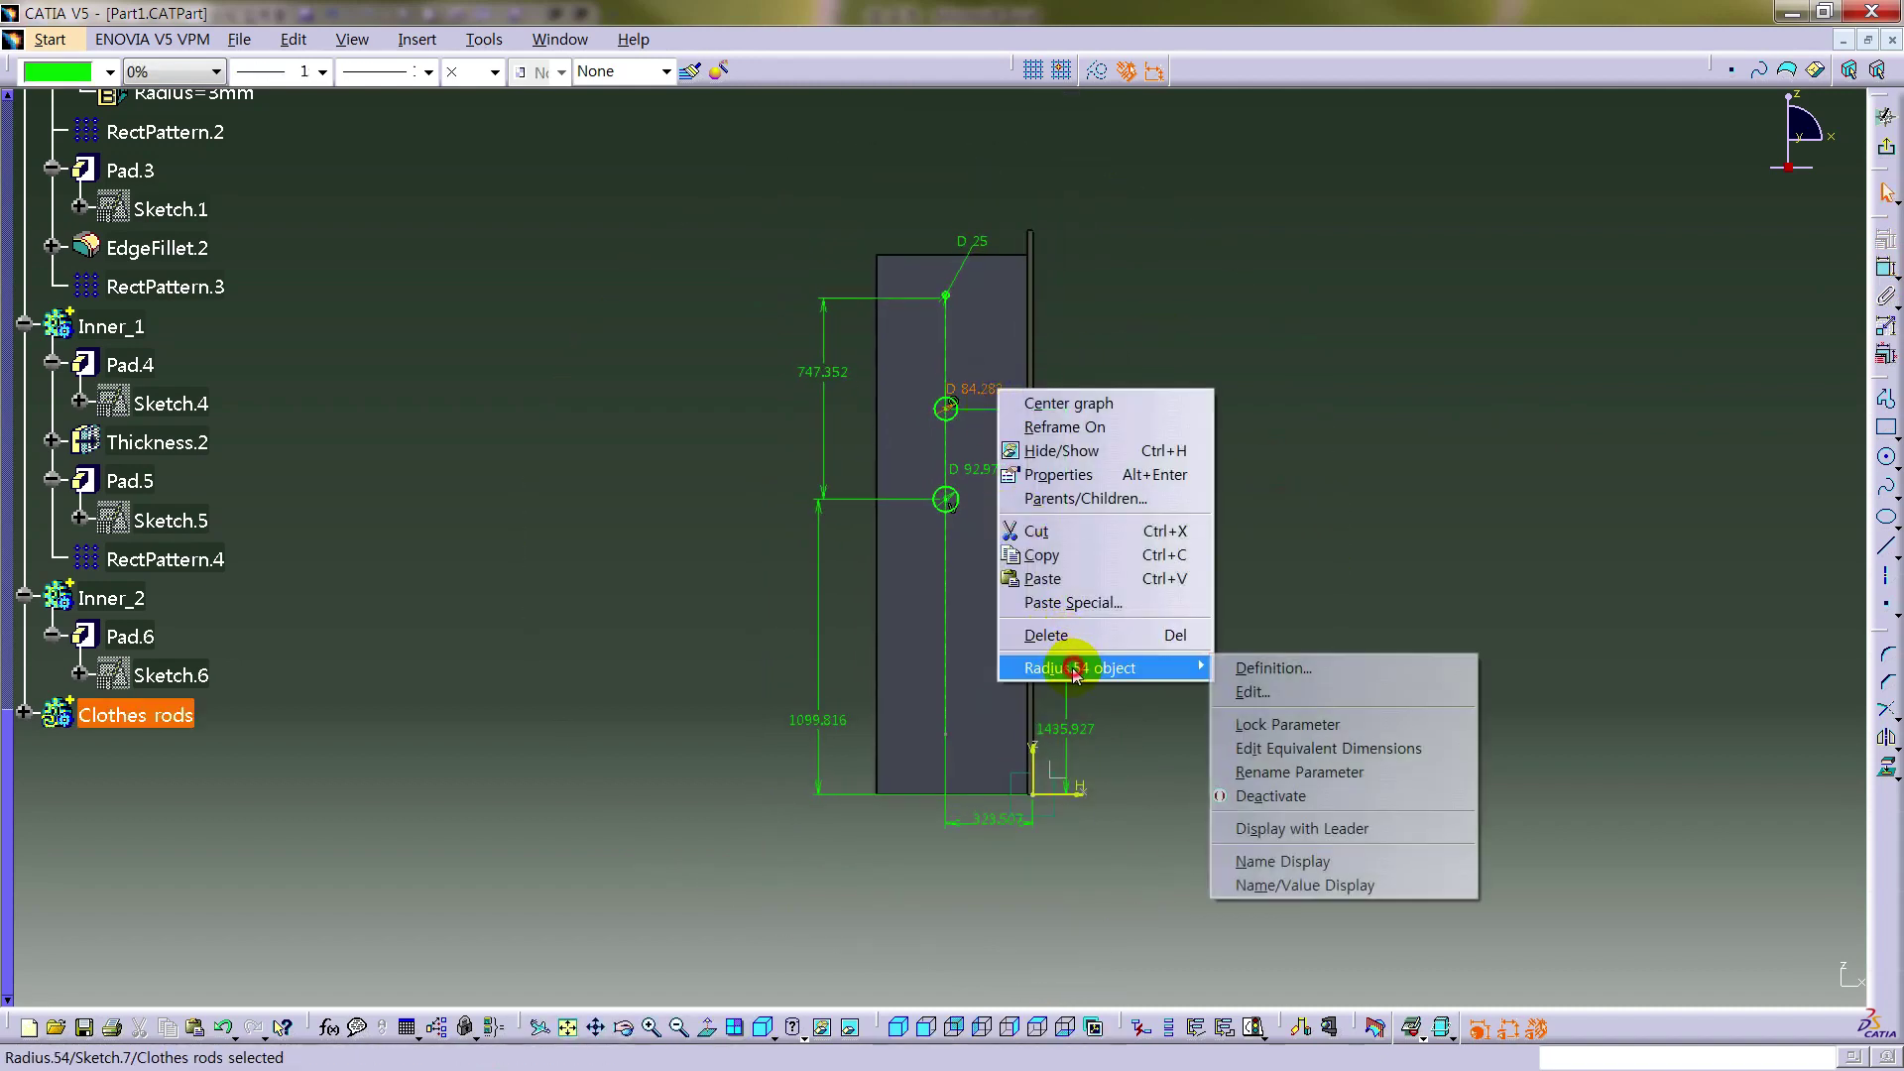
click(1272, 694)
click(977, 240)
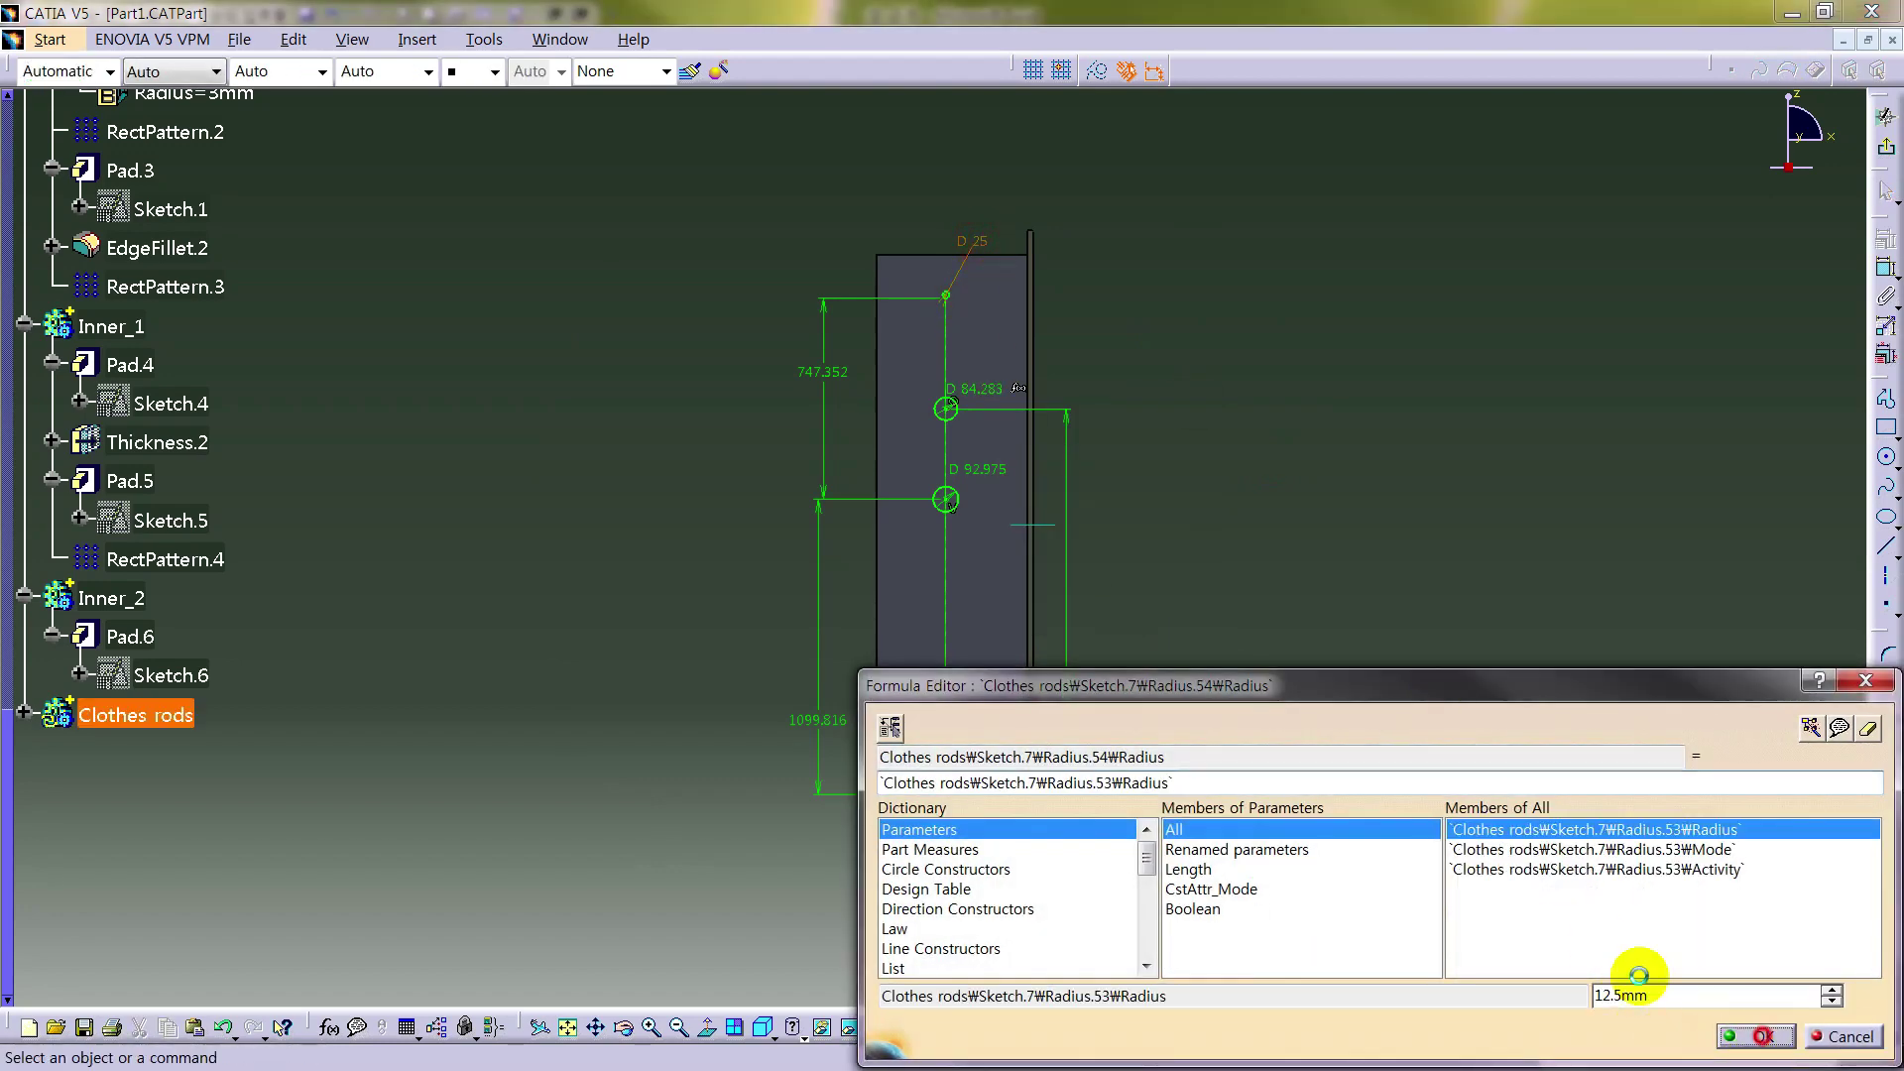
click(1740, 1032)
click(992, 400)
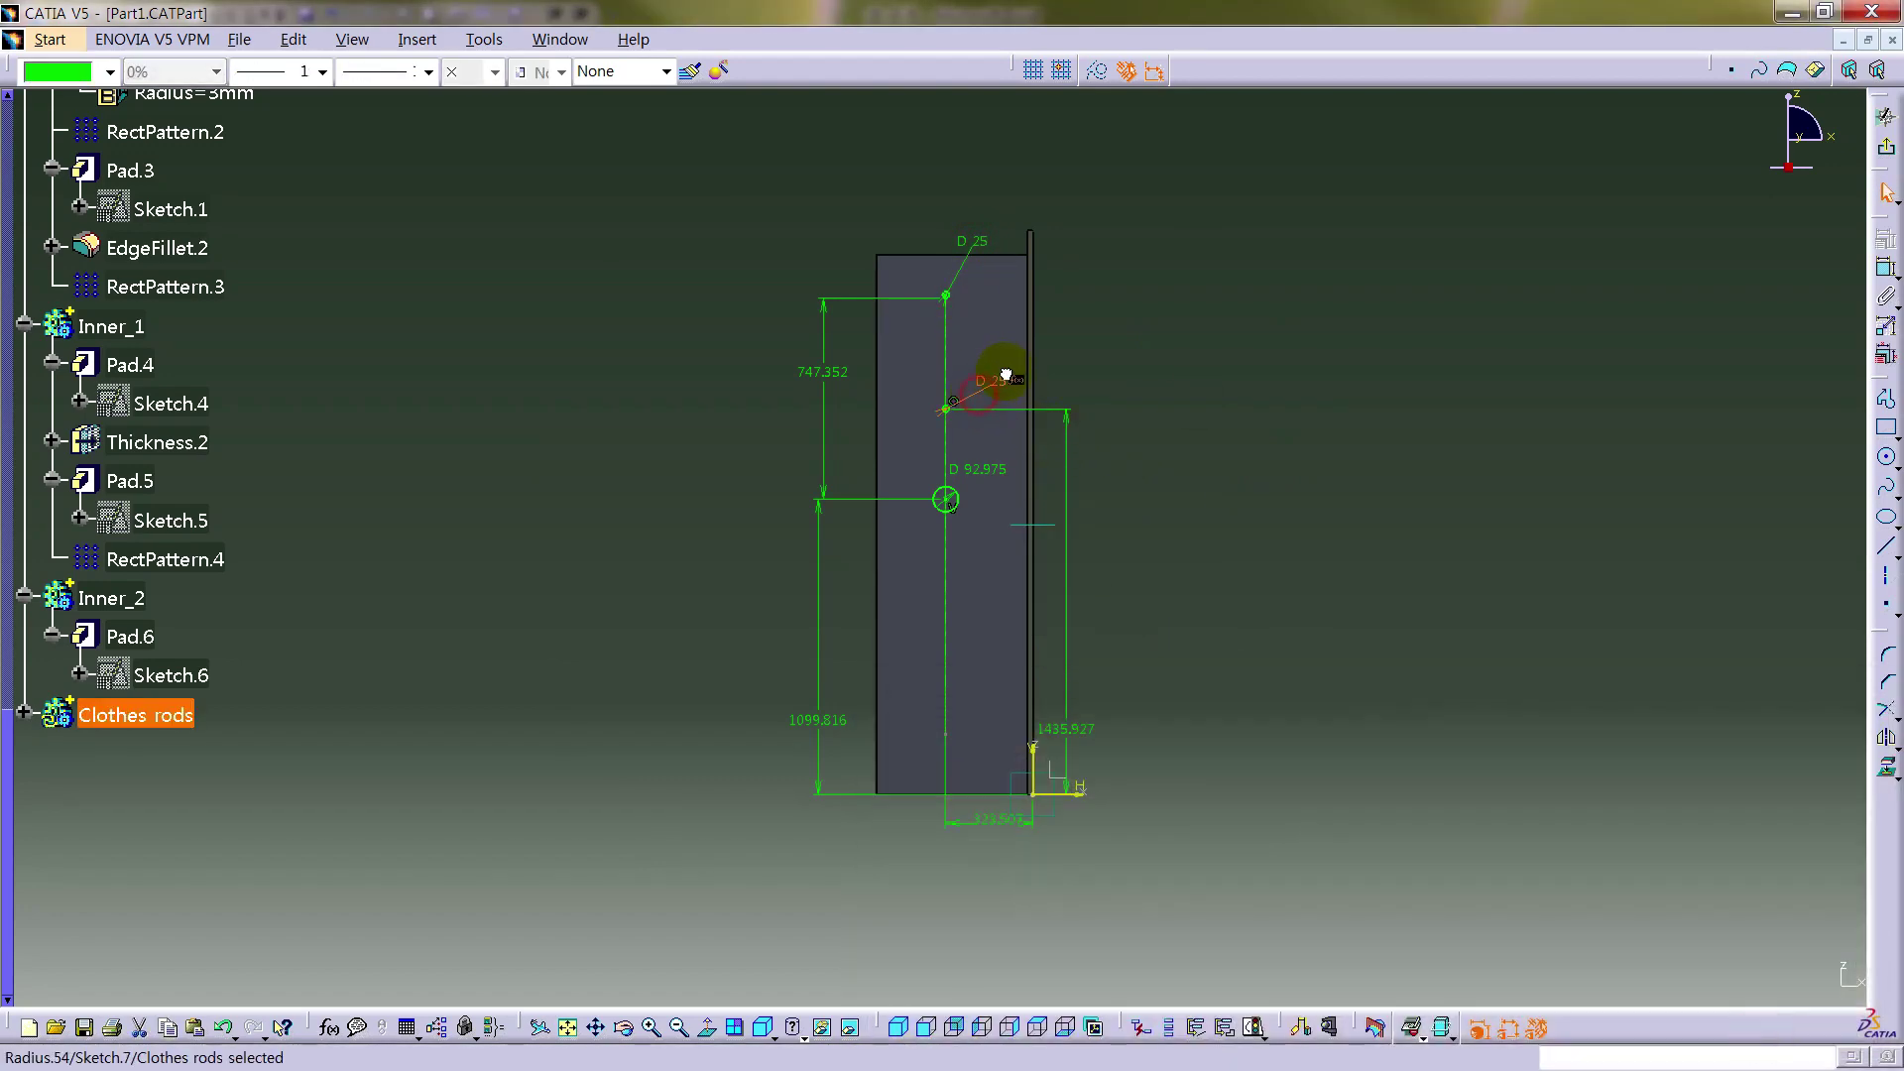
- Link the lower circle's radius to the top circle's radius with a formula
right_click(995, 477)
mouse_move(1148, 770)
click(1251, 794)
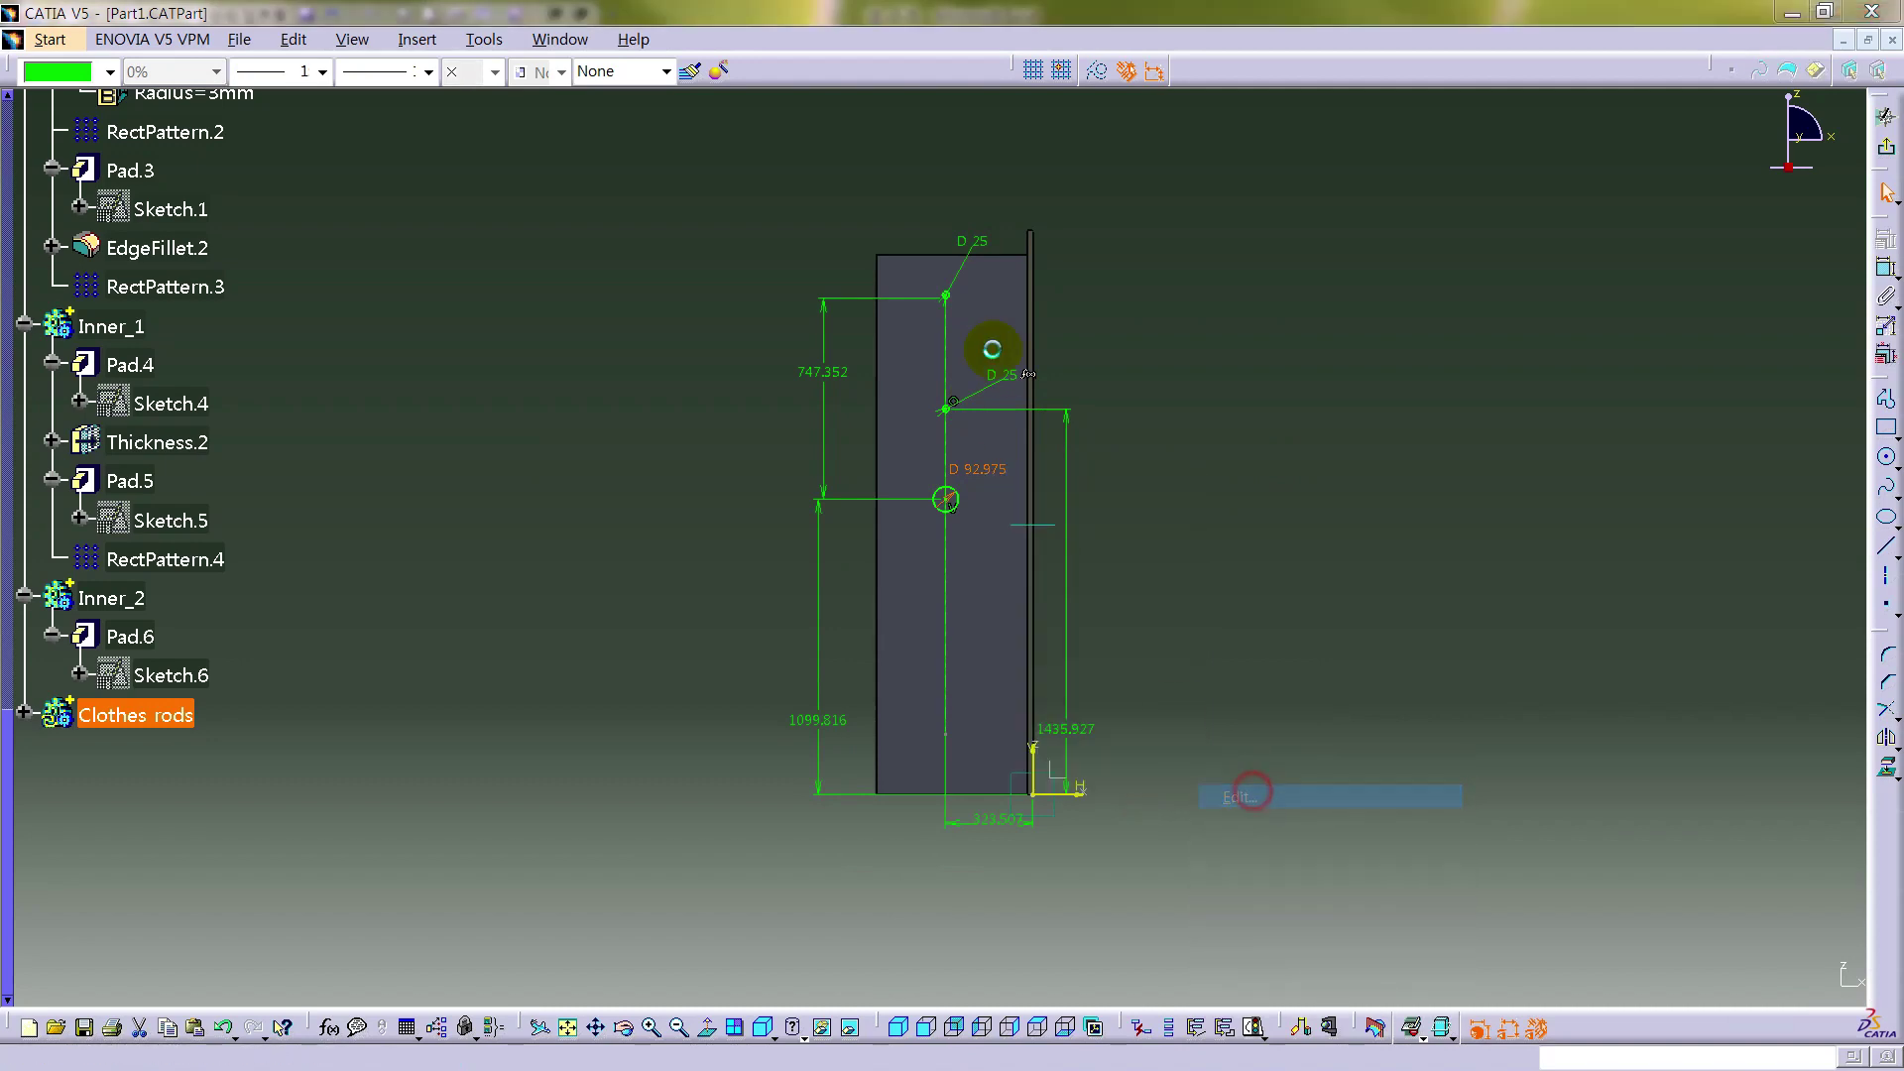
click(973, 241)
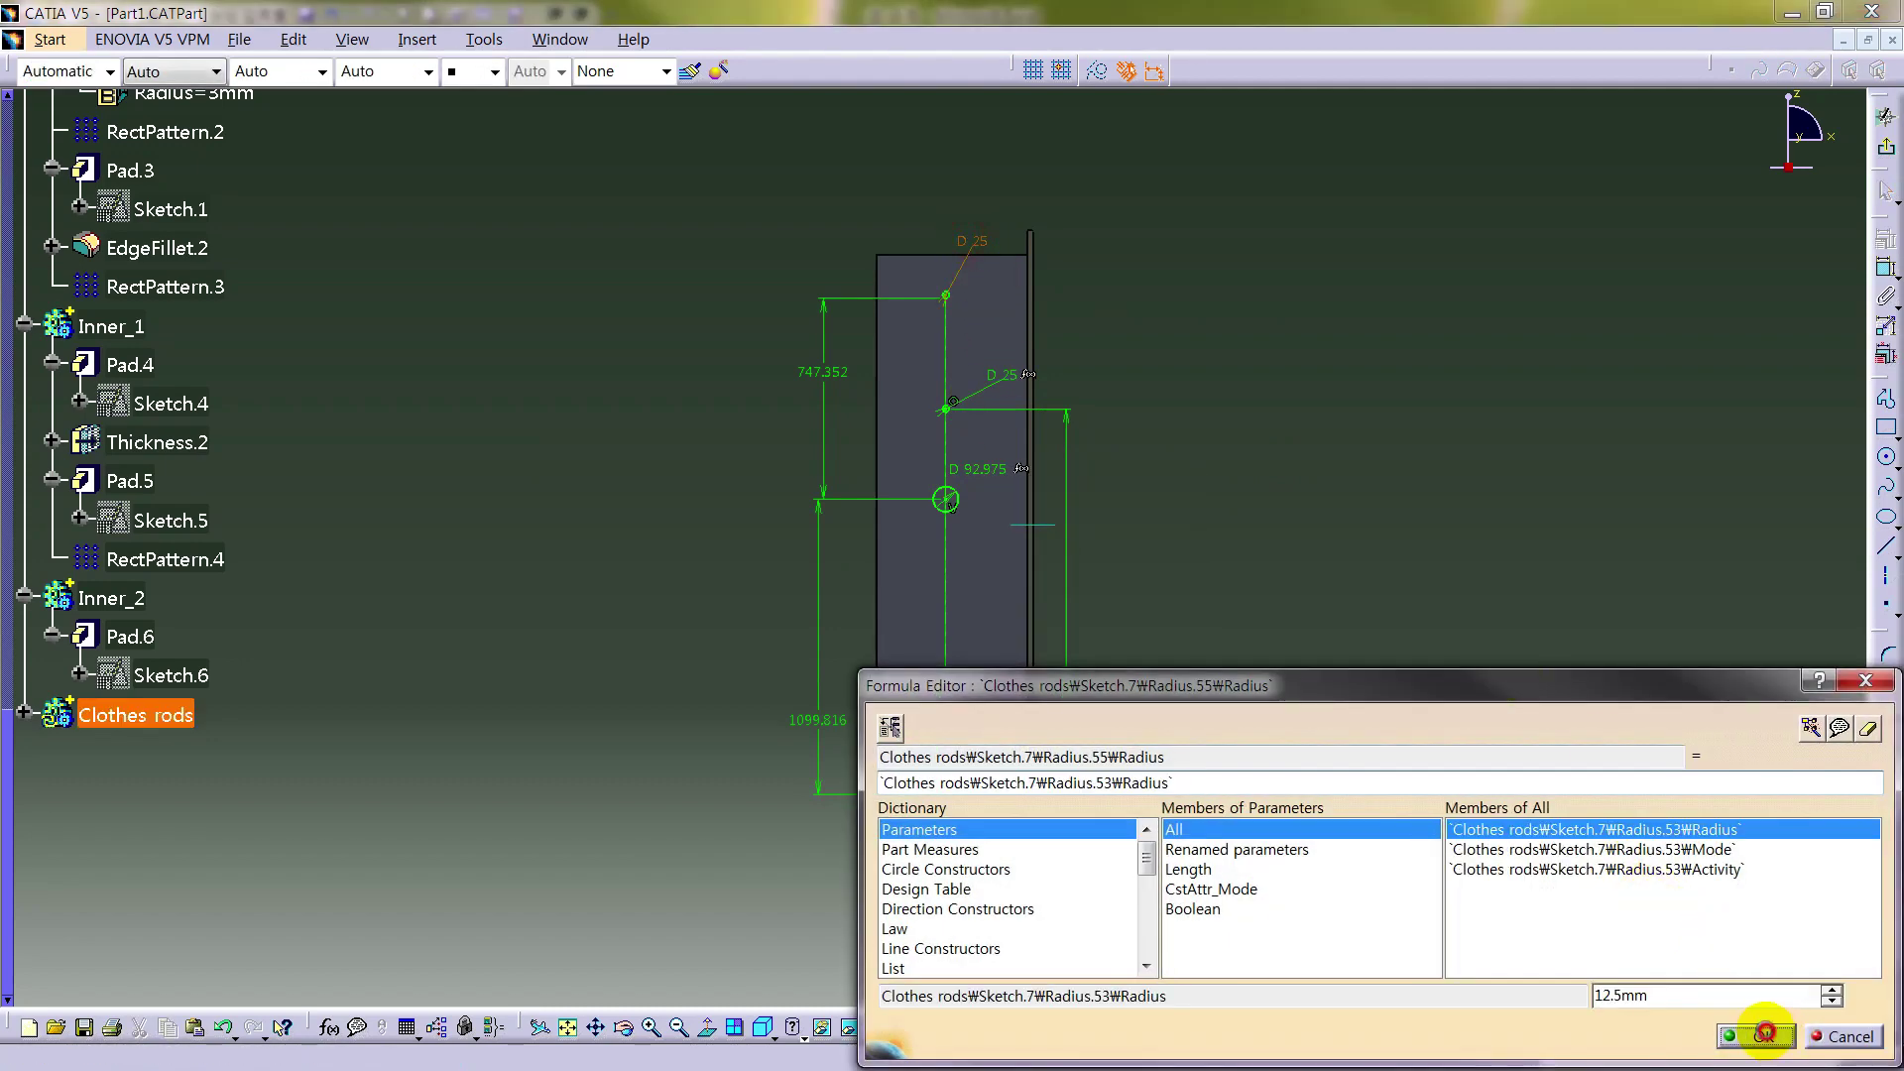
click(1764, 1034)
click(1218, 511)
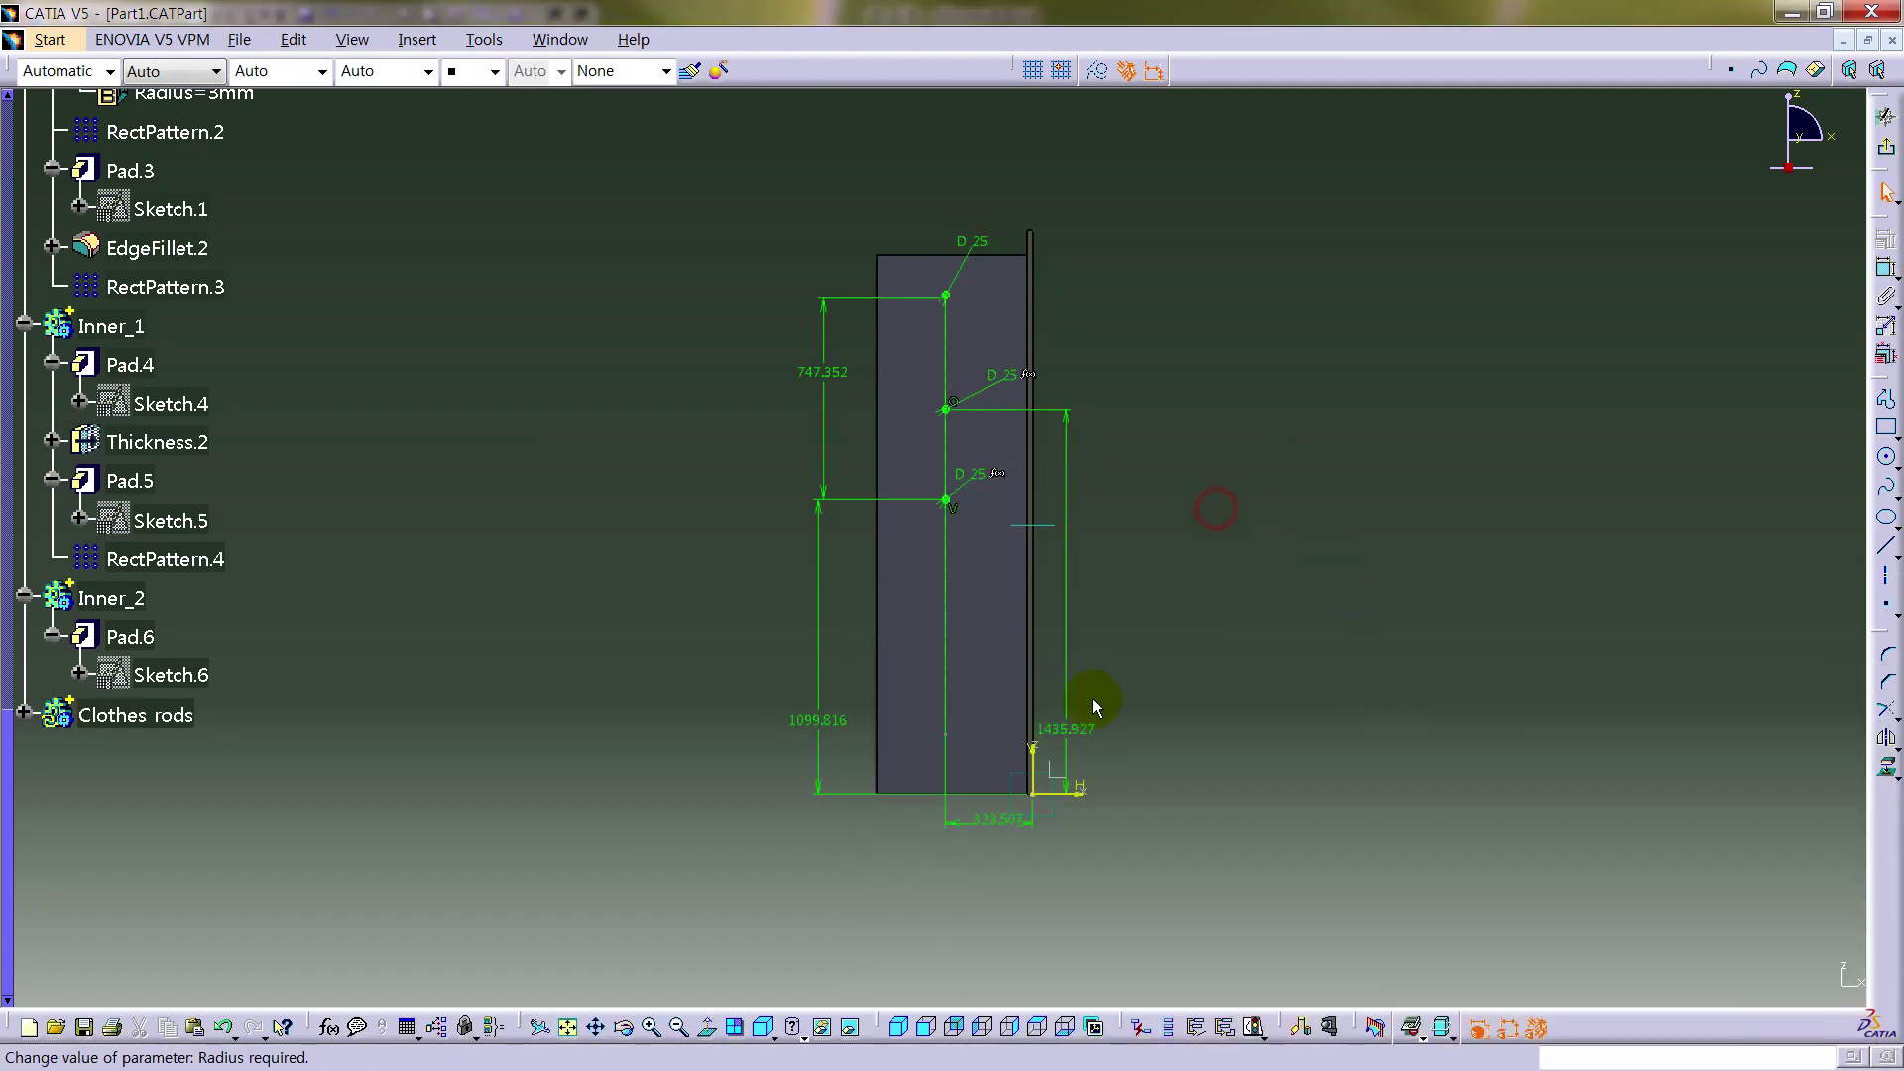
- Link the middle circle's vertical distance from the sketch's horizontal axis to the formula f+T
drag(1070, 729, 1084, 646)
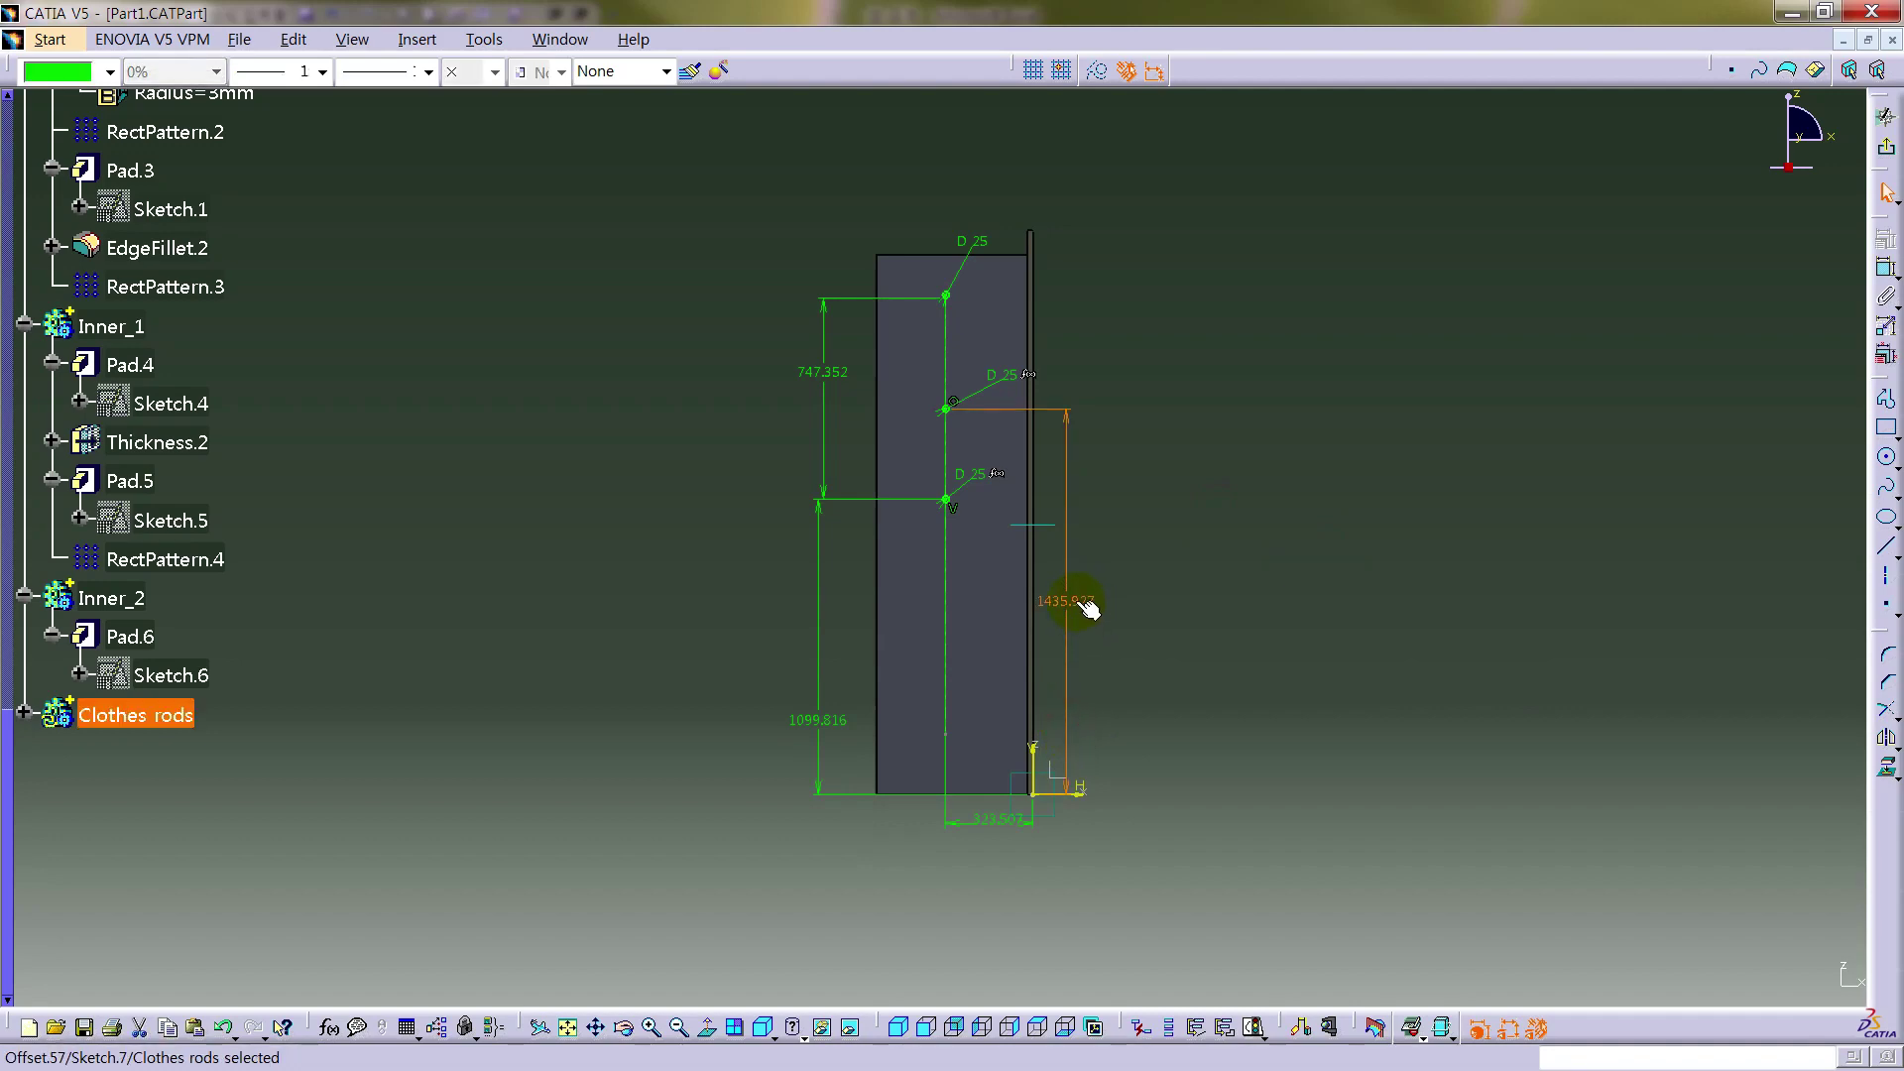
right_click(1087, 606)
mouse_move(1185, 905)
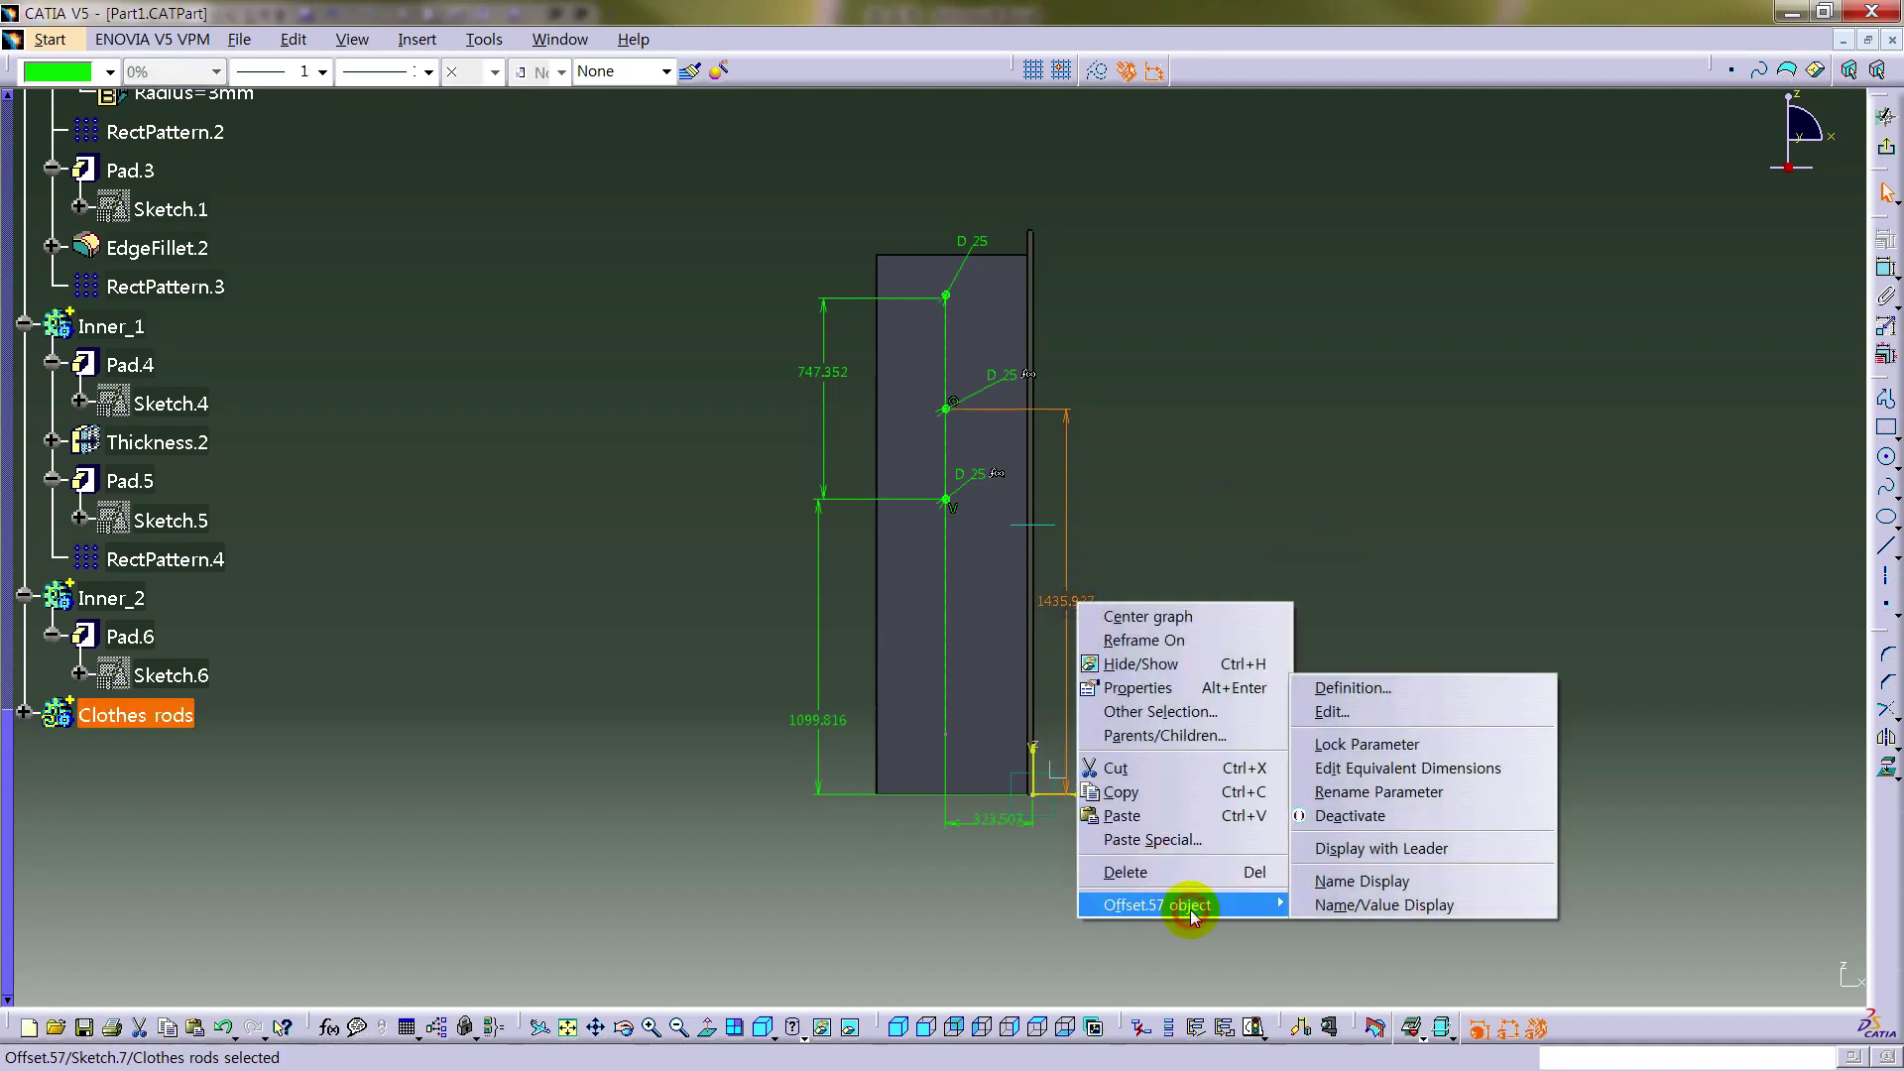
click(1371, 710)
click(570, 646)
scroll(313, 591, up, 5)
scroll(301, 583, up, 5)
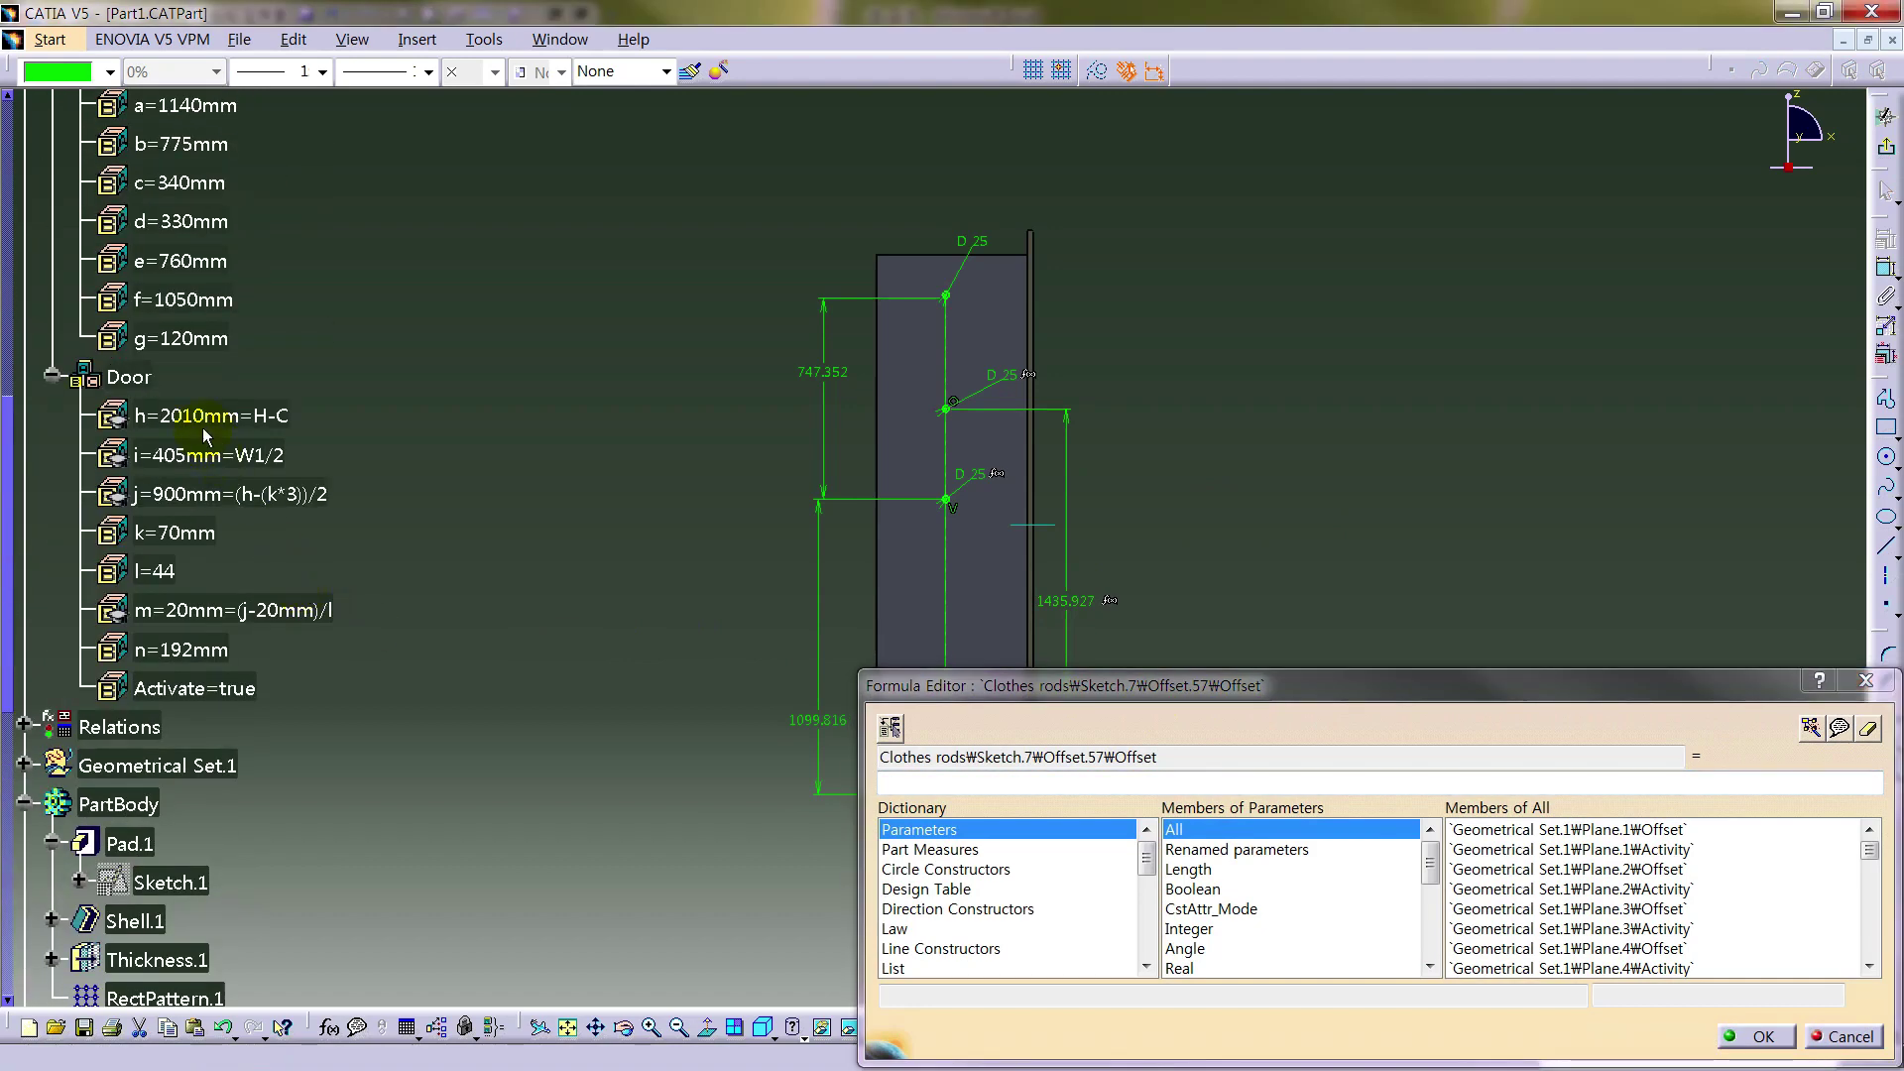
click(194, 302)
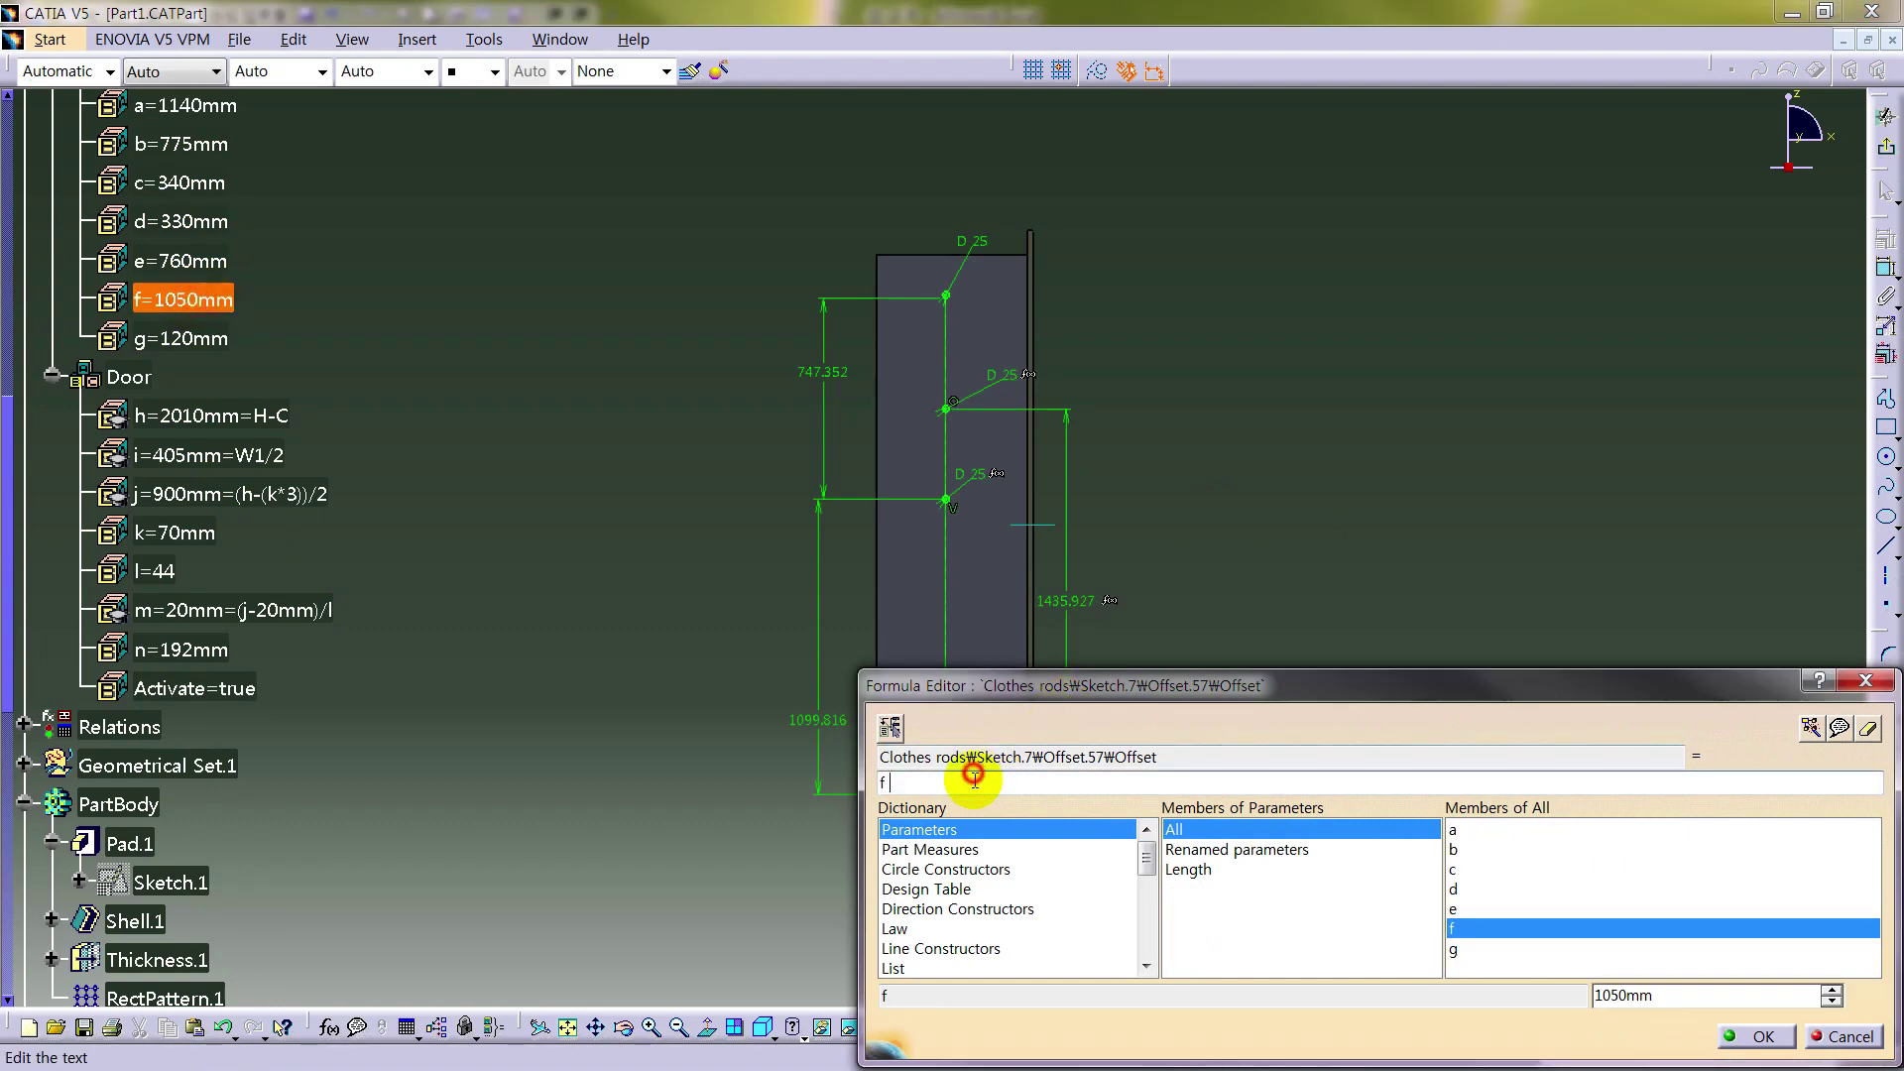
text(T)
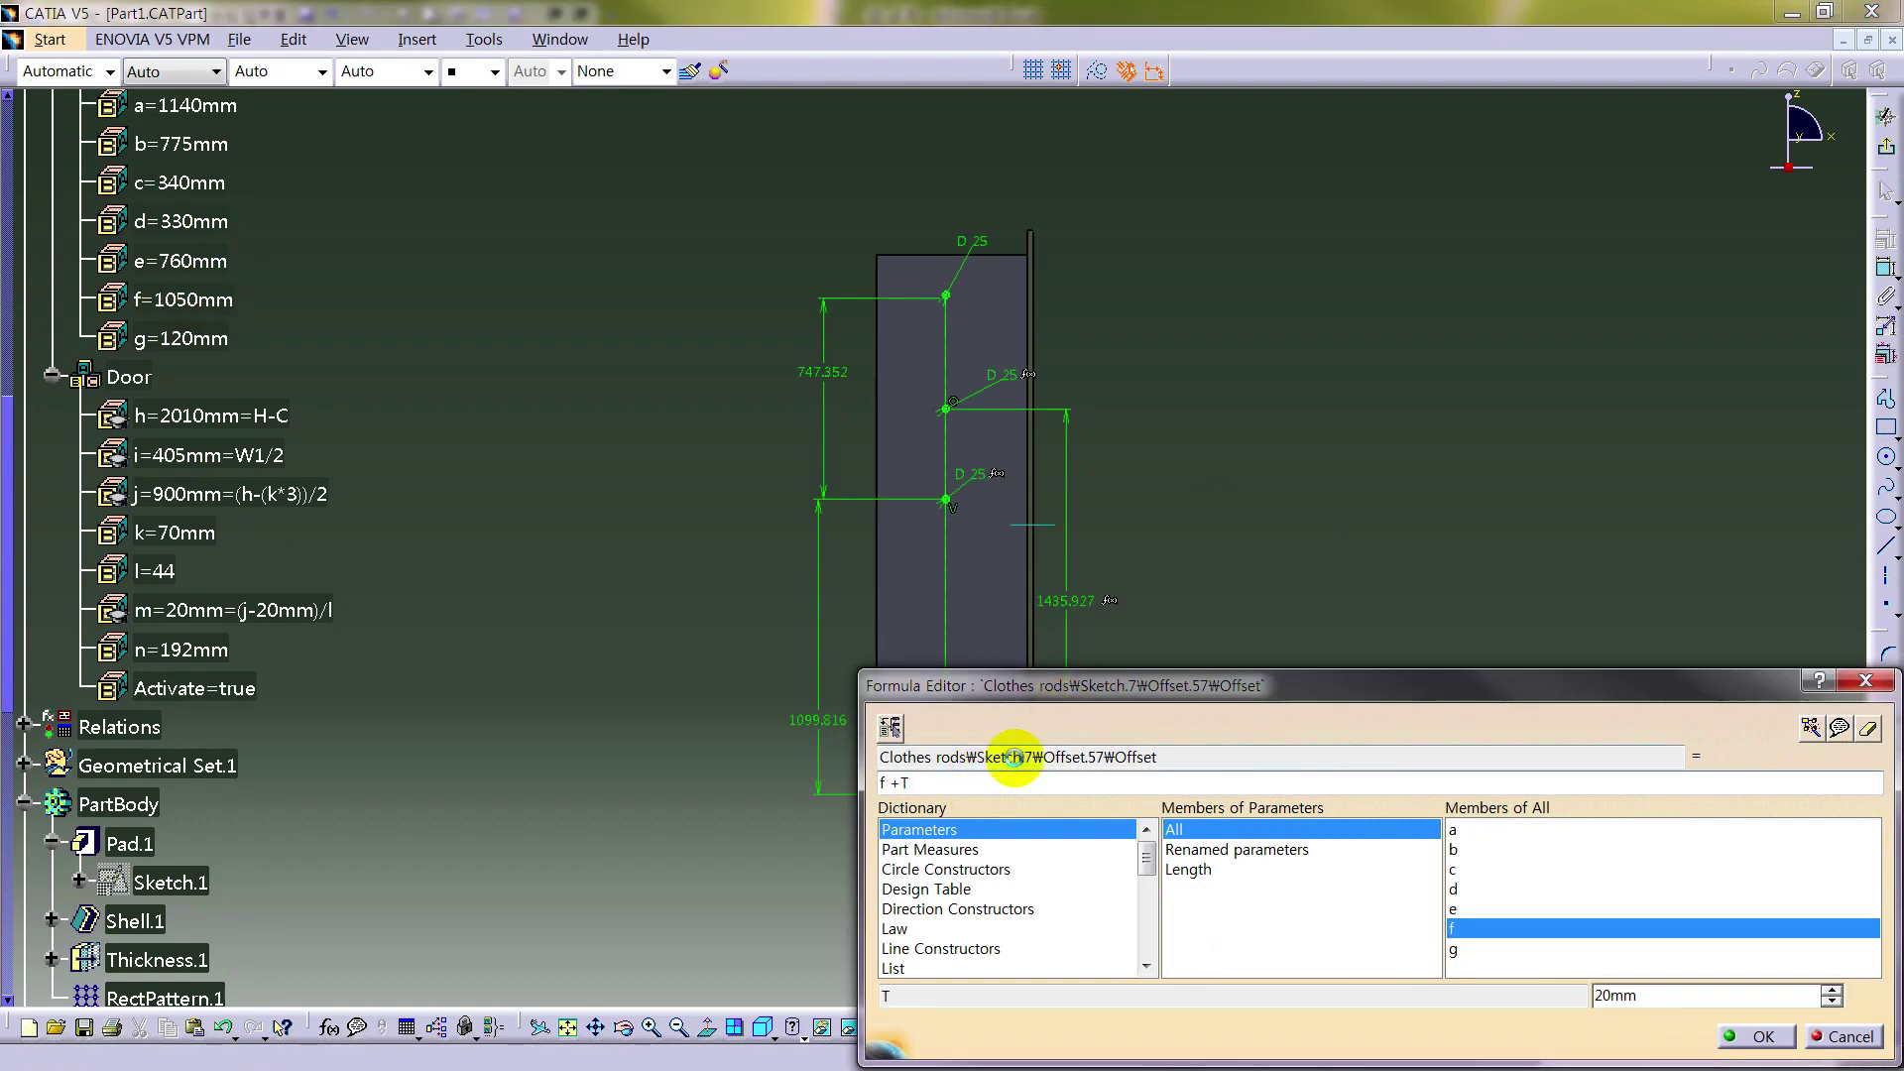
key(Return)
- Link the lower circle's vertical distance from the base to the formula b+T
mouse_move(1157, 564)
middle_down()
mouse_move(1267, 459)
mouse_move(791, 800)
middle_up()
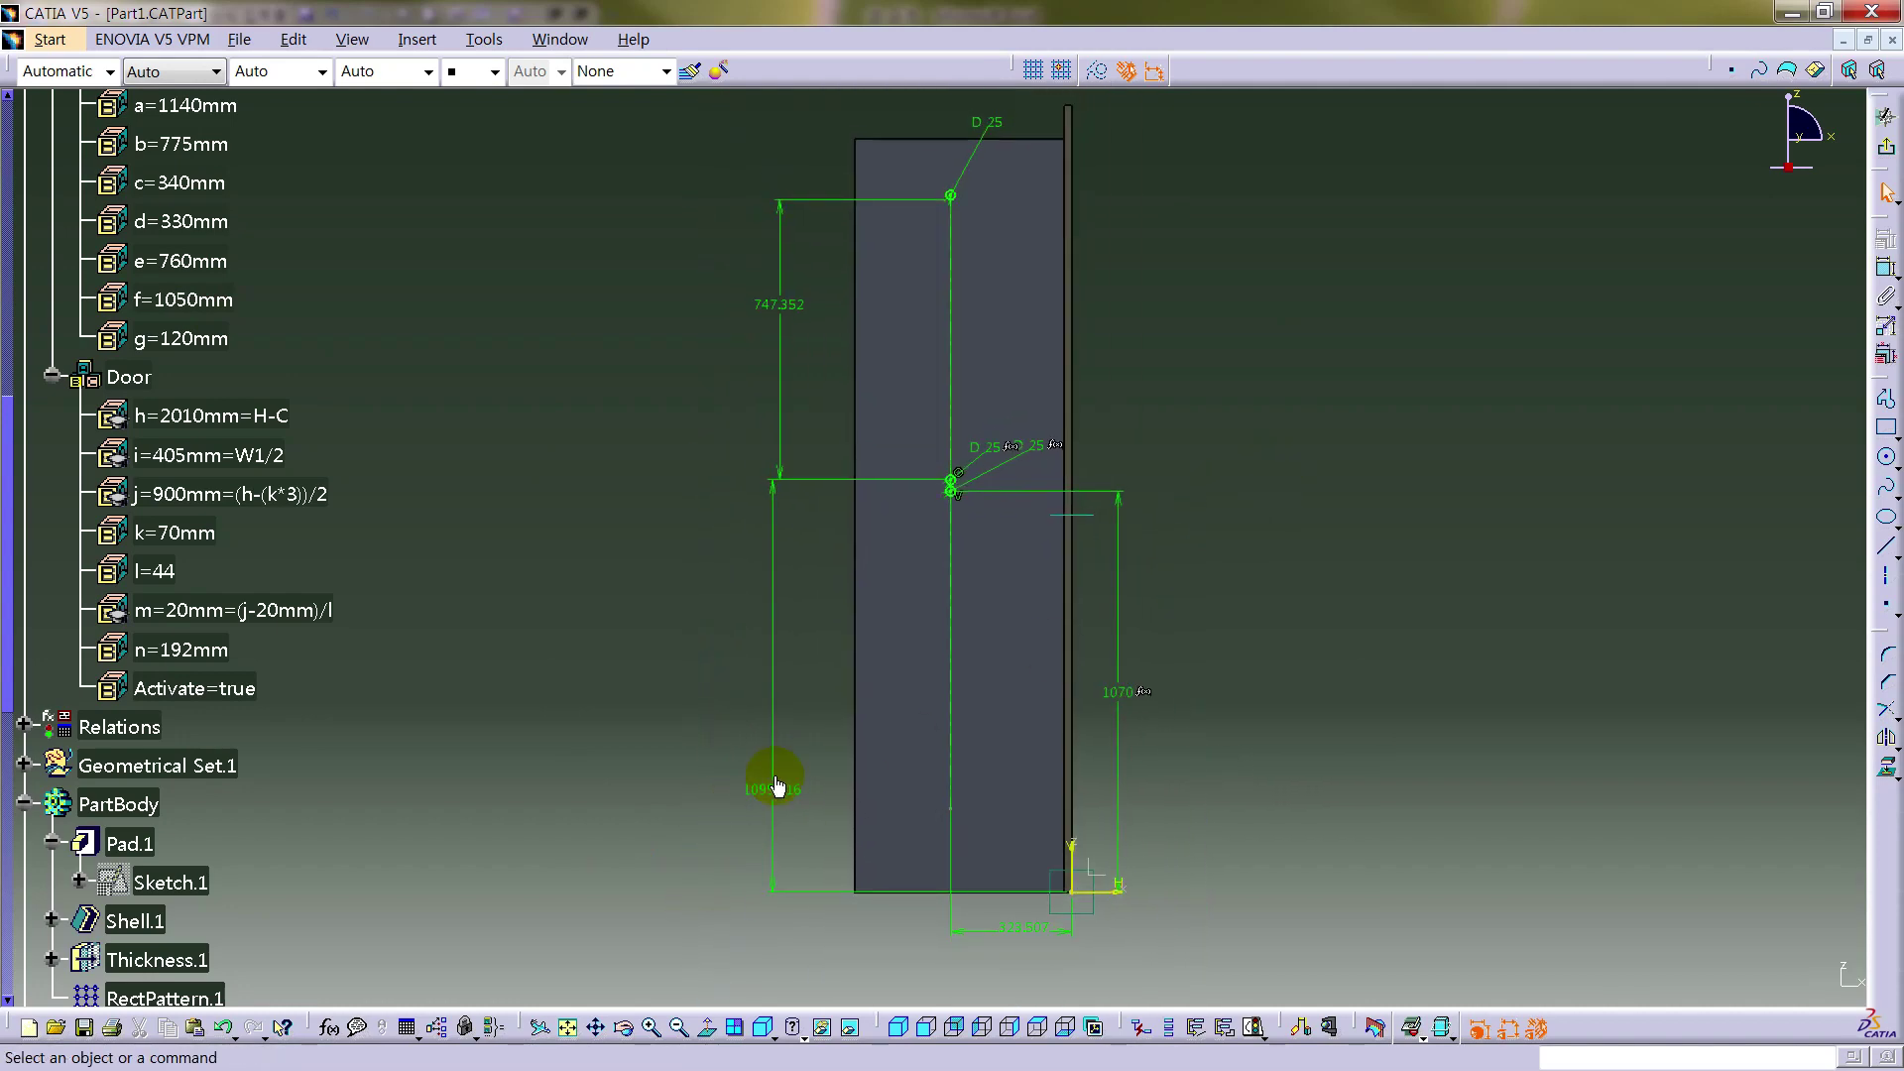
right_click(777, 787)
mouse_move(893, 1054)
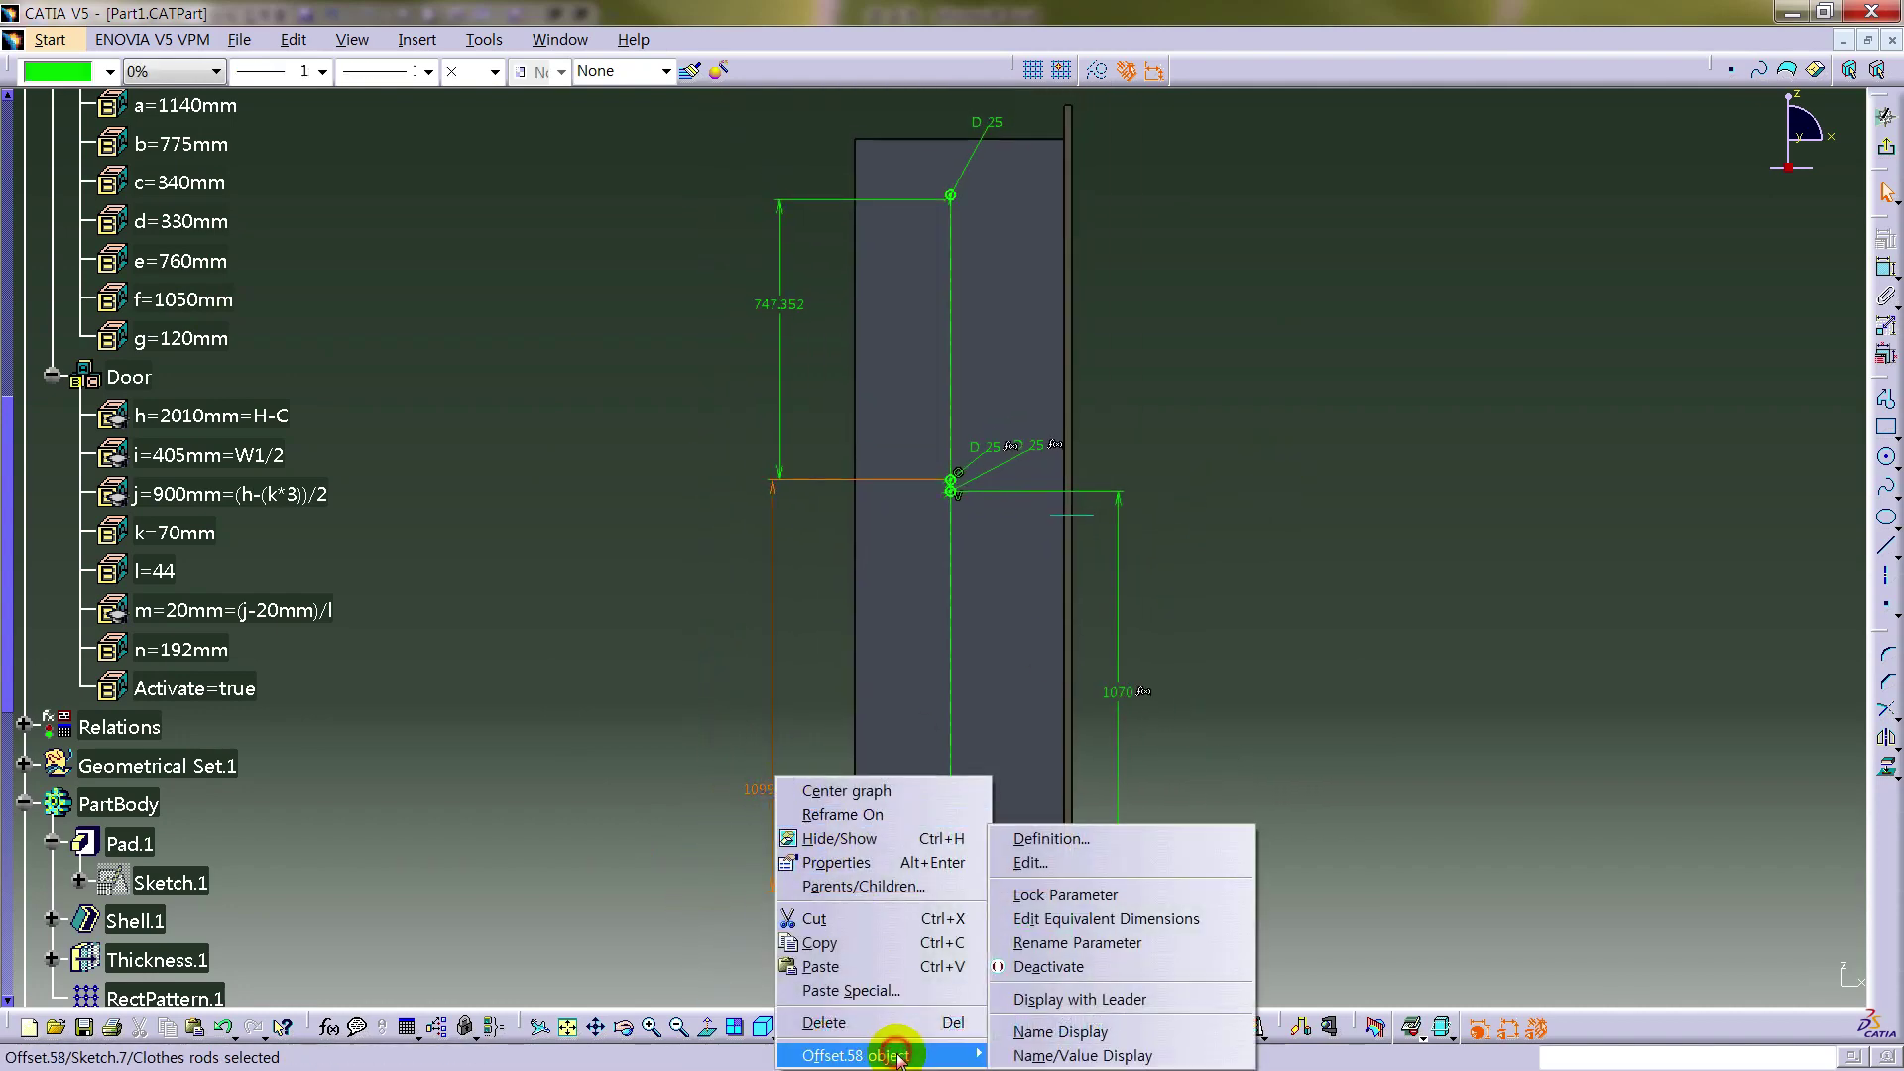
click(1031, 862)
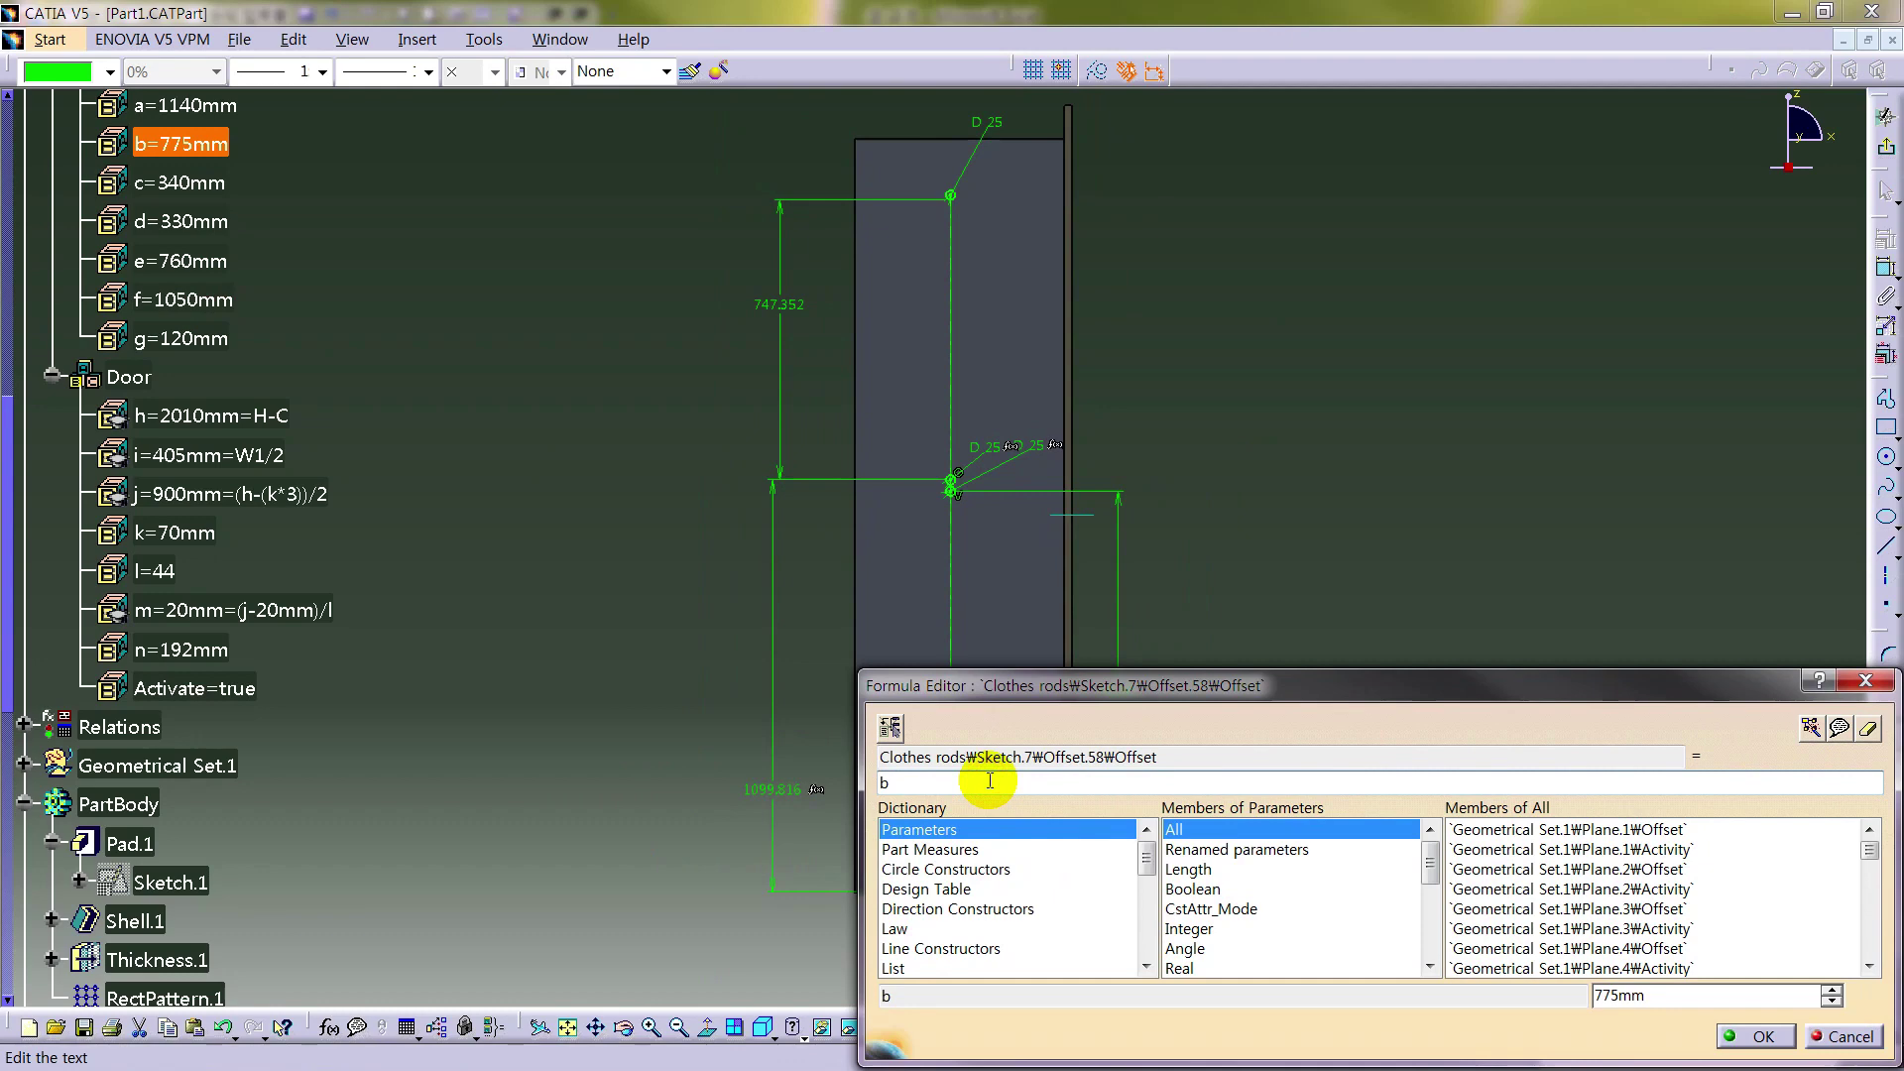
text(b+T)
key(Return)
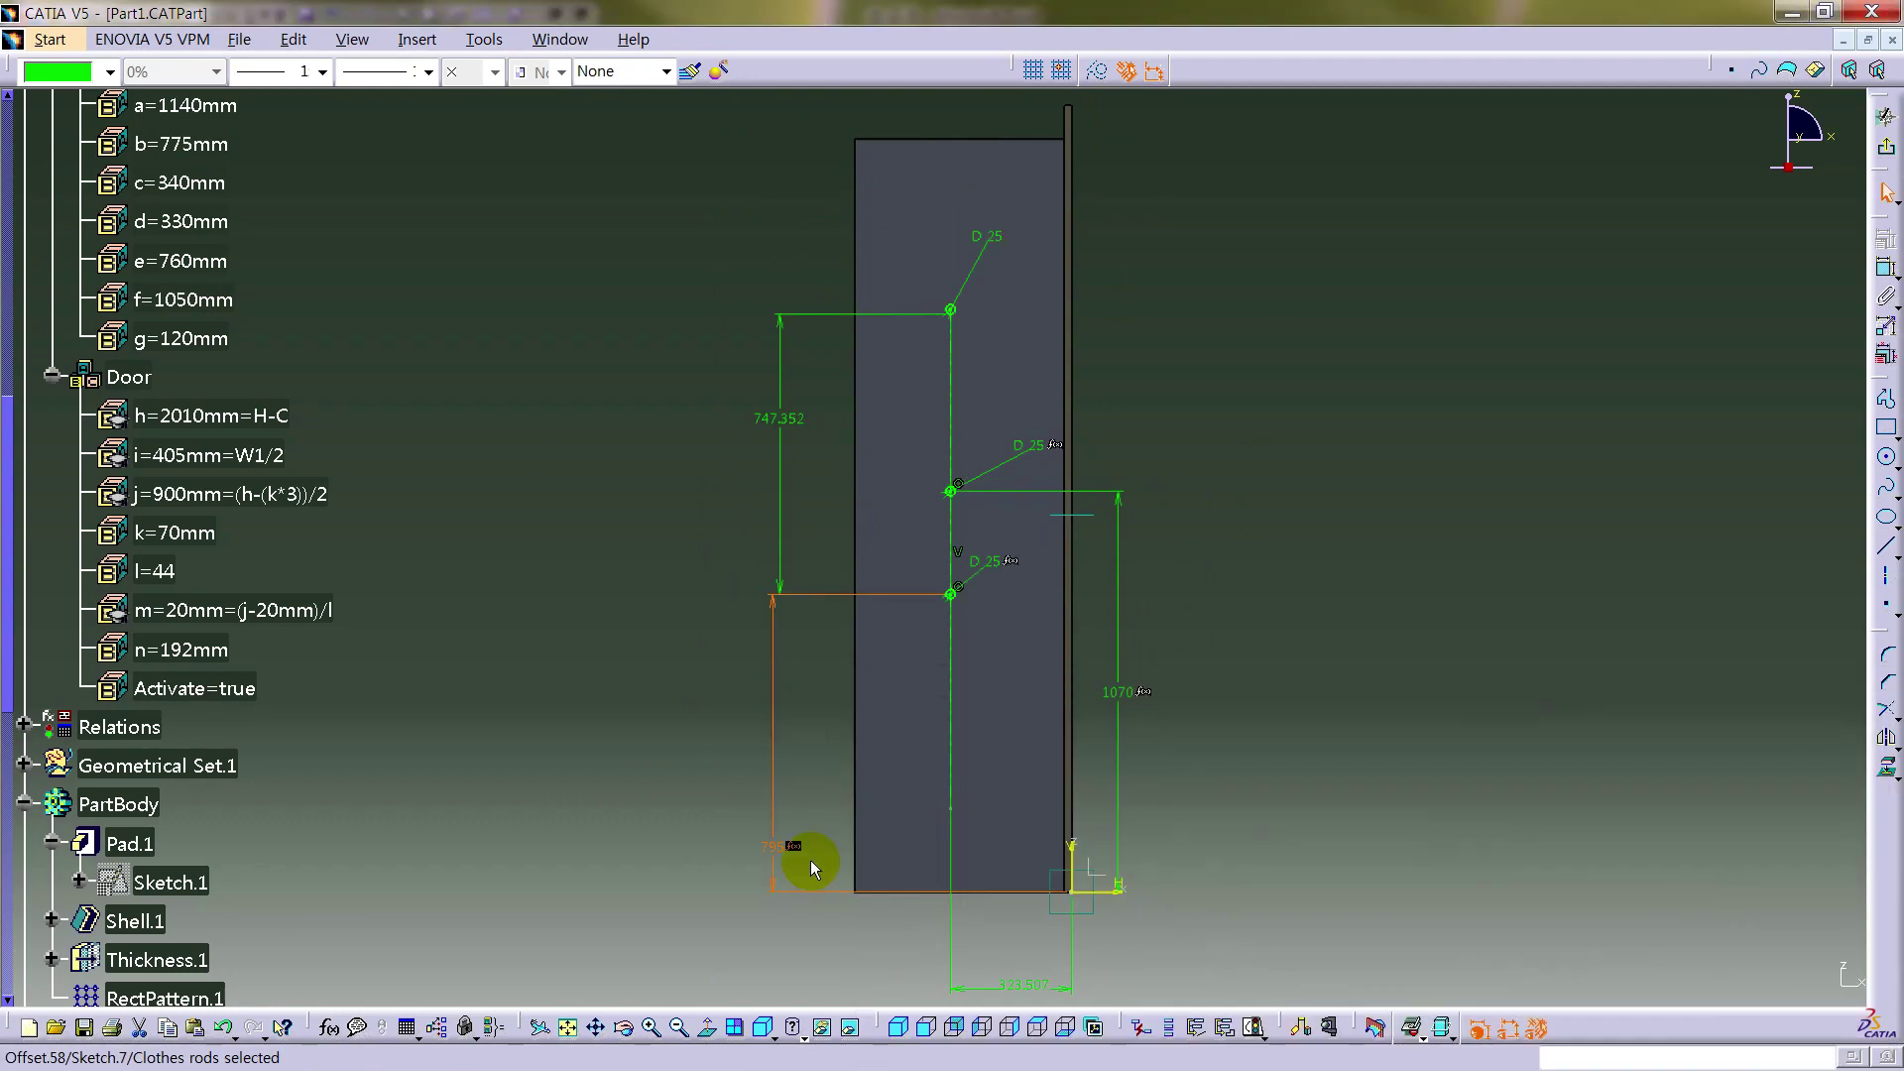
click(1432, 658)
click(819, 476)
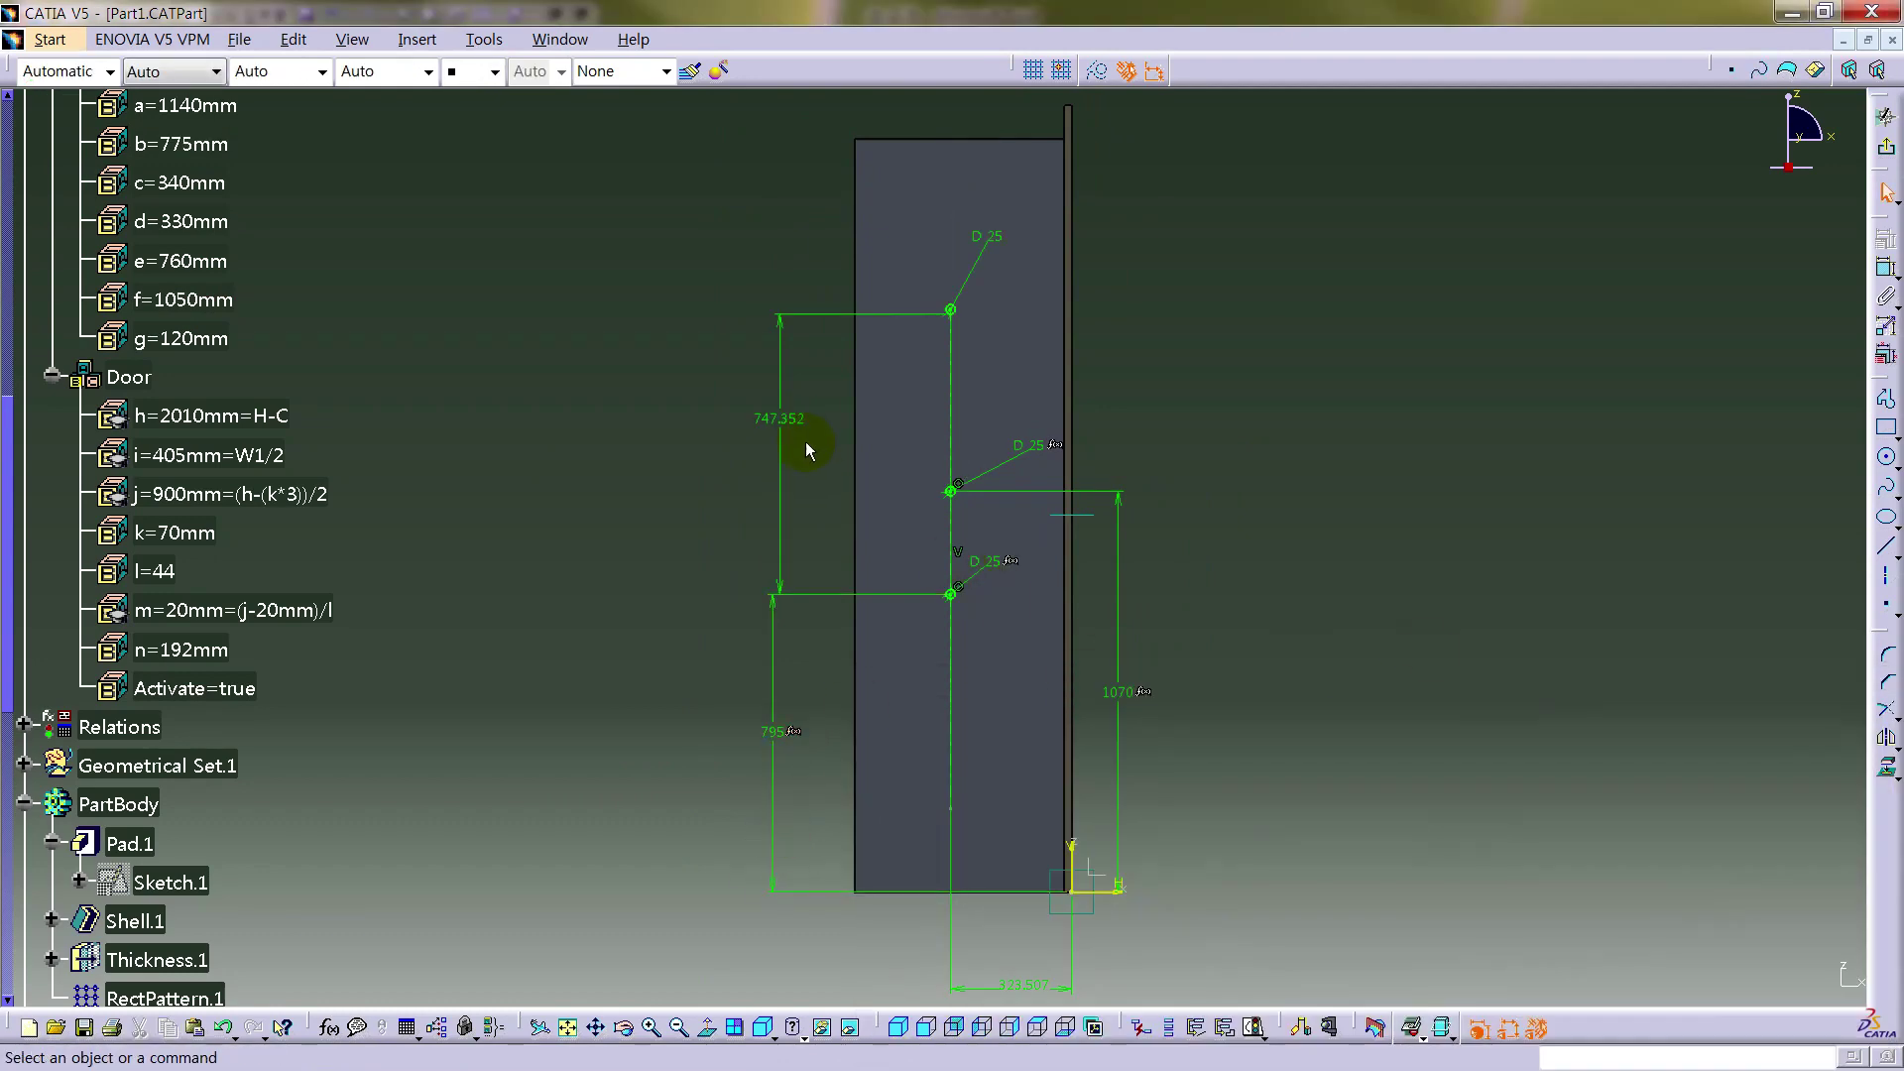
- Link the vertical distance between the top and lower circles to parameter a
right_click(788, 414)
mouse_move(952, 692)
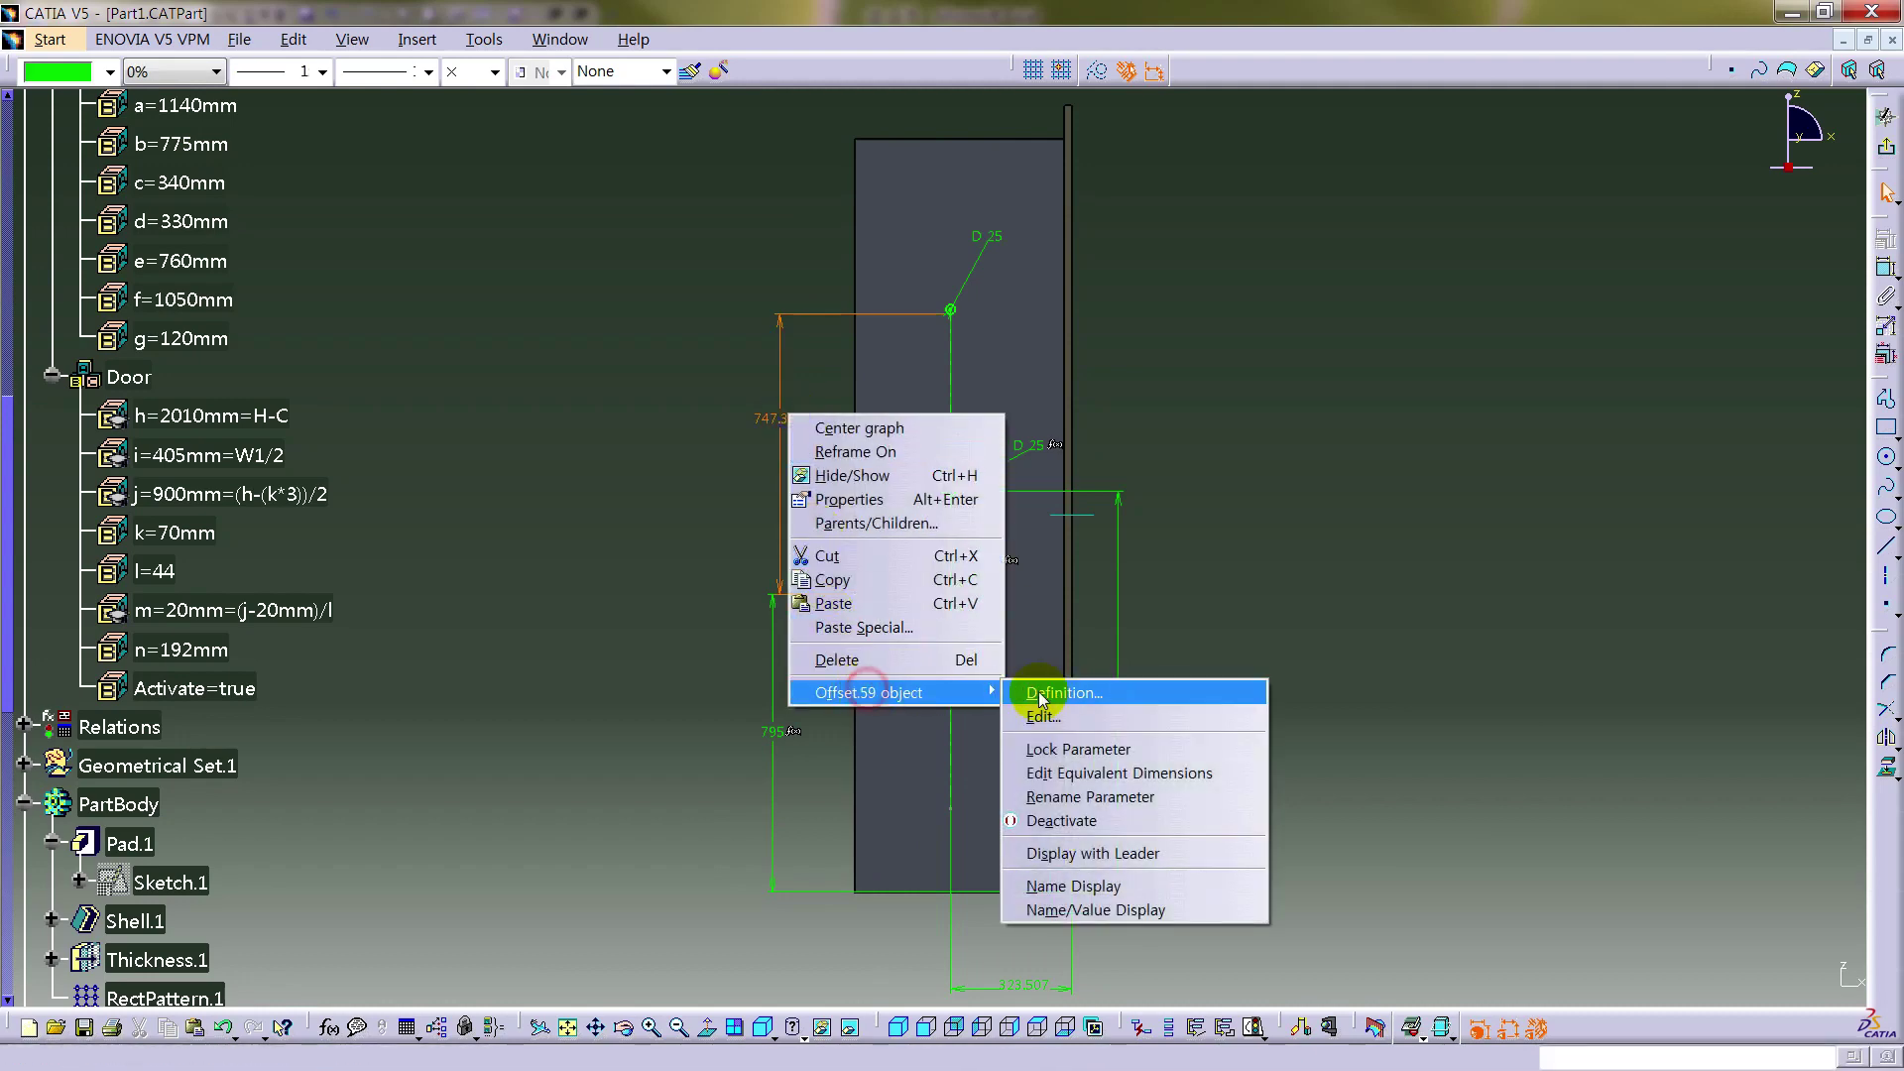
click(1051, 716)
text(a)
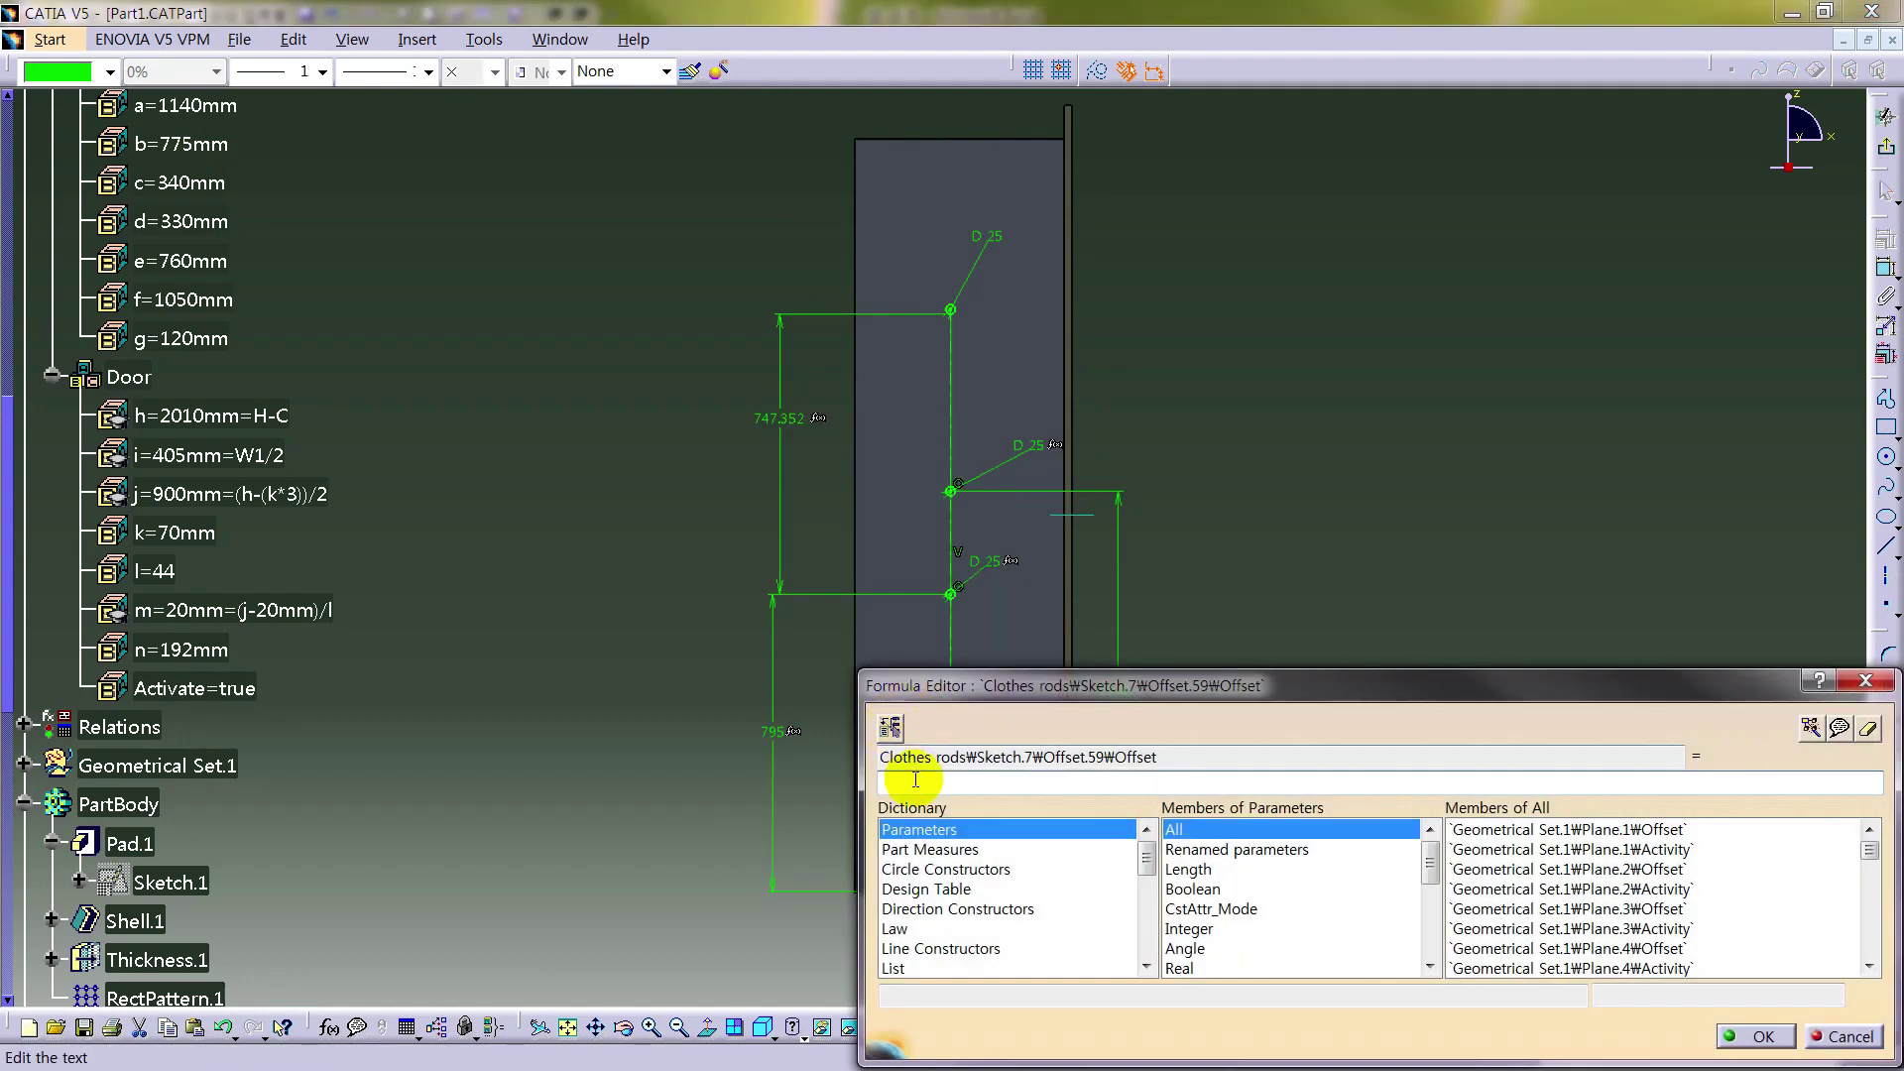
click(1753, 1036)
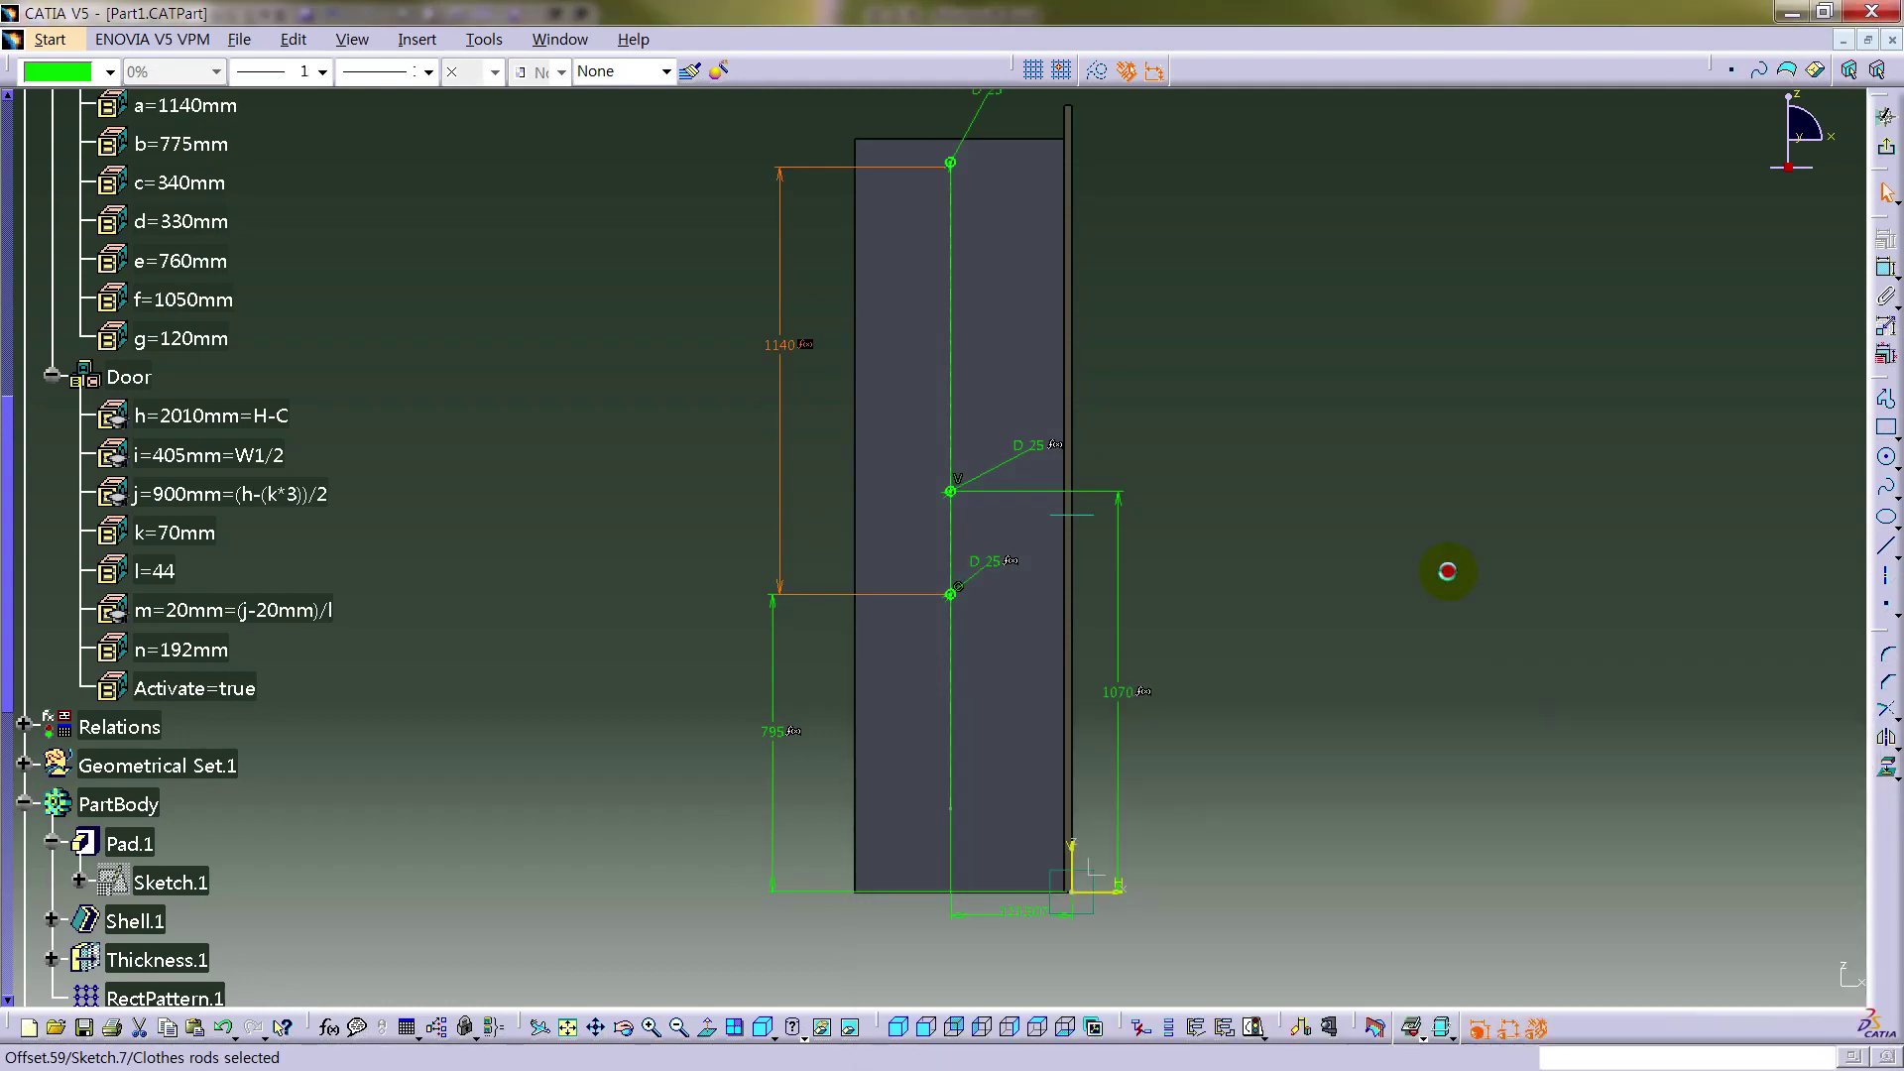
- Link the horizontal distance between the circles' axis line and the vertical axis to the formula D/2+T
right_click(1053, 924)
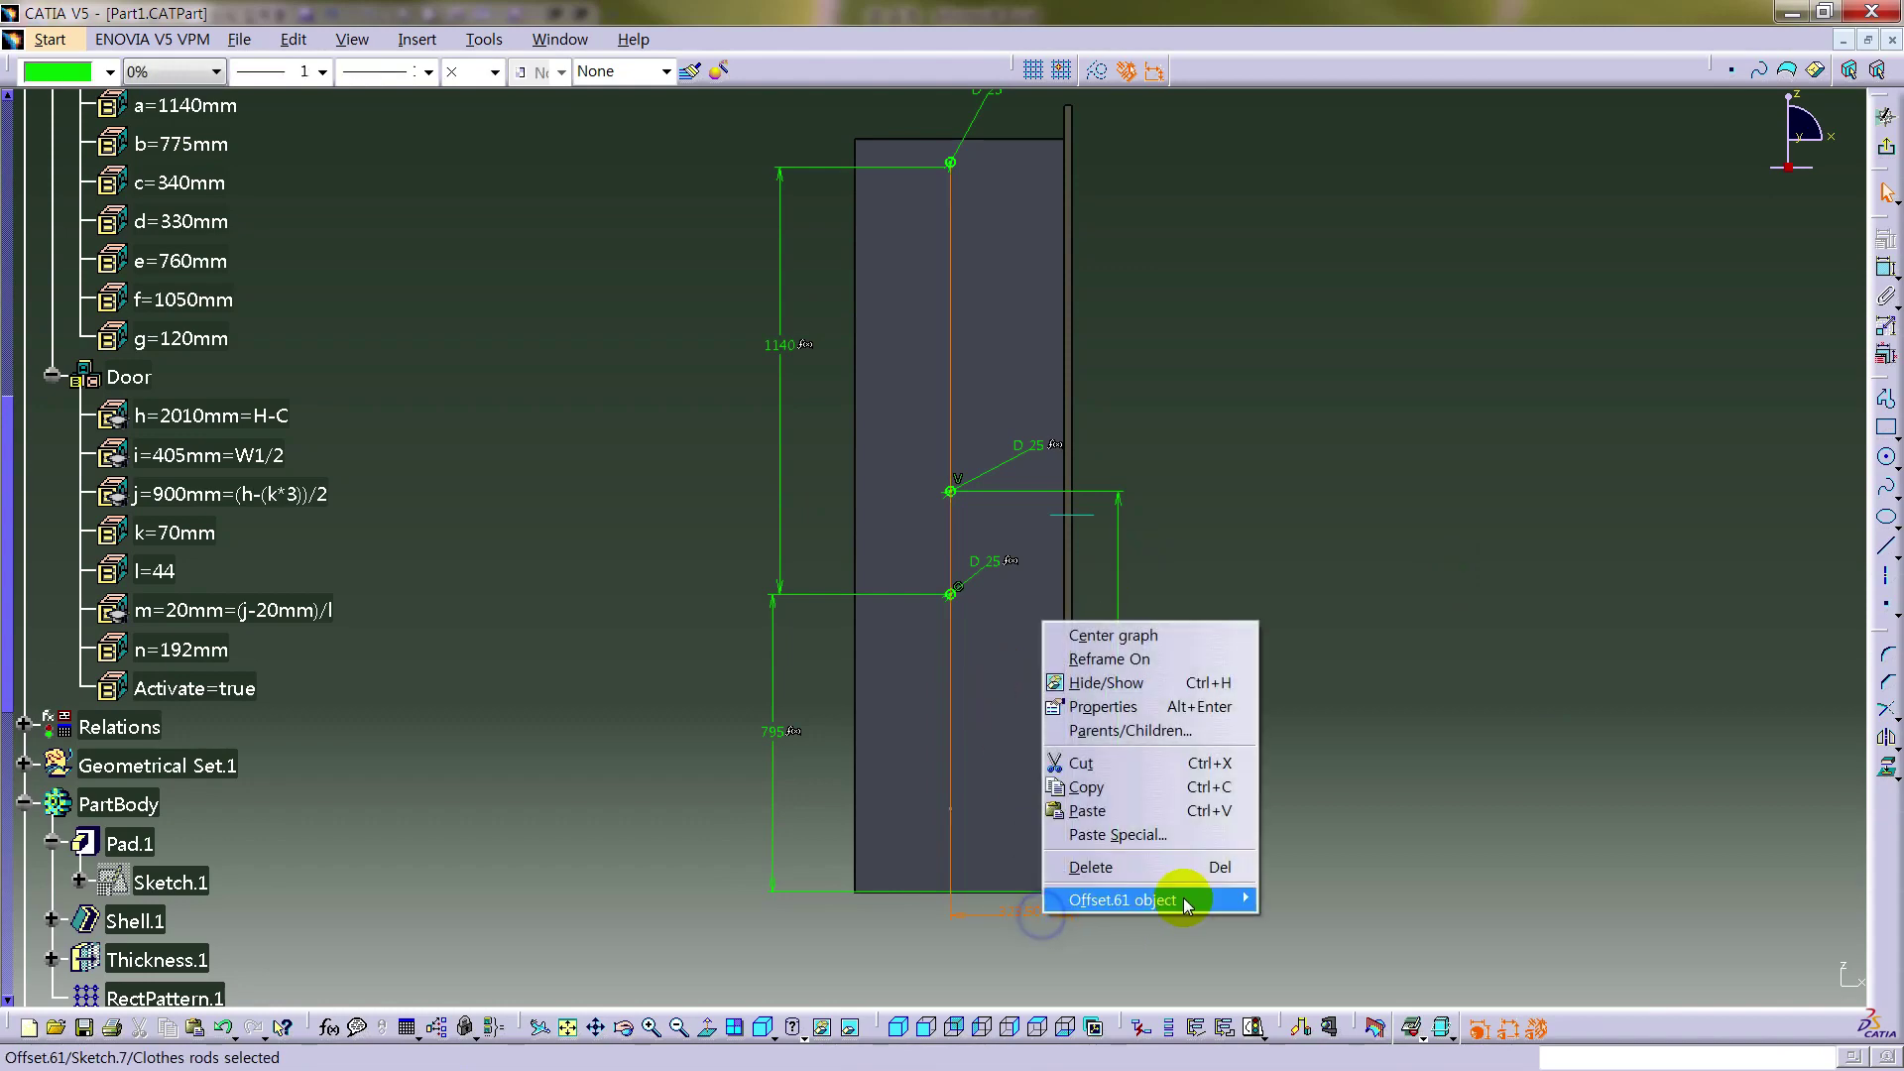
mouse_move(1151, 899)
click(1348, 709)
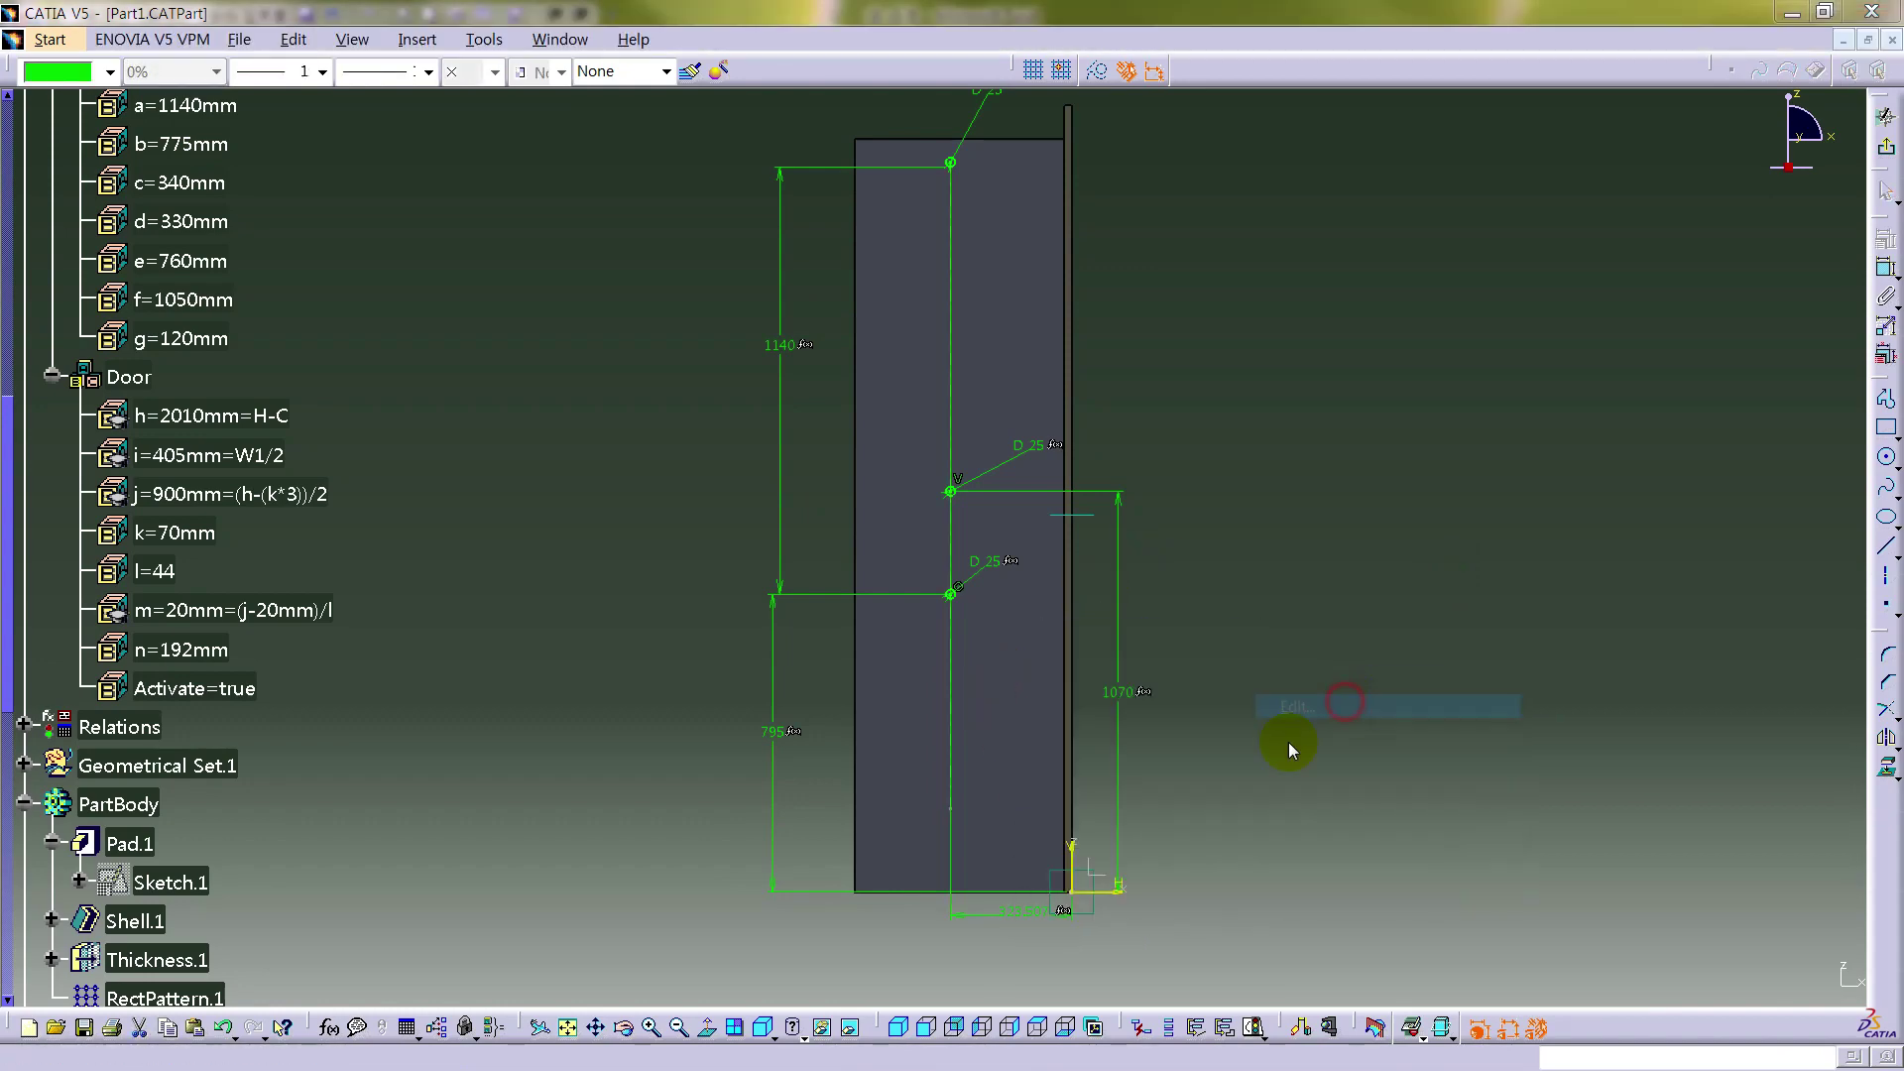
text(D/2+T)
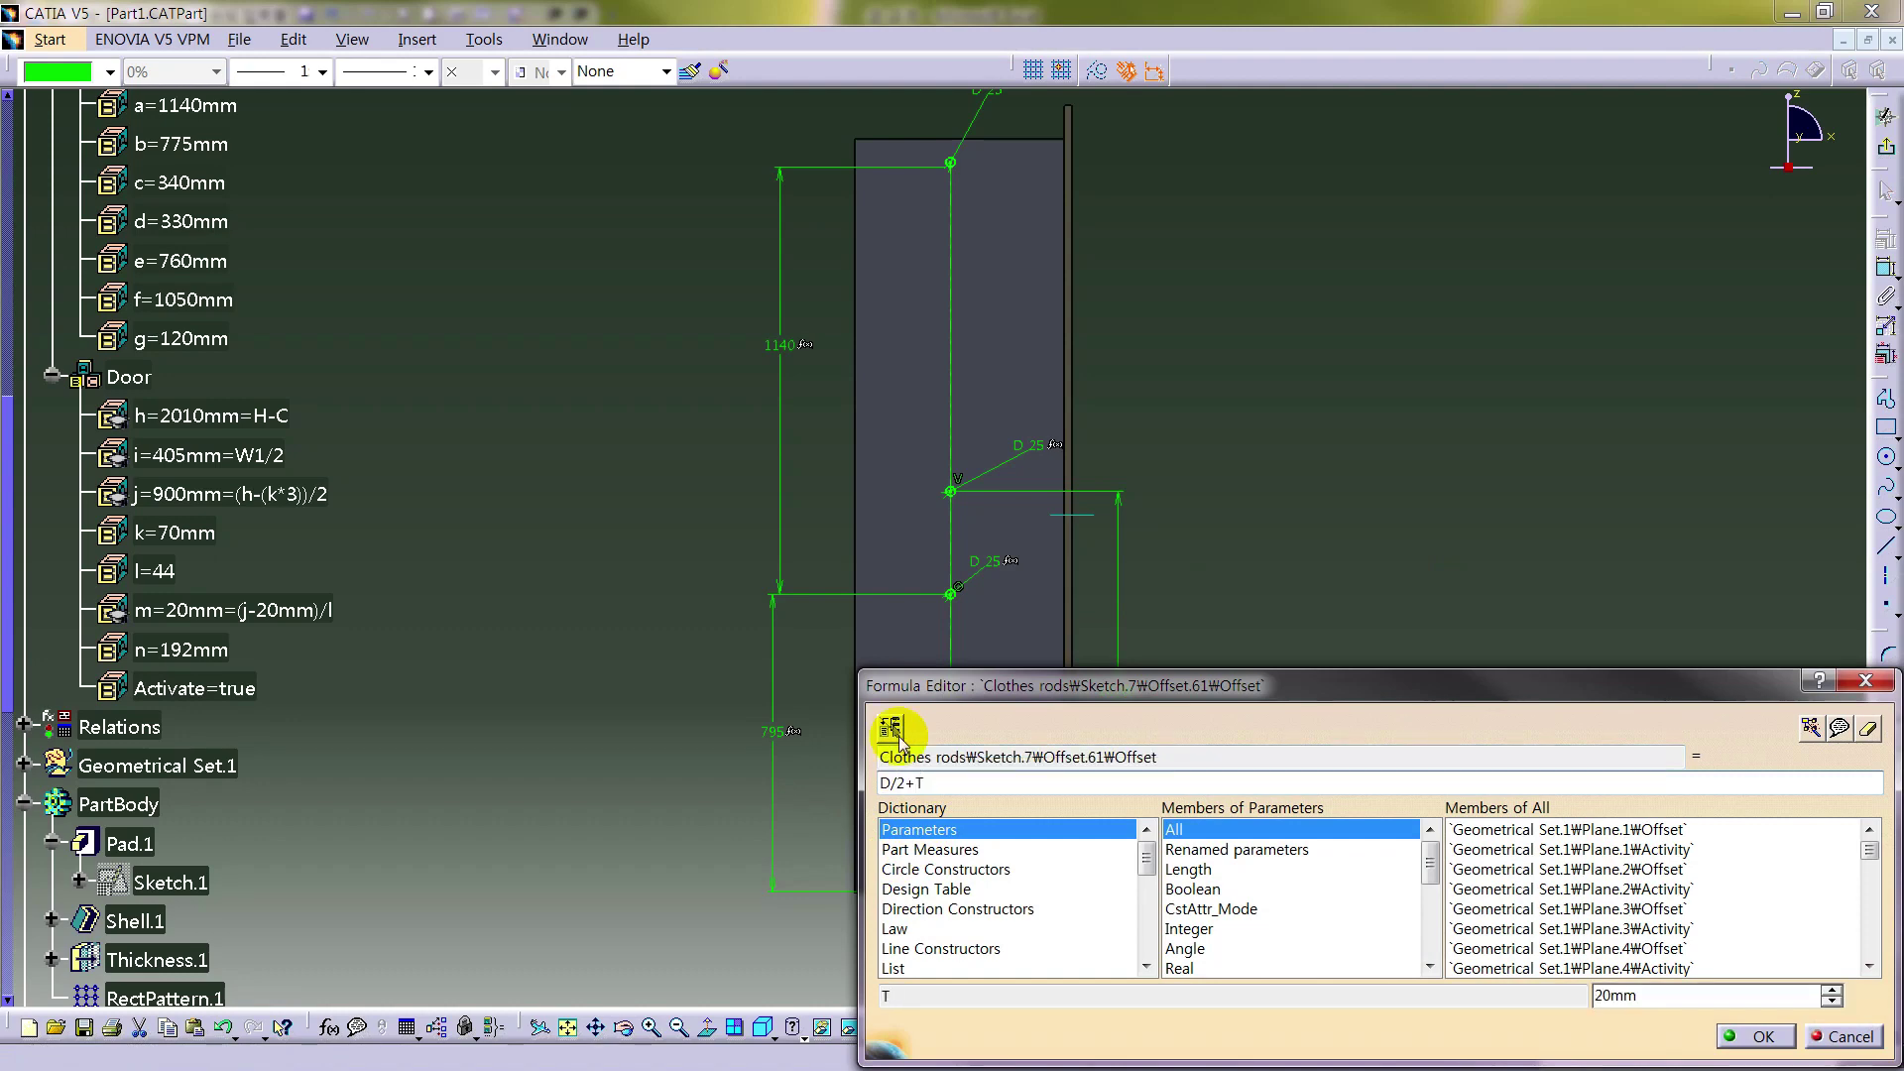
key(Return)
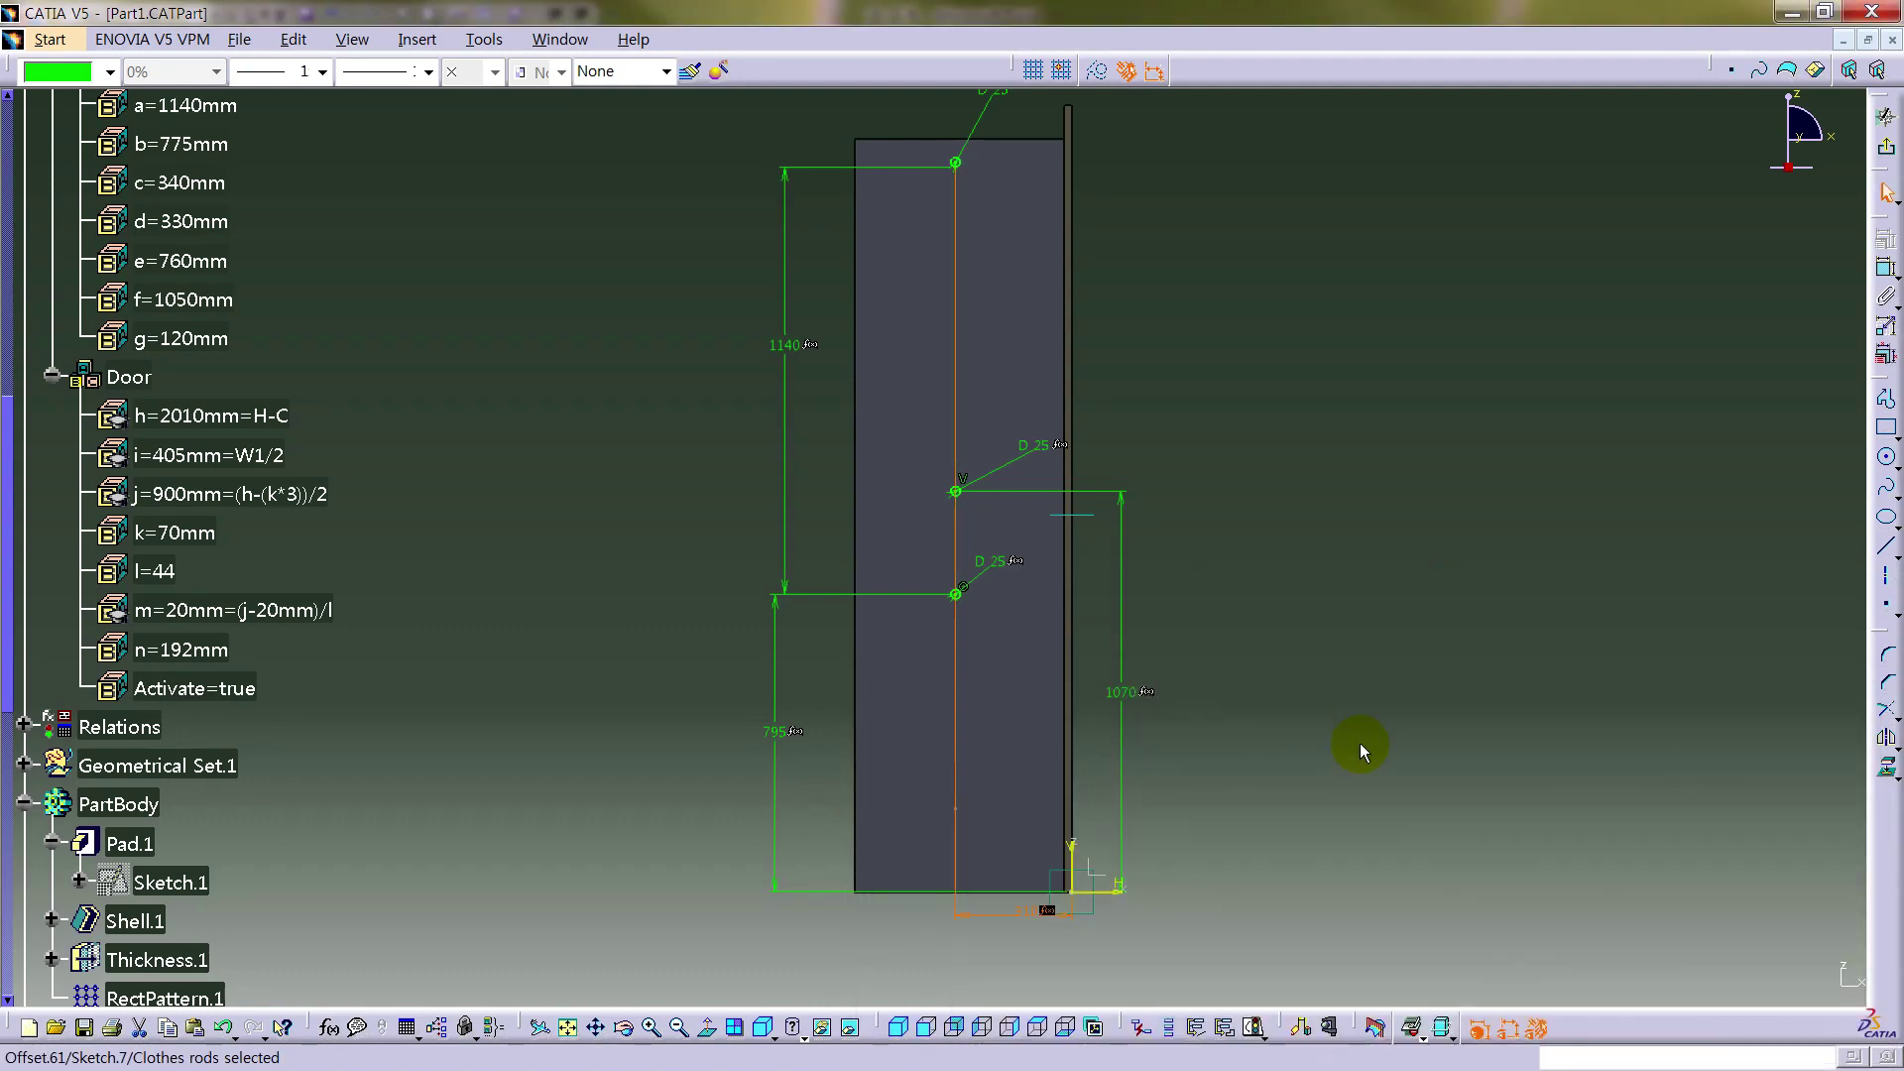
click(1192, 530)
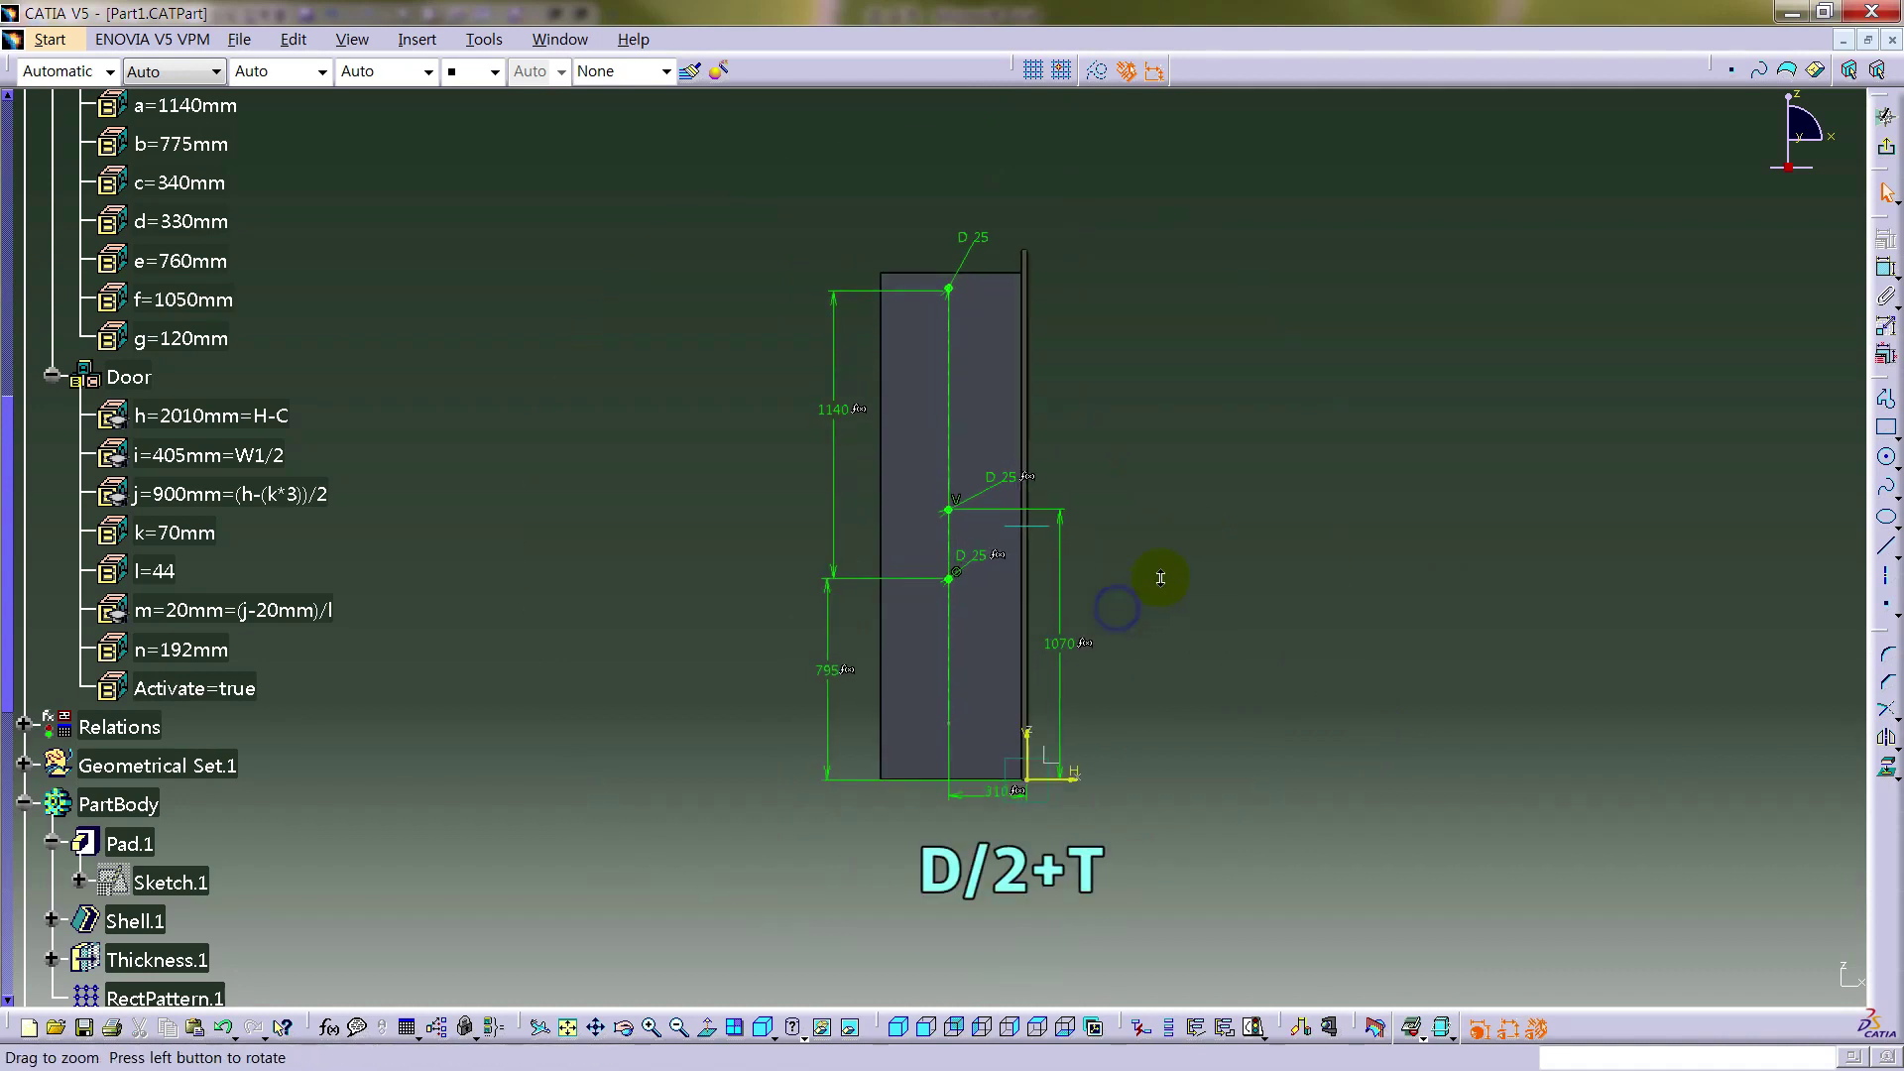
- Rearrange the circle diameter, vertical and horizontal dimensions so they are spaced clearly around the sketch
drag(1073, 619, 1210, 612)
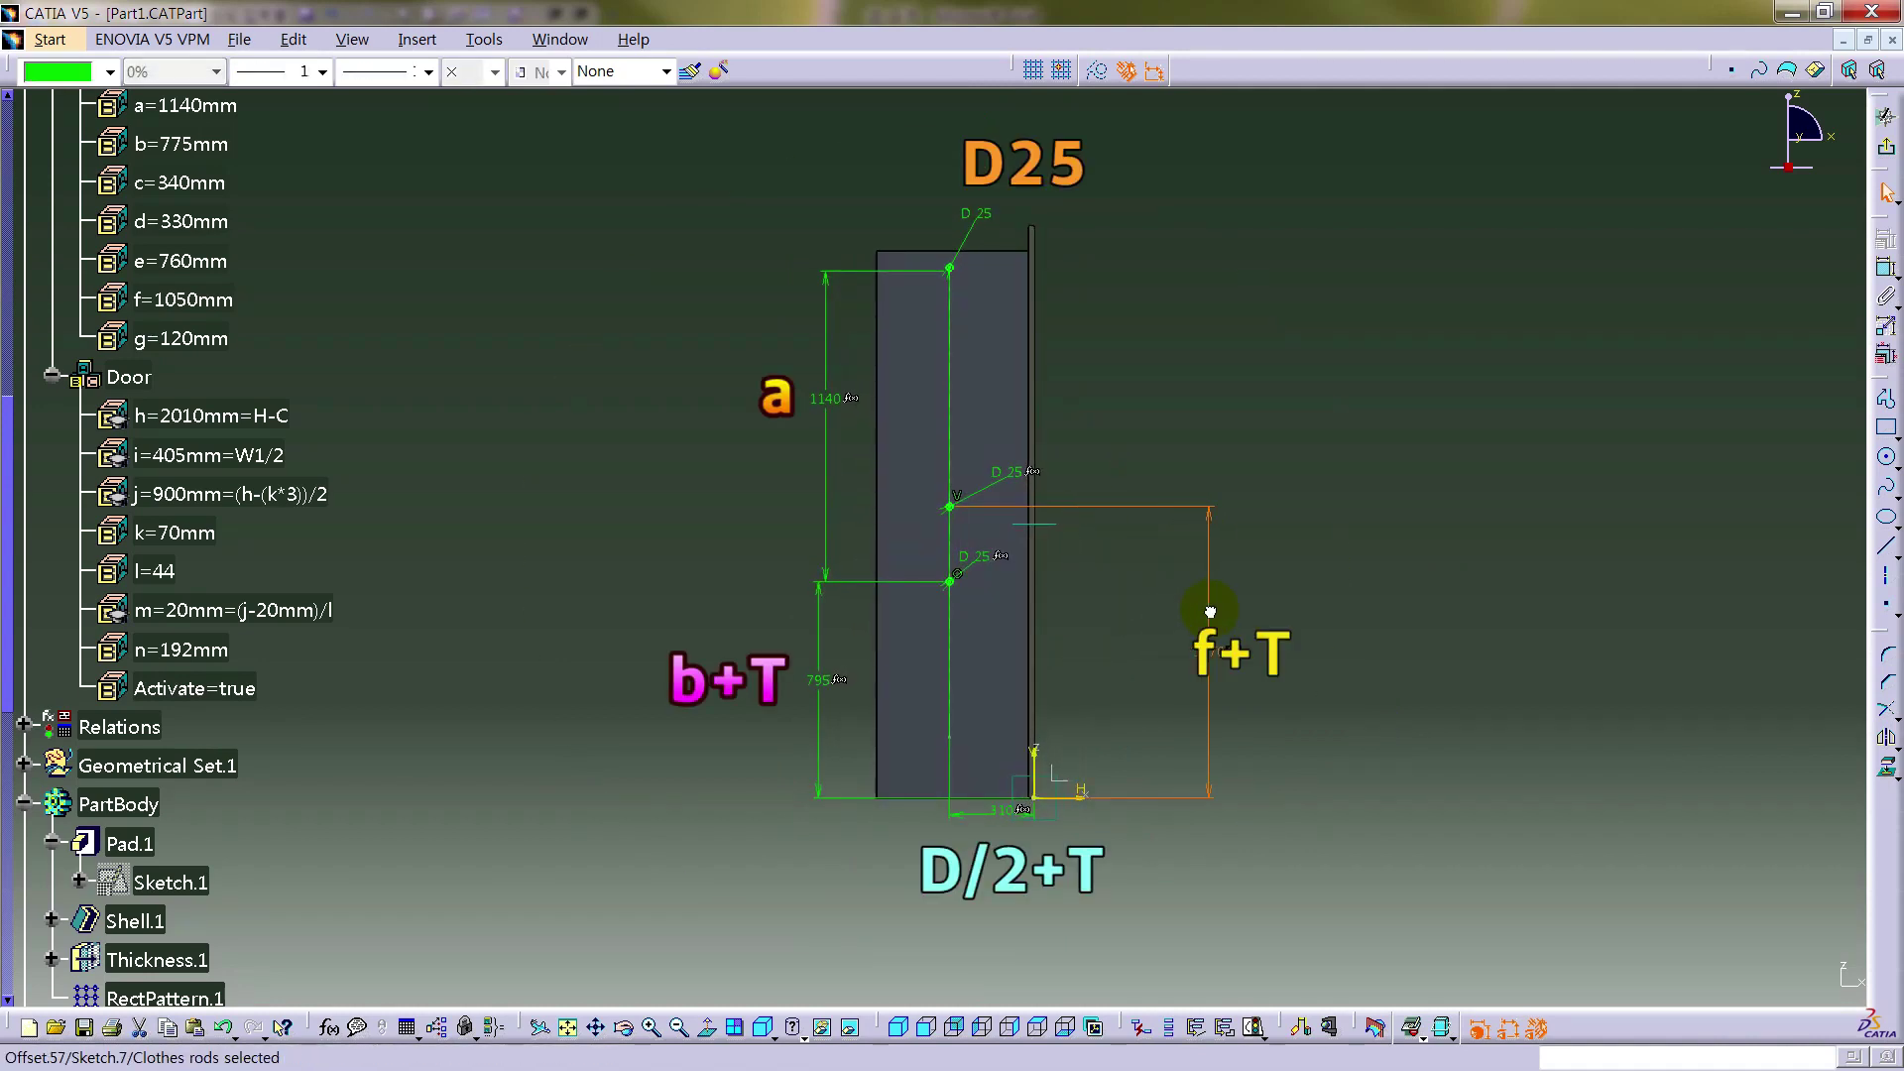
drag(998, 482, 976, 439)
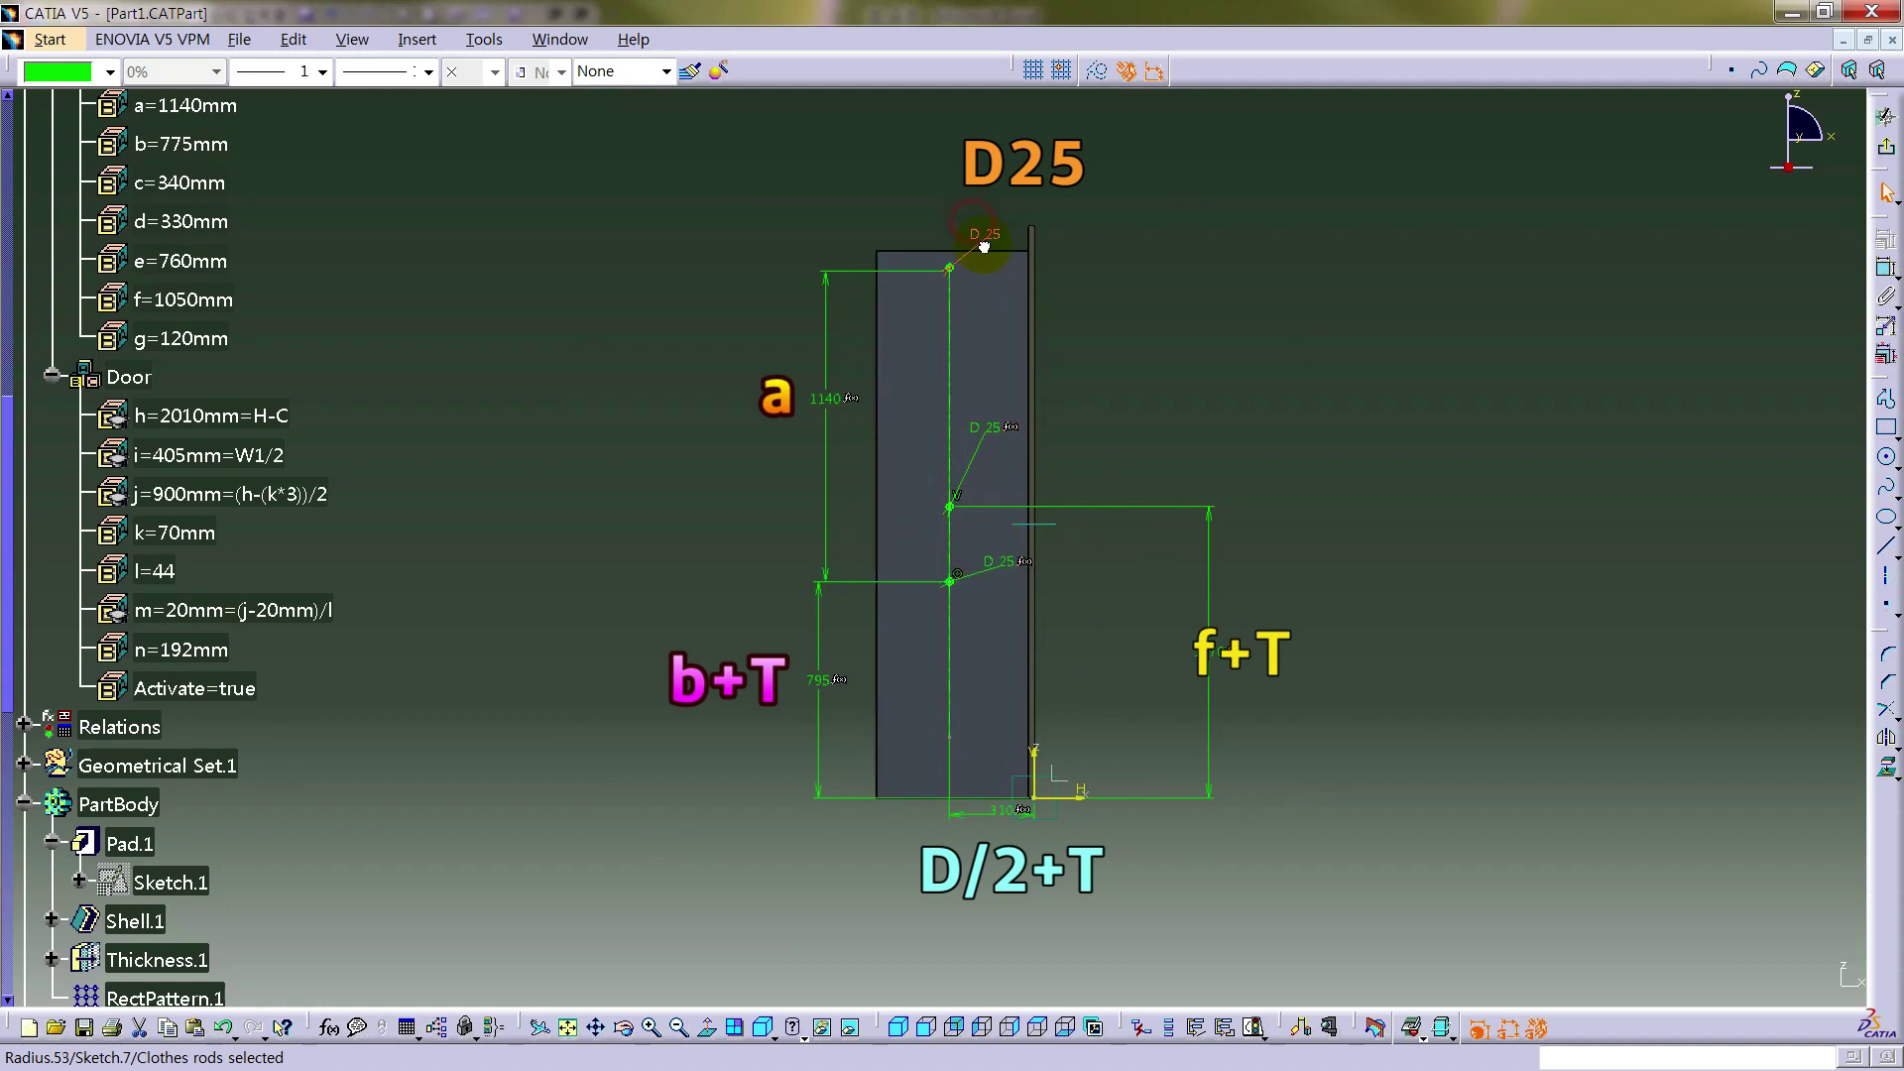
click(824, 503)
click(744, 922)
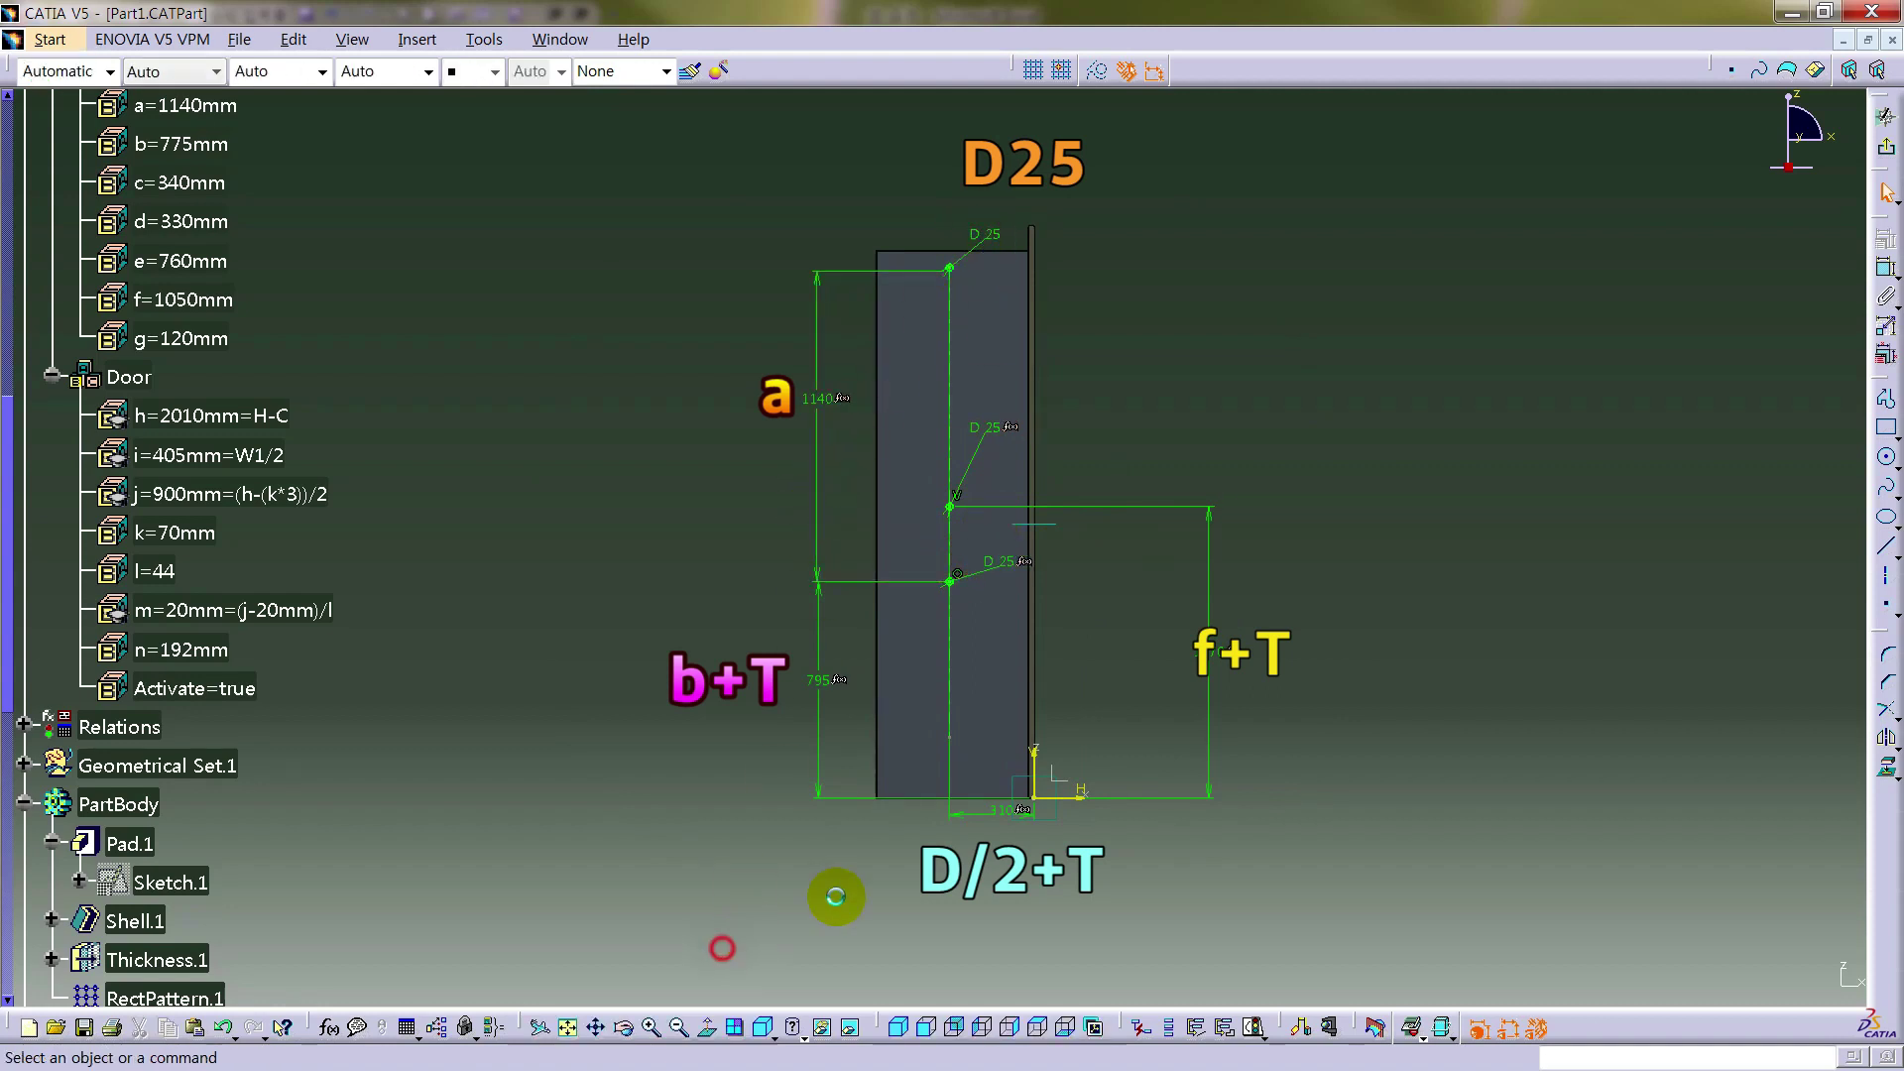
drag(977, 815, 977, 840)
- Create an output feature from the top circle
mouse_move(1125, 608)
middle_down()
mouse_move(1054, 531)
mouse_move(986, 502)
middle_up()
click(1232, 223)
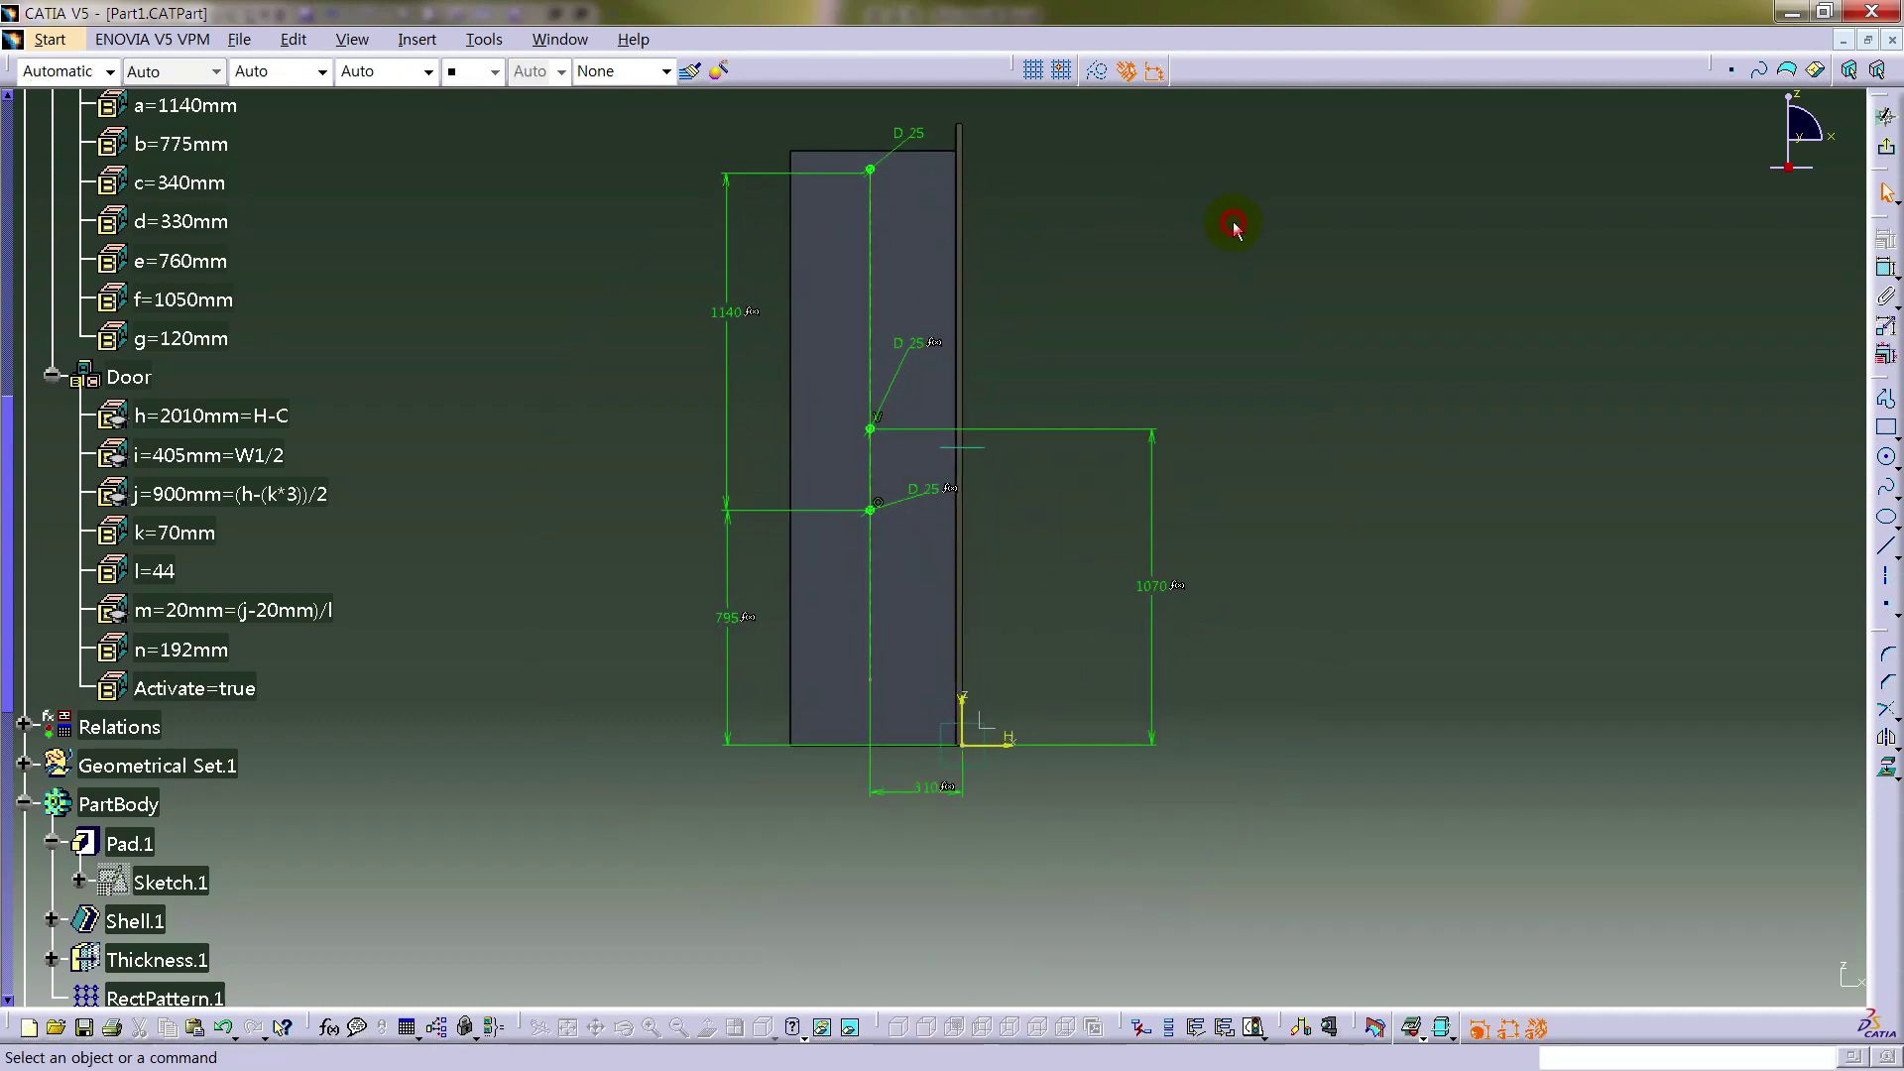
click(873, 170)
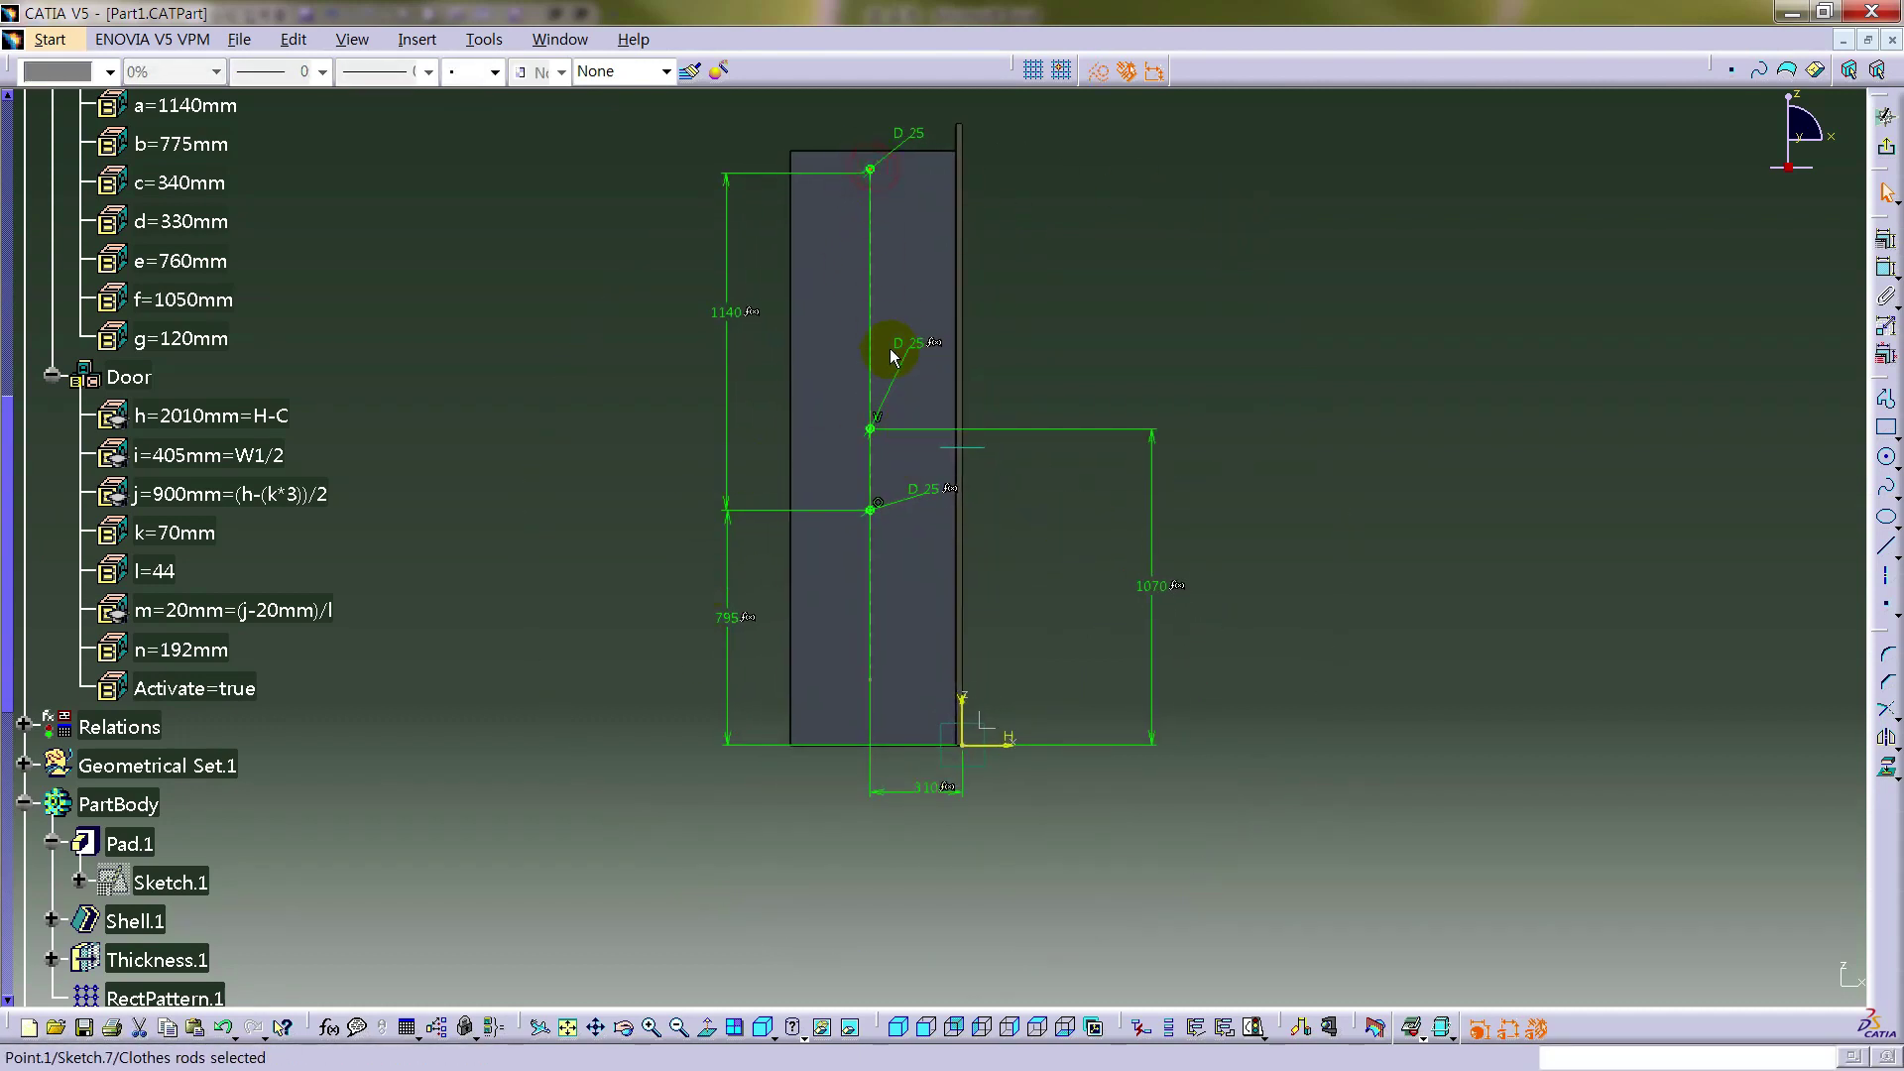
mouse_move(883, 181)
middle_down()
mouse_move(1020, 510)
mouse_move(1292, 323)
mouse_move(1602, 310)
mouse_move(1276, 526)
mouse_move(1075, 374)
middle_up()
click(1046, 409)
click(1195, 1033)
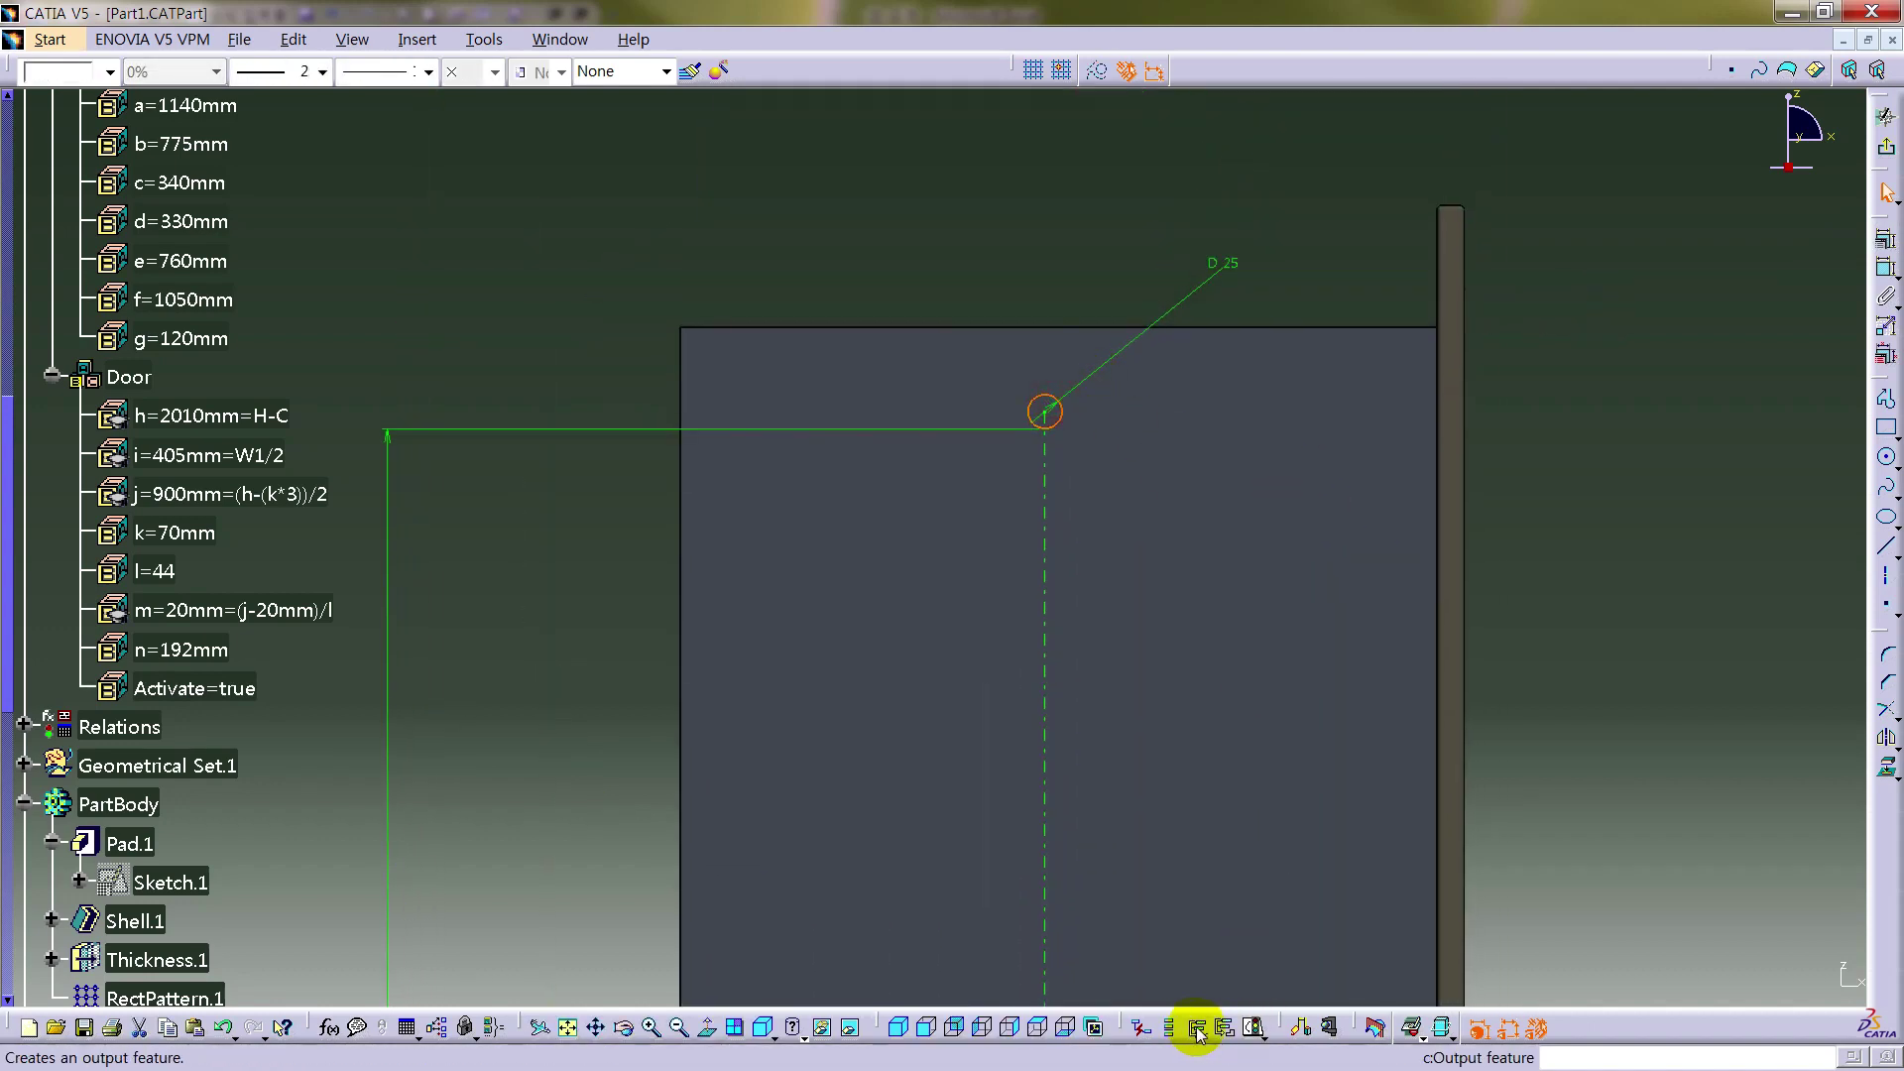
- Undo the top circle's output feature
middle_drag(1170, 787, 1026, 238)
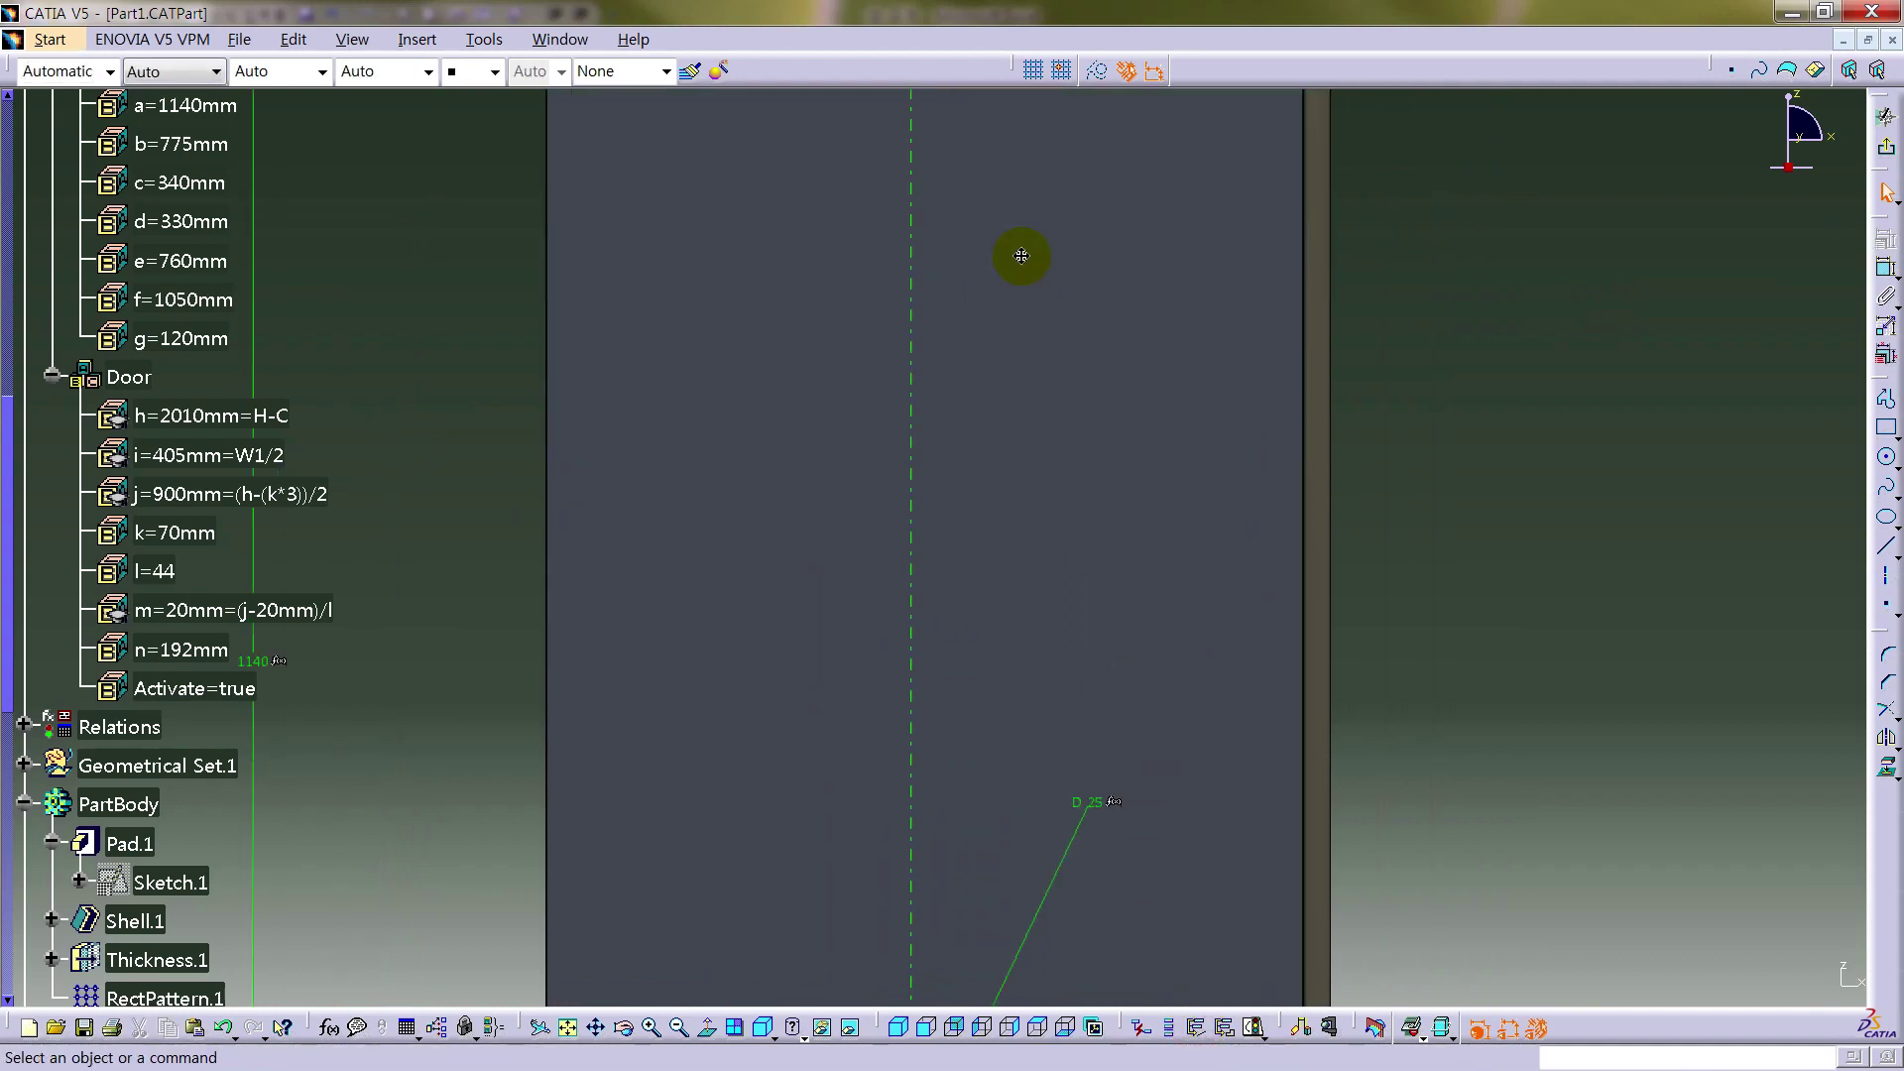
middle_drag(1008, 778, 952, 372)
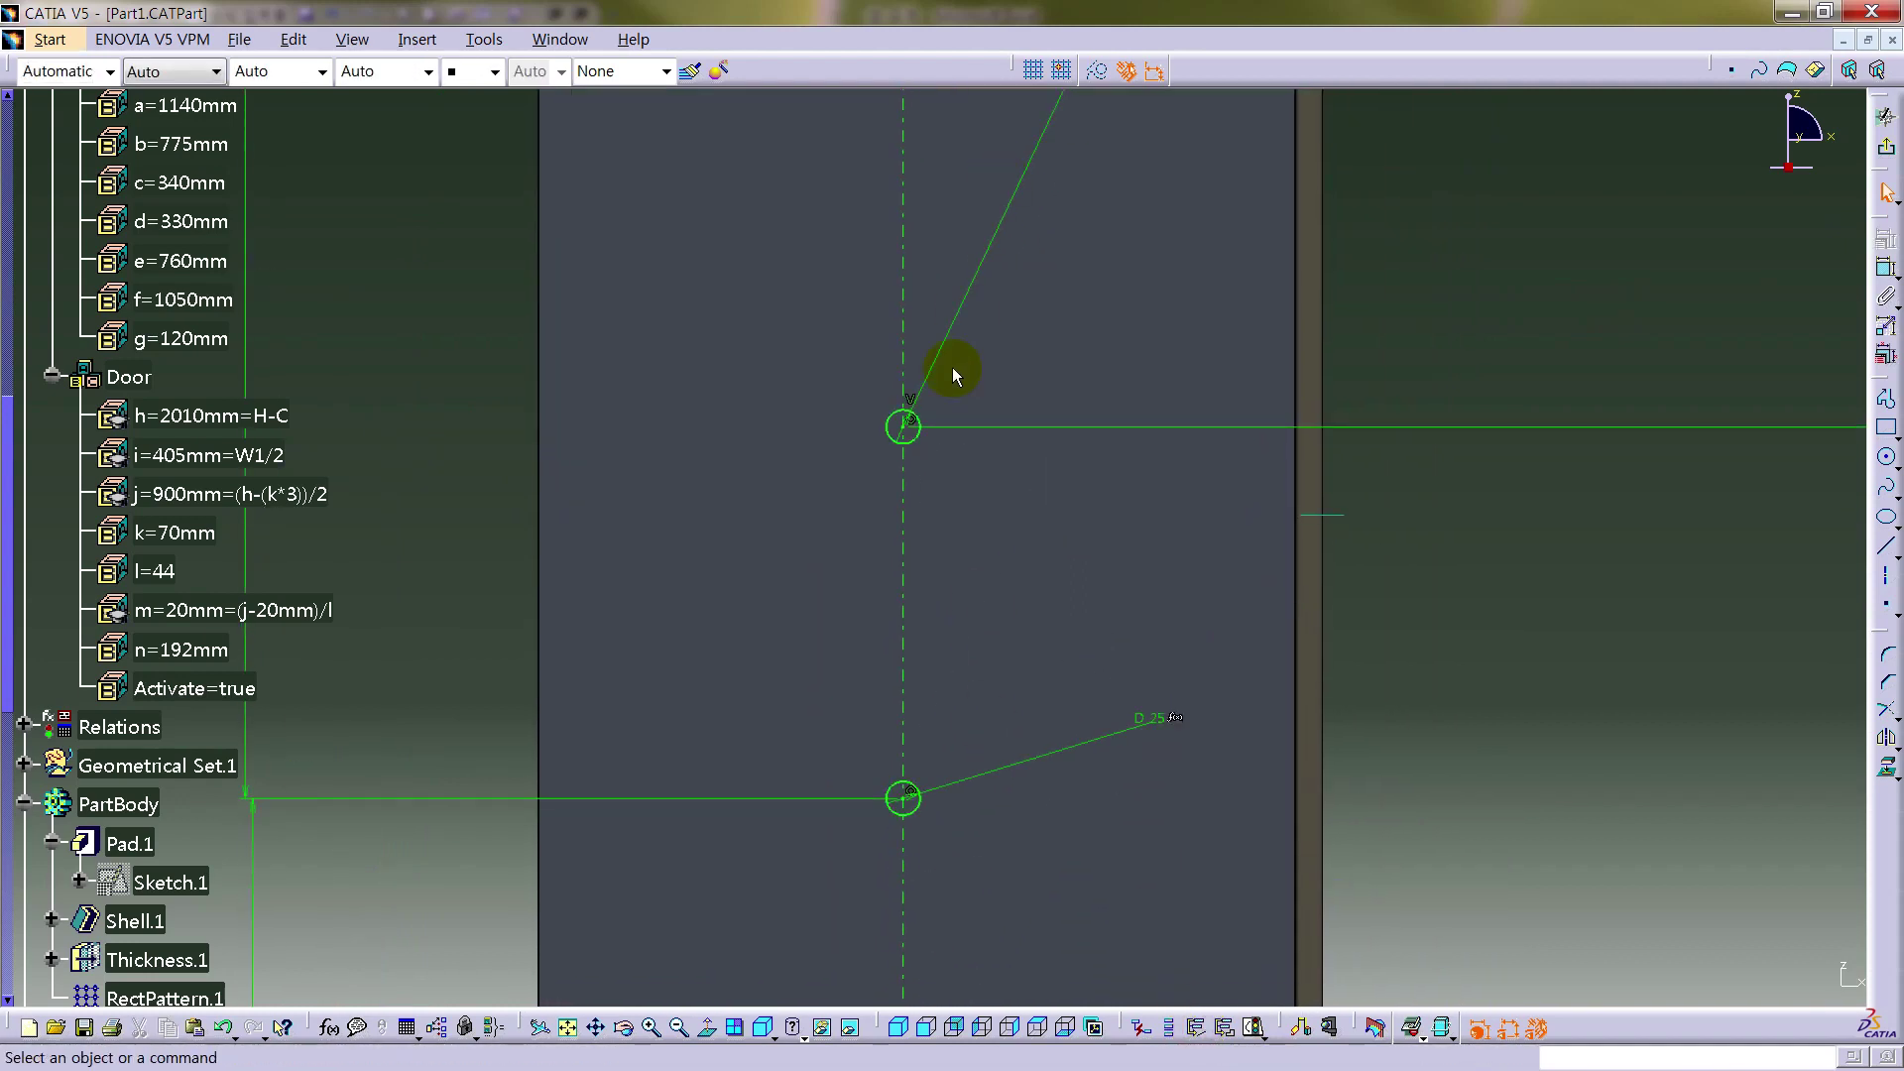
click(919, 415)
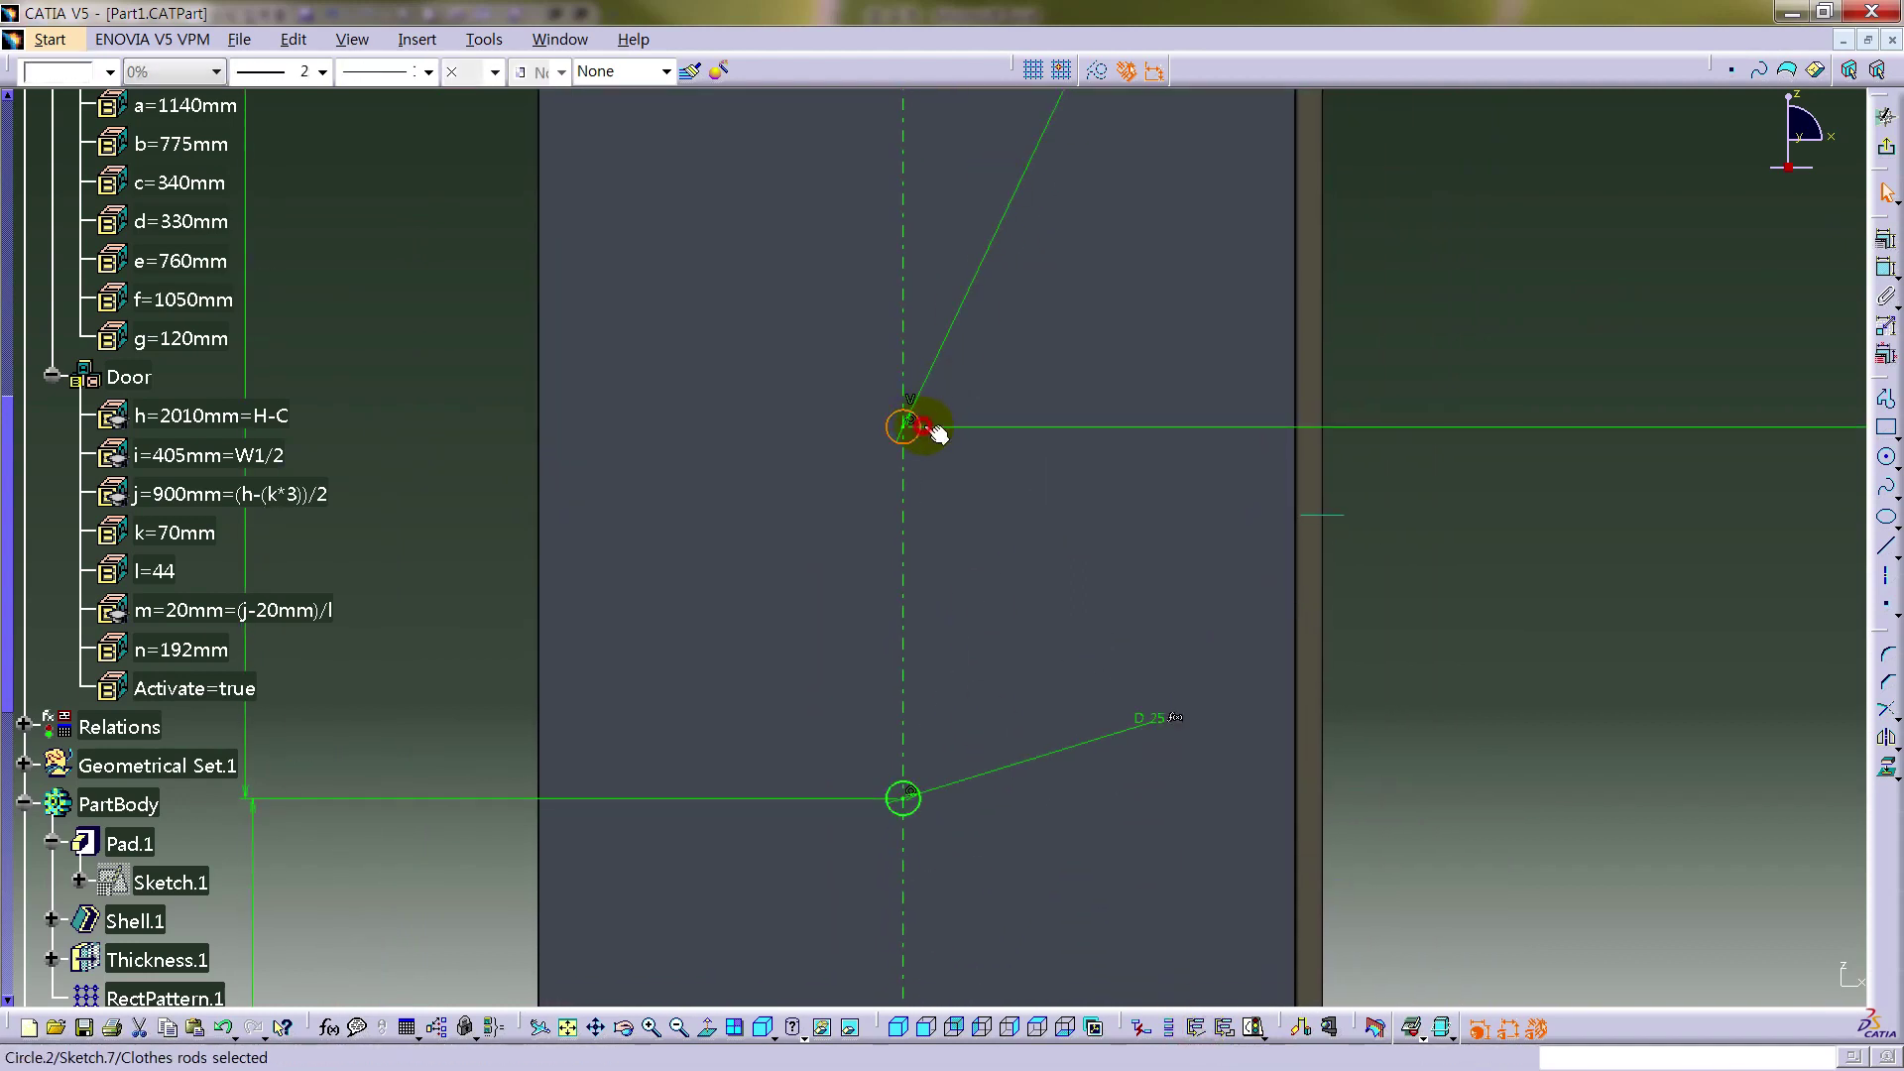
click(1438, 765)
middle_drag(1131, 575, 1149, 766)
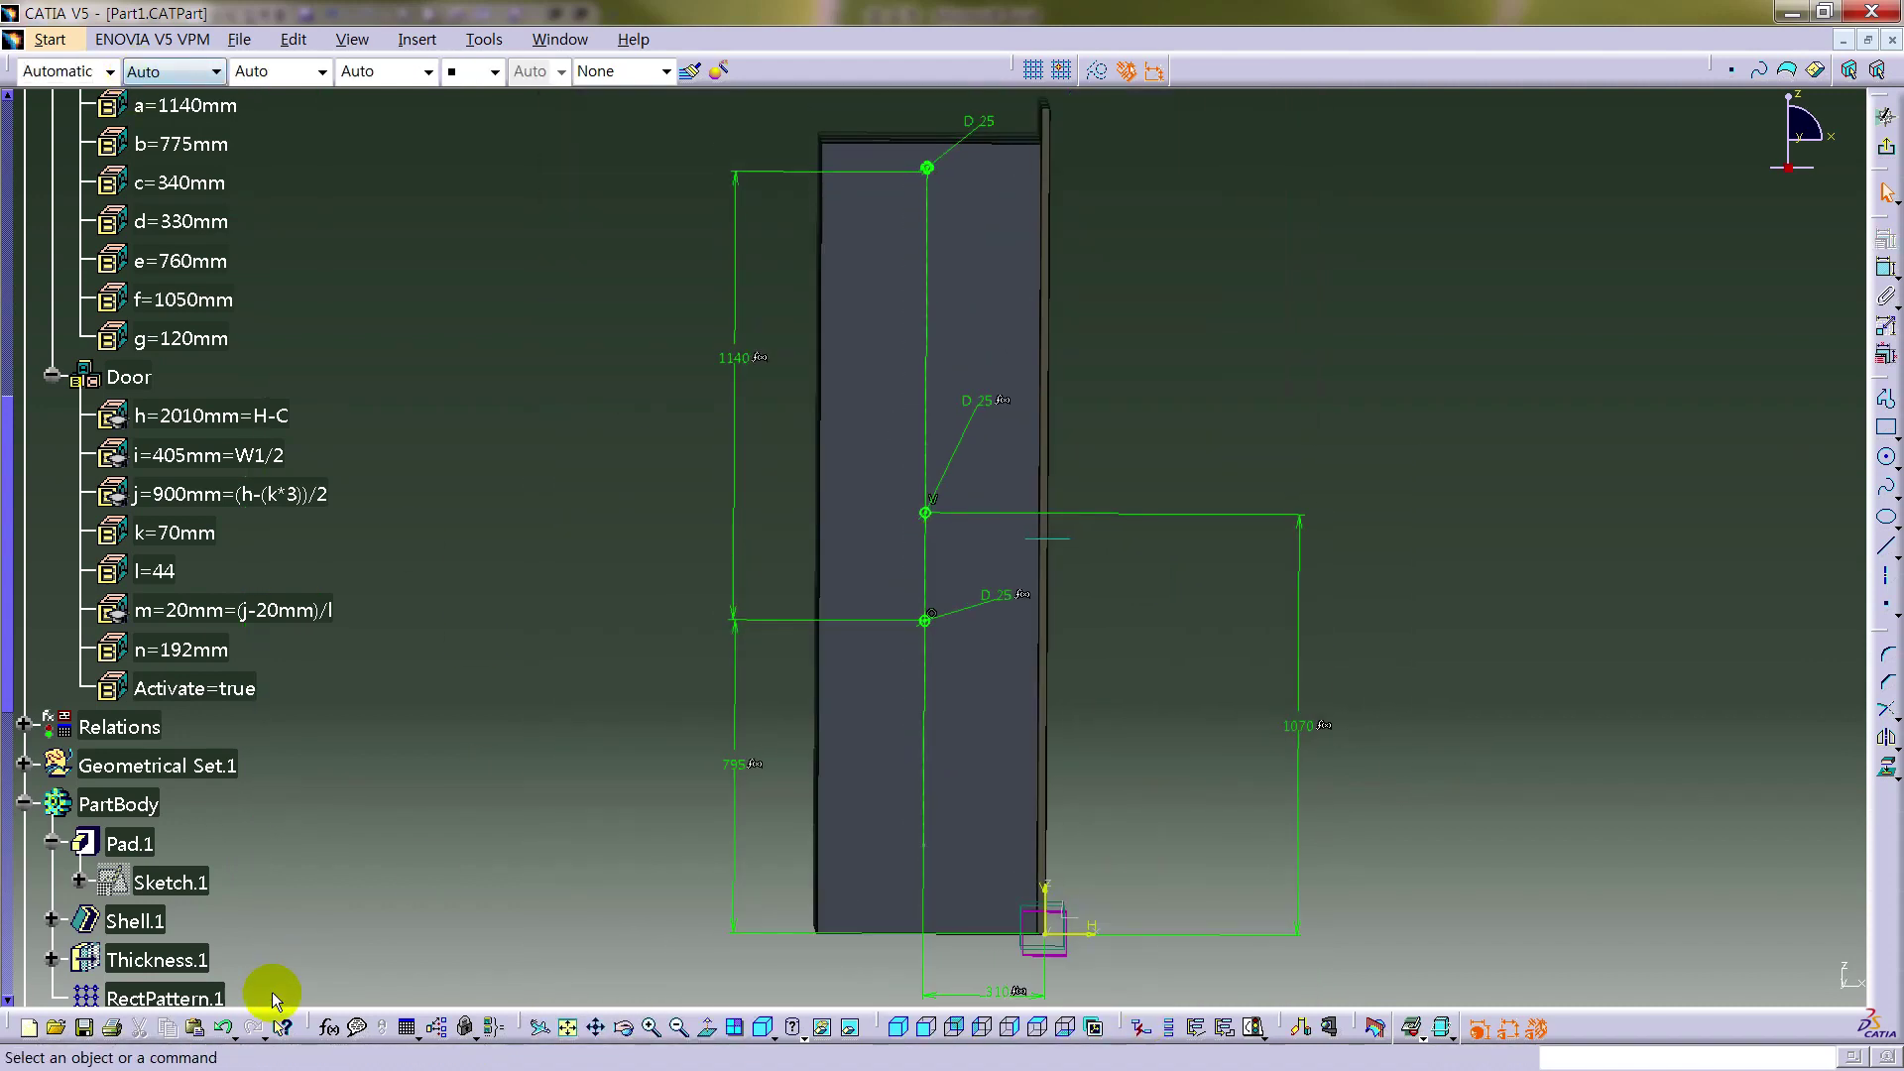
click(226, 1031)
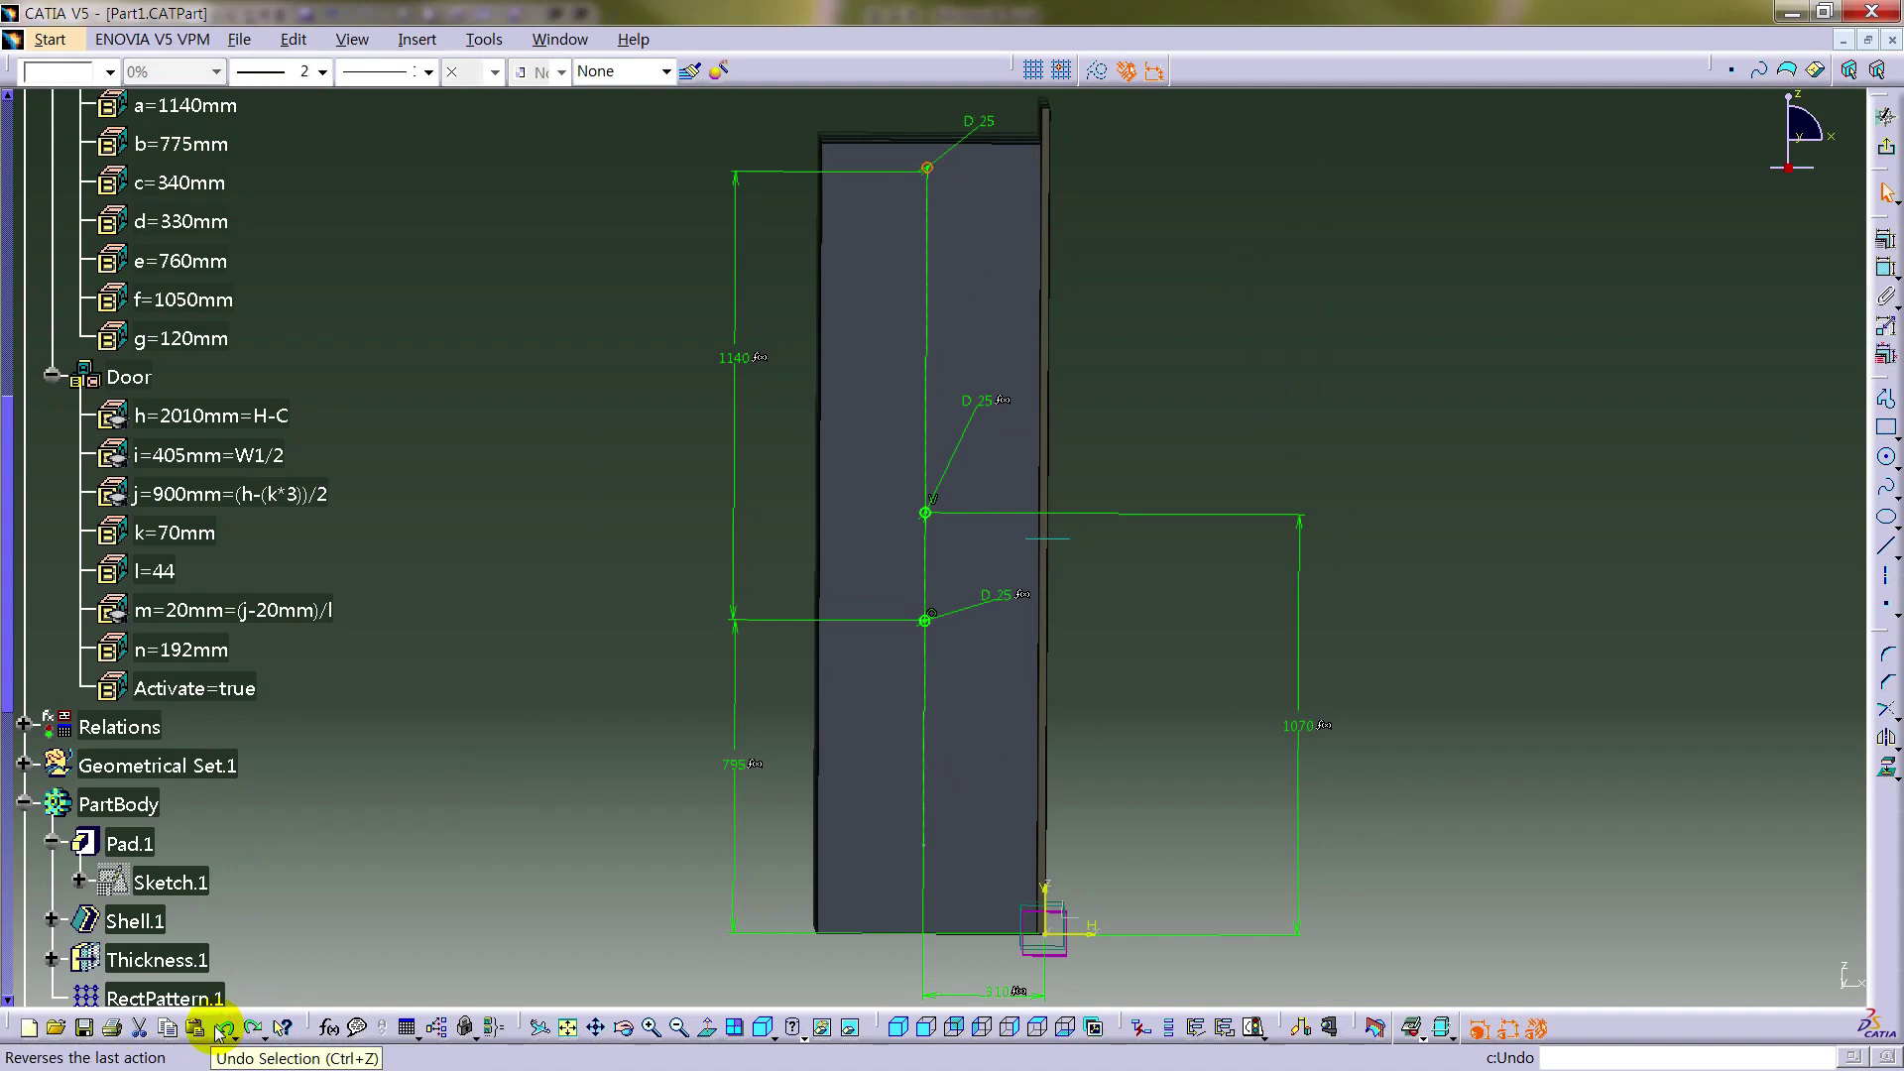
click(1359, 204)
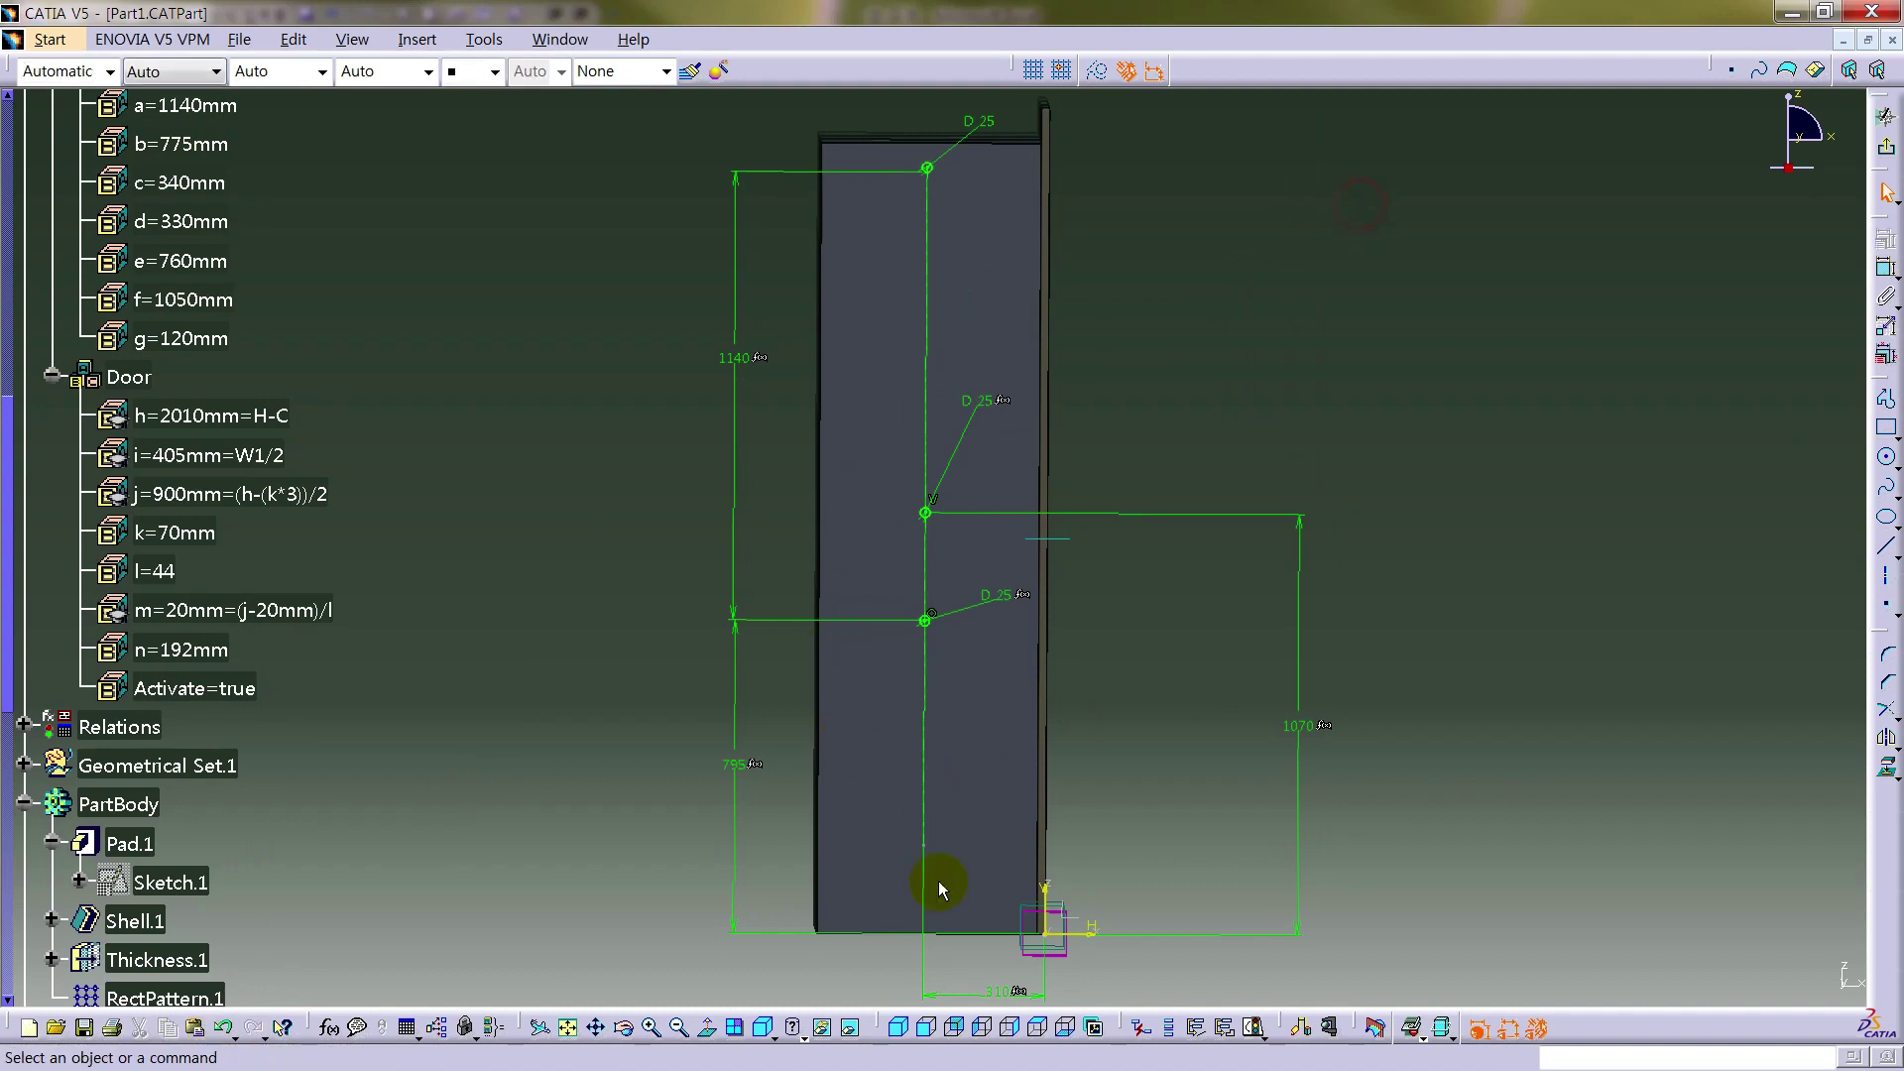
- Restore the view normal to the sketch and create an output feature from the middle circle
click(925, 1032)
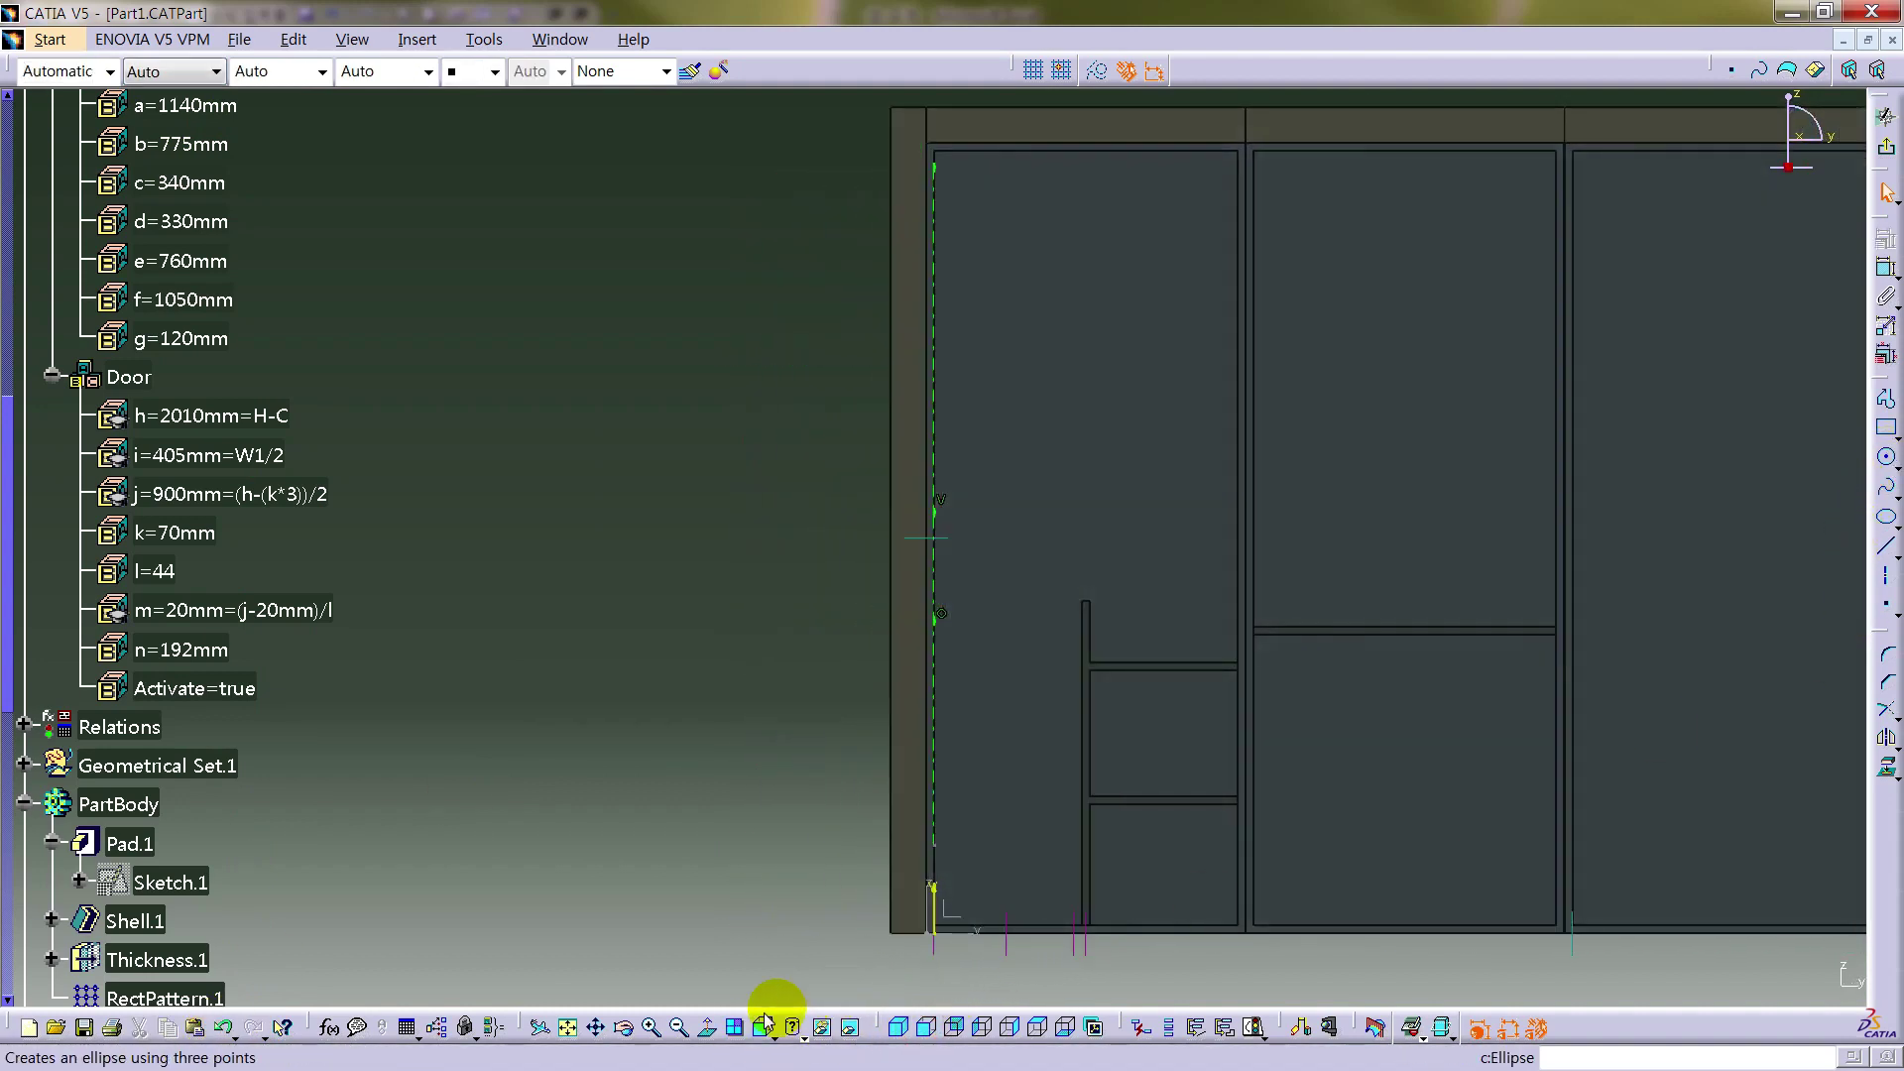
click(710, 1032)
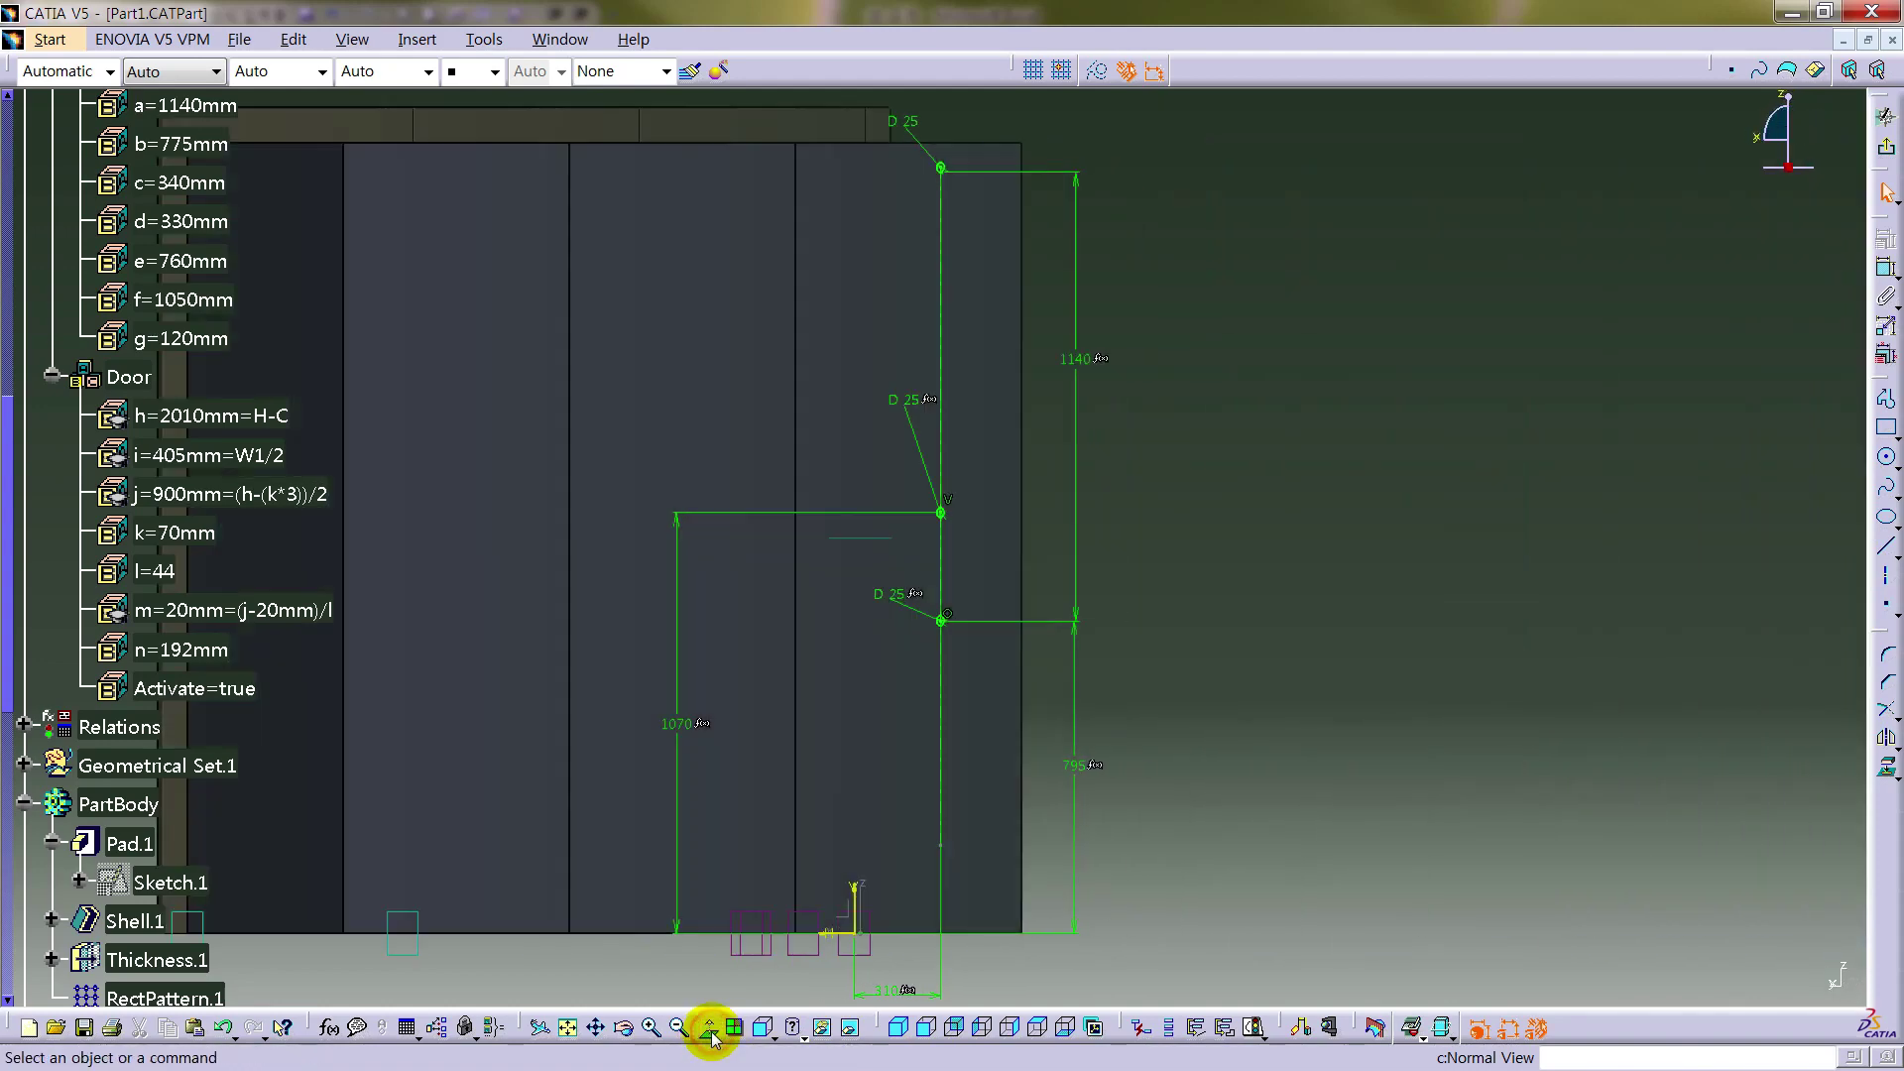
click(710, 1032)
middle_drag(962, 581, 1139, 327)
click(899, 364)
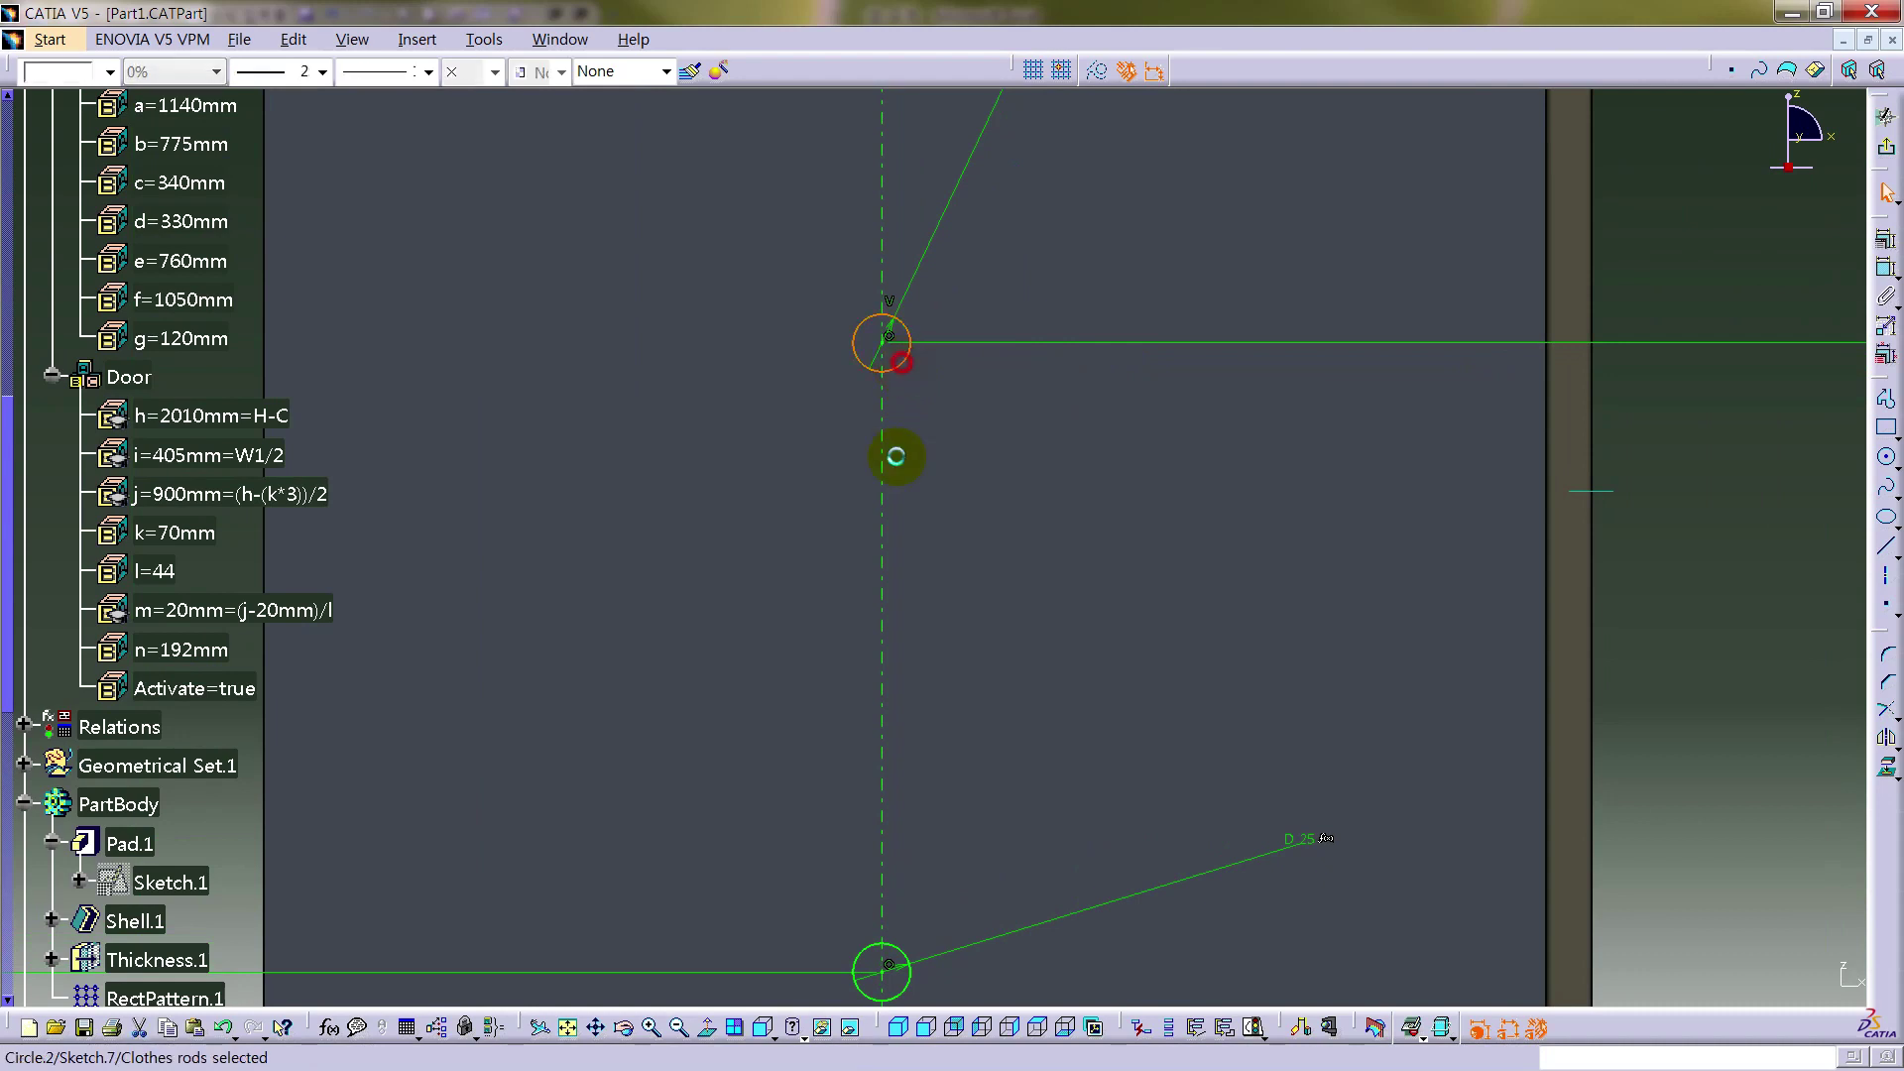
click(1200, 1027)
- Create an output feature from the lower circle
middle_drag(989, 890, 1049, 251)
click(962, 333)
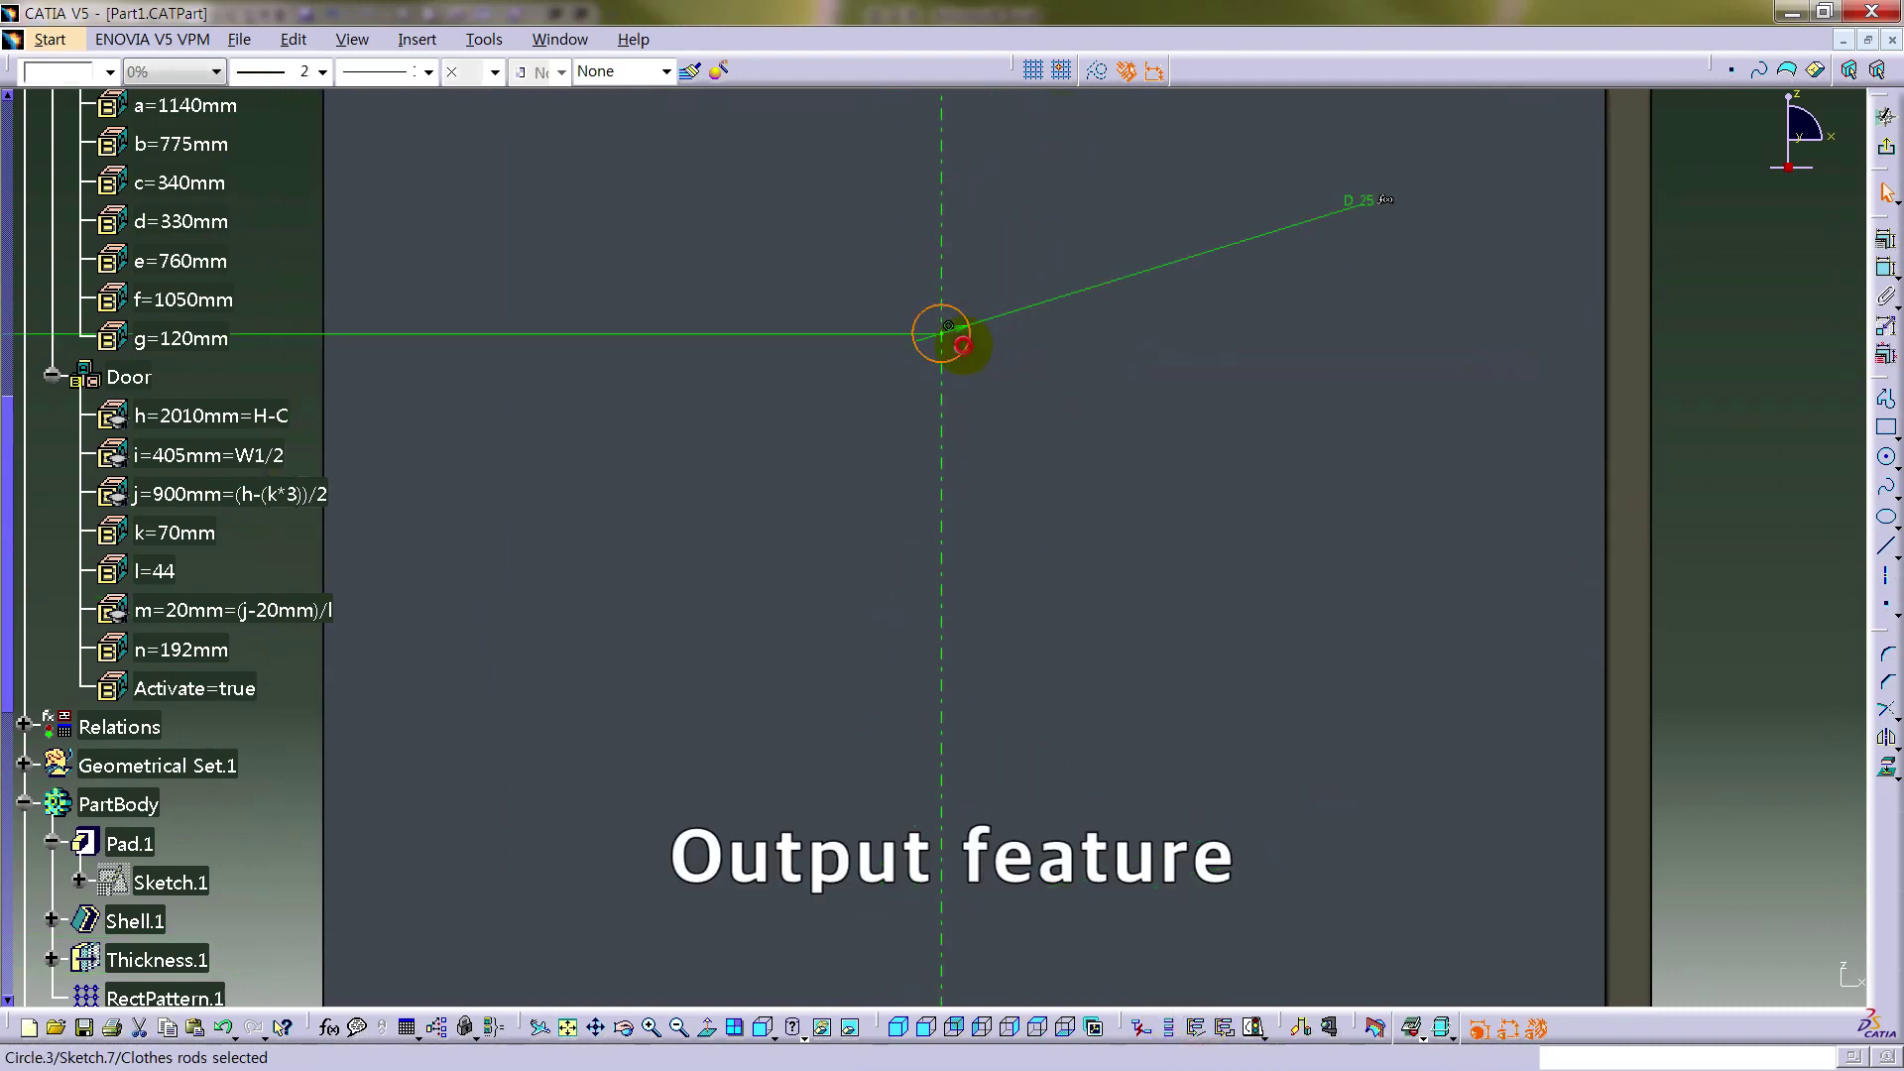
click(1200, 1027)
scroll(1002, 599, down, 5)
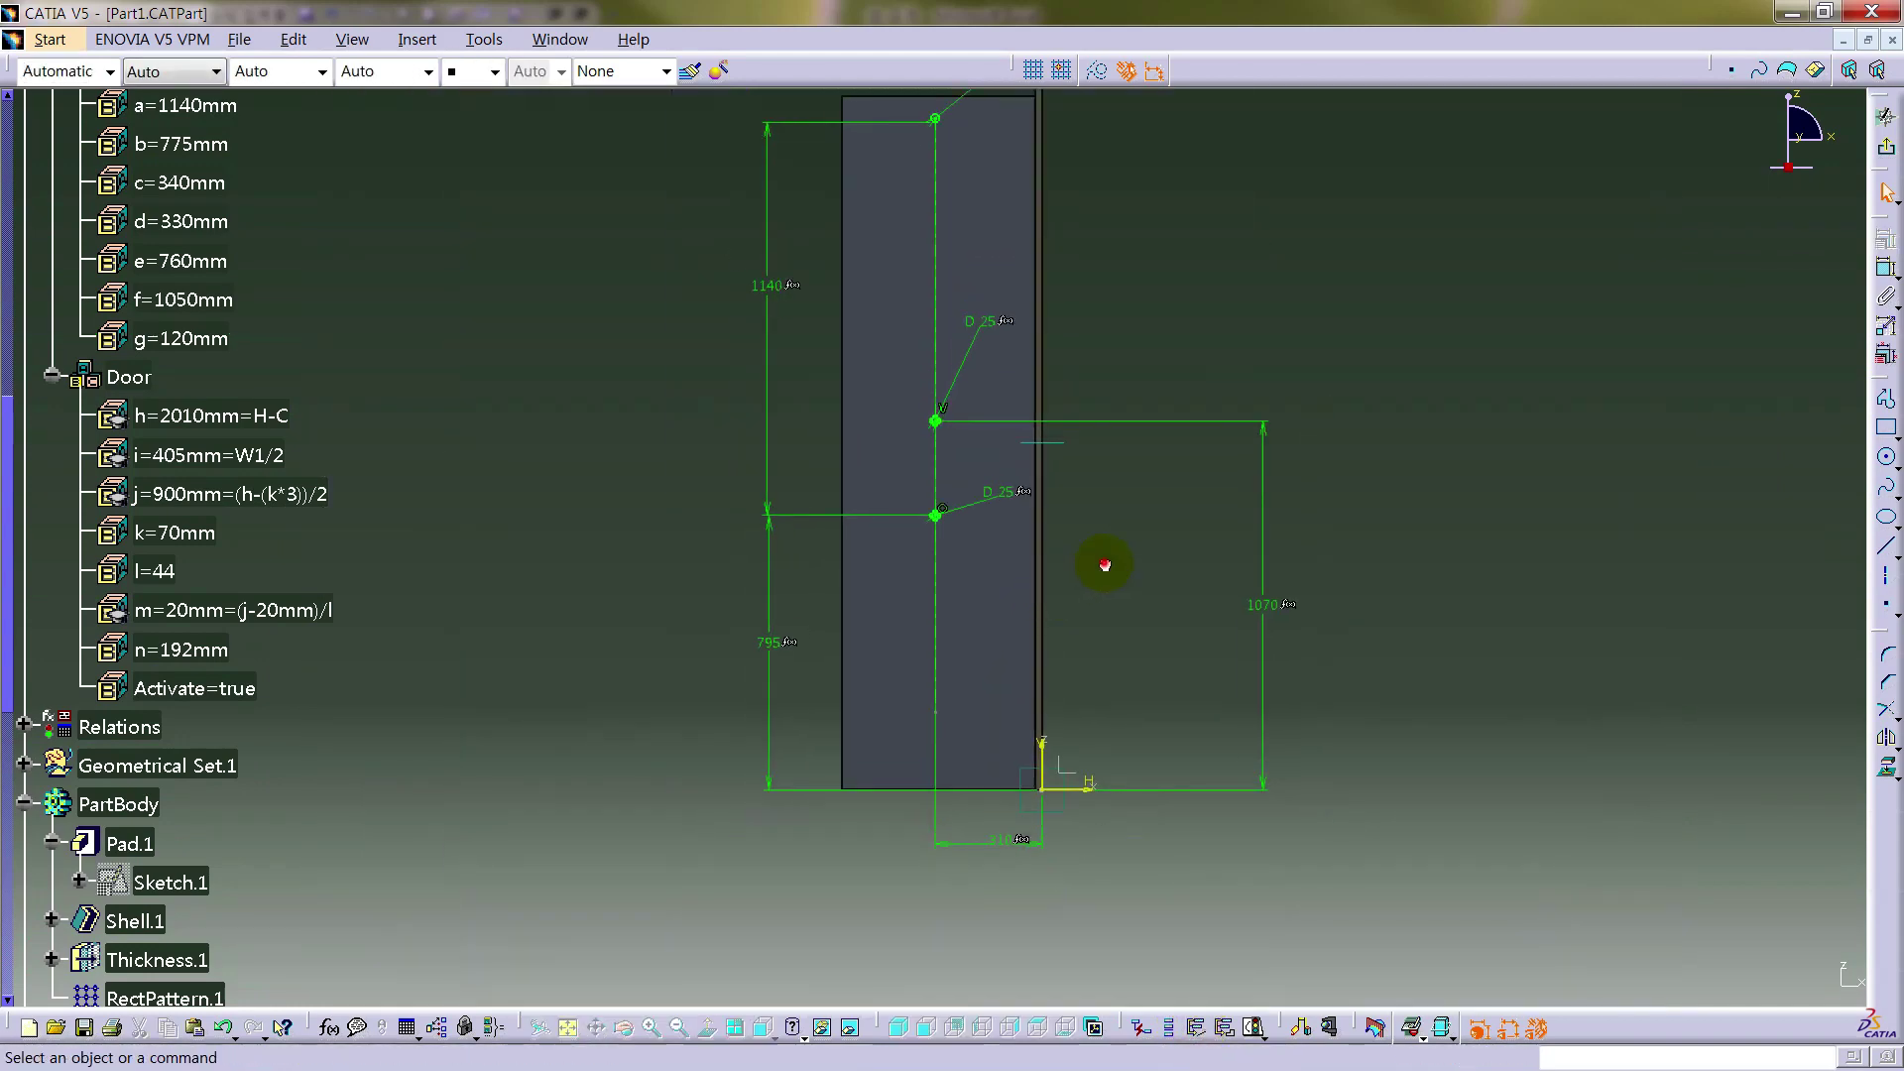
- Examine the output features listed under Sketch.7 to identify which circle each one refers to
scroll(391, 807, down, 15)
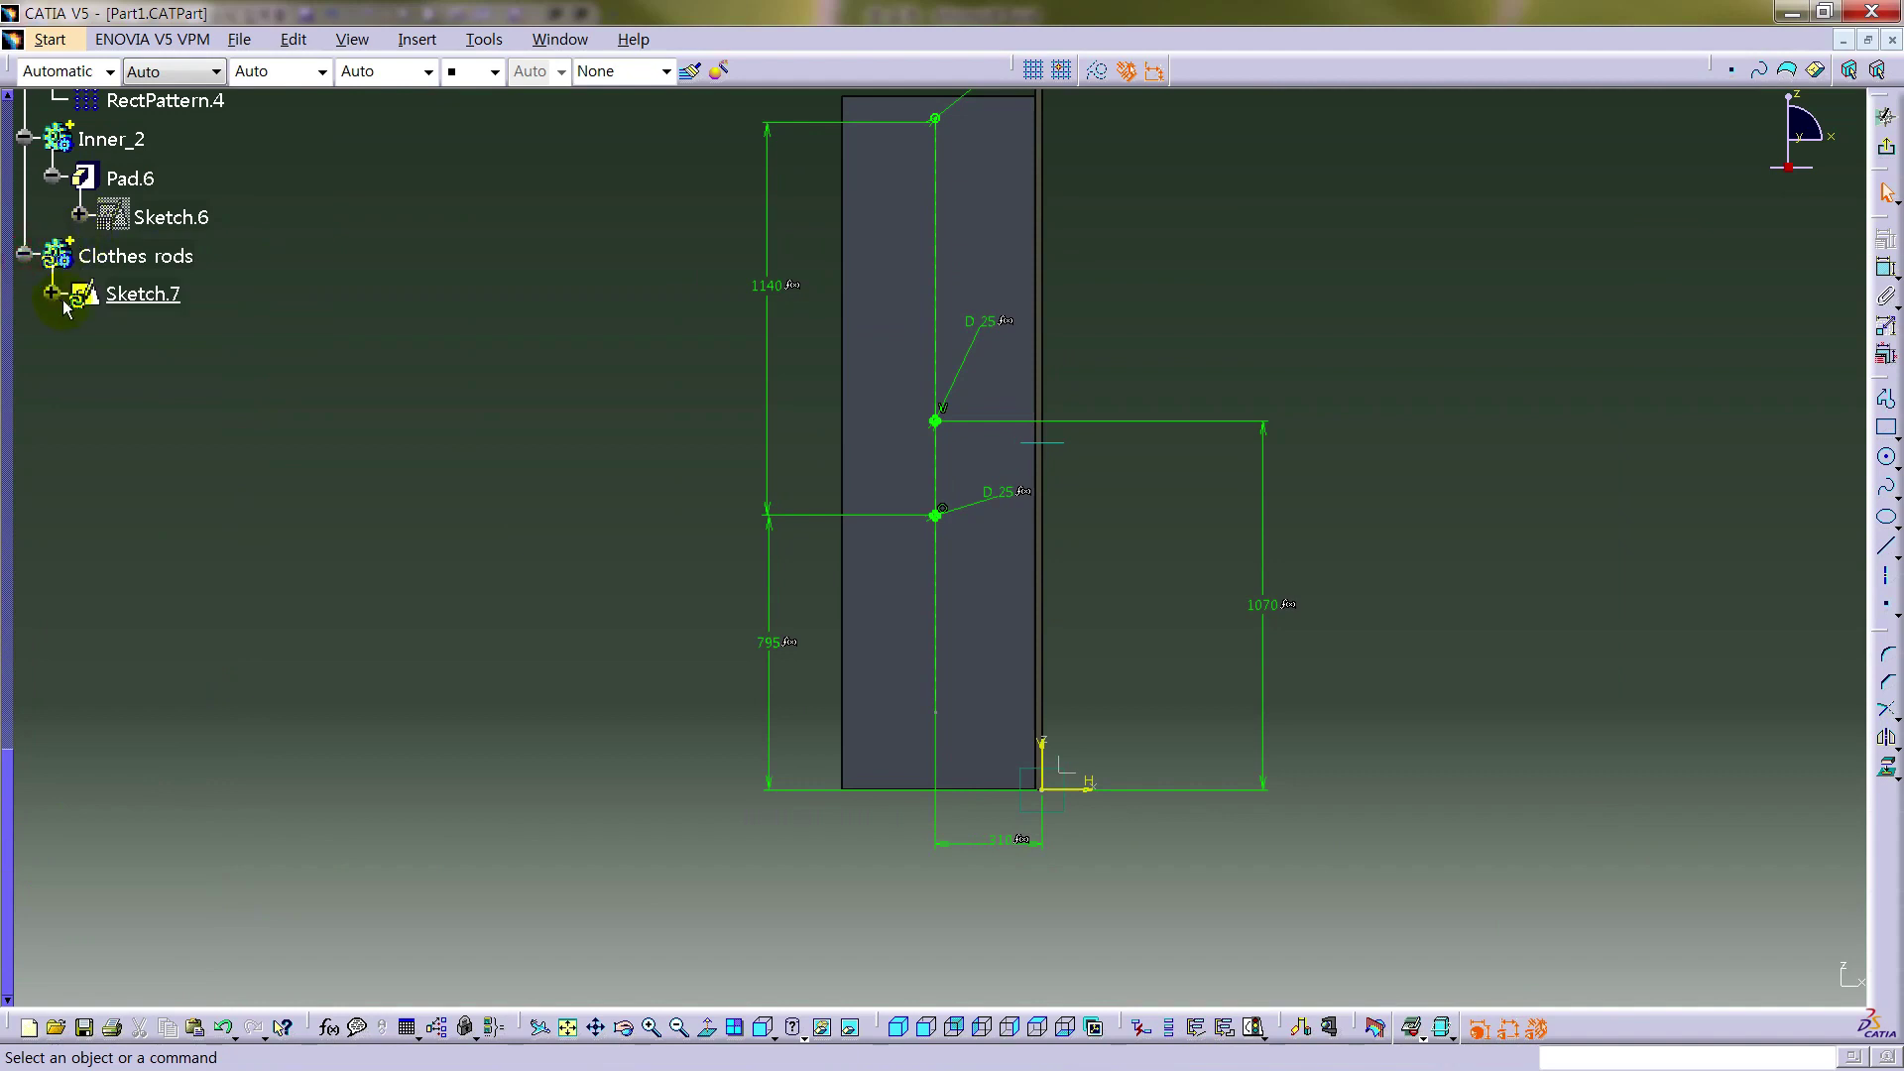
click(53, 293)
click(79, 452)
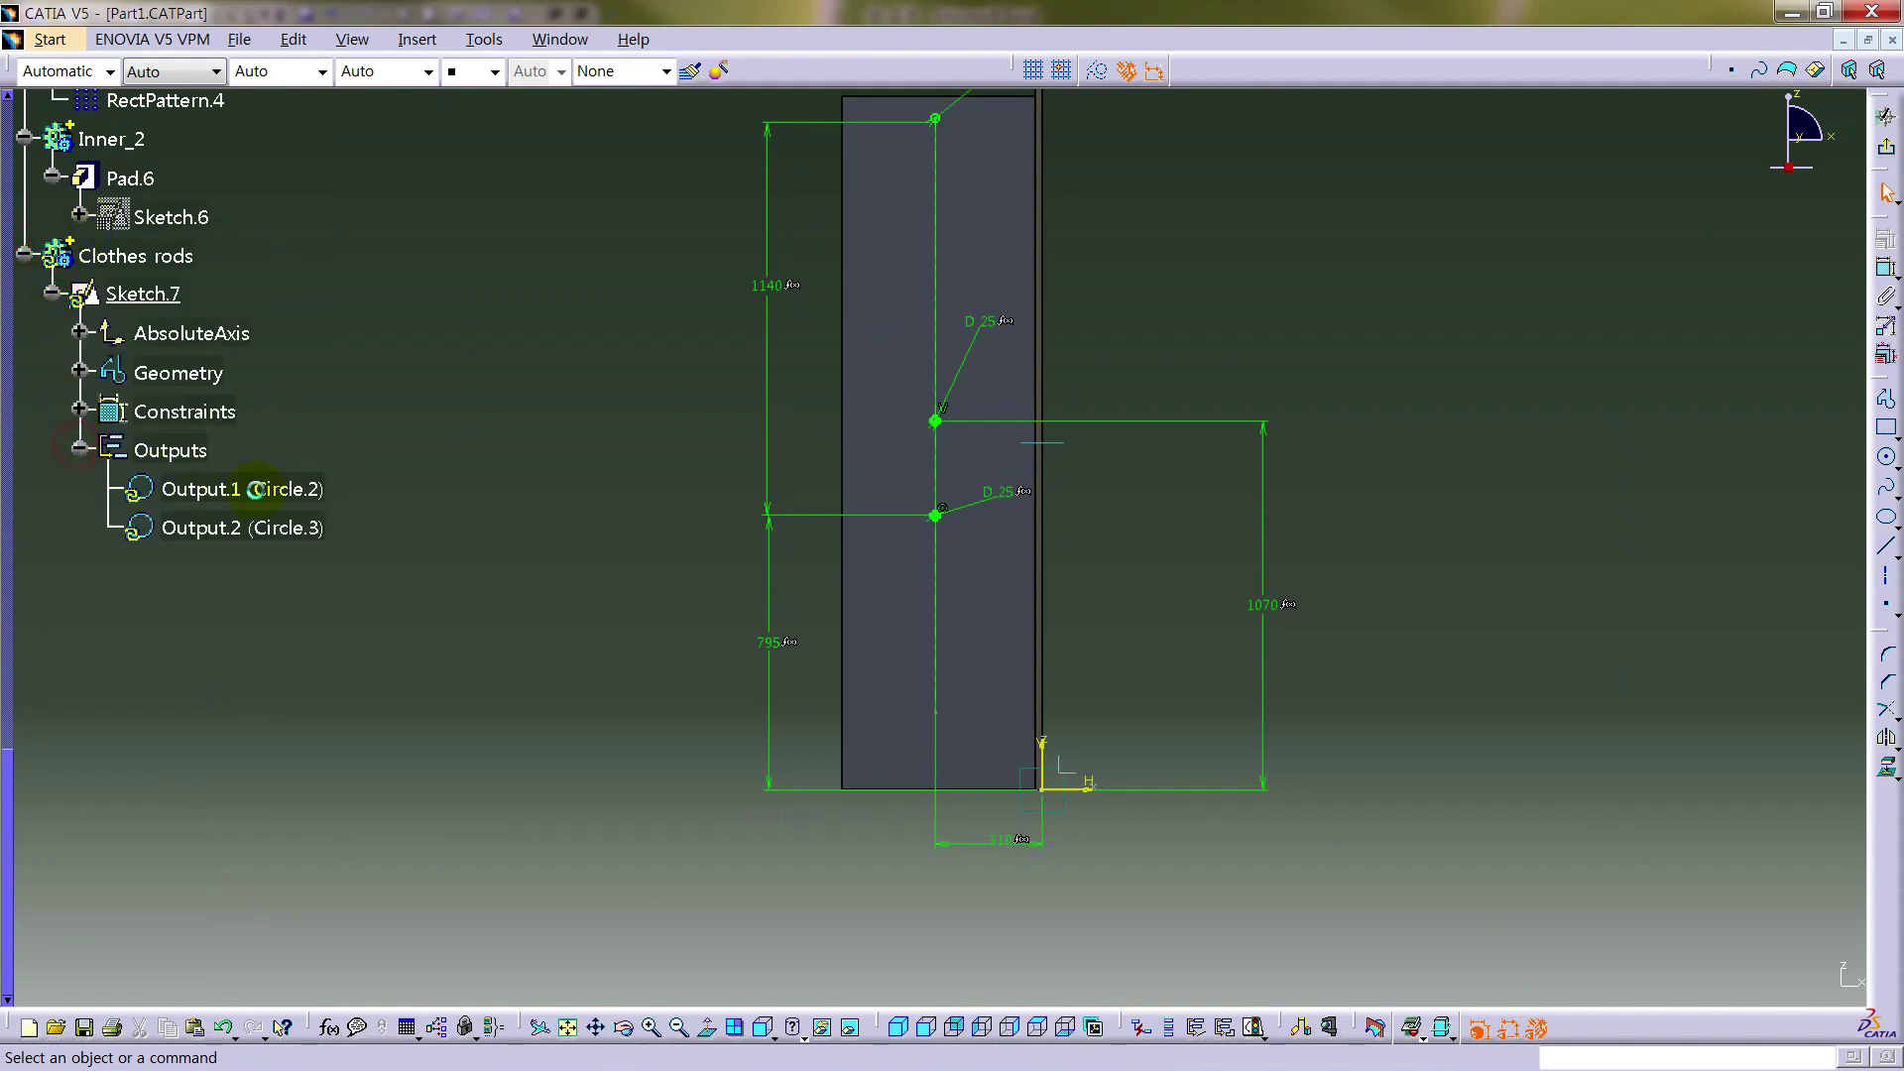
click(256, 489)
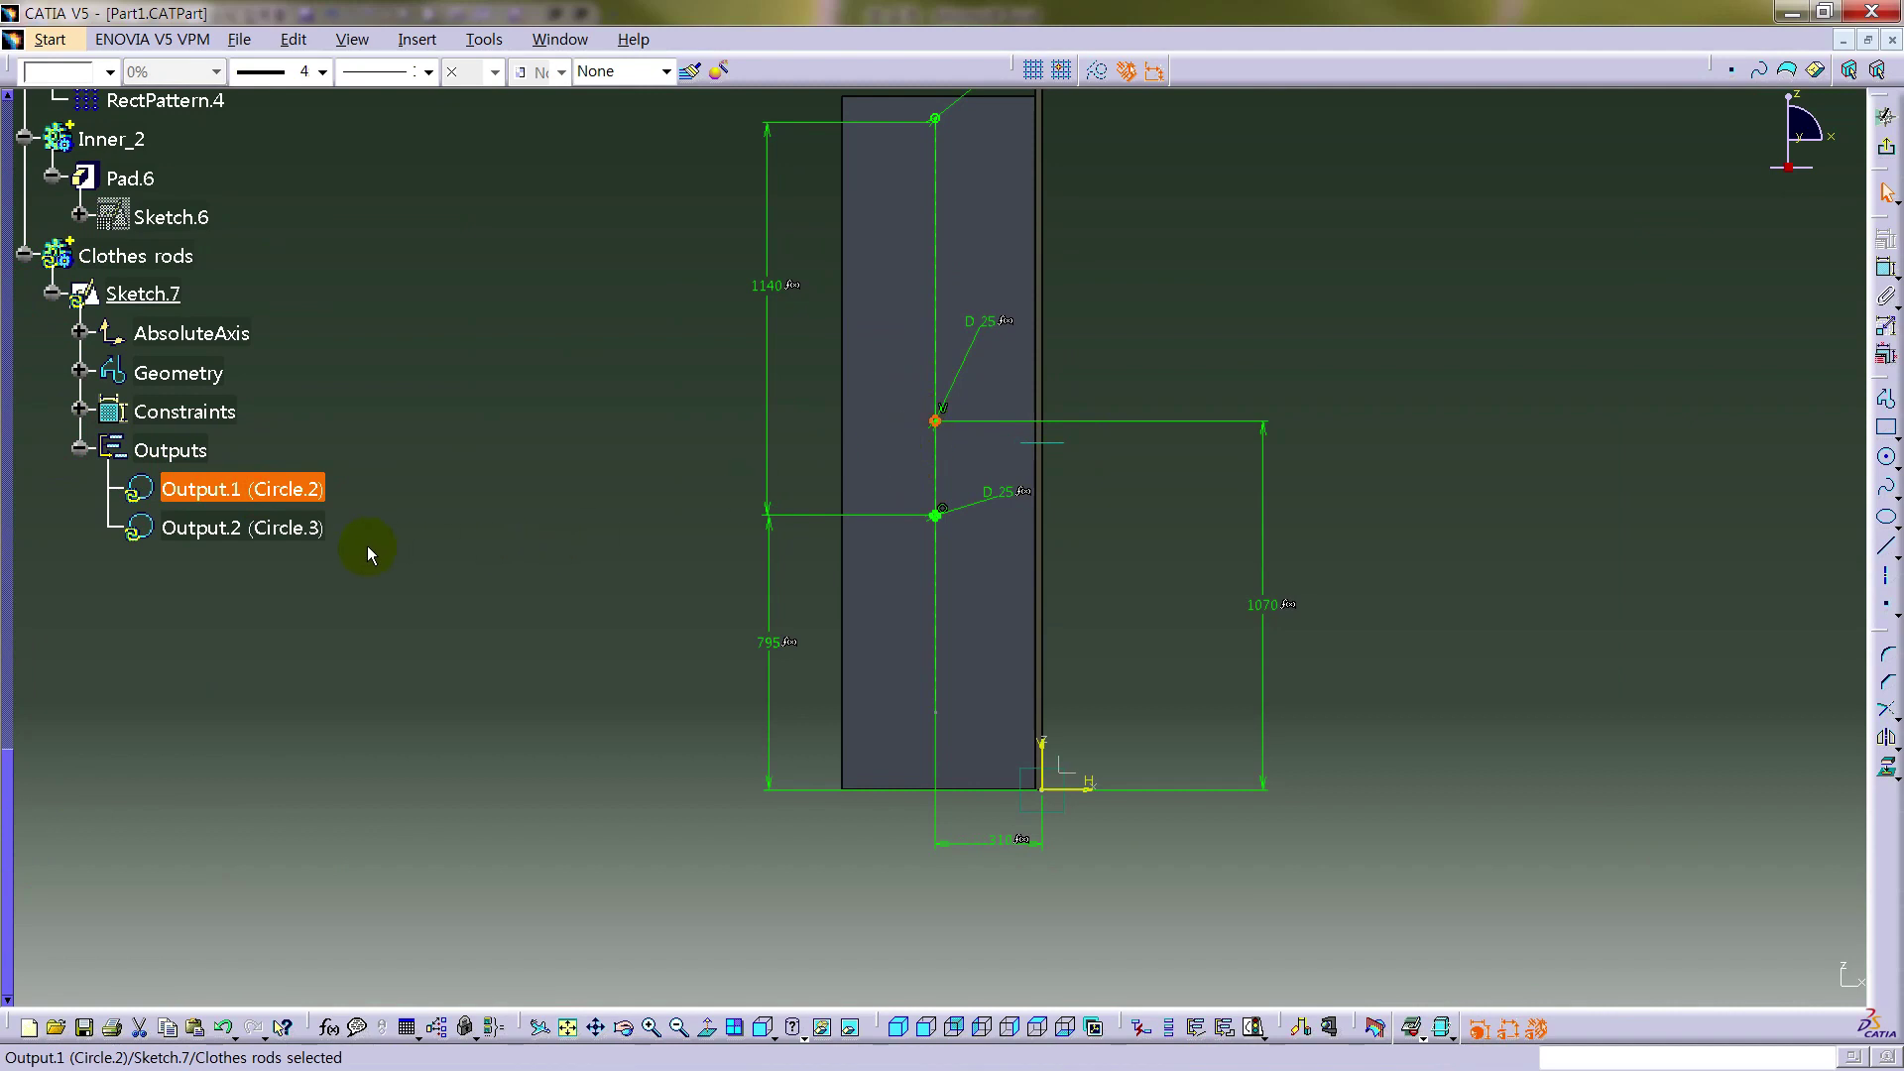
click(300, 531)
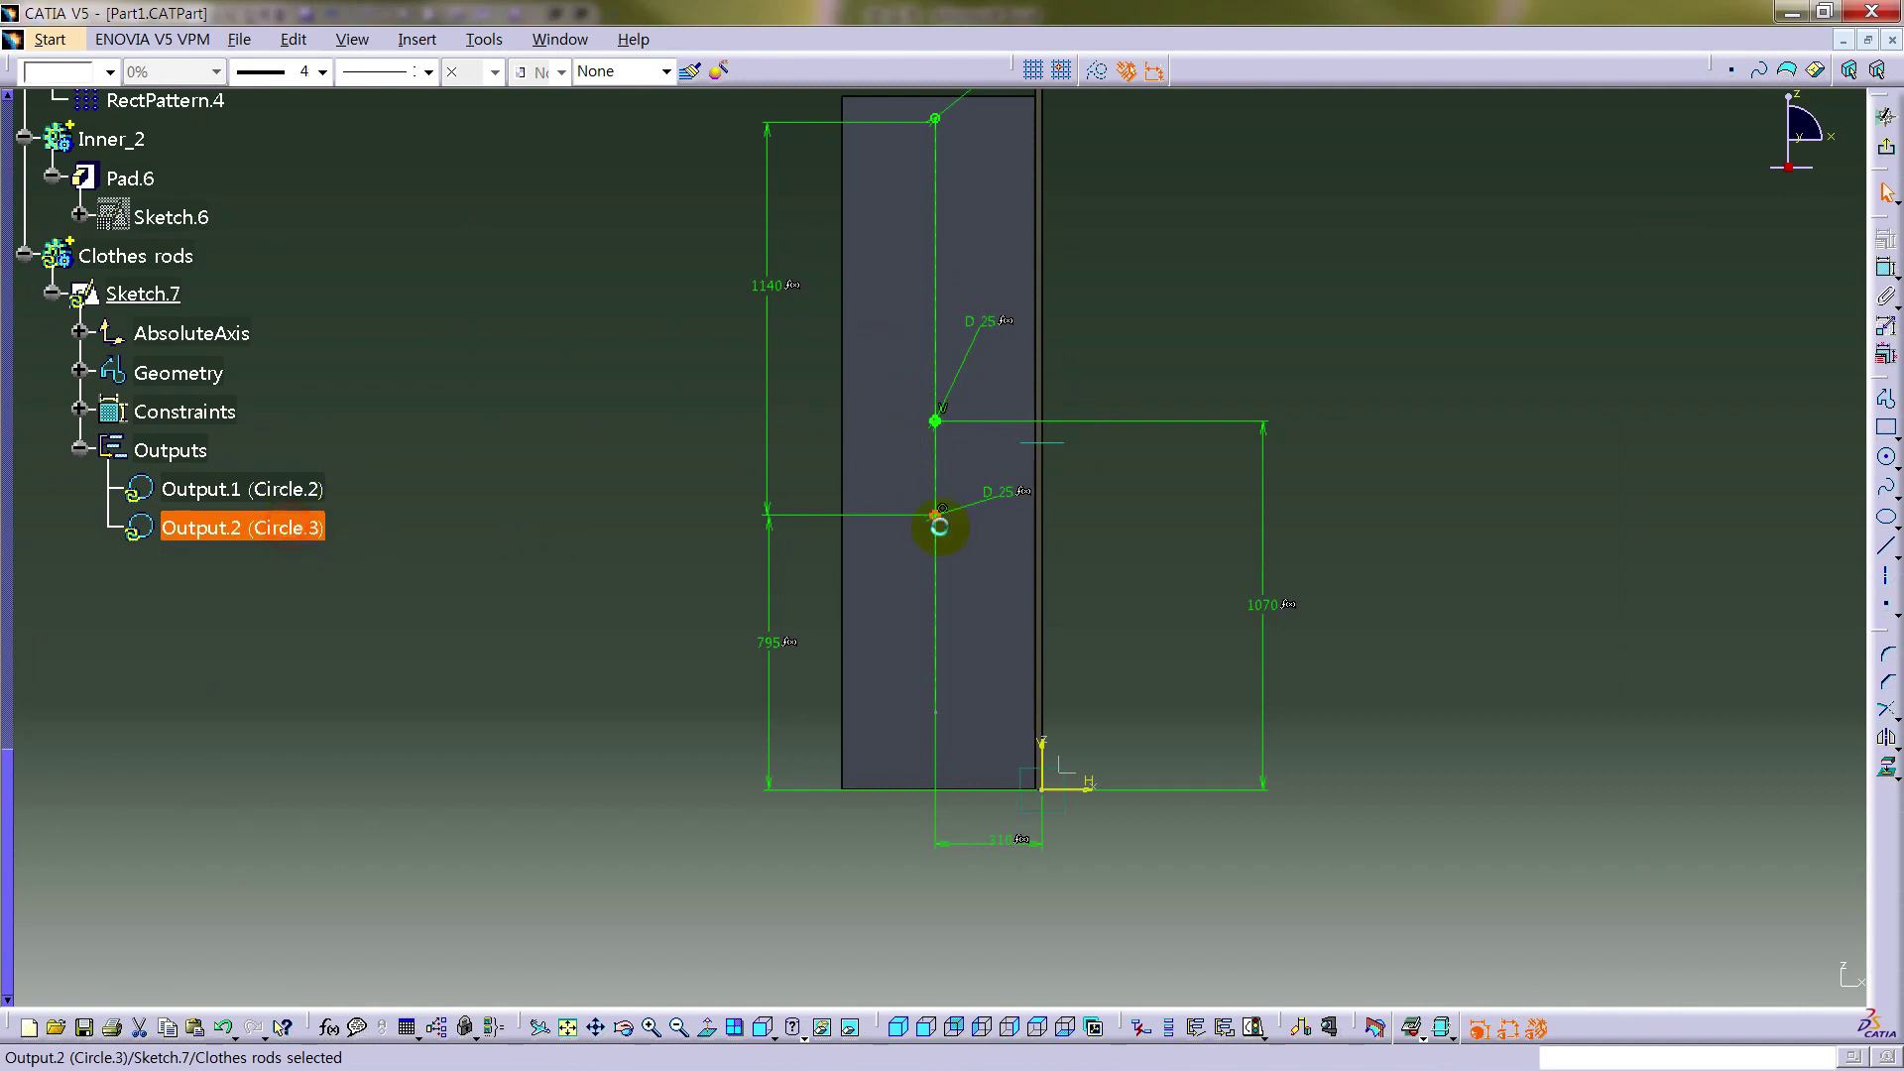
click(1479, 329)
mouse_move(1428, 327)
middle_down()
mouse_move(1426, 367)
mouse_move(1394, 366)
middle_up()
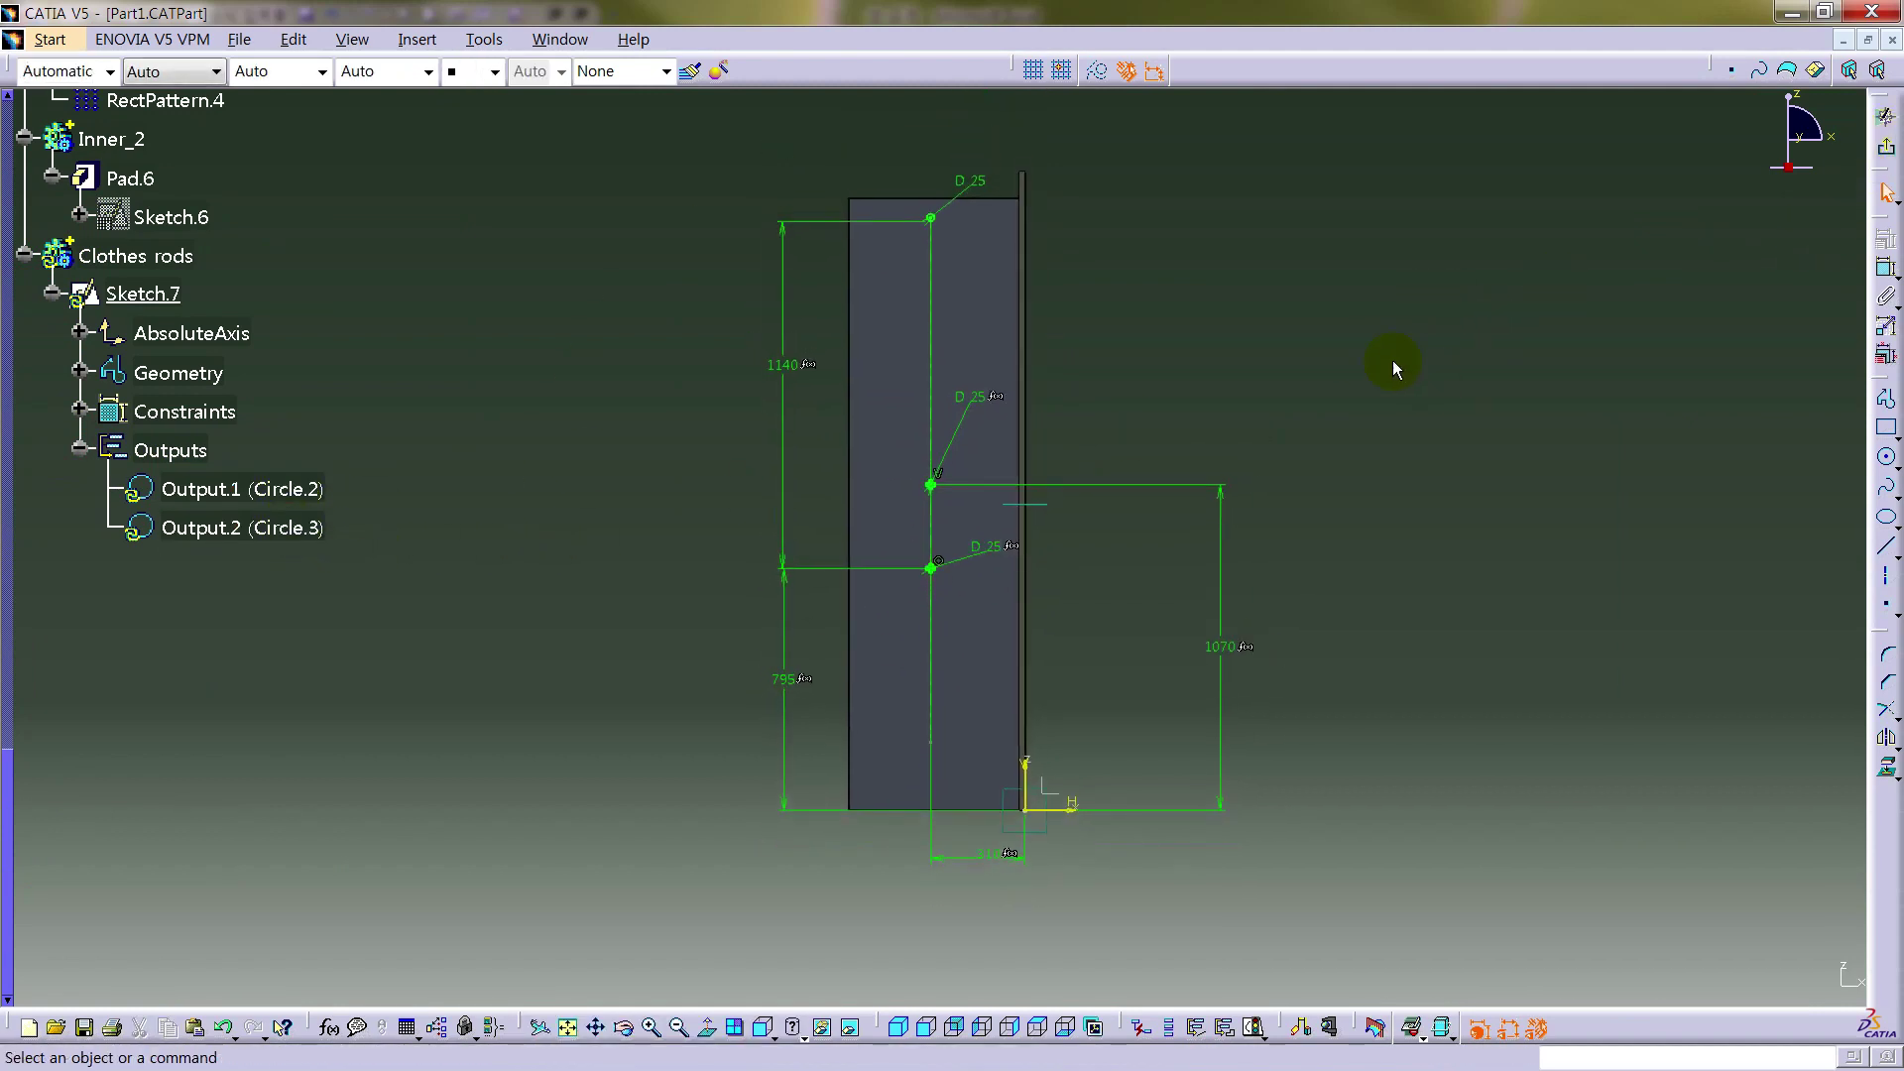
- Exit the sketch and pad the top clothes-rod circle inward through the wardrobe with the length formula W1-T*2
click(1887, 152)
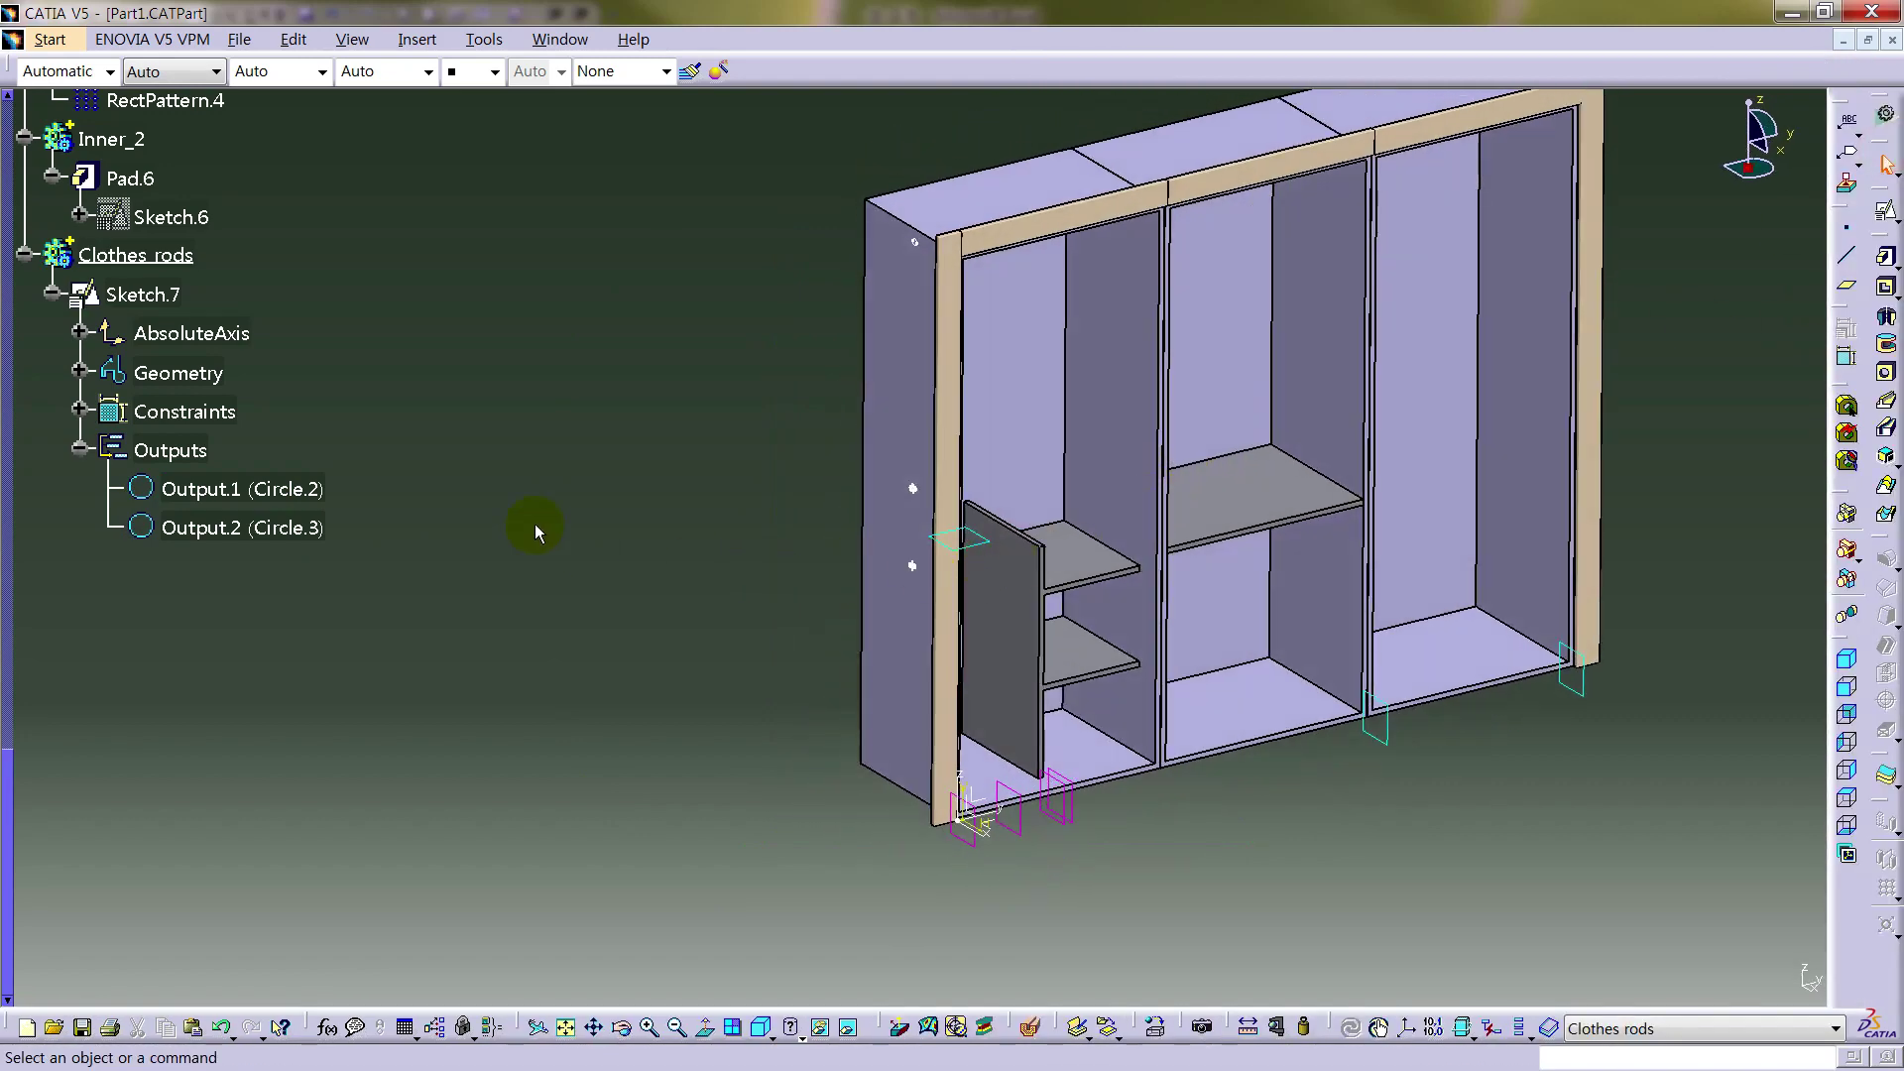
click(1887, 260)
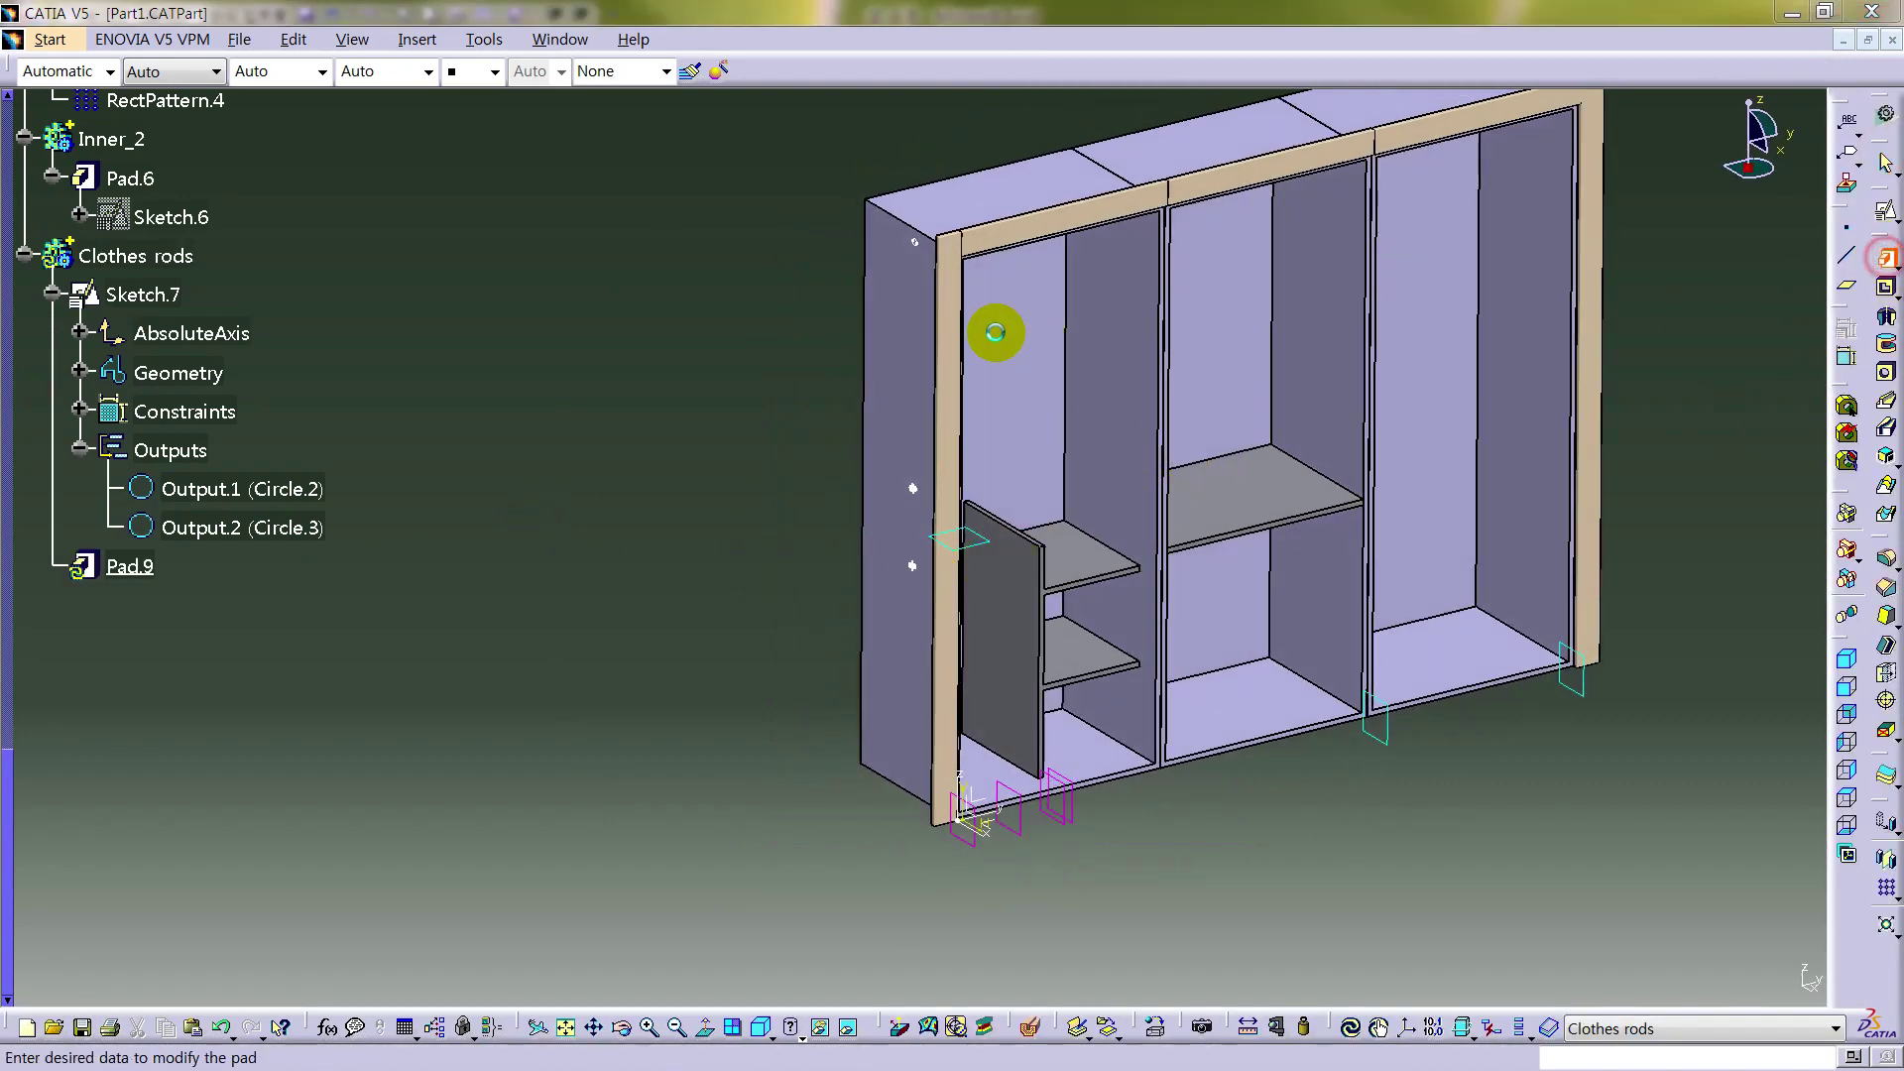
click(911, 248)
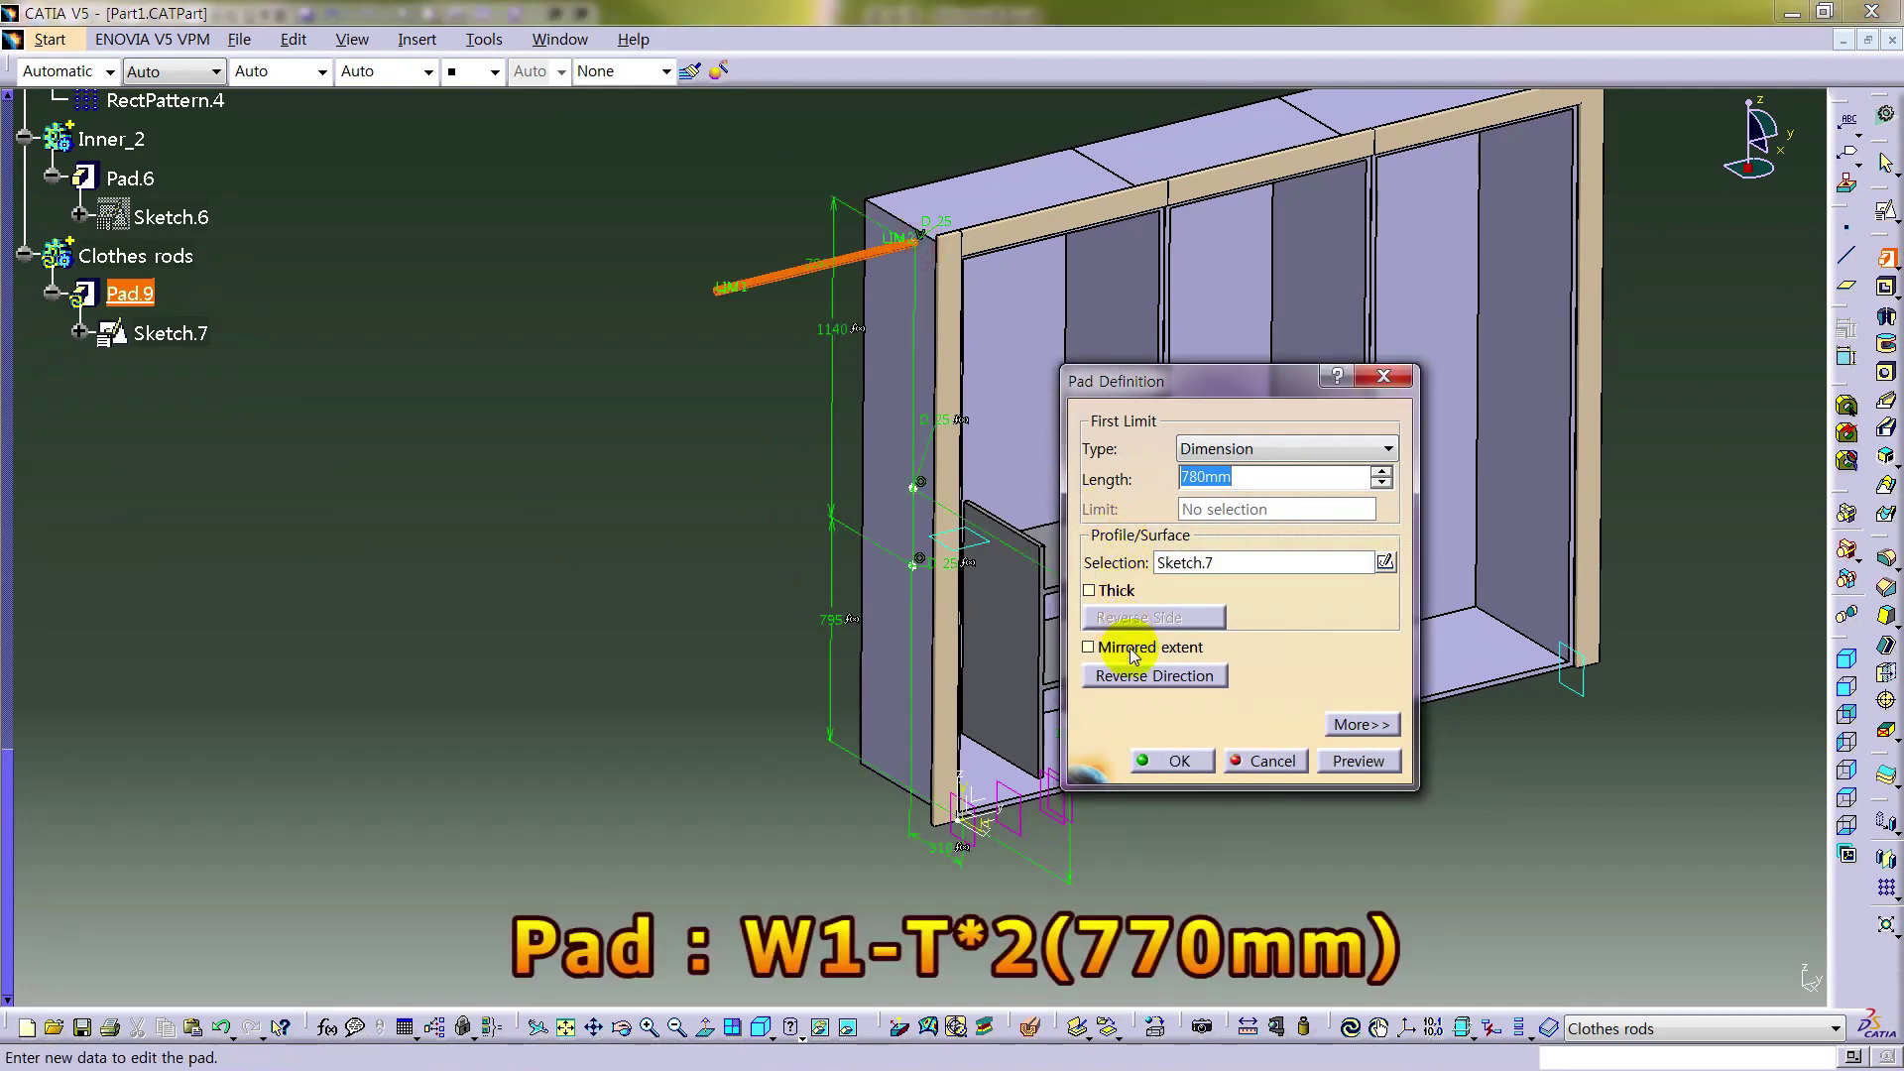
right_click(1256, 482)
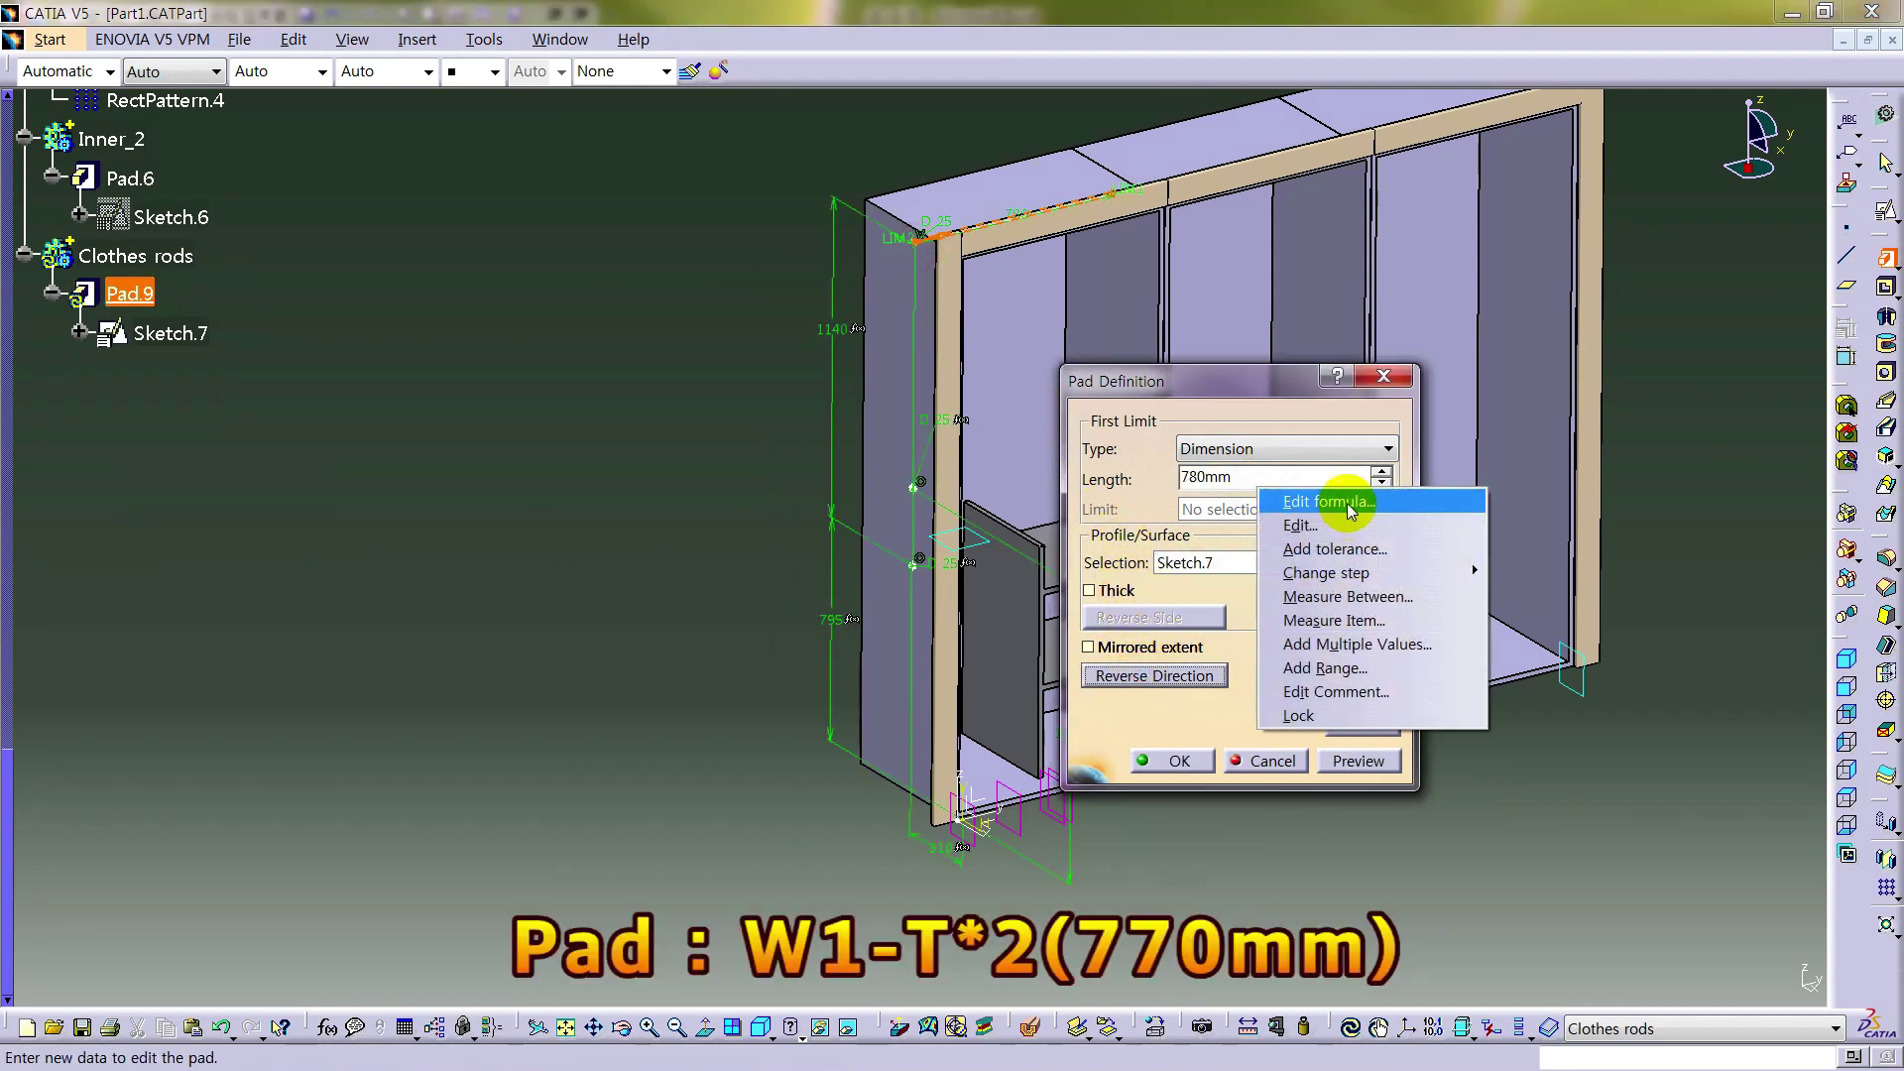
click(1349, 504)
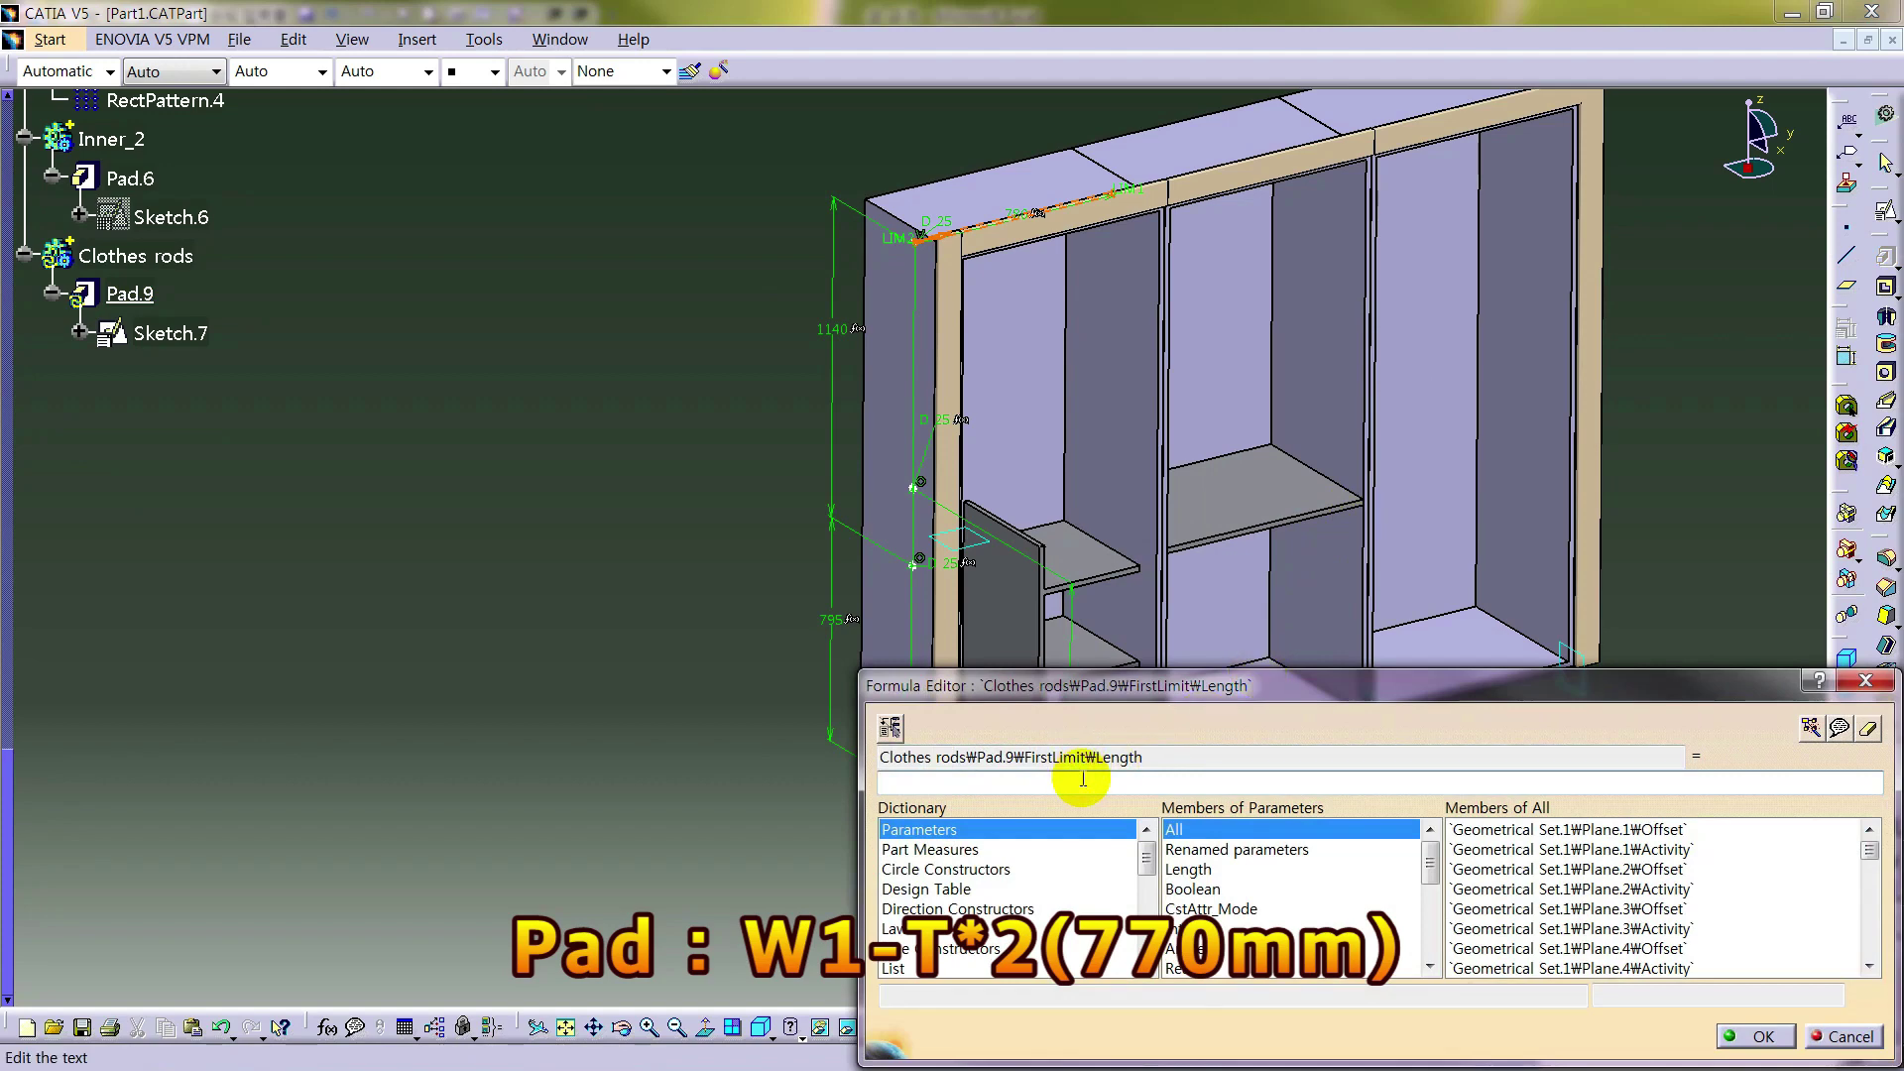
text(W1-T*2)
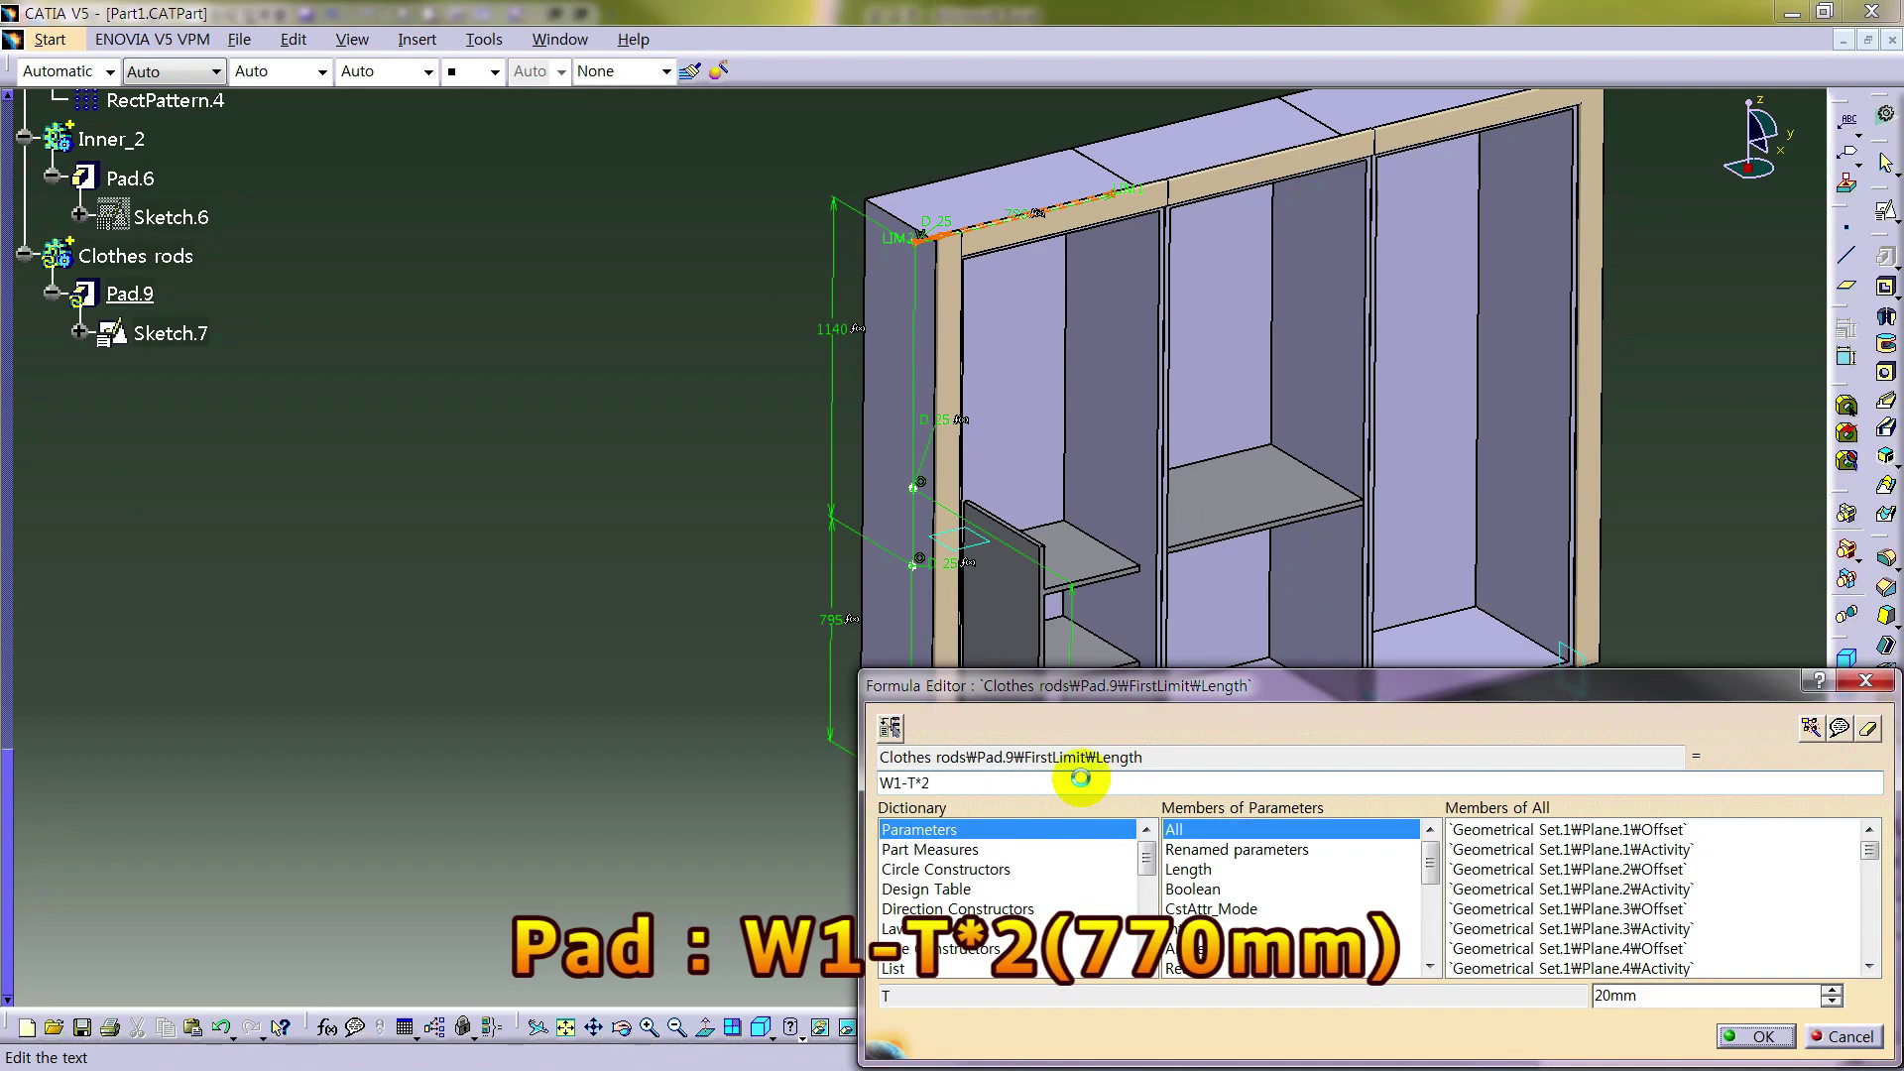
middle_drag(844, 331, 891, 382)
click(1148, 761)
- Color the Clothes rods body dark grey
click(139, 256)
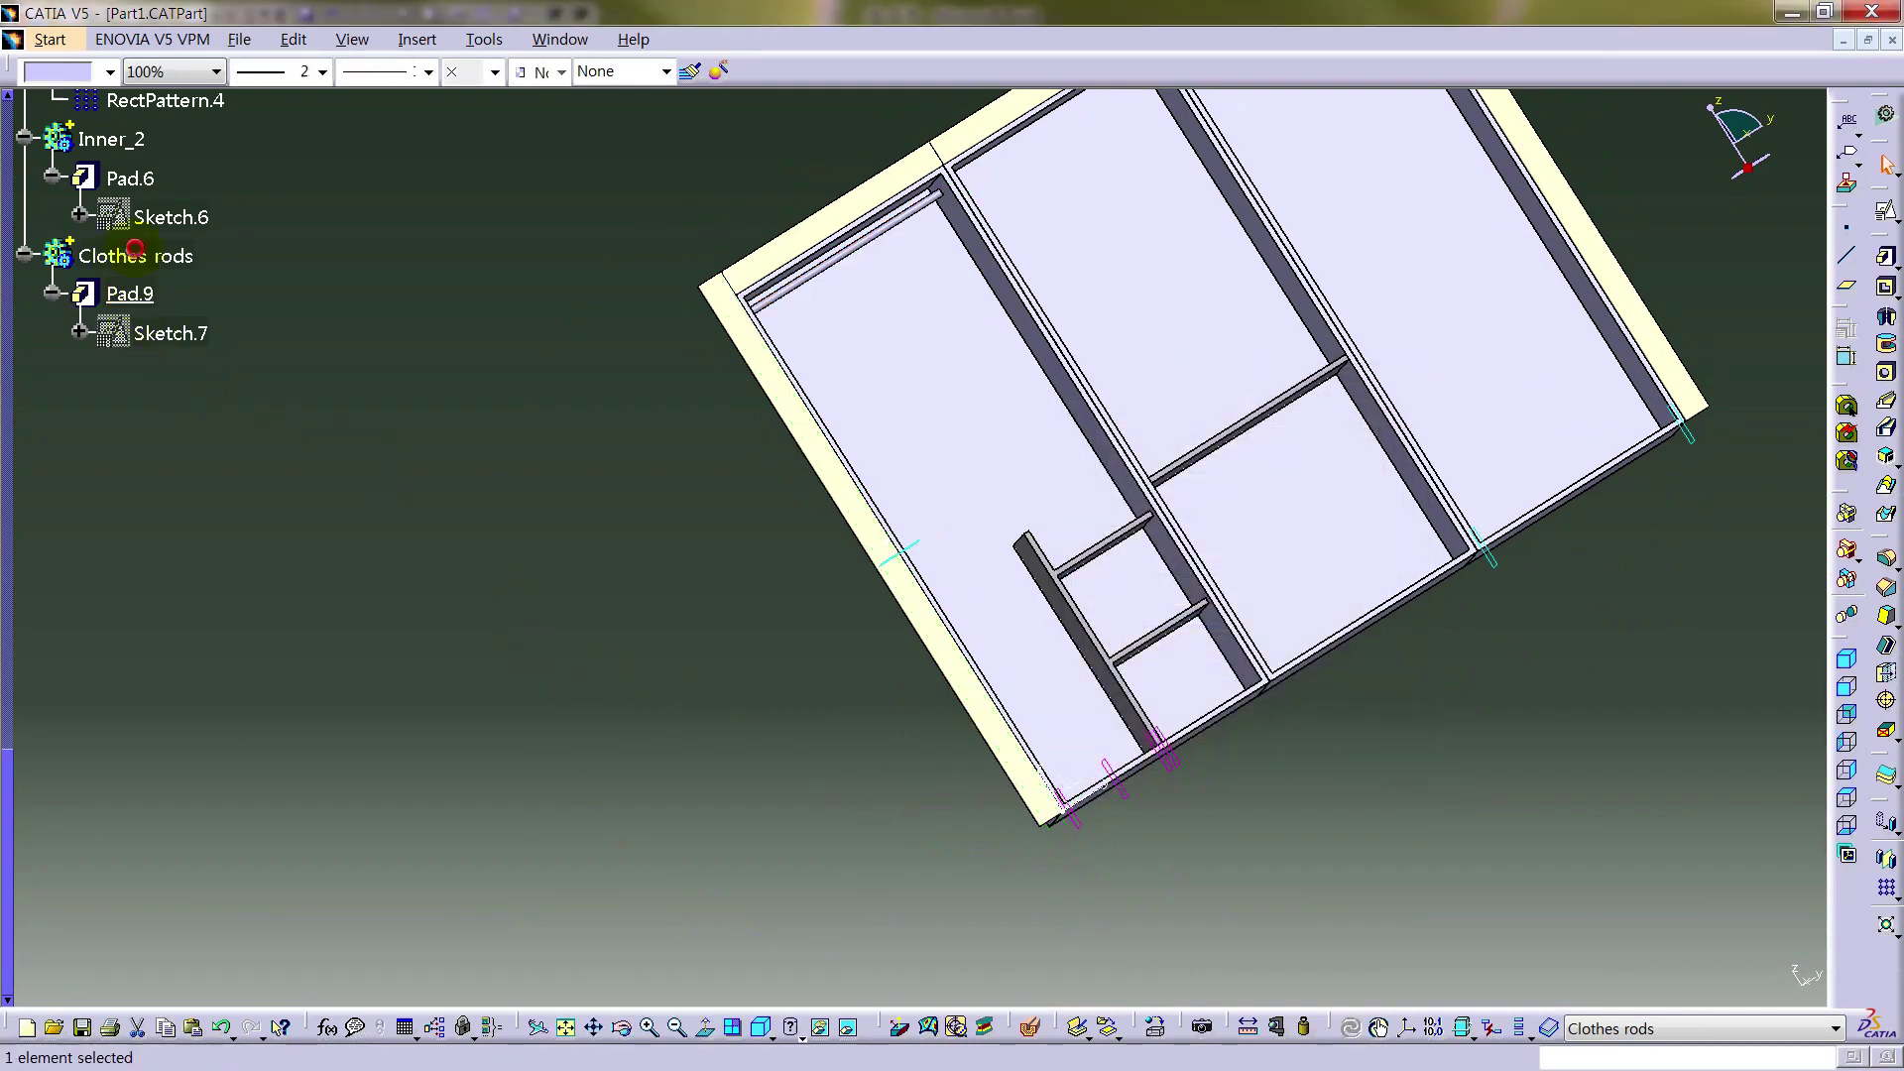
click(69, 73)
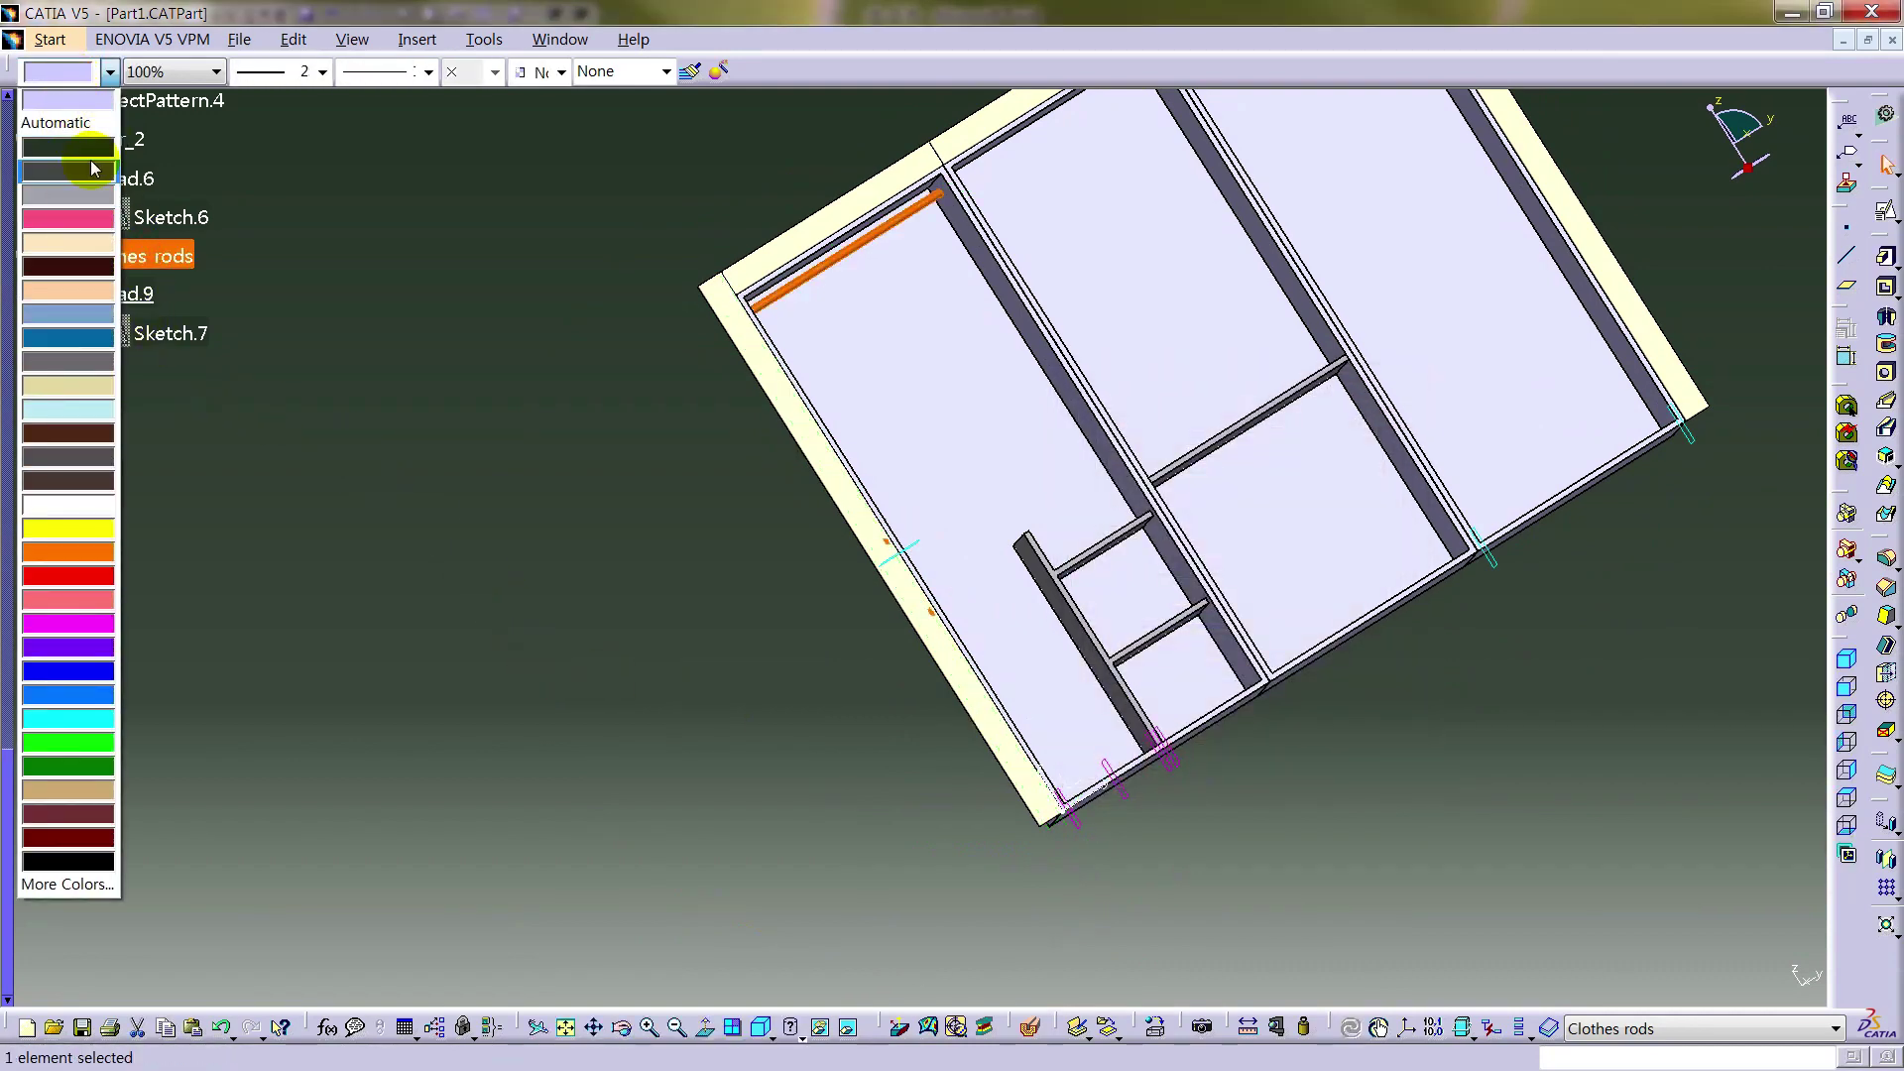
click(94, 168)
click(595, 425)
- Start a rectangular pattern of the top clothes rod with the absolute axis system's Y axis as reference direction
middle_drag(1012, 778, 1173, 614)
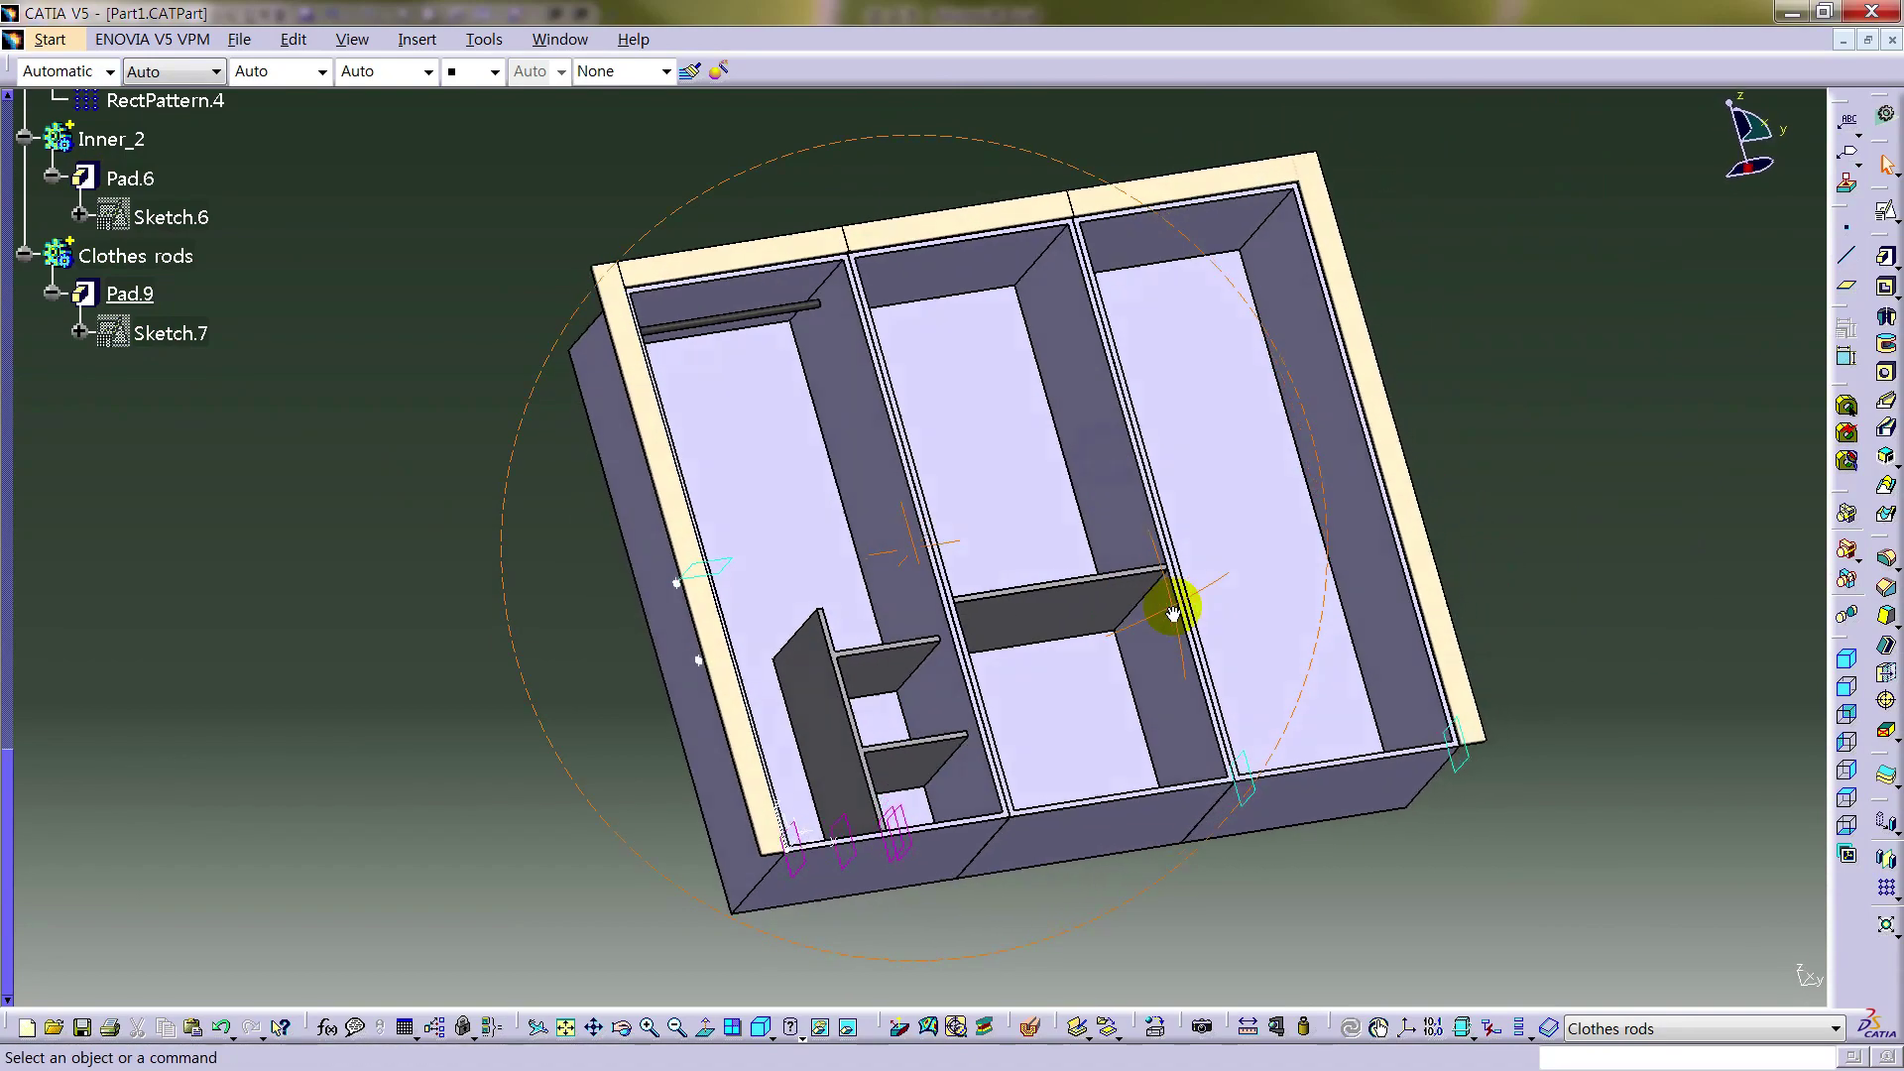
click(1887, 892)
click(1329, 615)
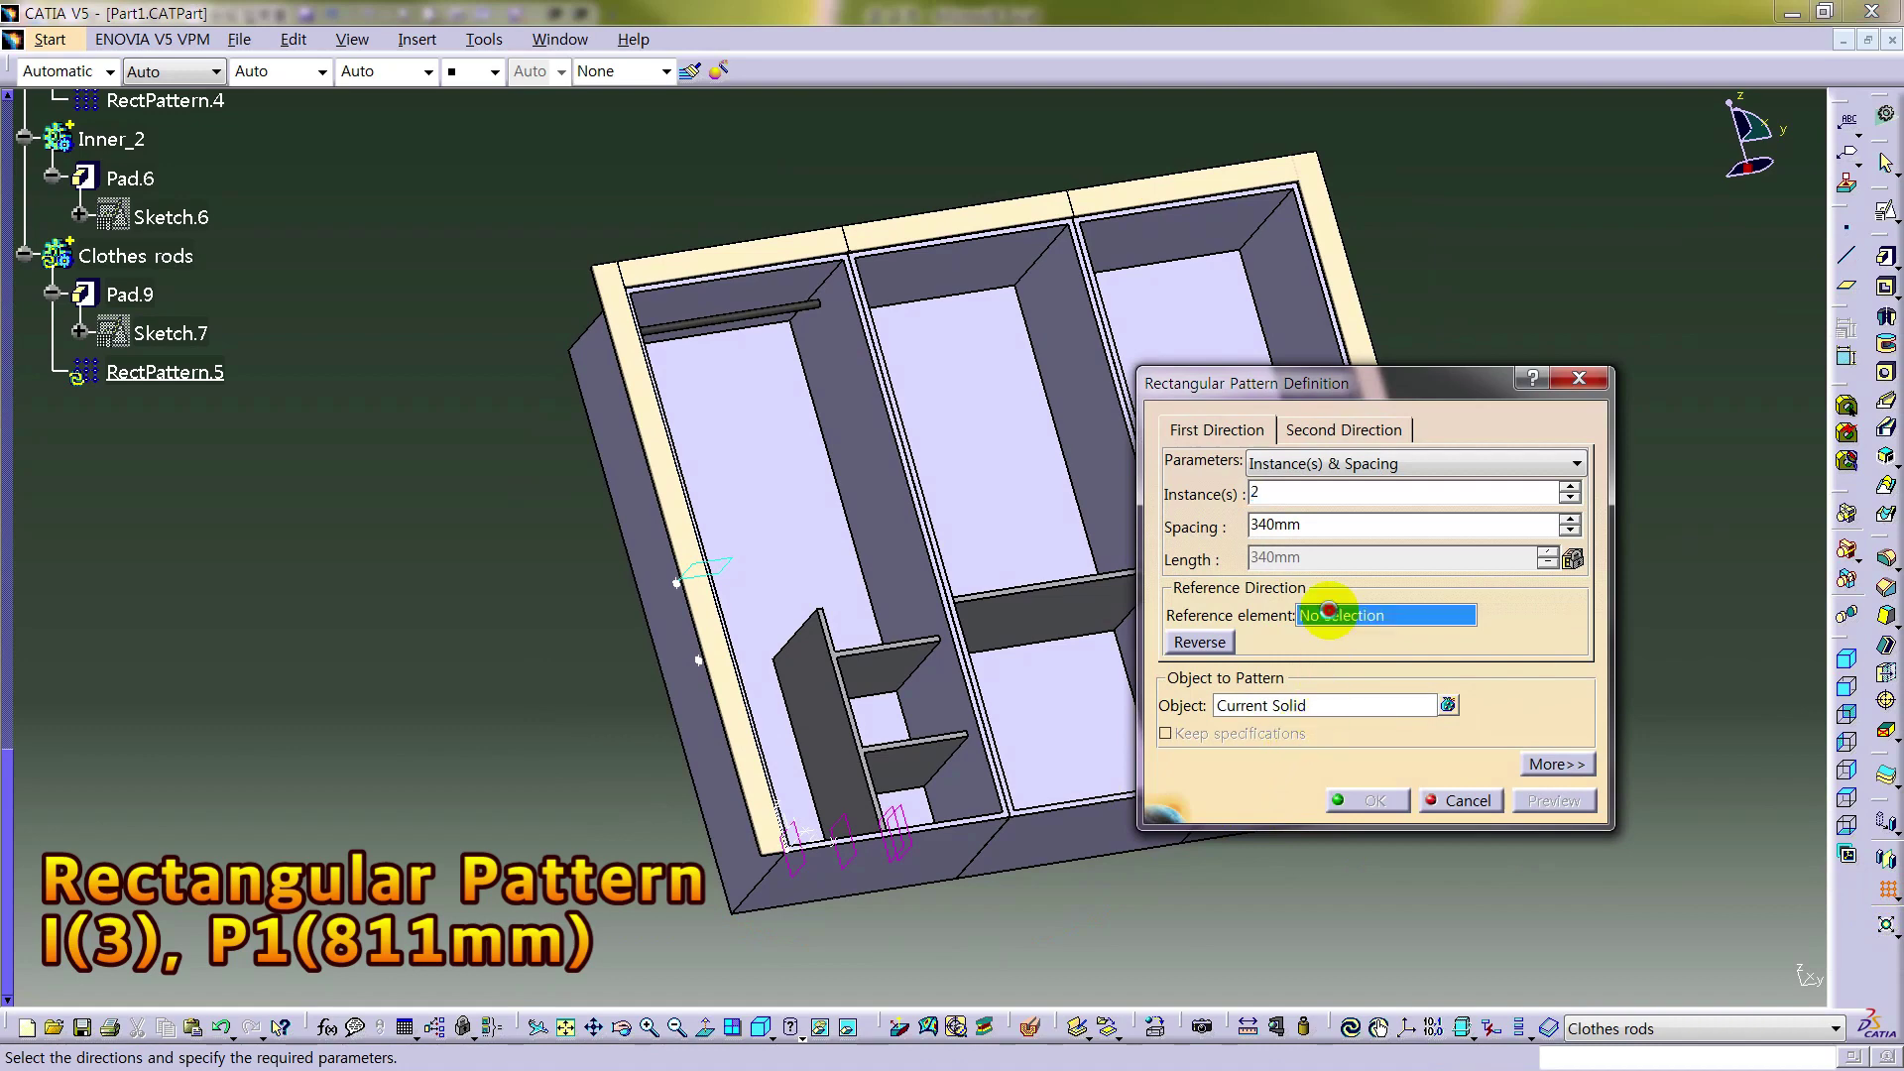
click(842, 841)
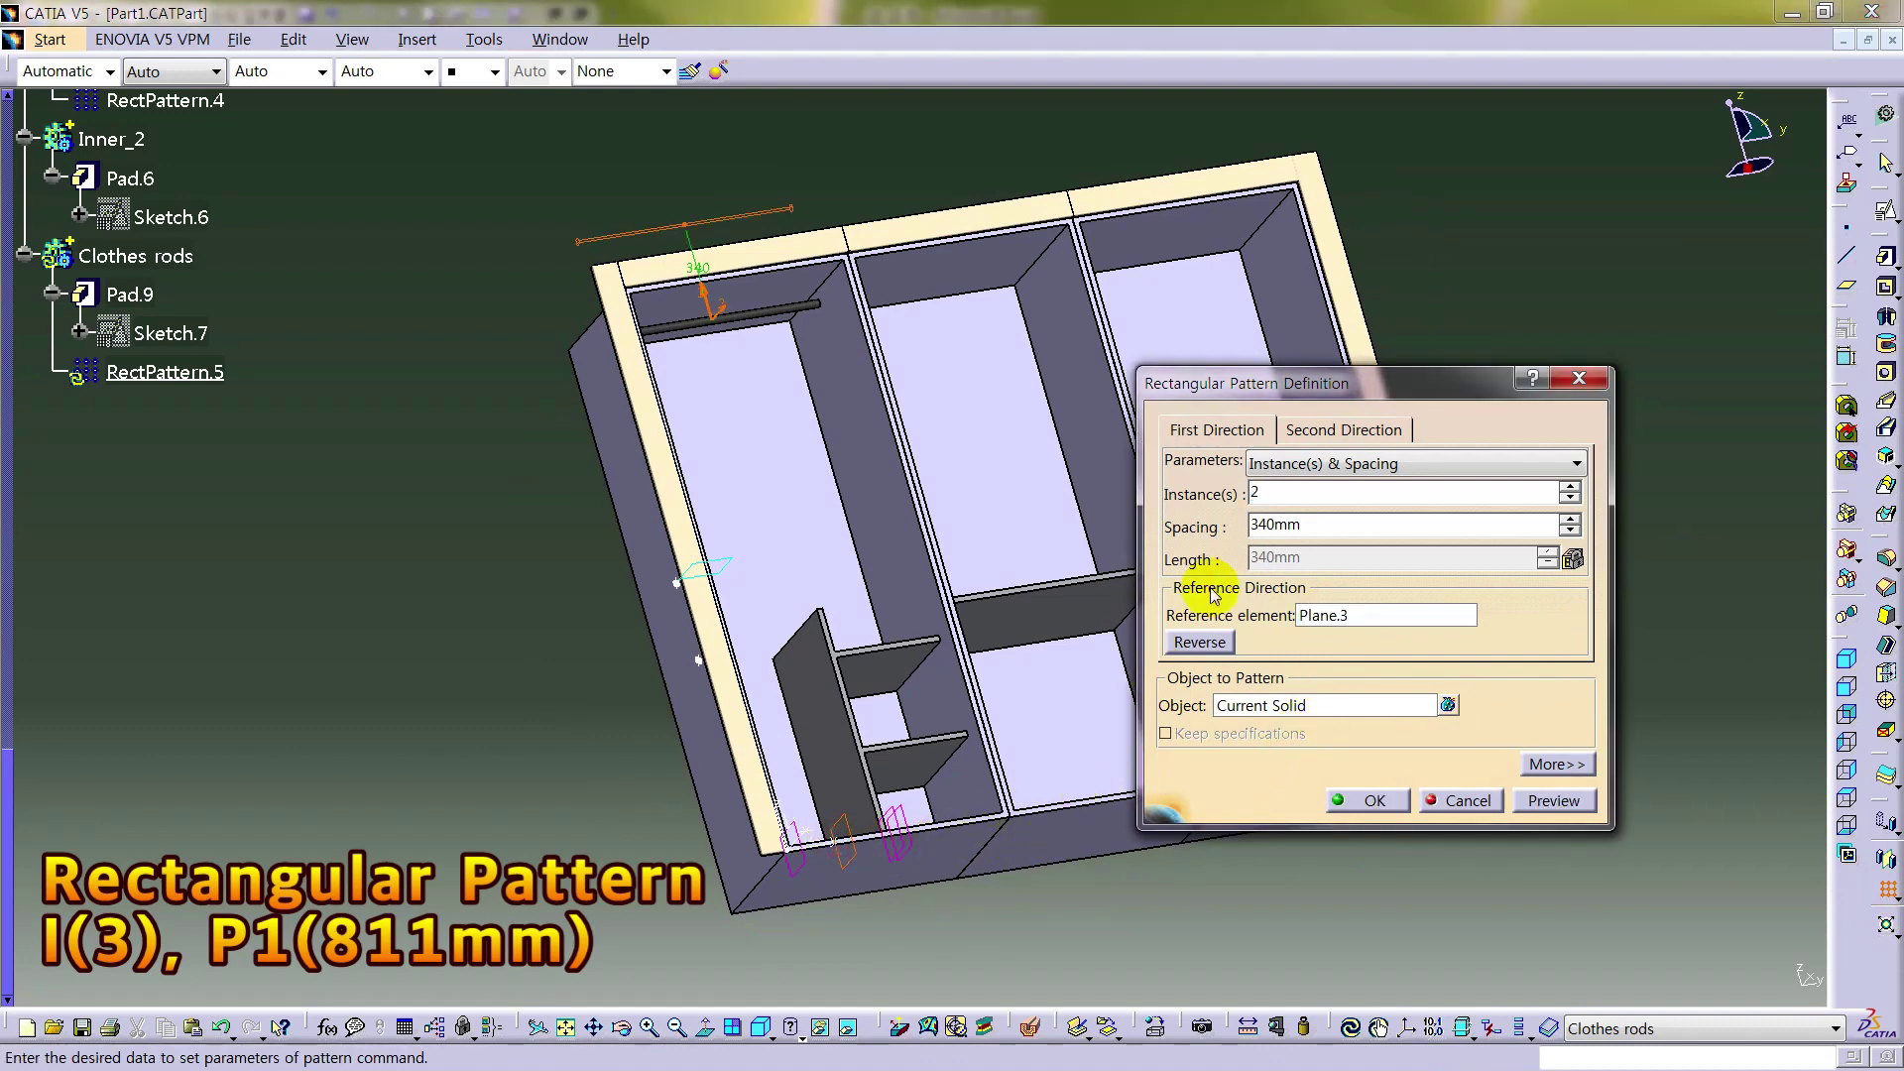
click(1329, 612)
middle_drag(992, 754, 989, 660)
click(851, 722)
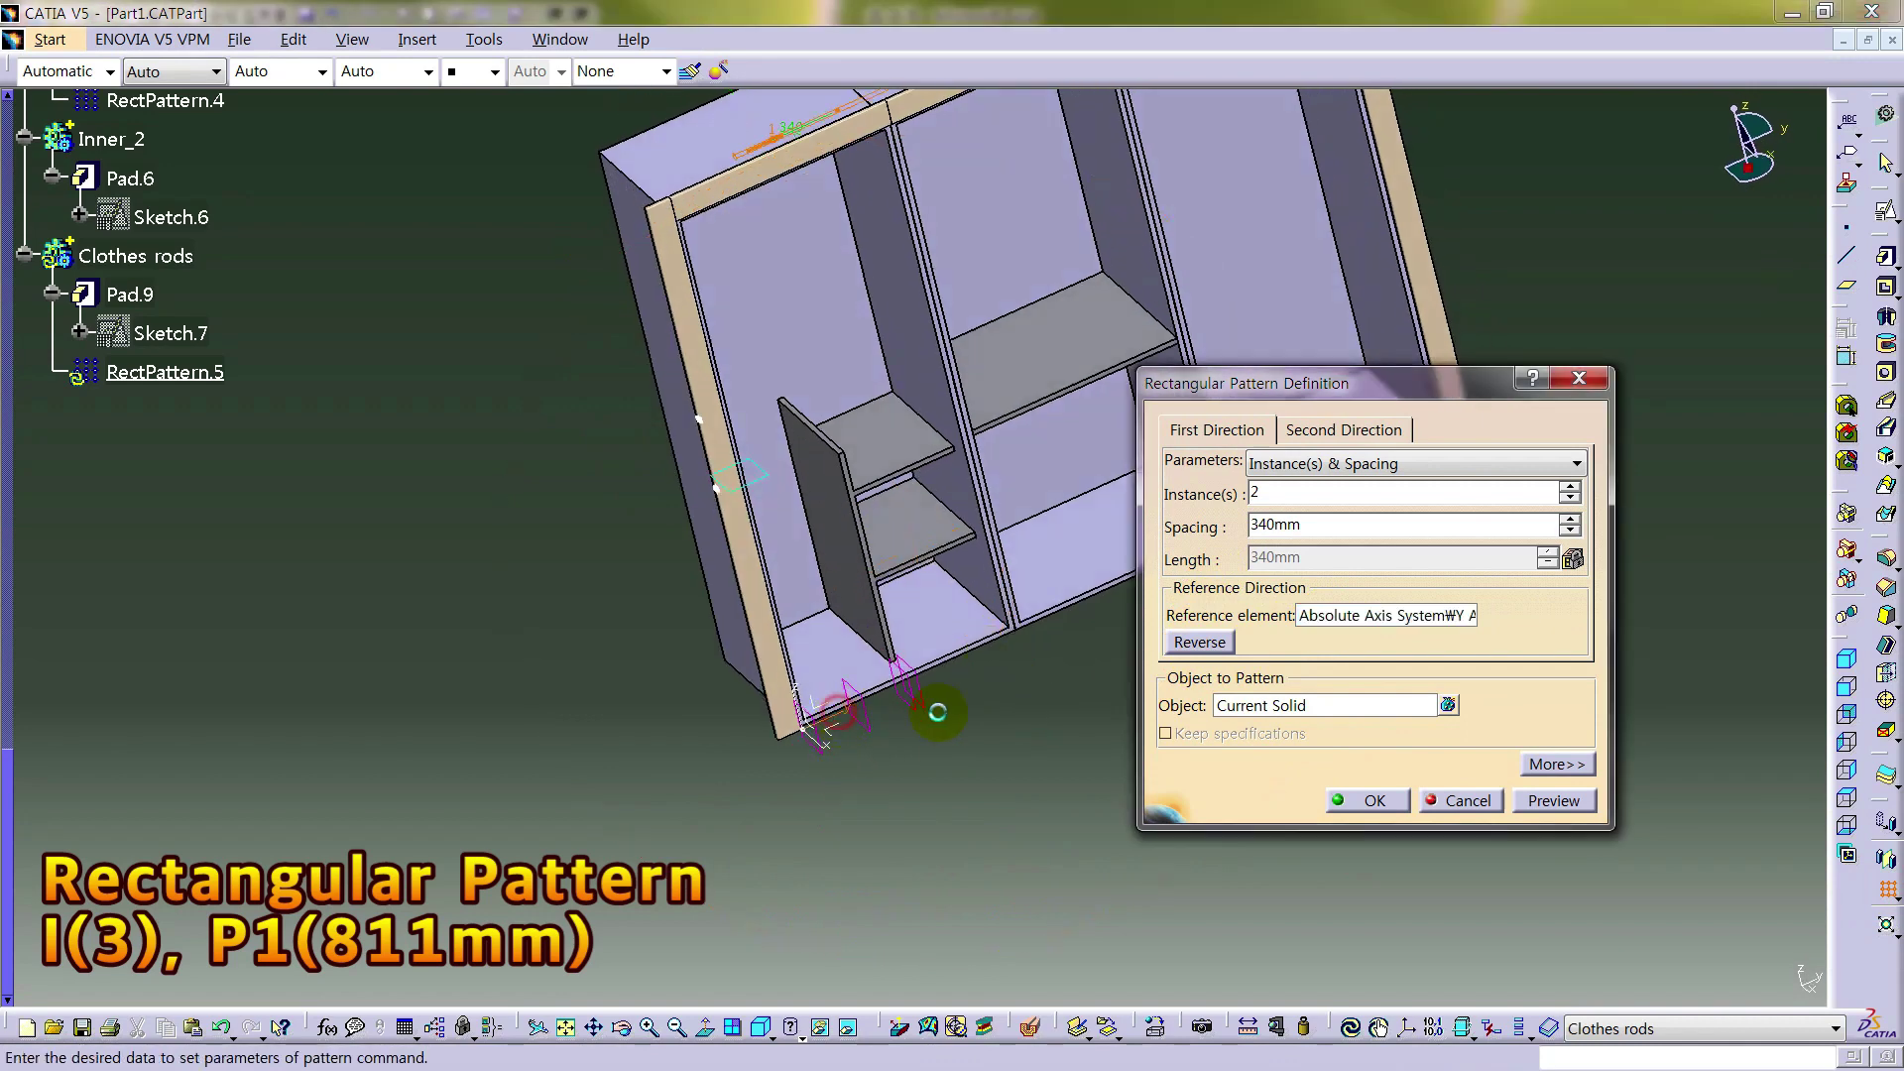
click(1416, 607)
- Set the rod pattern's spacing formula to P1 and its instances formula to 3, and create the pattern
right_click(1323, 522)
click(1385, 542)
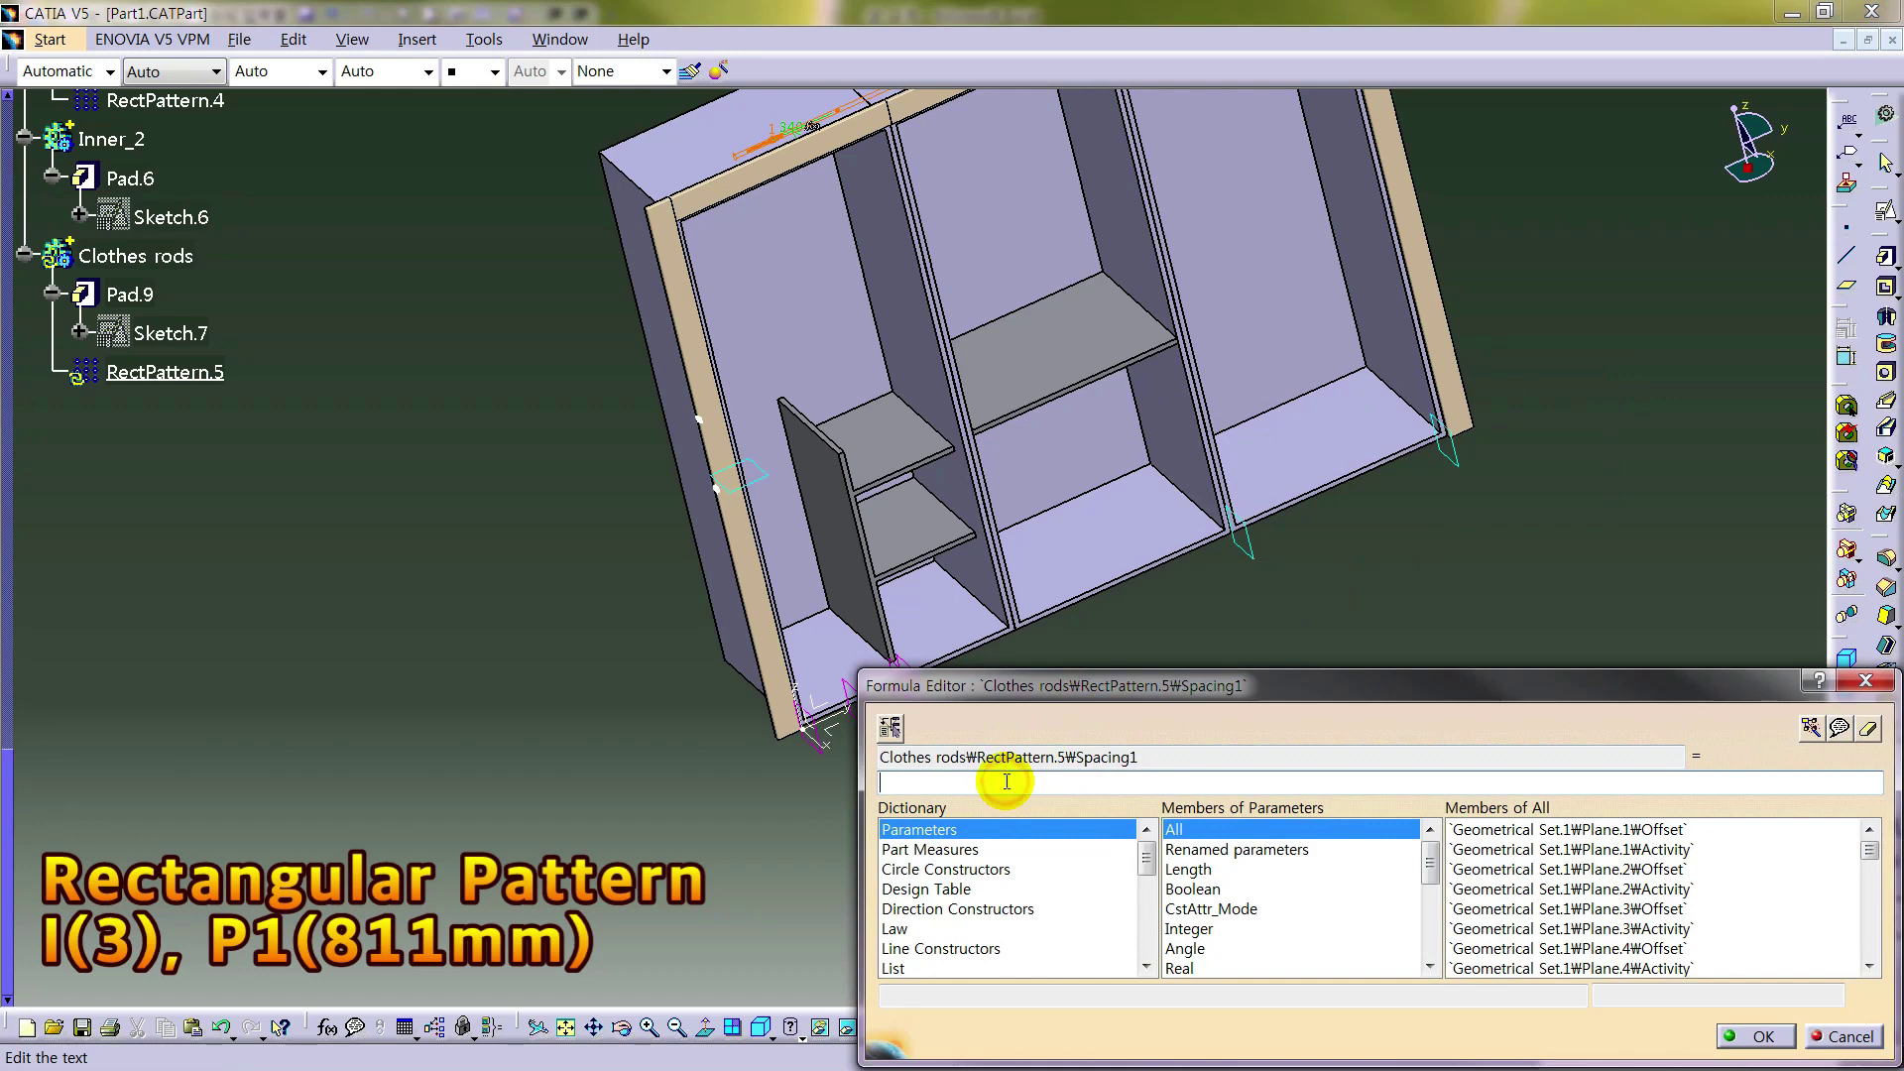
key(Return)
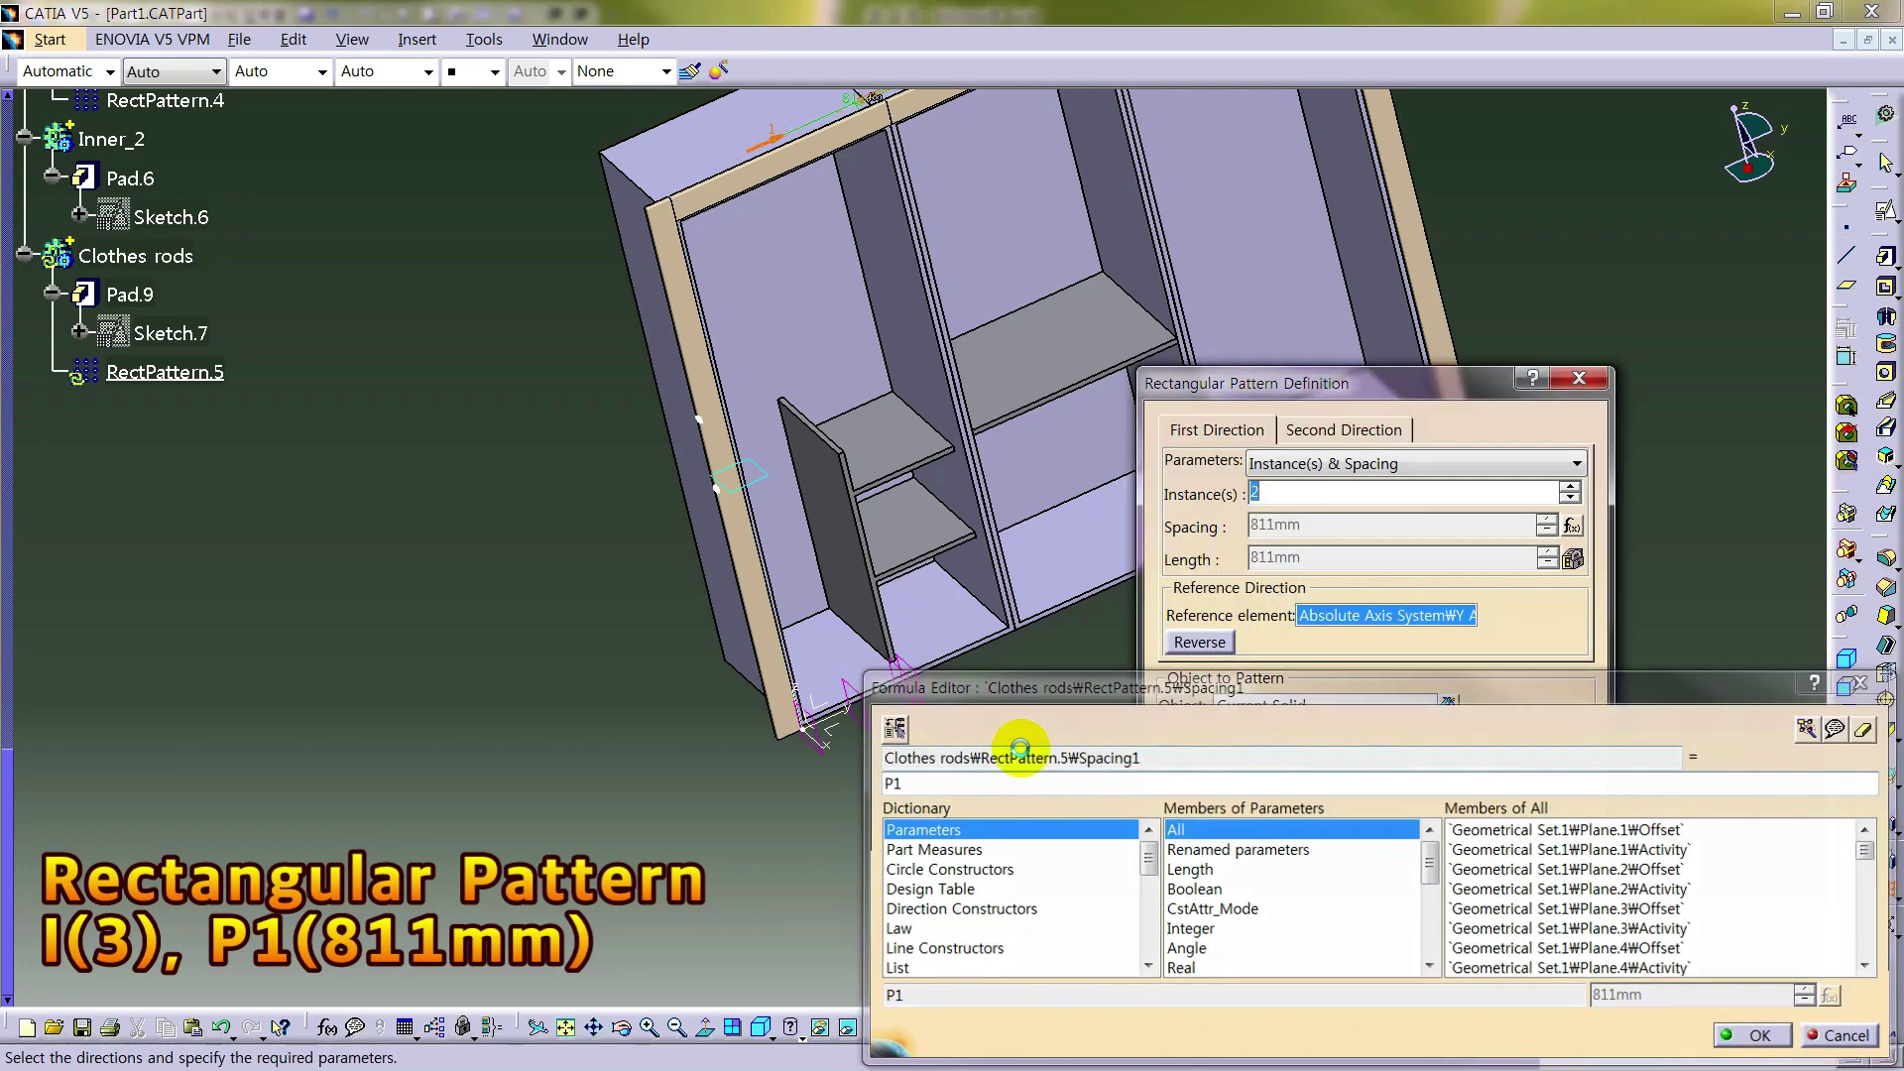
double_click(1317, 492)
right_click(1316, 492)
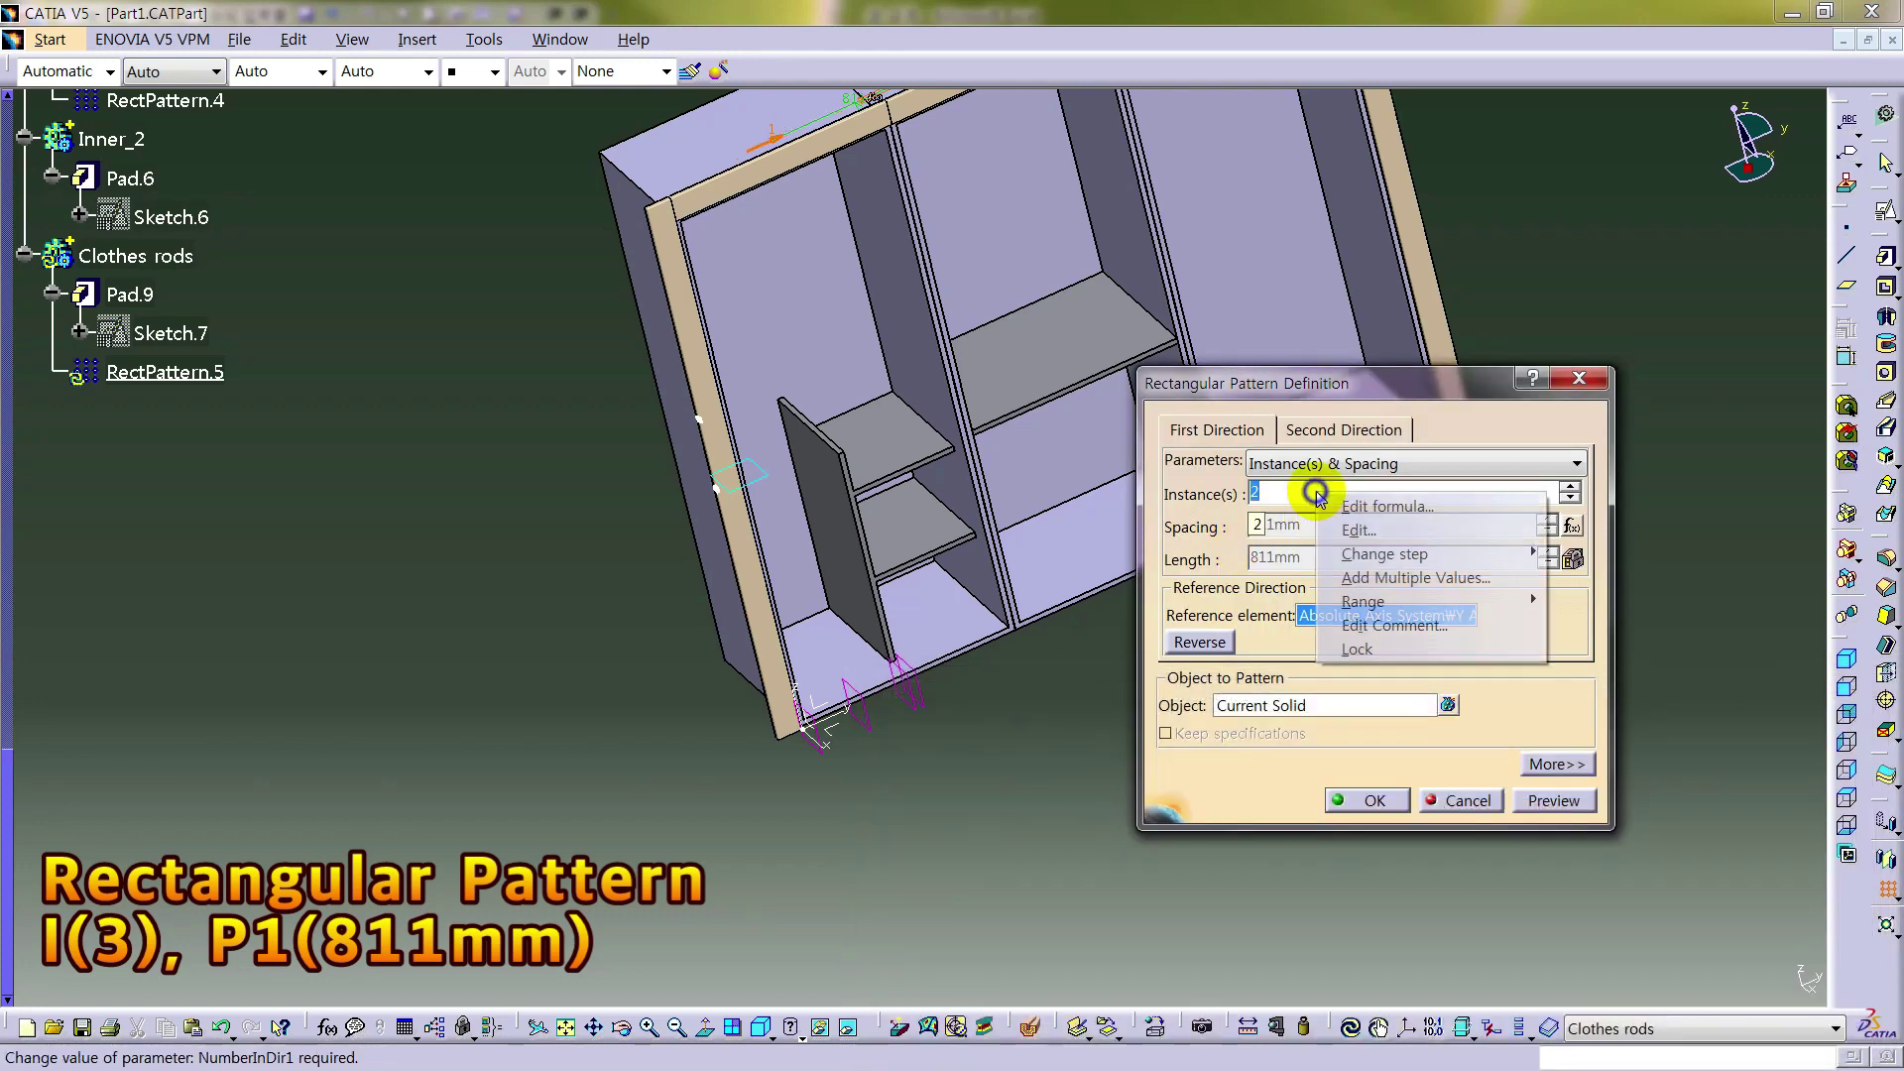
click(1373, 532)
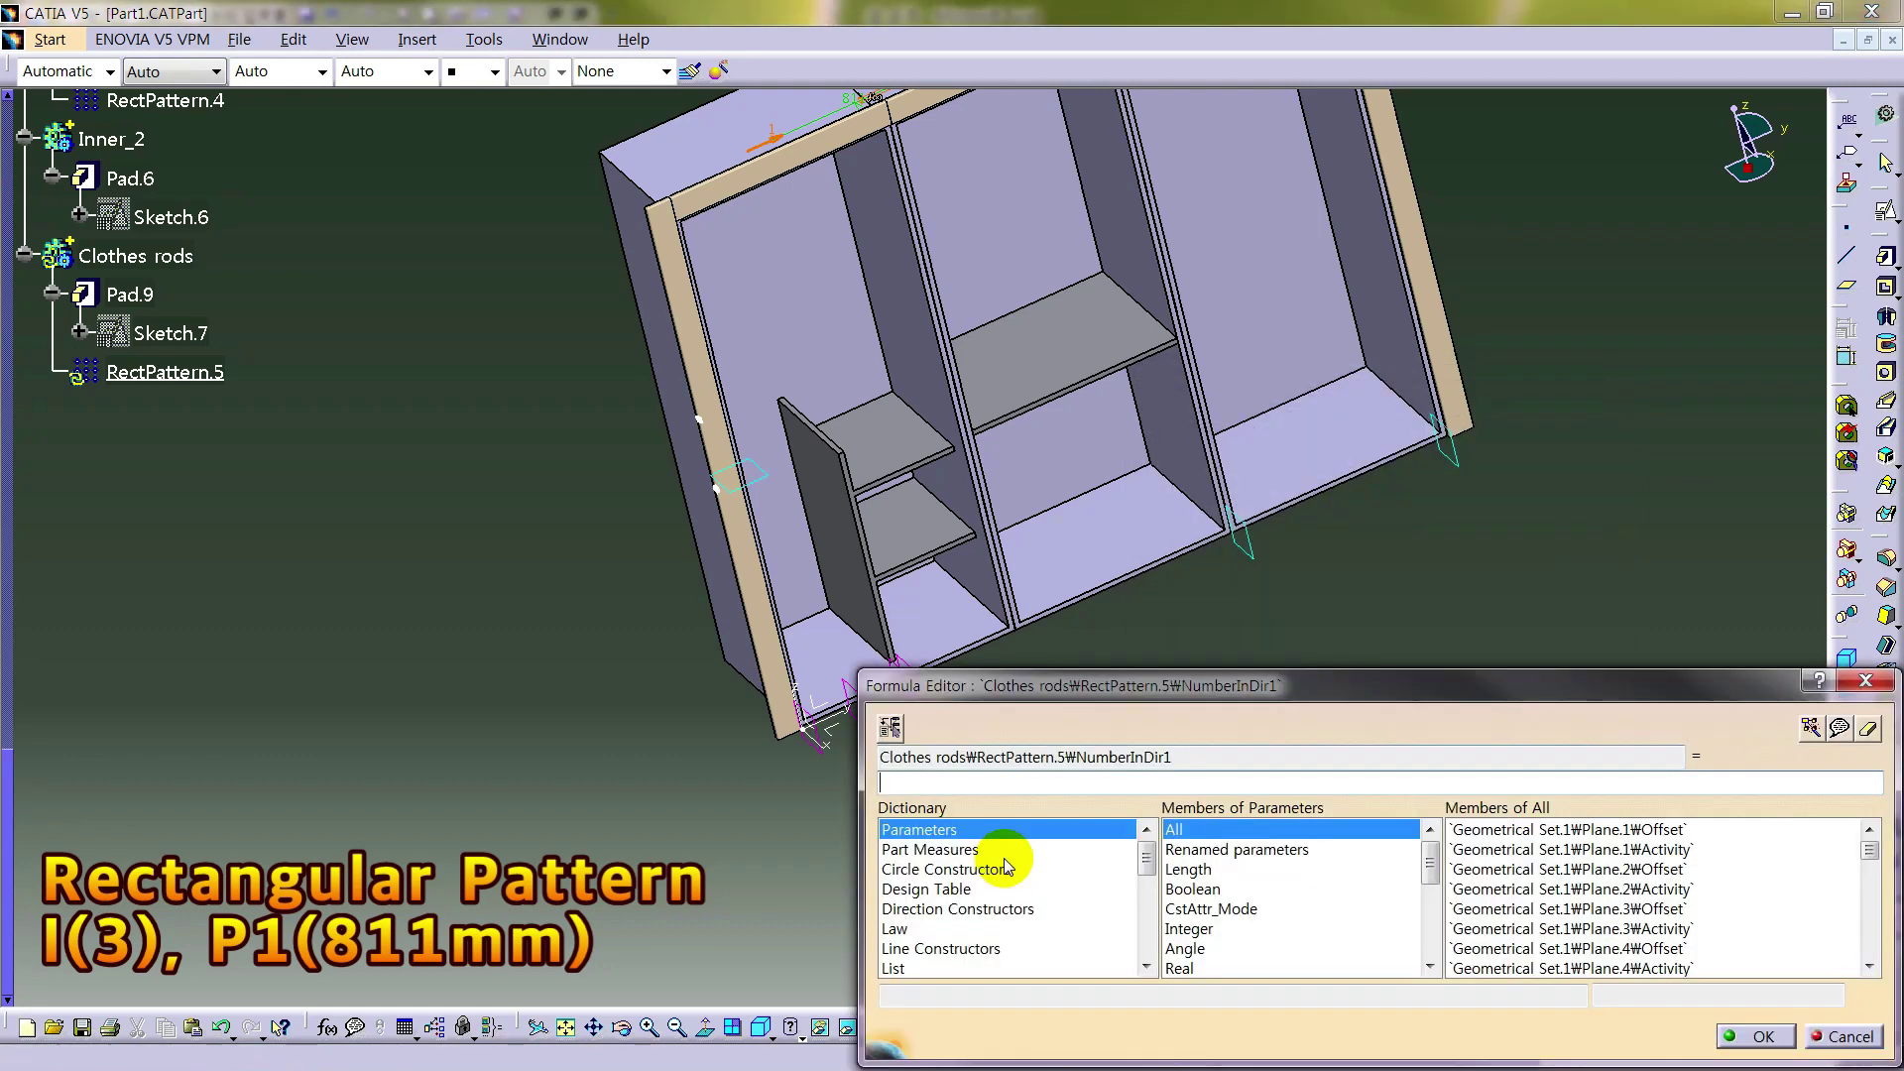
text(3)
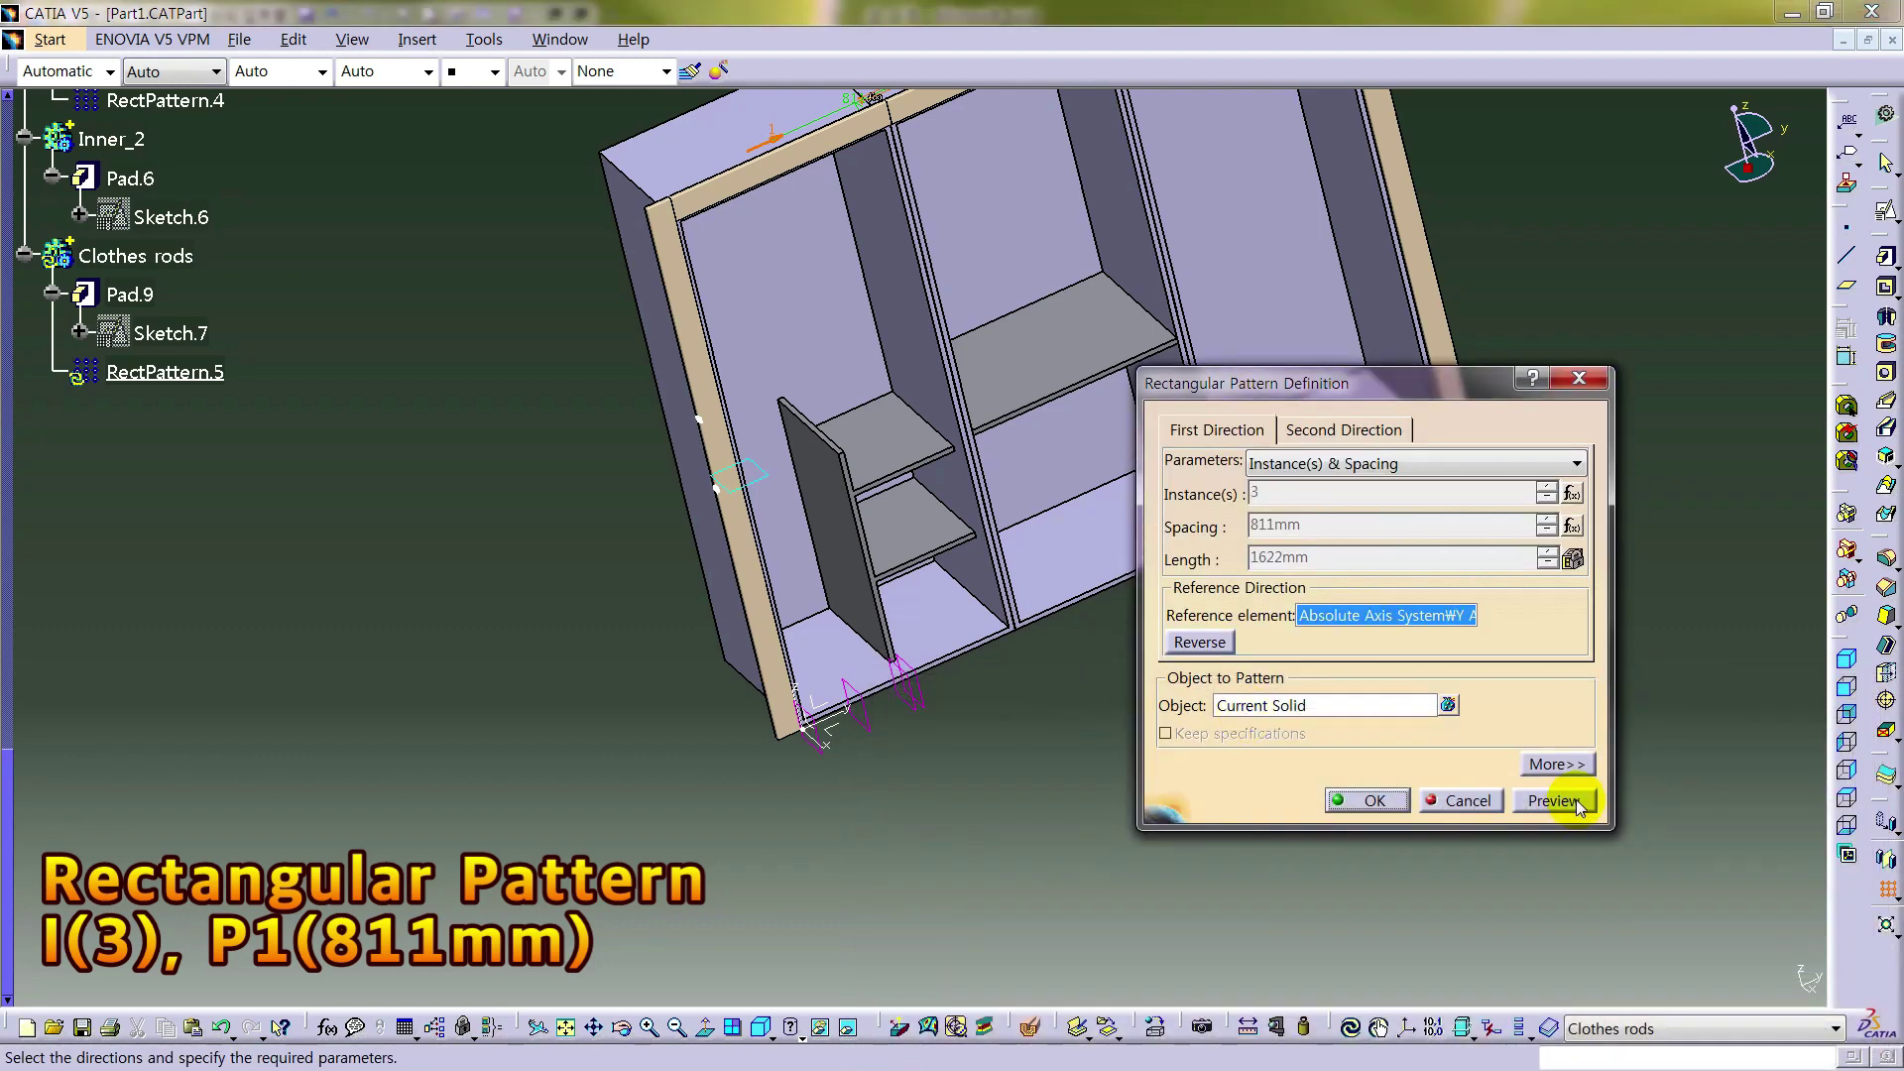
middle_drag(999, 509, 920, 574)
click(1361, 802)
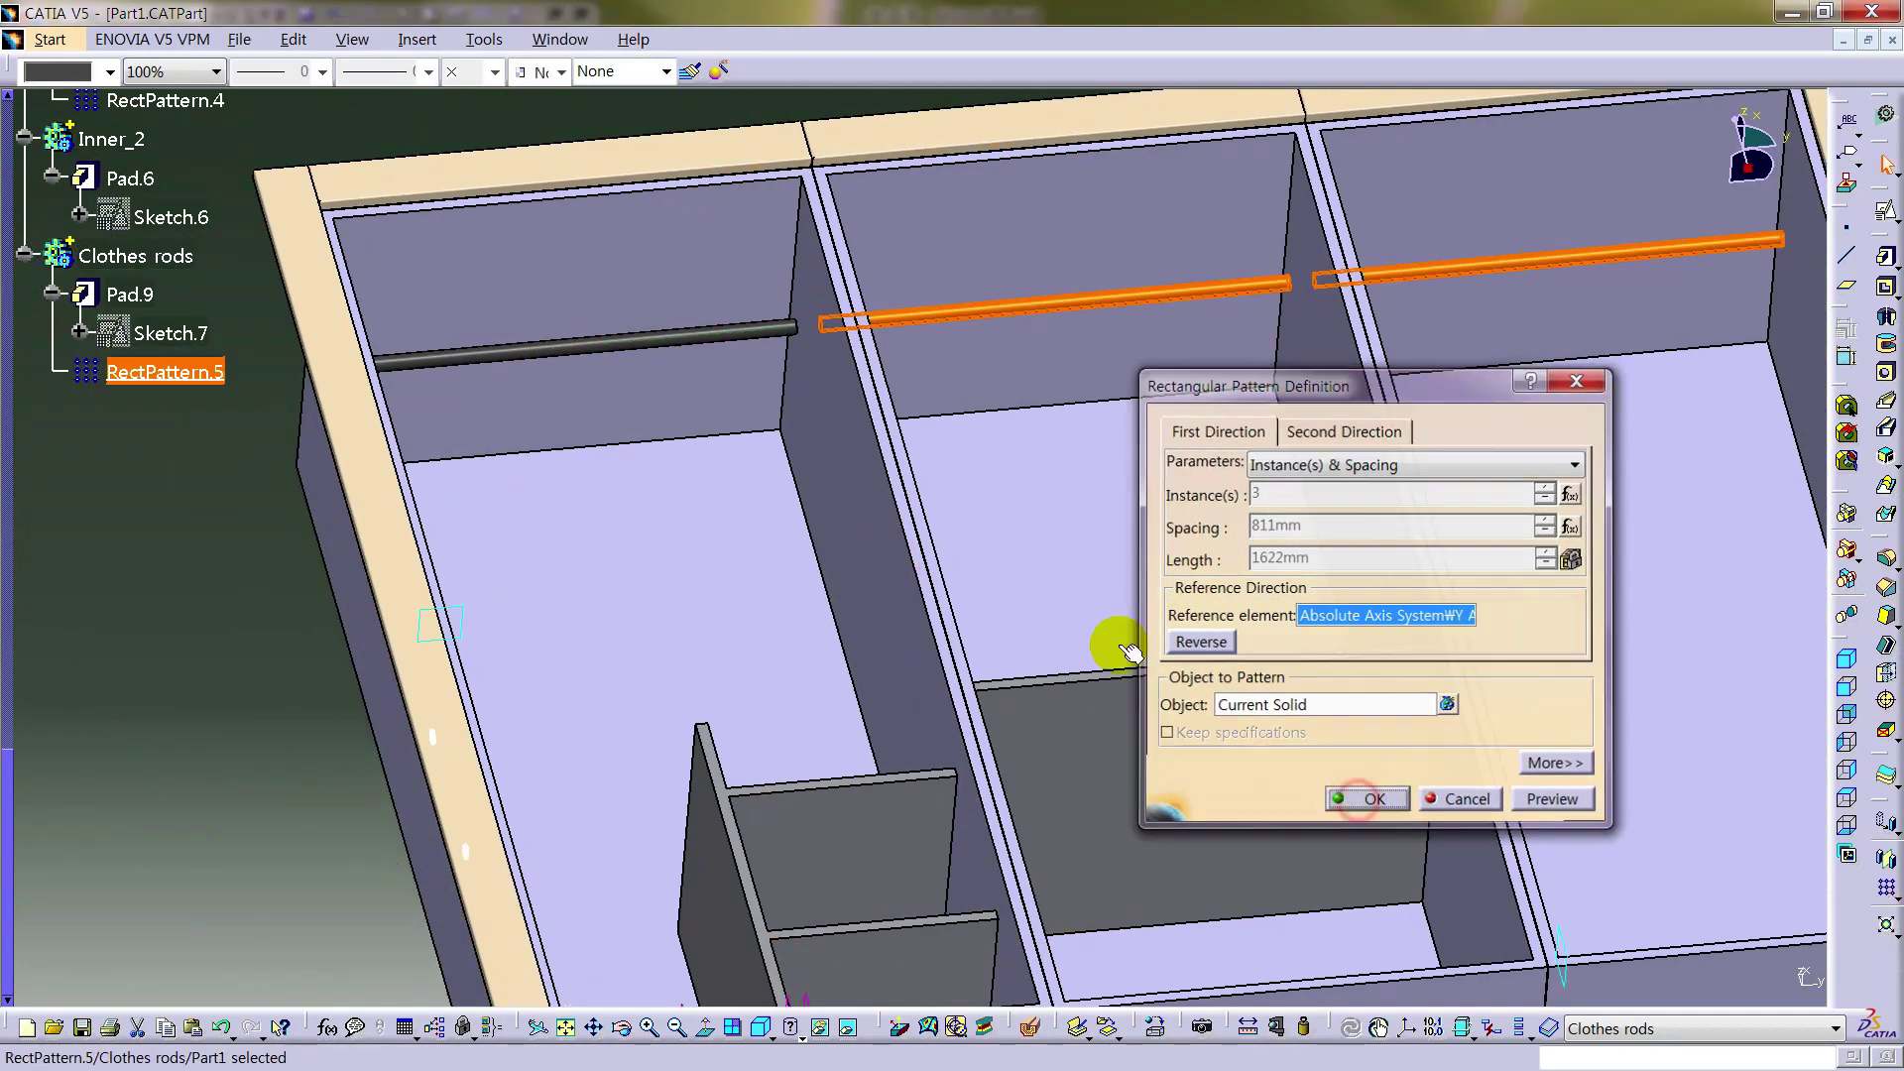
middle_drag(1042, 492, 581, 605)
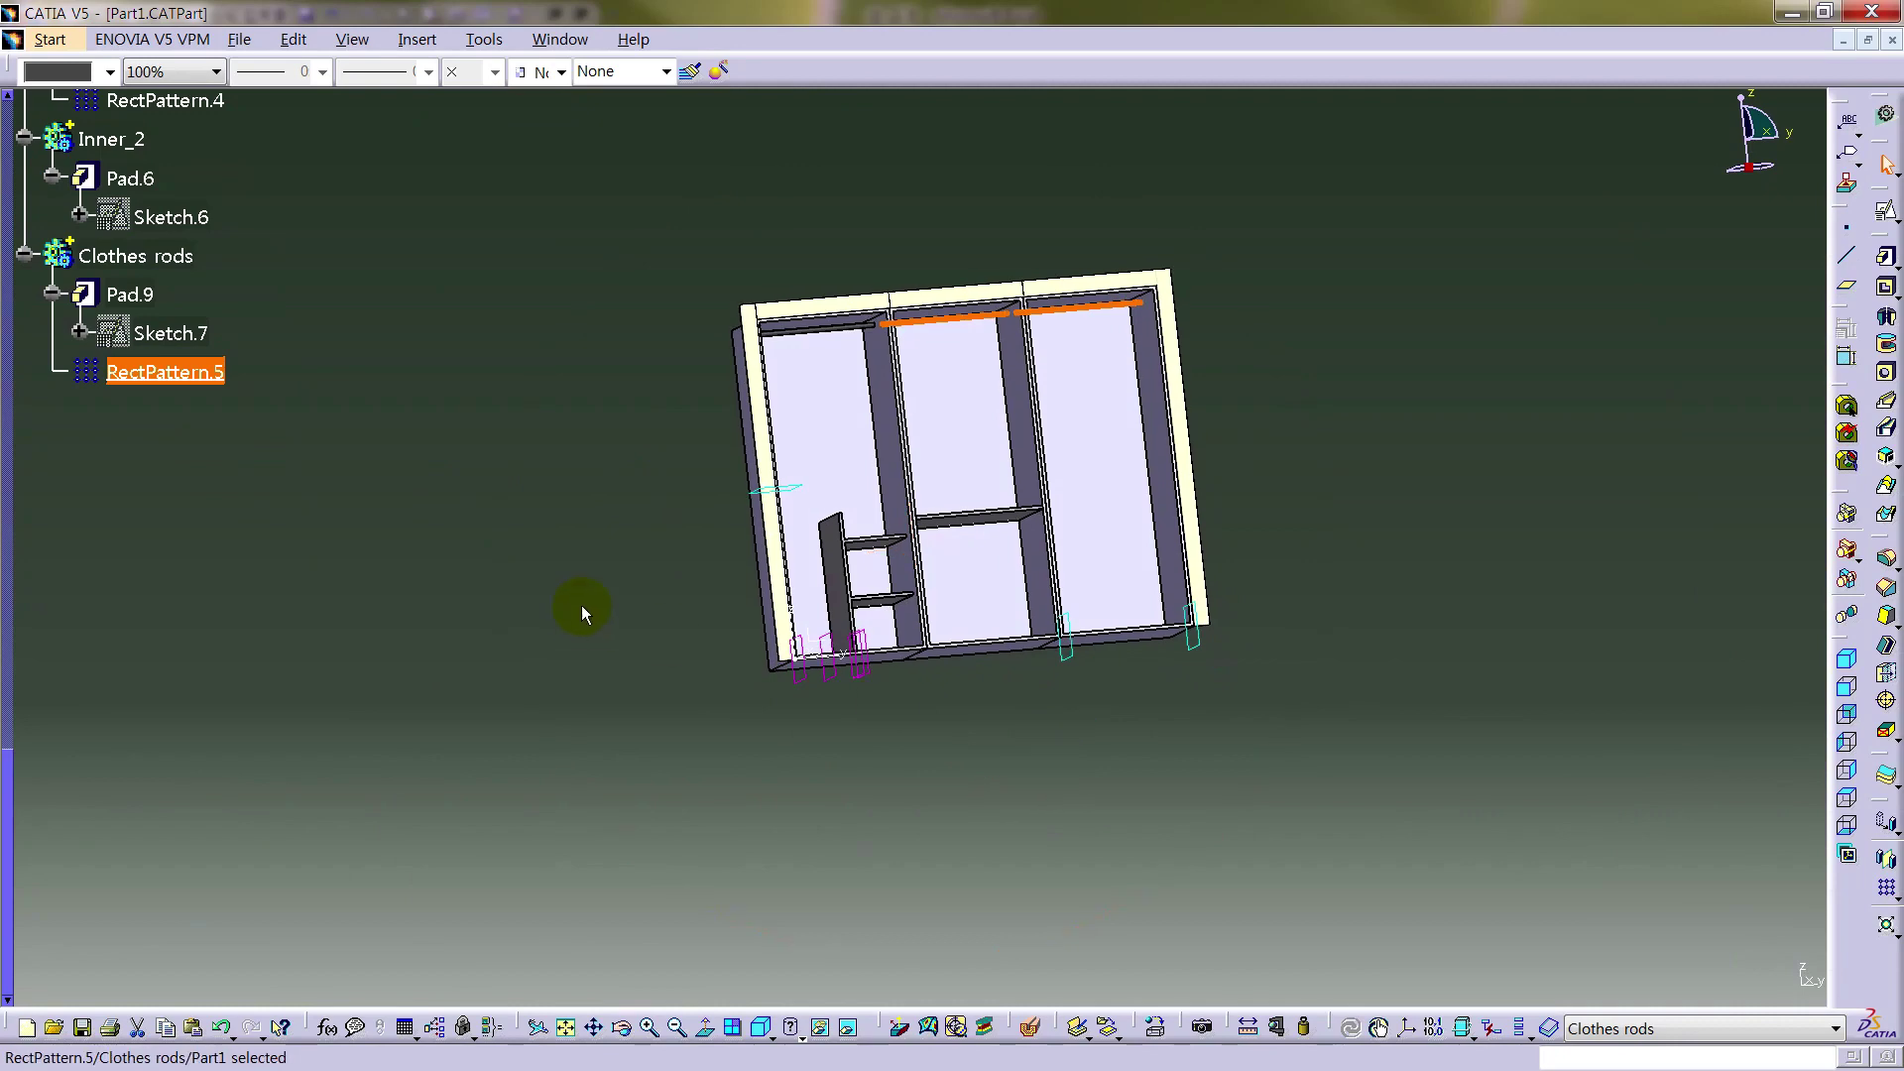
click(563, 557)
- Start a pad from the lower circle's output, Output.2 (Circle.3), and reverse its direction into the wardrobe
middle_drag(833, 526, 905, 580)
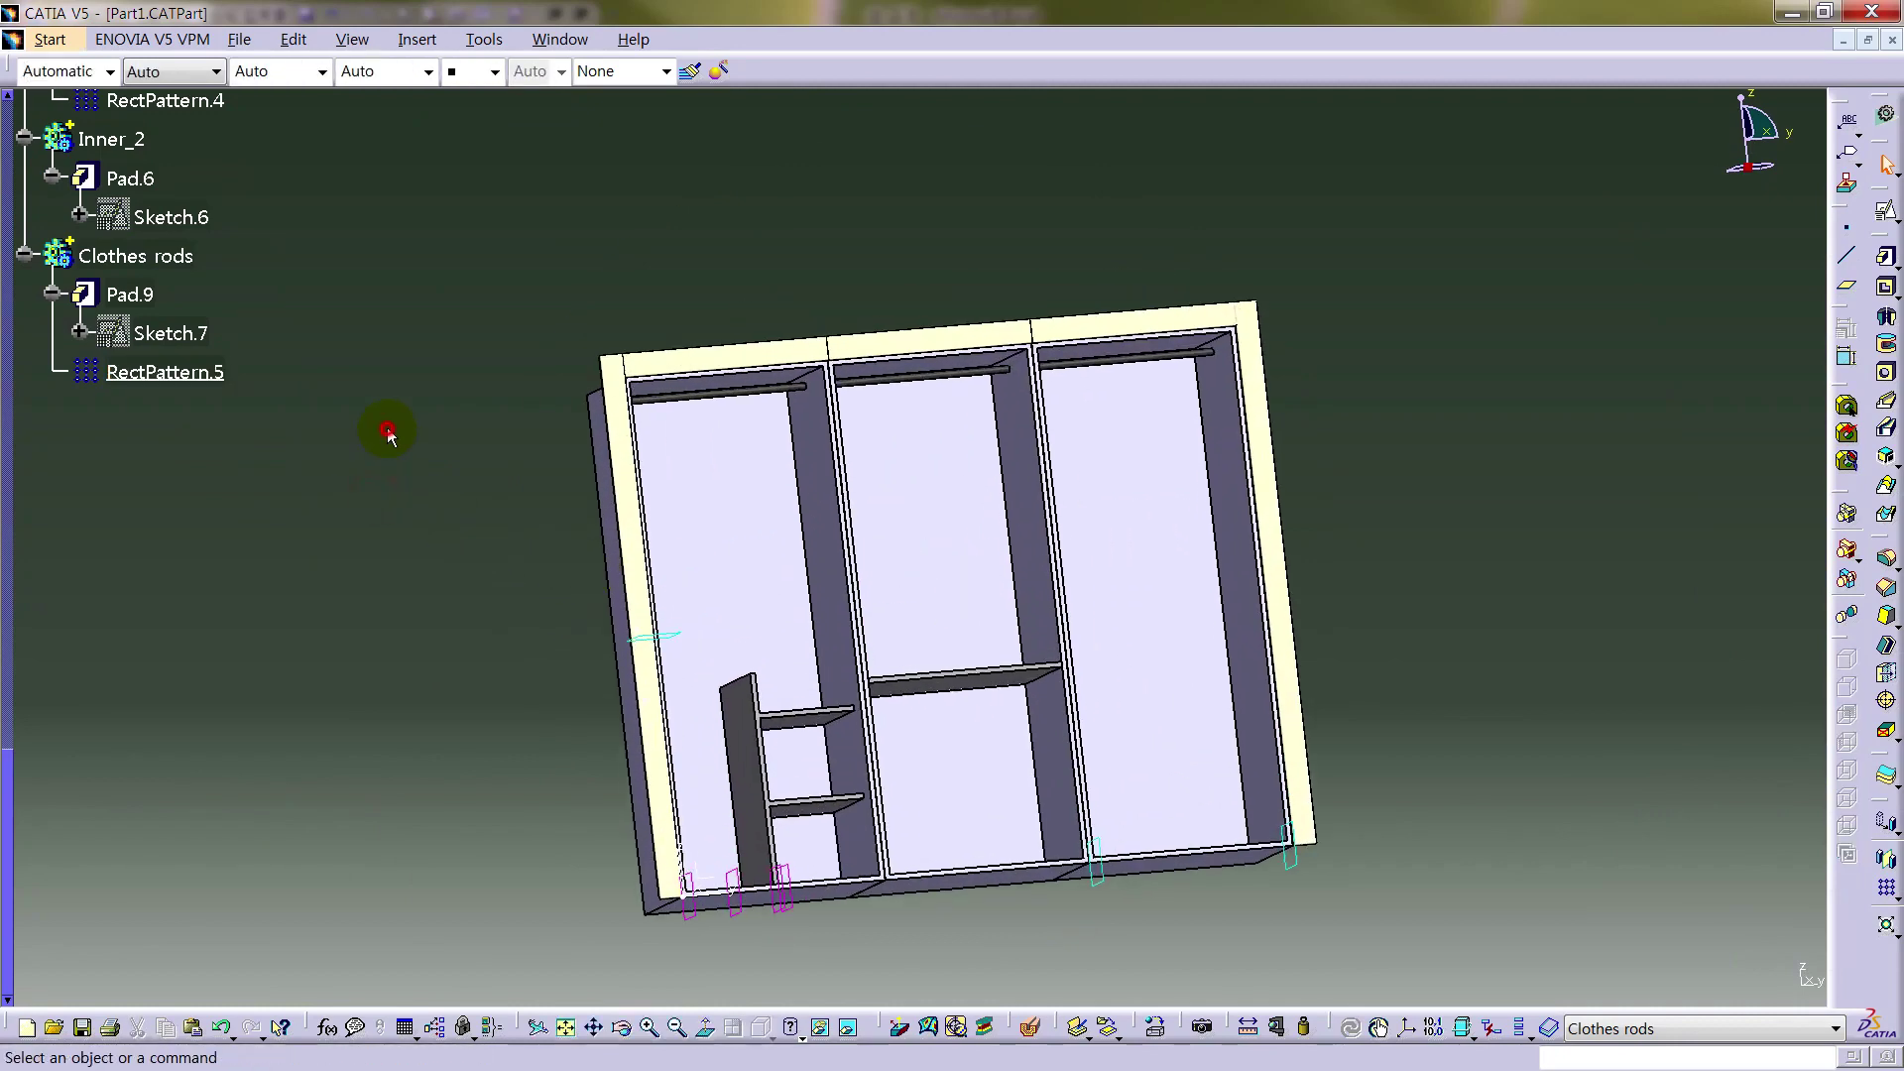
click(1886, 257)
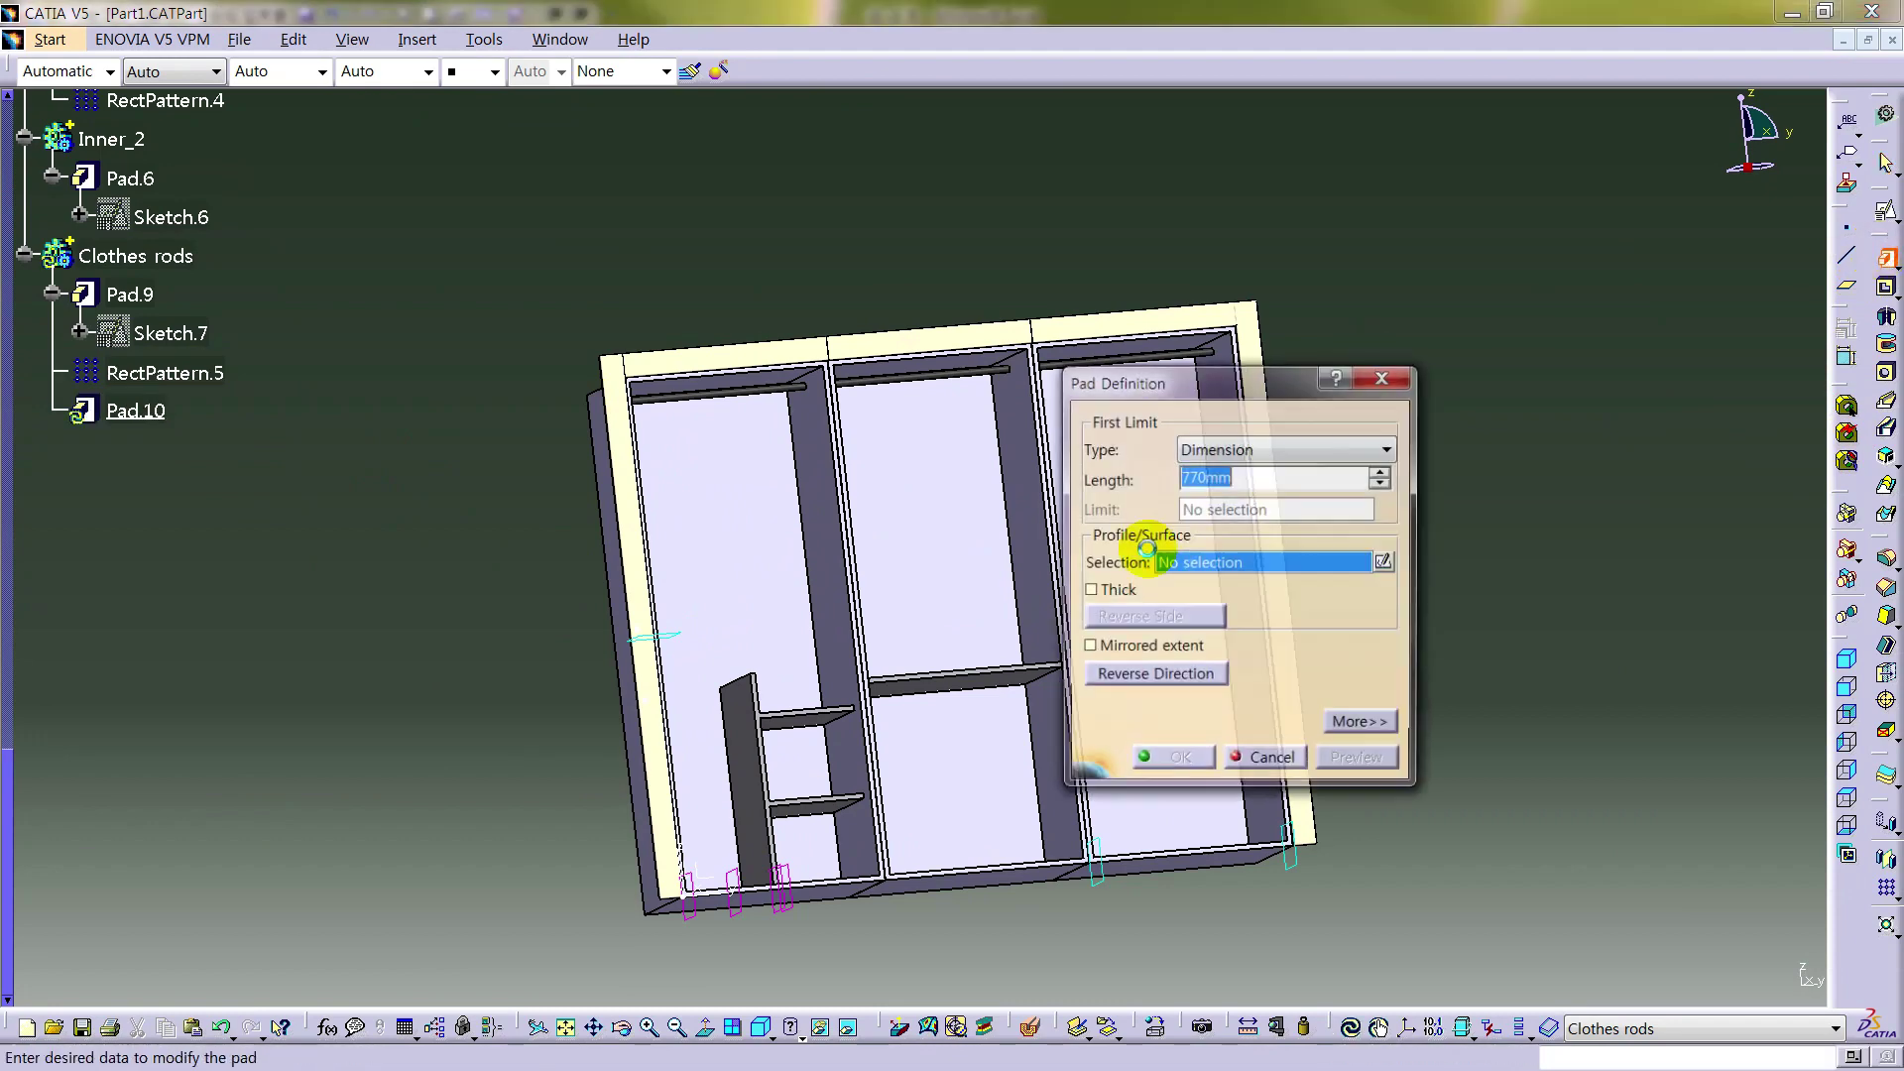
middle_drag(714, 413, 624, 523)
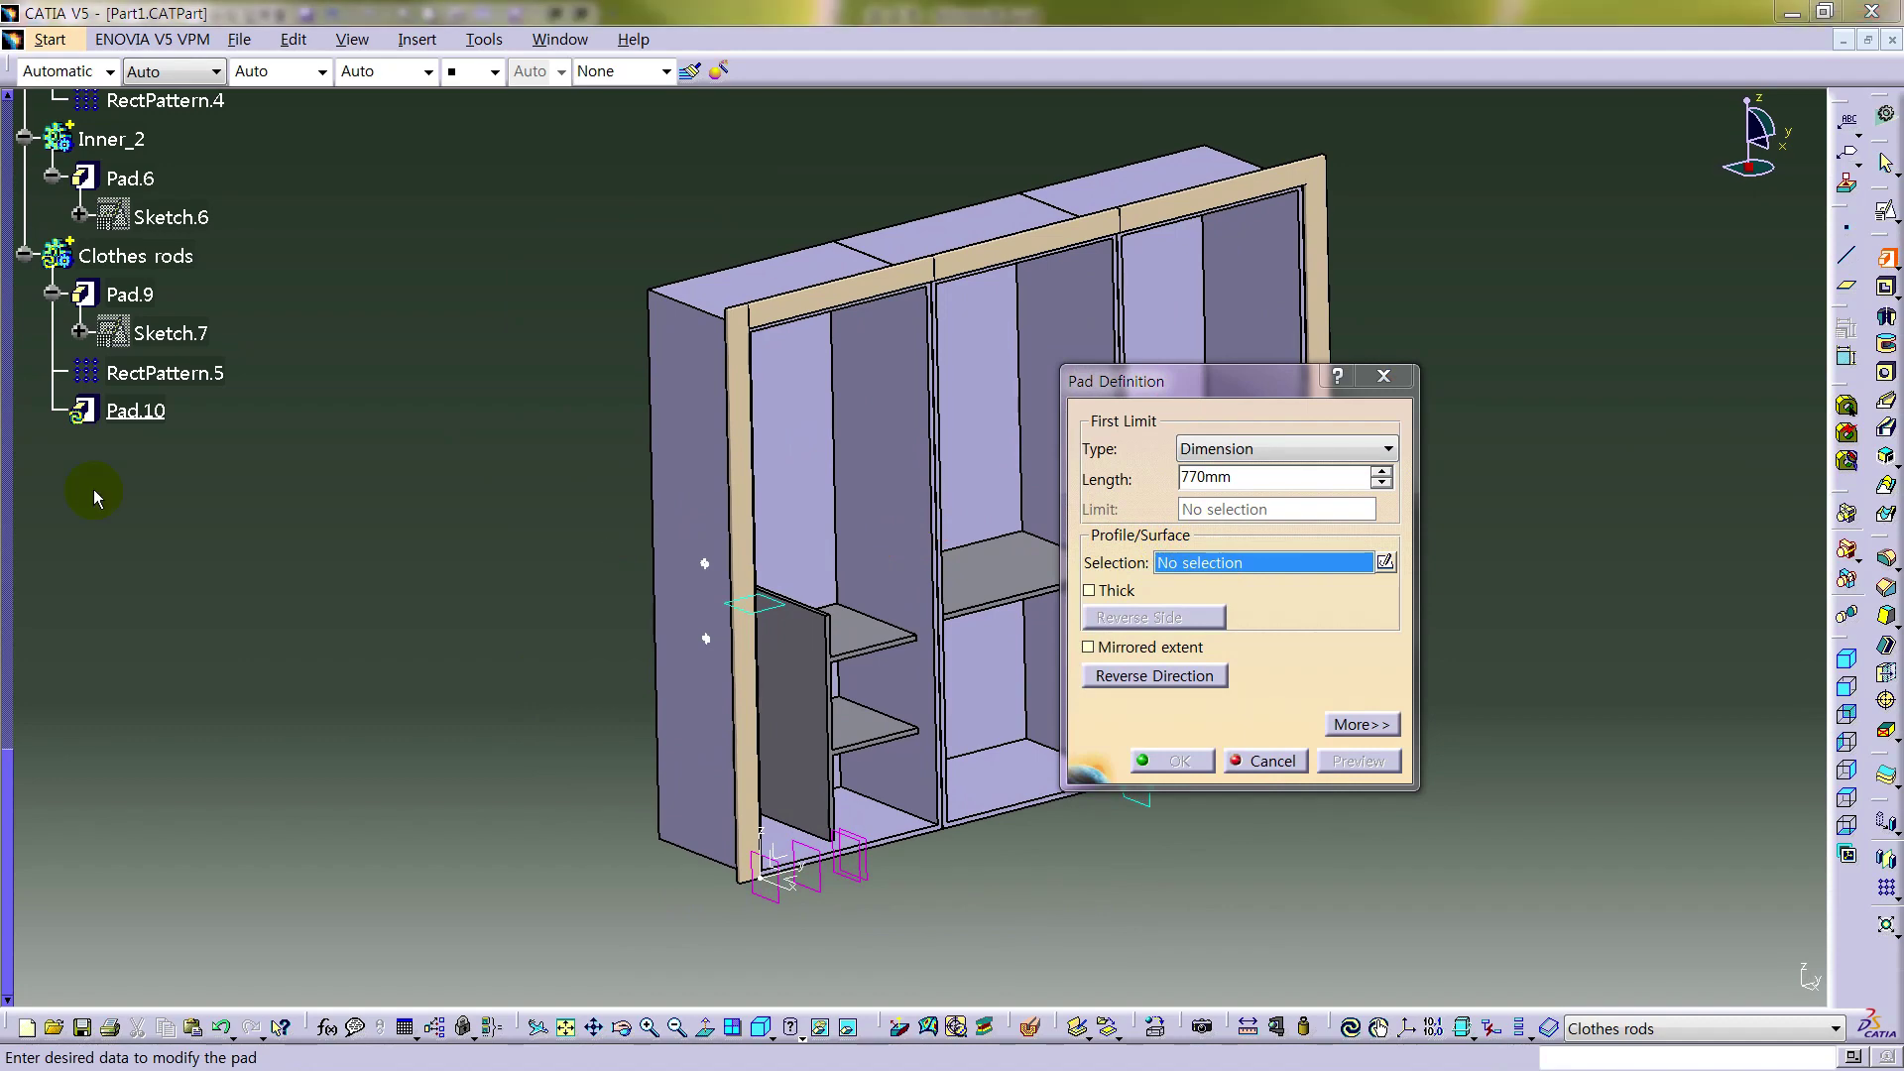
ctrl+middle_drag(790, 595, 808, 556)
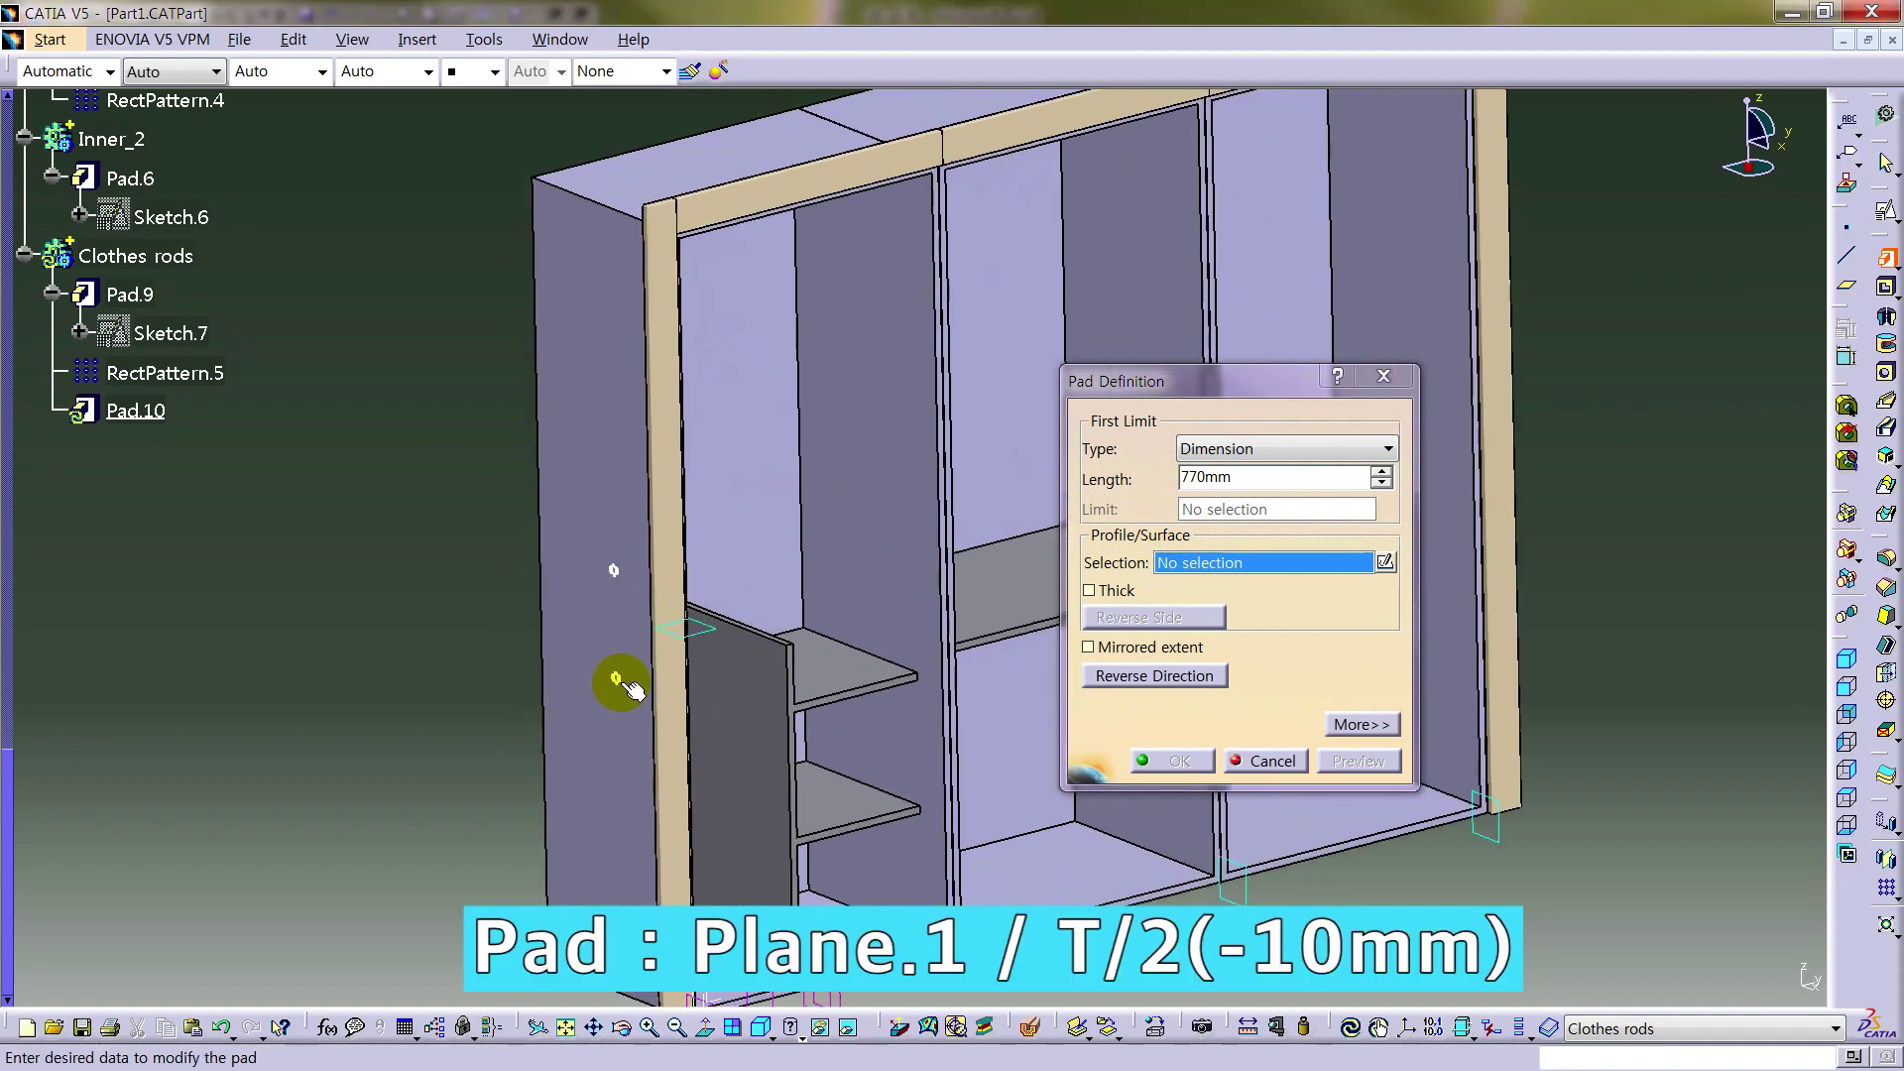
click(618, 680)
click(1124, 677)
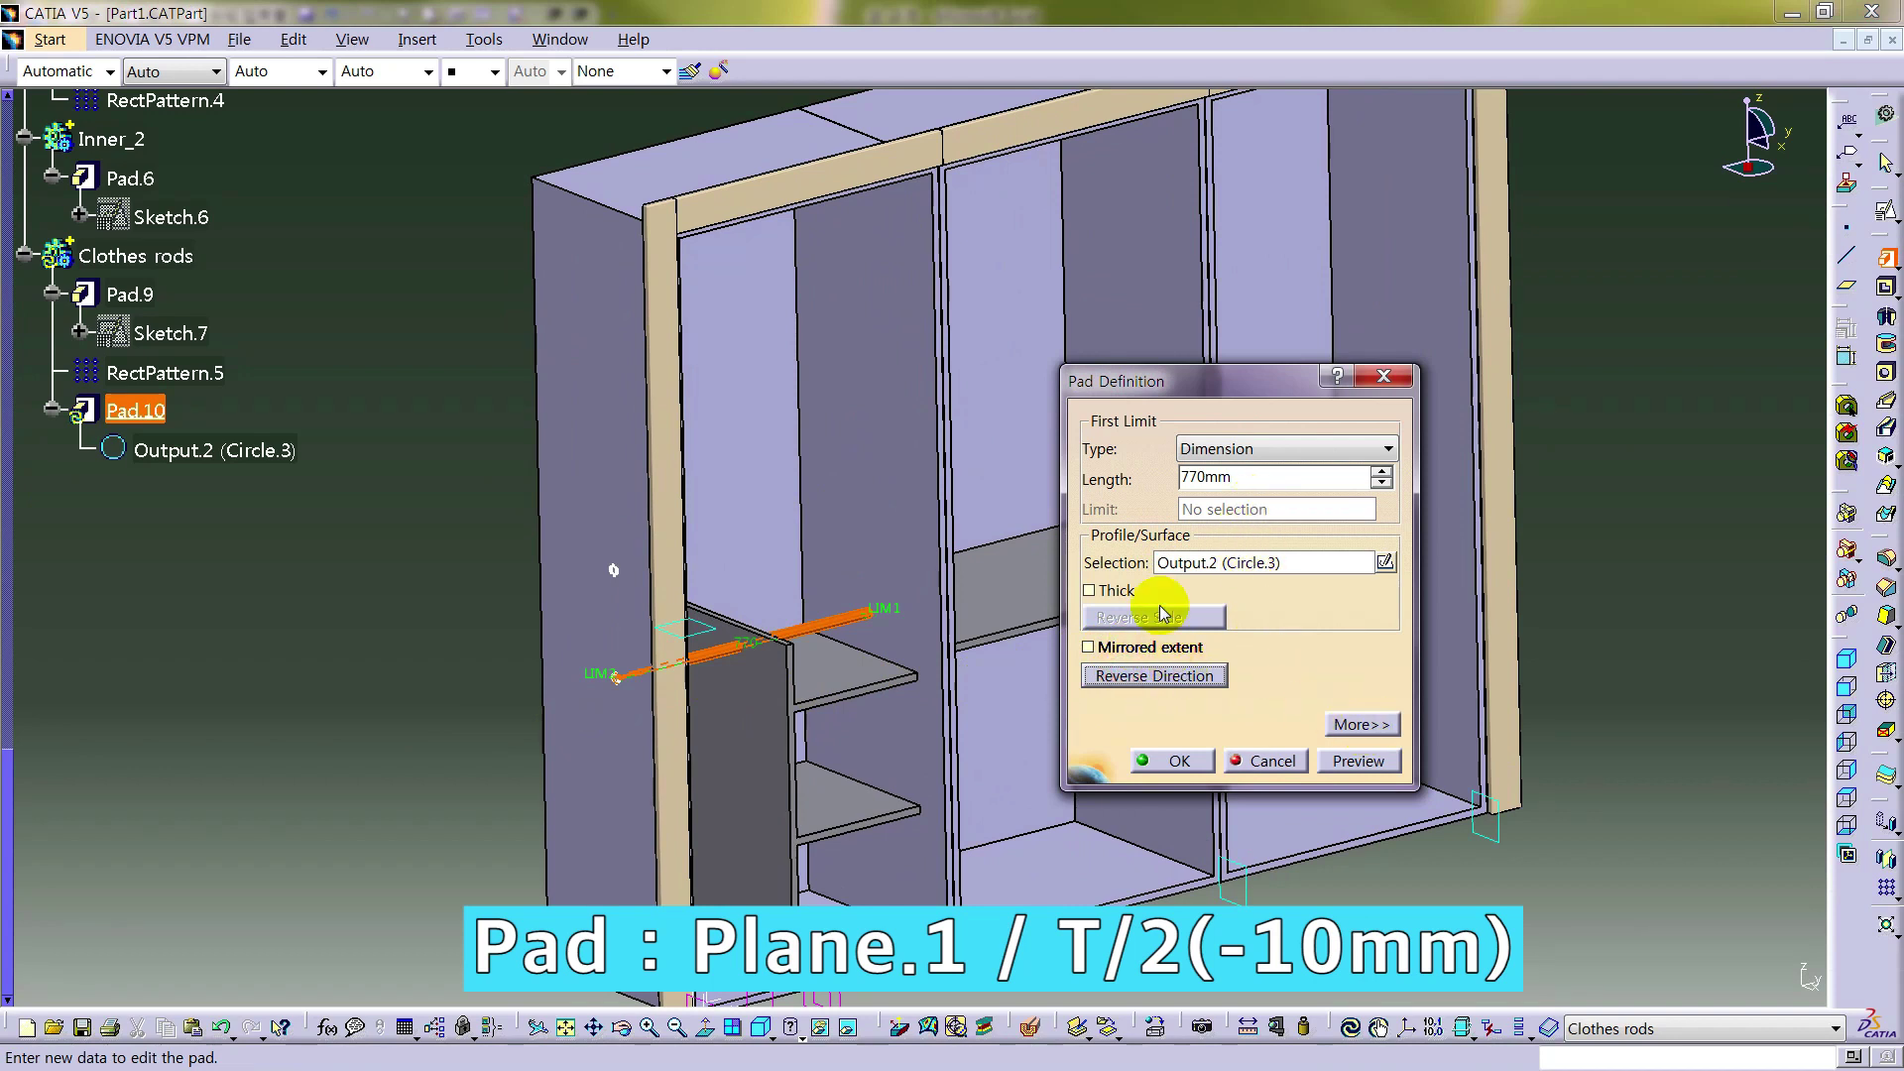
- Change the lower rod pad's first limit to Up to plane and select Plane.1 as the limit
double_click(1270, 474)
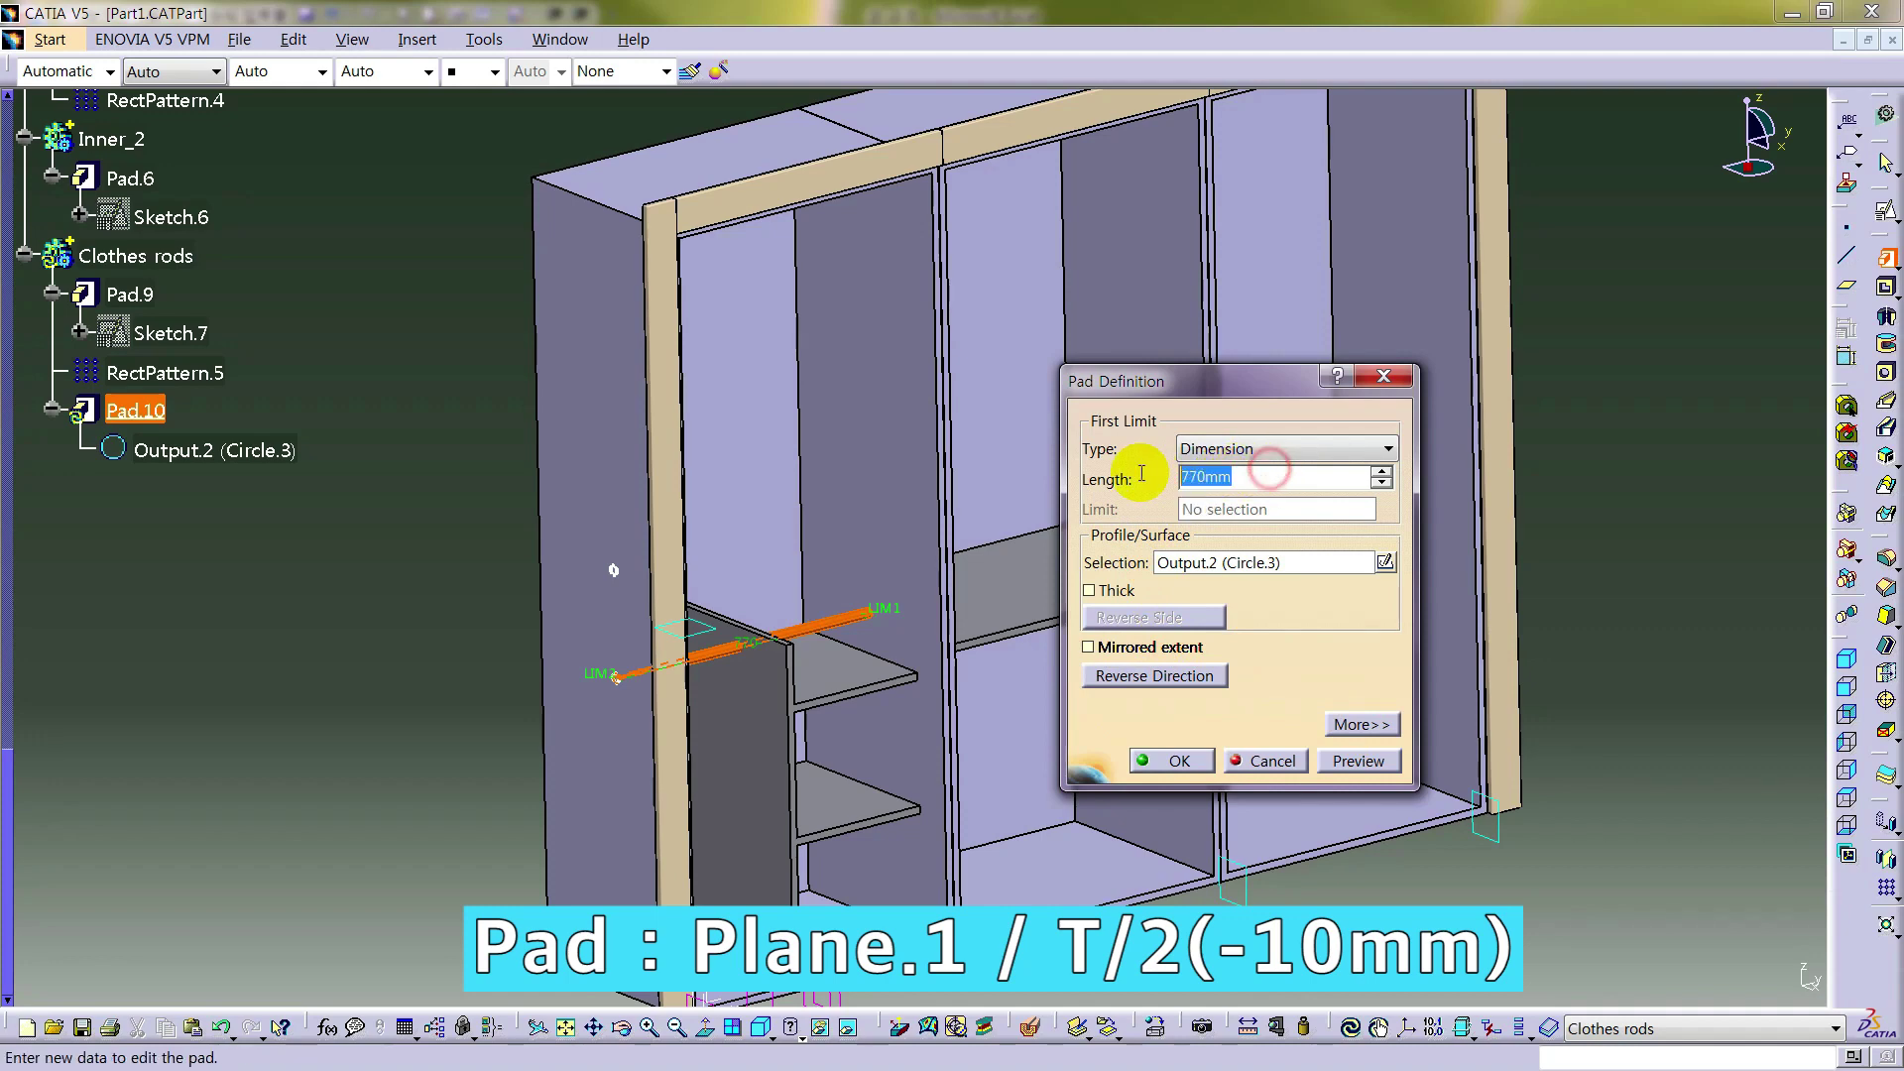
middle_drag(586, 544, 556, 489)
middle_drag(793, 654, 810, 859)
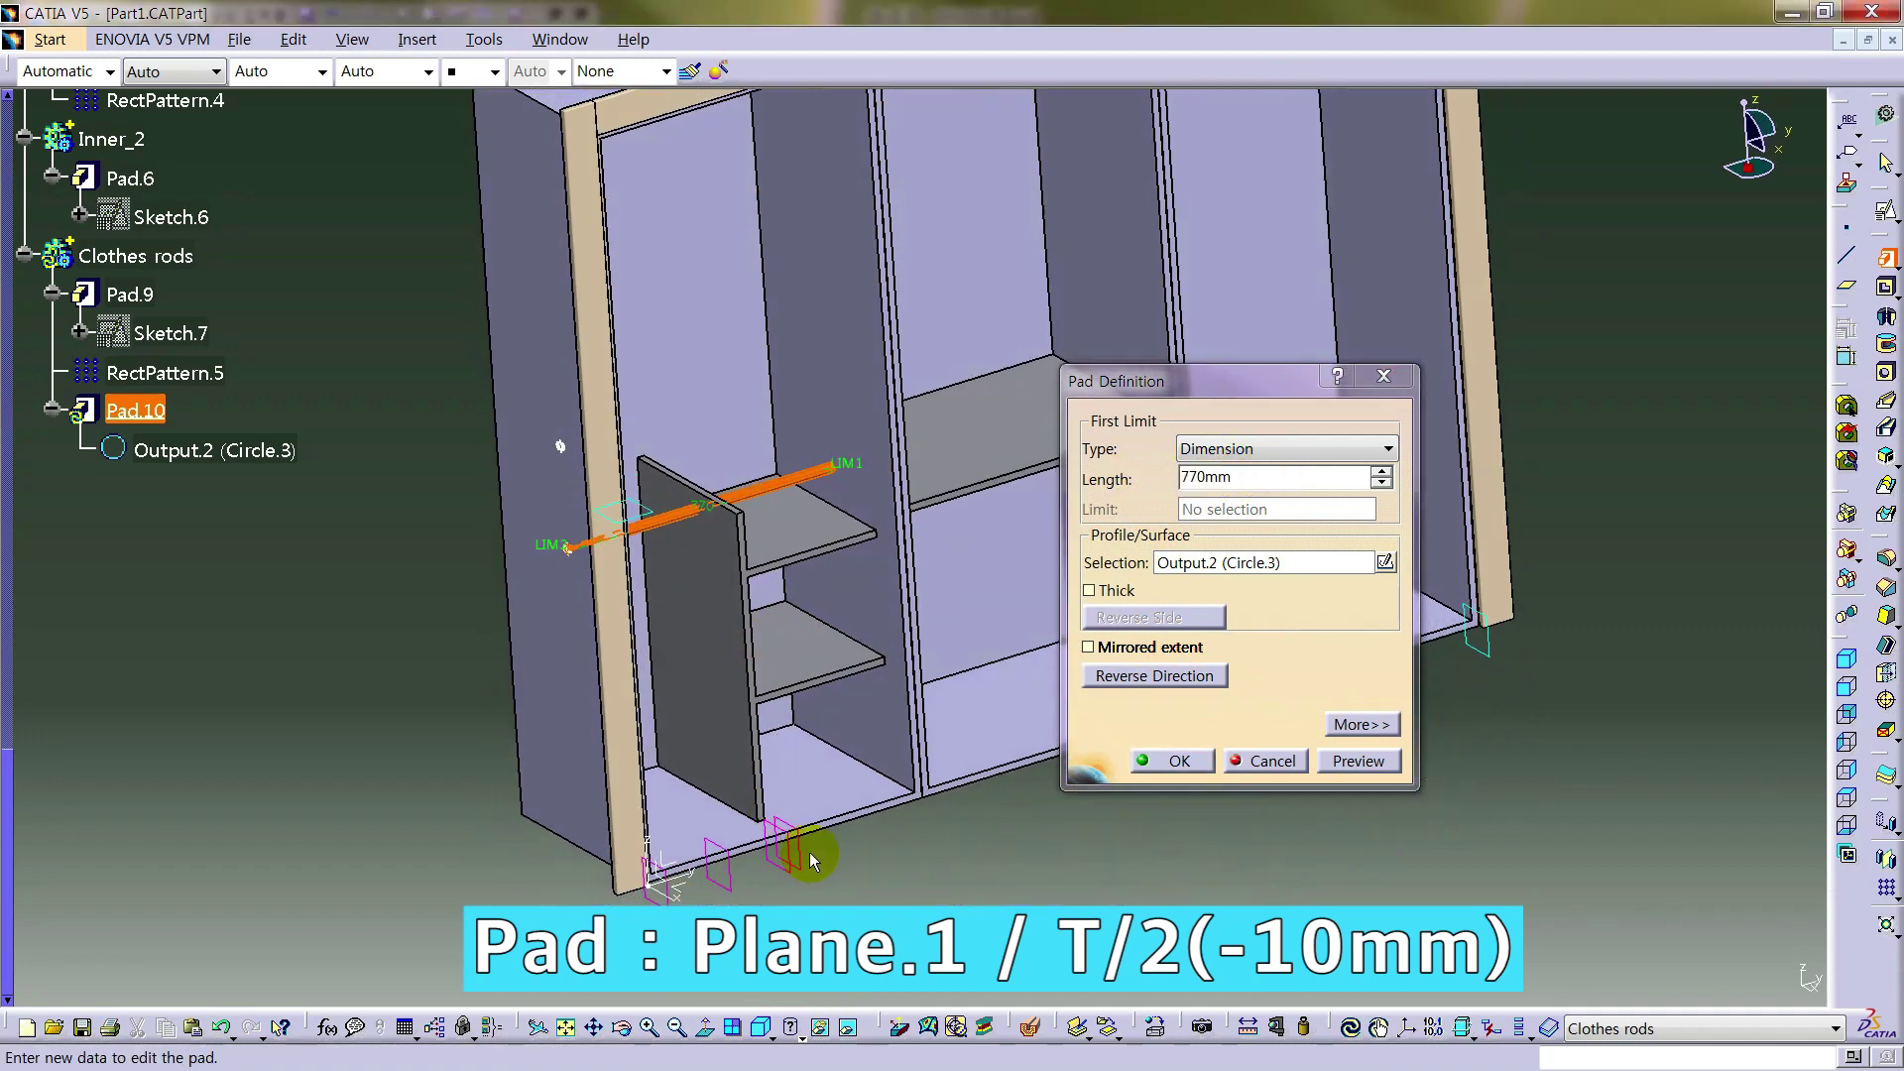
click(1230, 448)
click(1228, 534)
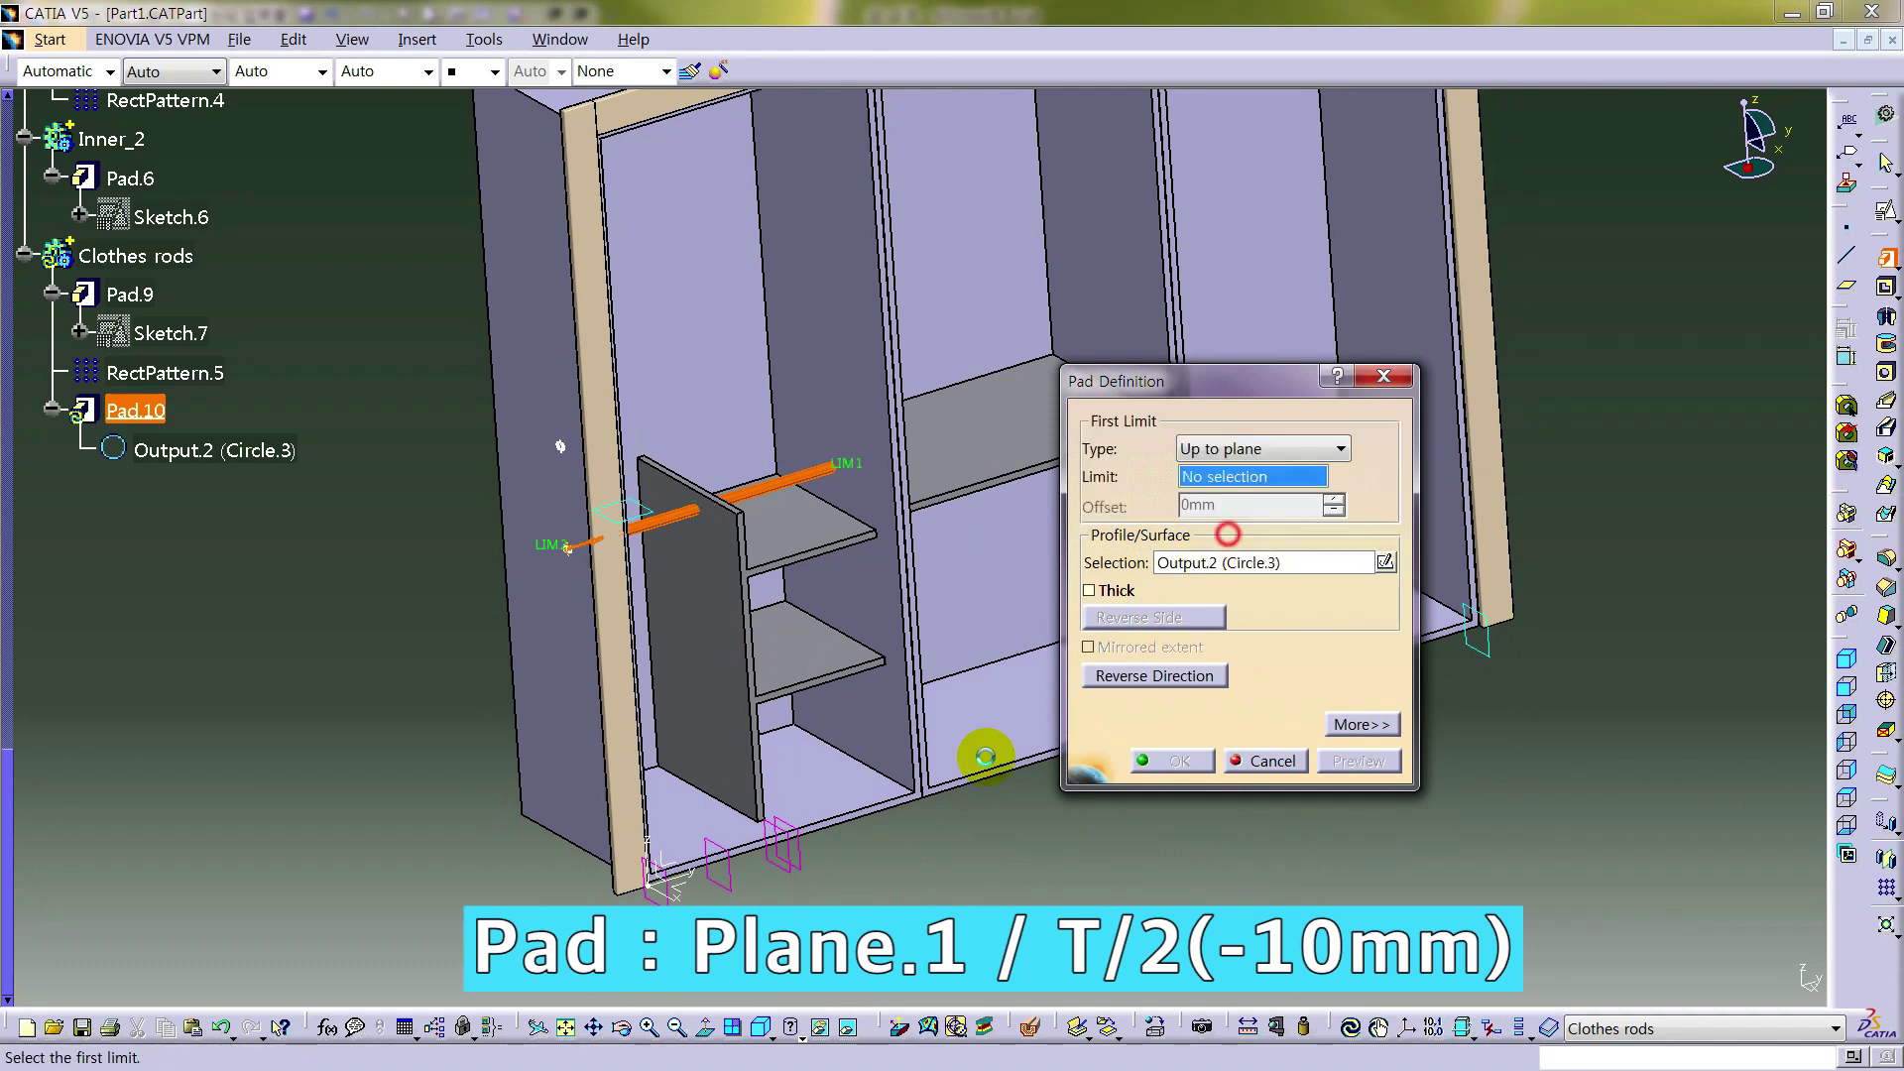
click(801, 845)
- Set the lower rod pad's first-limit offset with the formula -T/2 and create the pad
double_click(1226, 506)
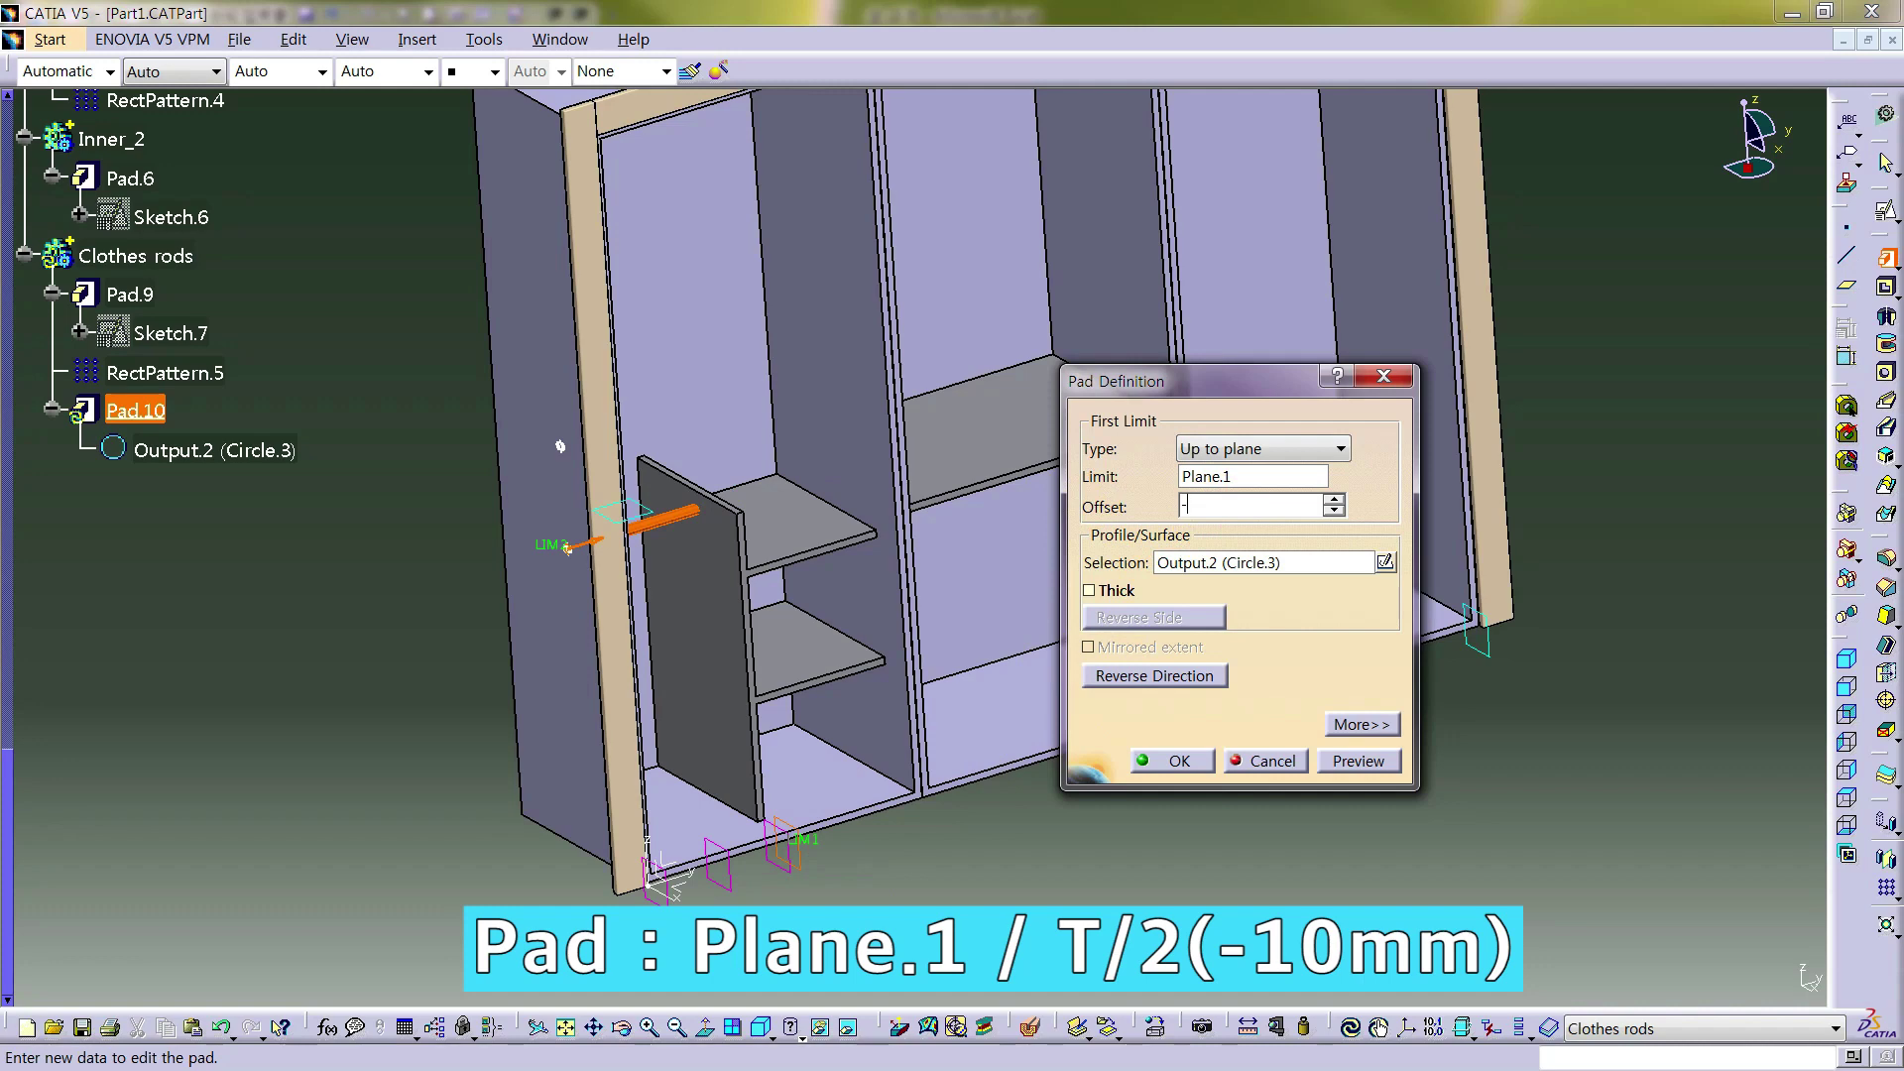
click(1189, 504)
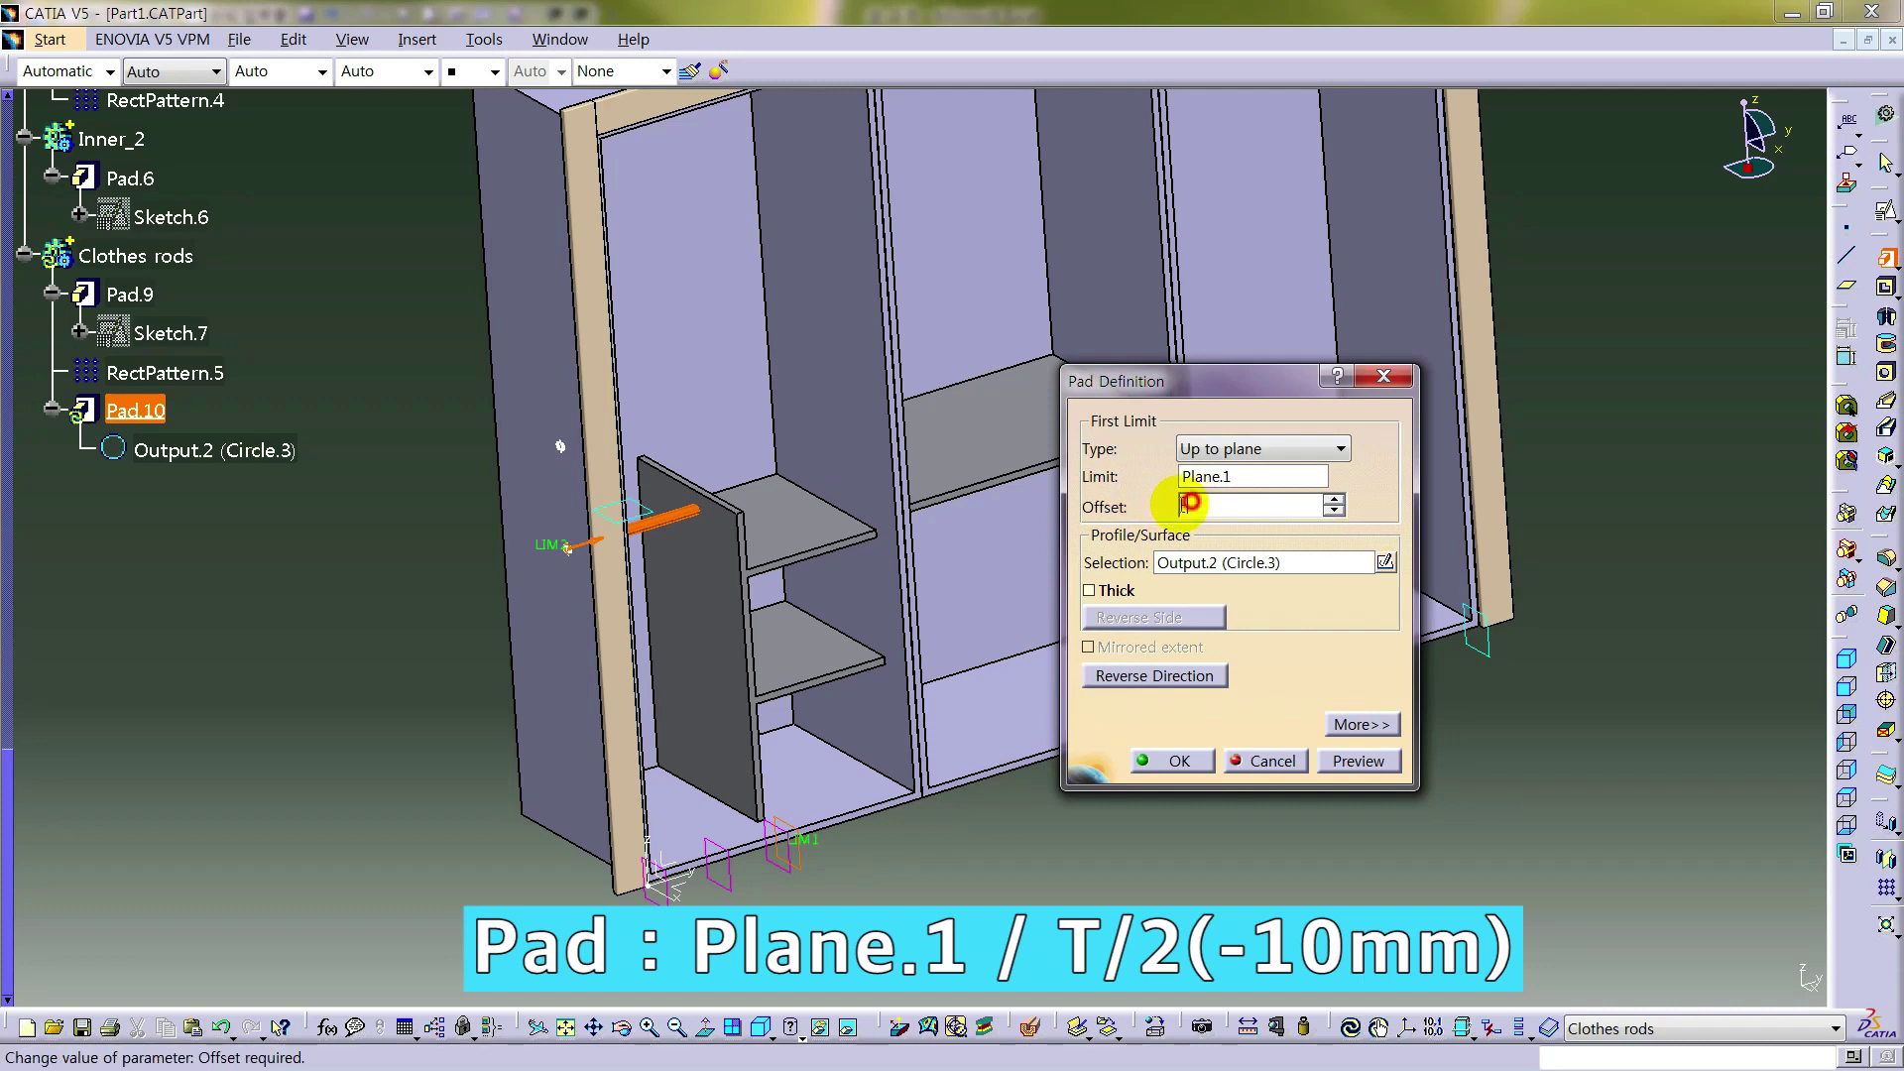
right_click(1230, 507)
click(1244, 520)
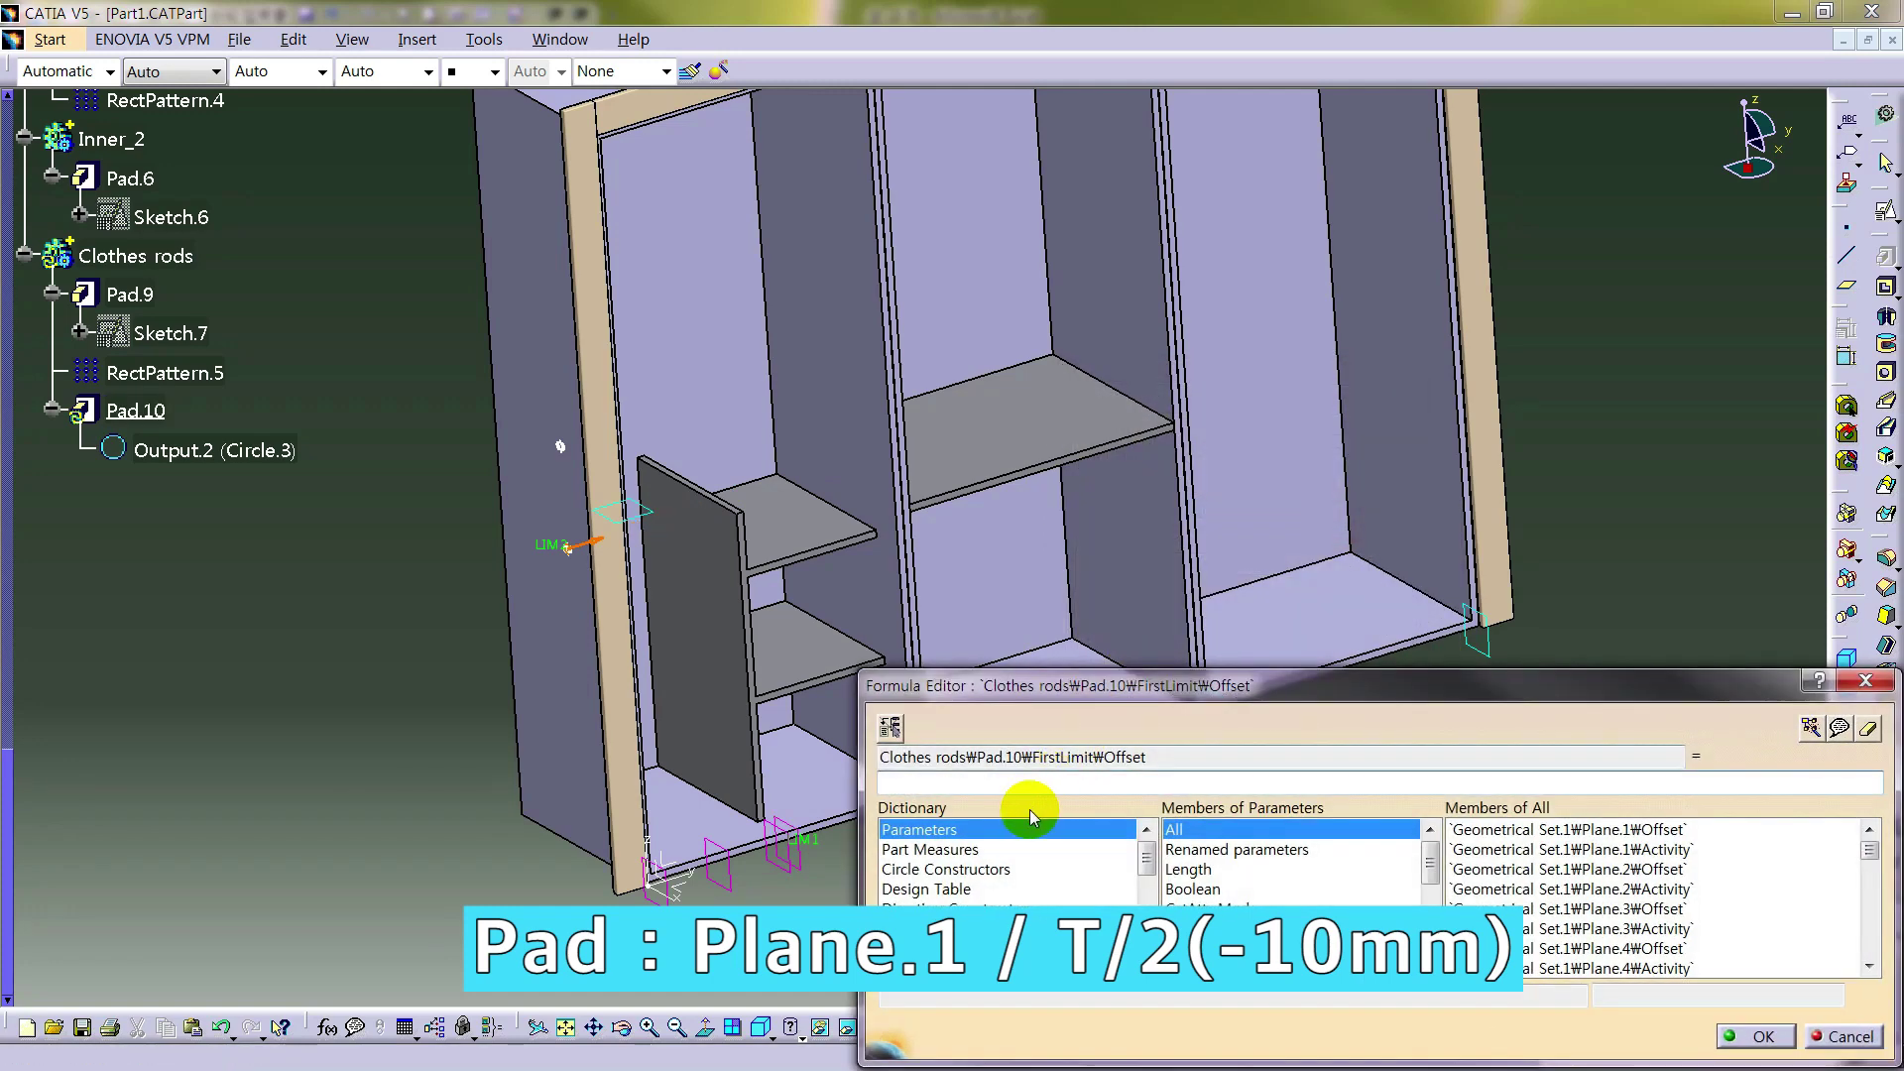
text(-T)
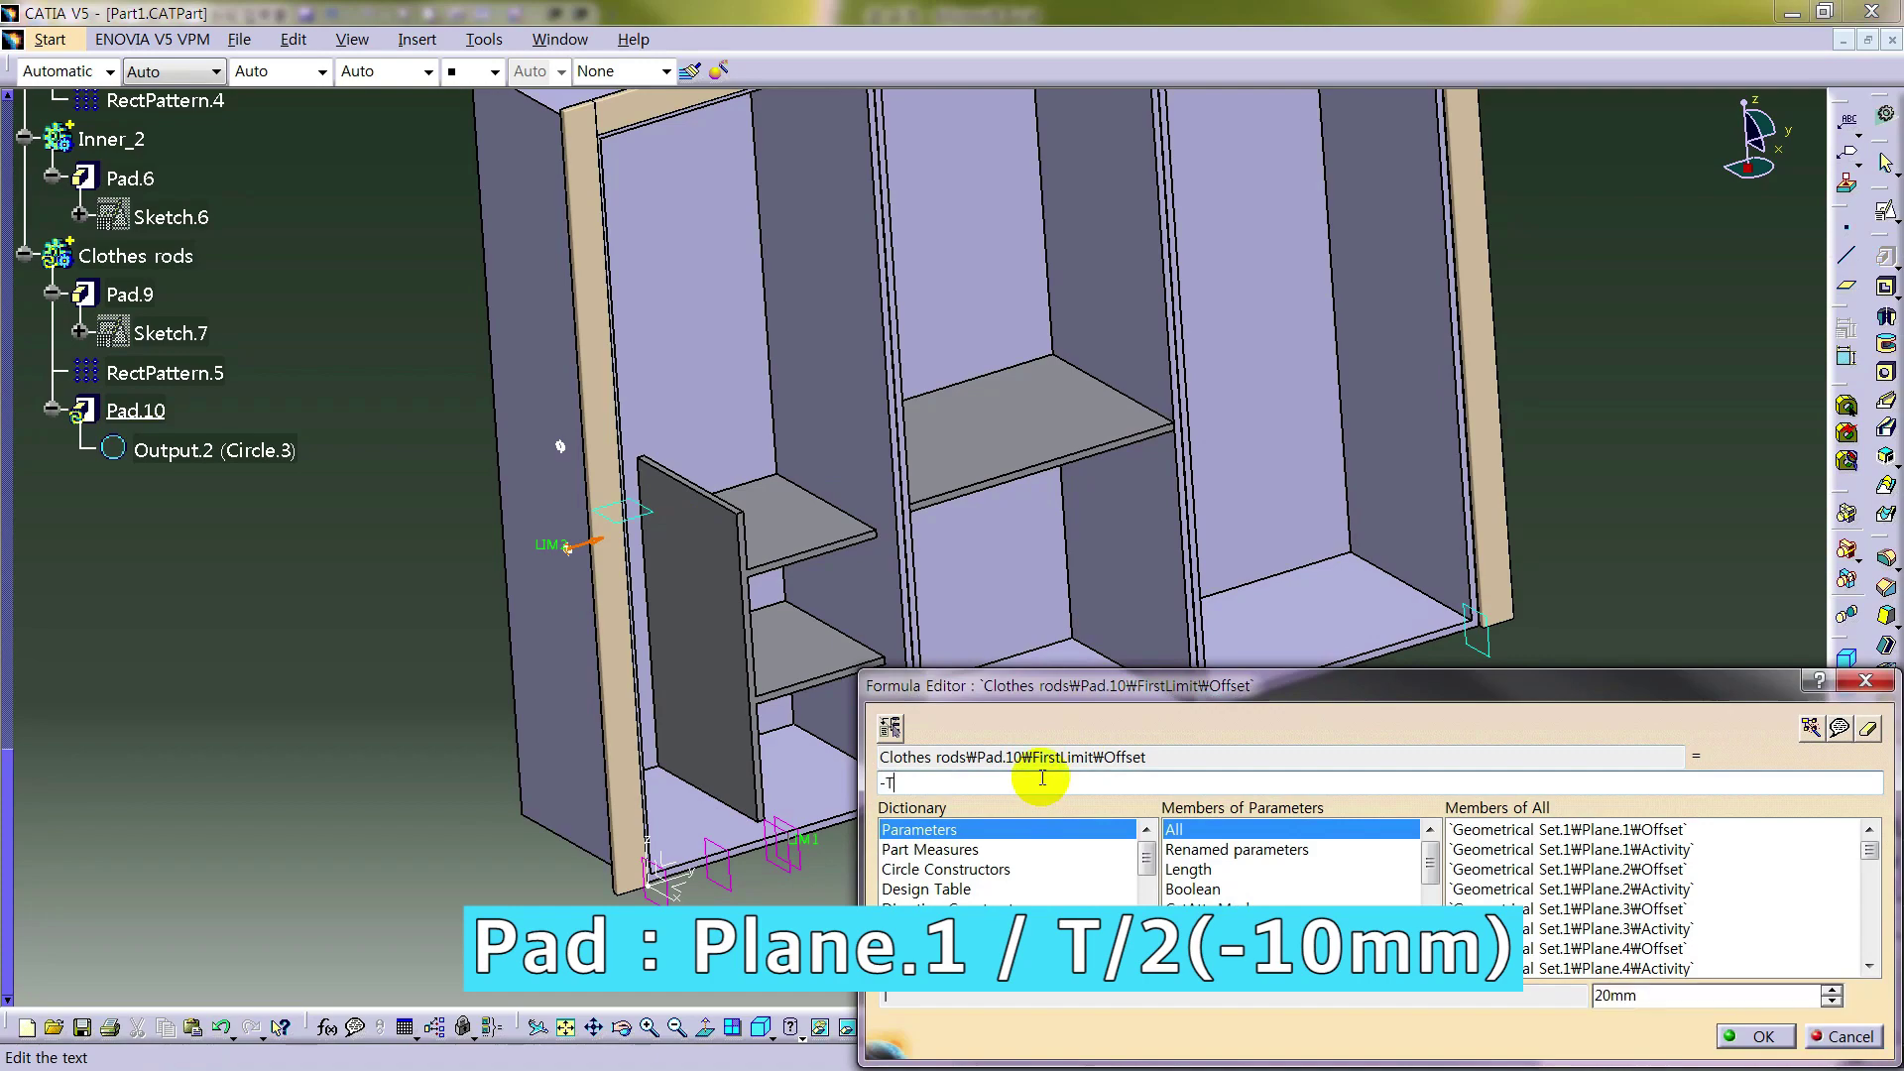
text(/2)
key(Return)
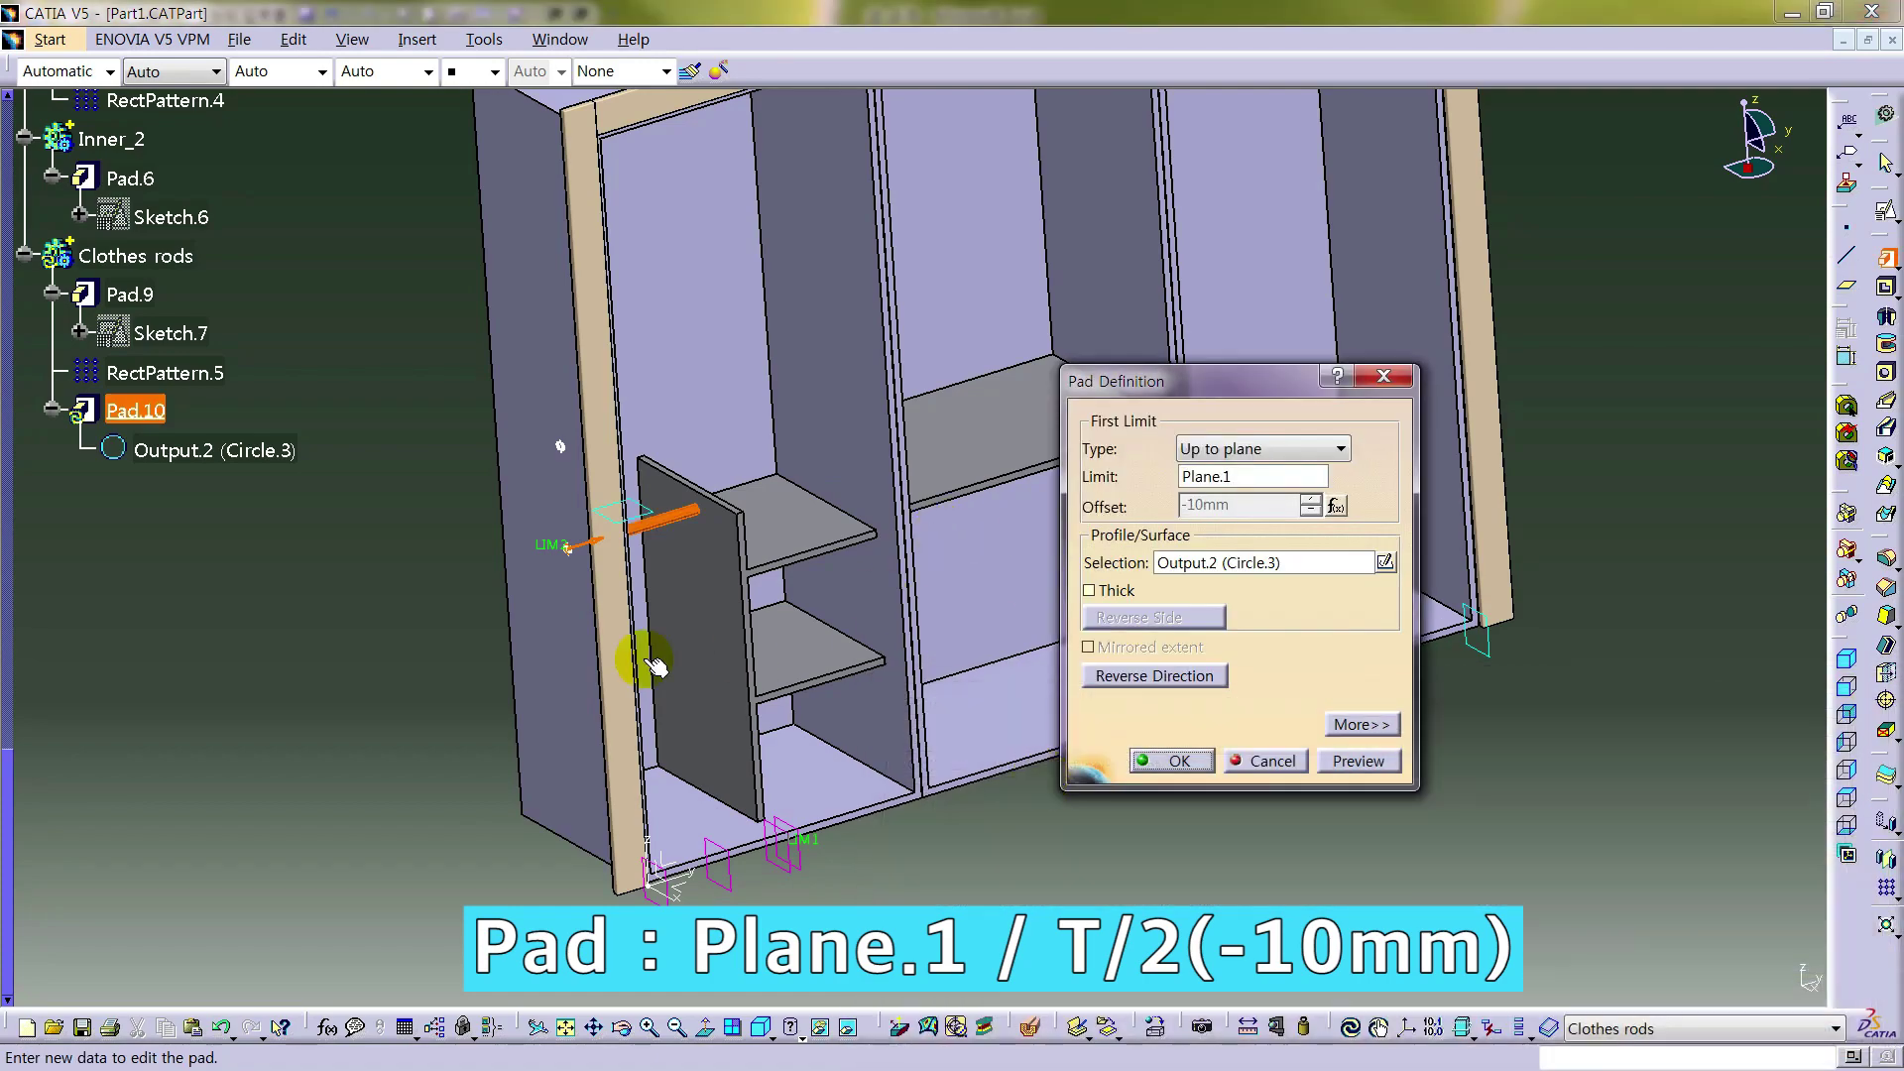
middle_drag(943, 579, 1210, 684)
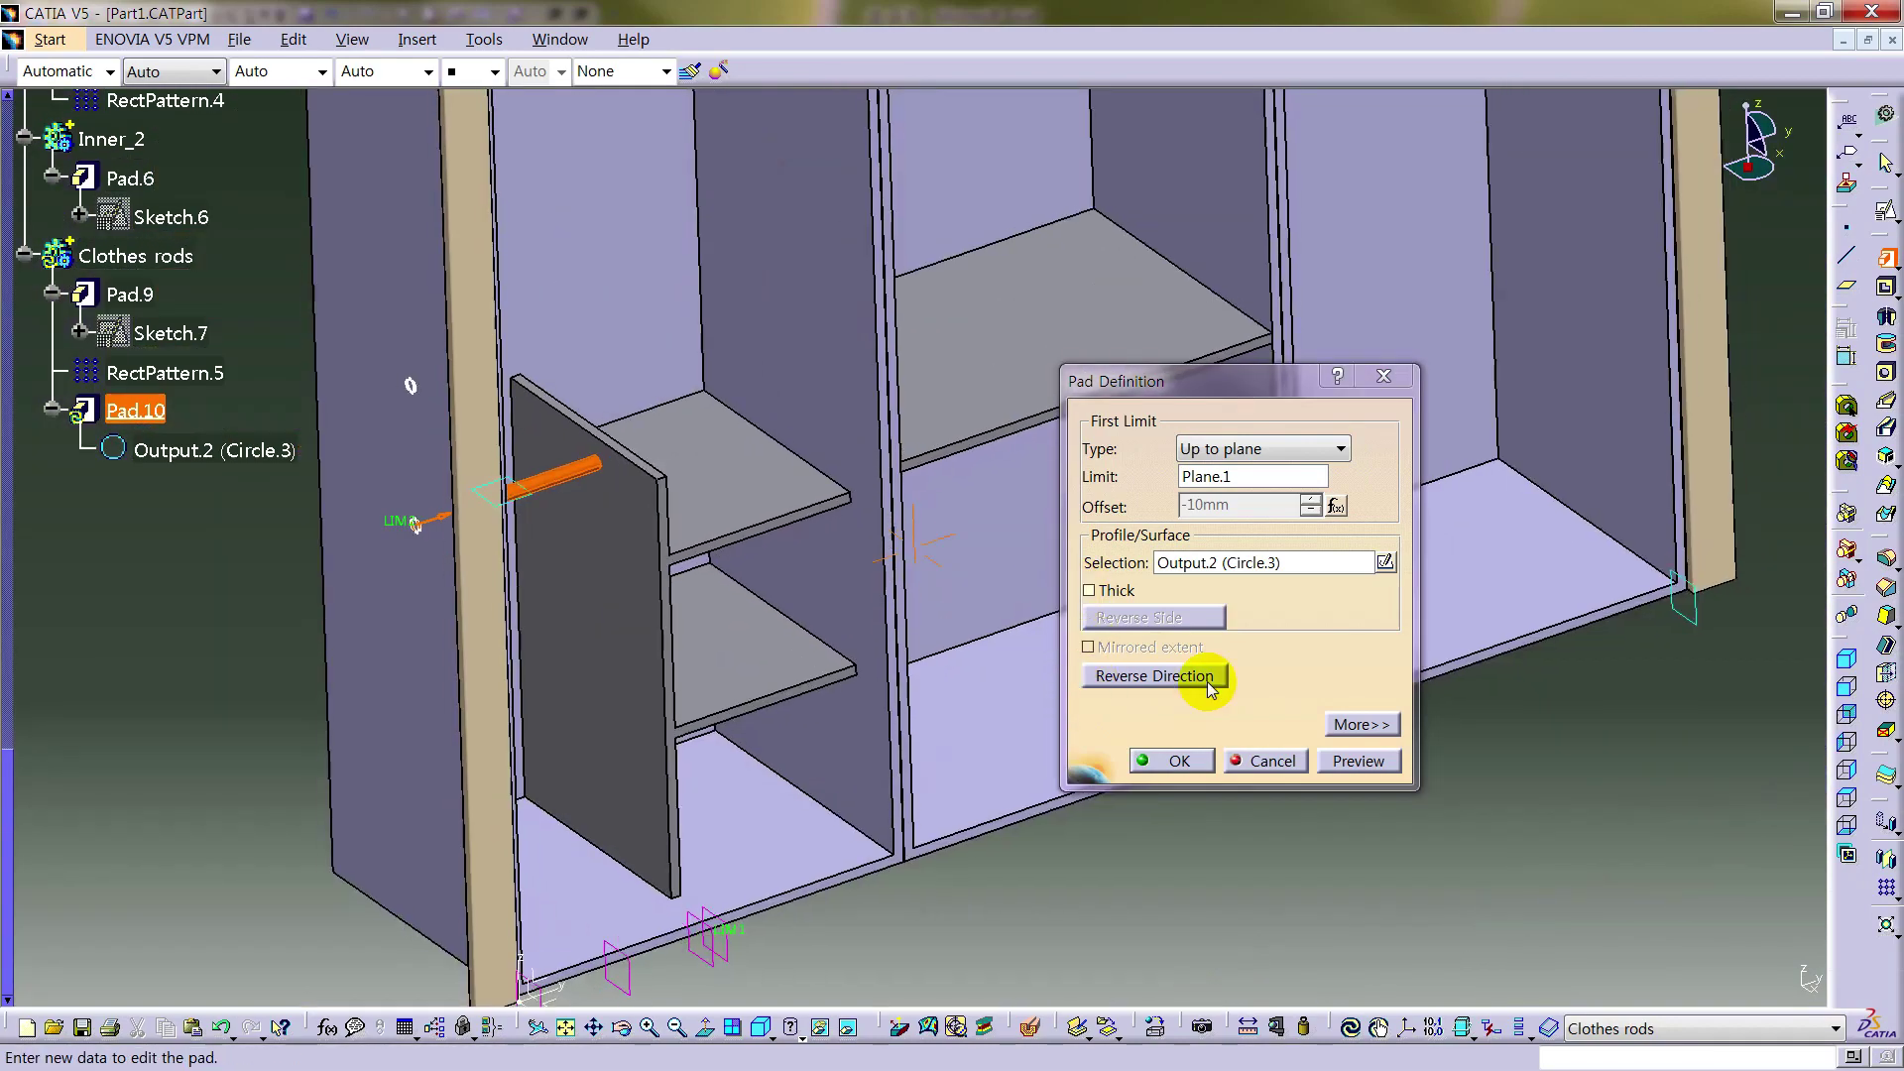
click(1180, 760)
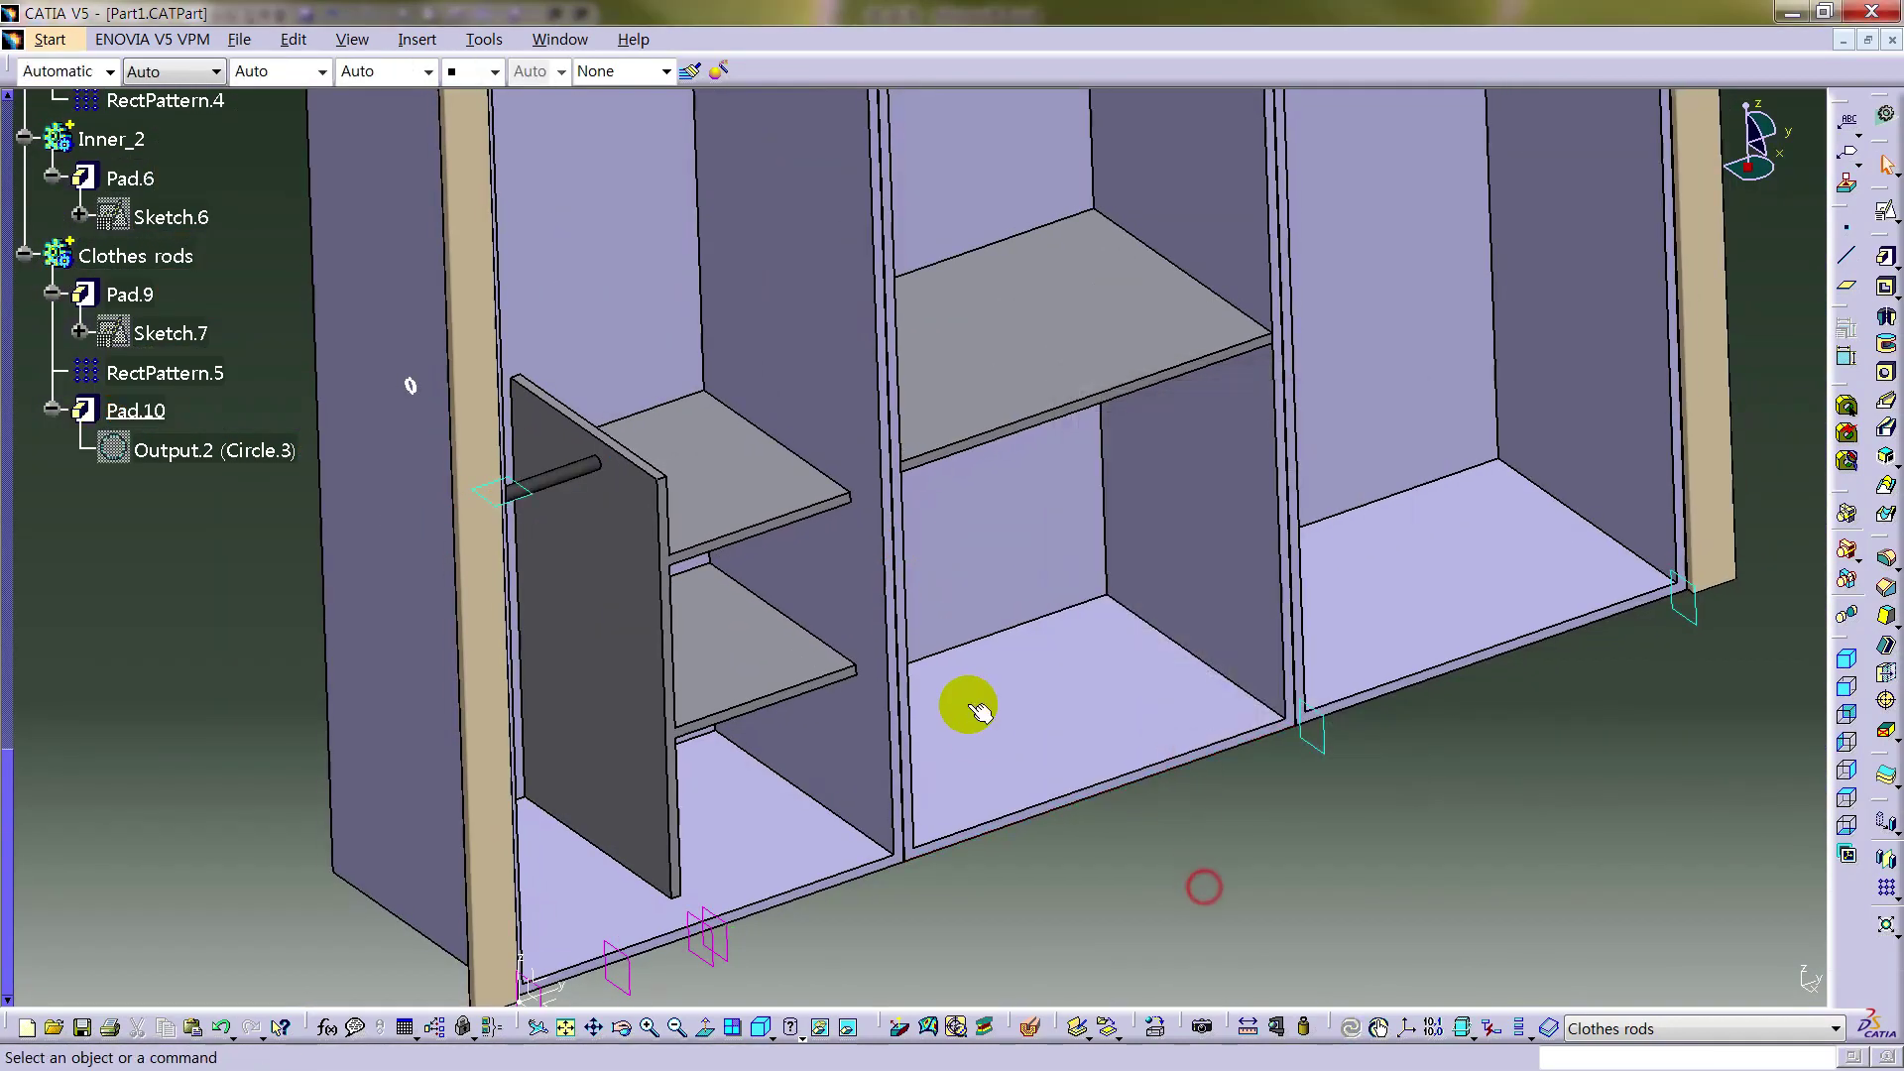
- Start a pad from the other rod circle's output, Output.1 (Circle.2), and reverse its direction into the wardrobe
middle_drag(969, 710, 991, 651)
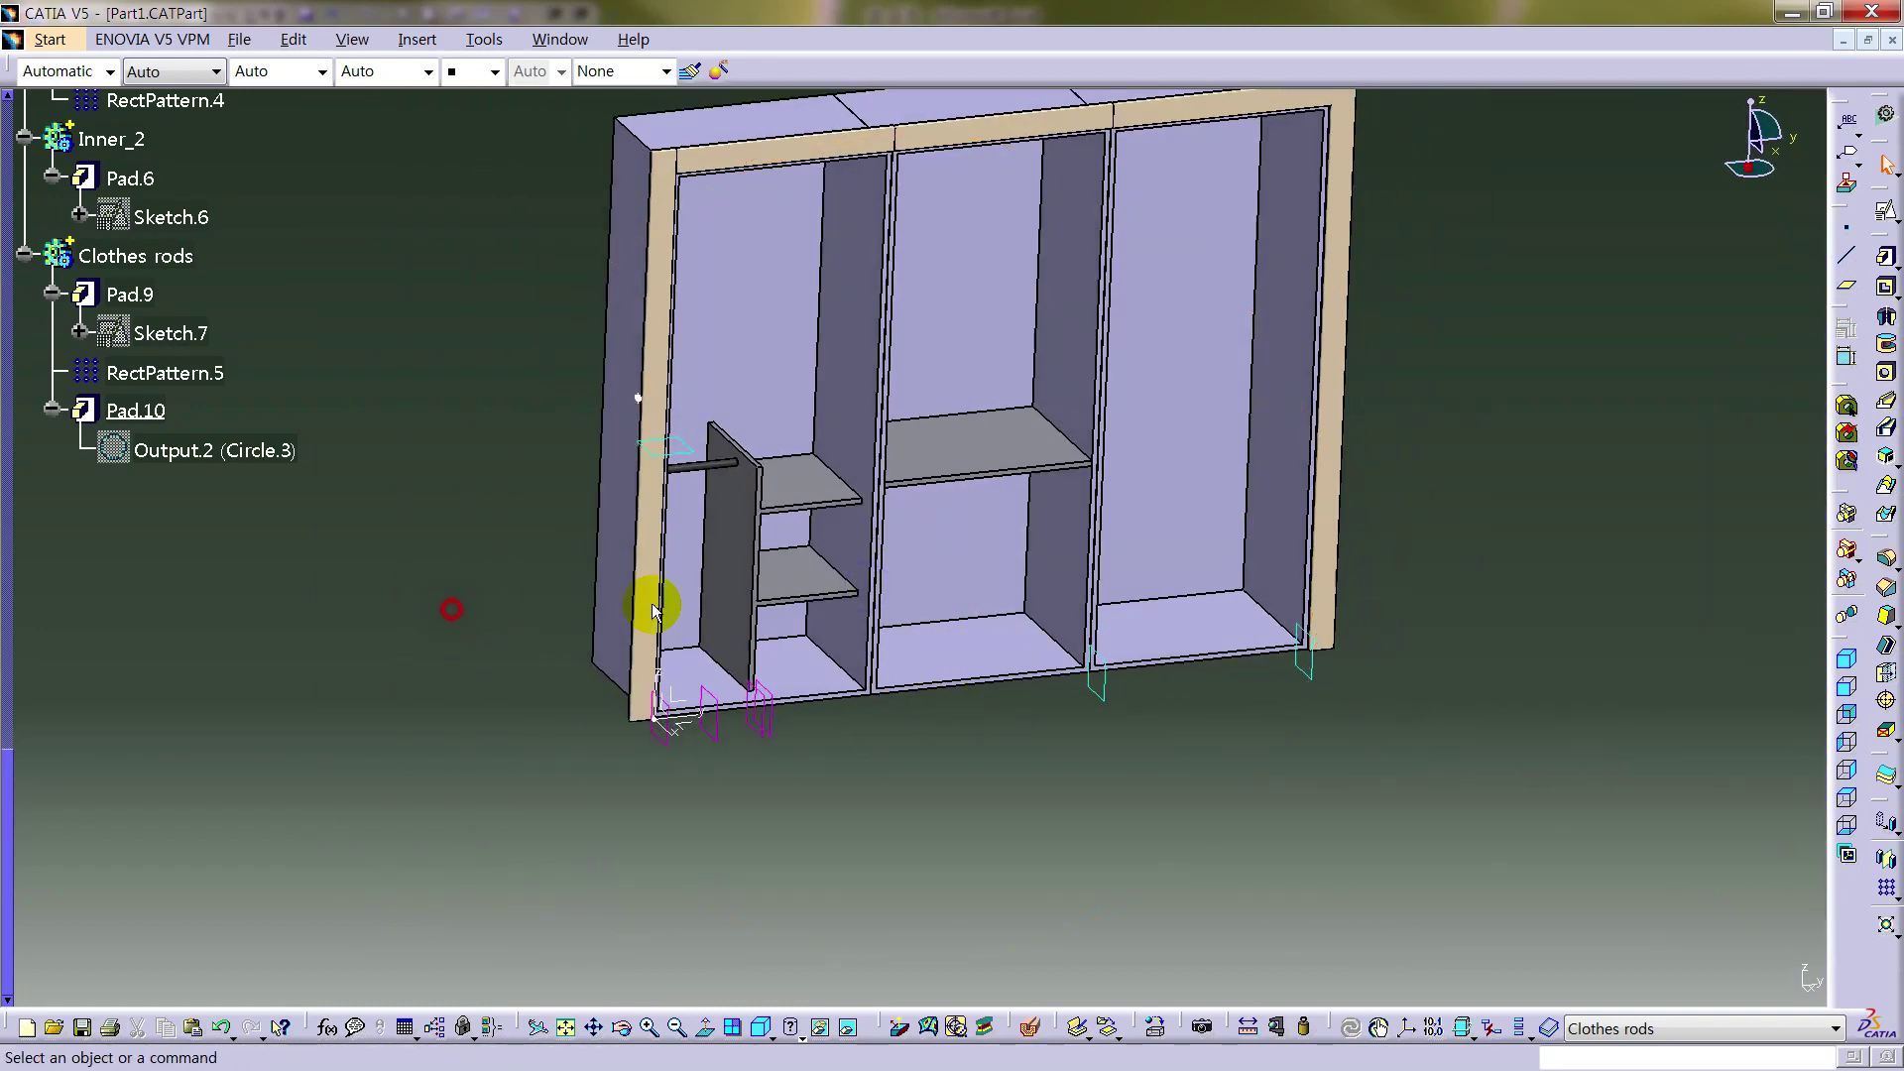
click(1884, 257)
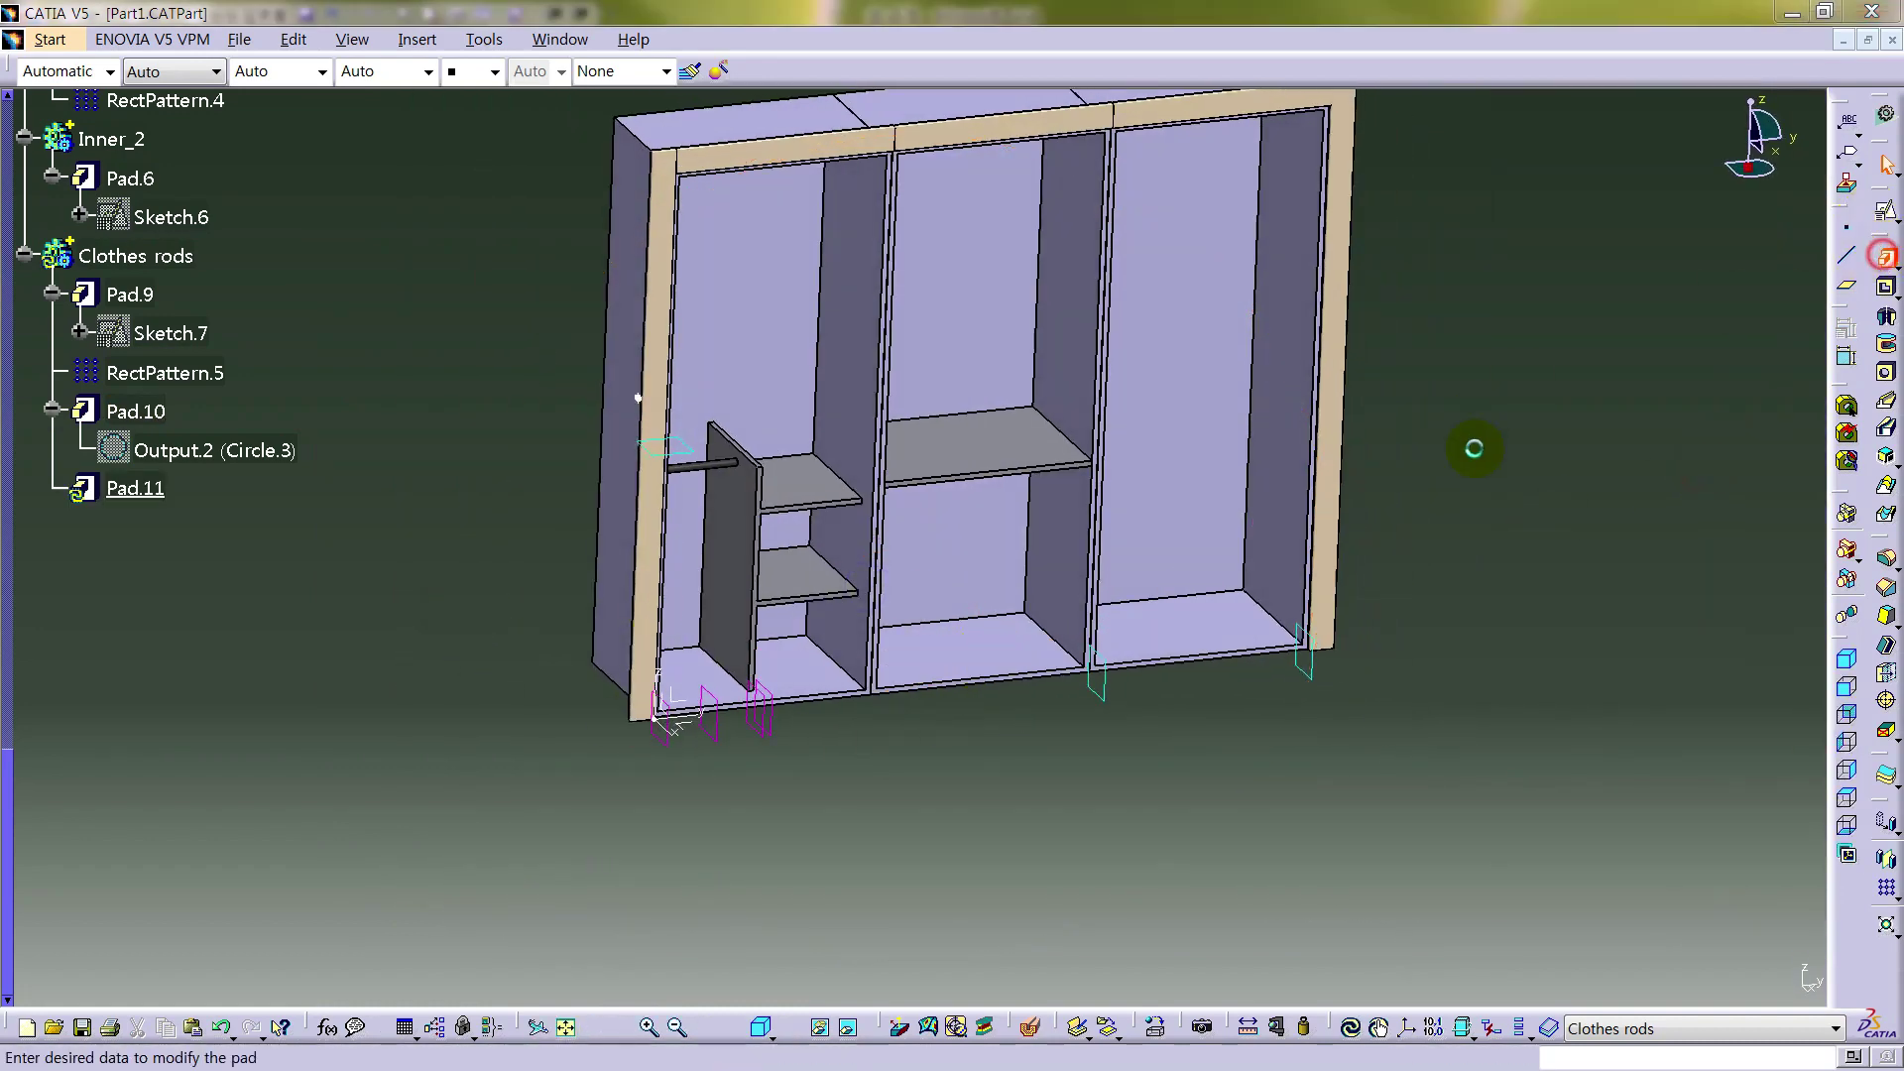
click(576, 836)
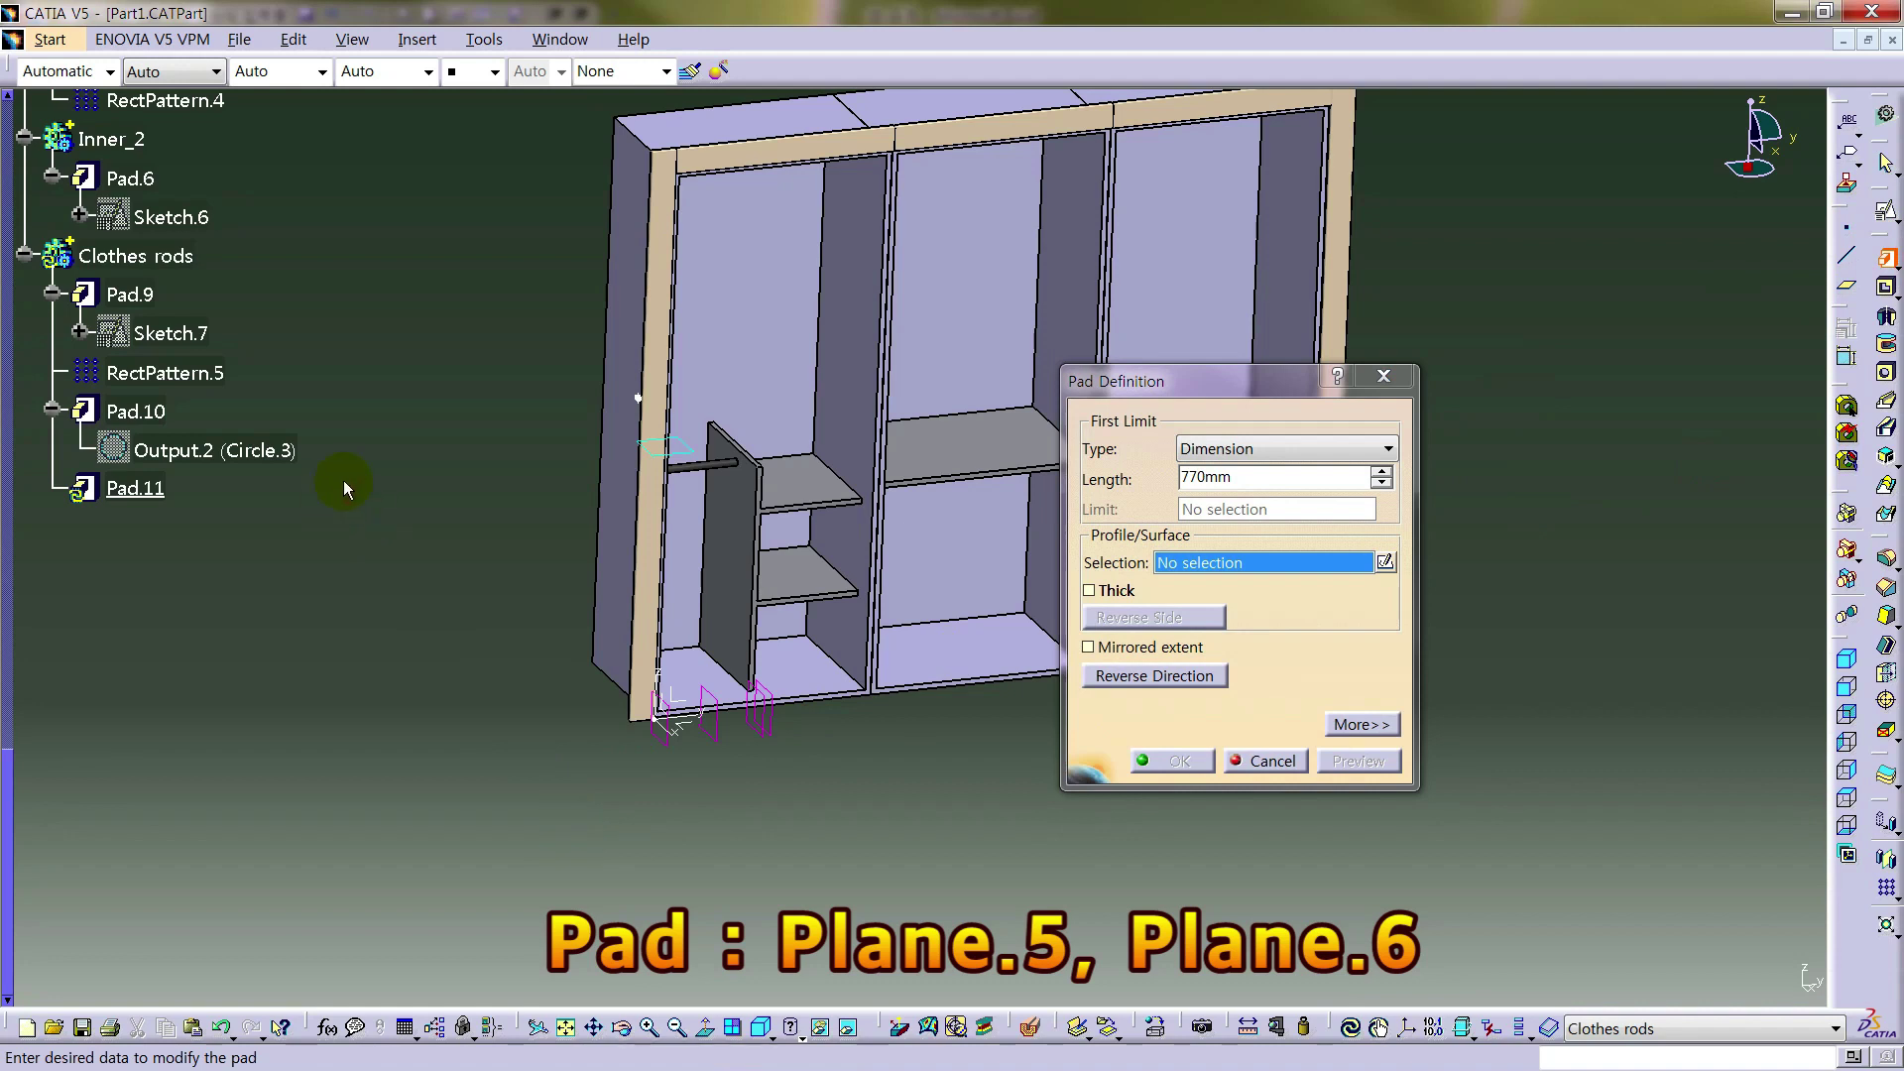
click(645, 402)
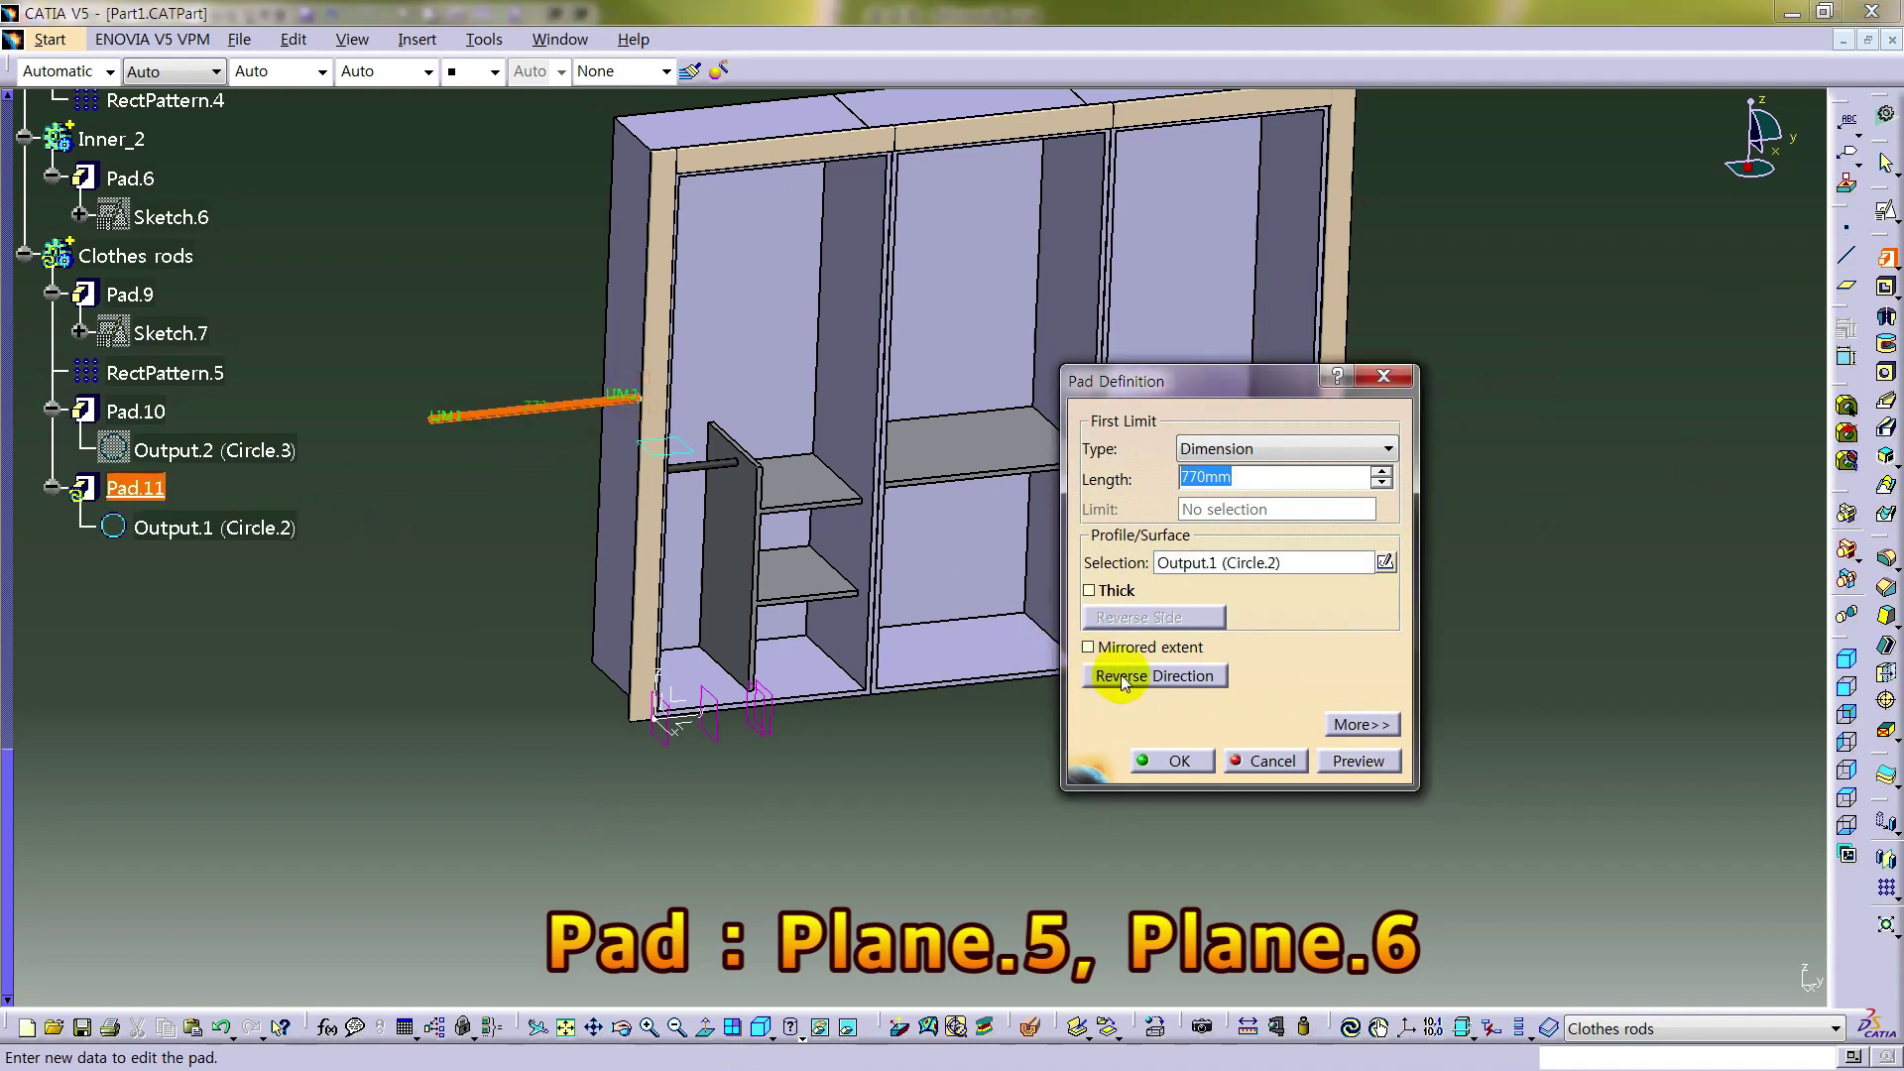
click(1147, 675)
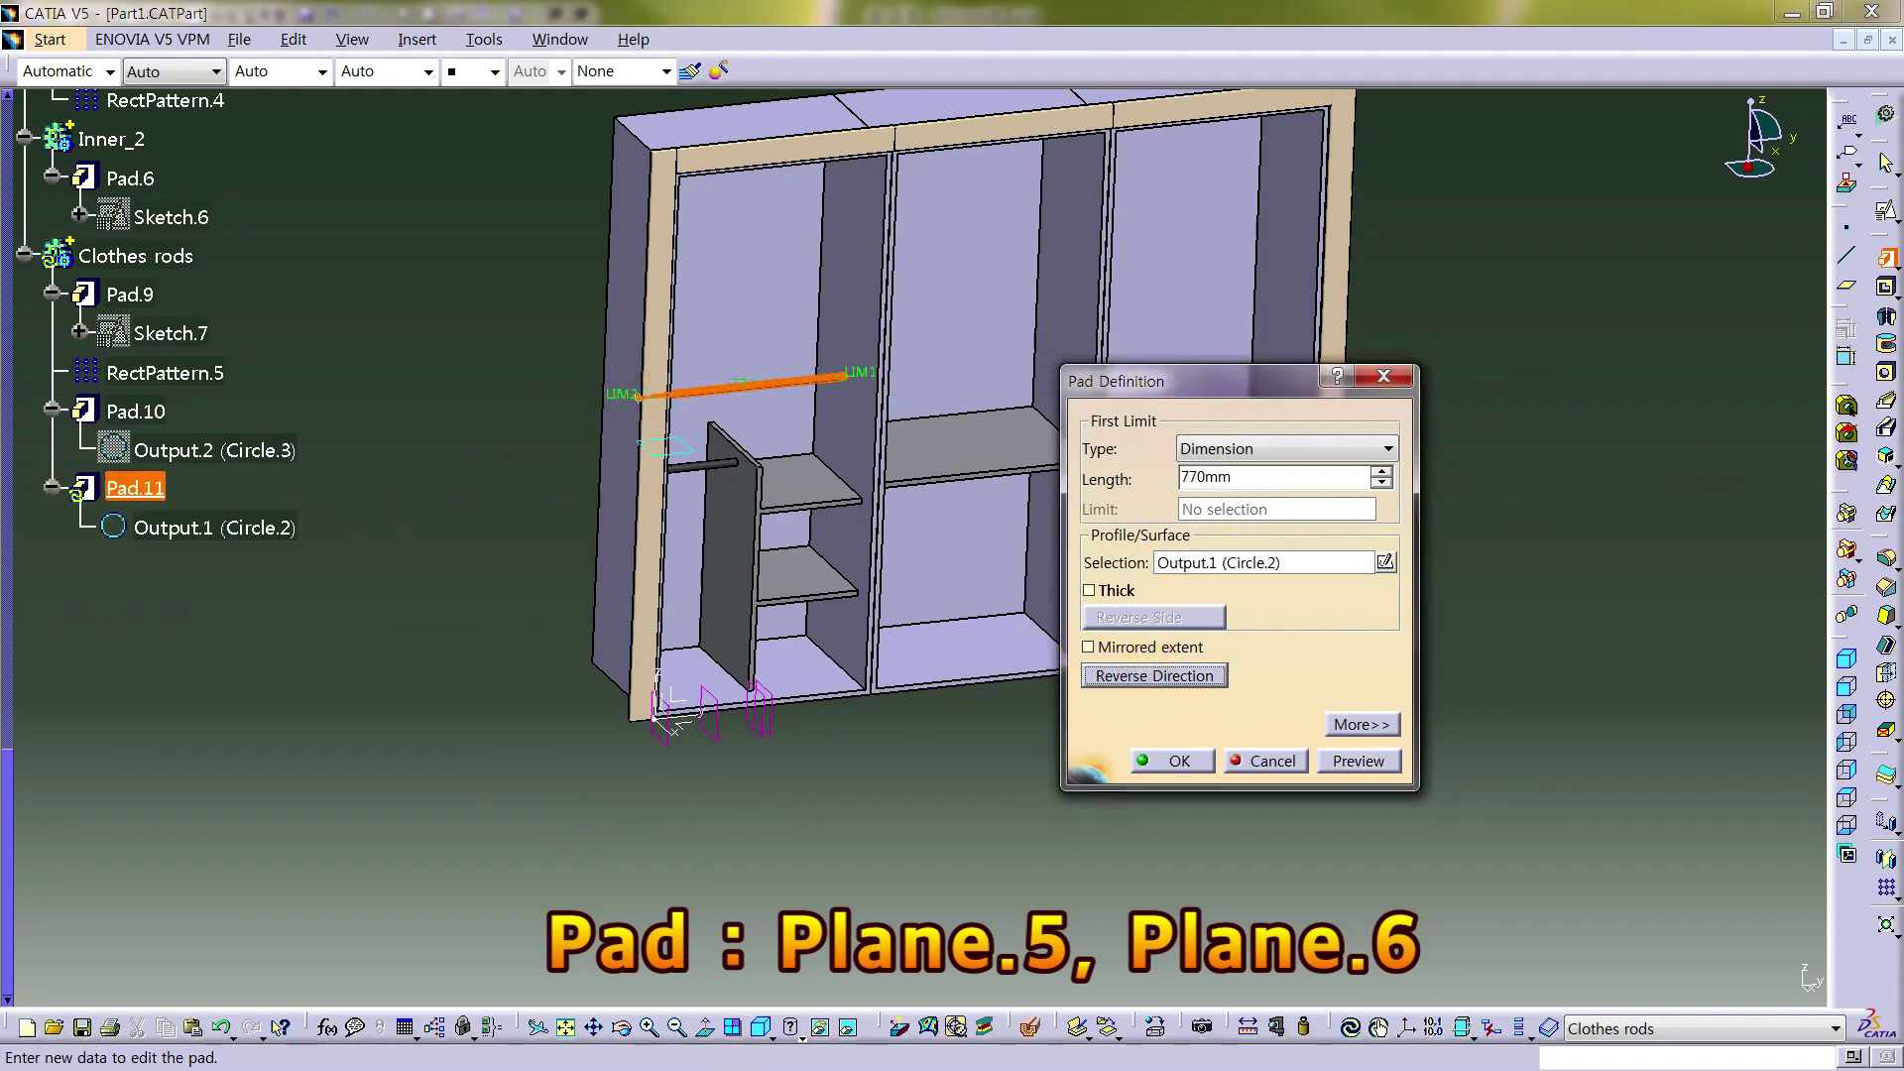
- Change the new rod pad's first limit to Up to plane and select Plane.6 as the limit
click(1292, 439)
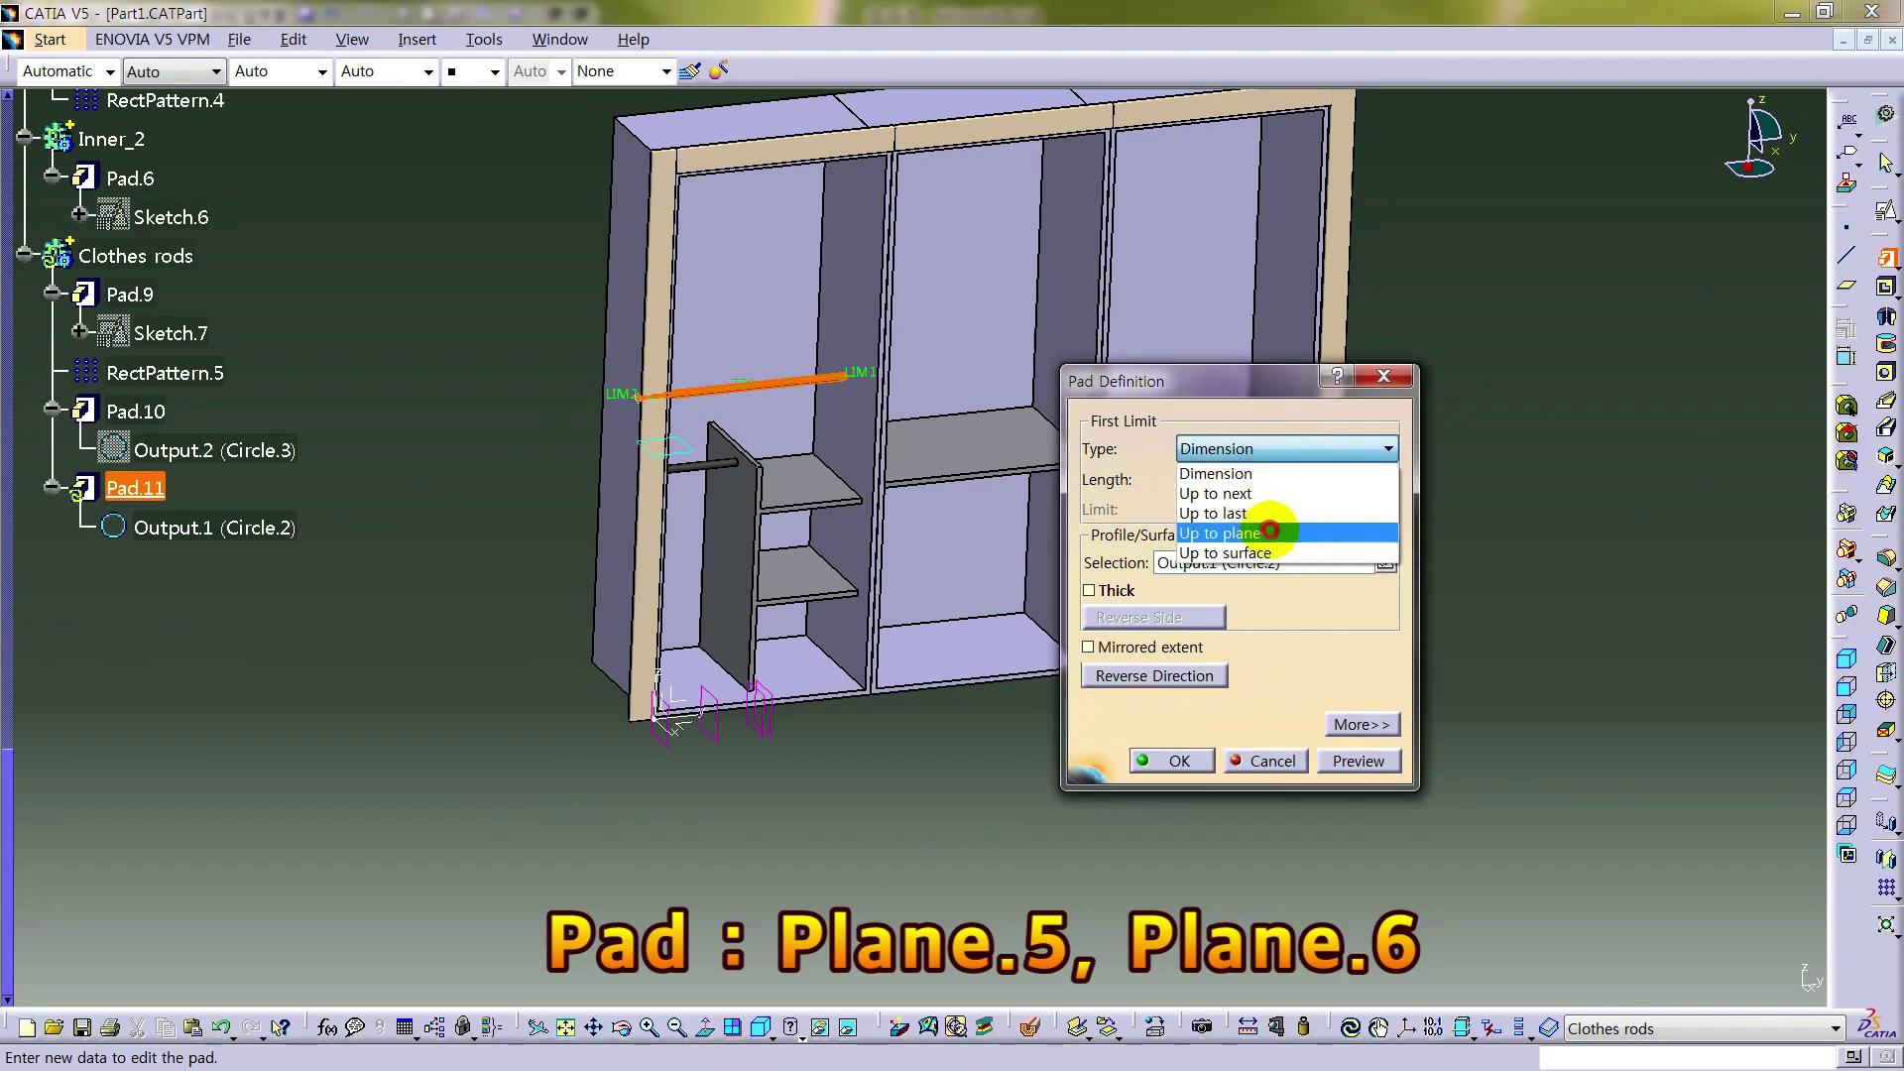
click(1279, 530)
middle_drag(925, 427, 587, 391)
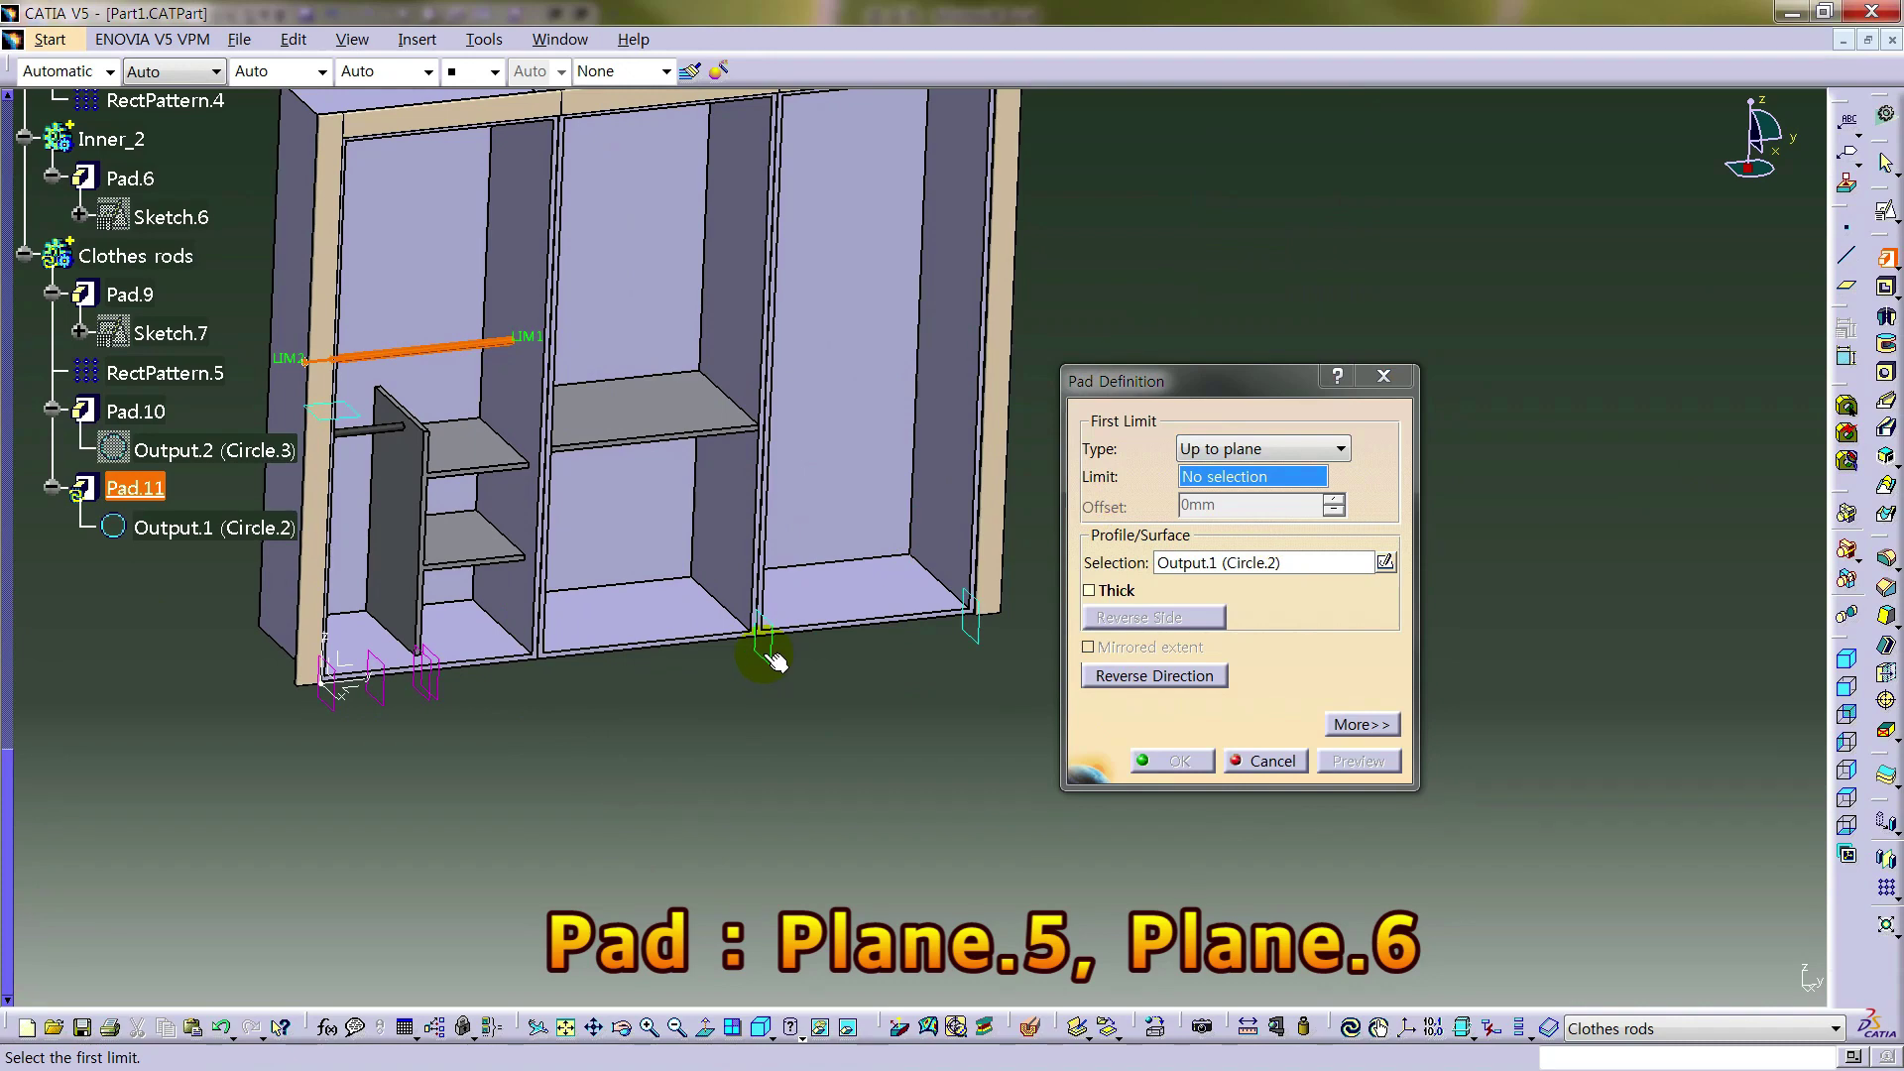
click(769, 656)
- Set the rod pad's second limit to Up to plane at Plane.5 and create the rod in the third wardrobe section
click(1360, 724)
click(1594, 441)
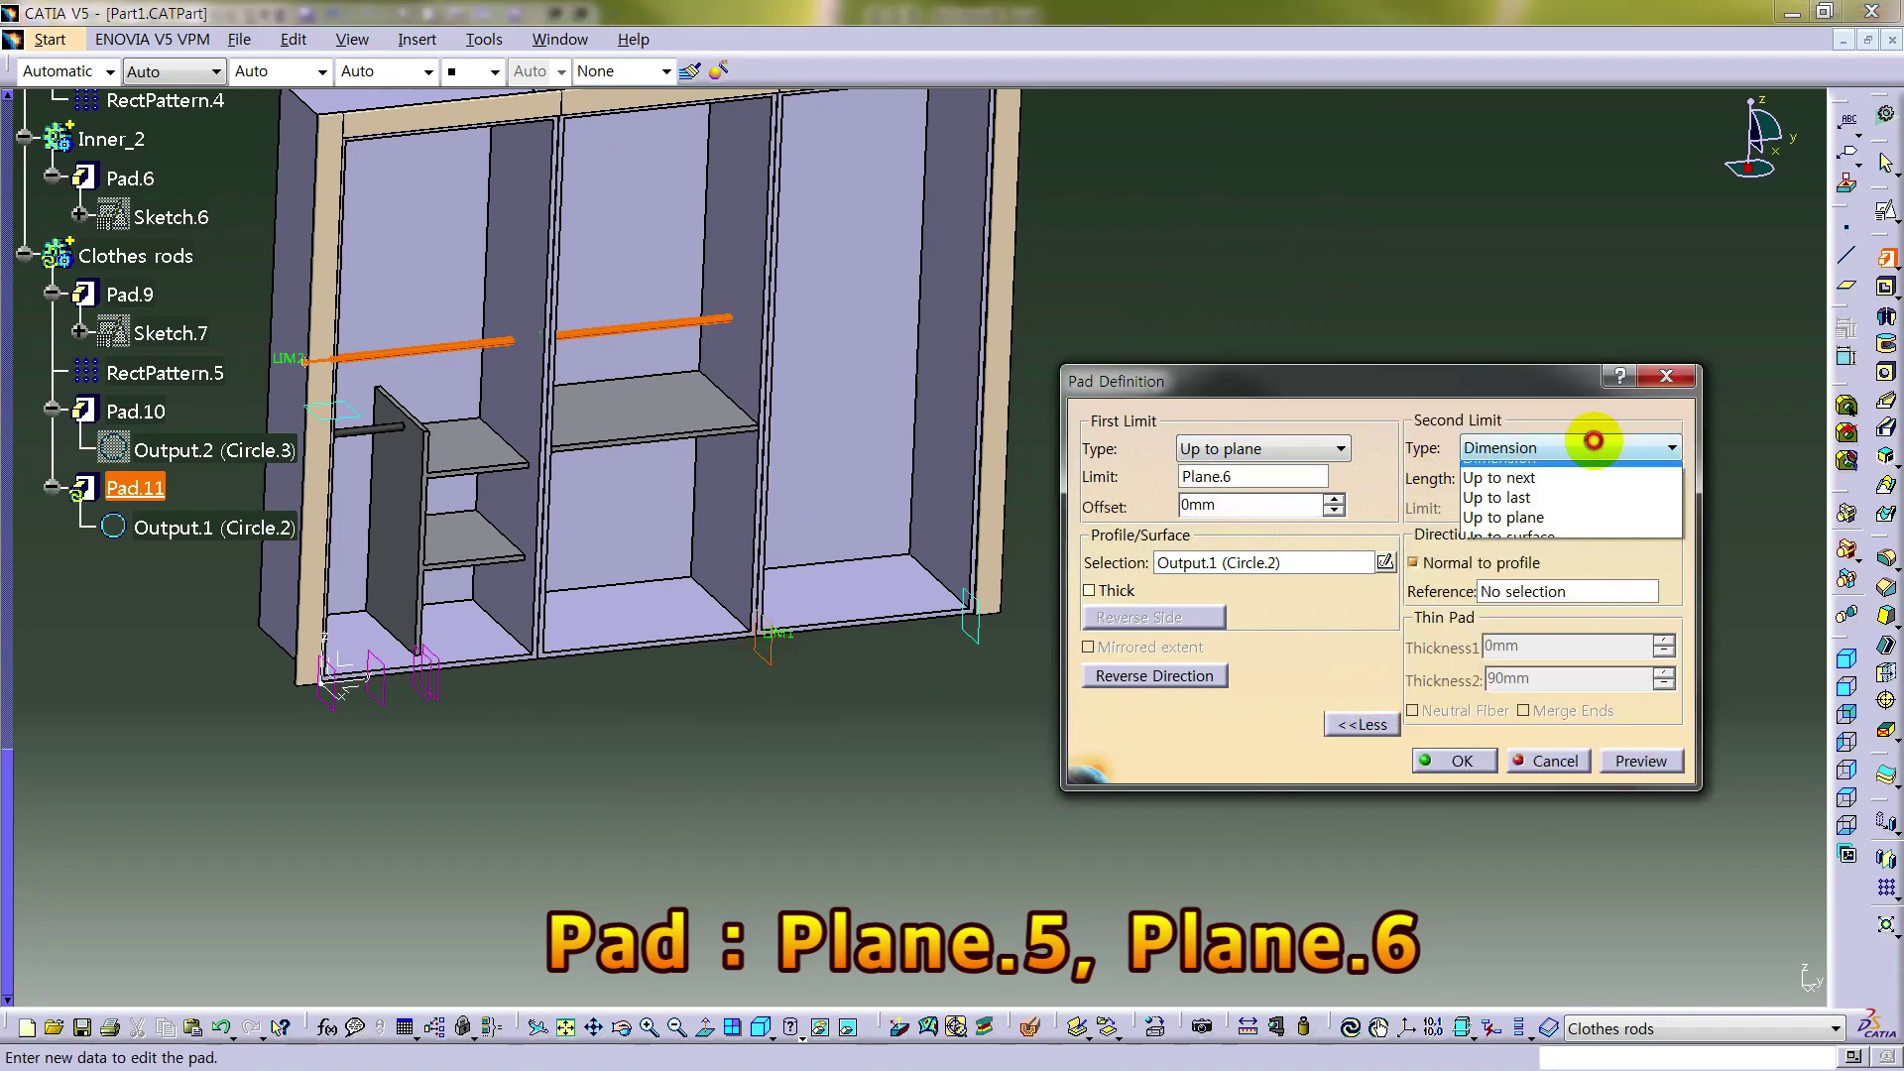
click(1560, 533)
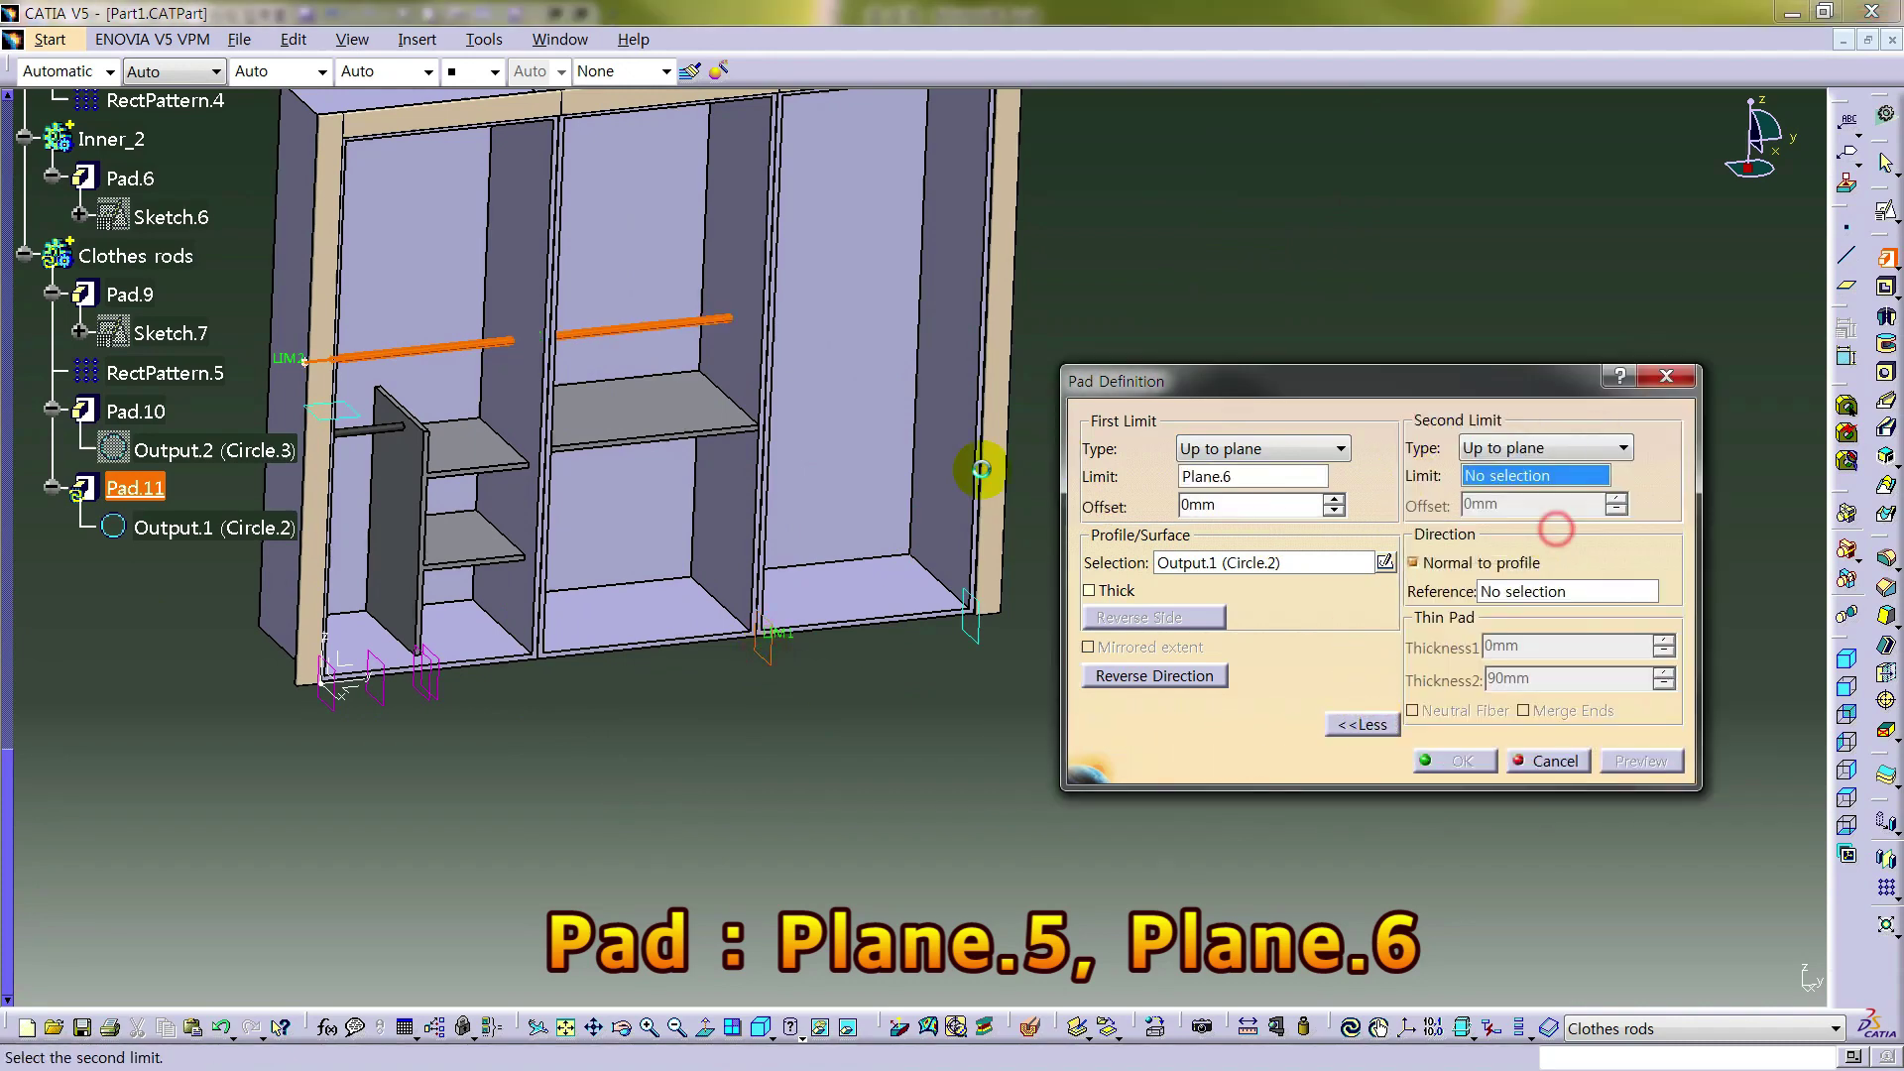
click(977, 630)
middle_drag(933, 418, 940, 369)
click(1454, 760)
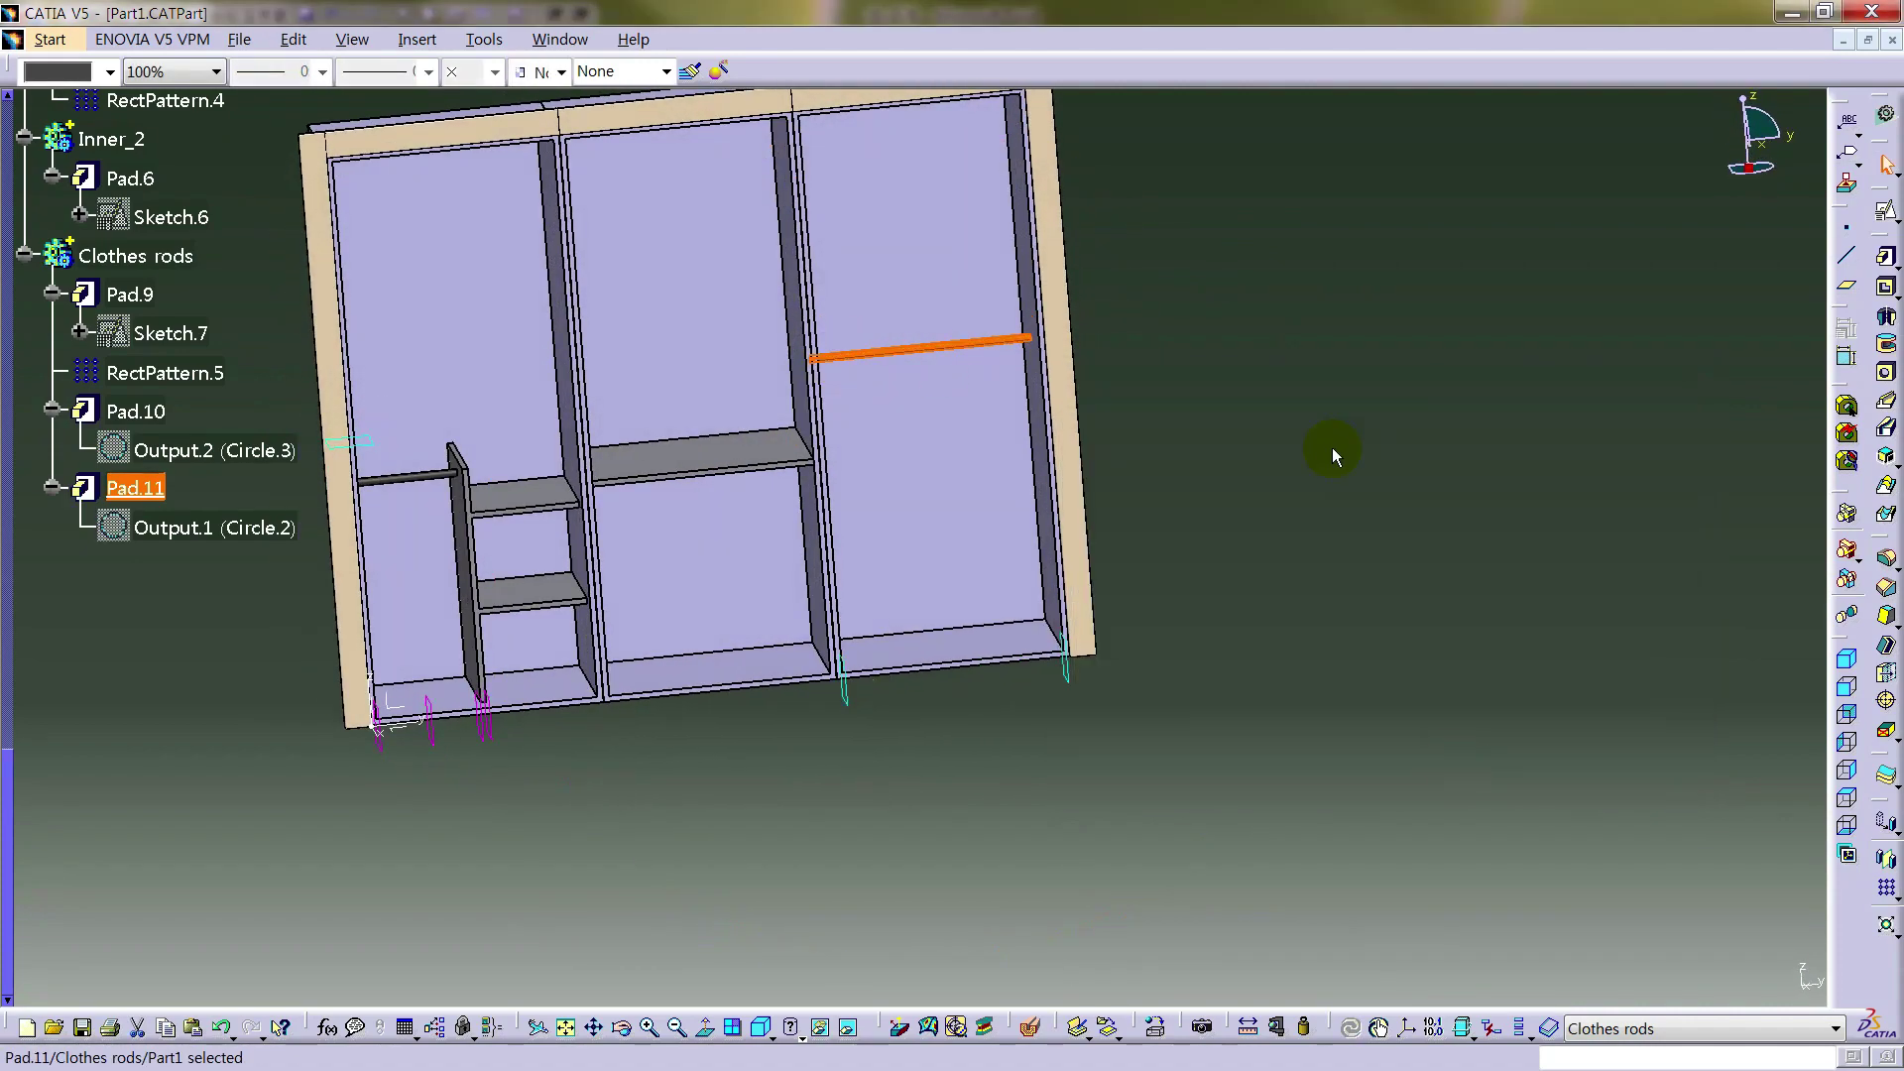
- Rename Pad.9 in the Clothes rods body as Pad.7
middle_drag(965, 634, 442, 535)
scroll(291, 450, up, 1)
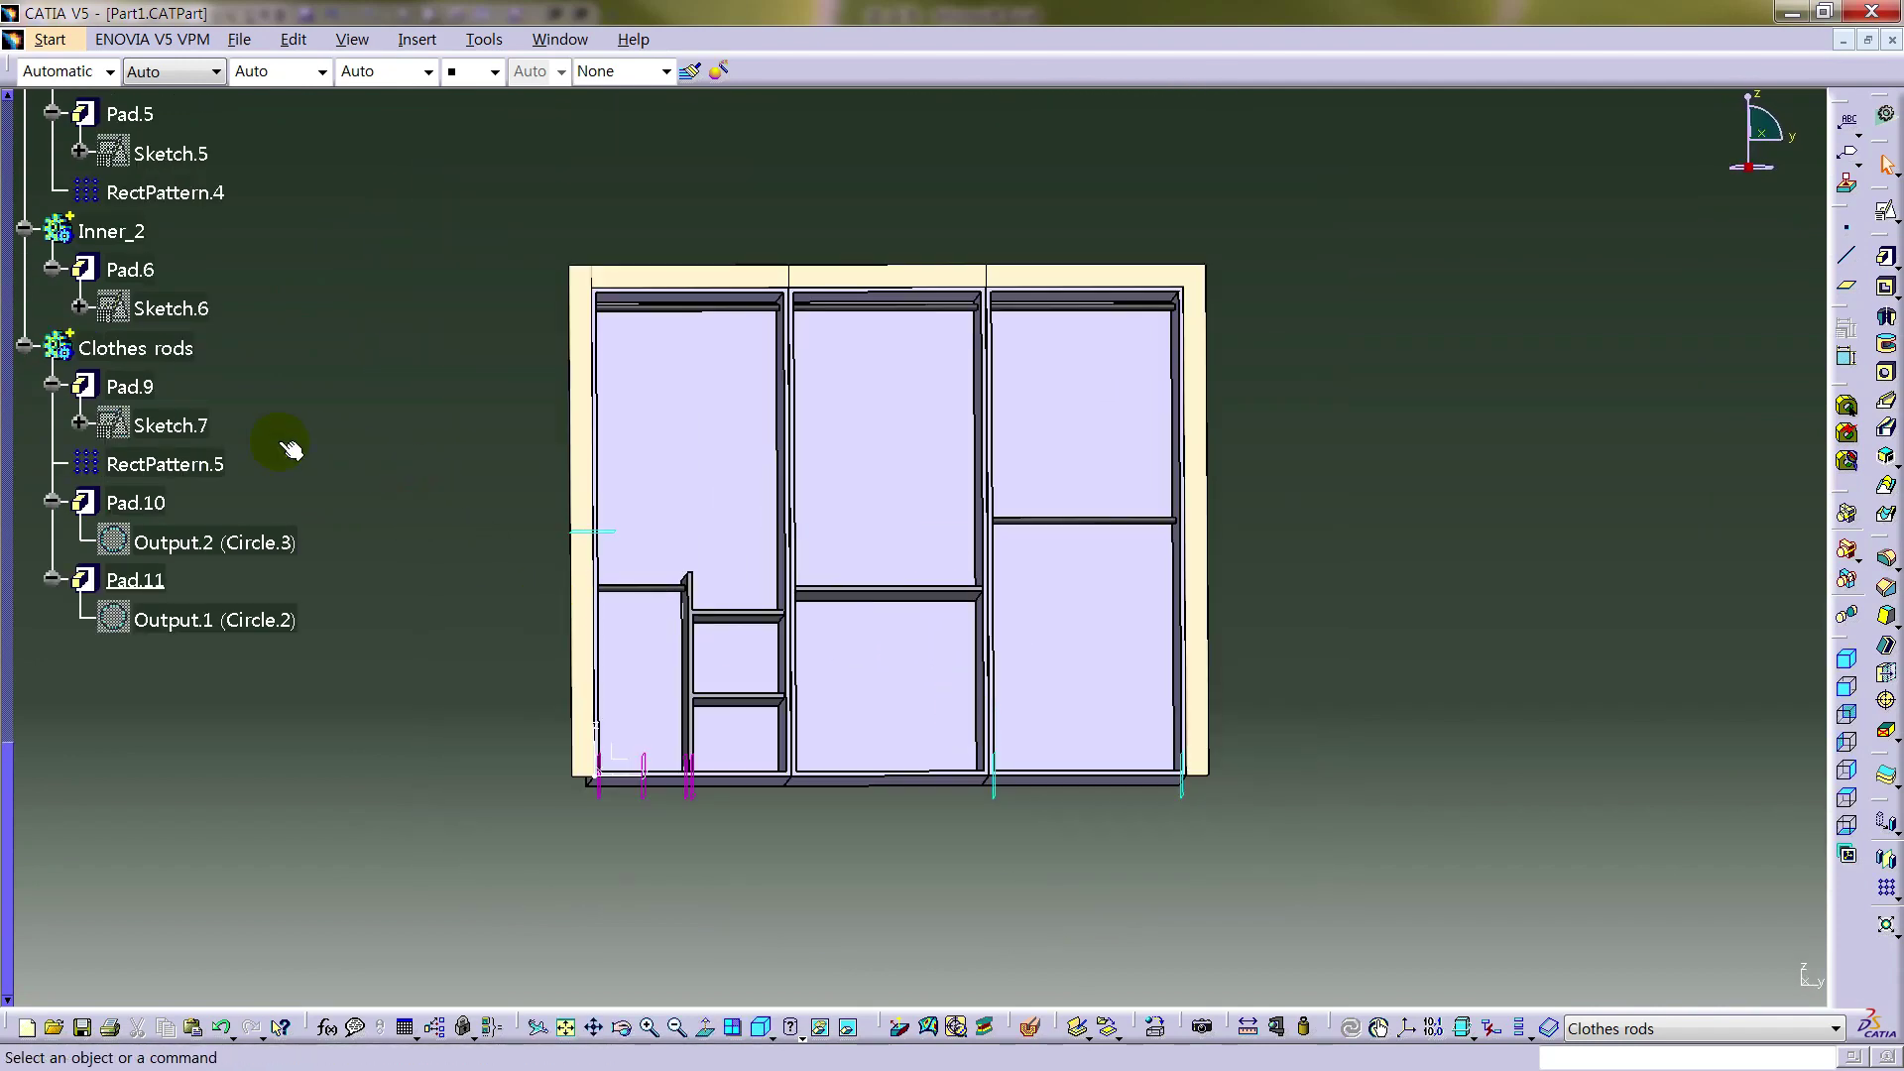
scroll(290, 449, up, 1)
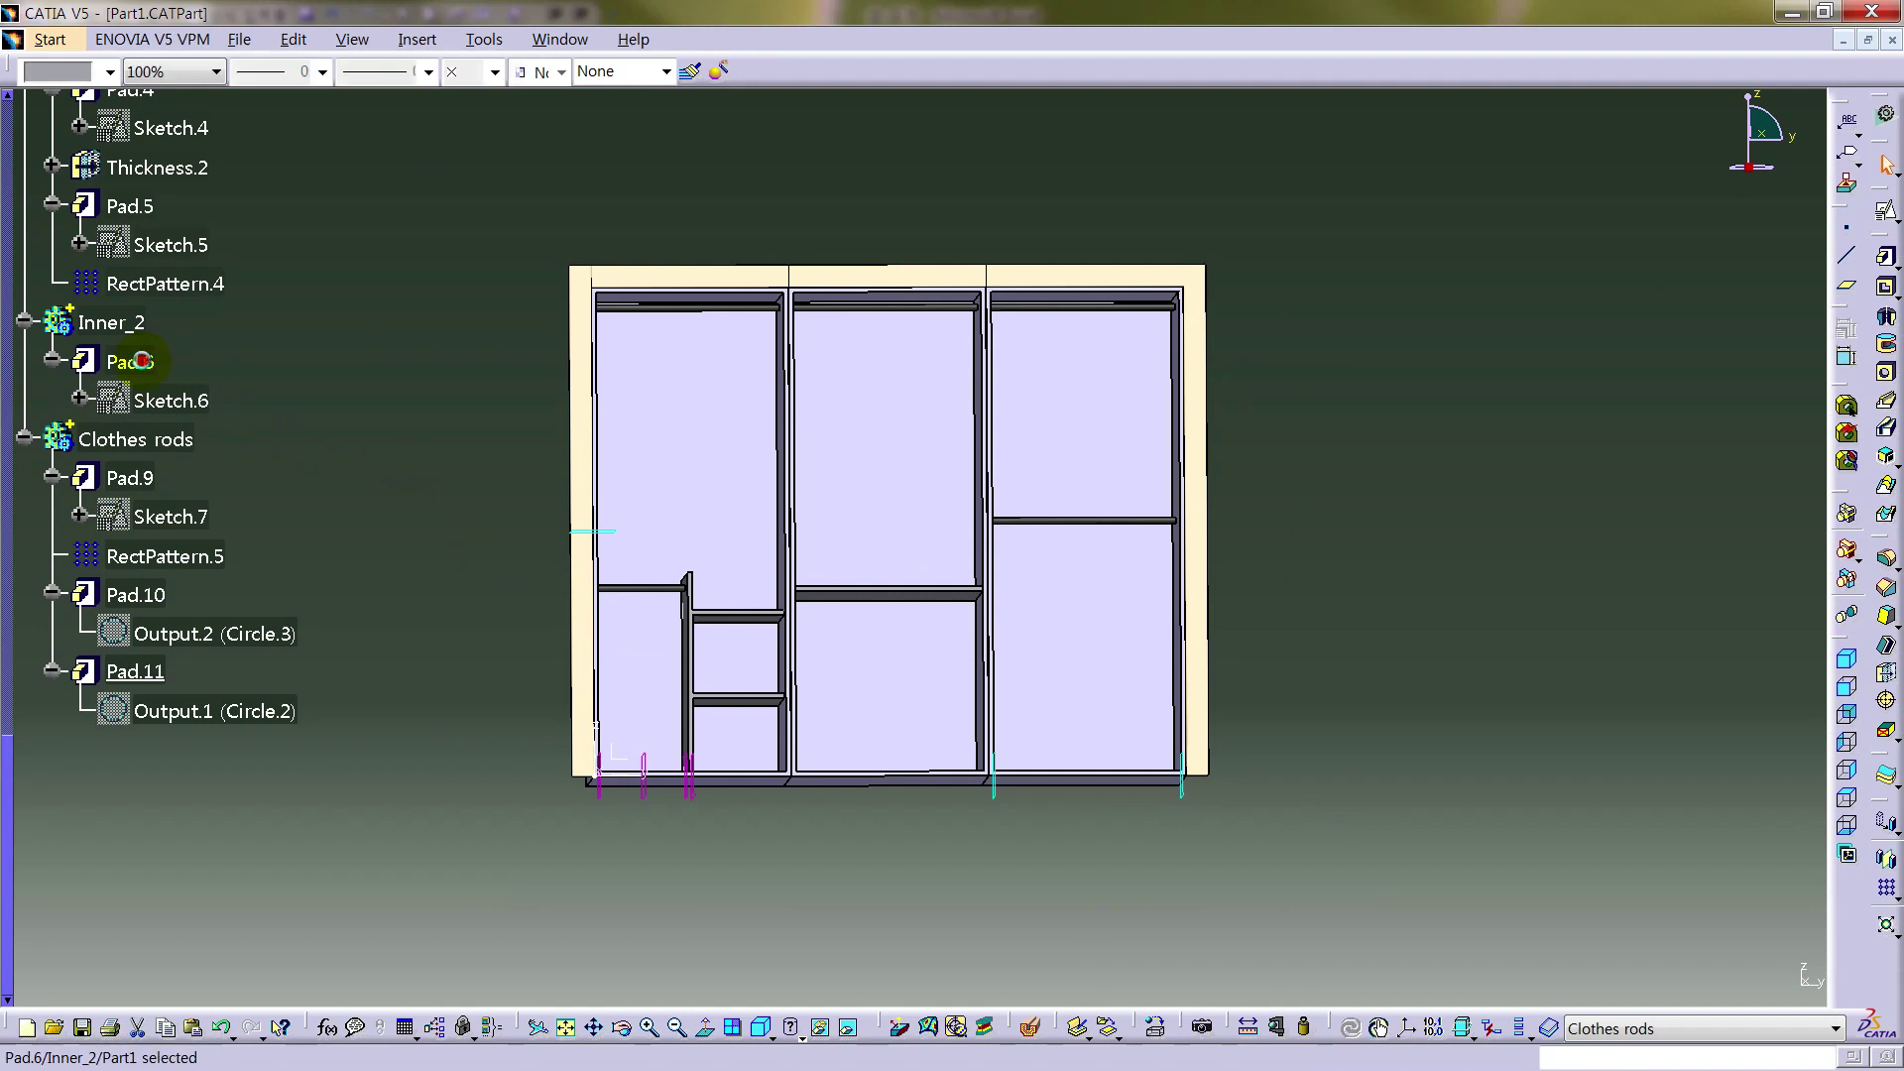
click(134, 478)
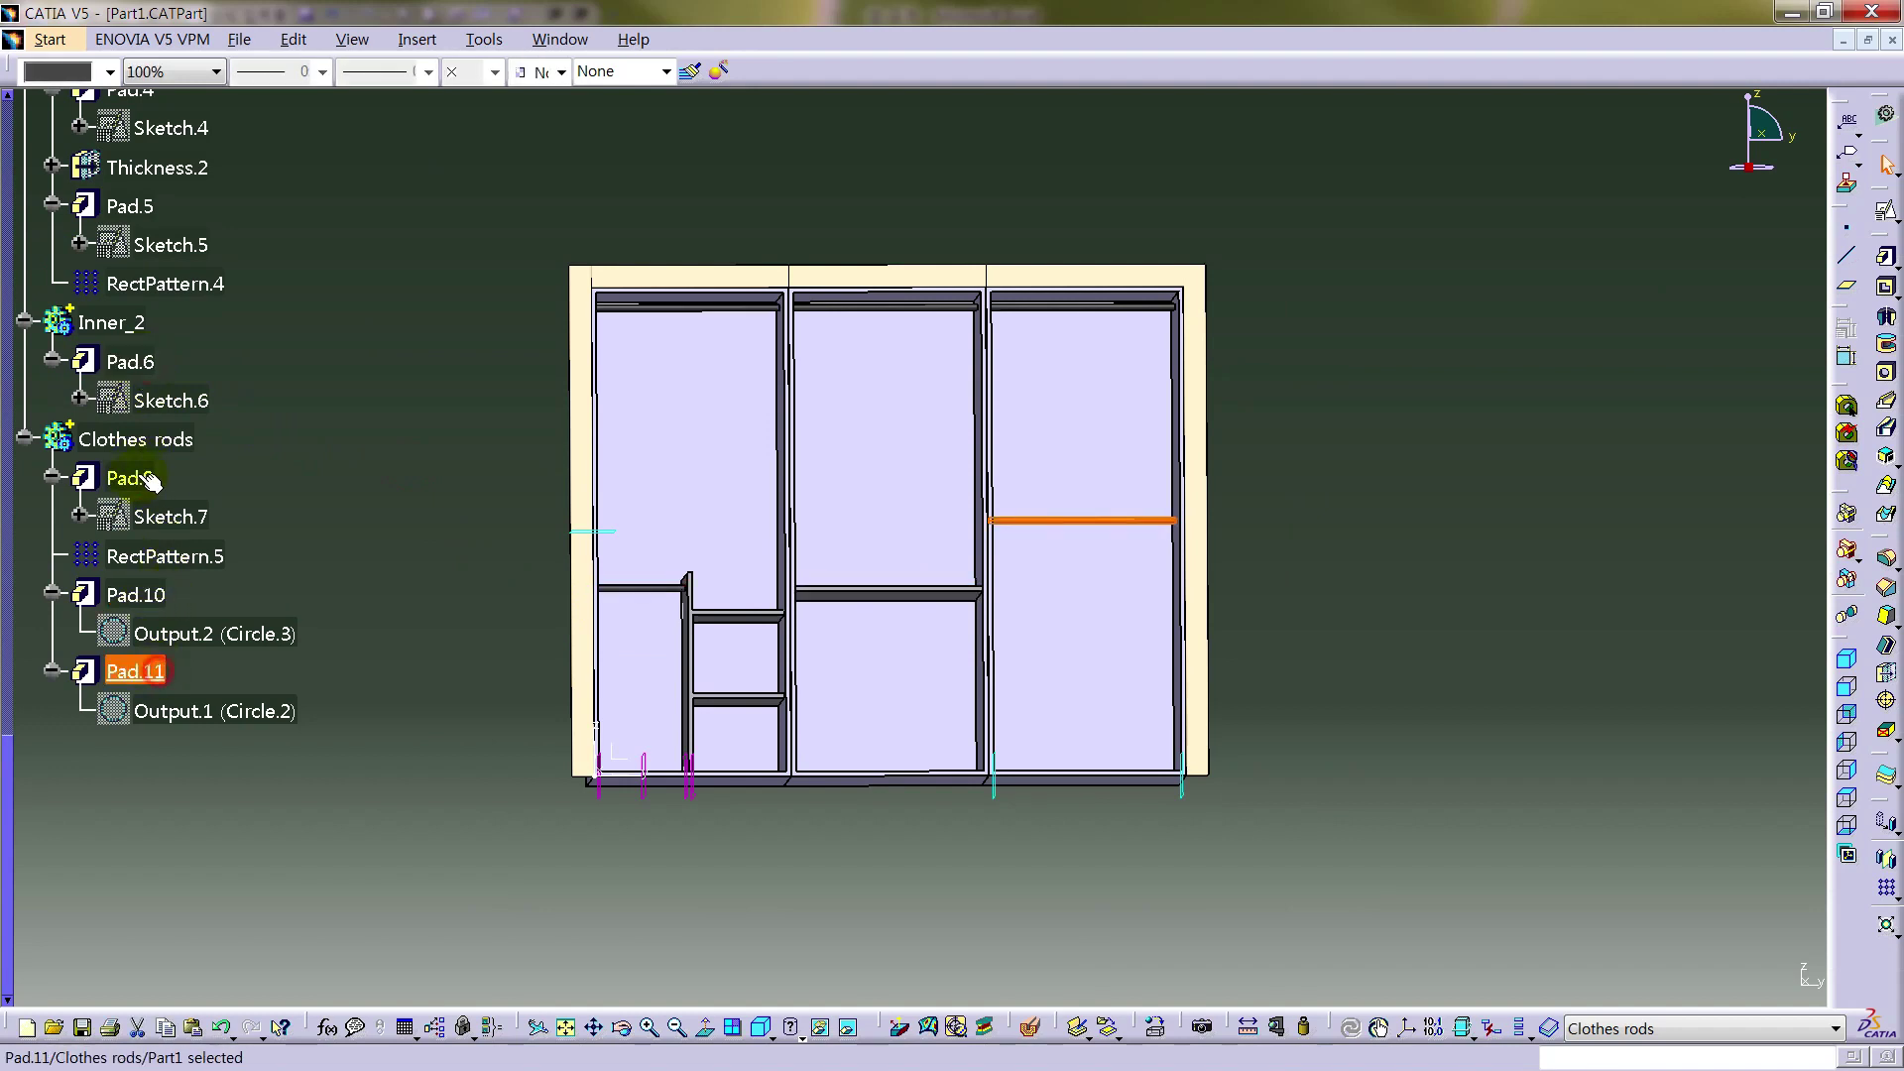
key(alt+Return)
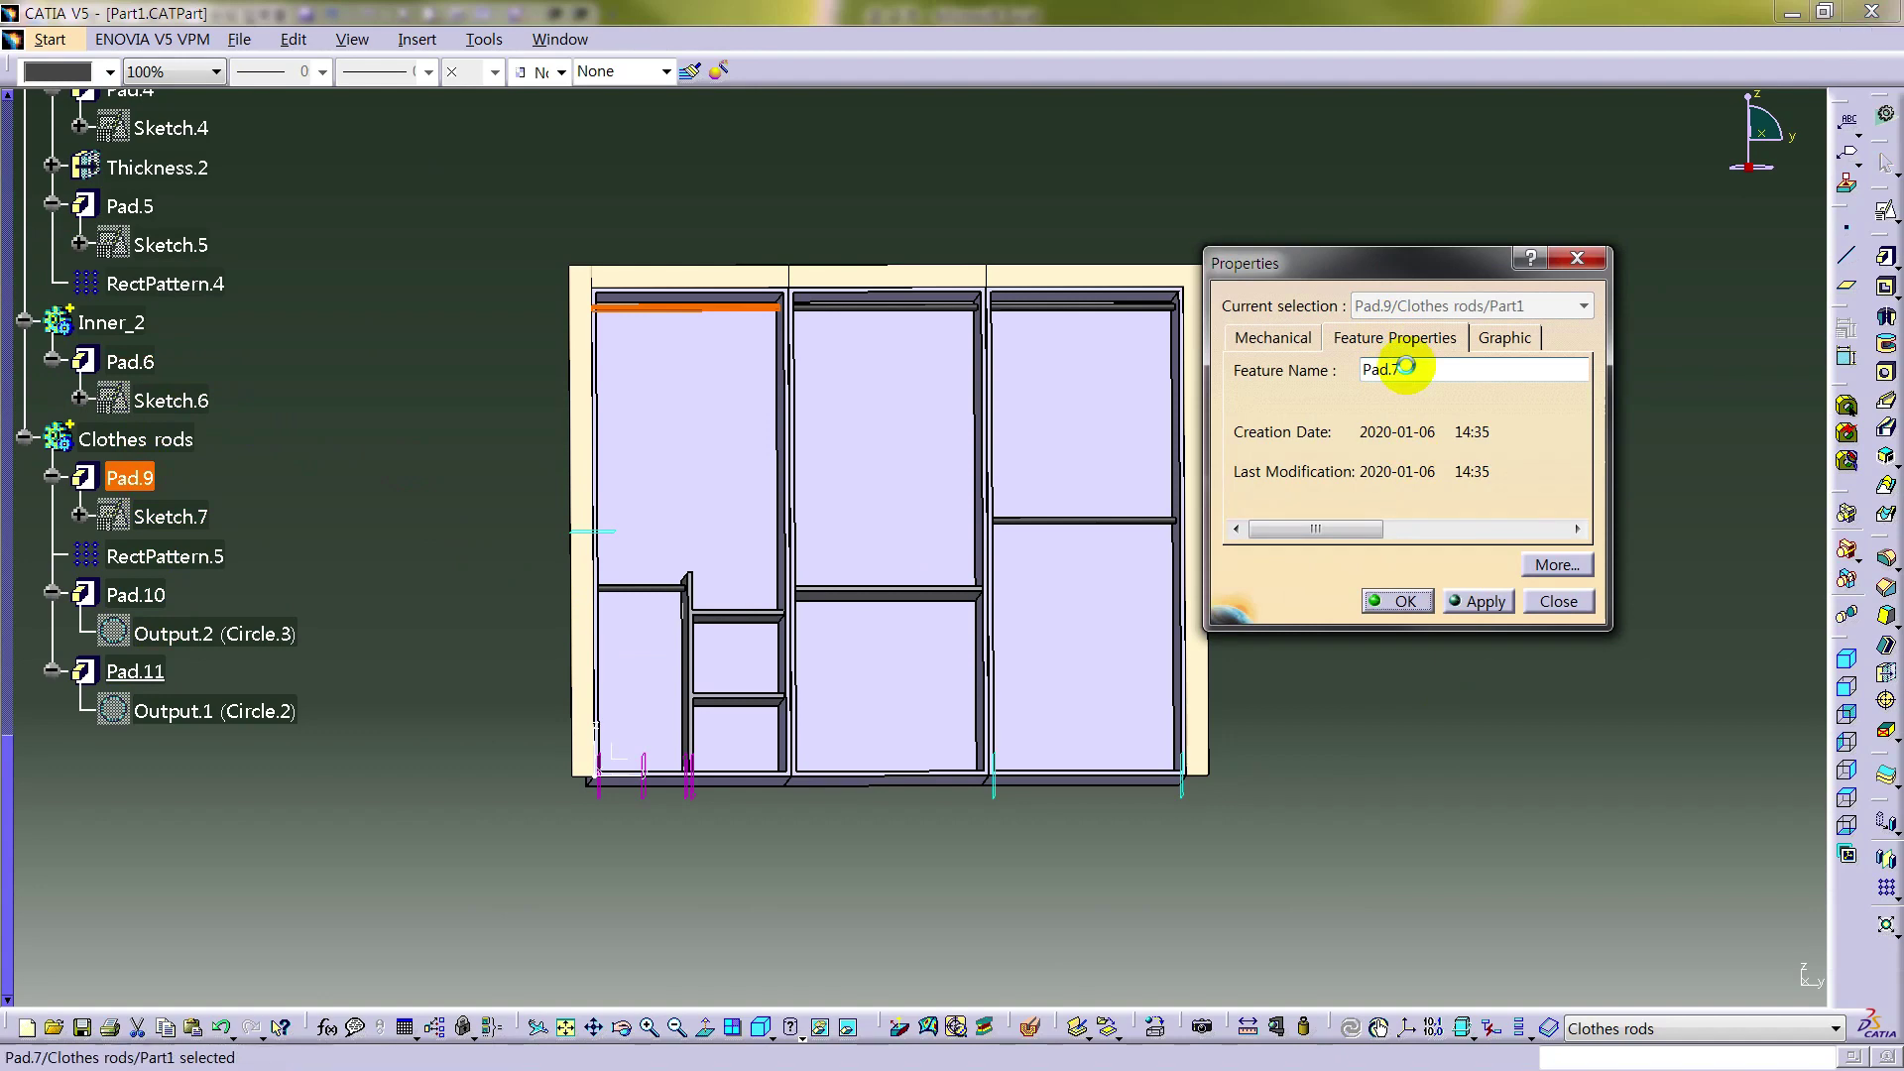
text(7)
key(Return)
- Rename the lower rod pad, Pad.10, as Pad.8 and the third section's rod pad, Pad.11, as Pad.9
click(136, 595)
key(alt+Return)
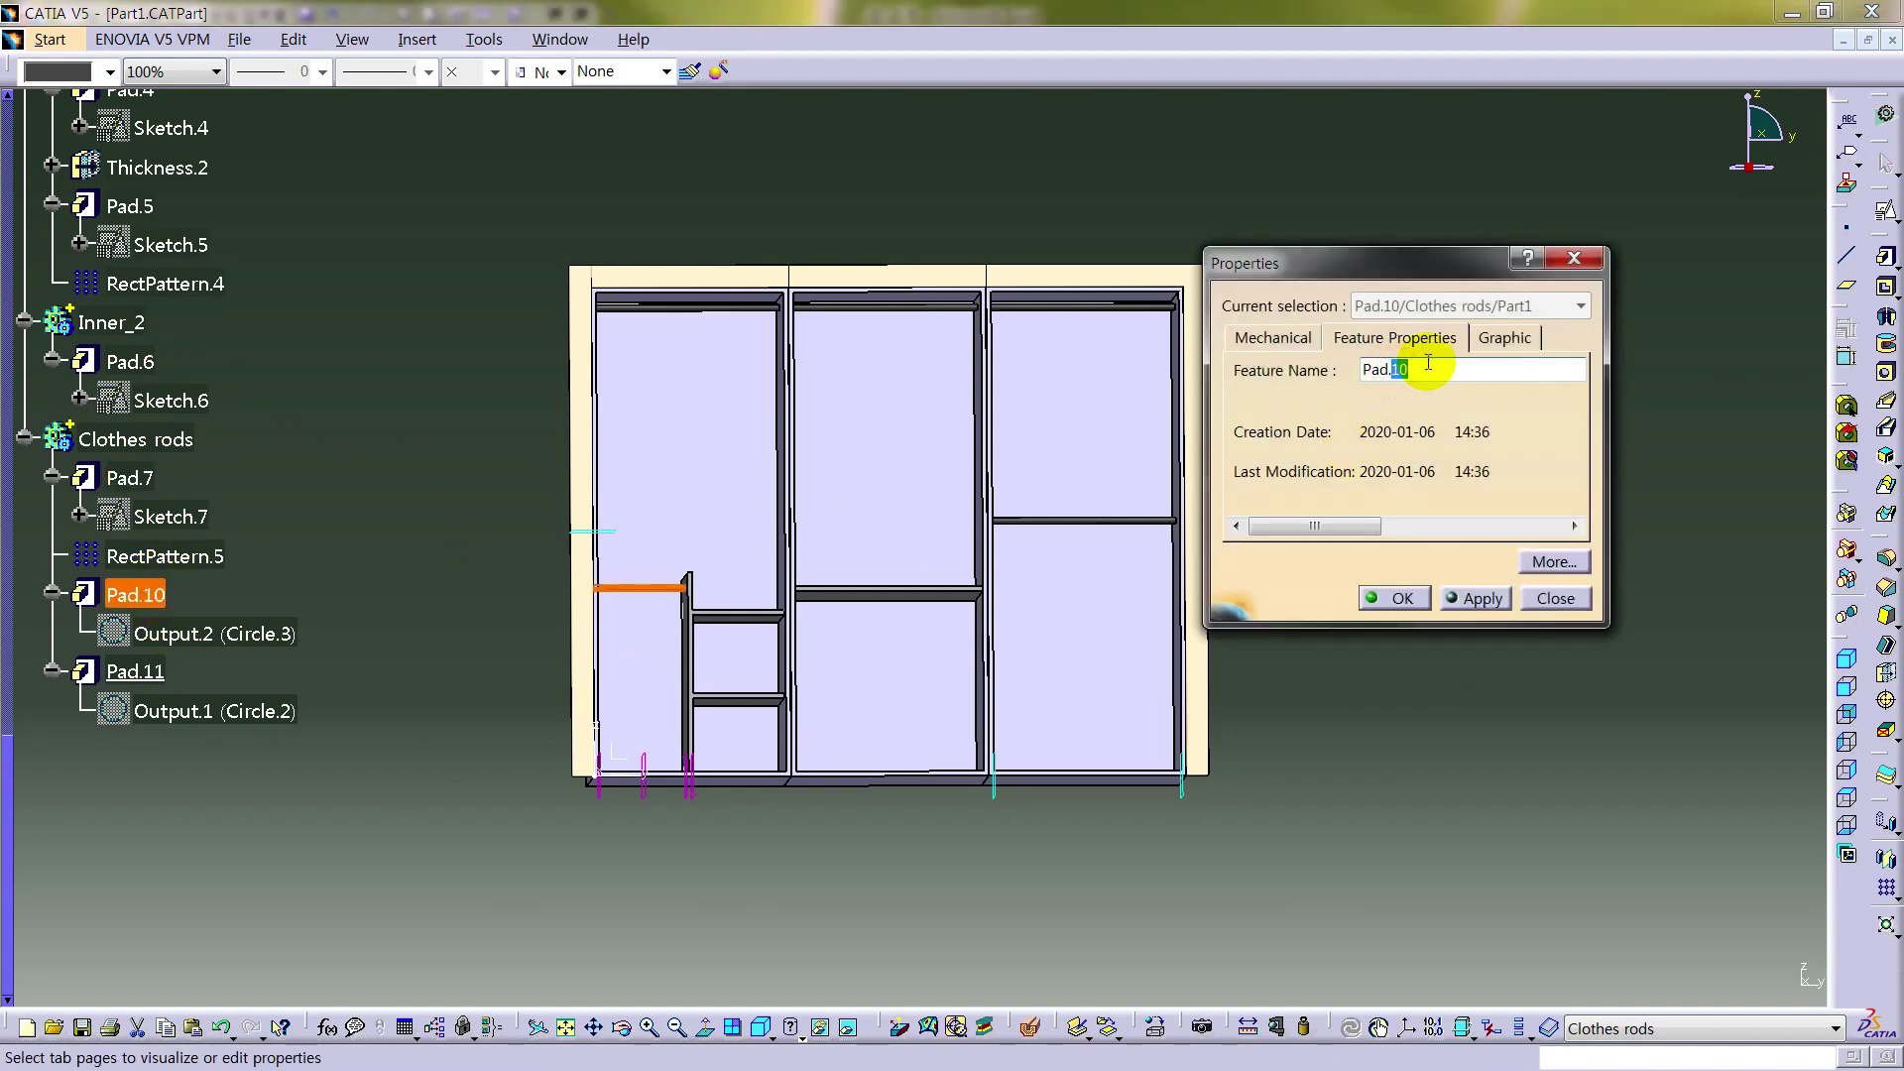
key(Return)
click(139, 672)
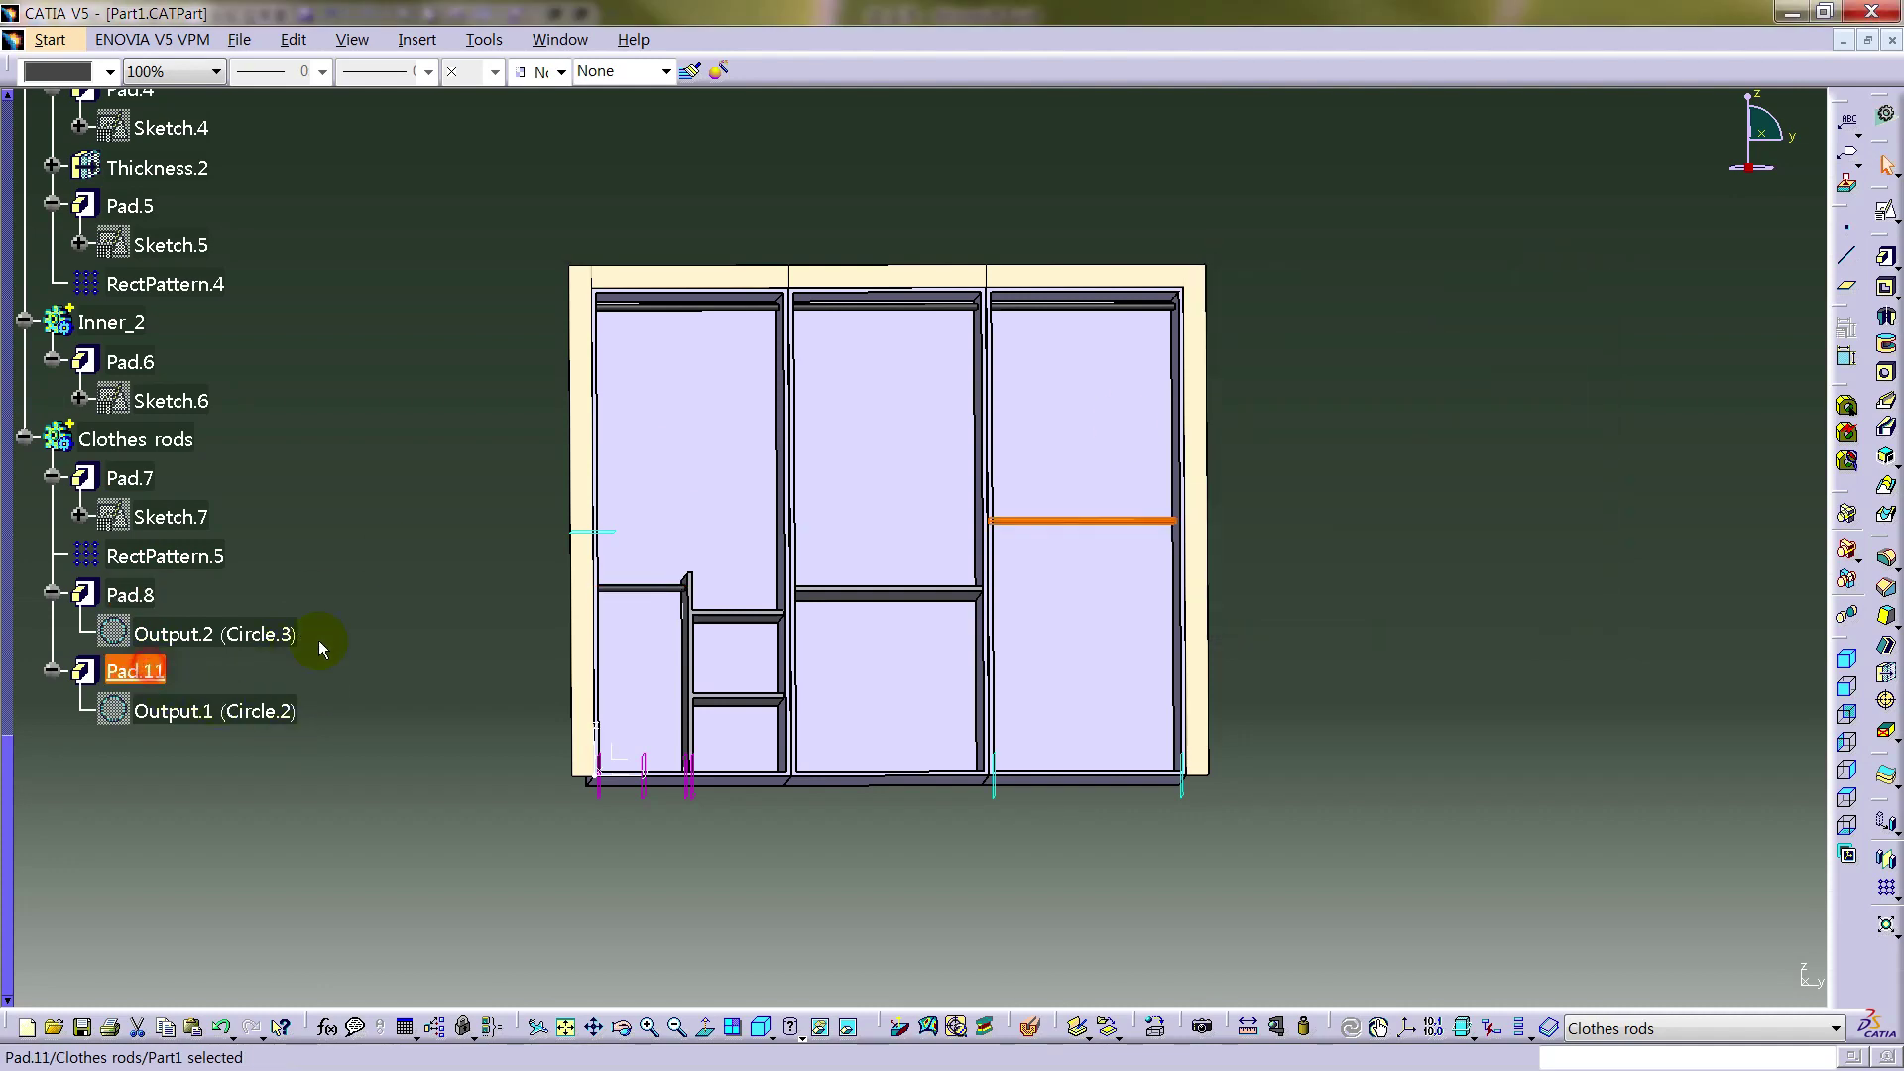
key(alt+Return)
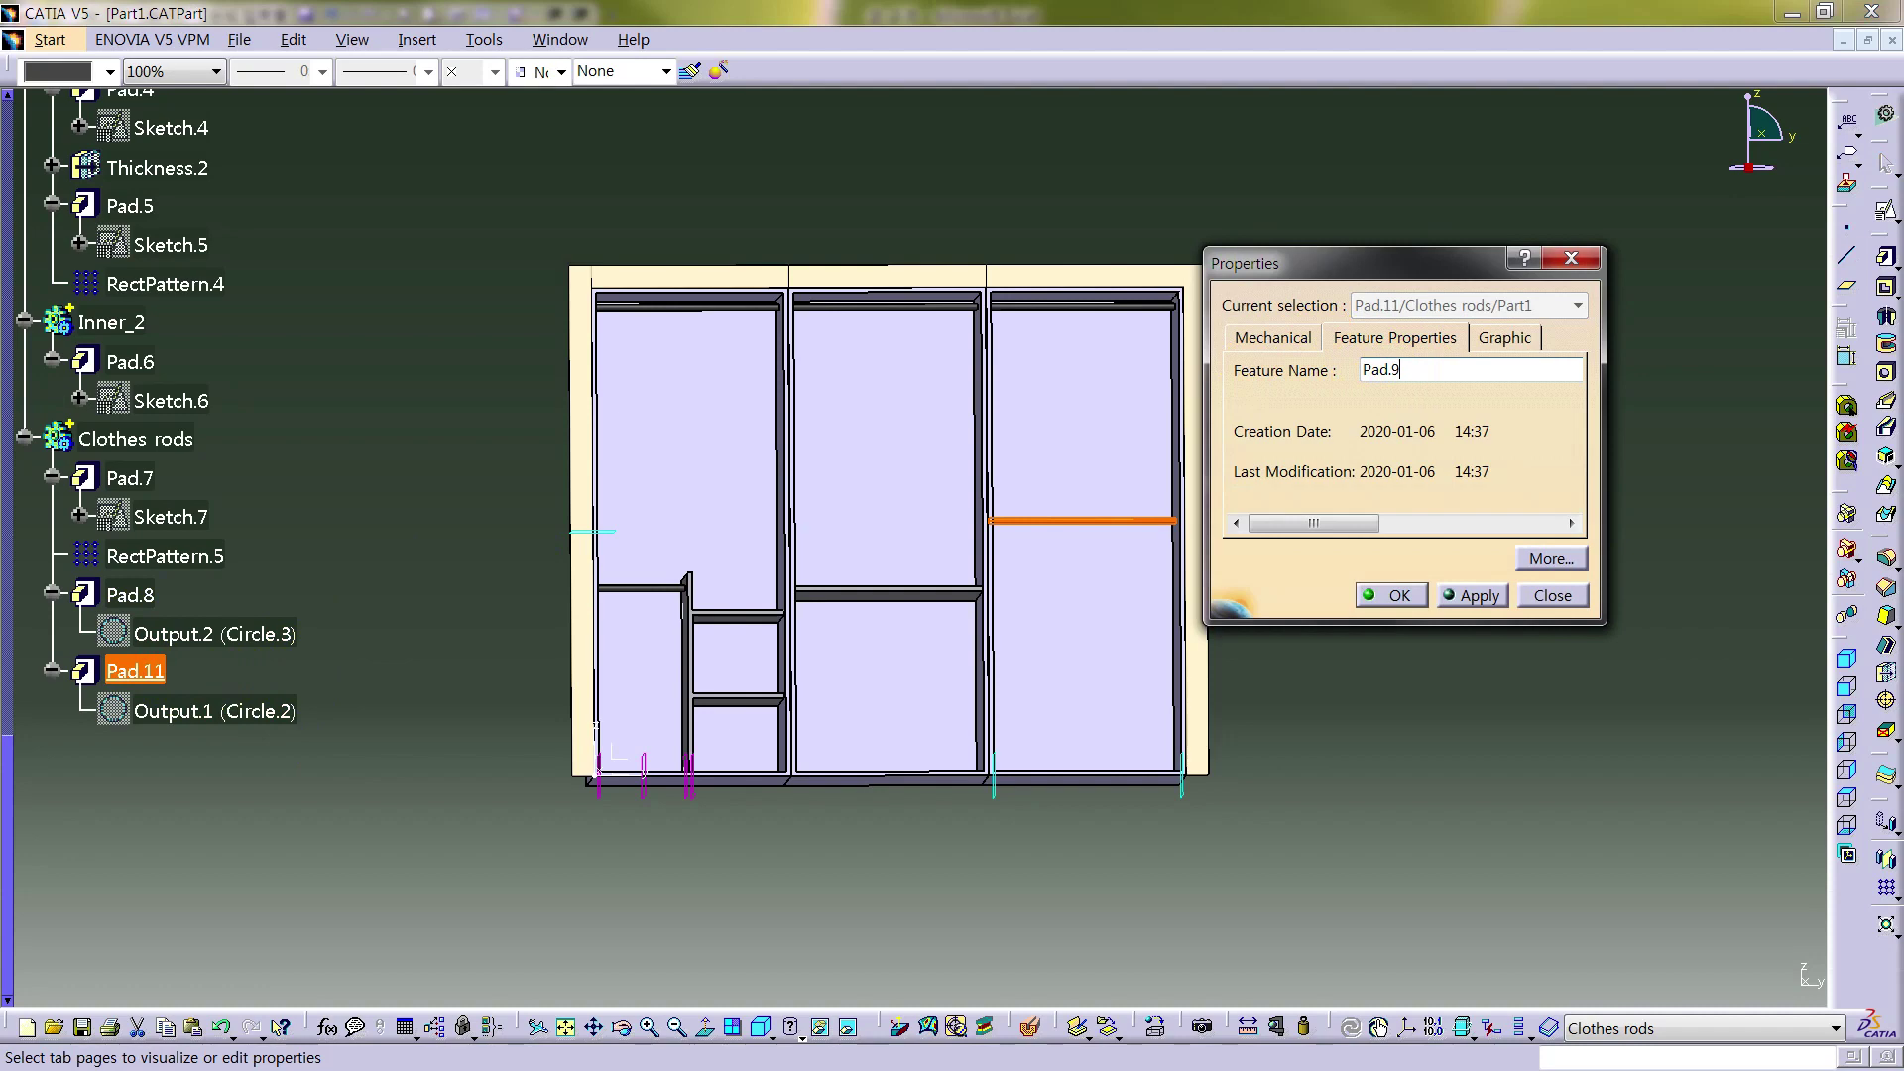
key(Return)
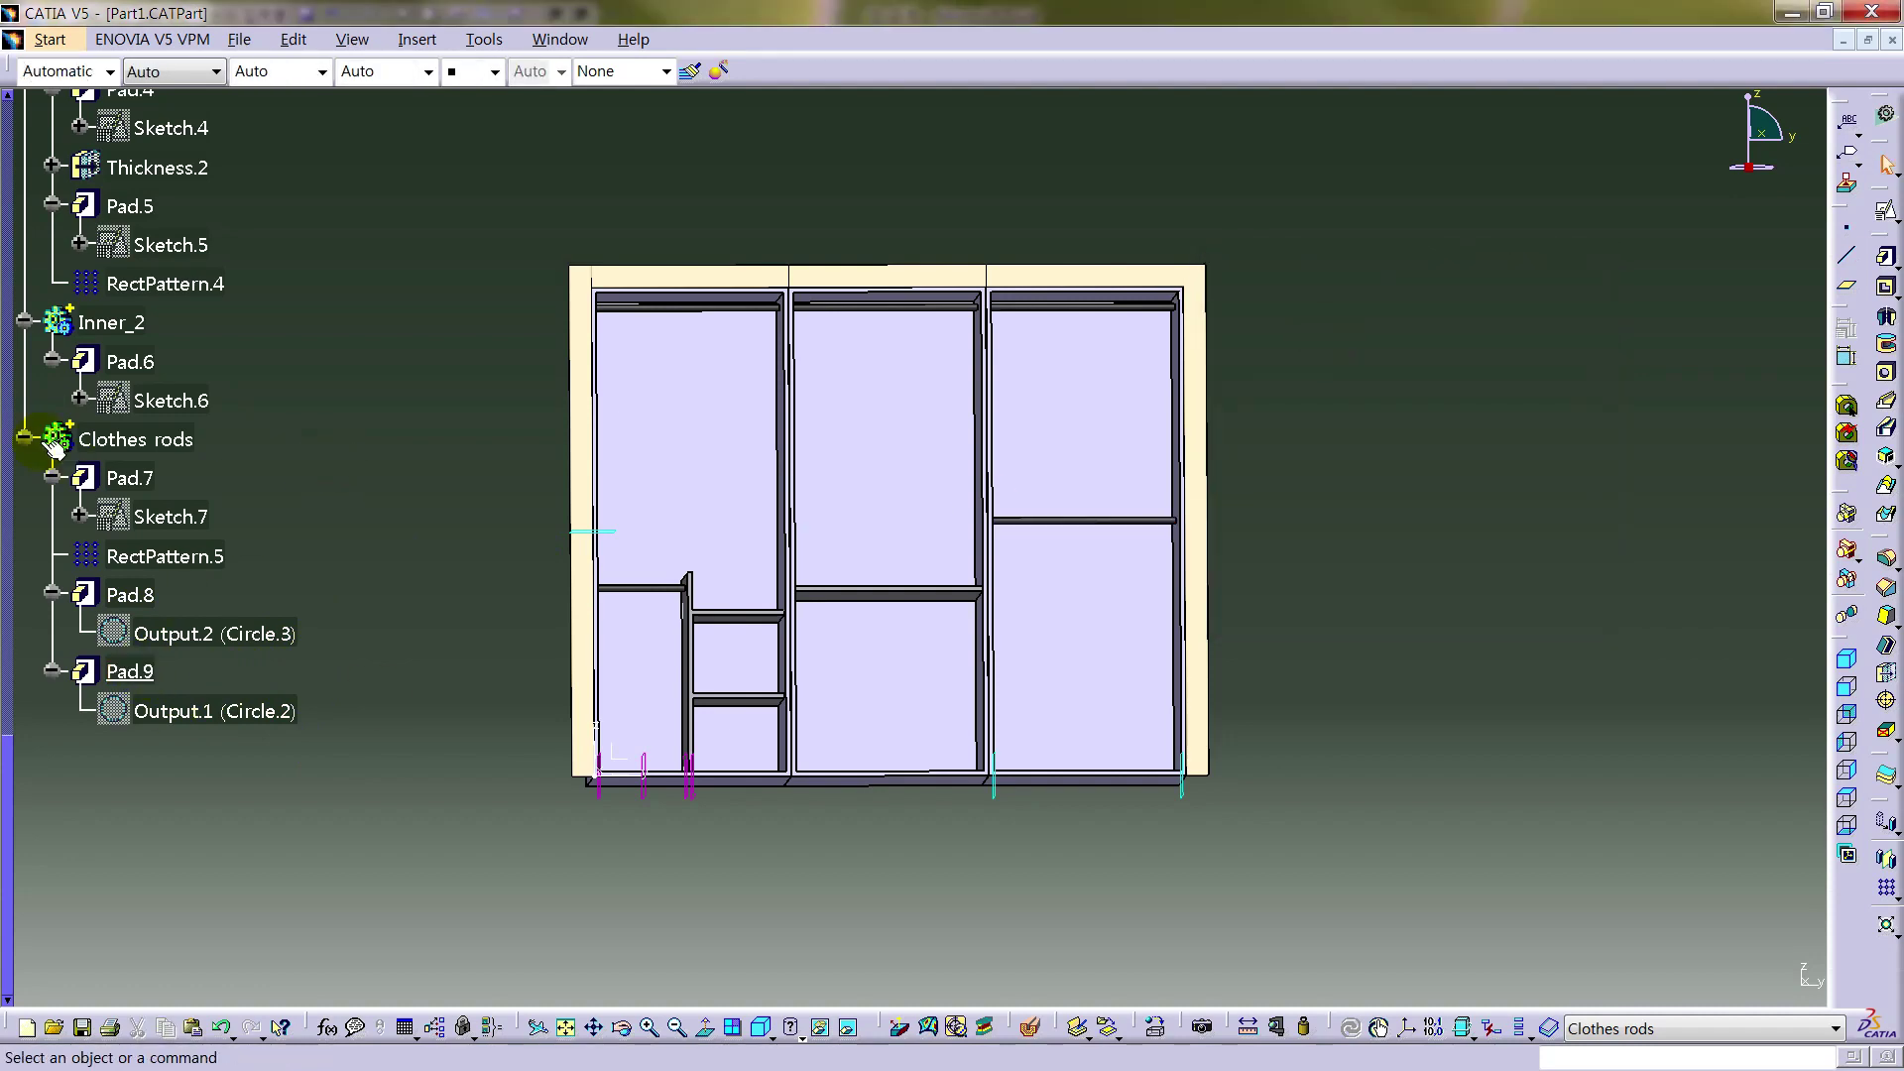
- Collapse the Clothes rods and Inner_2 bodies in the tree and define Clothes rods as the in-work object
click(21, 437)
click(22, 323)
click(311, 323)
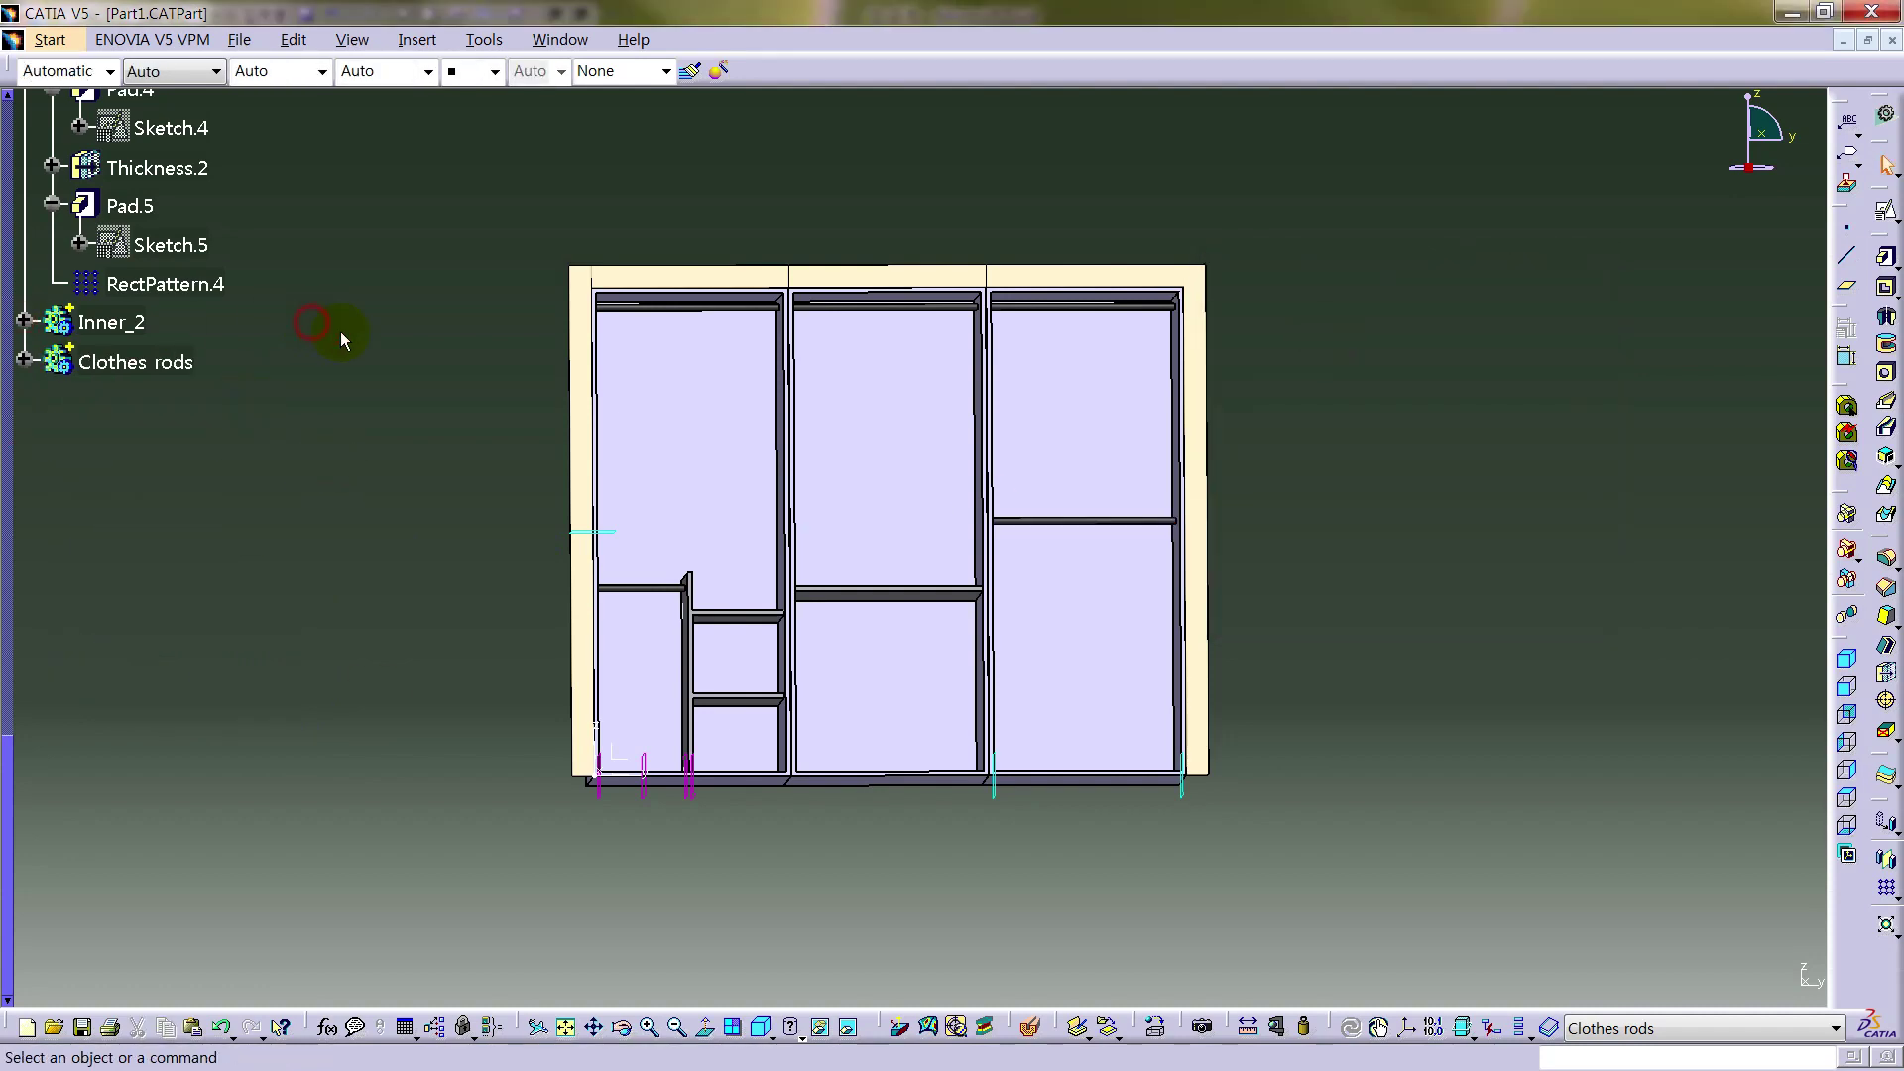
right_click(111, 363)
click(250, 499)
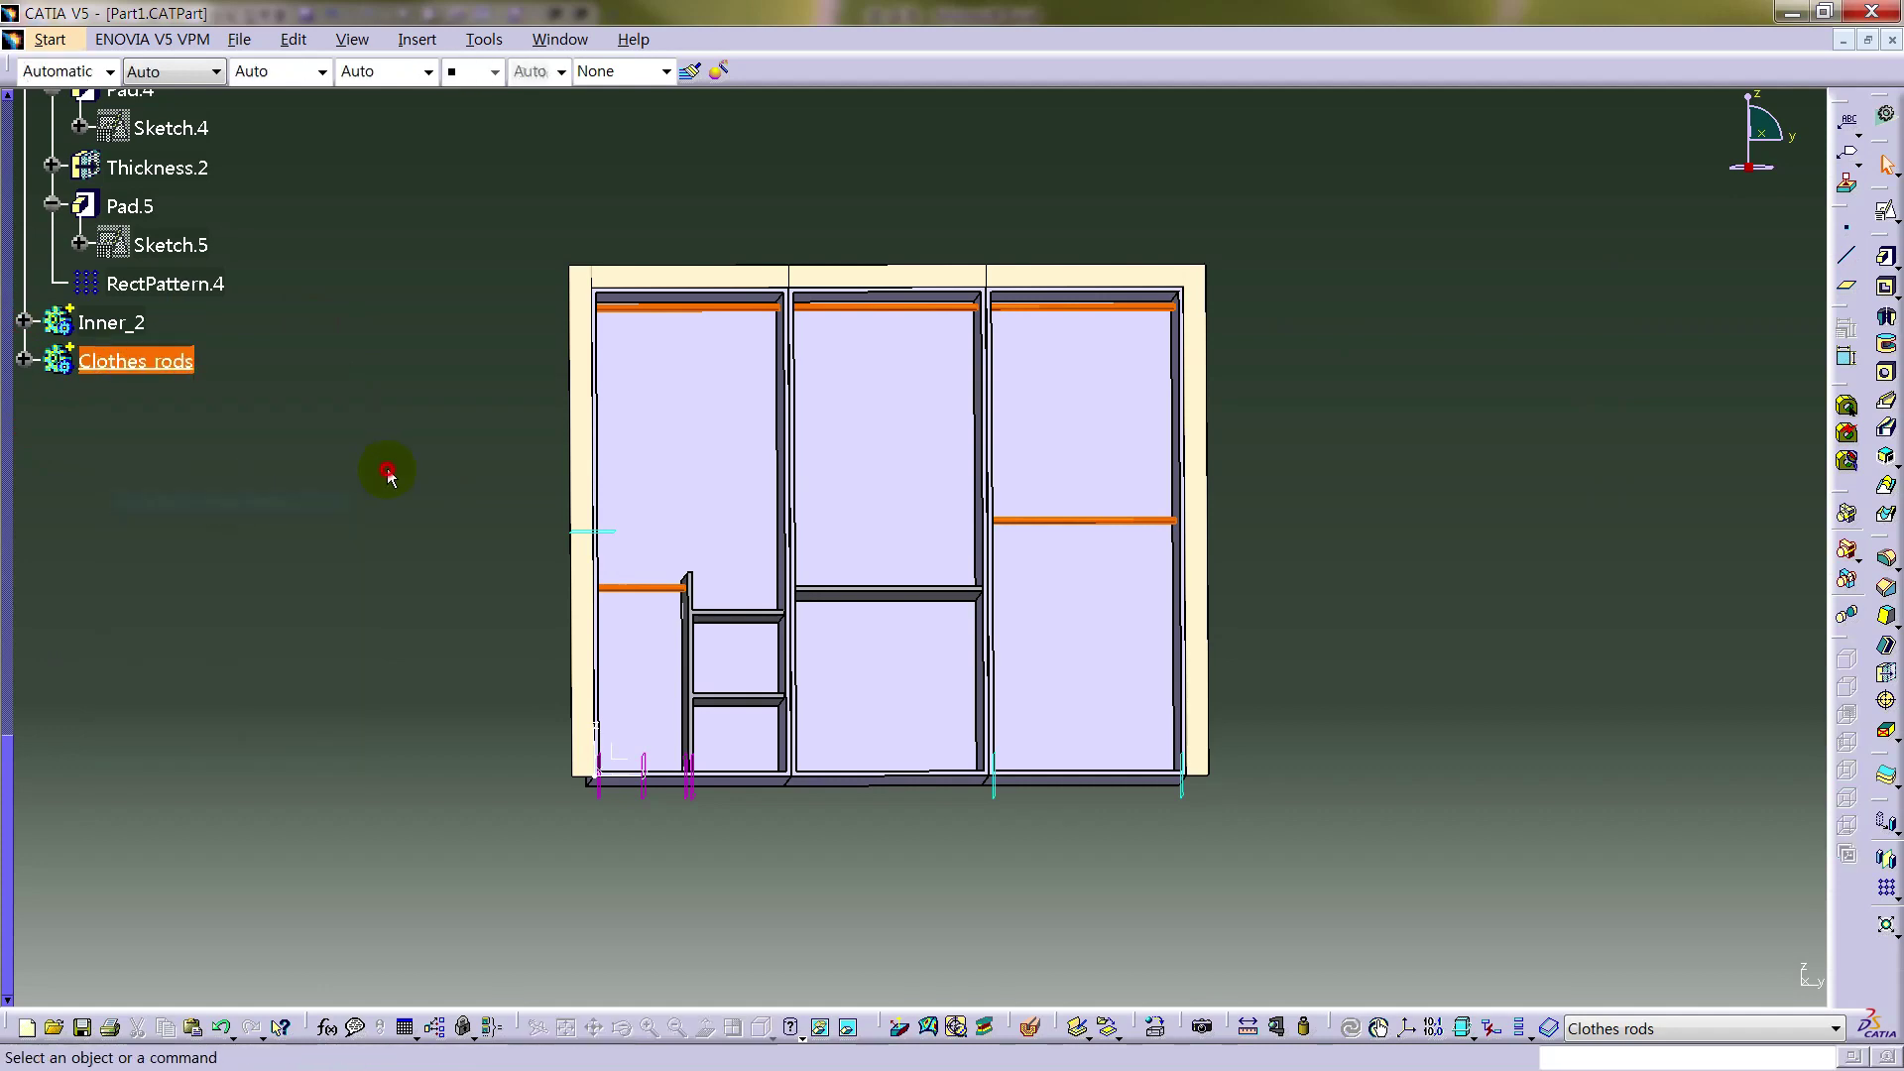
- Insert a new body into the part and rename it as Door_1
middle_drag(851, 369, 914, 510)
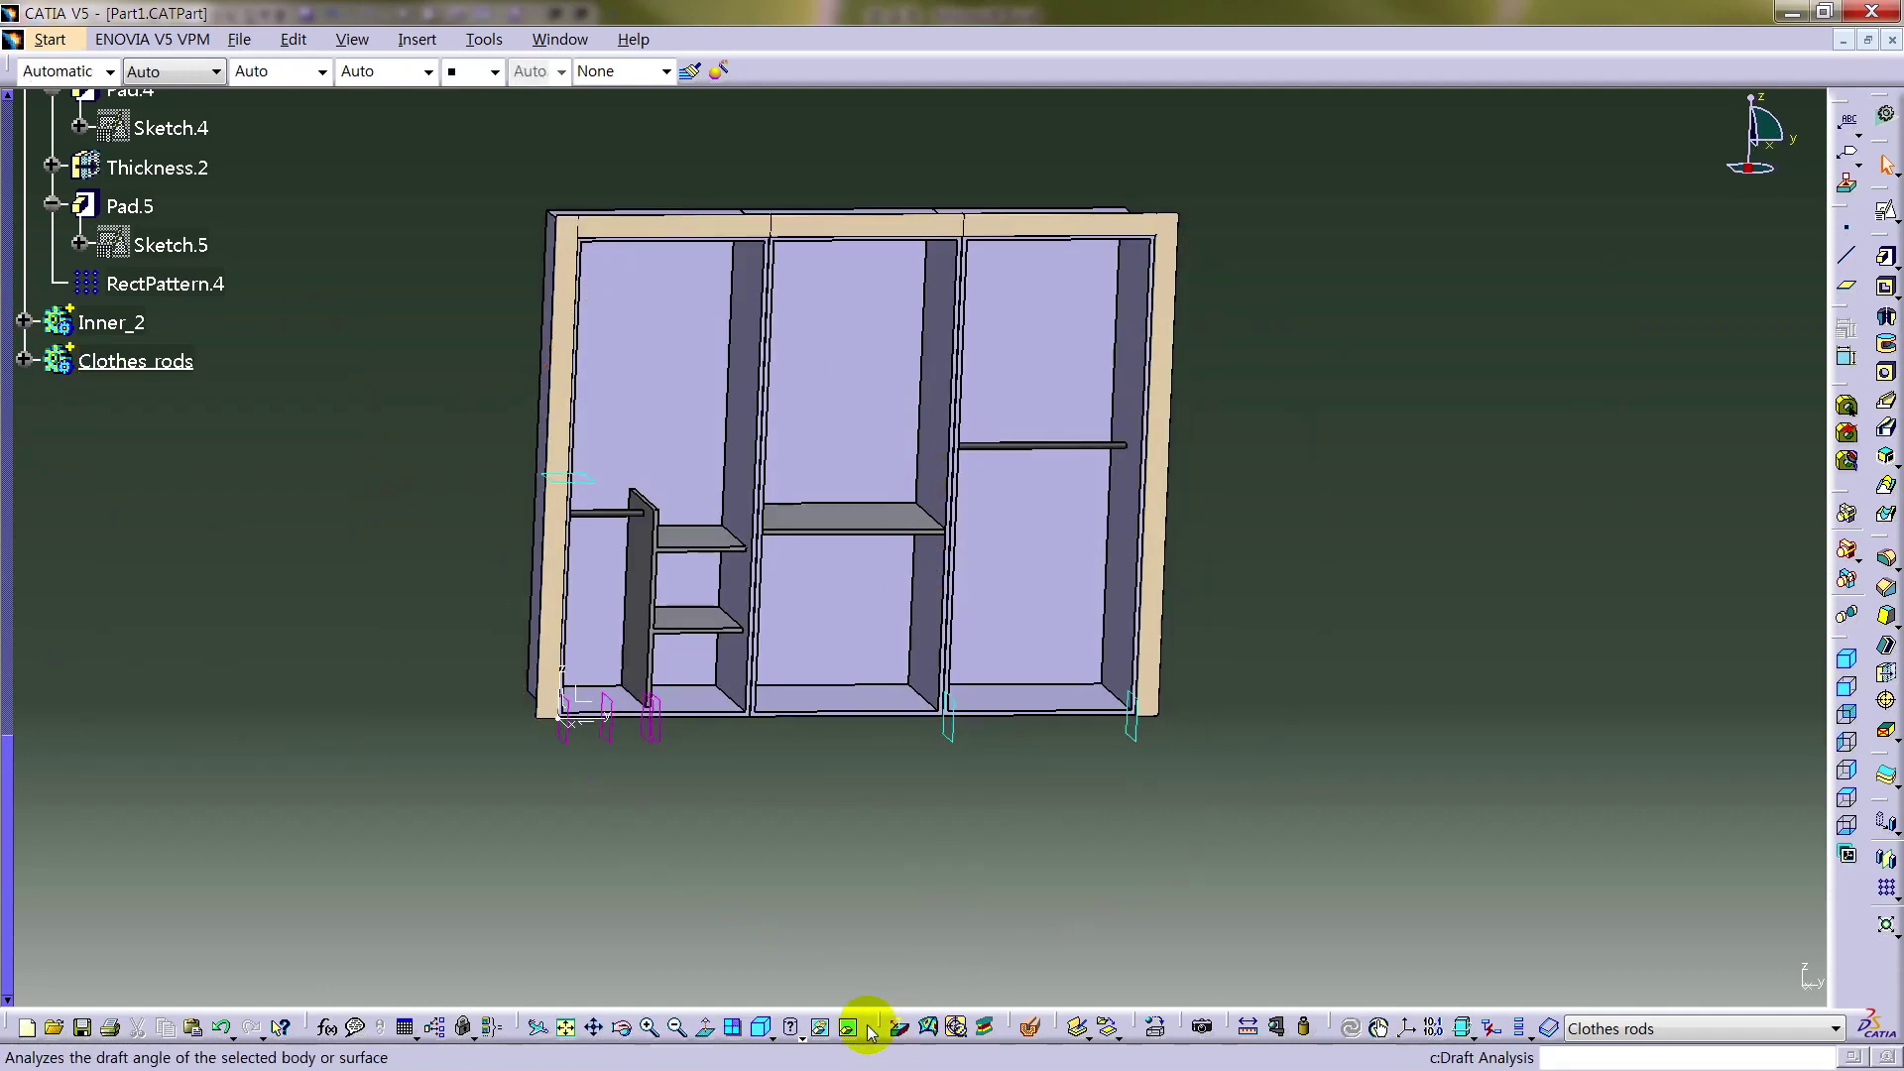
click(763, 1028)
mouse_move(943, 582)
middle_down()
mouse_move(914, 605)
mouse_move(943, 585)
middle_up()
middle_drag(1056, 595, 1034, 562)
click(1460, 559)
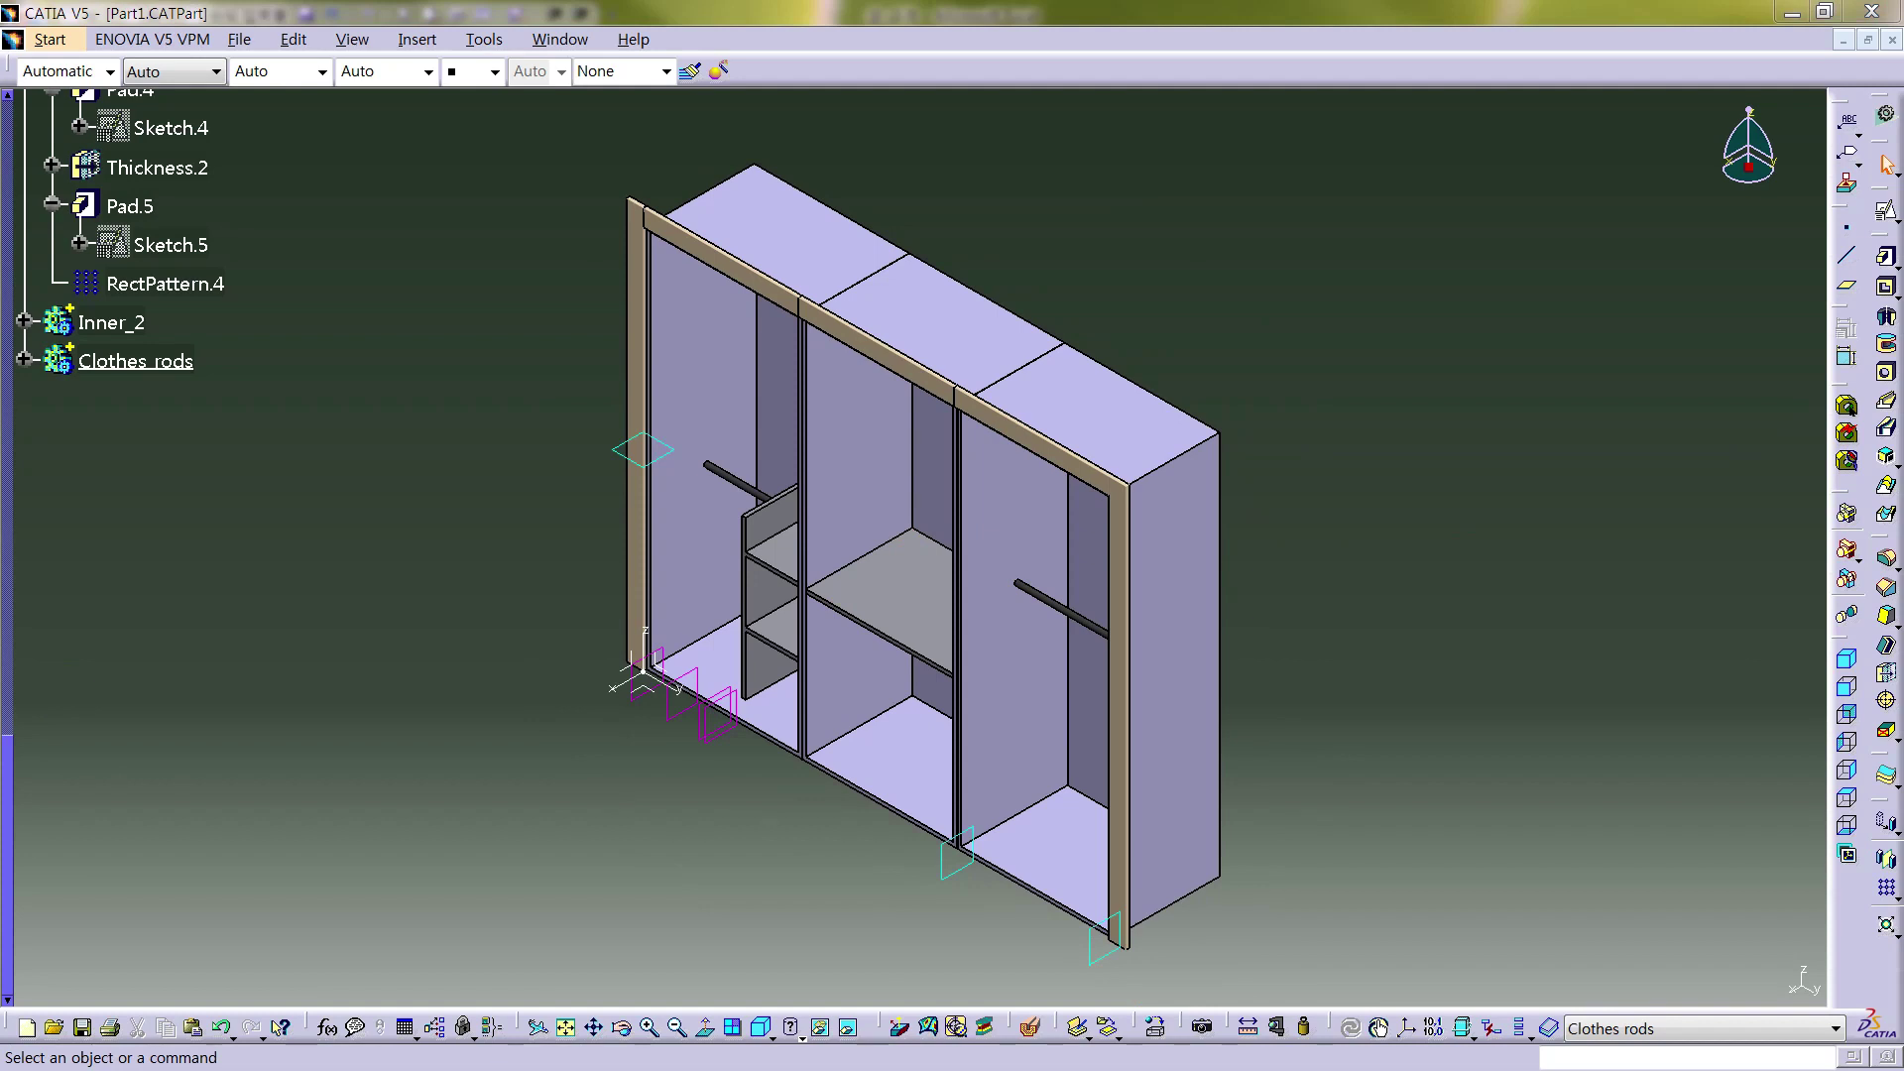
click(490, 280)
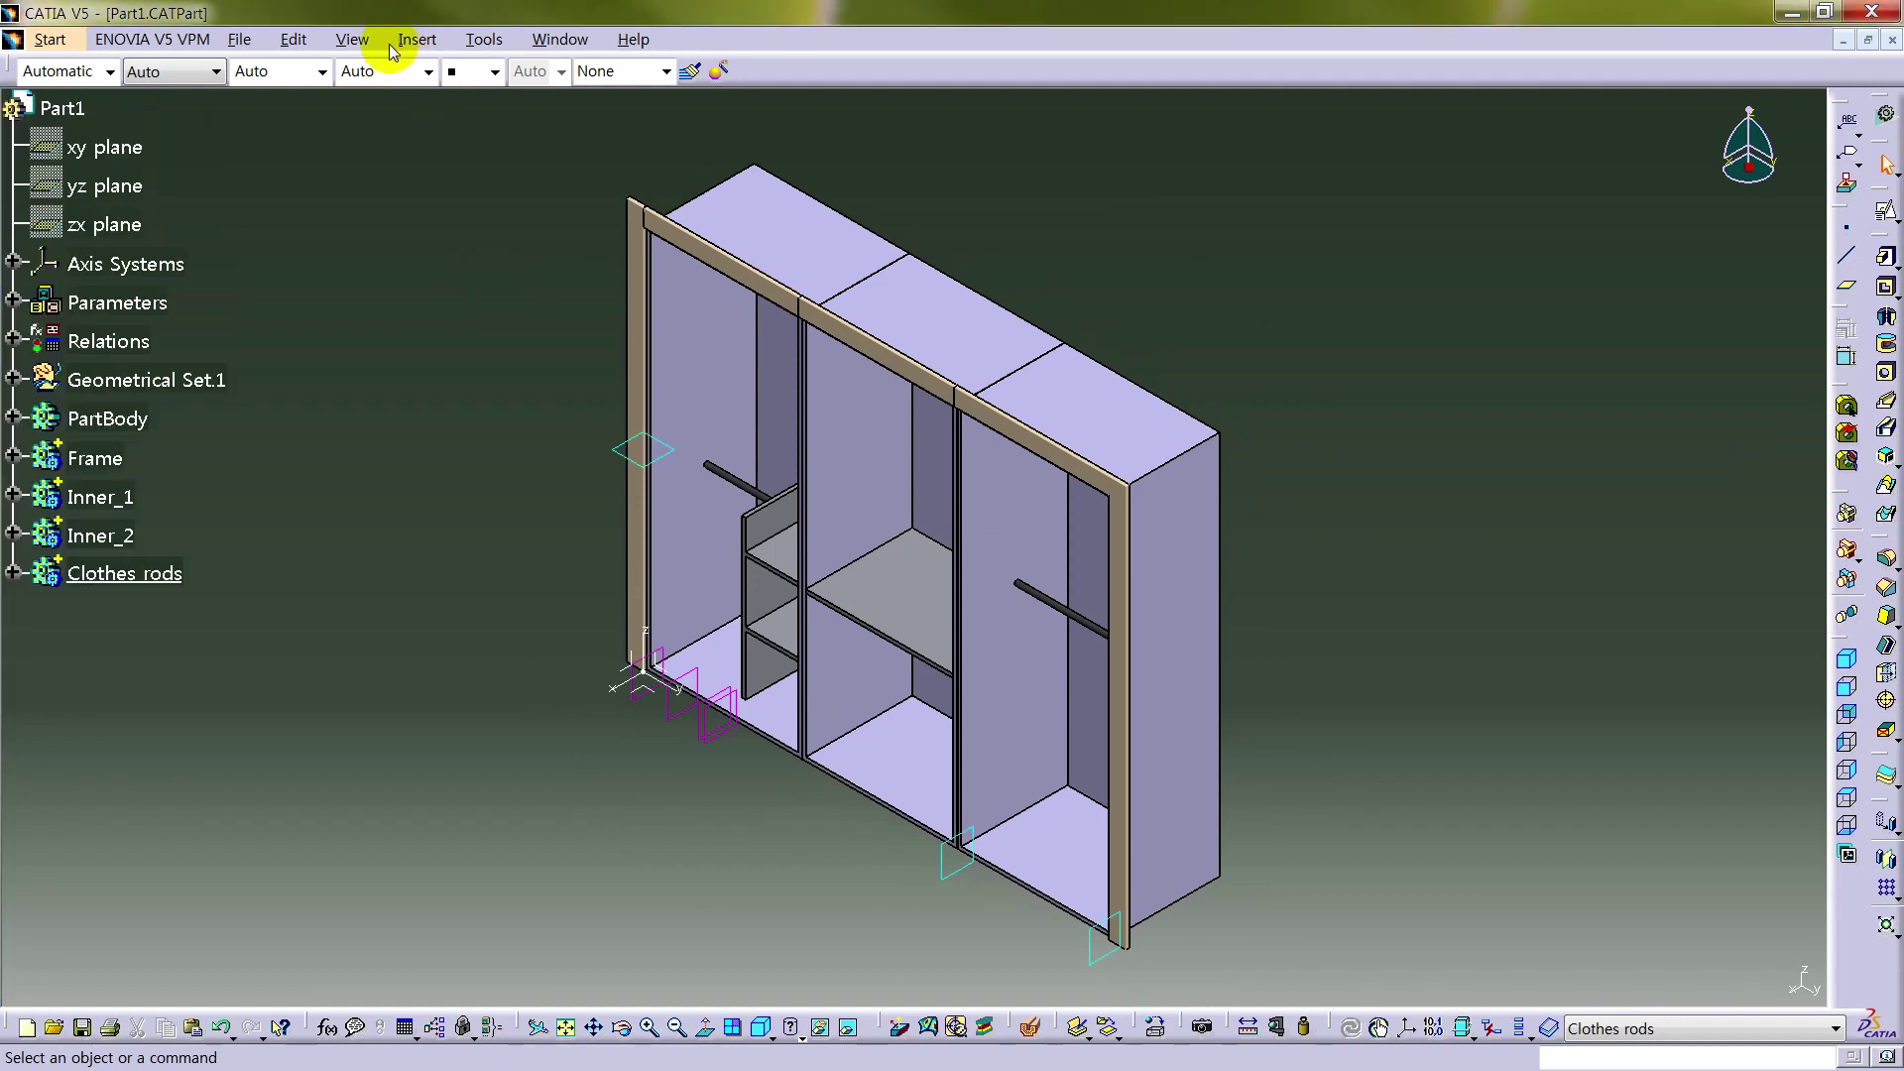
click(433, 44)
click(438, 90)
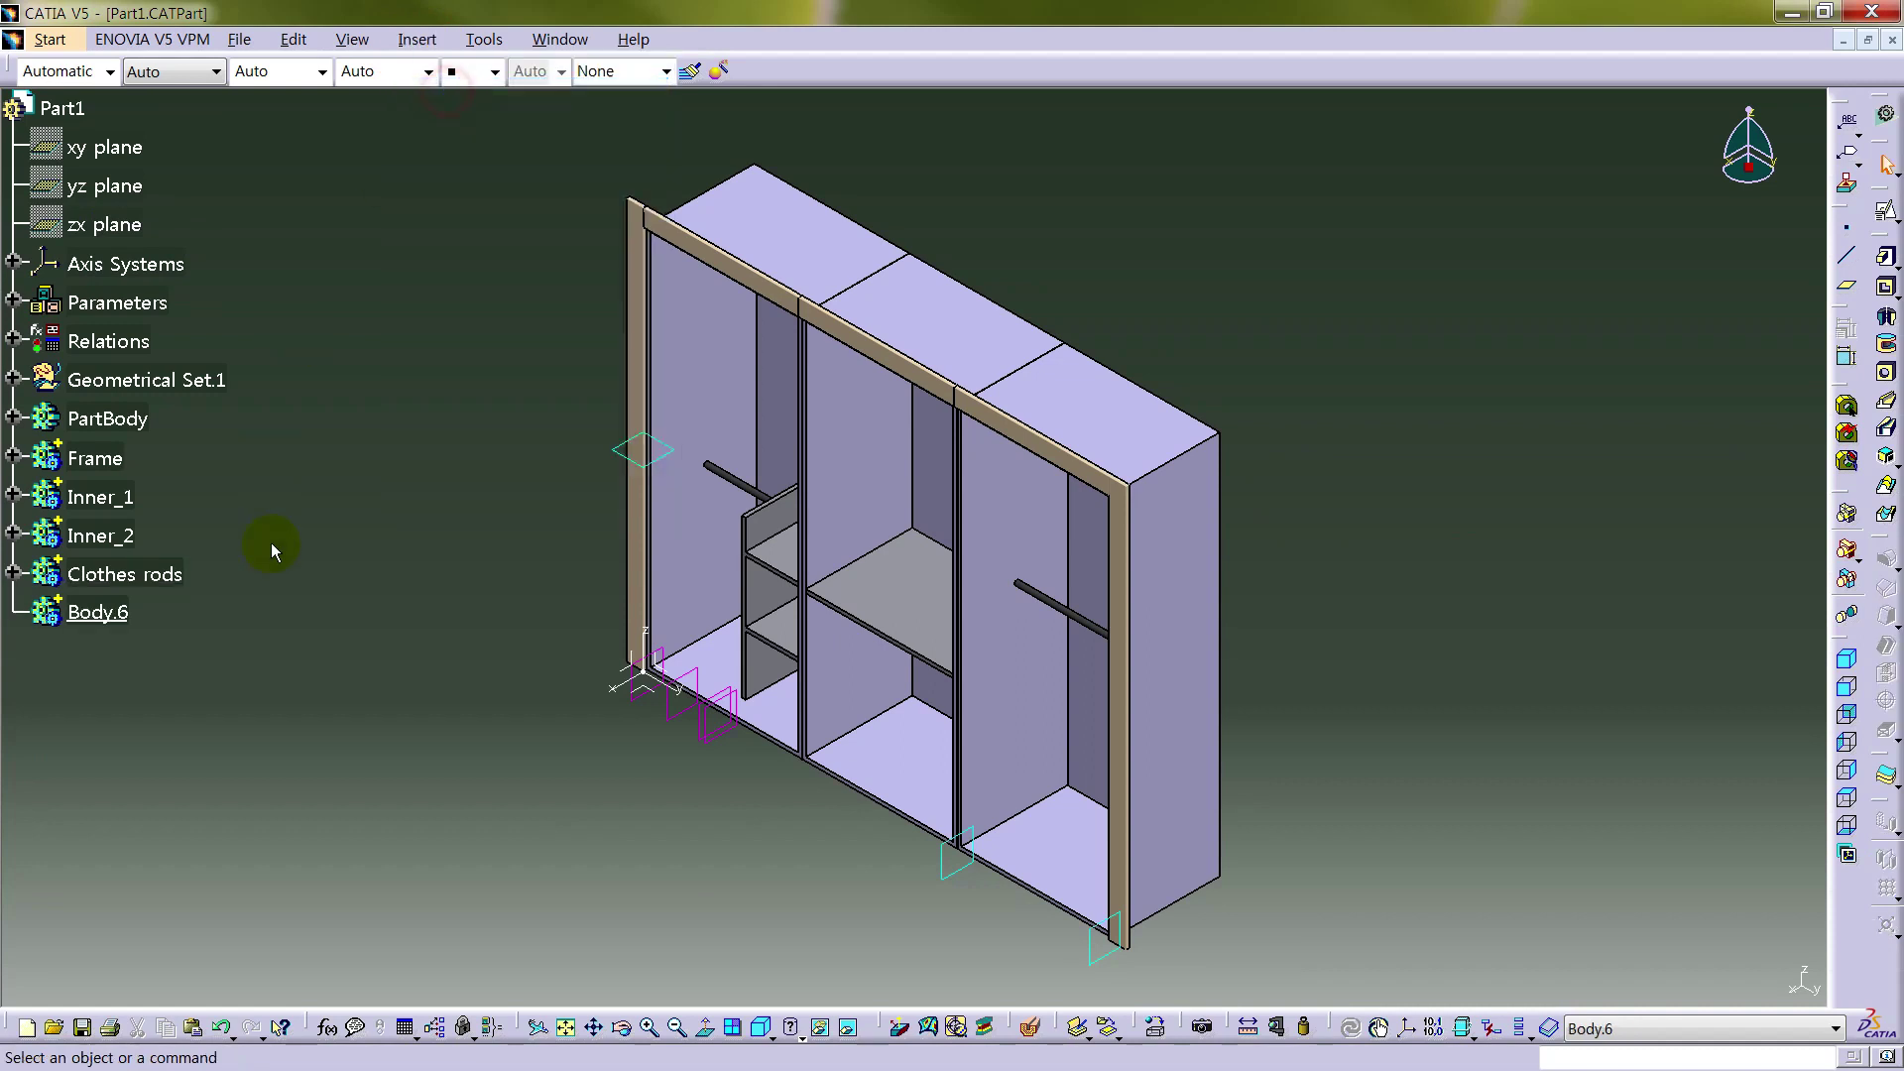
click(122, 620)
key(alt+Return)
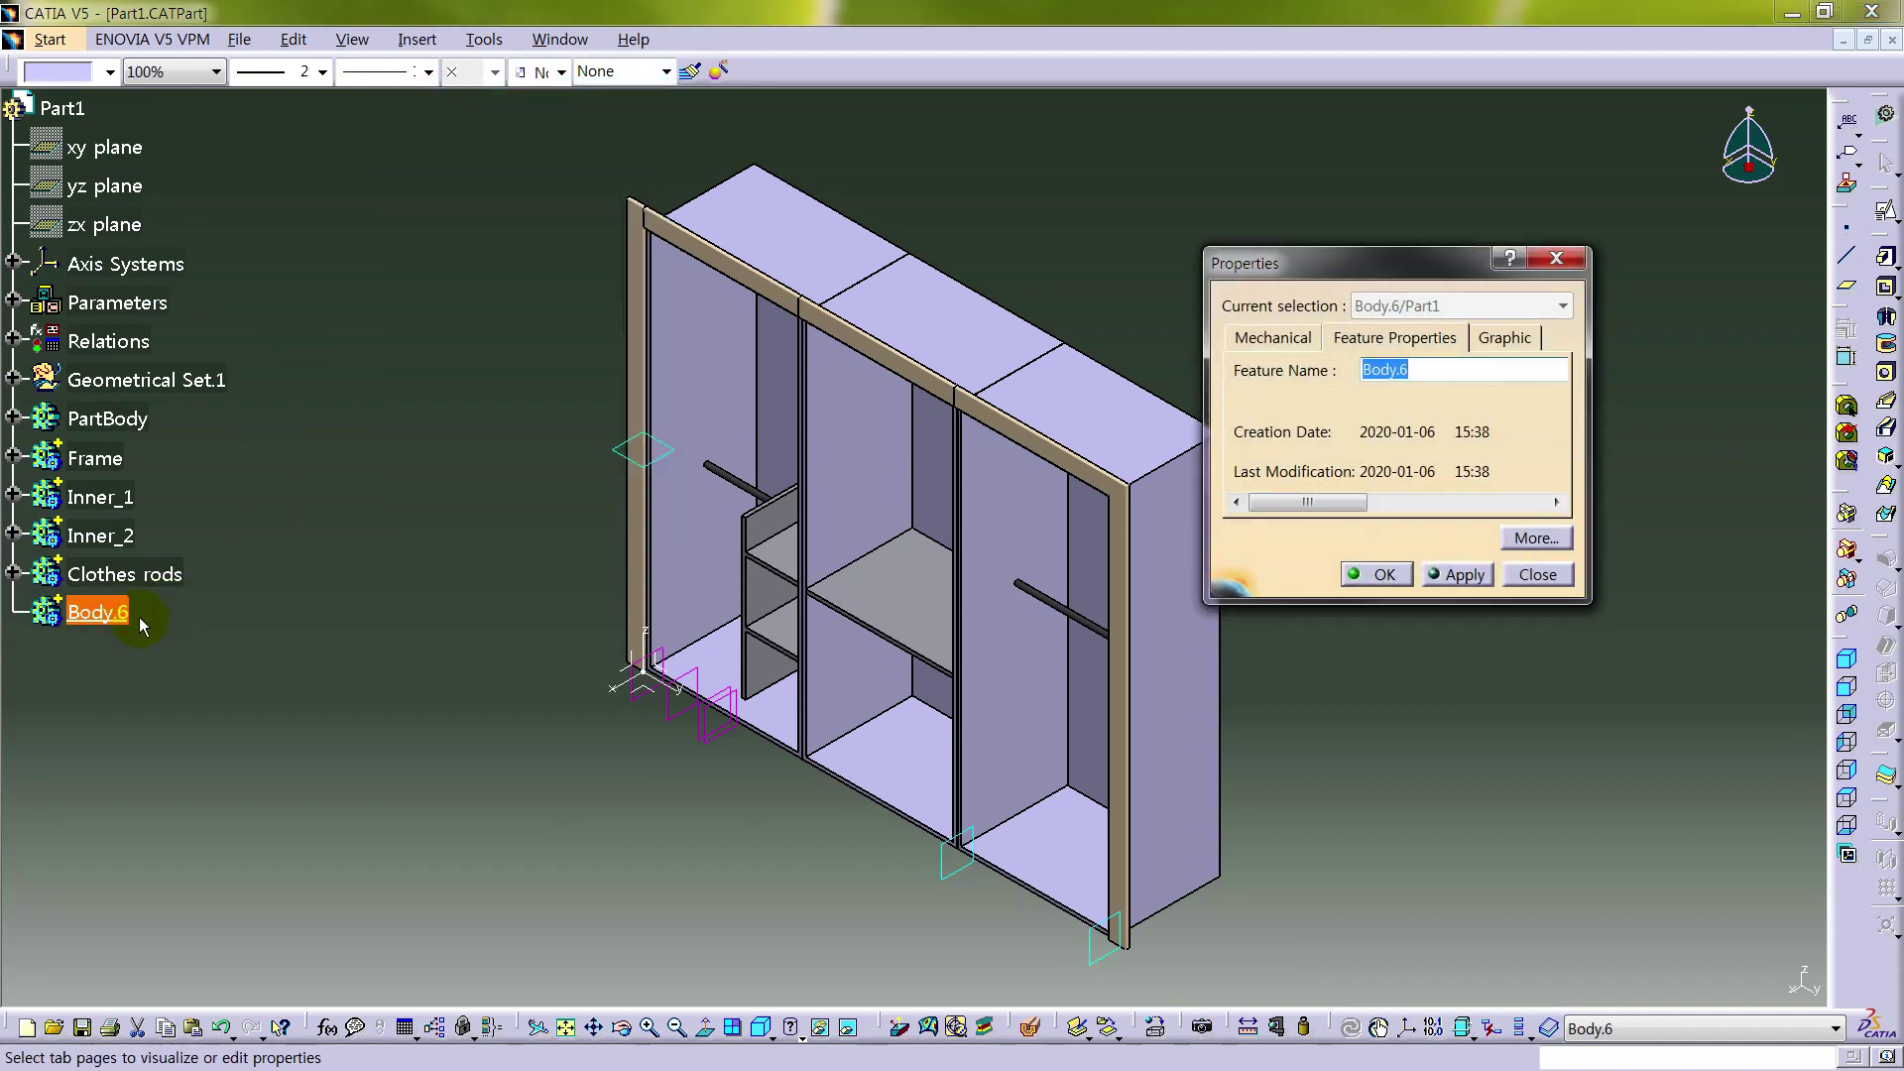
text(Door_1)
key(Return)
click(489, 829)
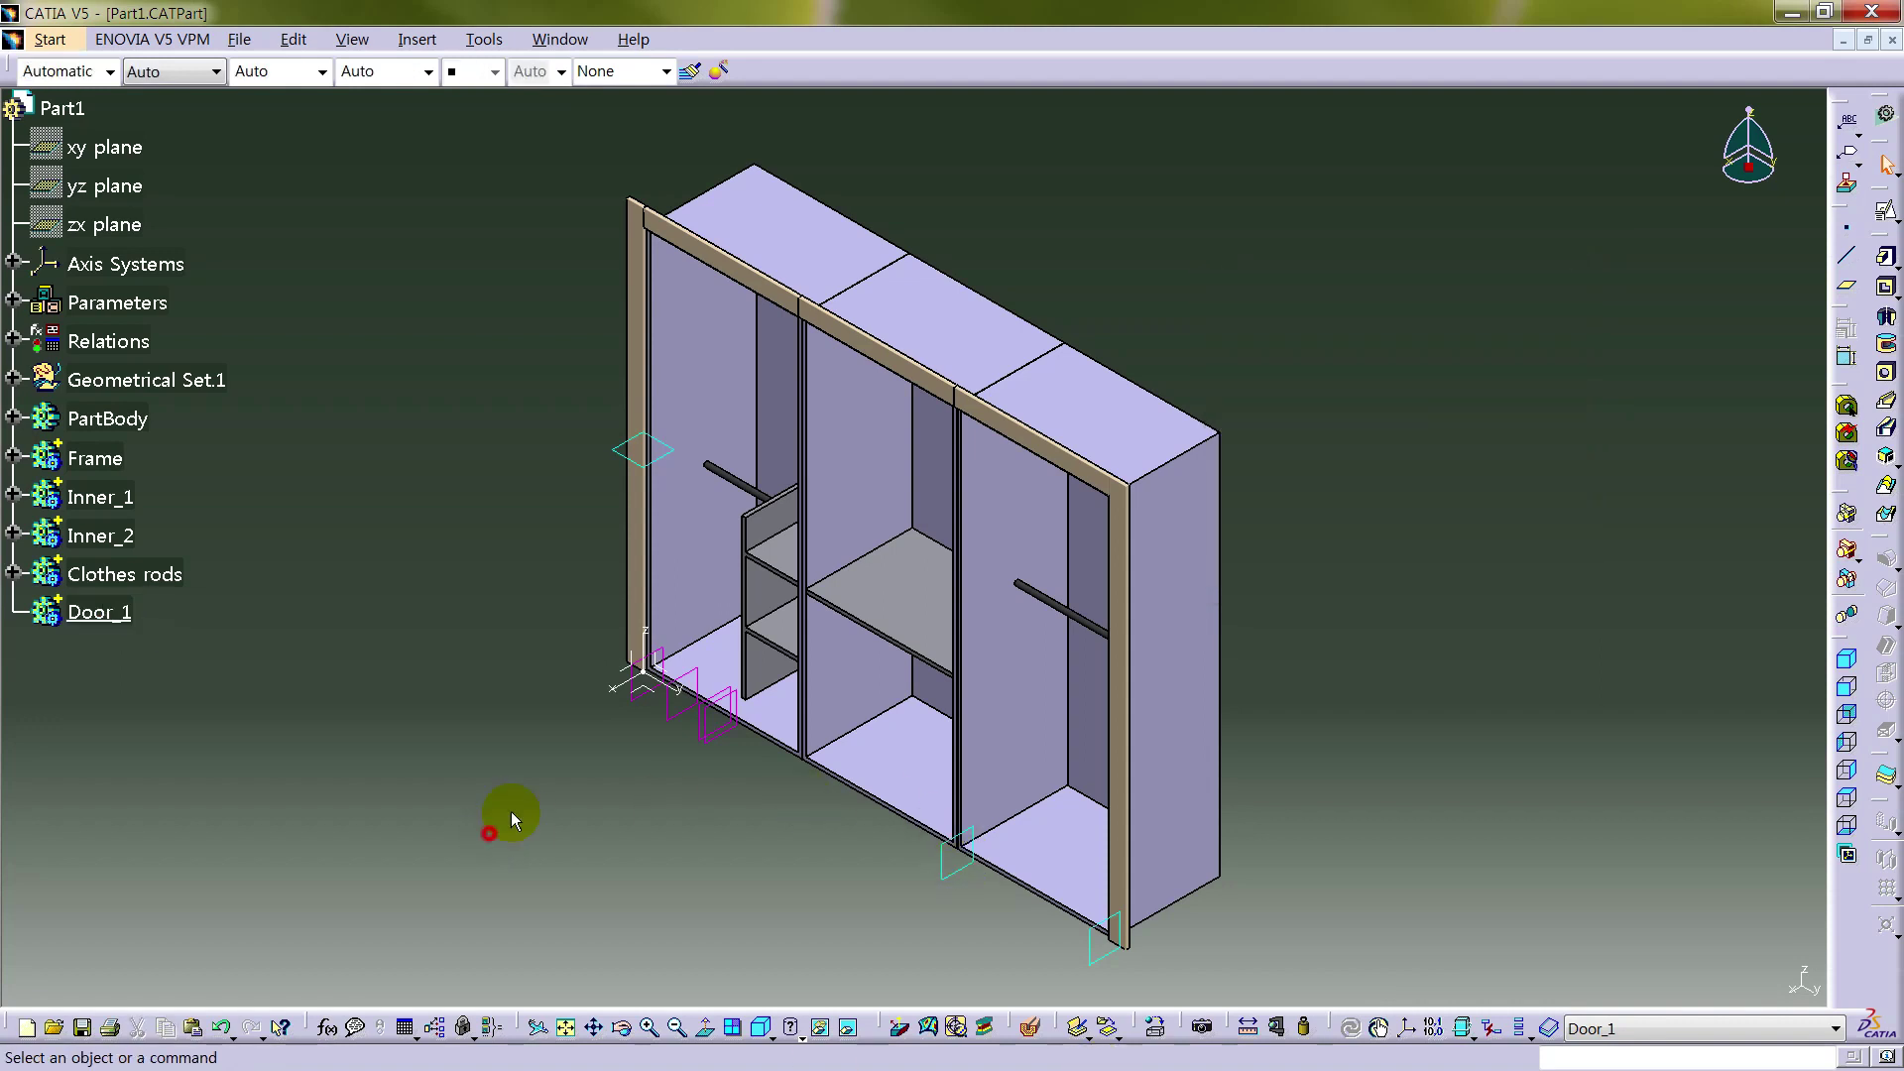
- Start a positioned sketch in the Door_1 body on the axis system's YZ plane
click(1884, 212)
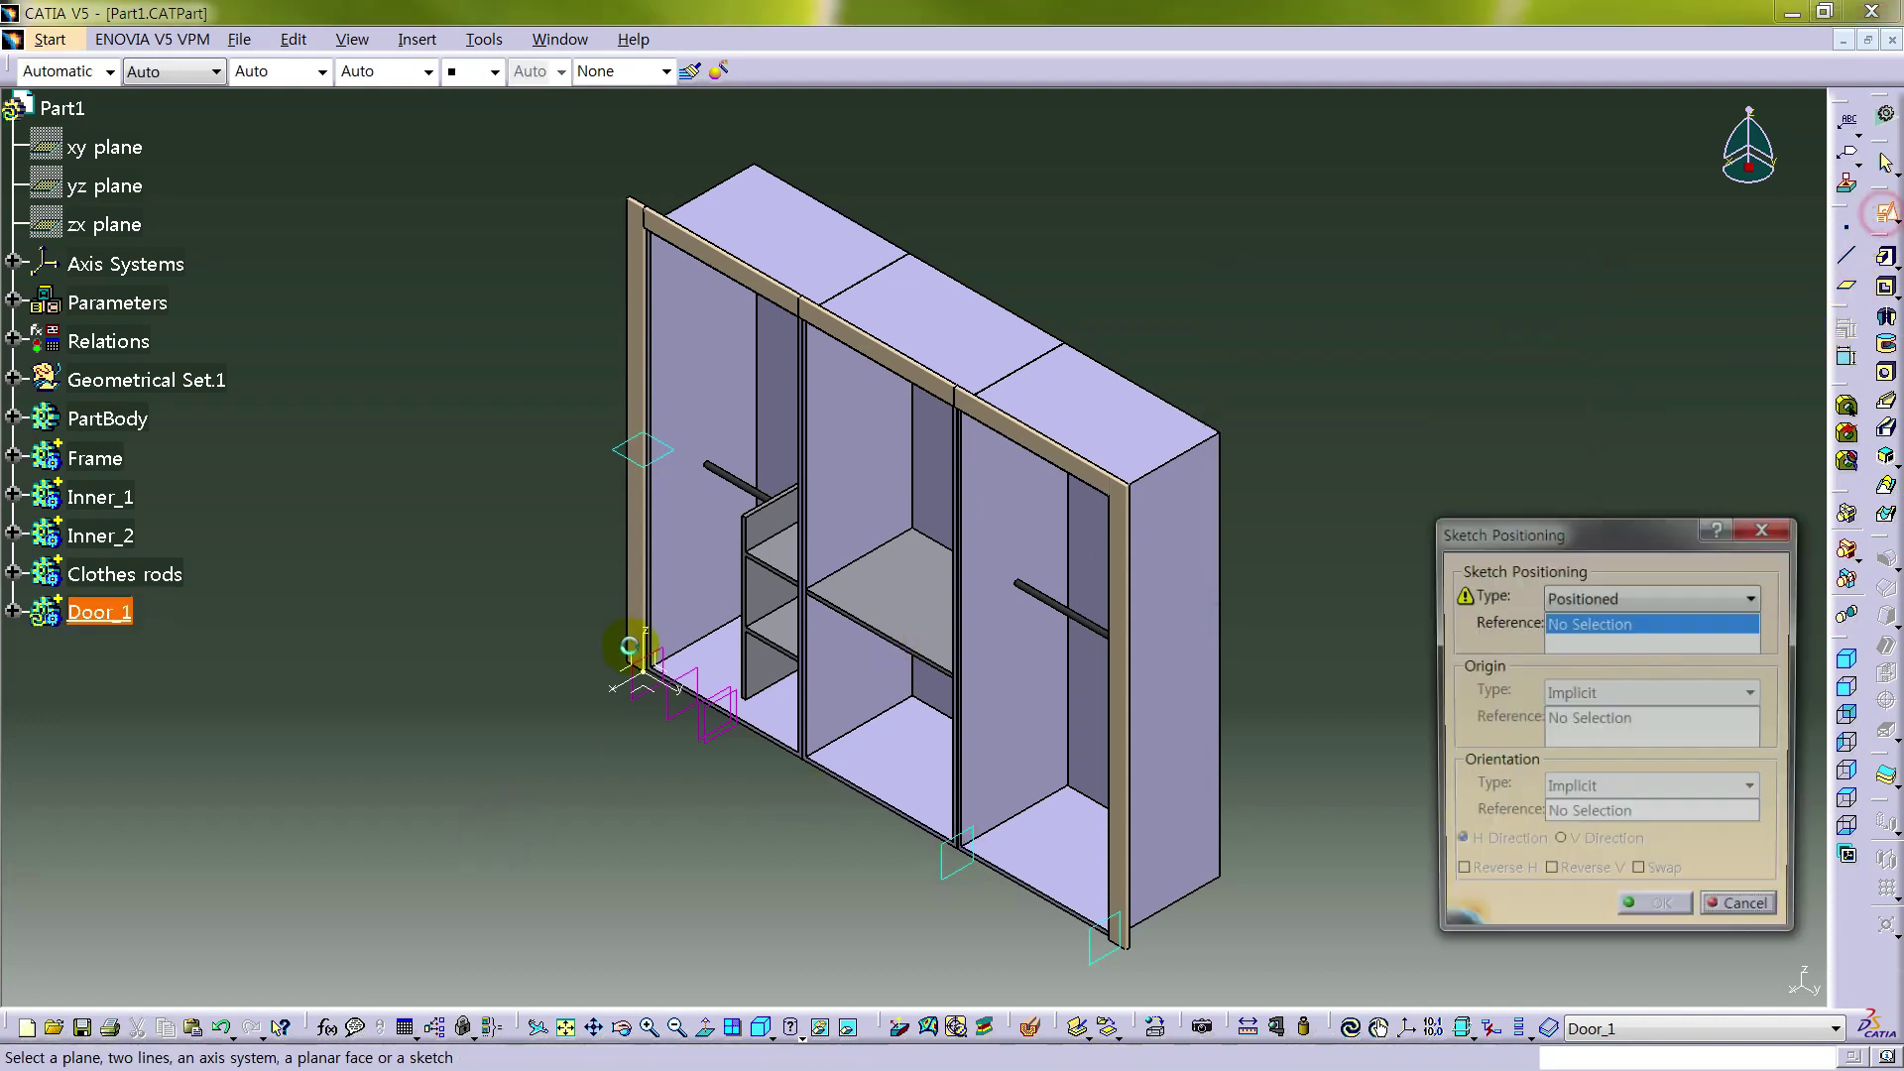
click(669, 674)
click(1655, 912)
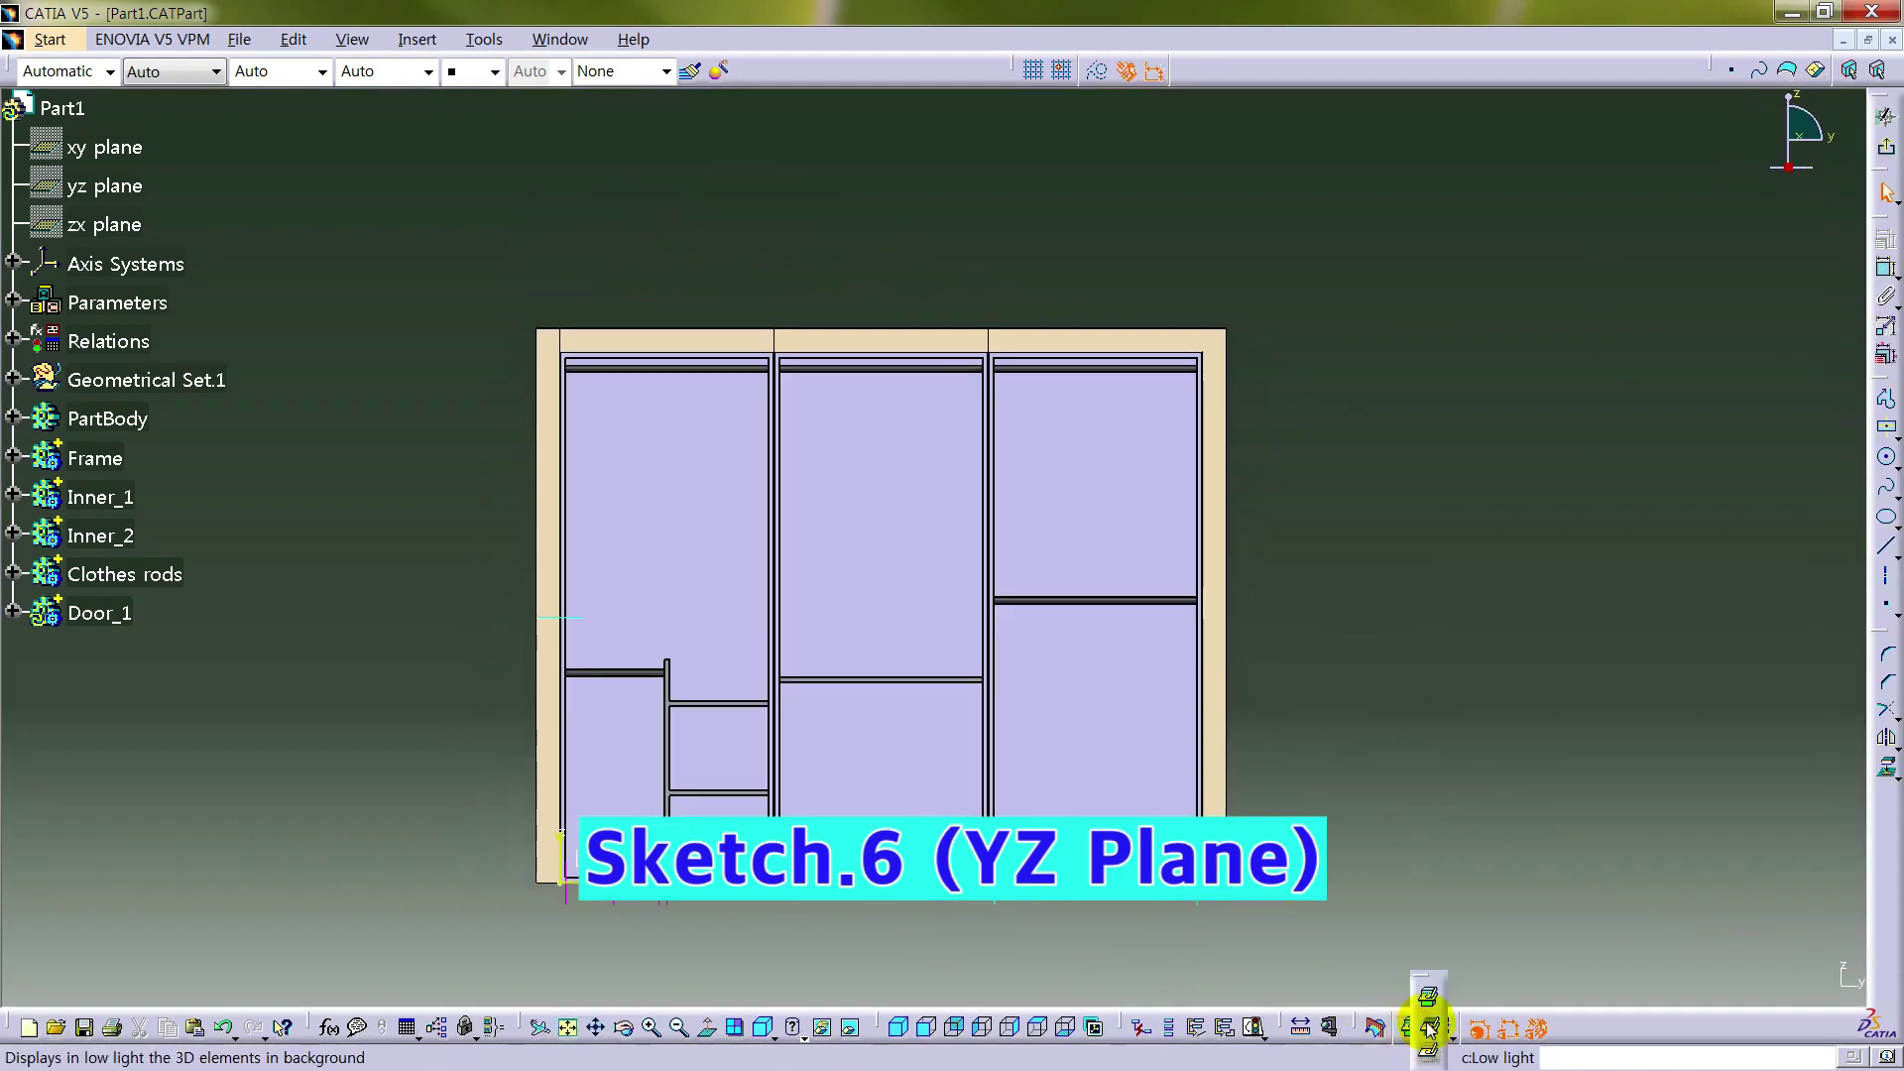
- Show the background geometry in low light and sketch a rectangle about 1916 mm high from the origin over the first section
click(1428, 1022)
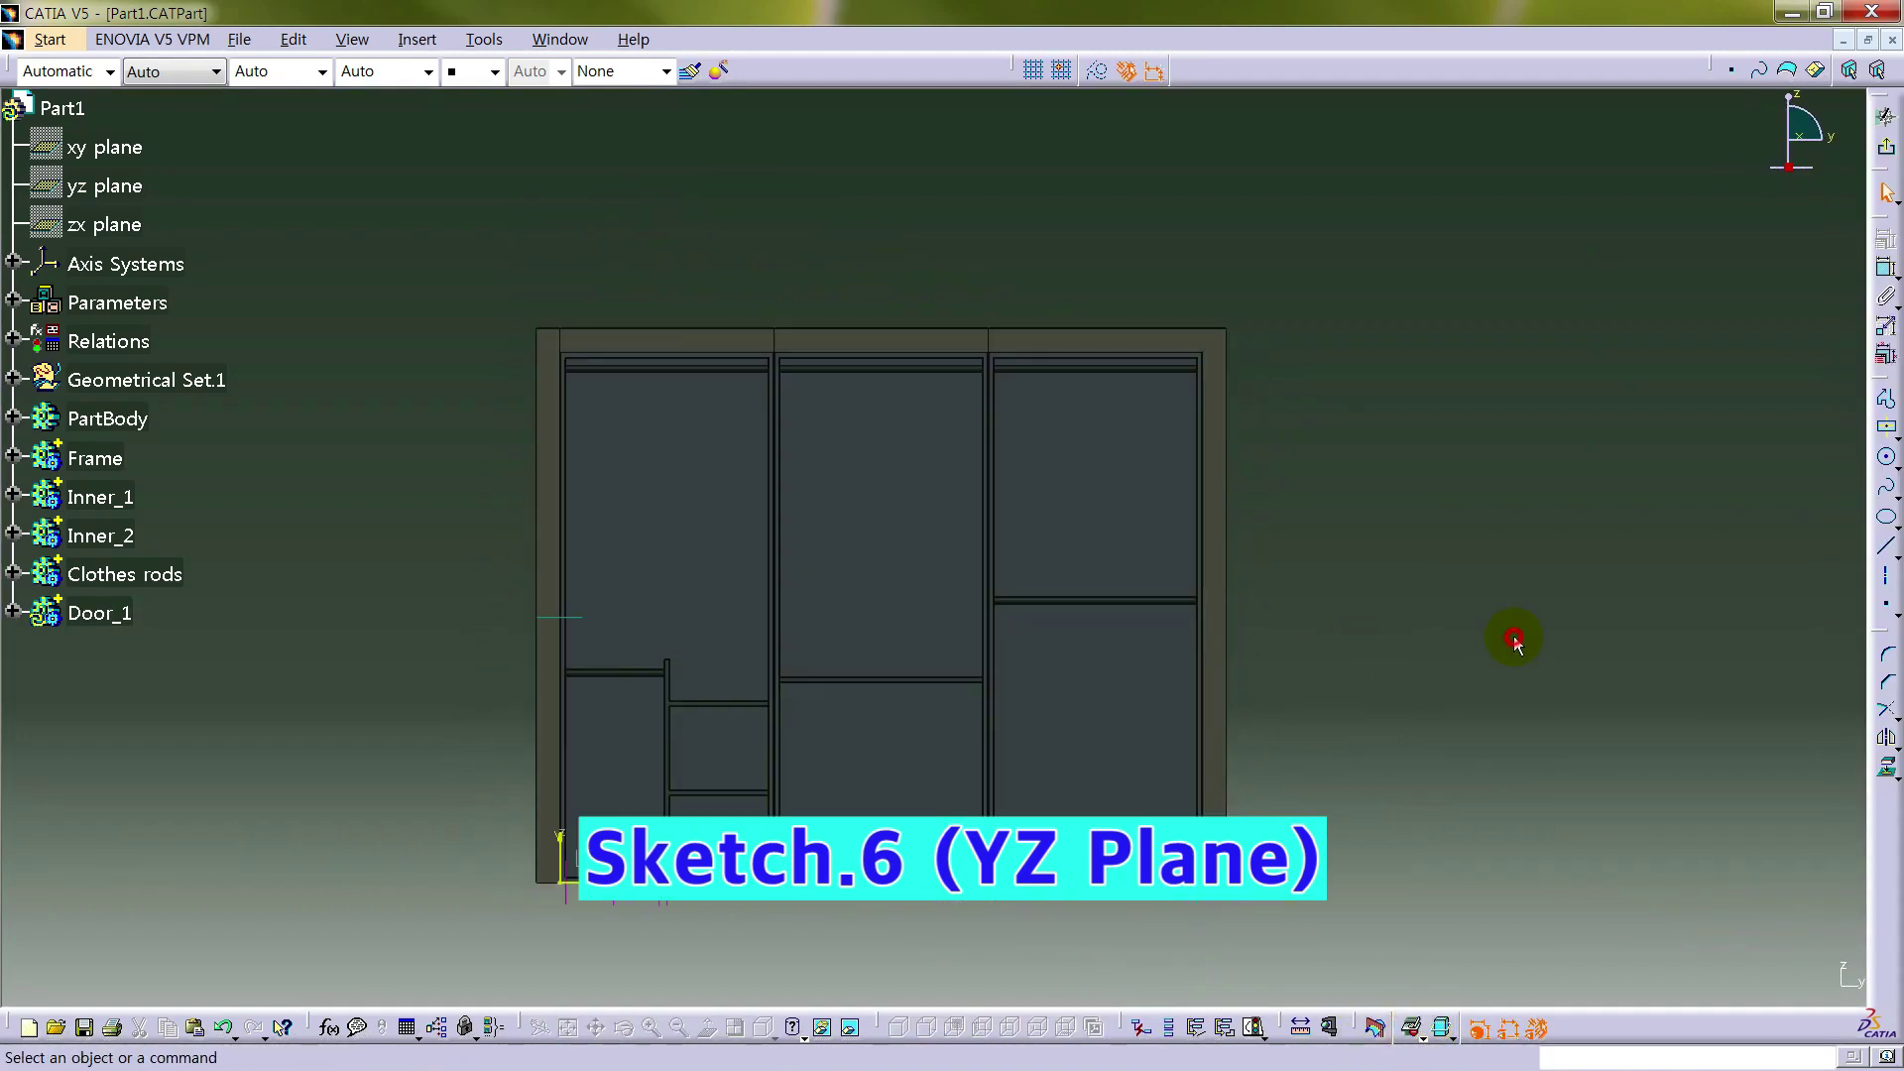
click(1887, 429)
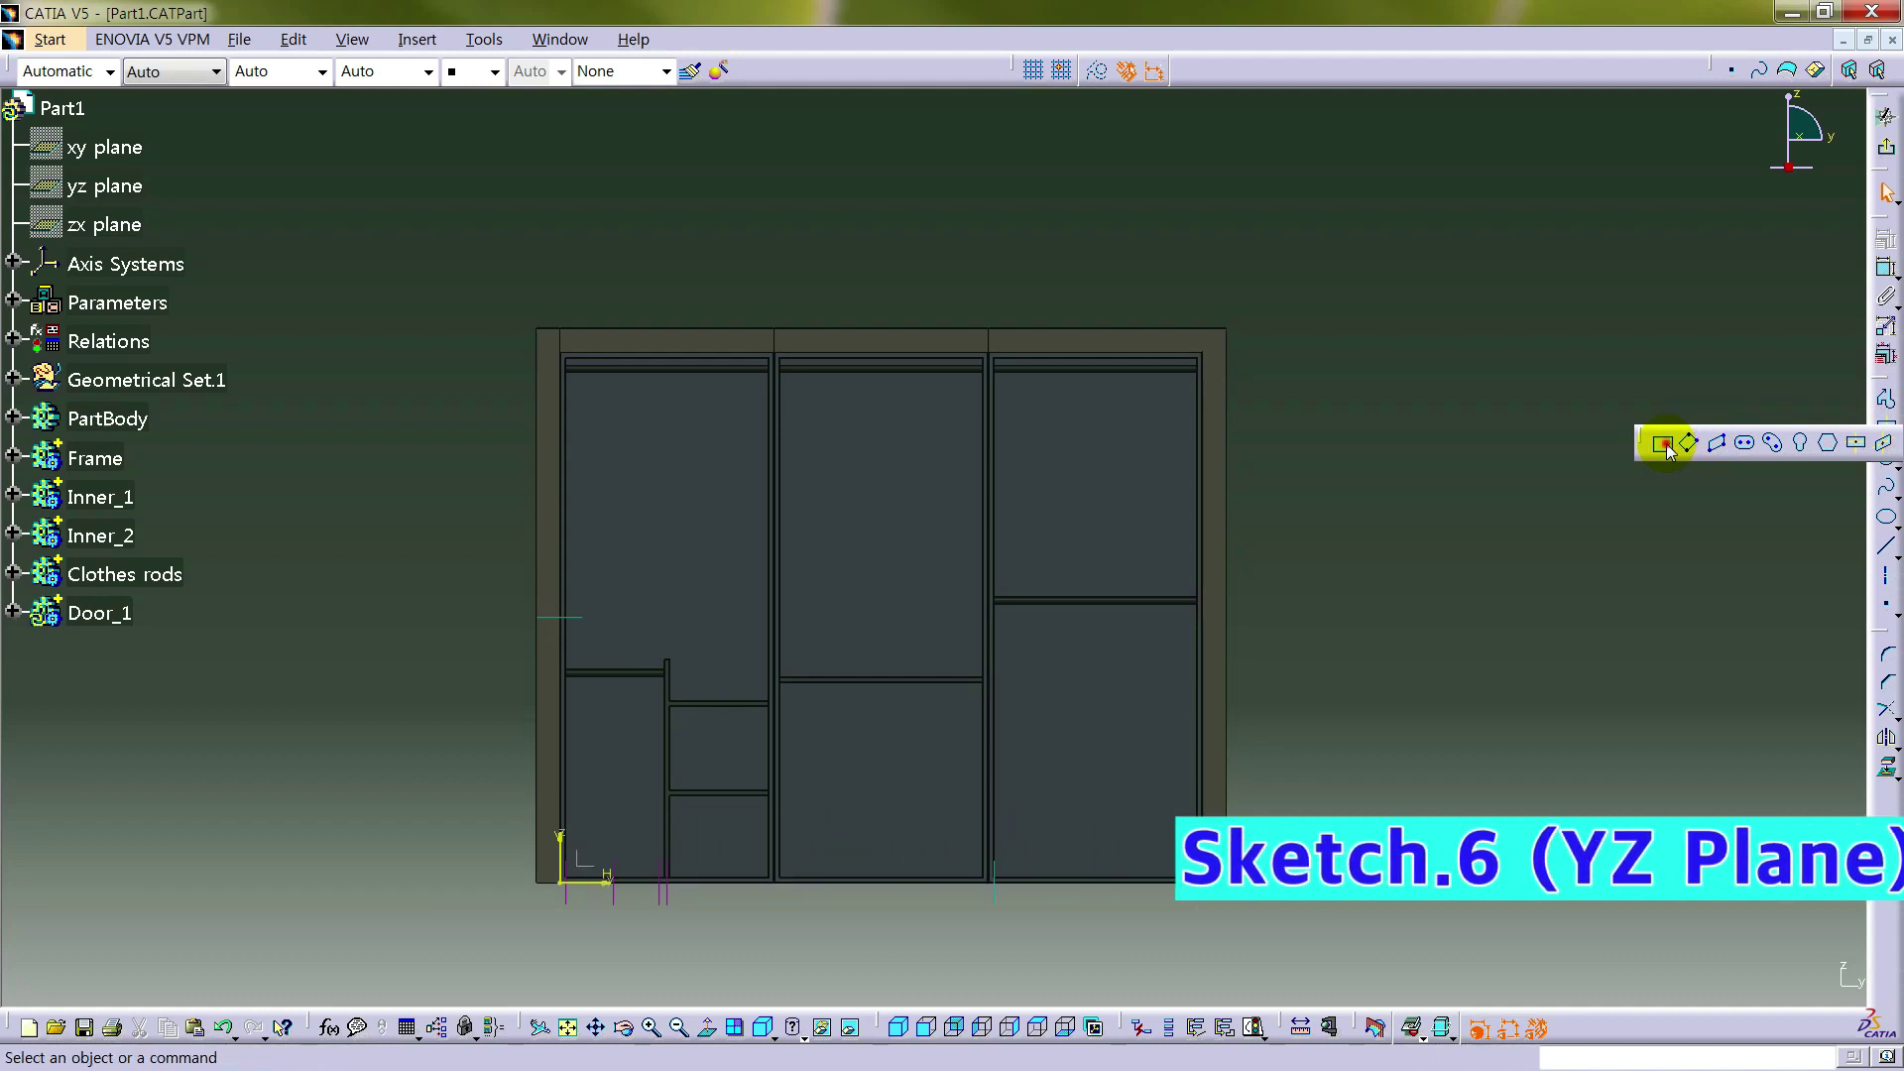
click(1674, 438)
click(561, 880)
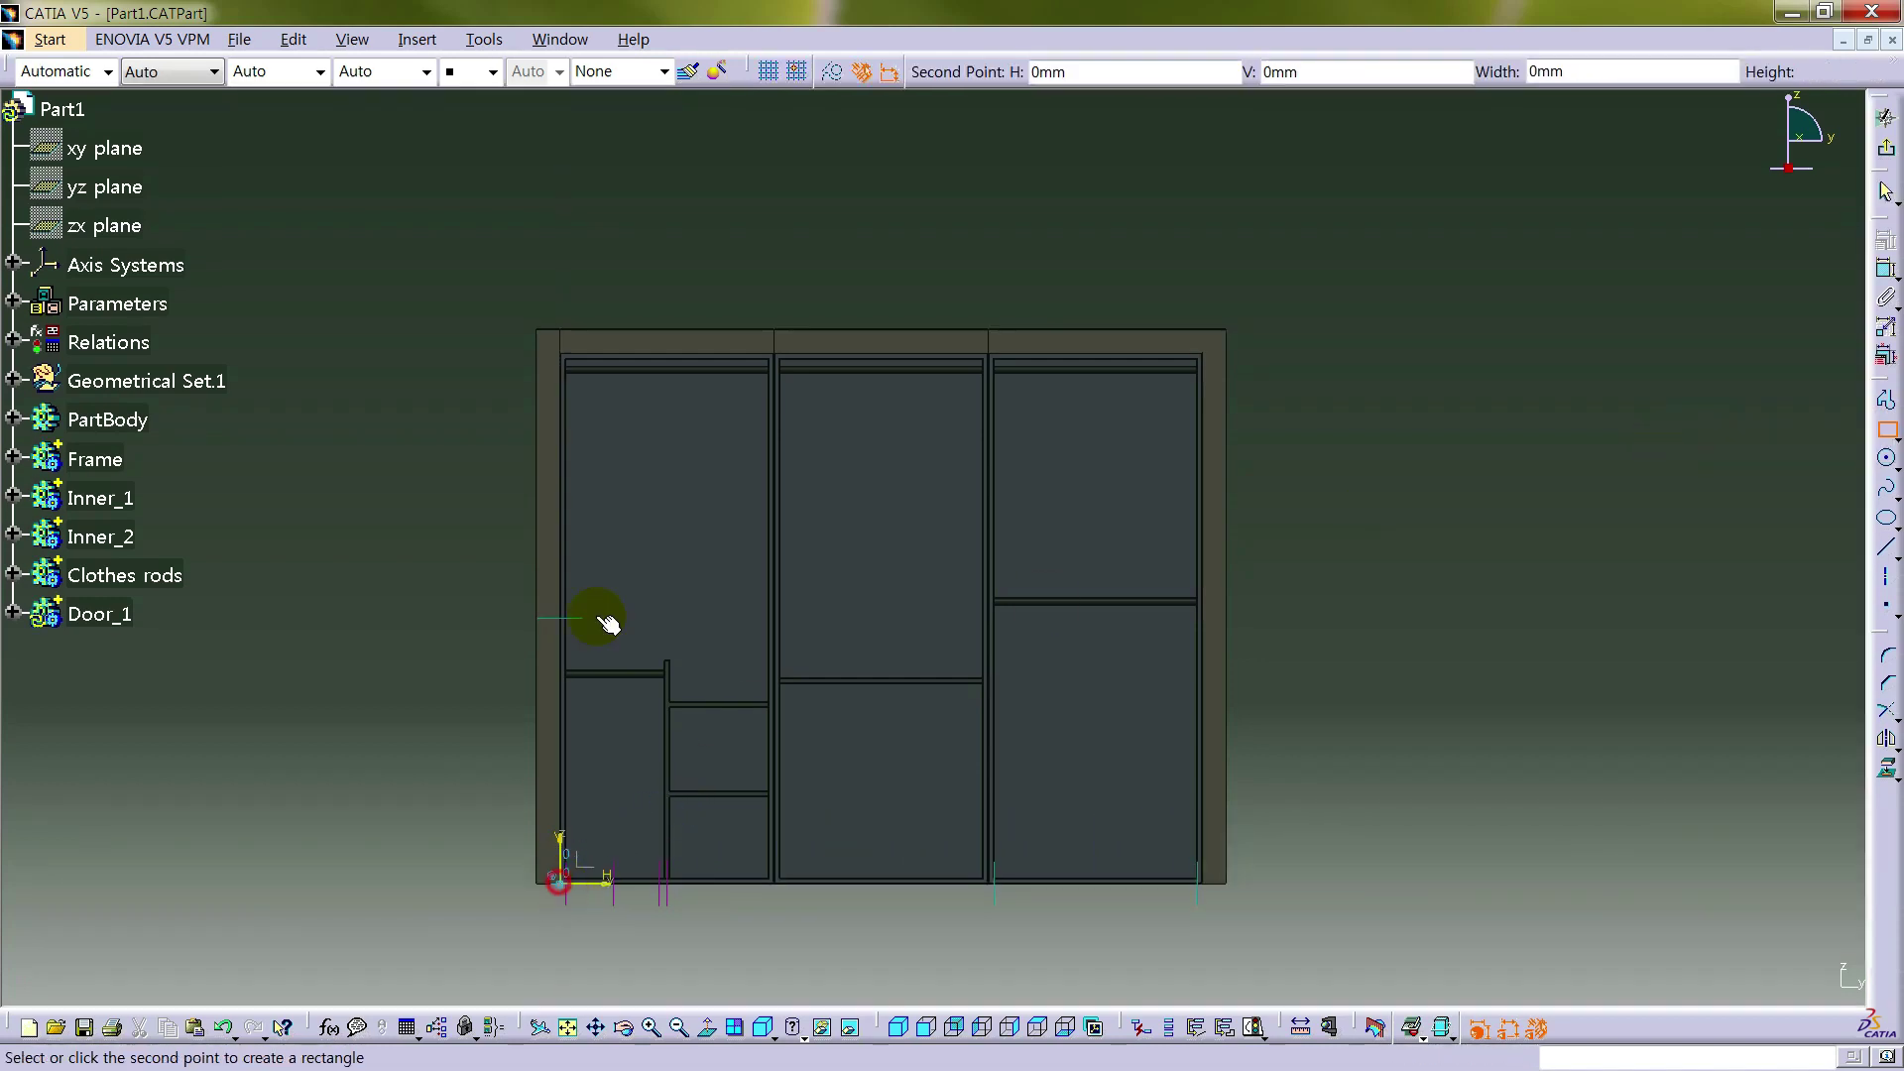
click(744, 378)
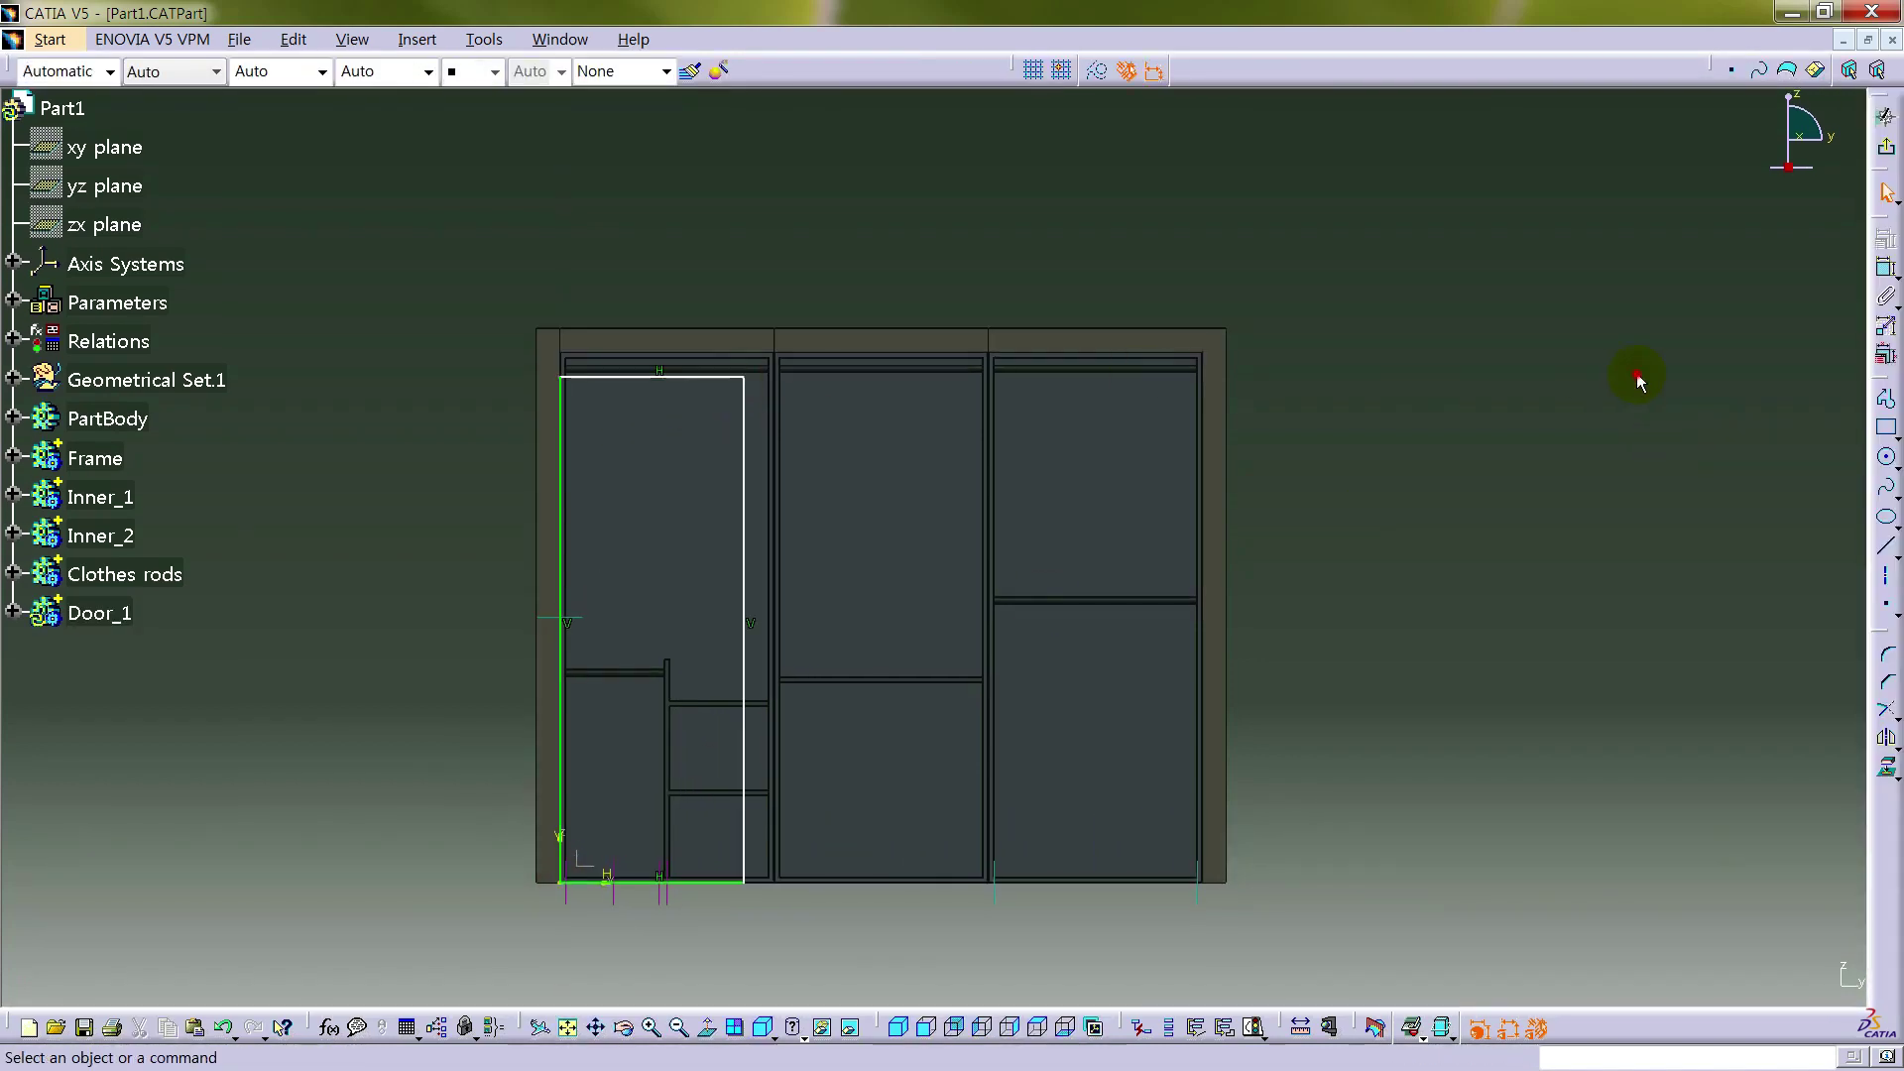
- Draw a horizontal axis across the rectangle and constrain its upper and lower edges as symmetric about that axis
click(1887, 583)
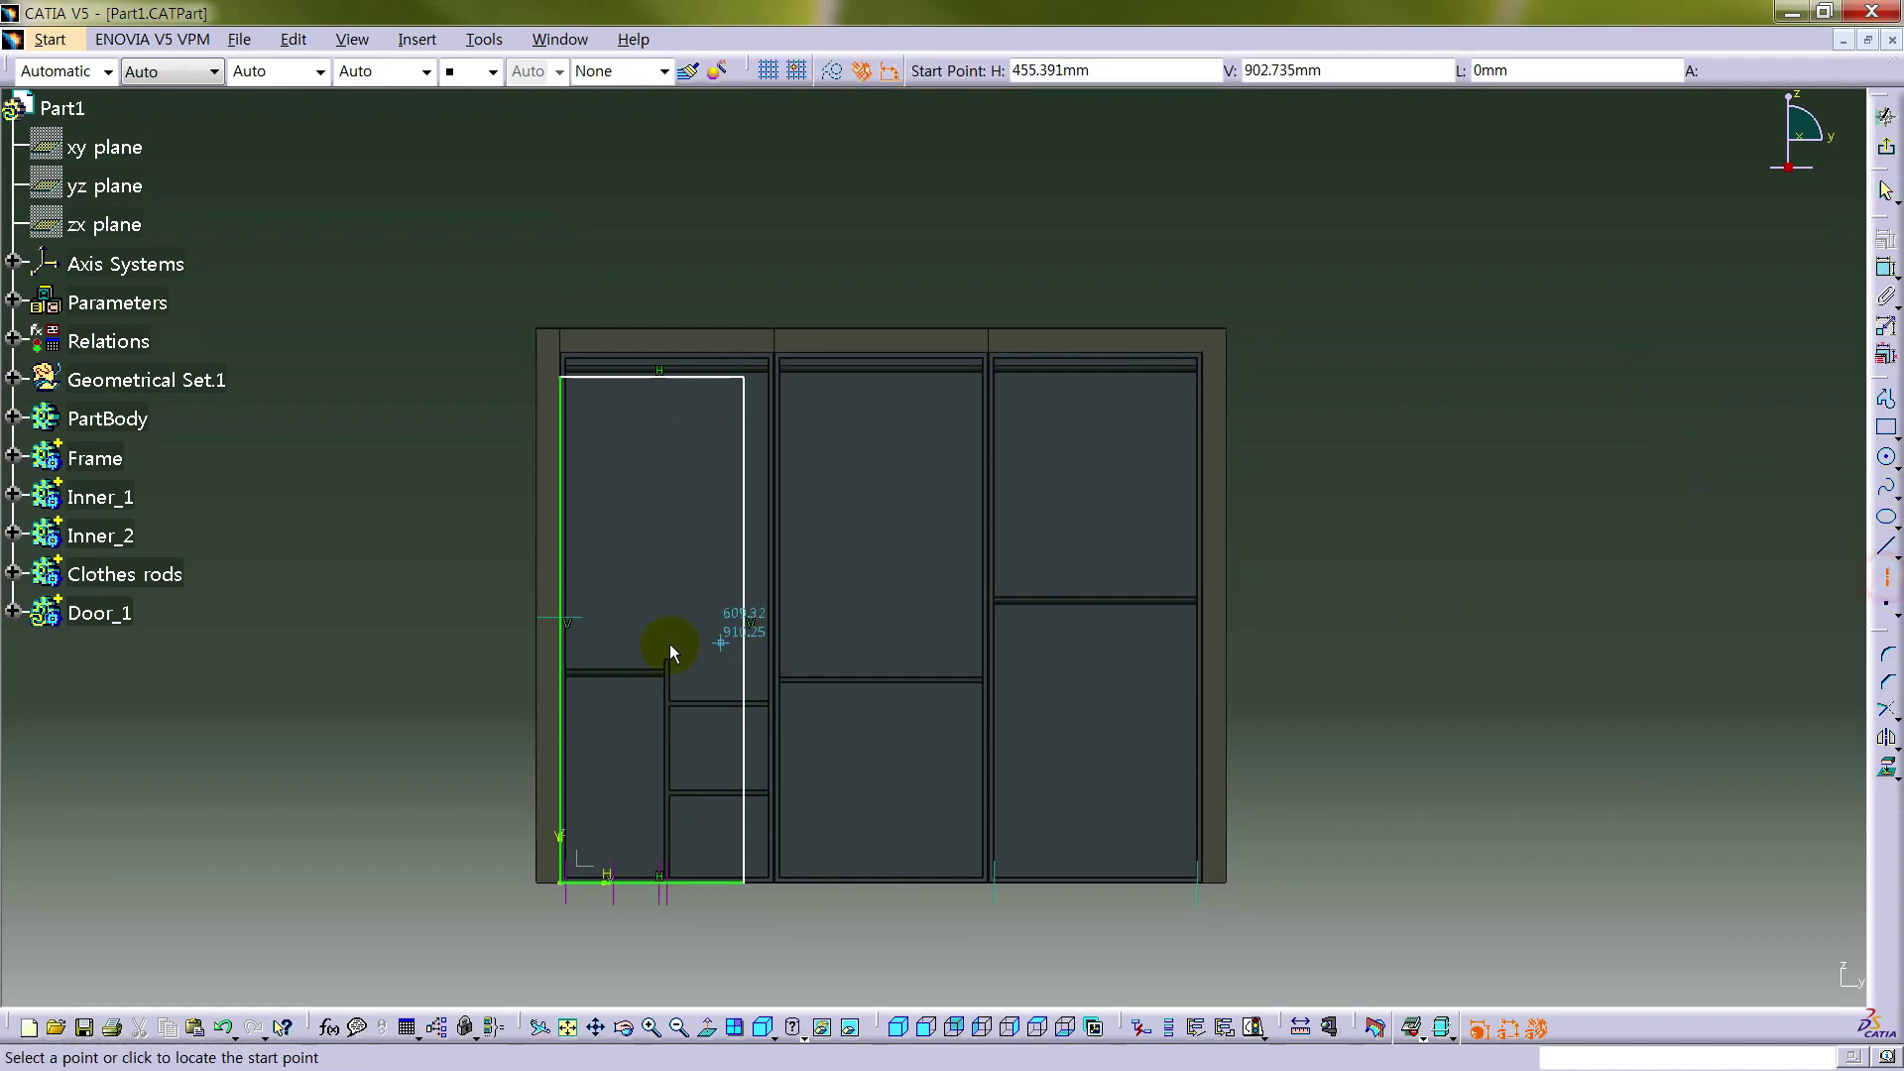
click(566, 627)
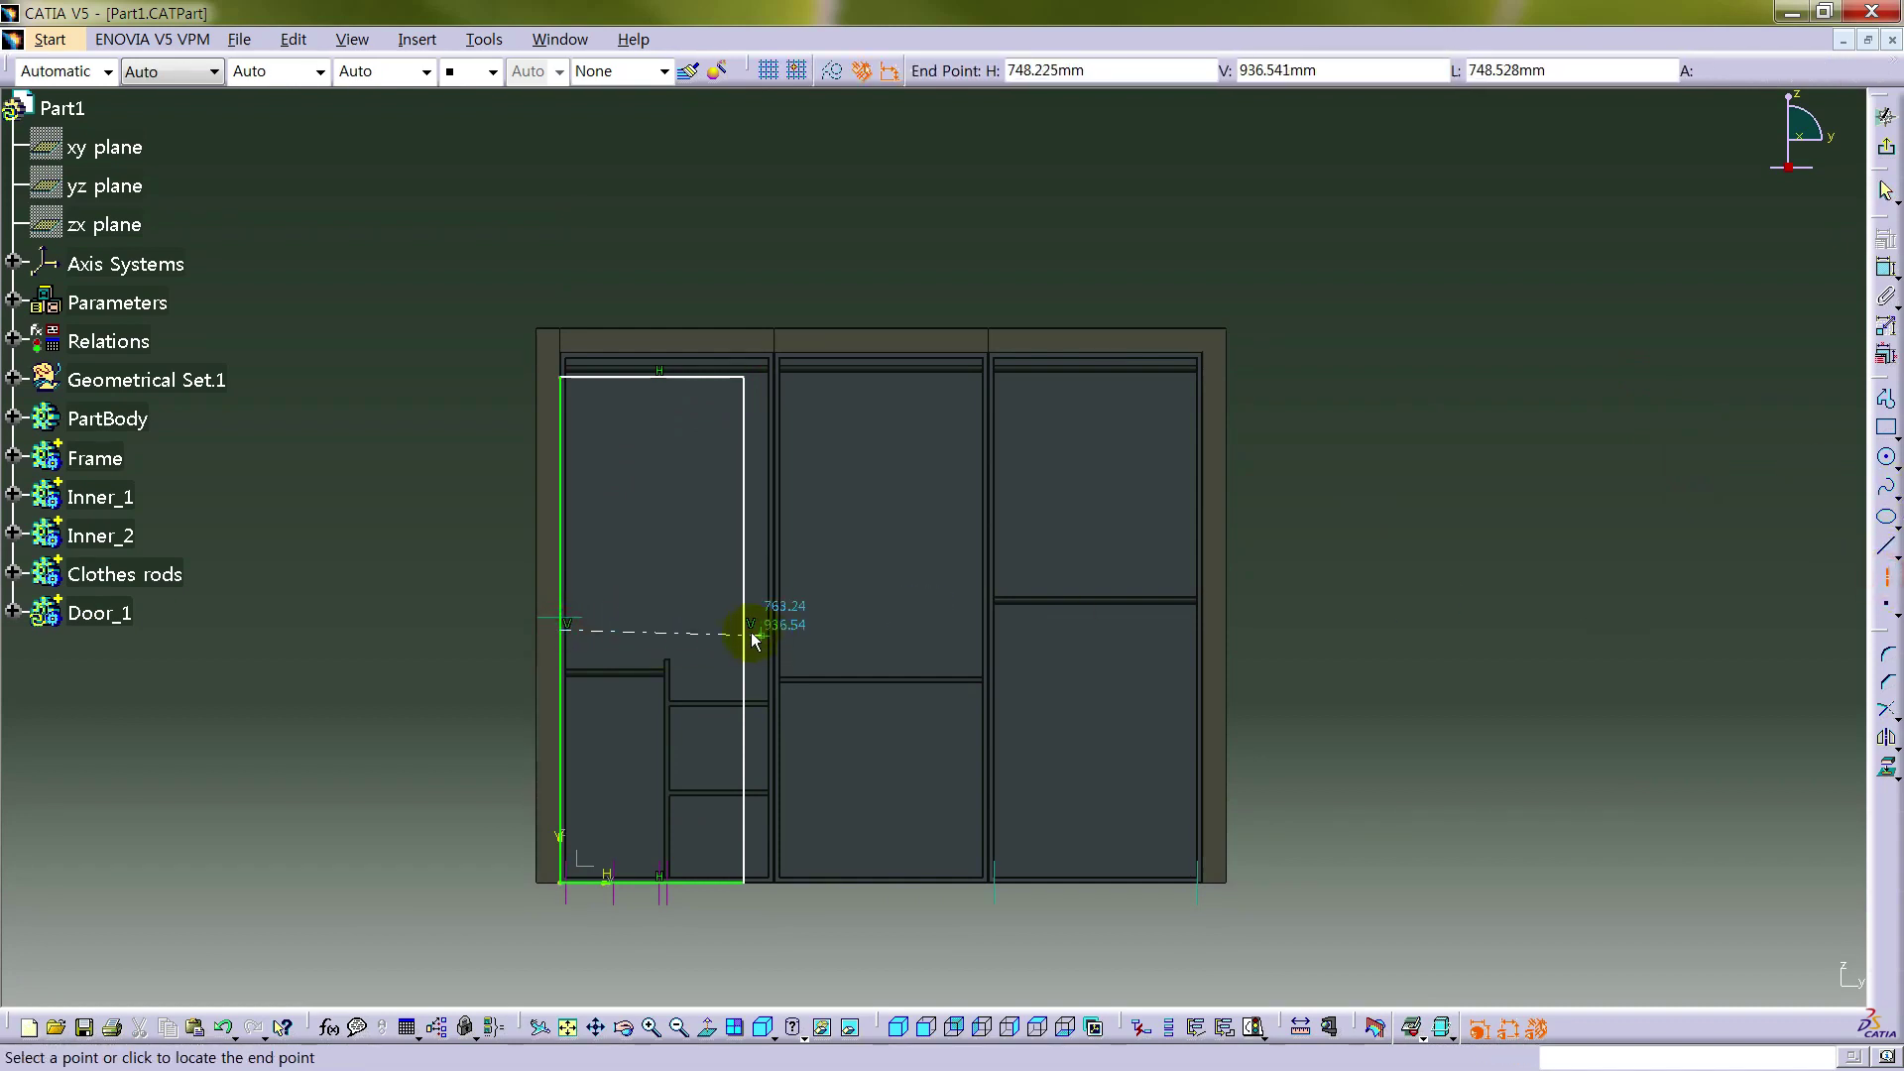
click(752, 632)
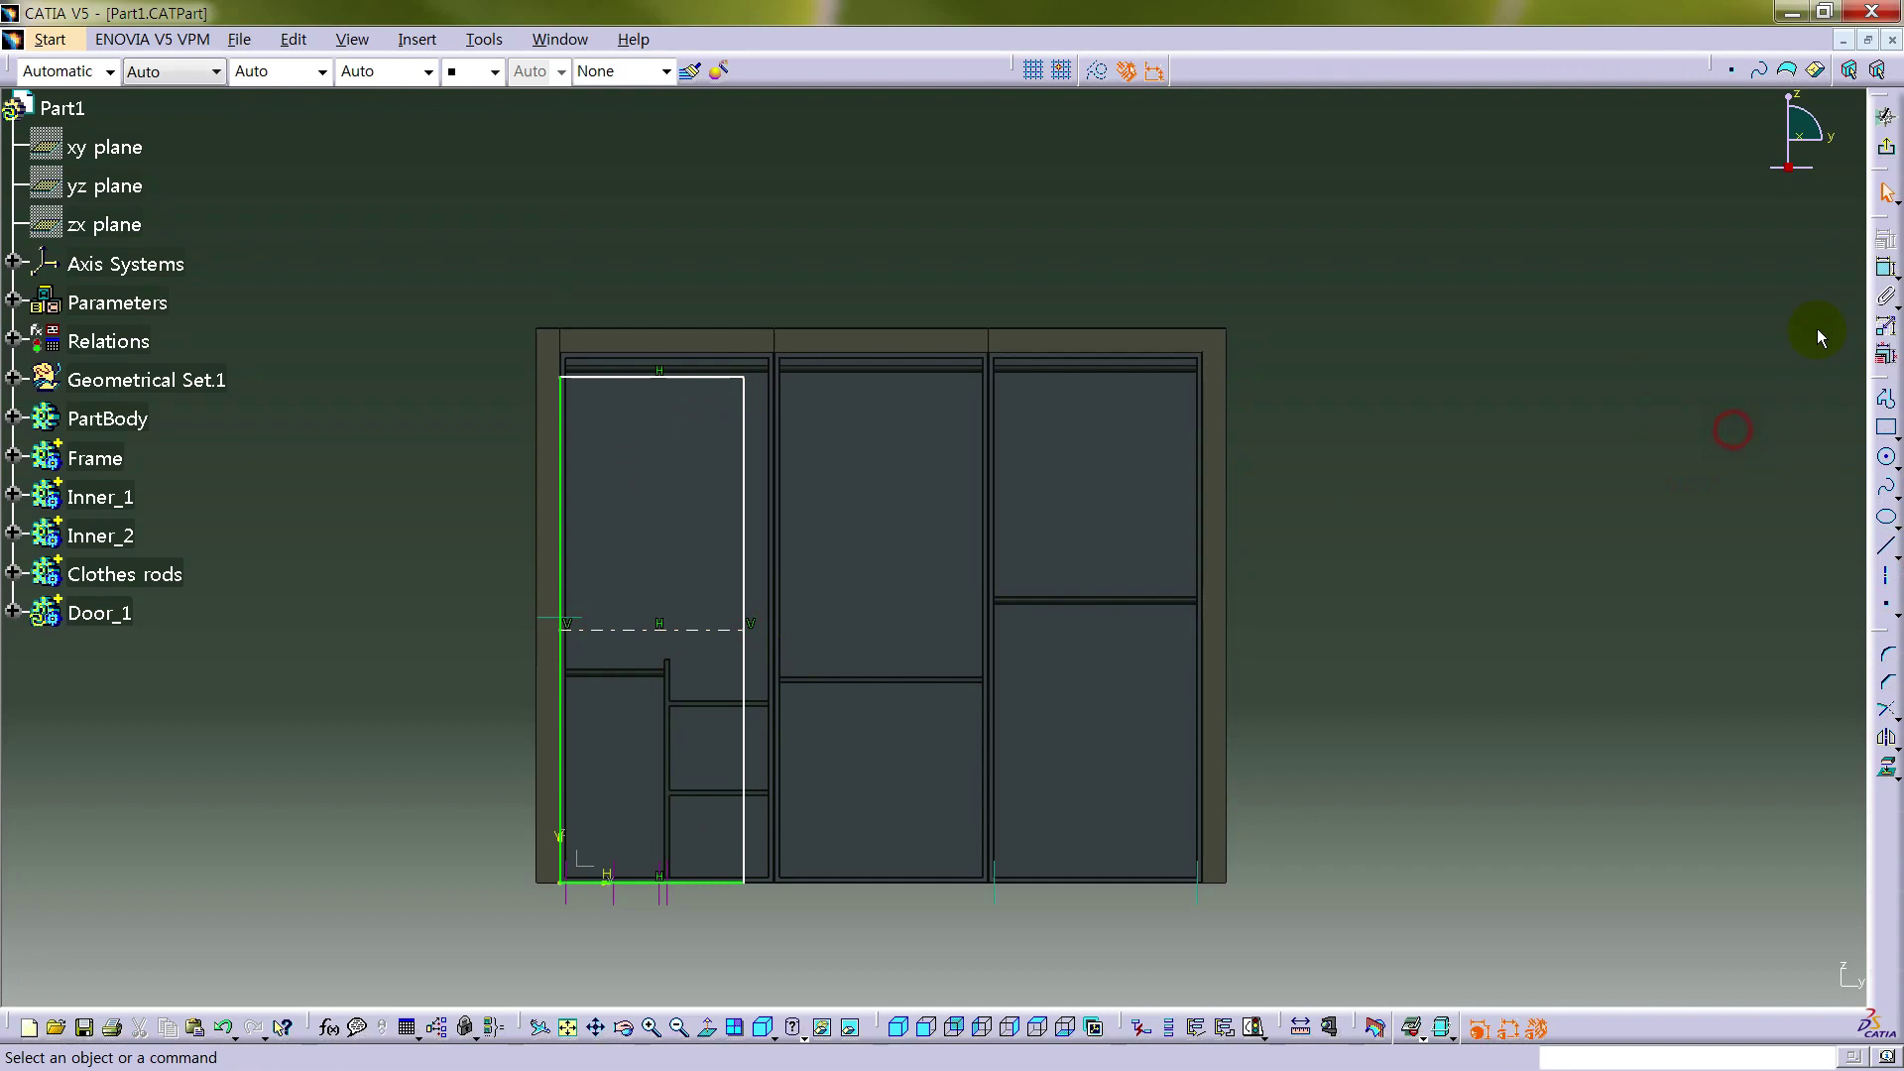
click(699, 377)
right_click(984, 667)
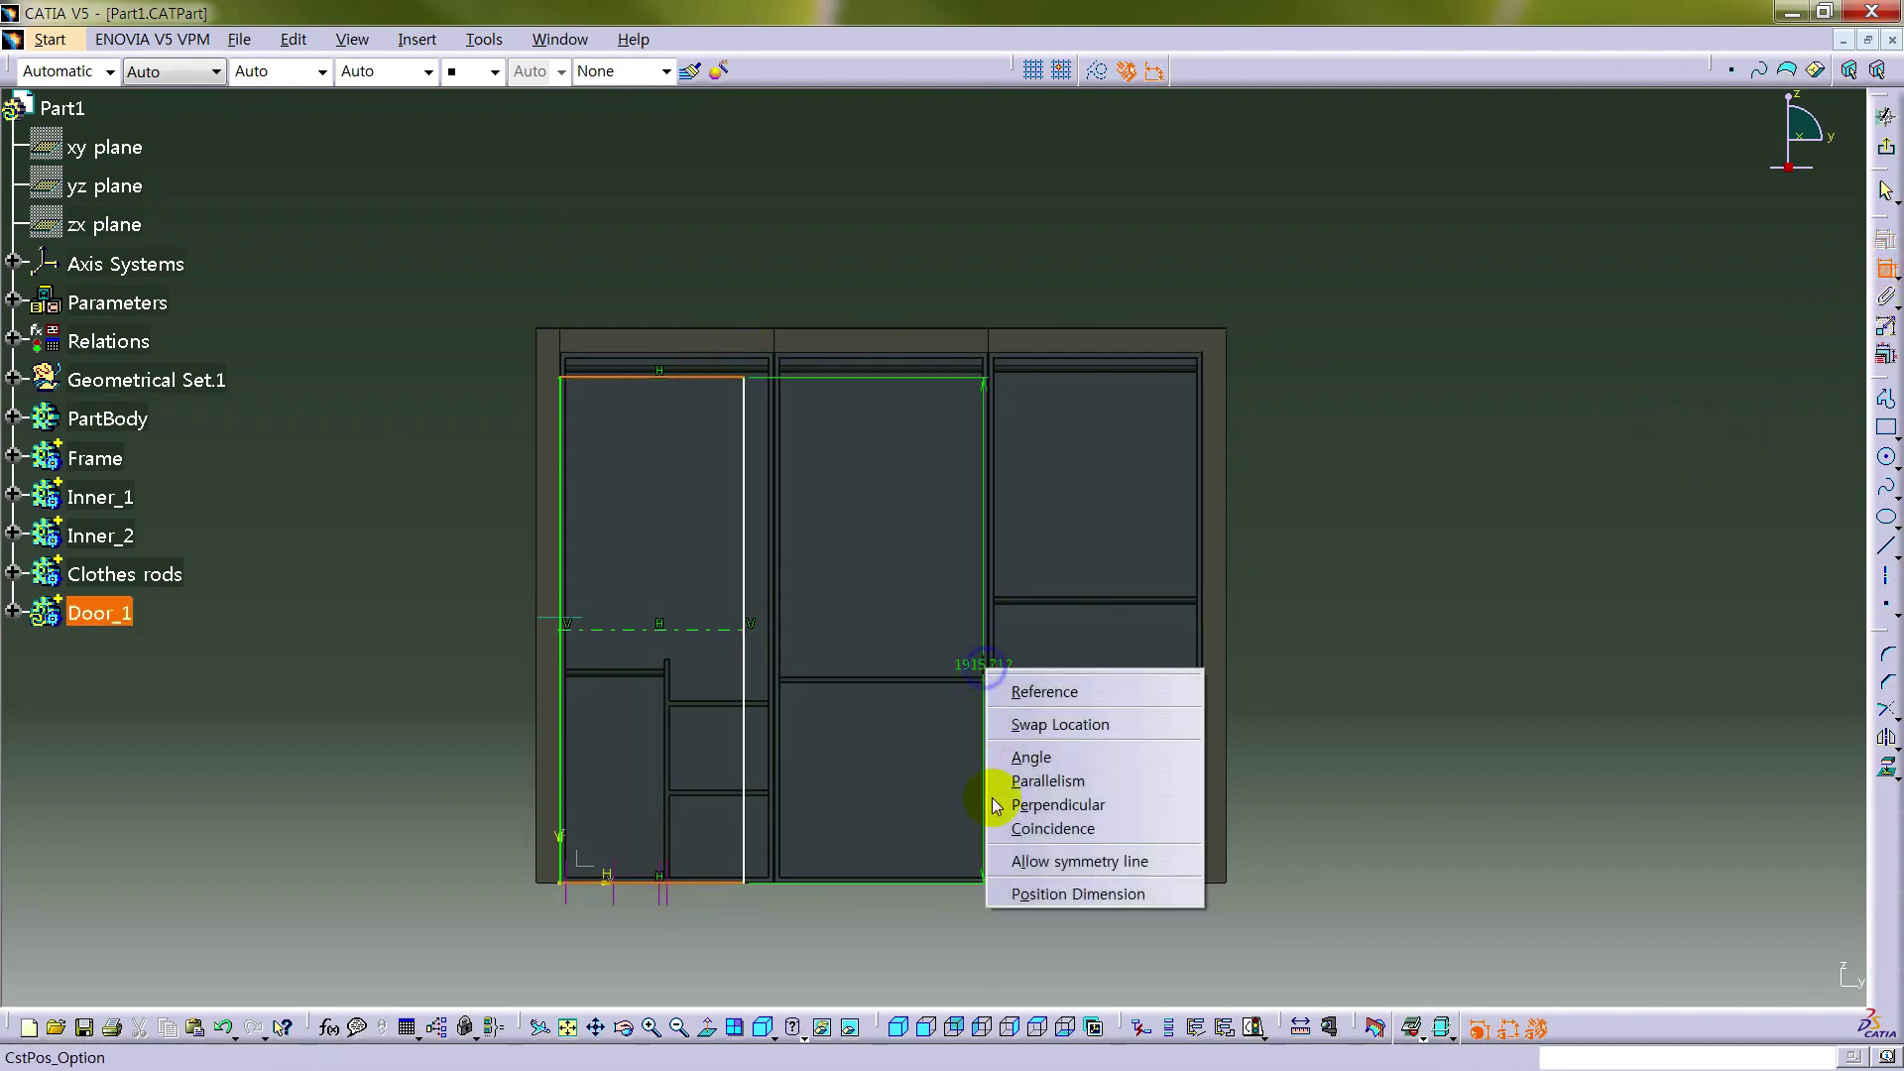
click(1051, 857)
click(713, 631)
click(1557, 620)
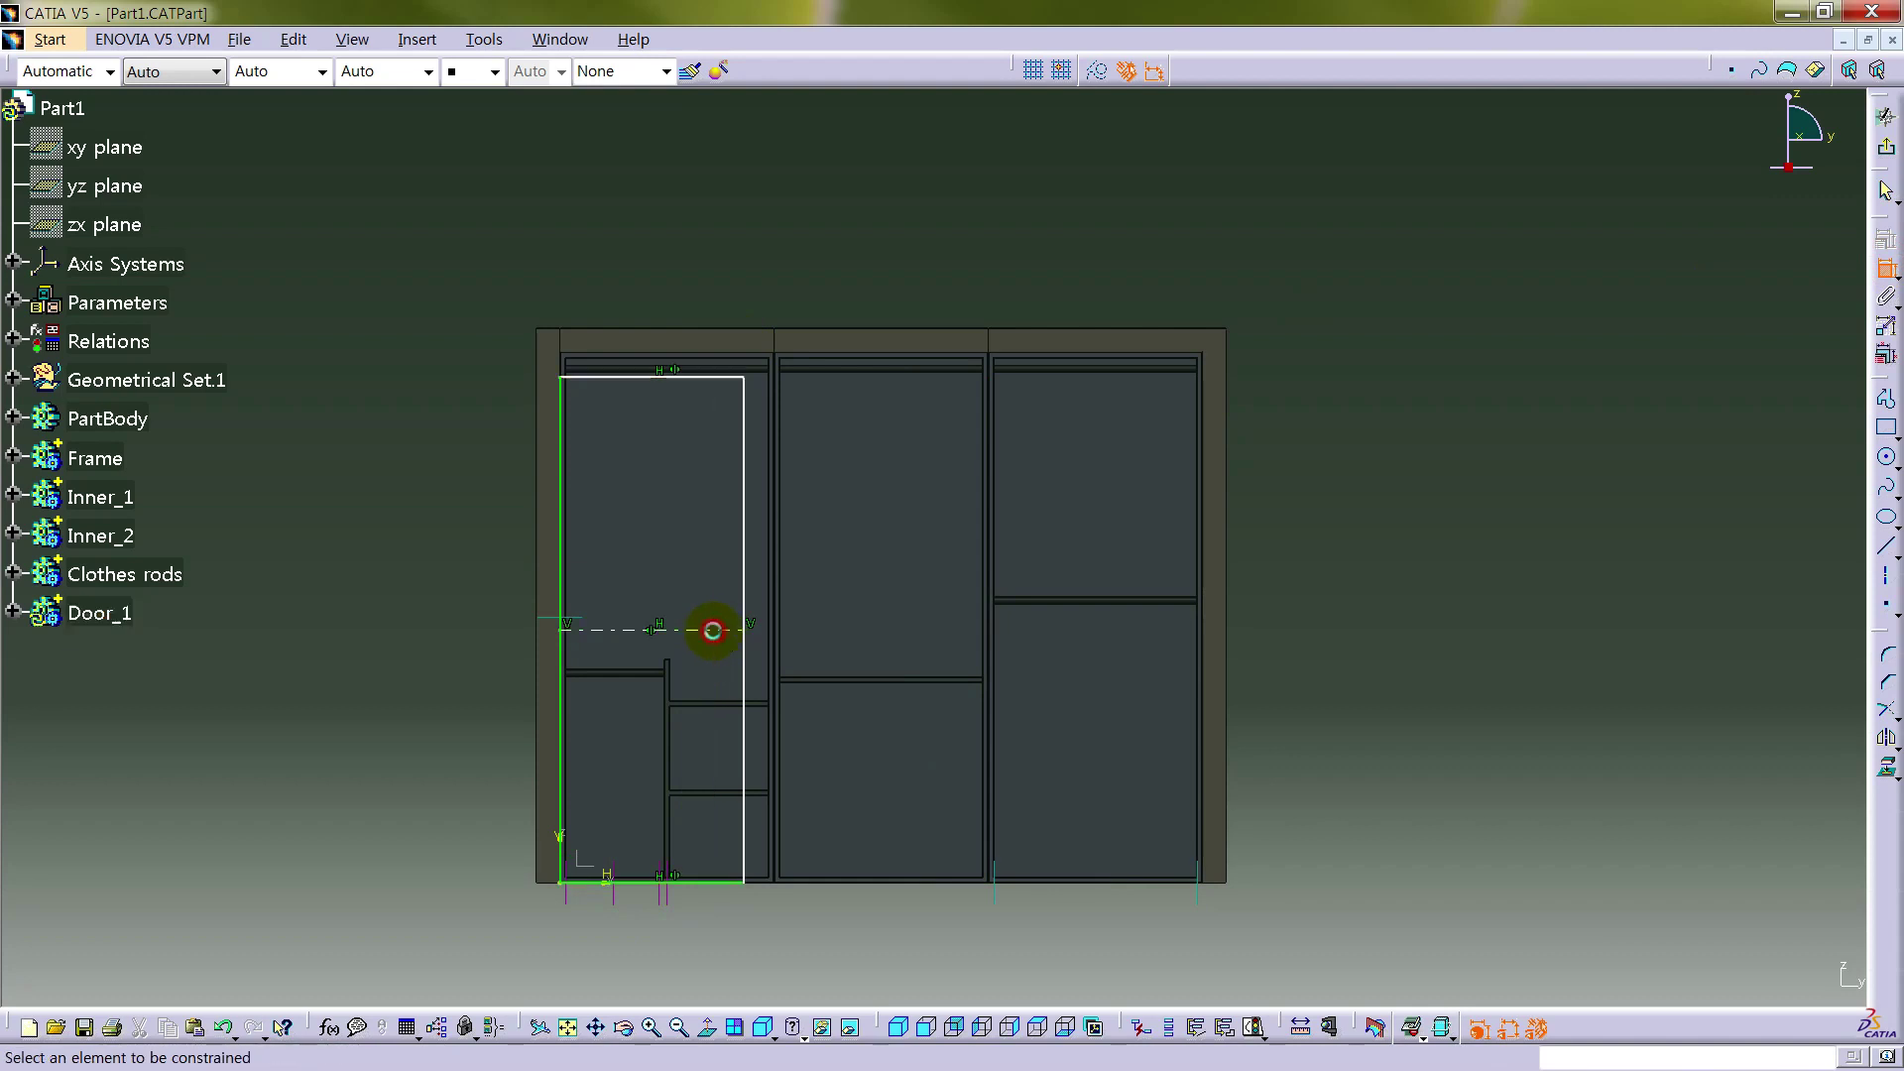
- Sketch a centered rectangle about 628 mm high in the door outline's upper half and mirror it about the horizontal axis
click(1887, 425)
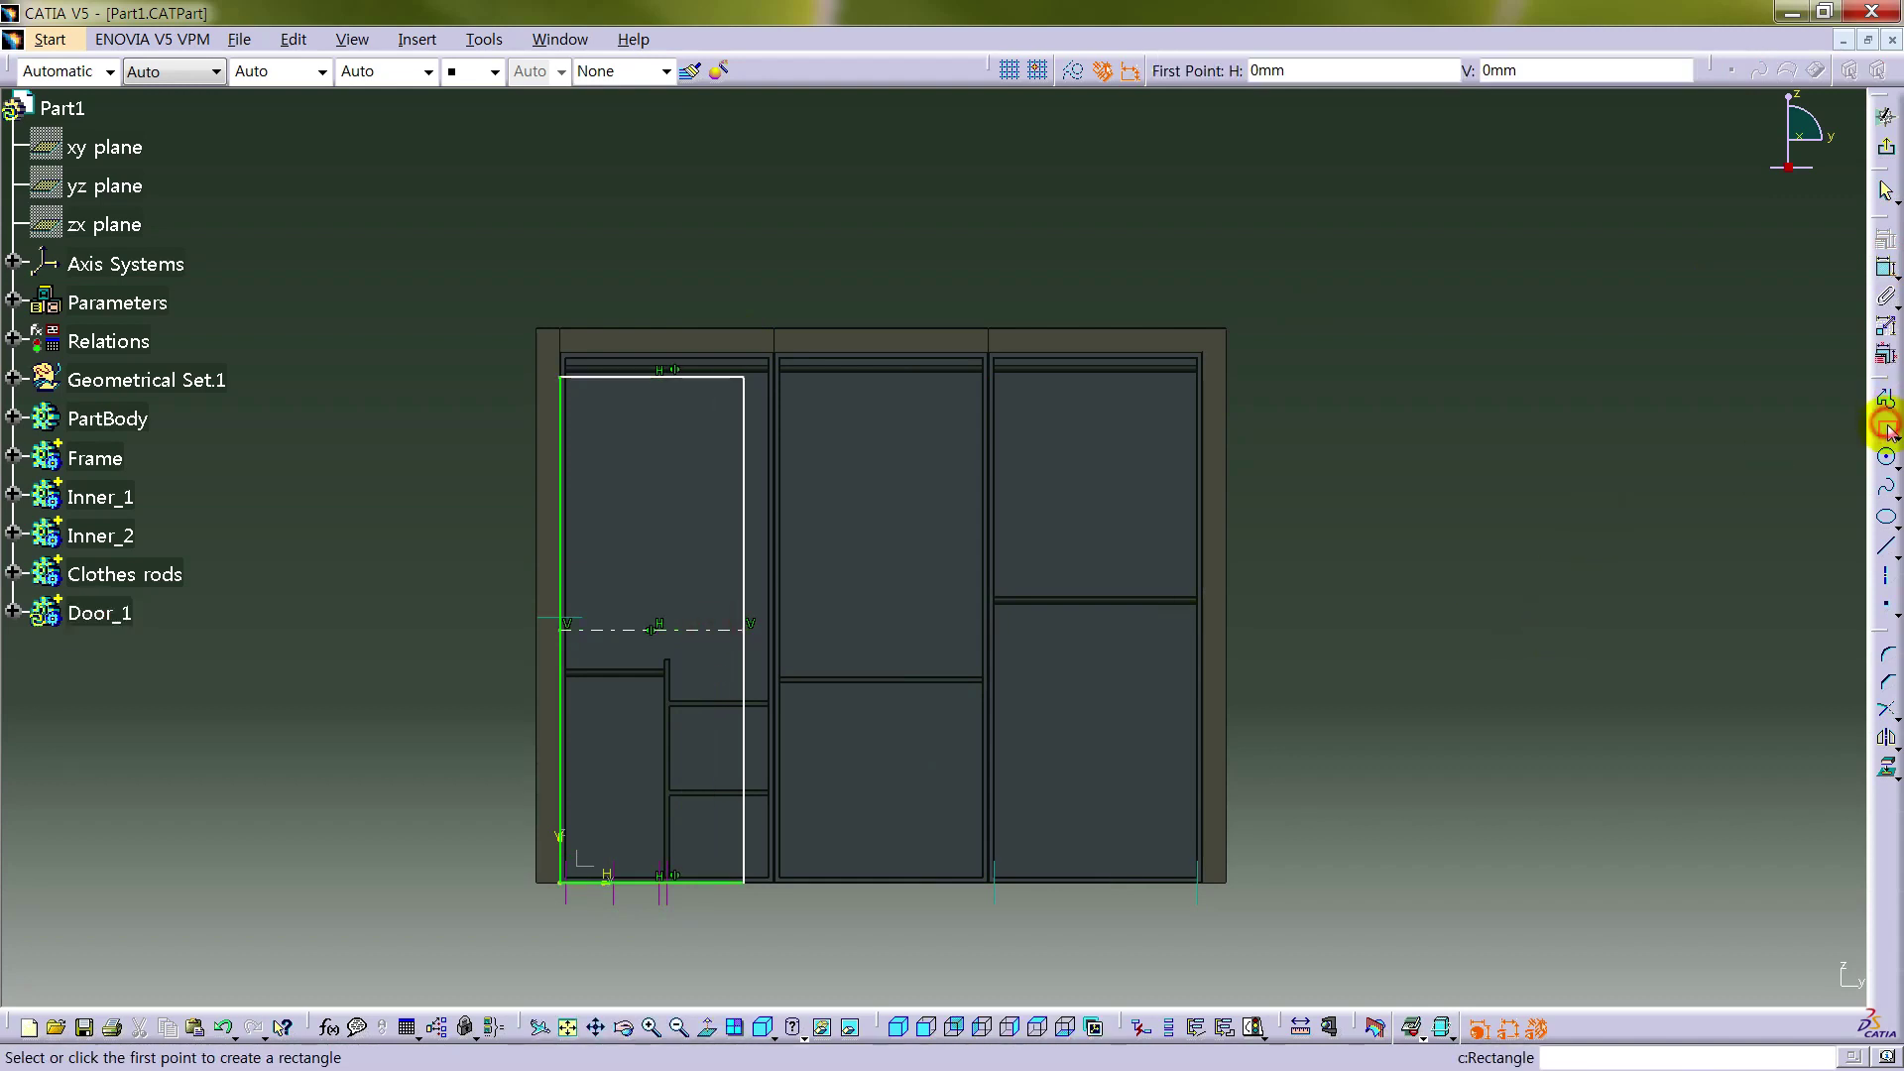
click(1892, 430)
click(1858, 448)
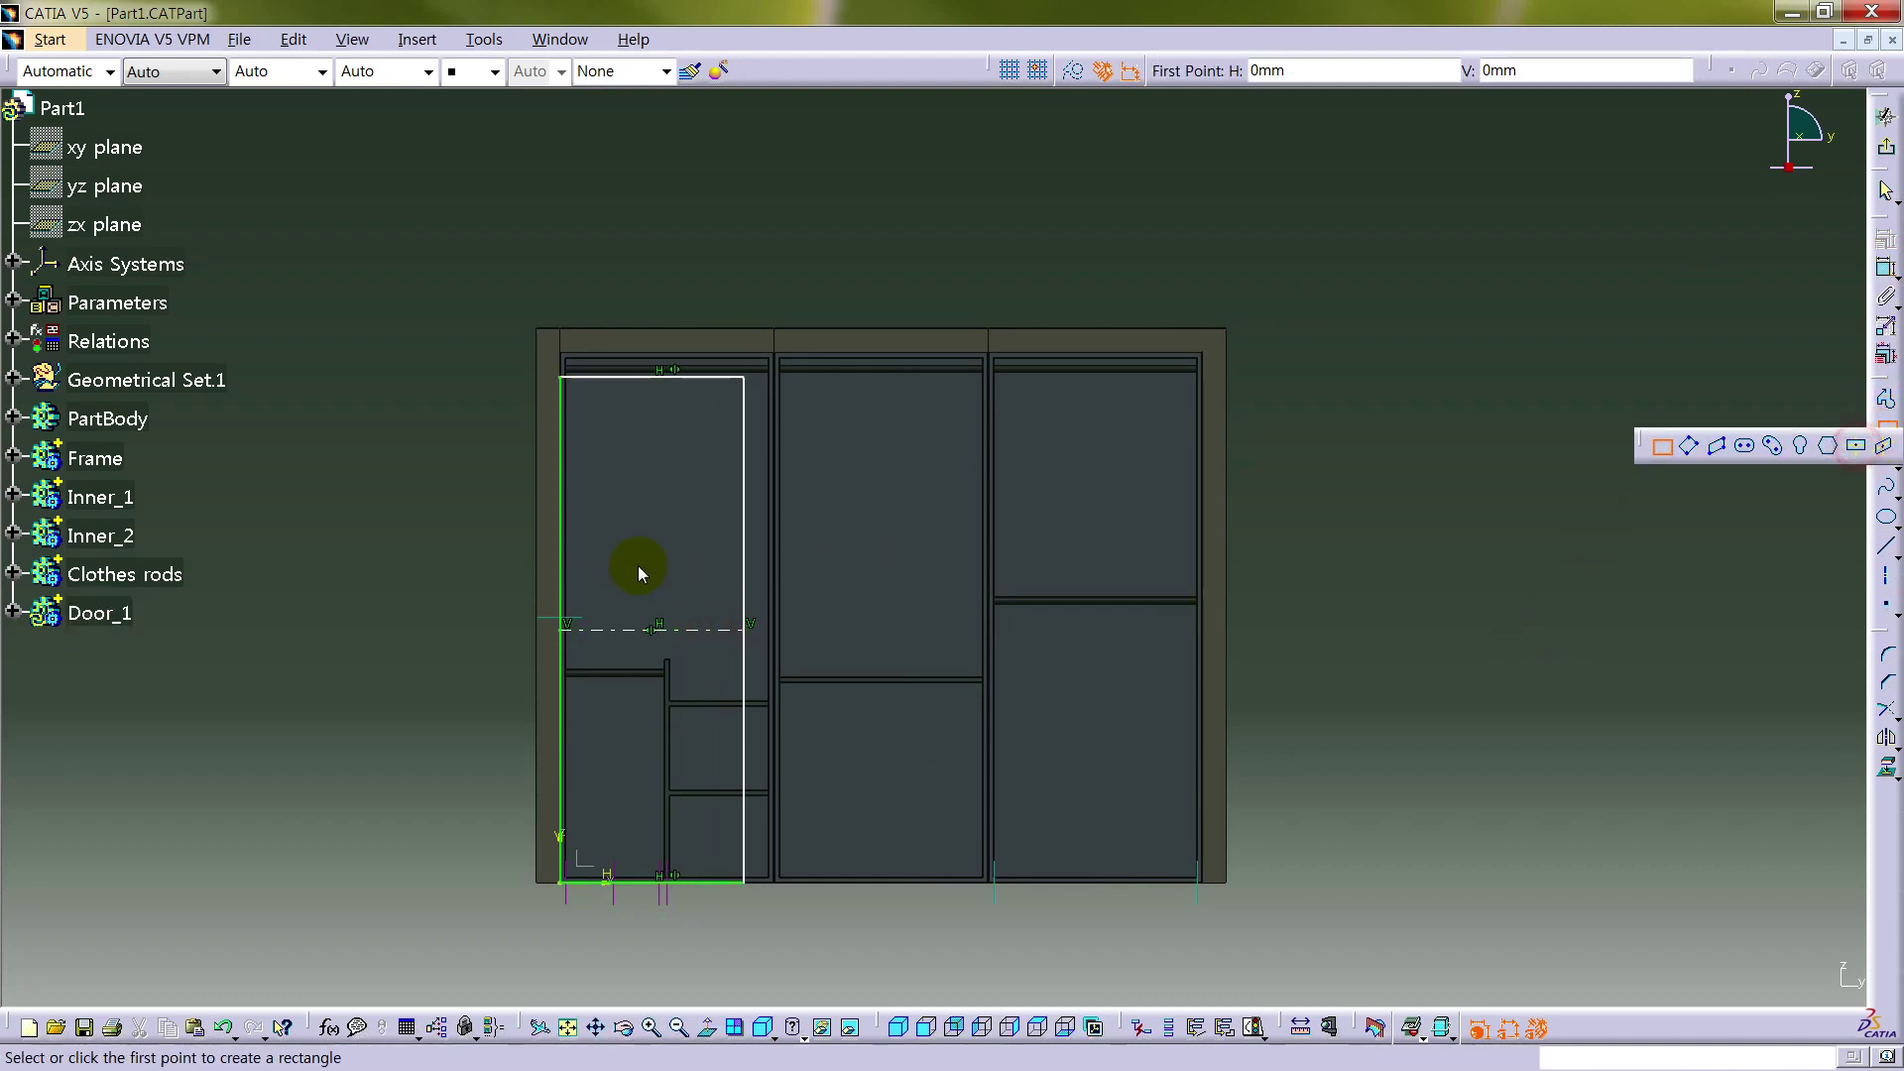
click(647, 508)
click(692, 427)
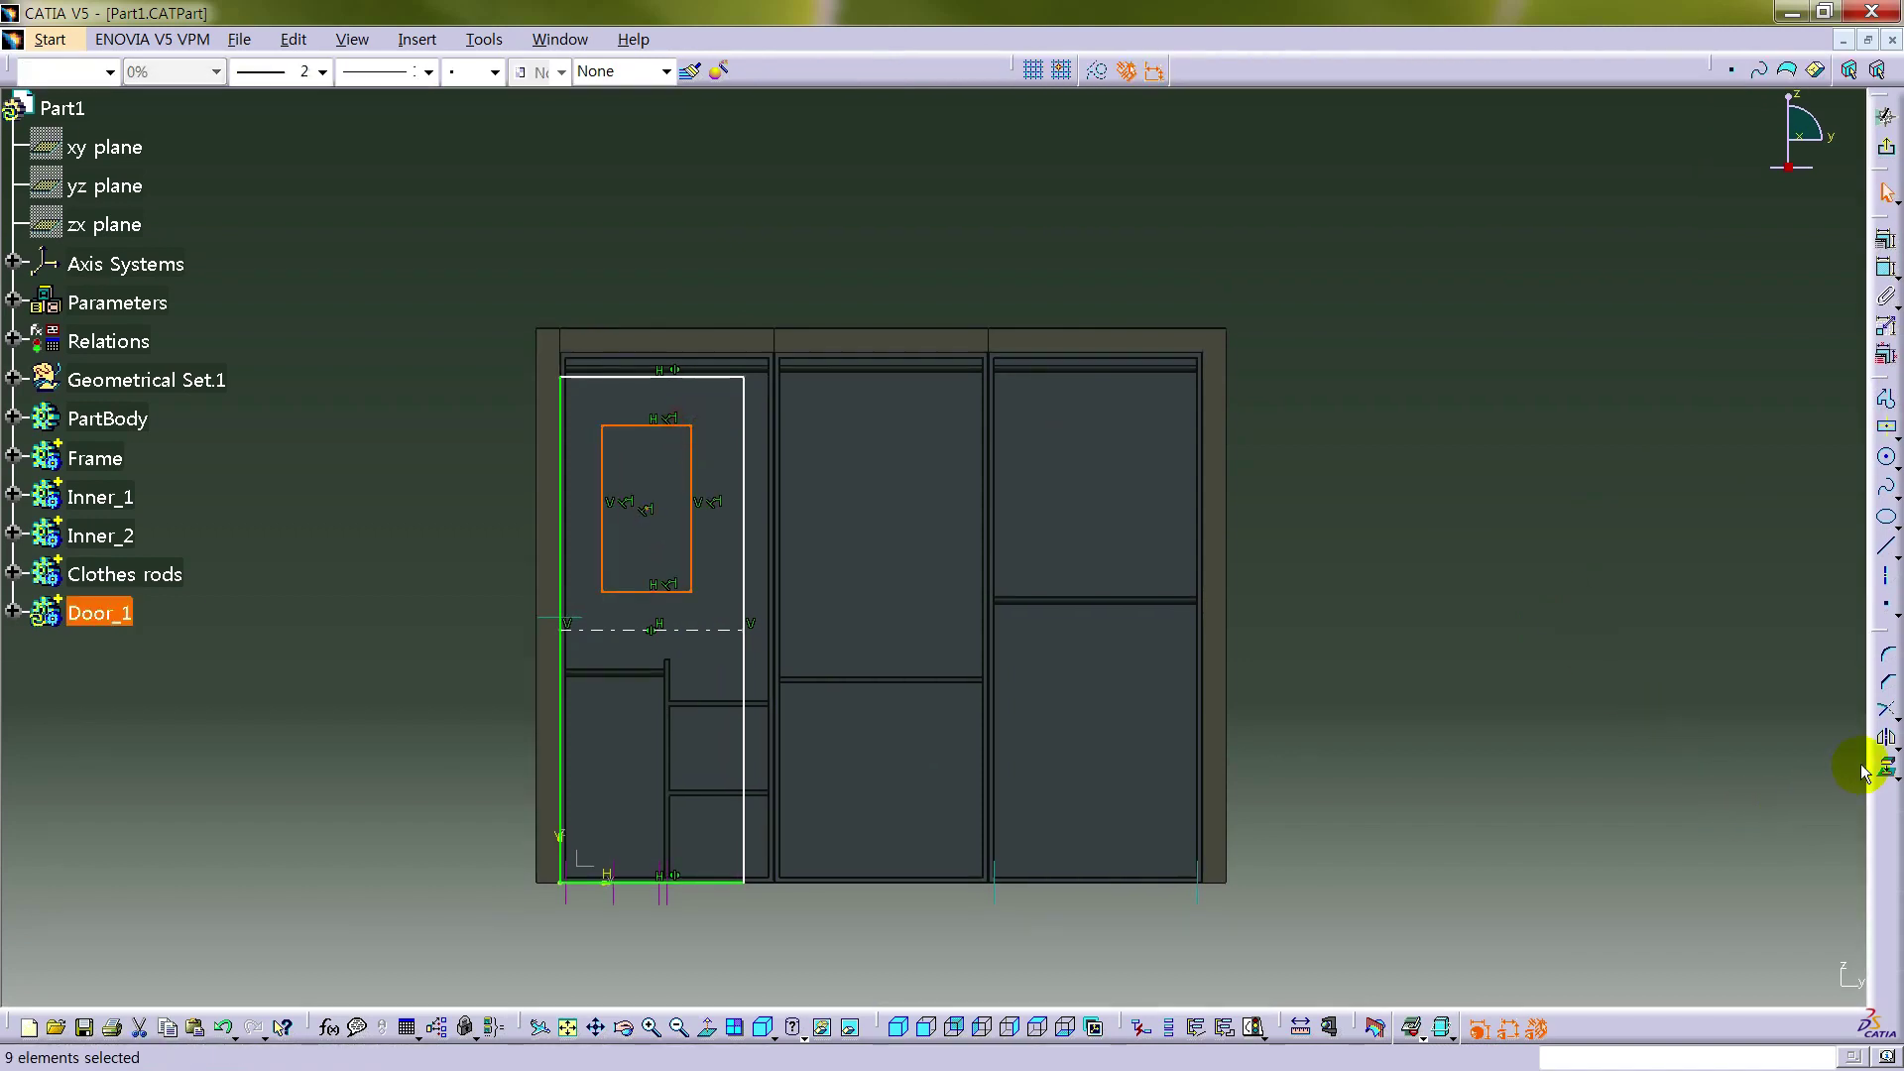
click(1886, 736)
click(712, 630)
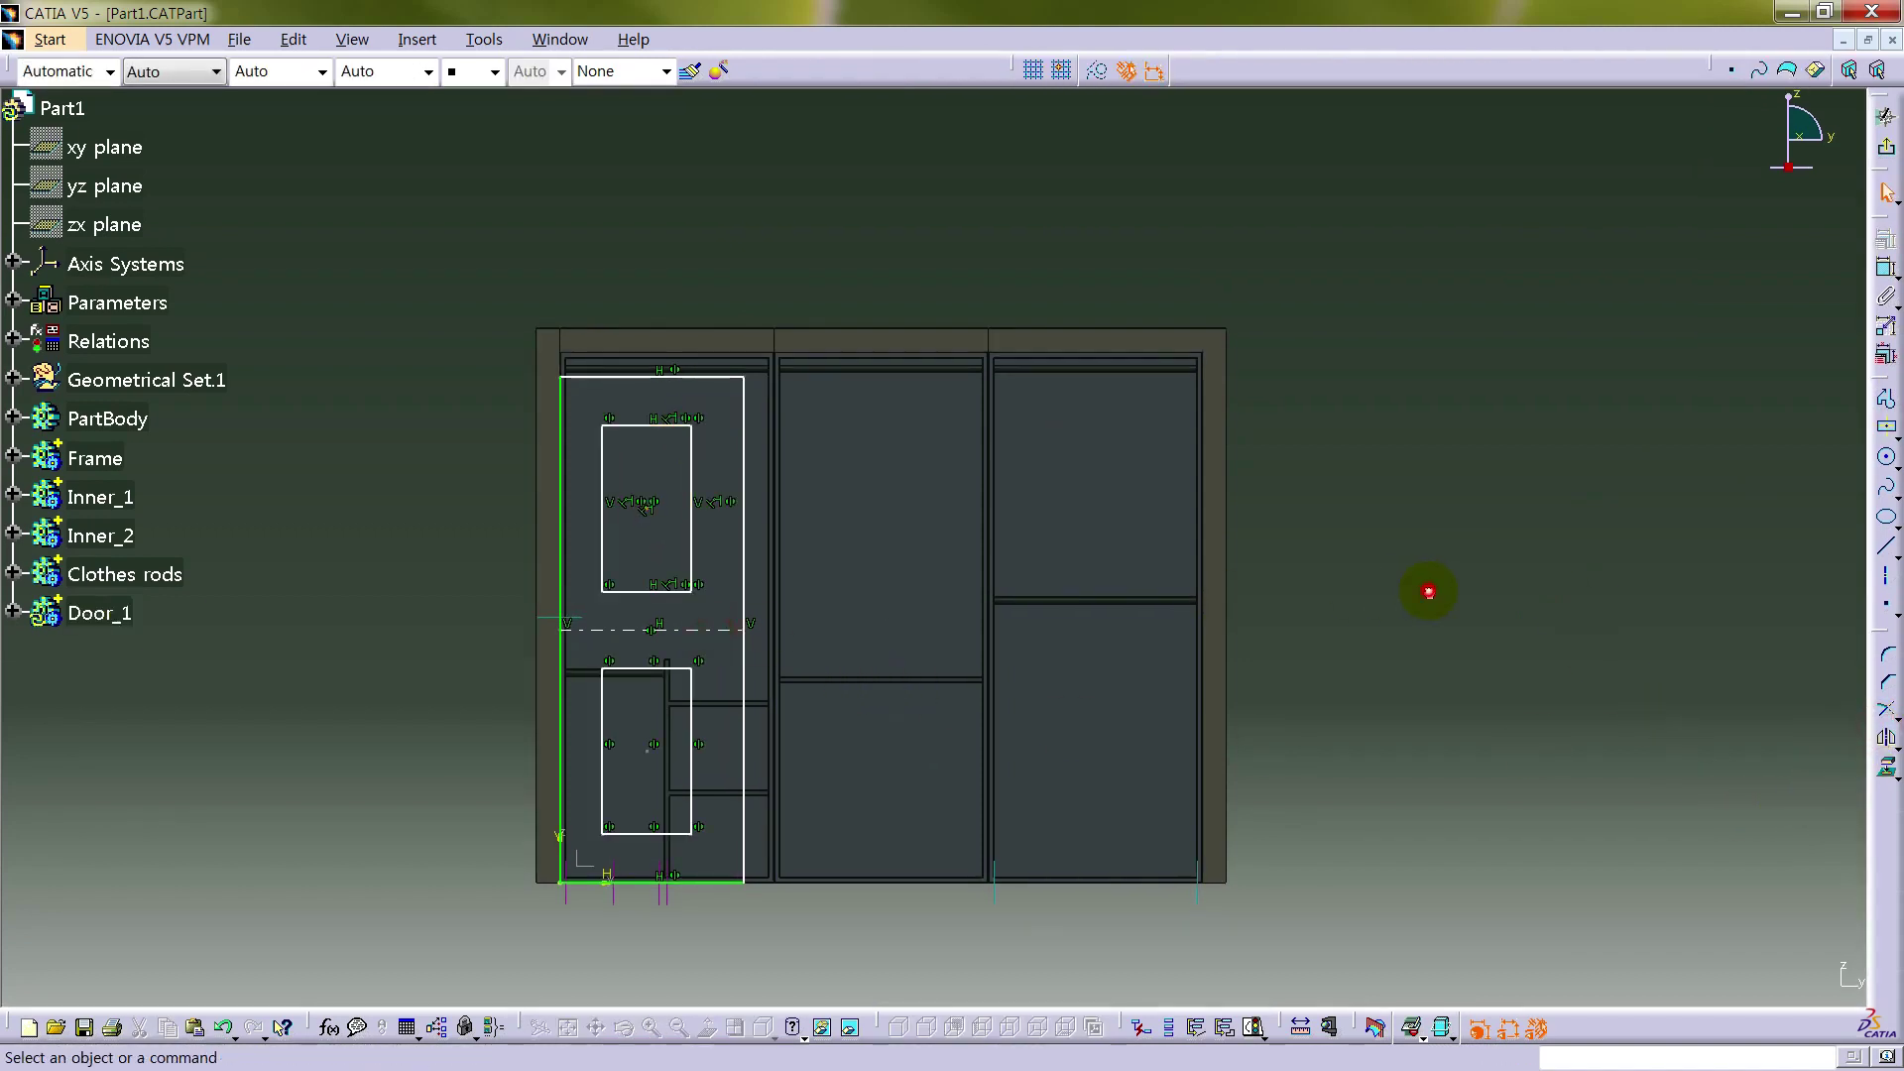
- Apply an equidistant point constraint between the door outline's two vertical edges and the upper inner rectangle's center point
click(563, 420)
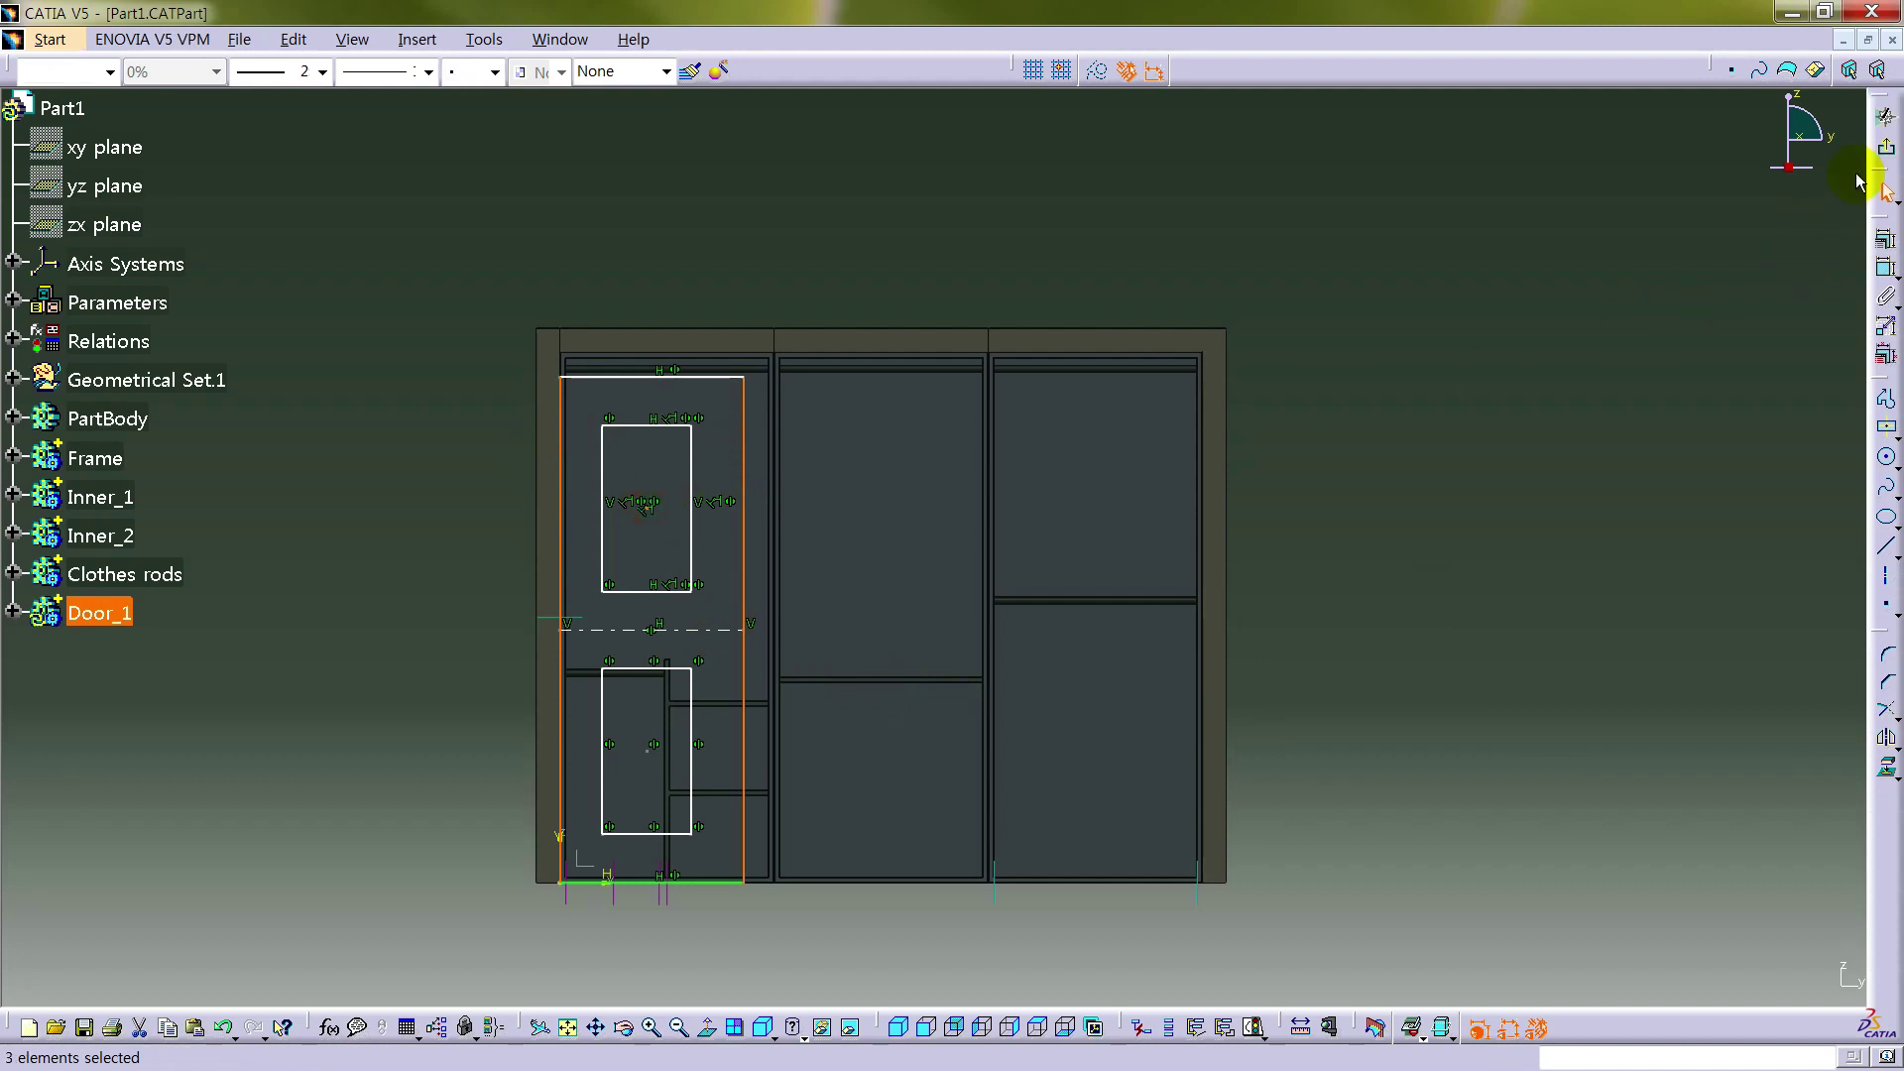
click(1888, 153)
click(1649, 935)
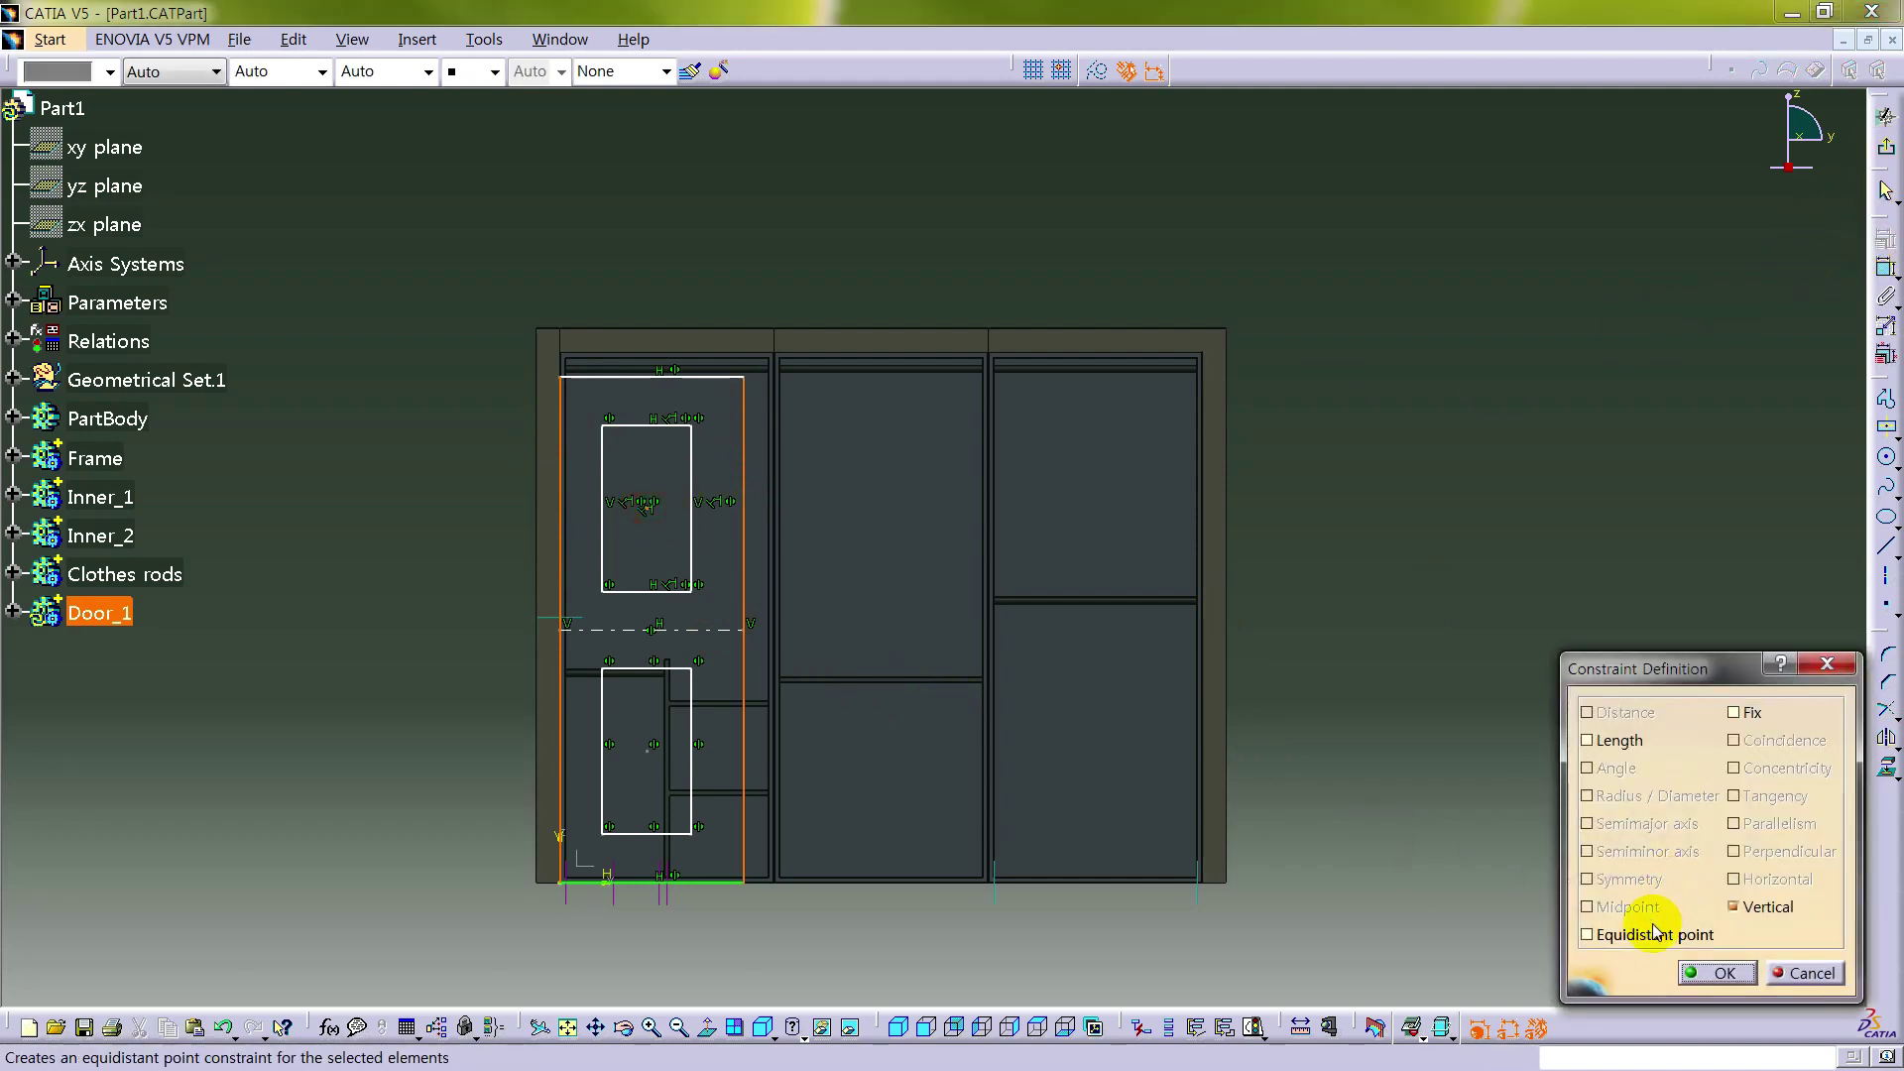
click(1724, 972)
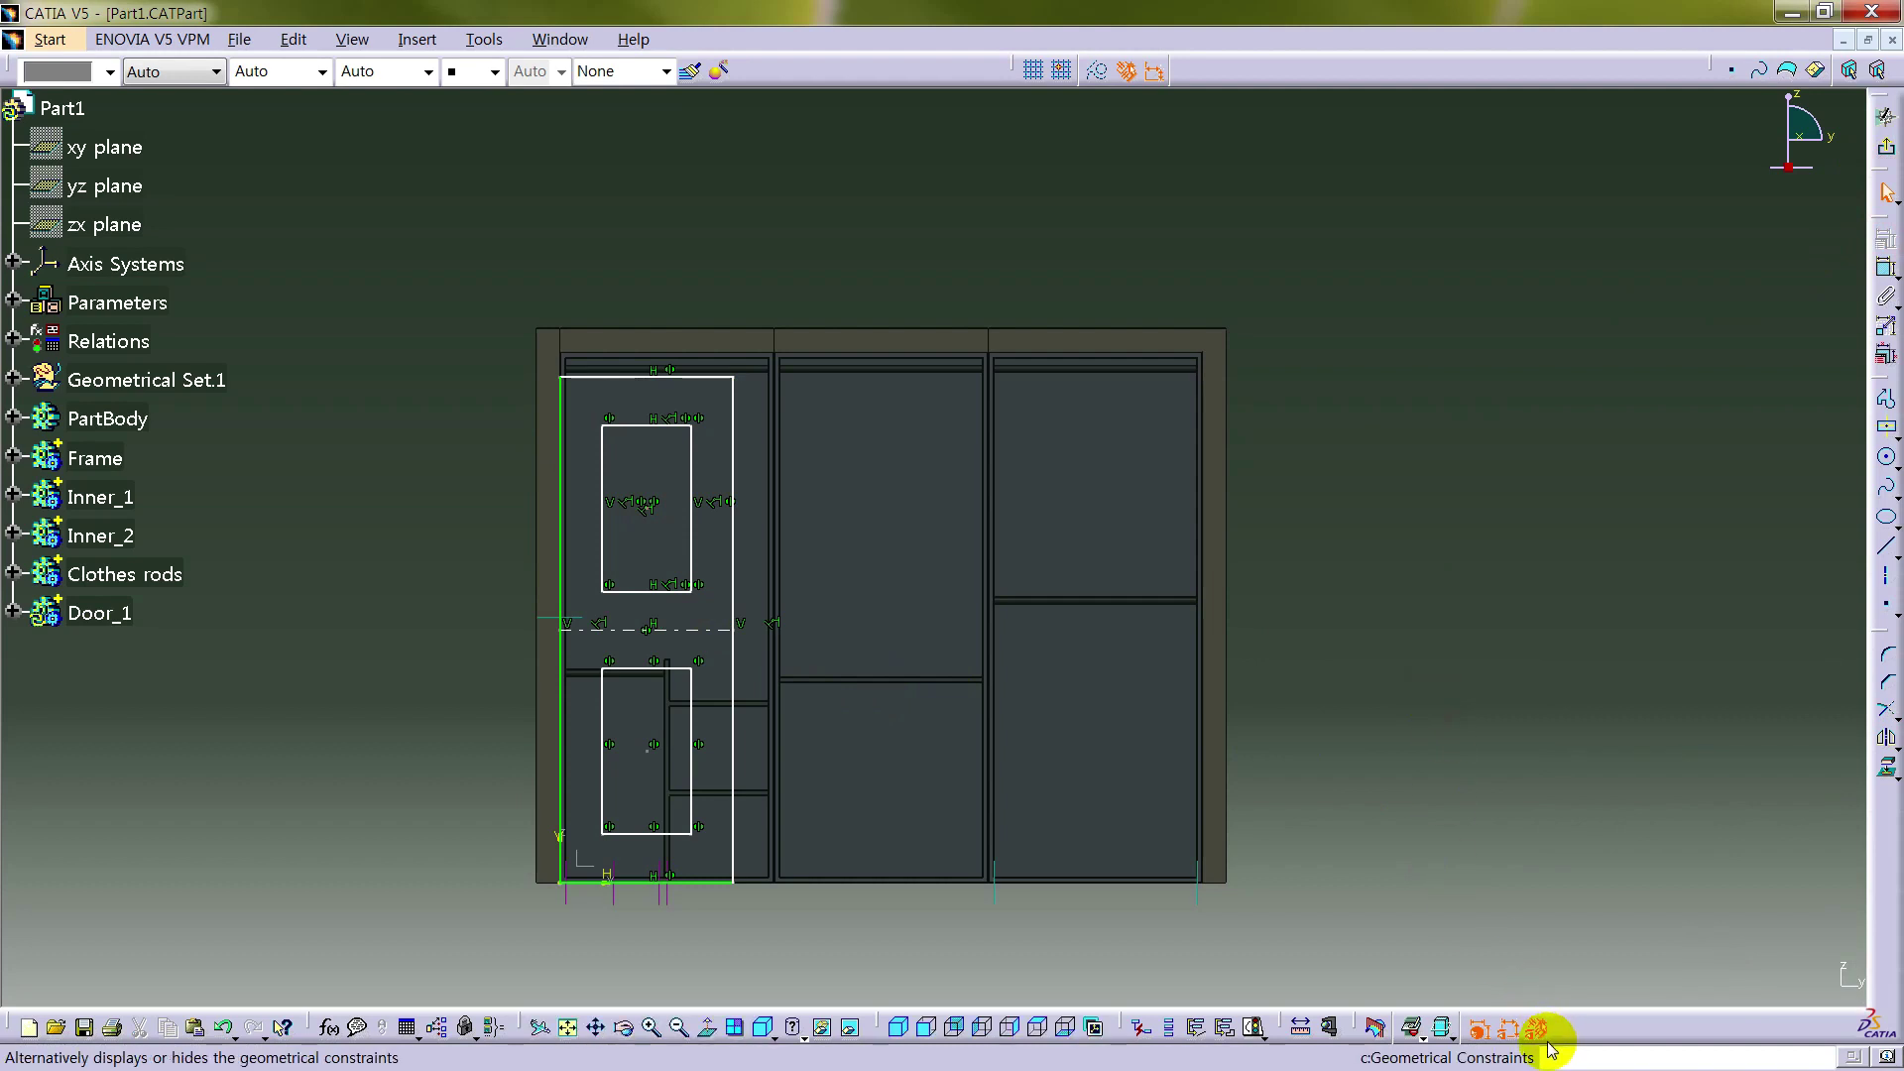
- Hide the geometrical constraints and dimension the door outline's height and width
mouse_move(1137, 710)
middle_down()
mouse_move(1139, 578)
mouse_move(1178, 553)
mouse_move(1587, 543)
middle_up()
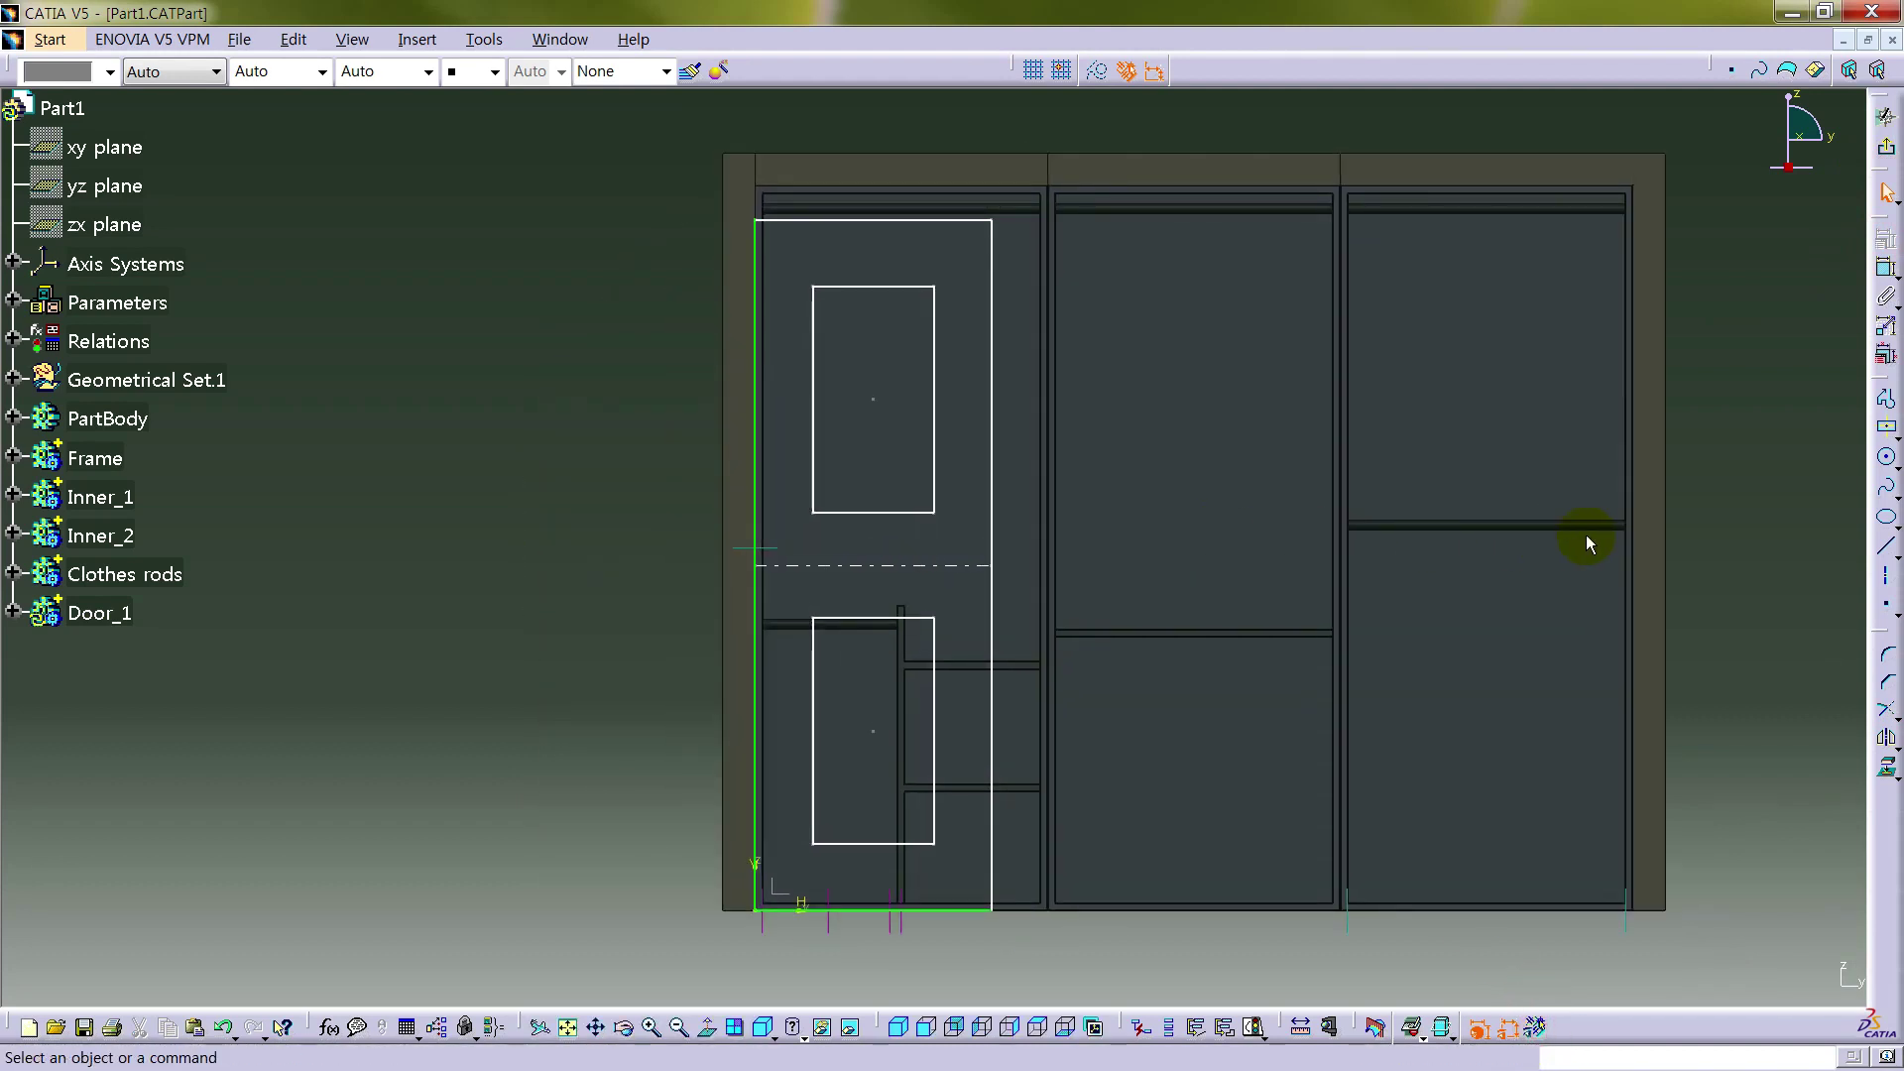
click(1887, 268)
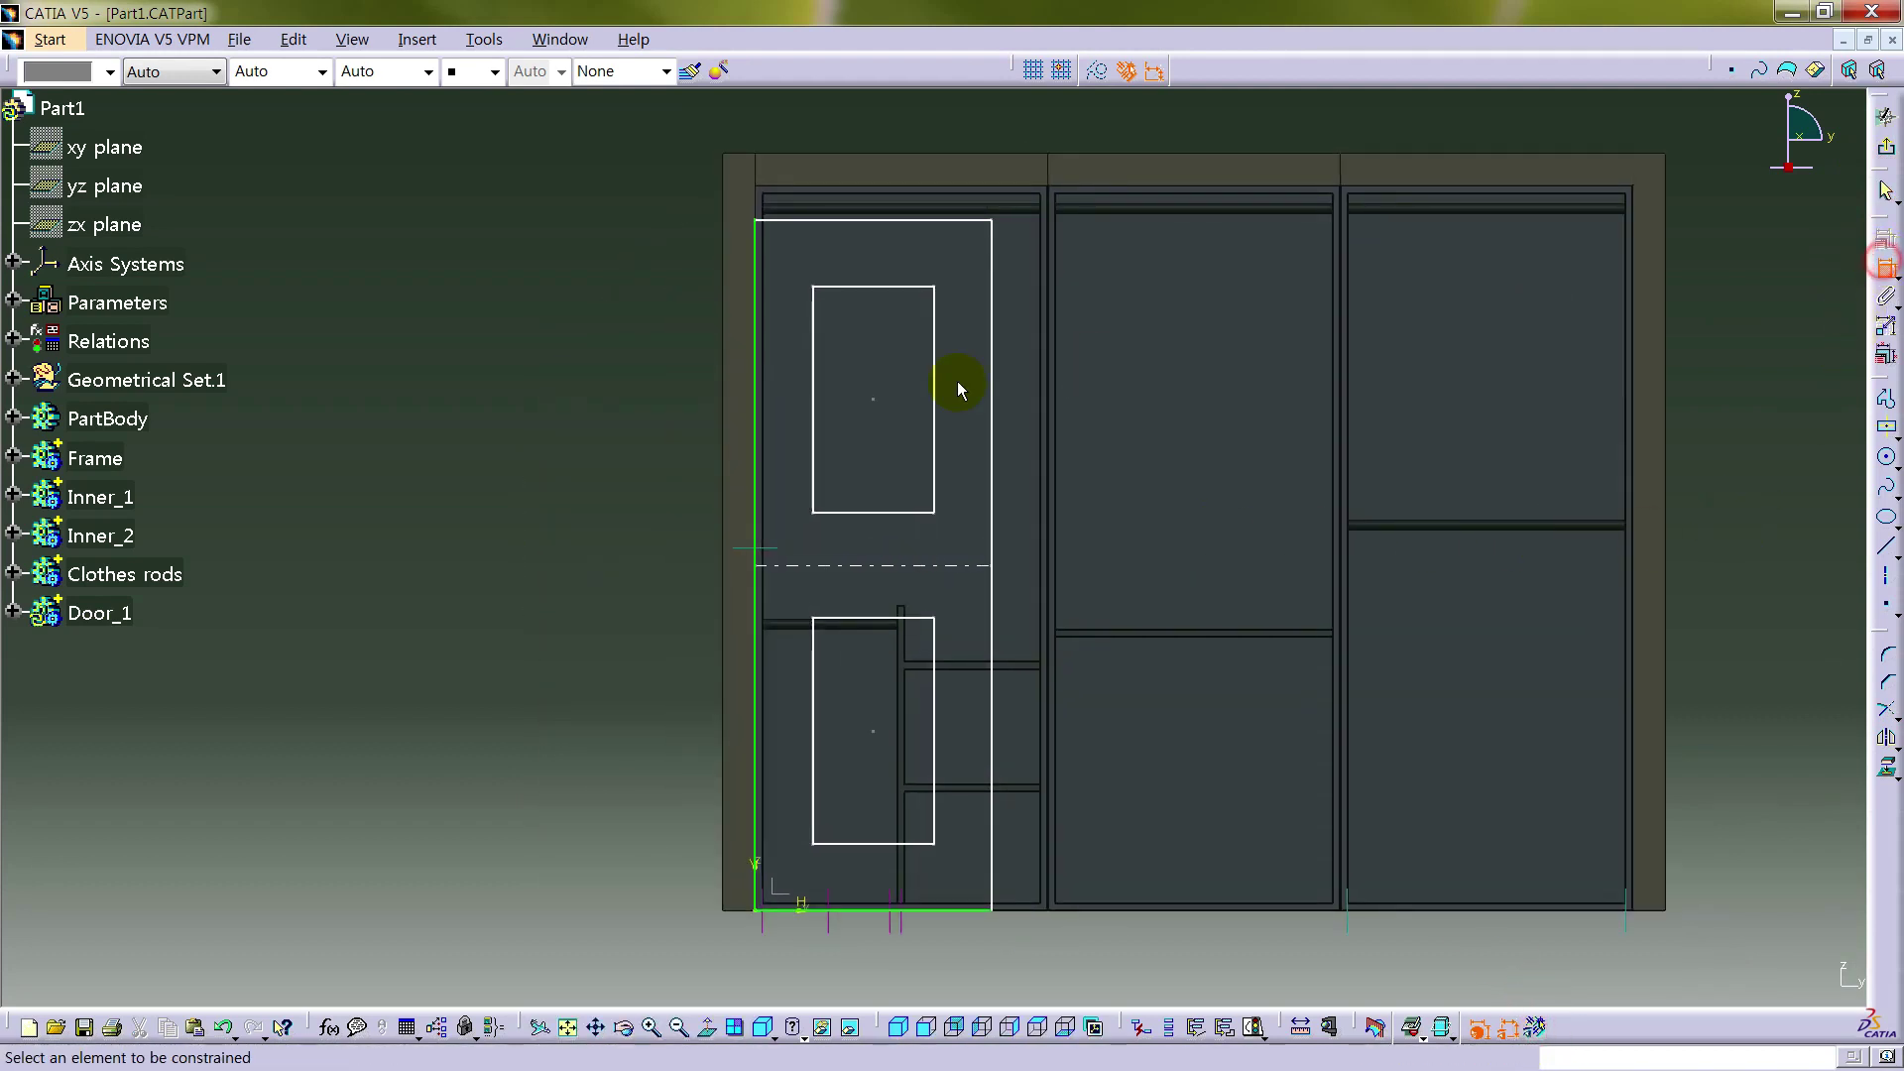
click(766, 464)
click(640, 502)
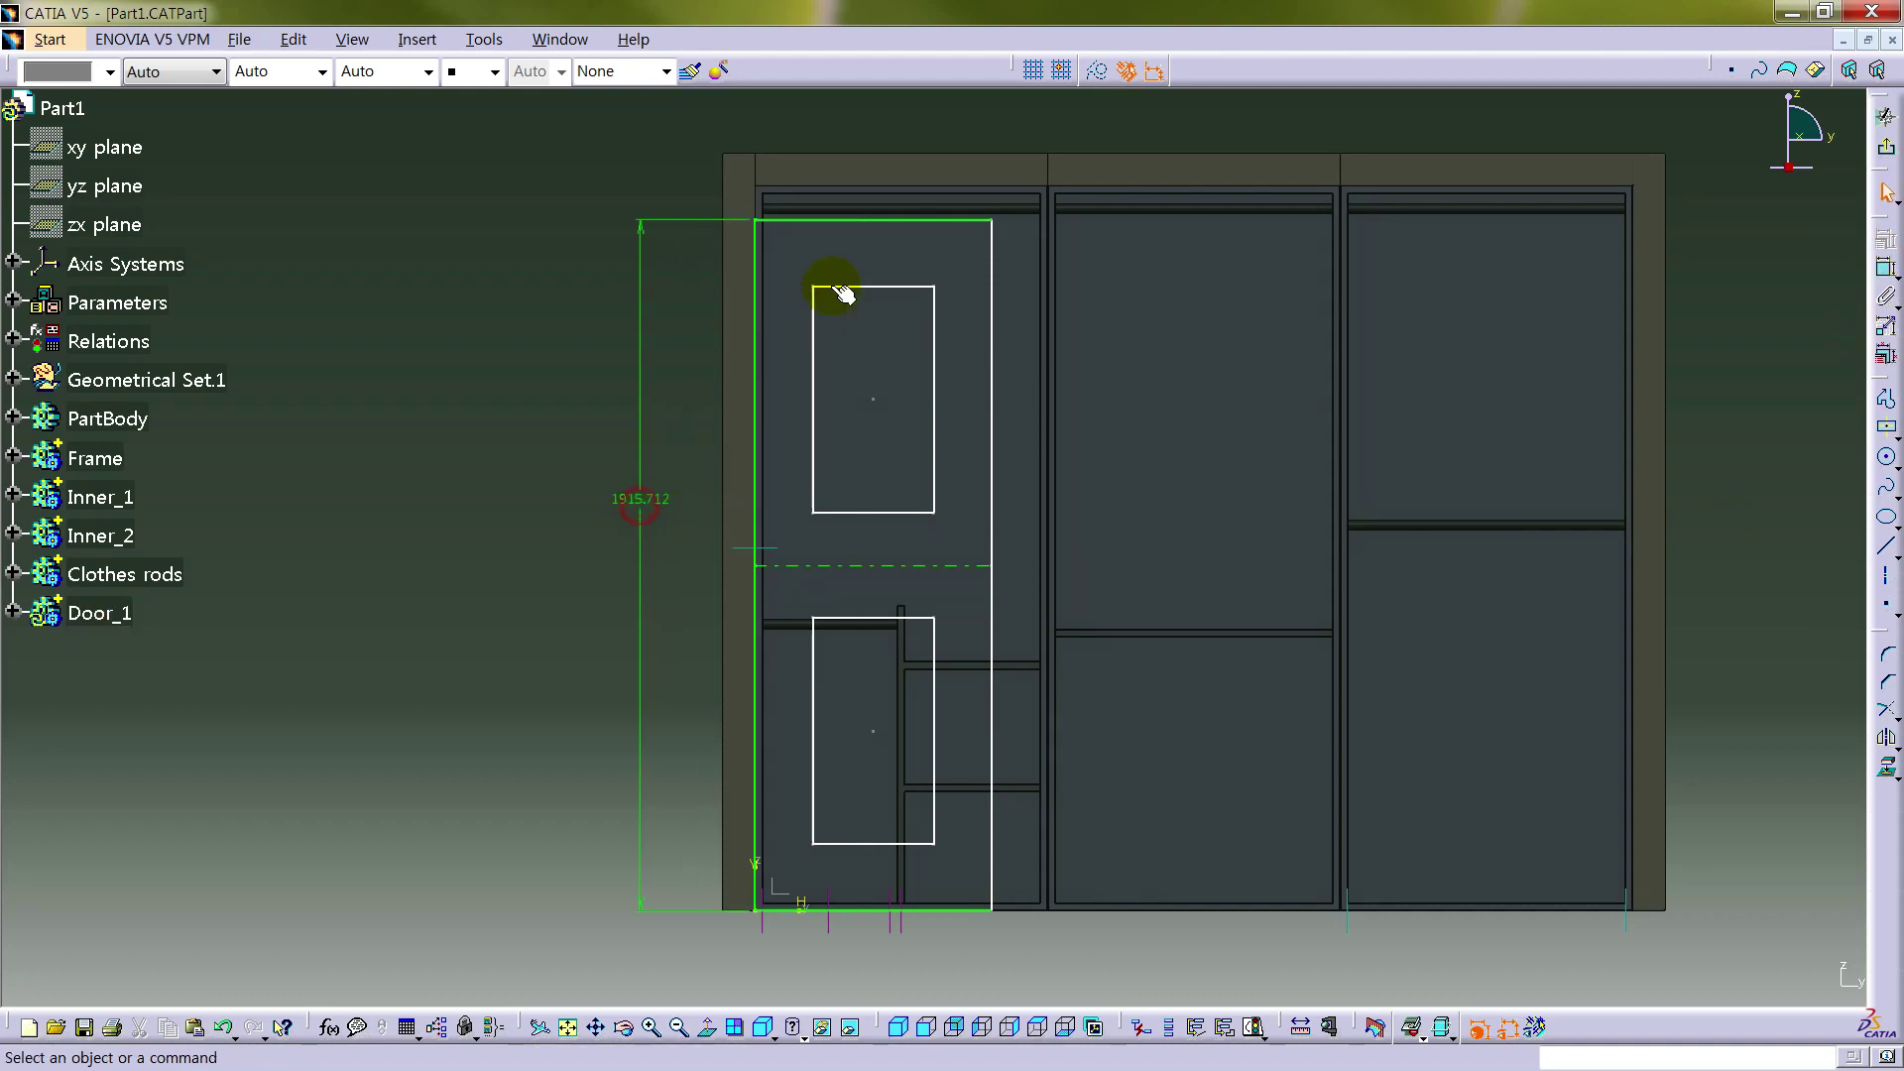
click(898, 220)
click(1886, 268)
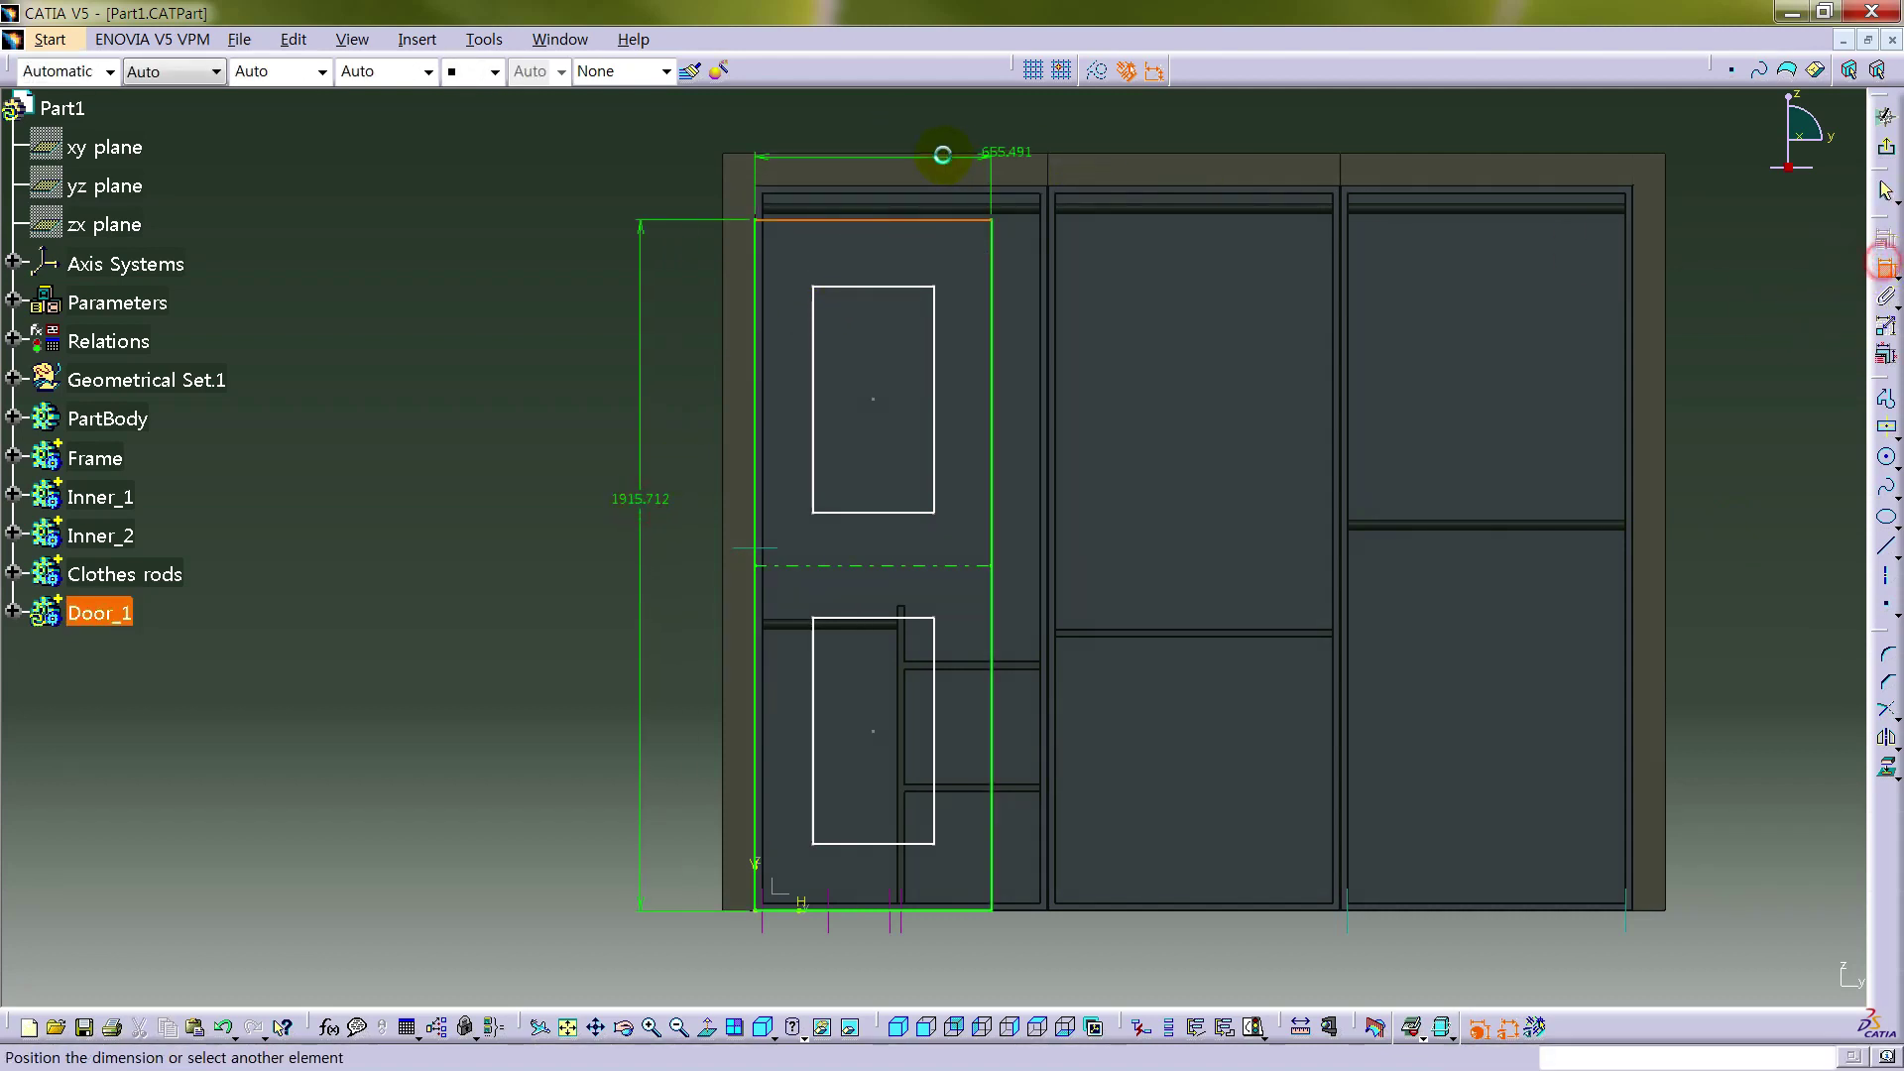
click(918, 133)
- Dimension the lower inner rectangle's height and the upper inner rectangle's offsets from the door outline's left and top edges
click(813, 729)
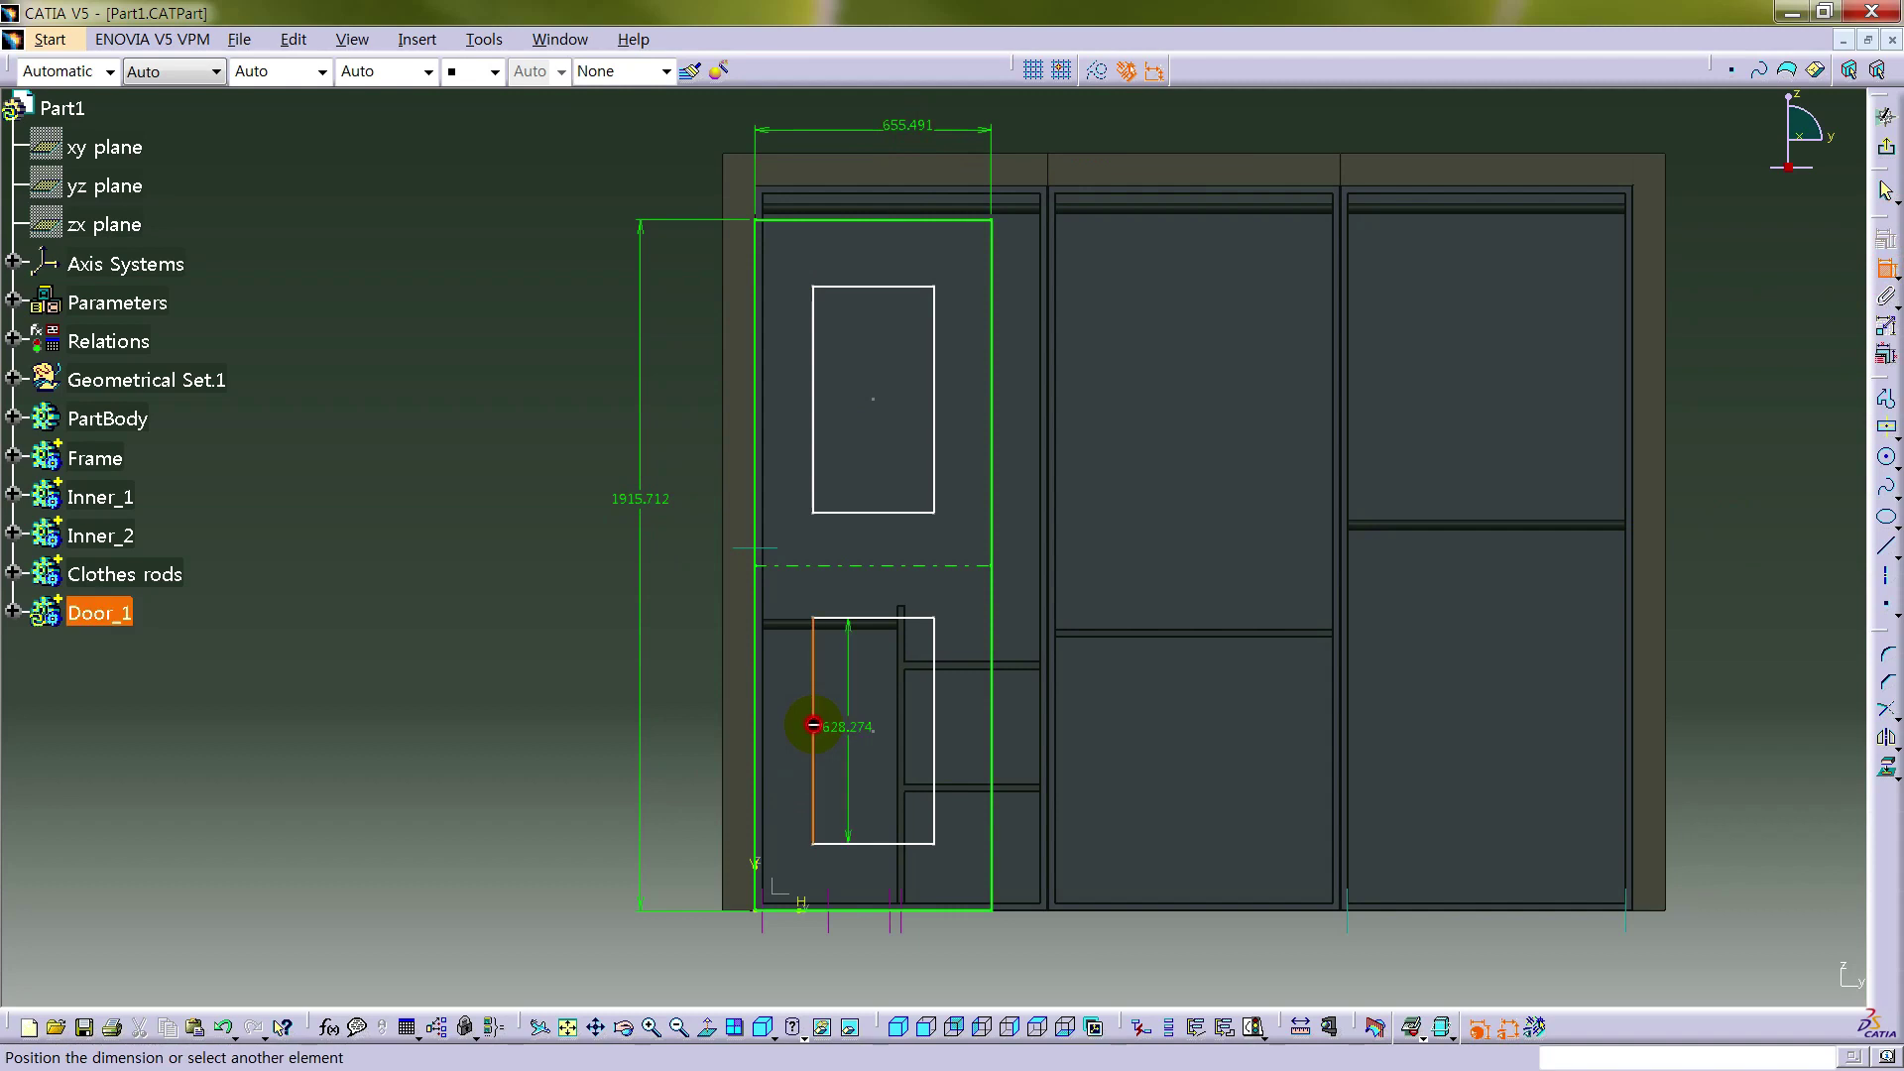
click(692, 755)
click(813, 327)
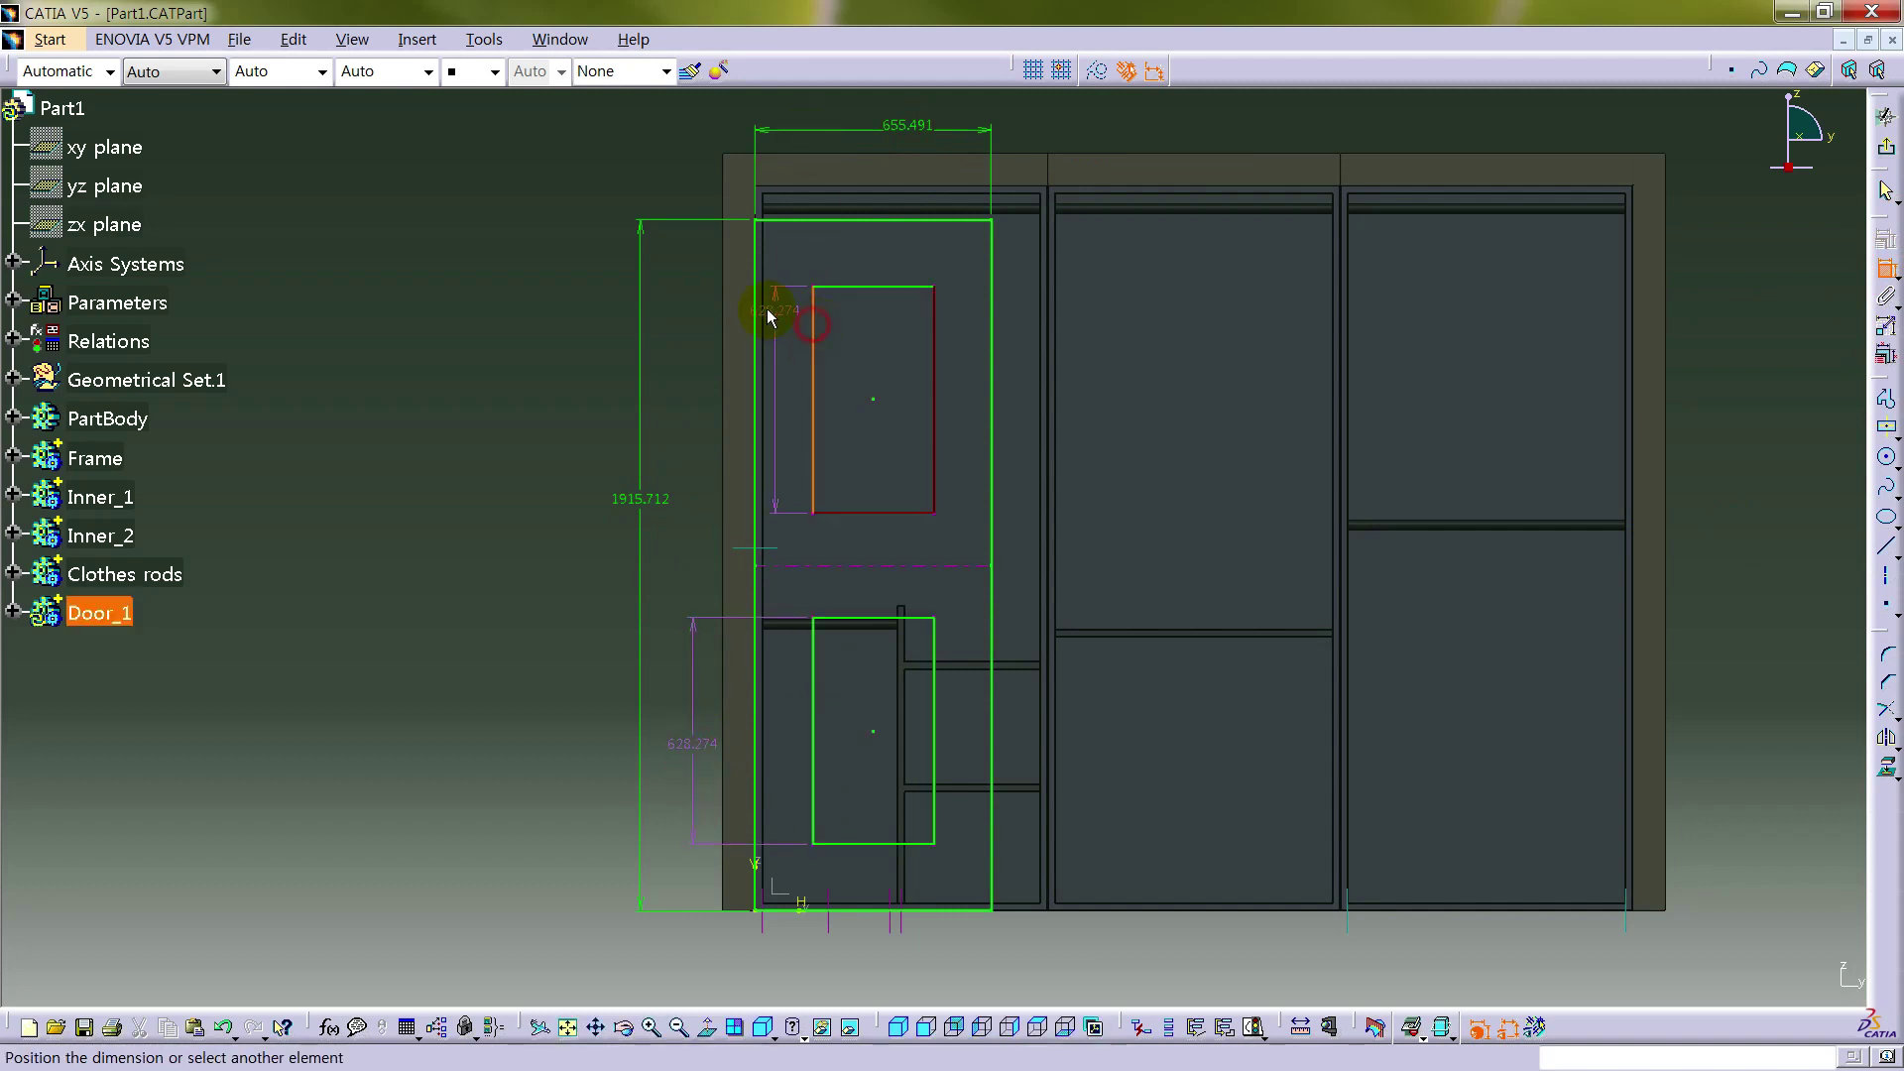
click(786, 170)
click(893, 288)
click(922, 222)
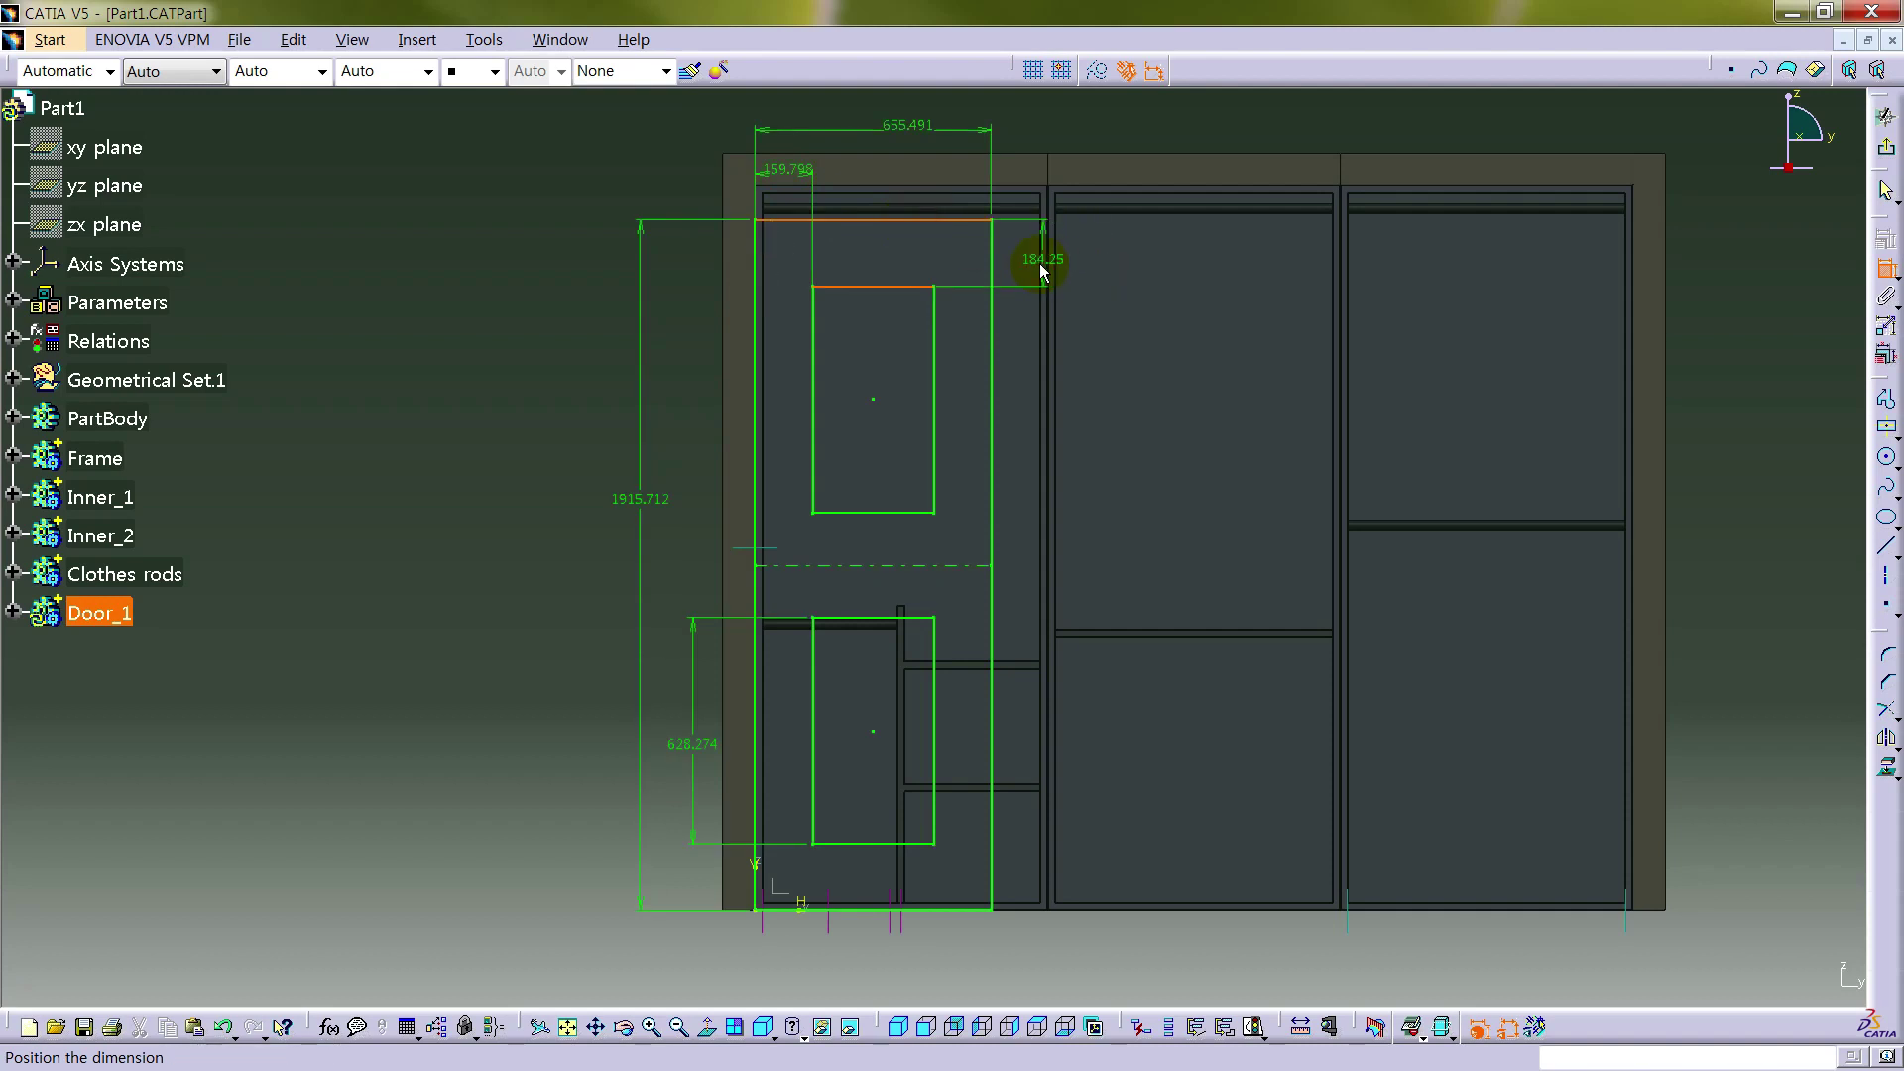
click(1034, 270)
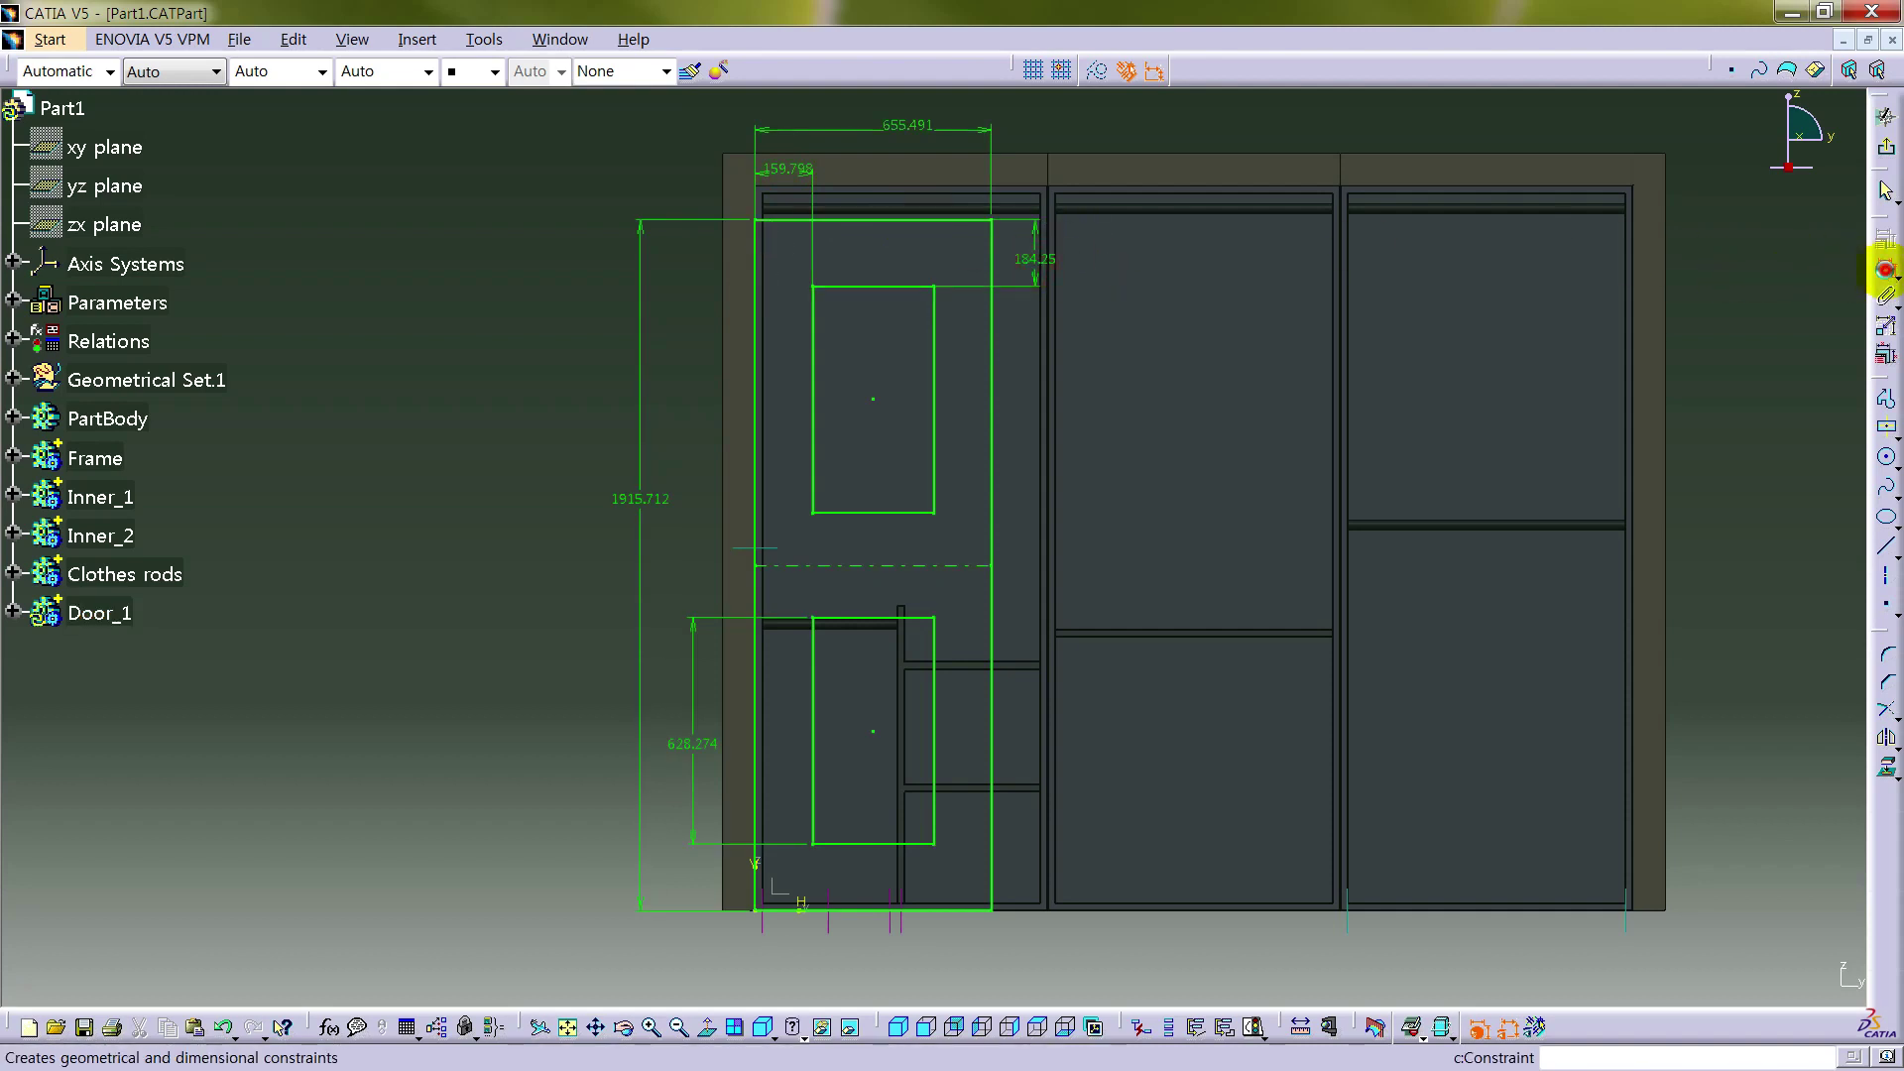
- Link the door outline's height dimension to the Door parameter h with a formula
click(649, 500)
right_click(651, 500)
mouse_move(707, 786)
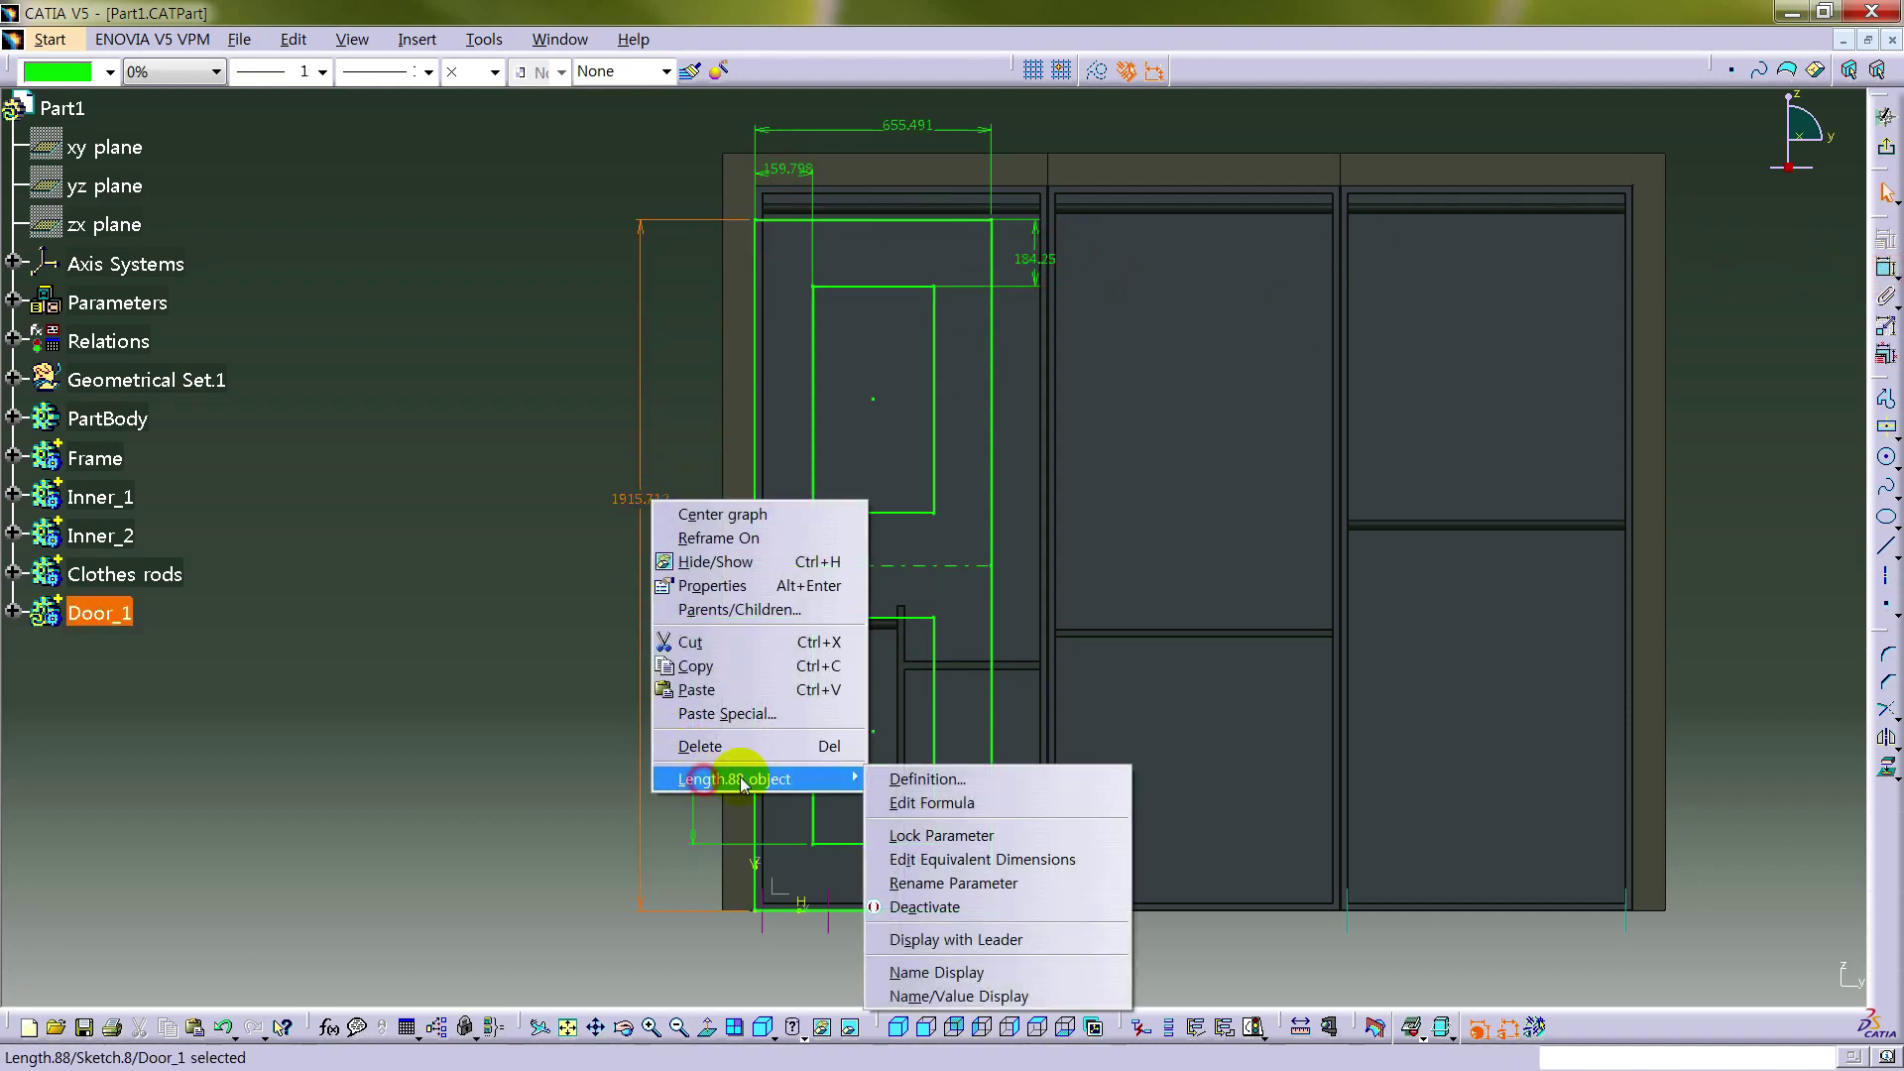
click(932, 802)
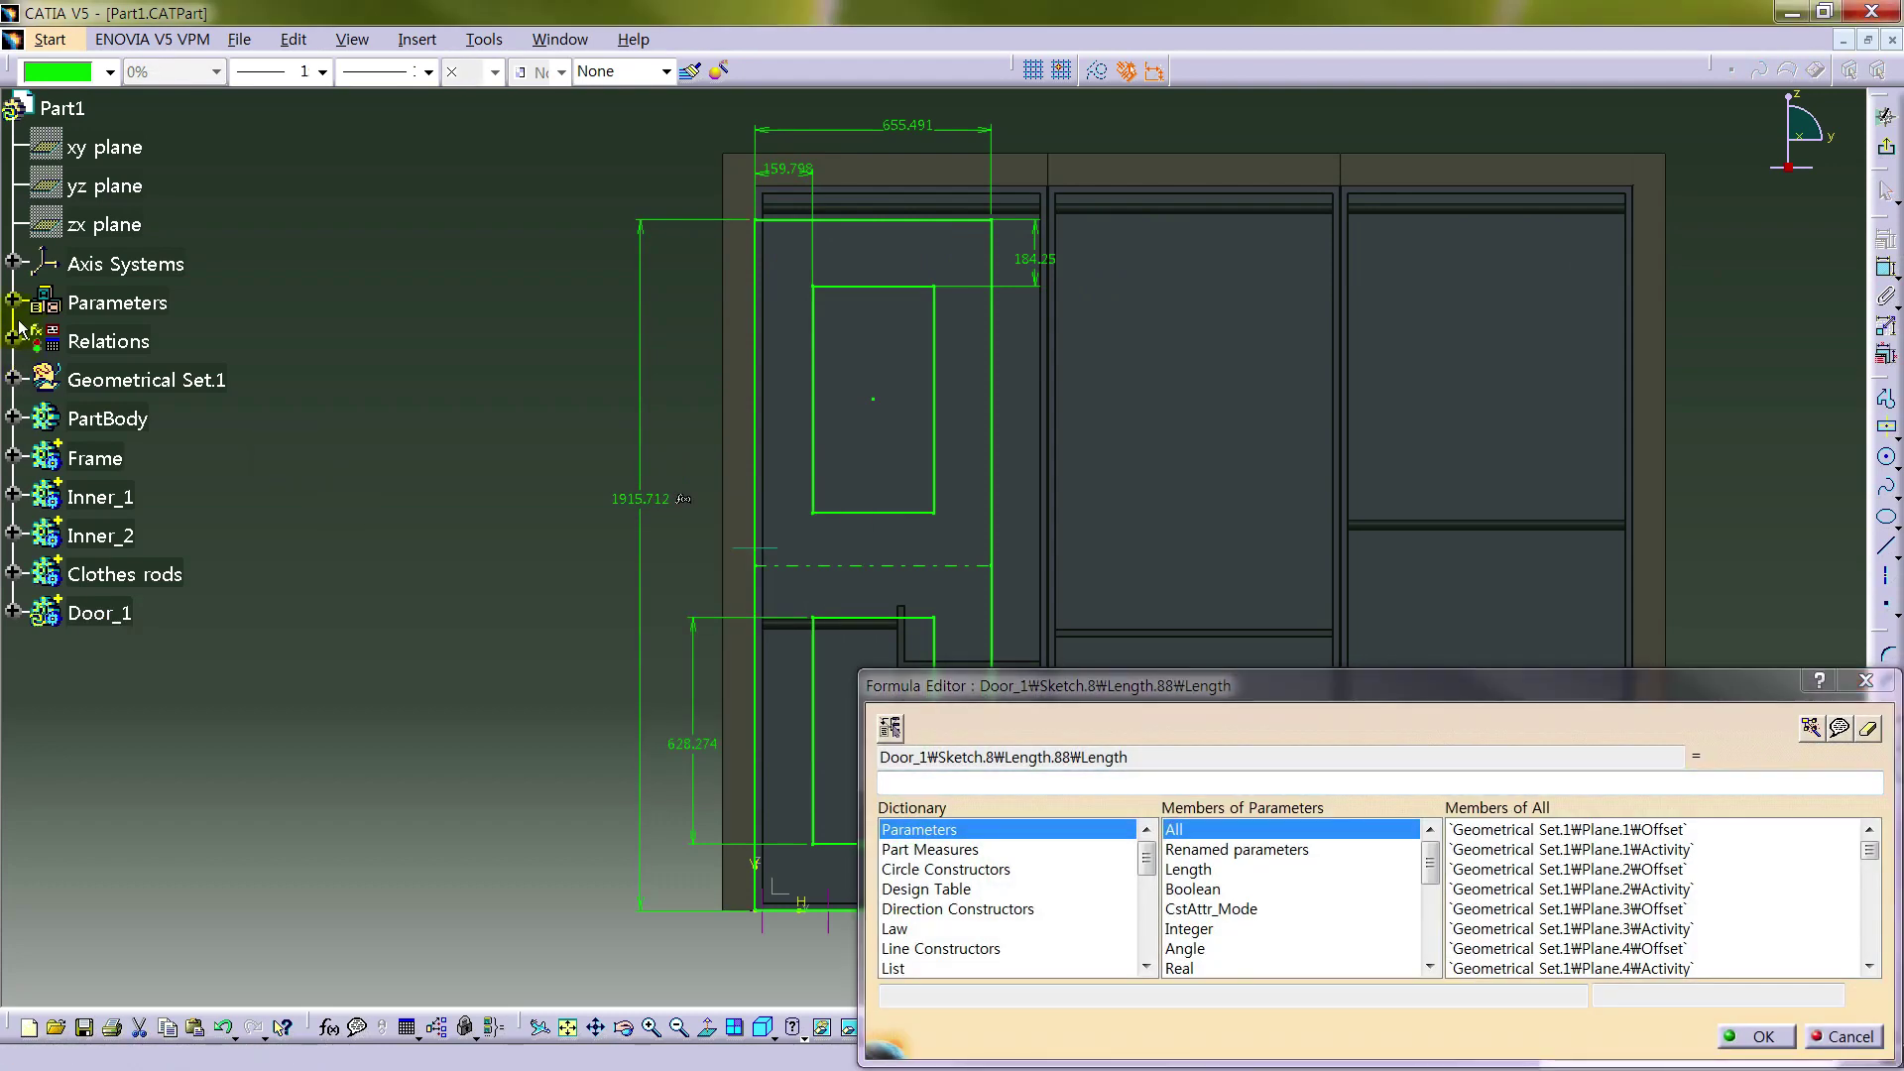
click(12, 303)
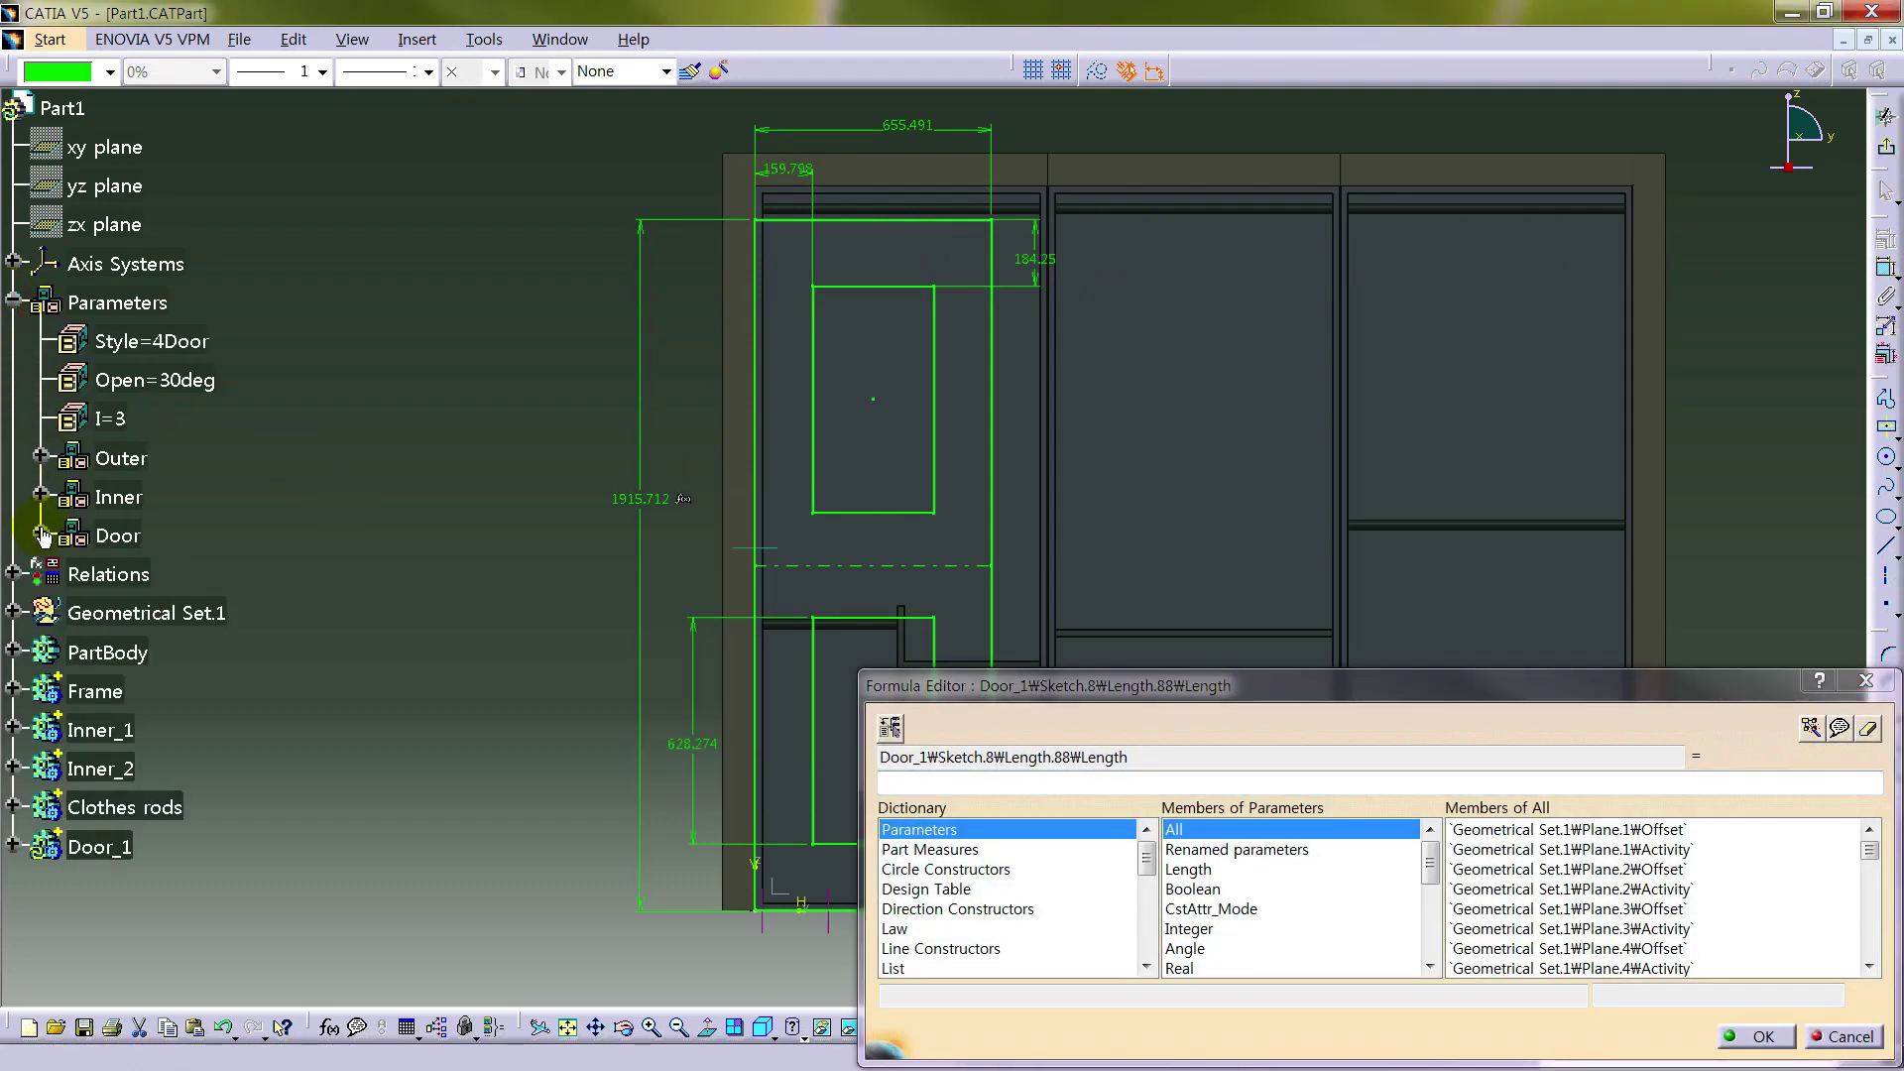
click(41, 536)
click(253, 575)
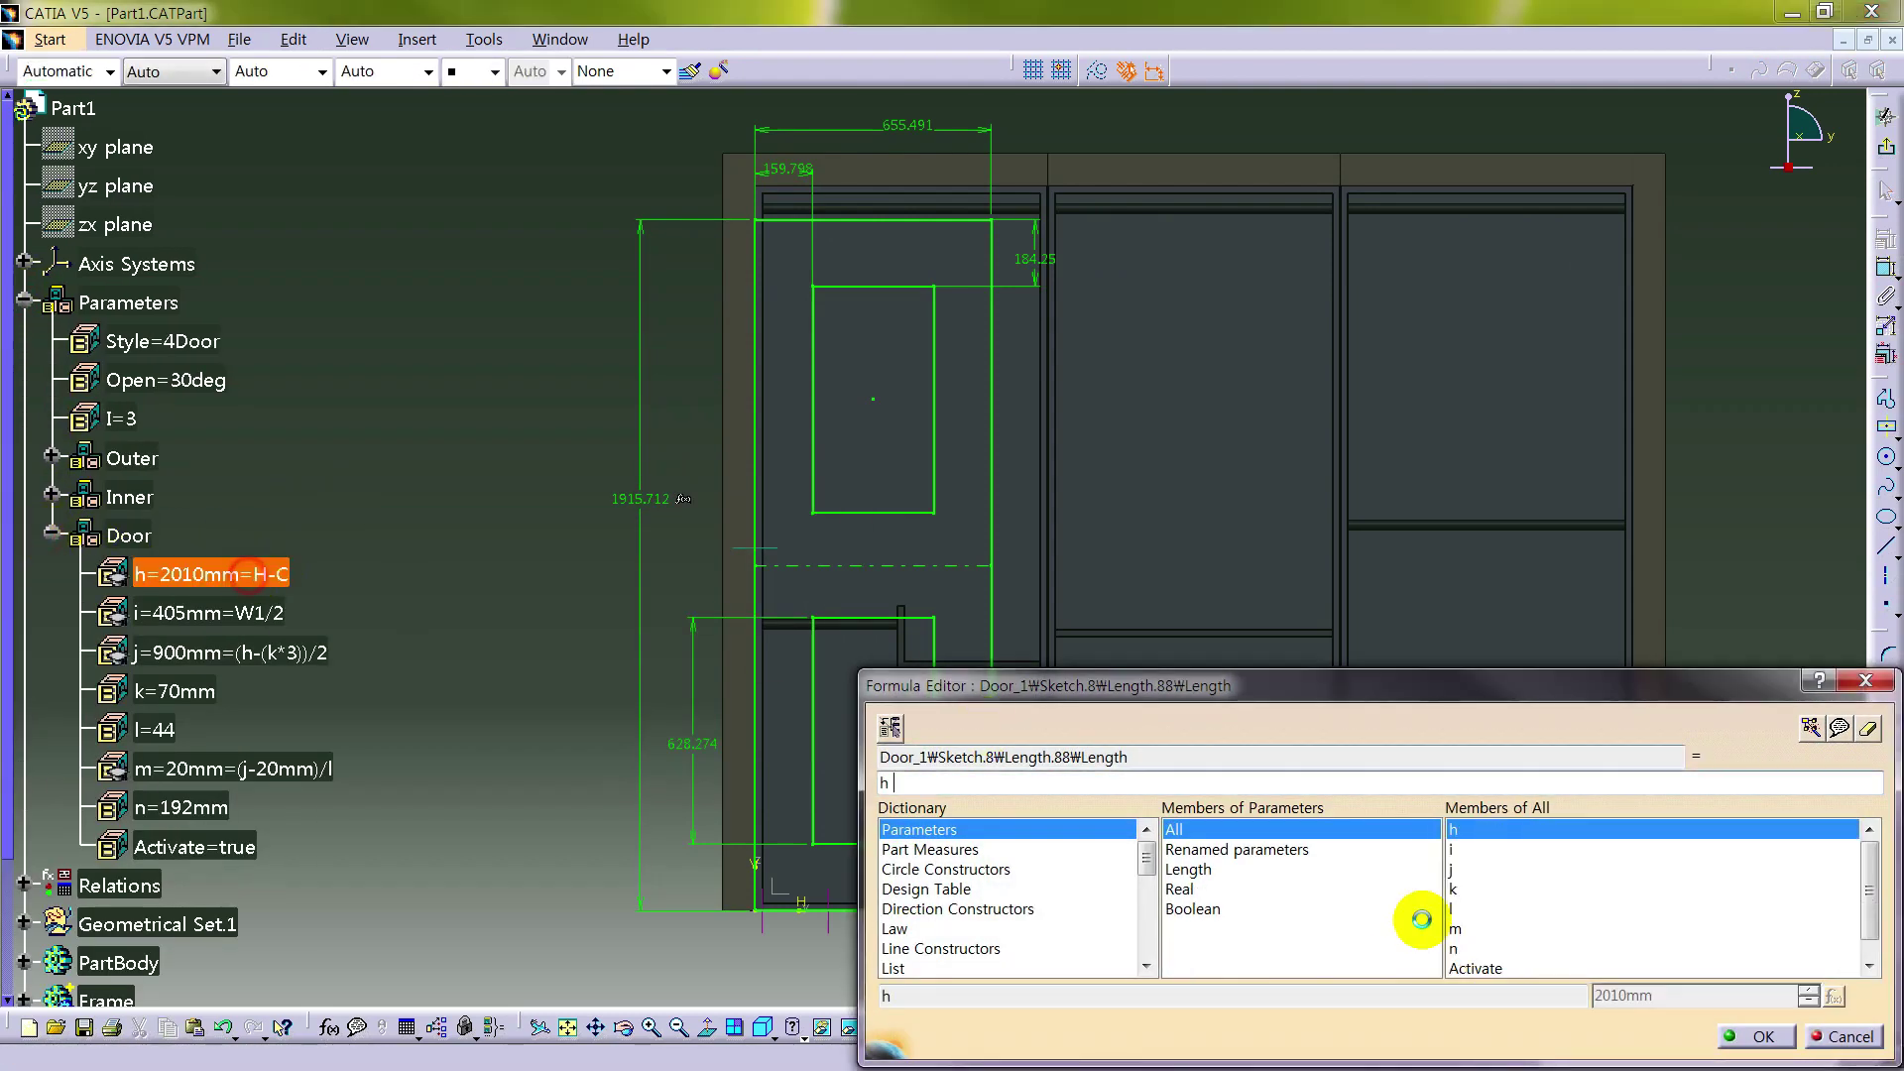
click(1771, 1034)
- Link the door outline's width dimension to the Door parameter i with a formula
right_click(950, 104)
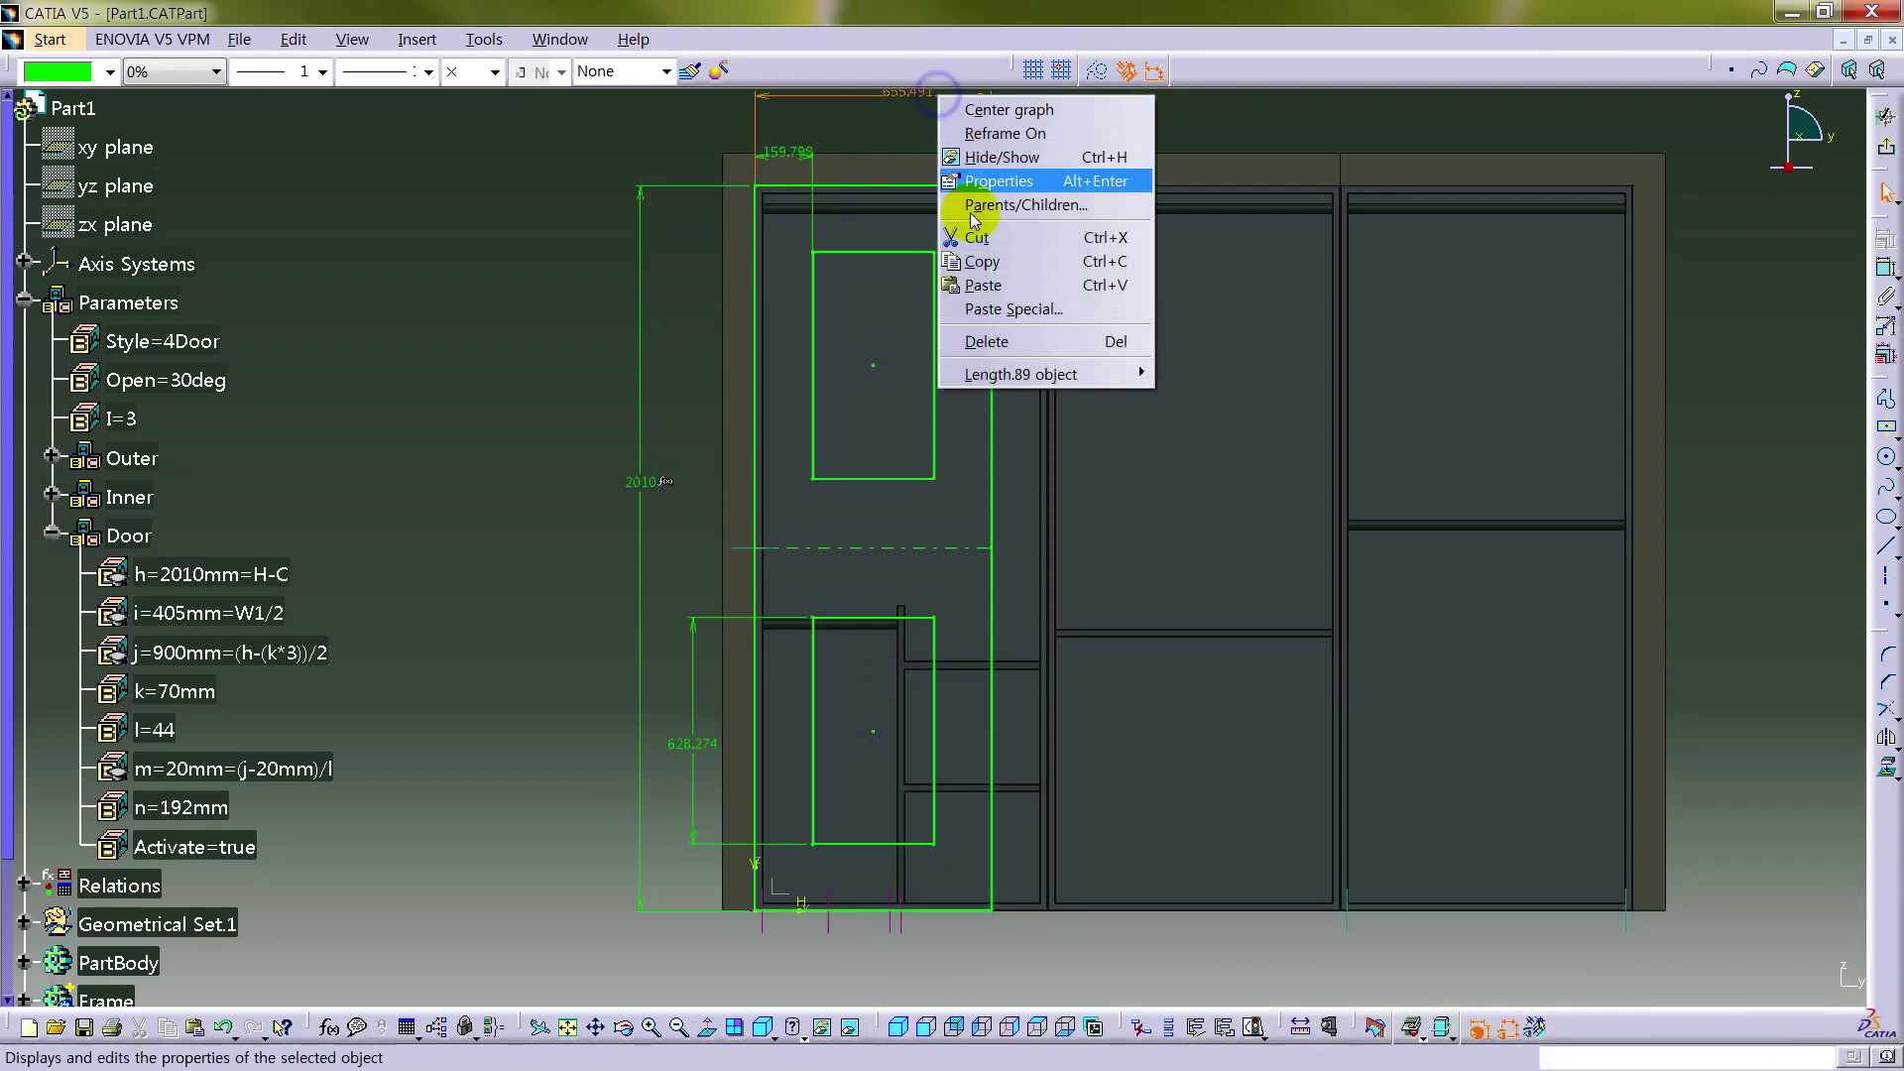
mouse_move(1020, 370)
click(1198, 399)
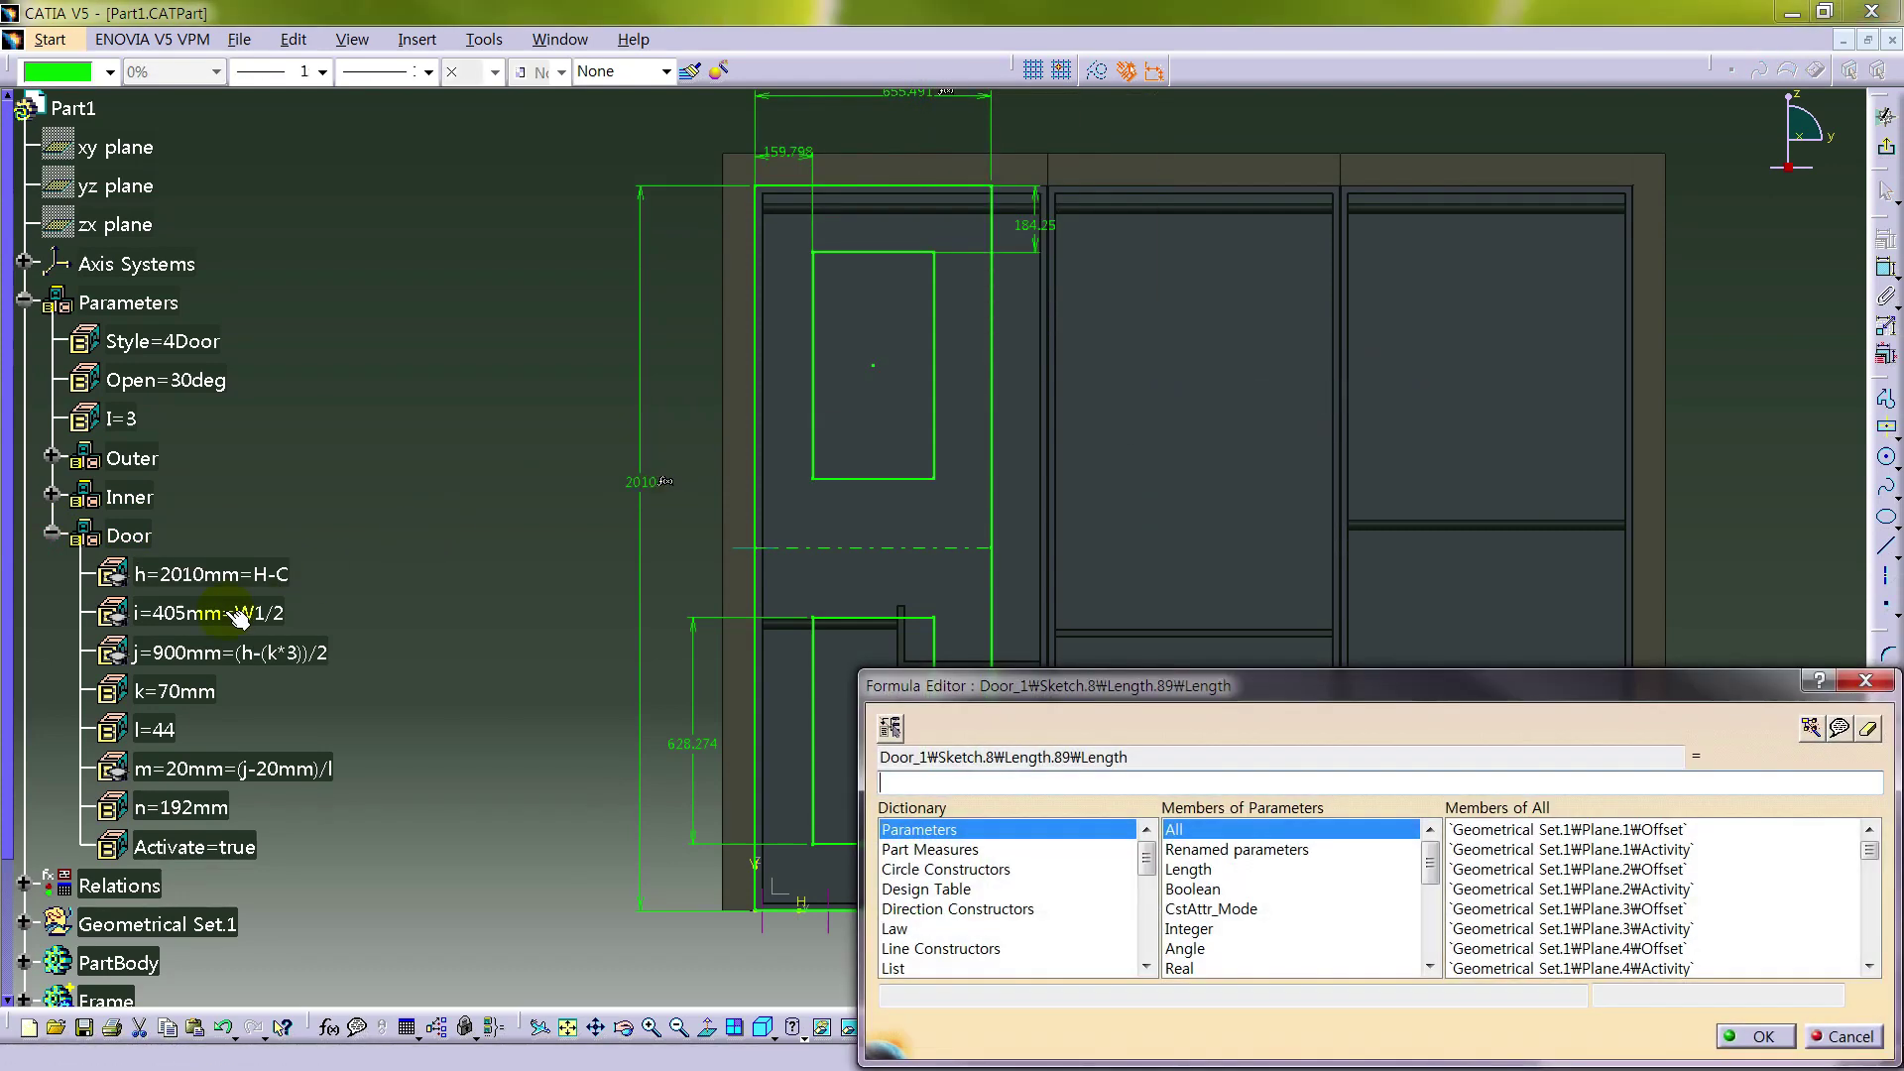
click(238, 613)
click(1763, 1034)
- Link the upper inner rectangle's offset from the outline's left edge to the Door parameter k with a formula
mouse_move(1109, 489)
middle_down()
mouse_move(1071, 539)
mouse_move(1020, 432)
middle_up()
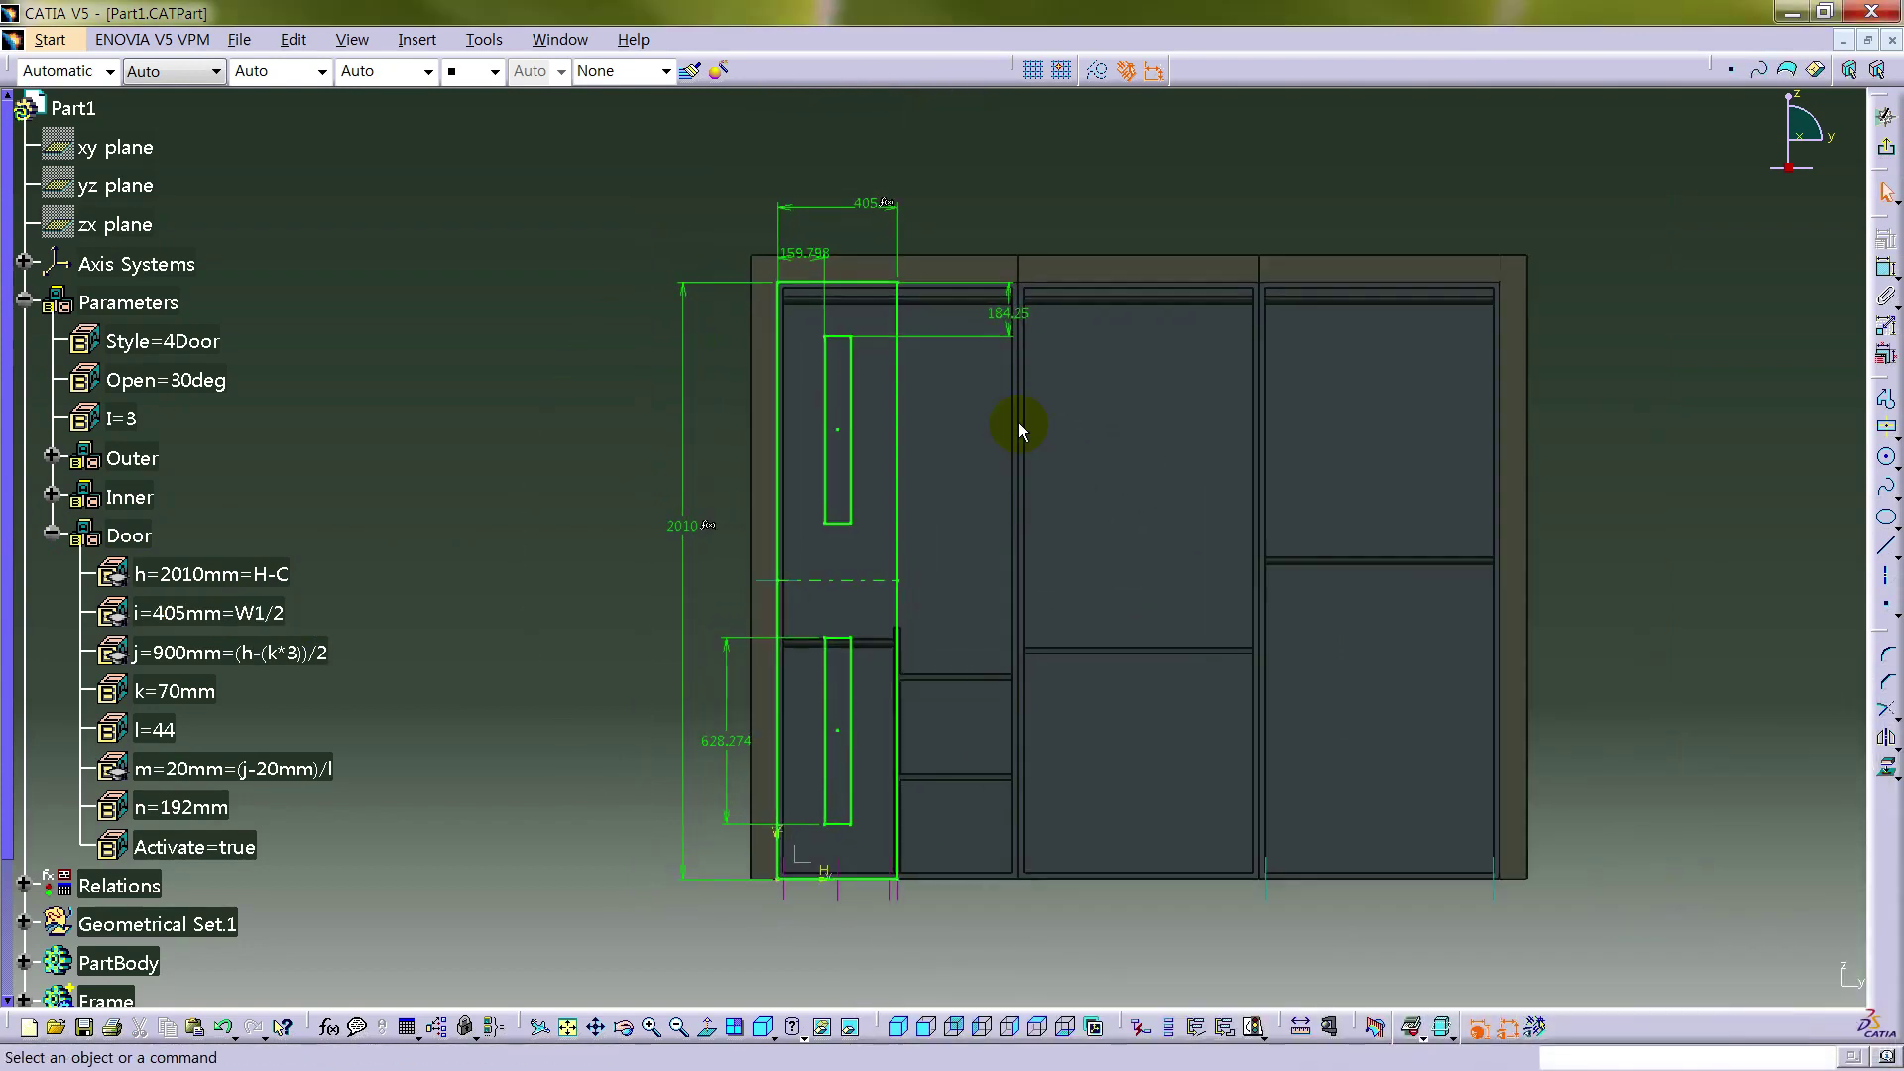
right_click(823, 268)
mouse_move(901, 530)
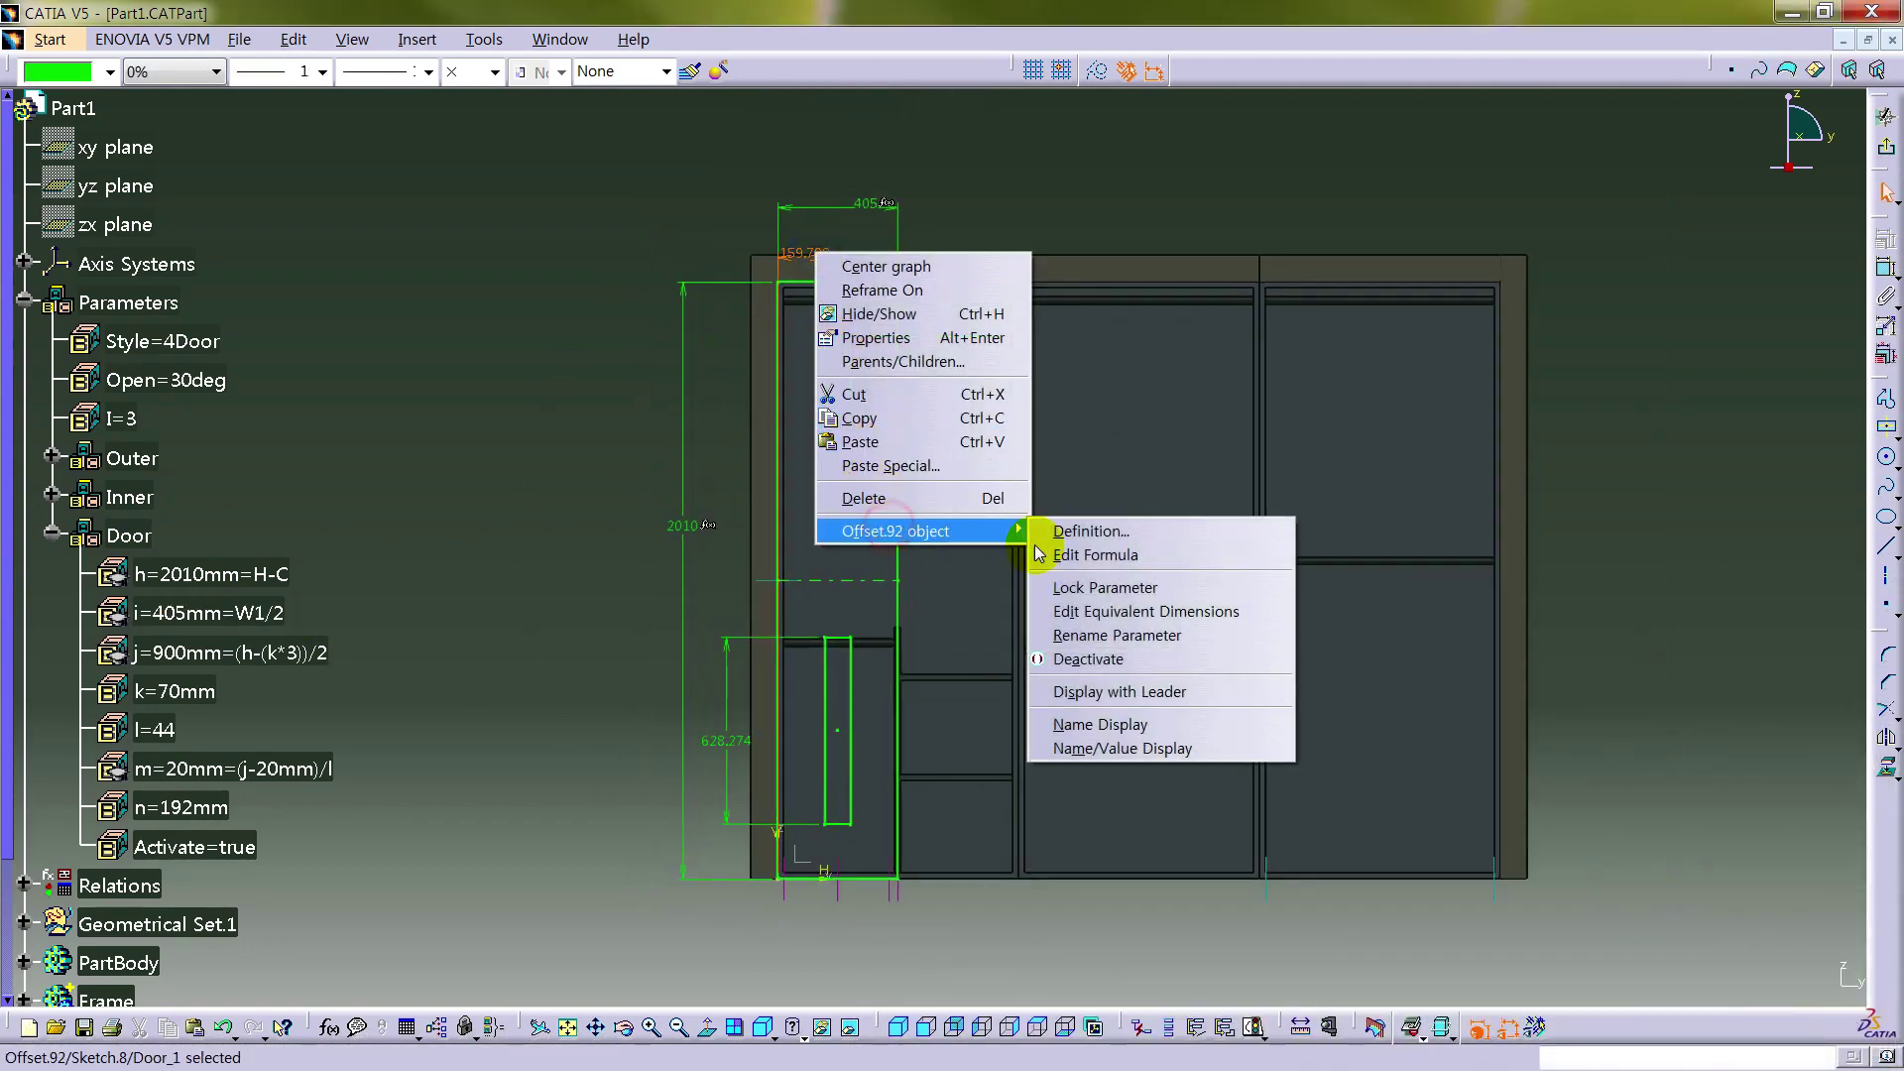
click(1118, 555)
click(188, 691)
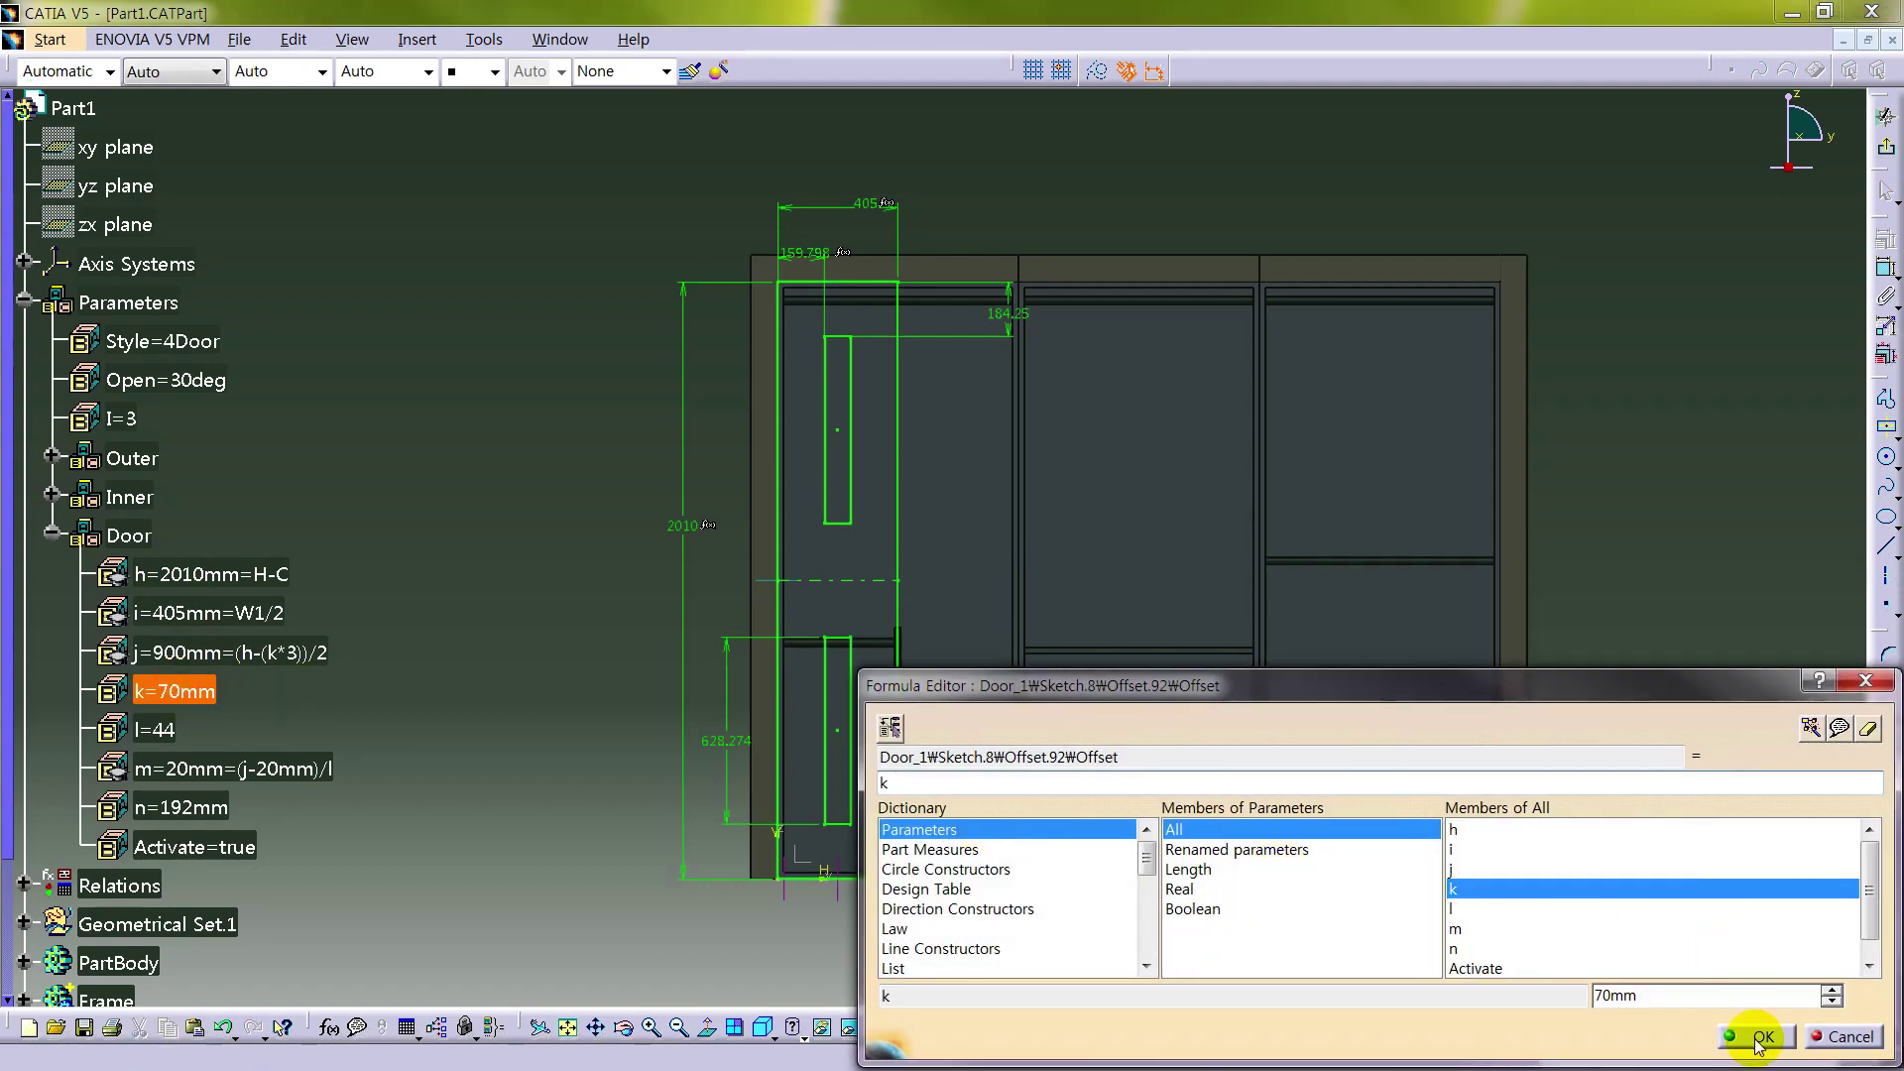
click(1756, 1038)
- Link the upper inner rectangle's offset from the outline's top edge to the Door parameter k with a formula
right_click(1017, 321)
mouse_move(1114, 714)
click(1252, 618)
click(188, 691)
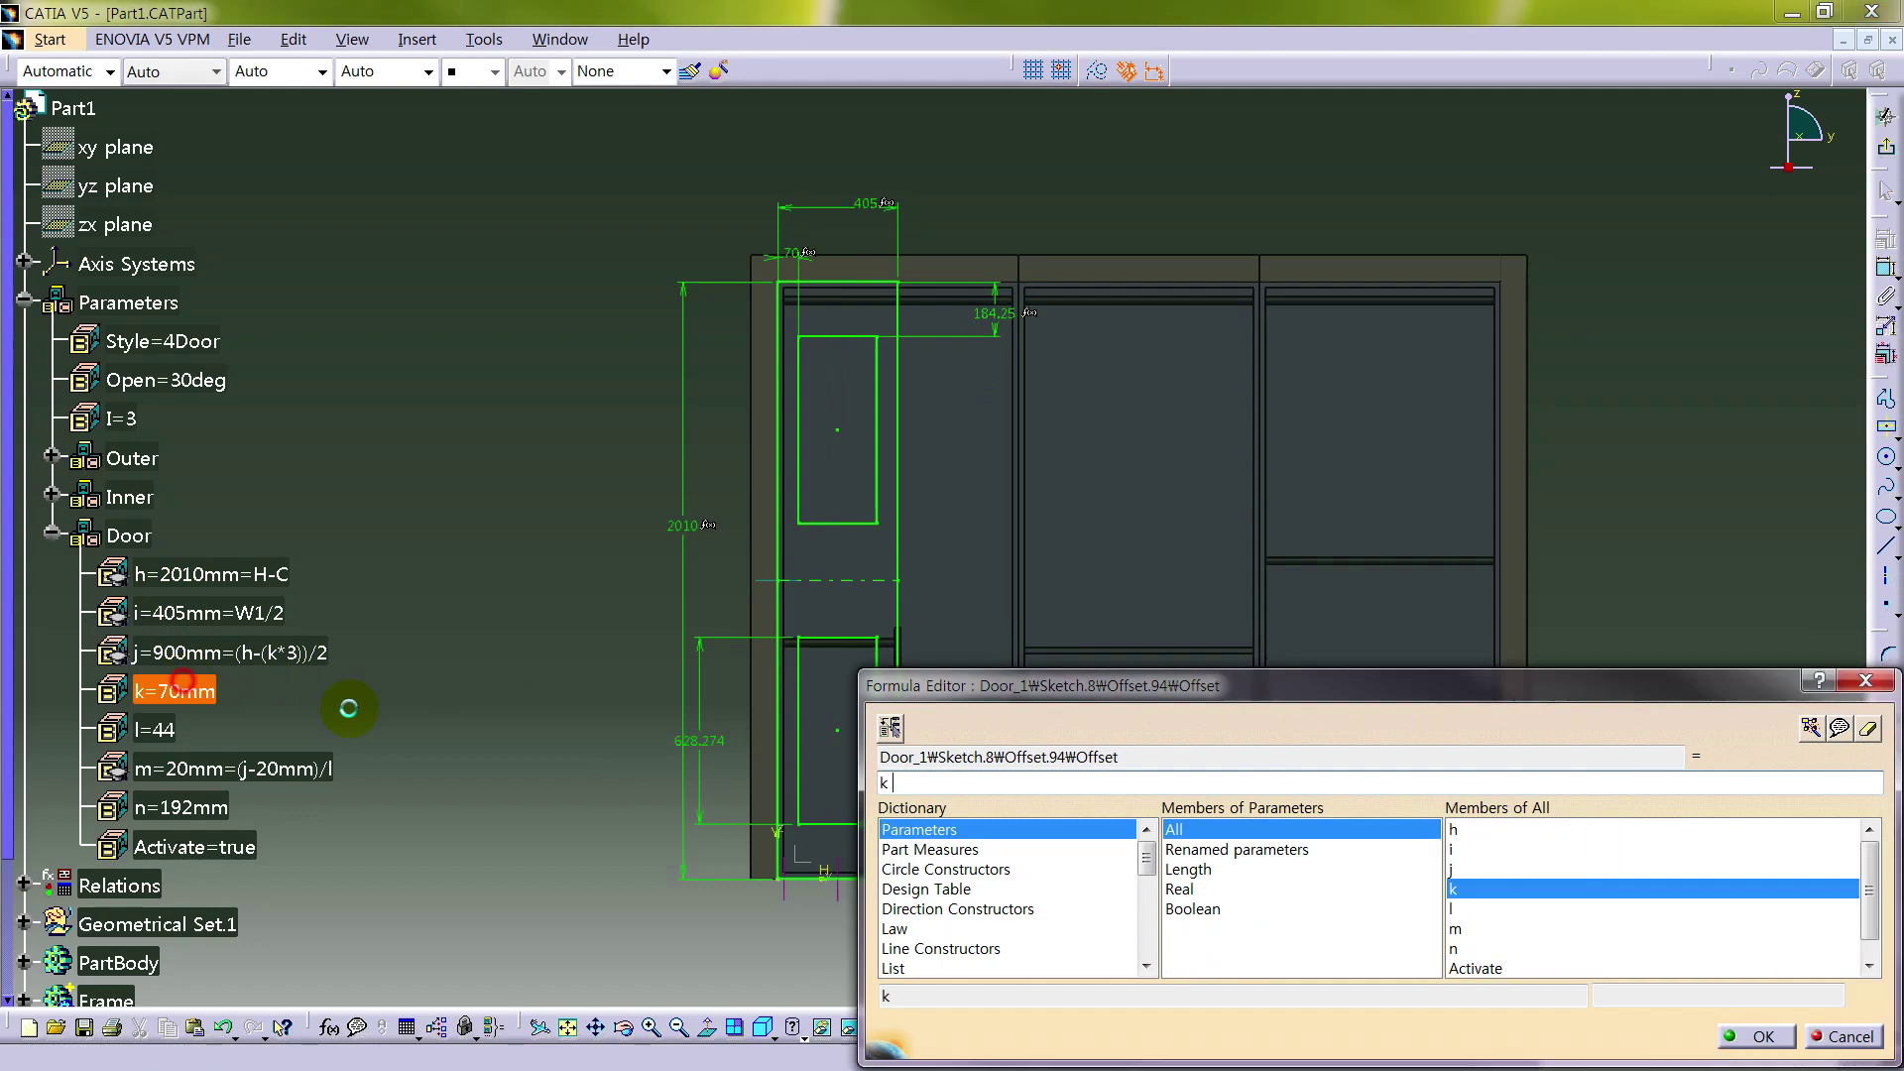
click(1742, 1035)
- Open the options for the lower inner rectangle's height dimension
right_click(706, 770)
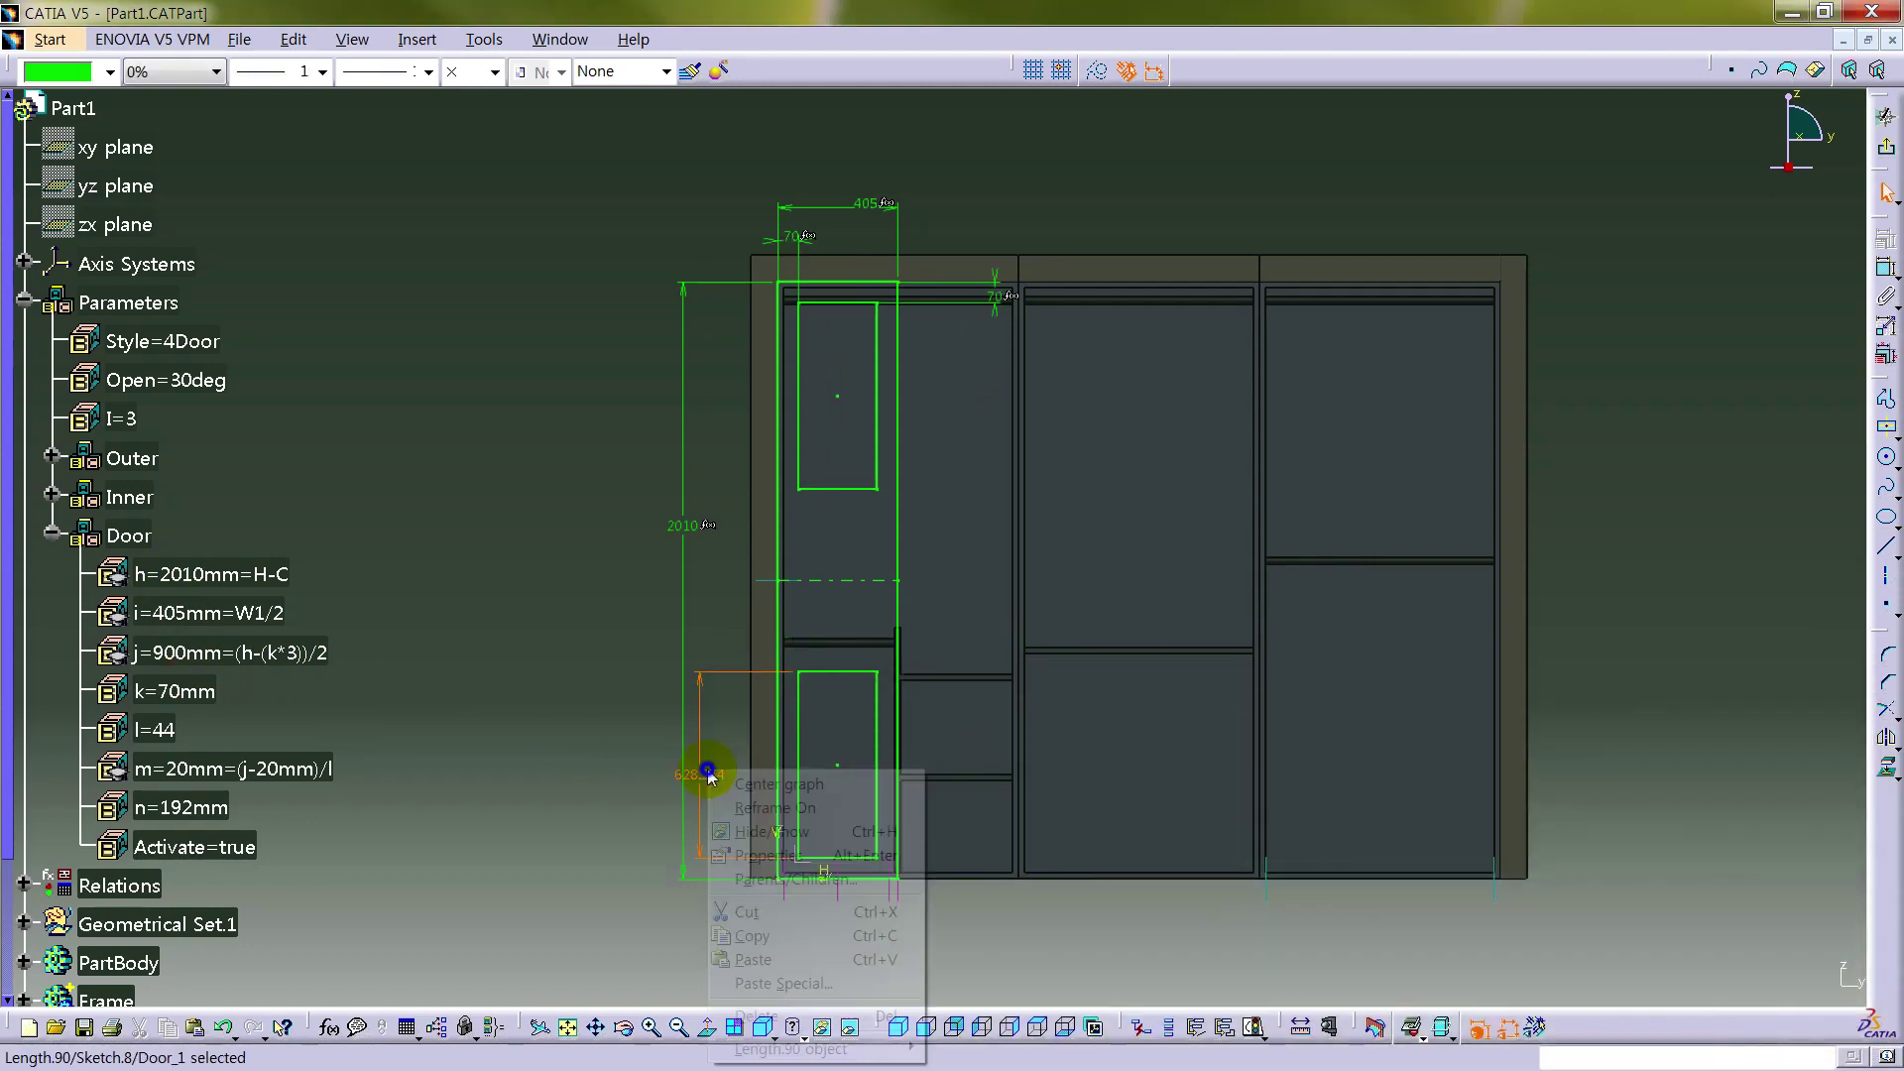
- Link the lower panel rectangle's height dimension to parameter j with a formula
mouse_move(819, 1048)
click(987, 855)
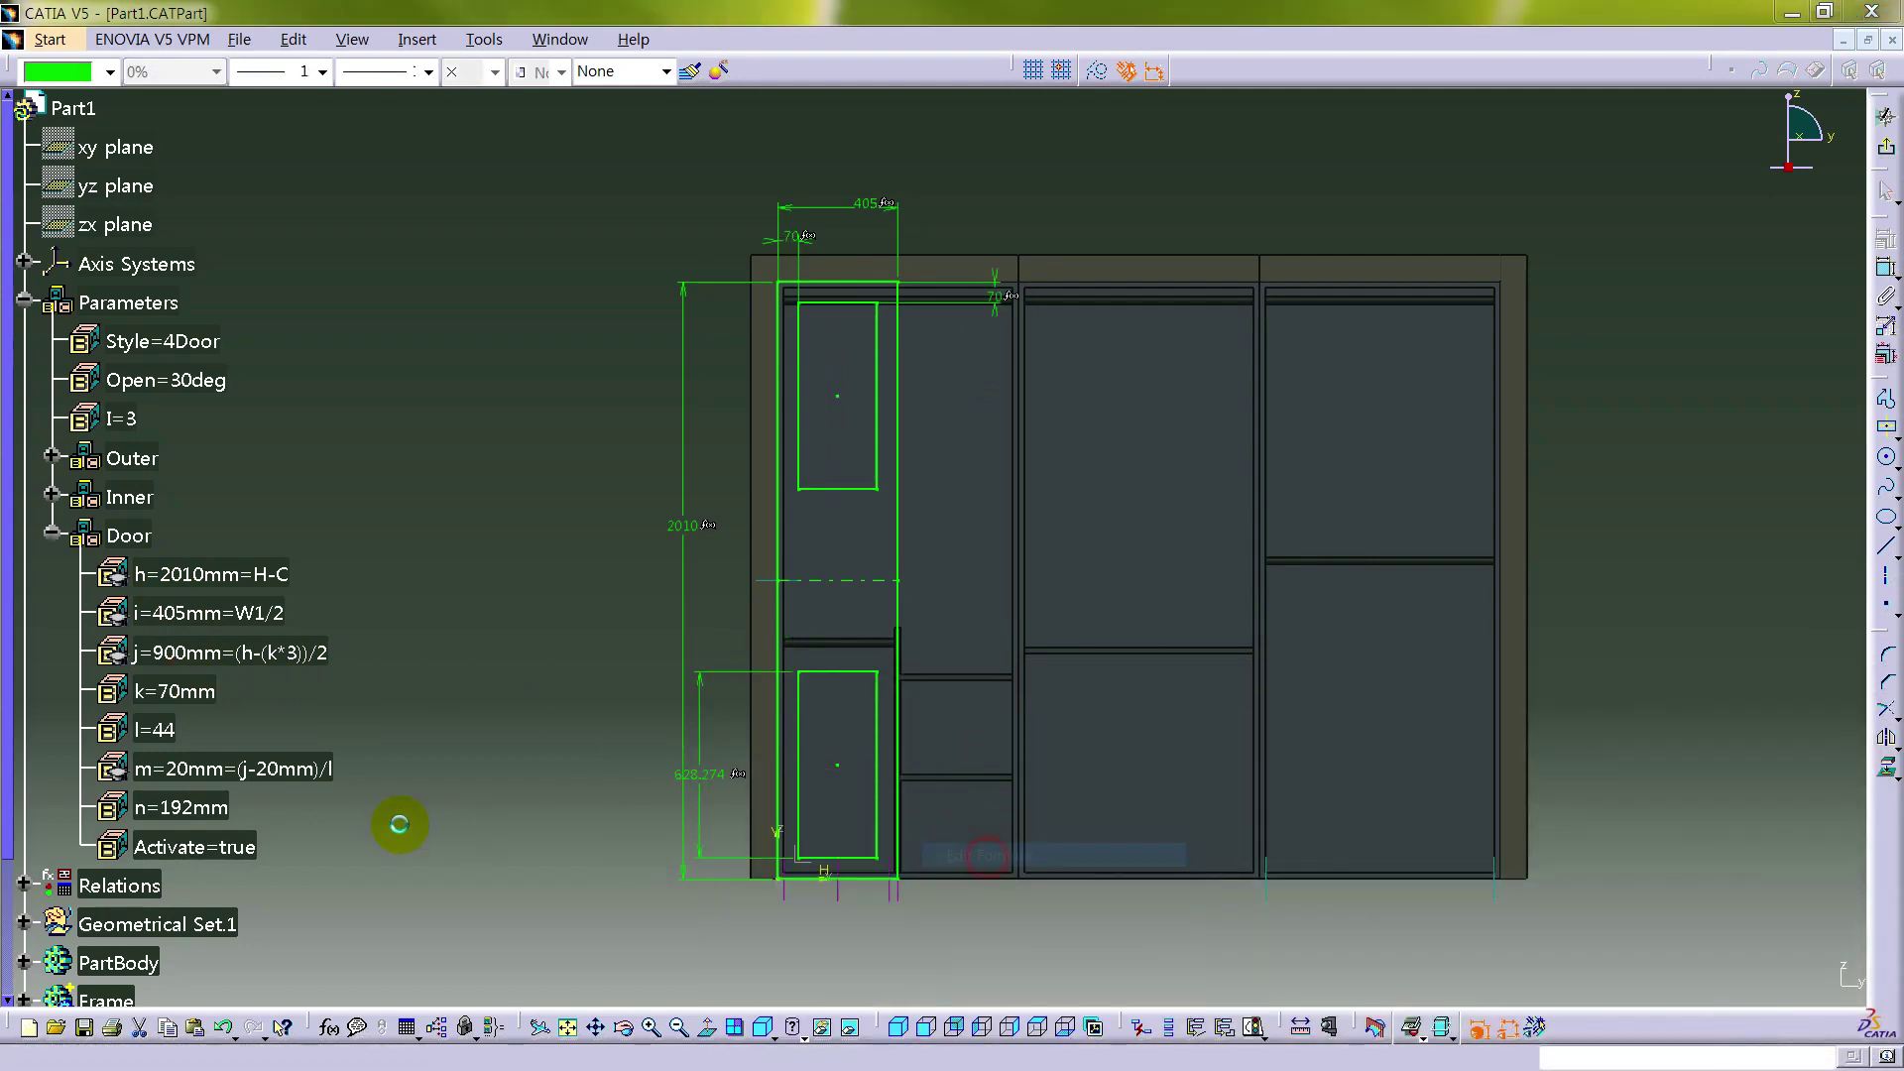
click(213, 654)
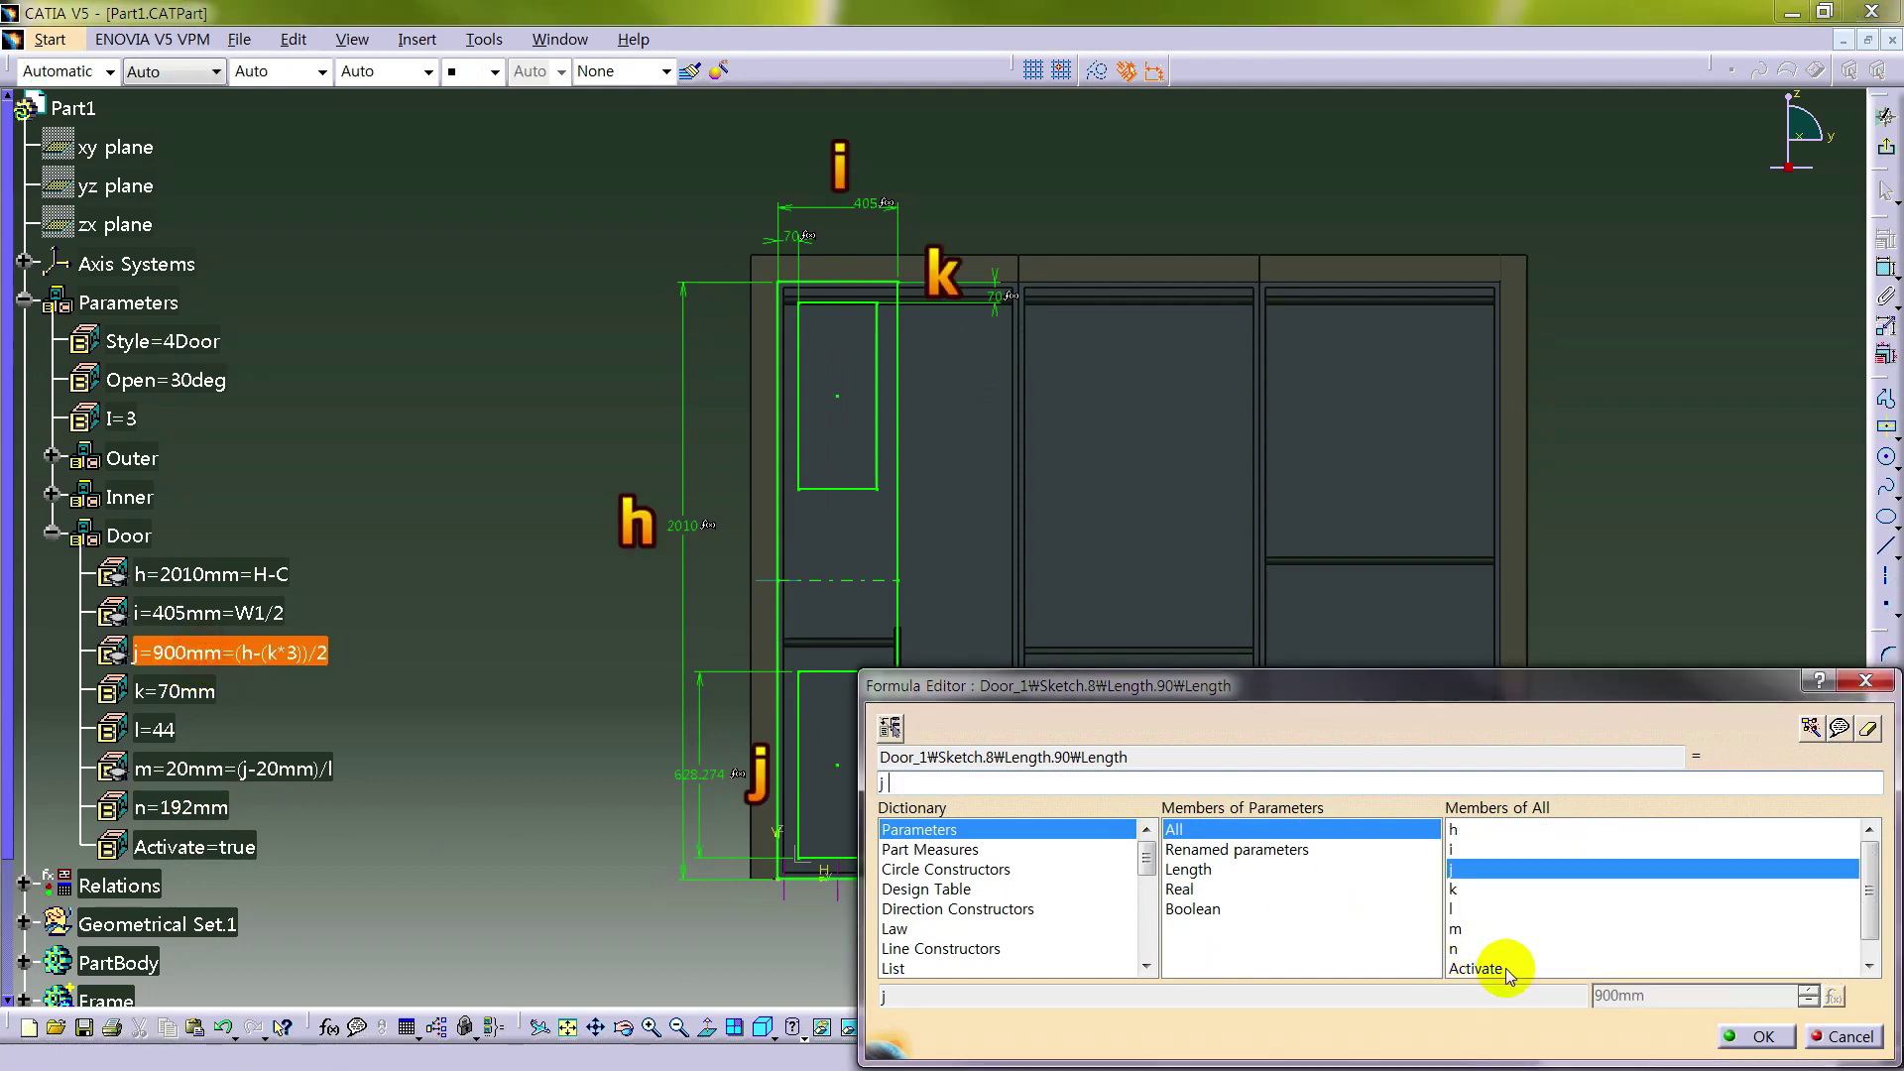
click(1755, 1036)
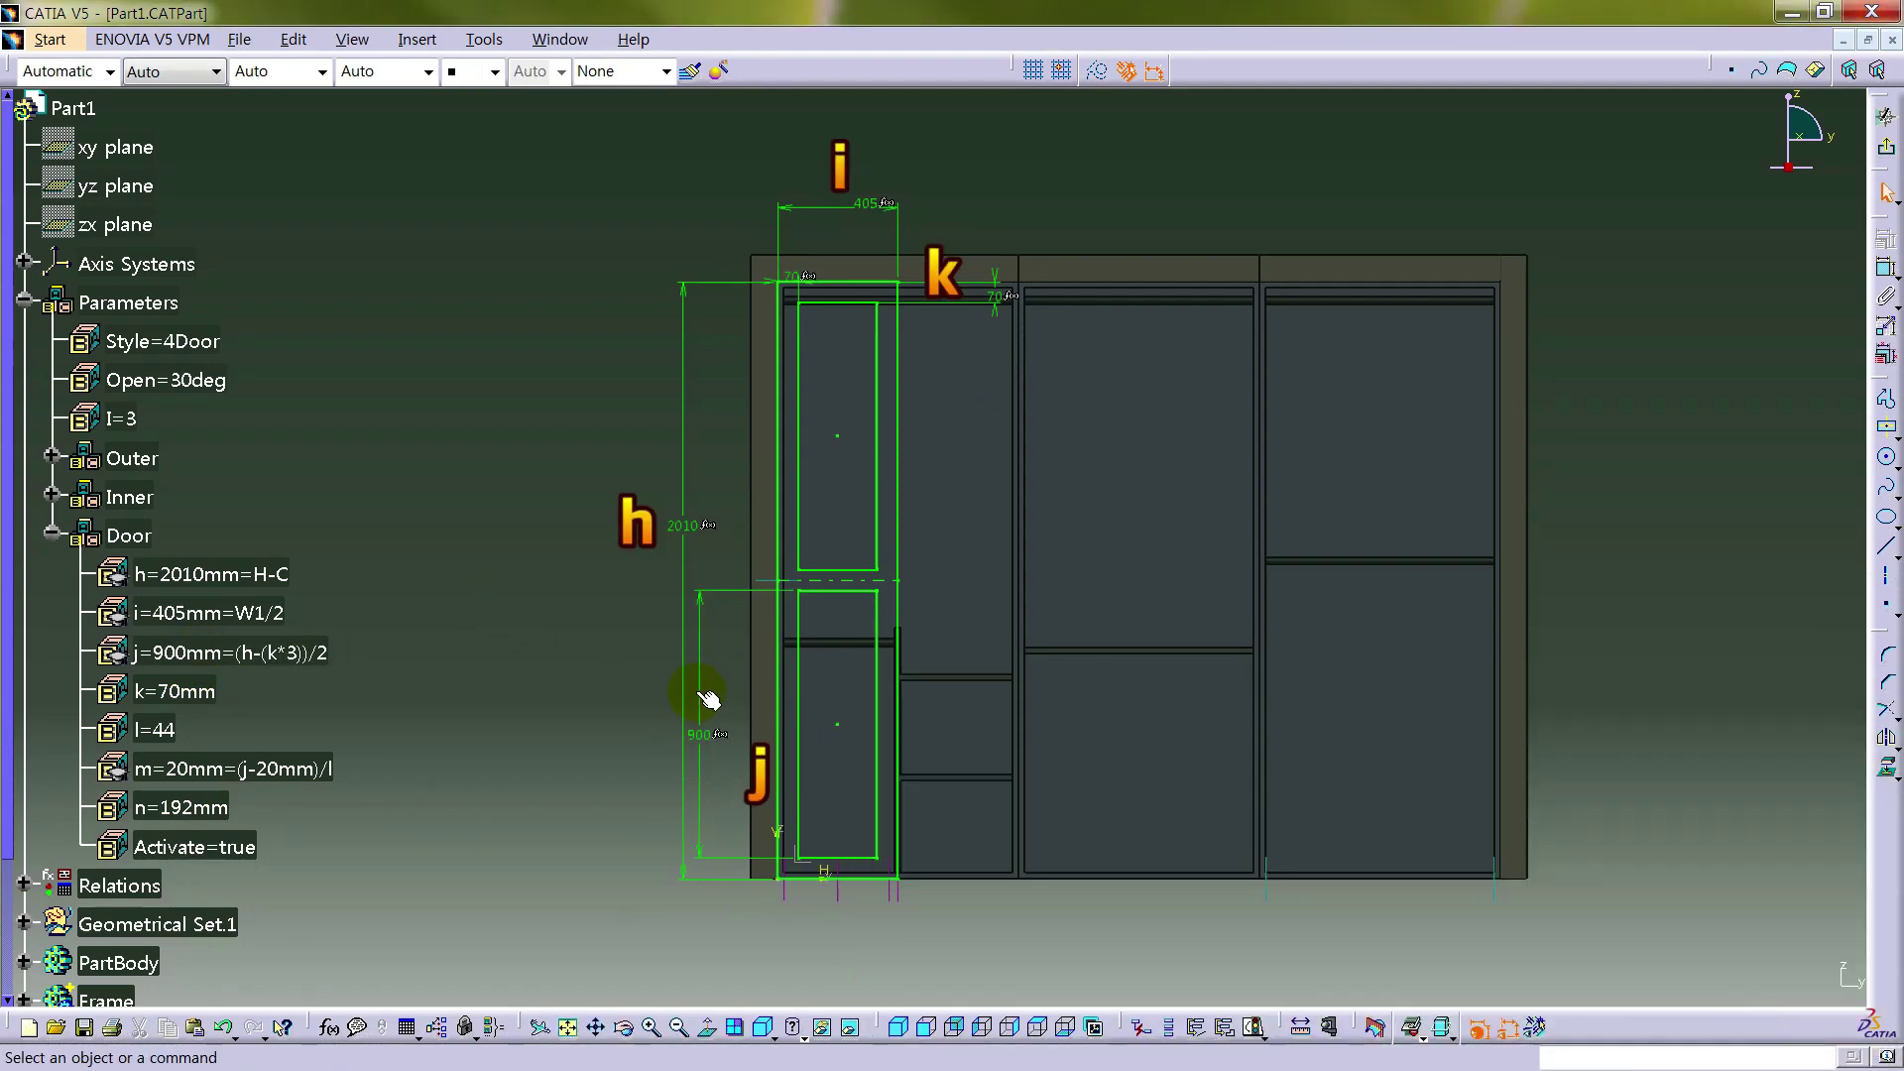
- Reposition the lower panel height, side margin and overall door width dimensions for readability, and exit the sketch
drag(699, 686, 732, 686)
click(531, 674)
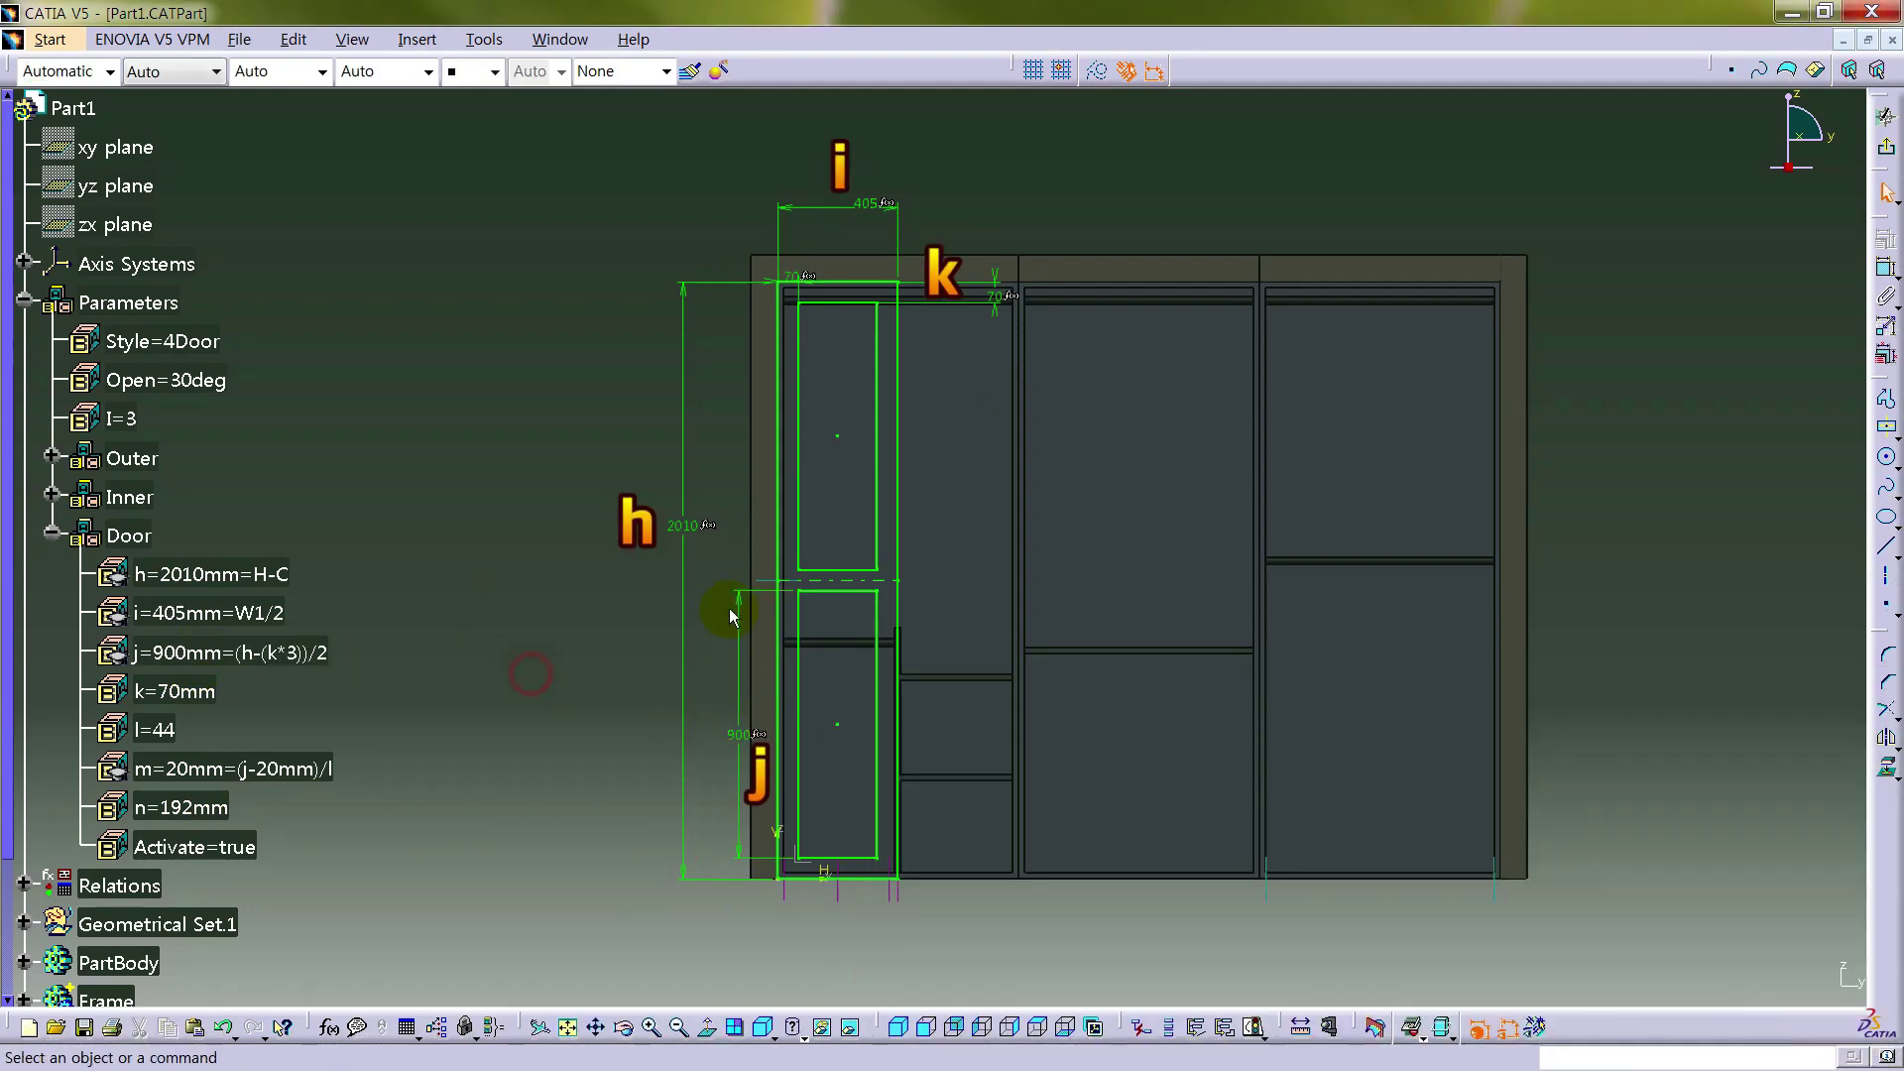
click(797, 273)
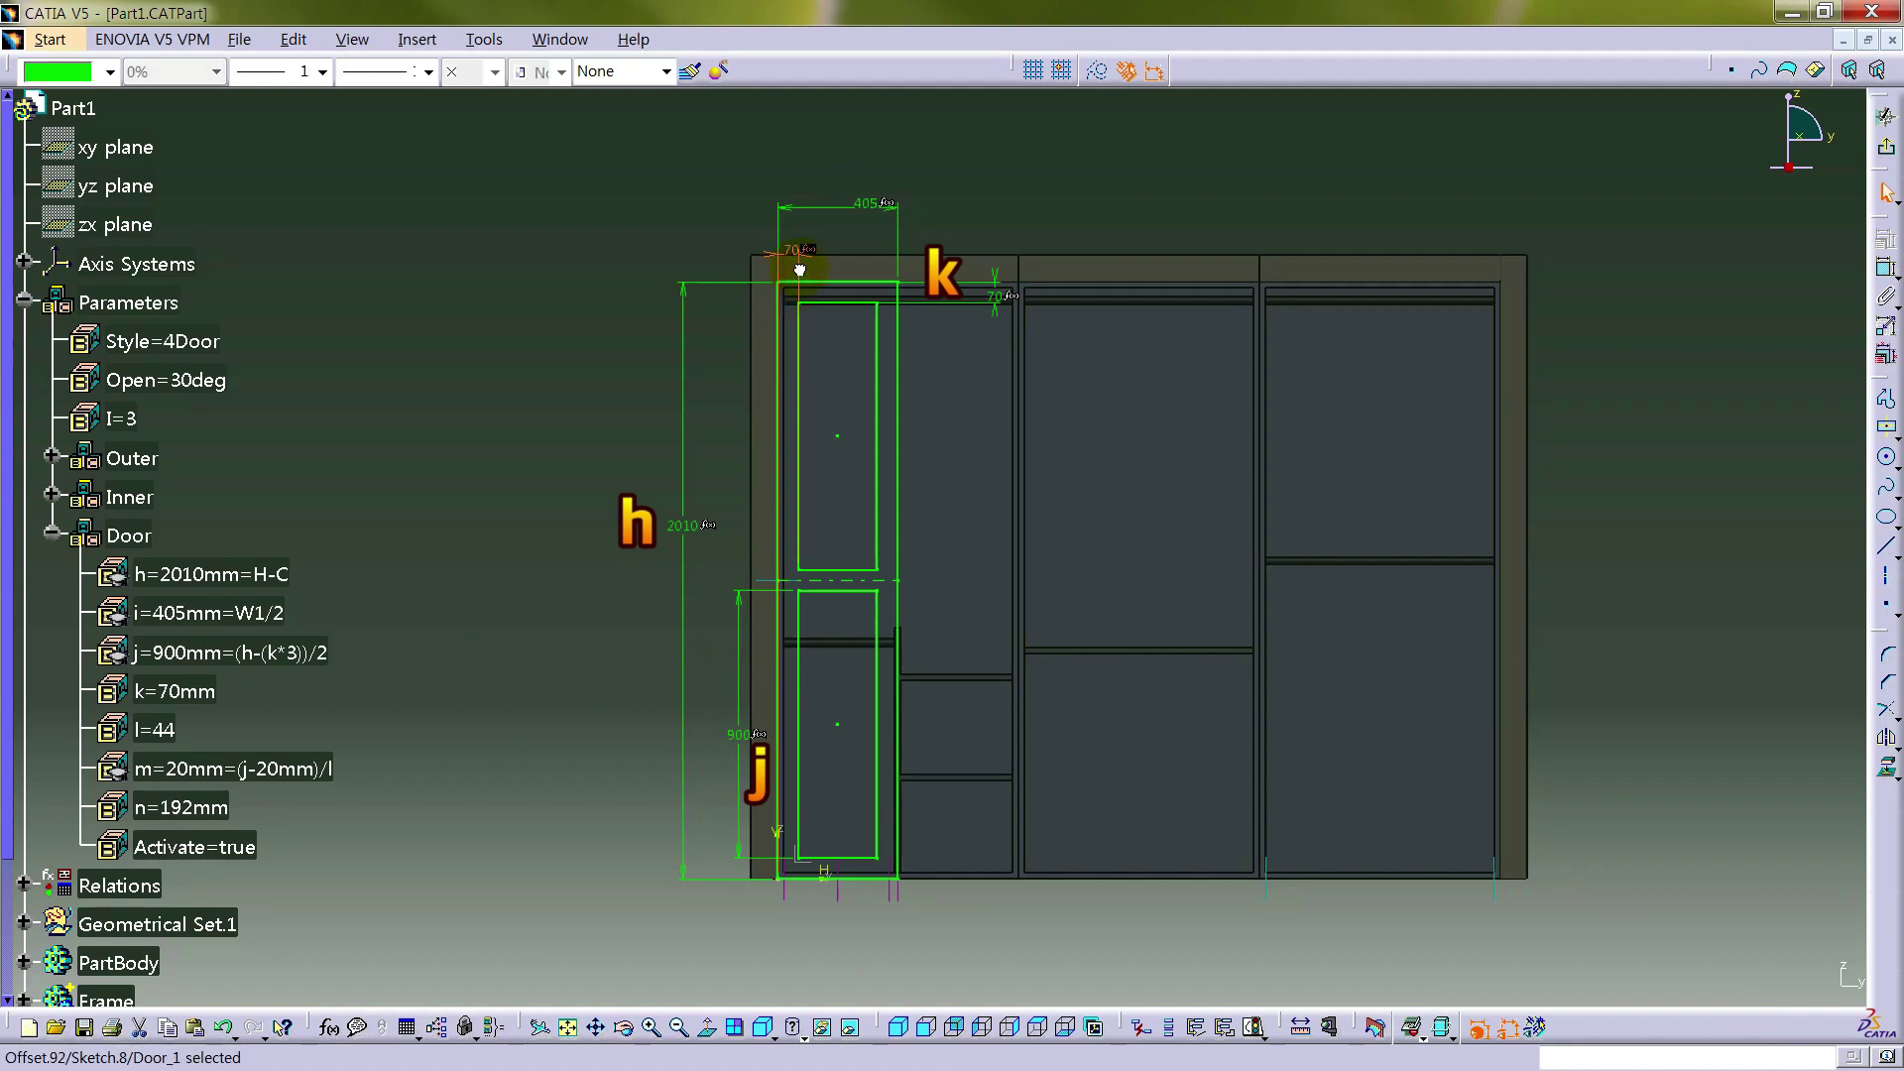
drag(868, 205, 840, 207)
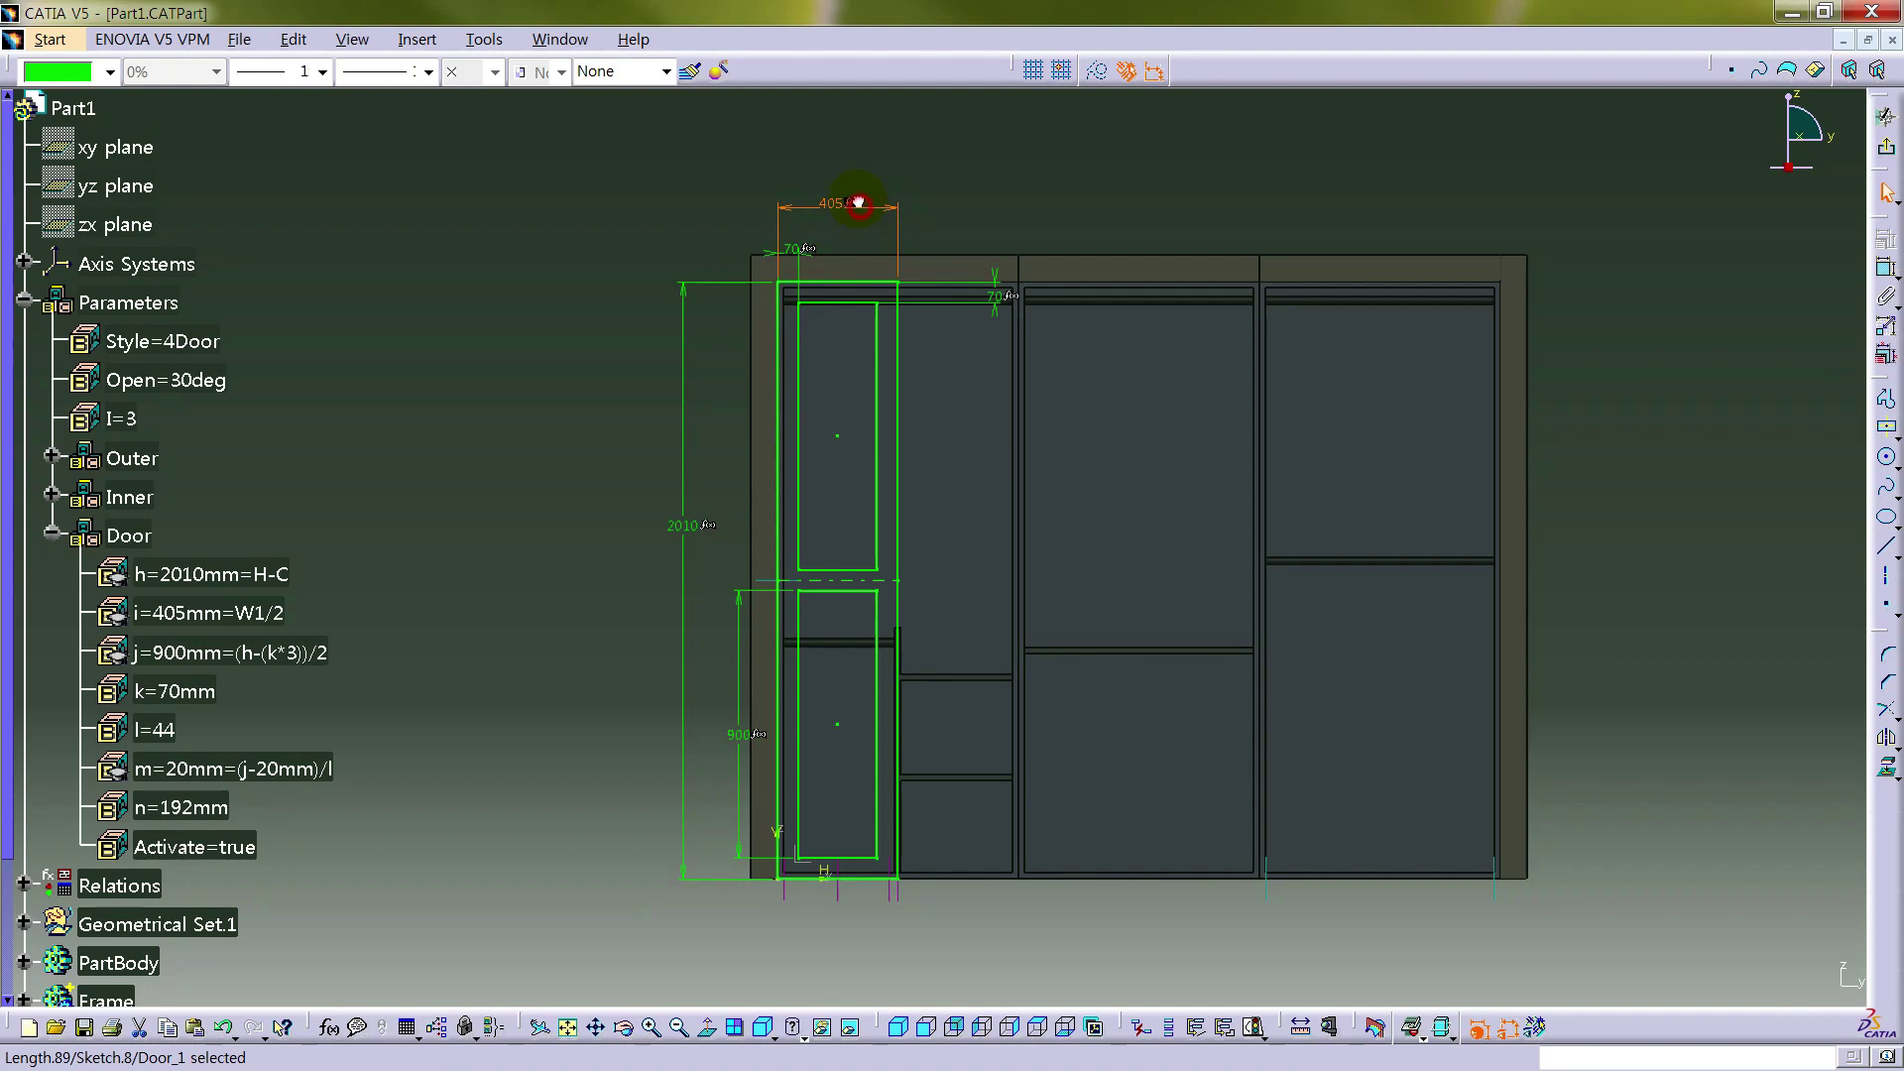
click(1035, 183)
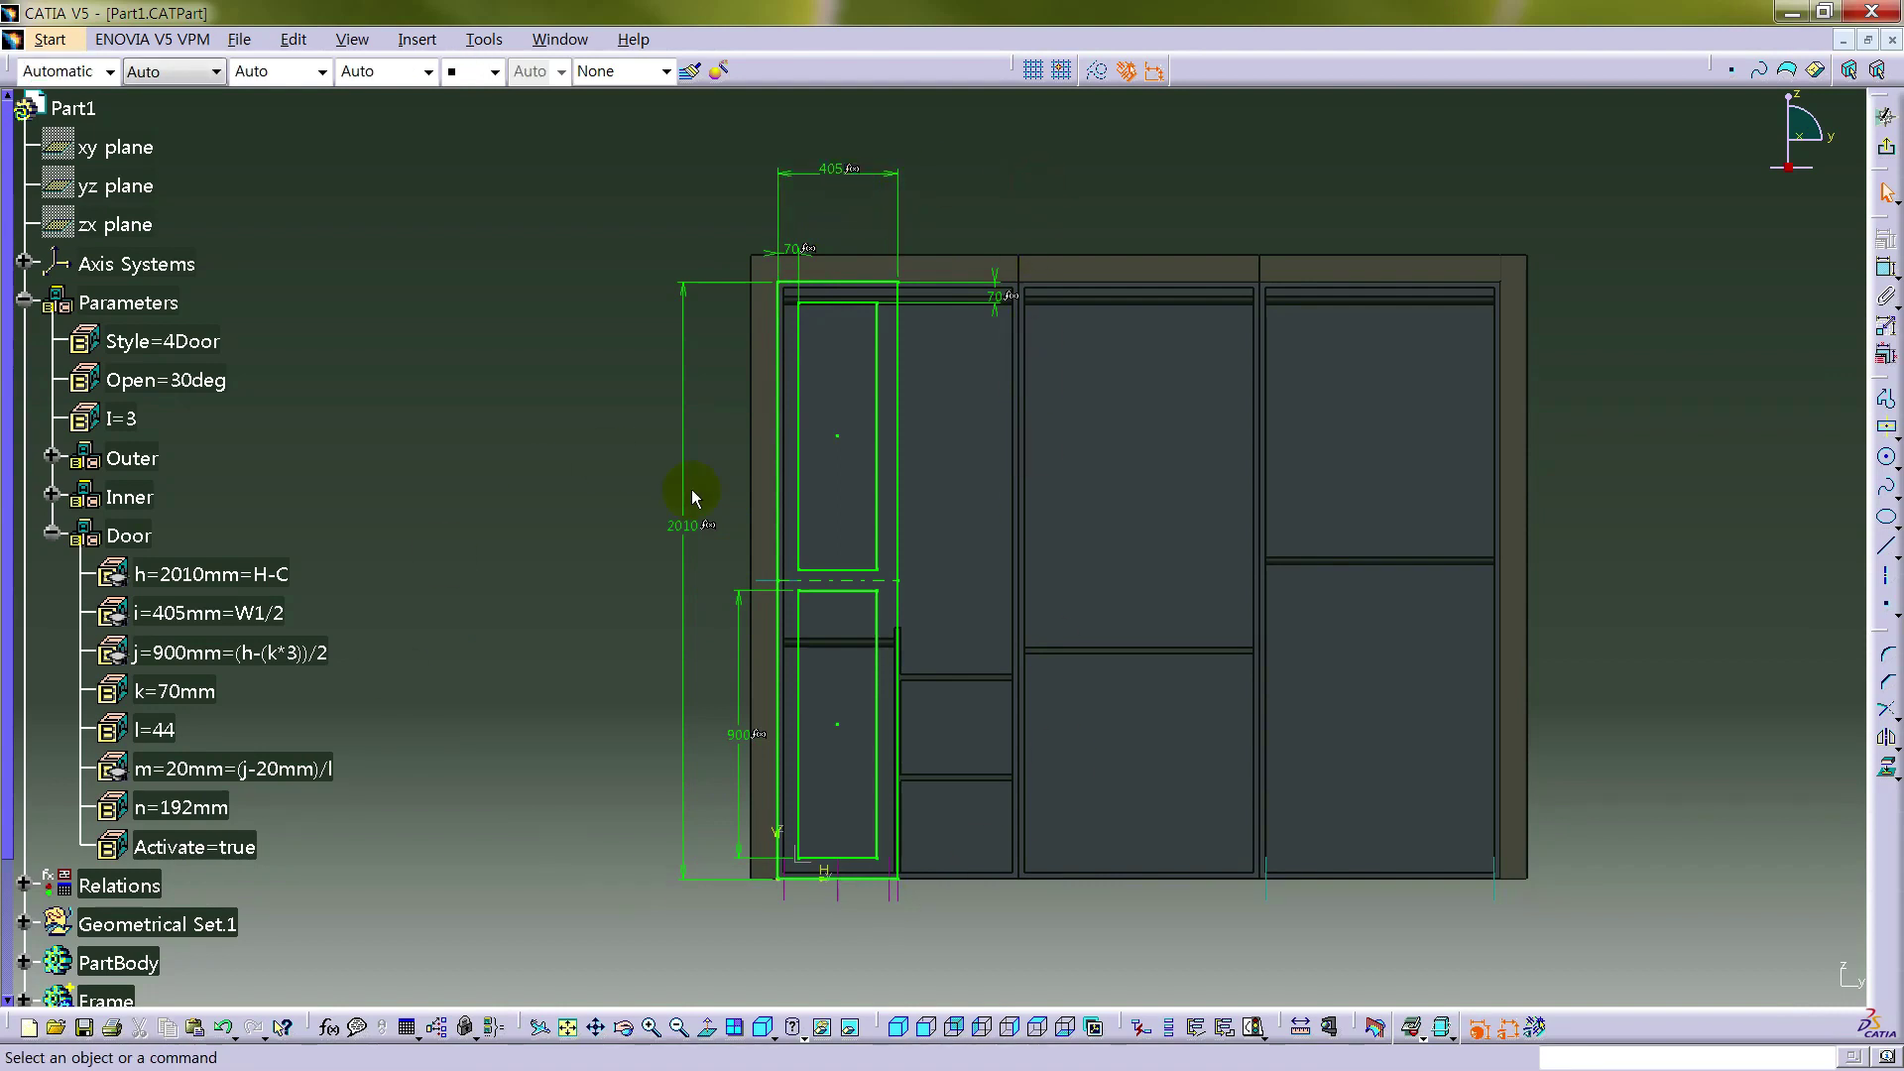
middle_drag(1180, 681, 1102, 681)
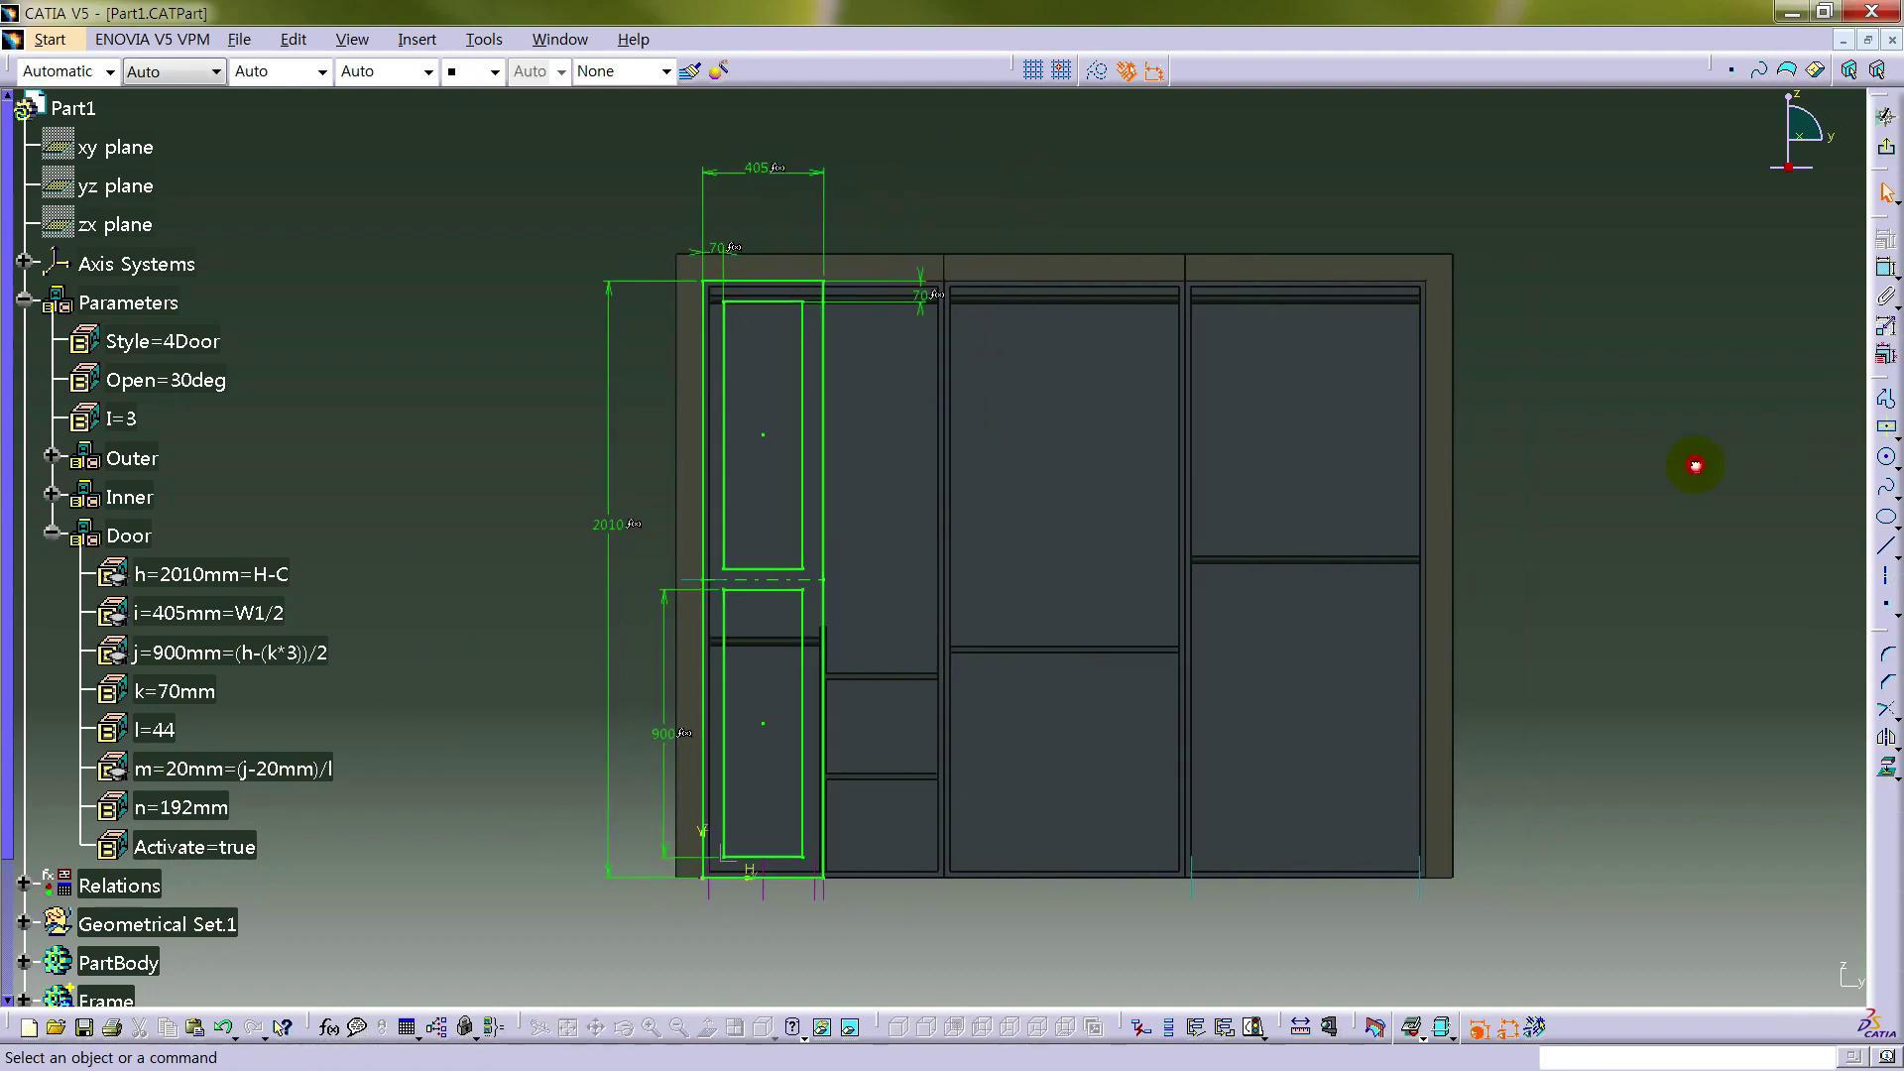
click(1885, 147)
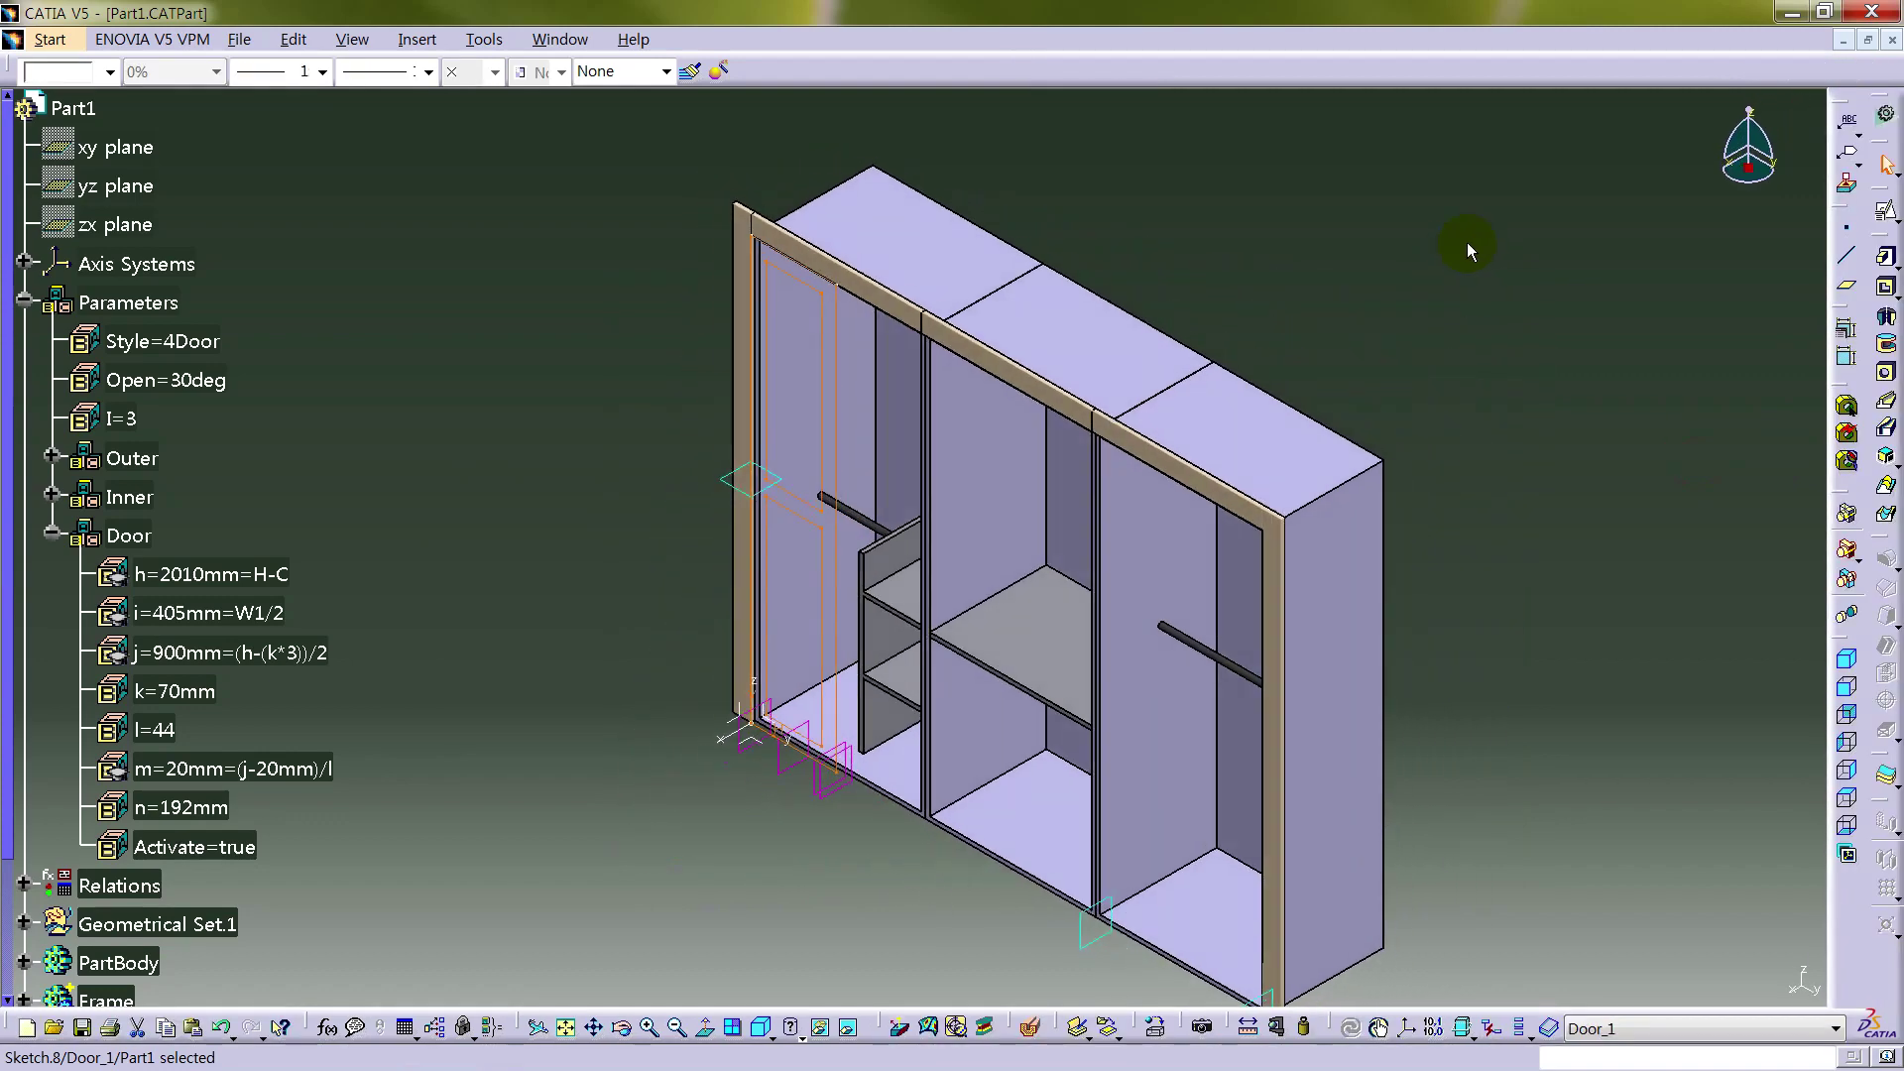
- Start a Pad using only the outer door outline of Sketch.8 as a sub-element profile, with its direction reversed towards the cabinet
click(1885, 256)
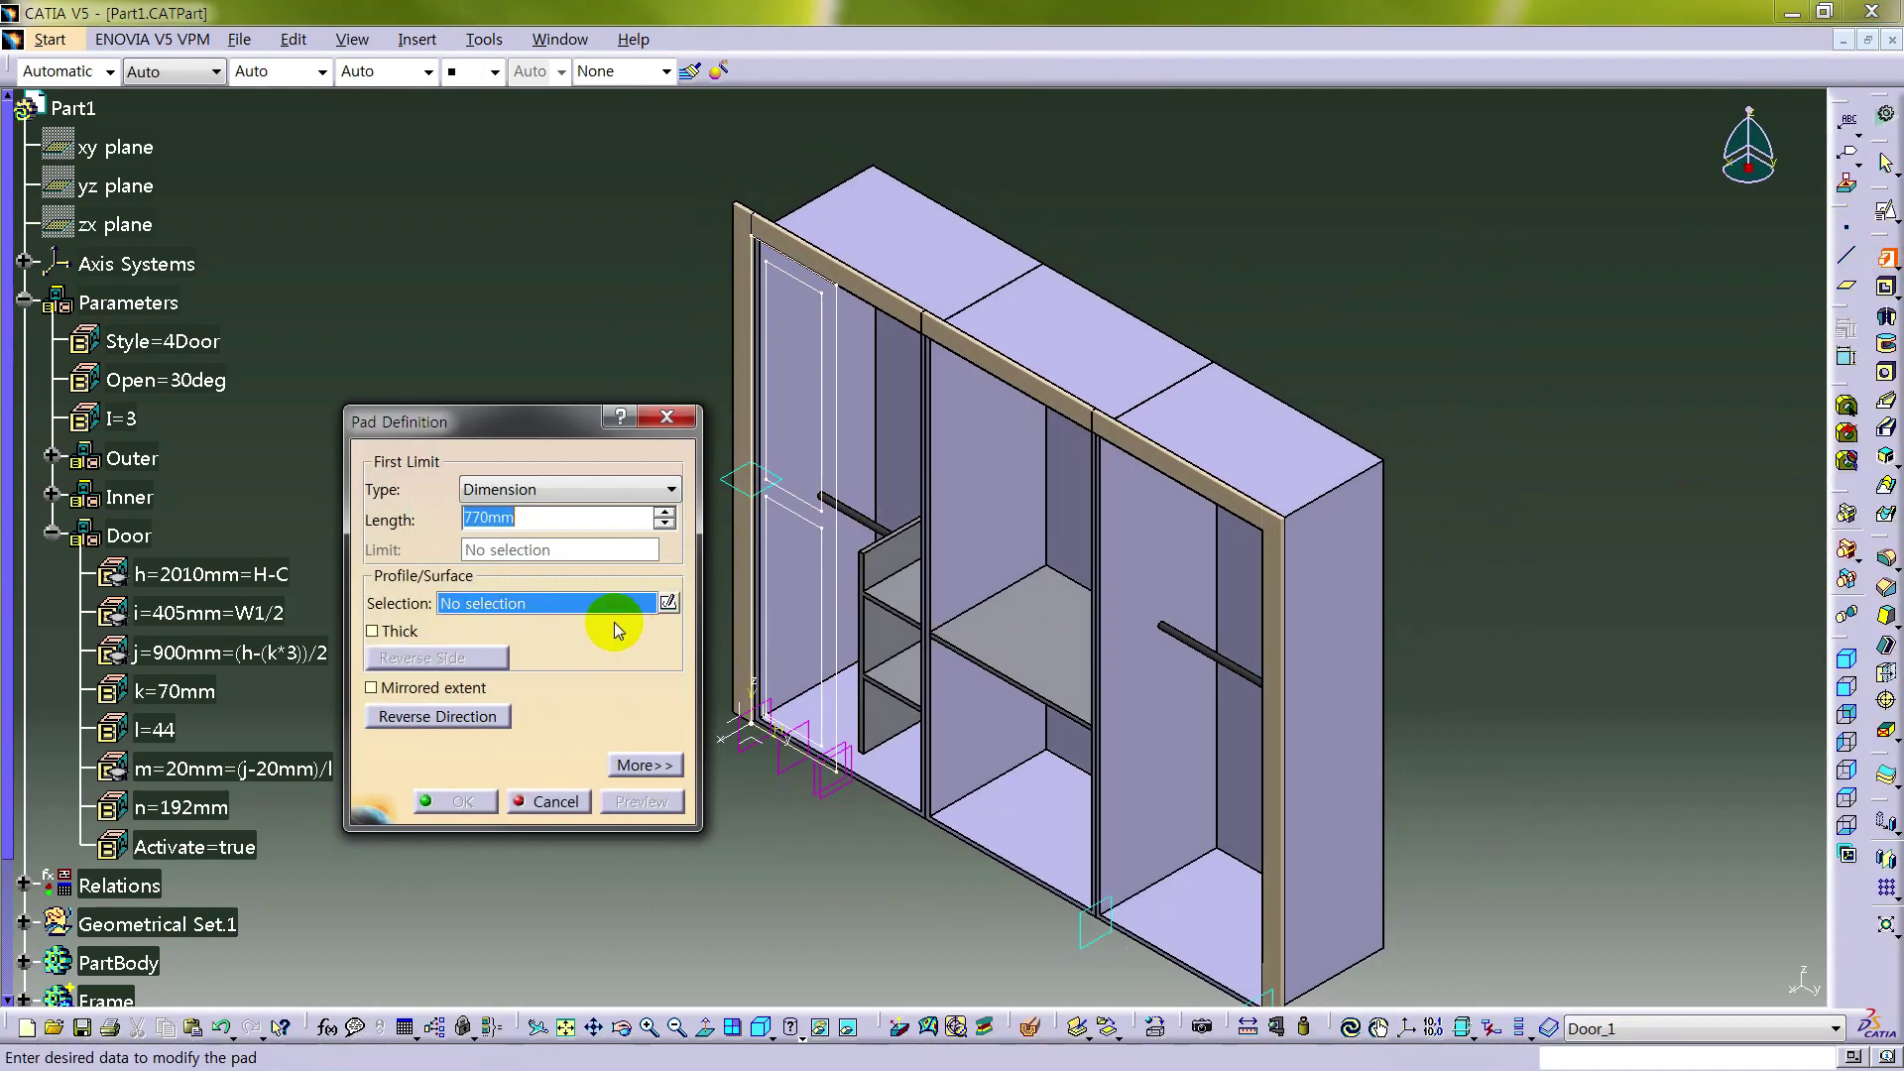
right_click(501, 605)
click(556, 627)
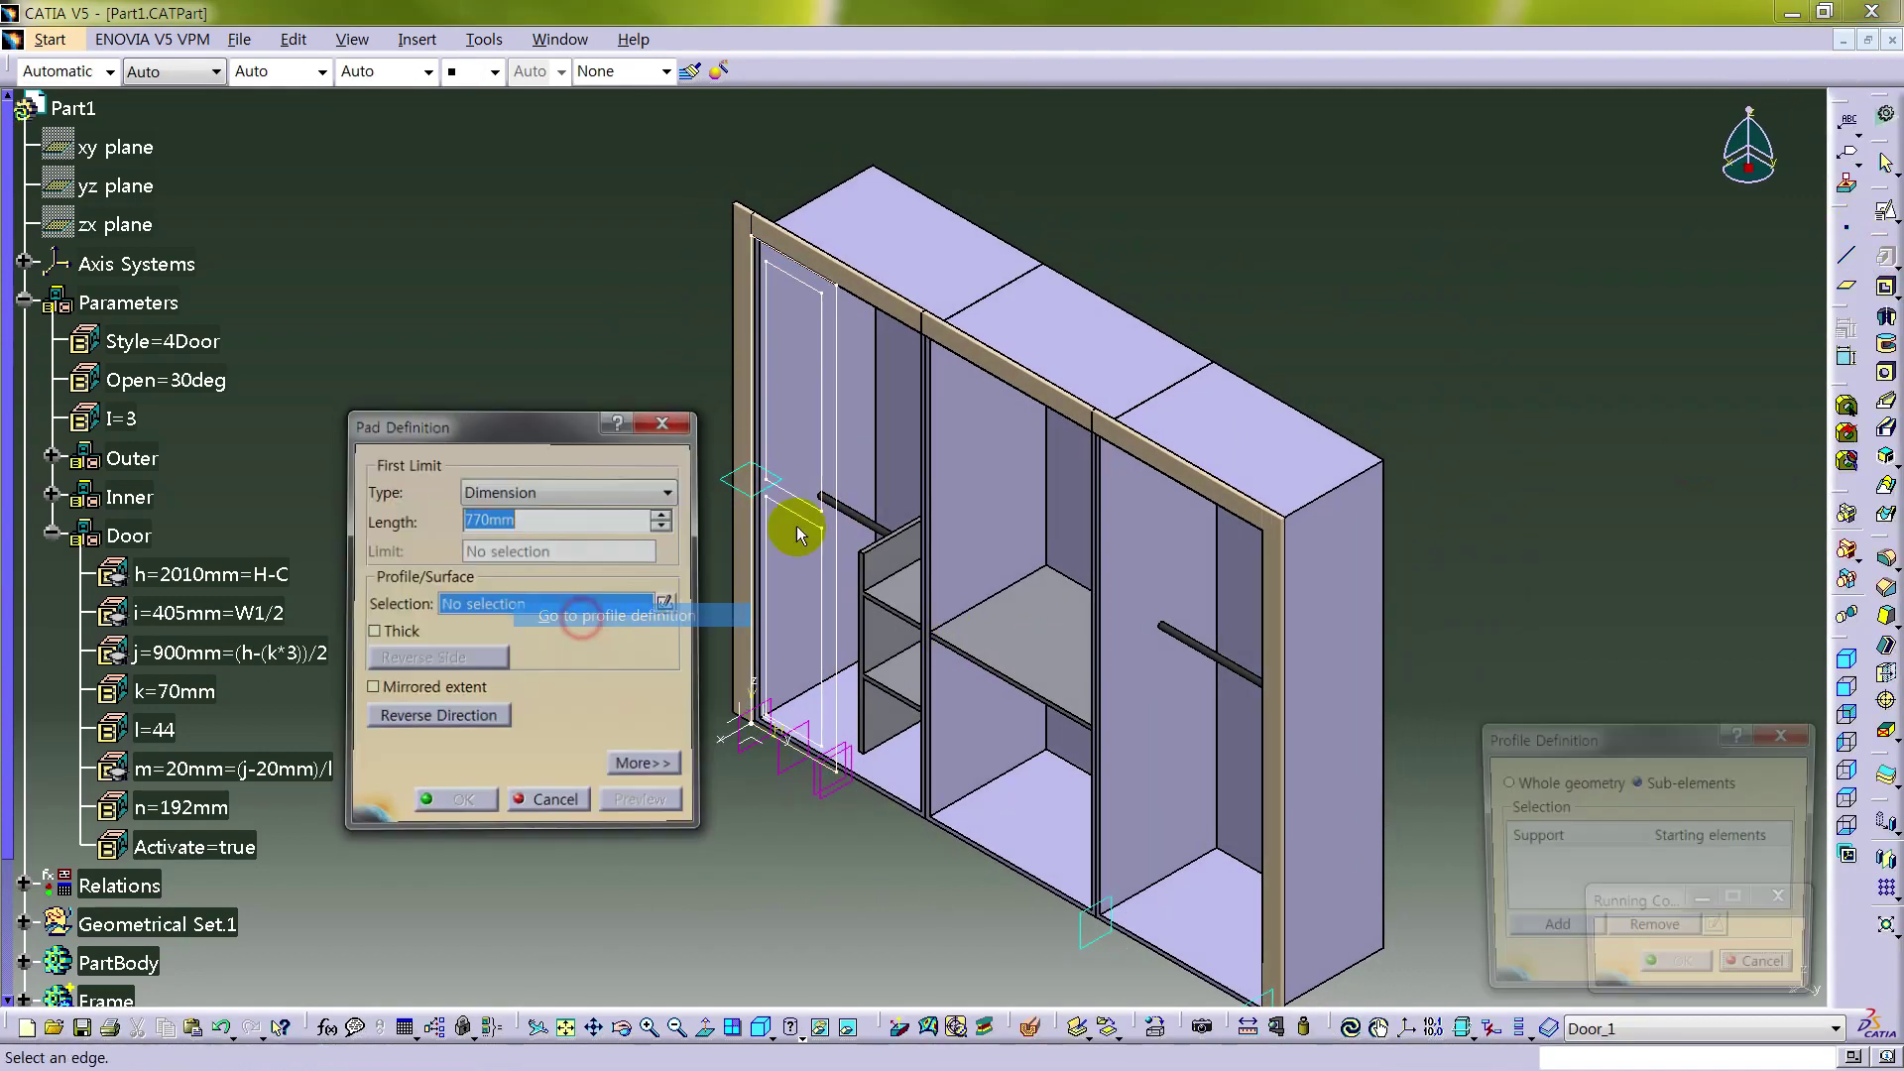
click(839, 388)
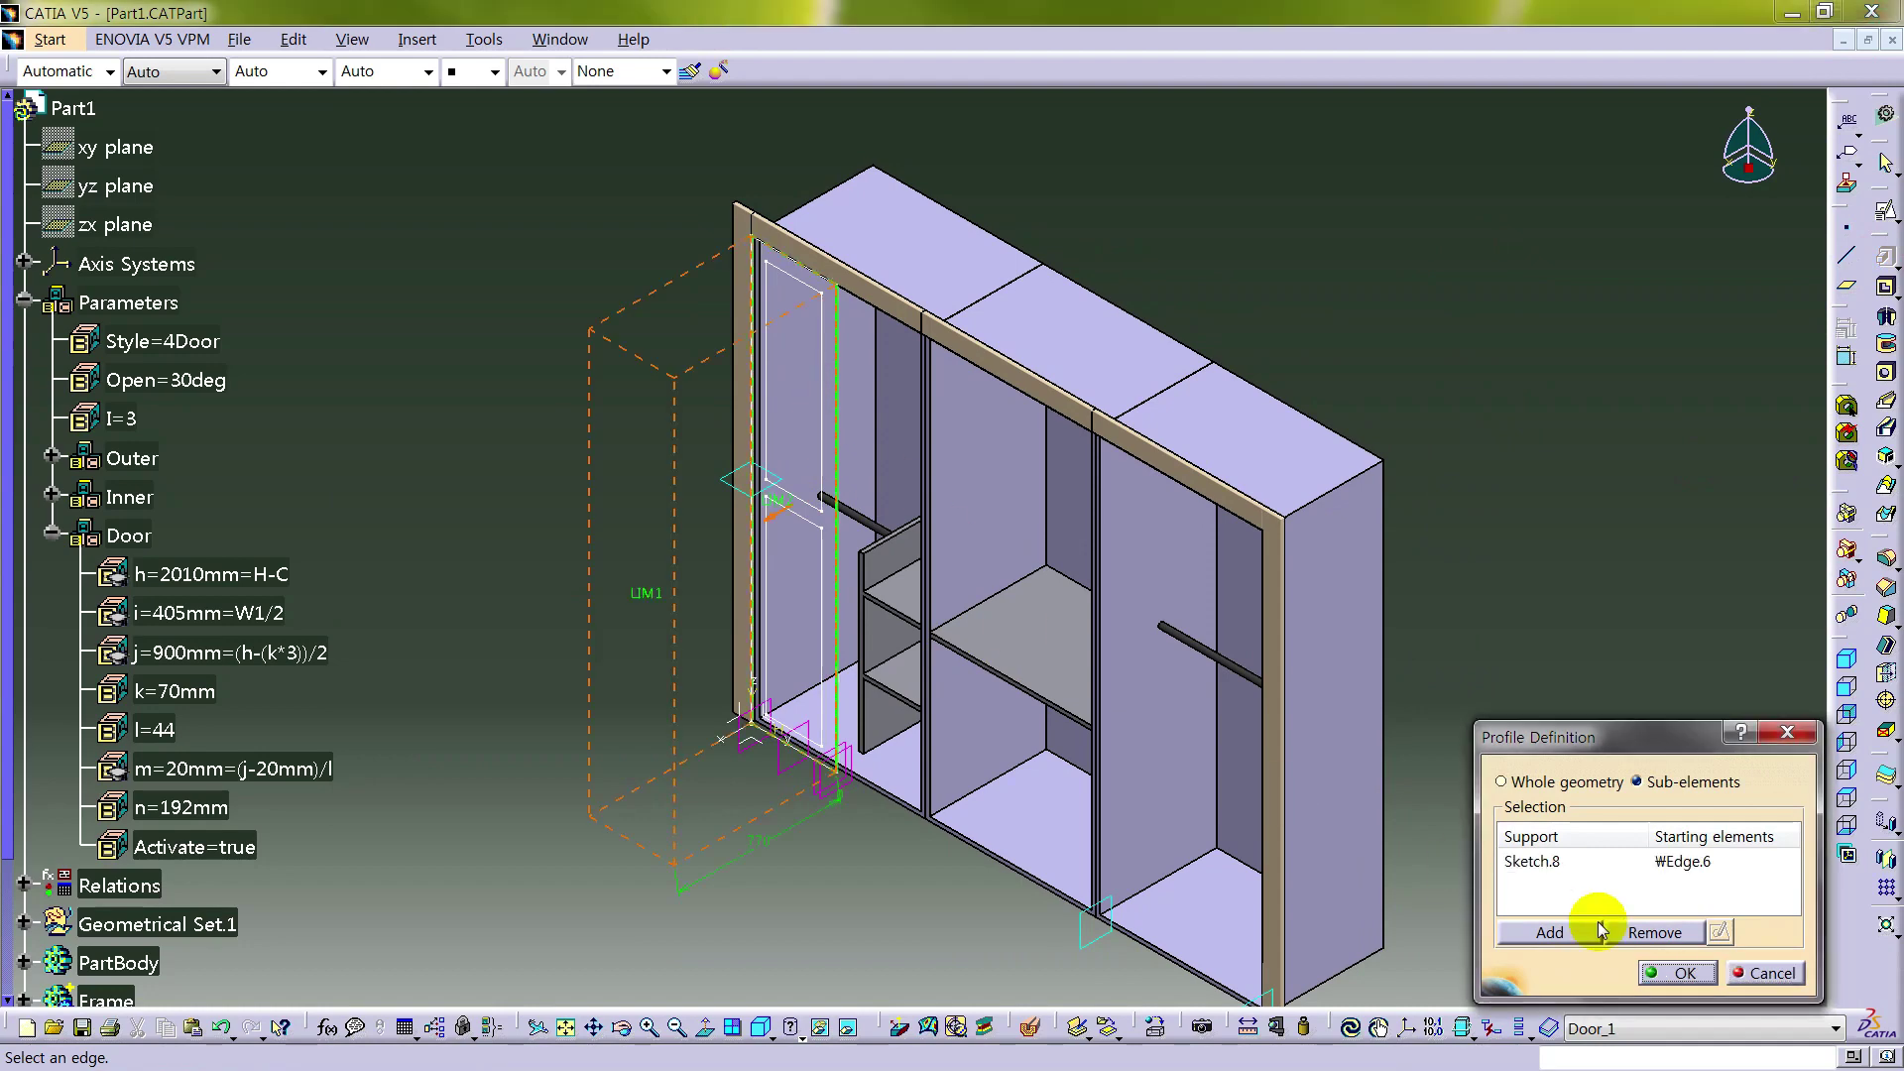
click(1675, 972)
click(434, 715)
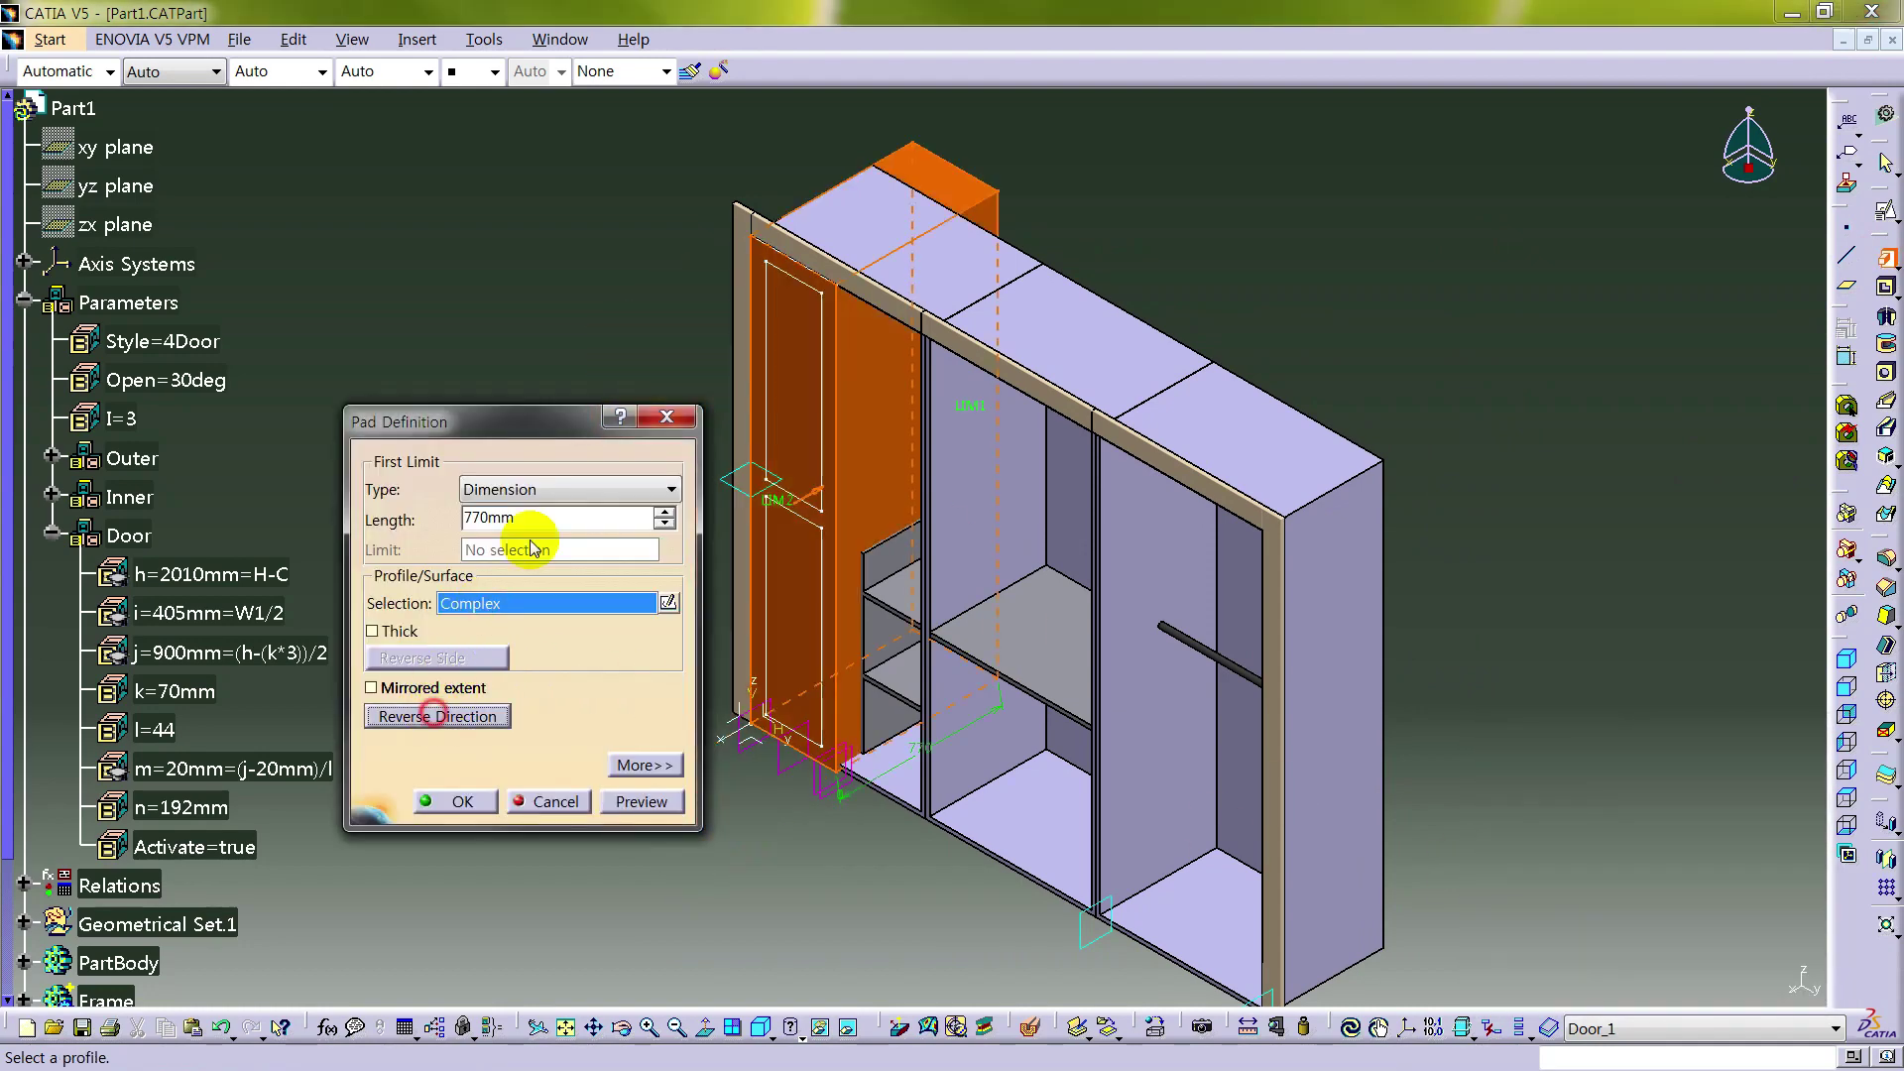
- Drive the door pad's length with a formula equal to parameter T and create the pad
right_click(538, 518)
click(635, 535)
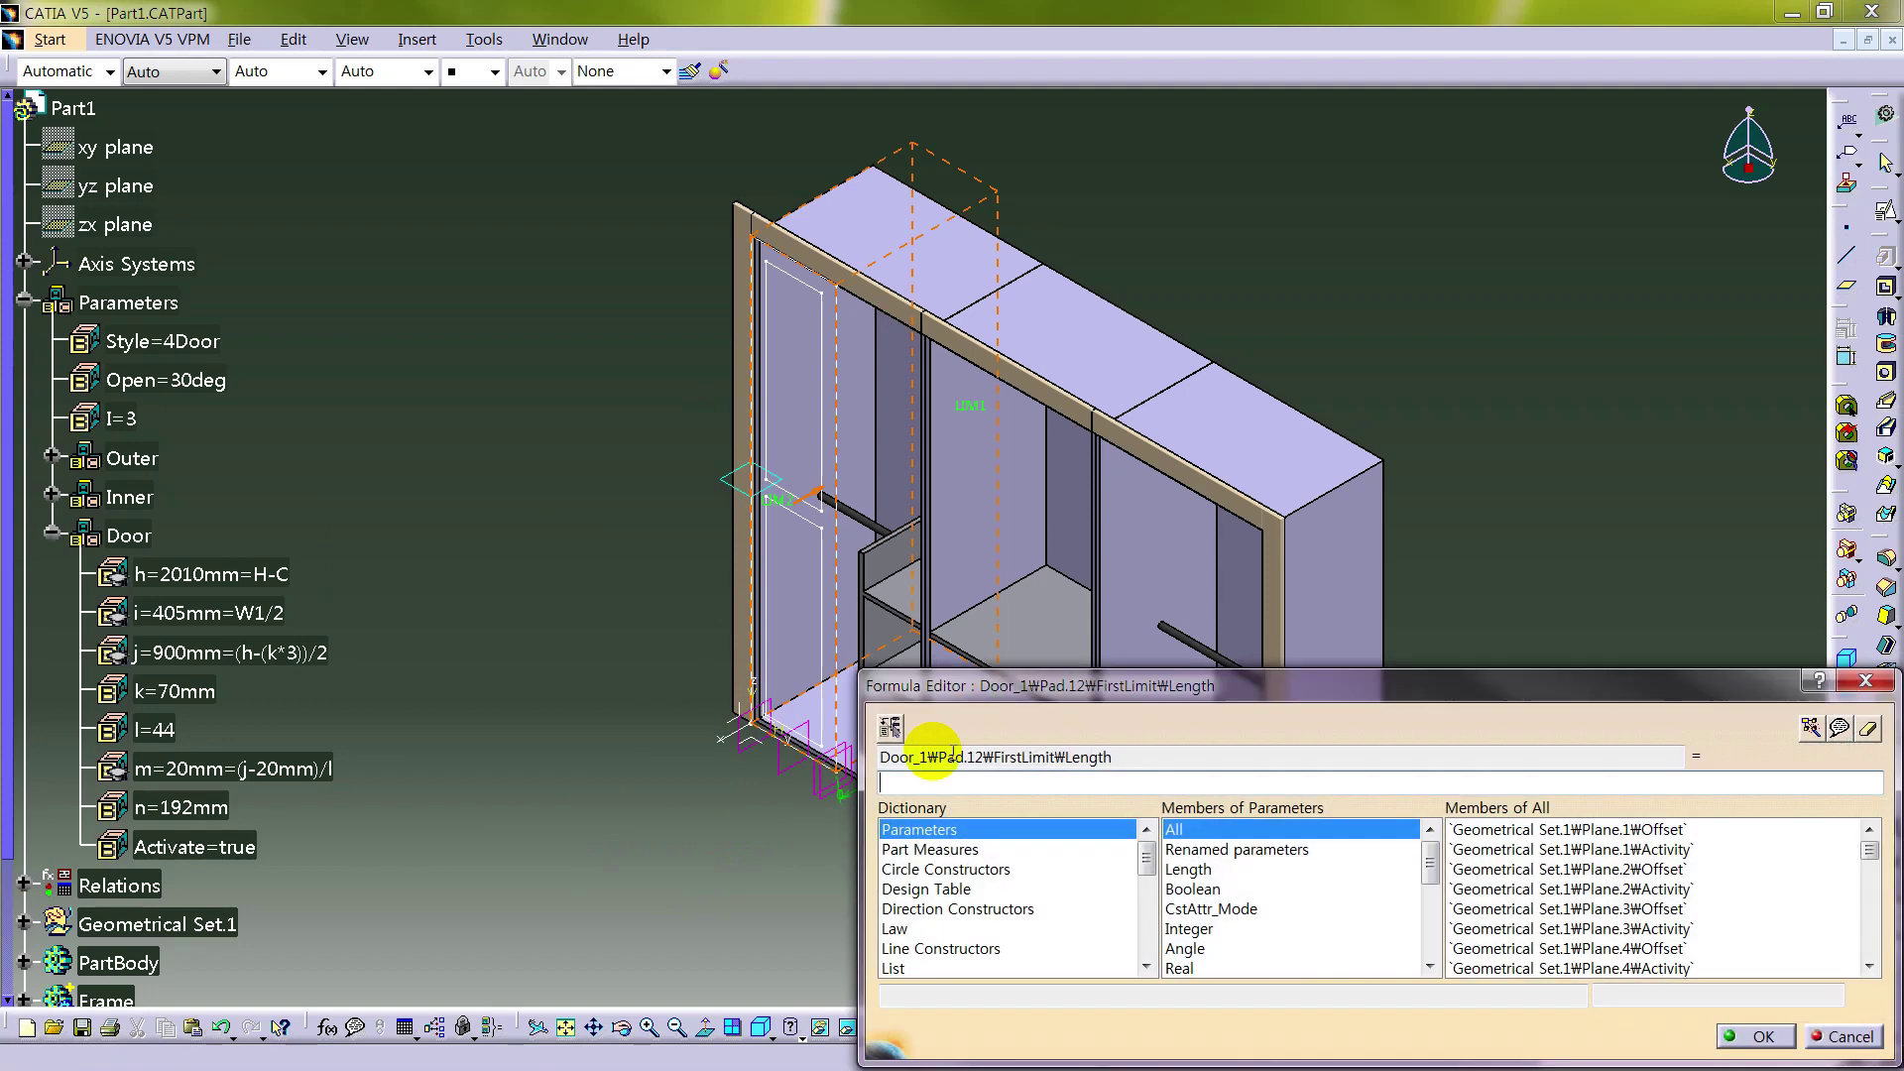
text(T)
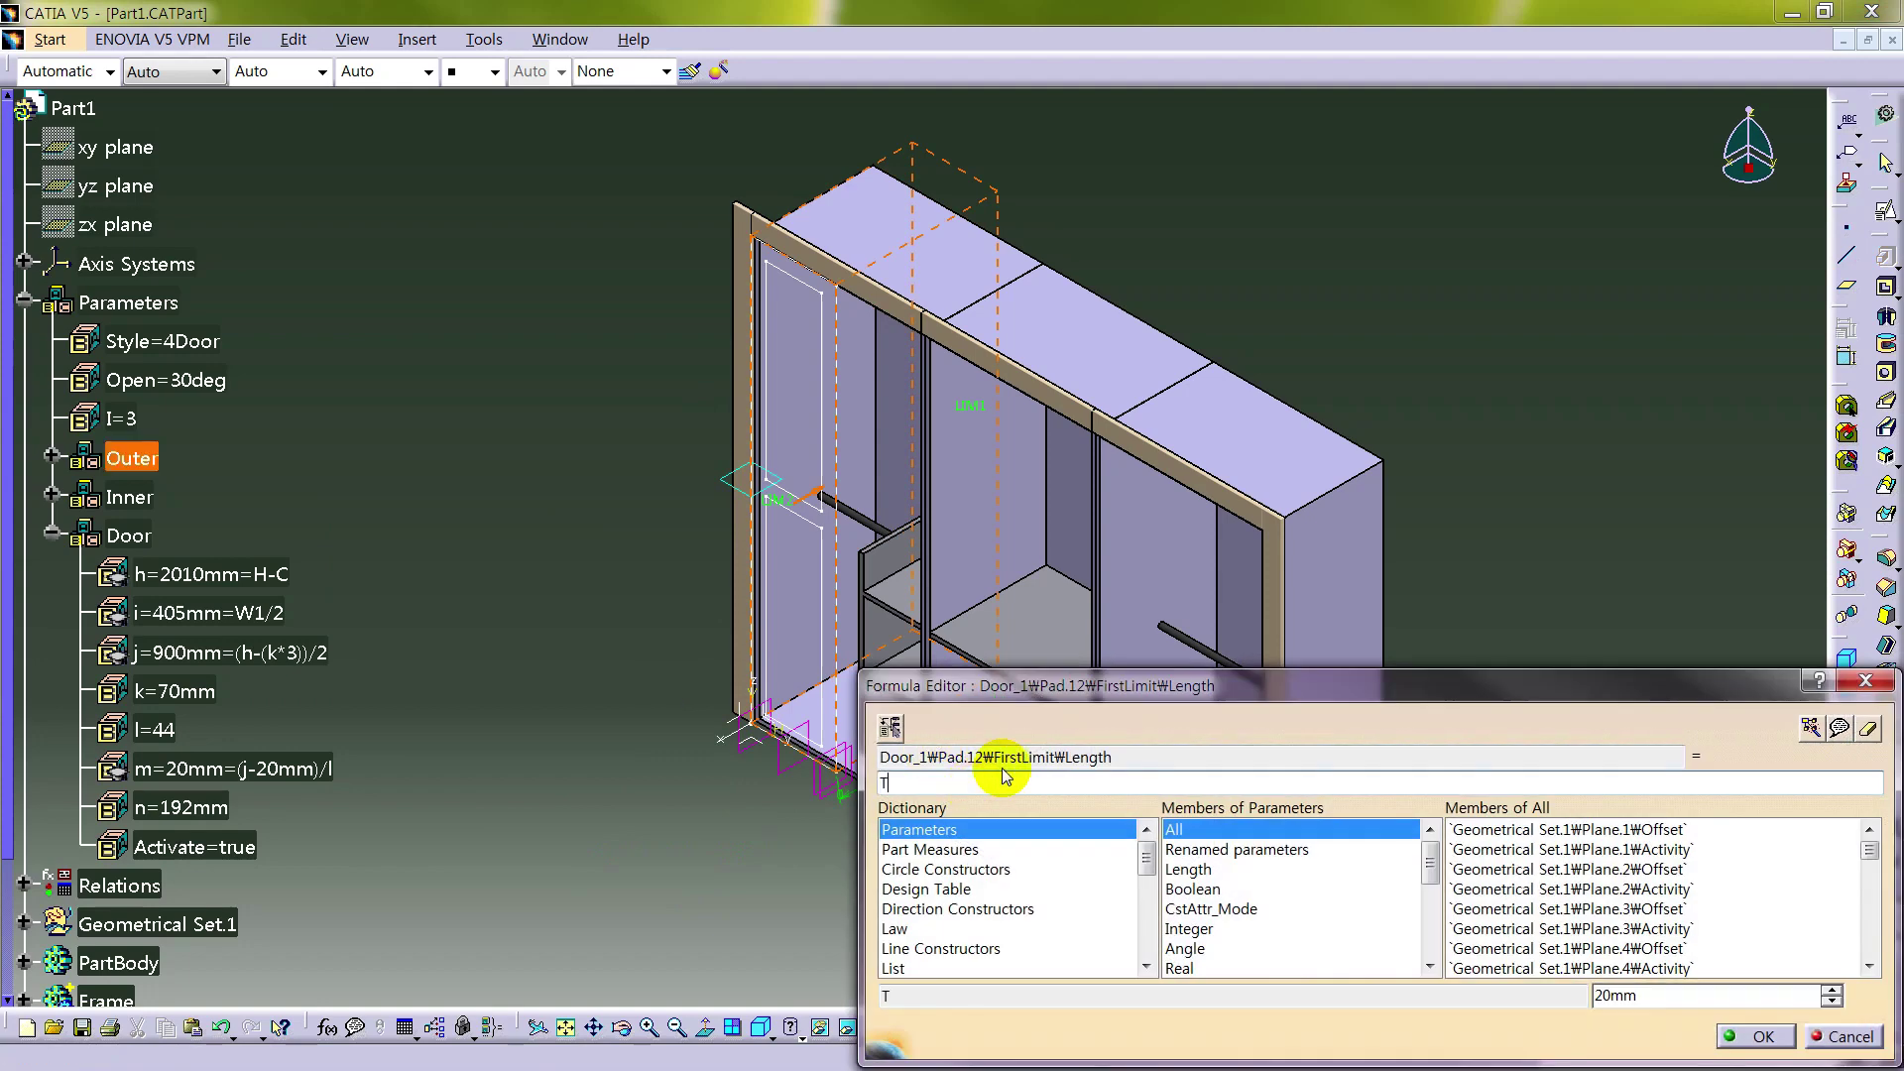
click(1755, 1036)
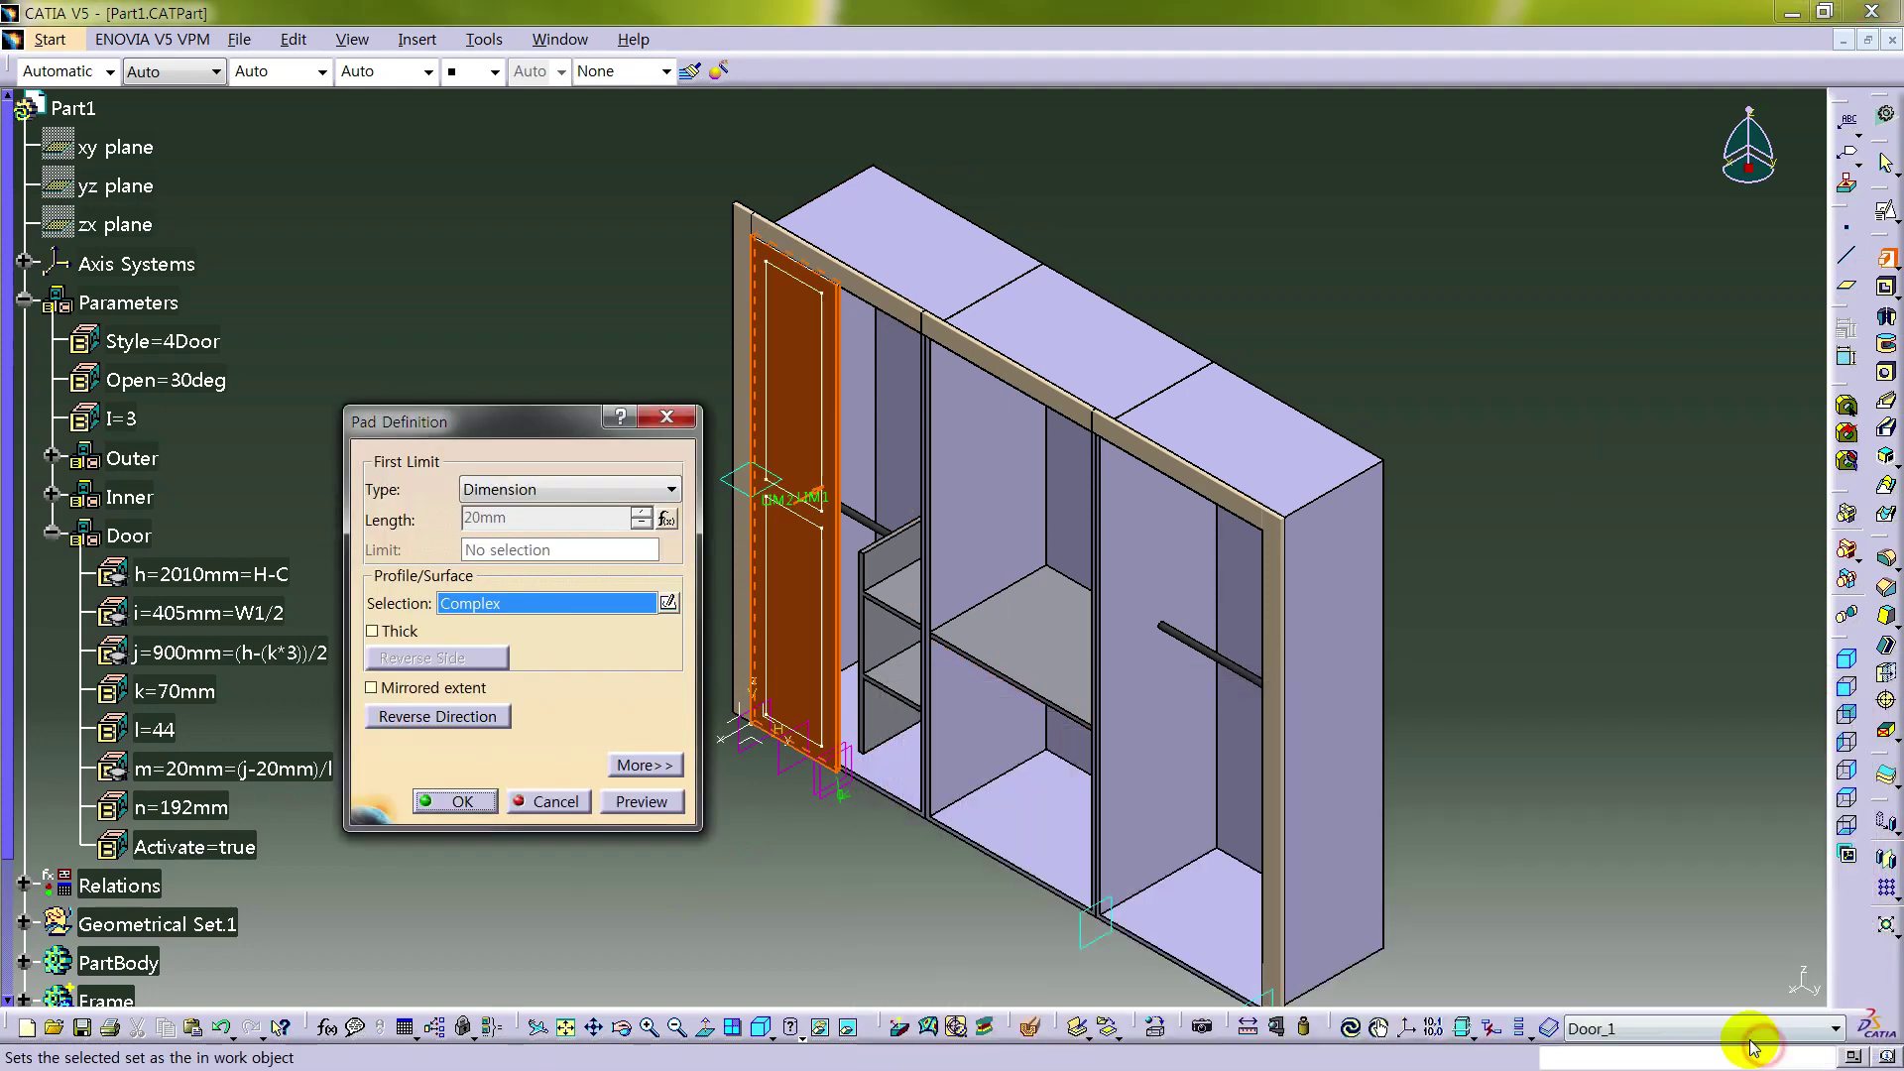
click(462, 801)
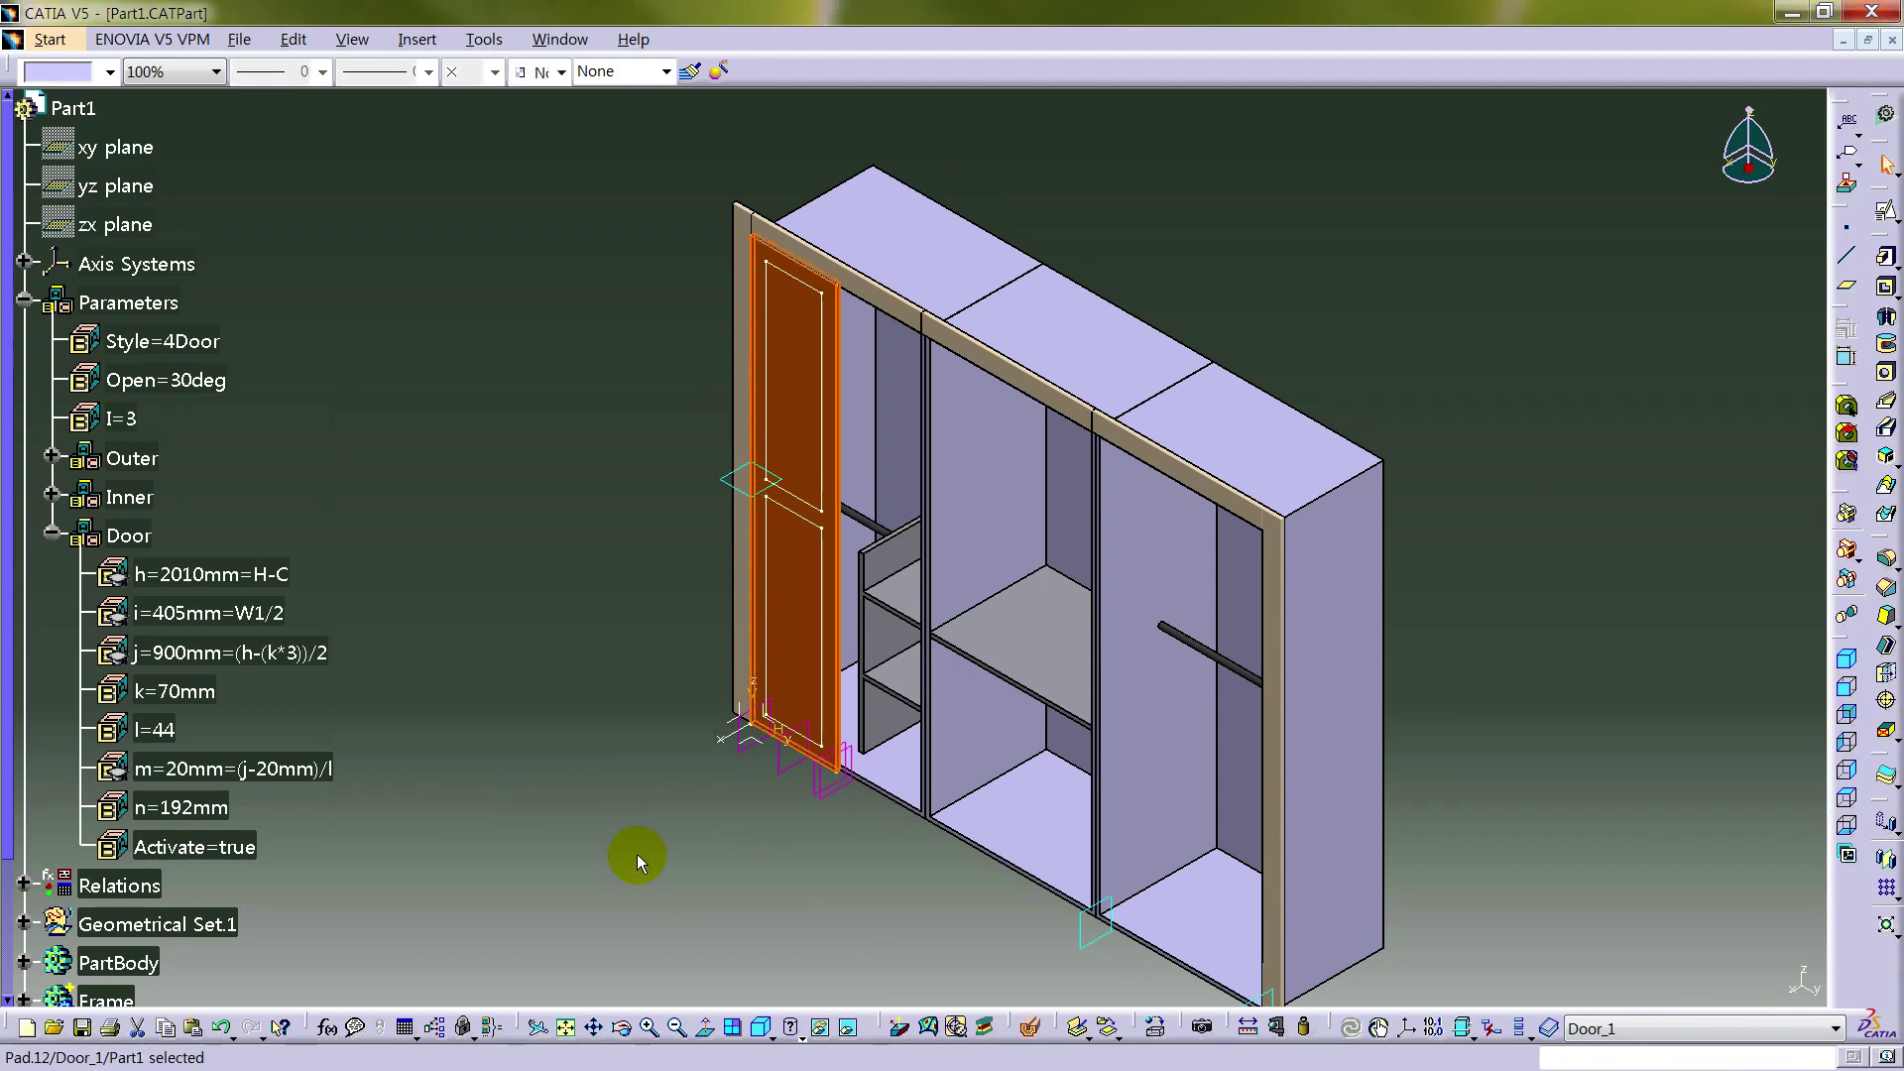
- Start a Pocket on the door using the upper and lower inner rectangles of Sketch.8 as sub-element profiles
middle_drag(724, 857, 1416, 583)
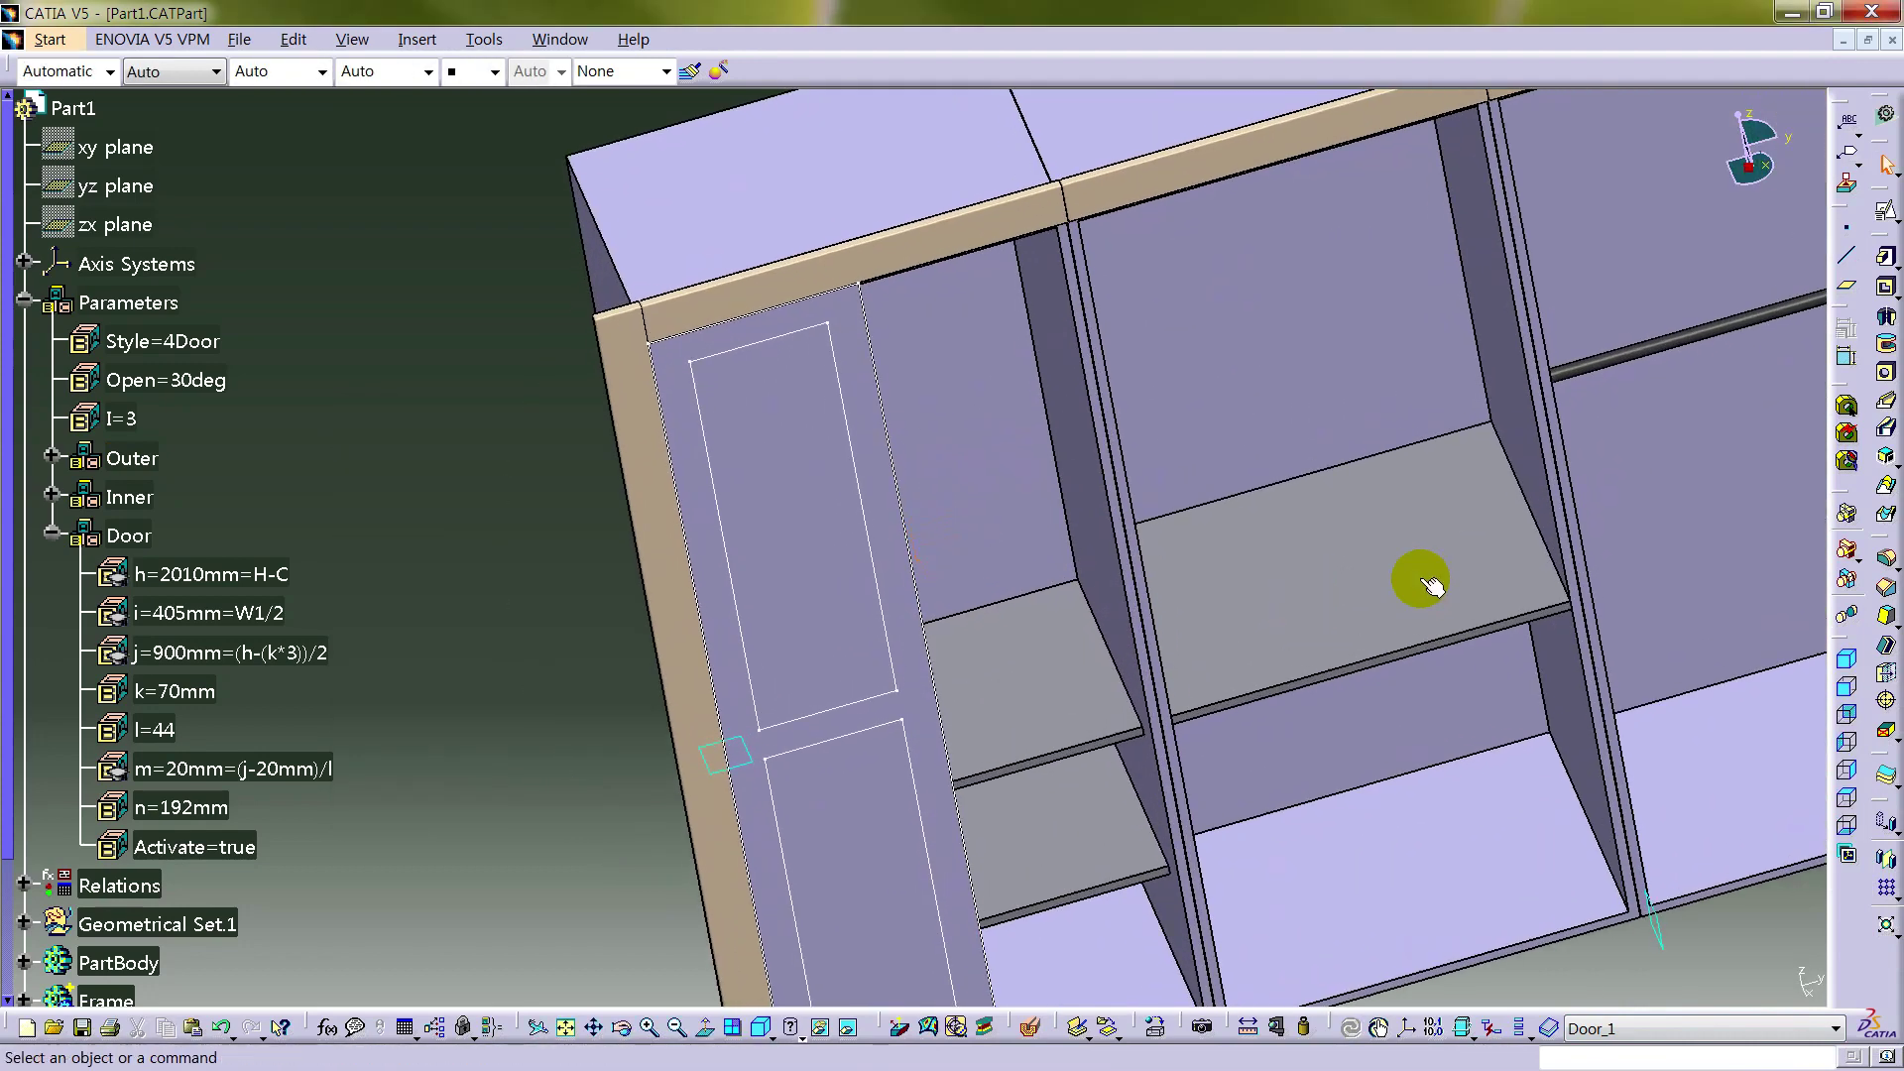
click(1884, 288)
right_click(542, 603)
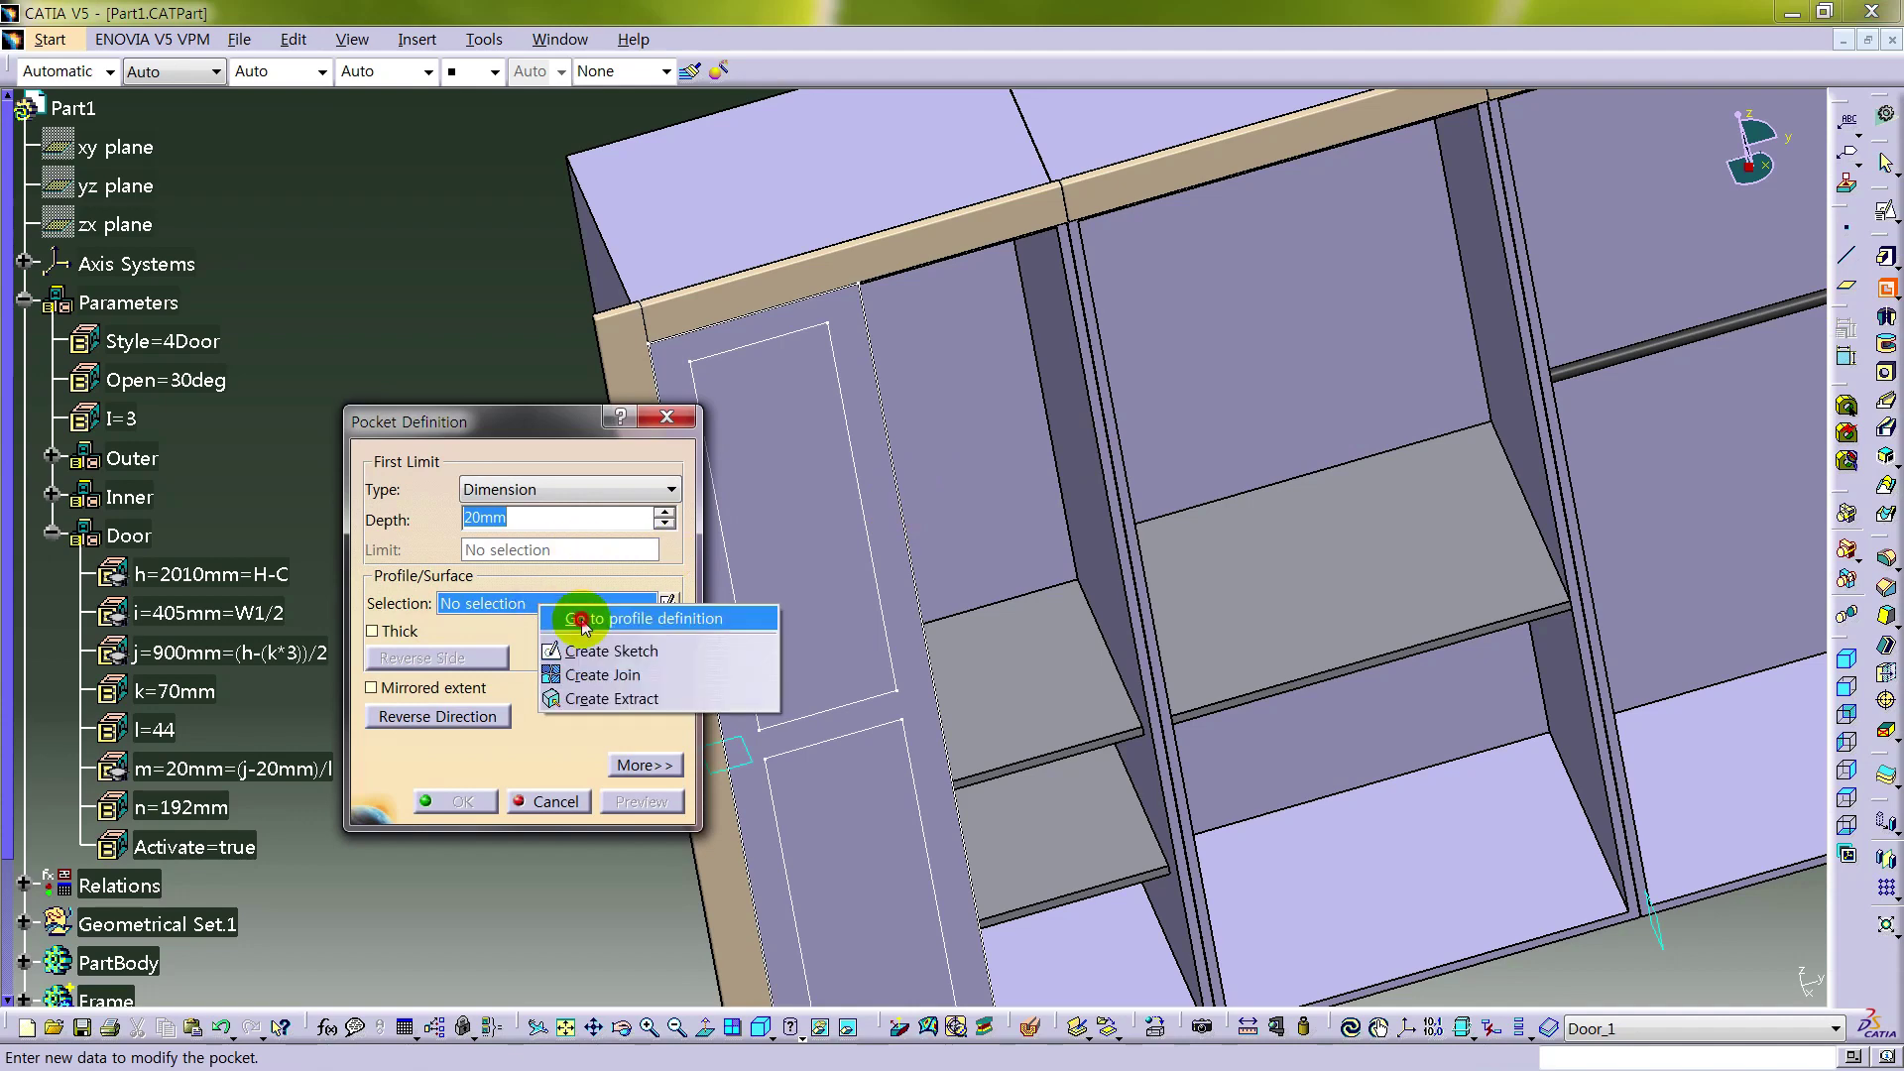
click(583, 618)
click(838, 389)
click(912, 750)
click(1684, 973)
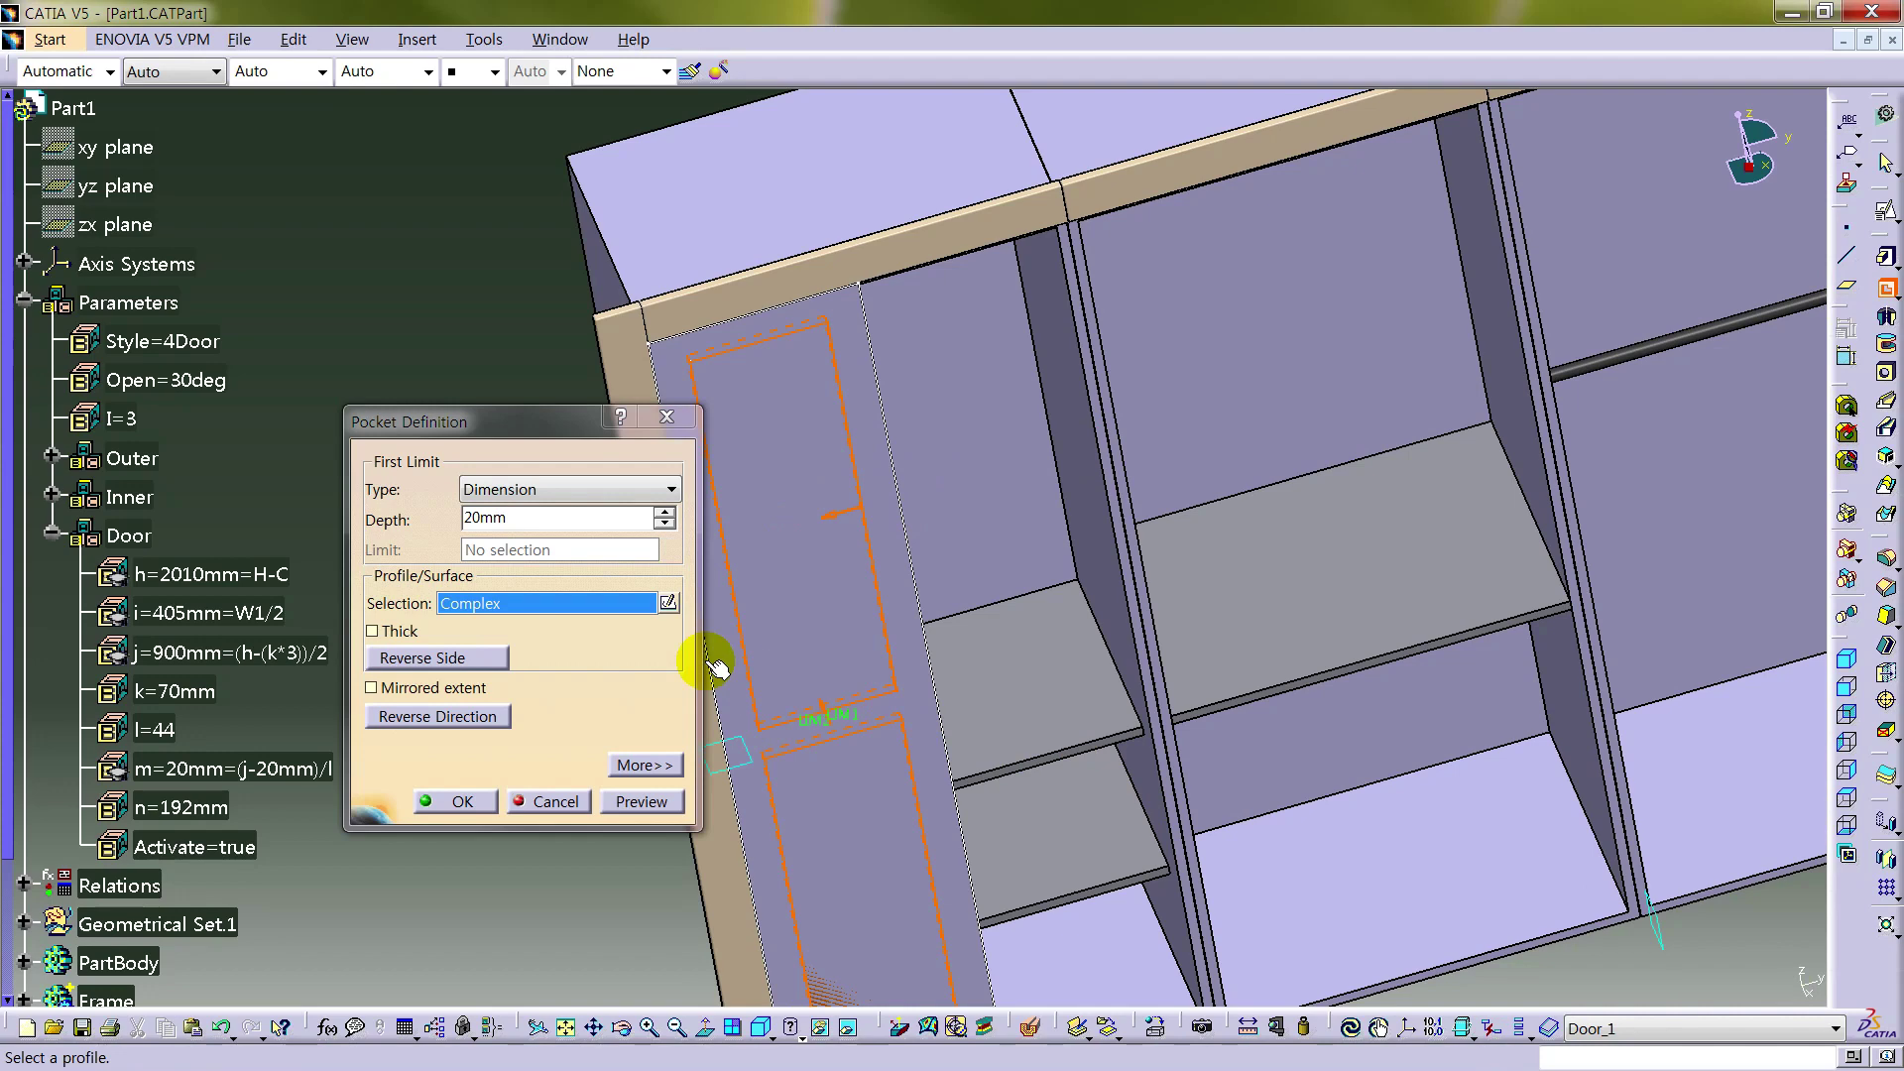
- Drive the pocket depth with the formula T/2 and create the recessed door panels
right_click(527, 516)
click(603, 522)
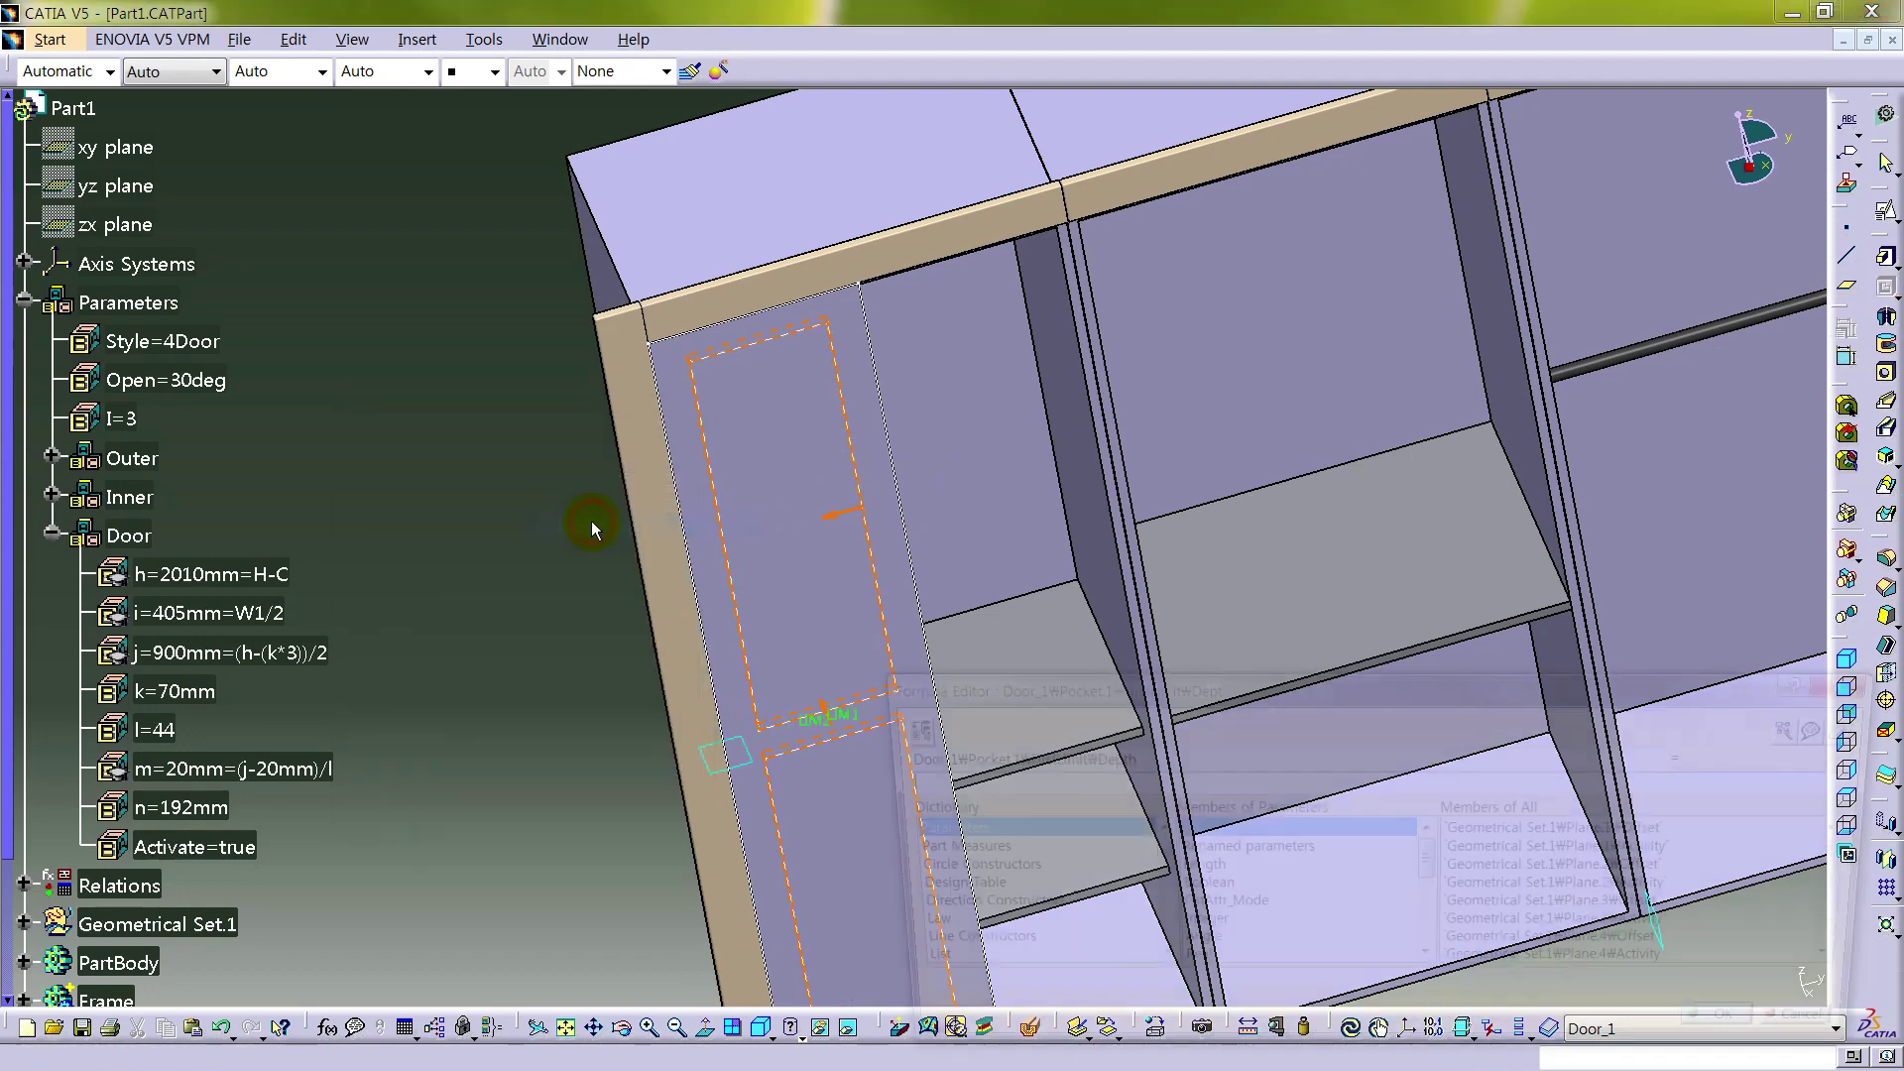
text(T/2)
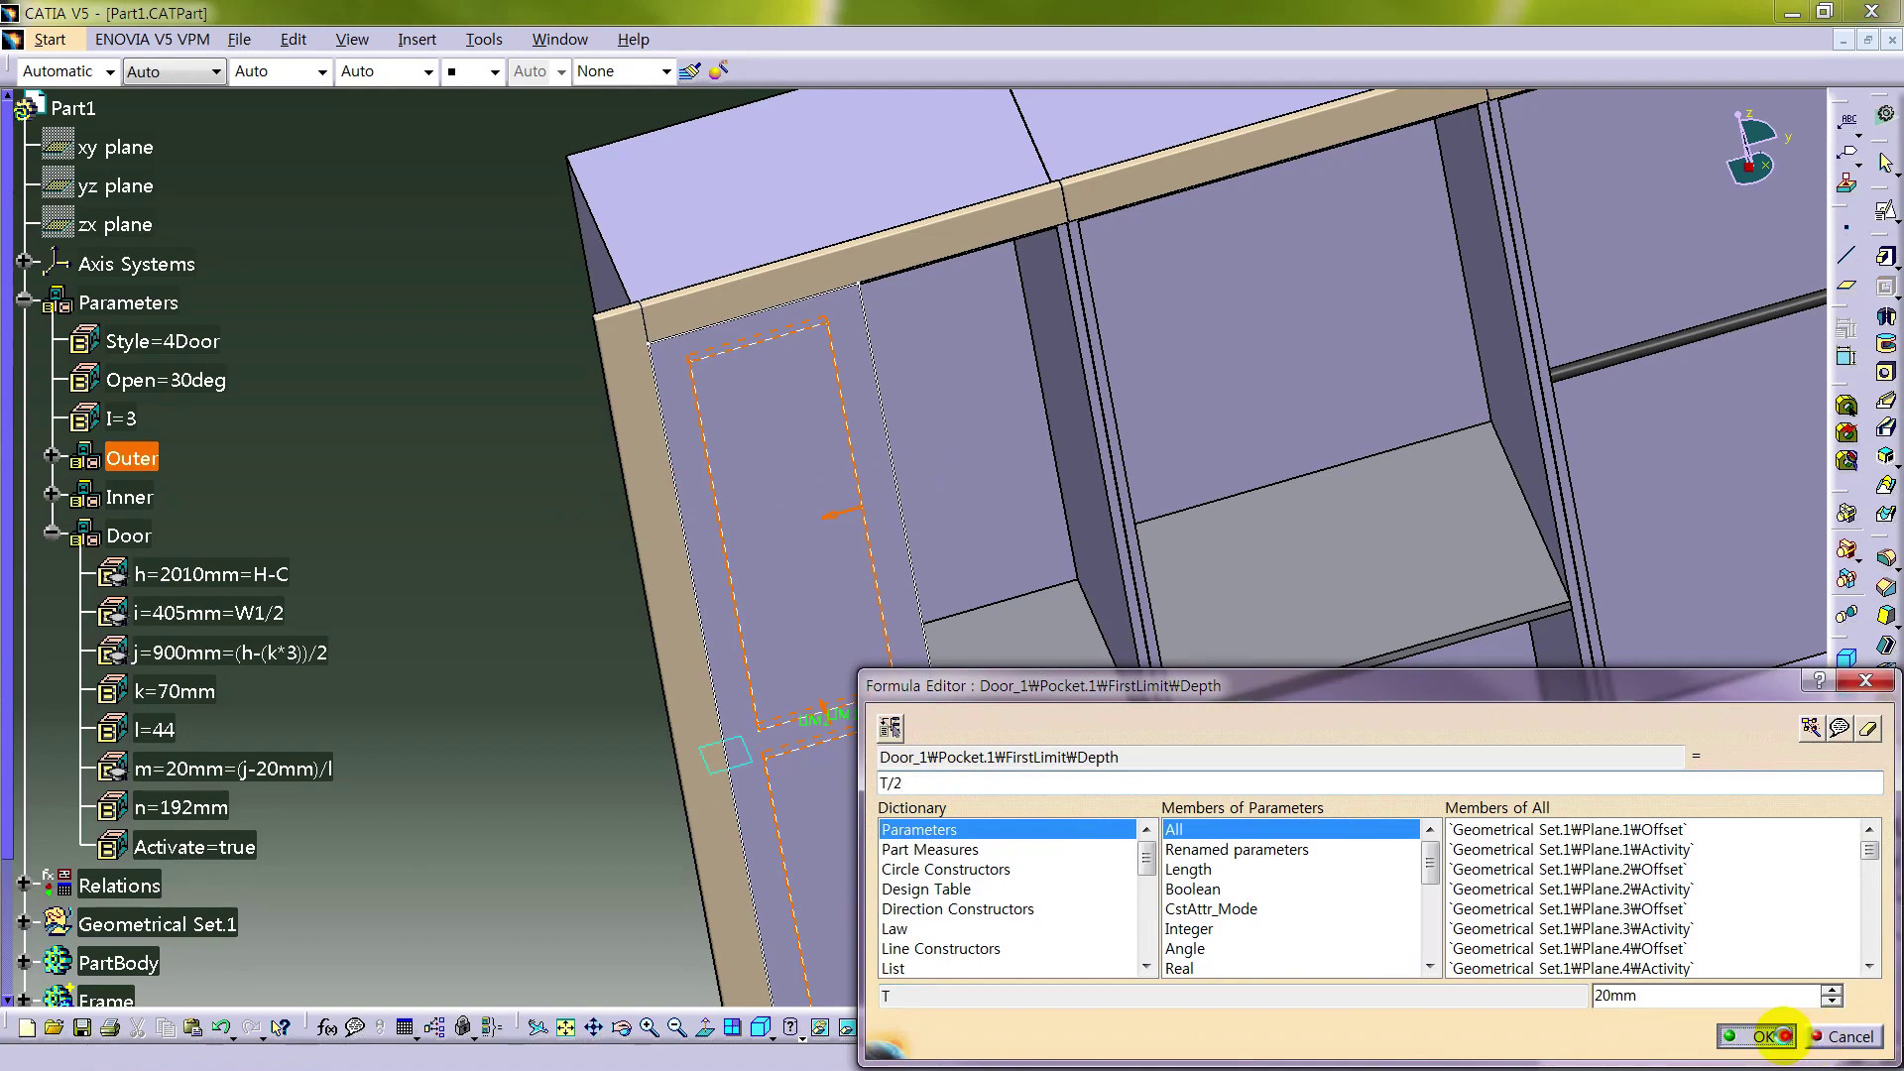
click(1764, 1036)
click(454, 803)
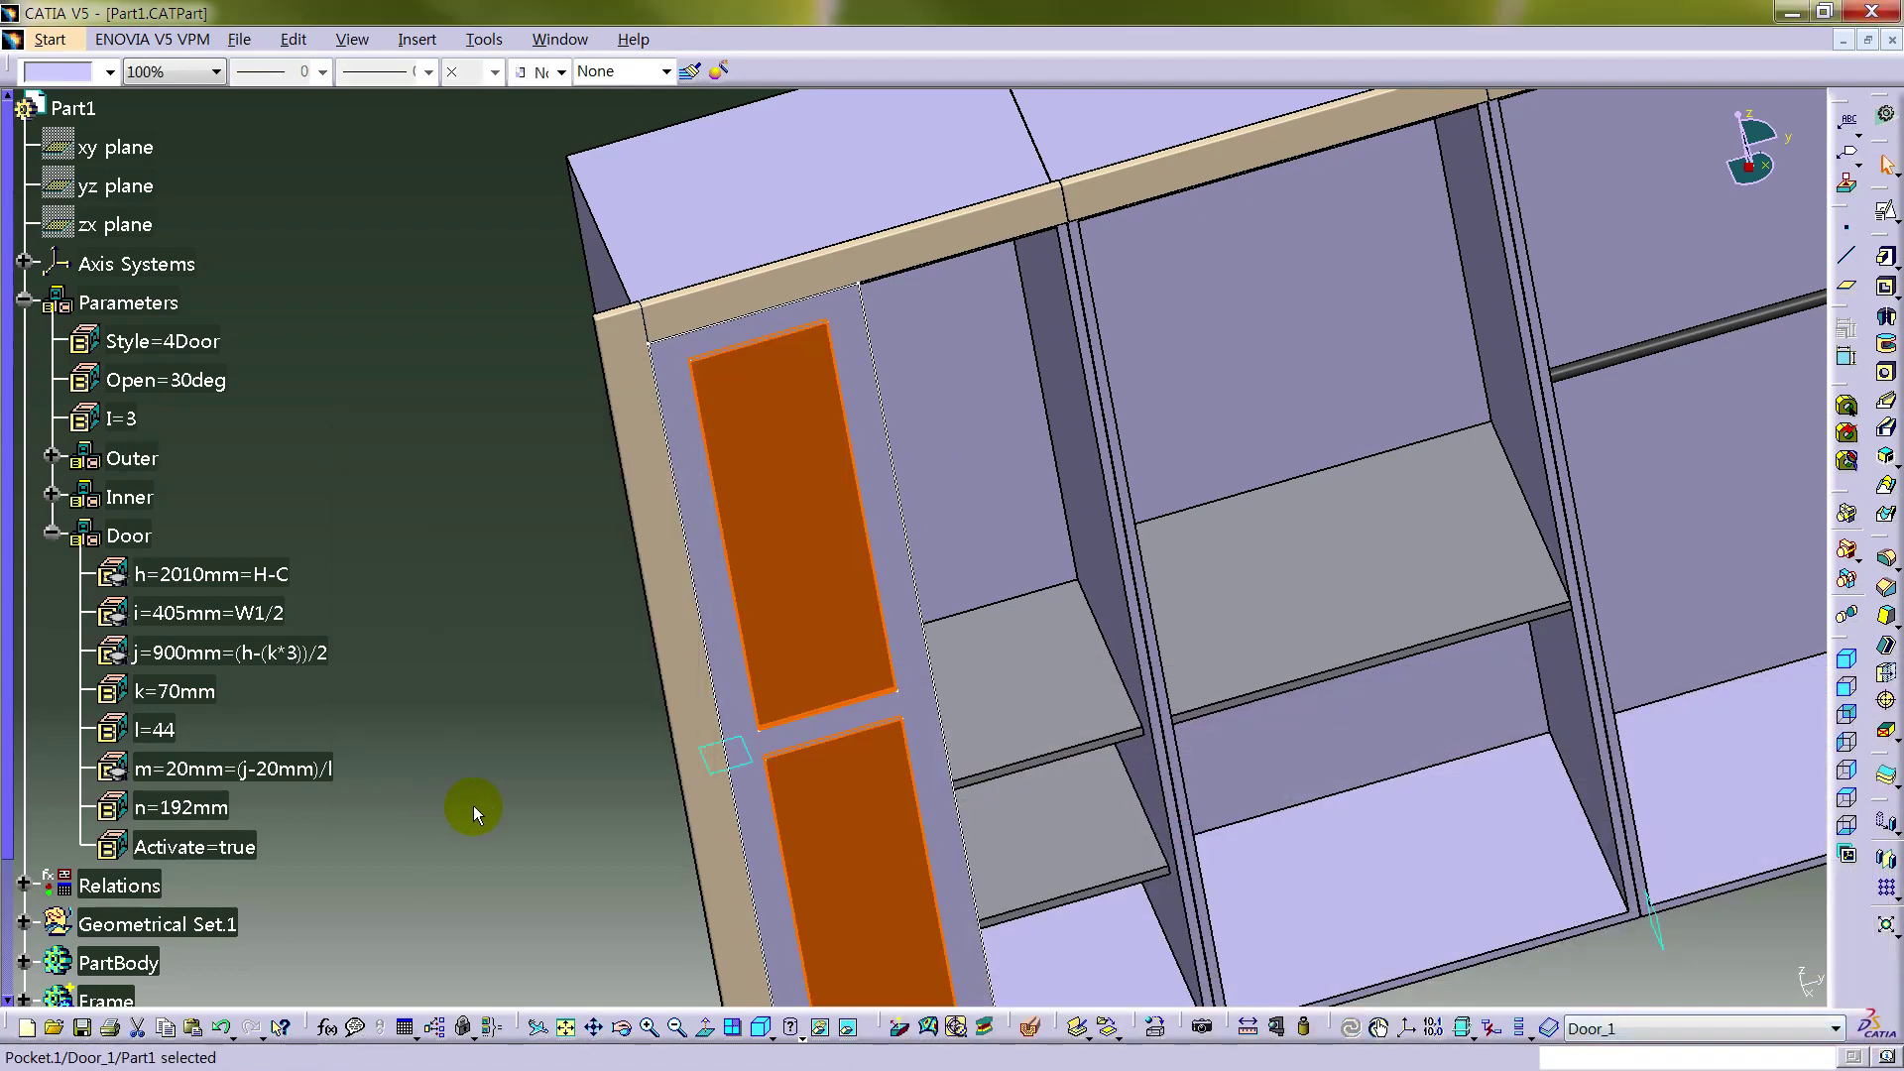
click(474, 813)
middle_drag(1061, 754, 1205, 402)
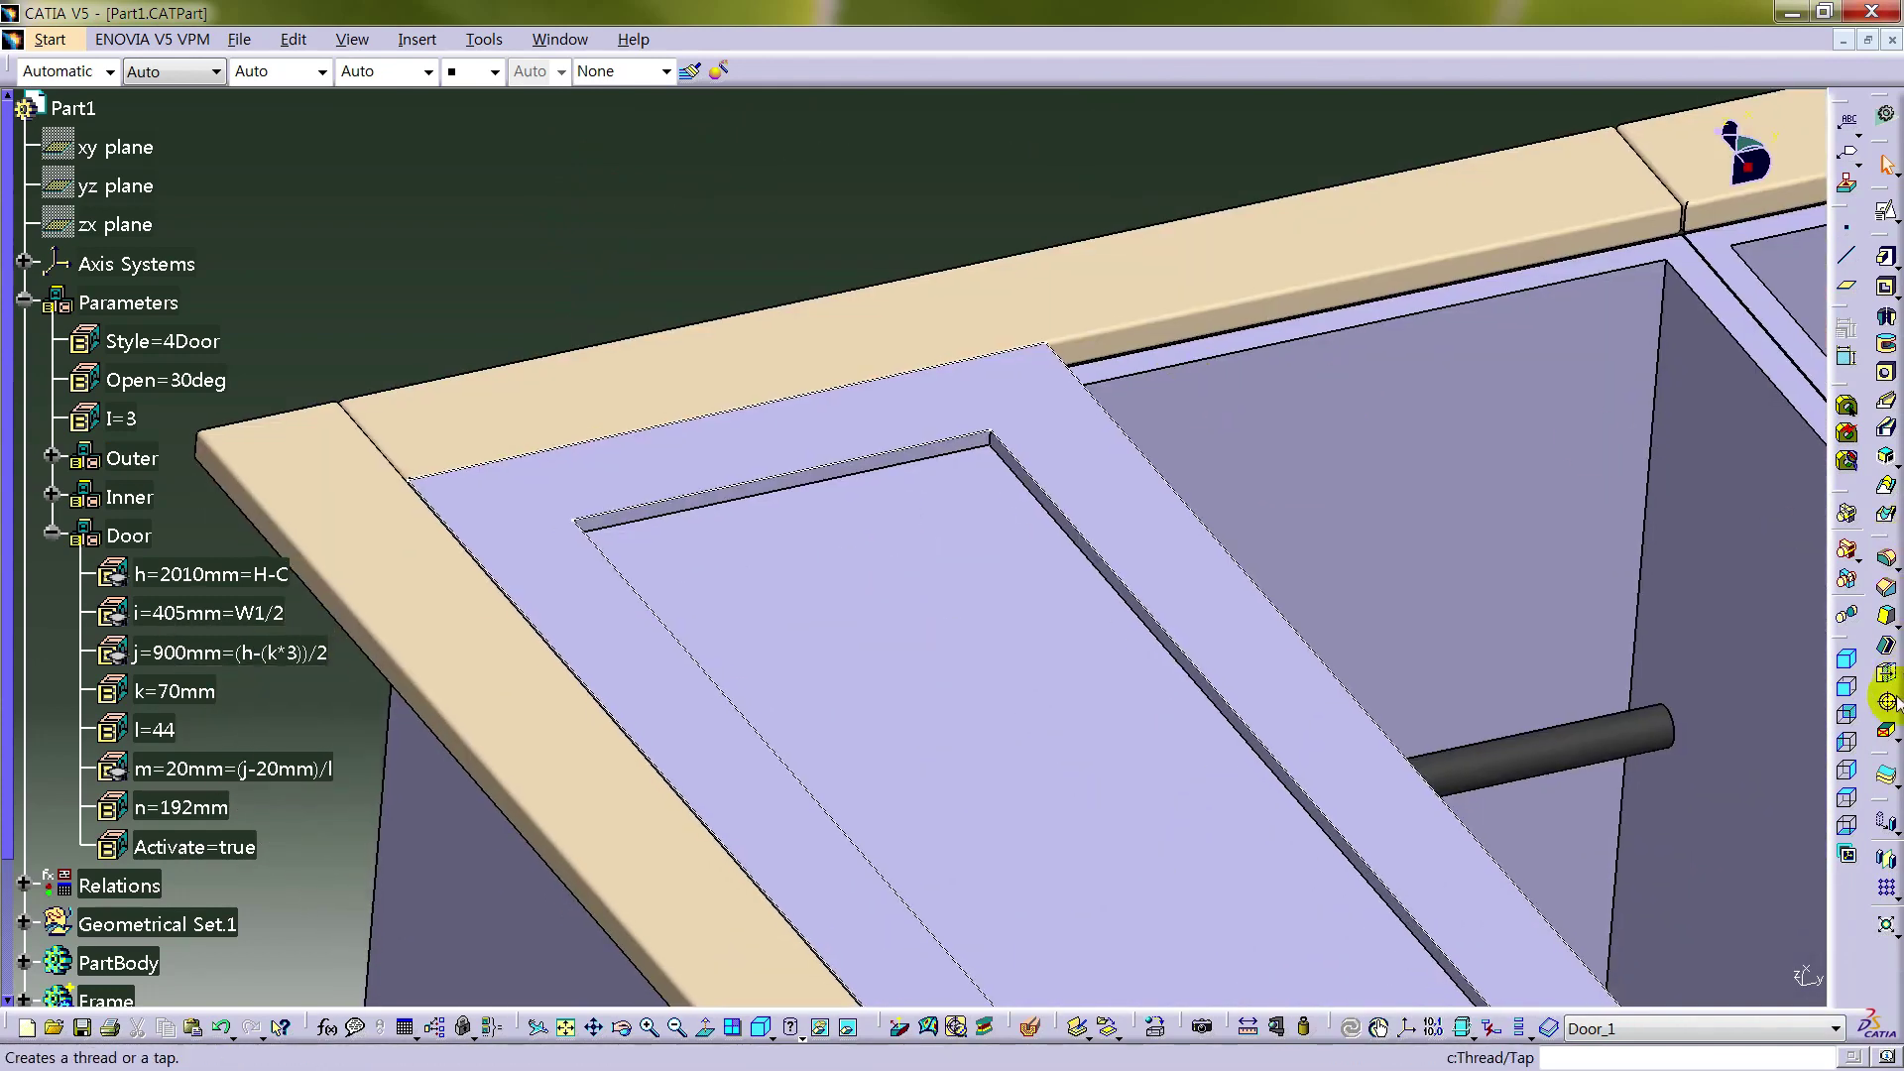
click(1887, 617)
ctrl+middle_drag(936, 535, 1037, 345)
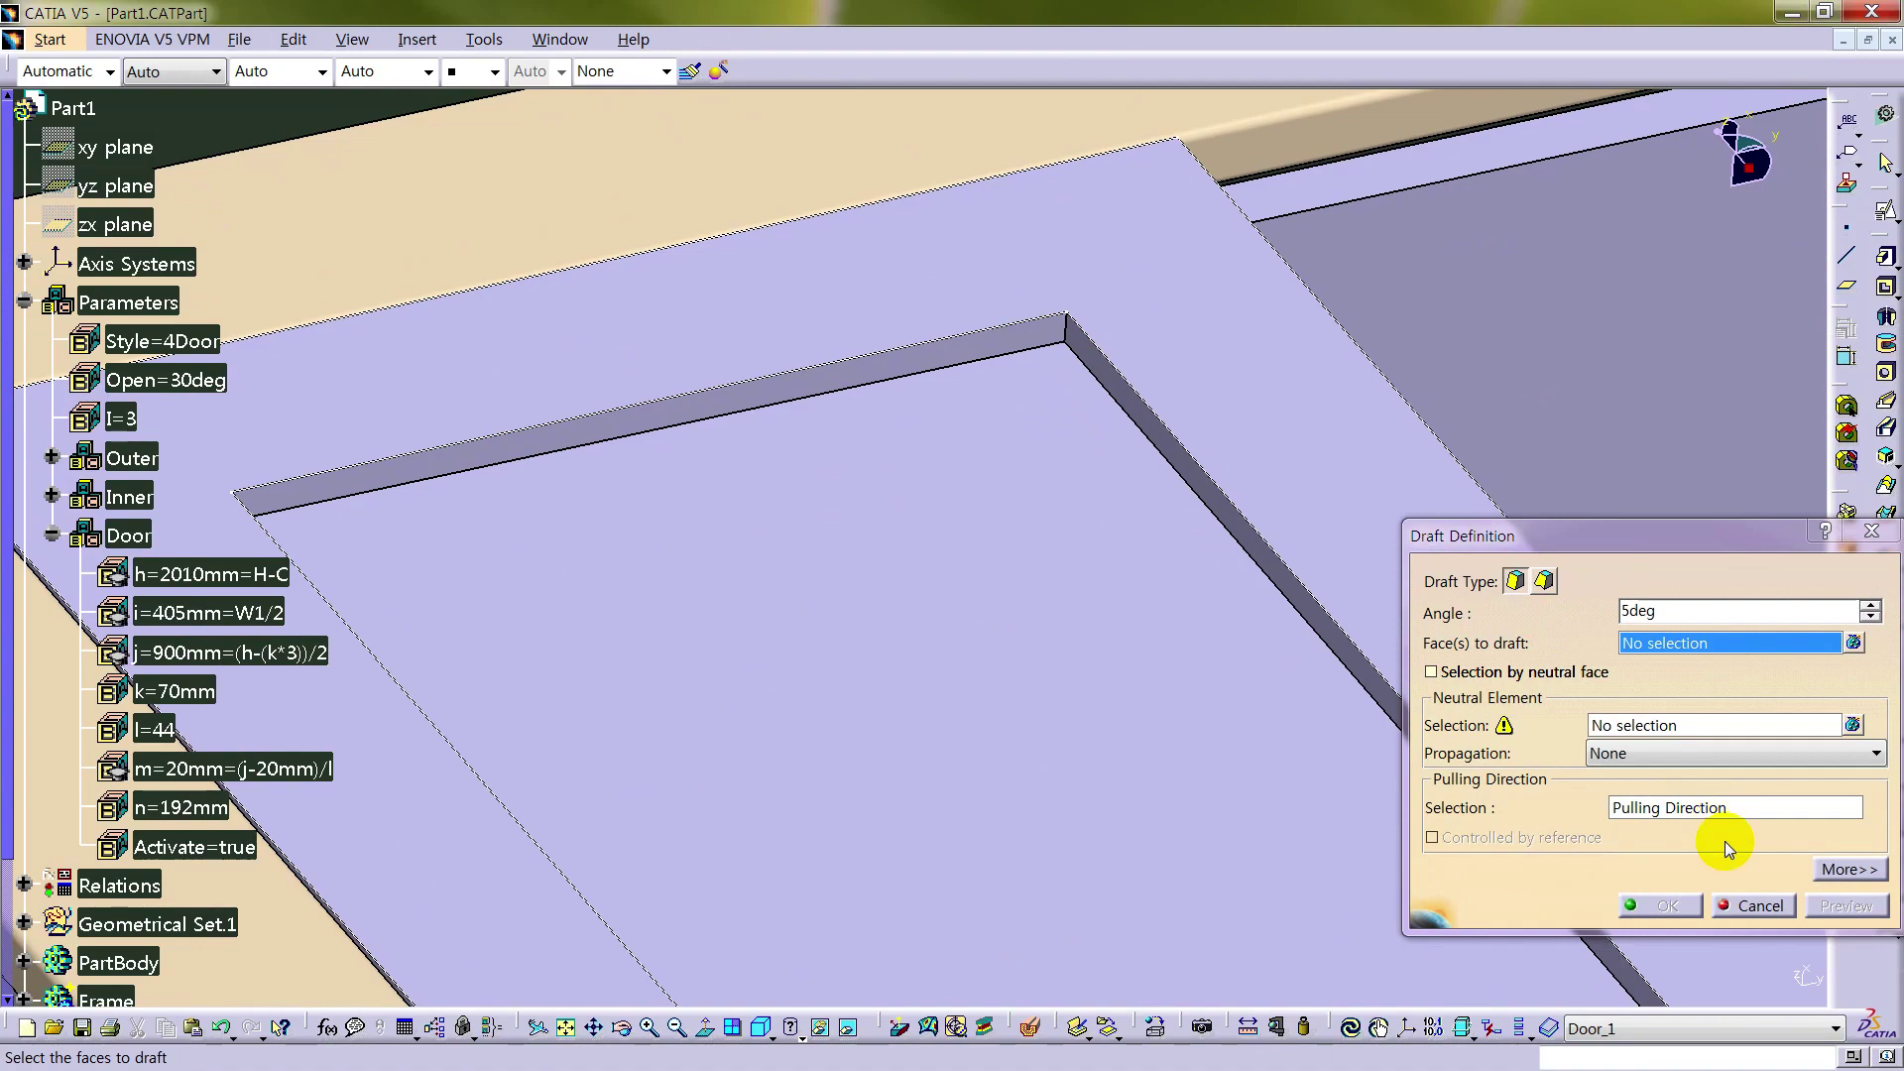
click(1762, 906)
- Expand the Door_1 body and hide PartBody, Frame, Inner_1, Inner_2 and Clothes rods
middle_drag(913, 459, 871, 892)
scroll(531, 596, down, 5)
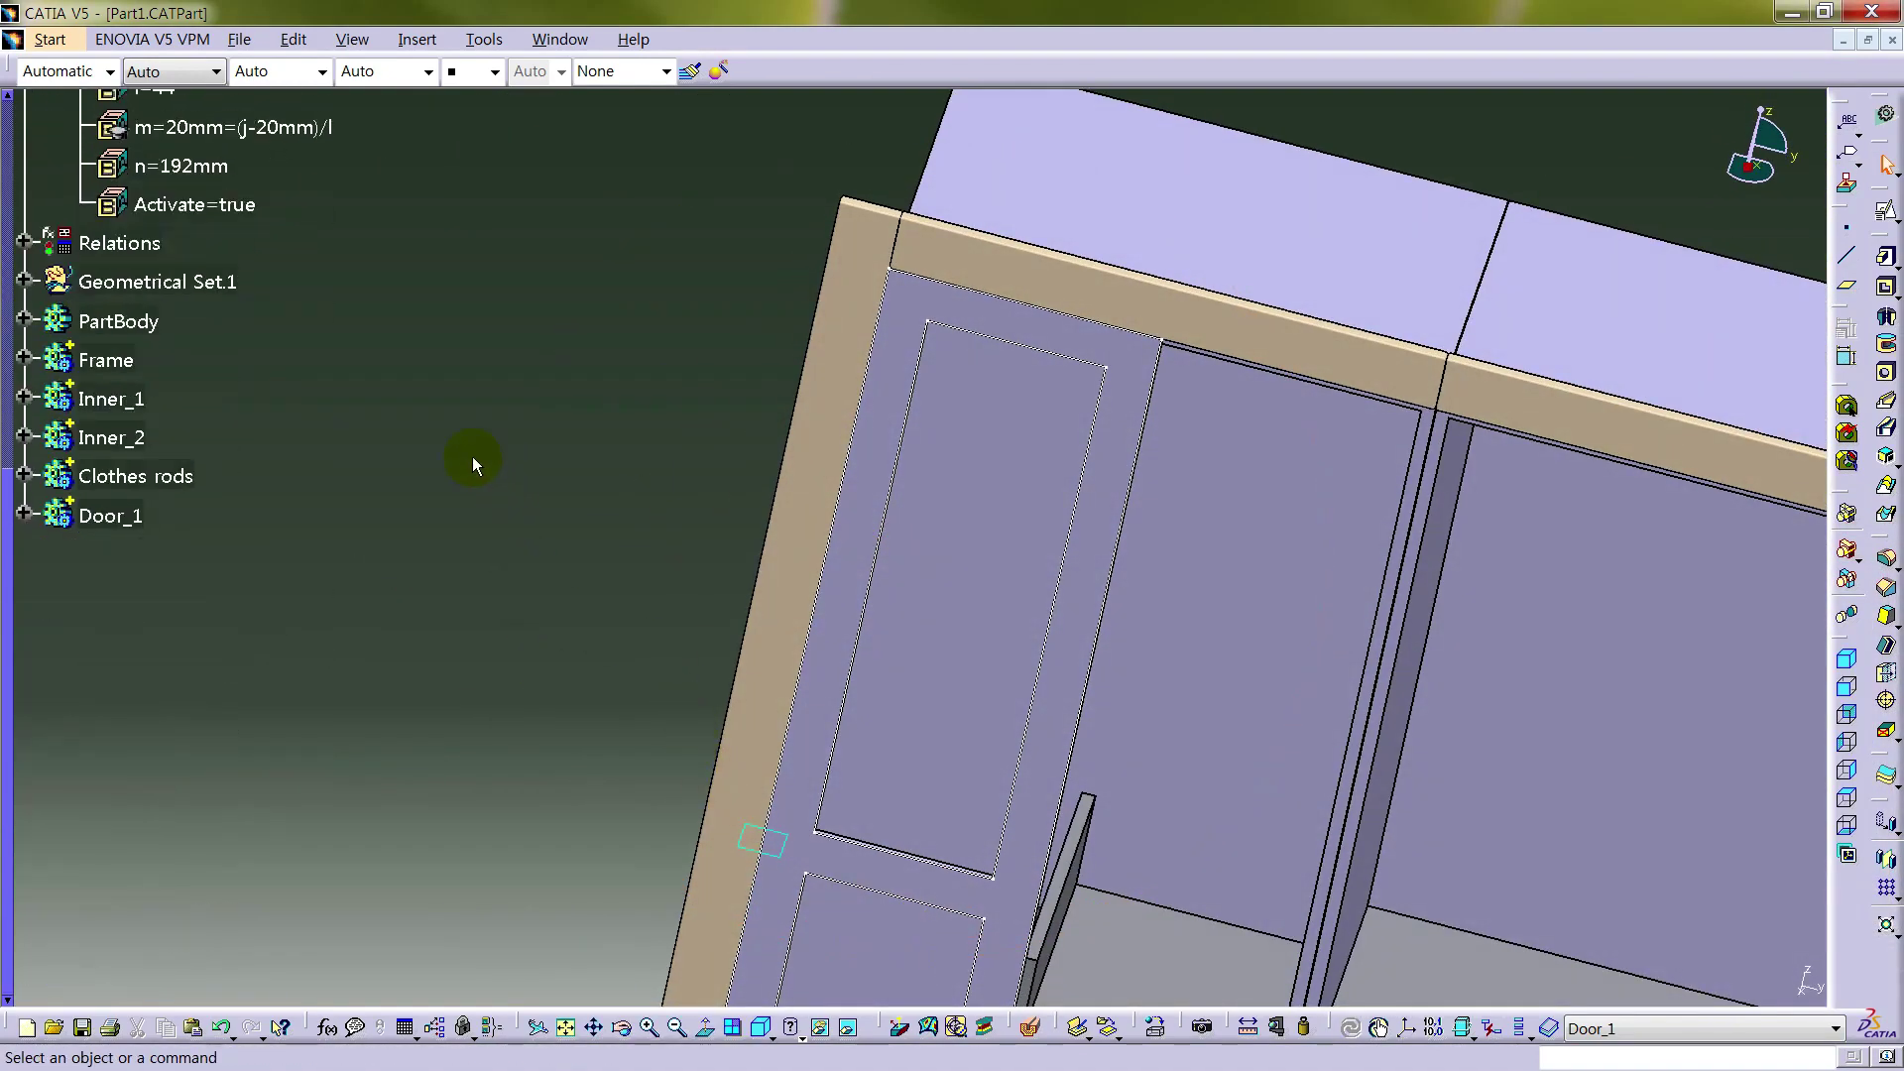
click(23, 515)
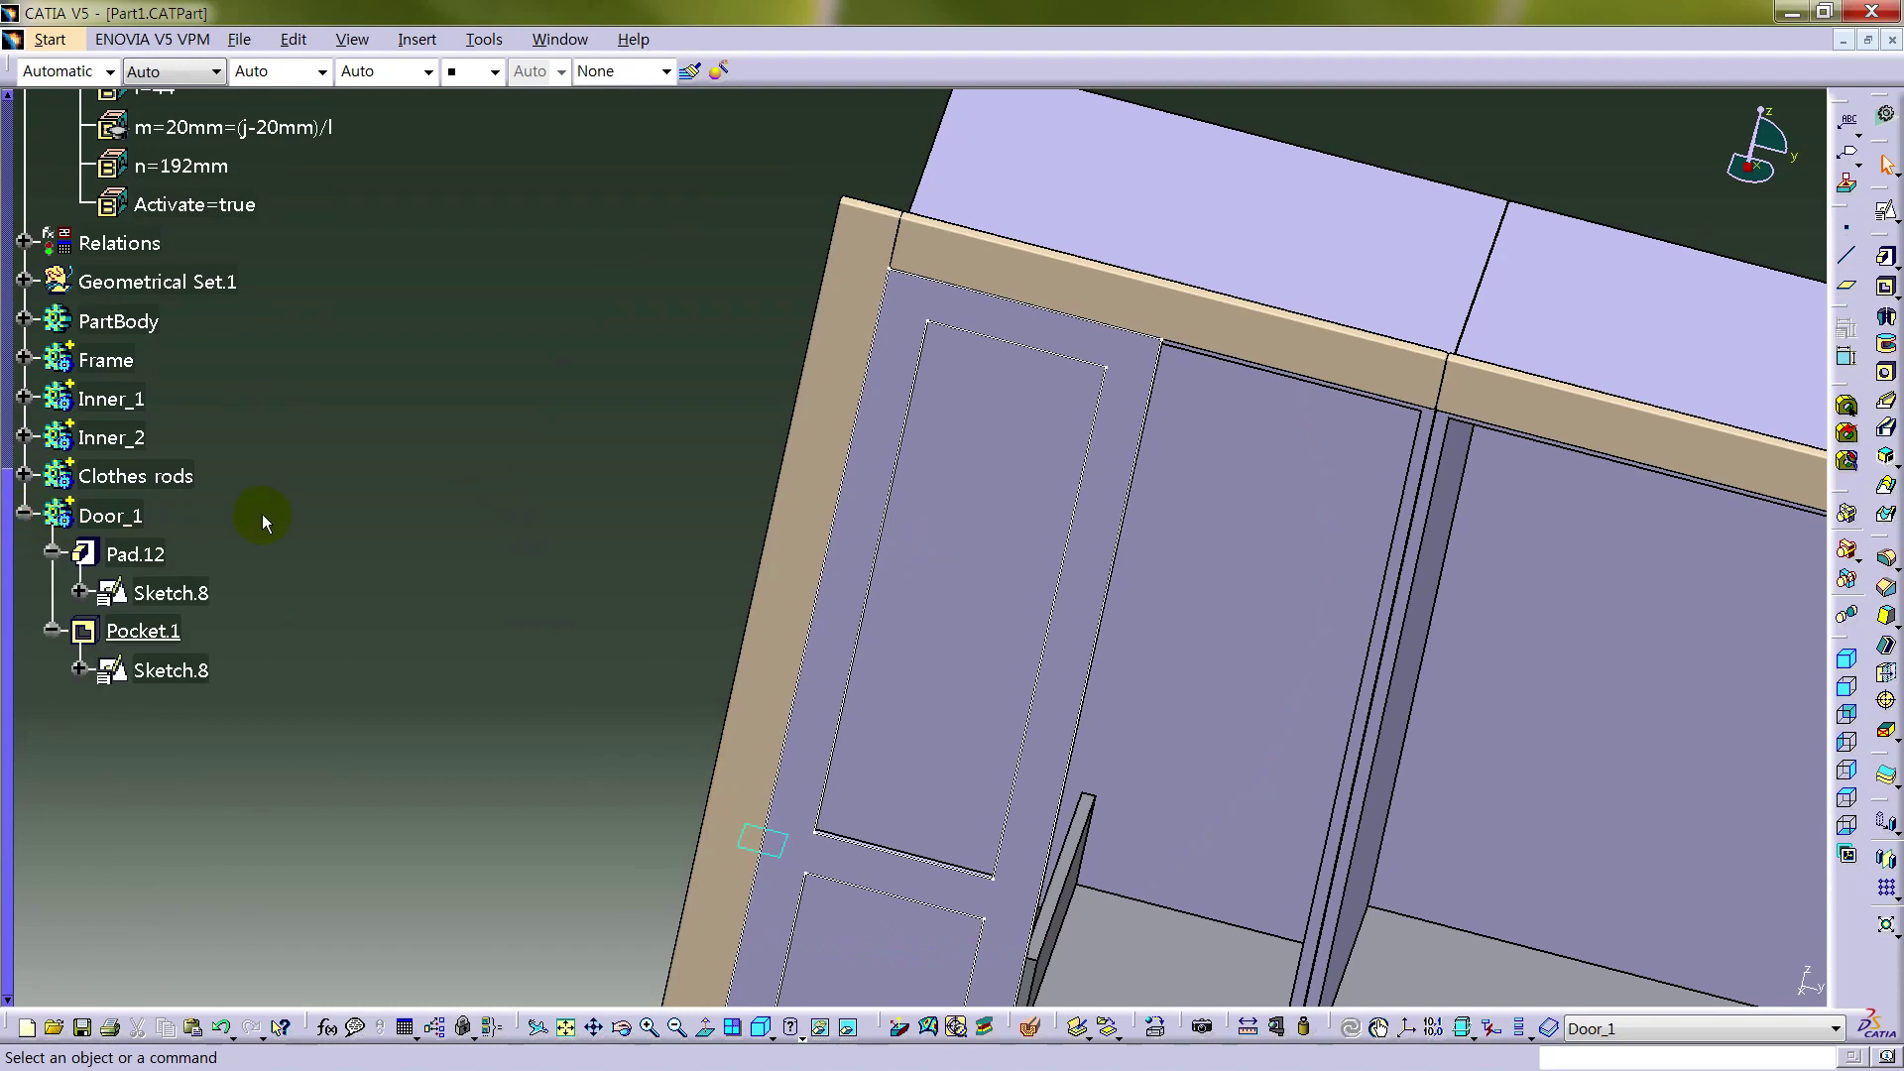
click(148, 332)
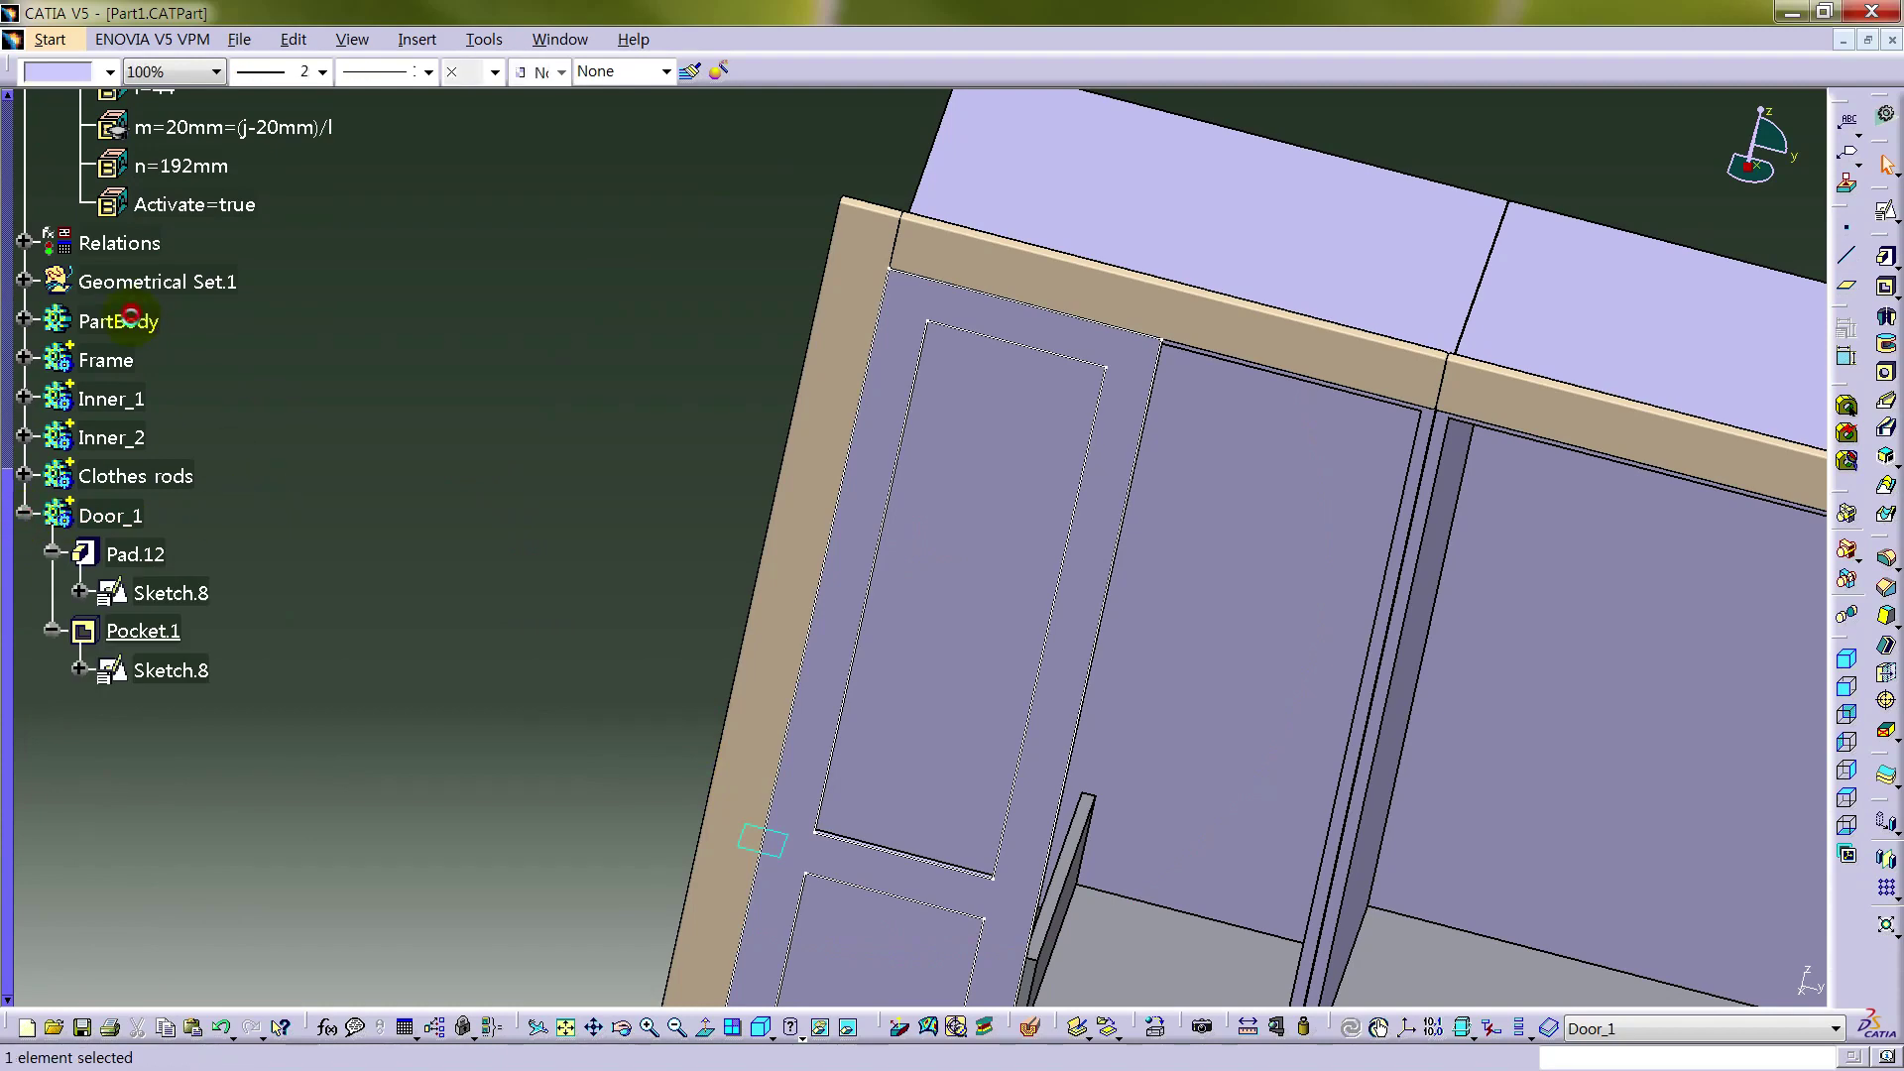
shift+click(140, 476)
right_click(144, 477)
click(210, 541)
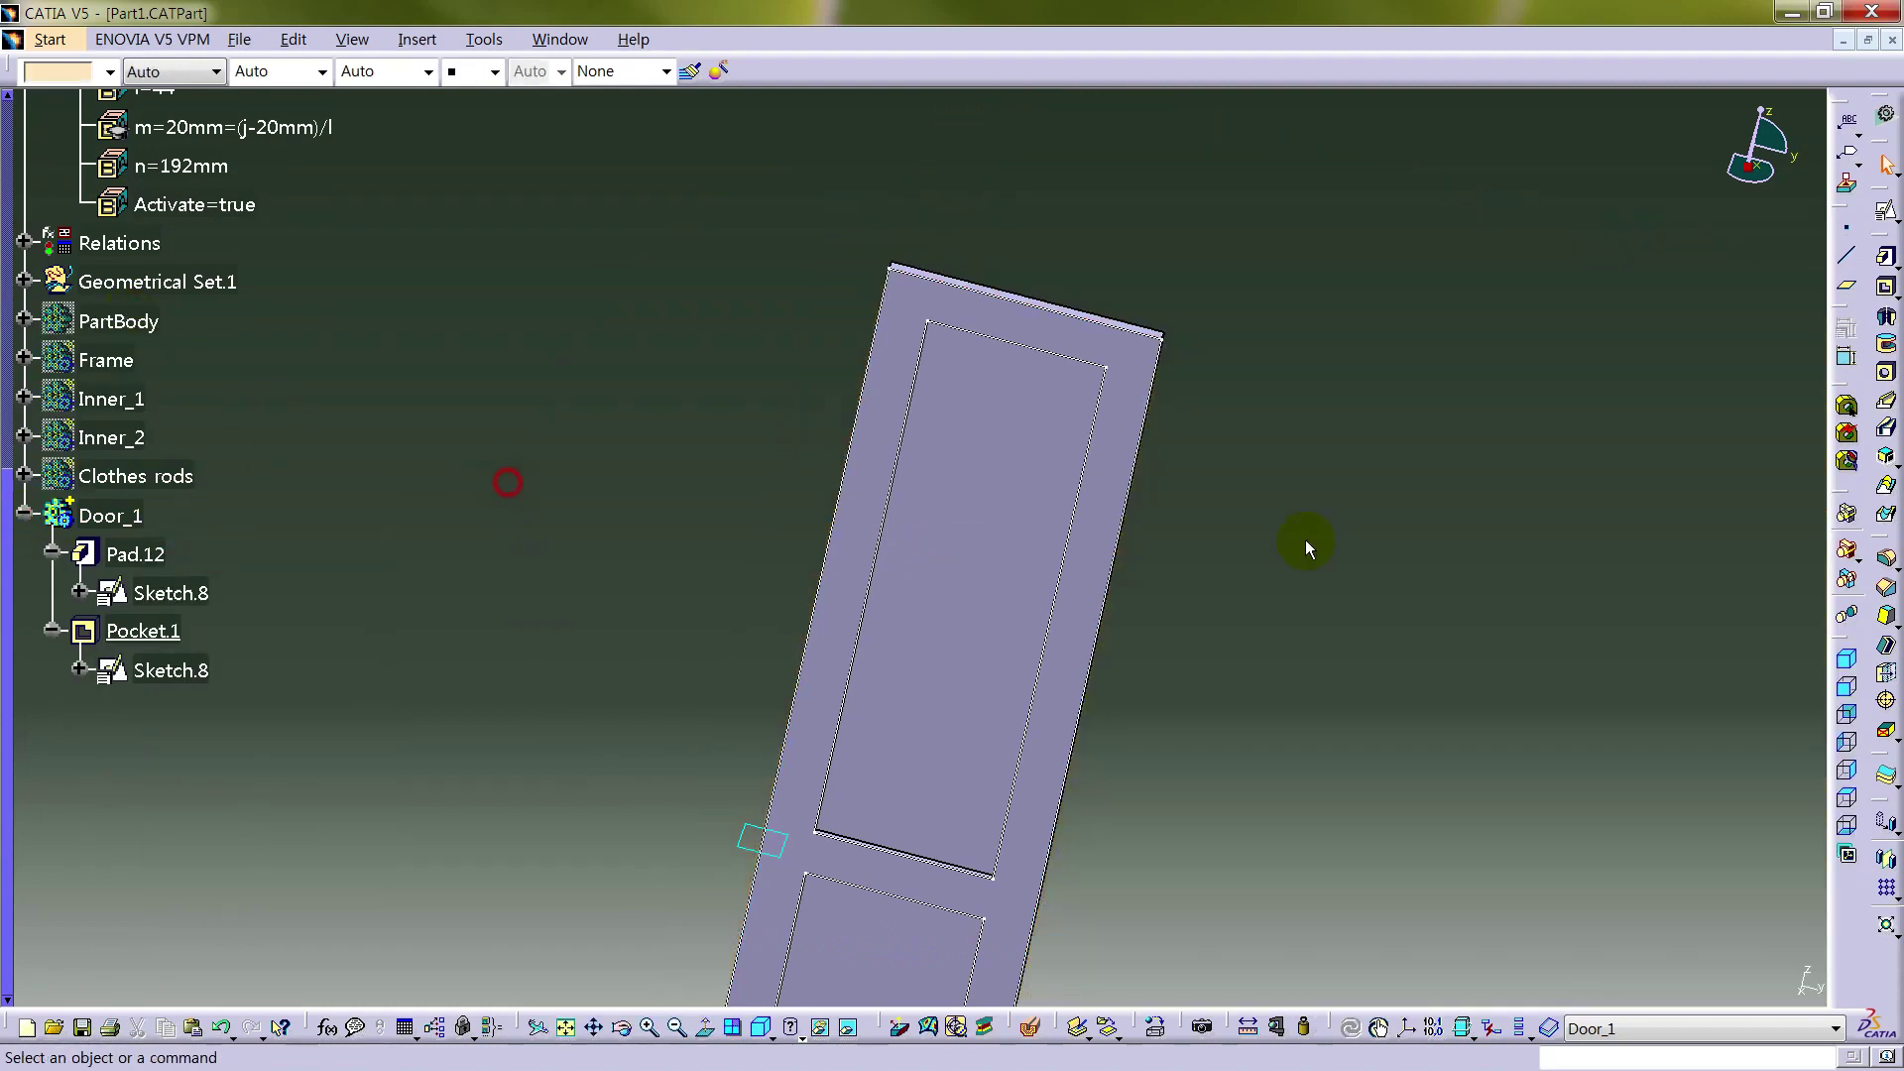
- Apply a Thickness of -1.5 mm to the door's four outer edge faces and expand the feature in the tree
click(1886, 674)
ctrl+middle_drag(1119, 199, 1199, 234)
click(1199, 234)
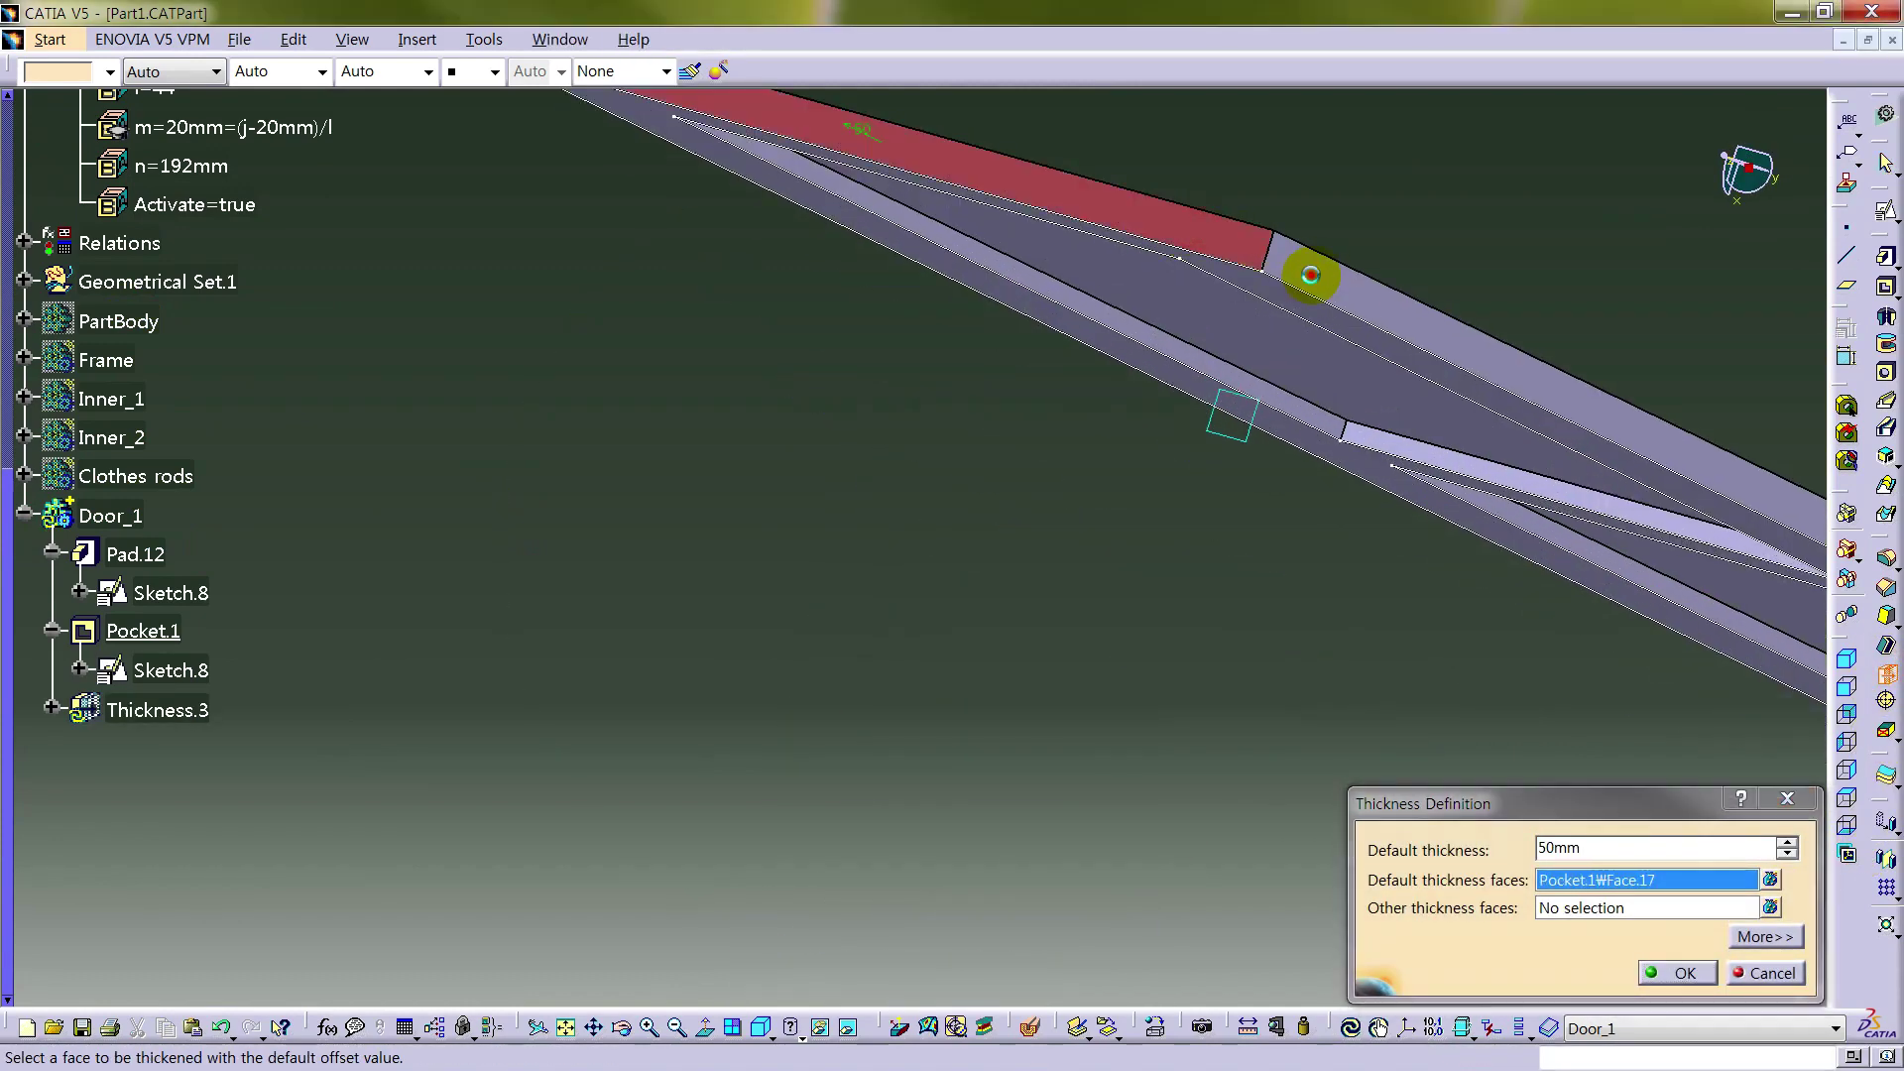
click(1313, 276)
ctrl+middle_drag(1158, 310, 886, 240)
click(1618, 269)
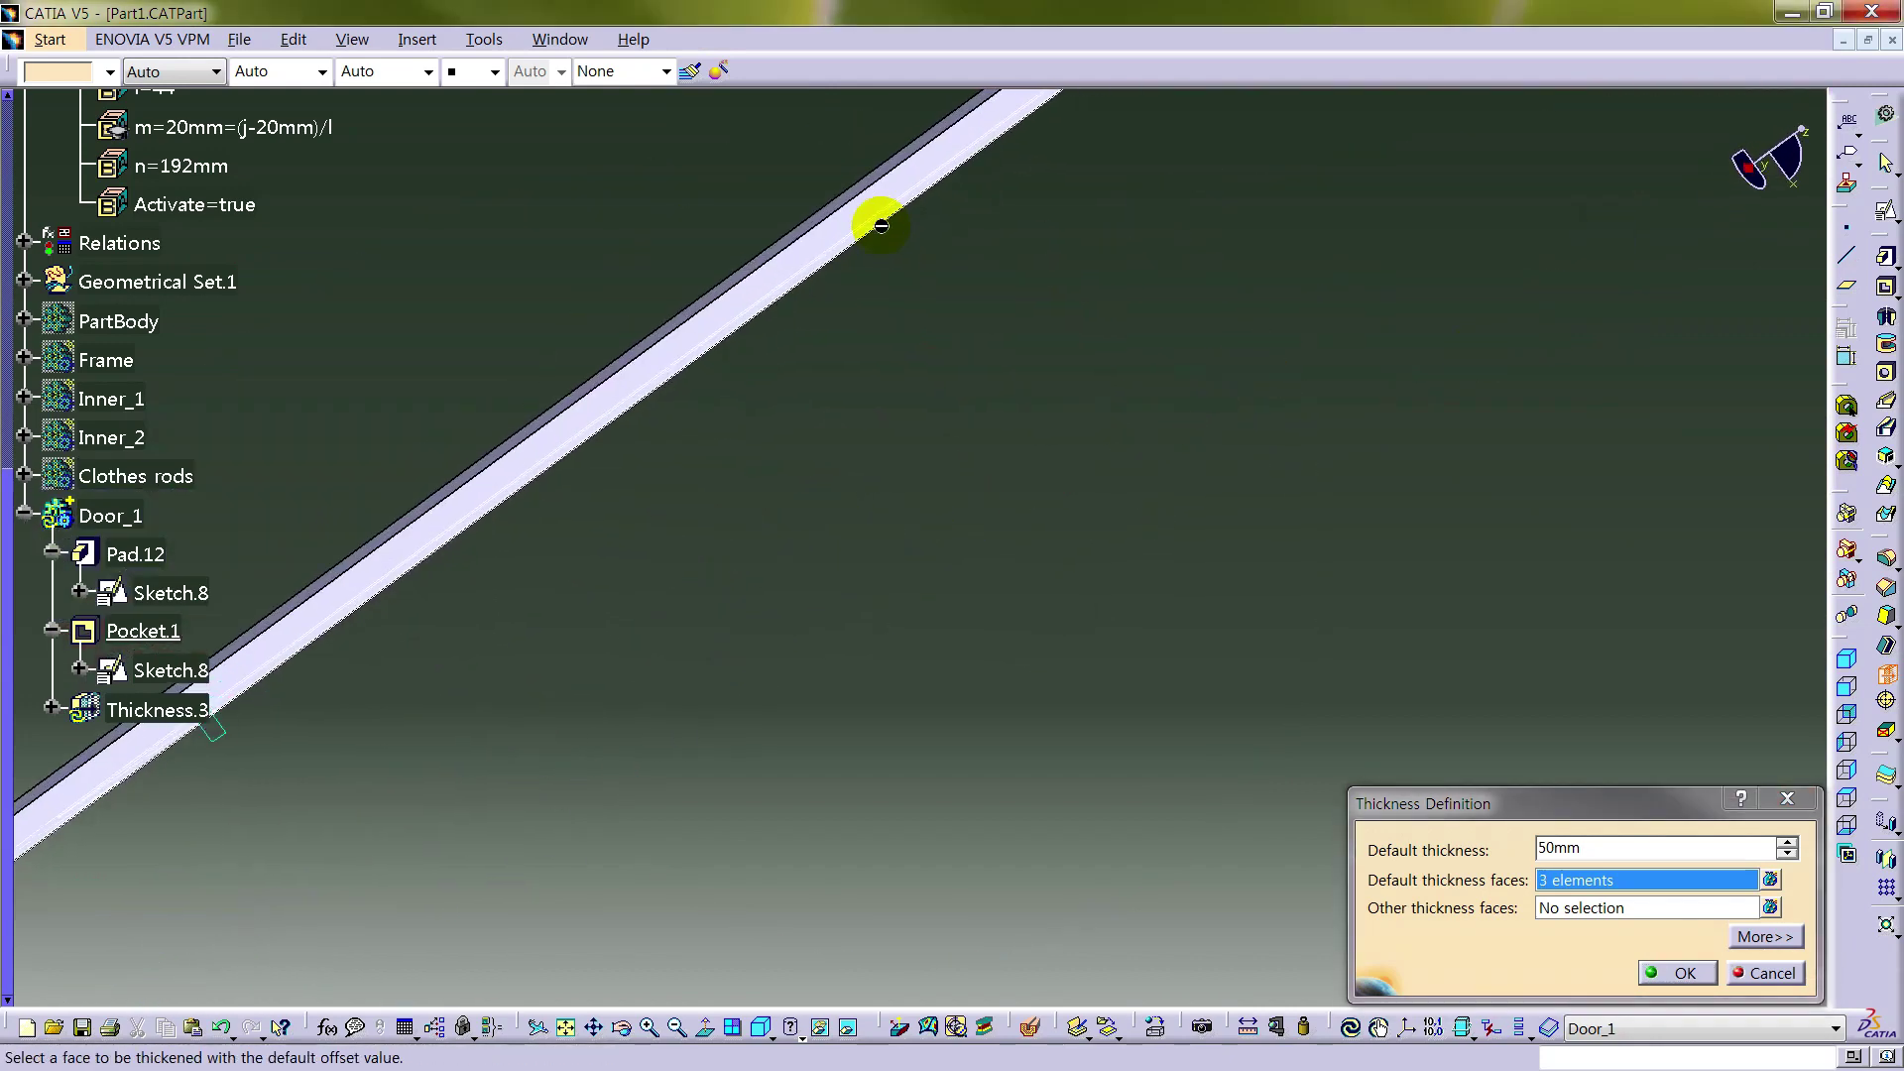
click(892, 194)
double_click(1591, 848)
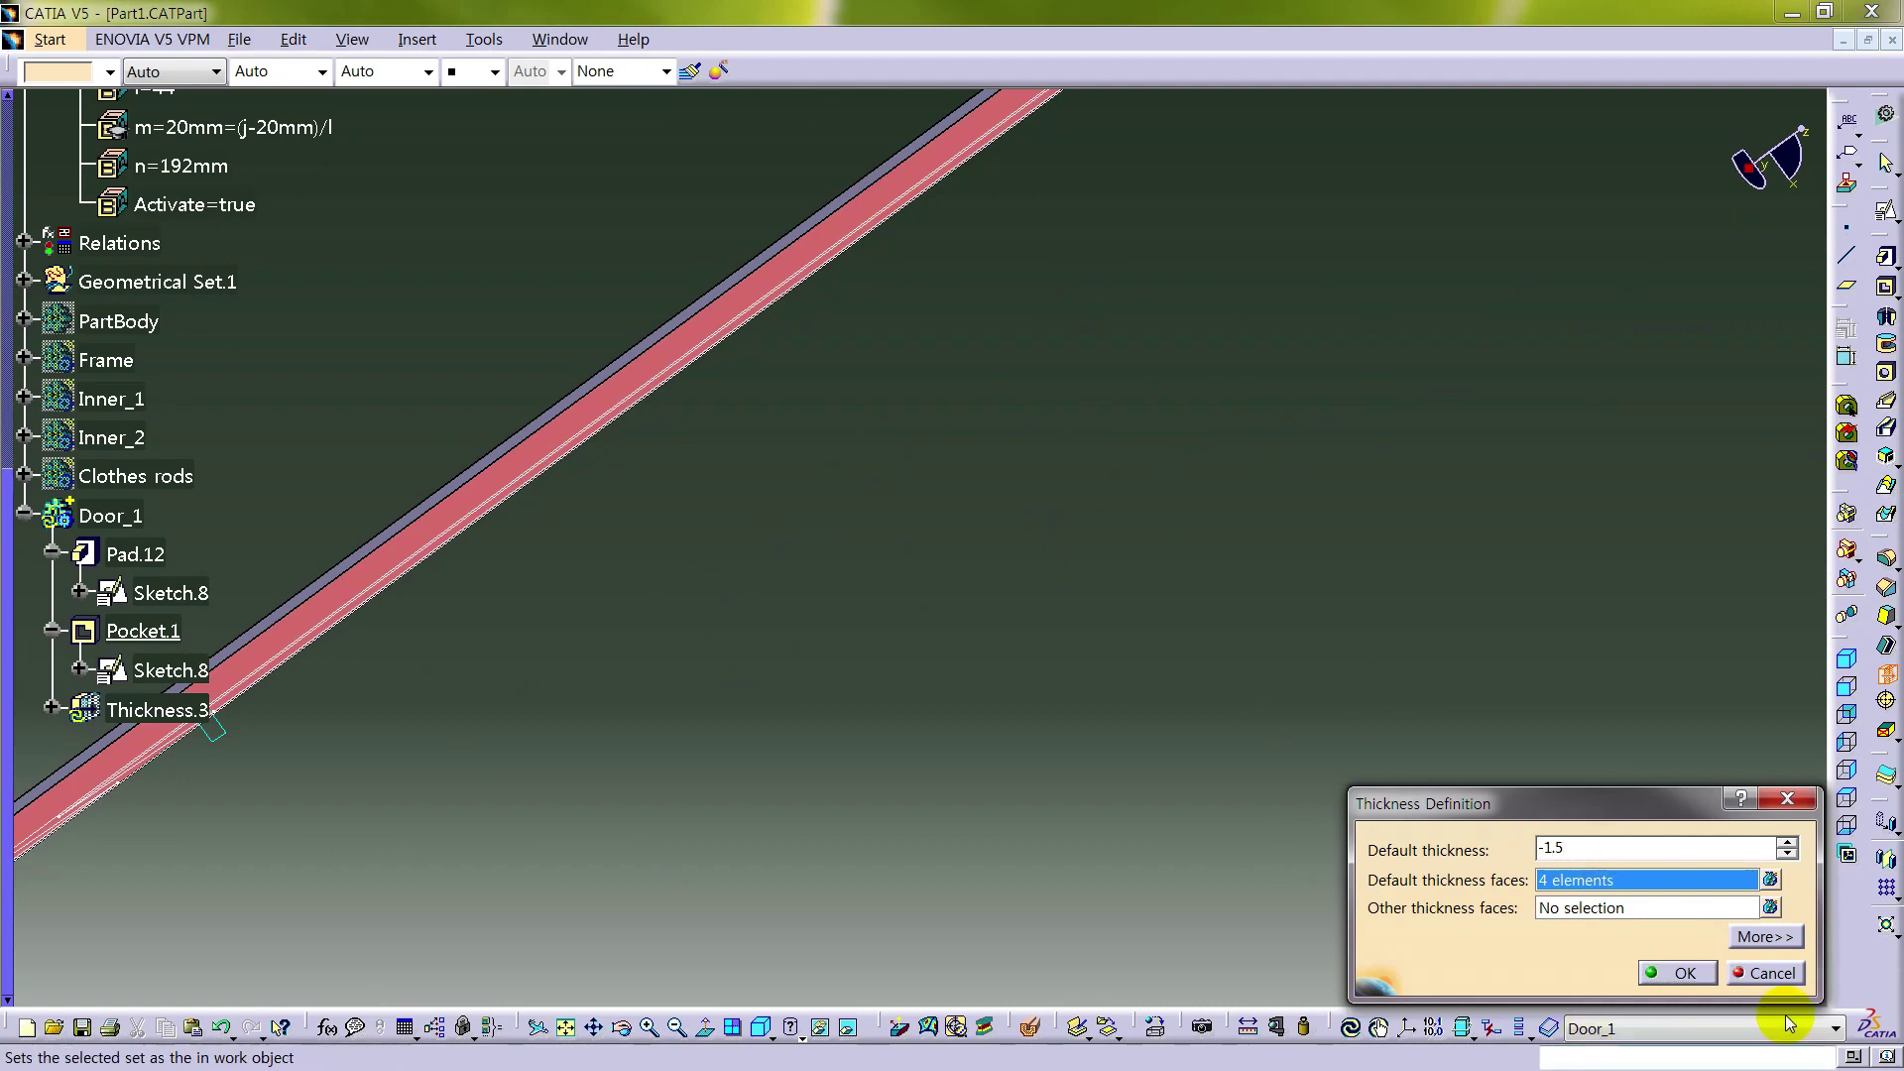
click(1686, 972)
ctrl+middle_drag(992, 737, 742, 719)
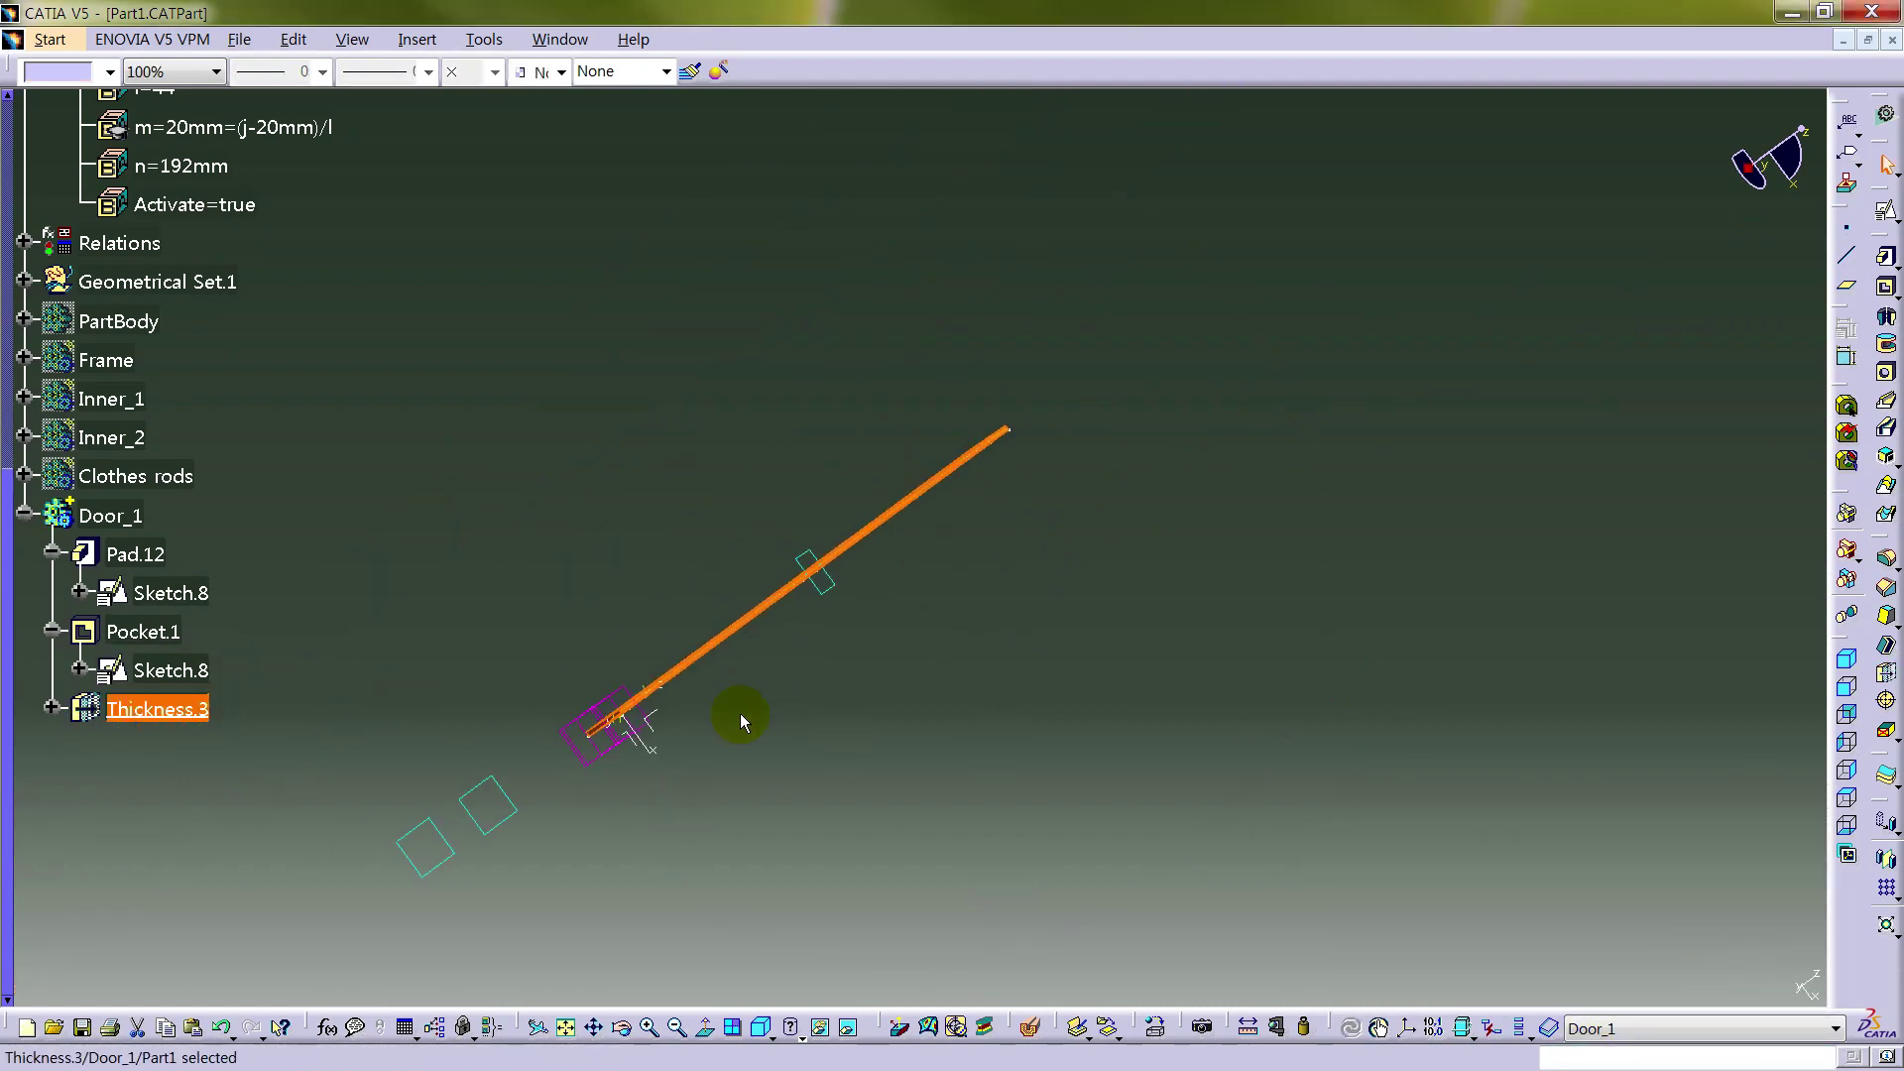
click(51, 708)
- Start a Draft and select the first five recess side walls of the door as faces to draft
middle_drag(1075, 710, 914, 969)
middle_drag(729, 1036, 1369, 337)
click(1885, 617)
middle_drag(1114, 390, 1050, 593)
middle_drag(955, 719, 1062, 629)
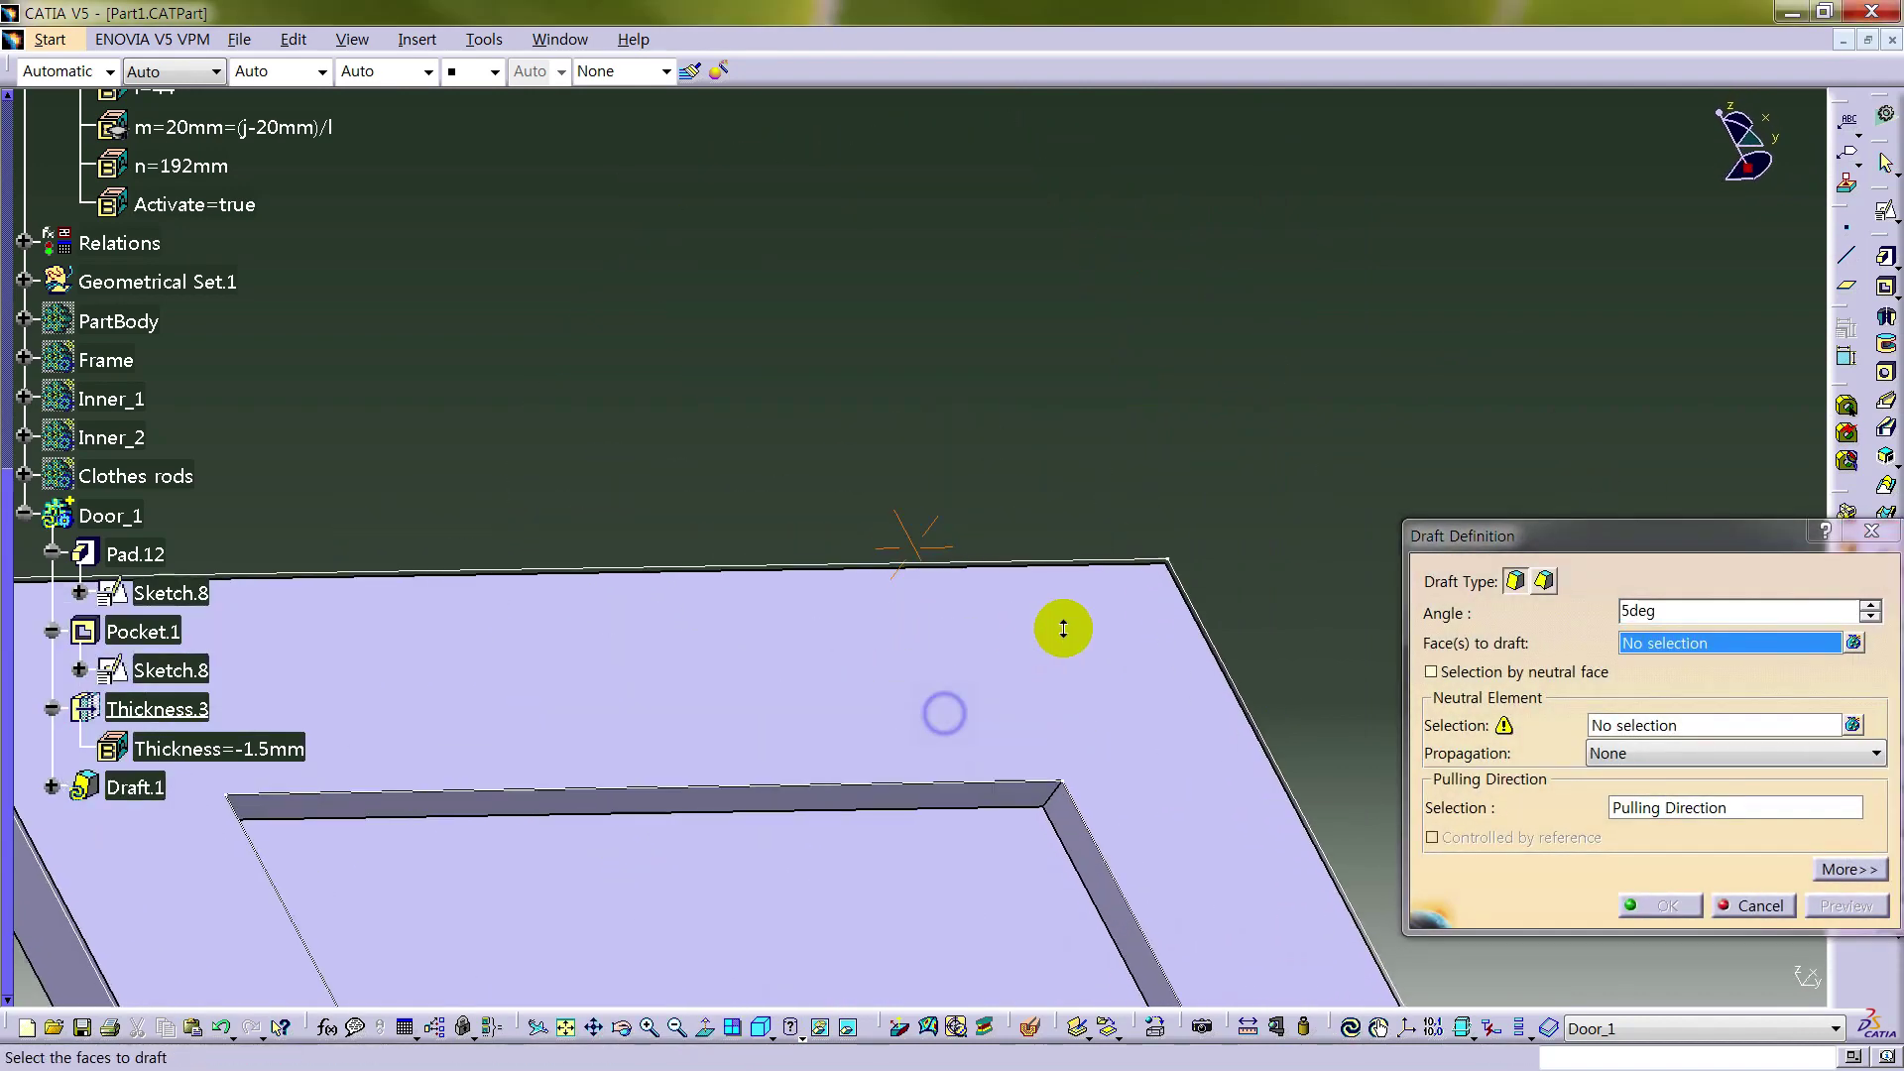
click(1037, 798)
click(1071, 807)
middle_drag(1073, 763, 1280, 736)
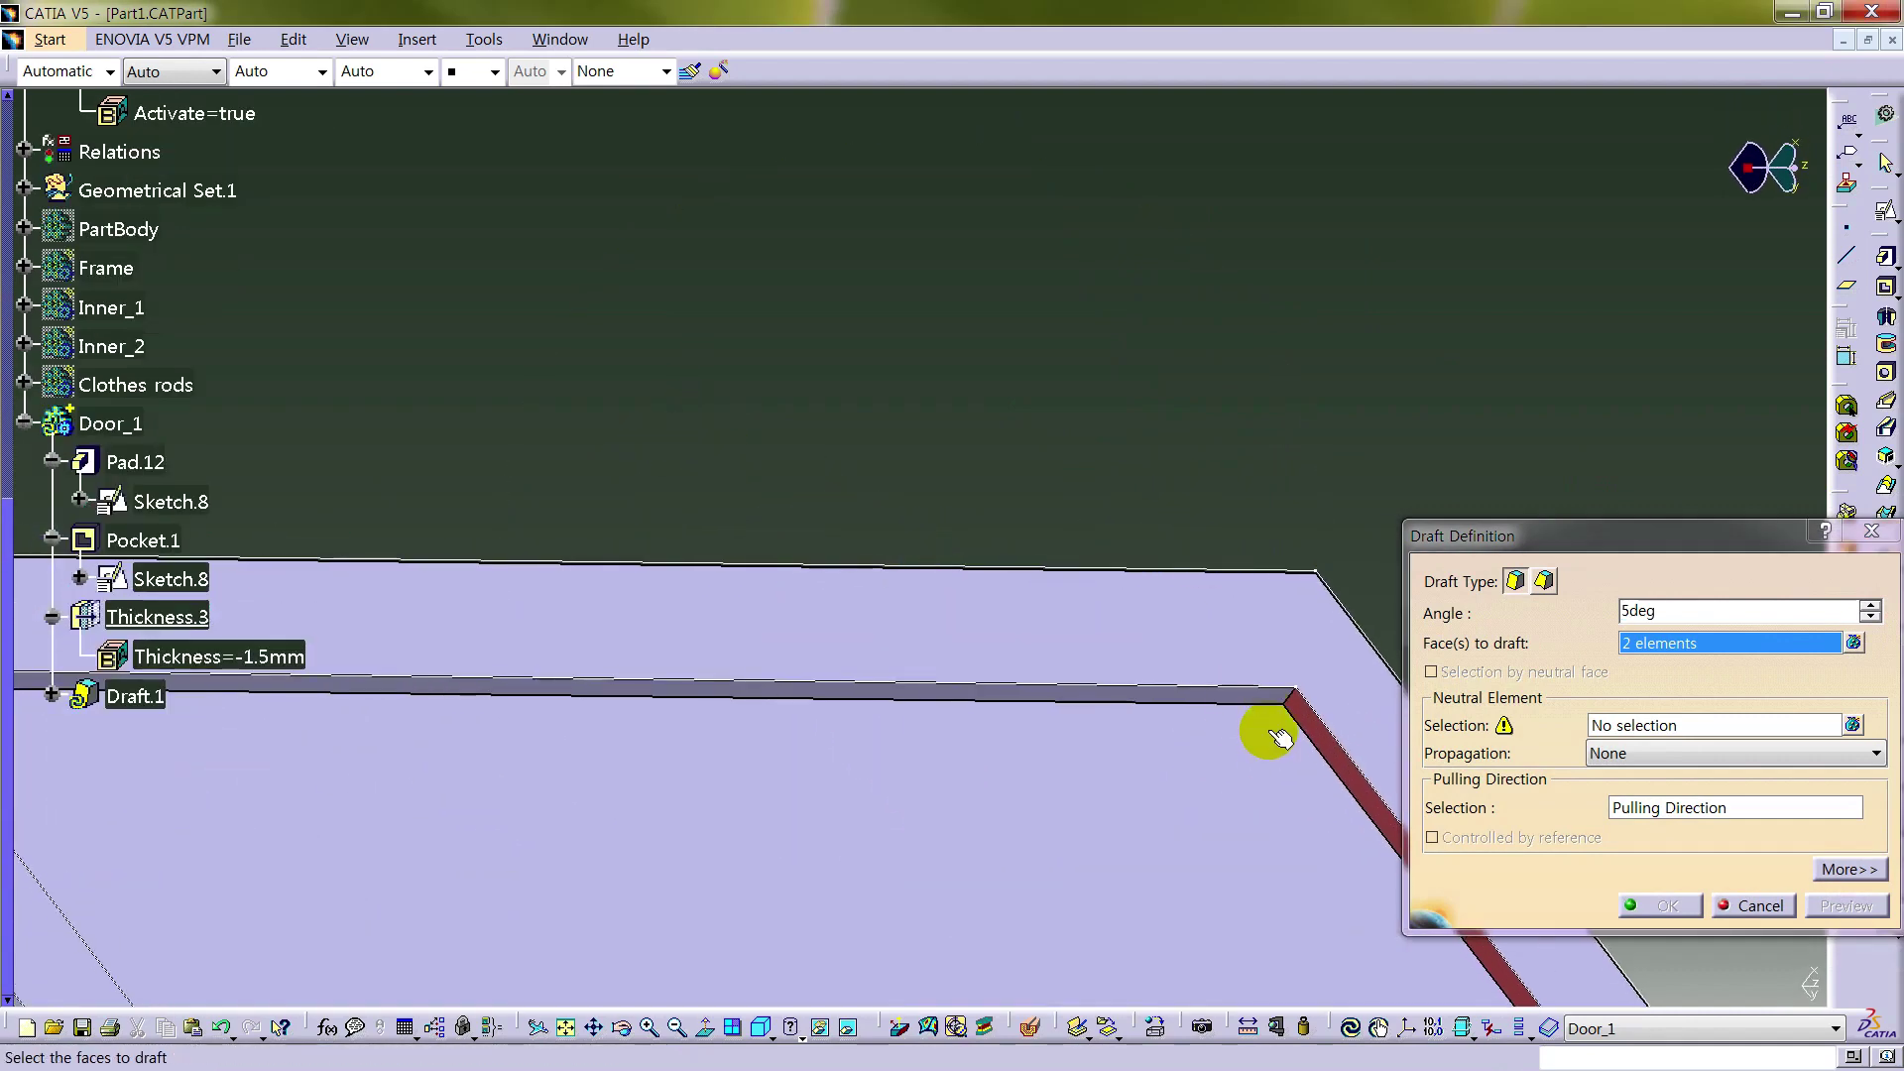
click(1276, 705)
middle_drag(794, 752, 1266, 697)
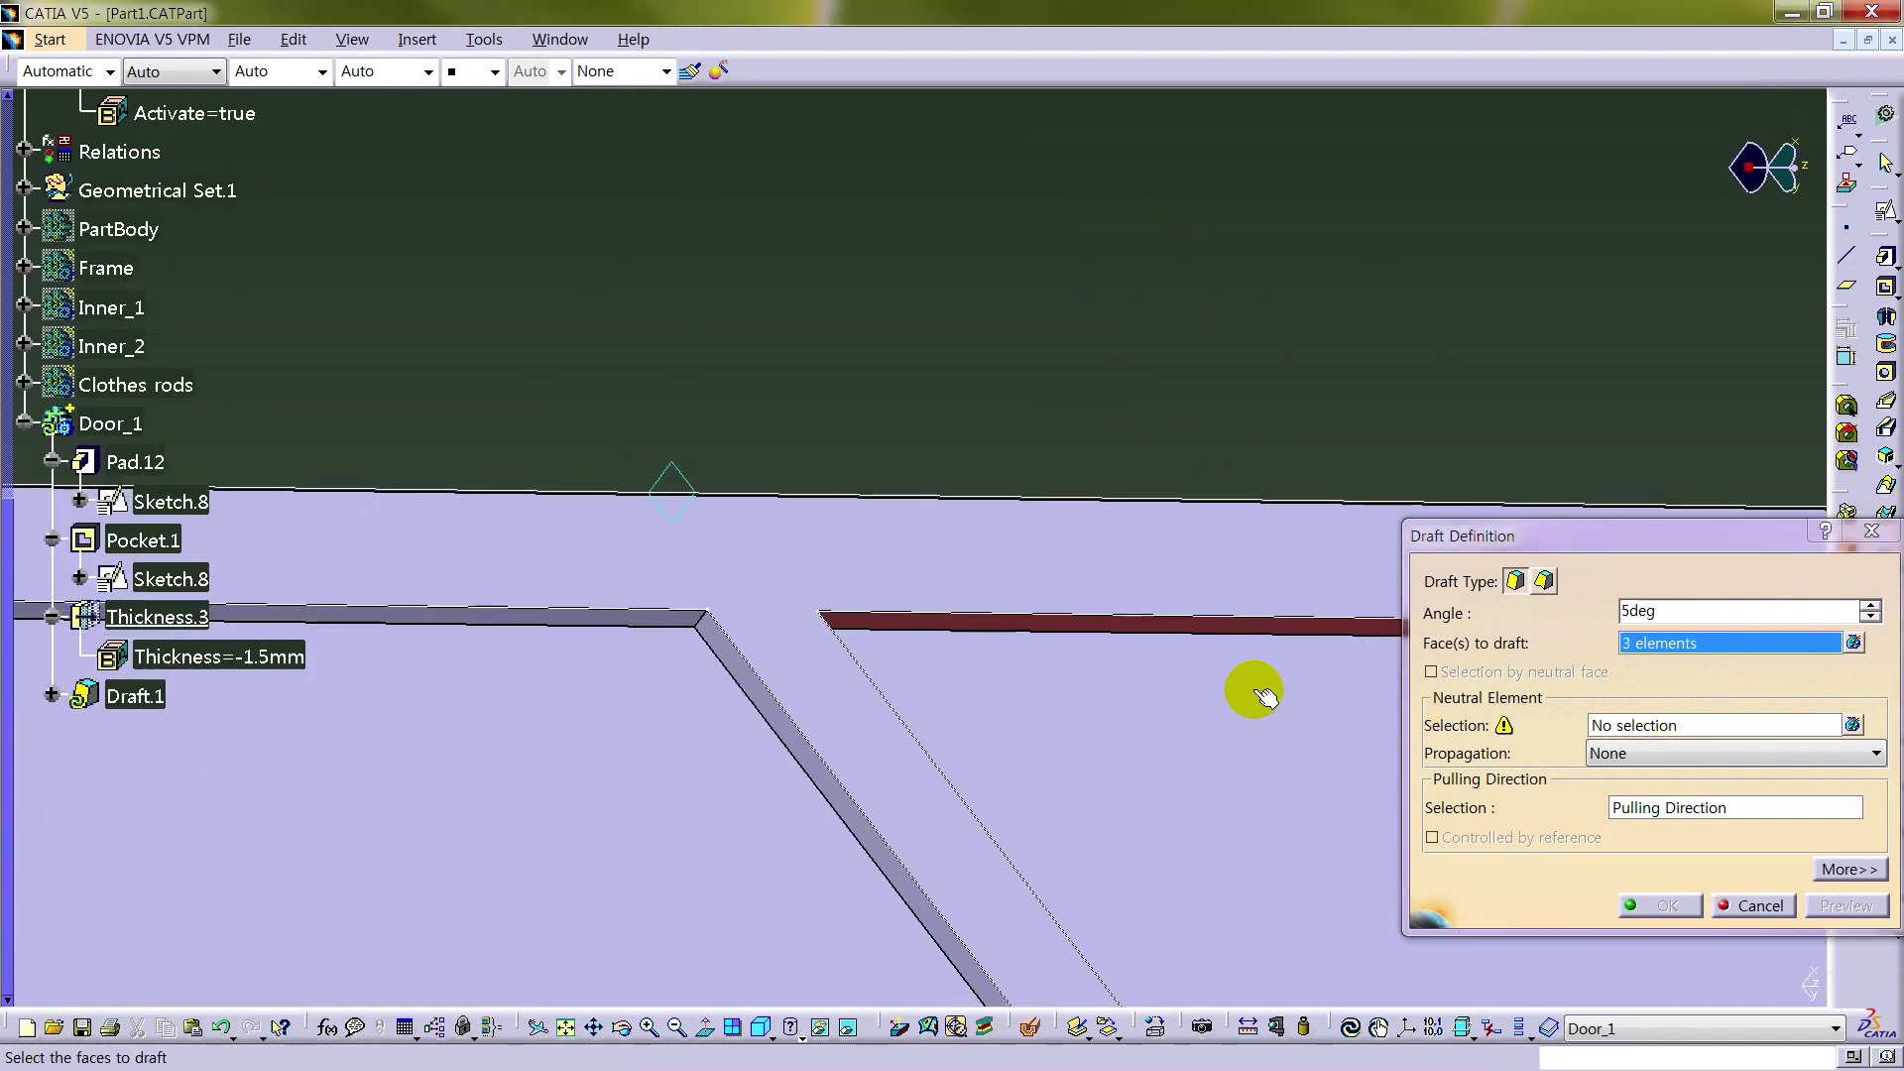
click(665, 618)
click(738, 665)
- Add the three remaining recess side walls of the door to the faces to draft
middle_drag(969, 629, 919, 895)
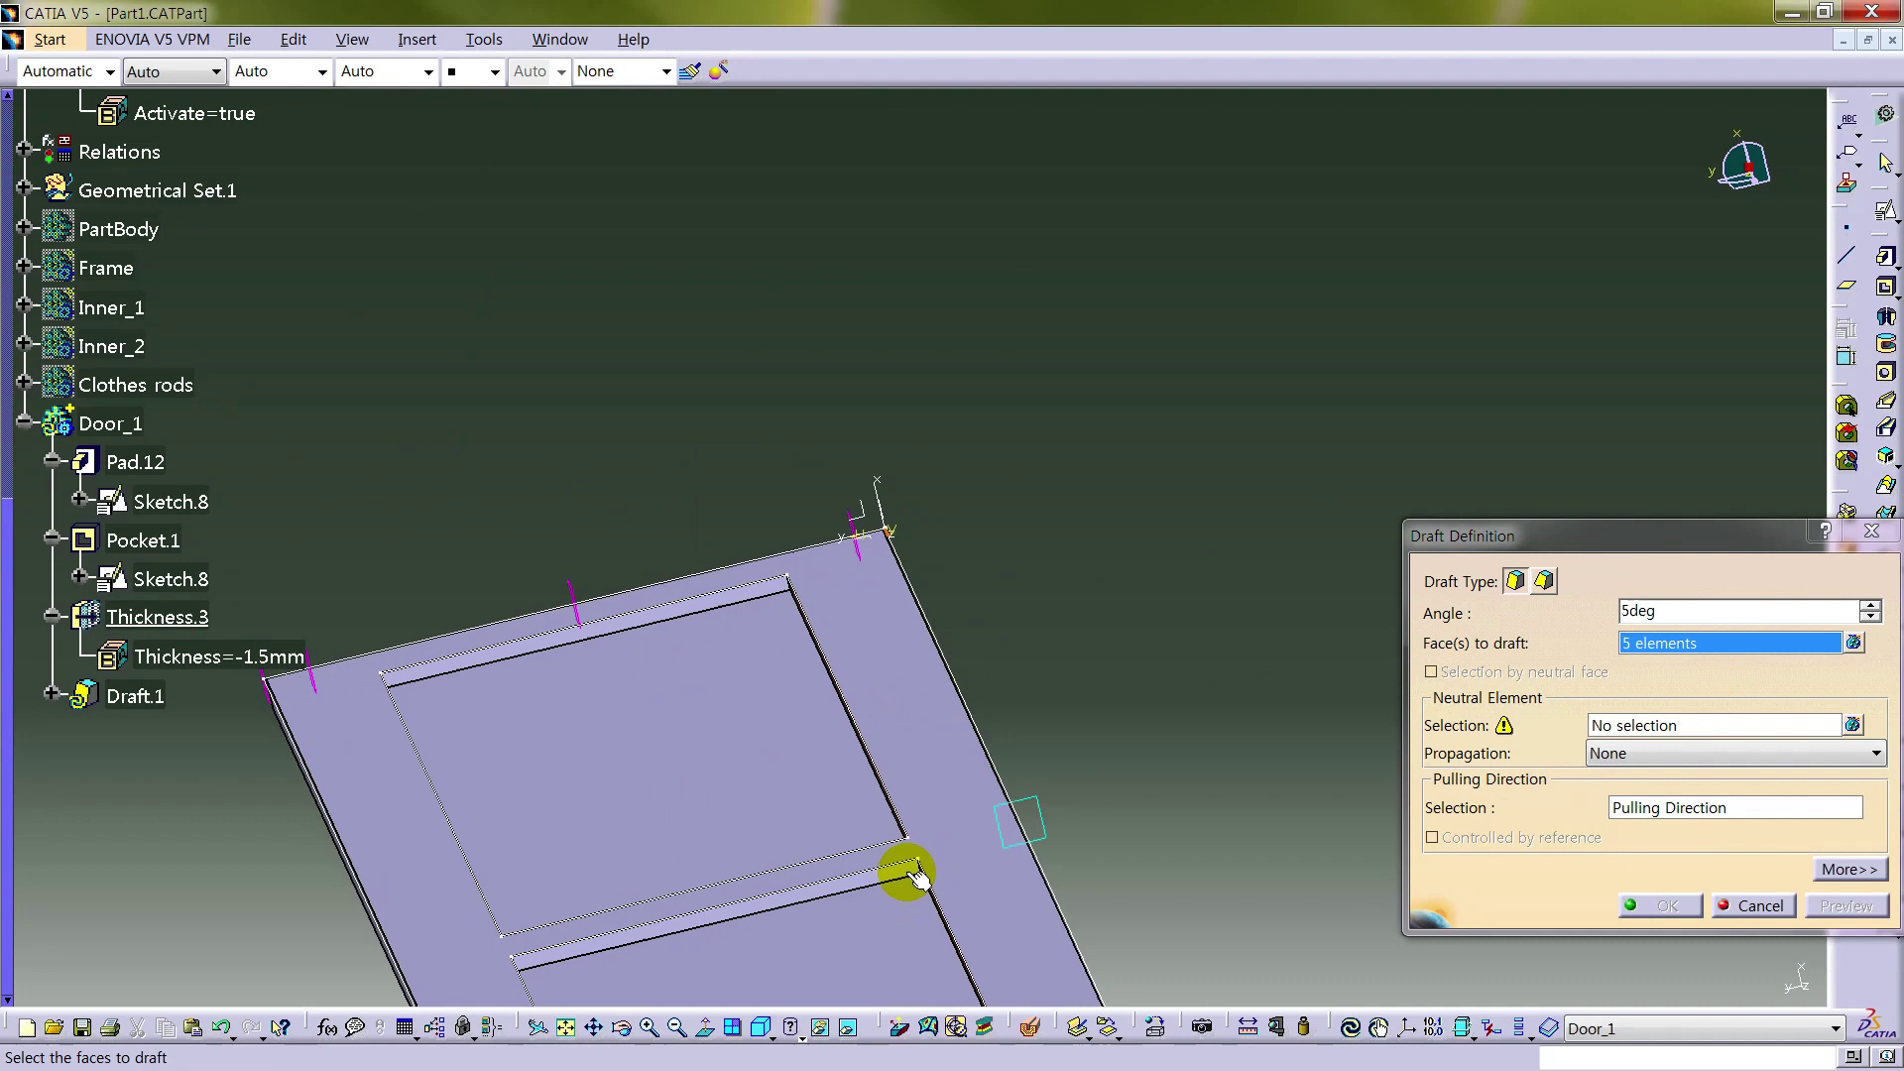
click(914, 872)
click(742, 606)
middle_drag(914, 668, 831, 732)
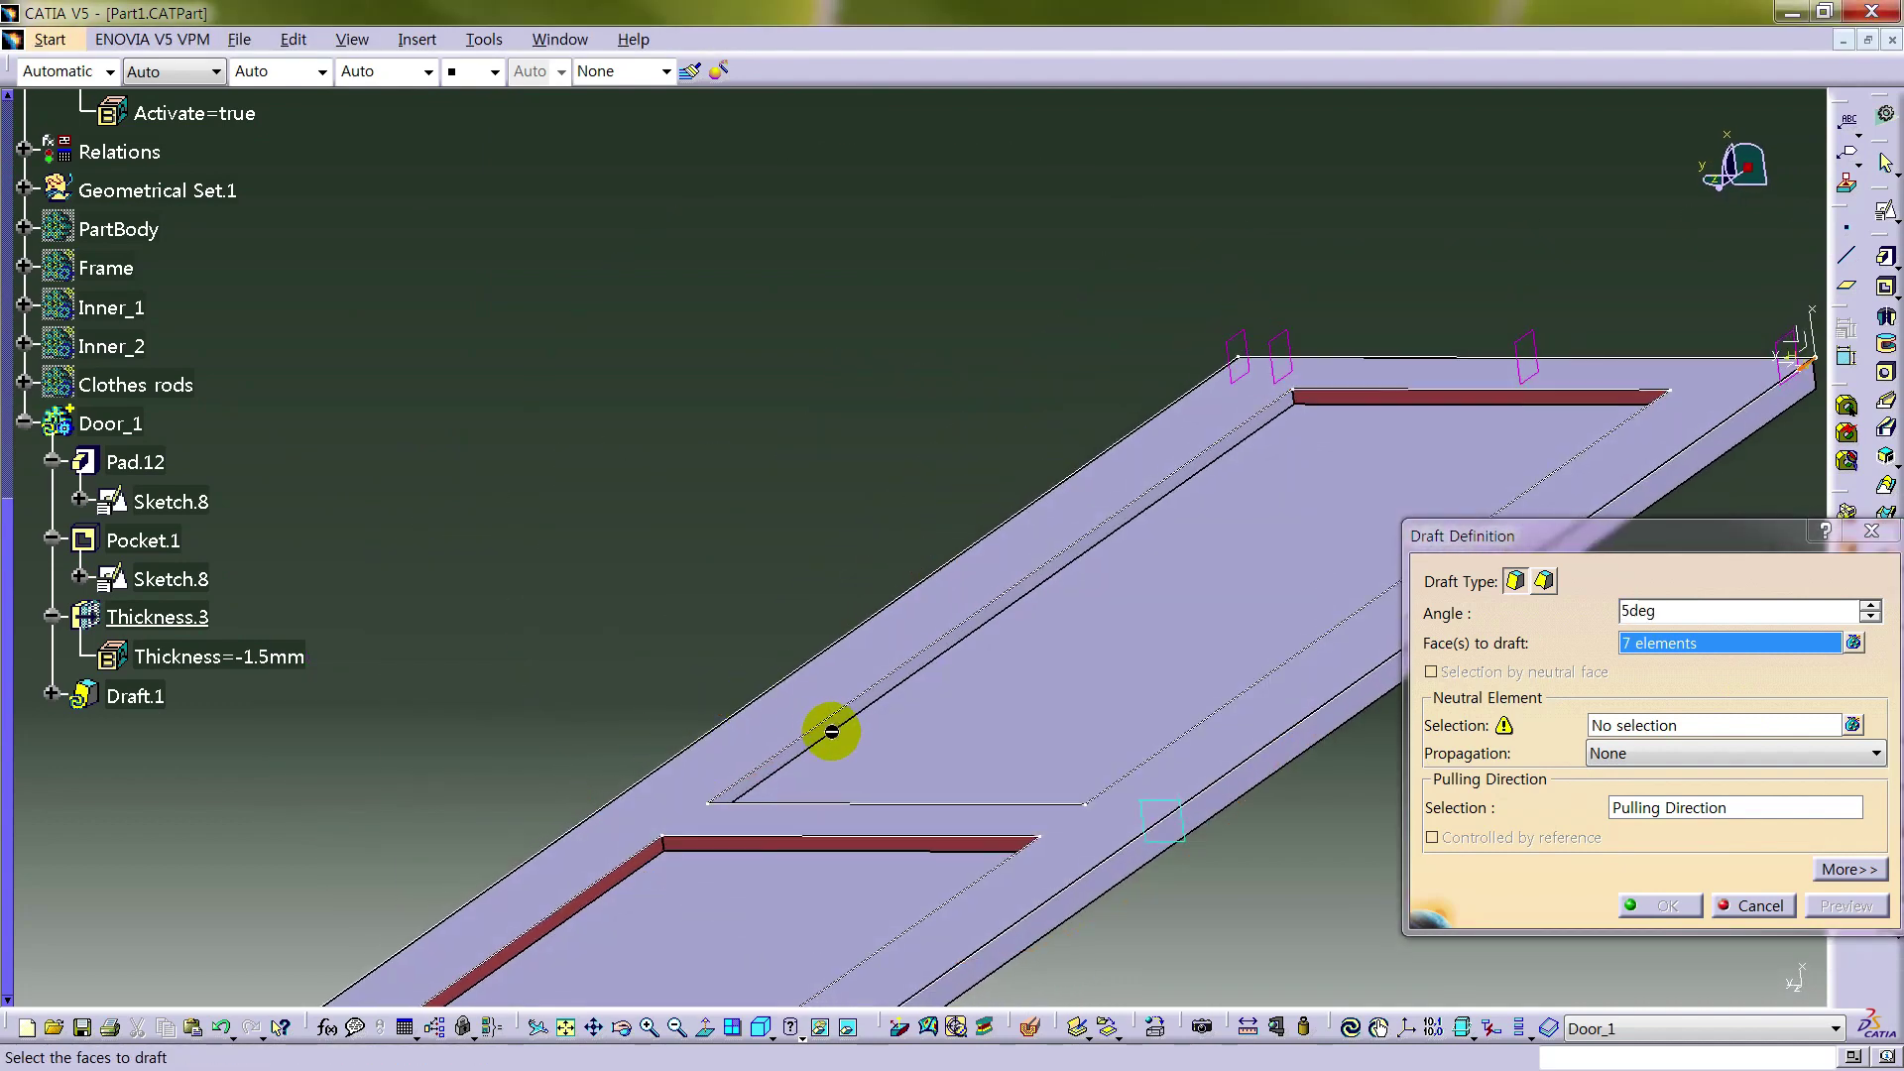
click(876, 700)
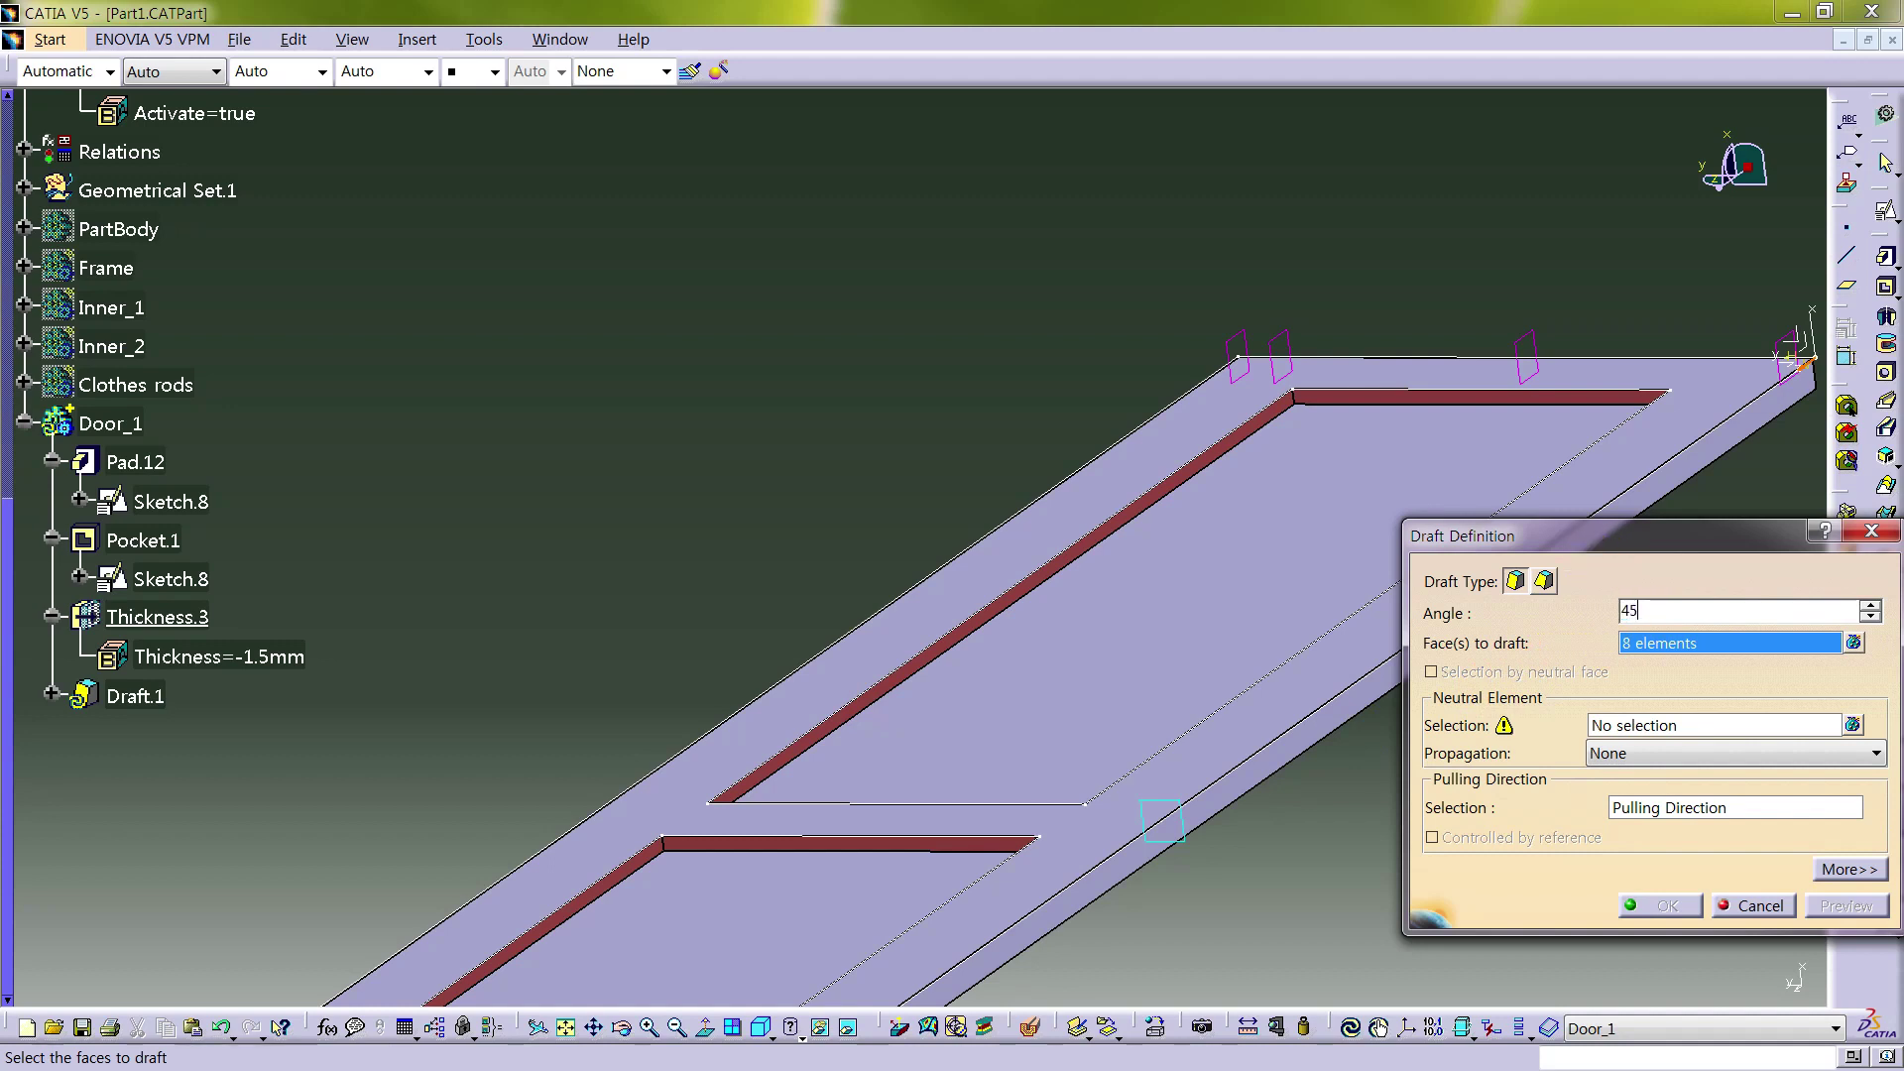
- Set the draft angle to 45 deg, use the door's front face as the neutral element, and preview and create the draft
click(1641, 722)
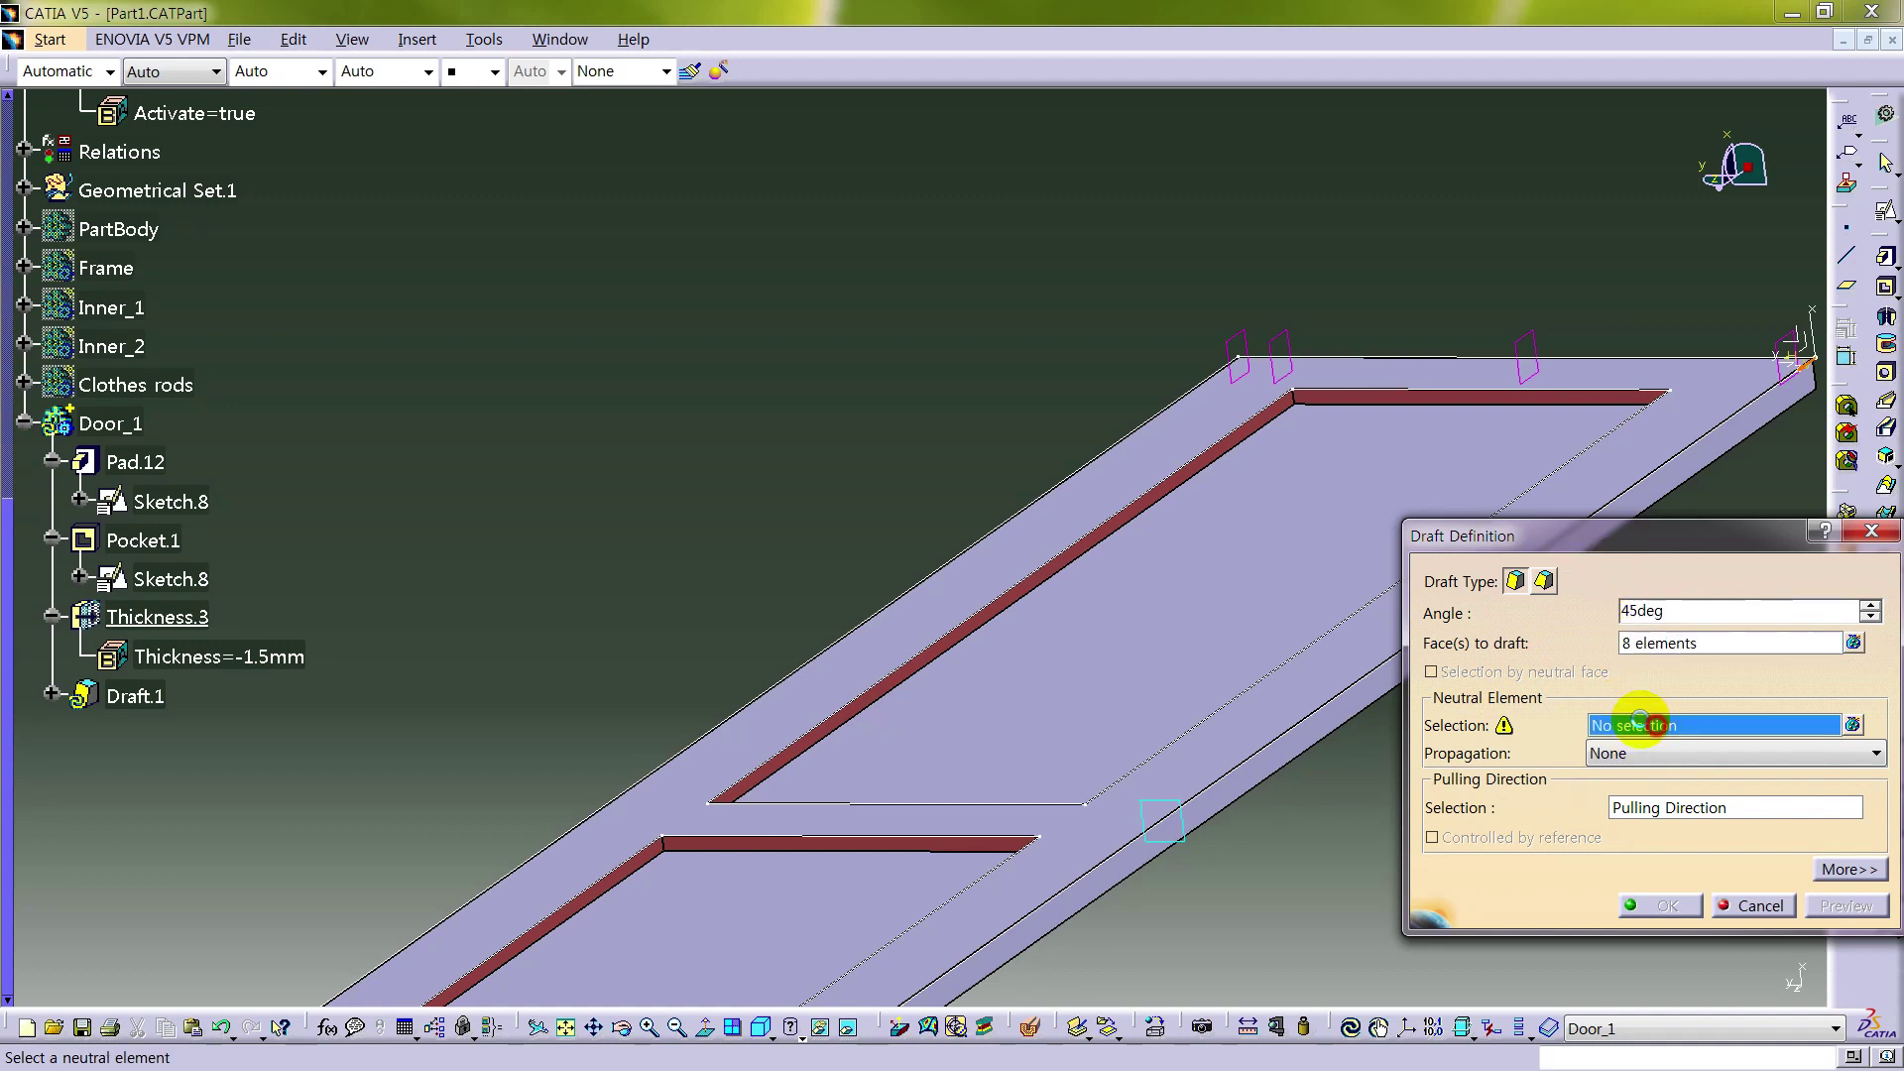
click(1184, 446)
click(1847, 906)
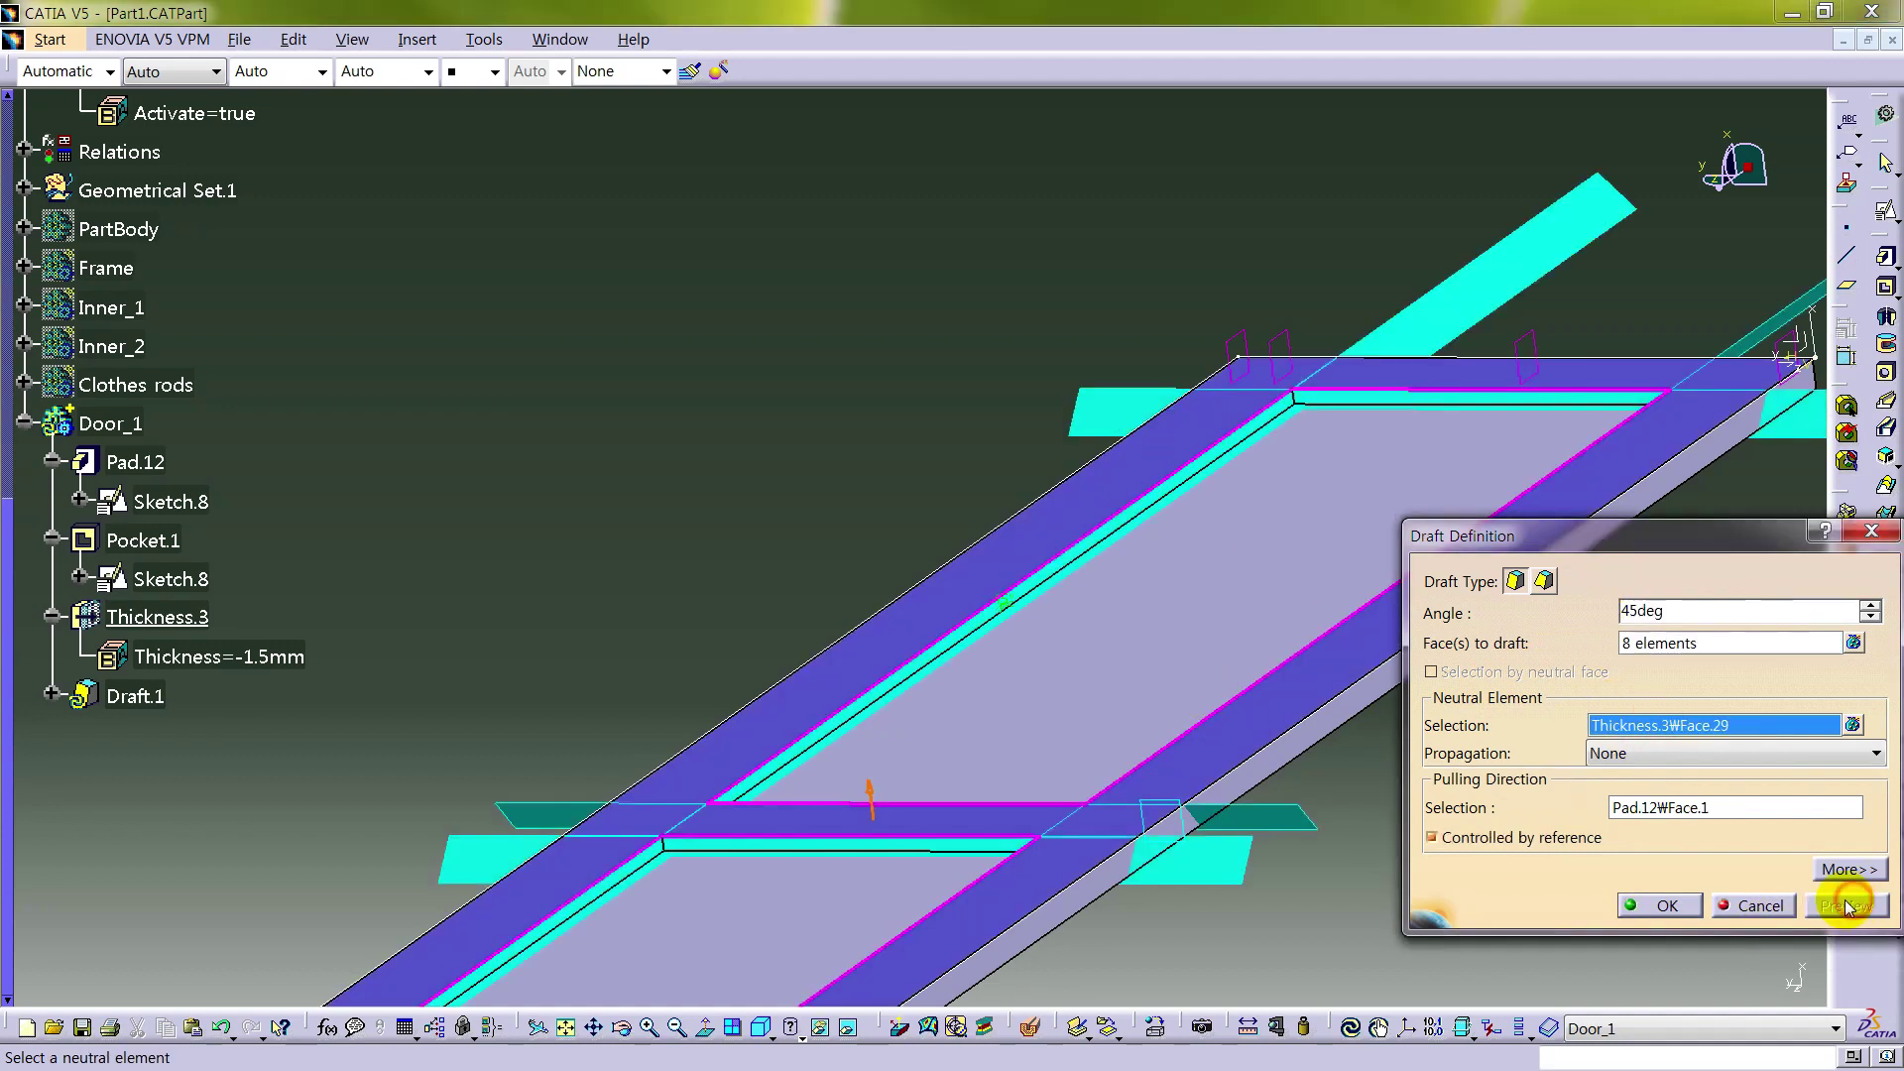
click(731, 1024)
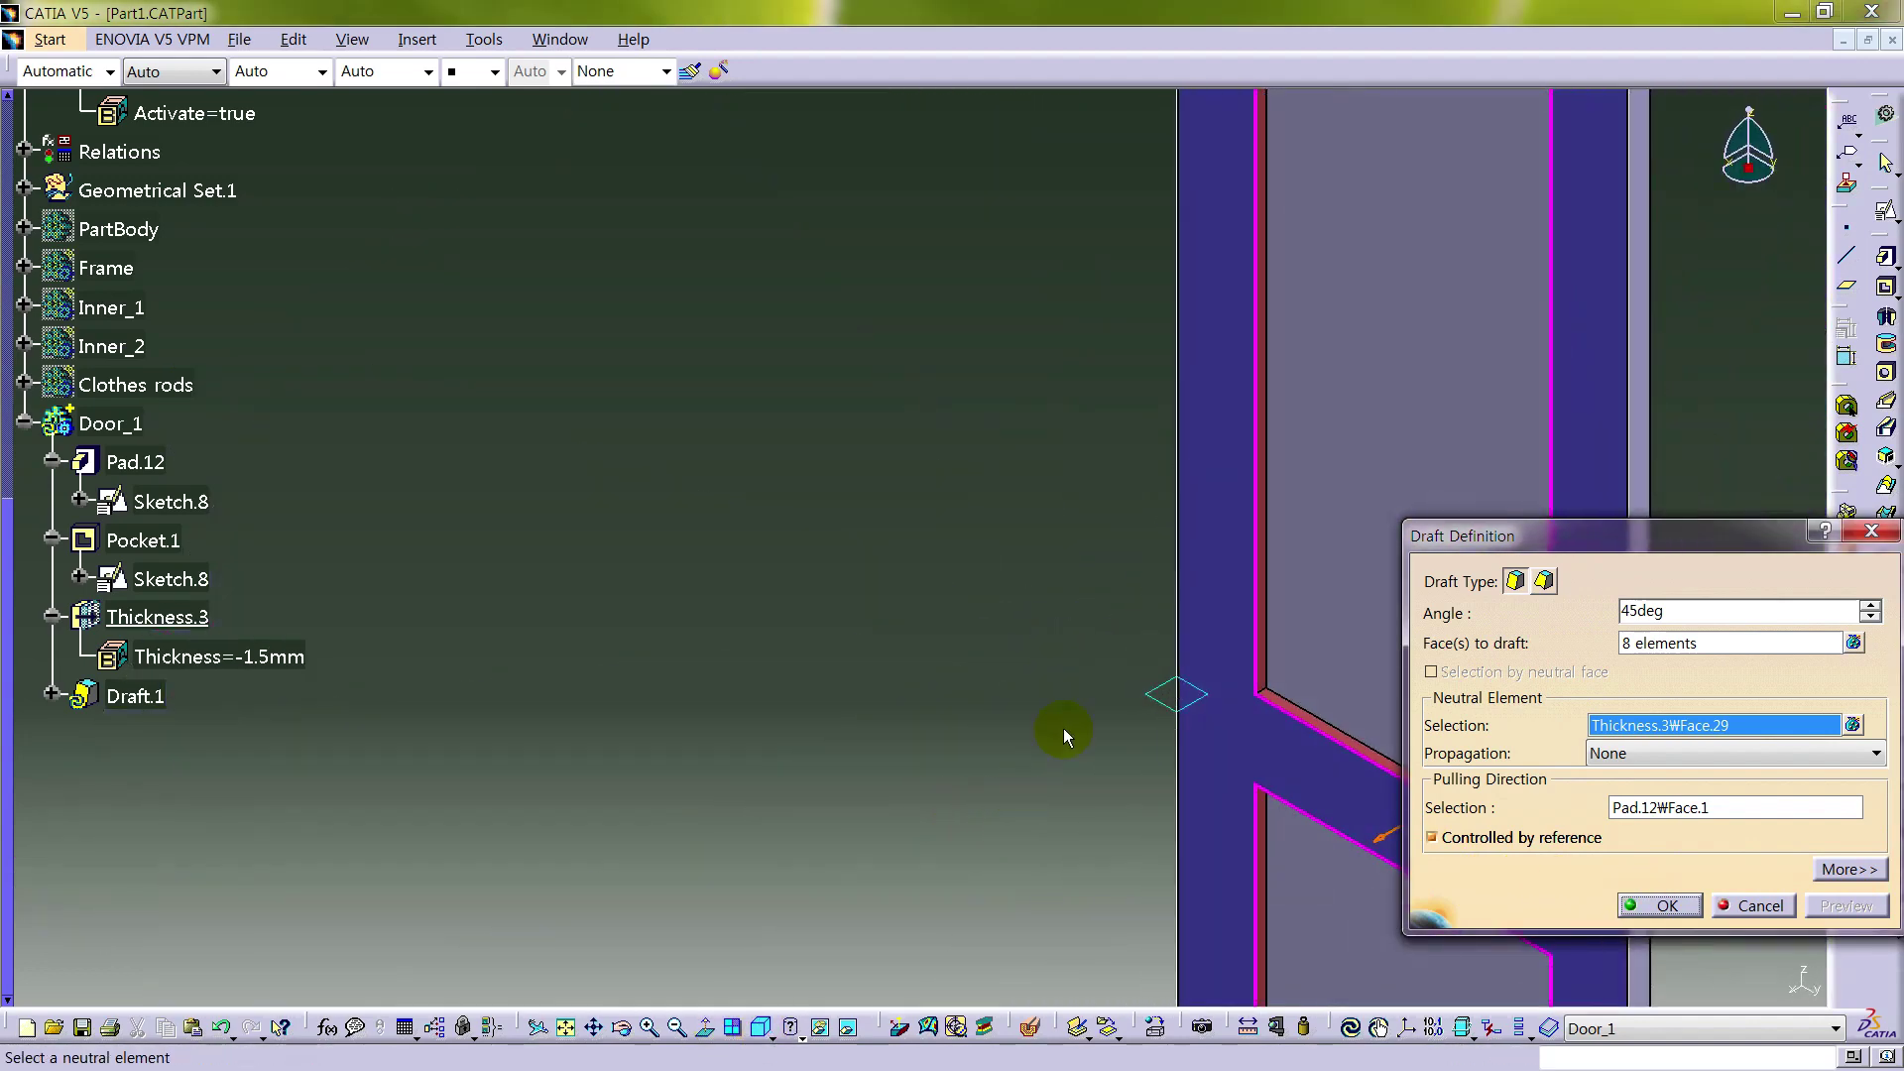
middle_drag(1064, 736, 1119, 136)
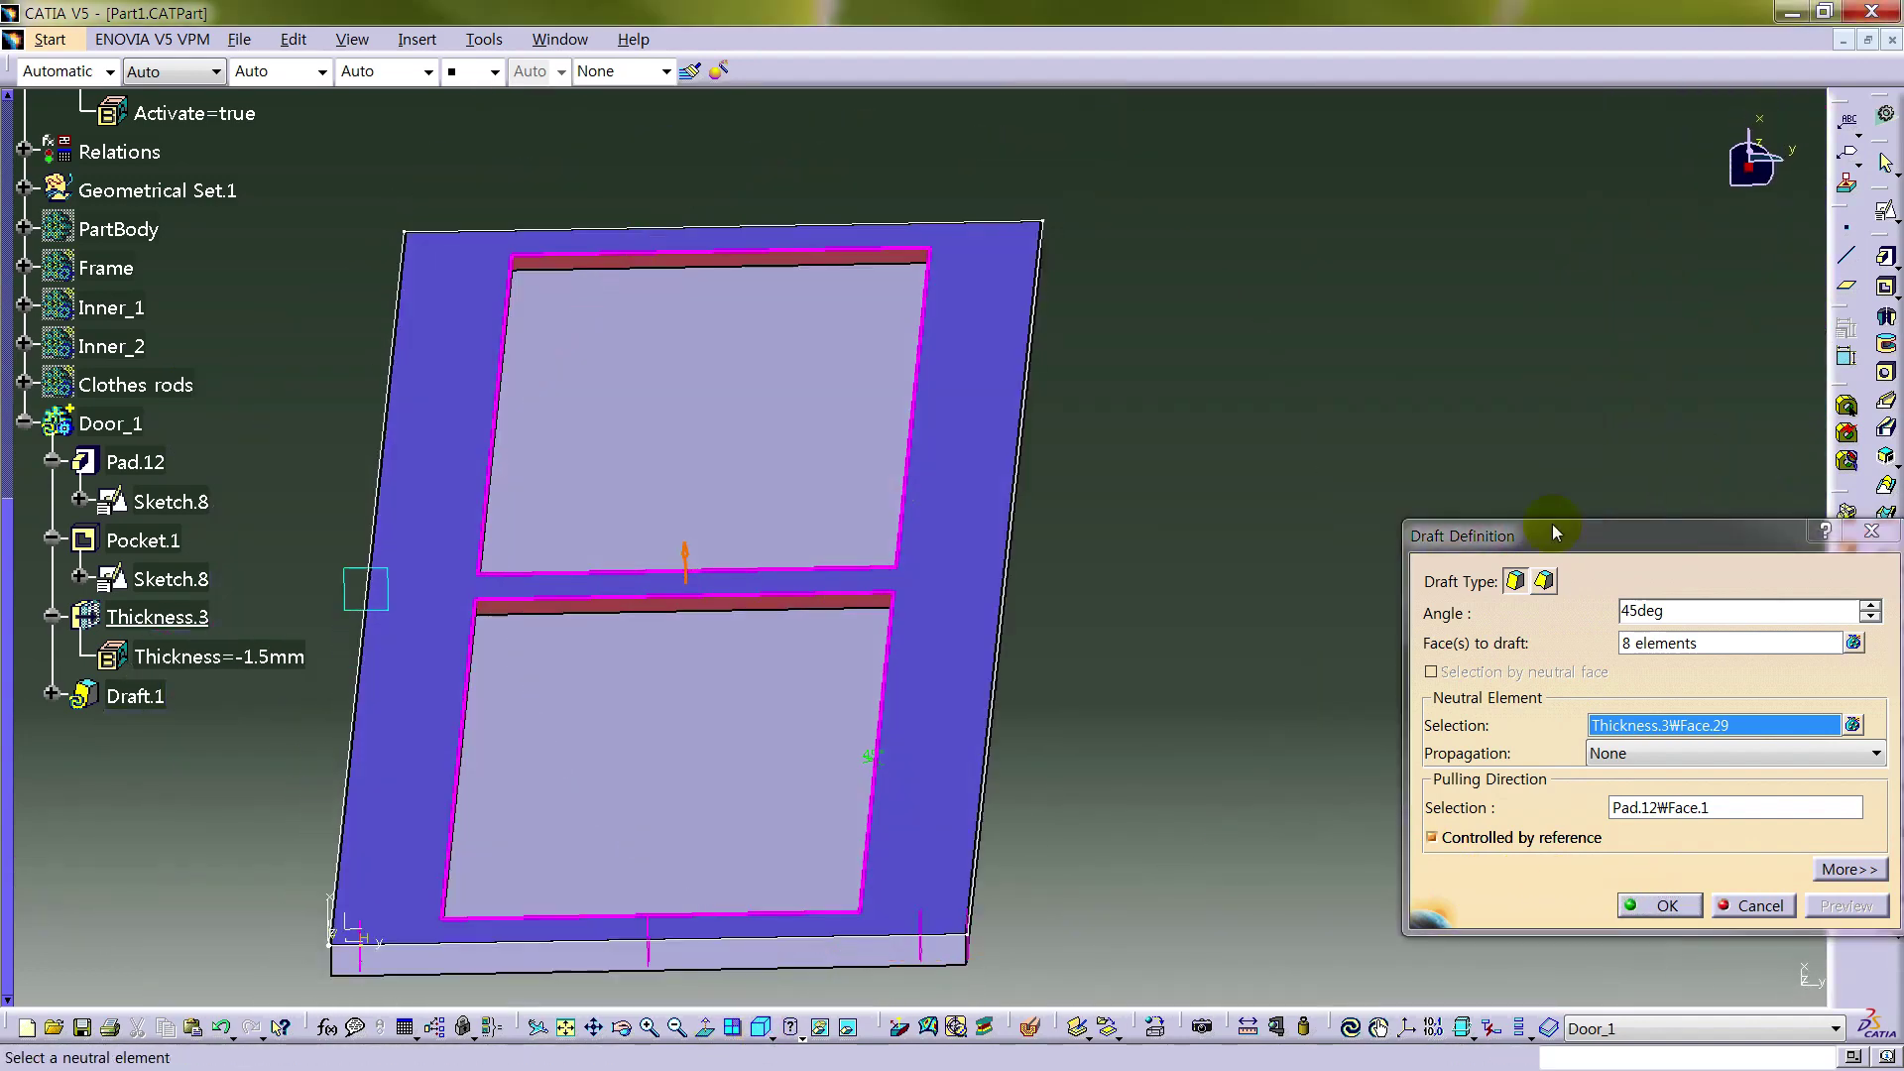
click(1666, 905)
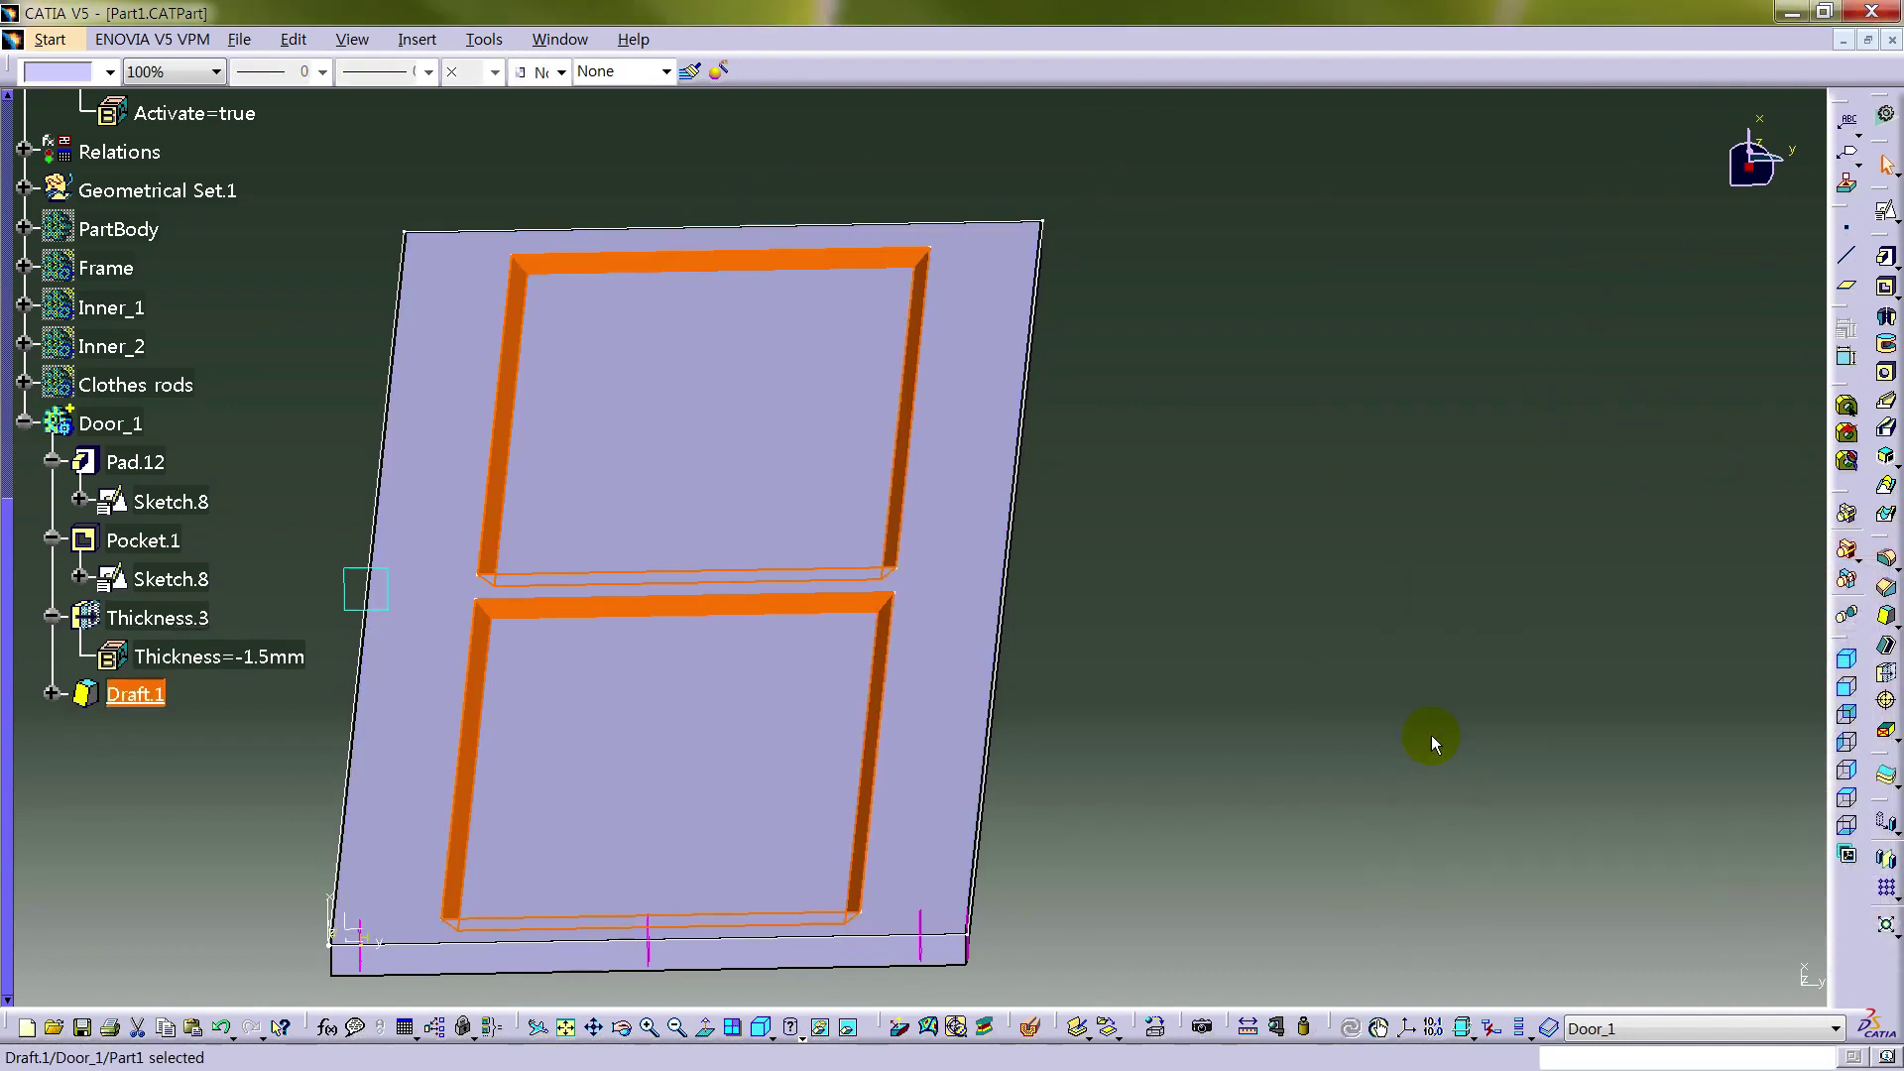
- Start an Edge Fillet and select the four sloped corner edges of the upper door recess
click(1848, 688)
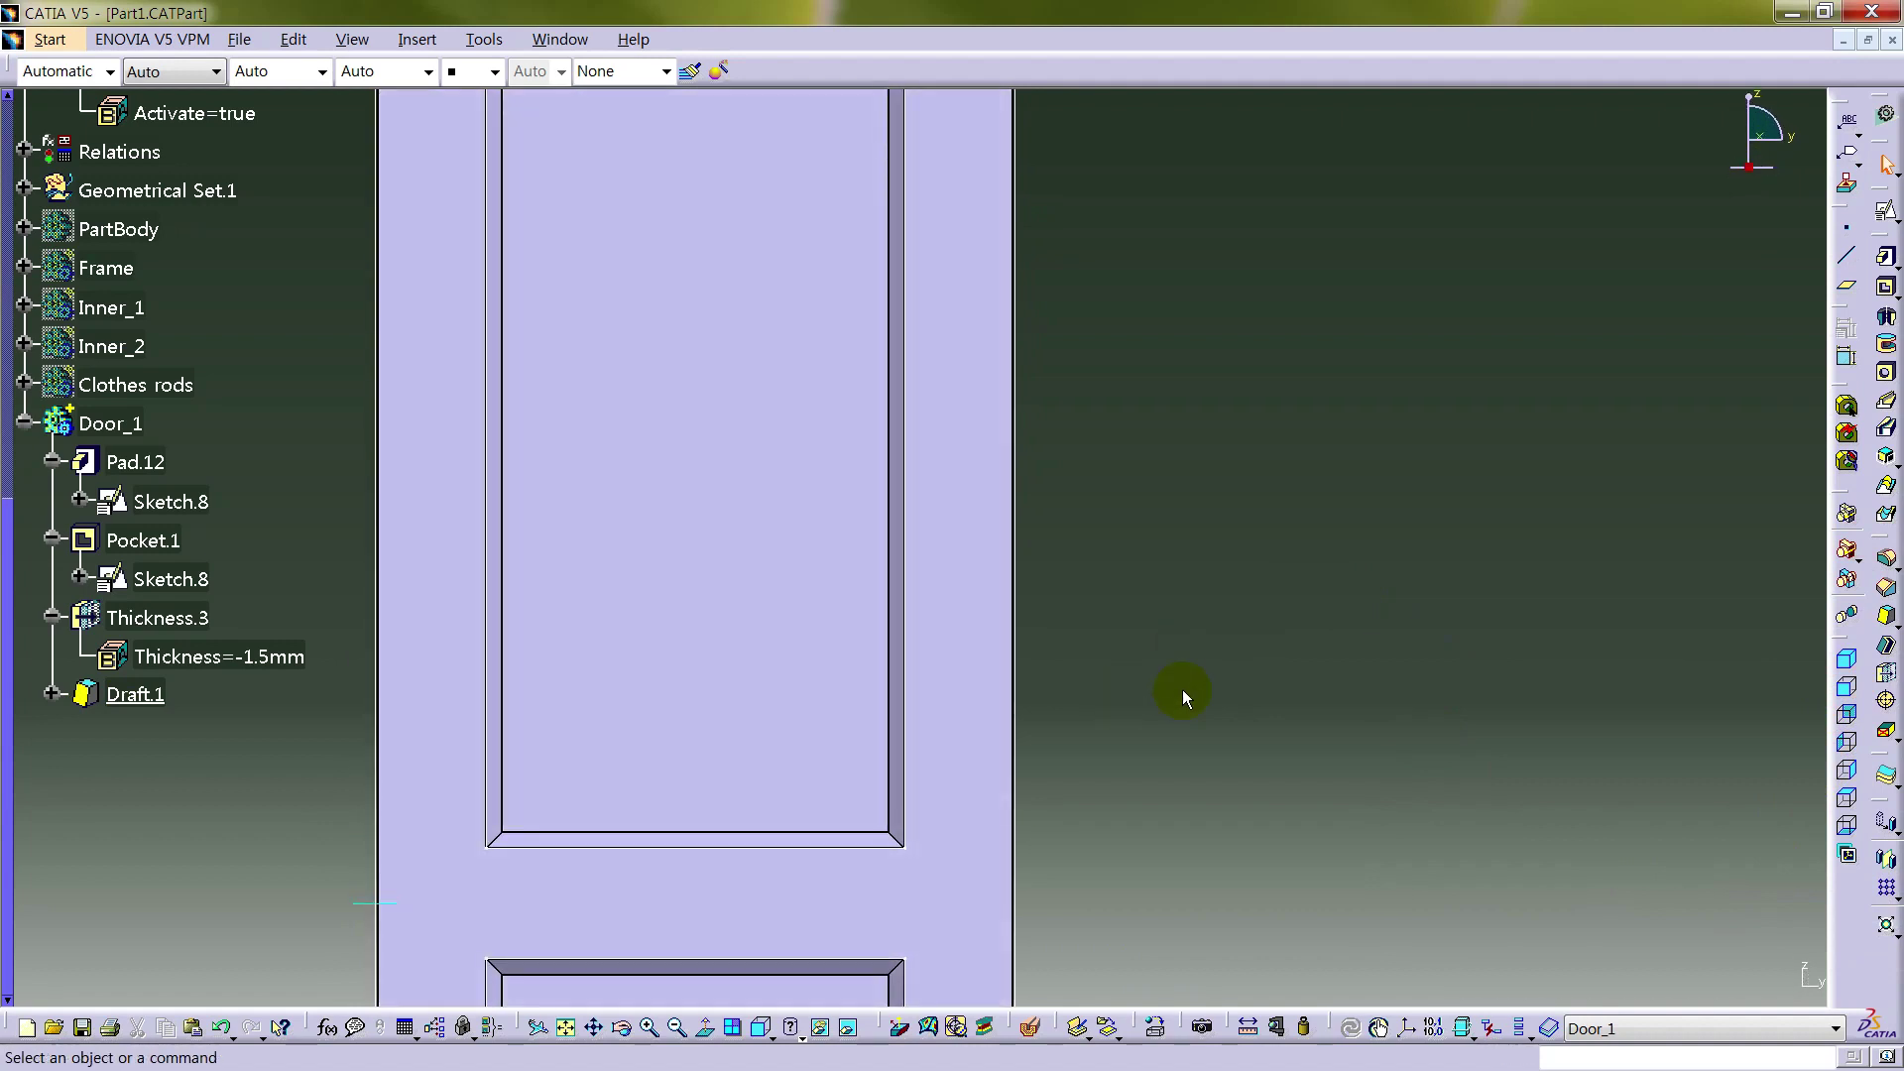
click(1847, 575)
middle_drag(680, 361, 837, 808)
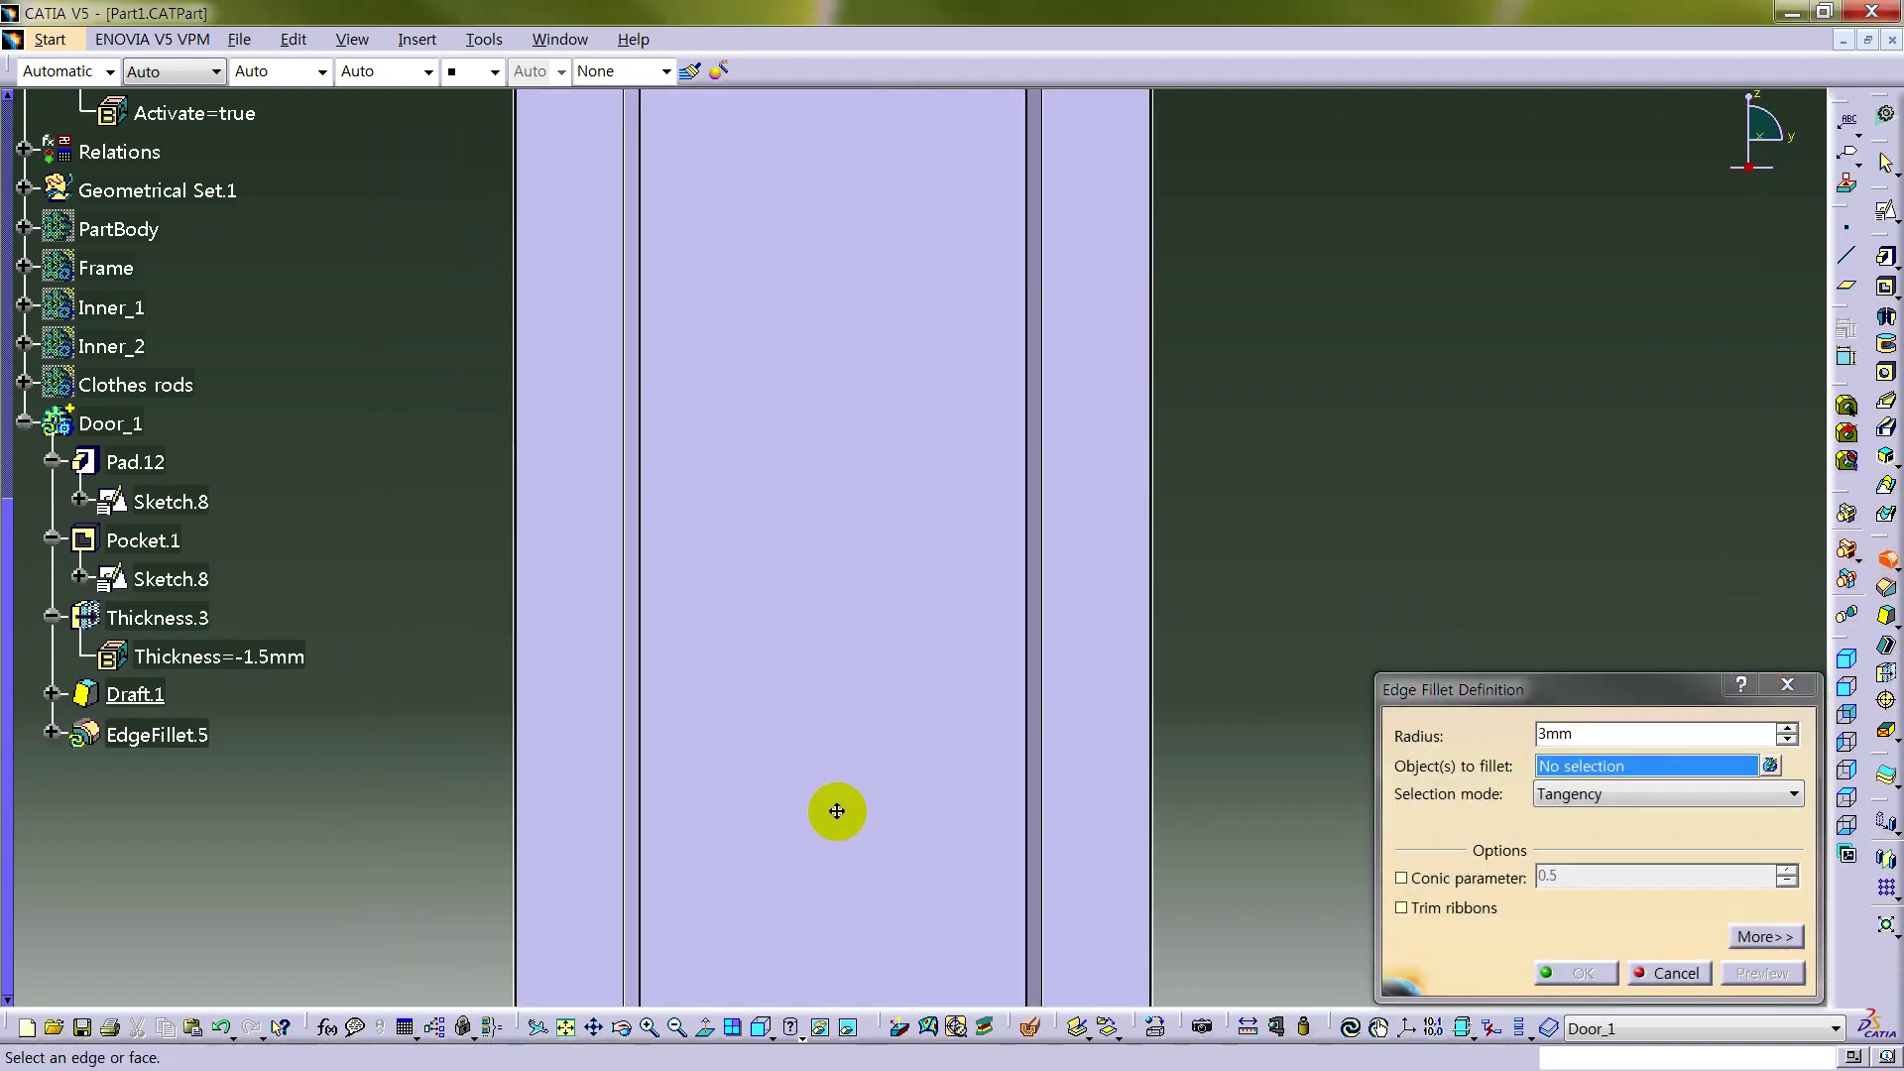
middle_drag(863, 369, 885, 905)
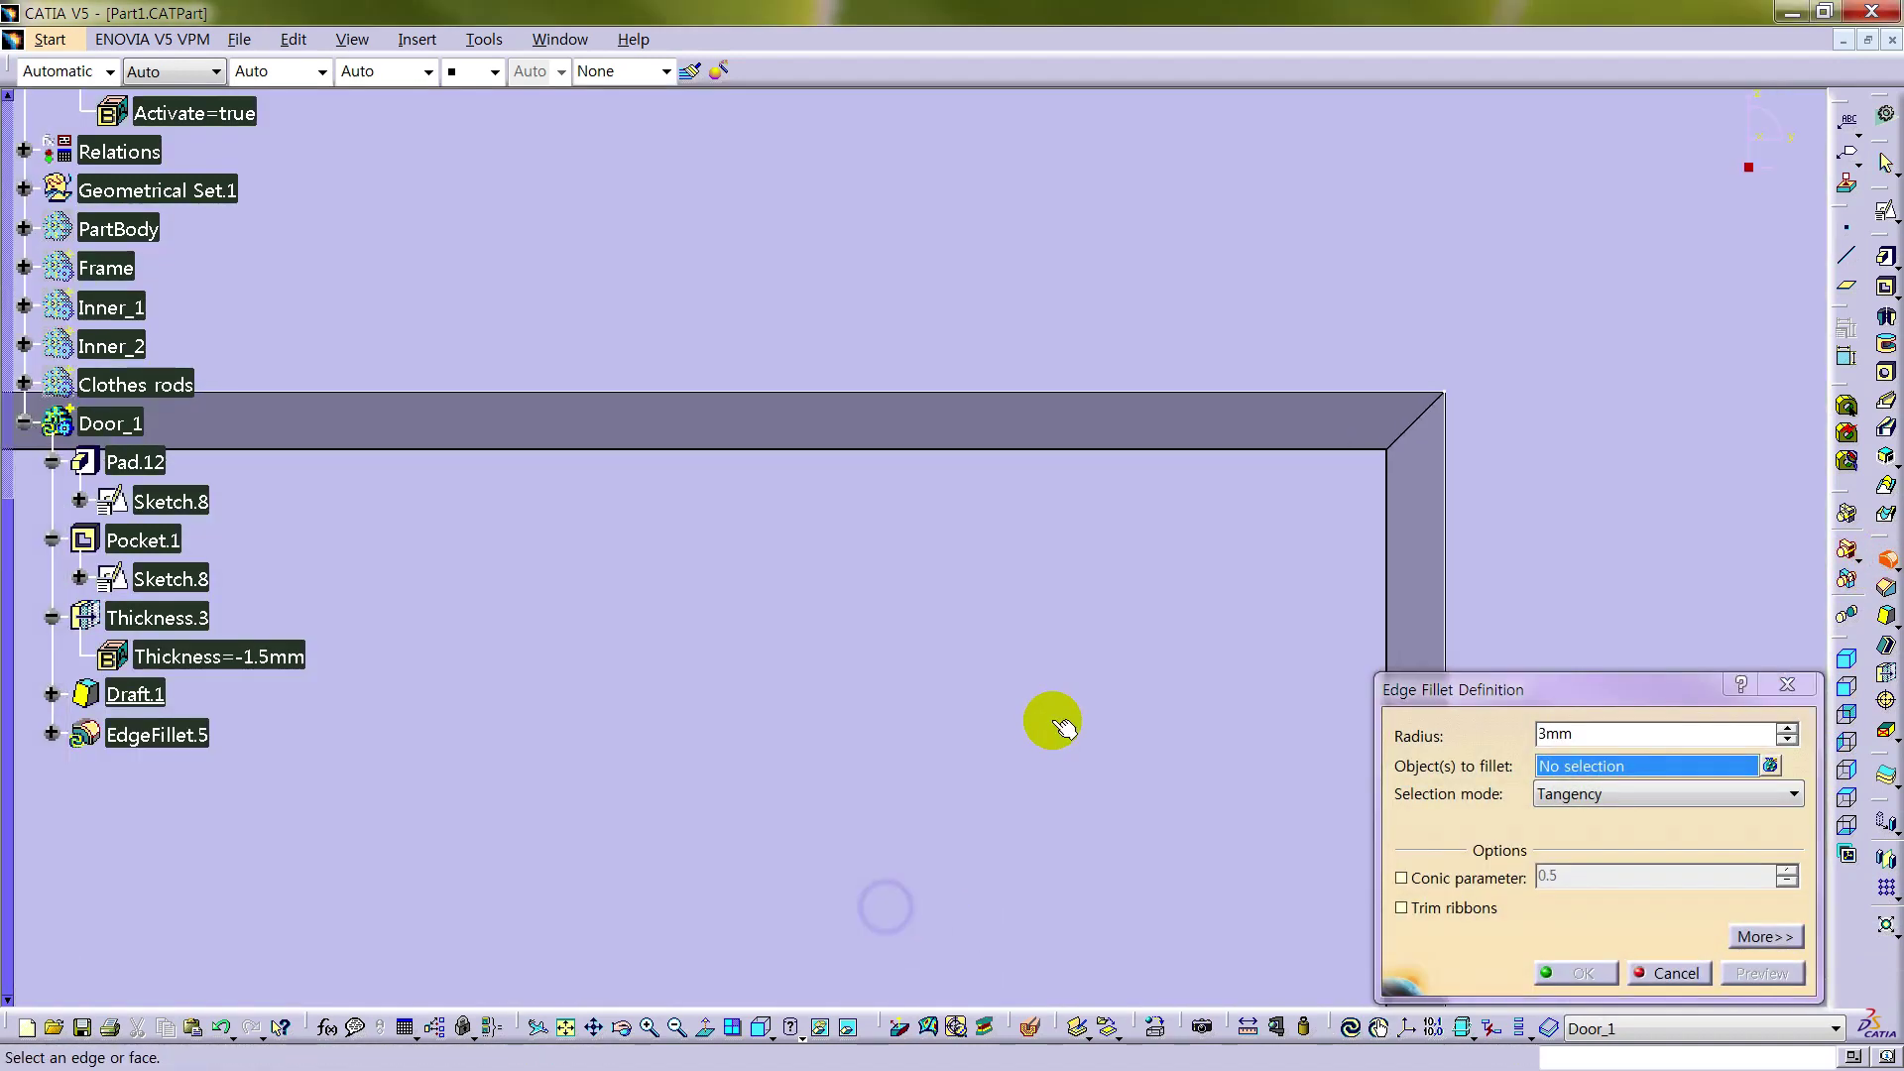
click(1413, 424)
middle_drag(1407, 416, 841, 382)
click(796, 256)
middle_drag(867, 497, 882, 287)
middle_drag(875, 651, 760, 599)
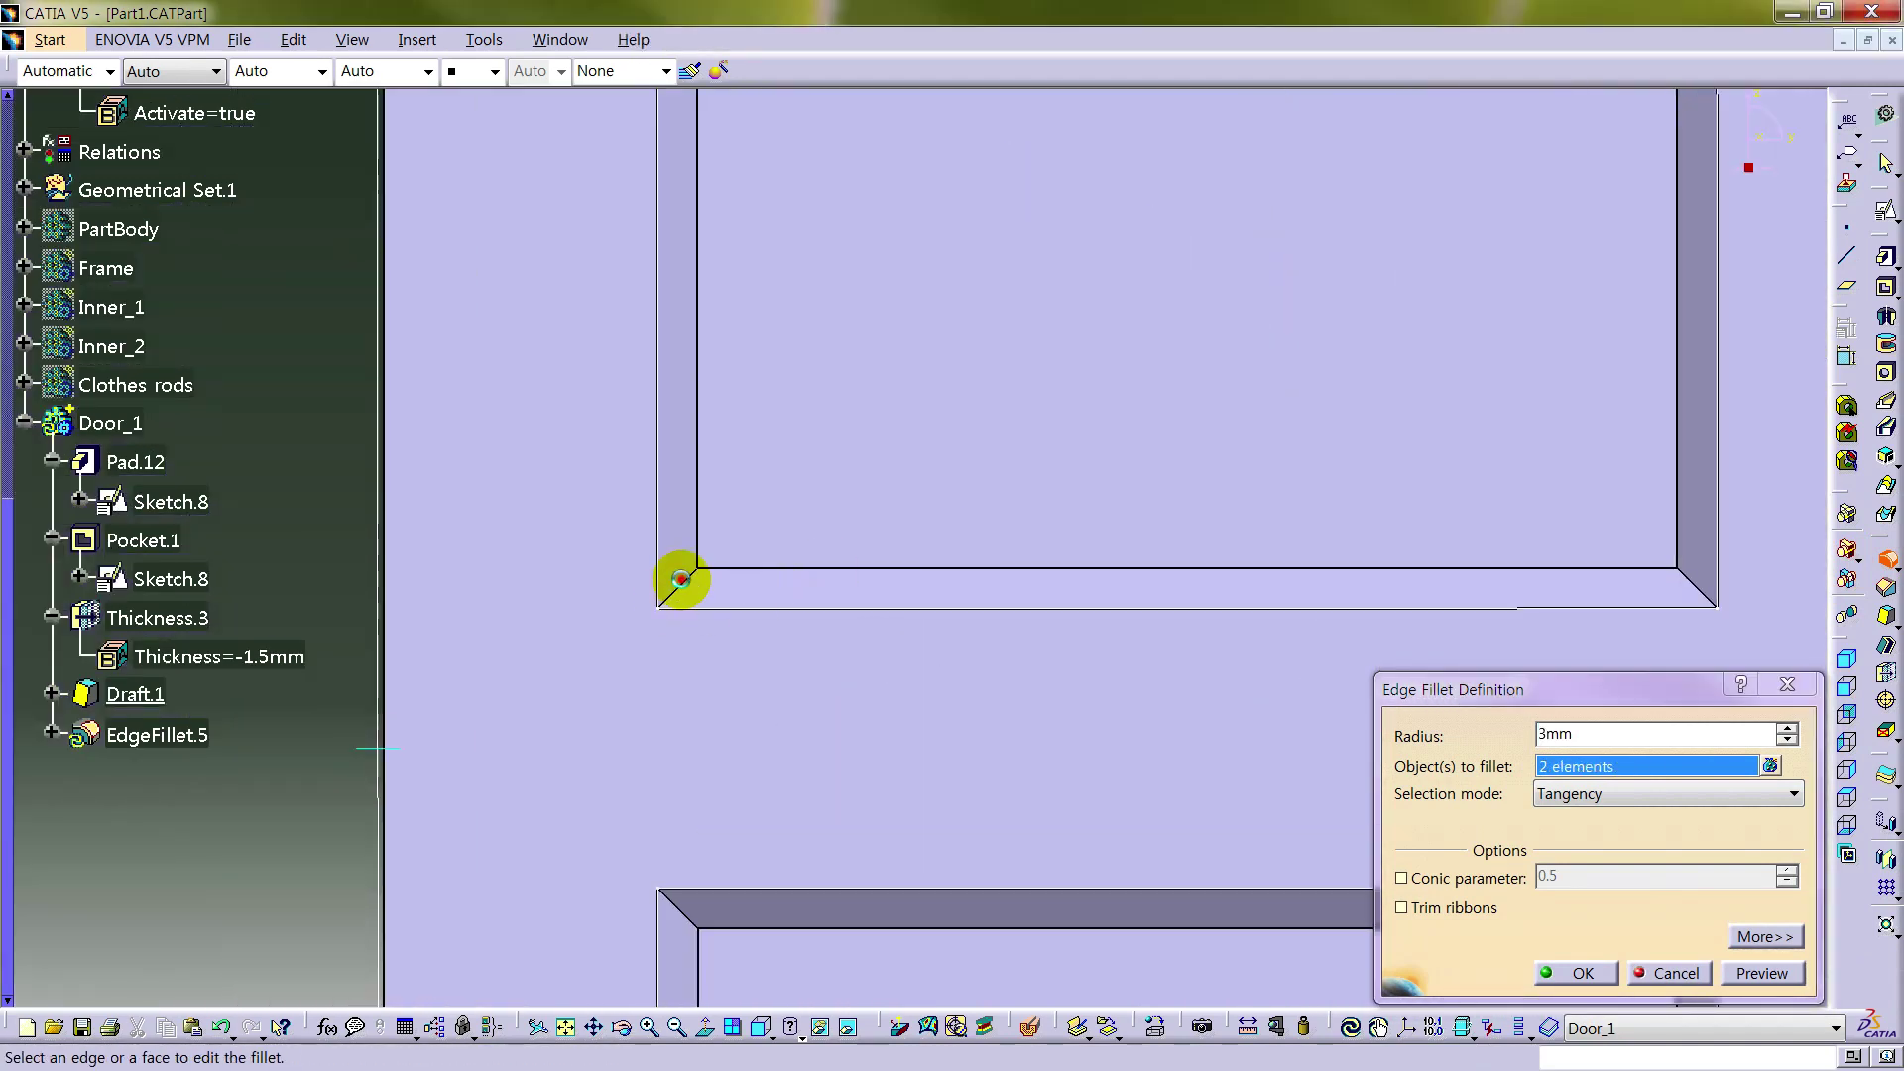
click(692, 585)
click(1704, 590)
- Add the lower recess's four sloped corner edges and create the edge fillet with a 10 mm radius
middle_drag(1097, 863, 991, 553)
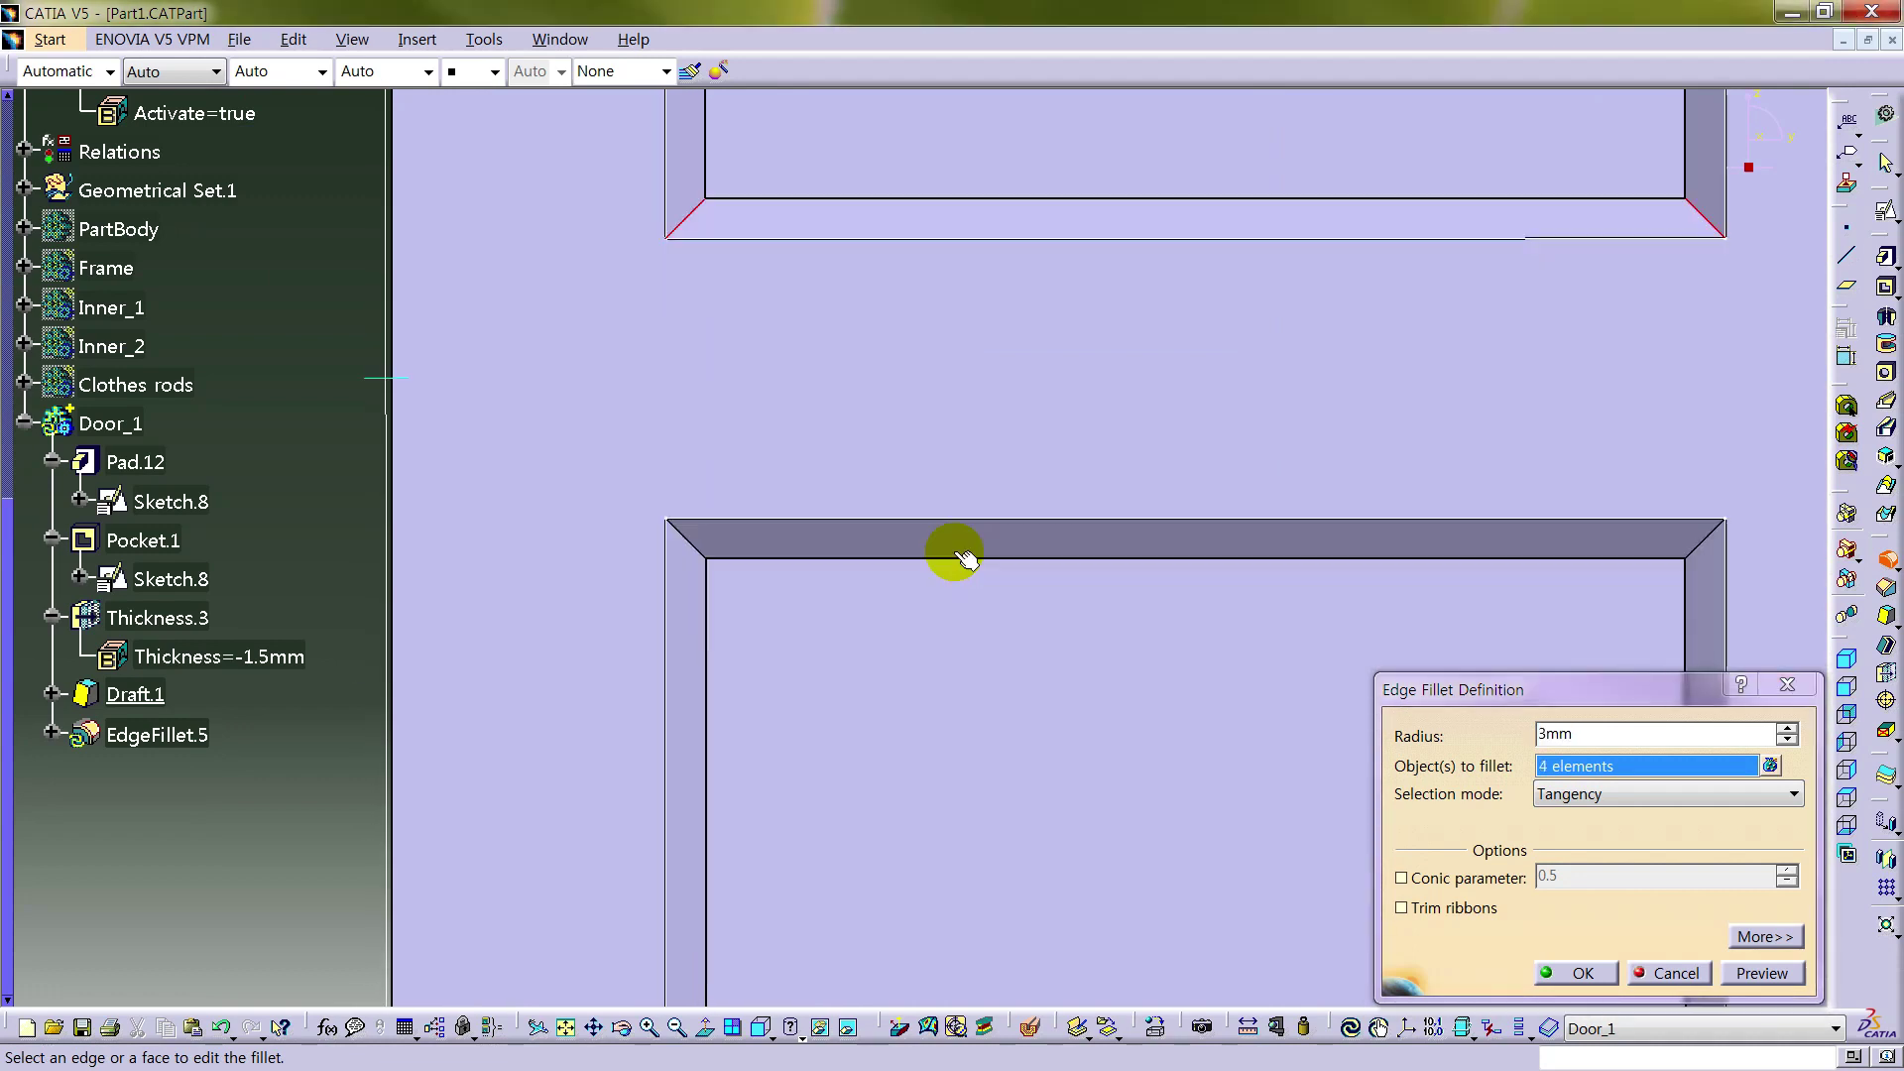
click(688, 539)
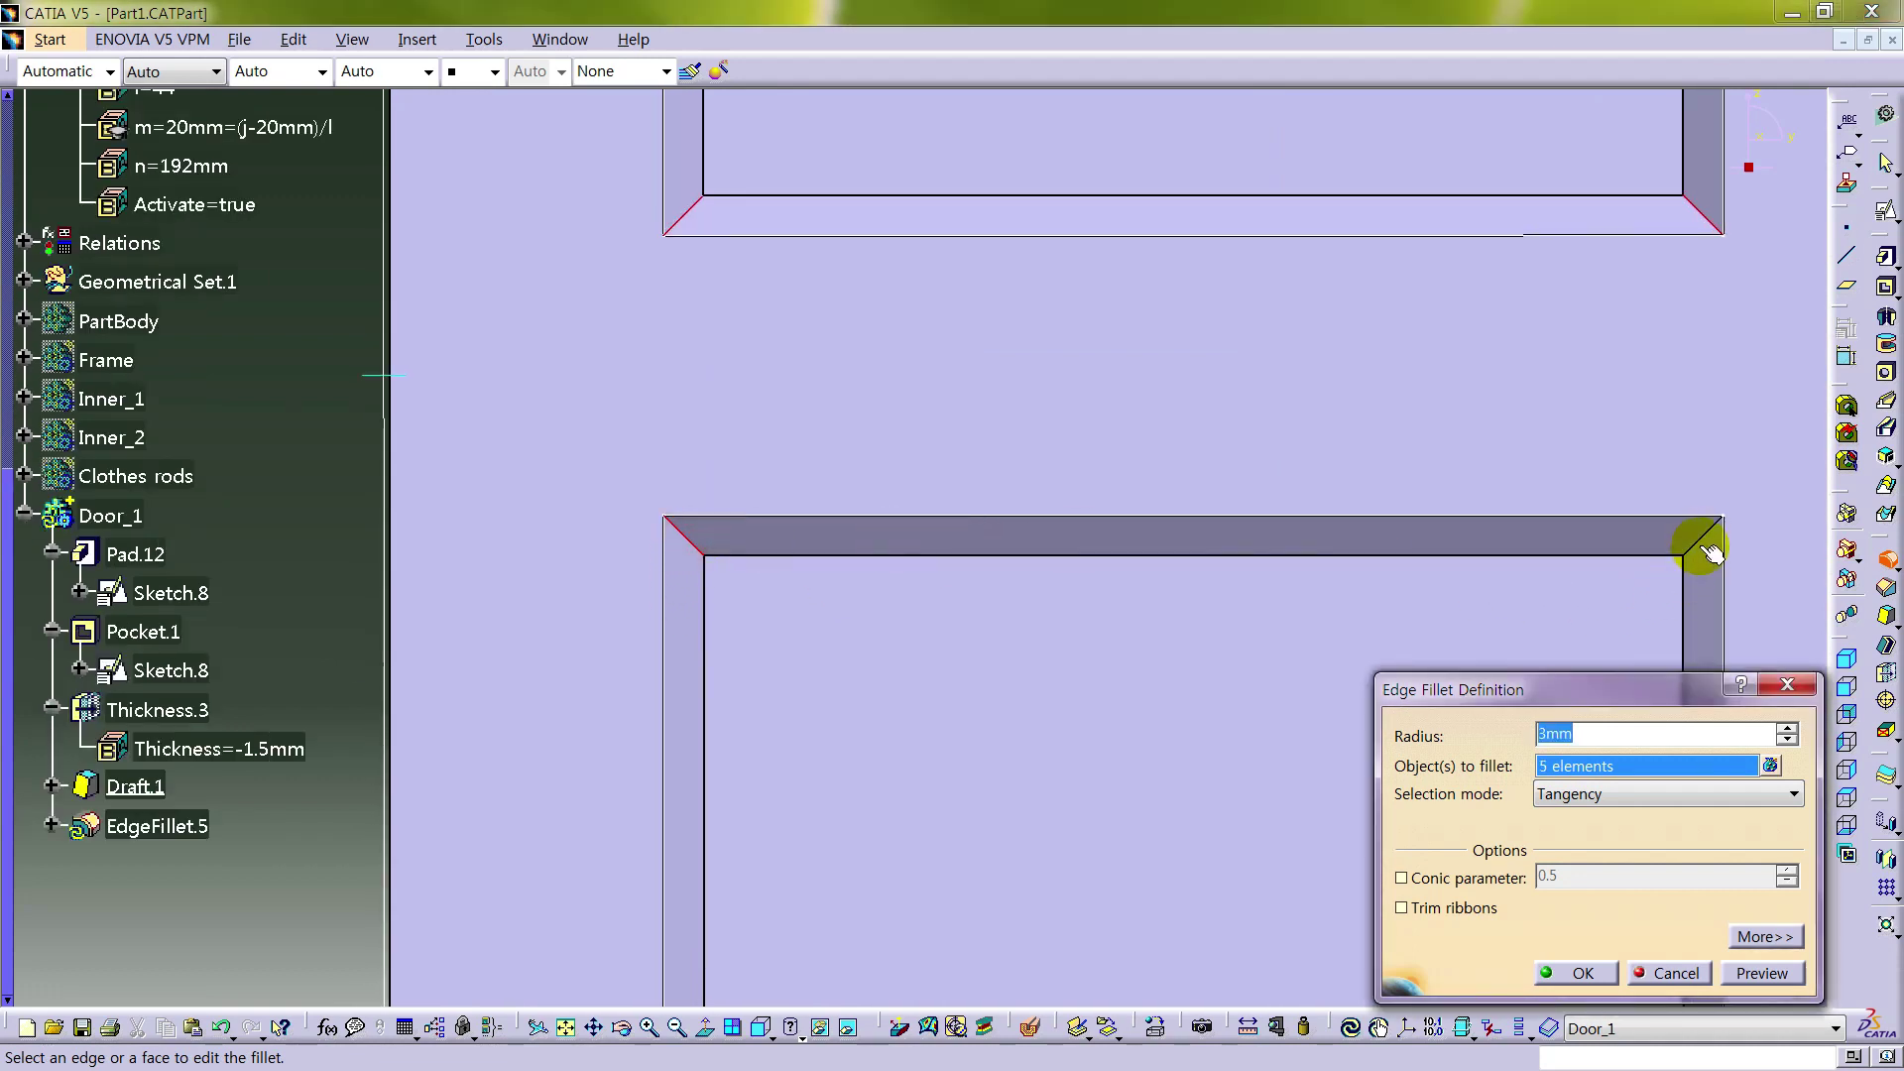
middle_drag(1526, 642, 721, 658)
click(721, 647)
middle_drag(1054, 570, 693, 565)
click(1108, 642)
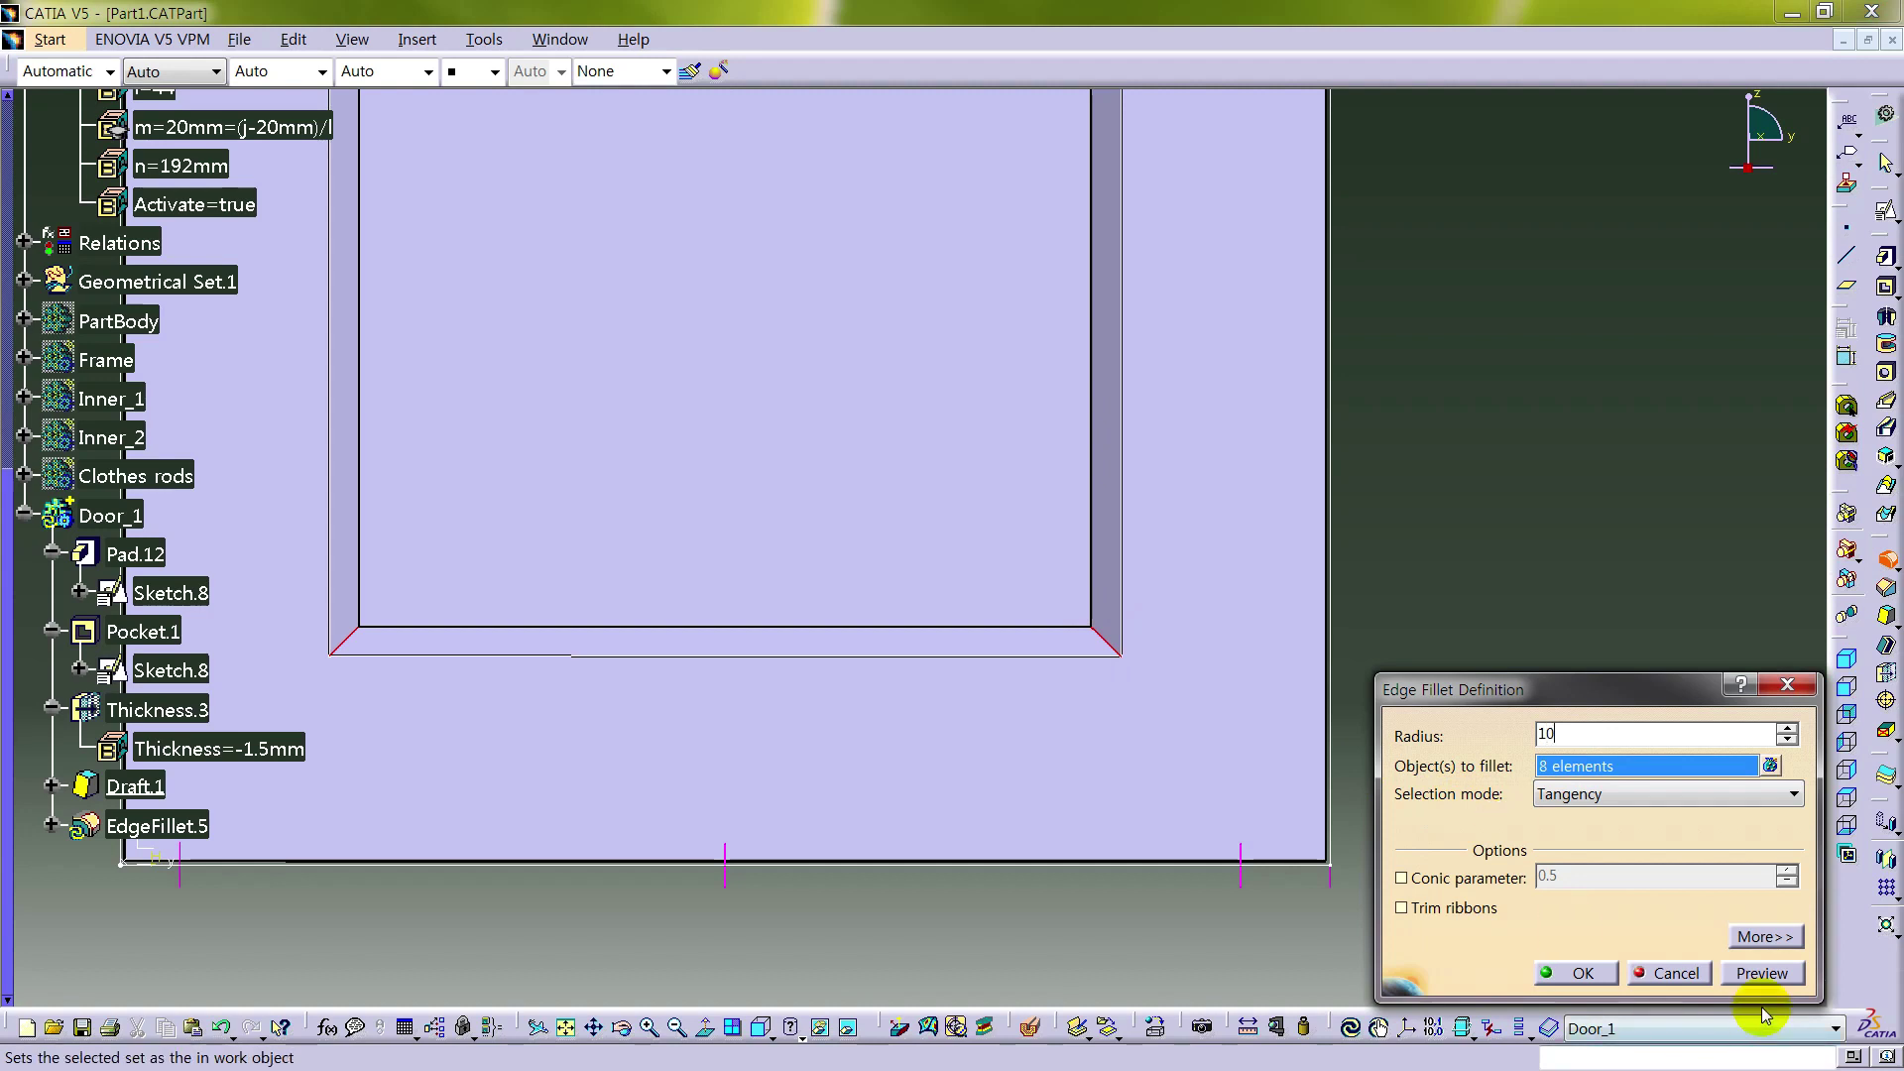
click(1761, 973)
click(1599, 974)
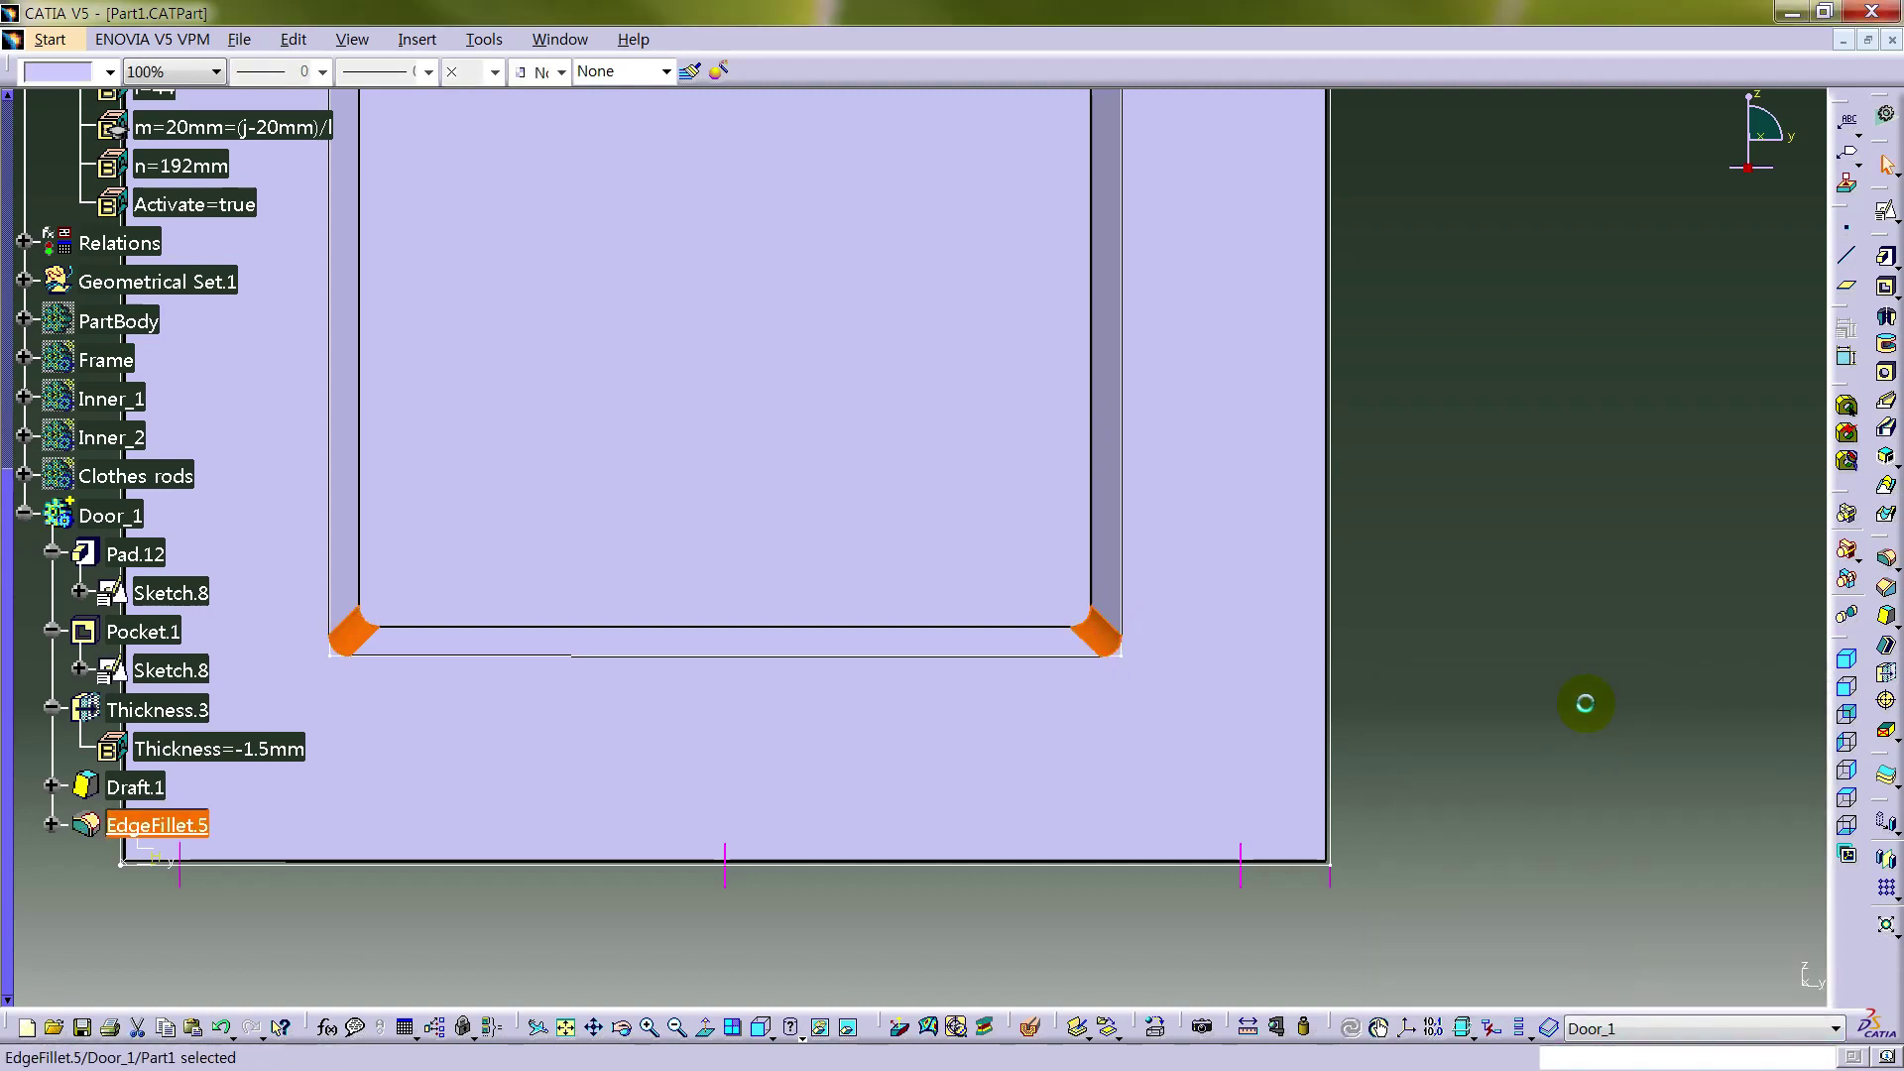
- Start another Edge Fillet and select the filleted wall faces of the lower and upper door recesses
click(1887, 570)
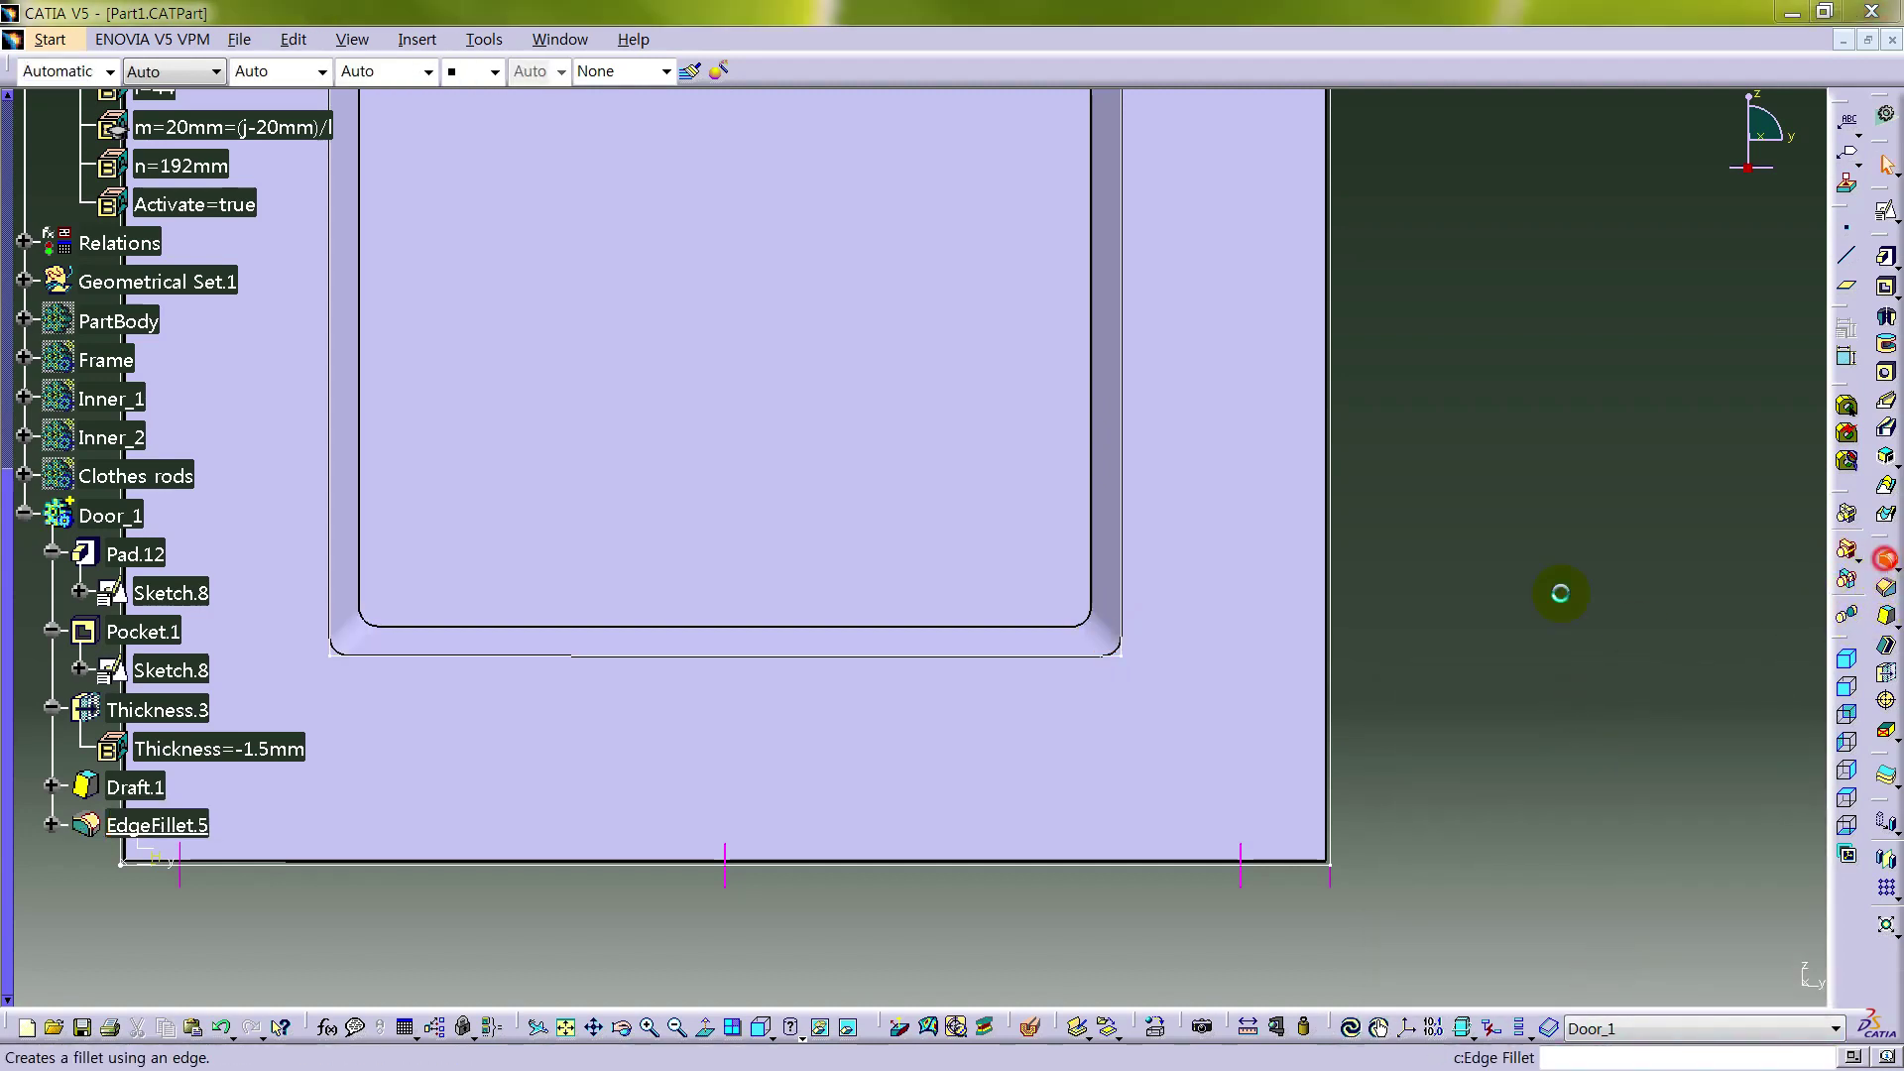
click(1113, 639)
middle_drag(1207, 493, 1145, 288)
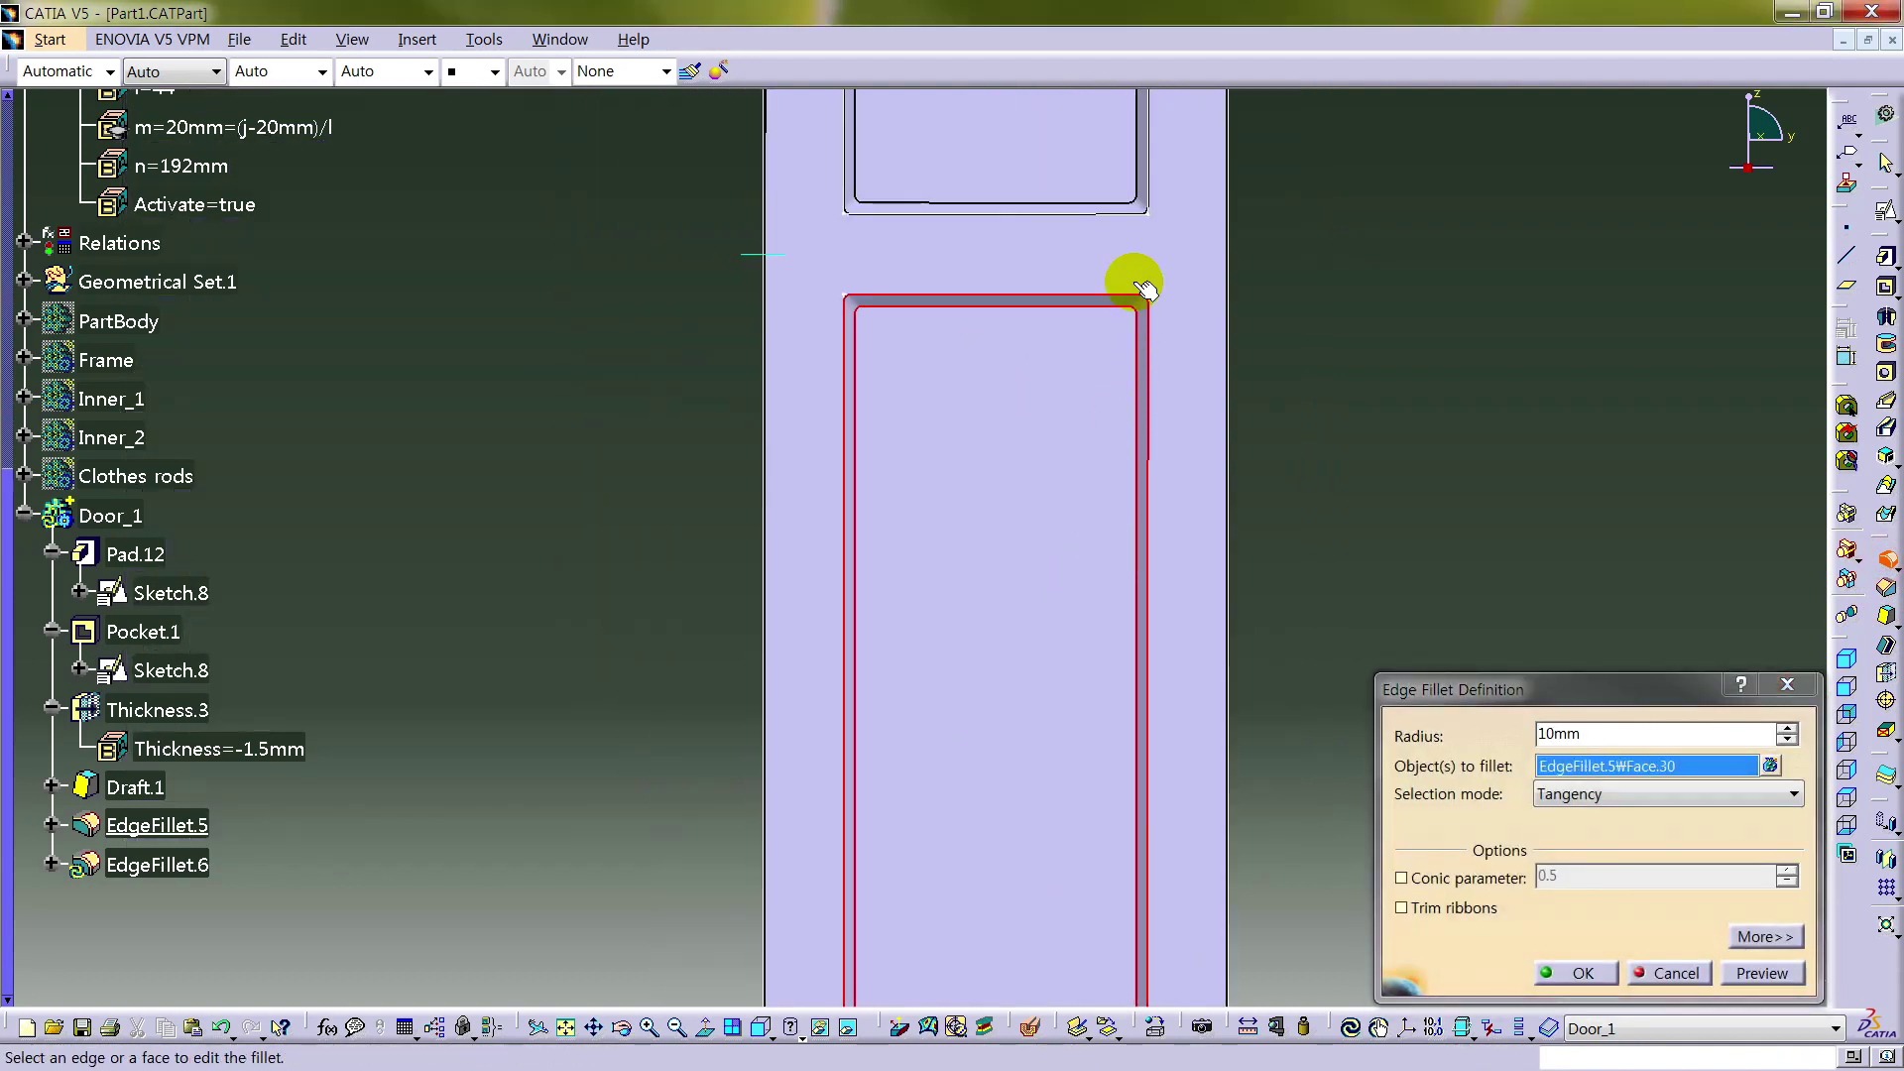
click(1151, 206)
click(1047, 608)
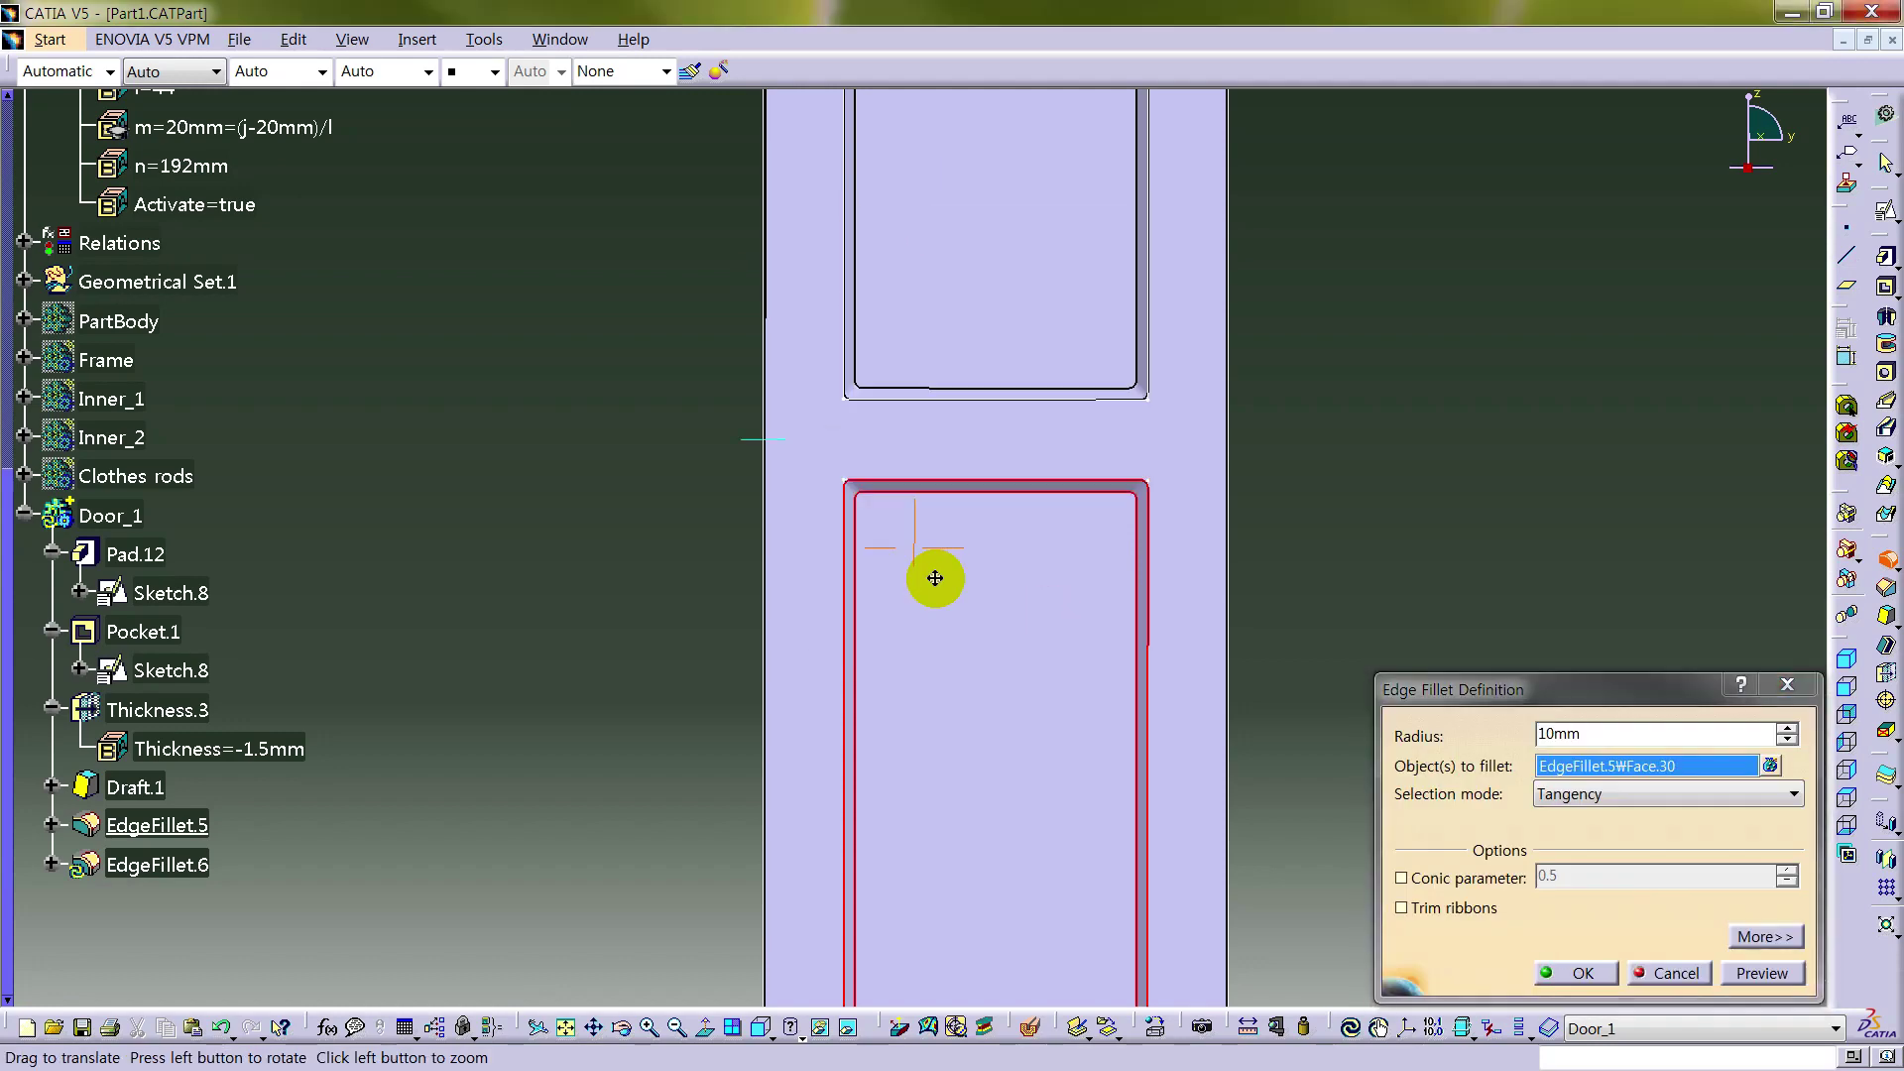
middle_drag(930, 578, 1049, 425)
click(884, 695)
- Add the door's outer side faces to the edge fillet selection, preview it and create the fillet
middle_drag(739, 694, 1223, 452)
click(816, 621)
middle_drag(931, 399, 813, 564)
click(837, 497)
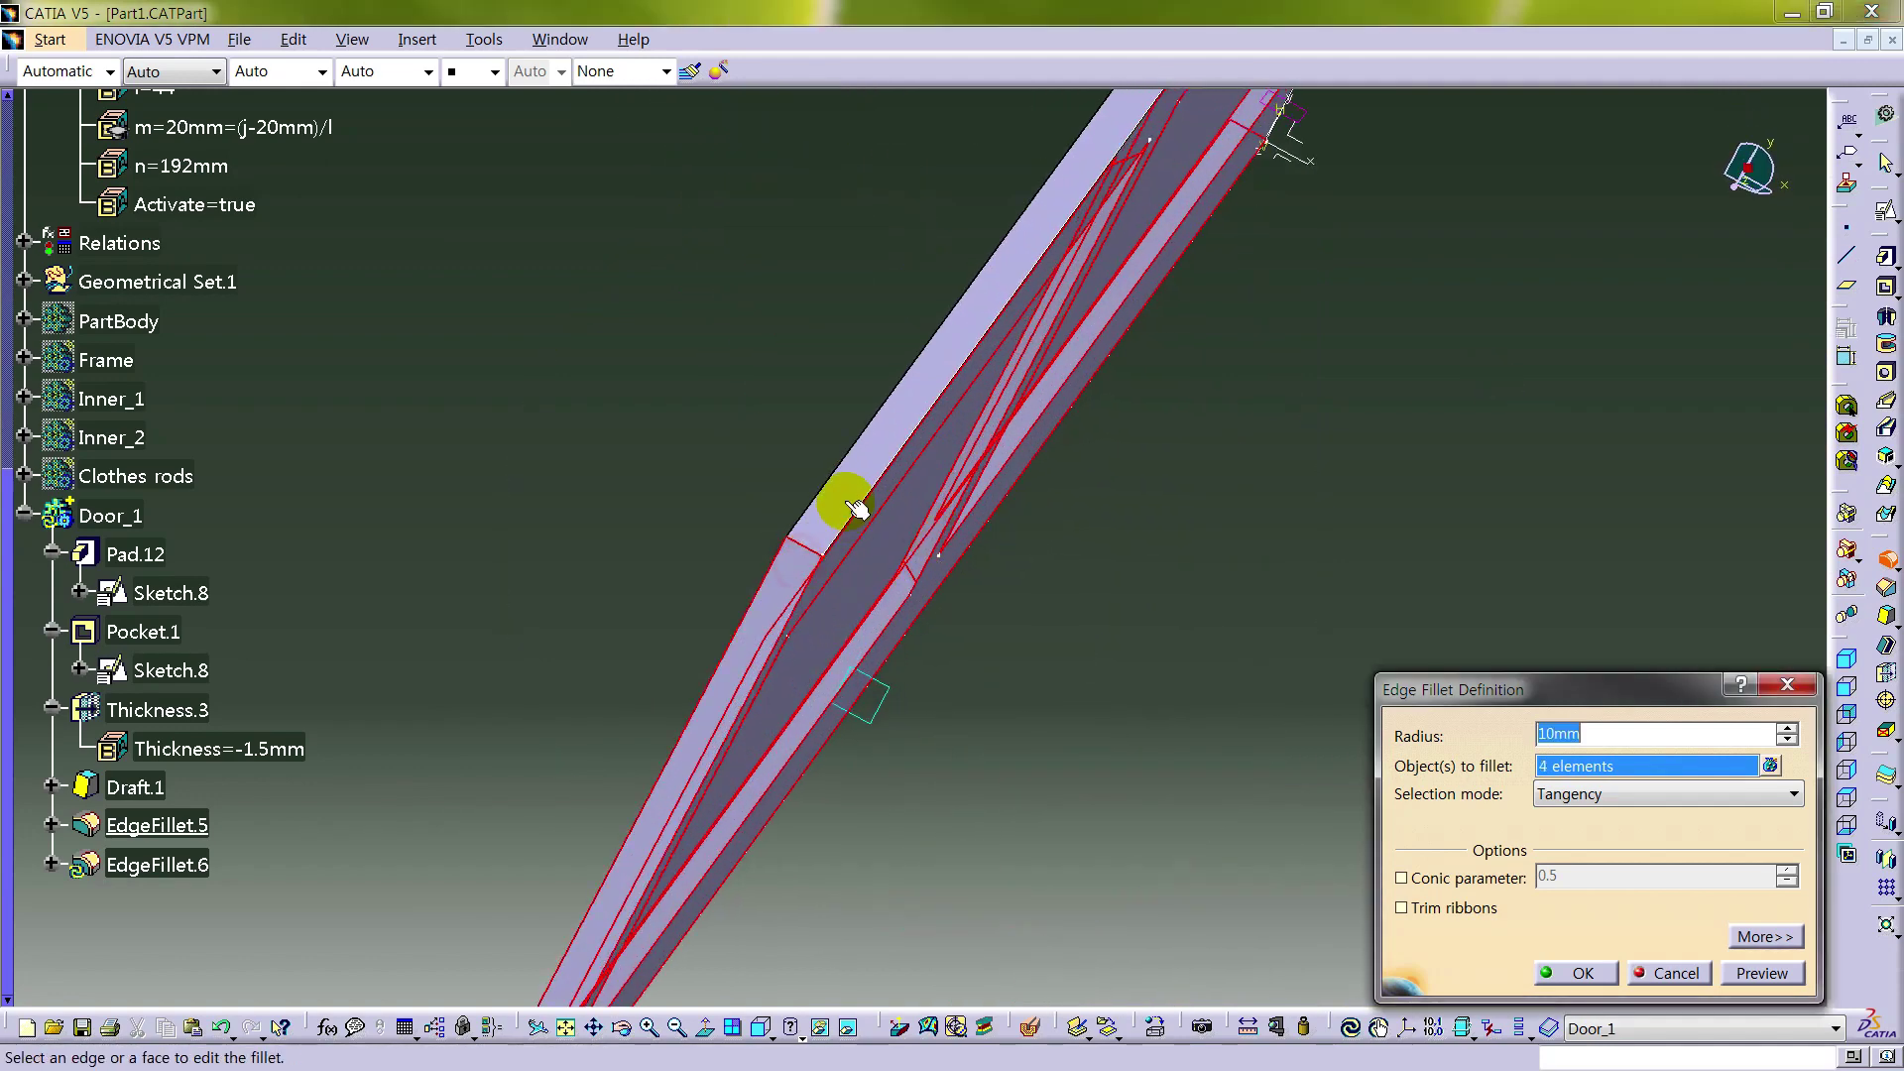
click(1144, 416)
middle_drag(1143, 416, 1017, 405)
click(1098, 270)
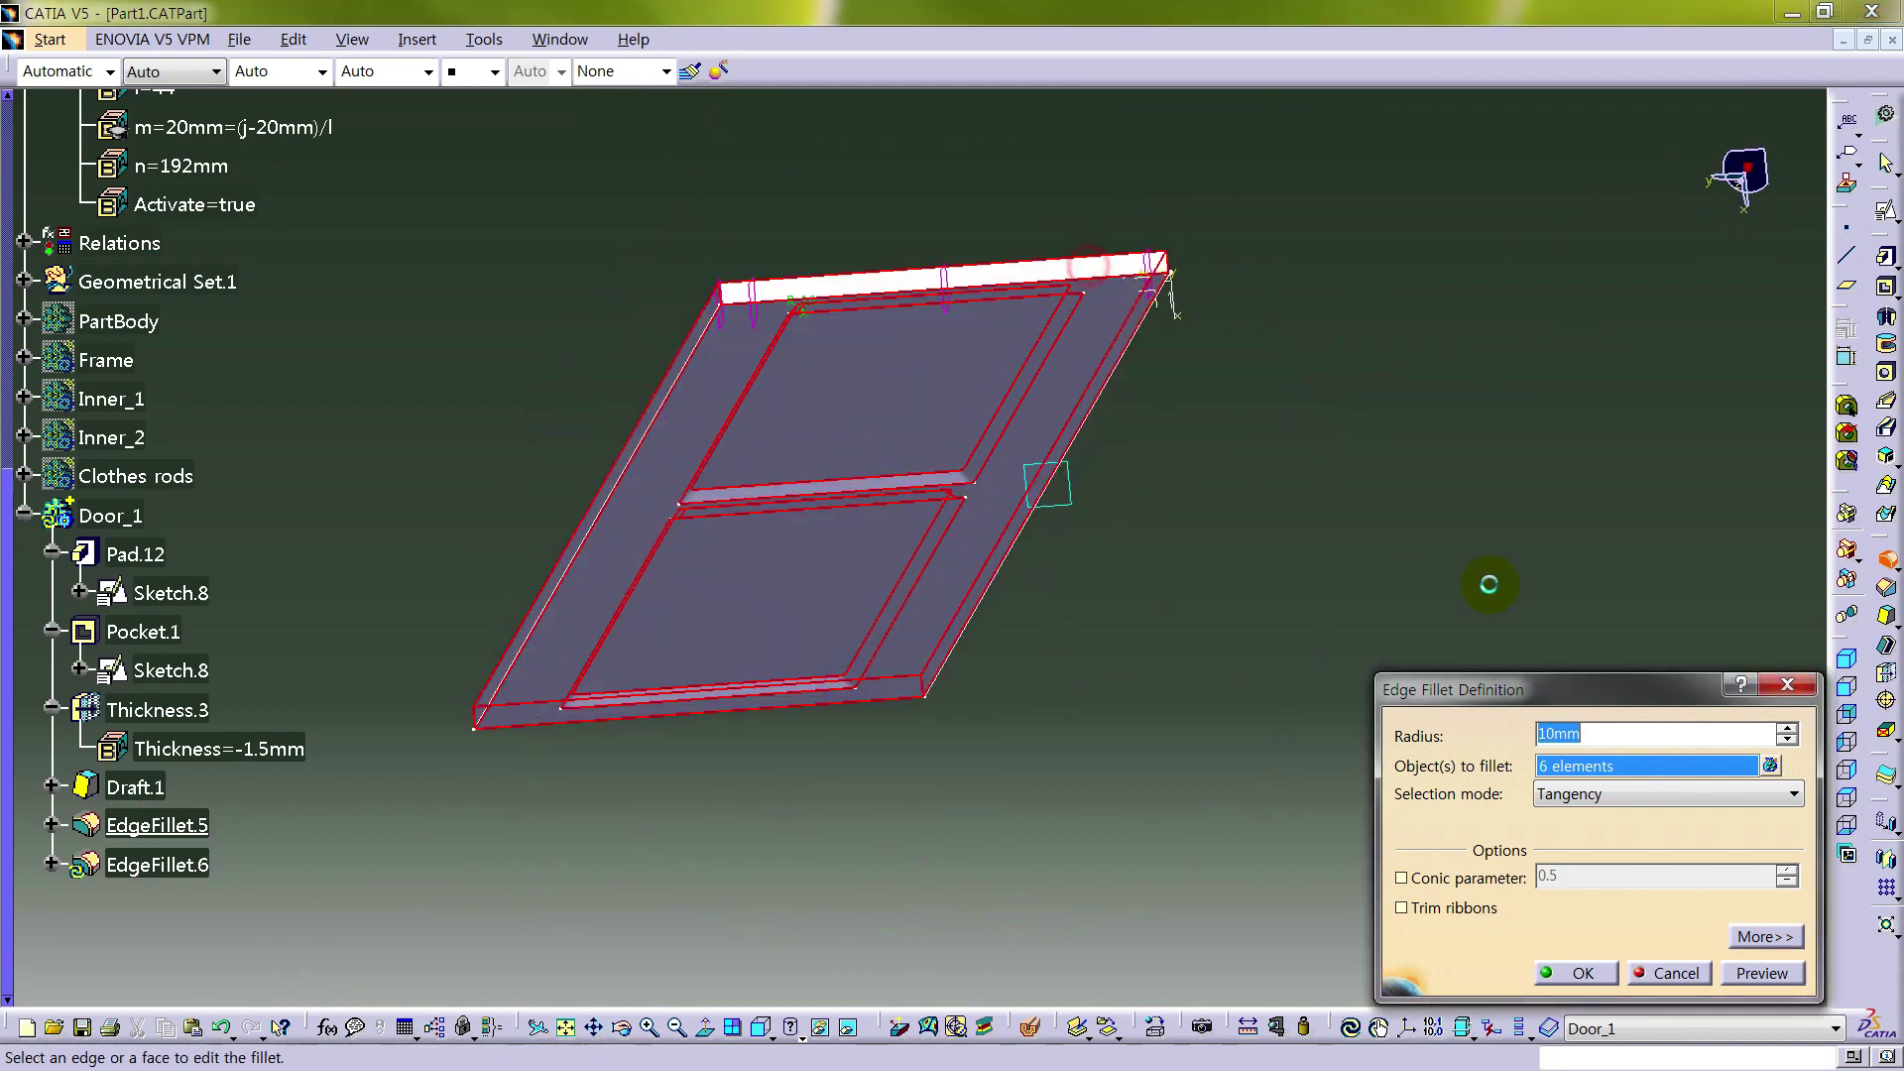
click(1743, 975)
click(1577, 973)
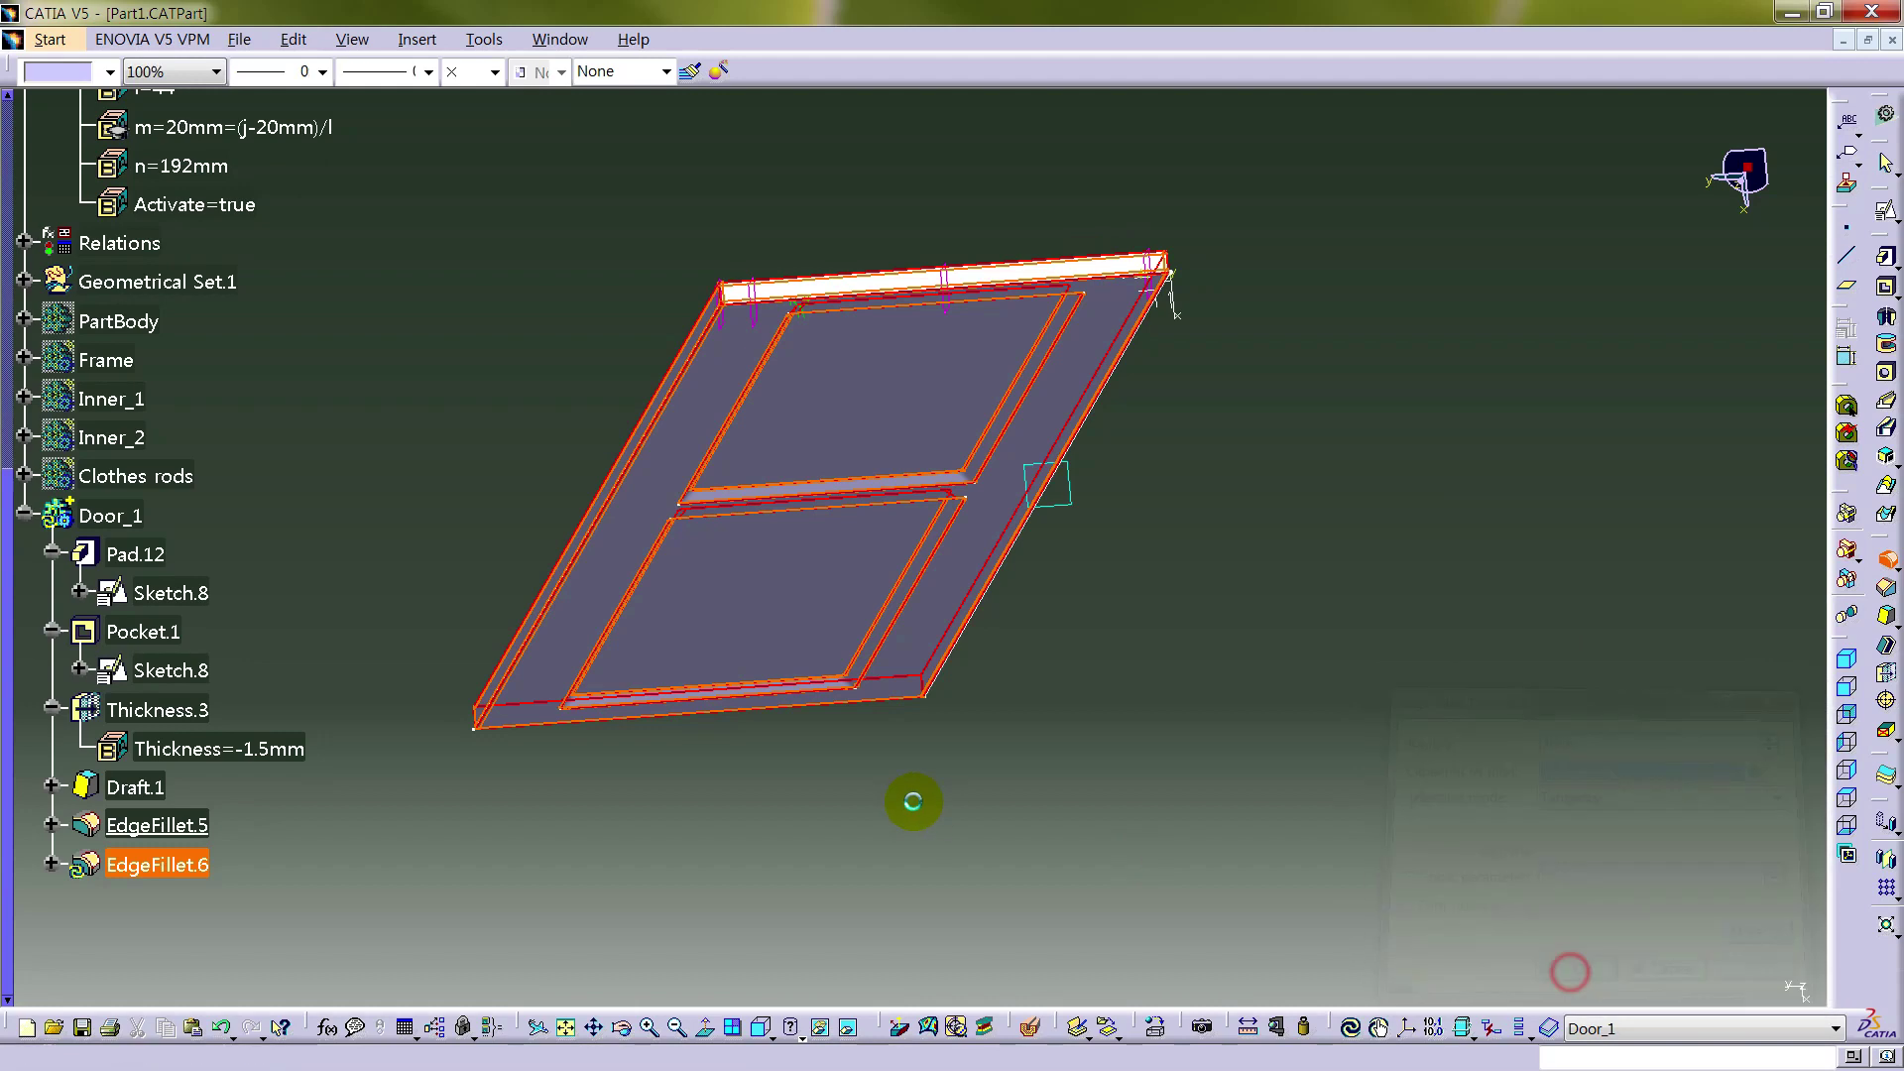
- Insert a new body after Door_1 and rename it Door_2
click(399, 838)
click(1845, 659)
middle_drag(973, 493, 1064, 194)
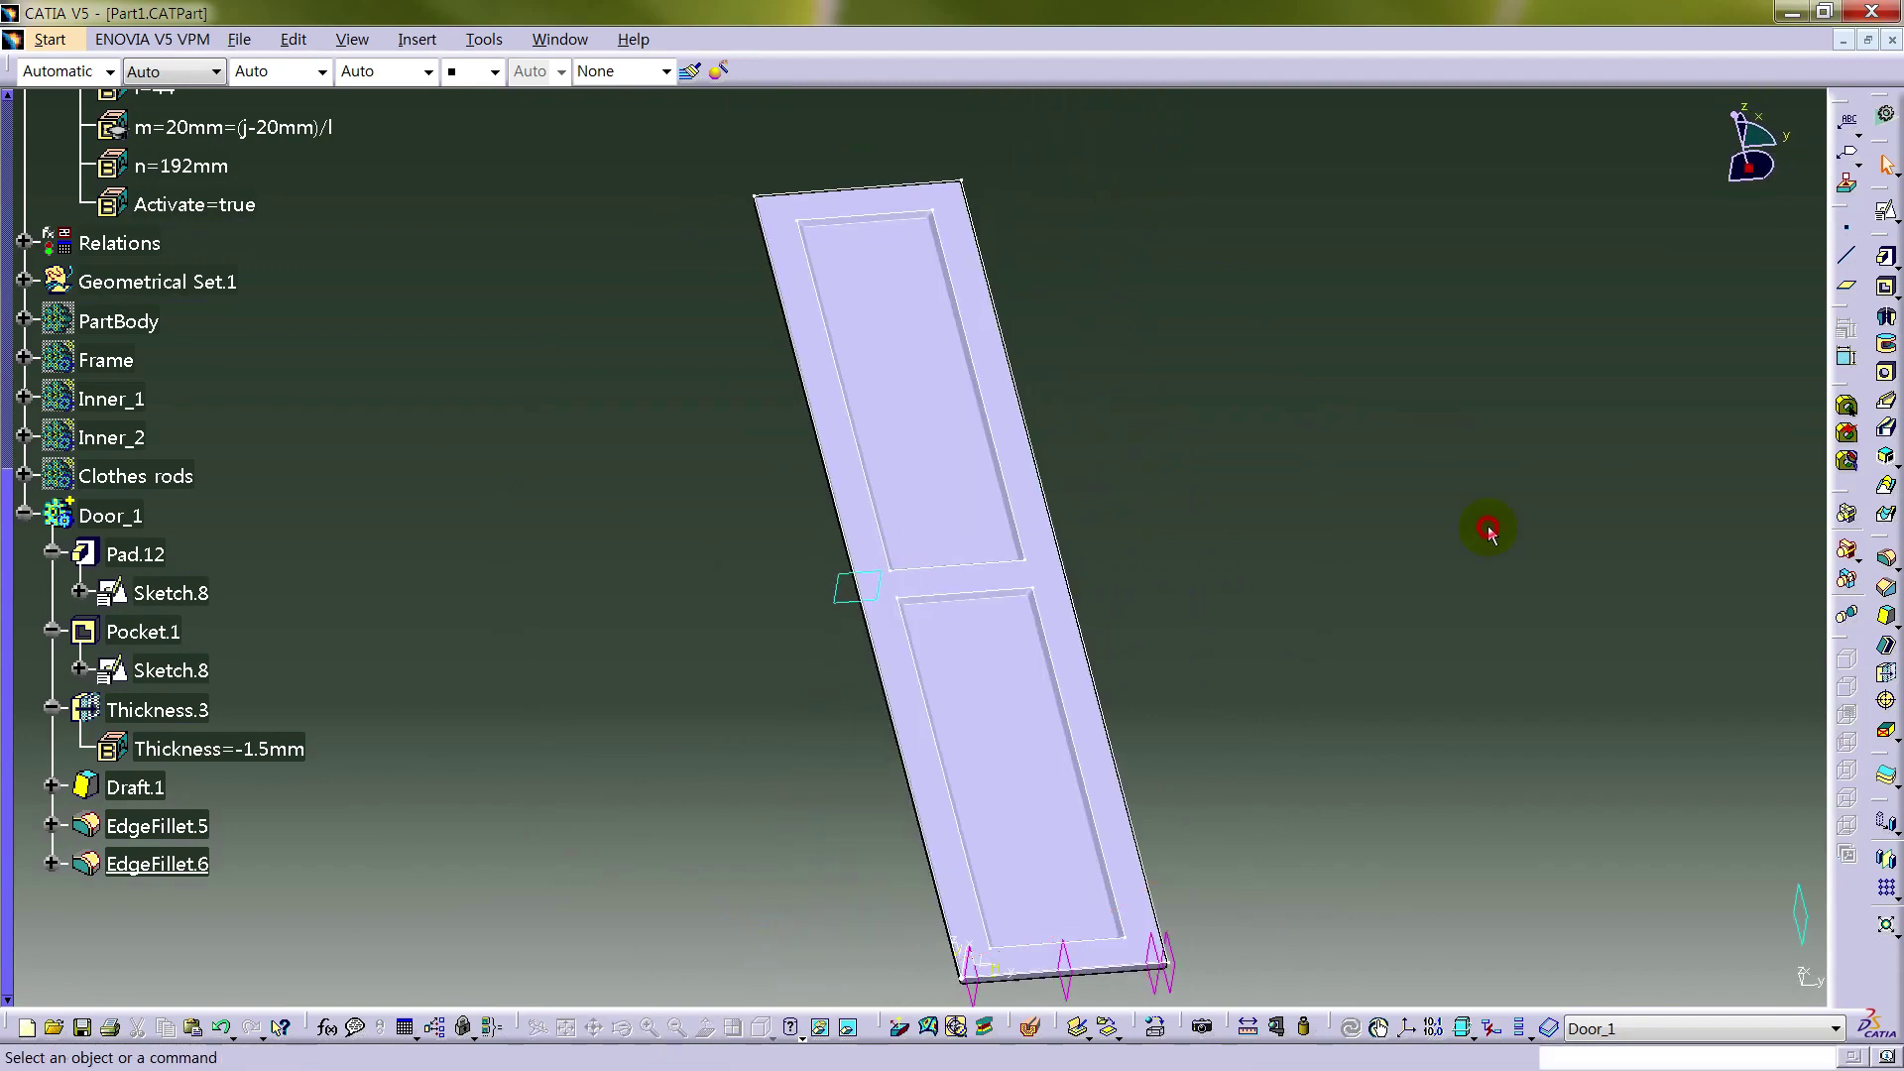
right_click(99, 516)
click(418, 40)
click(418, 40)
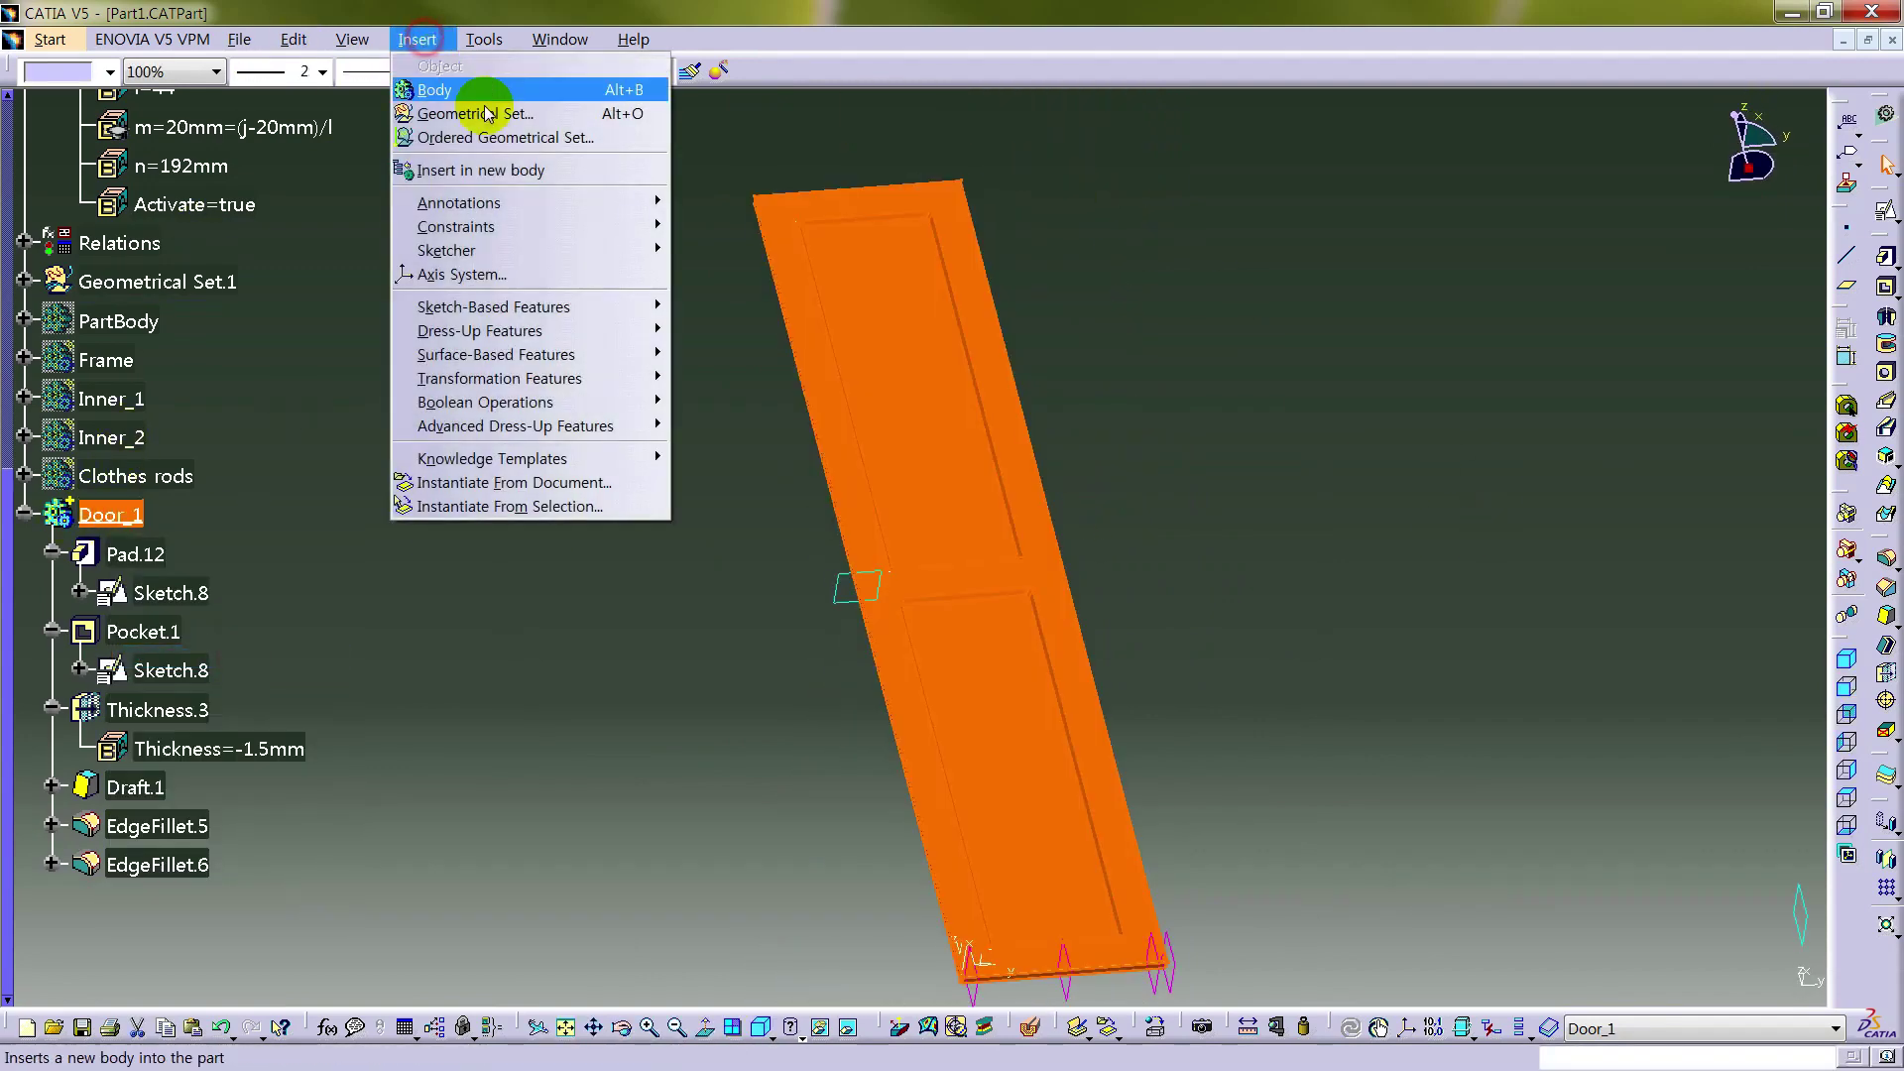
click(474, 89)
click(142, 904)
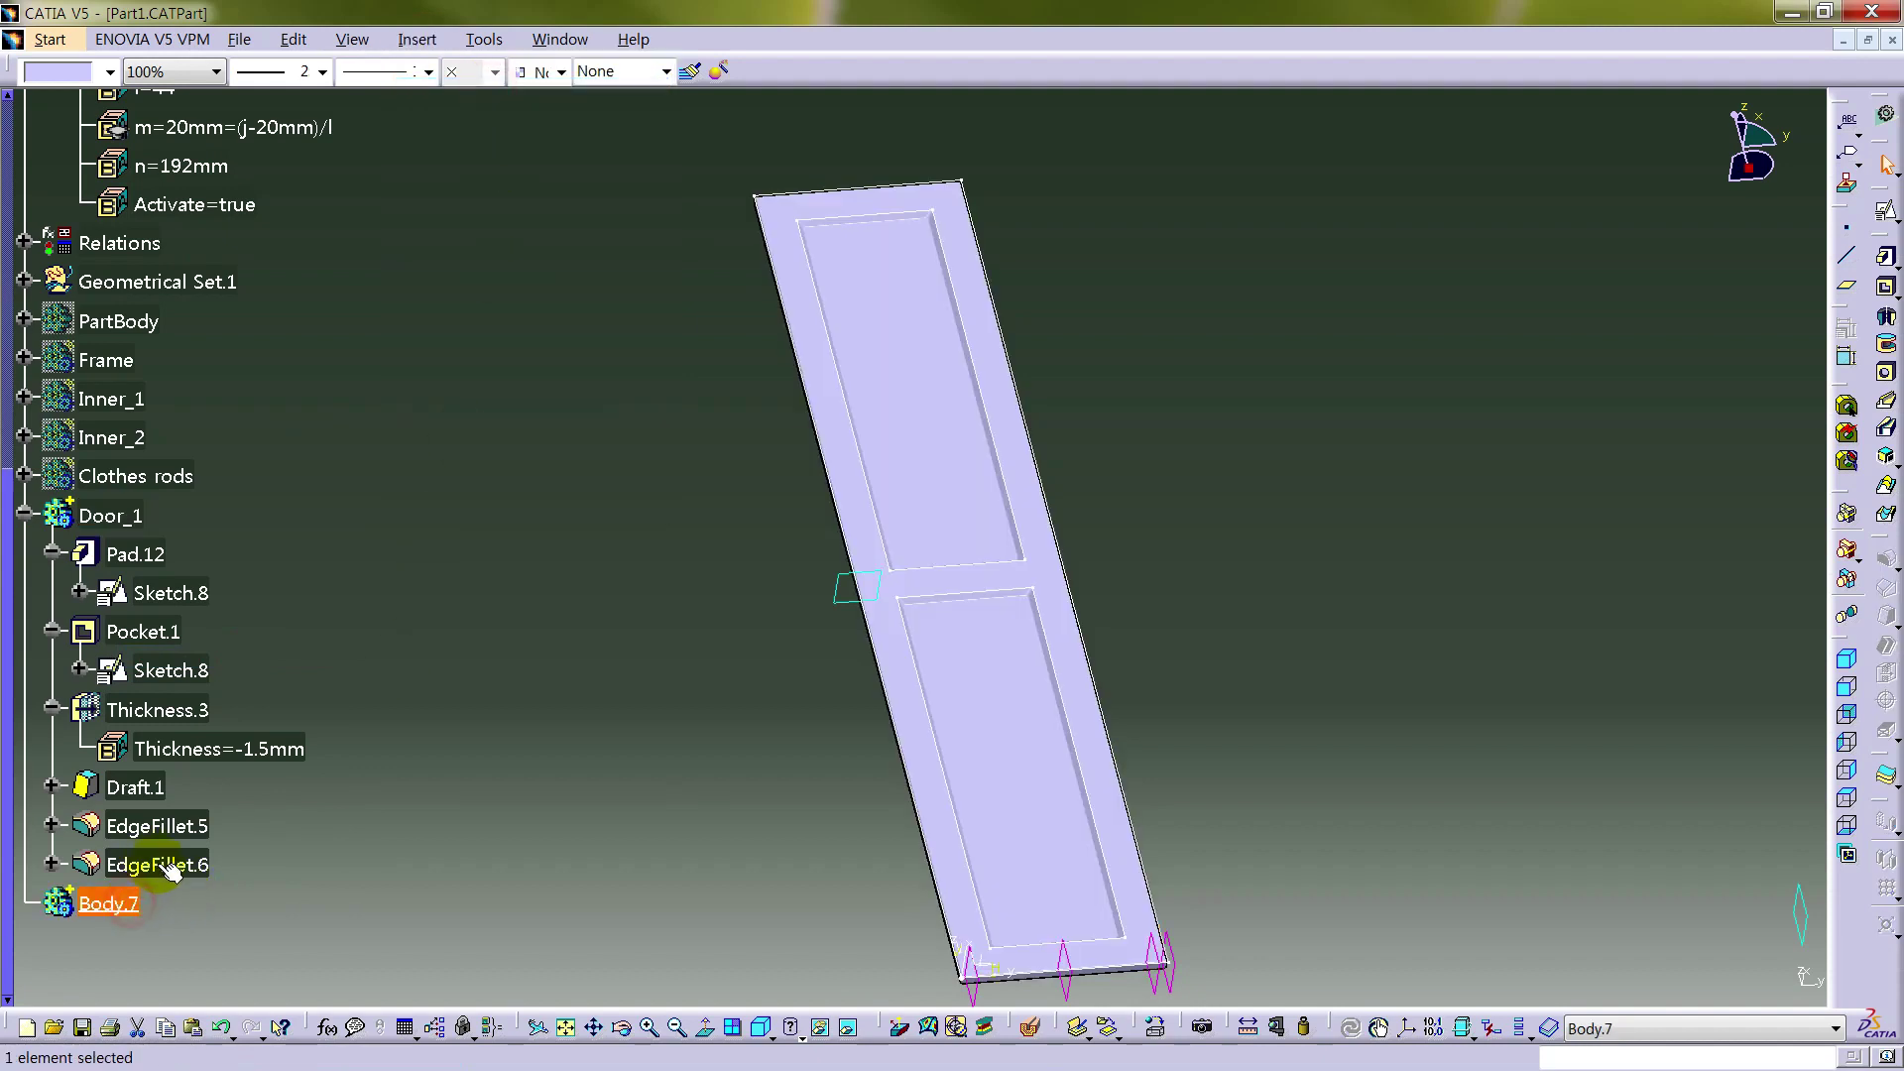
key(alt+Return)
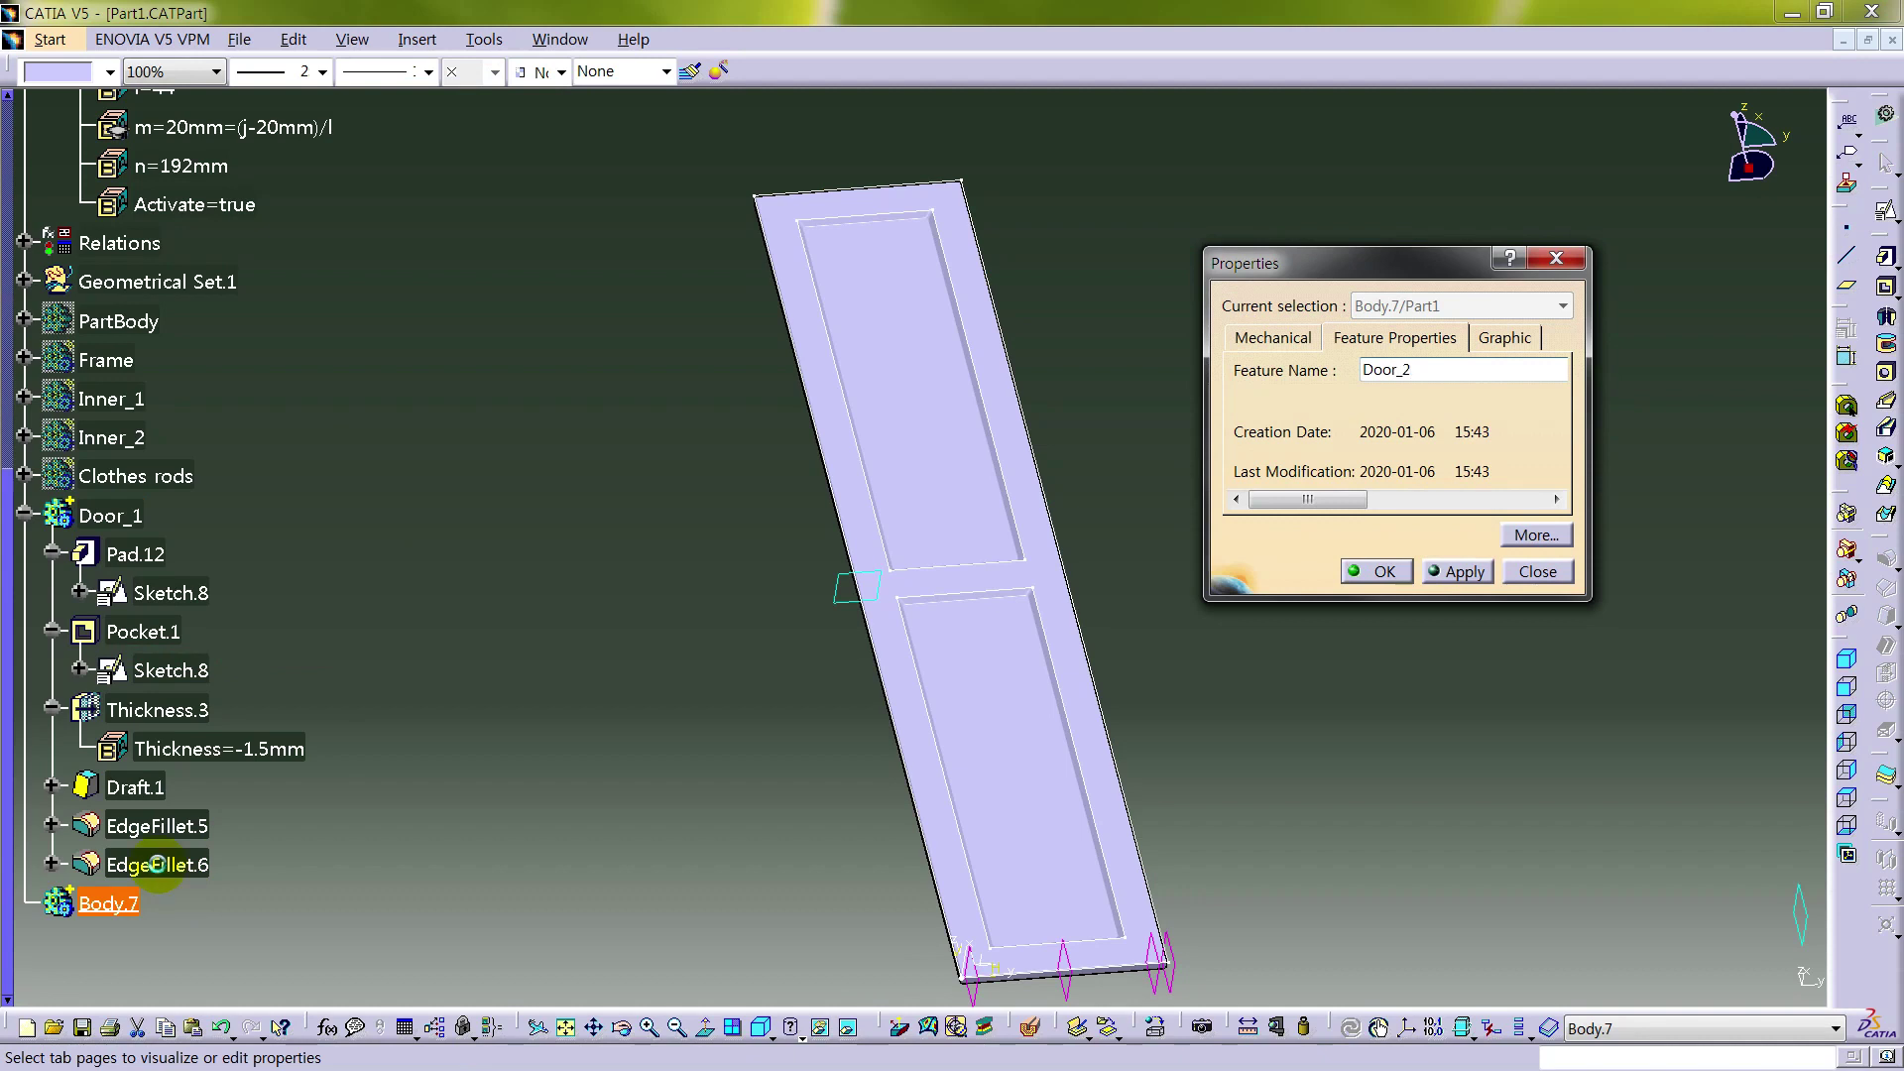
key(Return)
click(1527, 780)
- Create a positioned sketch on Plane.3 in the Door_2 body with the horizontal direction reversed
click(1884, 221)
click(1887, 234)
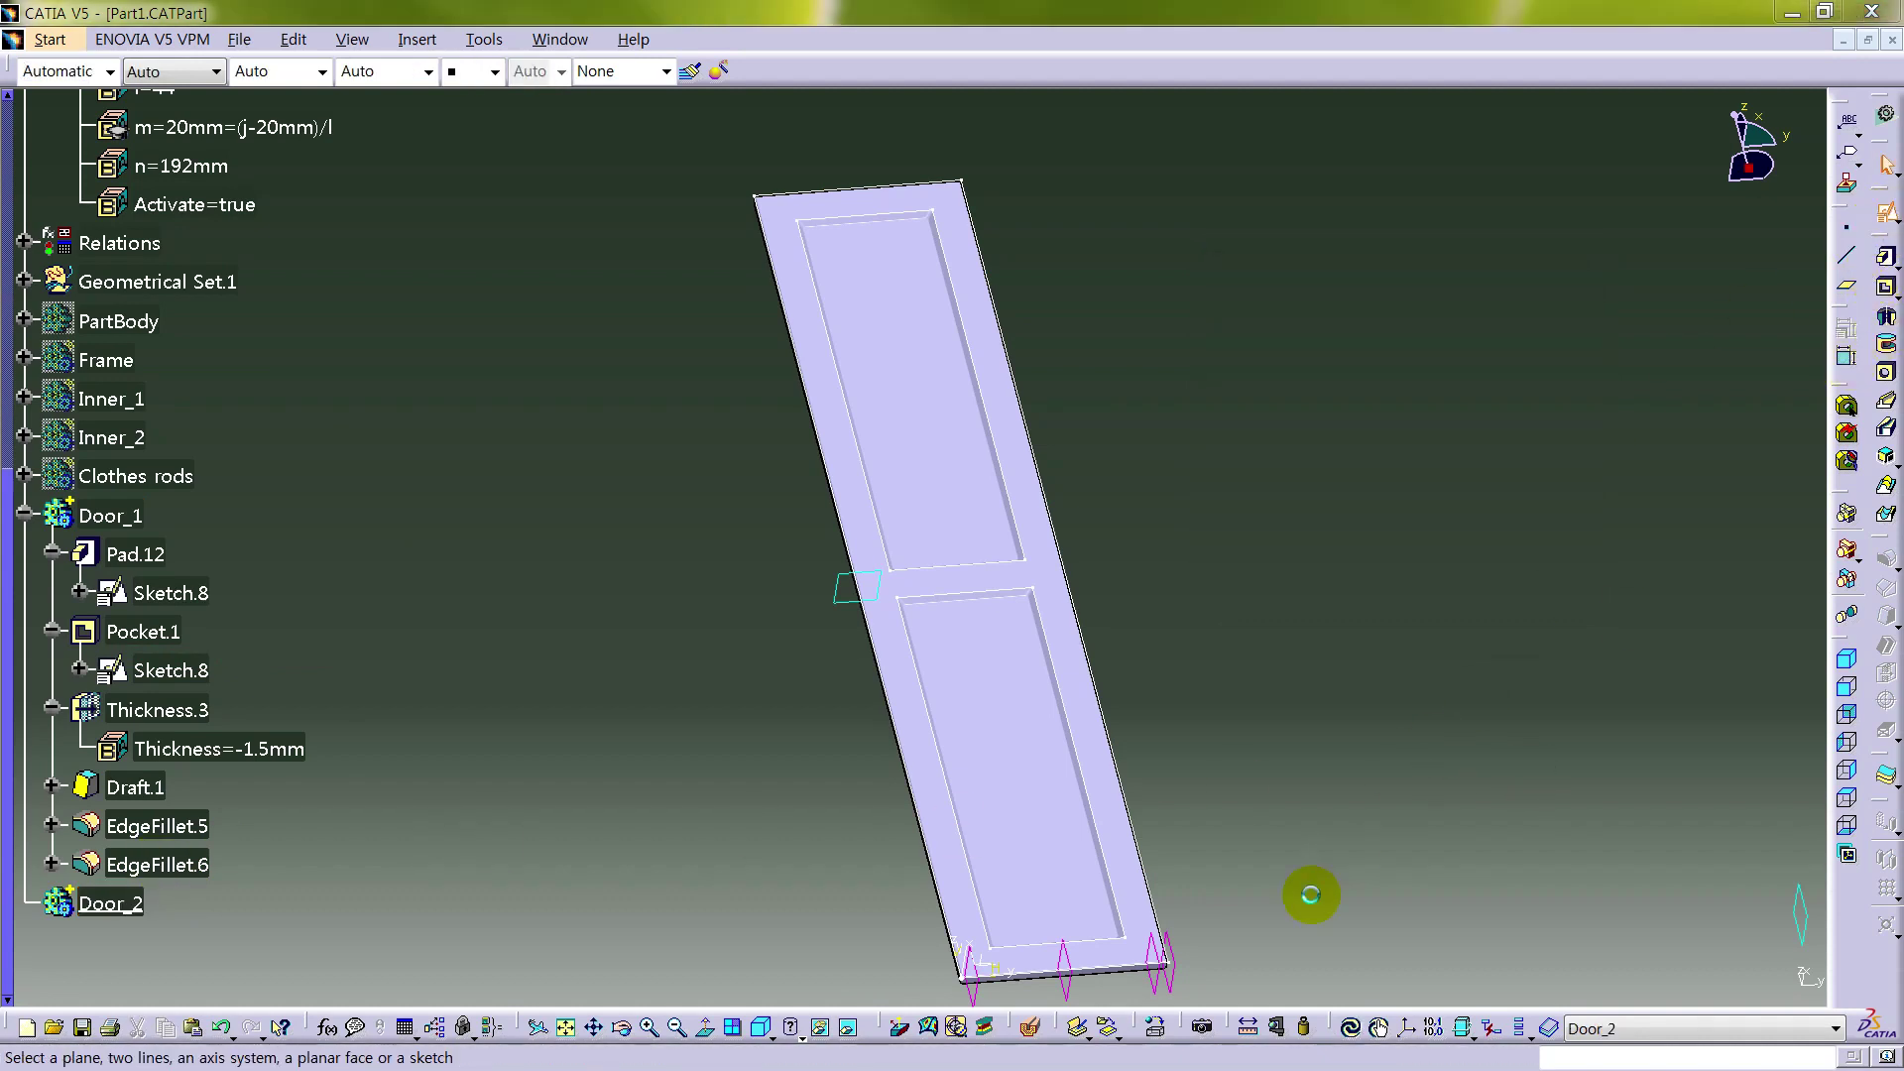
click(1081, 987)
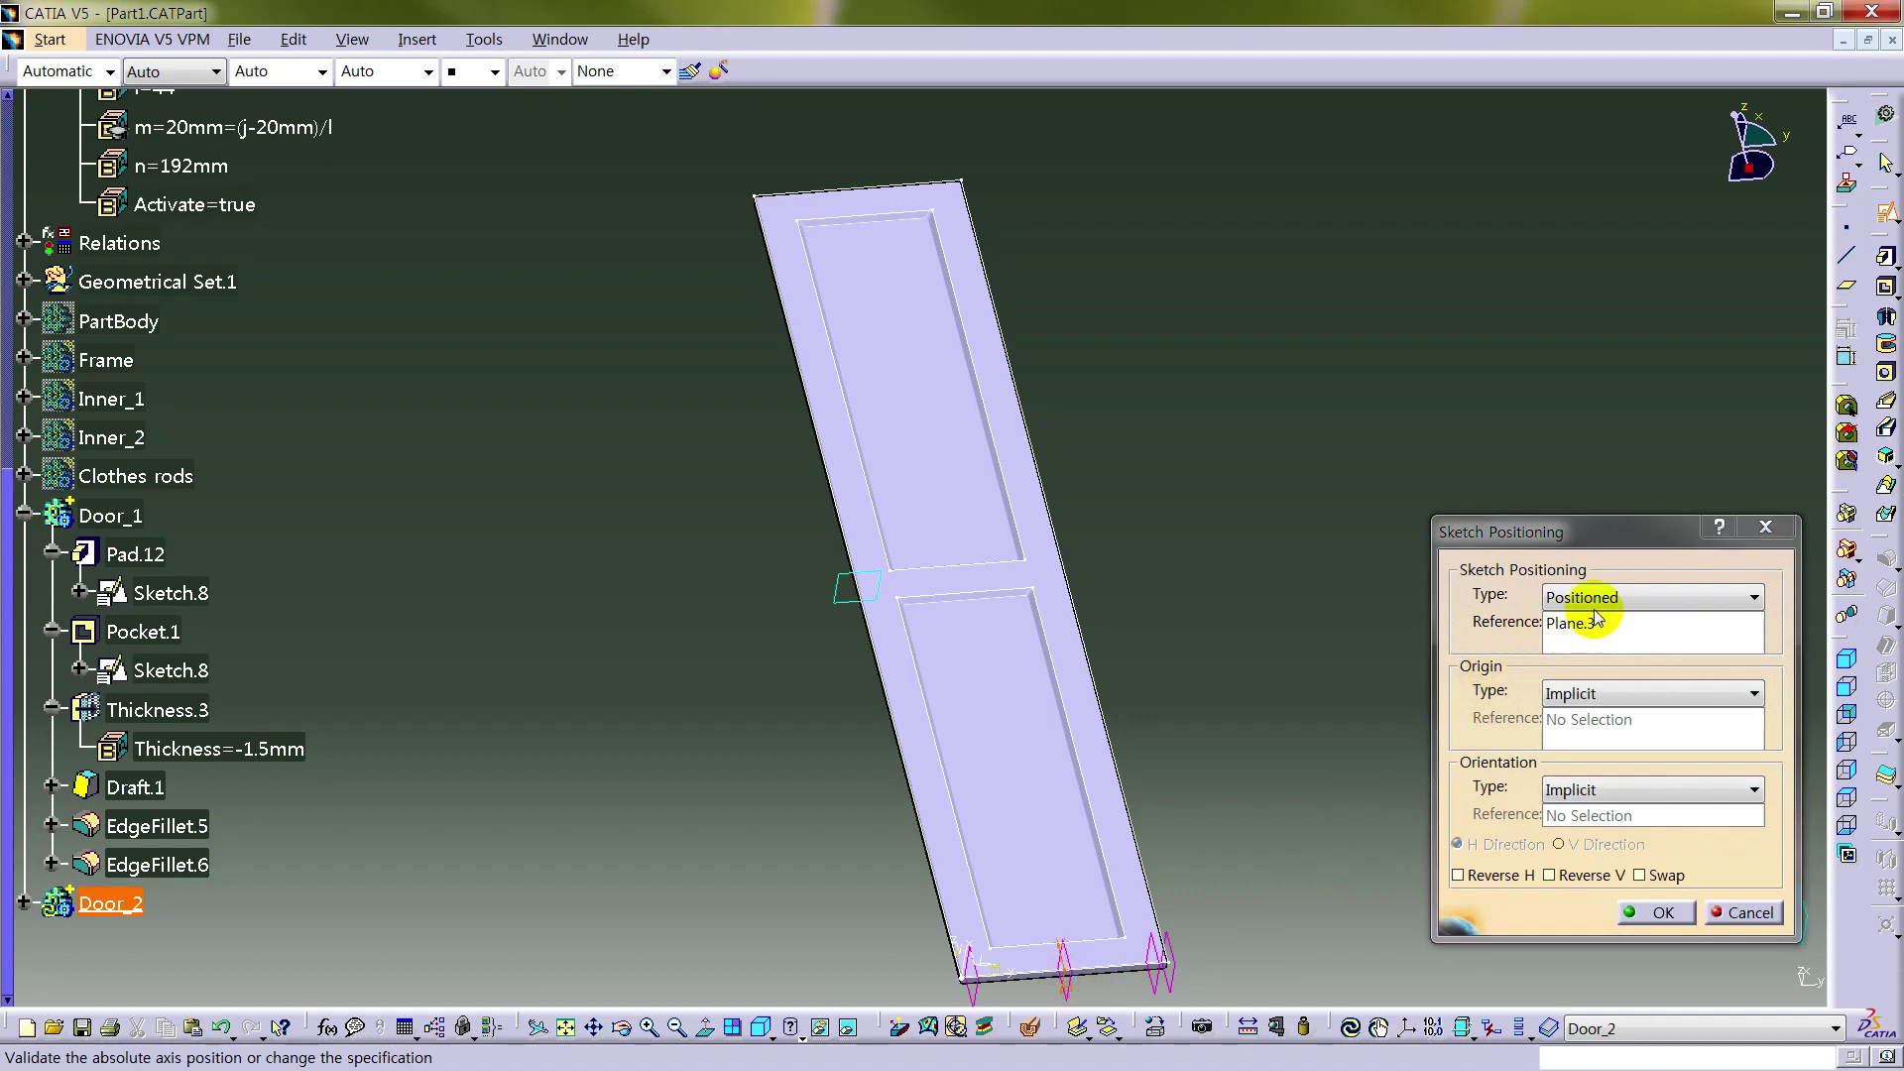
click(1497, 877)
middle_drag(1156, 786, 1242, 612)
click(1634, 914)
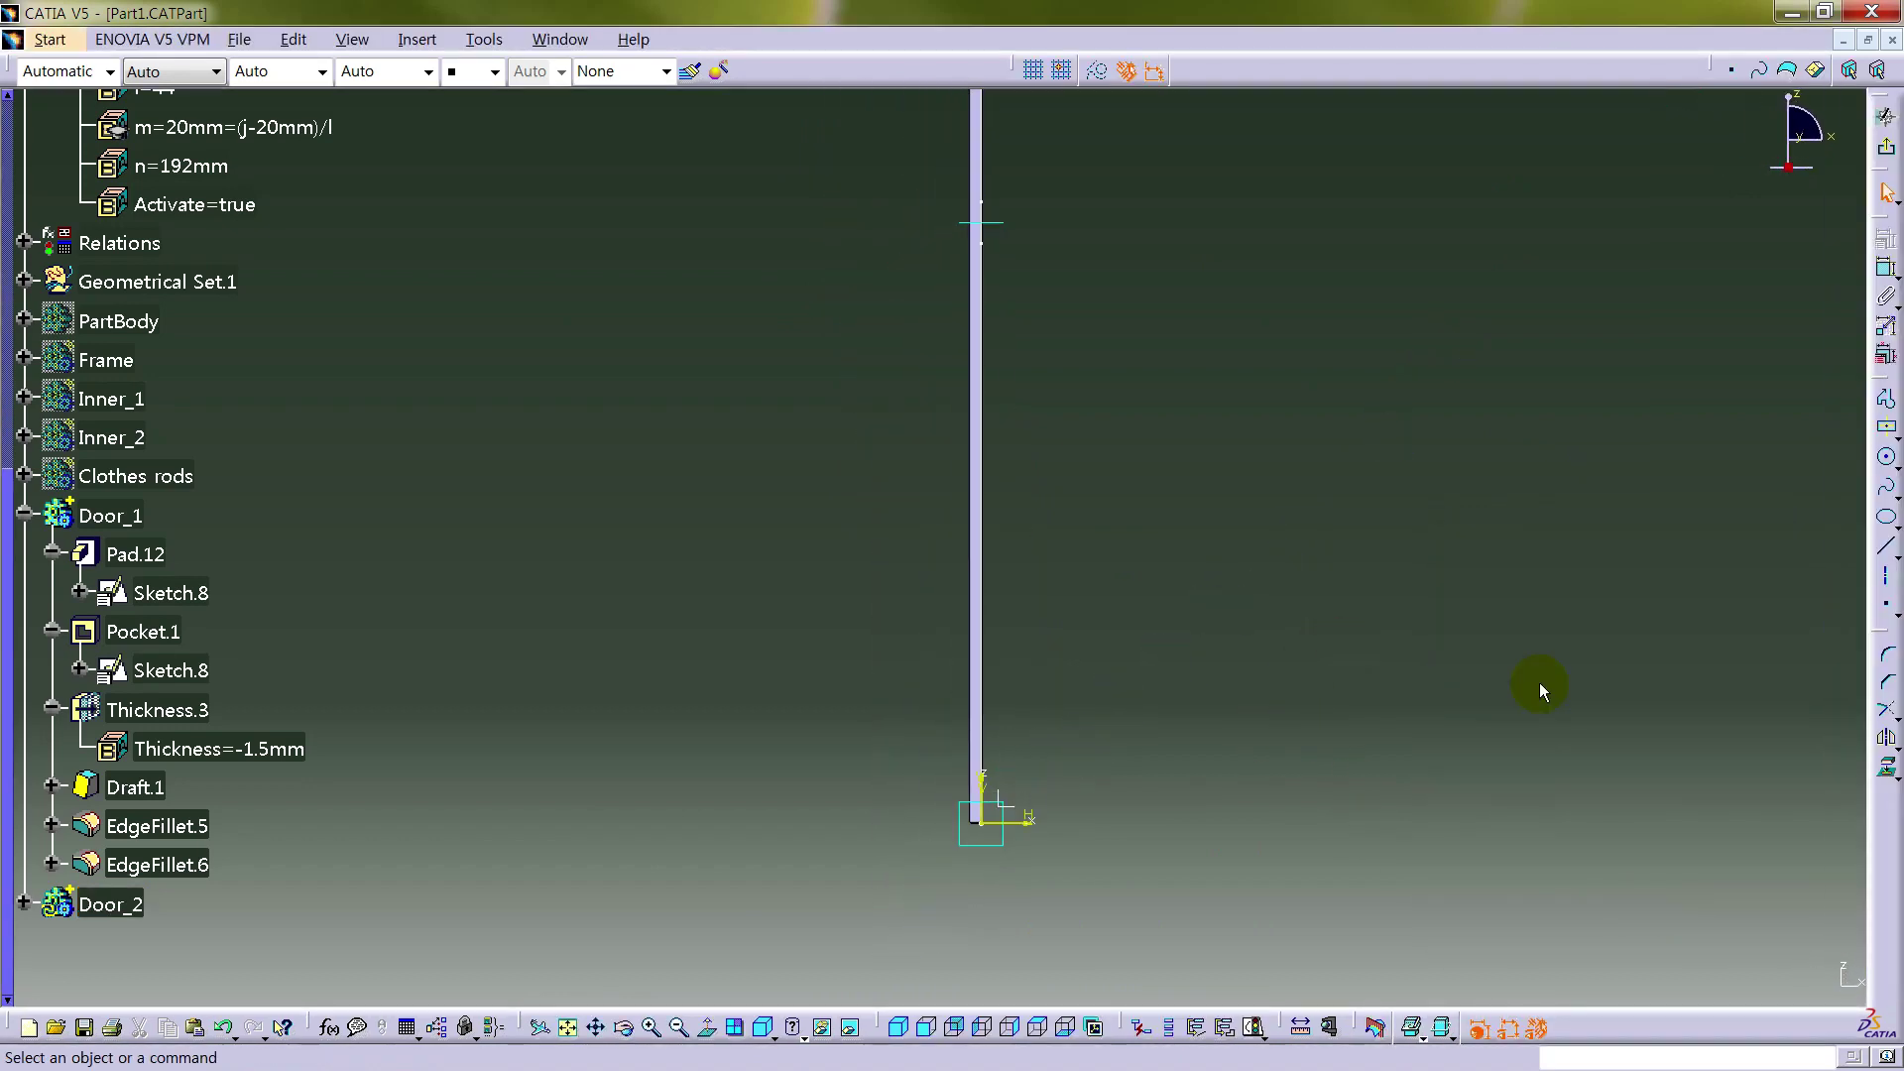
- Cut the part by the sketch plane and draw a small rectangle overlapping the door recess just above its lower sloped wall
click(1377, 1032)
mouse_move(1147, 681)
middle_down()
mouse_move(1220, 408)
mouse_move(1388, 178)
middle_up()
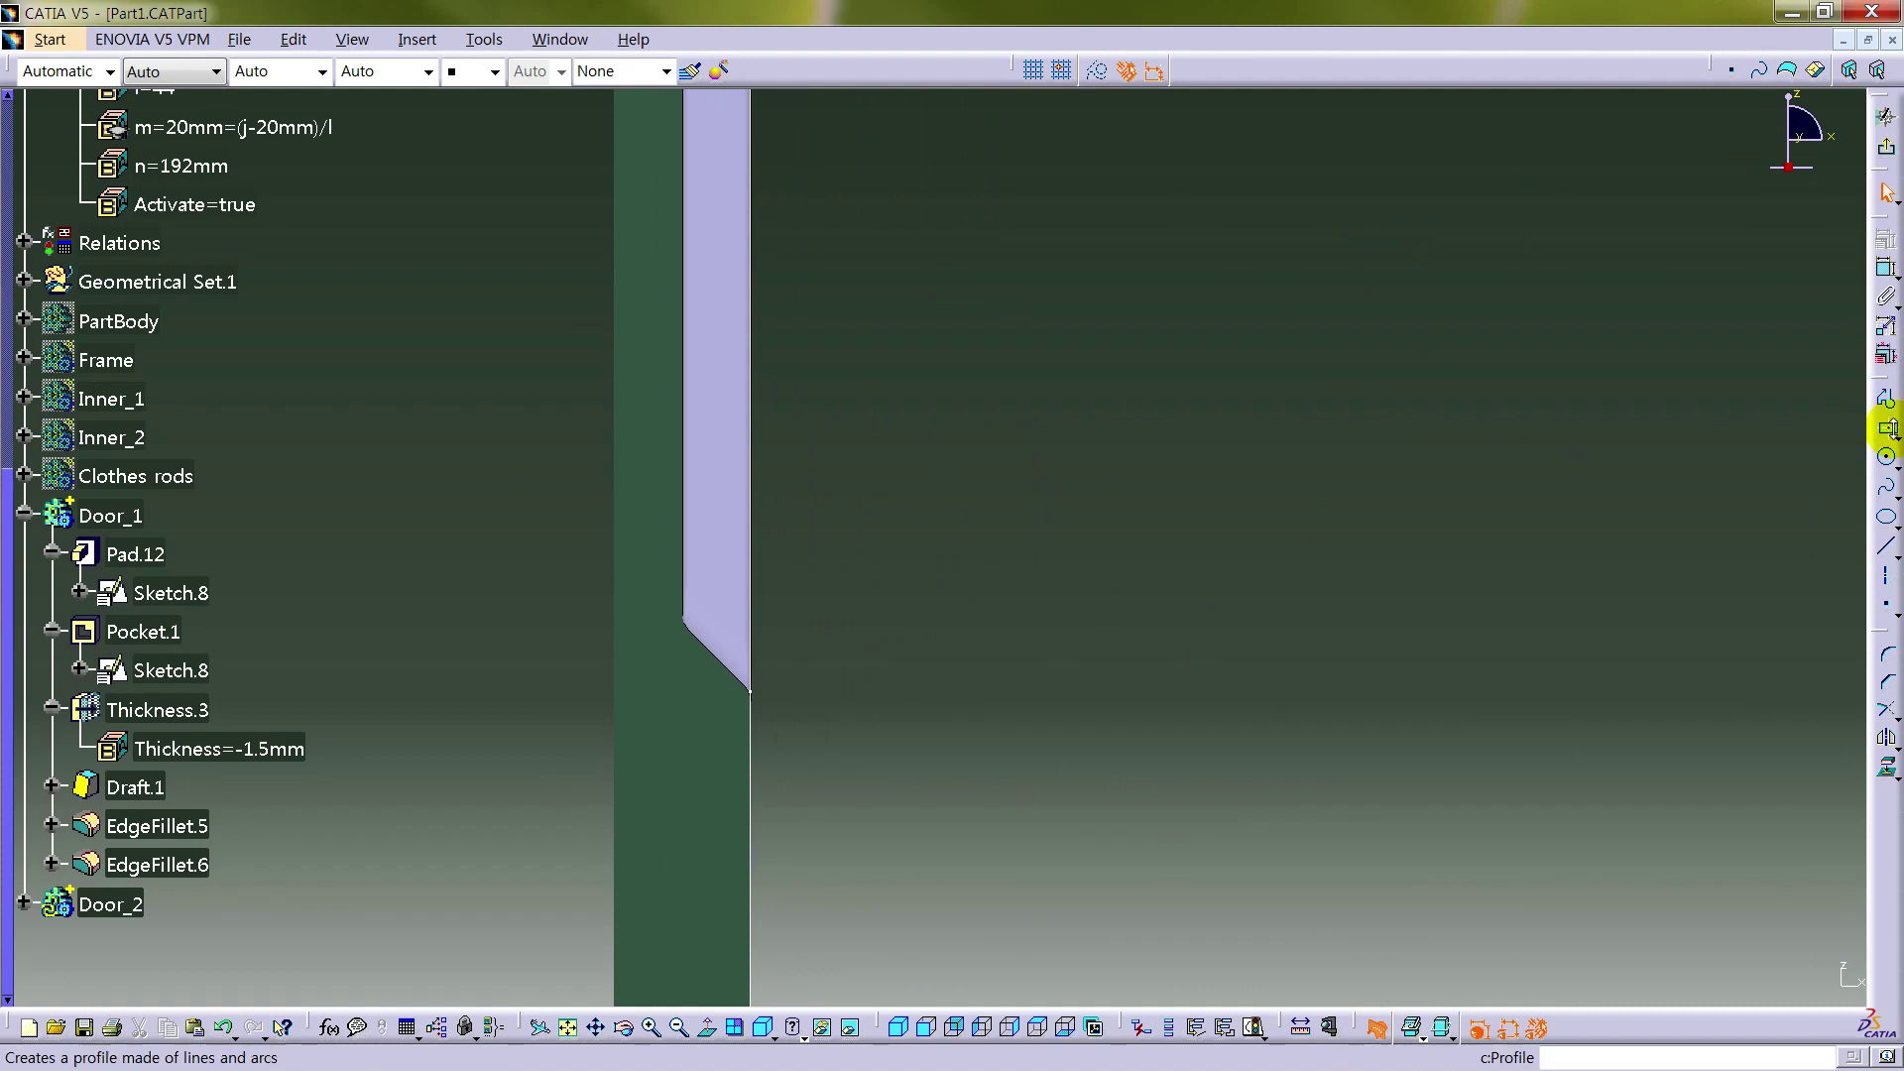
click(1889, 433)
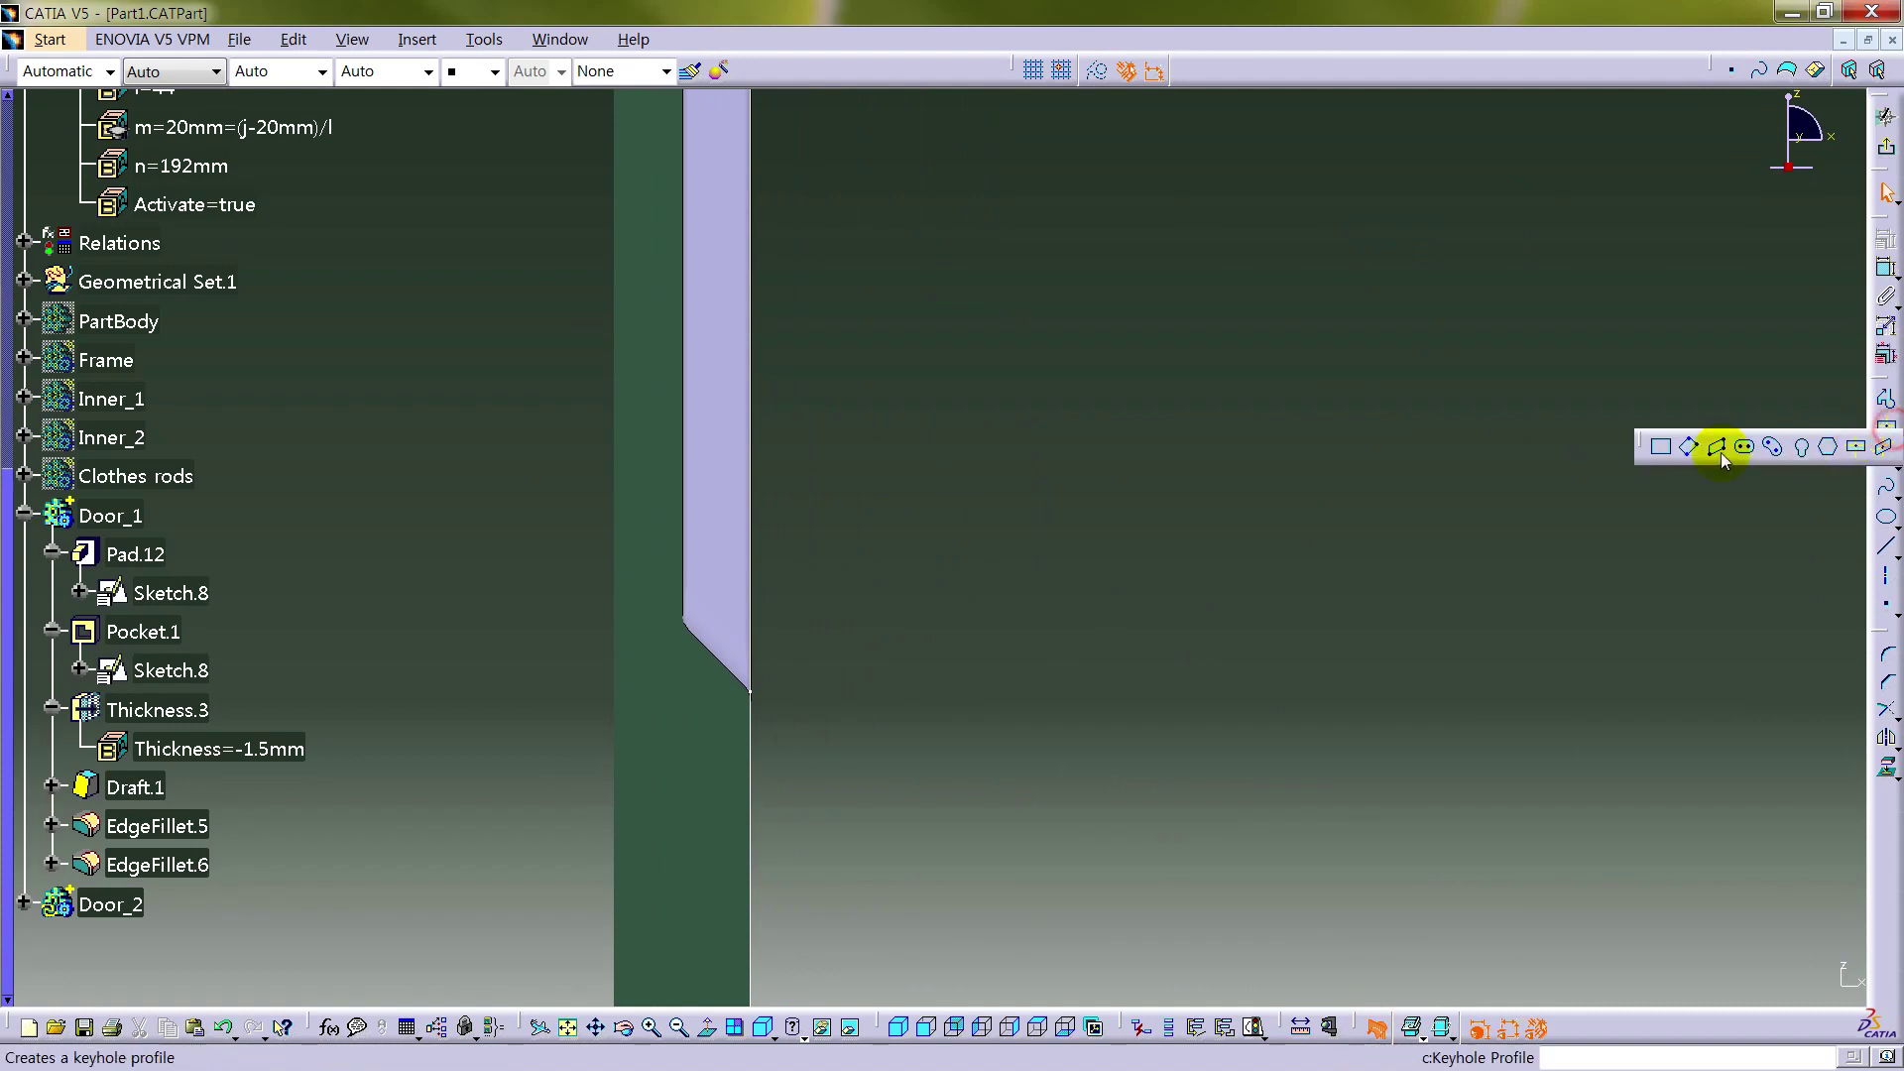
click(710, 484)
click(799, 596)
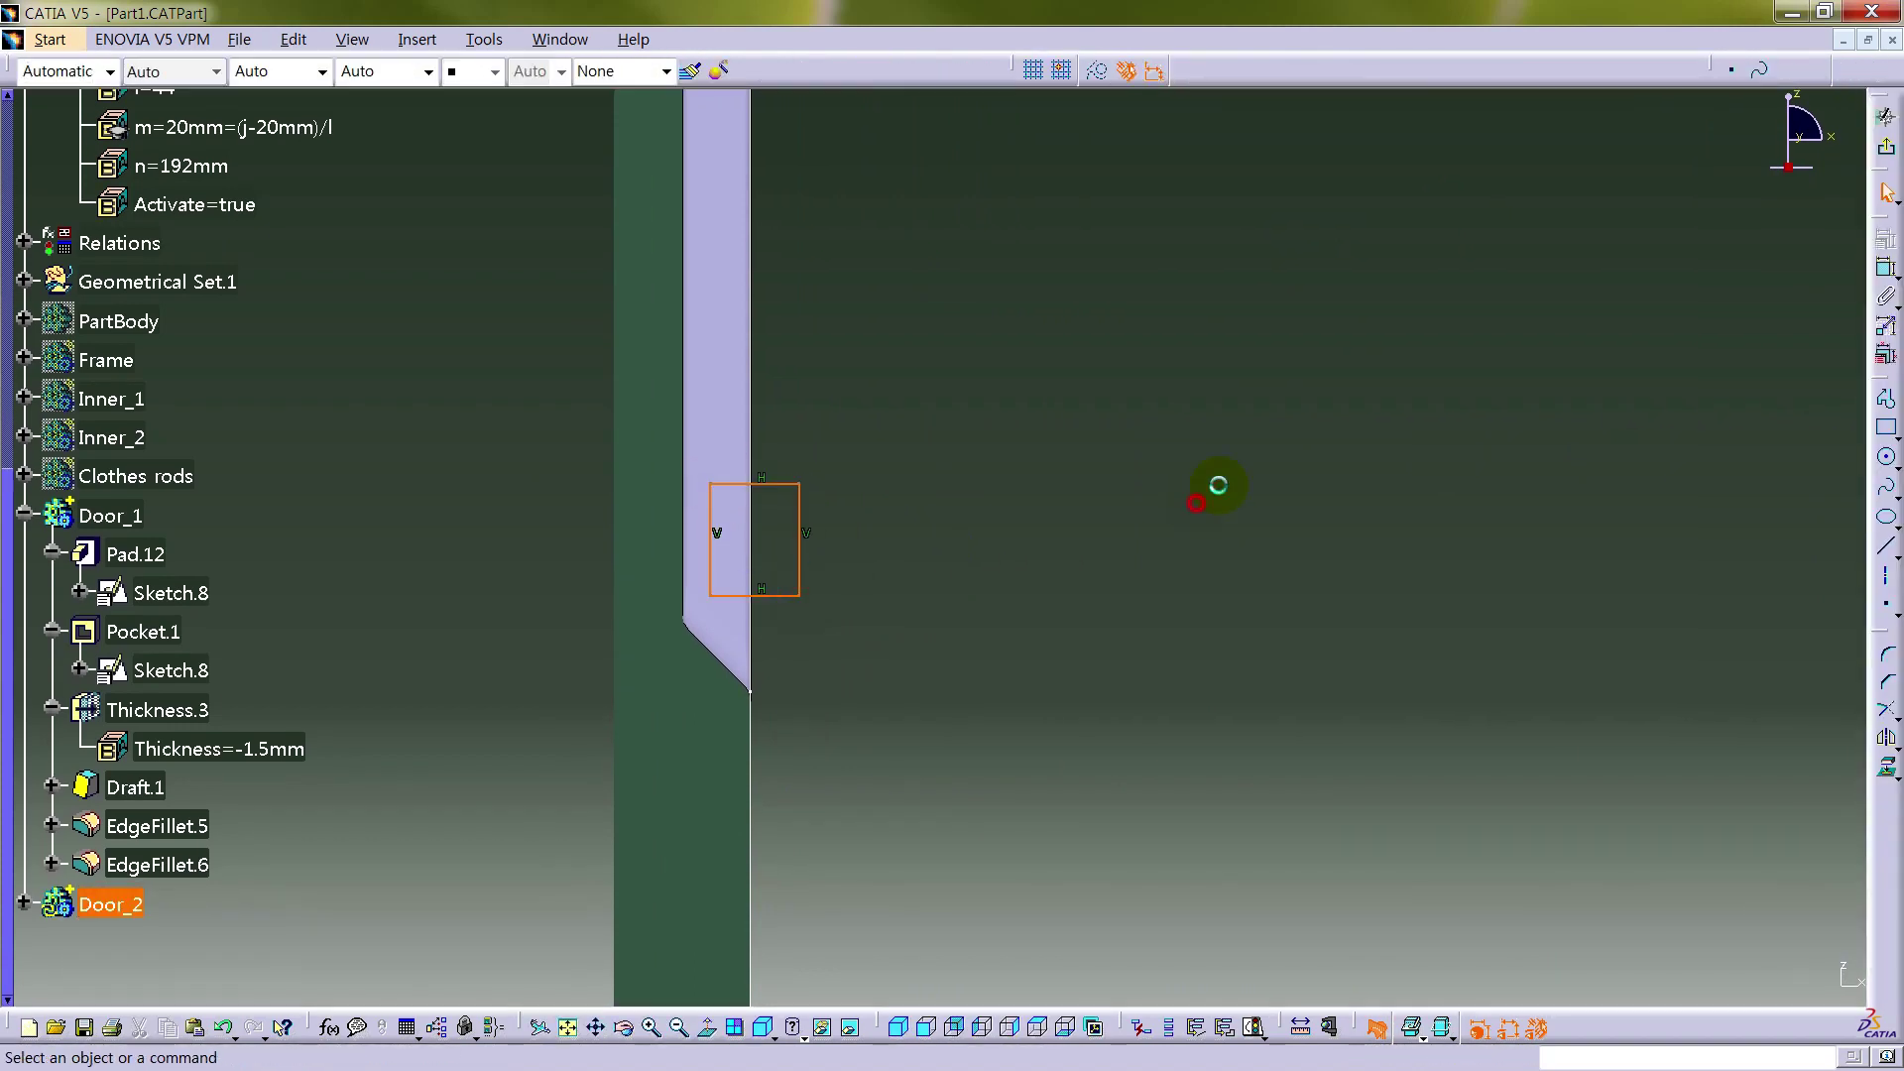
- Constrain the rectangle's inner vertical side coincident with the floor face of the door recess
click(1886, 268)
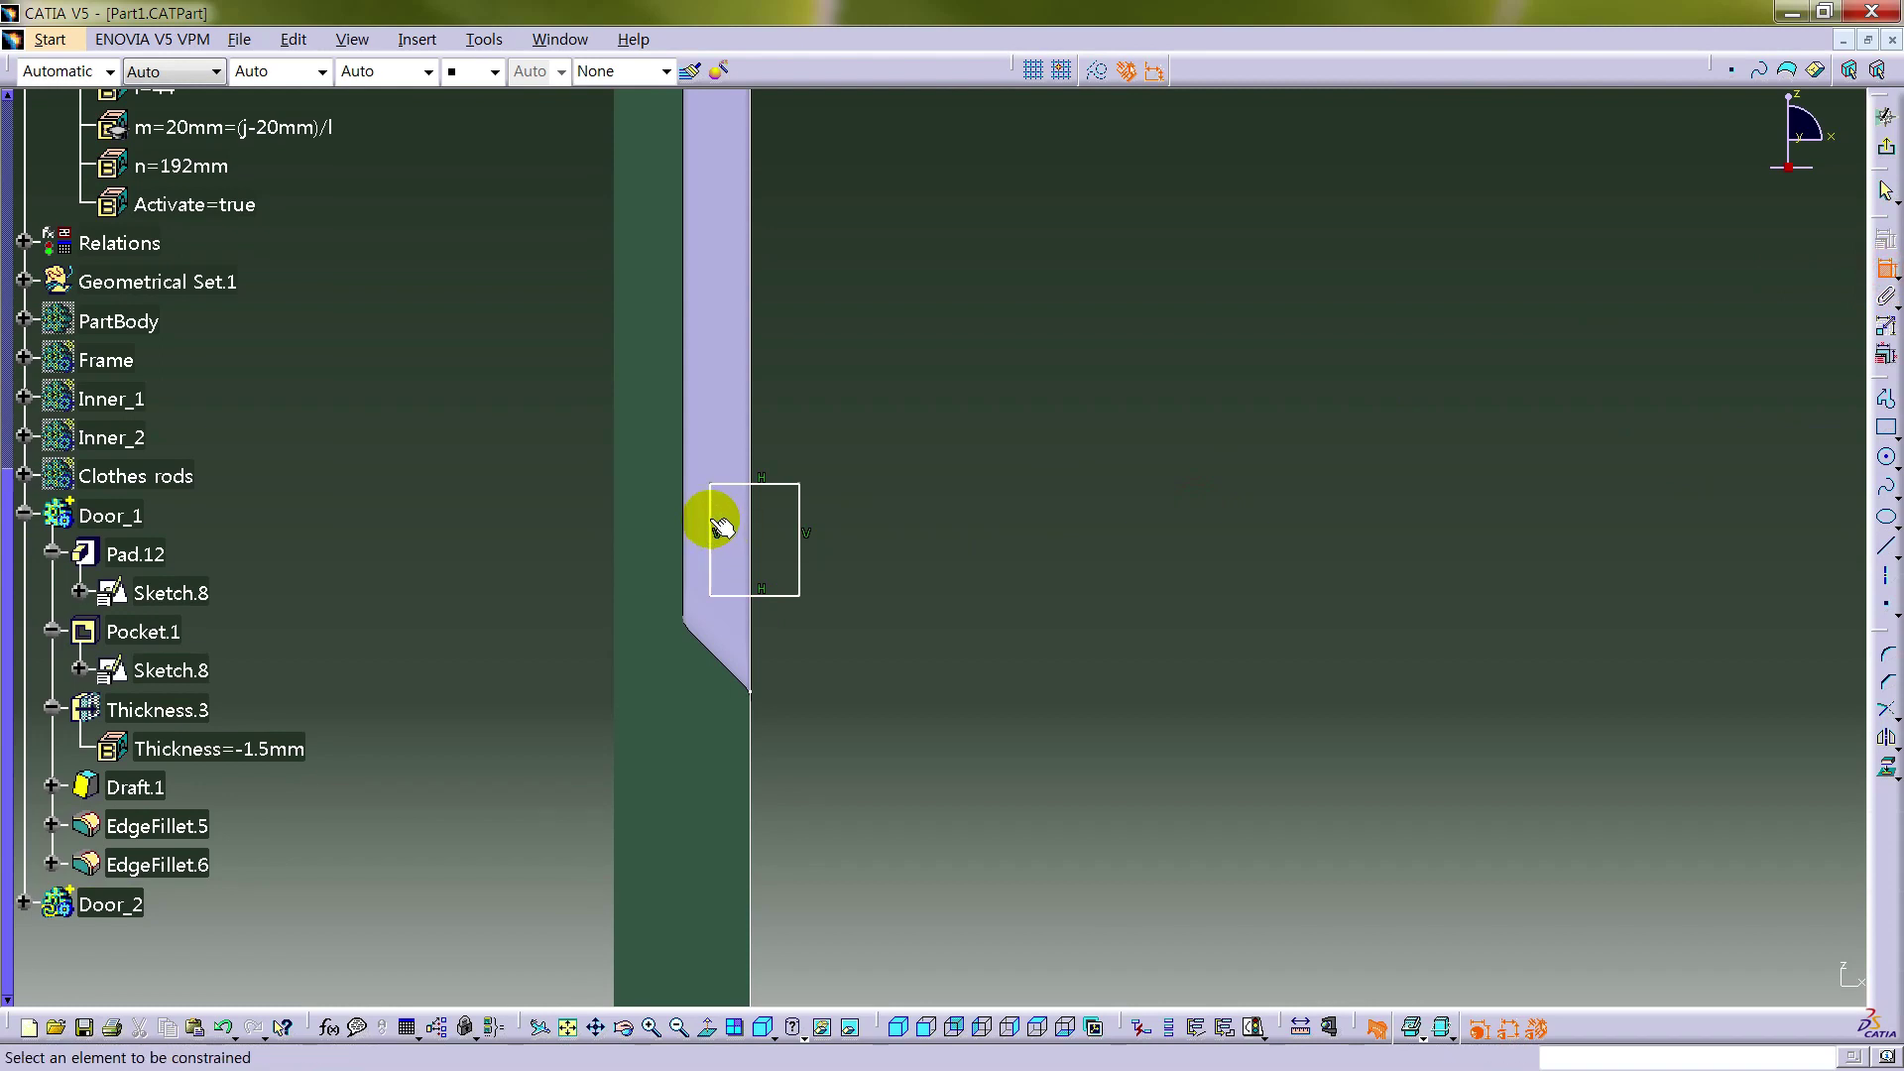
click(714, 524)
middle_drag(888, 498, 764, 383)
click(764, 383)
right_click(1279, 431)
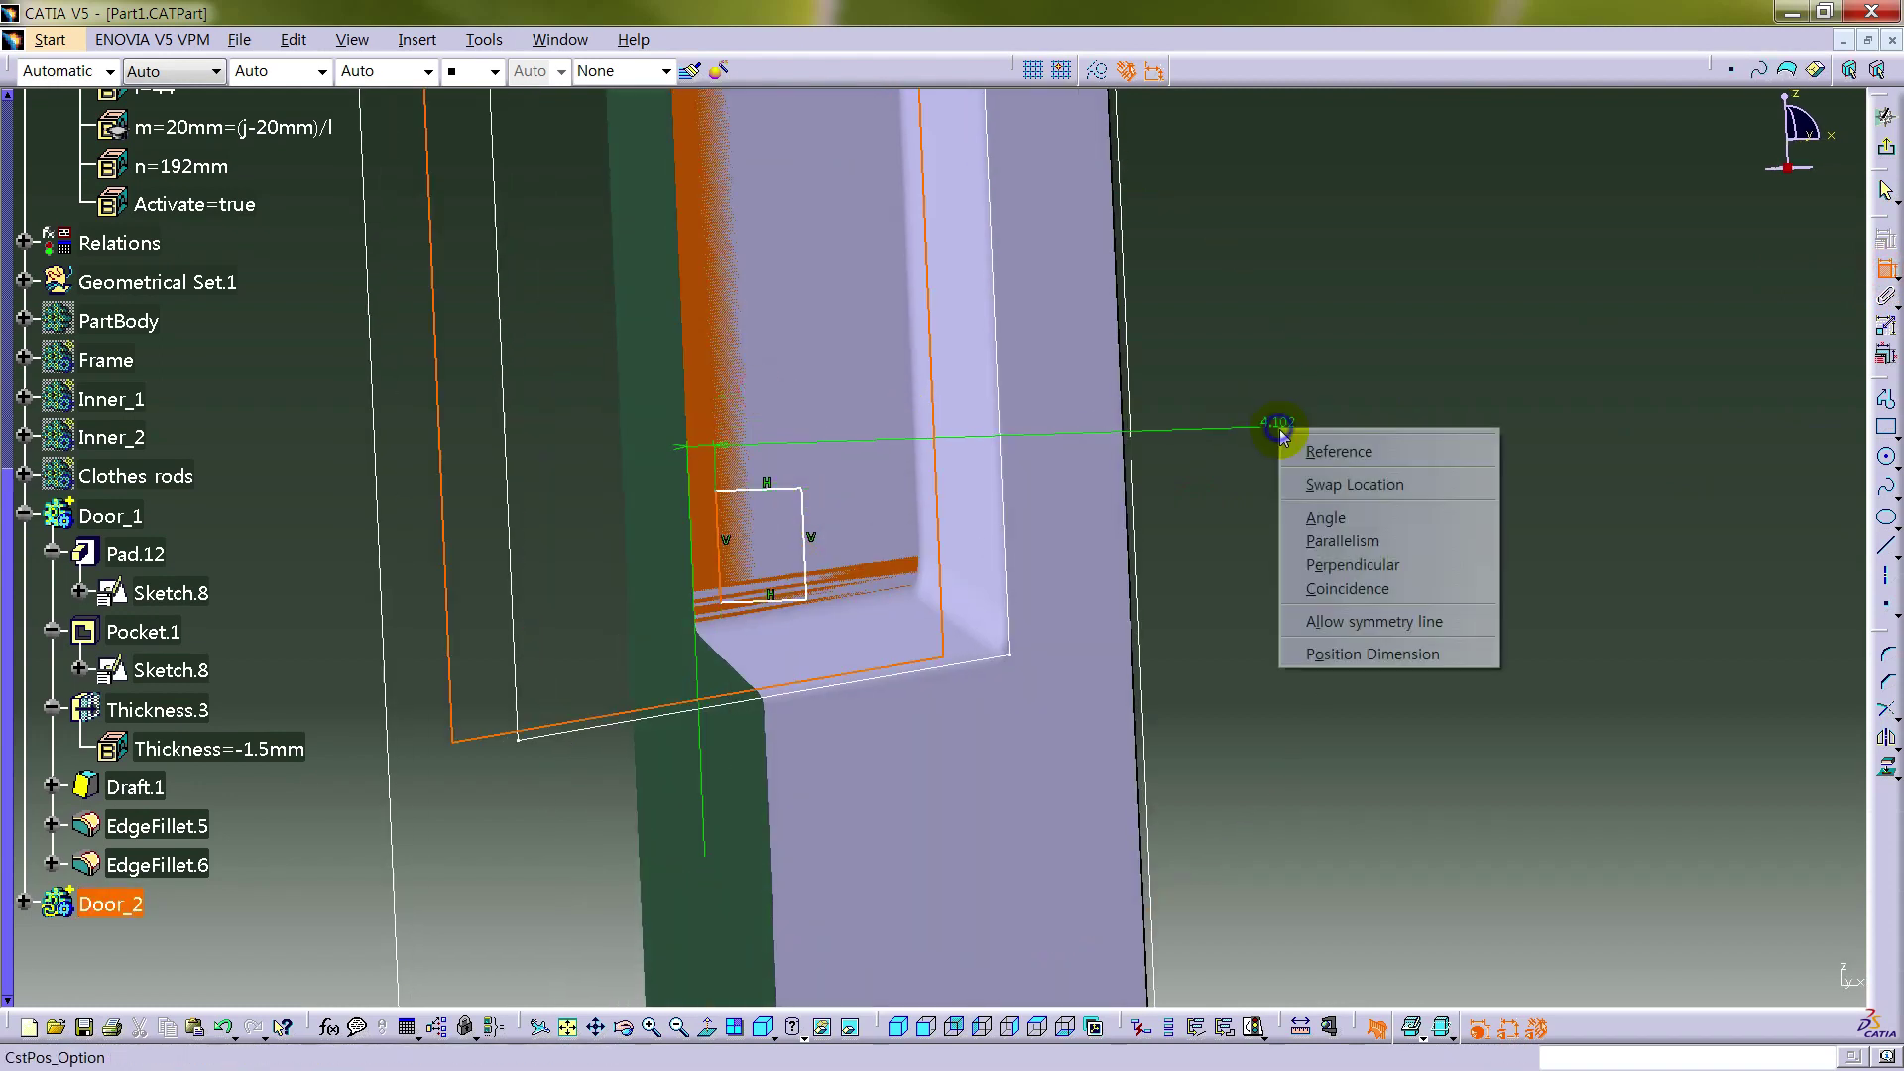
click(1339, 588)
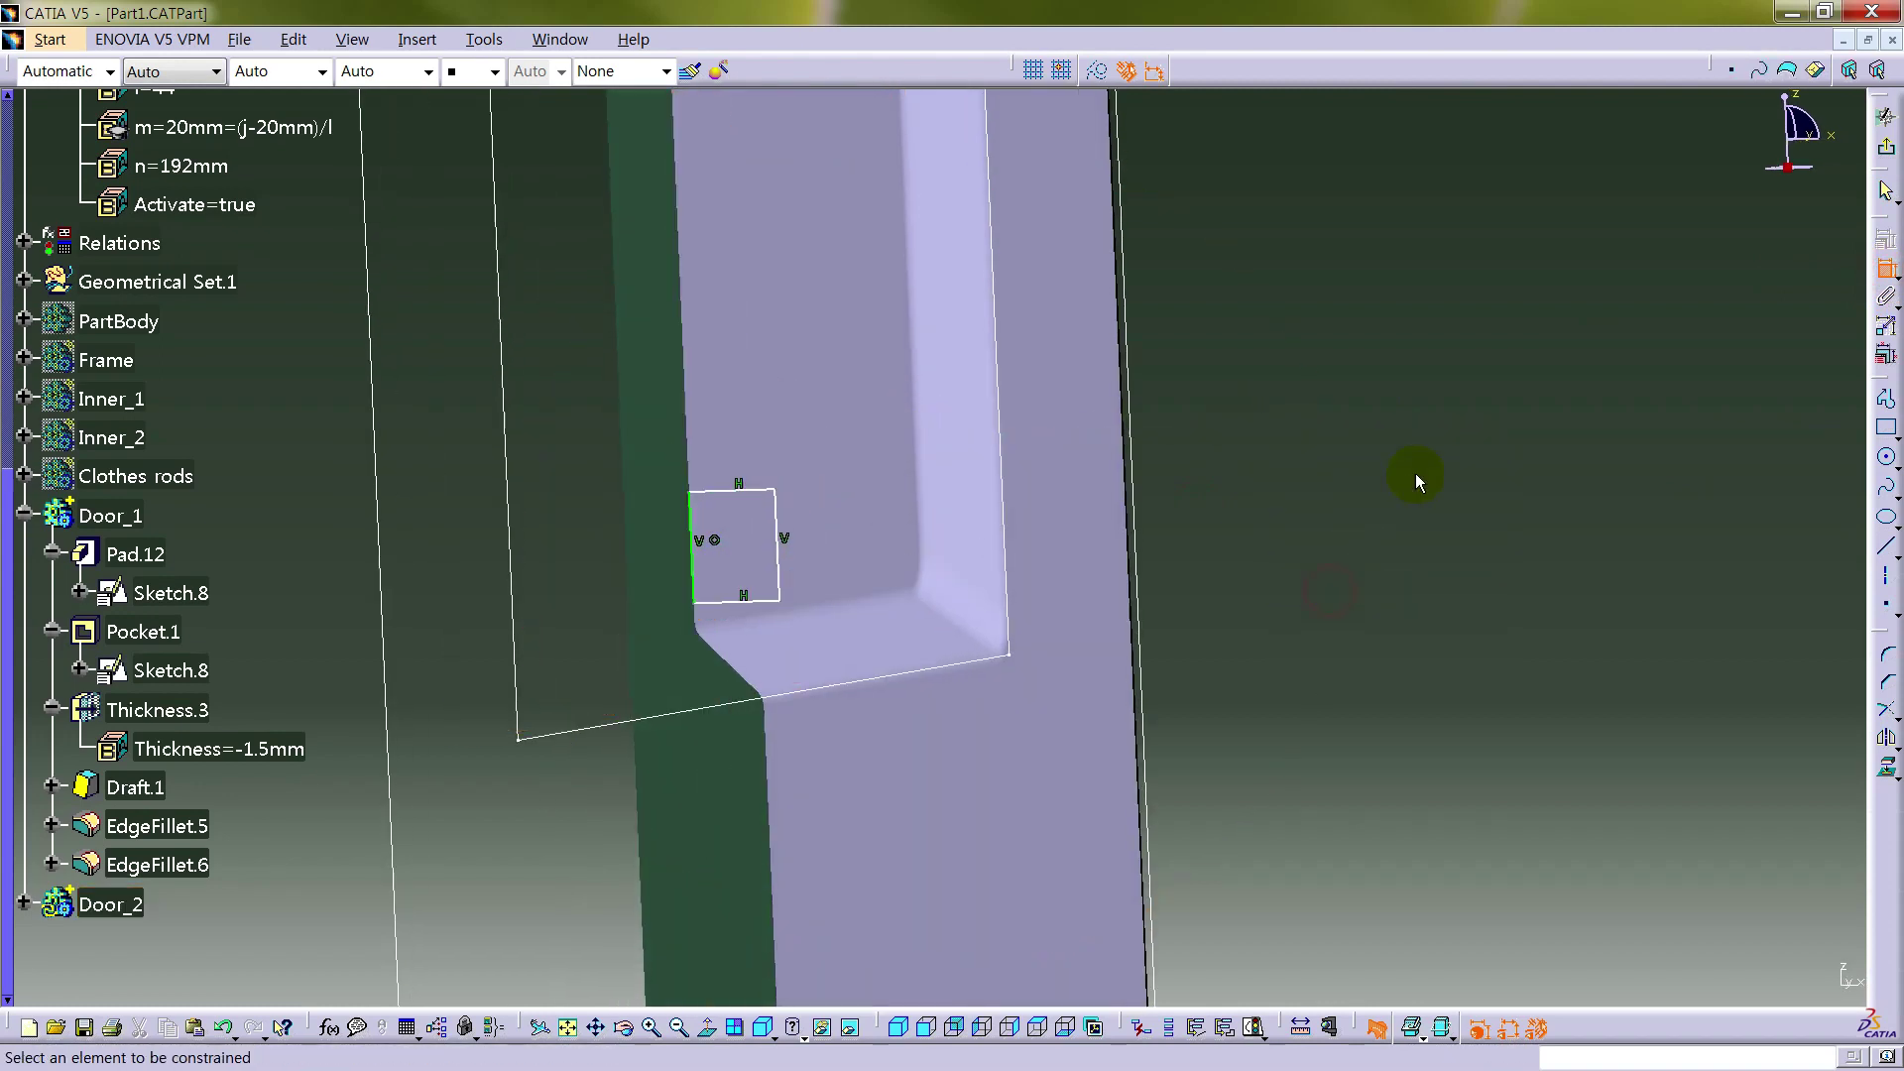
- Dimension the offset from the rectangle's lower side to the recess's lower outer edge, plus the rectangle's height and width
click(758, 608)
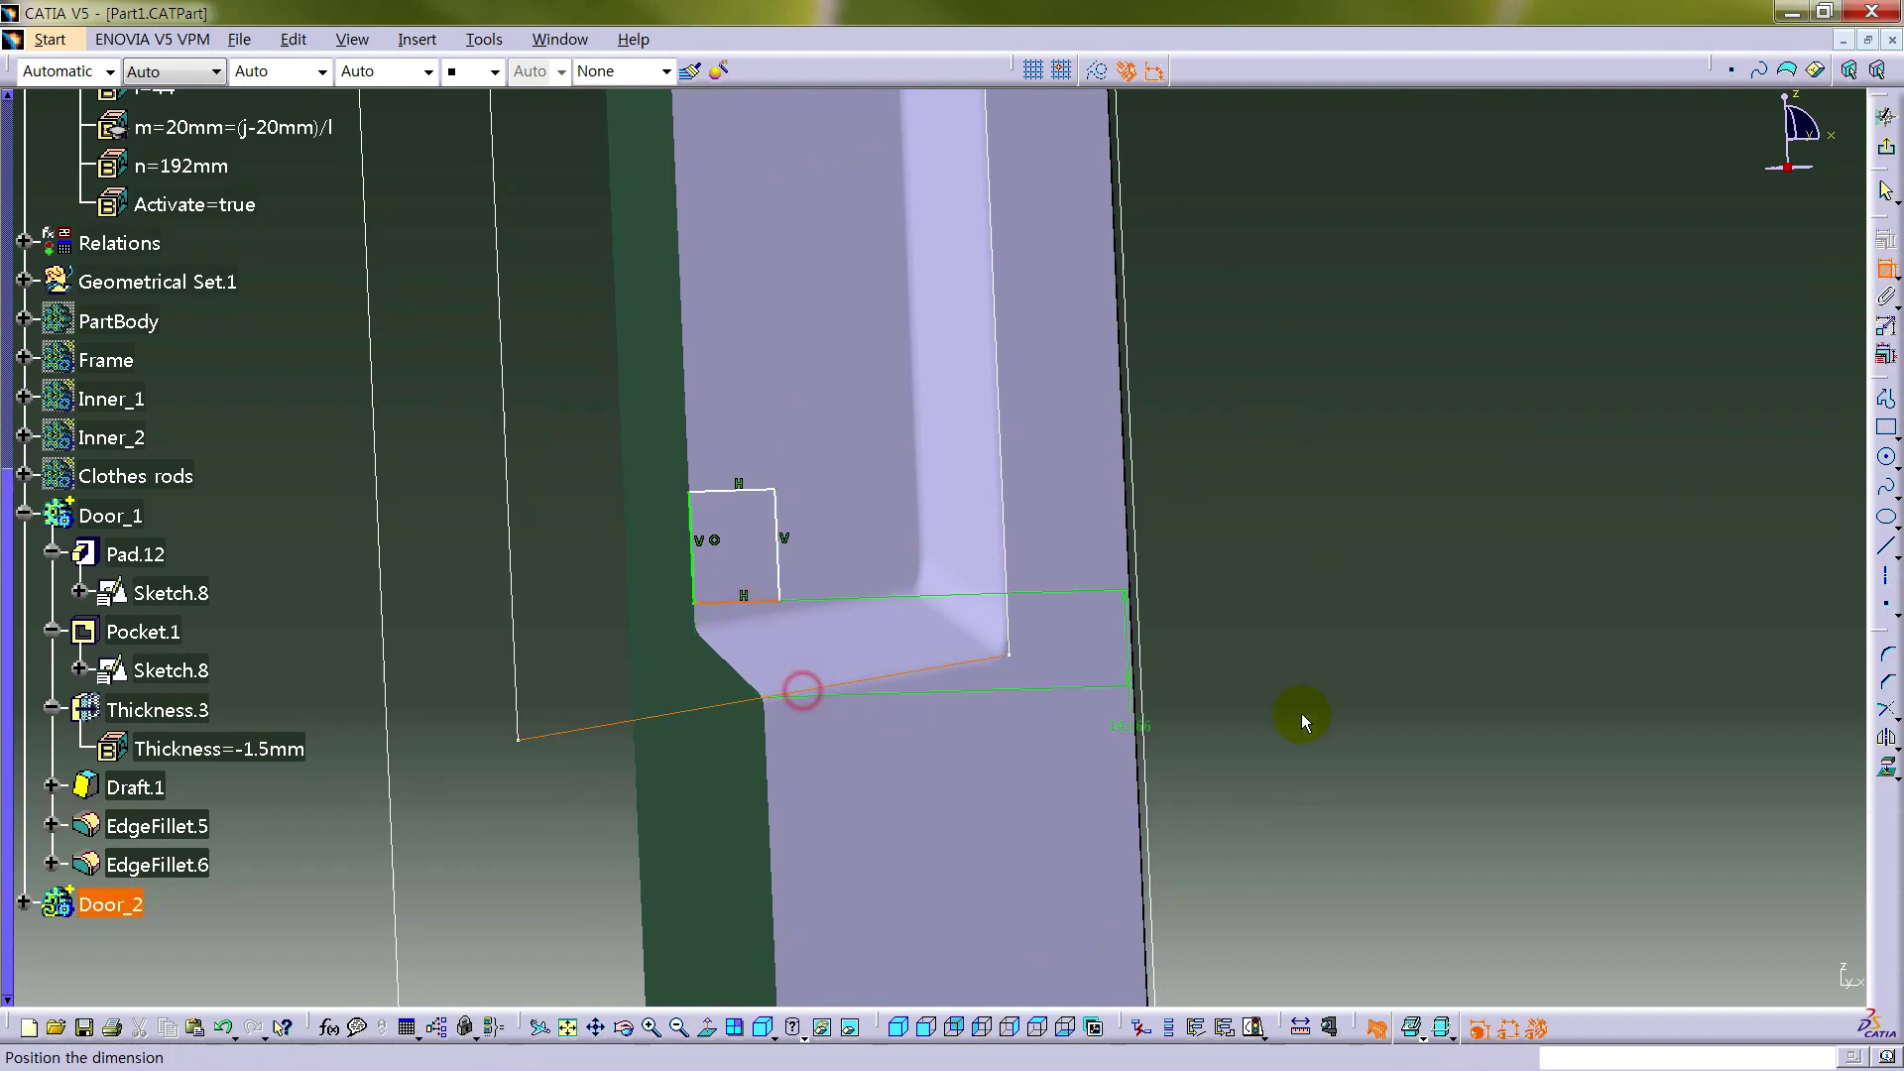
click(1280, 658)
click(778, 523)
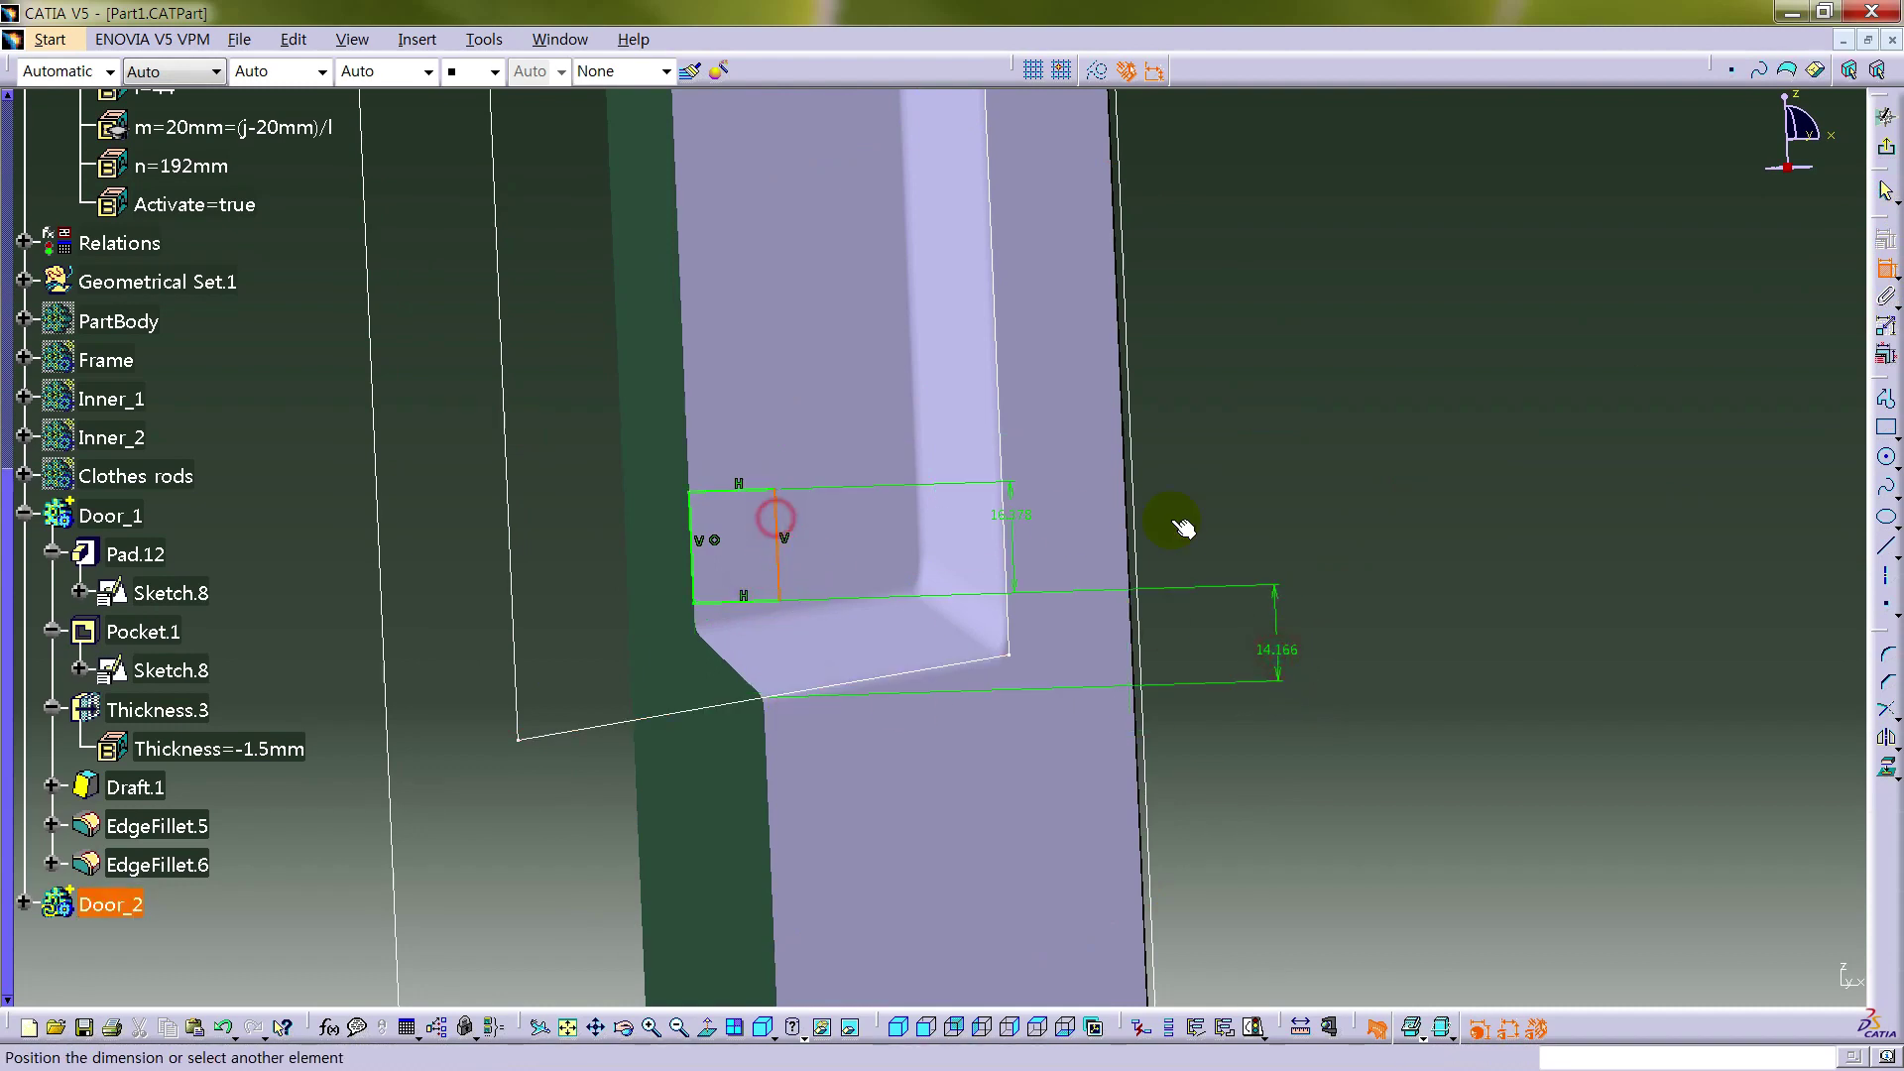
click(1258, 526)
click(764, 491)
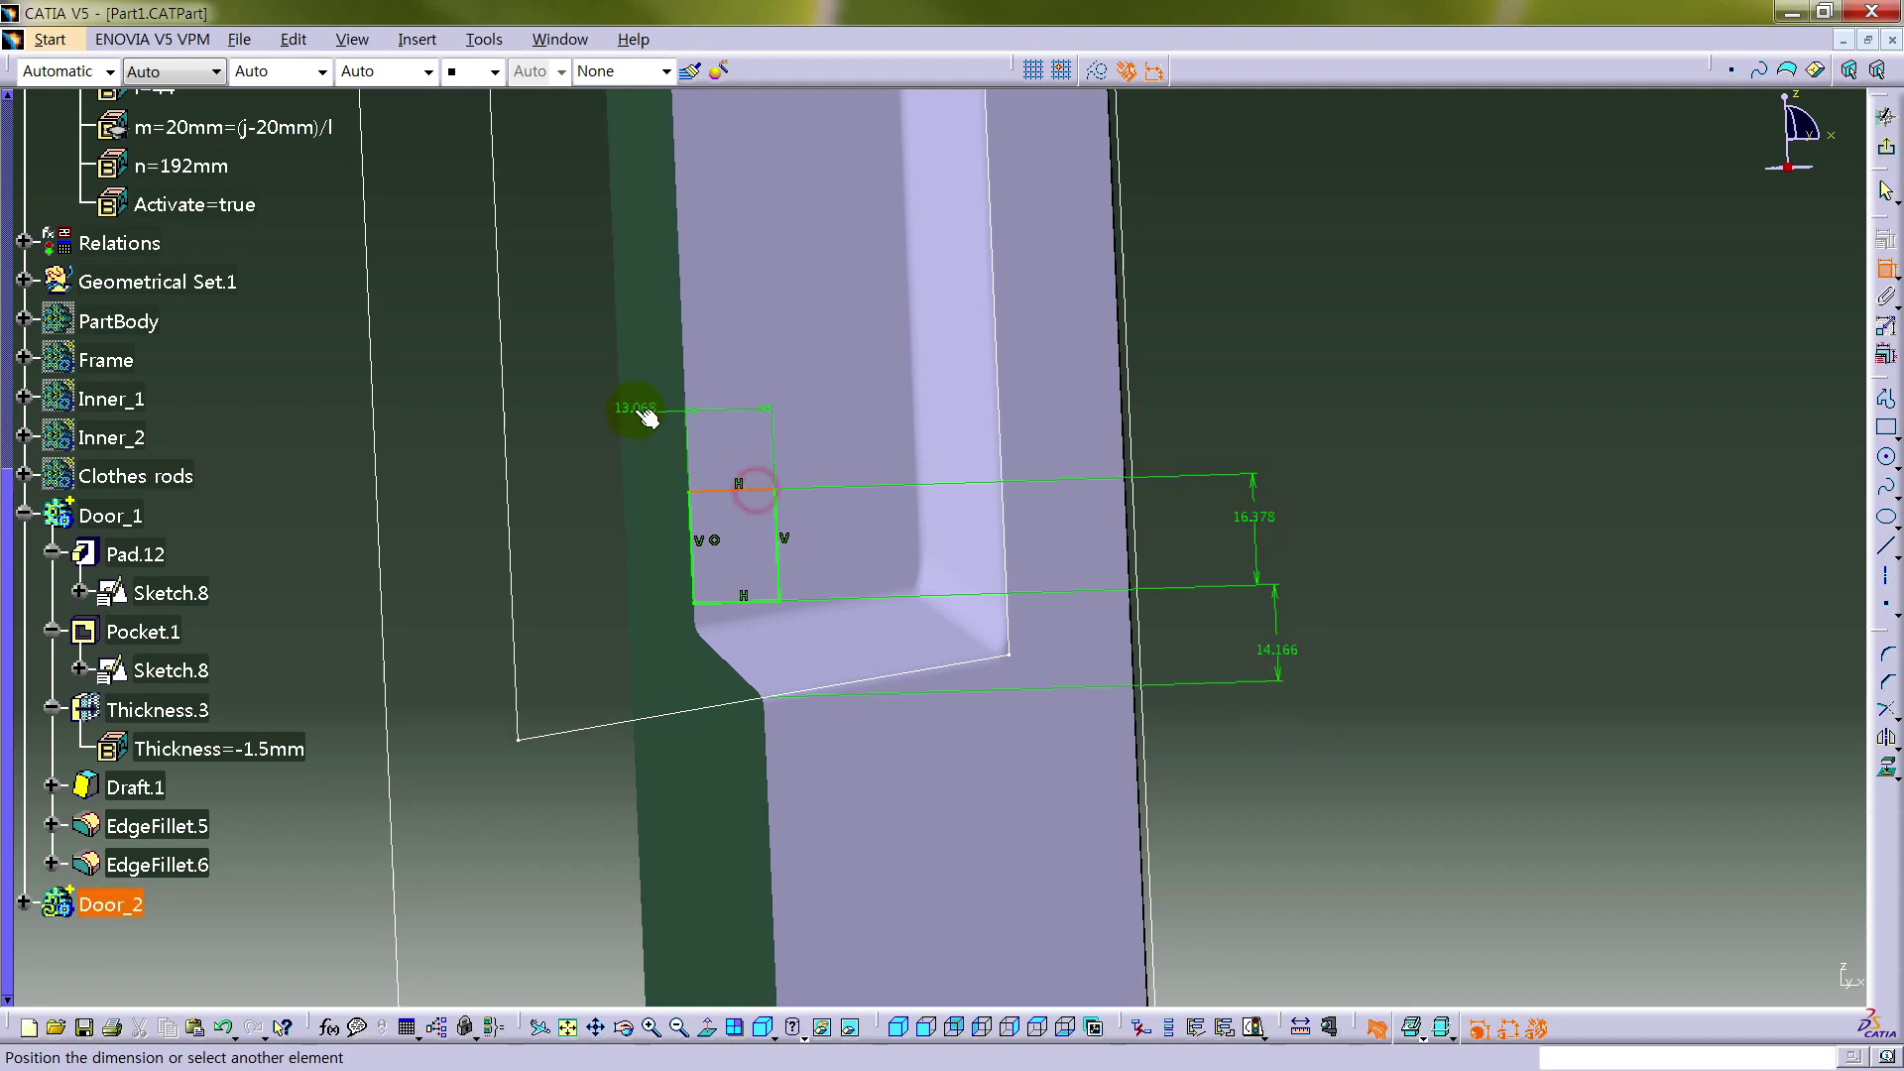
click(573, 399)
click(1883, 265)
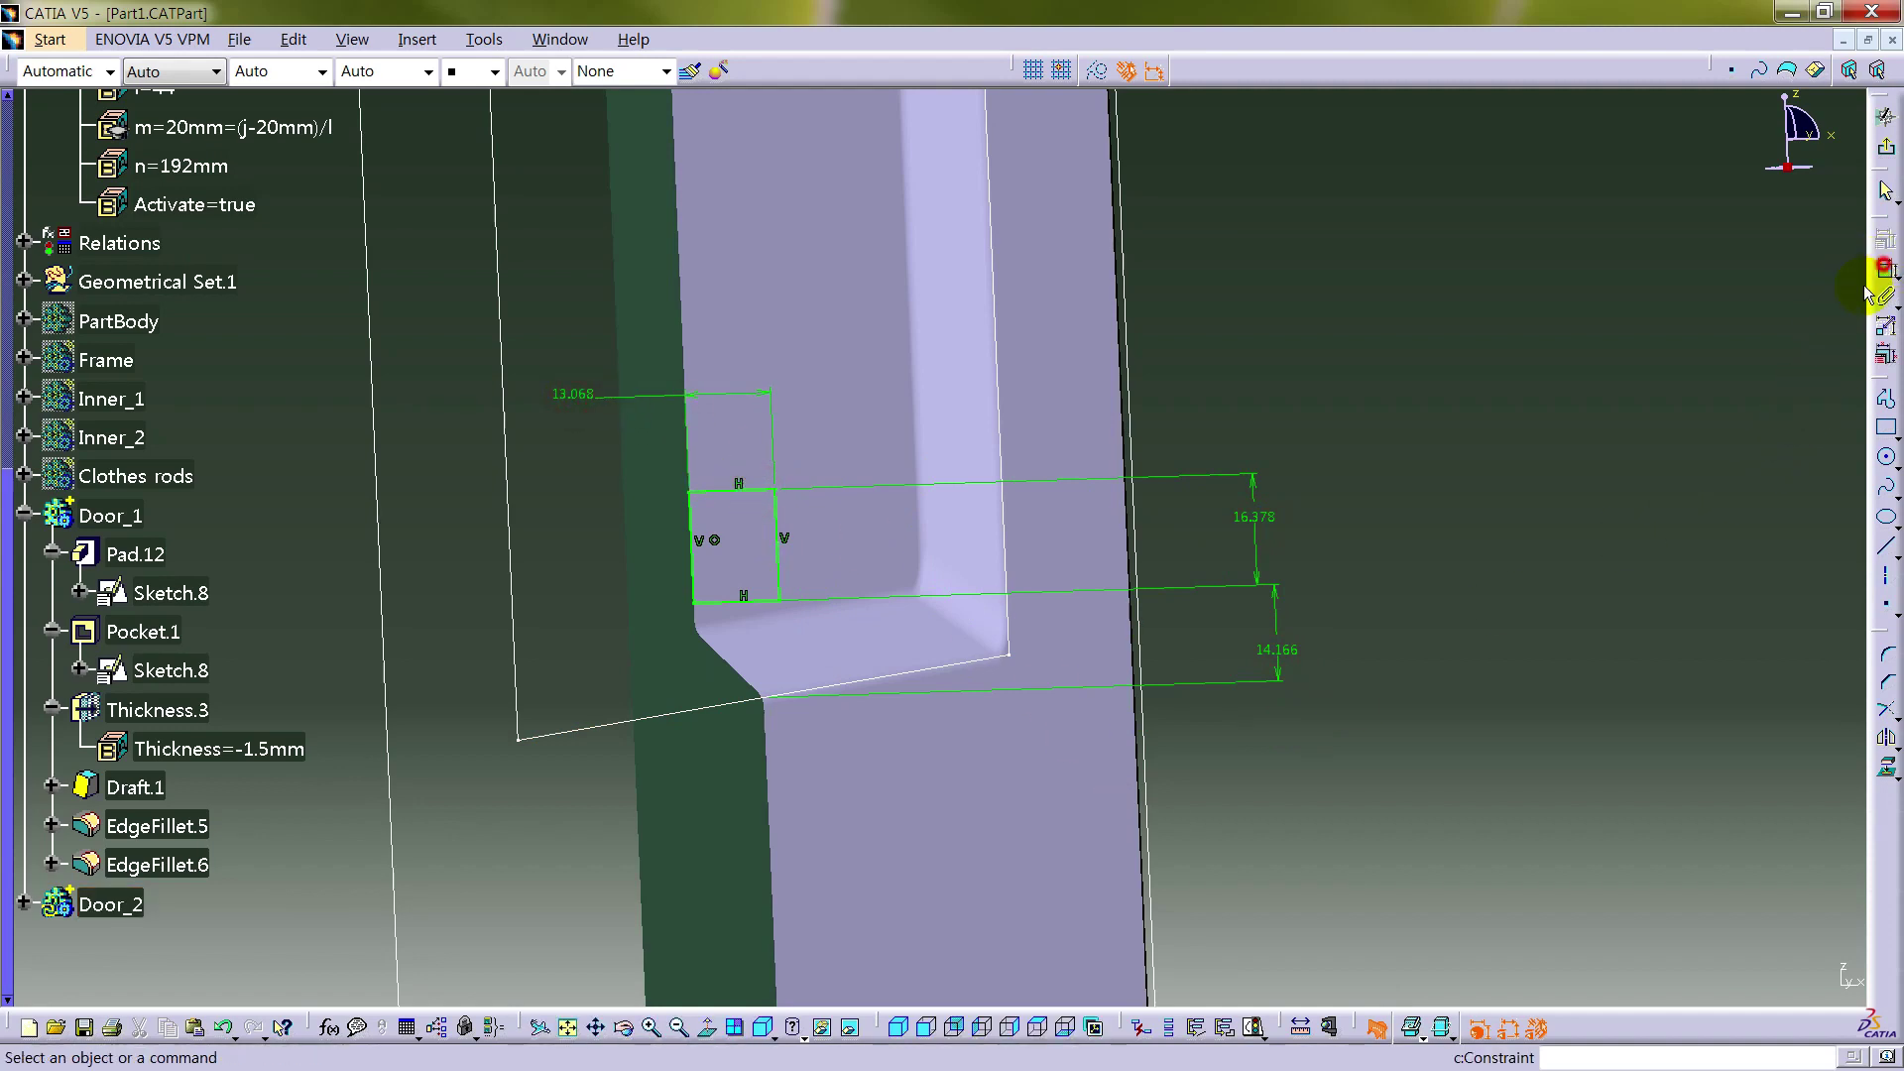
- Arrange the three dimensions close around the rectangle in a normal view and dim the geometry outside the sketch
click(707, 1028)
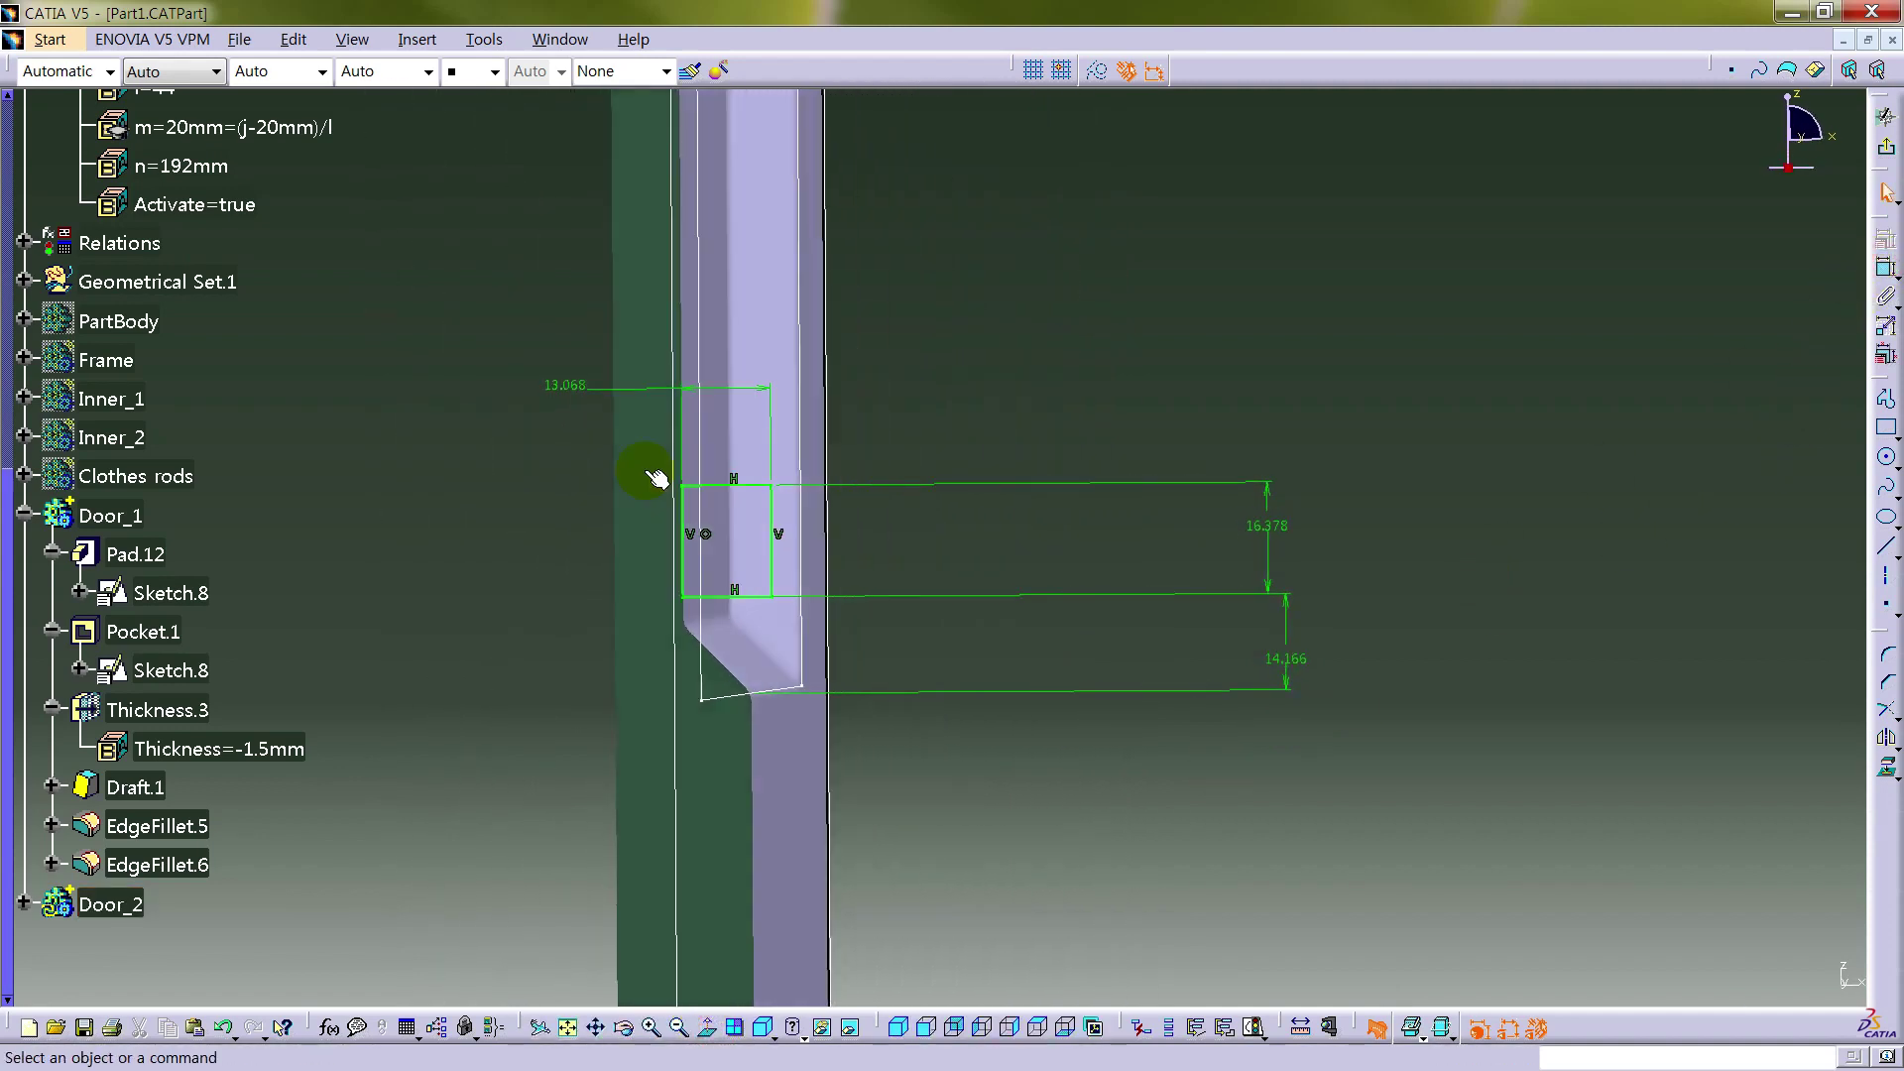
drag(571, 382, 694, 409)
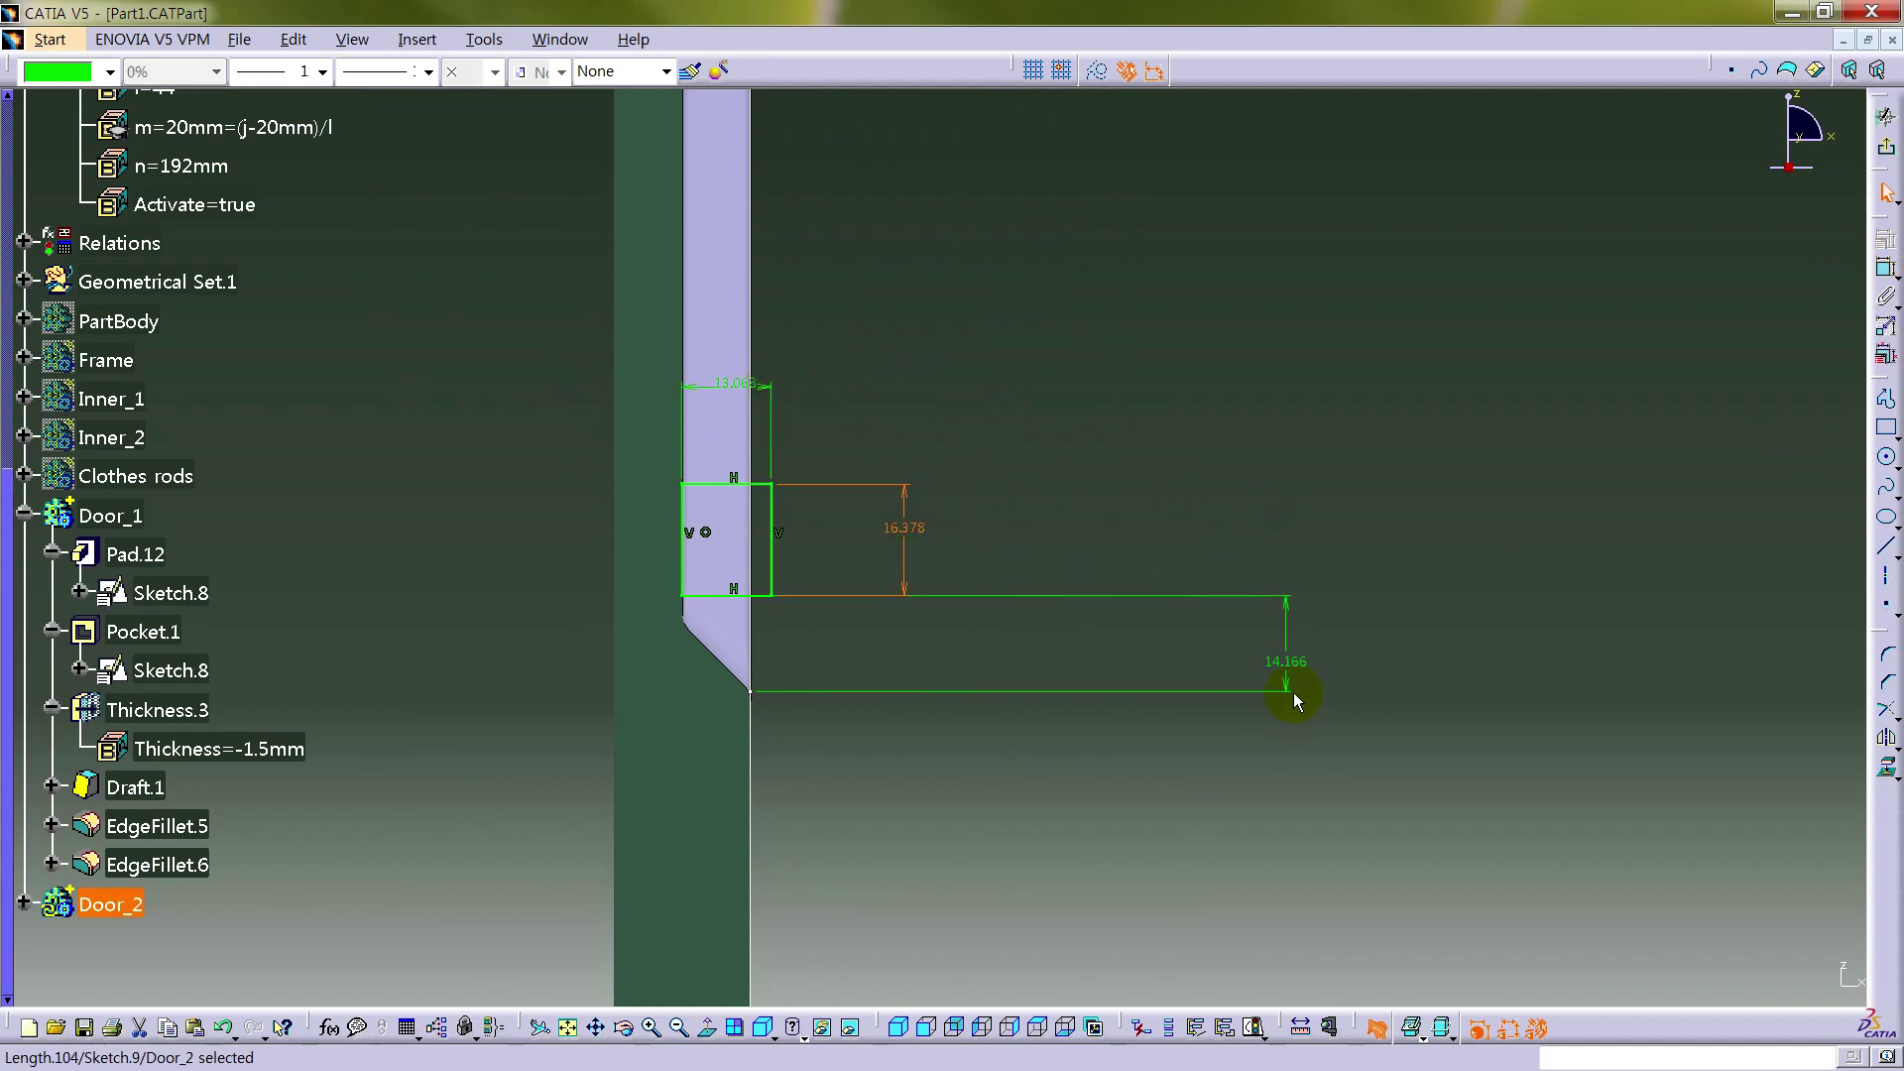
click(1135, 743)
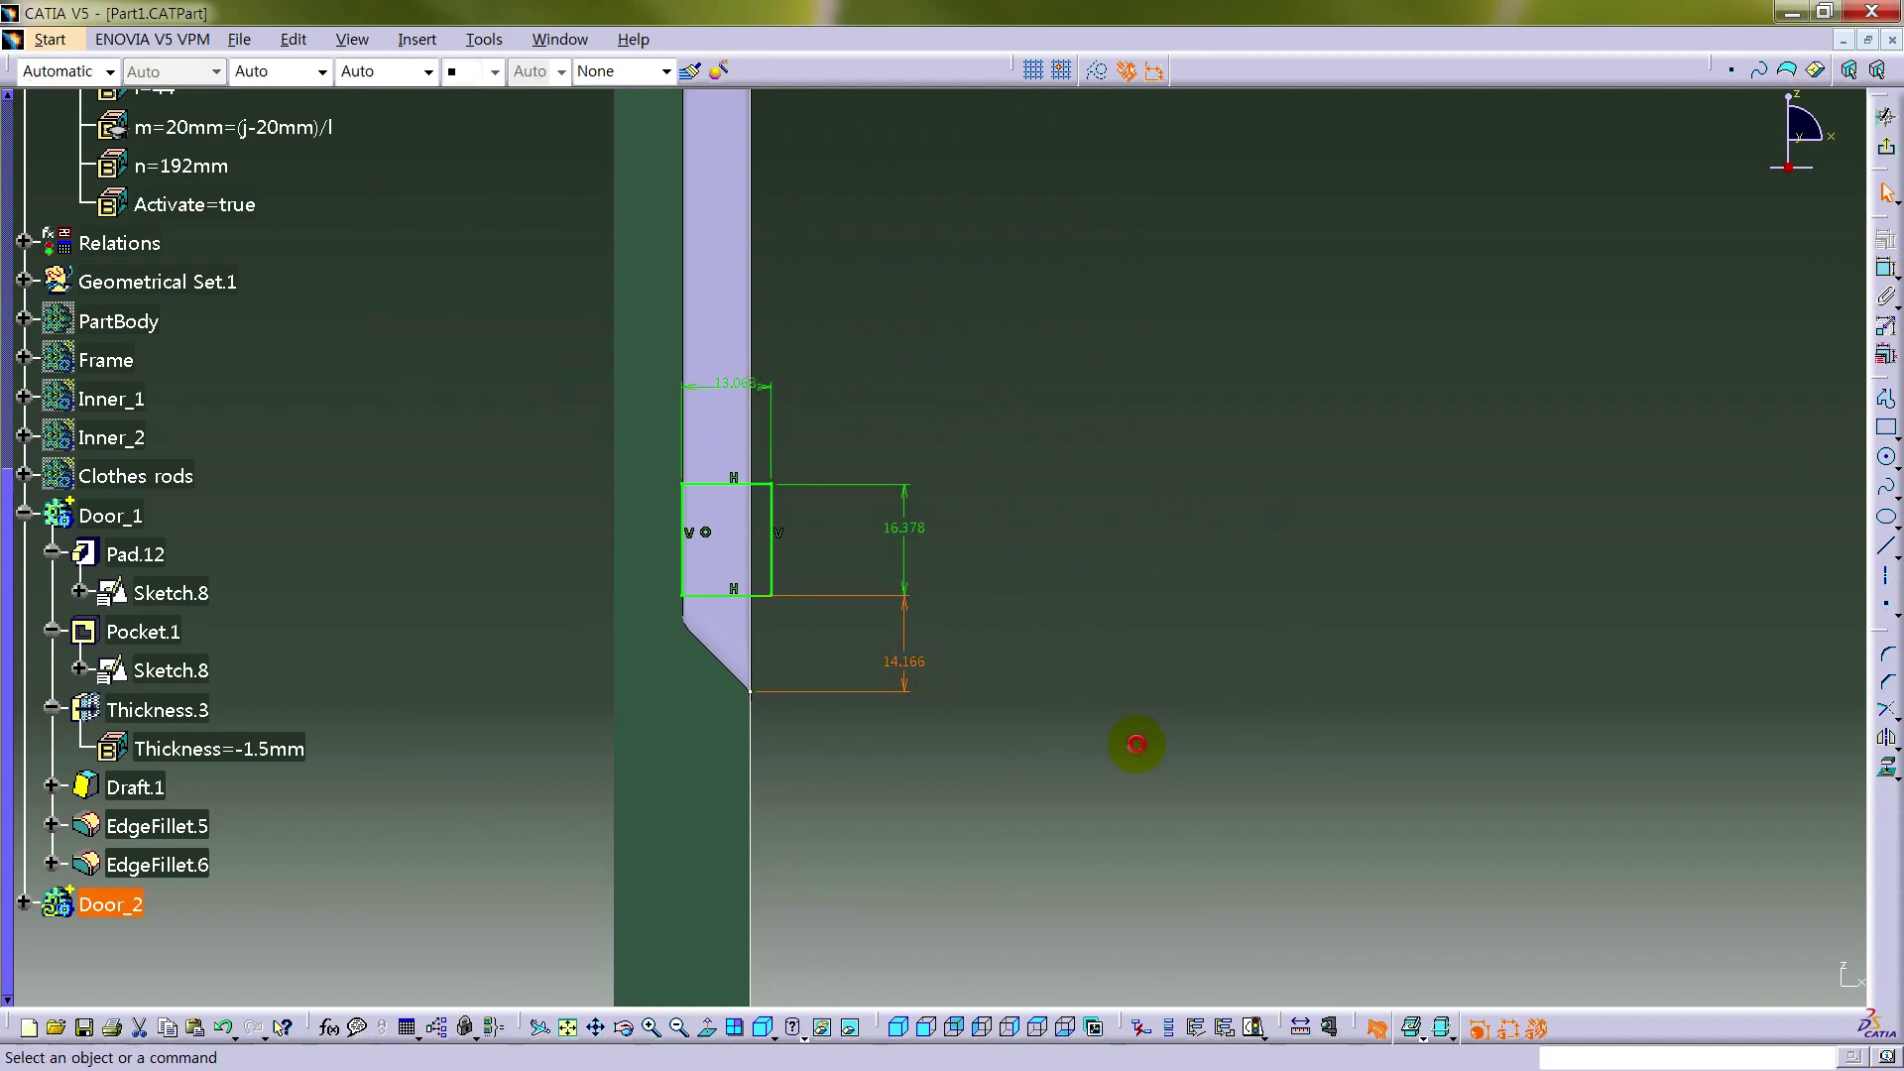
click(1438, 1031)
click(1436, 1028)
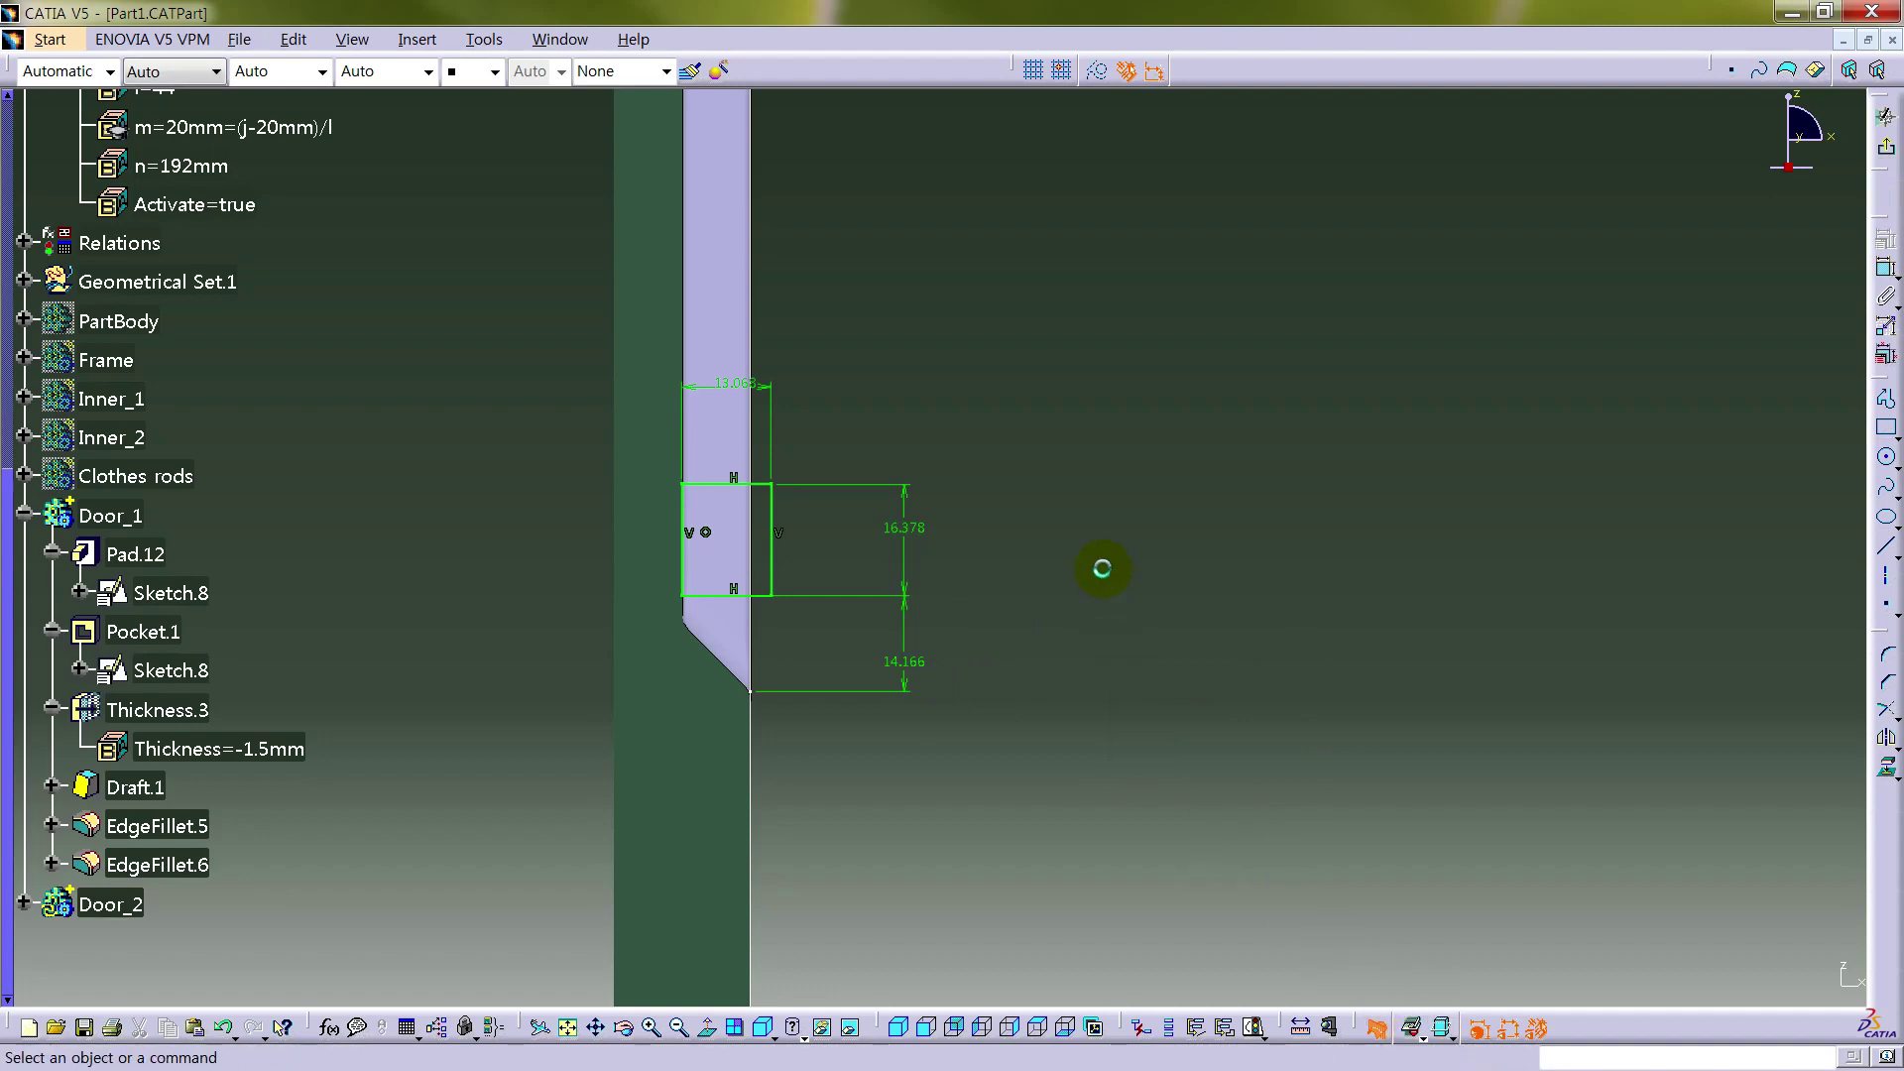
- Link the rectangle's width dimension by formula to the Door parameter m
right_click(758, 387)
mouse_move(878, 669)
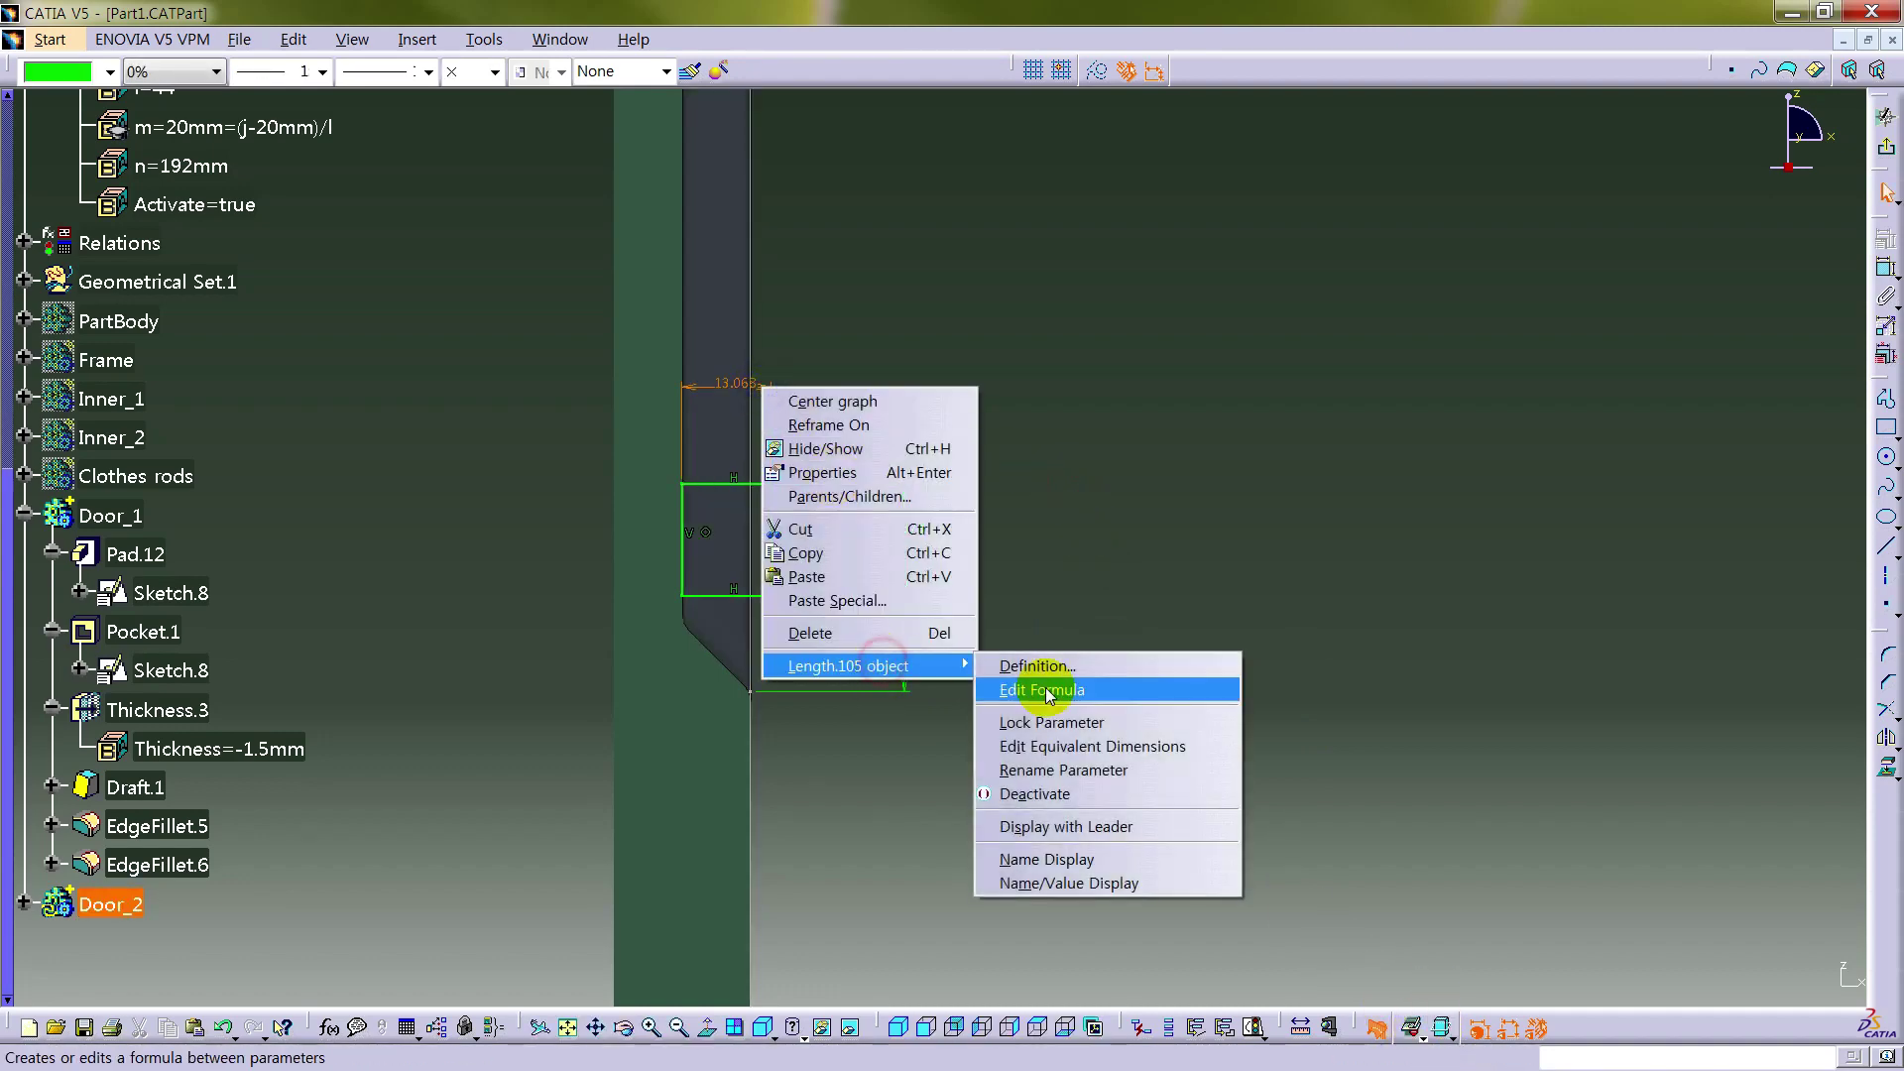
click(1032, 688)
scroll(220, 415, up, 4)
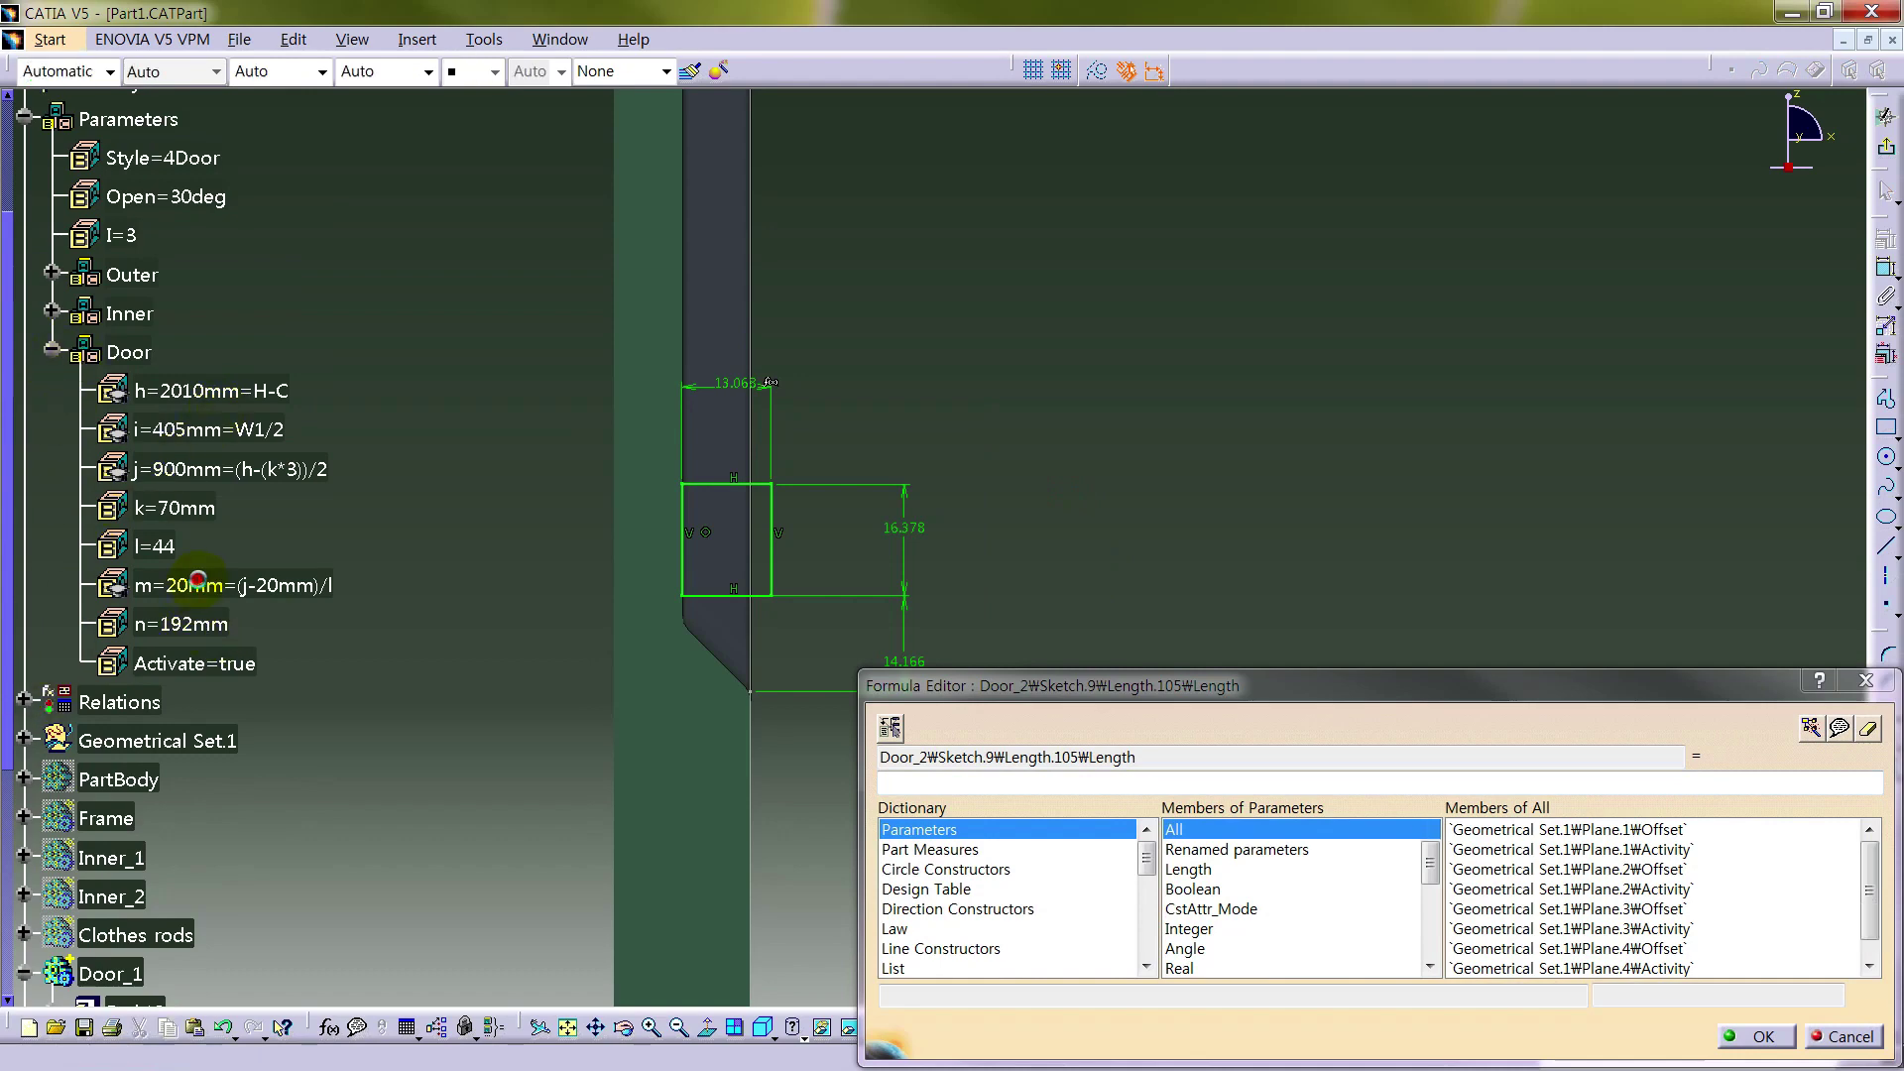
click(196, 583)
click(1755, 1036)
- Link the rectangle's height dimension by formula to the Door parameter m
right_click(954, 525)
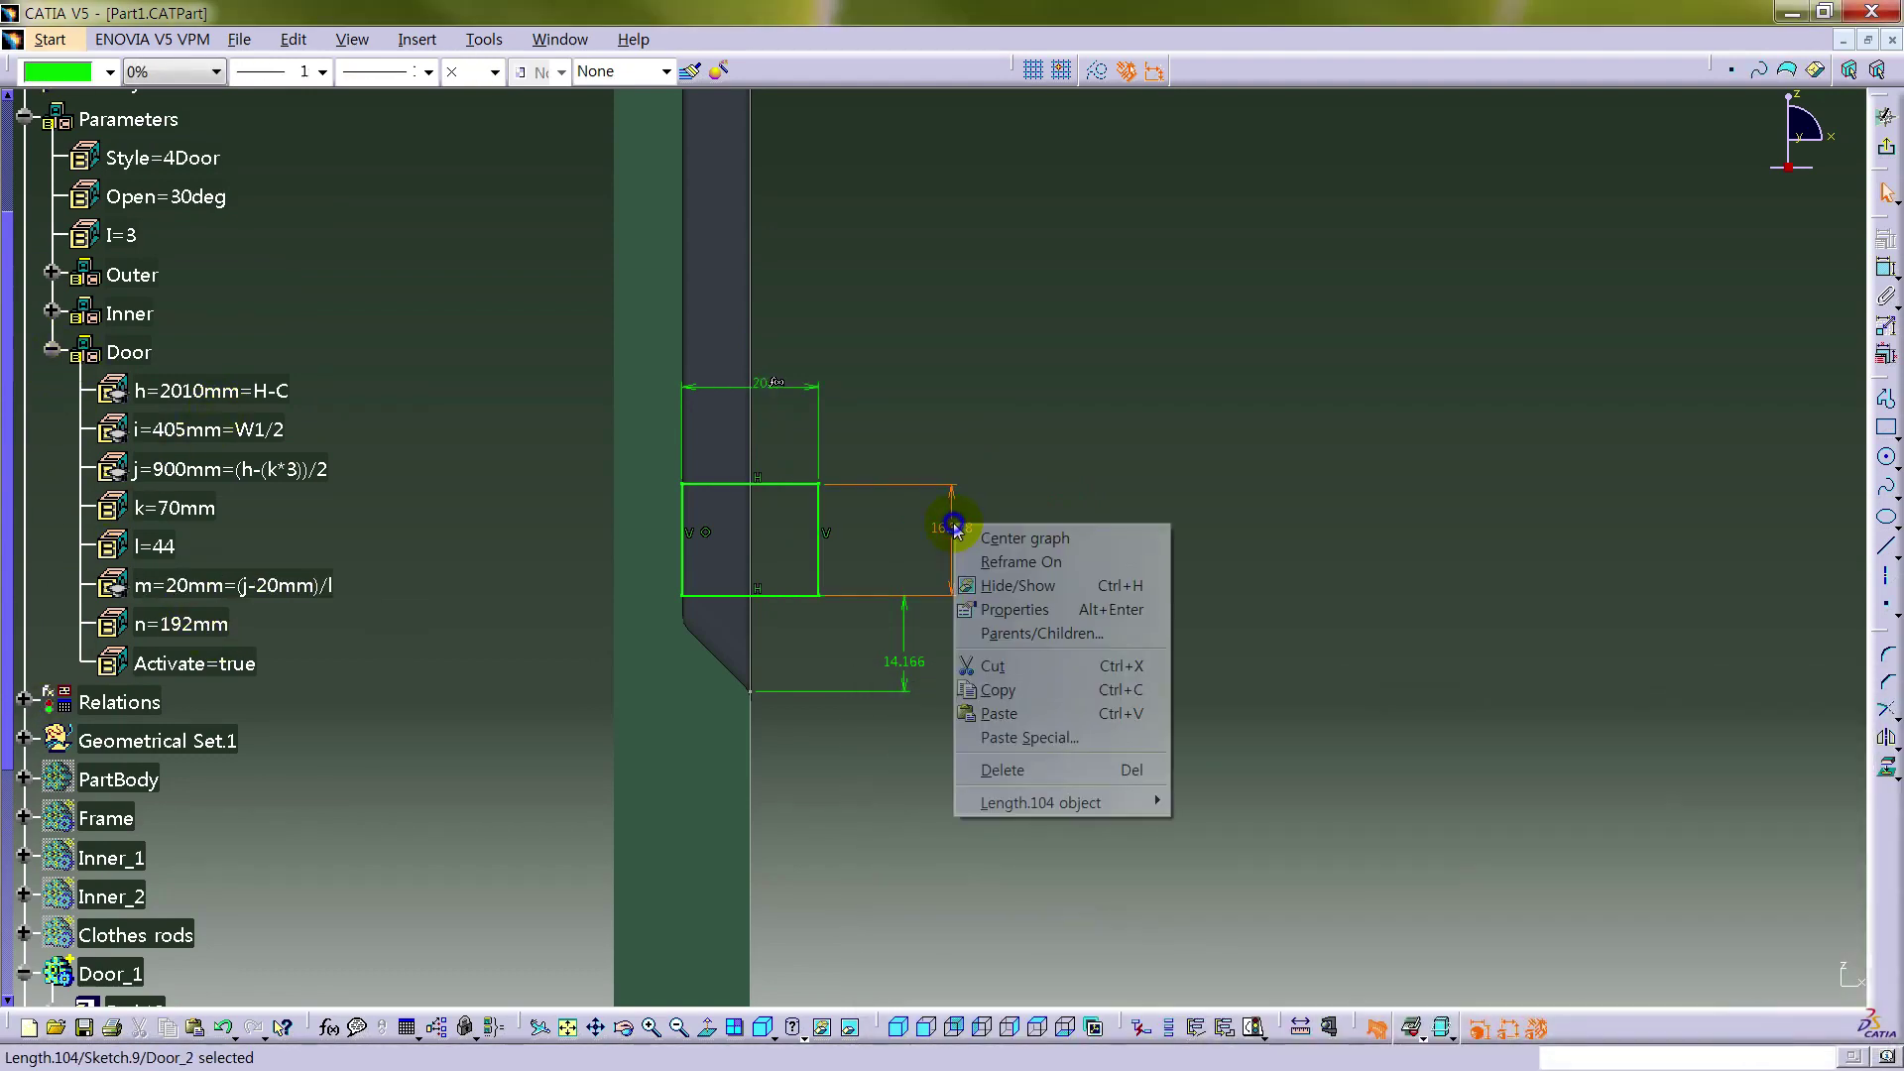
mouse_move(1081, 802)
click(1299, 826)
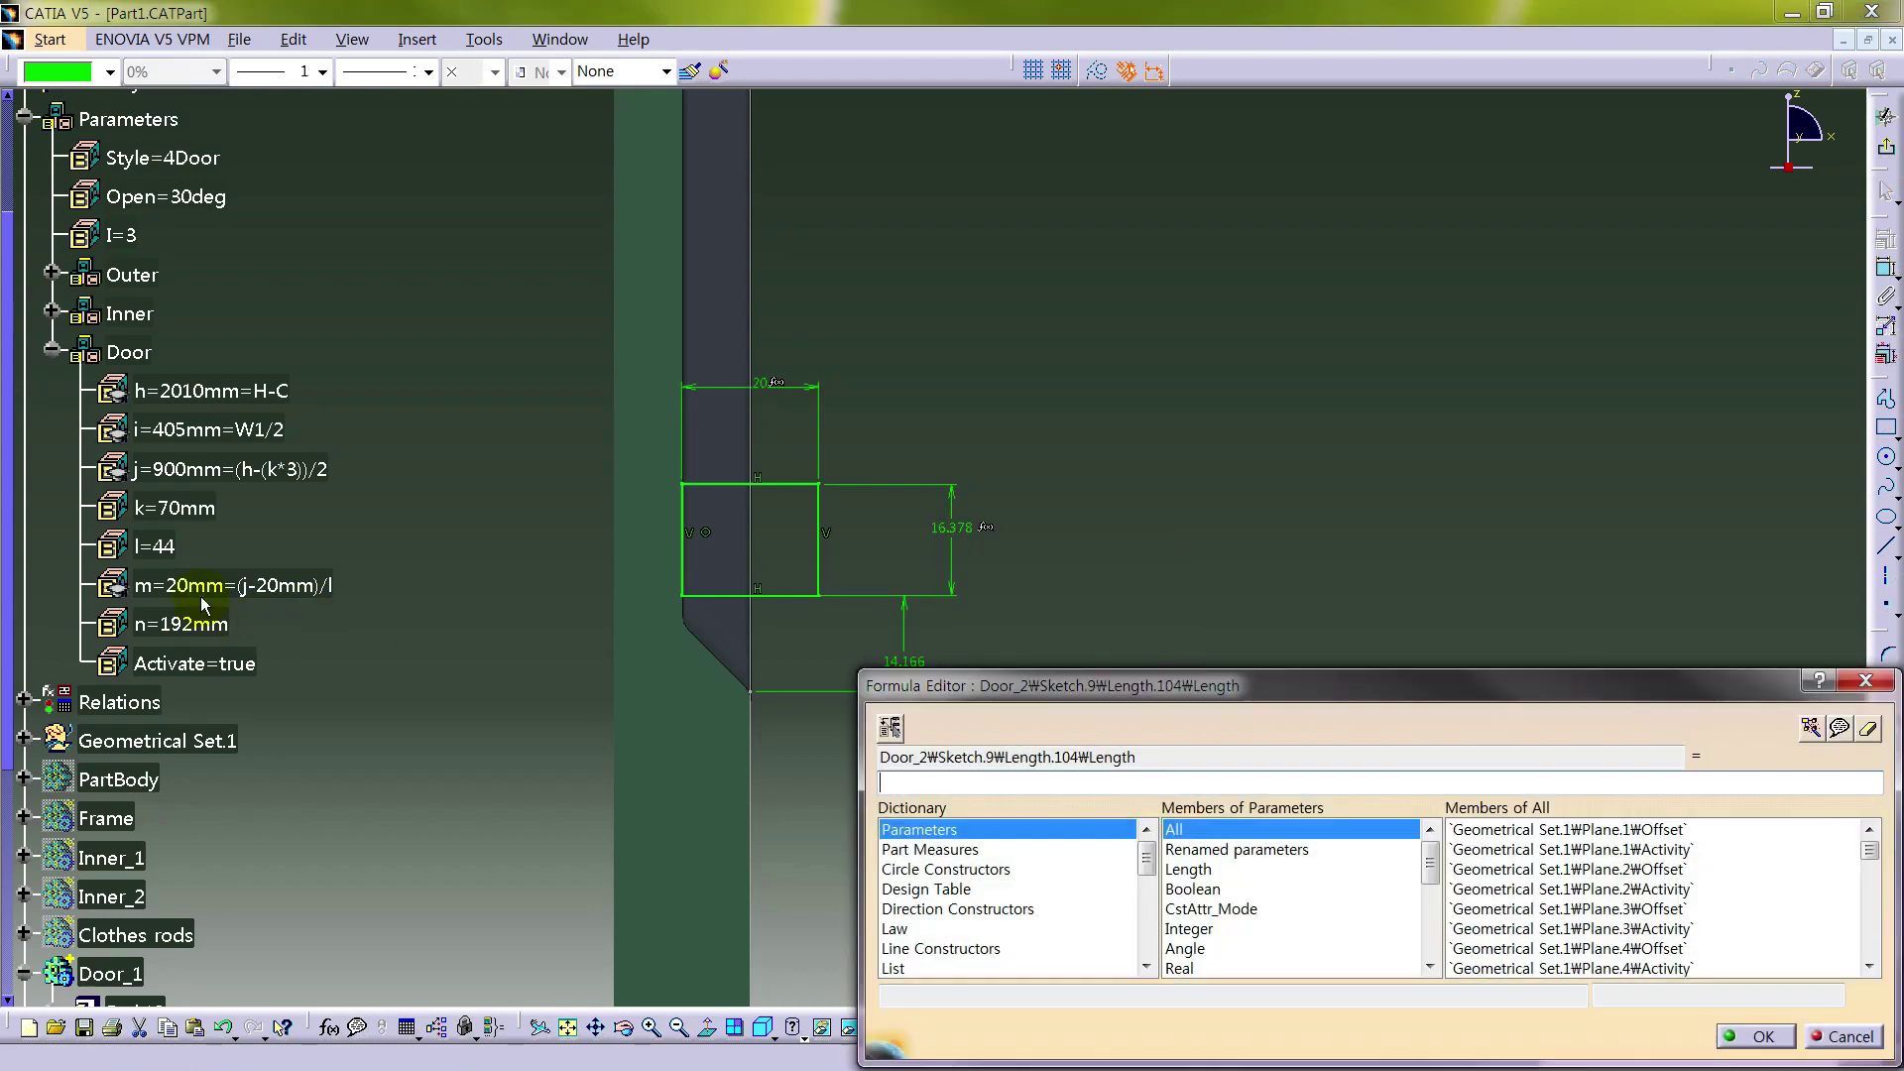
click(196, 585)
click(1755, 1036)
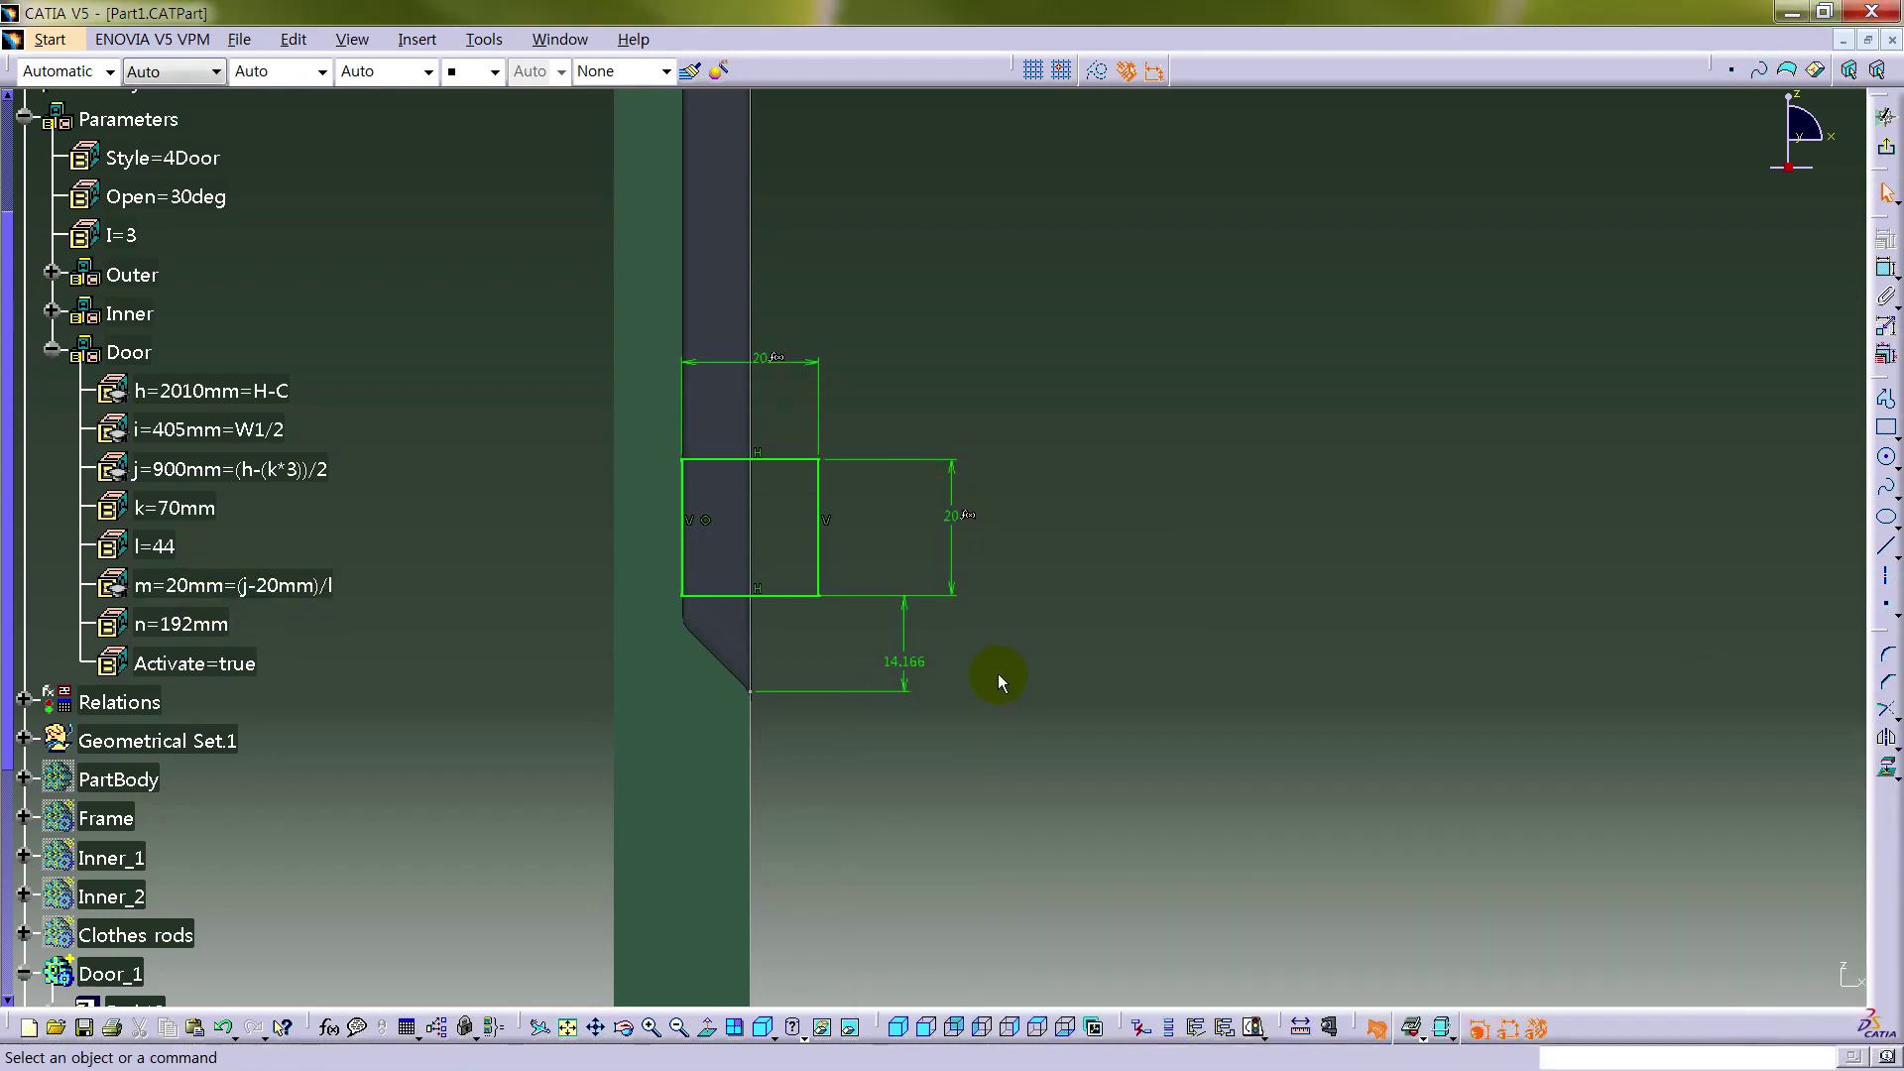
- Set the offset between the rectangle's lower side and the recess edge to the formula m/2
right_click(898, 659)
mouse_move(1021, 939)
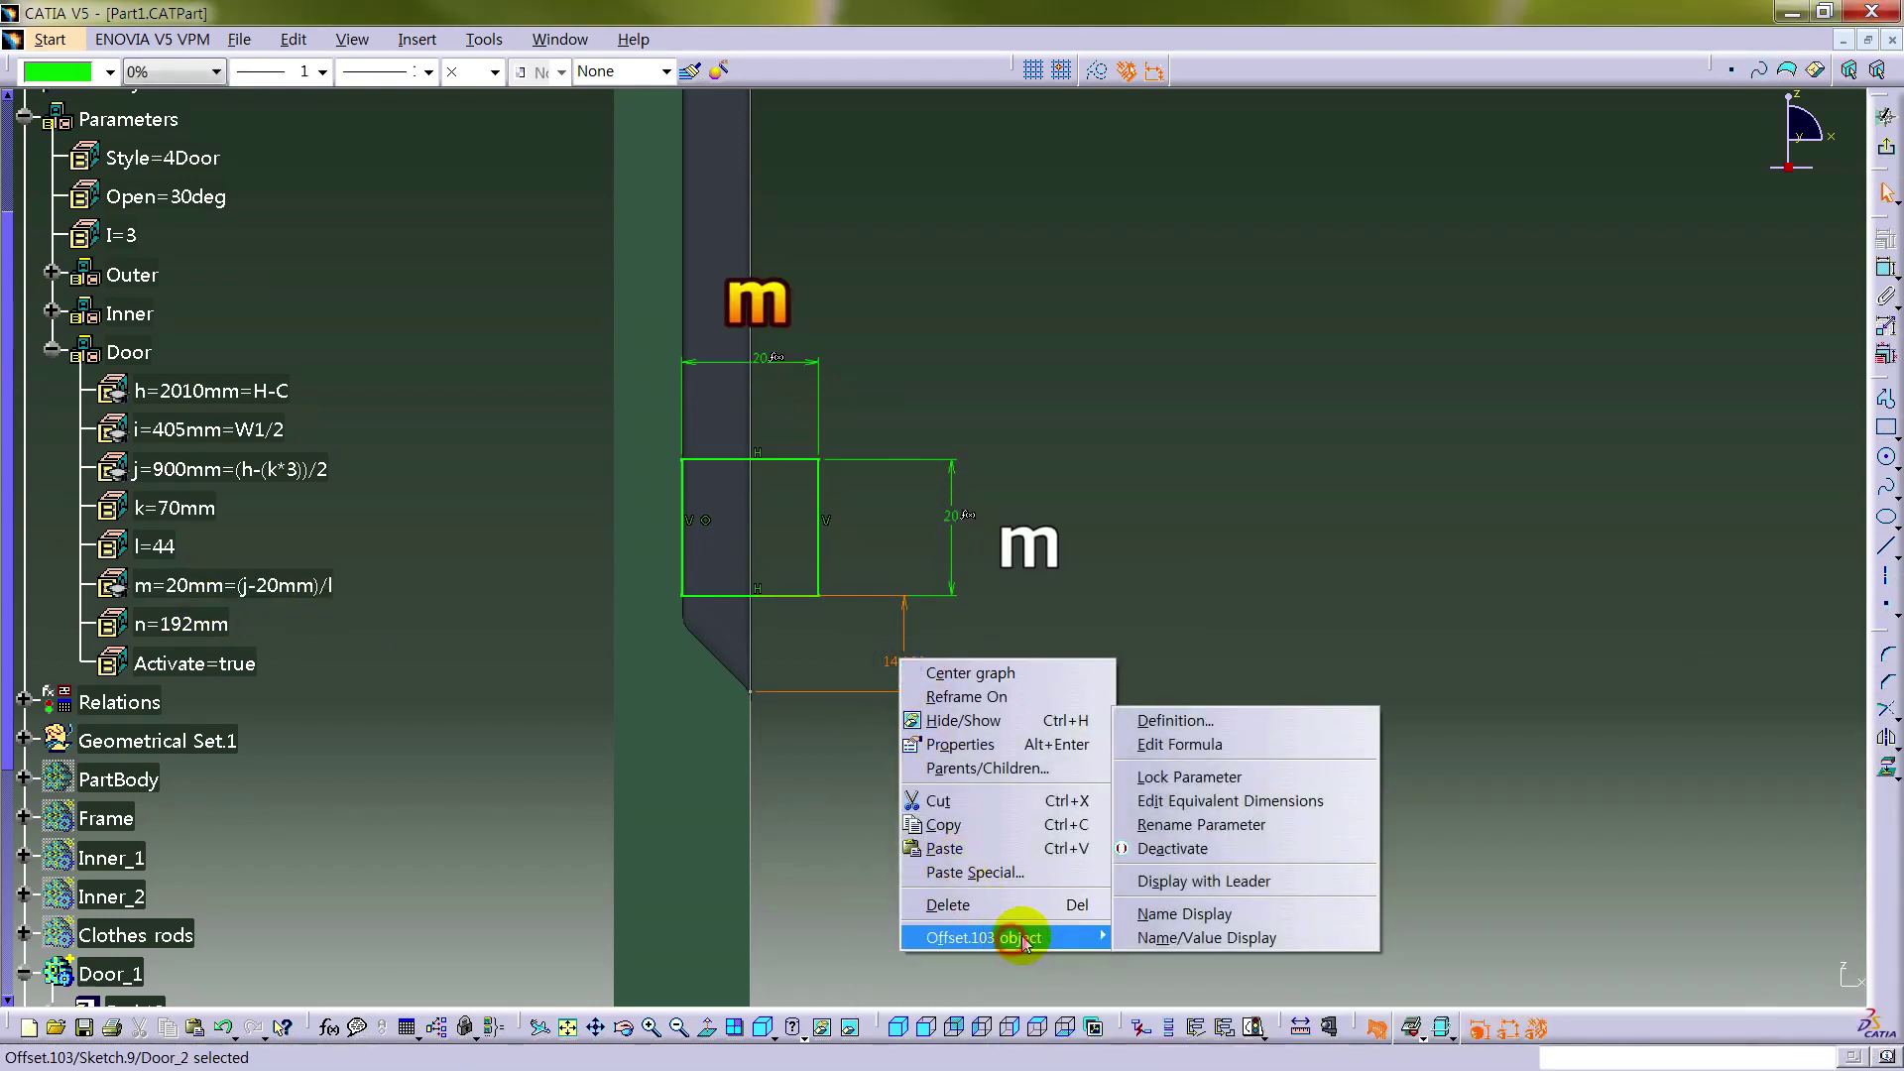
click(1180, 744)
click(201, 587)
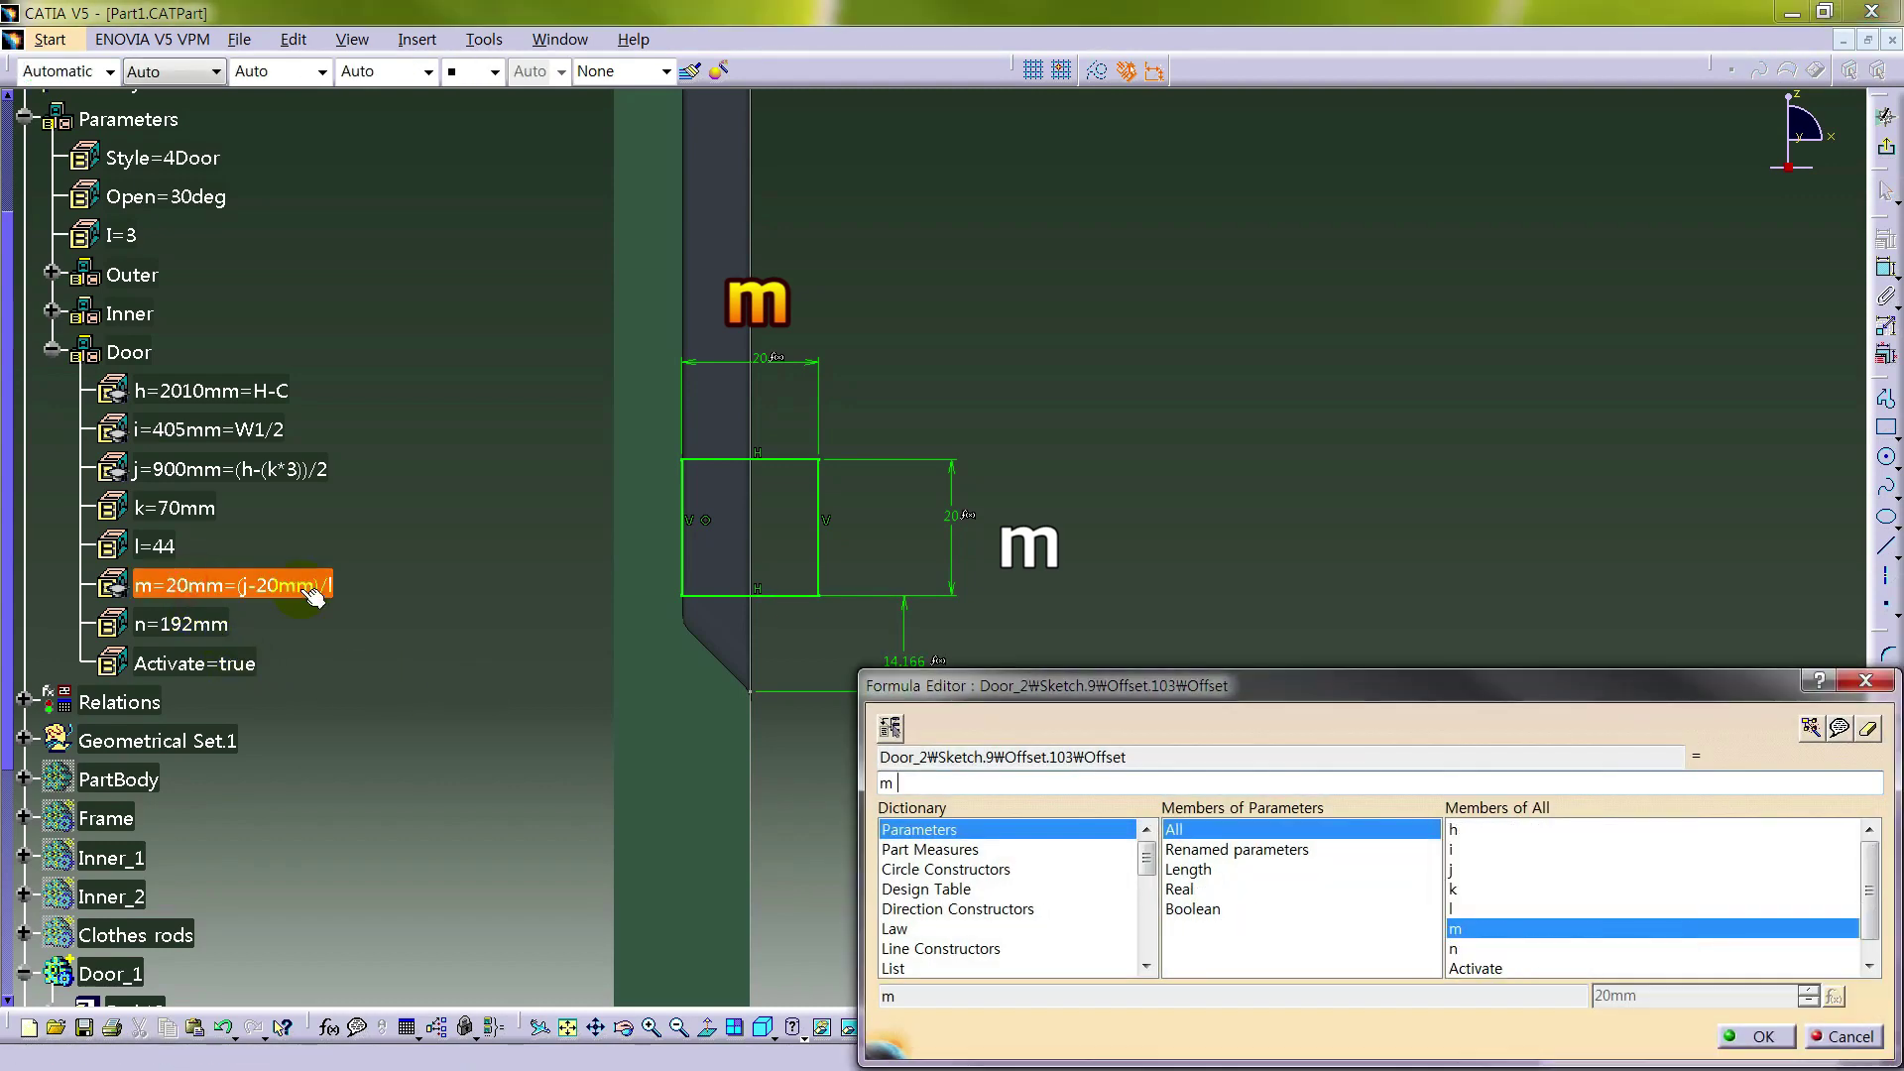
text(/2)
key(Return)
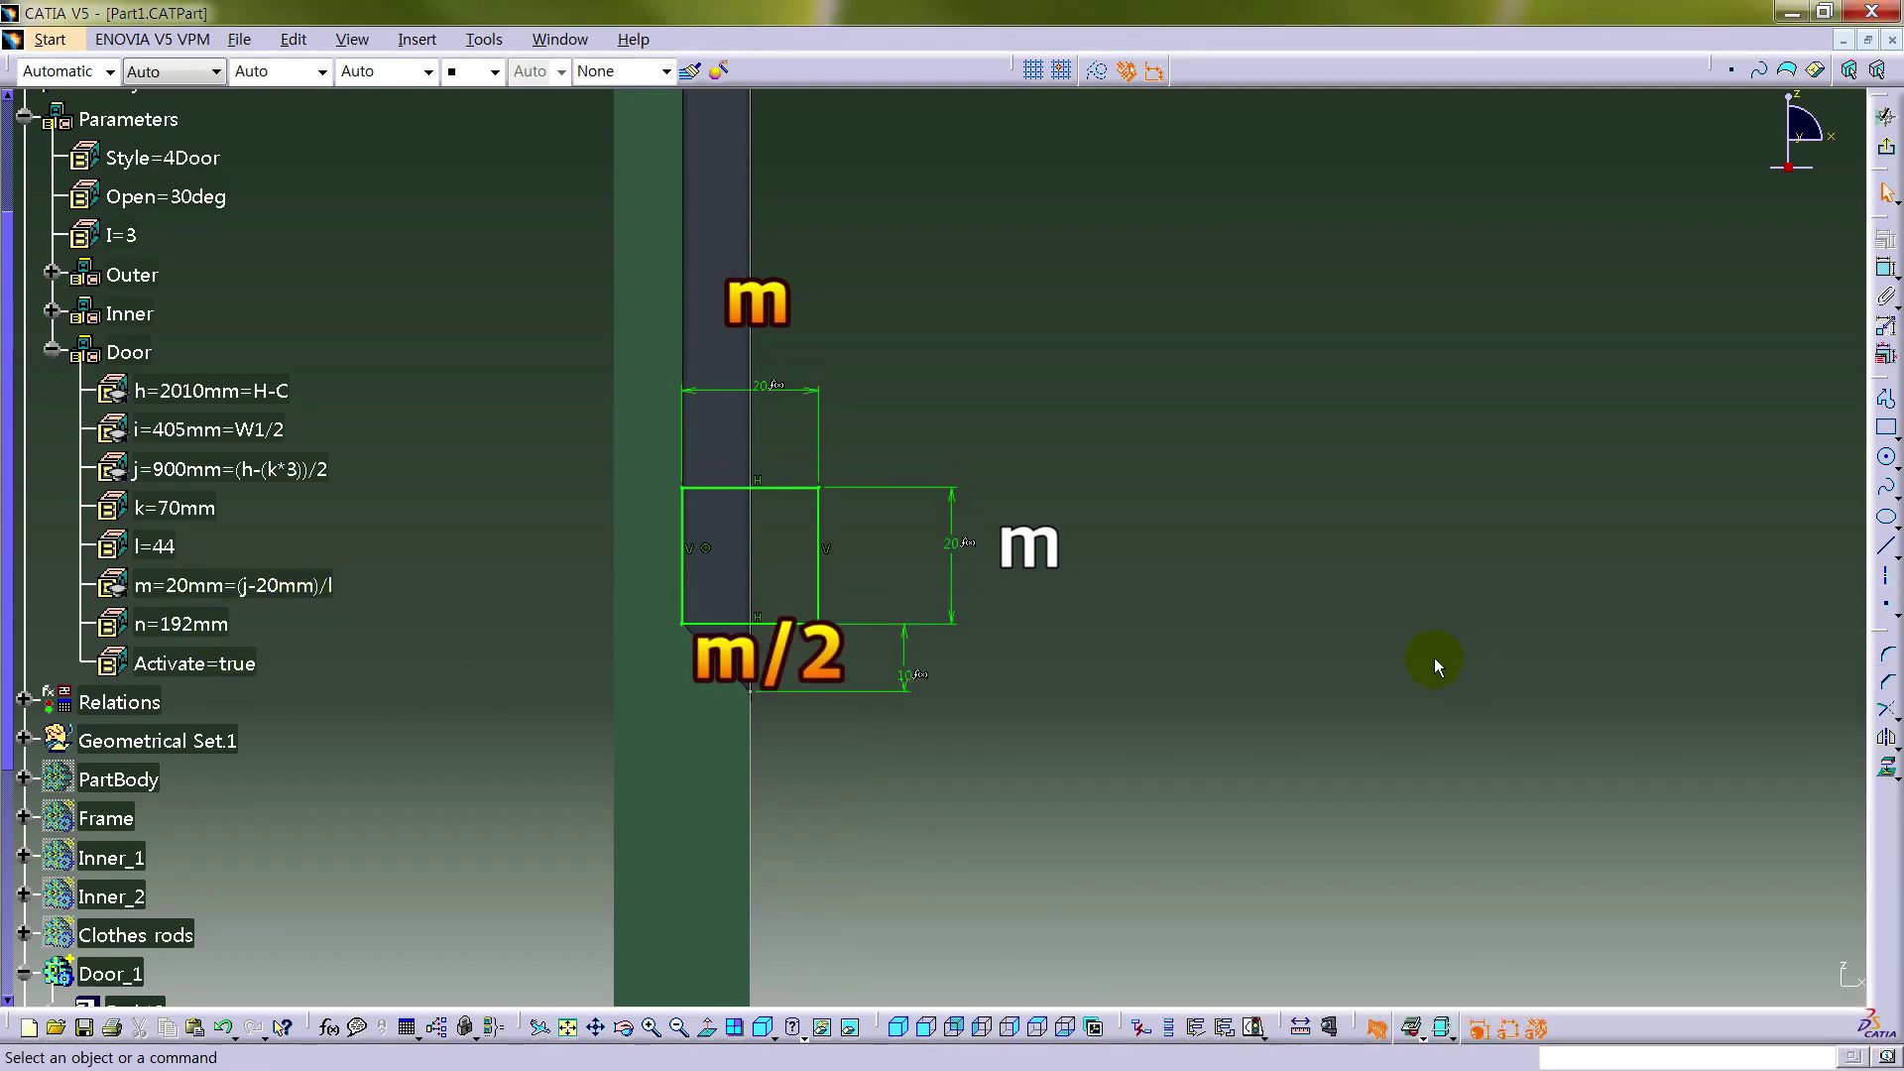
- Exit the sketch and deactivate Draft.1, EdgeFillet.5 and EdgeFillet.6 in the Door_1 body
click(1887, 116)
mouse_move(1439, 363)
middle_down()
mouse_move(1306, 438)
mouse_move(1369, 460)
mouse_move(1075, 544)
middle_up()
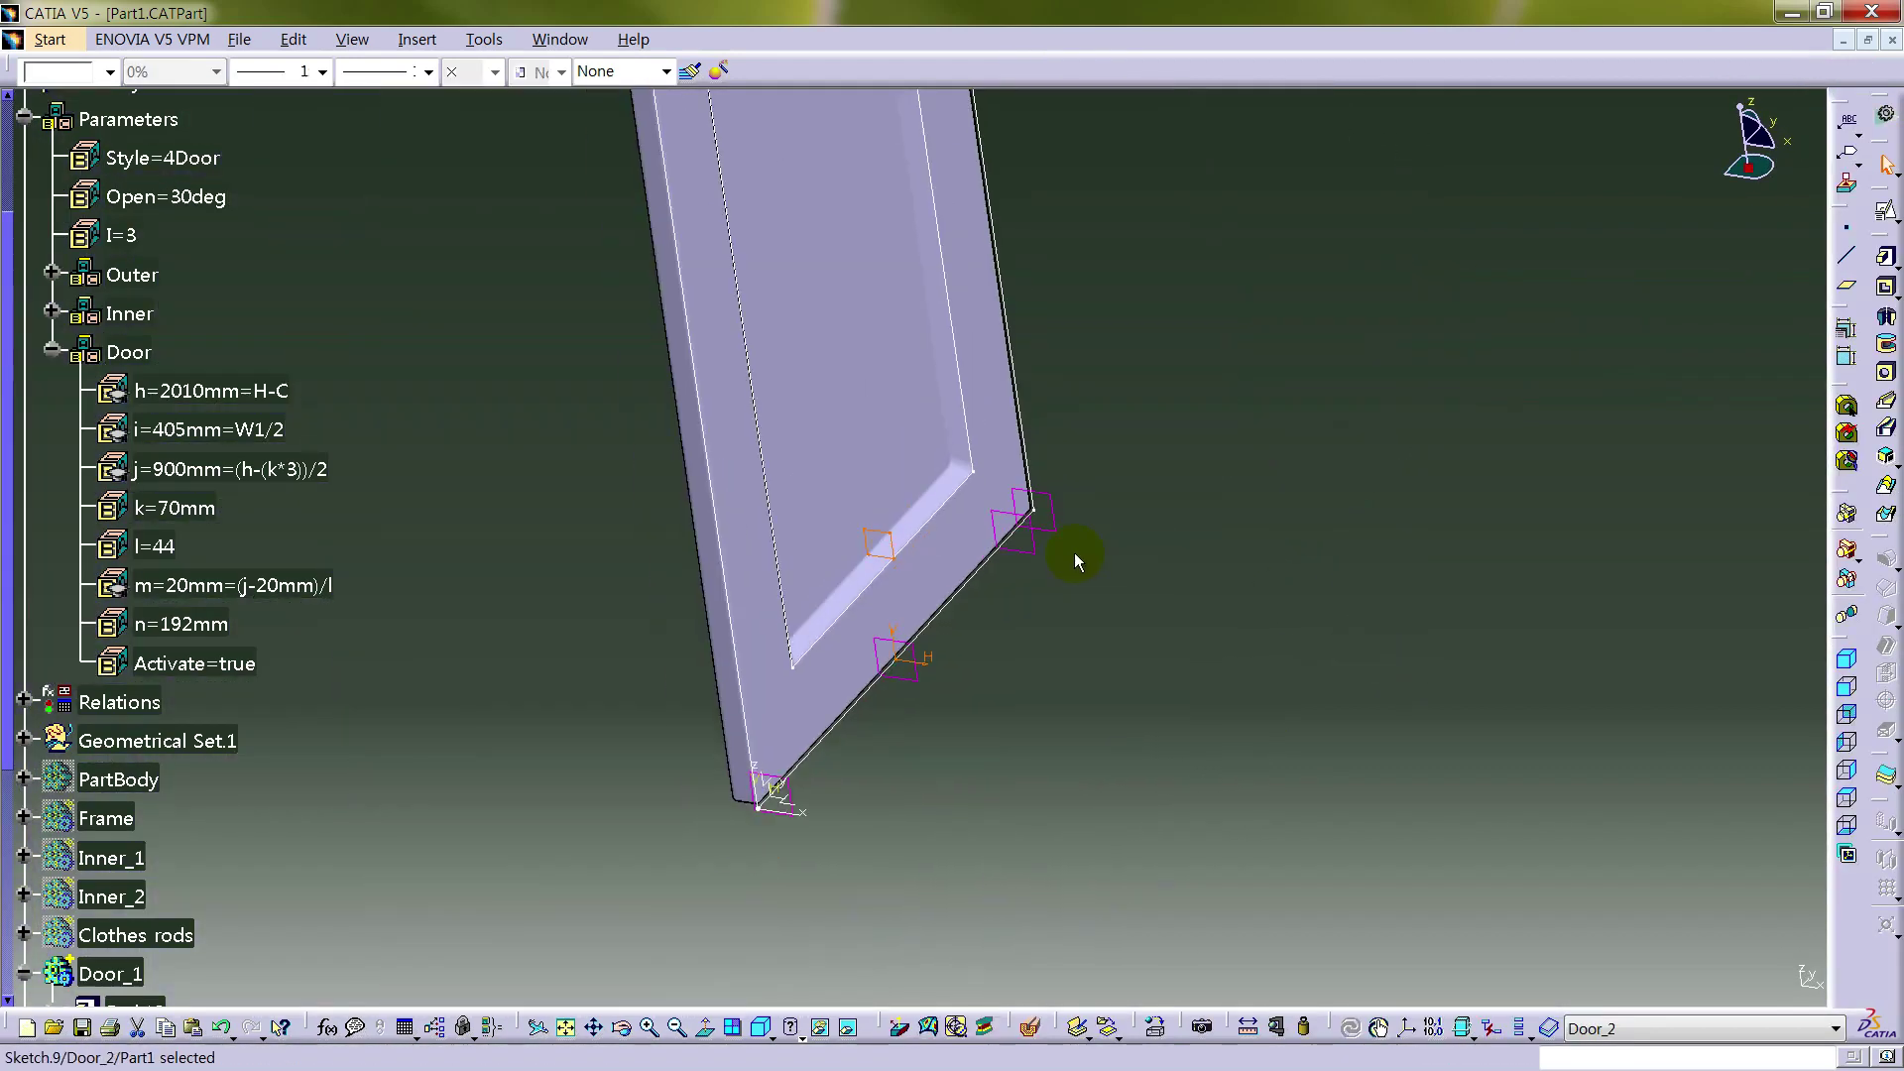
scroll(492, 624, down, 3)
click(1055, 704)
scroll(391, 729, down, 5)
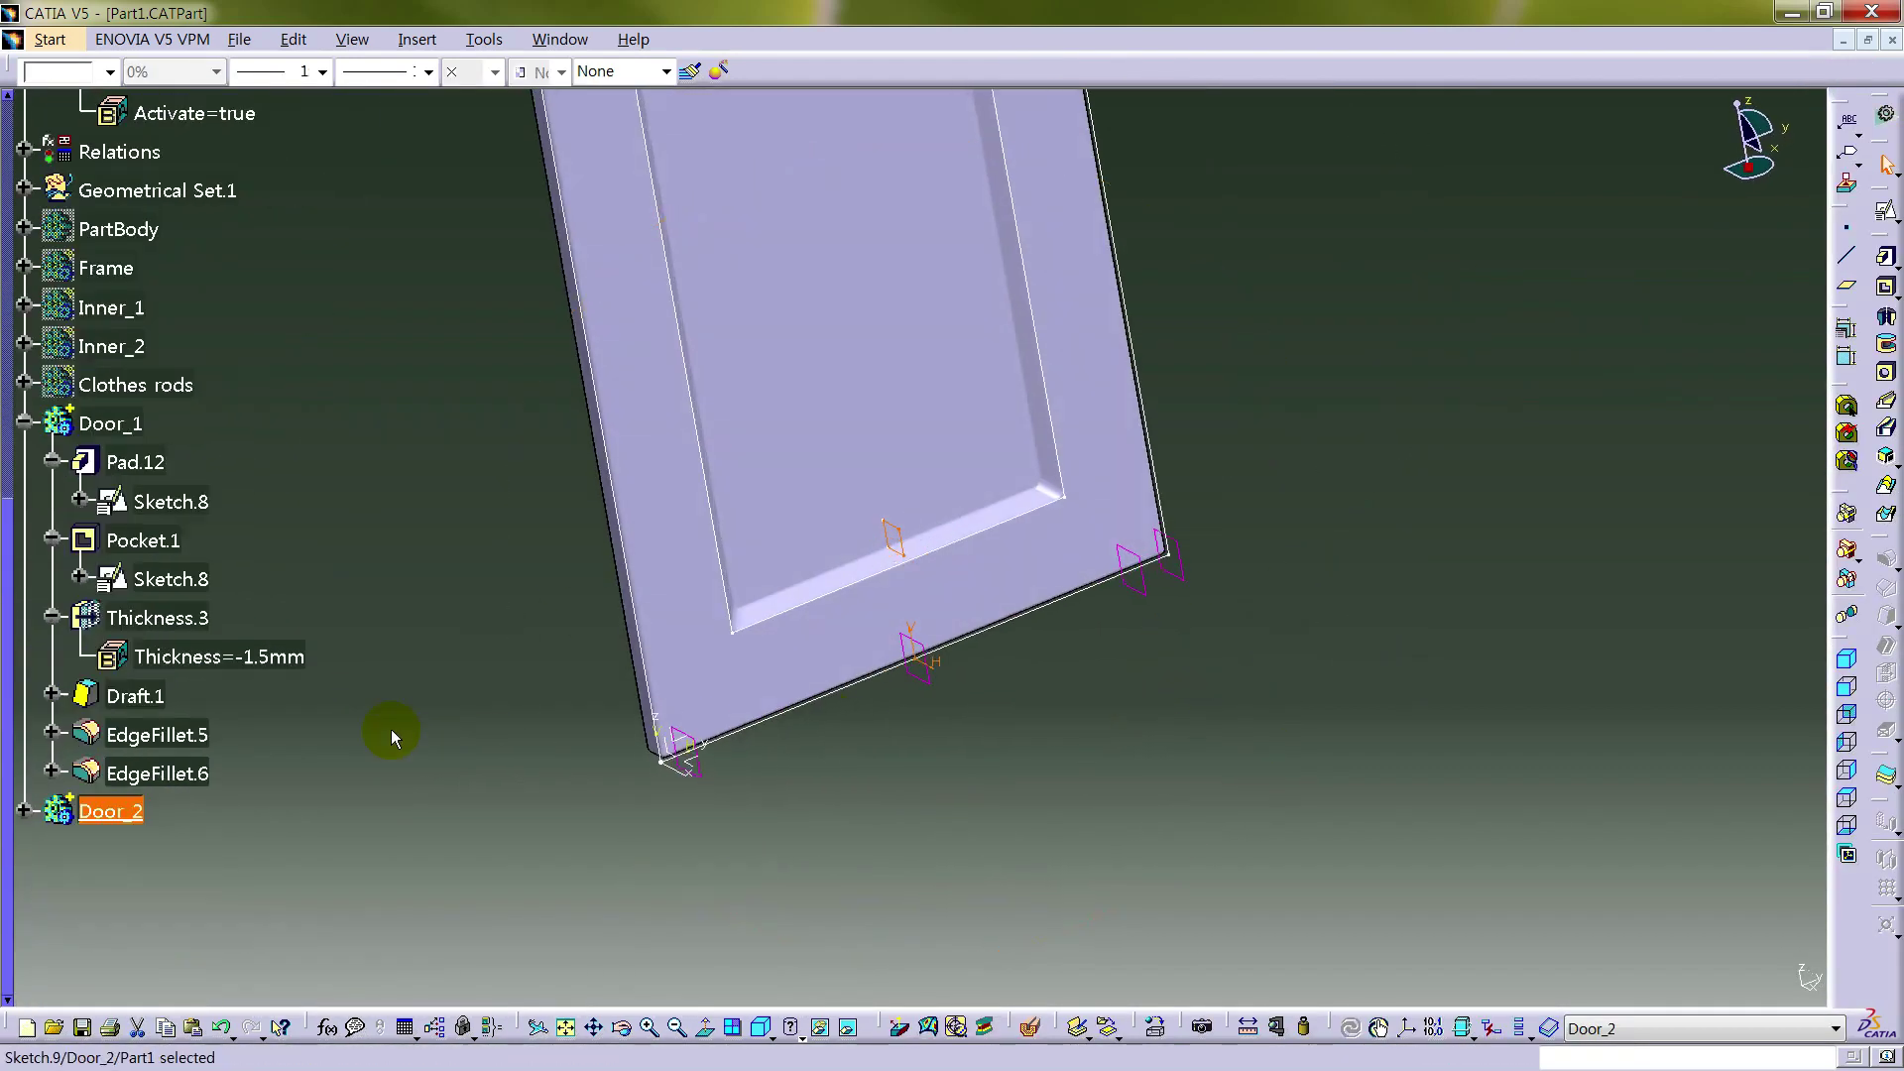
click(366, 659)
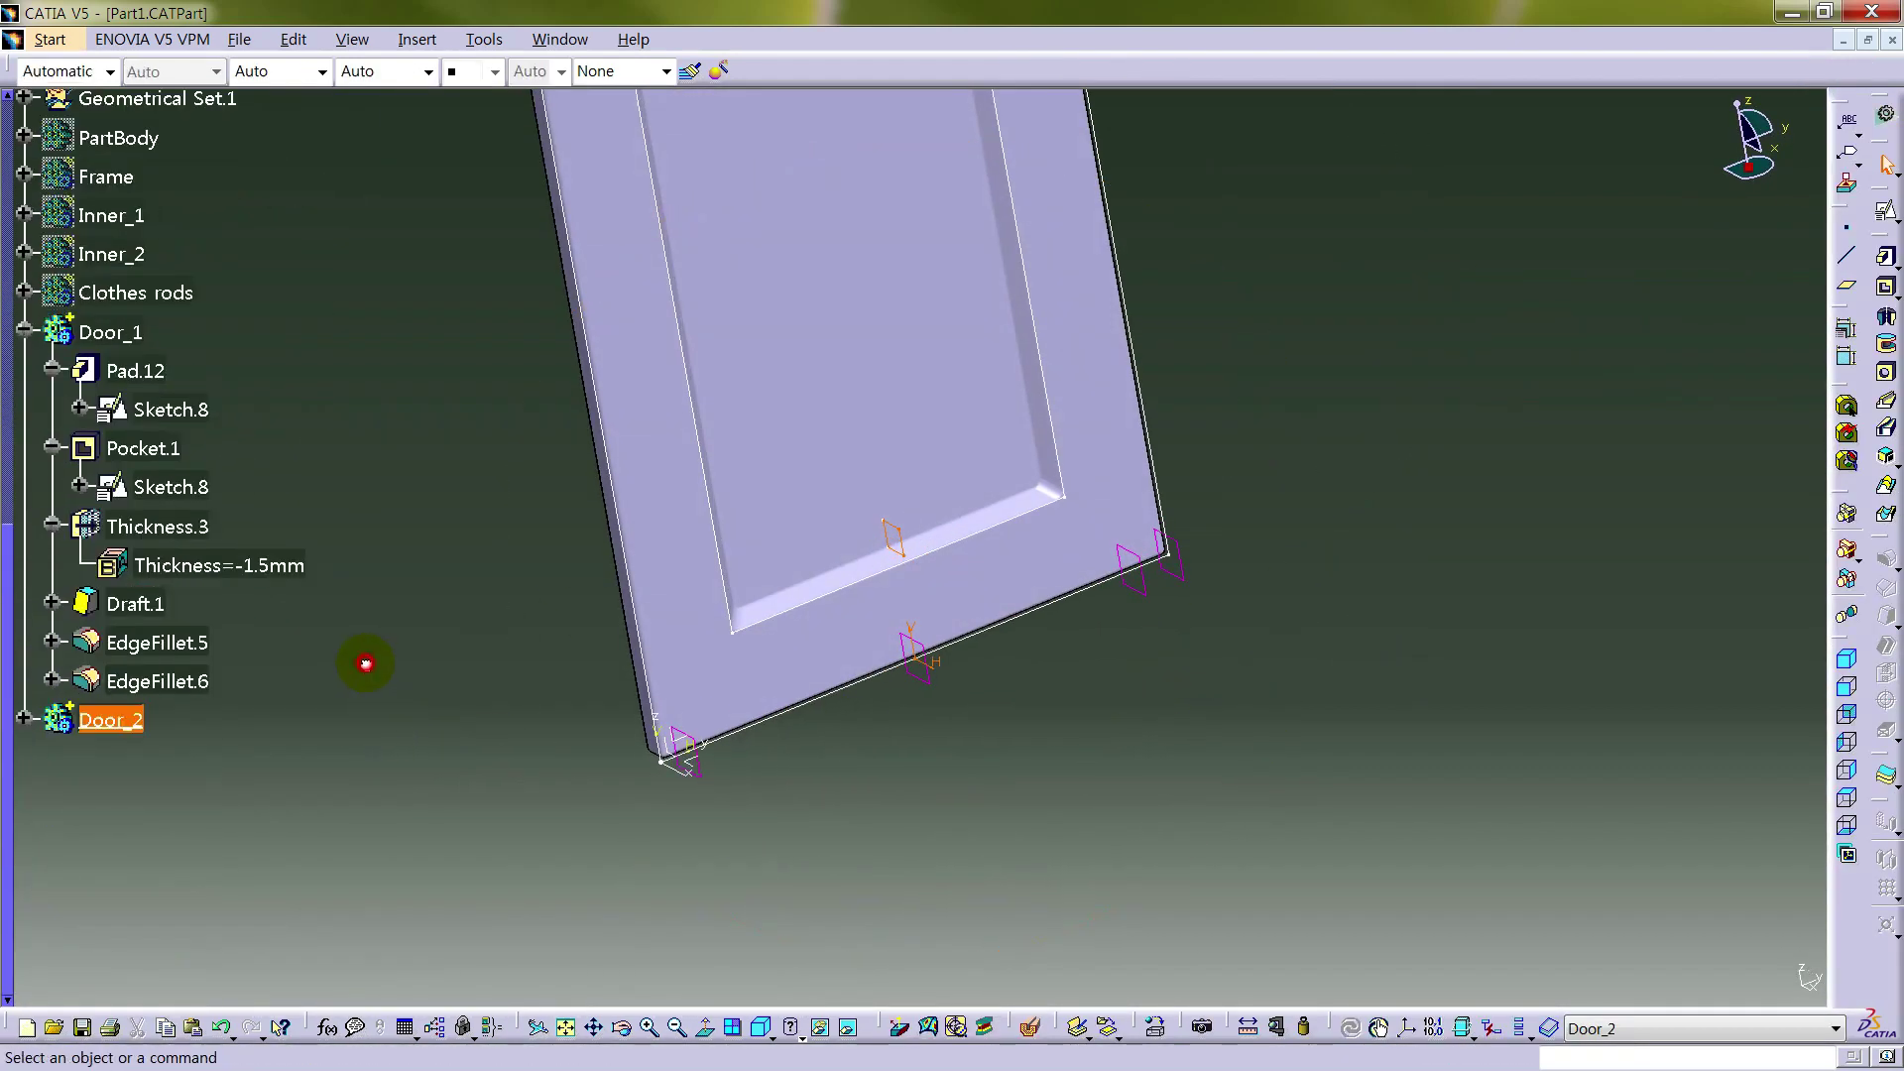
click(136, 605)
right_click(188, 685)
mouse_move(327, 656)
click(569, 743)
click(444, 481)
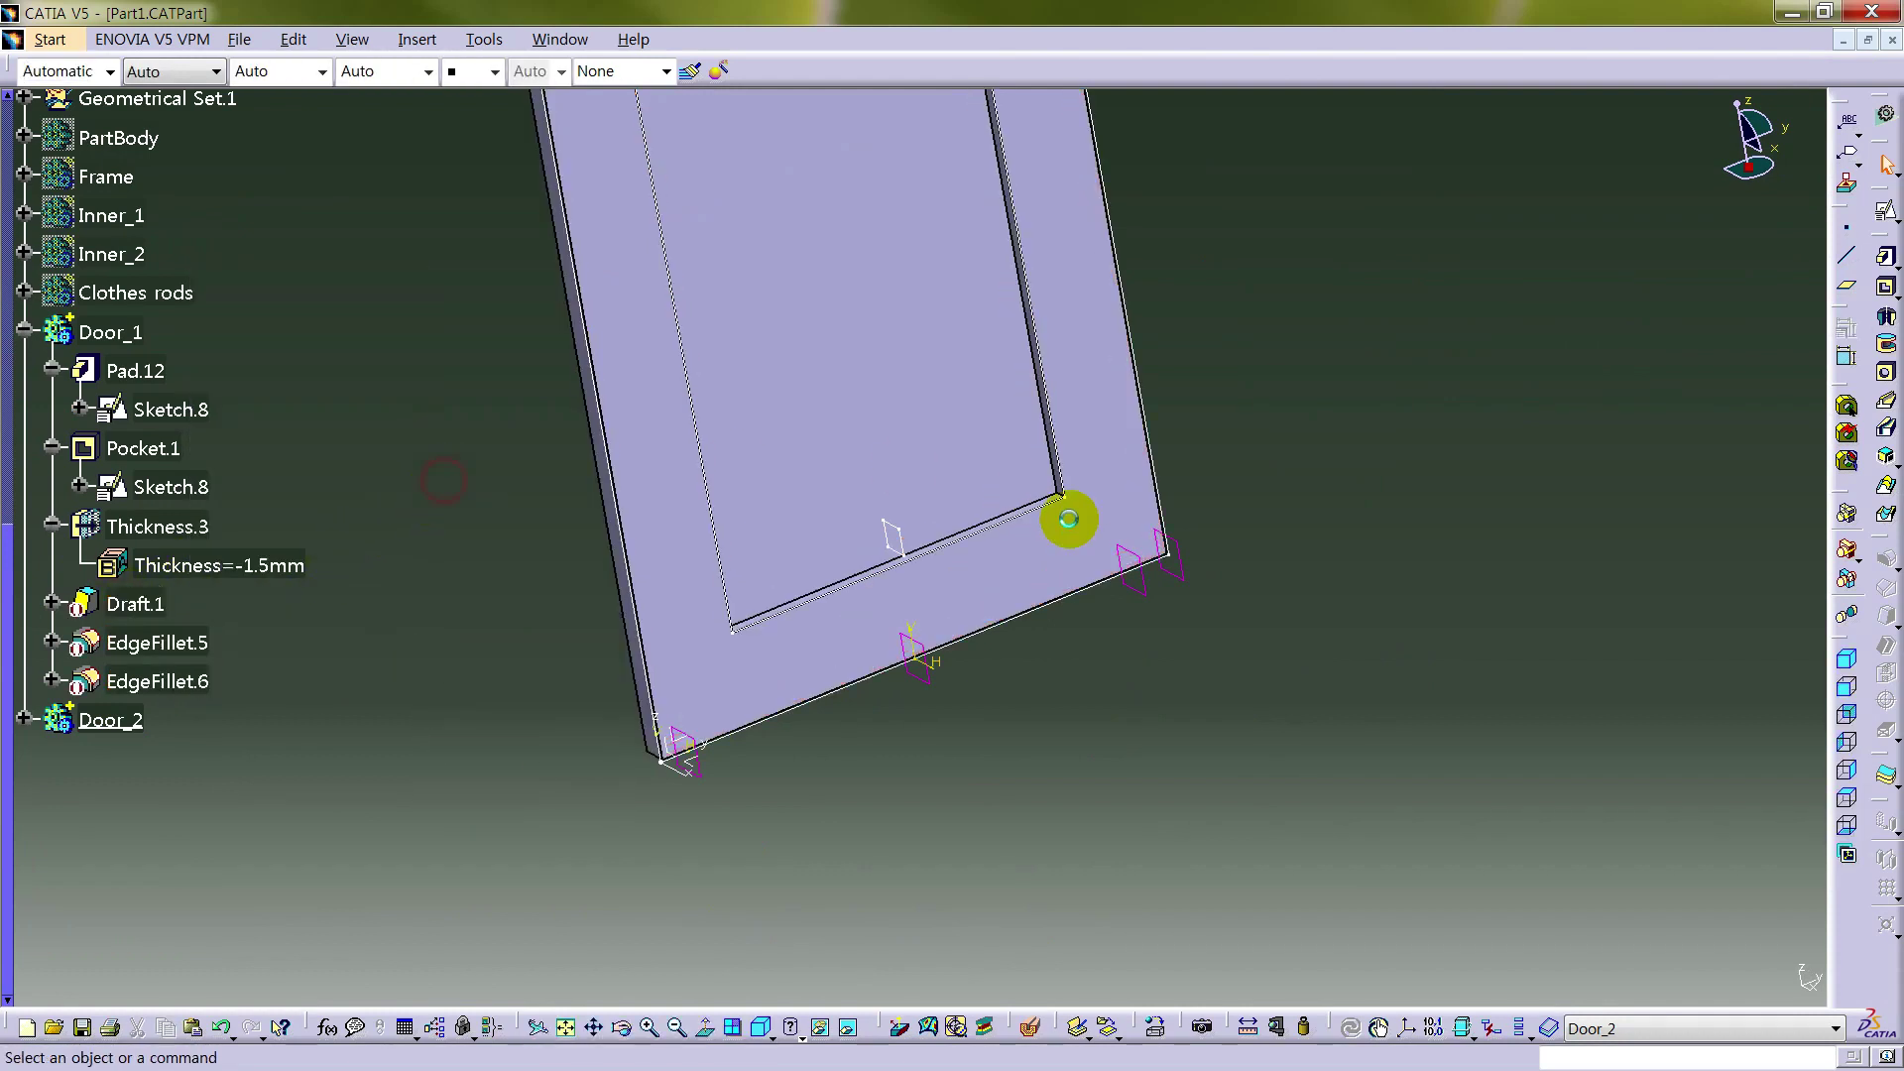
- Start a pad from the Door_2 rectangle sketch with its first limit Up to plane on one side wall of the recess
click(1845, 288)
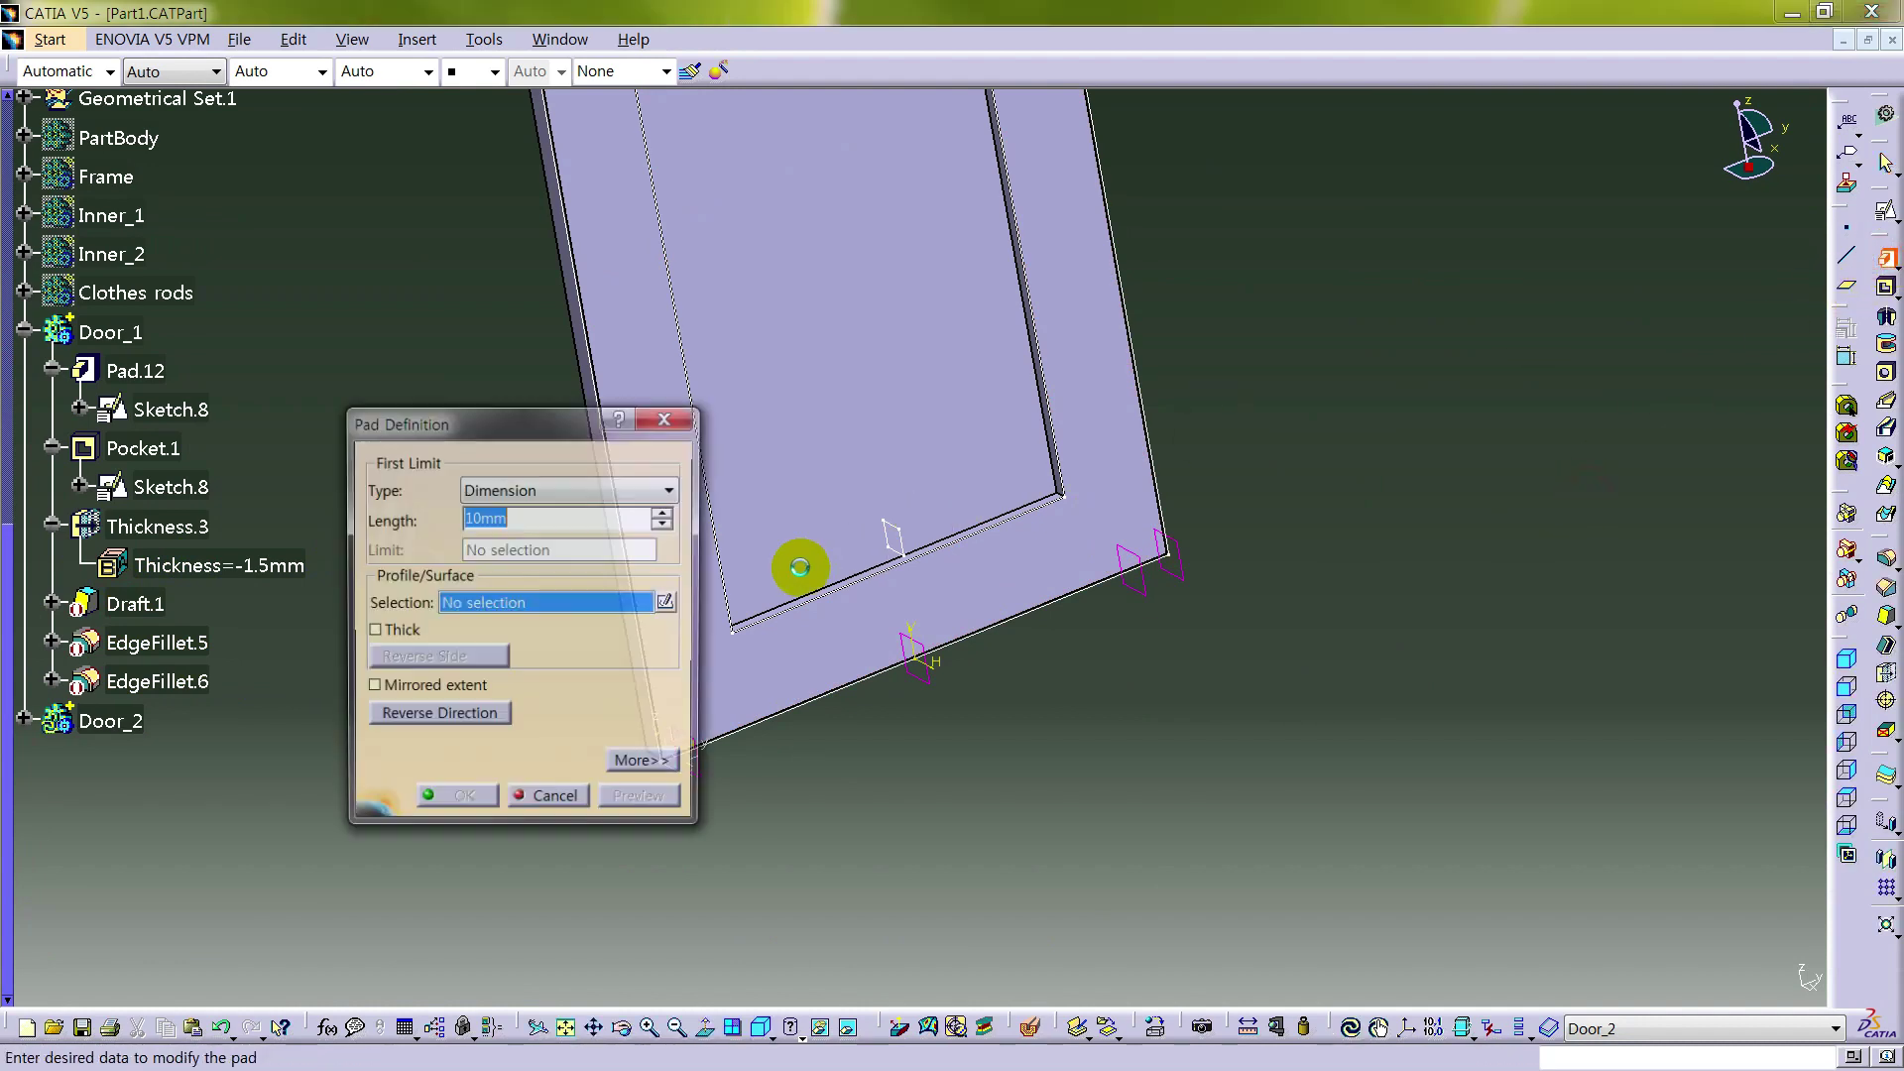
click(898, 526)
click(502, 489)
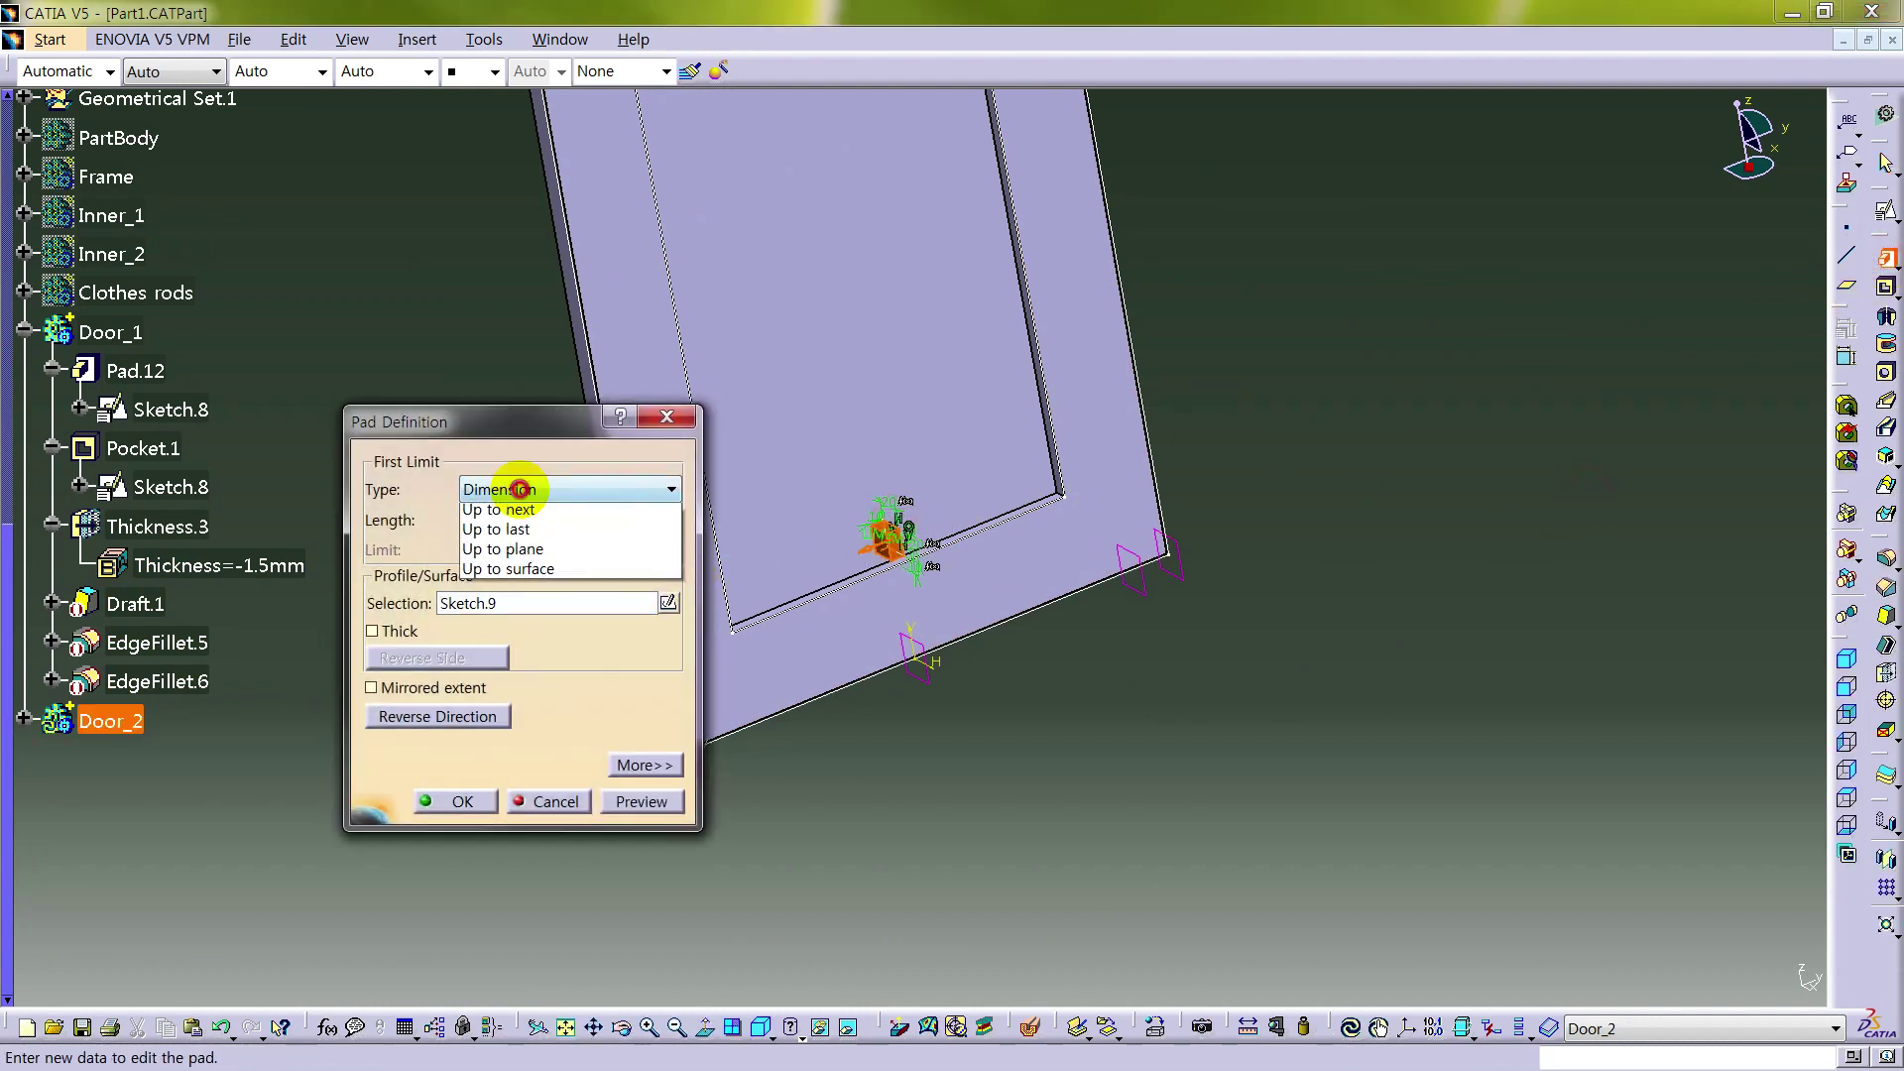
click(534, 576)
middle_drag(1139, 629, 892, 632)
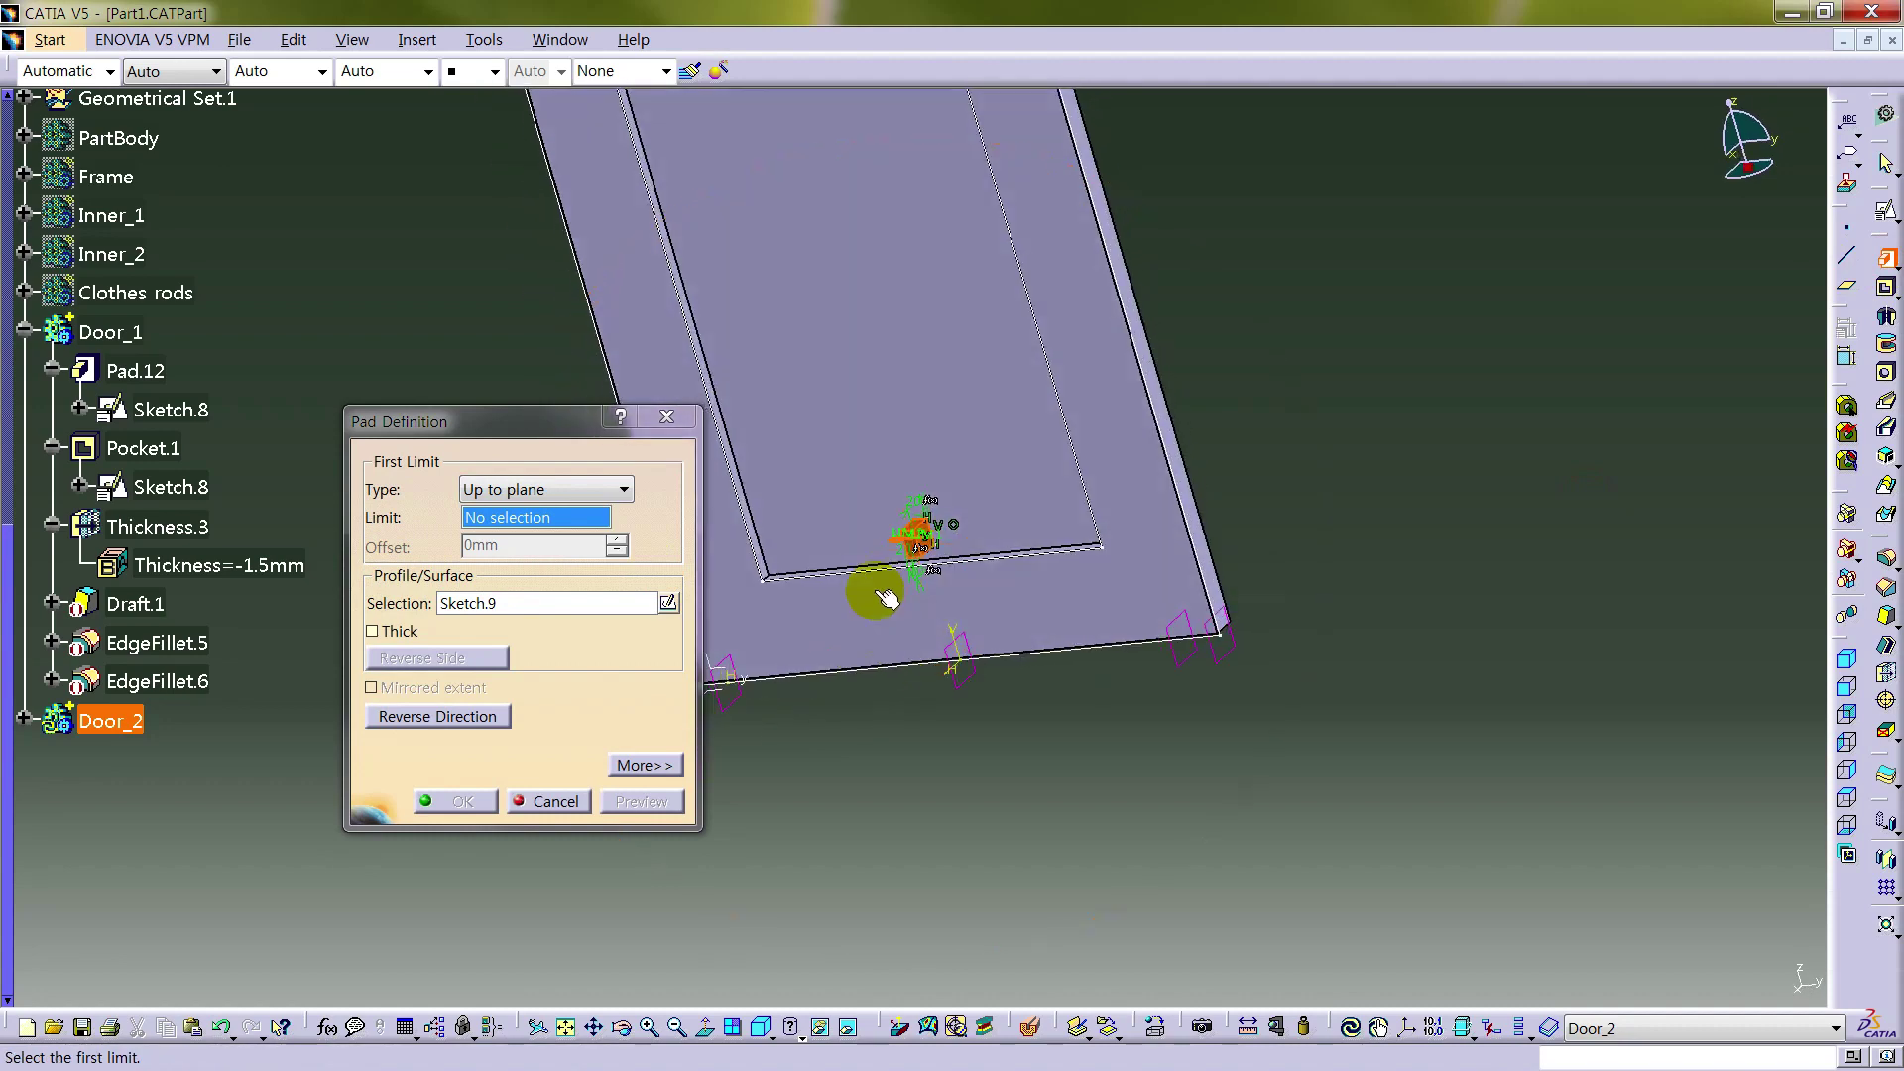
mouse_move(751, 529)
middle_down()
mouse_move(901, 532)
mouse_move(1012, 425)
mouse_move(734, 562)
middle_up()
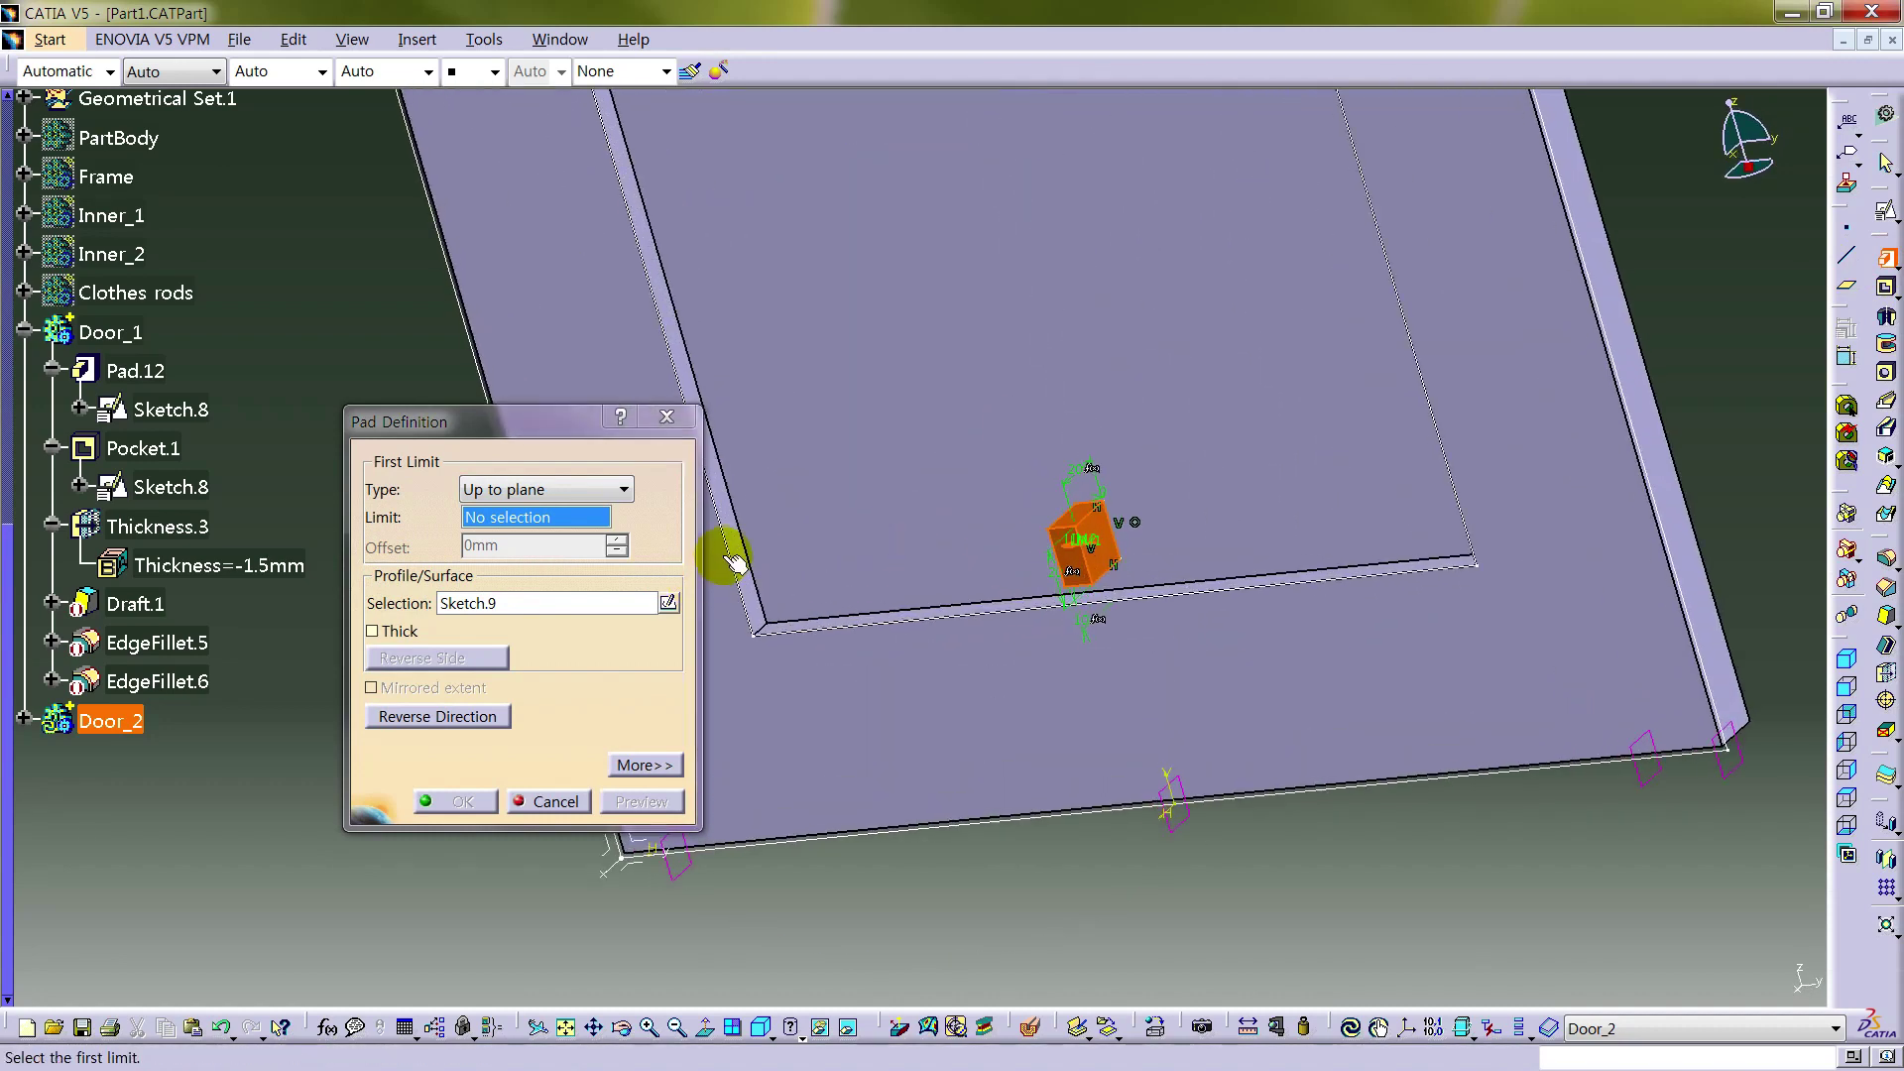
click(744, 548)
- Set the offset of the pad's first limit to the formula -T/2
right_click(511, 543)
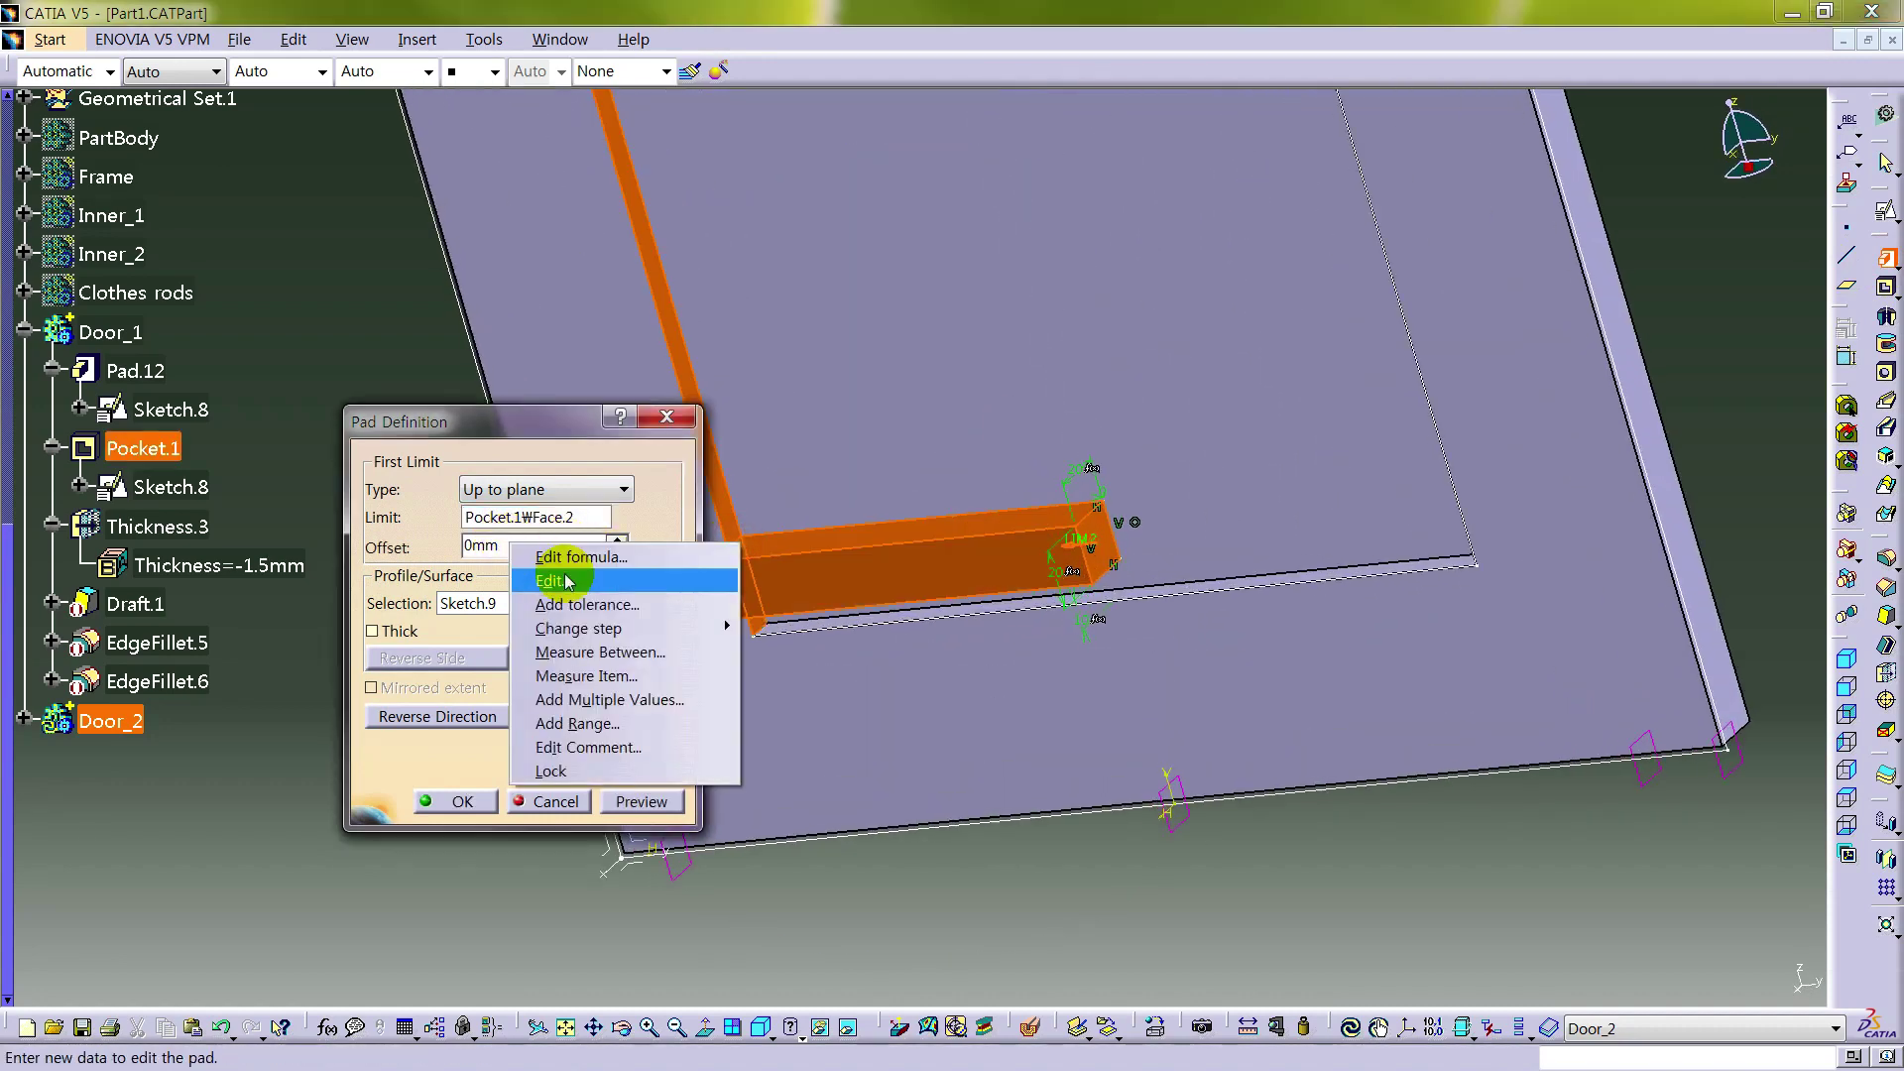
click(585, 557)
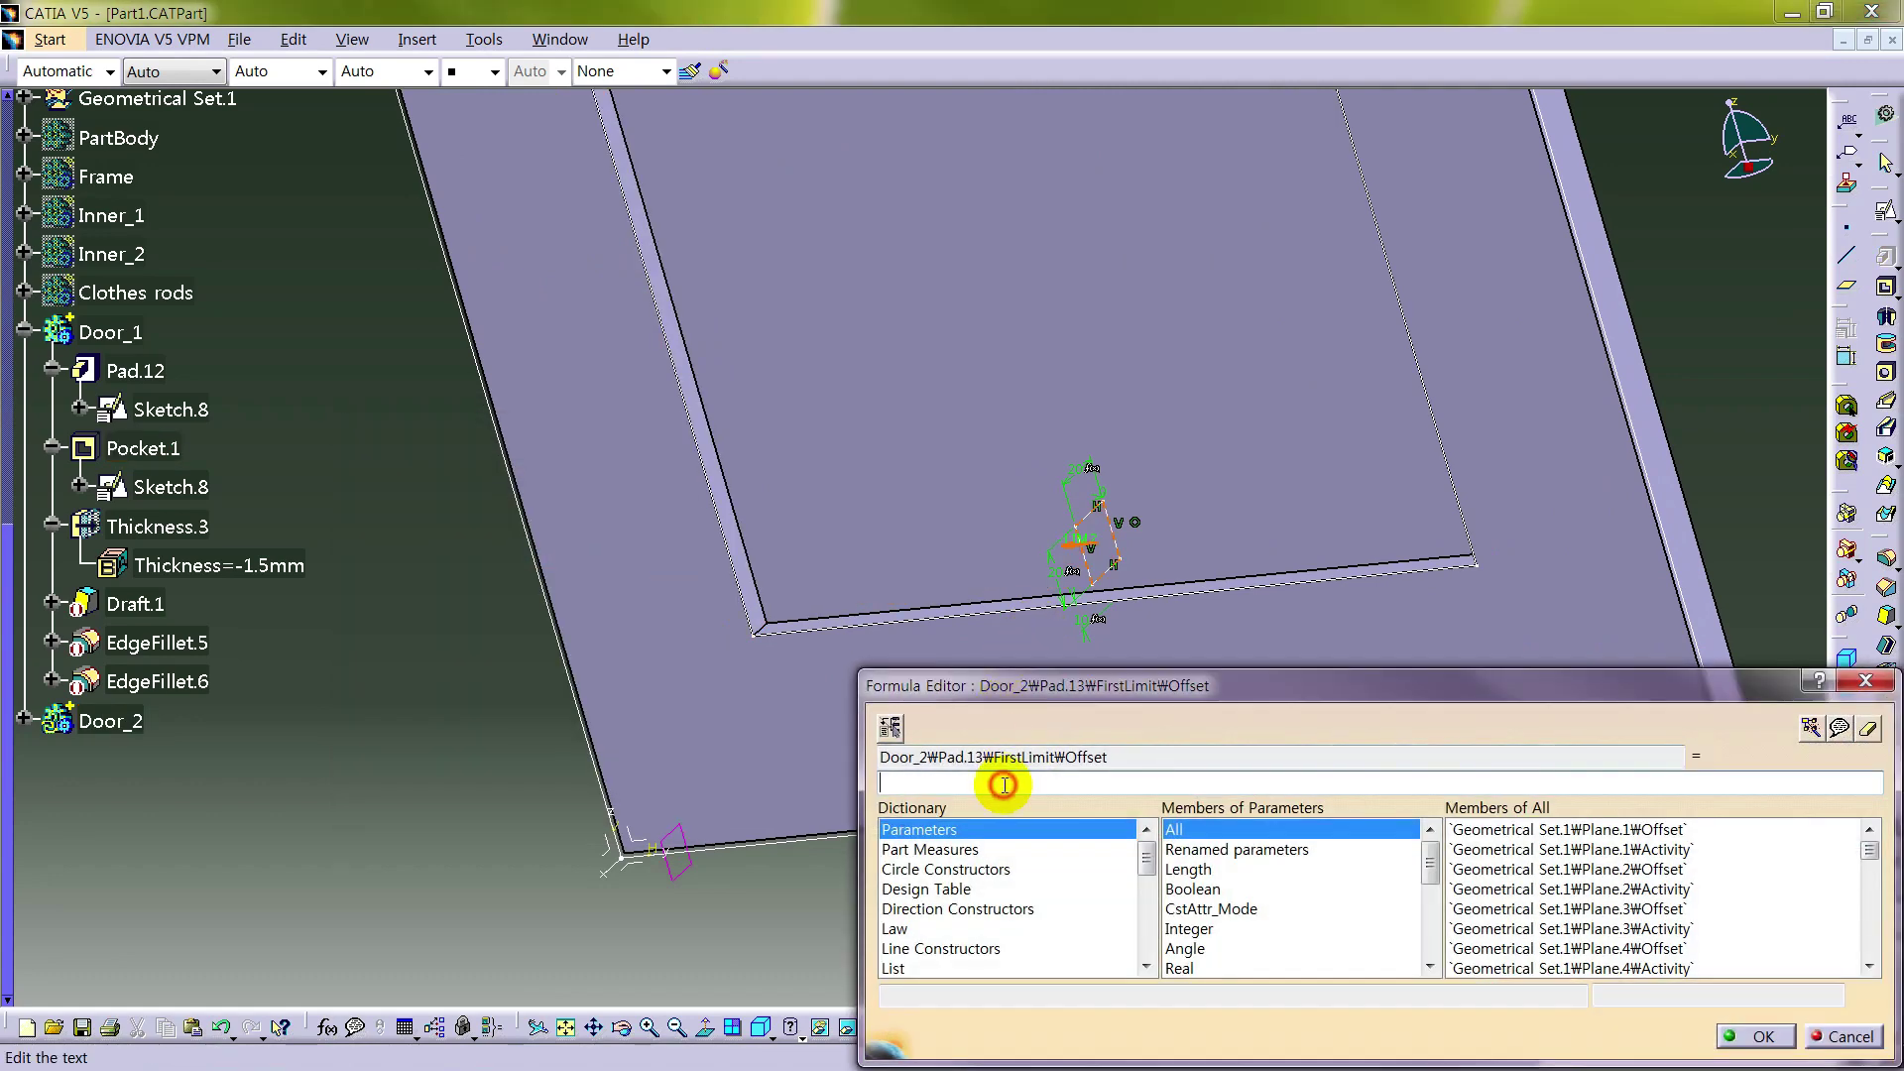
text(-T/2)
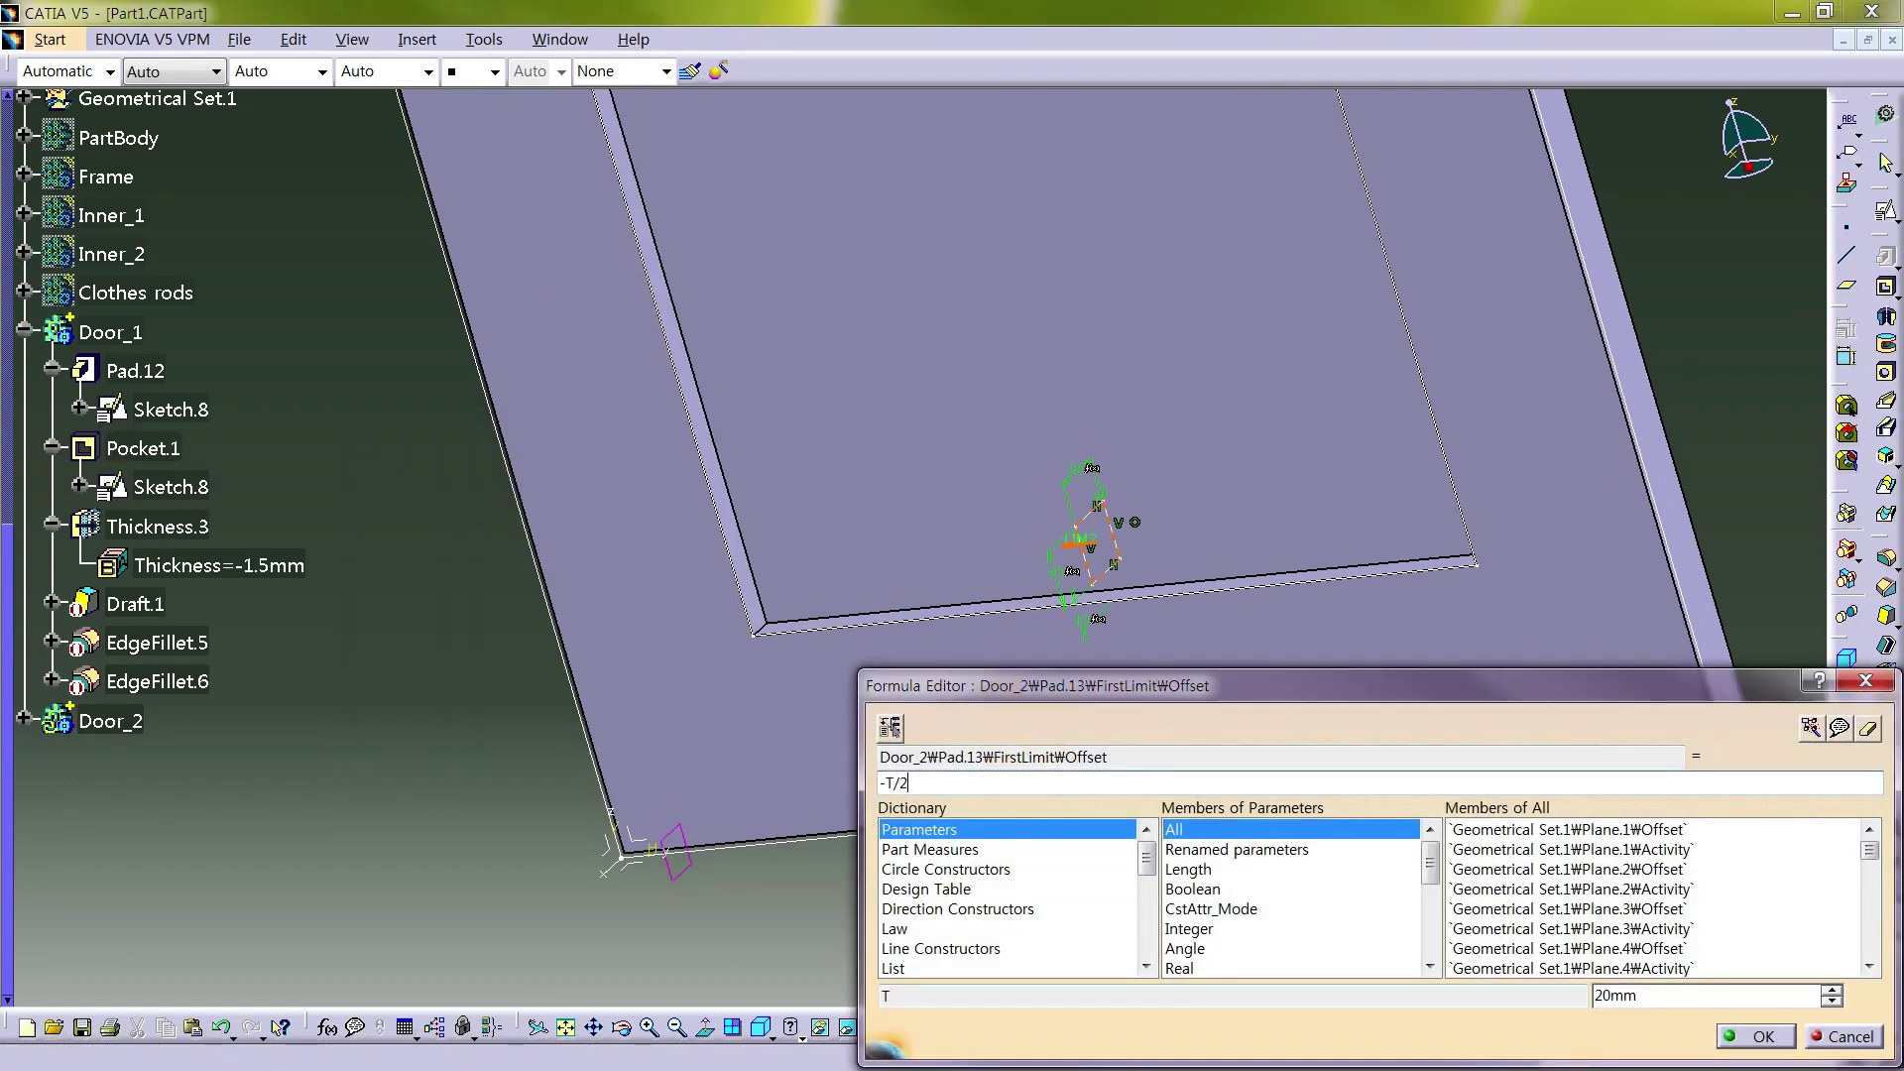
key(Return)
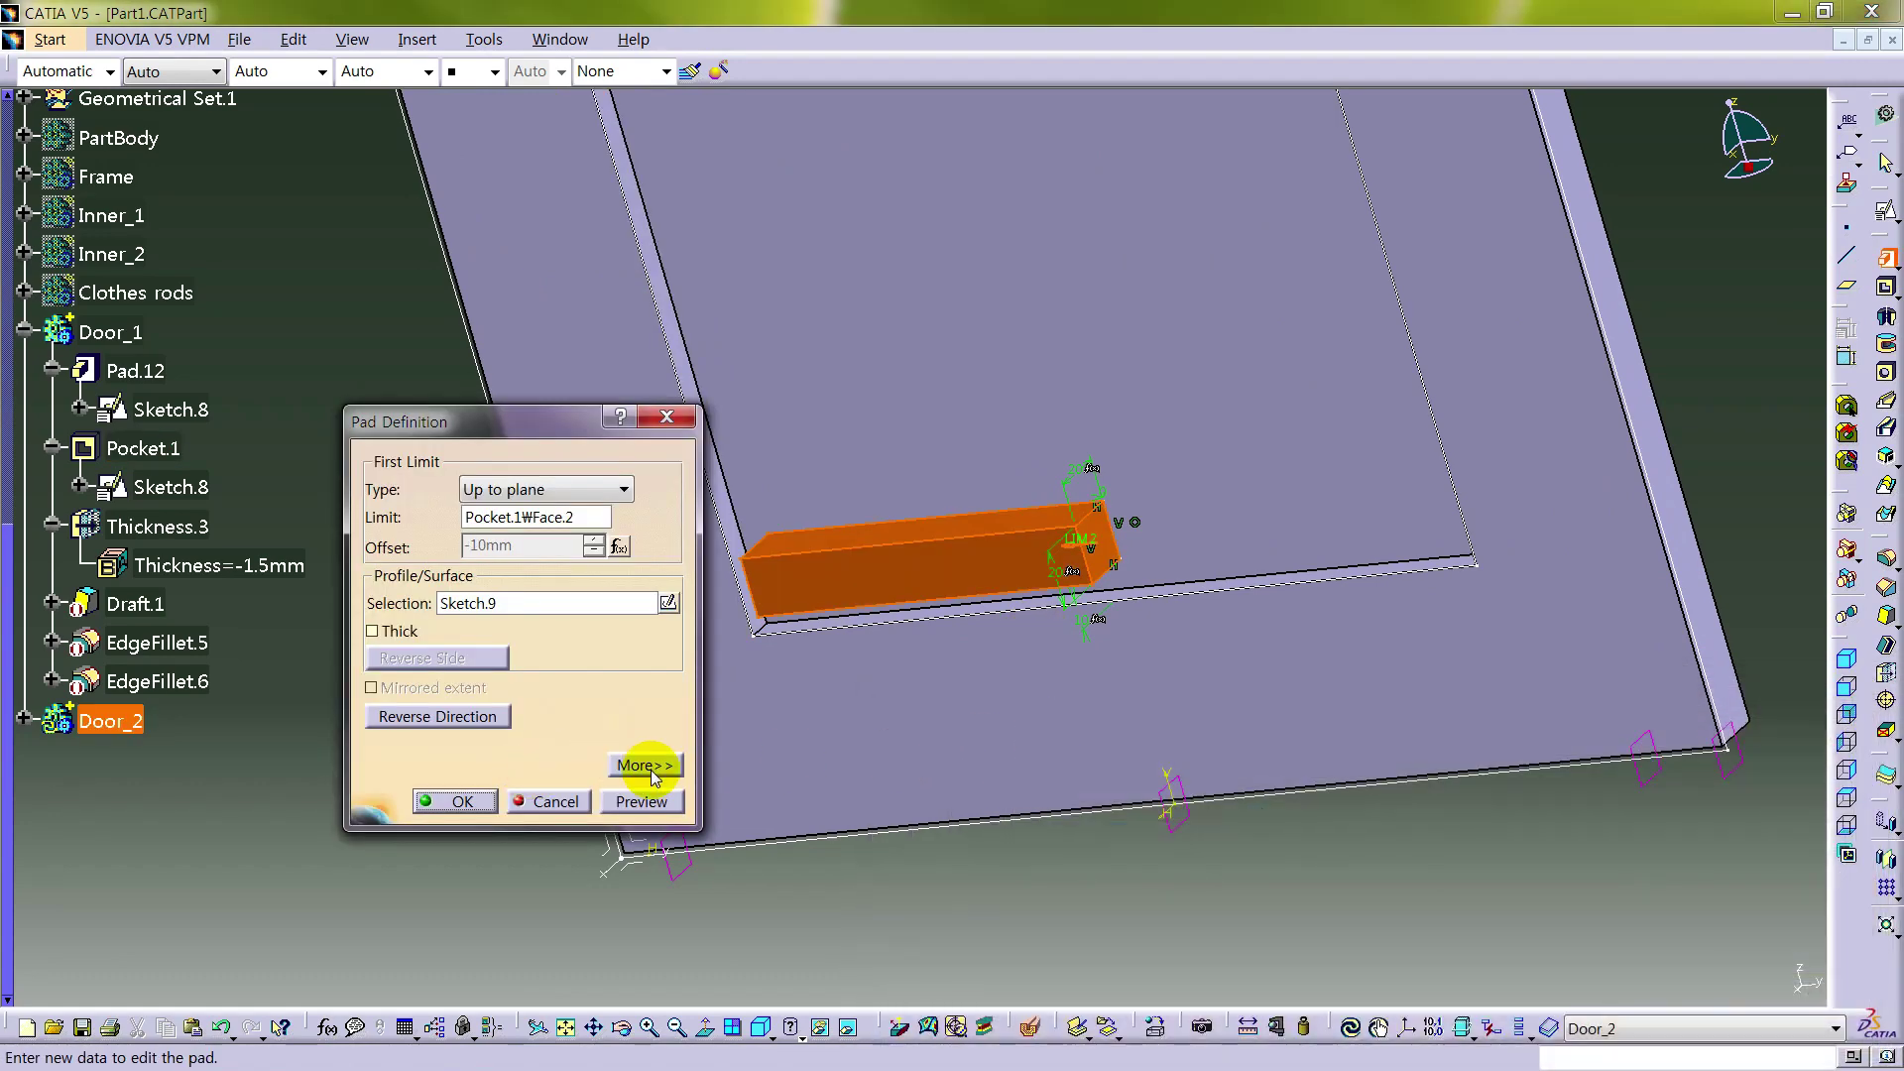
- Set the pad's second limit to Up to plane on the opposite side wall of the recess
click(644, 765)
click(857, 490)
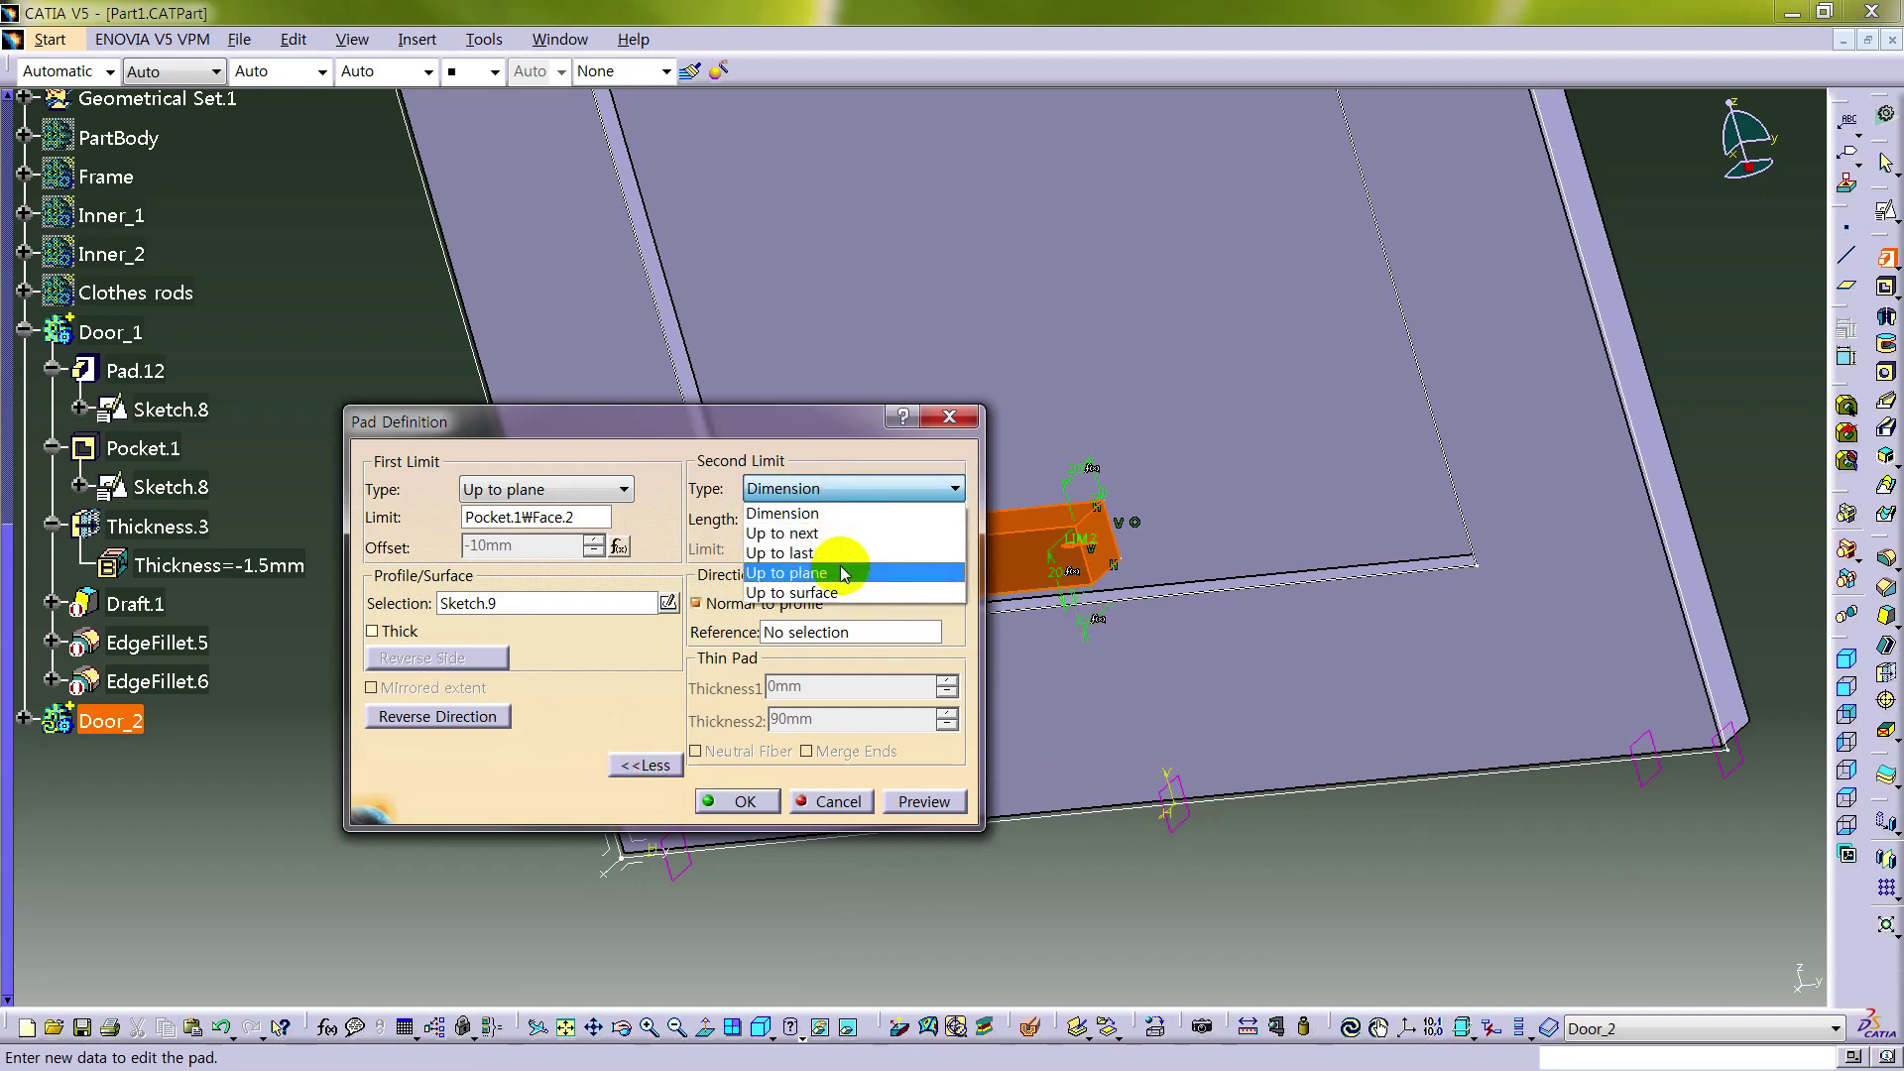
click(842, 573)
middle_drag(1192, 454, 1425, 426)
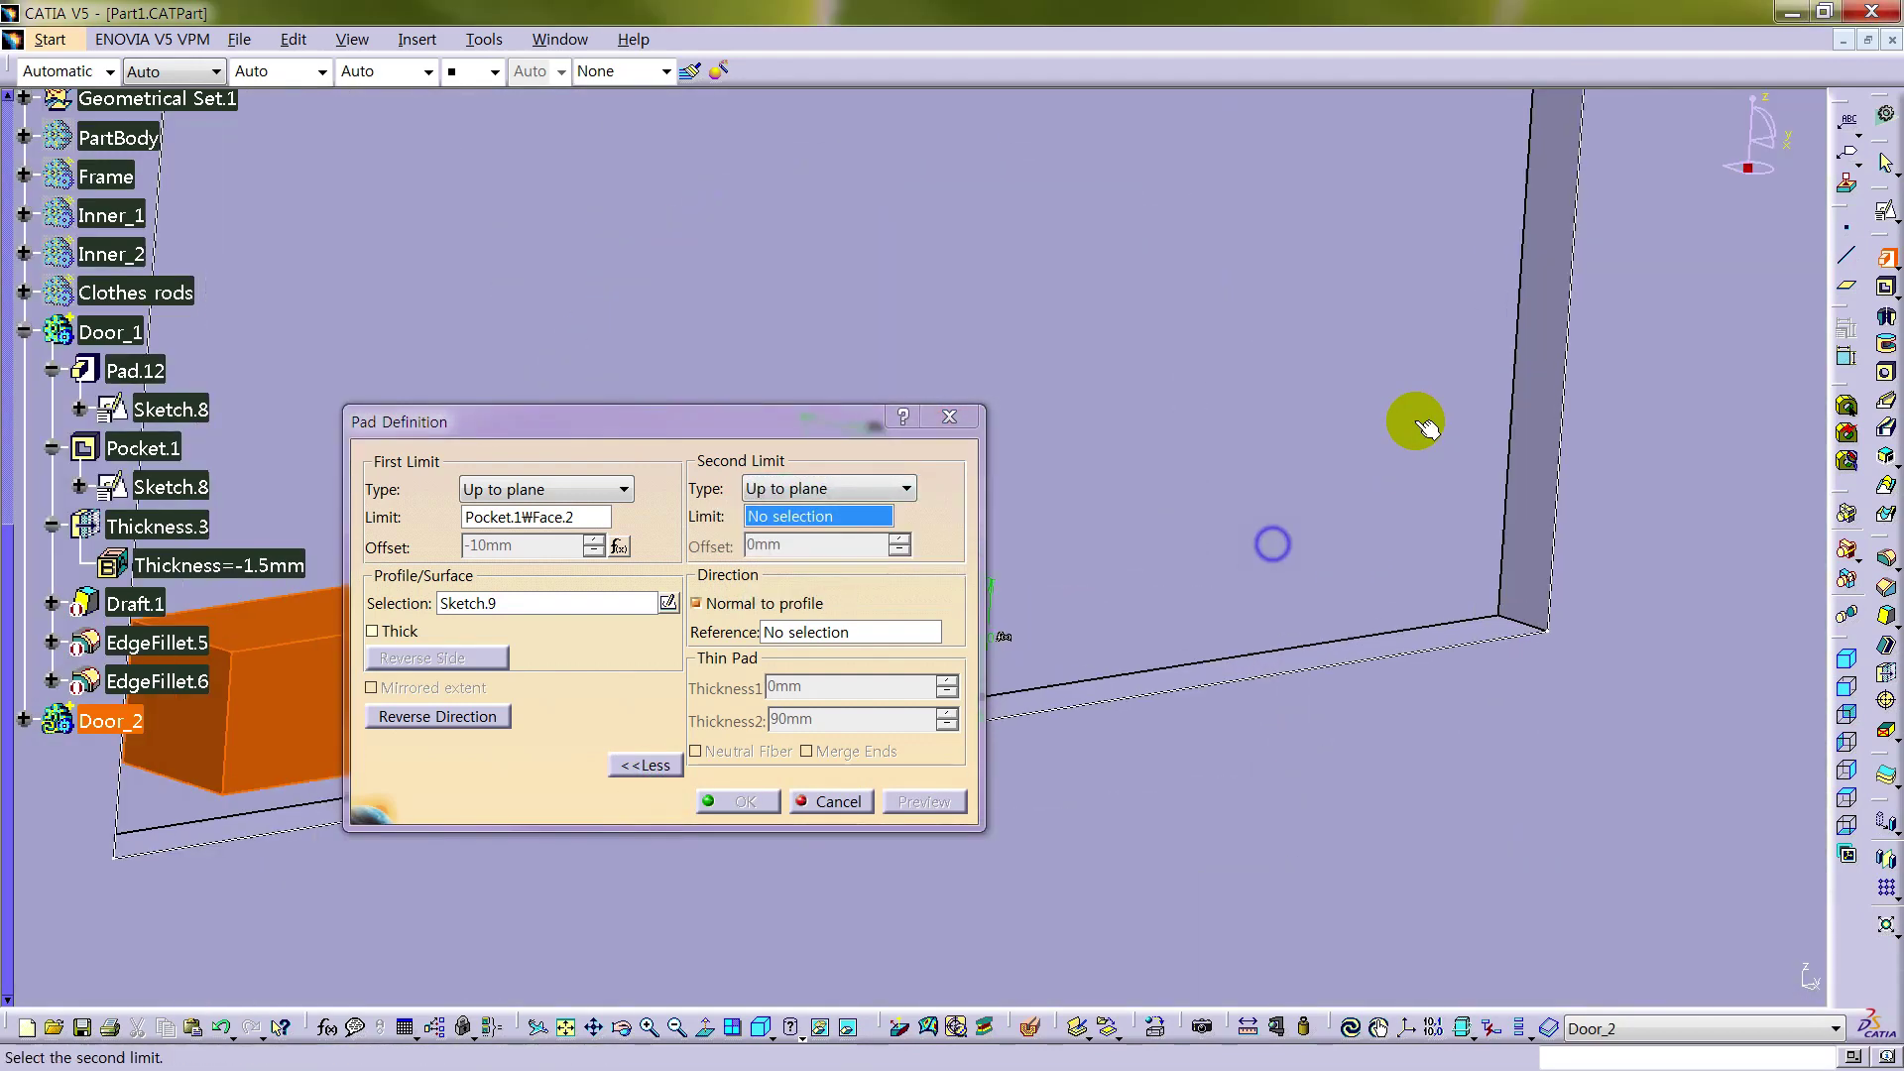
click(1528, 474)
- Set the offset of the pad's second limit to the formula -T/2 and create the pad
right_click(826, 550)
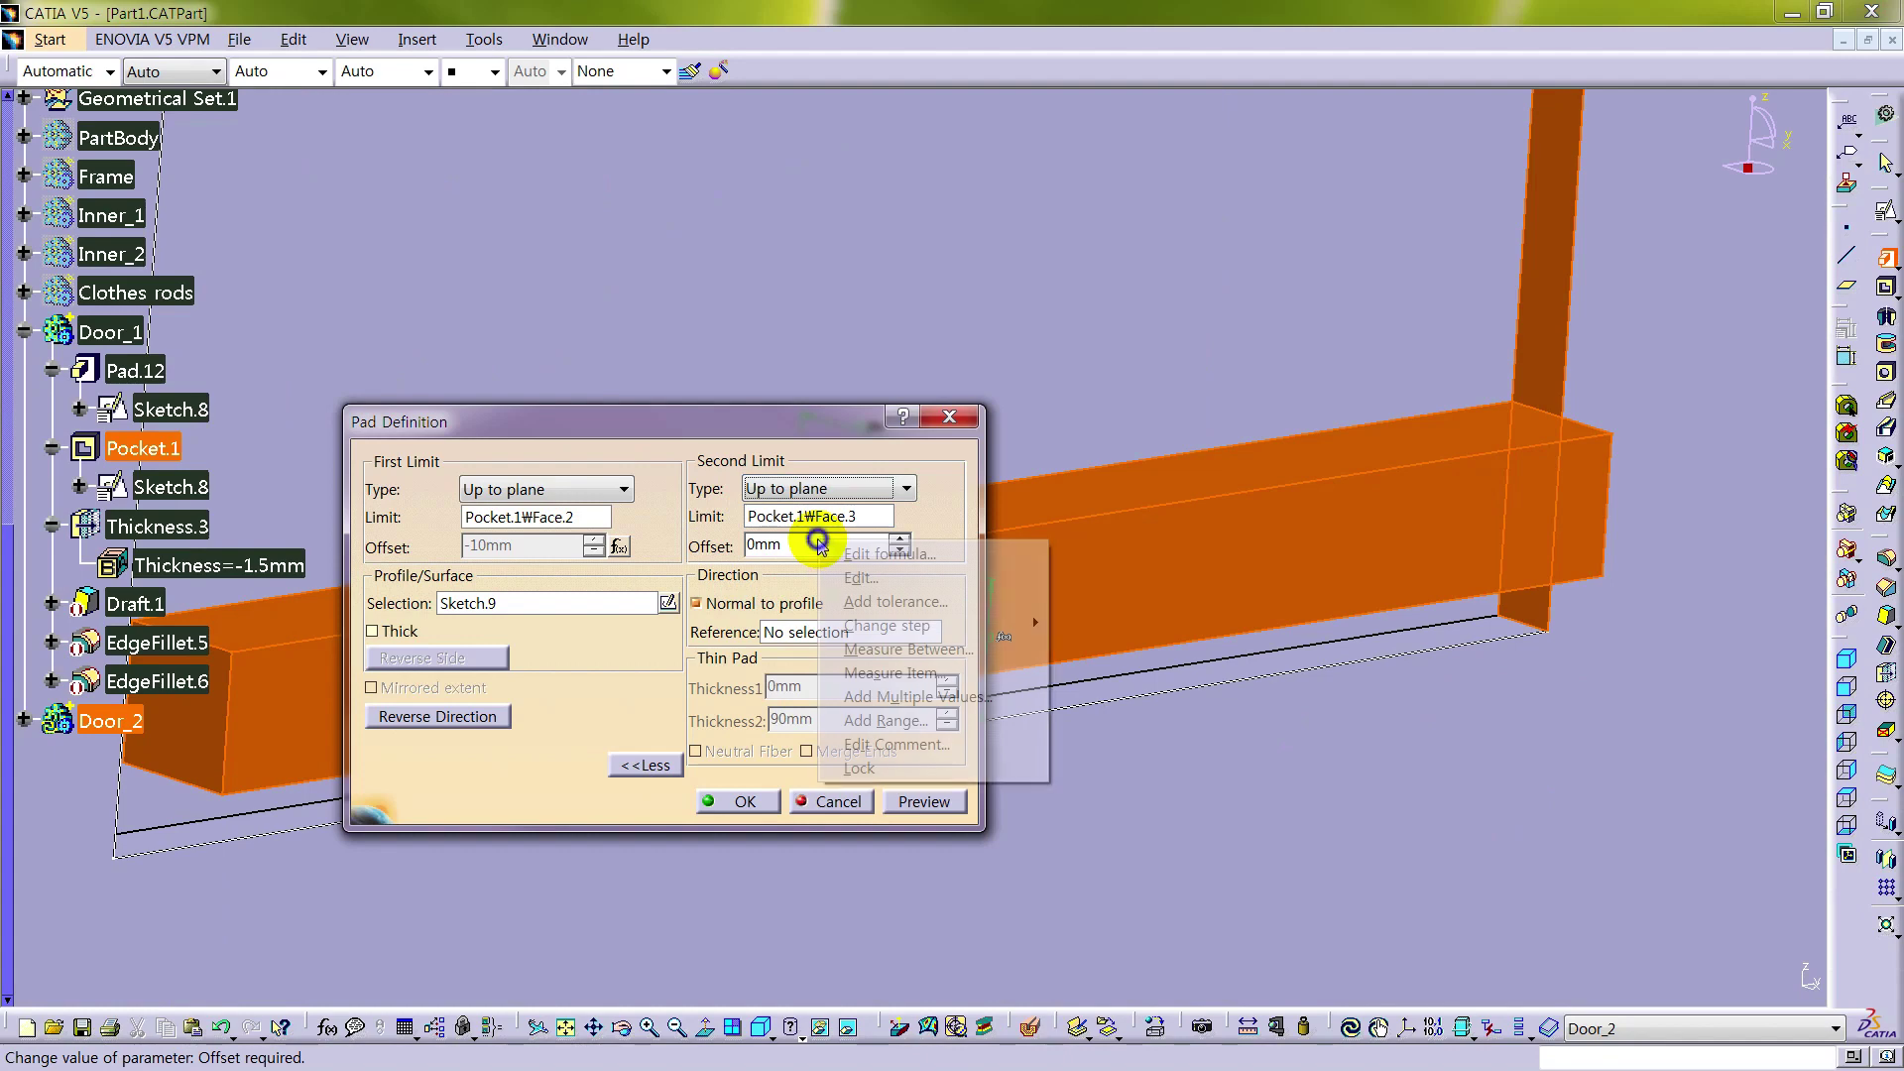
click(903, 545)
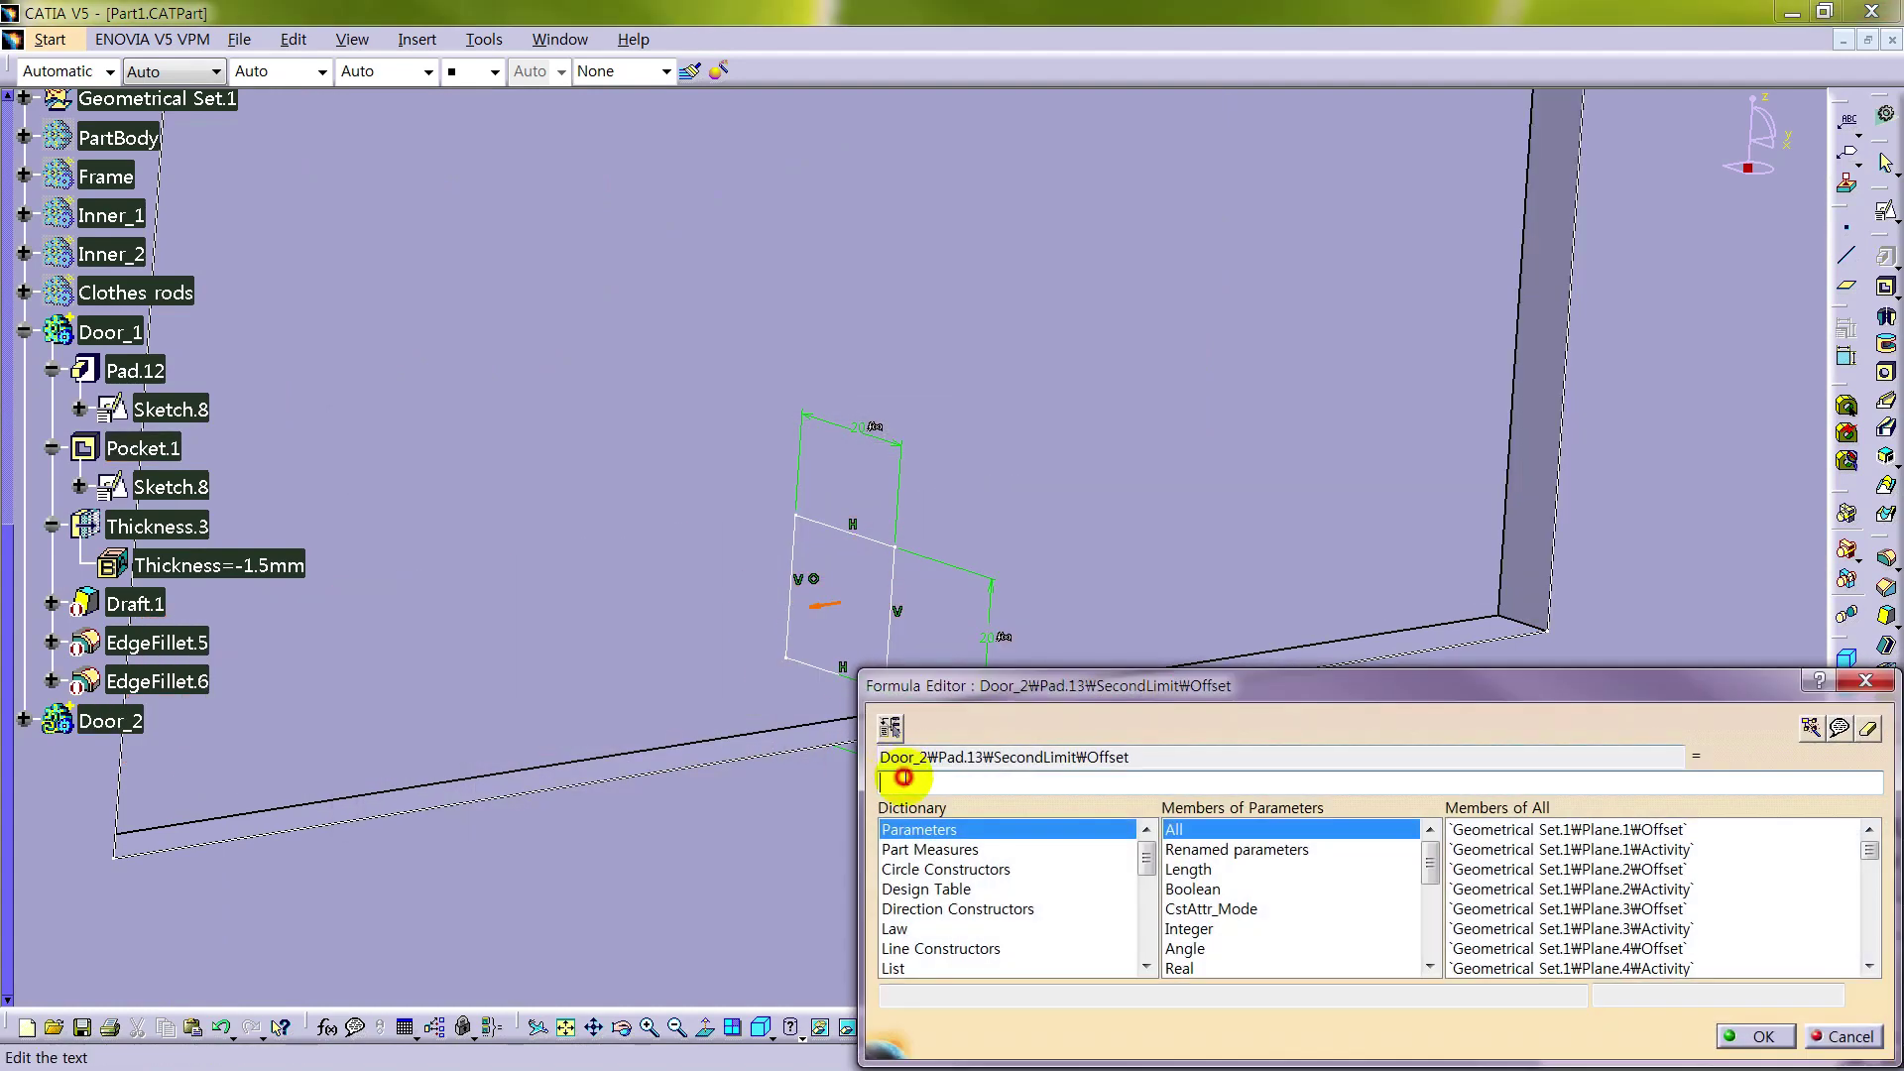
text(-)
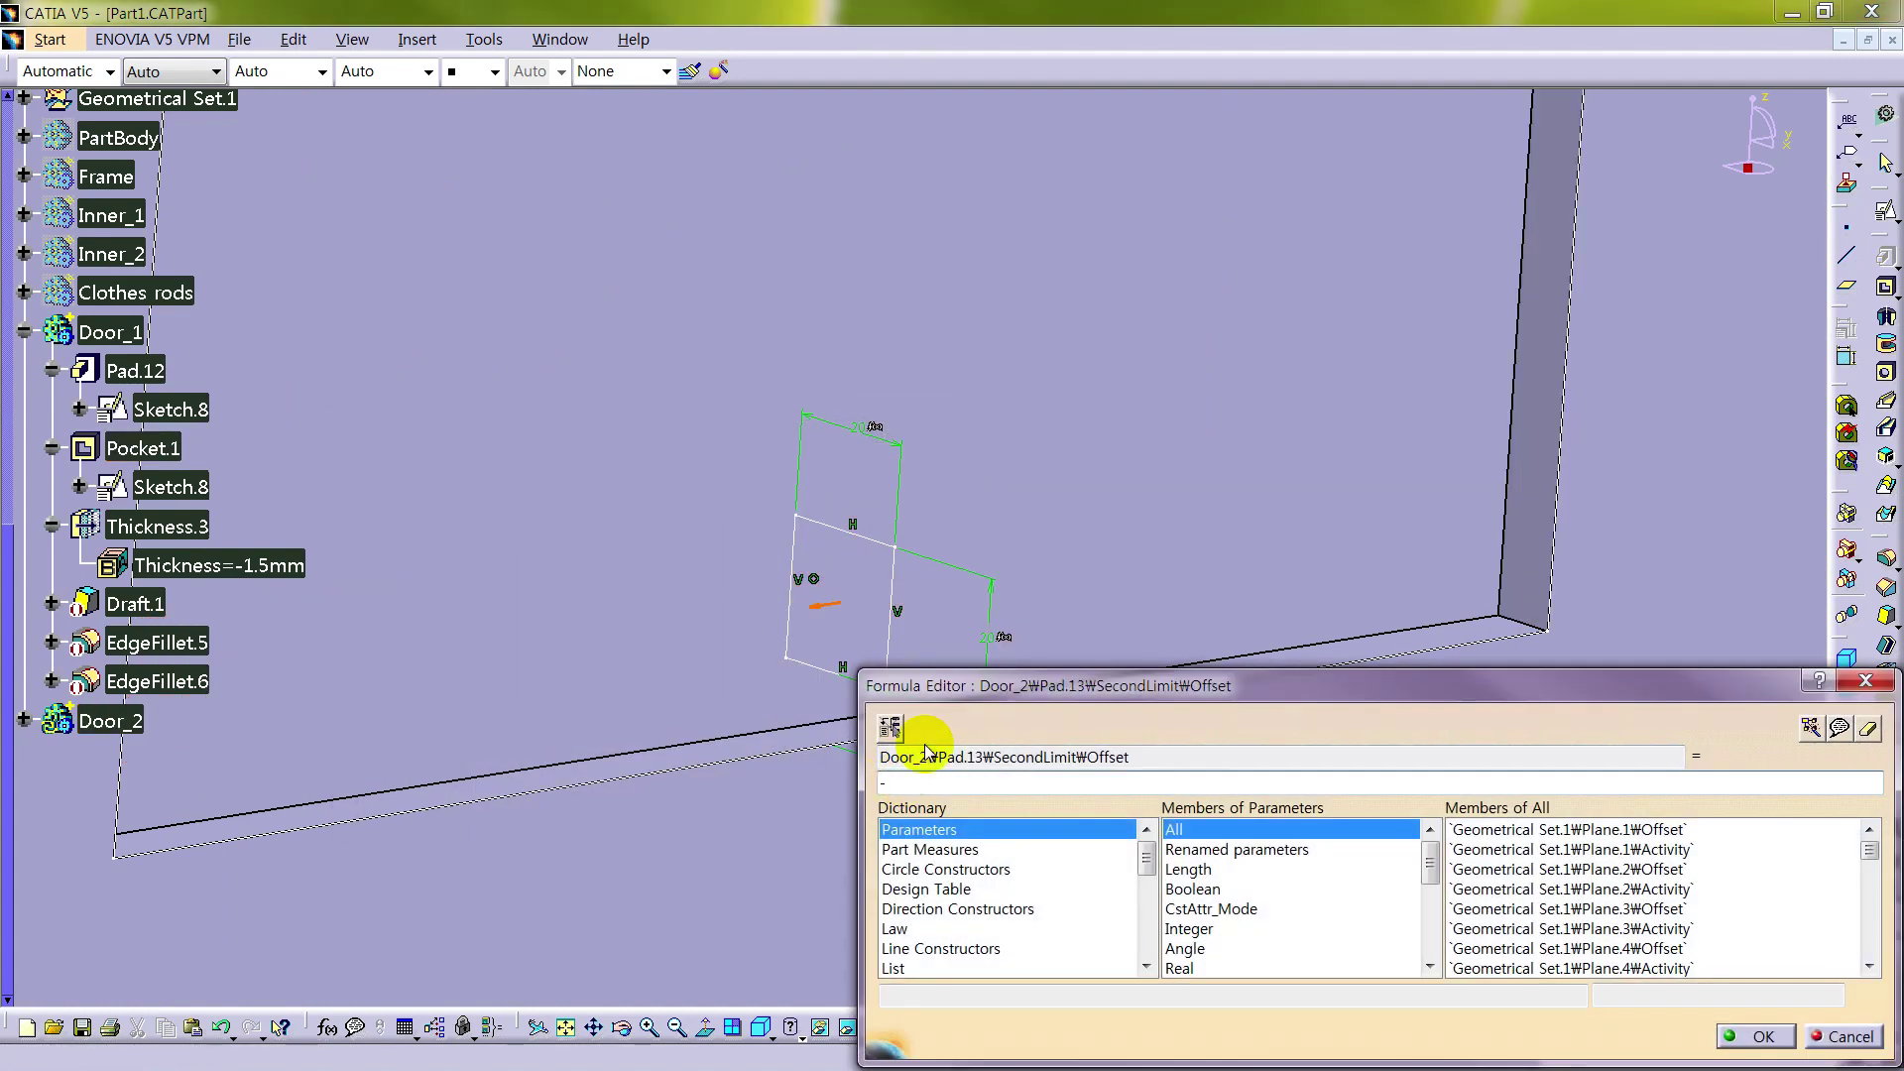
text(T/2)
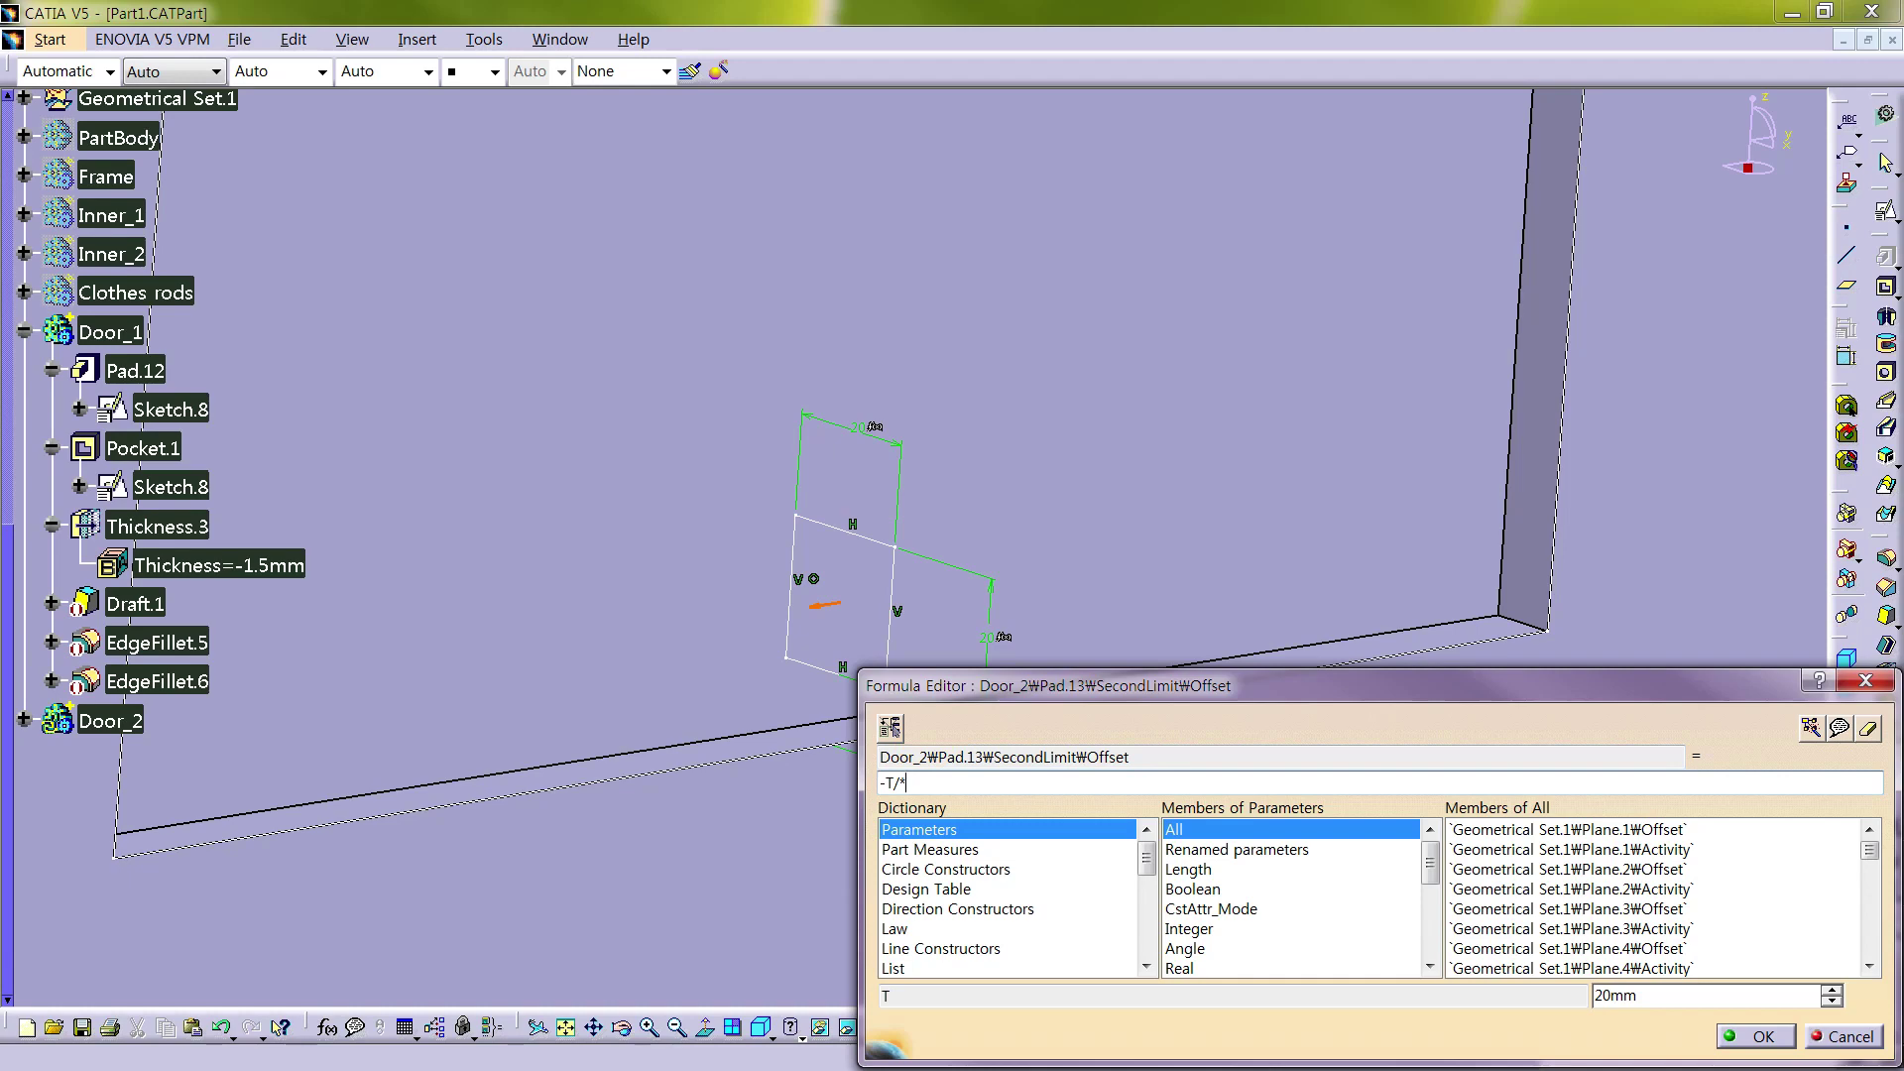
key(Return)
middle_drag(1567, 466, 1128, 573)
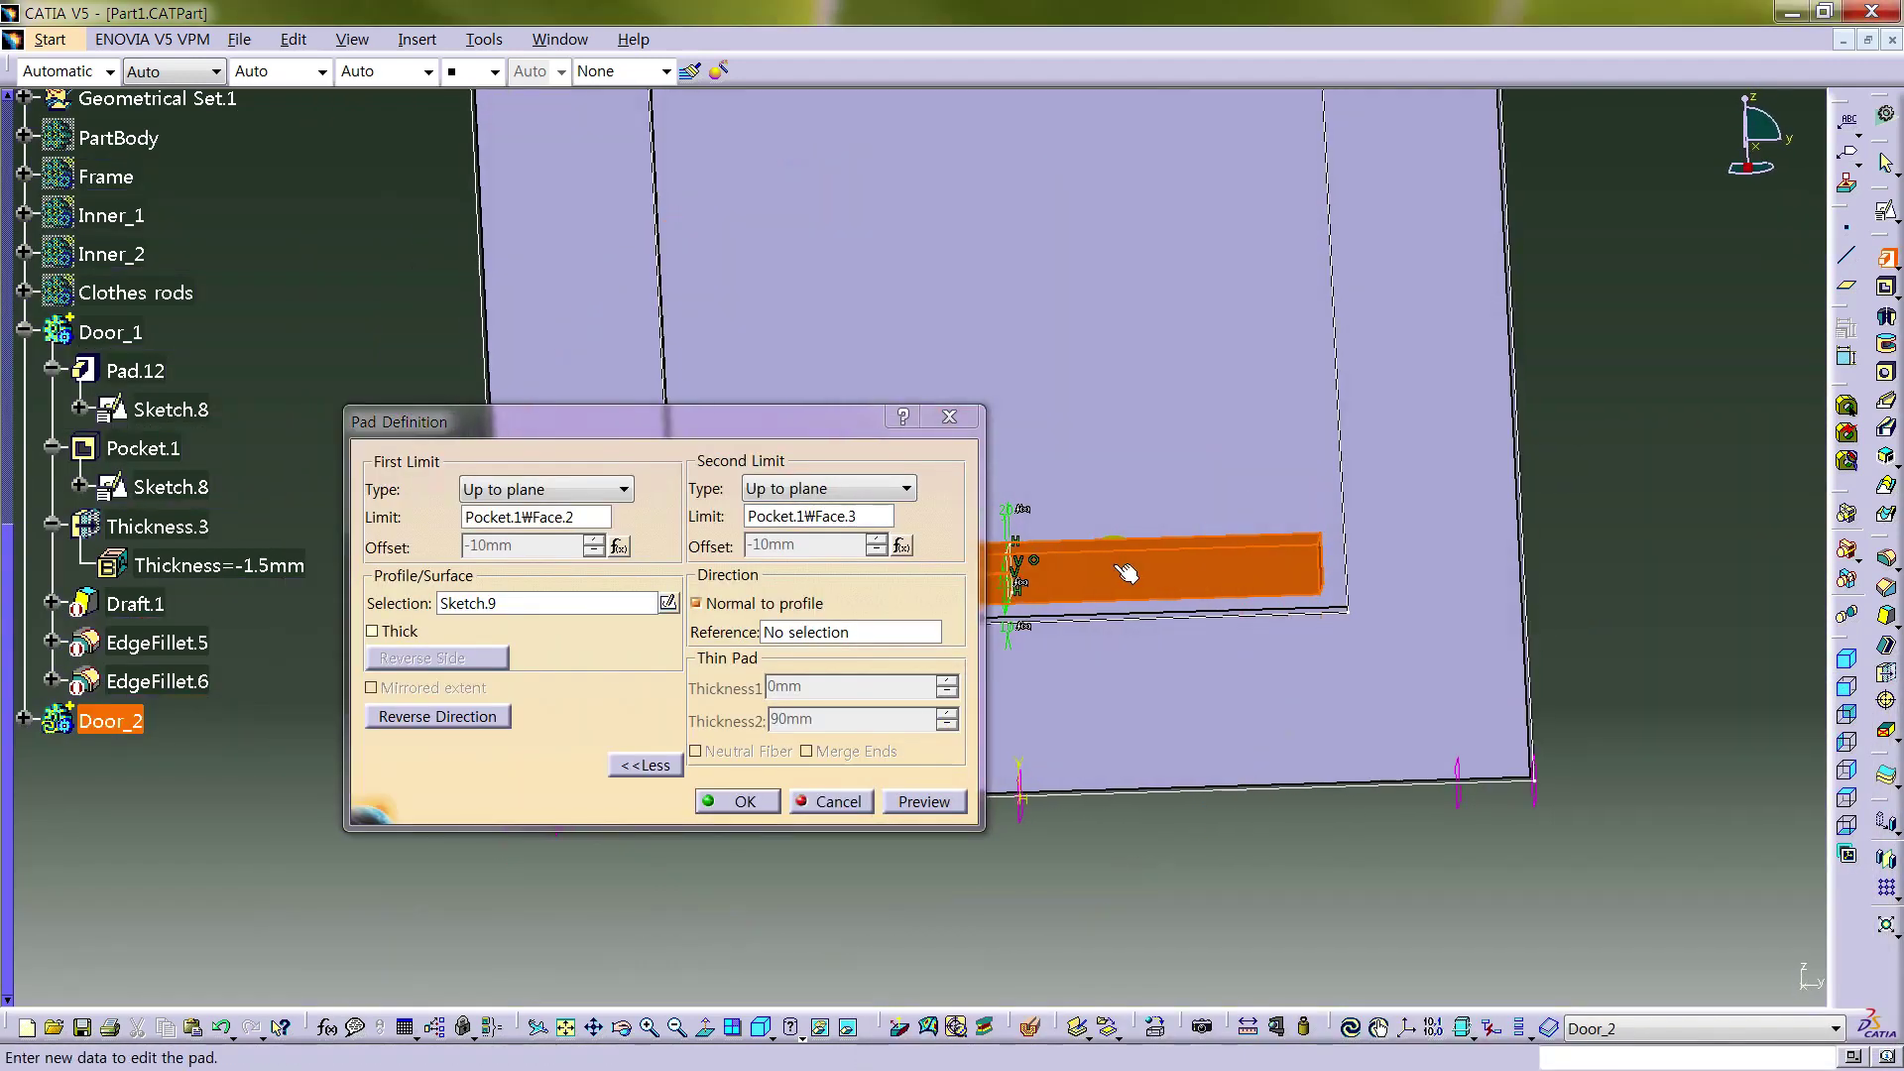
drag(783, 440, 1564, 712)
middle_drag(1054, 593, 962, 508)
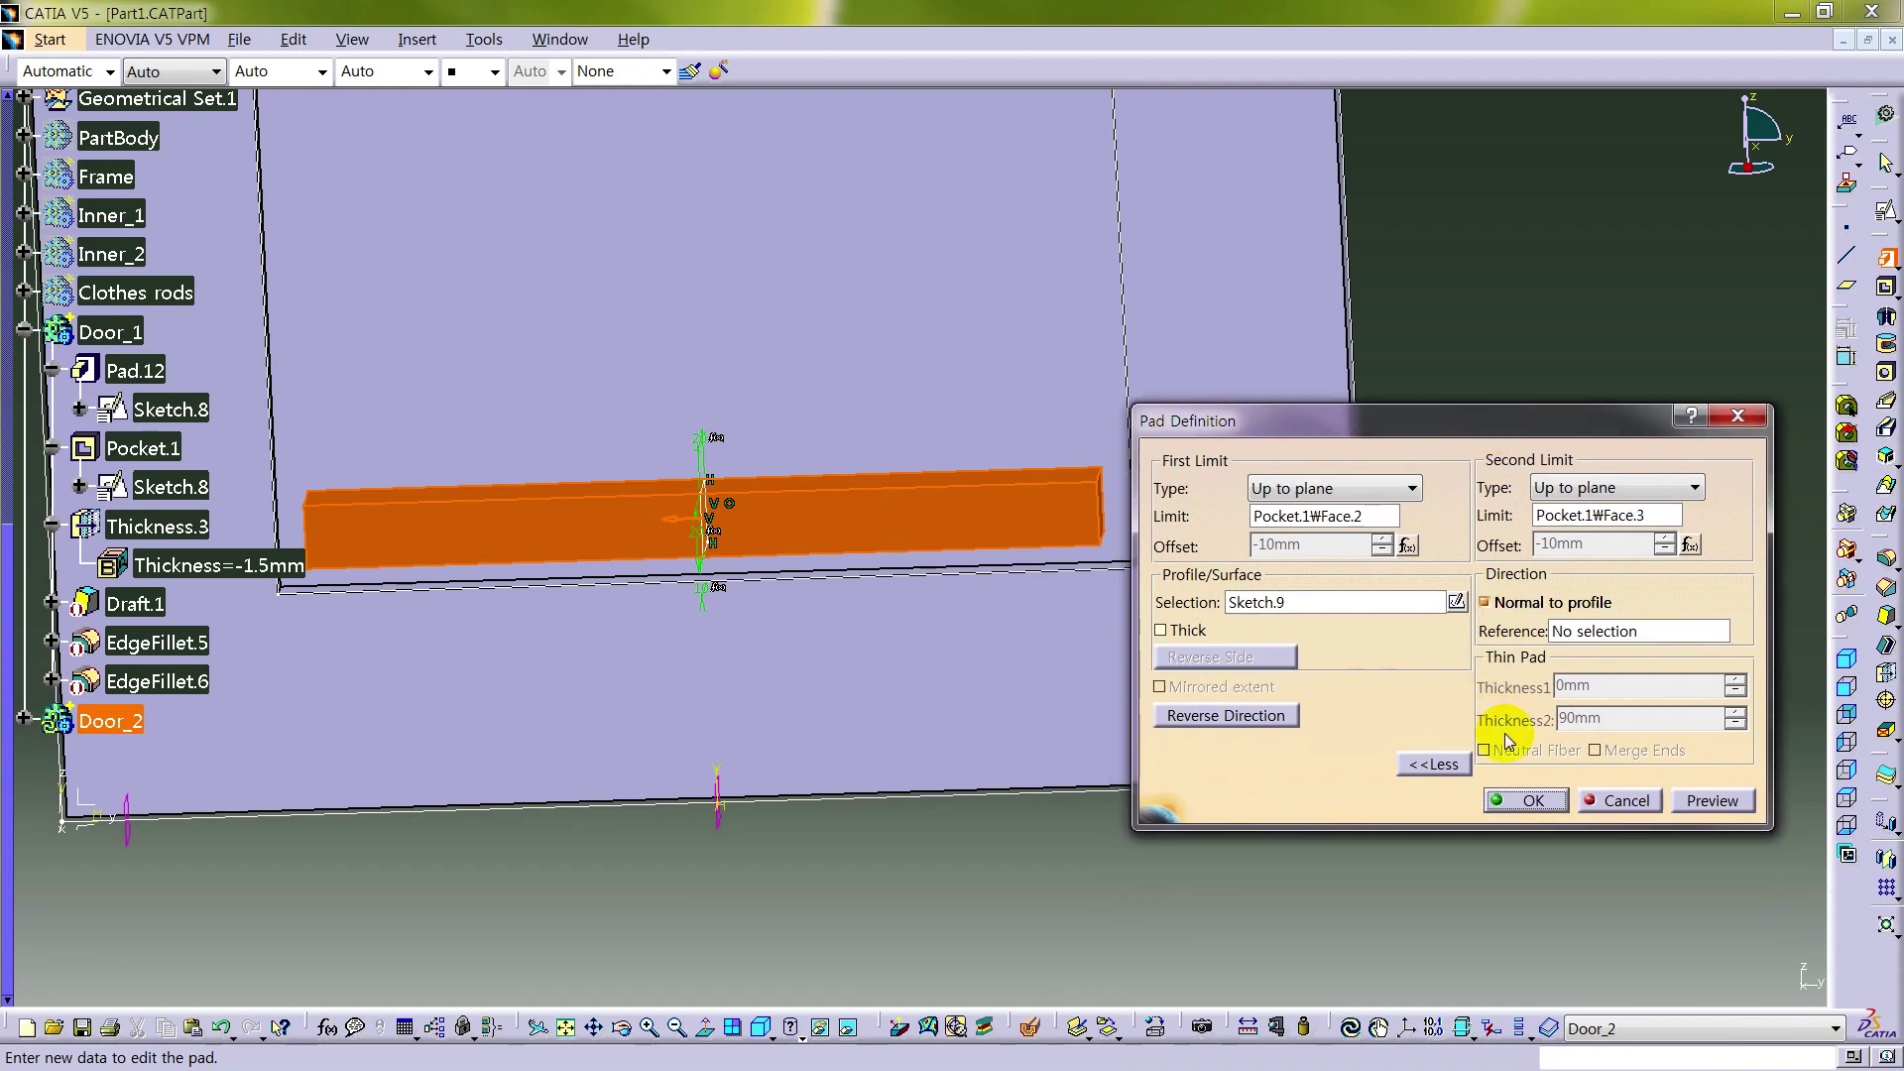
click(1525, 802)
middle_drag(765, 761, 965, 624)
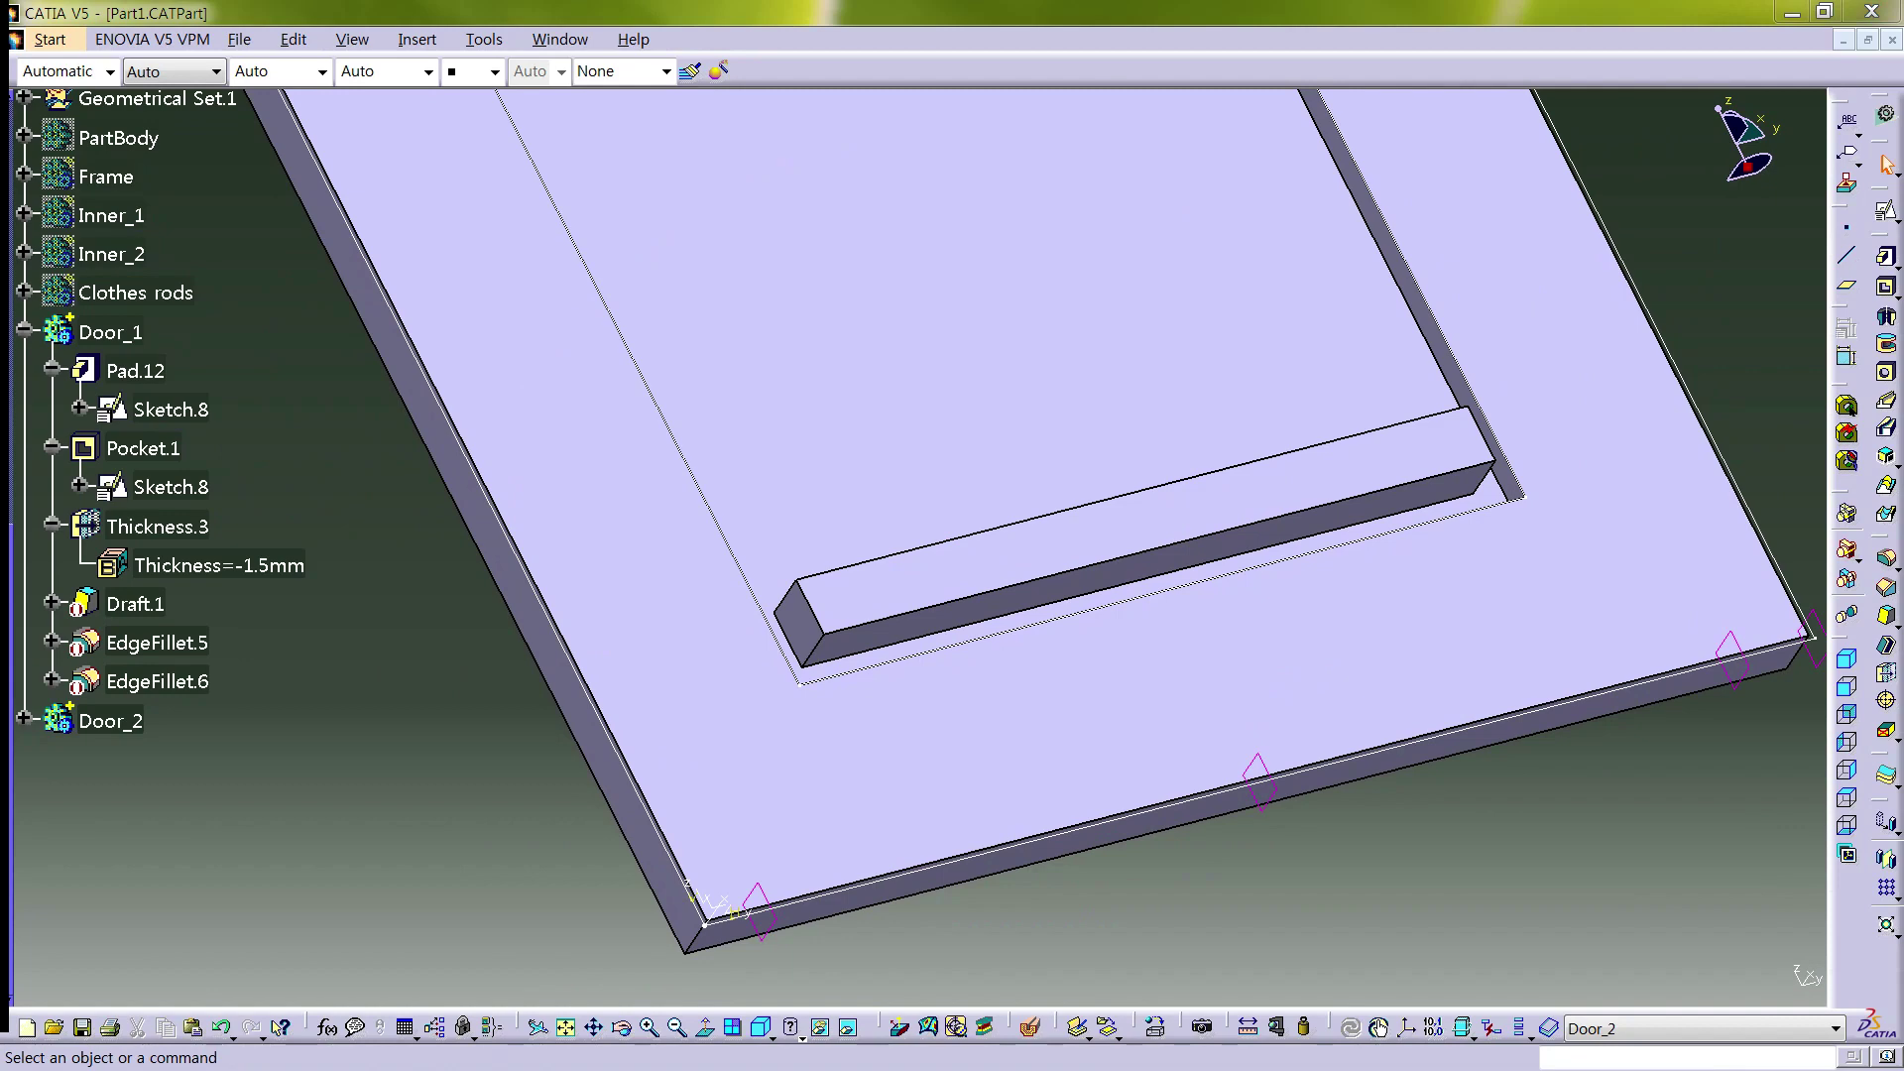
middle_drag(1079, 813, 1101, 744)
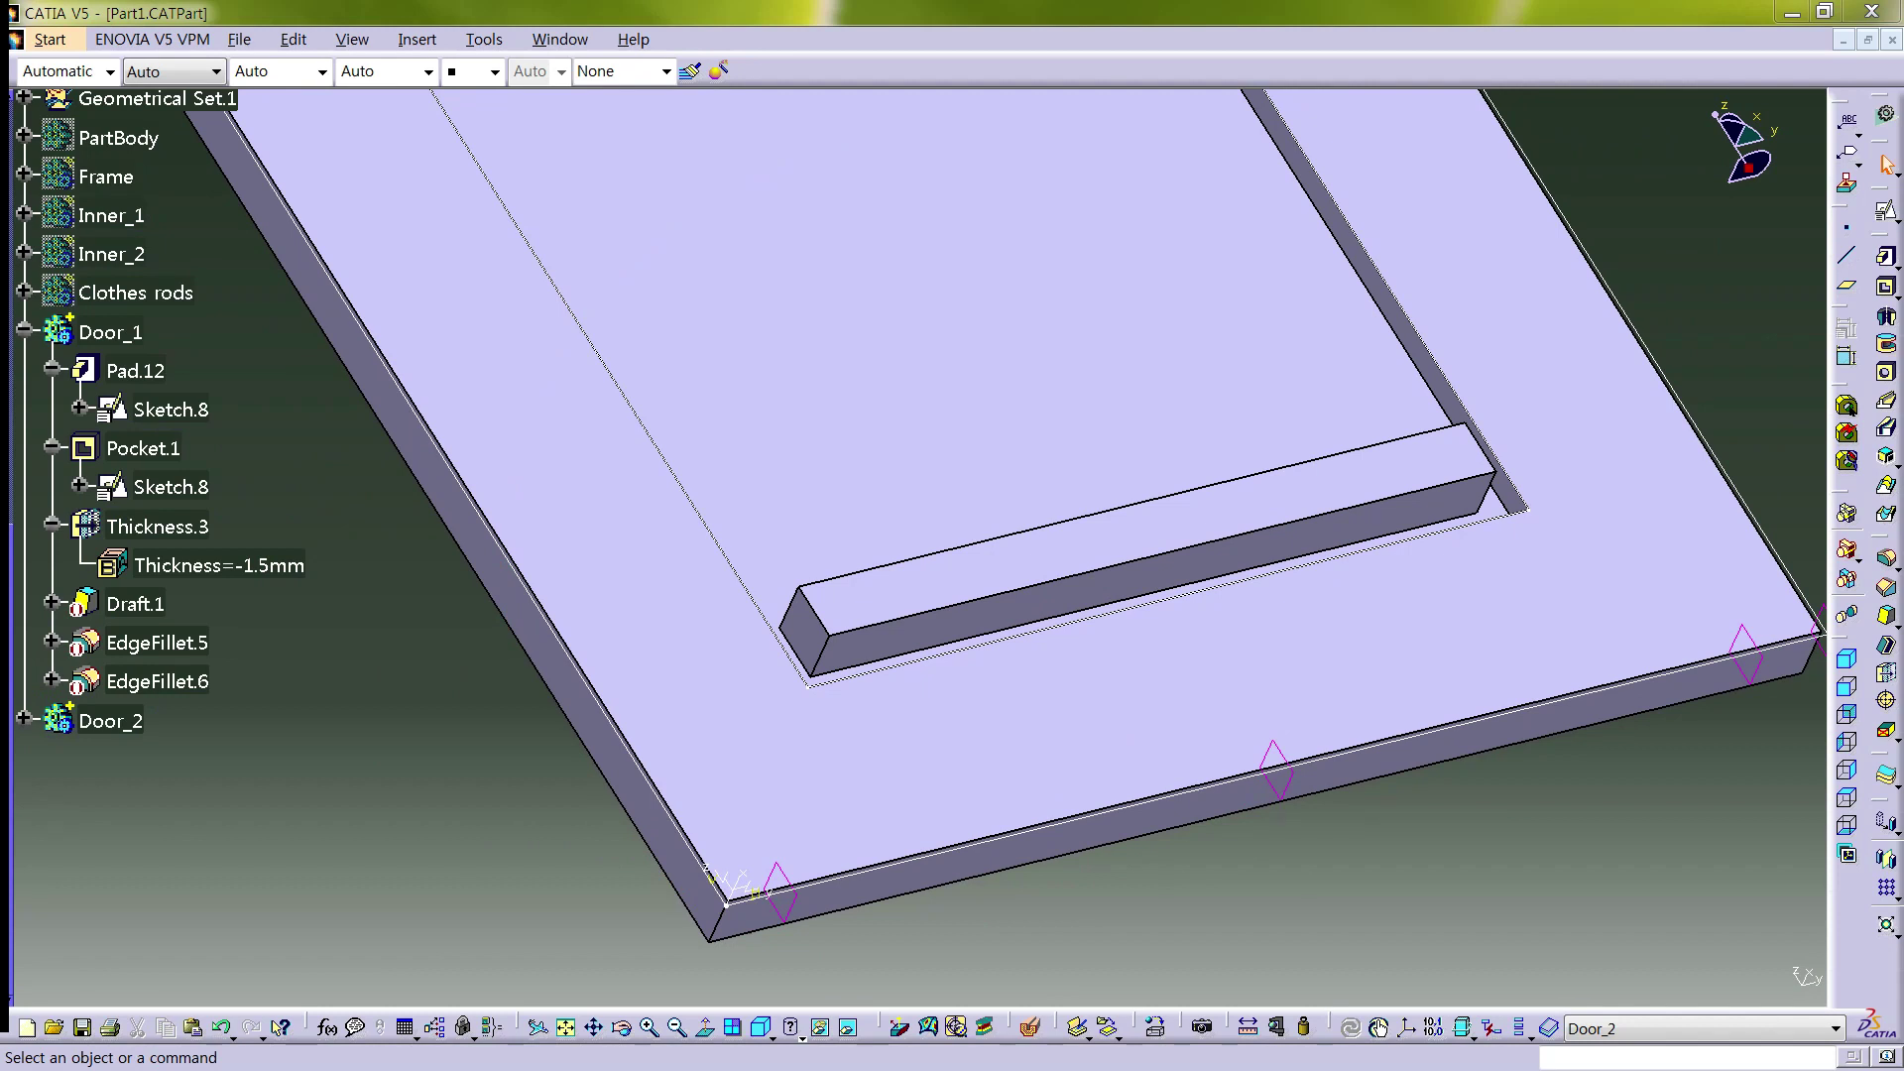
click(1335, 835)
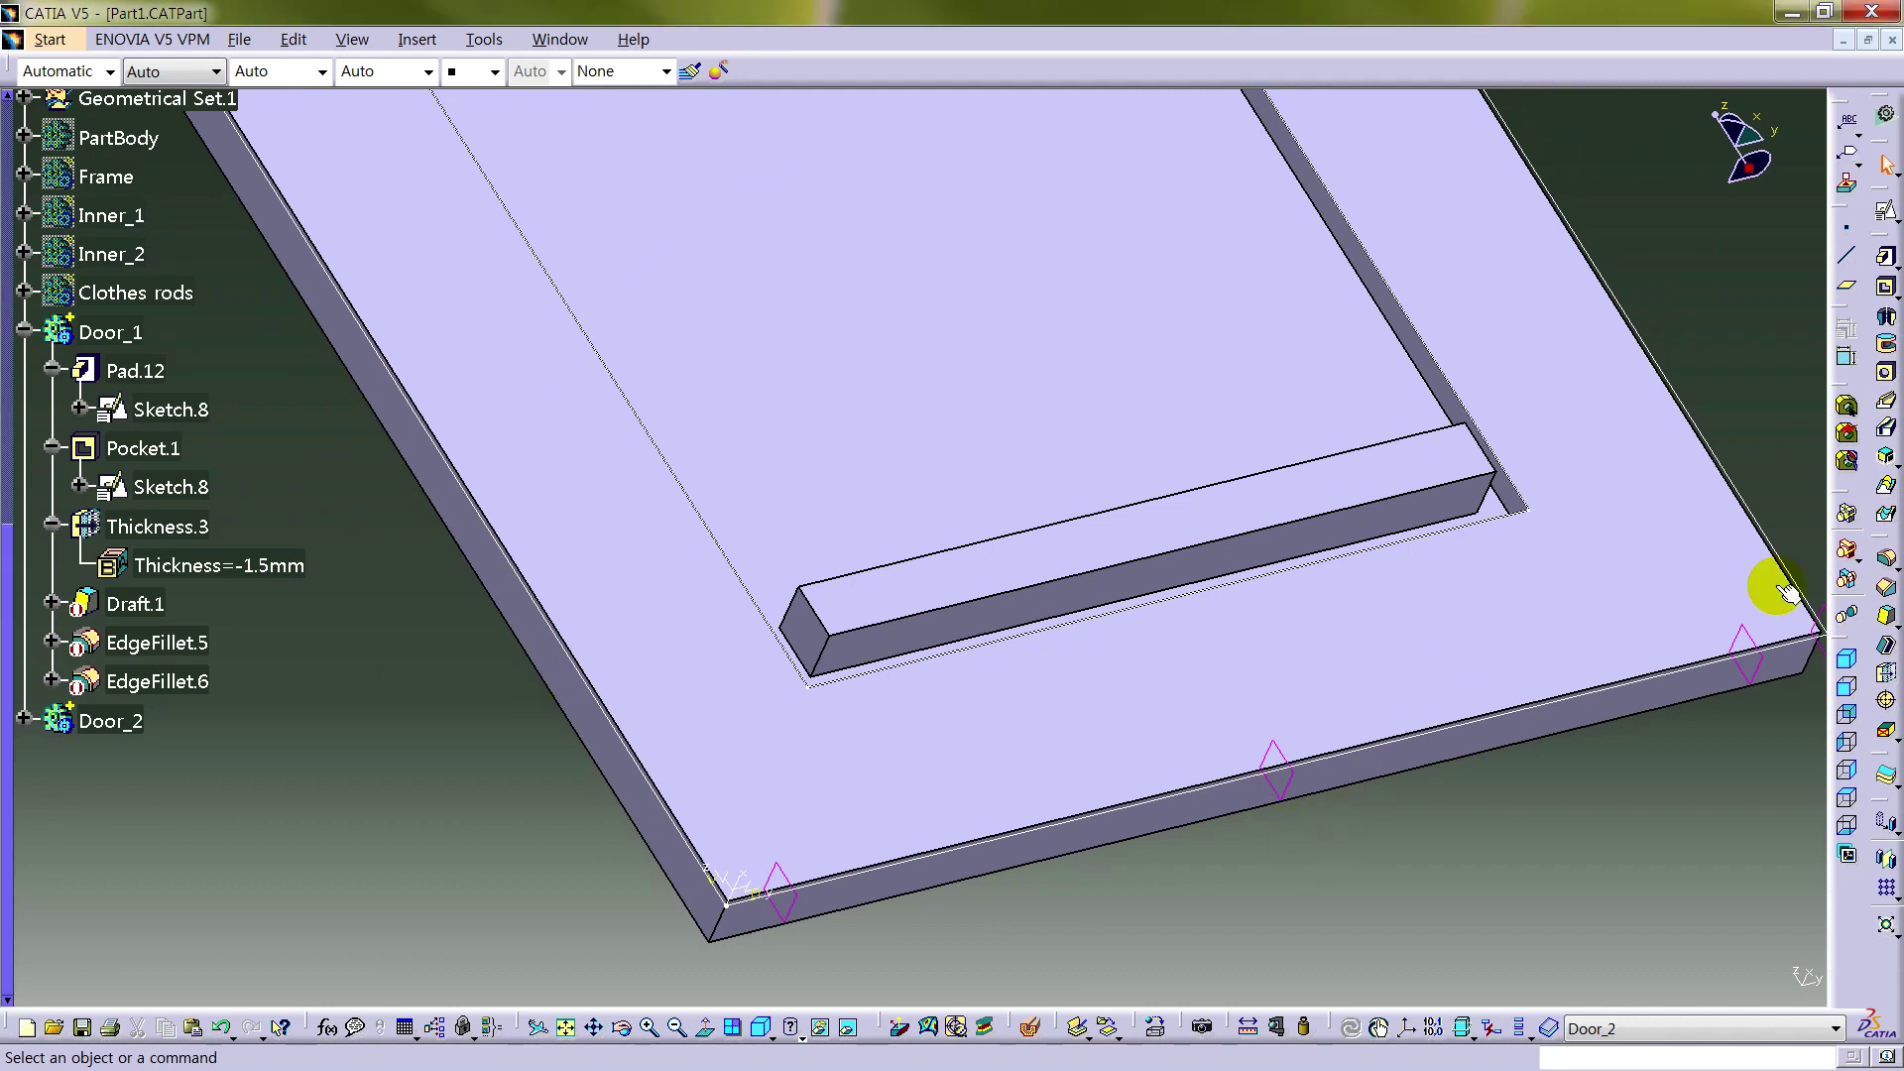
- Start a 45-degree draft on the slat's upper and lower long faces, hiding the Door_1 body to reach them
click(1885, 616)
middle_drag(964, 620, 884, 714)
right_click(126, 334)
click(202, 402)
middle_drag(1019, 628, 1083, 601)
click(1083, 601)
middle_drag(659, 534, 765, 595)
click(865, 558)
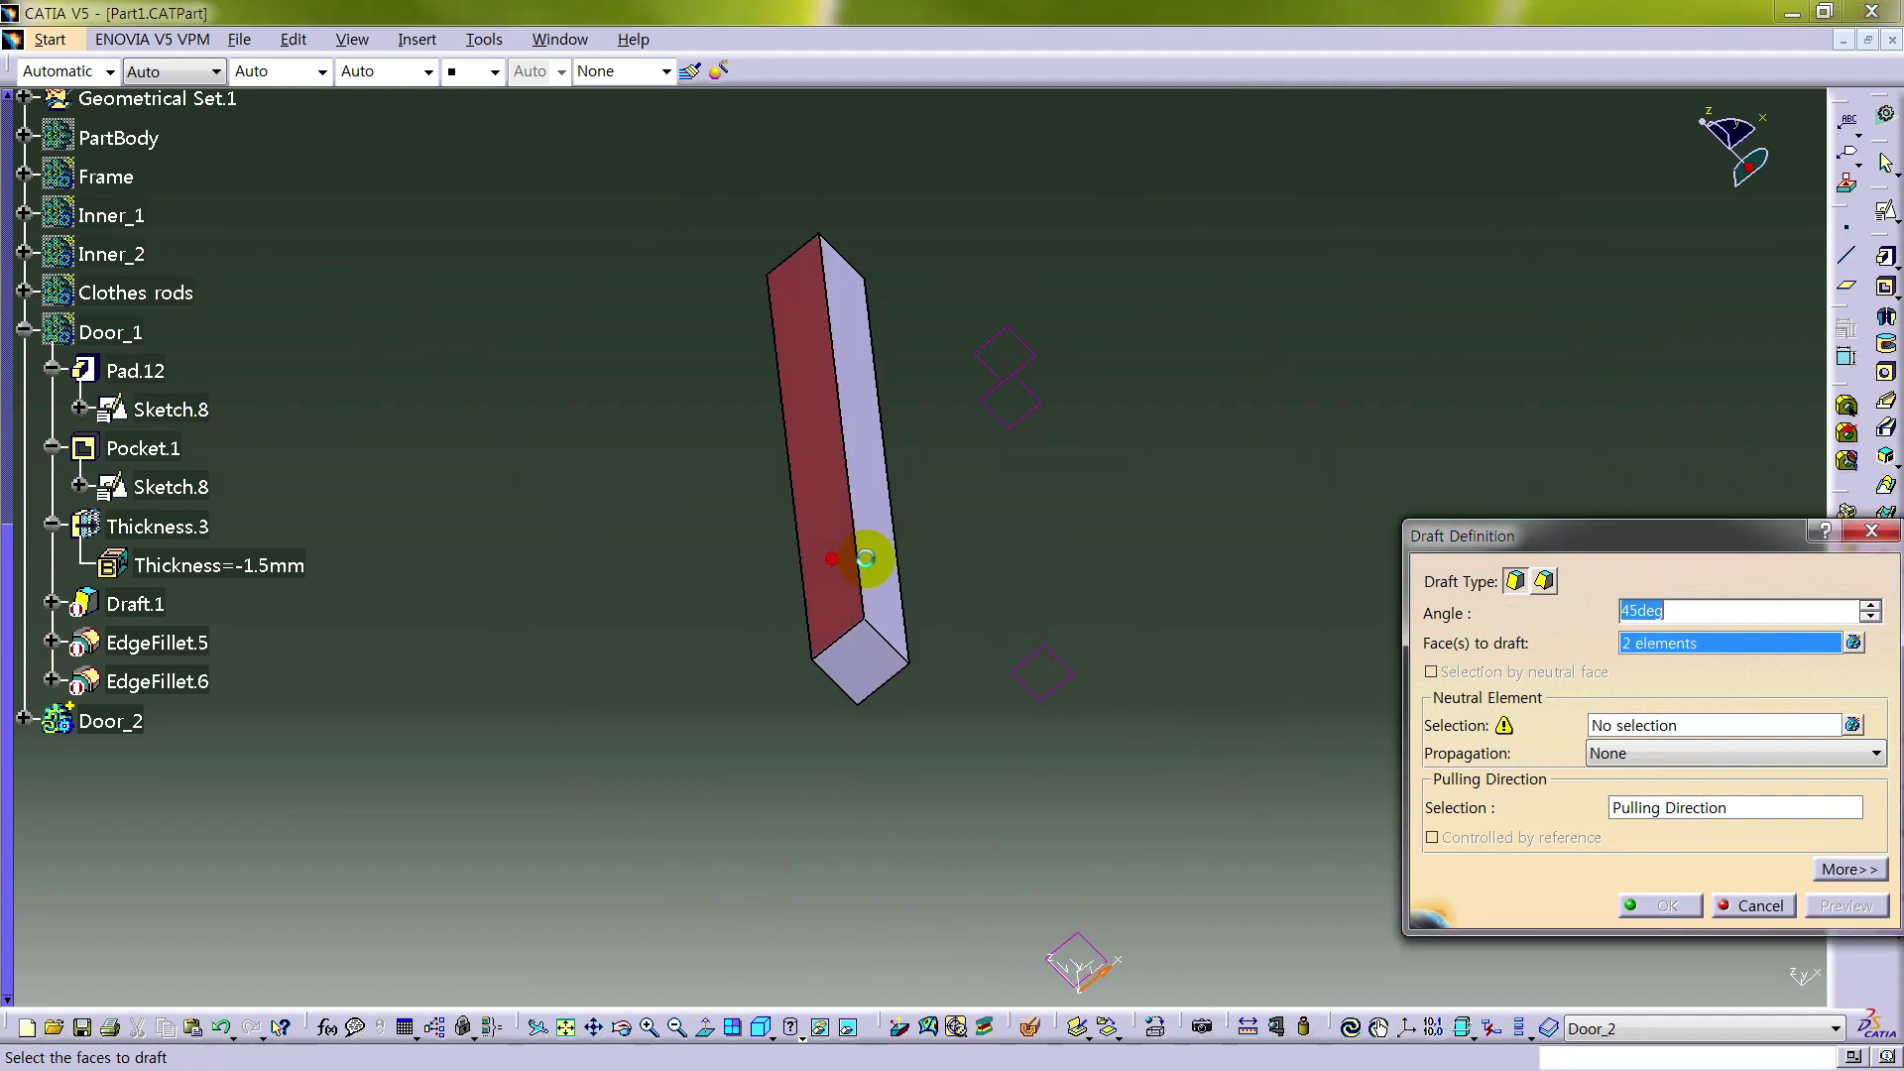
- Use the slat's back face as the draft's neutral element and apply the draft
click(1665, 733)
middle_drag(936, 694, 842, 629)
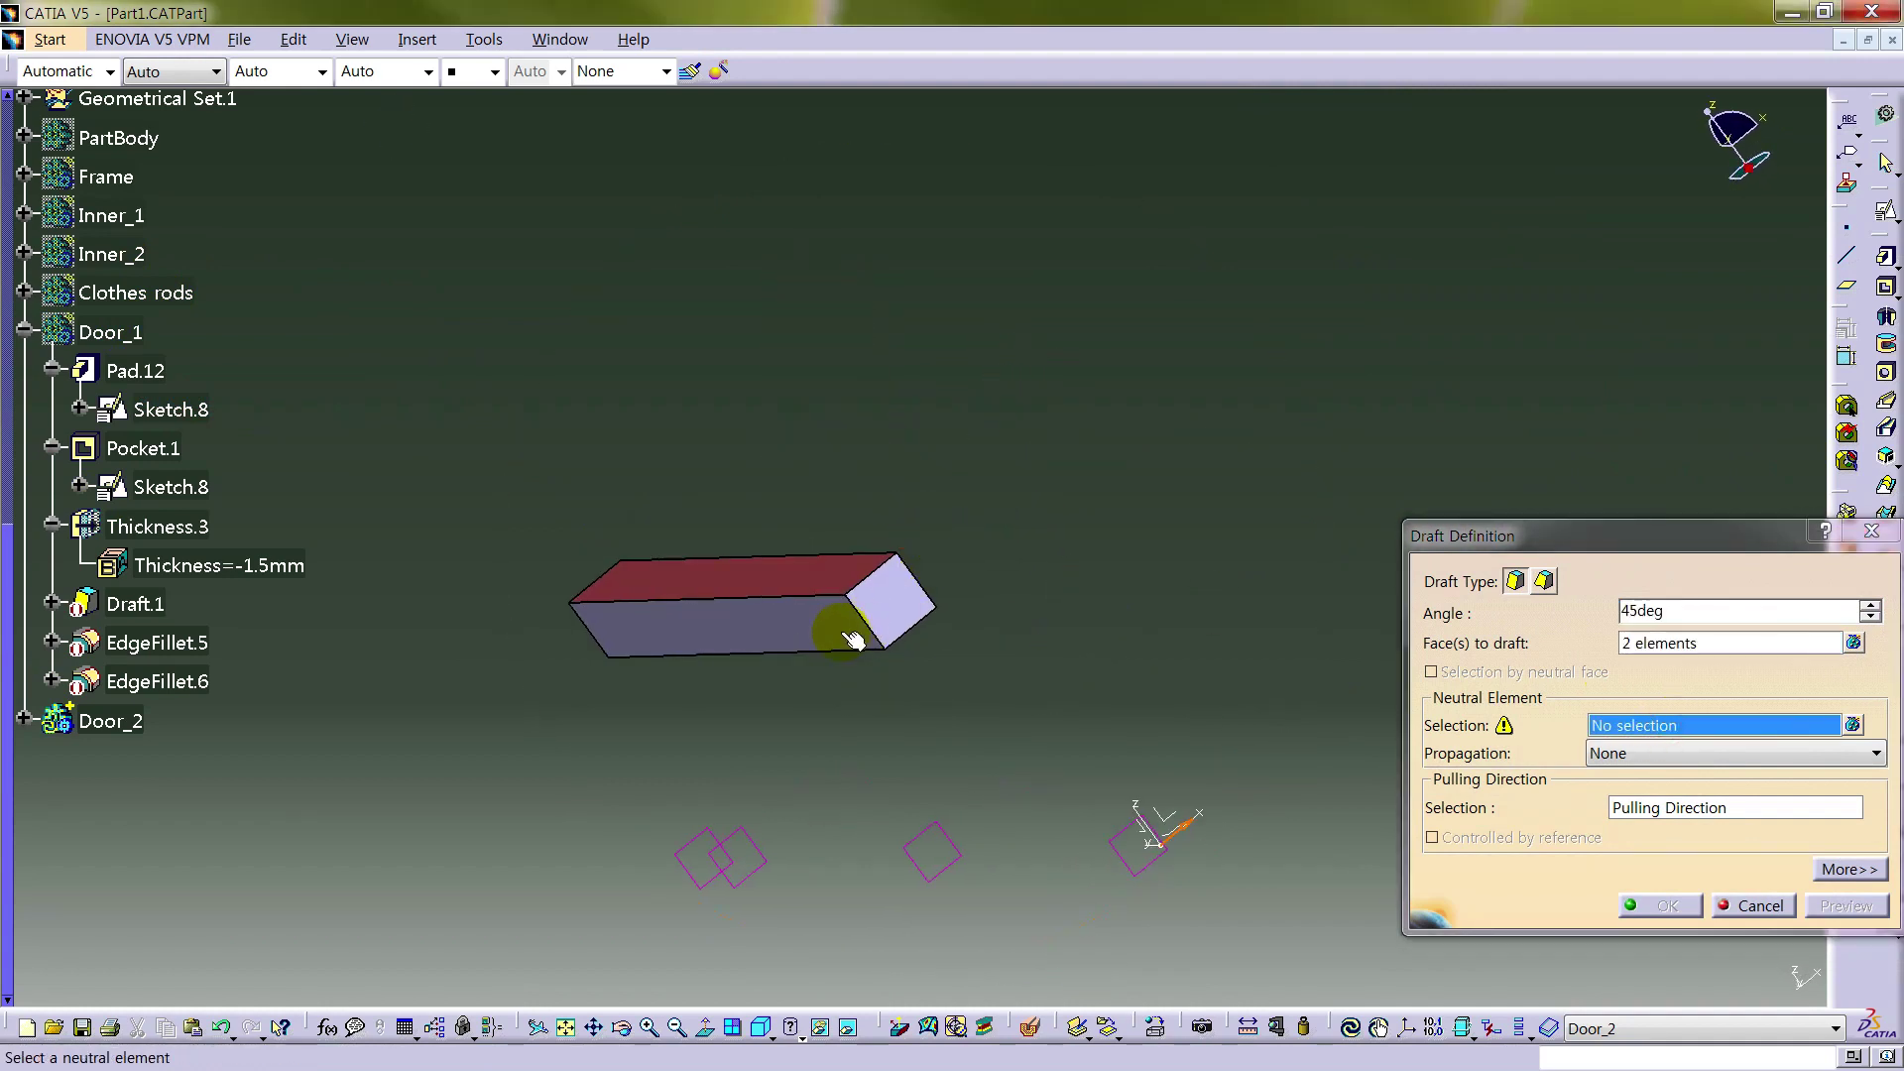
click(842, 631)
click(1840, 902)
middle_drag(1117, 519, 893, 568)
click(1648, 907)
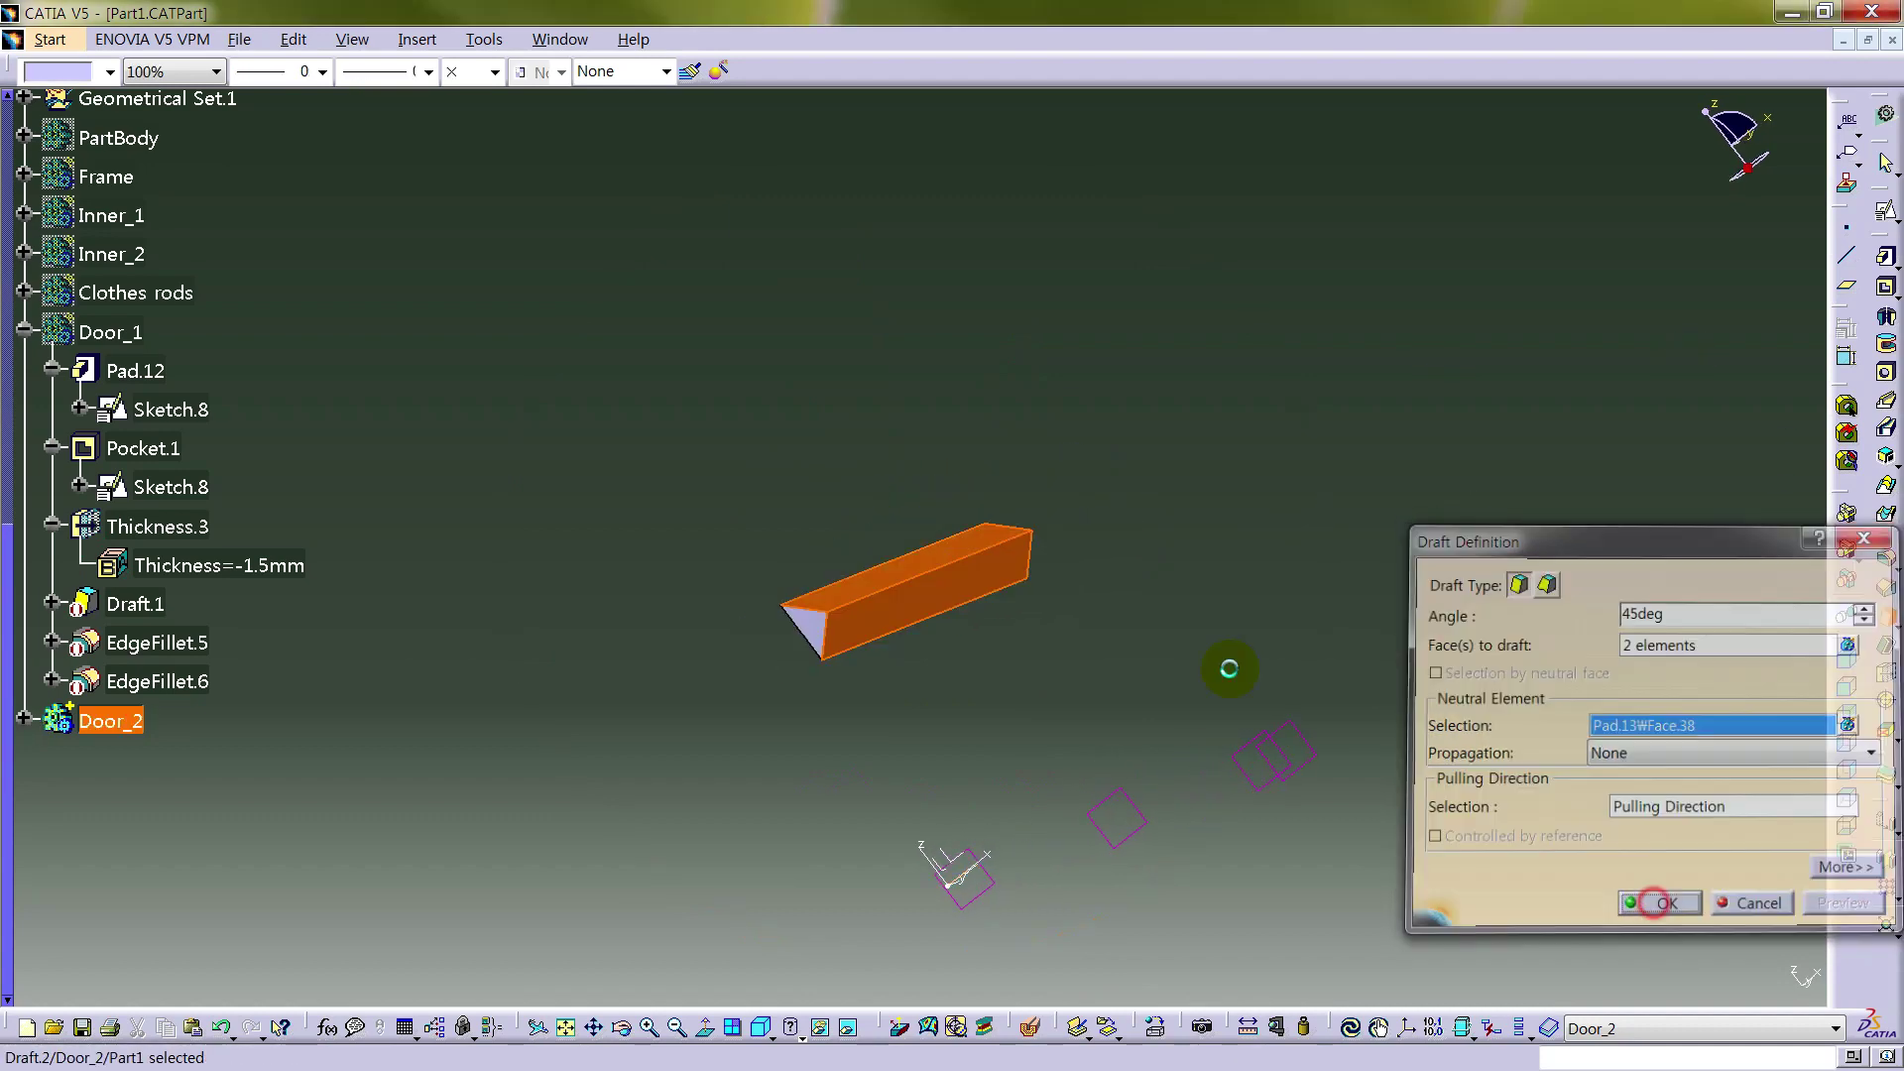
click(1239, 452)
- Thicken the slat's back face outward with a Thick Surface of 5 mm first offset
middle_drag(905, 621, 1240, 634)
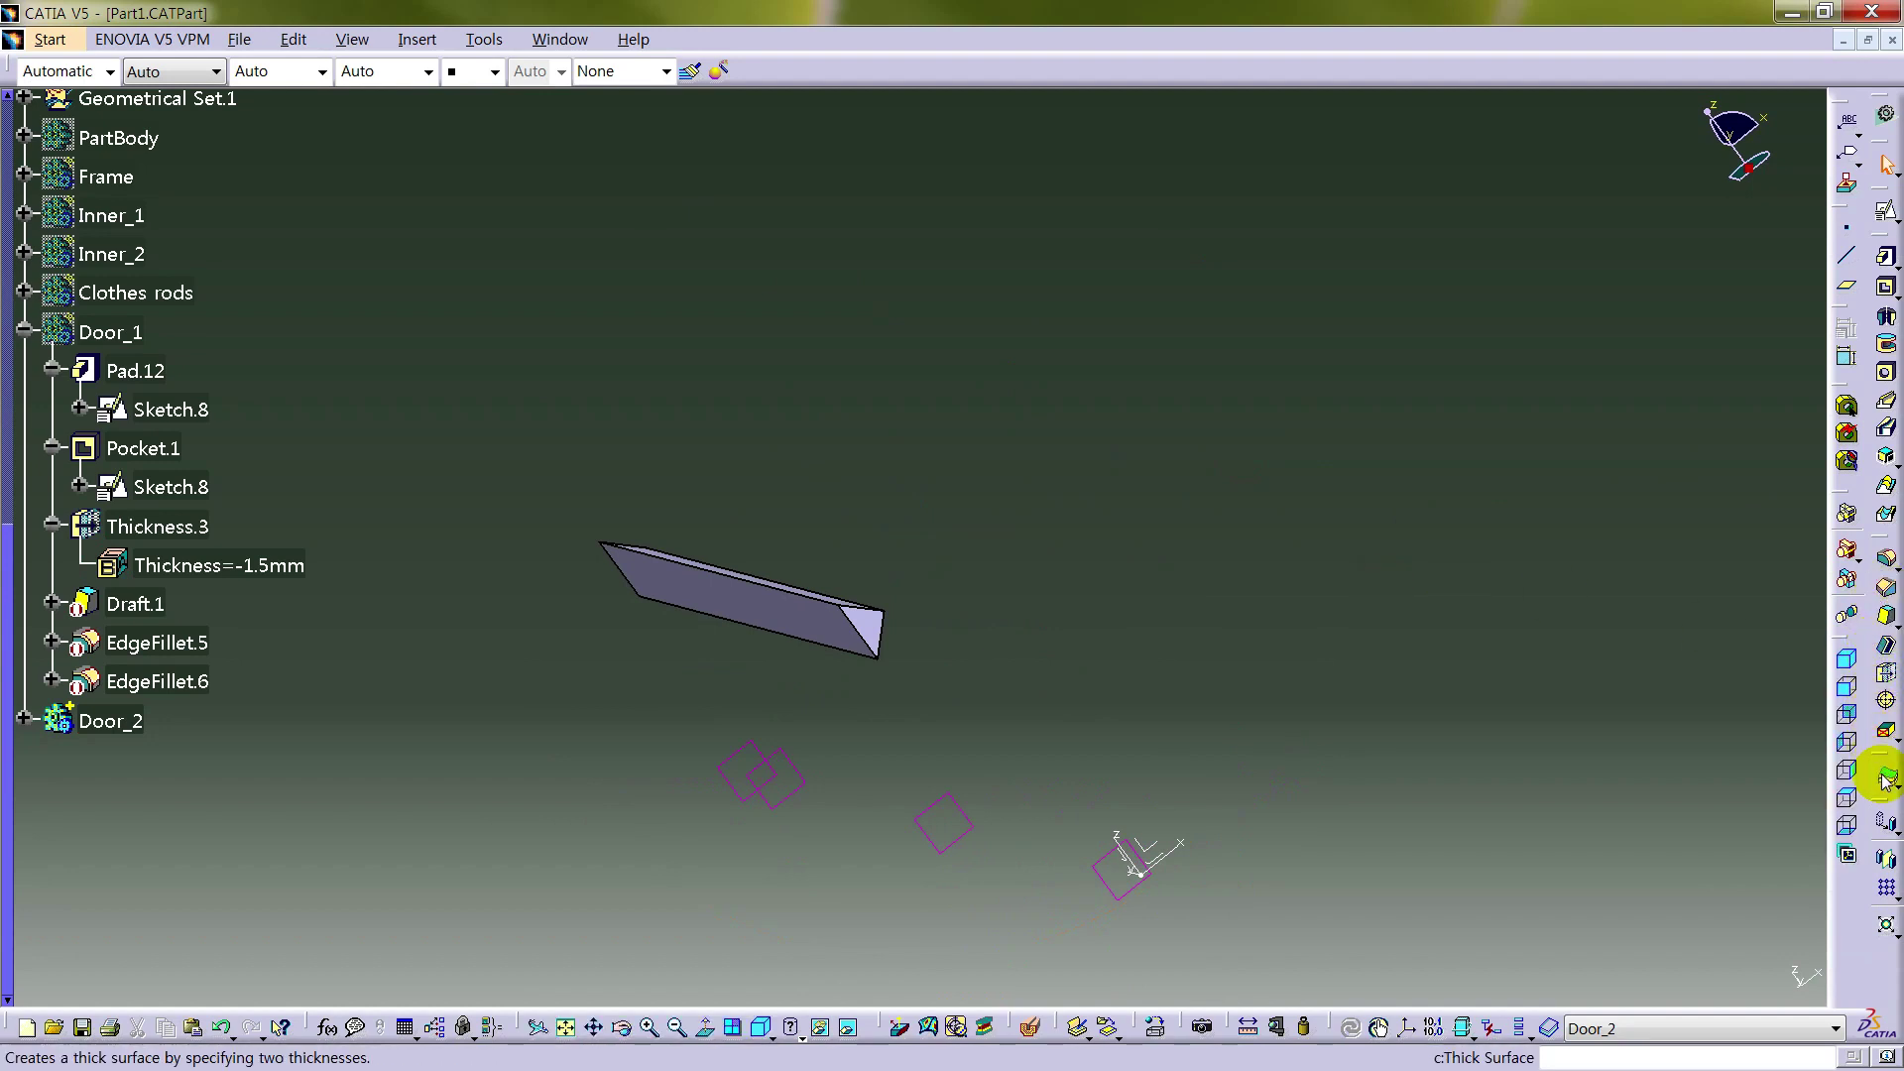
click(1886, 774)
click(820, 628)
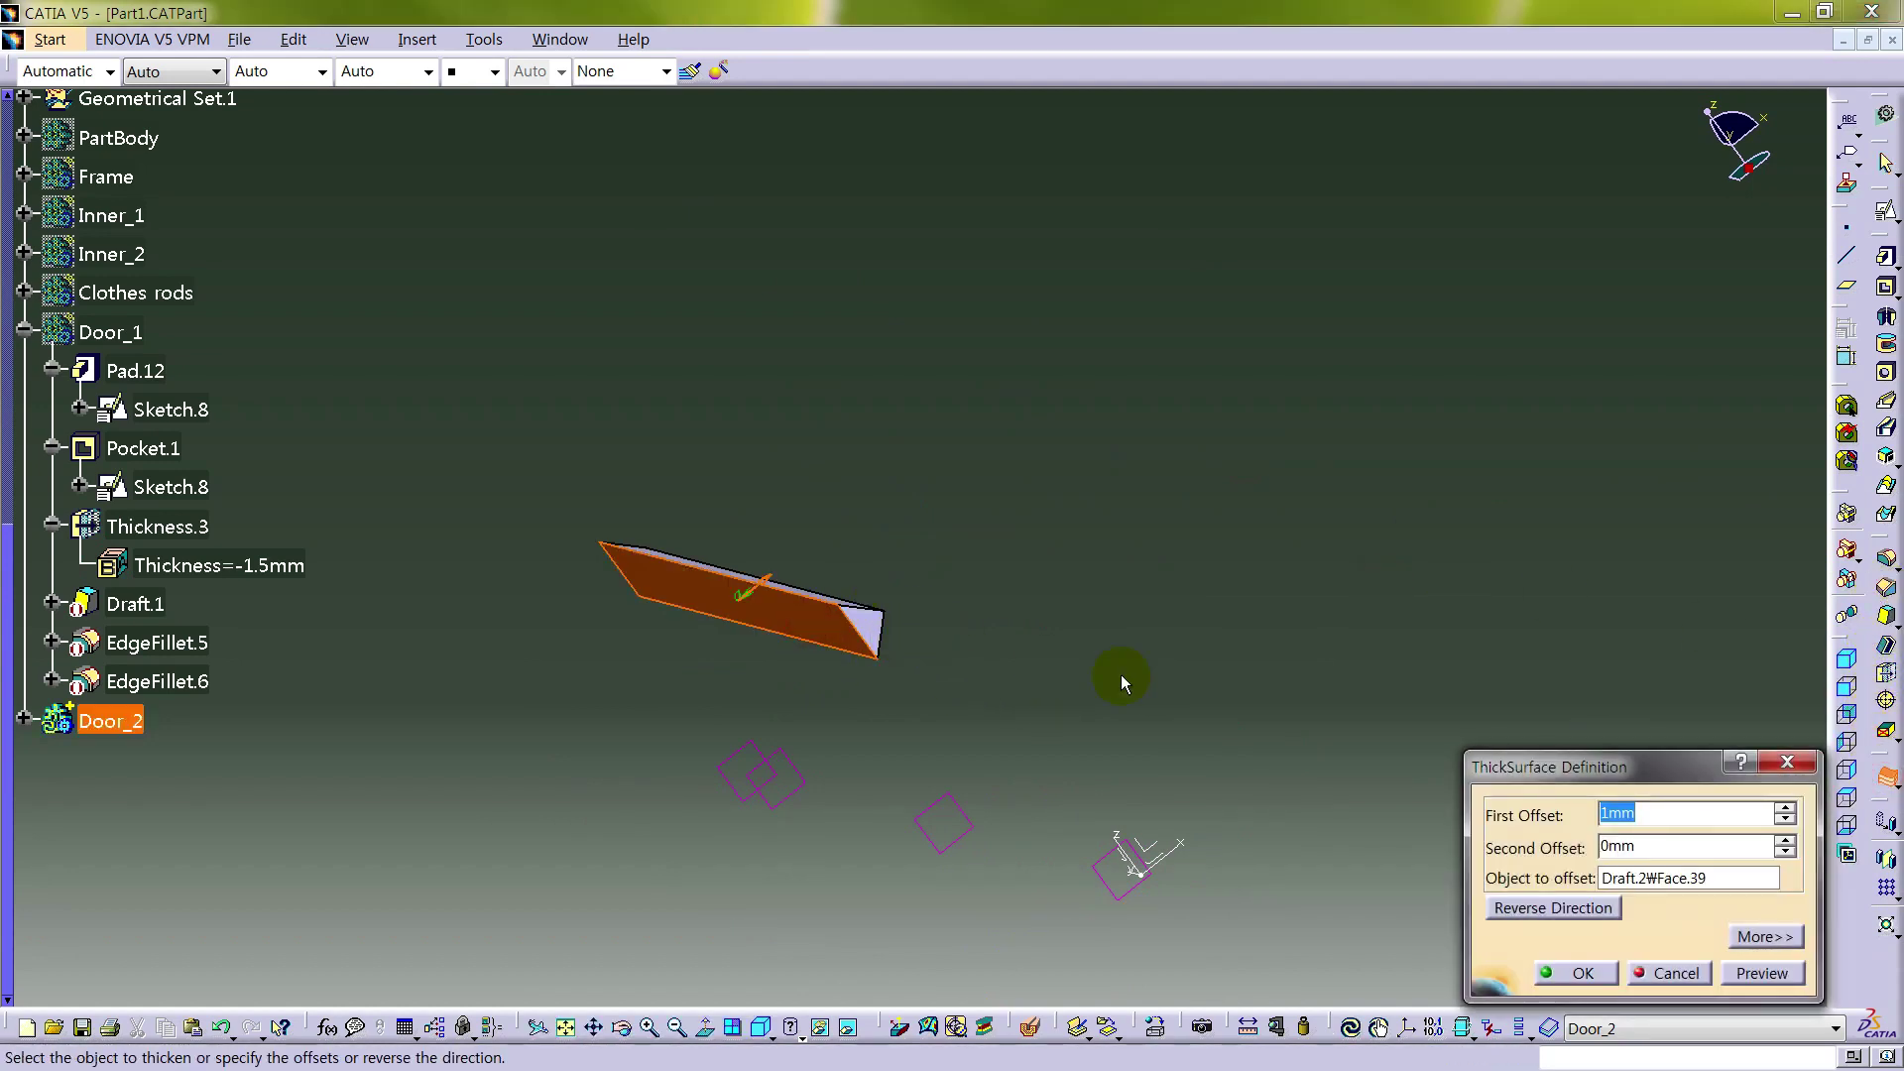
double_click(1654, 816)
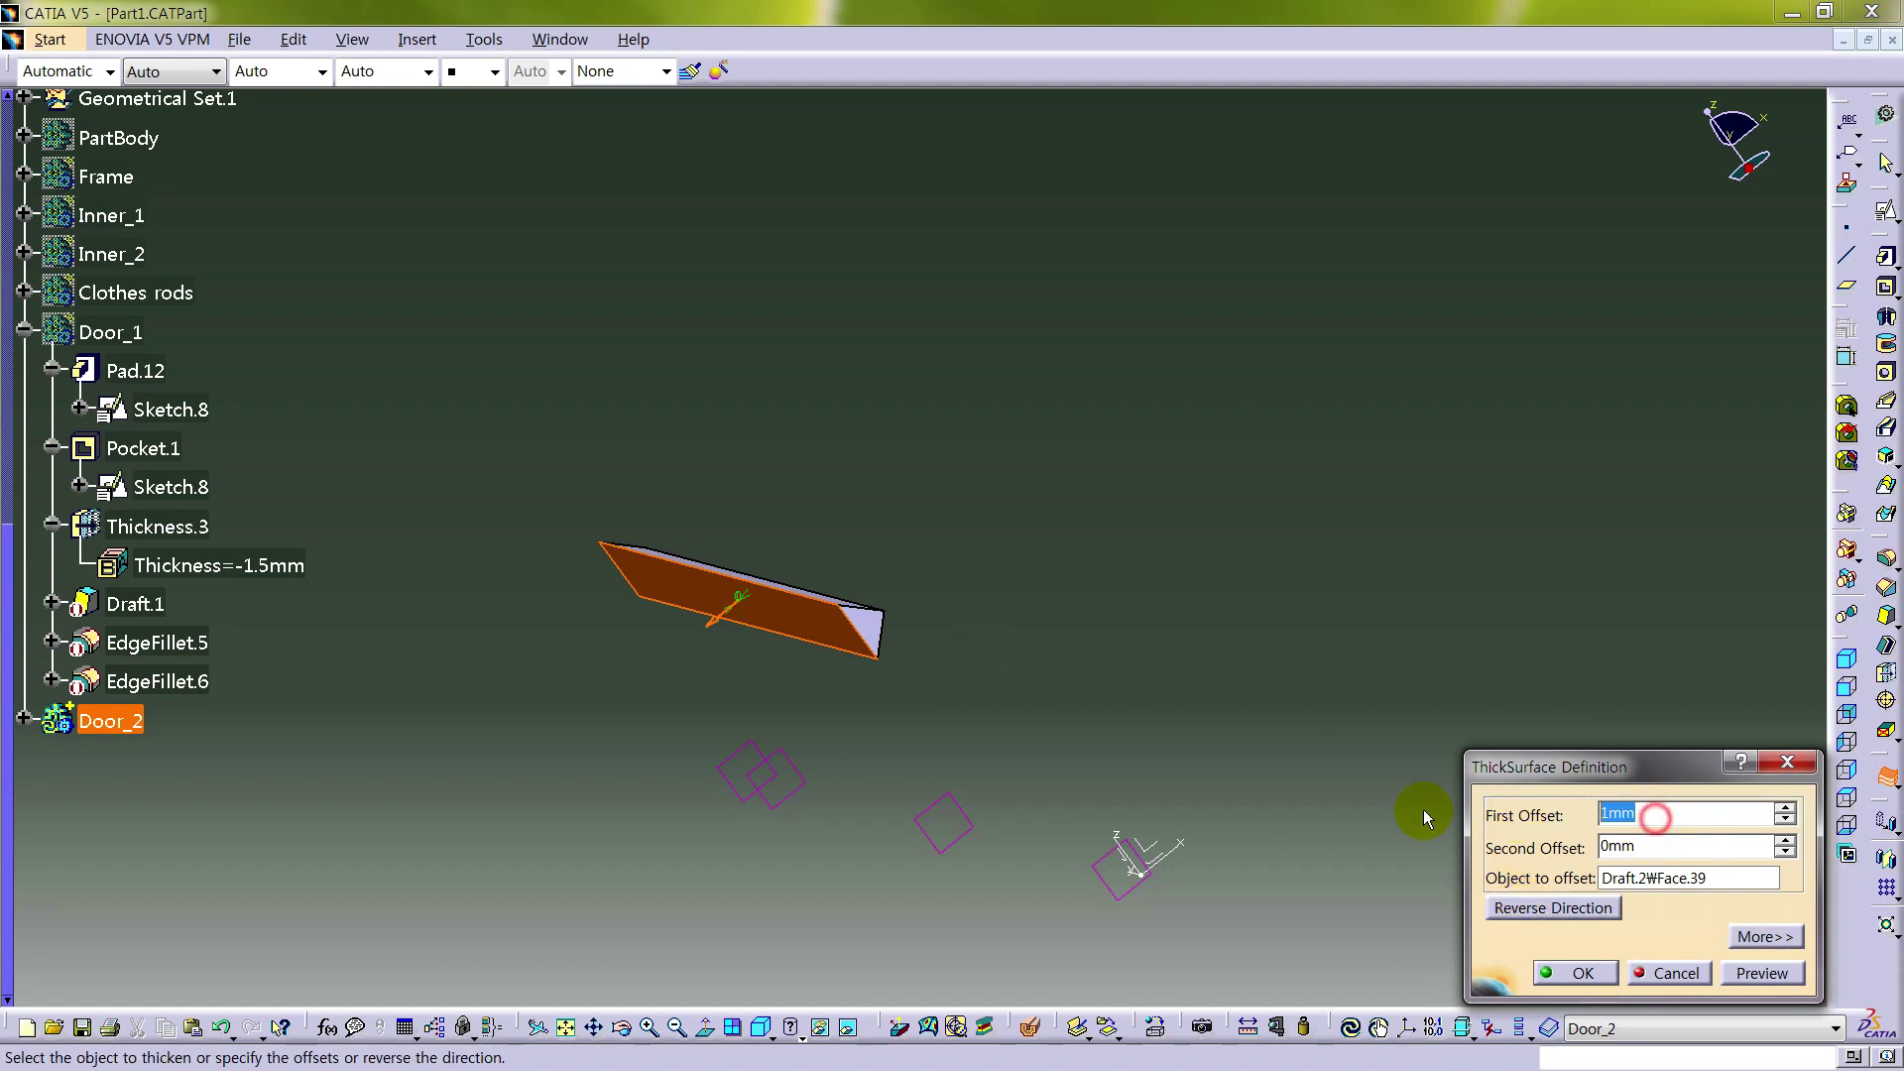
text(5)
click(1761, 973)
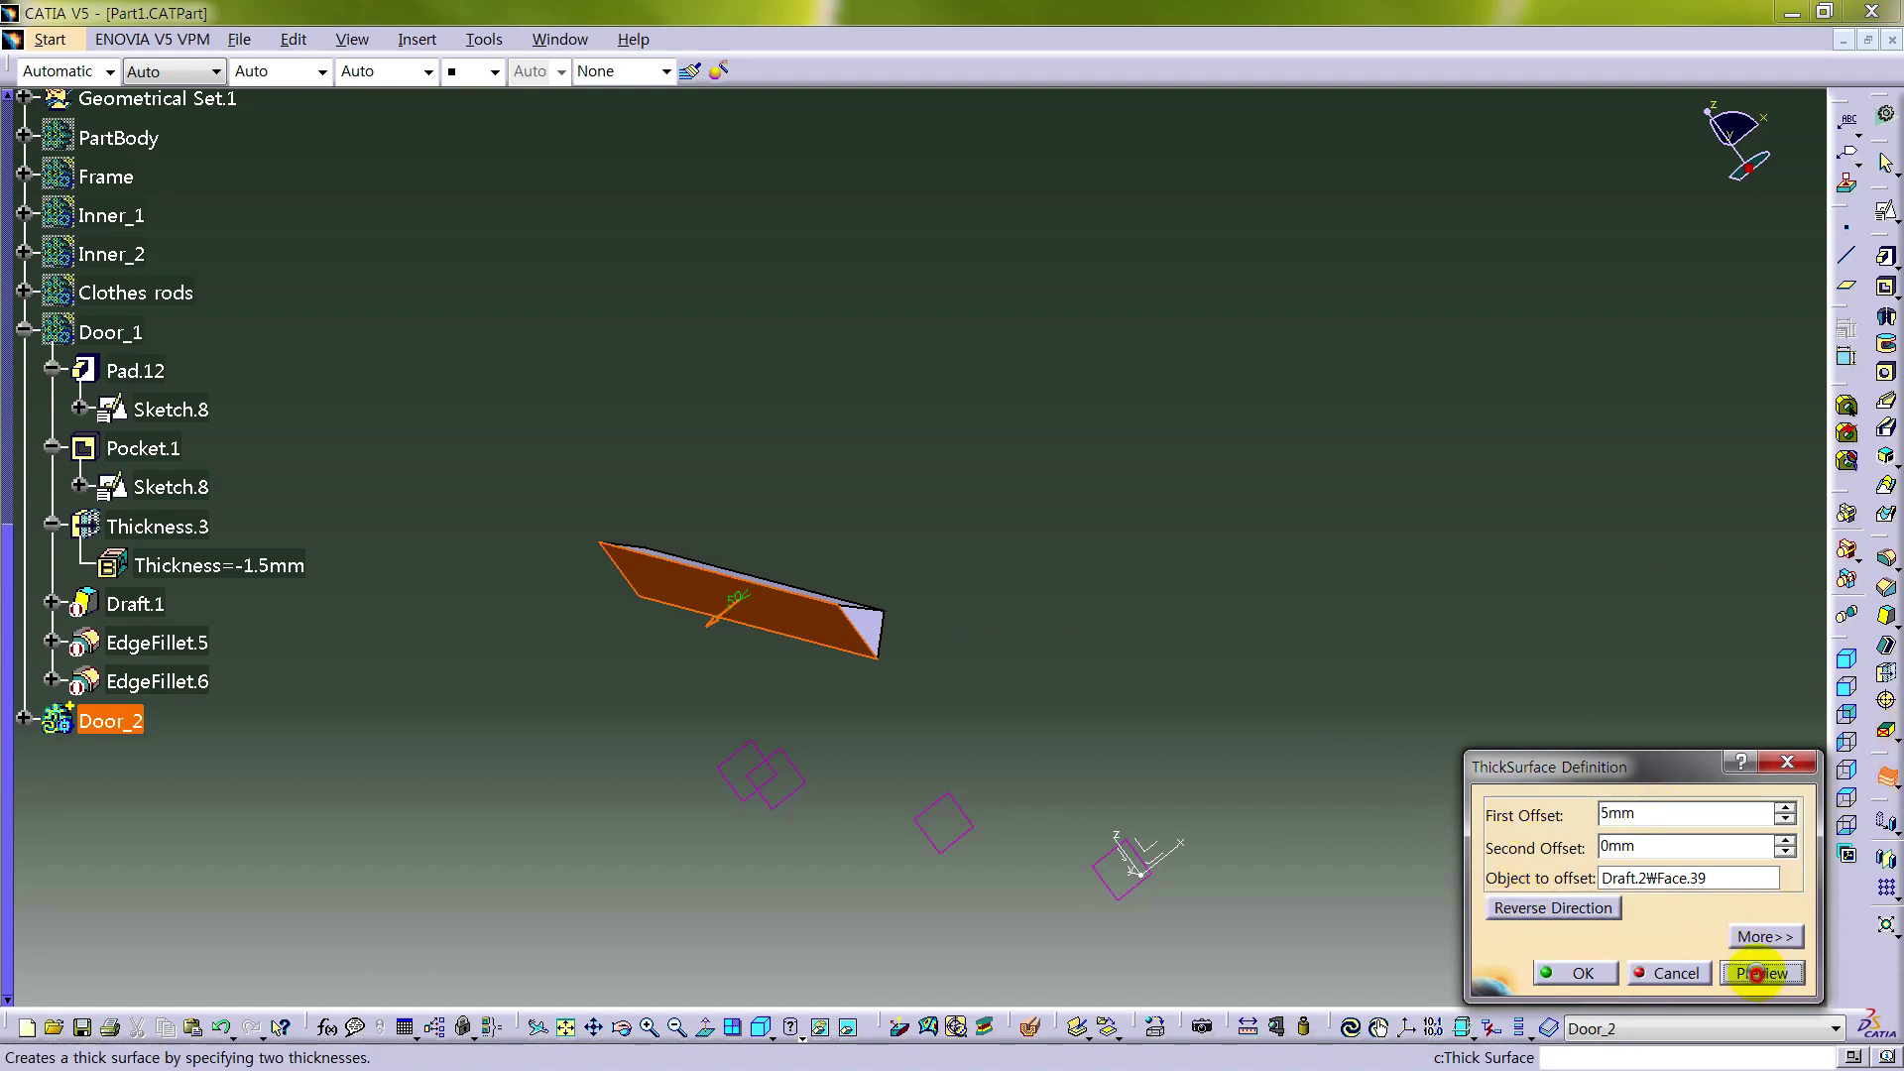
click(1575, 973)
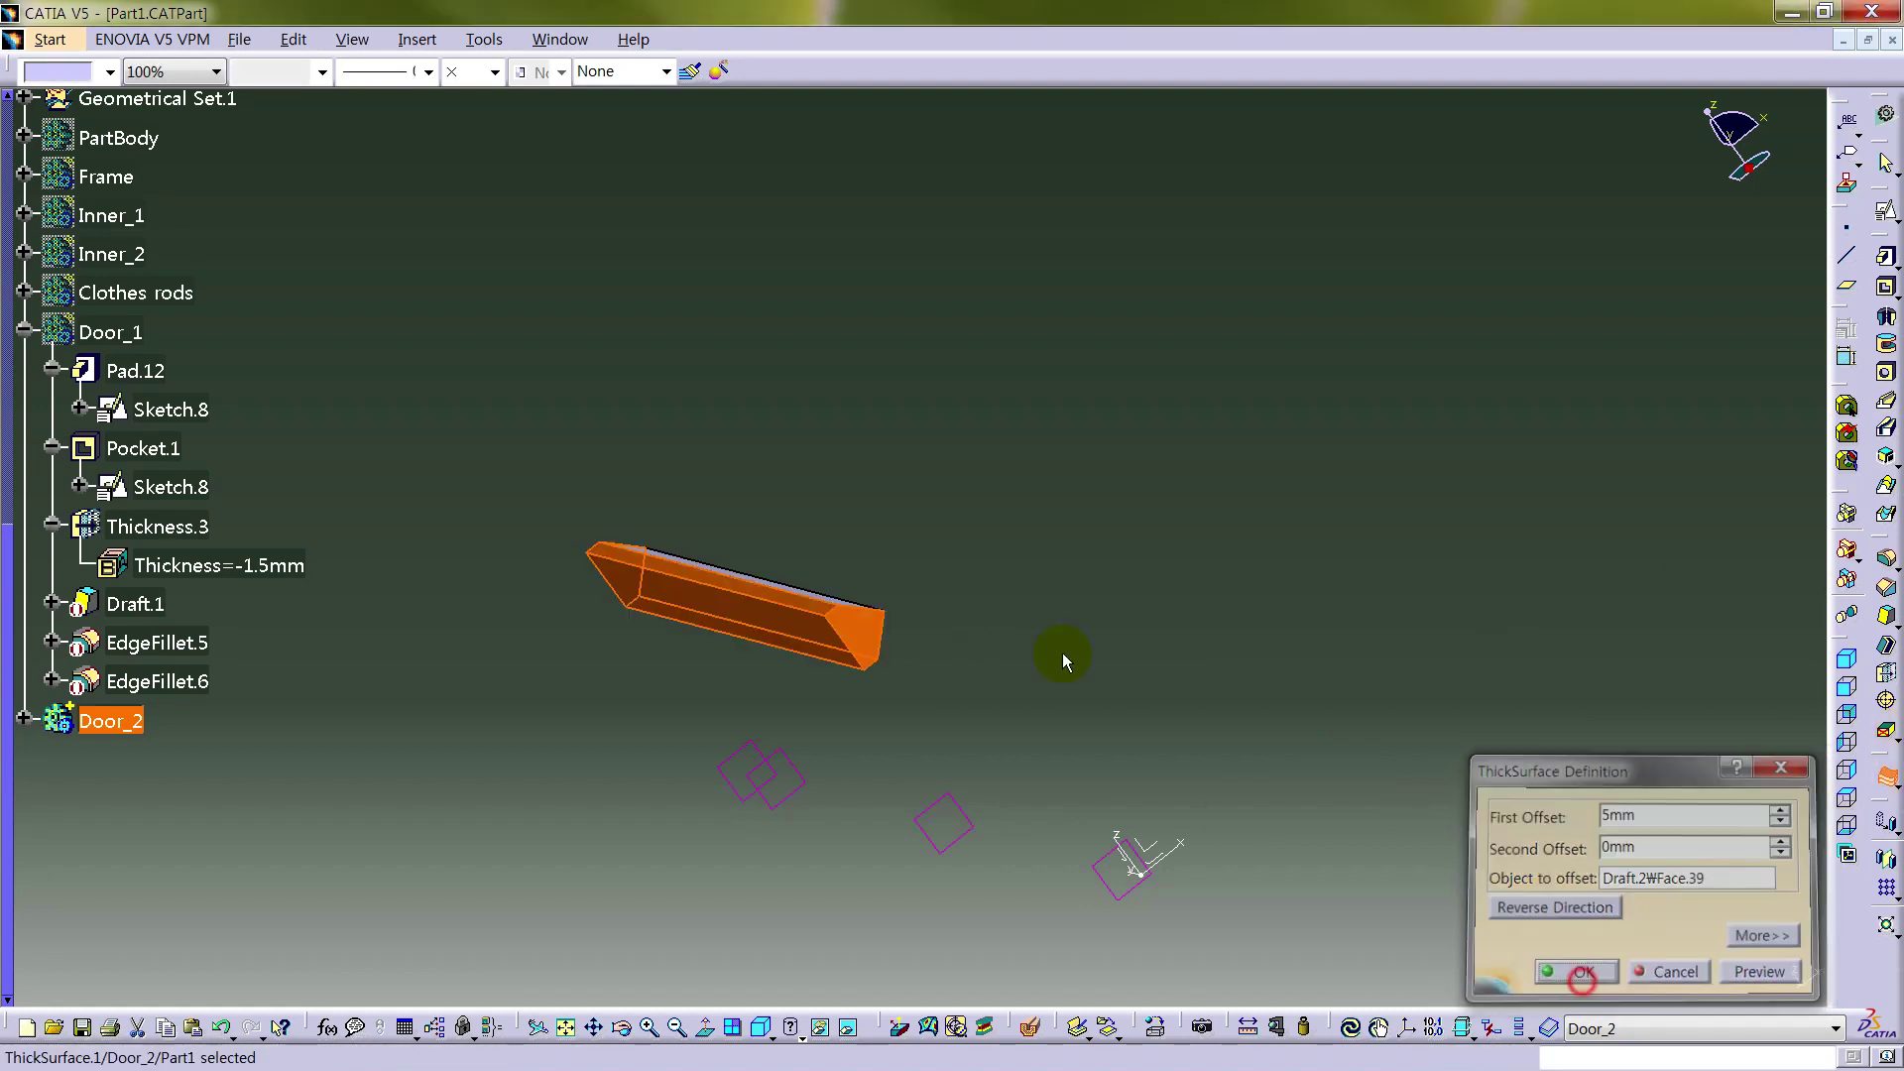
- Show the Door_1 body again and reactivate its Draft.1, EdgeFillet.5 and EdgeFillet.6
click(23, 718)
mouse_move(978, 604)
middle_down()
mouse_move(708, 627)
mouse_move(695, 609)
middle_up()
right_click(114, 333)
click(199, 365)
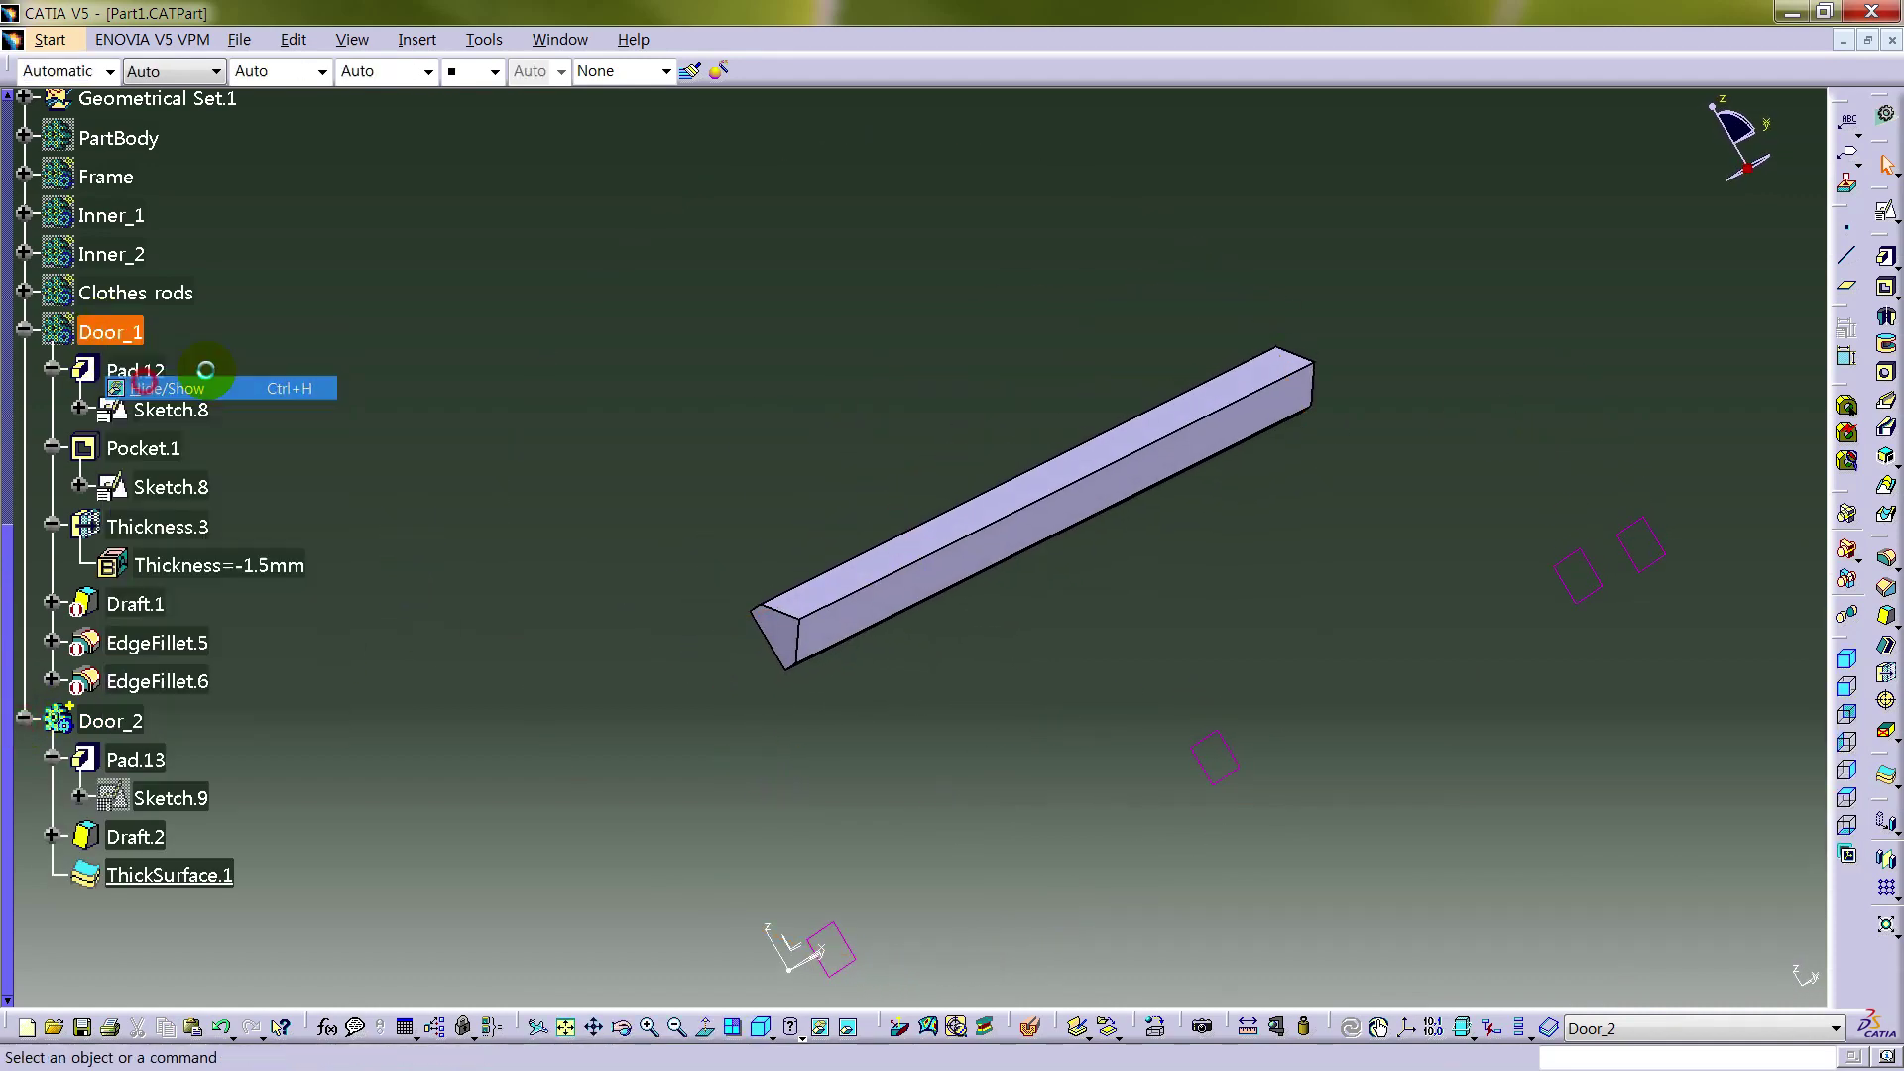
click(136, 603)
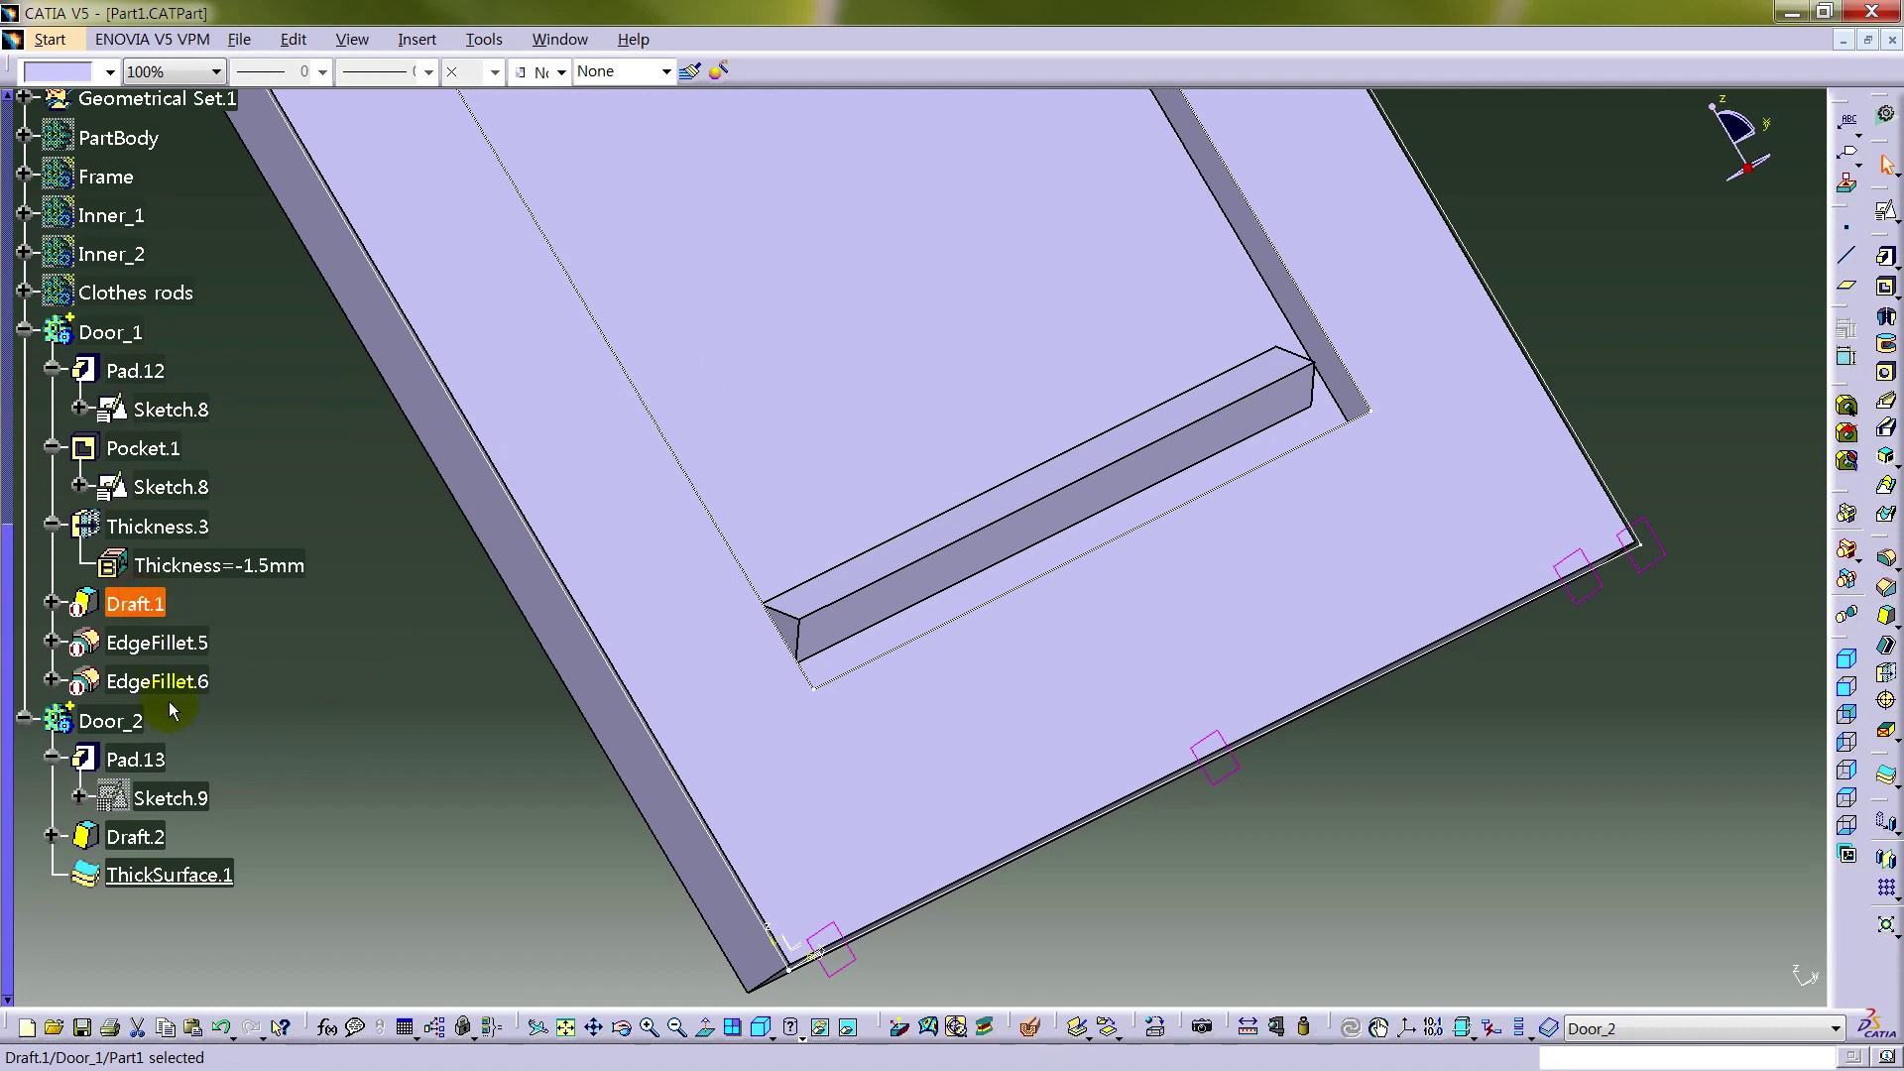
shift+click(183, 680)
right_click(184, 678)
mouse_move(377, 655)
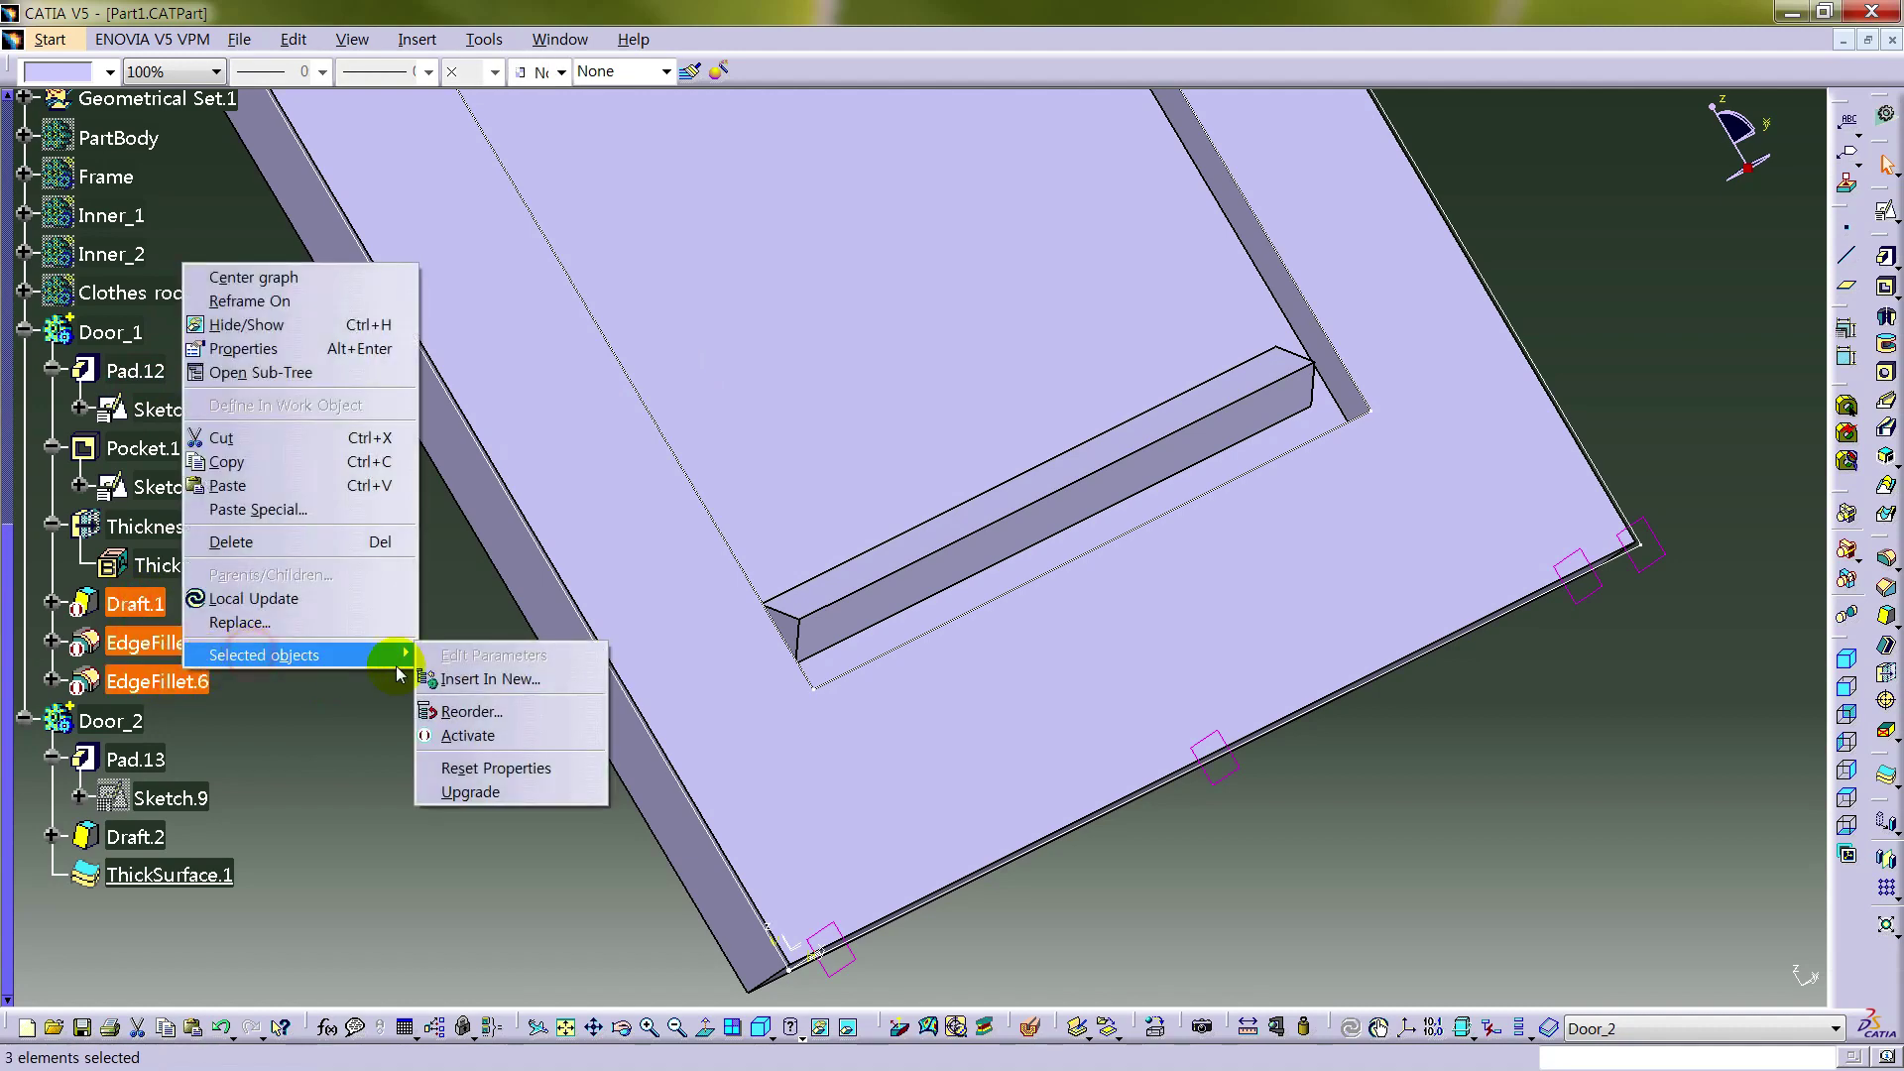
click(484, 734)
click(399, 746)
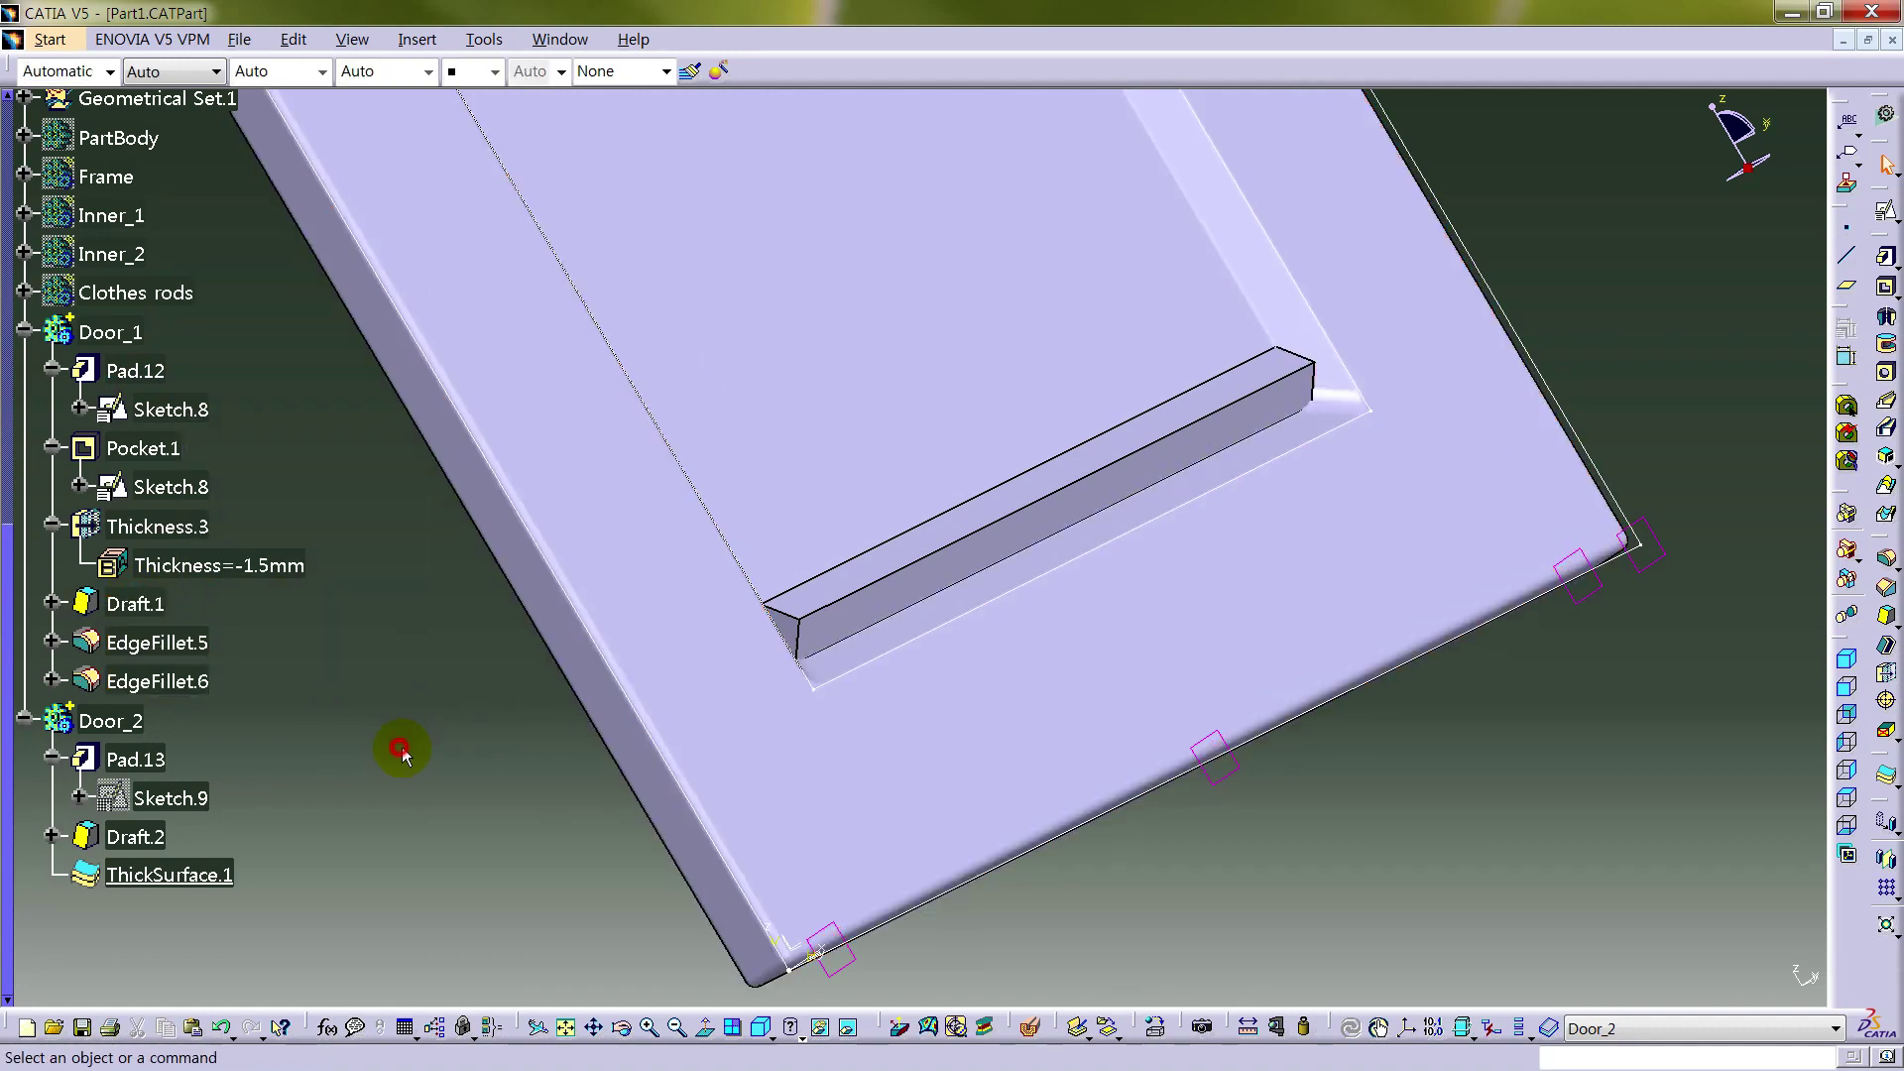
- Edit Draft.2 to add the slat's two end faces to the faces to draft
middle_drag(1352, 519, 499, 682)
double_click(137, 837)
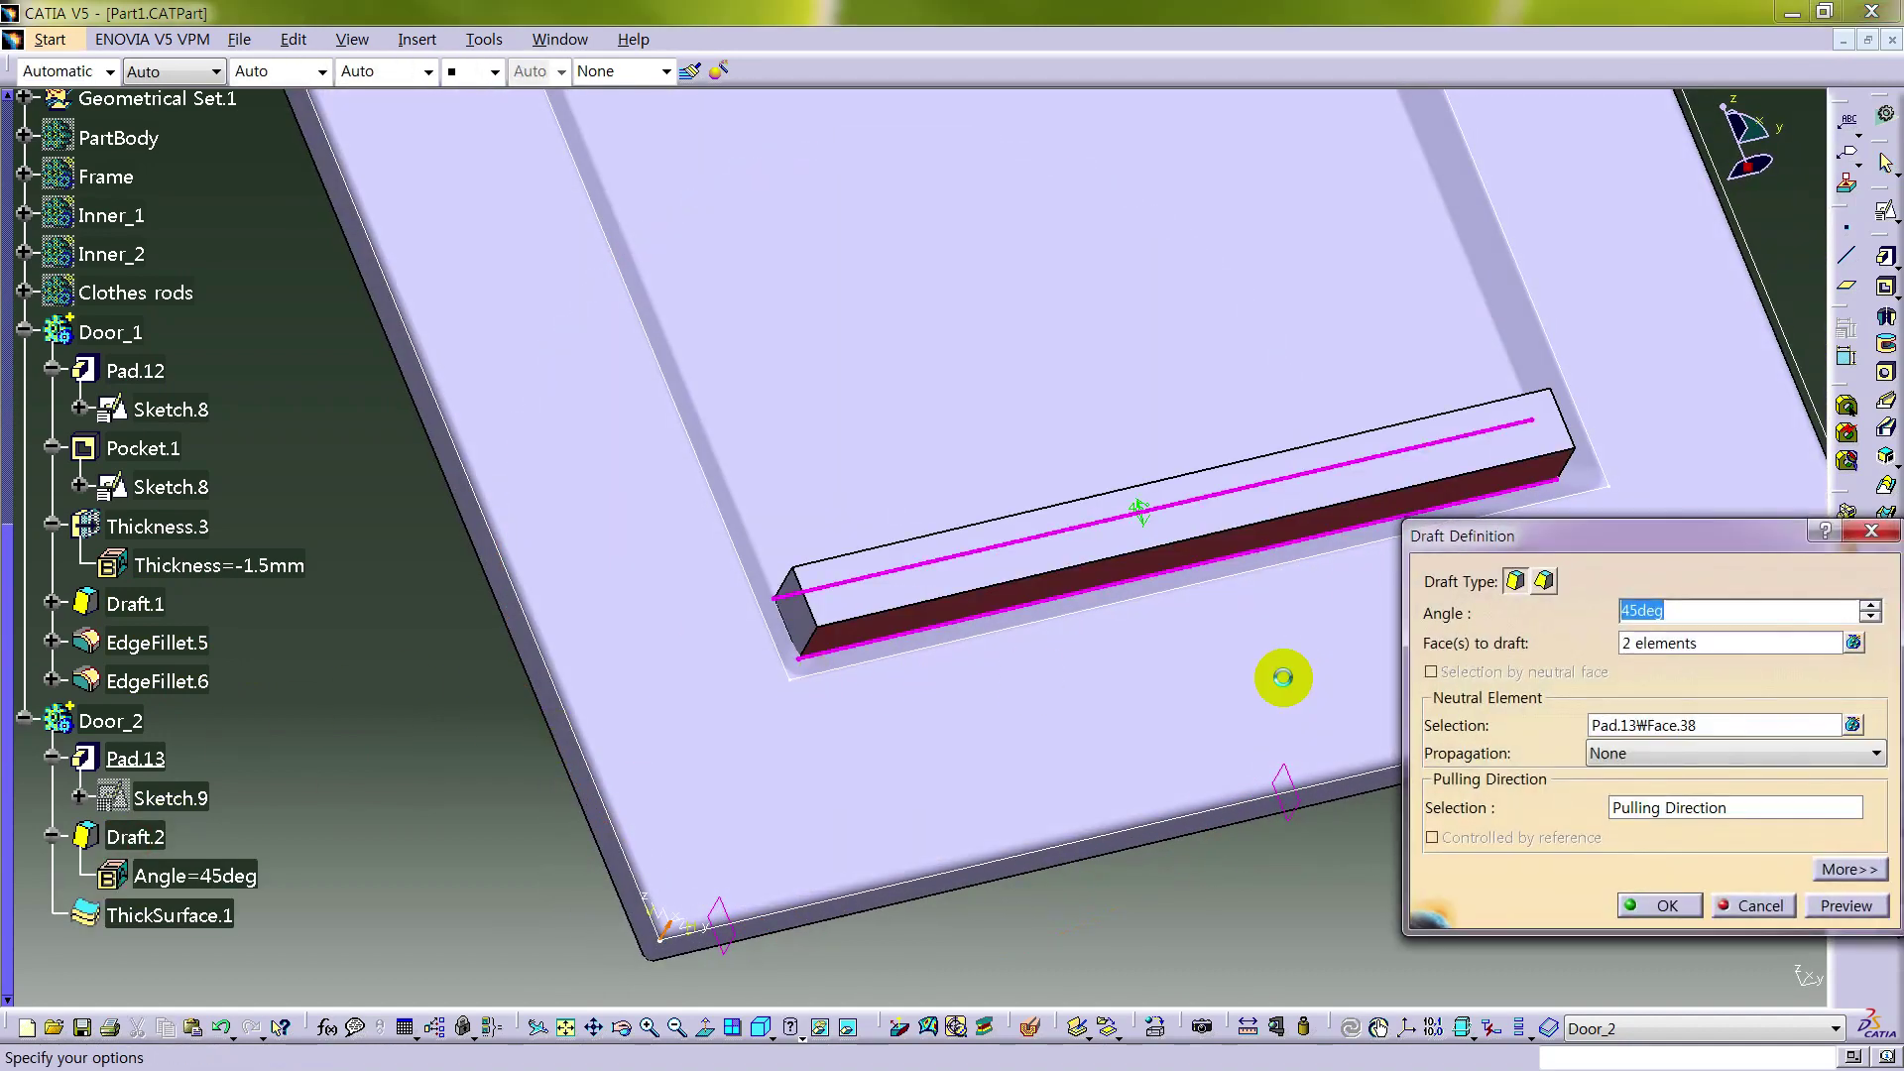
click(1686, 642)
click(793, 620)
middle_drag(1289, 467, 1495, 473)
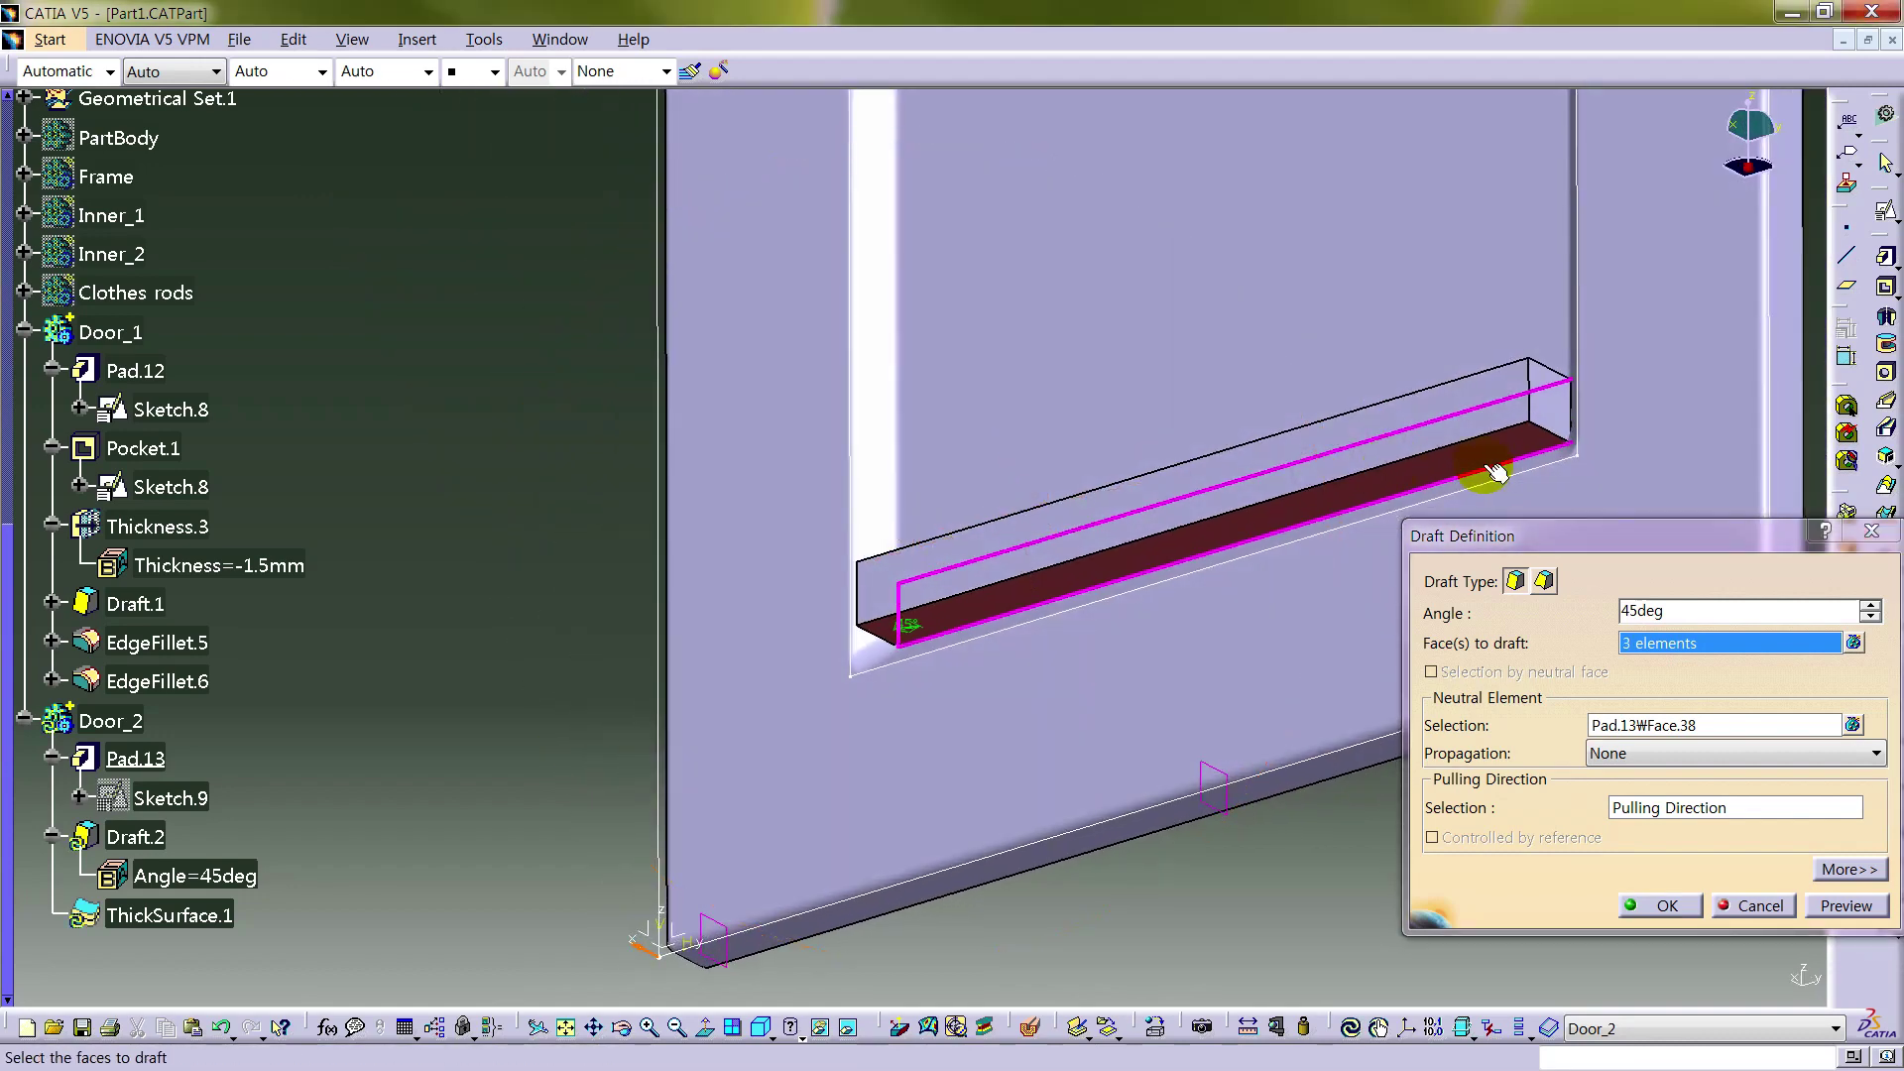
click(1553, 412)
click(1676, 905)
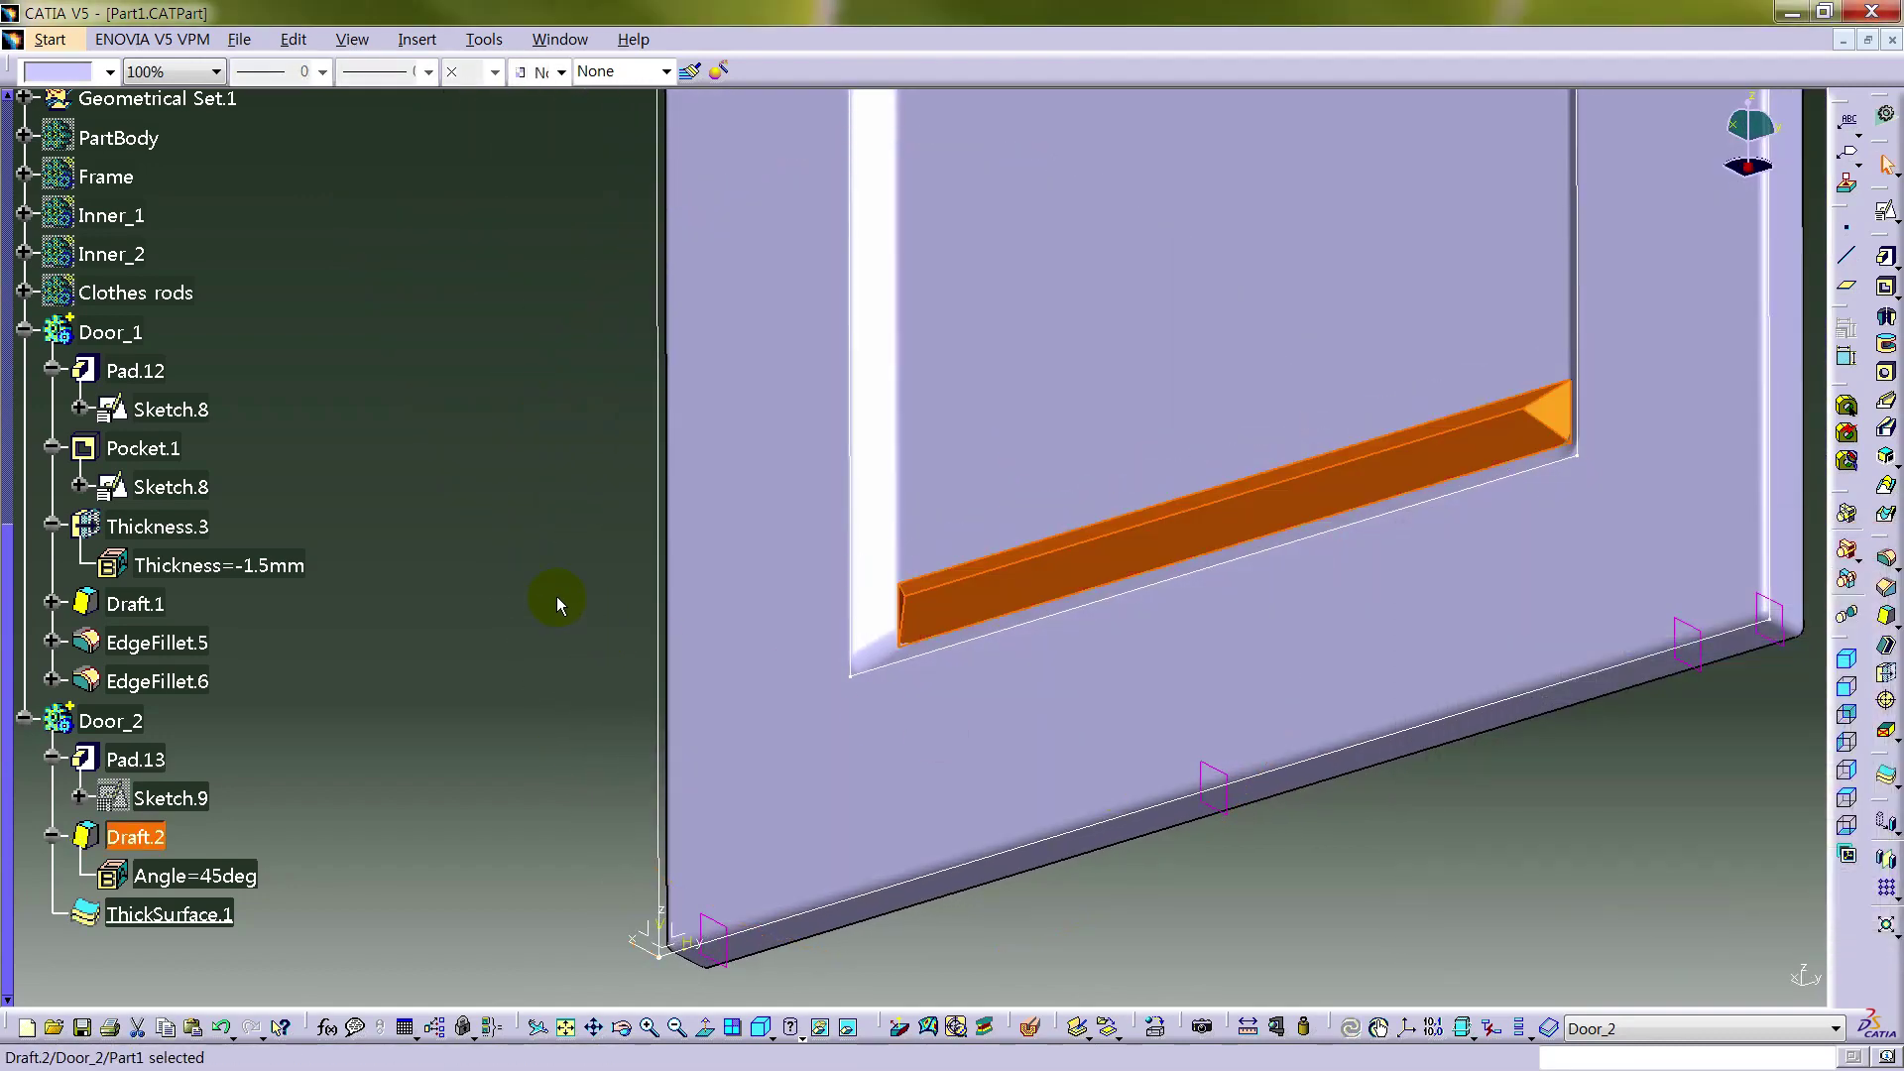
- Color the Door_2 body light cyan
click(109, 721)
click(79, 74)
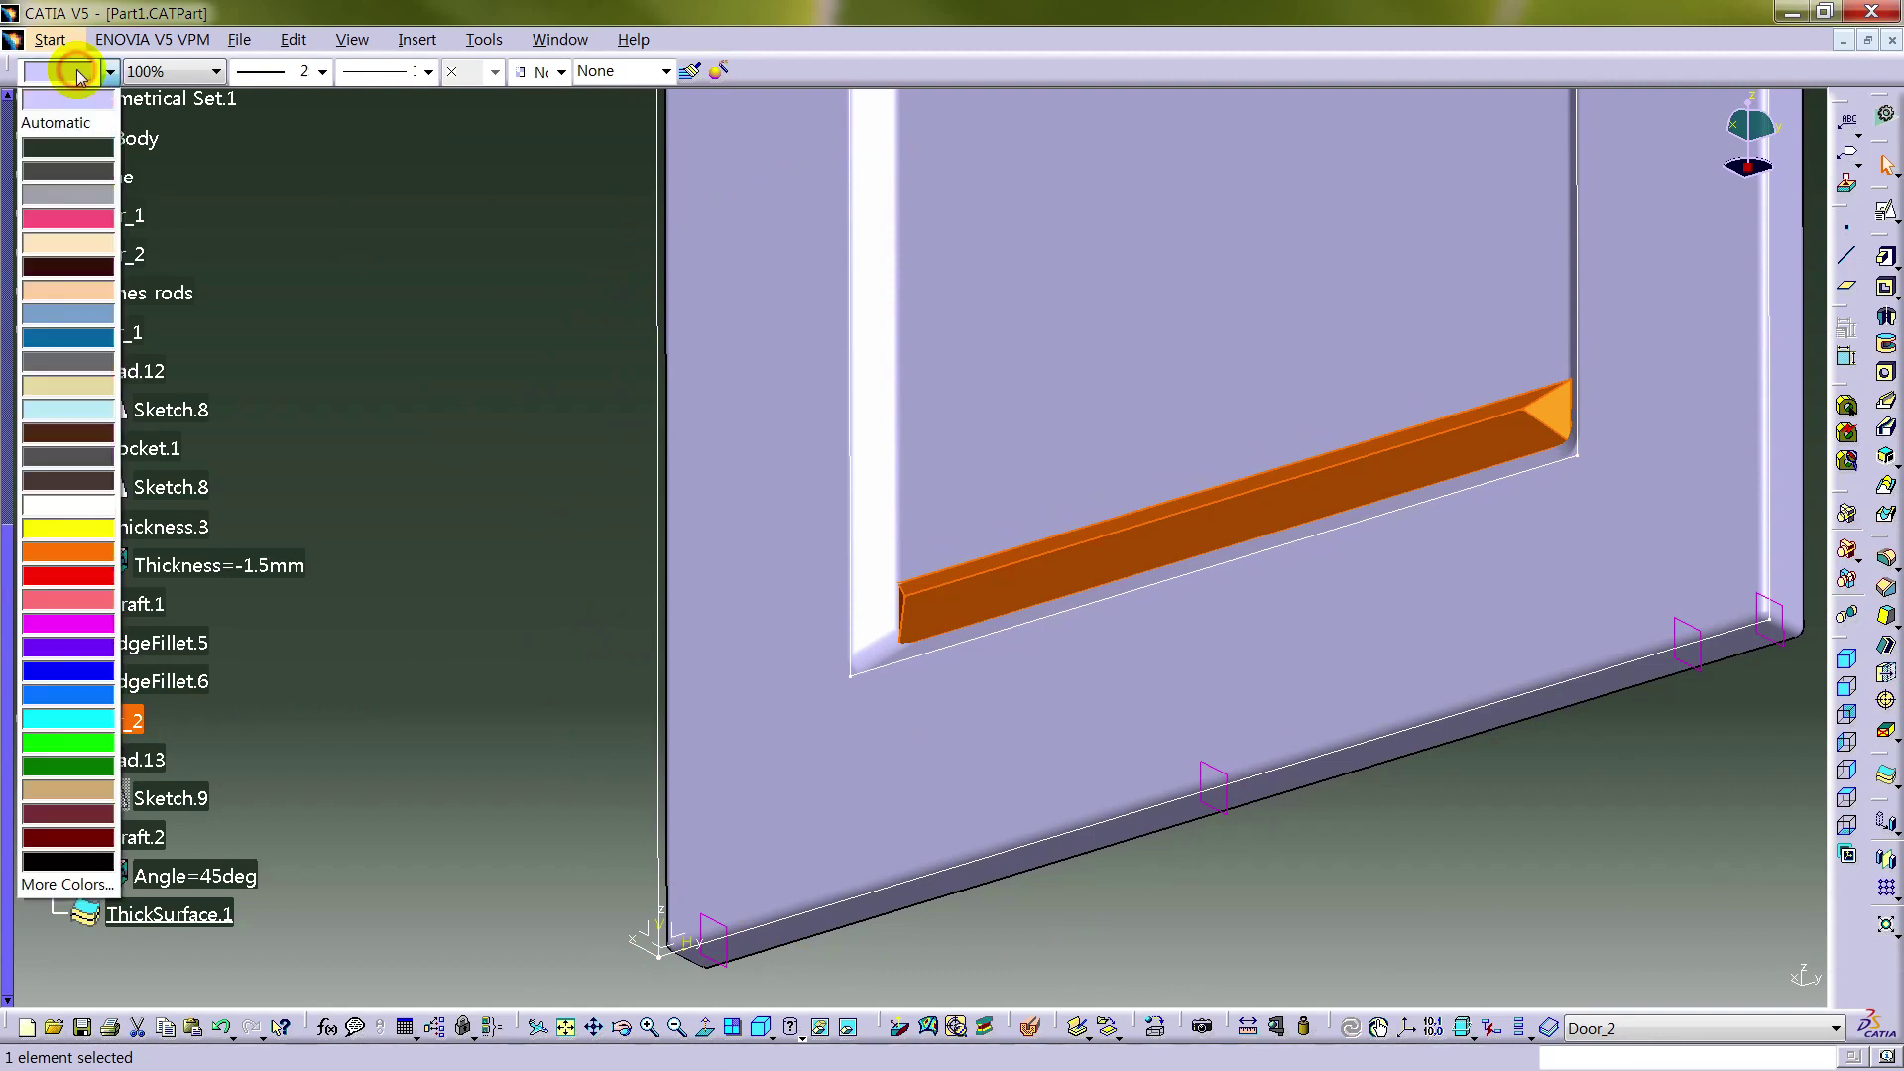
click(68, 409)
click(526, 443)
middle_drag(525, 442, 1215, 585)
click(1751, 407)
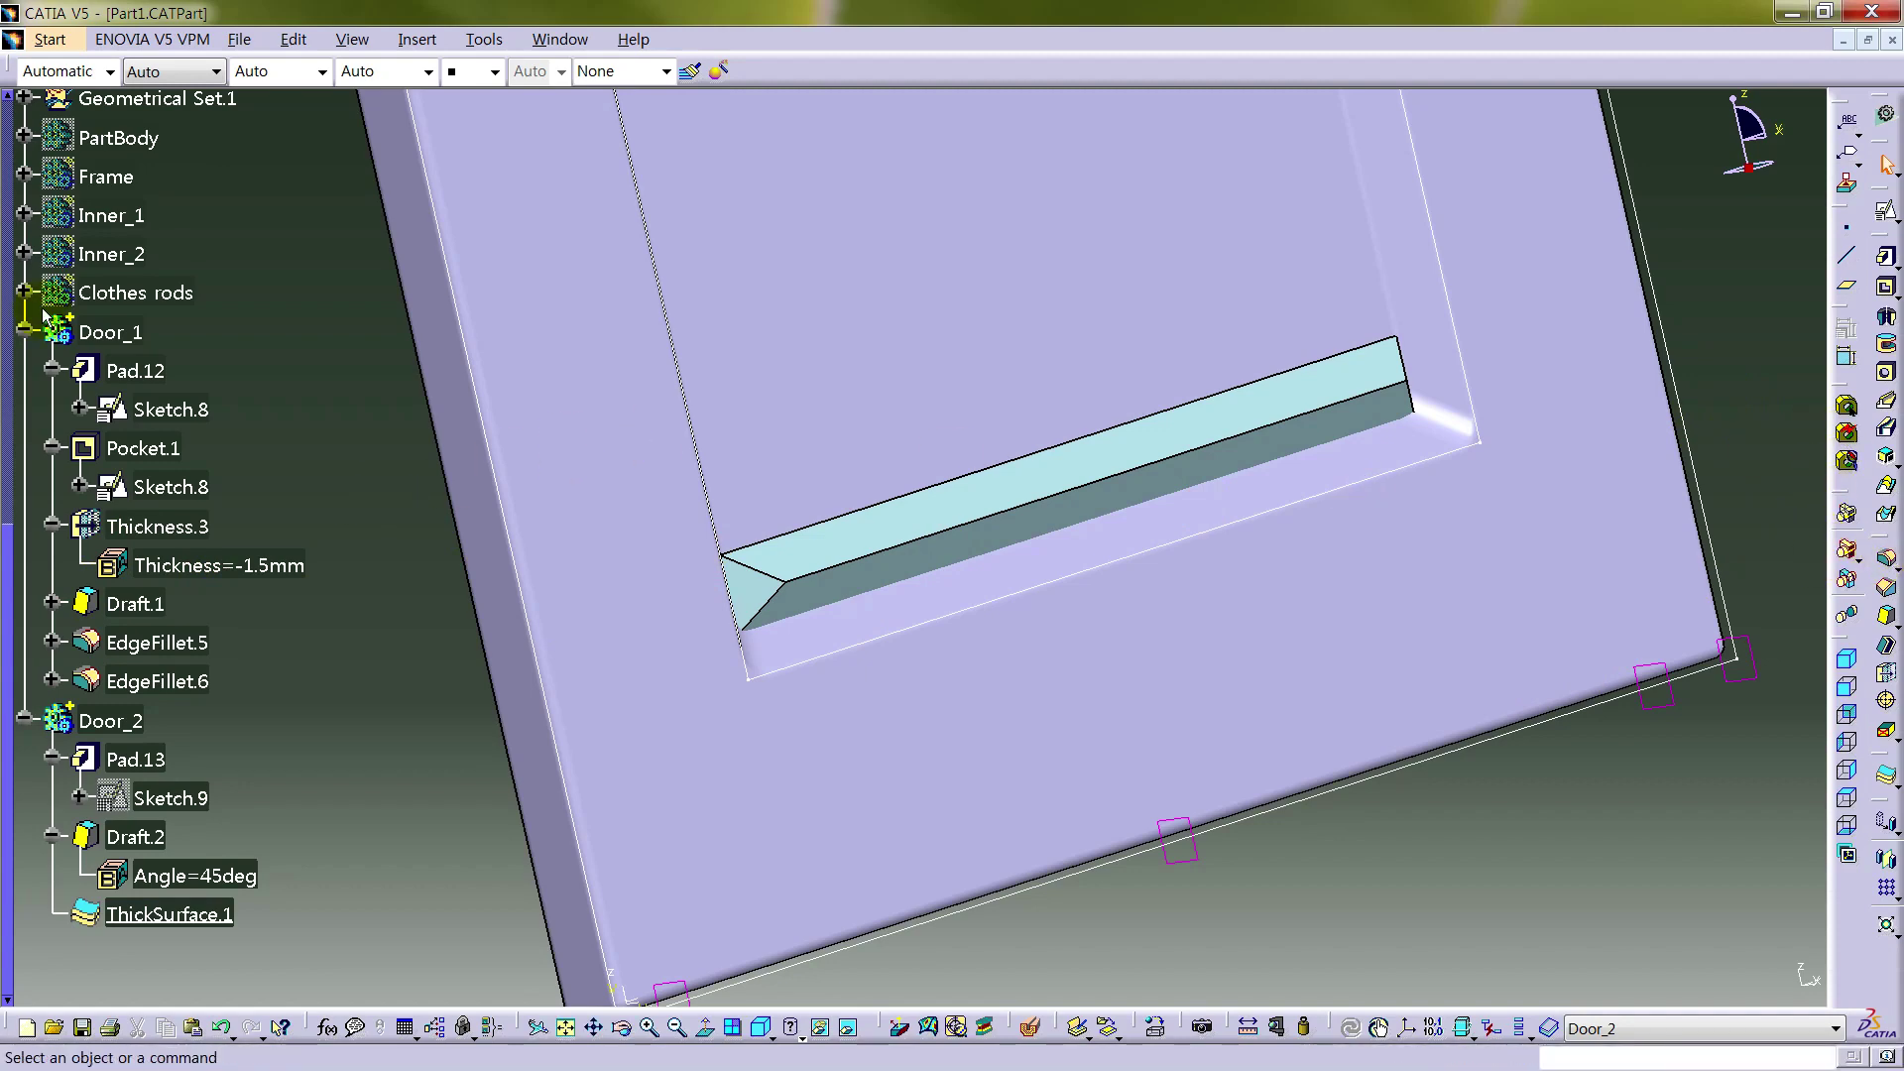
- Hide Door_1 and round the slat's two long sloped faces and two end faces with a 3 mm edge fillet
right_click(104, 332)
click(159, 400)
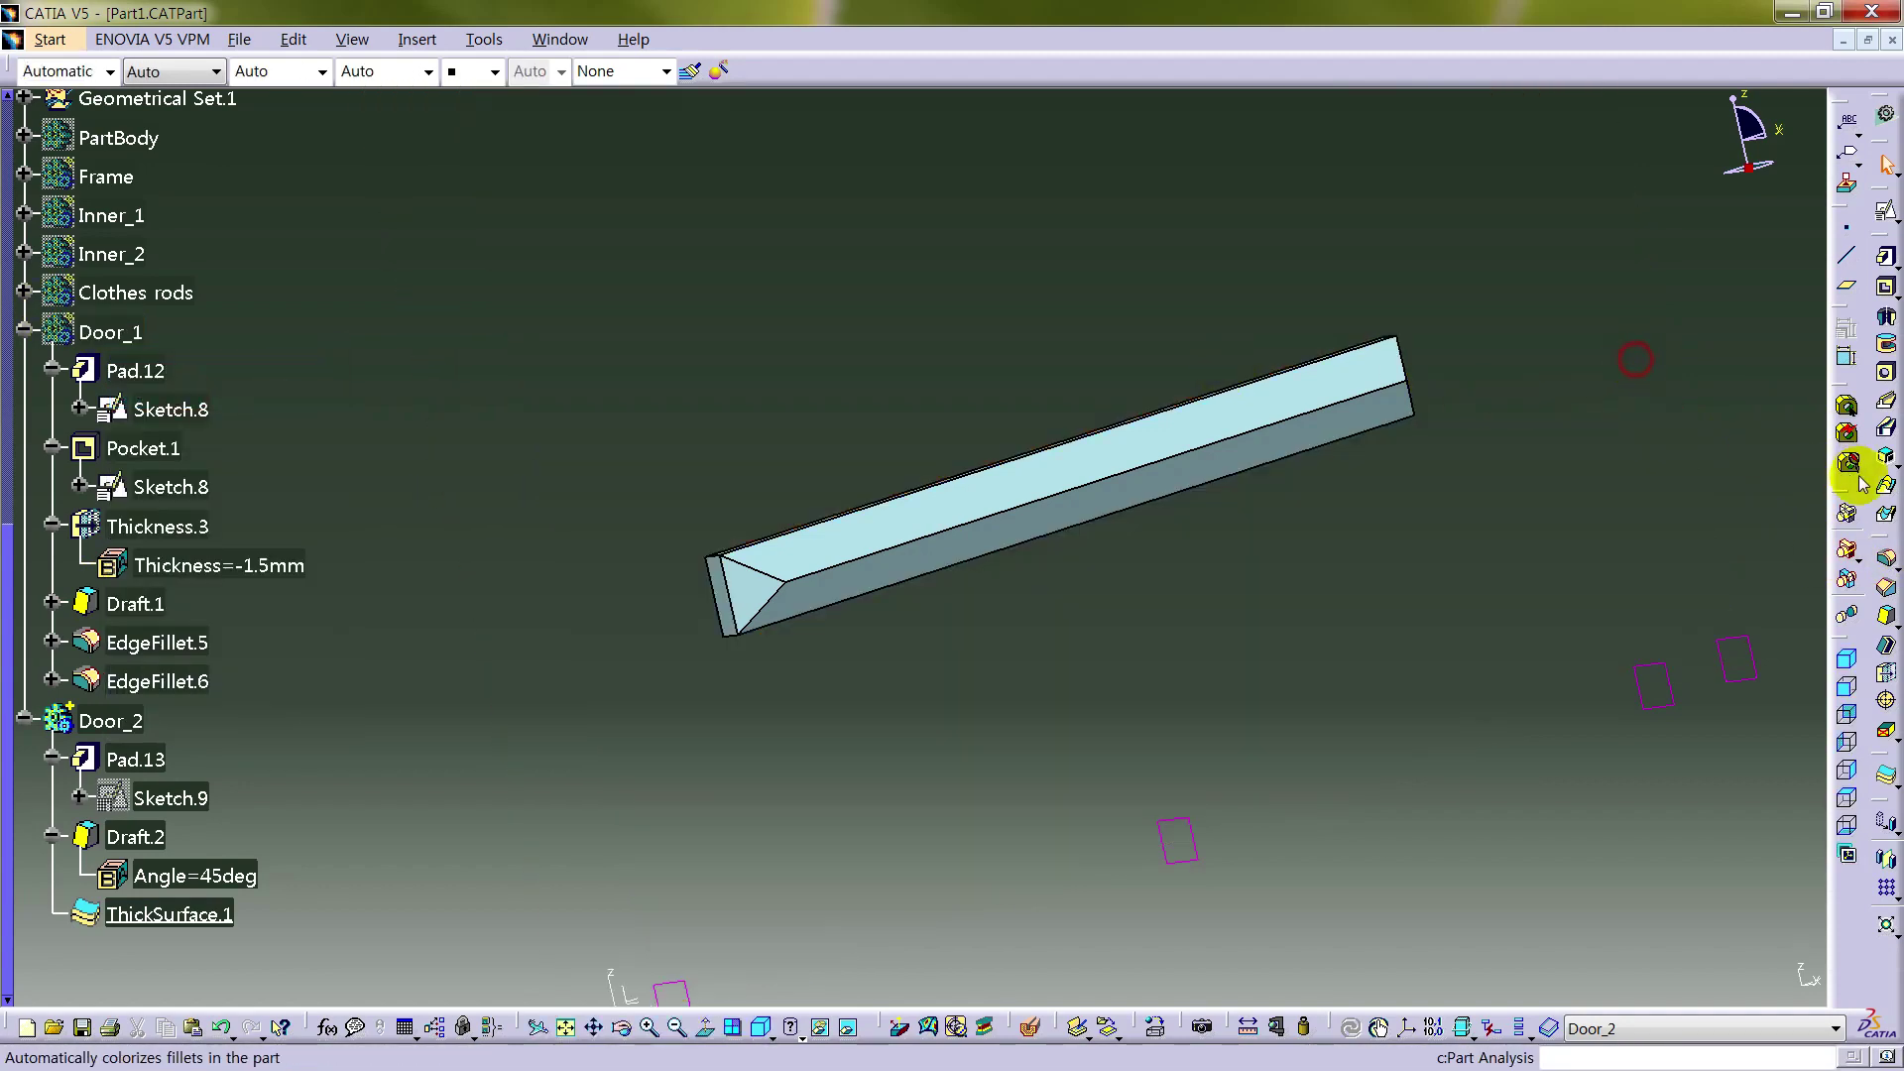
click(1887, 558)
click(1052, 483)
click(731, 565)
click(1187, 488)
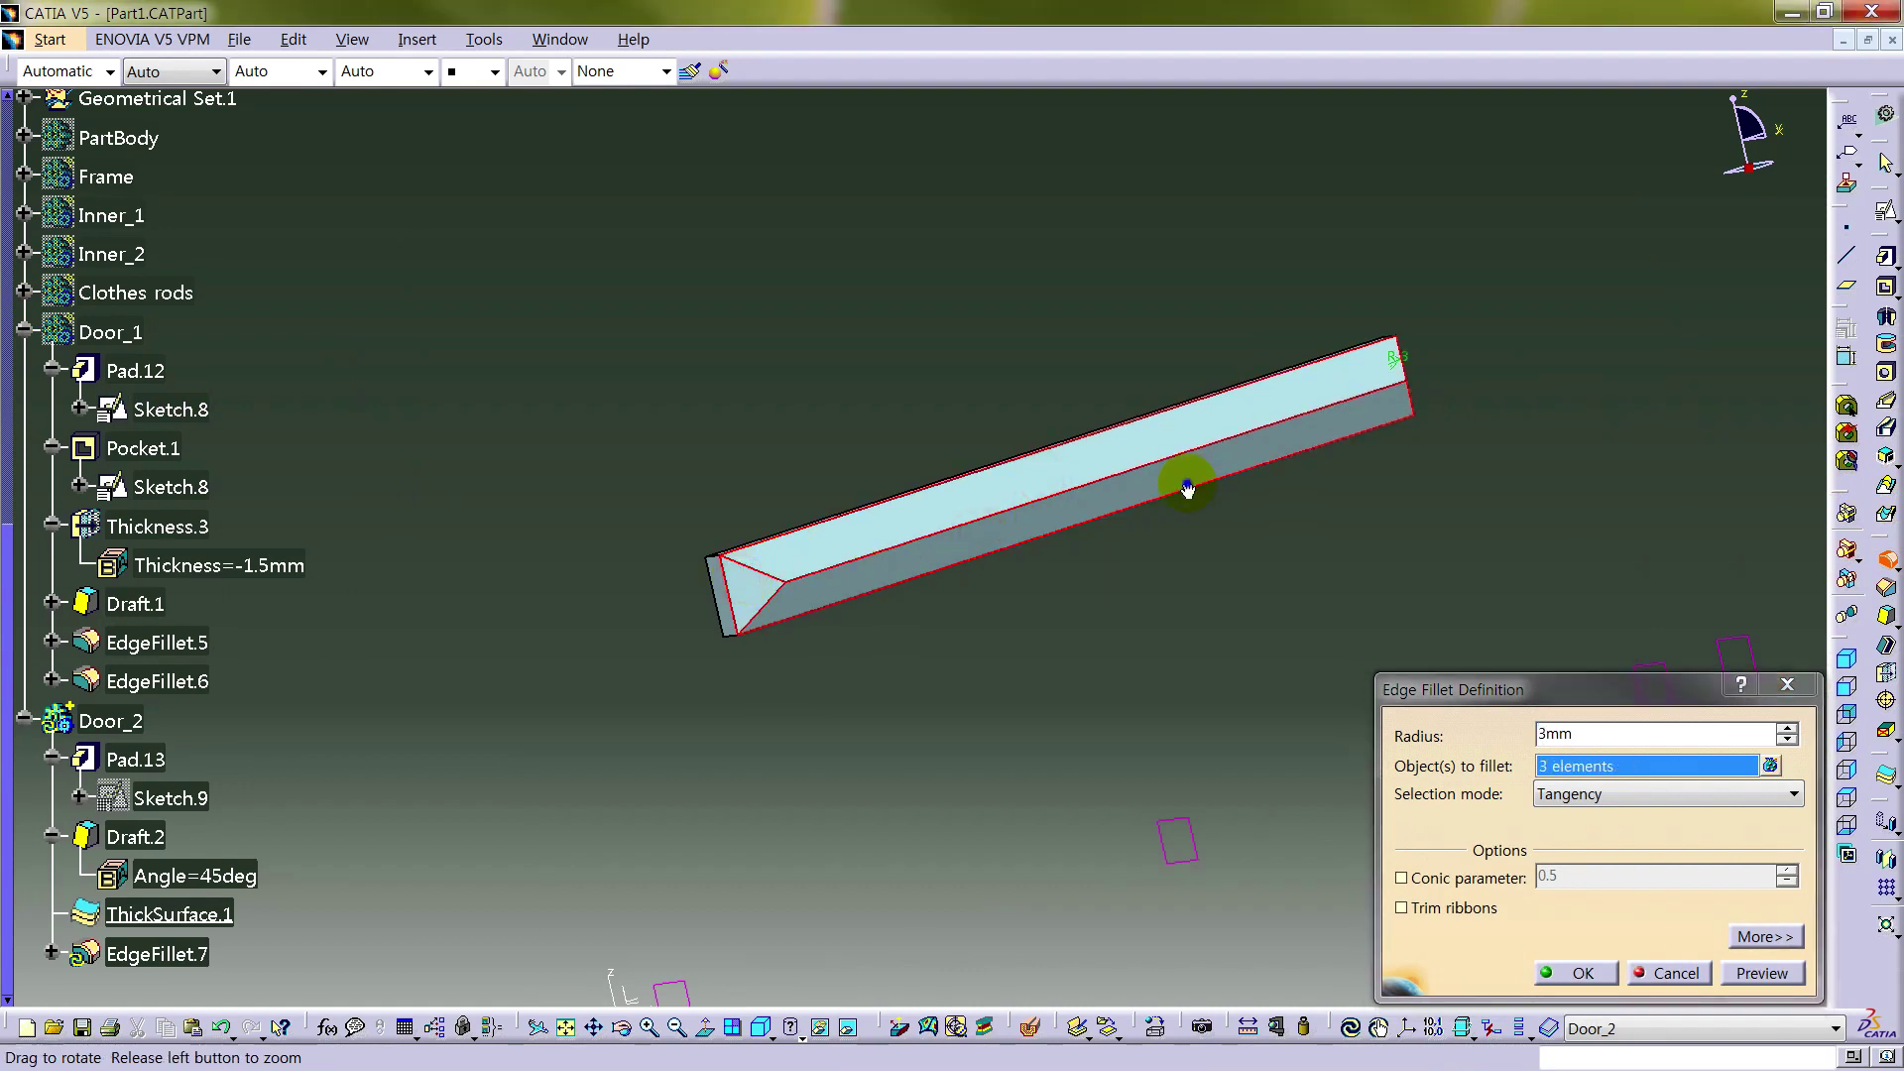
middle_drag(1187, 488, 1621, 369)
click(1732, 296)
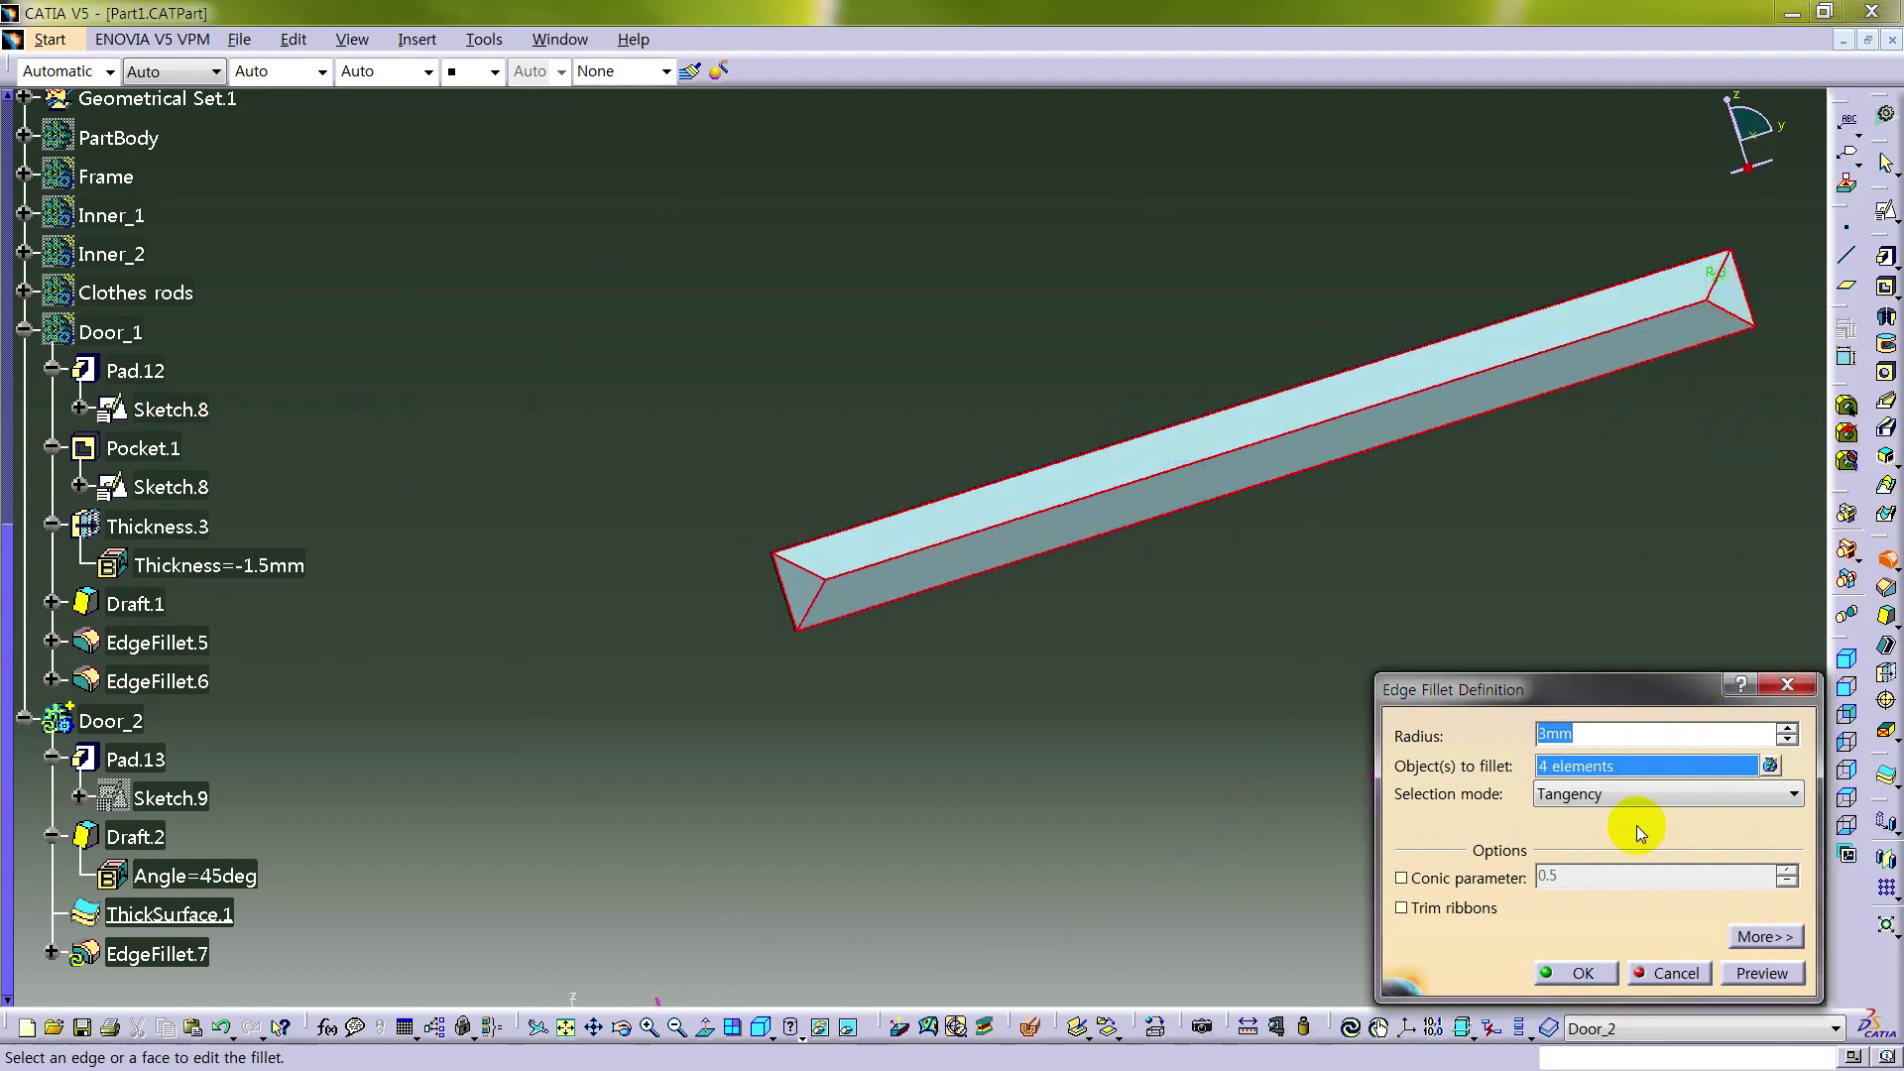
click(1755, 974)
click(1581, 973)
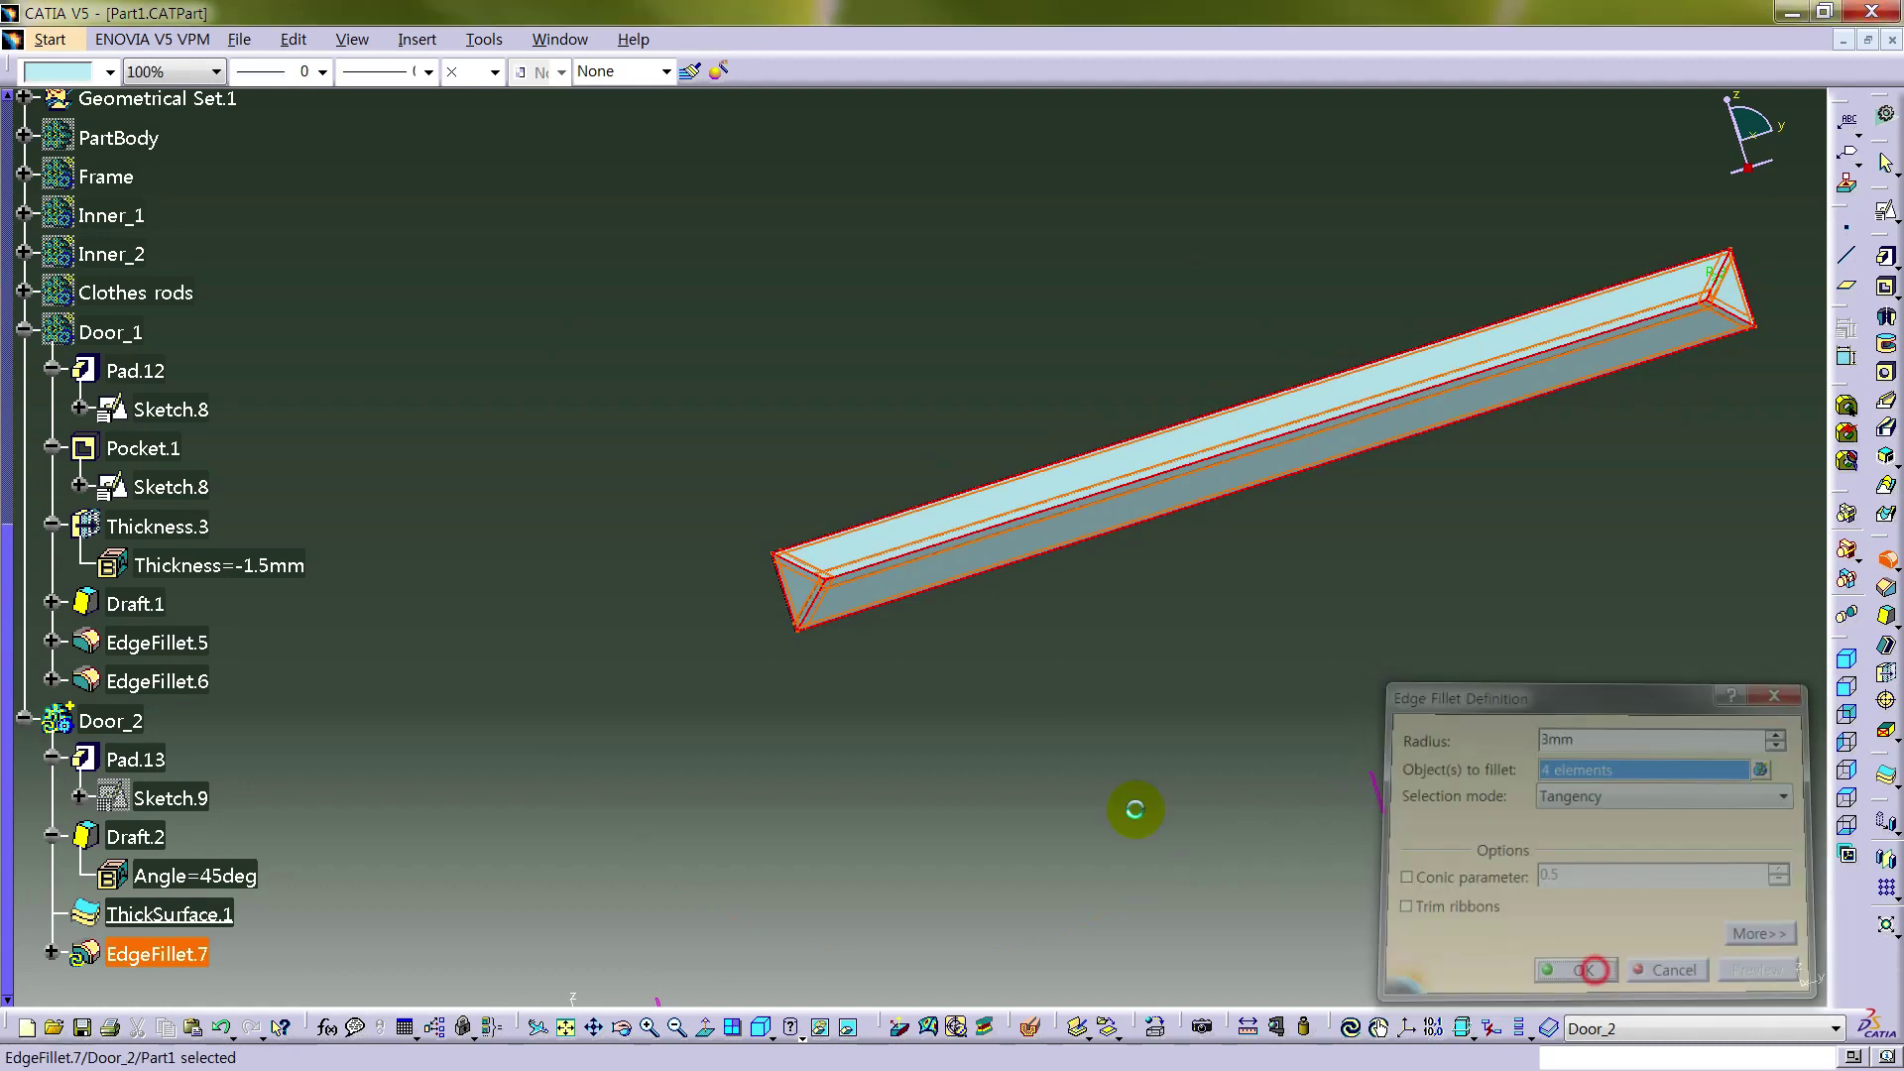
middle_drag(1024, 731, 1190, 615)
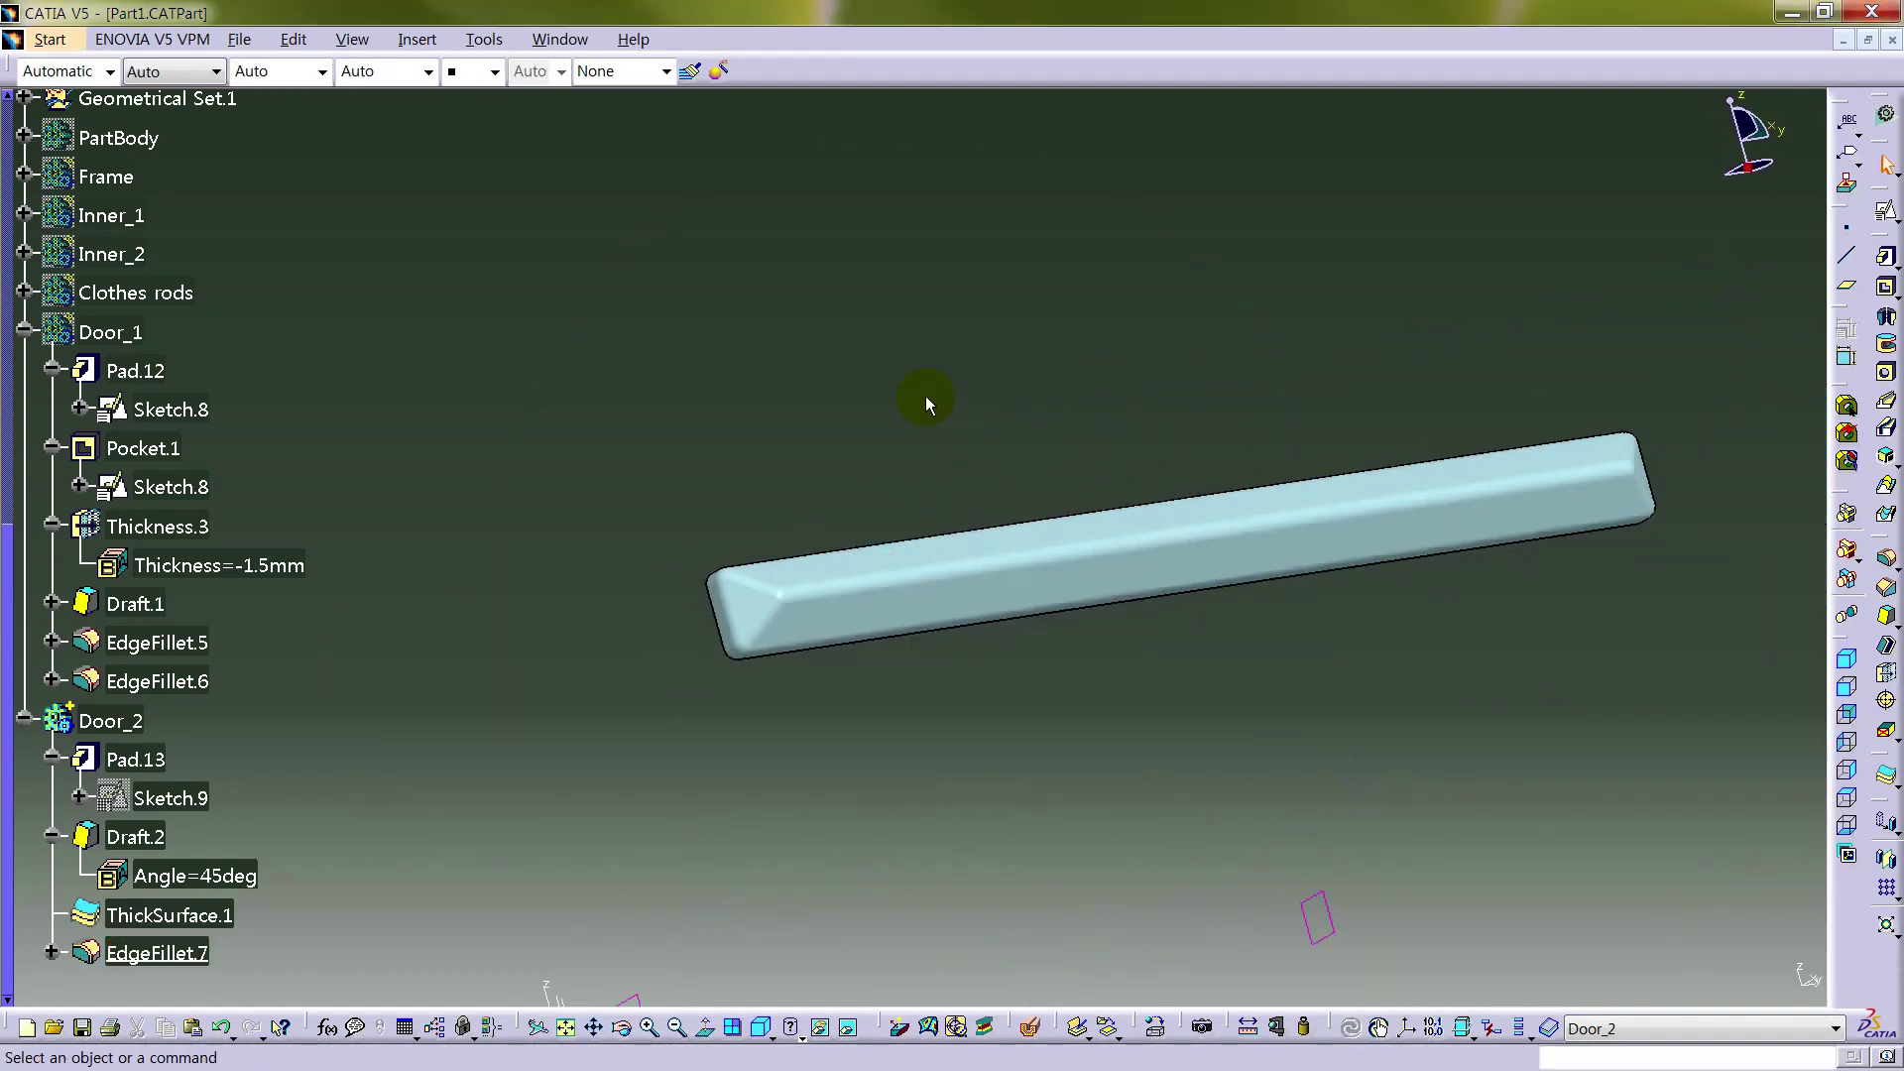
- Show the Door_1 body again around the filleted slat
right_click(116, 335)
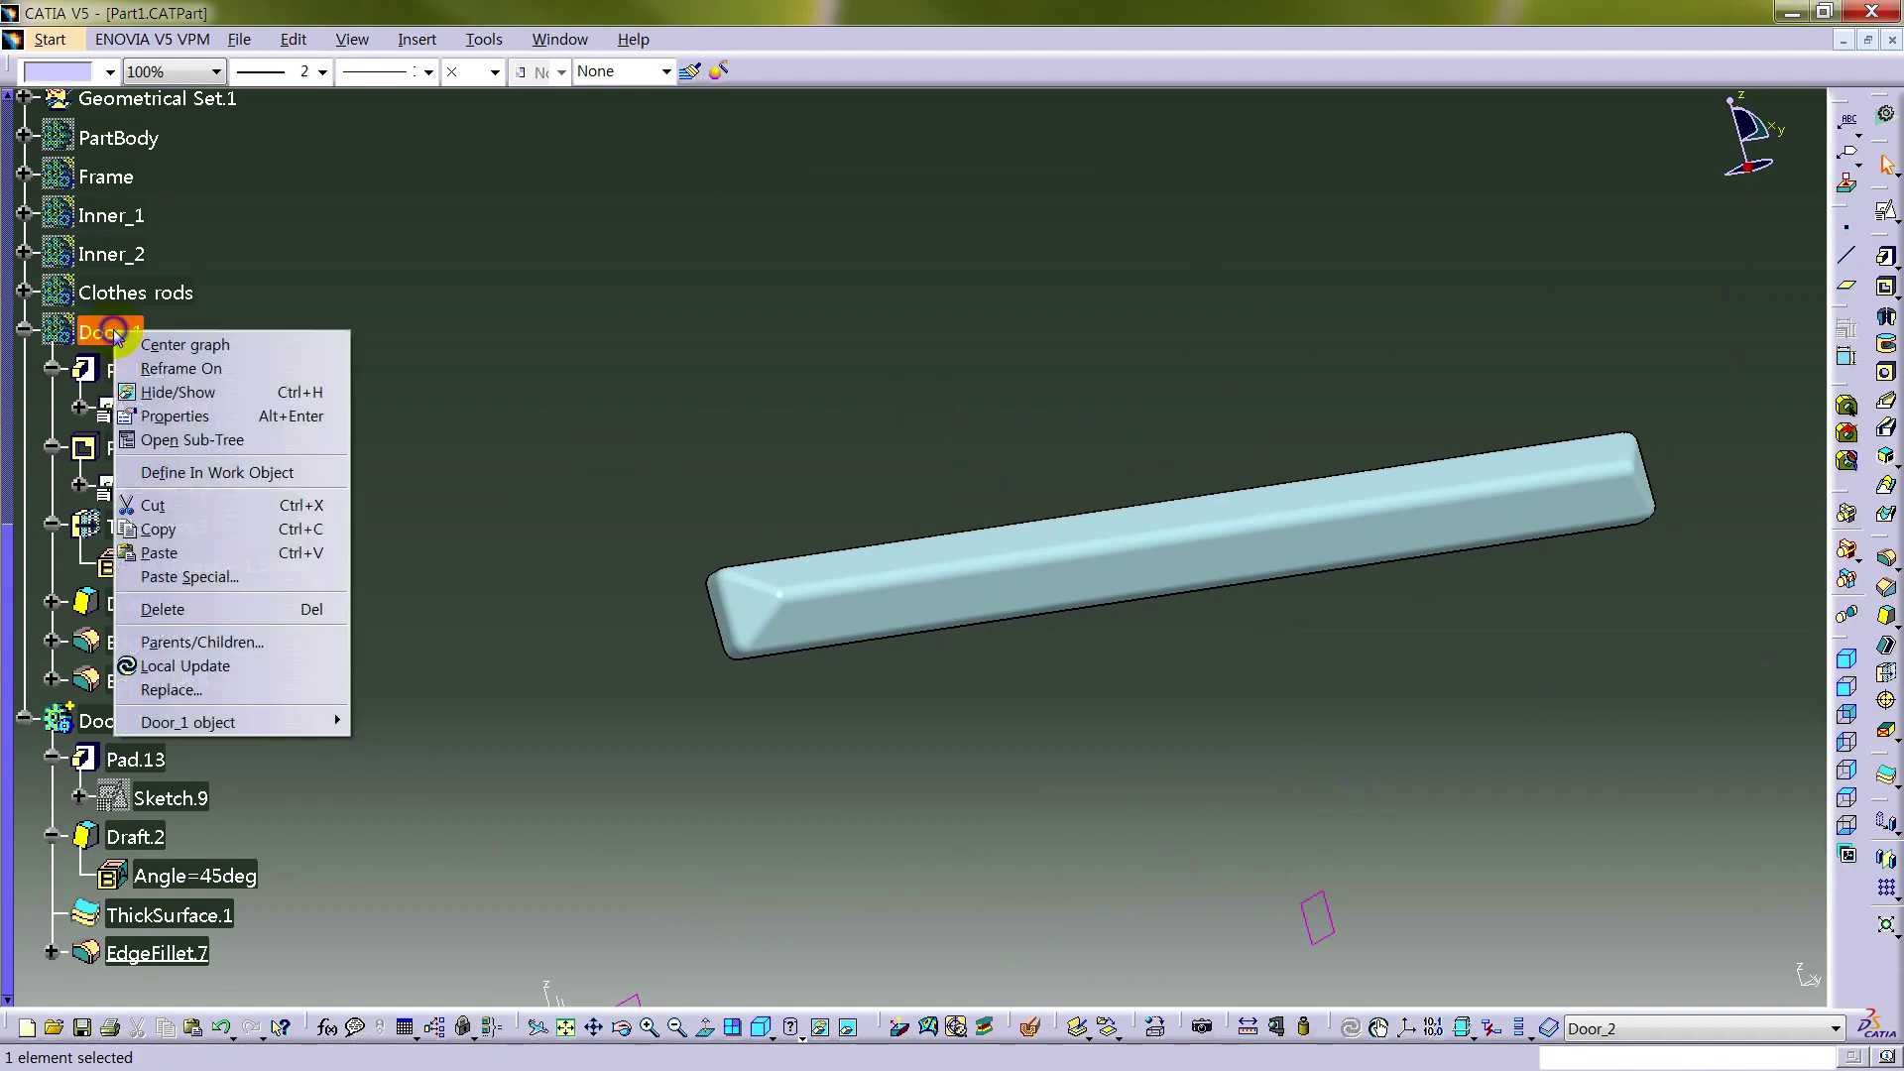
click(171, 392)
mouse_move(770, 446)
middle_down()
mouse_move(777, 514)
mouse_move(777, 466)
middle_up()
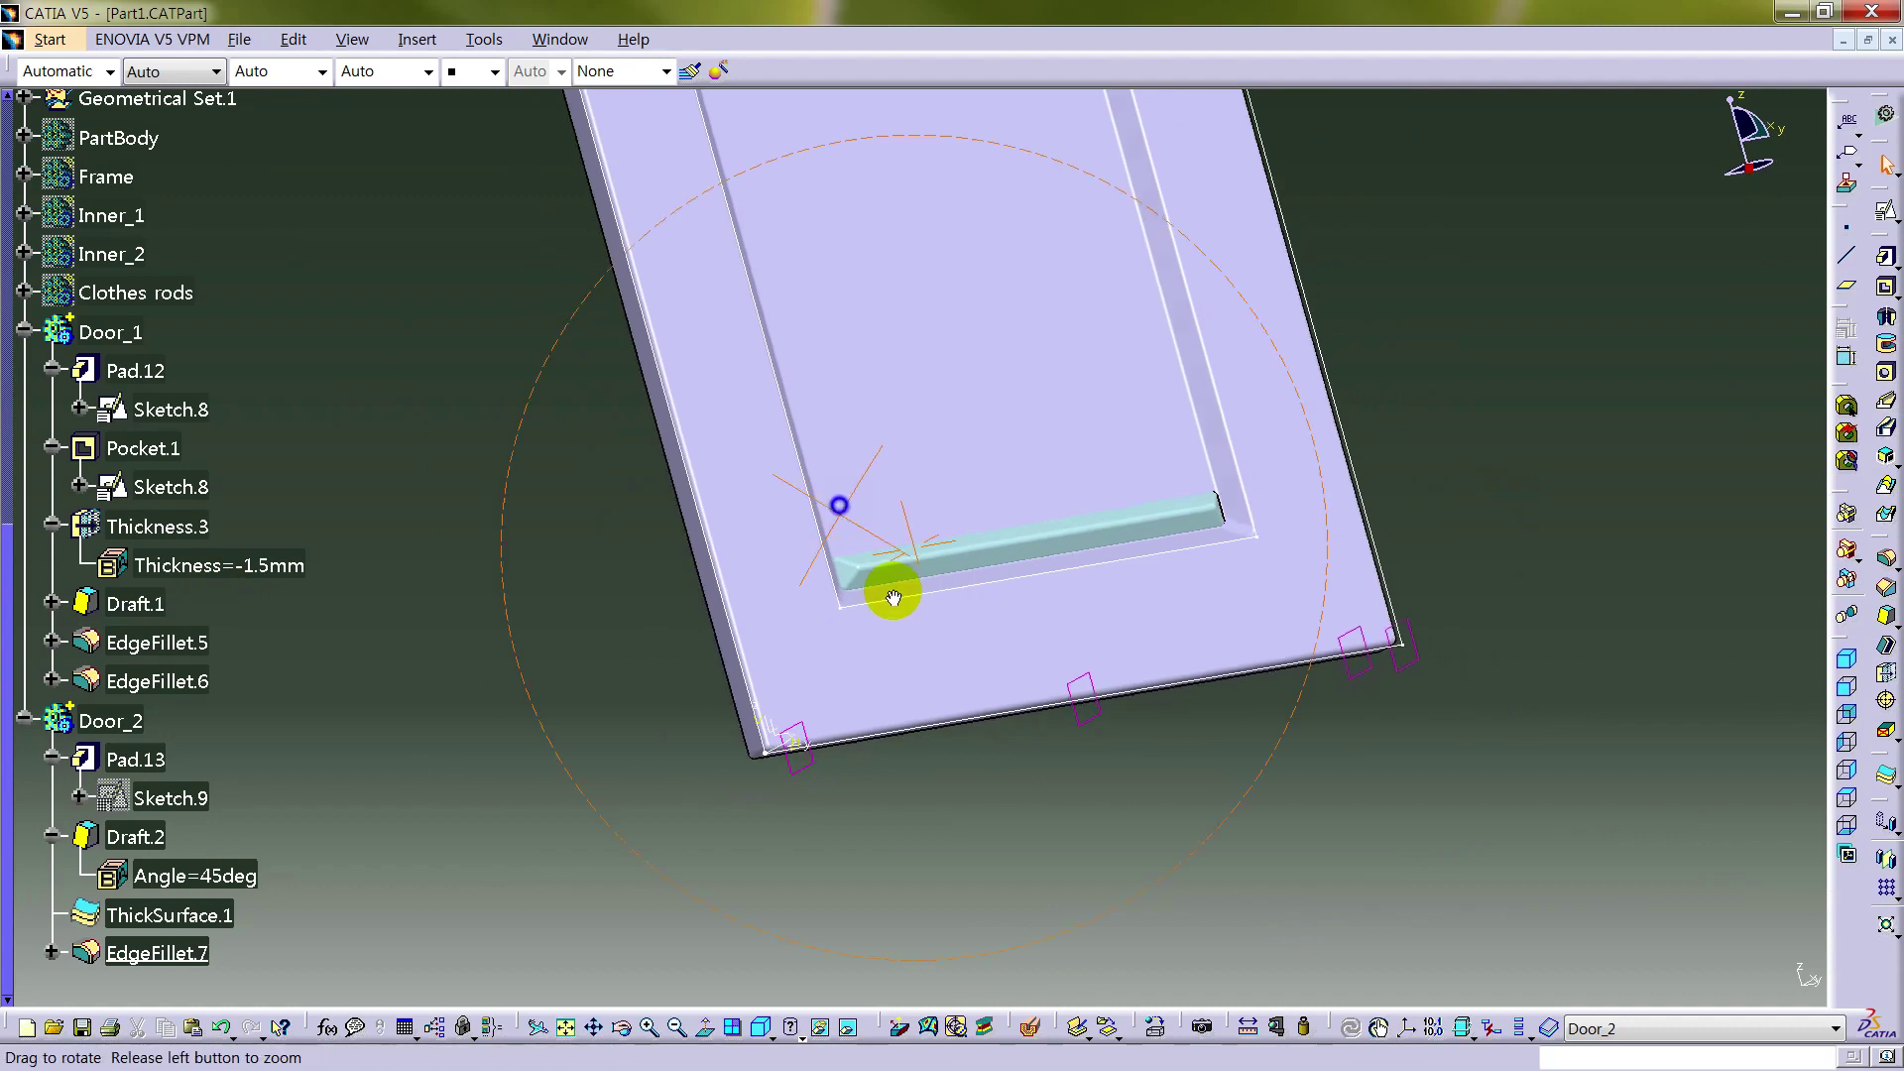
- Start a rectangular pattern of the Door_2 slat with the Absolute Axis System's Z axis as its reference direction
middle_drag(842, 532, 987, 664)
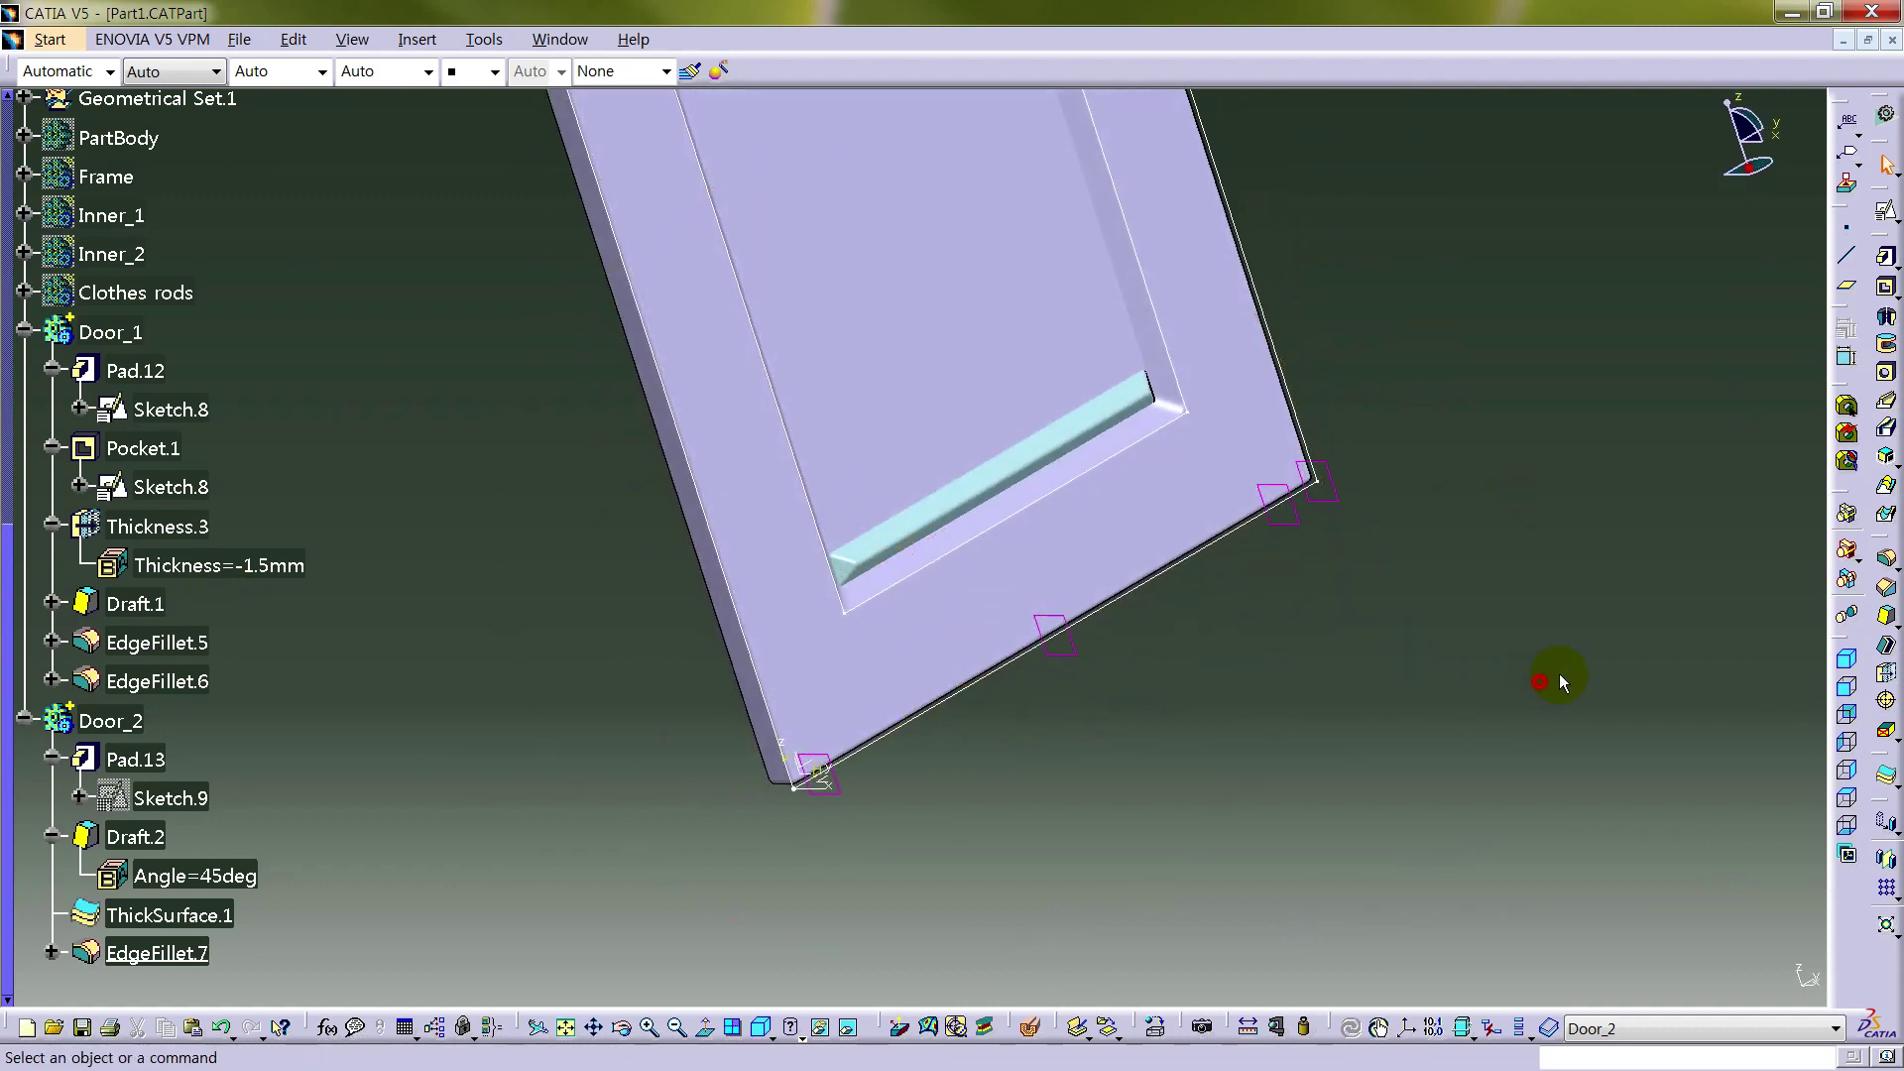
click(1886, 887)
click(624, 623)
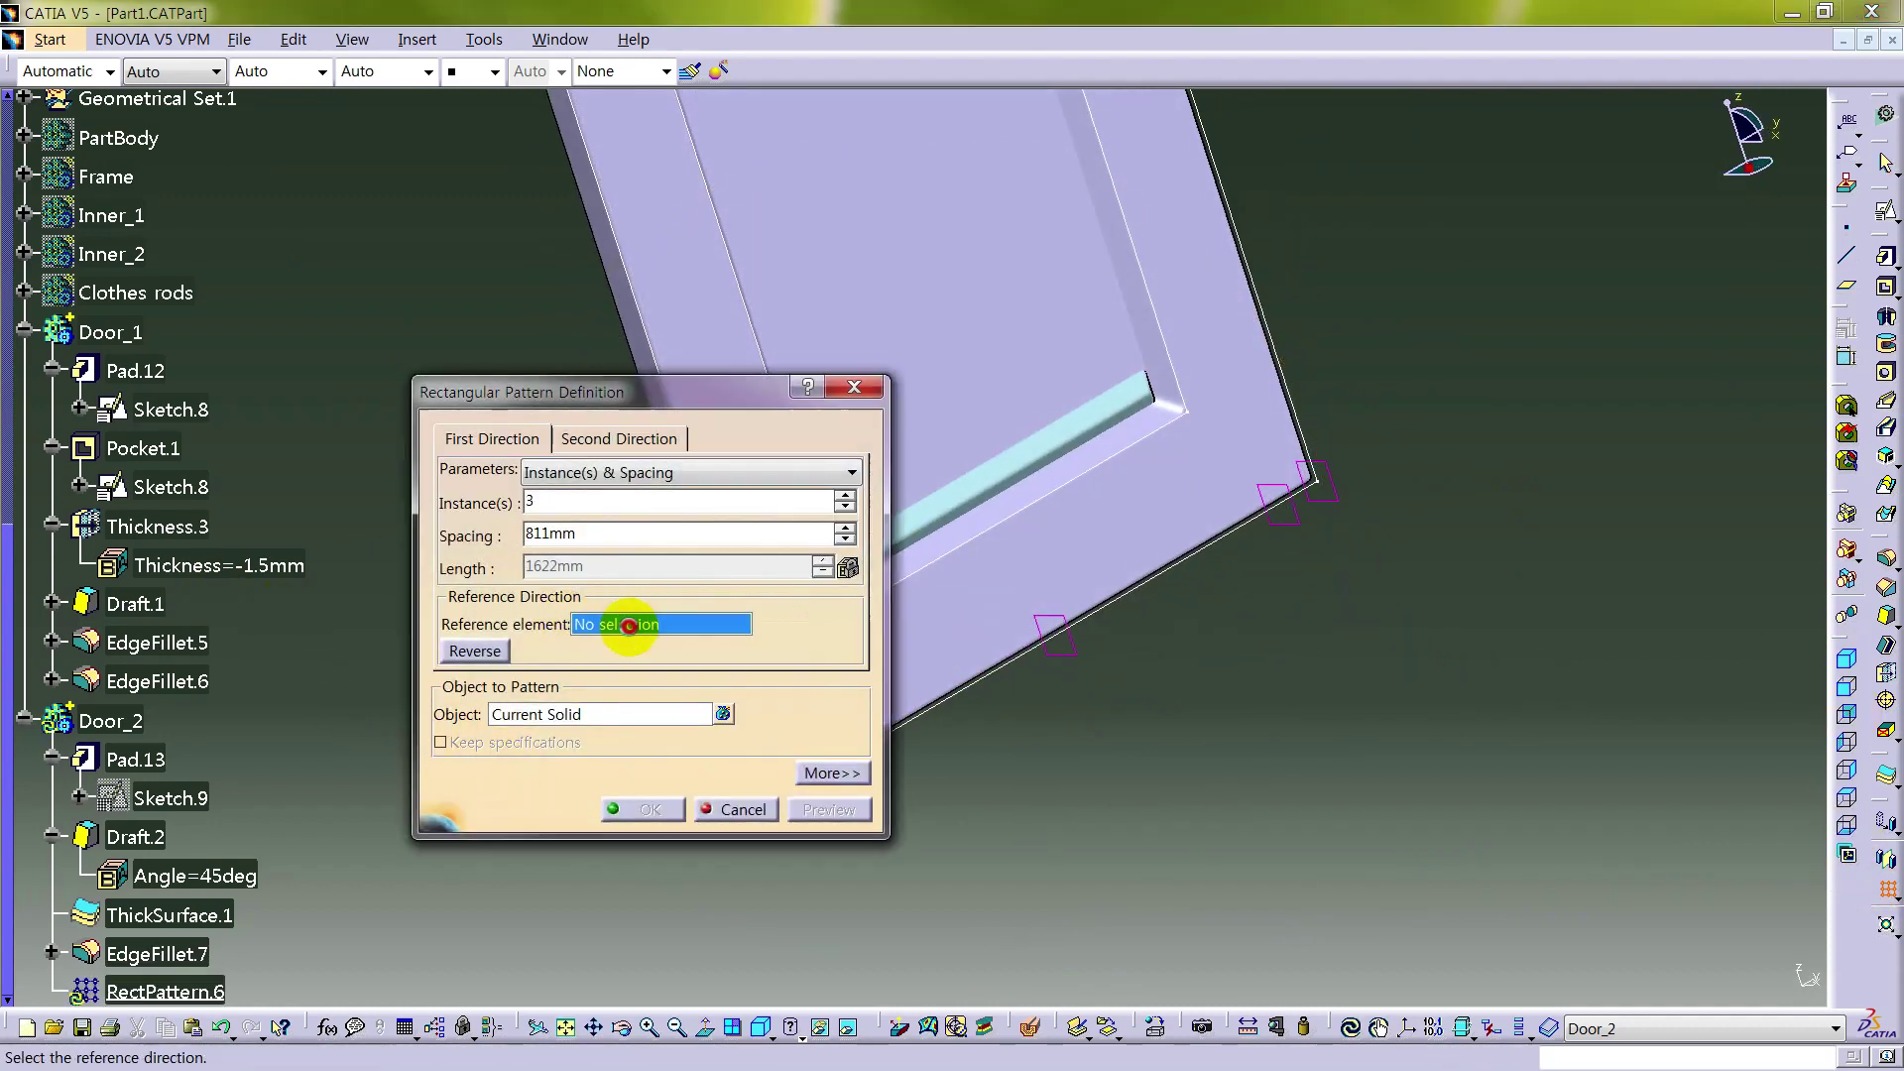
middle_drag(1159, 619, 1521, 570)
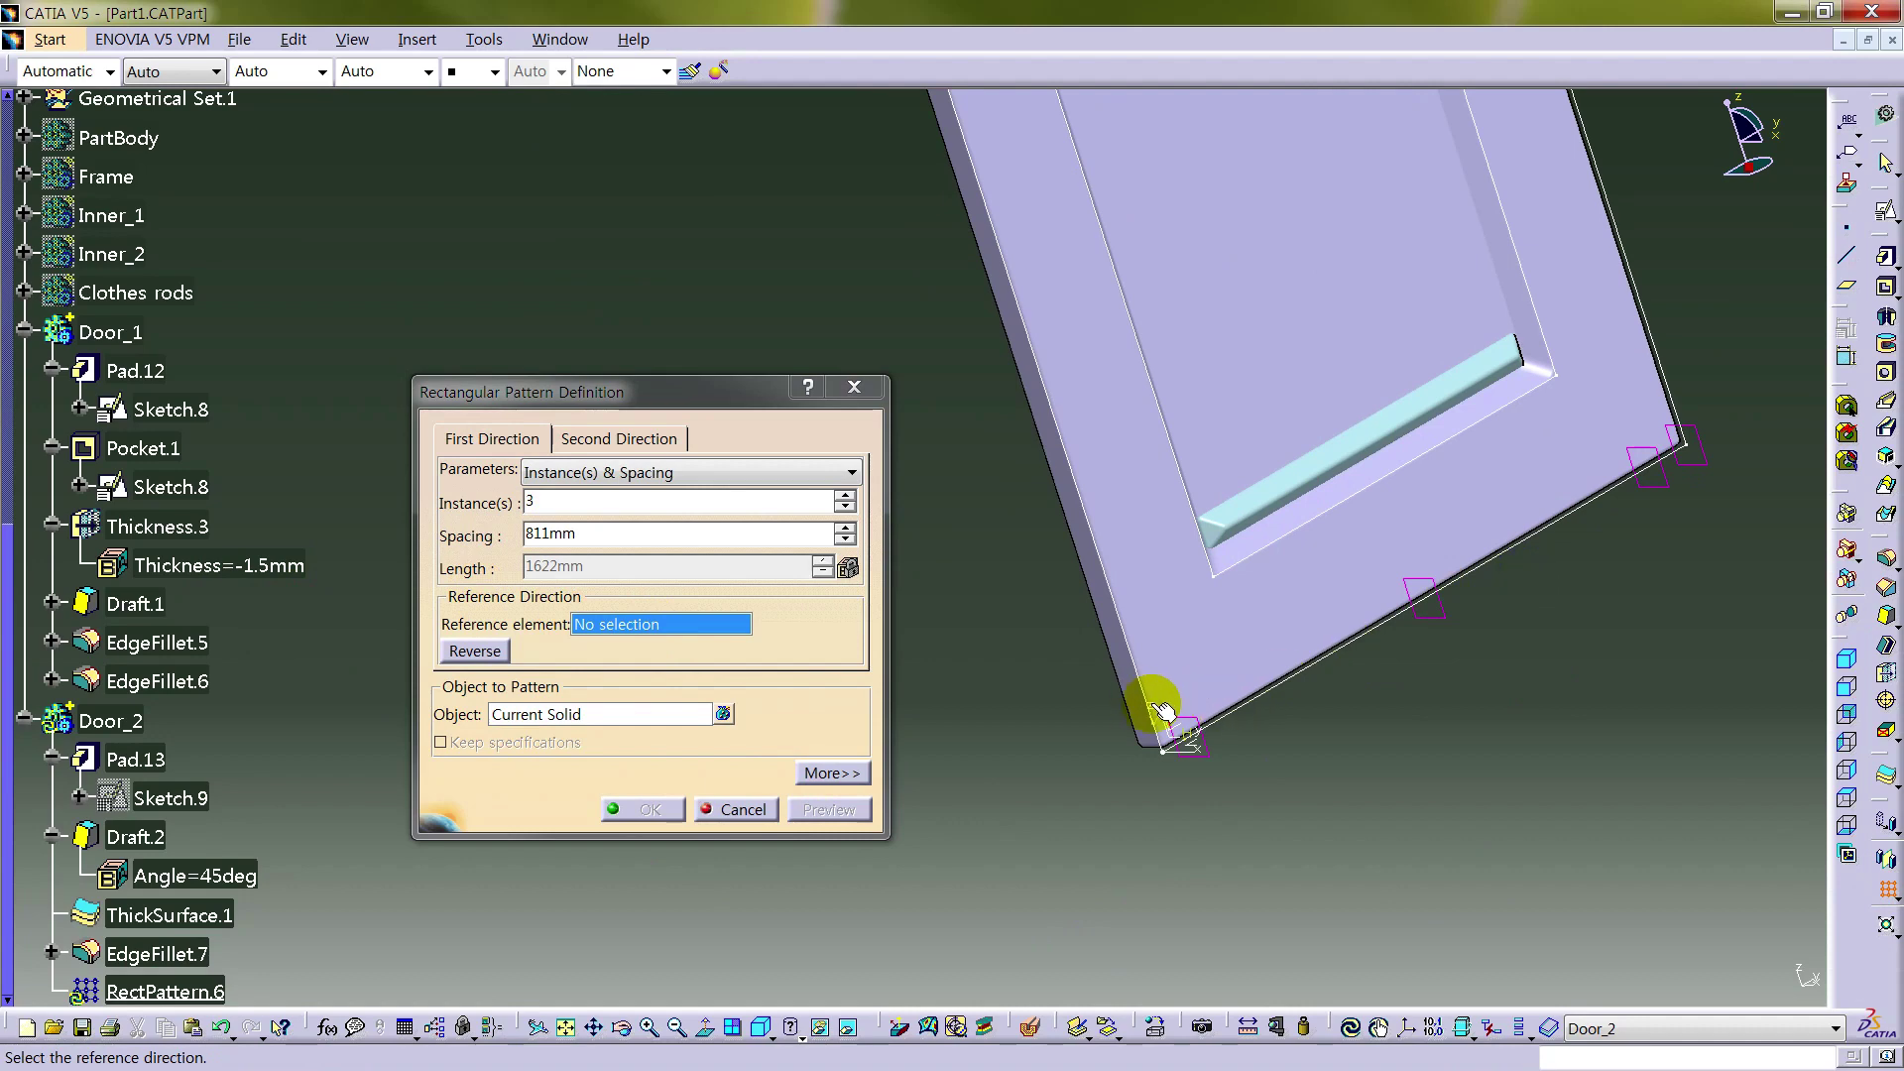
click(1160, 710)
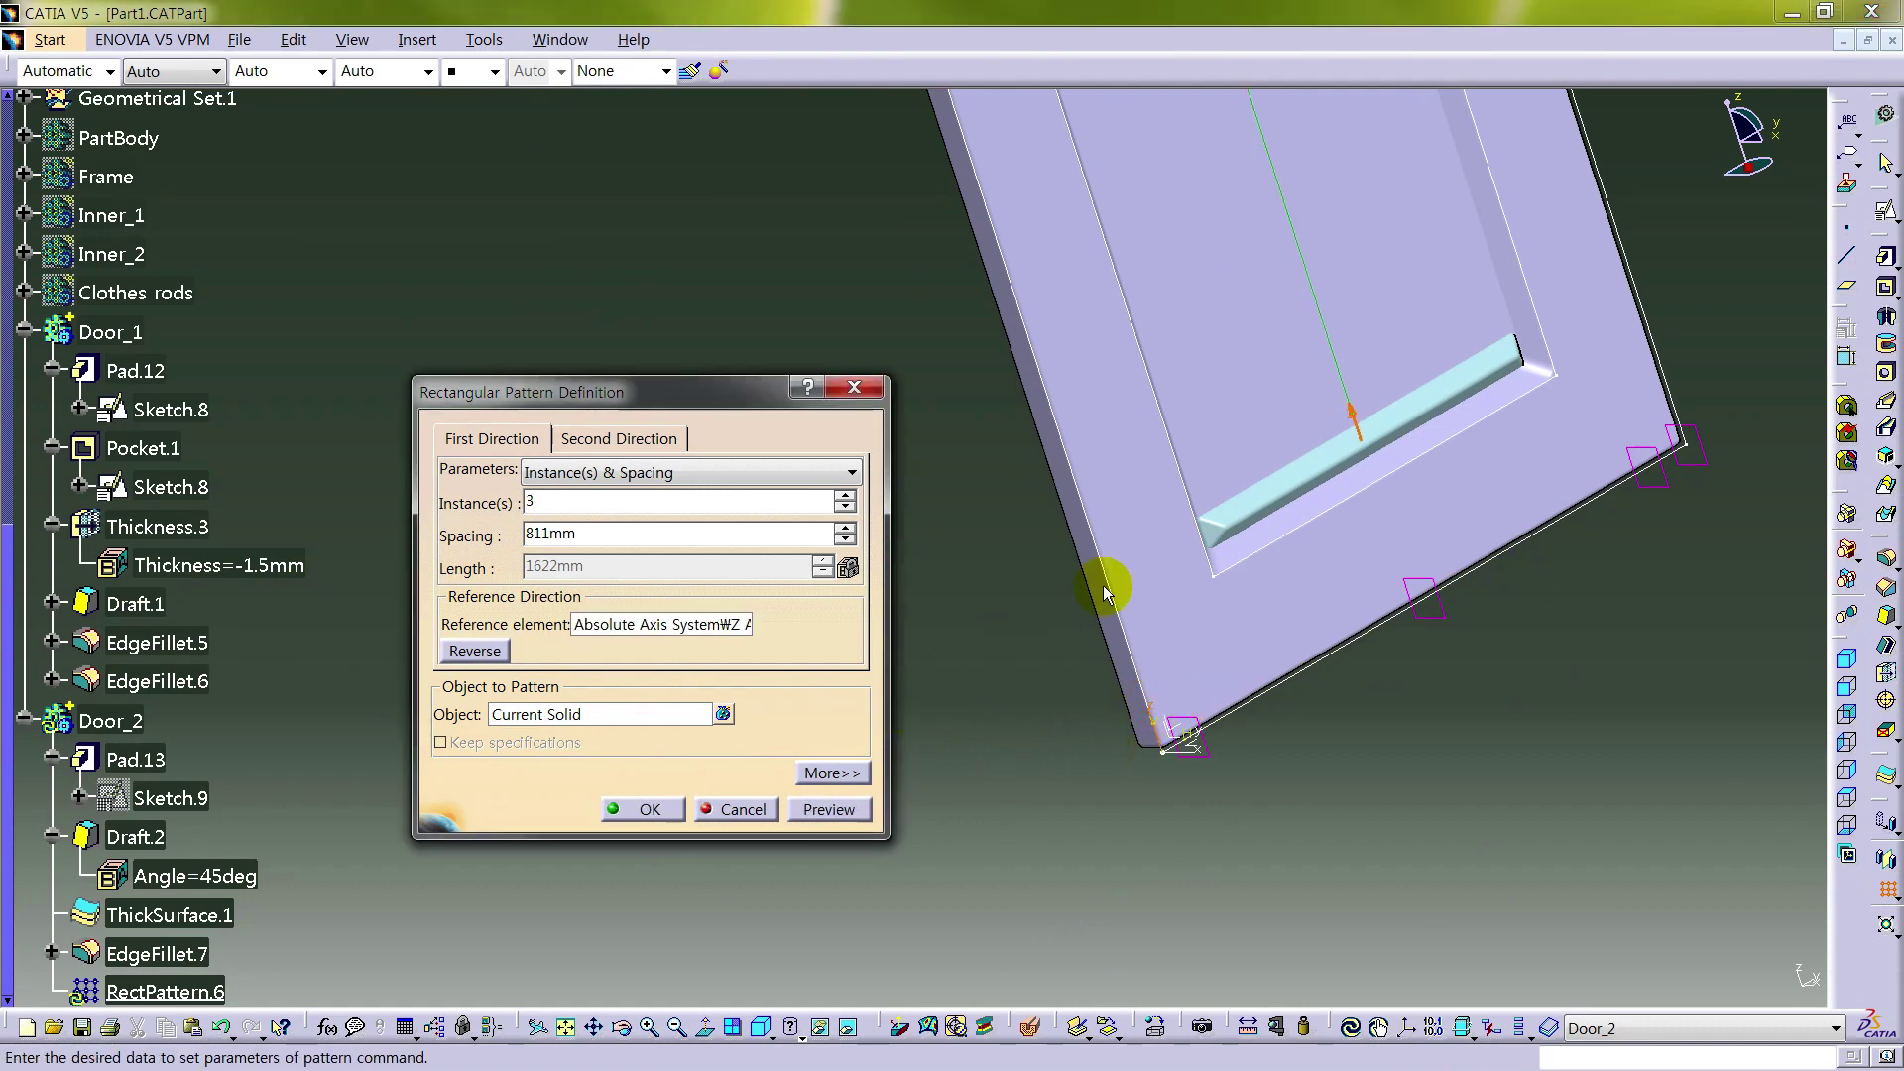
- Try to drive the pattern's spacing with parameter l
scroll(1241, 566, down, 3)
right_click(609, 537)
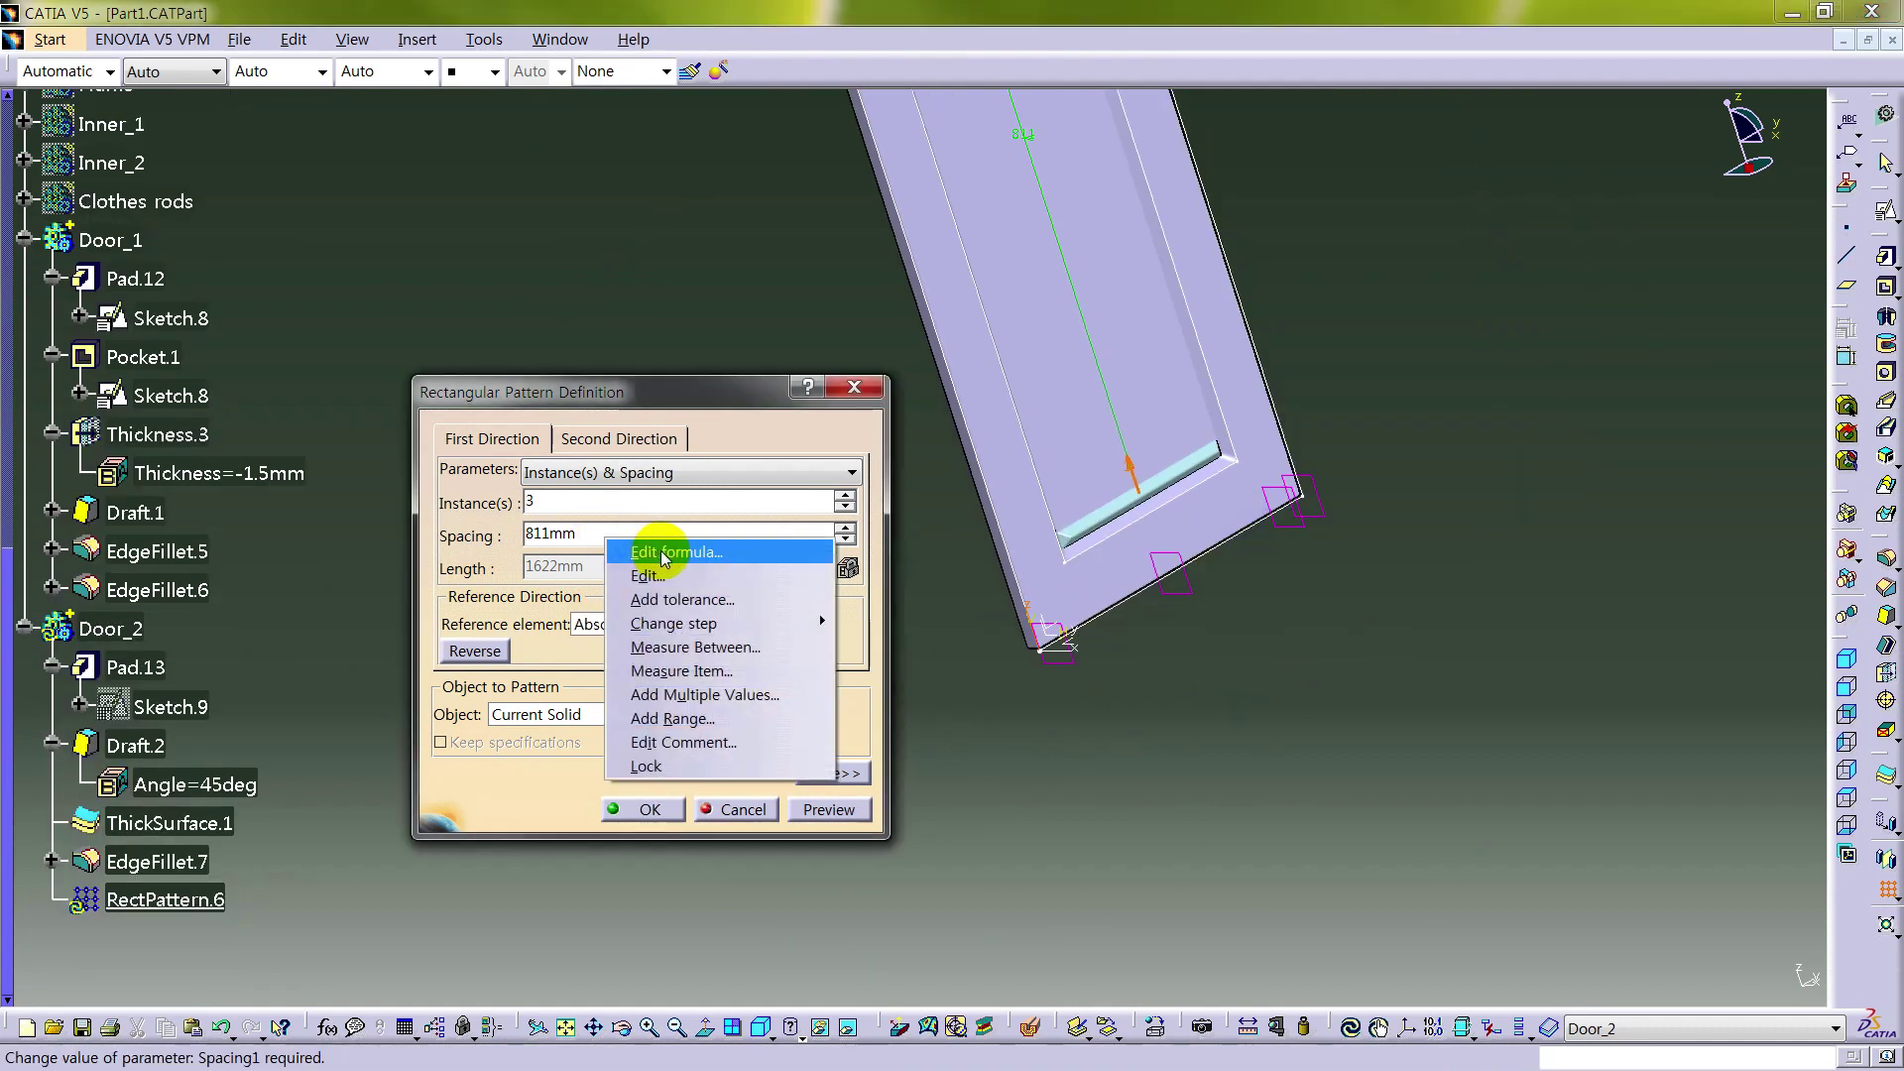
click(662, 554)
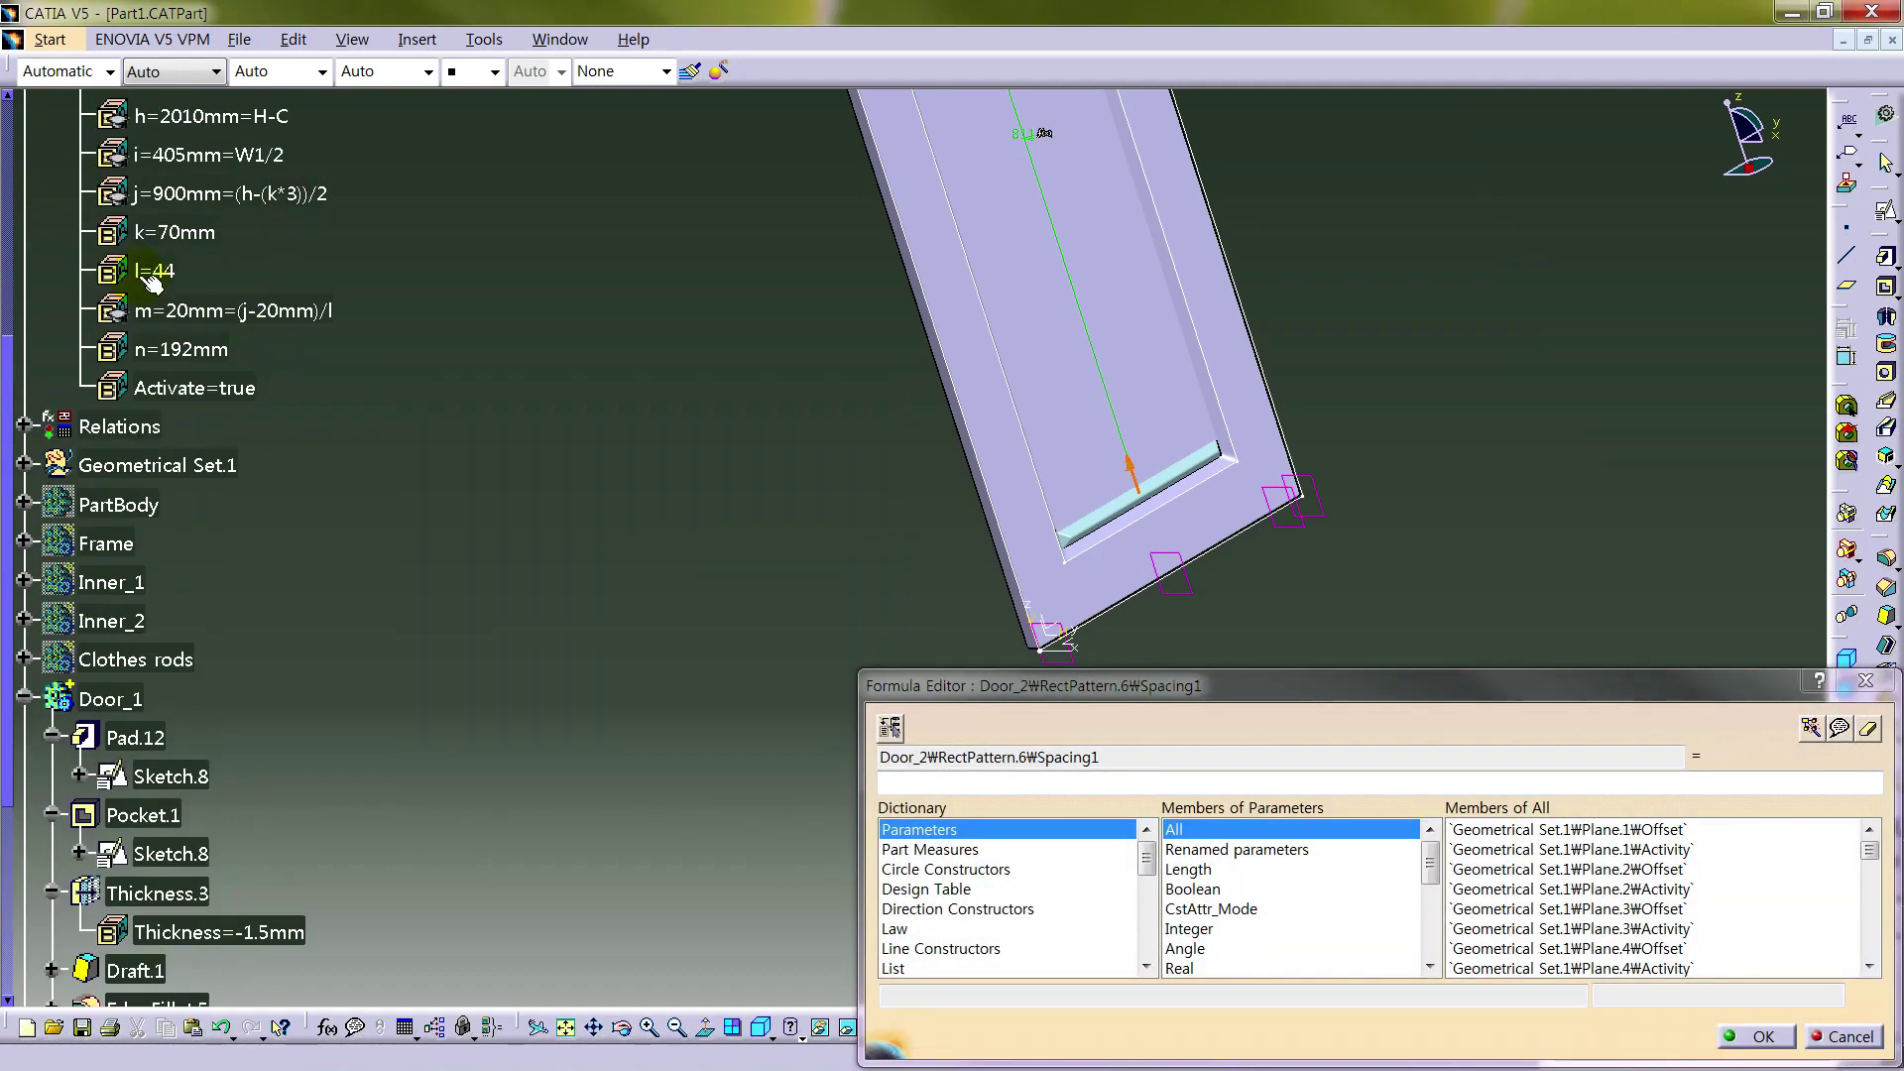
click(151, 277)
click(1763, 1034)
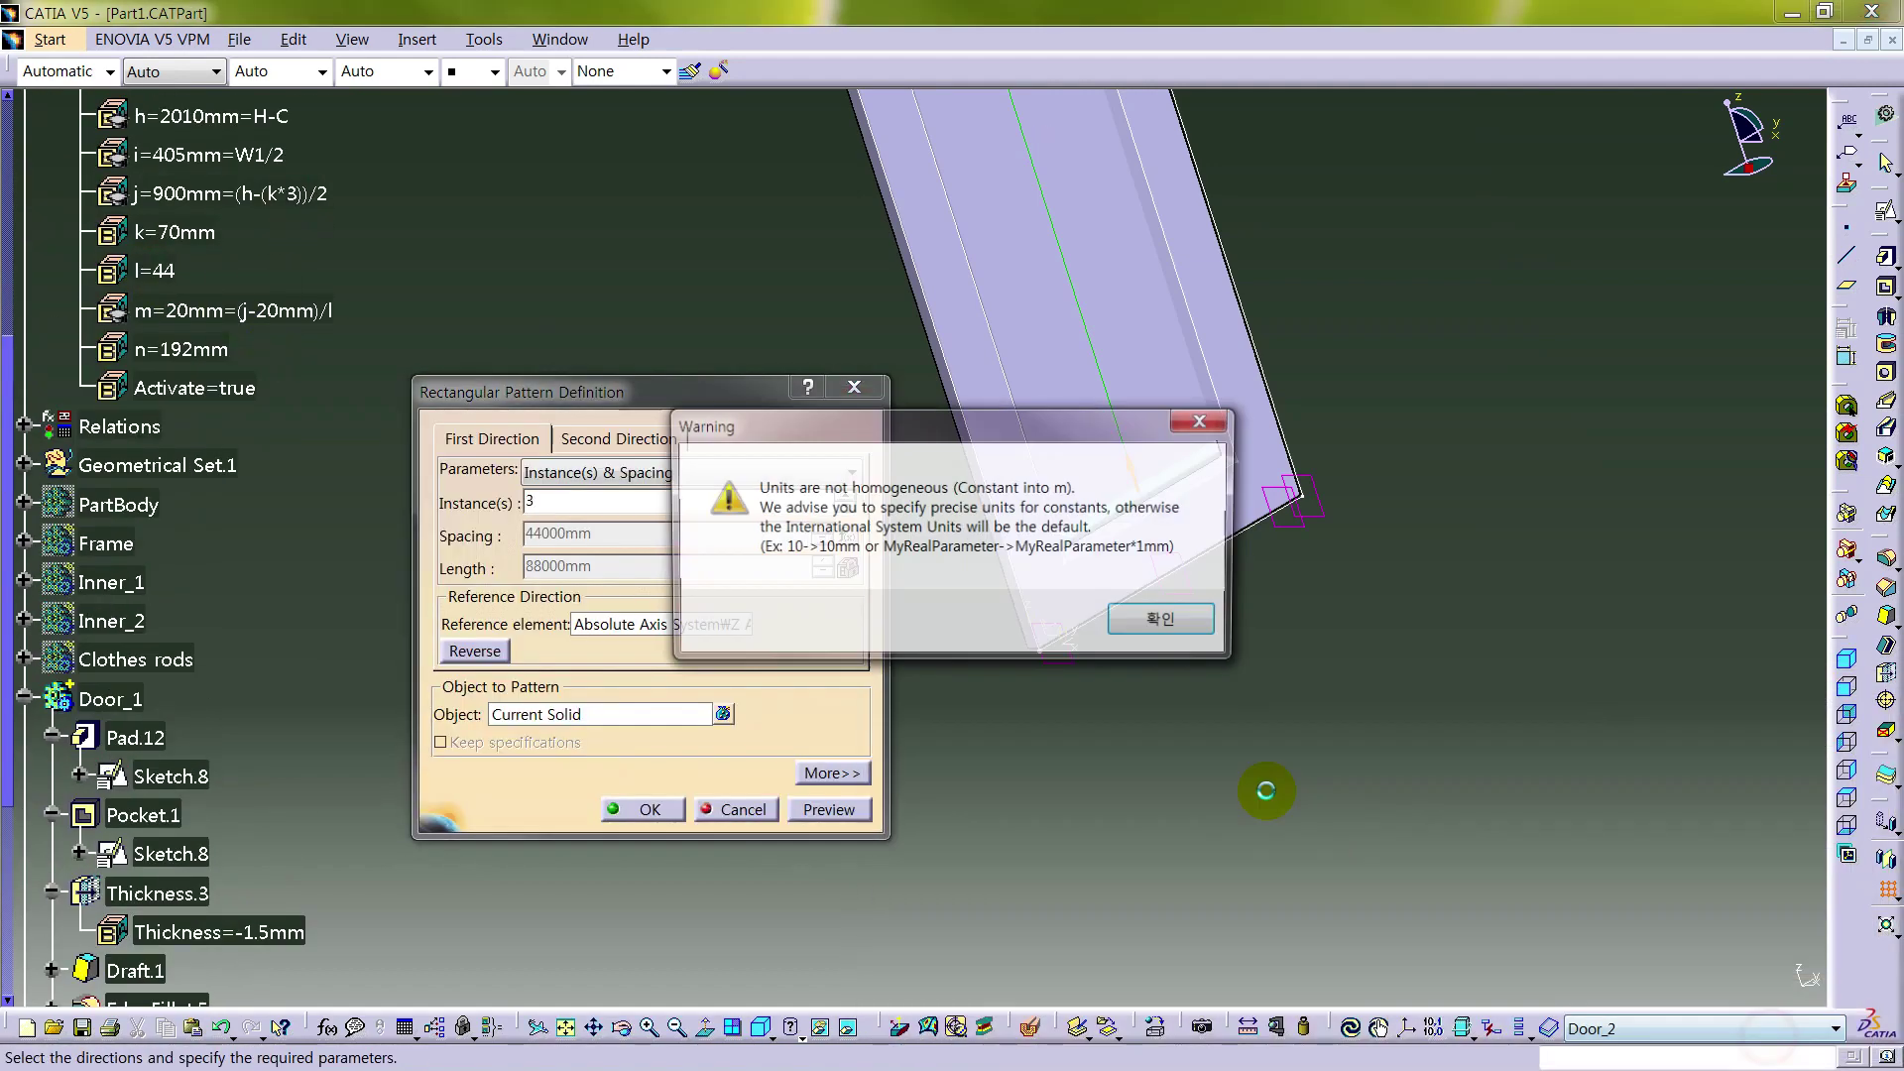
click(1157, 616)
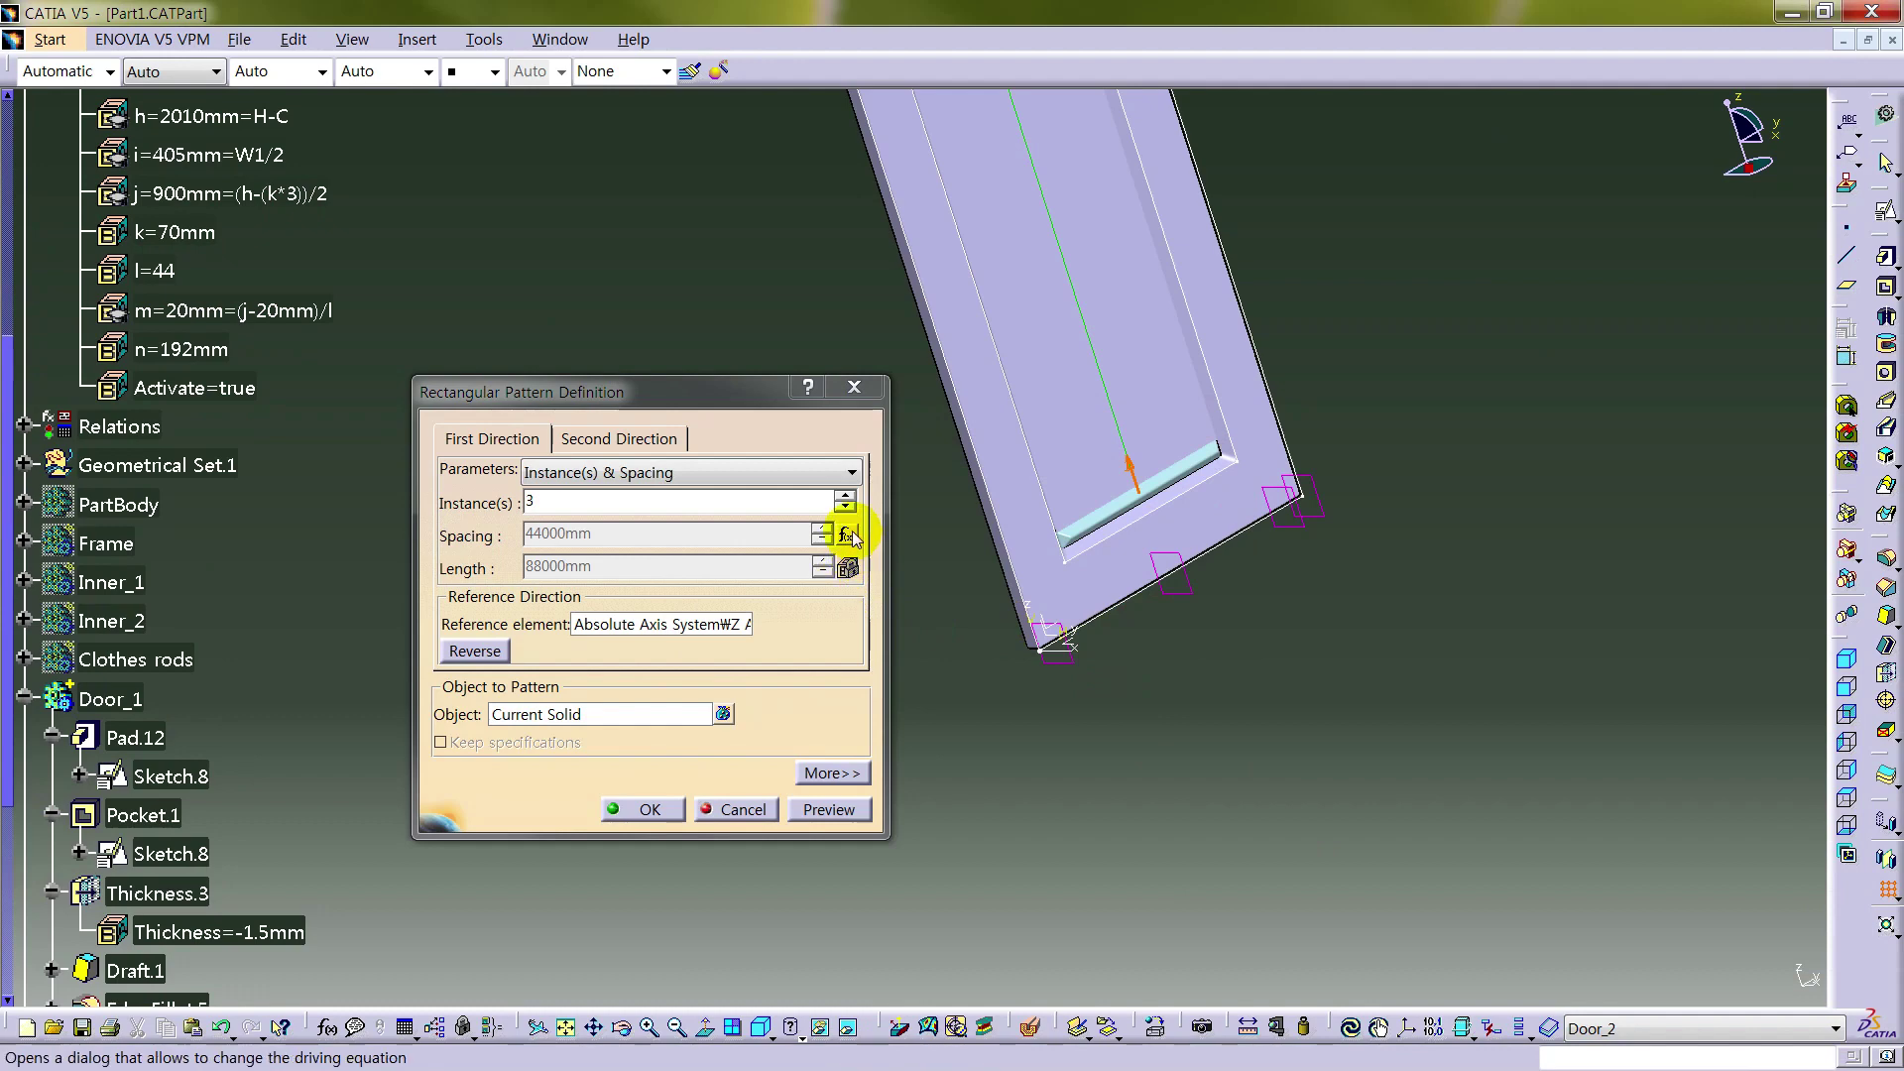
- Edit the pattern's spacing formula so that it equals parameter m
click(848, 535)
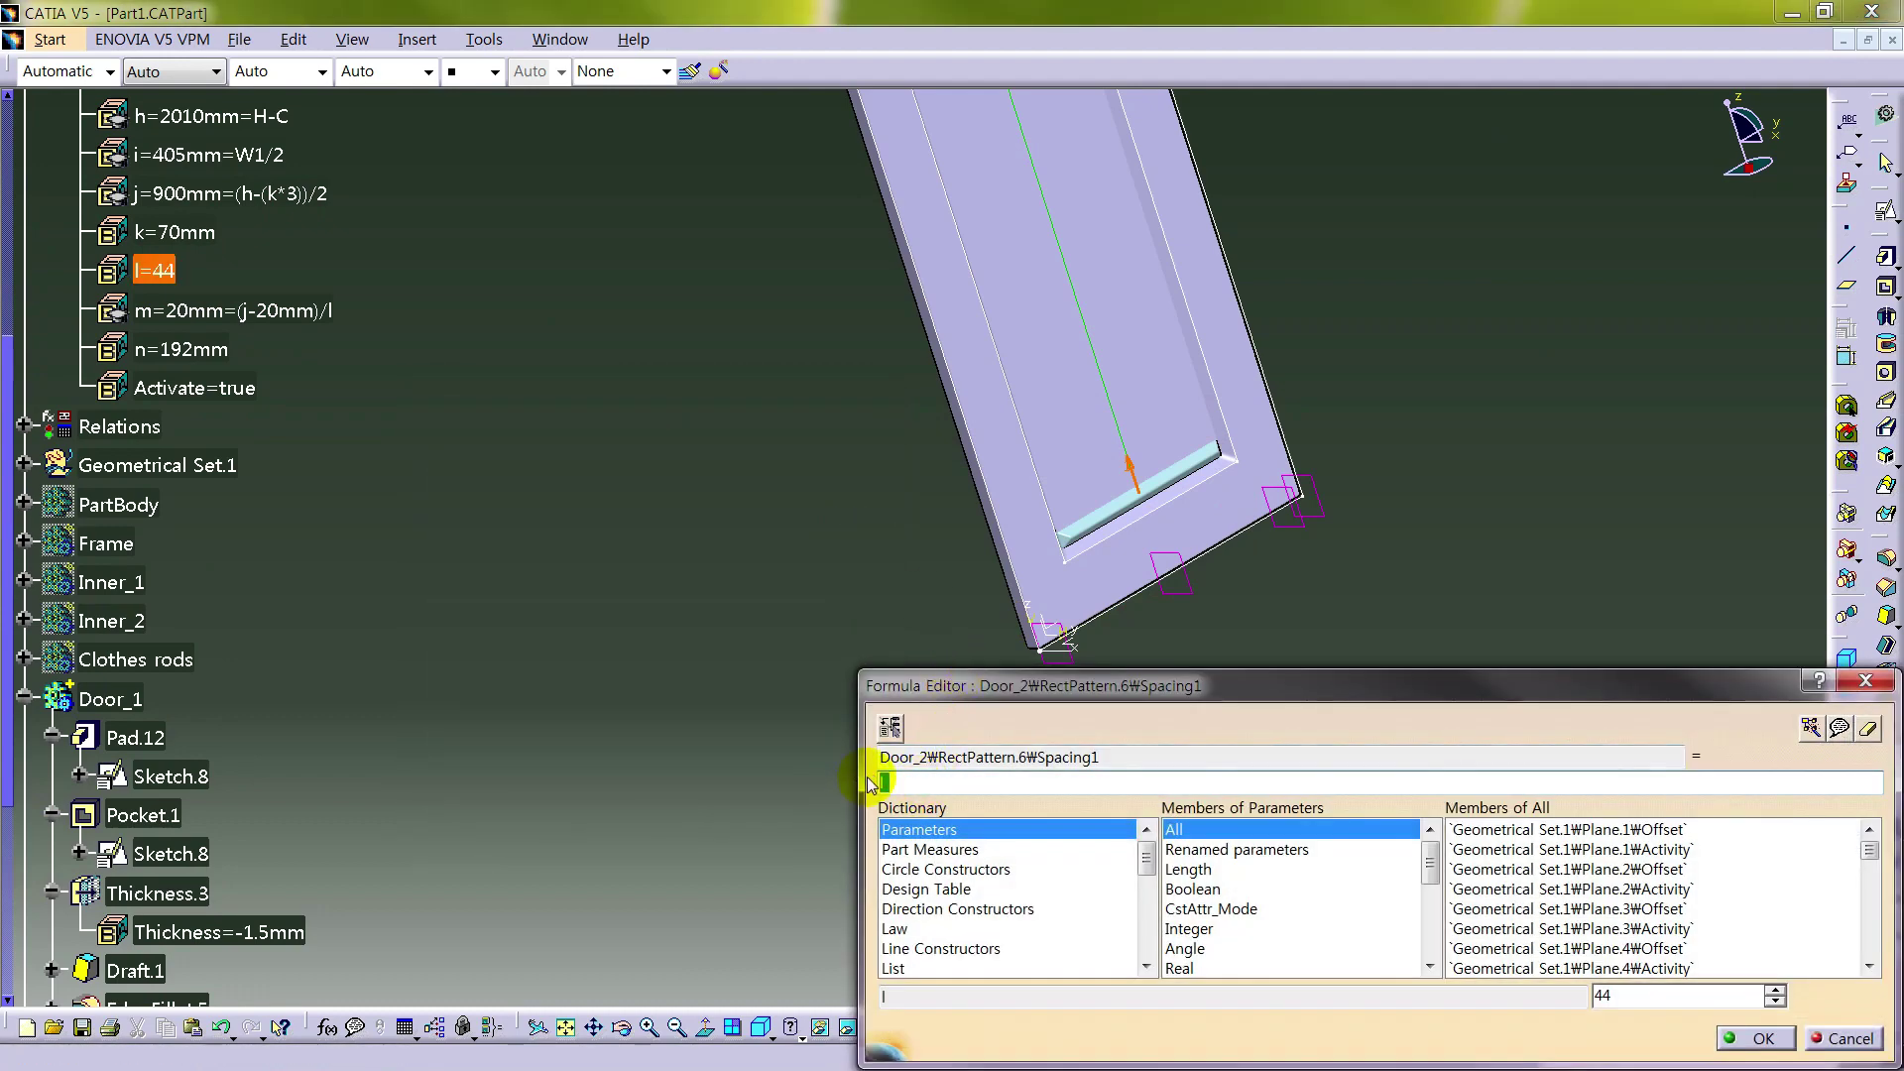
click(266, 307)
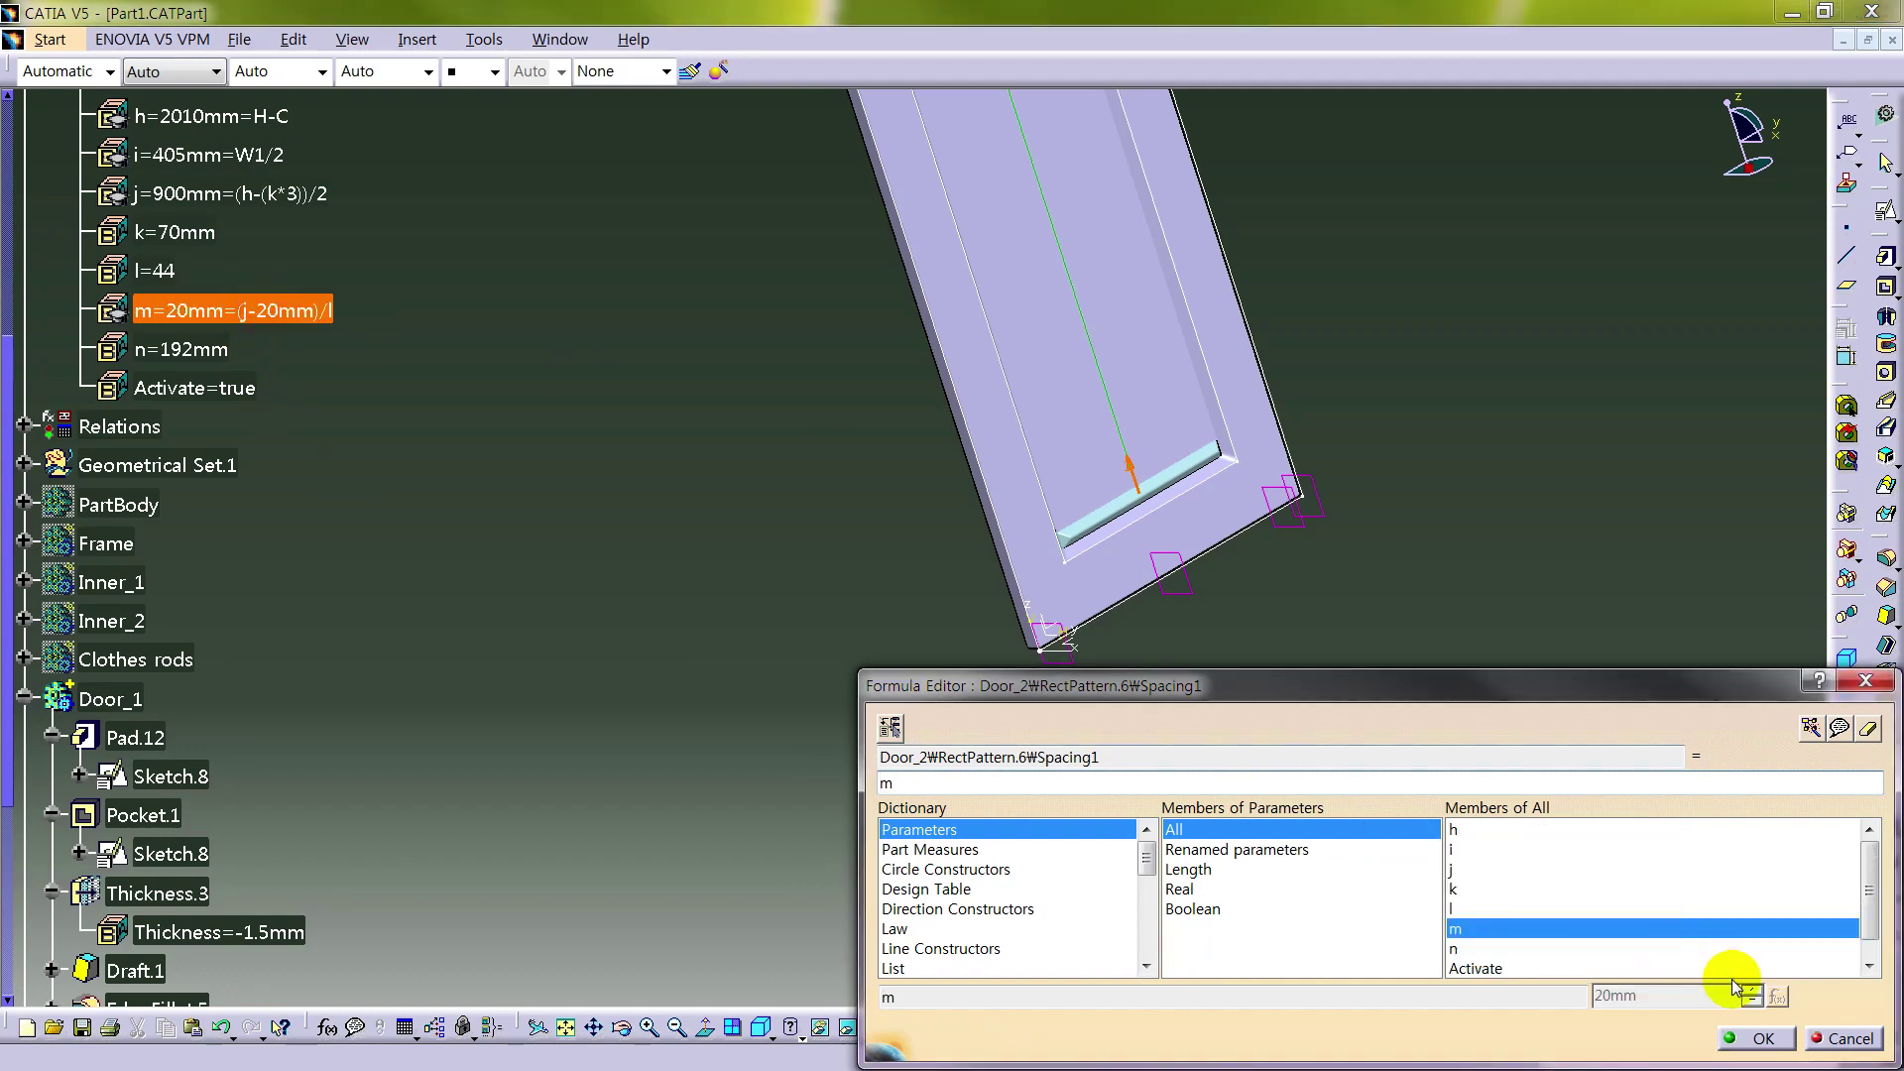
click(1763, 1037)
- Link the pattern's number of instances to parameter l and create the slat pattern
right_click(630, 503)
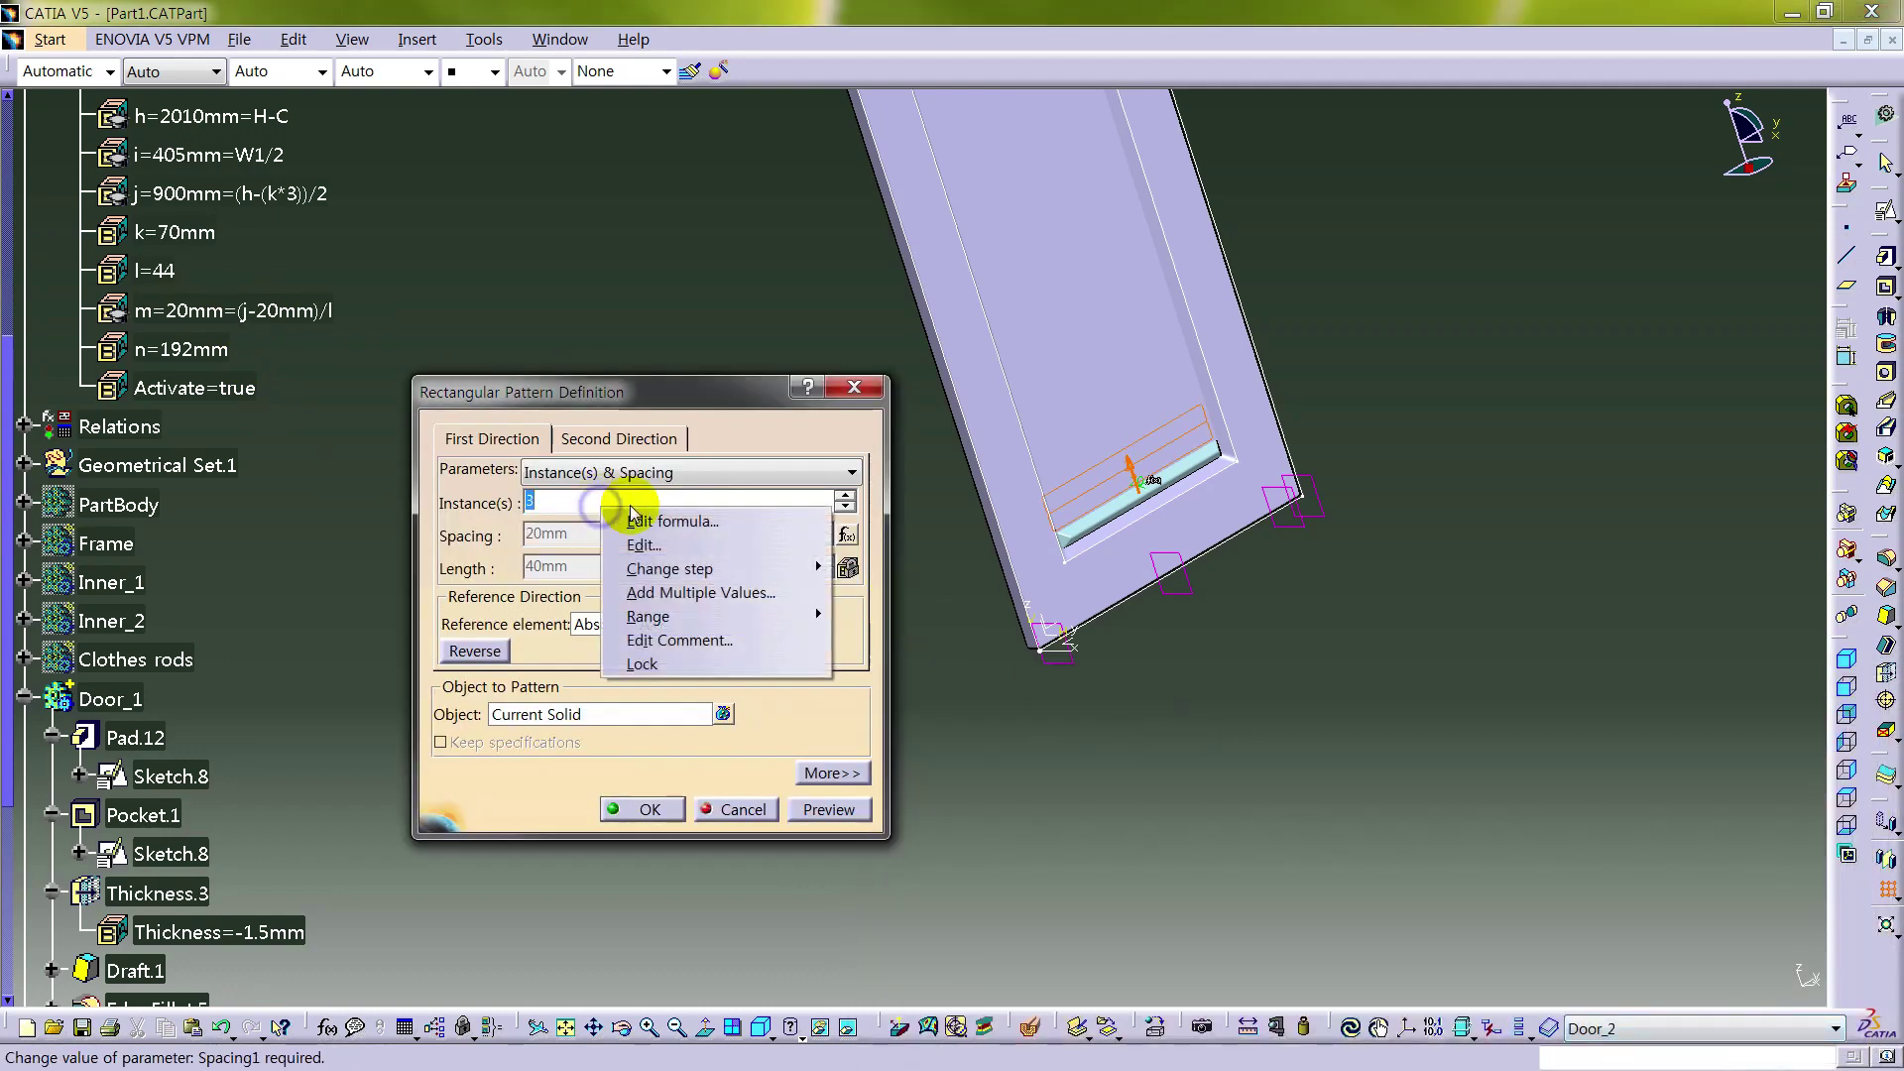
click(651, 516)
click(154, 270)
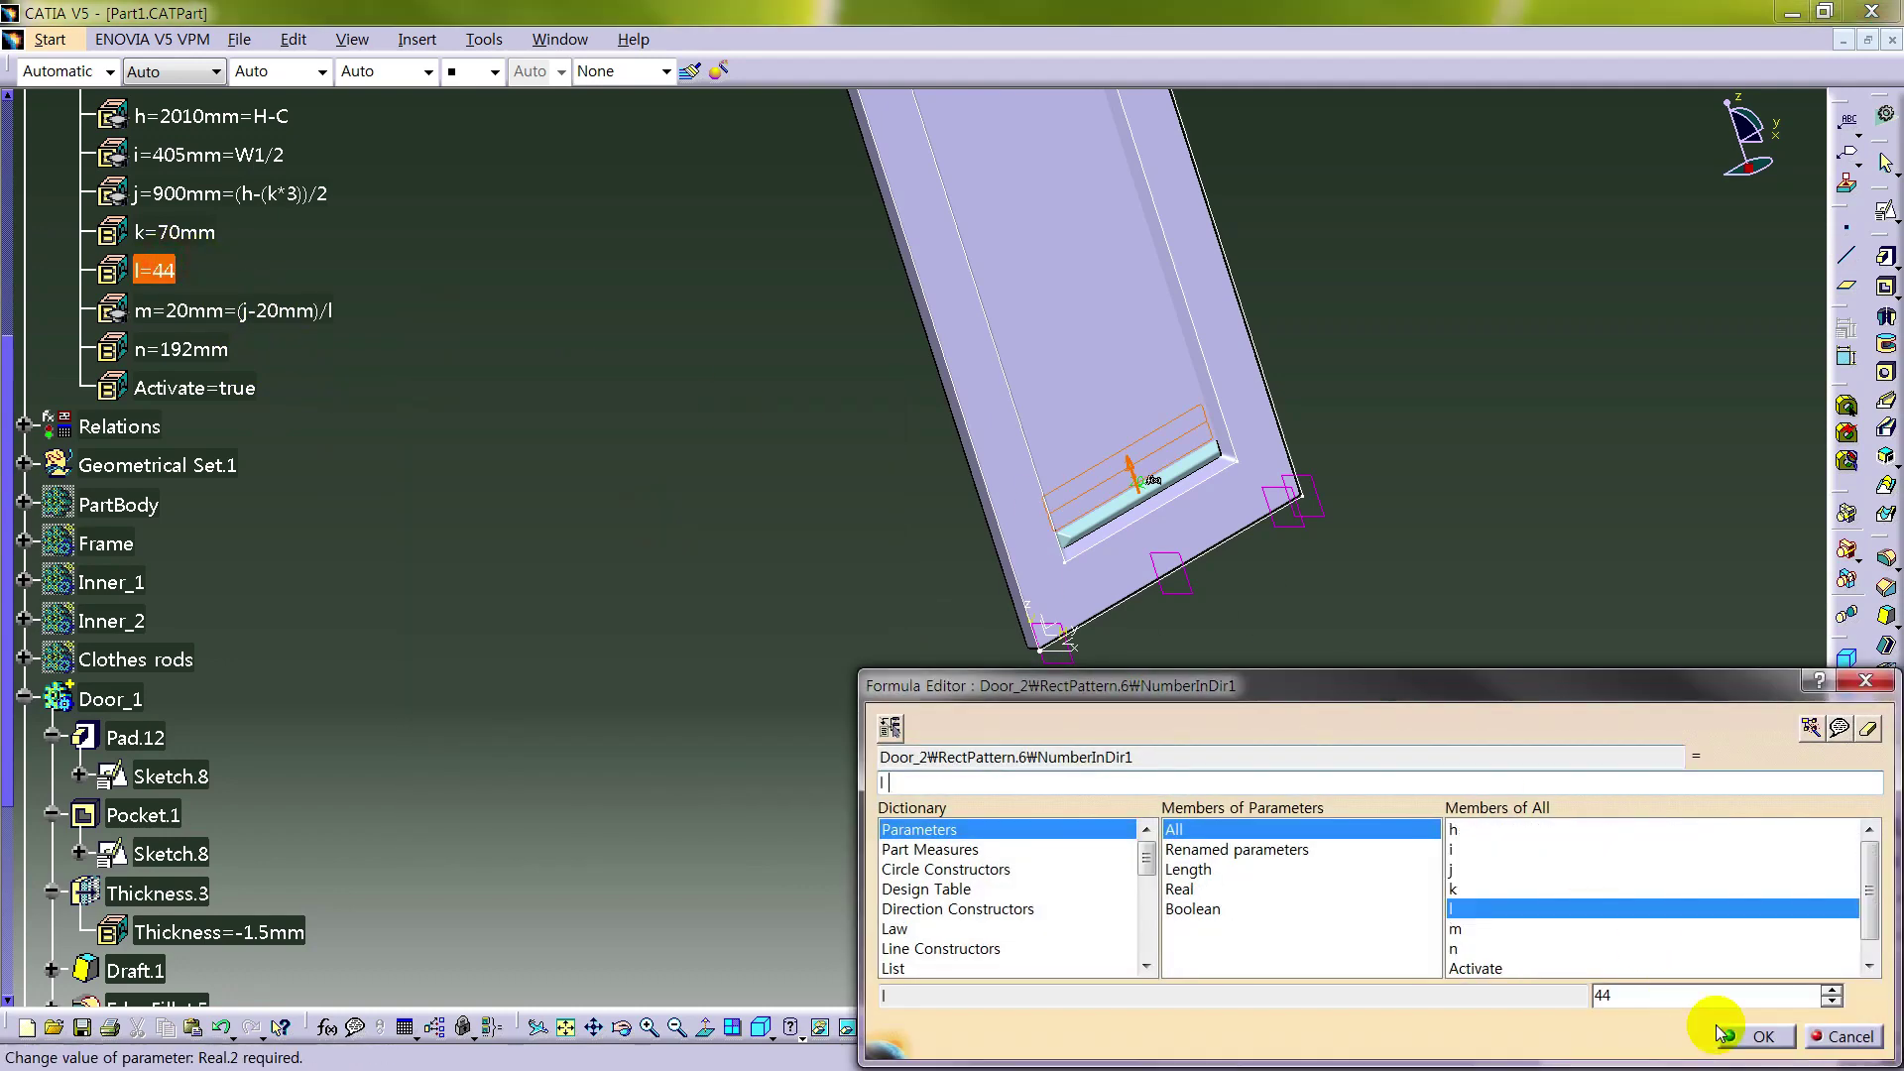
click(1751, 1031)
middle_drag(1499, 808, 1326, 682)
click(646, 808)
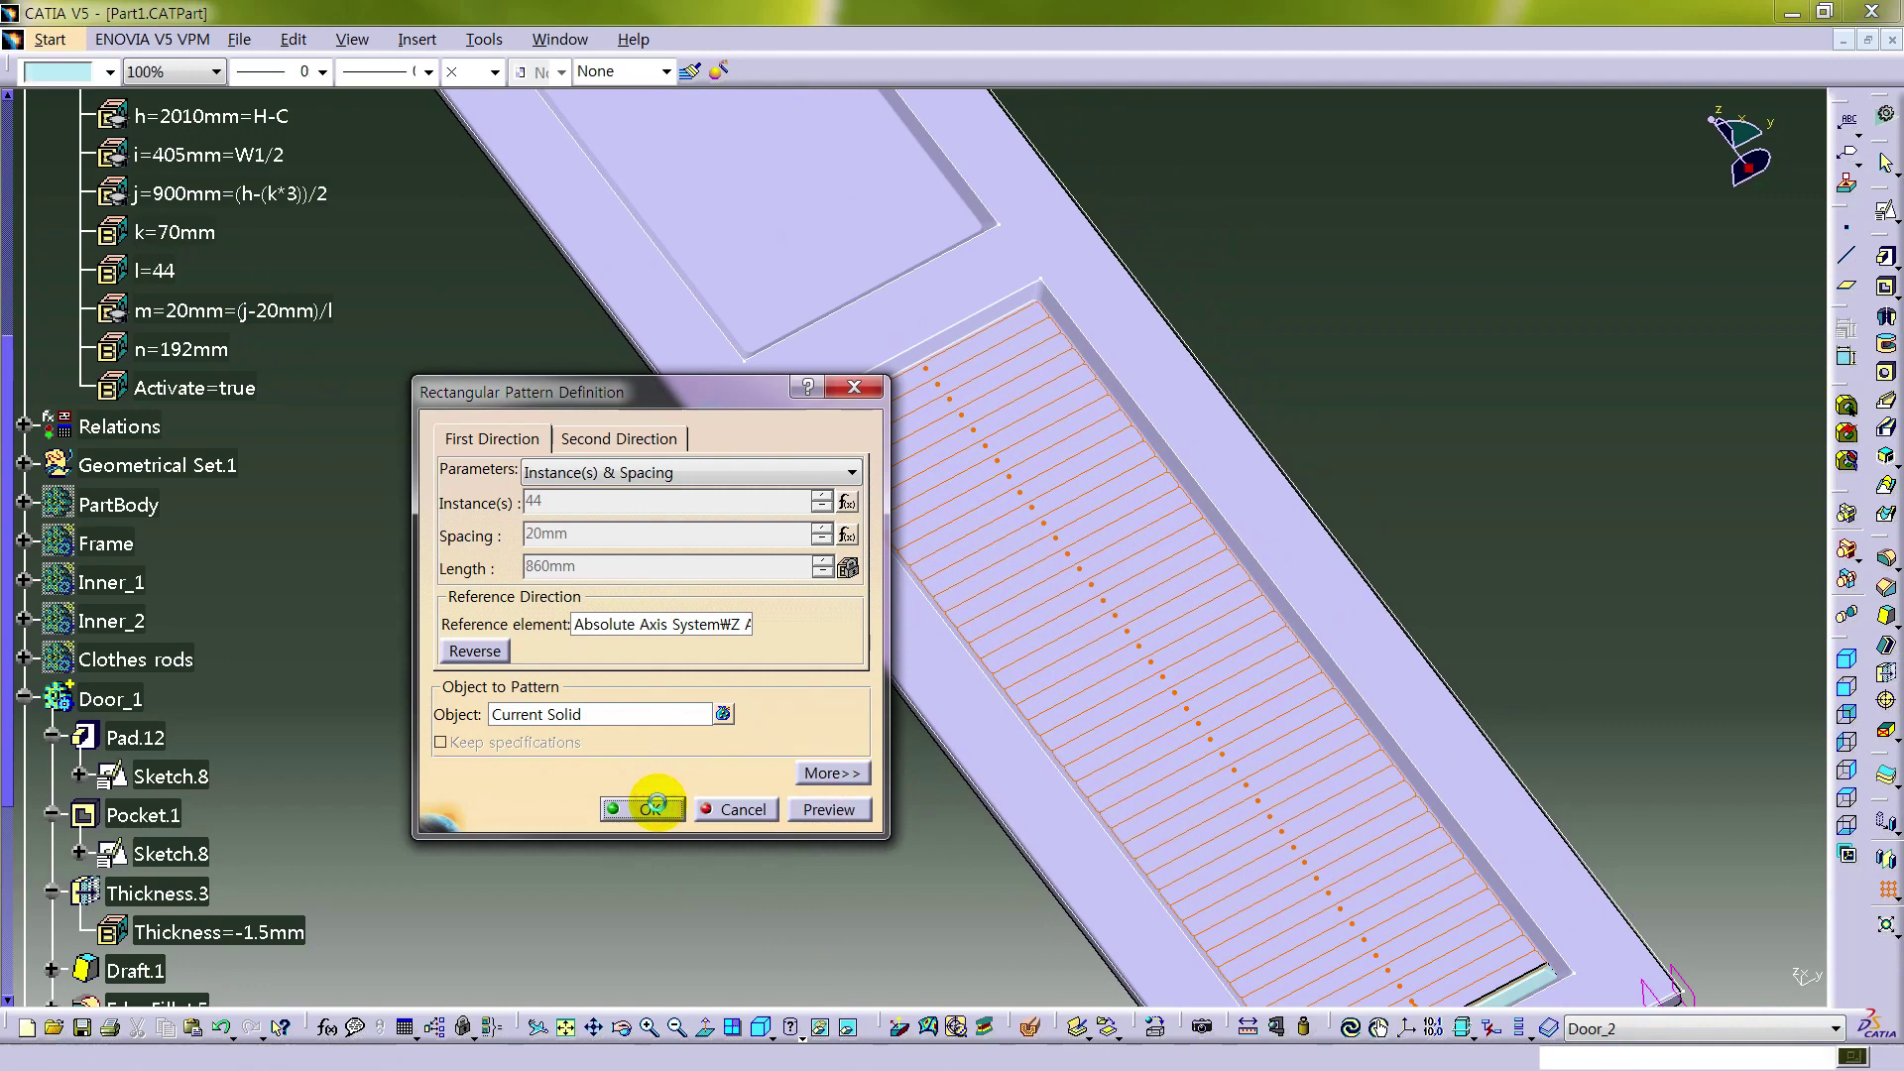
- Mirror the patterned Door_2 slats about Plane.7 at the door's mid-height into the upper recess
middle_drag(1362, 314, 1339, 454)
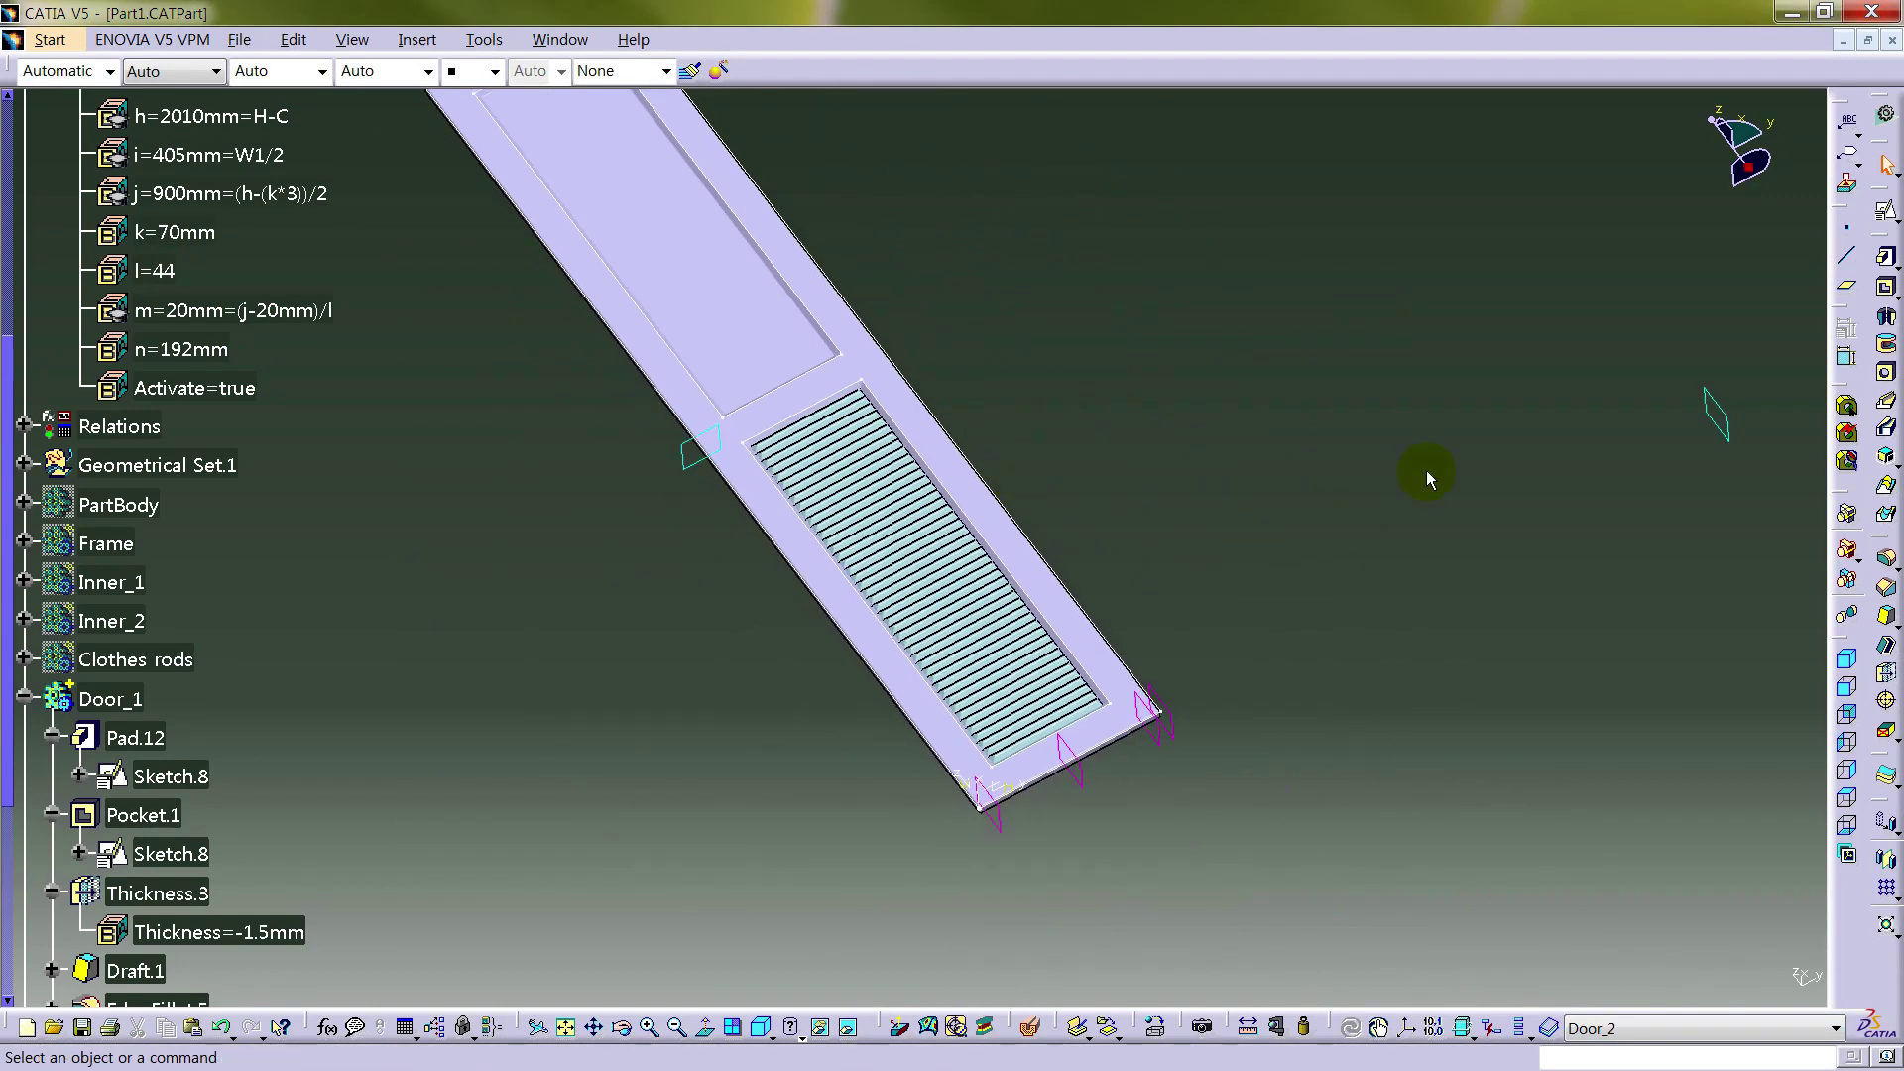
click(1886, 858)
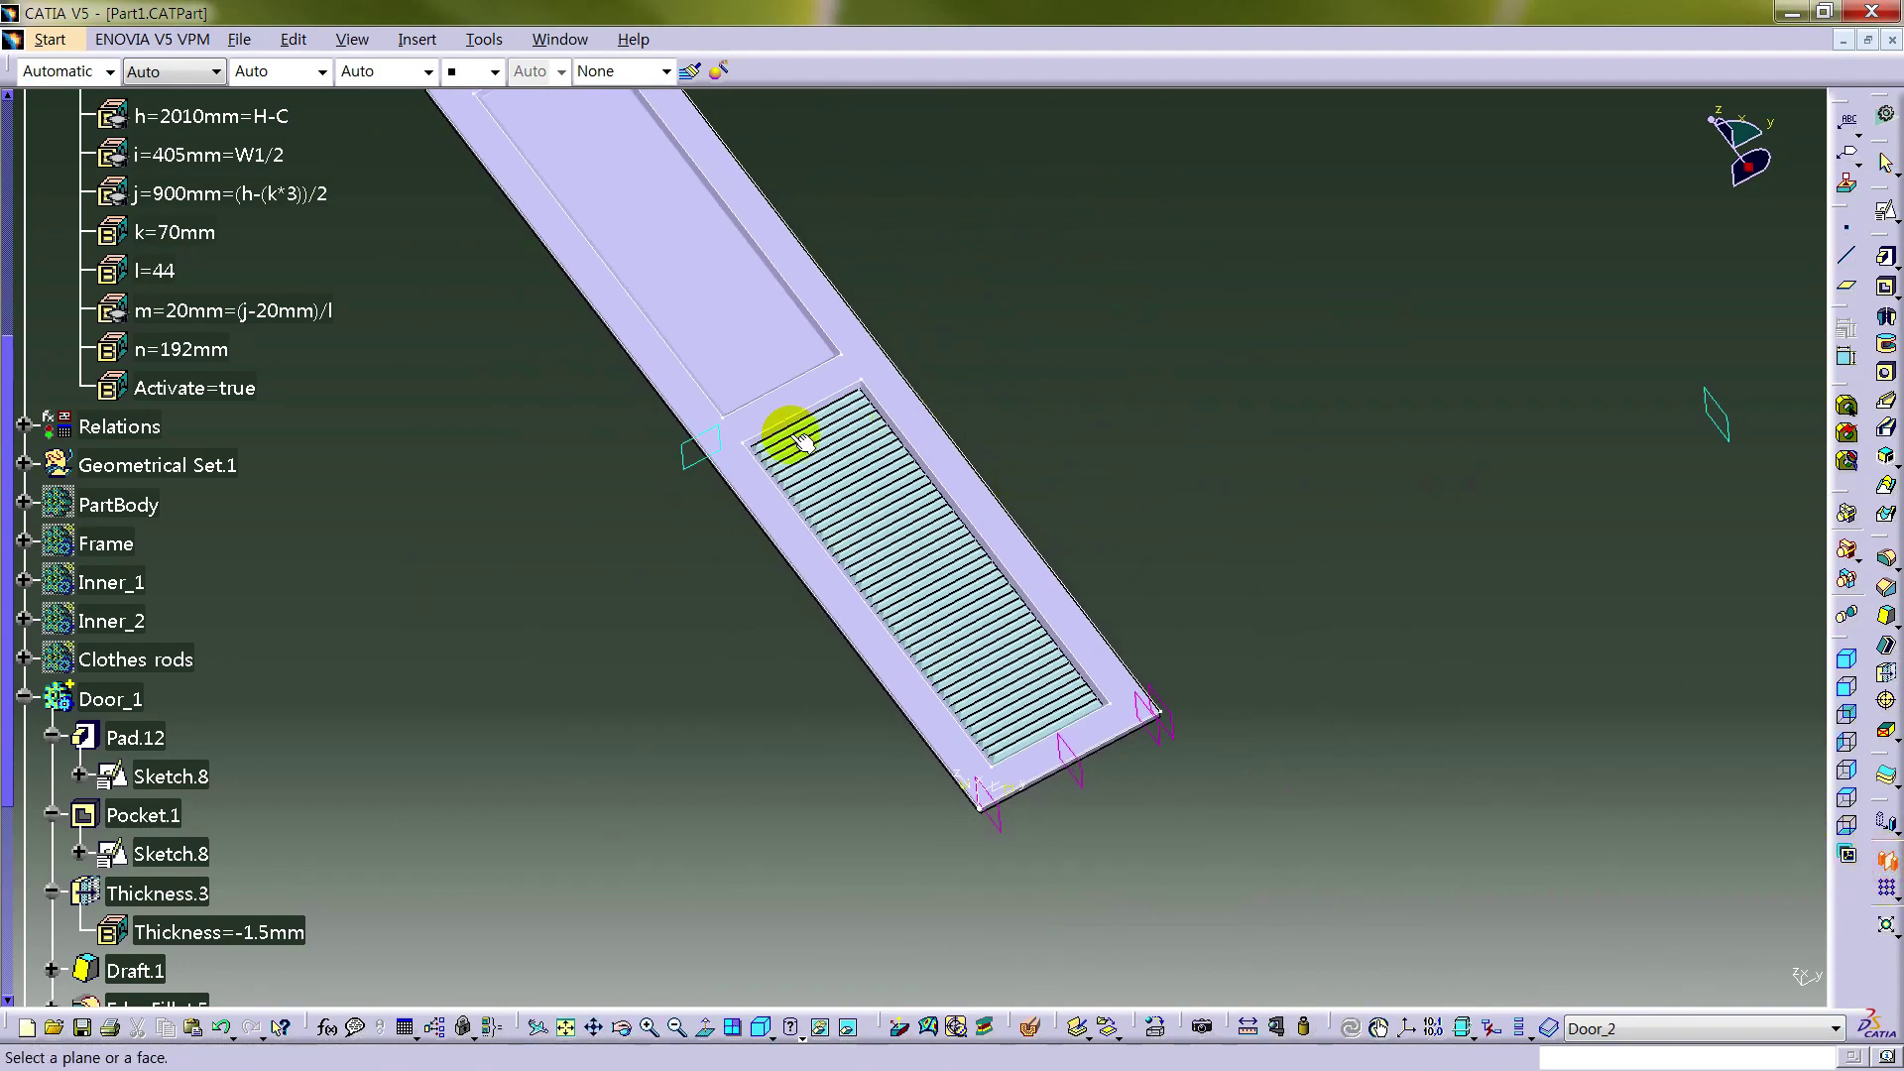
click(698, 451)
middle_drag(1155, 467, 1621, 878)
click(1676, 972)
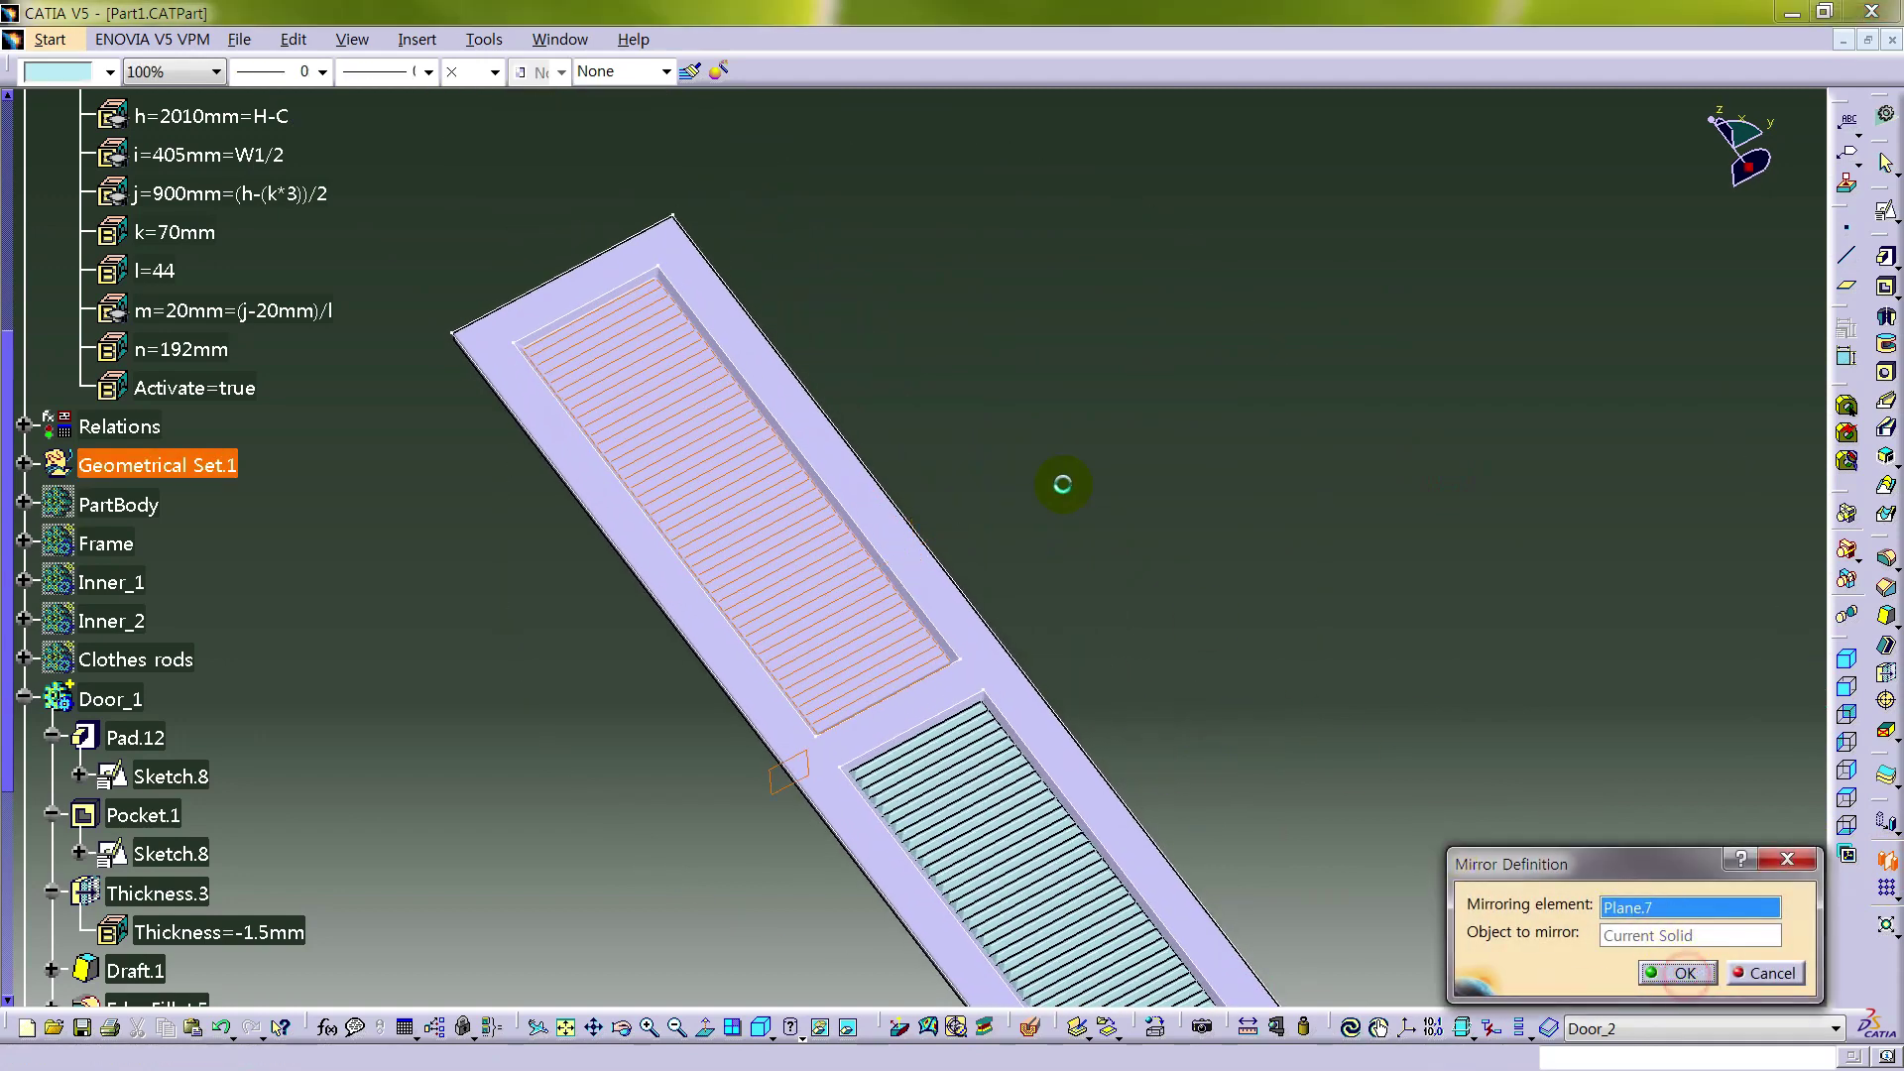
middle_drag(1188, 348, 1224, 502)
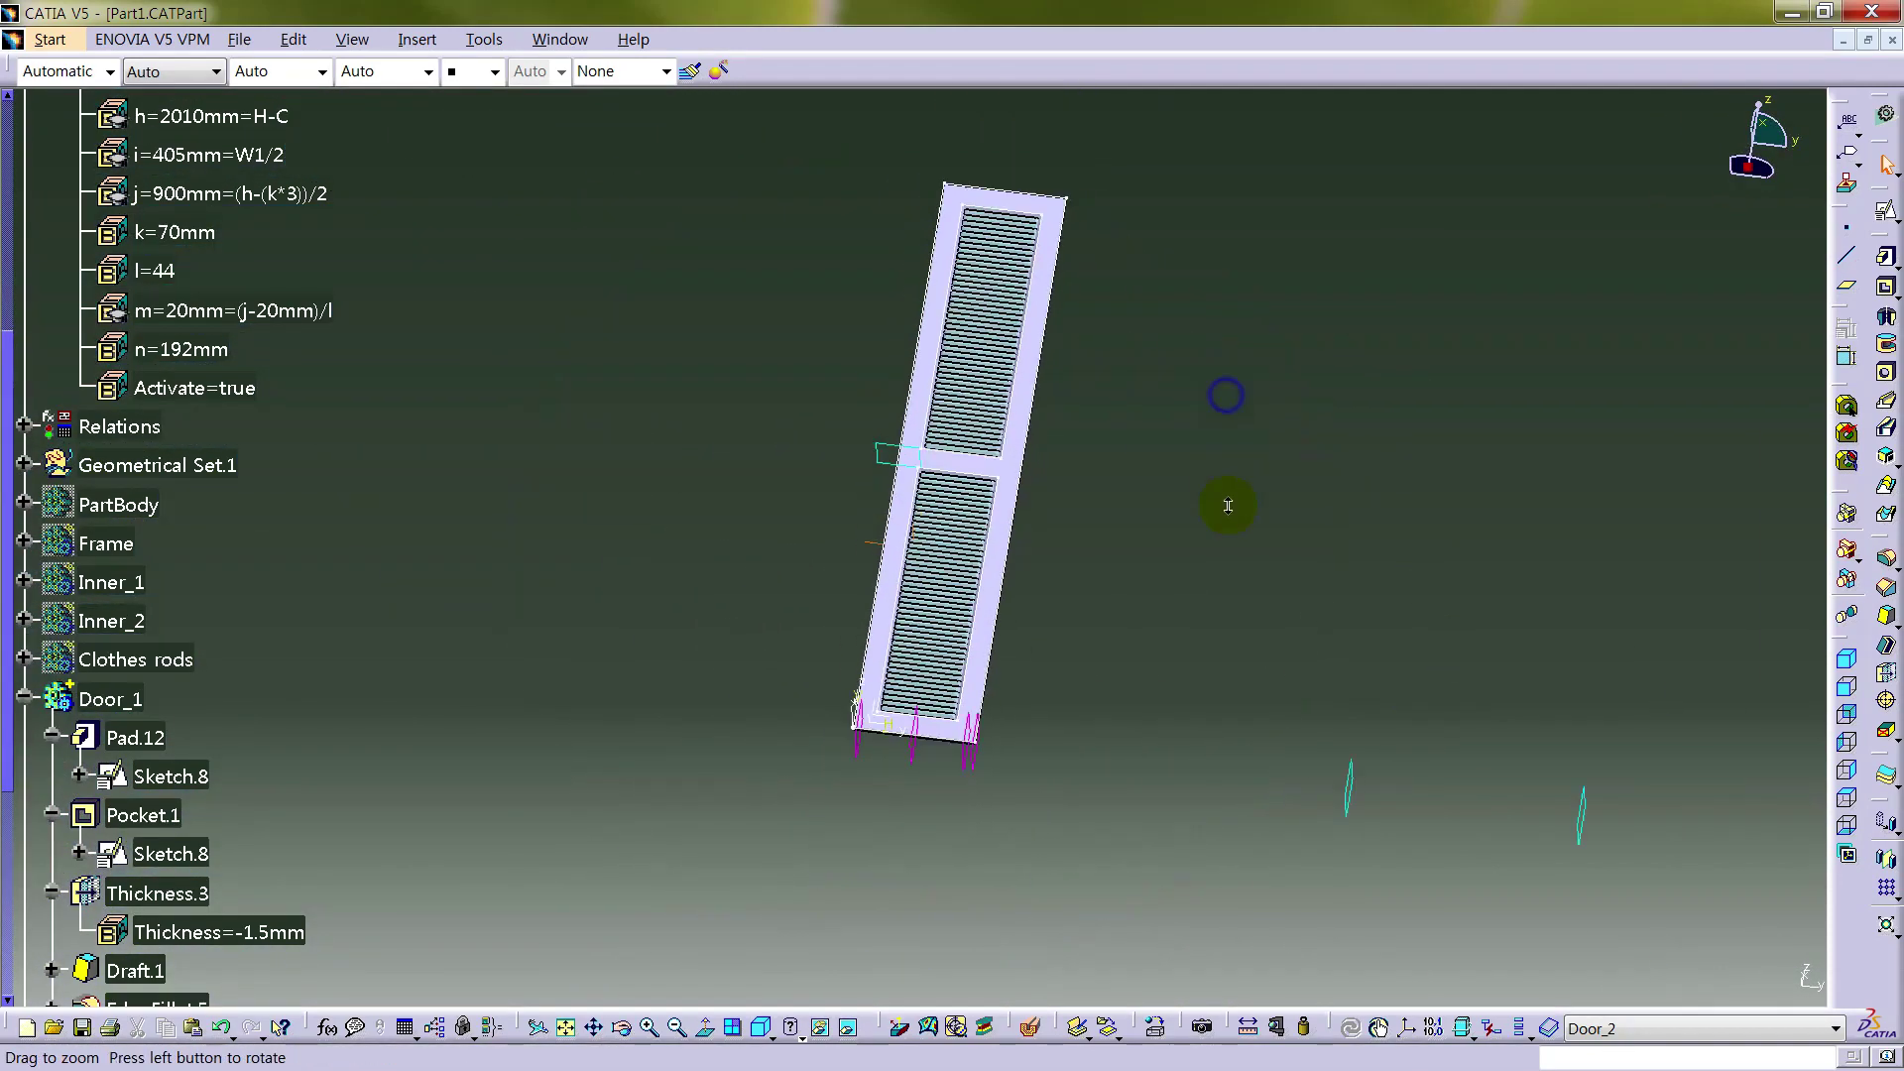
- Collapse the Door_1 and Door_2 branches in the tree and insert a new body
scroll(383, 522, down, 4)
click(24, 239)
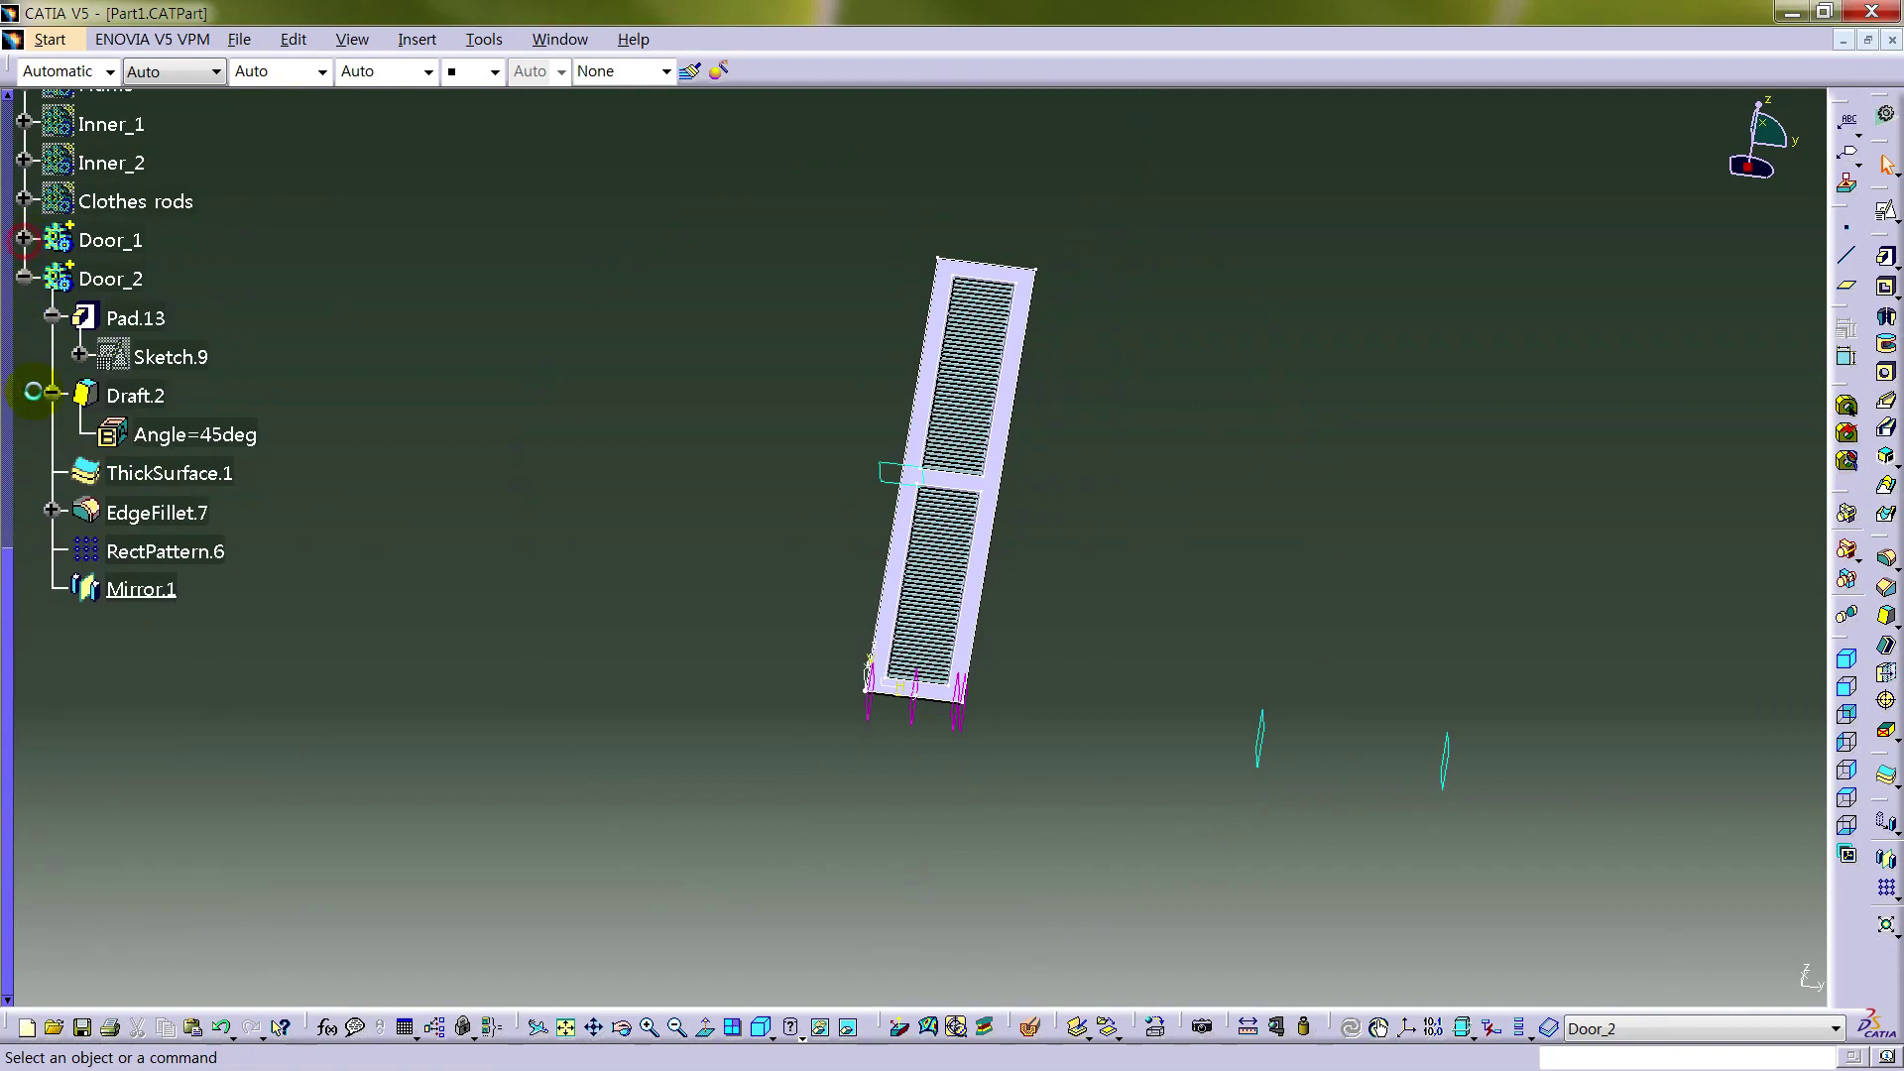
click(24, 279)
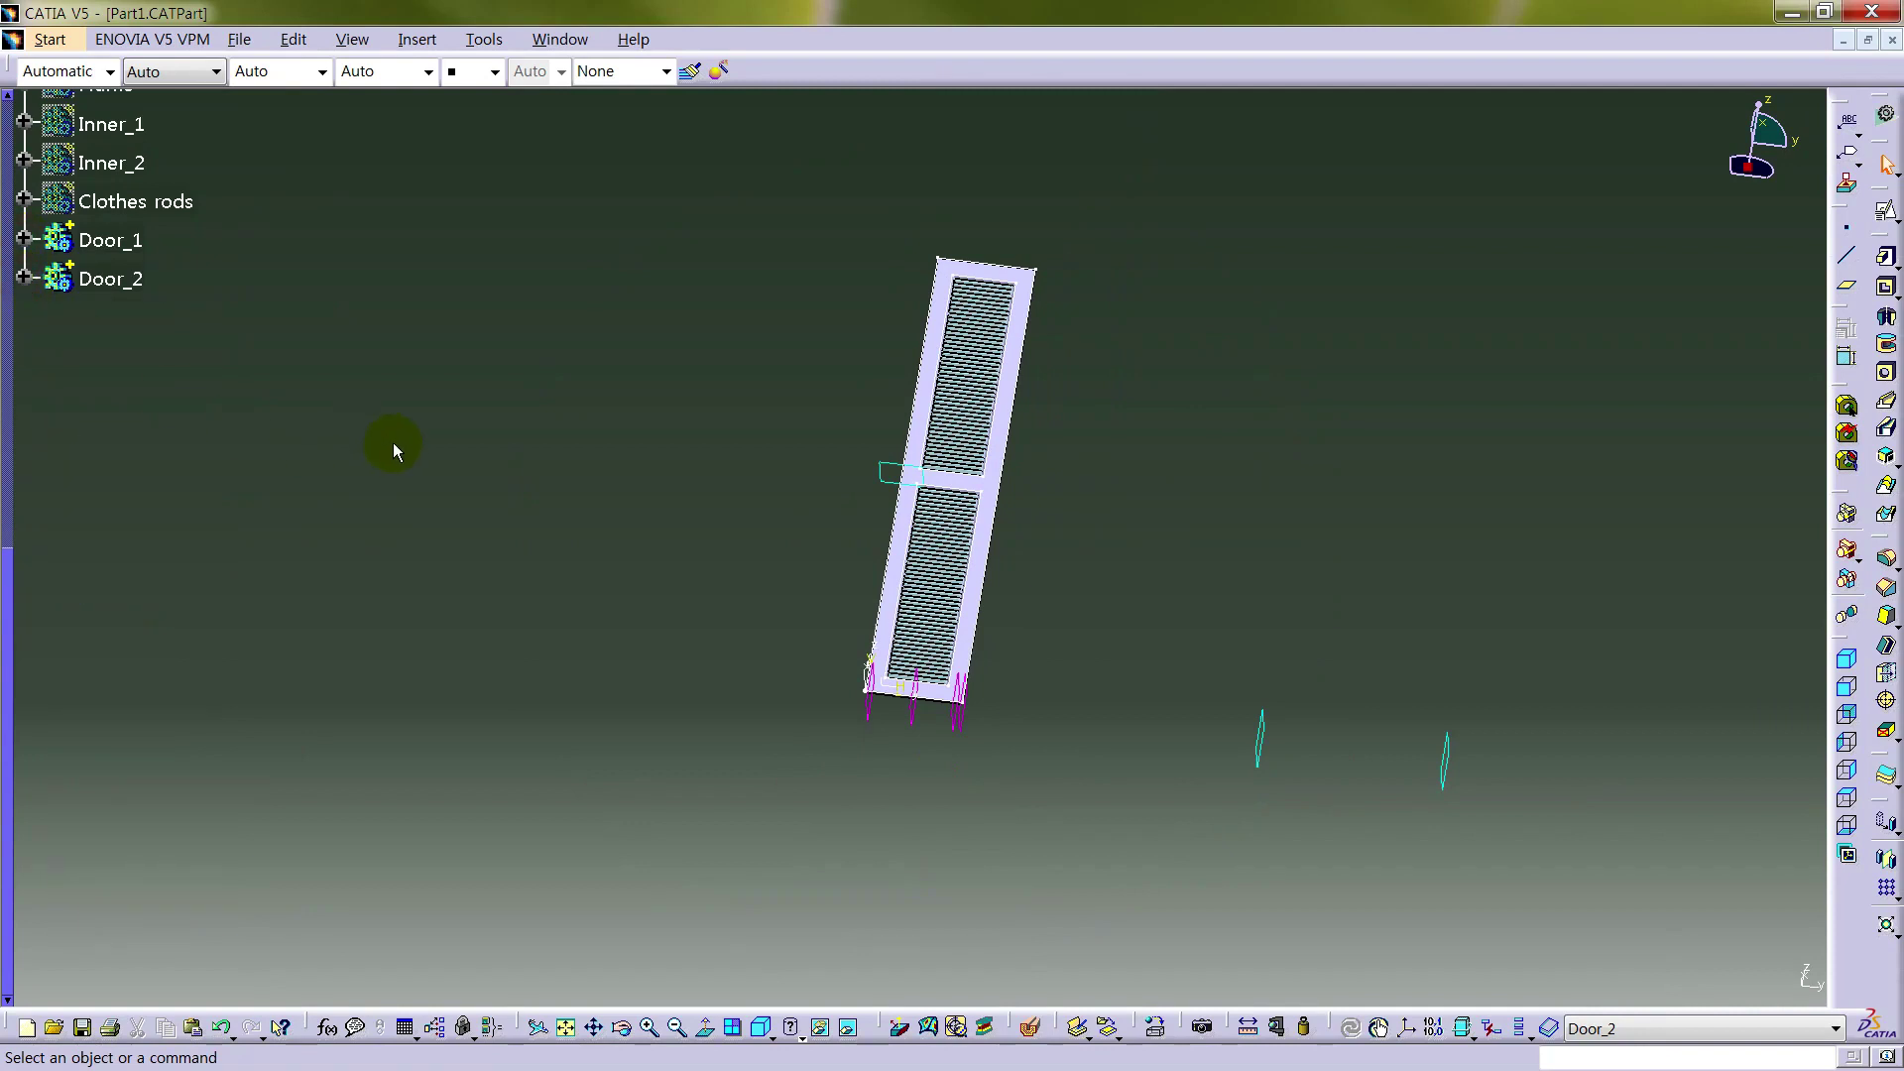
click(418, 39)
click(466, 81)
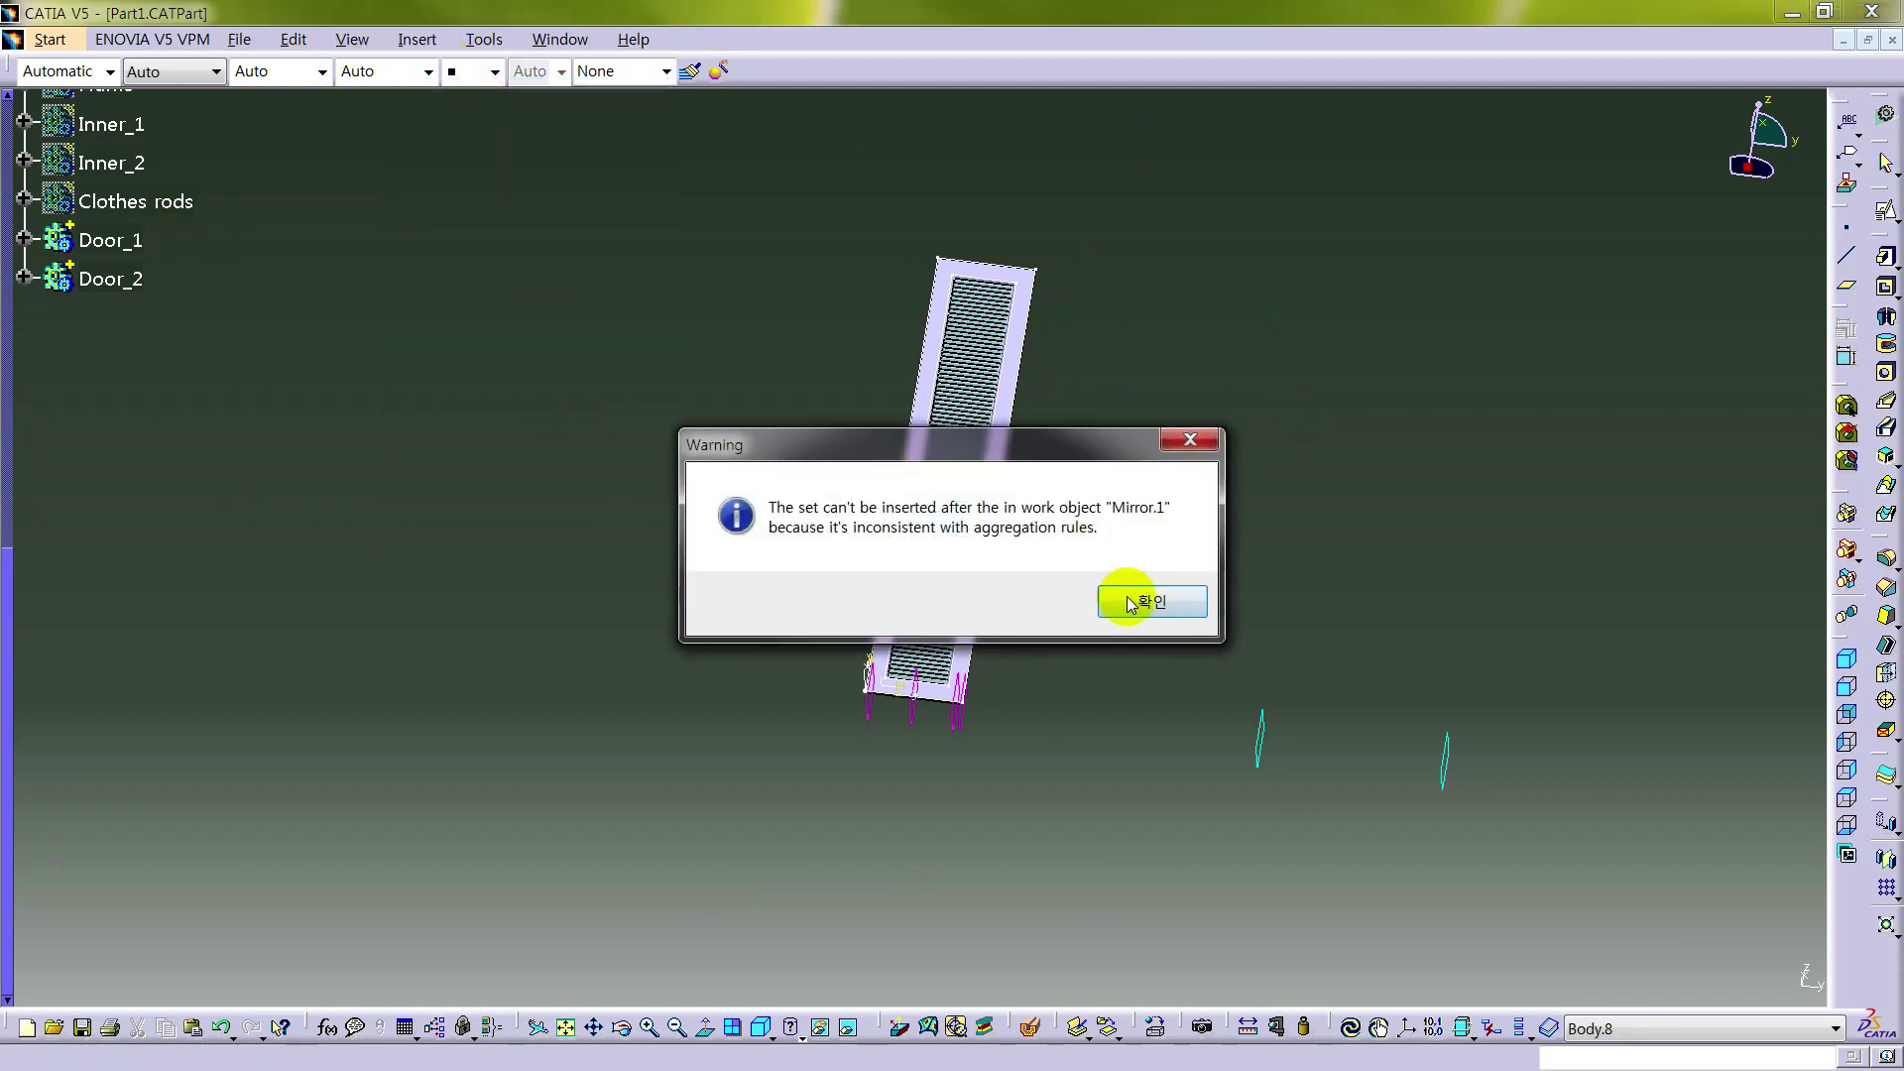
click(1131, 604)
- Rename the newly inserted body as Door
click(109, 319)
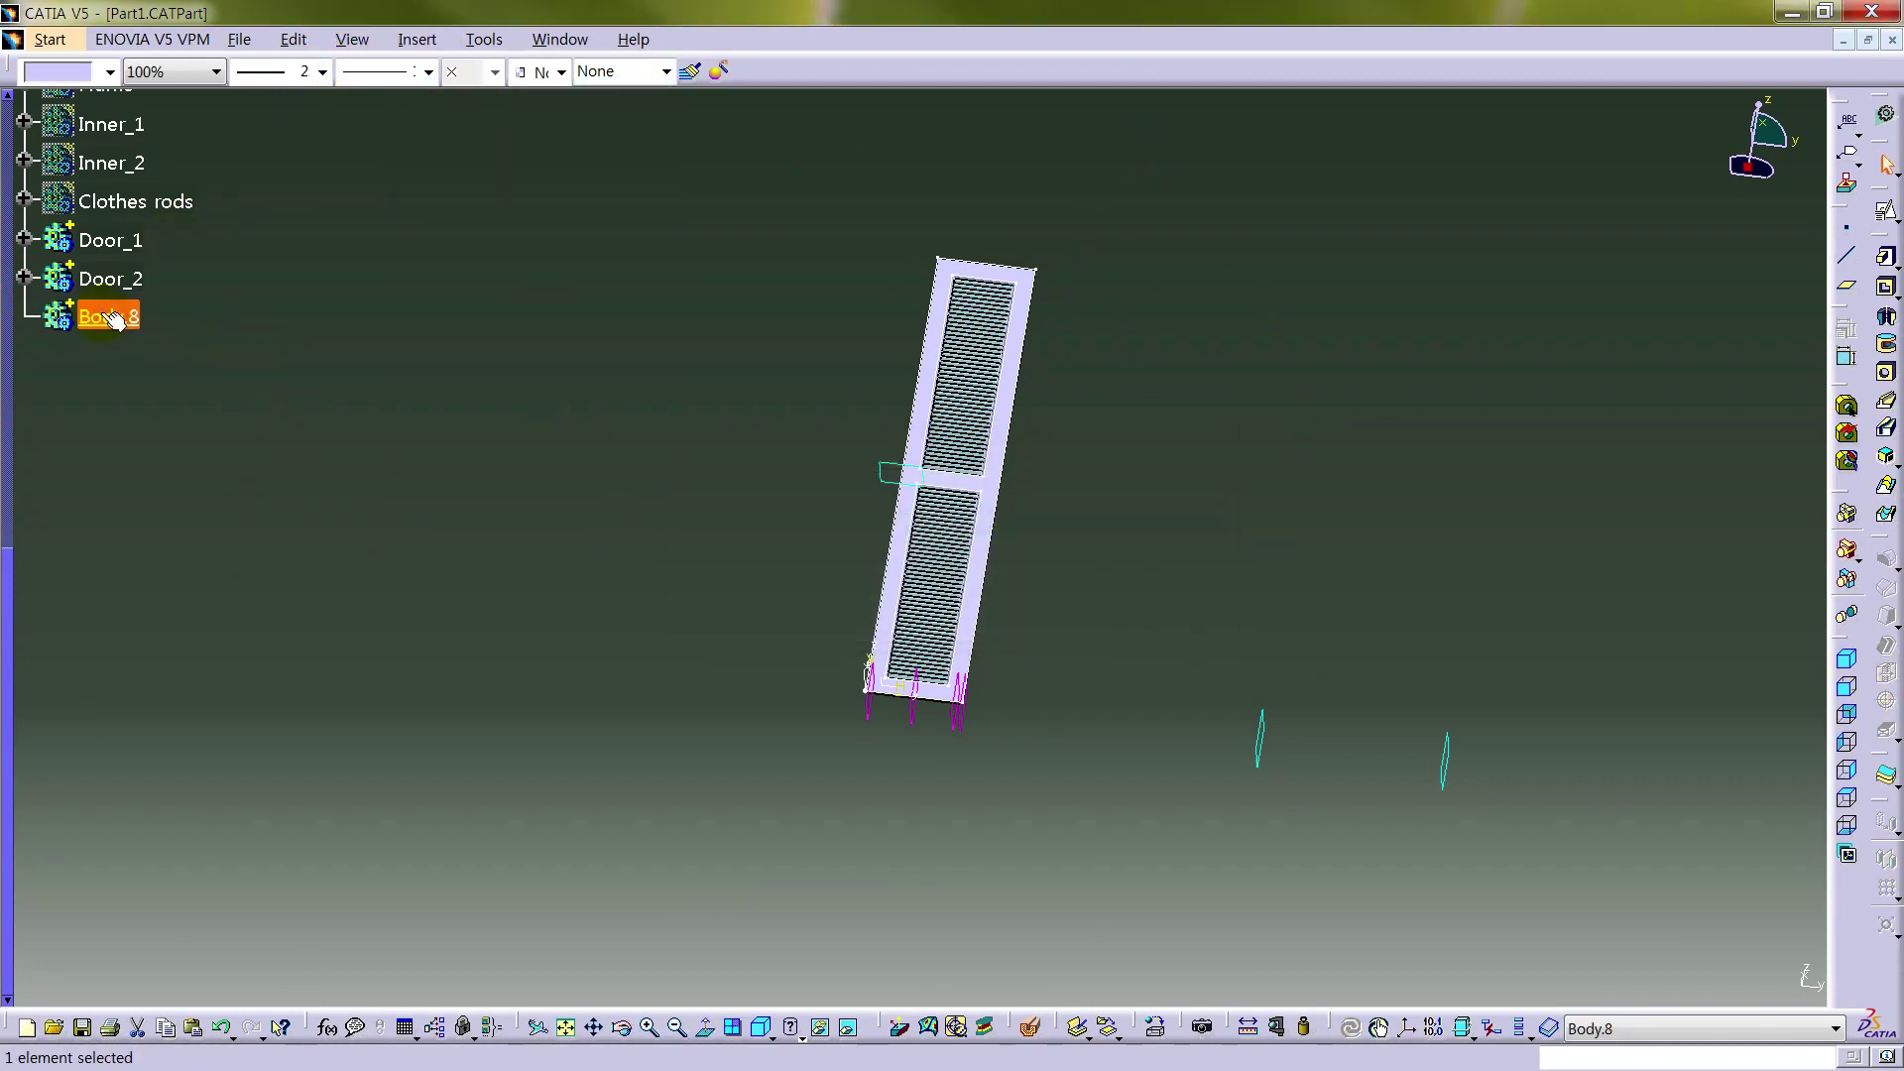
key(alt+Return)
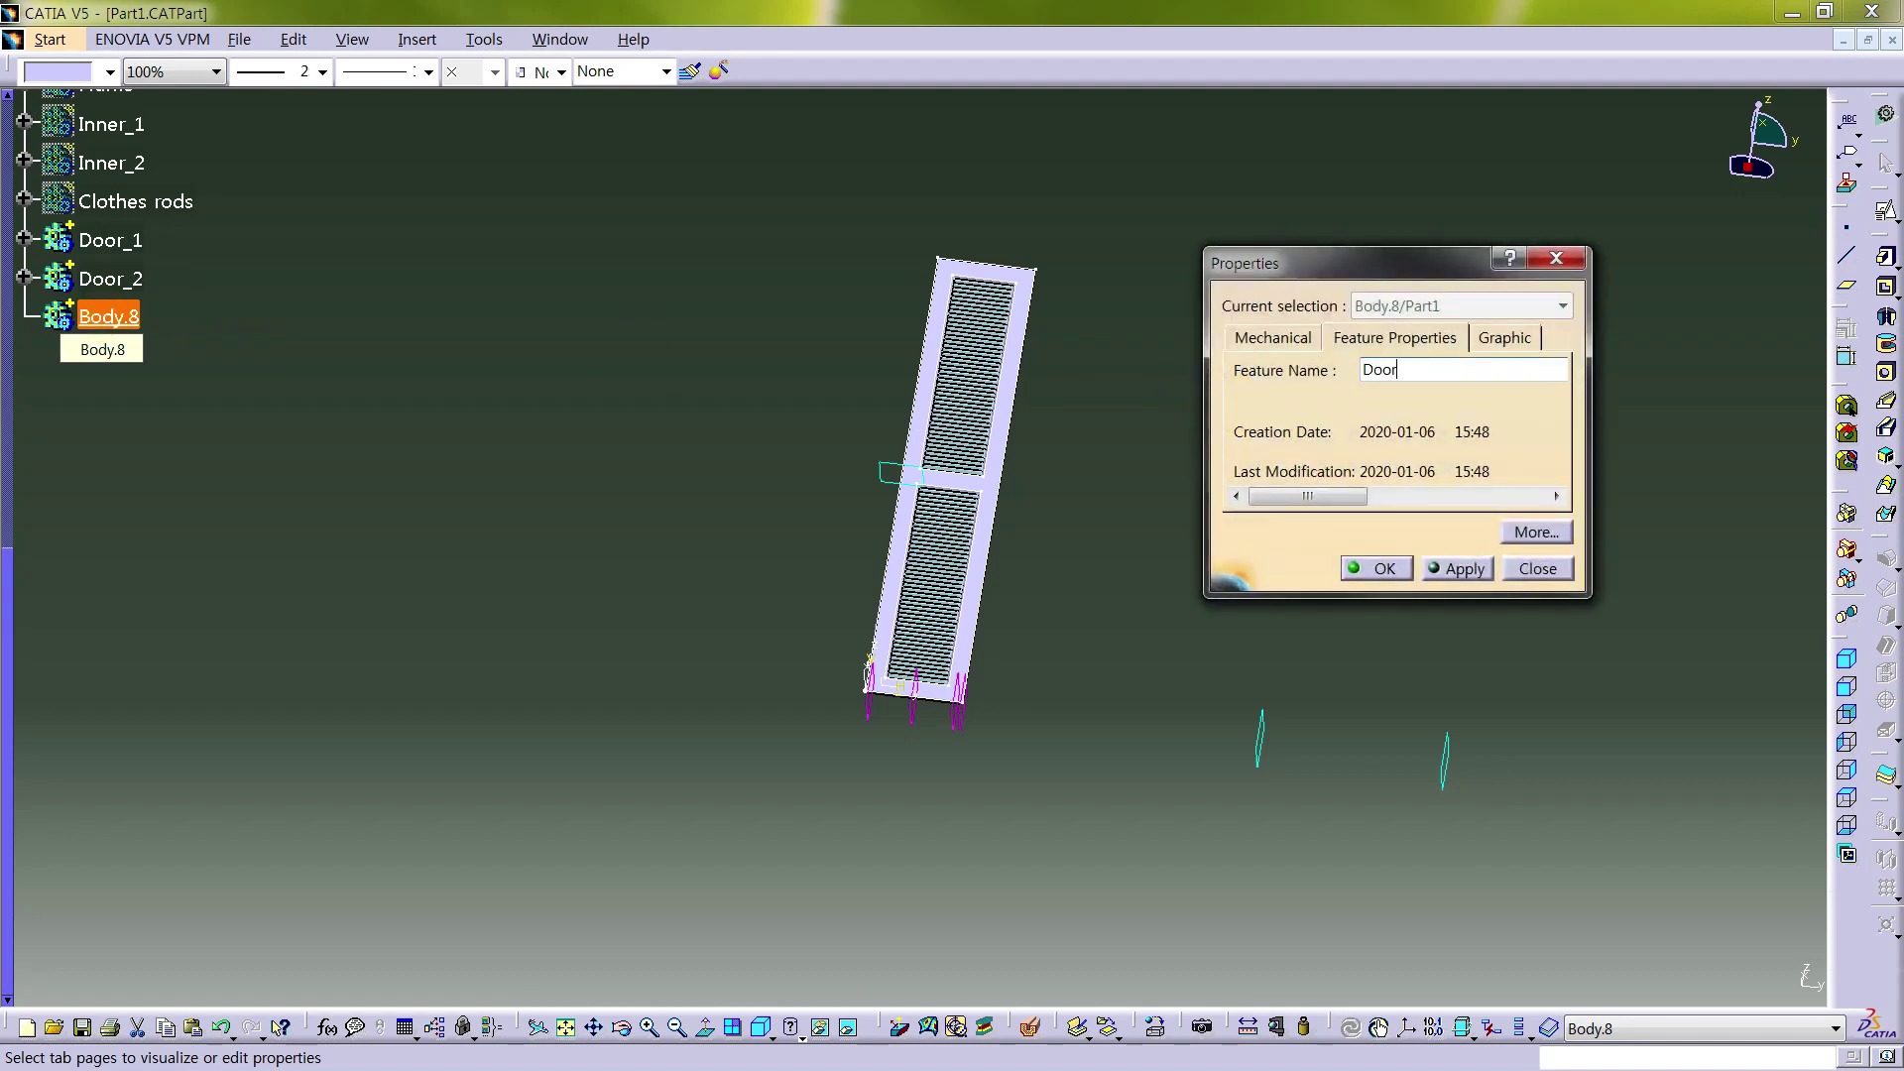
text(Door)
key(Return)
click(467, 491)
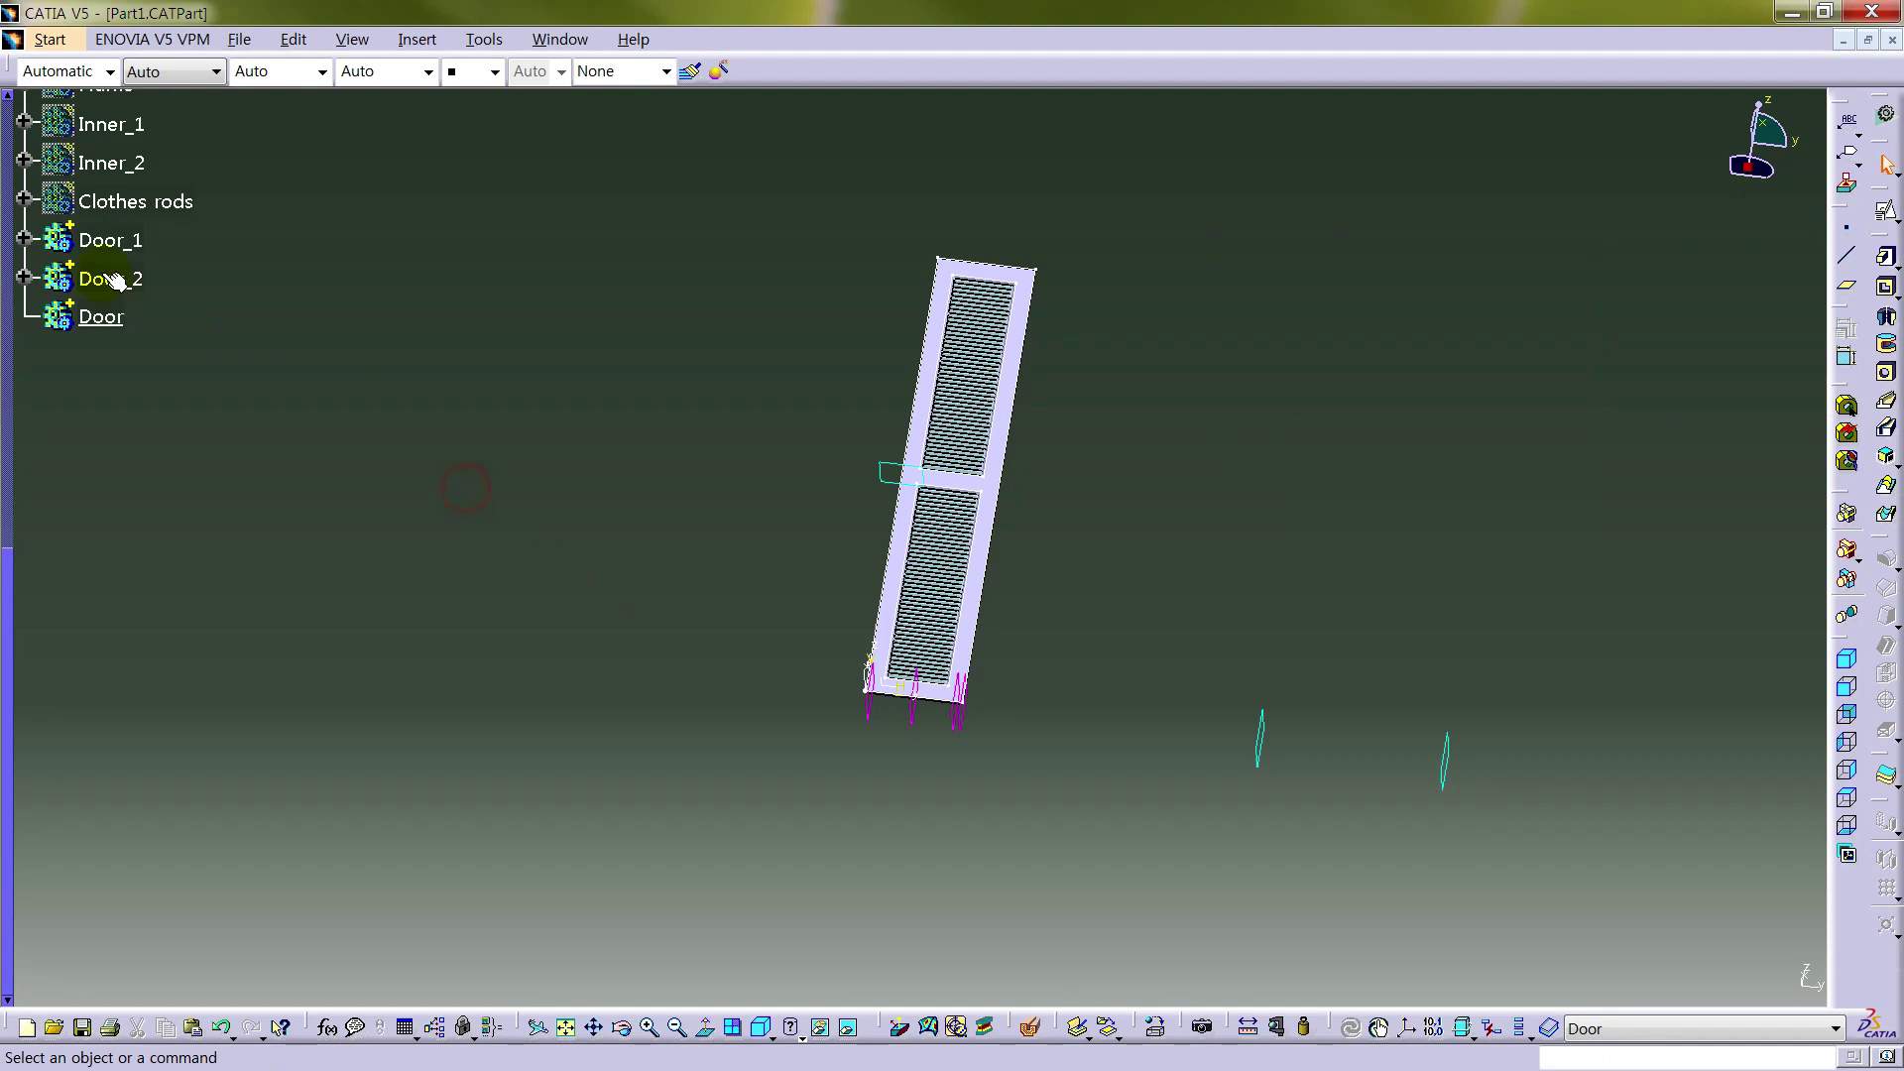
- Assemble the Door_1 body into the Door body
right_click(127, 239)
click(255, 624)
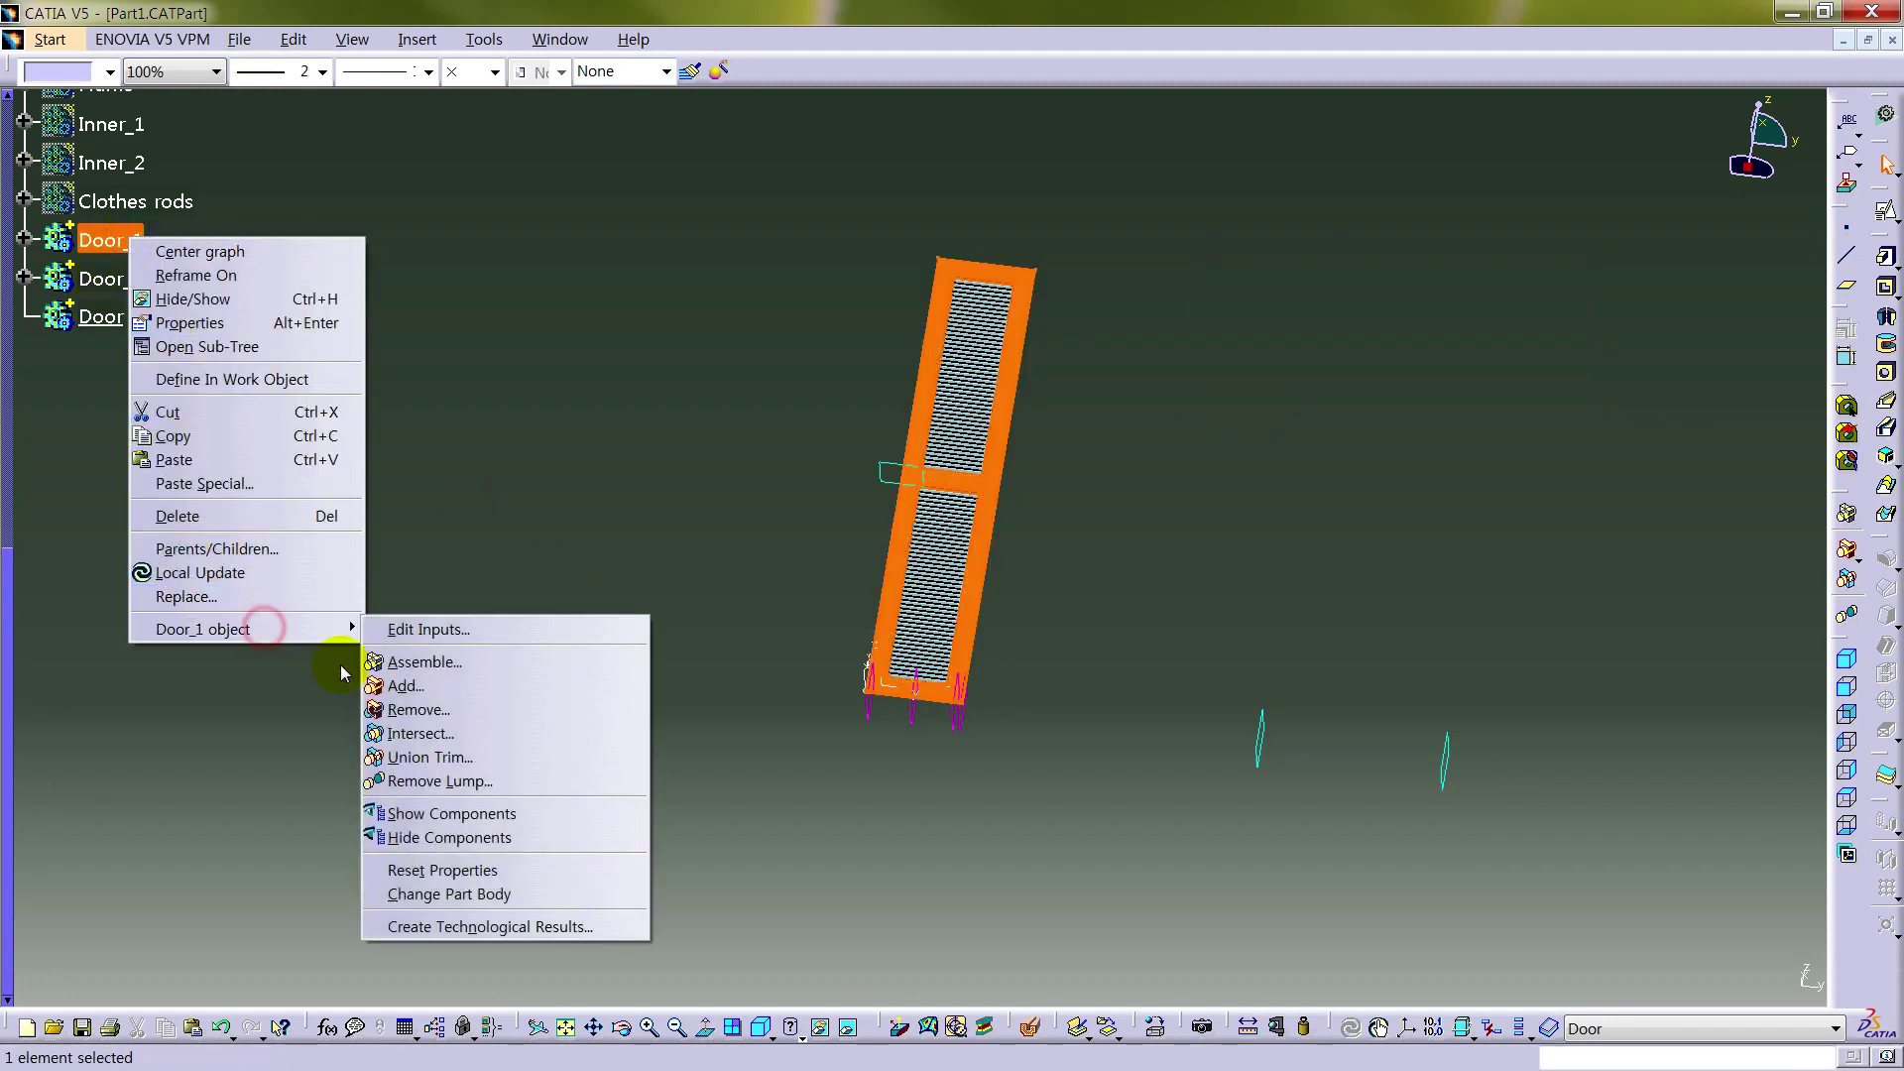
click(424, 659)
click(139, 315)
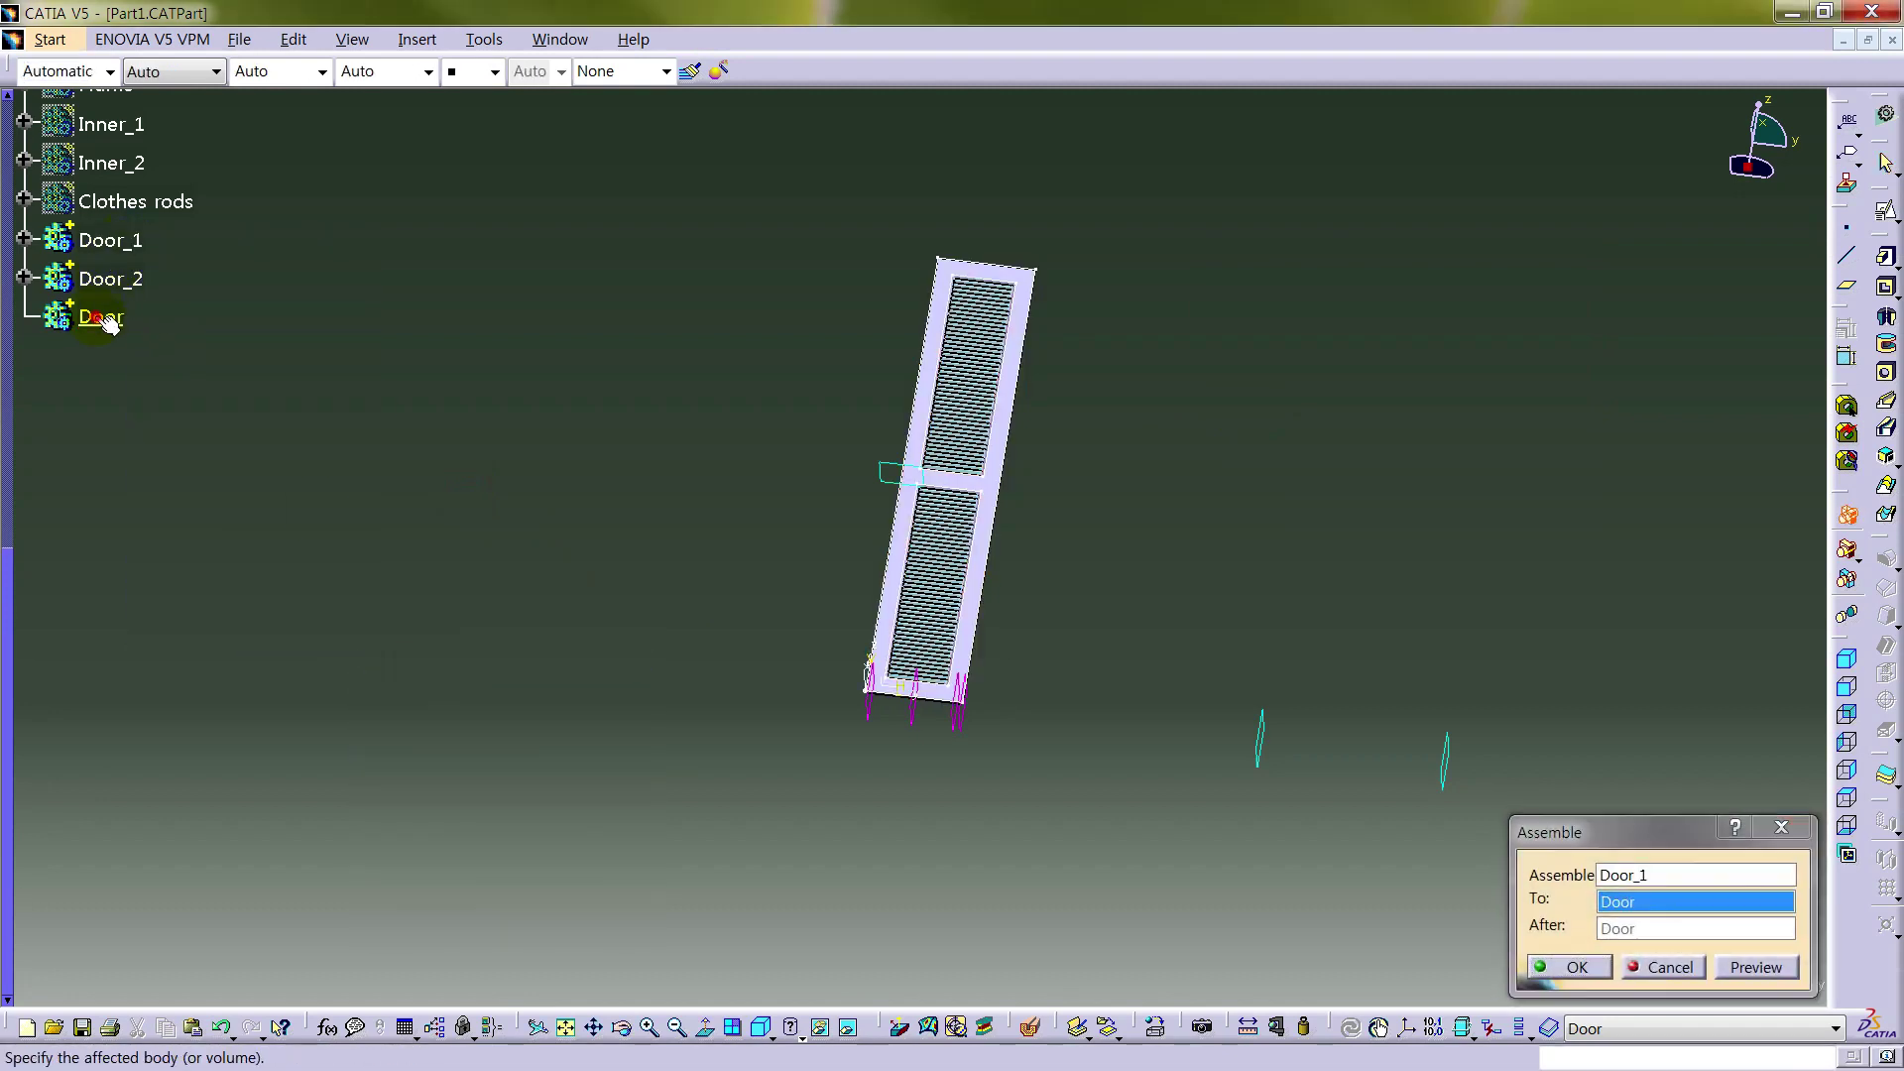
click(1577, 967)
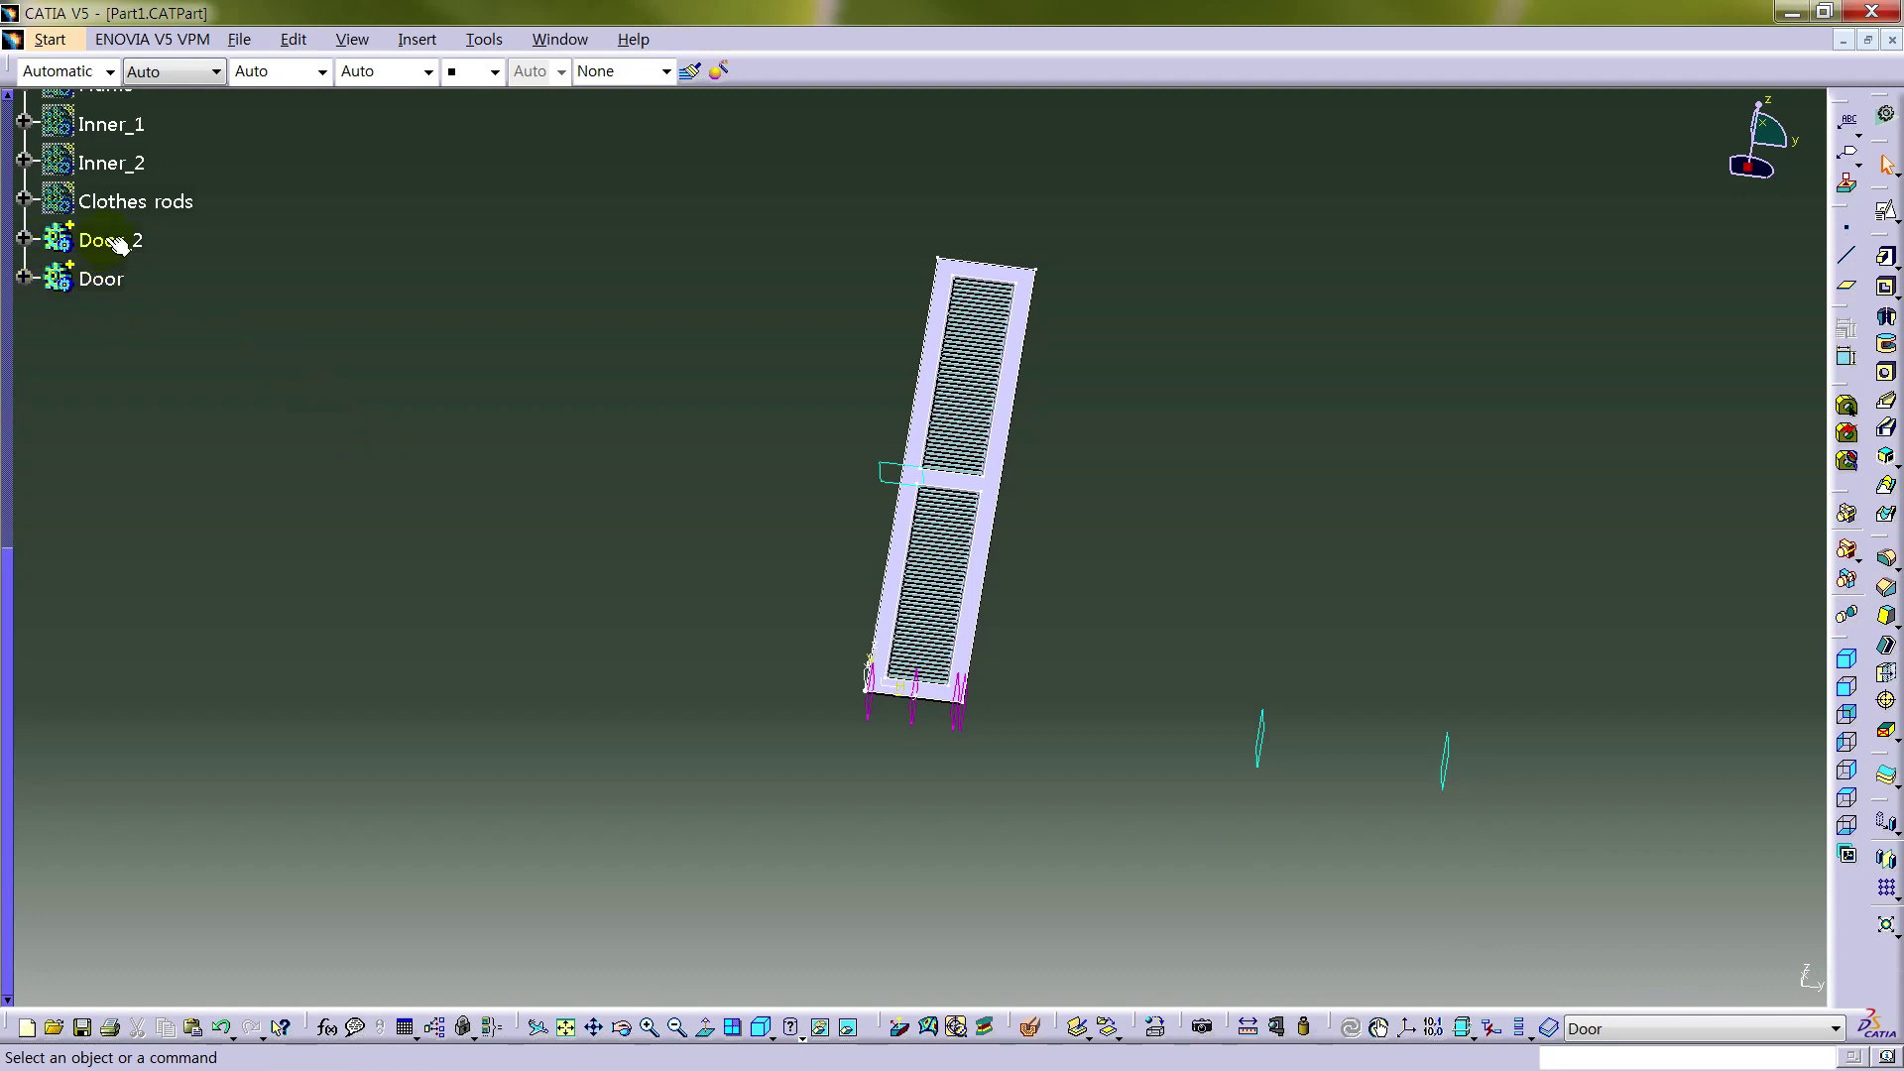
- Add the Door_2 body to the Door body with the Boolean Add operation
right_click(119, 244)
mouse_move(247, 629)
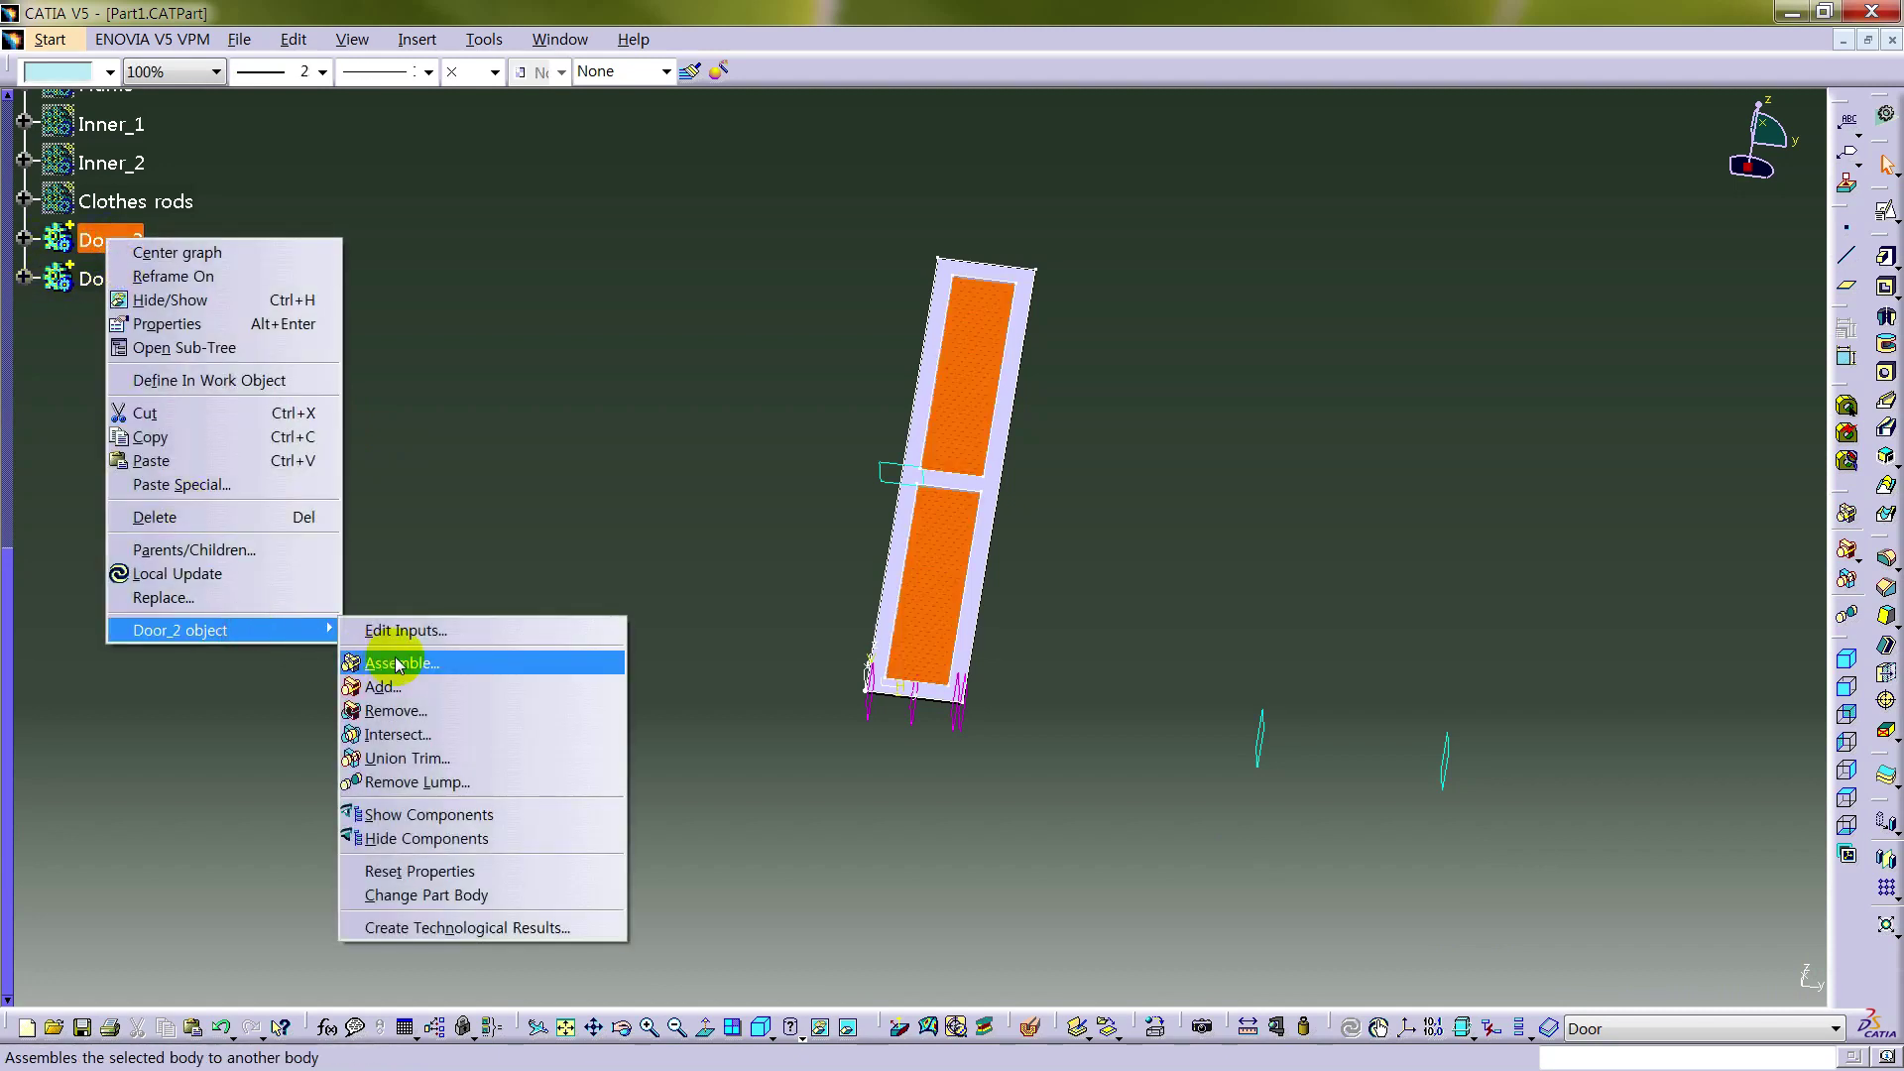
click(383, 687)
click(104, 271)
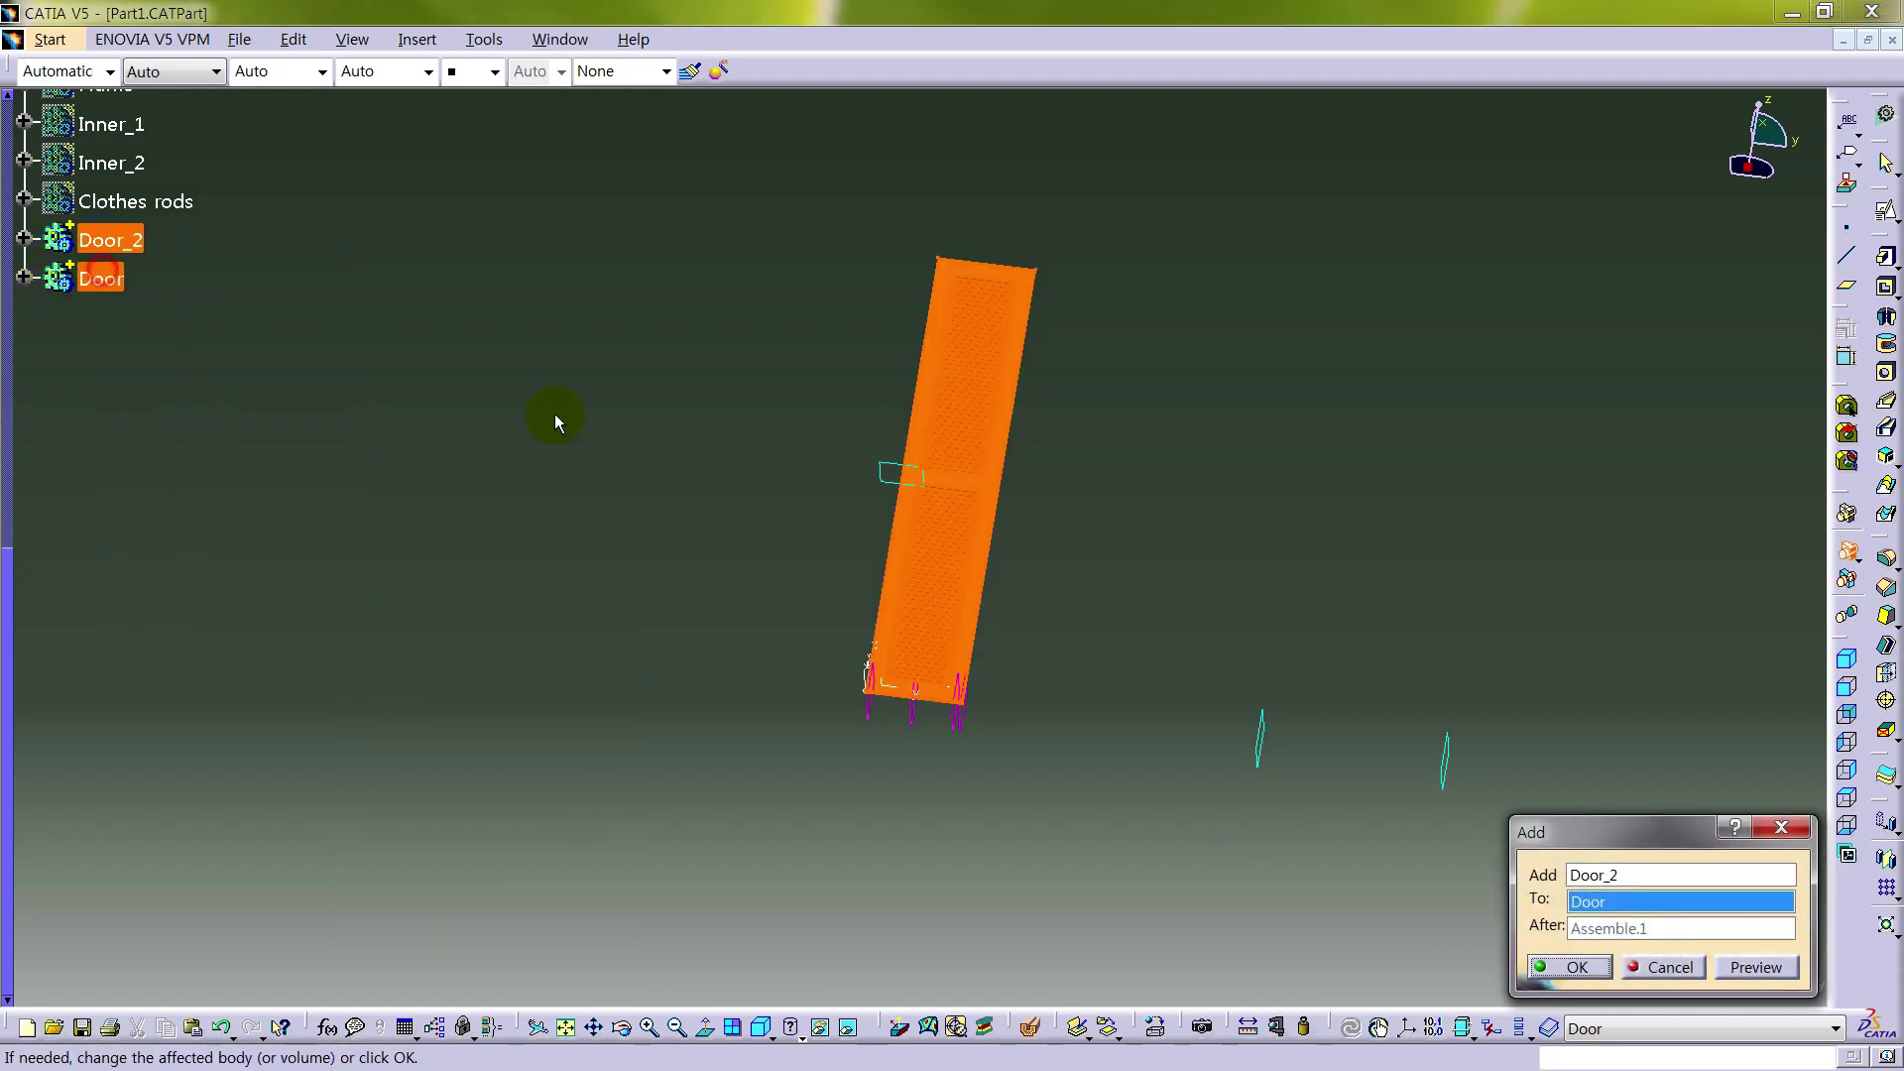
click(1598, 976)
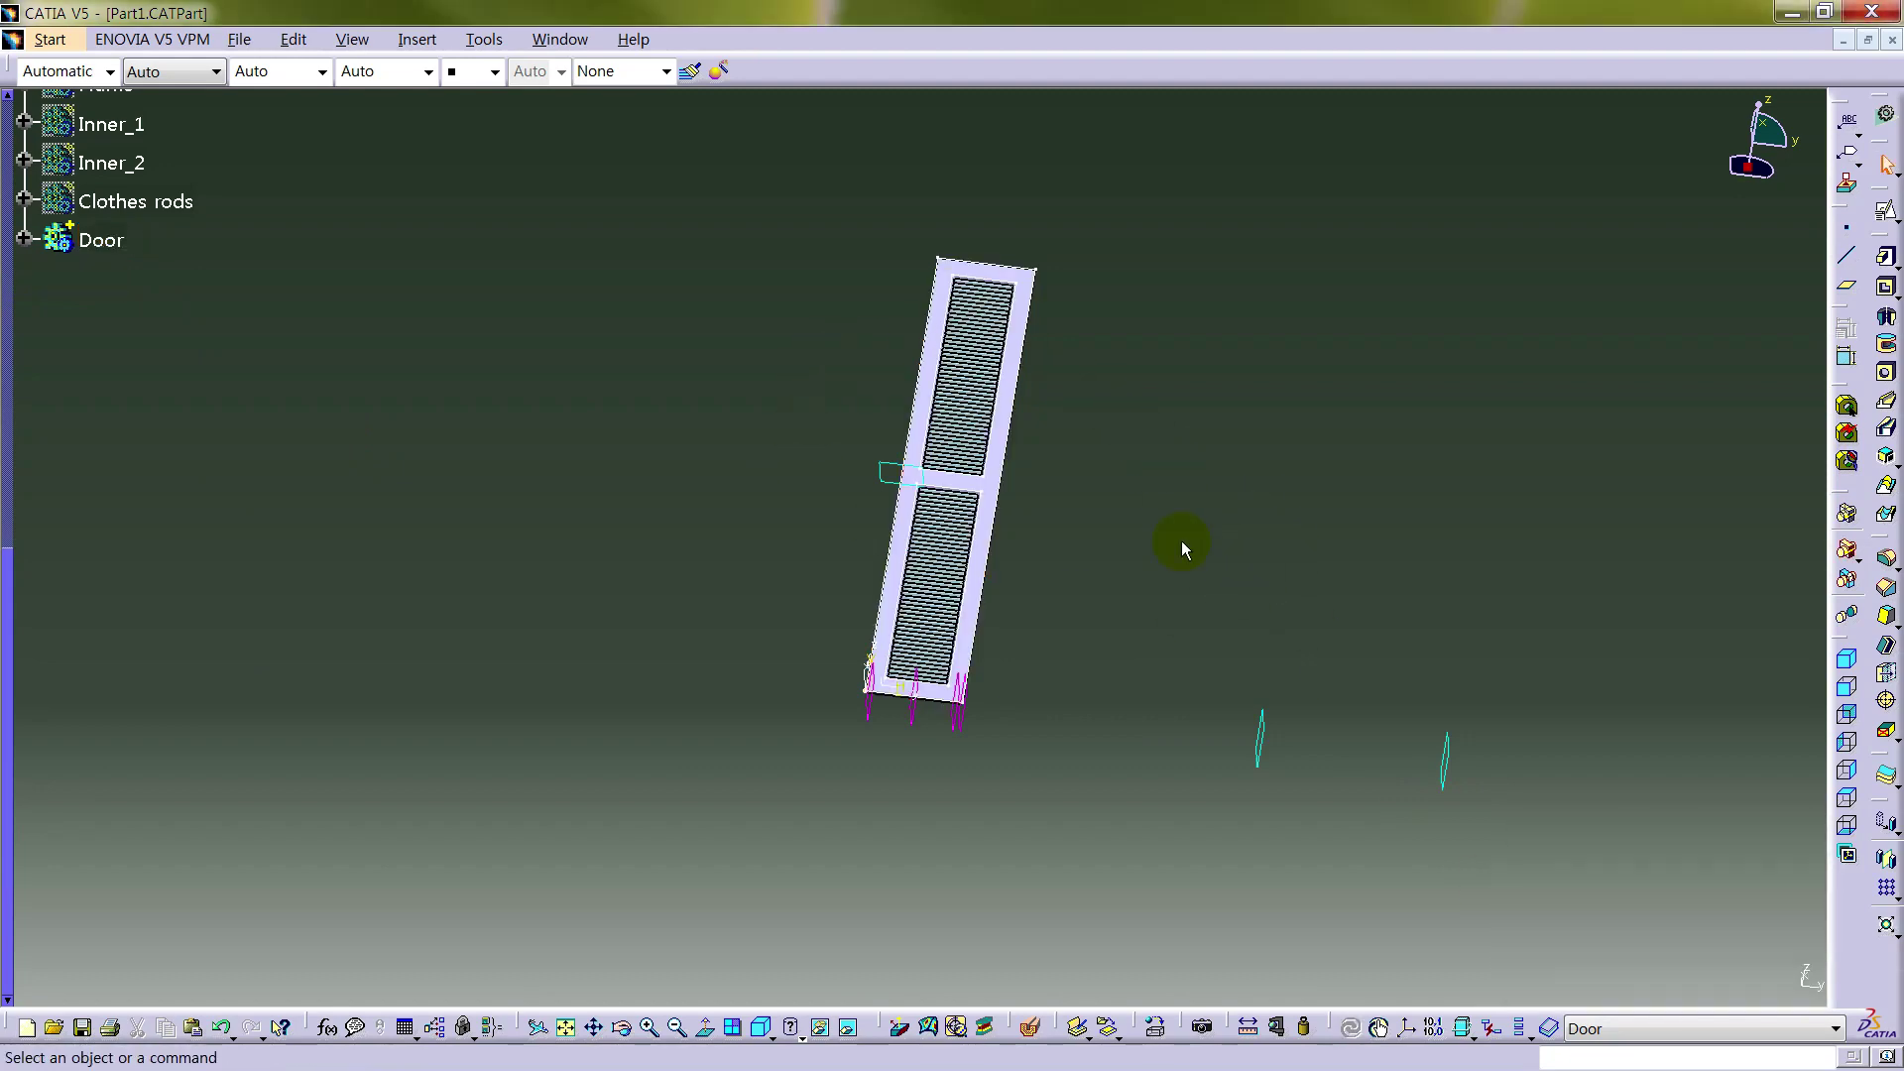
- Expand the Door body in the tree and define it as the in-work object
middle_drag(838, 630, 964, 611)
click(374, 446)
click(24, 241)
click(285, 280)
scroll(314, 424, up, 3)
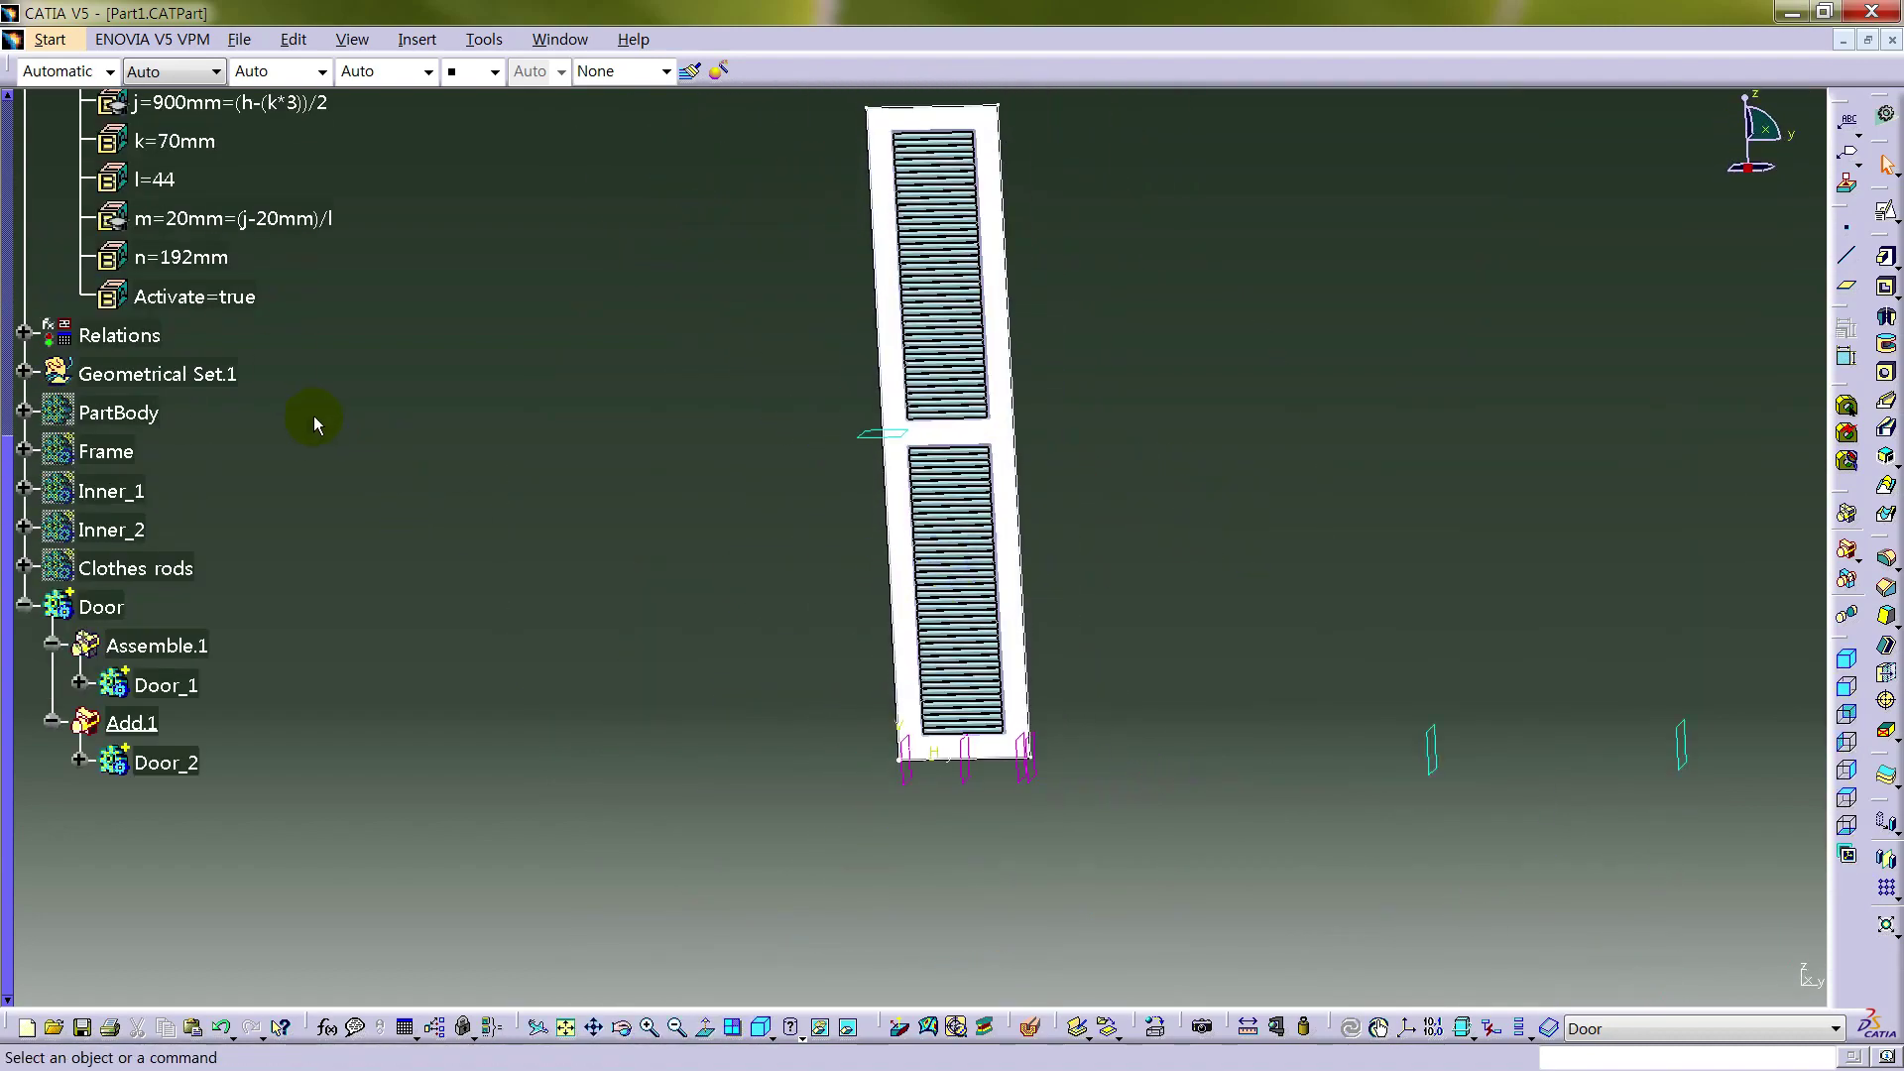
right_click(121, 600)
click(213, 740)
click(598, 603)
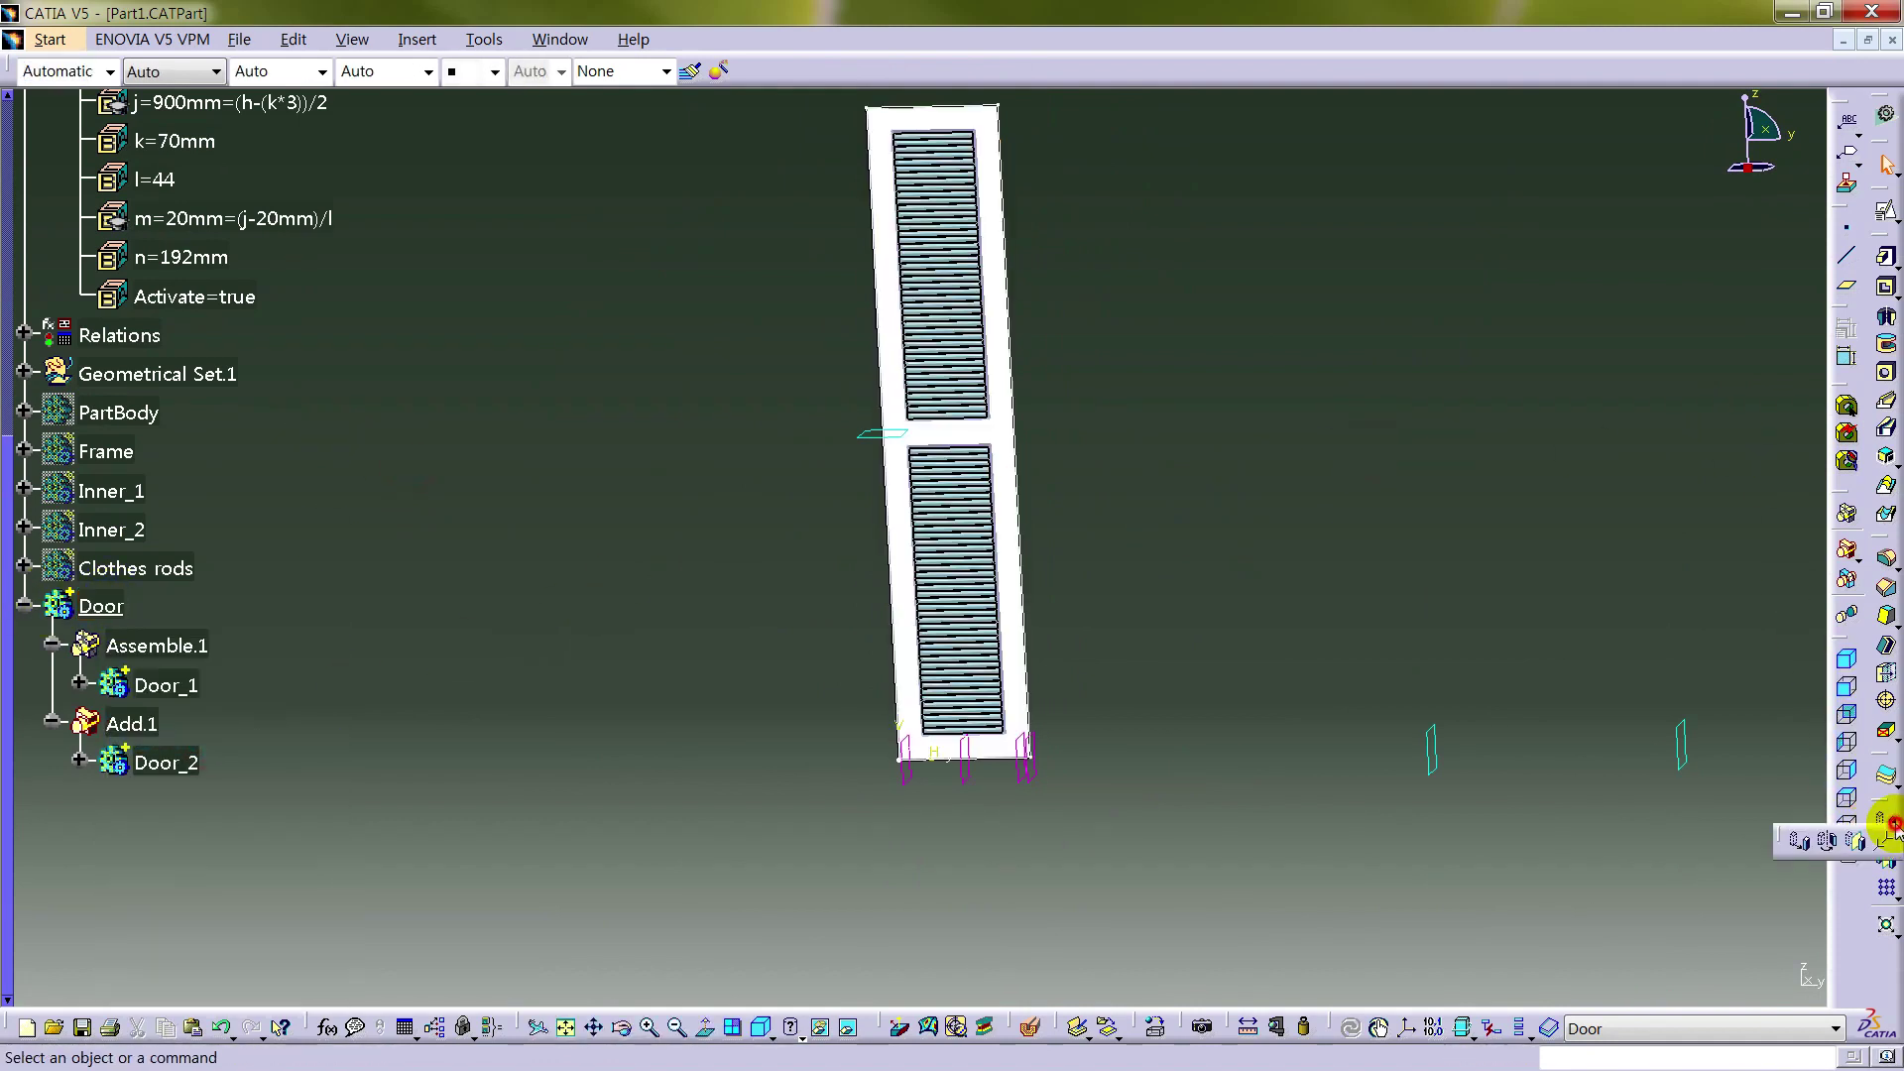
- Start rotating the Door body, keeping the transformation specifications, with the door's long outer vertical edge as the axis
click(1801, 839)
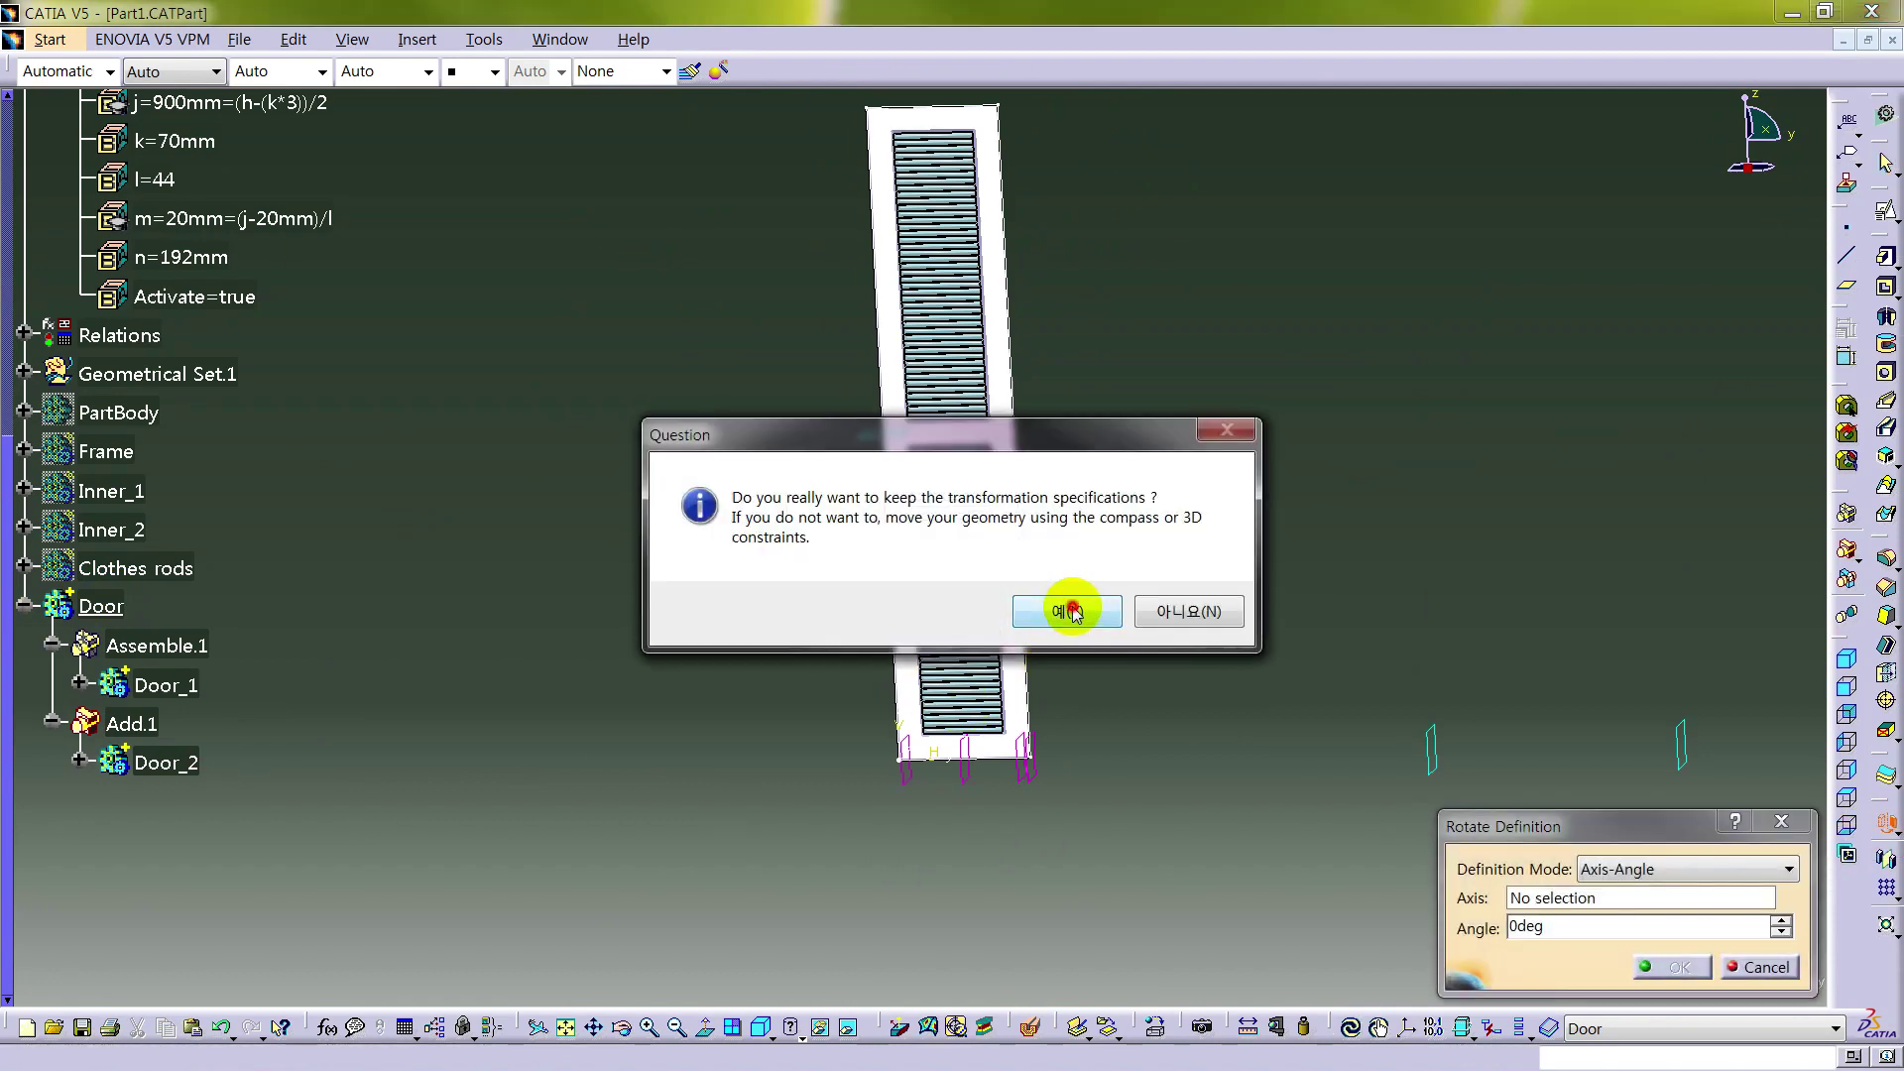
click(1069, 611)
middle_drag(962, 691, 1003, 321)
middle_drag(788, 532, 615, 605)
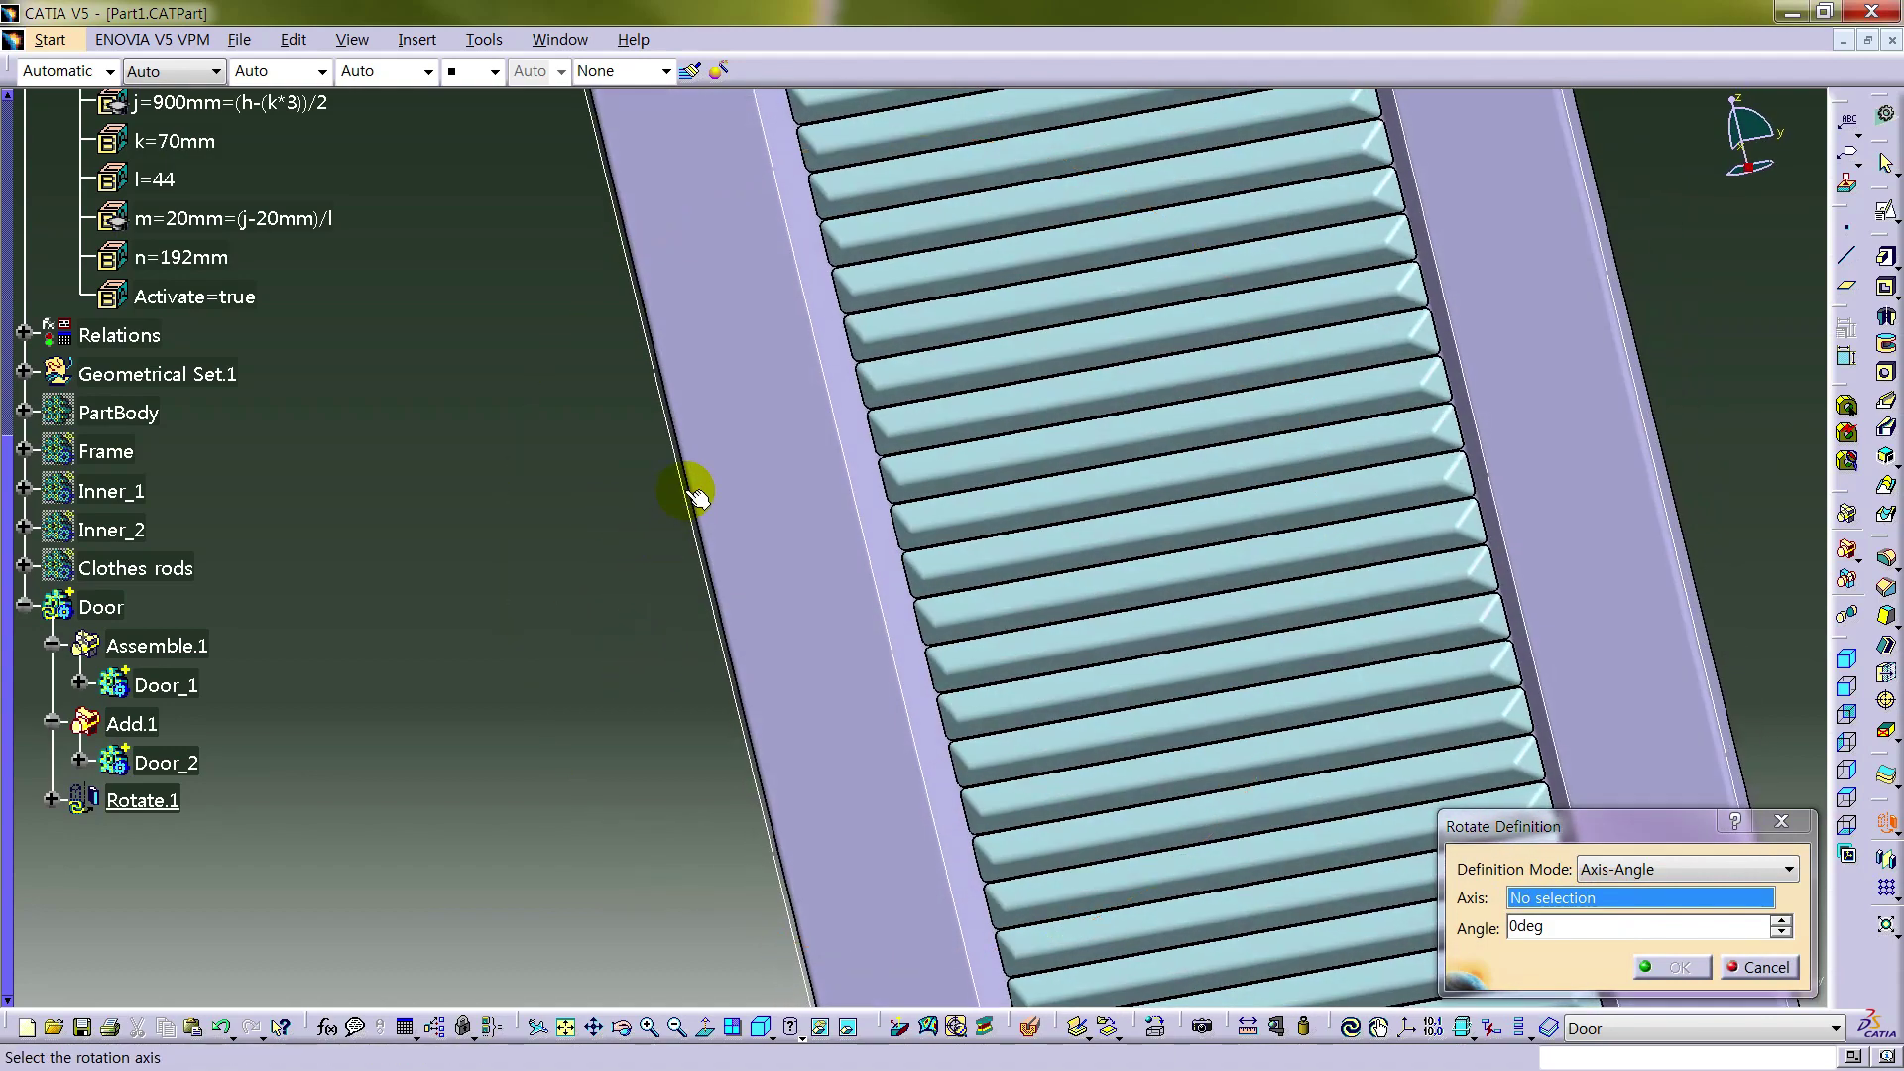
click(682, 487)
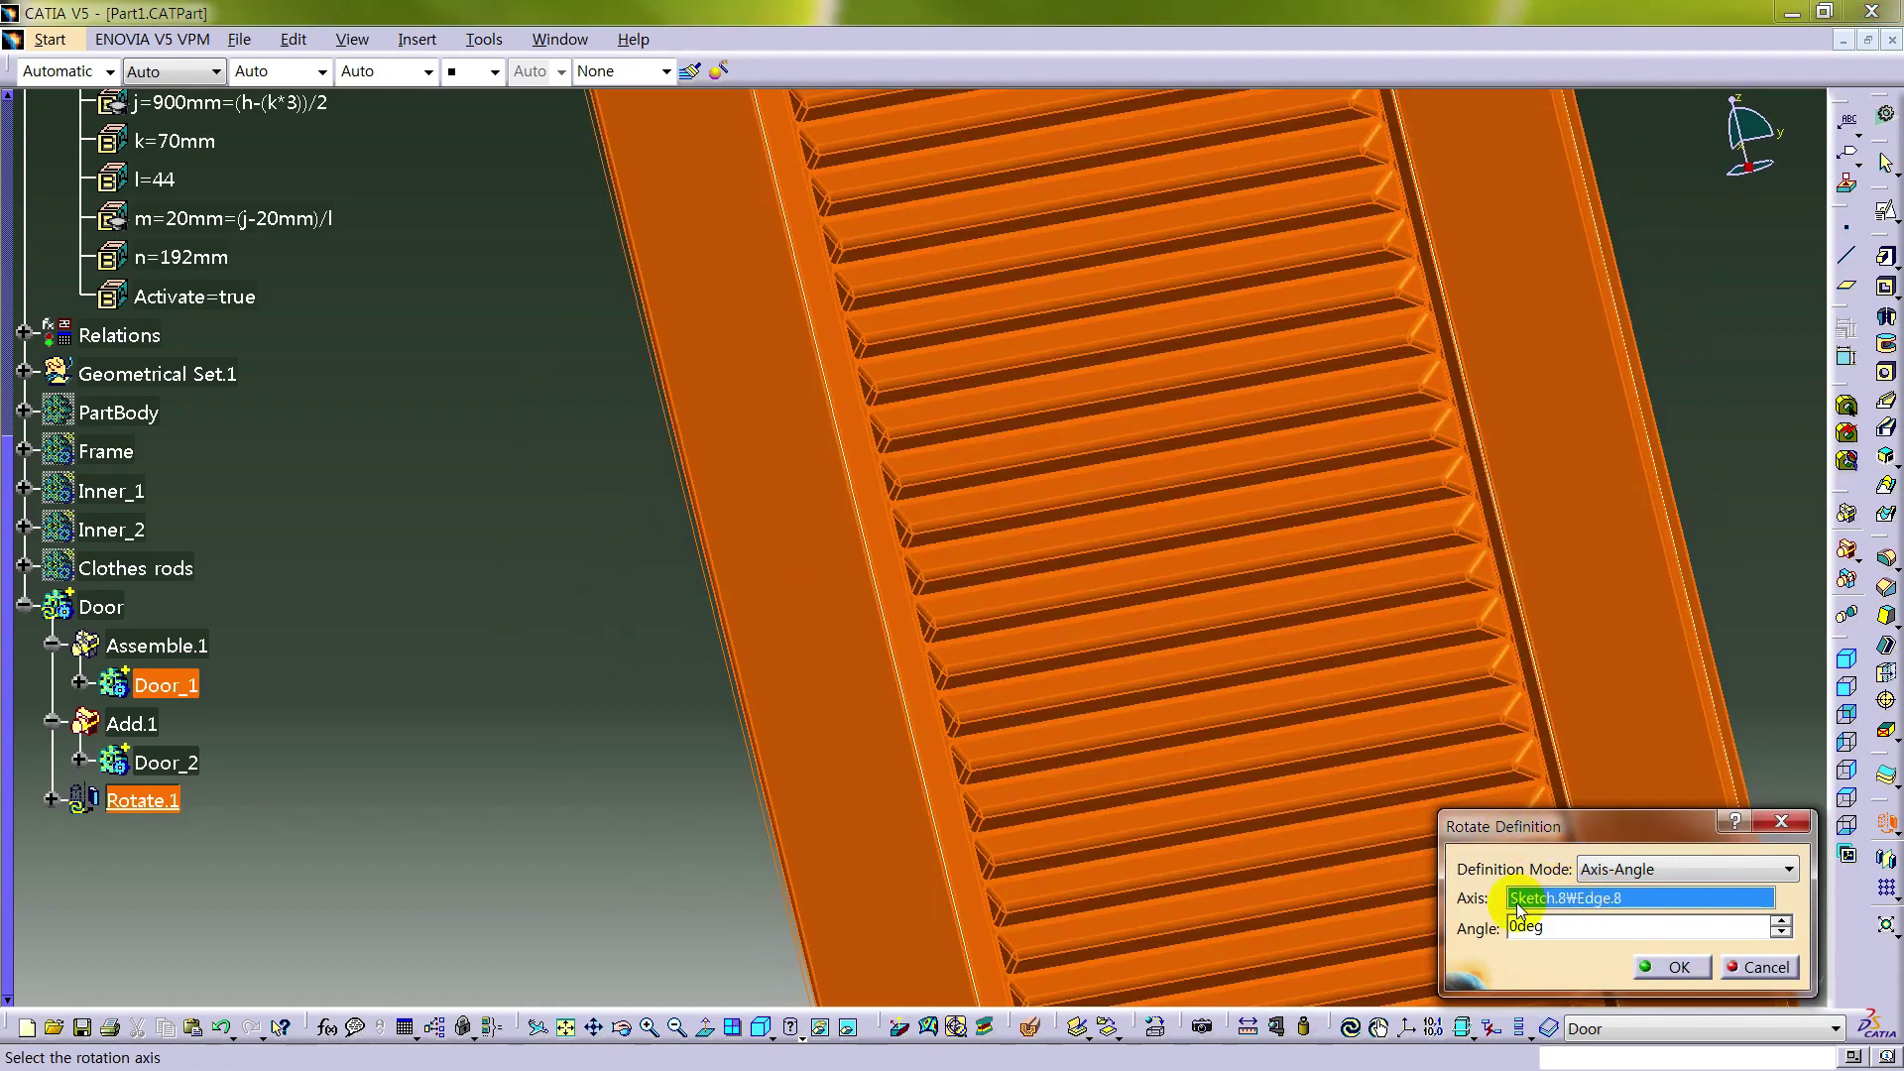
- Link the Door body's rotation angle to the Open parameter with a formula
middle_drag(1041, 659, 1543, 892)
right_click(1542, 916)
click(1587, 699)
scroll(325, 480, up, 5)
click(211, 387)
click(1754, 1038)
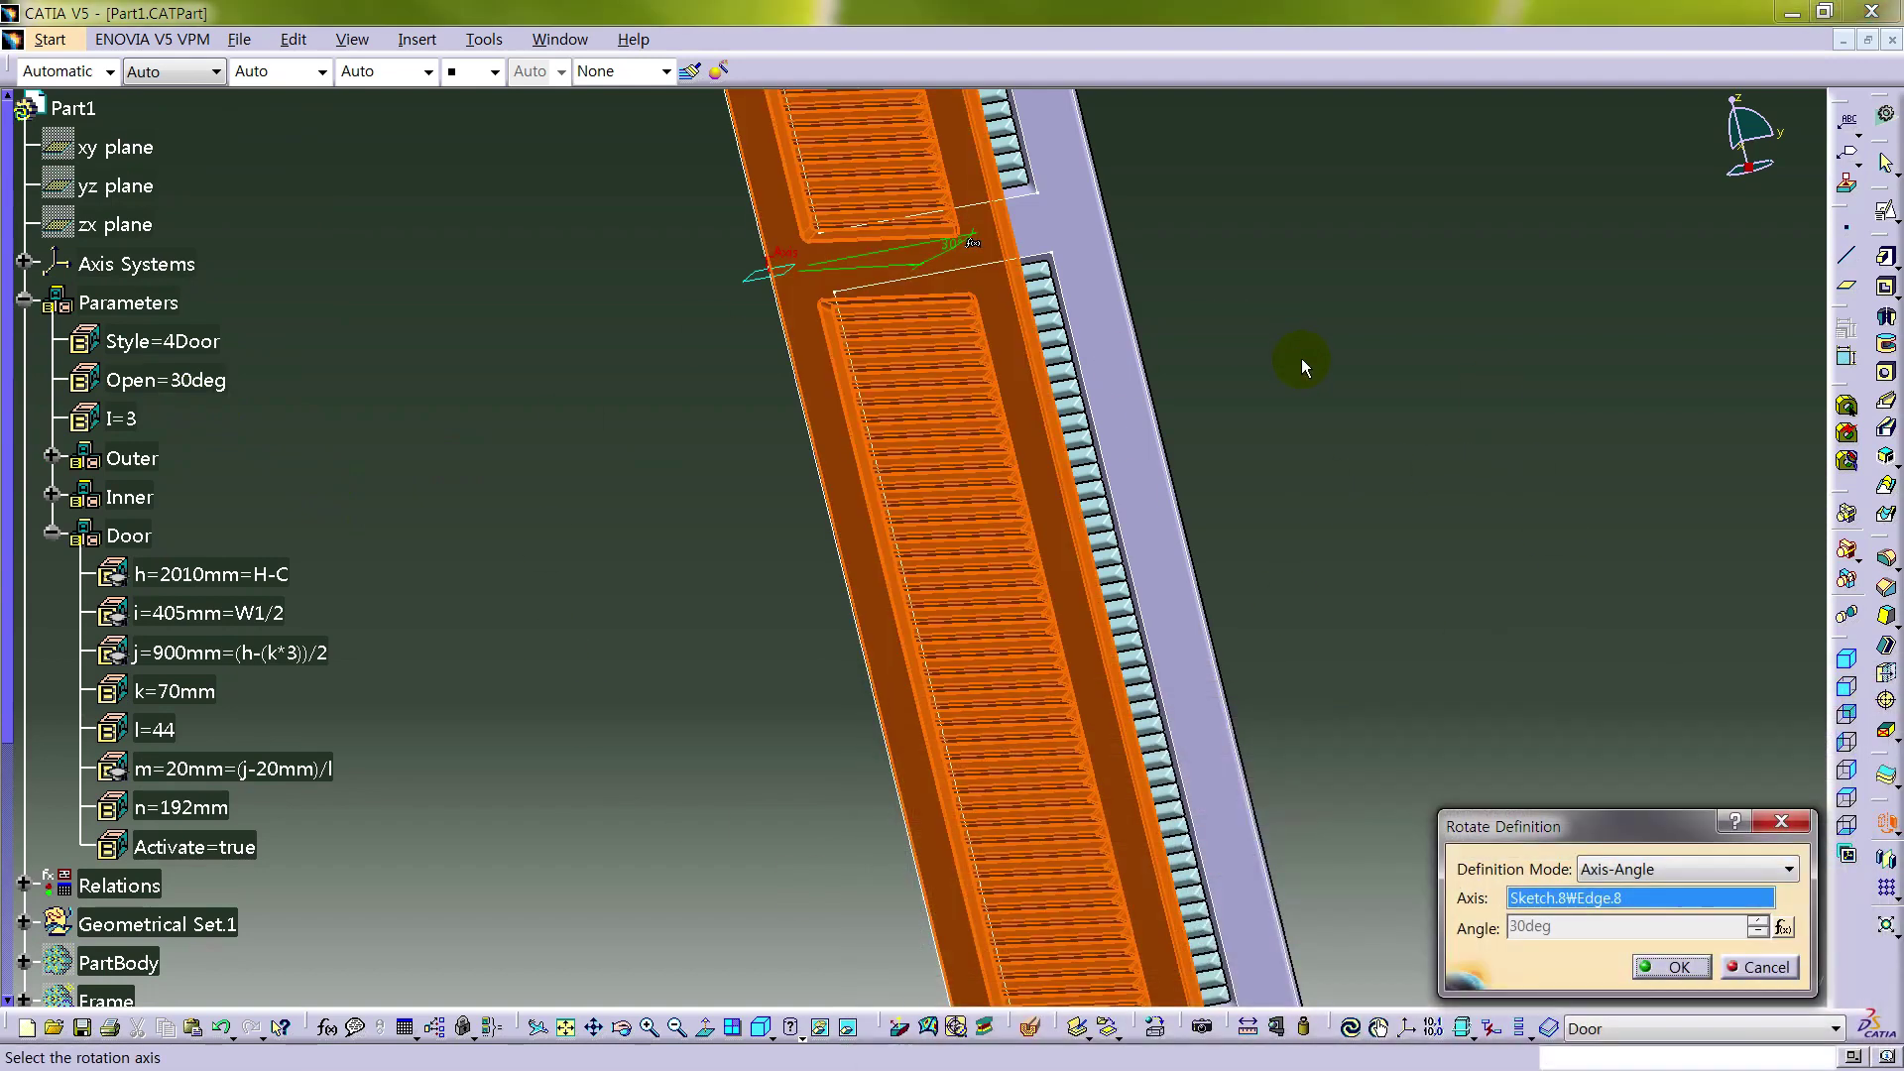
- Apply the Door body's rotation and hide the door's Sketch.8
click(1672, 967)
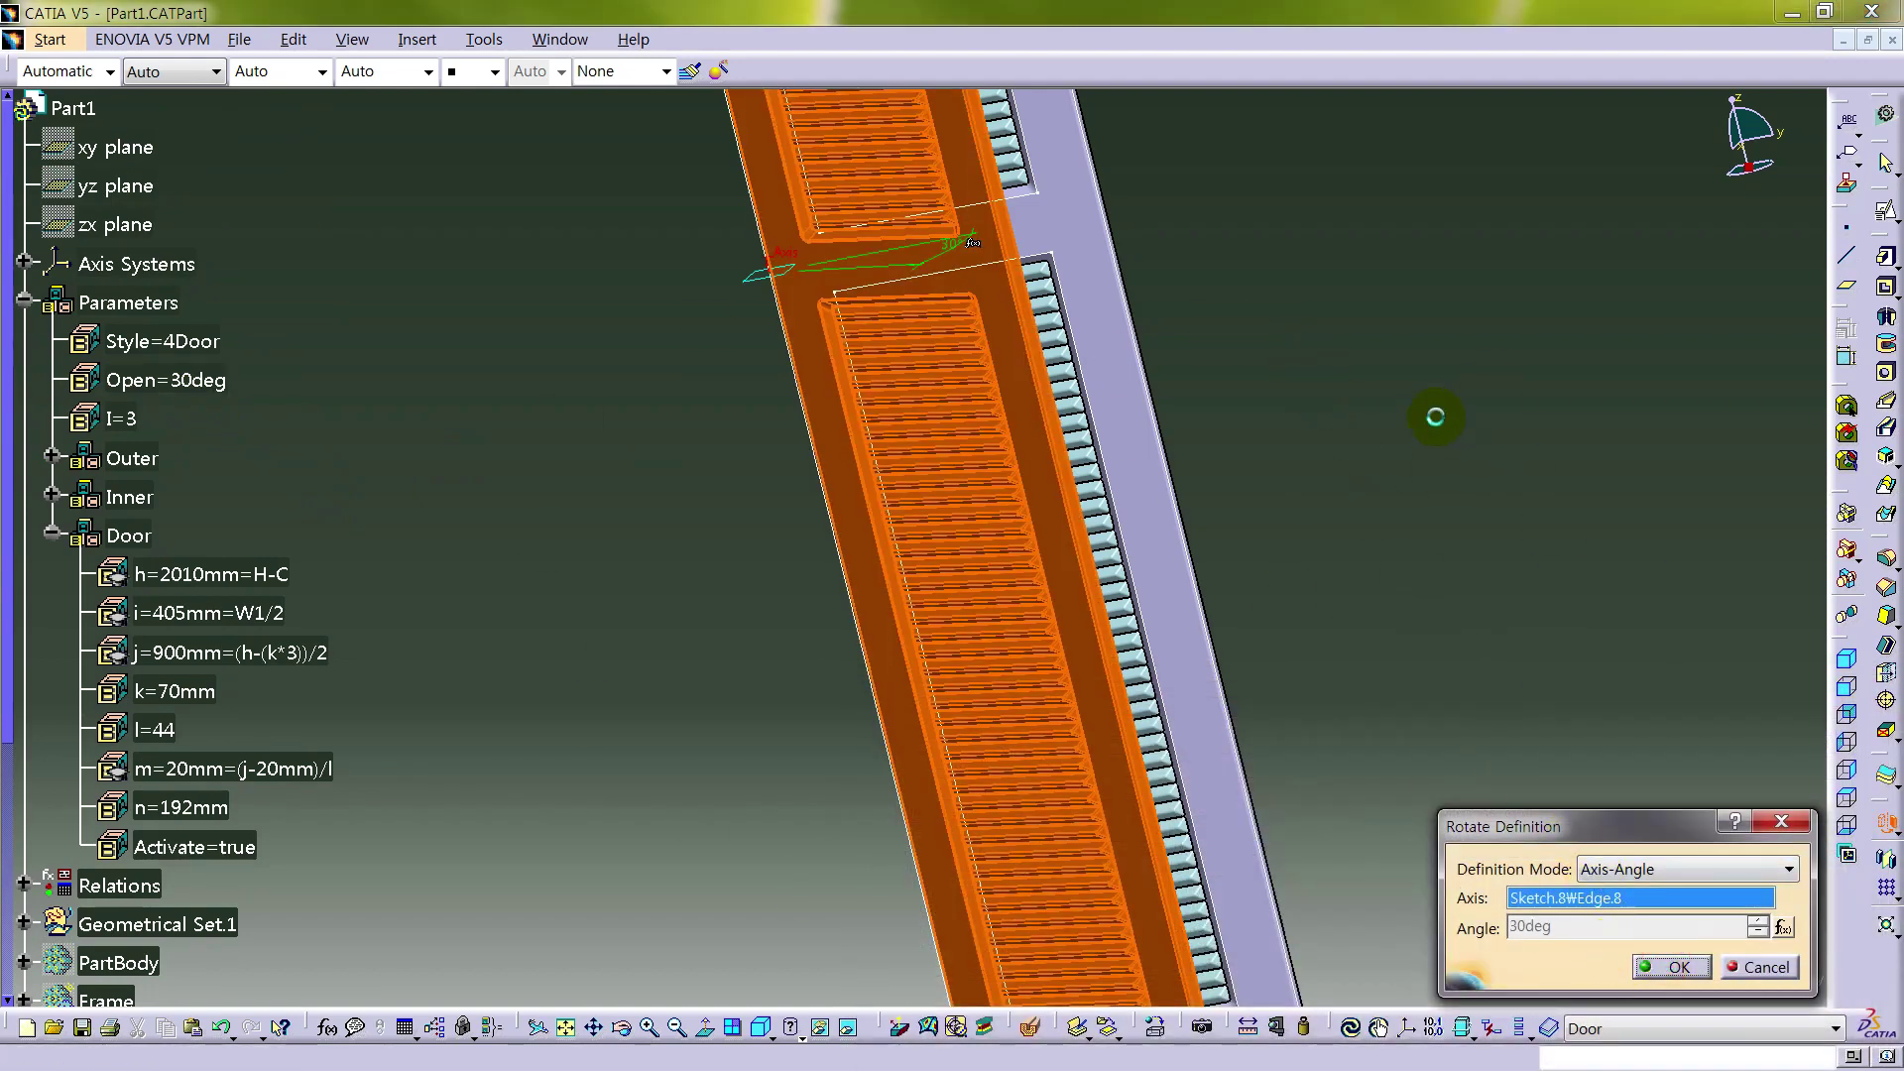
click(1381, 415)
middle_drag(744, 386, 1177, 457)
right_click(1085, 204)
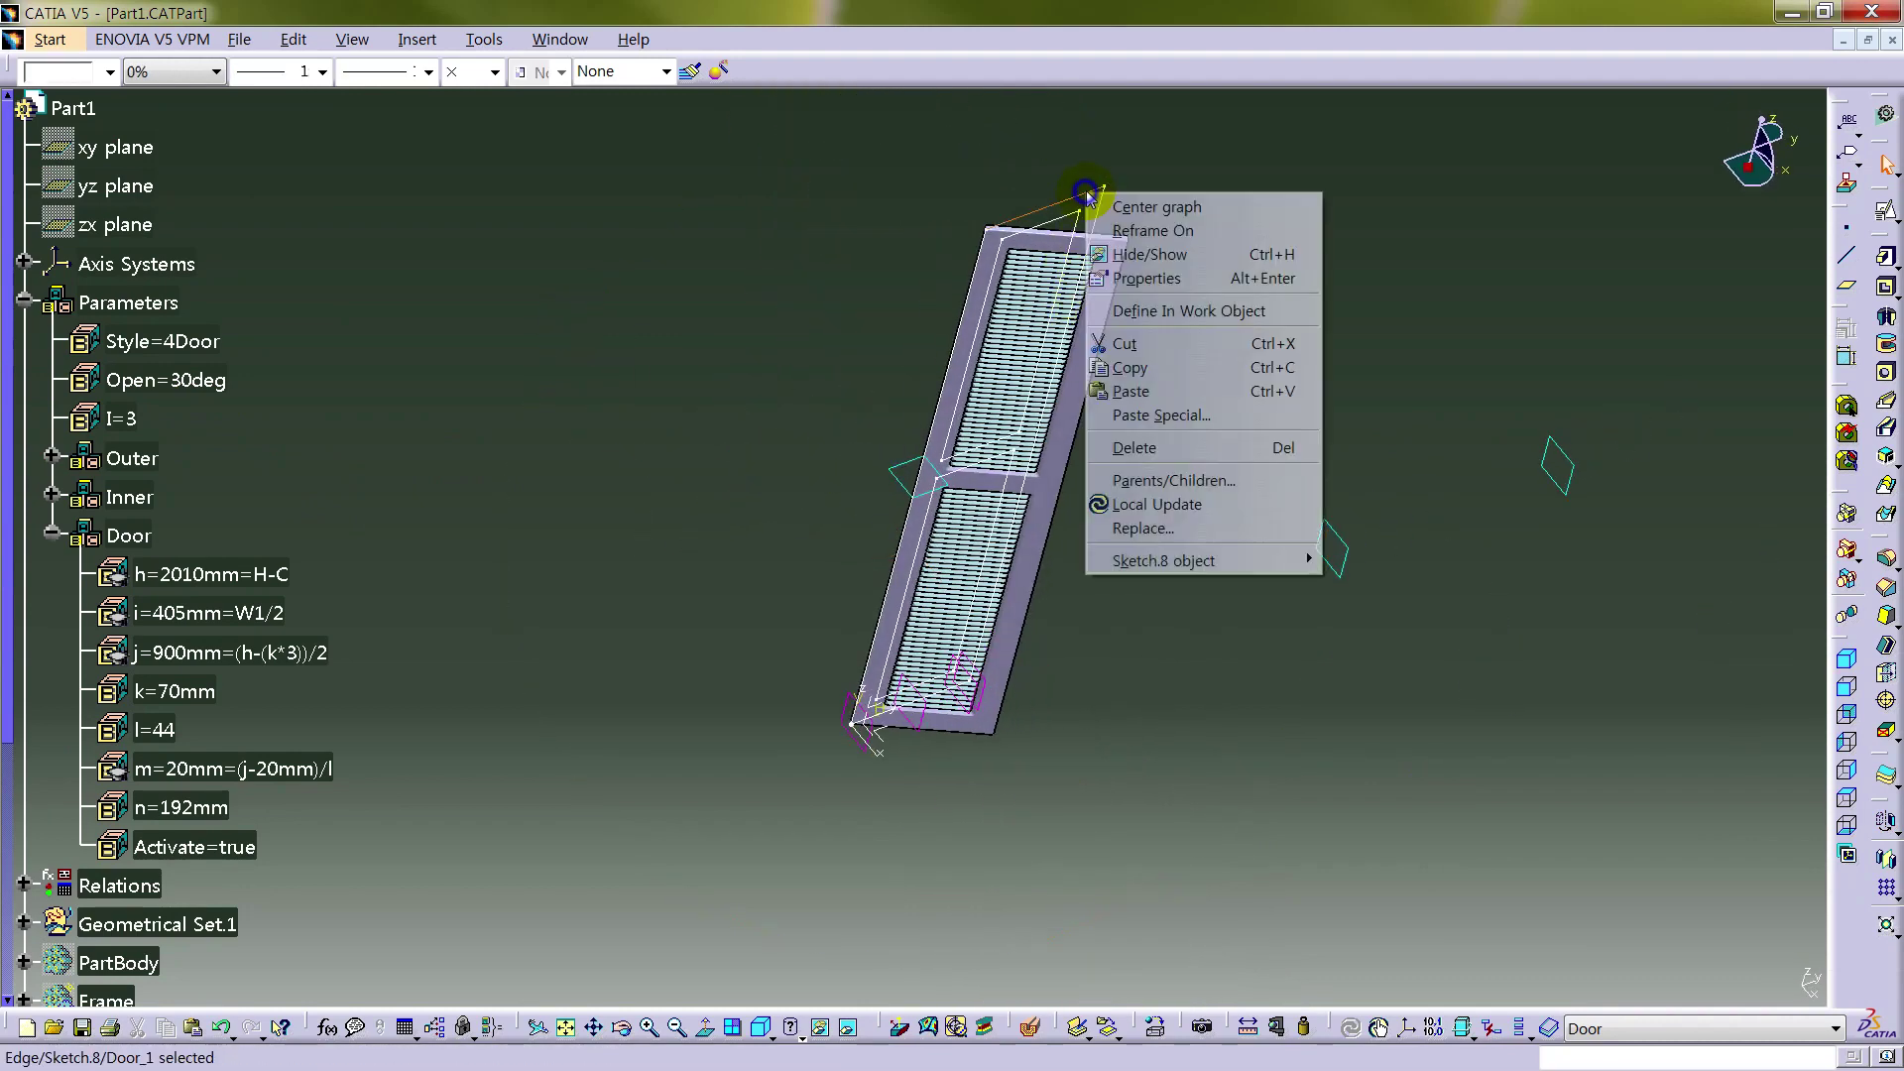
click(1140, 243)
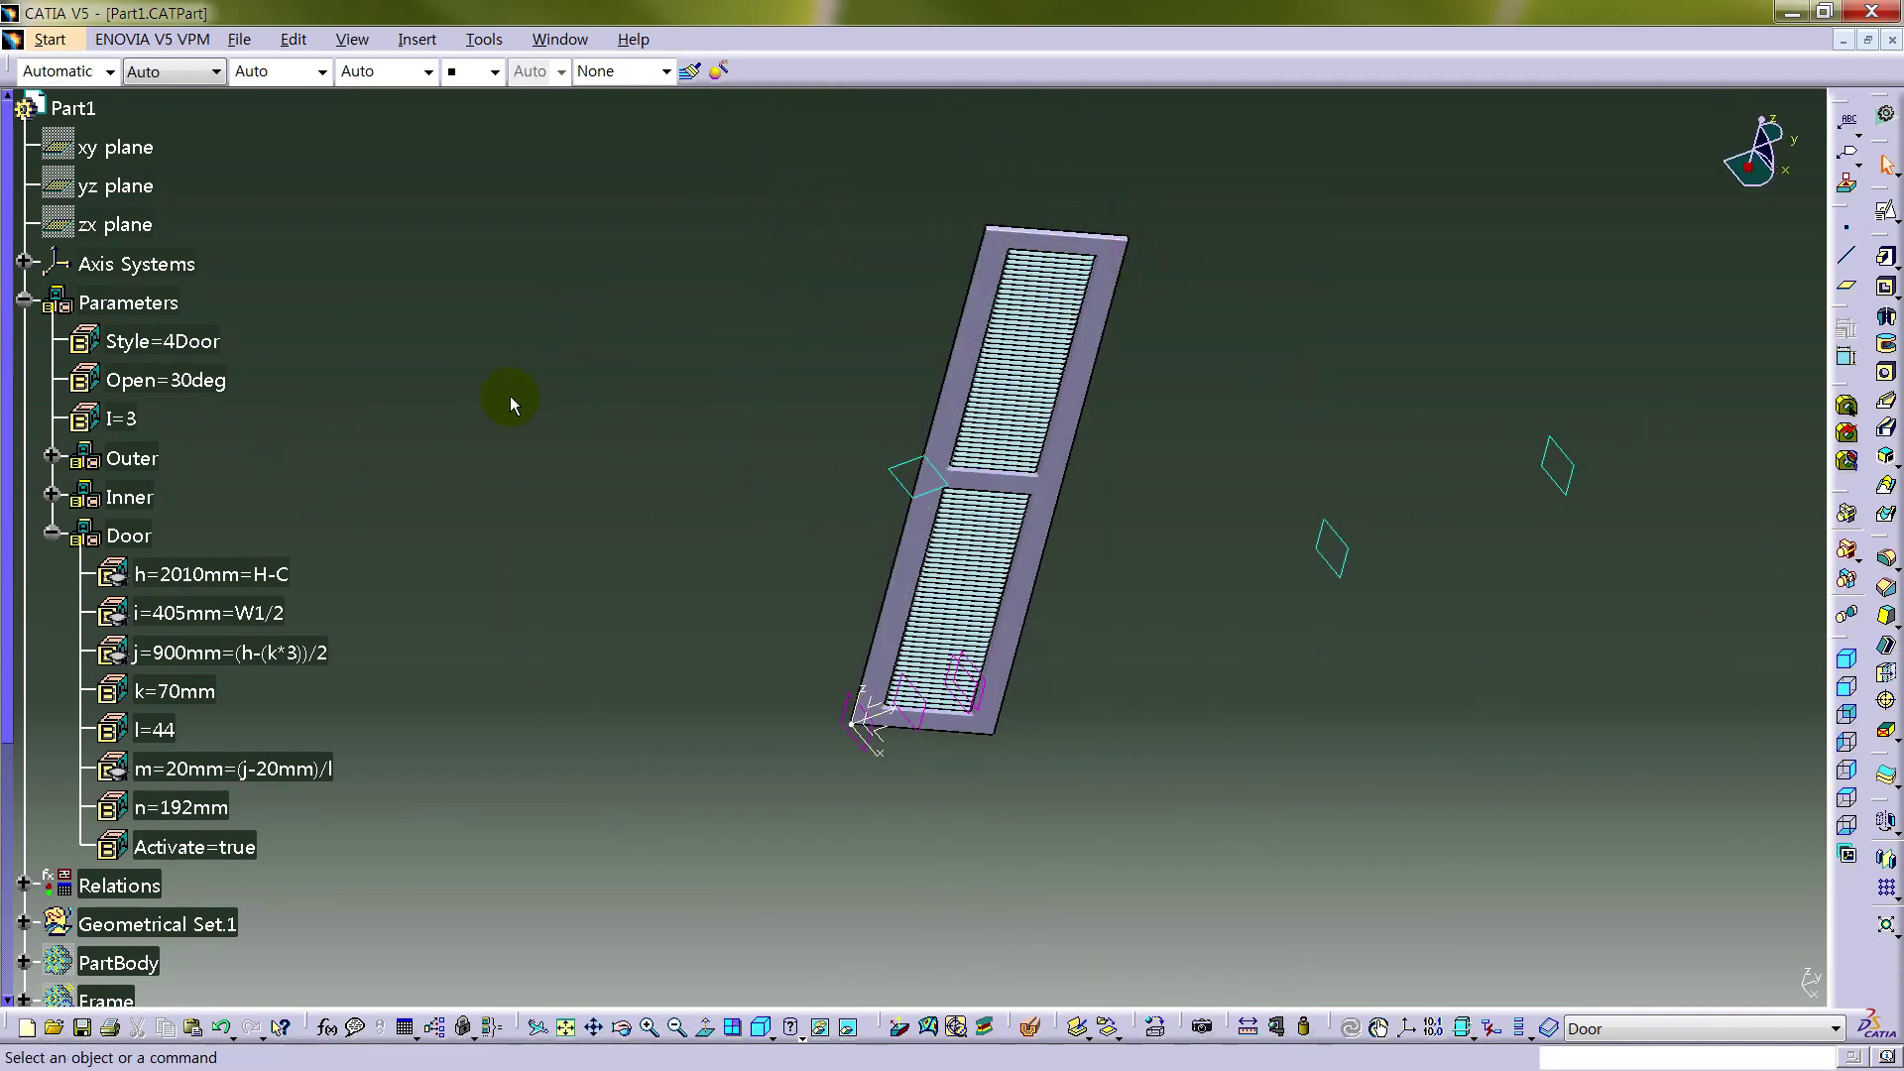
- Mirror the Door body's current solid about Plane.1 to form the opposite door leaf
scroll(510, 396, down, 6)
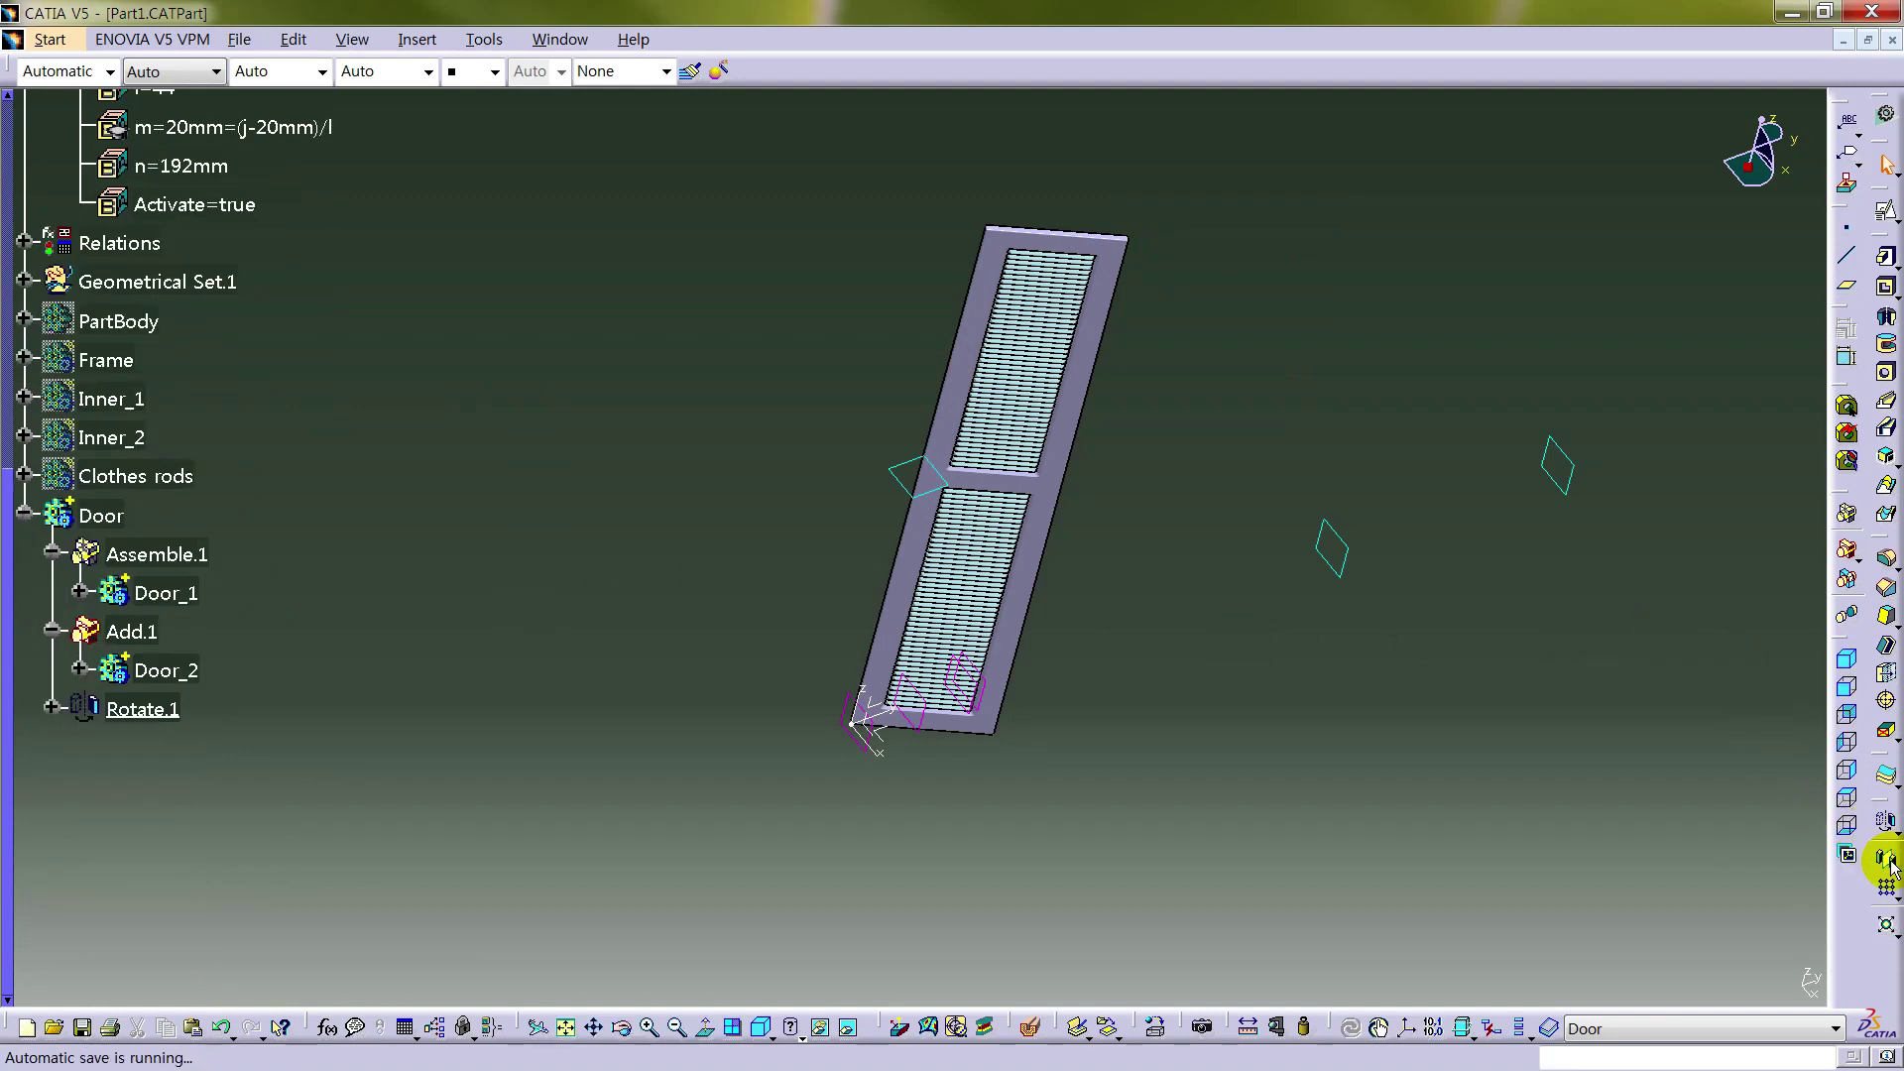
middle_drag(1048, 629, 1053, 668)
click(1182, 795)
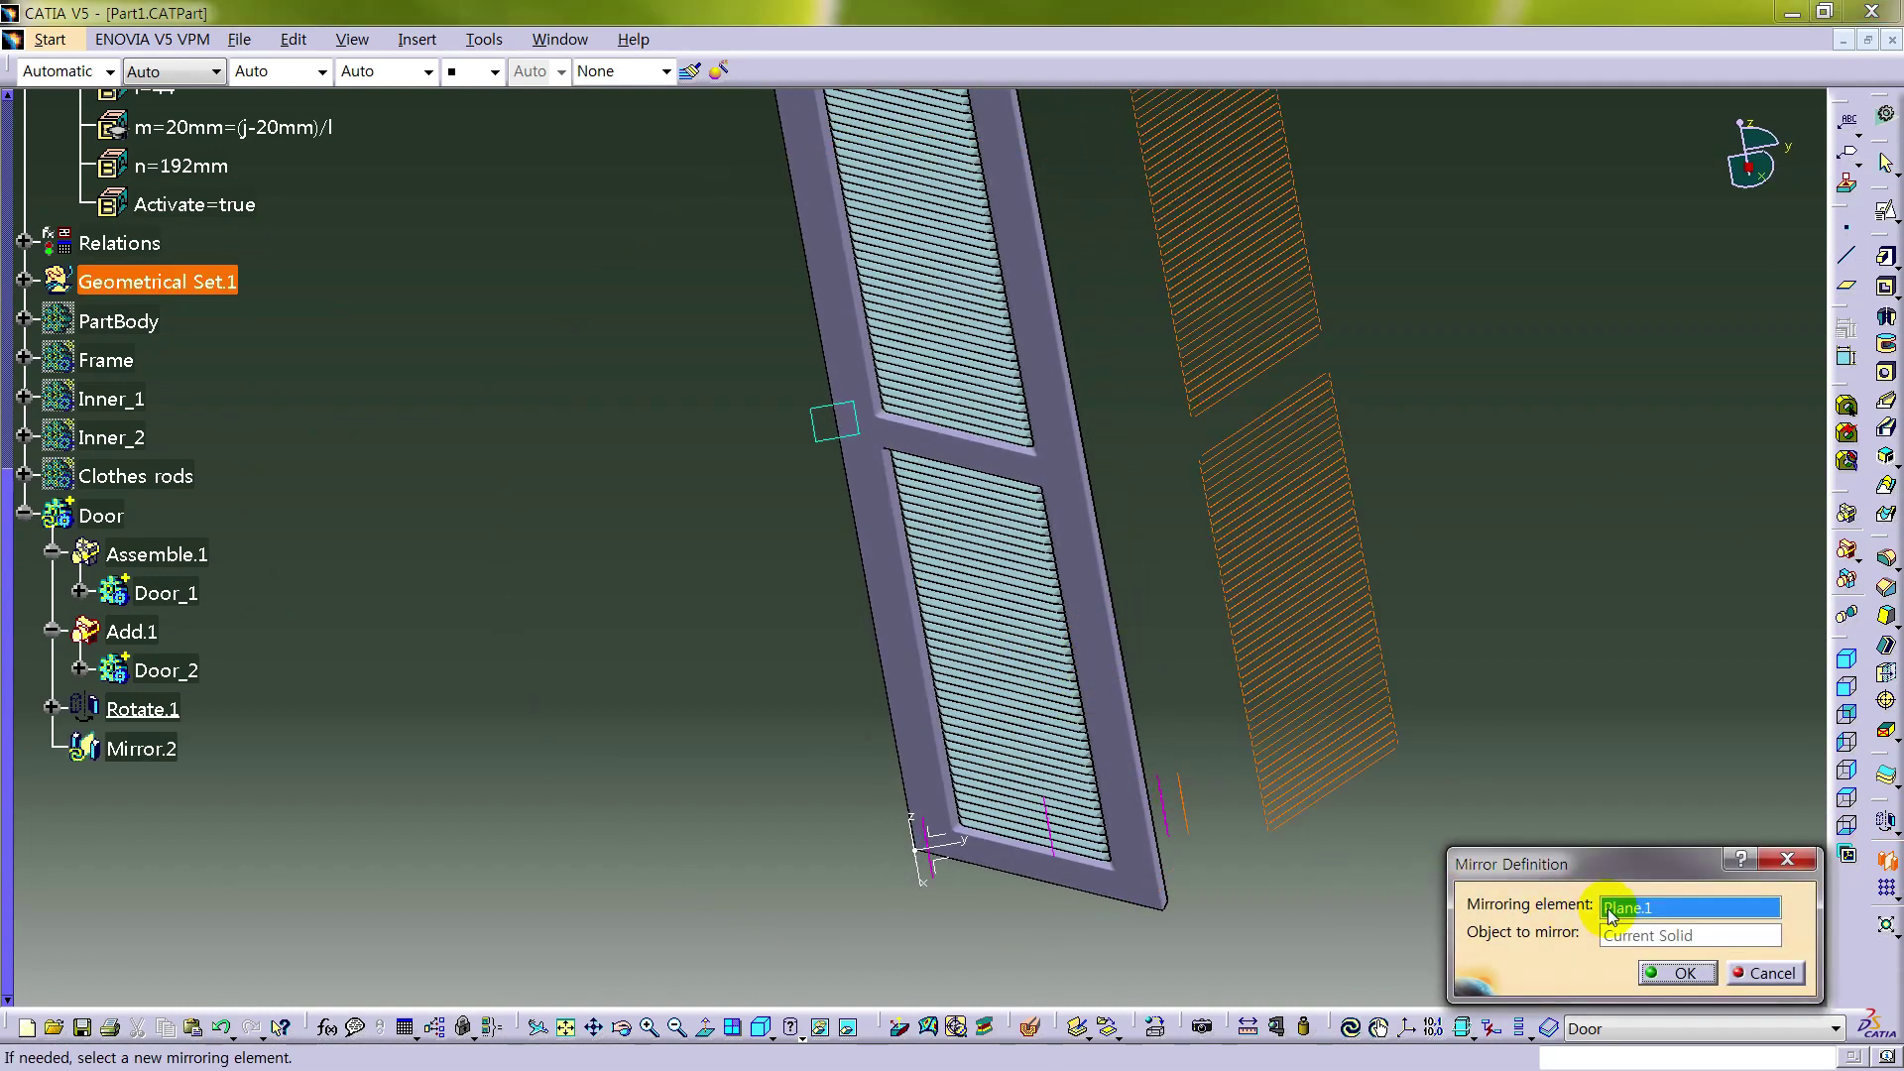
click(1676, 973)
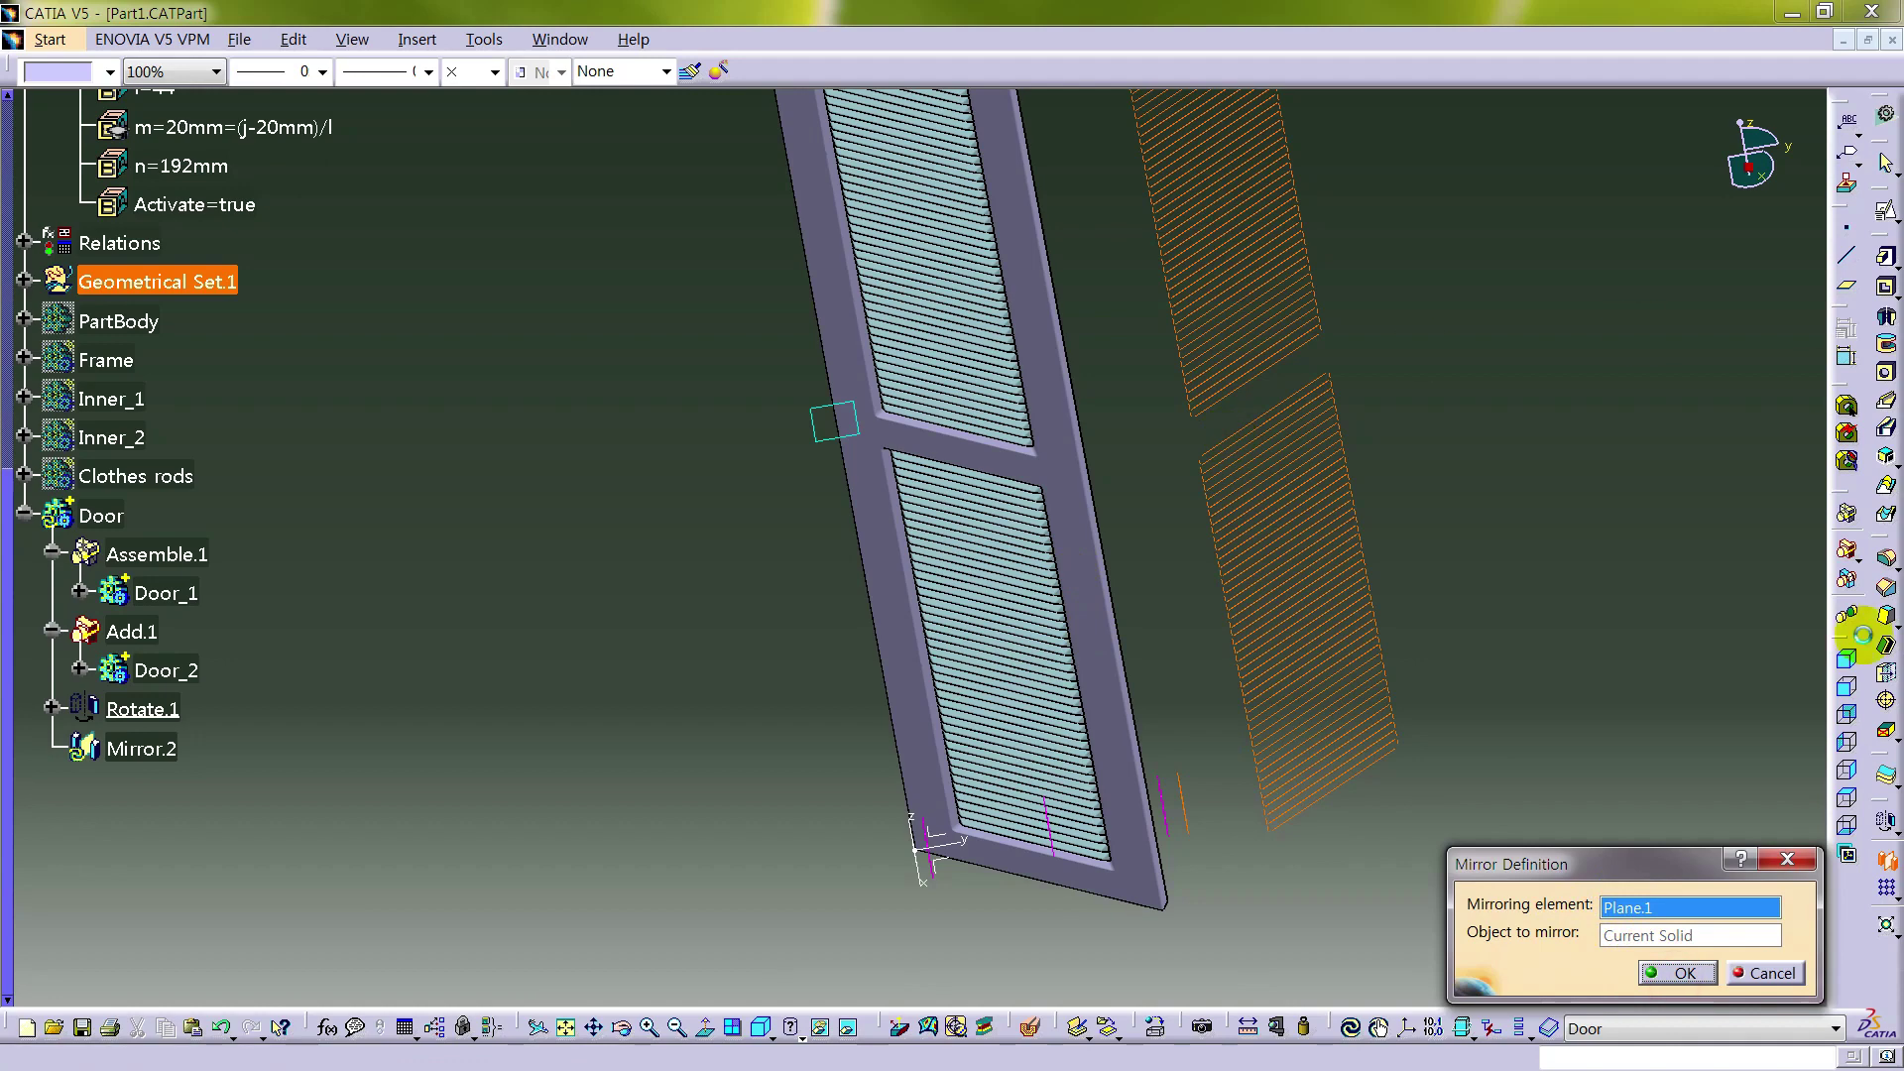
middle_drag(1259, 515, 867, 616)
middle_drag(950, 622, 950, 621)
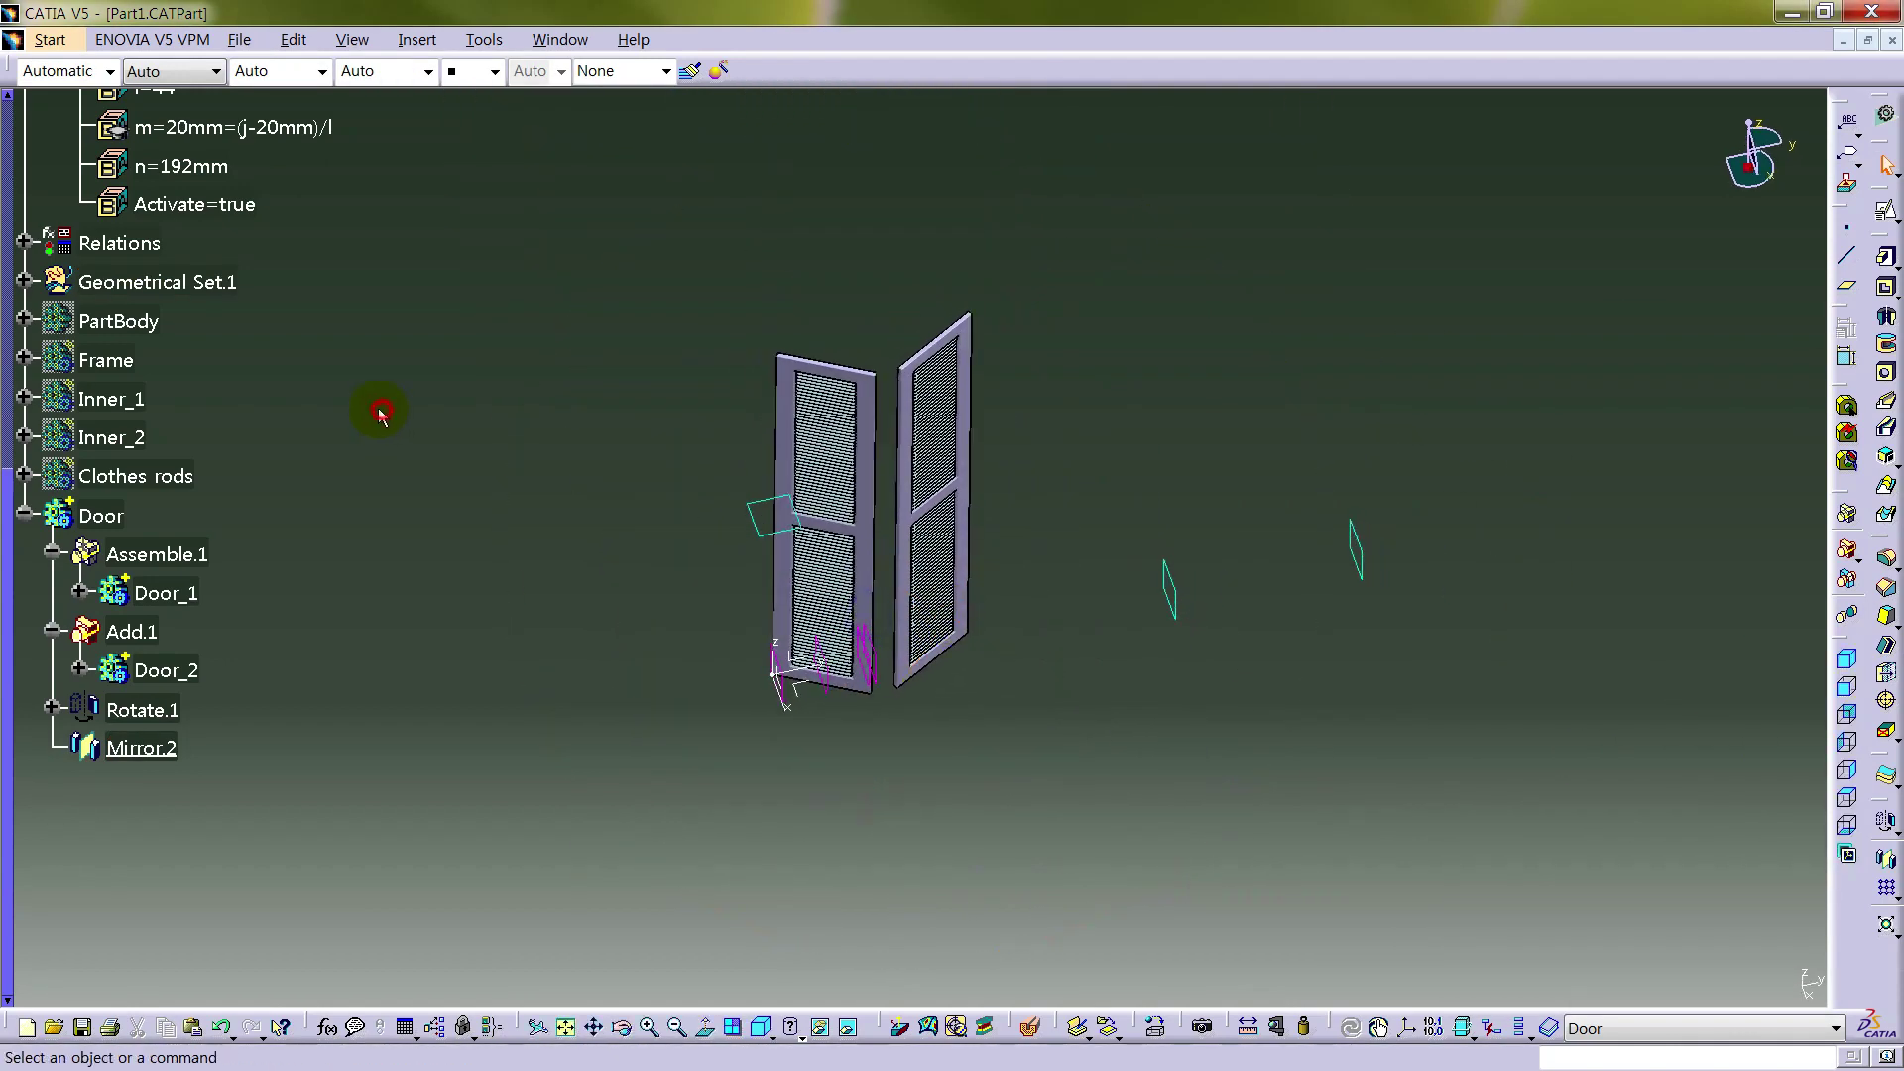
- Show the hidden bodies from PartBody through Clothes rods again
click(138, 478)
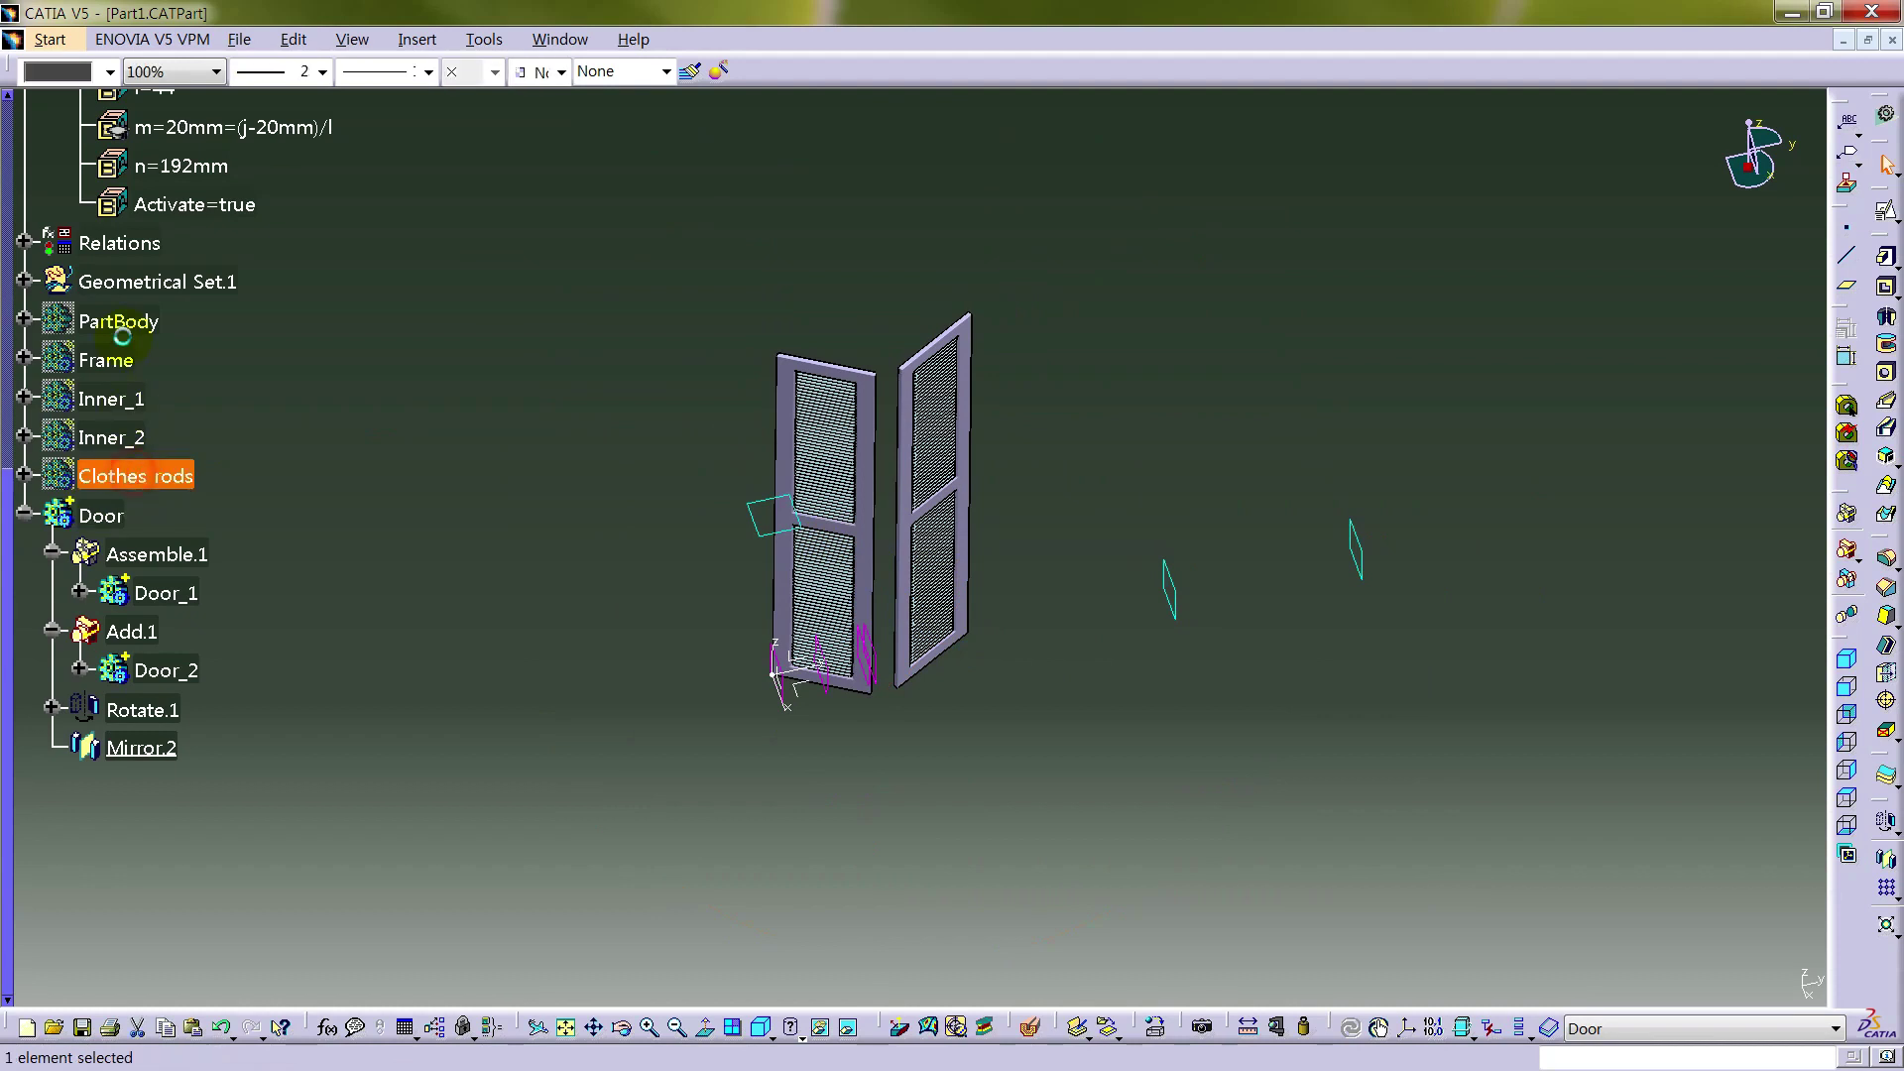
right_click(129, 324)
click(260, 385)
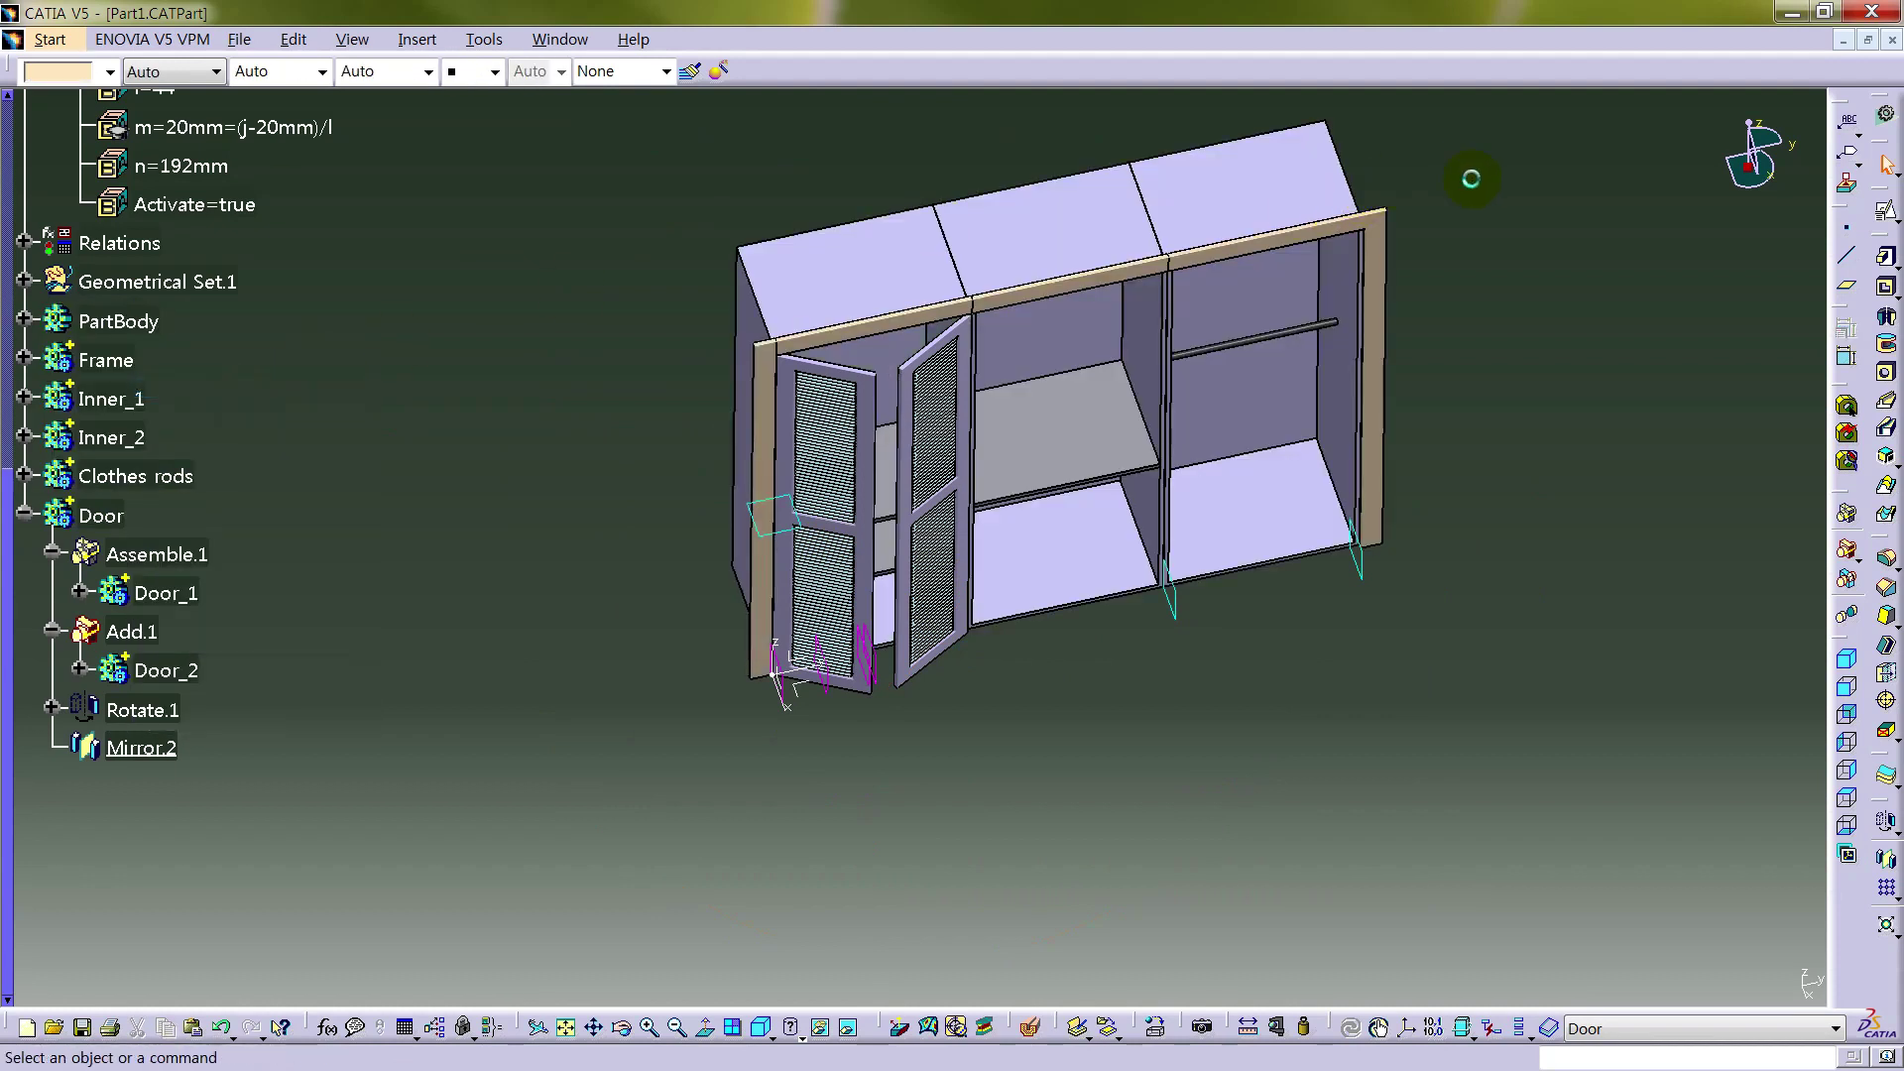
- Start a rectangular pattern of the Door body's current solid along the absolute axis system's Y axis
click(1885, 888)
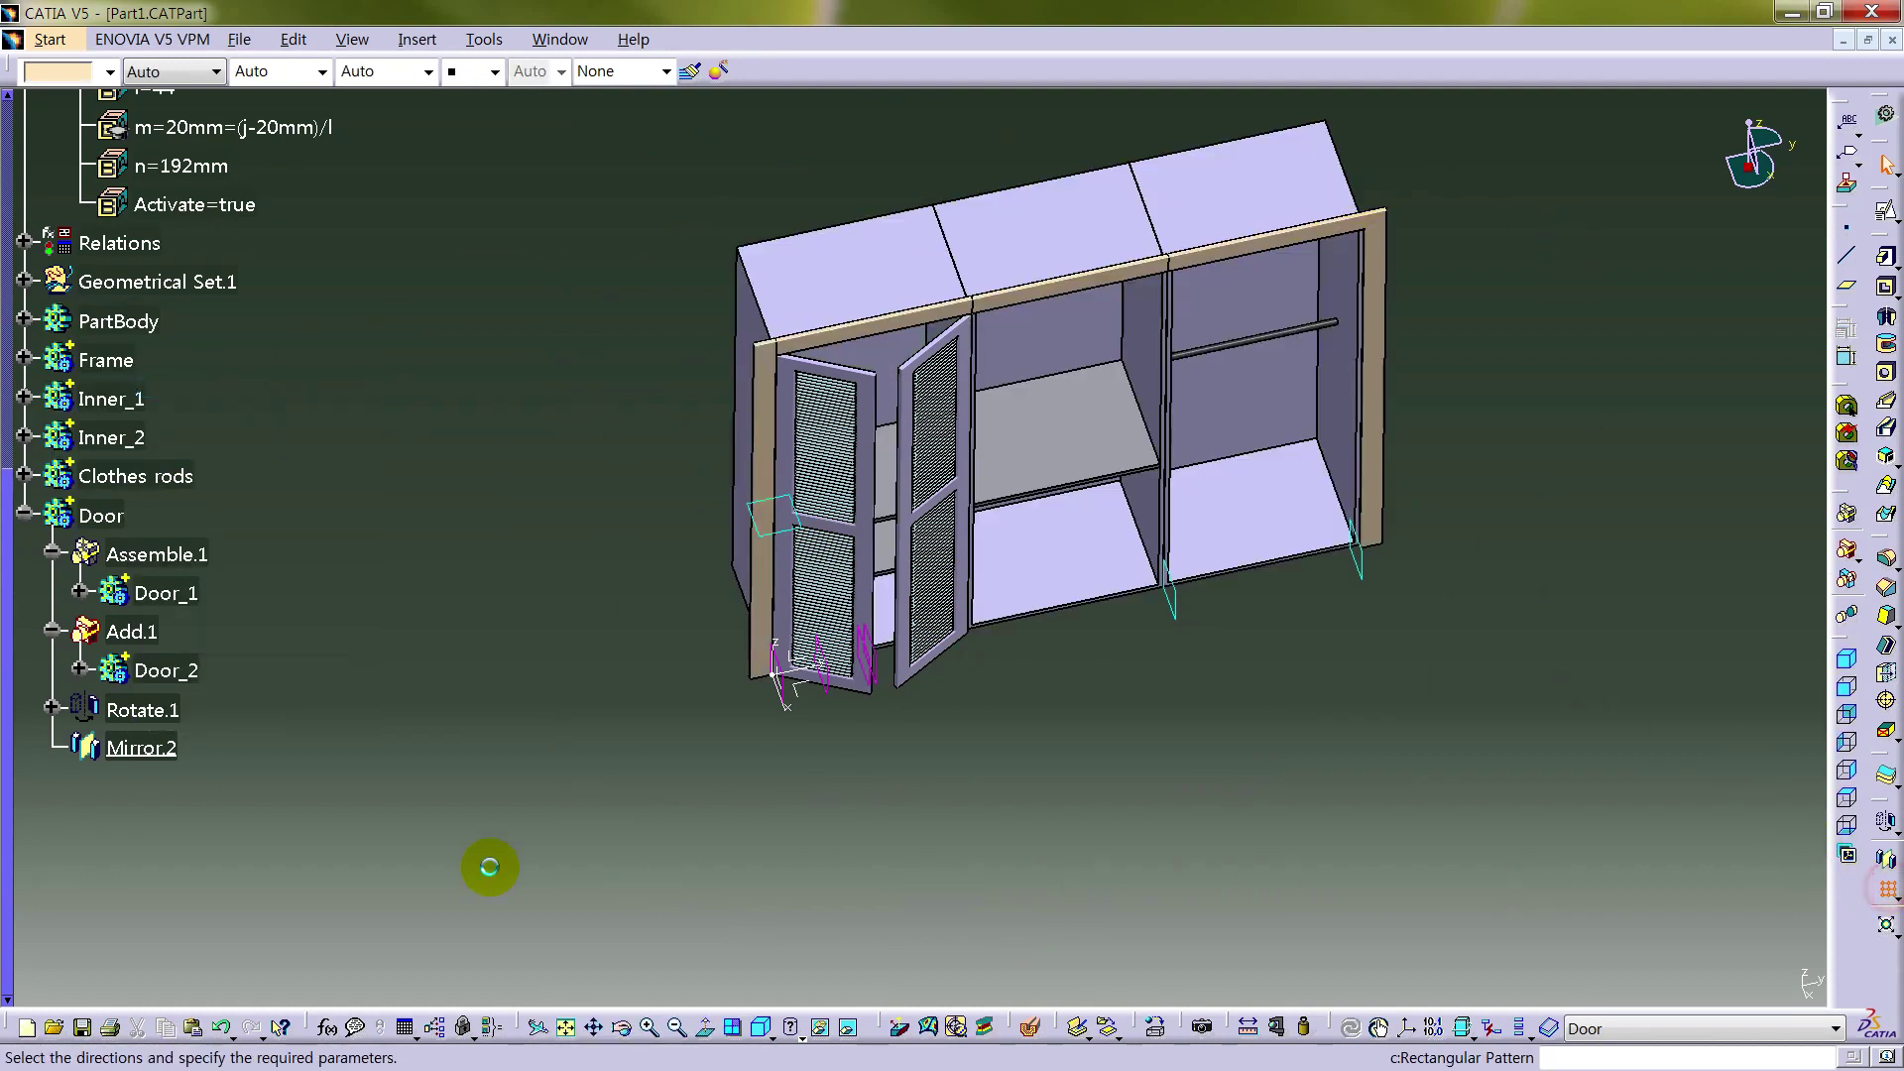
middle_drag(1509, 424, 1170, 436)
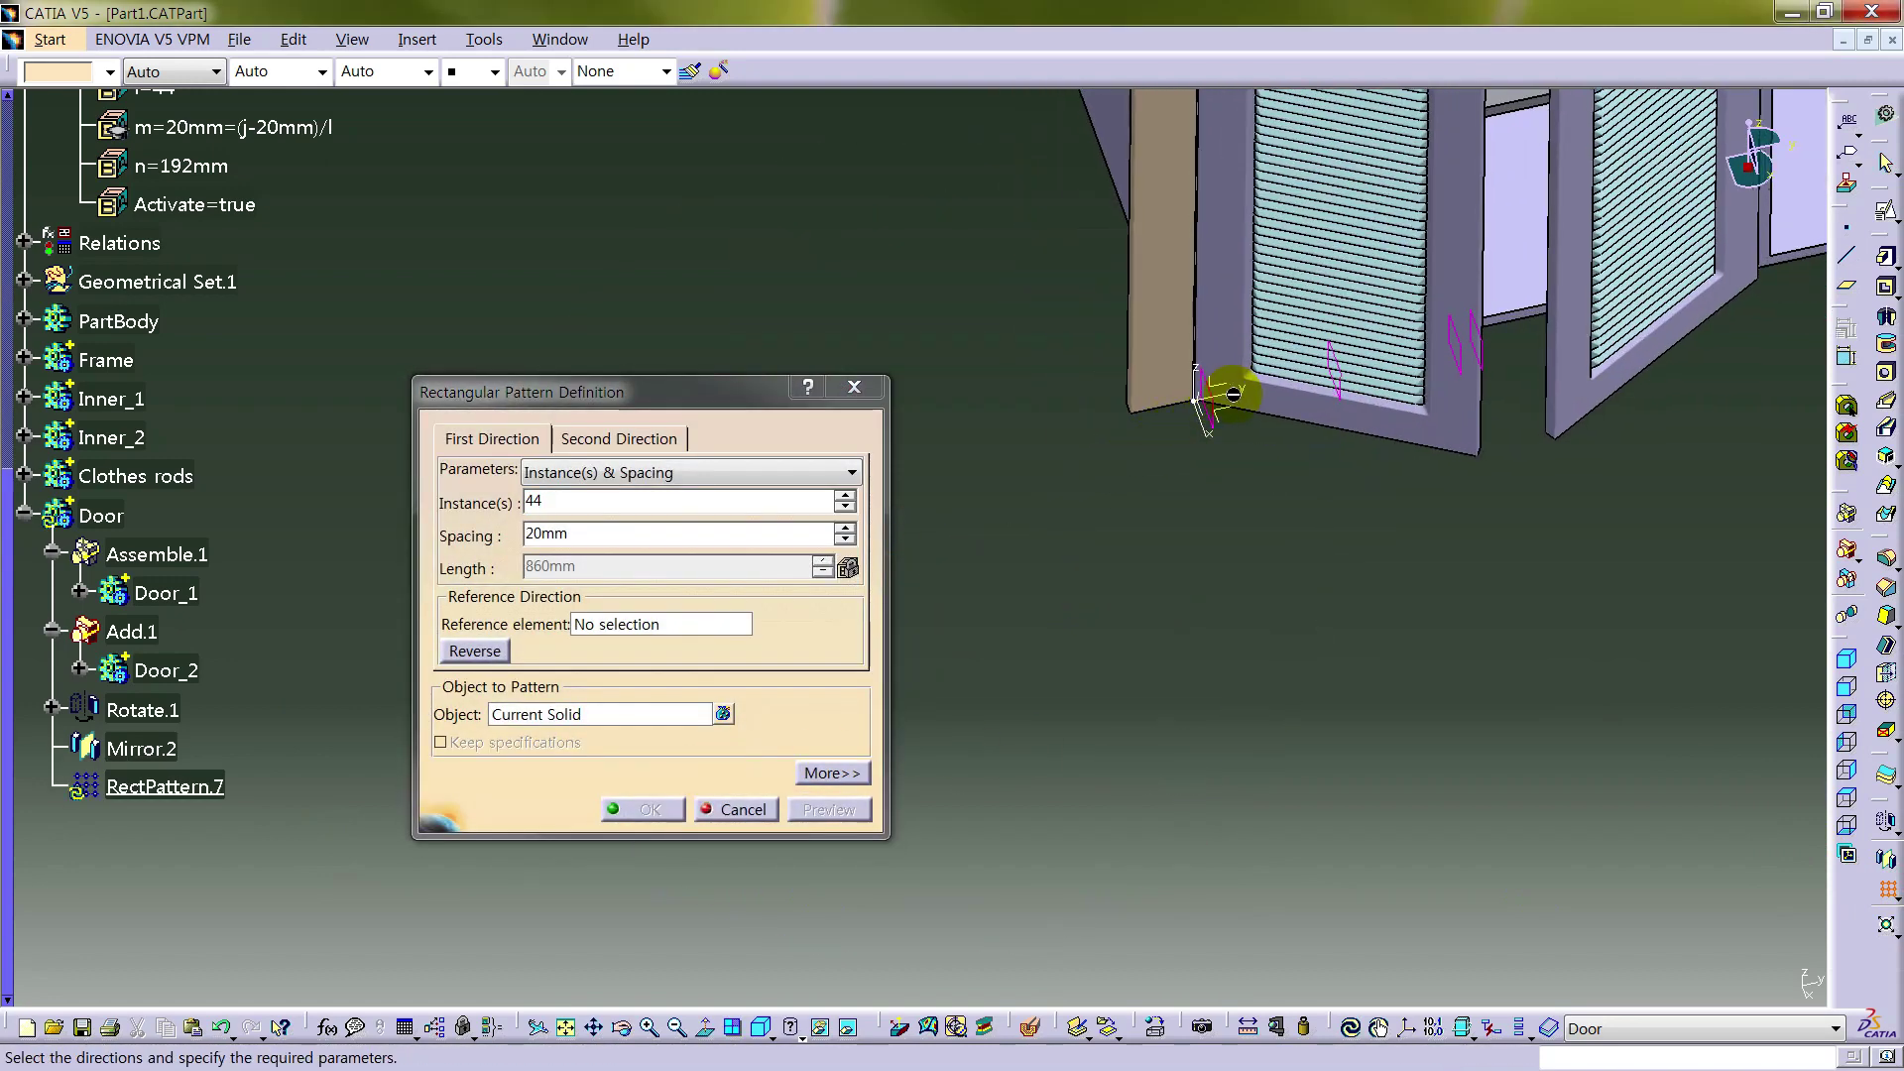
click(625, 641)
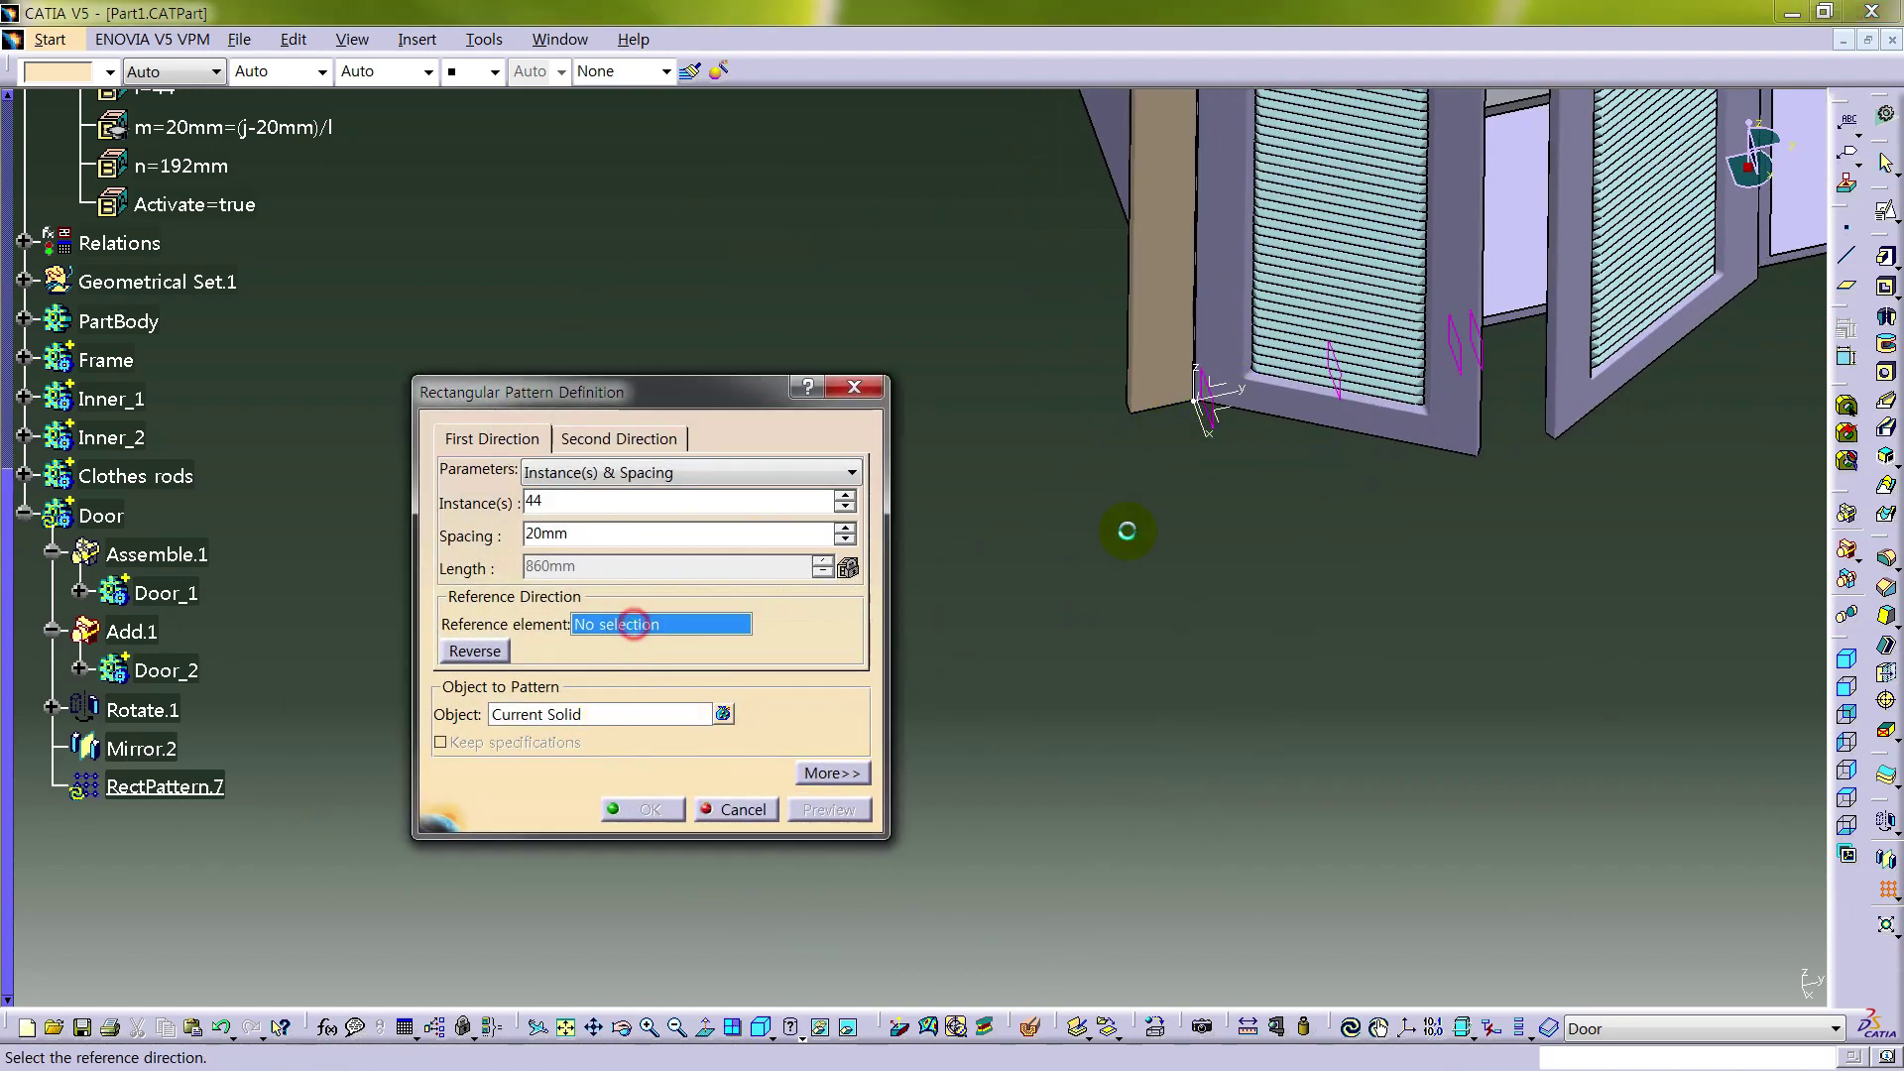
click(1234, 391)
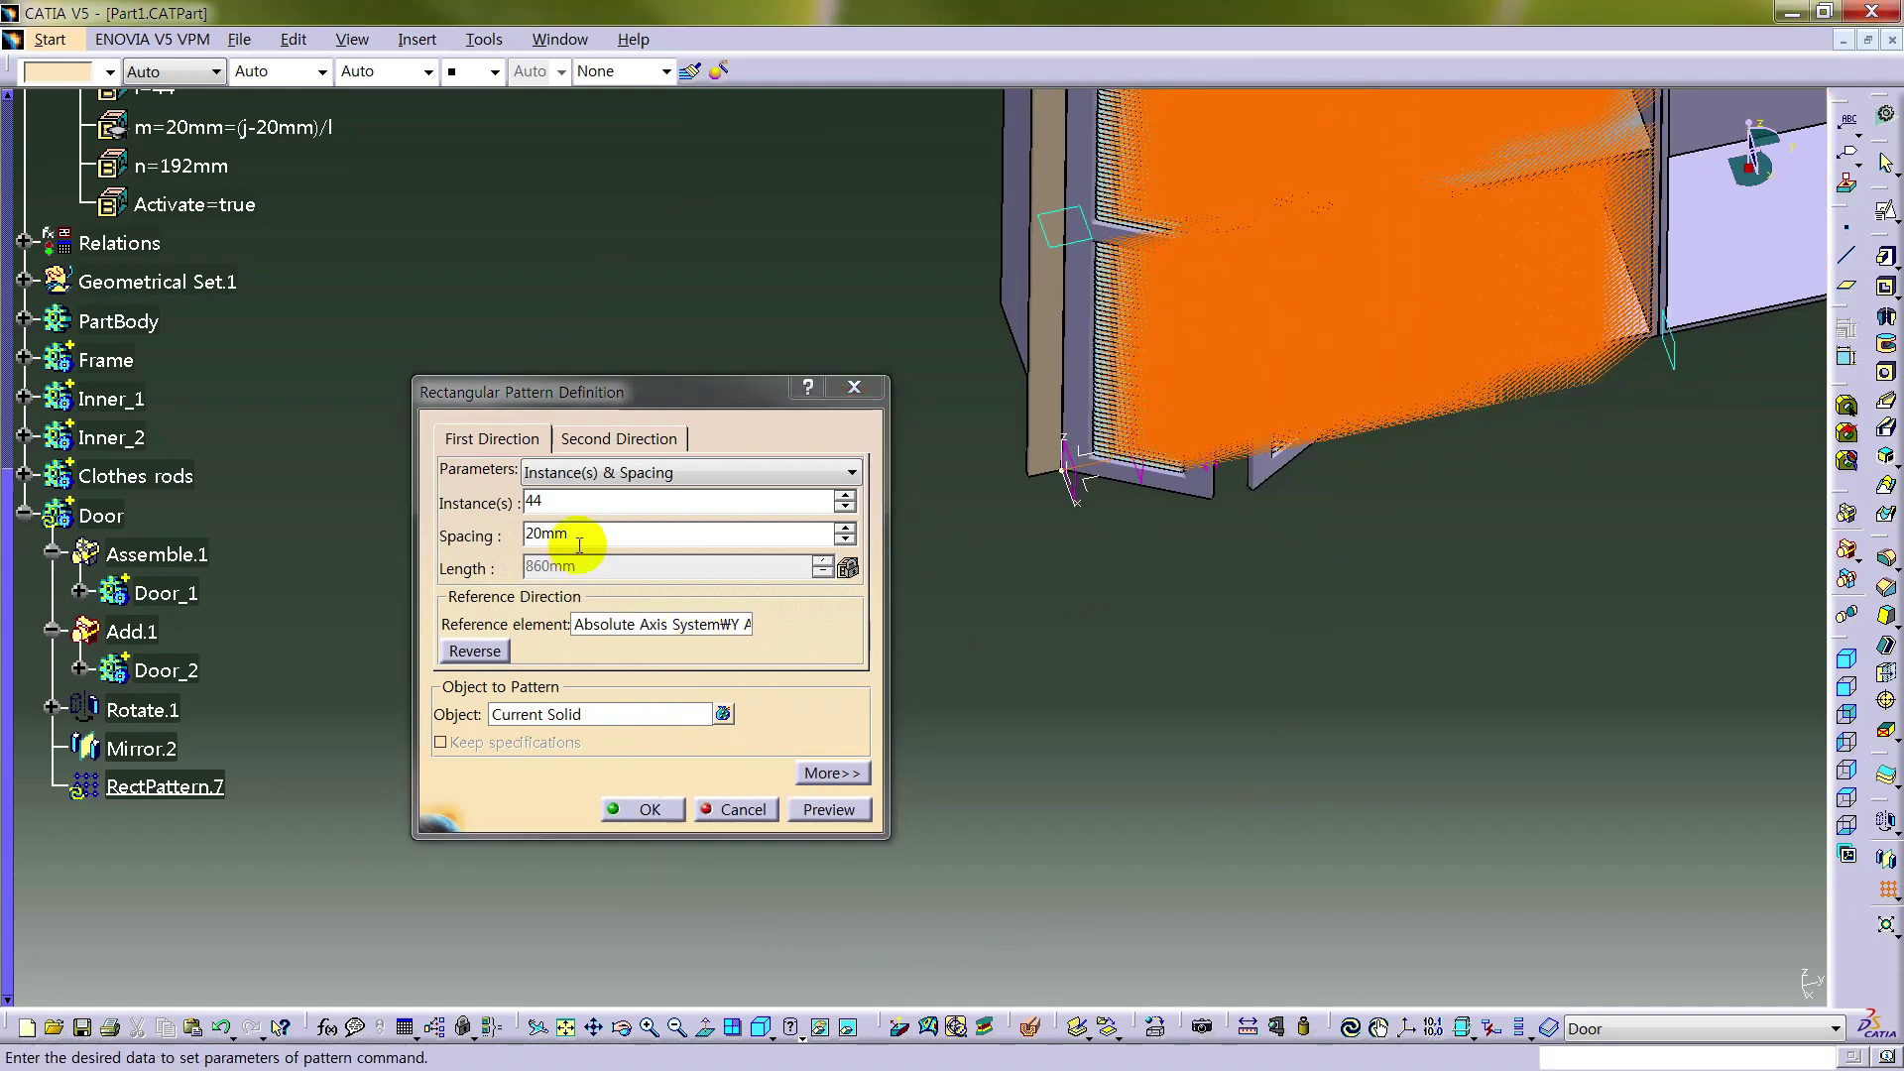
- Link the door pattern's instance count to parameter I with a formula
click(572, 504)
right_click(572, 504)
click(625, 512)
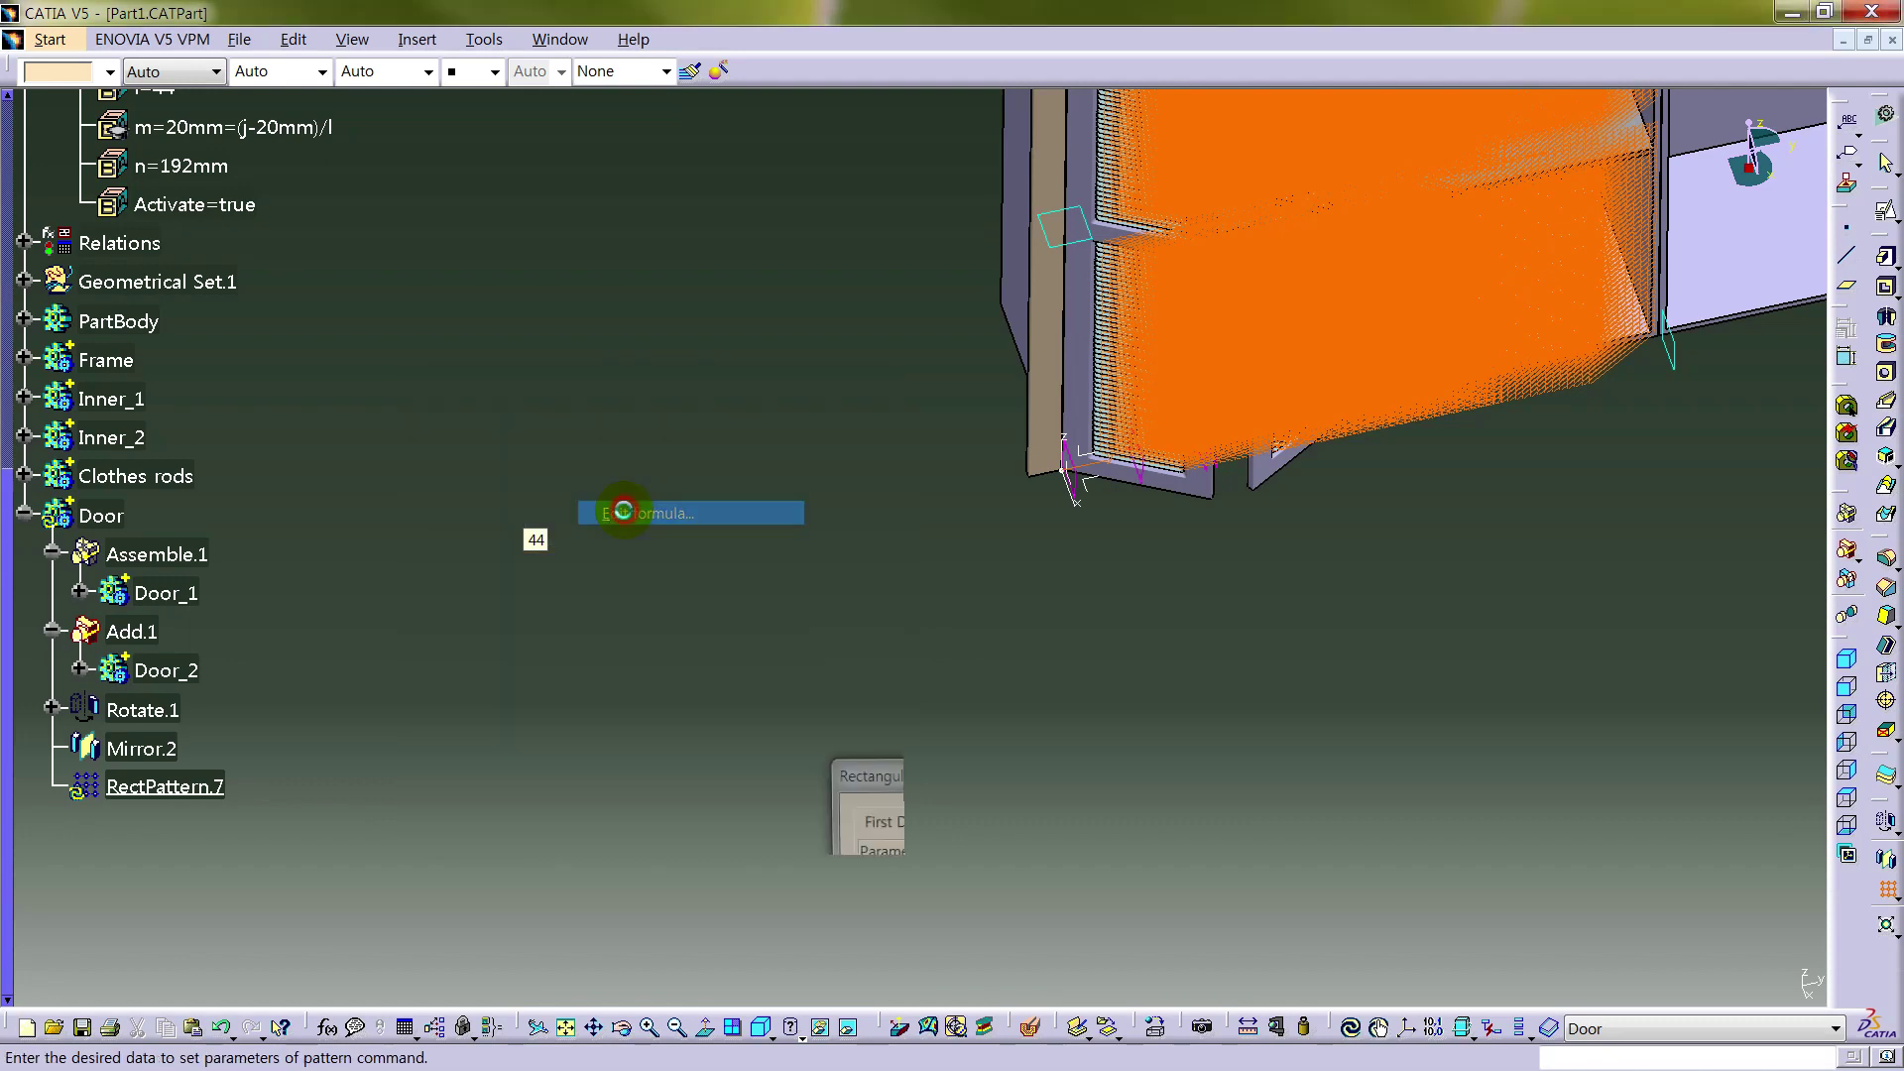
click(1000, 782)
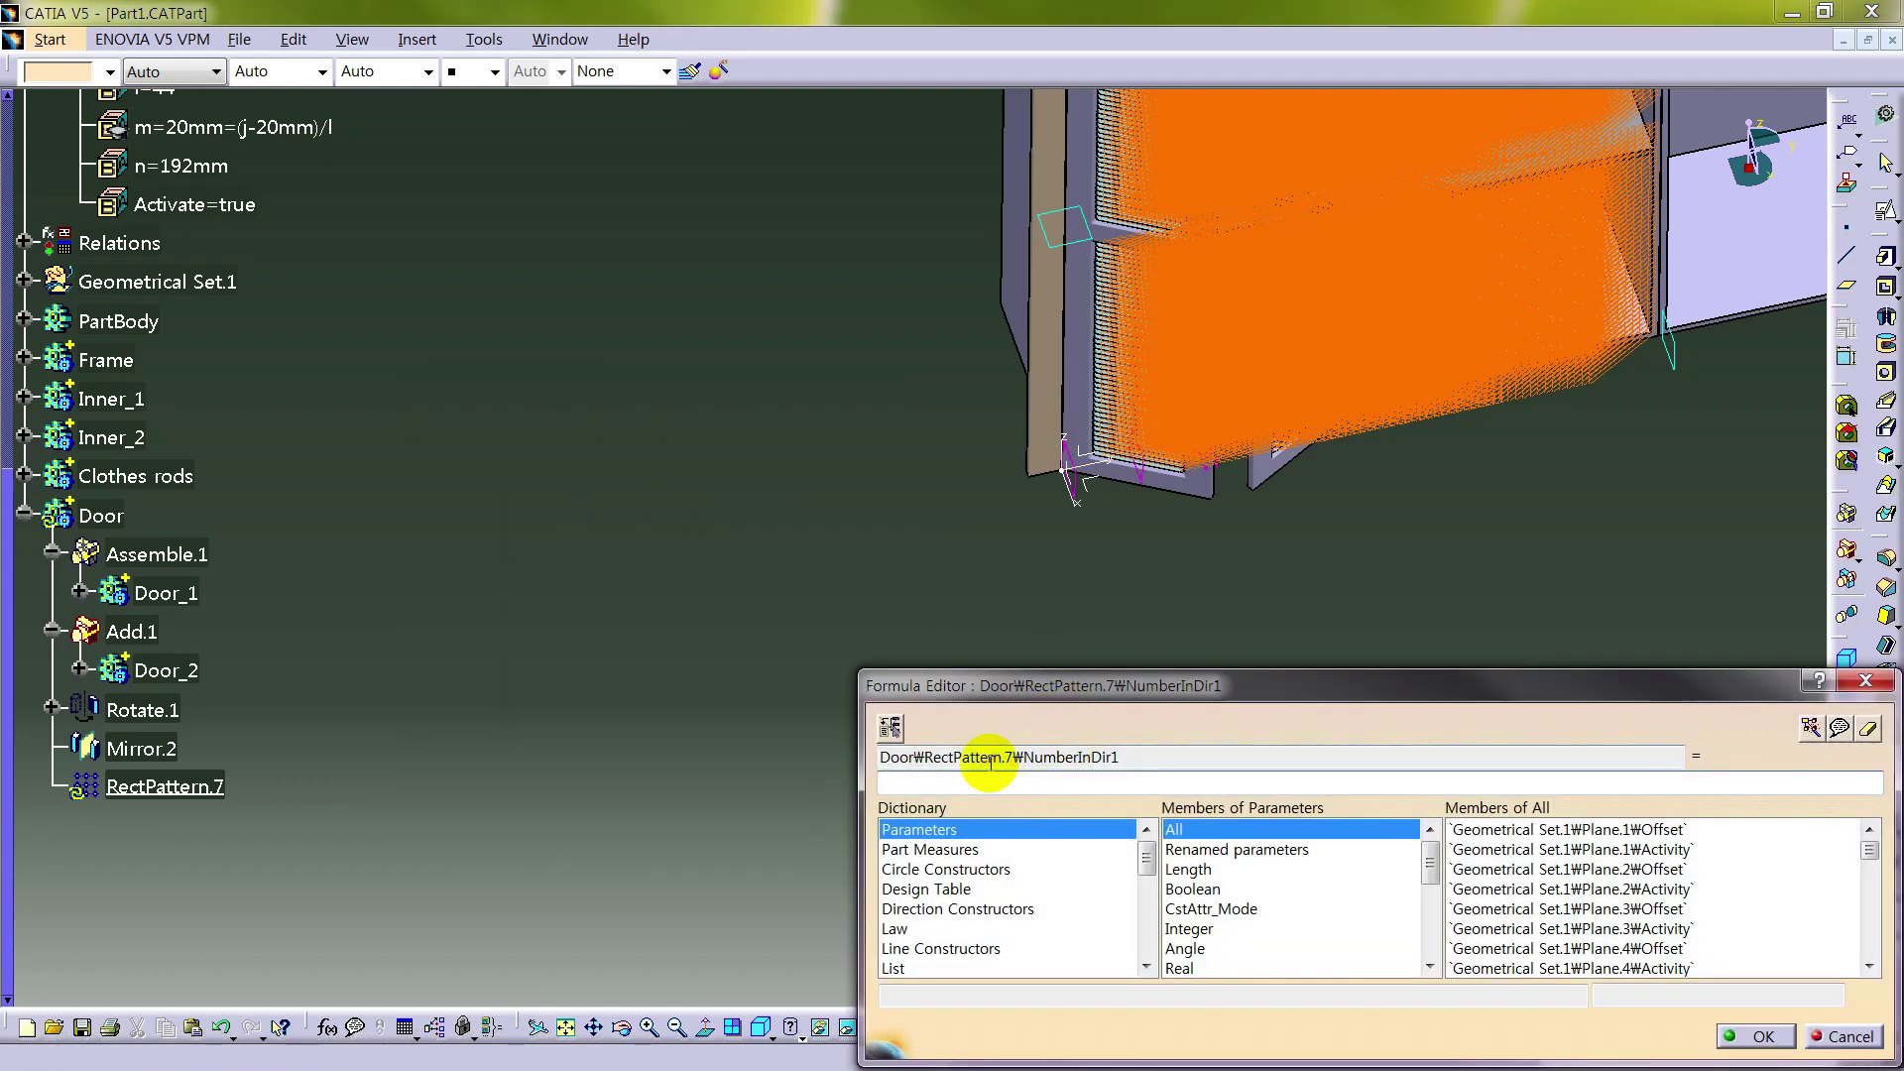
text(l)
key(Return)
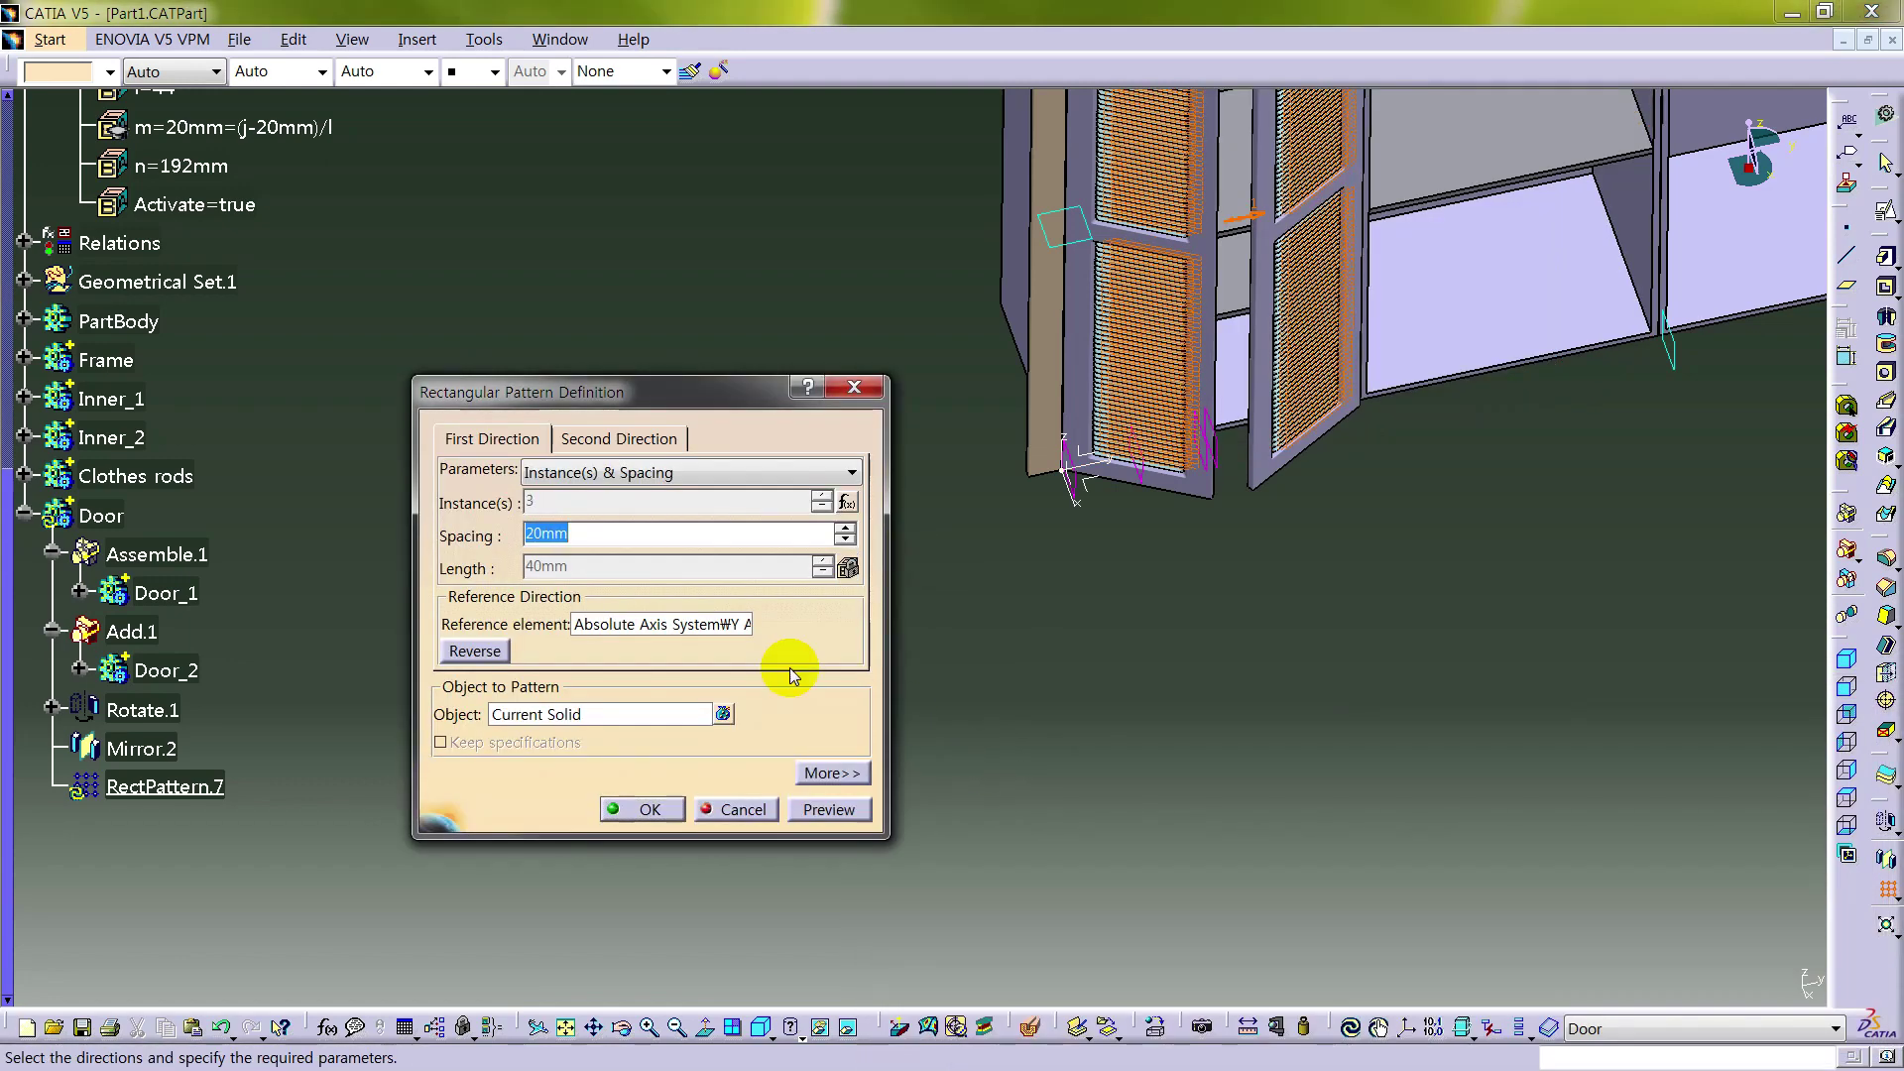
- Link the door pattern's spacing to the Outer parameter P1 with a formula and create the pattern
right_click(615, 533)
click(649, 548)
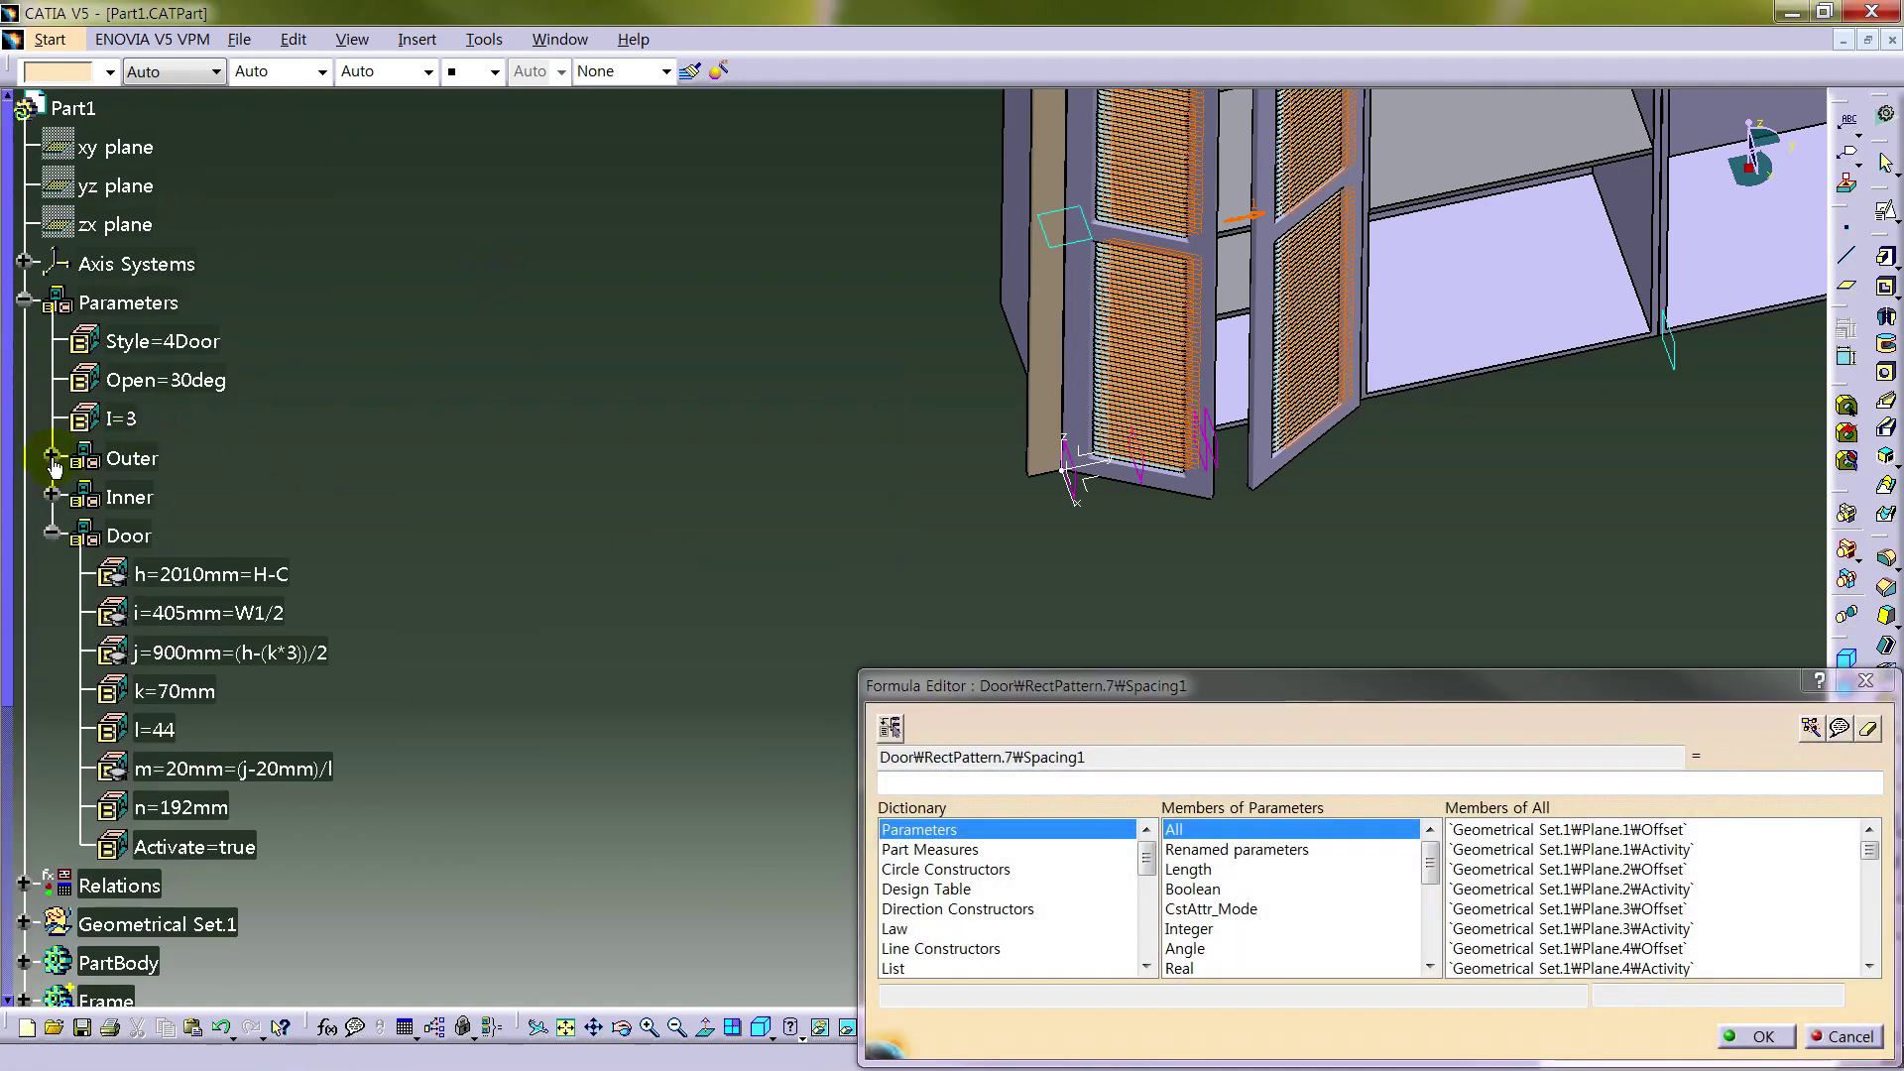
click(52, 457)
click(214, 848)
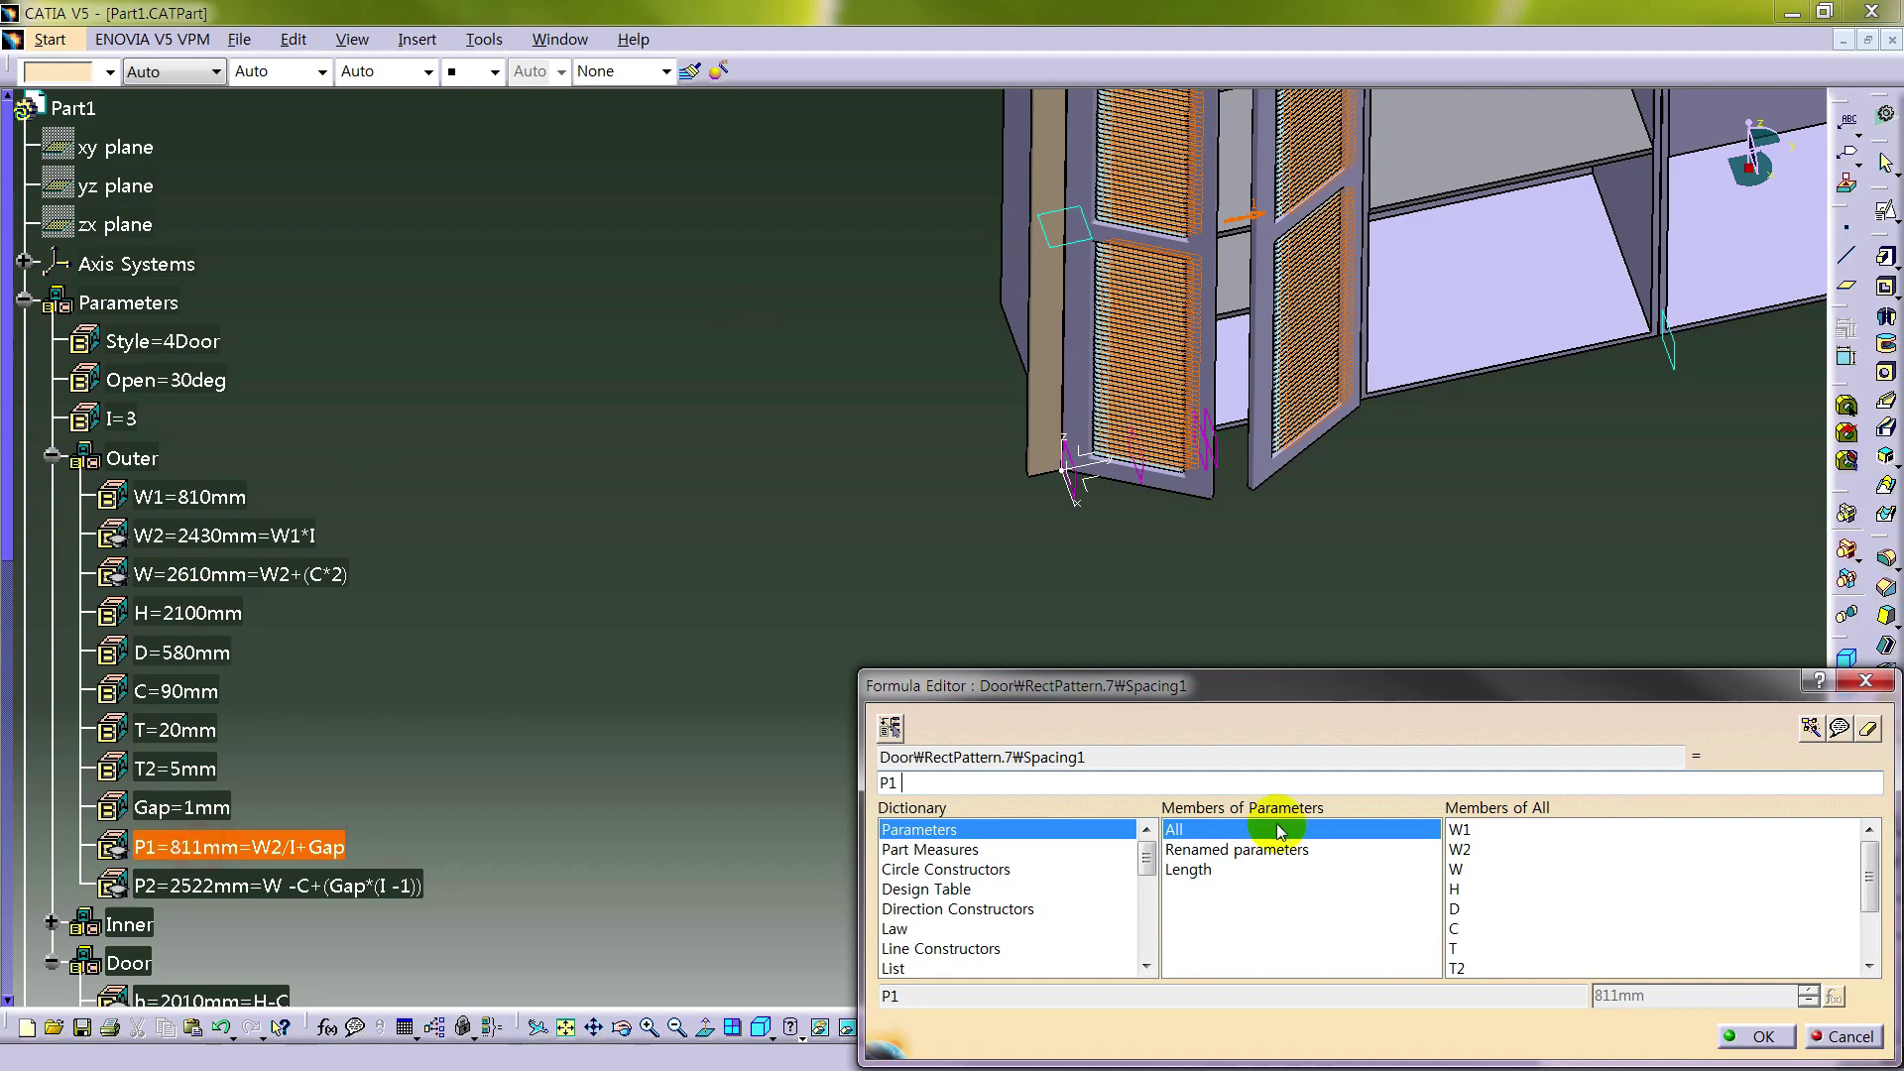
click(1755, 1037)
middle_drag(1156, 727, 731, 778)
click(645, 810)
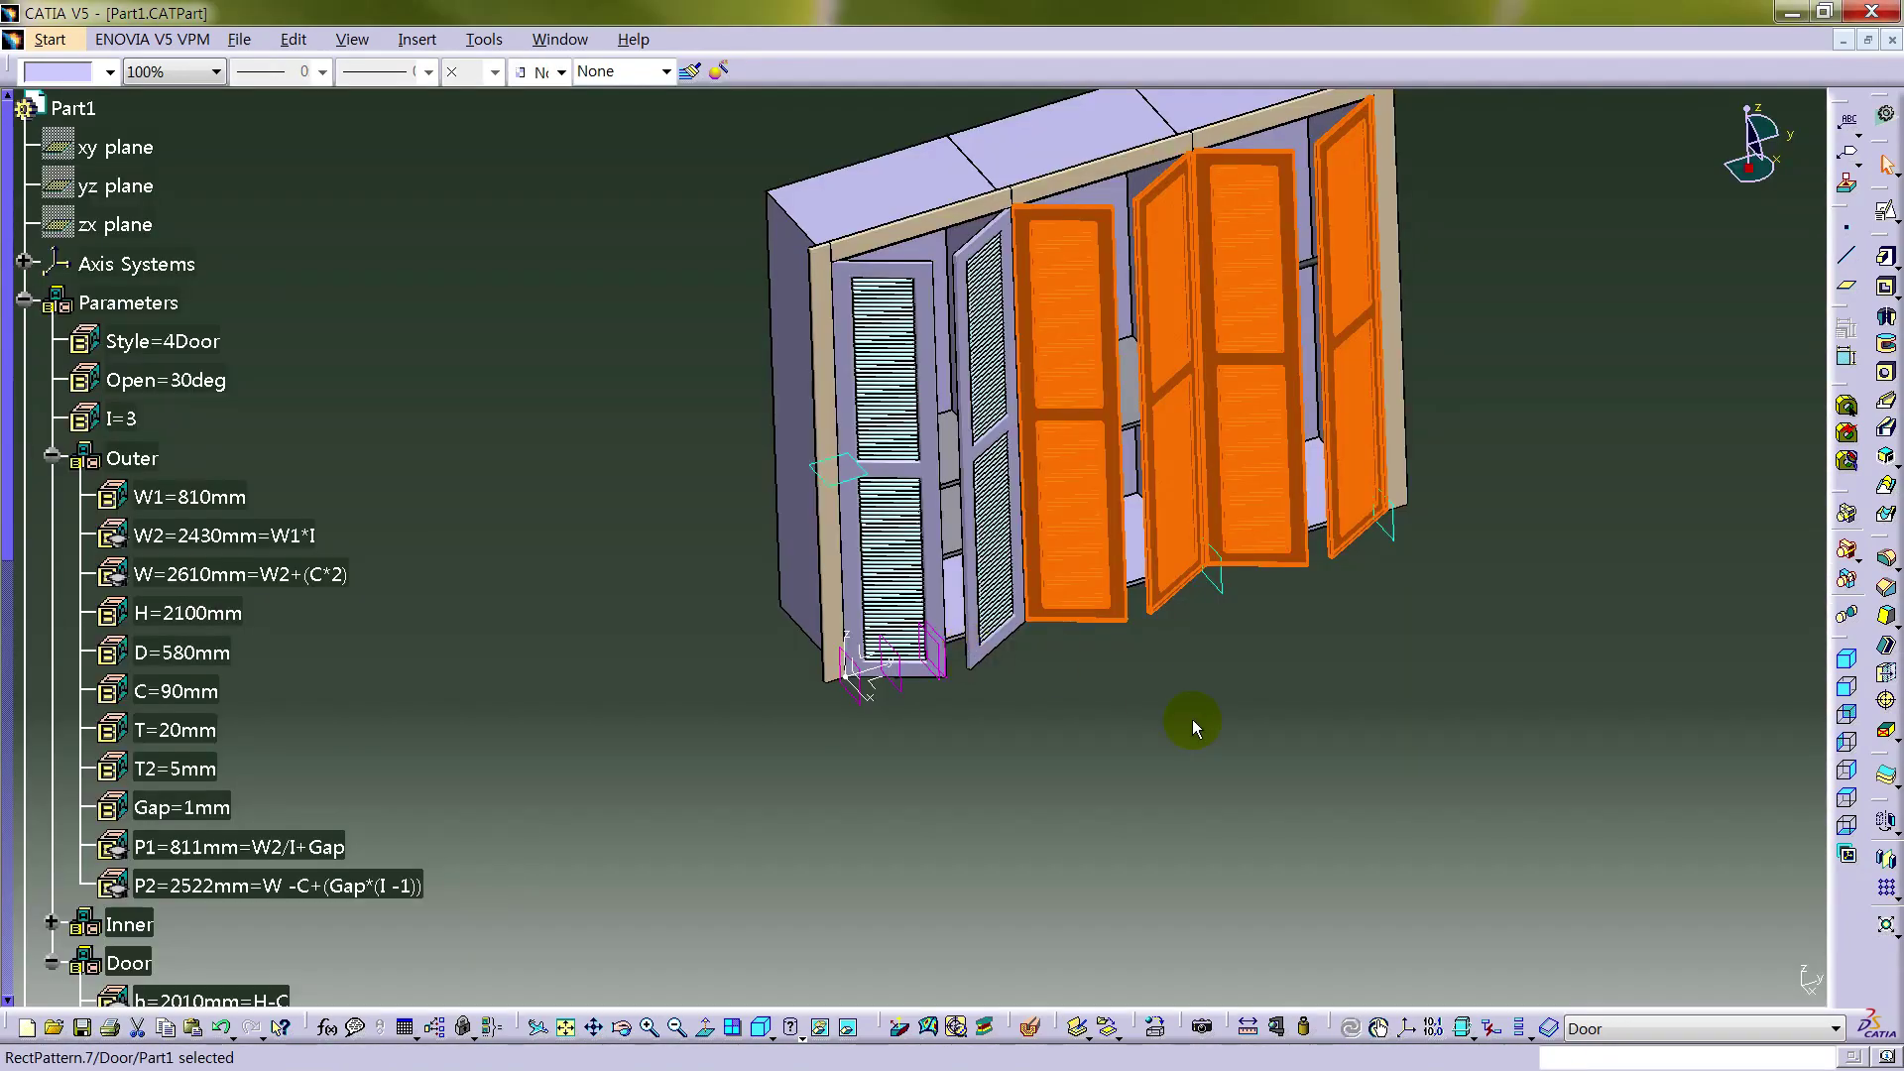
- Set the Open parameter to 0 deg to close all the wardrobe doors
middle_drag(1125, 683, 1051, 655)
double_click(167, 380)
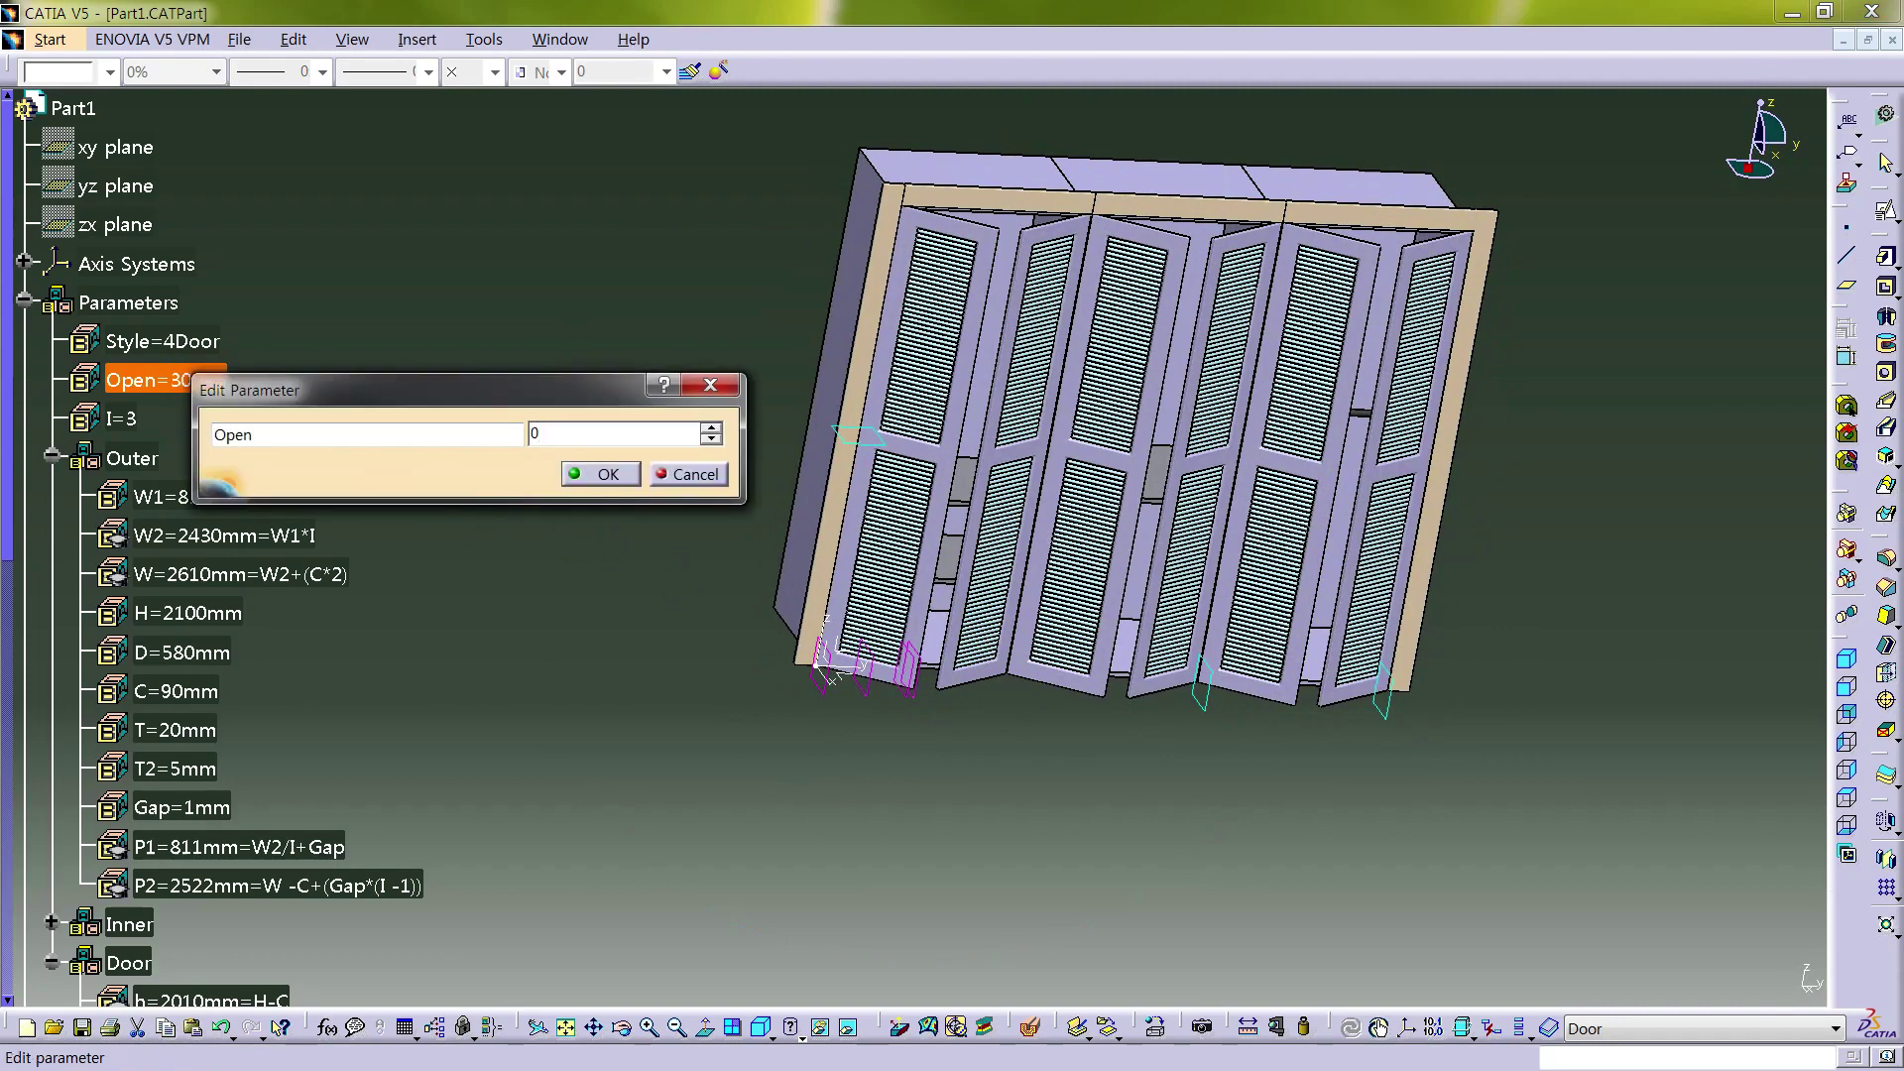
key(Return)
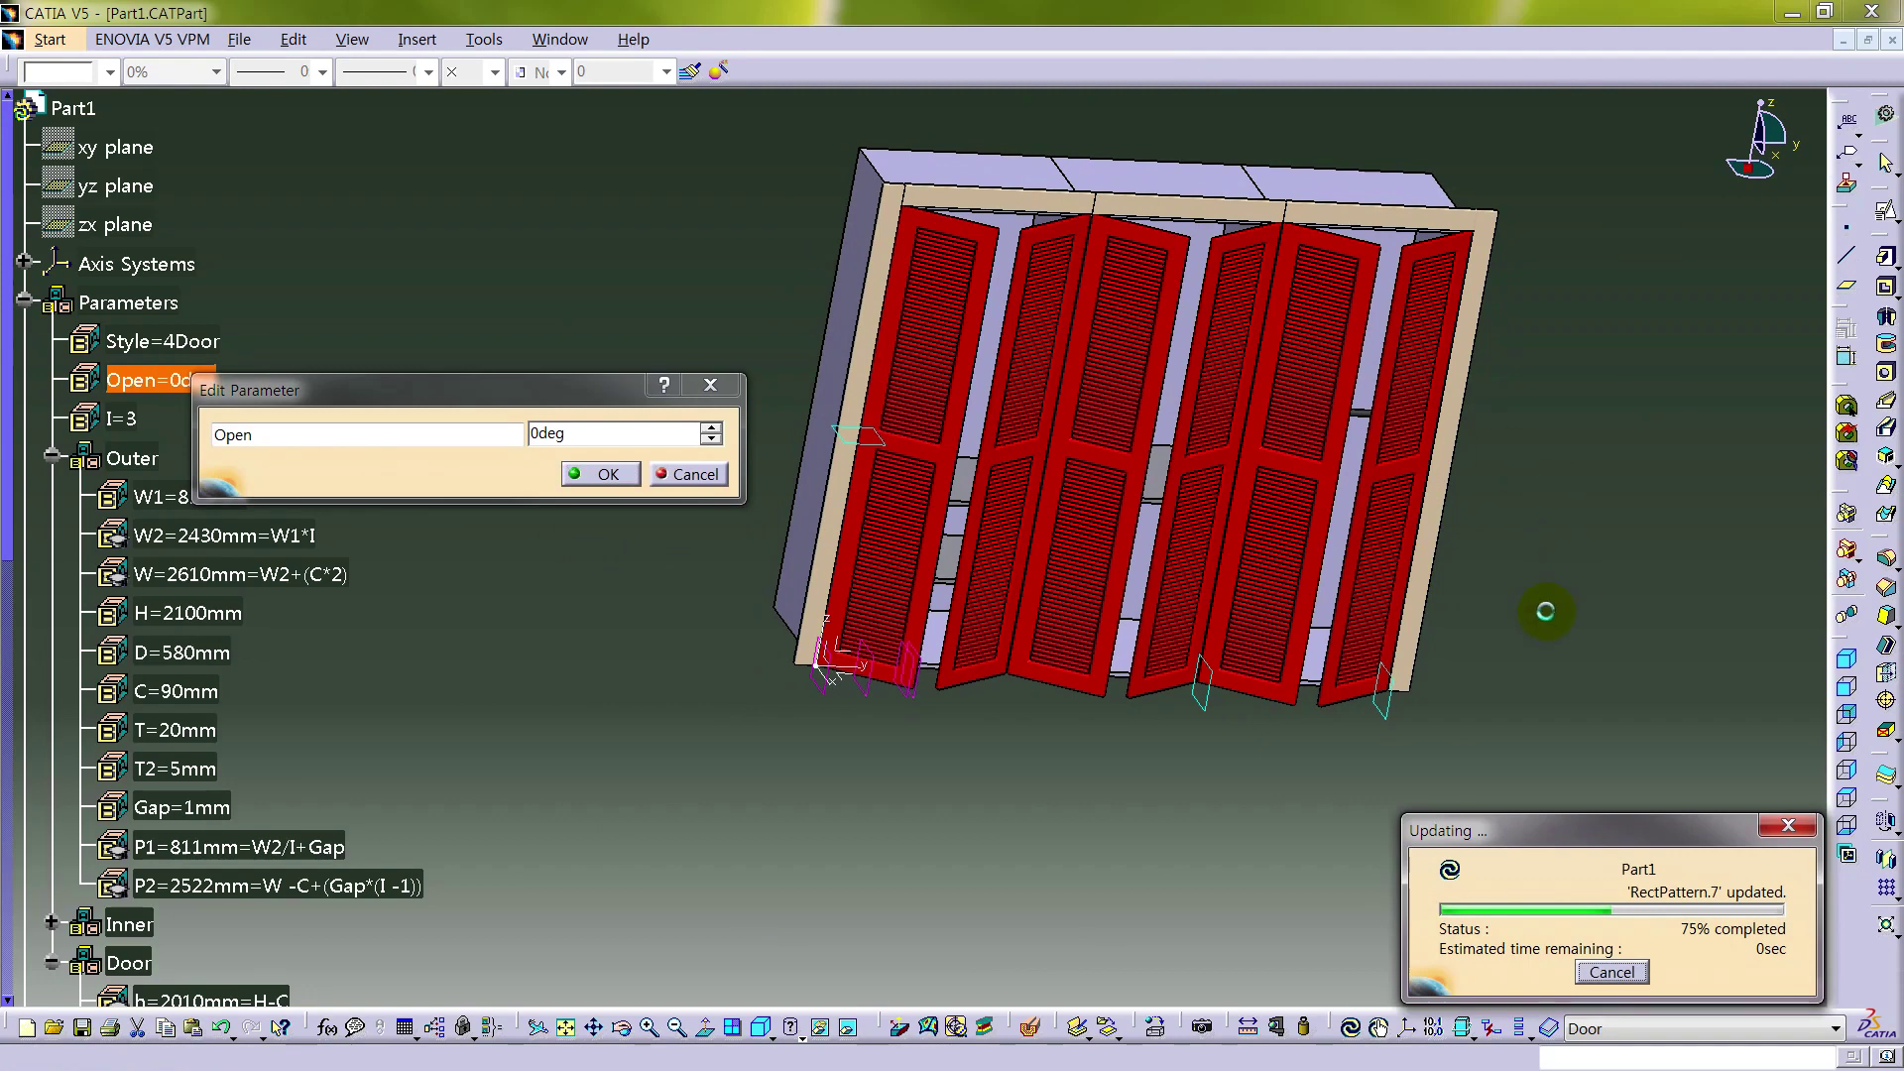
click(1545, 631)
middle_drag(1373, 516, 484, 588)
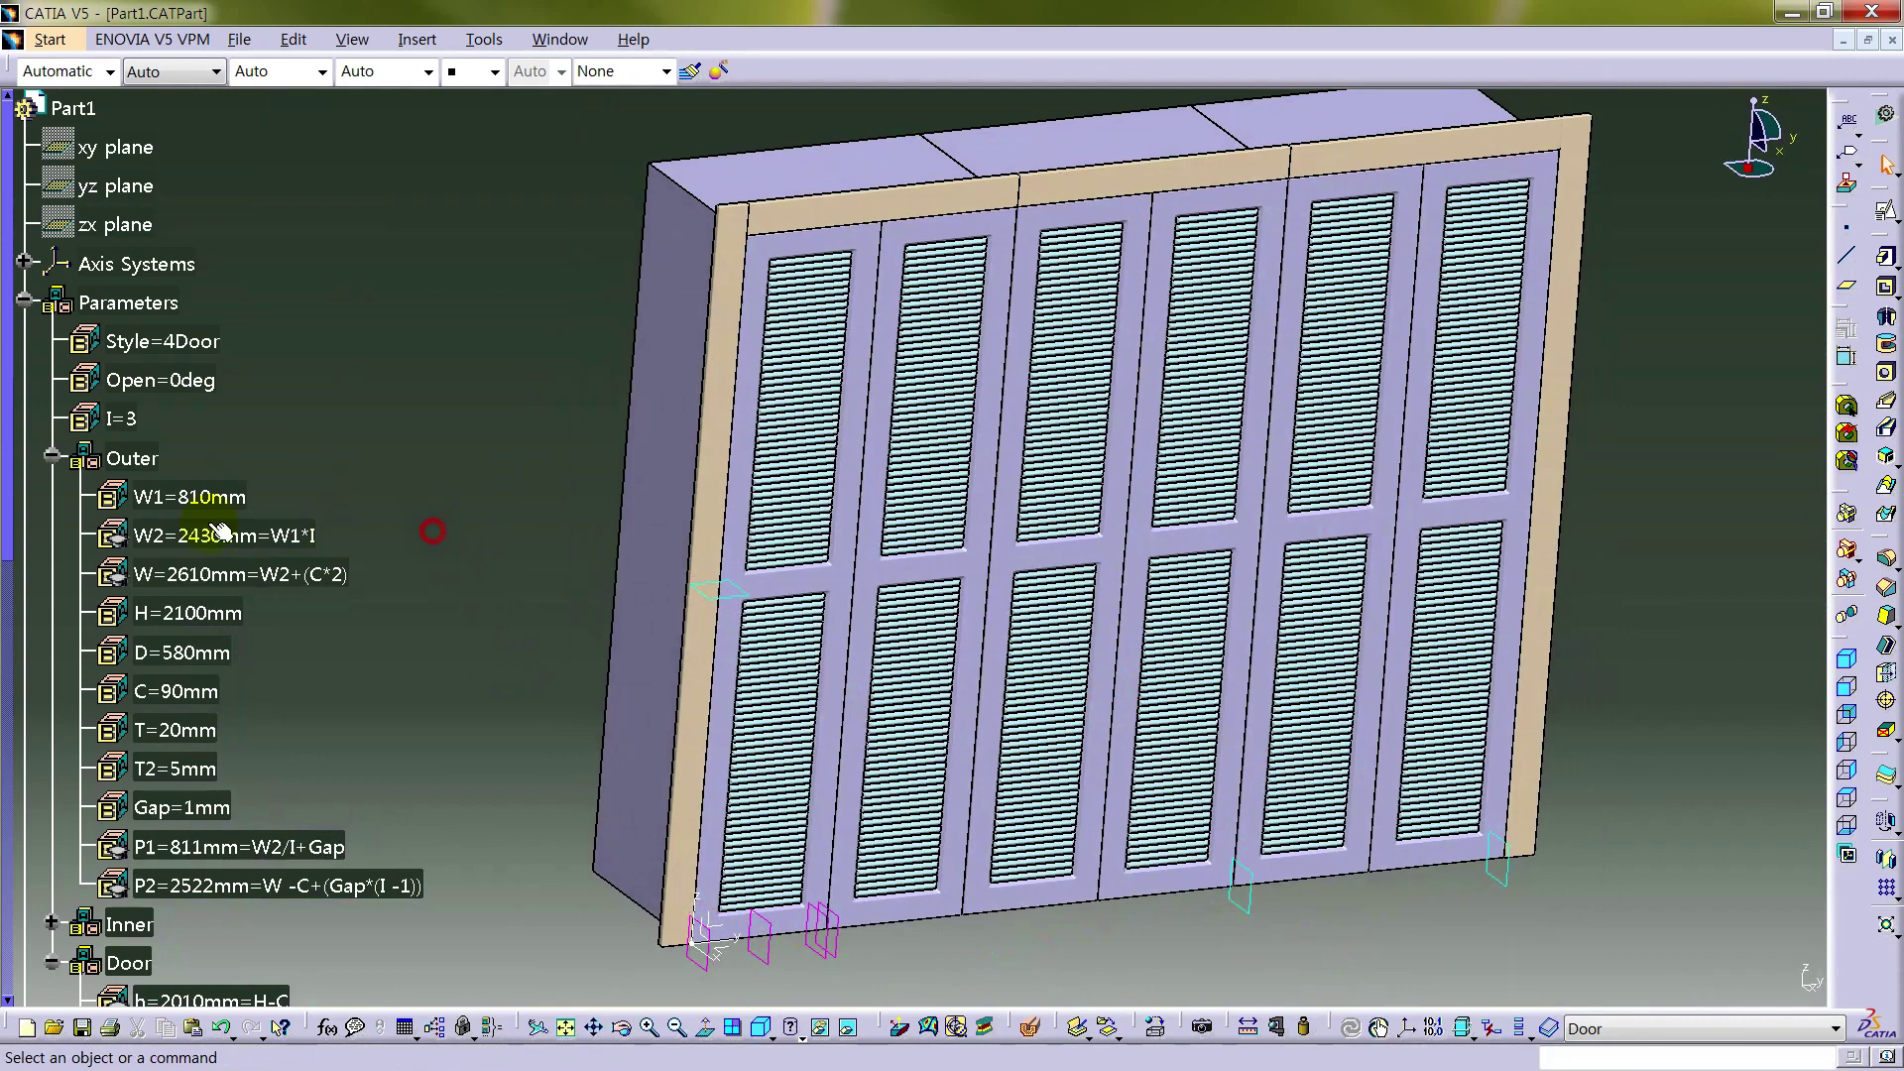
- Collapse the Outer and Door parameter sets, define the Door body as the in-work object, and collapse its branch
click(51, 456)
click(52, 535)
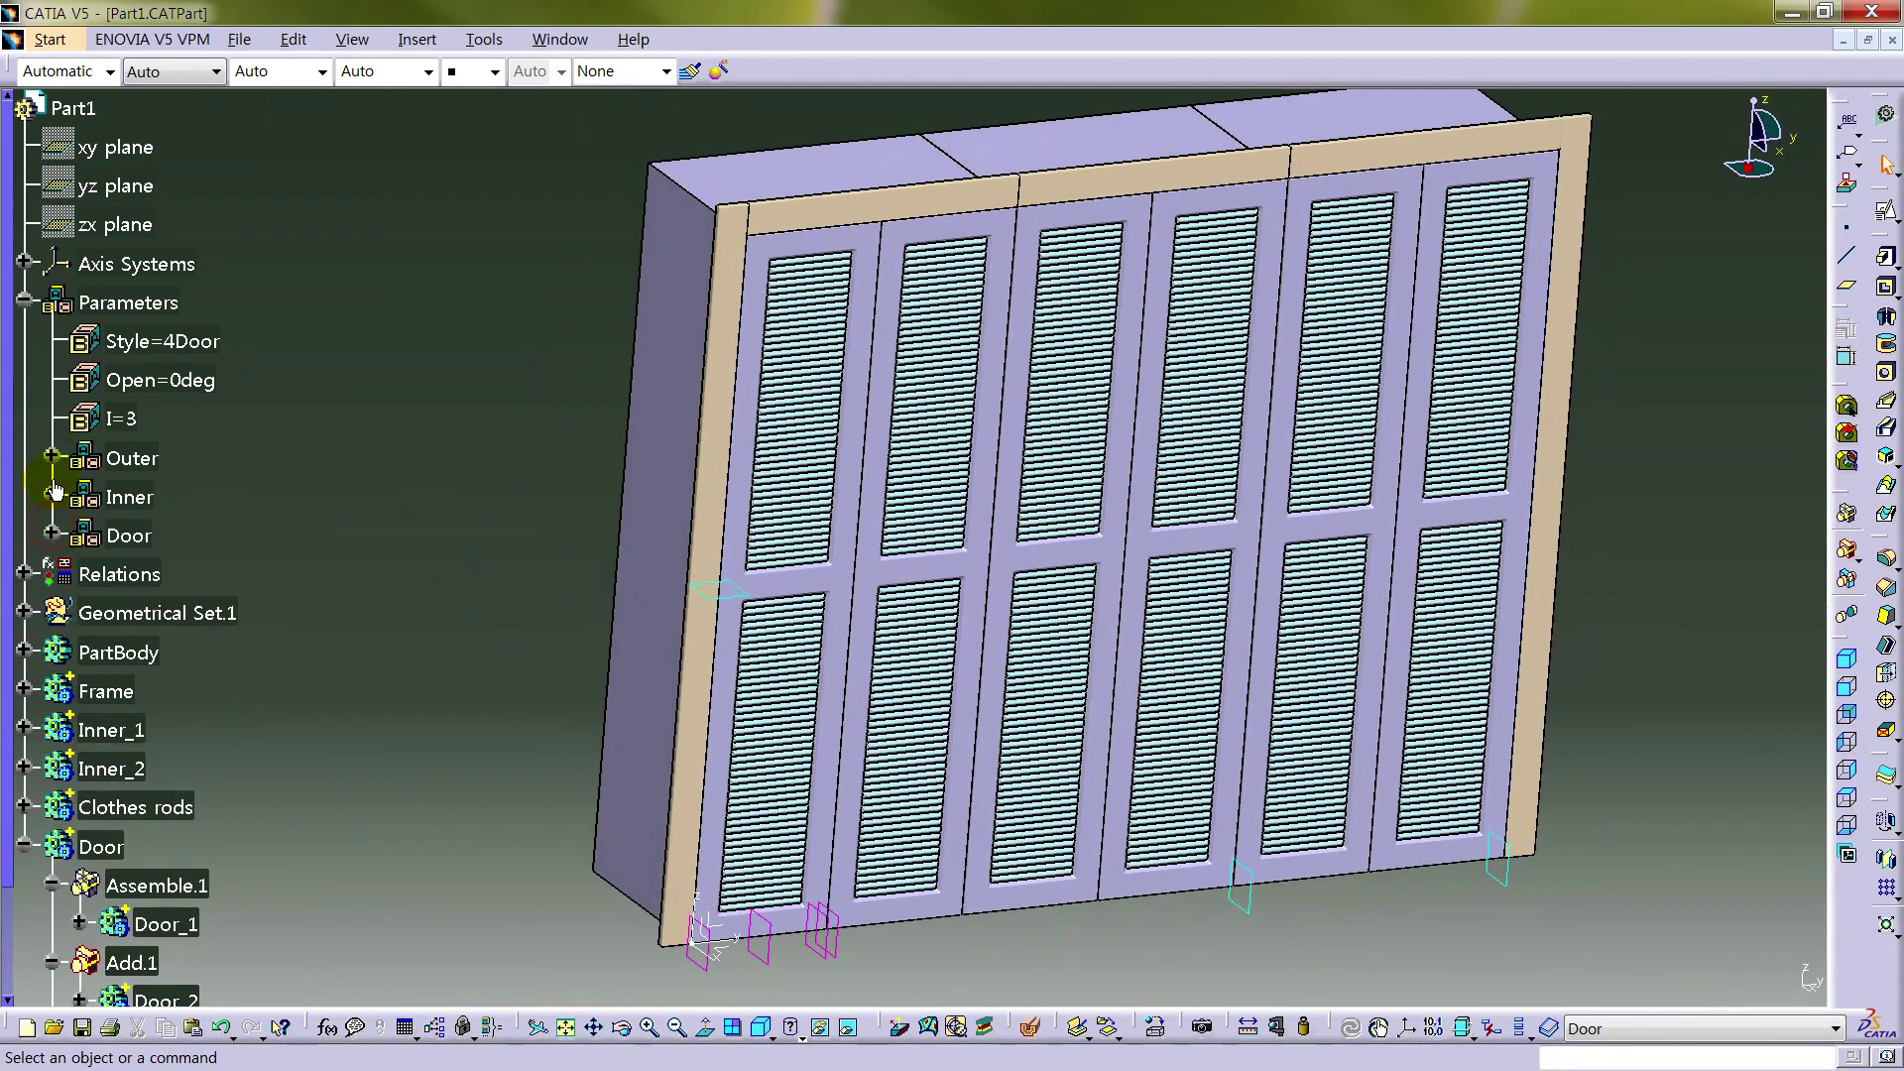
scroll(313, 399, down, 5)
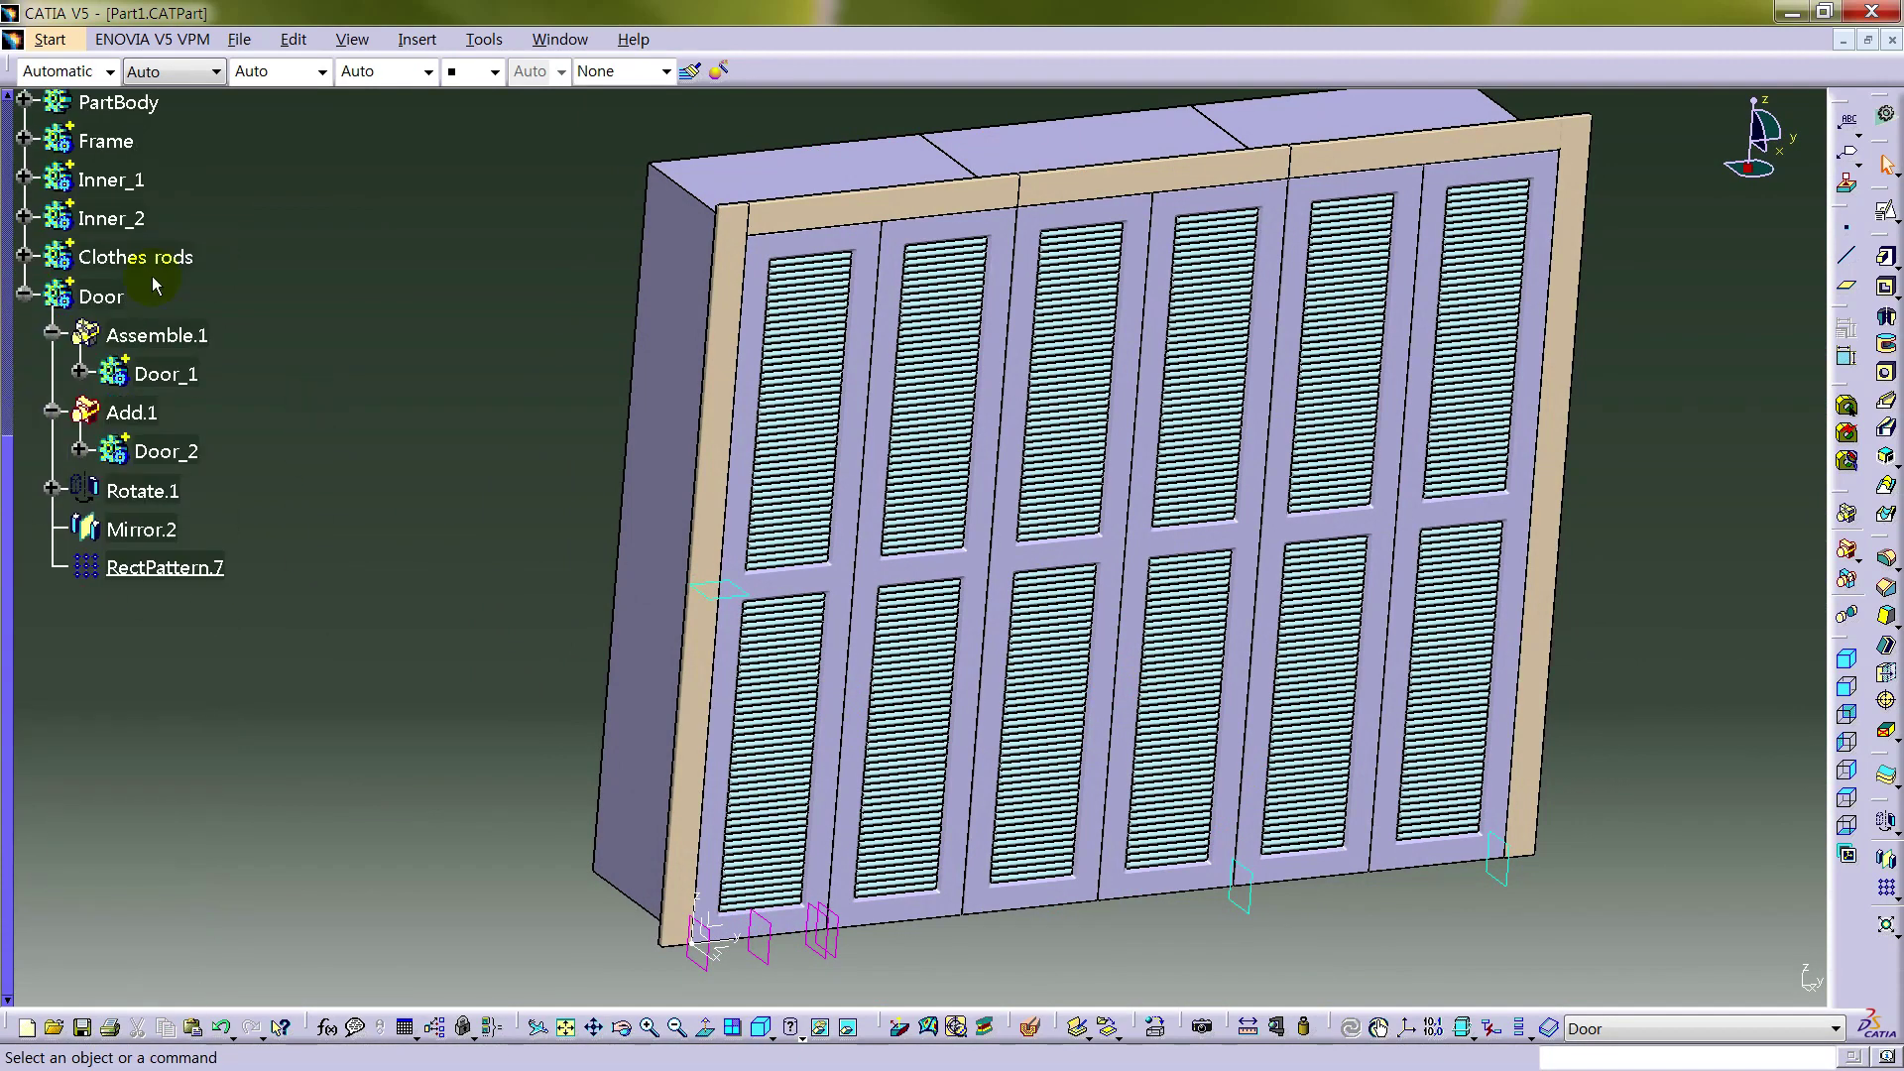
right_click(111, 295)
click(340, 352)
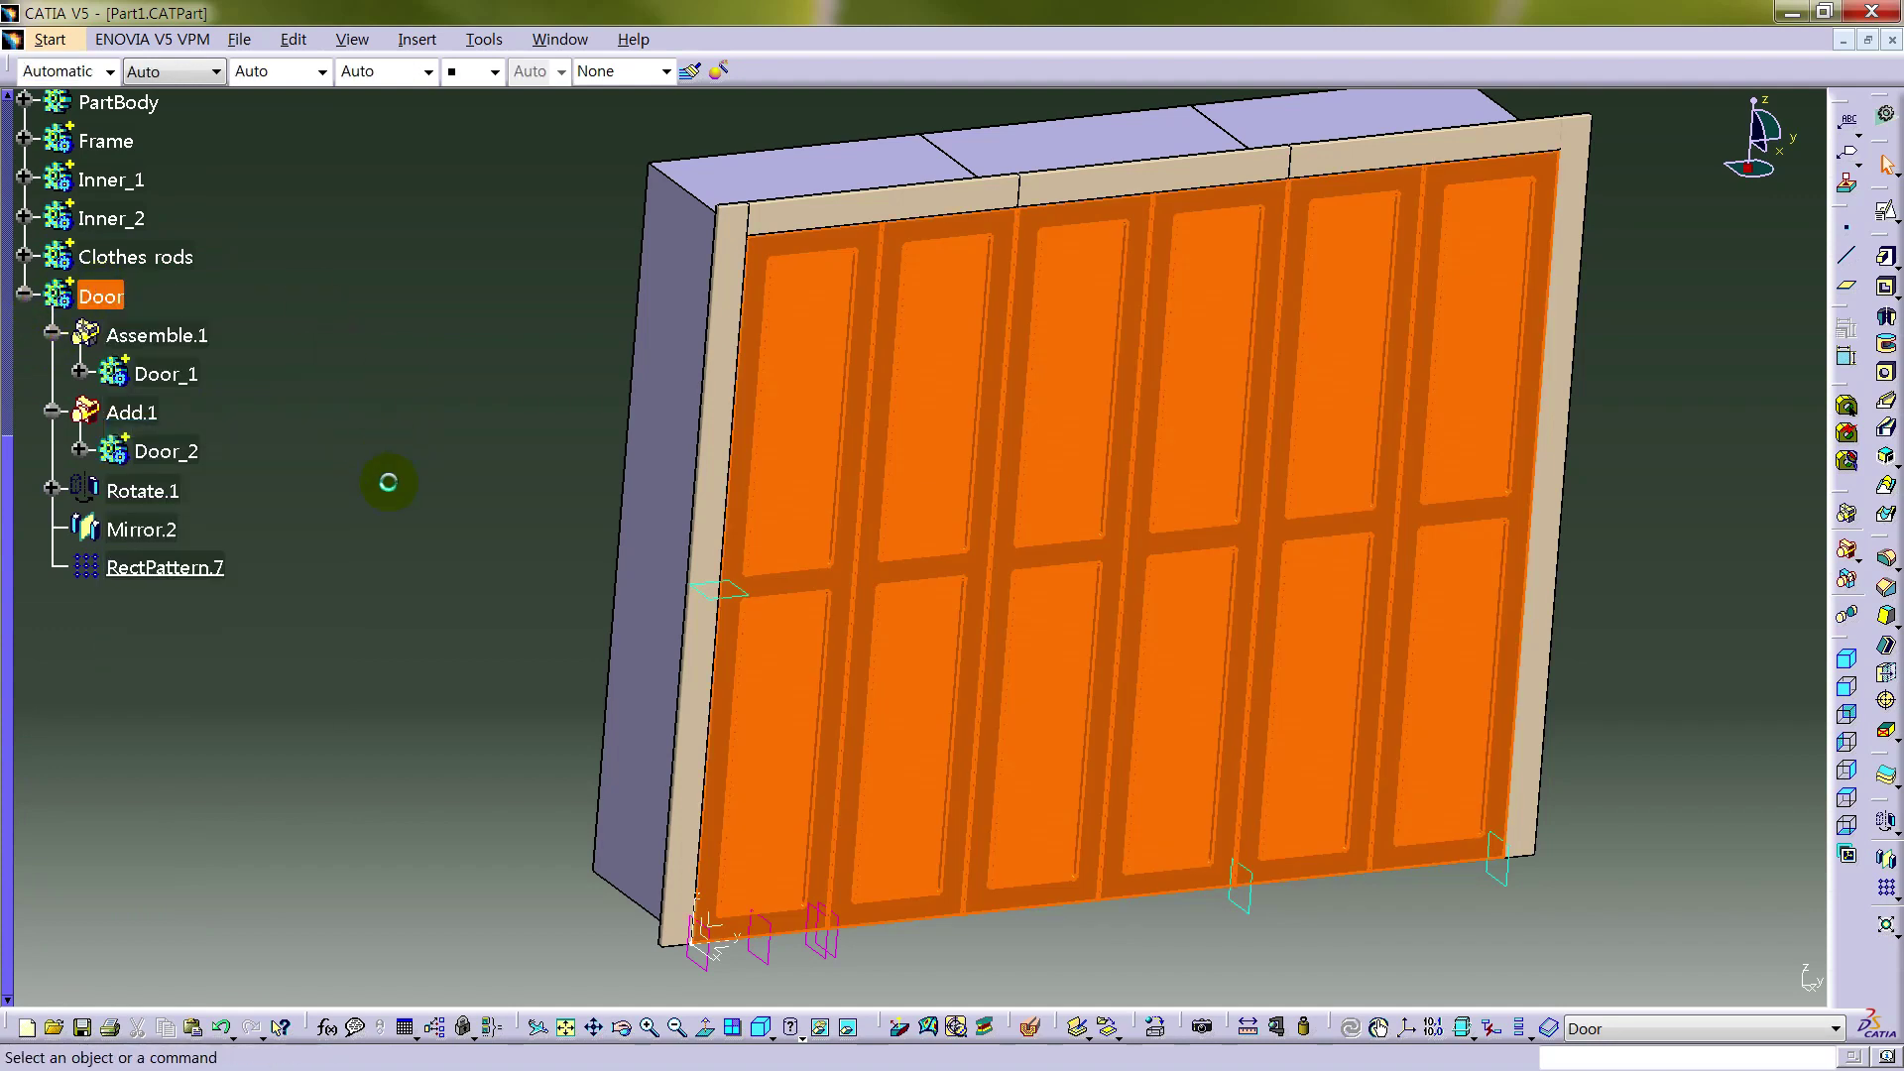
click(347, 338)
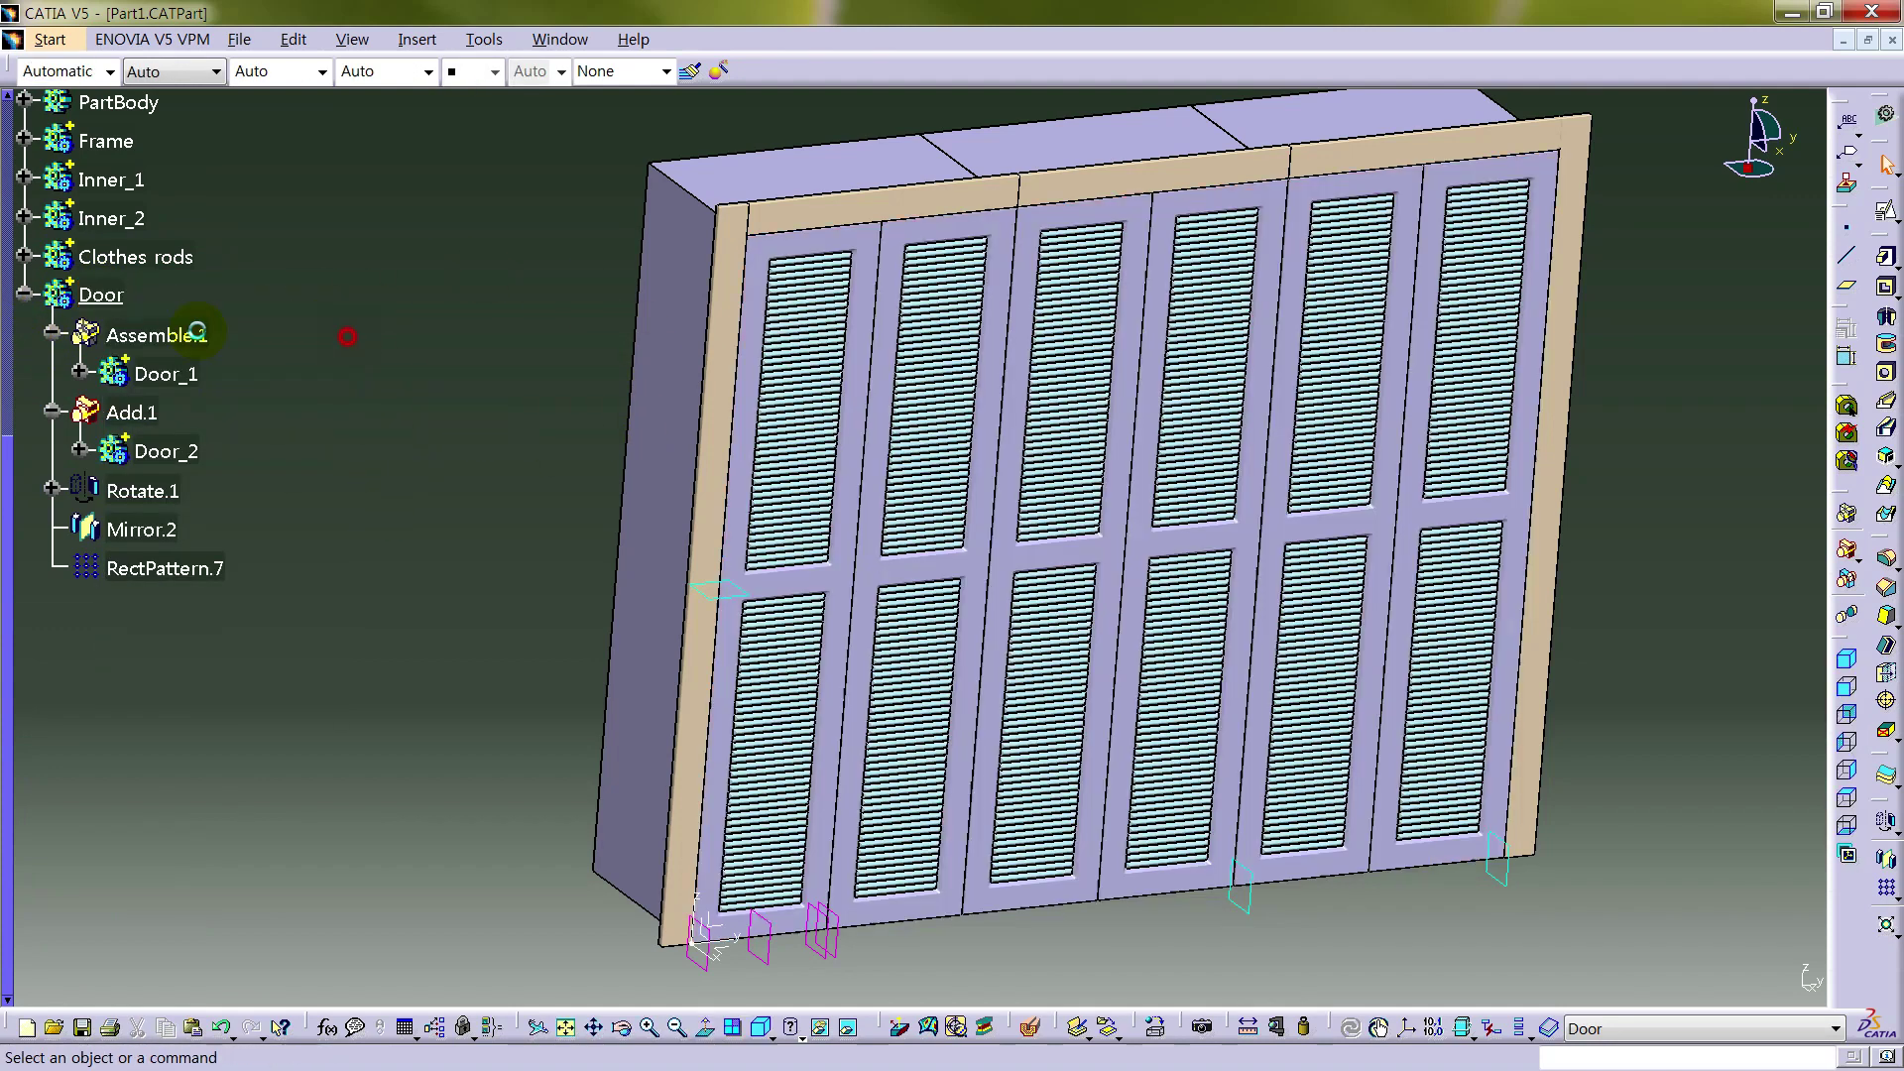
click(25, 296)
- Insert a new body after the Door body and rename it Grip
click(415, 40)
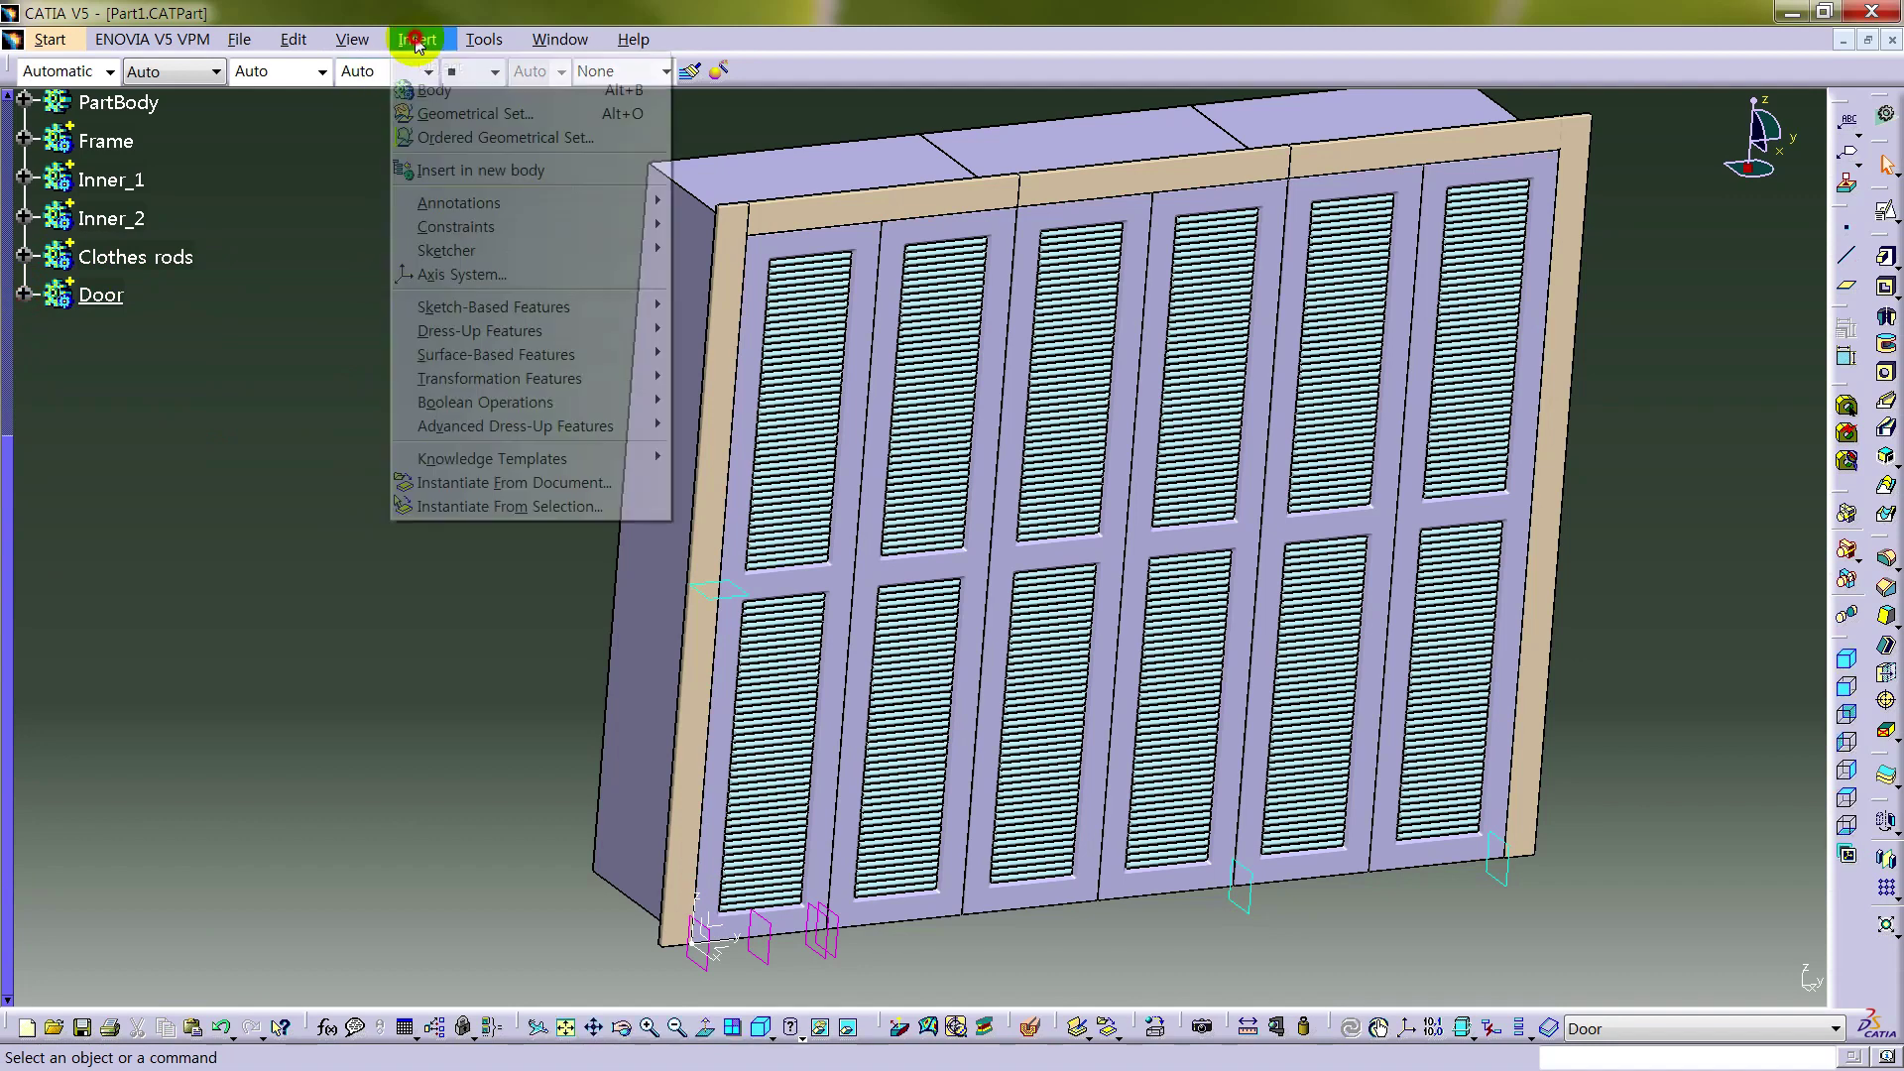
click(425, 82)
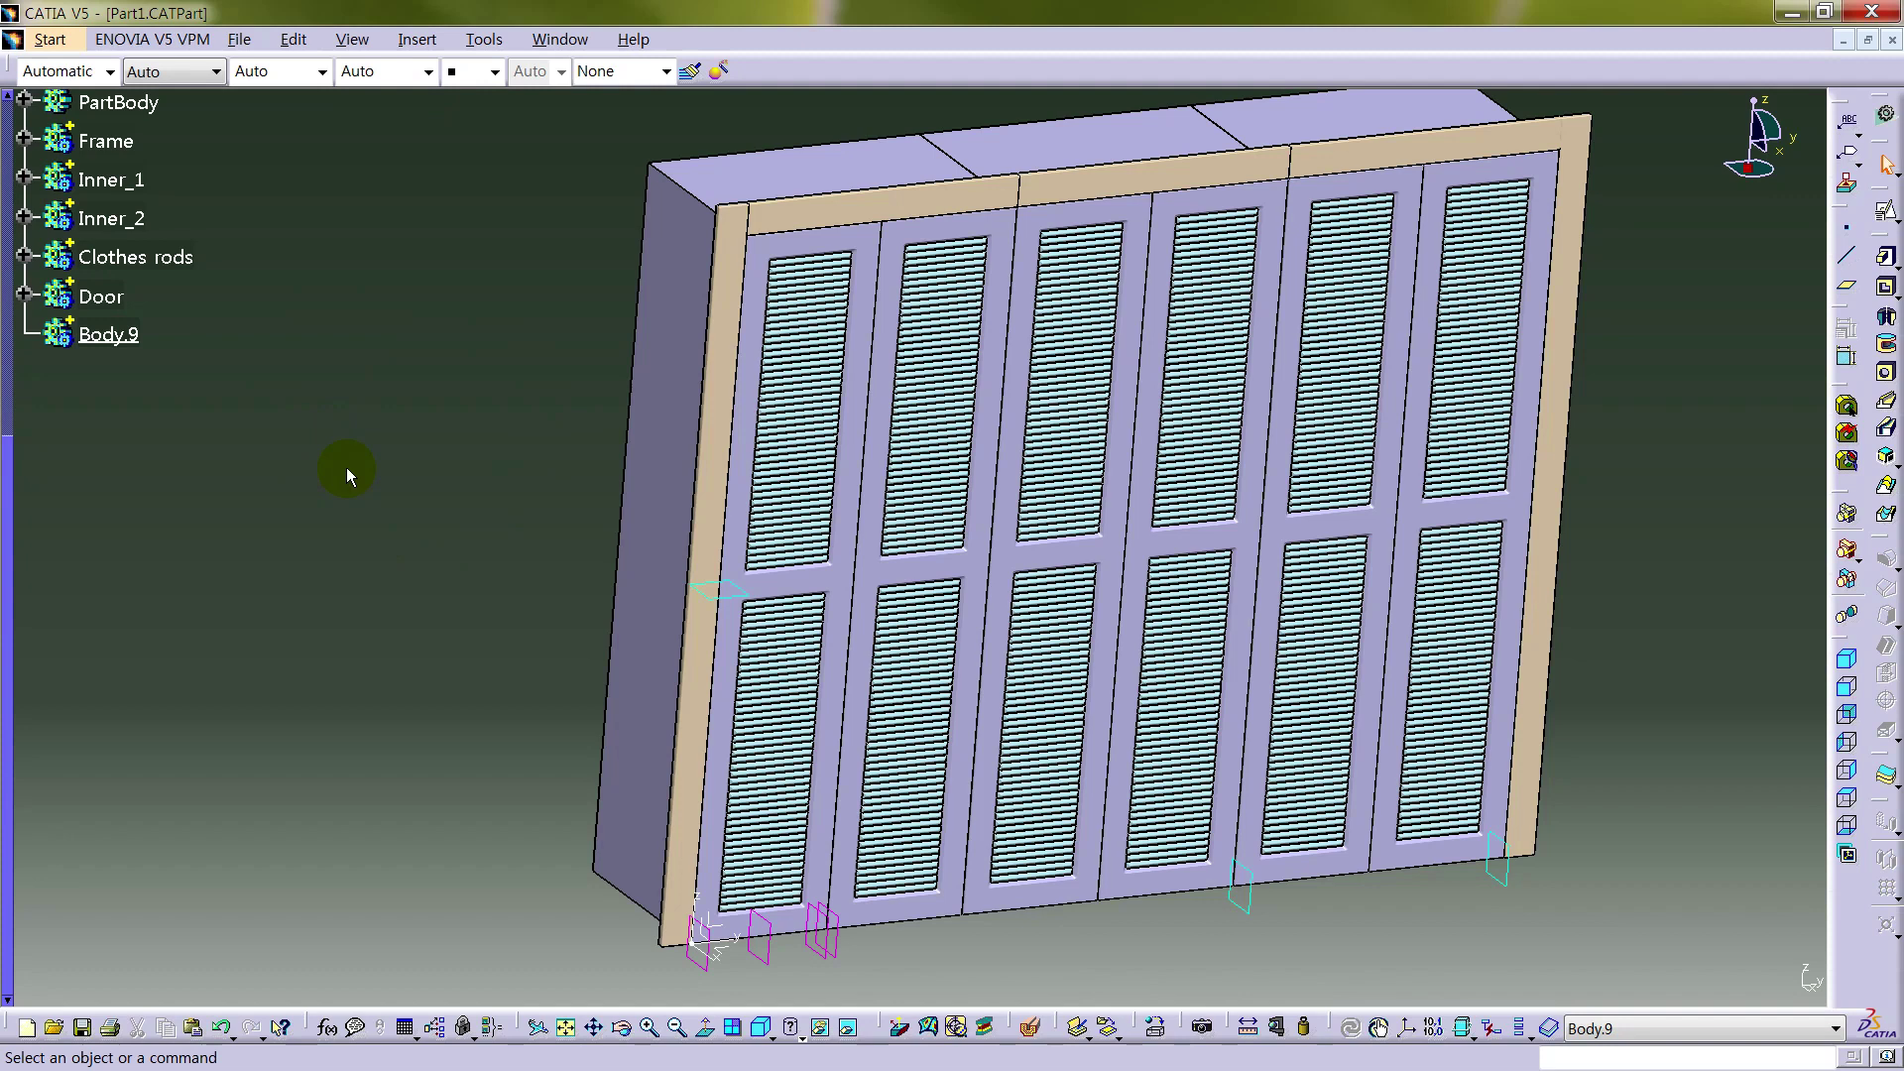
right_click(146, 340)
click(255, 415)
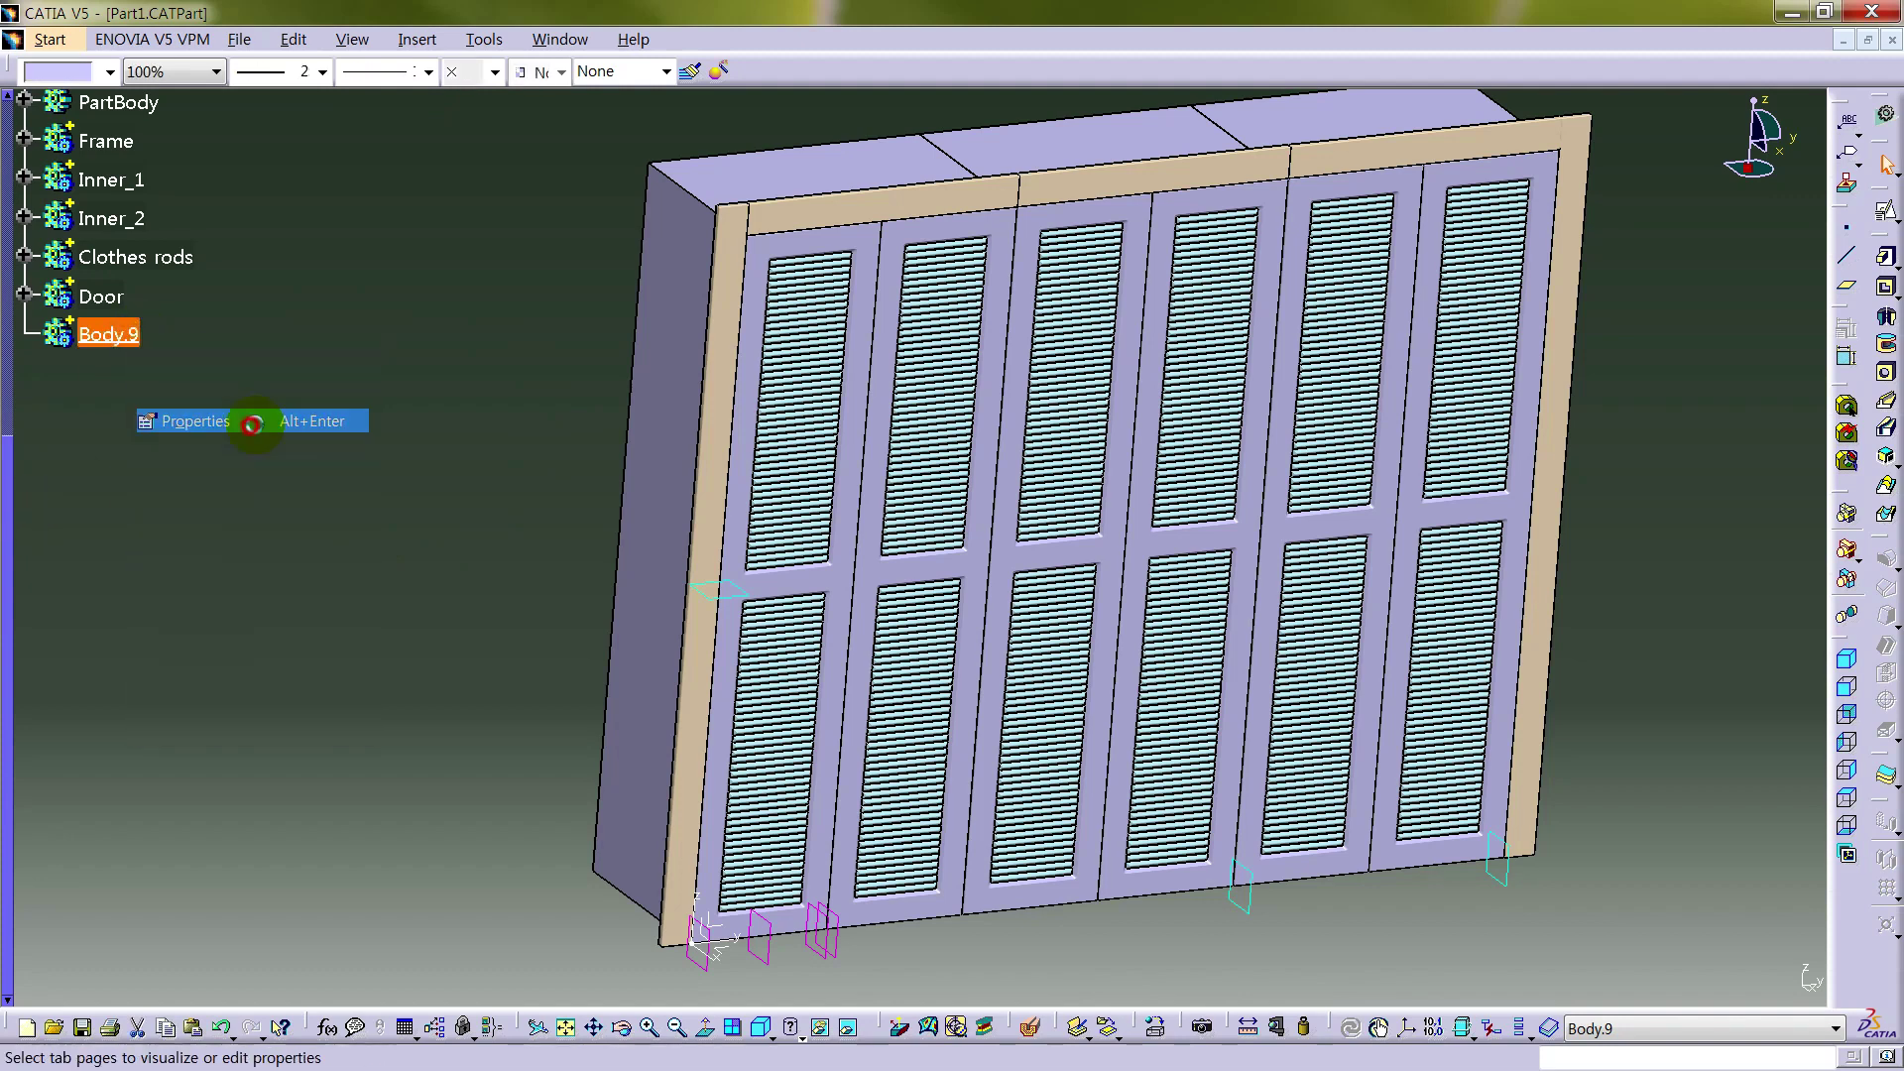
text(Grip)
key(Return)
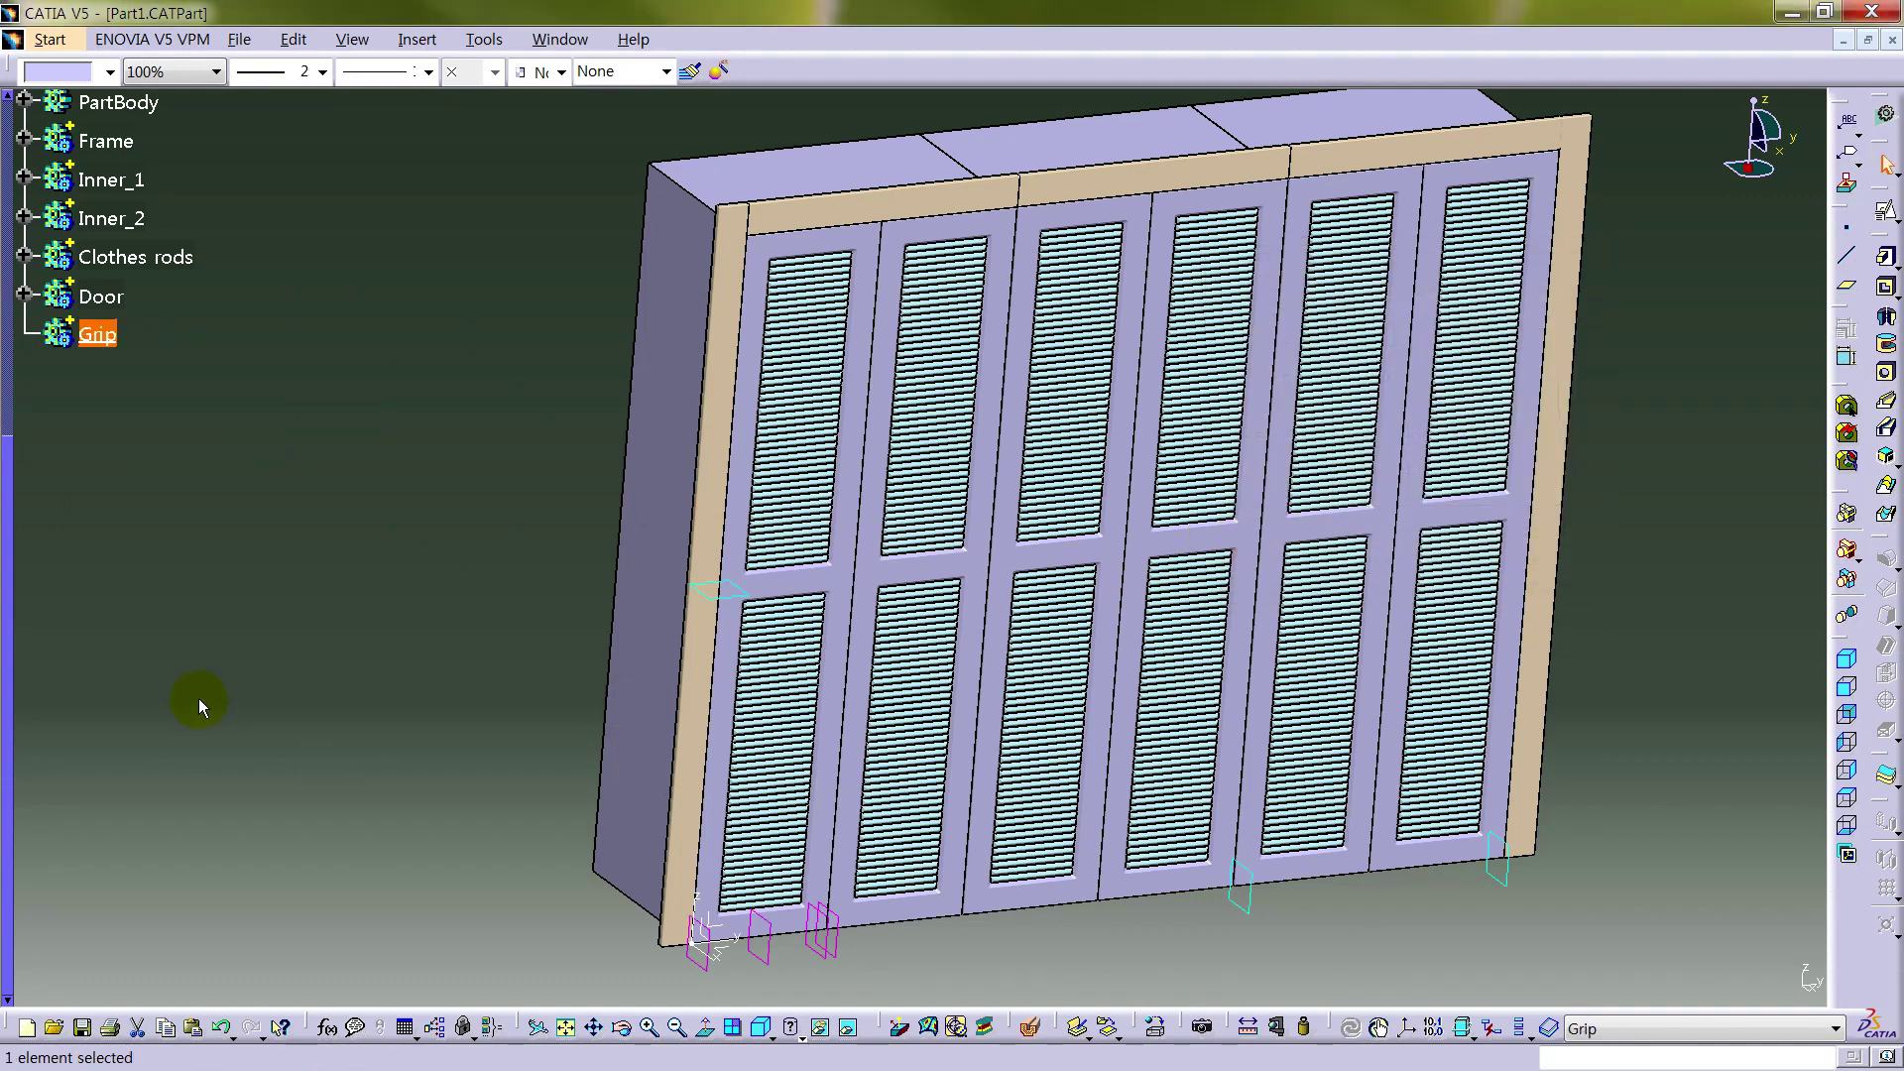
click(198, 699)
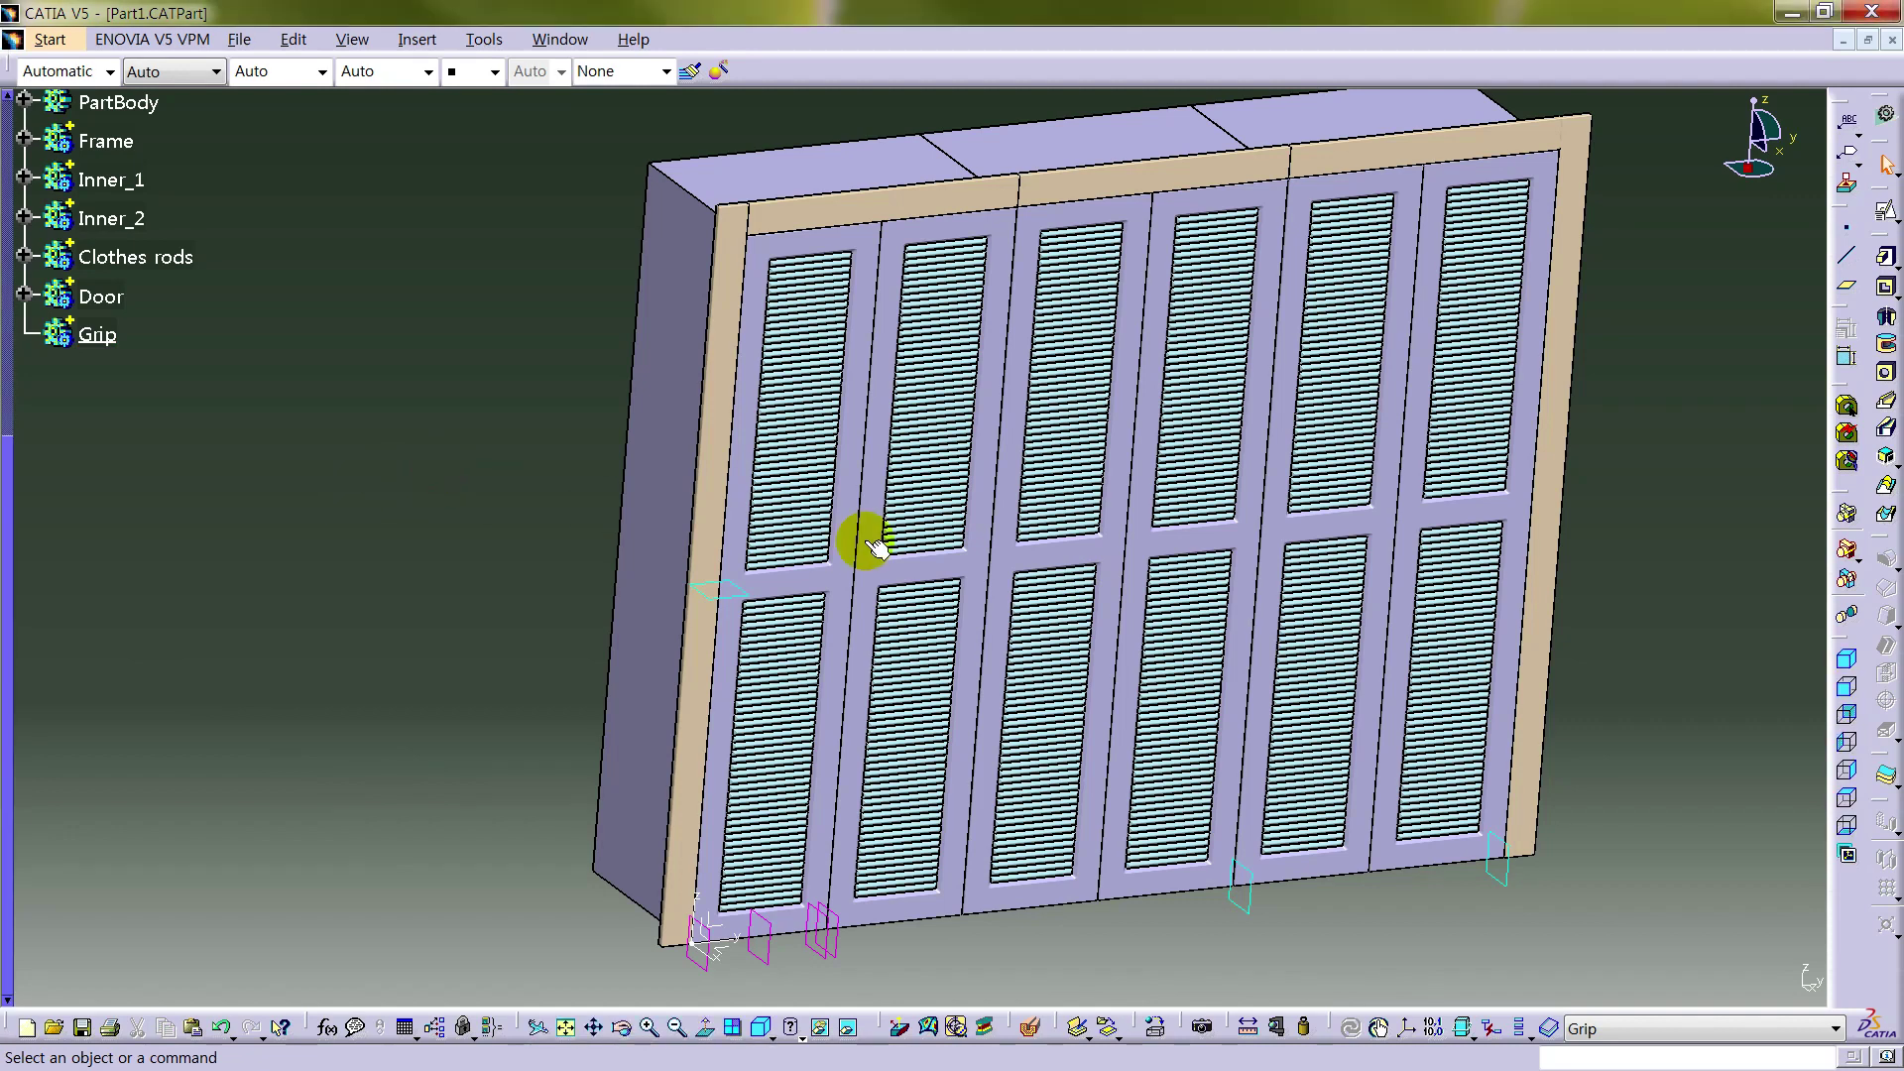
- Create a positioned sketch on Plane.2 in the Grip body with the H direction reversed, and cut the part by the sketch plane
middle_drag(958, 846, 820, 844)
click(828, 831)
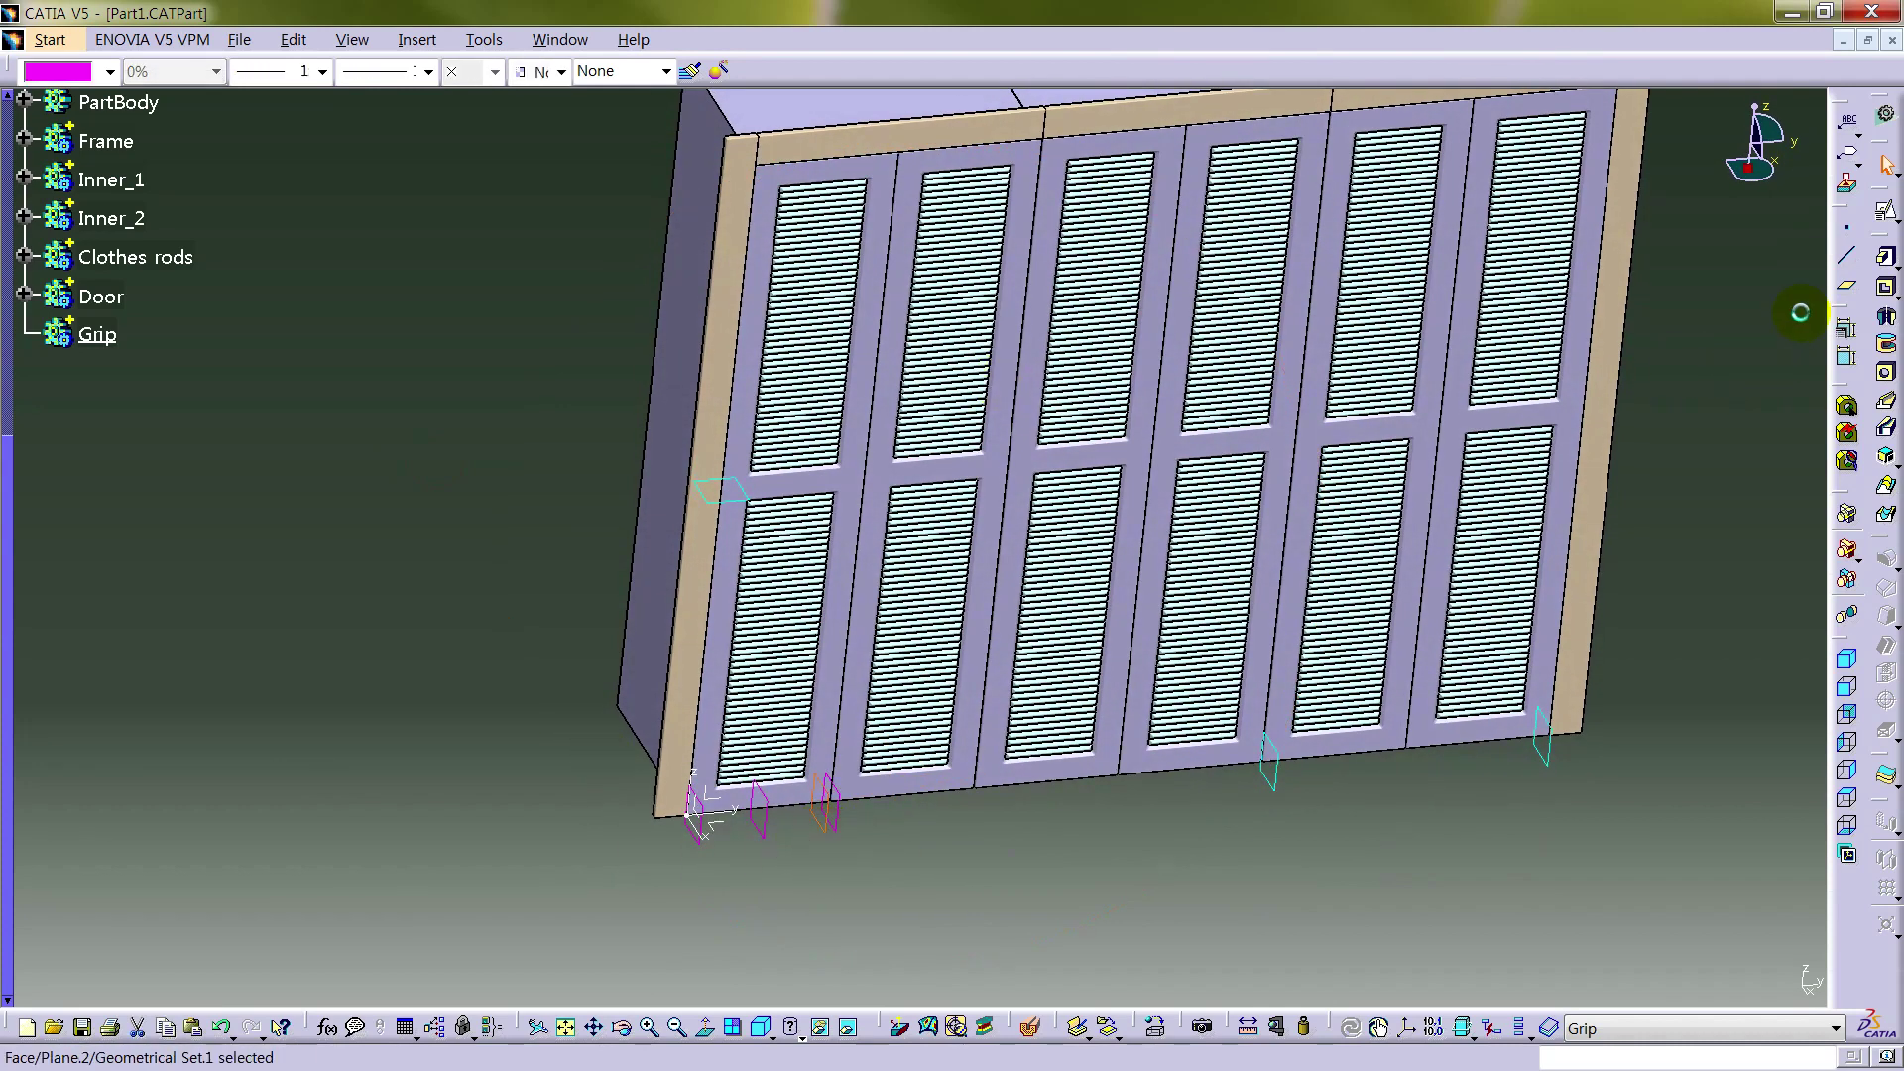
click(1884, 211)
click(1578, 624)
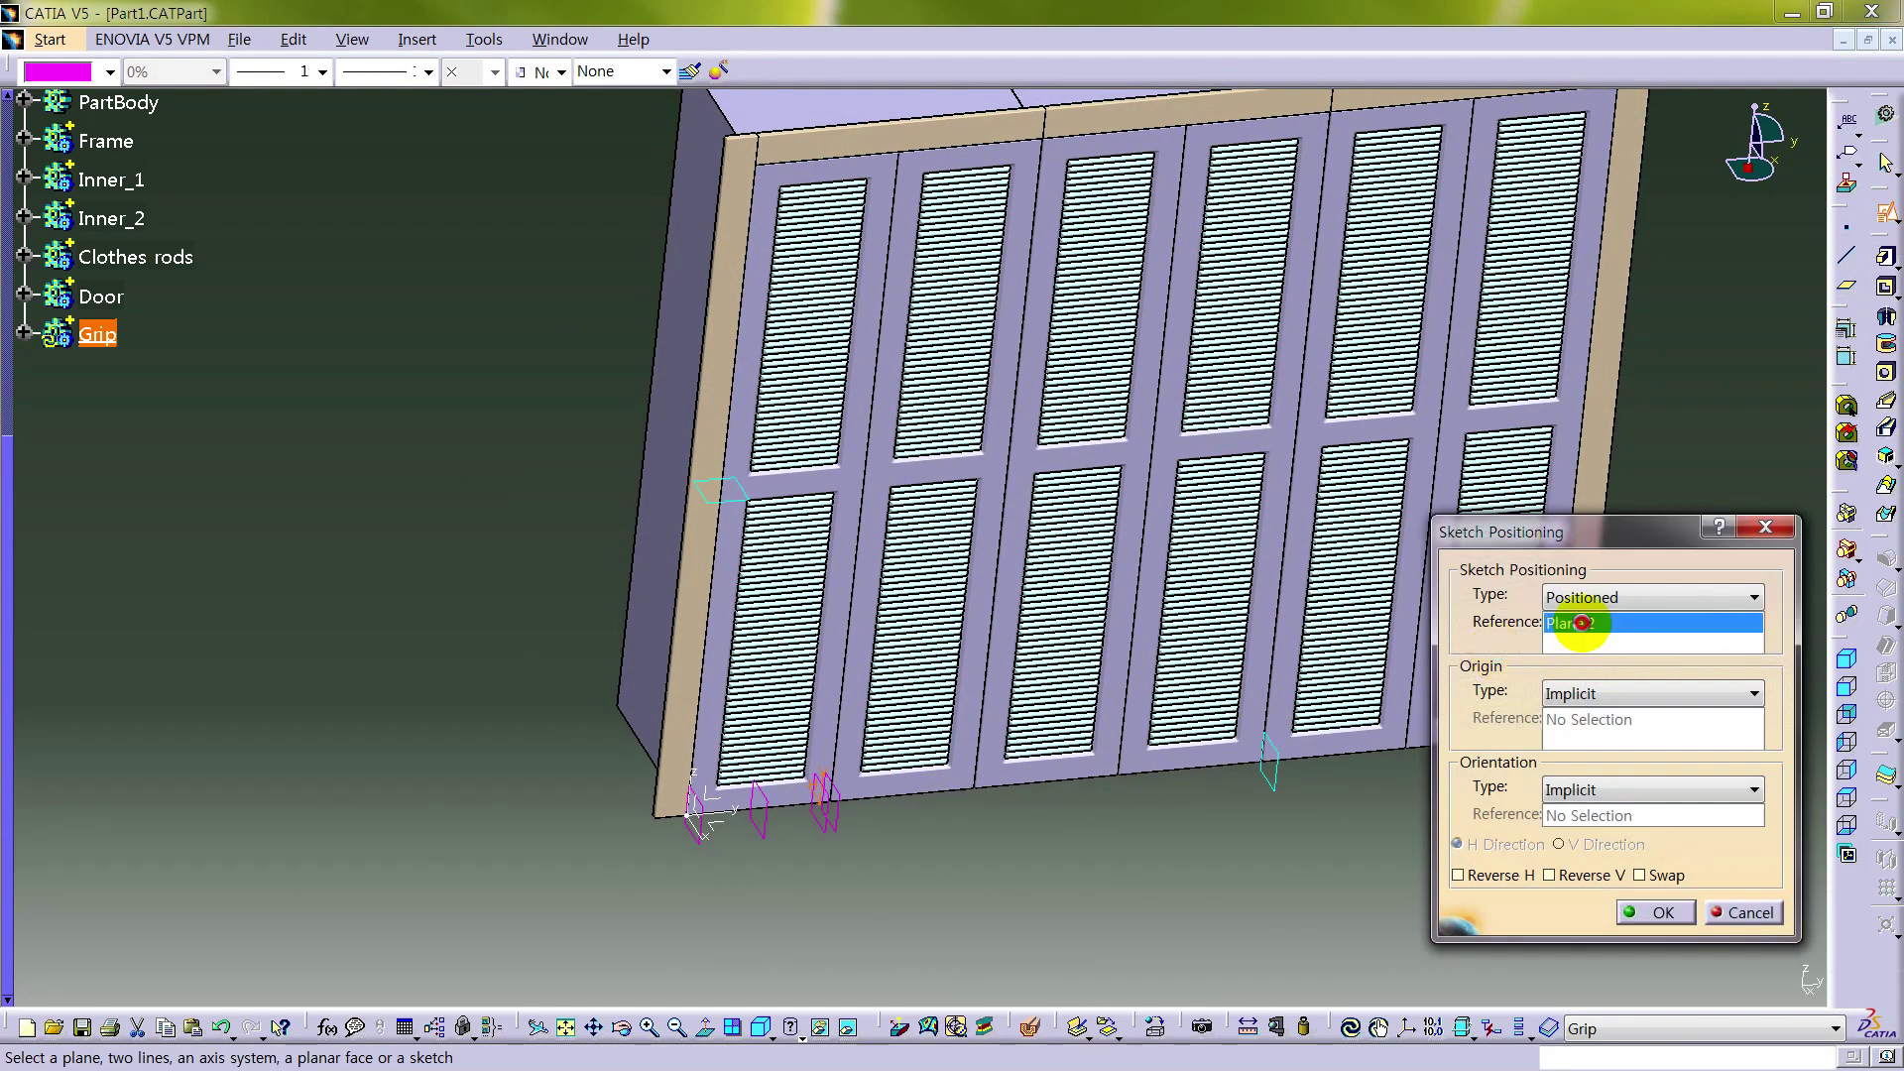
click(1495, 883)
middle_drag(824, 880, 1098, 854)
click(1631, 915)
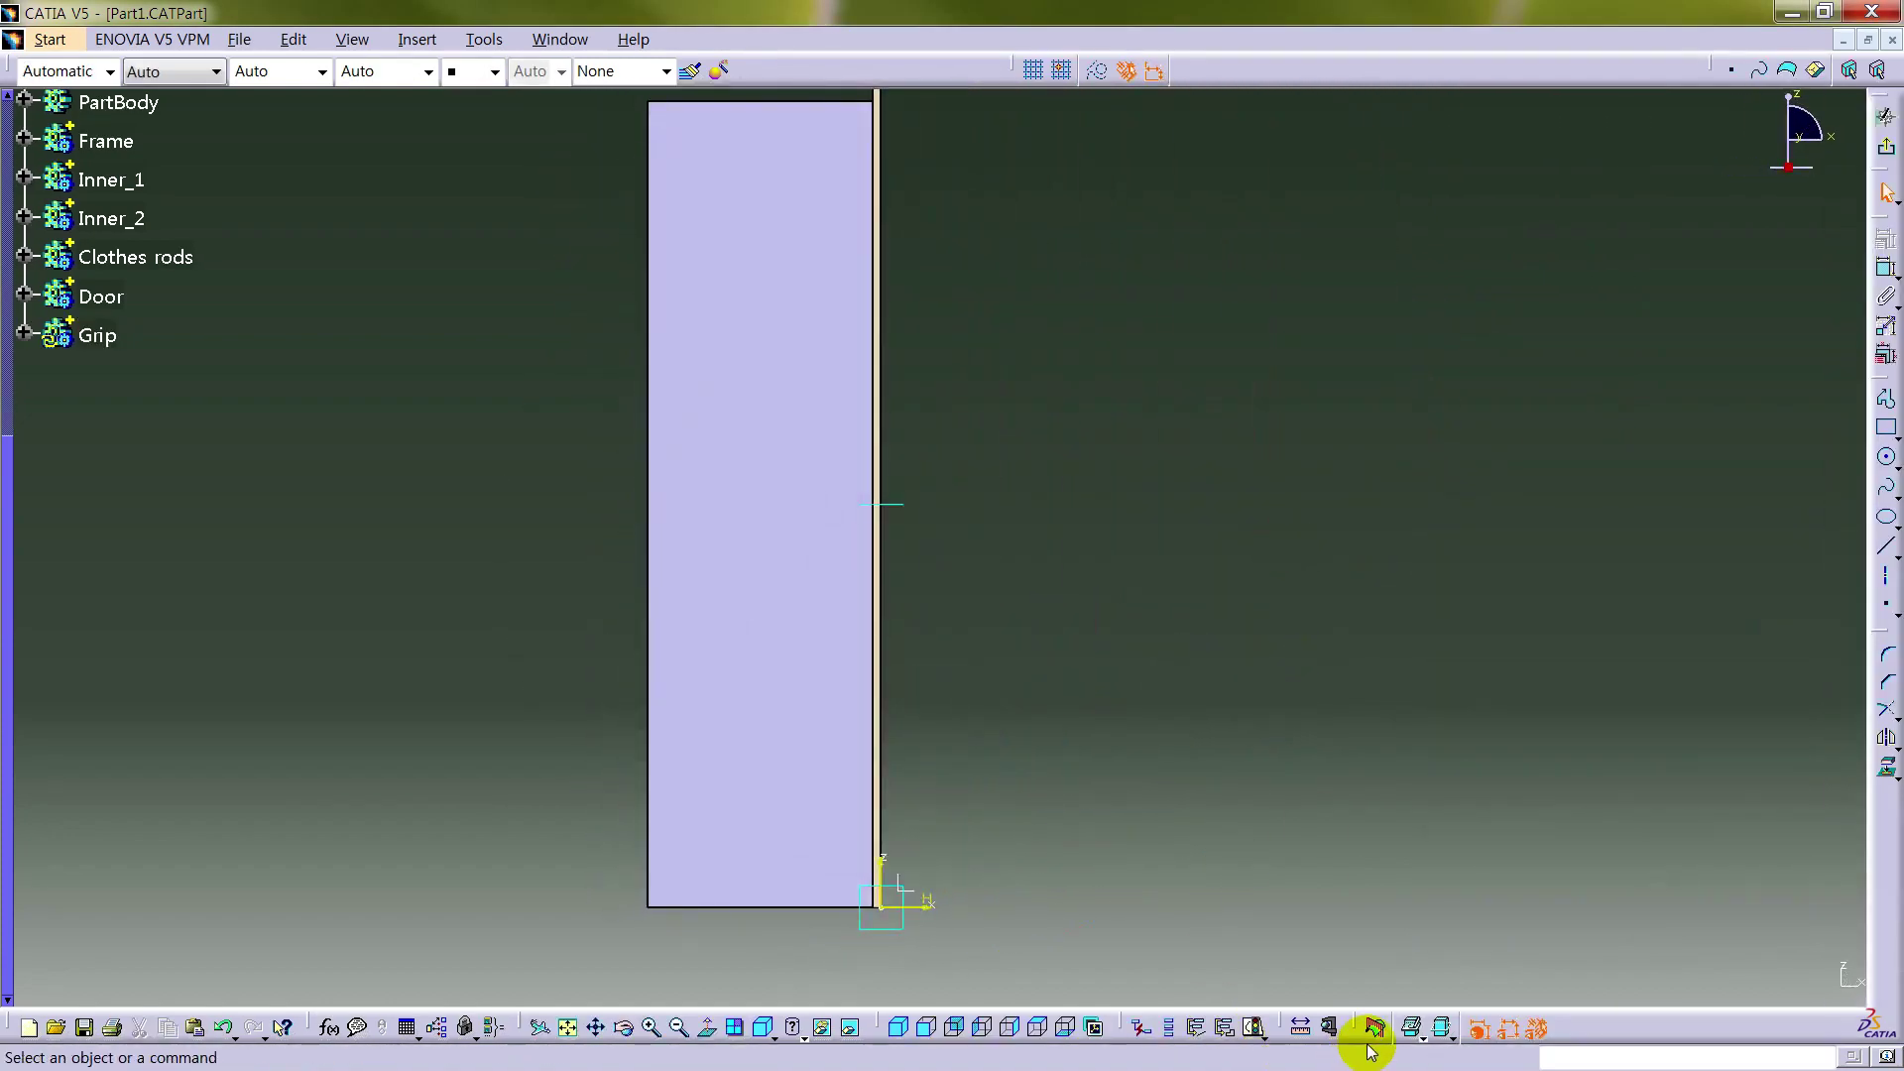
click(1374, 1029)
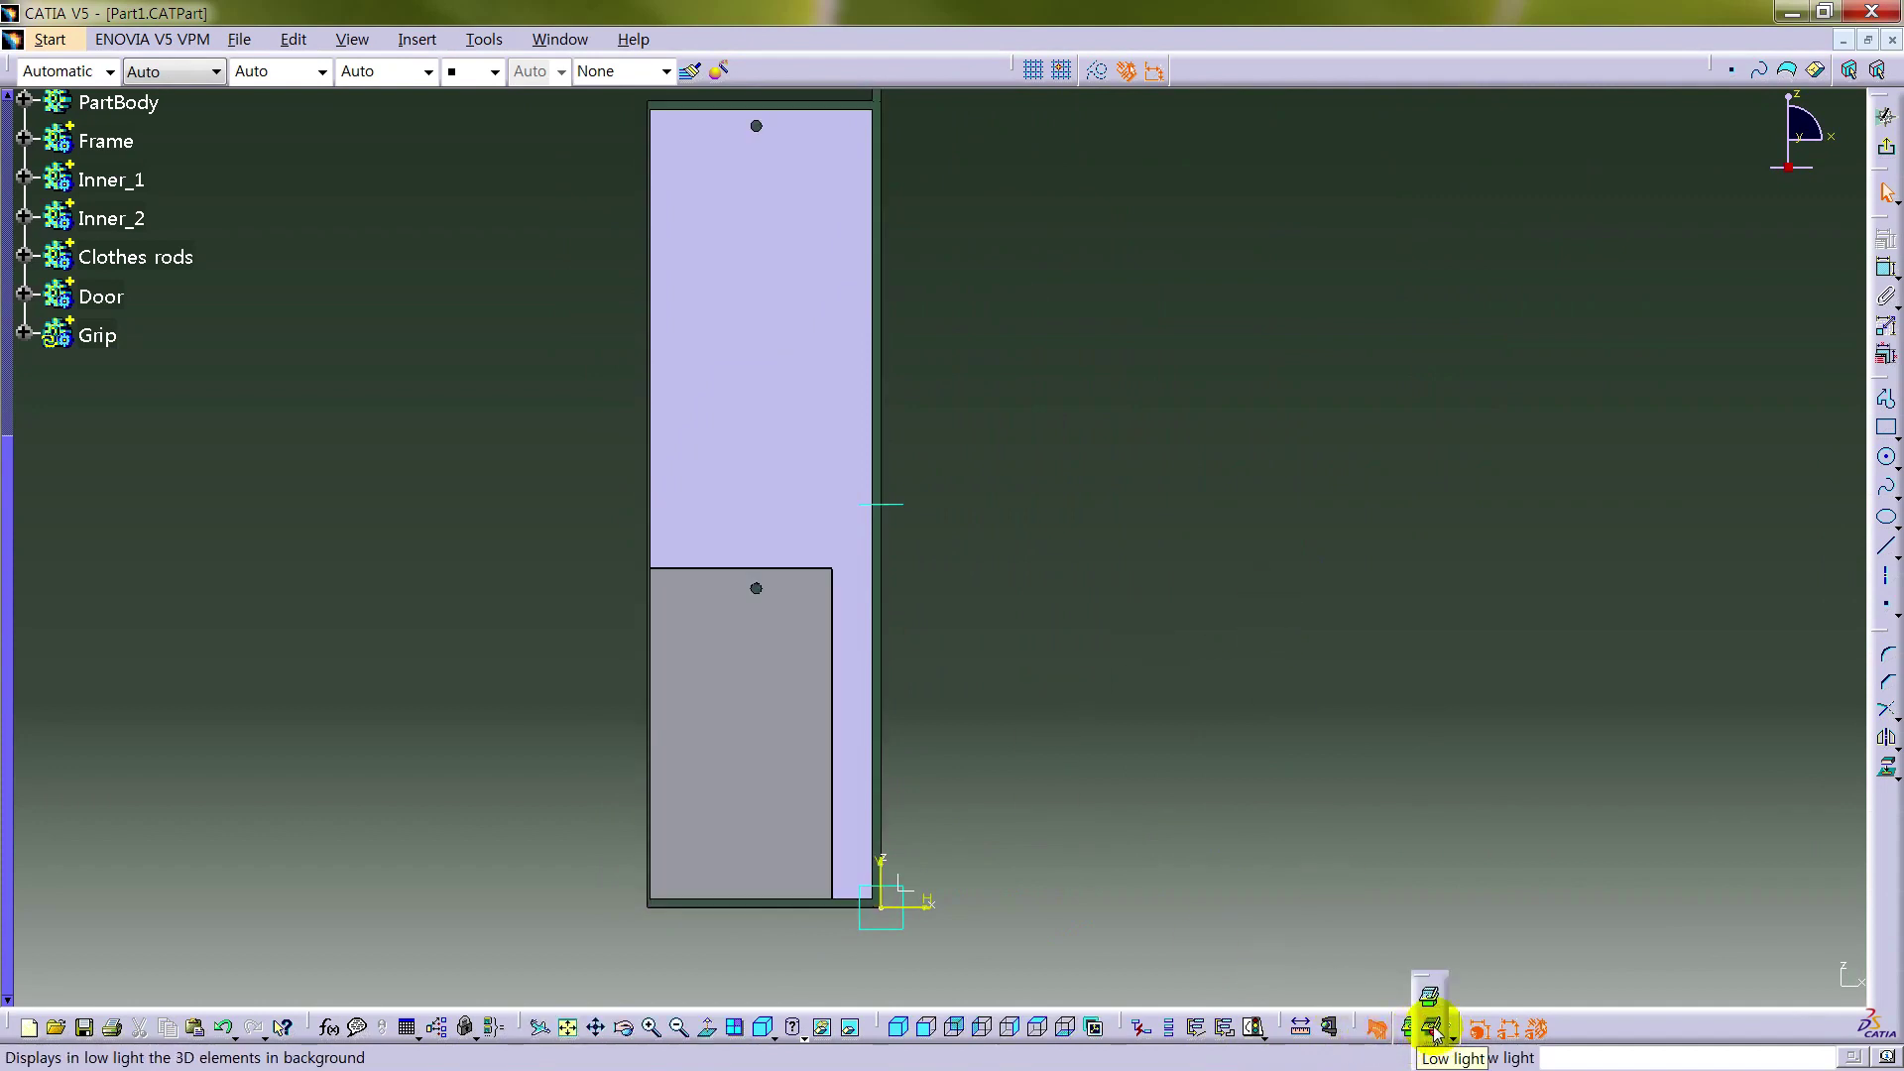
- Sketch a centered rectangle about 356 mm tall just in front of the wardrobe's door face, level with the horizontal reference plane
click(1892, 434)
click(1864, 449)
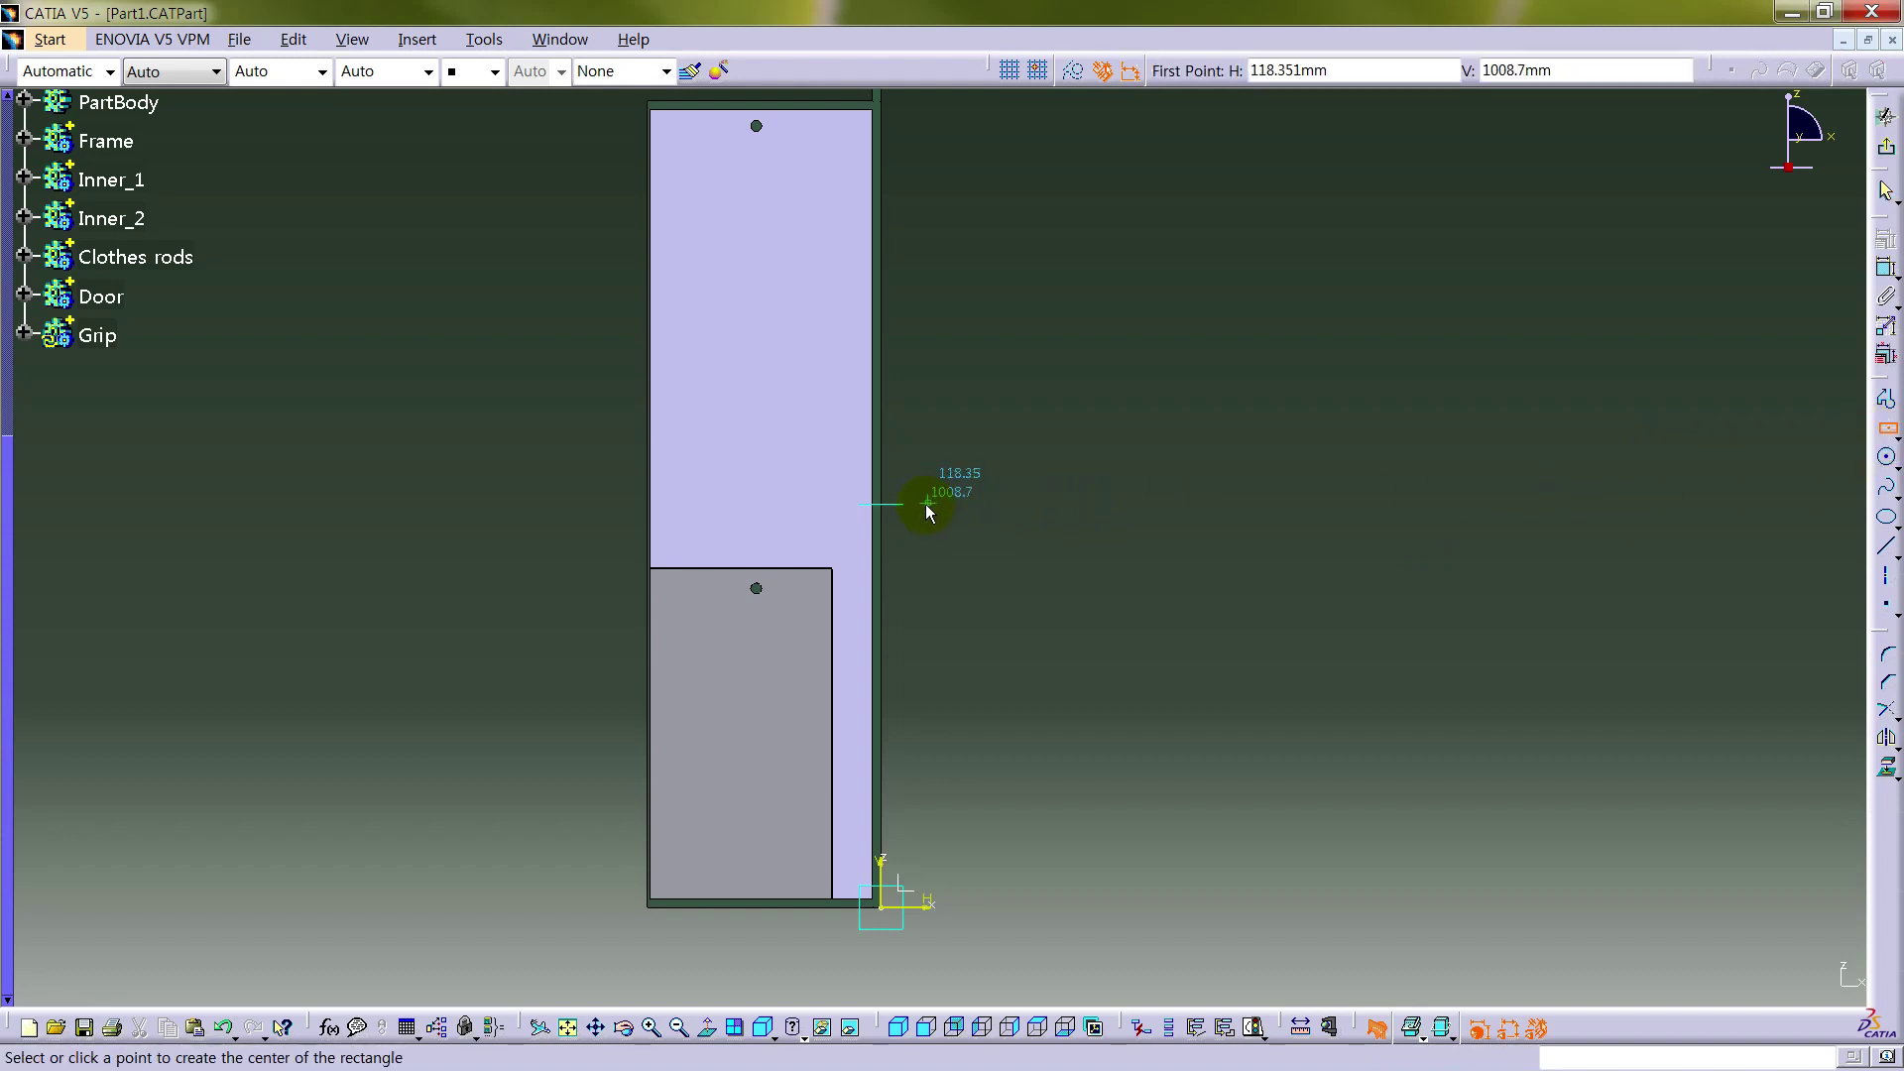
click(927, 504)
click(971, 429)
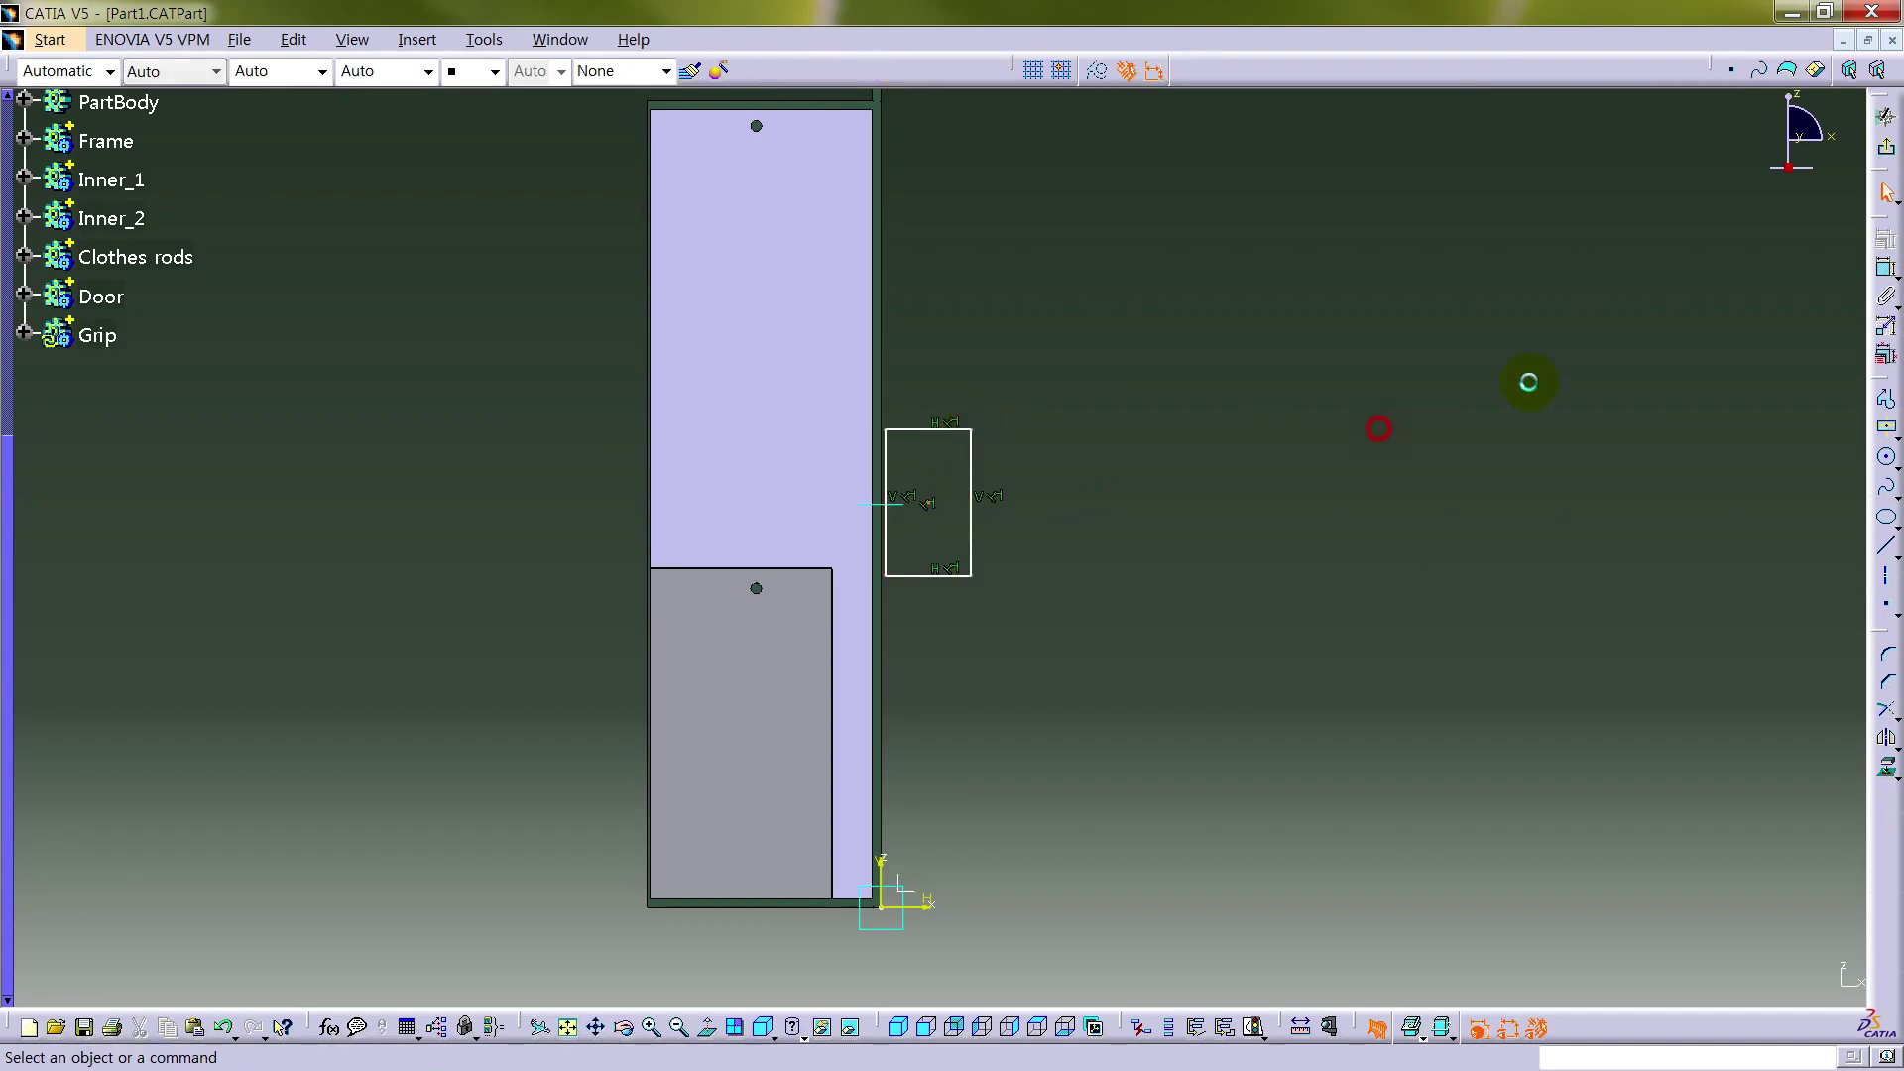
- Make the rectangle's center coincident with the horizontal reference plane and display the background geometry in low light
click(1886, 263)
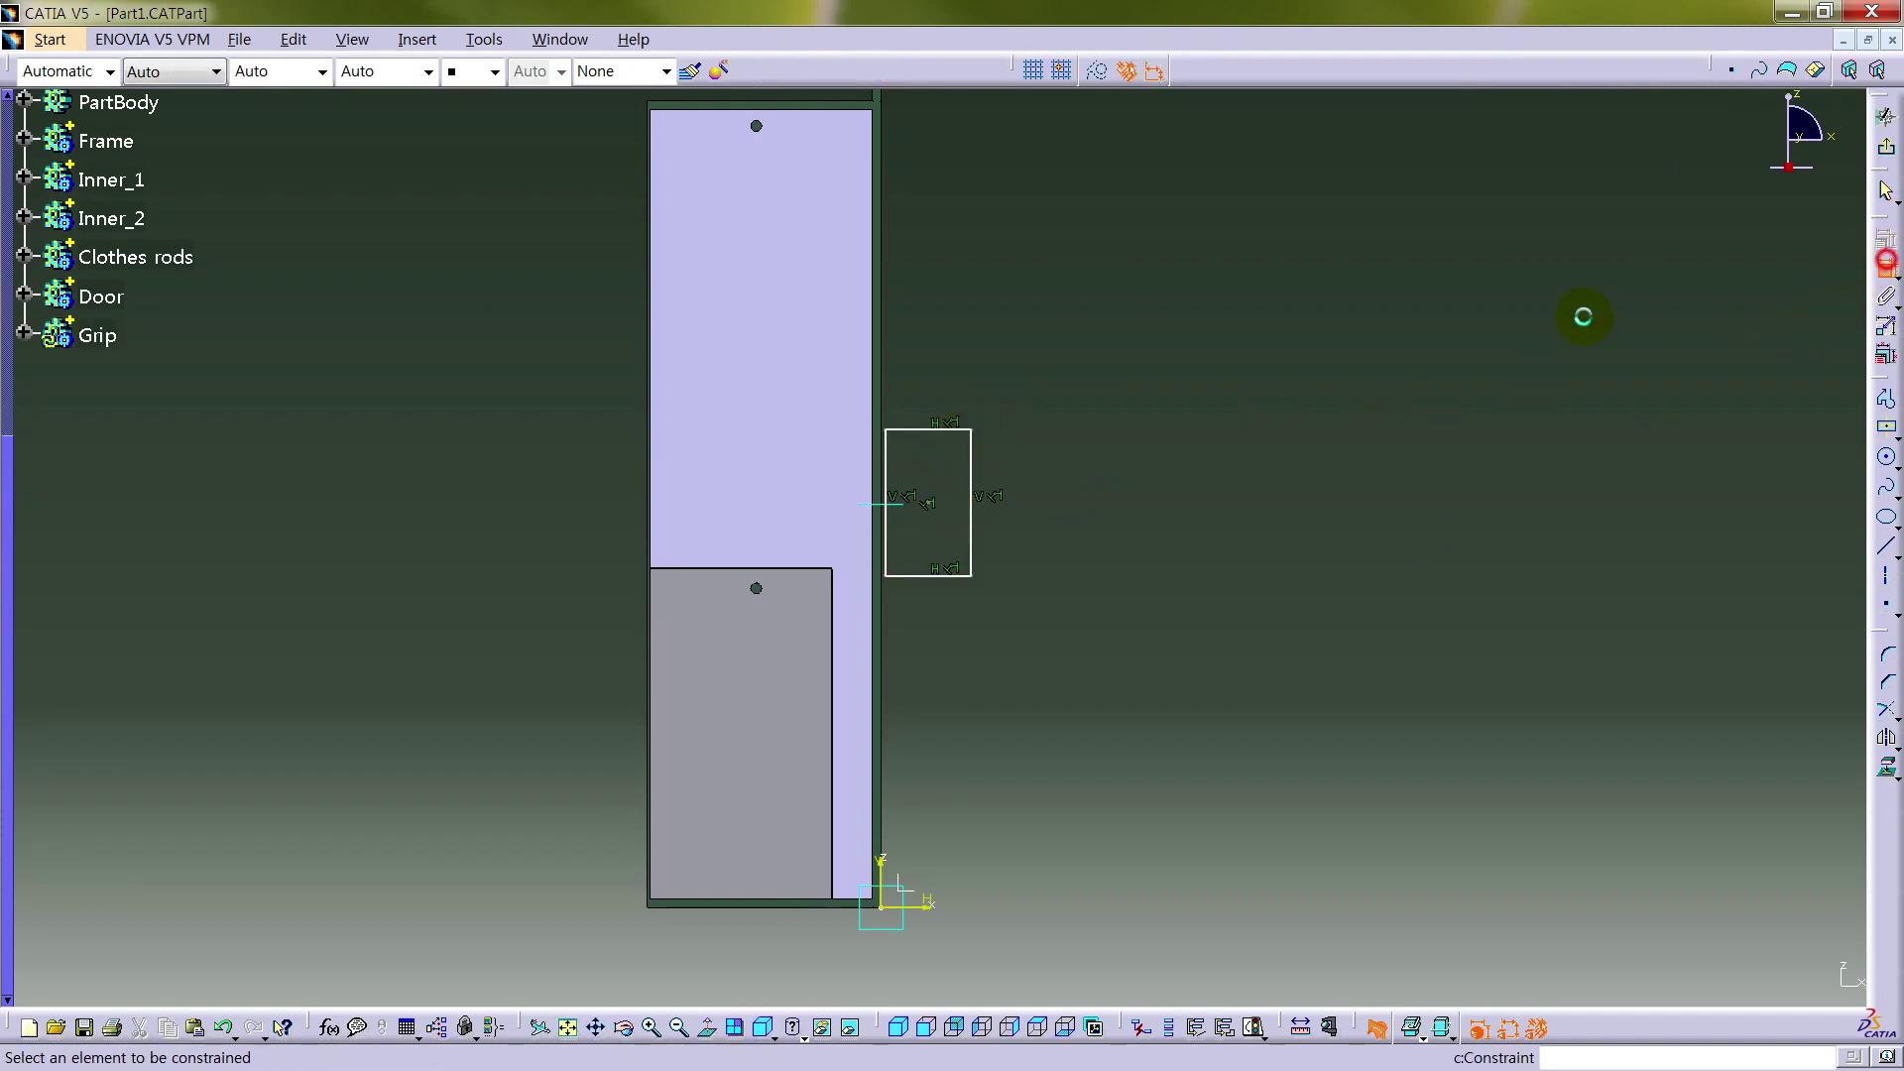
click(935, 507)
click(894, 513)
middle_drag(1020, 498, 736, 518)
right_click(1325, 577)
click(1475, 604)
click(1224, 871)
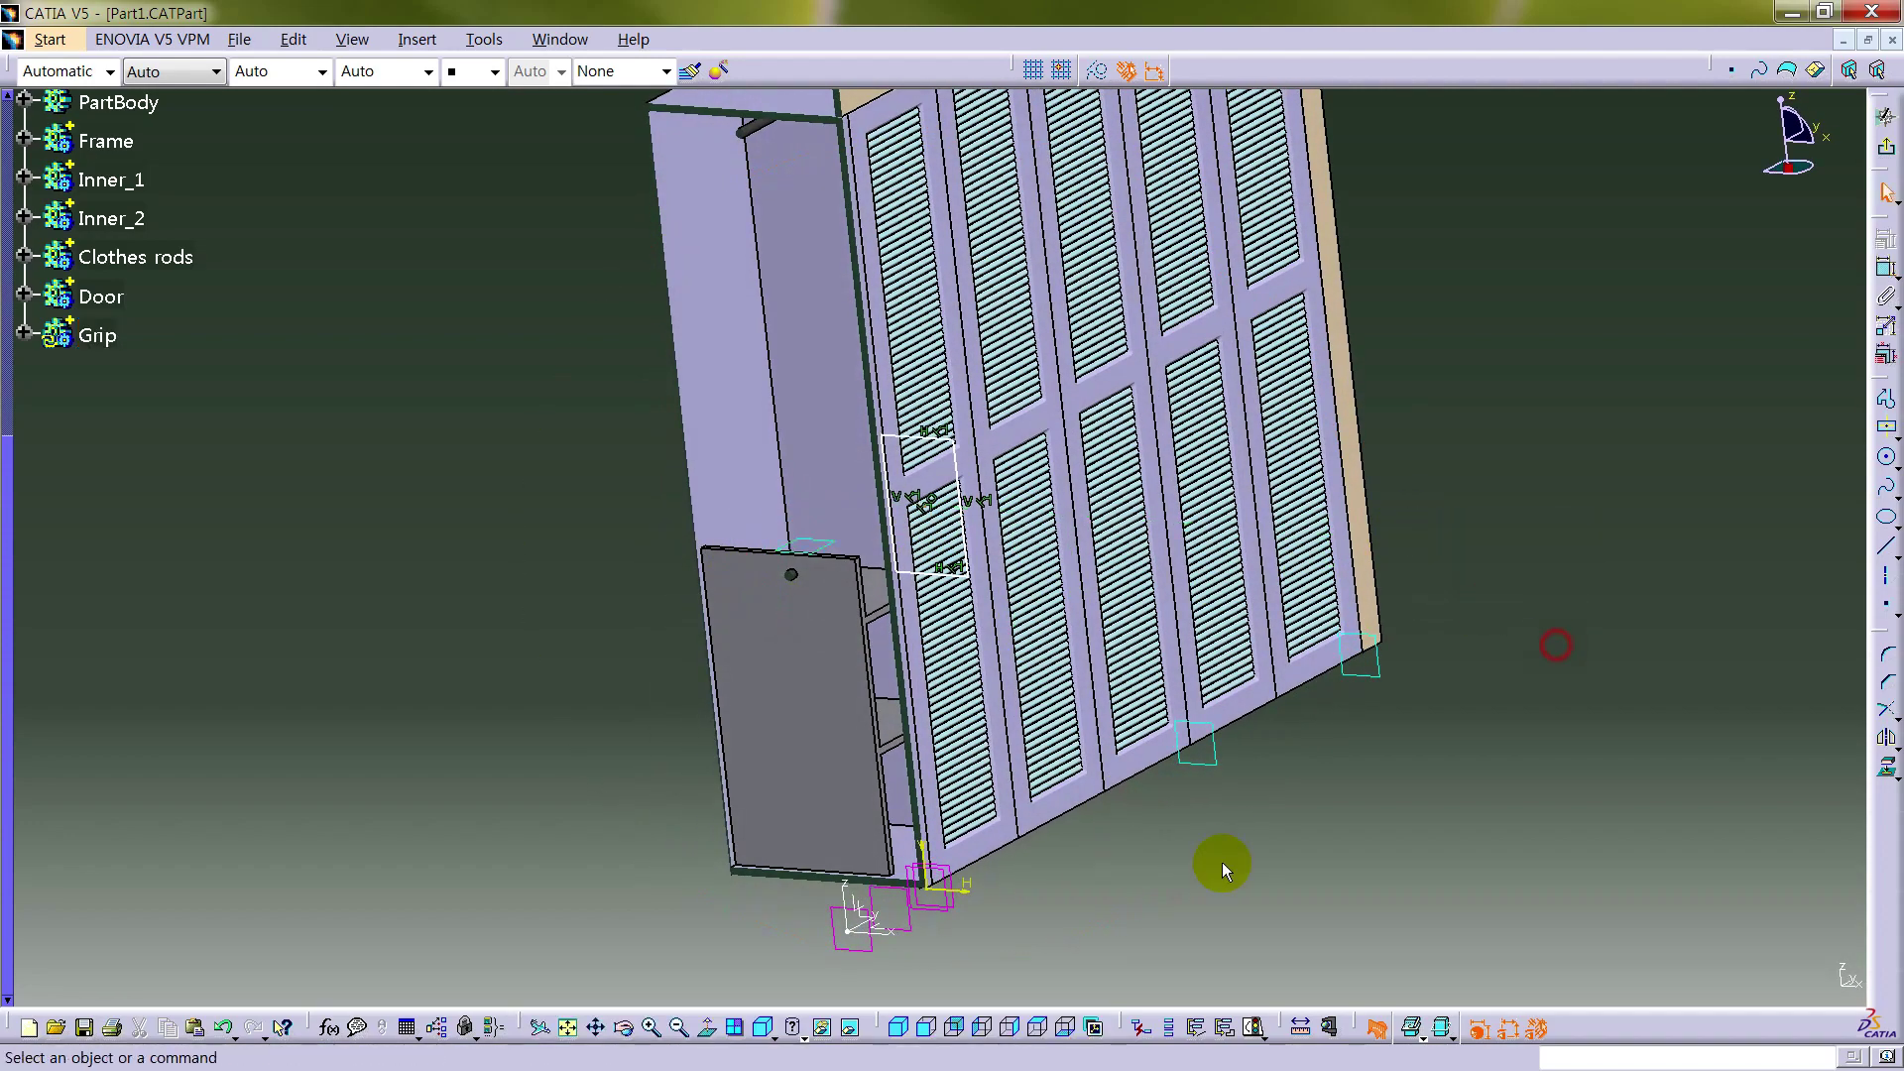
click(706, 1028)
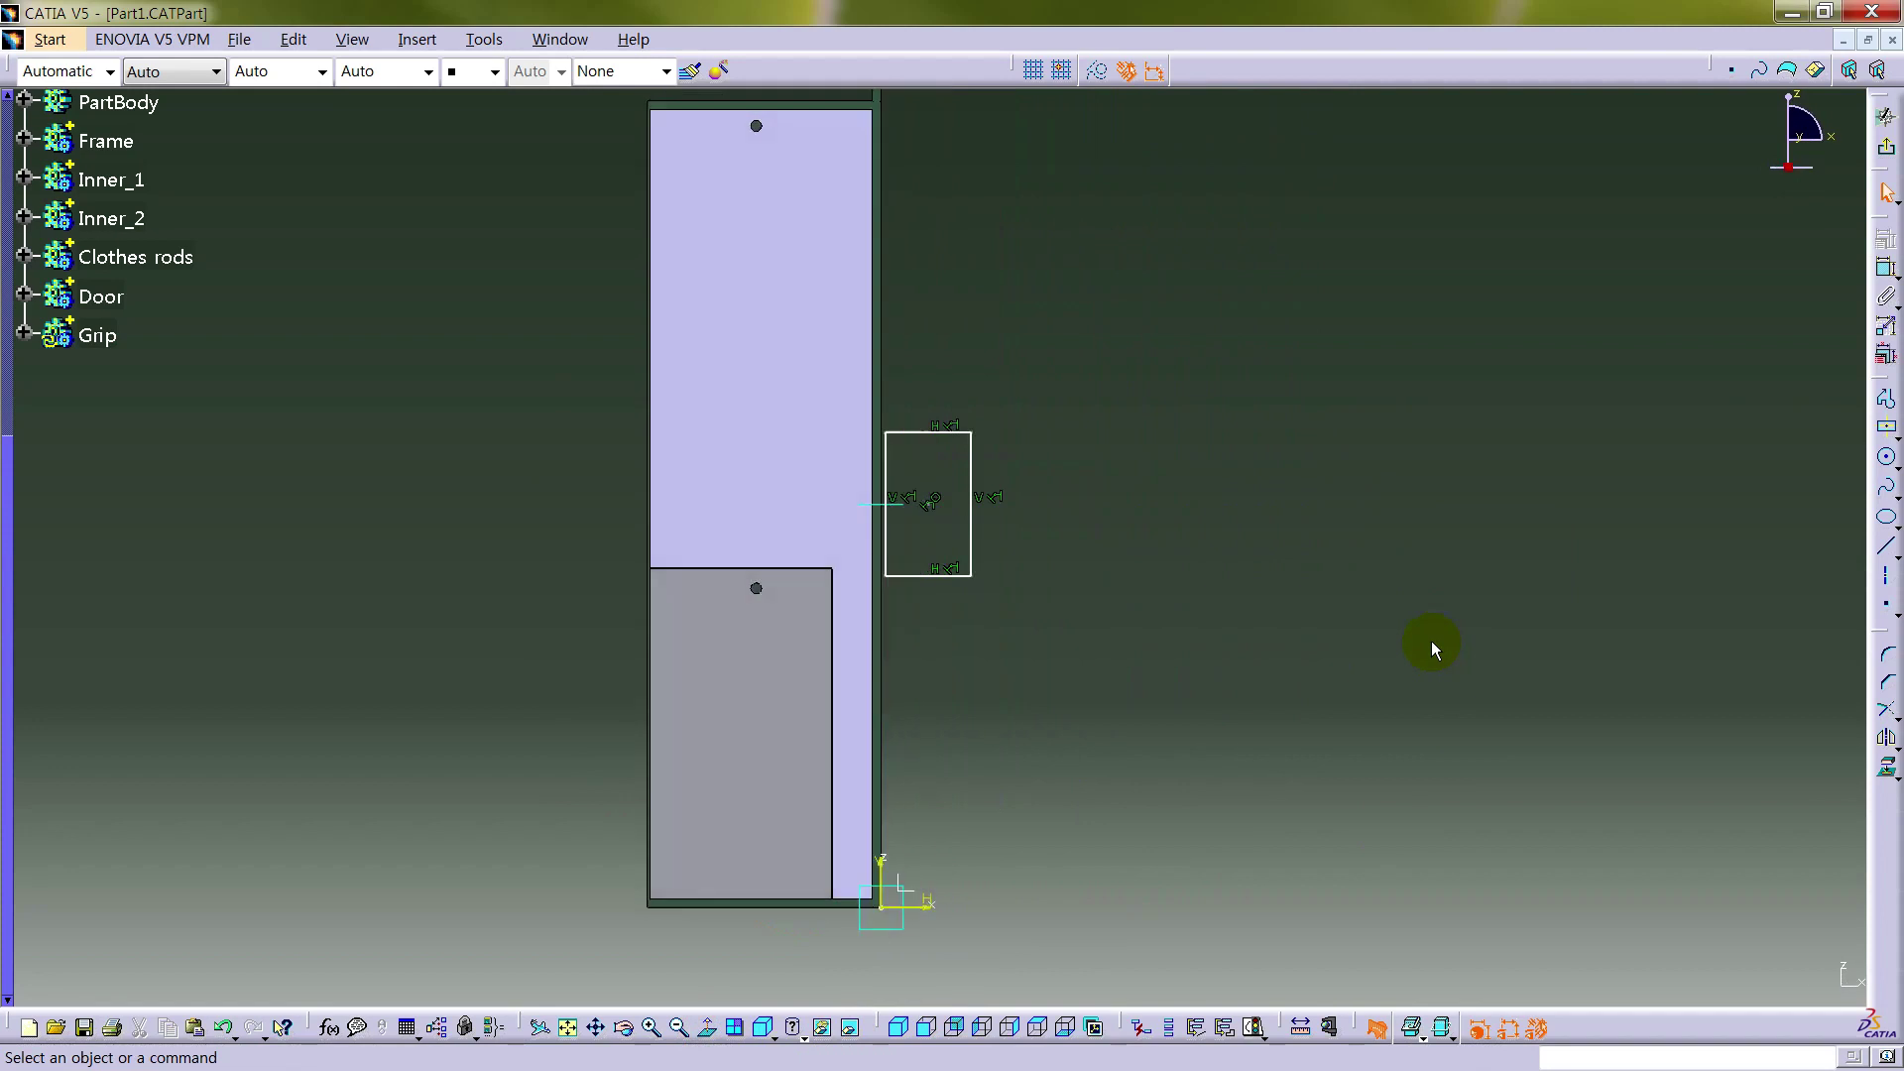
click(1442, 1032)
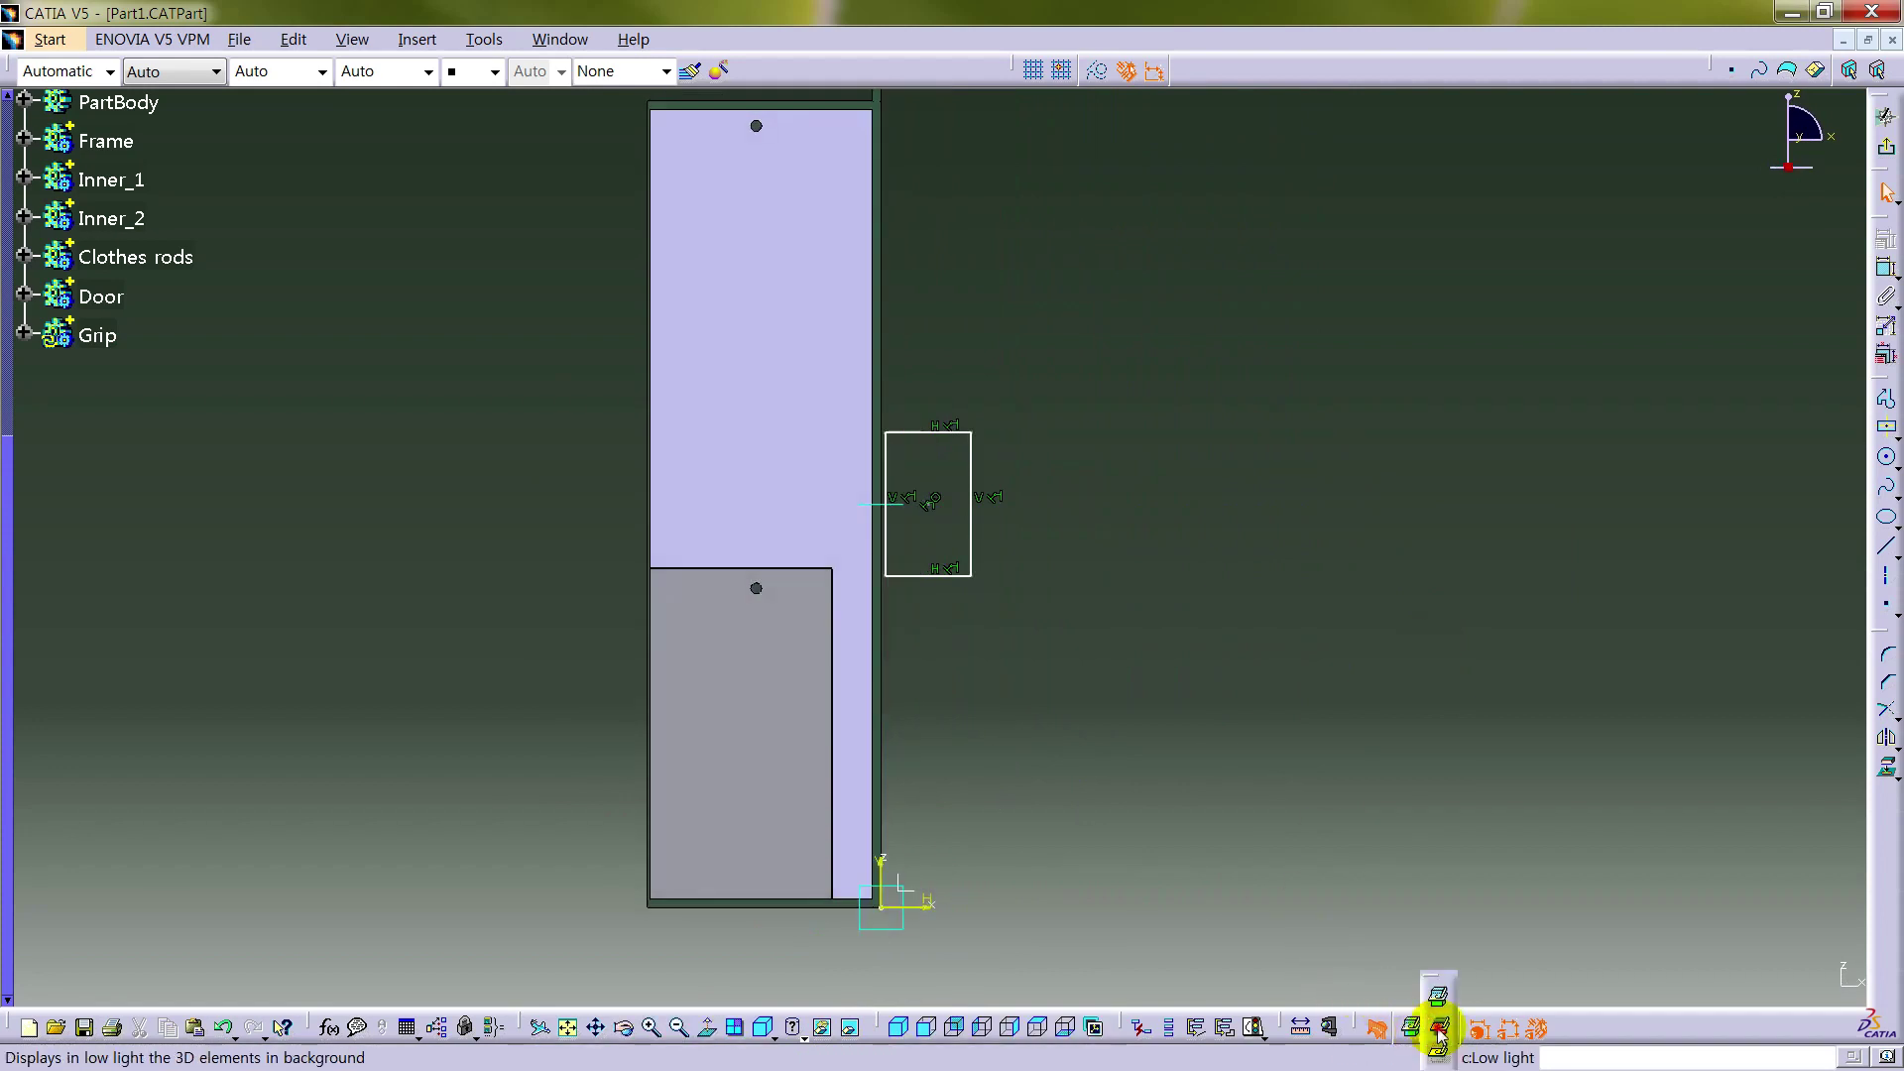
middle_drag(969, 714, 968, 688)
- Make the rectangle's door-side edge coincident with the sketch's vertical axis and convert that edge to a construction element
click(1884, 262)
click(886, 446)
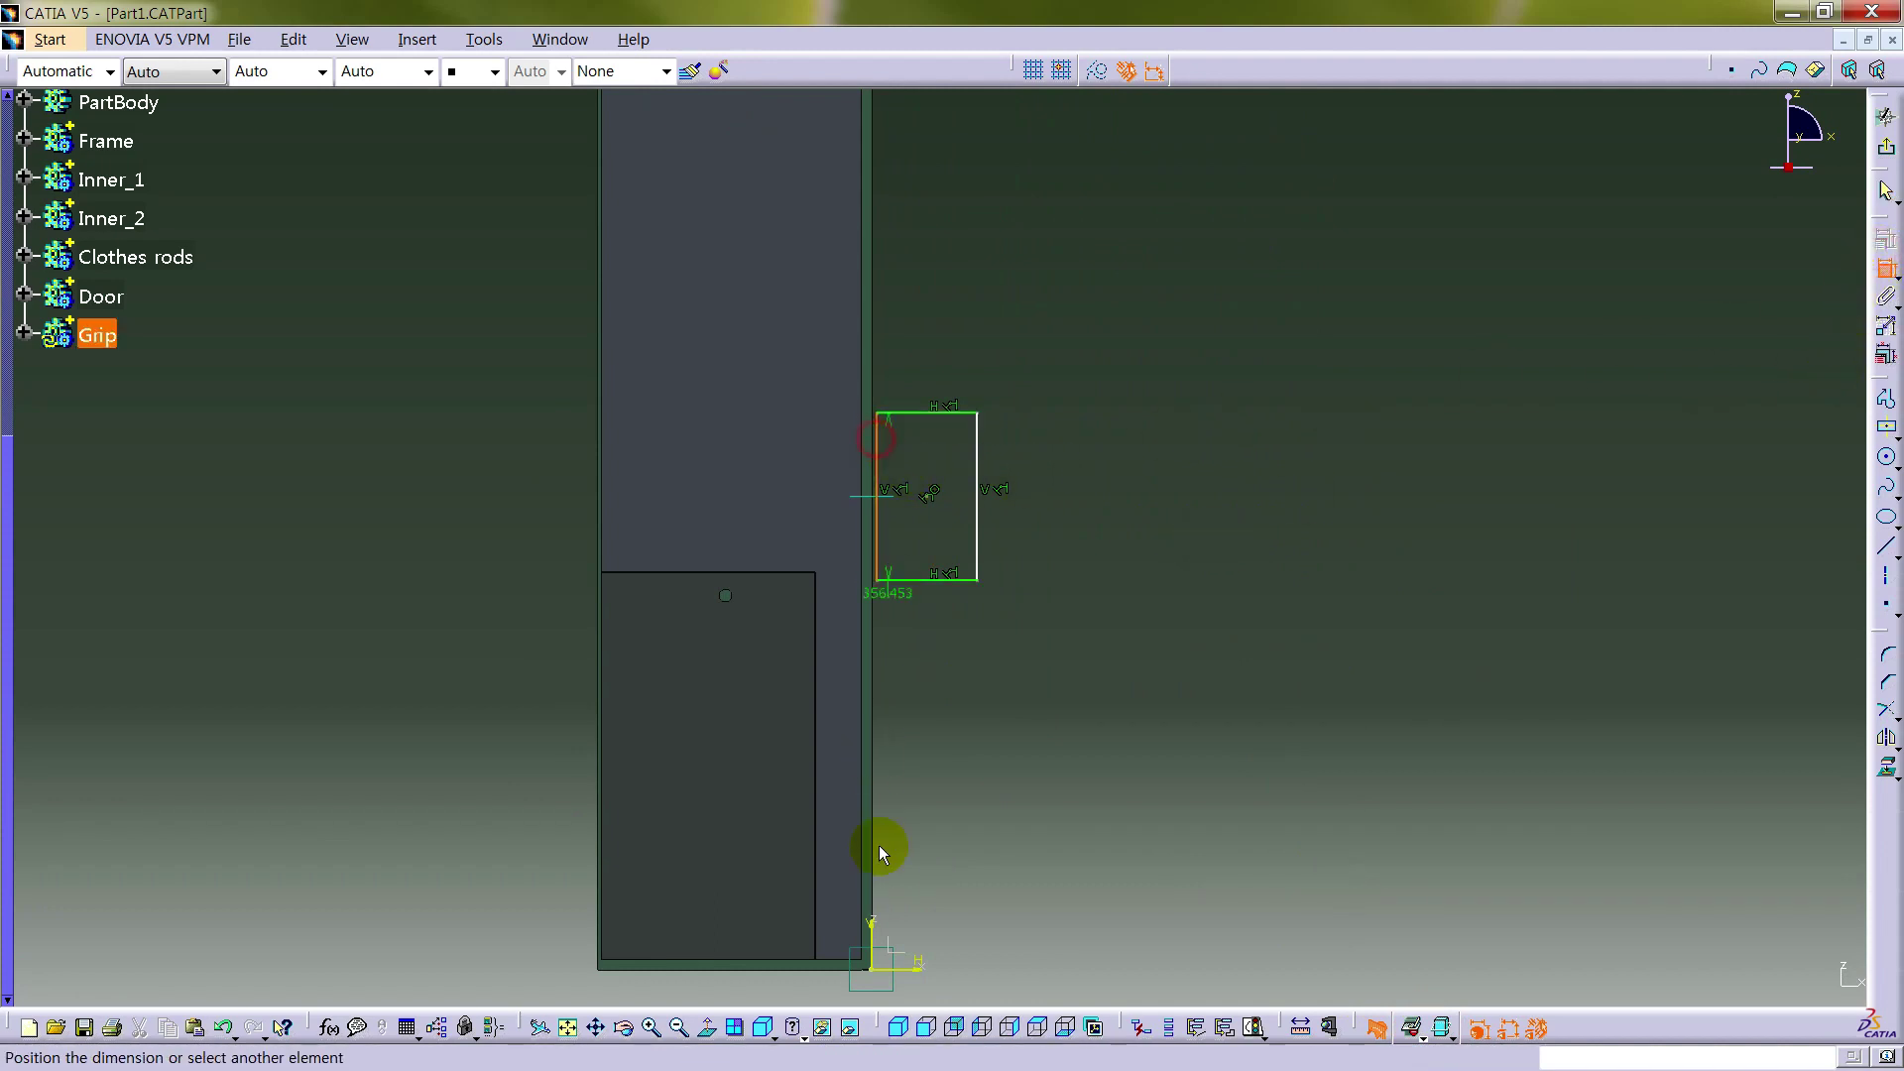
click(871, 932)
right_click(1009, 821)
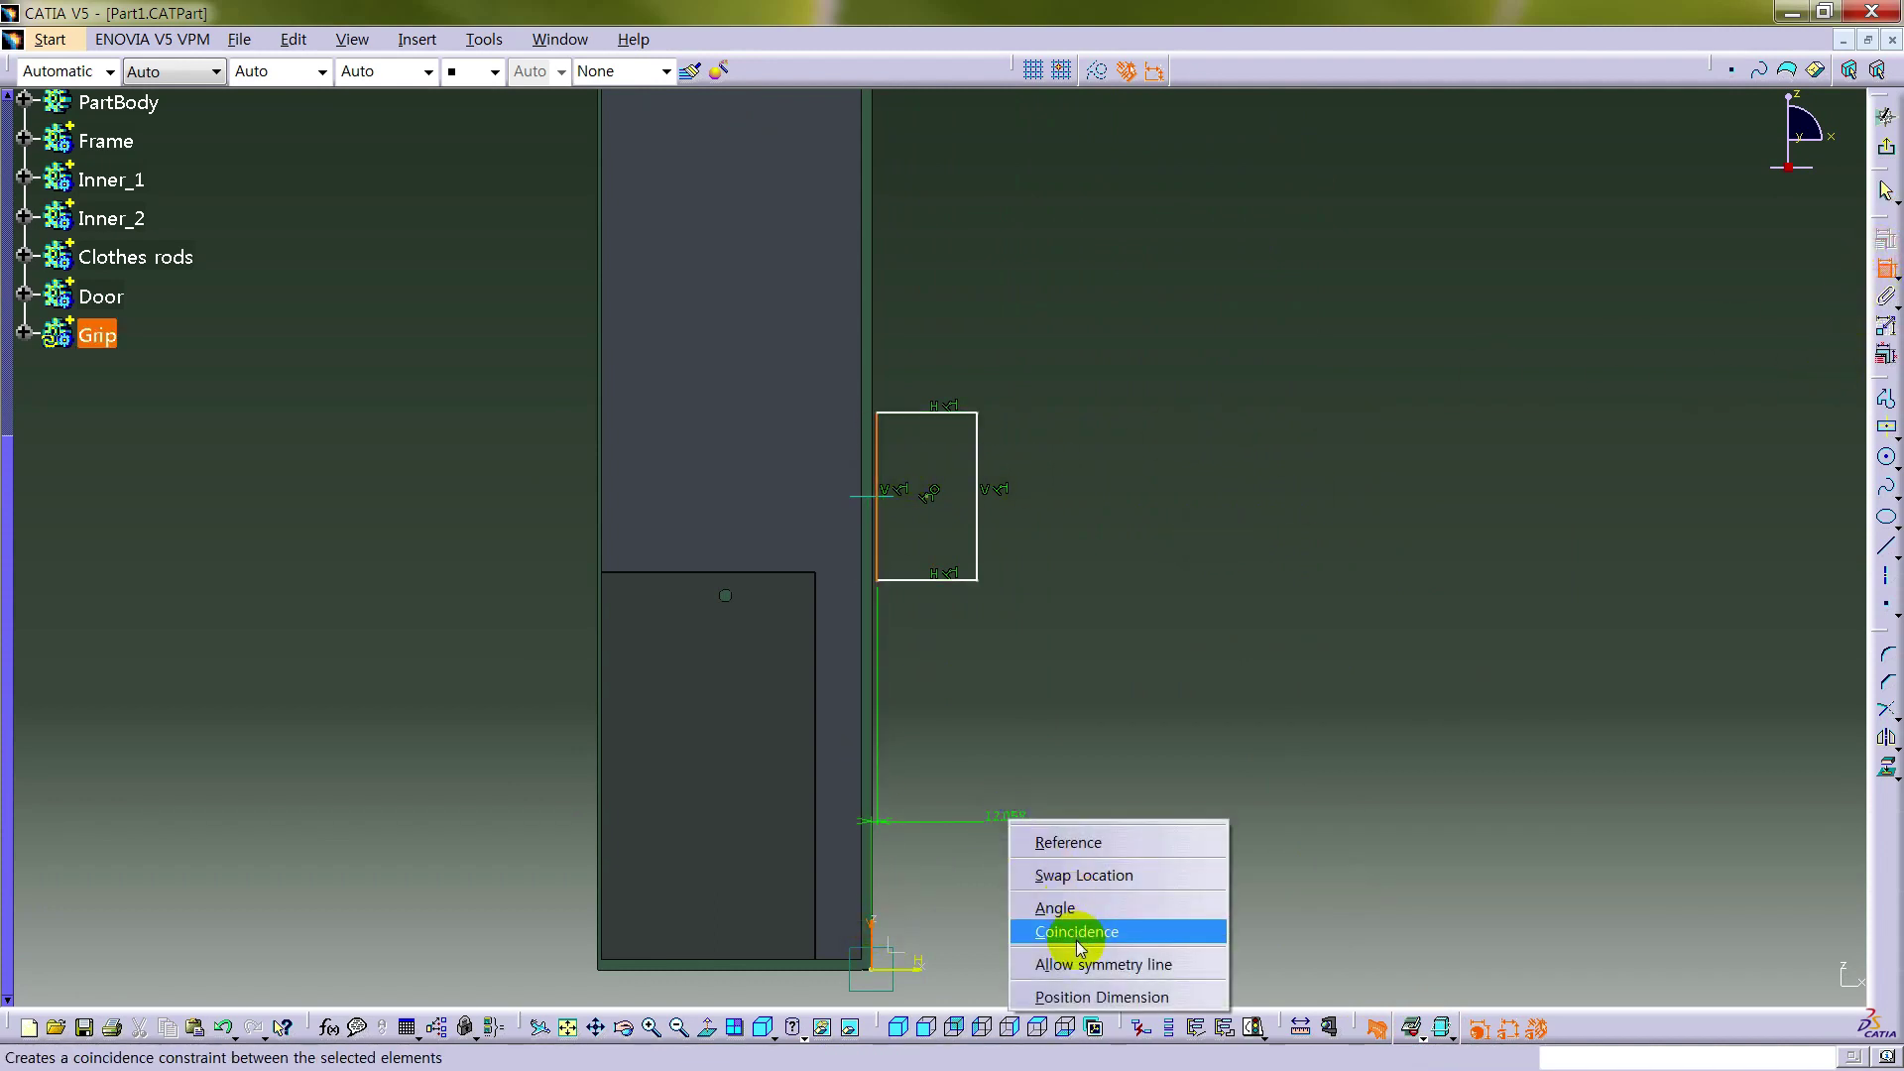
click(1085, 933)
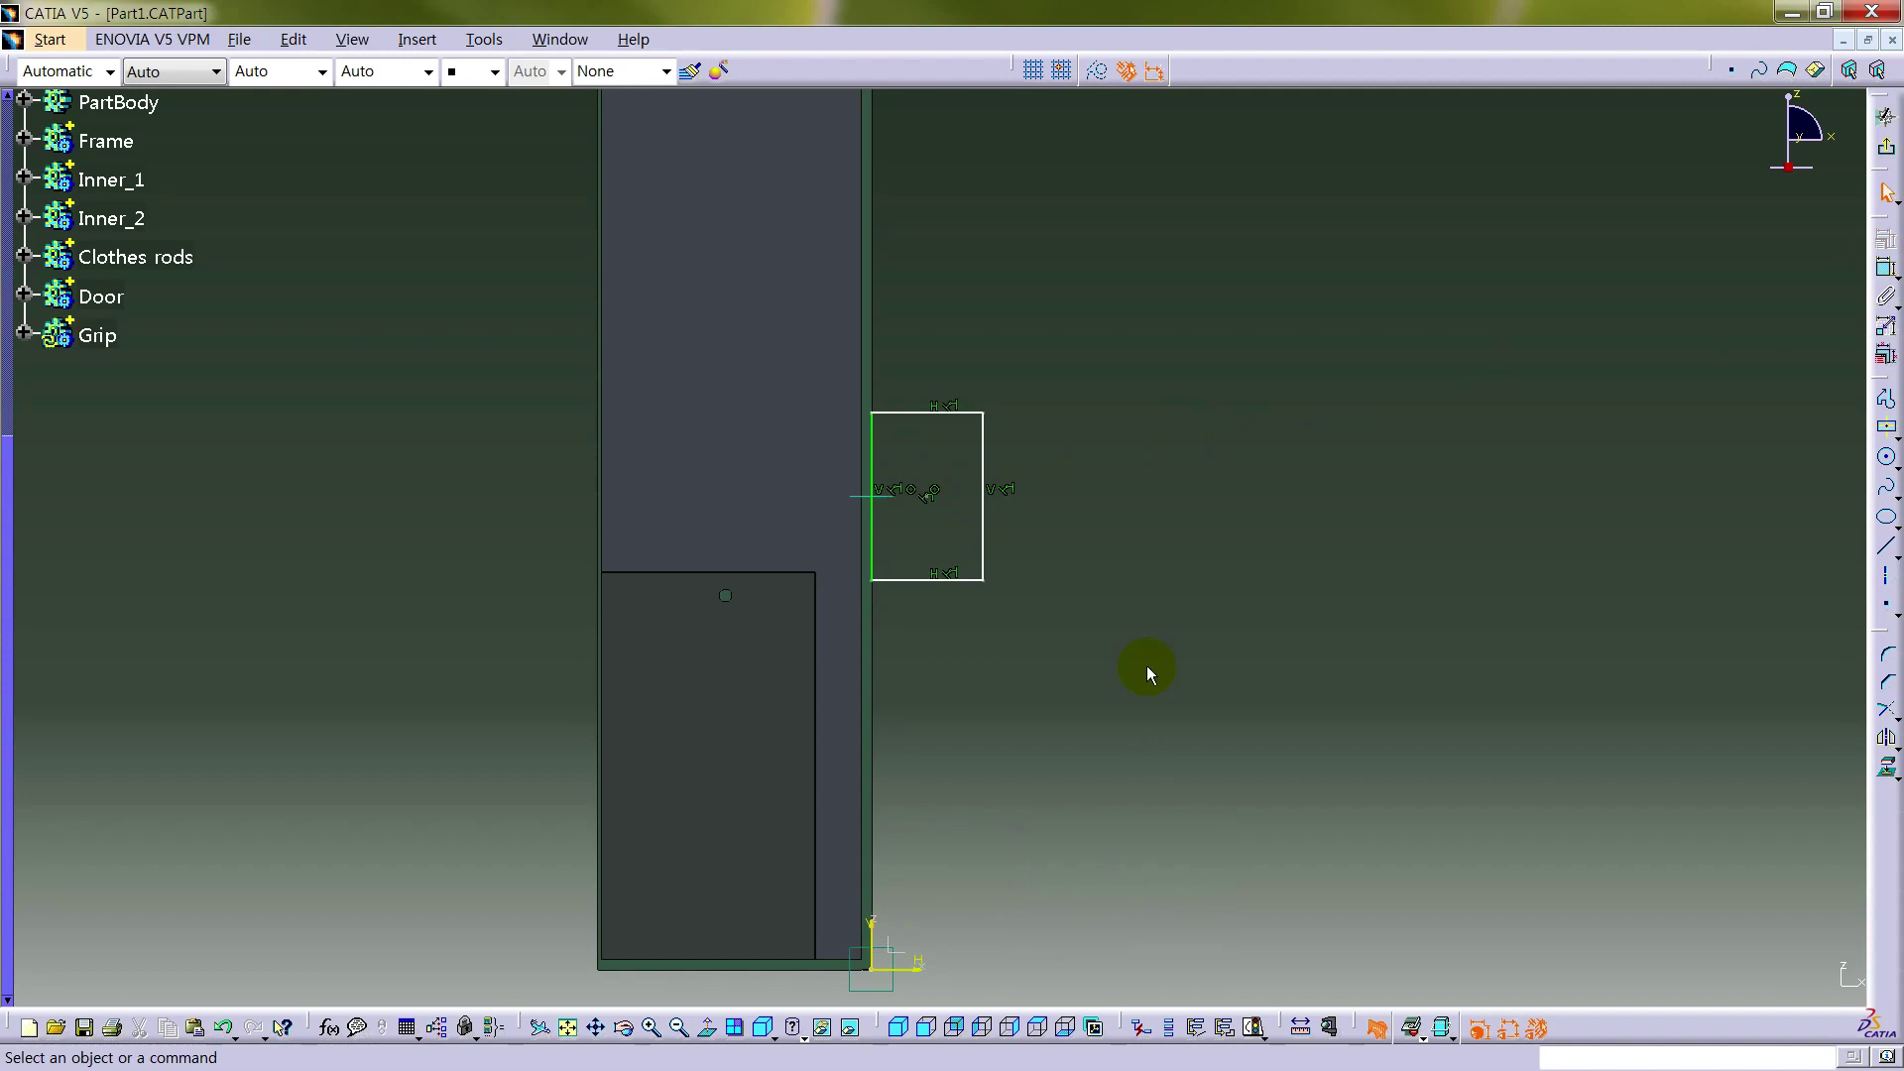
click(881, 447)
click(1097, 71)
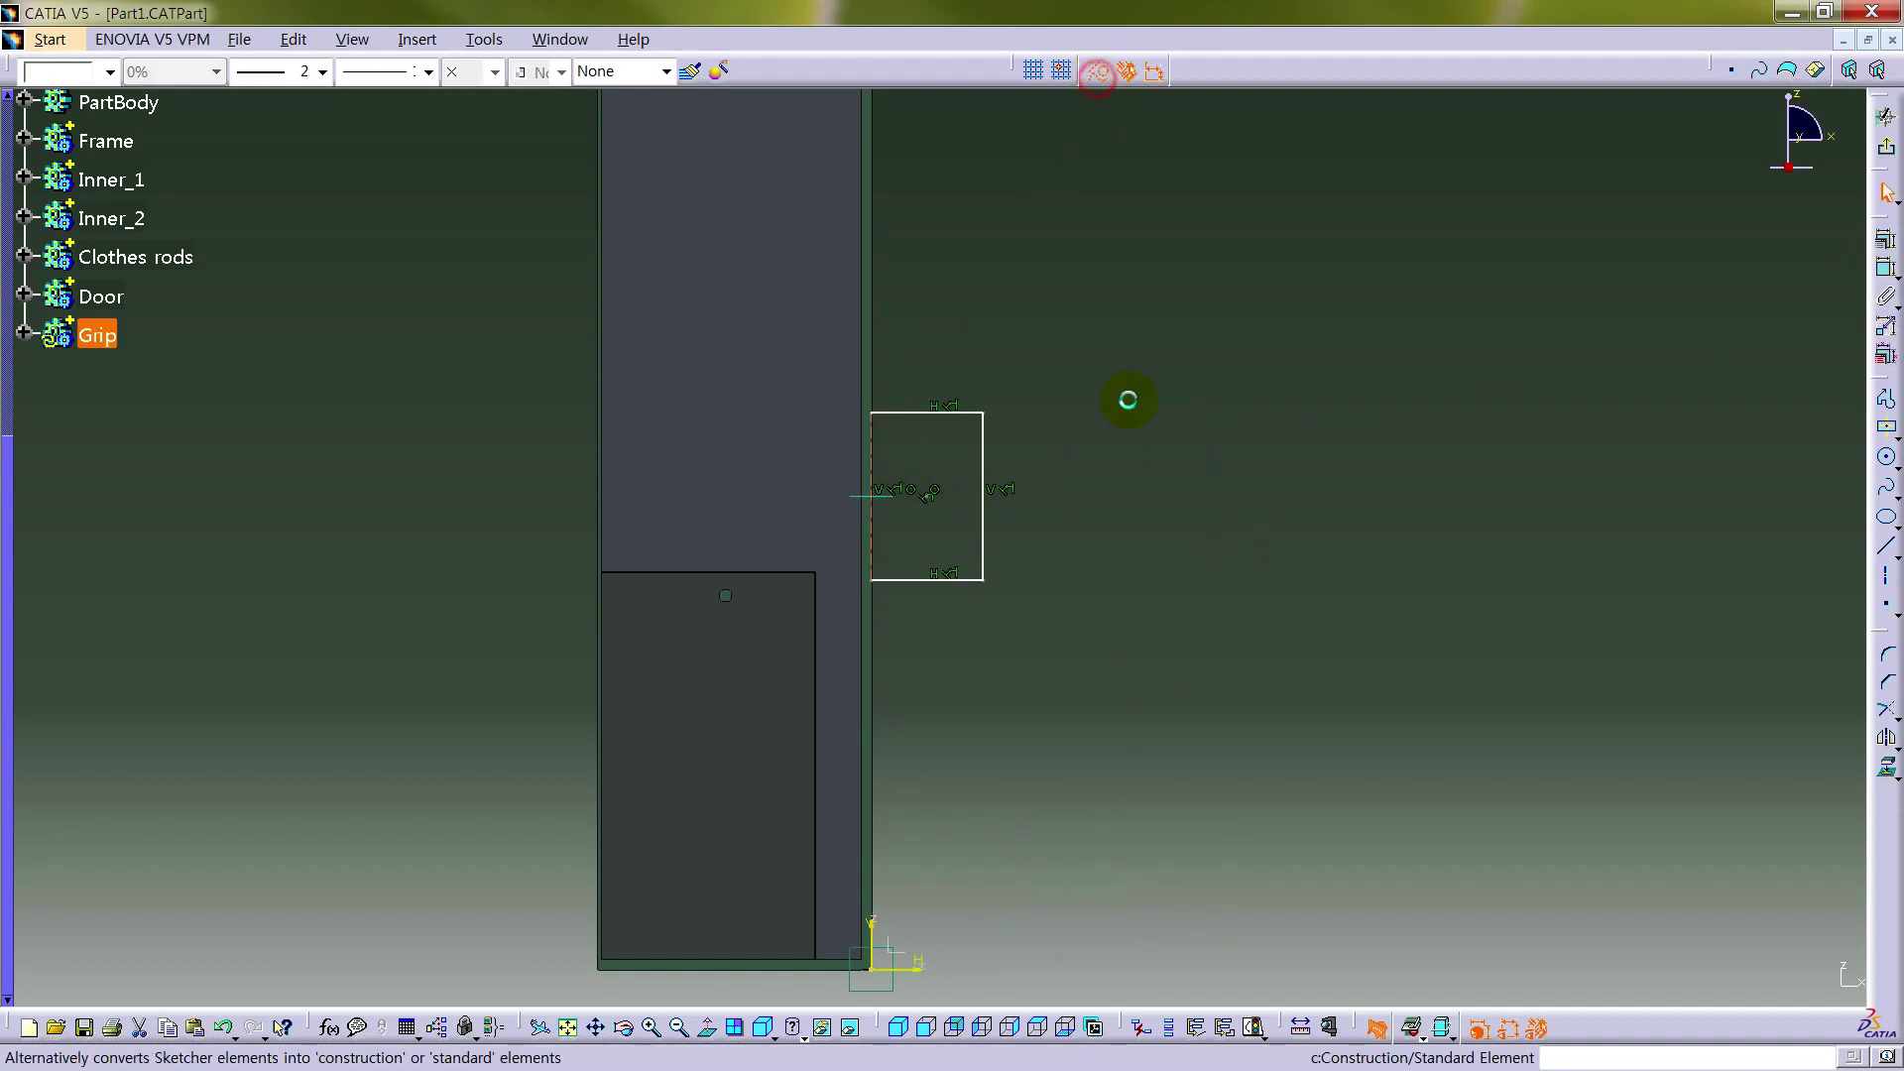
- Round the rectangle's two outer corners with a 15 mm corner radius
click(983, 413)
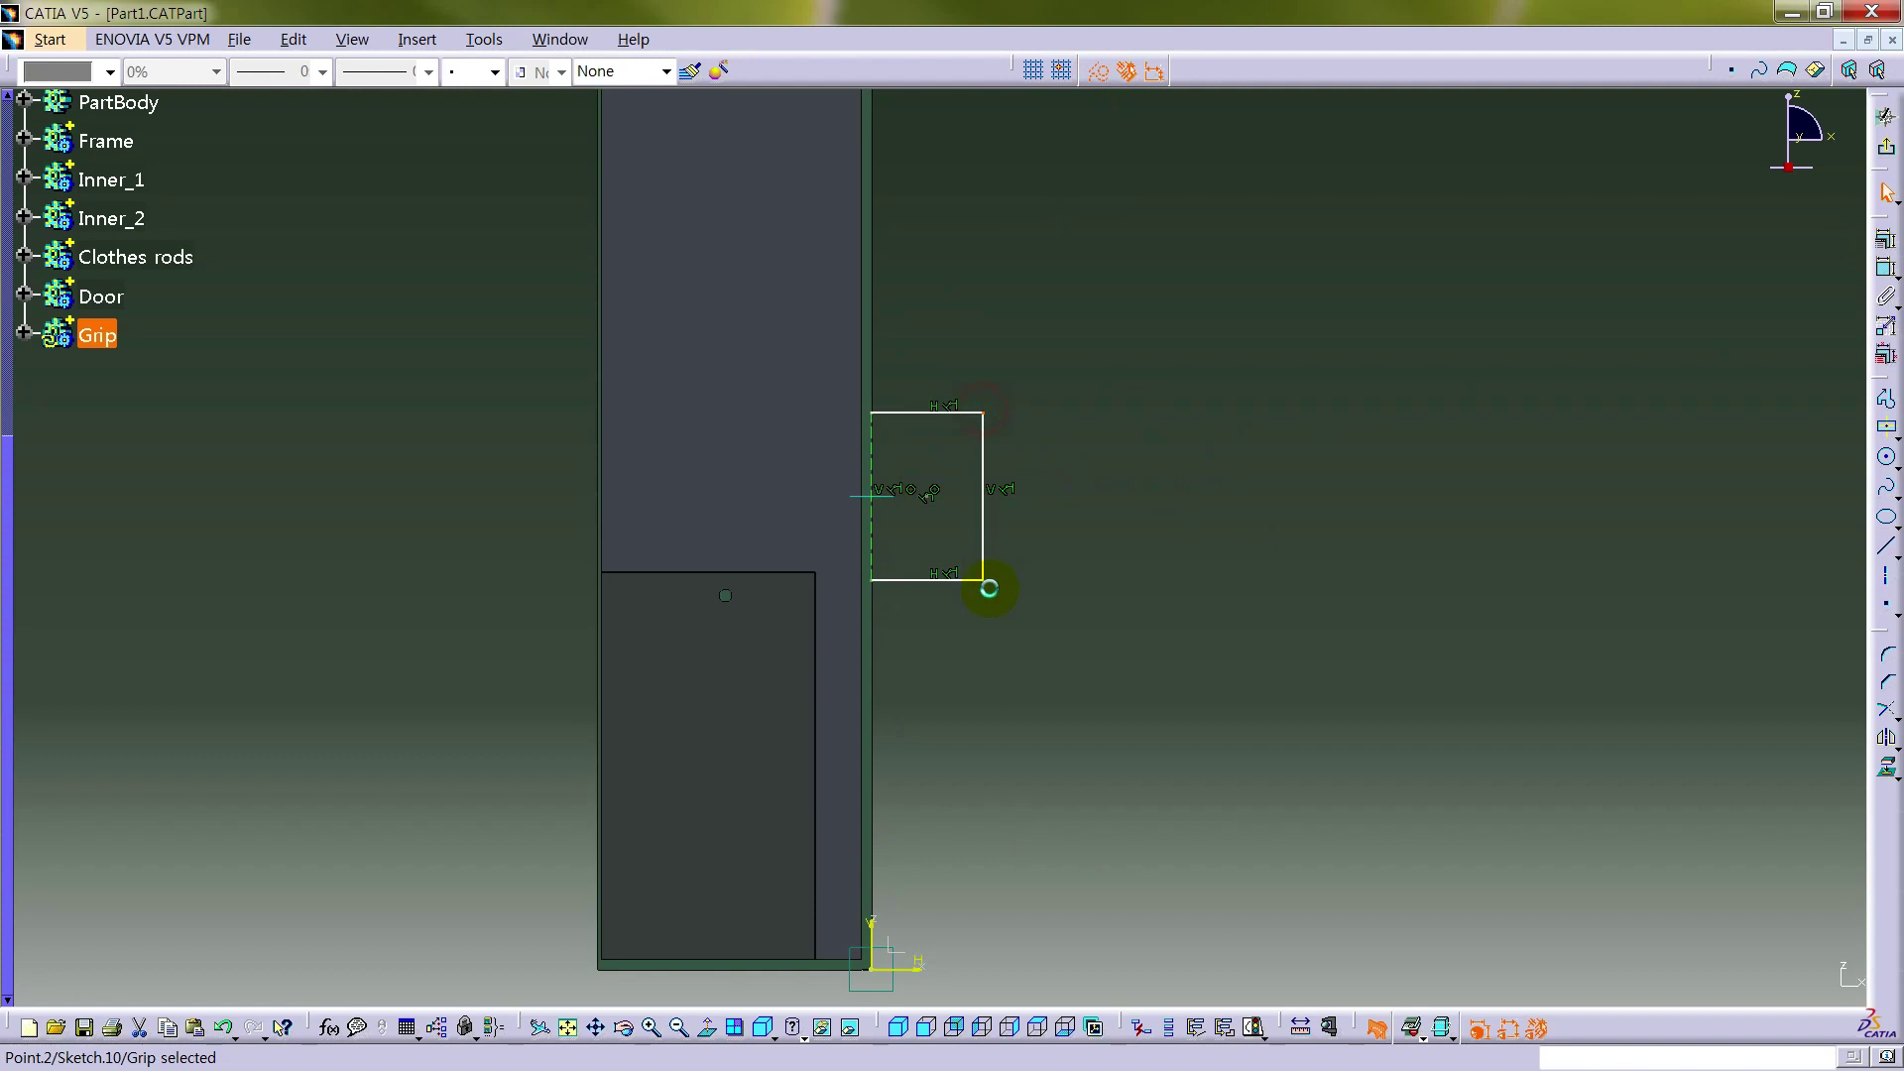
click(1887, 656)
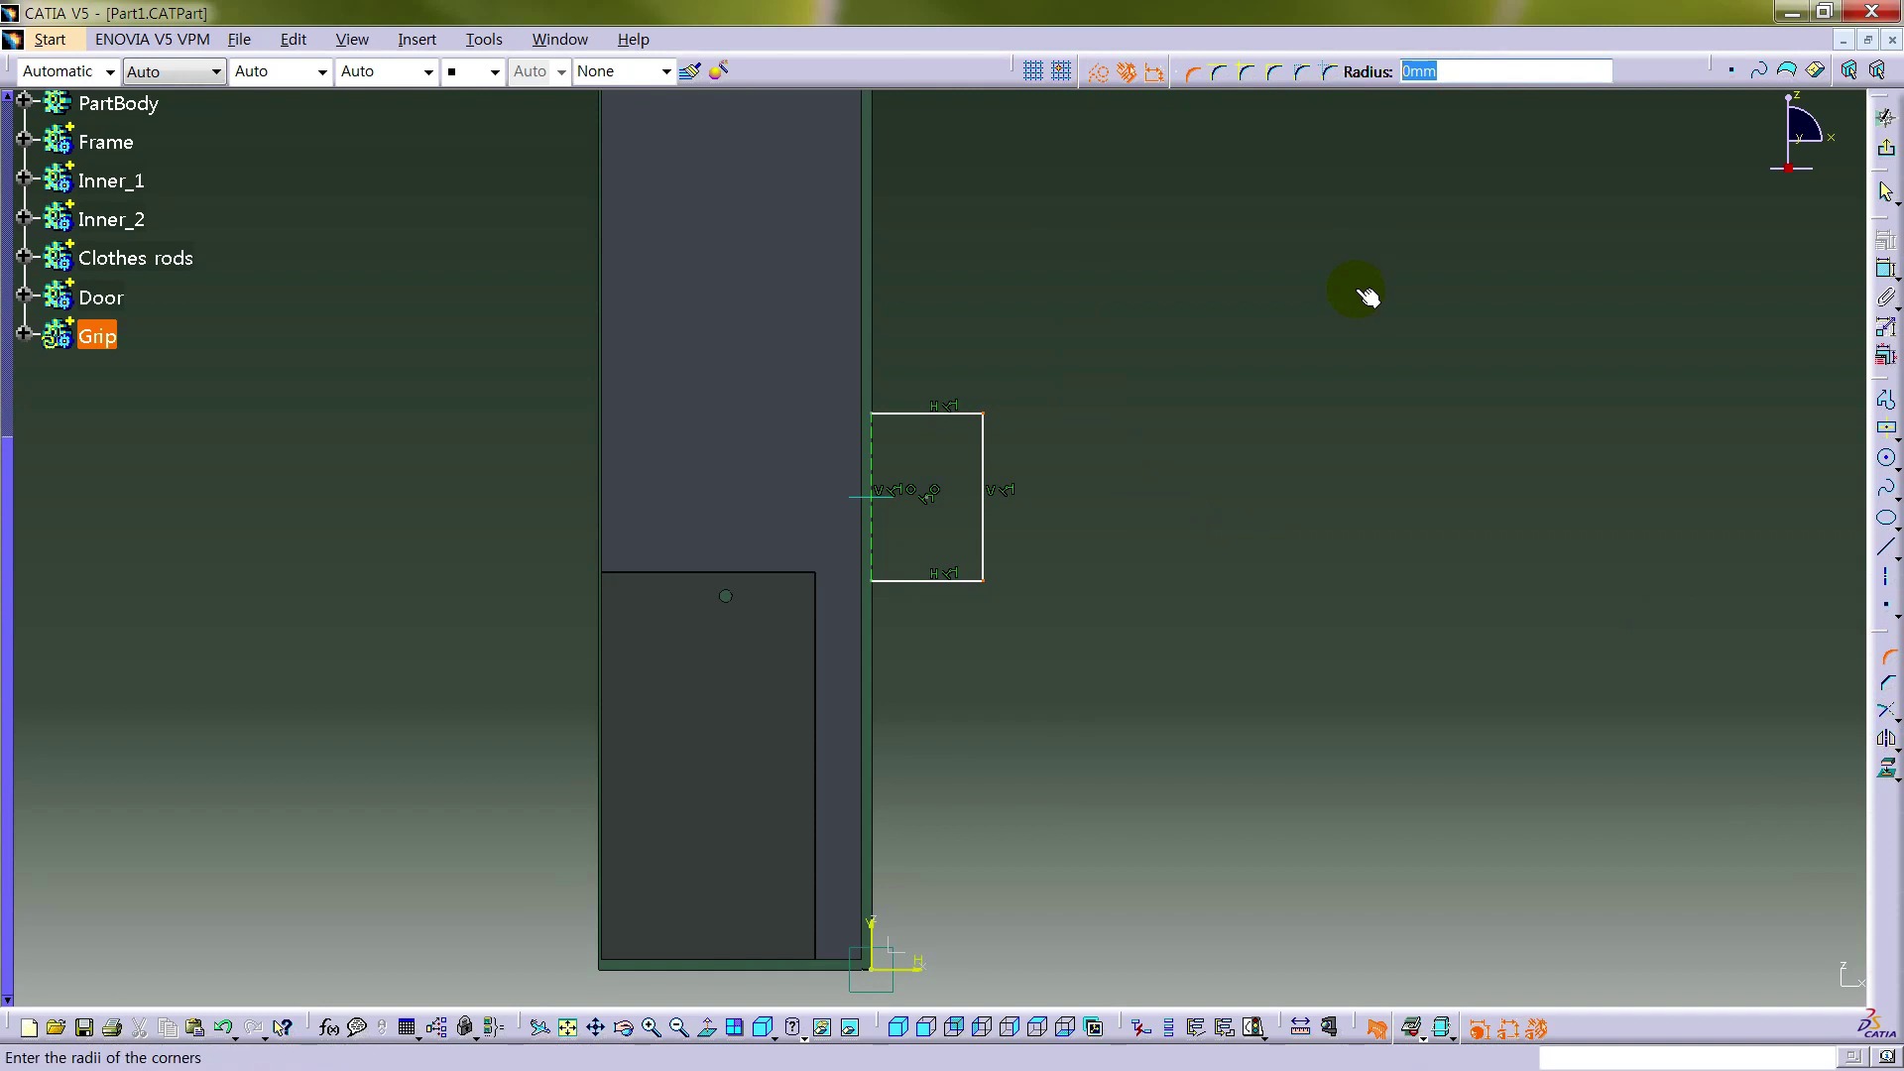
text(15)
key(Return)
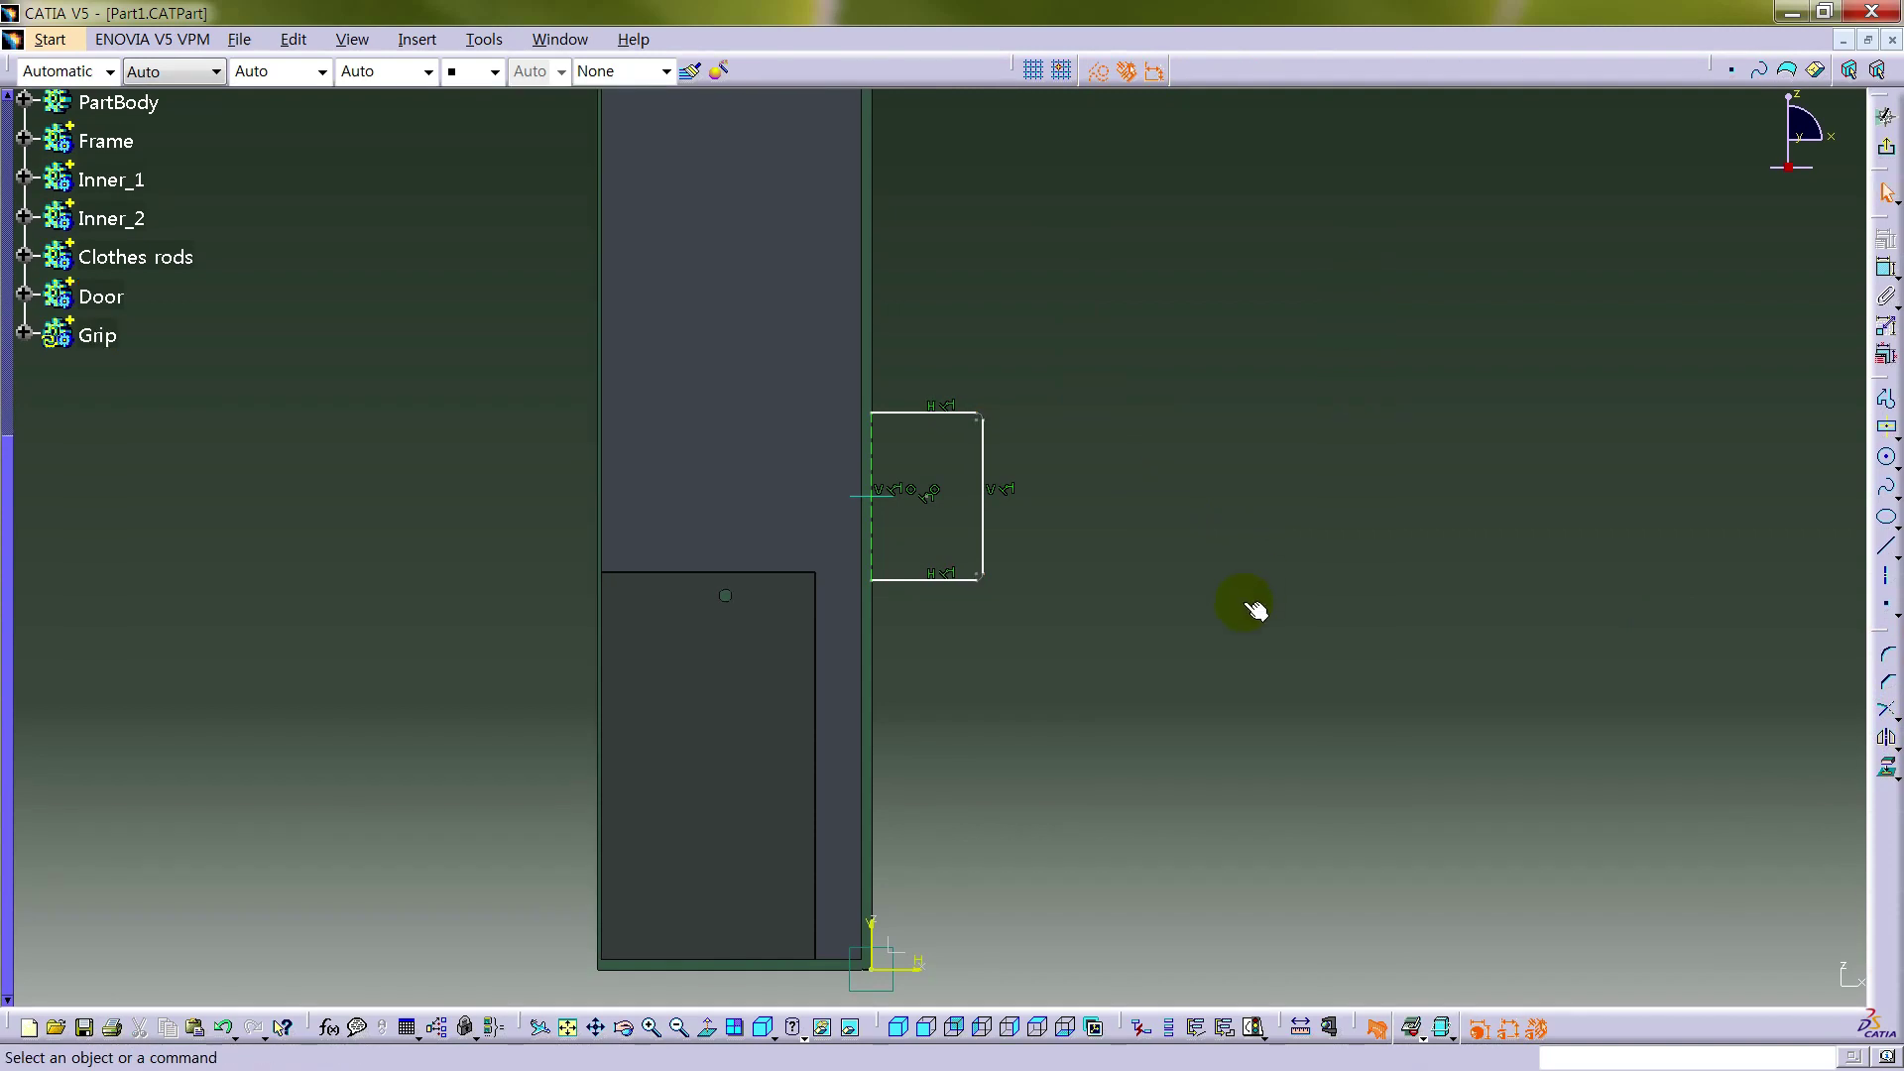
- Convert the two rounded corner arcs of the grip profile from construction to standard elements
mouse_move(1076, 634)
middle_down()
mouse_move(1195, 489)
mouse_move(1267, 319)
mouse_move(1029, 340)
middle_up()
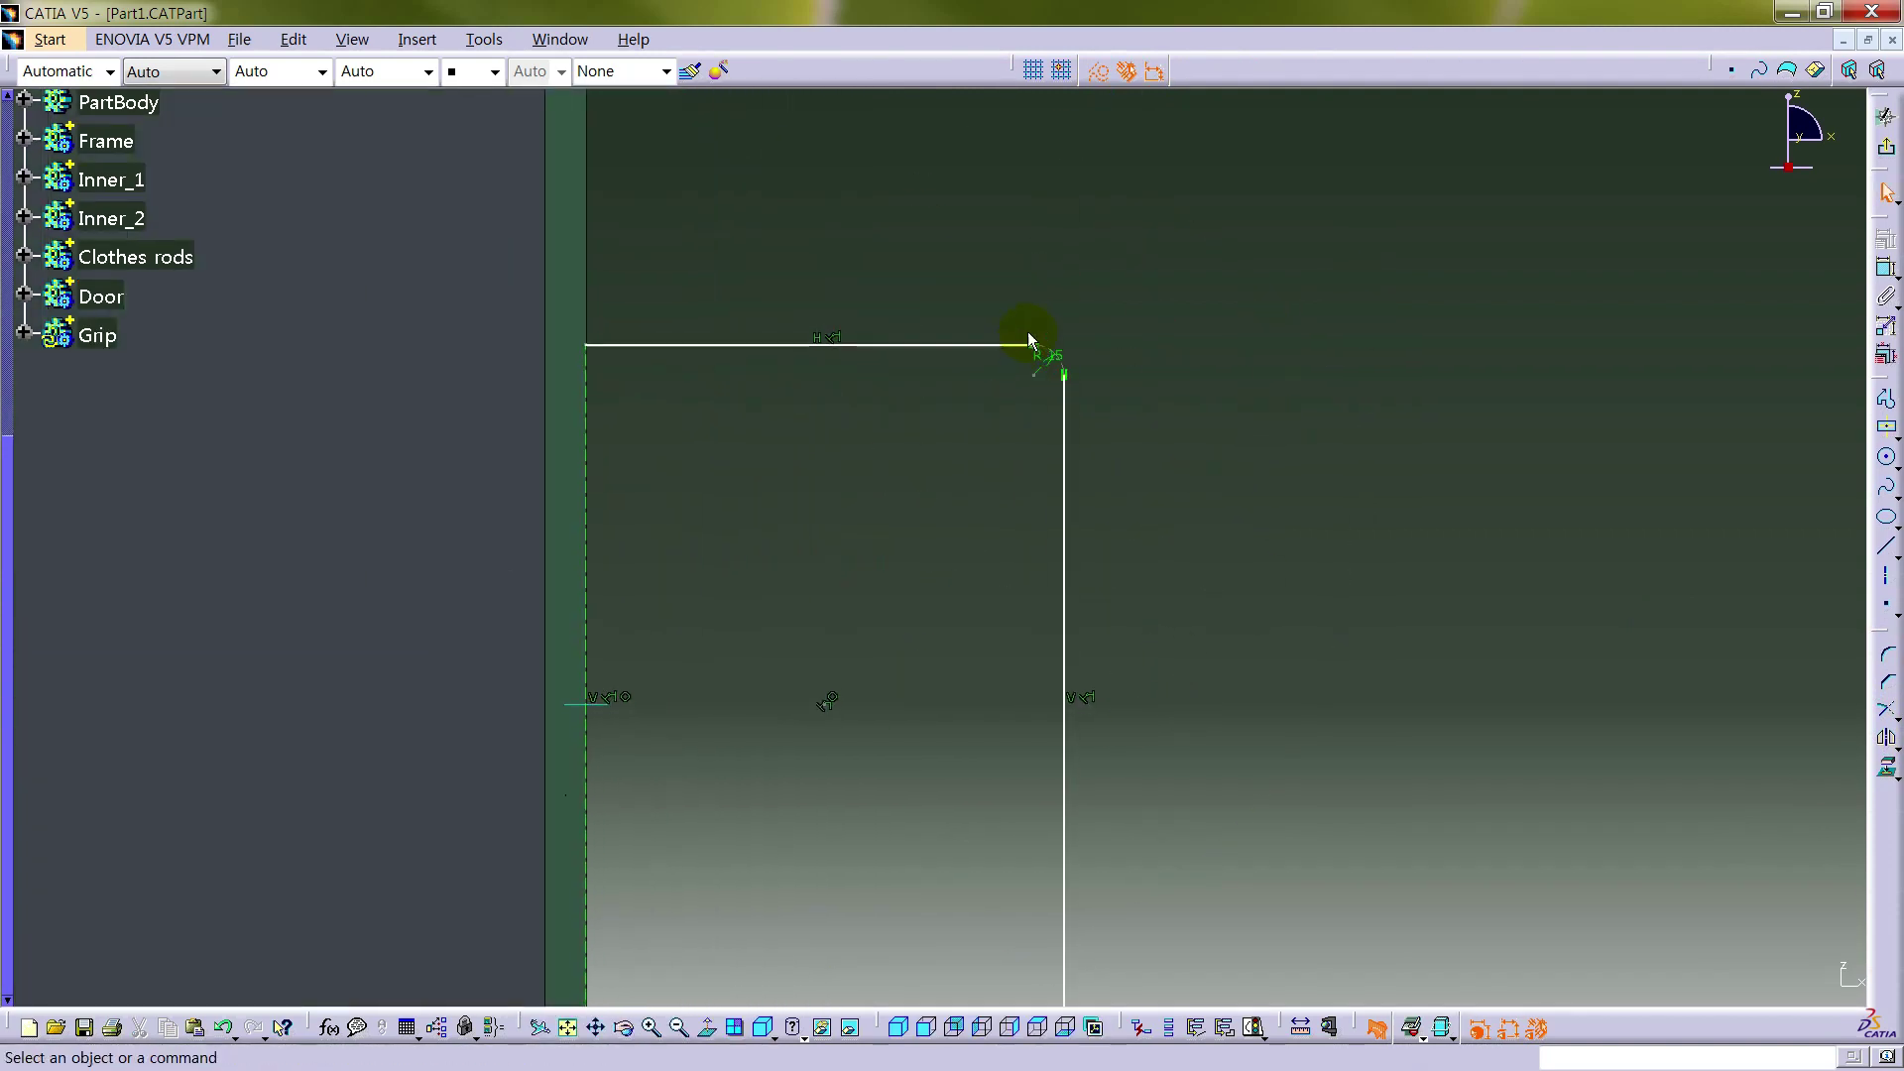
click(1071, 372)
mouse_move(1071, 616)
middle_down()
mouse_move(998, 178)
mouse_move(1007, 103)
middle_up()
ctrl+click(962, 535)
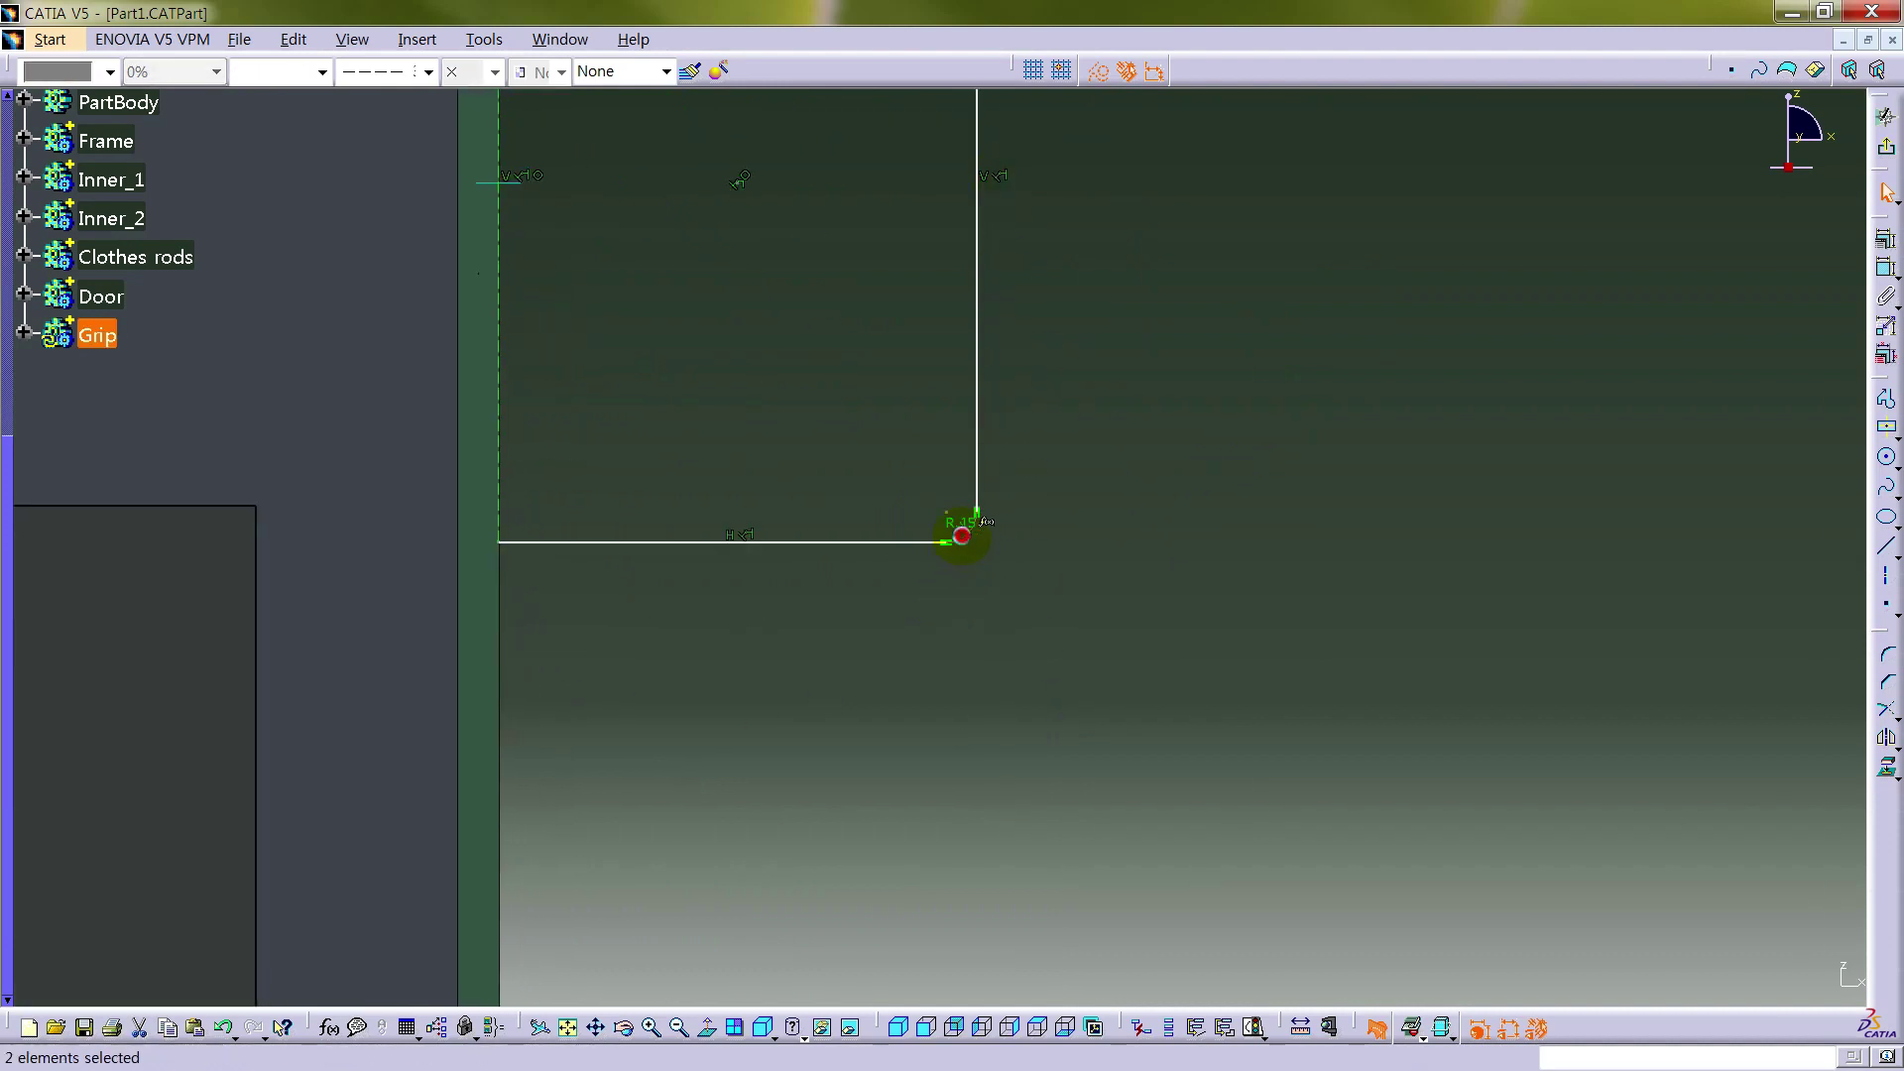
click(1171, 479)
mouse_move(932, 460)
middle_down()
mouse_move(992, 638)
mouse_move(980, 494)
middle_up()
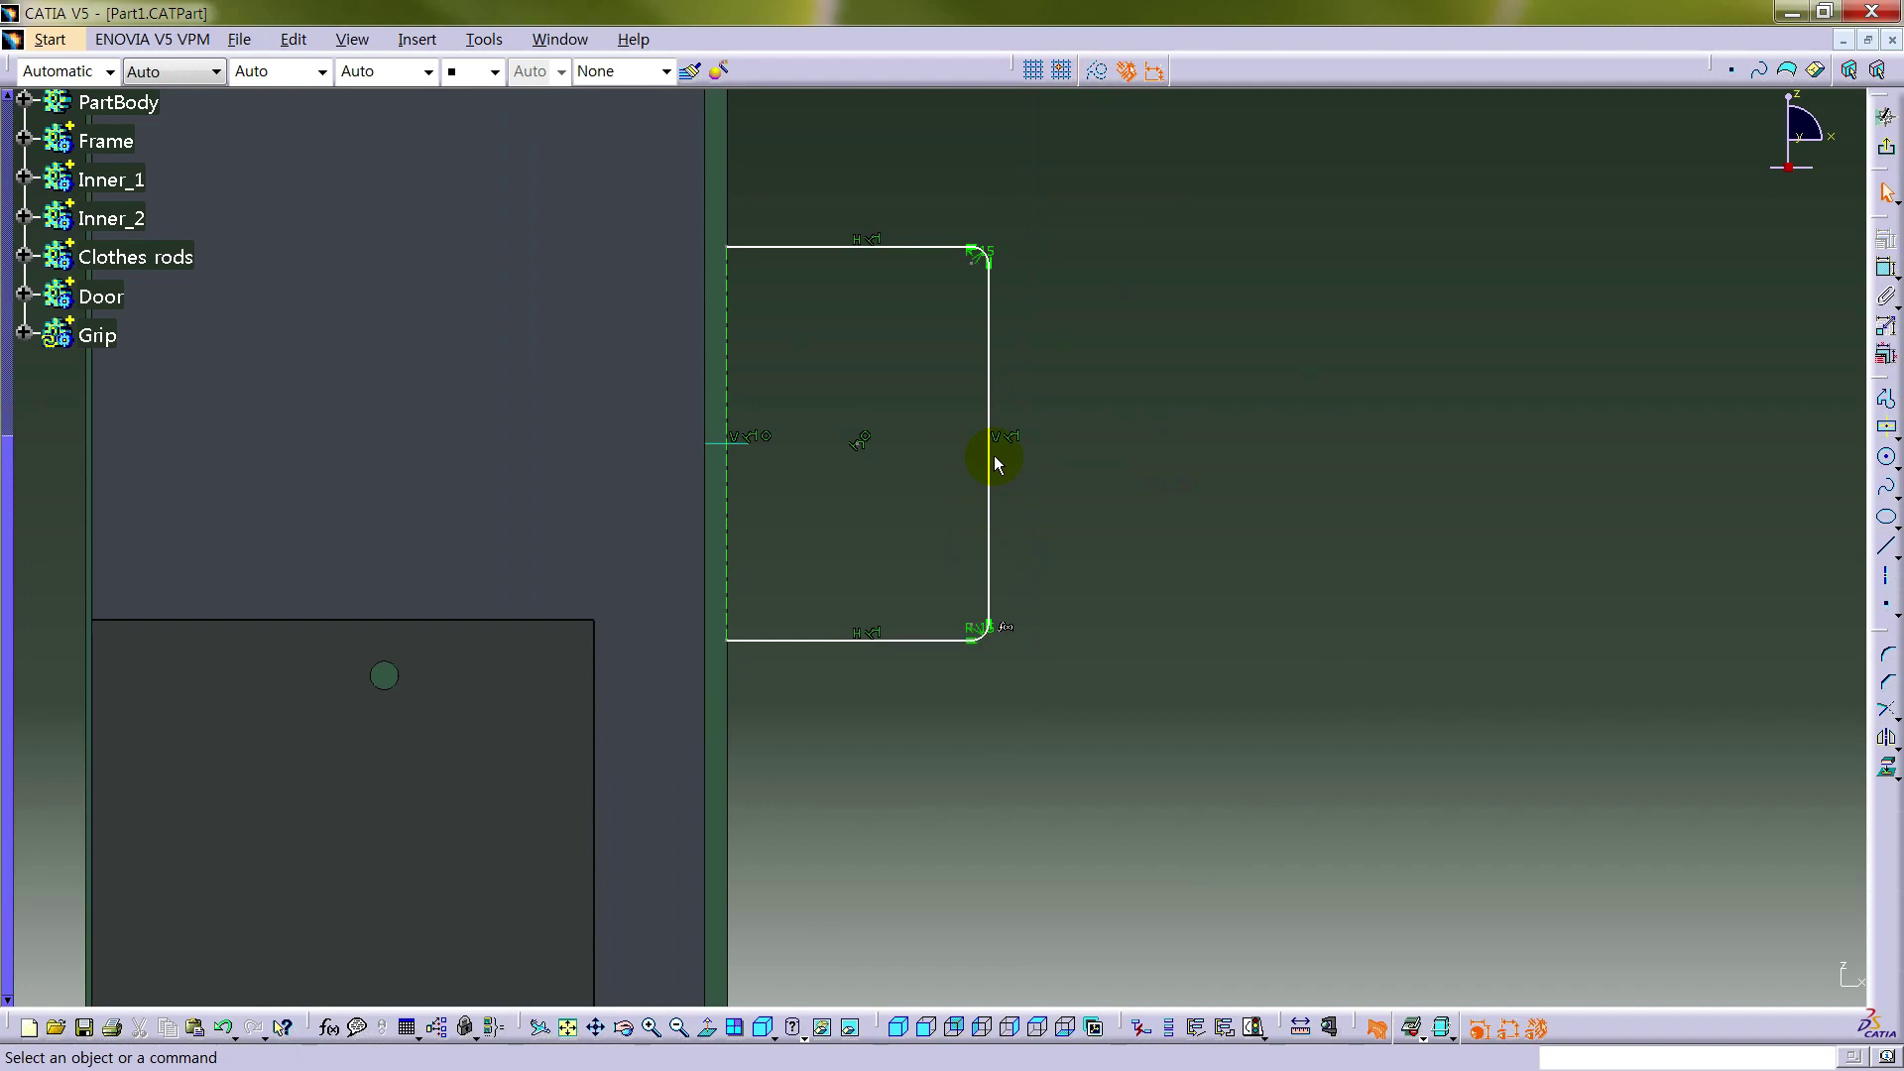
- Pull the profile's outer vertical edge toward the door until it stands about 93 mm from the door face
drag(993, 457, 831, 470)
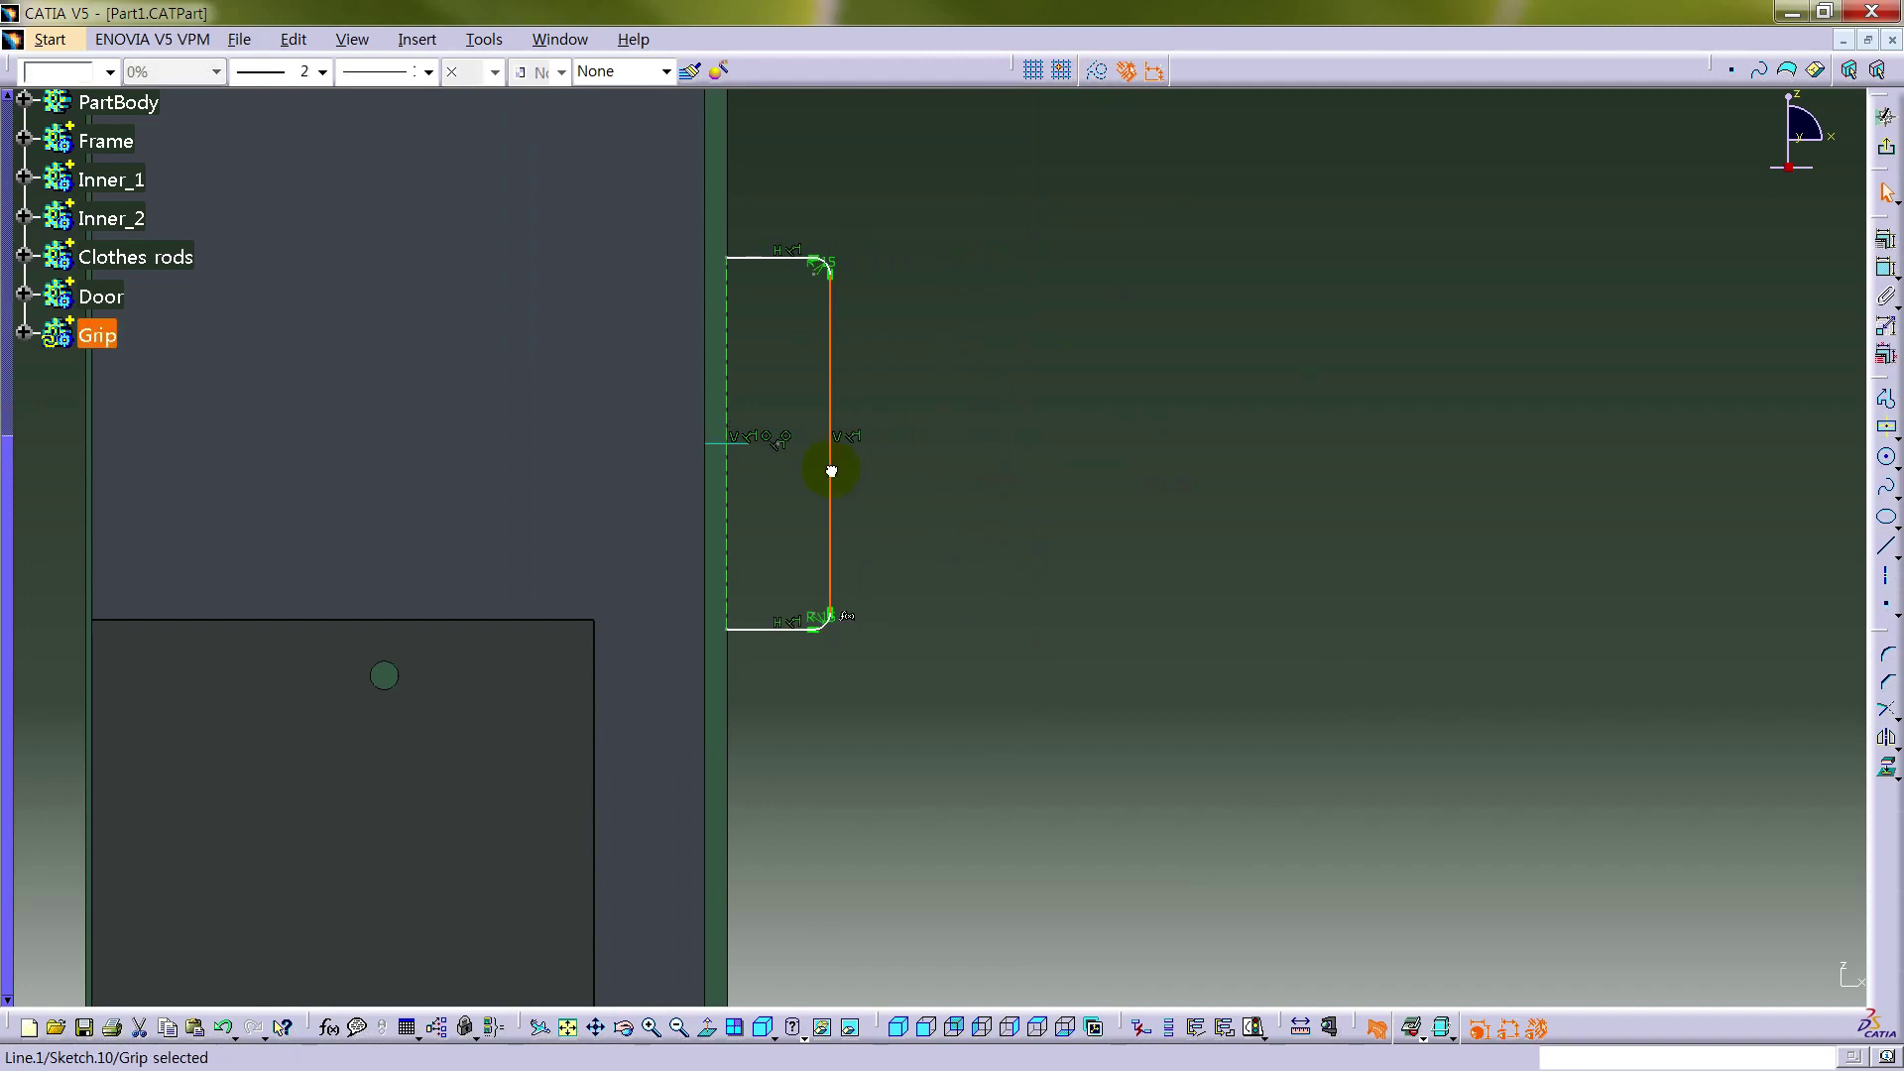
click(1057, 537)
mouse_move(880, 697)
middle_down()
mouse_move(1186, 731)
mouse_move(1087, 771)
middle_up()
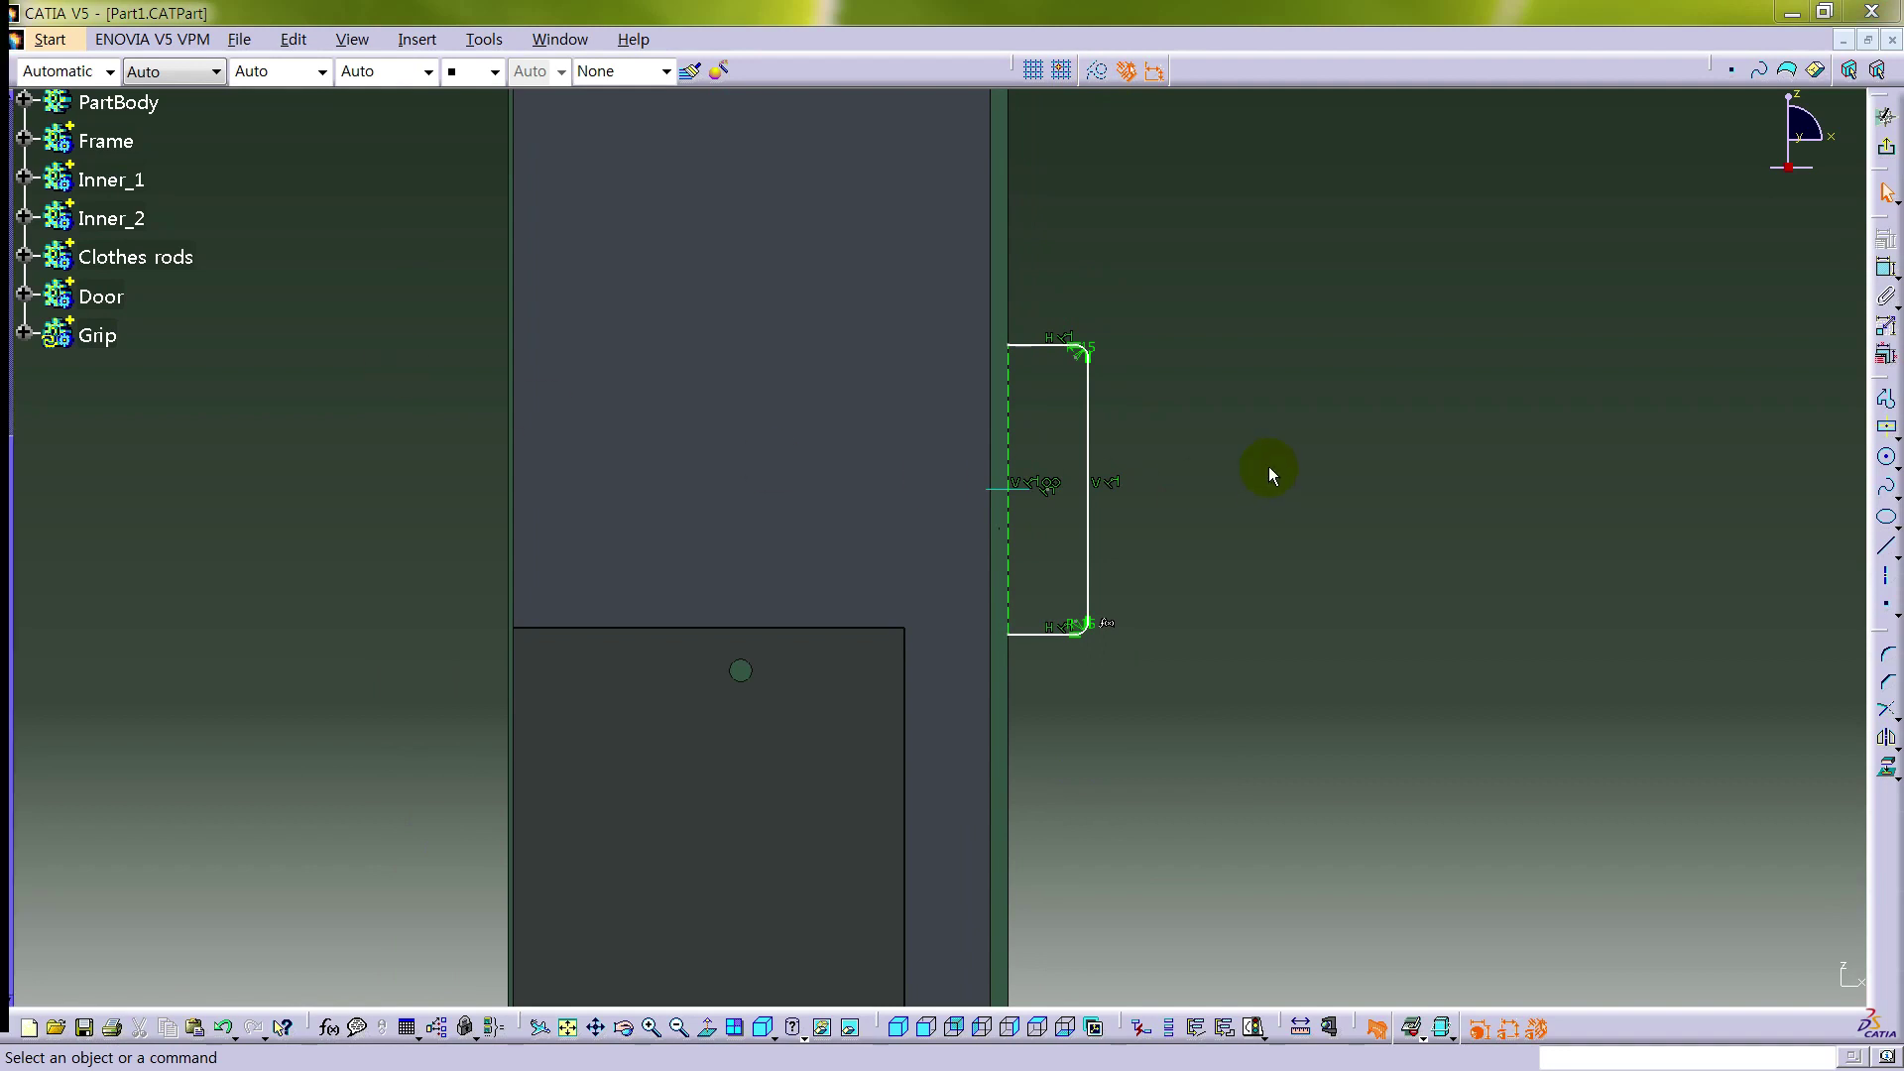
- Dimension the grip profile's height between its horizontal edges and its depth from the construction edge to the outer edge
click(1881, 266)
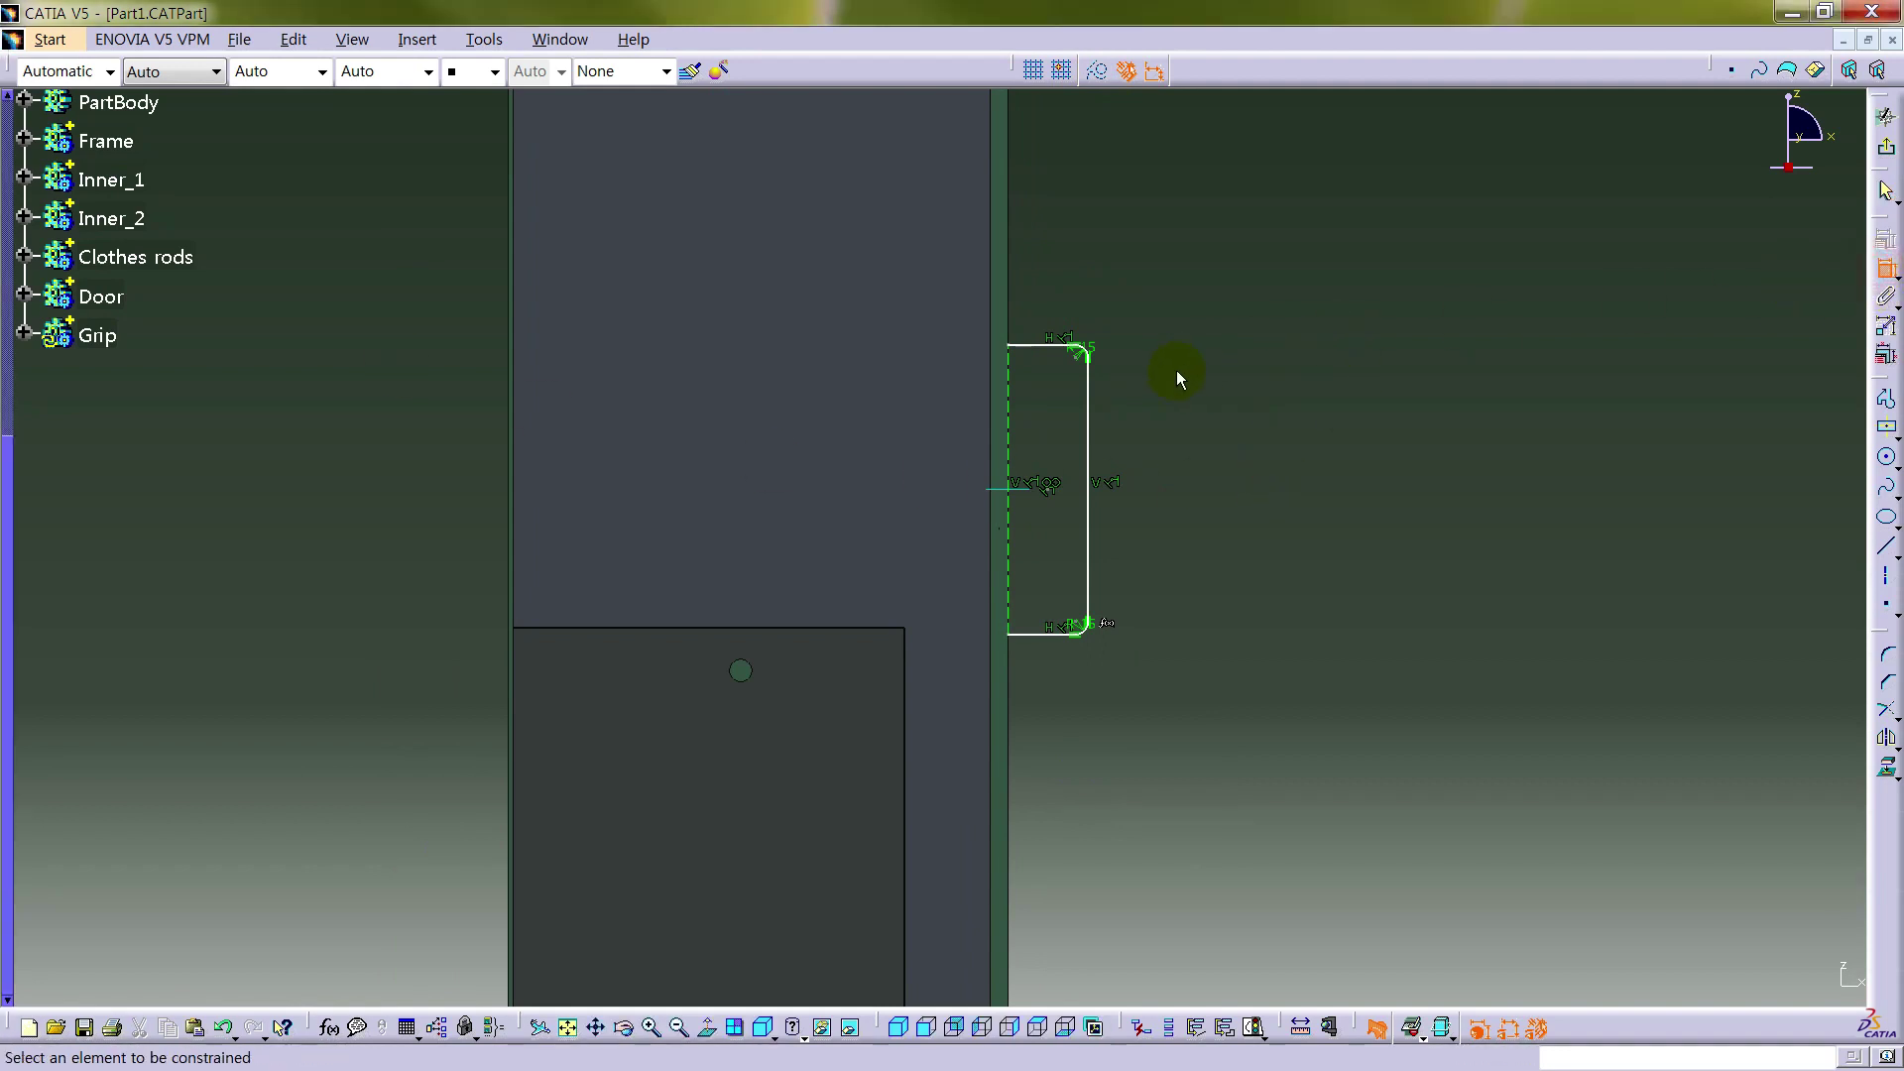
click(1047, 345)
click(1063, 637)
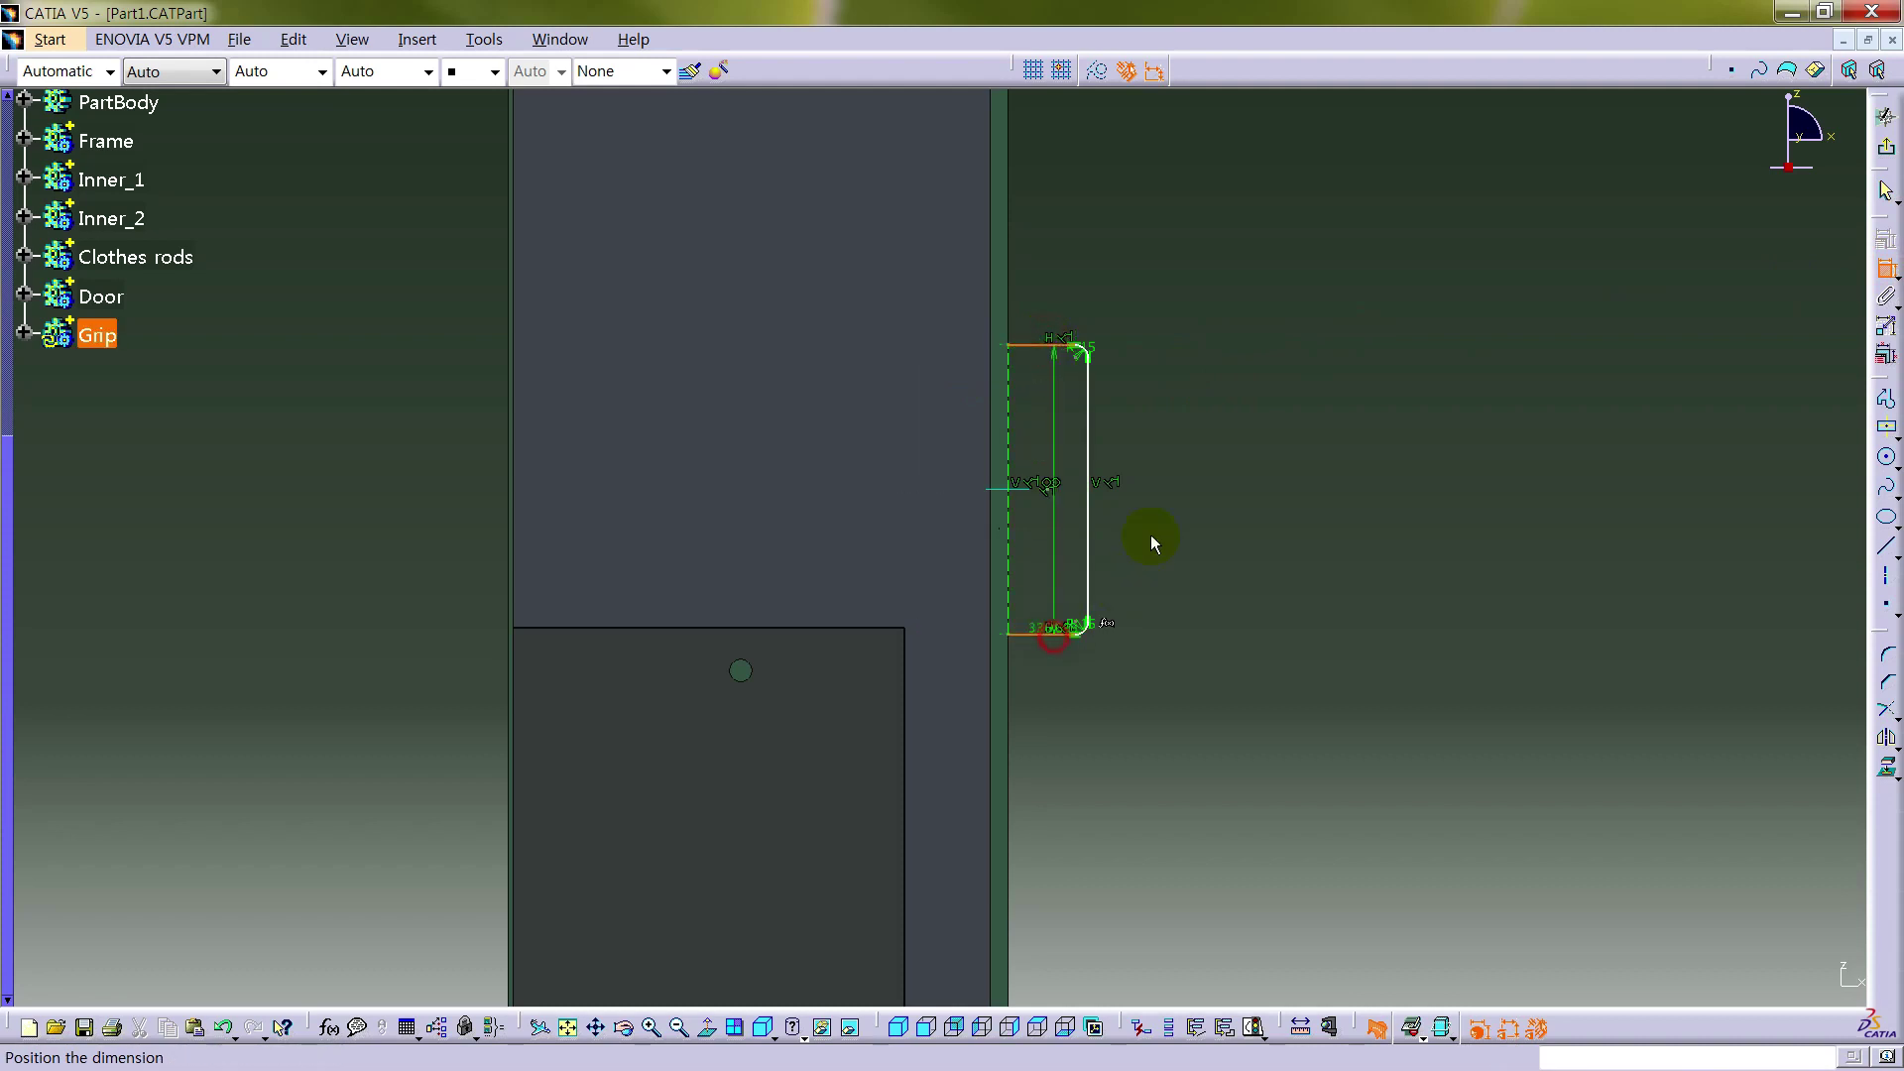
click(1171, 473)
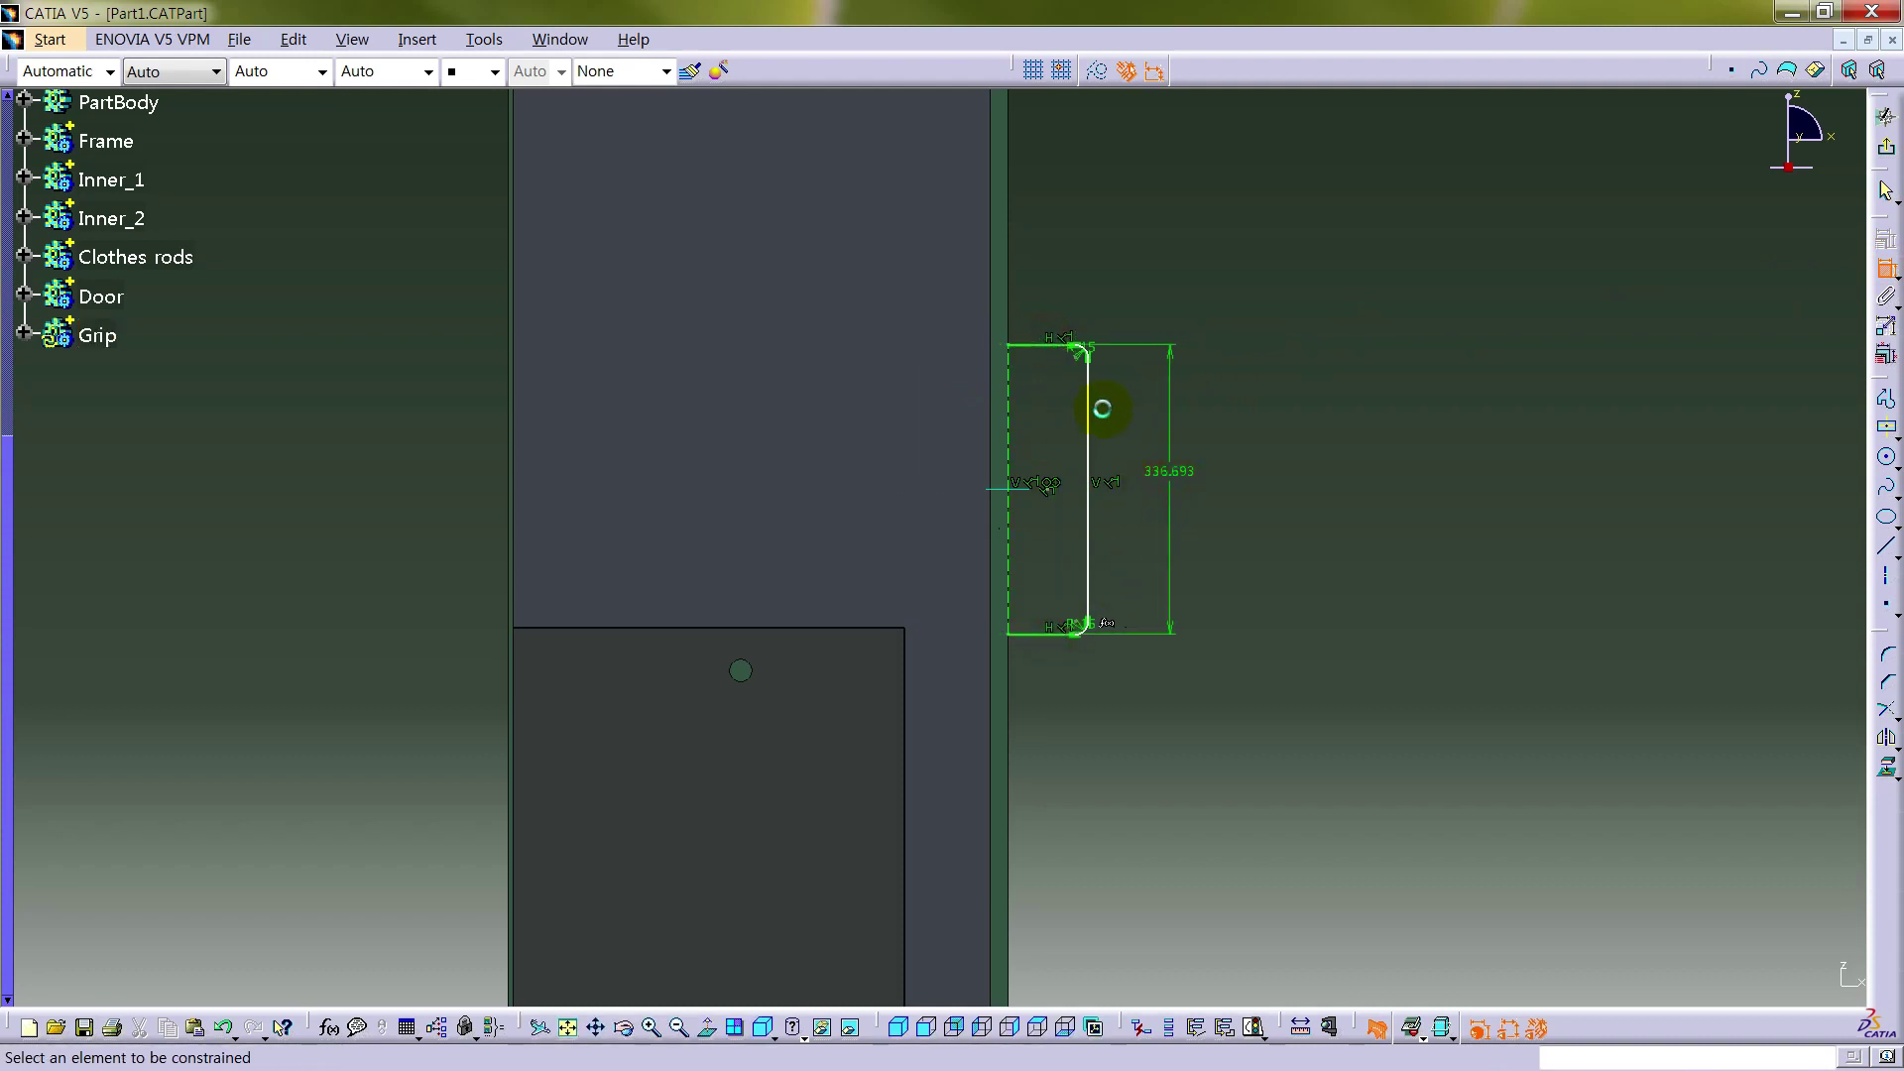
click(1091, 407)
click(1009, 414)
click(1055, 267)
click(1888, 268)
right_click(1058, 286)
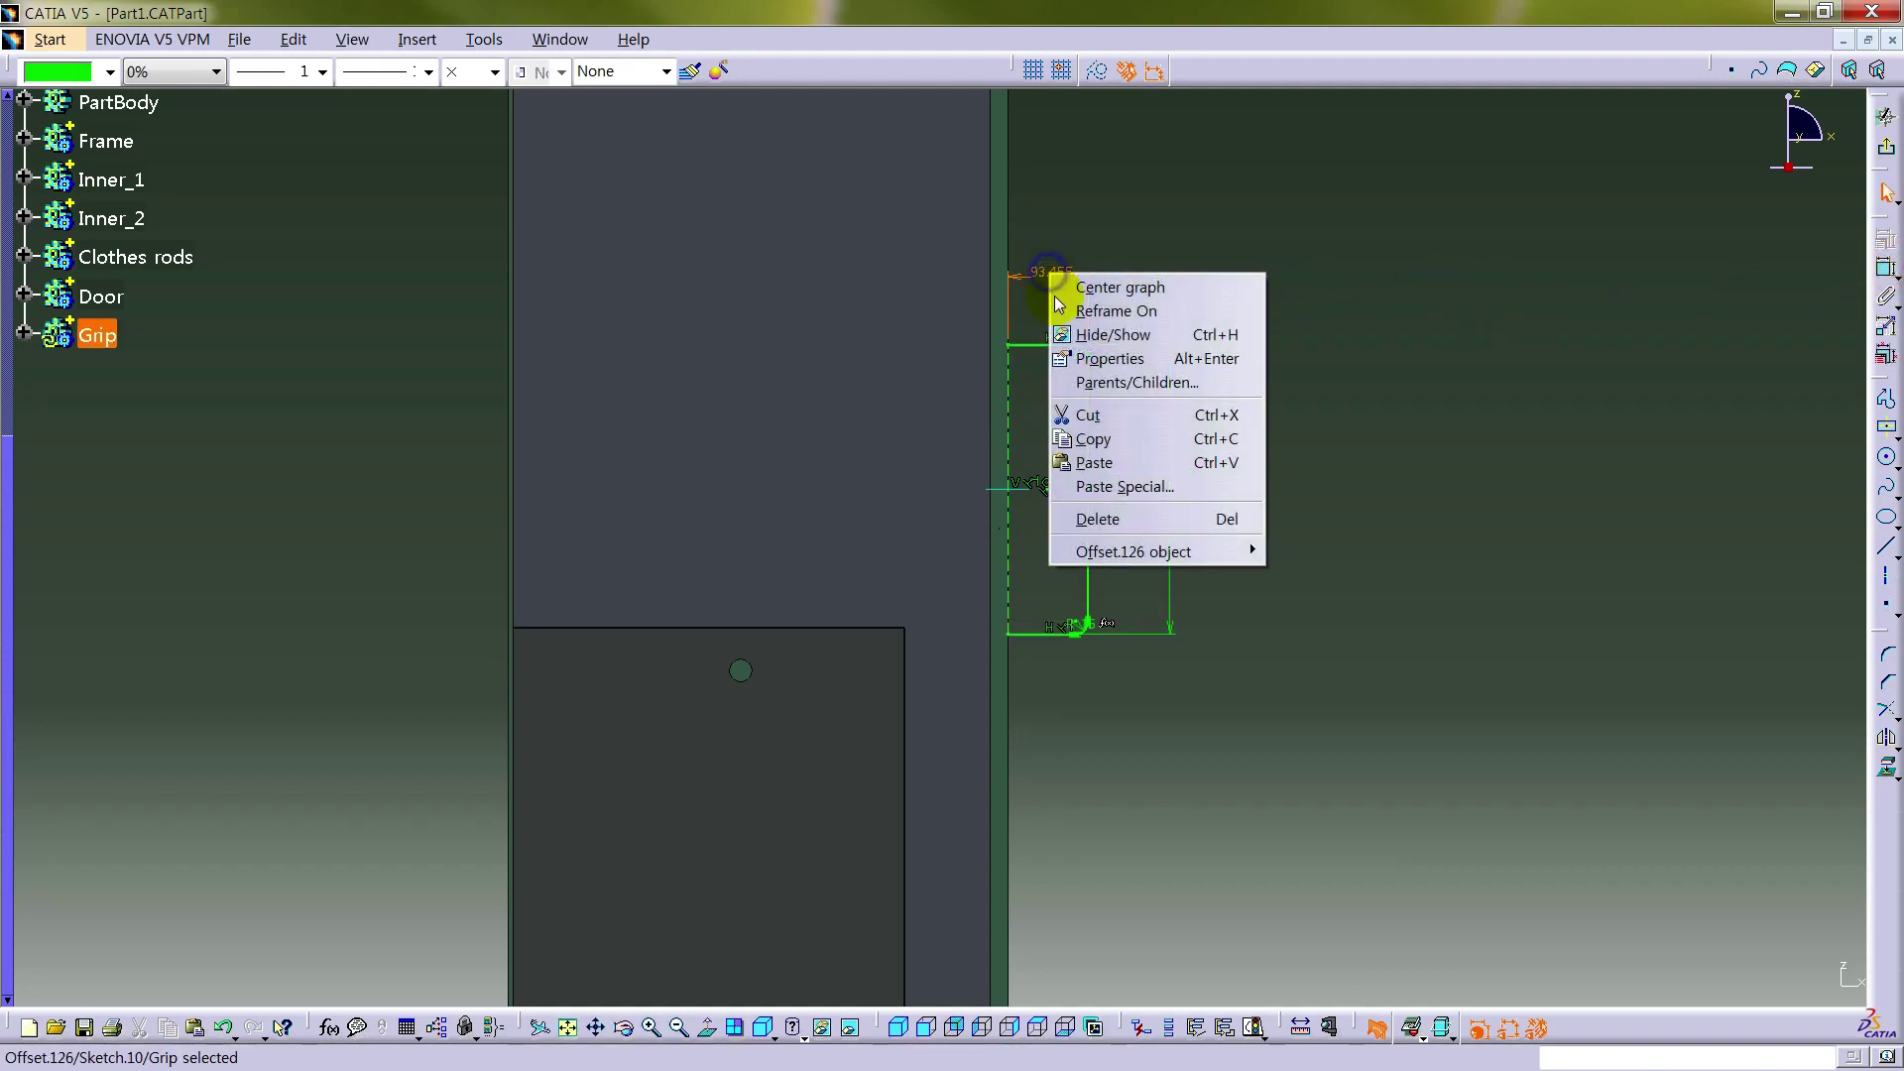
mouse_move(1134, 551)
click(1322, 576)
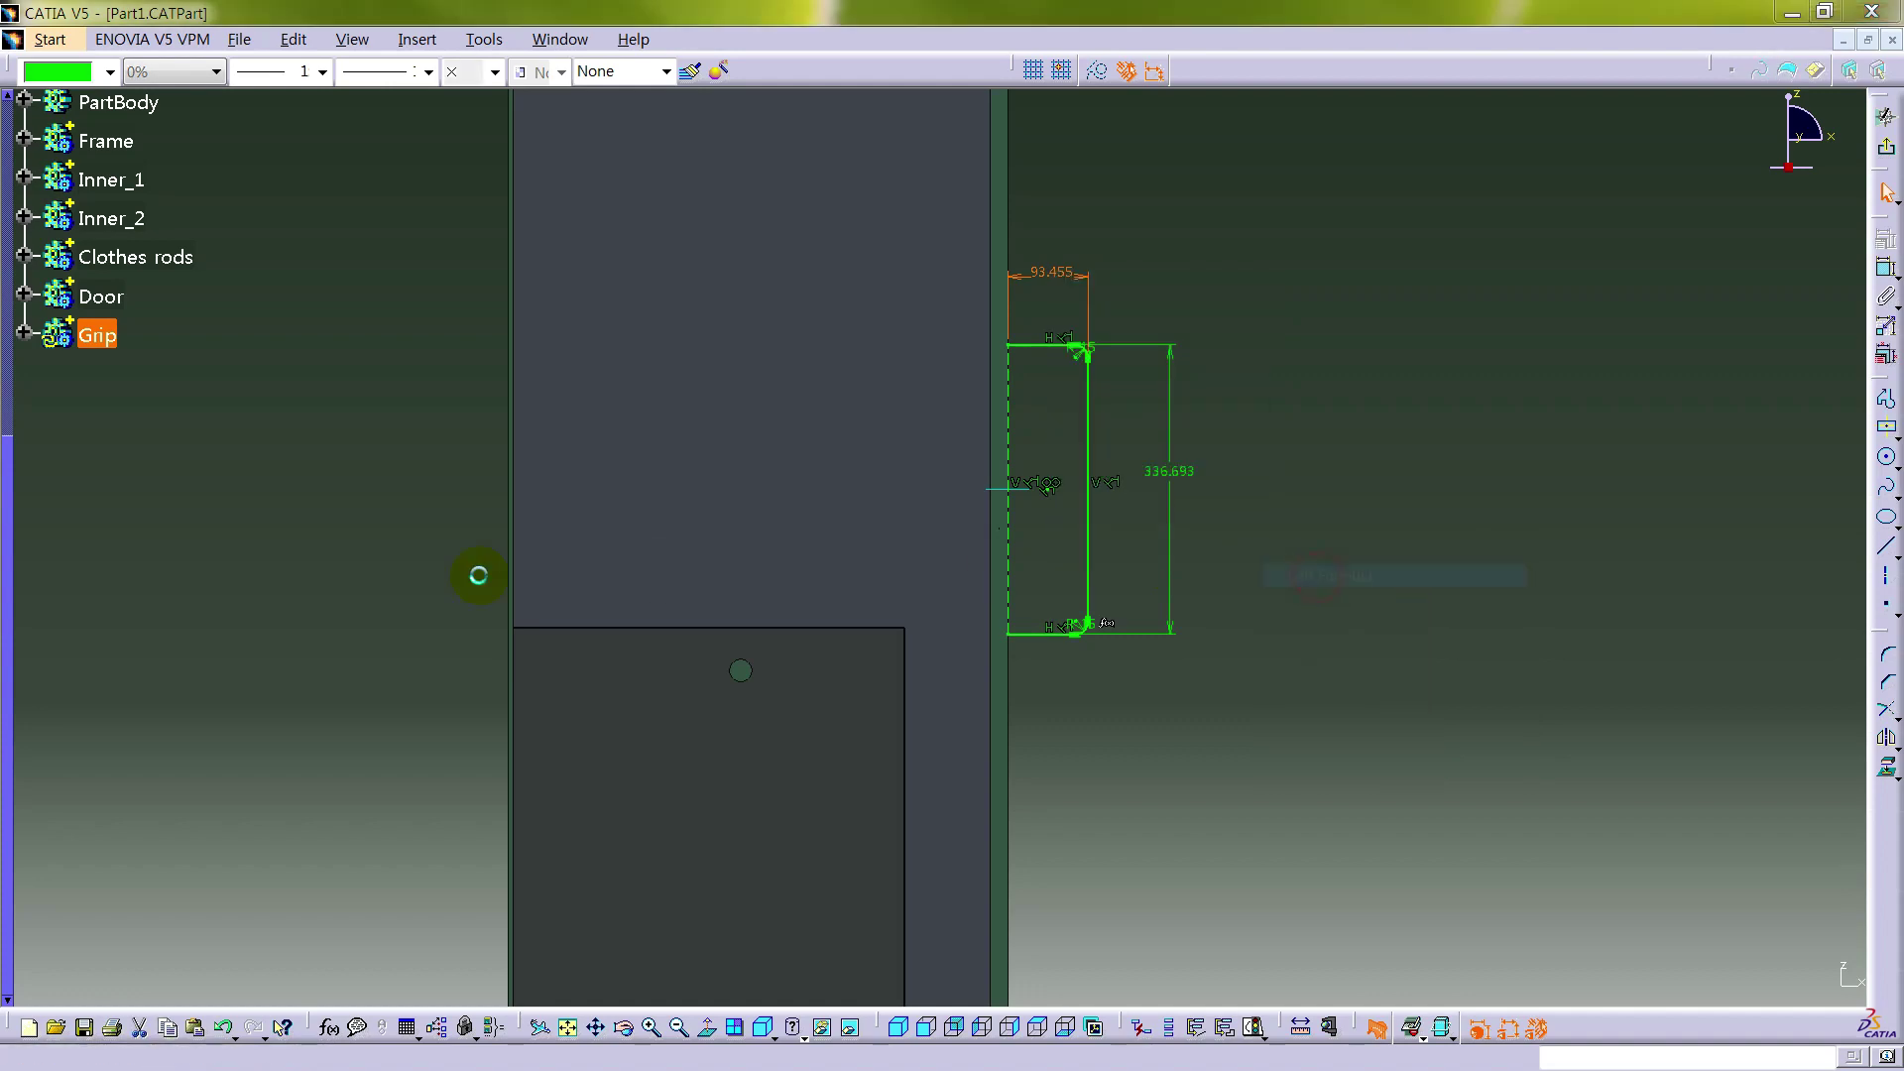
click(1847, 1036)
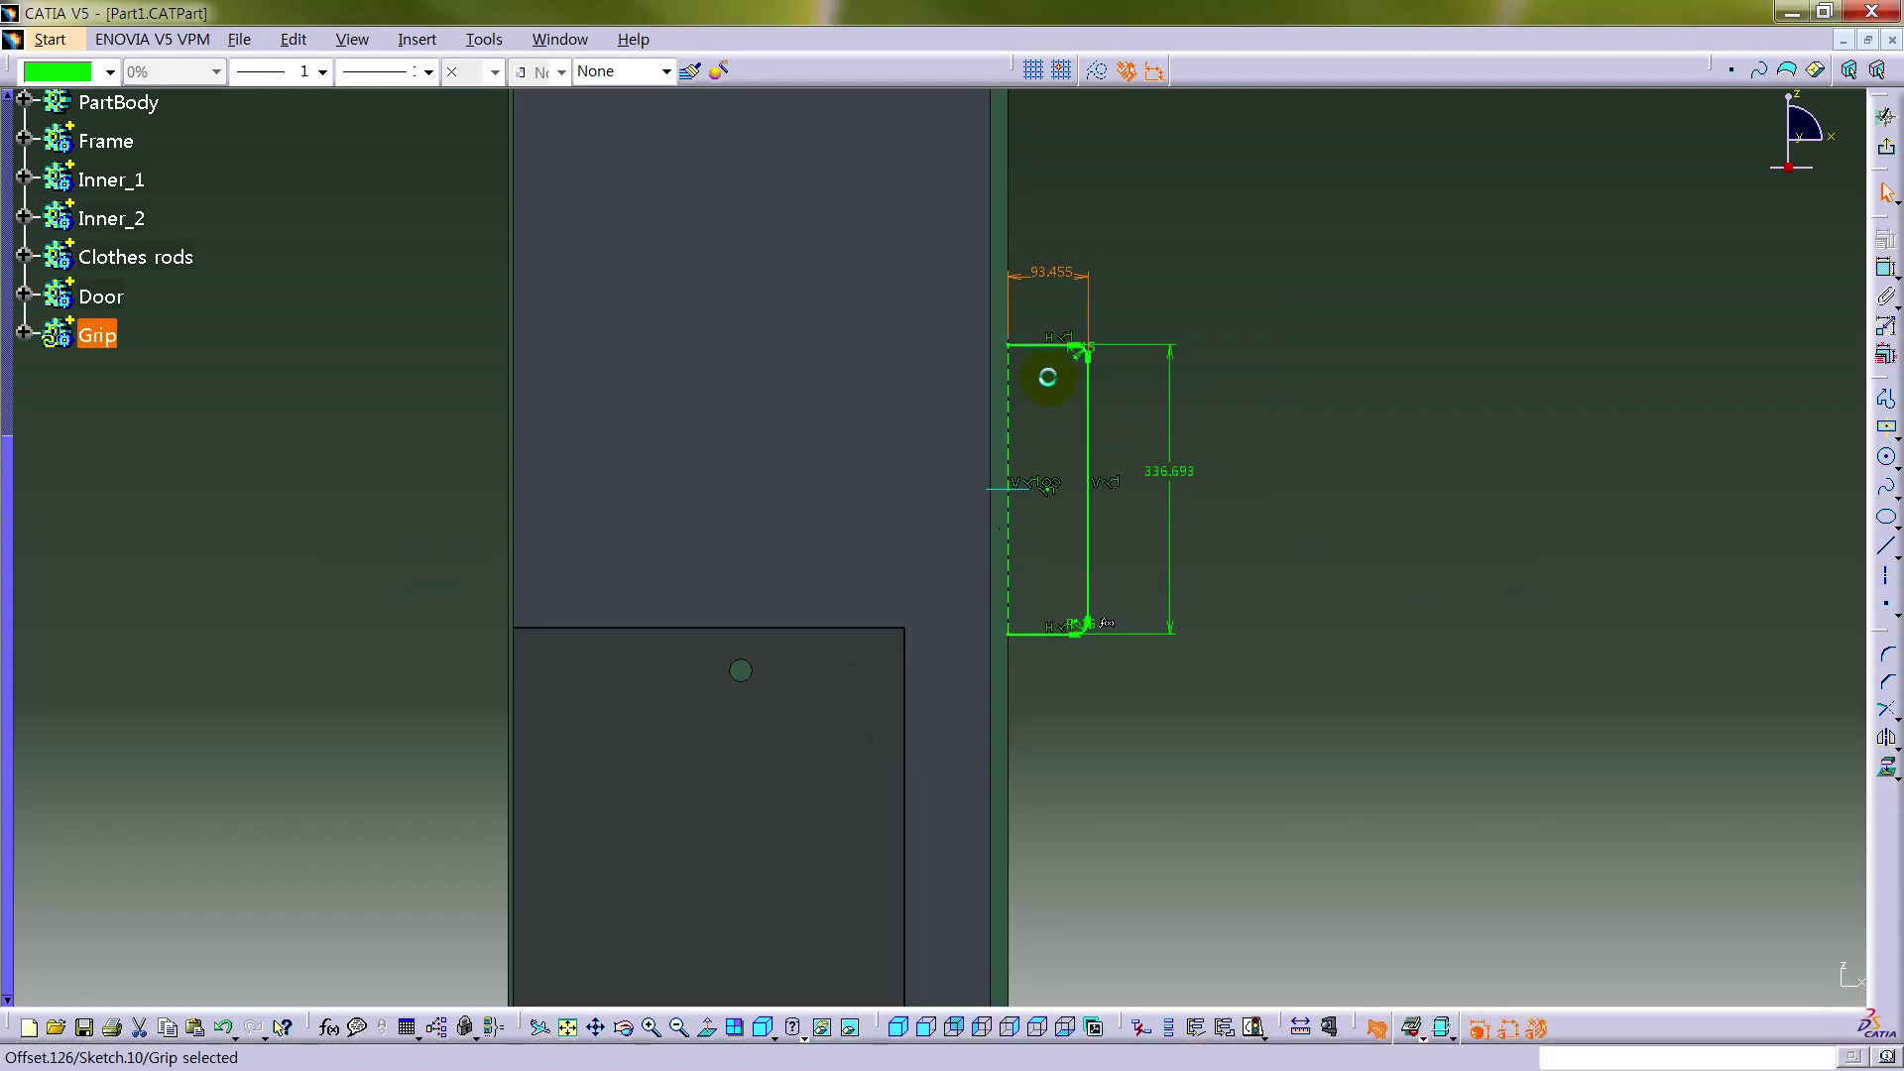
- Set the grip profile's depth dimension to 30 mm
double_click(1053, 272)
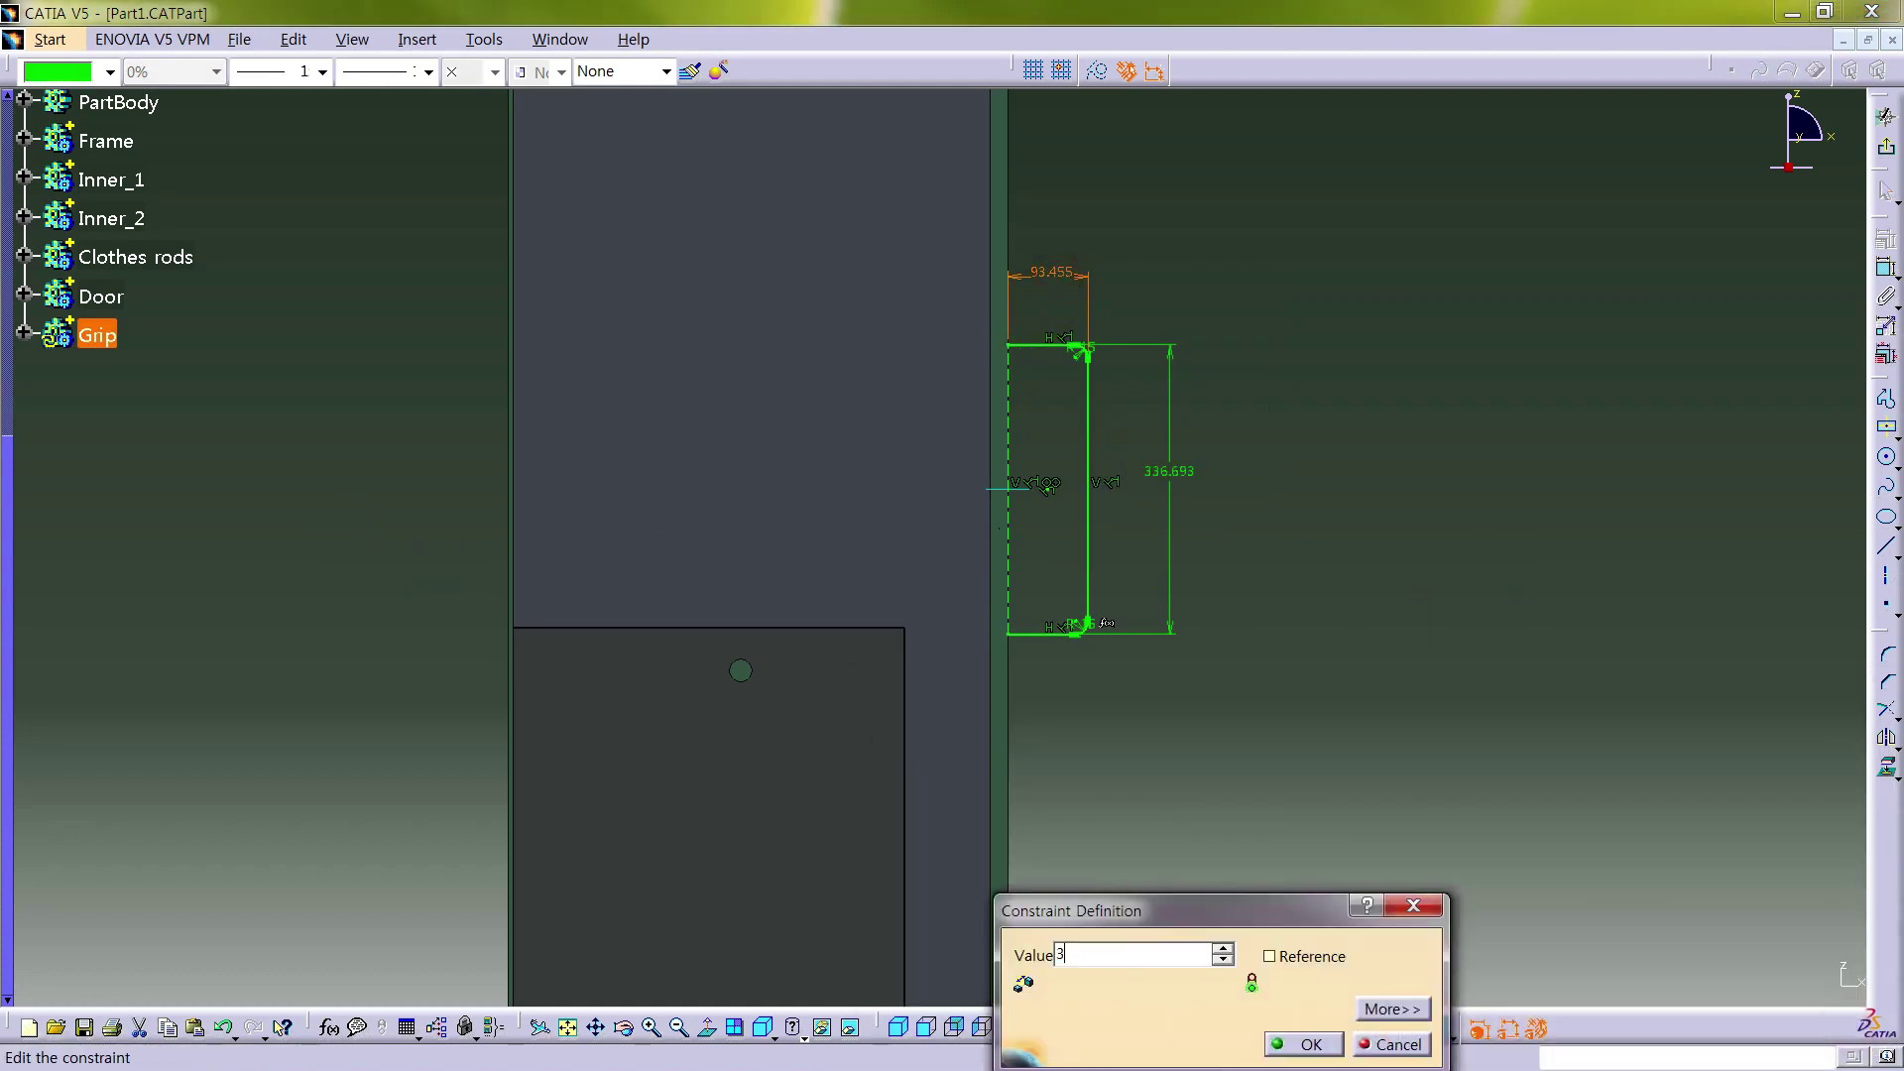
key(Return)
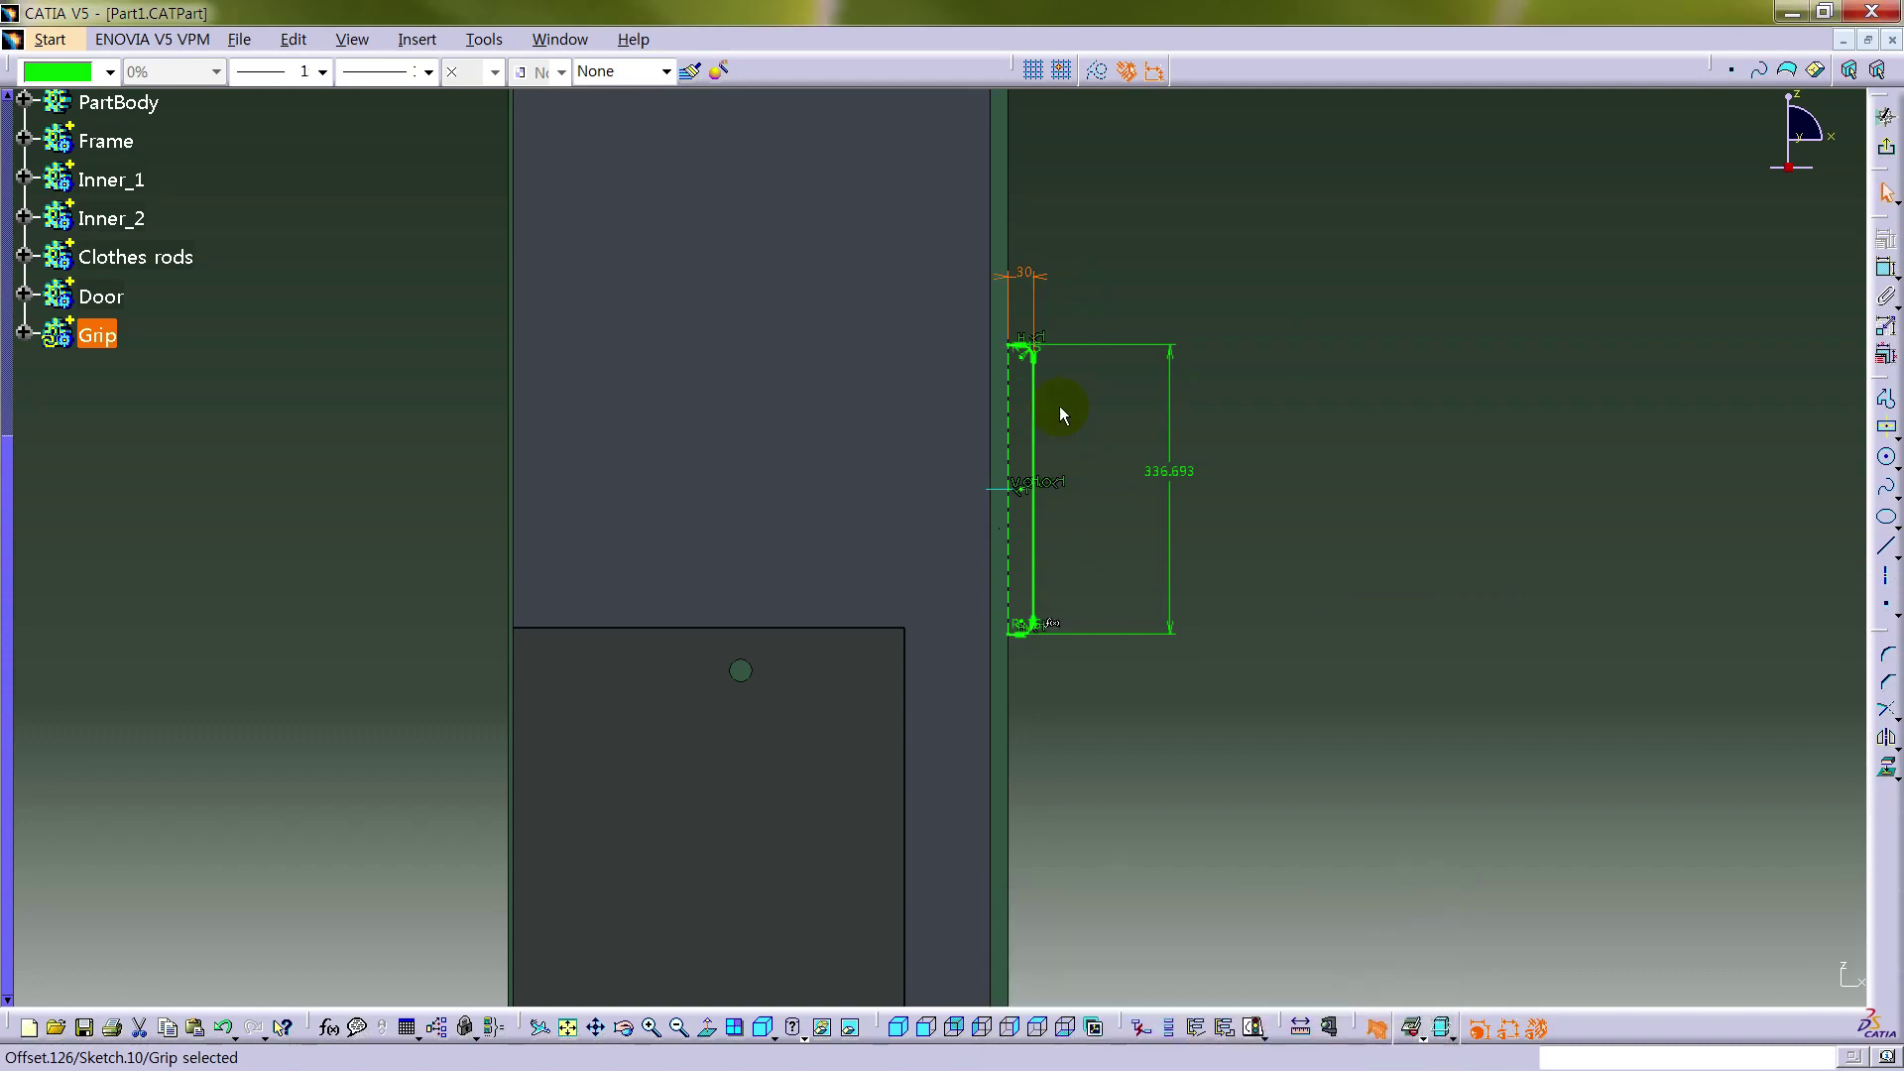
click(1268, 412)
- Link the grip profile's height dimension by formula to the parameter n in the Door parameter set
right_click(1172, 474)
mouse_move(1367, 750)
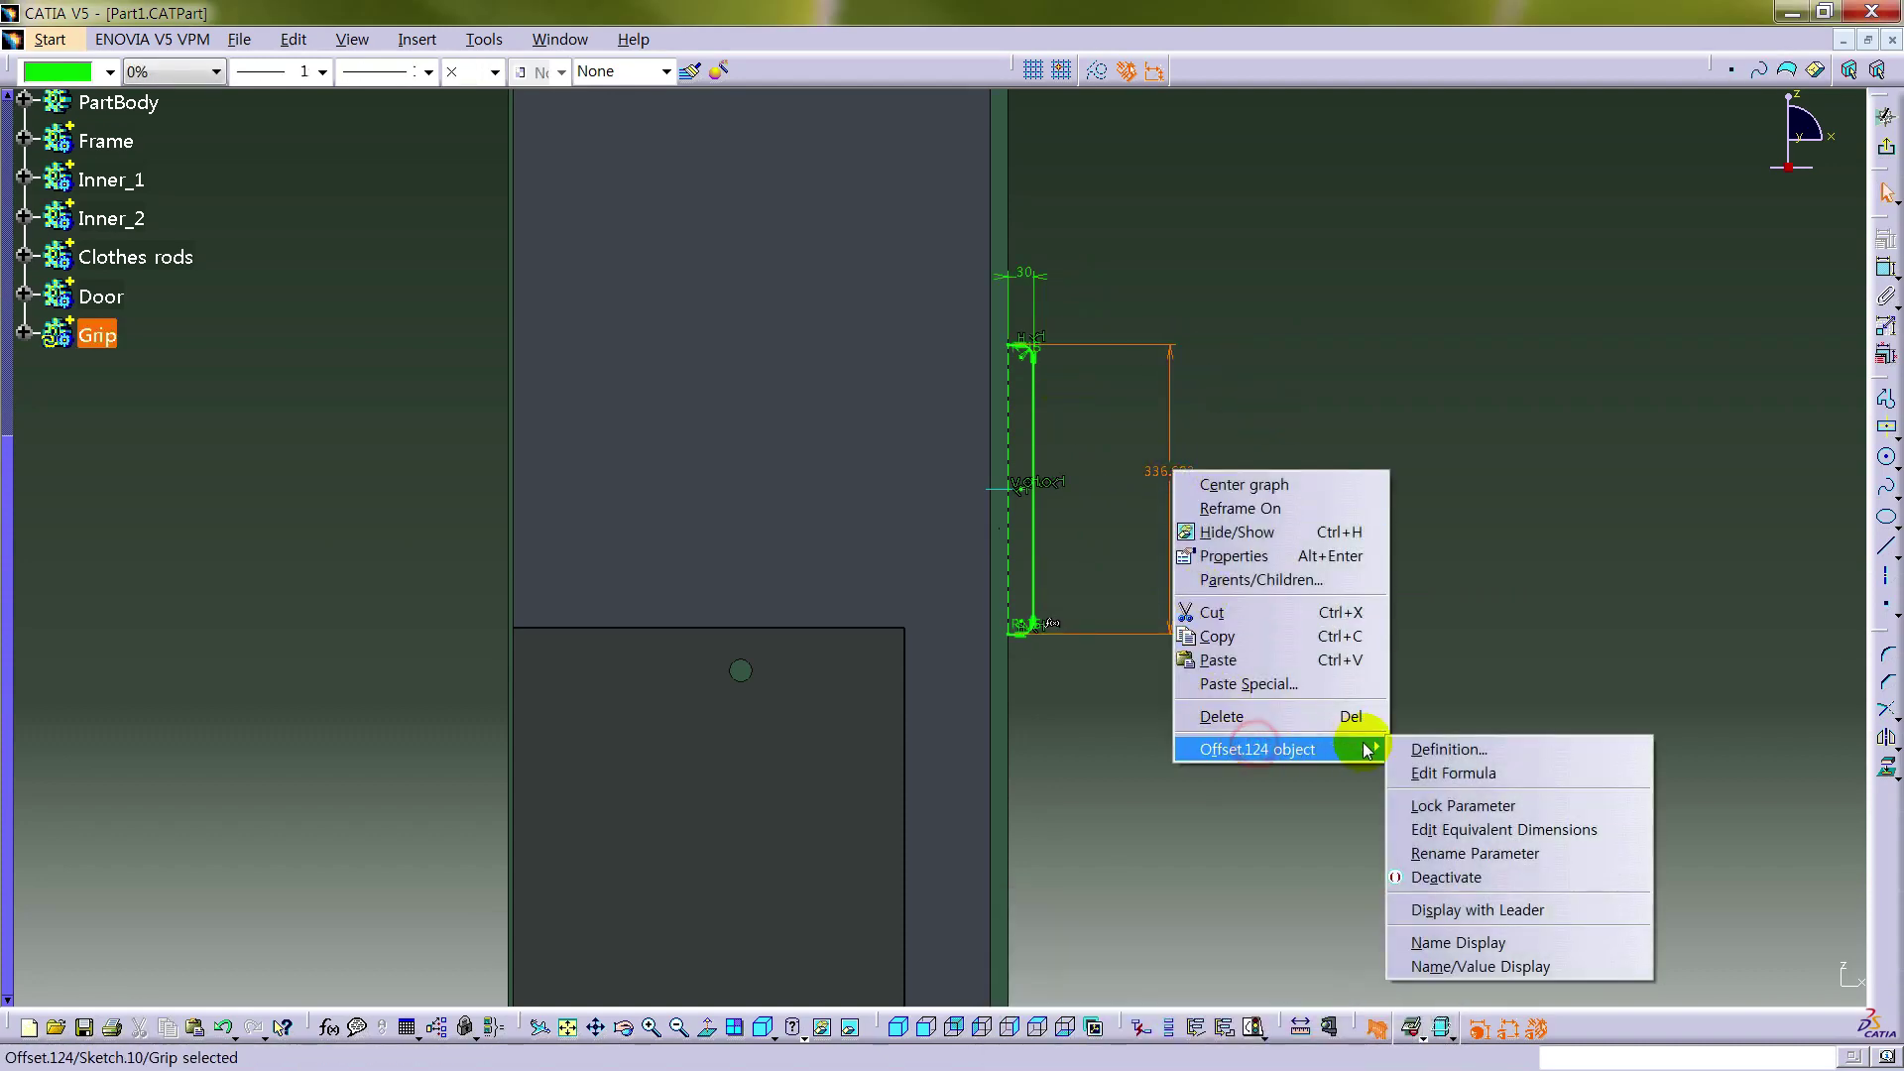
click(1453, 772)
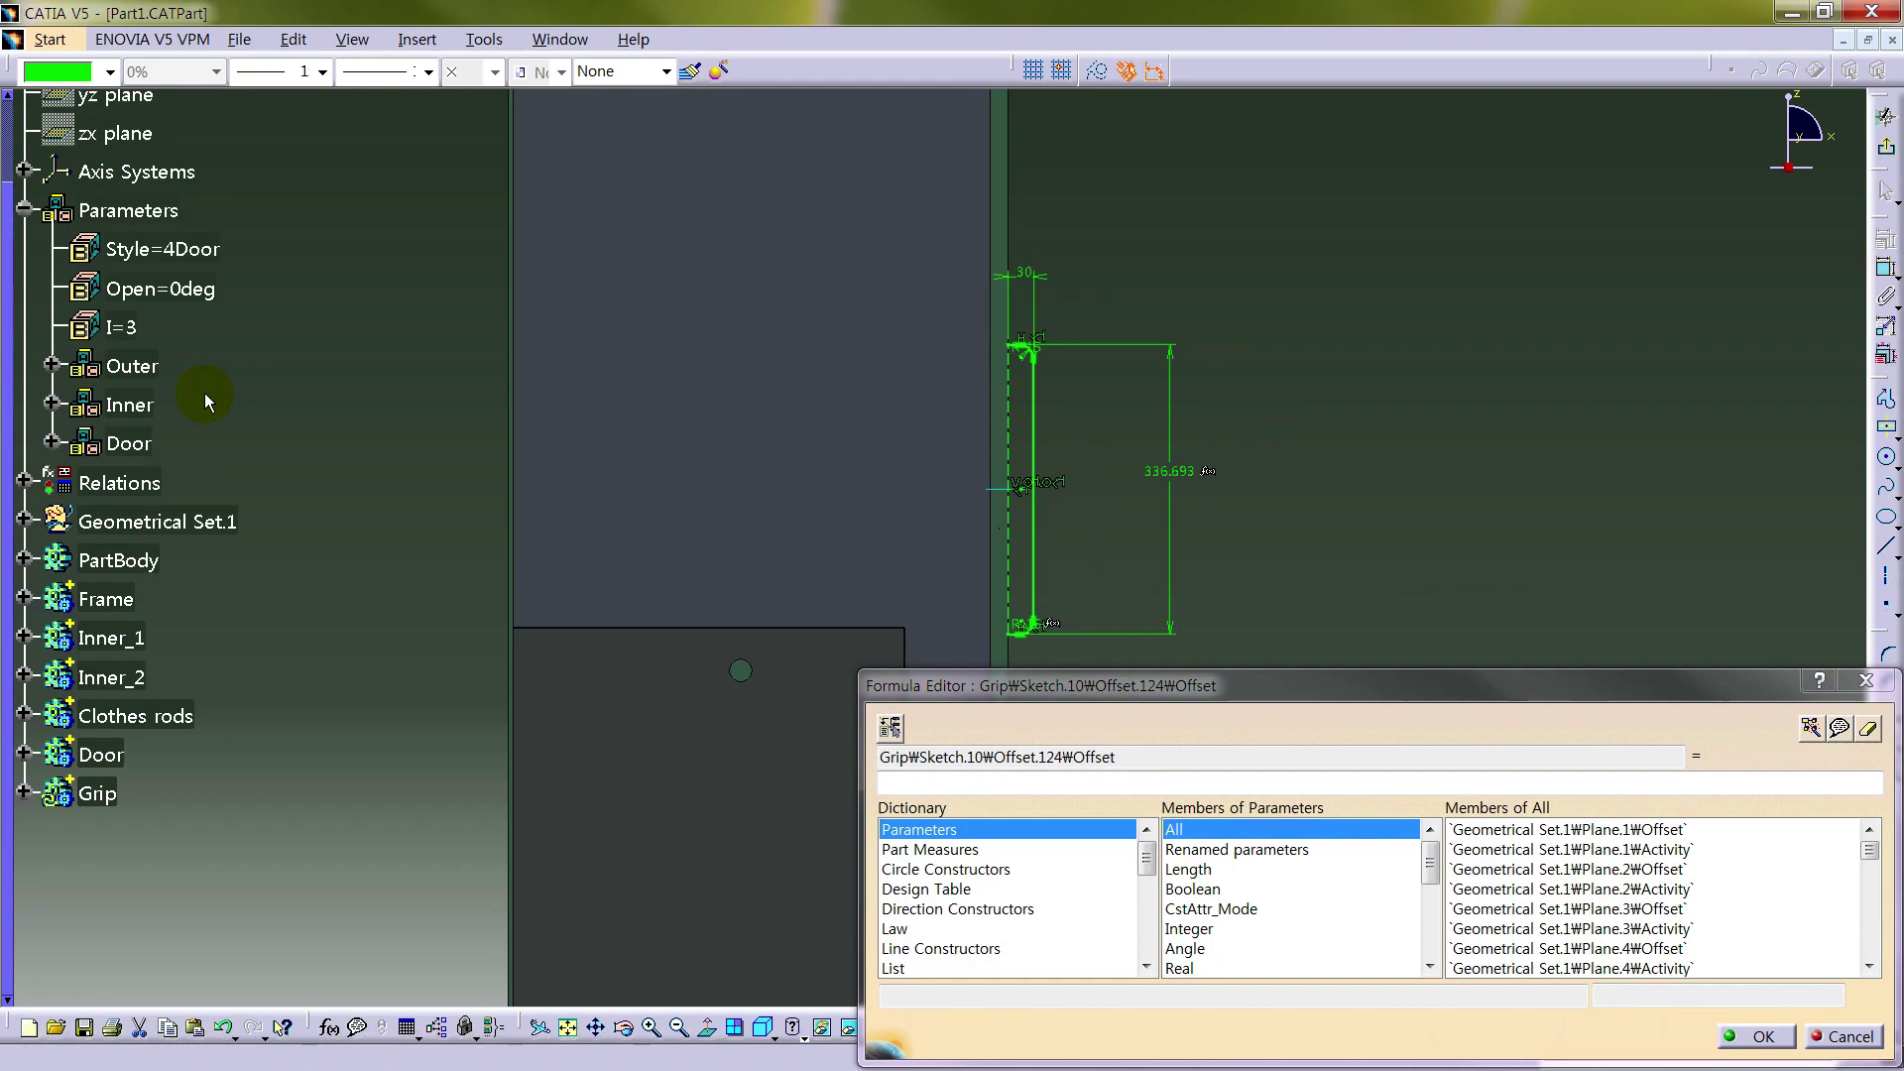
click(51, 443)
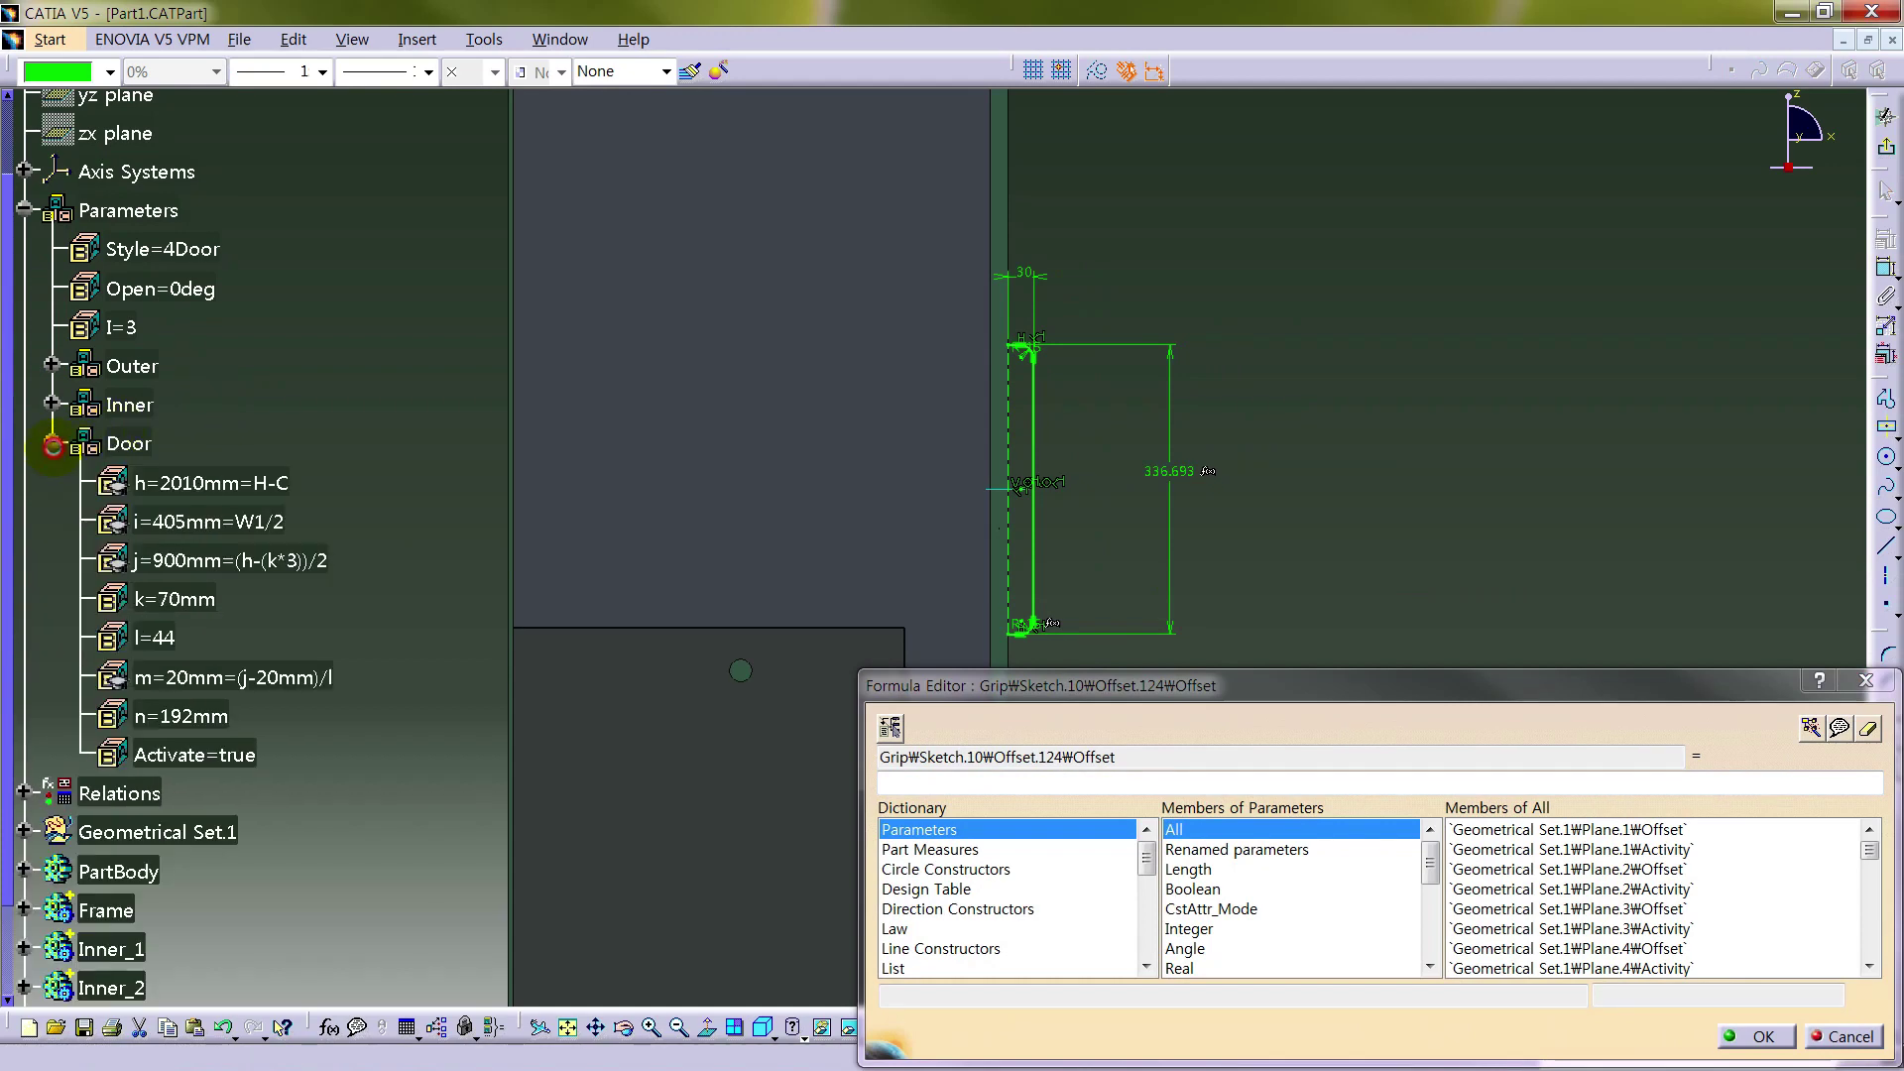
click(183, 716)
click(1758, 1037)
- Reposition the height, depth and corner radius dimensions so they are clearly readable around the grip profile
click(1243, 506)
drag(1170, 508, 1120, 510)
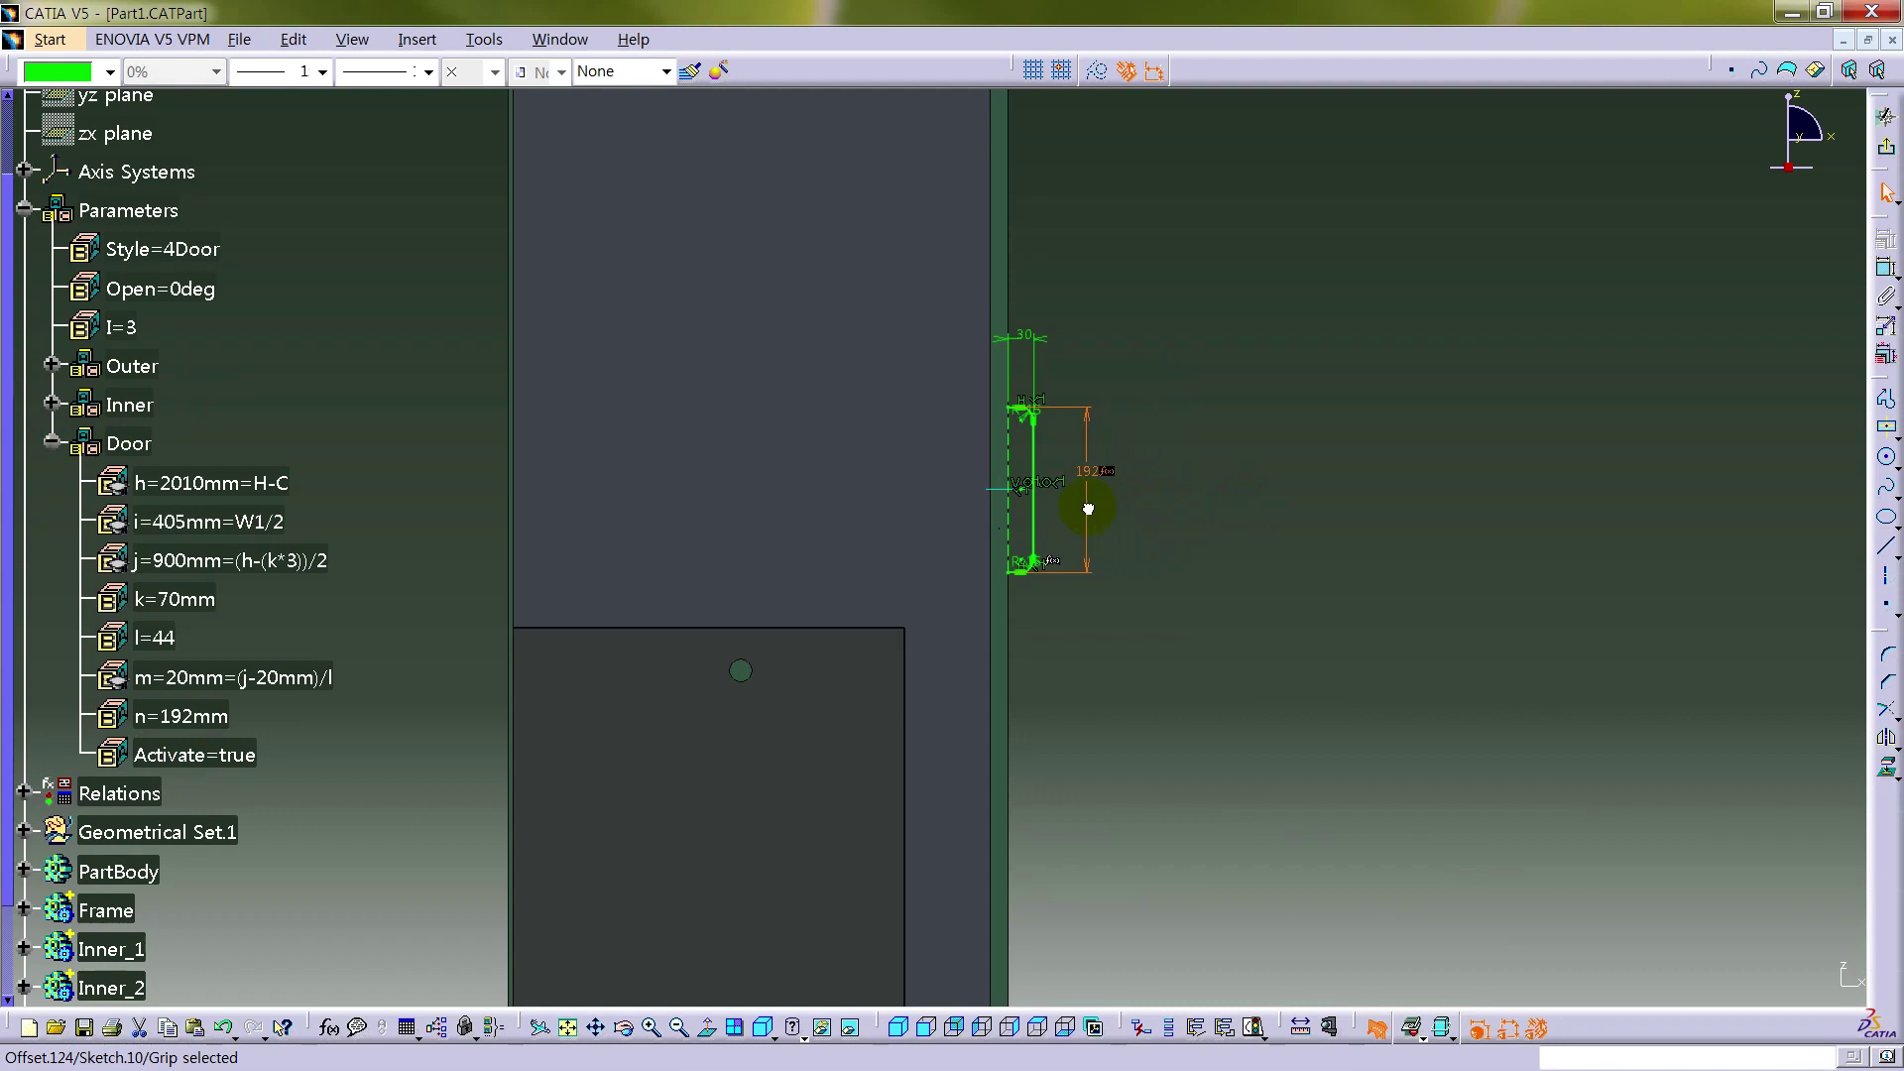
mouse_move(1181, 595)
middle_down()
mouse_move(1161, 668)
mouse_move(1207, 539)
mouse_move(1097, 446)
mouse_move(902, 437)
middle_up()
click(937, 410)
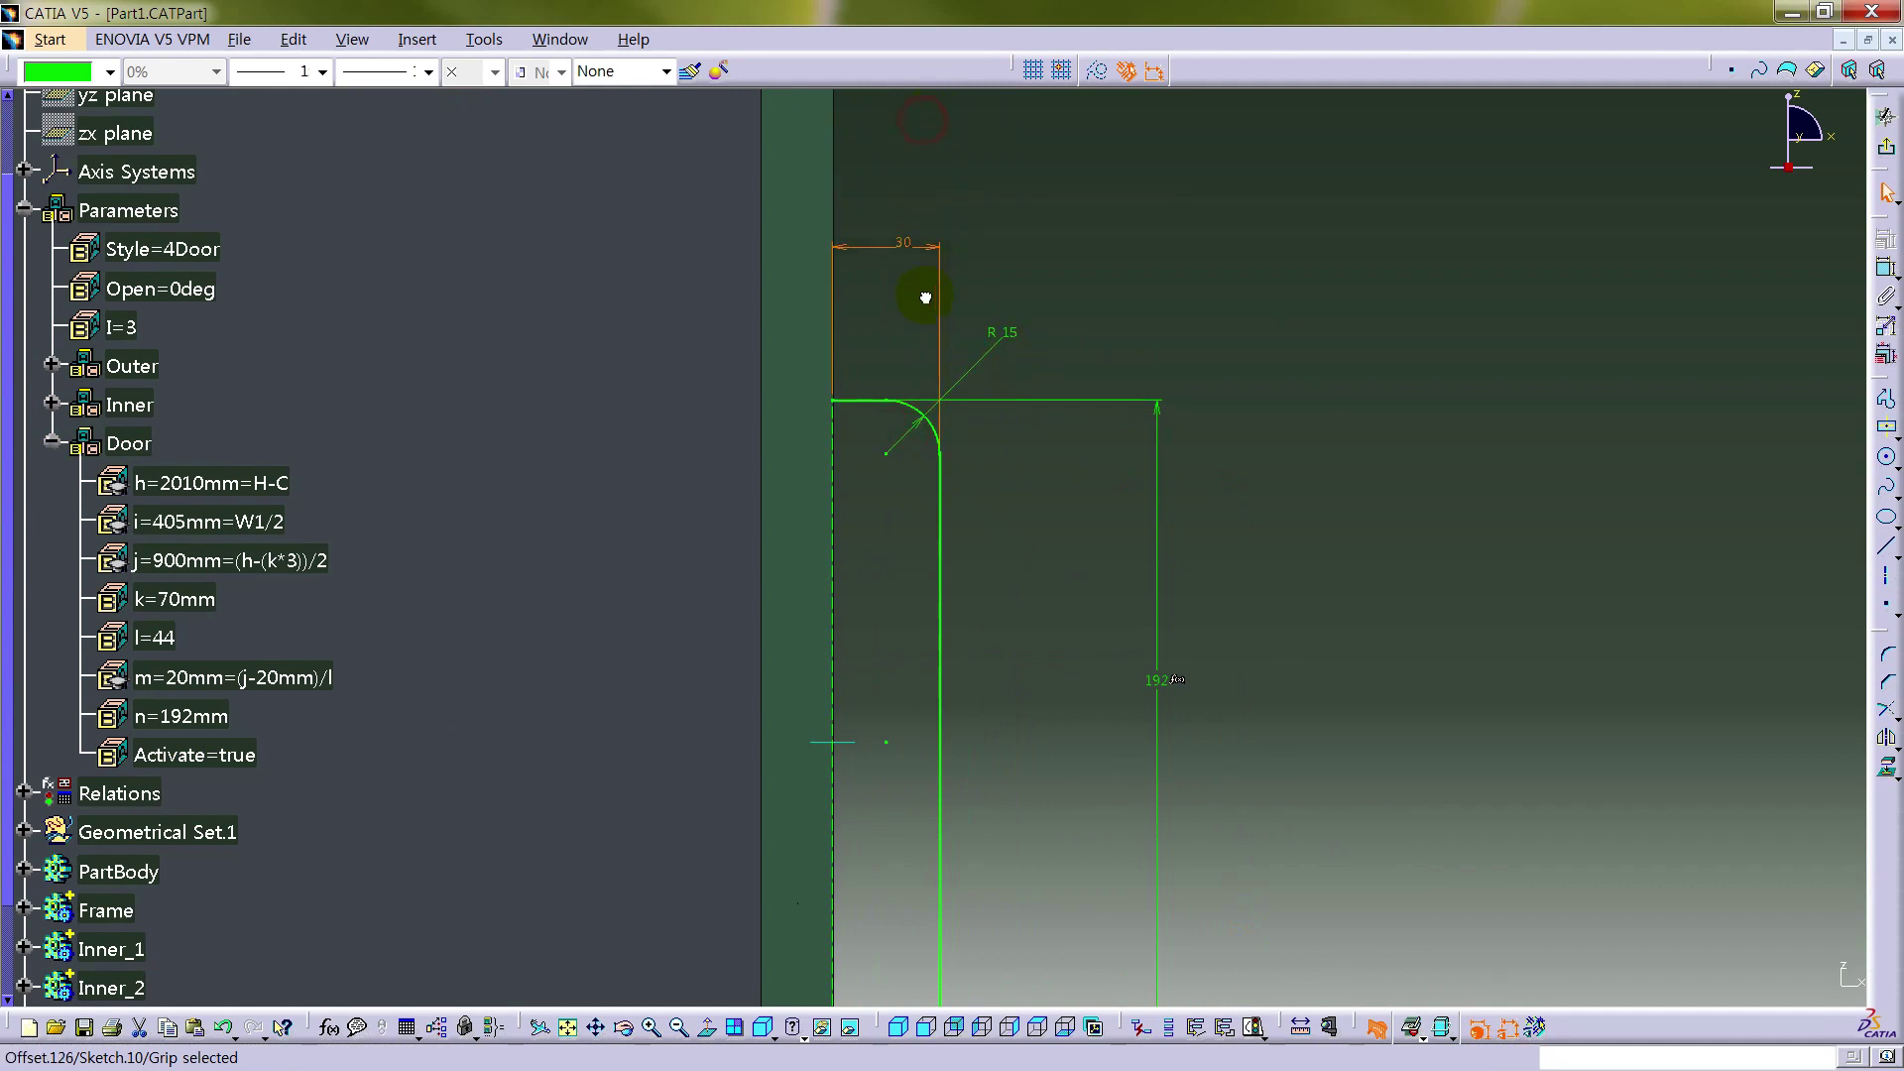
mouse_move(1024, 664)
middle_down()
mouse_move(1002, 519)
mouse_move(1008, 545)
middle_up()
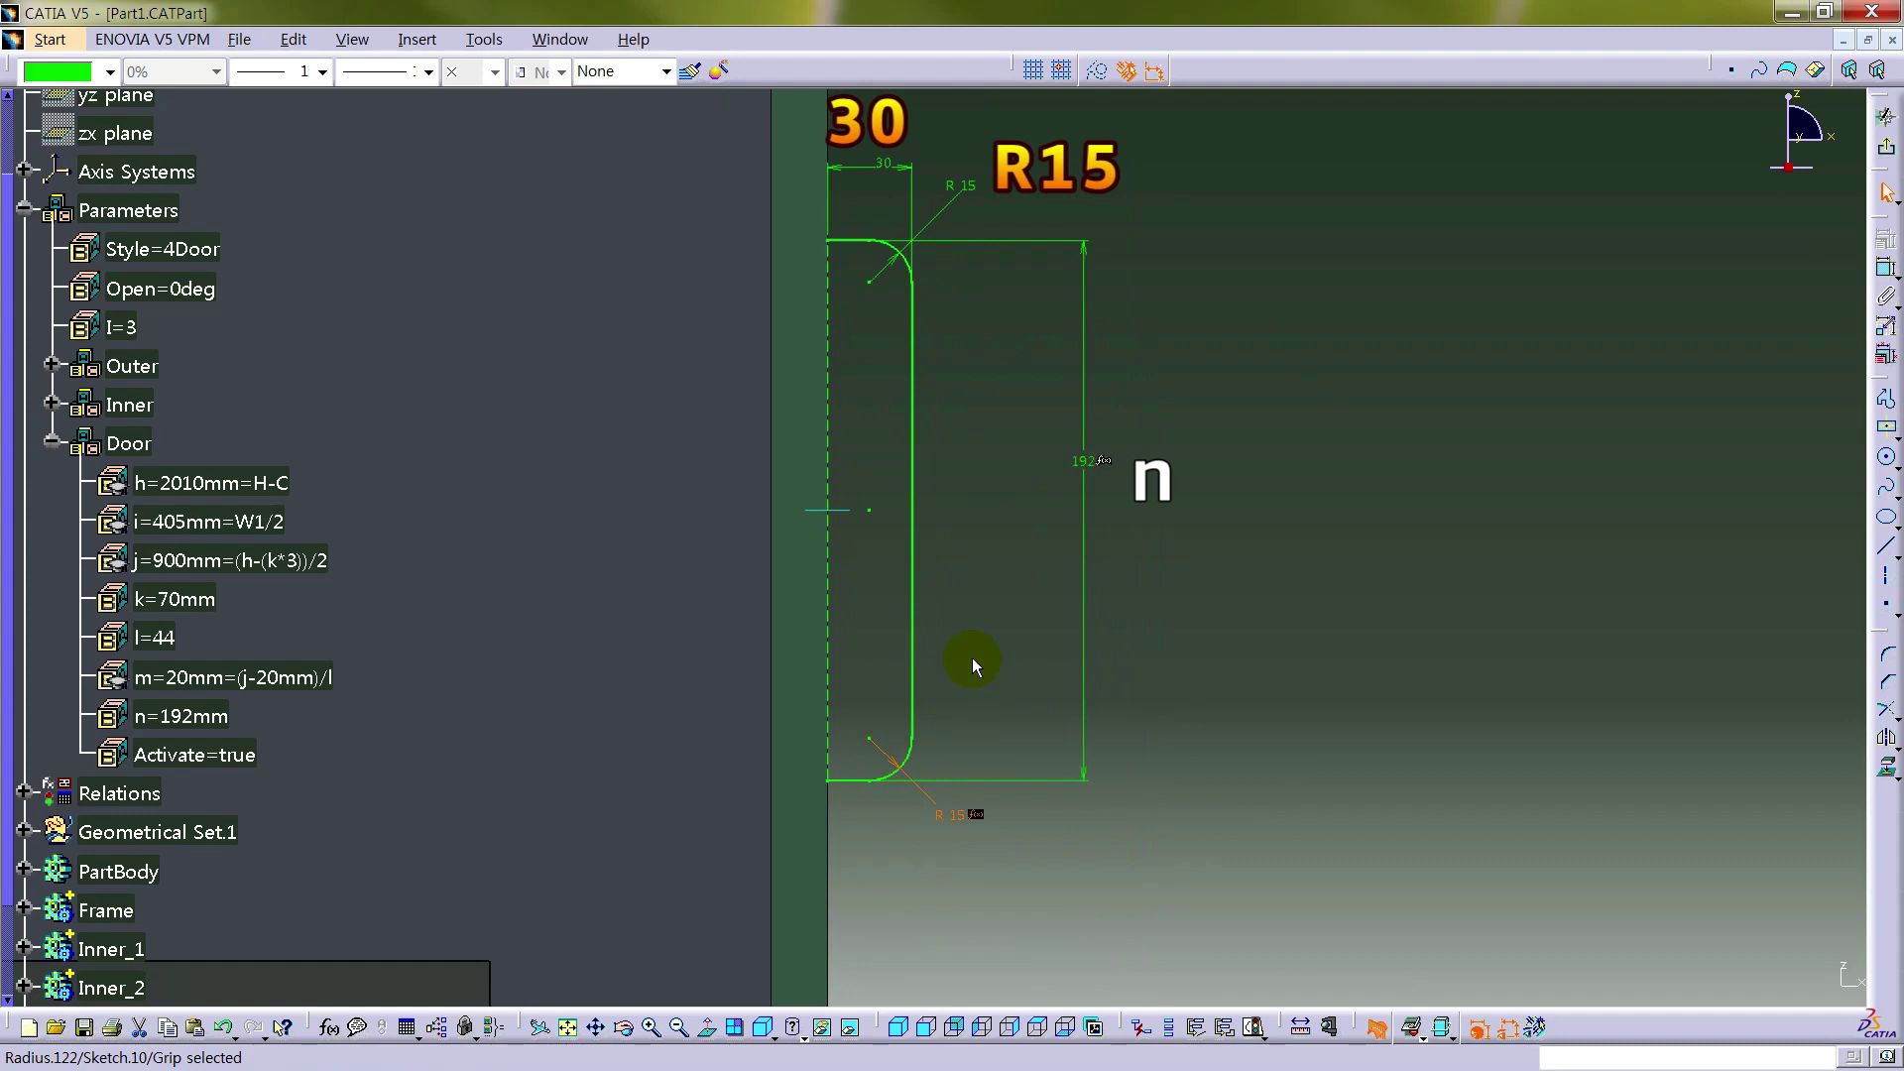
drag(1084, 459, 1086, 504)
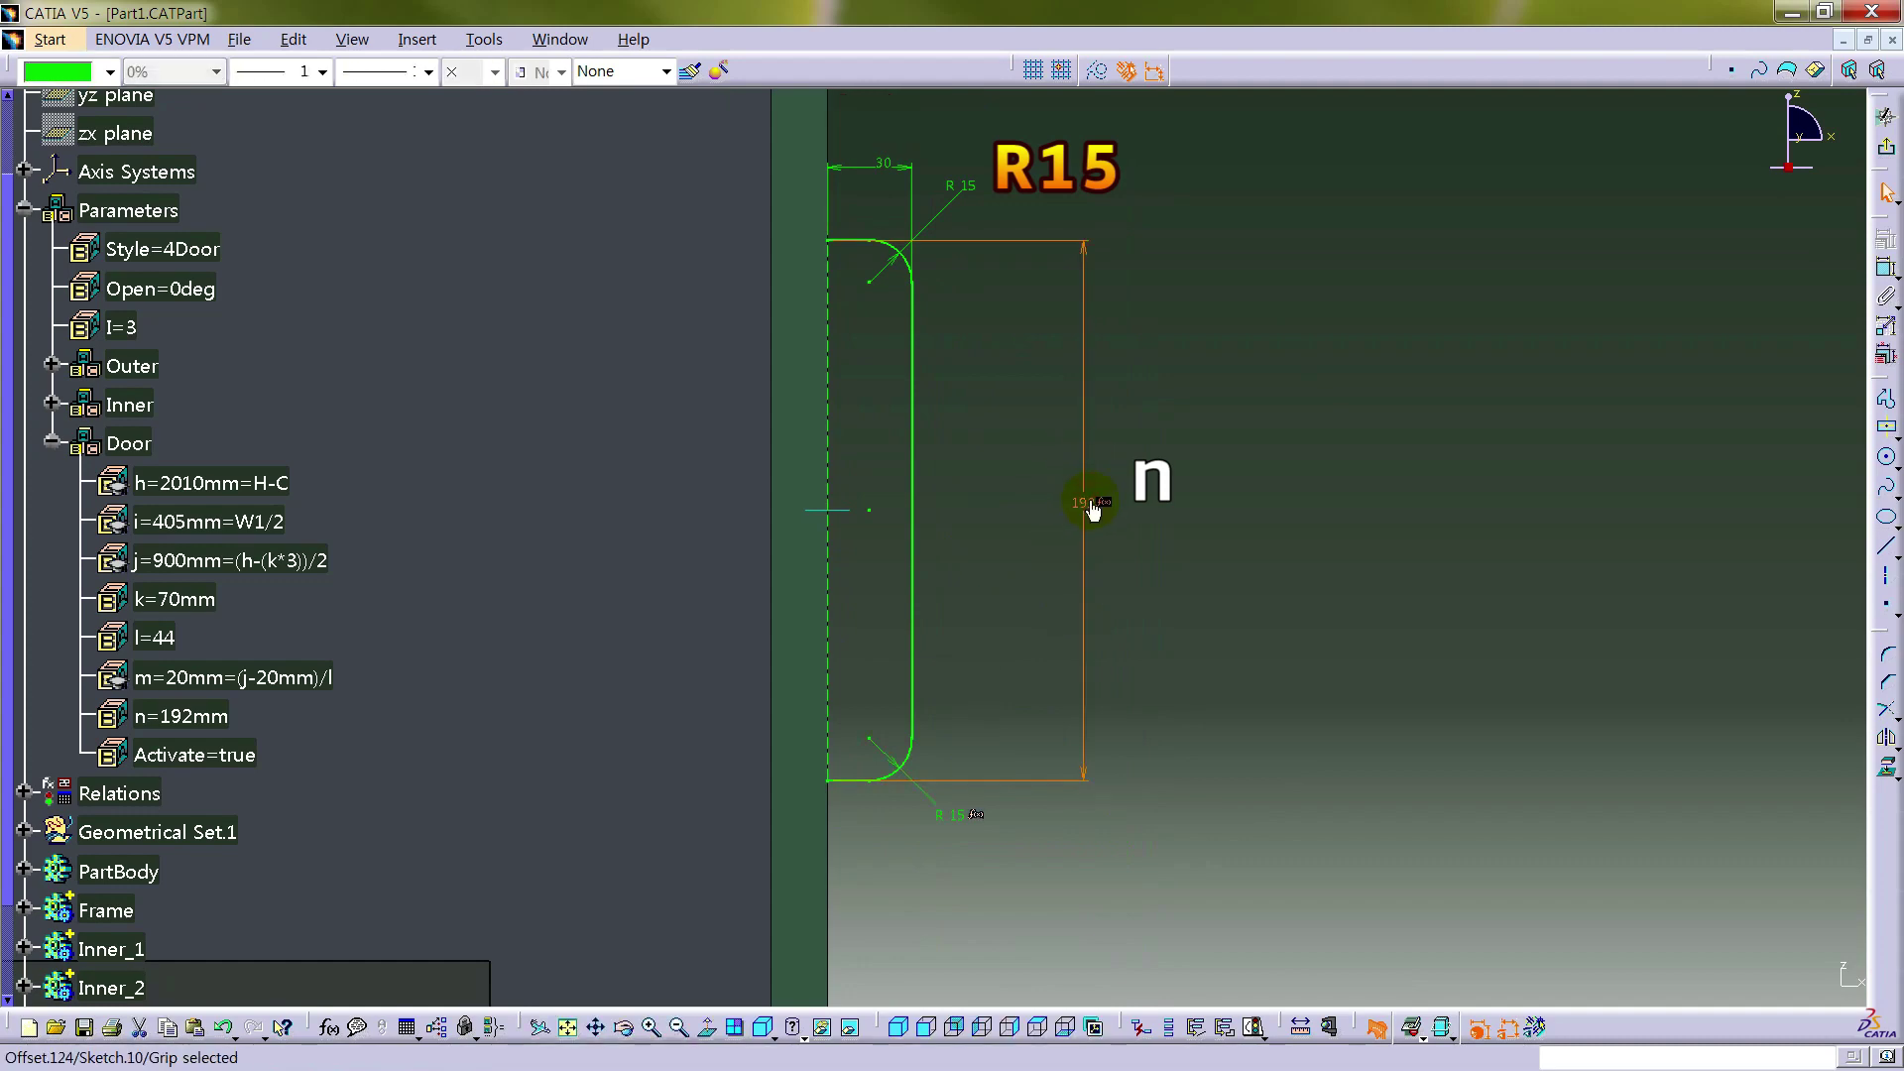
click(1274, 507)
- Finish the grip sketch and switch to the Generative Shape Design workbench
click(1886, 147)
mouse_move(1687, 318)
middle_down()
mouse_move(1305, 468)
mouse_move(1011, 420)
mouse_move(1049, 642)
mouse_move(337, 476)
mouse_move(321, 417)
middle_up()
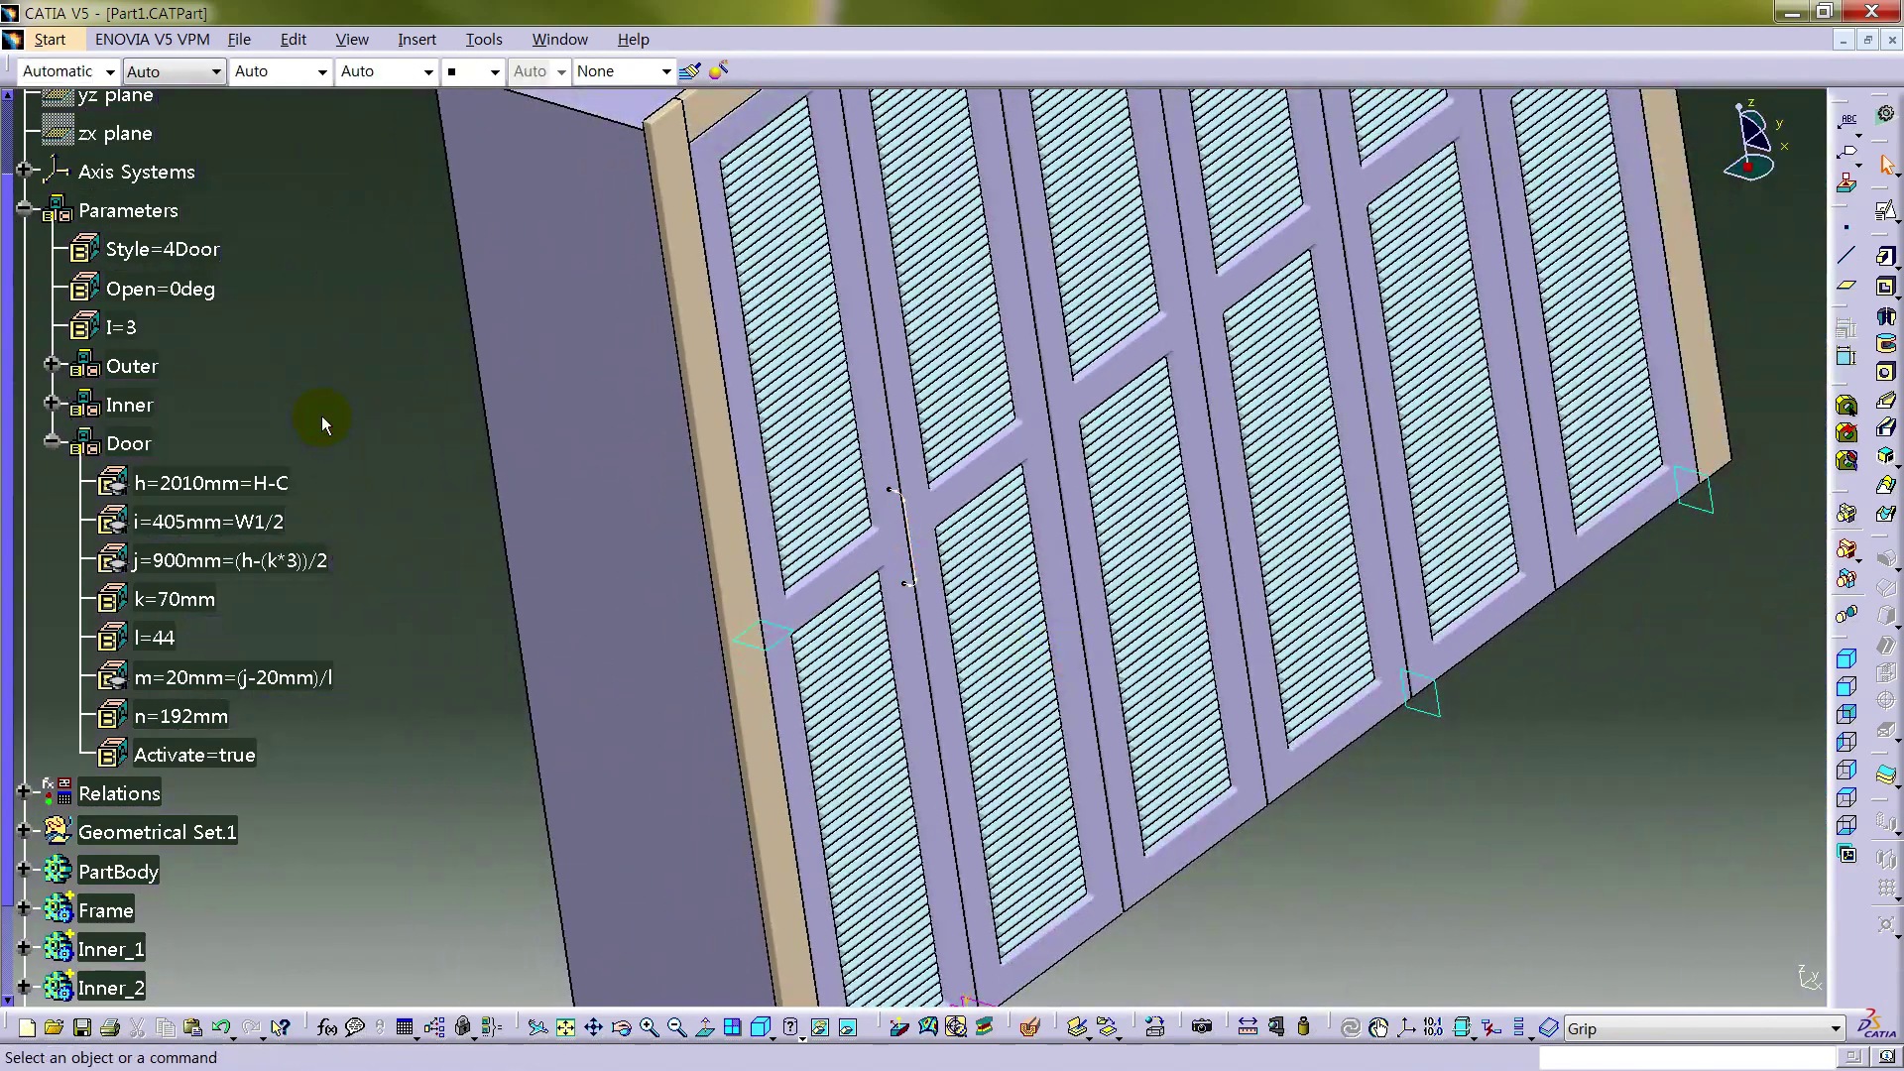
scroll(321, 414, down, 3)
click(1880, 121)
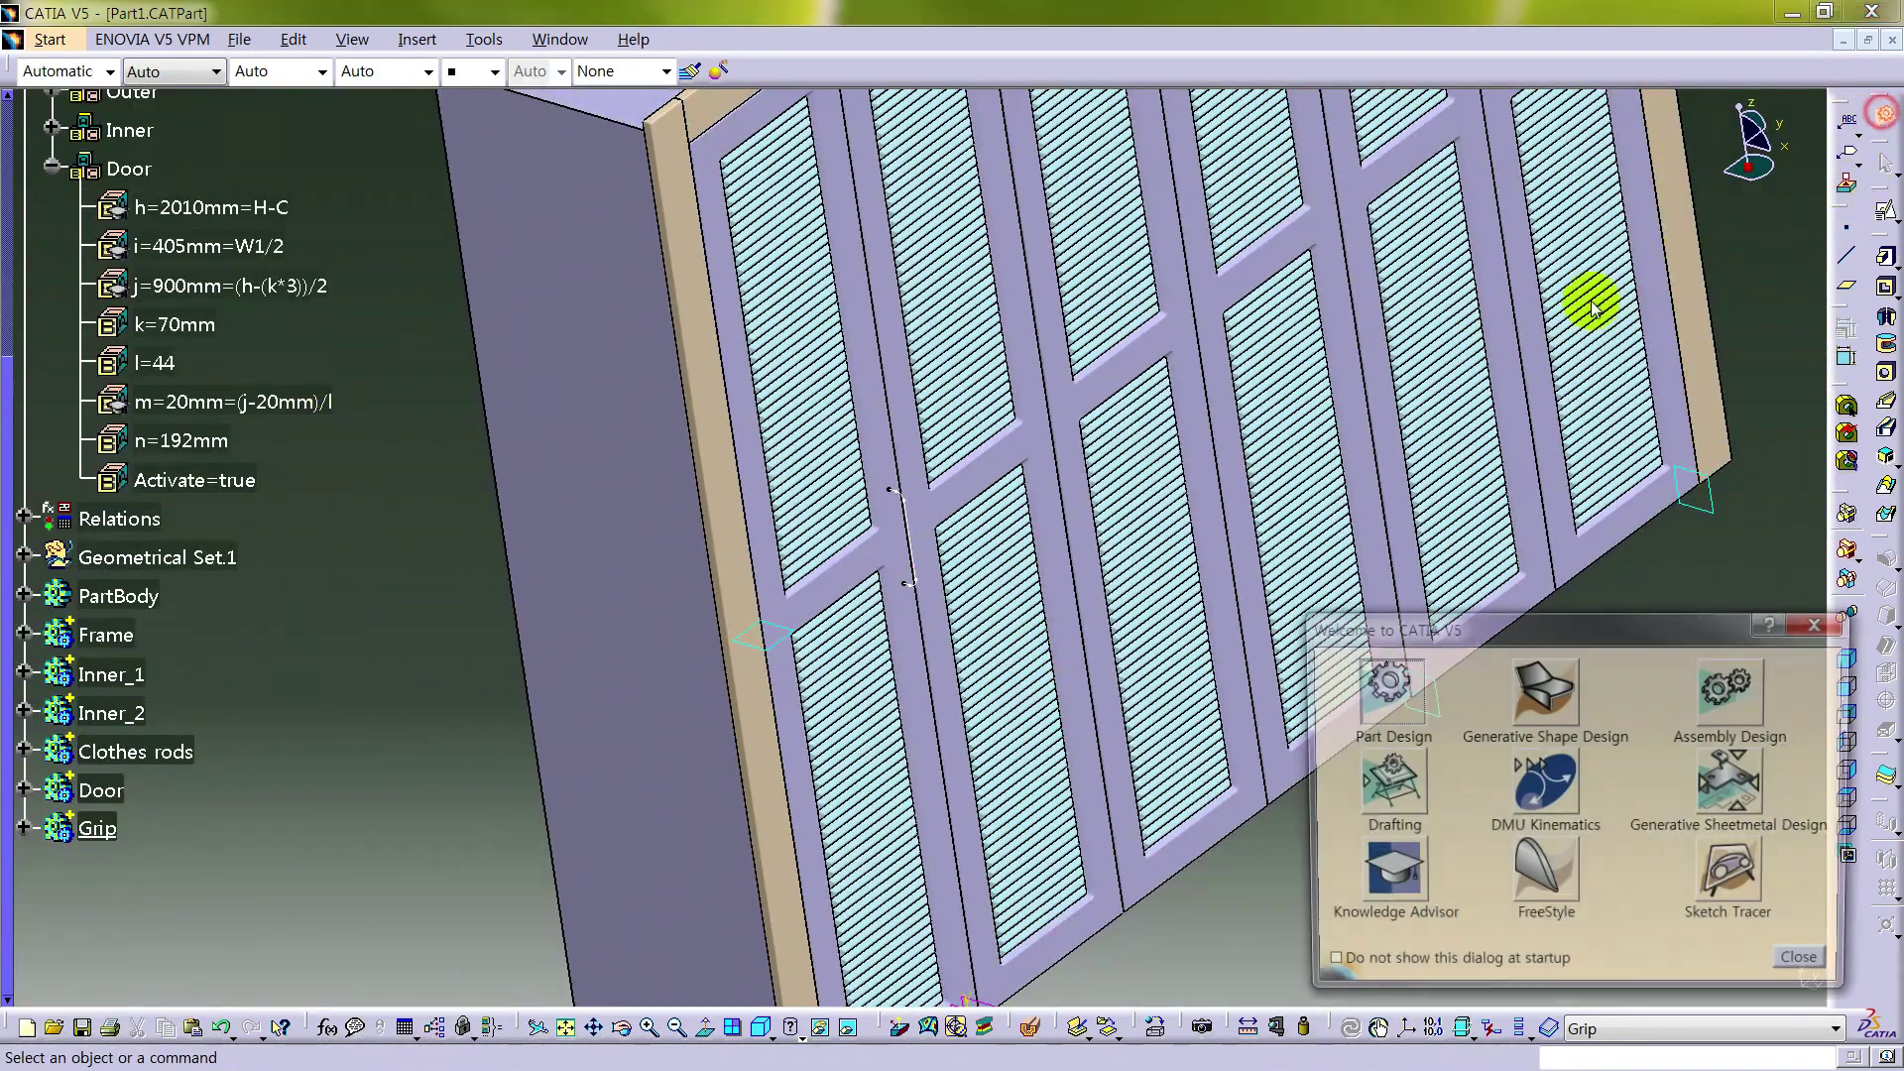
click(1496, 693)
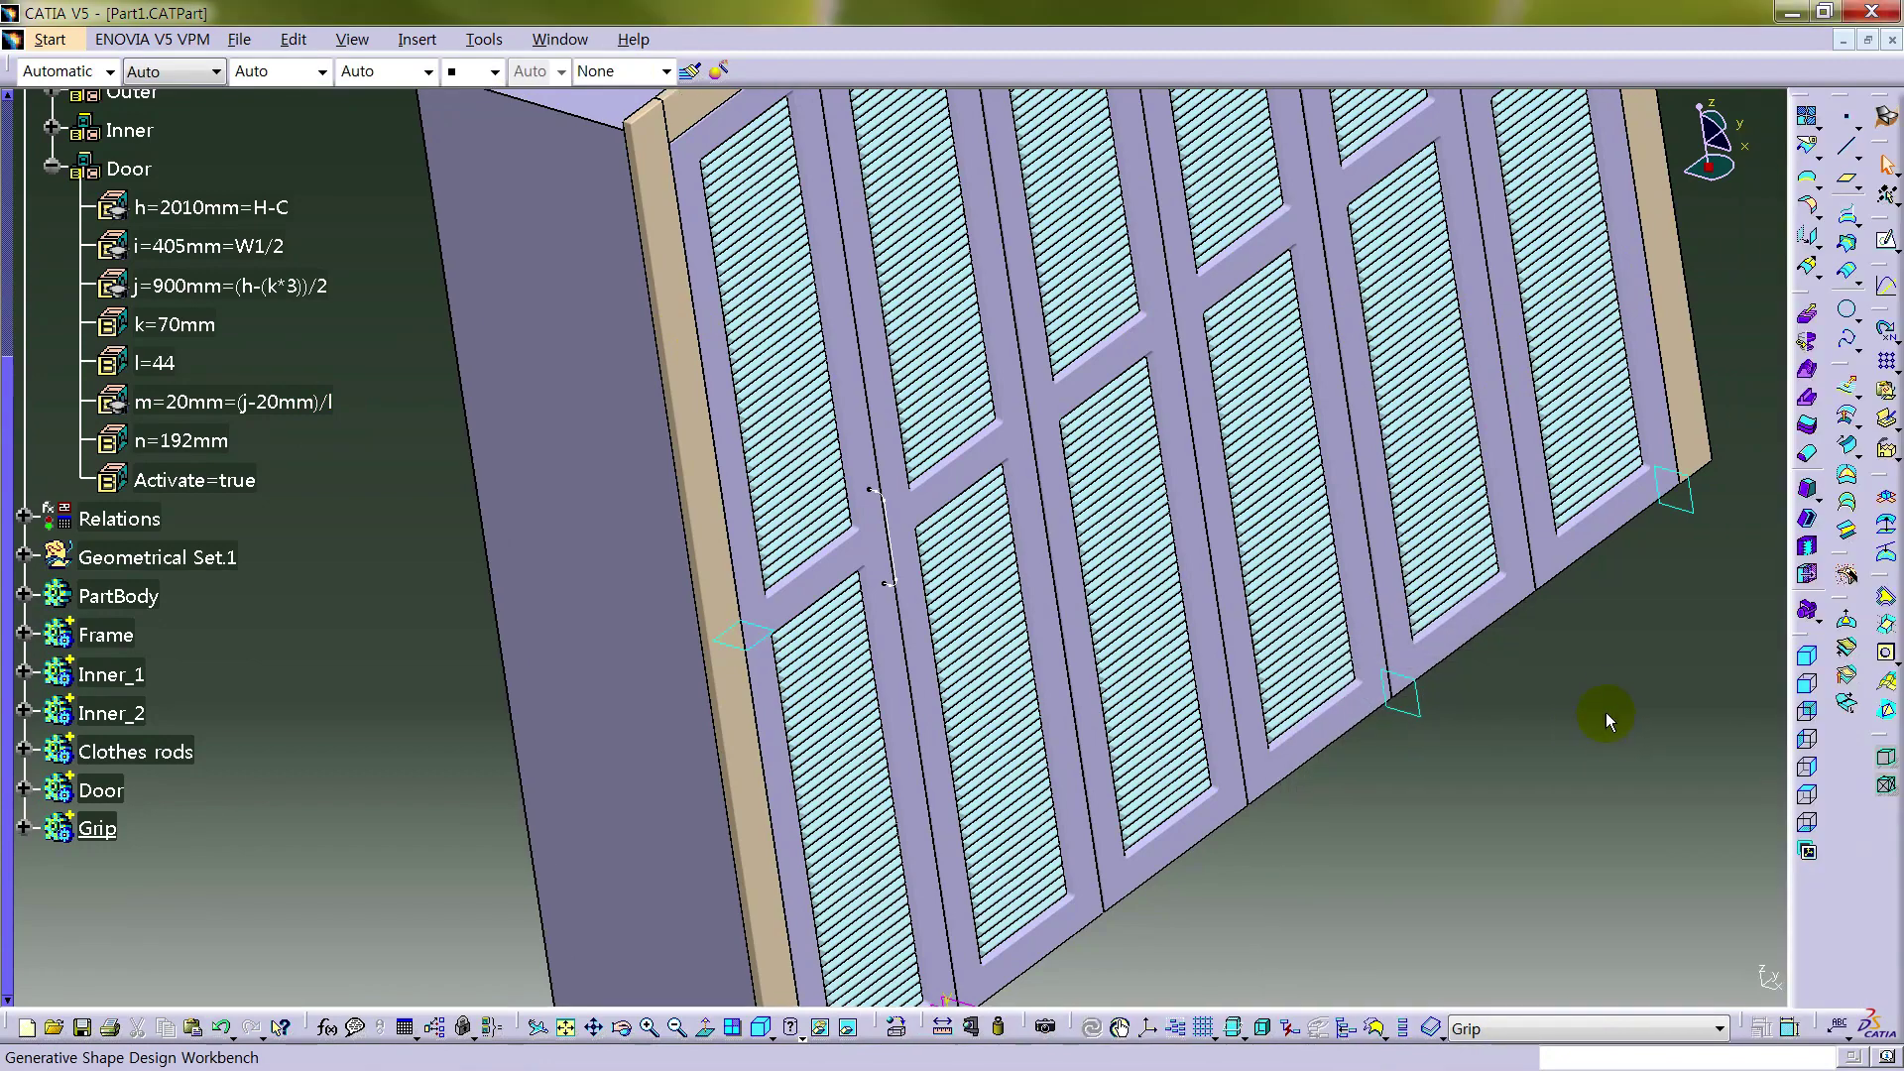
- Create a circular swept surface of subtype Center and radius with a 10 mm radius along the grip sketch
click(1850, 451)
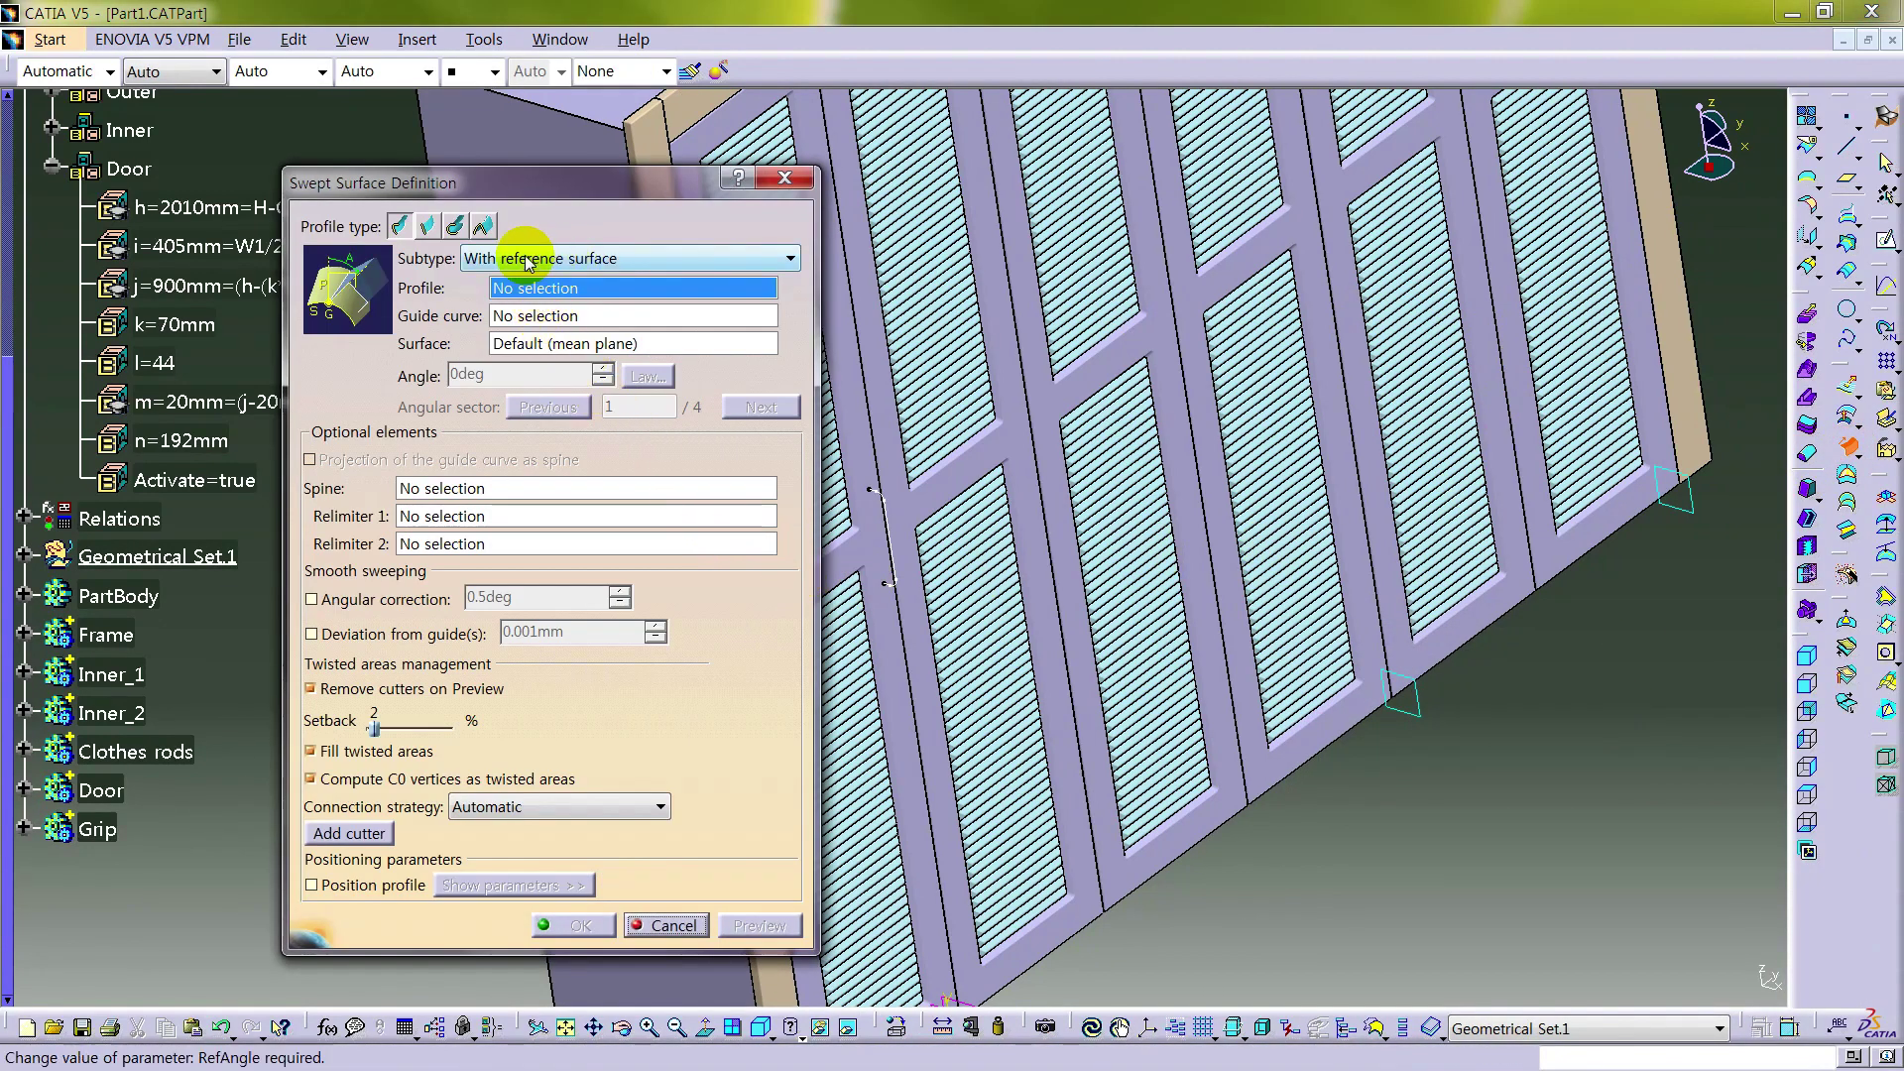
click(454, 226)
click(544, 259)
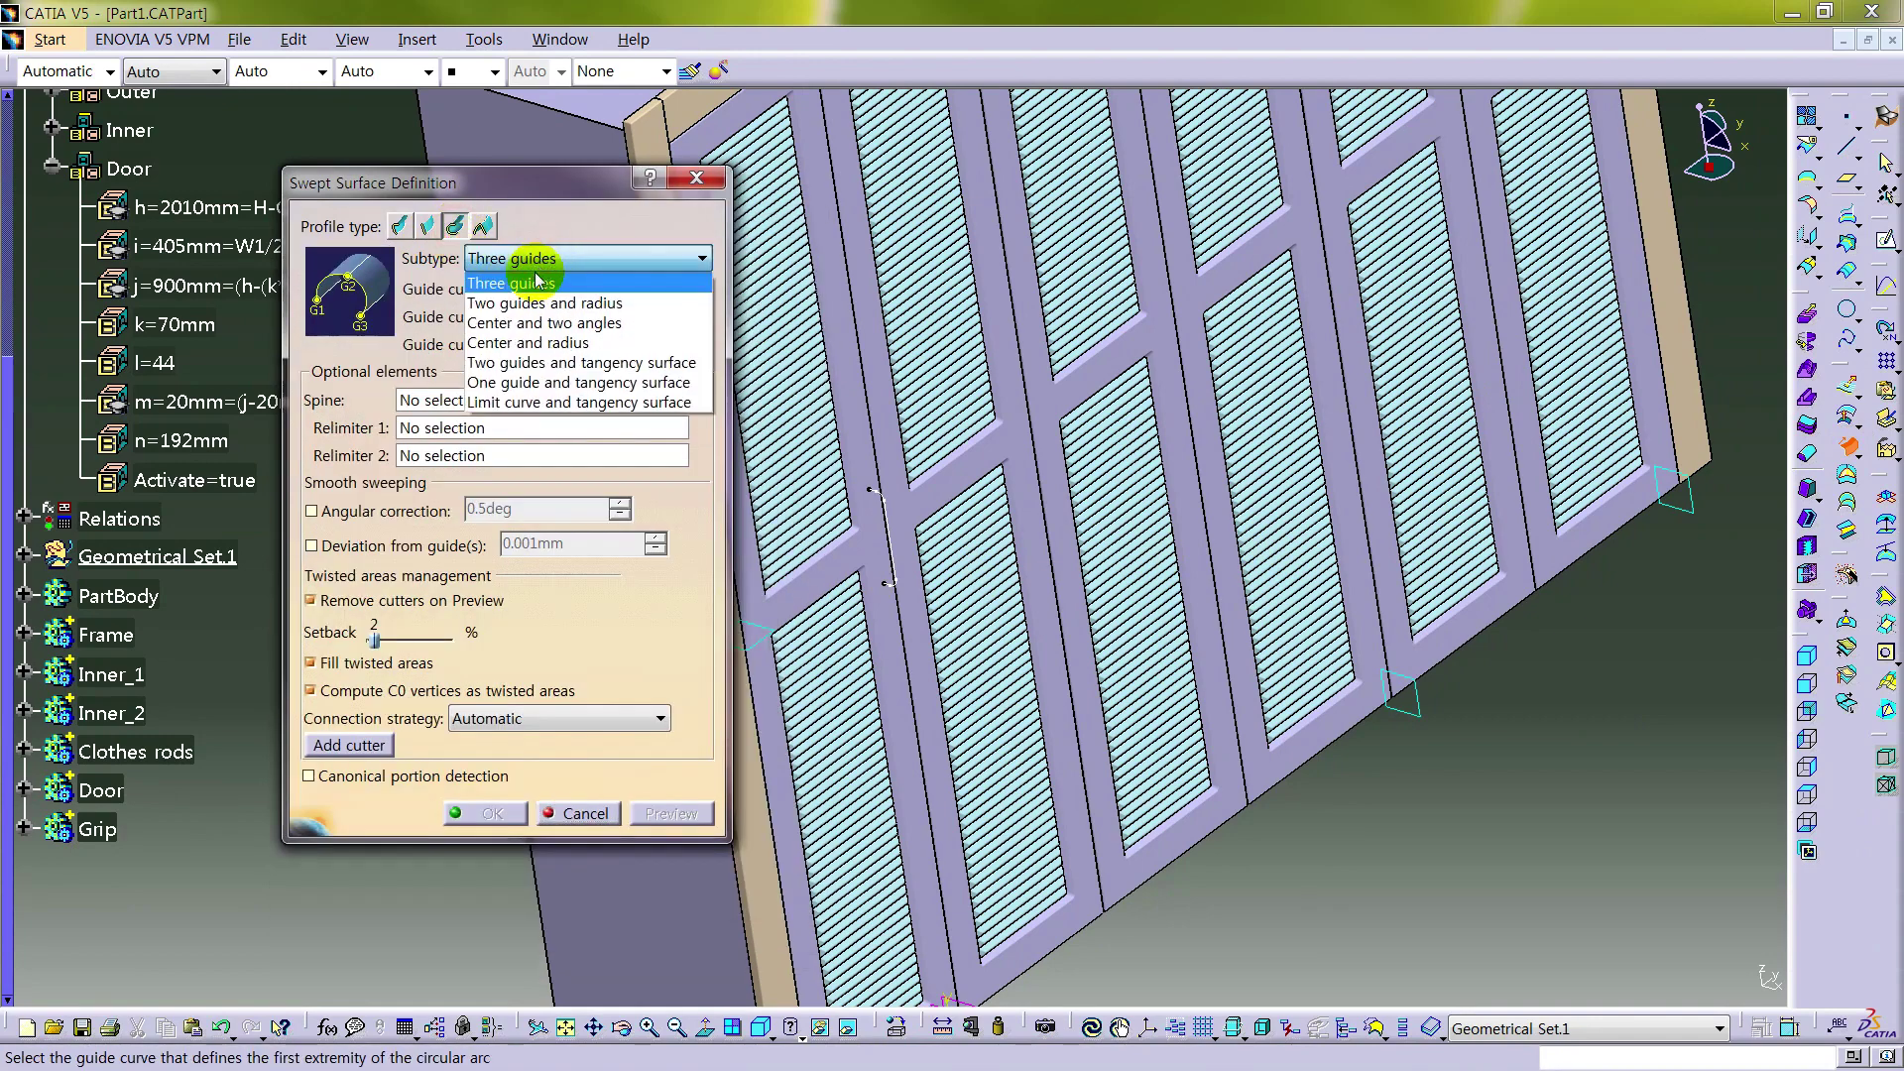
click(542, 340)
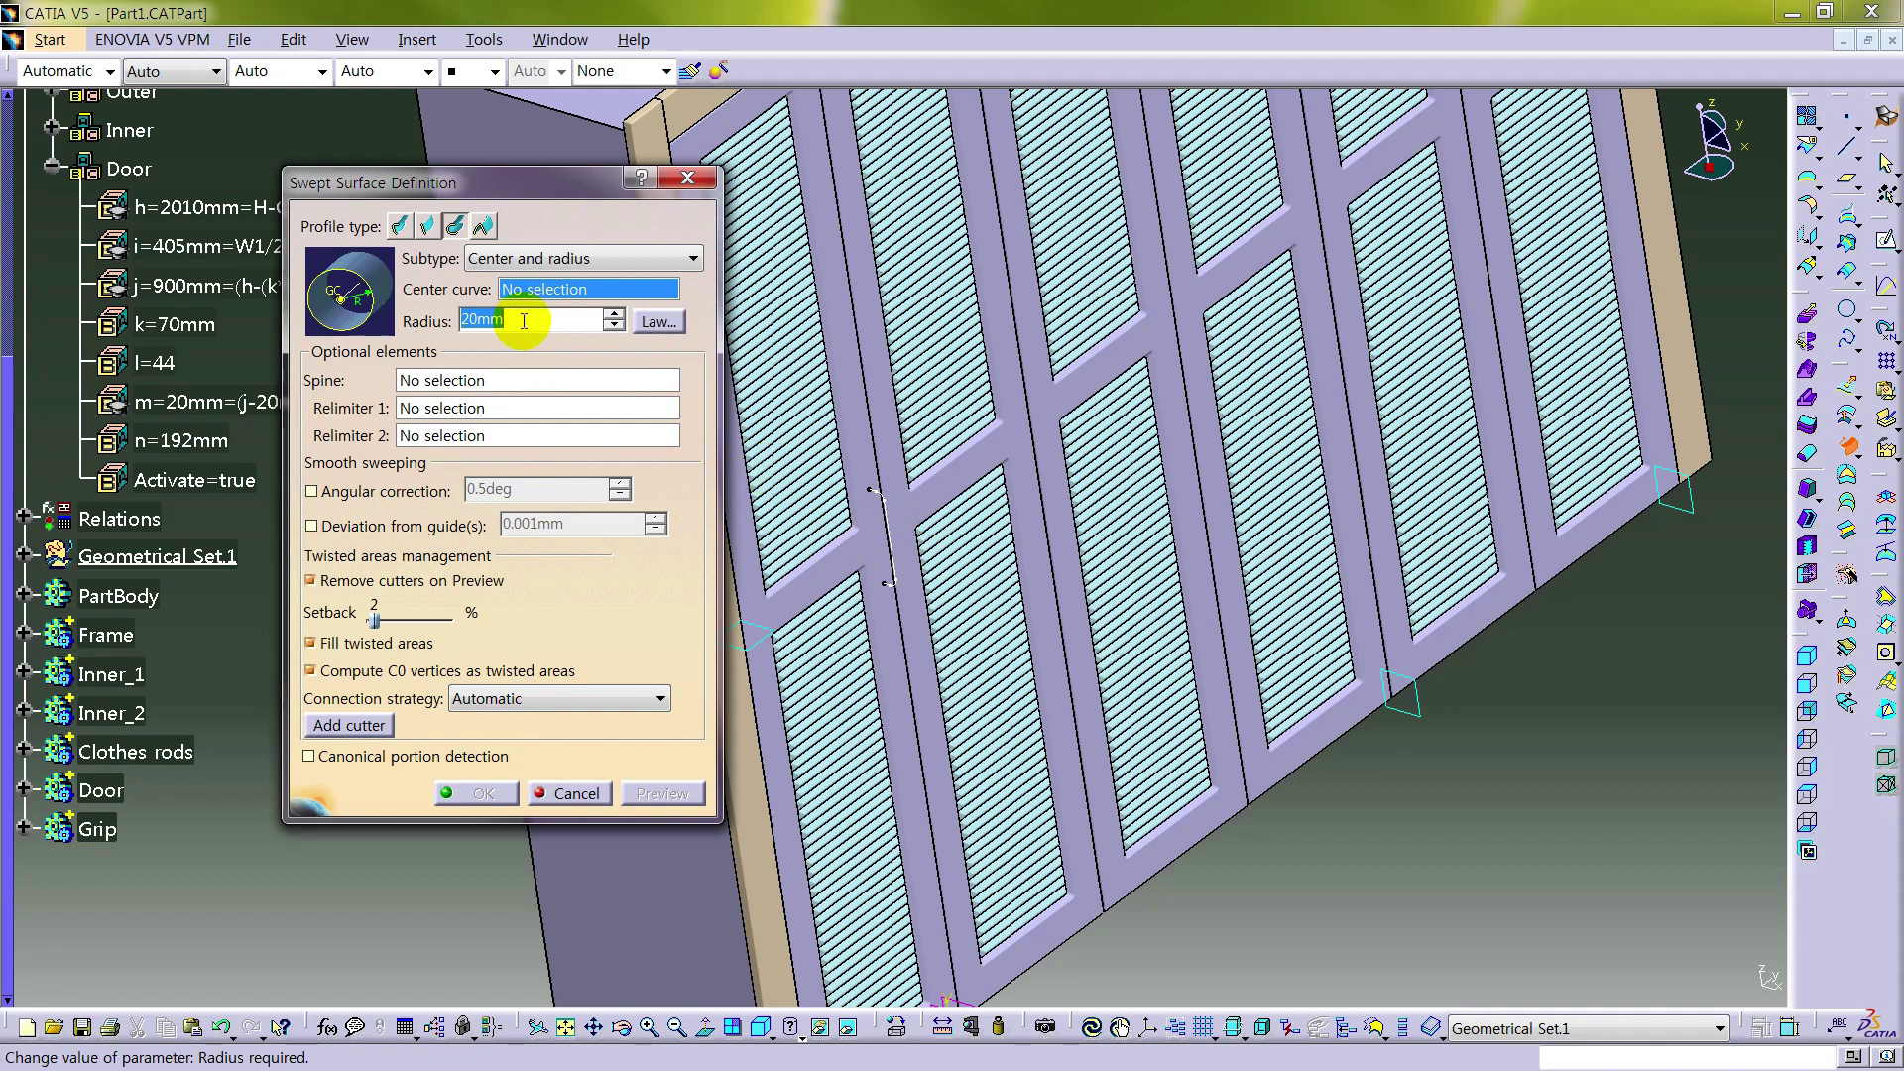
drag(523, 320, 451, 320)
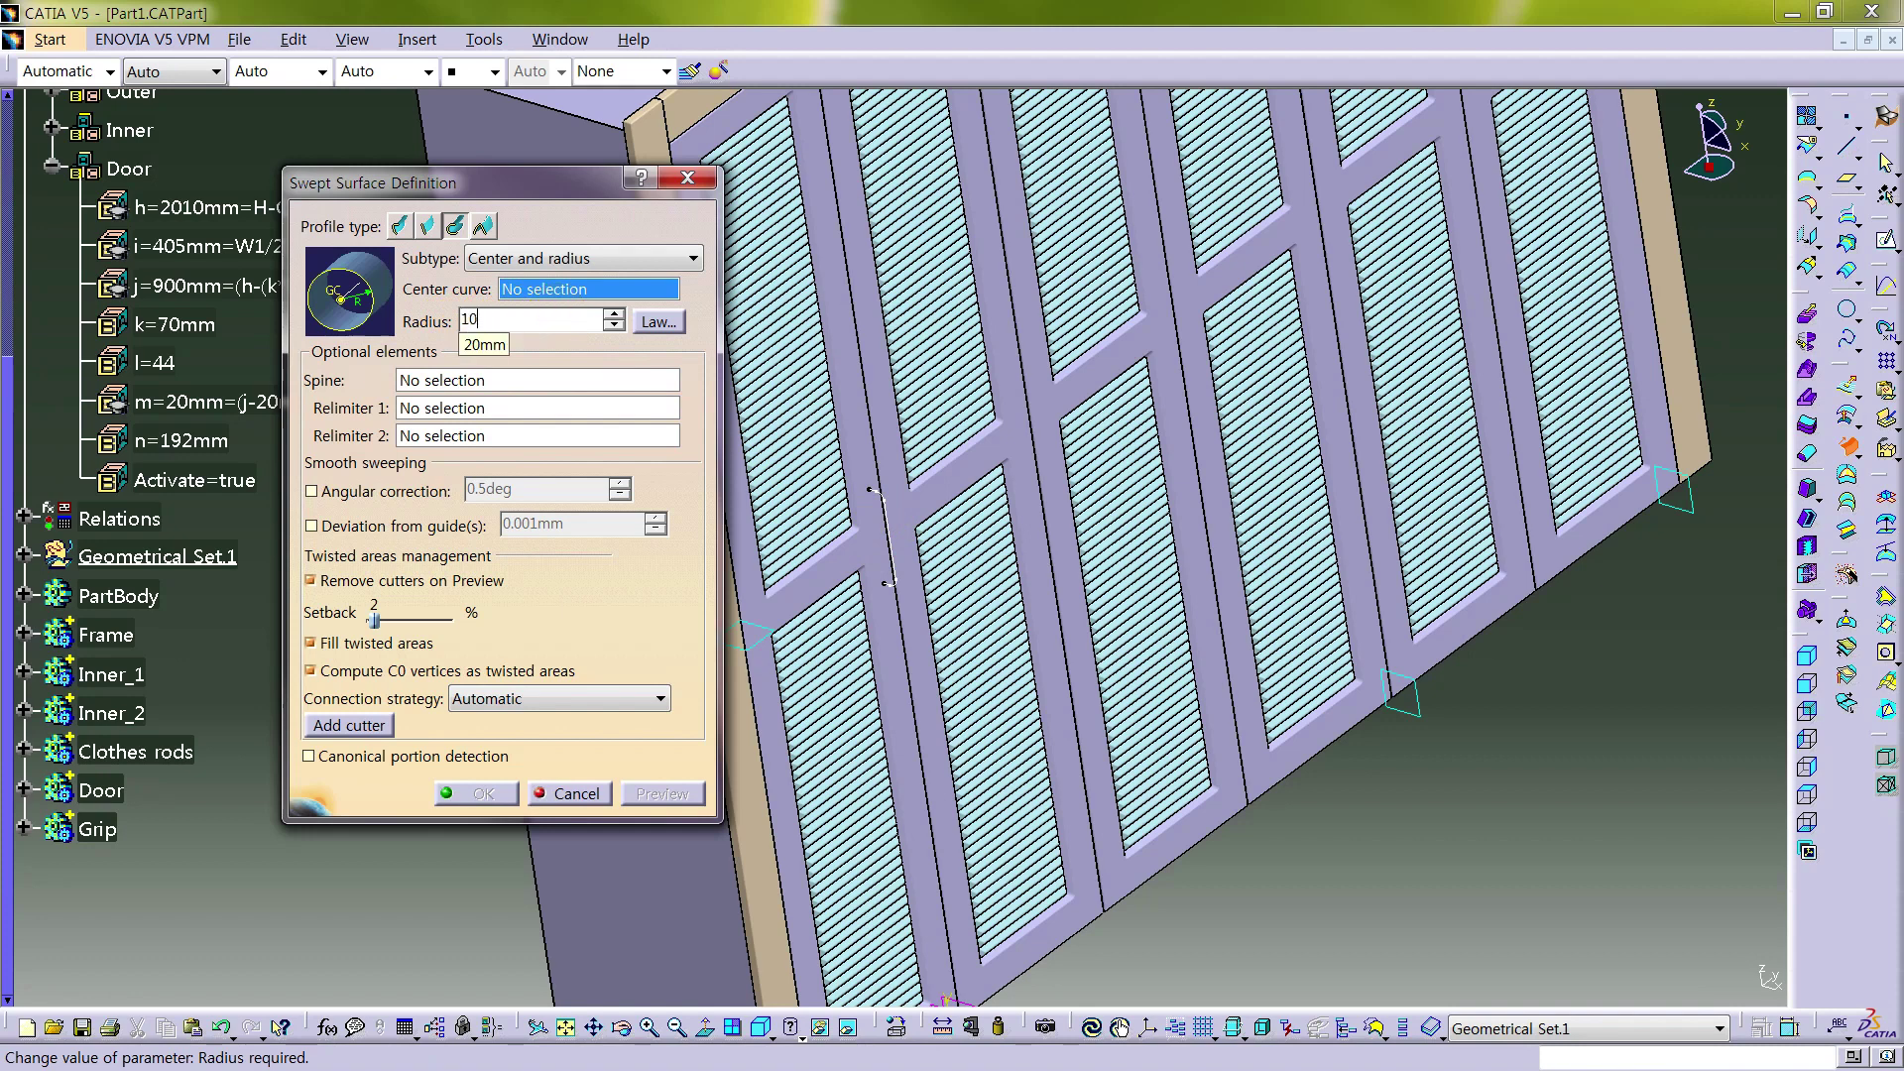
click(888, 514)
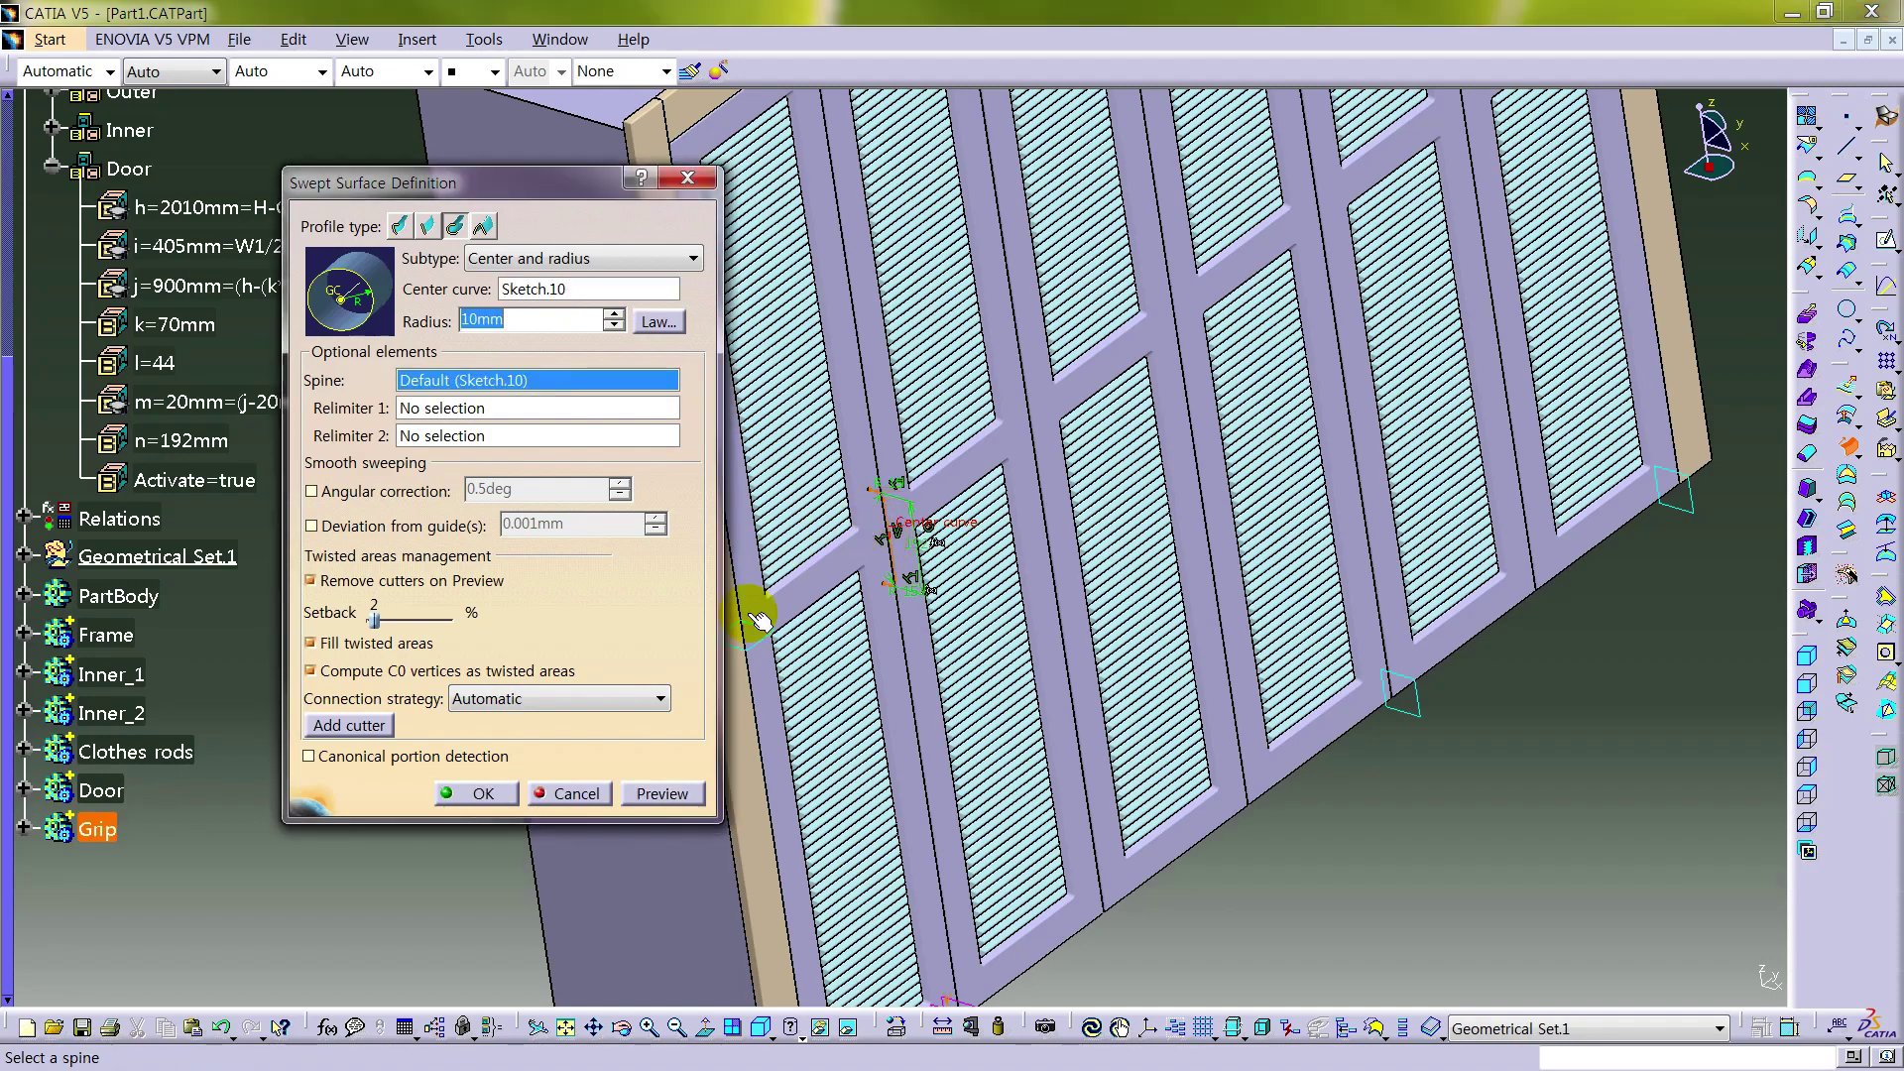
click(662, 794)
middle_drag(978, 646, 1012, 598)
click(480, 792)
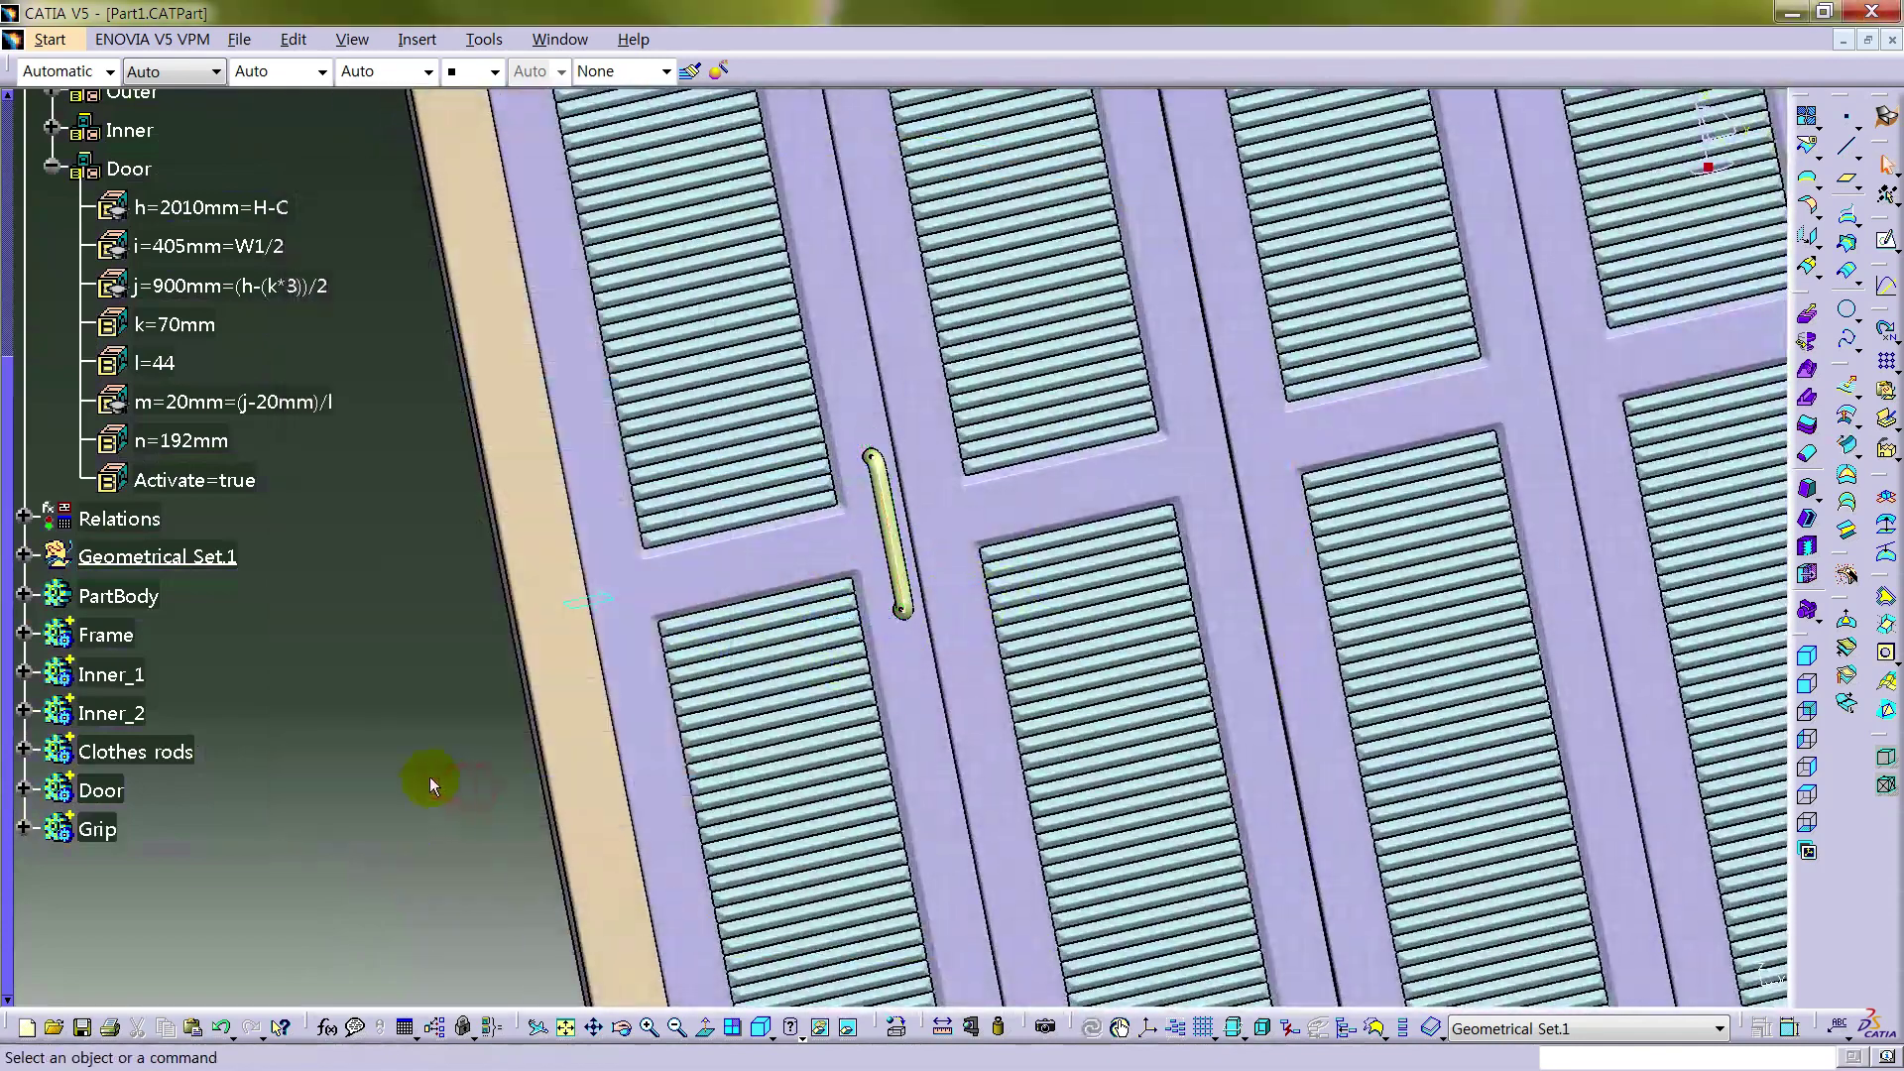
- Make the Grip body the in-work object and switch to the Part Design workbench
click(111, 829)
right_click(111, 829)
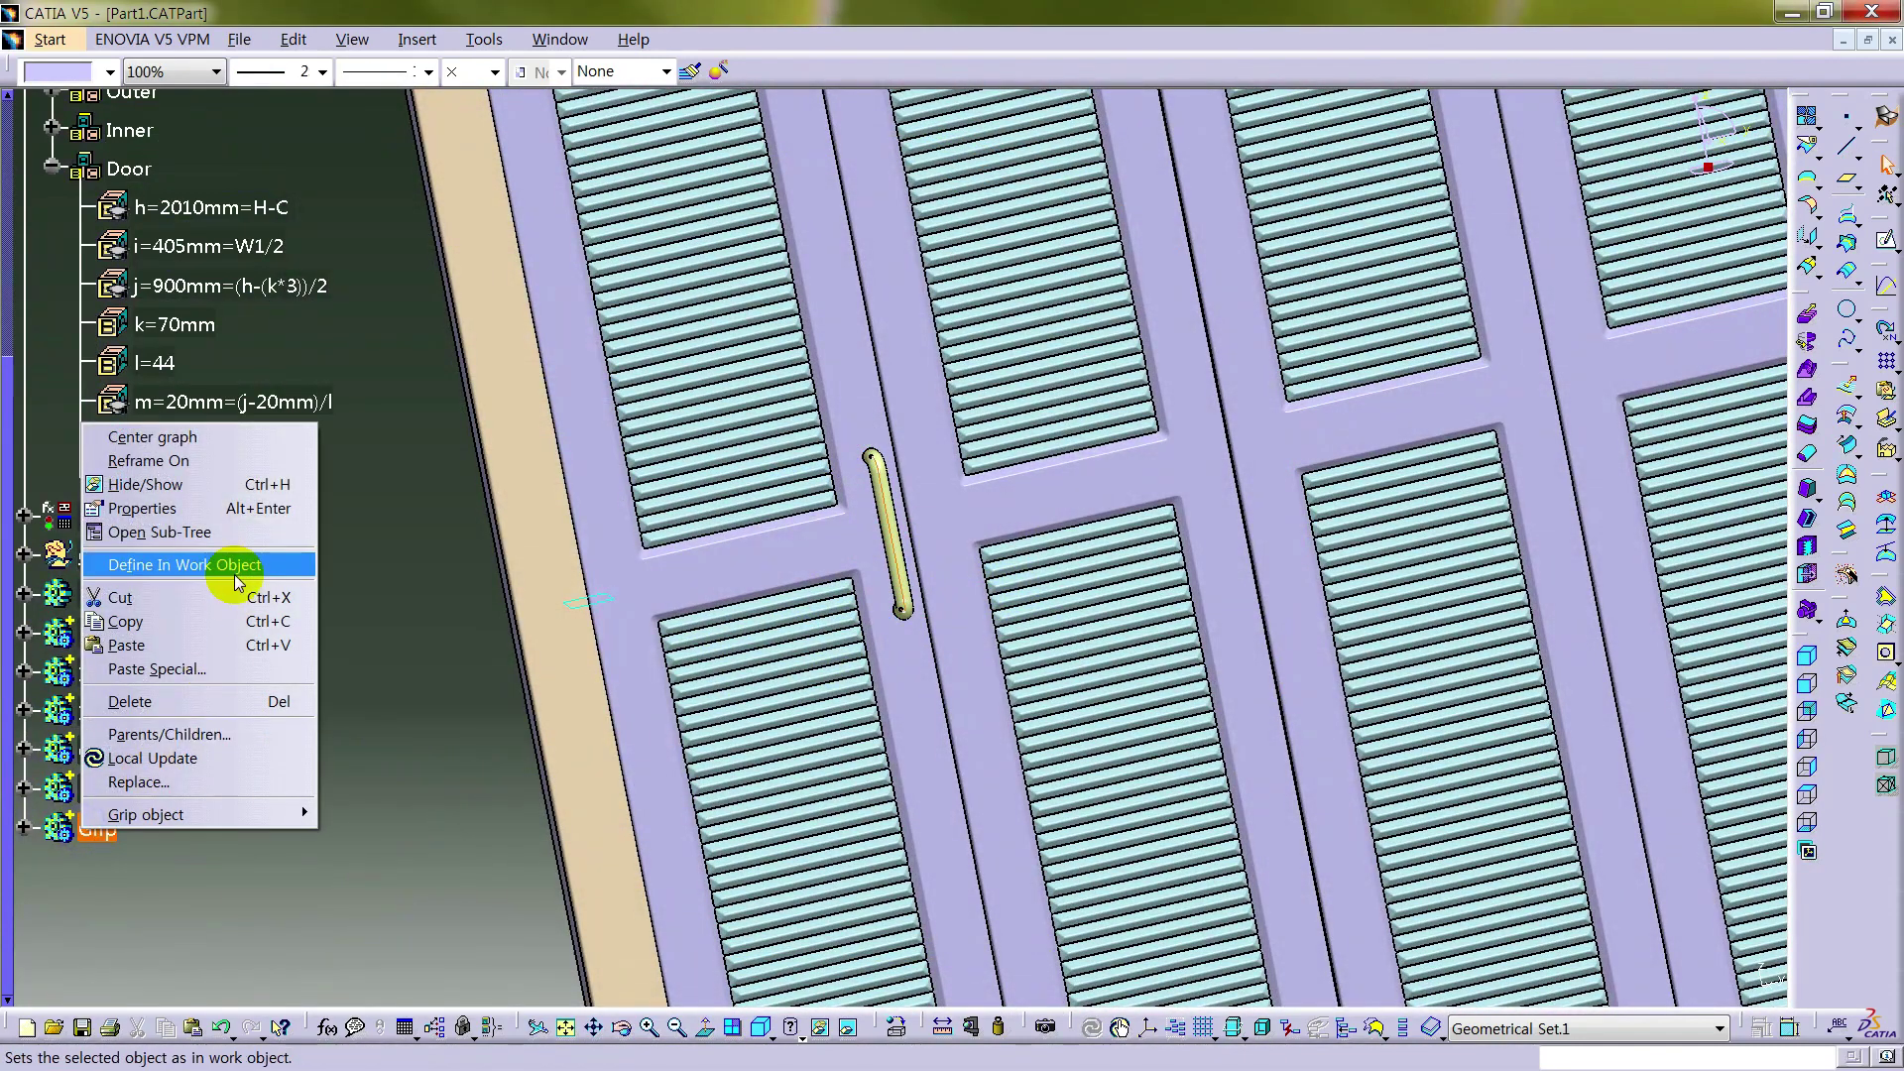
click(238, 567)
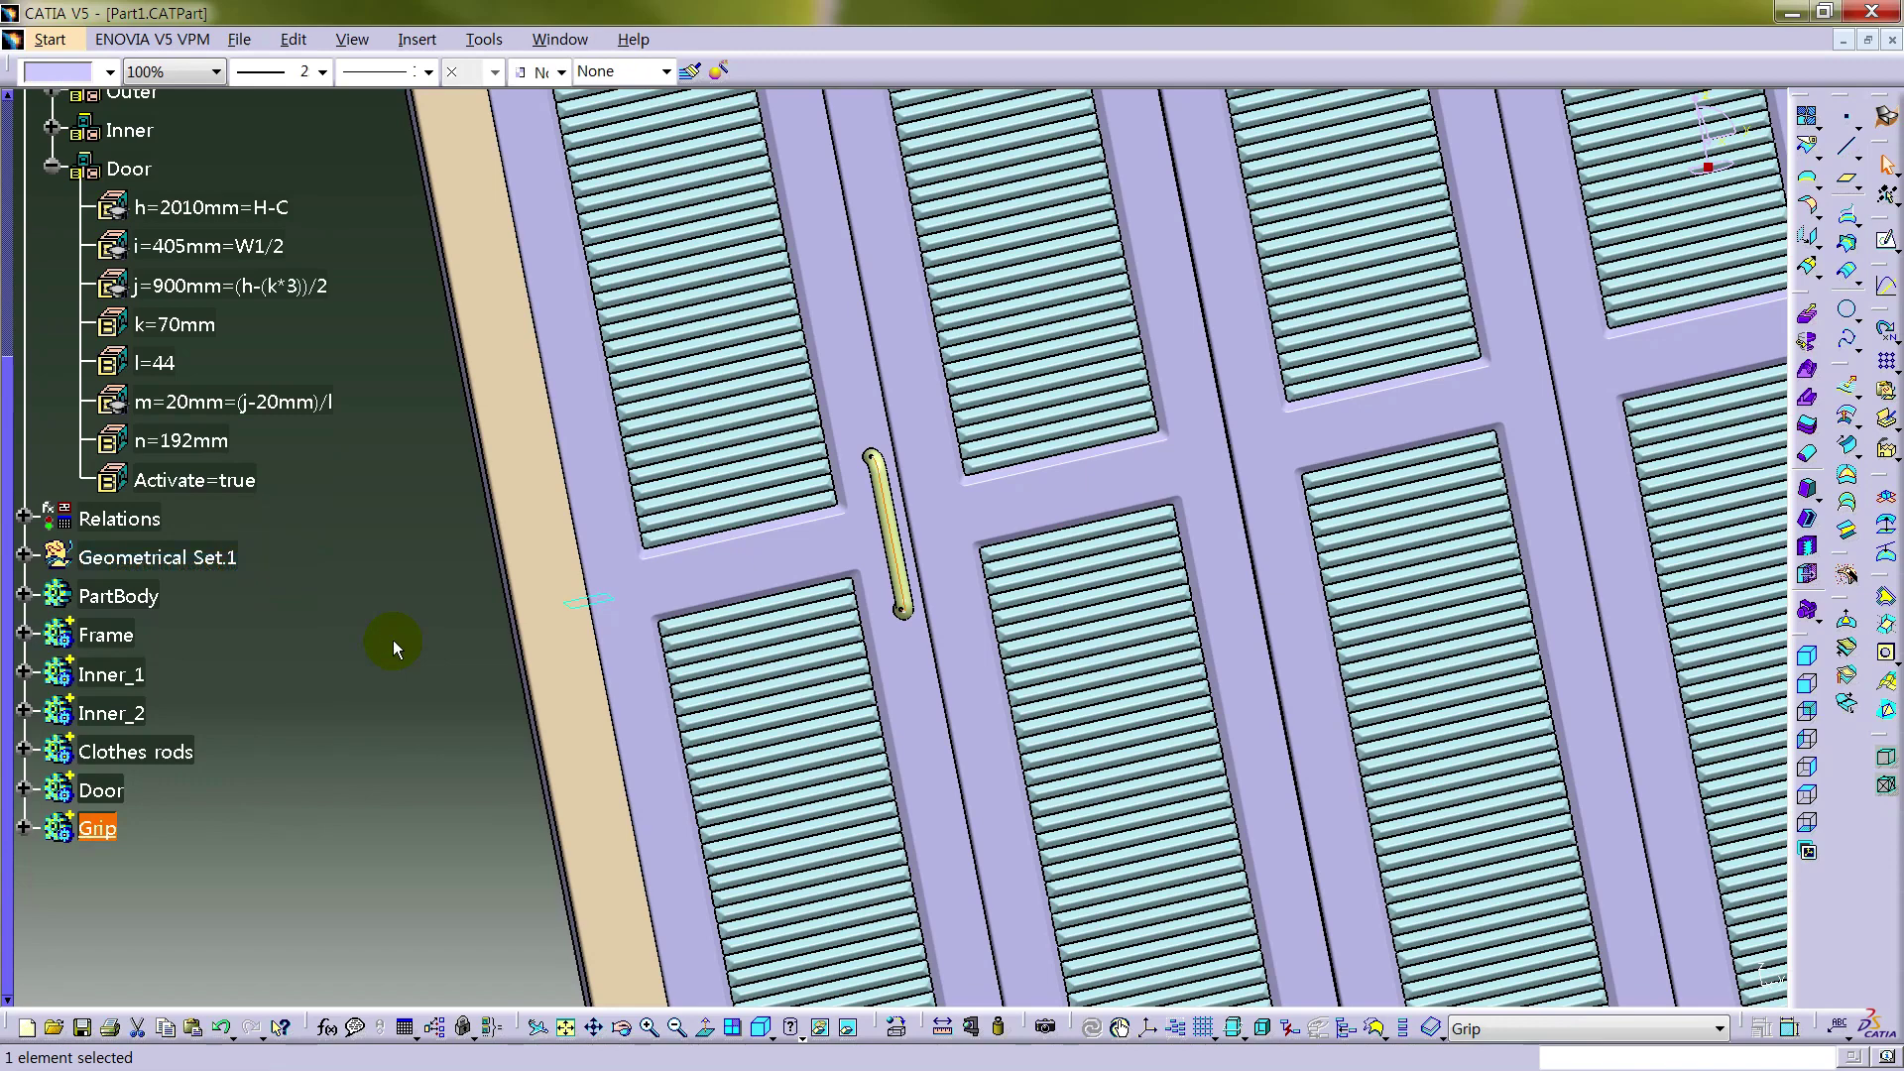
click(1887, 116)
click(1381, 655)
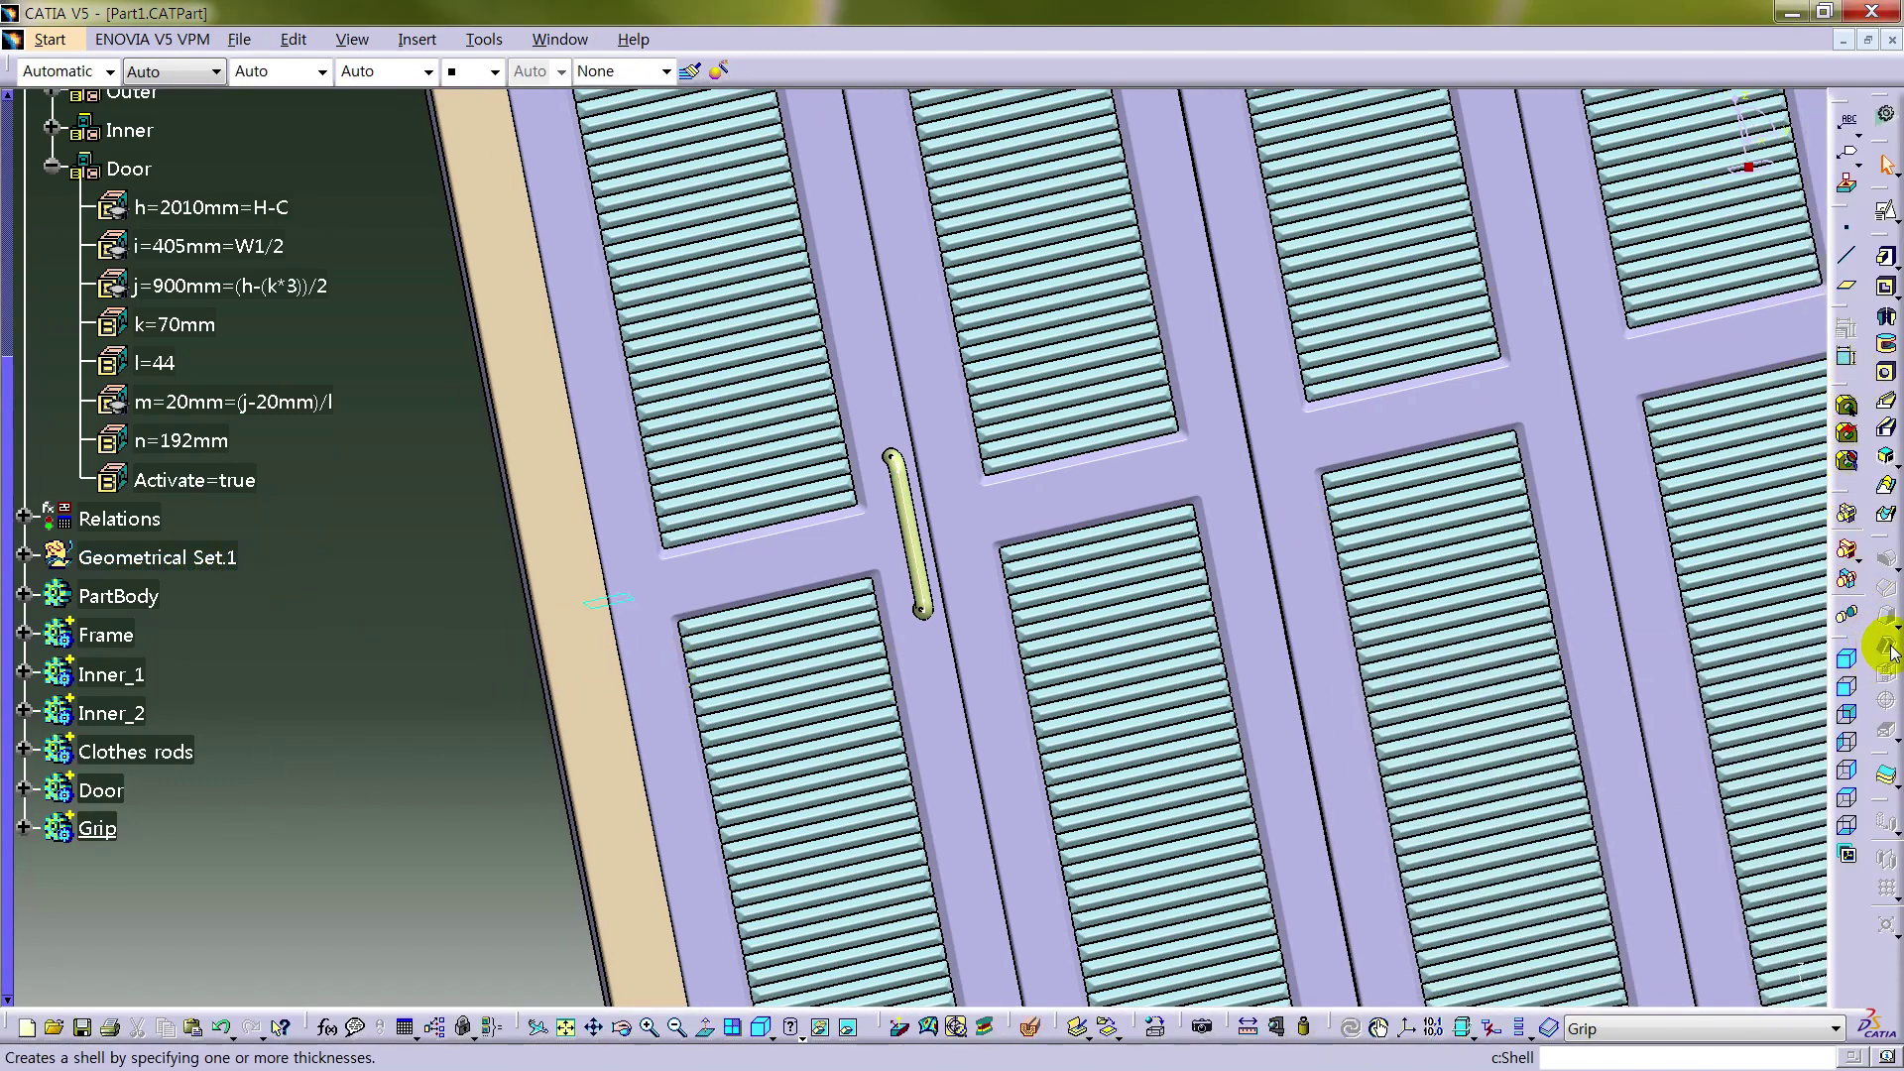
- Close the swept surface Sweep.1 into a solid in the Grip body
click(1888, 777)
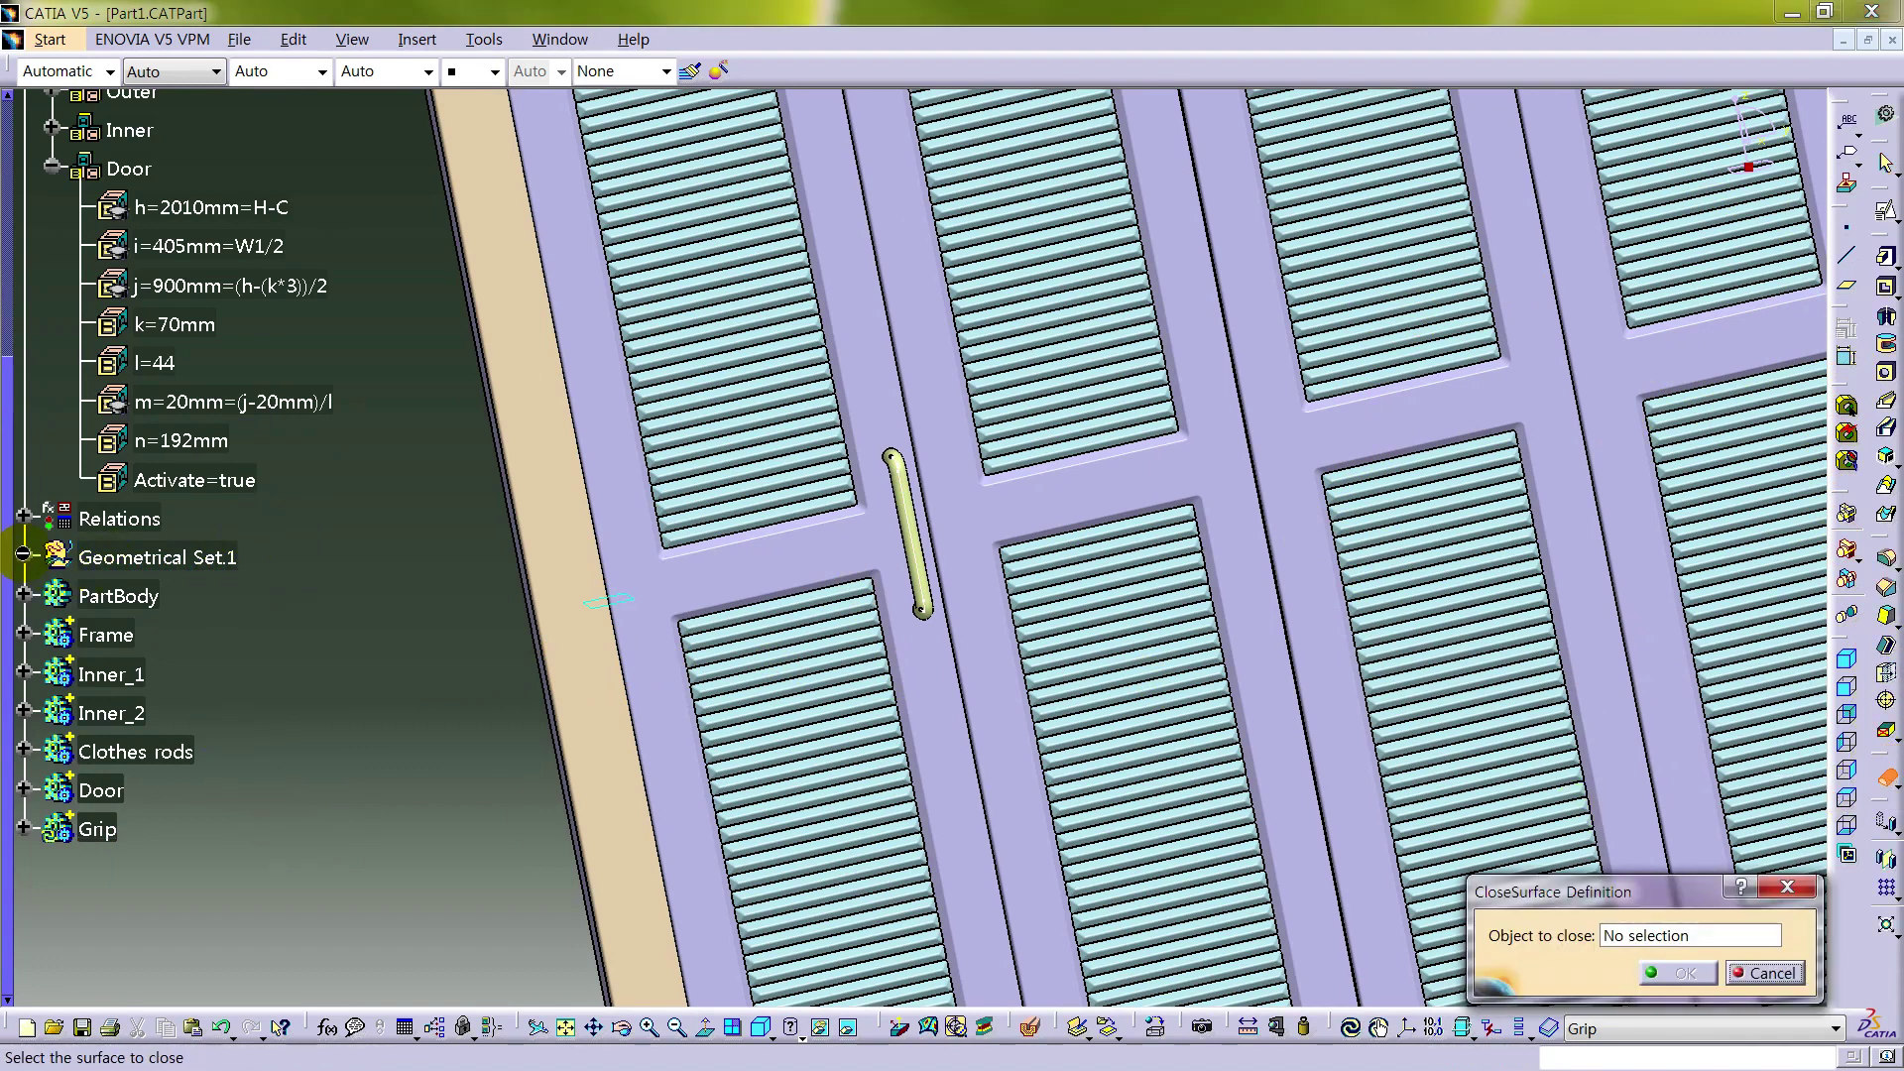
click(22, 554)
click(139, 954)
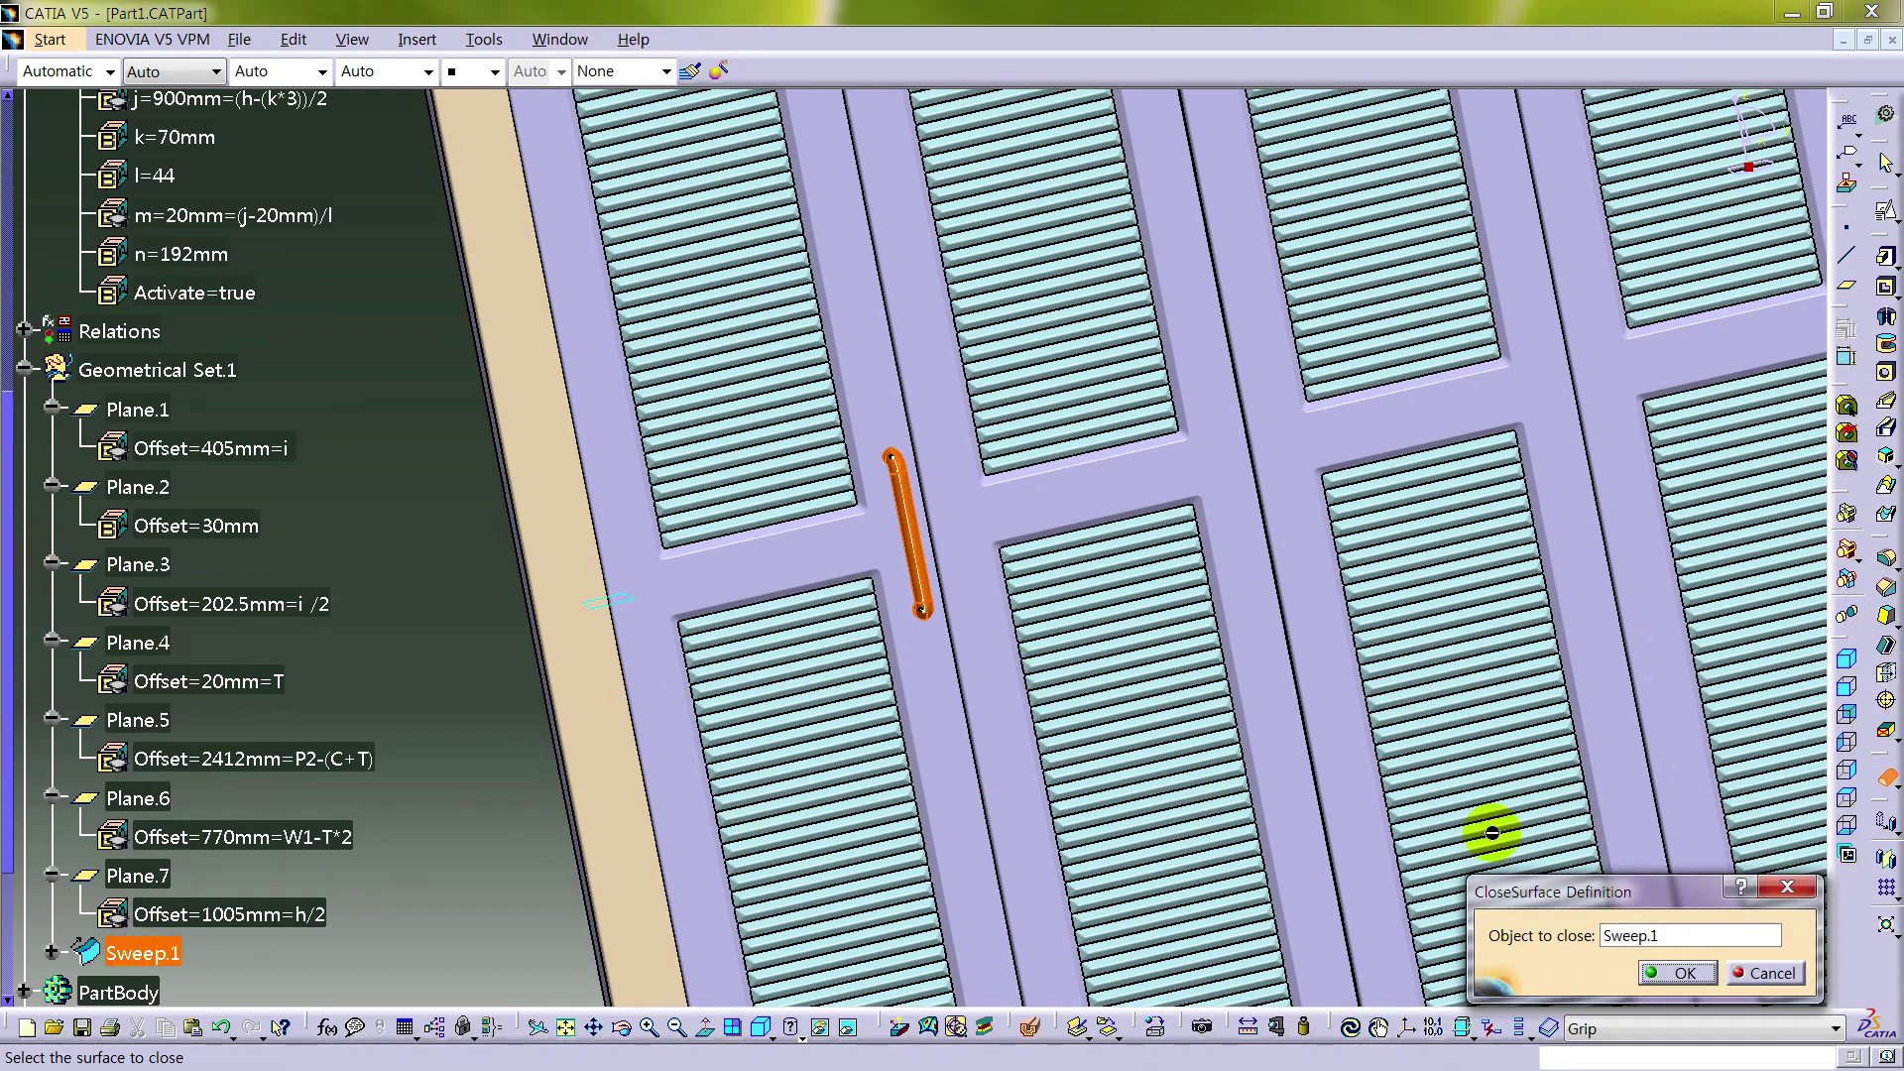
click(1676, 973)
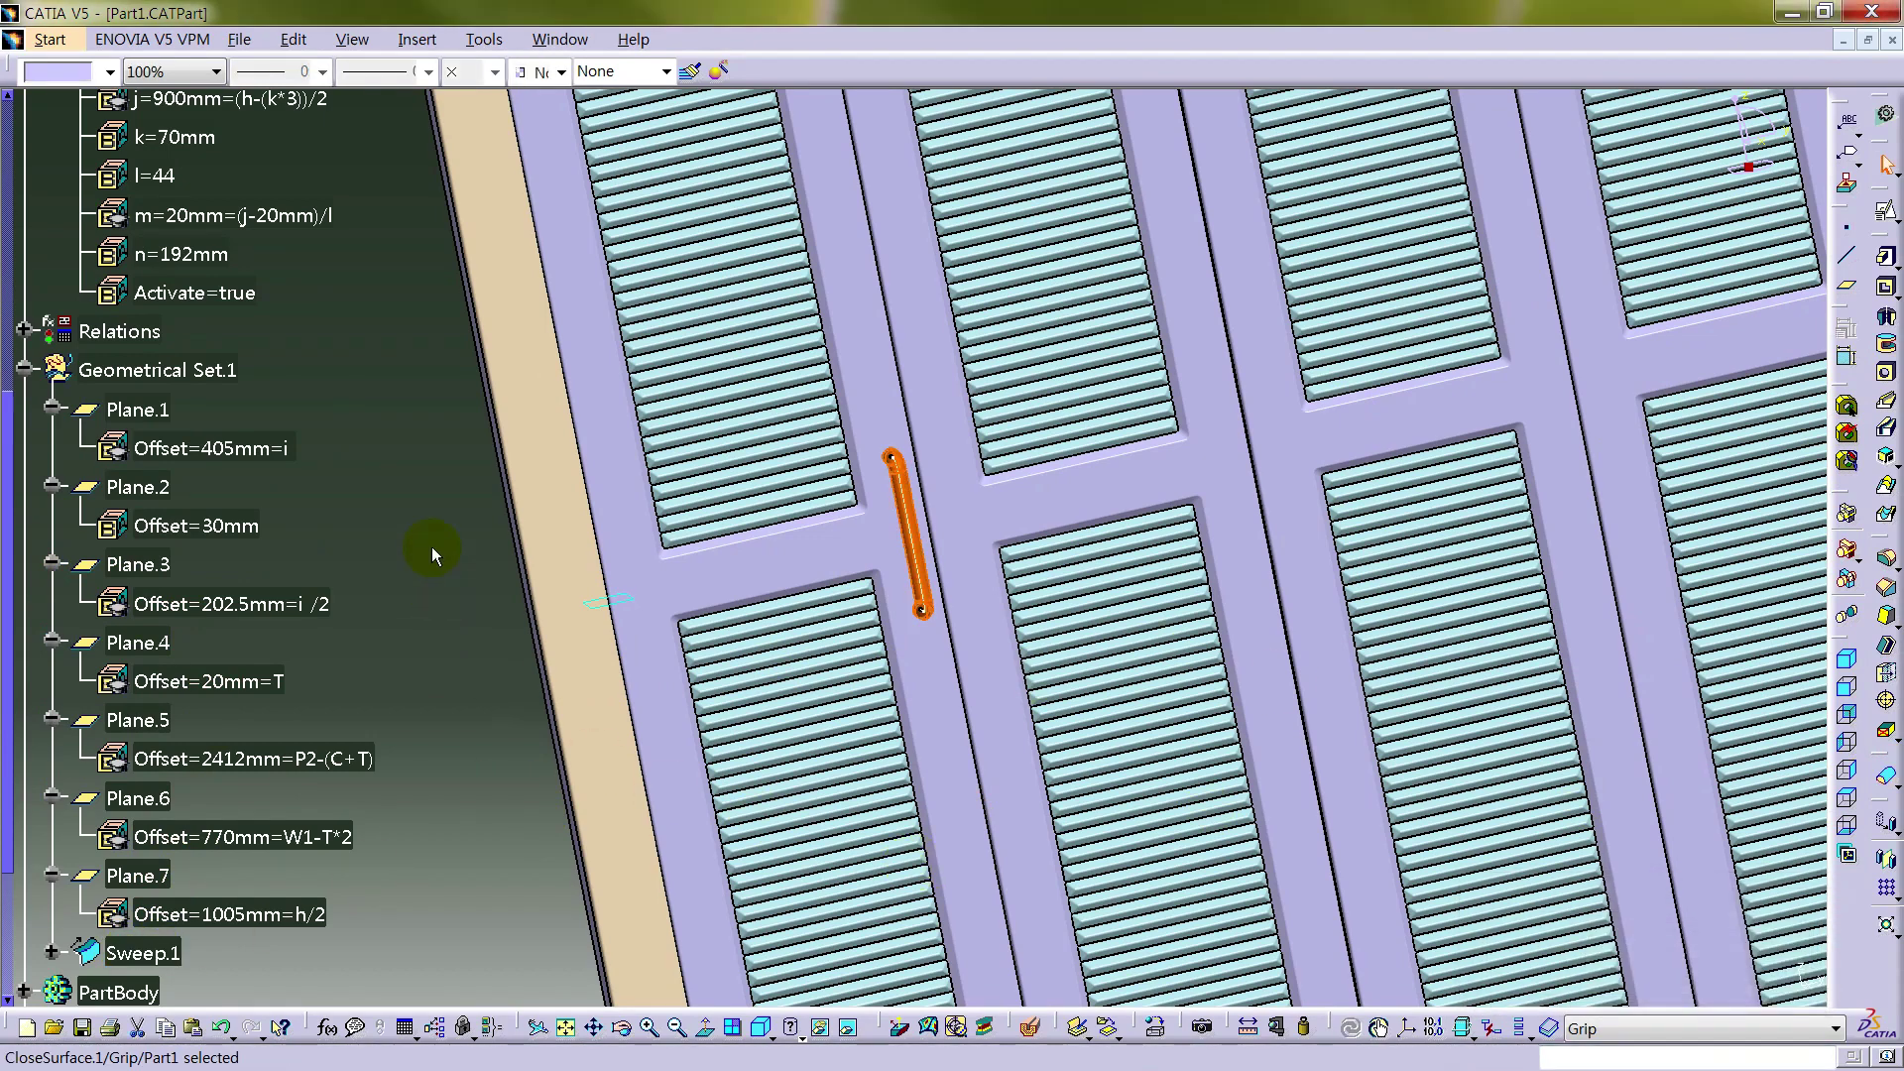
- Hide the grip sketch and the swept surface Sweep.1, leaving only the solid handle displayed
right_click(904, 503)
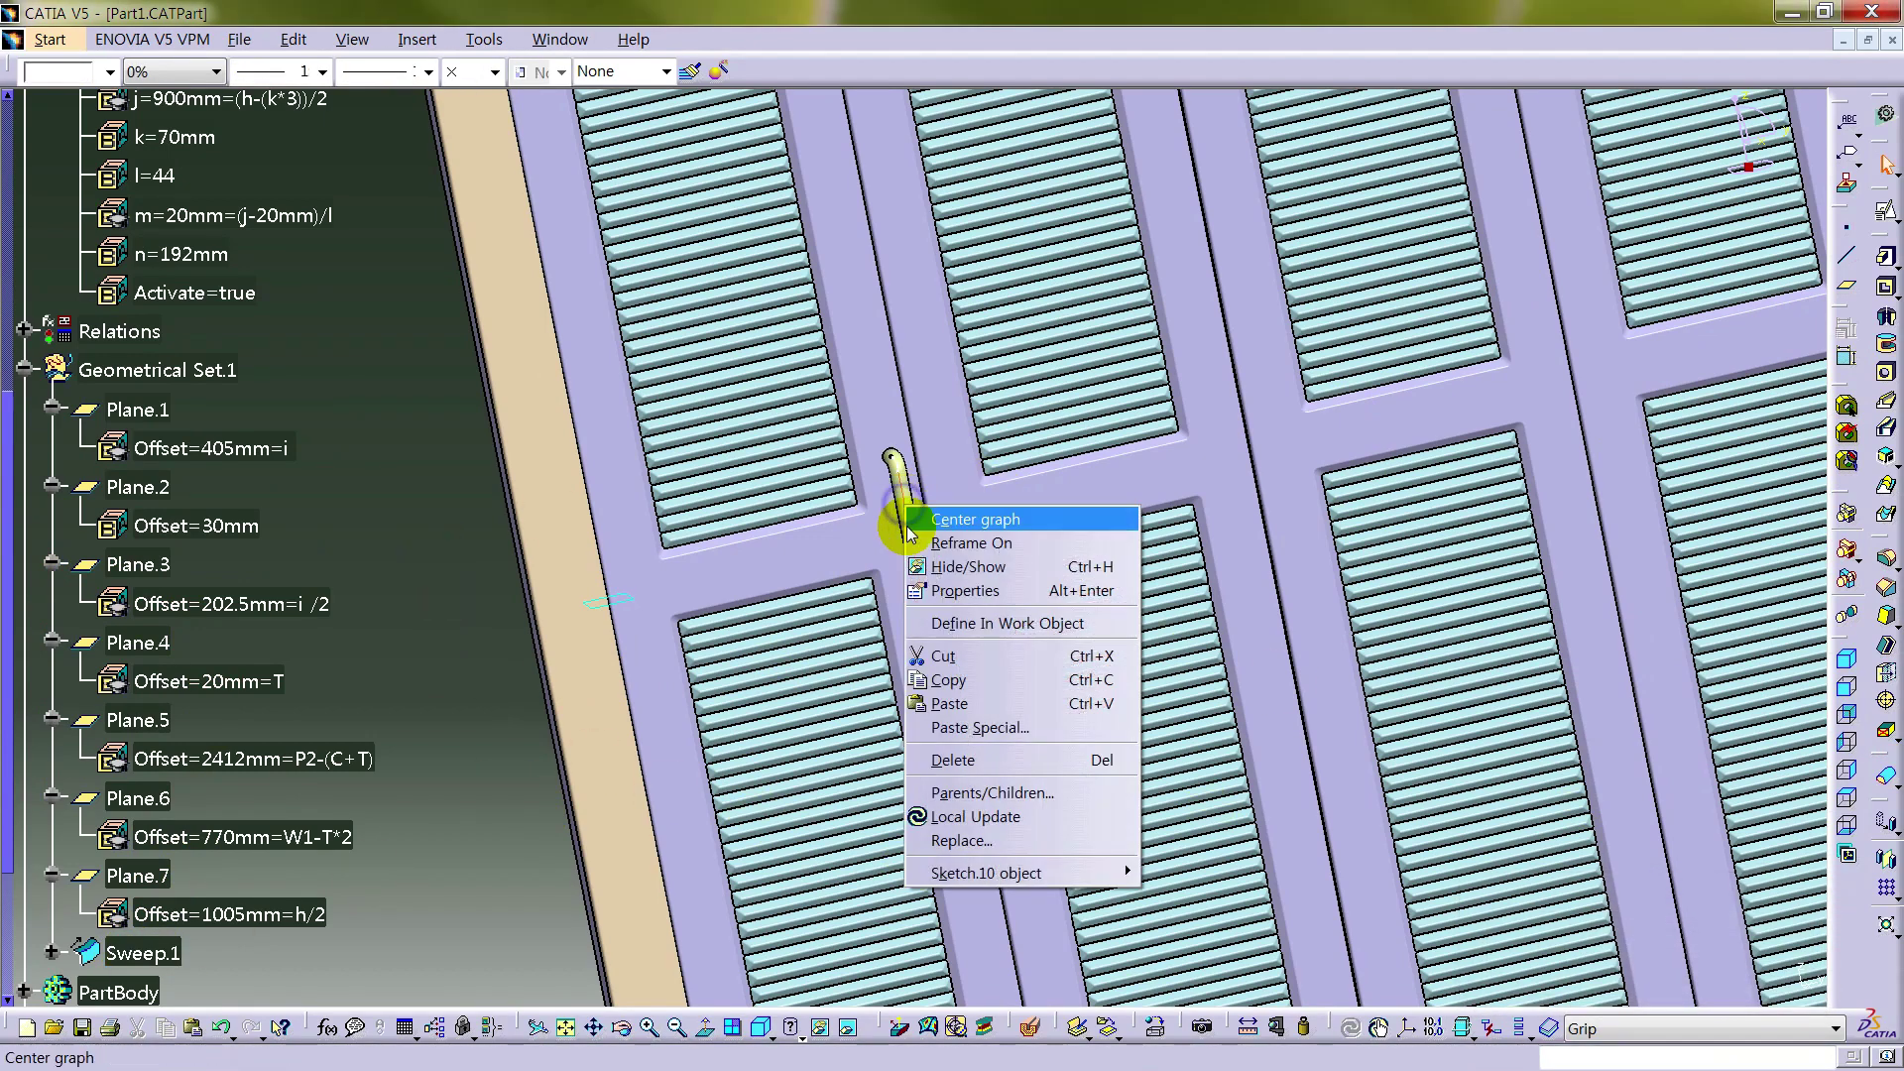
click(950, 571)
right_click(178, 966)
click(382, 614)
middle_drag(873, 595, 694, 630)
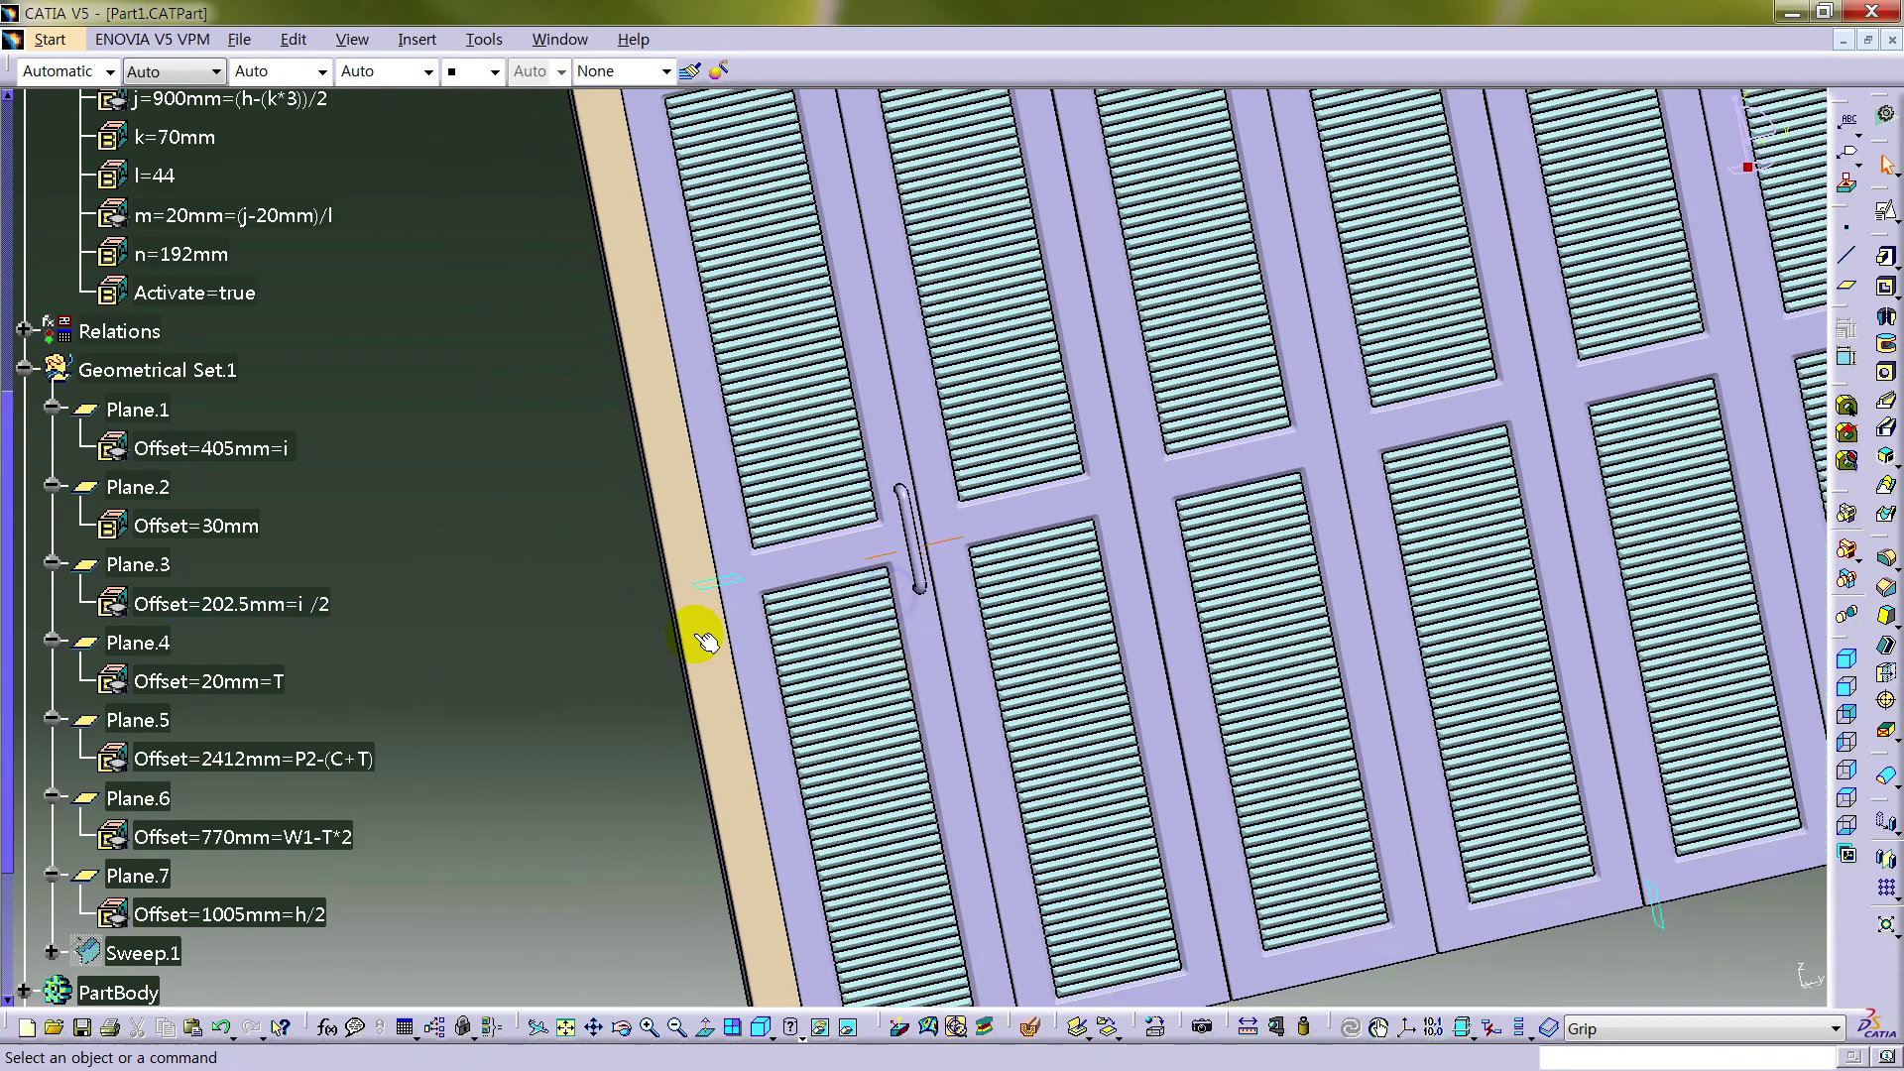
- Apply a dark grey color to the Grip body
scroll(374, 567, down, 5)
click(100, 585)
click(106, 73)
click(318, 334)
click(447, 493)
- Mirror the current Grip solid about Plane.1 to place a second handle on the neighbouring door
middle_drag(907, 672, 1045, 494)
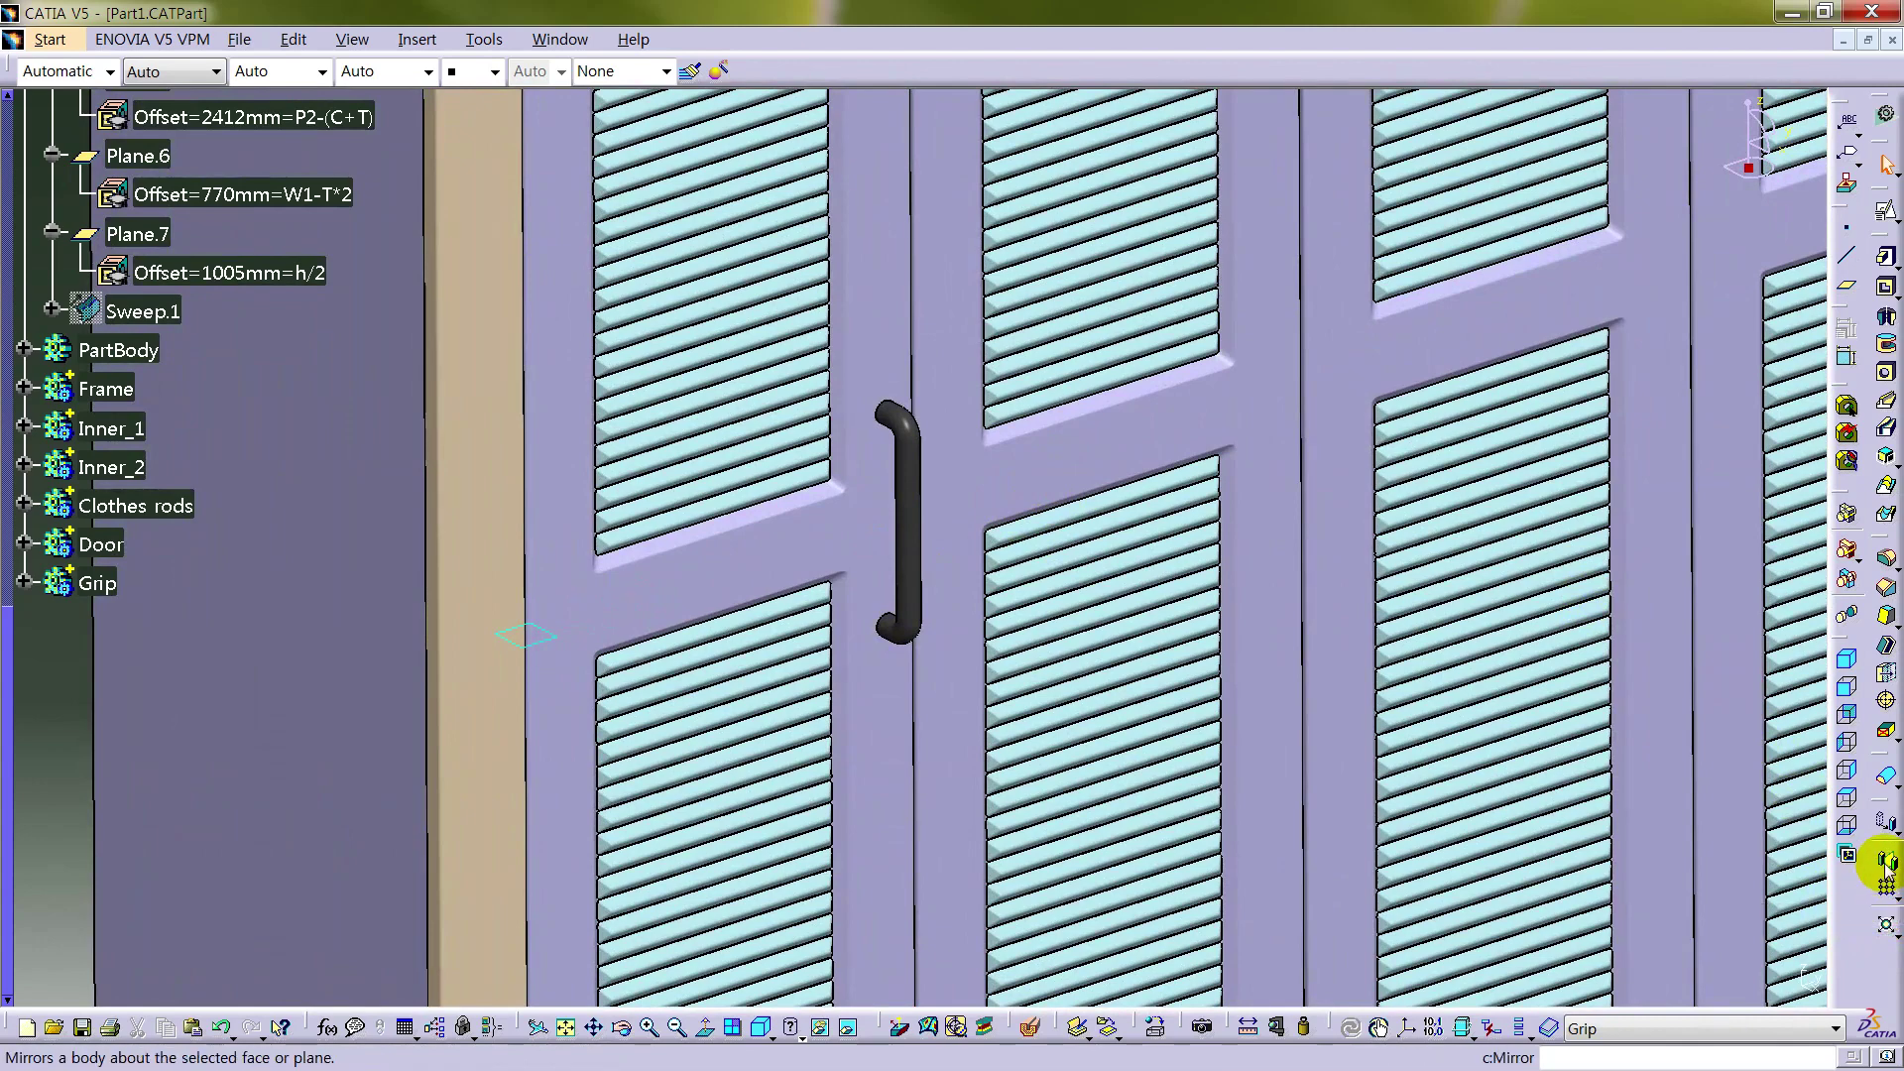
middle_drag(1071, 625, 927, 823)
click(924, 784)
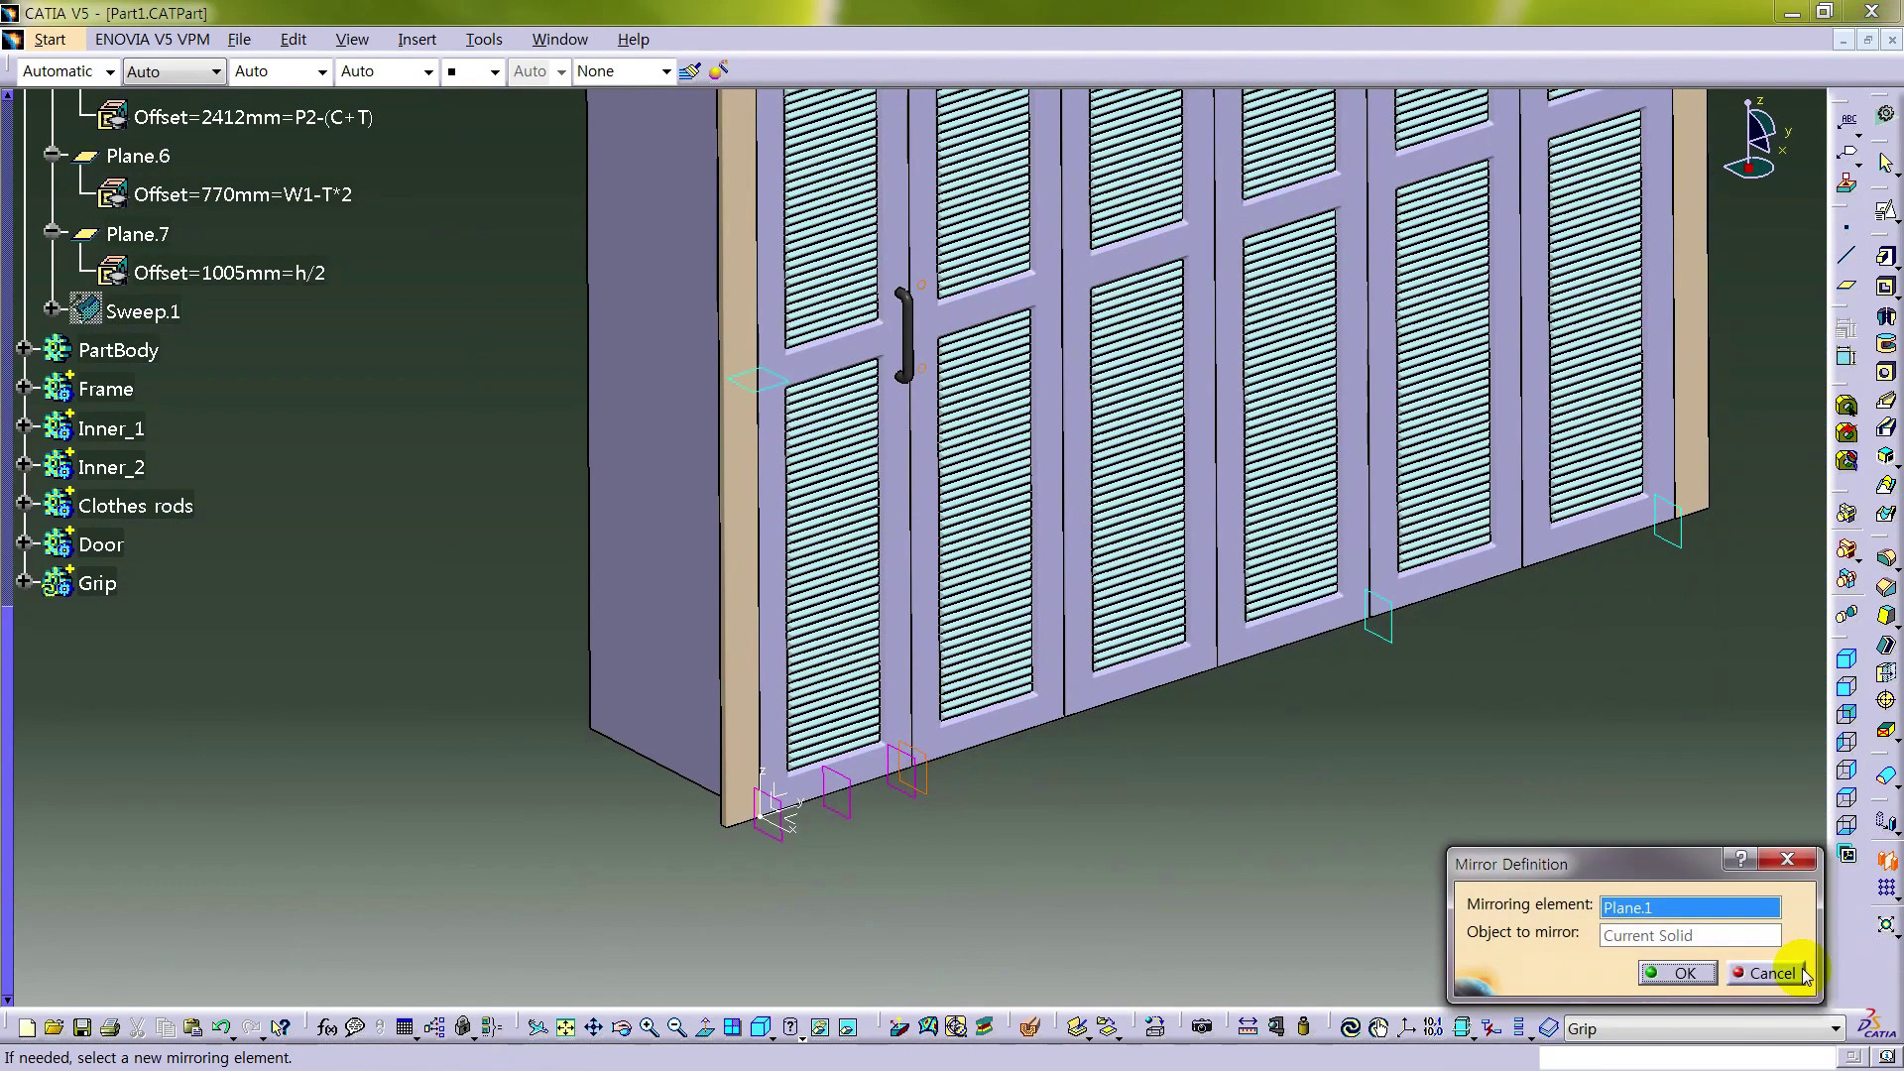
click(1674, 972)
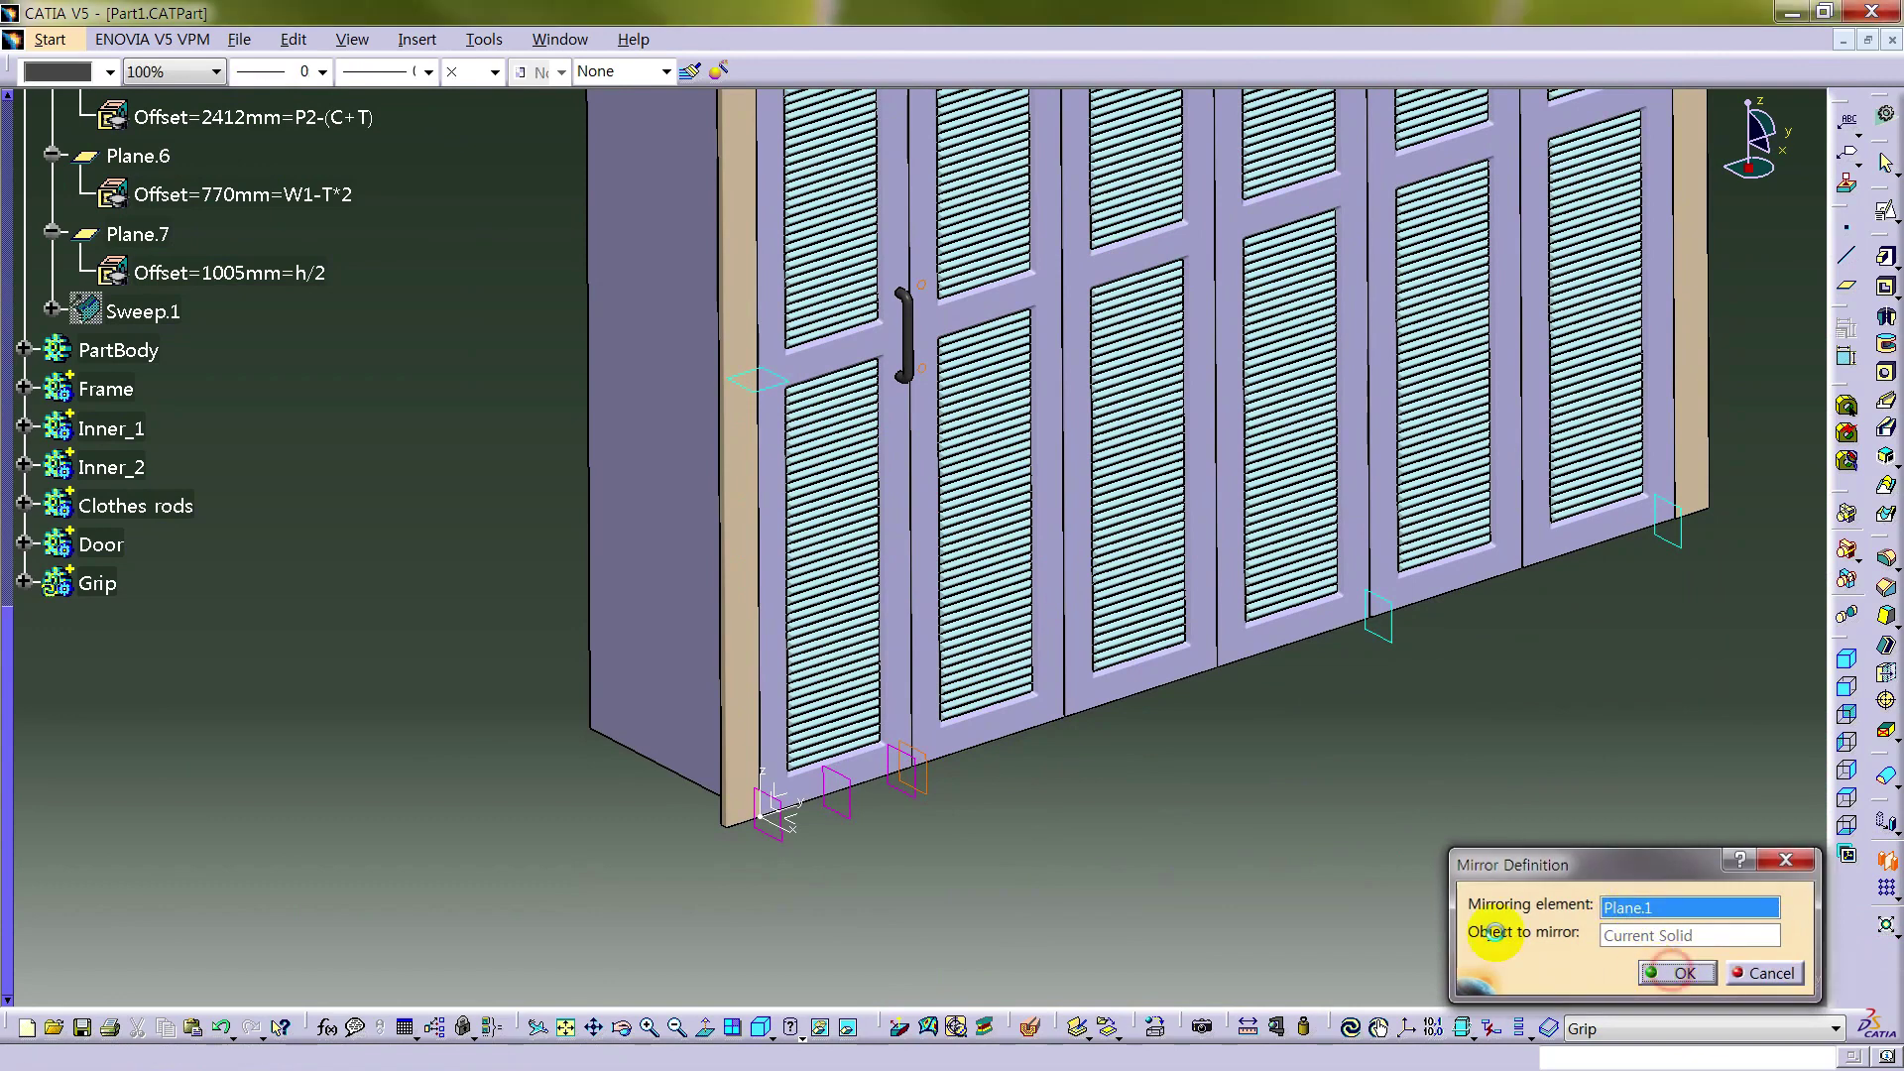
click(1499, 795)
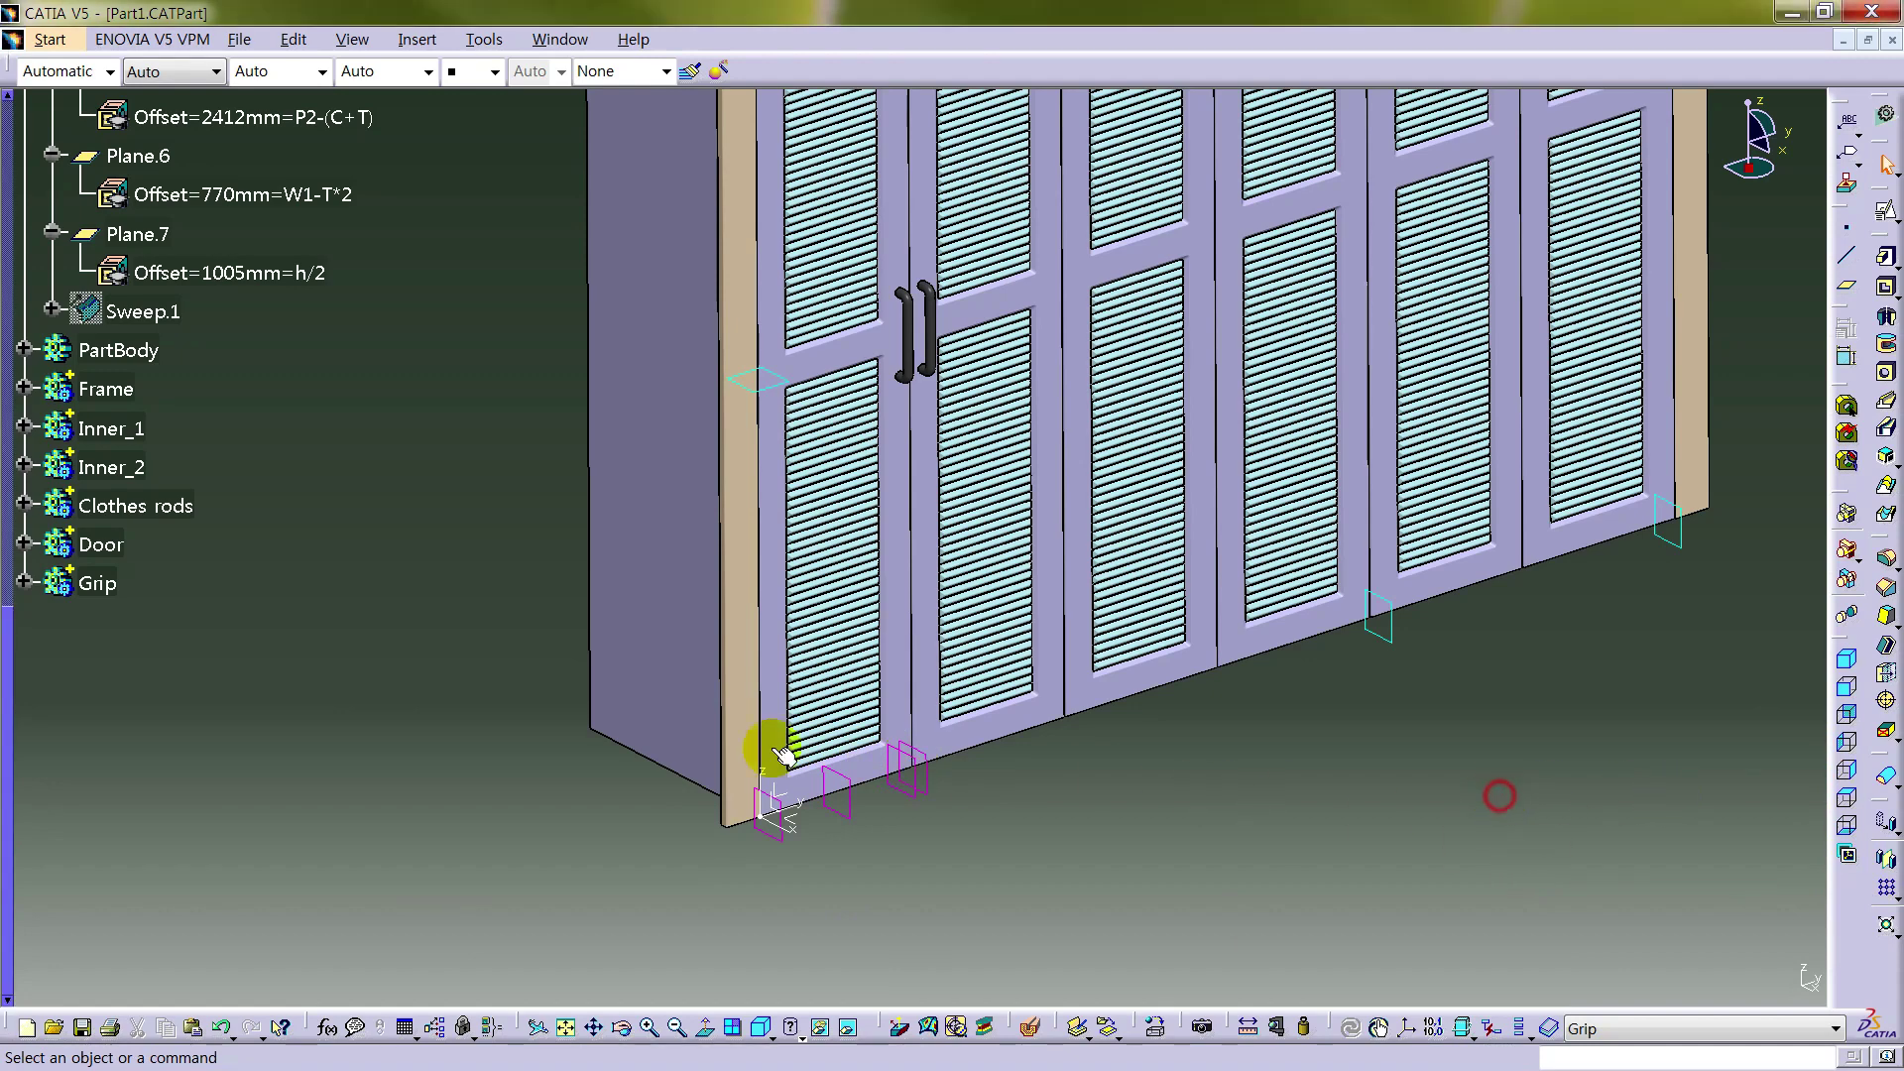
- Define CloseSurface.1 in the Grip body as the in-work object, ahead of the mirror feature
click(20, 583)
right_click(223, 669)
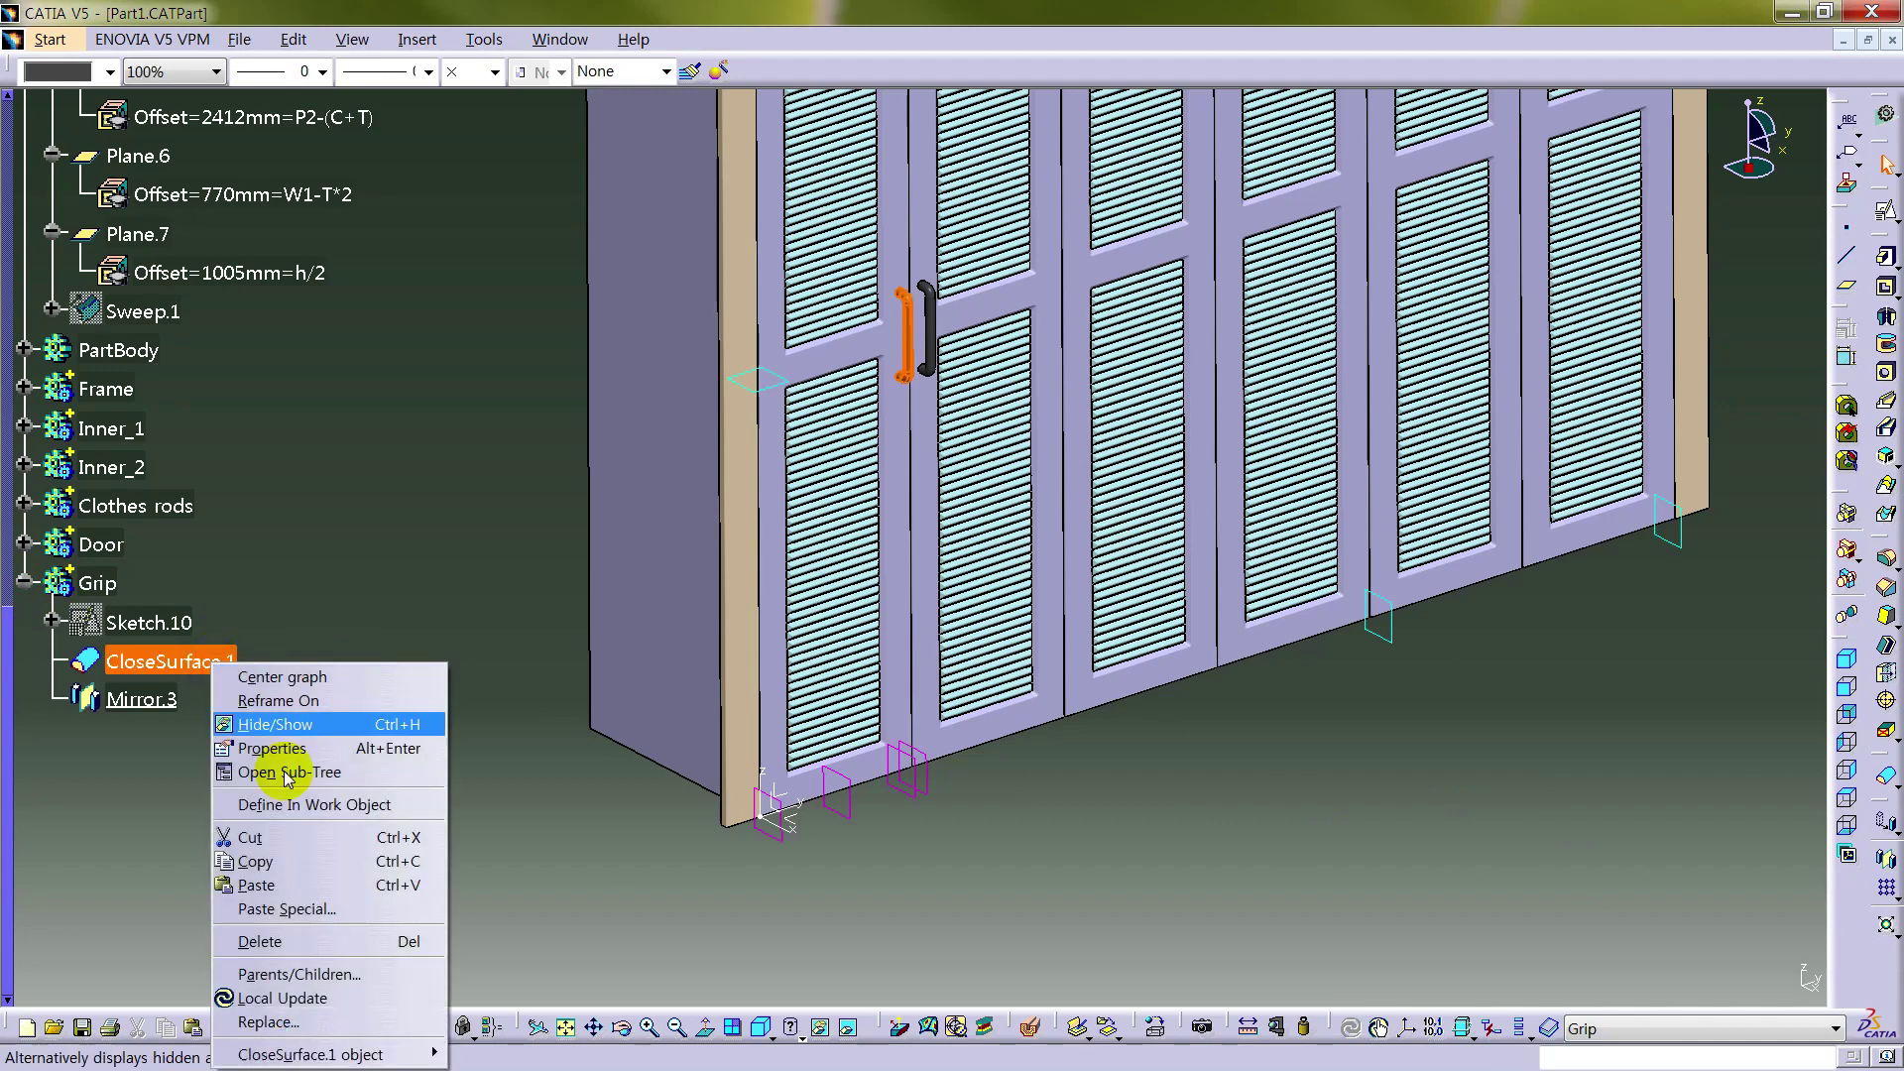
click(299, 803)
click(483, 493)
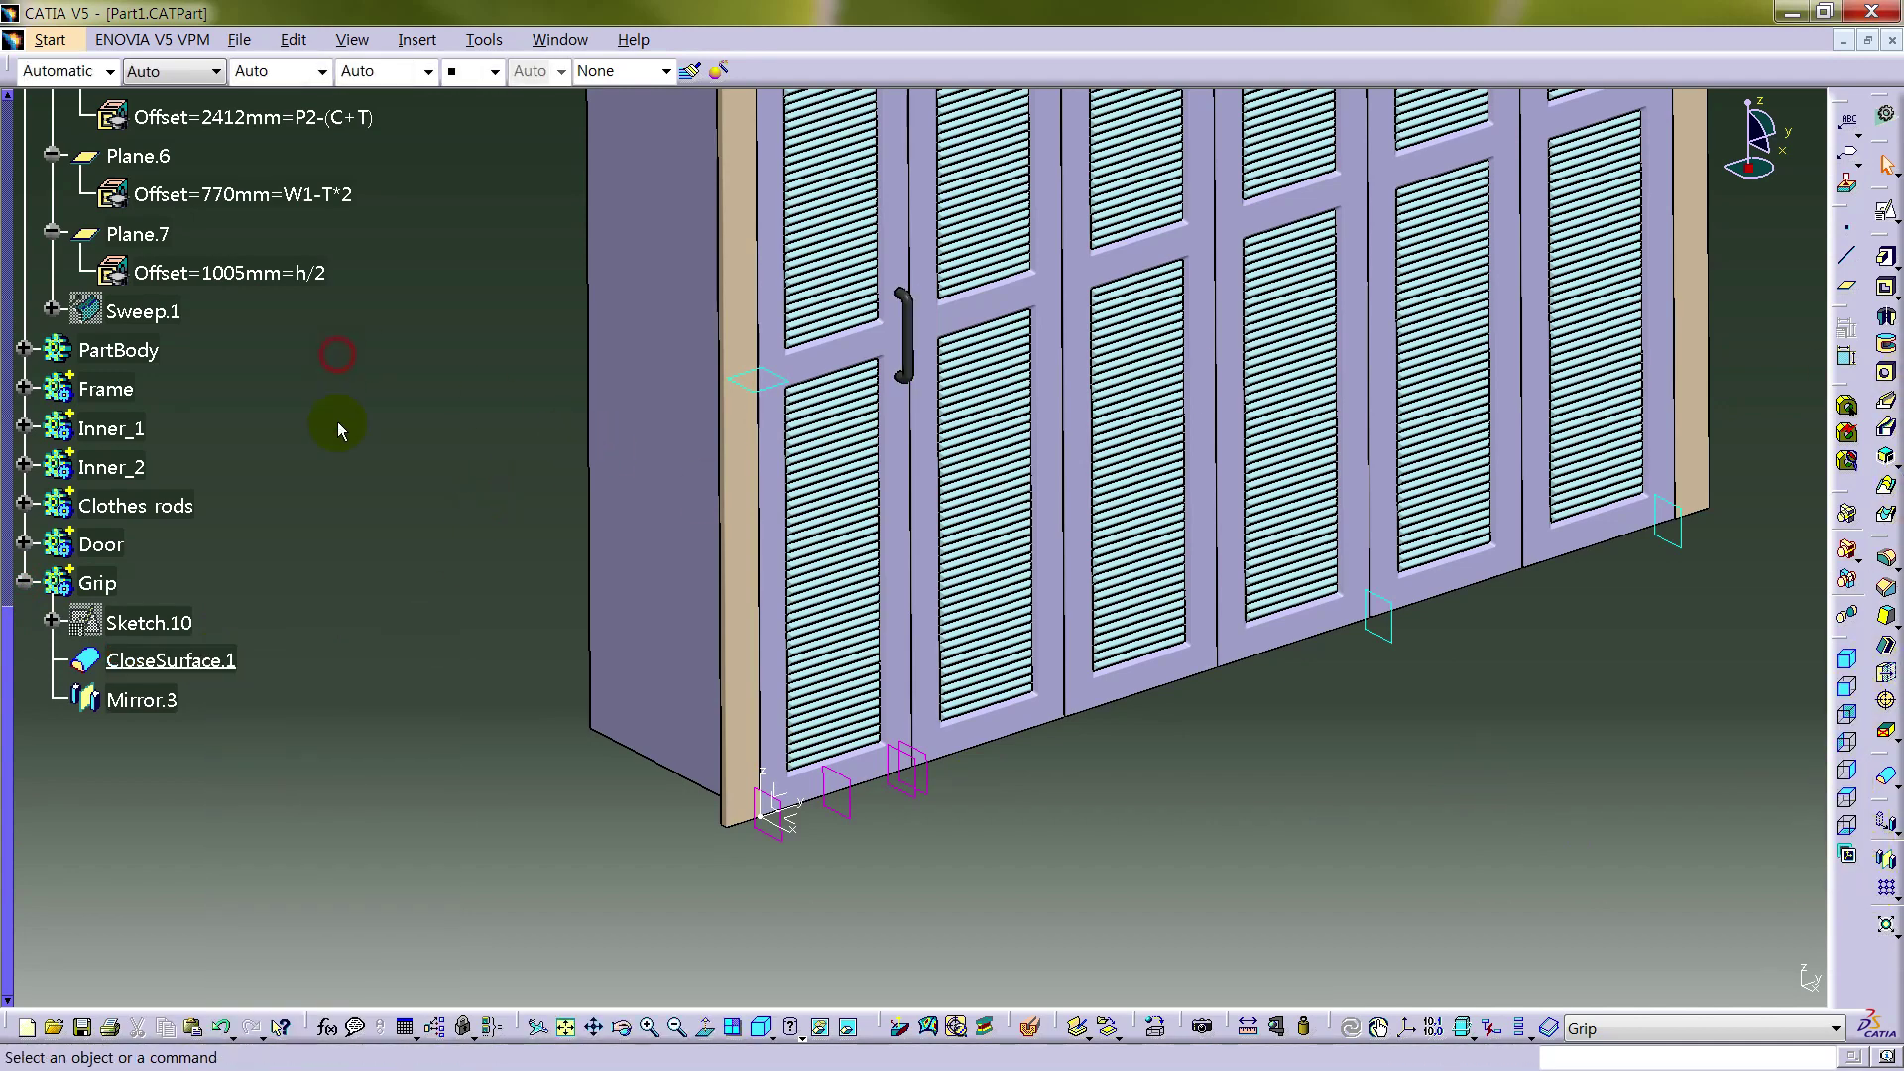
- Set the Open parameter to 30deg to swing the wardrobe doors open
scroll(338, 430, up, 4)
scroll(218, 347, up, 7)
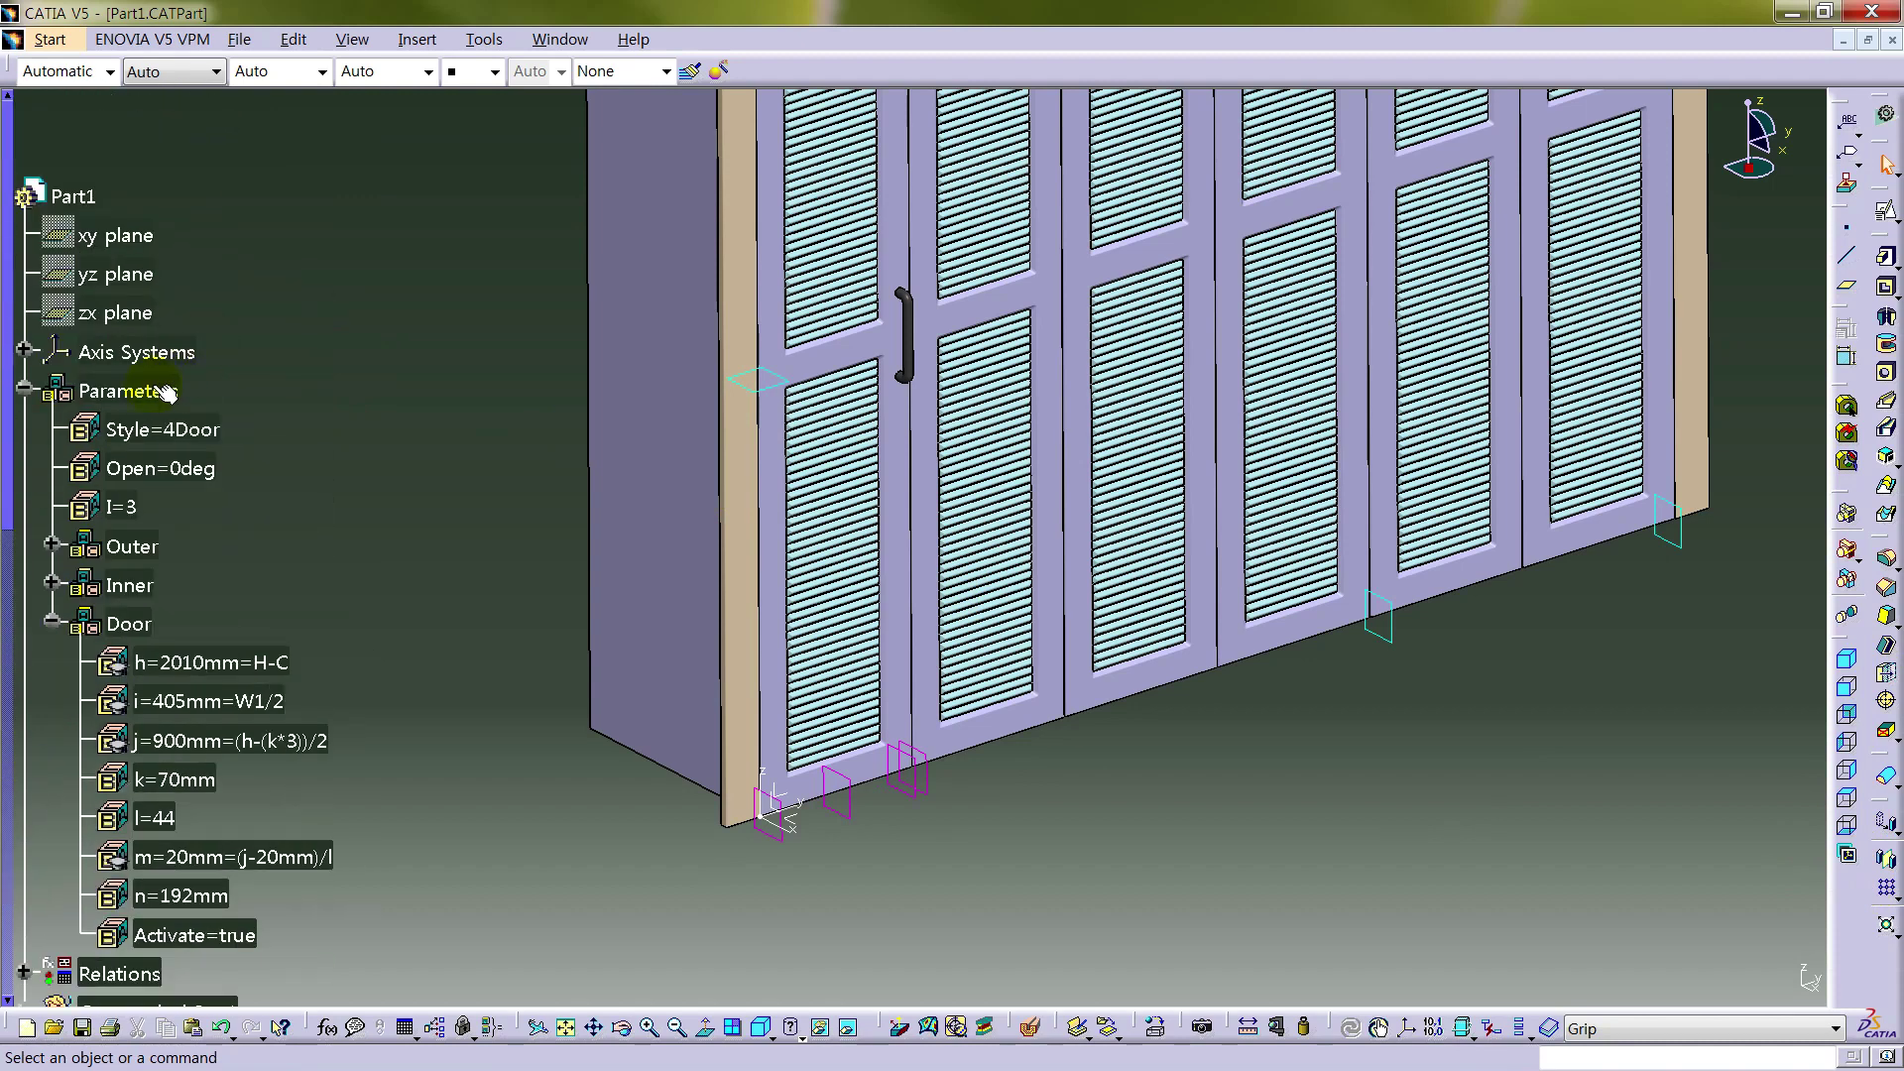
double_click(191, 472)
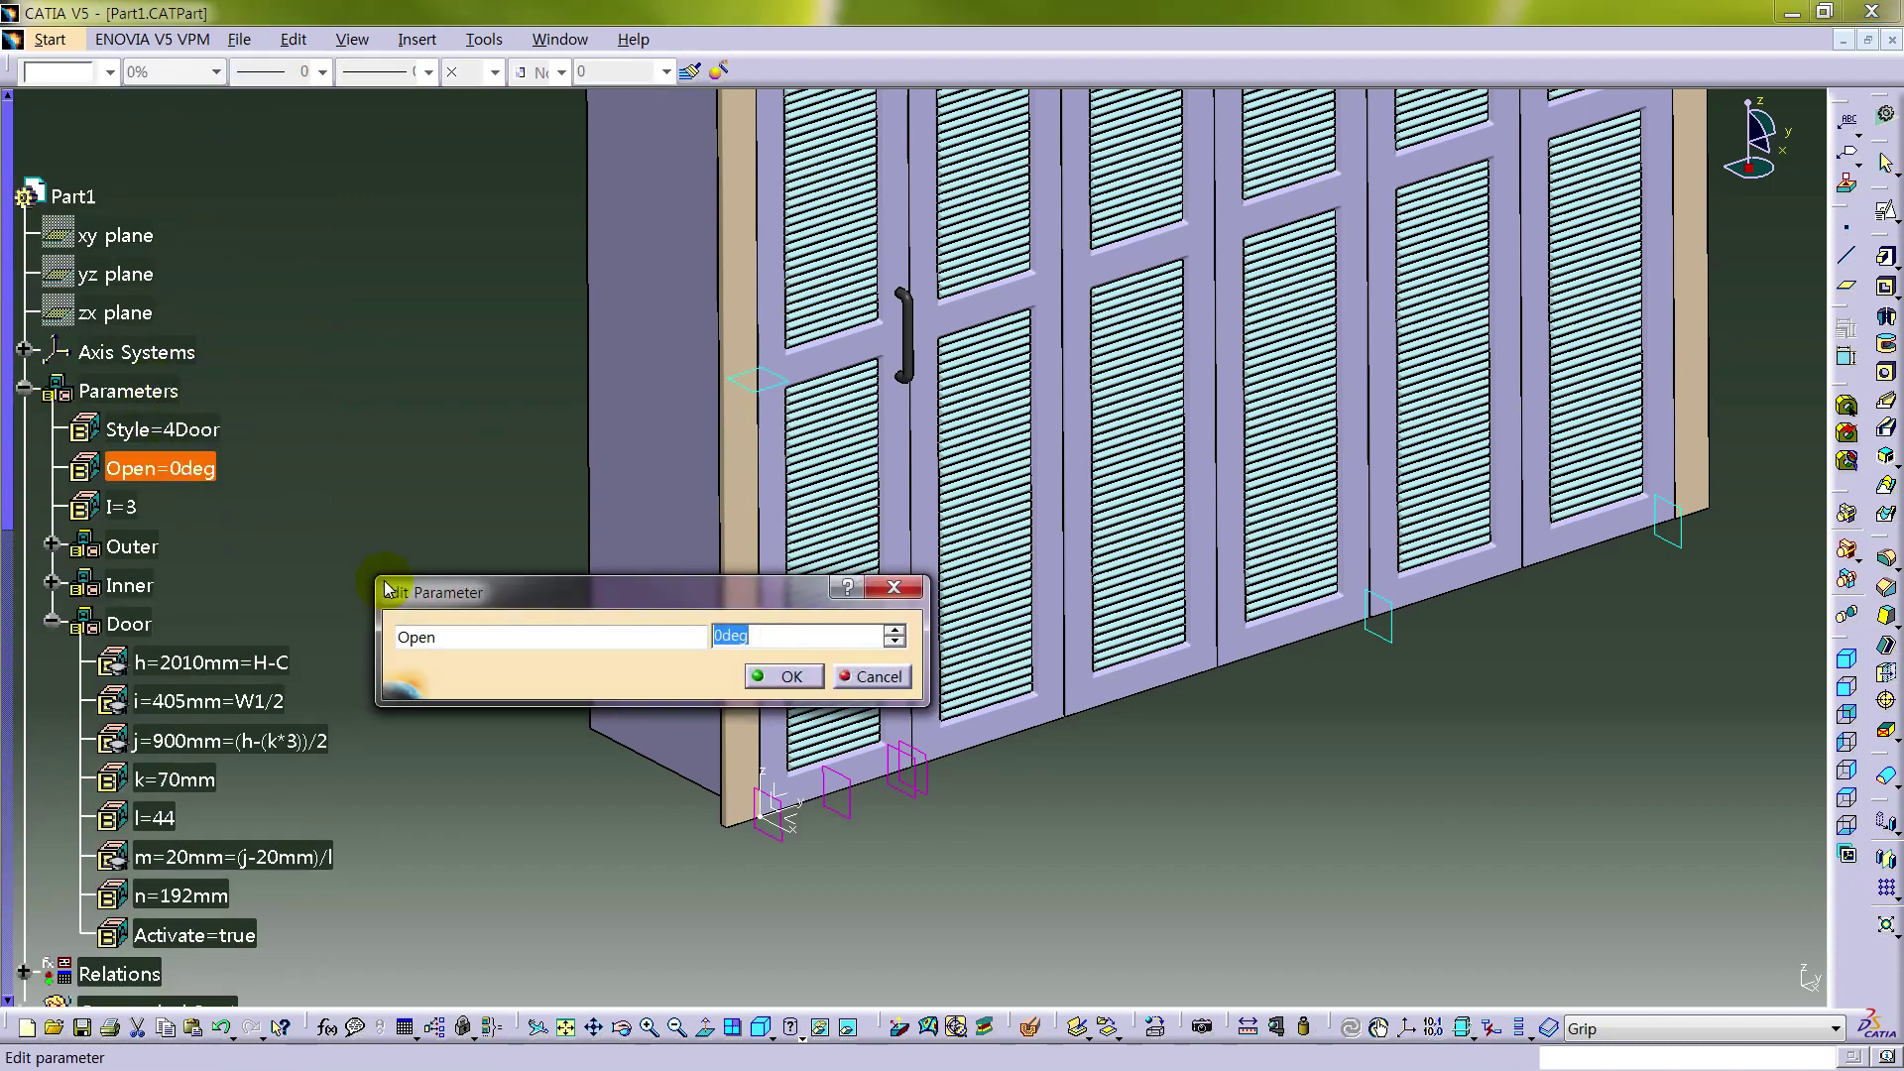
key(Return)
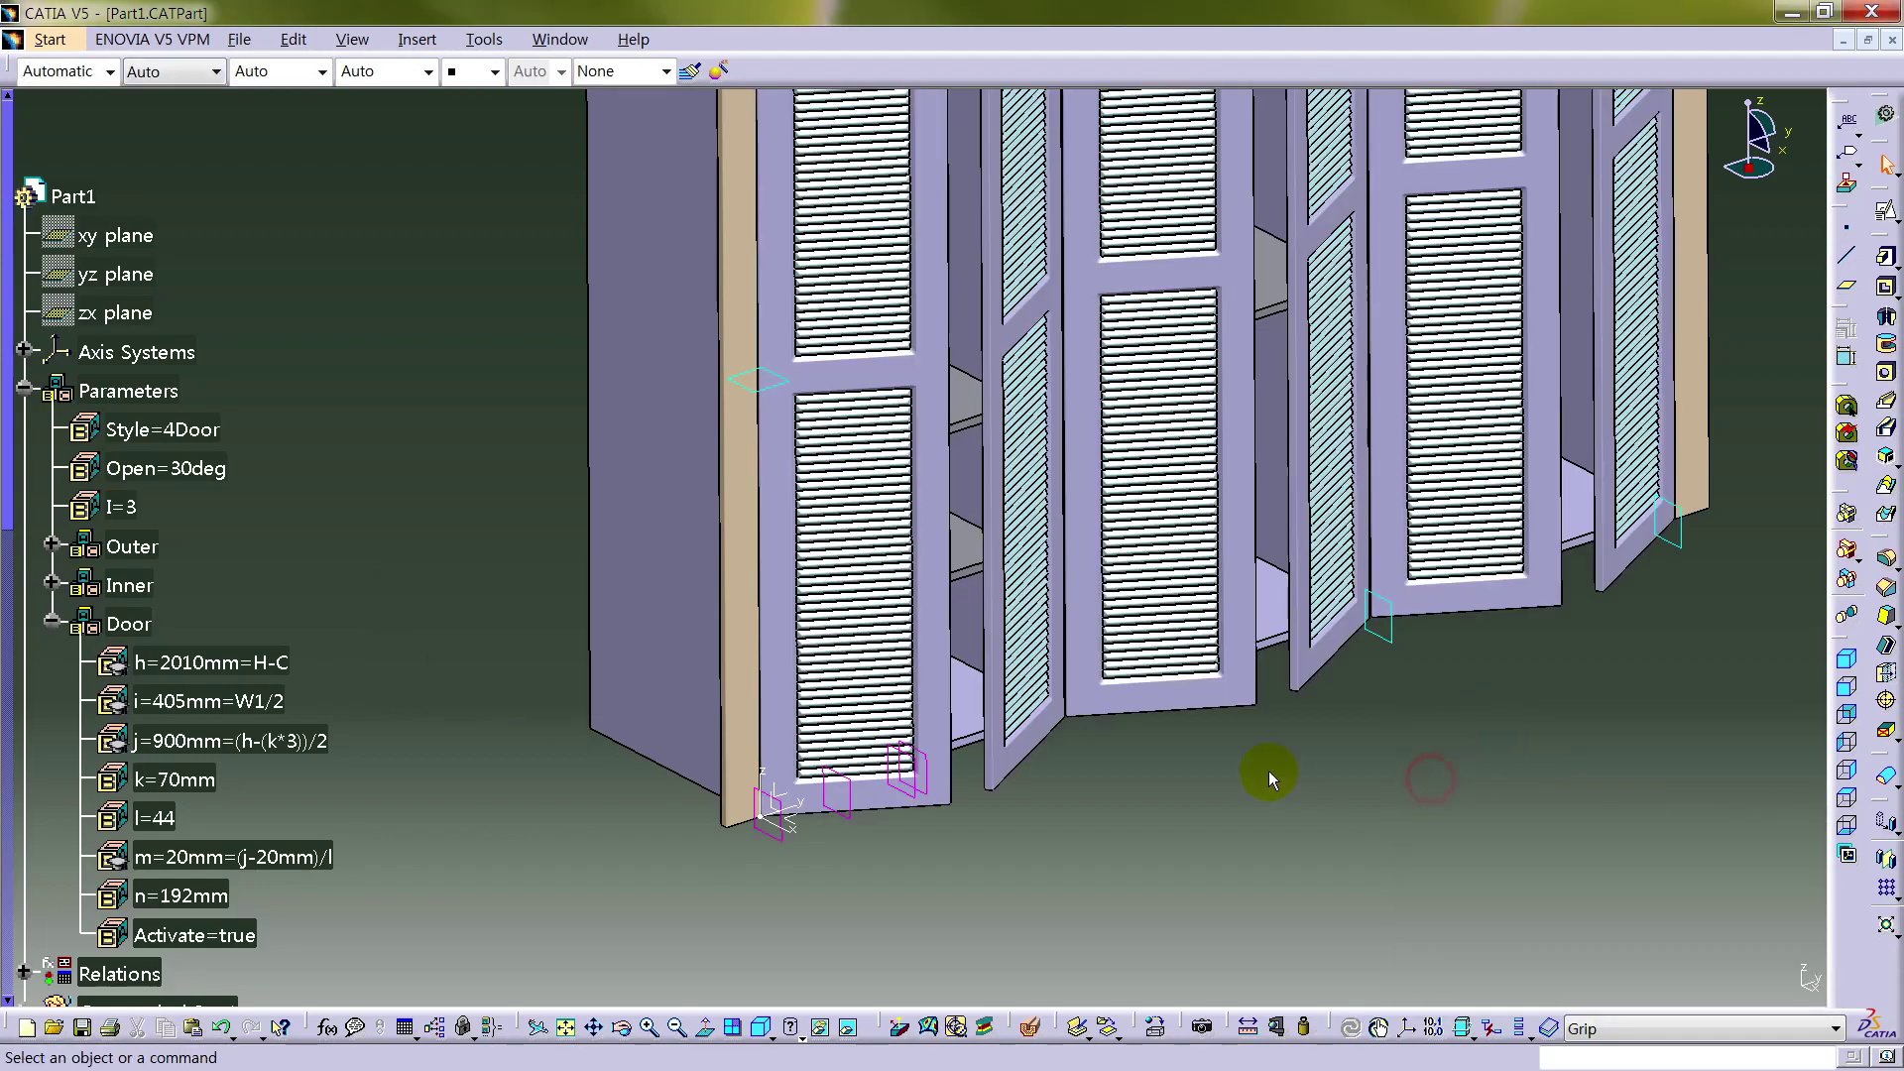
- Insert a Rotate feature directly after CloseSurface.1 in the Grip body
middle_drag(1118, 627, 807, 603)
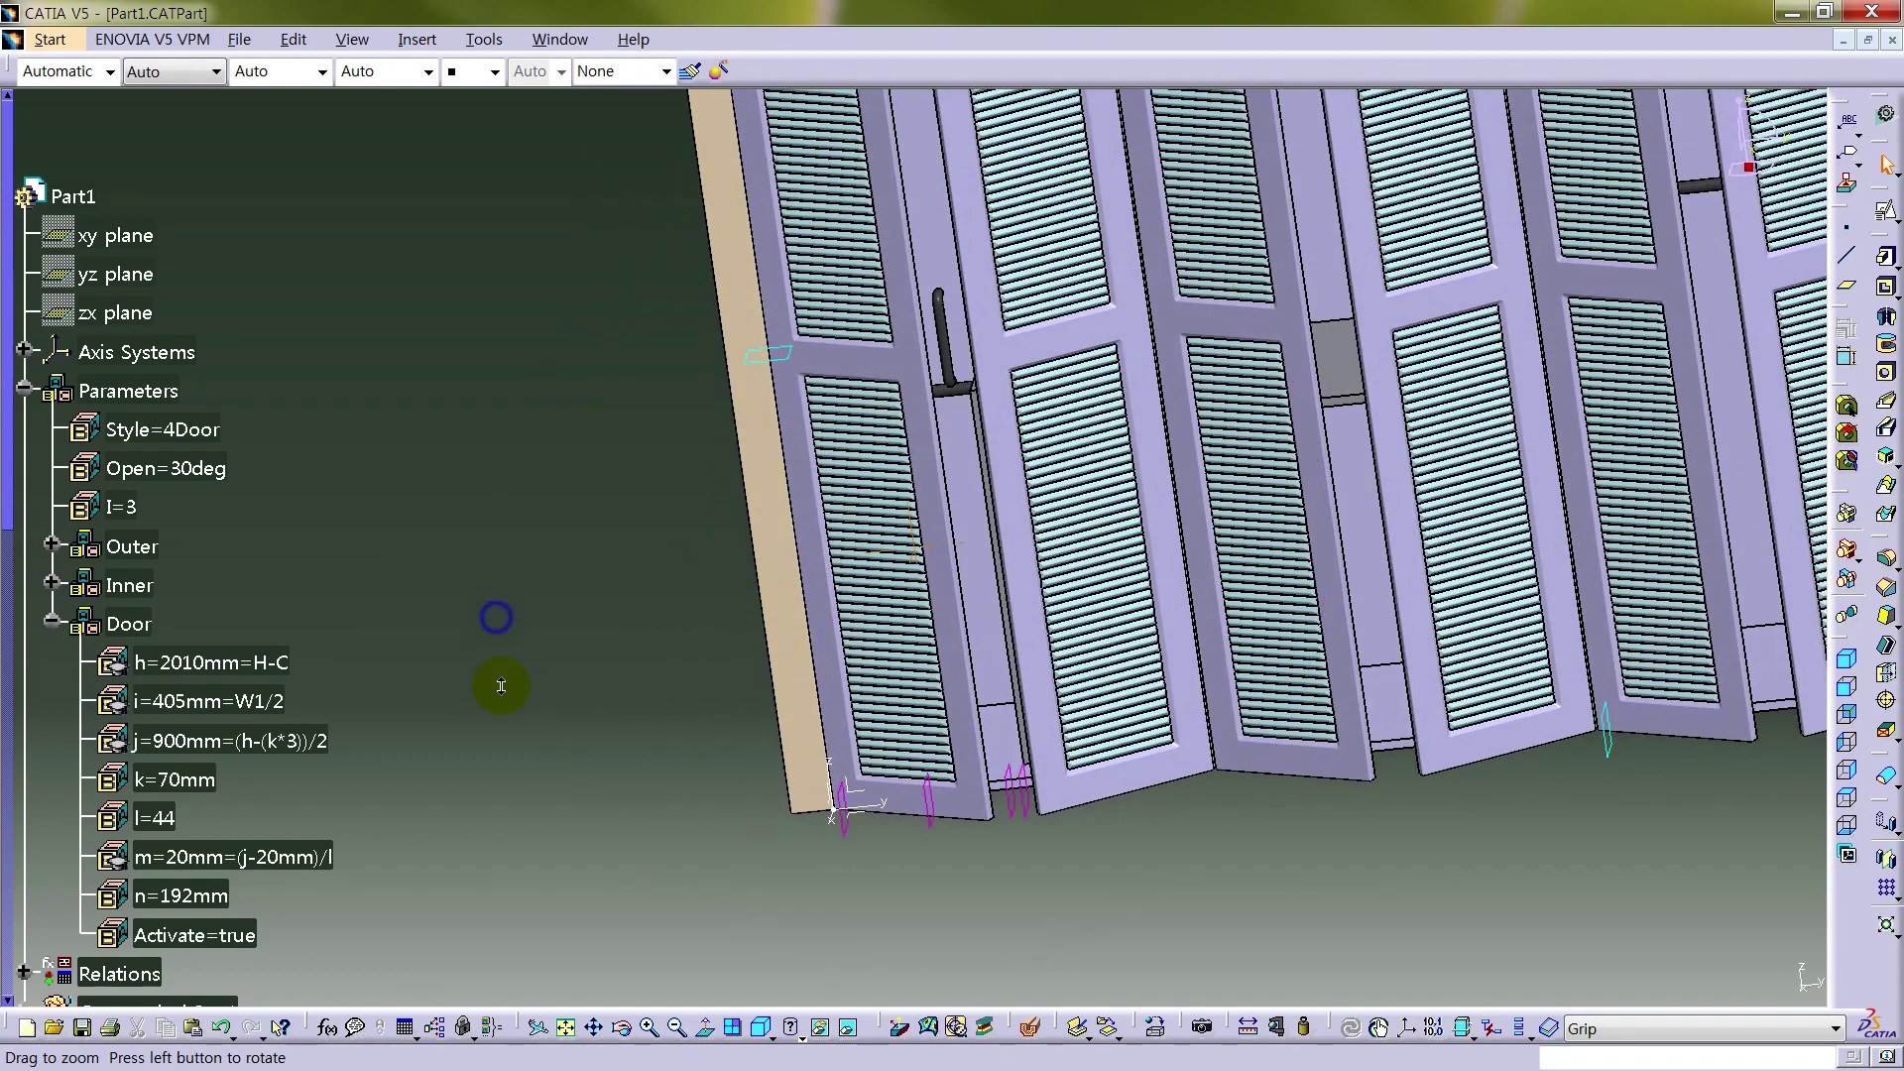
scroll(478, 607, down, 10)
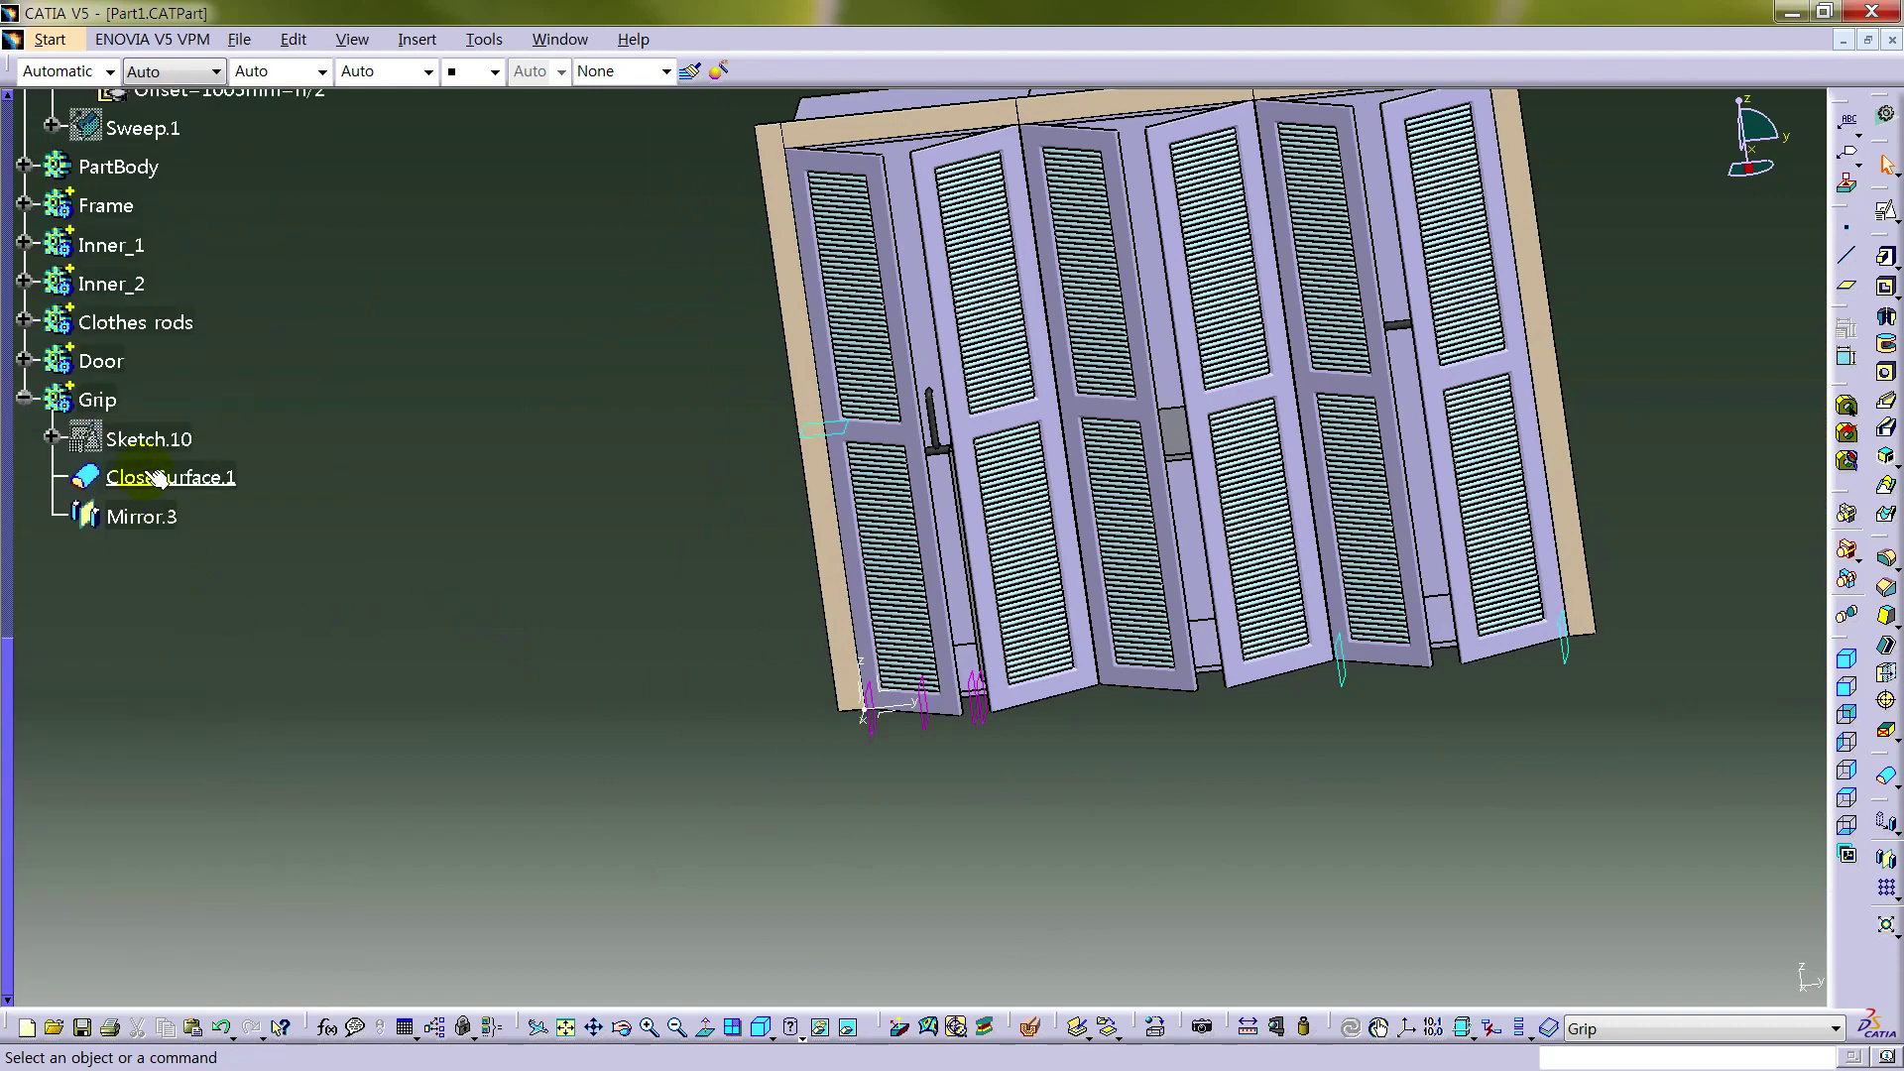
click(159, 479)
click(653, 517)
click(1894, 829)
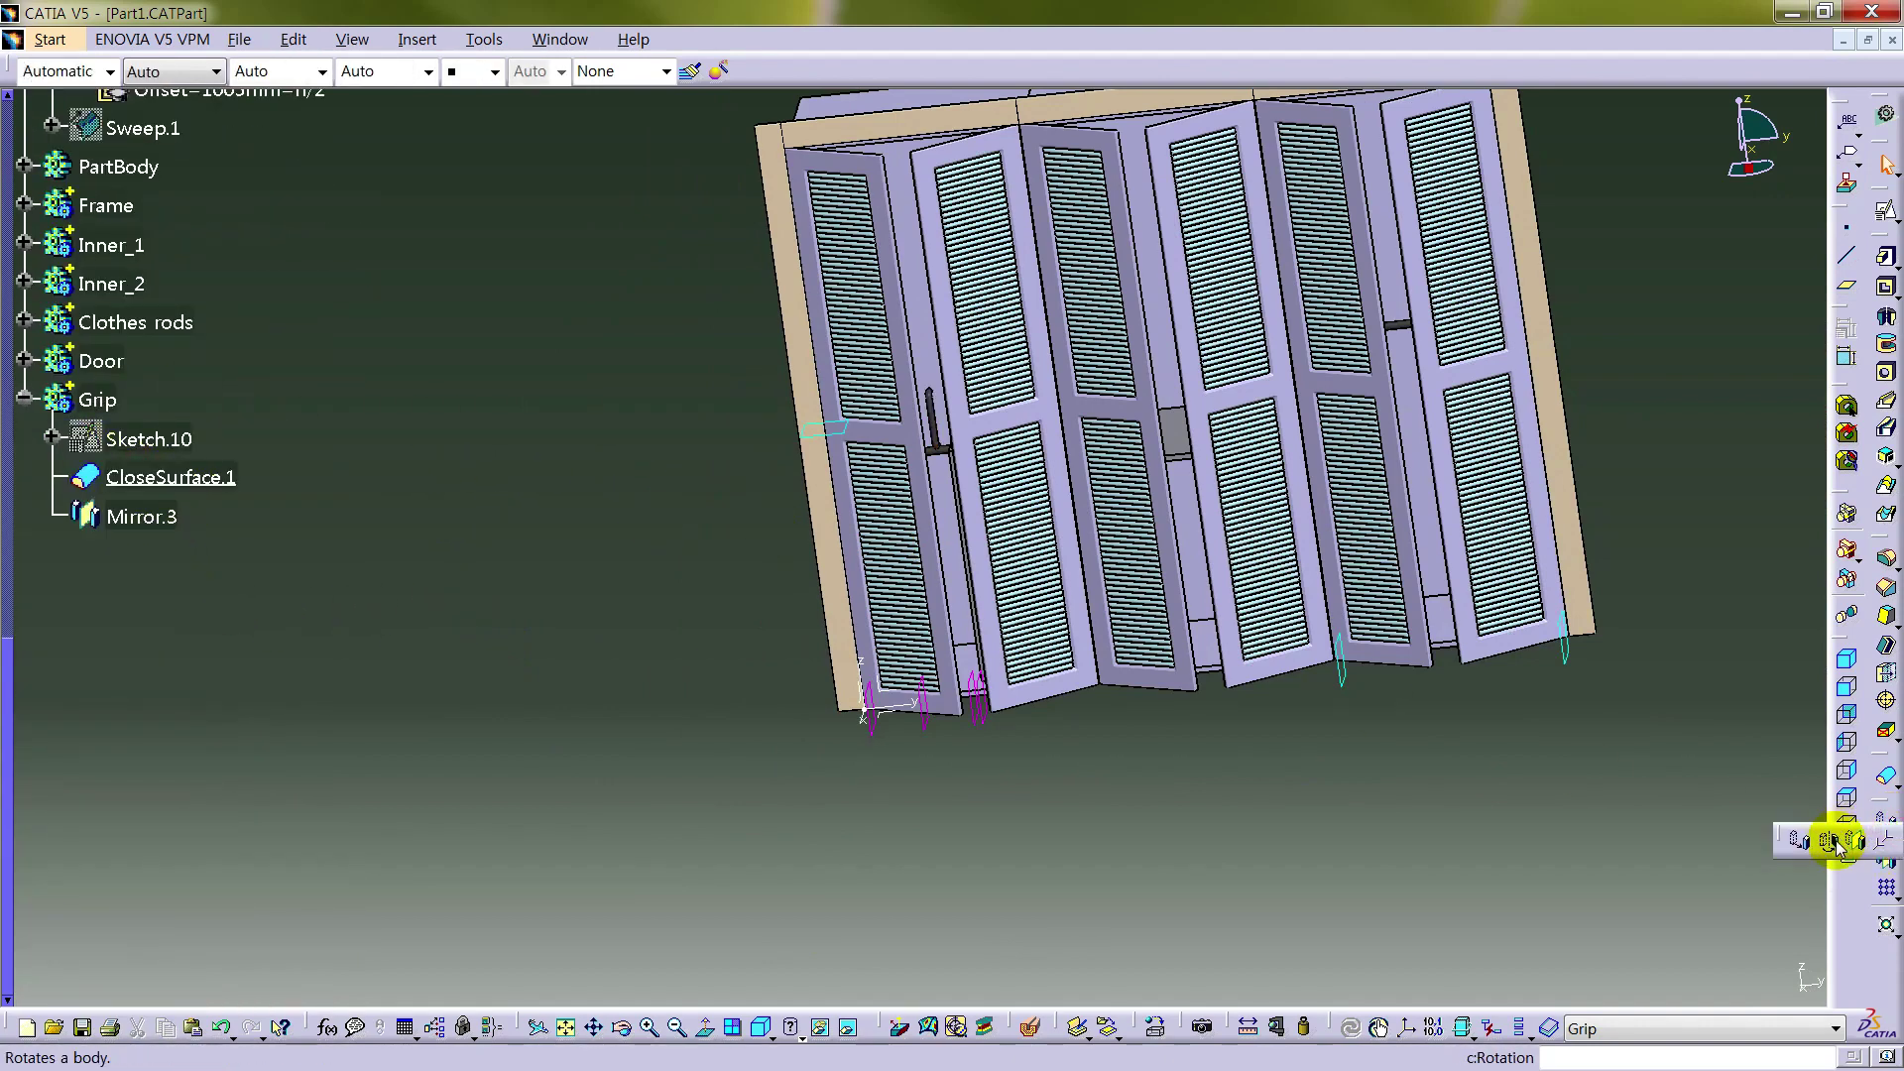
click(1830, 843)
click(1059, 725)
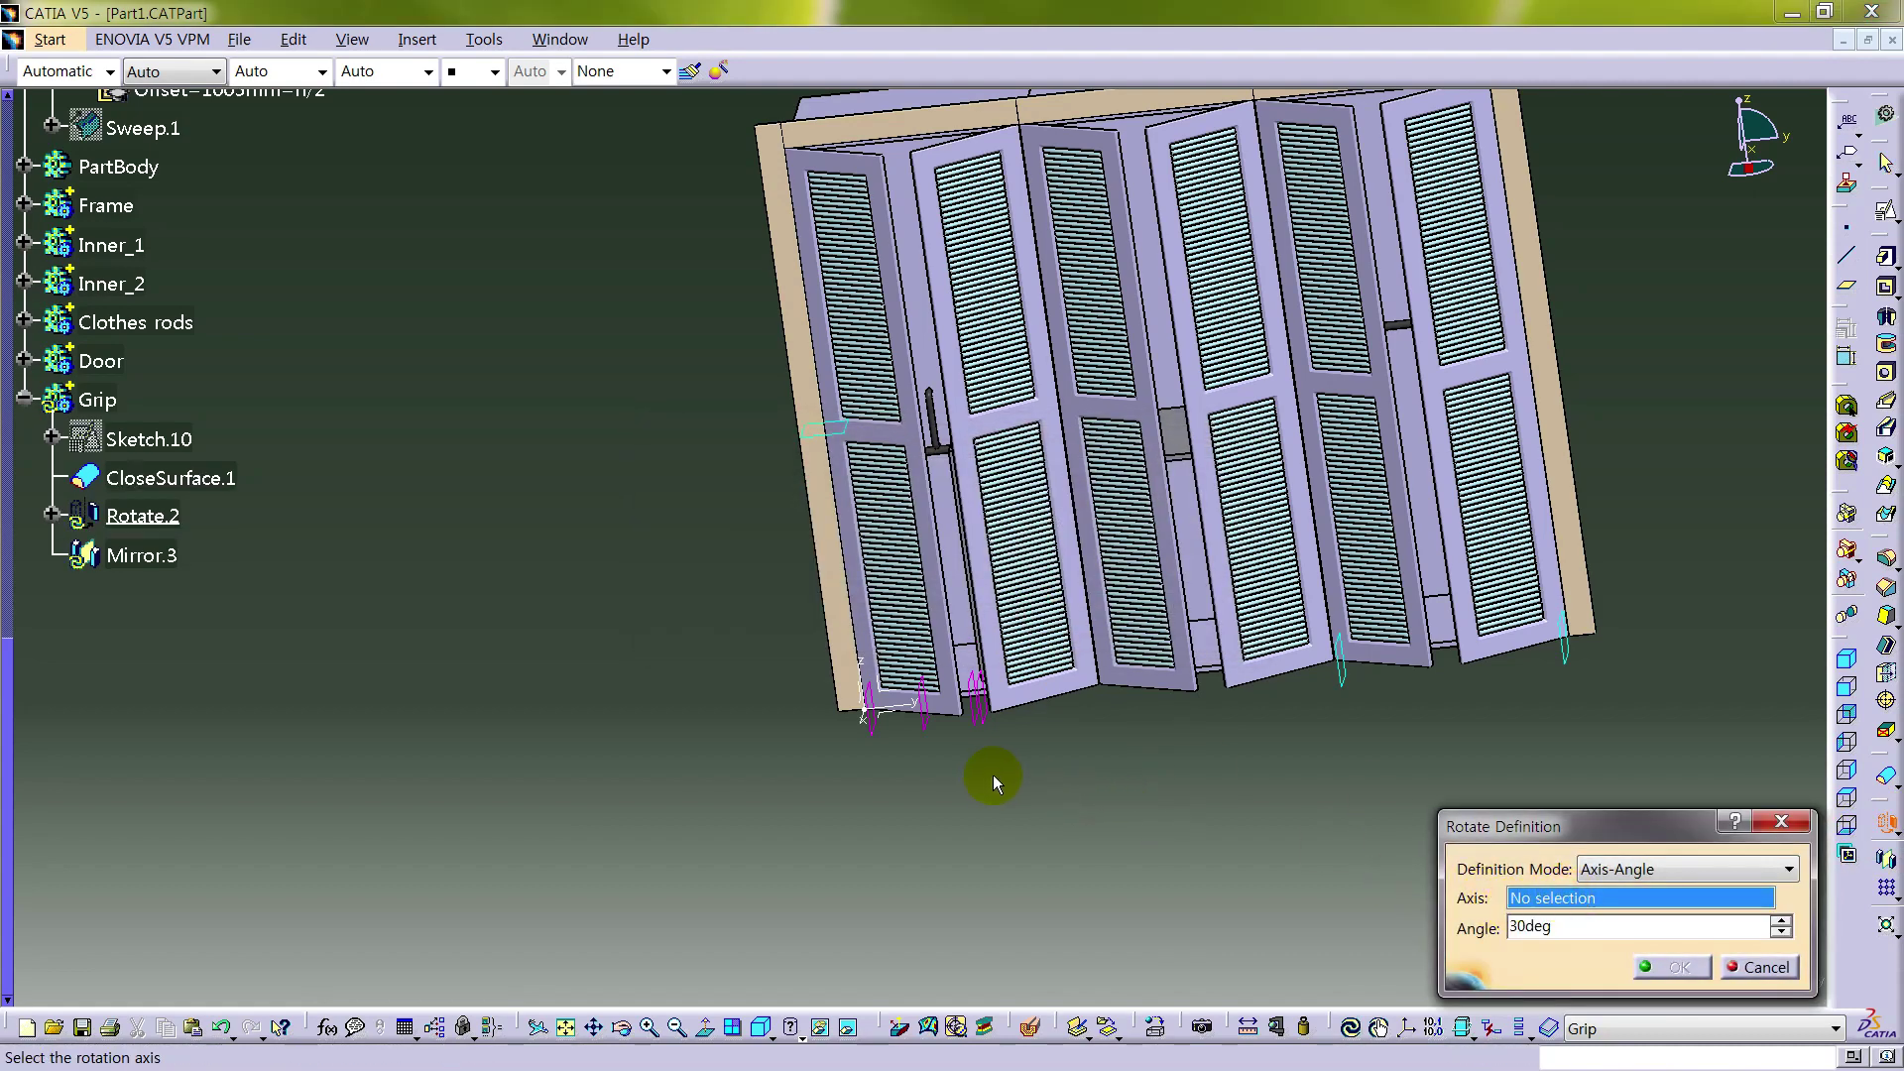
- Show Sketch.8 under Door_1 and use its vertical edge on the hinge side as the grip's rotation axis
middle_drag(986, 774, 226, 477)
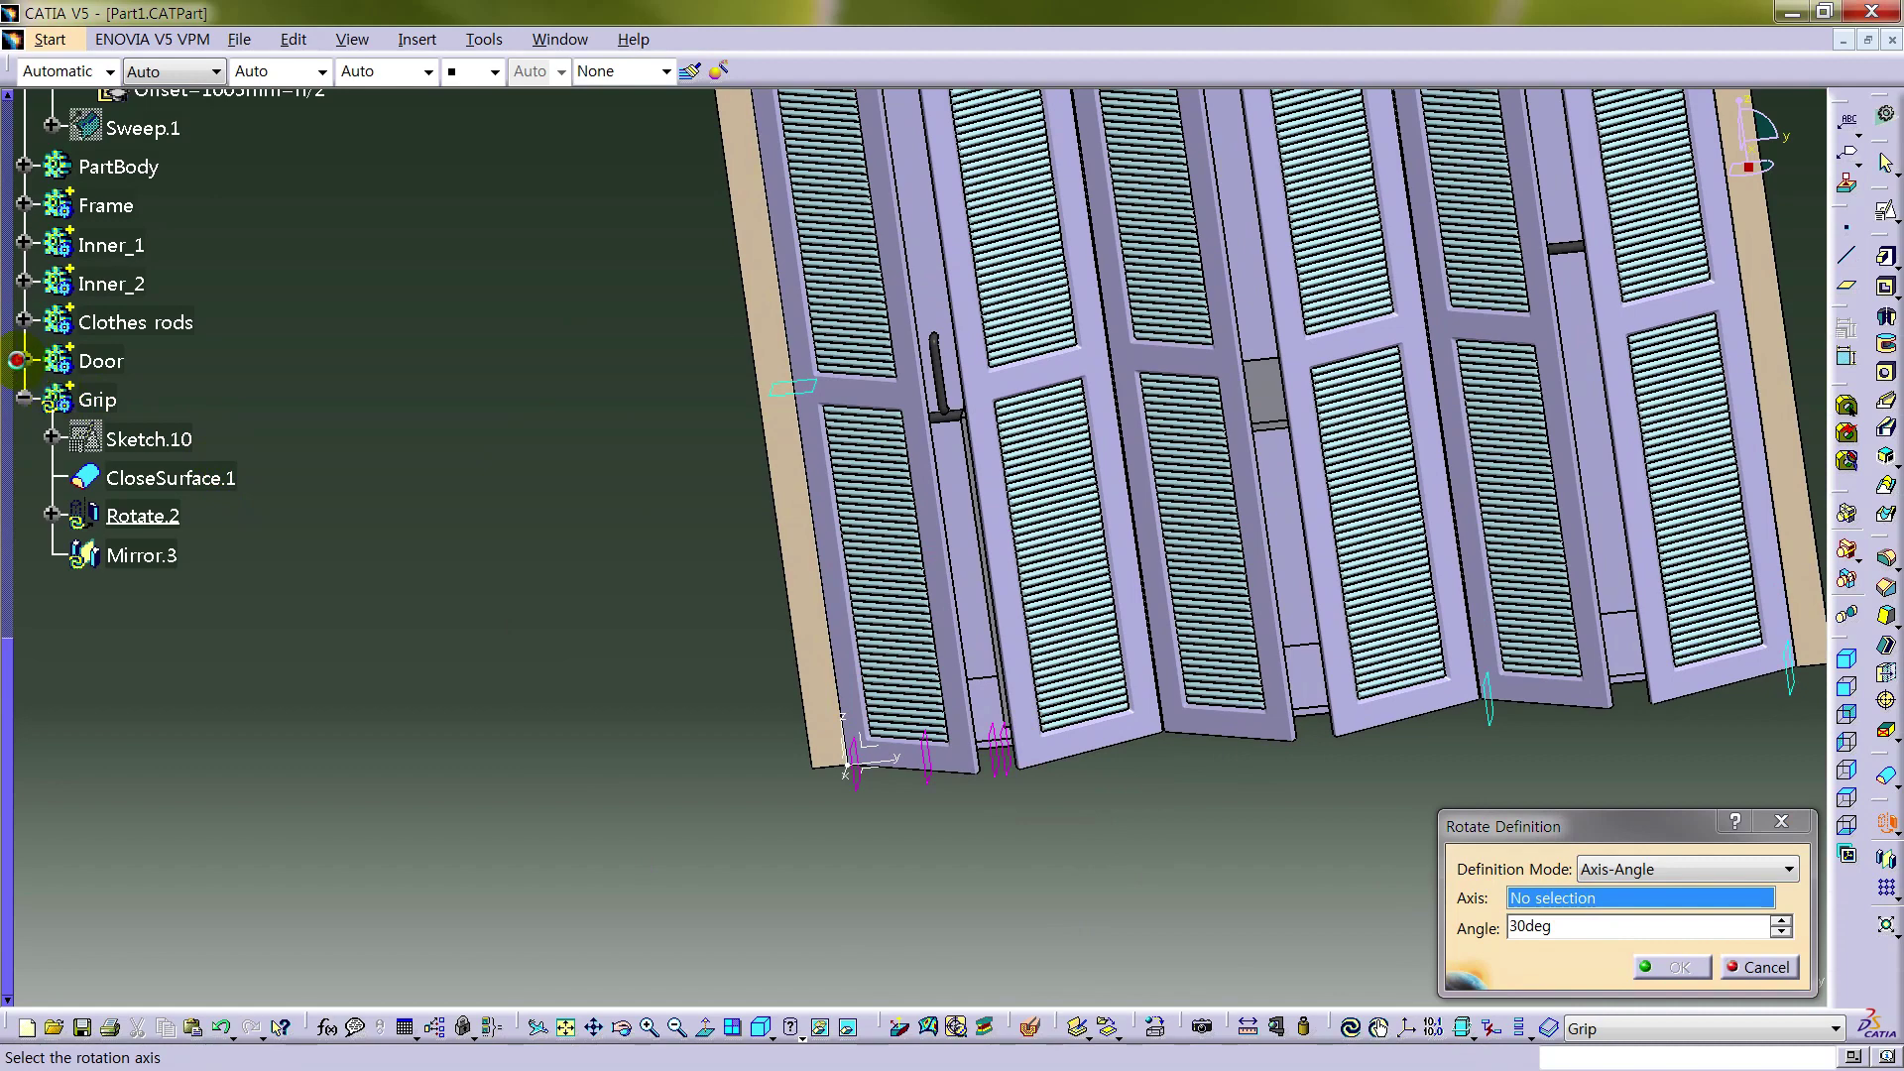
click(22, 360)
click(84, 436)
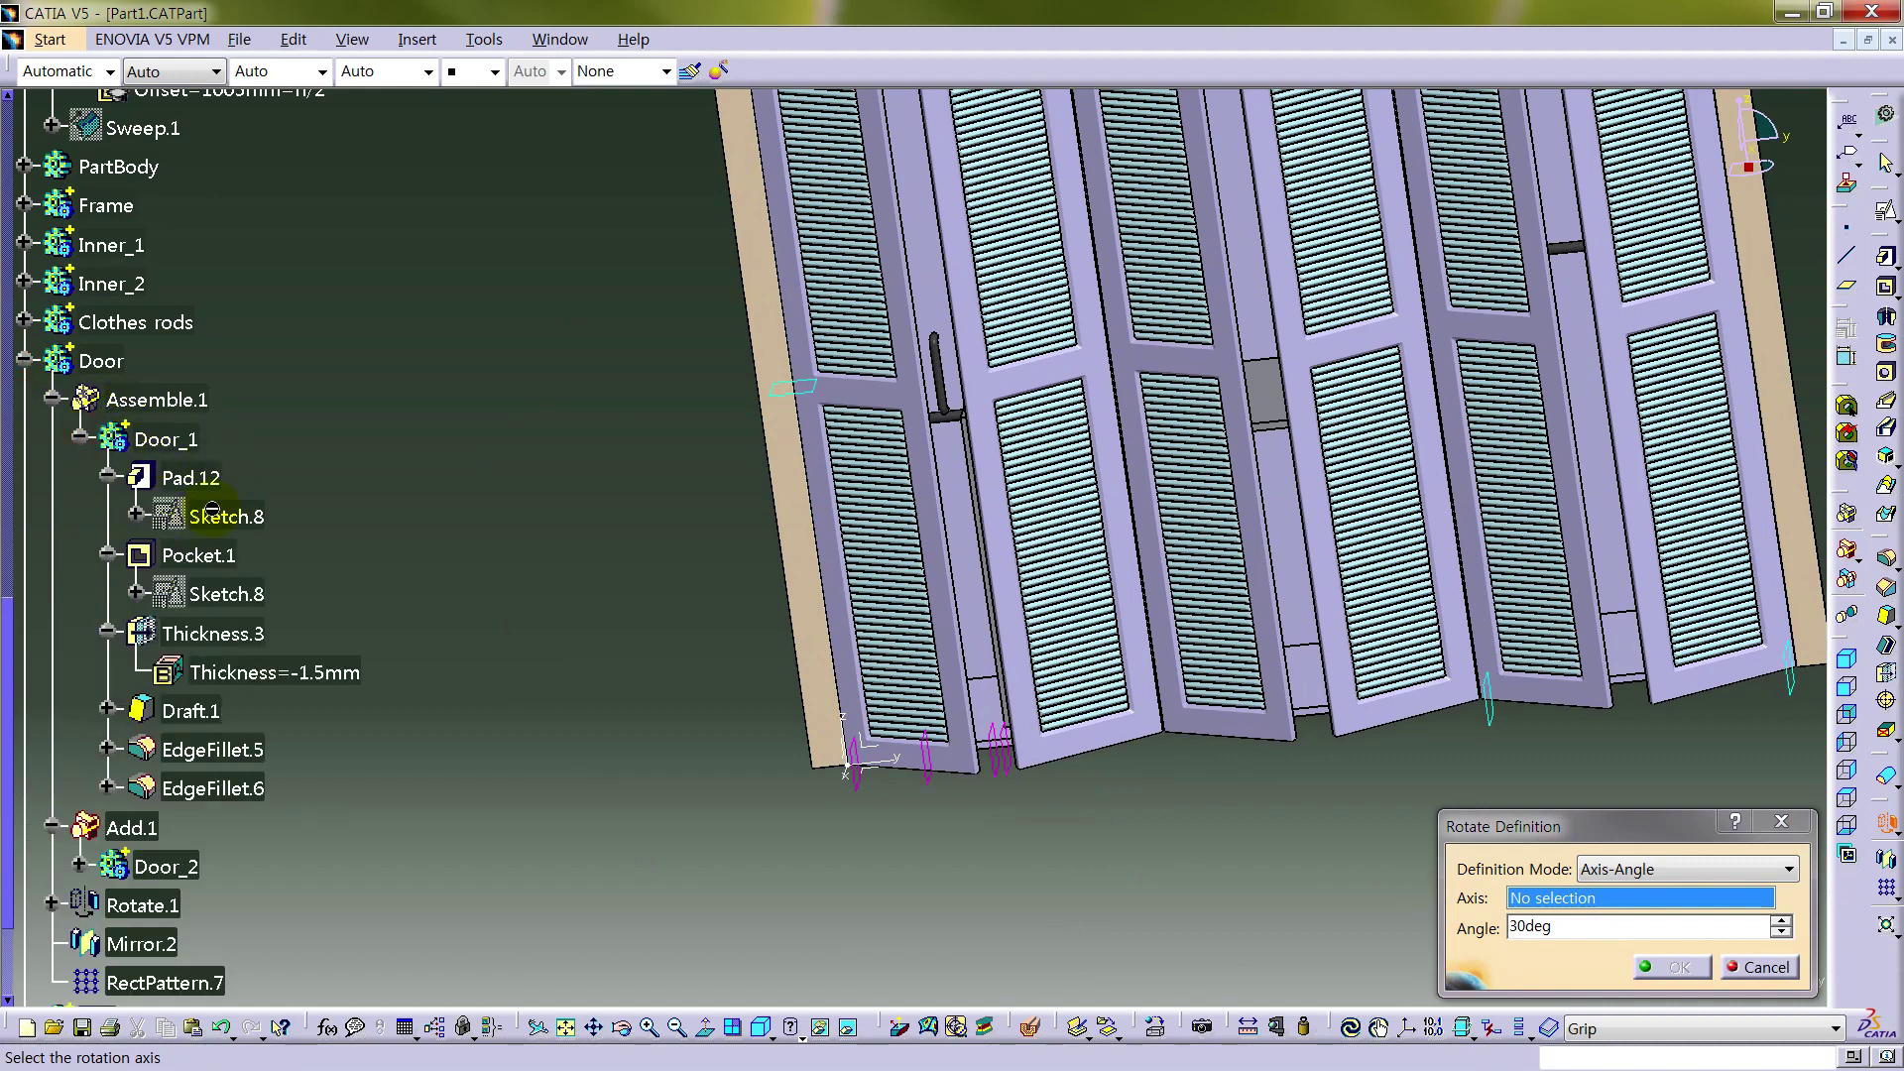
right_click(212, 511)
click(276, 555)
mouse_move(800, 632)
middle_down()
mouse_move(969, 486)
mouse_move(680, 476)
mouse_move(1025, 562)
mouse_move(913, 608)
middle_up()
click(799, 516)
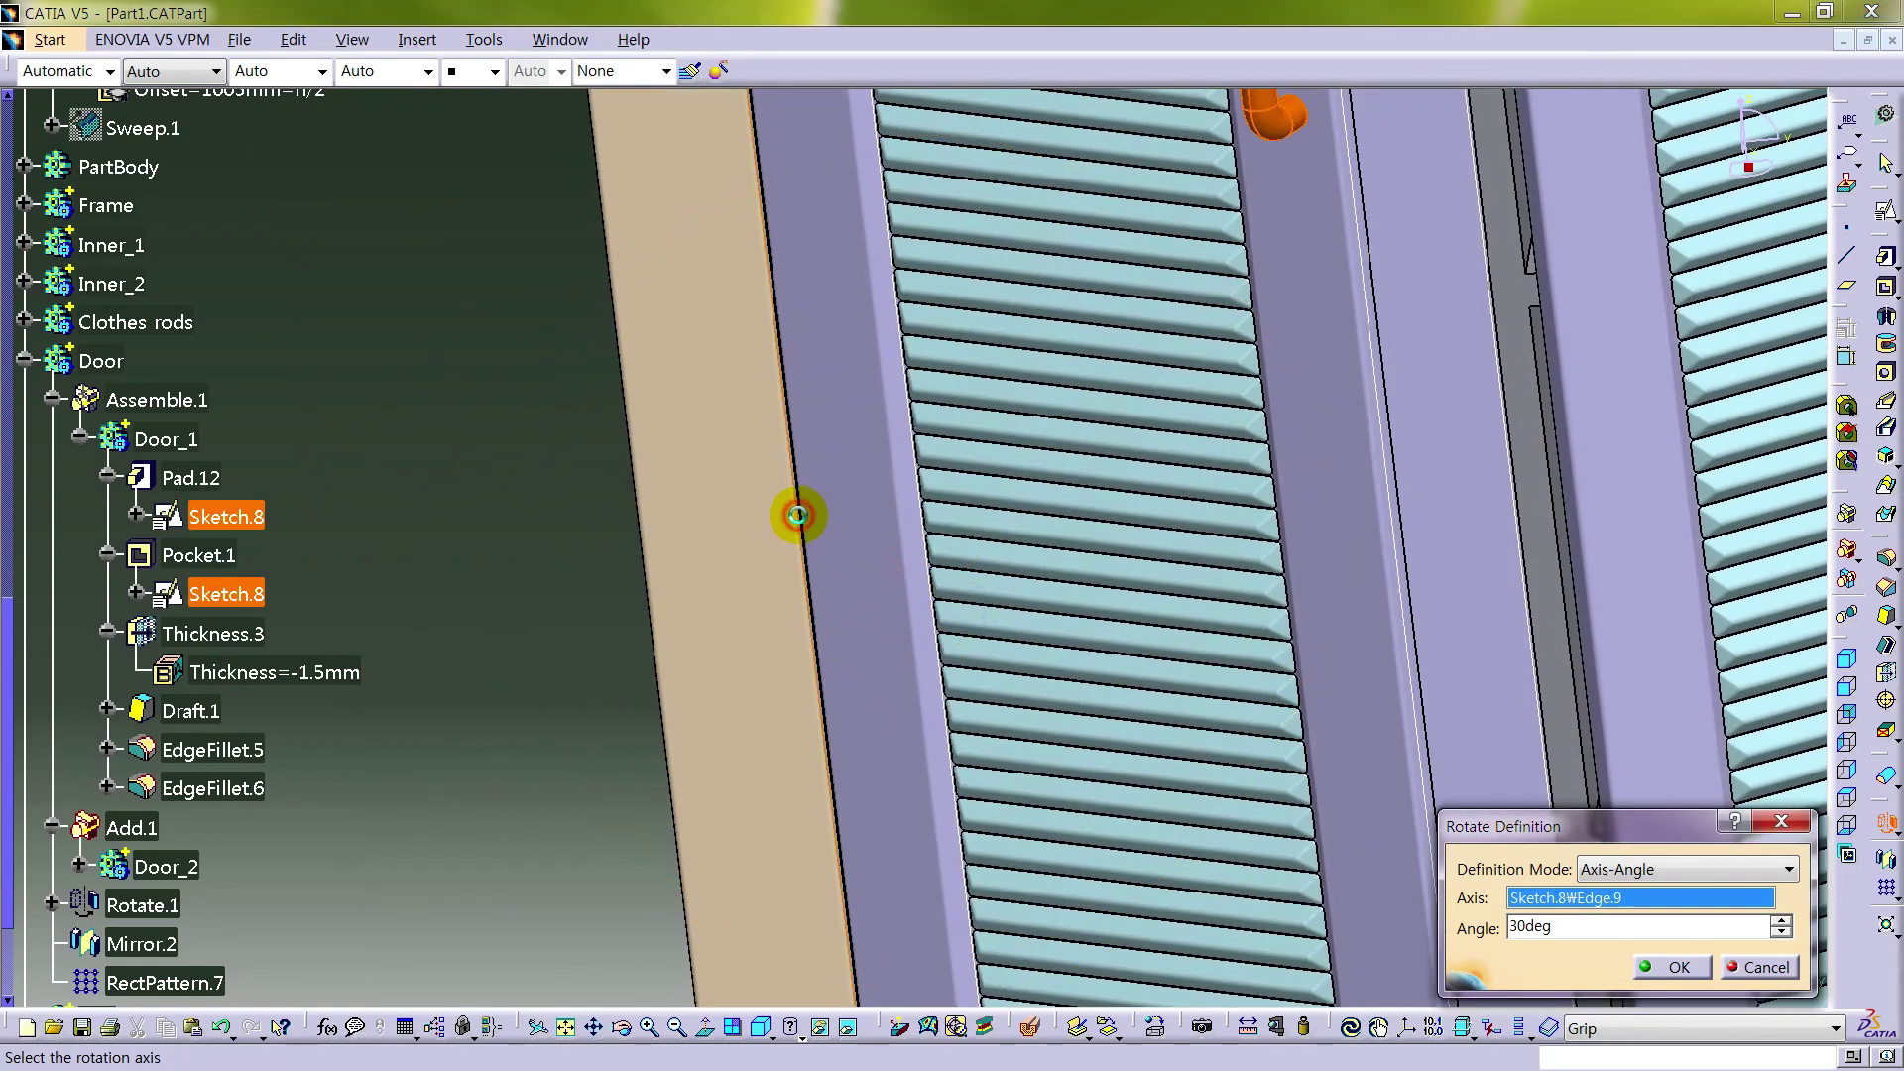
- Link the grip rotation's angle to the Open parameter with a formula and complete the Rotate feature
middle_drag(1190, 655, 1208, 810)
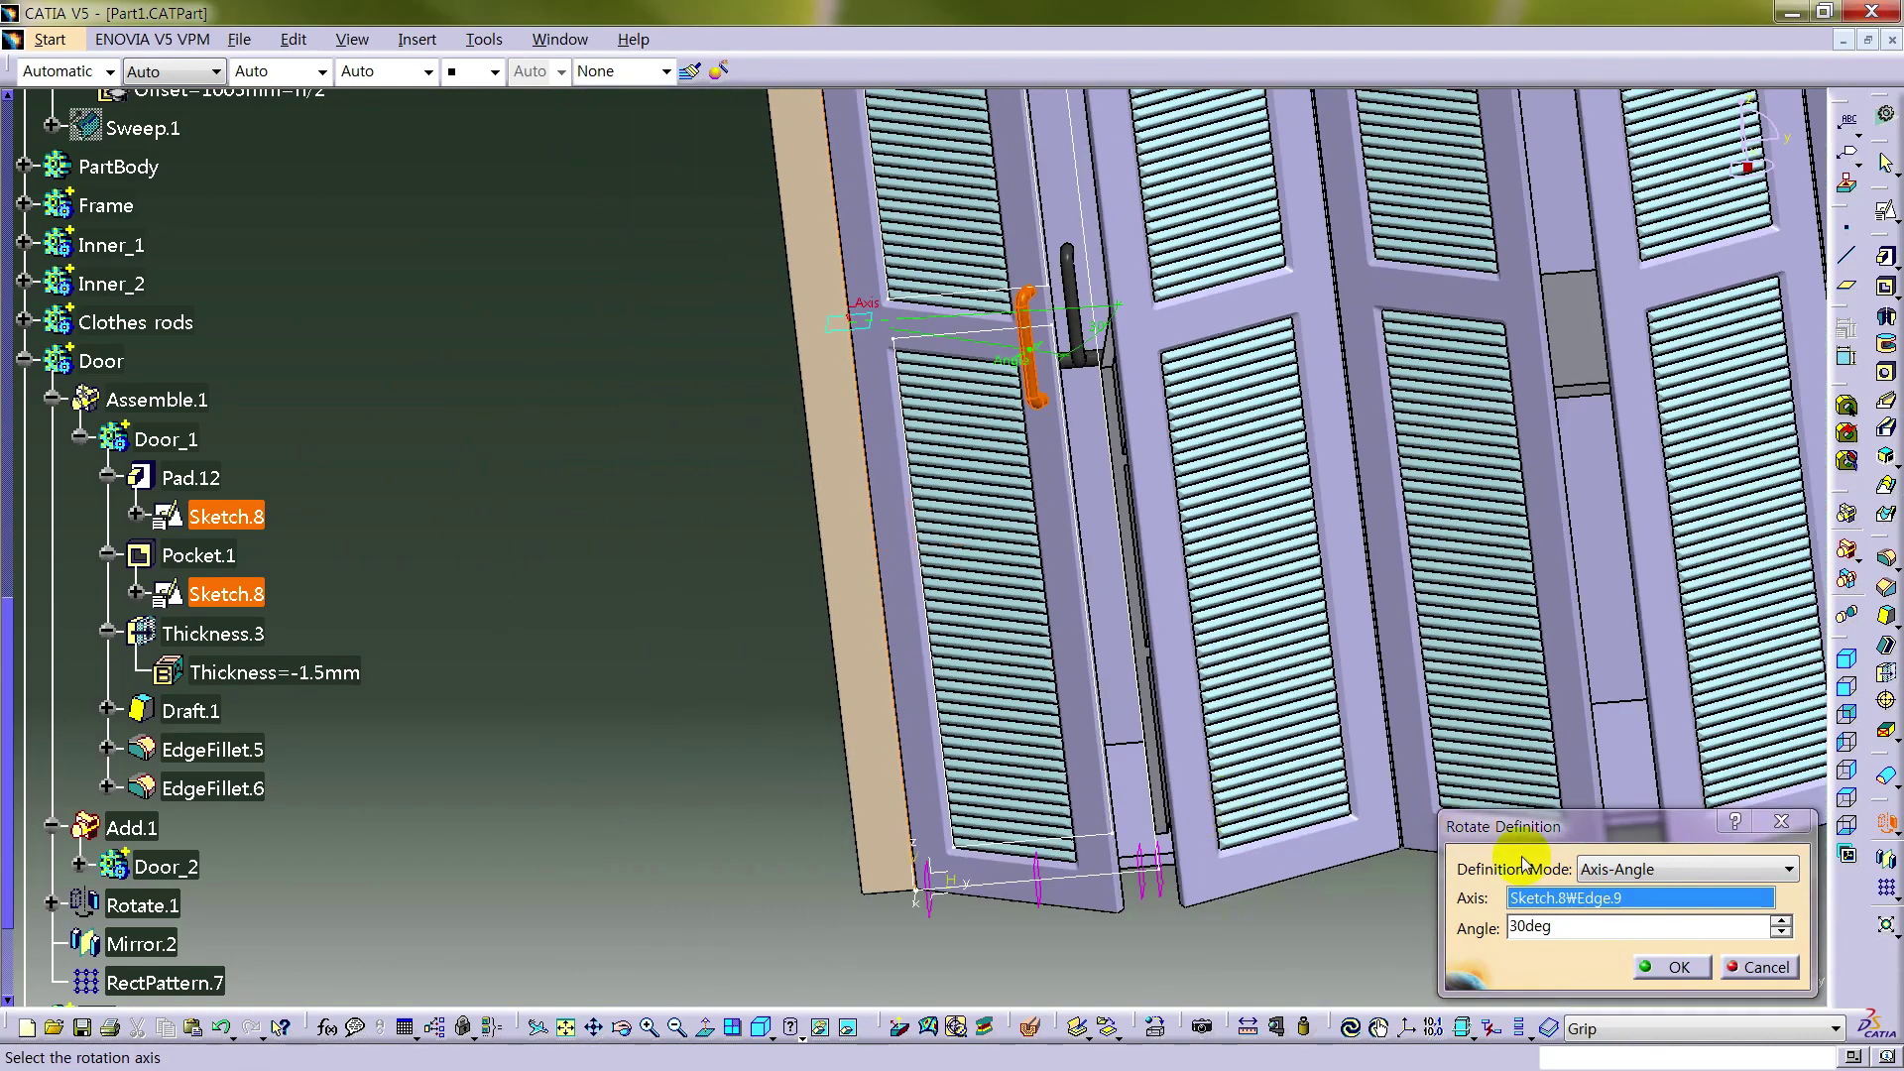
right_click(1597, 927)
click(1647, 694)
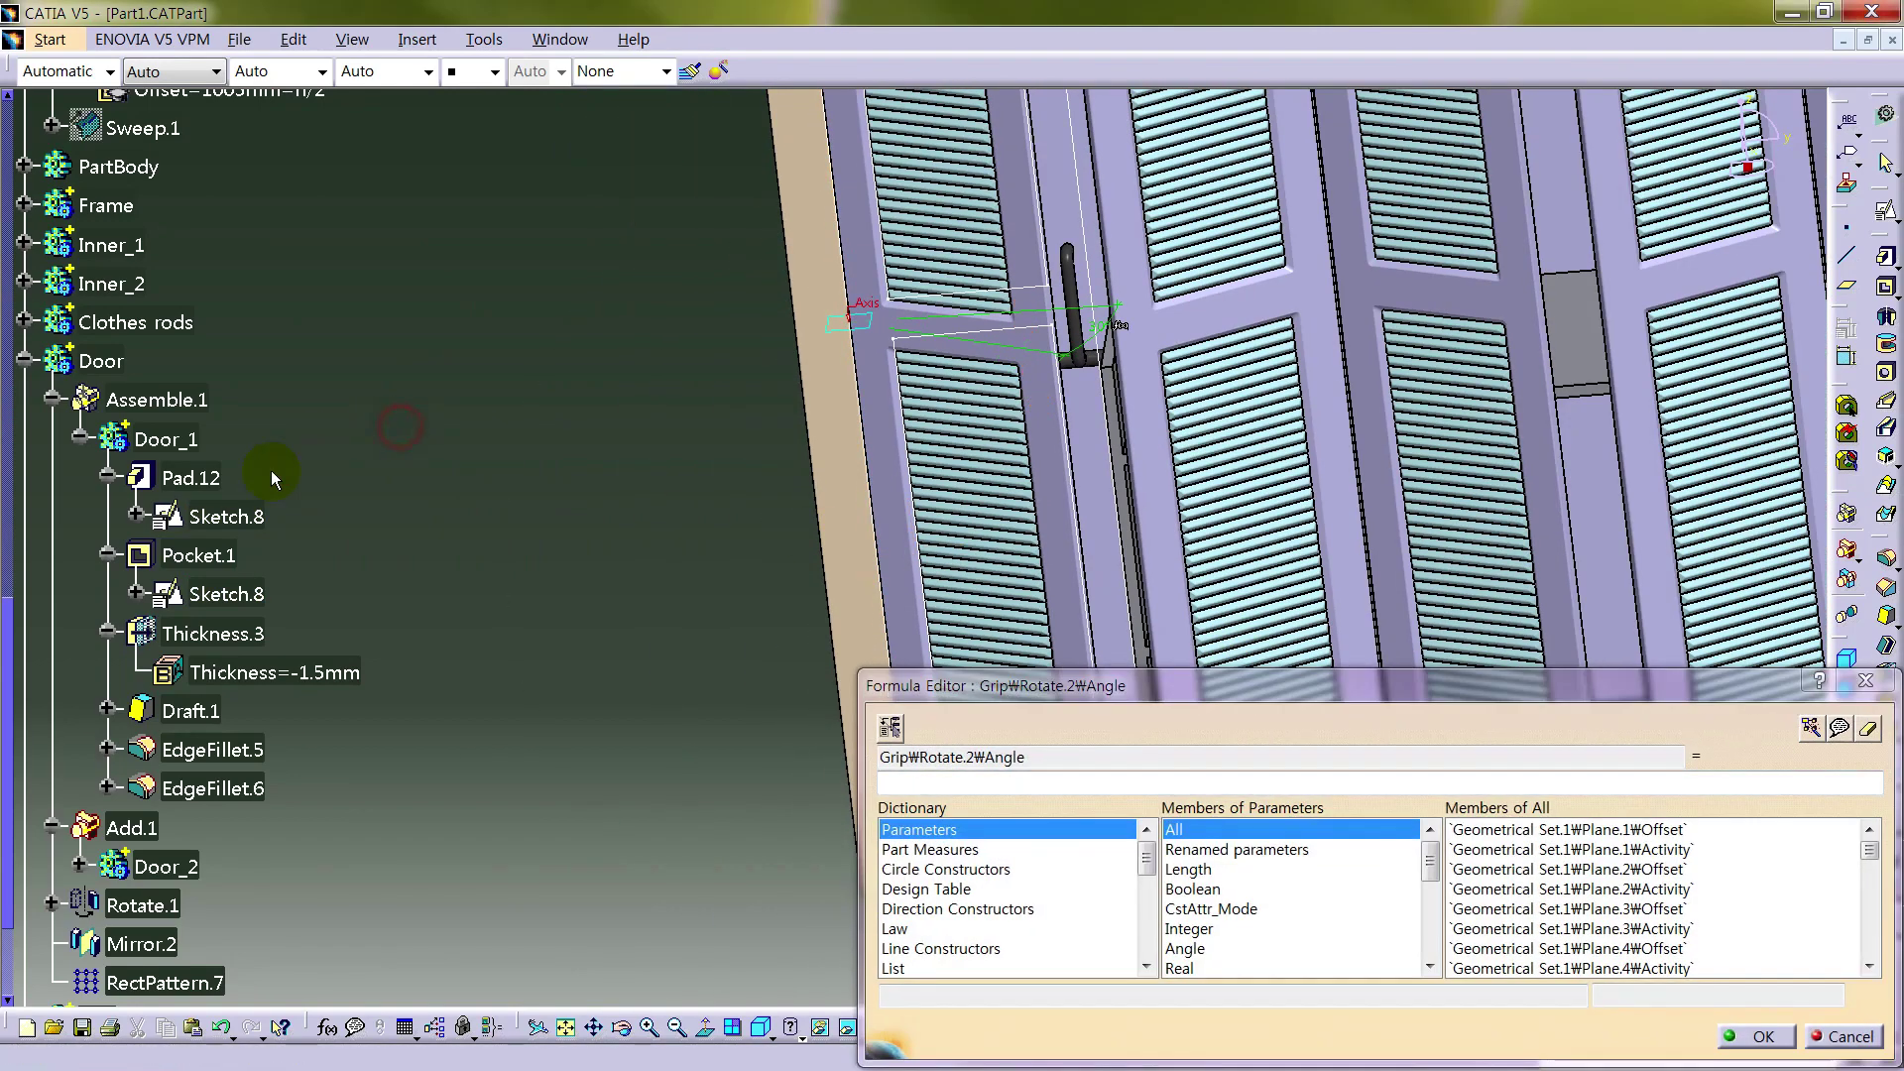
scroll(228, 383, up, 10)
scroll(181, 327, up, 4)
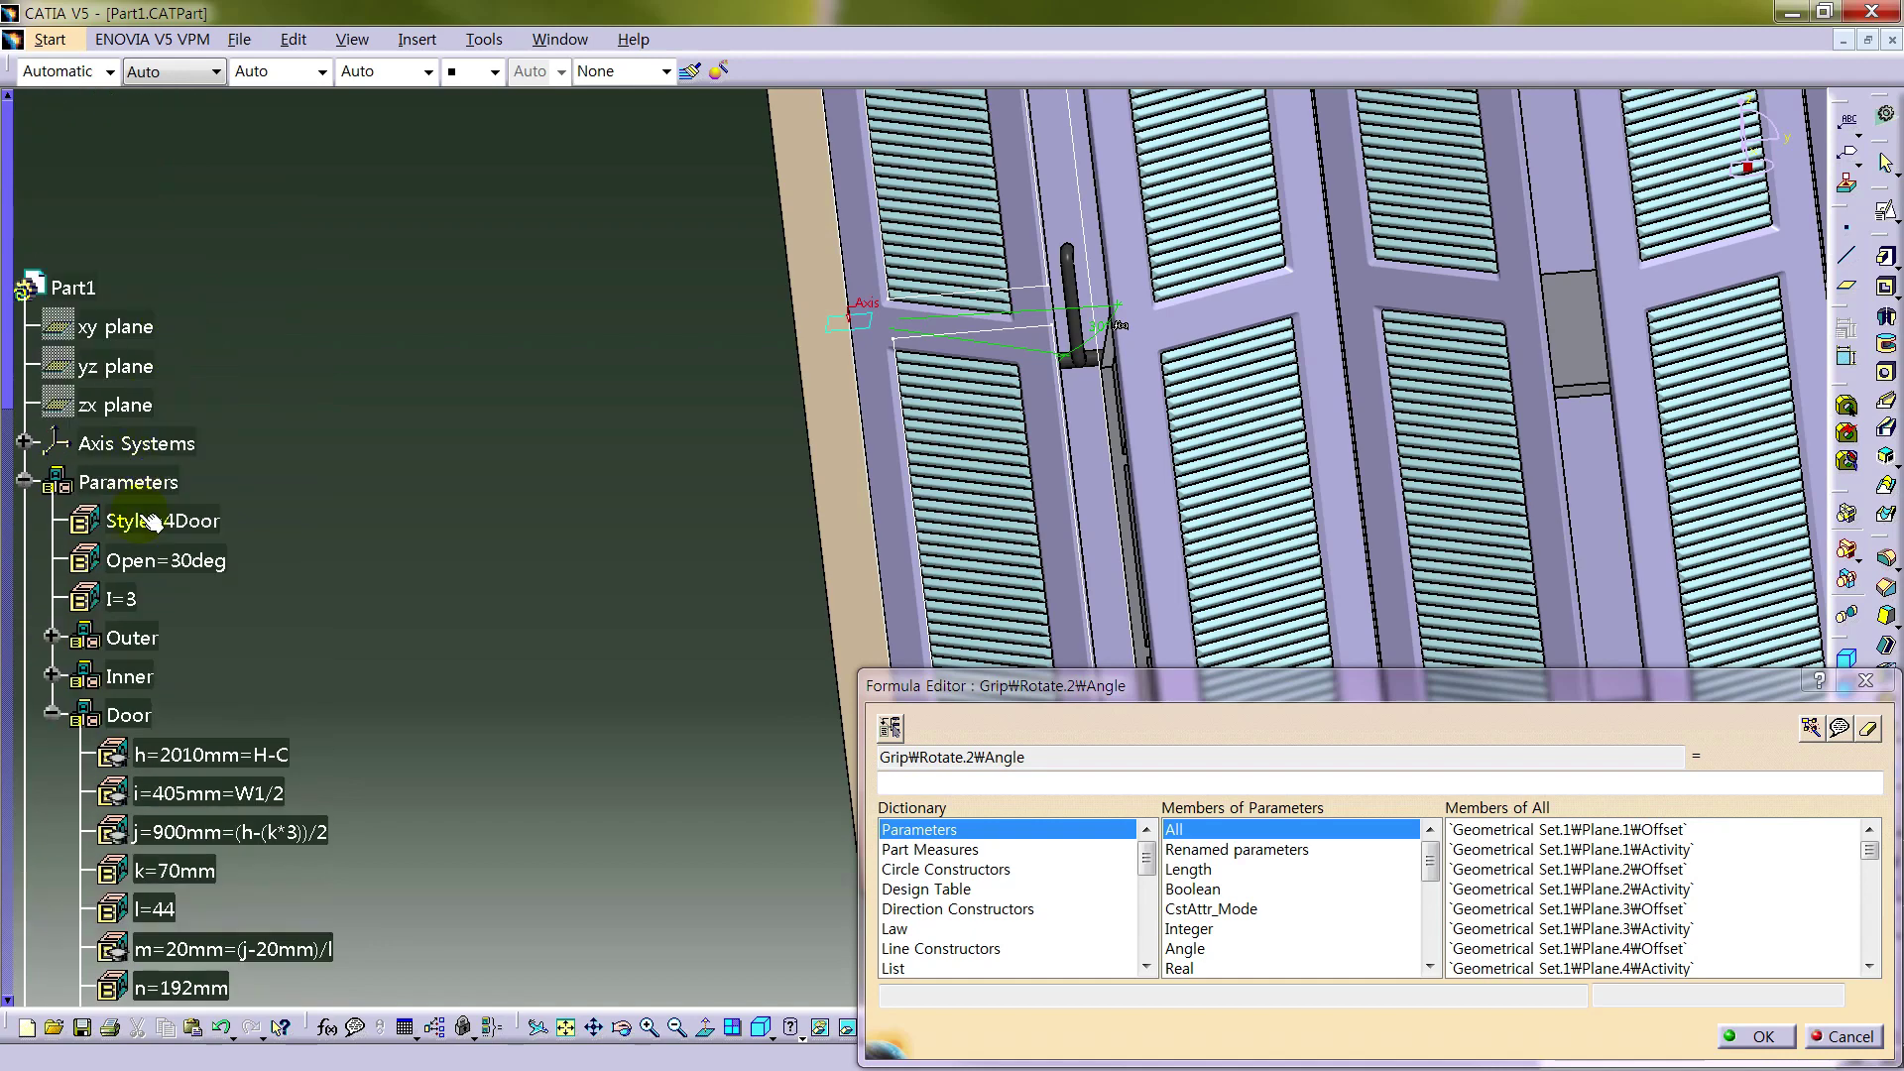
click(183, 561)
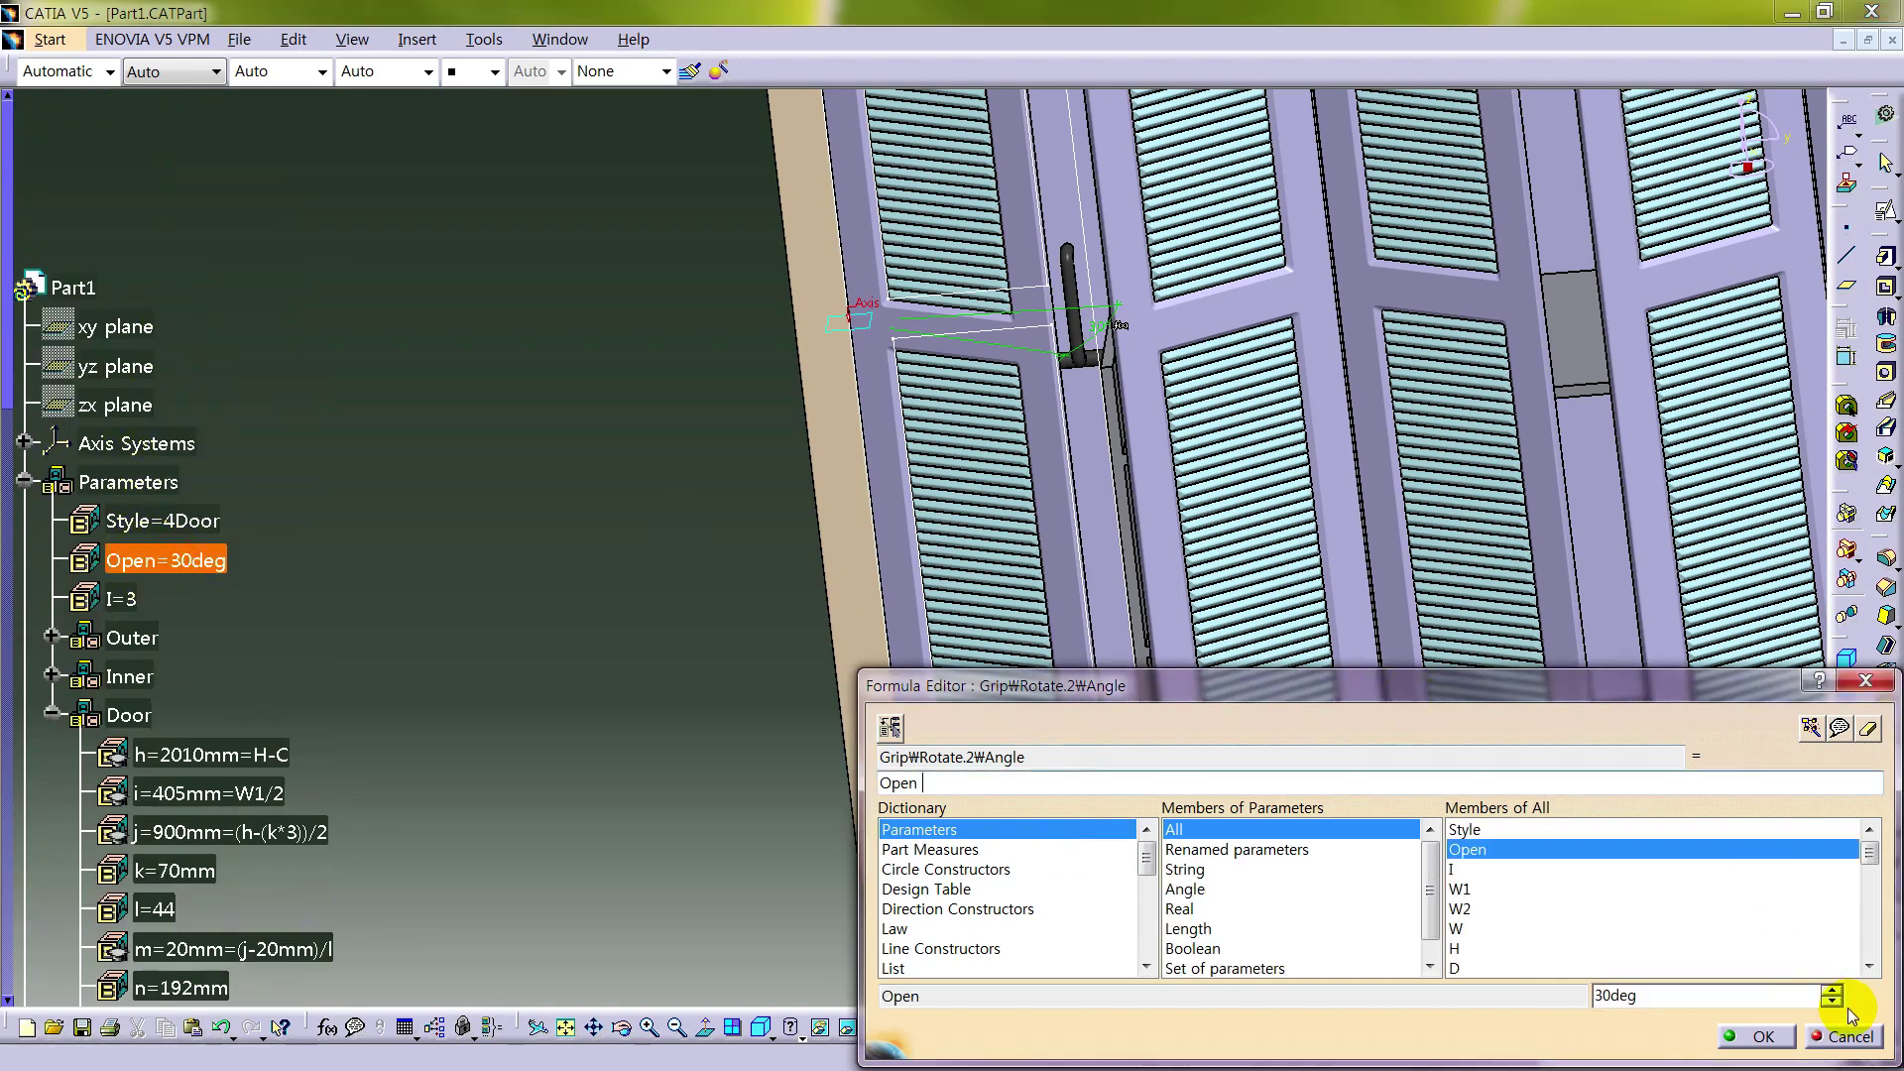
click(1764, 1036)
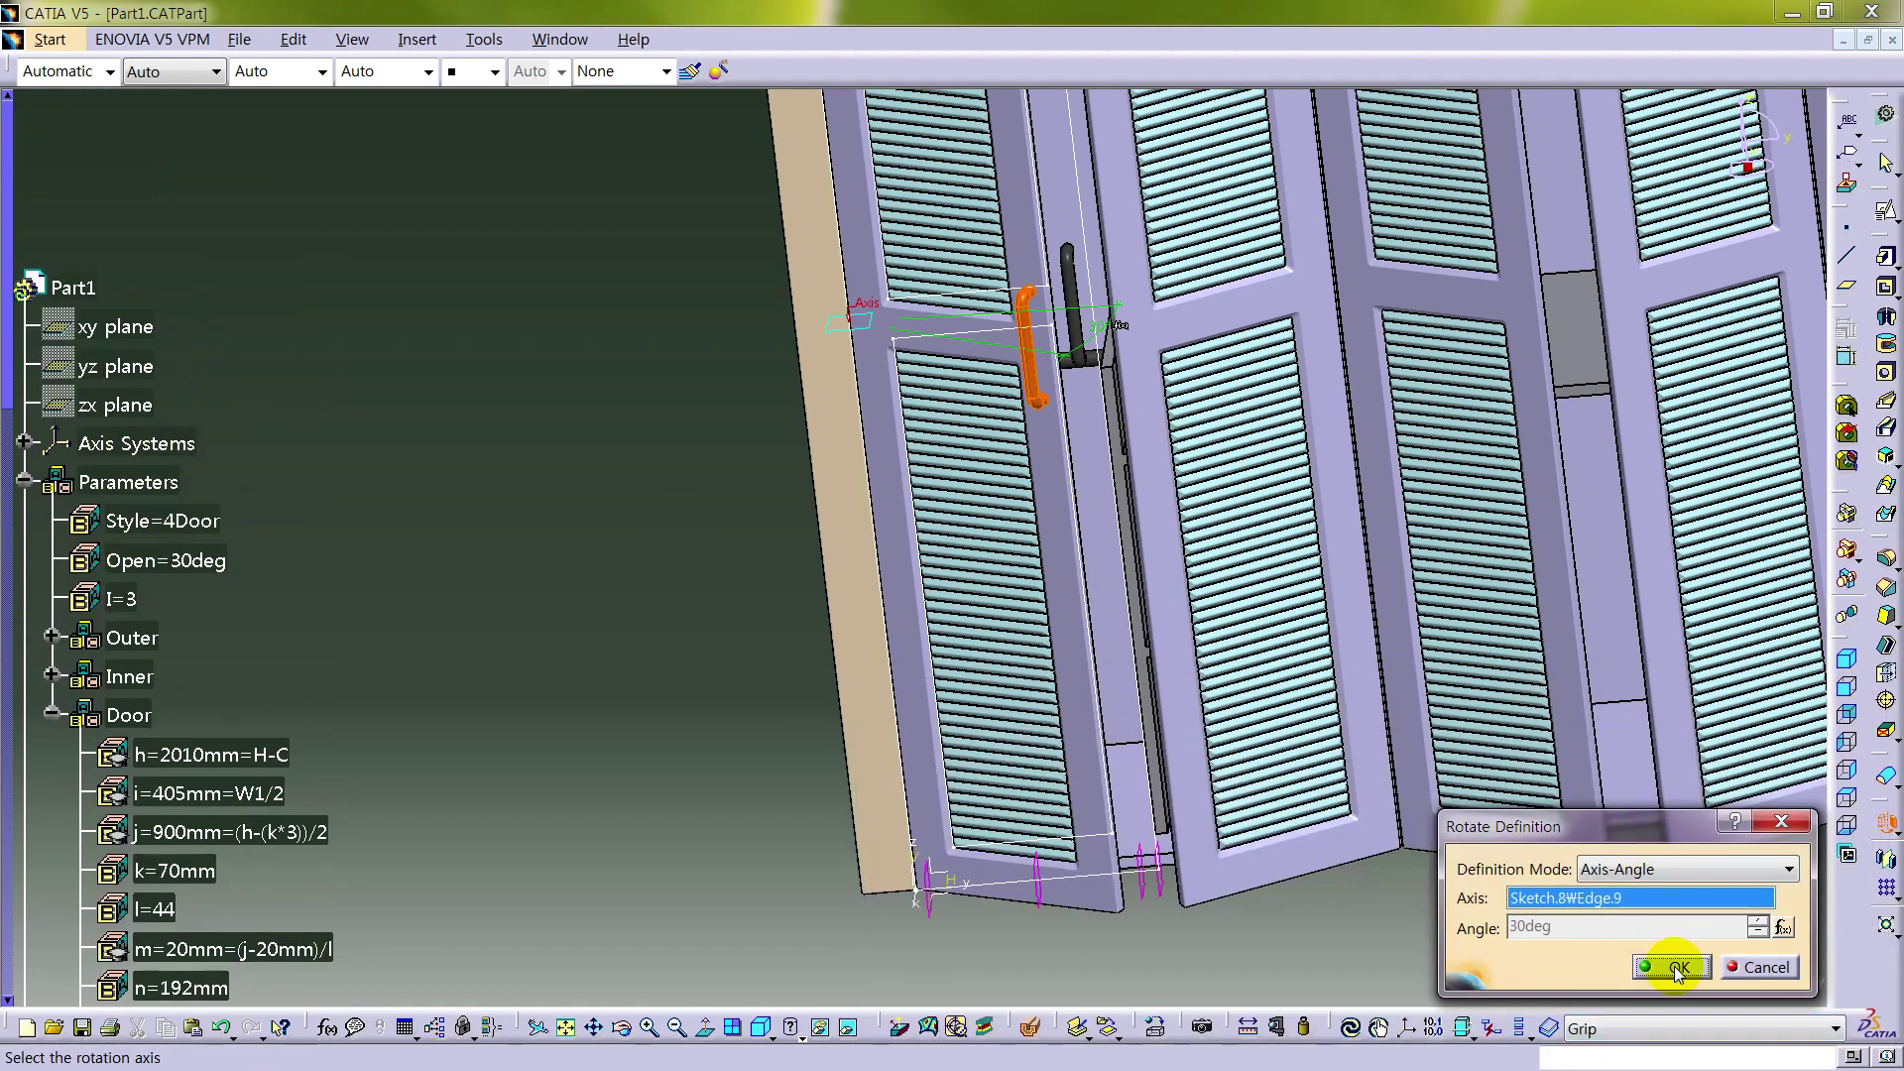
click(1674, 967)
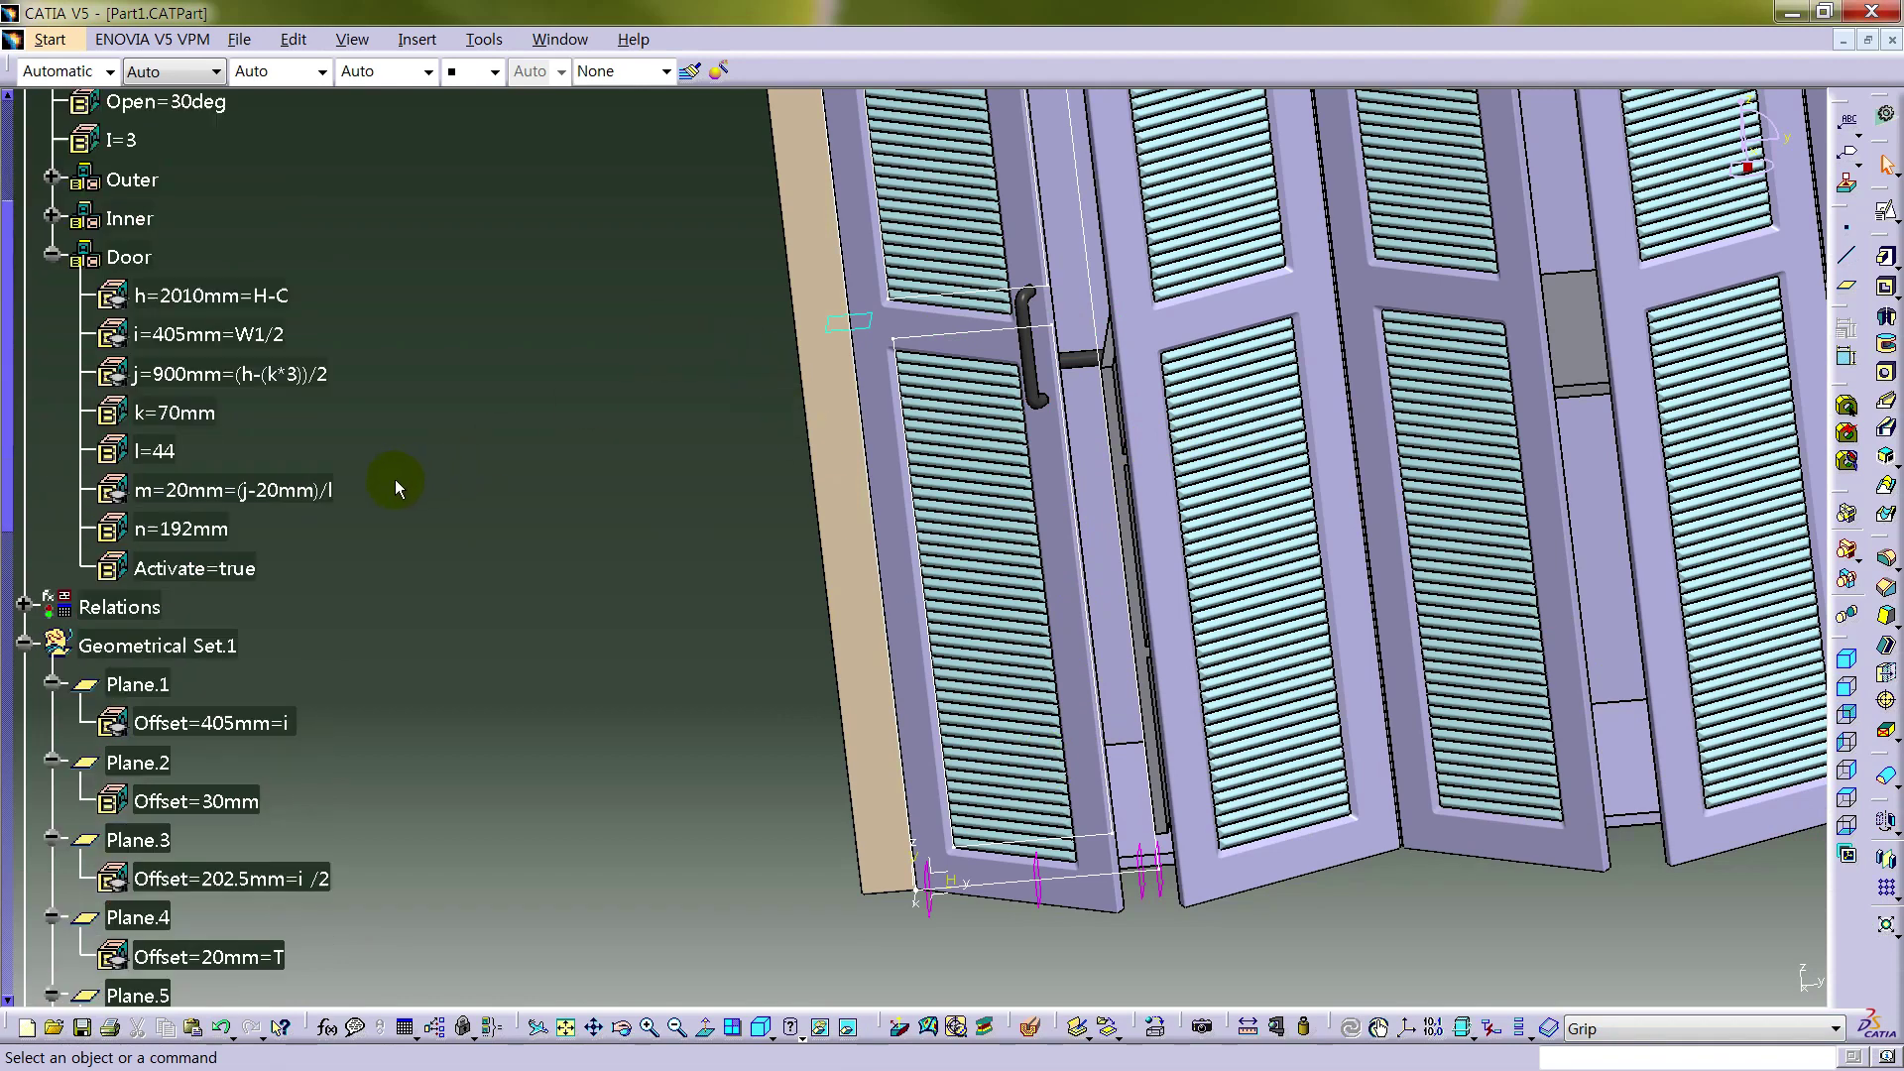
- Define Mirror.3 in the Grip body as the in-work object
right_click(144, 535)
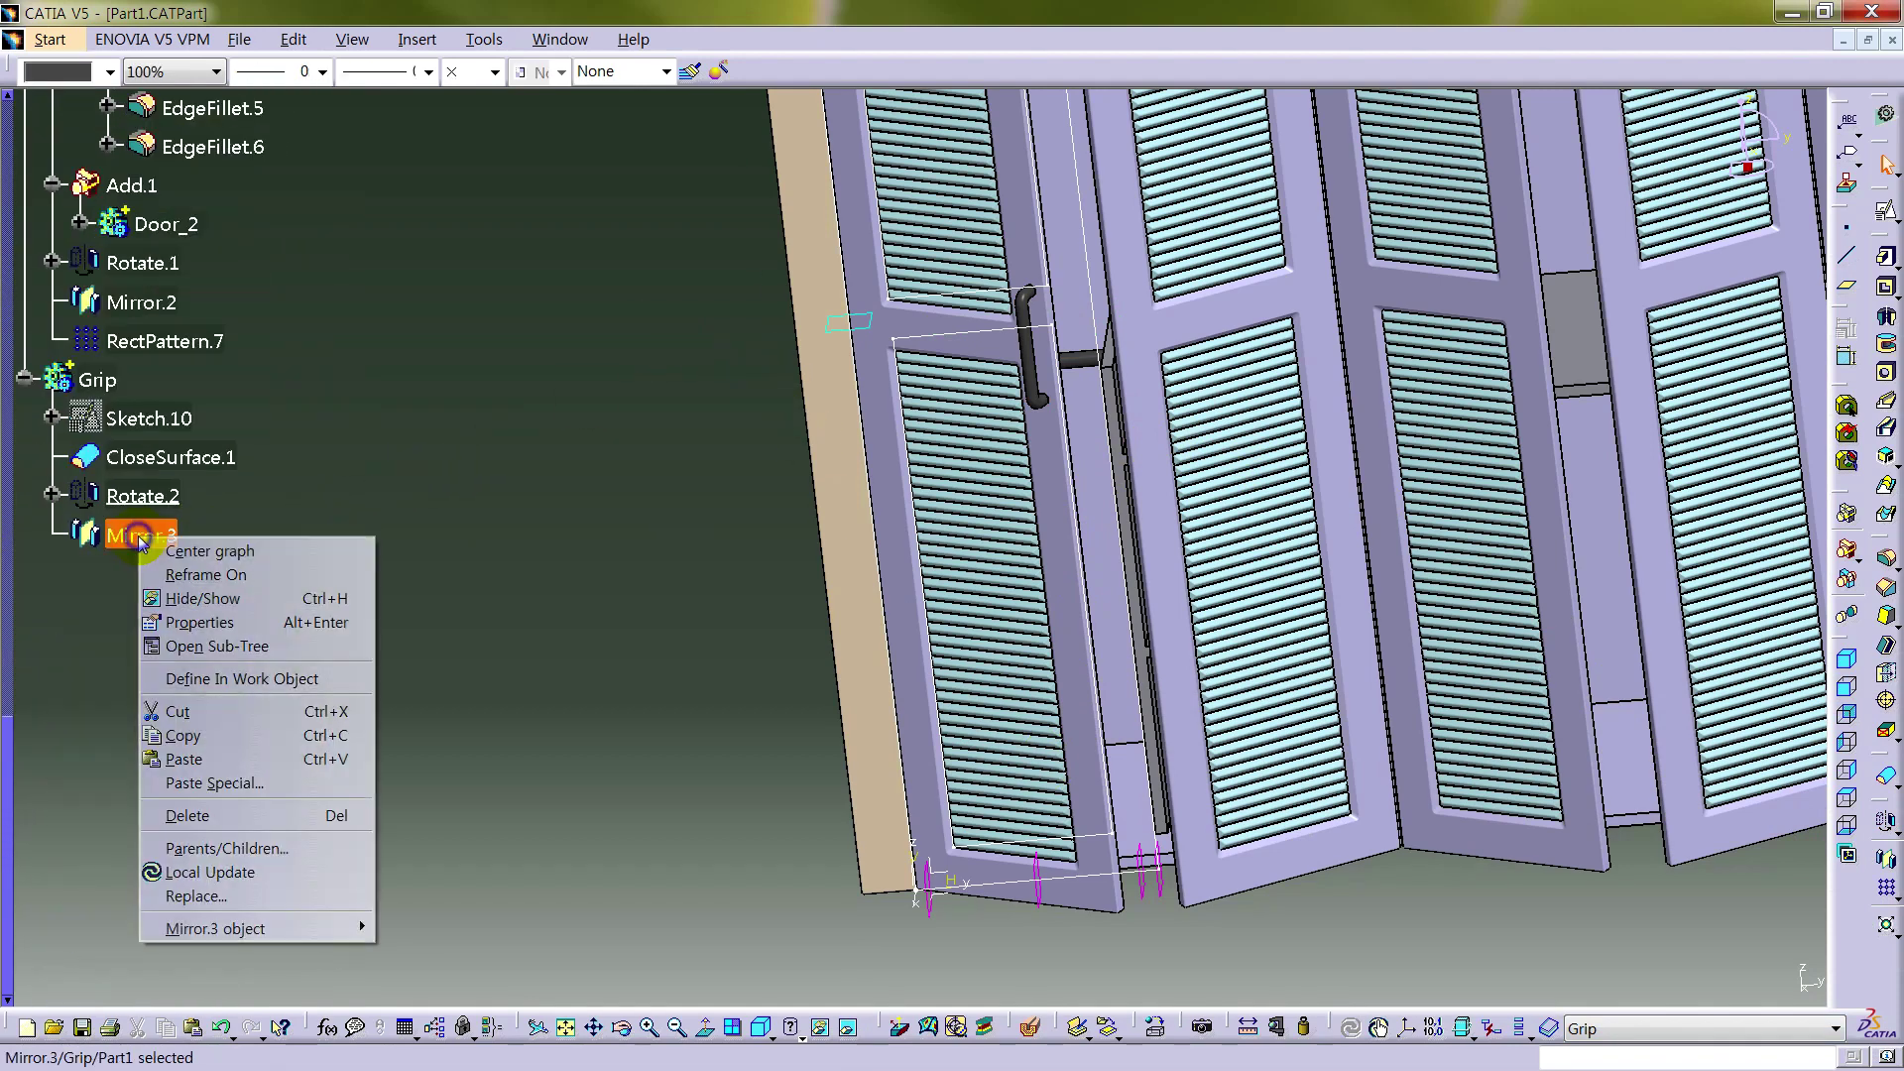
click(295, 677)
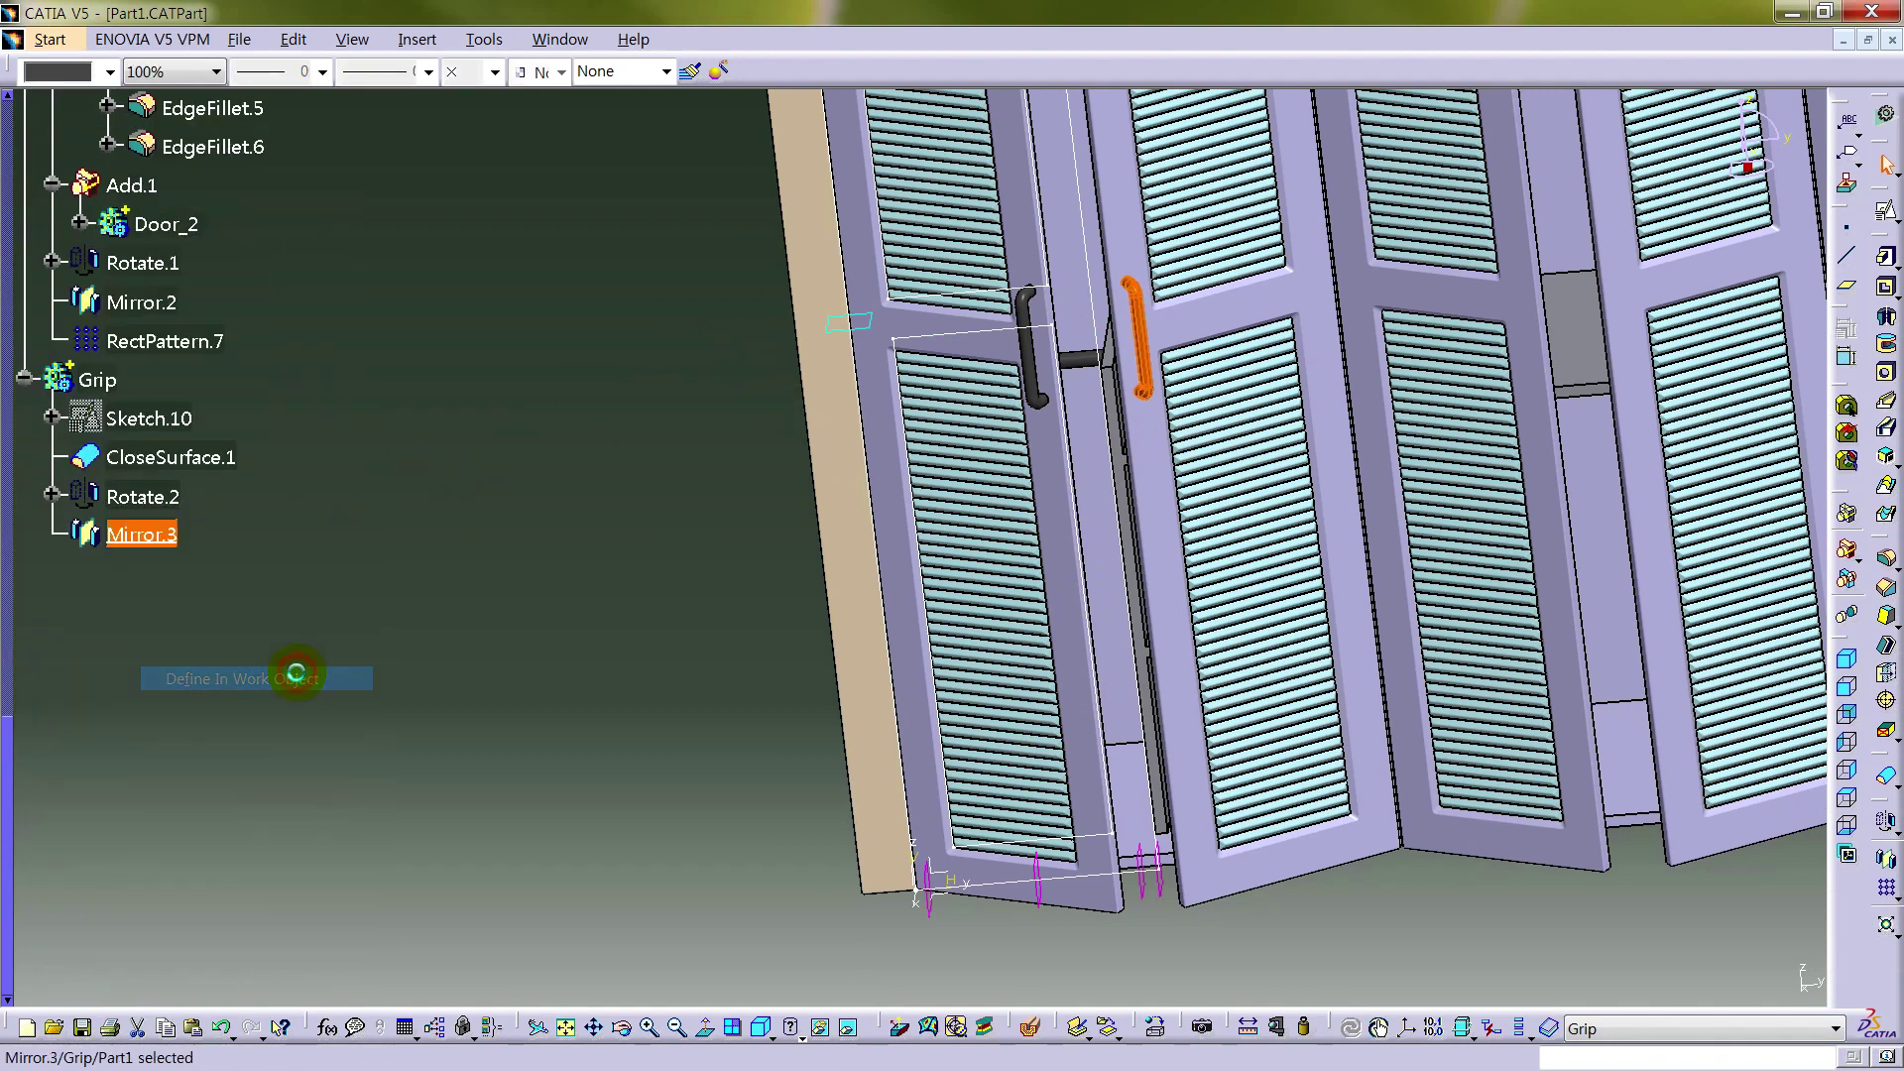
click(595, 438)
- Hide Sketch.8 and the reference plane at mid-height of the first door
right_click(1113, 375)
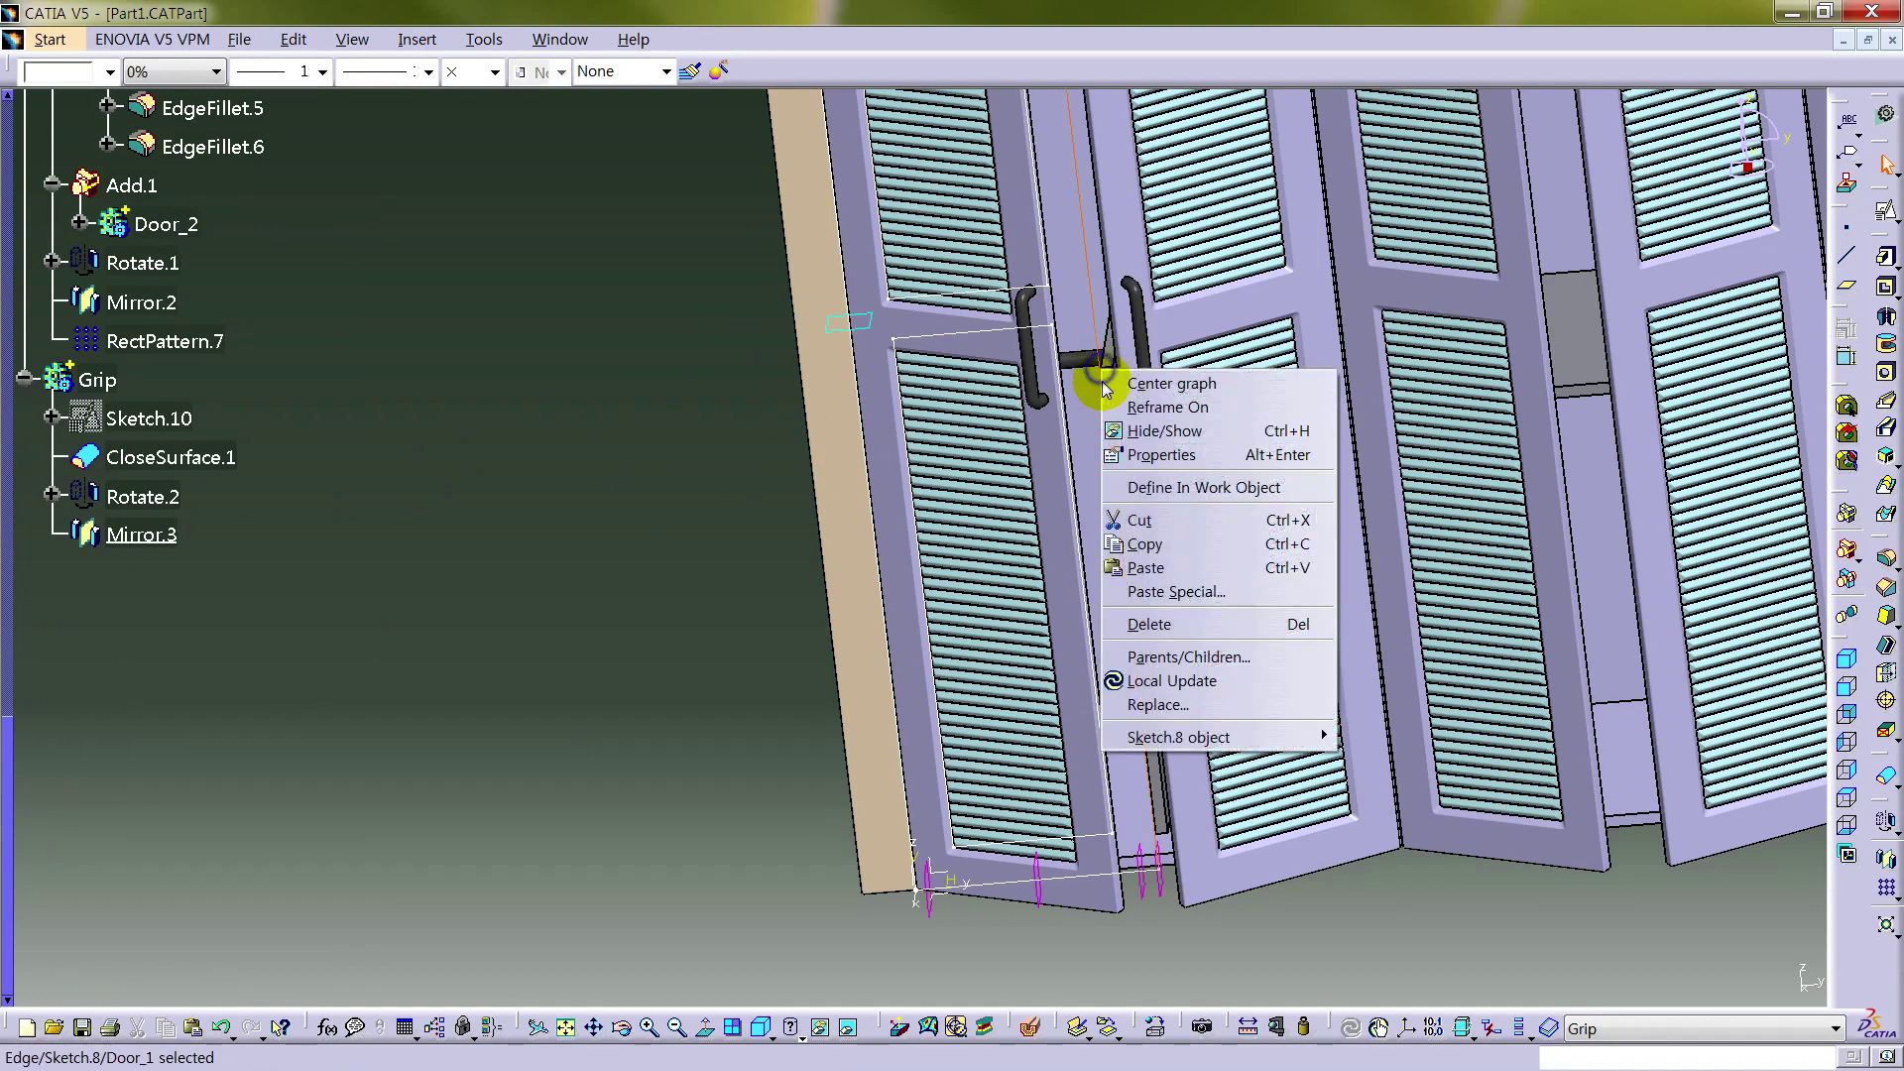
click(1131, 425)
right_click(845, 336)
click(853, 385)
- Start a rectangular pattern of the grips with its spacing linked to P1 and its instance count linked to I
middle_drag(624, 544, 1230, 716)
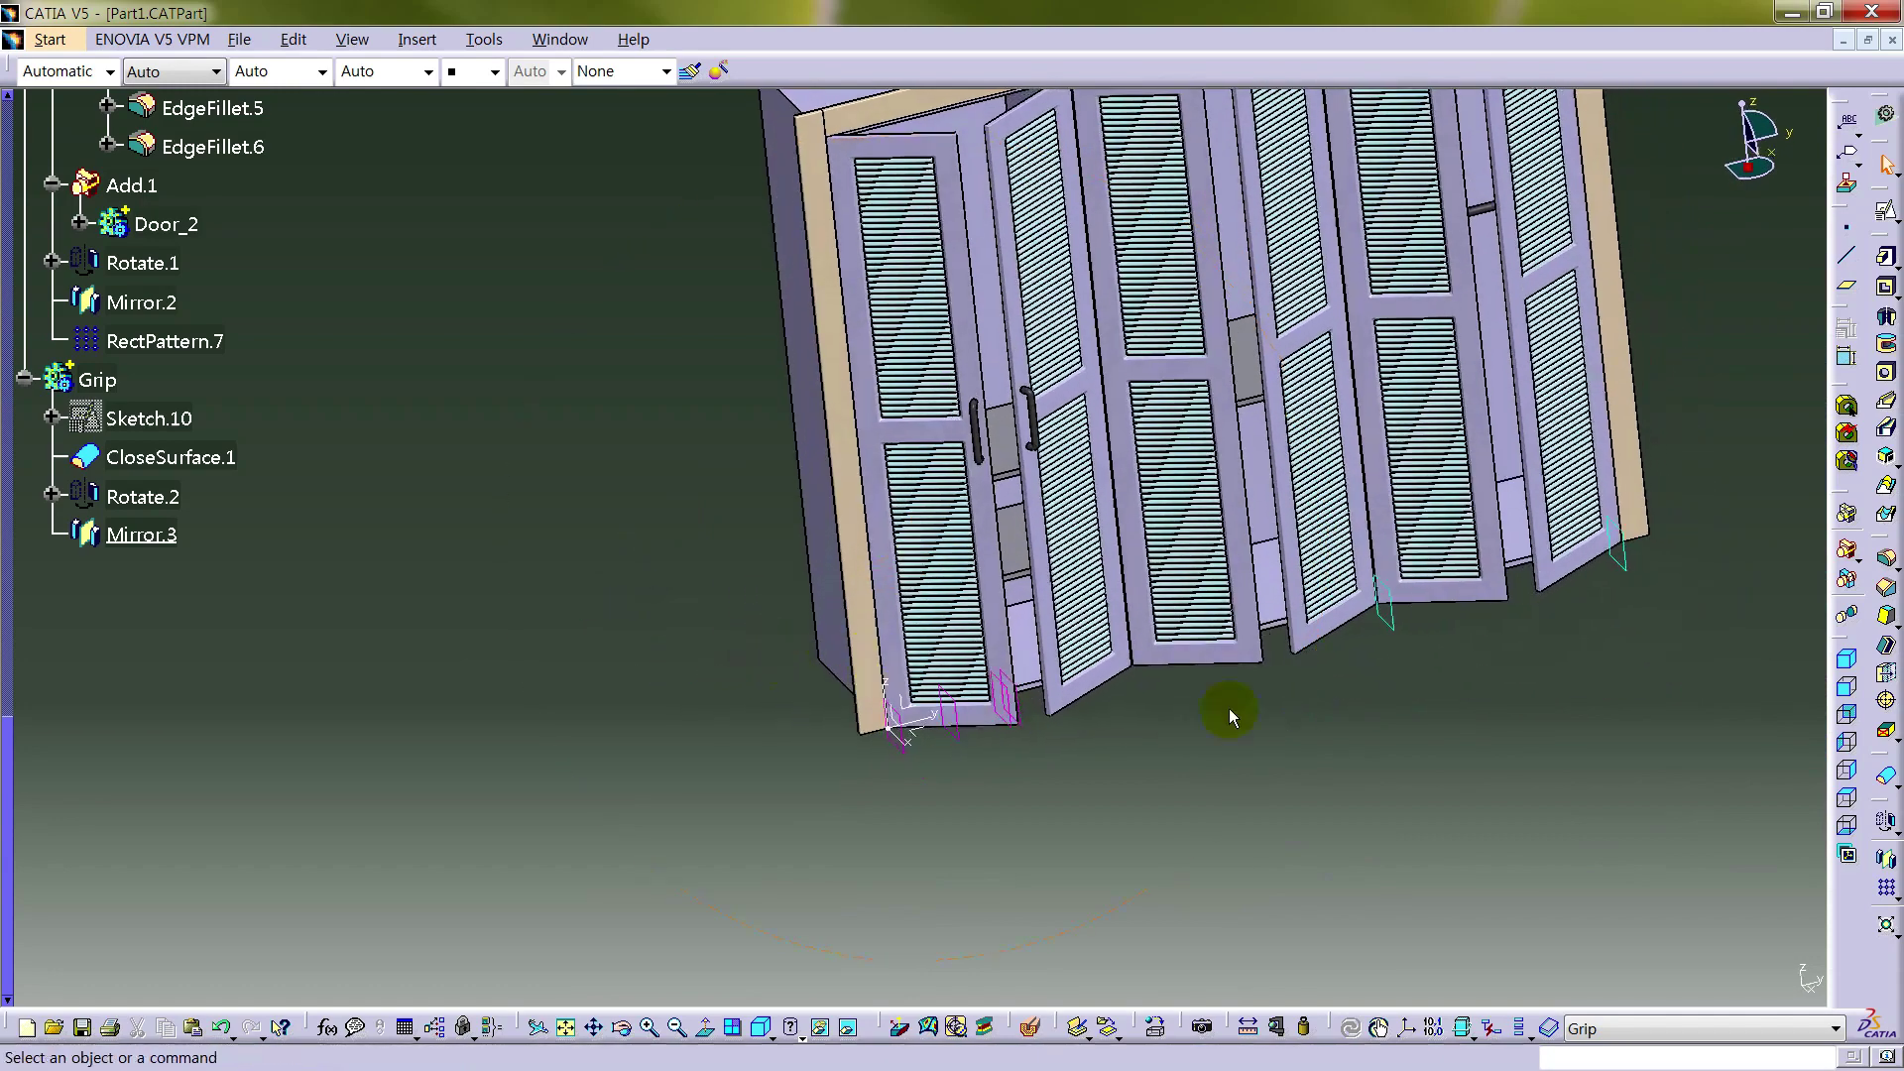
click(1887, 888)
right_click(616, 536)
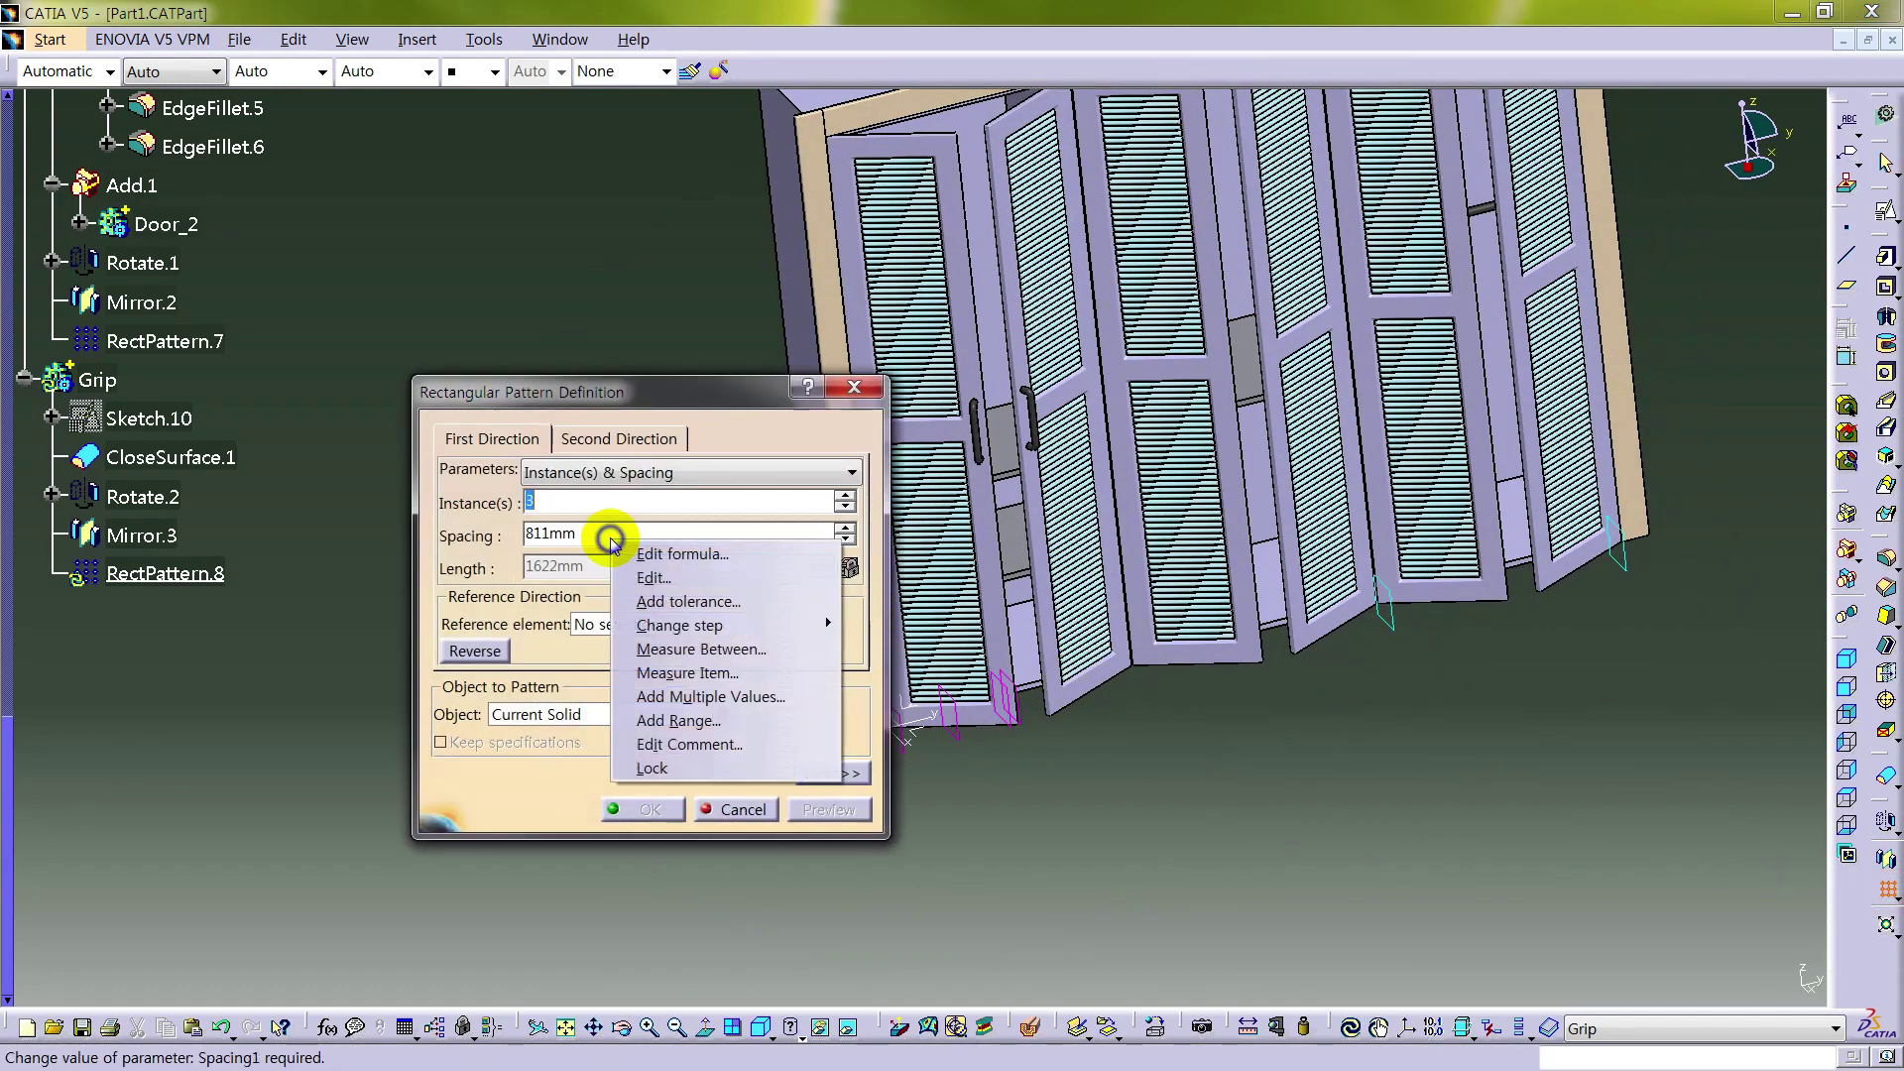
click(723, 544)
click(1023, 786)
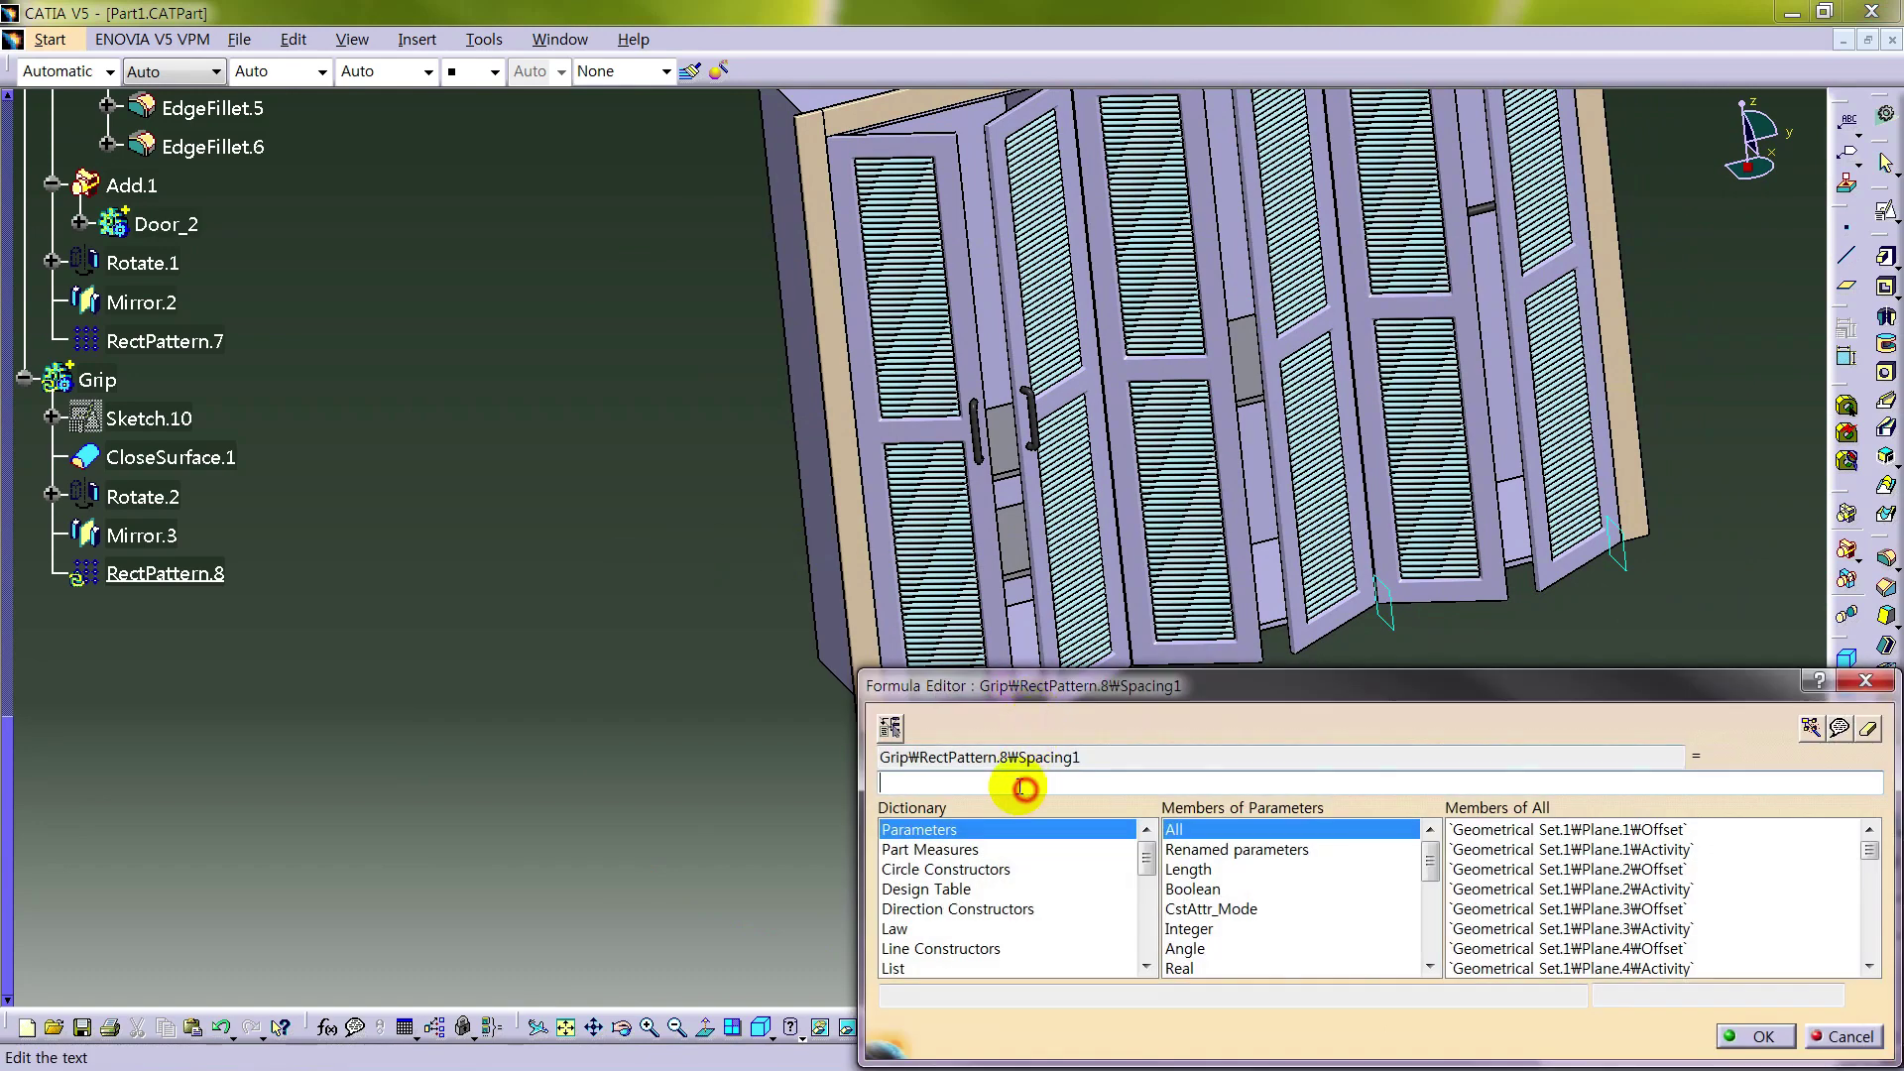
text(P1)
key(Return)
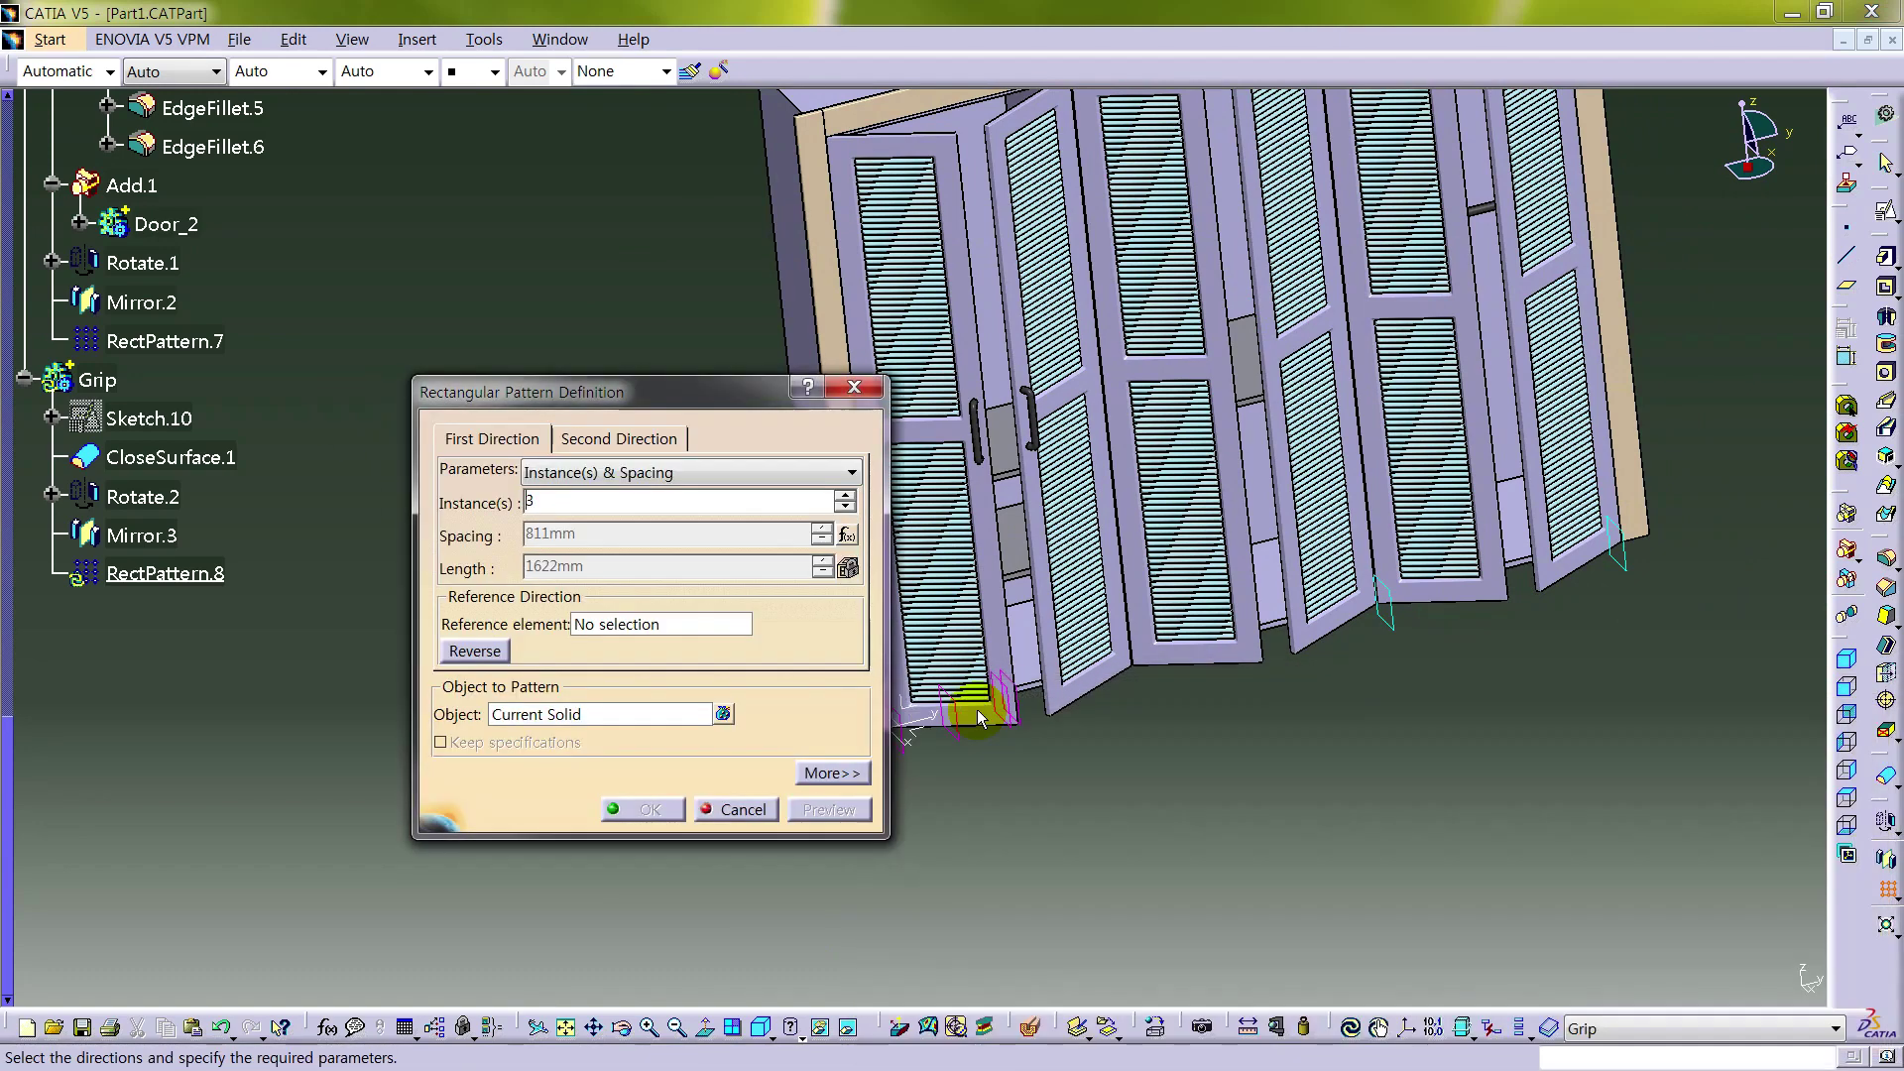
right_click(659, 501)
click(706, 518)
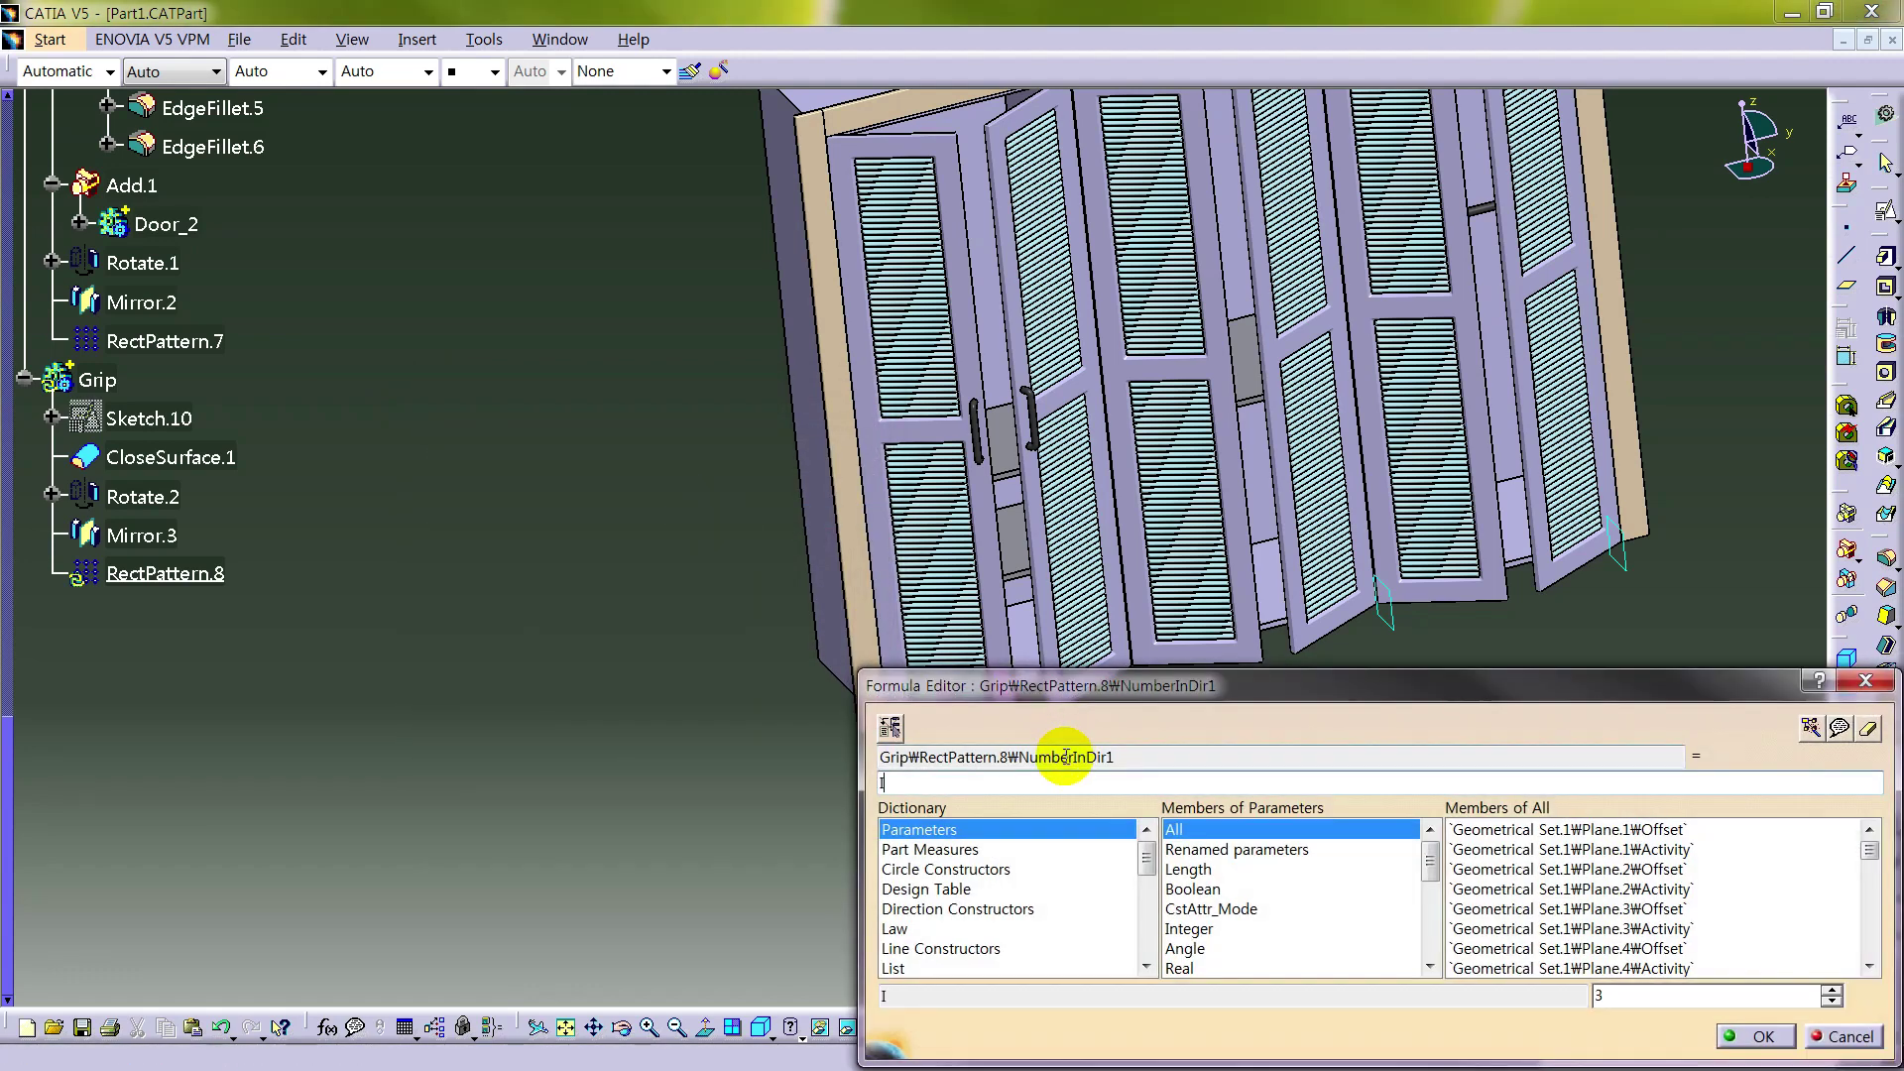
click(1757, 1036)
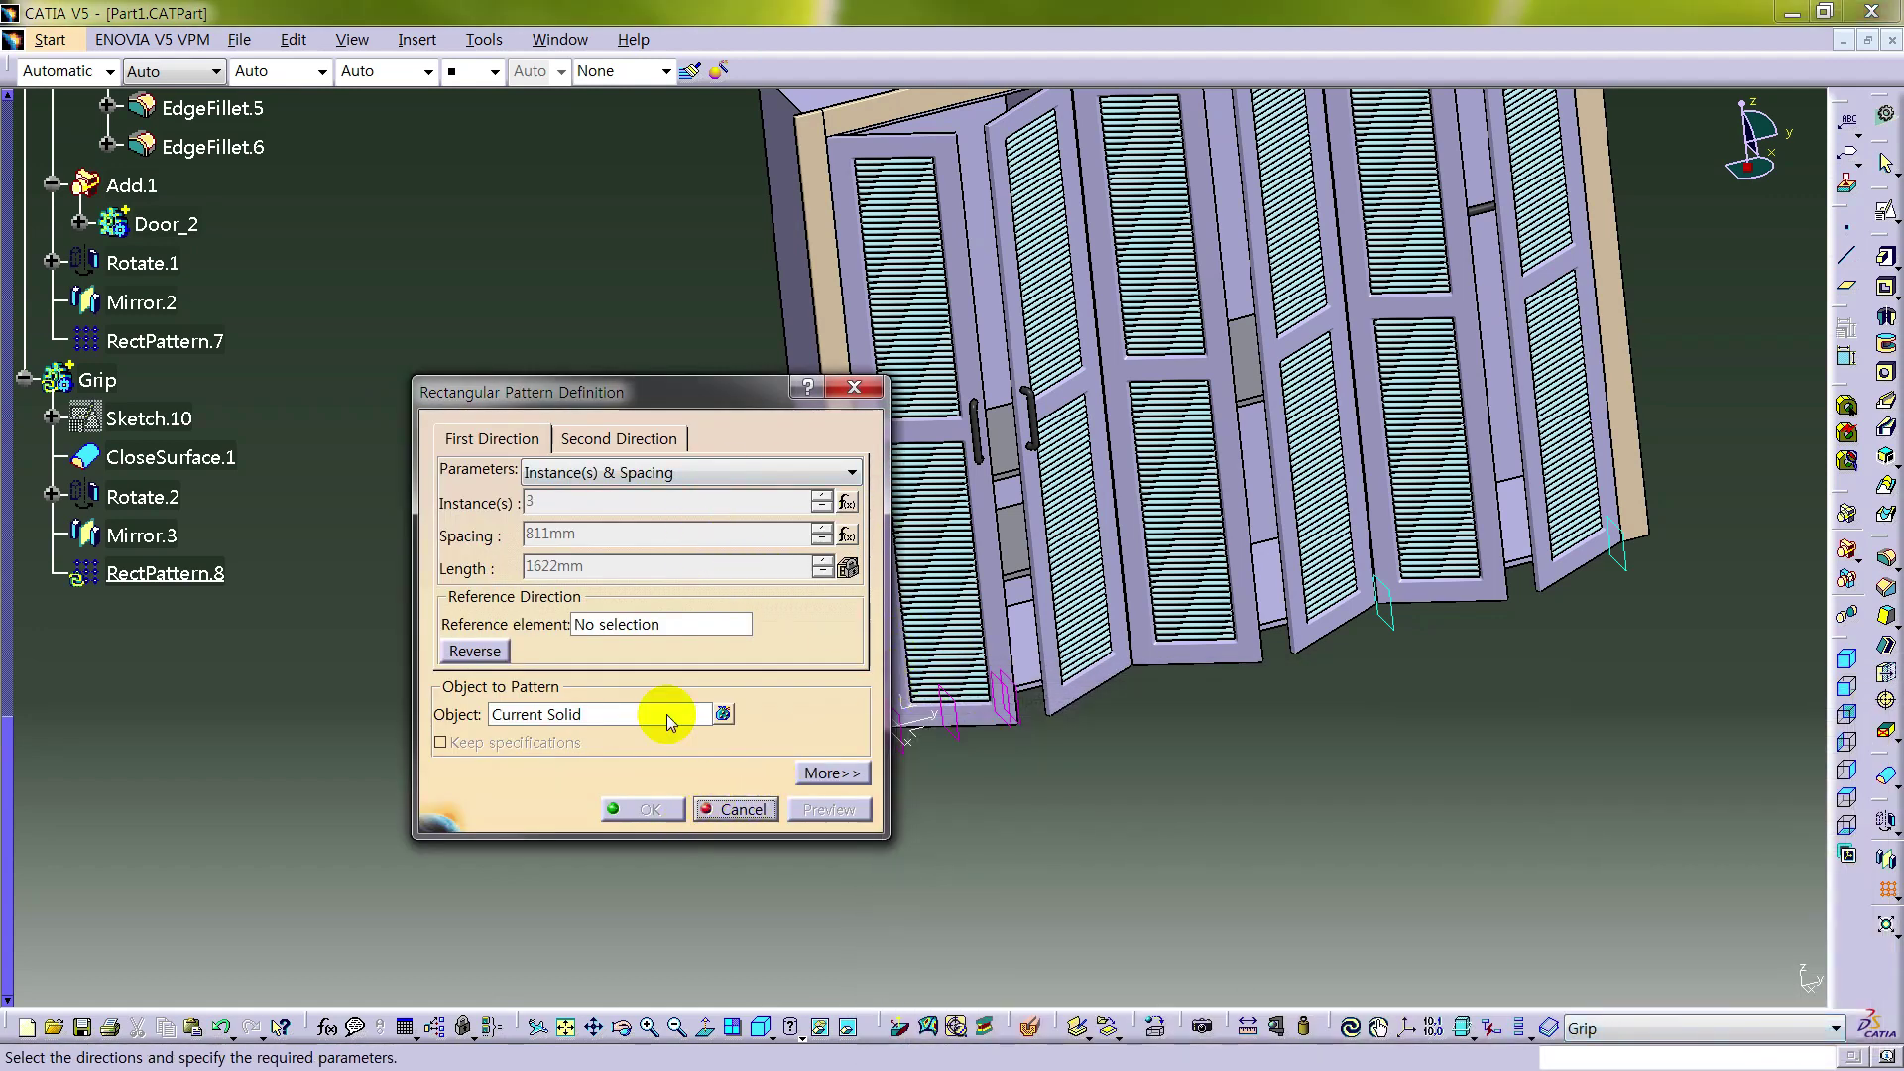
- Use the Y axis of the absolute axis system as the grip pattern's reference direction and create the pattern
click(671, 635)
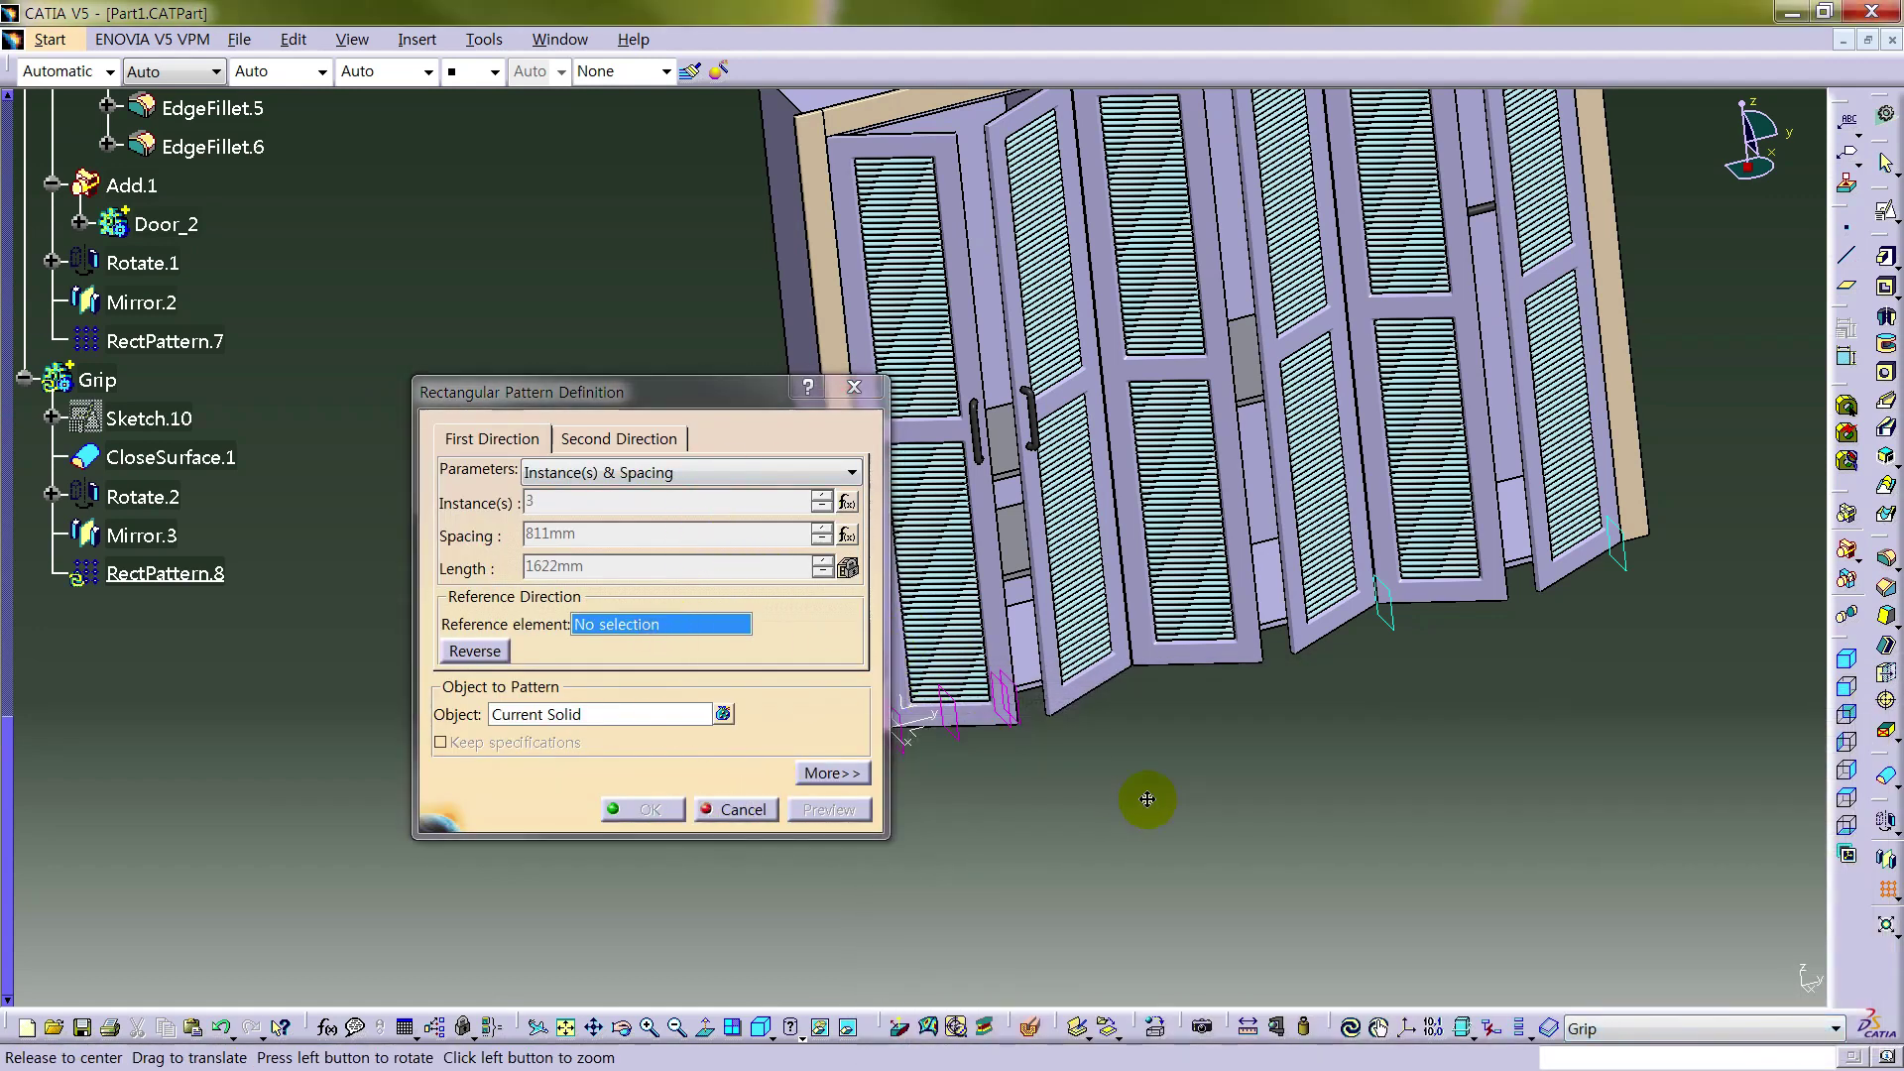
middle_drag(1148, 795, 989, 754)
click(974, 705)
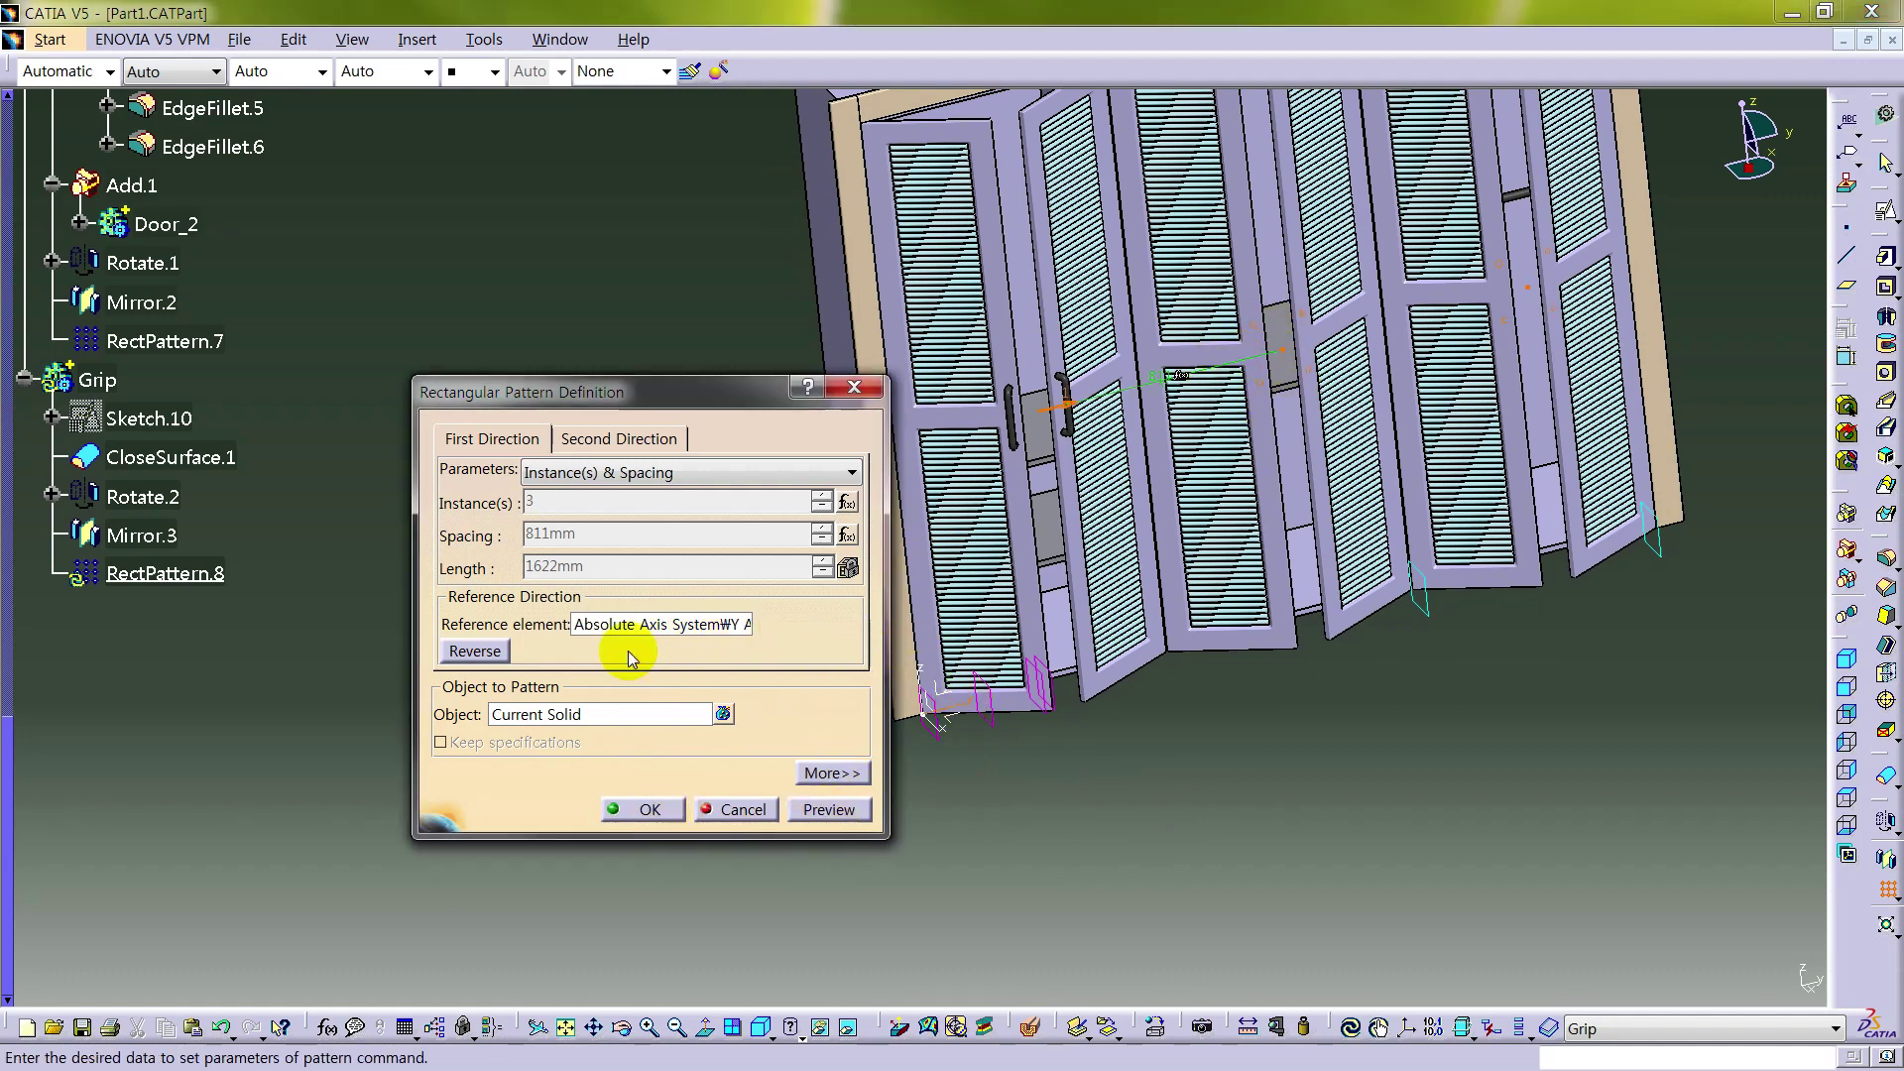
click(650, 809)
click(1365, 786)
middle_drag(1127, 574, 751, 671)
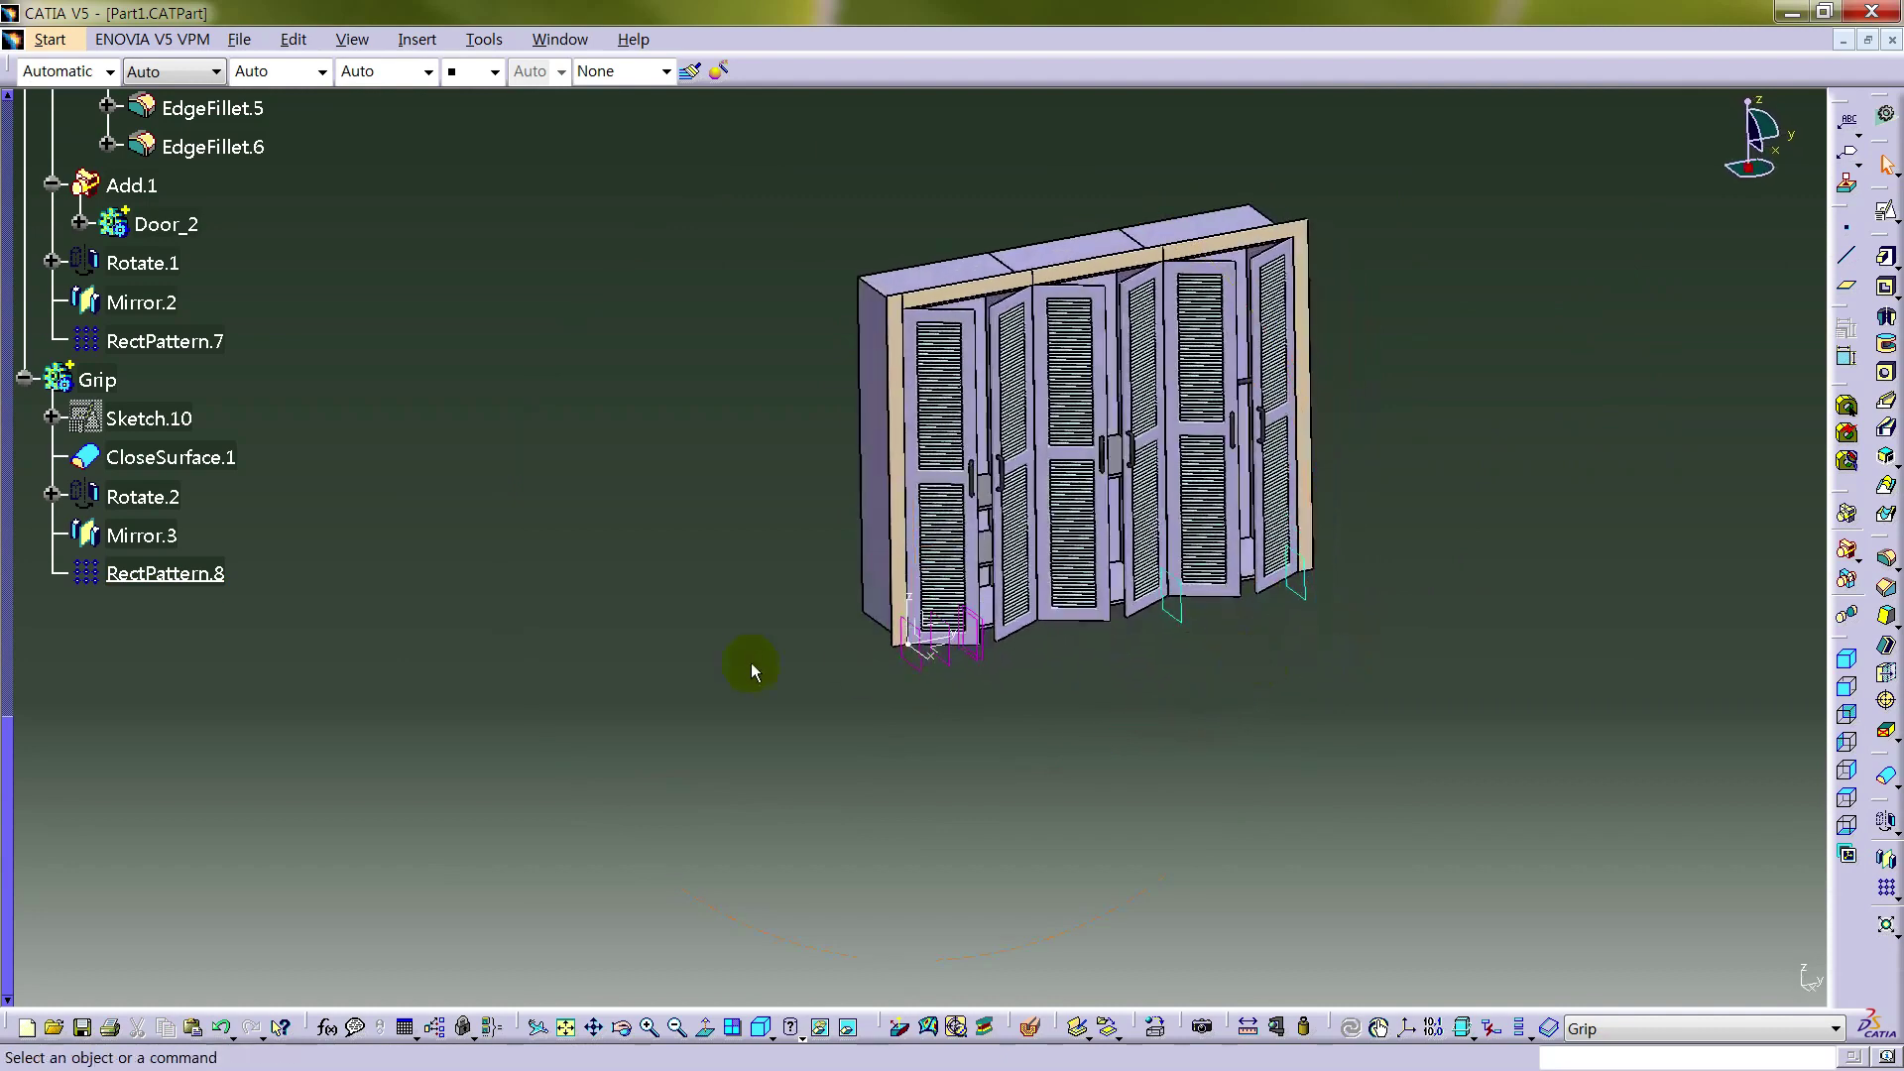
- Hide Geometrical Set.1 and collapse the Grip, Geometrical Set.1 and Door branches of the tree
click(26, 377)
scroll(363, 441, up, 10)
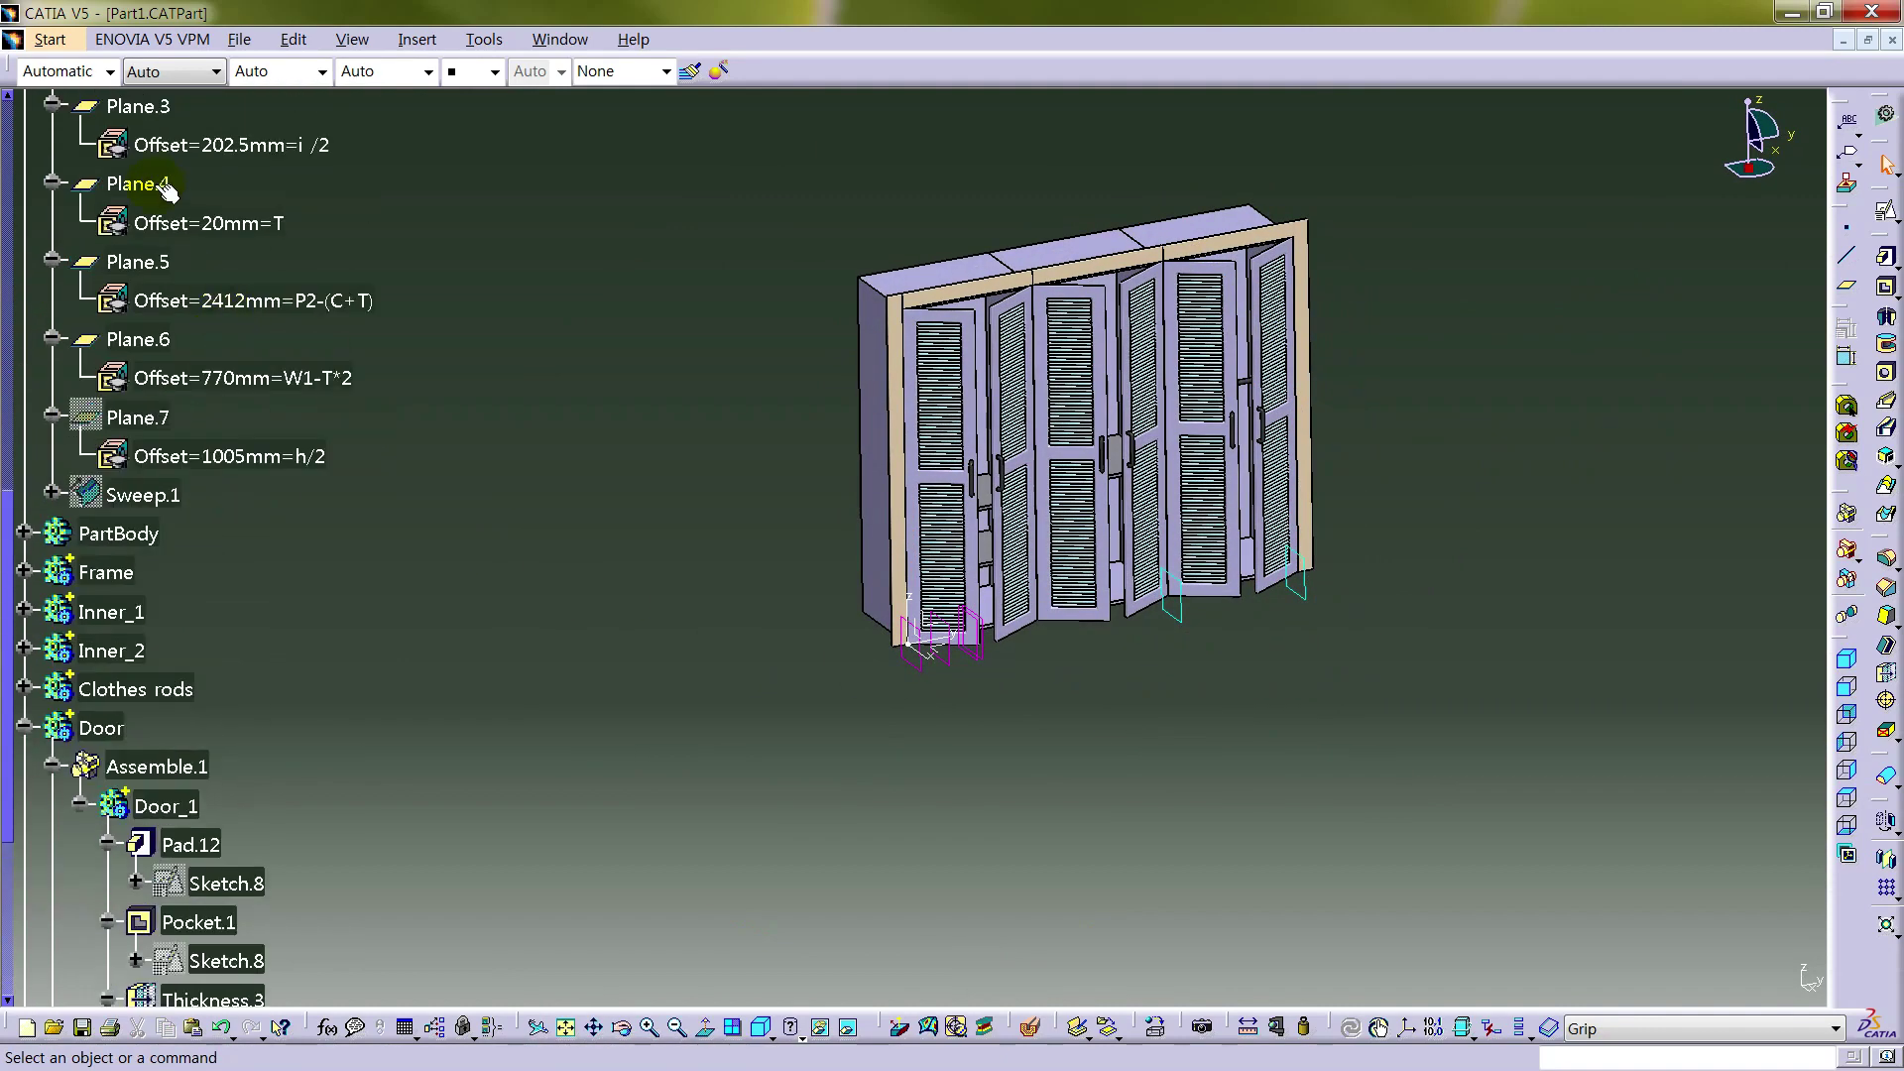
scroll(104, 316, up, 5)
right_click(134, 382)
click(191, 437)
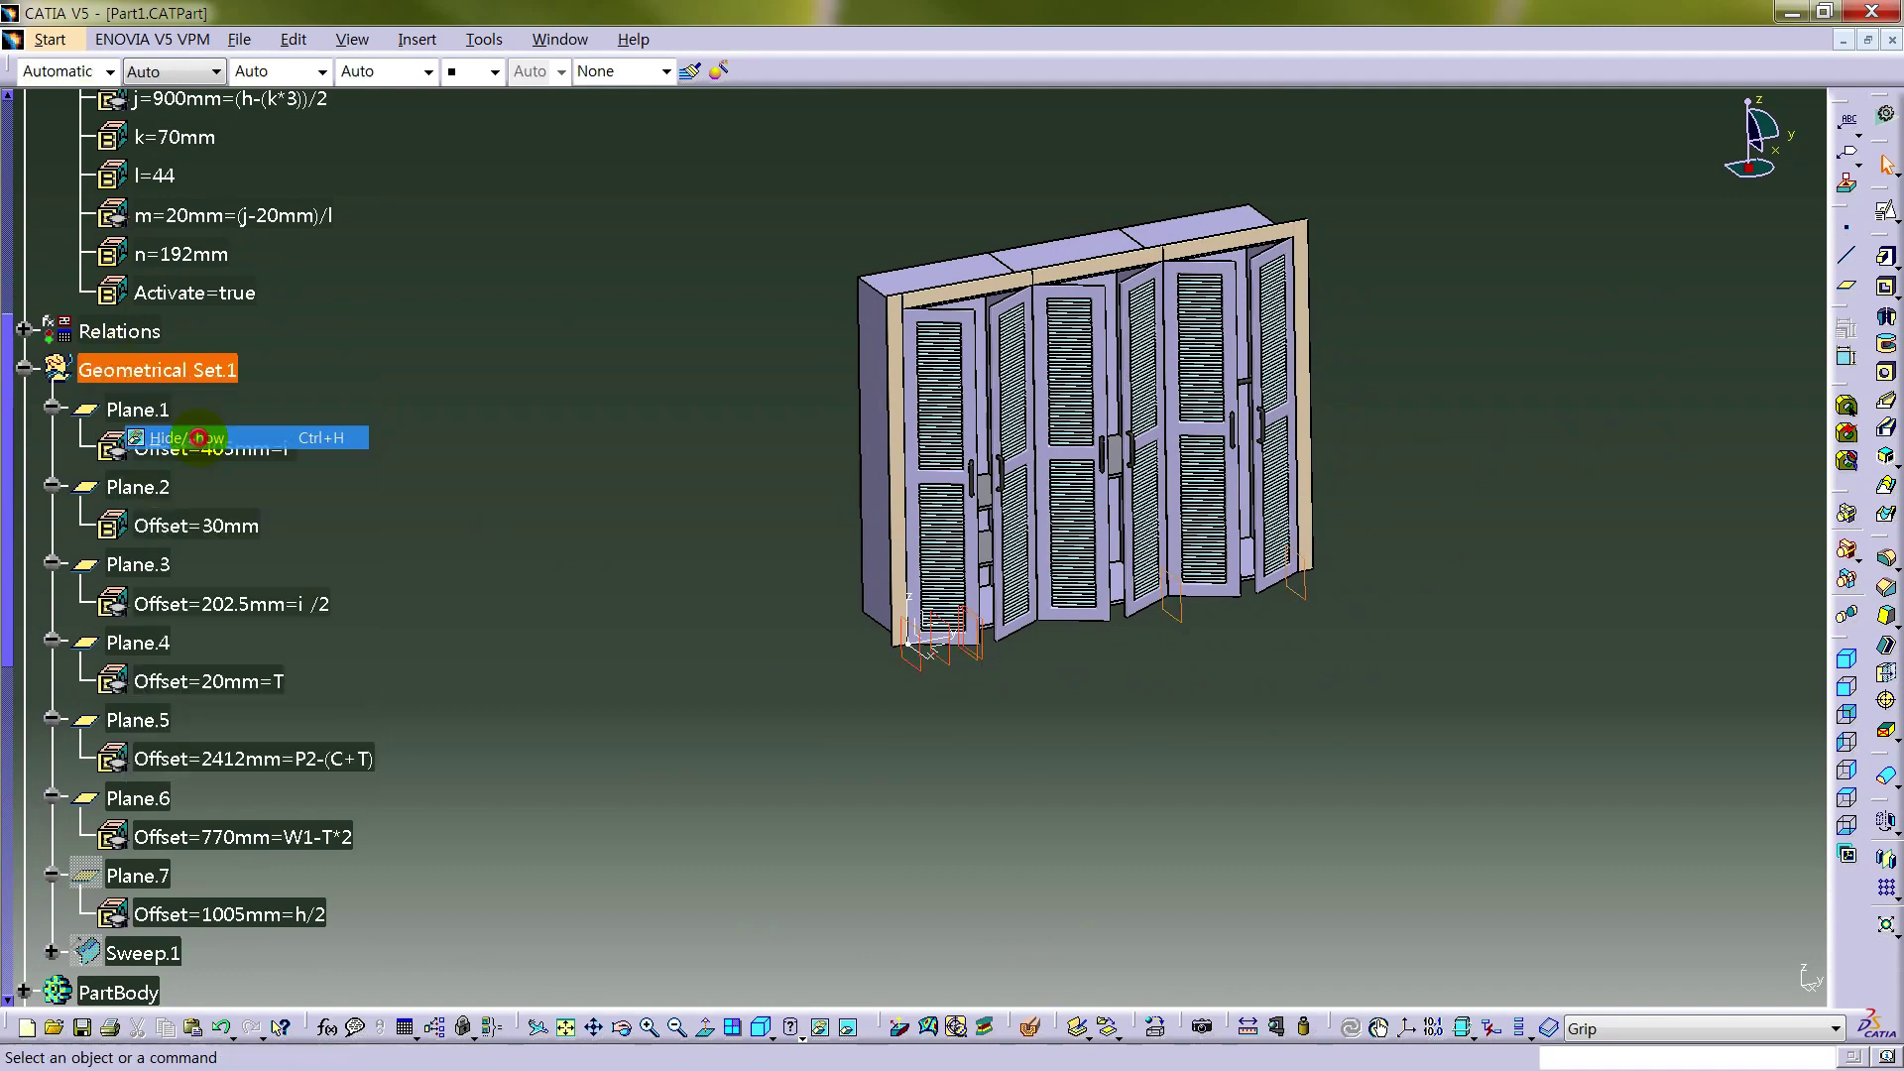
click(26, 369)
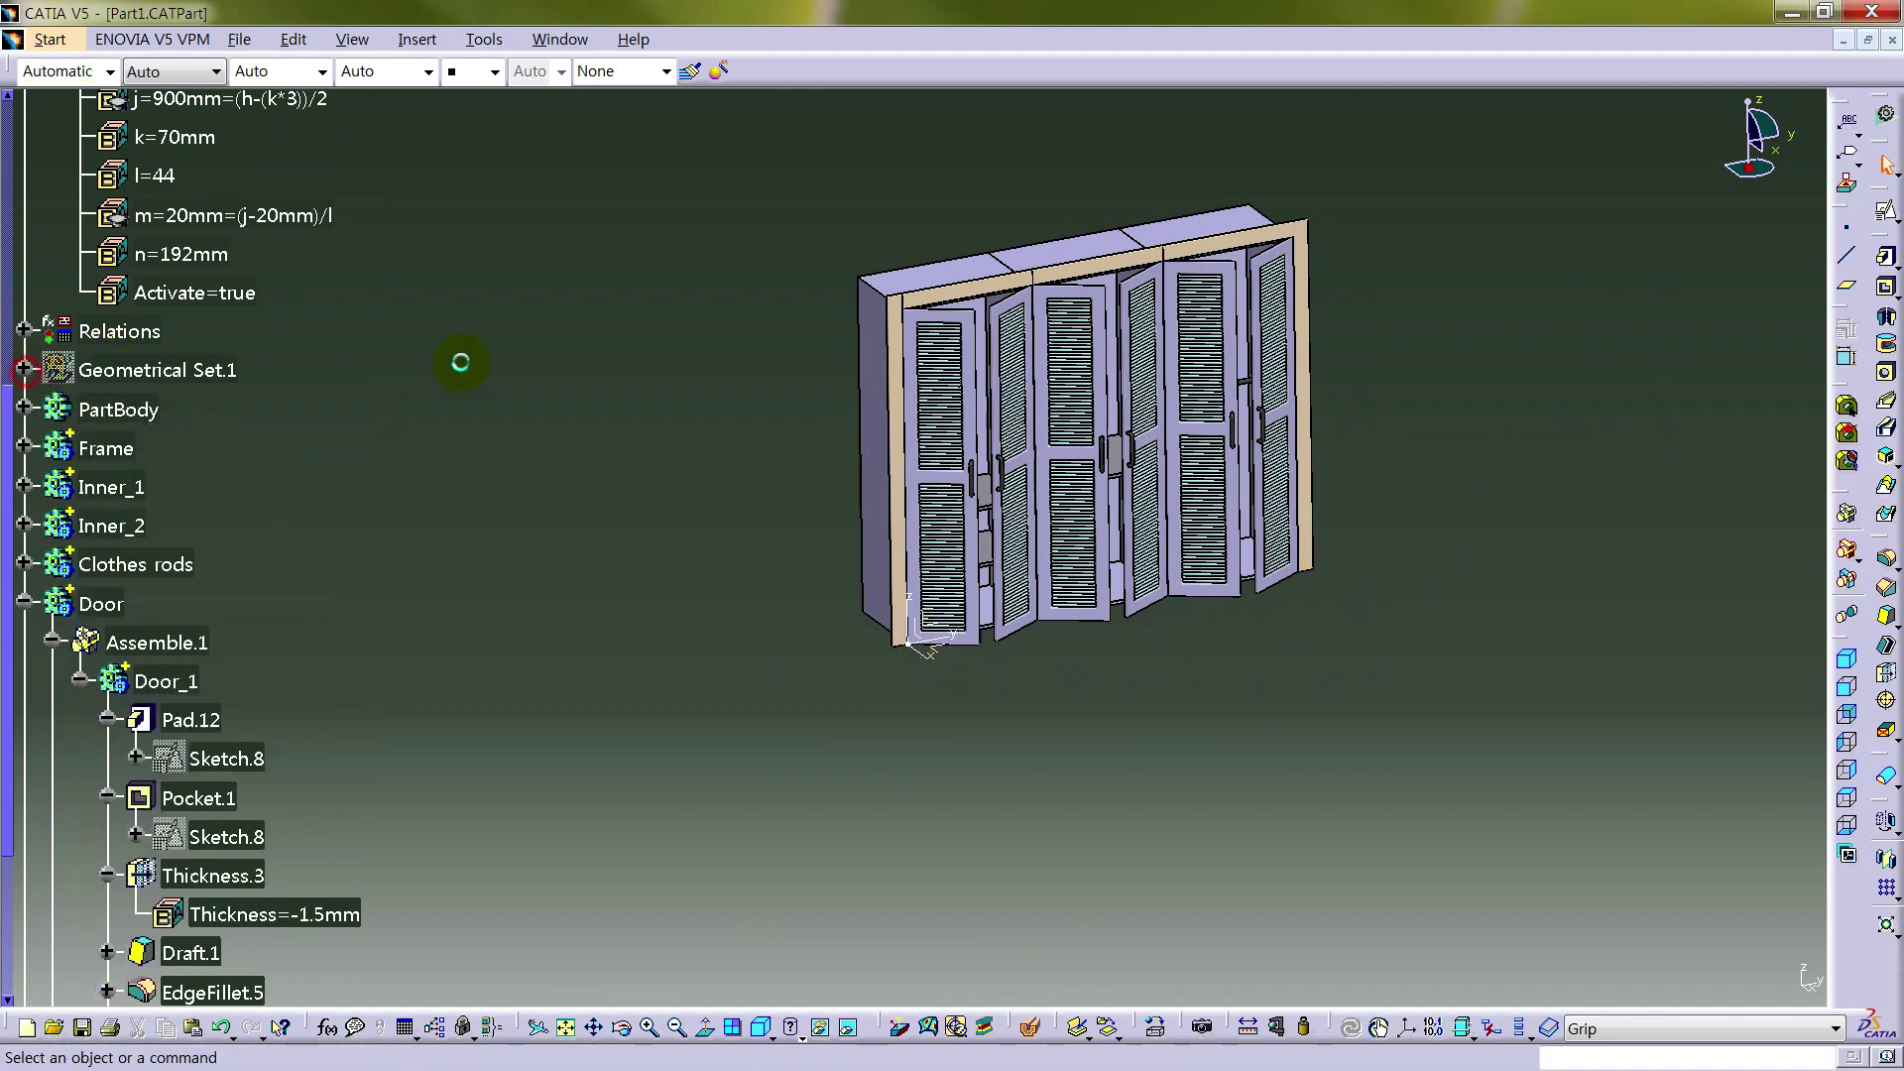
click(26, 604)
- Hide the axis system at the wardrobe's lower front corner
middle_drag(1114, 645, 970, 868)
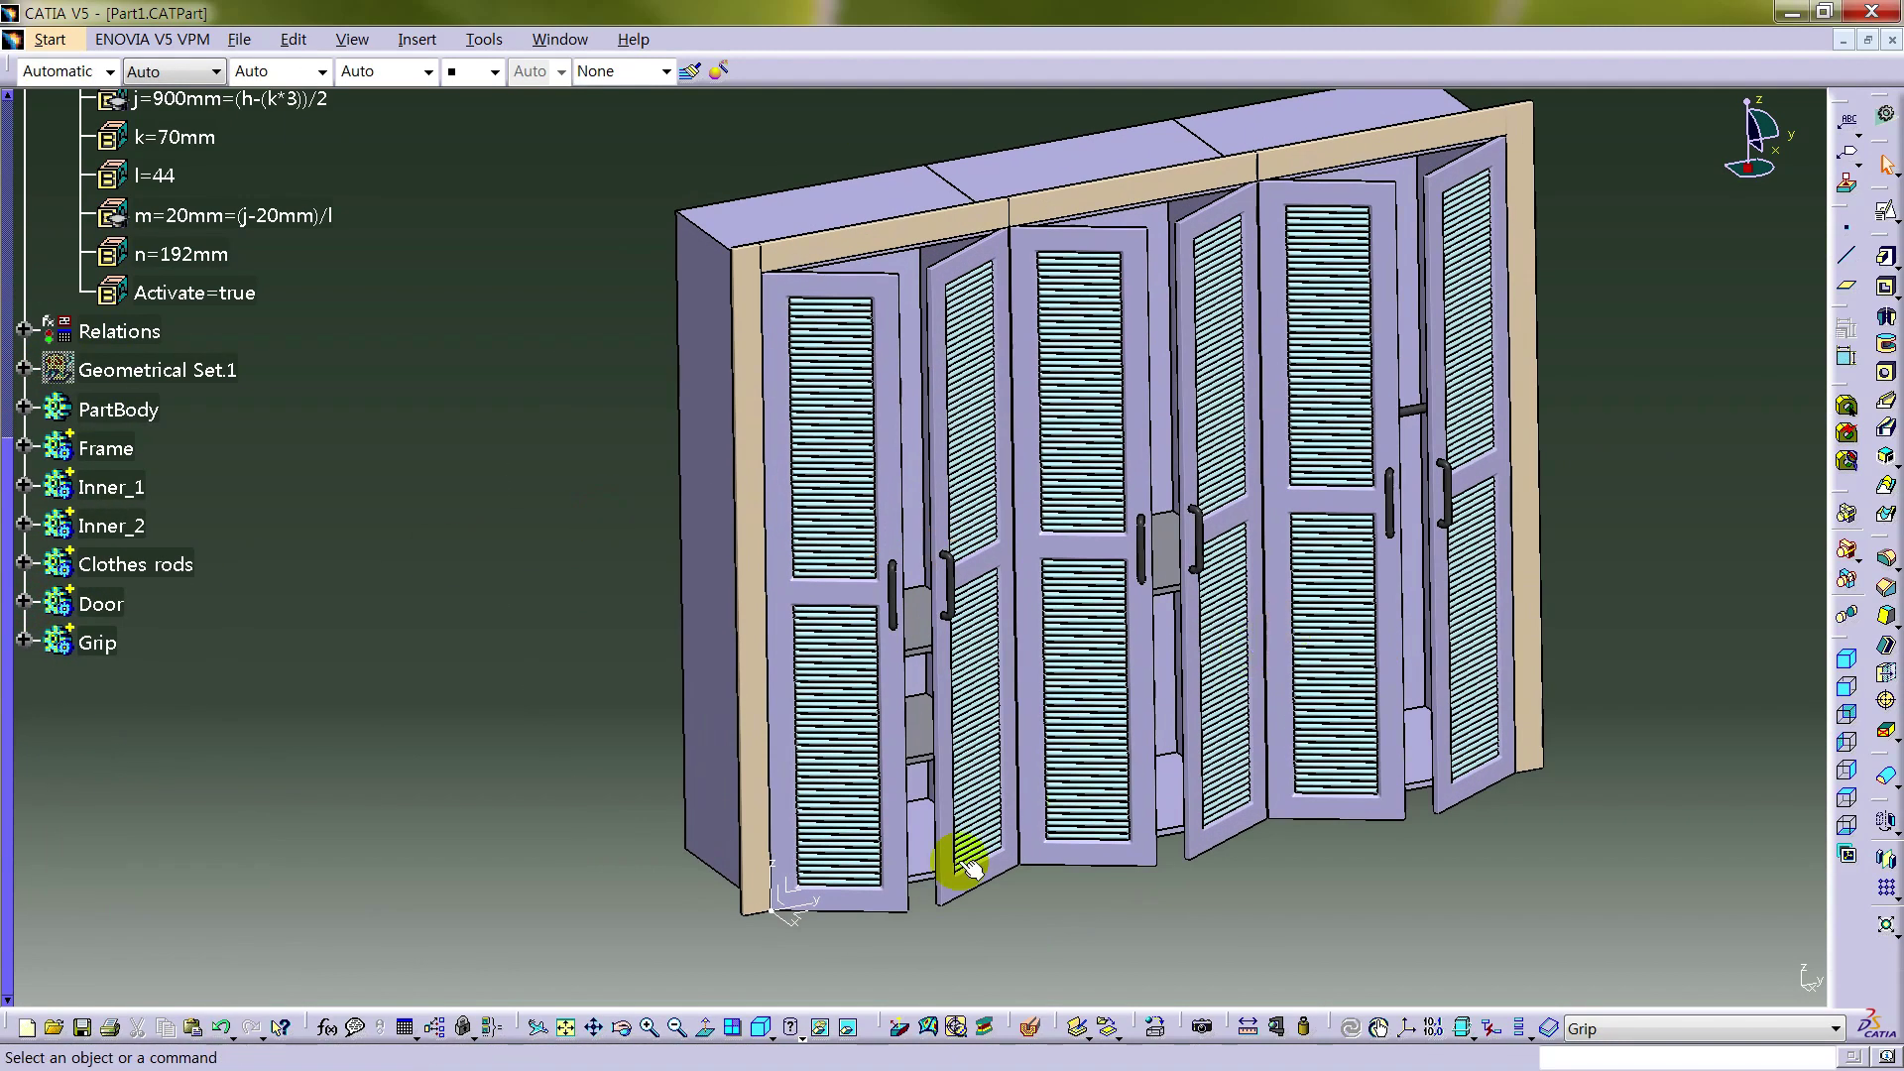
right_click(805, 924)
click(868, 593)
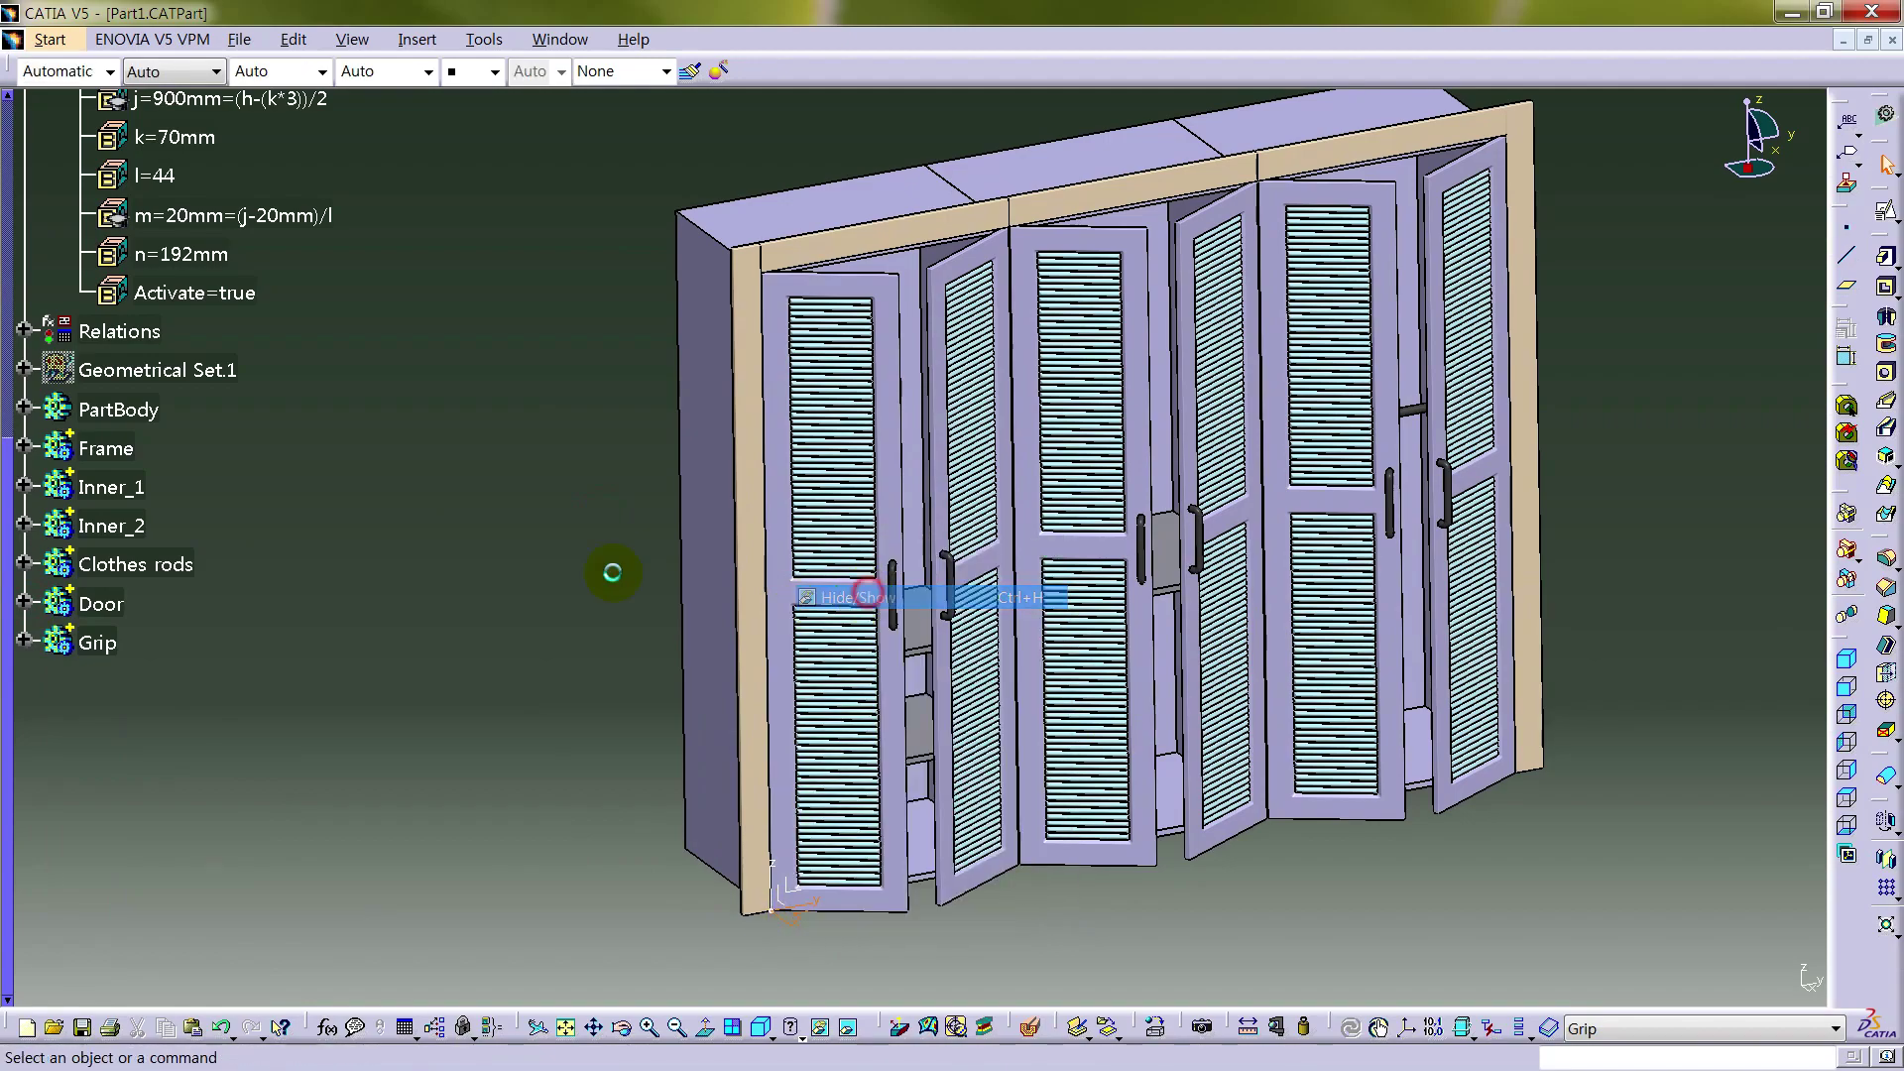
- Set the Open parameter to 80deg to swing the doors and grips wide open
middle_drag(1079, 670, 1006, 686)
middle_drag(1002, 349, 782, 800)
scroll(349, 543, up, 5)
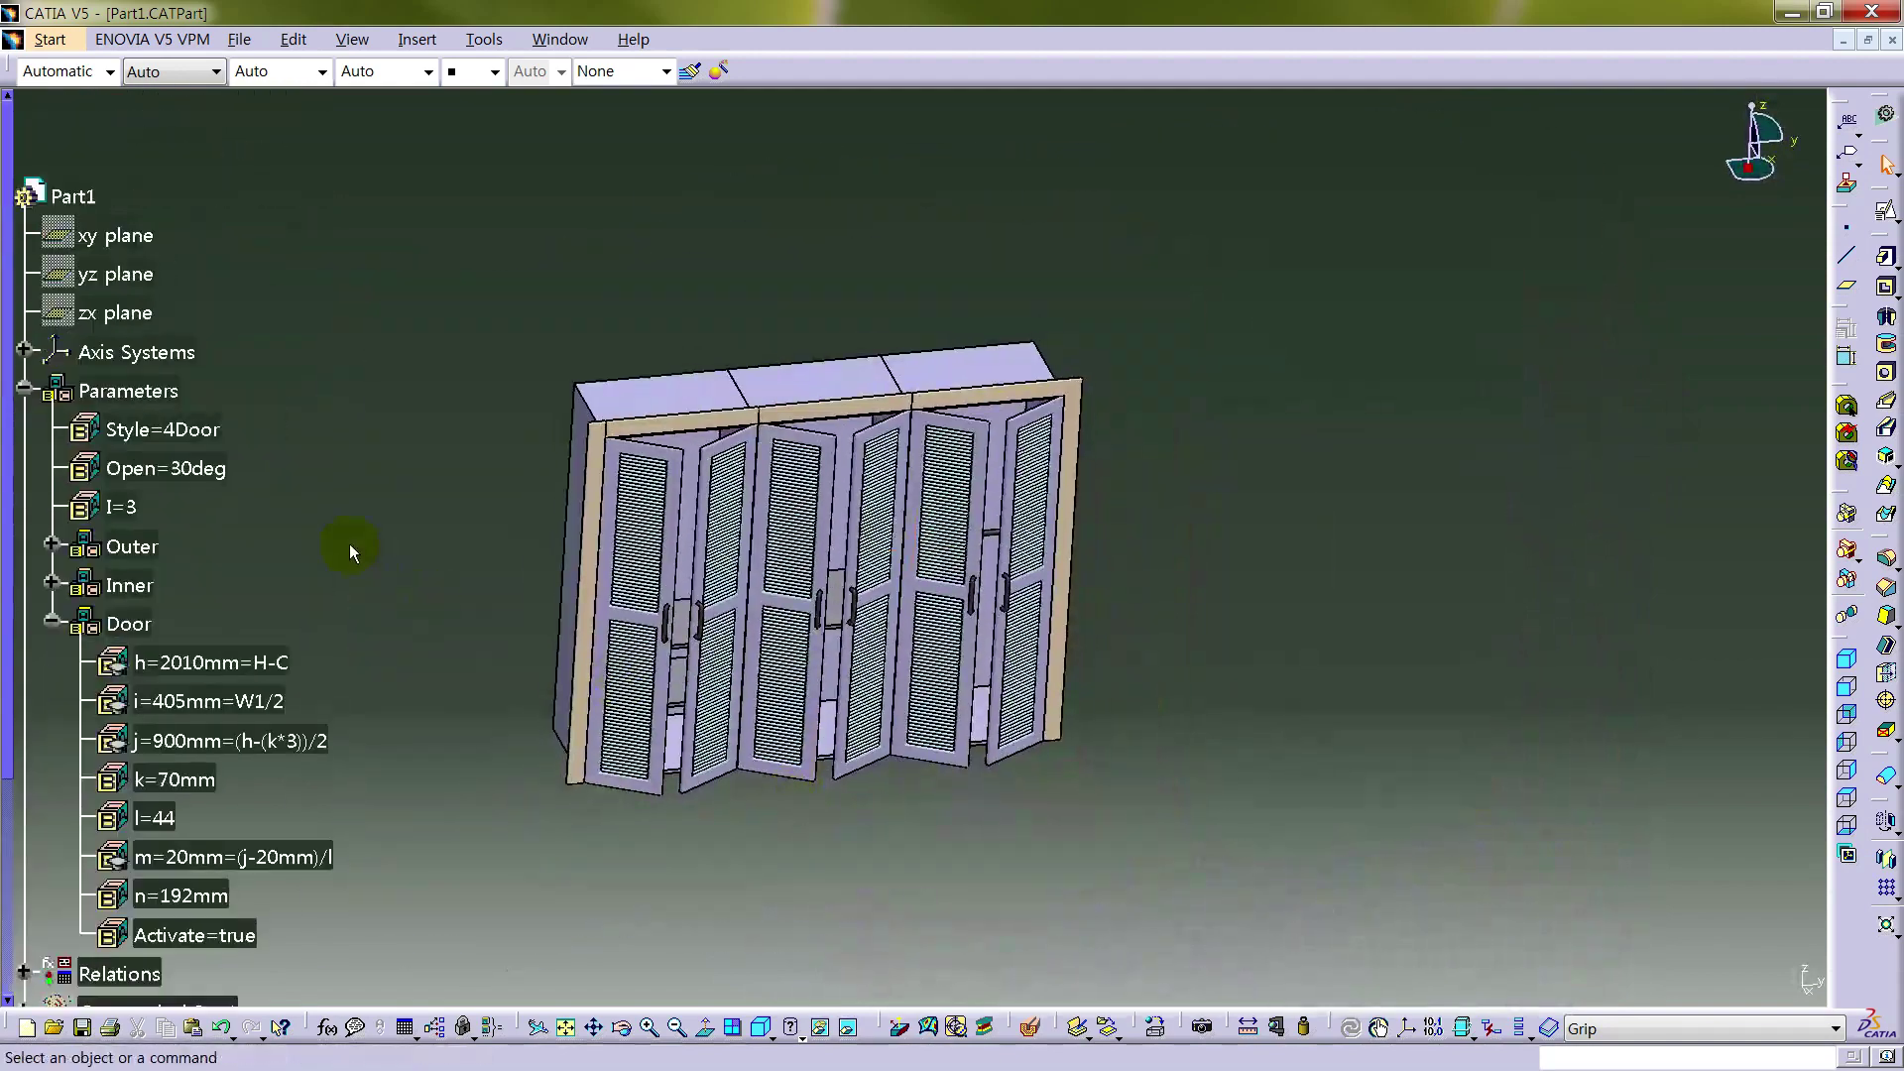
double_click(209, 468)
text(80)
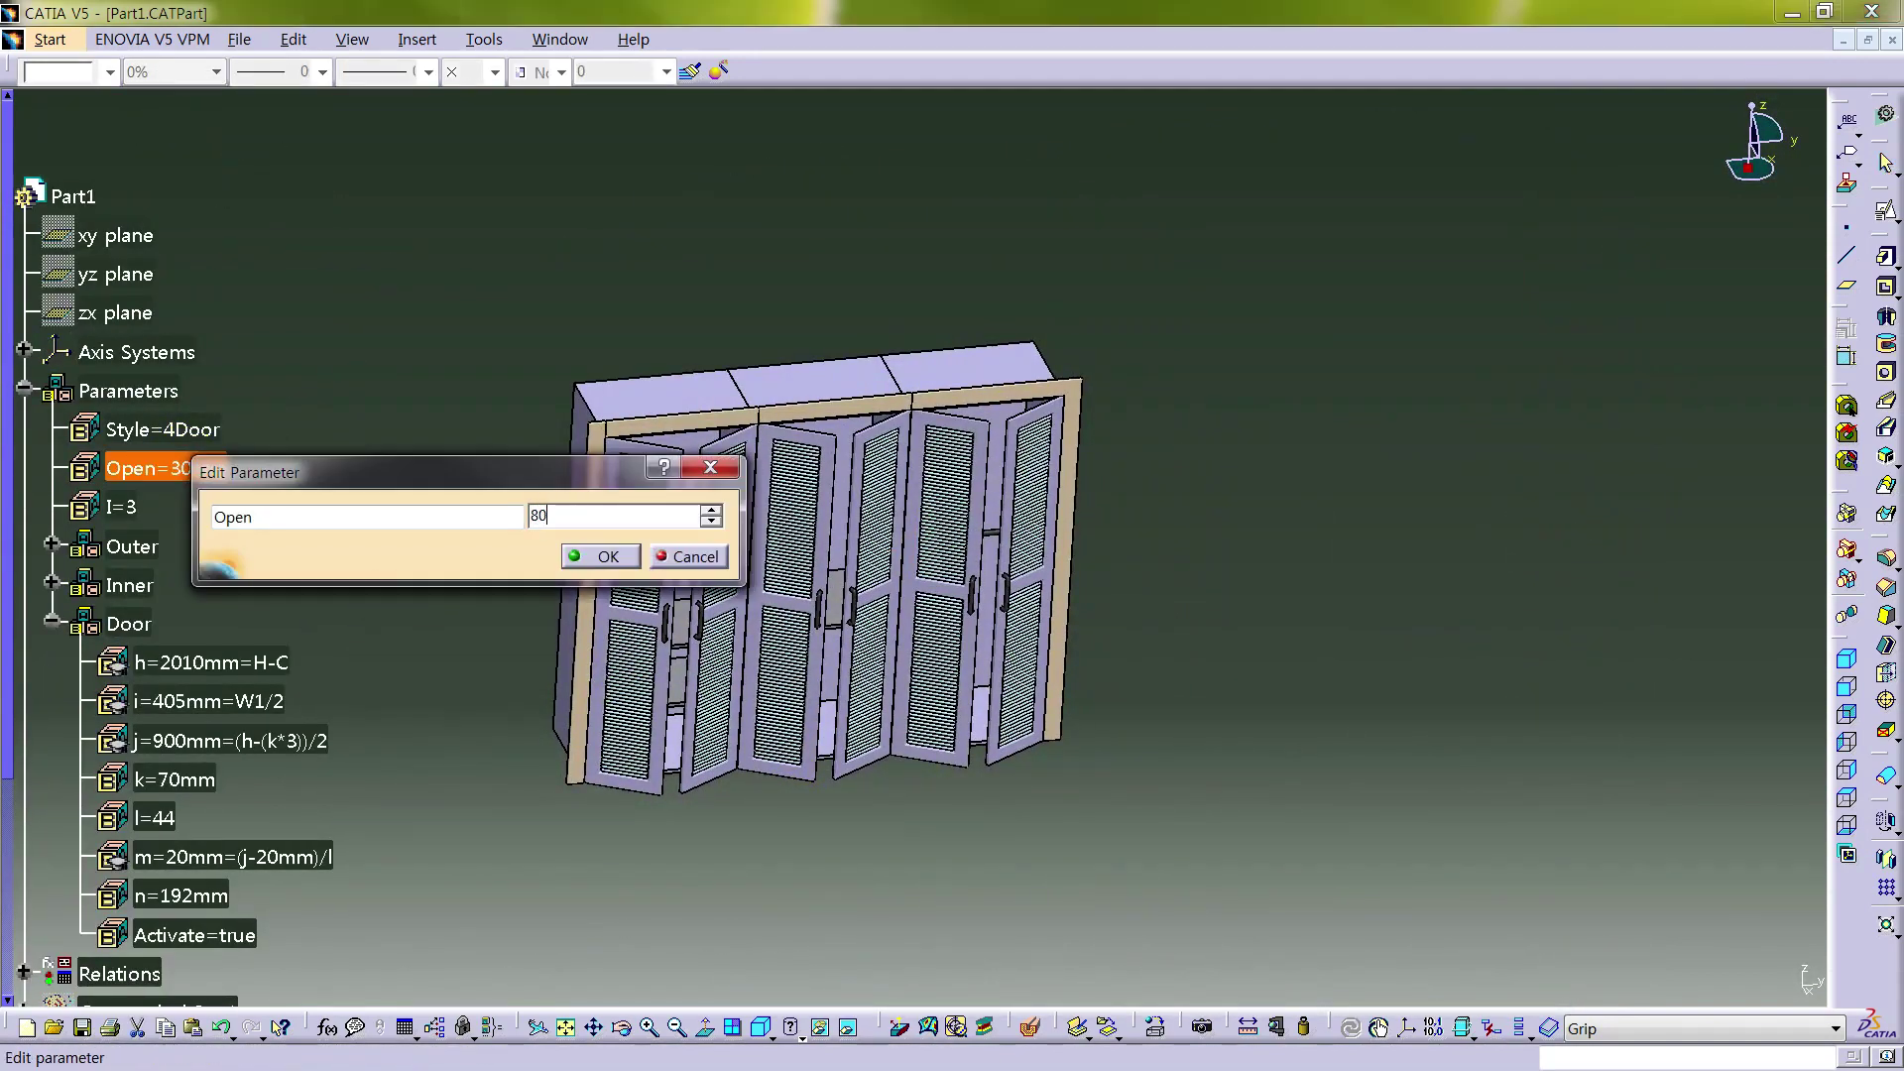
click(603, 555)
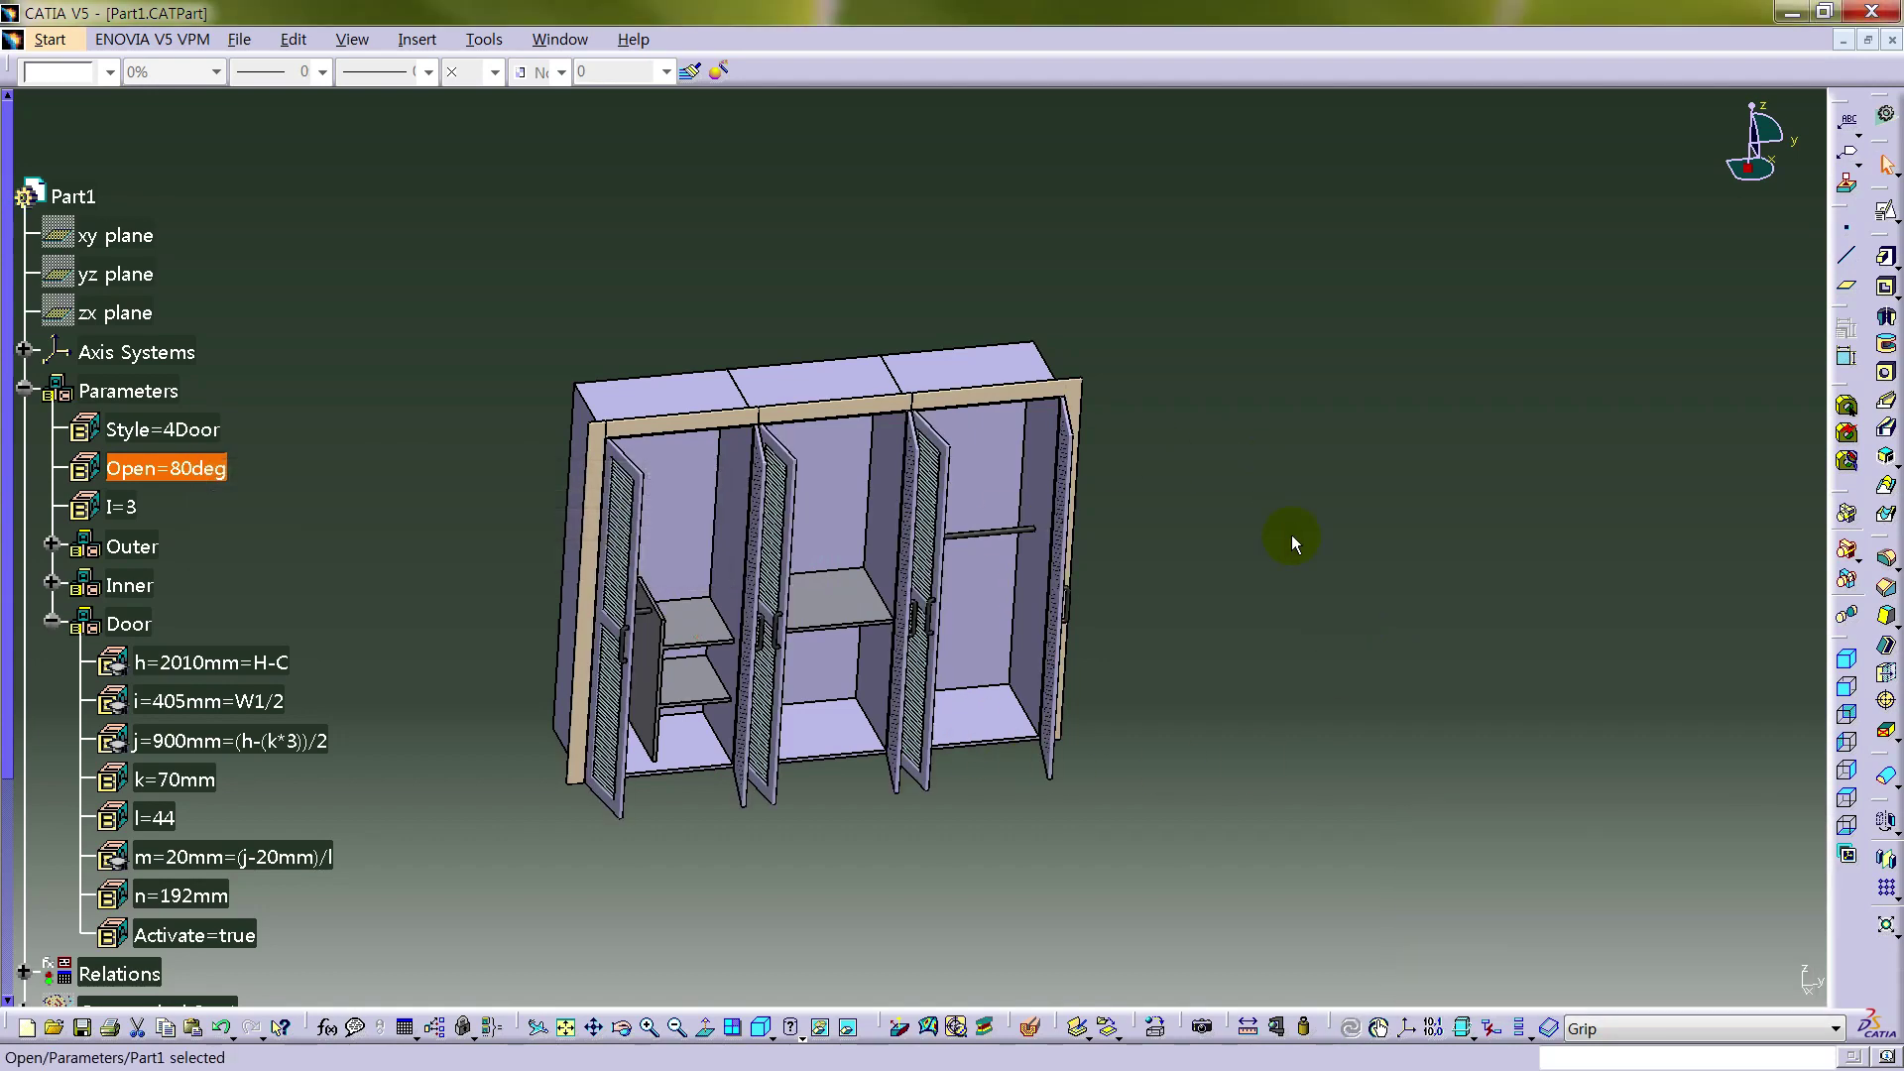
- Set the Style parameter to 6Door
middle_drag(1031, 692, 843, 595)
double_click(201, 429)
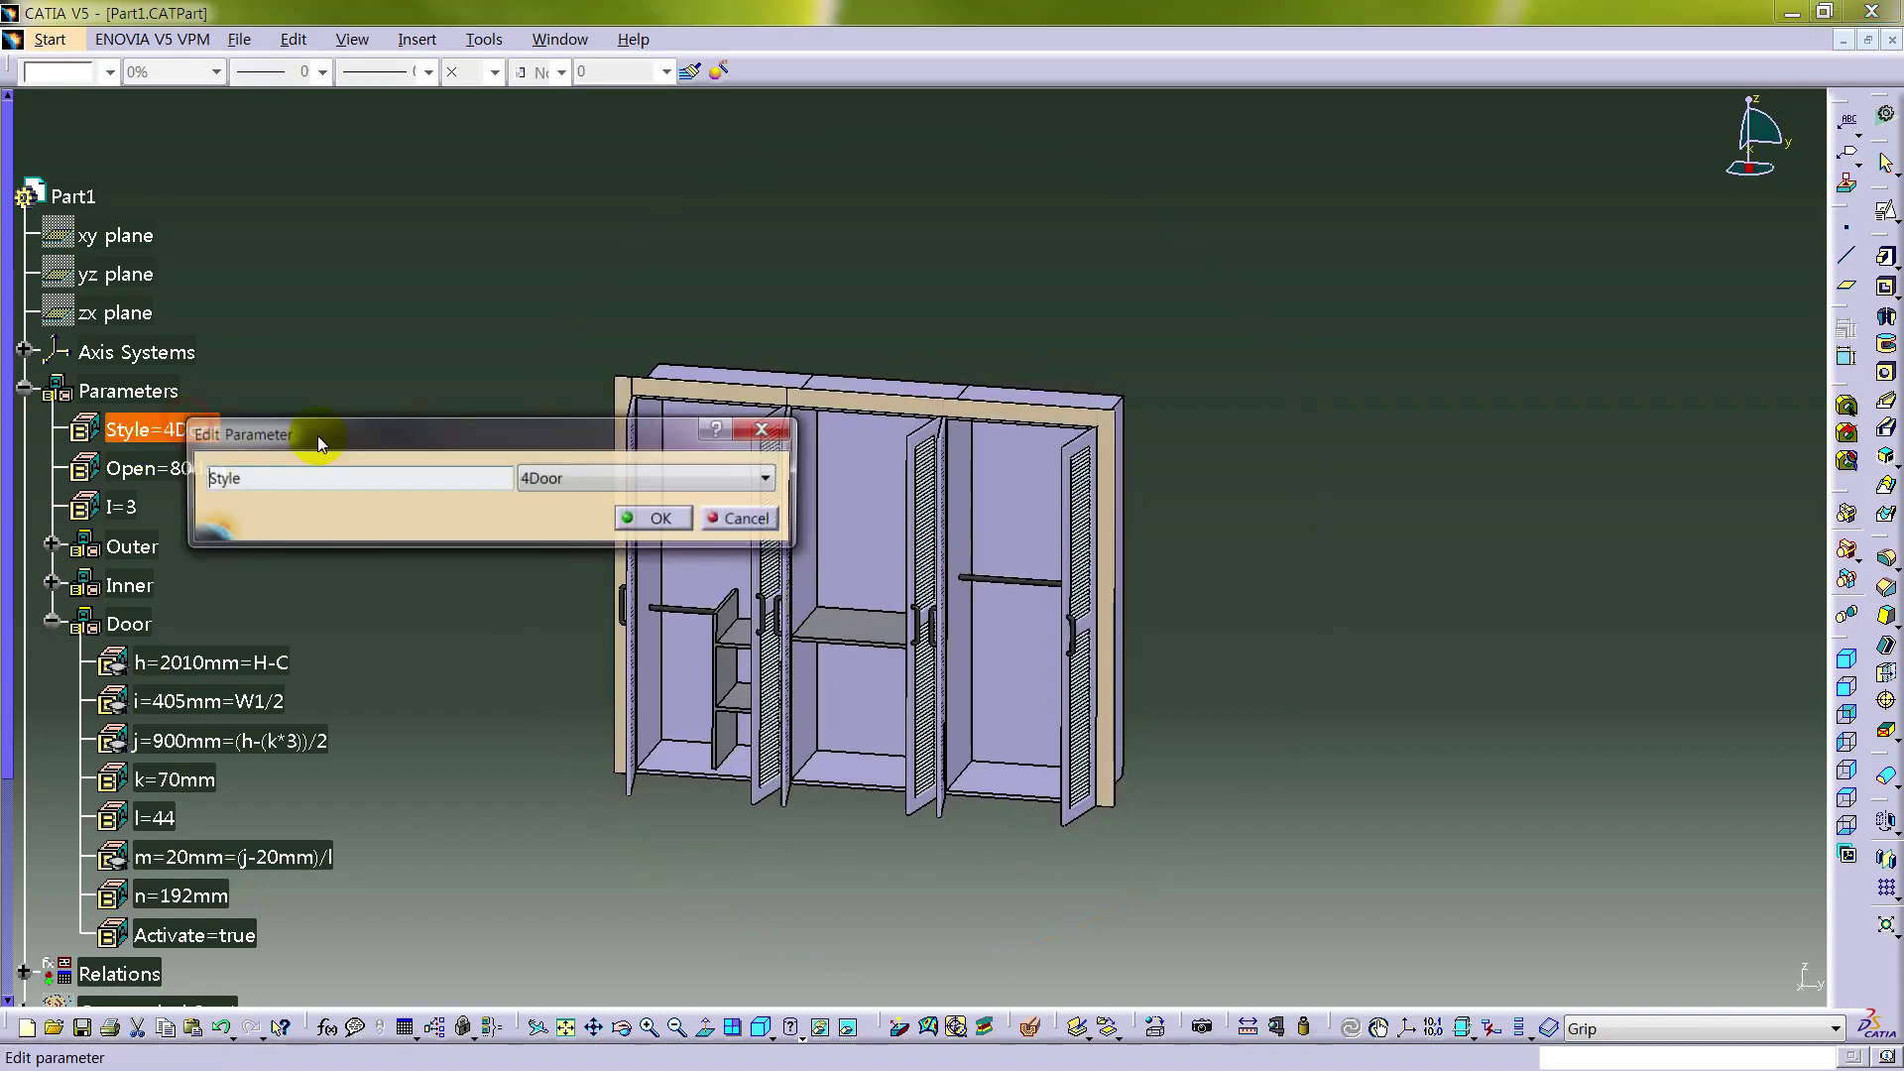
click(694, 479)
click(576, 524)
click(625, 516)
click(472, 386)
- Collapse the Door parameter set and switch to Excel to examine the wardrobe sheet's Rule section for the door styles
ctrl+middle_drag(472, 526, 105, 650)
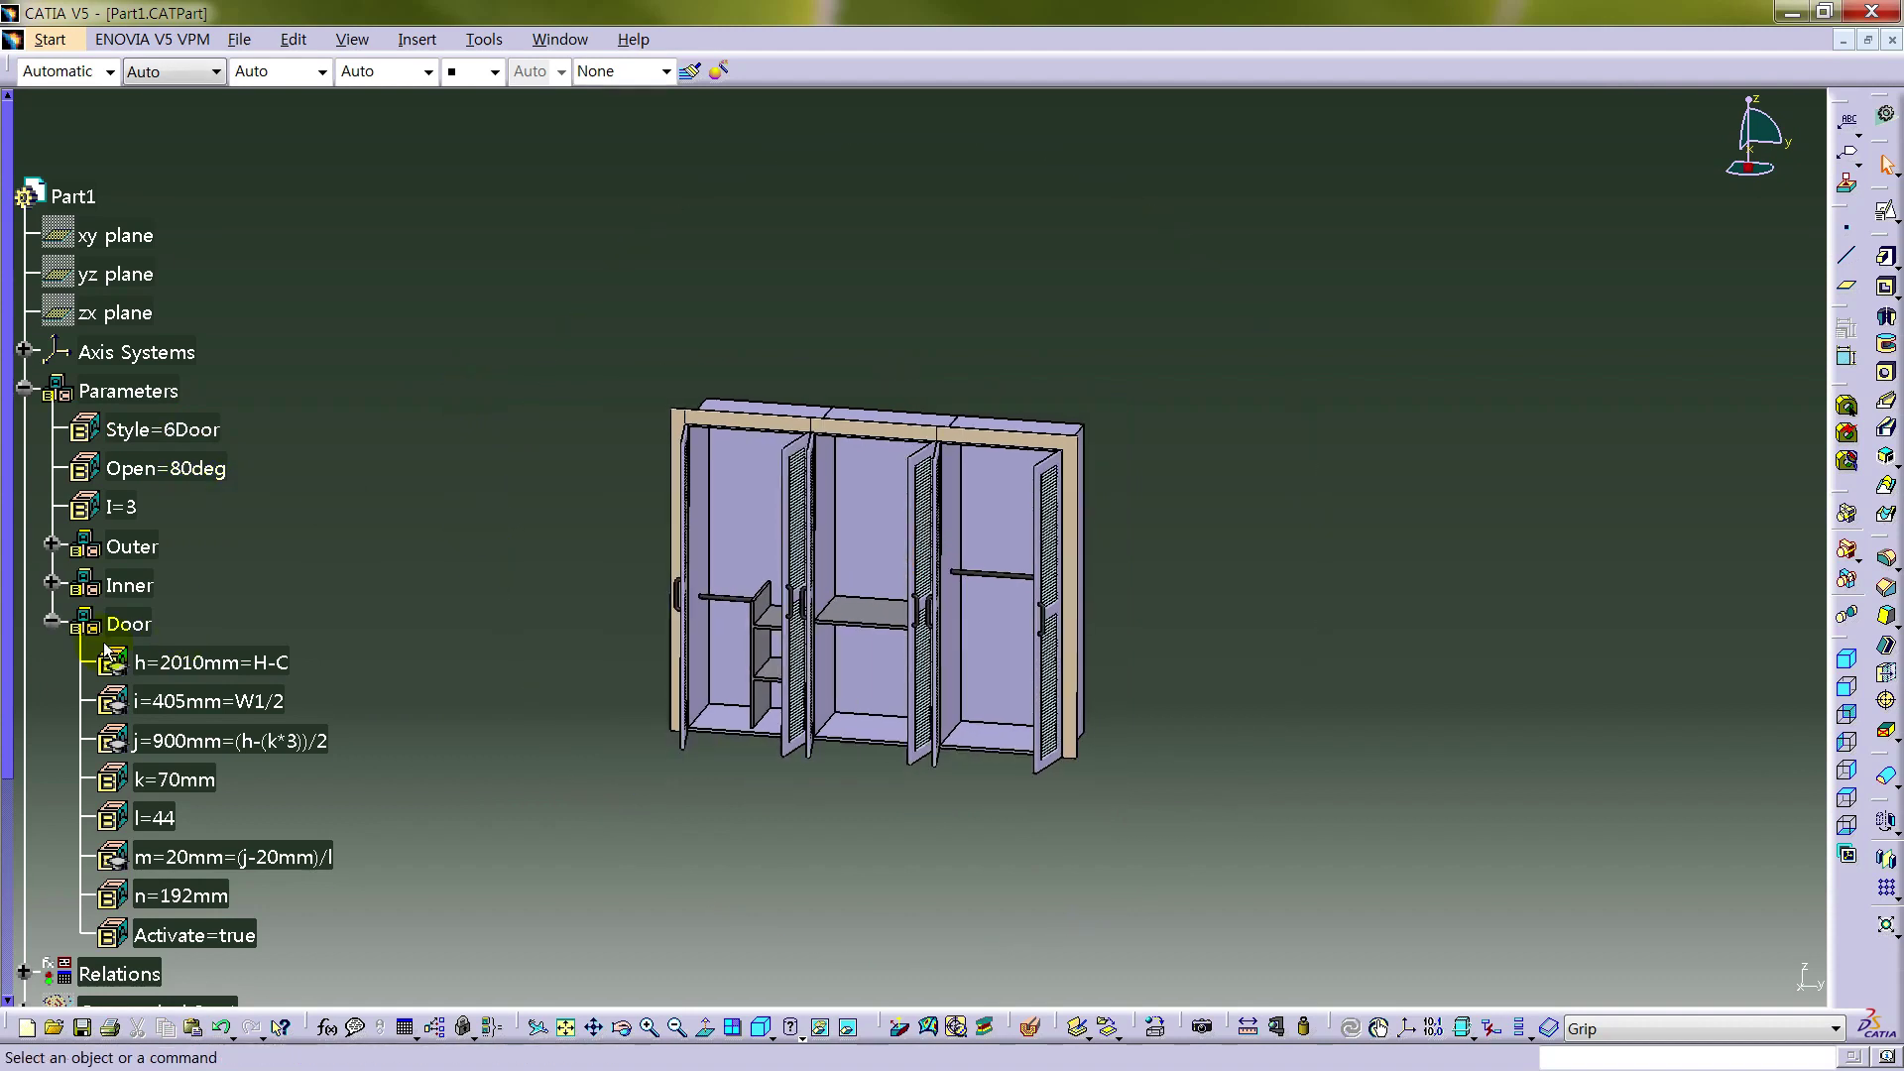
click(51, 623)
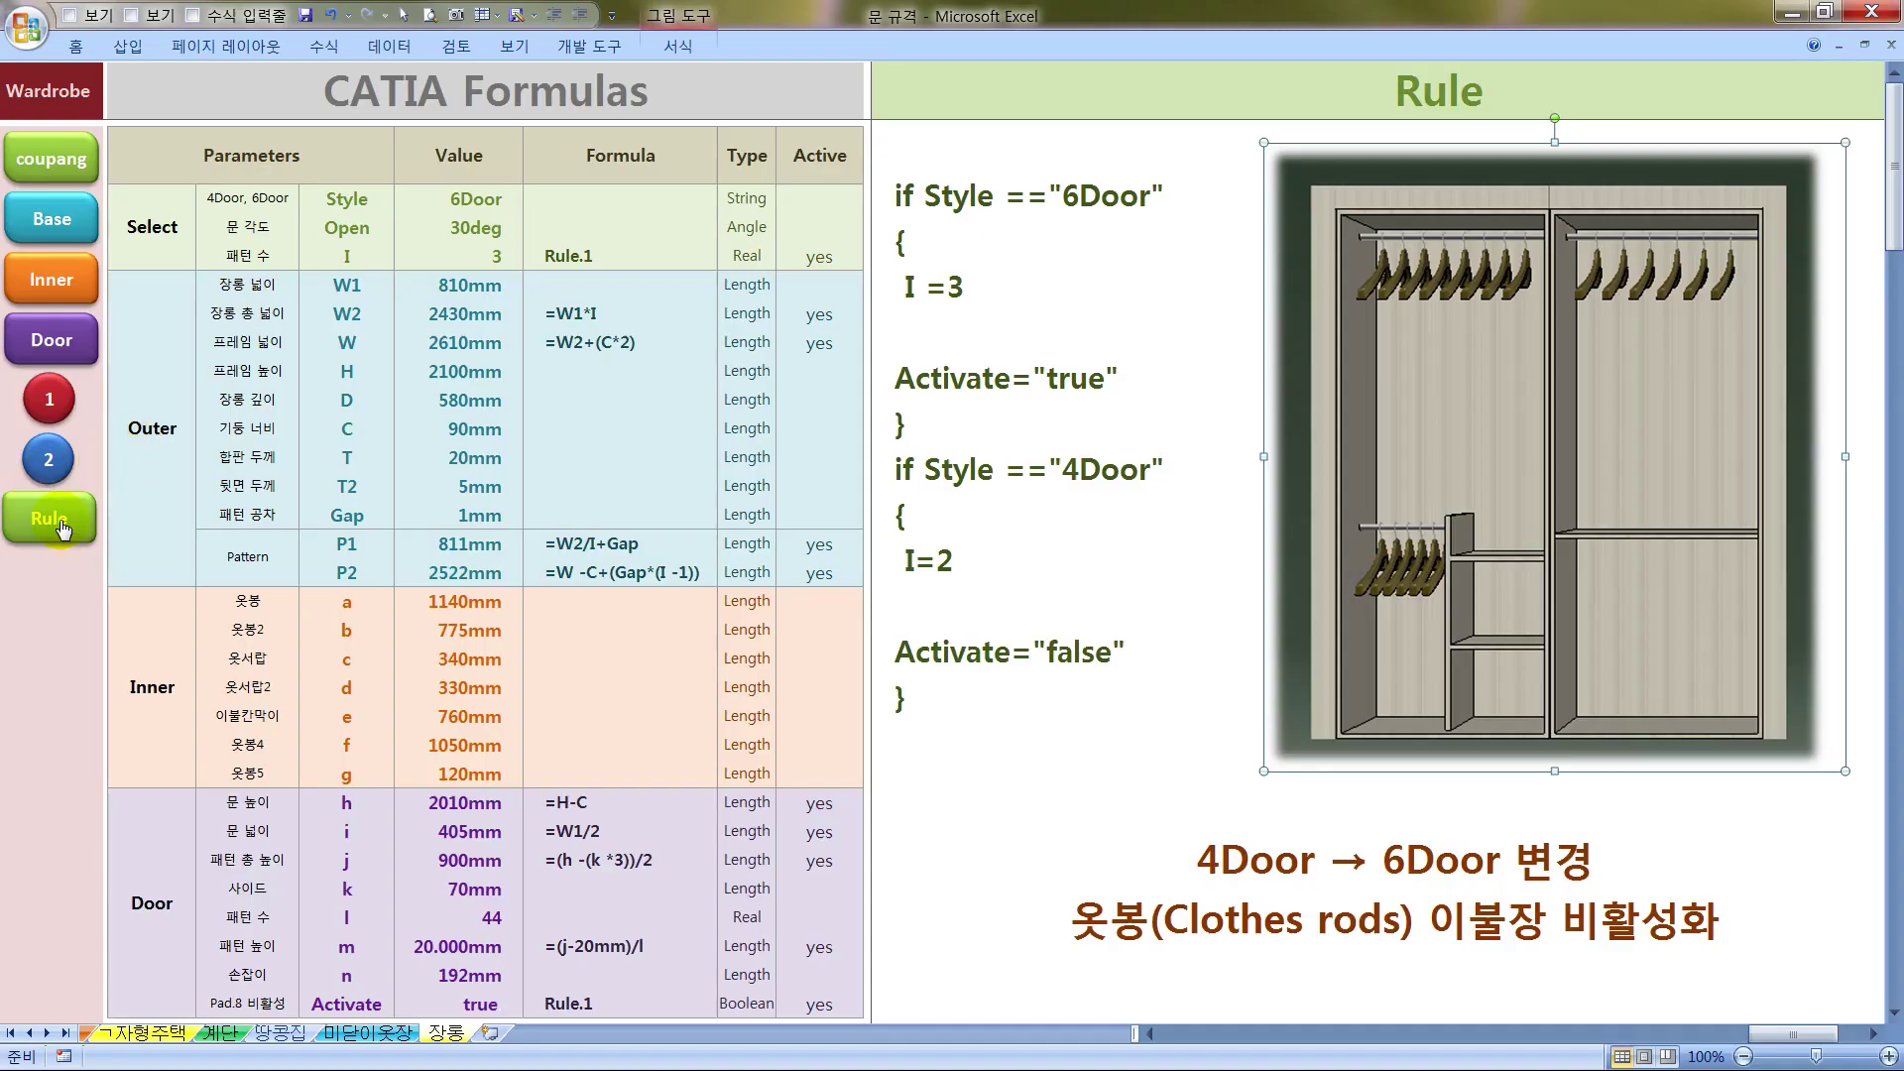
click(61, 529)
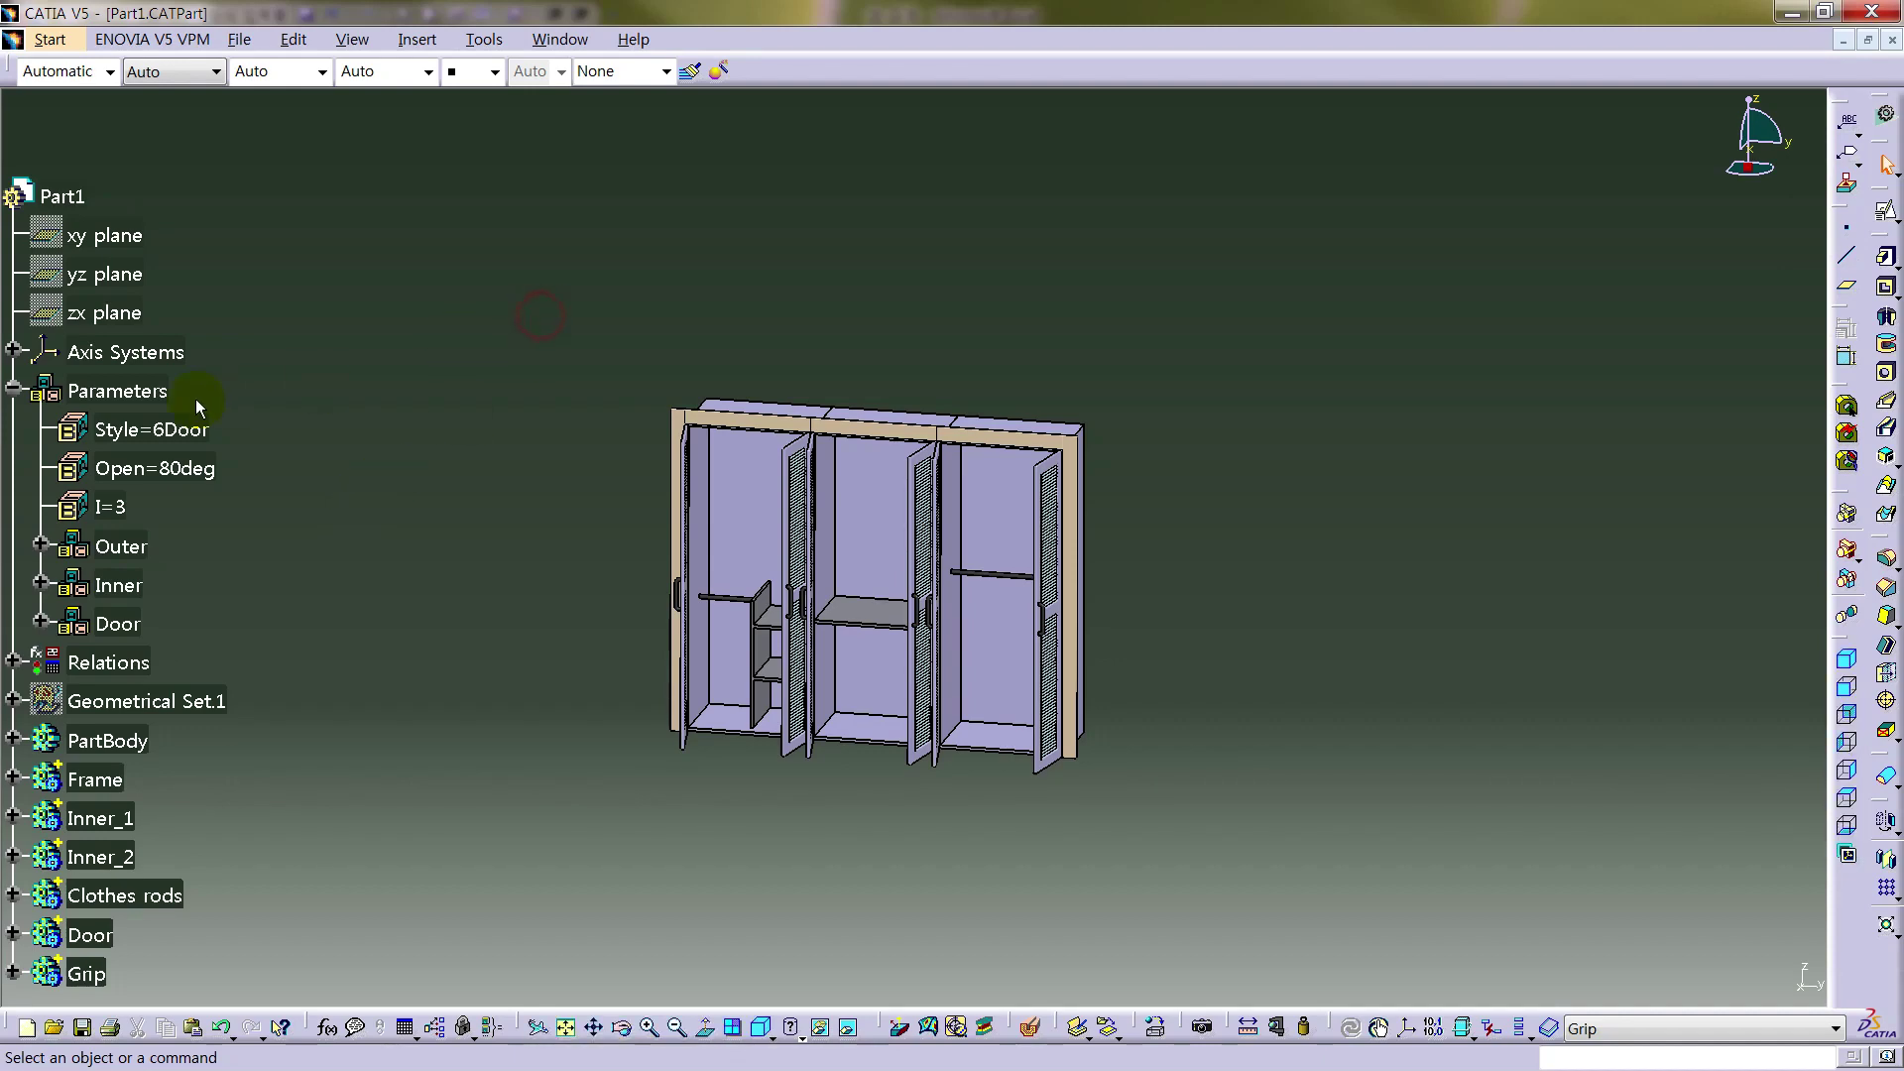
- Drive the Activity of Pad.9 in the Clothes rods body with a formula equal to the Activate parameter
ctrl+scroll(198, 396, up, 3)
click(468, 350)
middle_drag(554, 526, 366, 595)
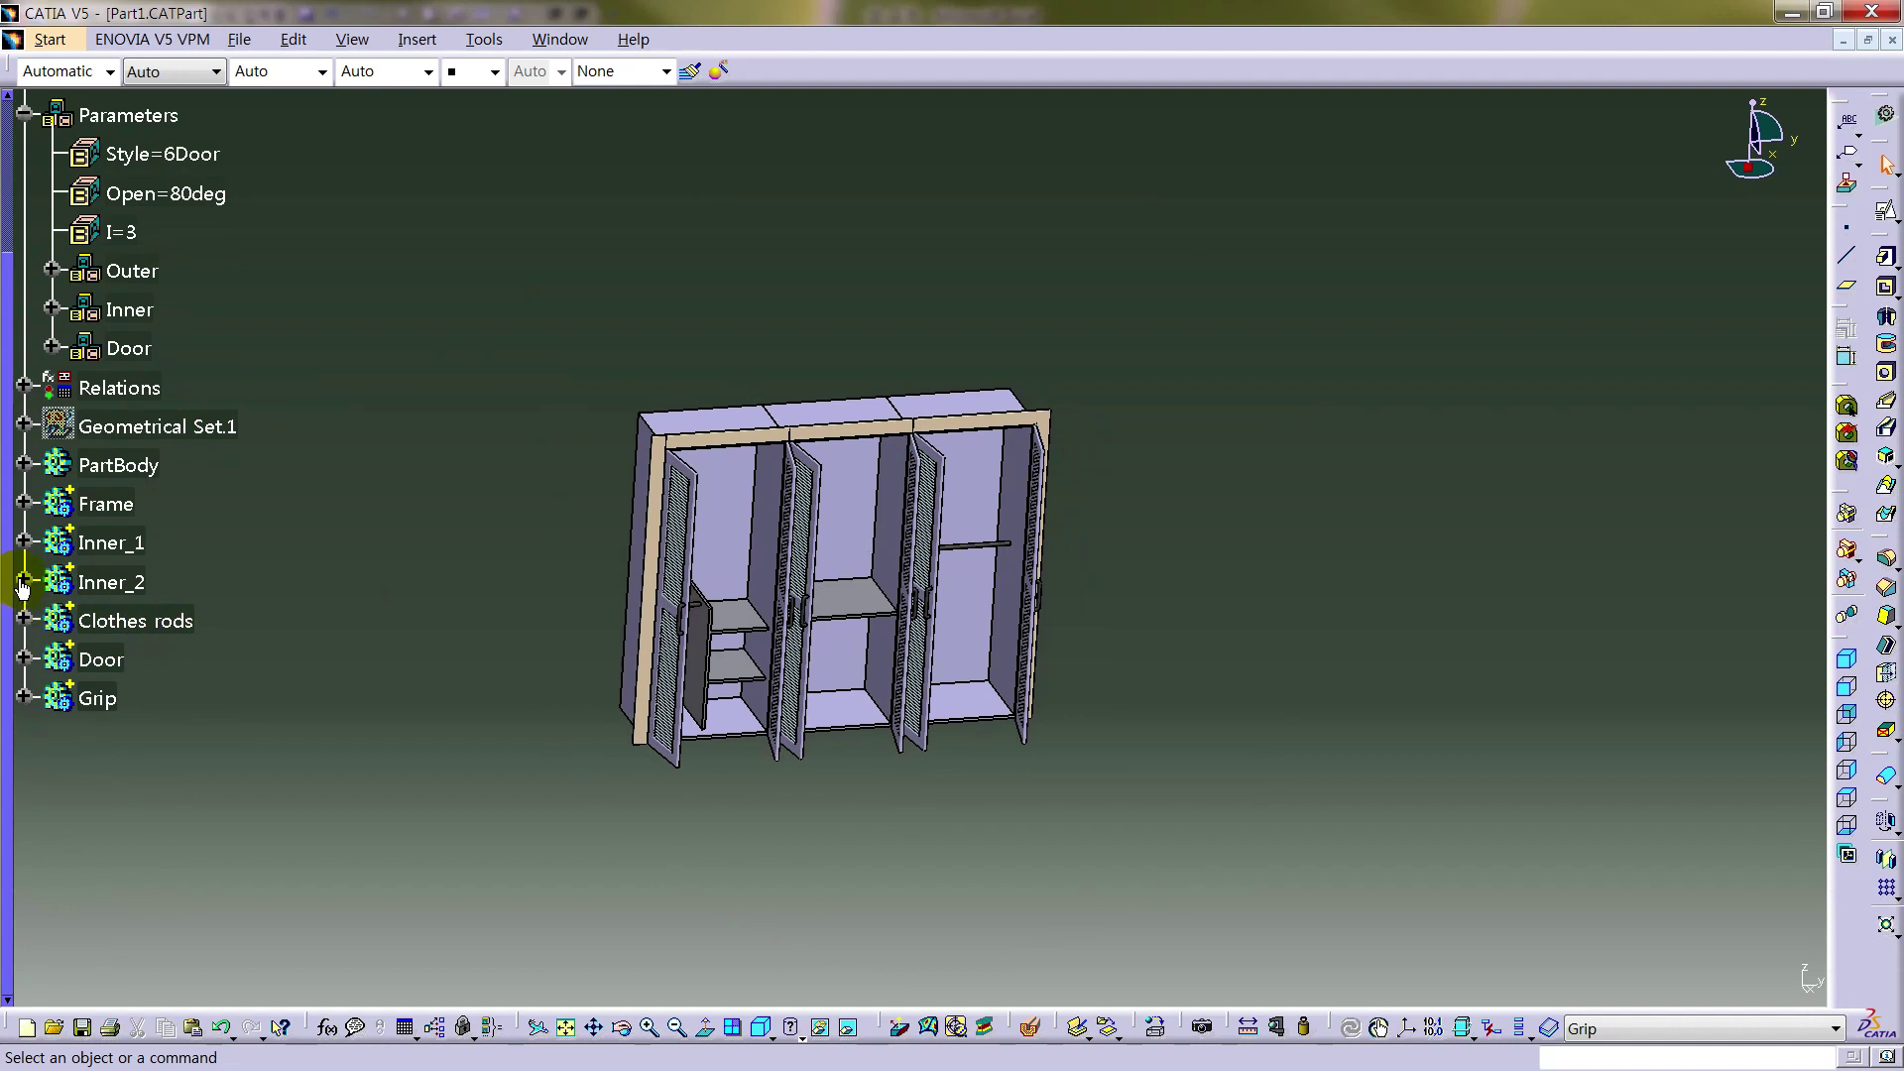
click(23, 620)
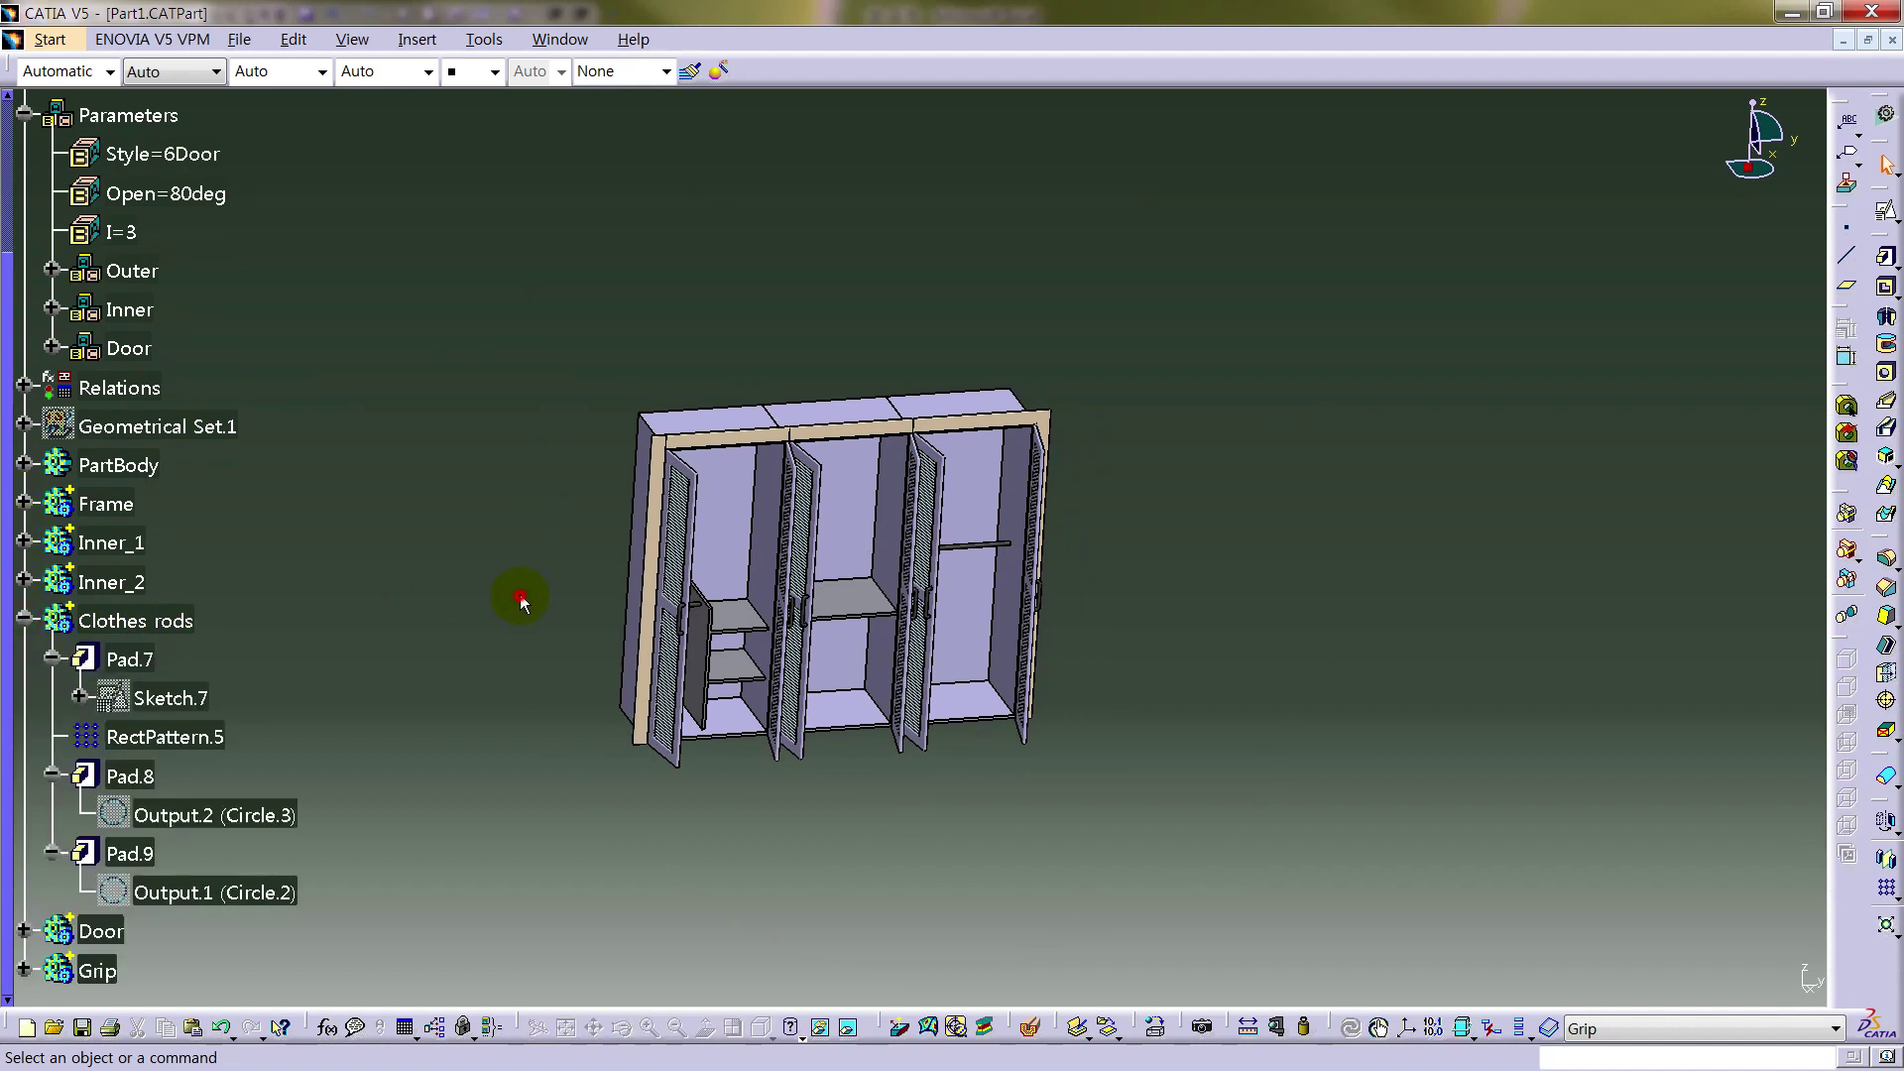
scroll(276, 643, down, 5)
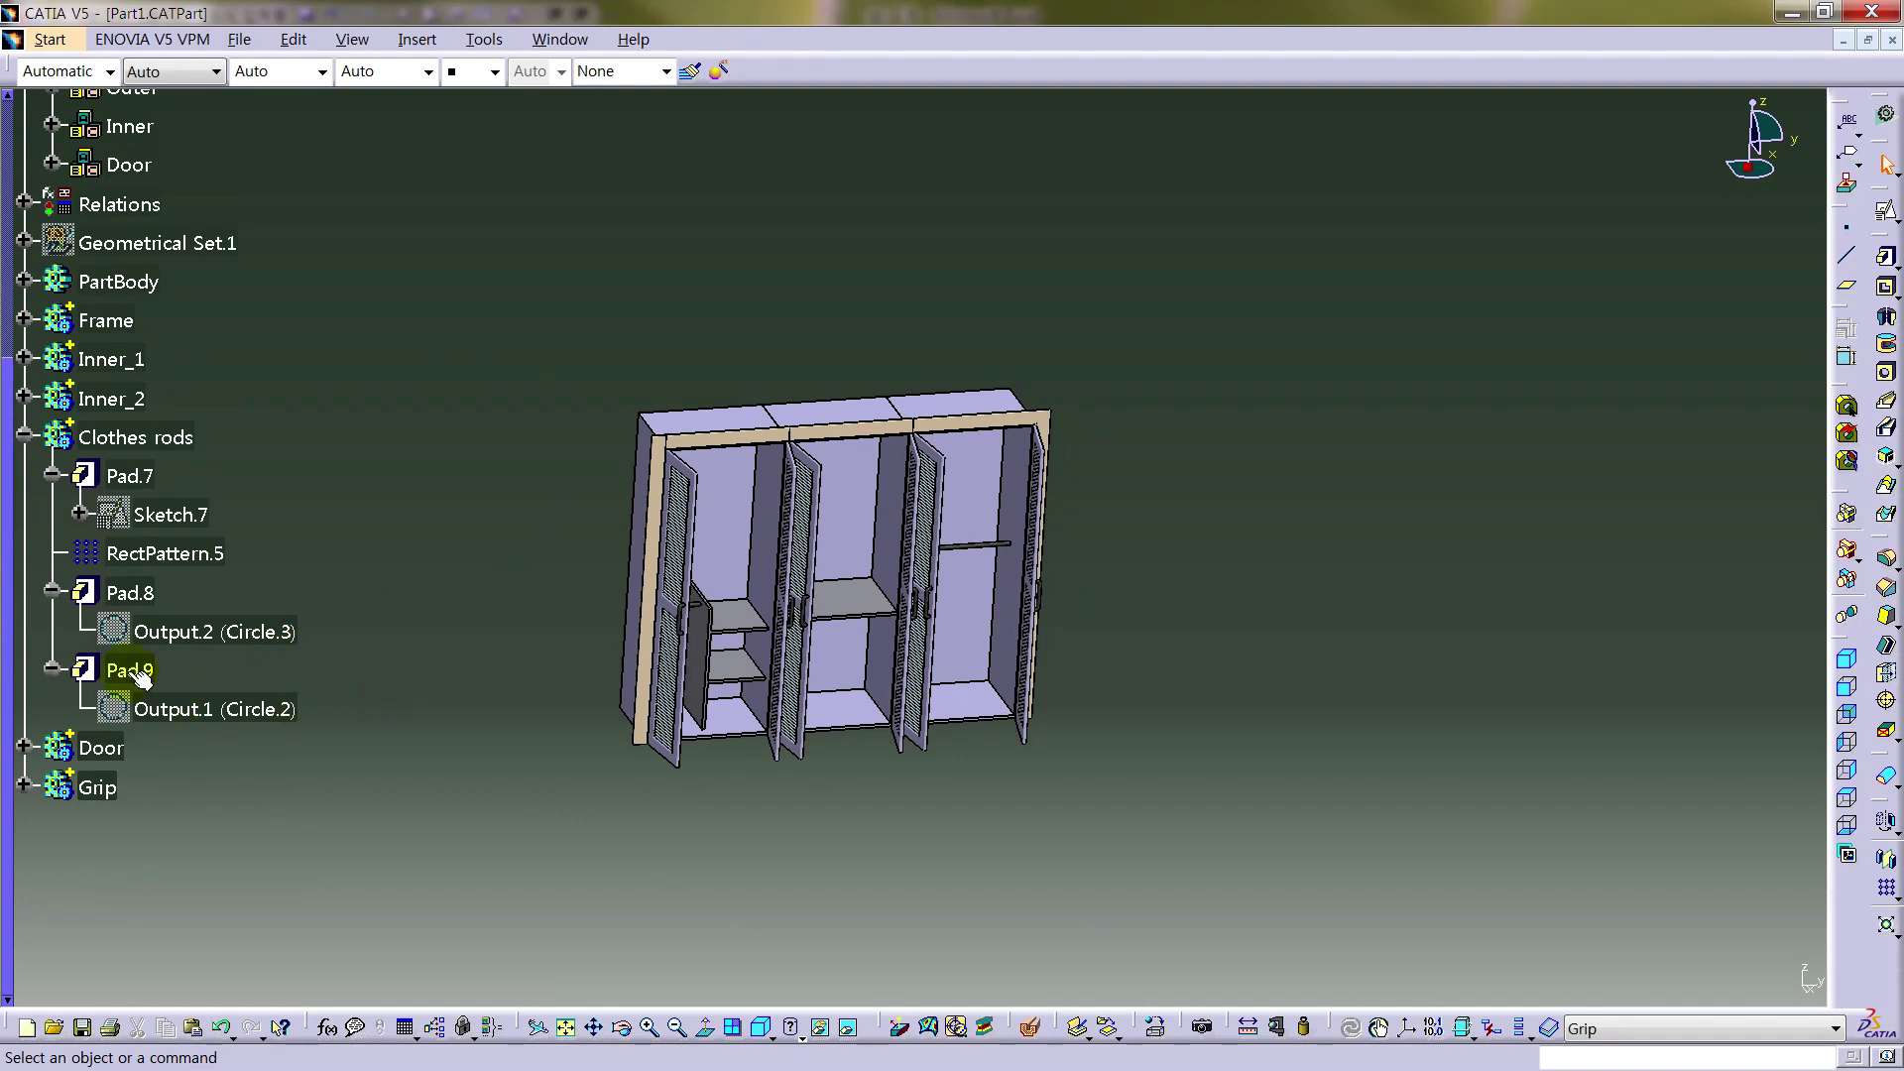
right_click(124, 675)
click(372, 872)
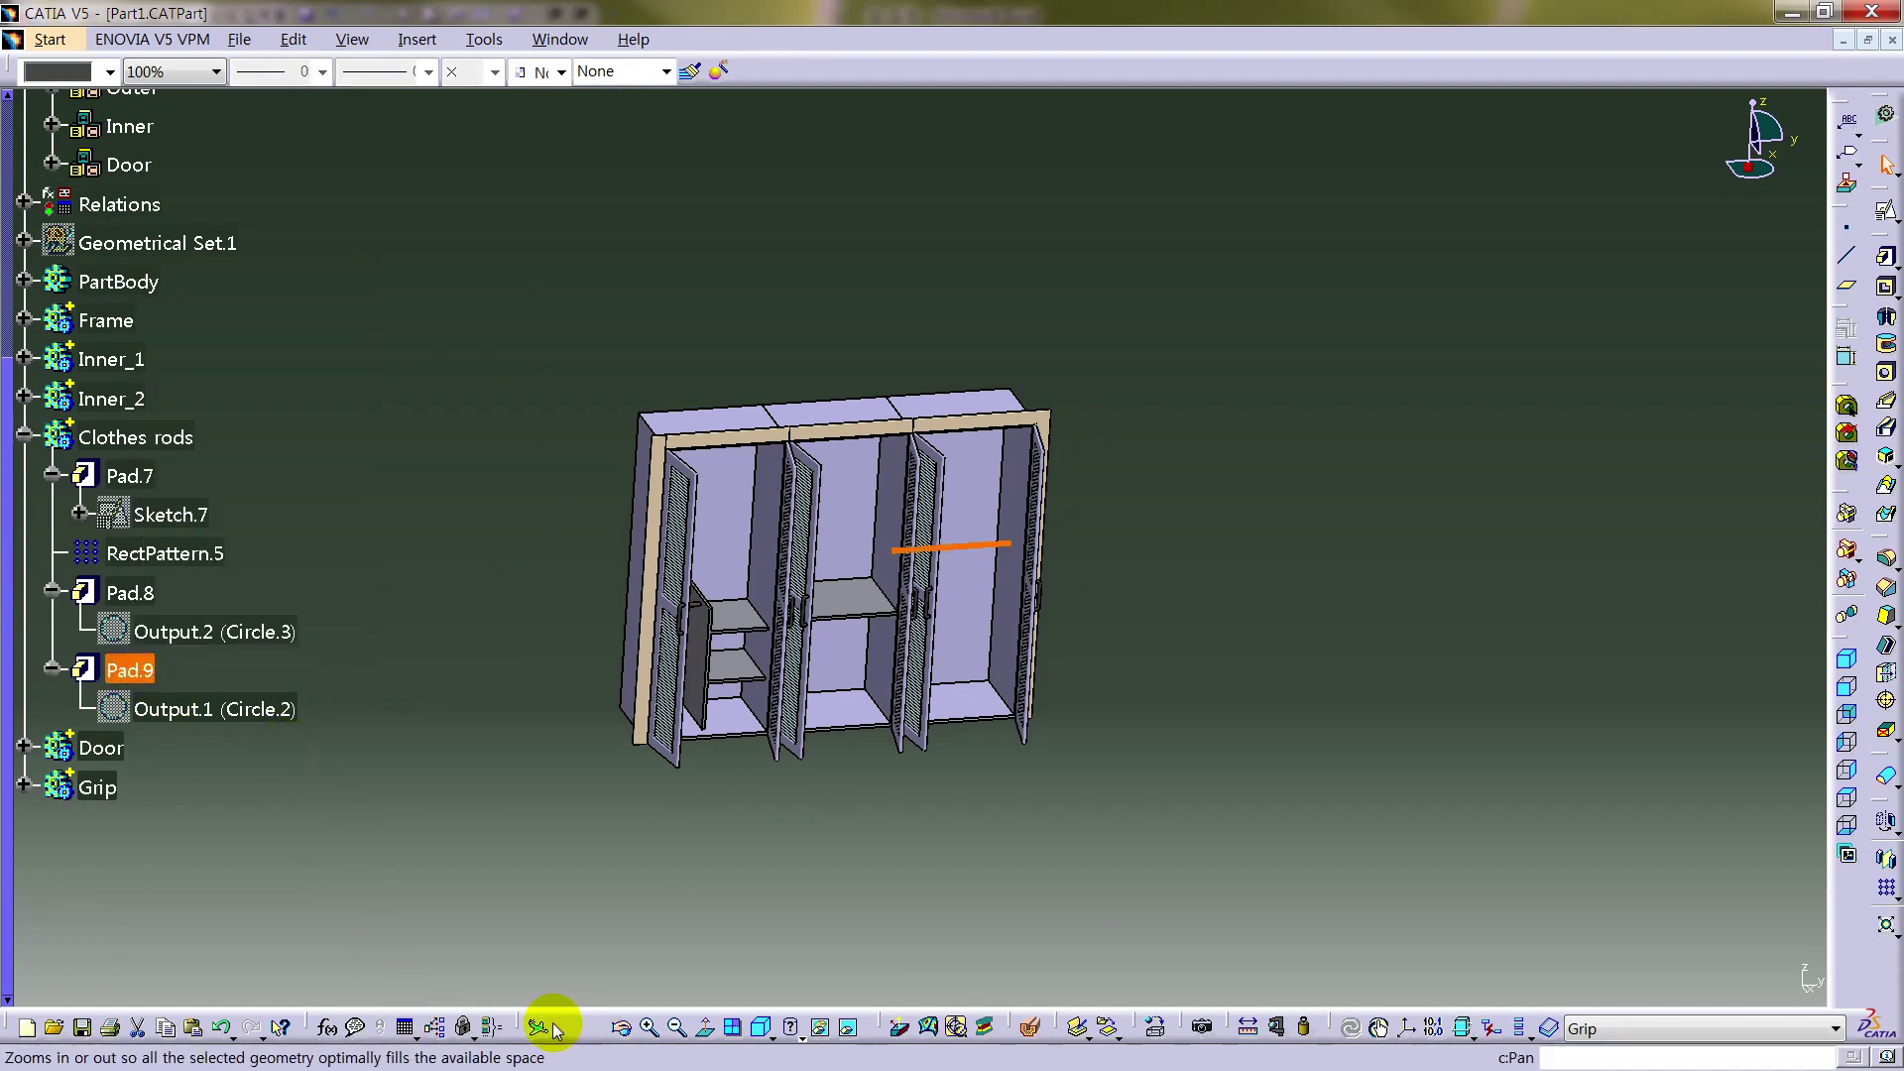
click(327, 1027)
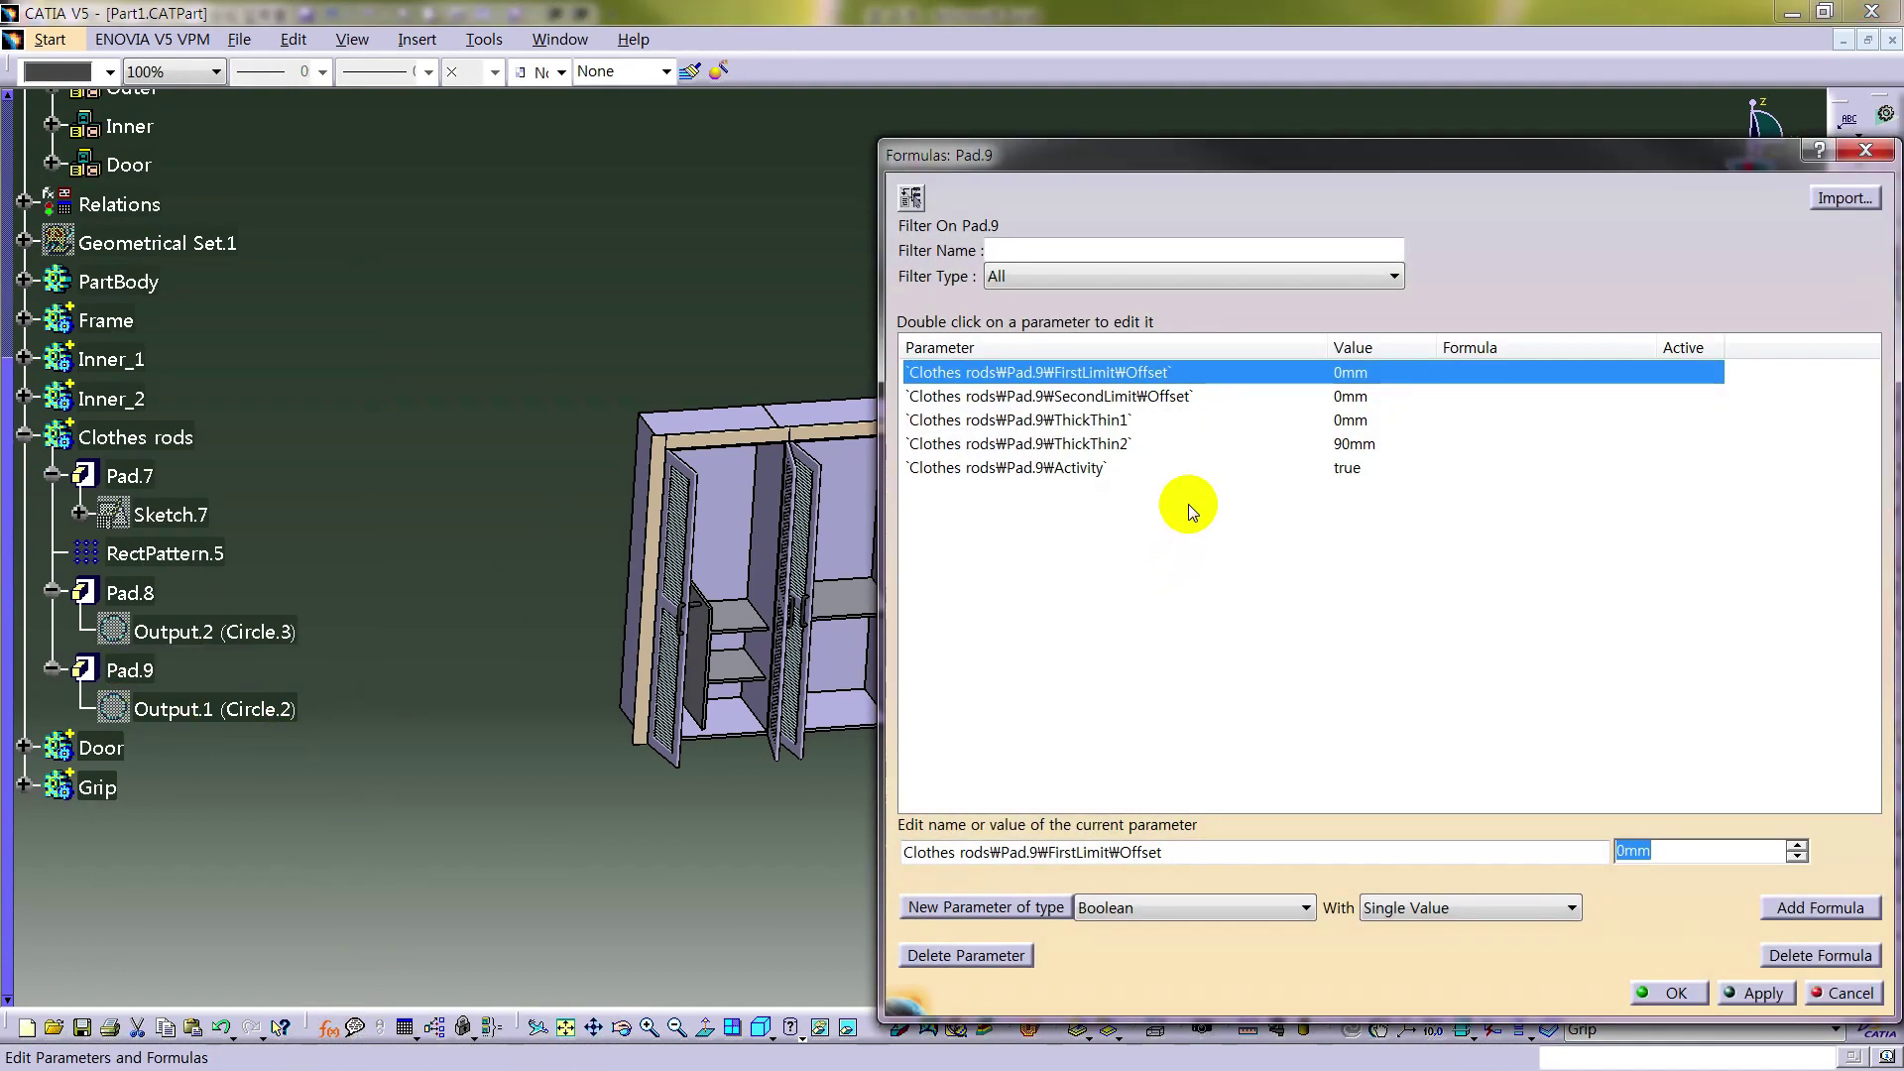
click(1086, 475)
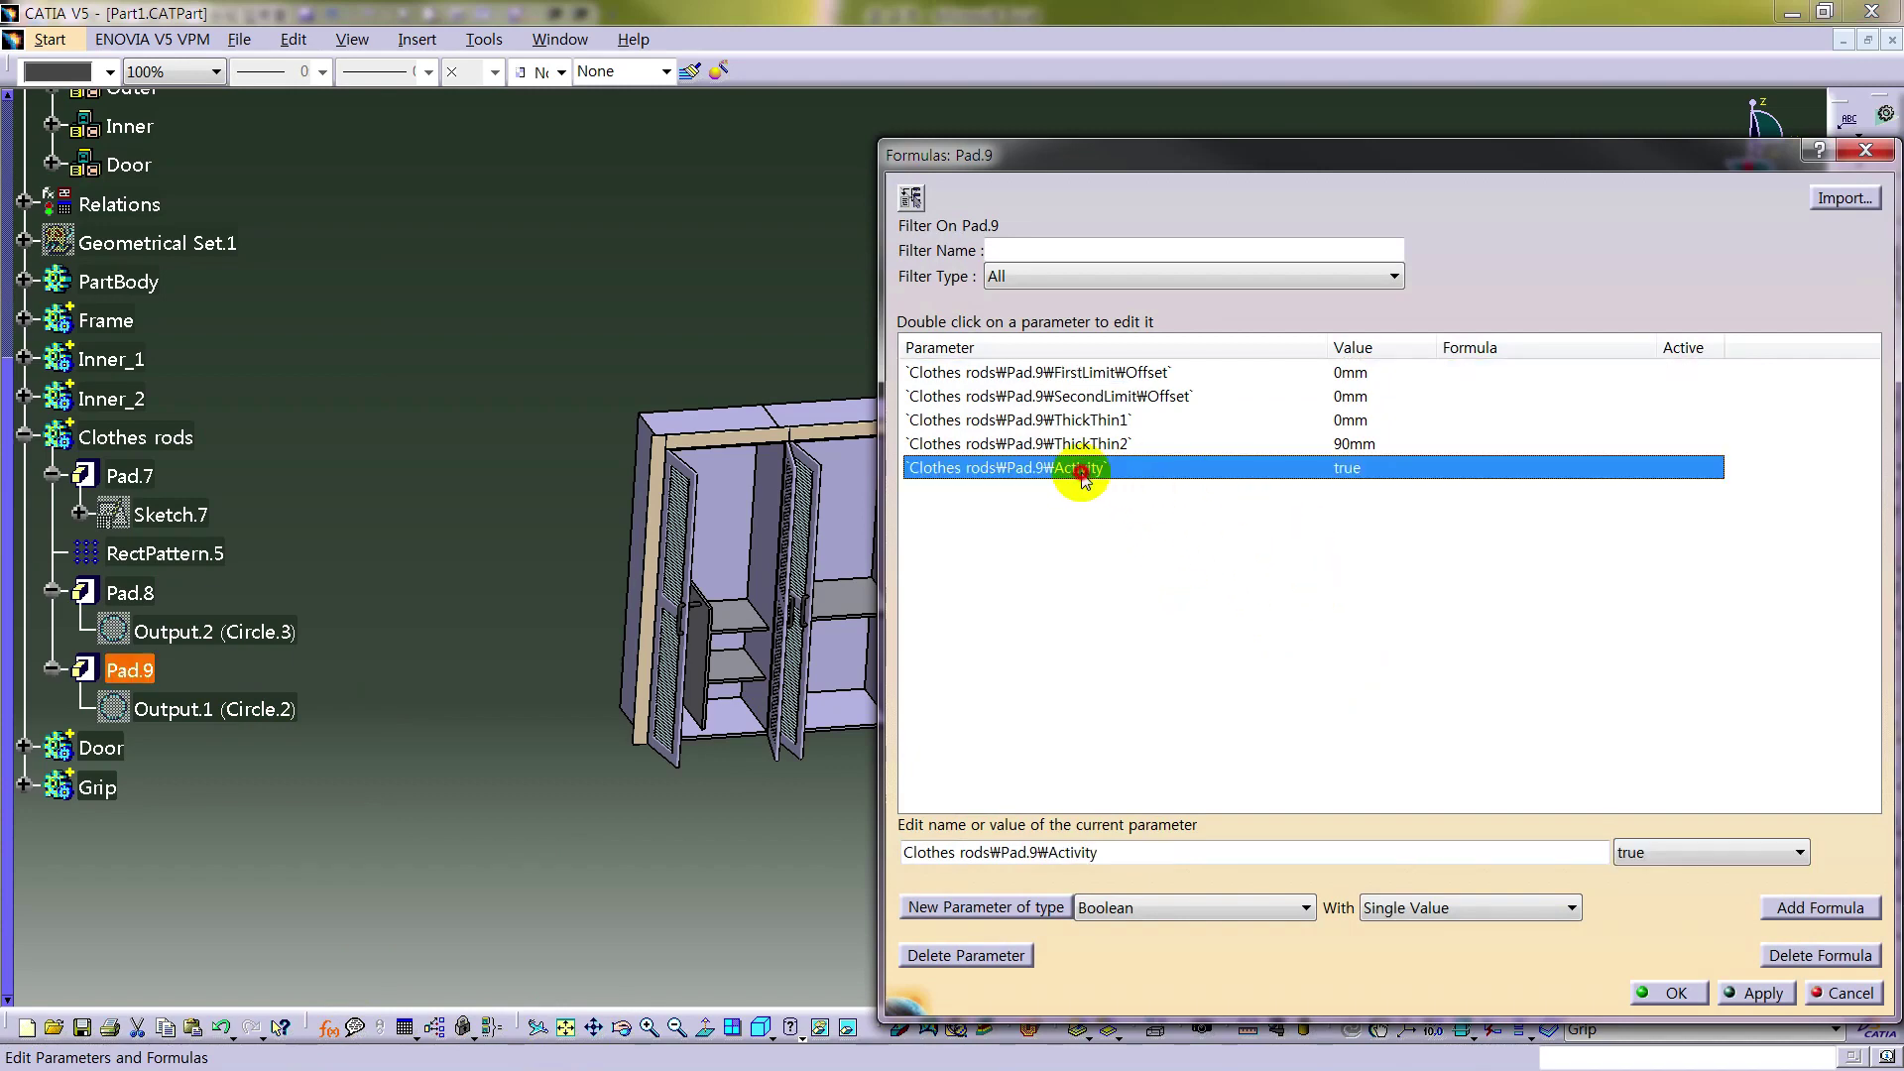
double_click(1084, 474)
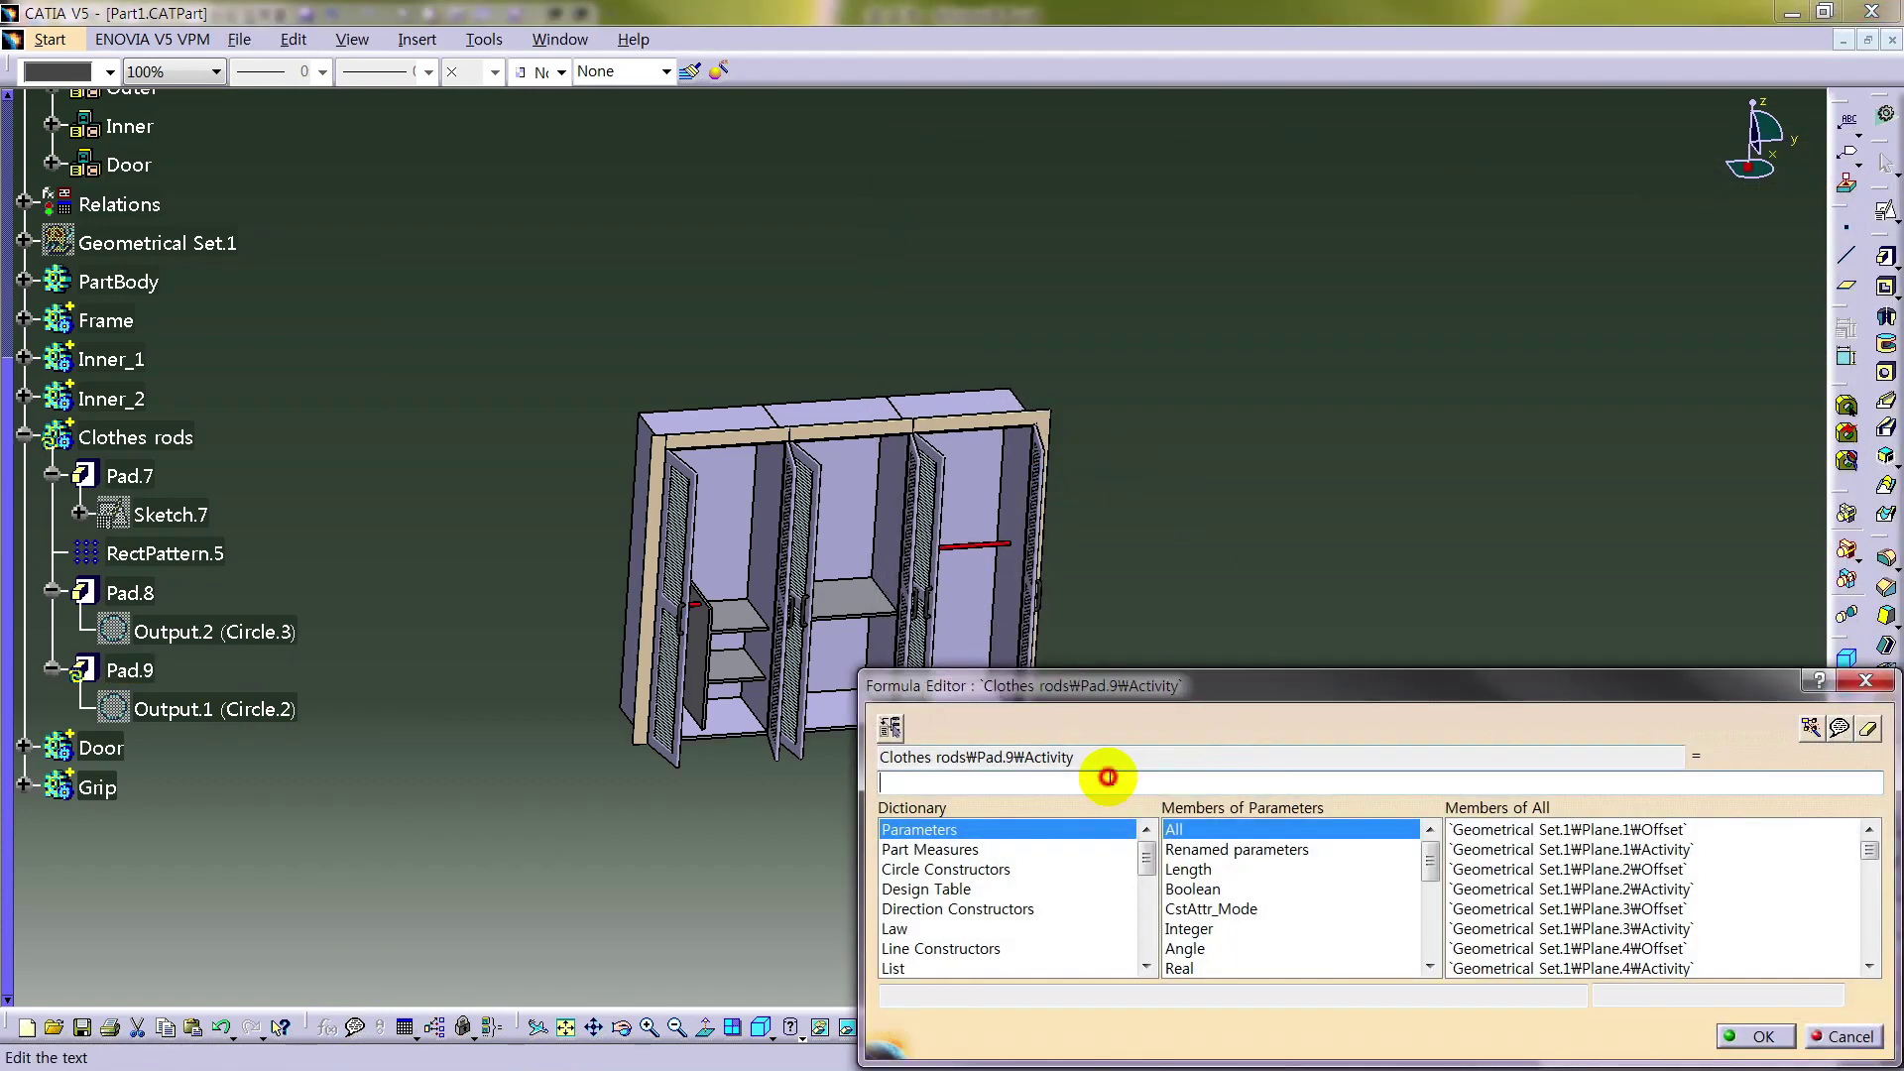
click(1226, 849)
click(1470, 851)
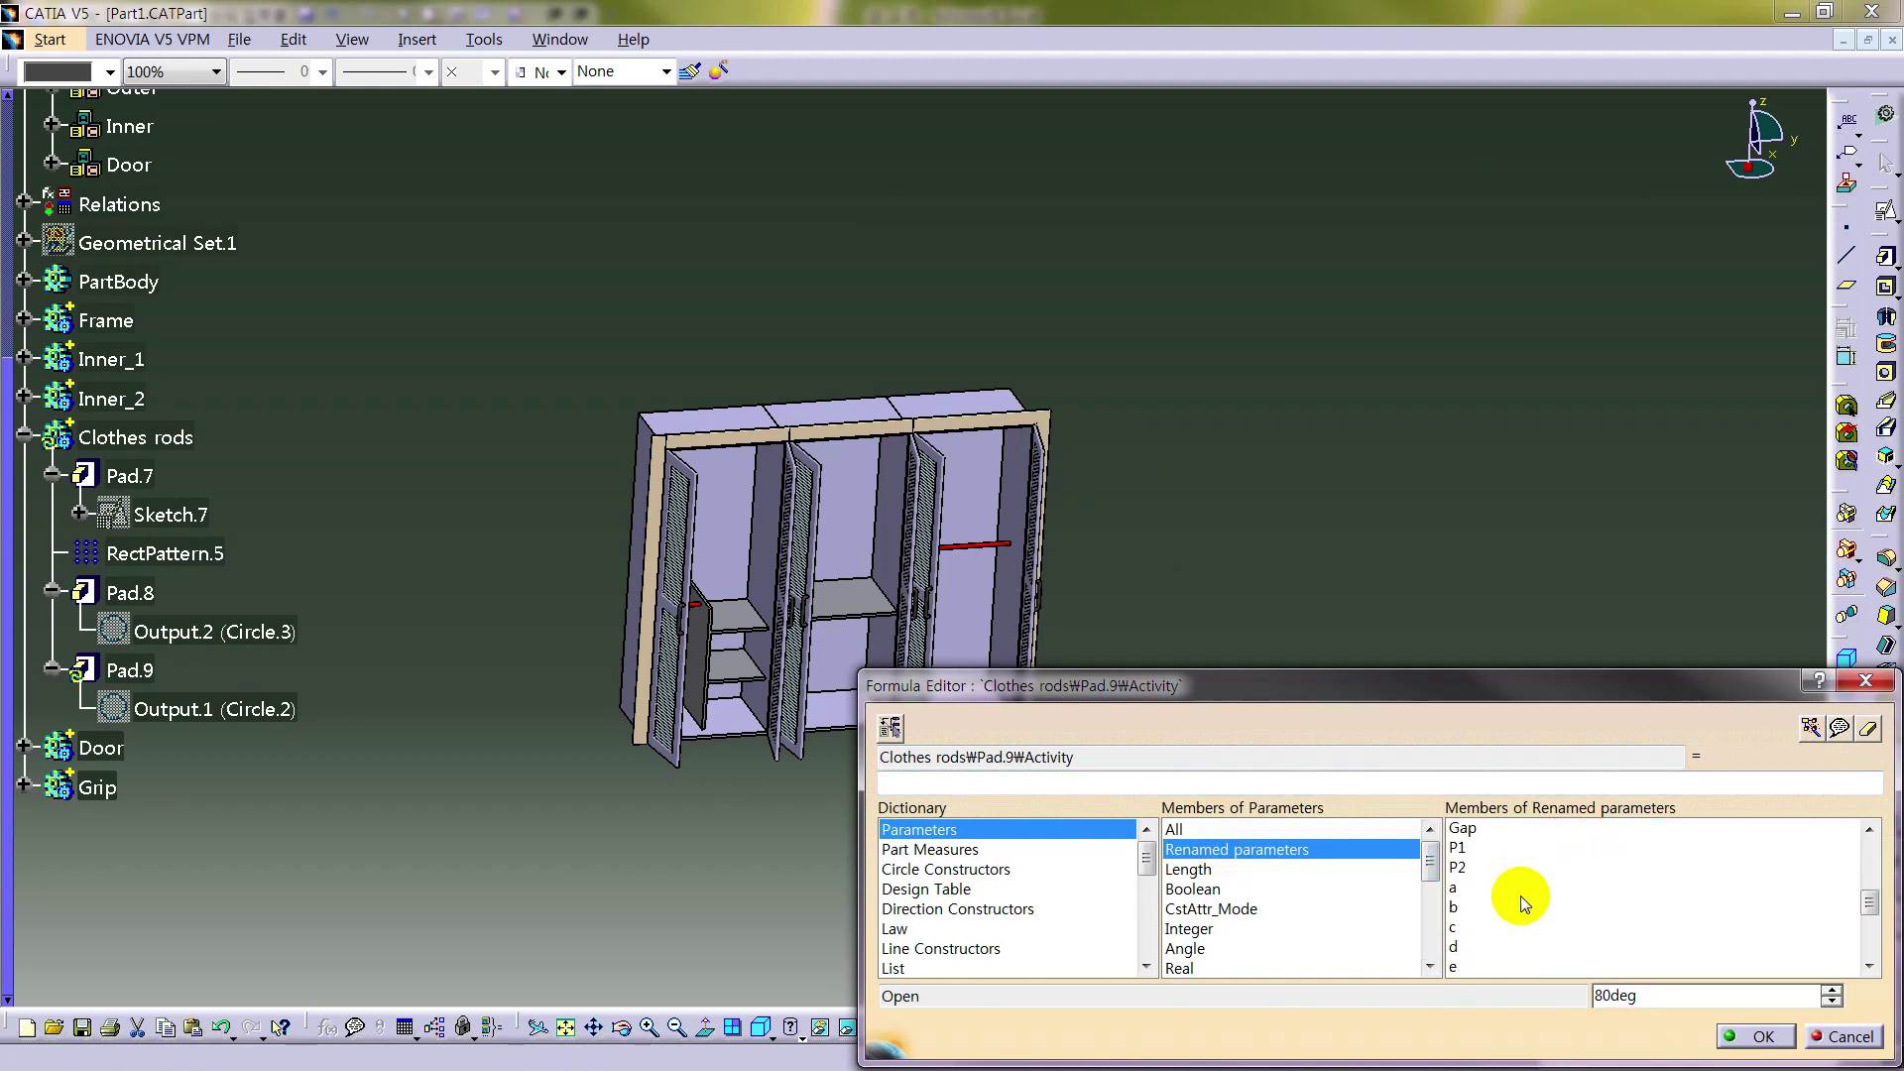
scroll(1517, 897, down, 5)
double_click(1476, 950)
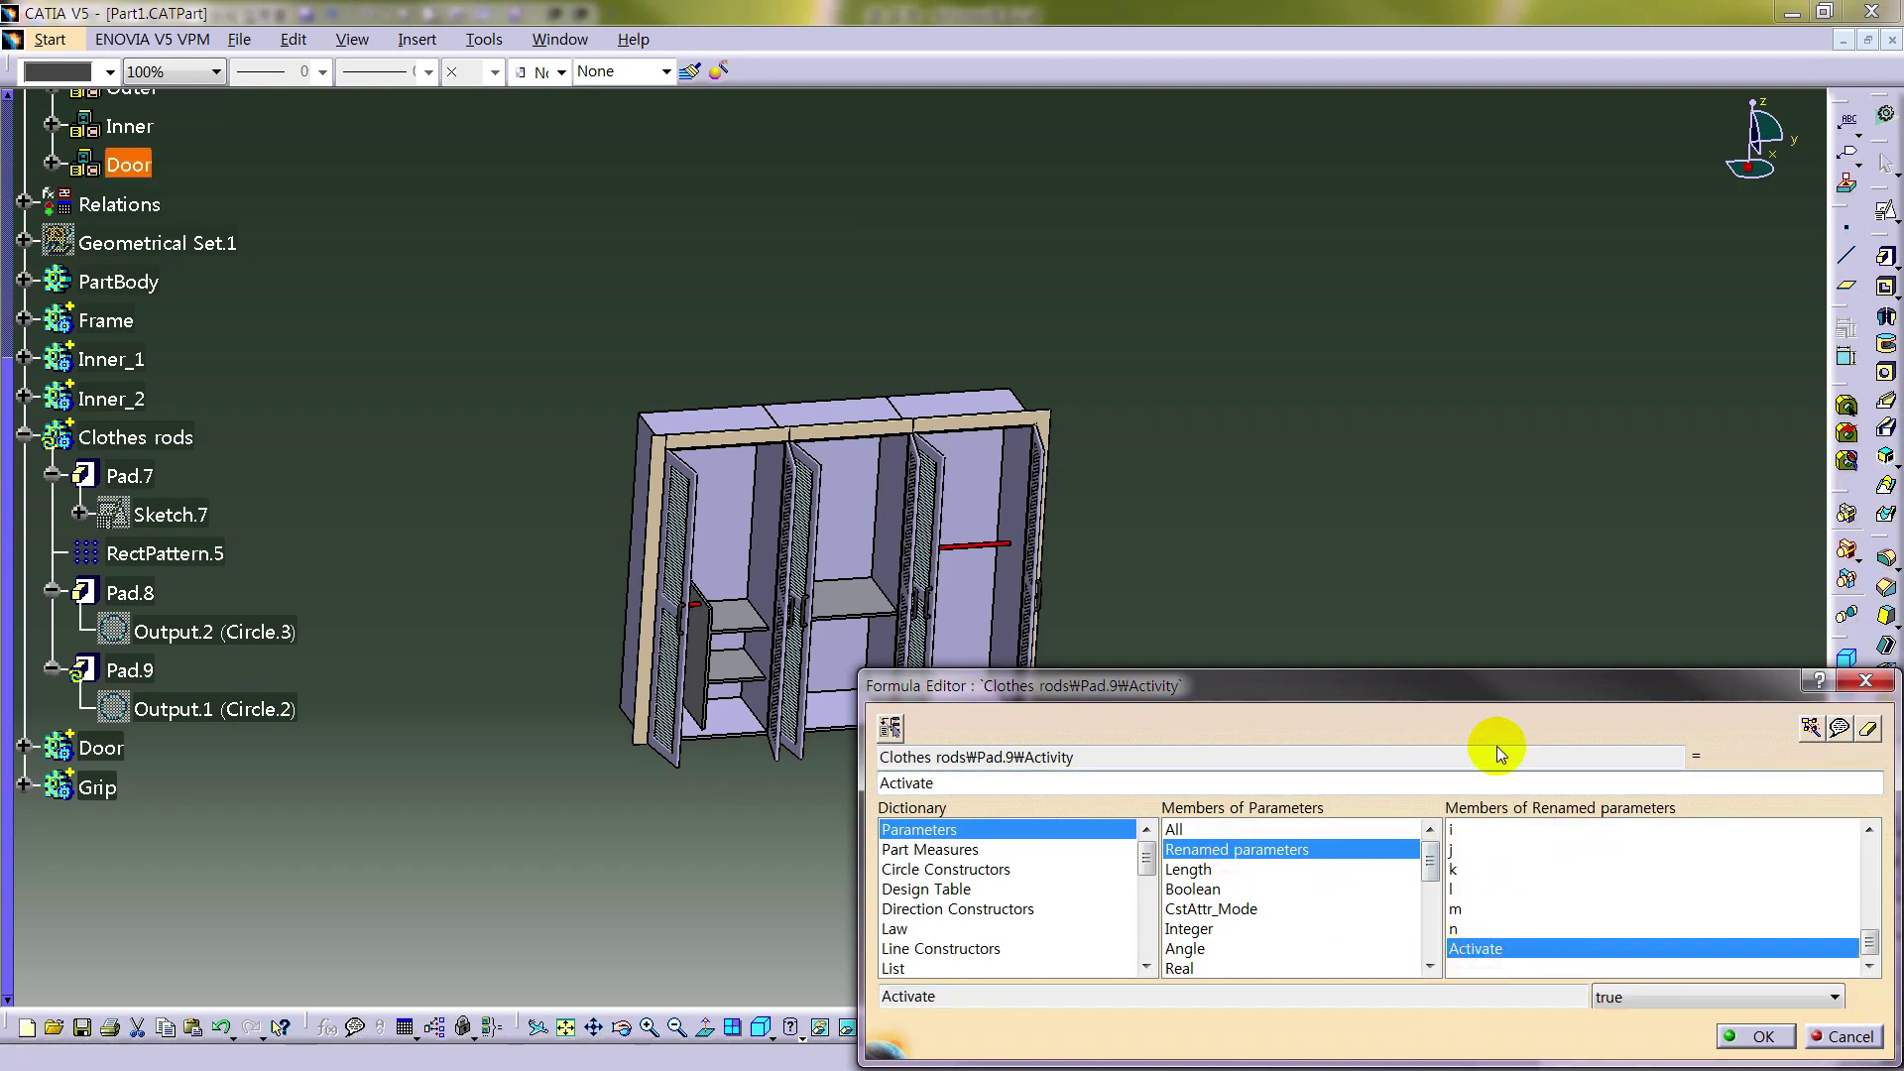
click(1760, 1037)
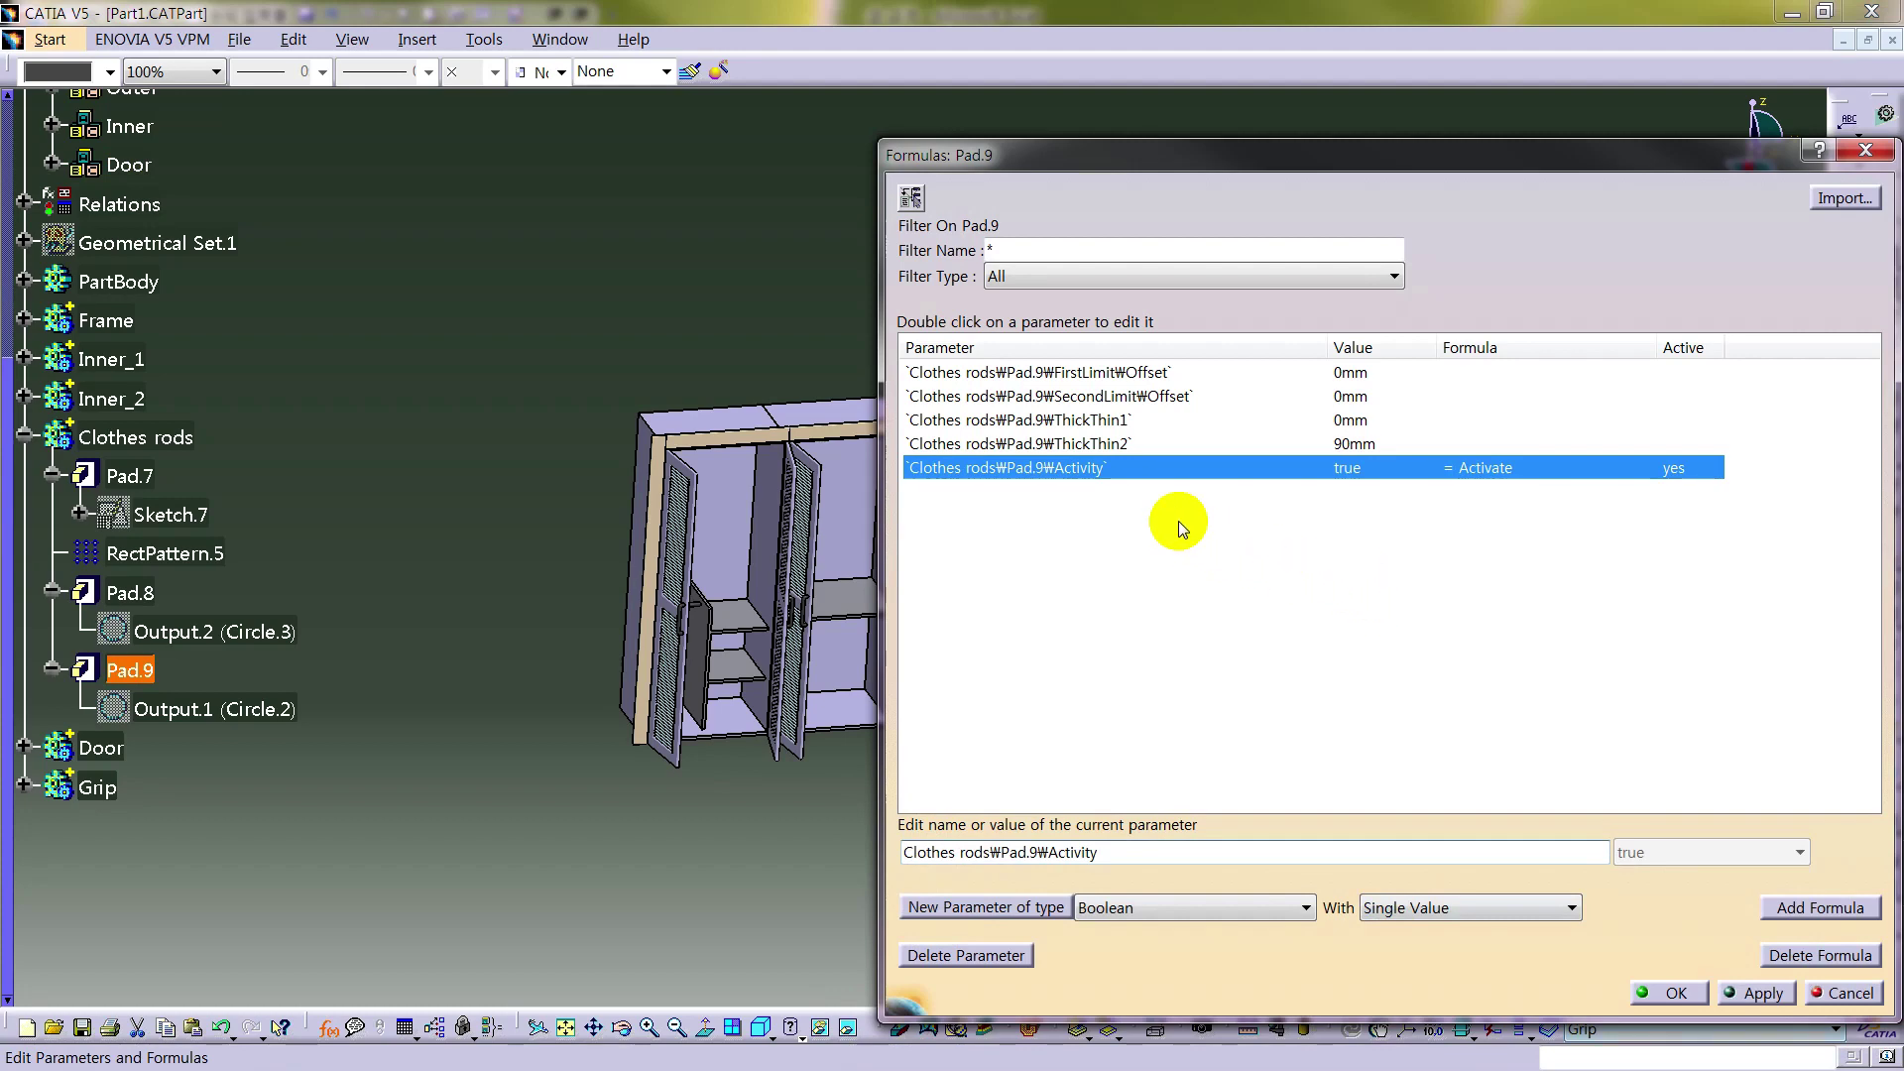
click(1666, 993)
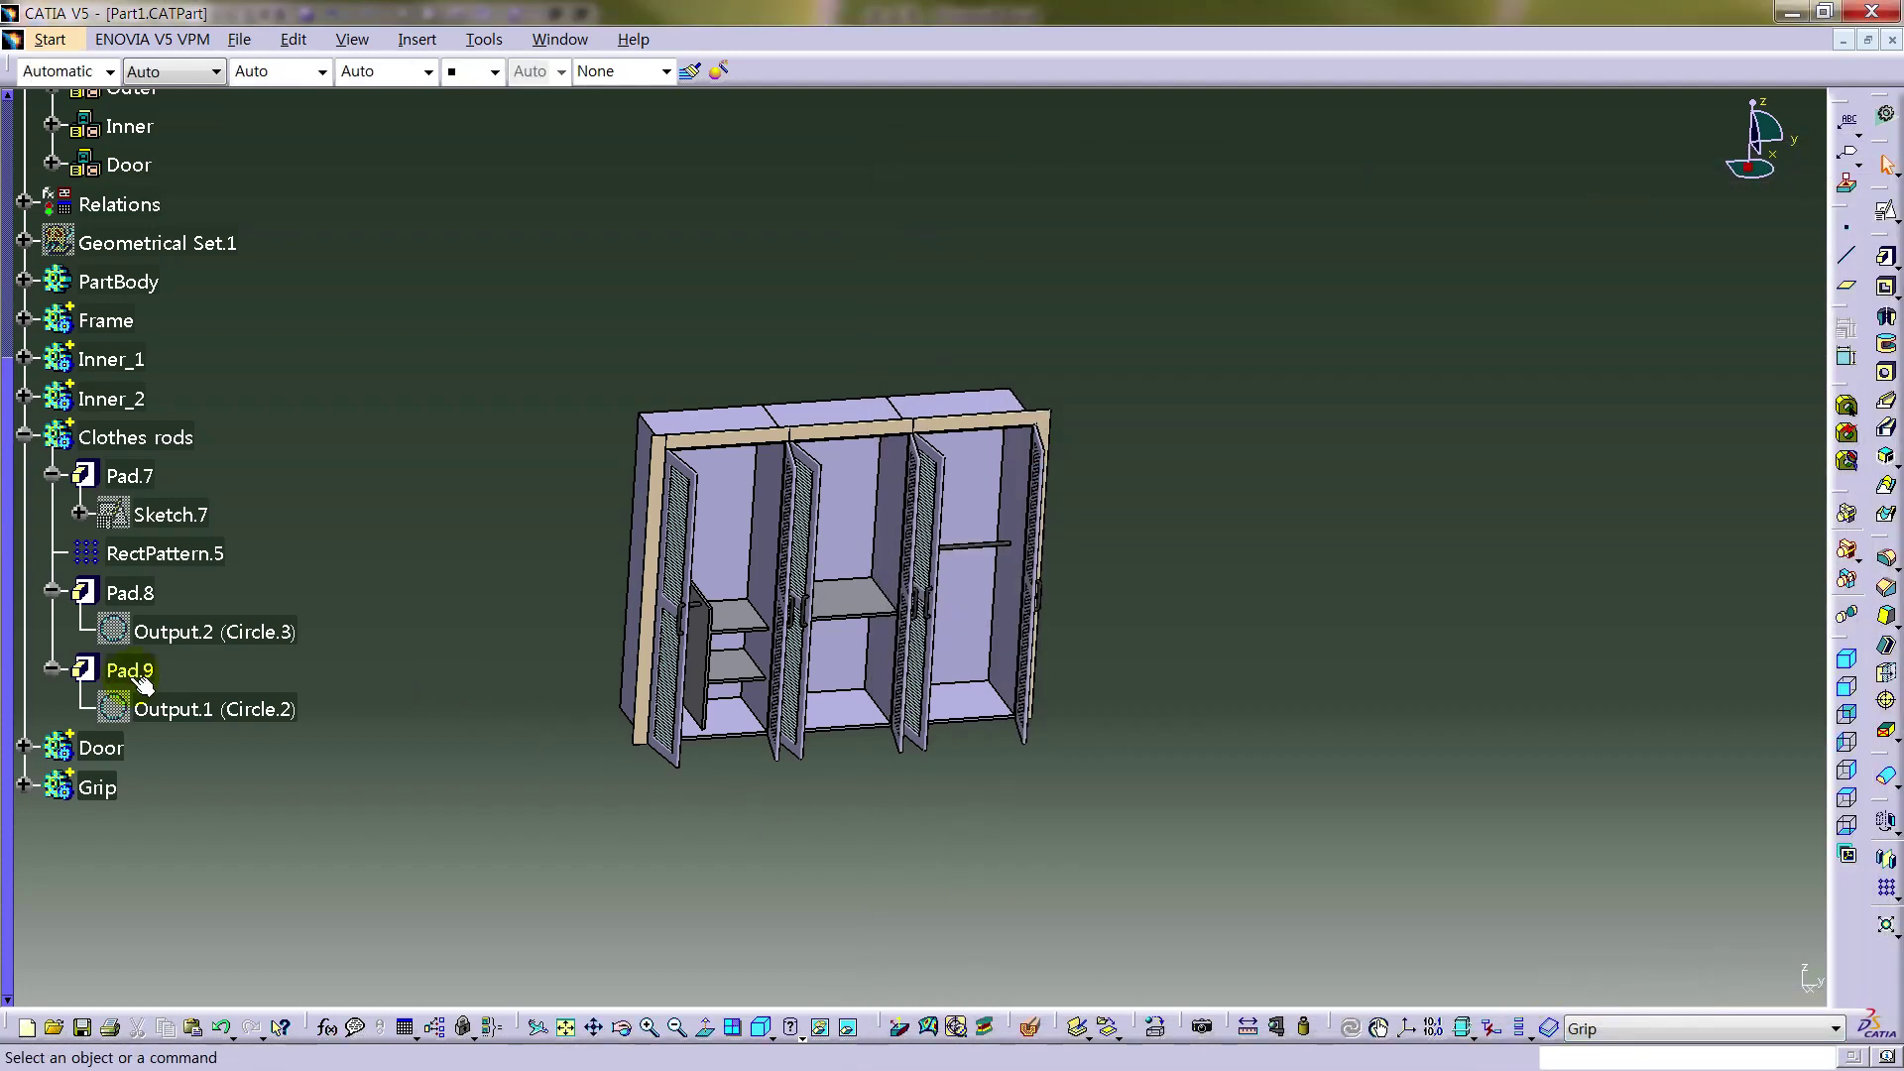
- Switch to the Knowledge Advisor workbench and create a new rule under the part's Relations with the default name and description
click(144, 684)
mouse_move(943, 602)
middle_down()
mouse_move(1002, 651)
mouse_move(863, 502)
mouse_move(905, 608)
middle_up()
click(397, 575)
middle_drag(533, 749, 429, 578)
scroll(407, 556, up, 3)
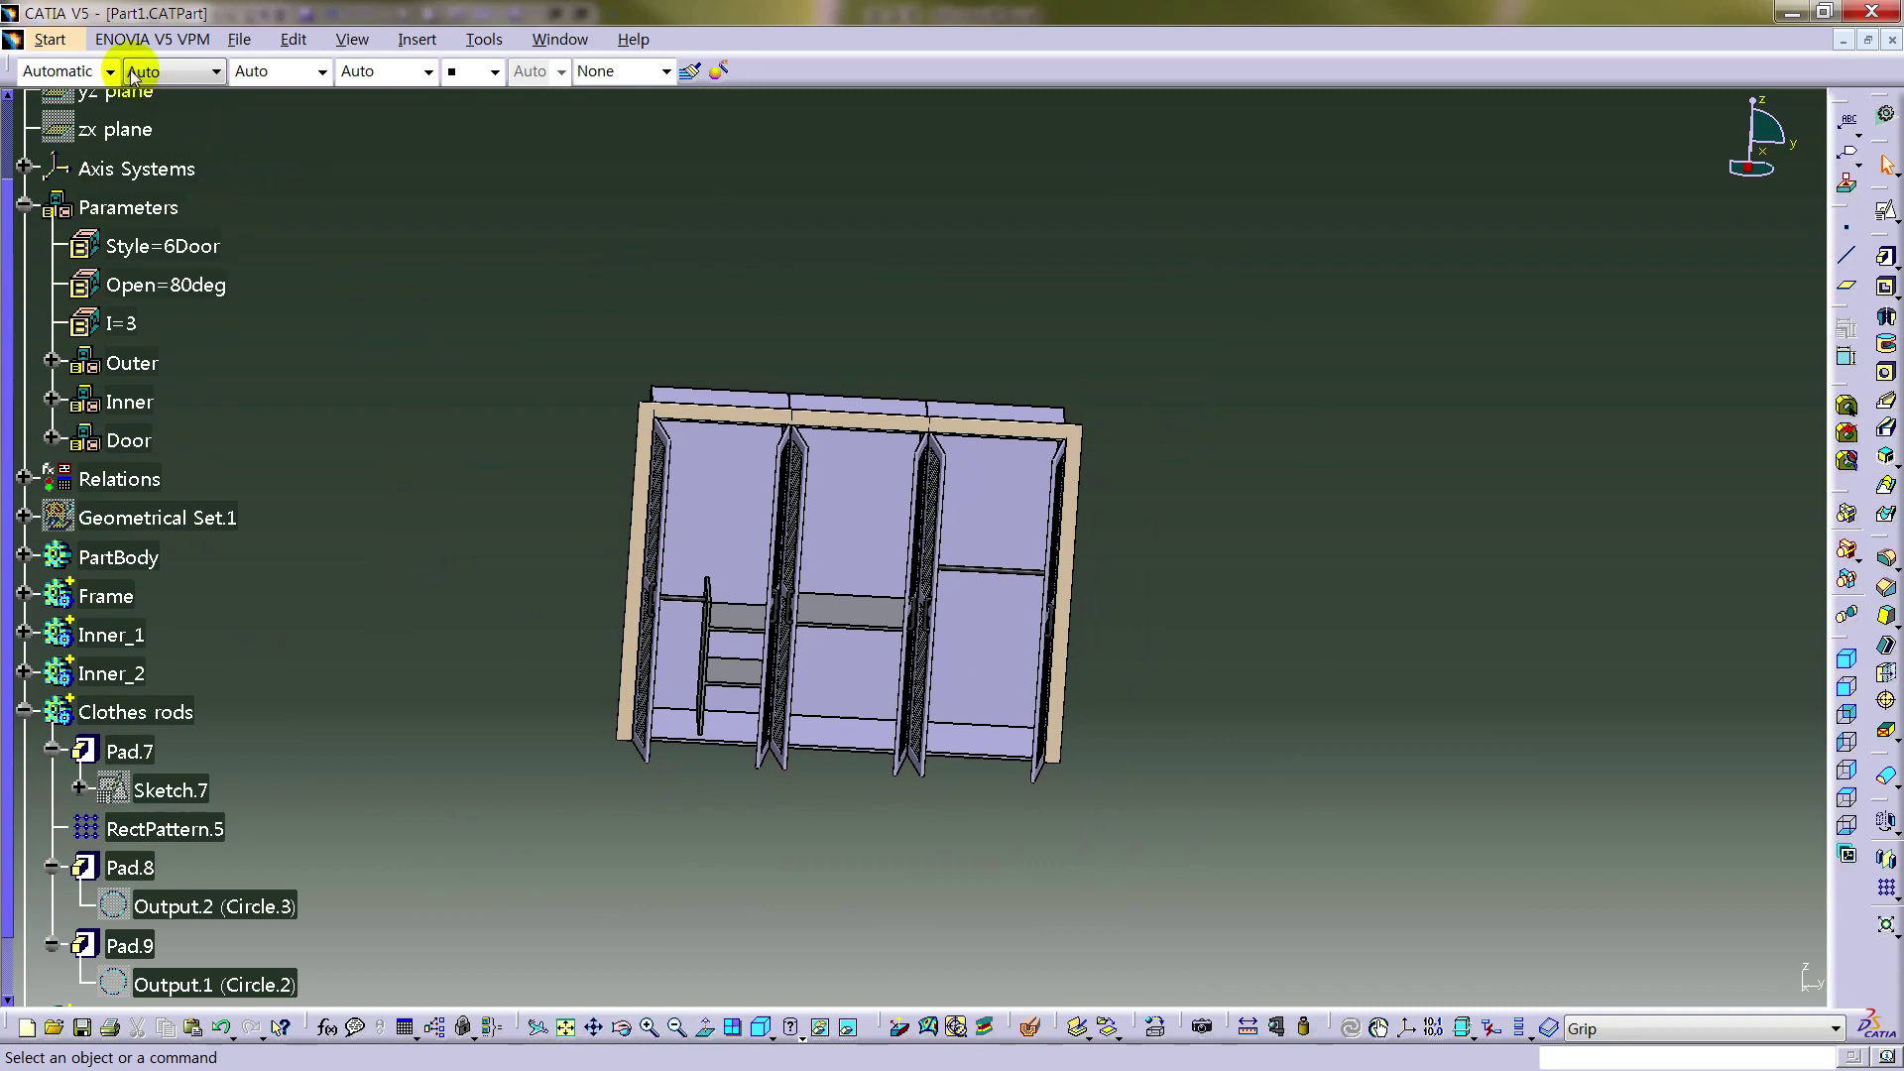
click(50, 40)
mouse_move(158, 551)
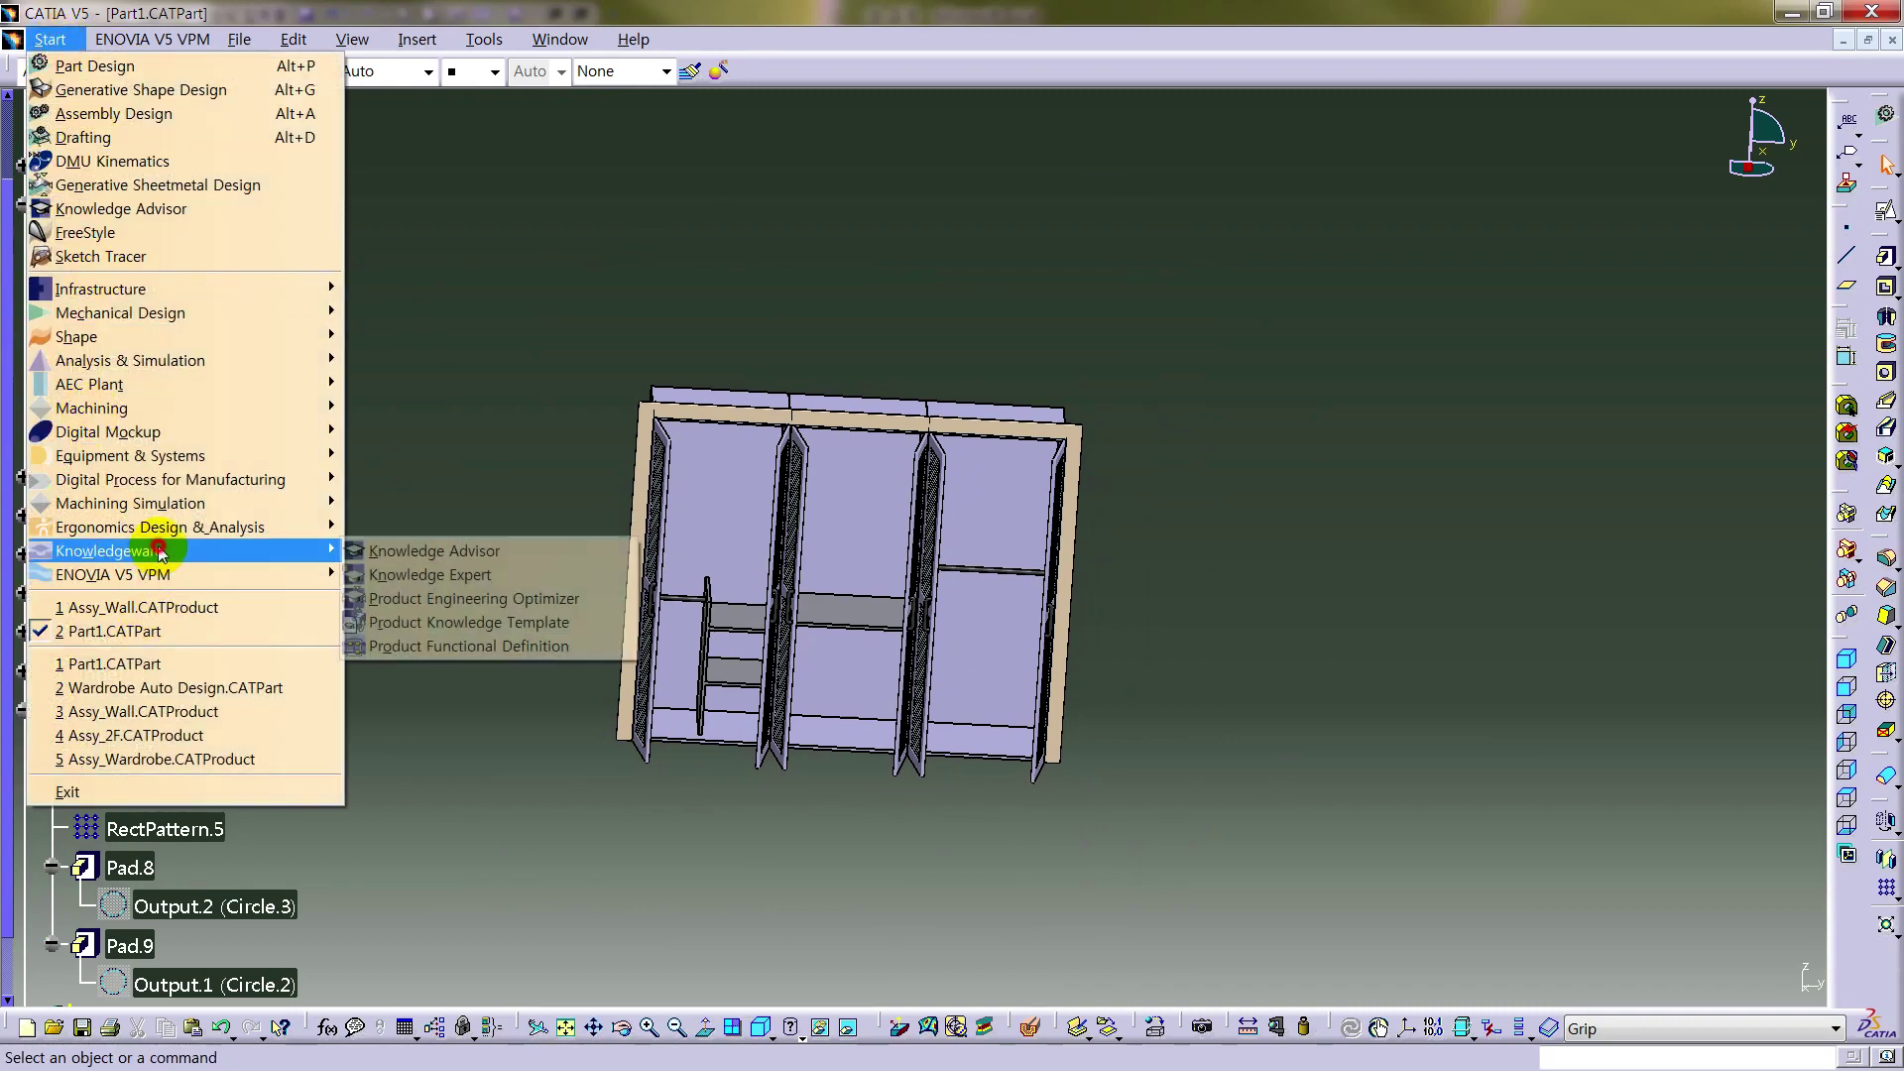
click(505, 553)
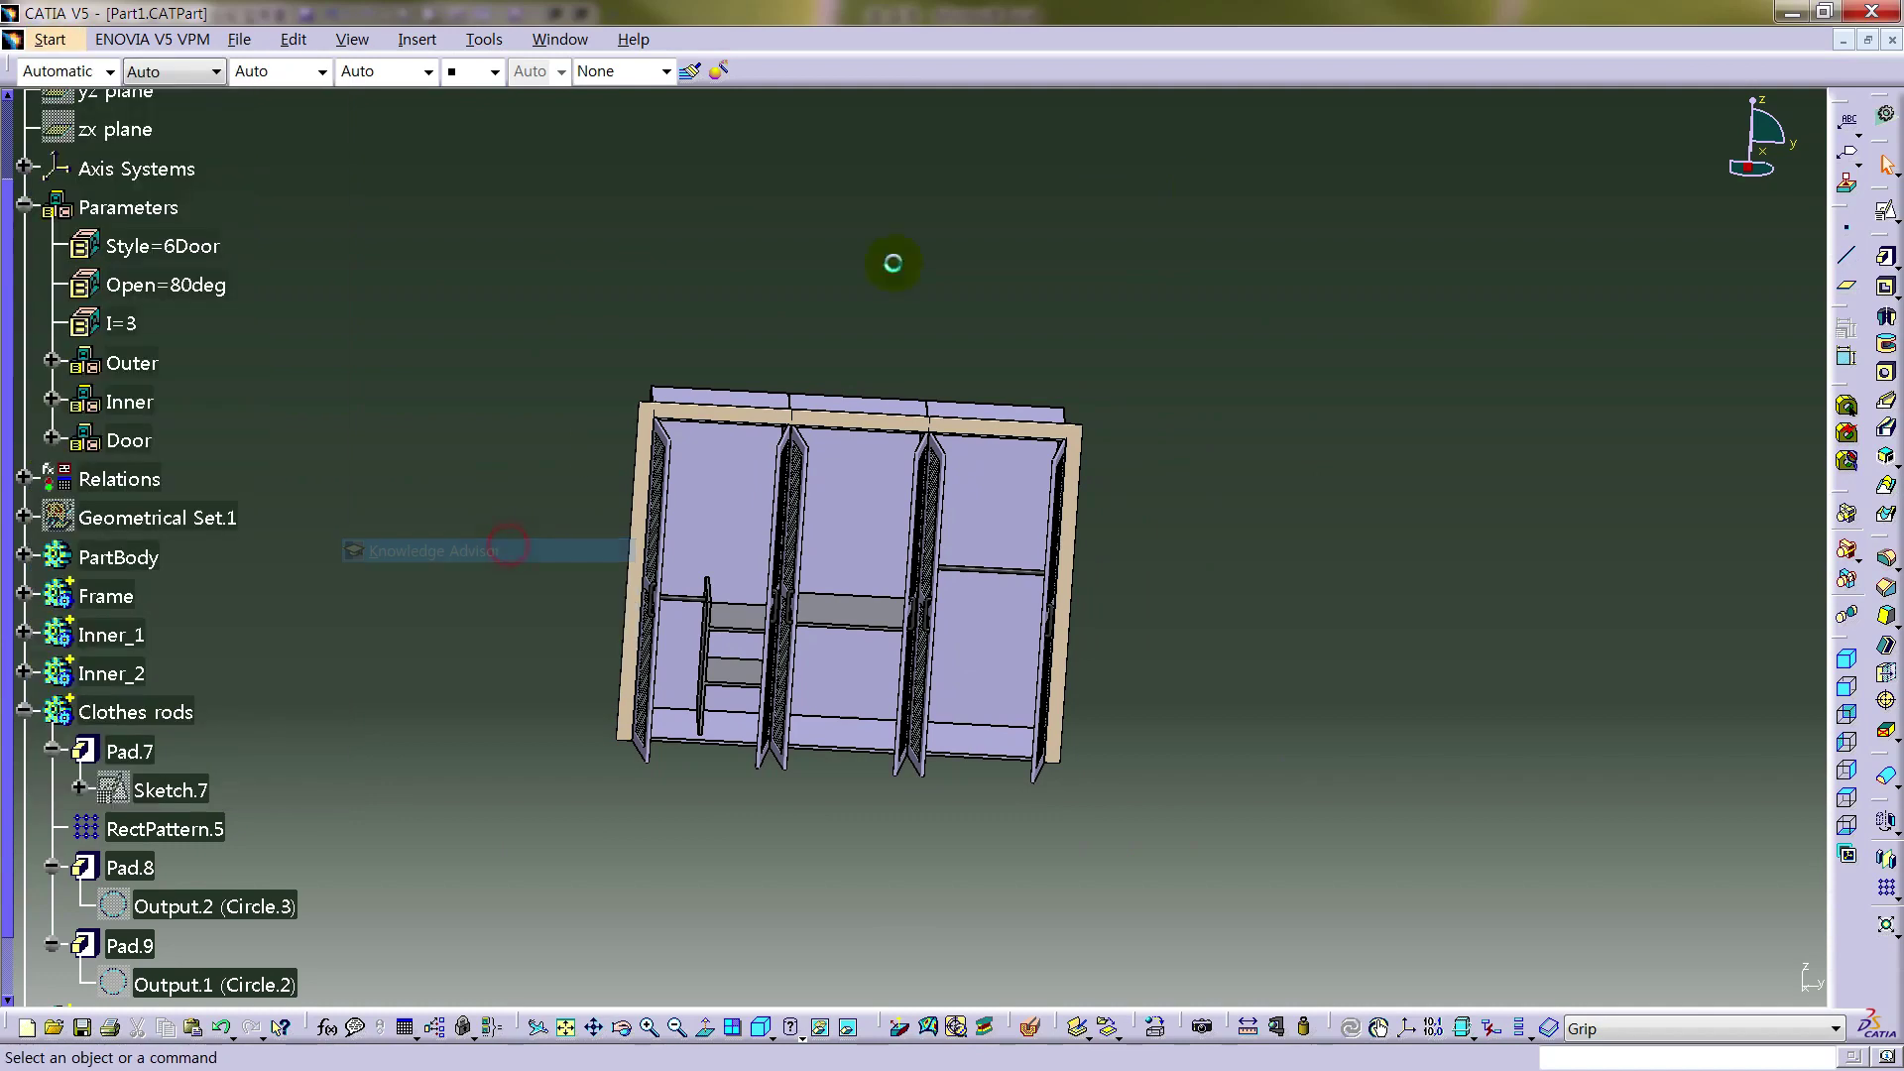
click(1886, 193)
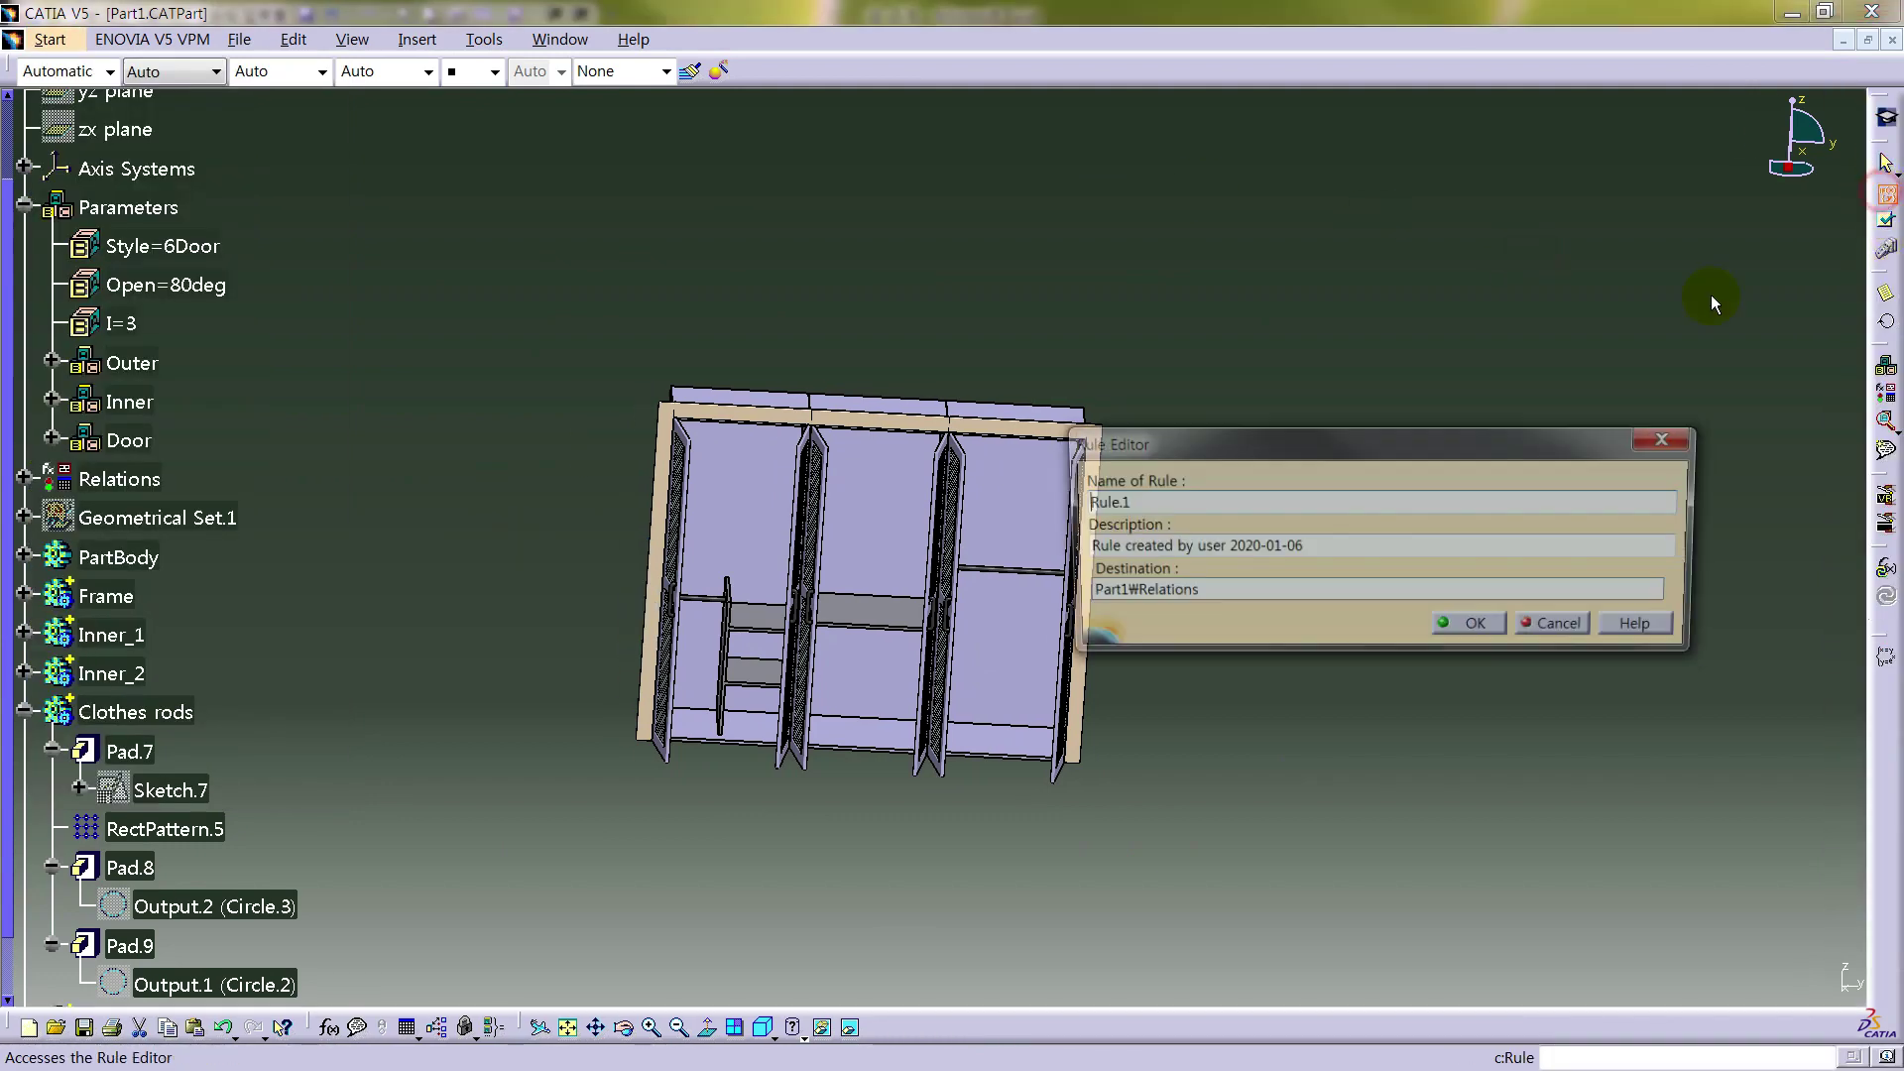
click(1476, 629)
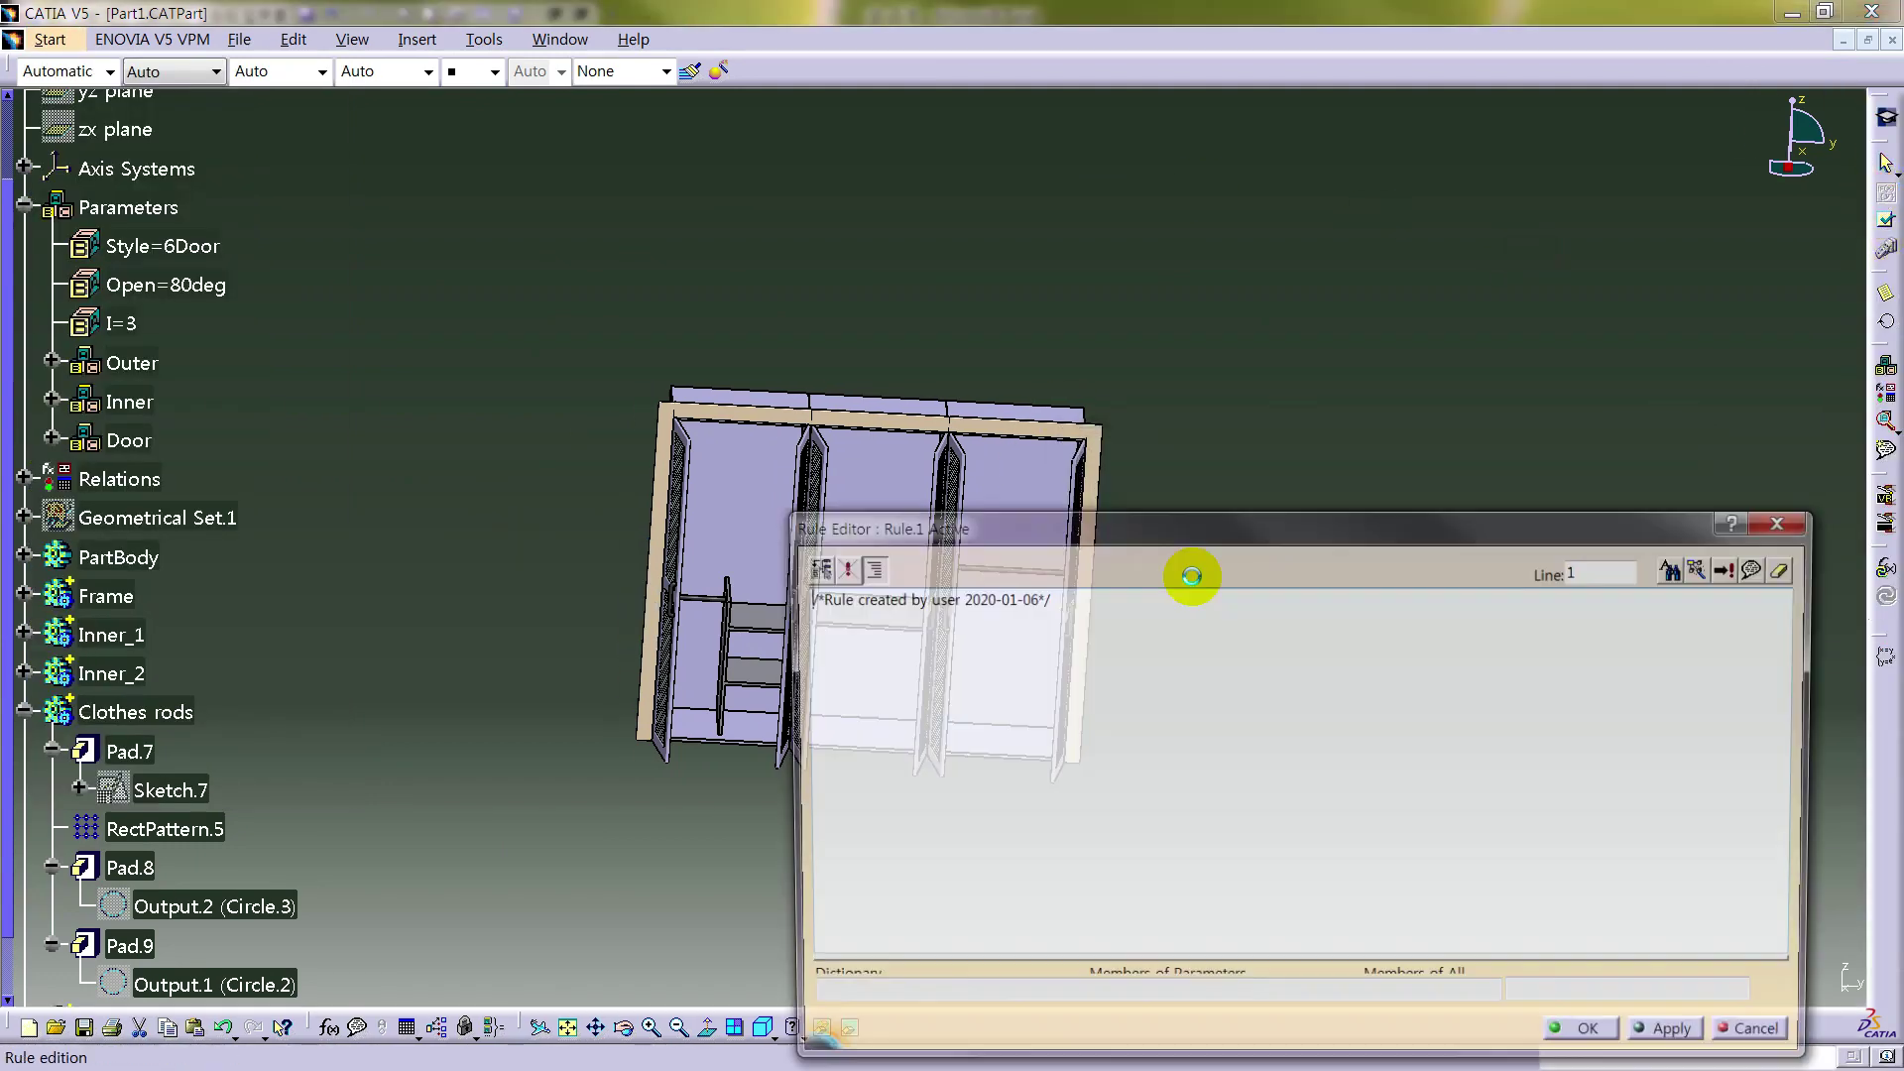
- Write the rule's first condition: if Style =="6Door", set I =3 and Activate="true" within braces
click(1085, 618)
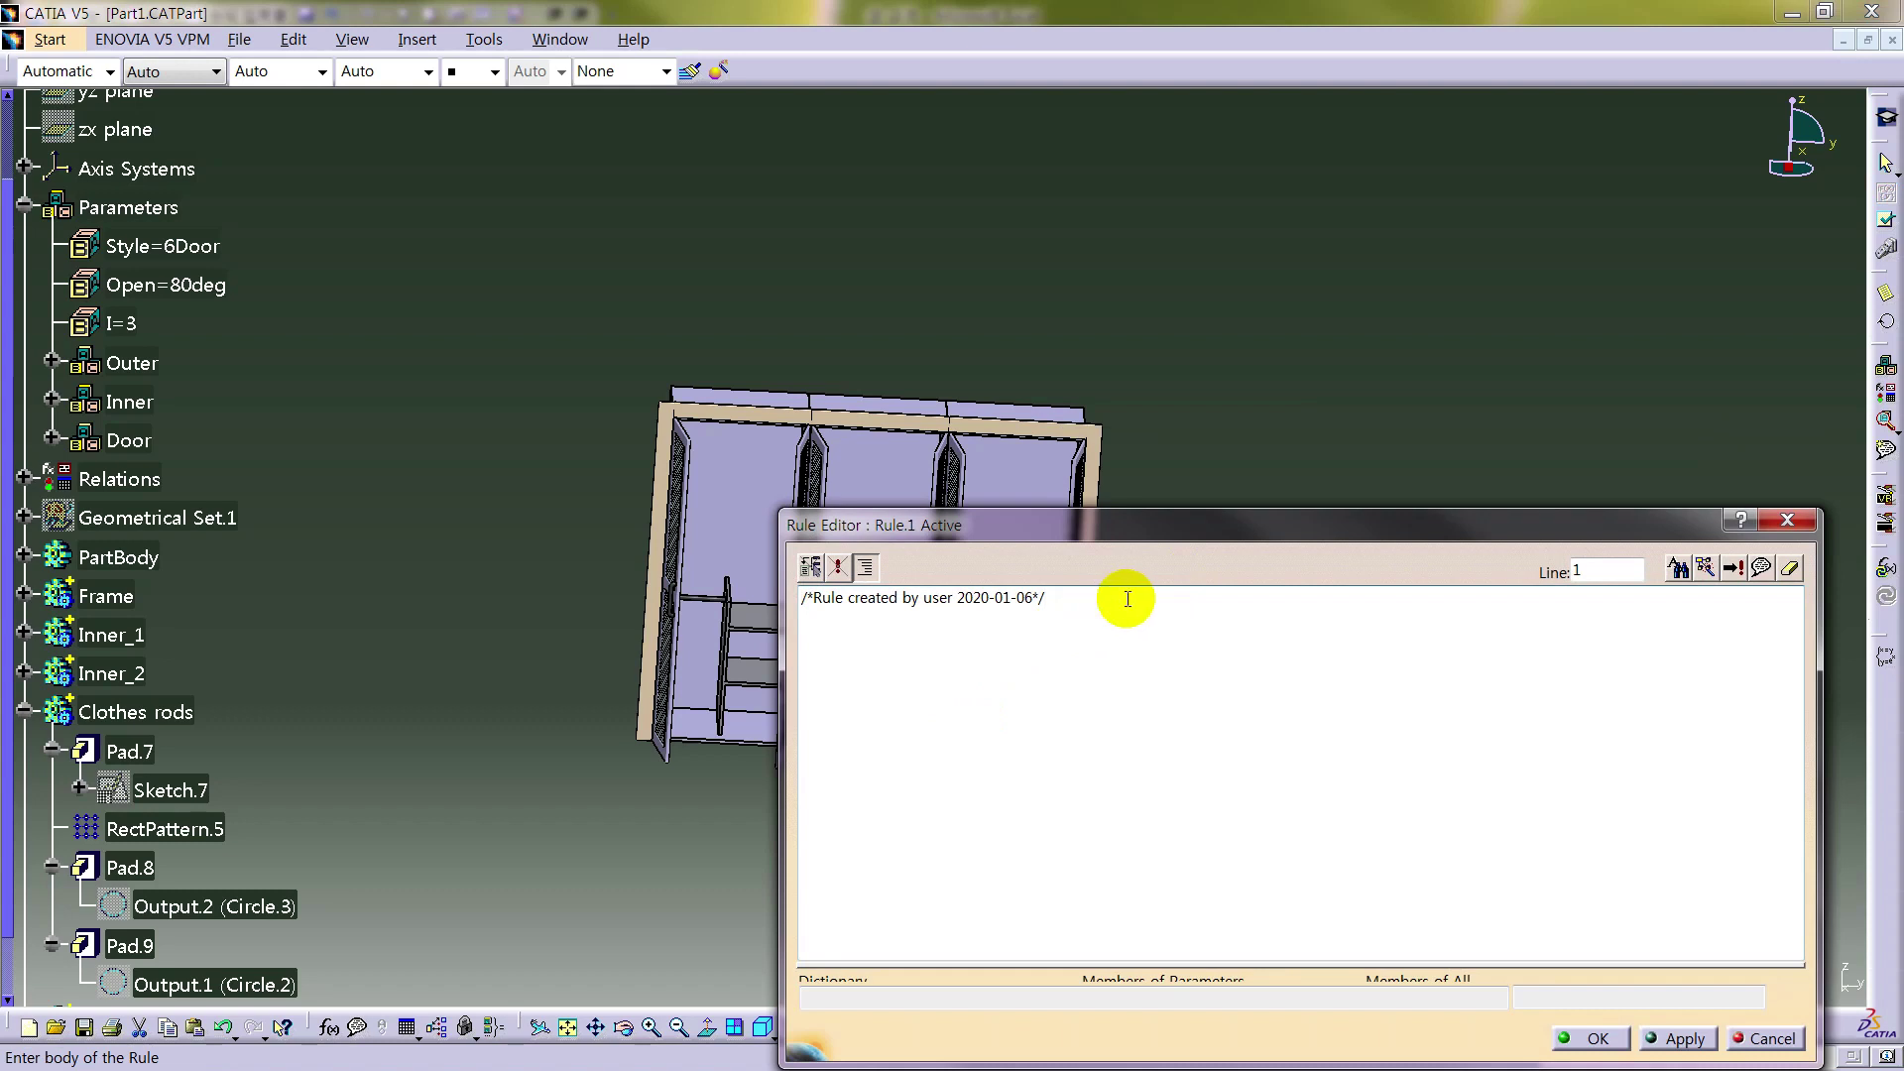
key(Return)
text(if)
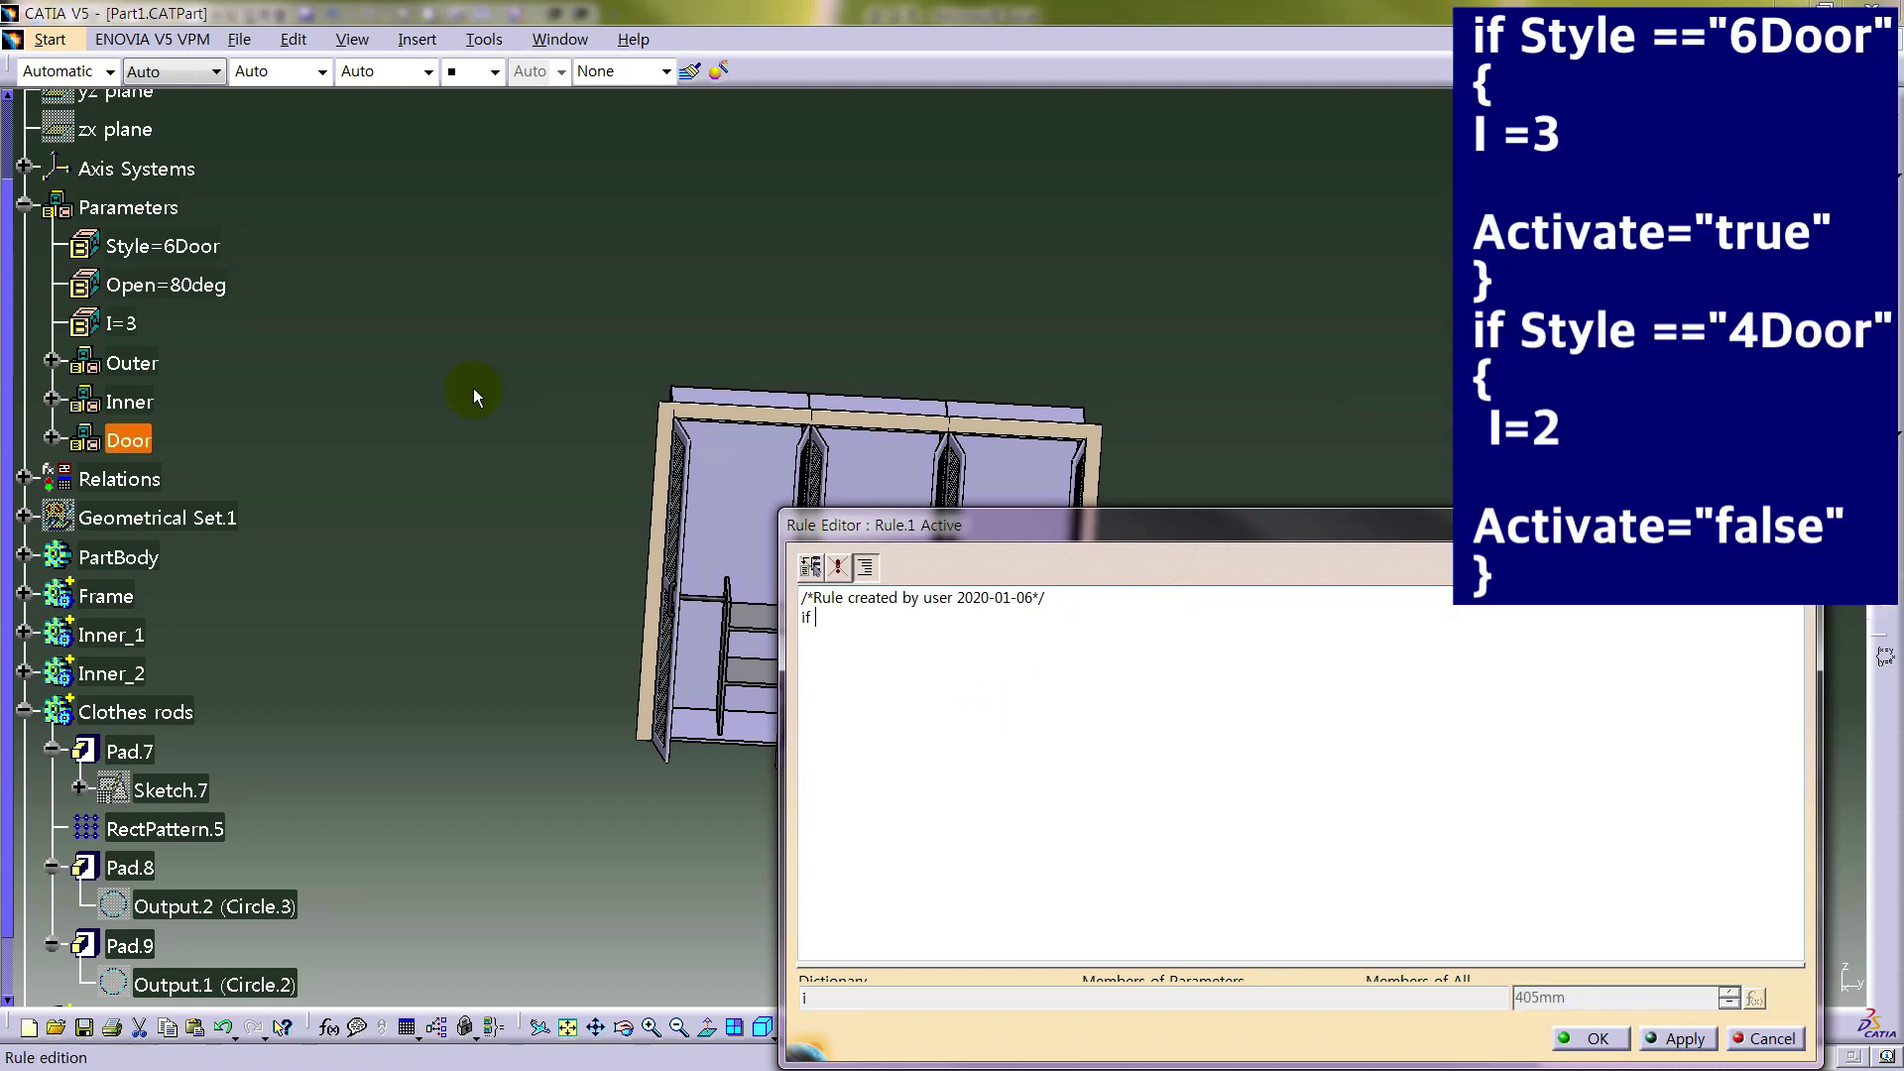
click(198, 256)
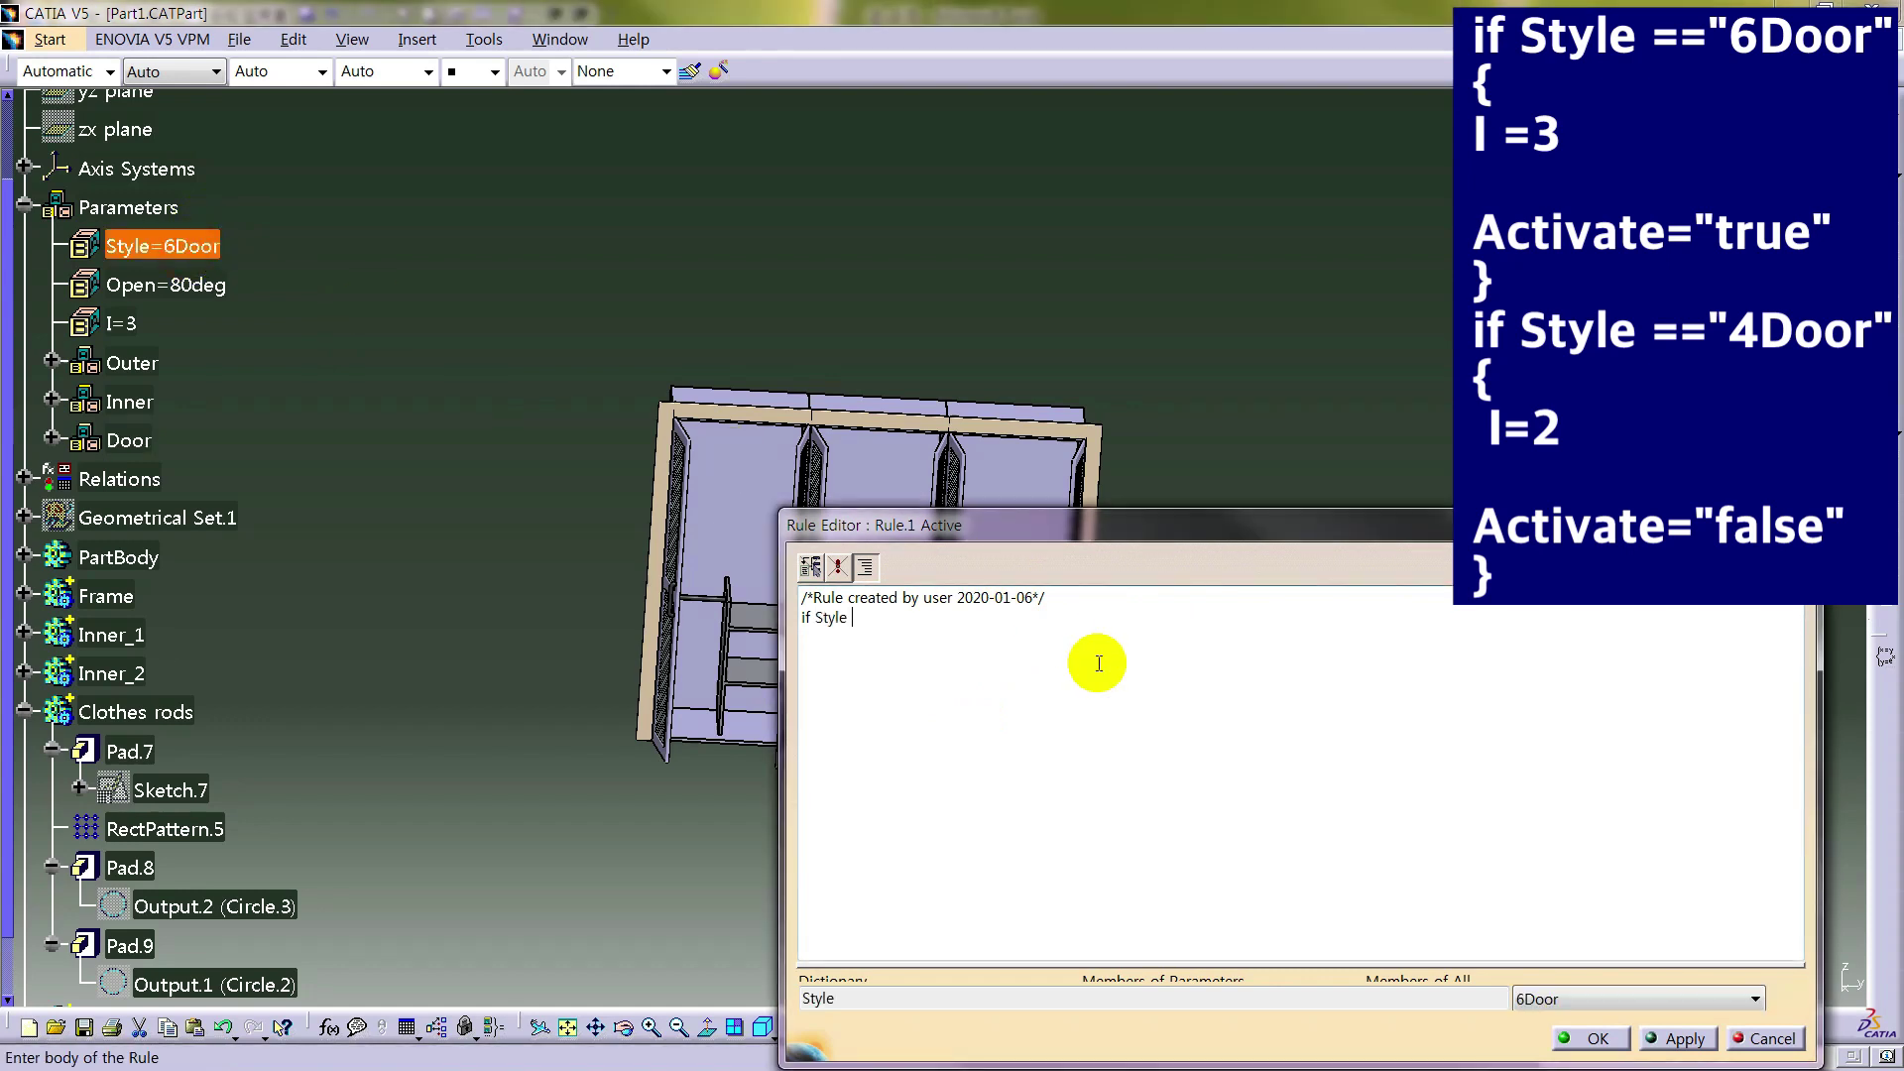
text(=="6Door)
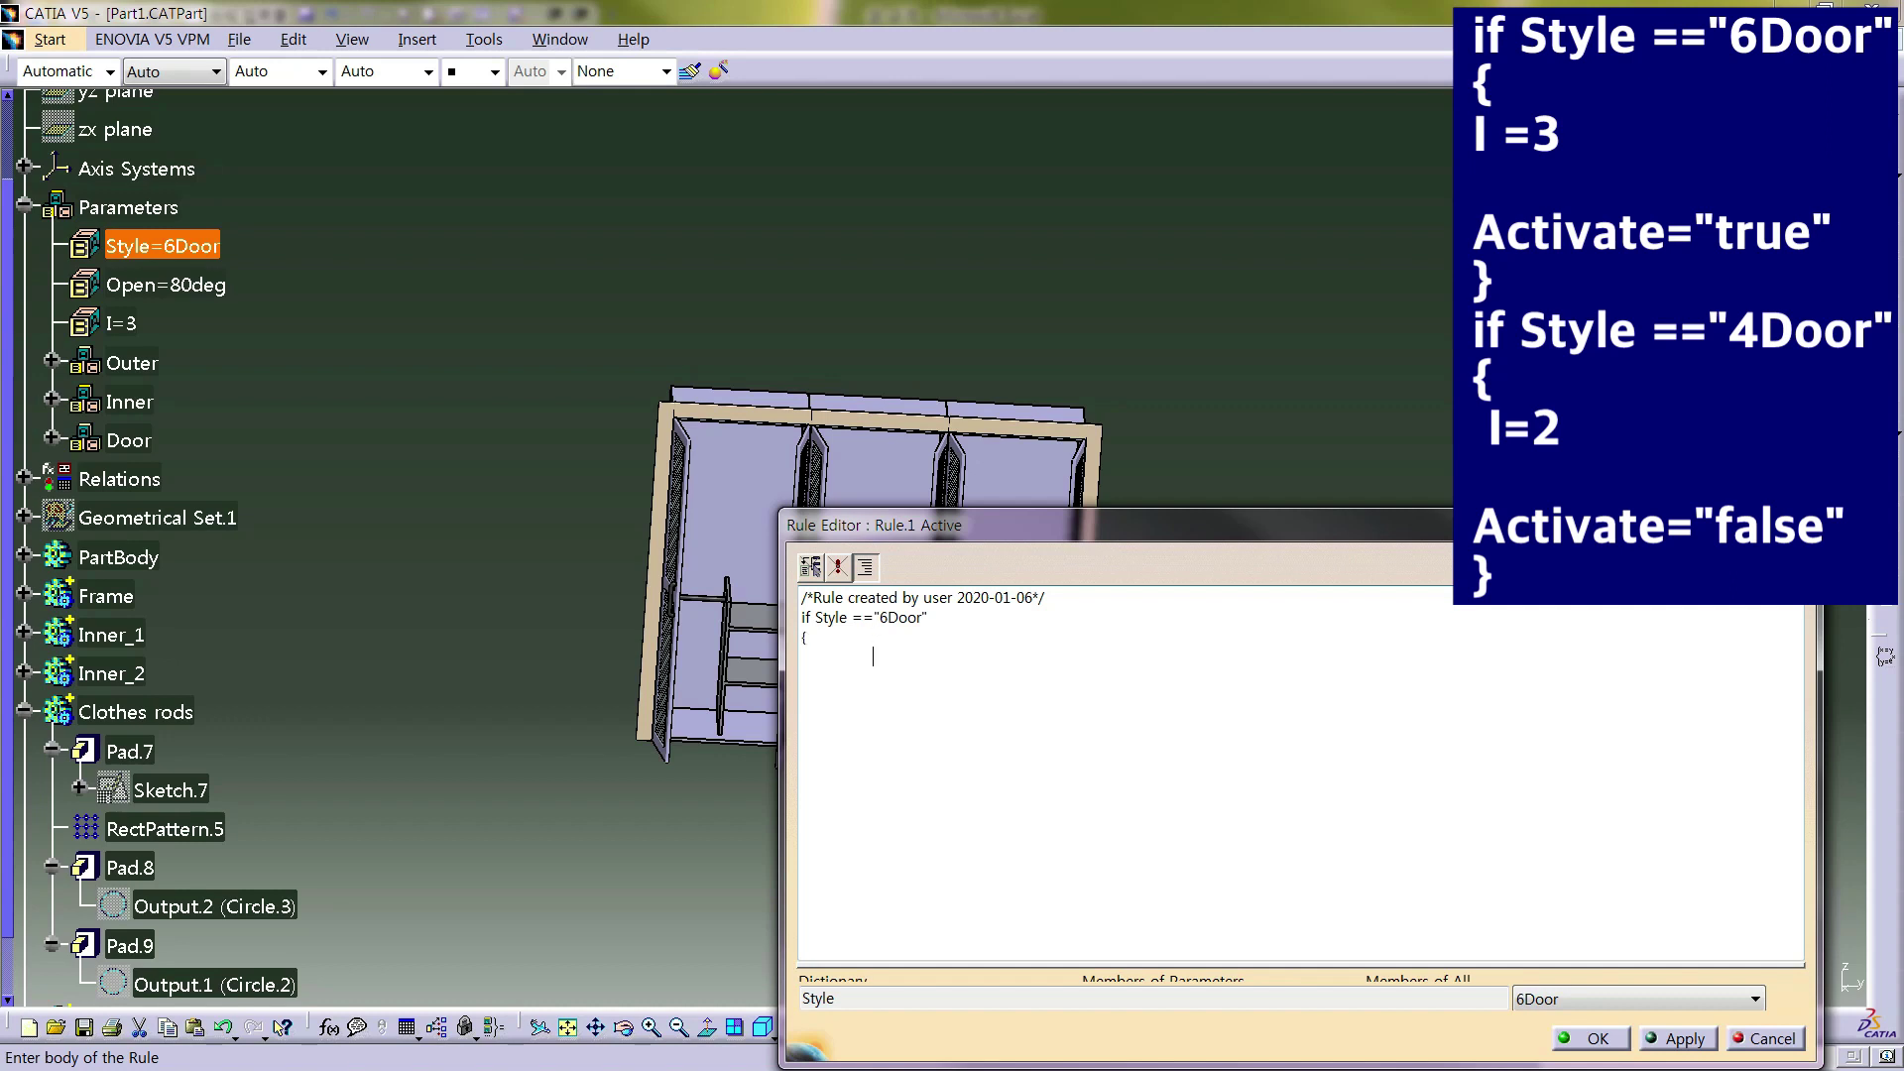
key(Return)
key(Tab)
click(121, 324)
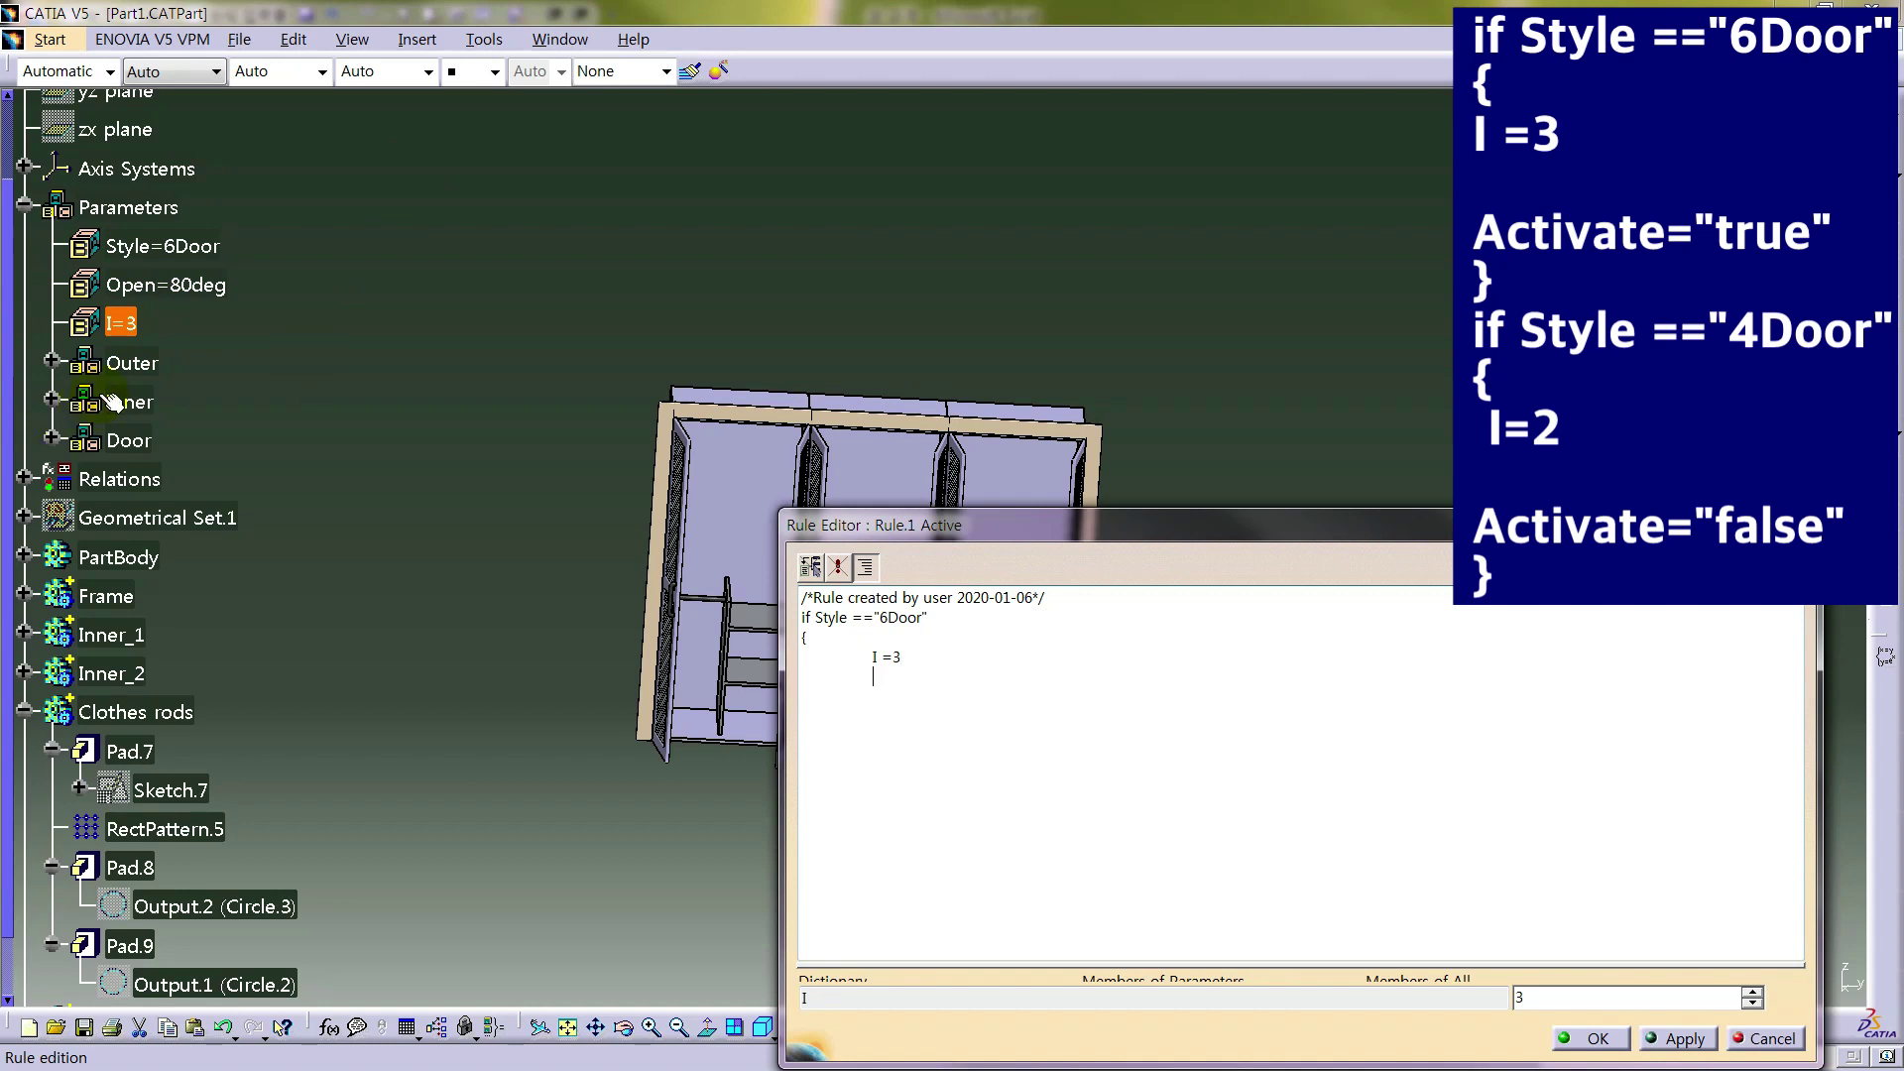
click(52, 438)
click(224, 753)
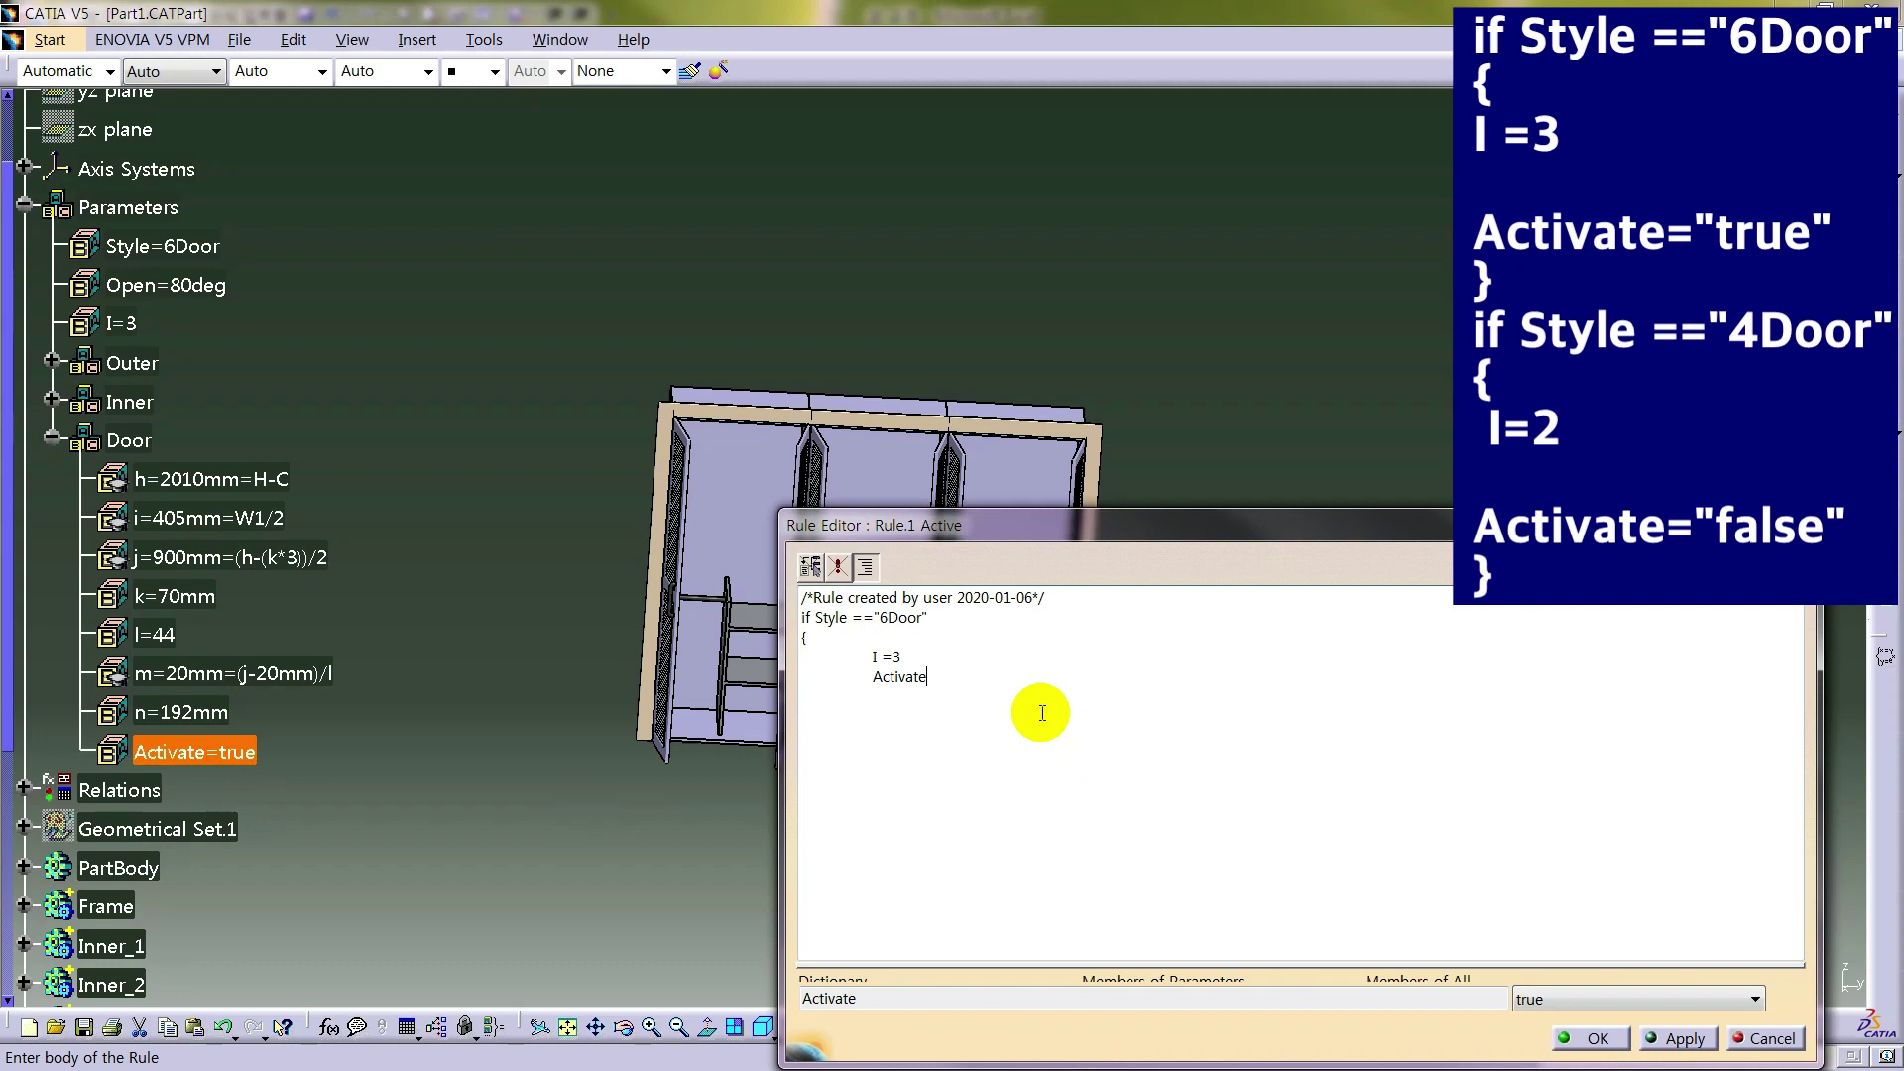
text(="true)
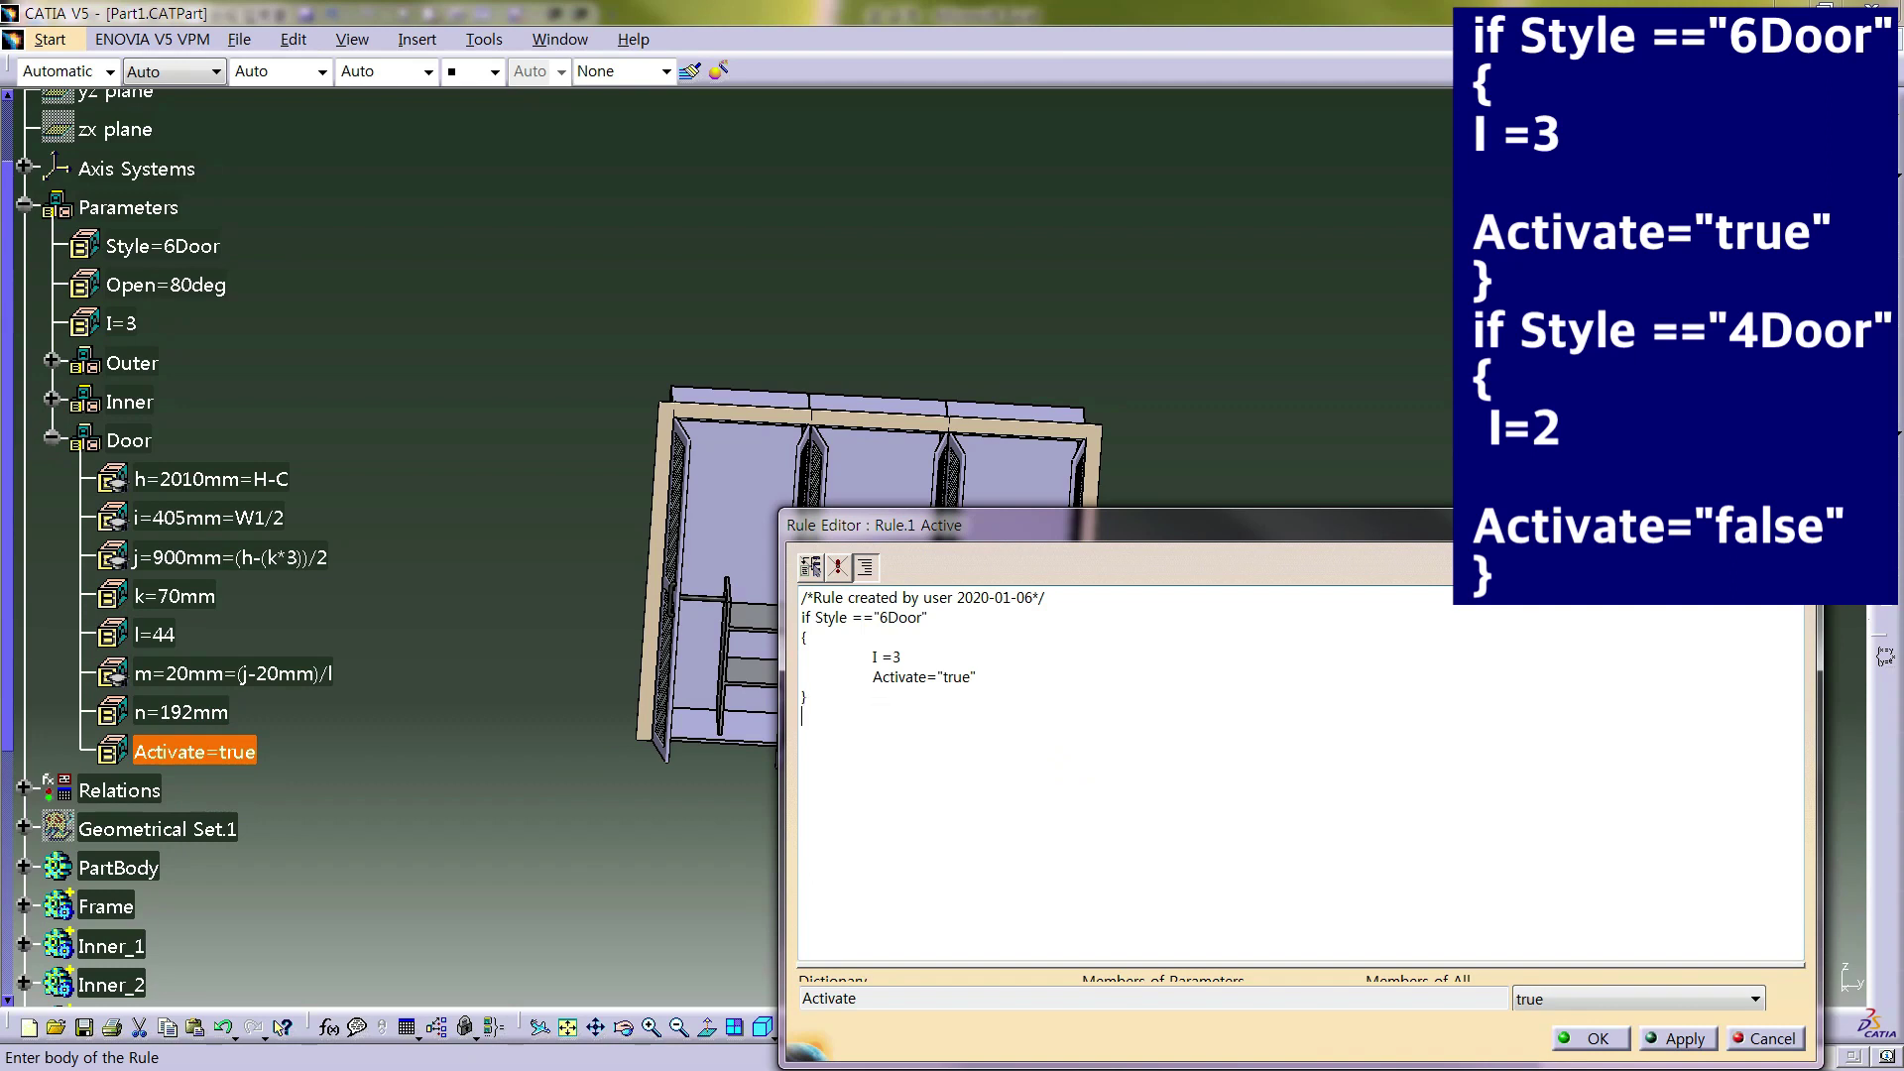
- Duplicate the condition block for Style =="4Door" with I =2 and Activate="false", and accept the rule
drag(883, 714, 789, 620)
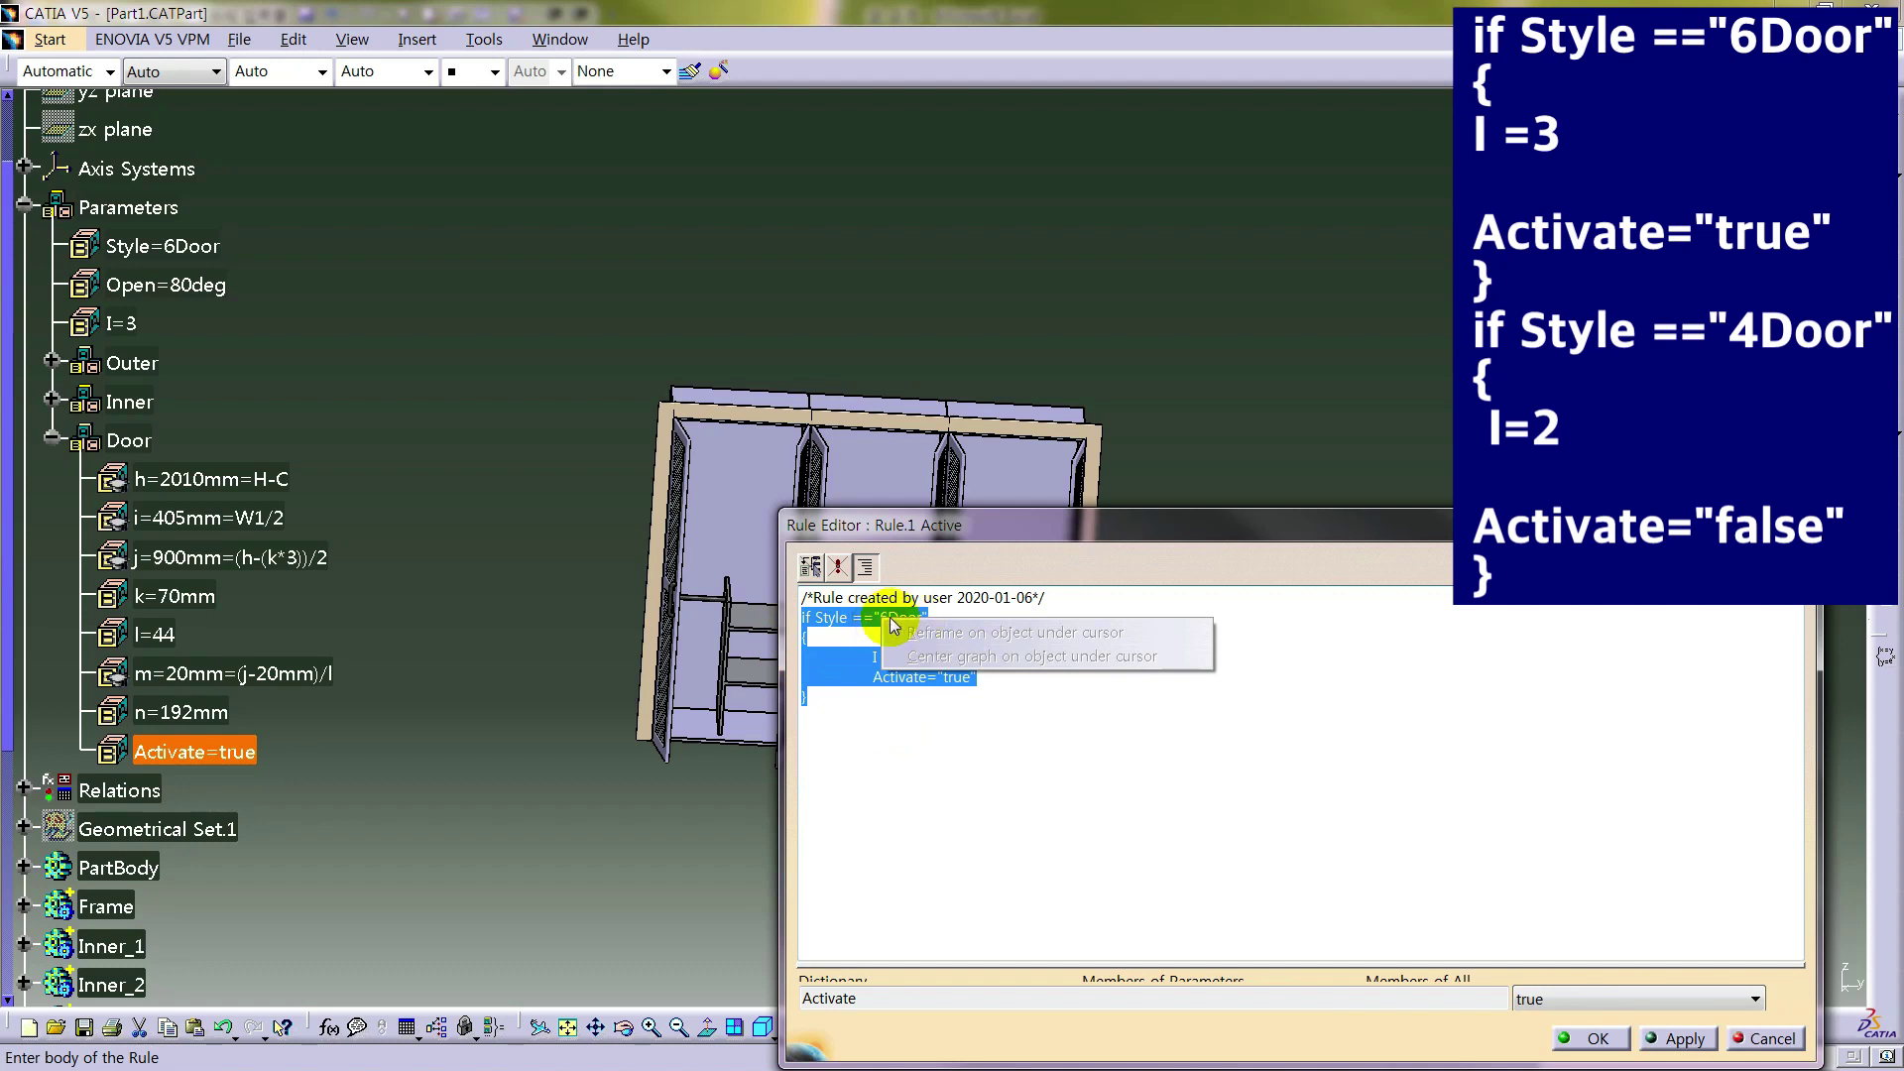
click(848, 620)
drag(820, 706, 866, 704)
key(ctrl+c)
click(854, 721)
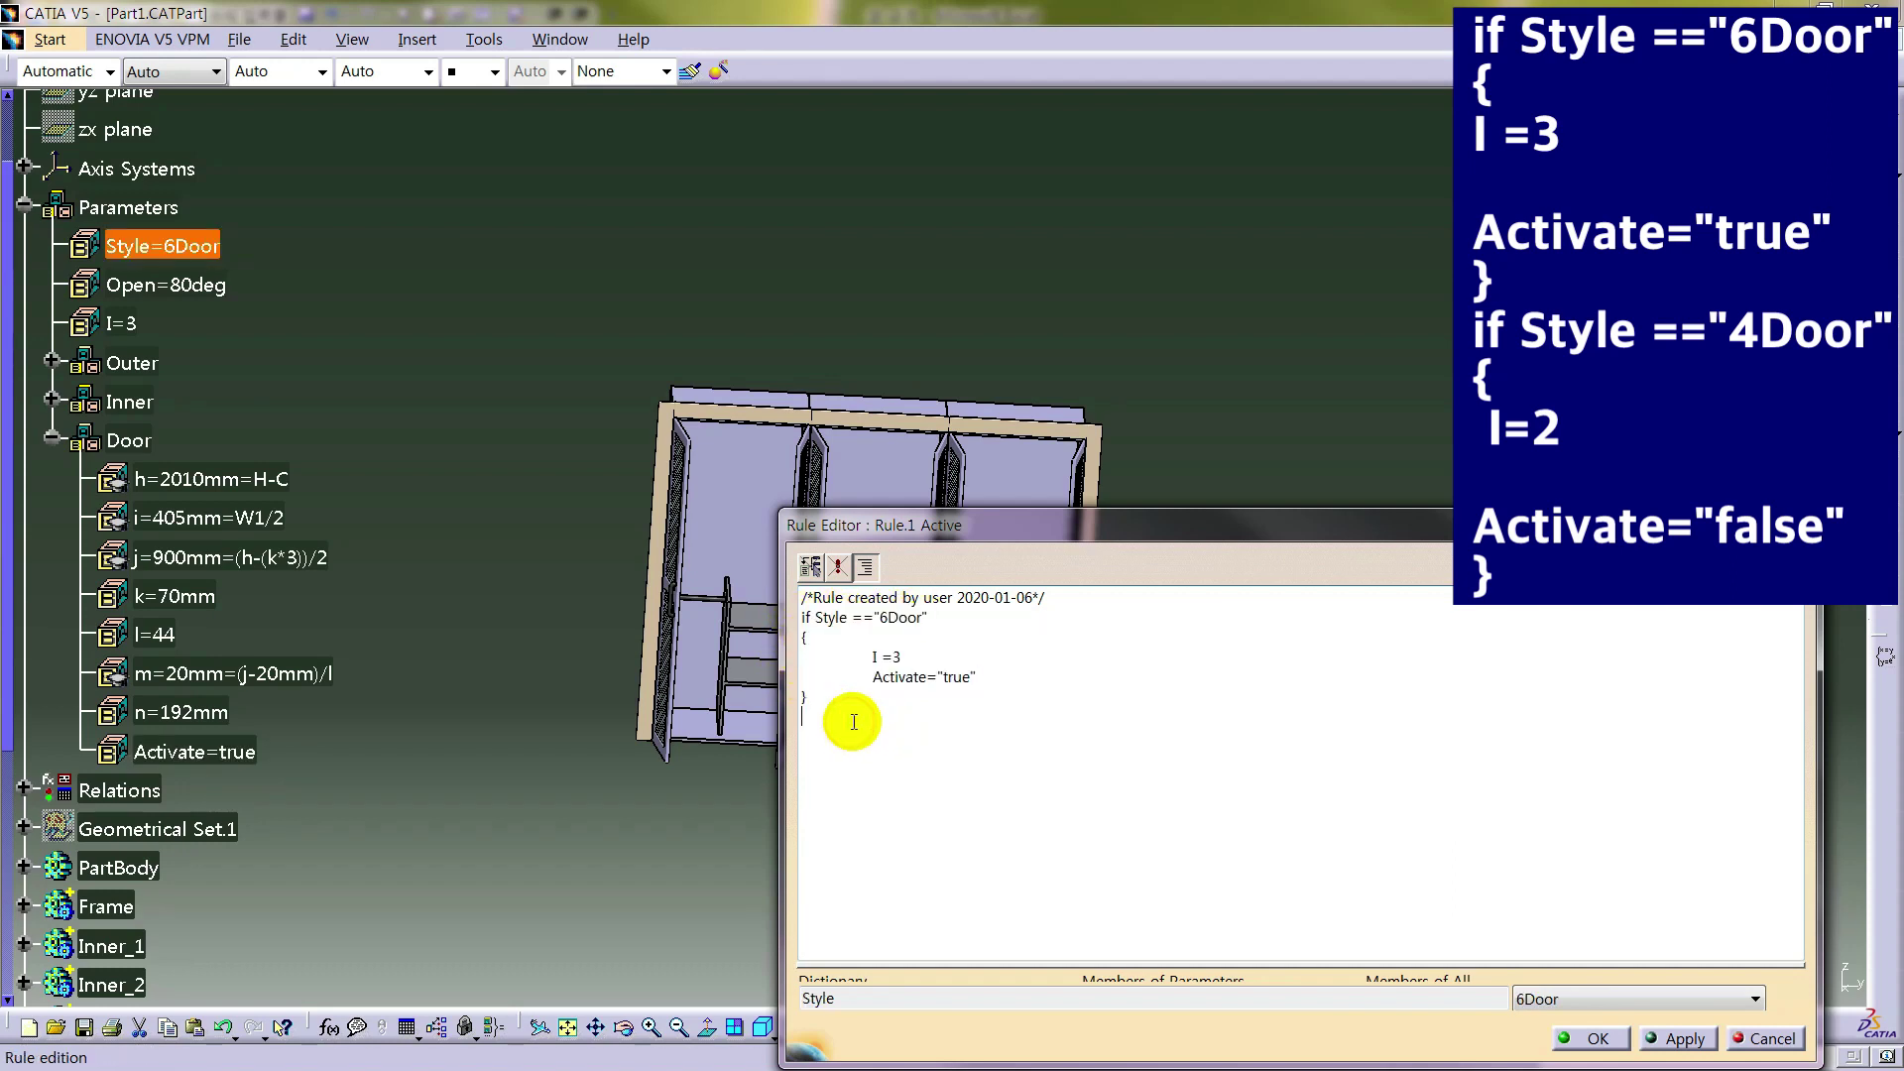
key(ctrl+v)
text(4)
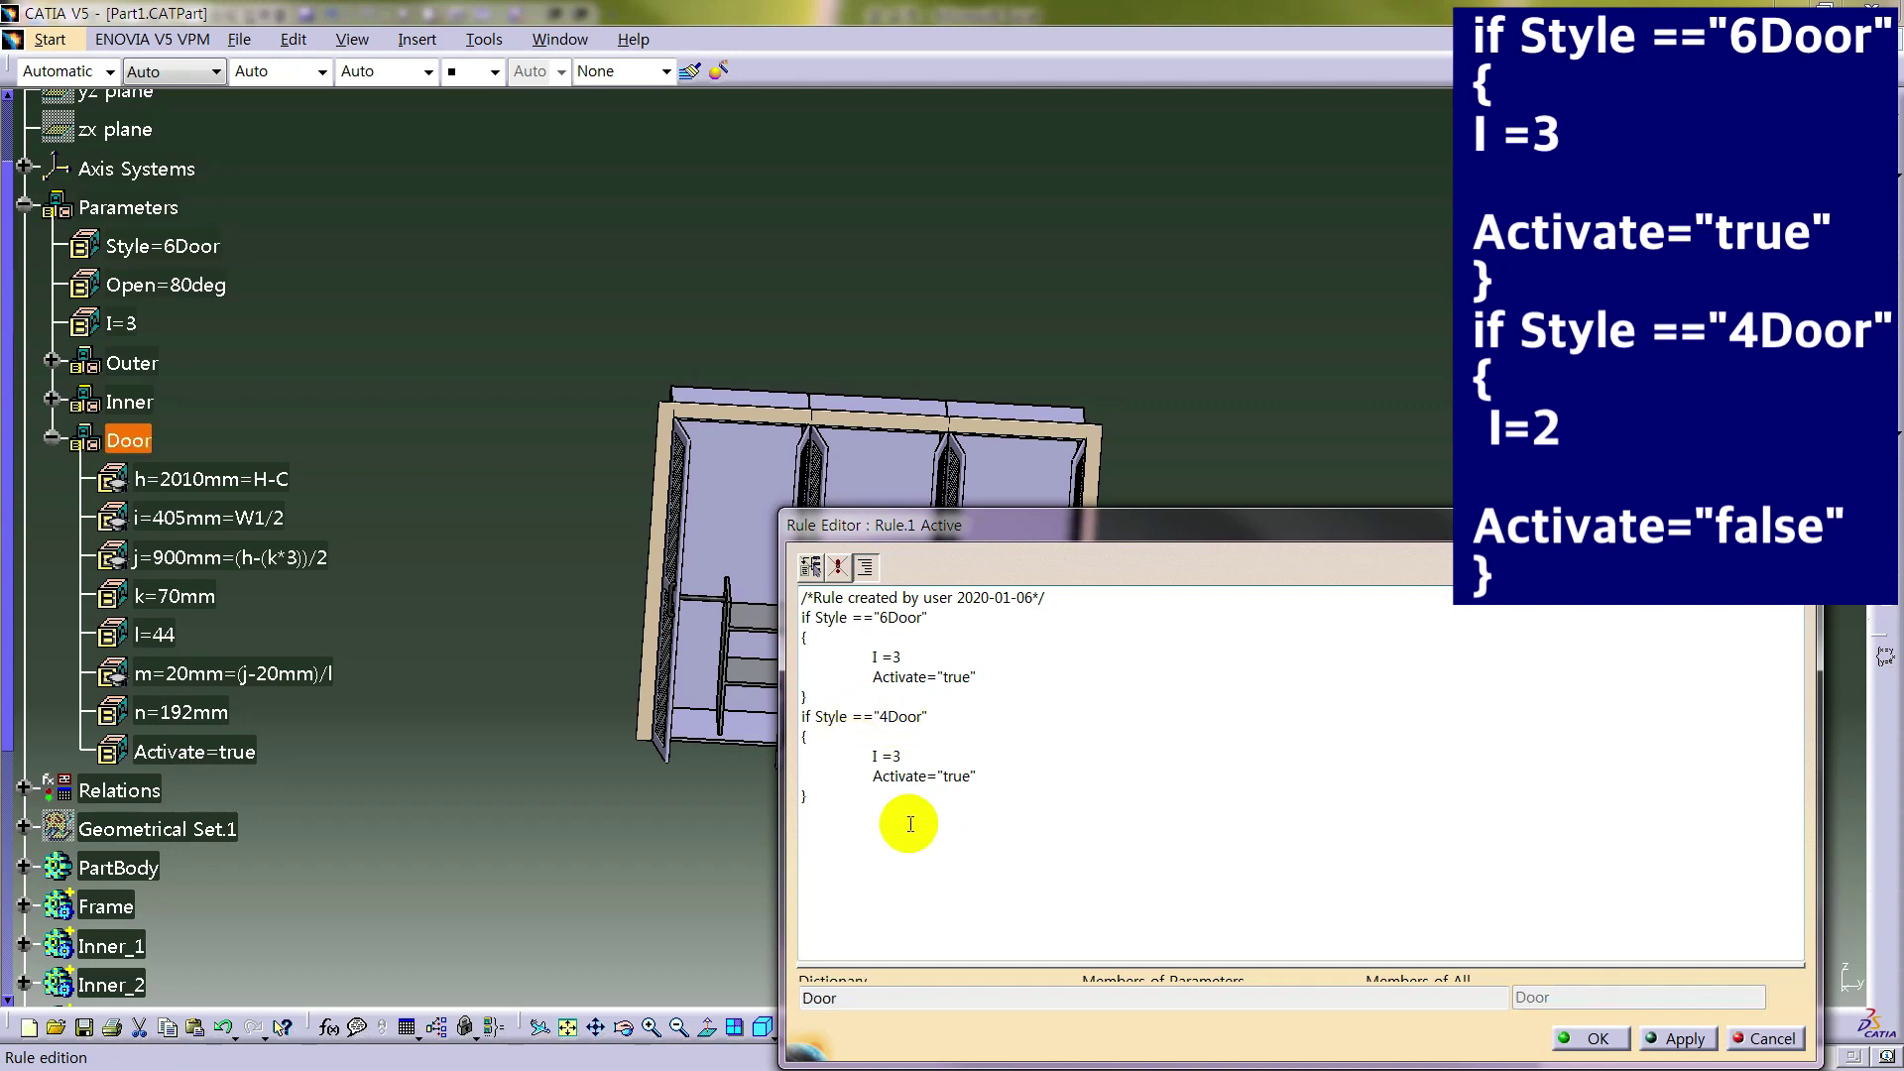
double_click(892, 756)
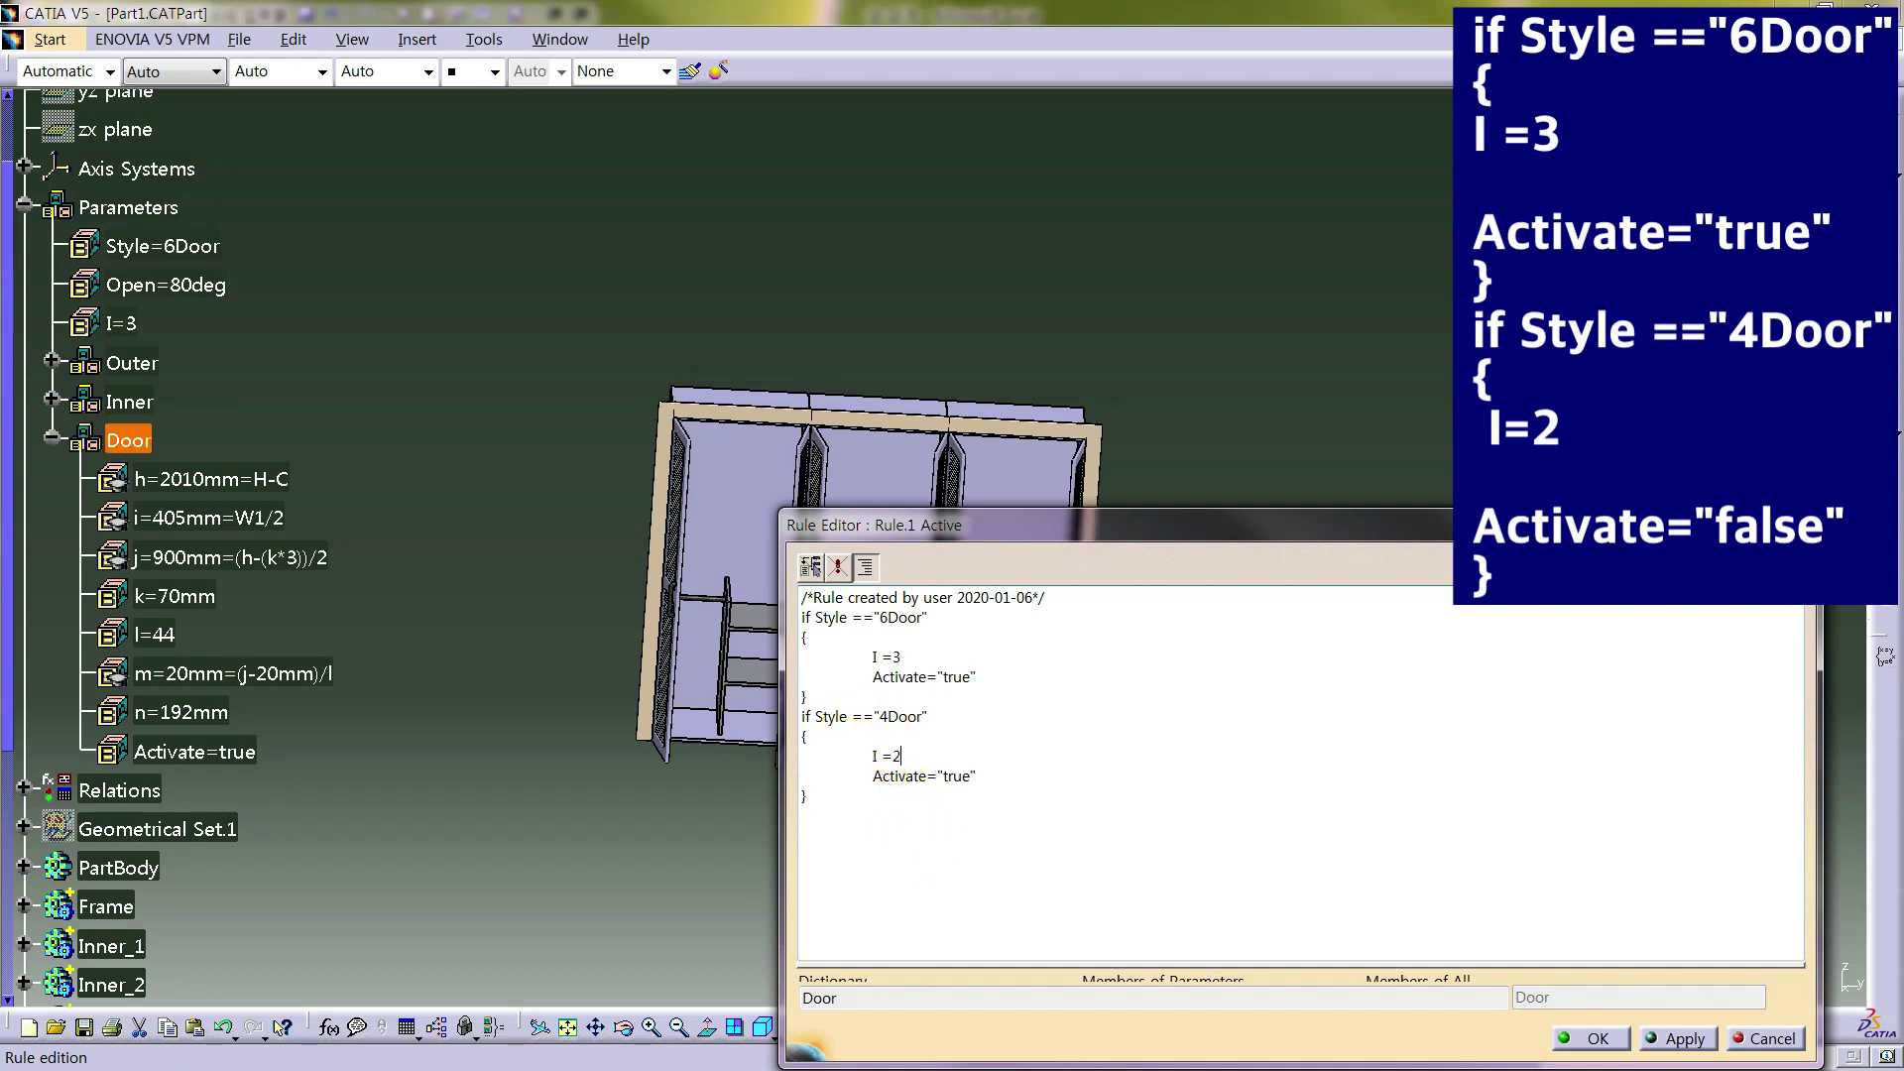
text(2)
double_click(954, 777)
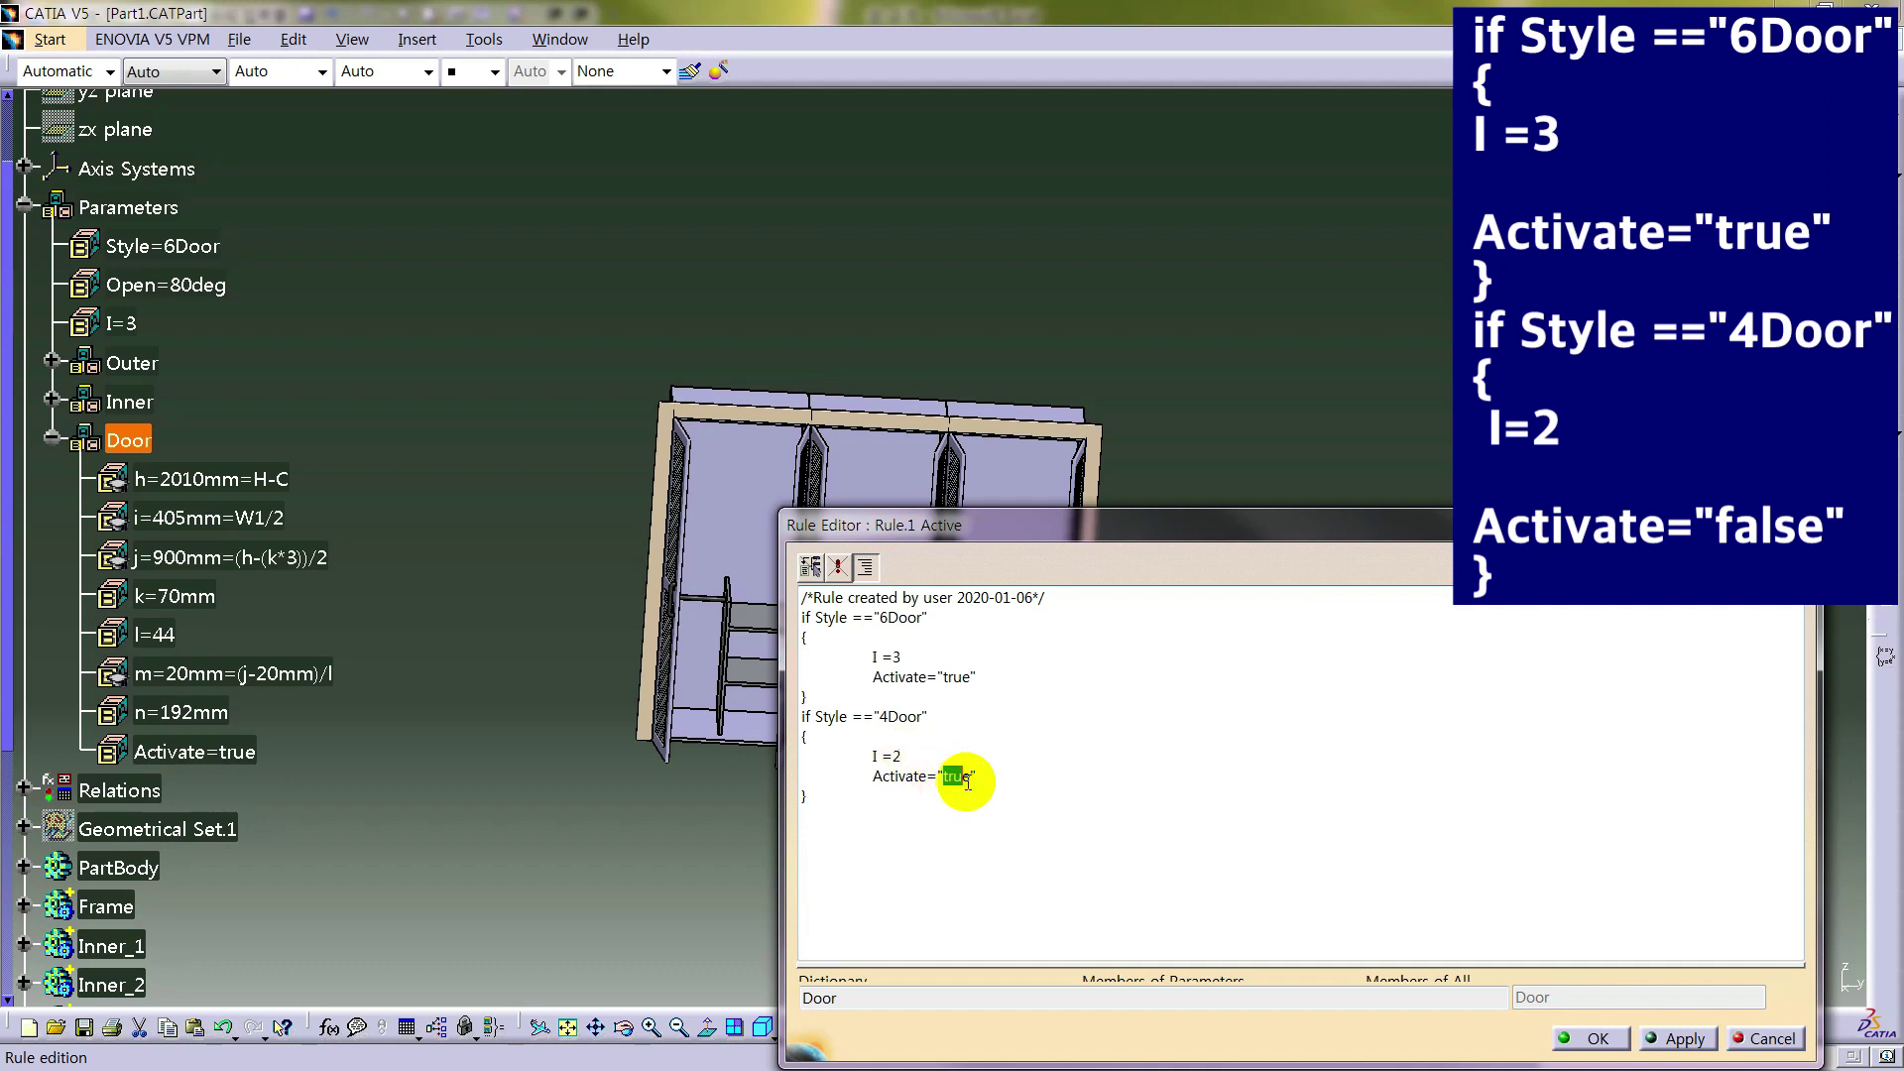
text(fals)
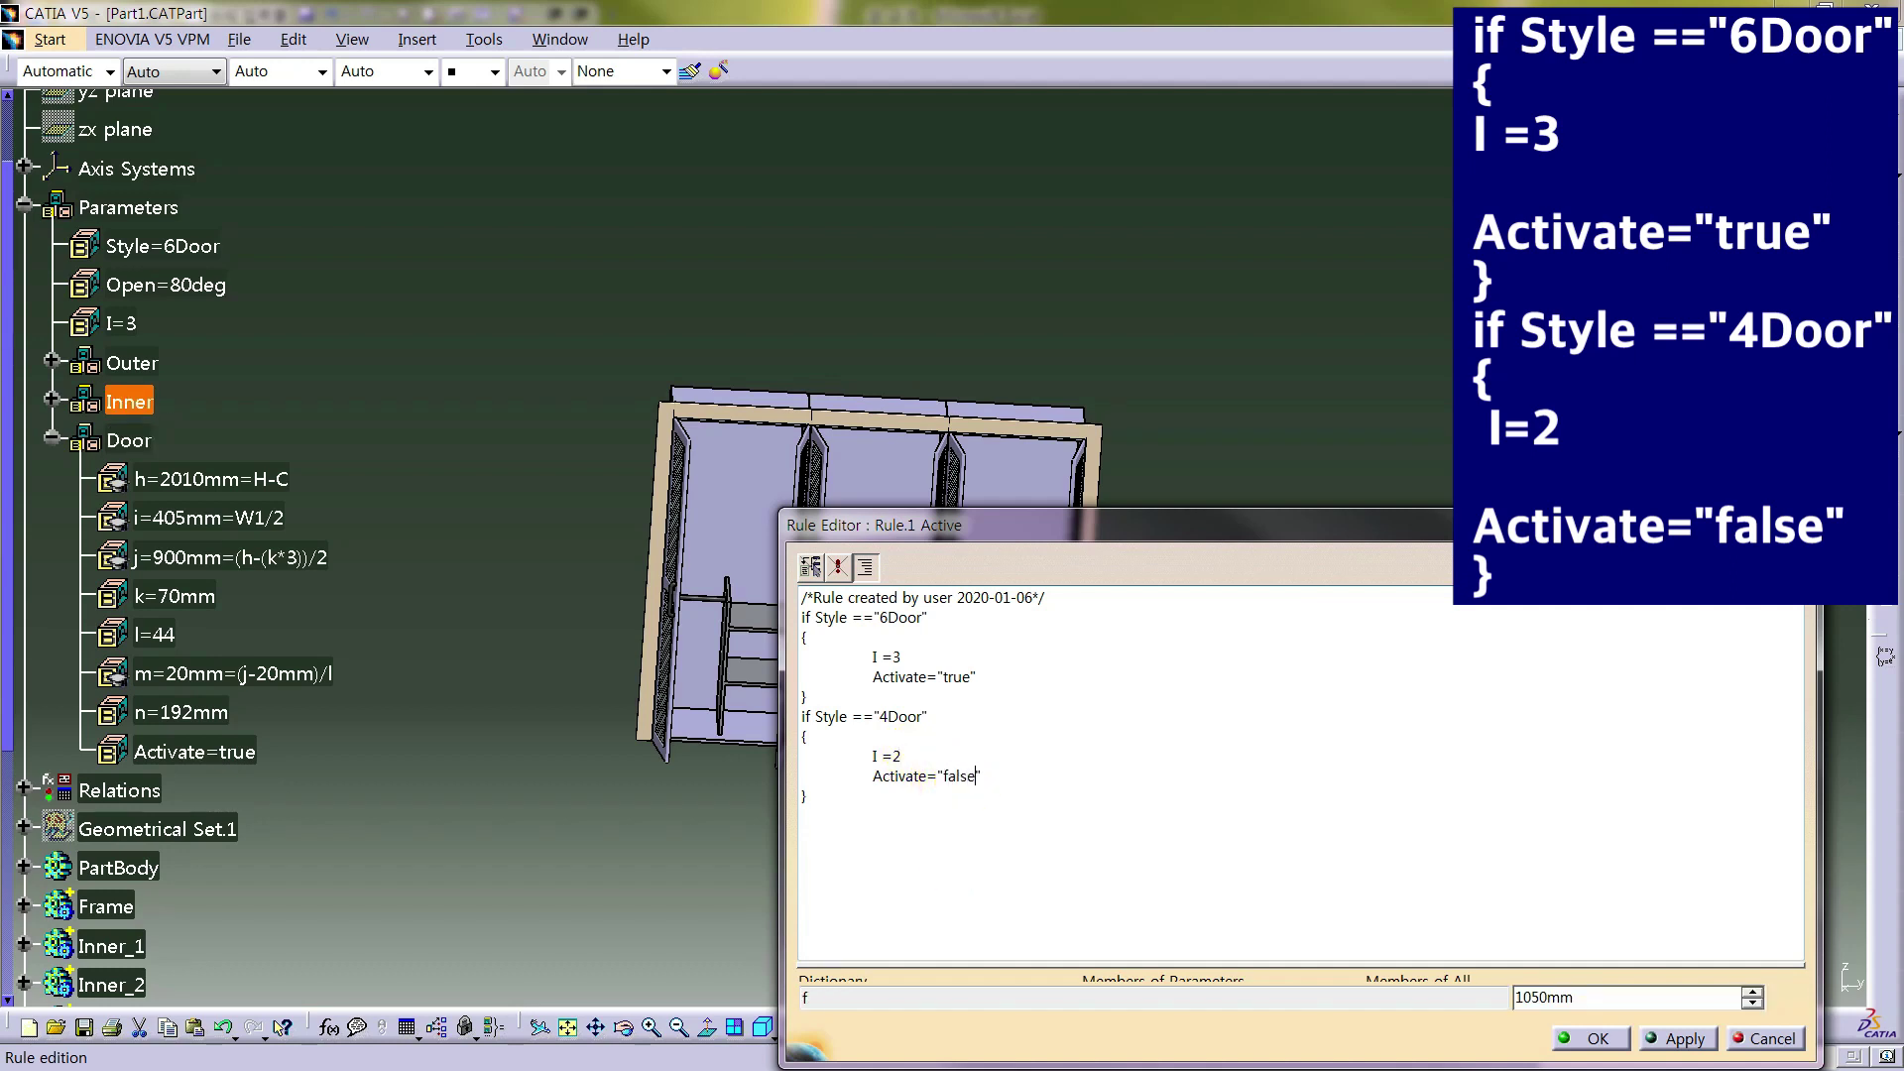
click(1596, 1034)
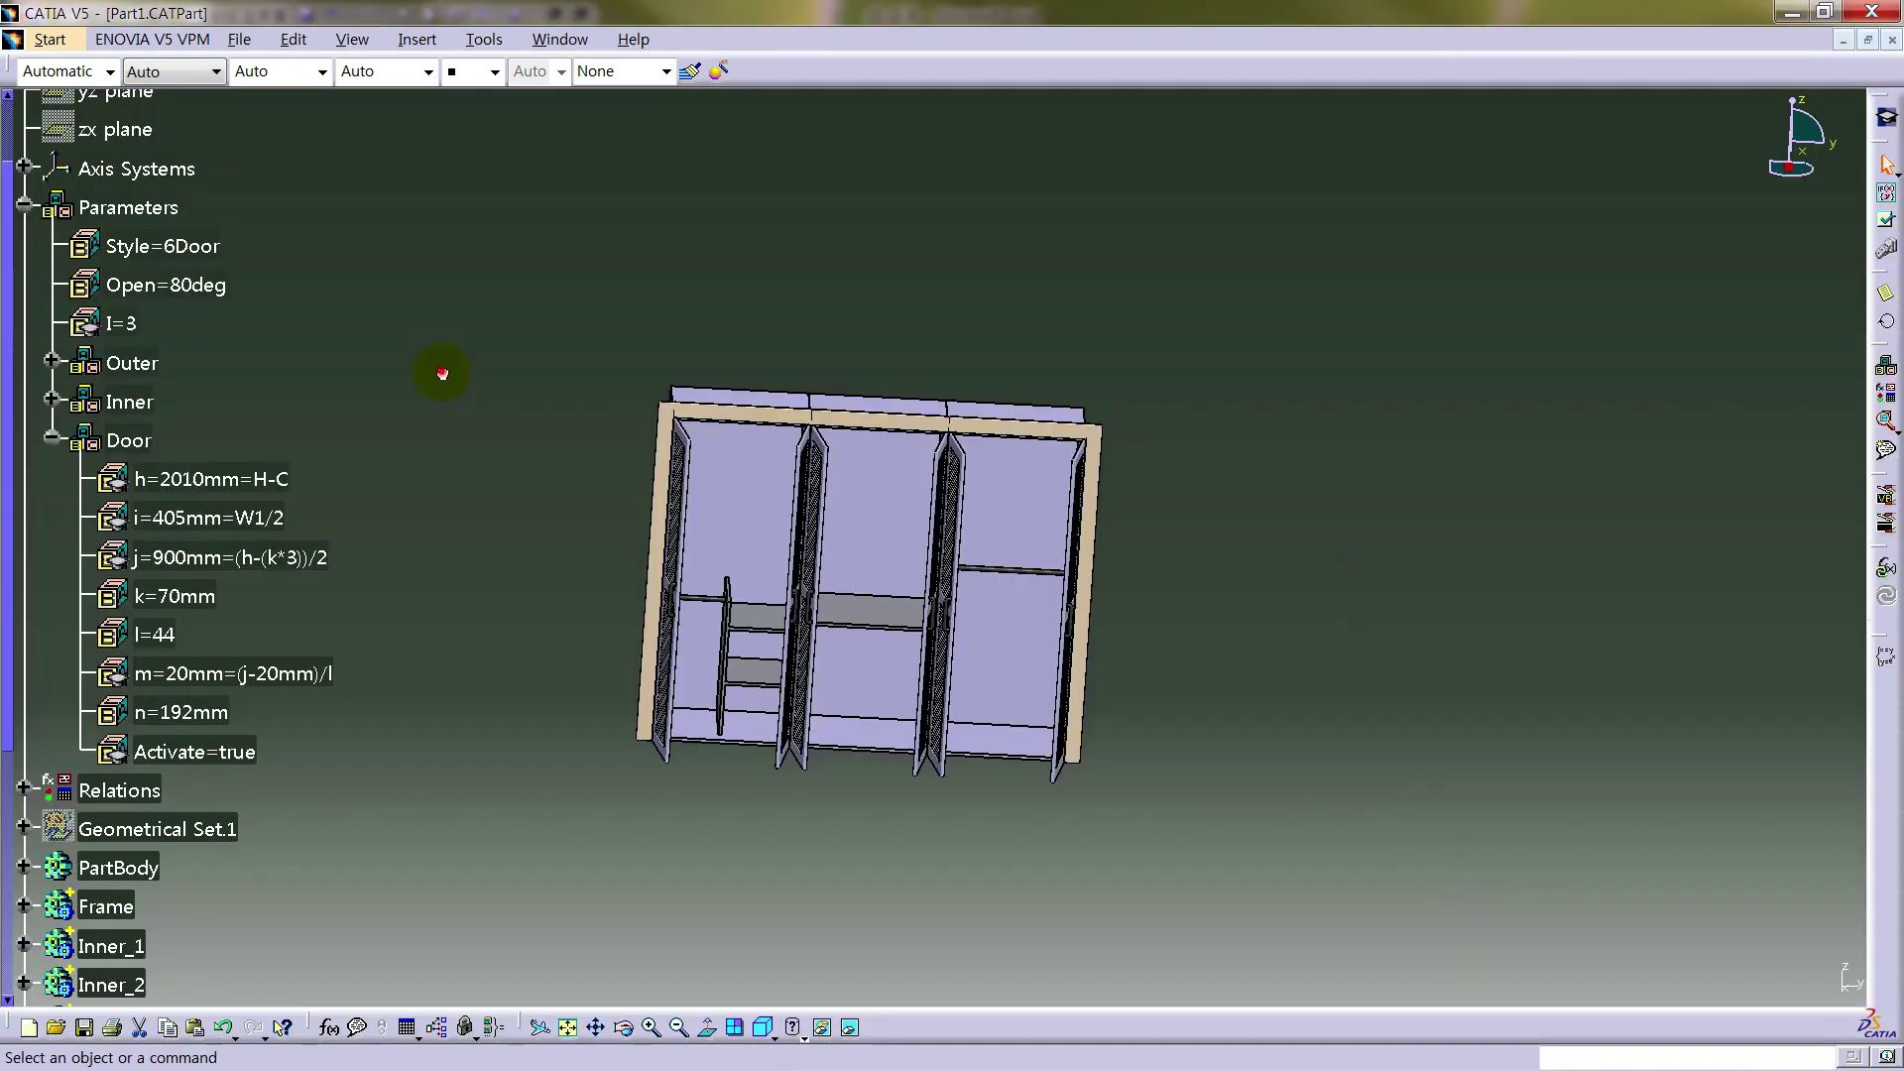
- Change the PartBody's graphic color to white
middle_drag(1105, 621, 1215, 539)
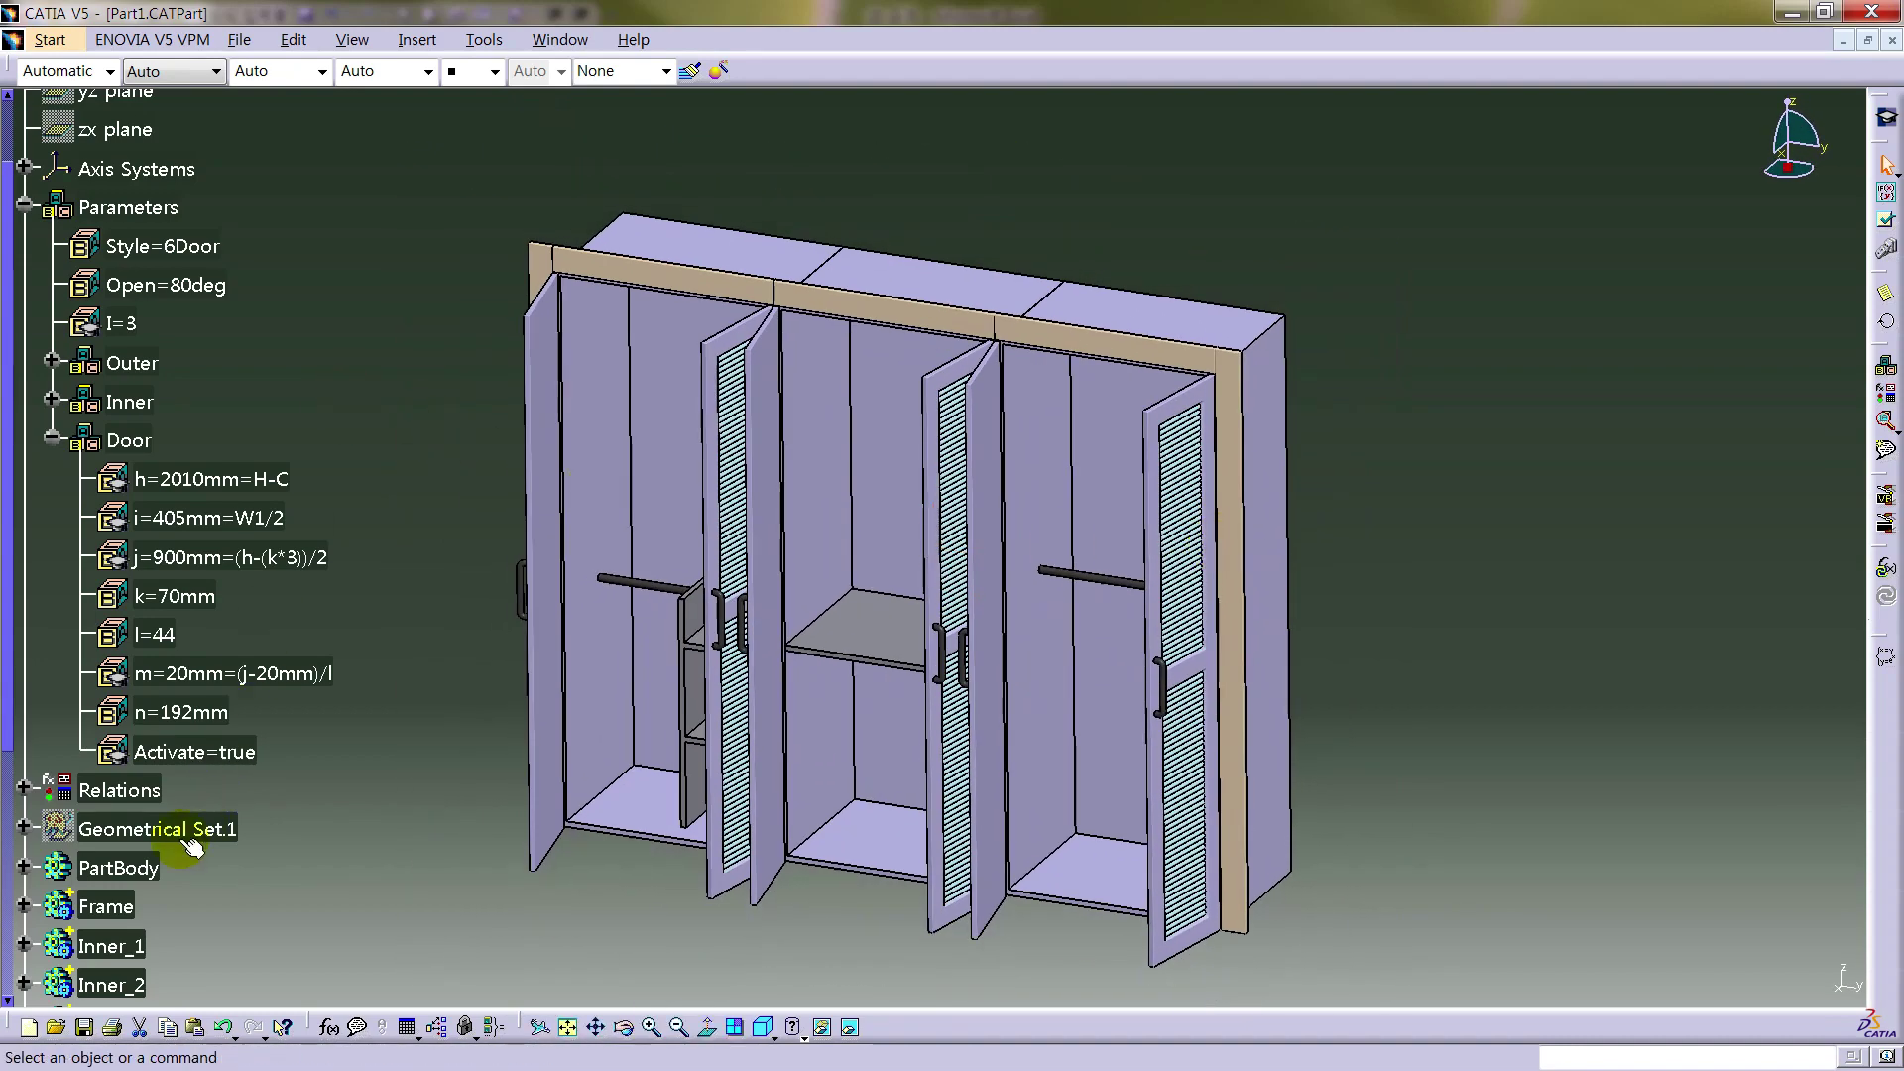
click(119, 866)
click(69, 69)
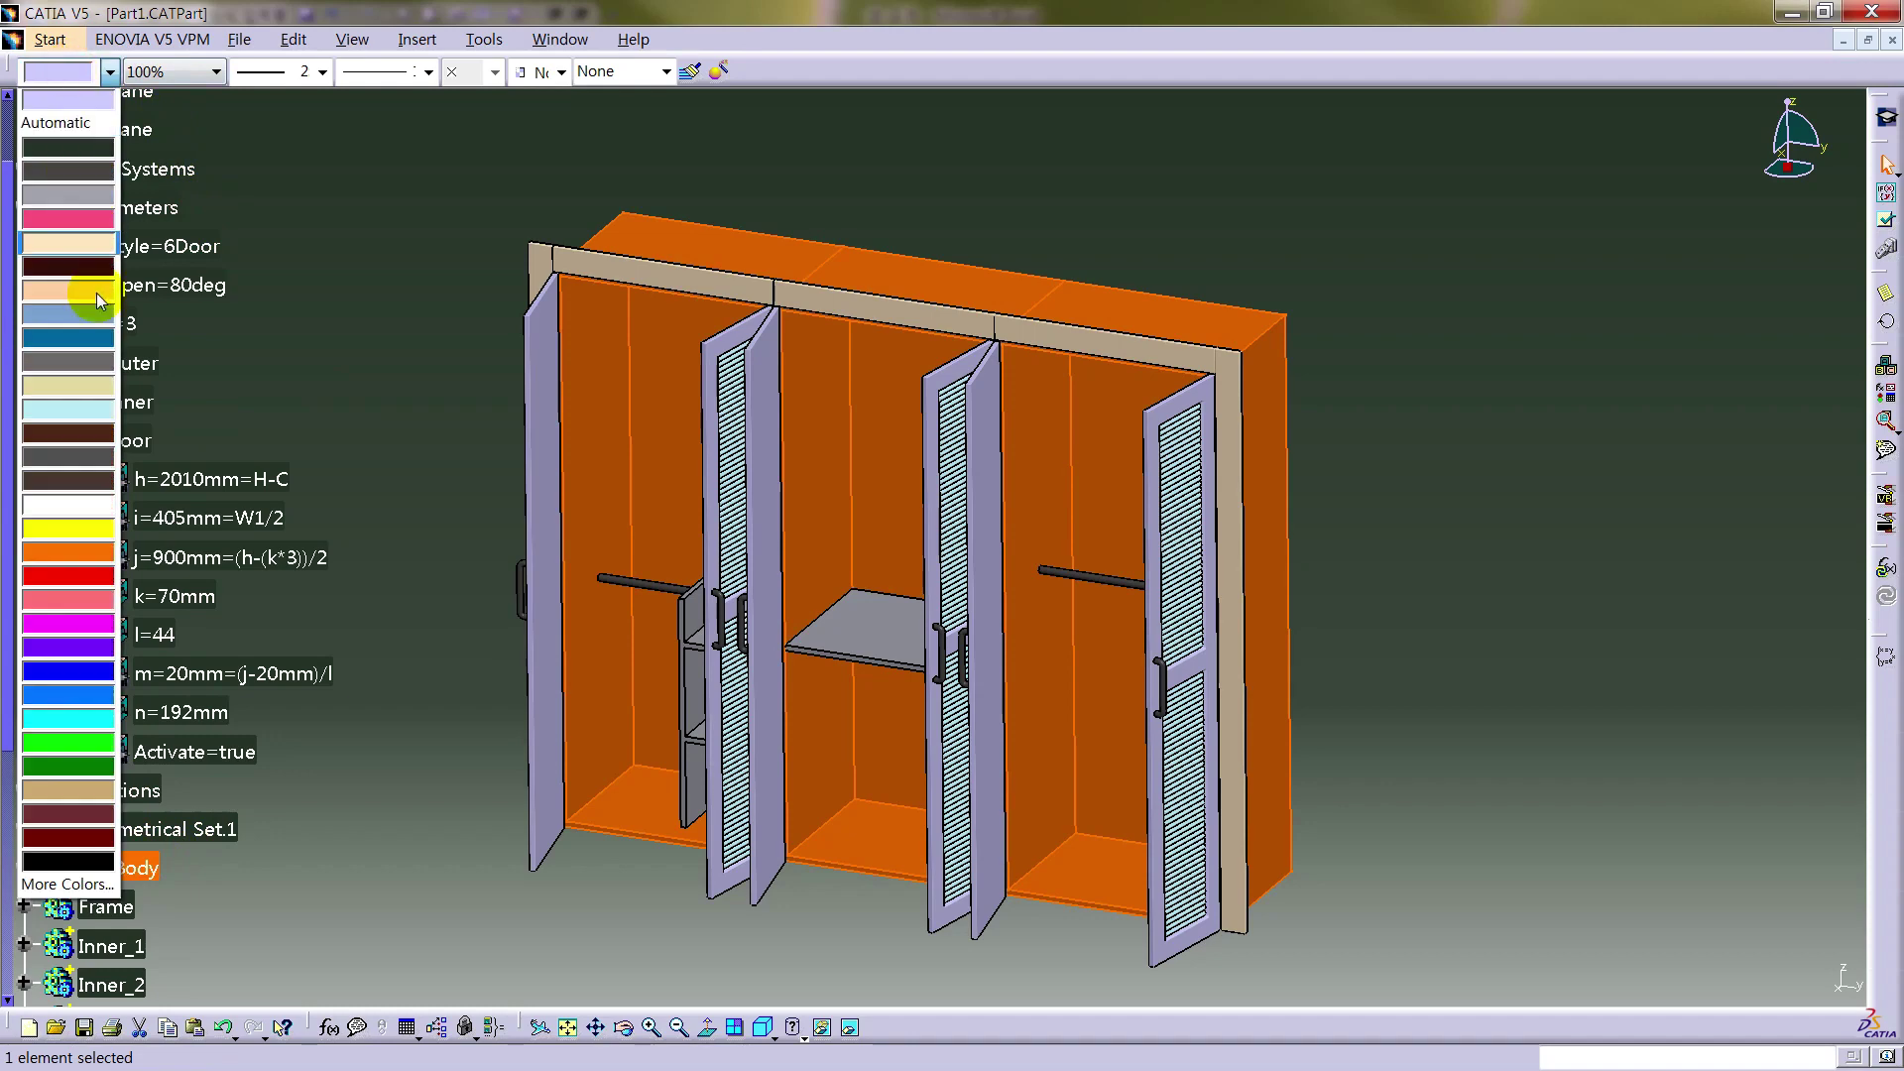
click(89, 503)
click(441, 492)
- Change the Door body's graphic color to white
middle_drag(803, 647, 892, 595)
click(884, 476)
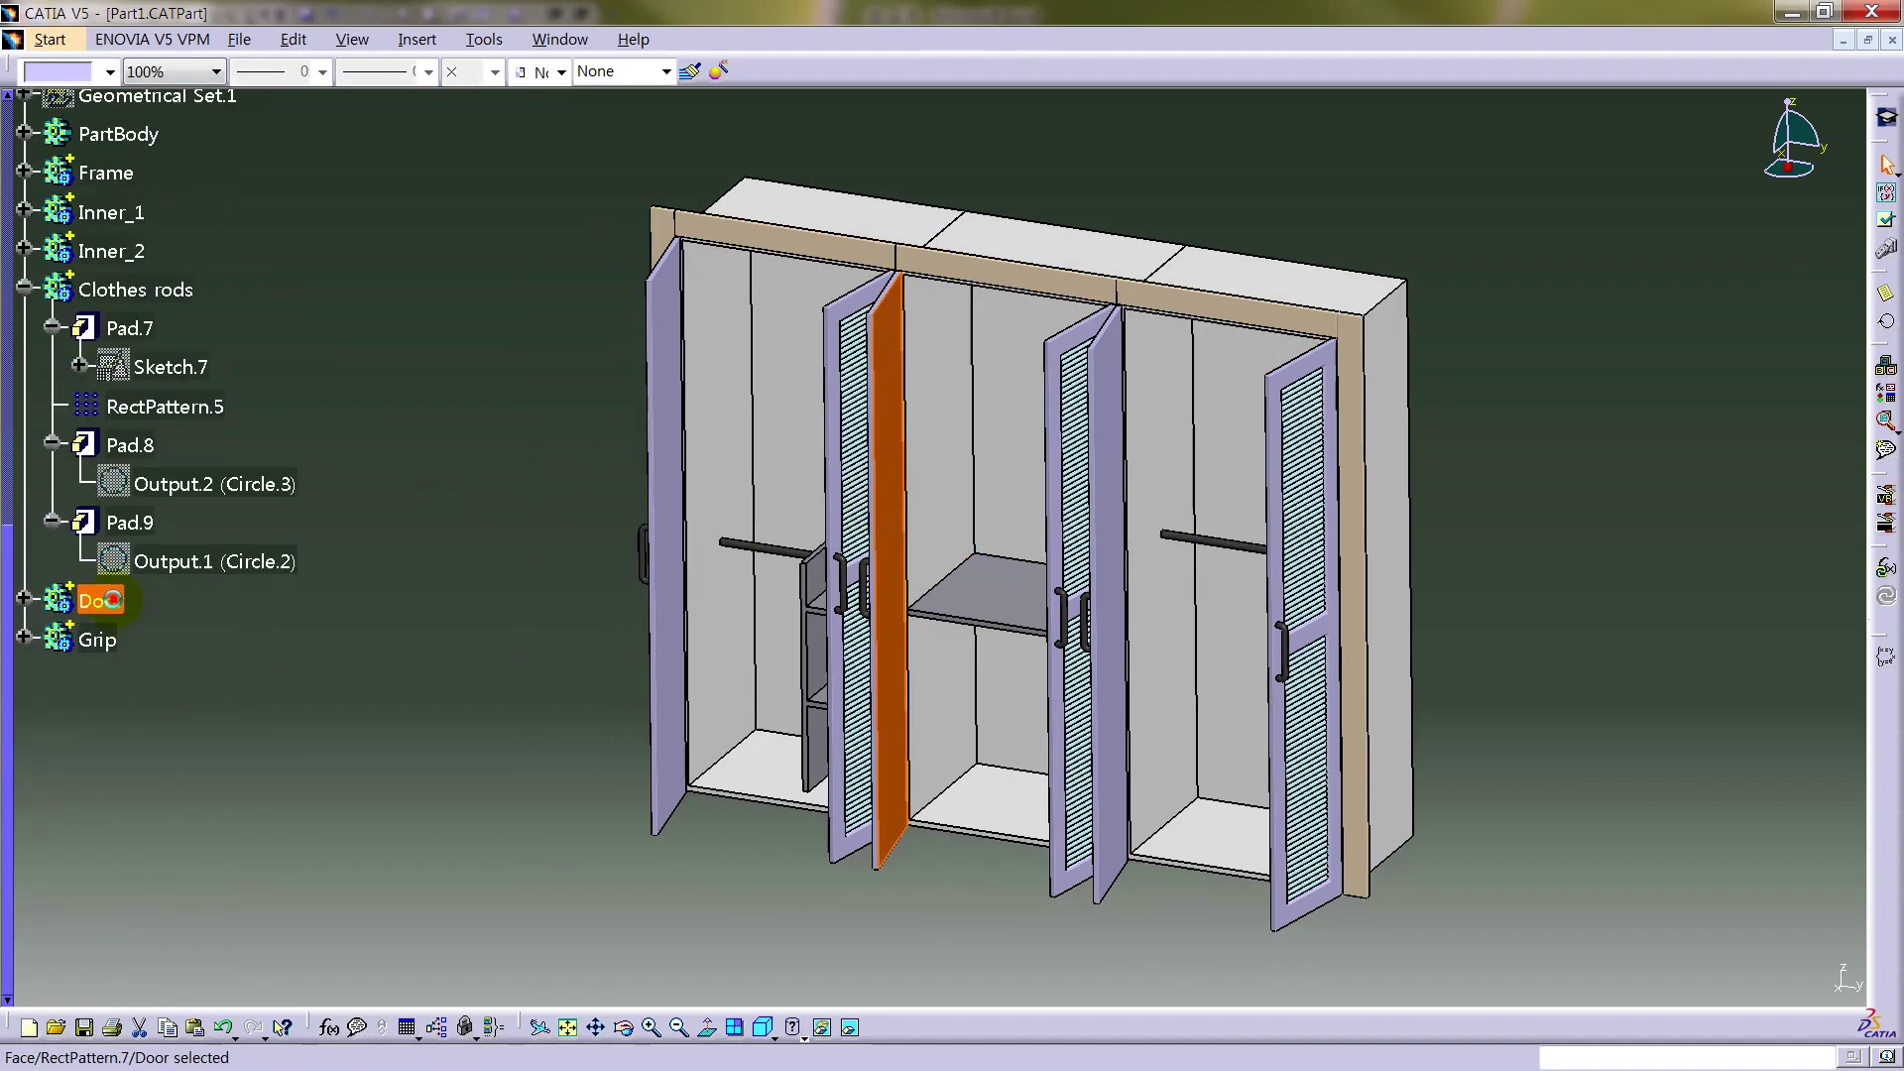
click(112, 599)
click(70, 69)
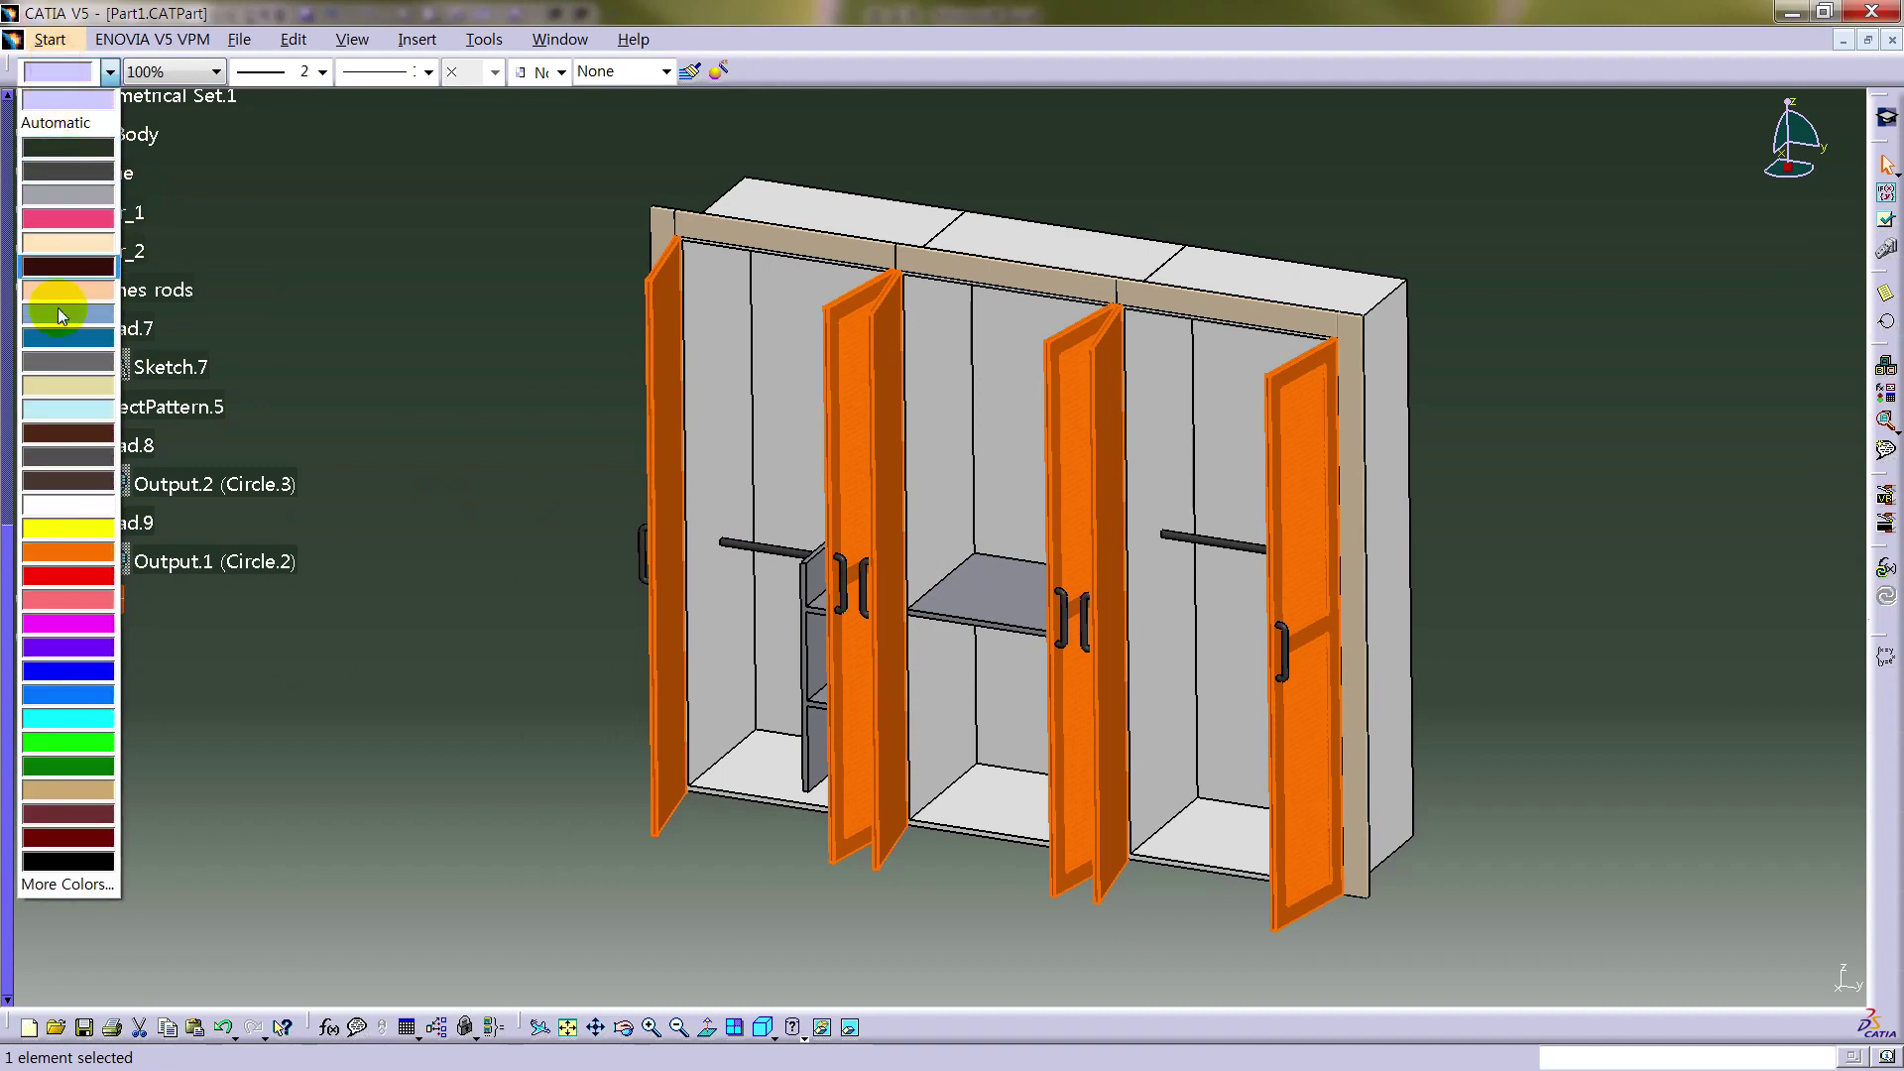
click(65, 503)
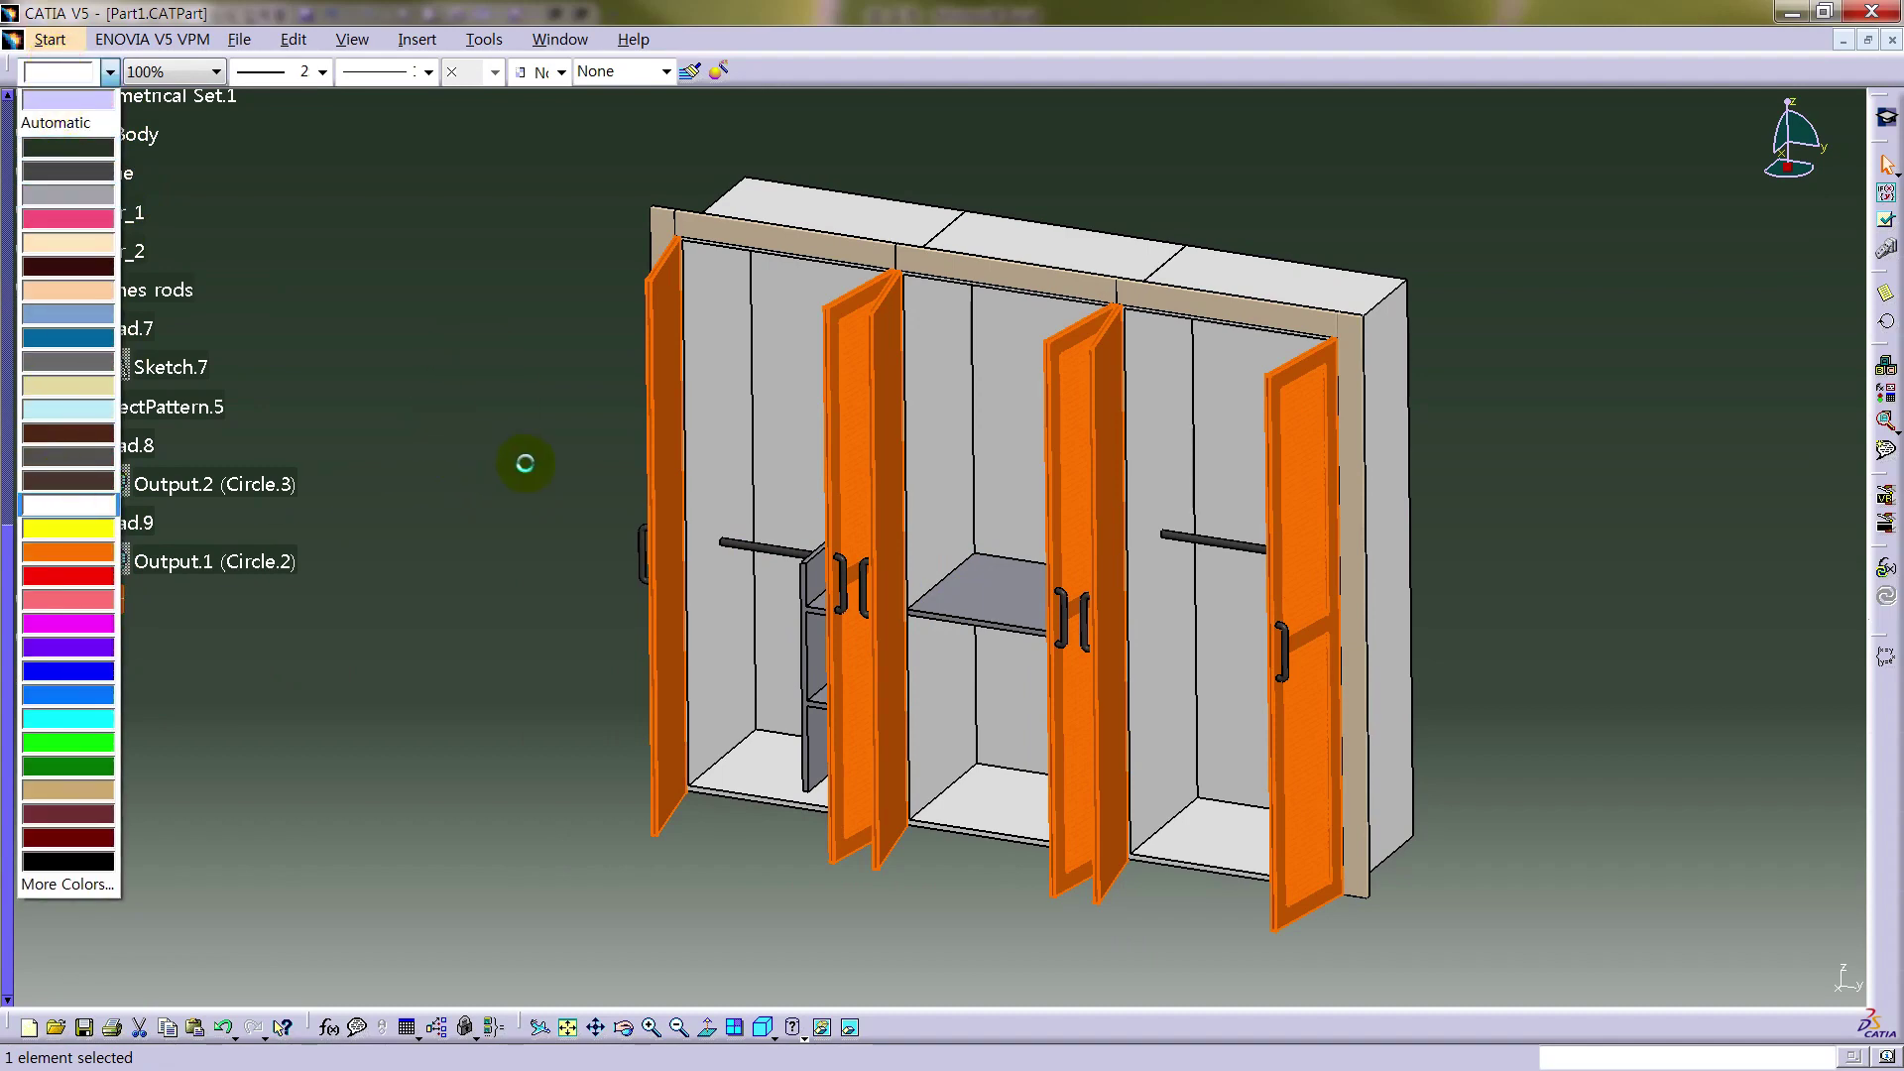
- Change the Style parameter to 4Door and accept it
click(521, 694)
middle_drag(557, 614, 331, 421)
click(24, 288)
scroll(367, 561, up, 6)
click(193, 245)
double_click(202, 245)
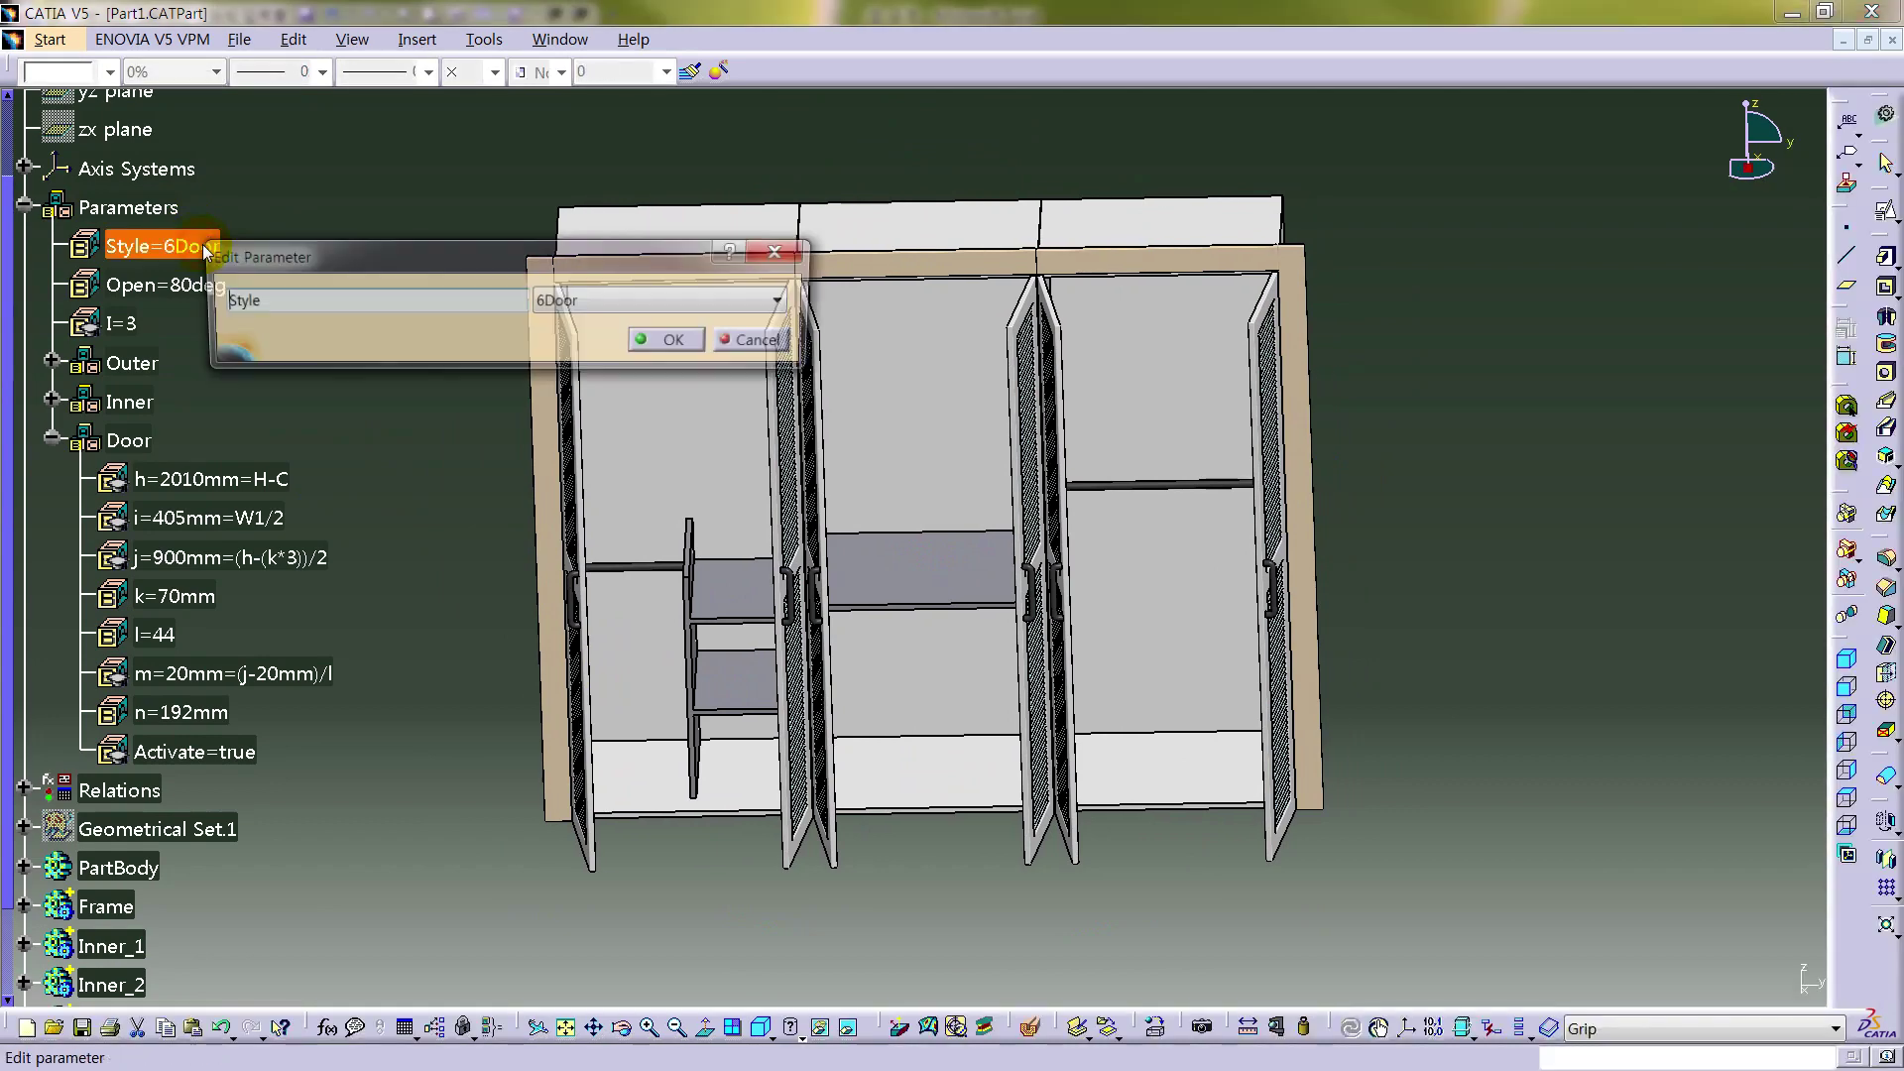
click(608, 303)
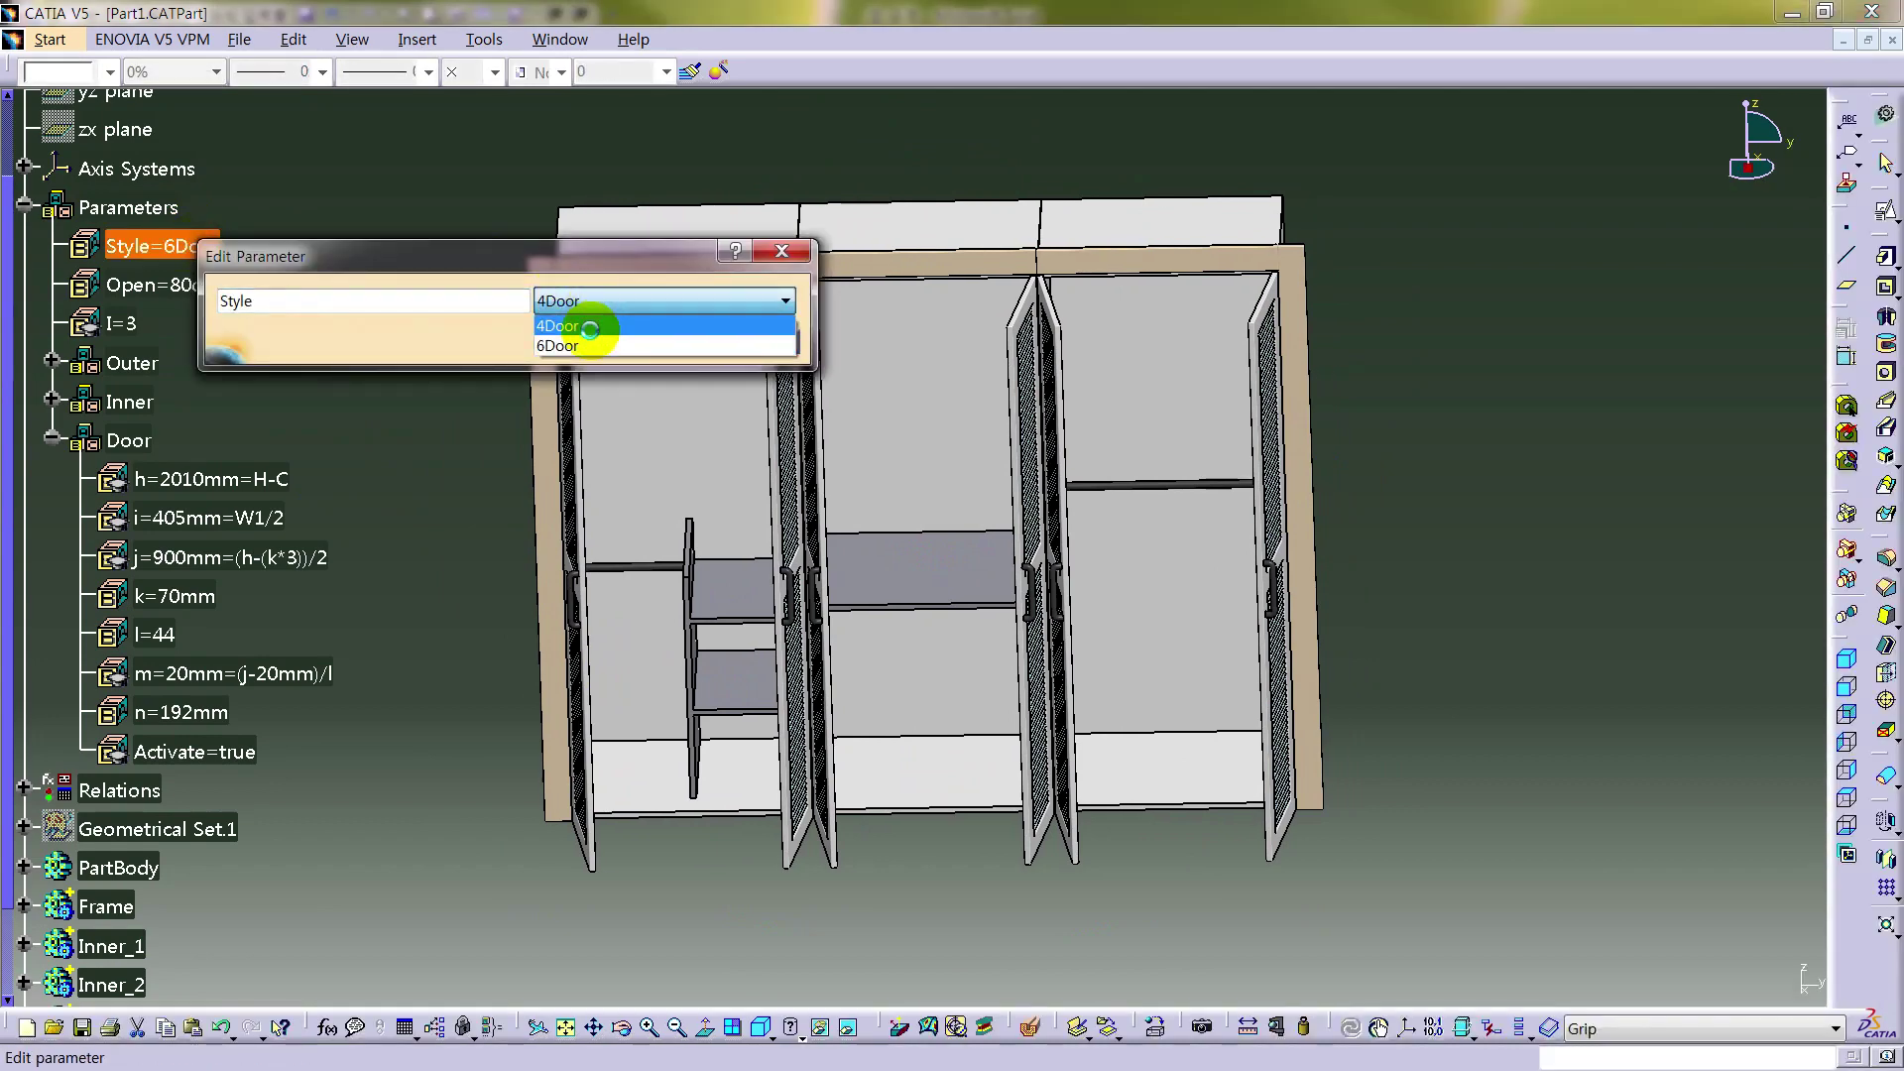
click(594, 327)
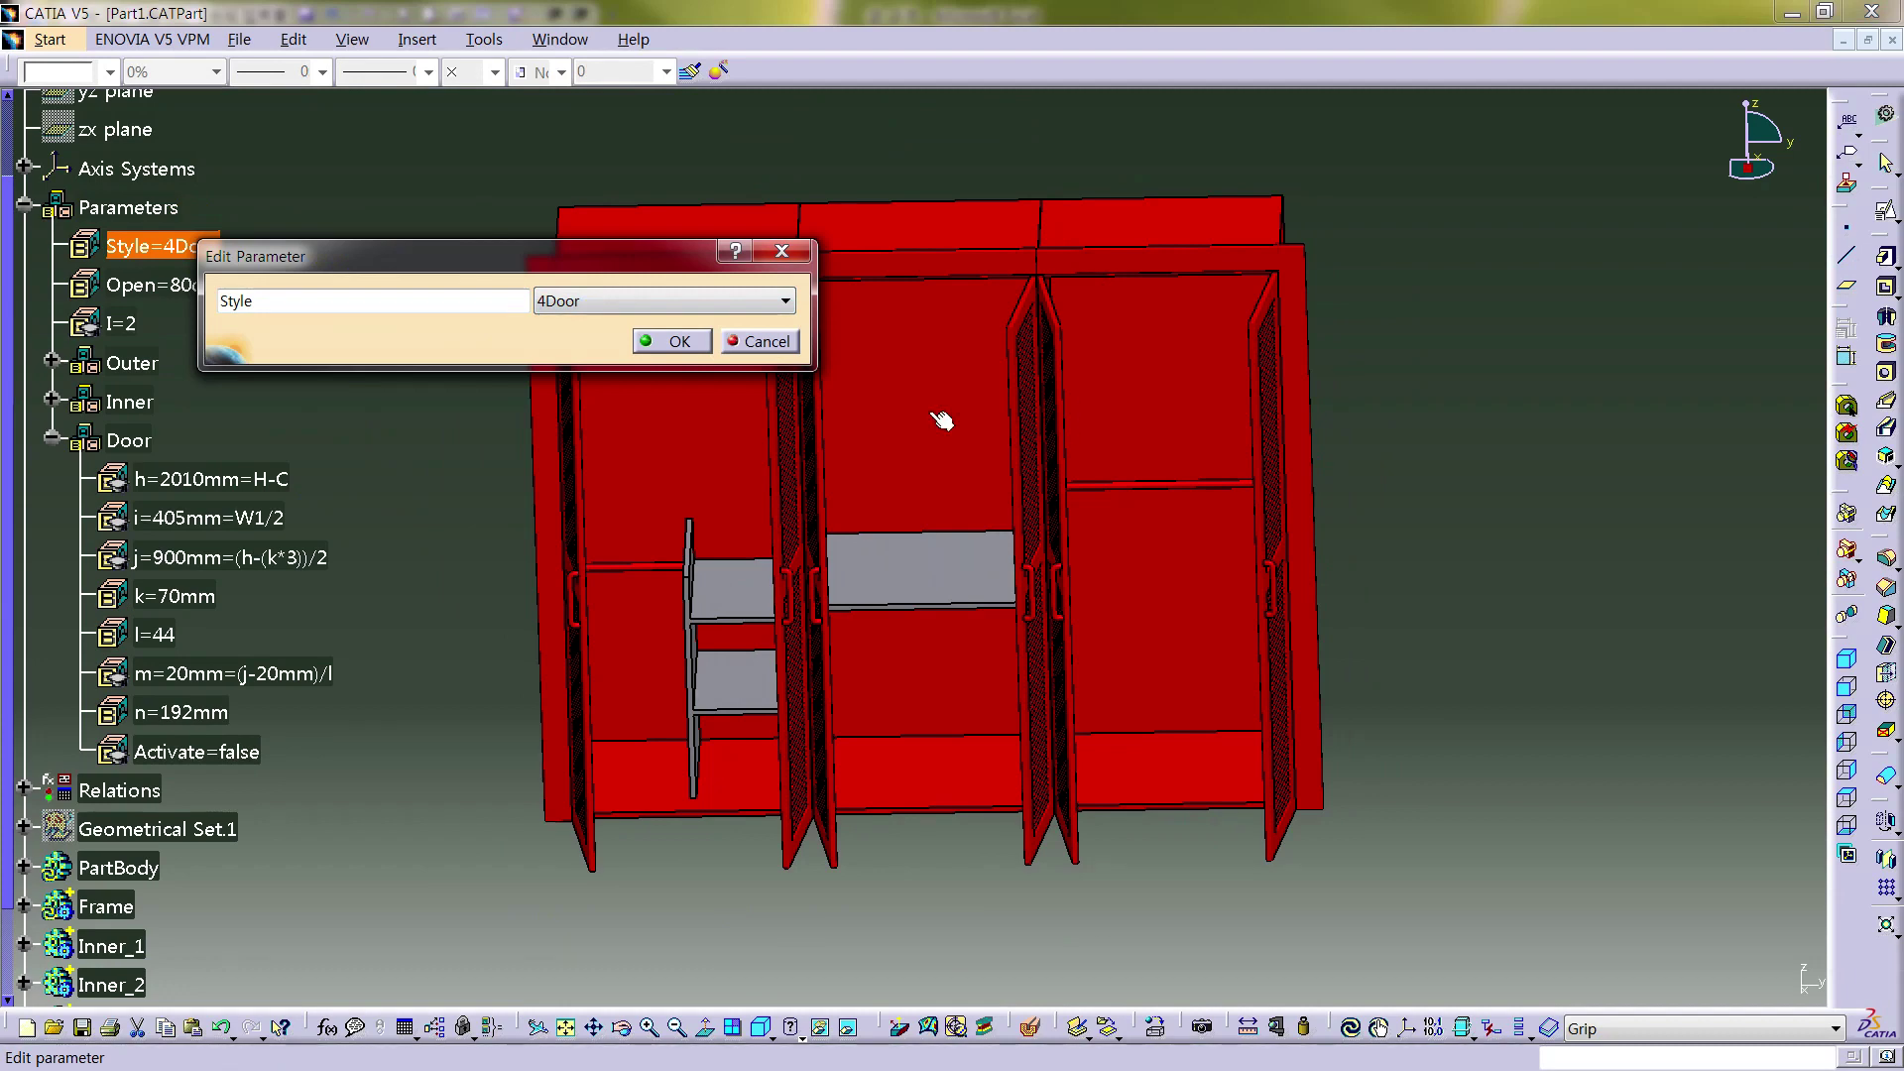
click(679, 341)
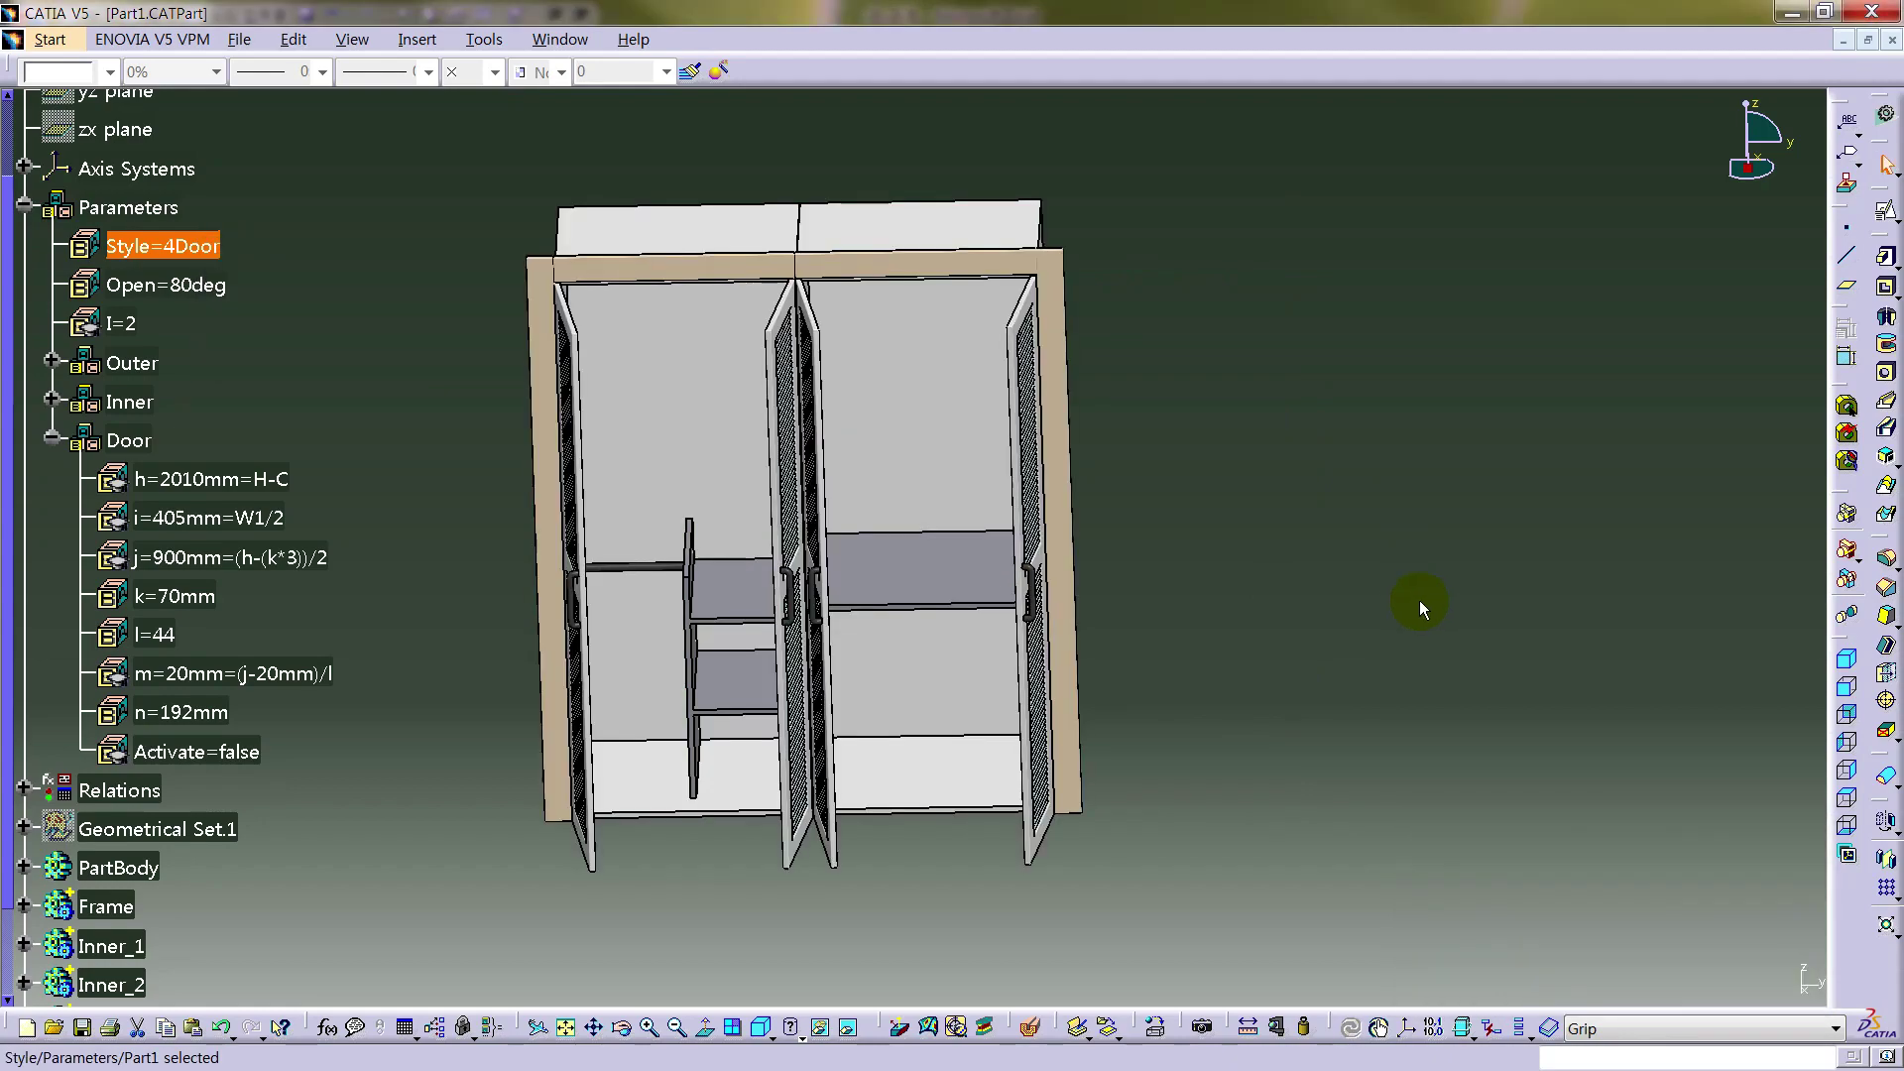
click(1420, 607)
middle_drag(1114, 735, 893, 615)
- Set the Open parameter to 30 deg to partly close the wardrobe doors
double_click(166, 285)
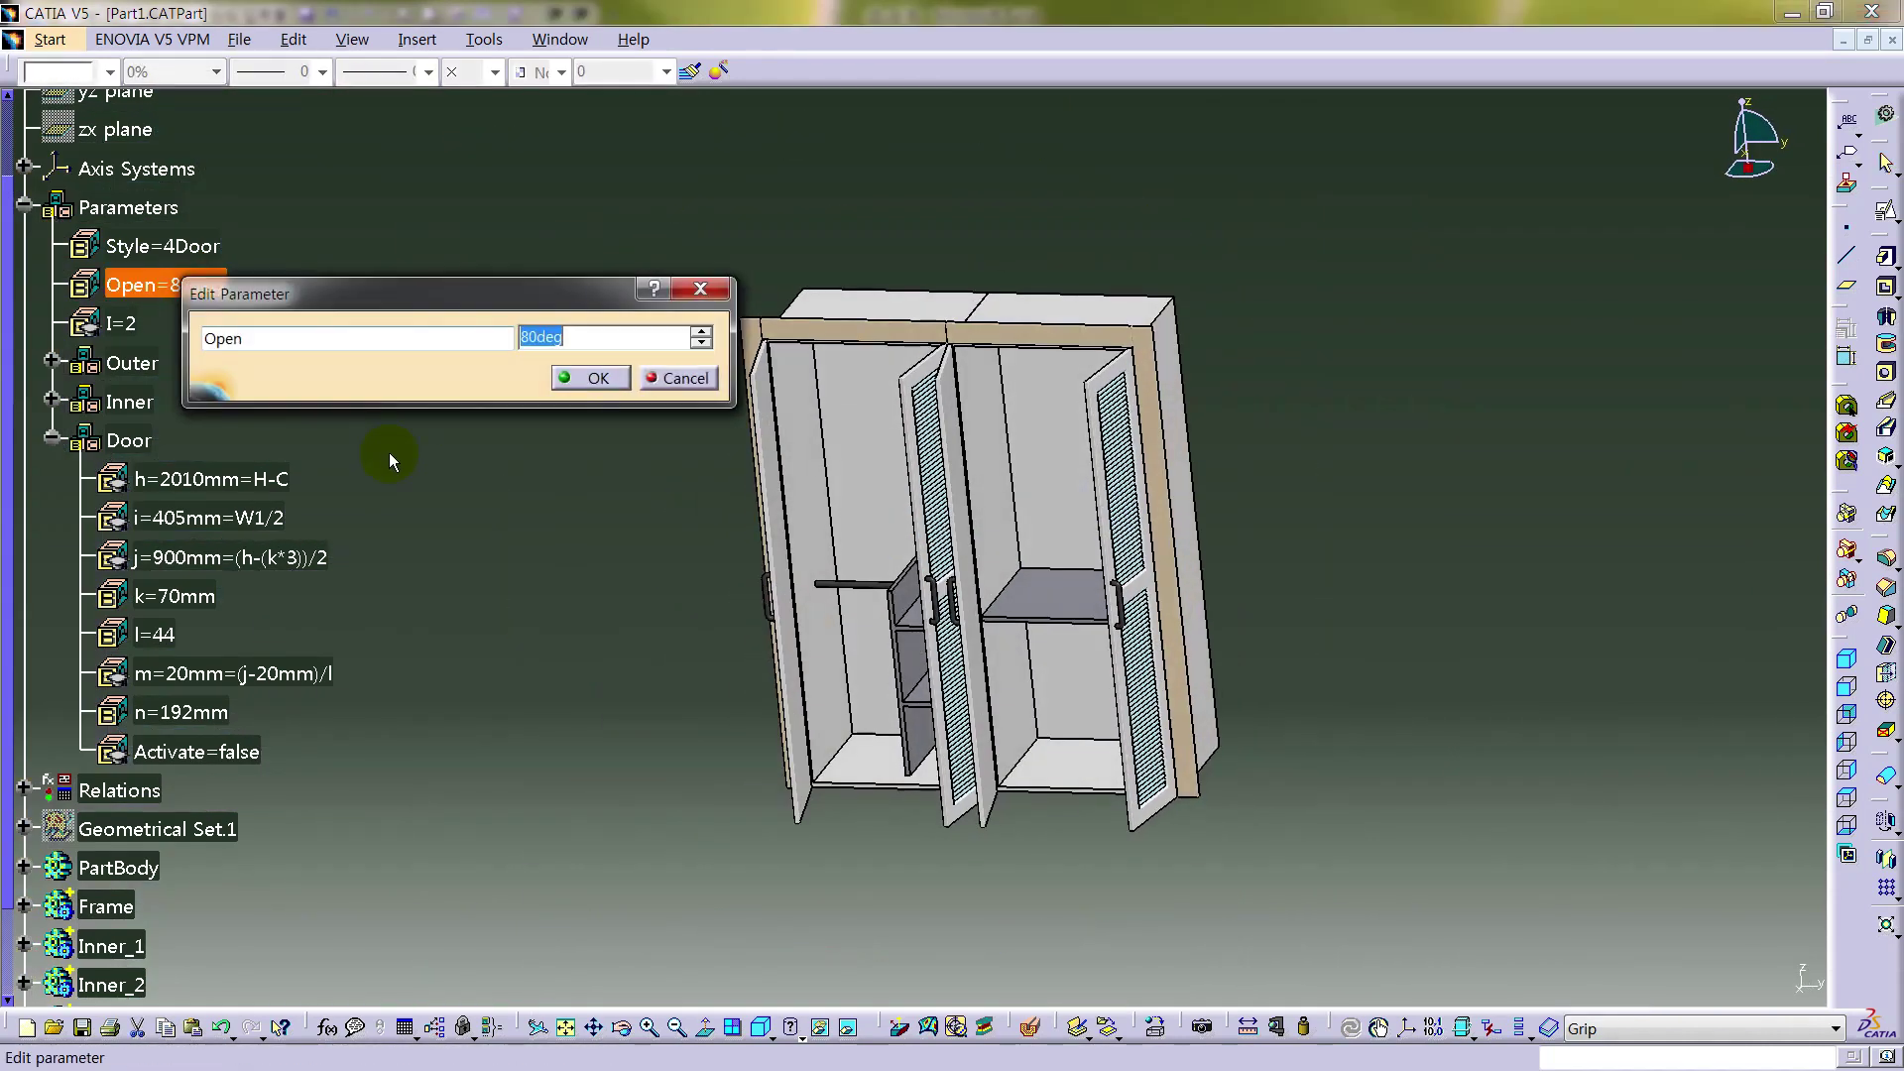
text(30)
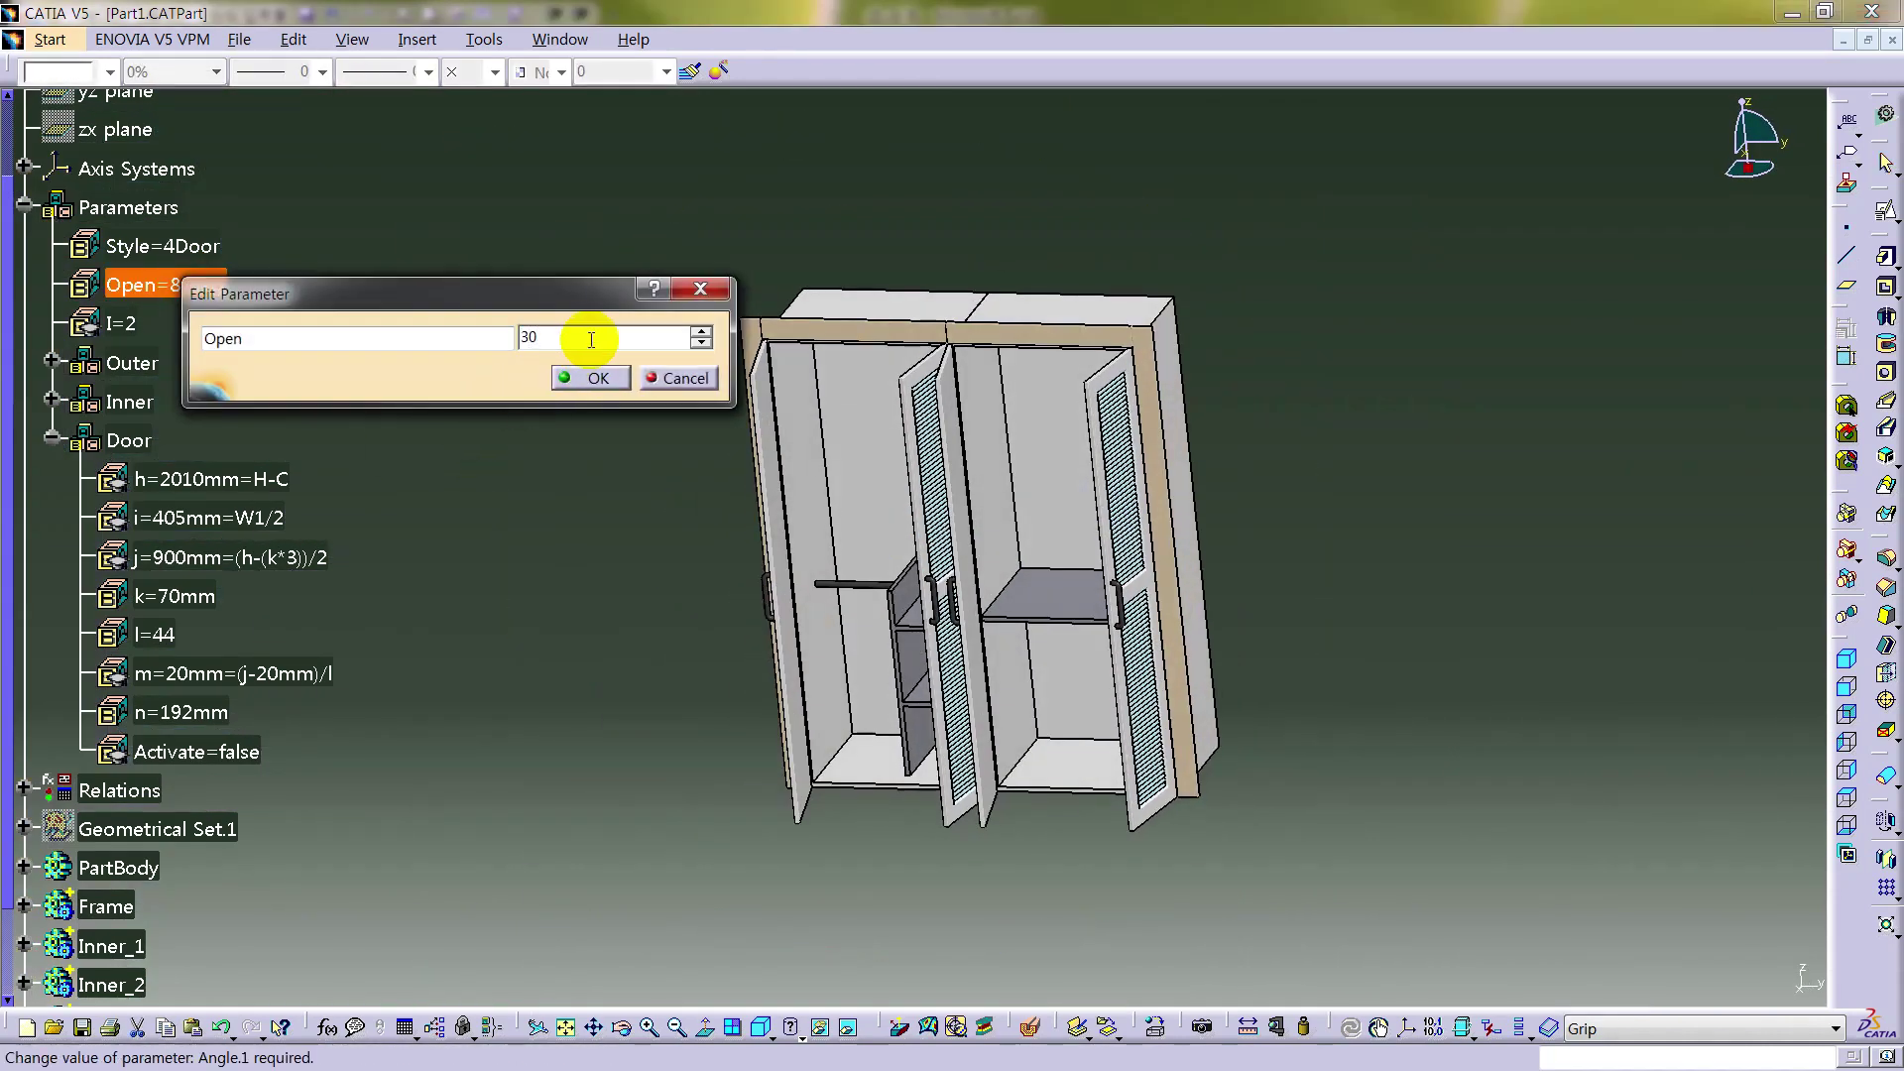
click(581, 376)
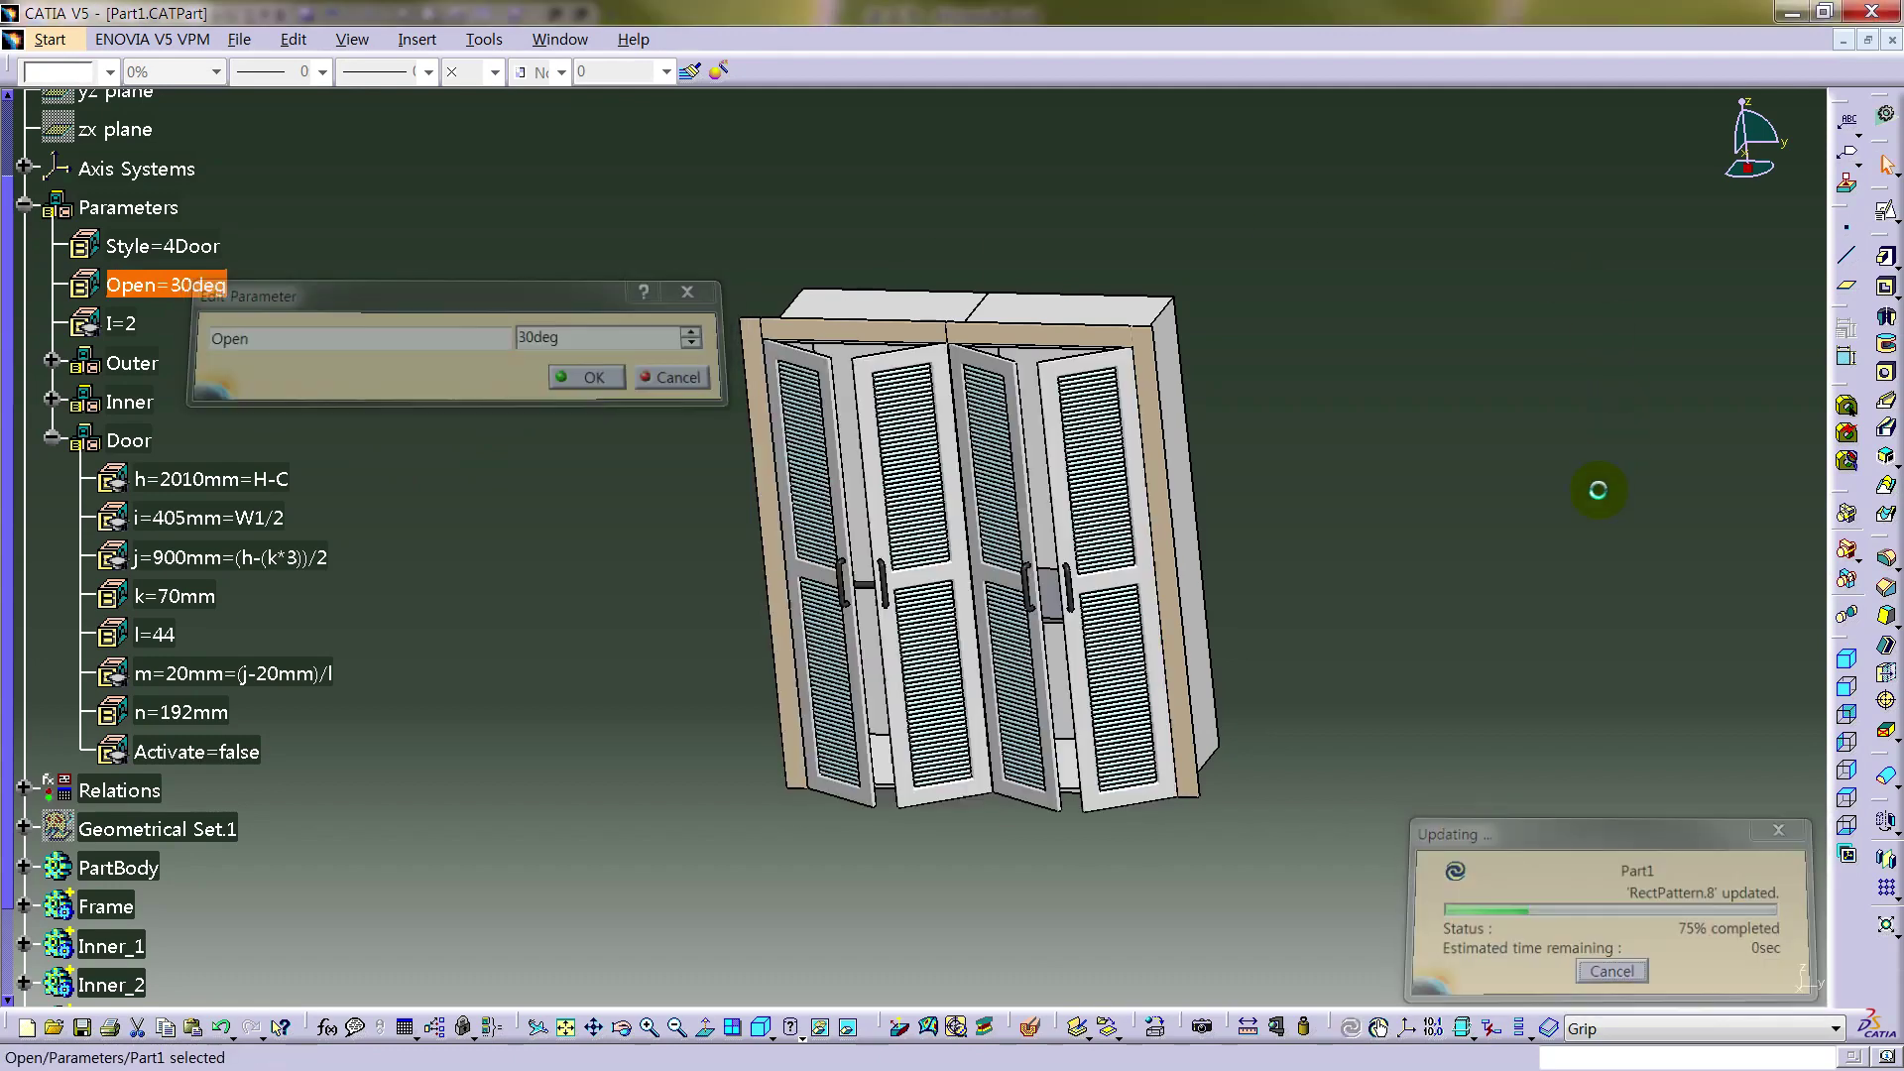
middle_drag(778, 637, 920, 635)
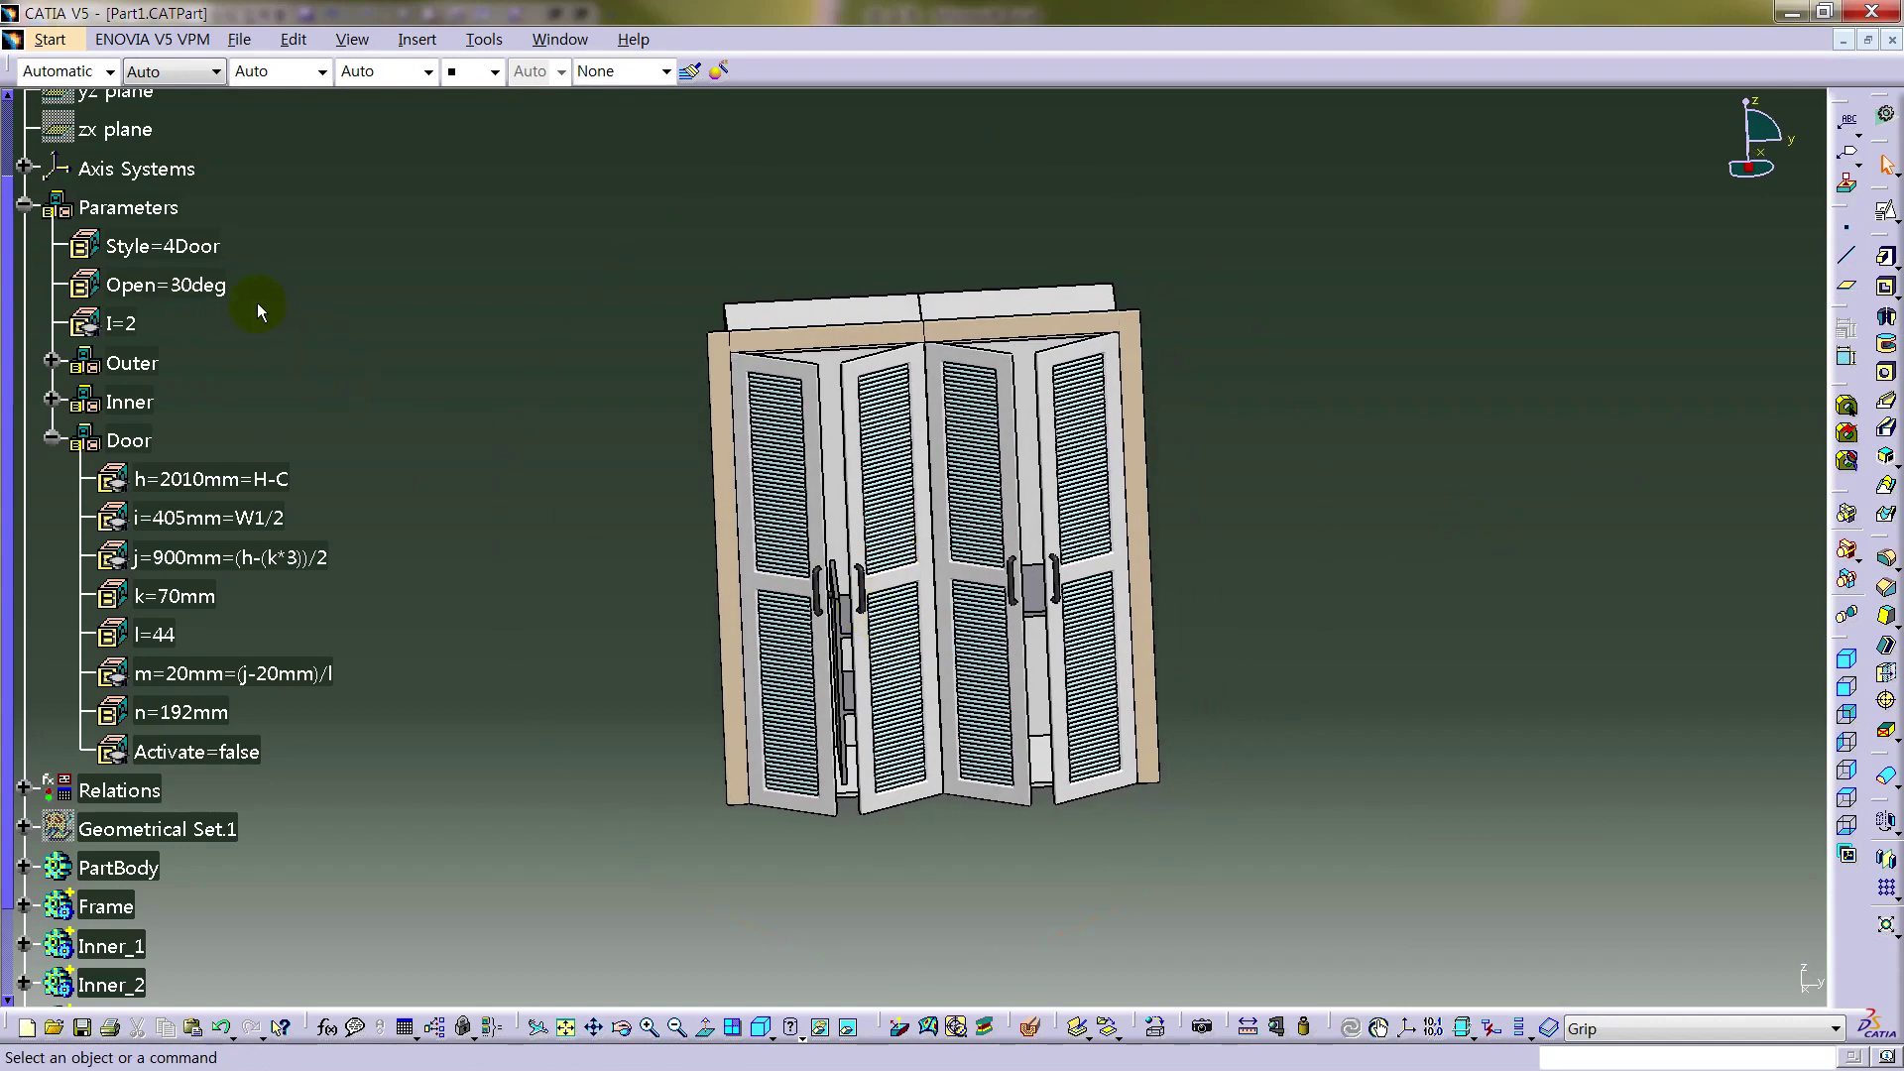
- Set the Open parameter to 0 deg to close the doors fully and view the wardrobe from the front
double_click(198, 286)
text(0)
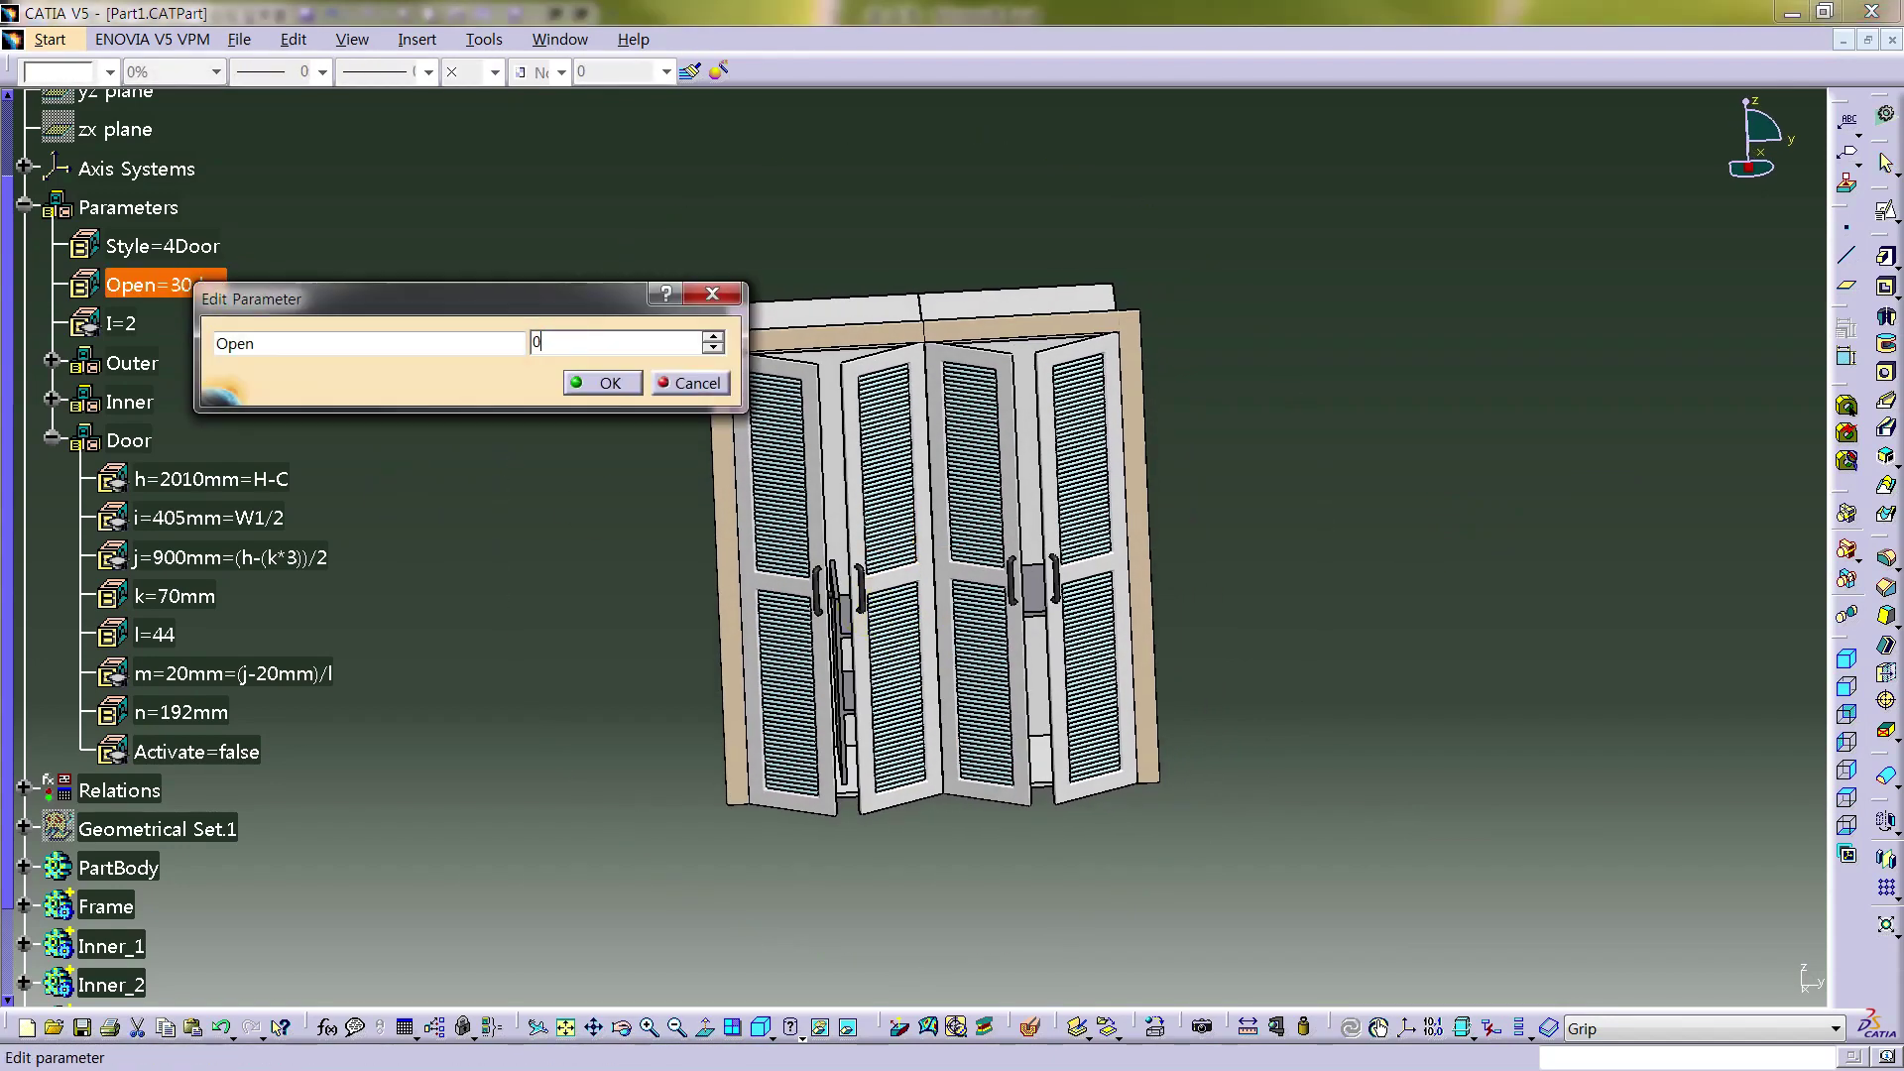
click(602, 383)
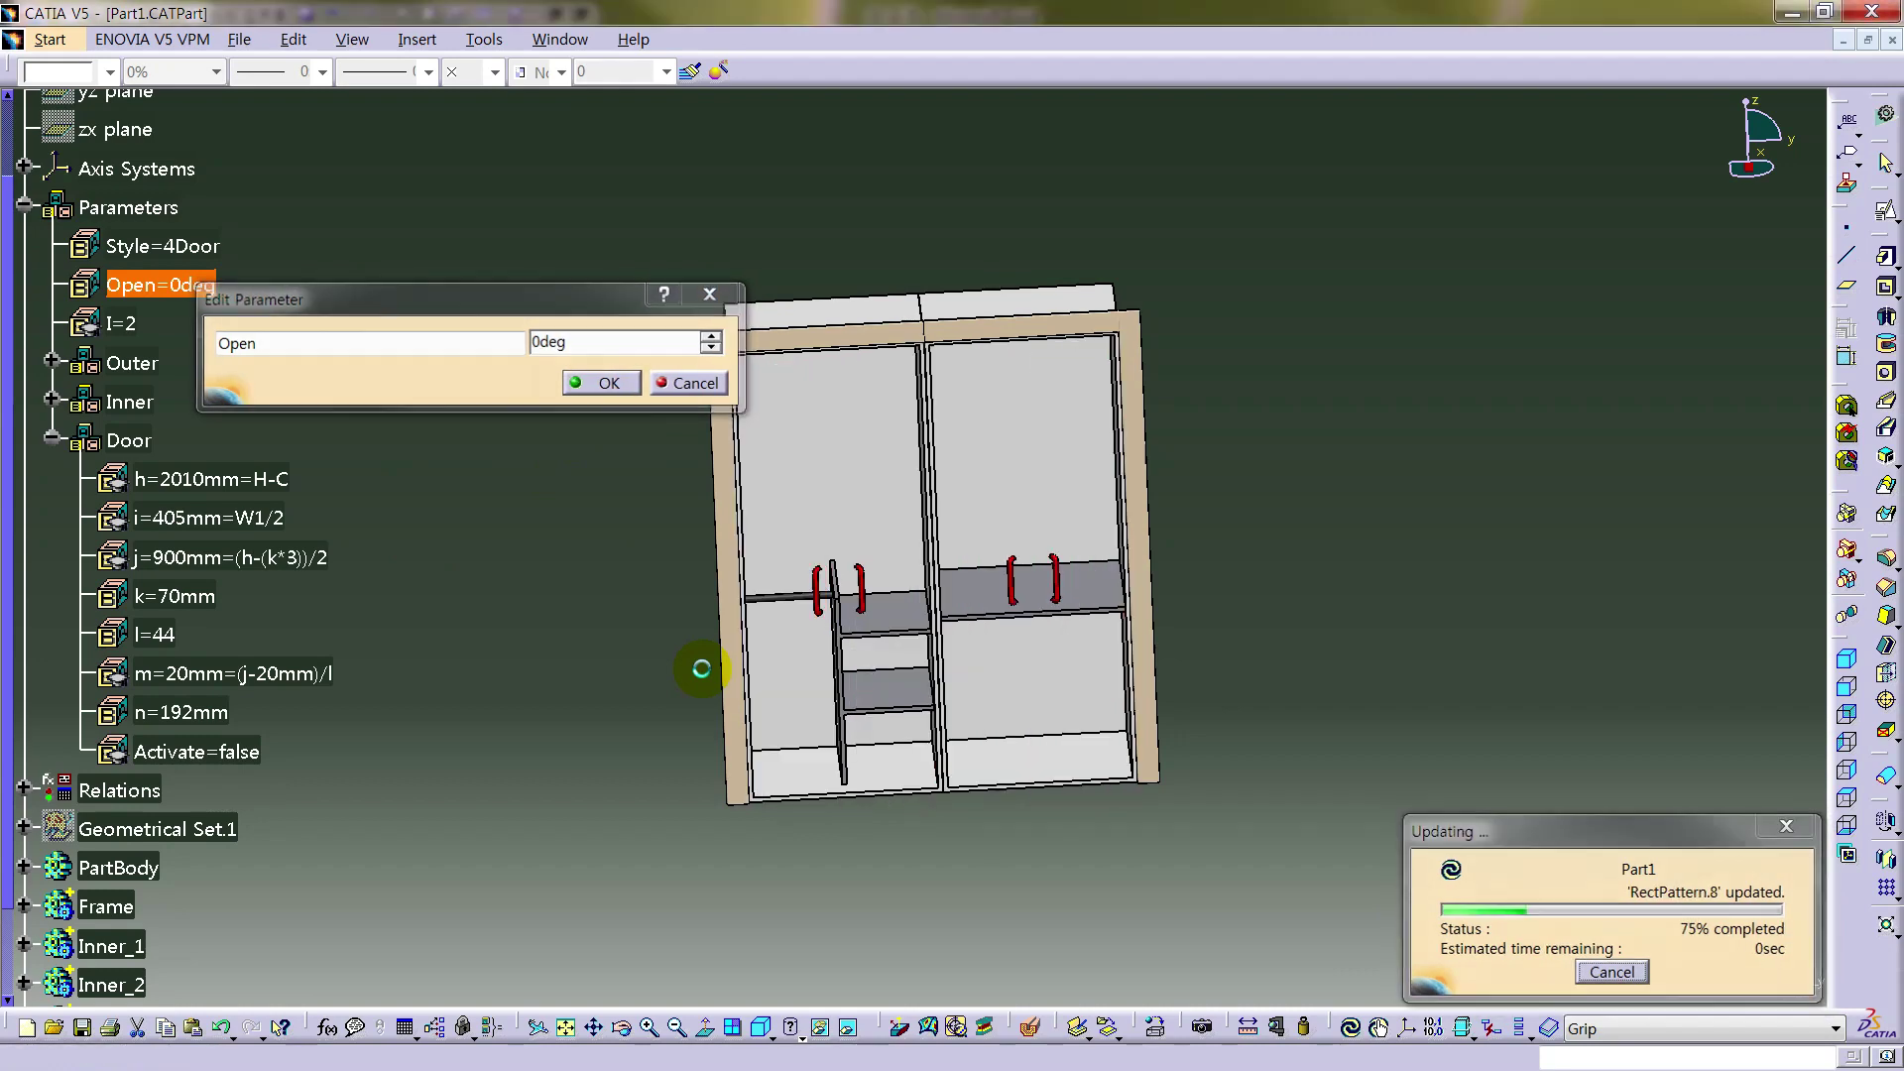
middle_drag(626, 732, 893, 646)
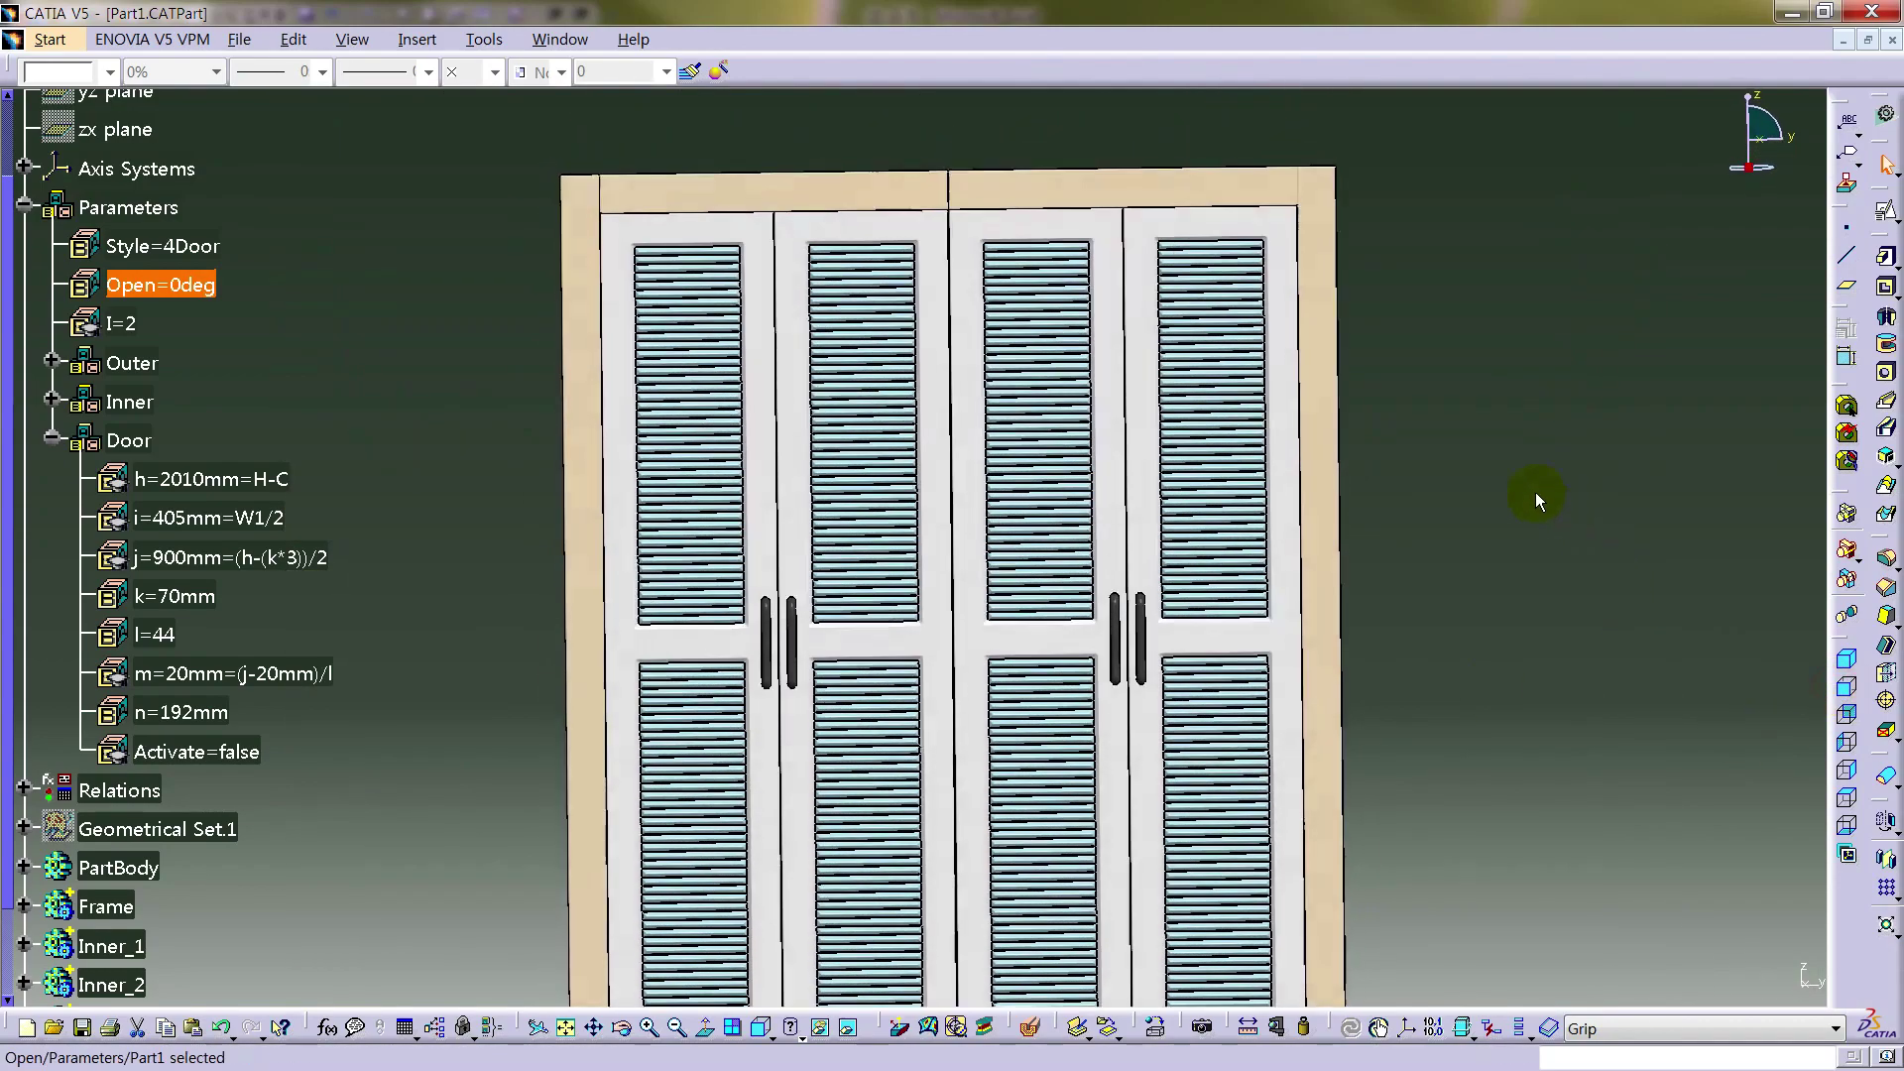
click(1535, 492)
middle_drag(1275, 573, 1114, 646)
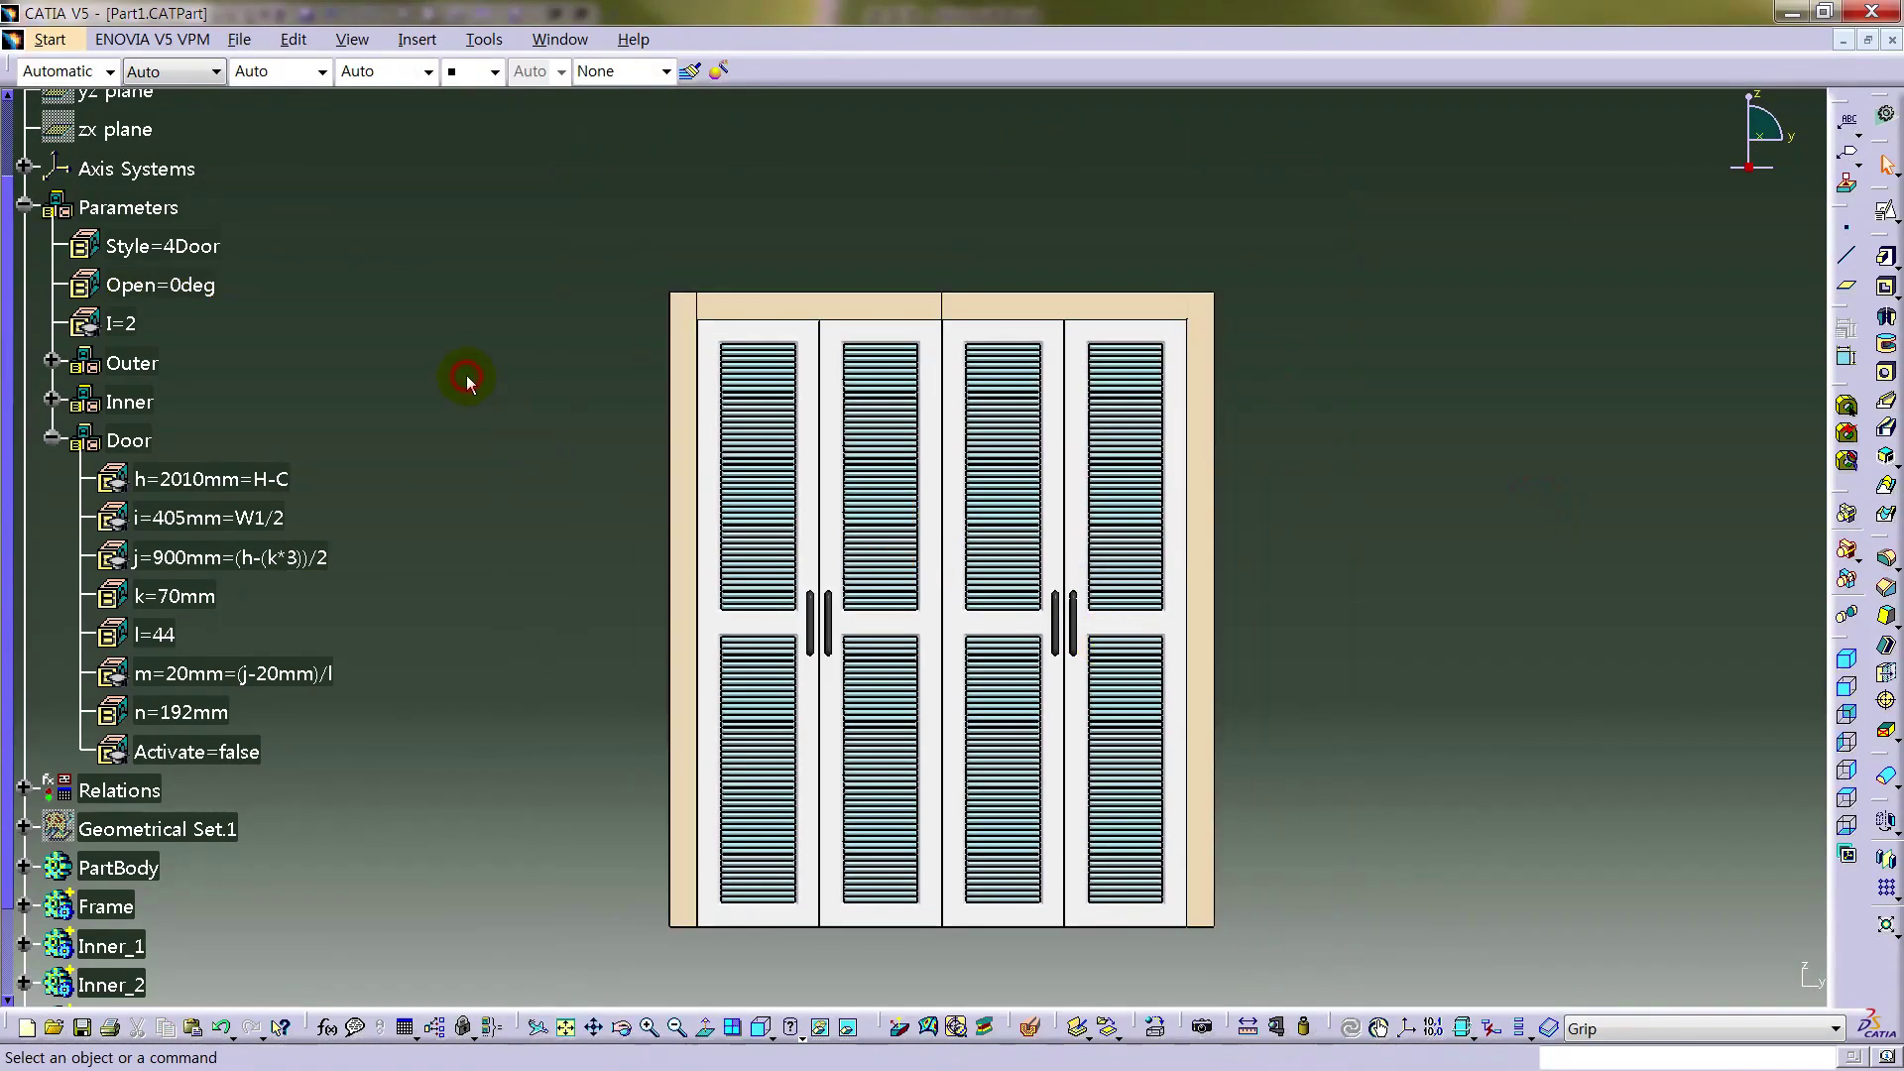
- Set the Open parameter to 50 deg to swing the doors open
scroll(466, 373, down, 3)
double_click(158, 193)
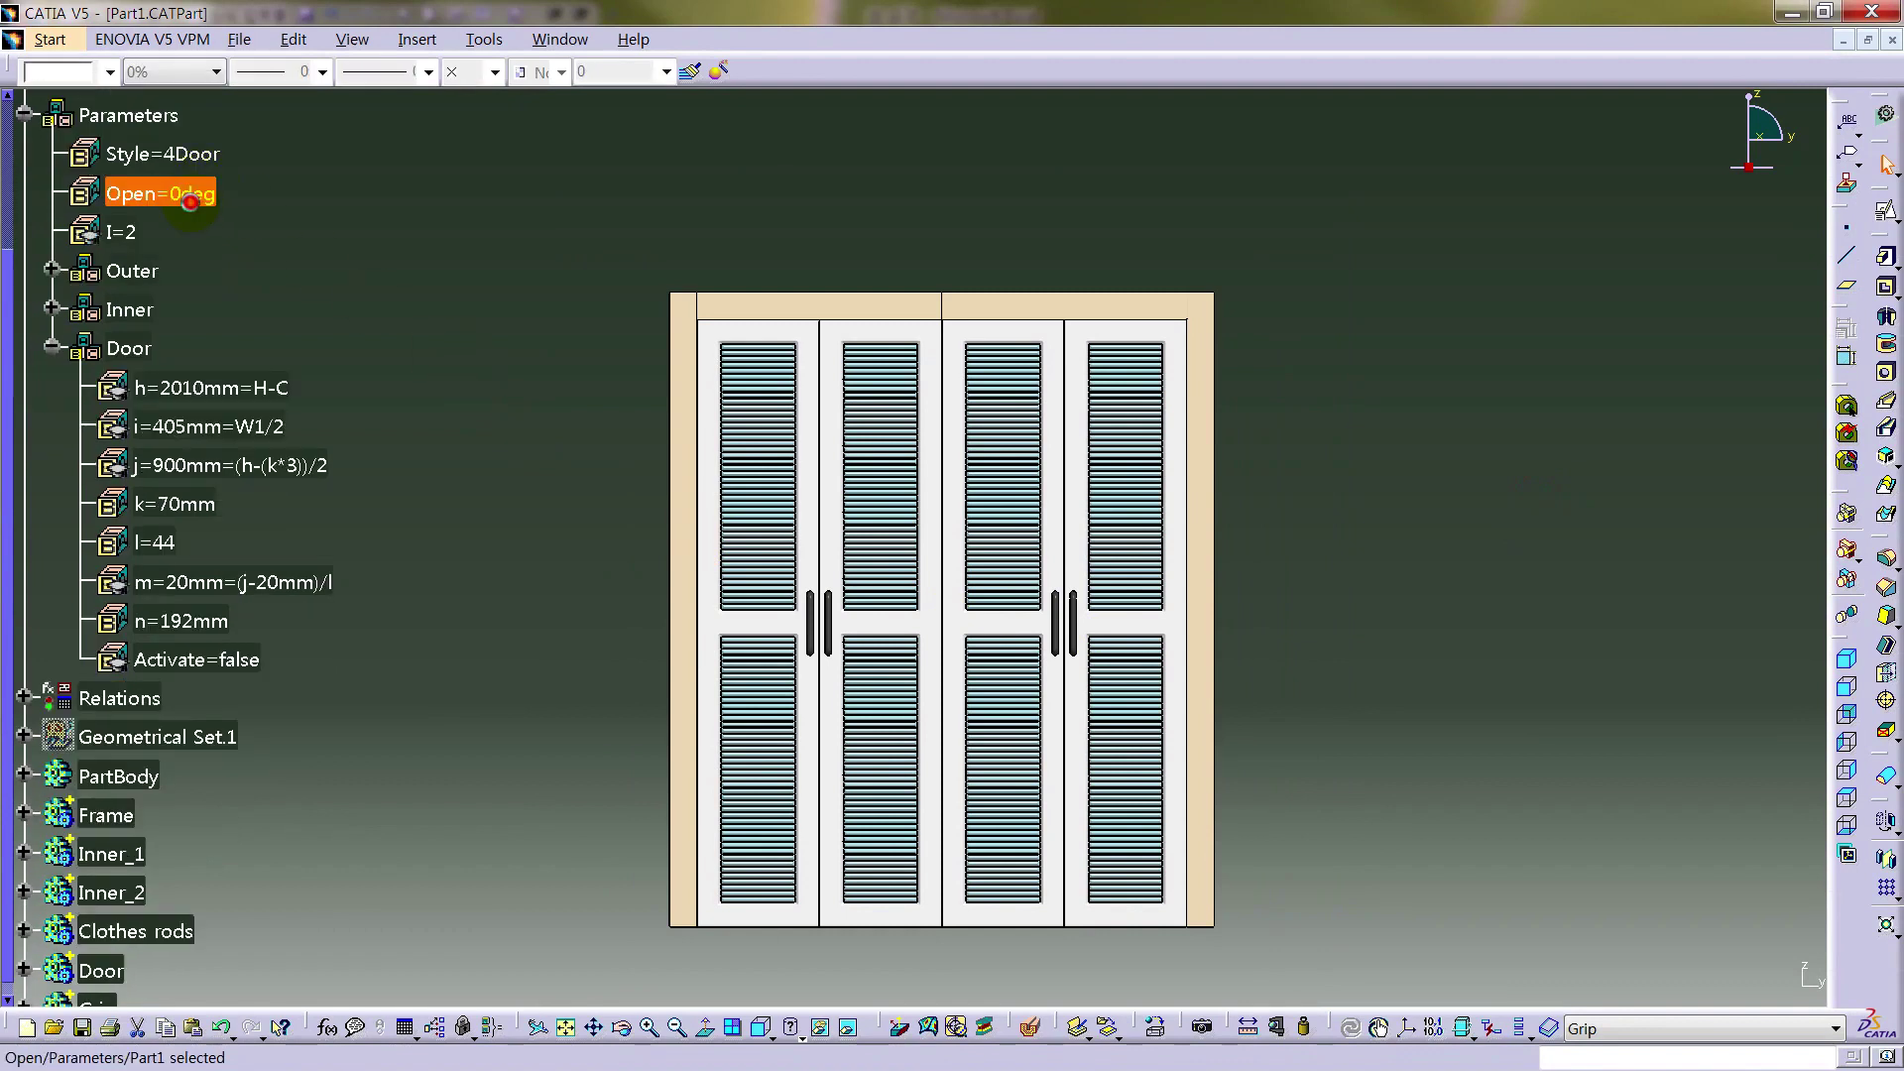
text(50)
click(599, 295)
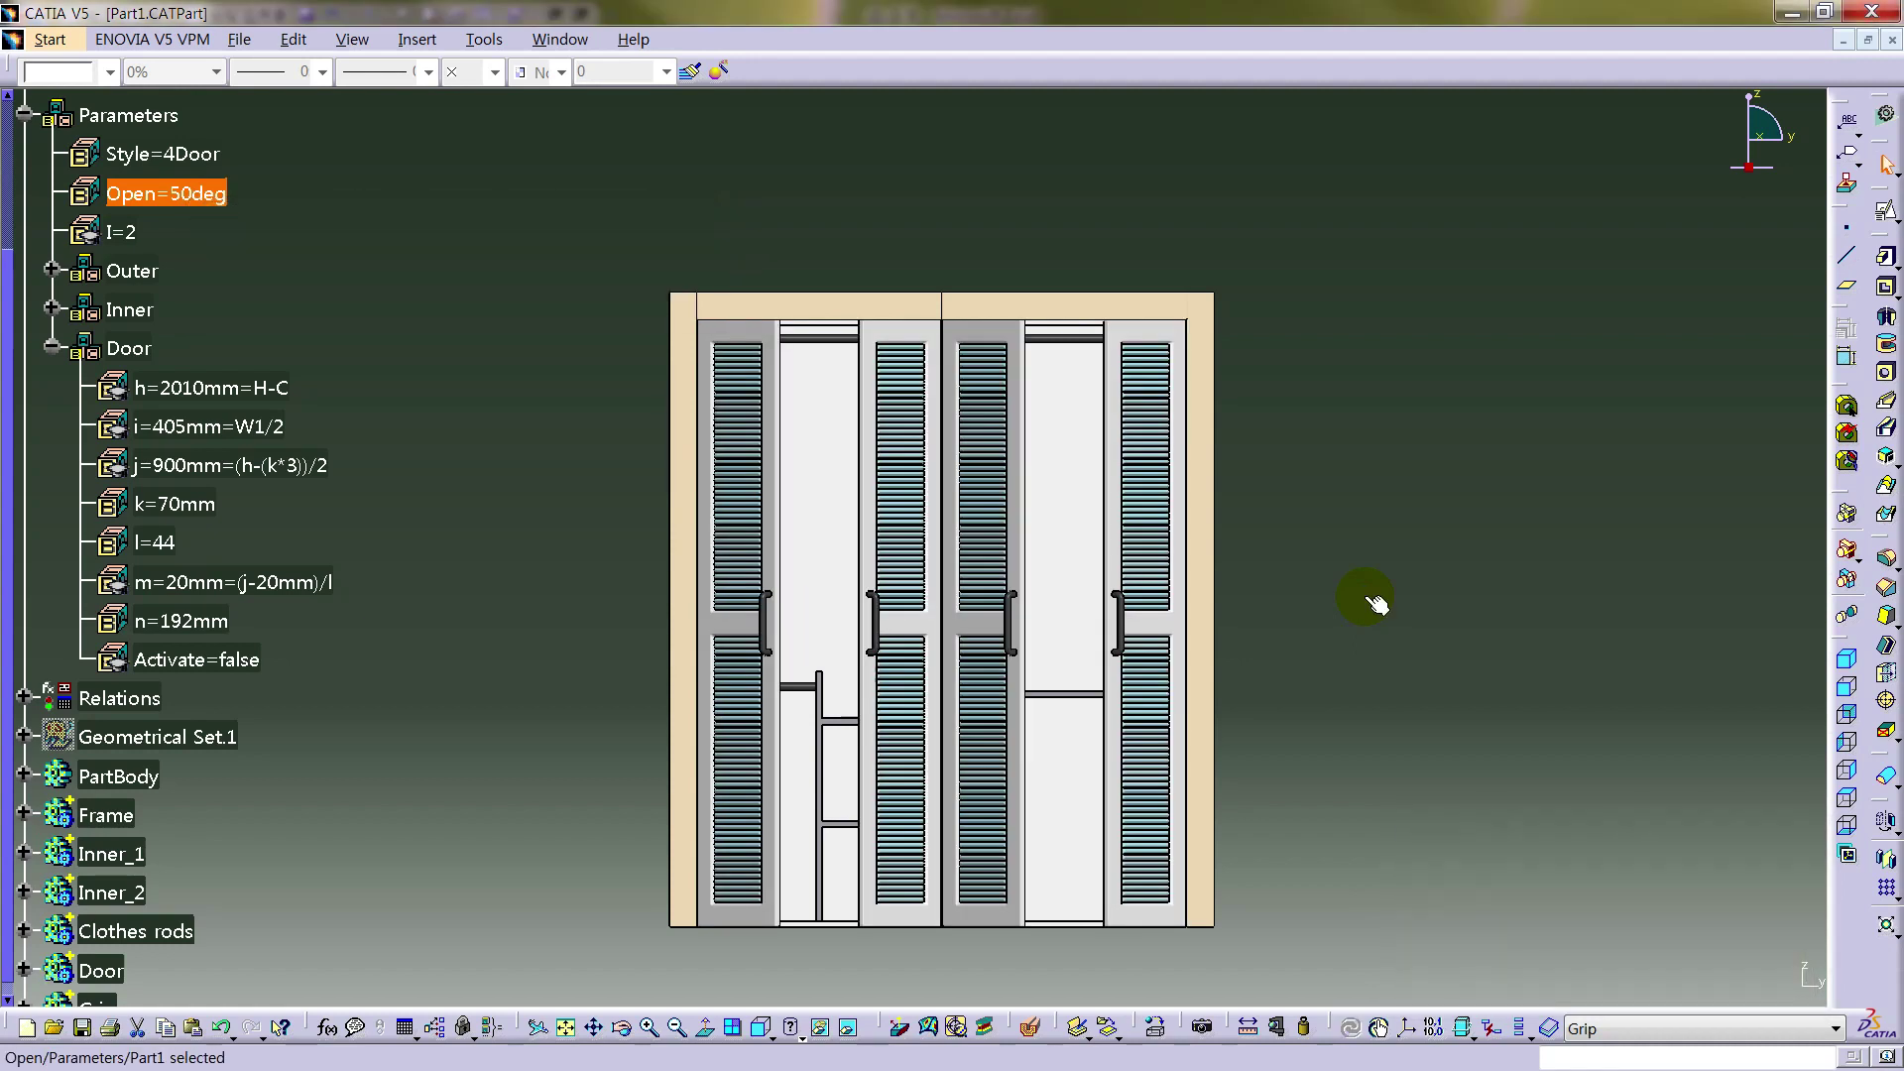
- Switch the Style parameter to 6Door and view the three-section wardrobe at an angle
double_click(188, 156)
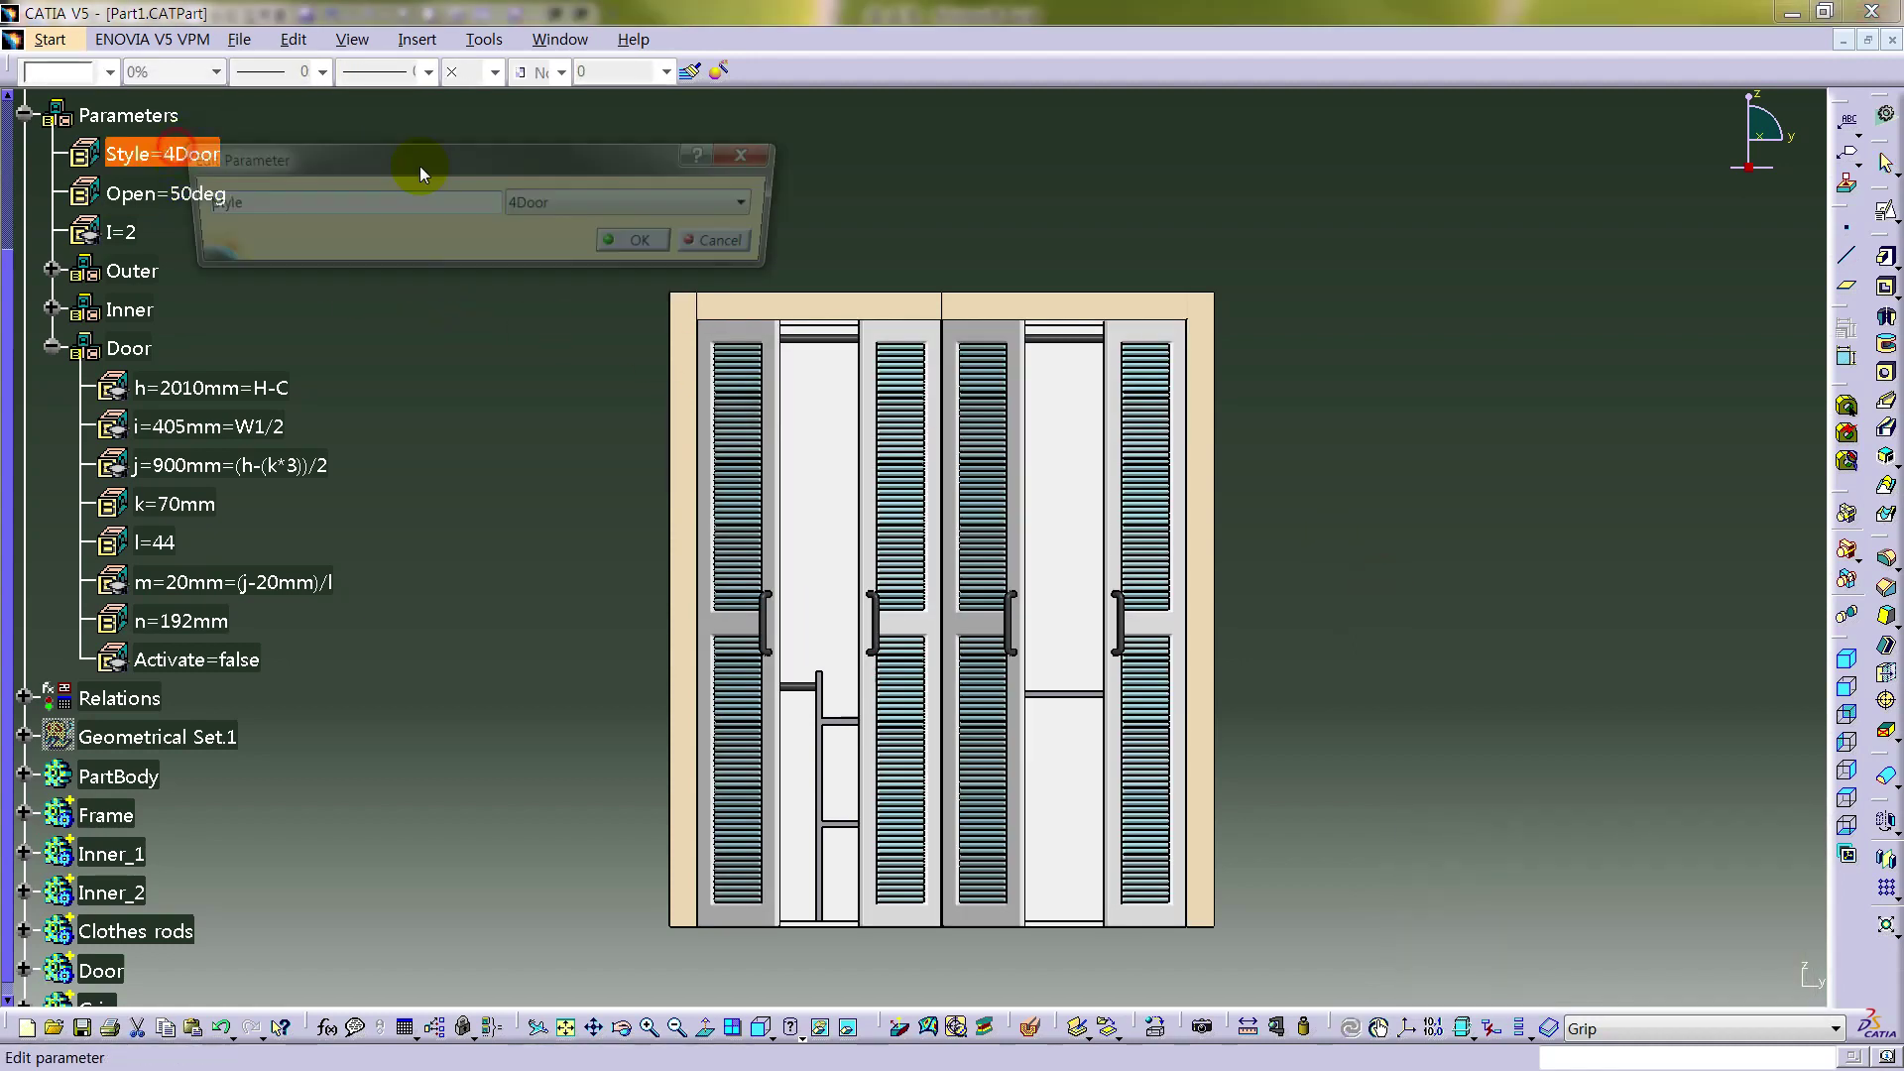
click(657, 206)
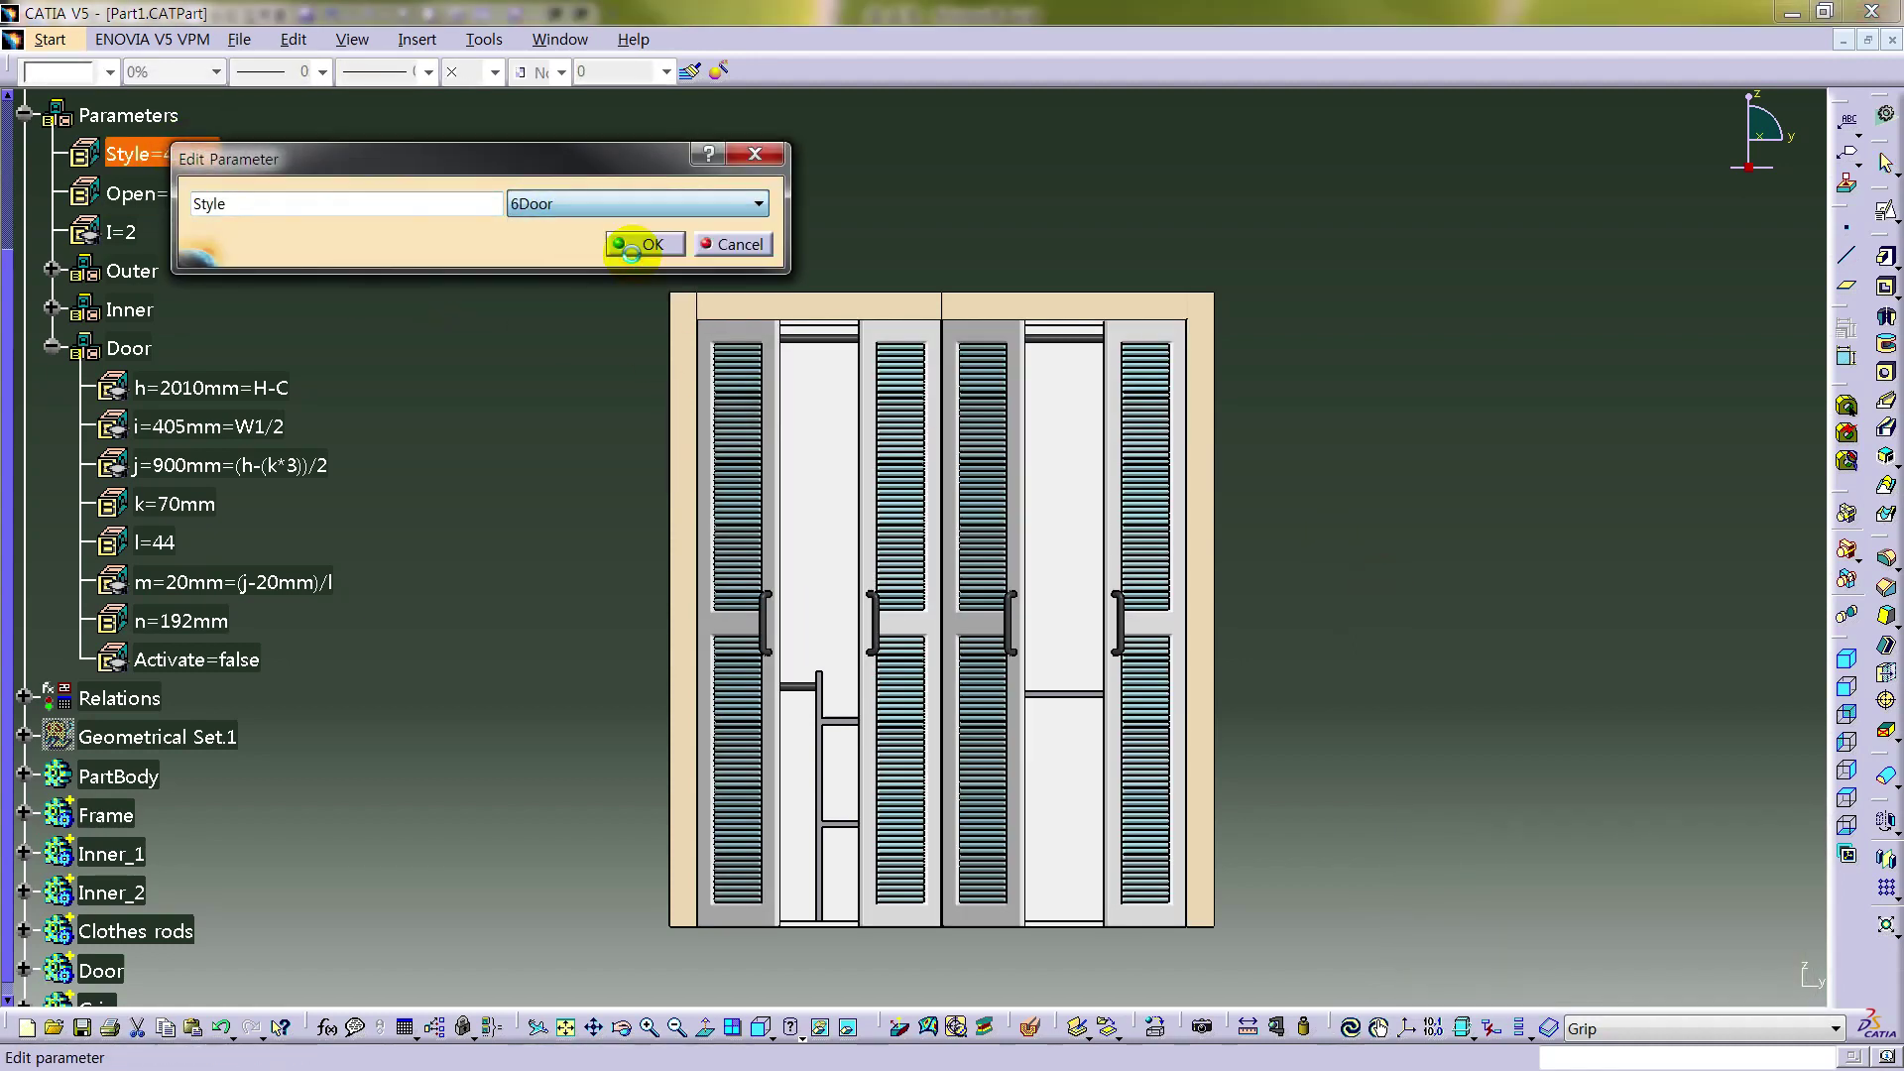
click(631, 249)
click(647, 244)
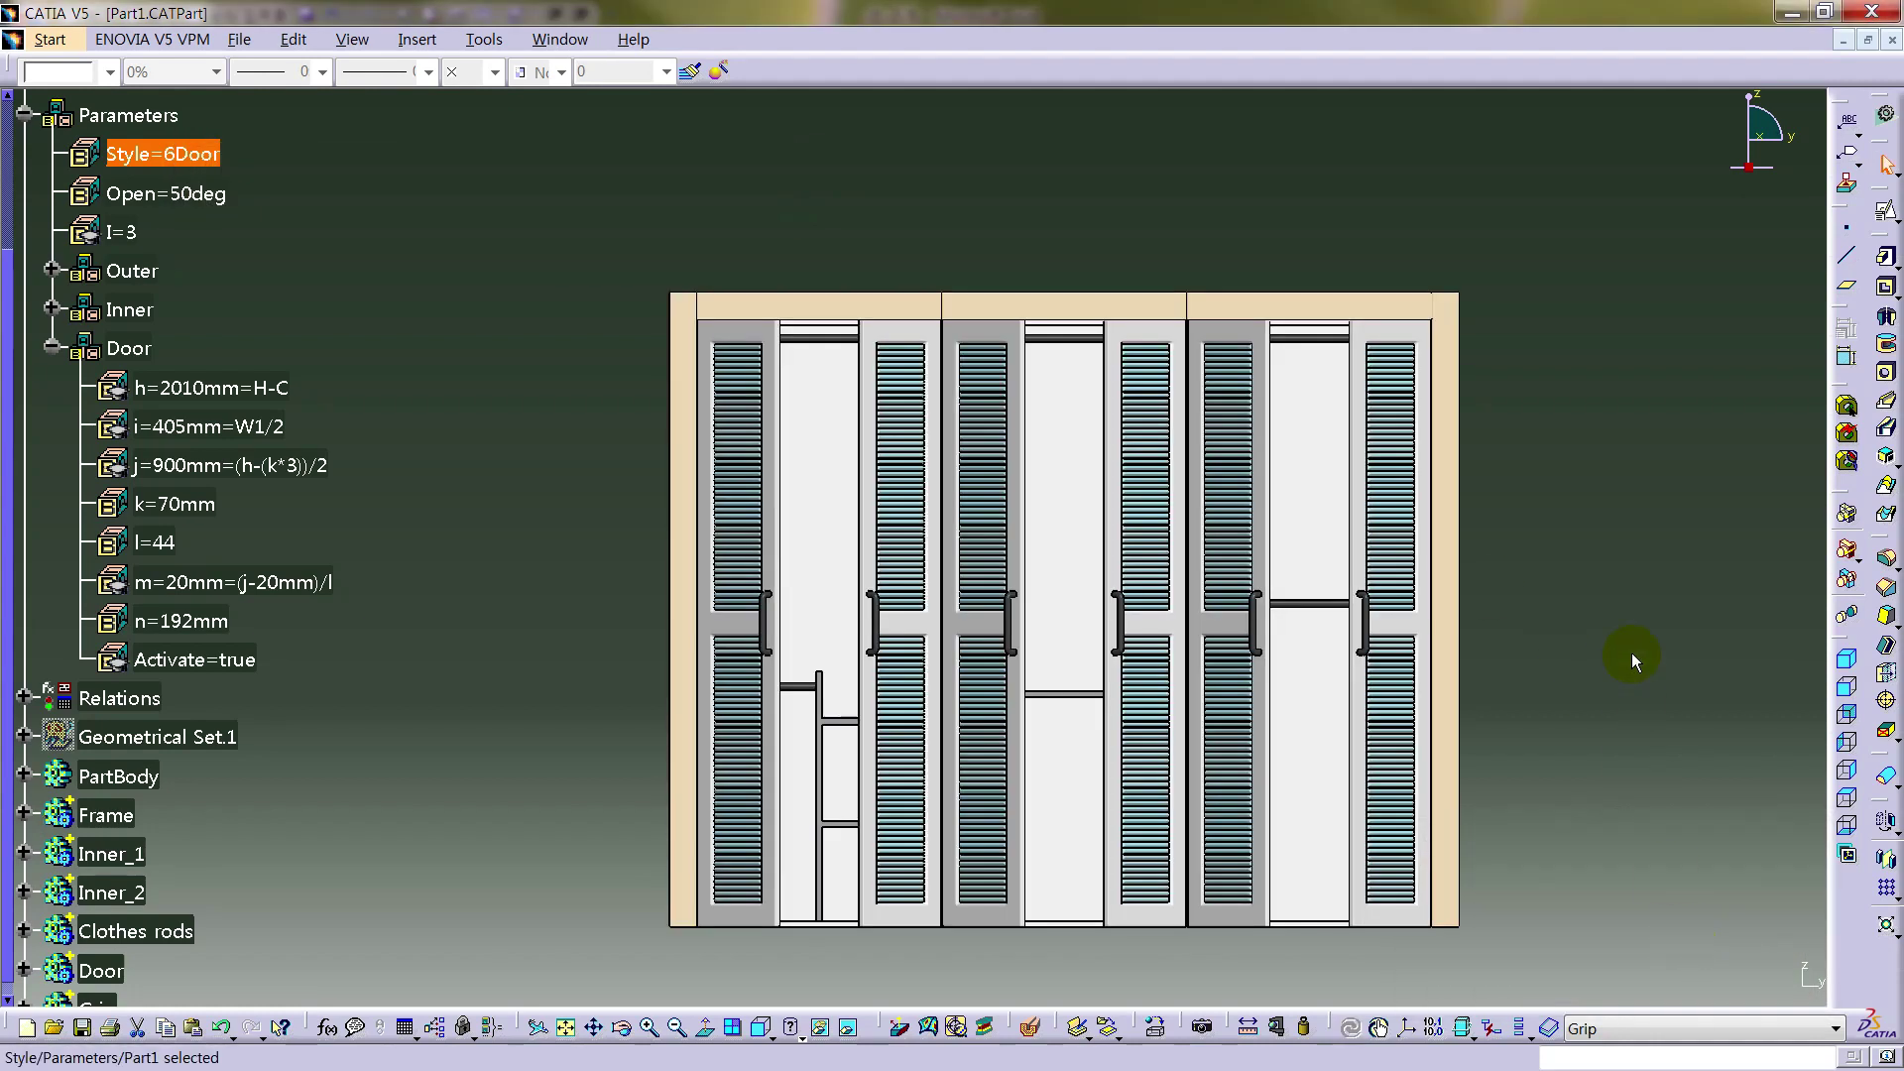
click(1633, 653)
middle_drag(1087, 477, 437, 625)
- Hide the Door and Grip bodies together
scroll(413, 514, down, 5)
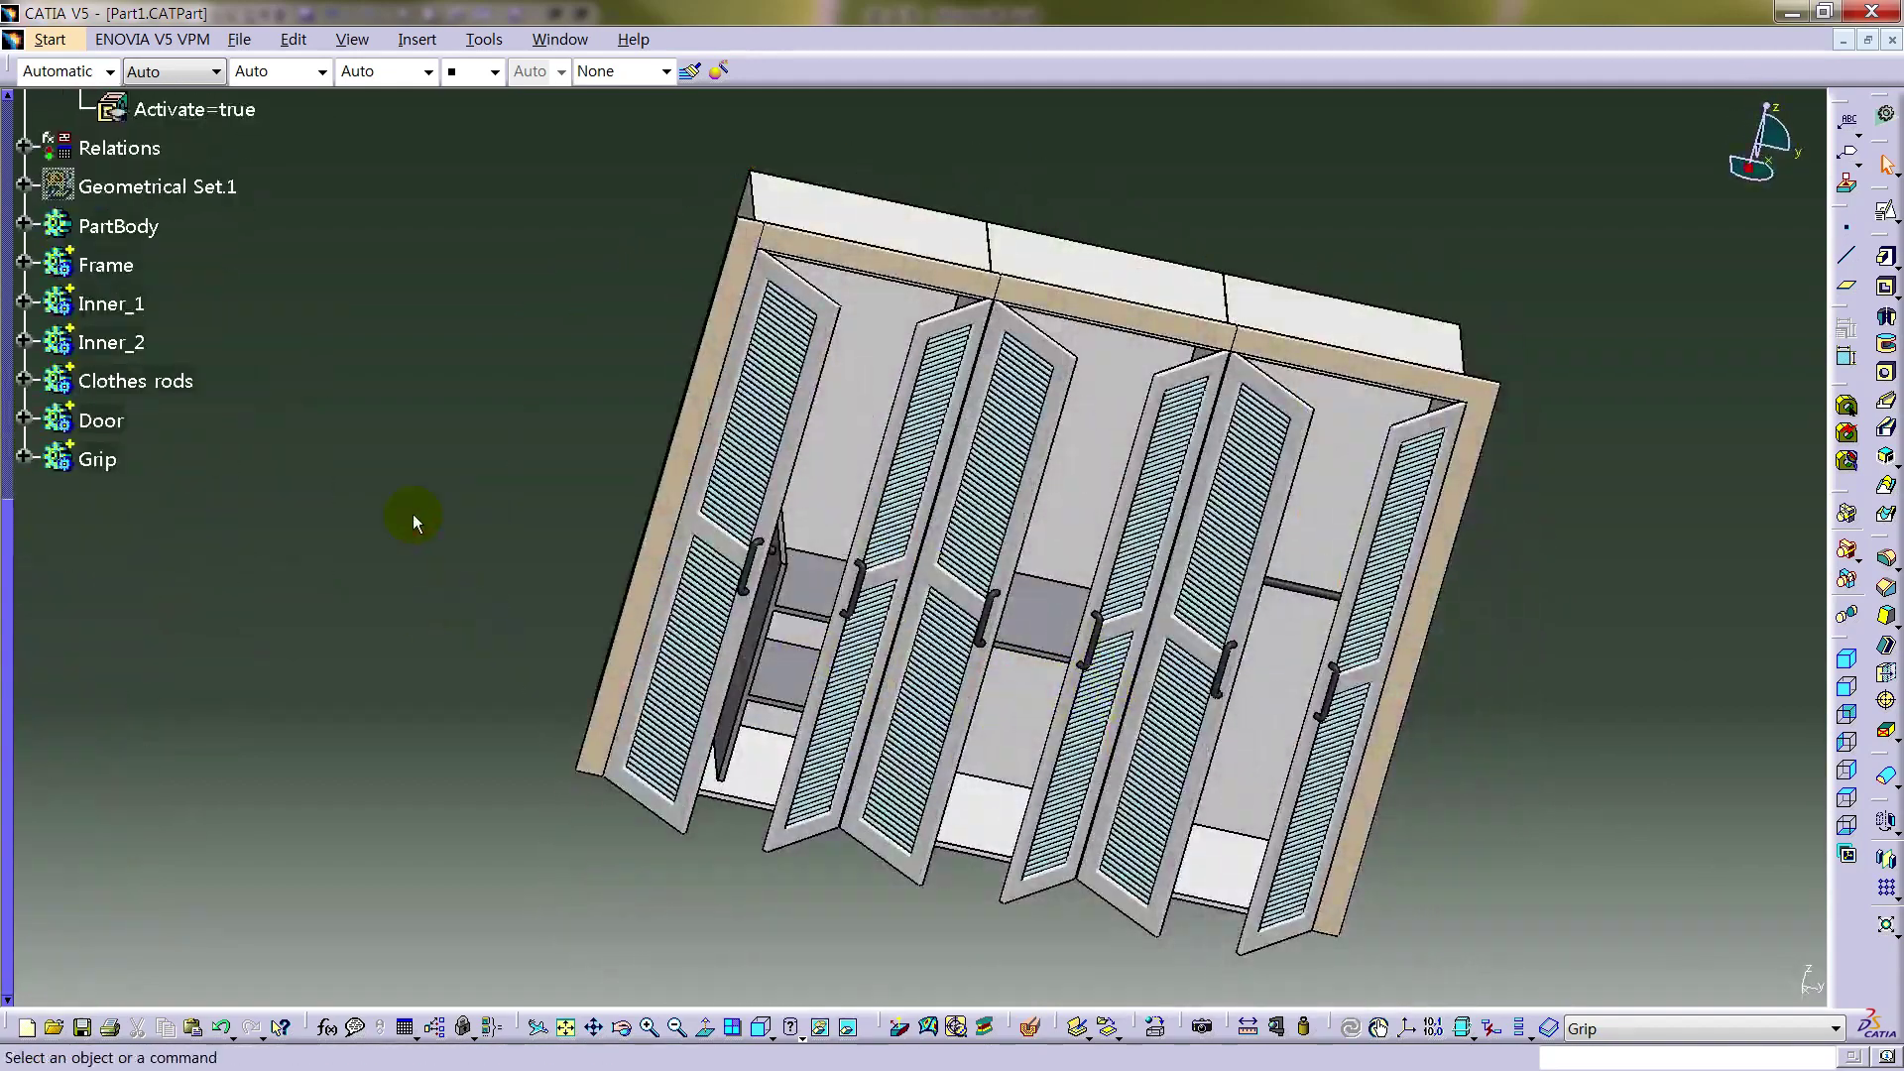
click(97, 432)
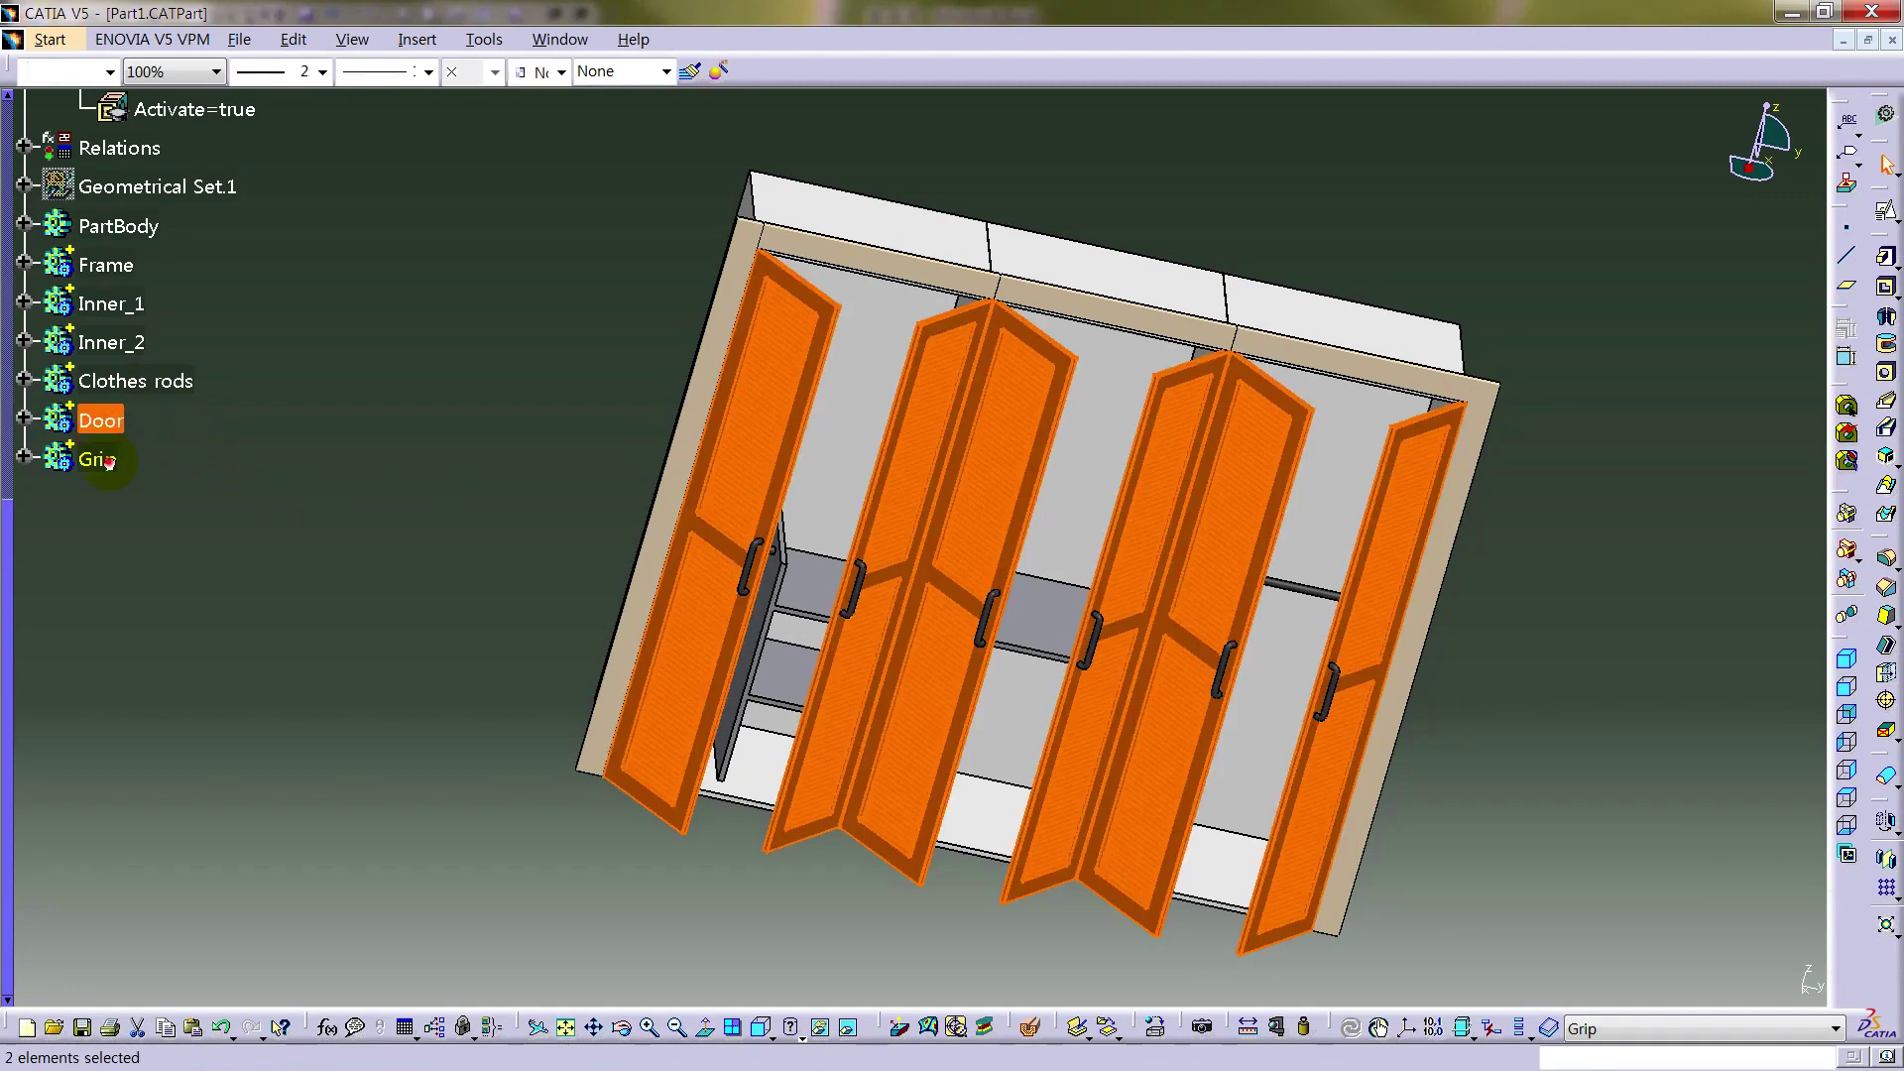
right_click(97, 458)
click(189, 522)
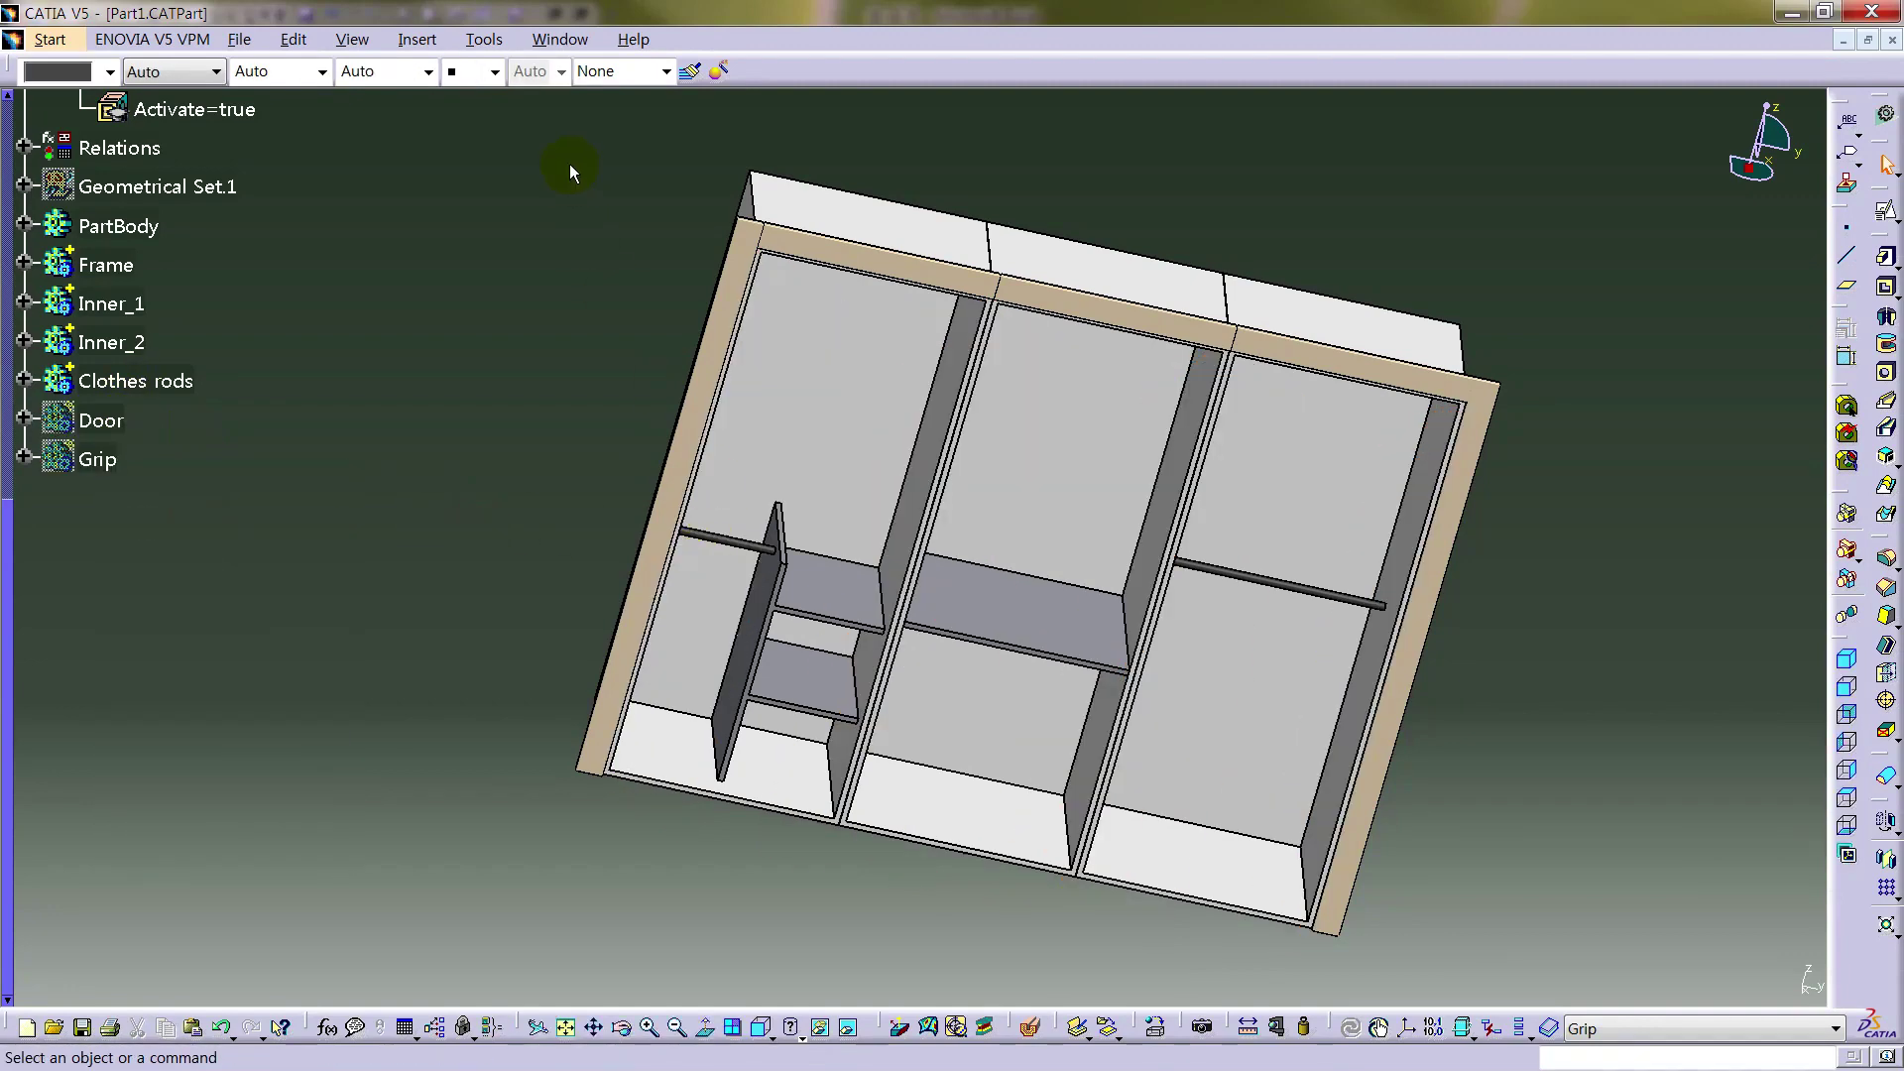
- Set the render style to perspective projection and orient the view square to the wardrobe's front
click(352, 38)
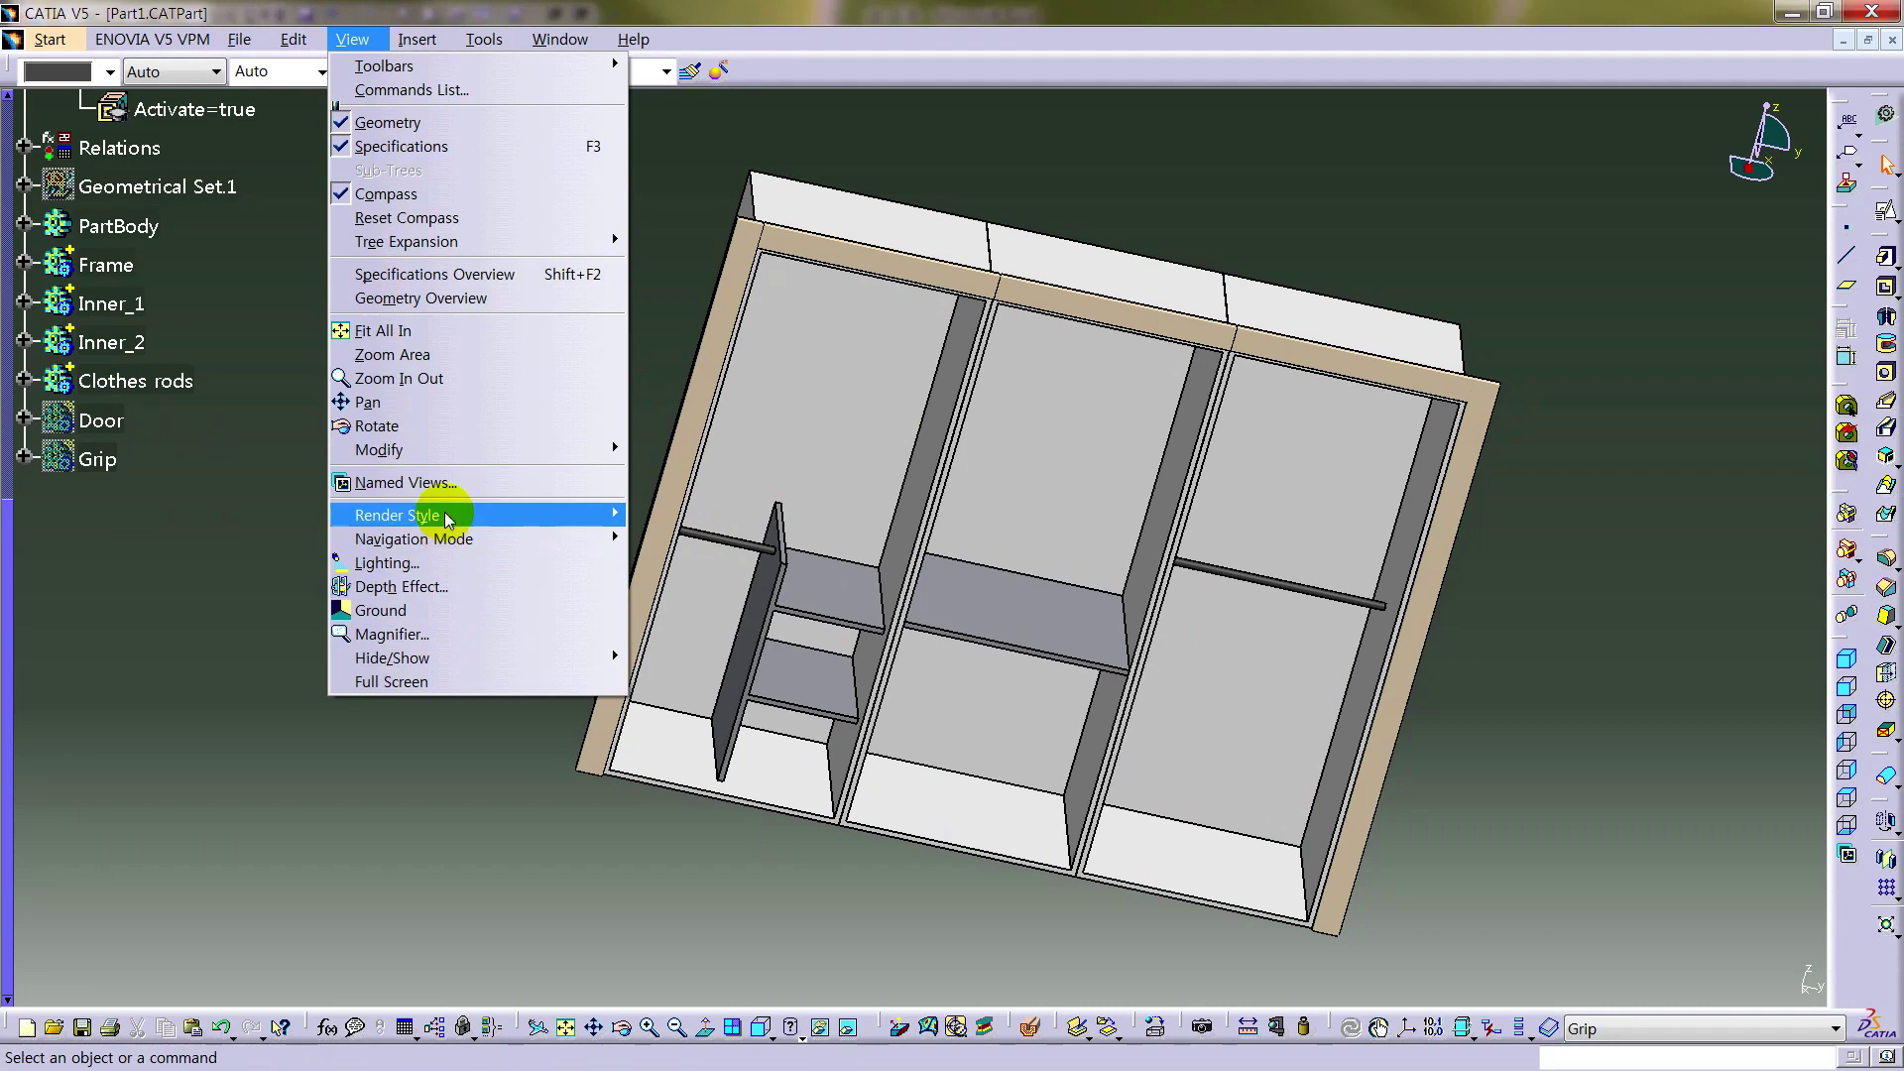
mouse_move(436, 515)
click(696, 706)
click(1572, 801)
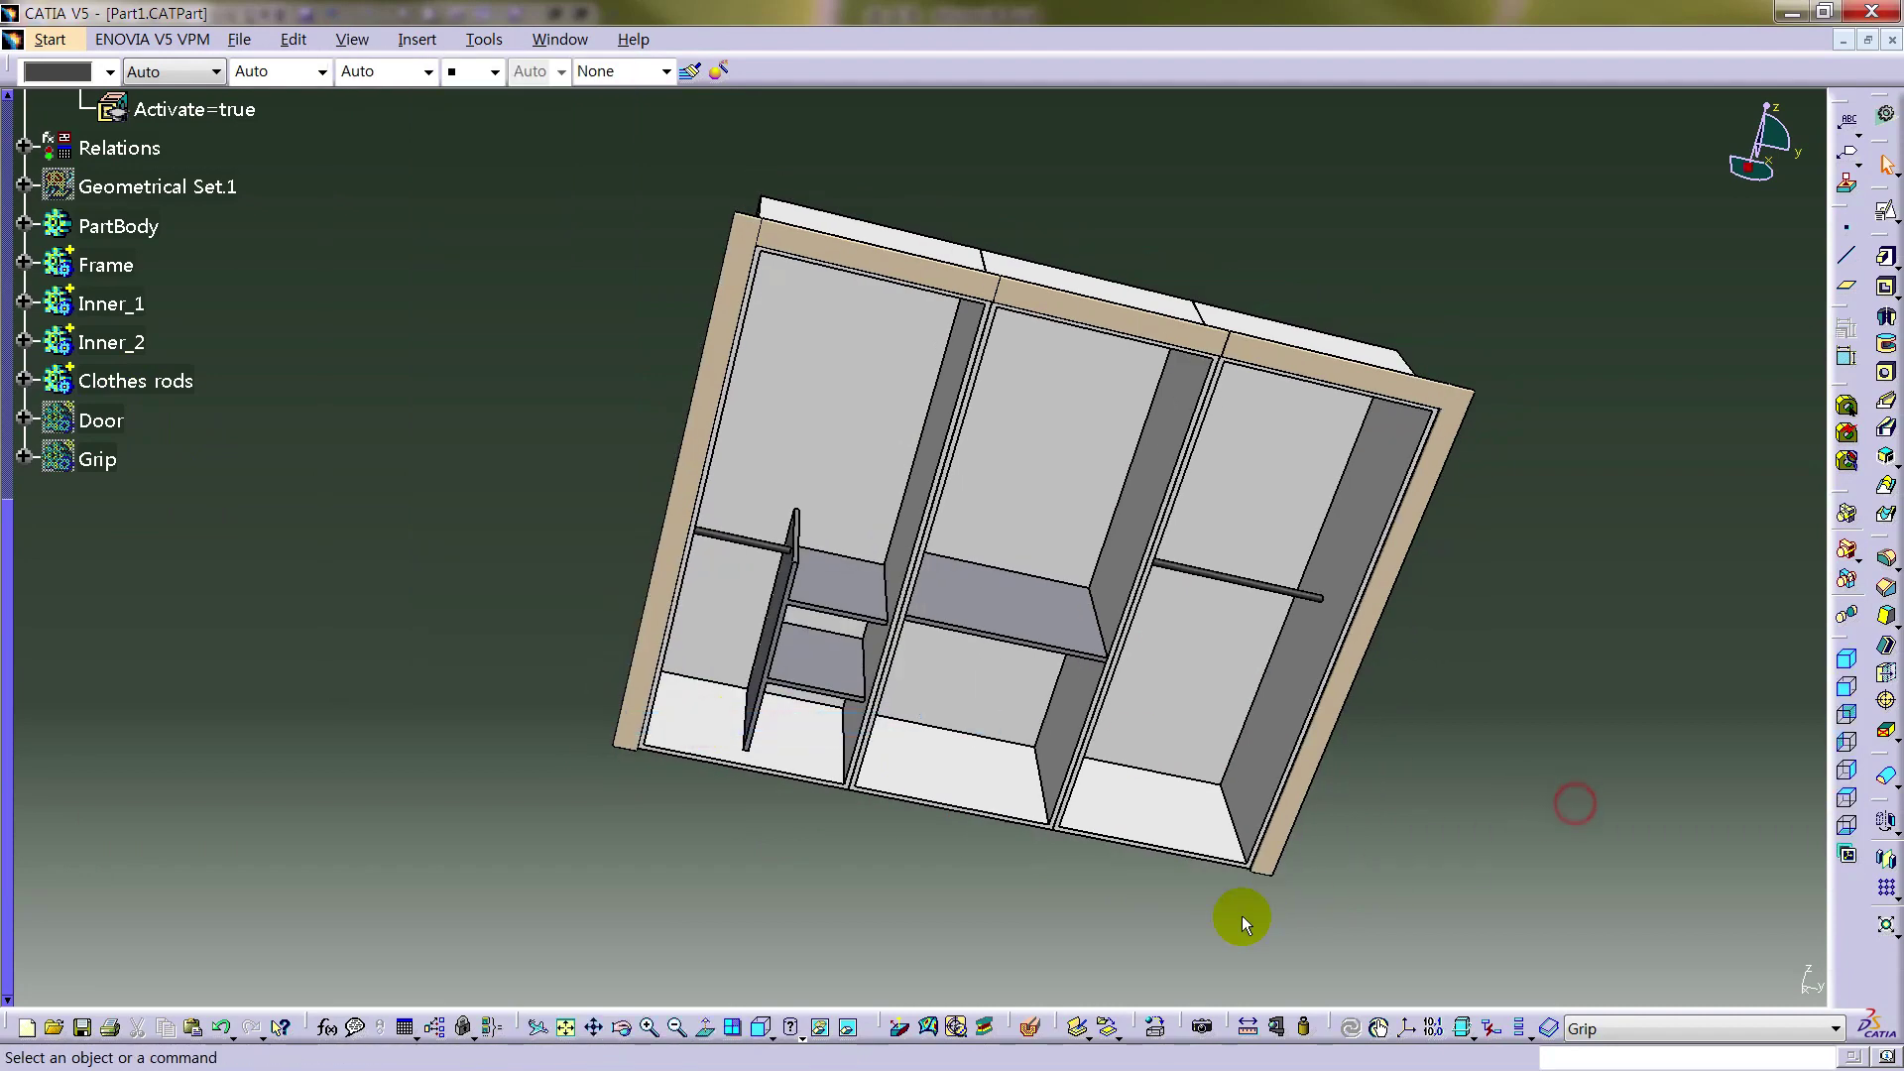
click(705, 1028)
click(1150, 628)
middle_drag(1091, 494, 1169, 467)
click(1847, 688)
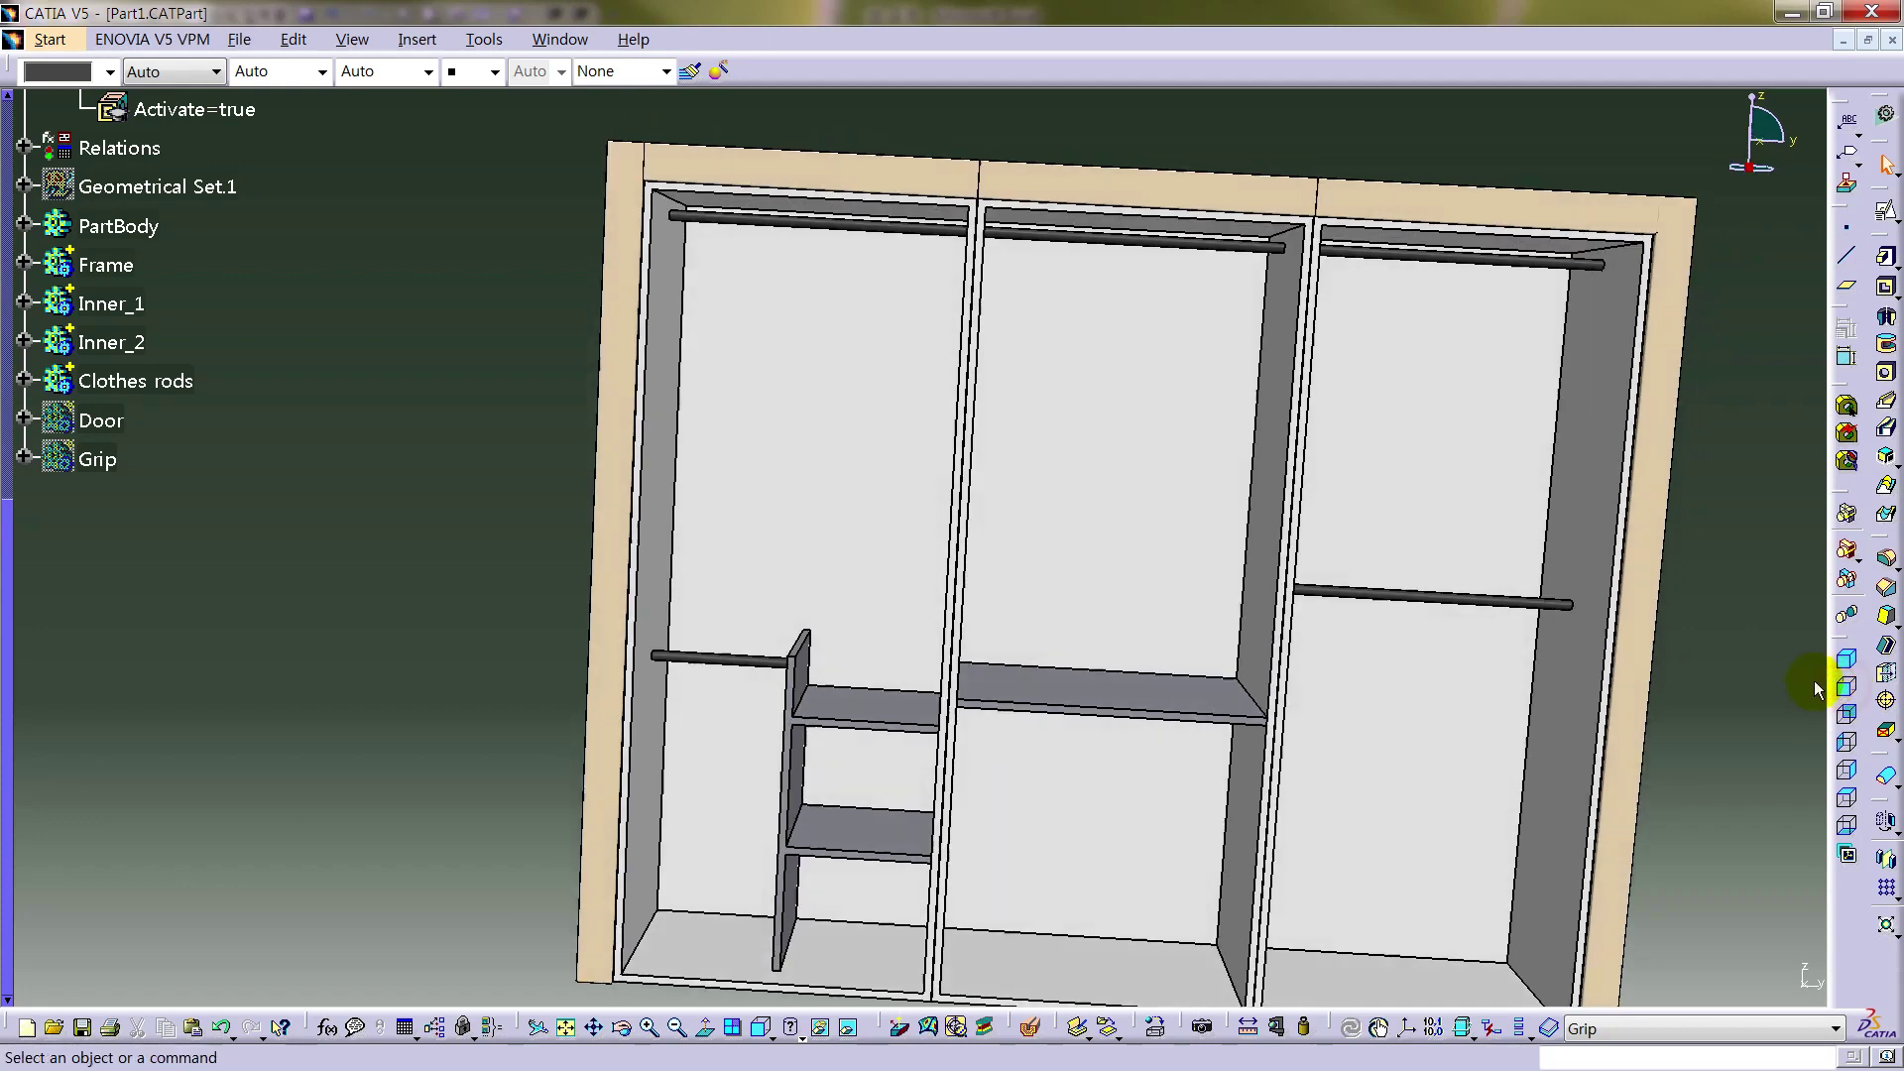
middle_drag(1718, 656, 1558, 593)
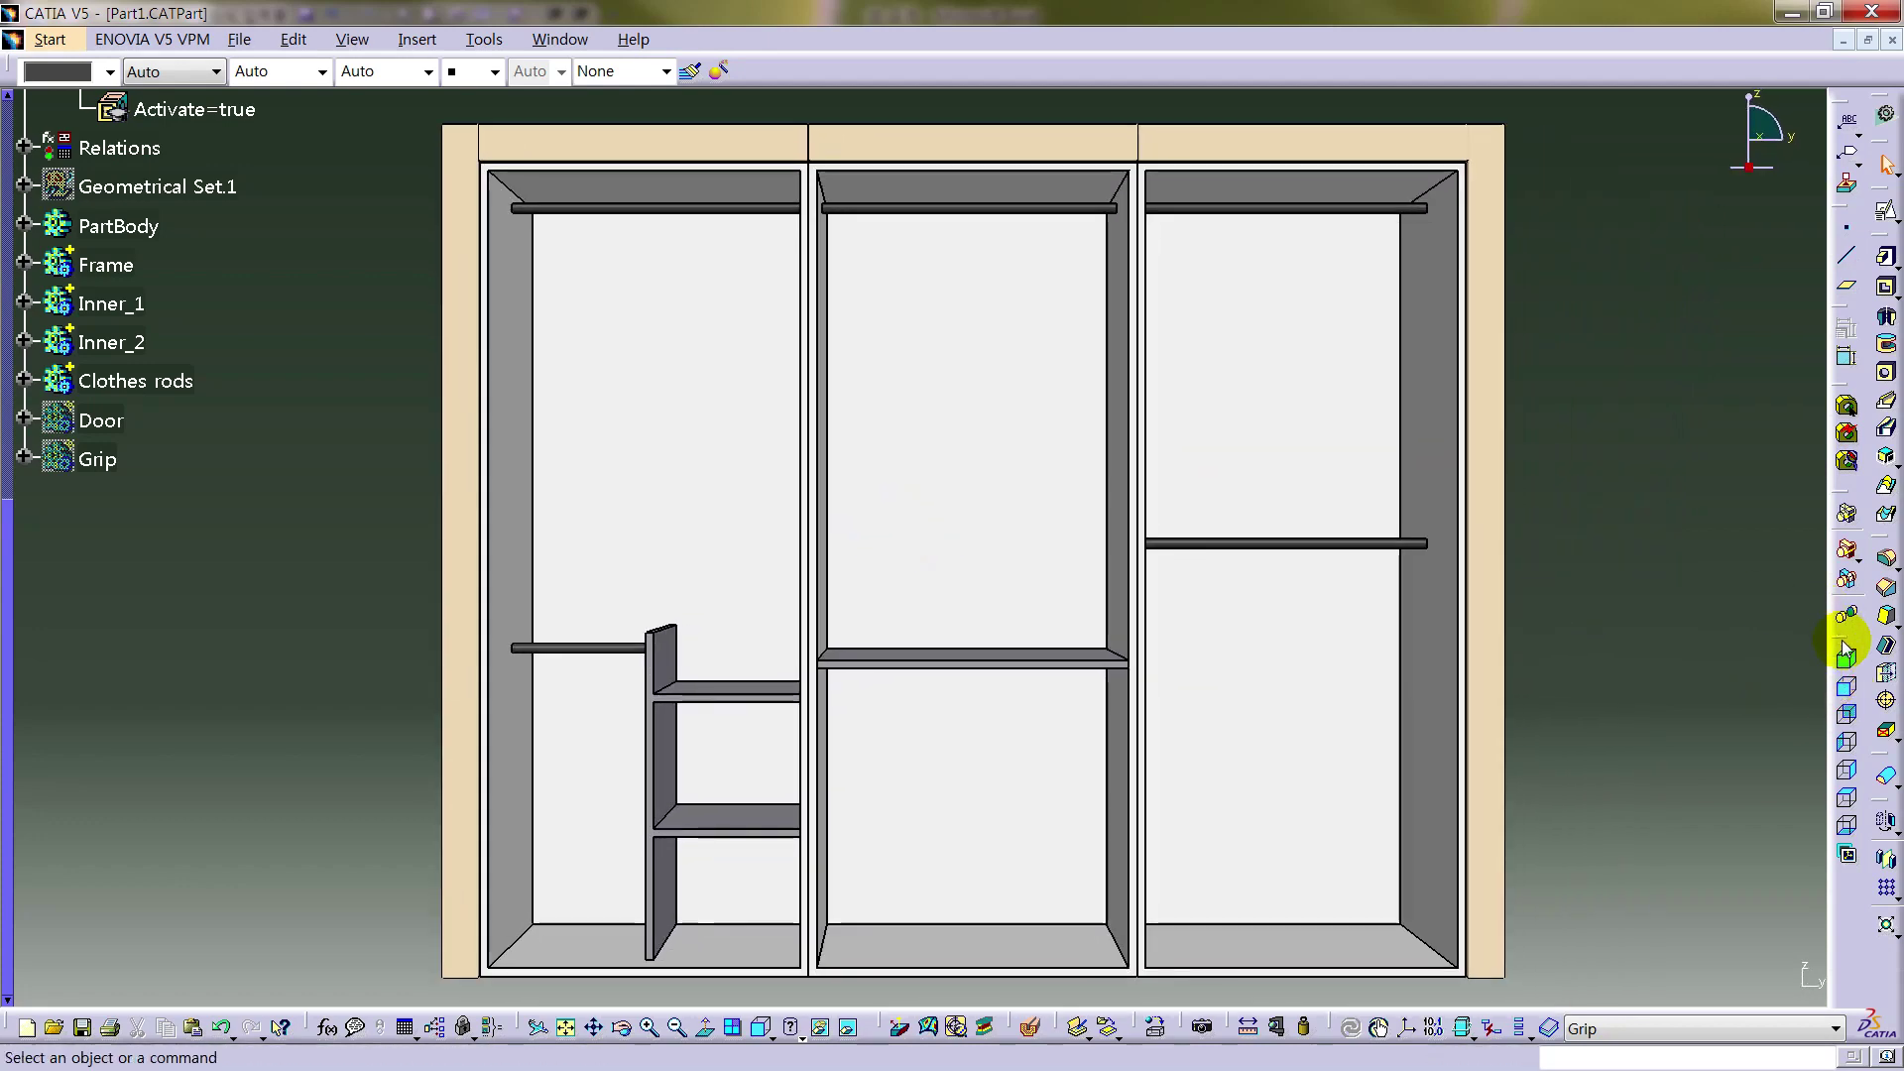
click(1847, 687)
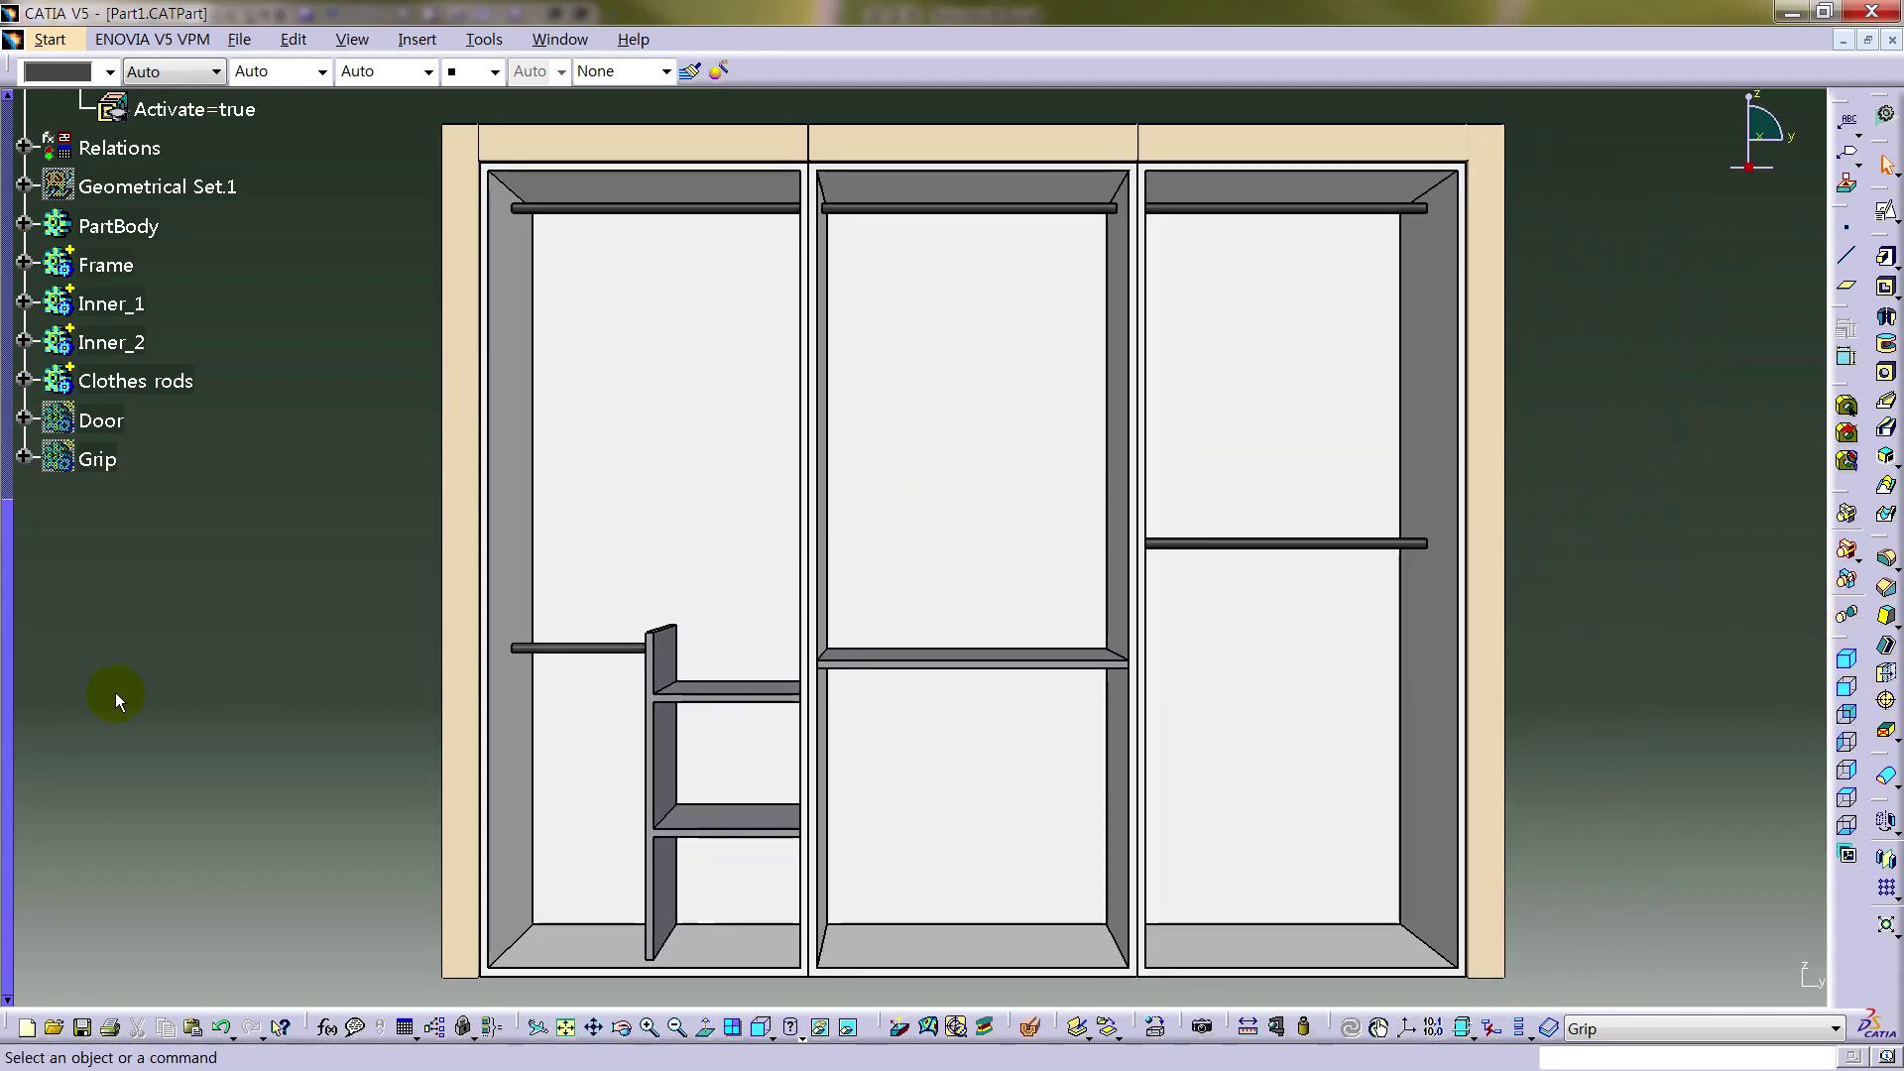
- Change the Style parameter to 4Door while the doors and grips are hidden
scroll(115, 693, up, 6)
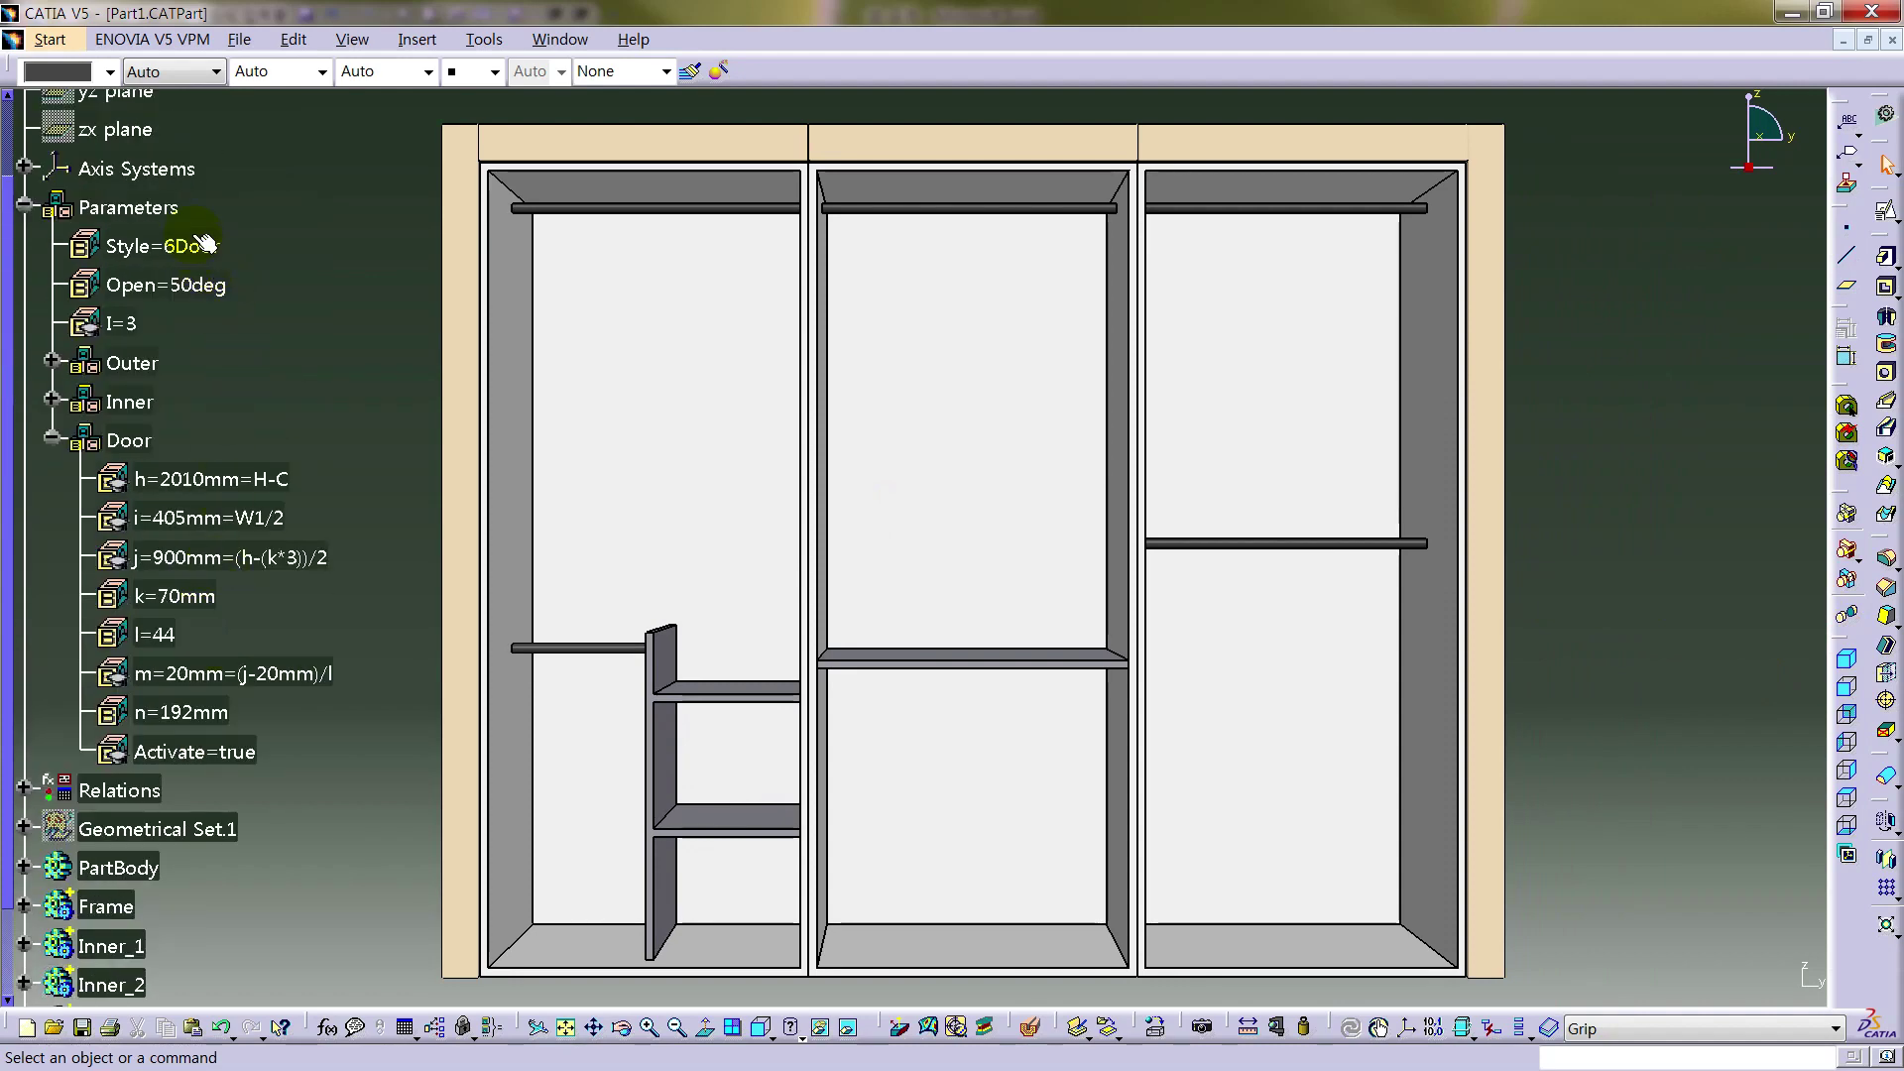
double_click(206, 248)
click(659, 292)
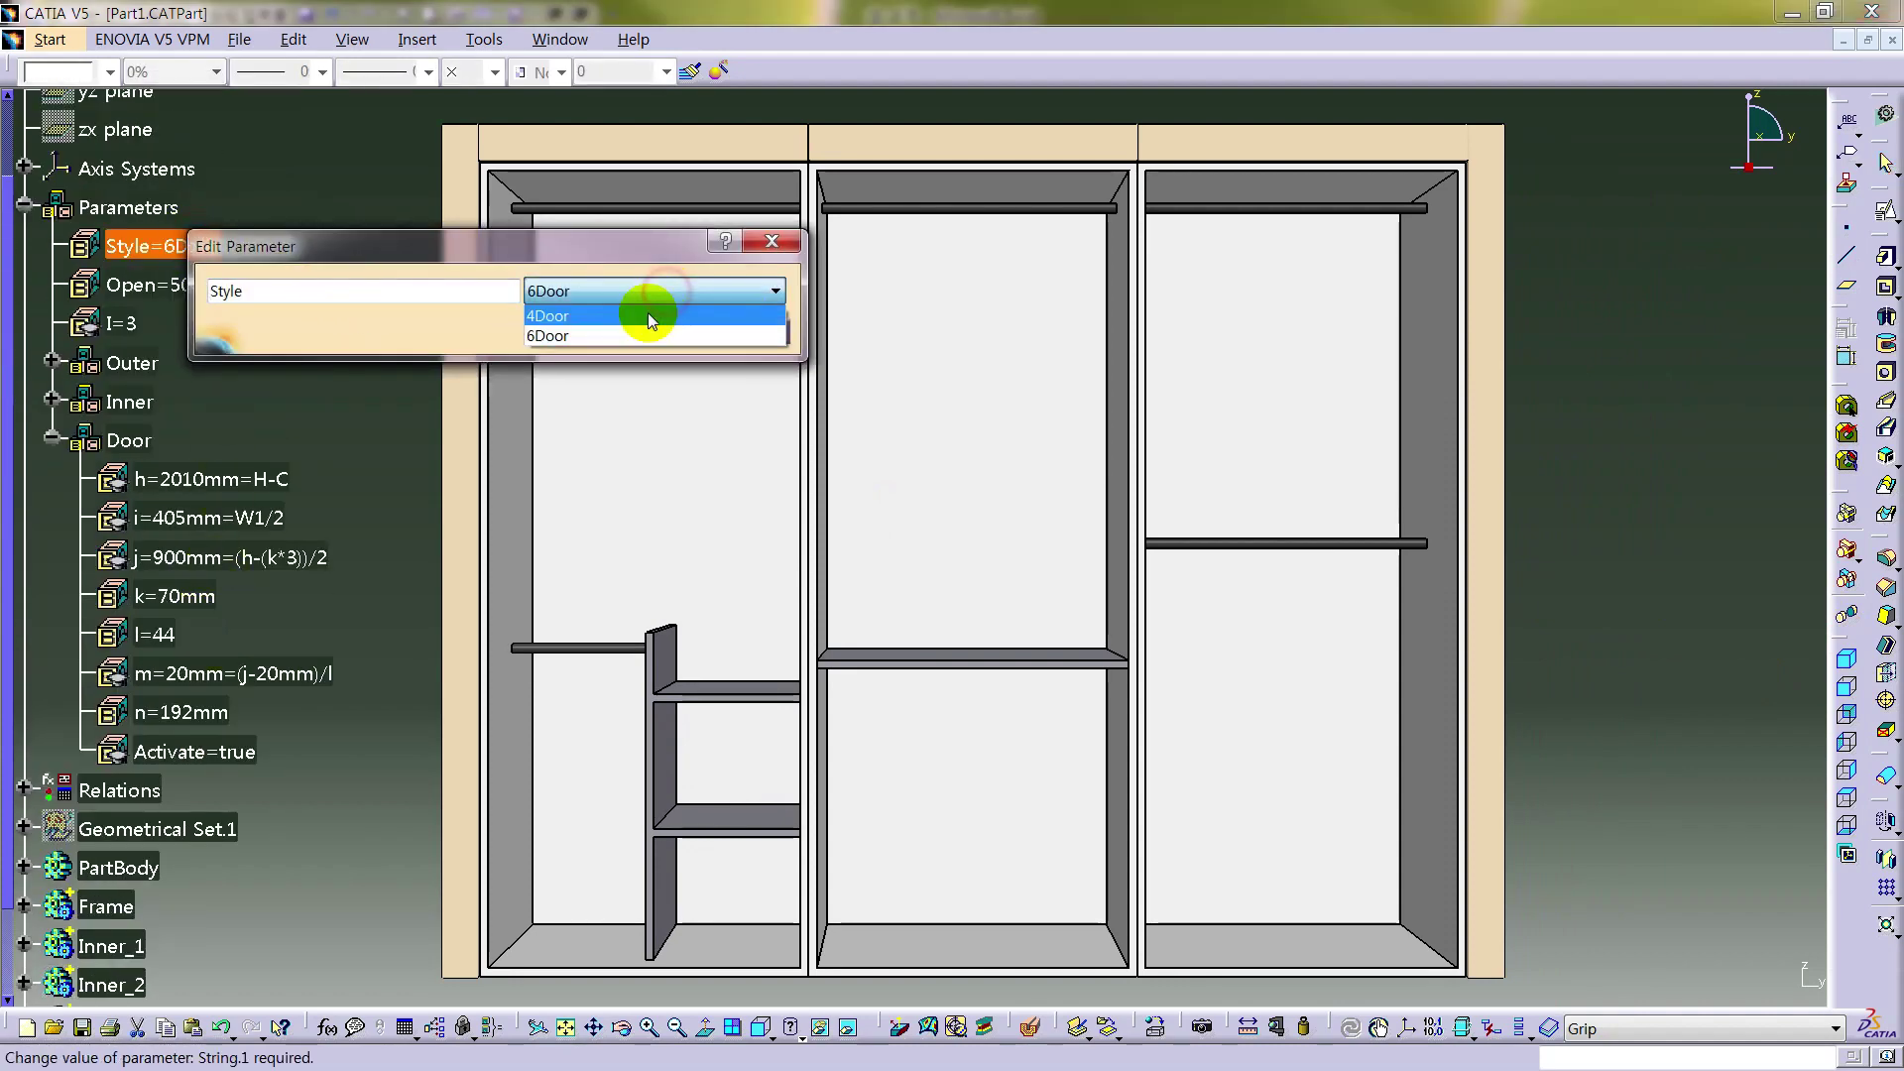
click(659, 315)
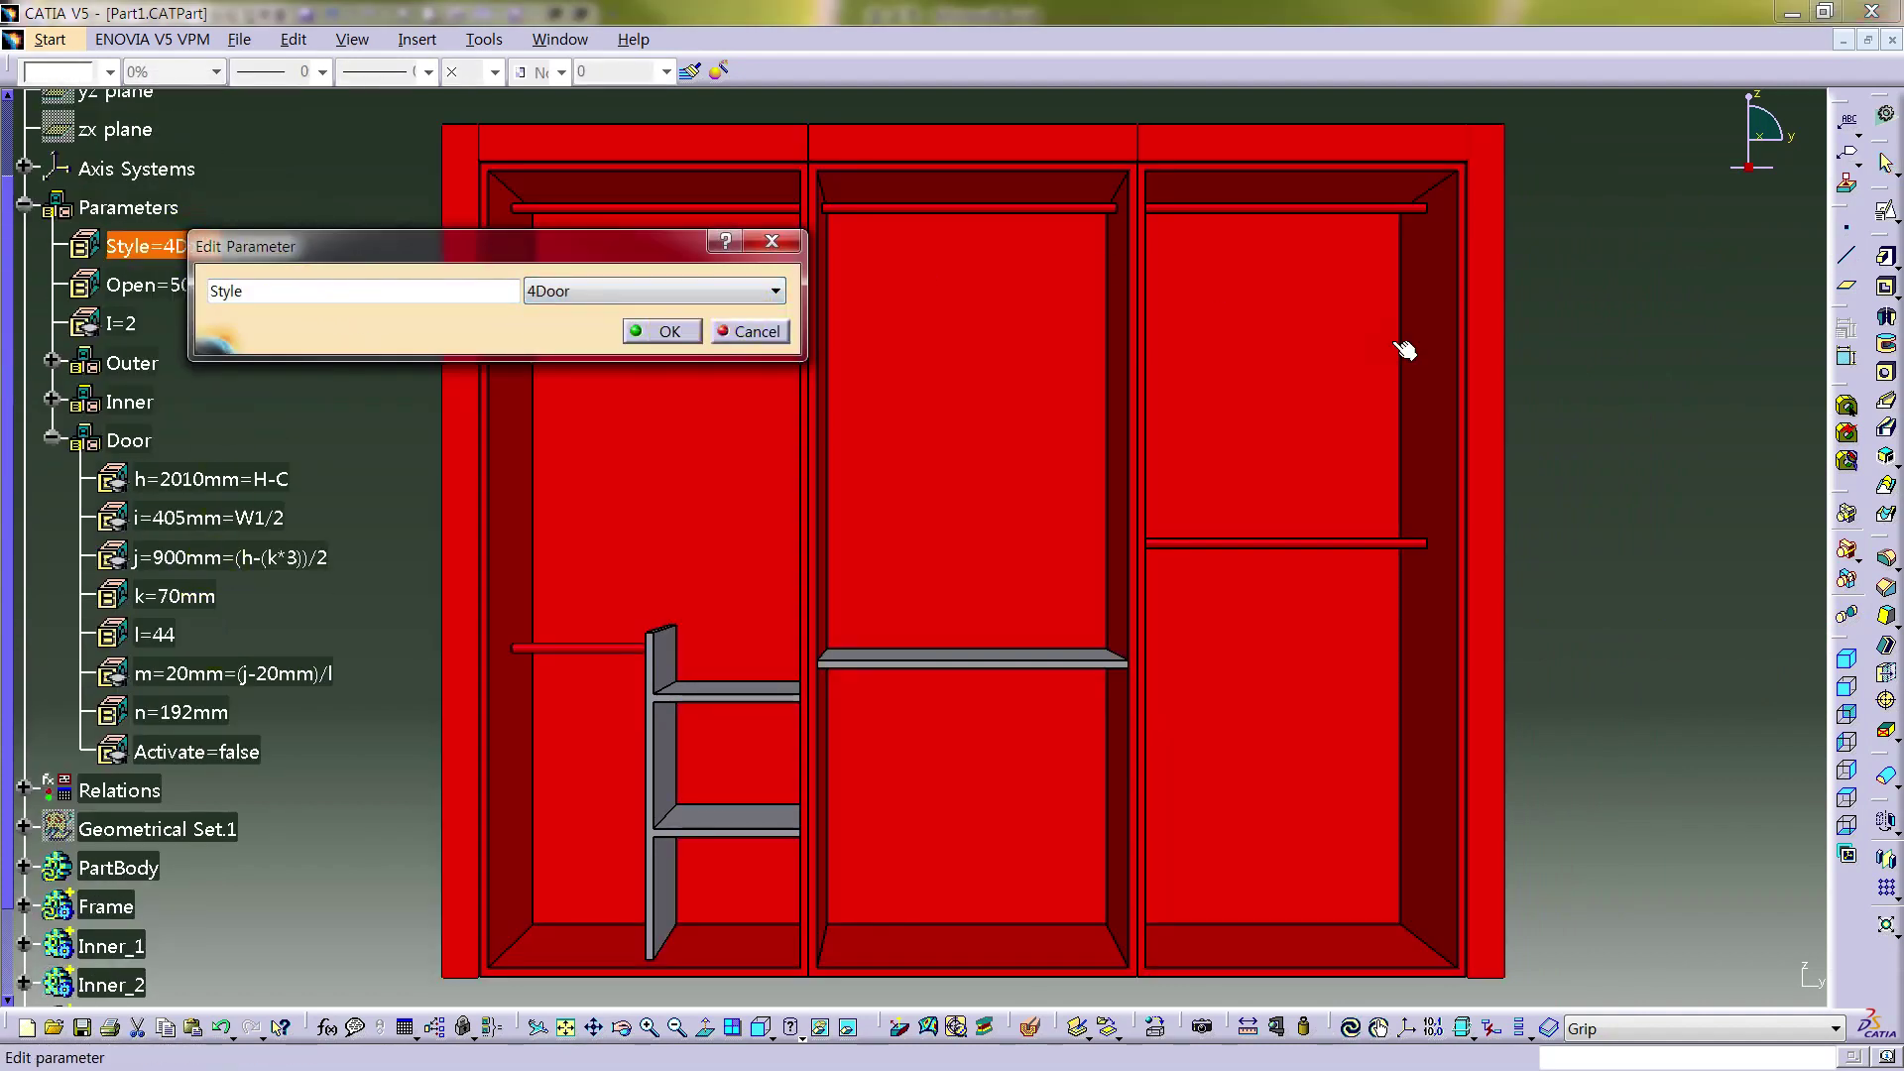
click(659, 332)
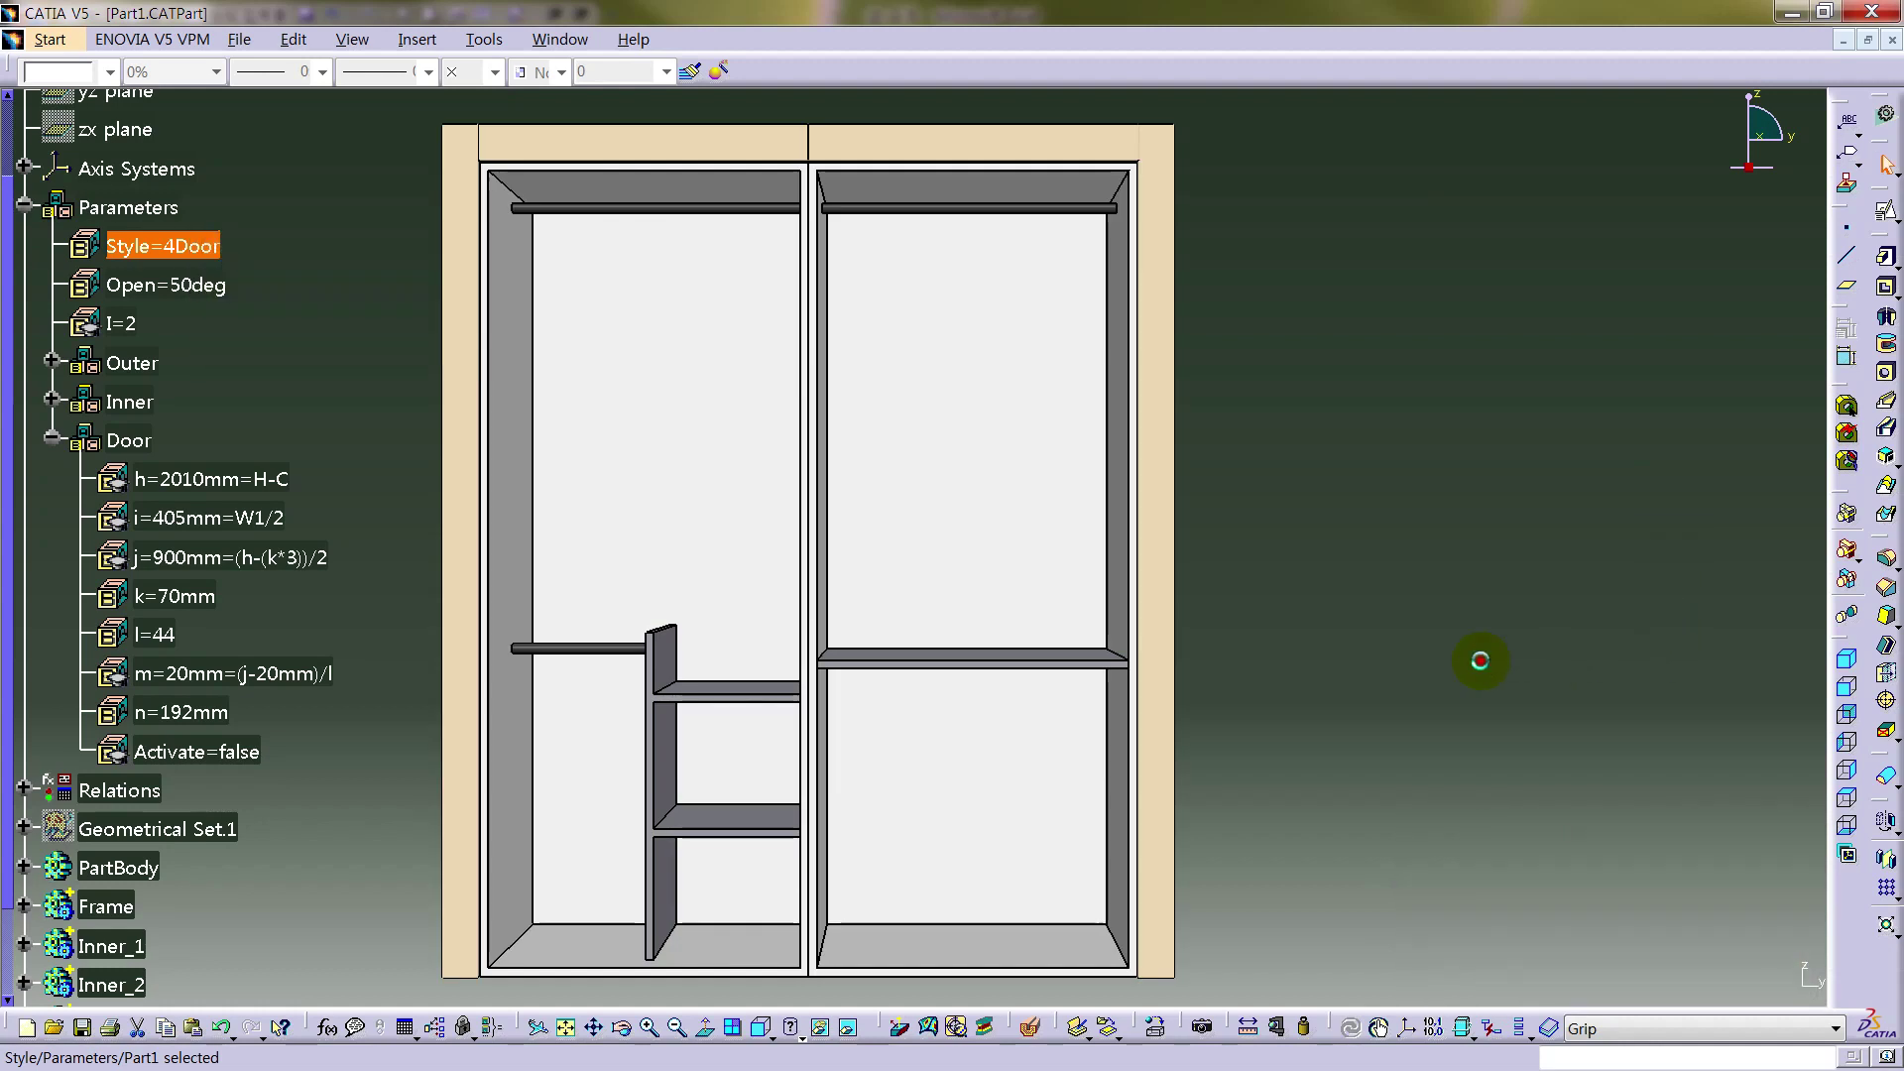
click(1479, 659)
- Return the Style parameter to 6Door and accept the change
double_click(196, 250)
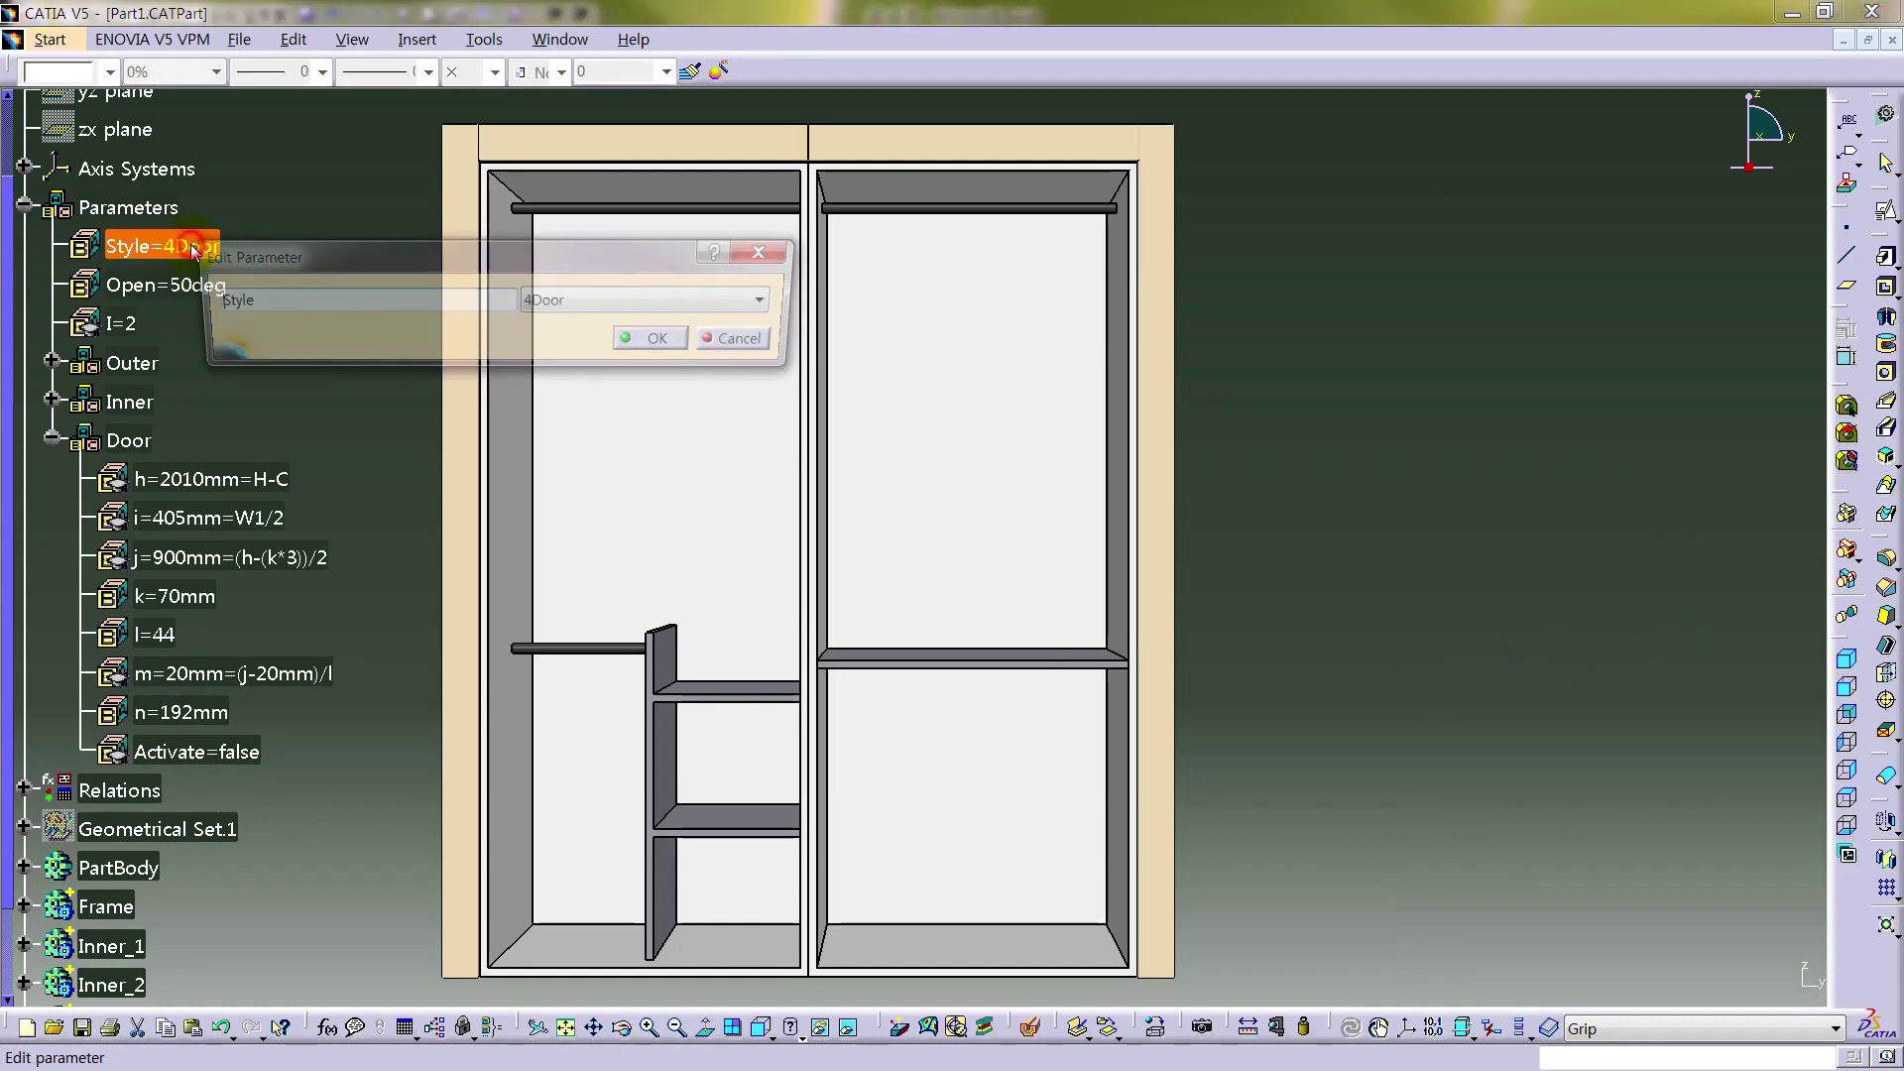
click(593, 303)
click(589, 344)
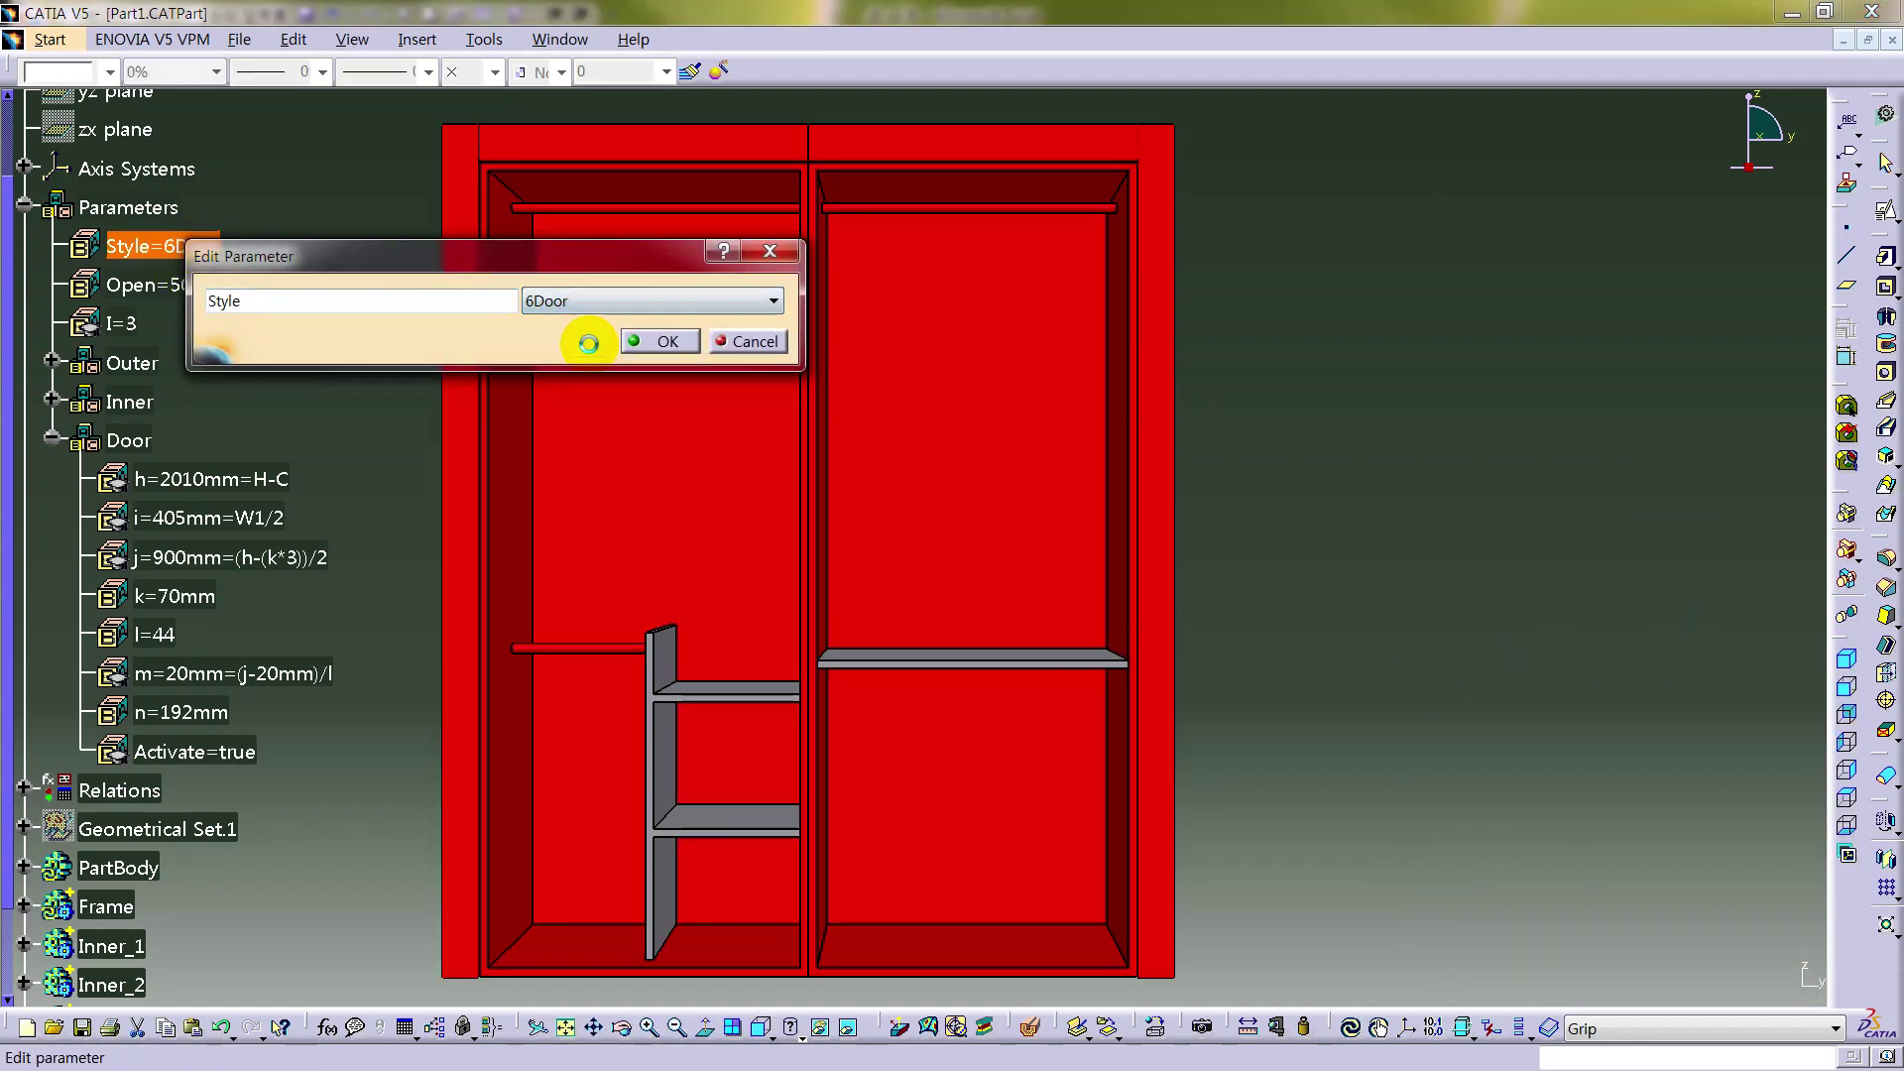
click(674, 341)
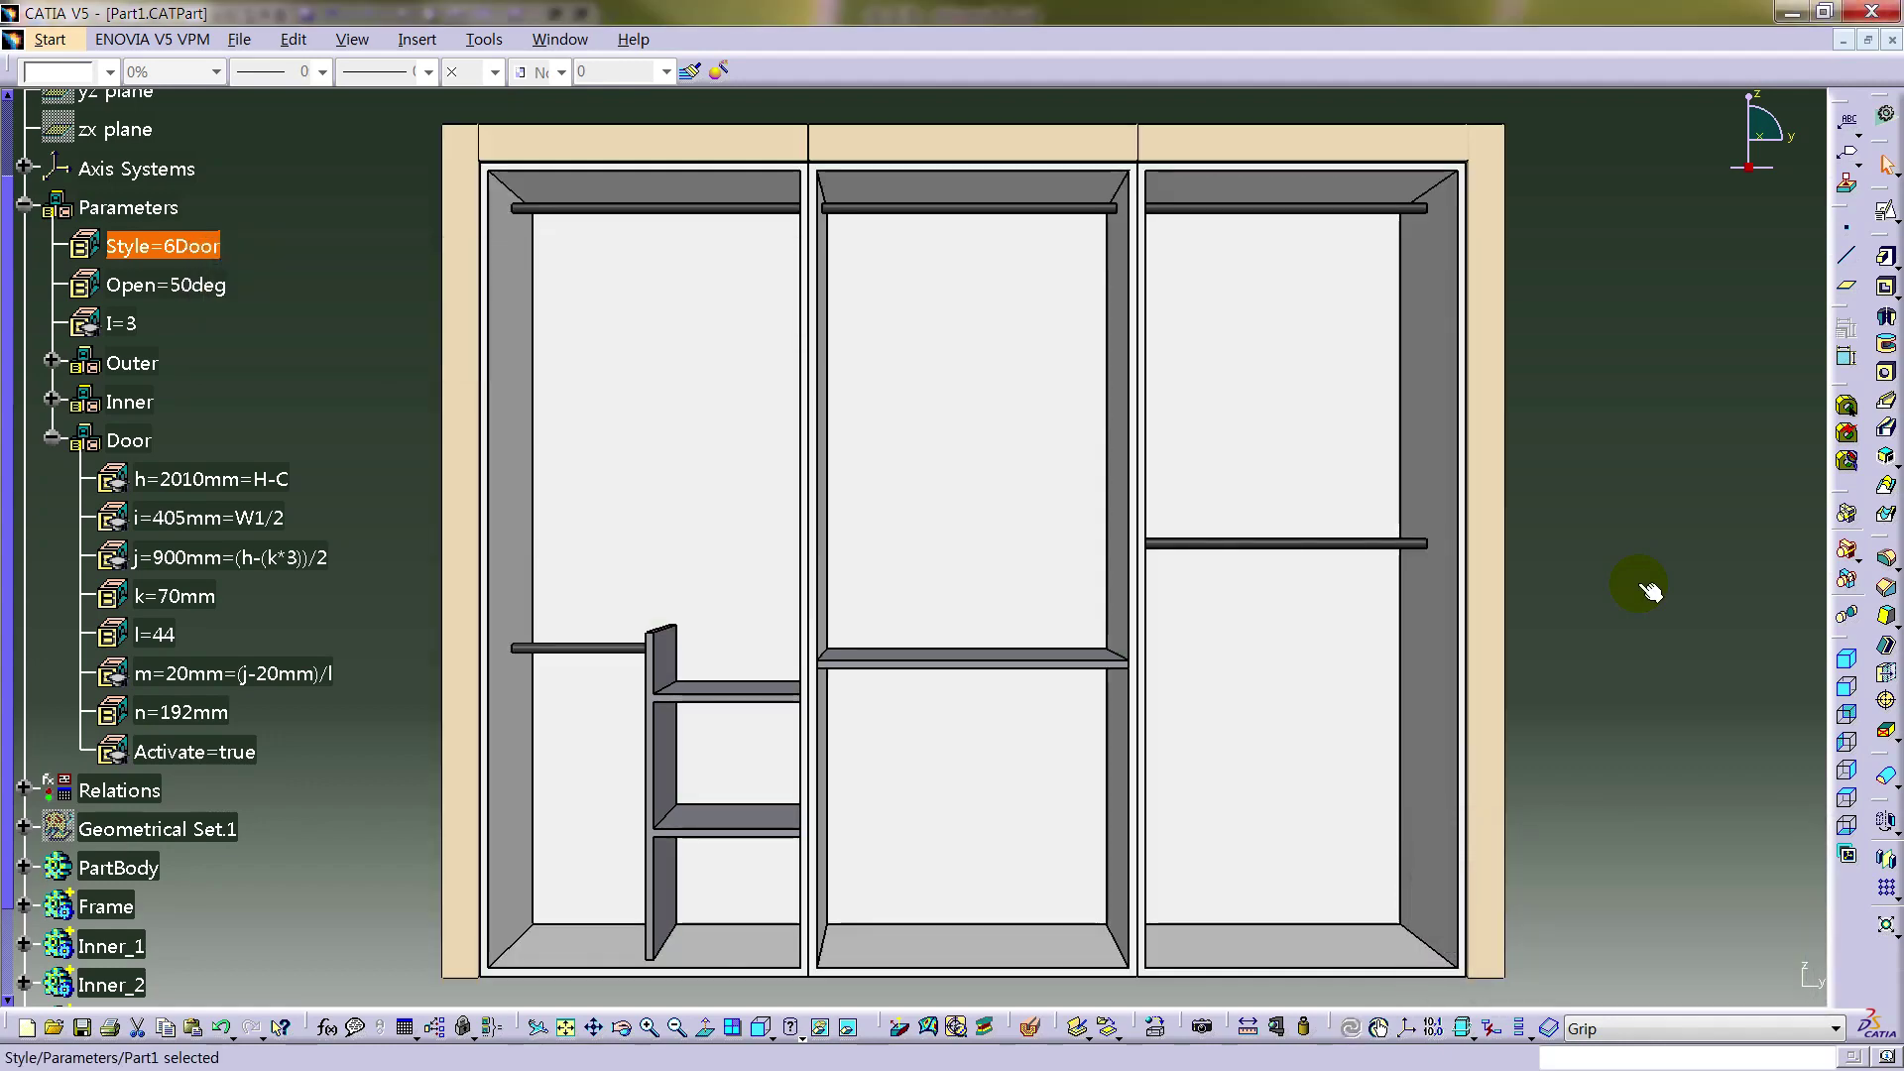
click(1656, 455)
- Show the hidden Door and Grip bodies again and orbit the wardrobe to an angled view
scroll(366, 515, down, 4)
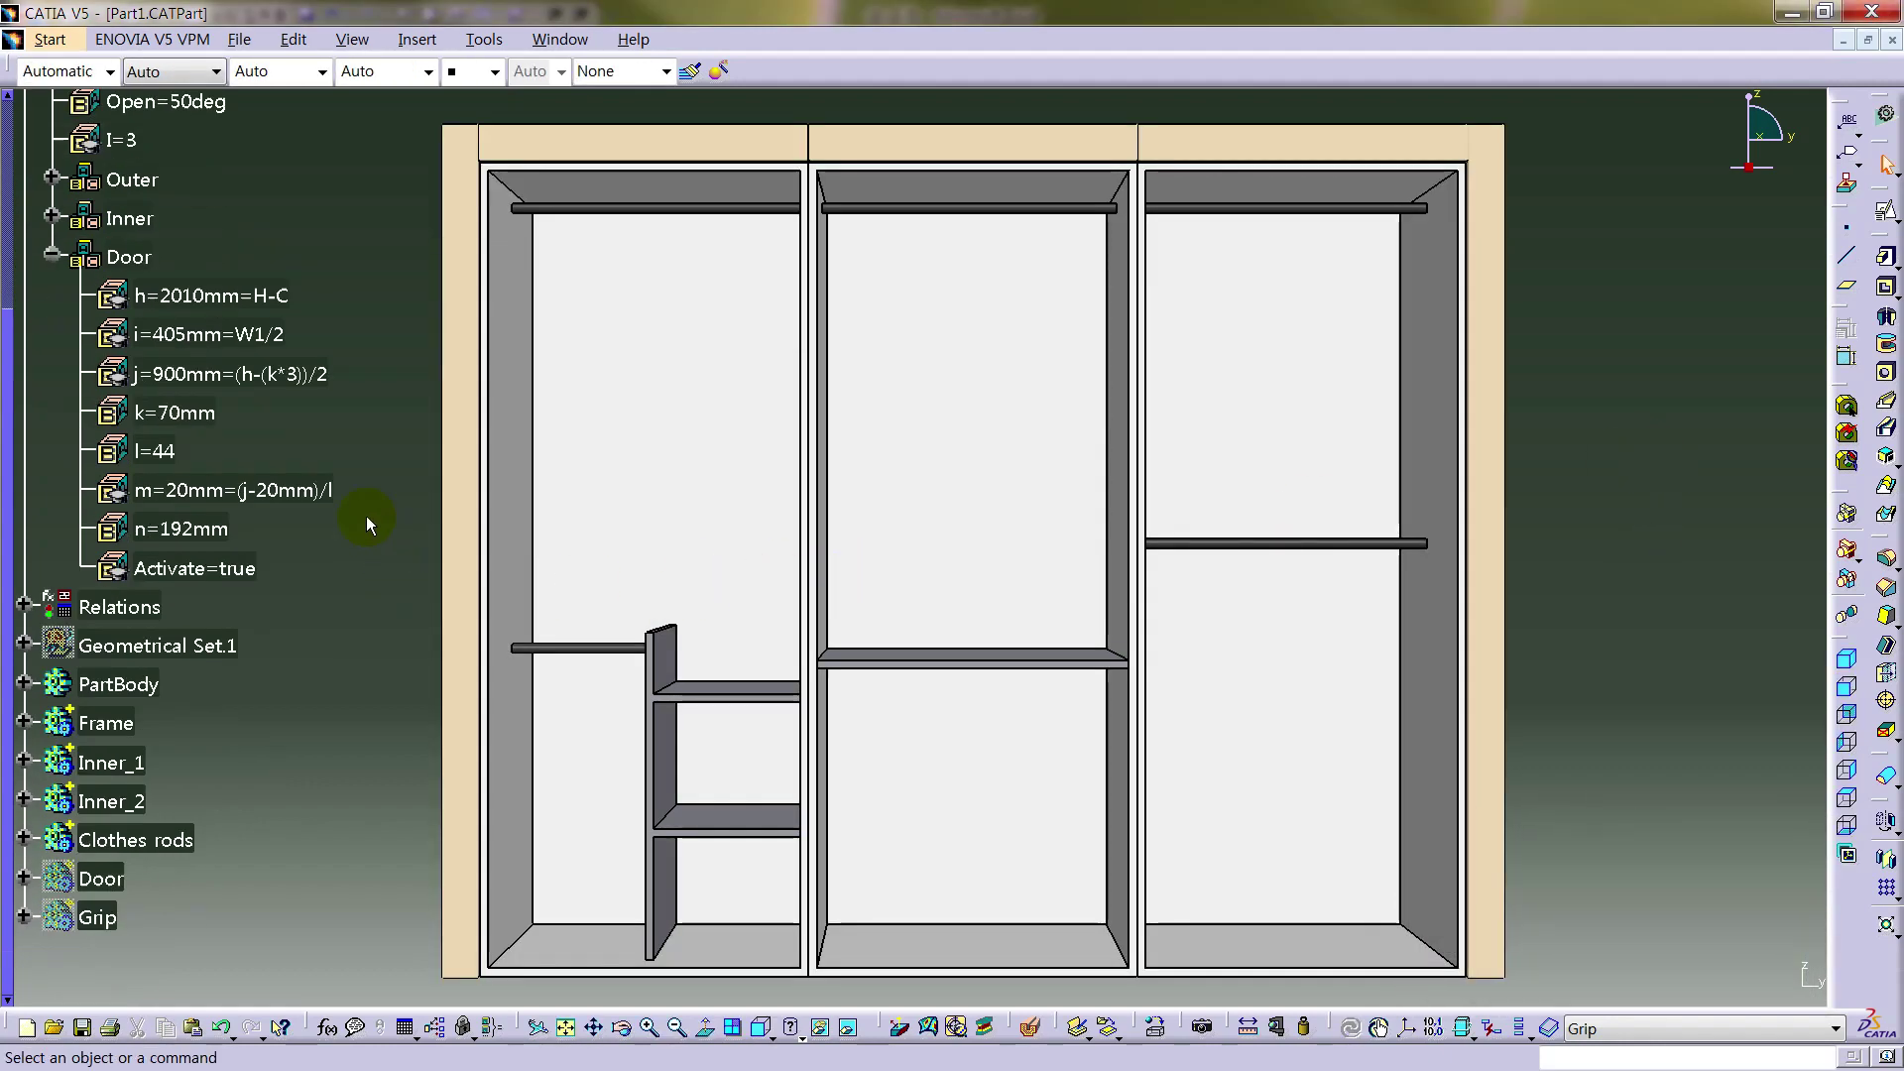
click(105, 607)
right_click(89, 635)
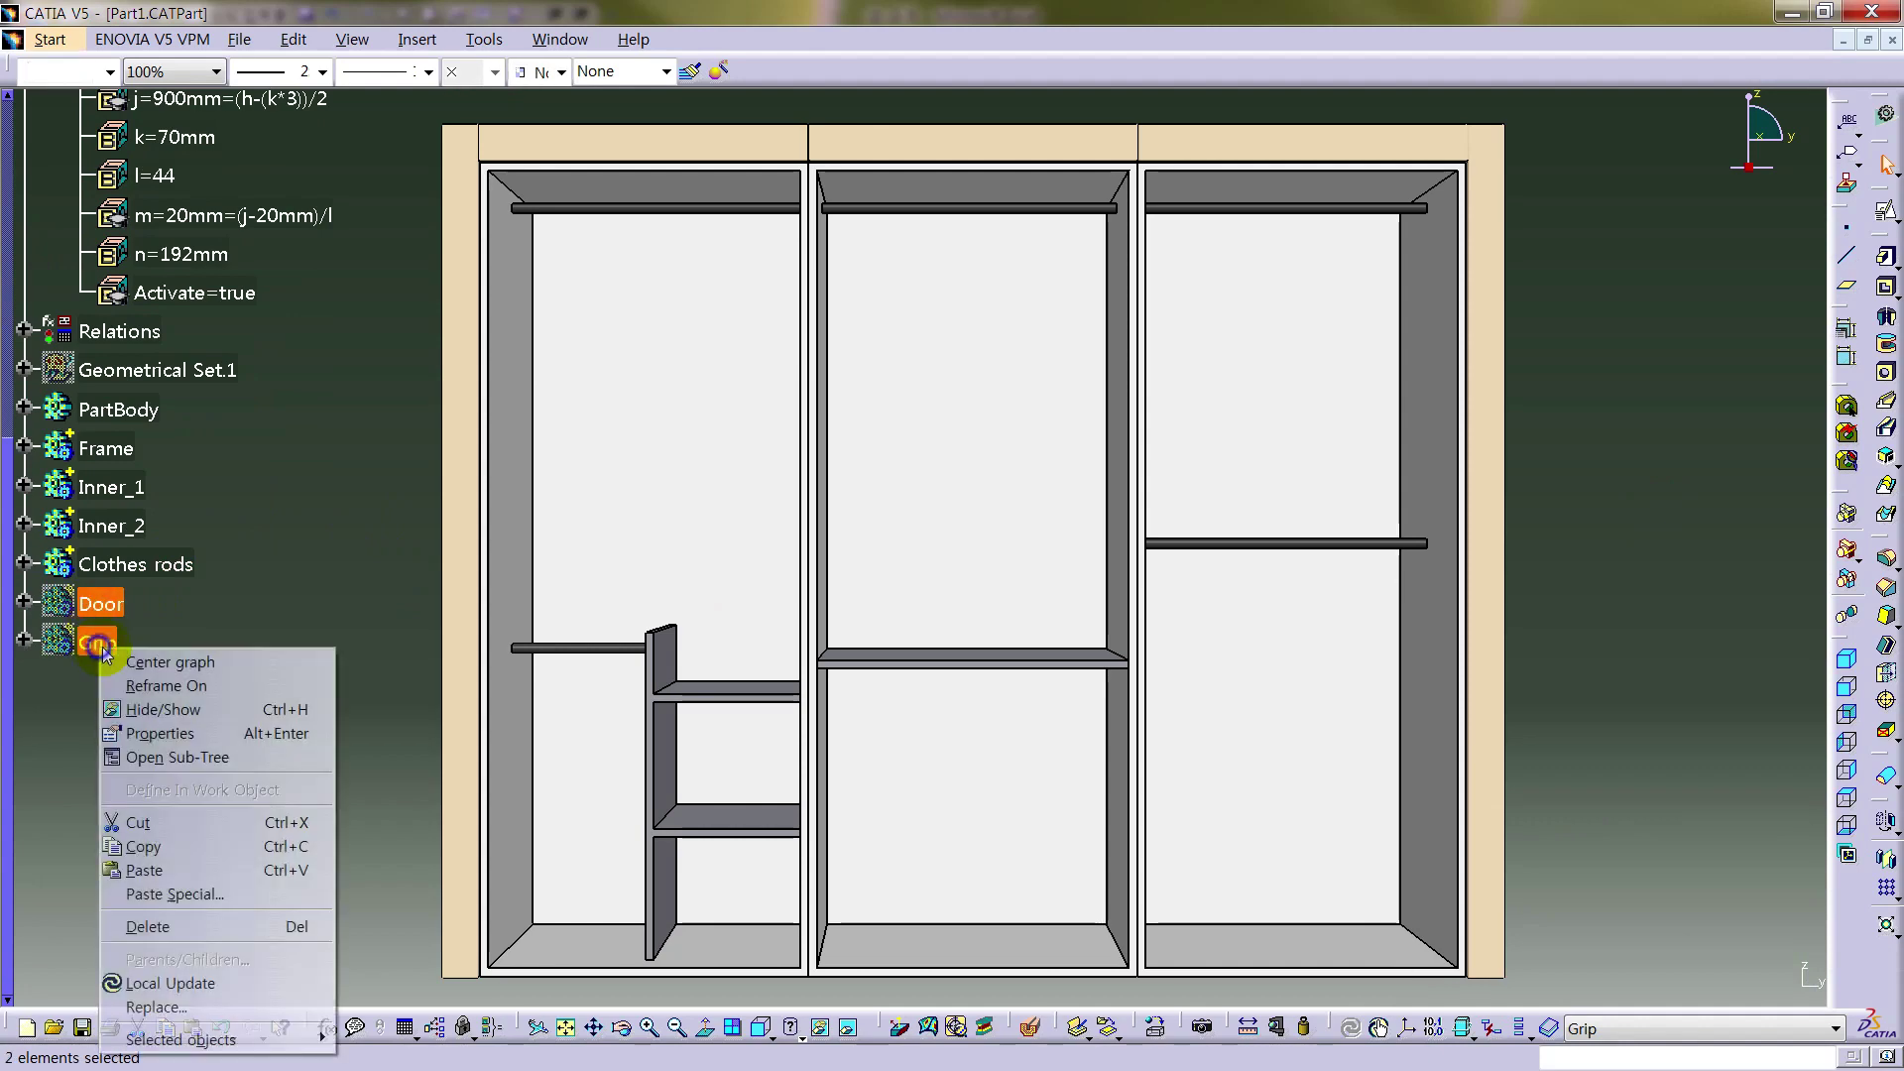
click(149, 704)
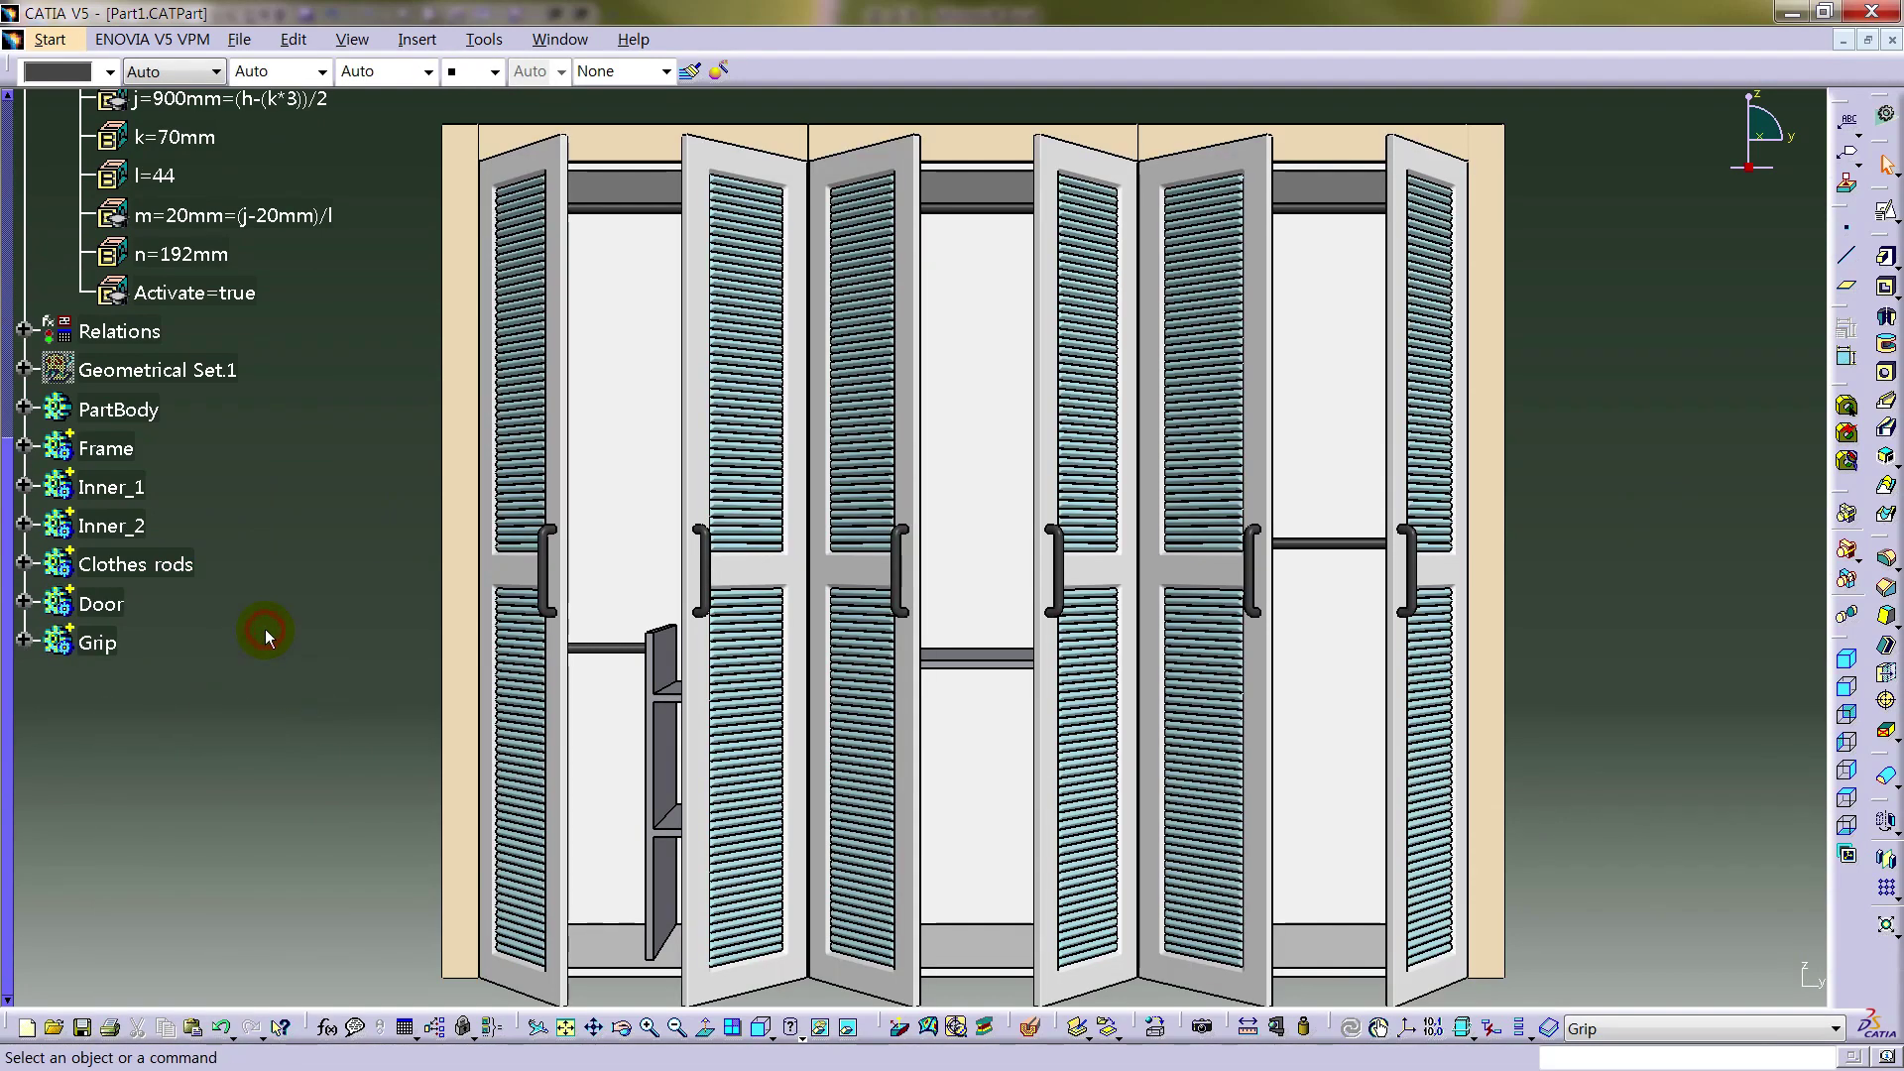
middle_drag(1073, 511, 608, 467)
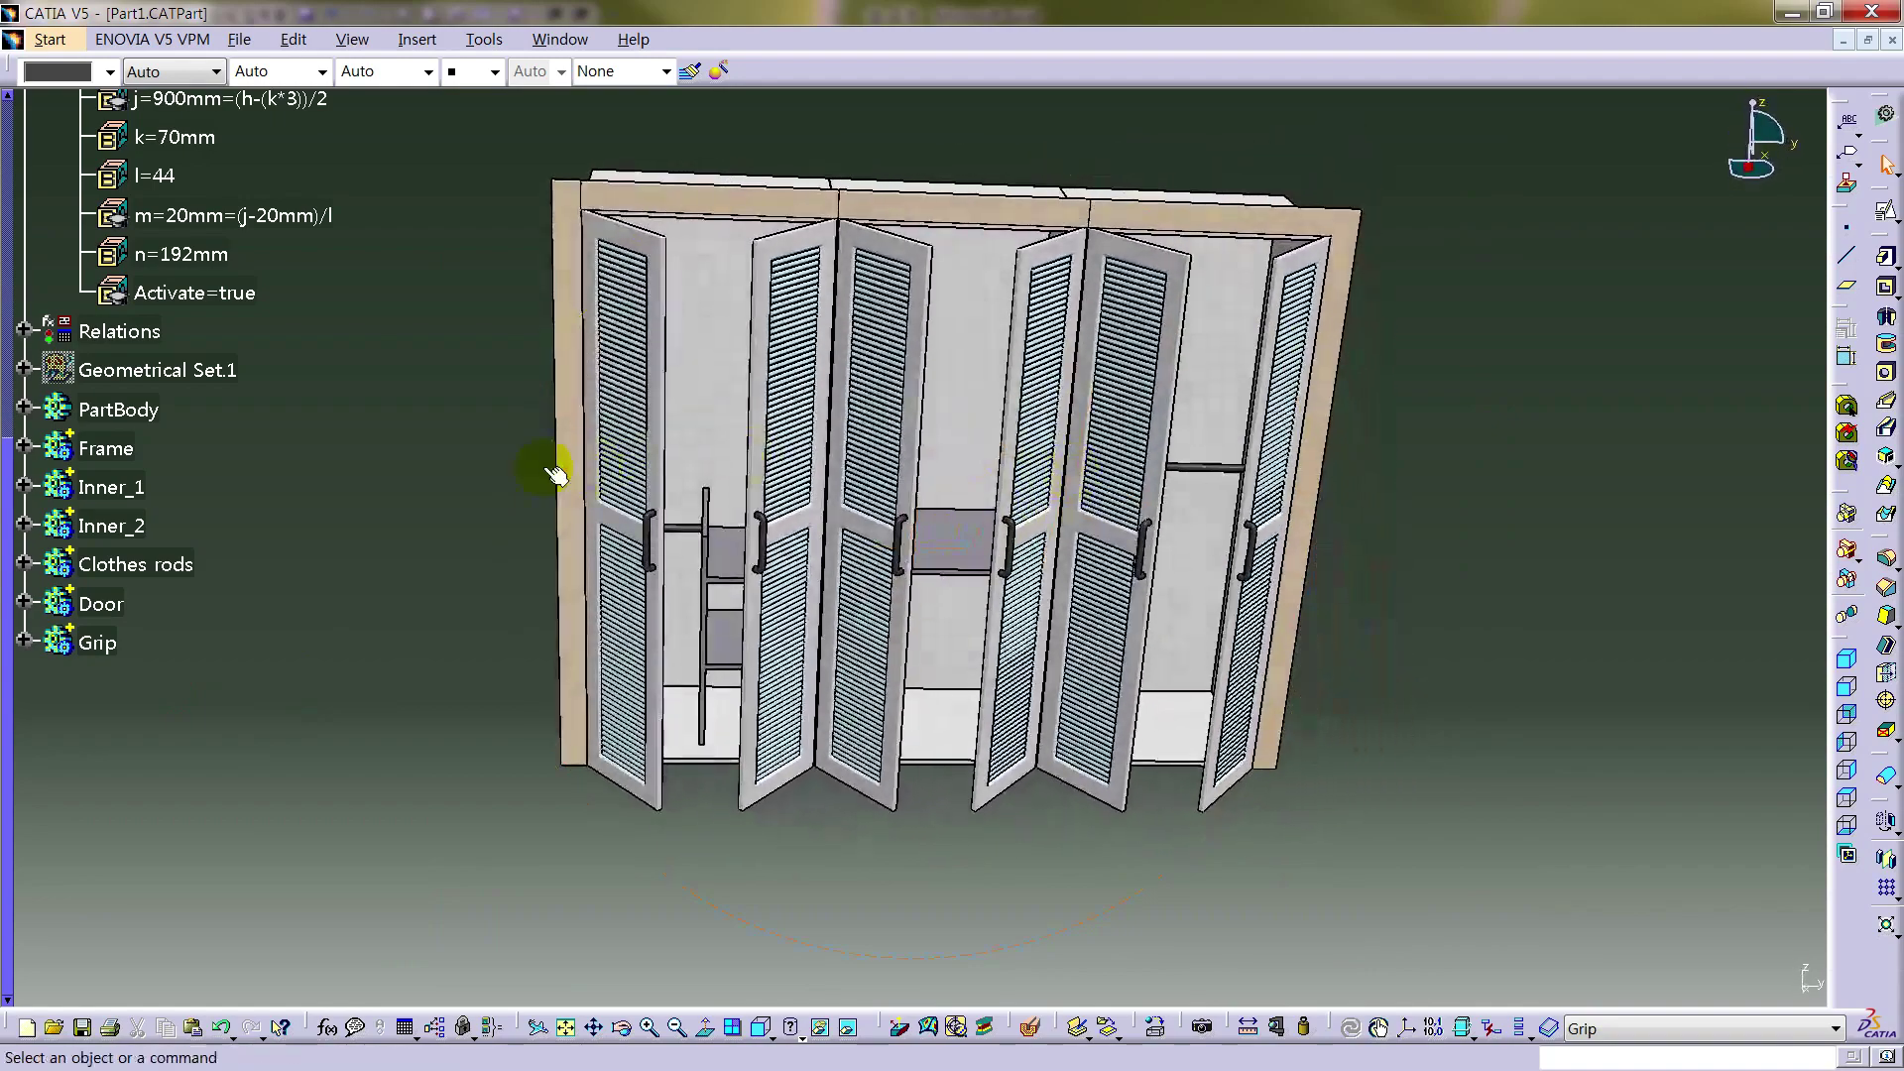
- Change the Frame body's graphic color to white
click(107, 448)
click(85, 72)
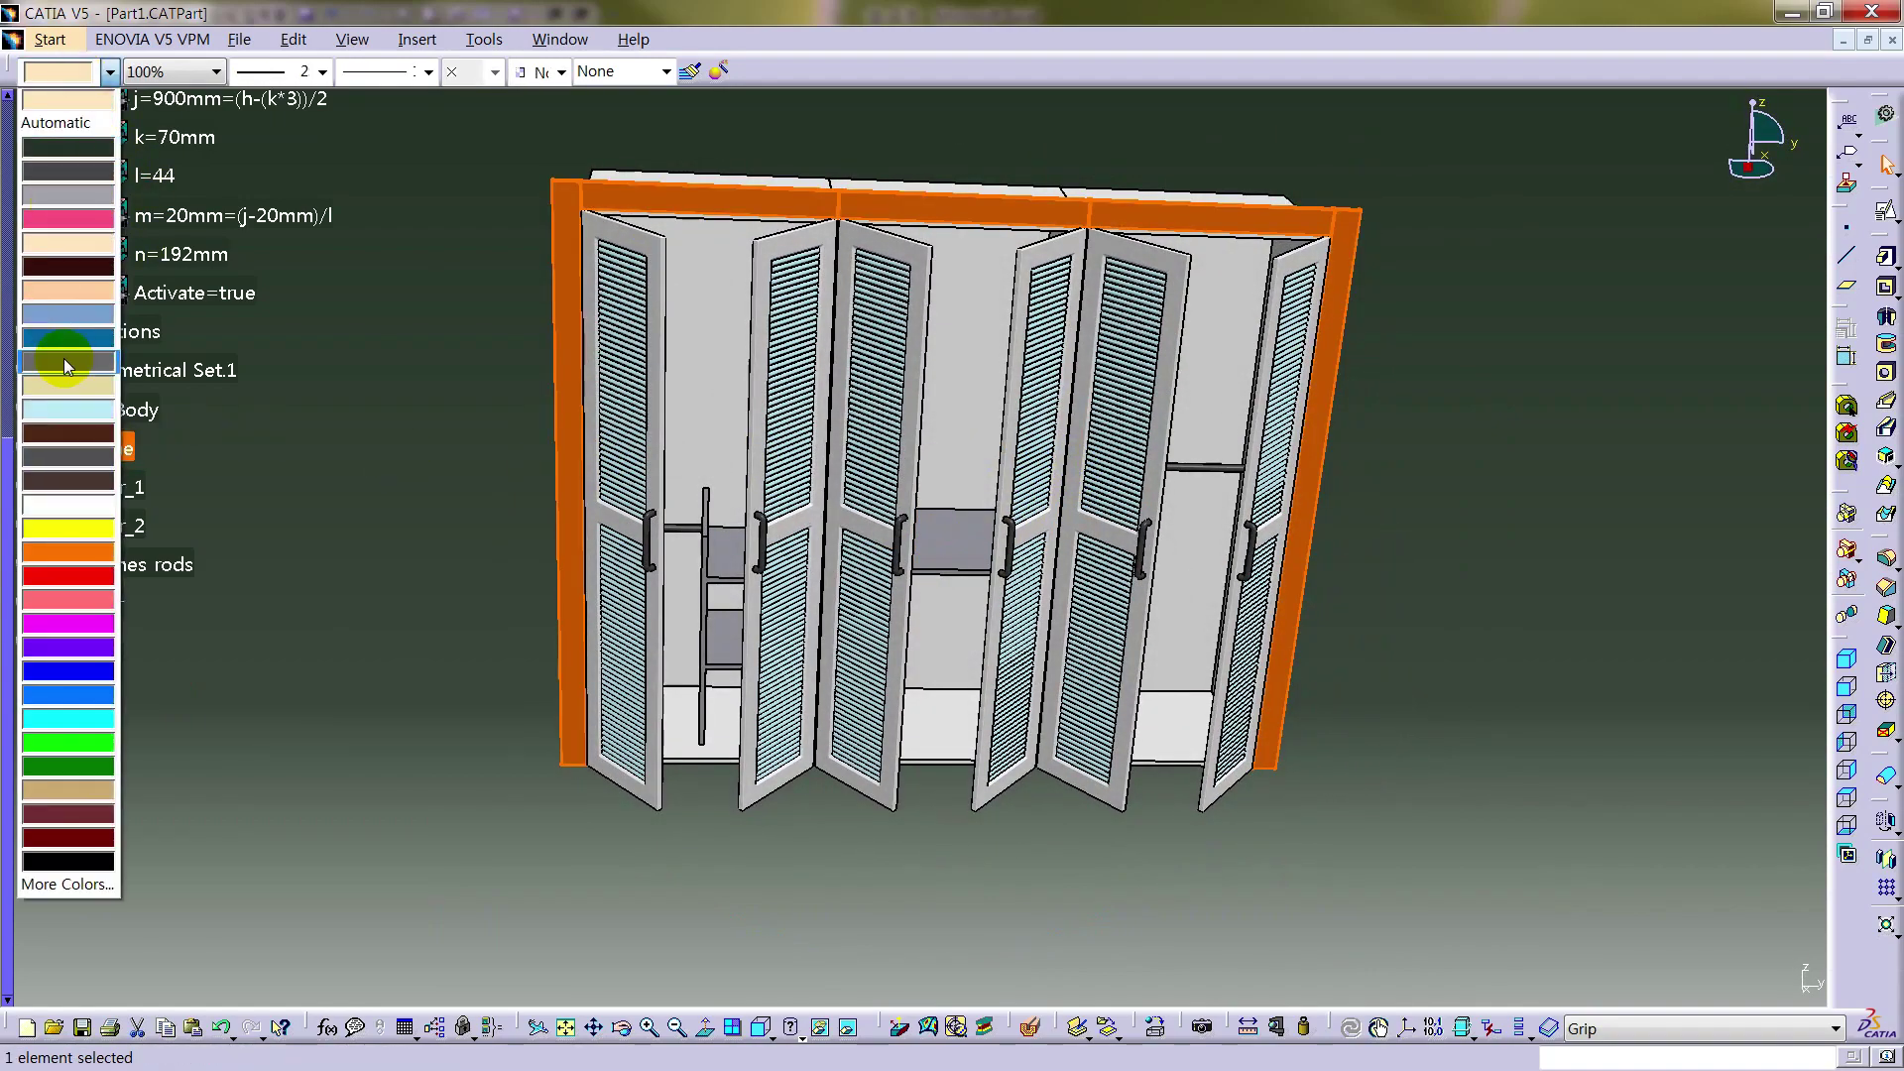
click(98, 496)
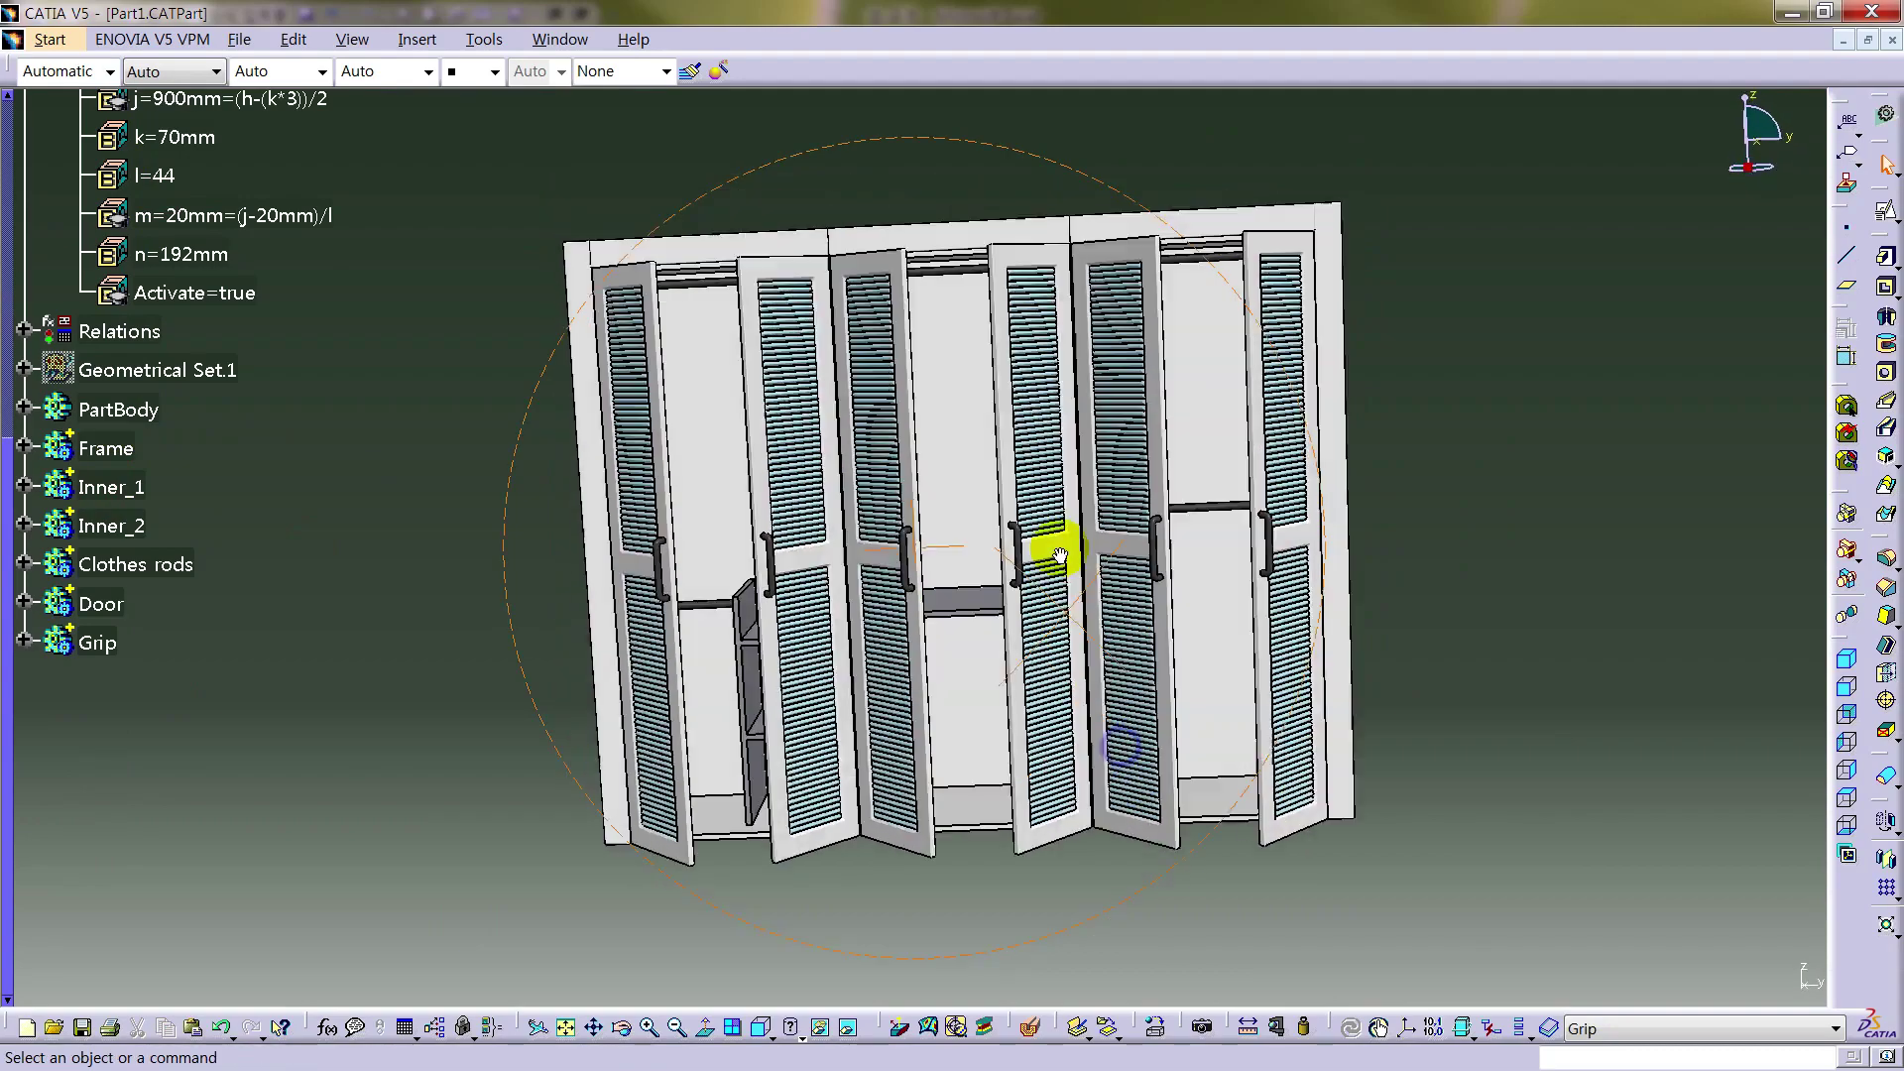